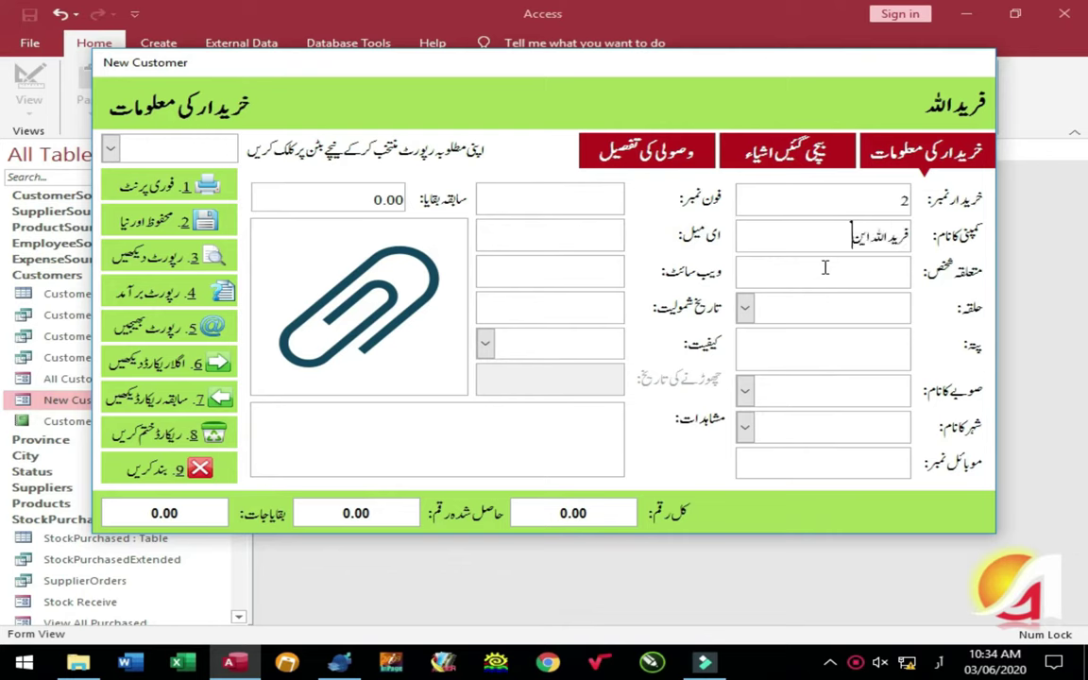
- Enter the contact person's name and province Khyber Pakhtunkhwa, then save the customer and start a new one
{"action": "key", "text": "Tab"}
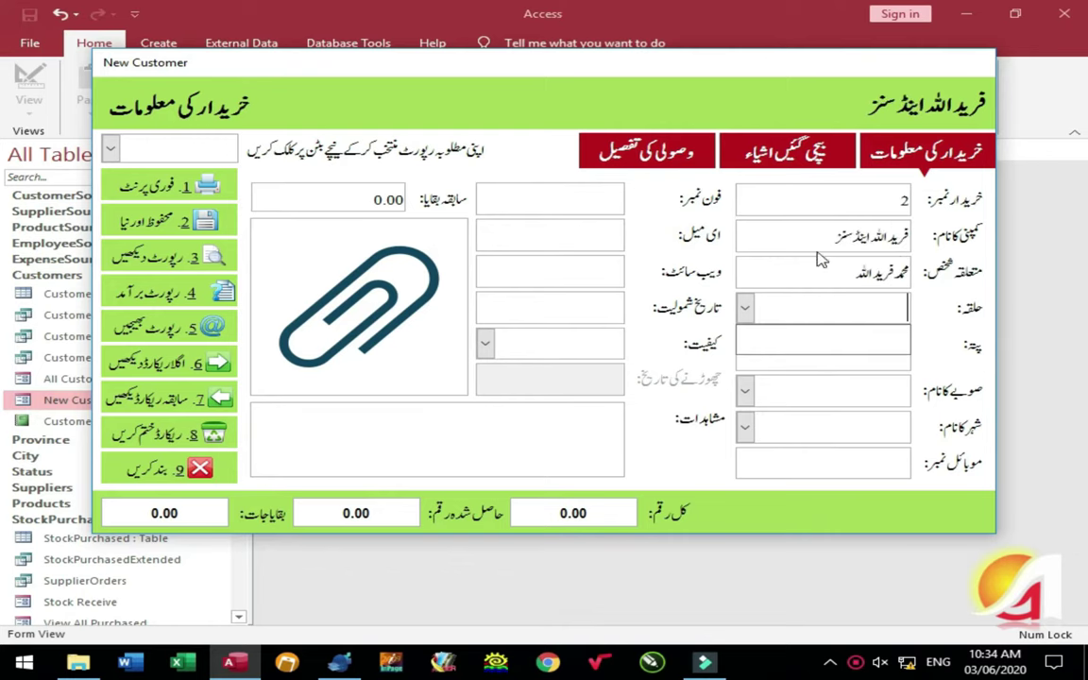
{"action": "key", "text": "Tab"}
{"action": "type", "text": "خ"}
{"action": "key", "text": "Tab"}
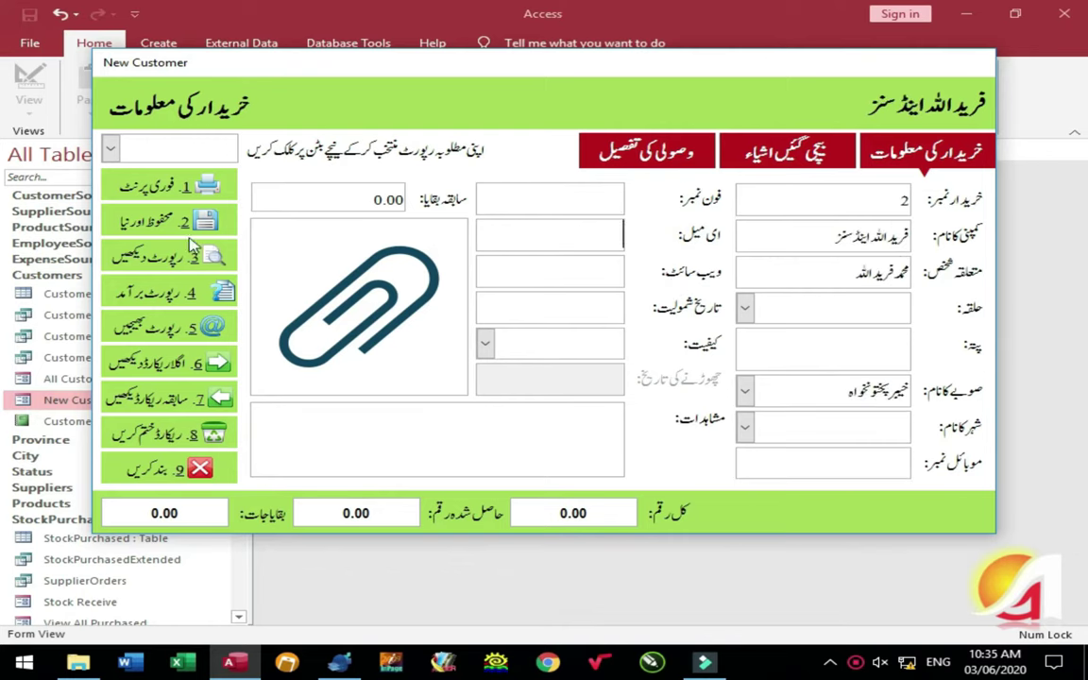
{"action": "left_click", "coordinate": [175, 220]}
{"action": "left_click", "coordinate": [546, 272]}
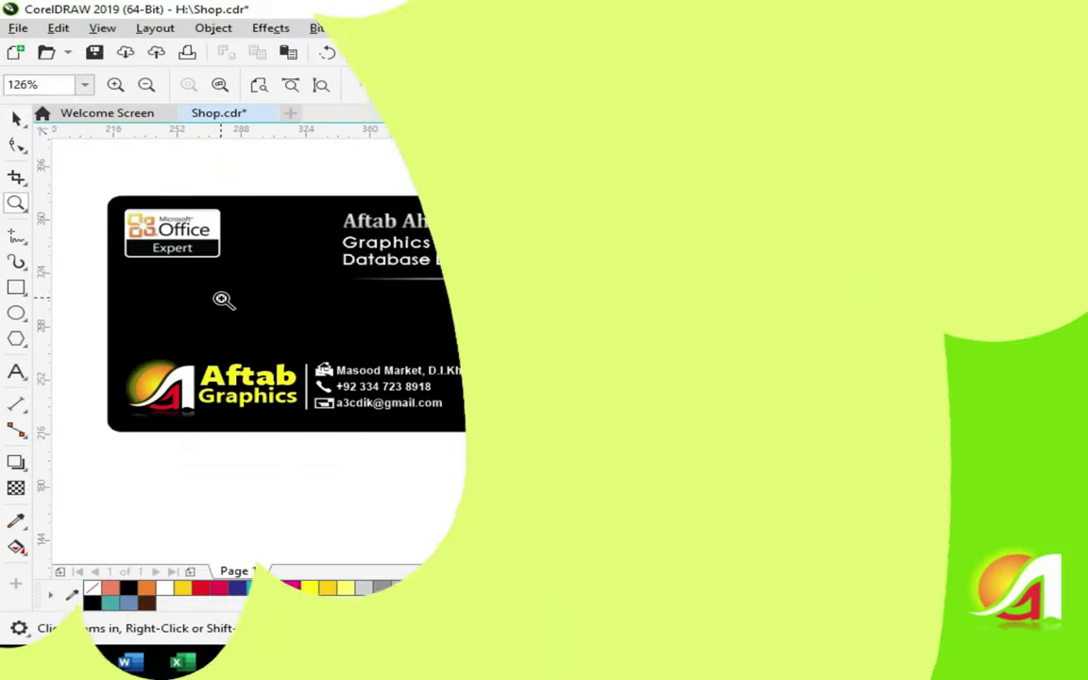
- Give the card's logo text a vertical white-to-blue gradient and copy properties onto the Graphics text
{"action": "left_click", "coordinate": [368, 364]}
{"action": "left_click", "coordinate": [188, 330]}
{"action": "key", "text": "space"}
{"action": "left_click", "coordinate": [416, 281]}
{"action": "key", "text": "g"}
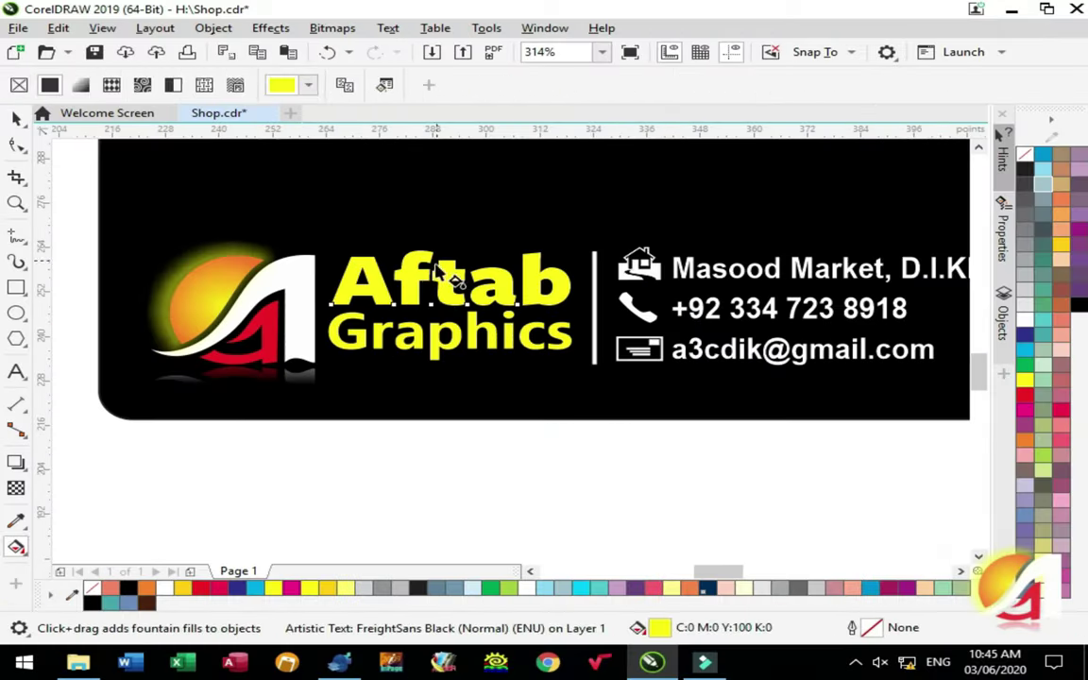
{"action": "left_click_drag", "start_coordinate": [434, 257], "coordinate": [434, 307]}
{"action": "key", "text": "space"}
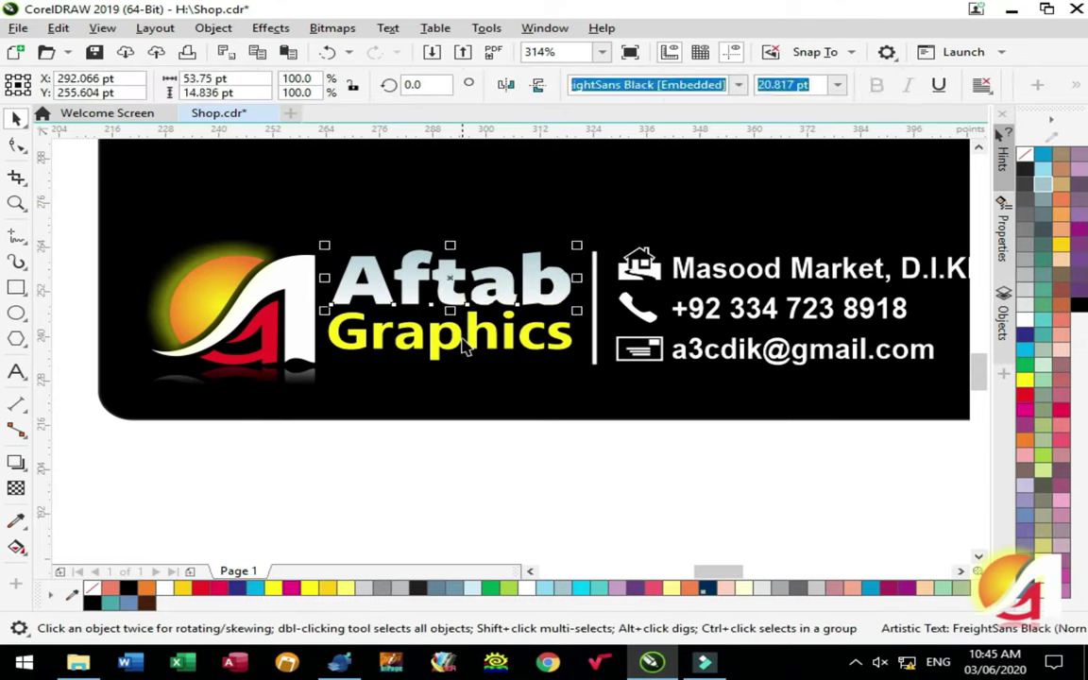
{"action": "left_click", "coordinate": [57, 27]}
{"action": "left_click", "coordinate": [151, 153]}
{"action": "left_click", "coordinate": [575, 359]}
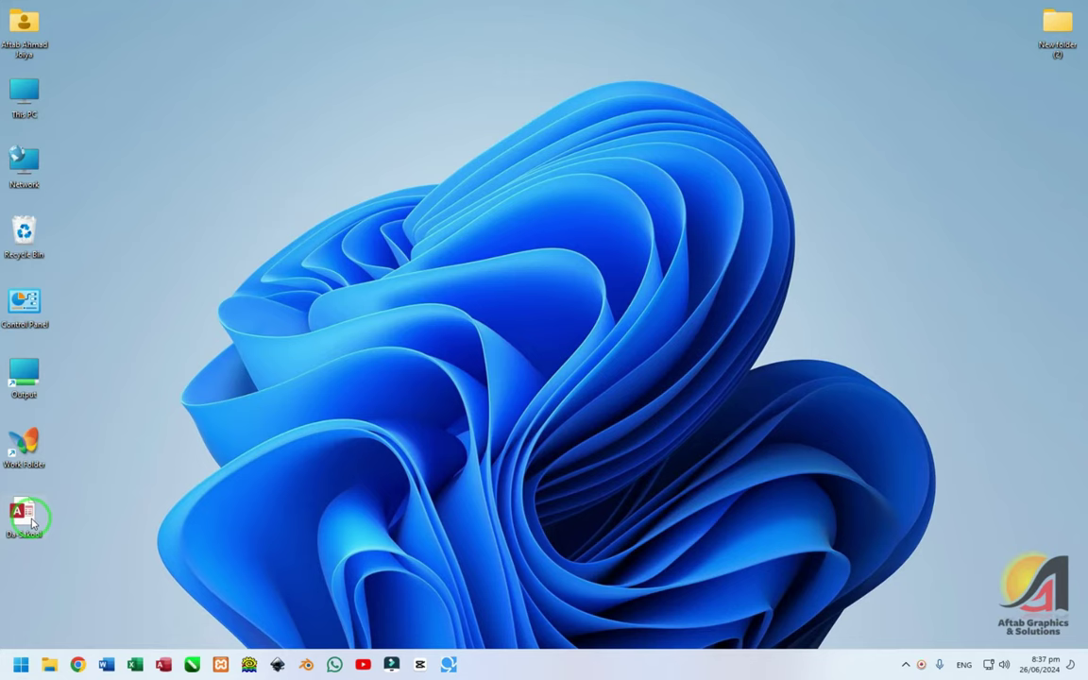
{"action": "right_click", "coordinate": [26, 518]}
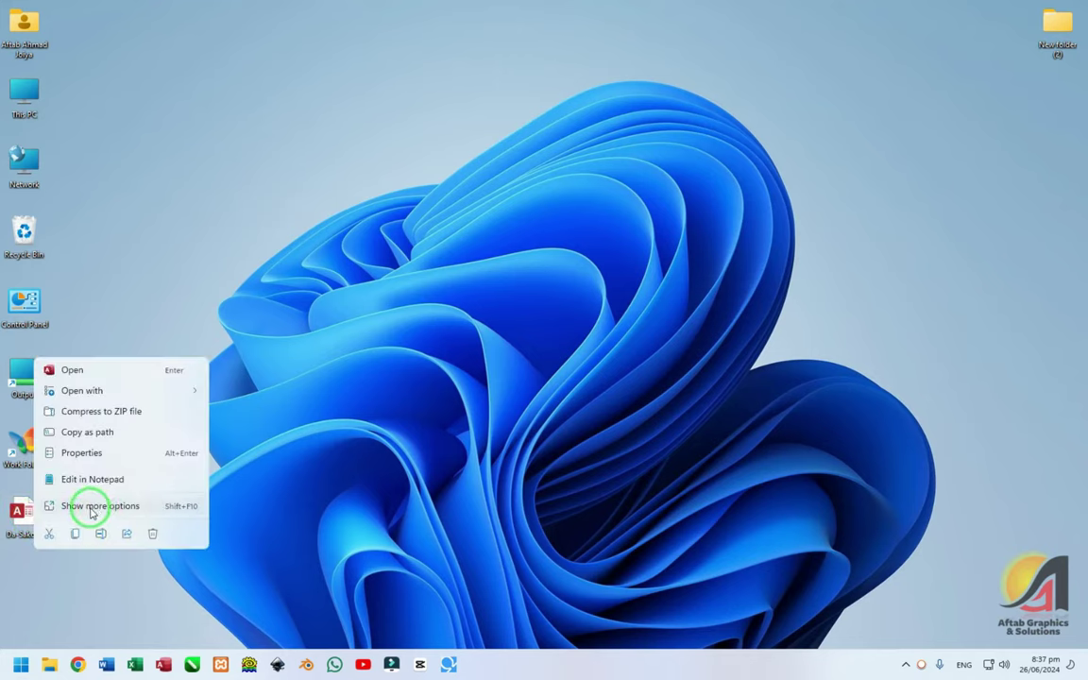
{"action": "left_click", "coordinate": [91, 508]}
{"action": "left_click", "coordinate": [133, 495]}
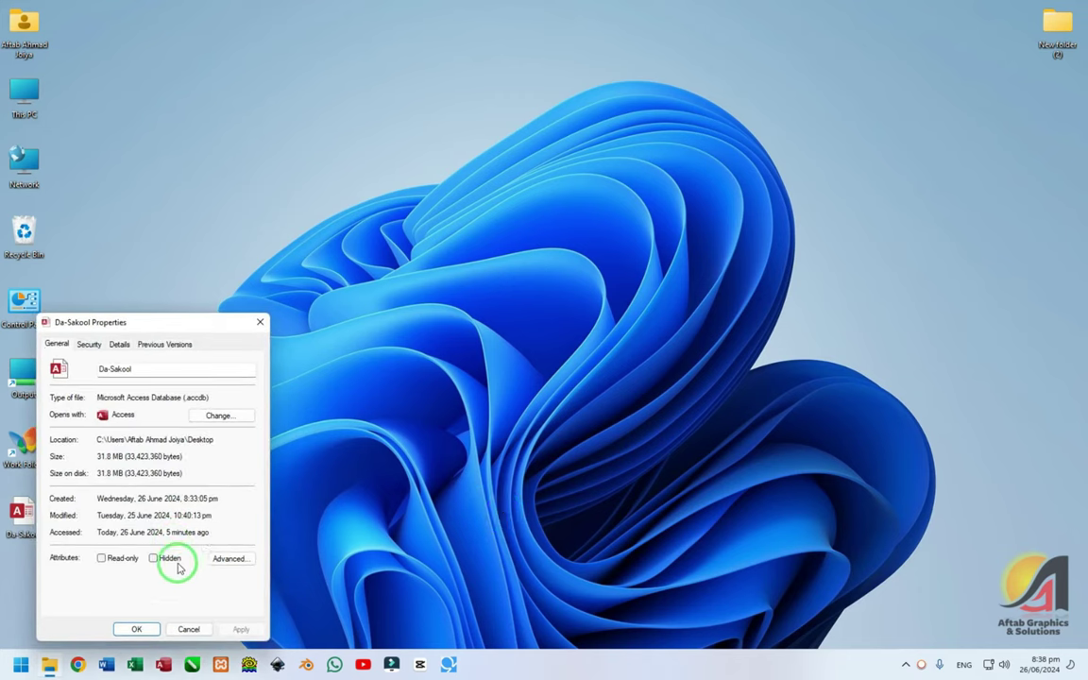
{"action": "left_click_drag", "start_coordinate": [158, 321], "coordinate": [441, 195]}
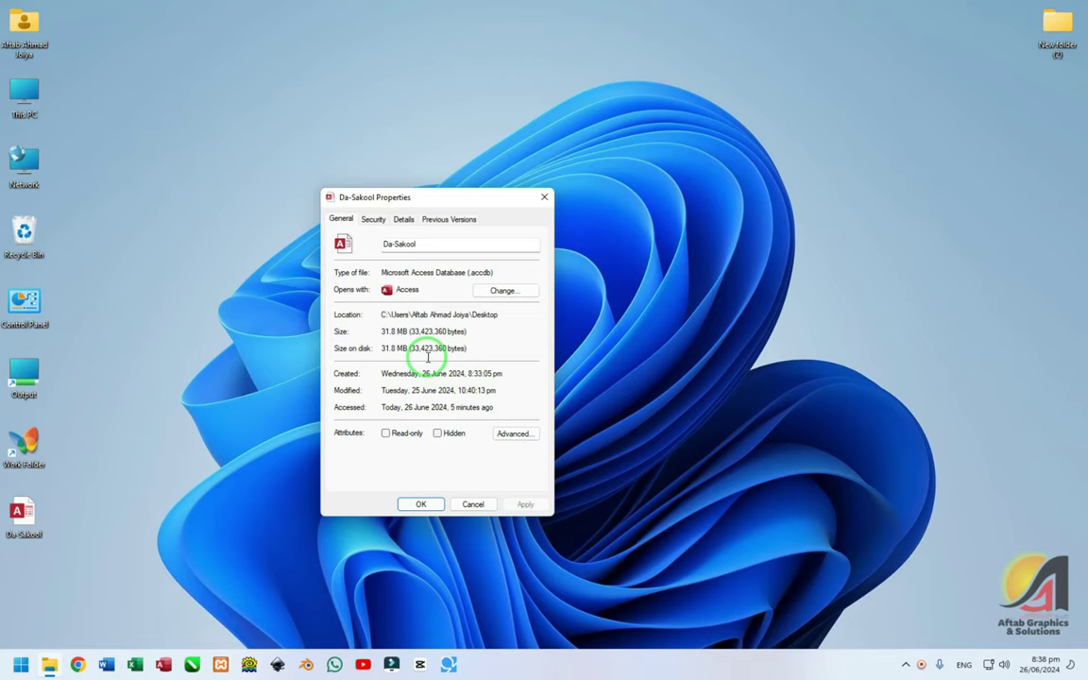
{"action": "left_click", "coordinate": [473, 503]}
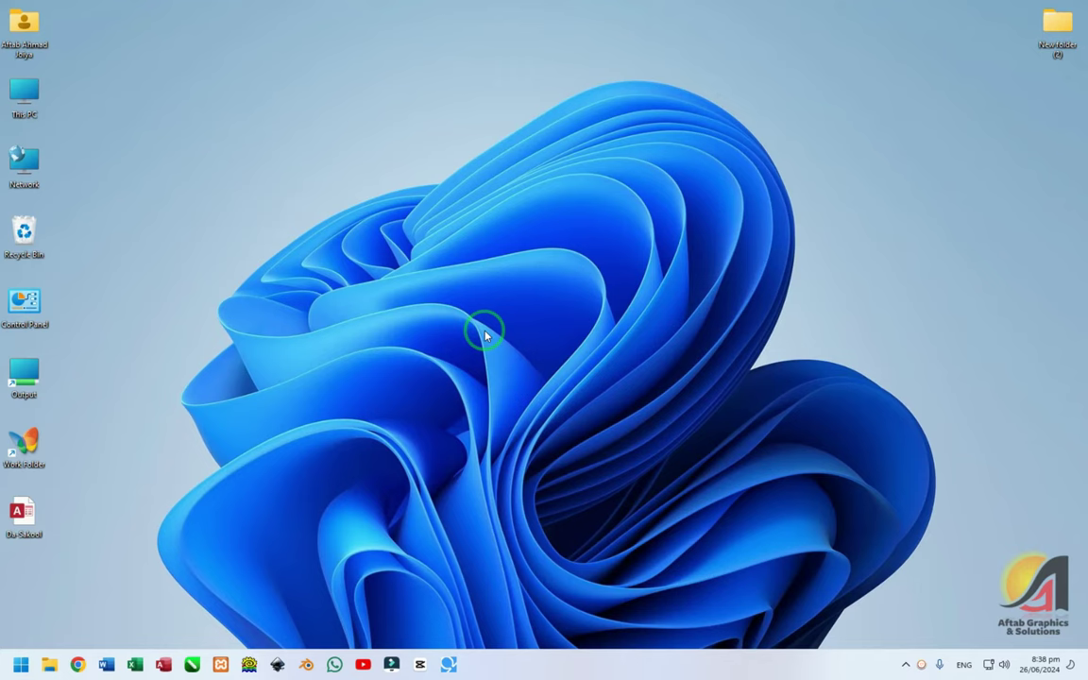
- Launch Microsoft Access and bring up Access Options on the General page via File > Options
{"action": "left_click", "coordinate": [163, 664]}
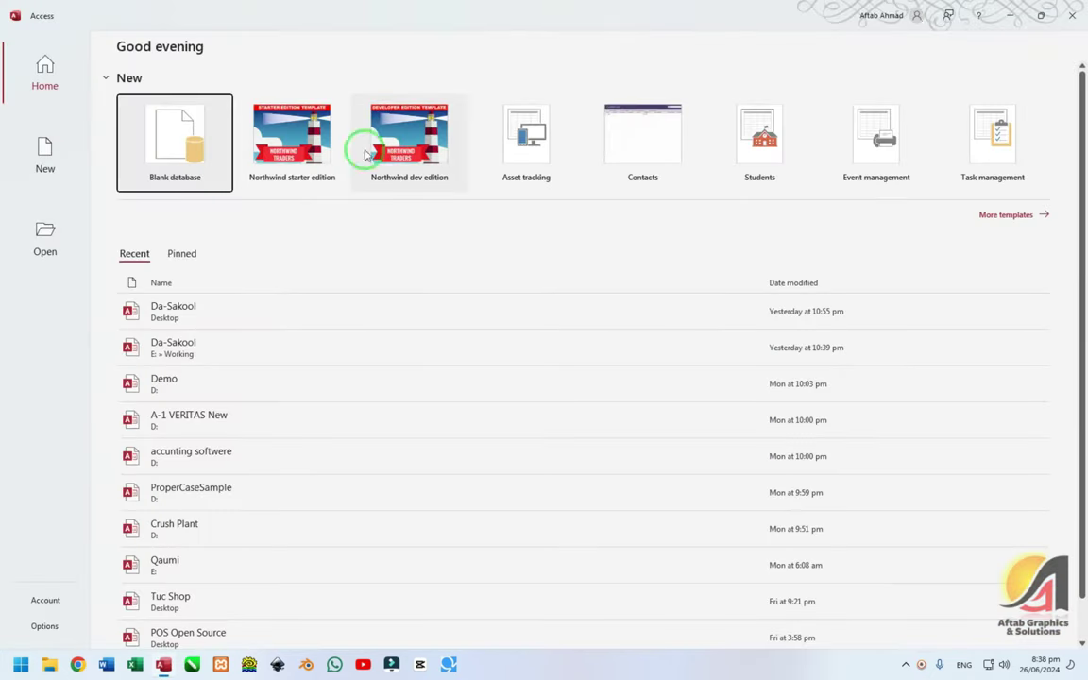
{"action": "left_click", "coordinate": [45, 625]}
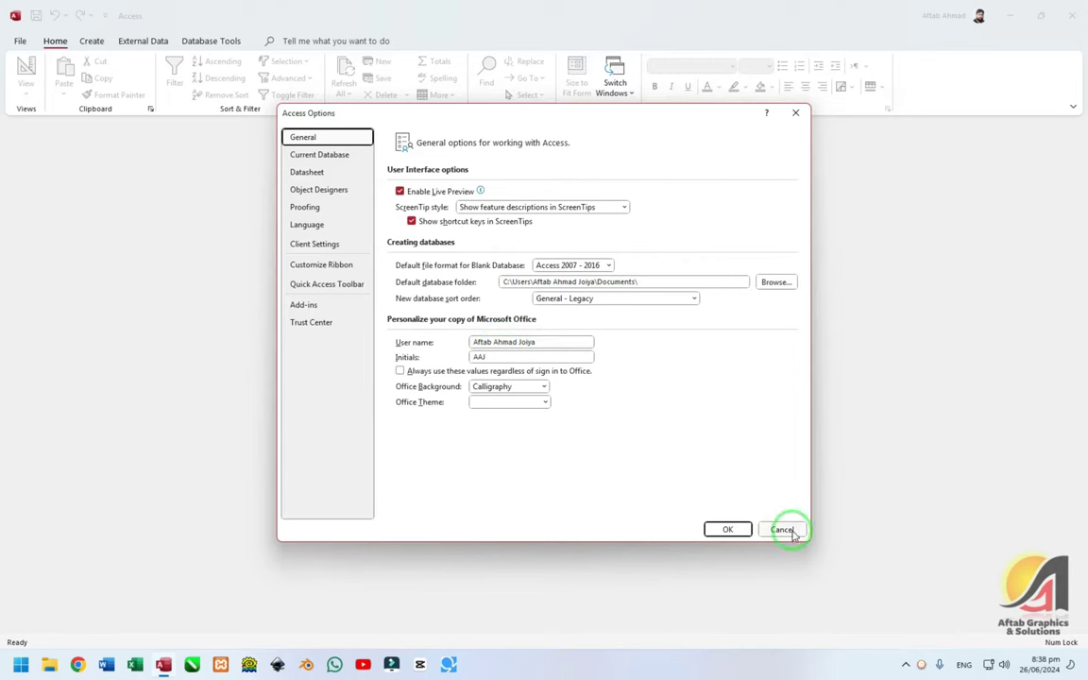
{"action": "left_click", "coordinate": [791, 533]}
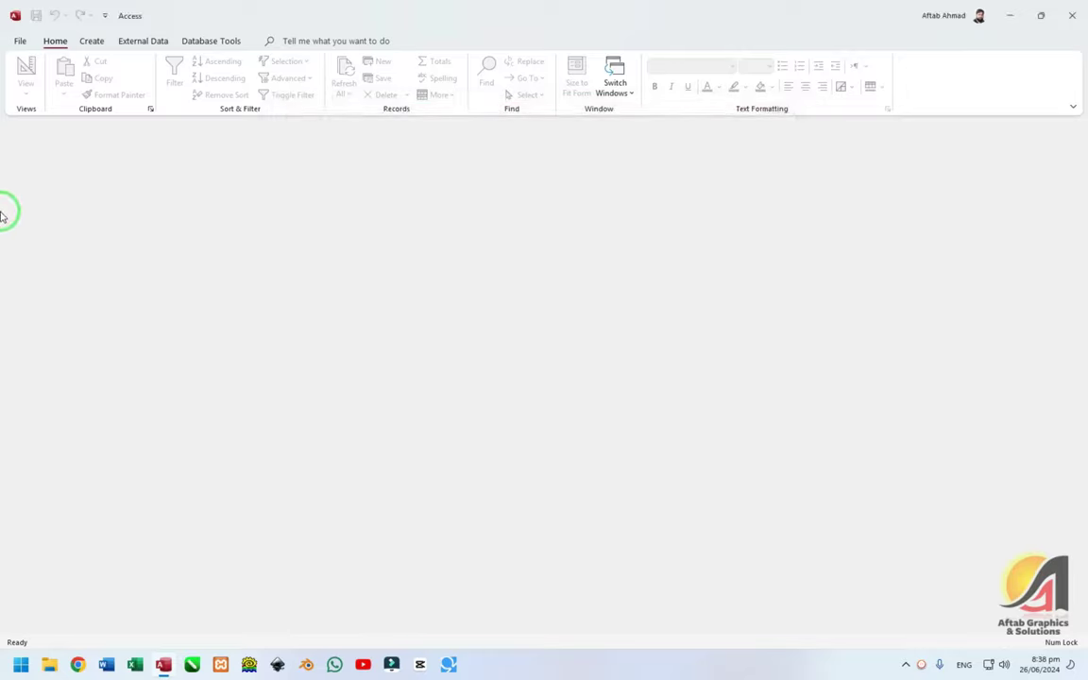
{"action": "left_click", "coordinate": [17, 40]}
{"action": "left_click", "coordinate": [15, 45]}
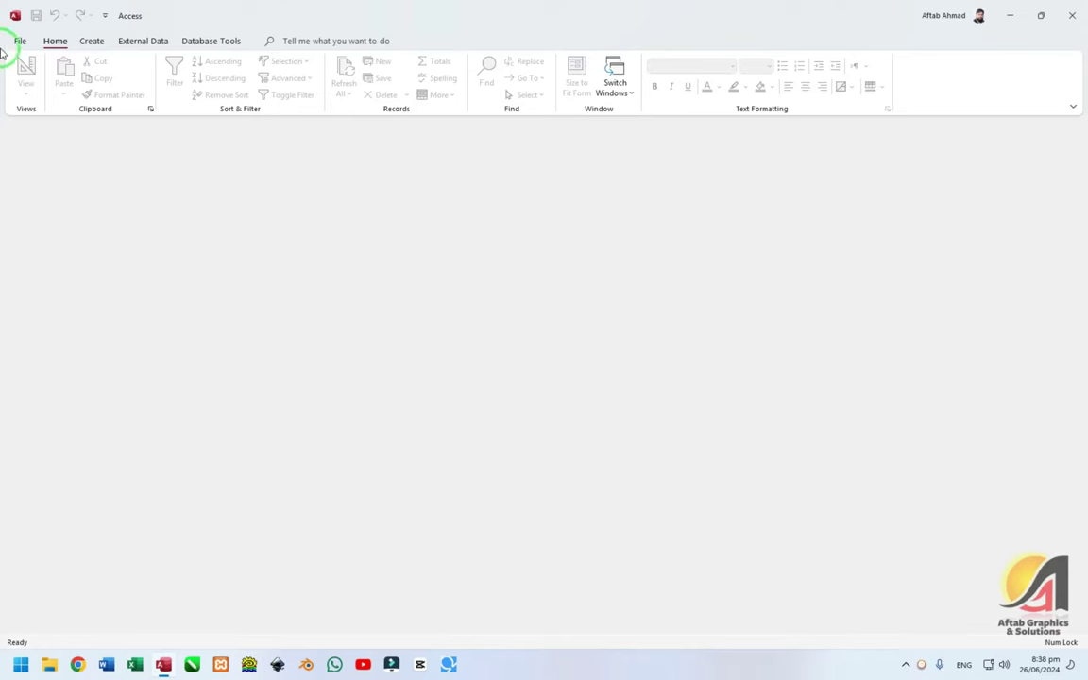
{"action": "left_click", "coordinate": [10, 41]}
{"action": "left_click", "coordinate": [42, 626]}
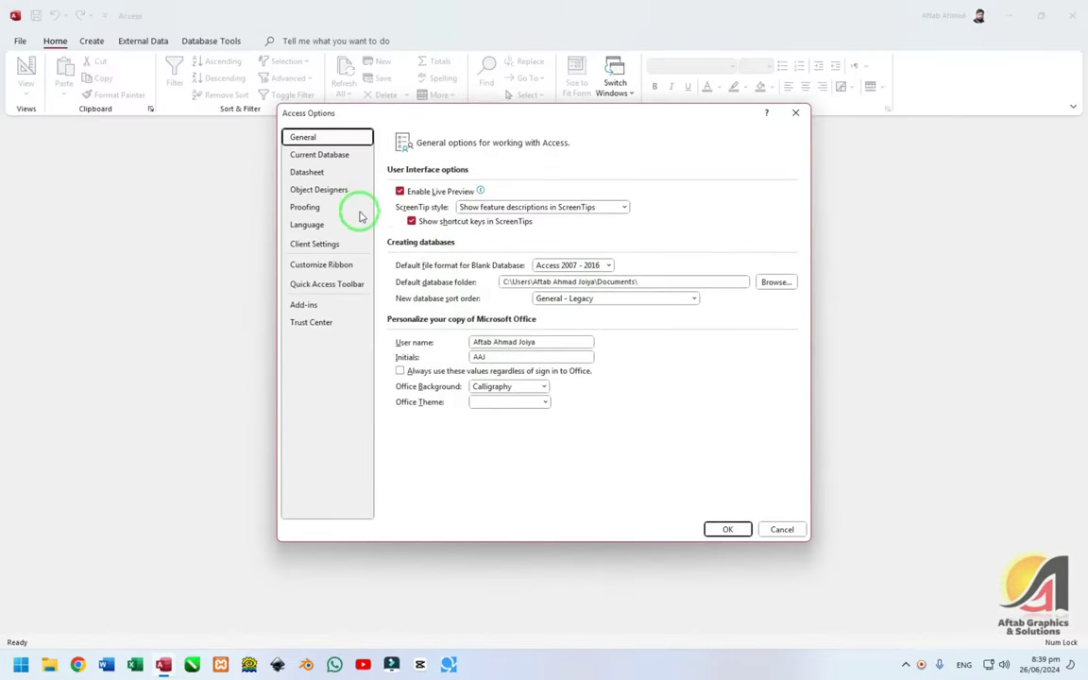
- In Trust Center Settings, set macro security to Enable all macros
{"action": "left_click", "coordinate": [330, 327]}
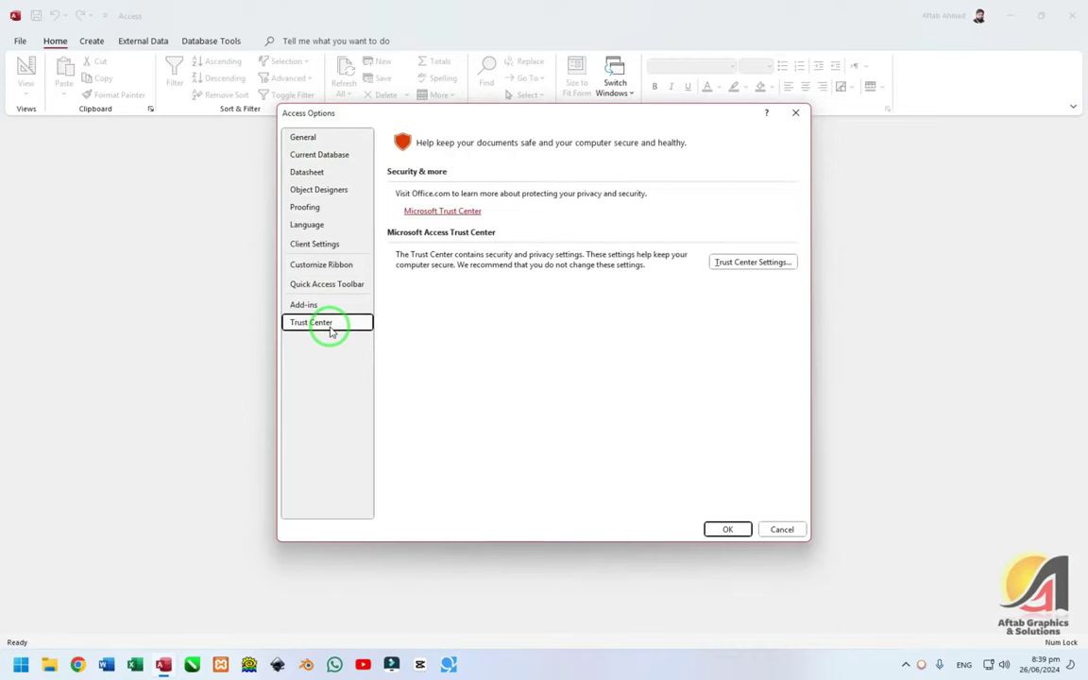
{"action": "left_click", "coordinate": [770, 262]}
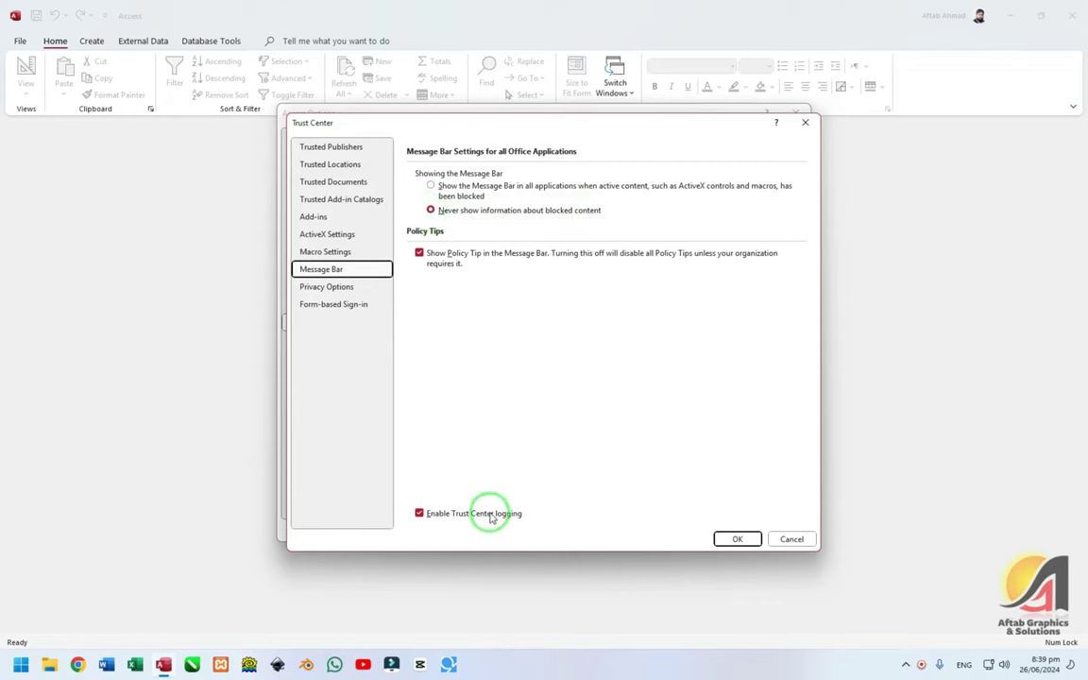
{"action": "left_click", "coordinate": [352, 253]}
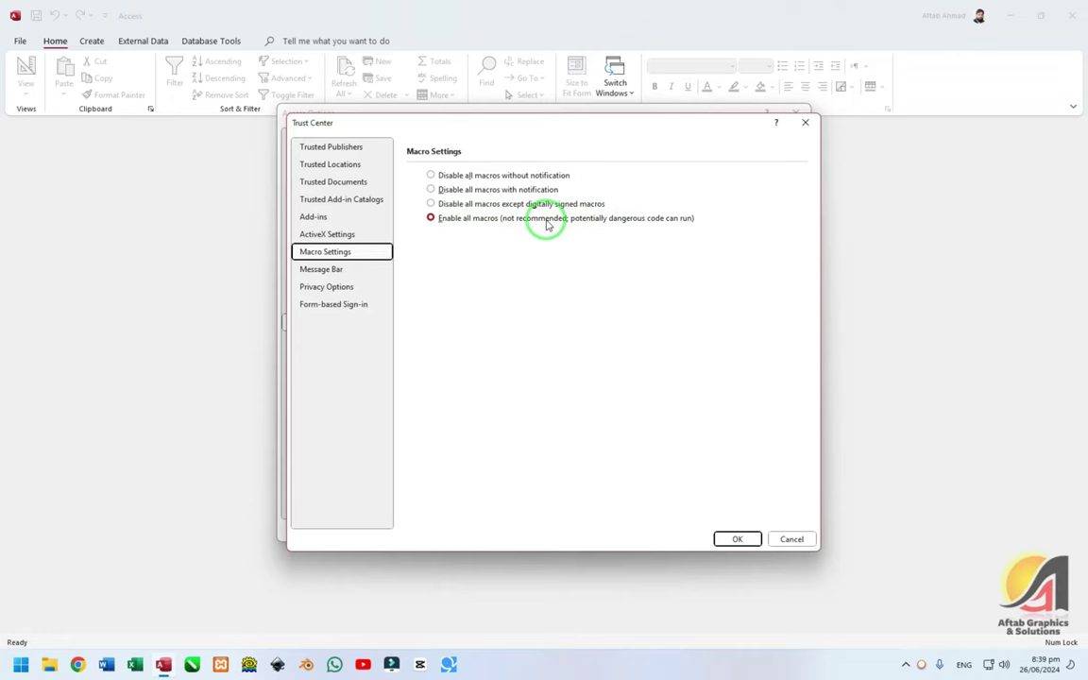
{"action": "left_click", "coordinate": [500, 204]}
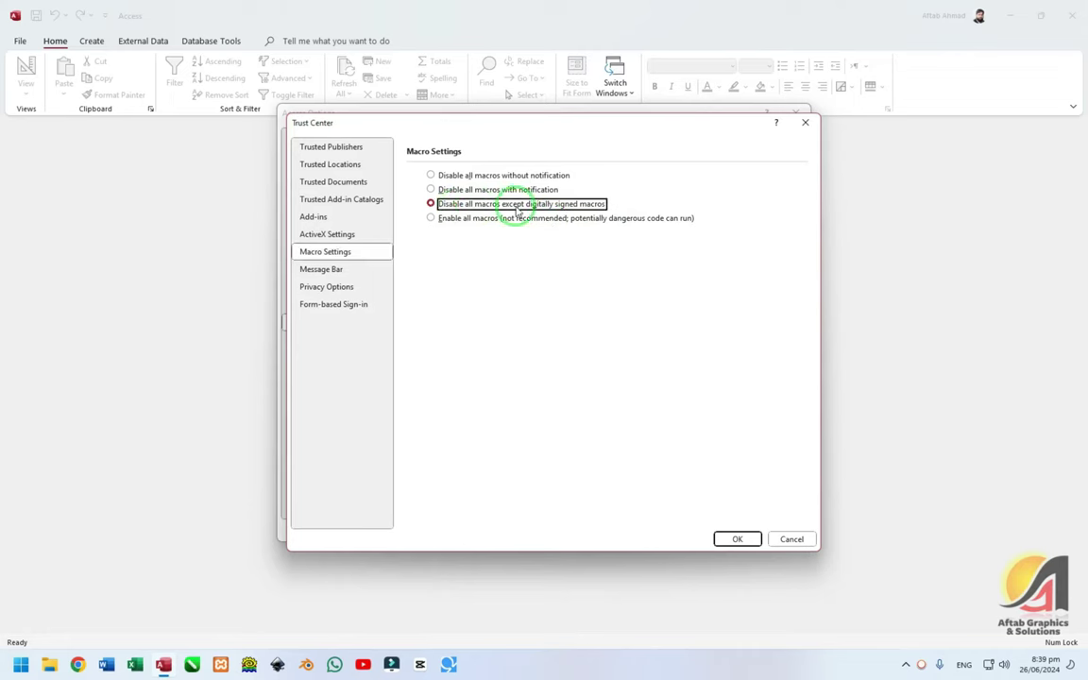
{"action": "left_click", "coordinate": [463, 218]}
- Never show blocked-content information, enable all ActiveX controls without prompting, and confirm both dialogs
{"action": "left_click", "coordinate": [331, 268]}
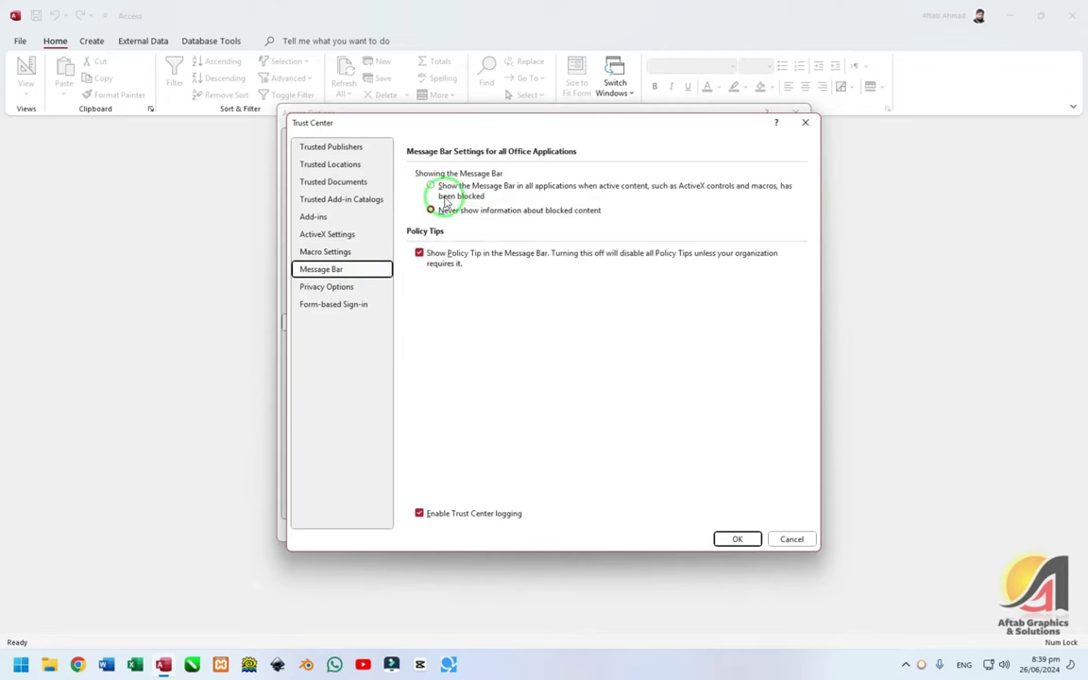
{"action": "left_click", "coordinate": [472, 194]}
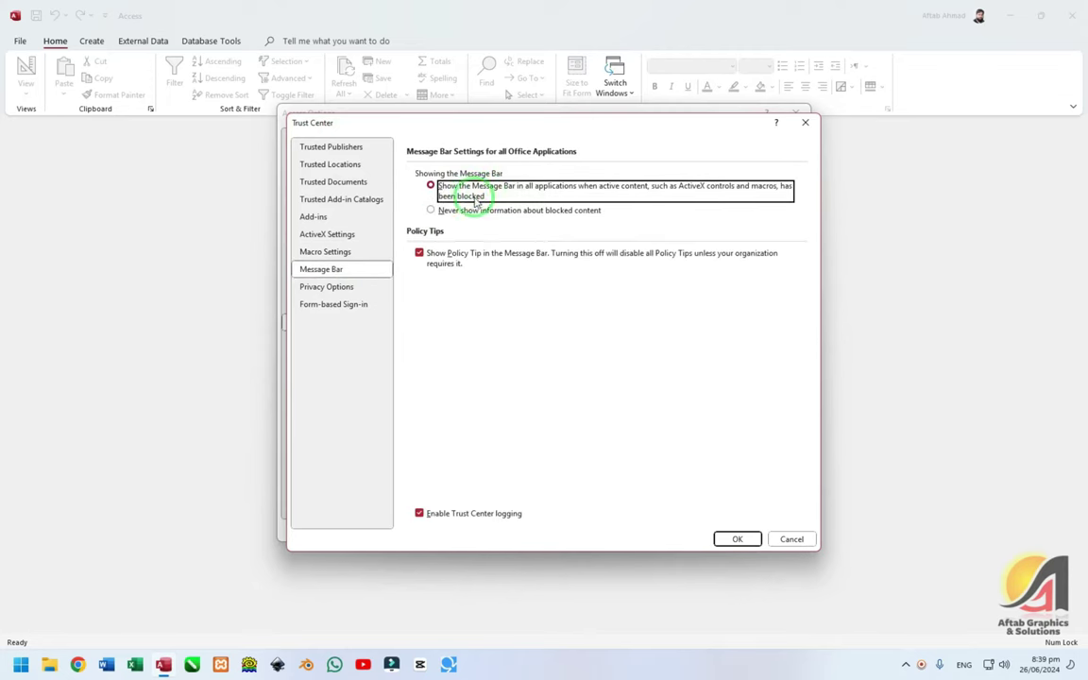
{"action": "left_click", "coordinate": [433, 209]}
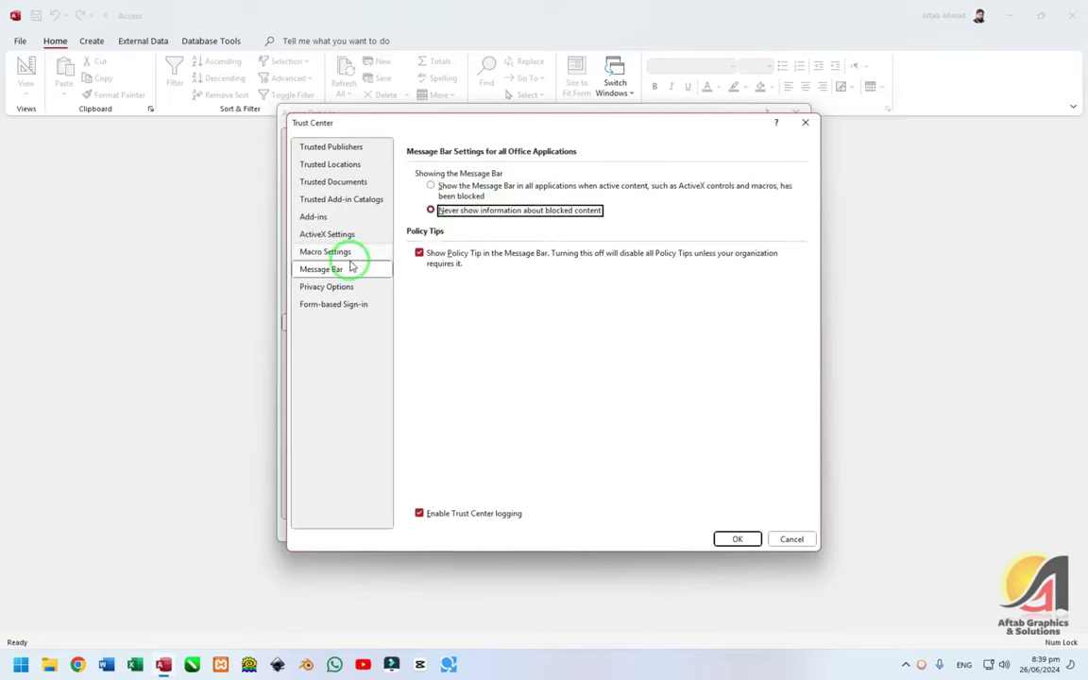
{"action": "left_click", "coordinate": [349, 252]}
{"action": "left_click", "coordinate": [359, 234]}
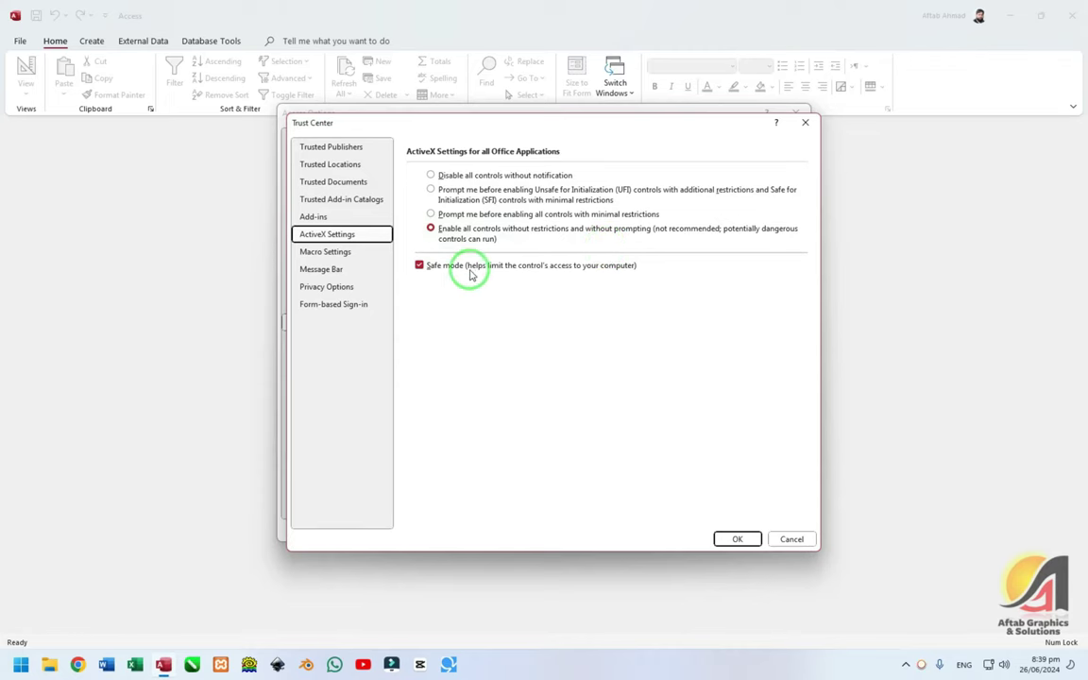
{"action": "left_click", "coordinate": [736, 539]}
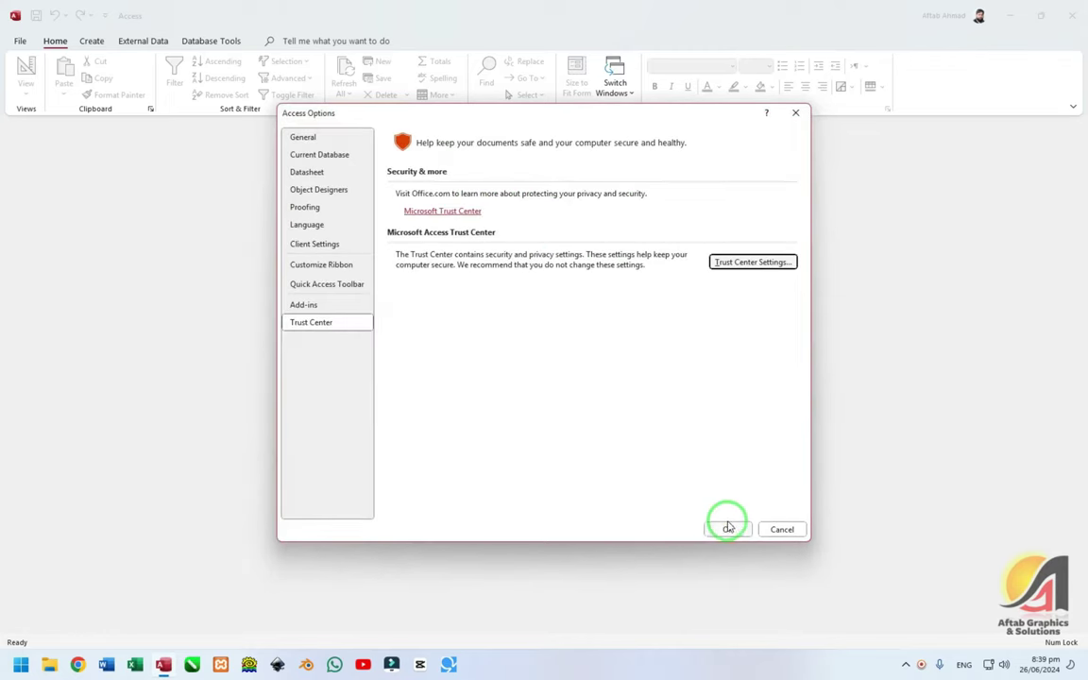
{"action": "left_click", "coordinate": [726, 536]}
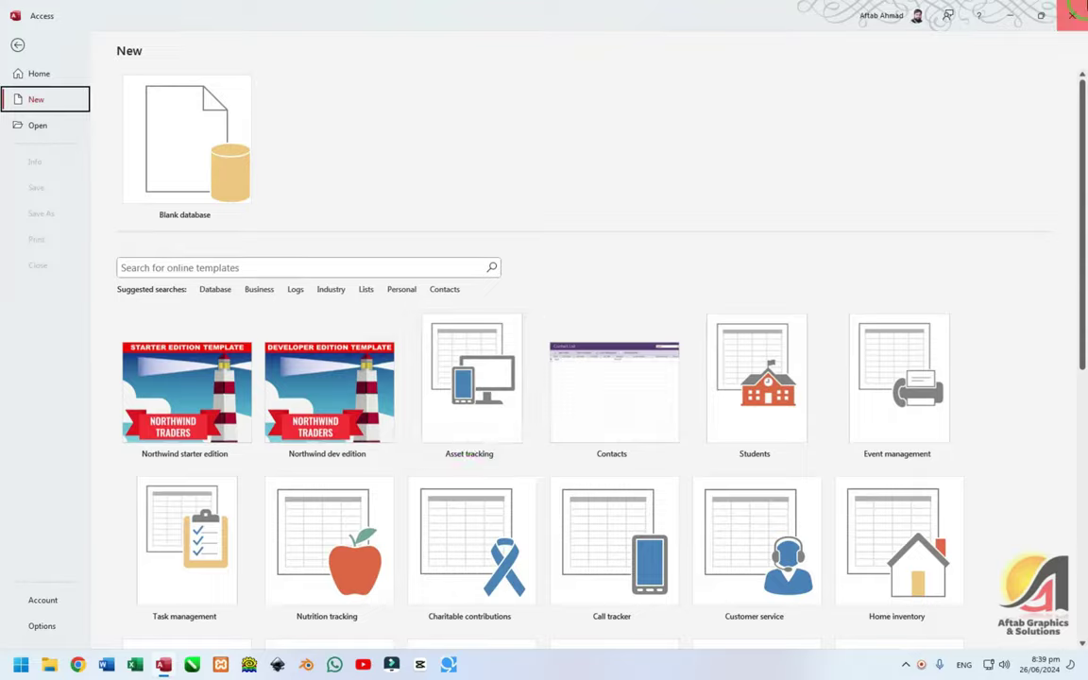
- Close Access, empty the Recycle Bin, and open the Da-Sakool database from the desktop
{"action": "left_click", "coordinate": [1072, 15]}
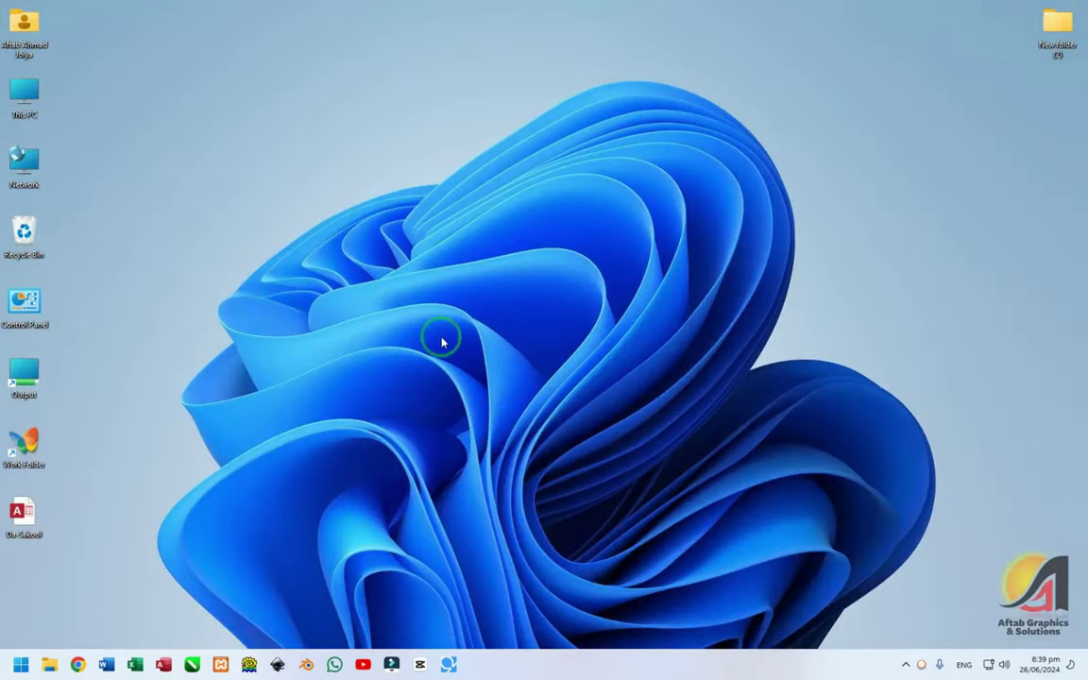
{"action": "right_click", "coordinate": [27, 226]}
{"action": "left_click", "coordinate": [80, 252]}
{"action": "left_click", "coordinate": [595, 342]}
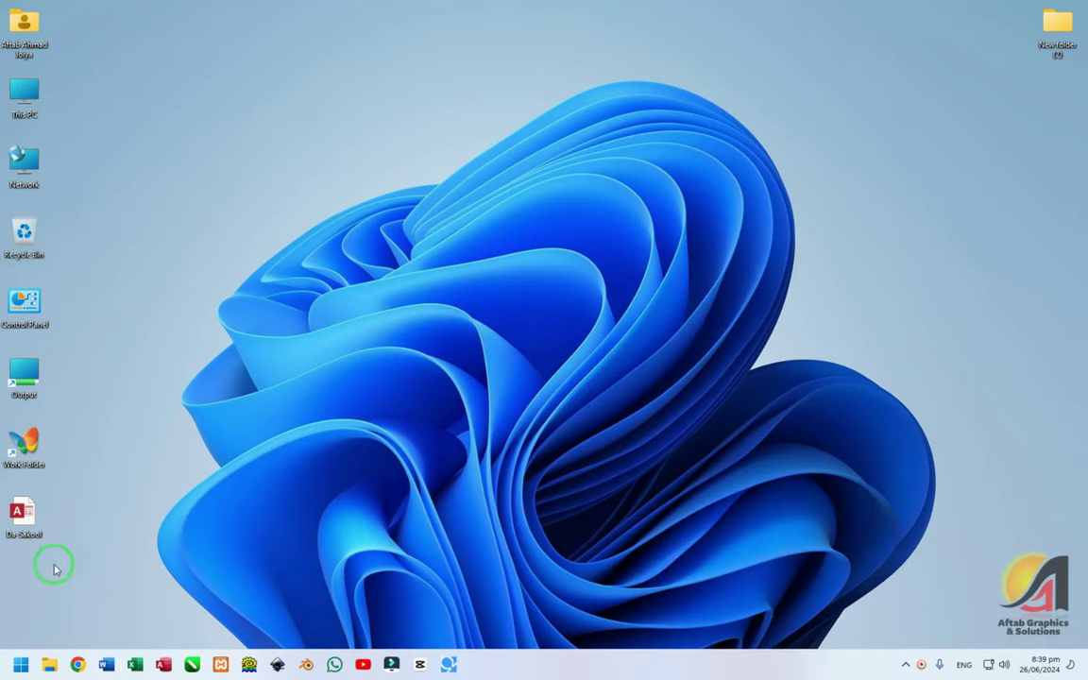
{"action": "double_click", "coordinate": [24, 514]}
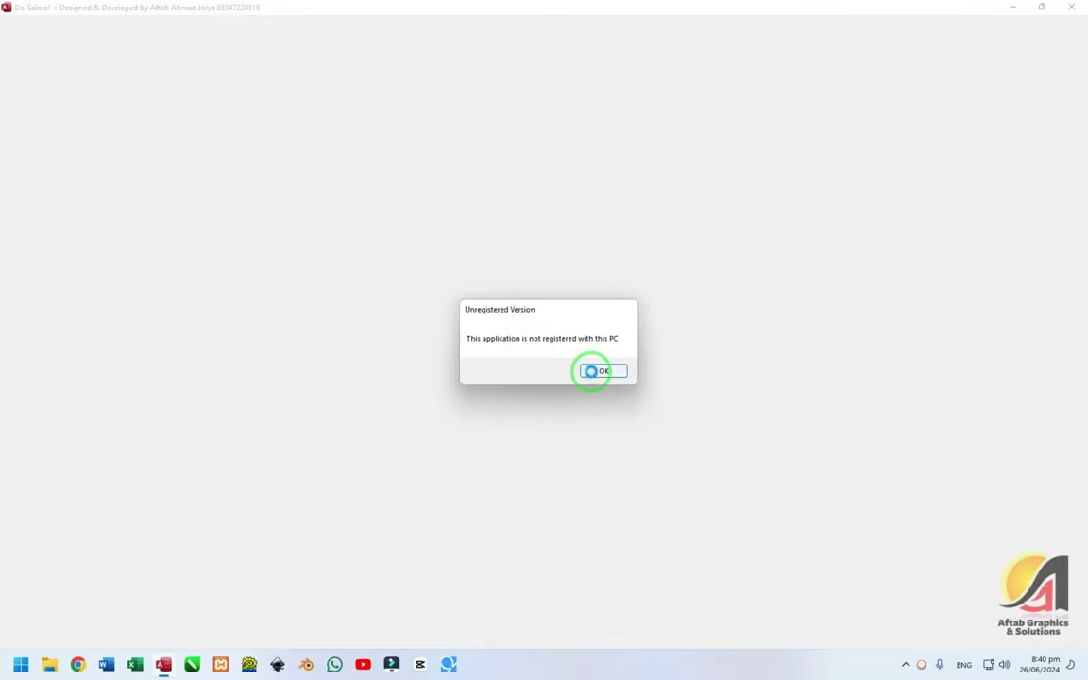
- Dismiss the Unregistered Version warning and enter the registration user ID and registration key
{"action": "left_click", "coordinate": [590, 369]}
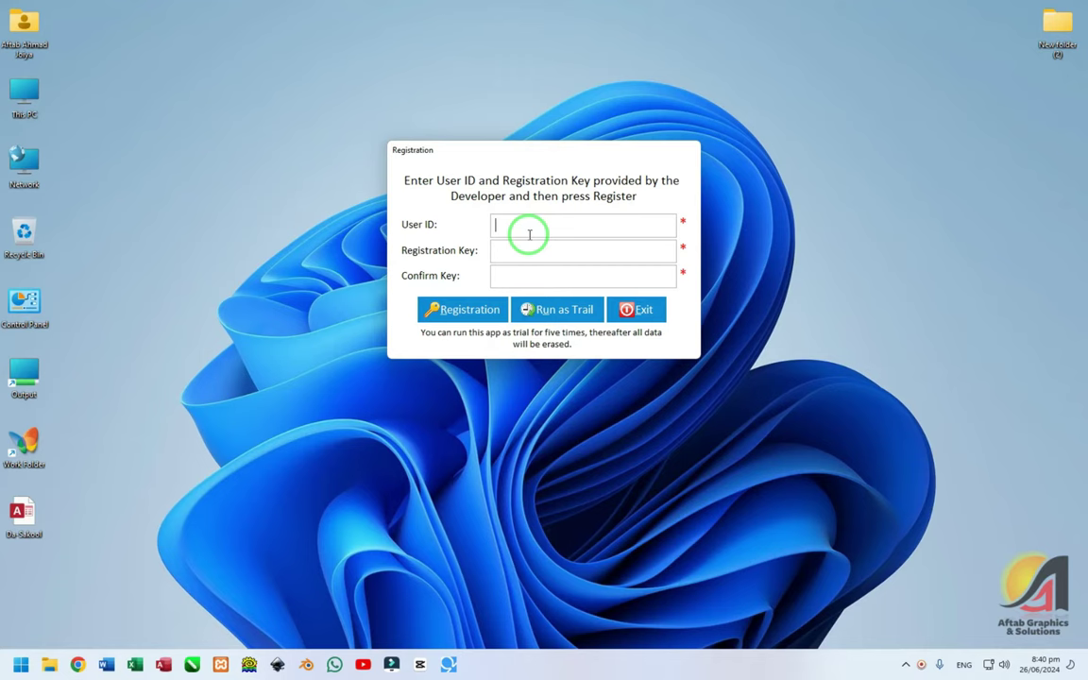
{"action": "key", "text": "Tab"}
{"action": "key", "text": "BackSpace"}
{"action": "key", "text": "BackSpace"}
{"action": "key", "text": "BackSpace"}
{"action": "key", "text": "BackSpace"}
{"action": "key", "text": "BackSpace"}
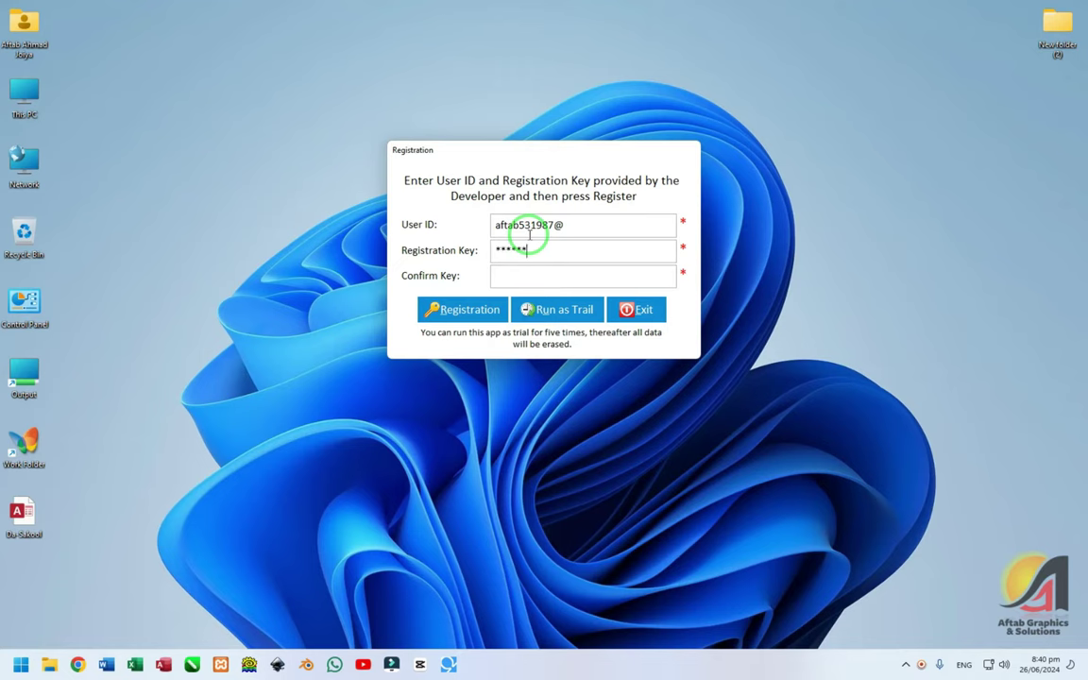
- Enter the matching confirm key and submit the registration, correcting the mistyped key
{"action": "key", "text": "Tab"}
{"action": "type", "text": "123456"}
{"action": "key", "text": "Return"}
{"action": "key", "text": "Return"}
{"action": "type", "text": "12345678"}
{"action": "key", "text": "BackSpace"}
{"action": "key", "text": "BackSpace"}
{"action": "key", "text": "BackSpace"}
{"action": "key", "text": "BackSpace"}
{"action": "key", "text": "BackSpace"}
{"action": "key", "text": "BackSpace"}
{"action": "key", "text": "BackSpace"}
{"action": "key", "text": "BackSpace"}
{"action": "type", "text": "12345678"}
{"action": "key", "text": "Return"}
{"action": "key", "text": "Return"}
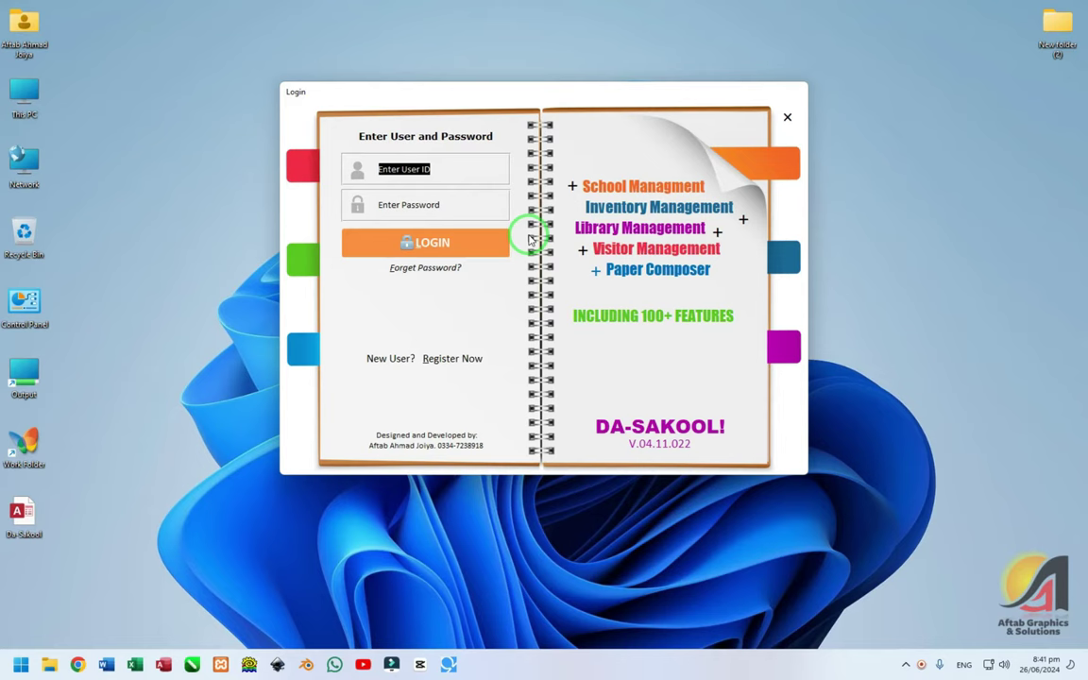
- Log in to Da-Sakool with the admin user ID and its password
{"action": "type", "text": "admin"}
{"action": "key", "text": "Tab"}
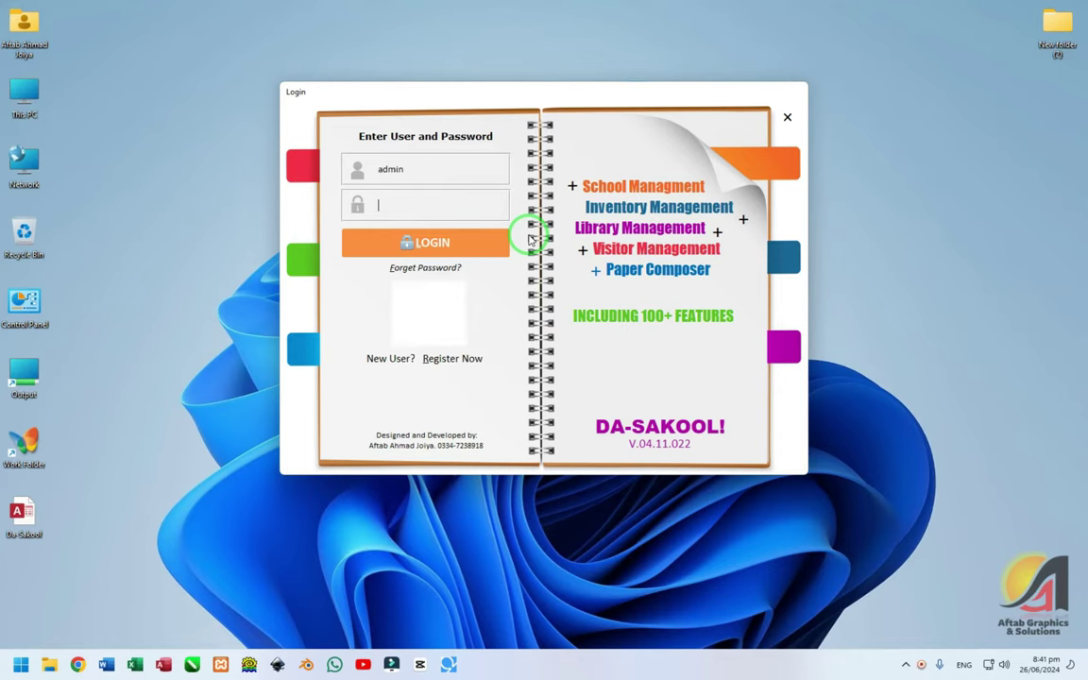
{"action": "type", "text": "123"}
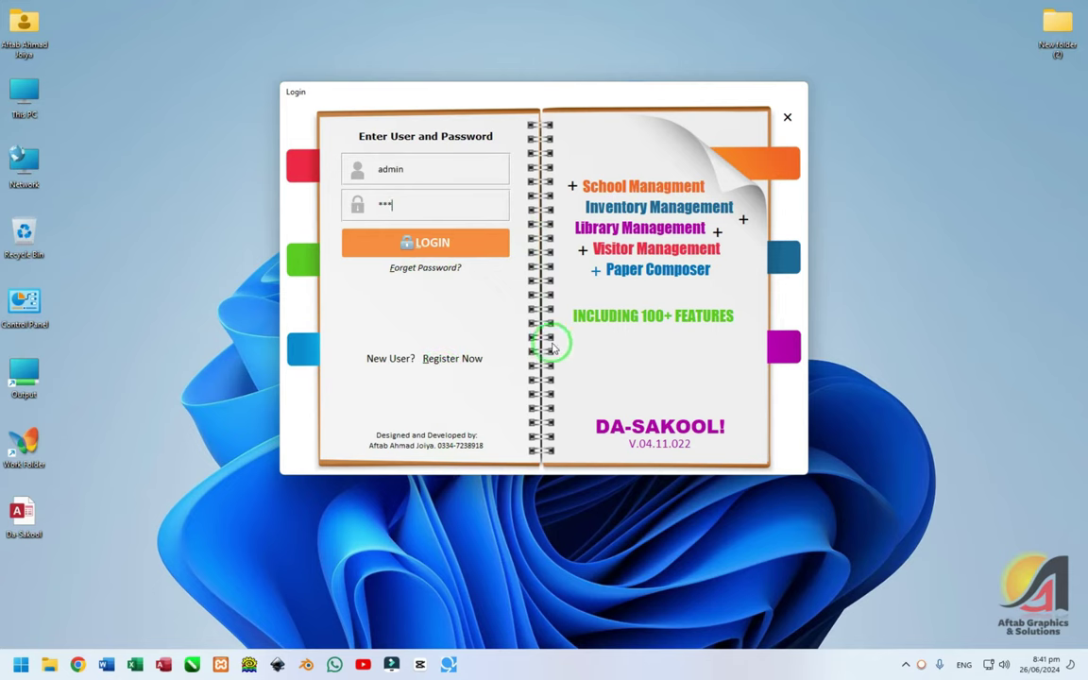
{"action": "key", "text": "Return"}
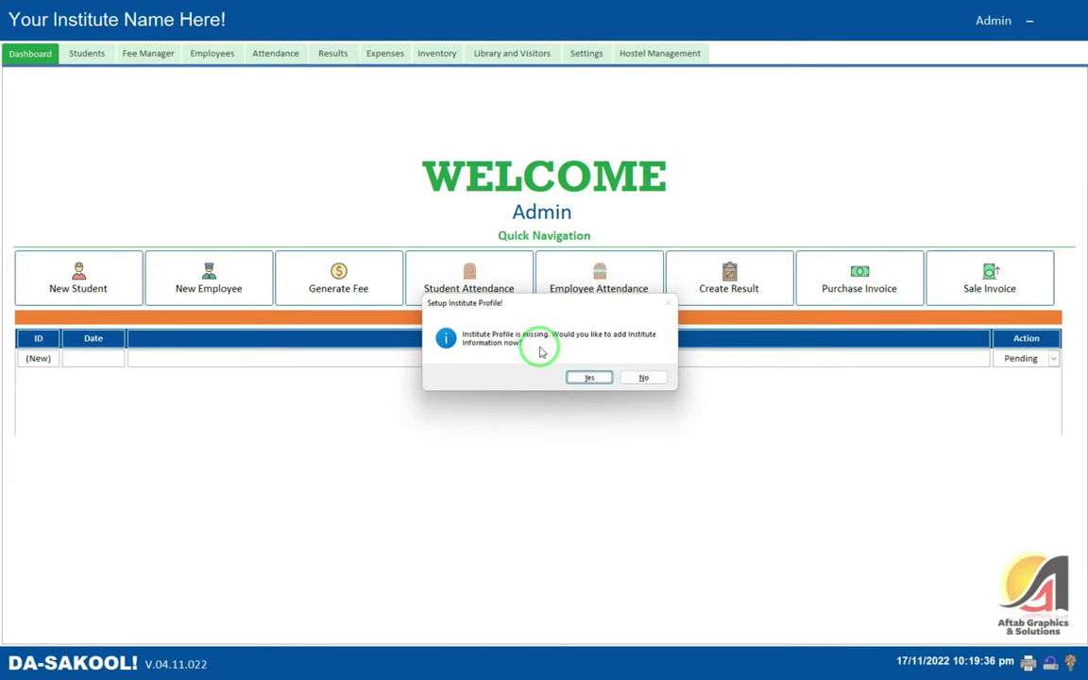
- Decline the institute profile prompt and inspect the existing user record under Settings > Users
{"action": "left_click", "coordinate": [656, 377]}
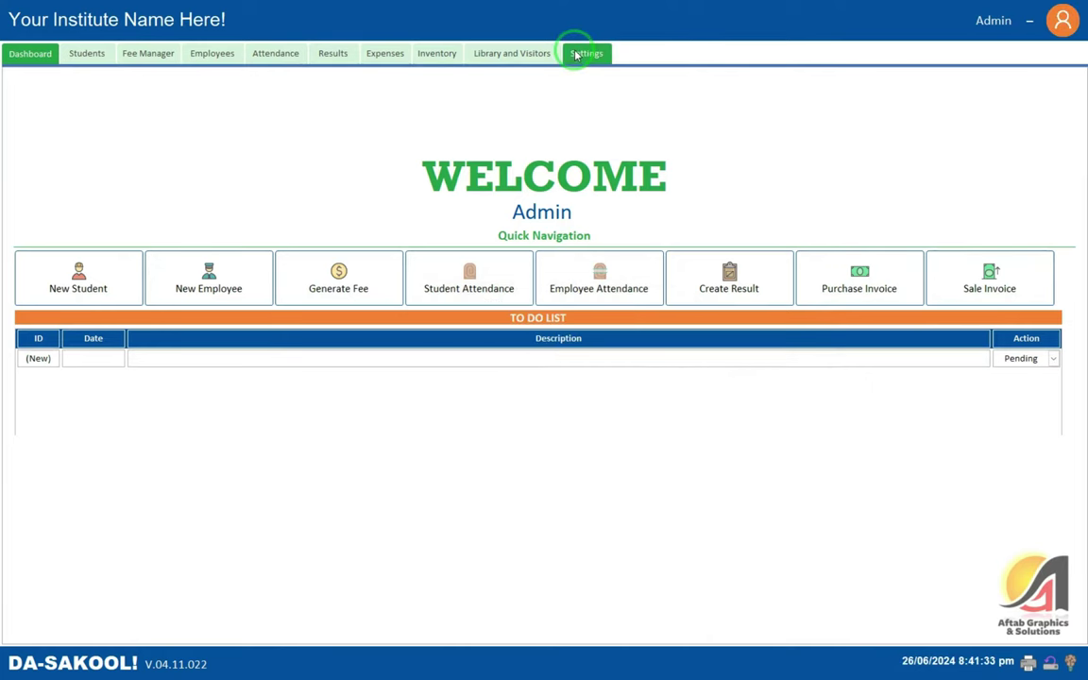
{"action": "left_click", "coordinate": [575, 55]}
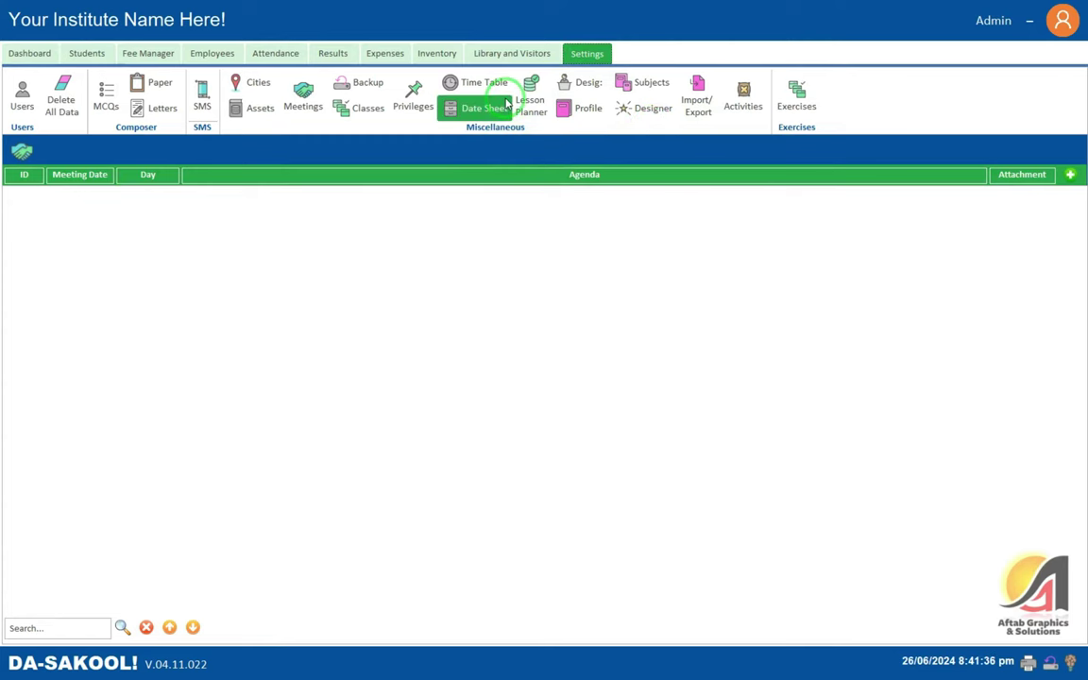
{"action": "left_click", "coordinate": [19, 98]}
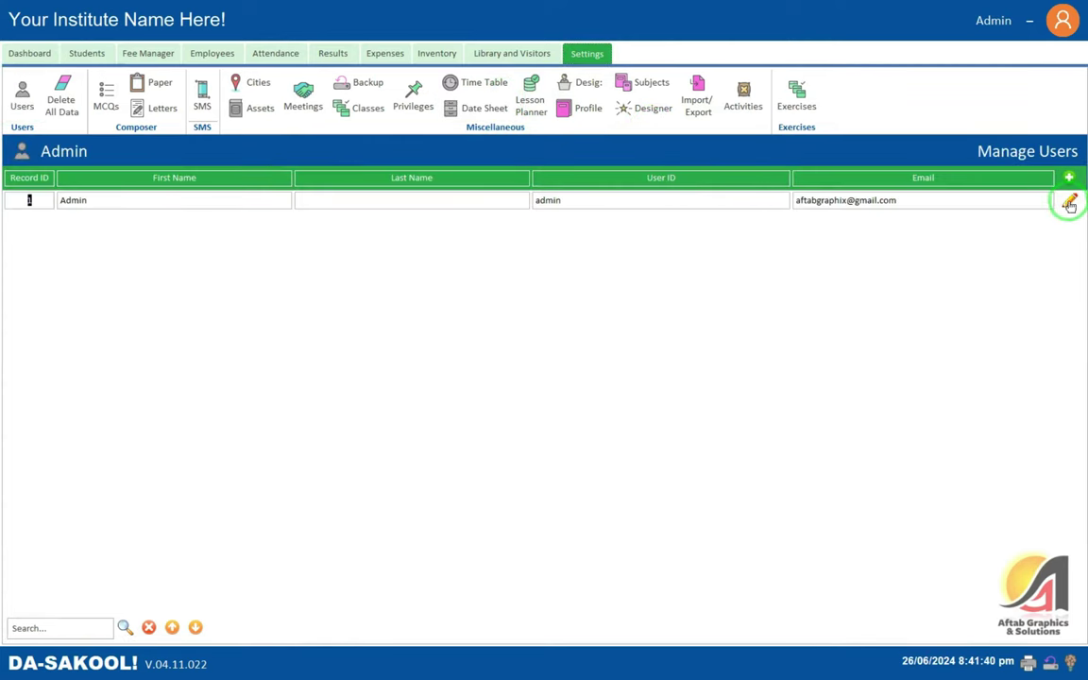
{"action": "left_click", "coordinate": [1069, 200]}
{"action": "left_click", "coordinate": [1066, 228]}
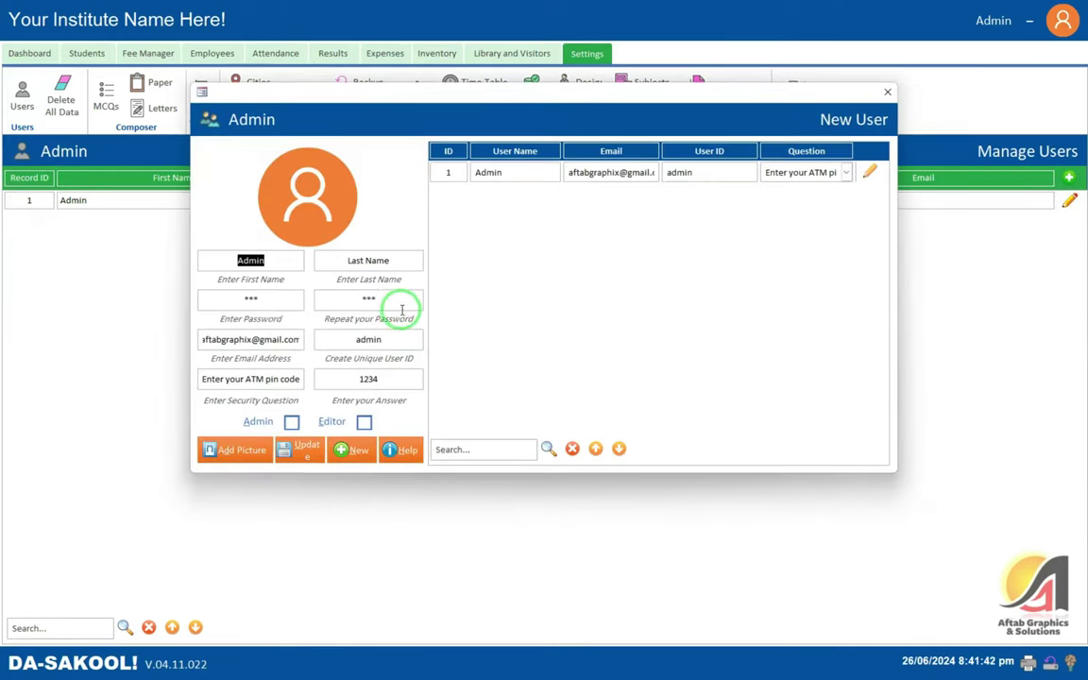
{"action": "left_click", "coordinate": [887, 92]}
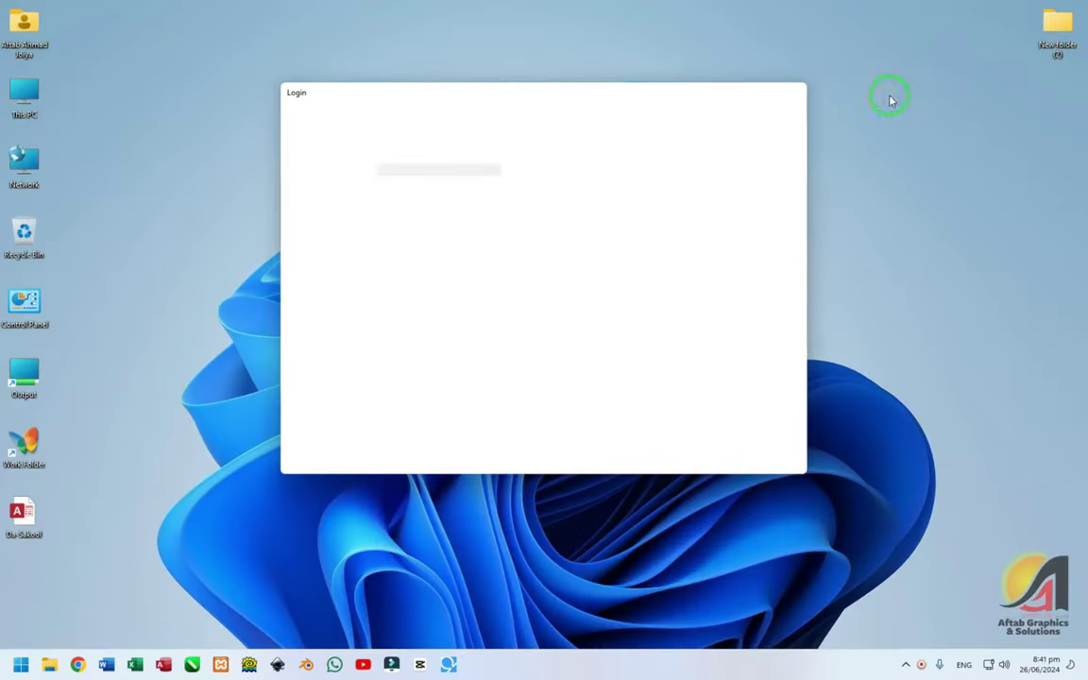
- Log in again as admin and decline the institute profile prompt
{"action": "type", "text": "admin"}
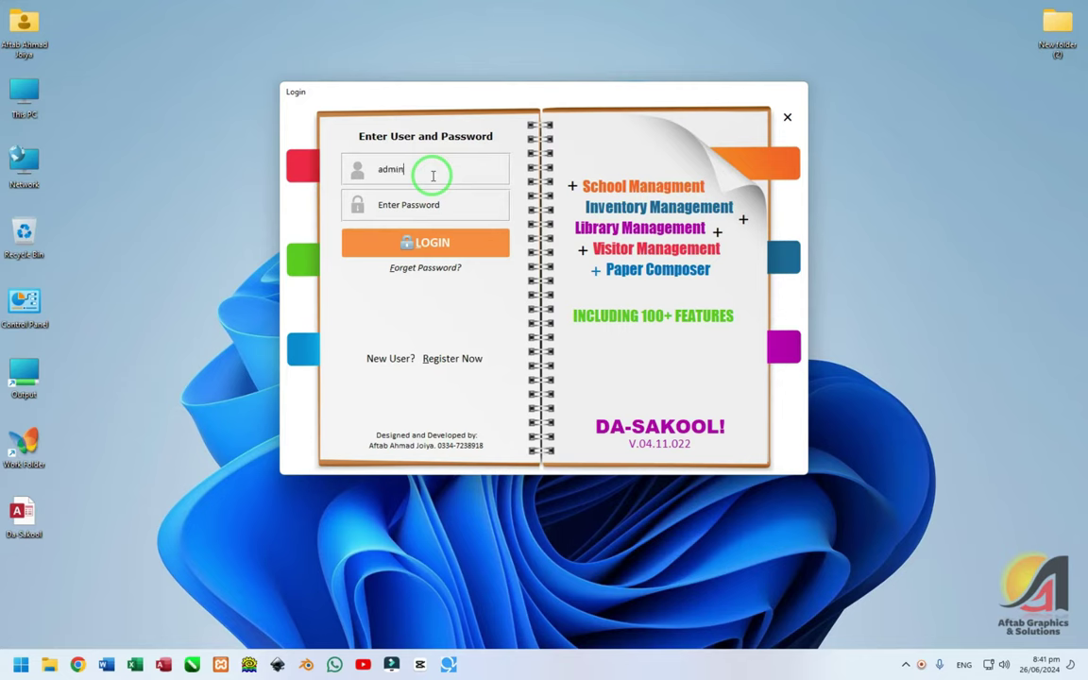
{"action": "key", "text": "Tab"}
{"action": "type", "text": "123"}
{"action": "key", "text": "Return"}
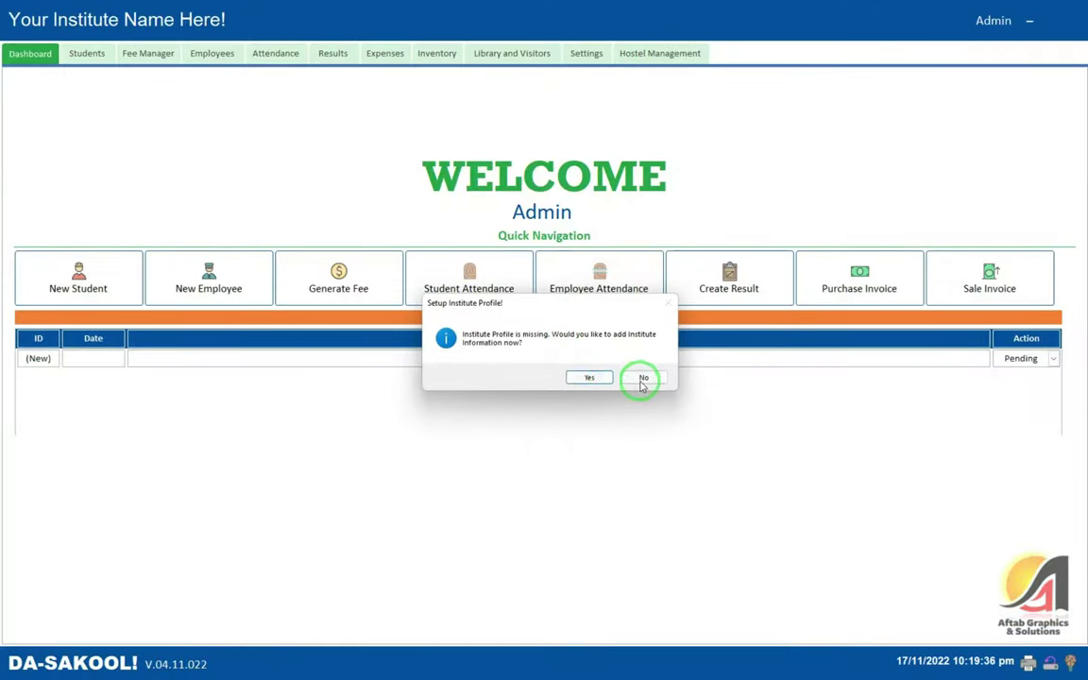
{"action": "left_click", "coordinate": [644, 376]}
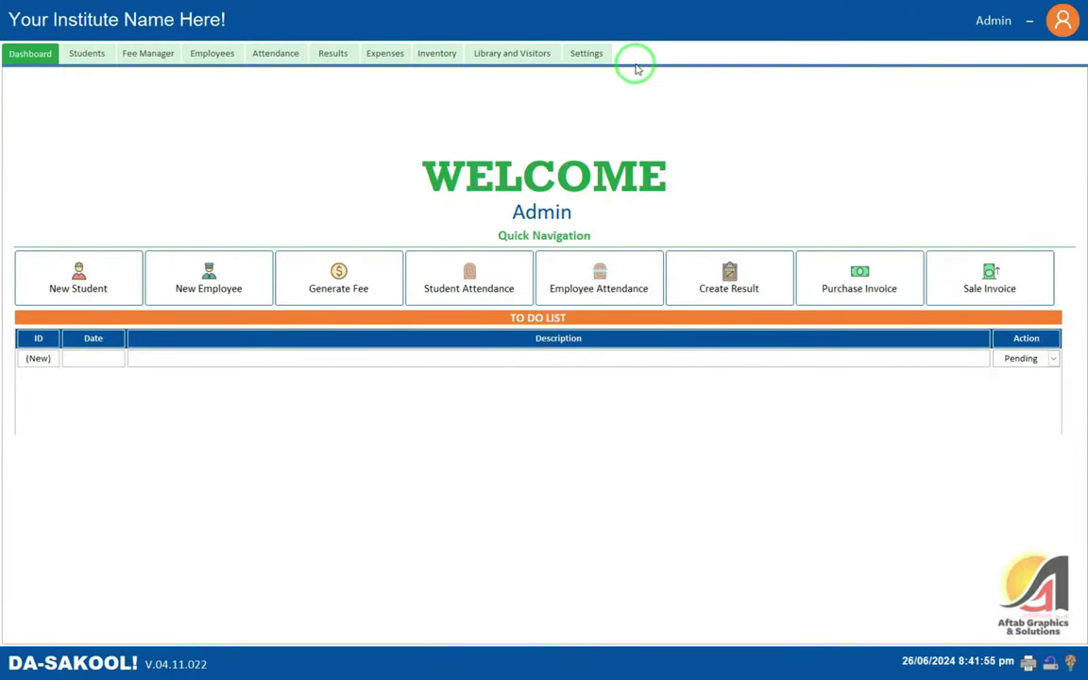
- Delete the only user record under Settings > Users, then log out
{"action": "left_click", "coordinate": [593, 53]}
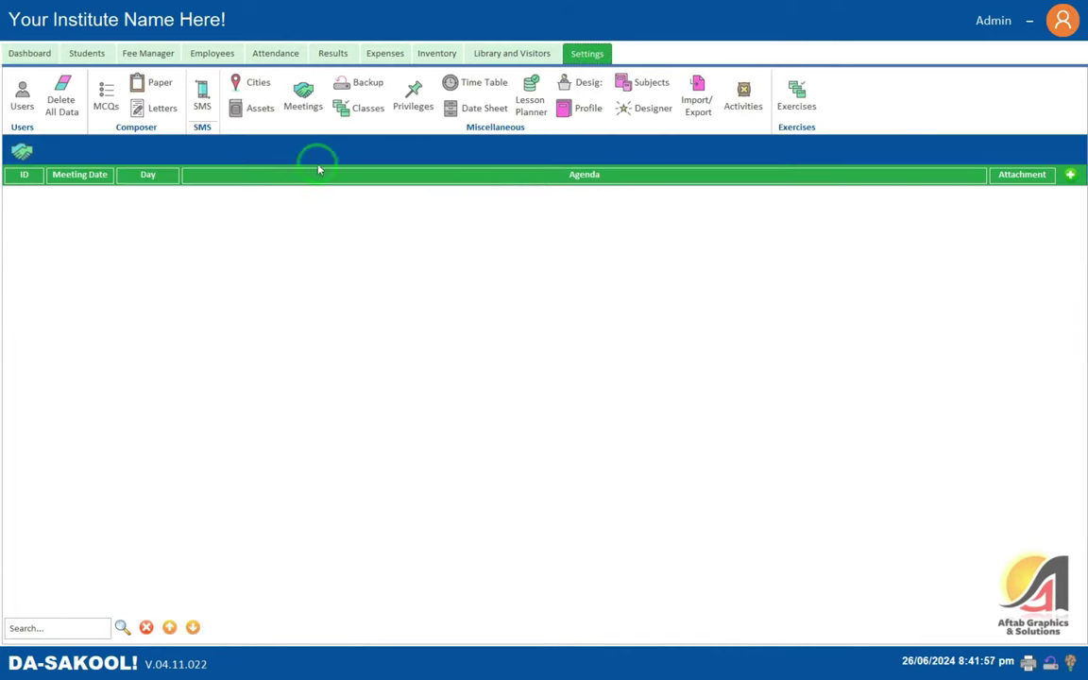
{"action": "left_click", "coordinate": [17, 102]}
{"action": "left_click", "coordinate": [1069, 200]}
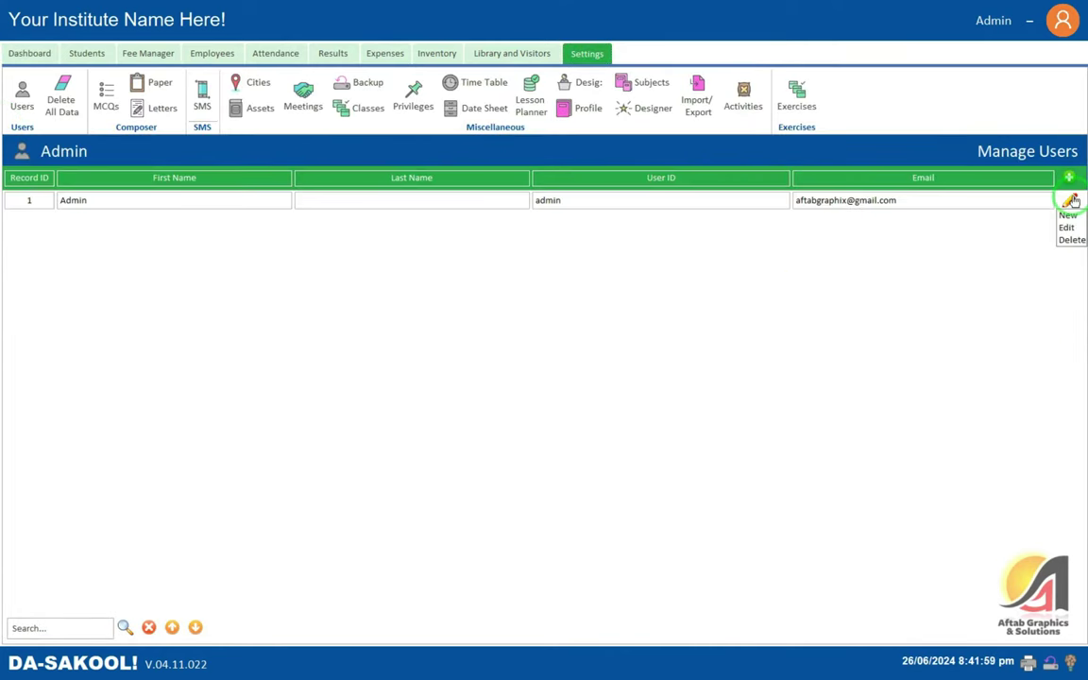
{"action": "left_click", "coordinate": [1066, 240]}
{"action": "left_click", "coordinate": [554, 377]}
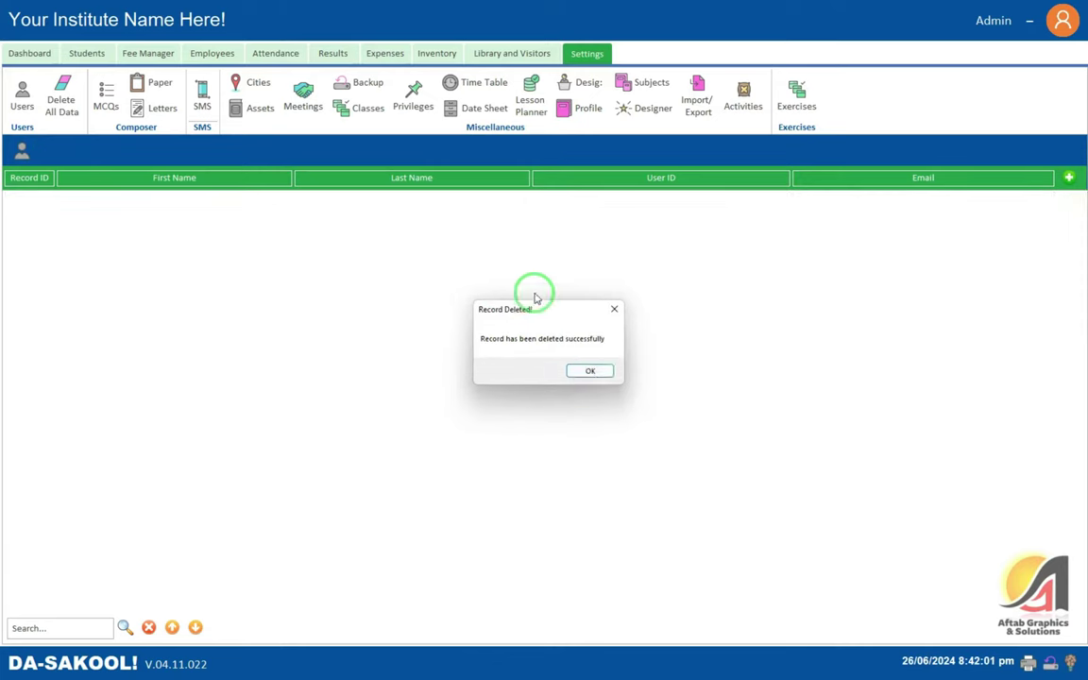
{"action": "left_click", "coordinate": [588, 372]}
{"action": "left_click", "coordinate": [1036, 42]}
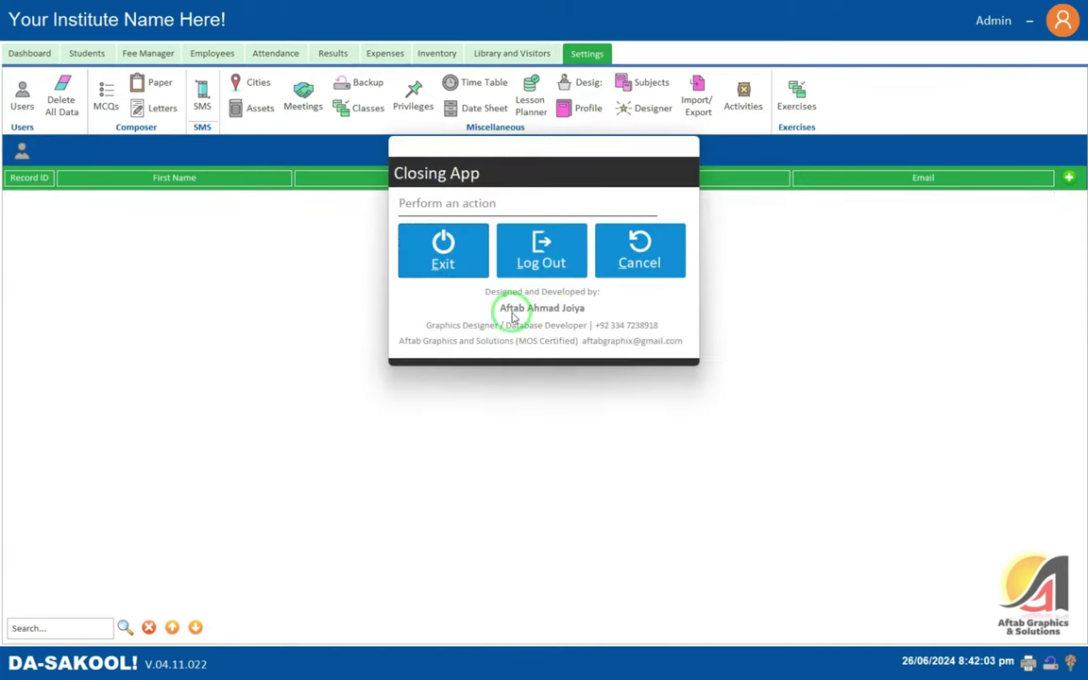
{"action": "left_click", "coordinate": [524, 258]}
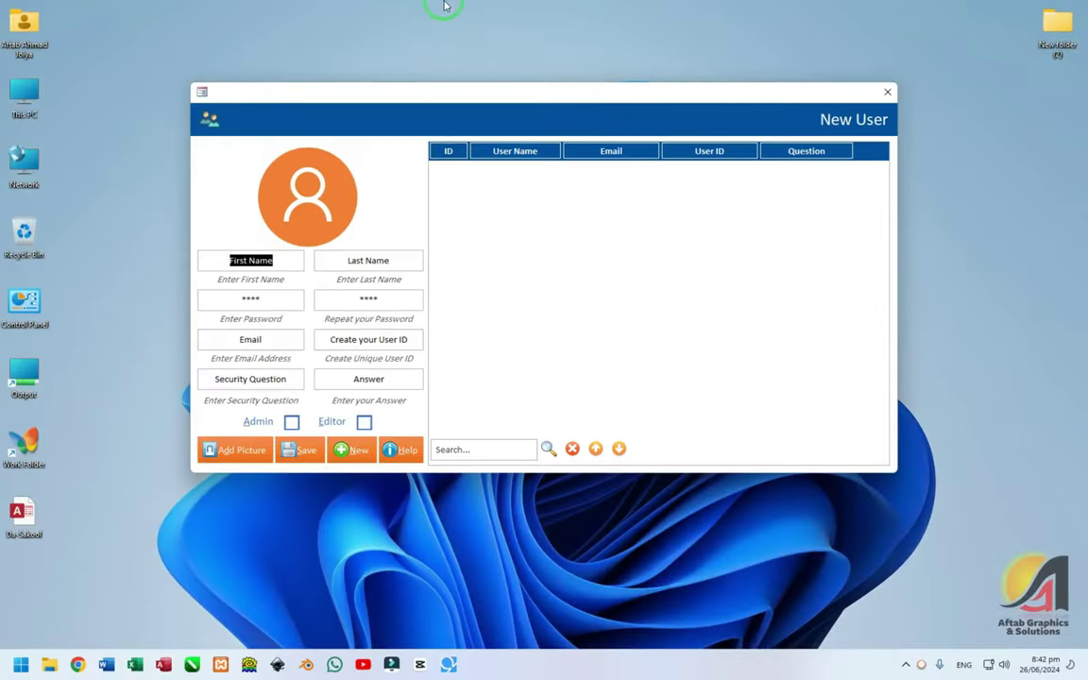
- Refresh the desktop, then enter the new user's first and last name
{"action": "right_click", "coordinate": [485, 54]}
{"action": "left_click", "coordinate": [493, 85]}
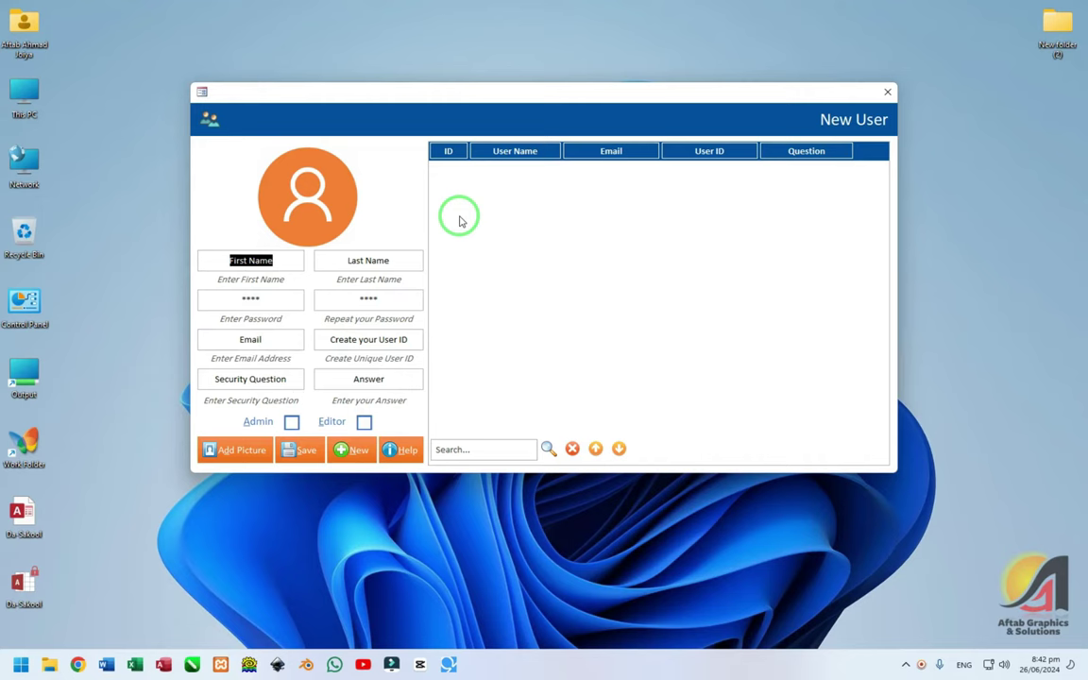
{"action": "key", "text": "Tab"}
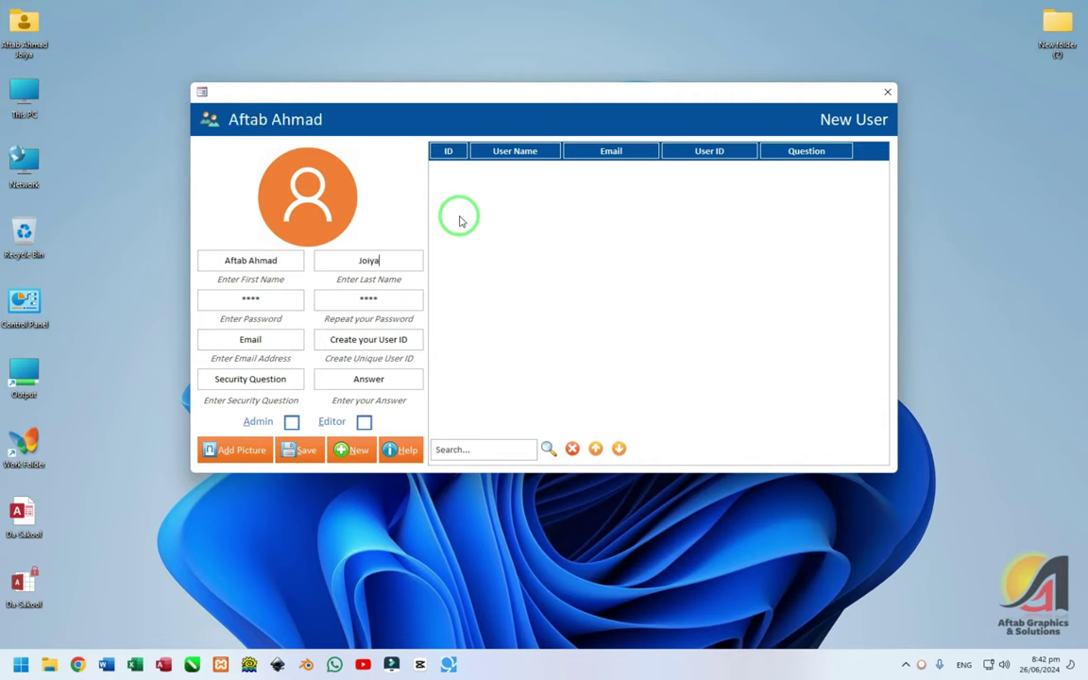
- Fill in the password, repeat password, e-mail address and the admin user ID
{"action": "key", "text": "Tab"}
{"action": "type", "text": "123"}
{"action": "key", "text": "Tab"}
{"action": "type", "text": "1"}
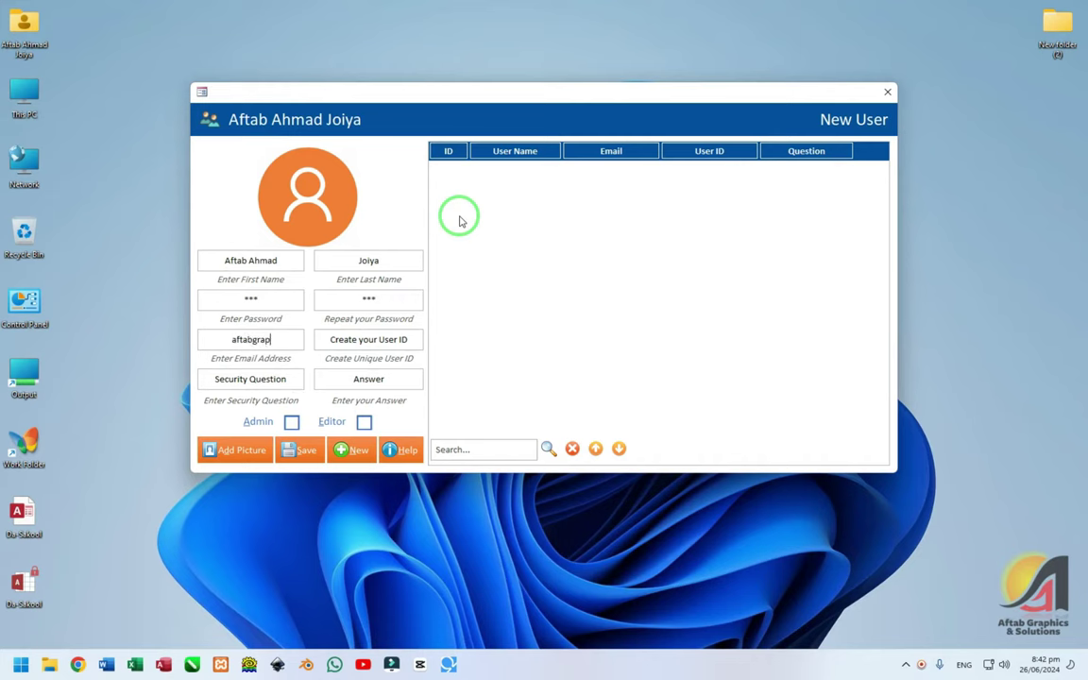
{"action": "type", "text": "m"}
{"action": "key", "text": "Tab"}
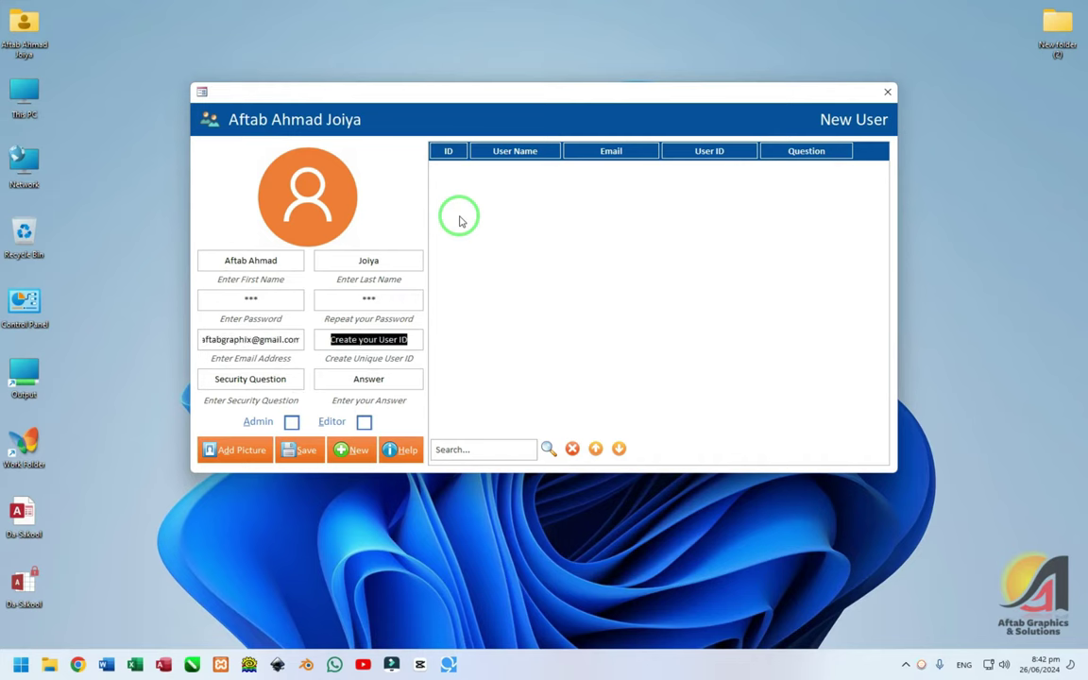
{"action": "type", "text": "admin"}
{"action": "key", "text": "Tab"}
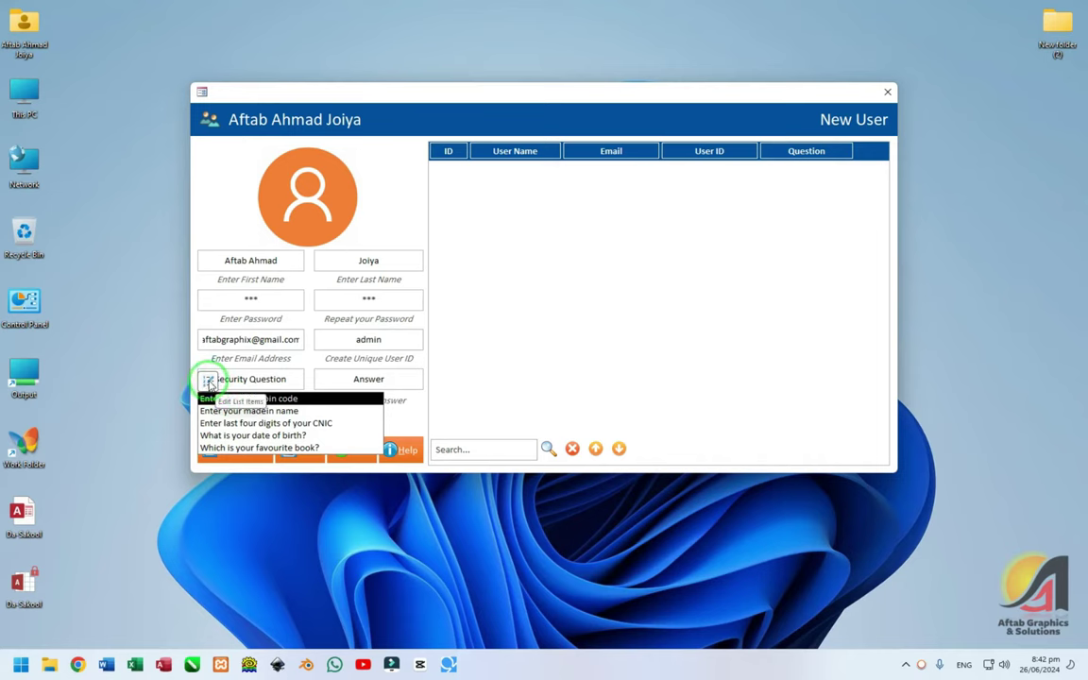
- Review the security question list in Edit List Items and cancel without changes
{"action": "left_click", "coordinate": [210, 381]}
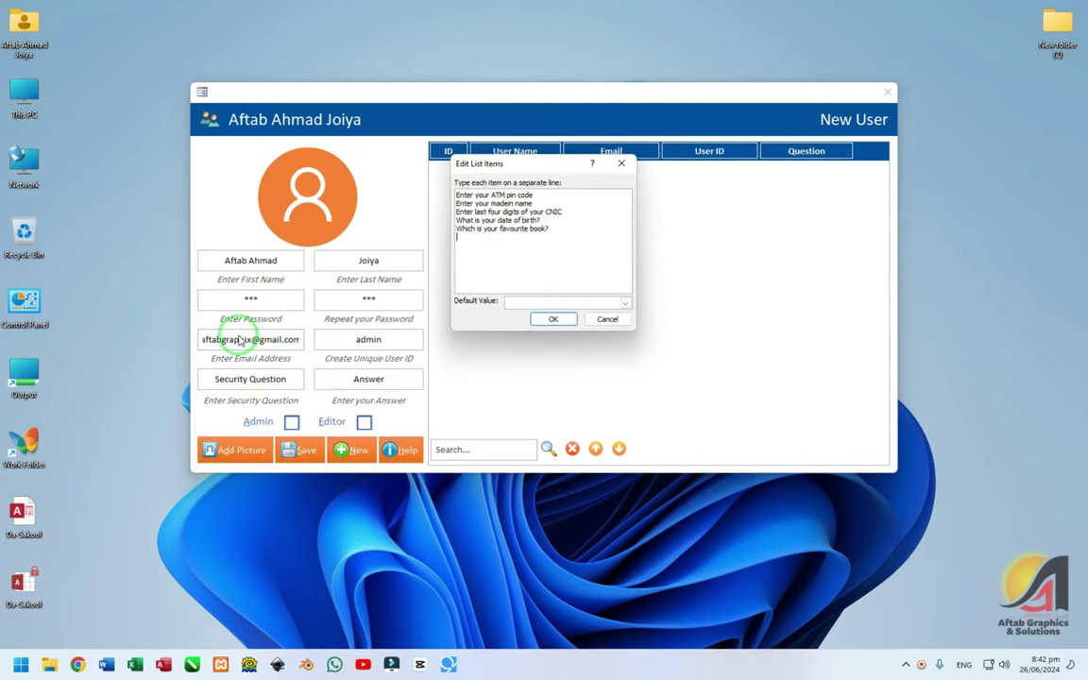
{"action": "left_click_drag", "start_coordinate": [549, 243], "coordinate": [437, 170]}
{"action": "left_click", "coordinate": [558, 258]}
{"action": "left_click", "coordinate": [607, 319]}
- Choose 'Enter your ATM pin code' as security question, enter the answer, and tick Admin
{"action": "left_click", "coordinate": [297, 376]}
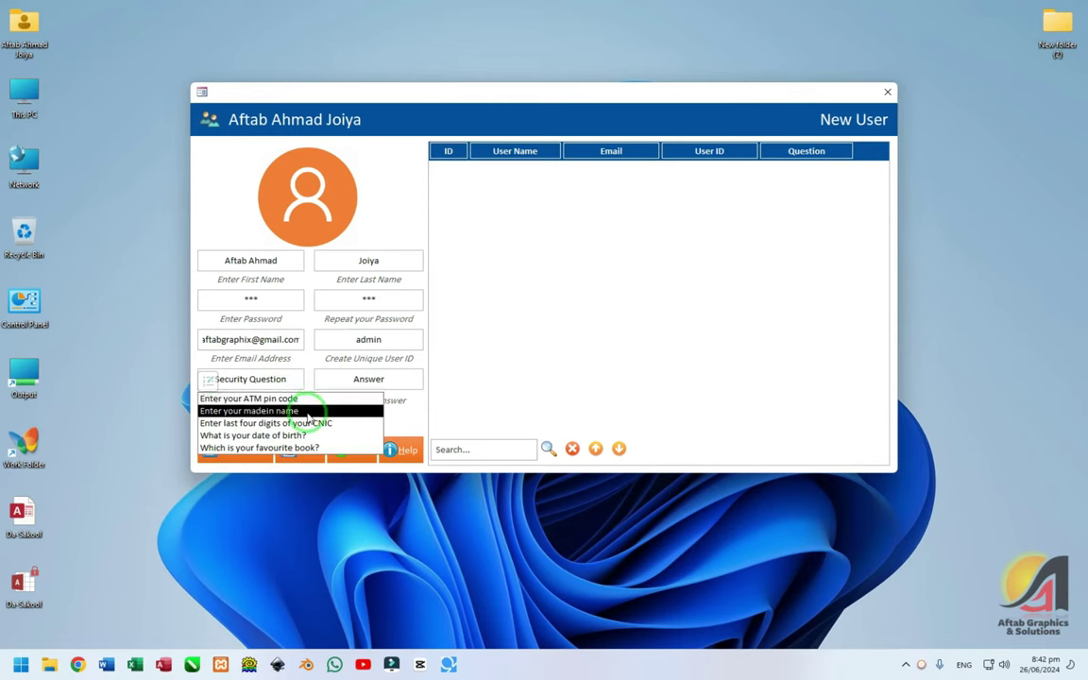
{"action": "left_click", "coordinate": [288, 398]}
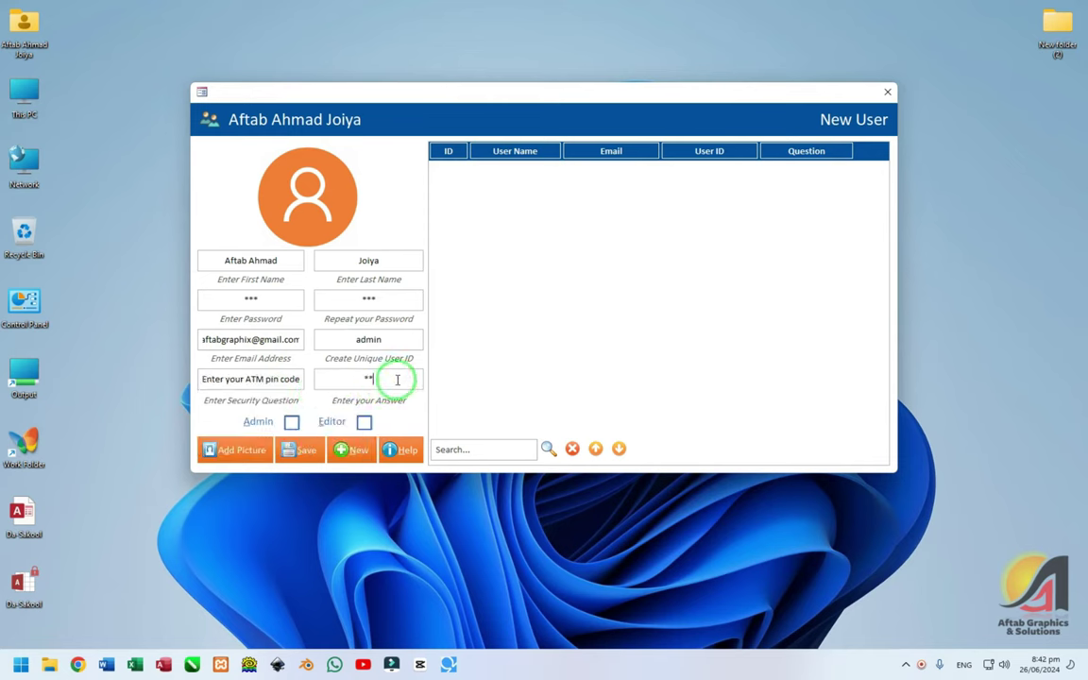
{"action": "left_click", "coordinate": [397, 379]}
{"action": "type", "text": "1234"}
{"action": "left_click", "coordinate": [292, 422]}
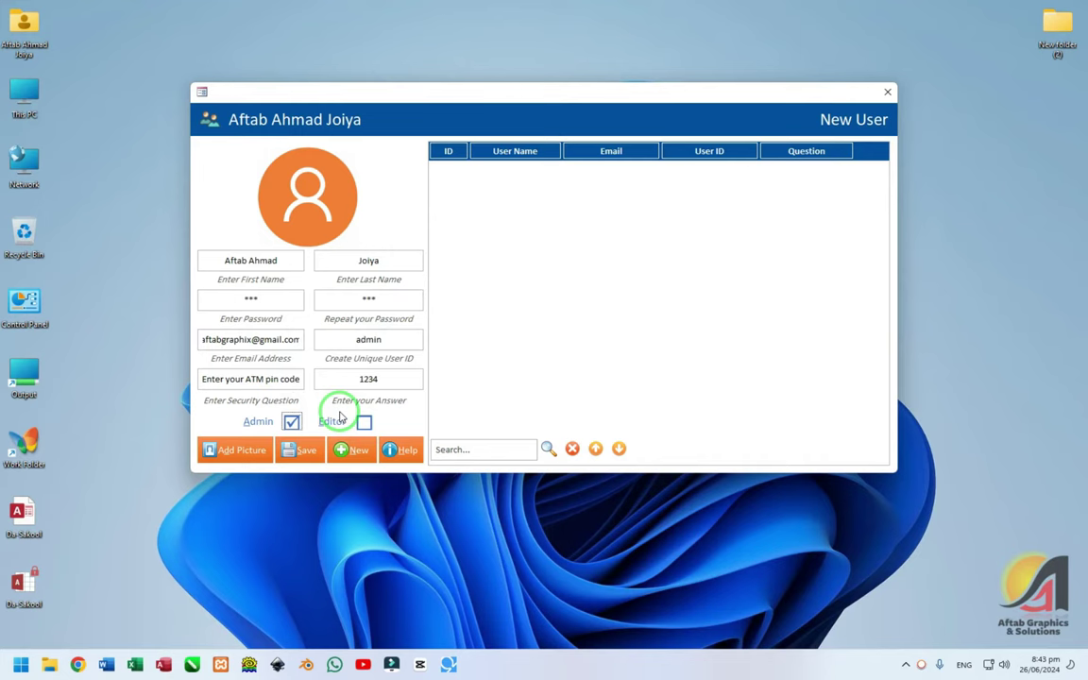
- Add the 001 photo from New Volume (D:) as the user's picture
{"action": "left_click", "coordinate": [238, 448]}
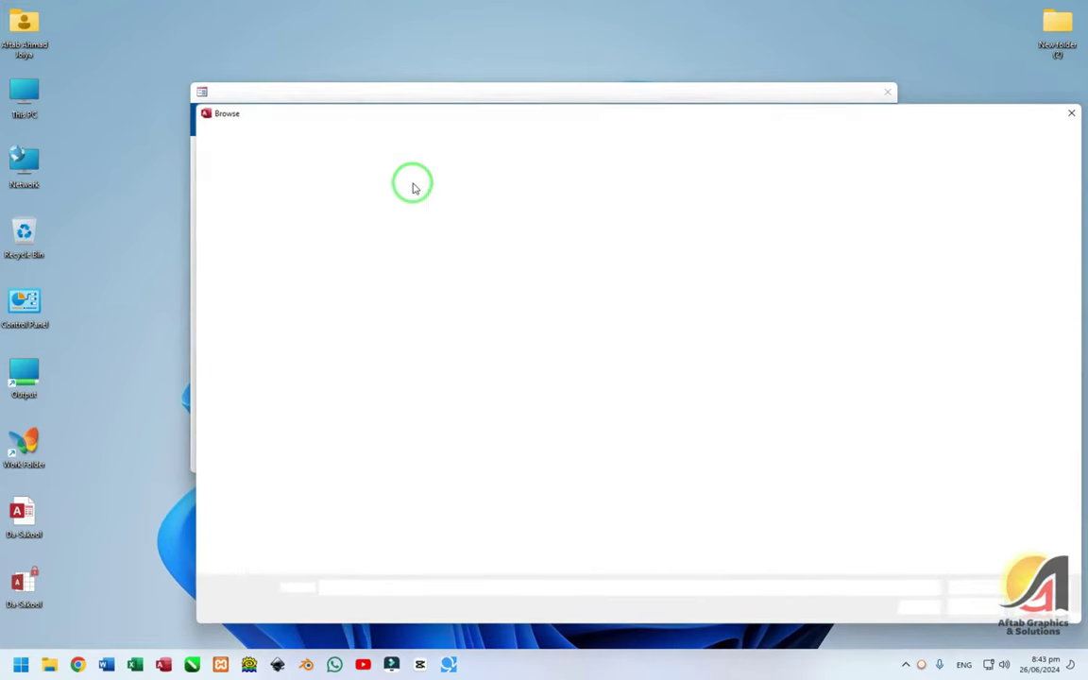
{"action": "scroll", "coordinate": [292, 340], "scroll_direction": "down", "scroll_amount": 3}
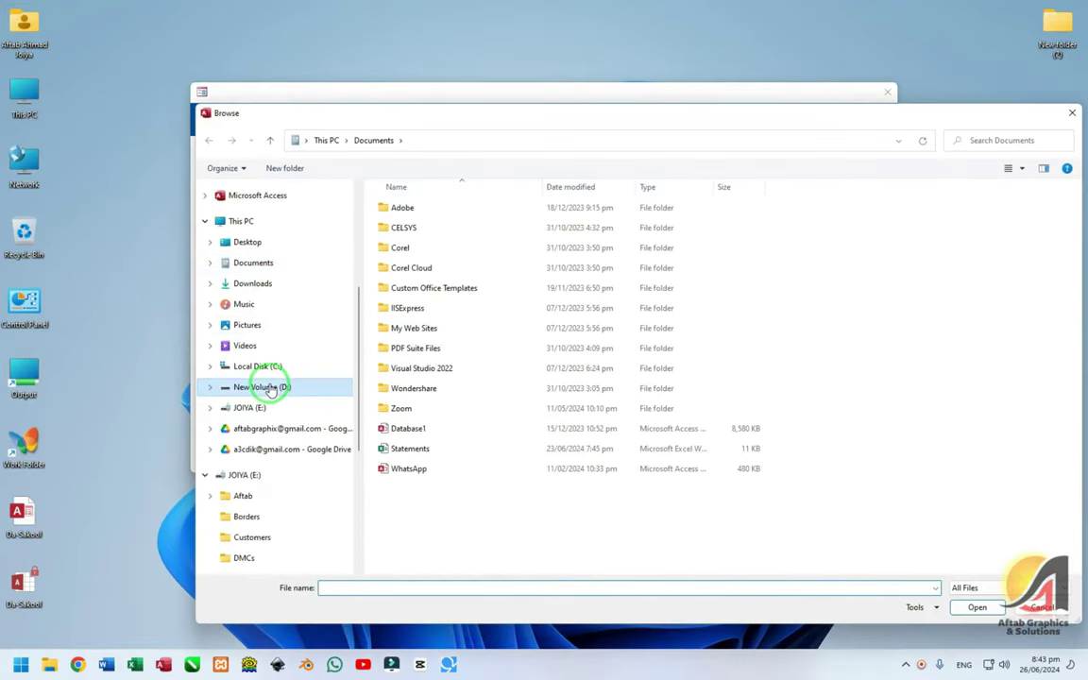
{"action": "left_click", "coordinate": [269, 390]}
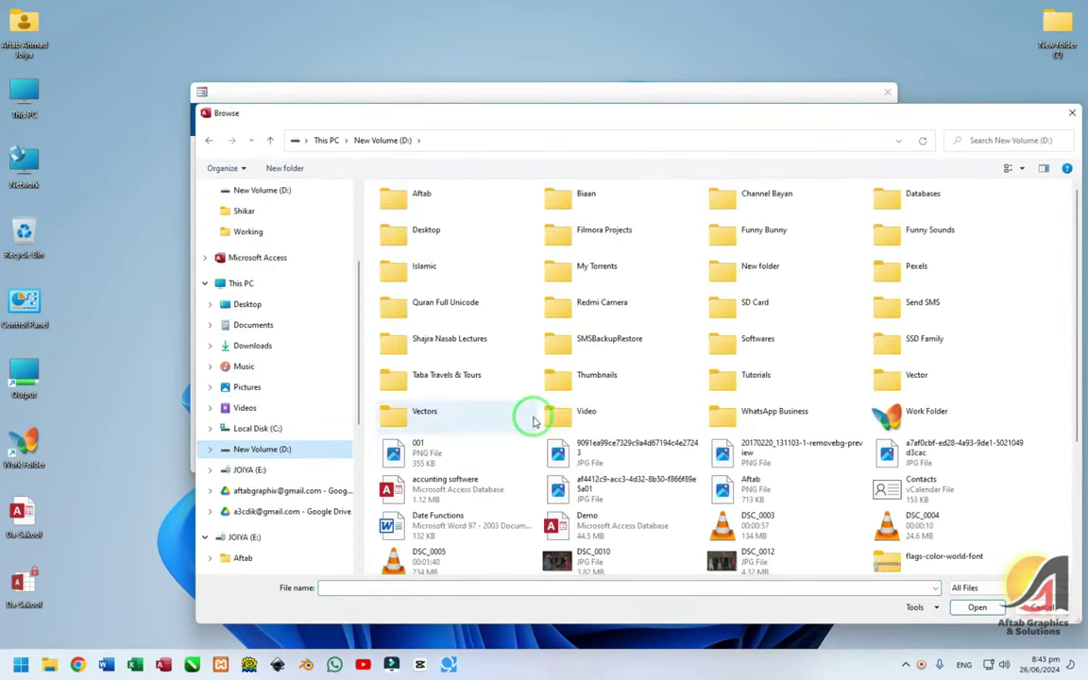
{"action": "scroll", "coordinate": [557, 378], "scroll_direction": "down", "scroll_amount": 2}
{"action": "scroll", "coordinate": [570, 344], "scroll_direction": "down", "scroll_amount": 3}
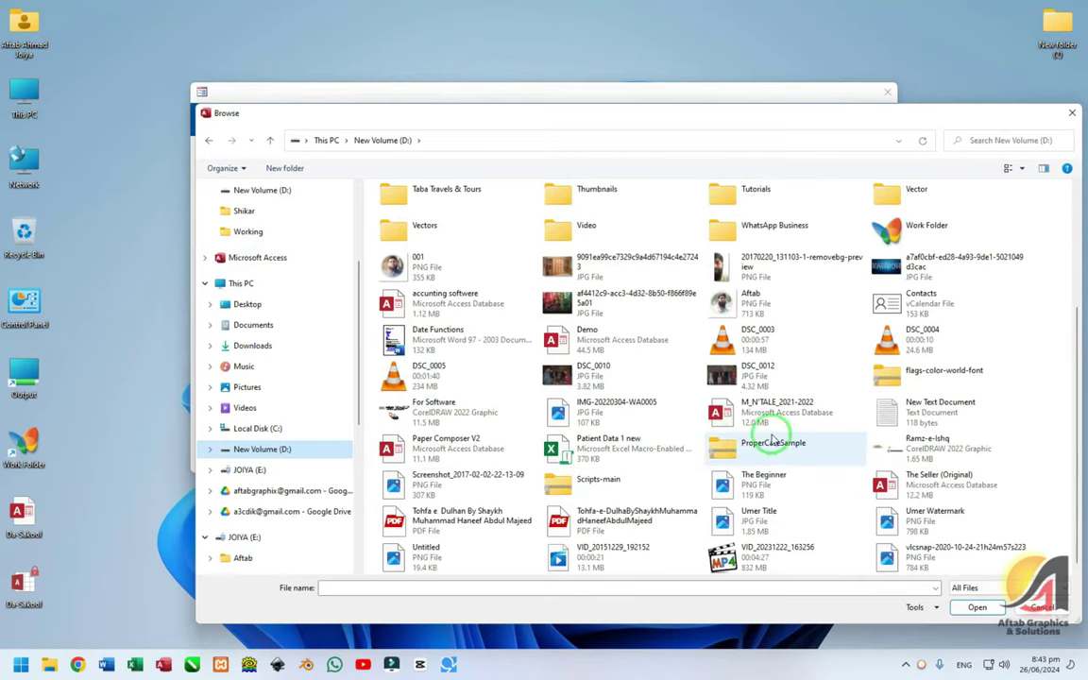
{"action": "double_click", "coordinate": [425, 259]}
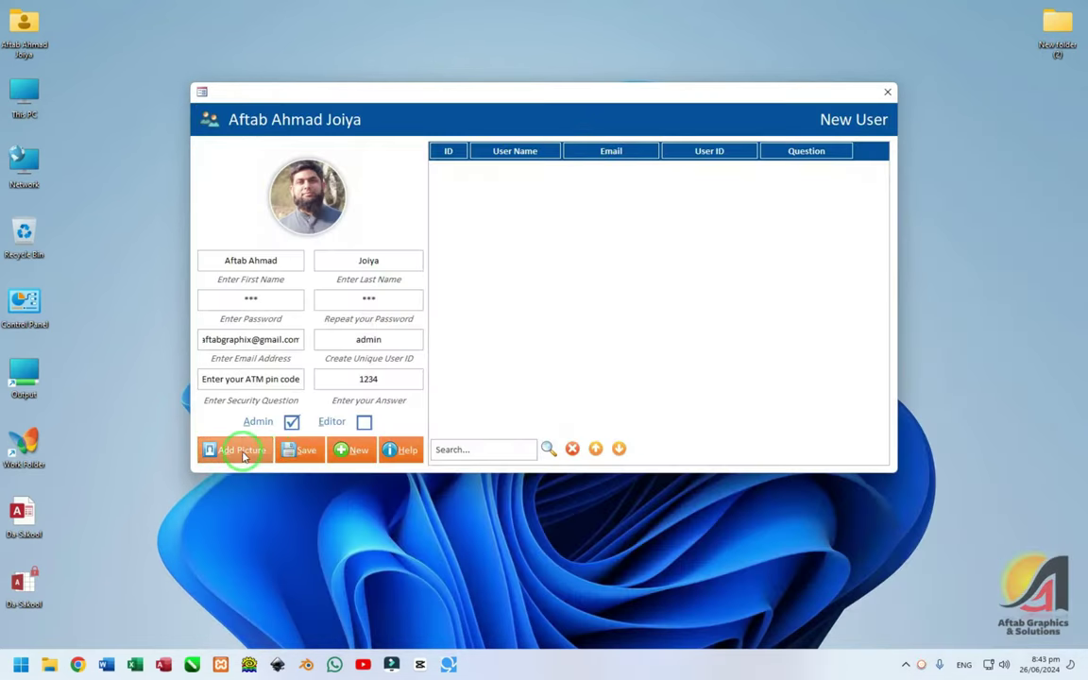
- Save the new admin user, dismiss the notice, and show the user row's action options
{"action": "left_click", "coordinate": [300, 451]}
{"action": "left_click", "coordinate": [587, 371]}
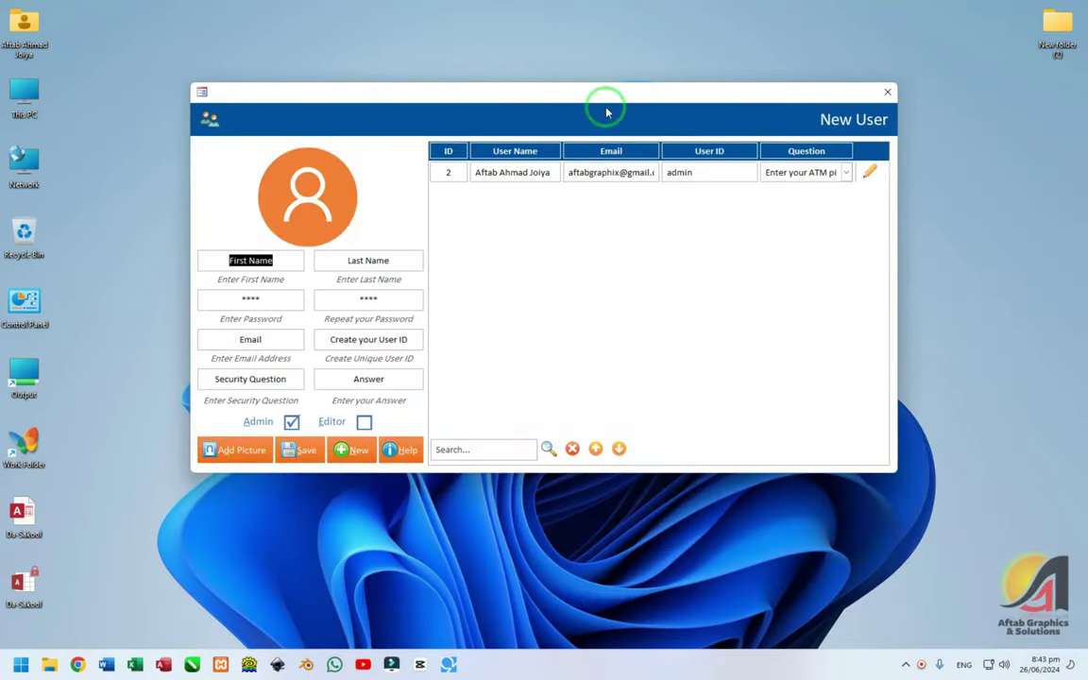
{"action": "left_click", "coordinate": [869, 173]}
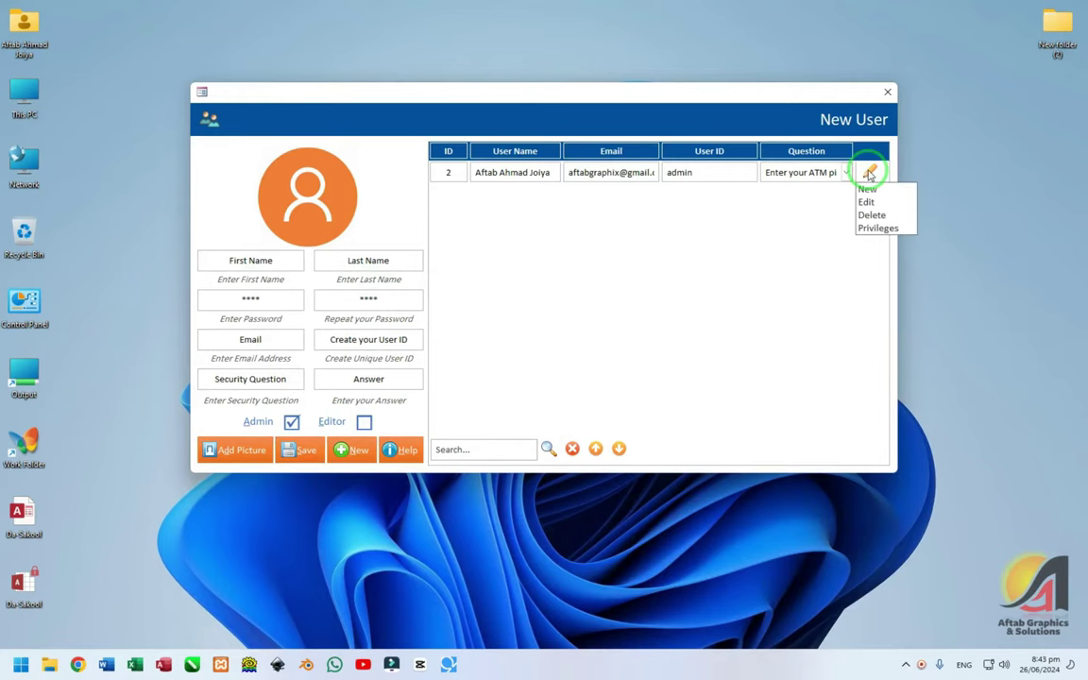
- Open the user's privileges and select the administrator in Select User
{"action": "left_click", "coordinate": [880, 230]}
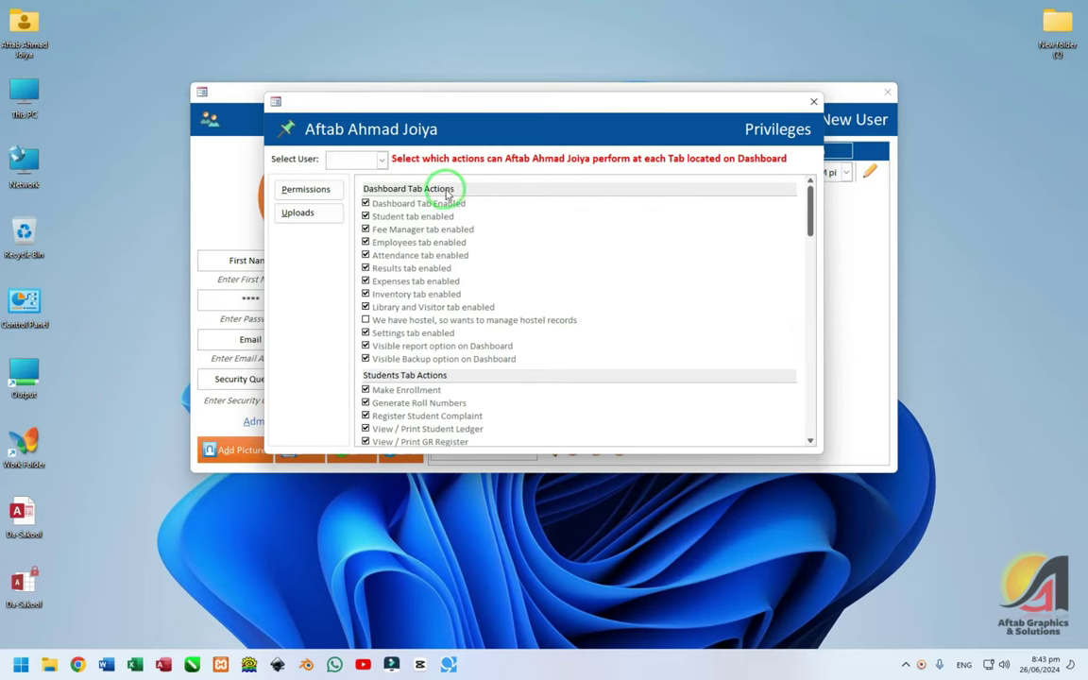
{"action": "scroll", "coordinate": [534, 207], "scroll_direction": "down", "scroll_amount": 4}
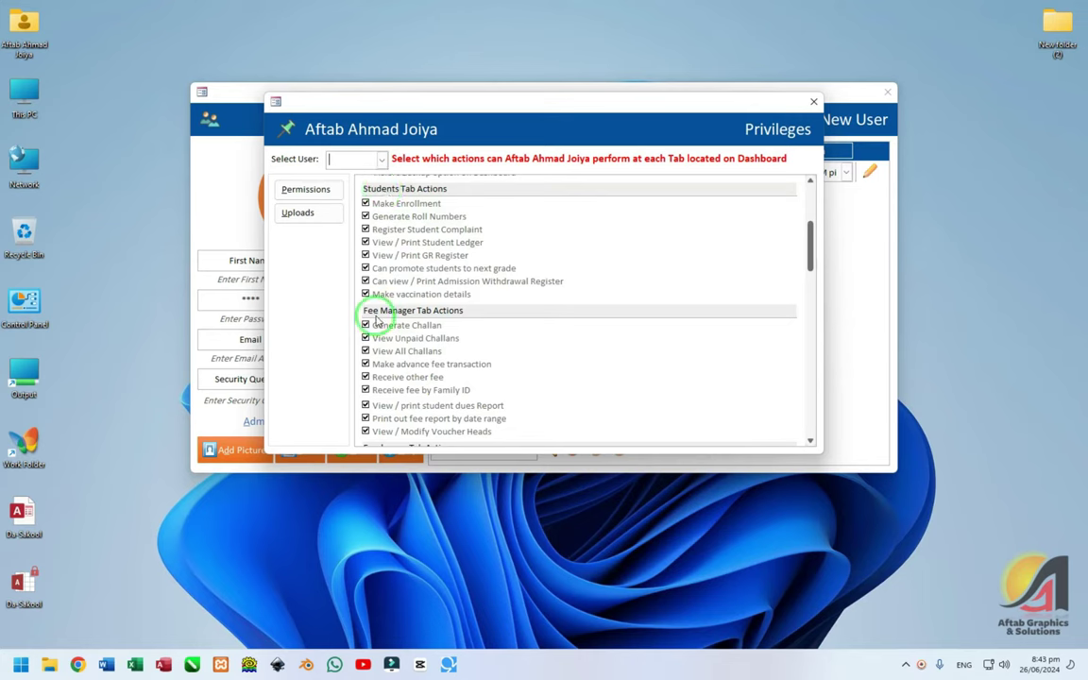
{"action": "scroll", "coordinate": [432, 317], "scroll_direction": "down", "scroll_amount": 4}
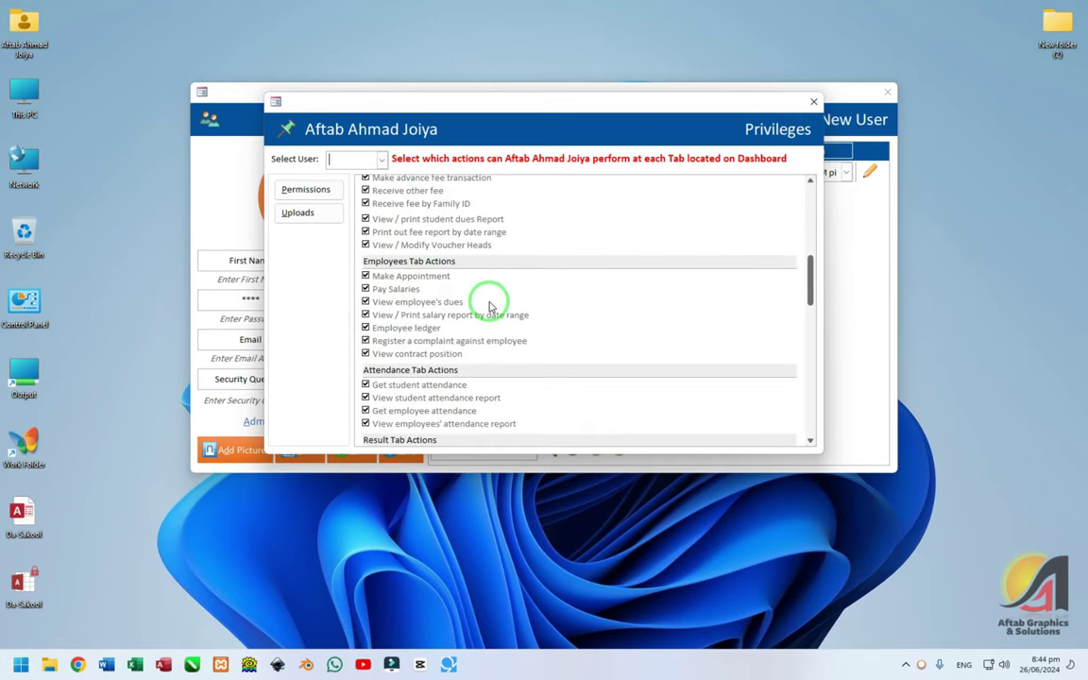
{"action": "scroll", "coordinate": [476, 273], "scroll_direction": "down", "scroll_amount": 12}
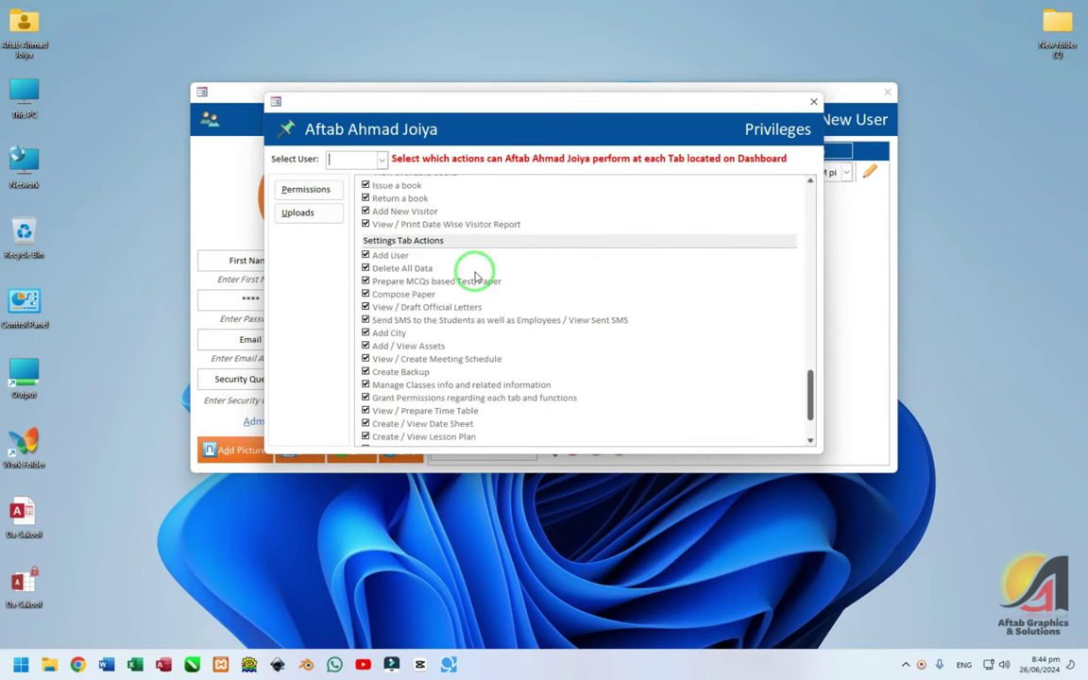
{"action": "scroll", "coordinate": [476, 277], "scroll_direction": "down", "scroll_amount": 2}
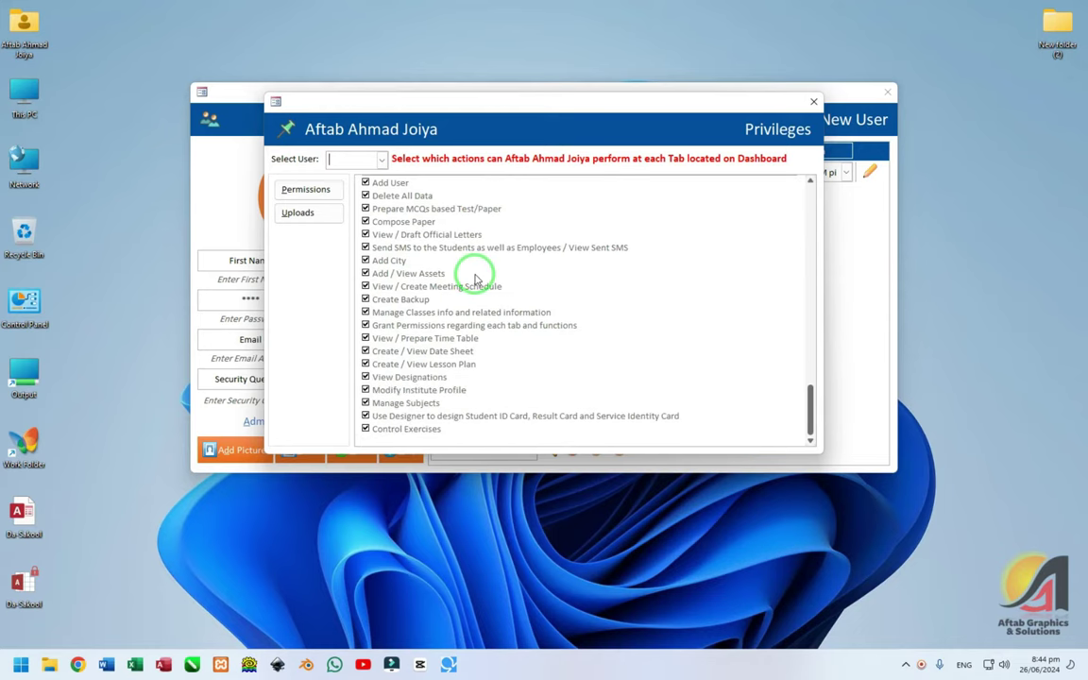
{"action": "scroll", "coordinate": [476, 278], "scroll_direction": "up", "scroll_amount": 20}
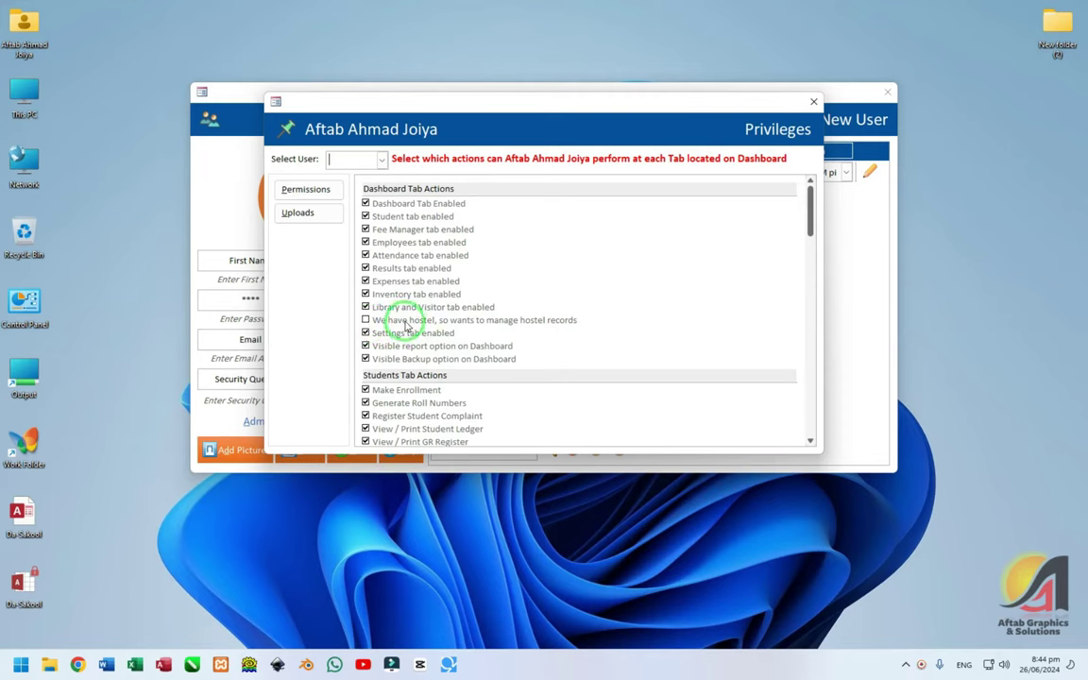
{"action": "scroll", "coordinate": [387, 318], "scroll_direction": "down", "scroll_amount": 5}
{"action": "scroll", "coordinate": [401, 316], "scroll_direction": "up", "scroll_amount": 5}
{"action": "left_click", "coordinate": [381, 159]}
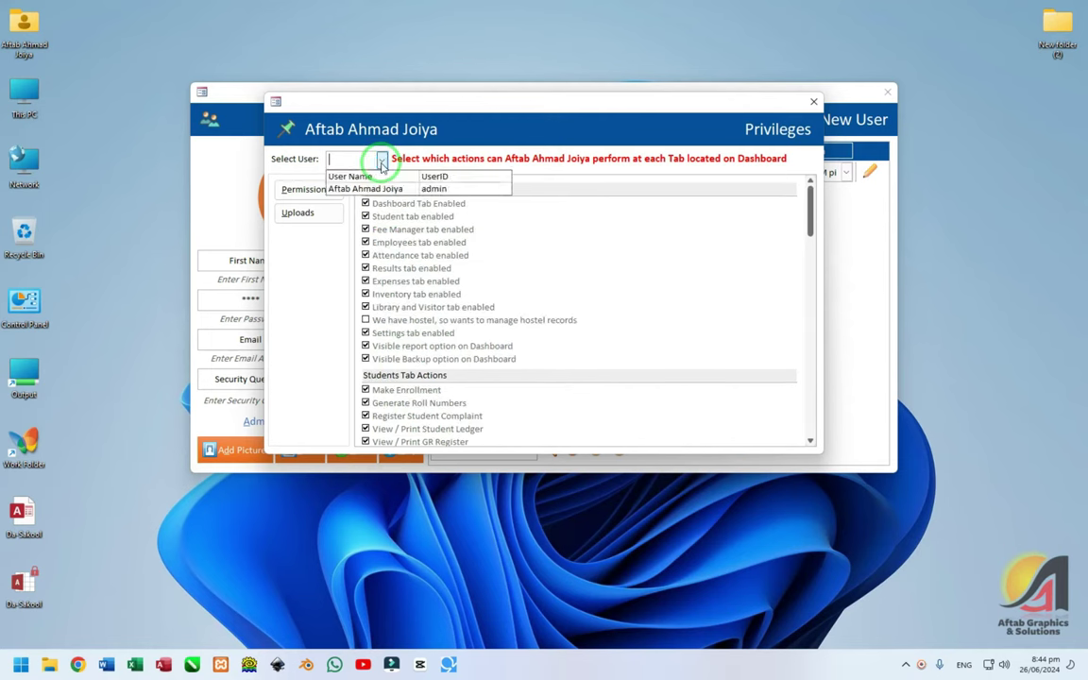
{"action": "left_click", "coordinate": [369, 189]}
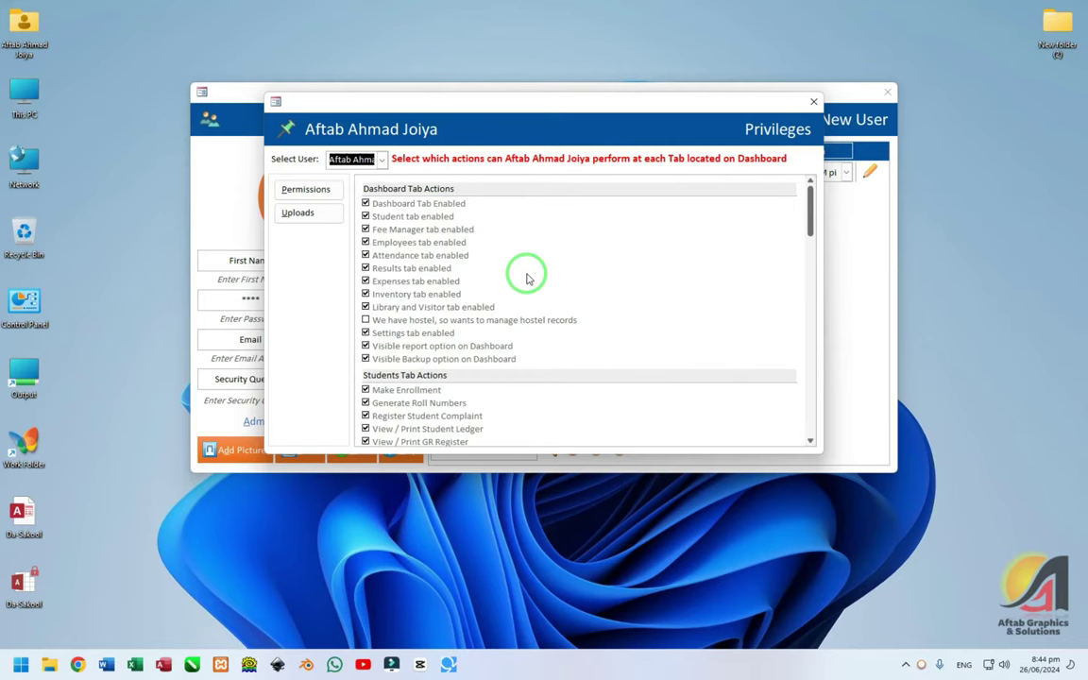
- Keep Make Enrollment allowed, switch off Student tab enabled, and close the privileges window
{"action": "scroll", "coordinate": [525, 276], "scroll_direction": "down", "scroll_amount": 8}
{"action": "scroll", "coordinate": [495, 310], "scroll_direction": "down", "scroll_amount": 3}
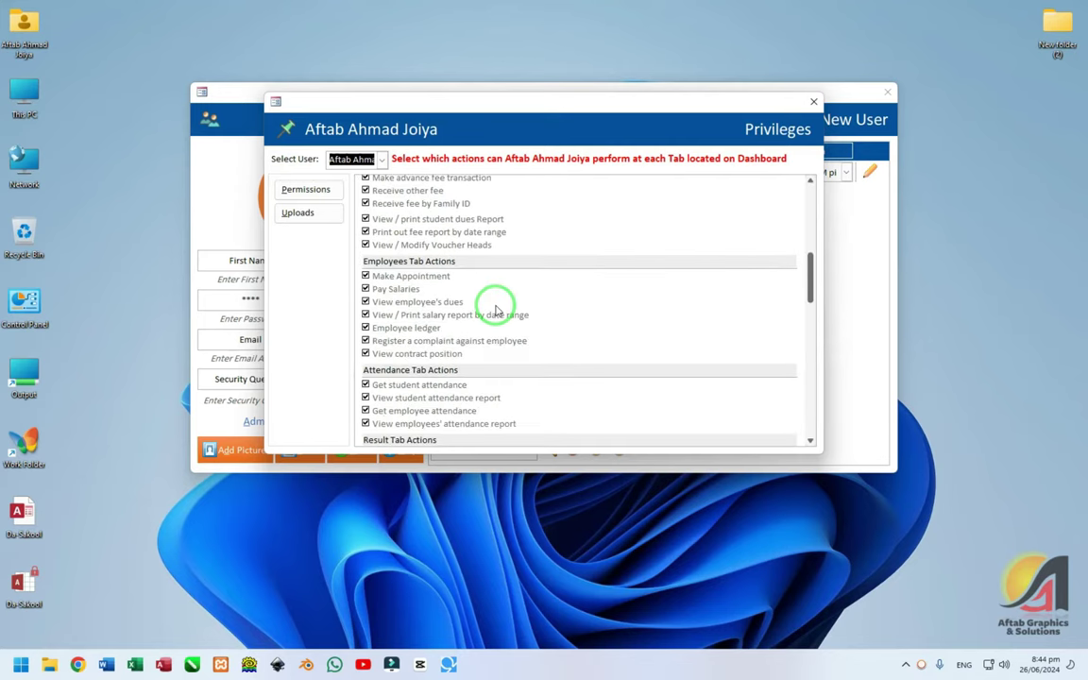
{"action": "scroll", "coordinate": [497, 310], "scroll_direction": "up", "scroll_amount": 10}
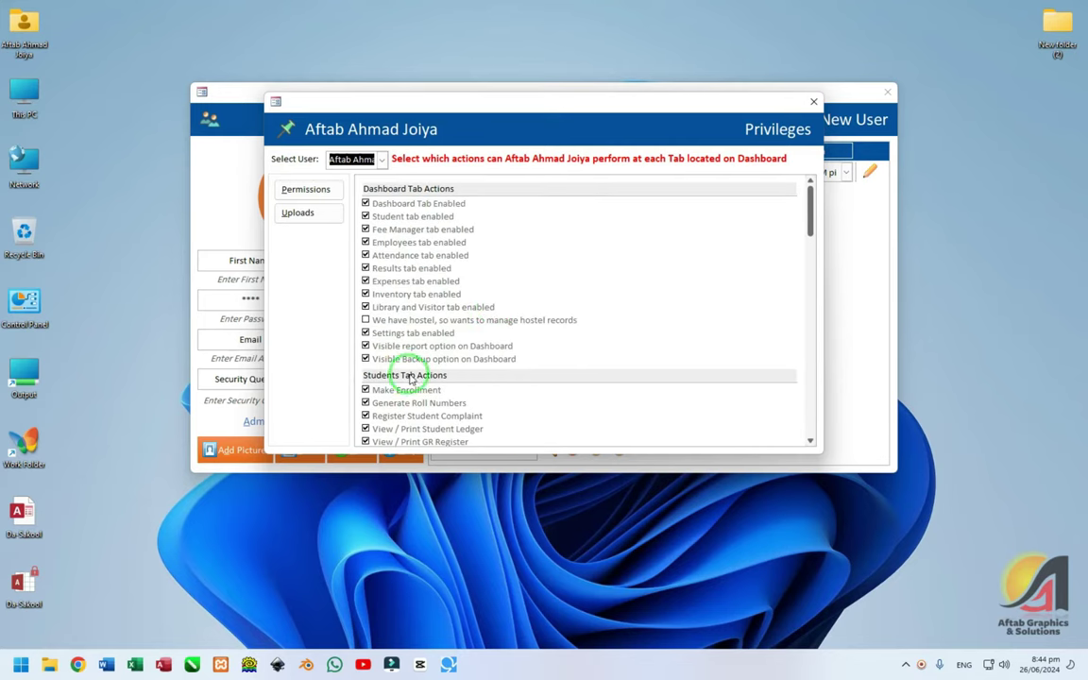
{"action": "scroll", "coordinate": [410, 379], "scroll_direction": "down", "scroll_amount": 3}
{"action": "left_click", "coordinate": [365, 265]}
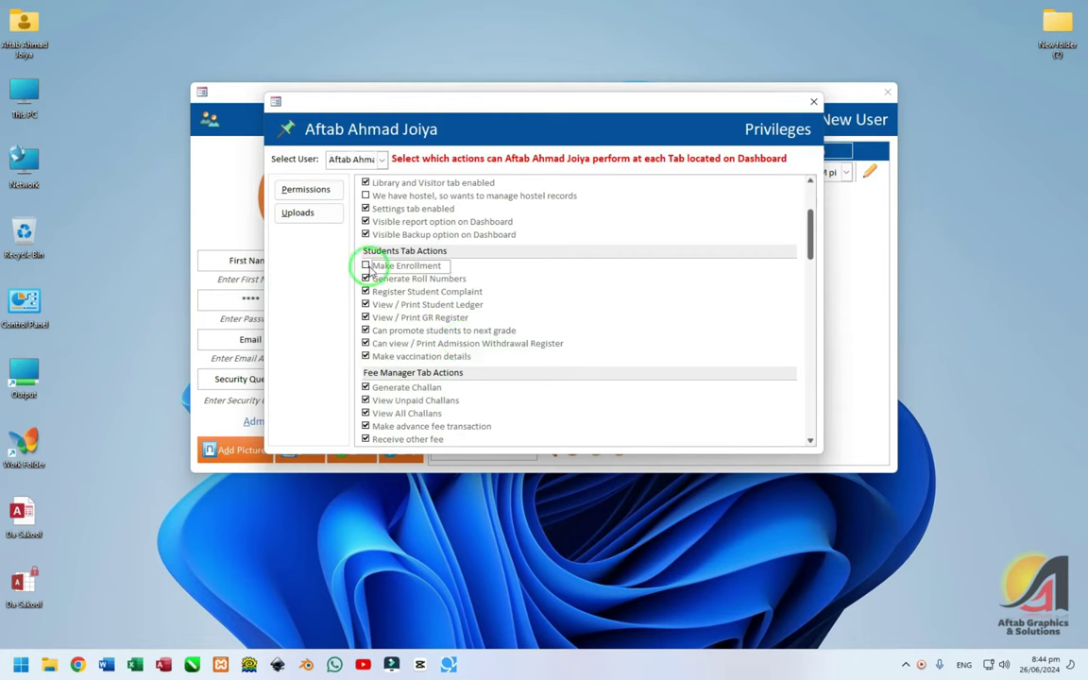
{"action": "scroll", "coordinate": [505, 275], "scroll_direction": "up", "scroll_amount": 3}
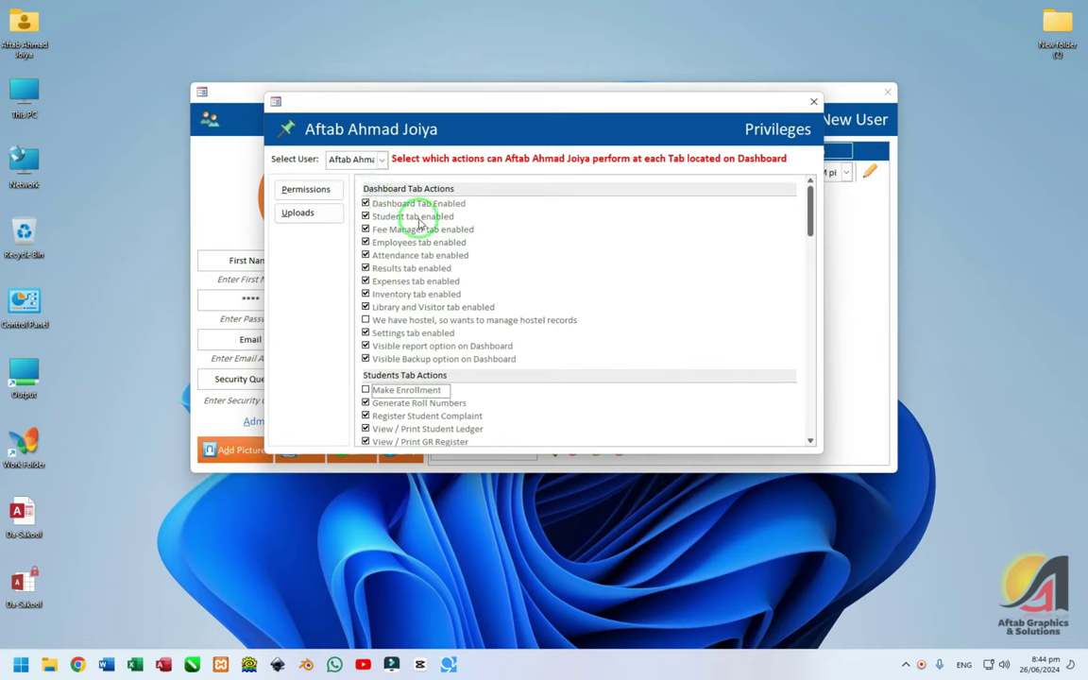
{"action": "left_click", "coordinate": [366, 389]}
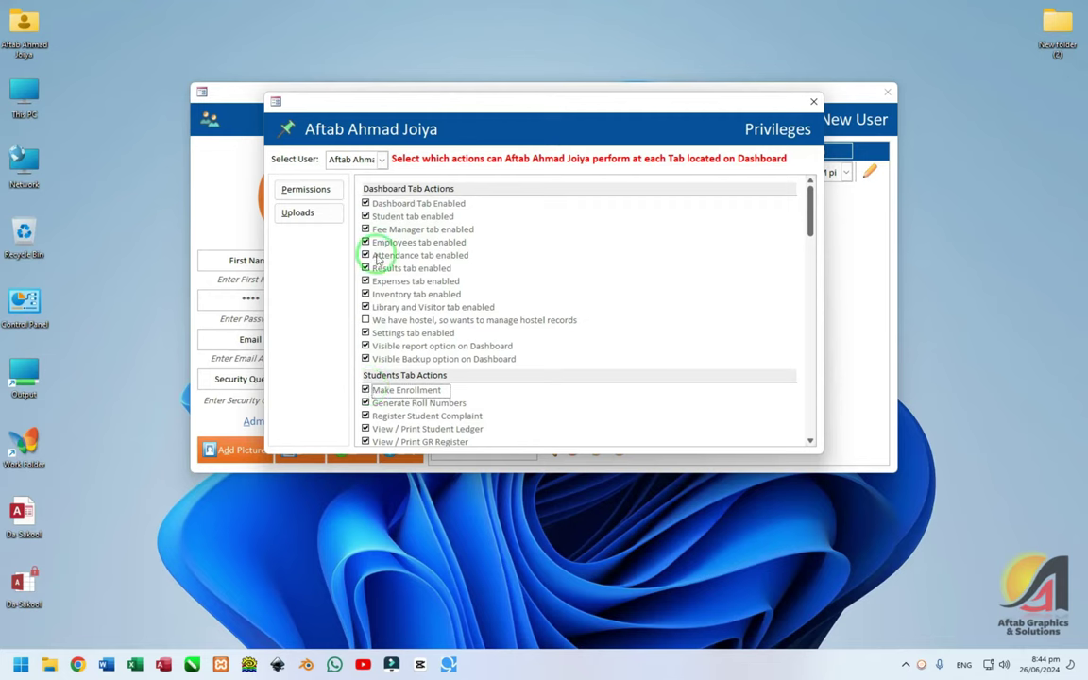
{"action": "left_click", "coordinate": [366, 216]}
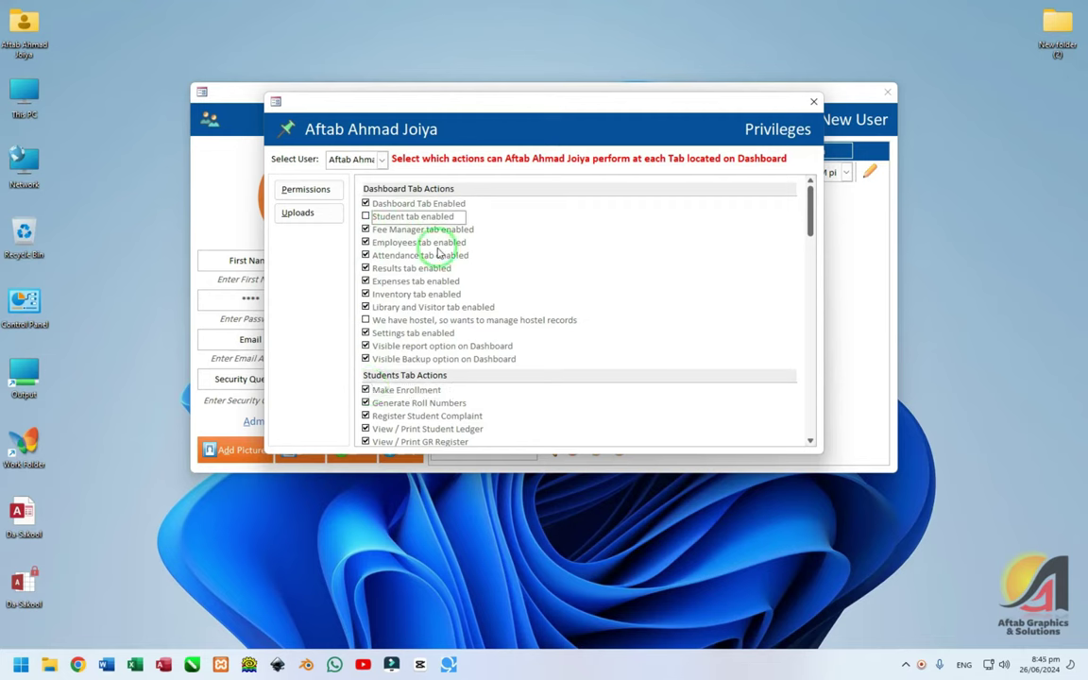
{"action": "left_click", "coordinate": [813, 101]}
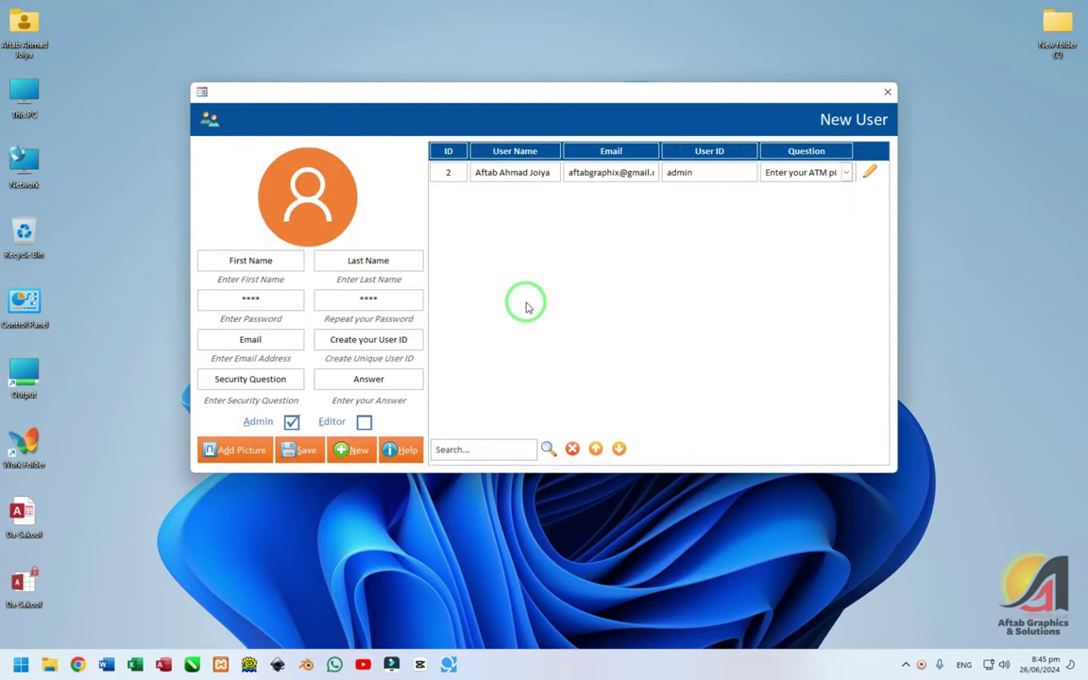
- Close the New User form, log back in as admin, and decline the institute profile prompt
{"action": "left_click", "coordinate": [886, 93]}
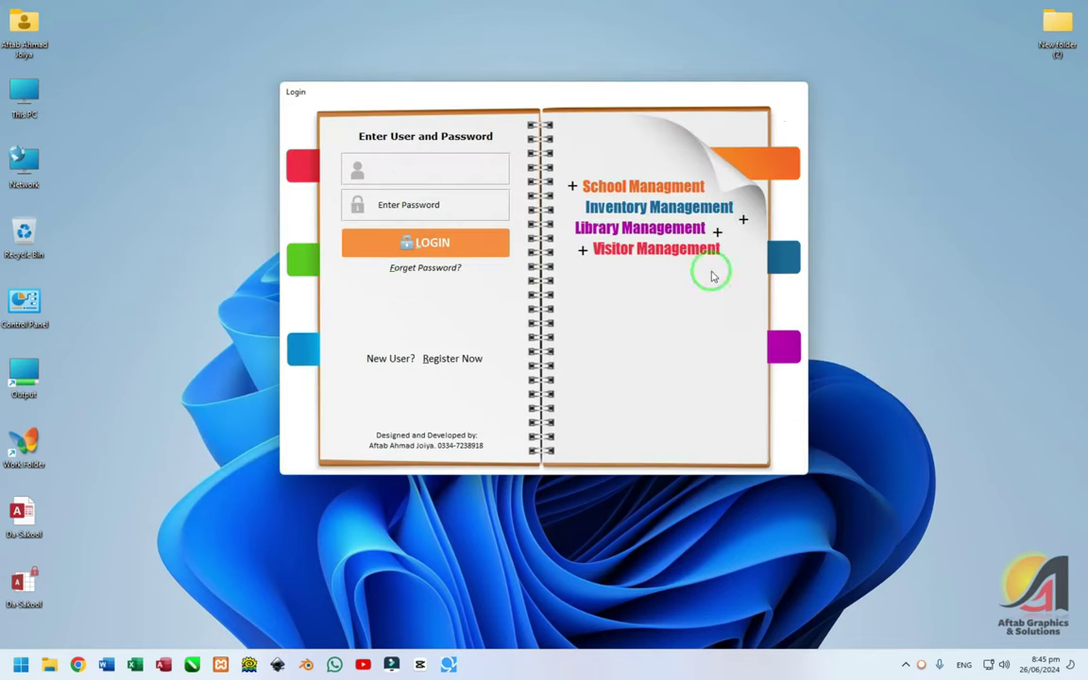
{"action": "type", "text": "admin"}
{"action": "key", "text": "Tab"}
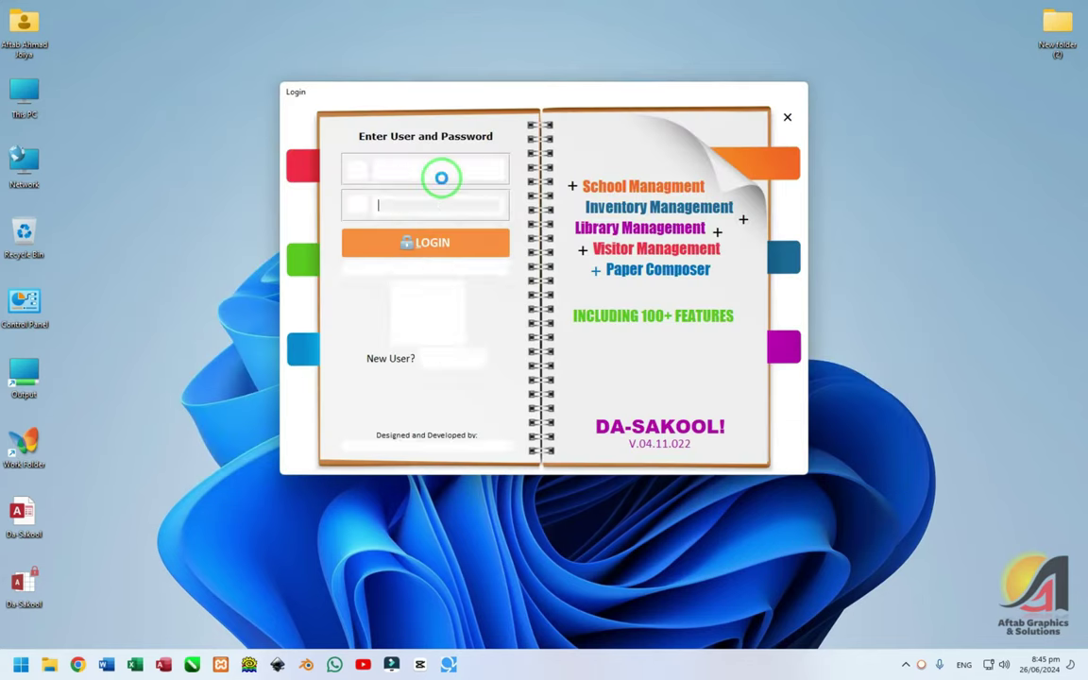
{"action": "type", "text": "1"}
{"action": "key", "text": "Return"}
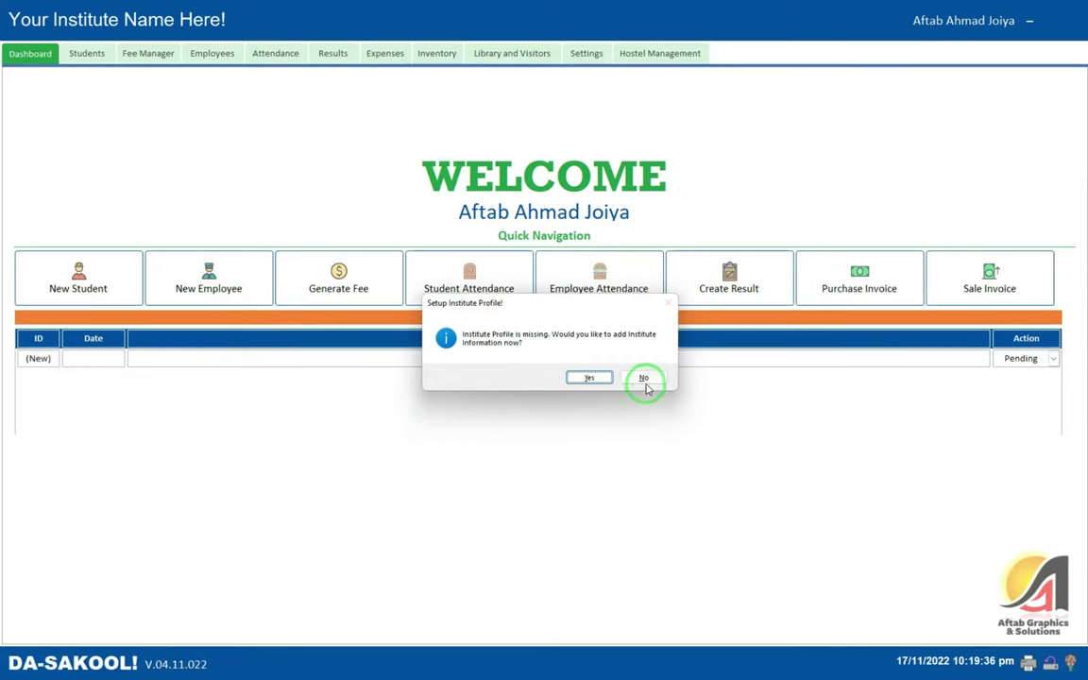
{"action": "left_click", "coordinate": [645, 380]}
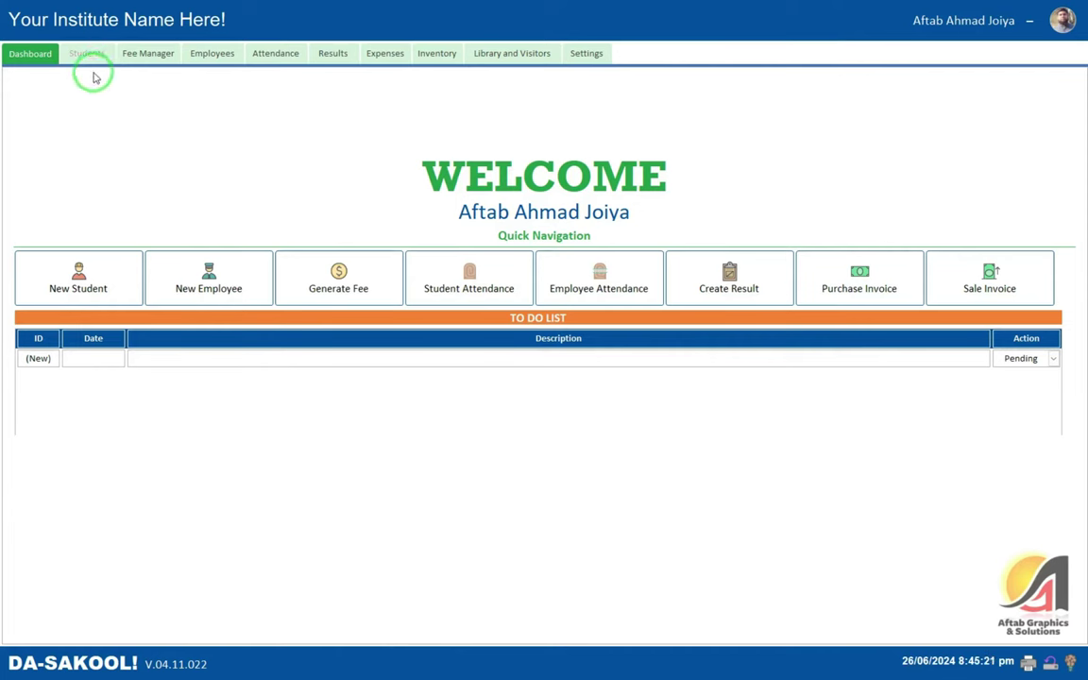
- In Settings > Privileges, tick Student tab enabled again for the administrator and close the window
{"action": "left_click", "coordinate": [585, 53]}
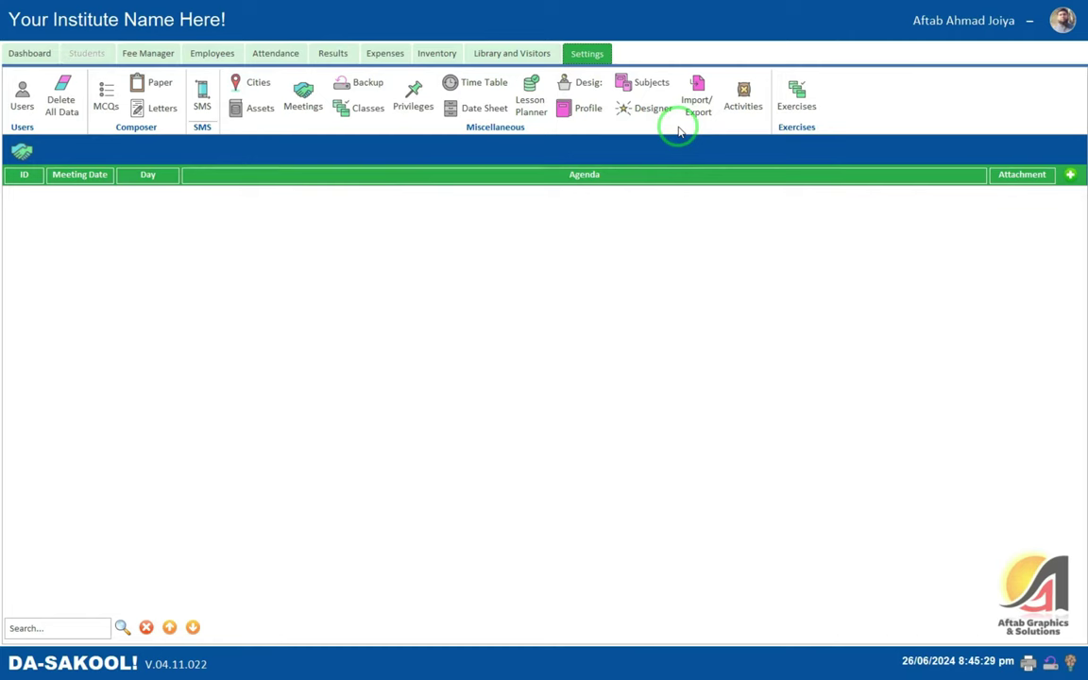
{"action": "left_click", "coordinate": [413, 96]}
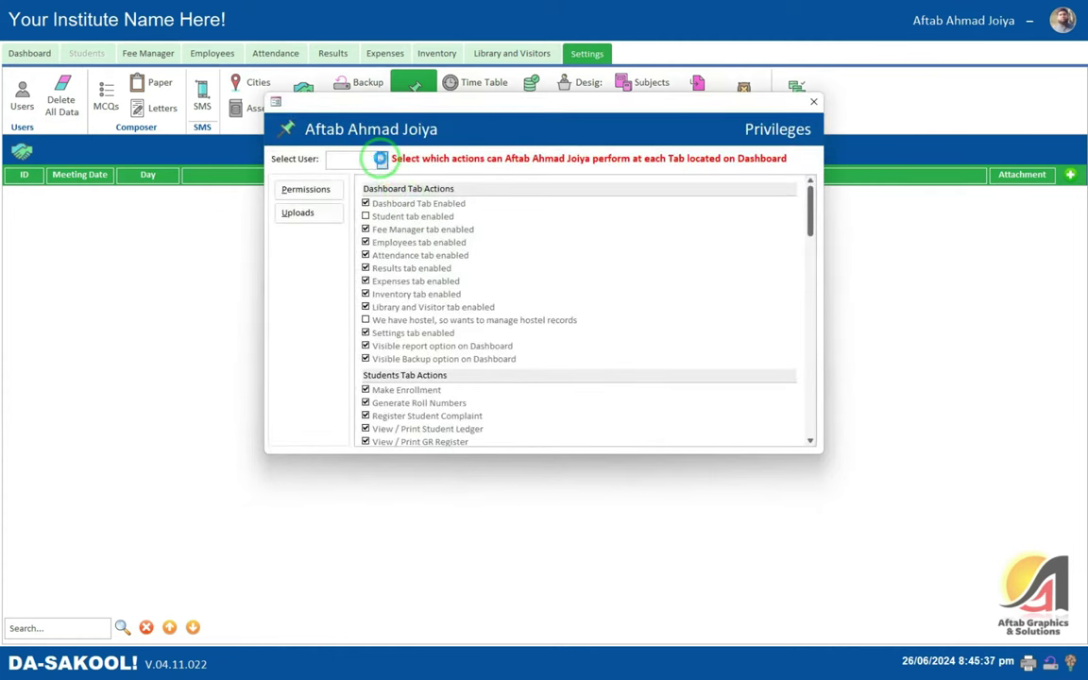
{"action": "left_click", "coordinate": [380, 159]}
{"action": "left_click", "coordinate": [383, 128]}
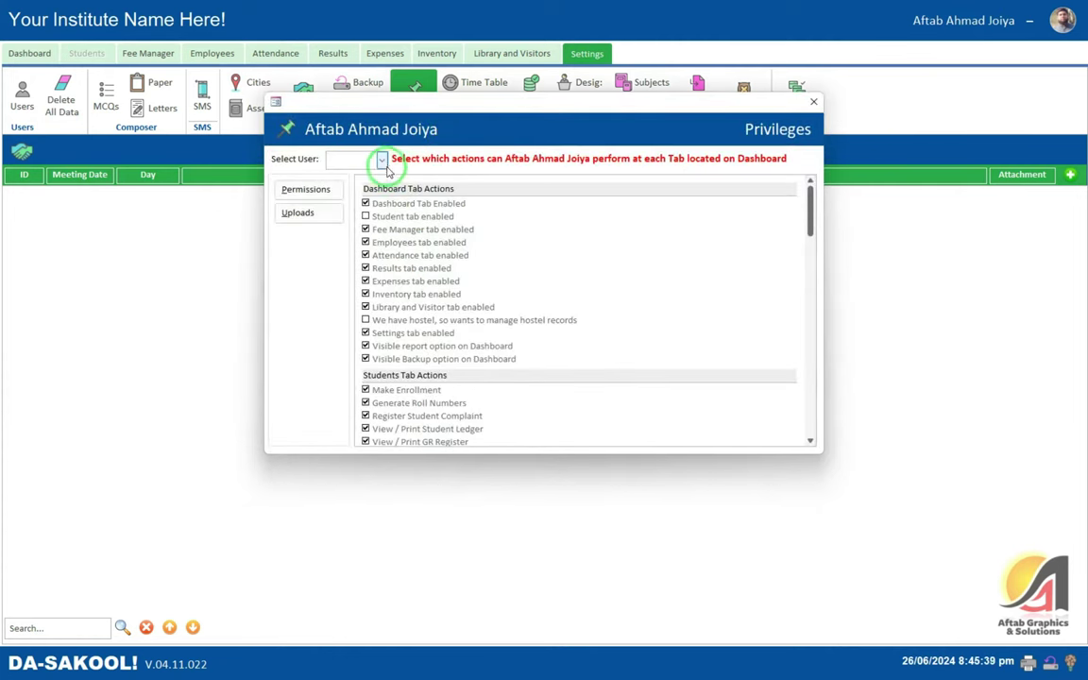
{"action": "left_click", "coordinate": [383, 216]}
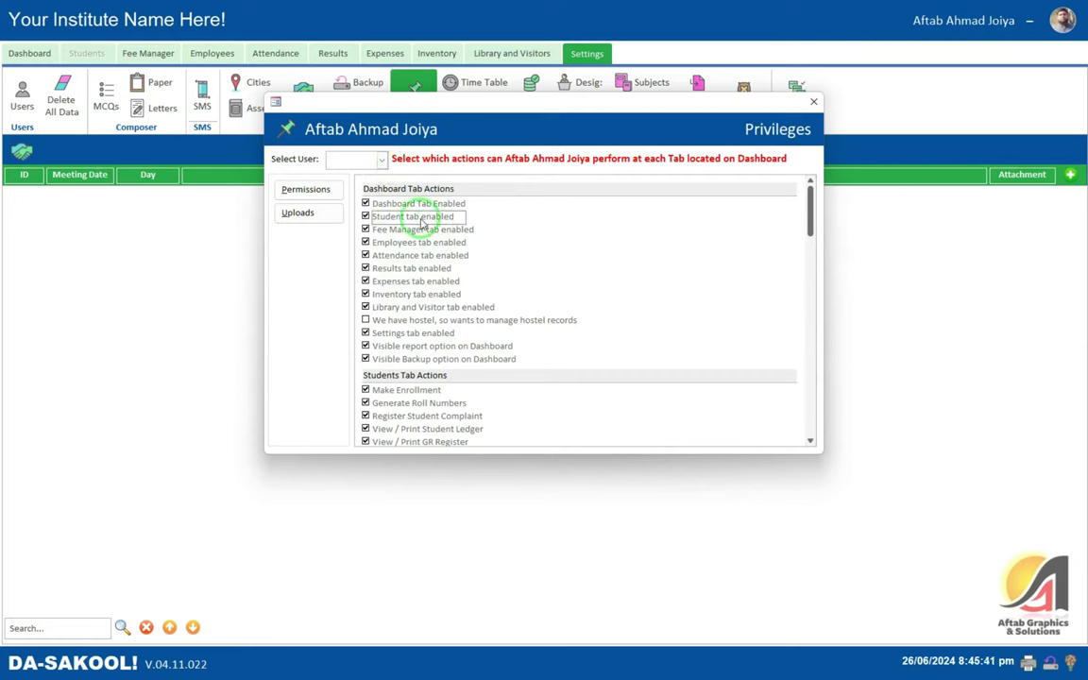
{"action": "scroll", "coordinate": [435, 217], "scroll_direction": "down", "scroll_amount": 4}
{"action": "scroll", "coordinate": [437, 217], "scroll_direction": "up", "scroll_amount": 4}
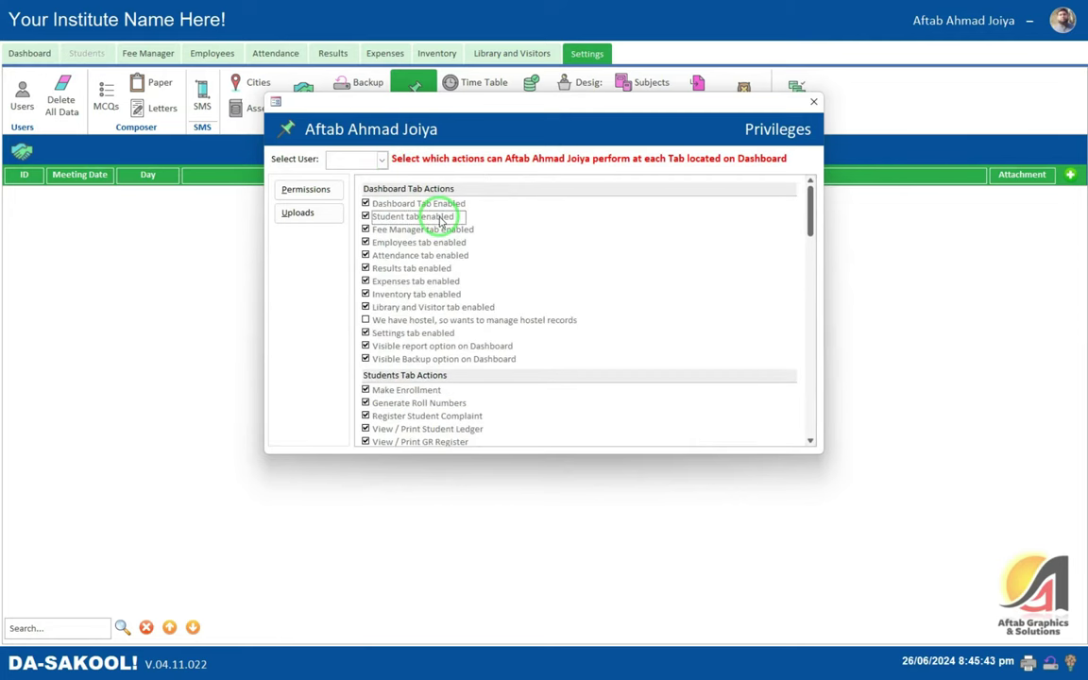
{"action": "left_click", "coordinate": [814, 102]}
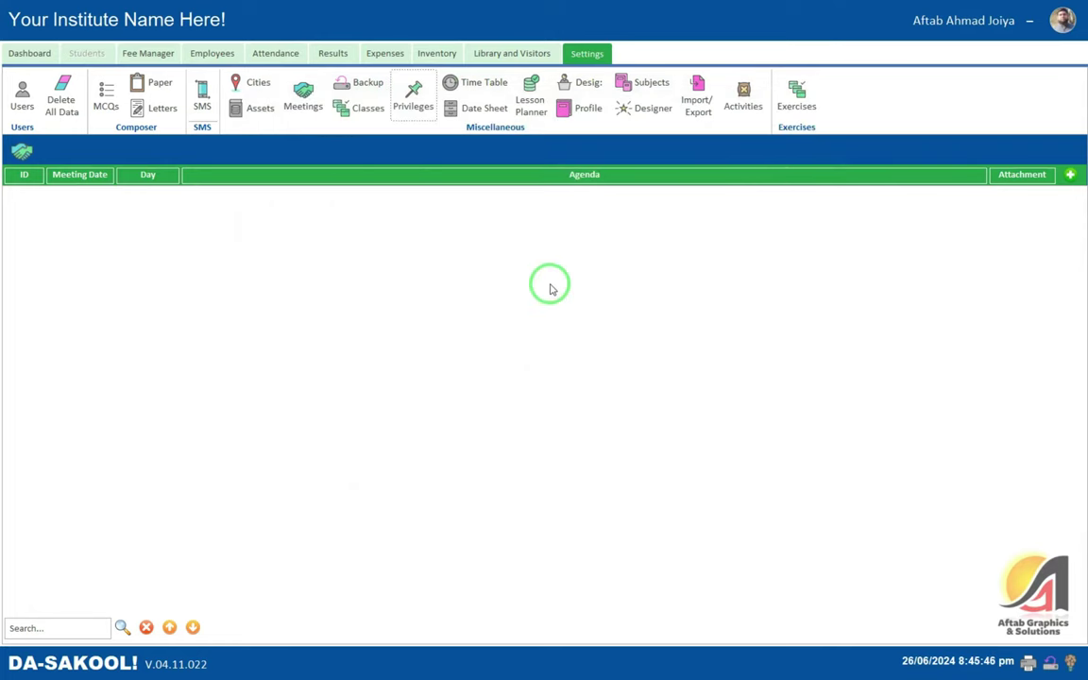
- Inspect the single administrator record in Manage Users without changes, then bring up the Closing App dialog
{"action": "left_click", "coordinate": [22, 95]}
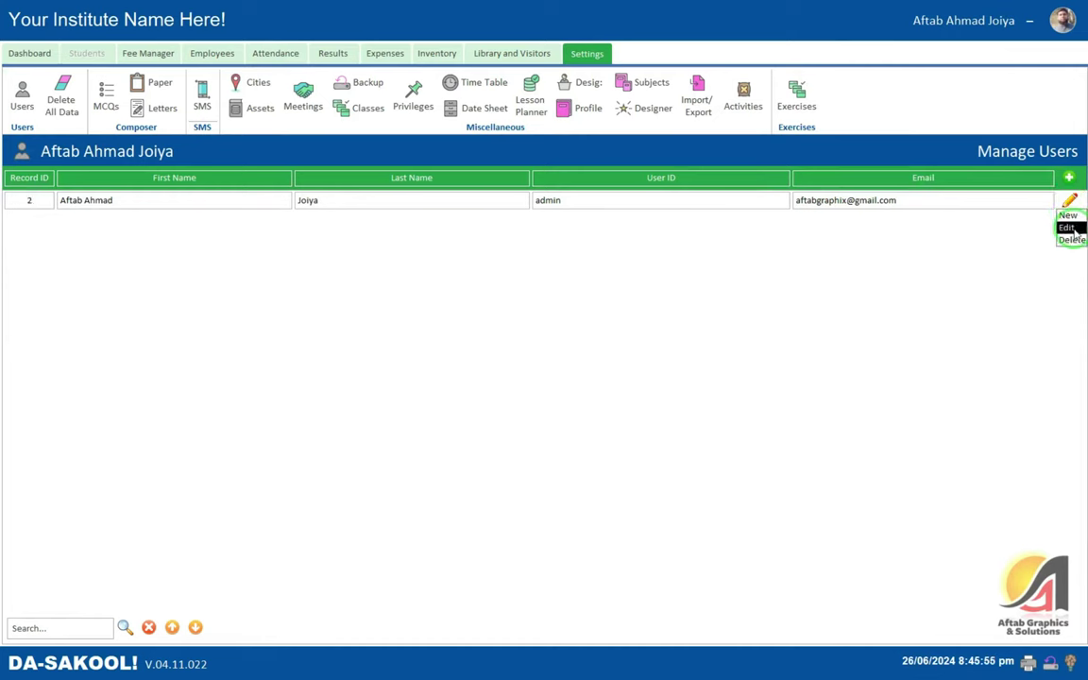
{"action": "left_click", "coordinate": [405, 206]}
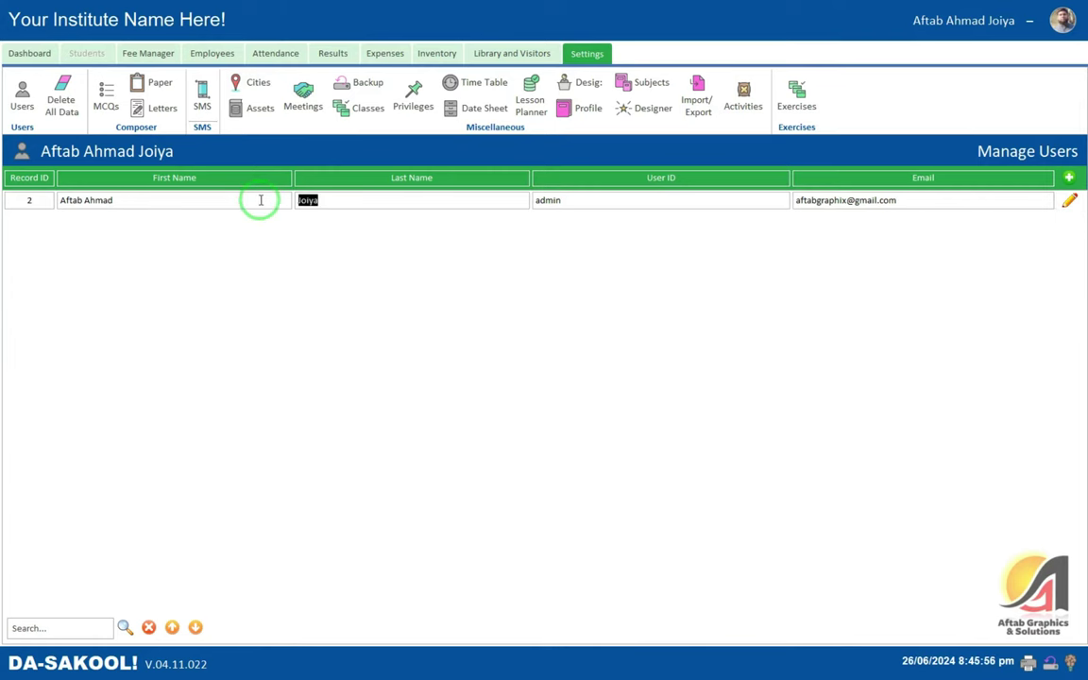
{"action": "left_click", "coordinate": [1065, 204]}
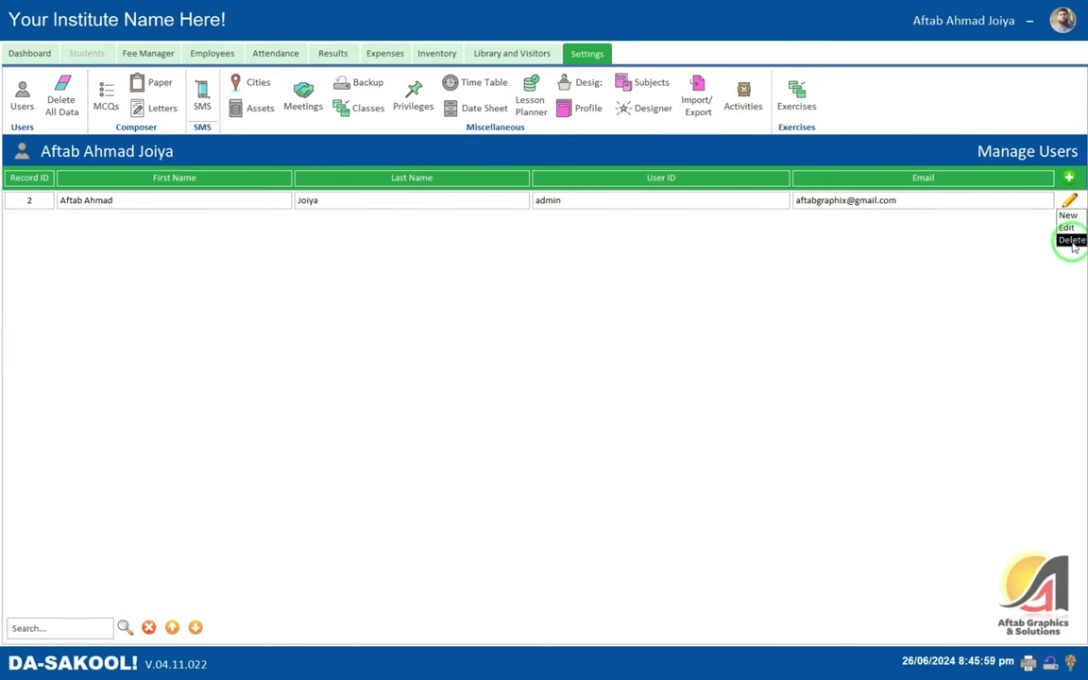
{"action": "left_click", "coordinate": [888, 202]}
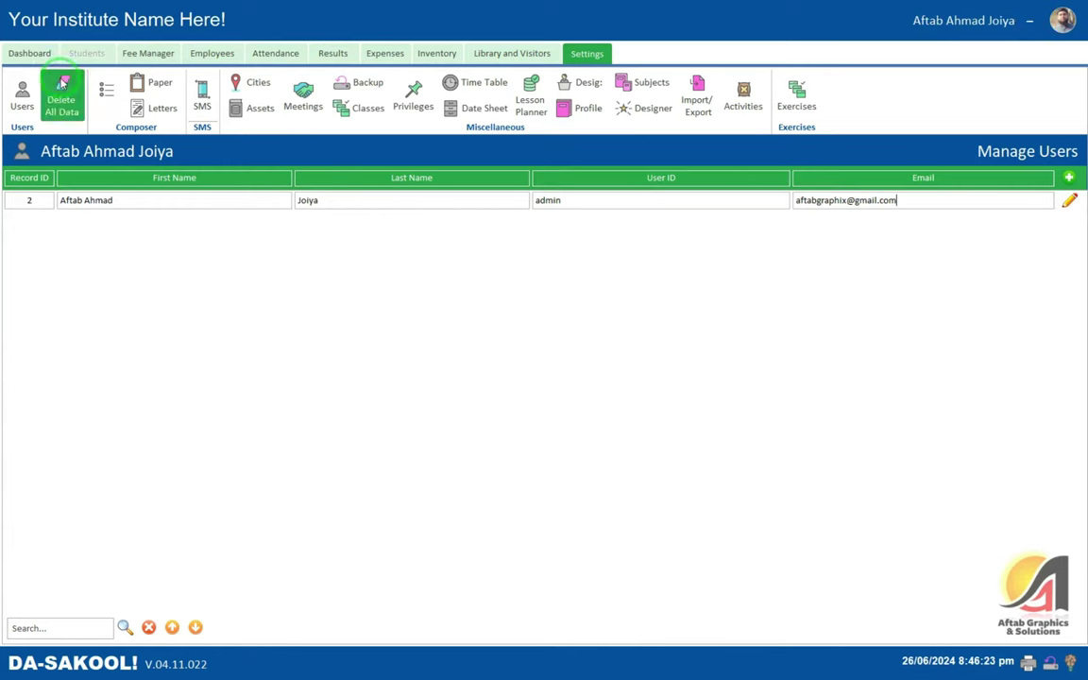
{"action": "left_click", "coordinate": [1064, 20]}
- Log out, then log back in as admin and decline the institute profile prompt
{"action": "left_click", "coordinate": [540, 248]}
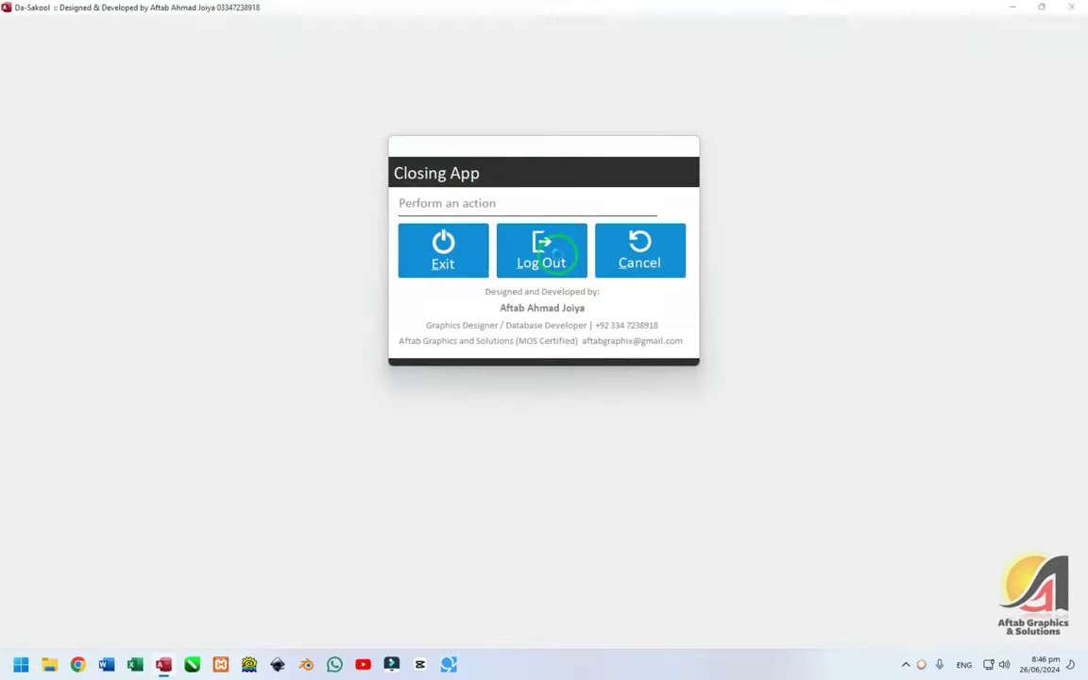
{"action": "type", "text": "a"}
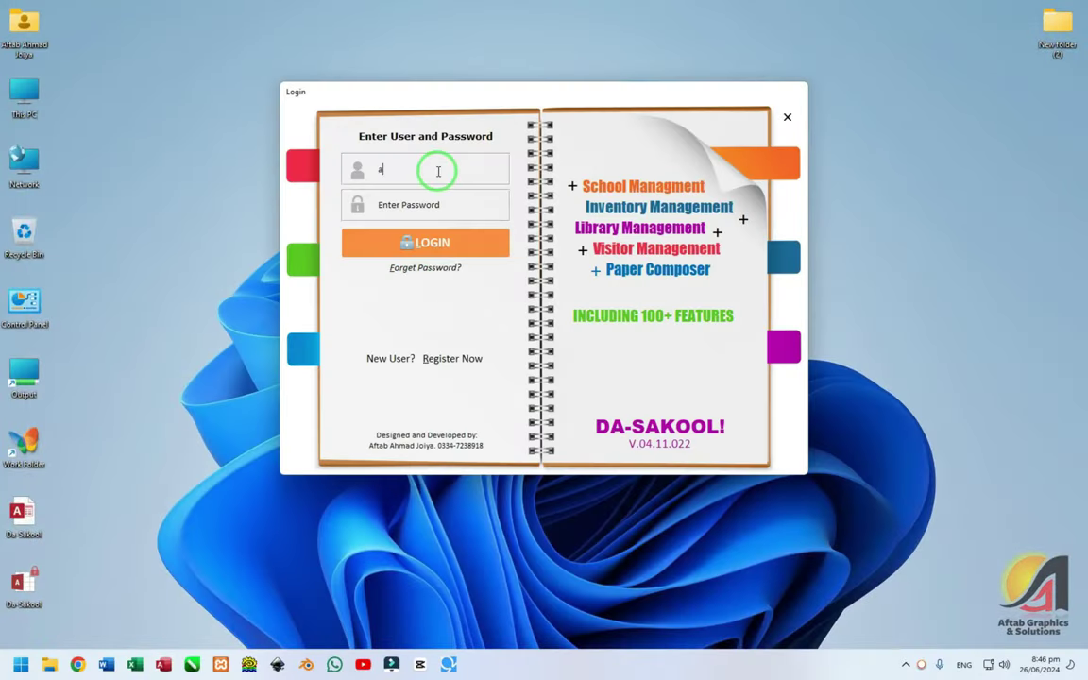
{"action": "type", "text": "dmin"}
{"action": "key", "text": "Tab"}
{"action": "type", "text": "123"}
{"action": "key", "text": "Return"}
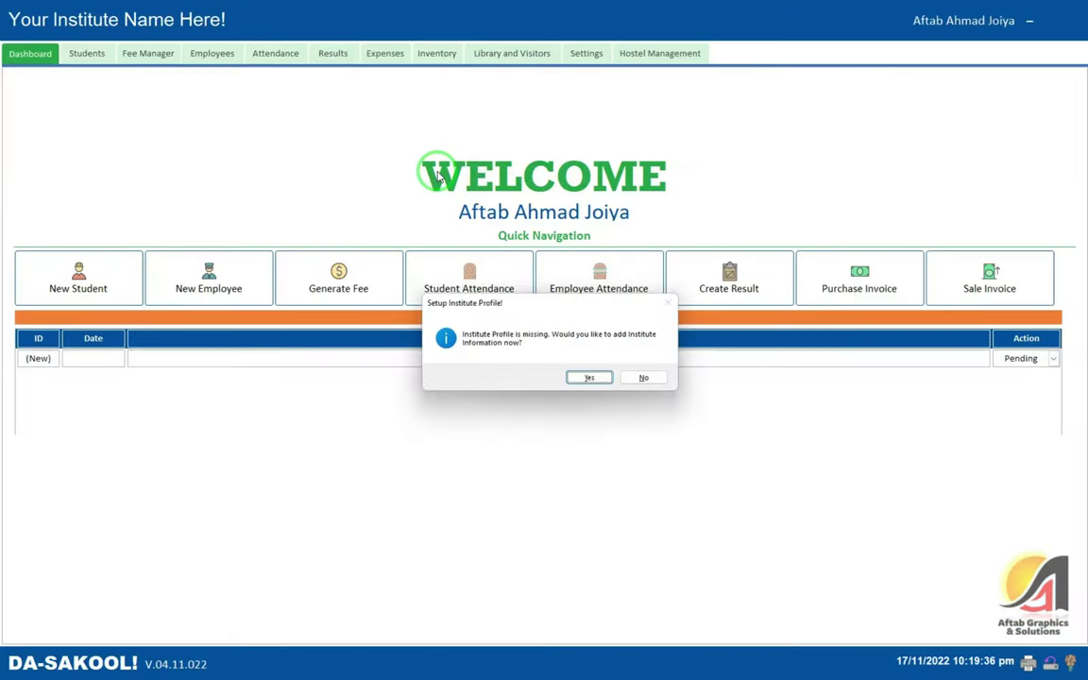
{"action": "left_click", "coordinate": [645, 377]}
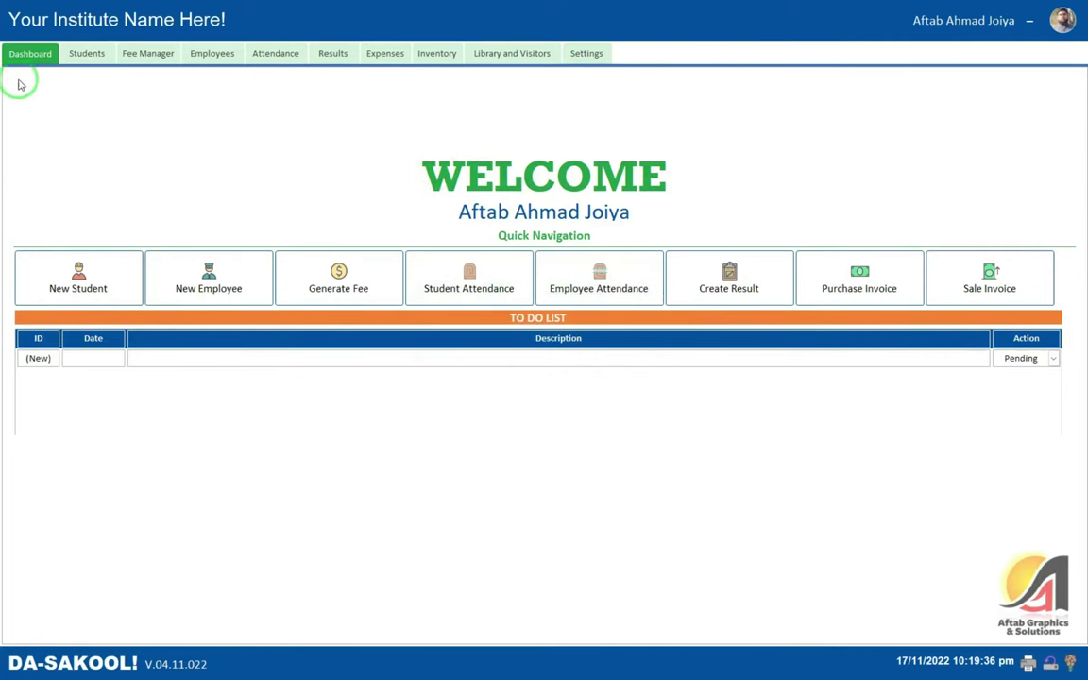
- Visit the Students and Settings sections, then log out of Da-Sakool again
{"action": "left_click", "coordinate": [86, 56]}
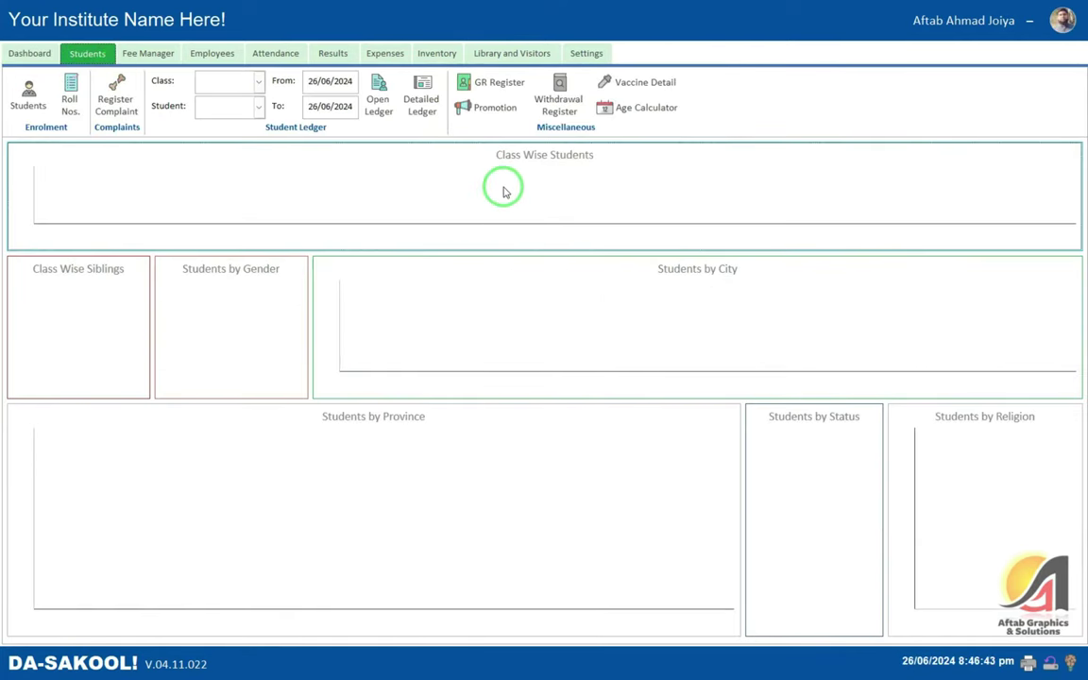
{"action": "left_click", "coordinate": [566, 55]}
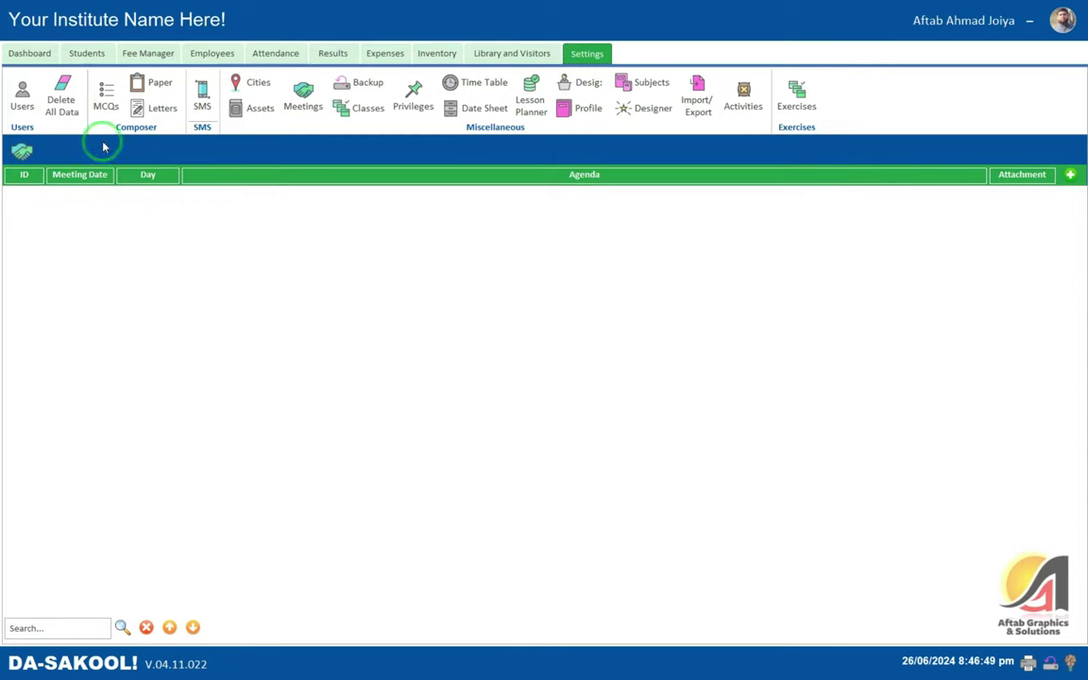
{"action": "left_click", "coordinate": [1063, 20]}
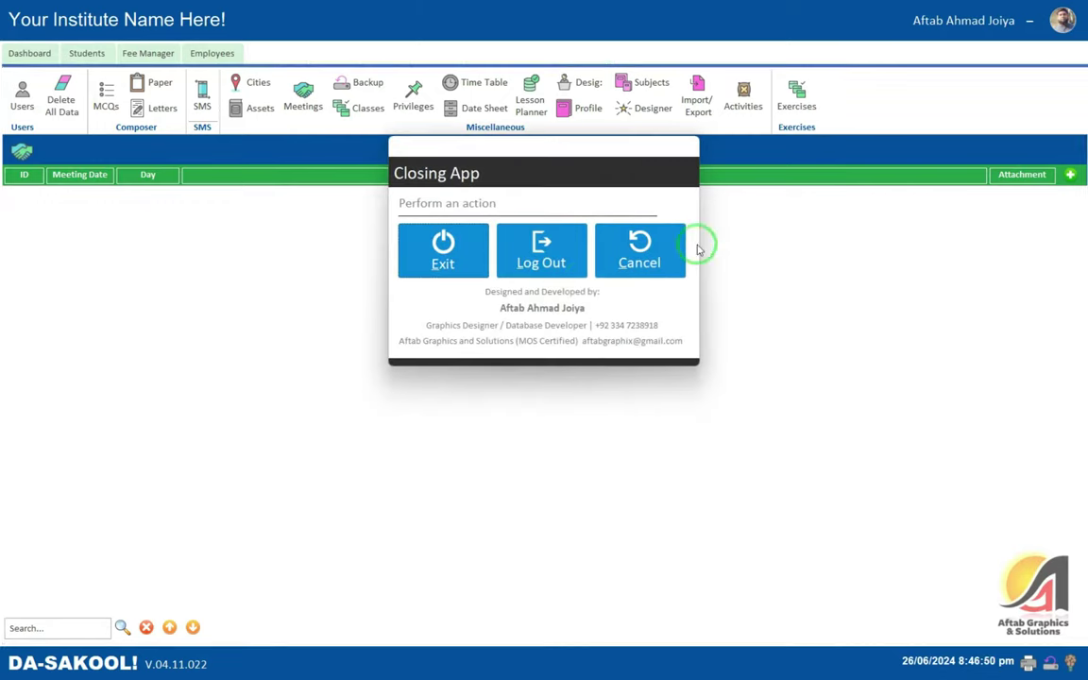
{"action": "left_click", "coordinate": [557, 248]}
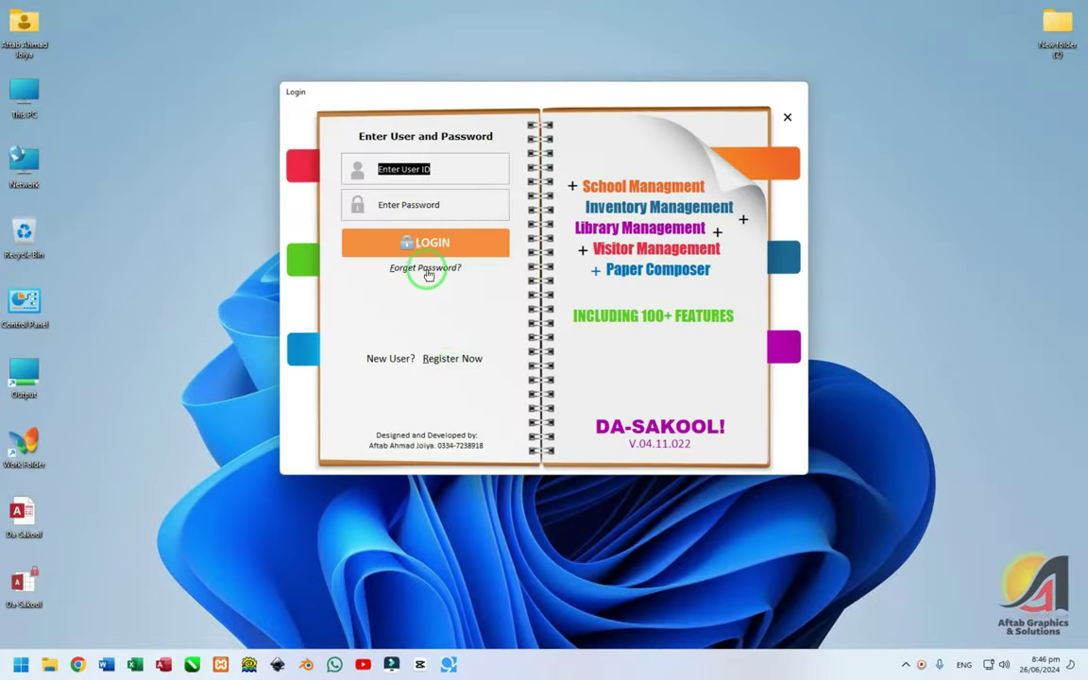
{"action": "left_click", "coordinate": [419, 270]}
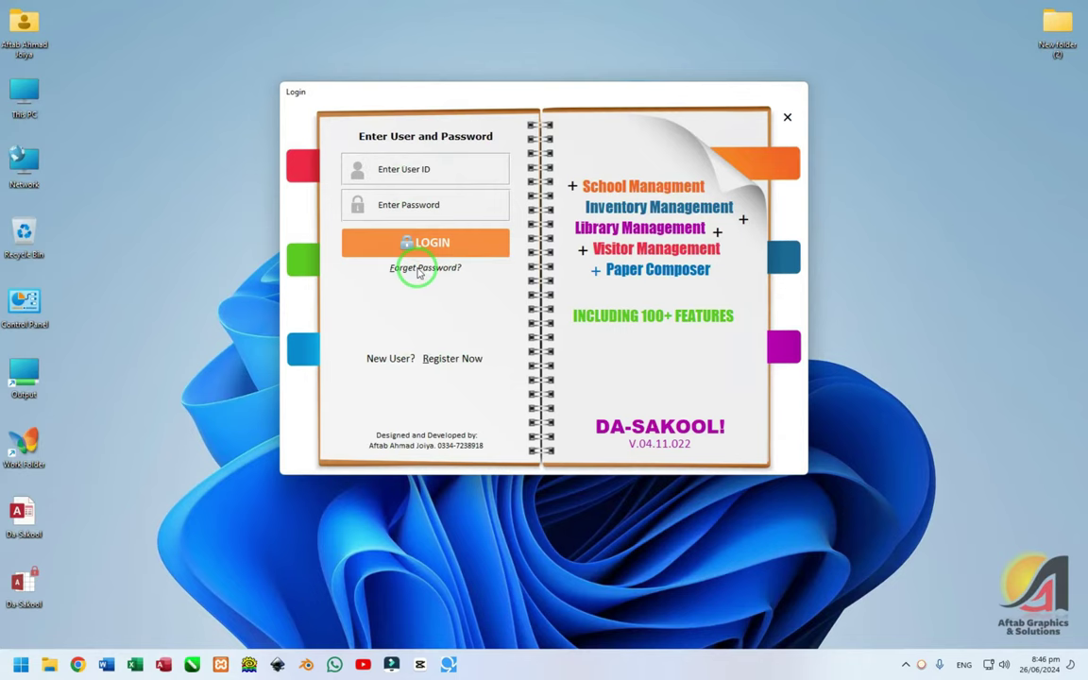
{"action": "left_click", "coordinate": [688, 240]}
{"action": "left_click", "coordinate": [650, 253]}
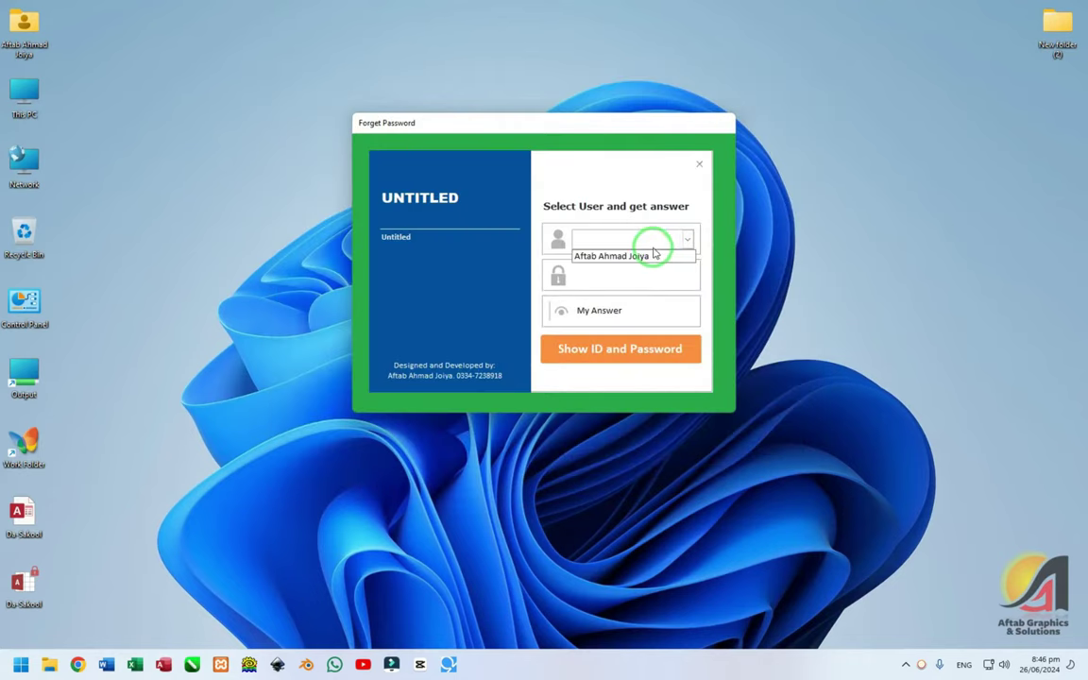
{"action": "left_click", "coordinate": [663, 309]}
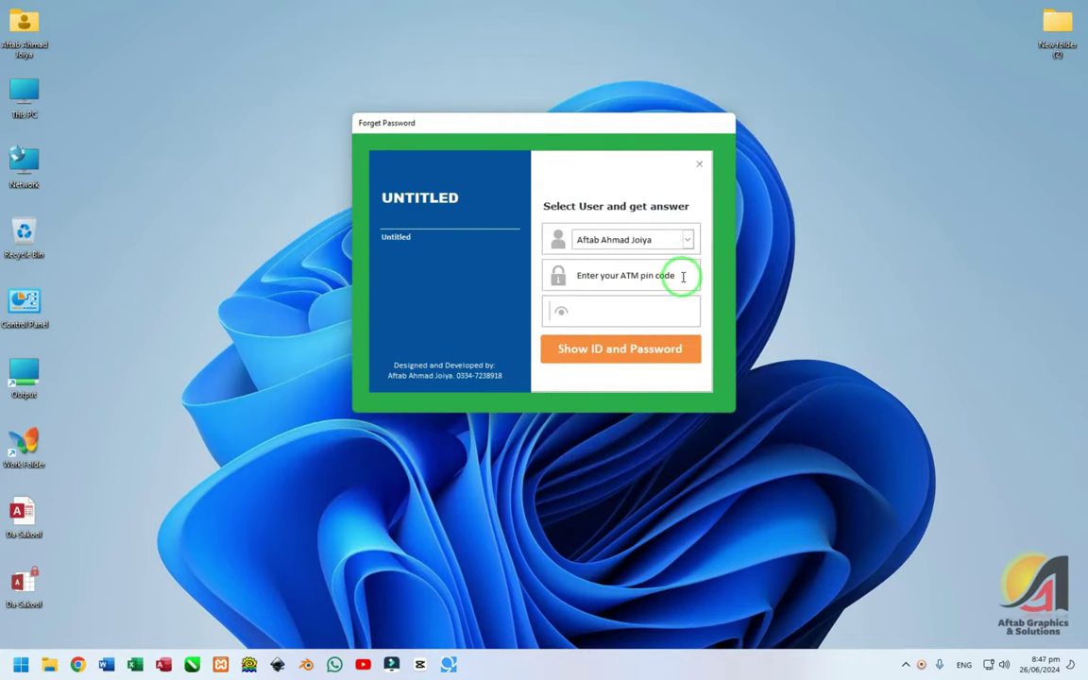
{"action": "left_click", "coordinate": [564, 274]}
{"action": "left_click", "coordinate": [628, 317]}
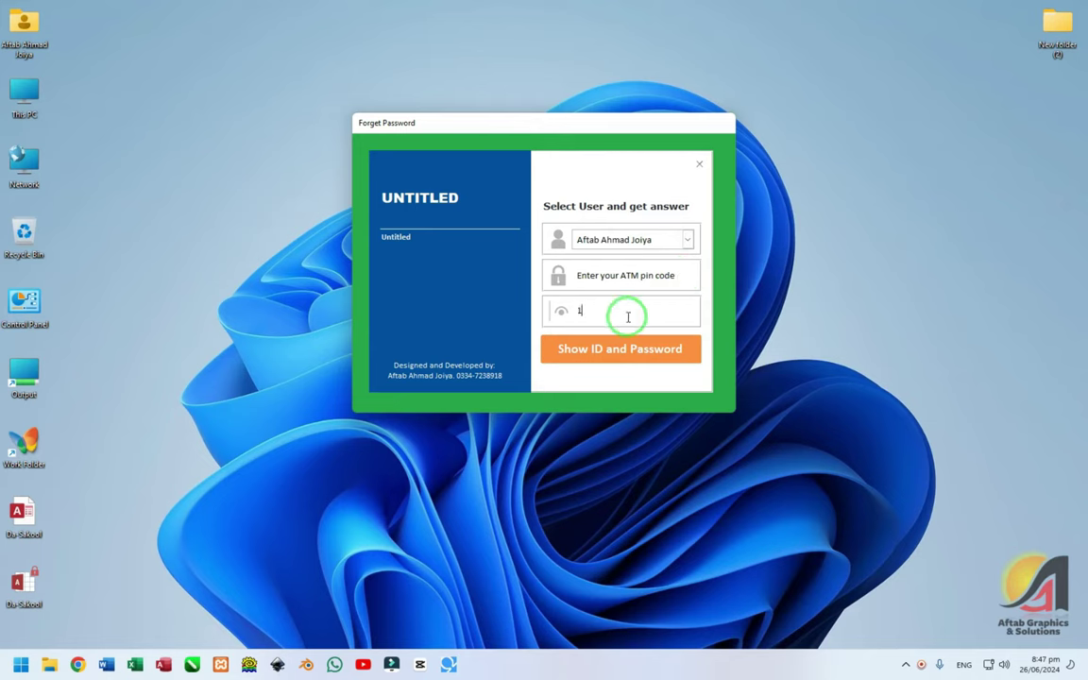
{"action": "left_click", "coordinate": [607, 348]}
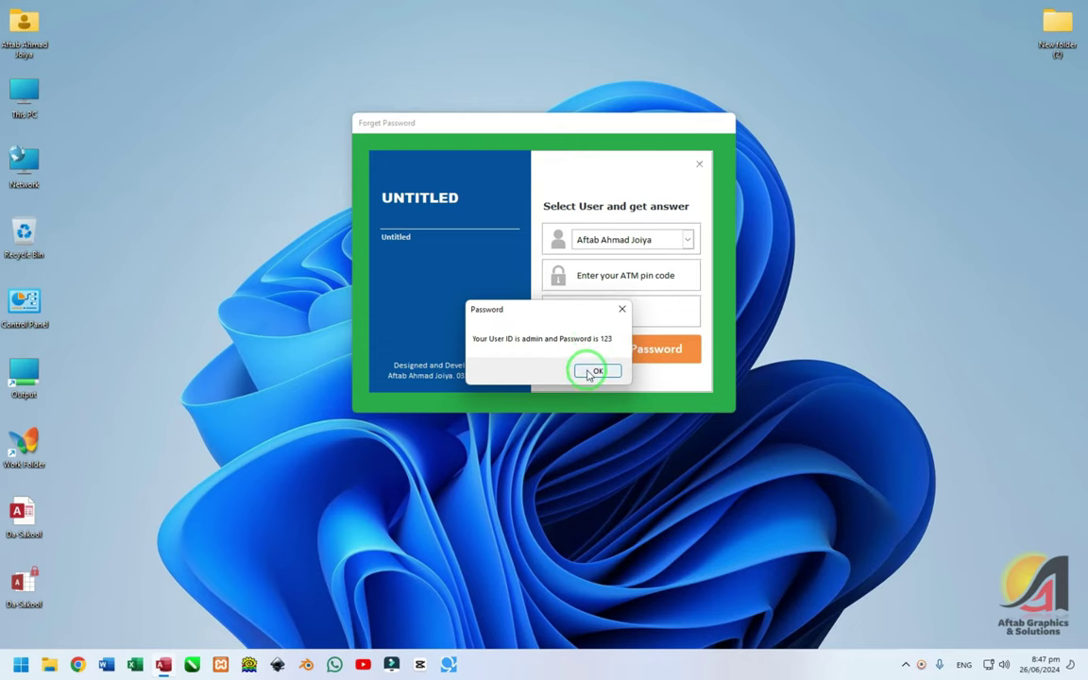
{"action": "left_click", "coordinate": [589, 373]}
{"action": "left_click", "coordinate": [699, 163]}
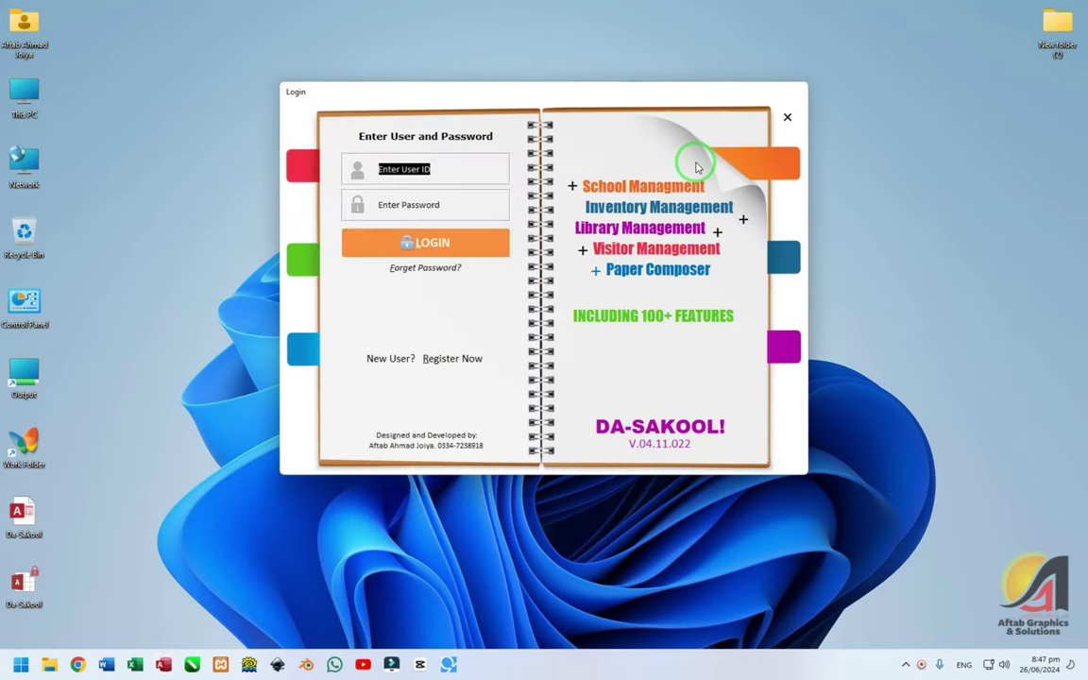
- Try Register Now, dismiss the admin-already-exists warning, then log in as admin skipping the profile prompt
{"action": "left_click", "coordinate": [451, 357]}
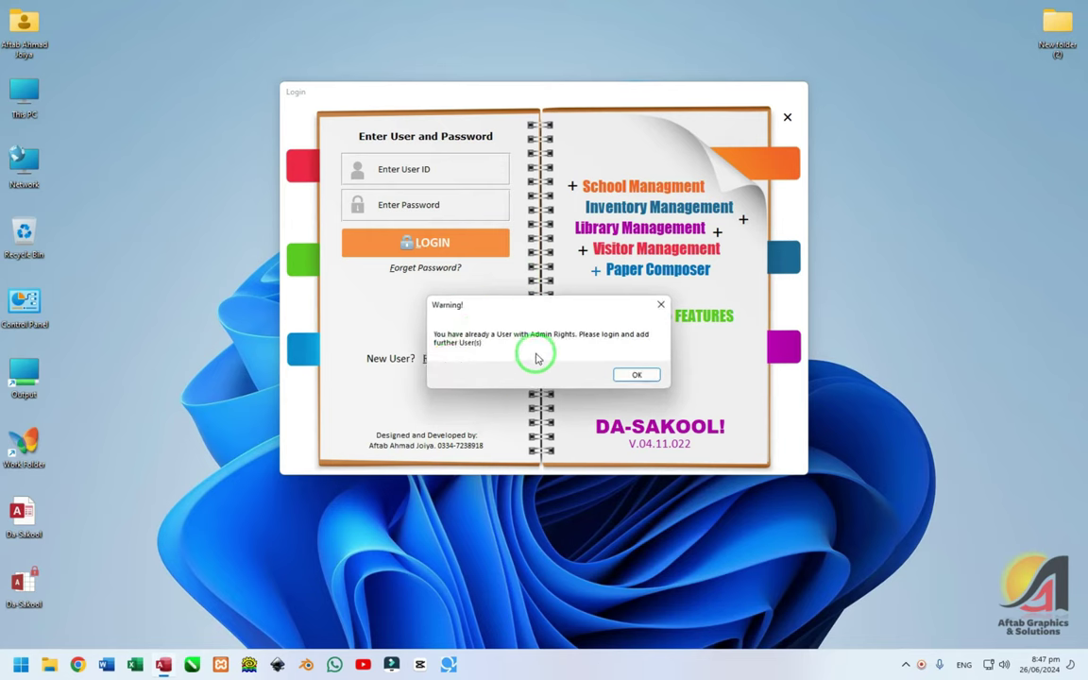
{"action": "left_click", "coordinate": [638, 376]}
{"action": "left_click", "coordinate": [435, 167]}
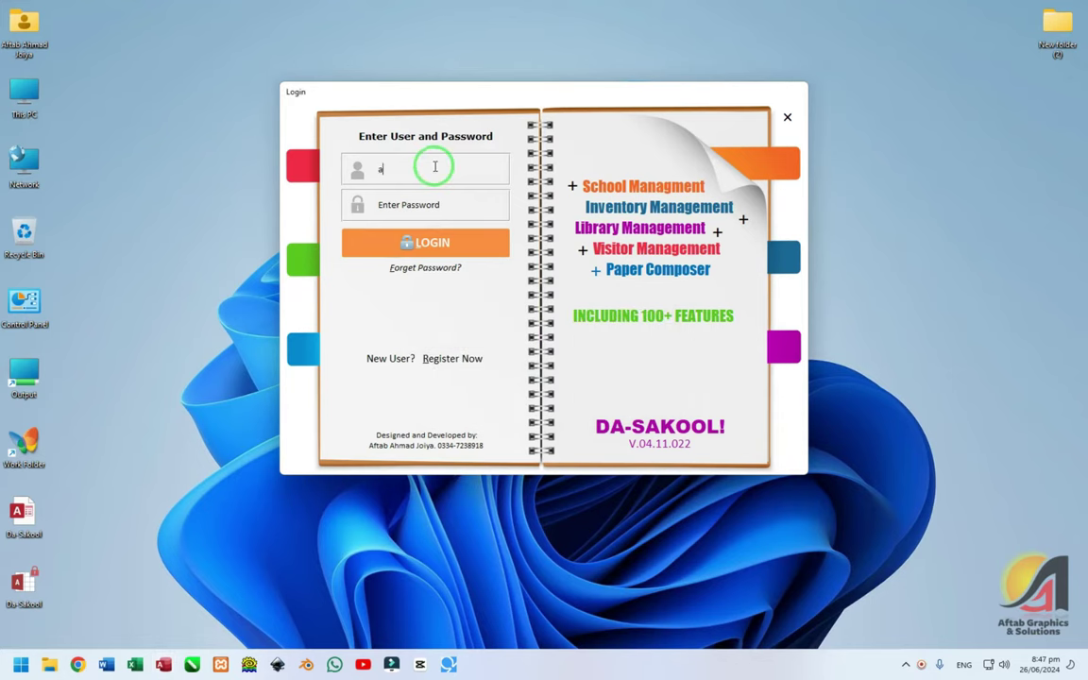
{"action": "type", "text": "admin"}
{"action": "key", "text": "Tab"}
{"action": "key", "text": "Return"}
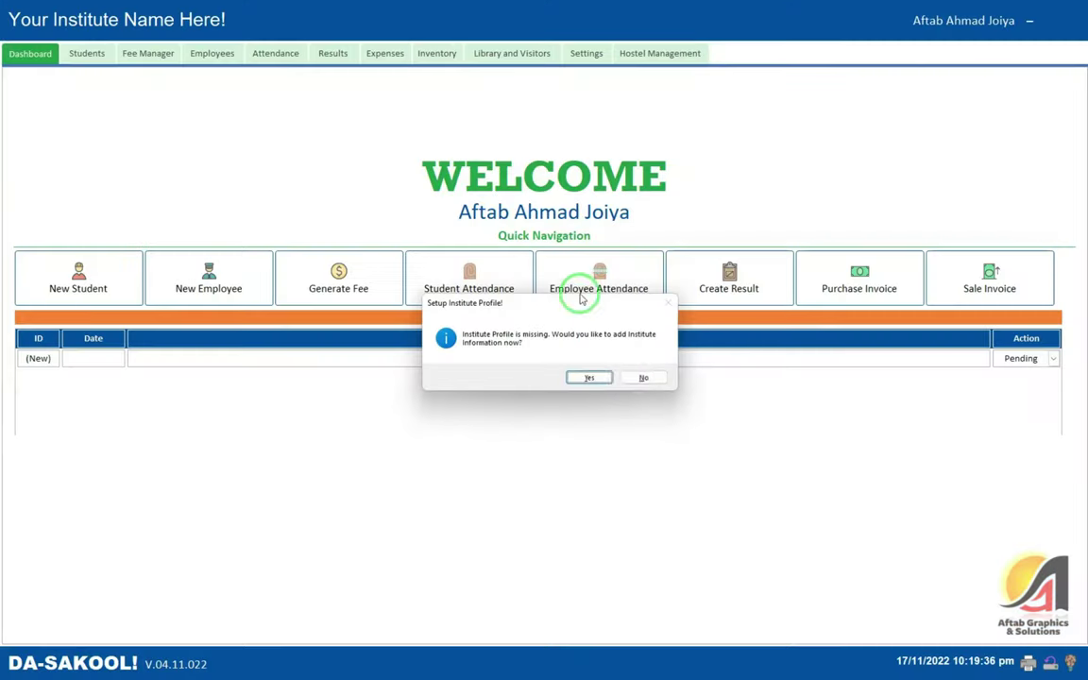
{"action": "left_click", "coordinate": [650, 377]}
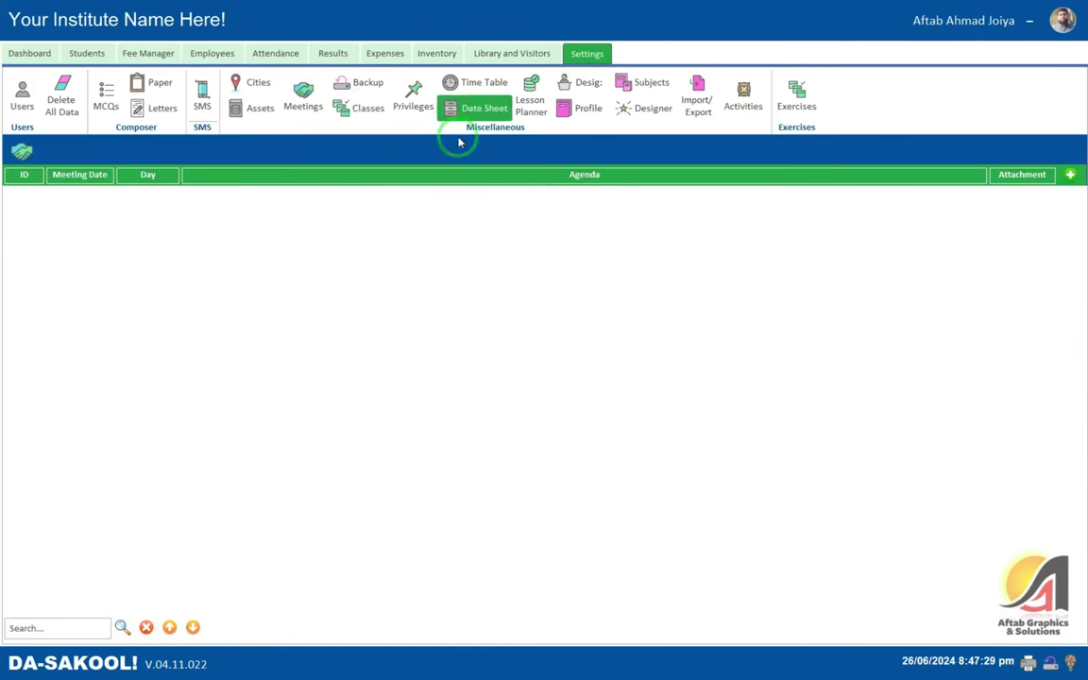
- Open Privileges after confirming the password, move the window down, and review the permissions checklist
{"action": "left_click", "coordinate": [408, 104]}
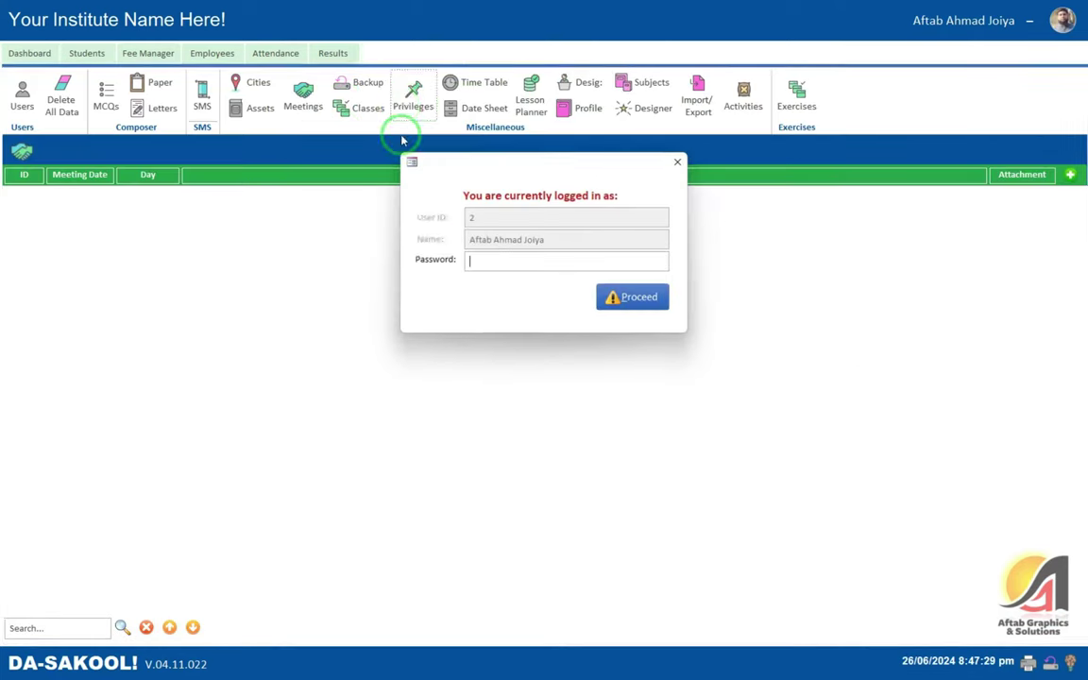
{"action": "key", "text": "Return"}
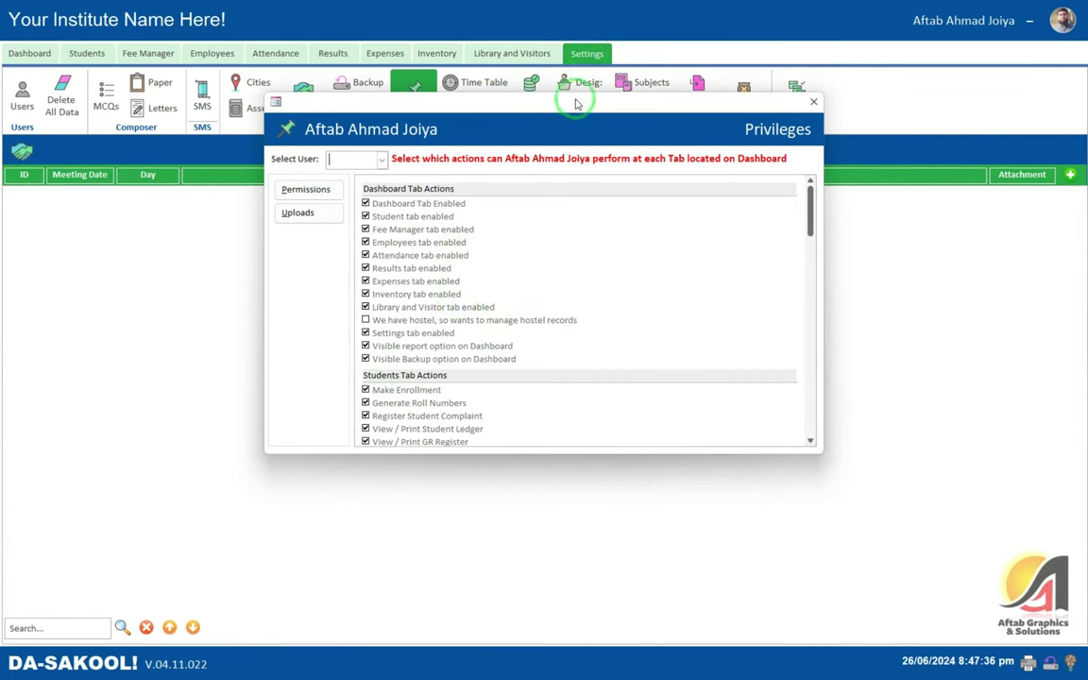
{"action": "left_click_drag", "start_coordinate": [575, 102], "coordinate": [563, 176]}
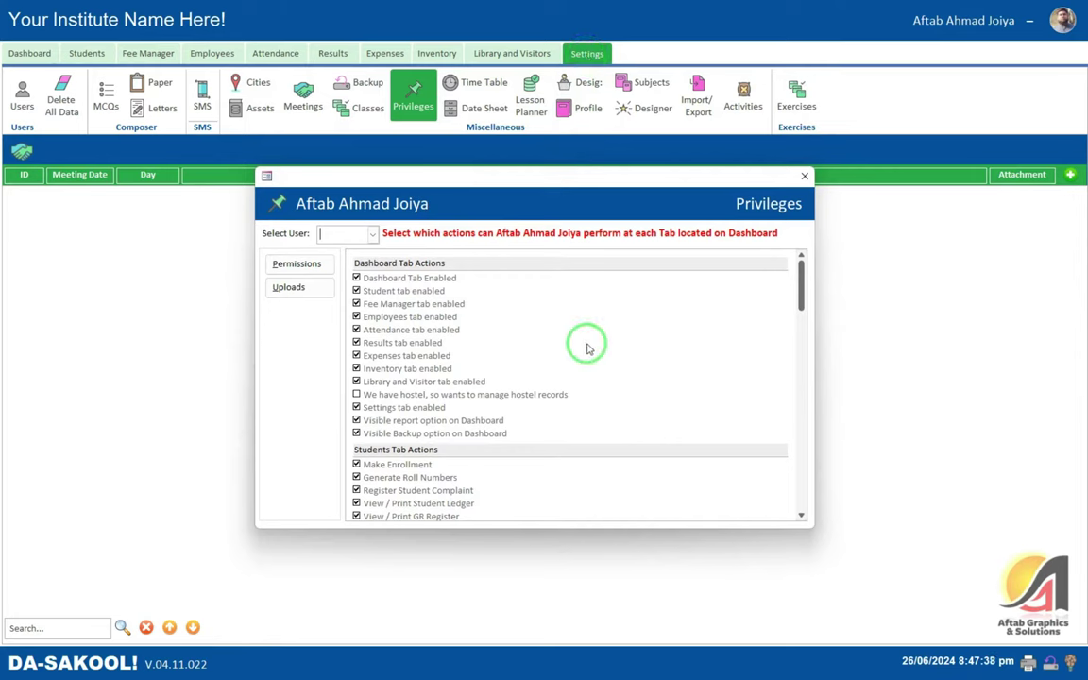
{"action": "scroll", "coordinate": [588, 314], "scroll_direction": "down", "scroll_amount": 15}
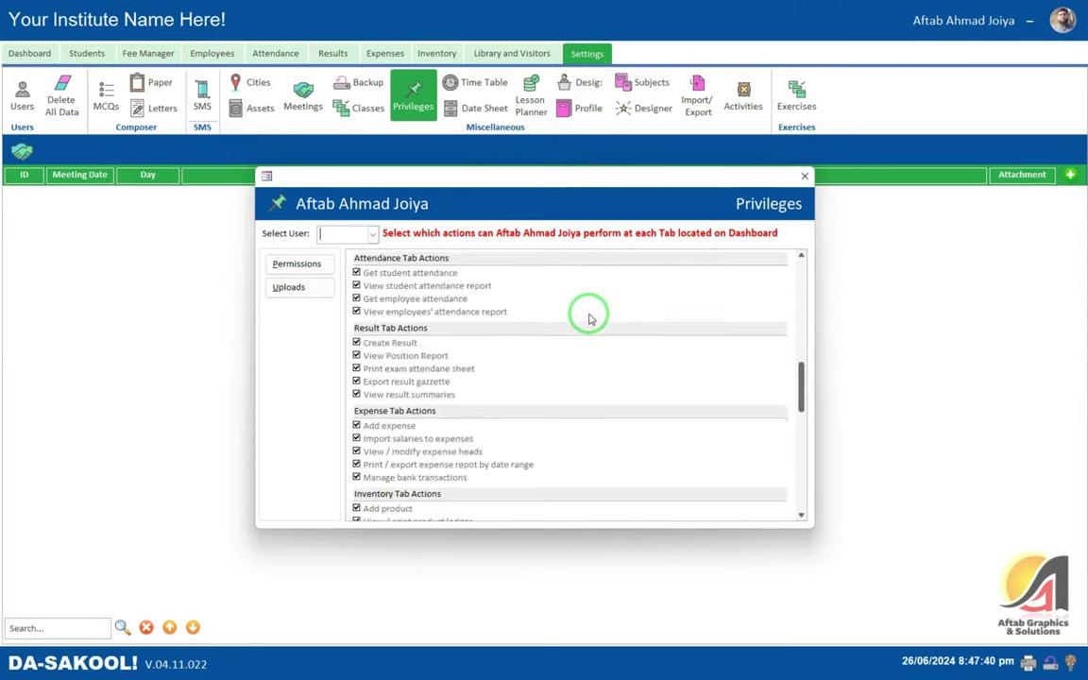
{"action": "scroll", "coordinate": [587, 316], "scroll_direction": "up", "scroll_amount": 3}
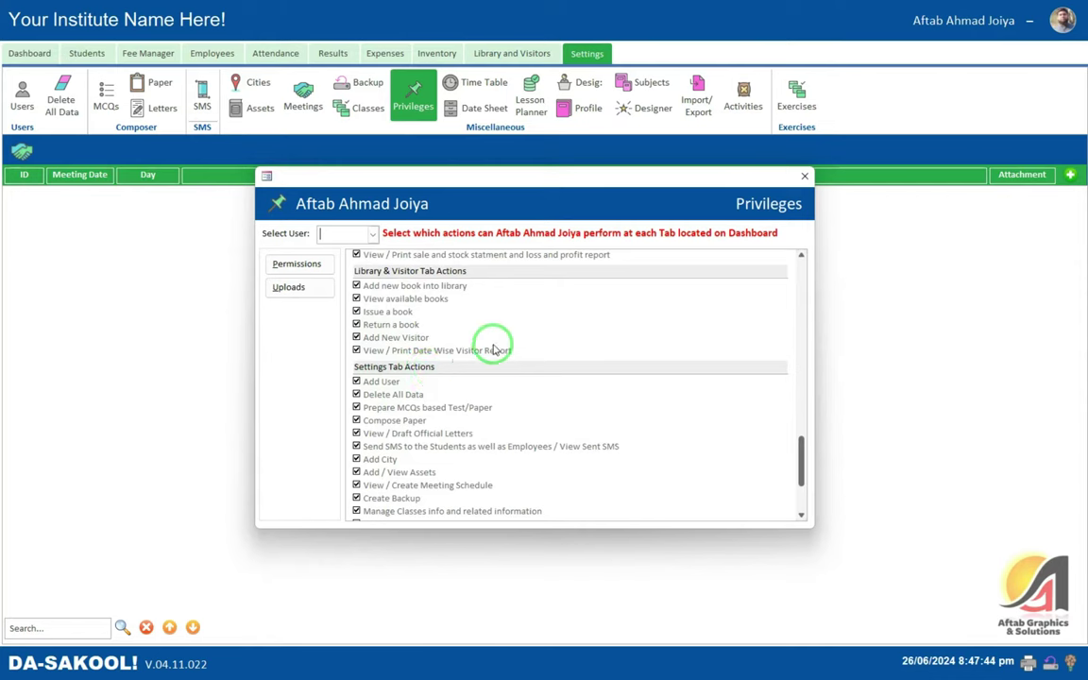
{"action": "scroll", "coordinate": [493, 341], "scroll_direction": "down", "scroll_amount": 2}
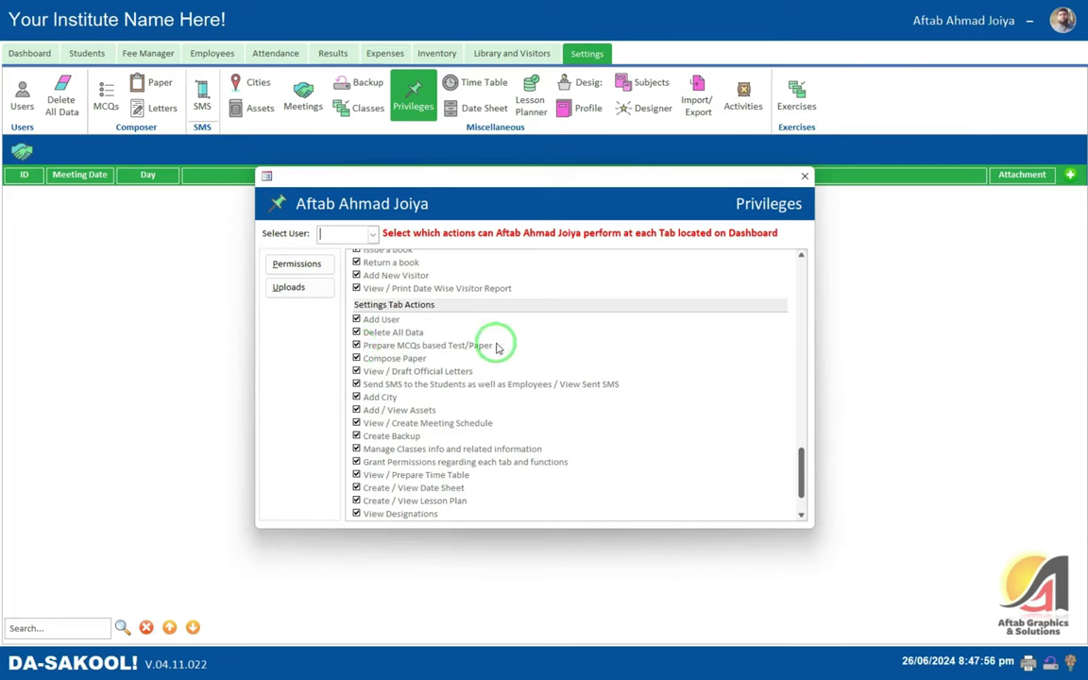
{"action": "scroll", "coordinate": [453, 343], "scroll_direction": "down", "scroll_amount": 2}
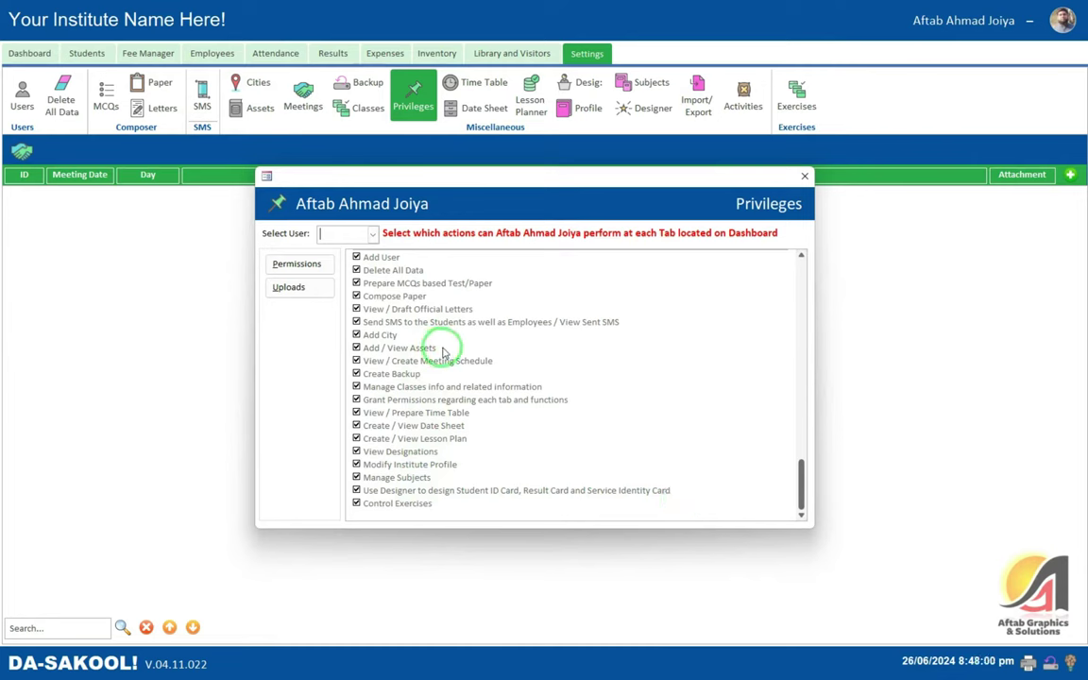
{"action": "scroll", "coordinate": [442, 352], "scroll_direction": "up", "scroll_amount": 5}
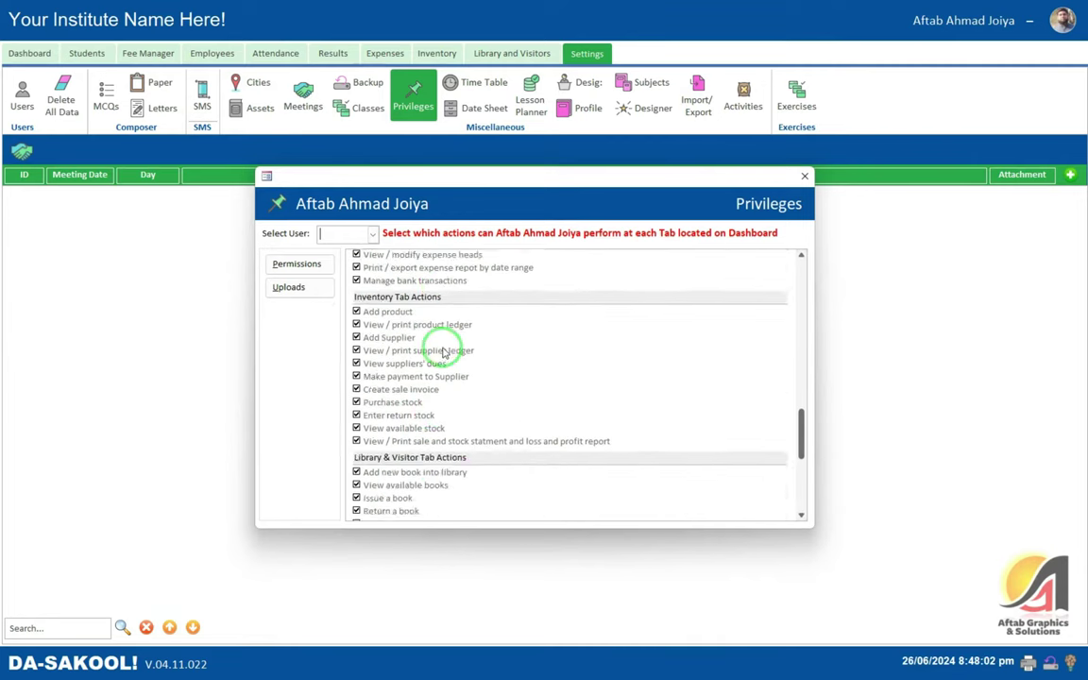
{"action": "scroll", "coordinate": [442, 352], "scroll_direction": "up", "scroll_amount": 10}
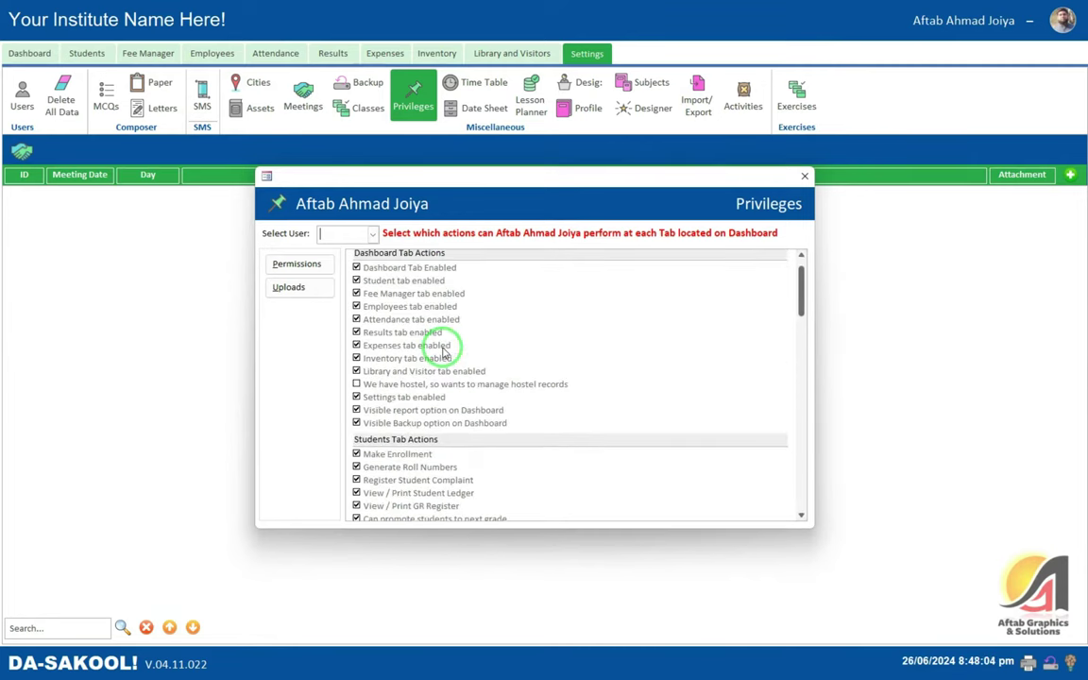
- Check the Select User list without choosing anyone and switch to the Uploads panel
{"action": "left_click", "coordinate": [372, 234]}
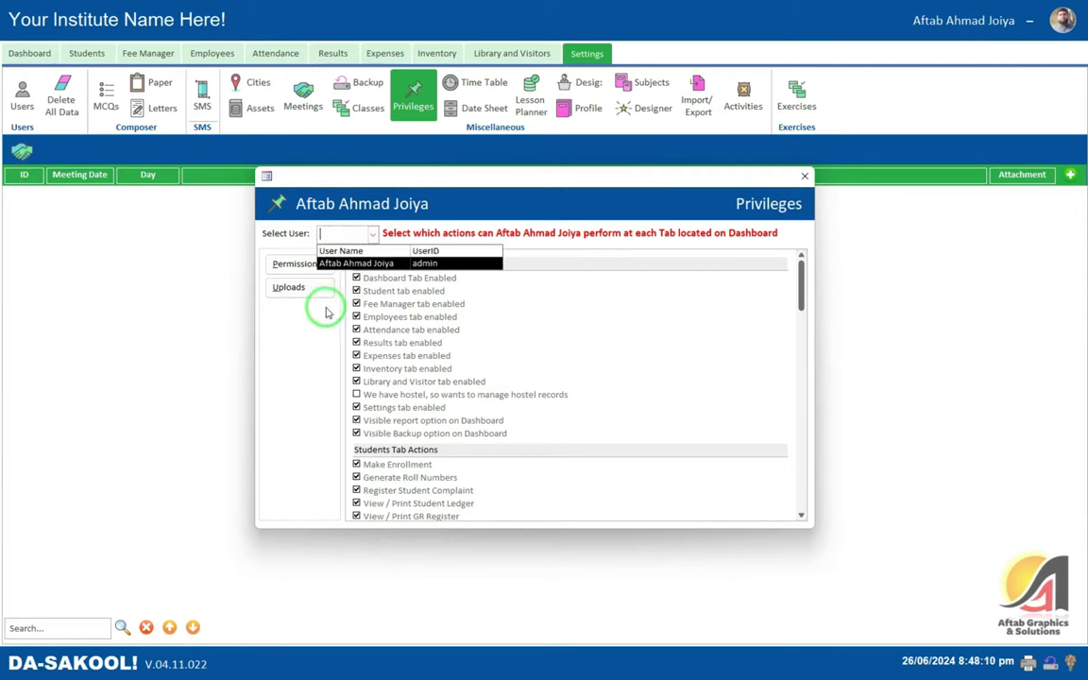
{"action": "left_click", "coordinate": [315, 371]}
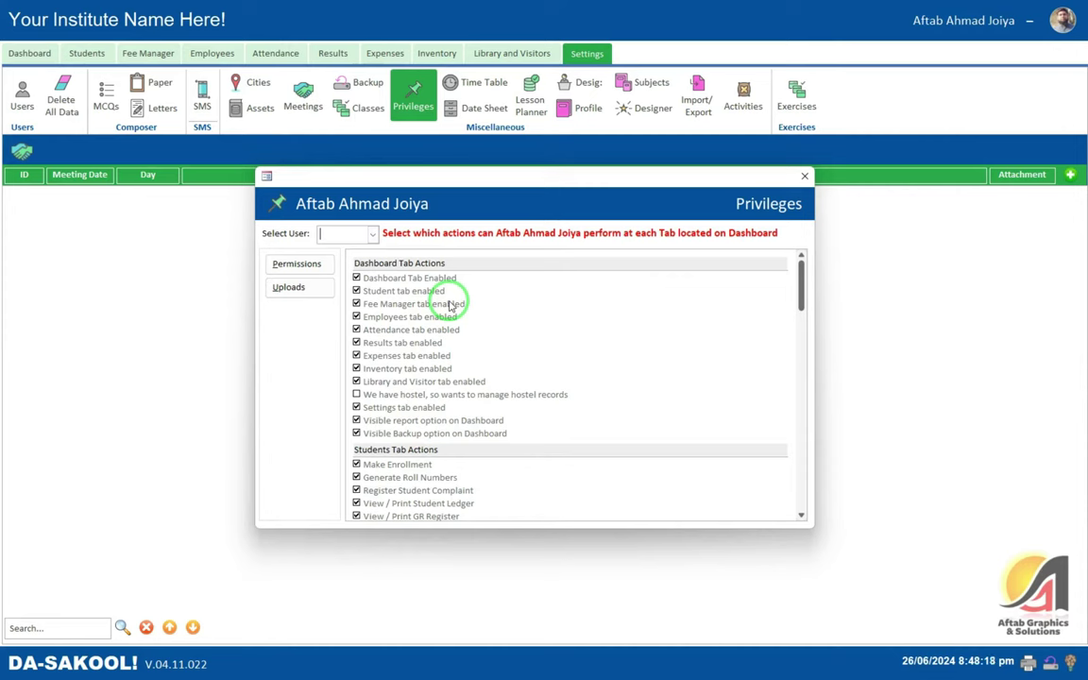
{"action": "left_click", "coordinate": [286, 288]}
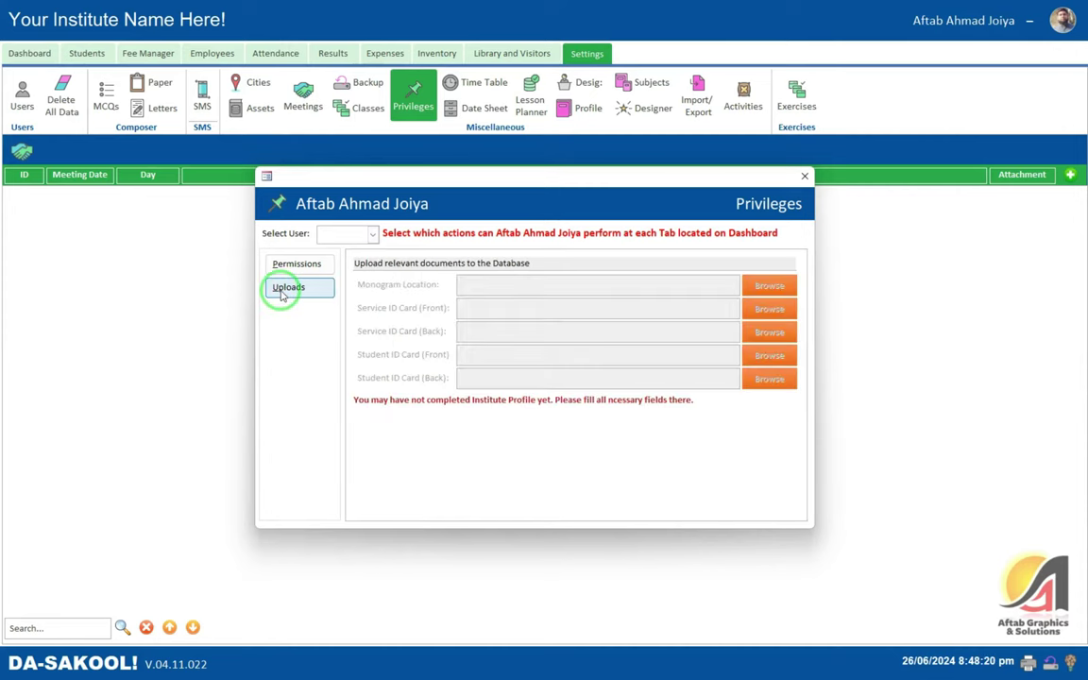
- Move the Privileges window up and close it, returning to the empty Meetings grid
{"action": "left_click_drag", "start_coordinate": [481, 186], "coordinate": [482, 137]}
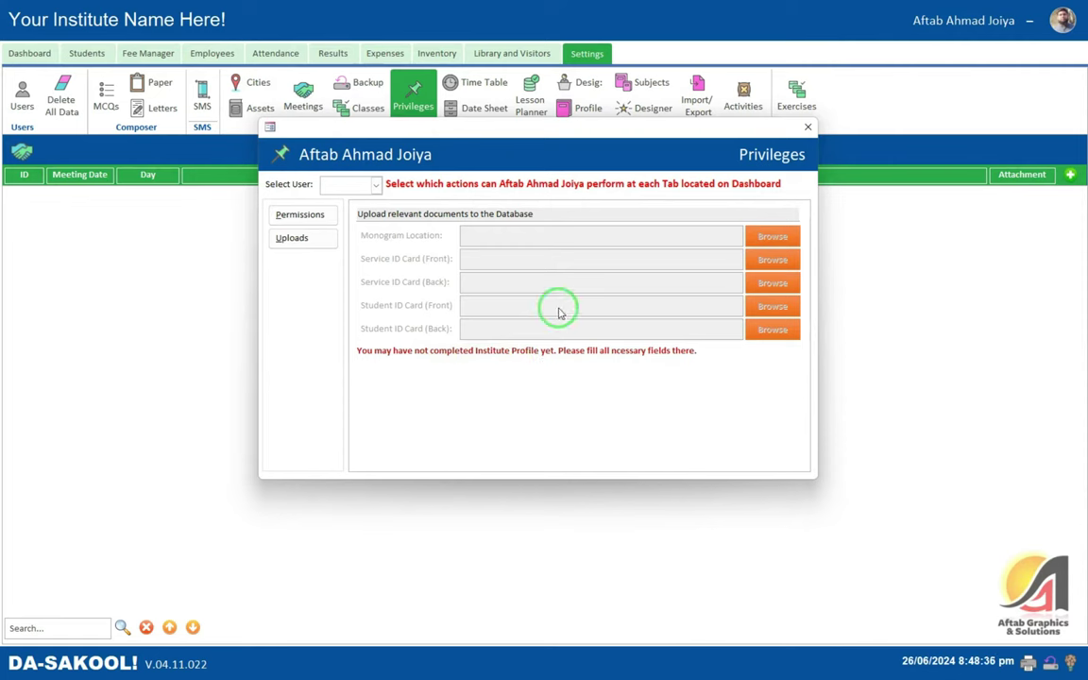
{"action": "left_click", "coordinate": [808, 127]}
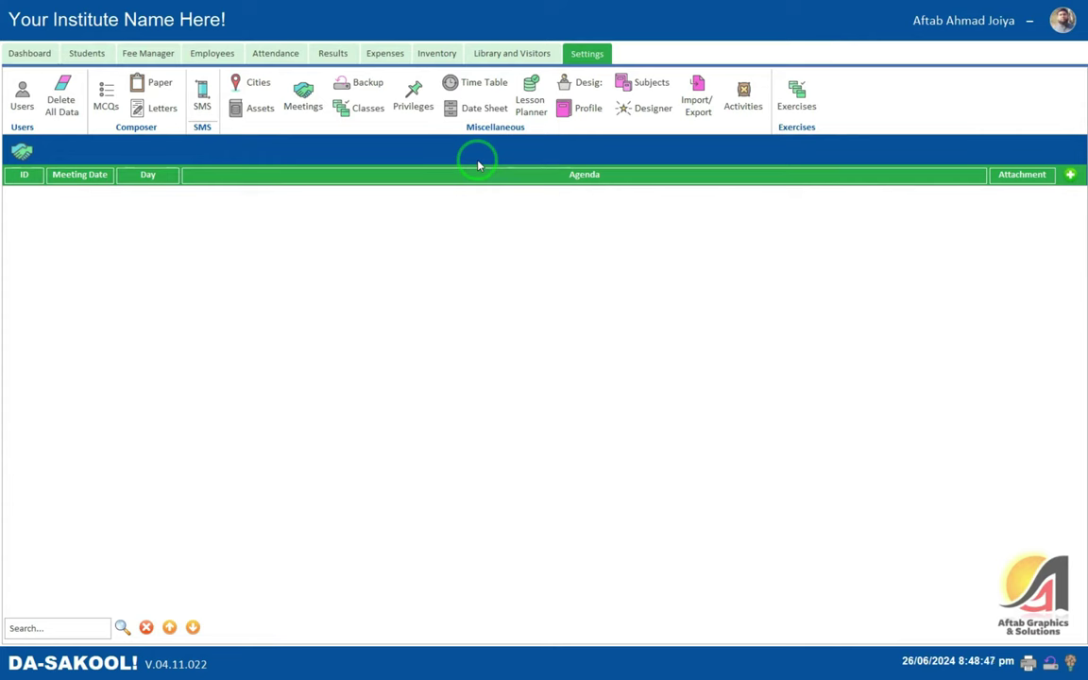
- In the Institute Profile, enter abbreviation AGPS, name Al Ghazali Public School, address and contact number
{"action": "key", "text": "super"}
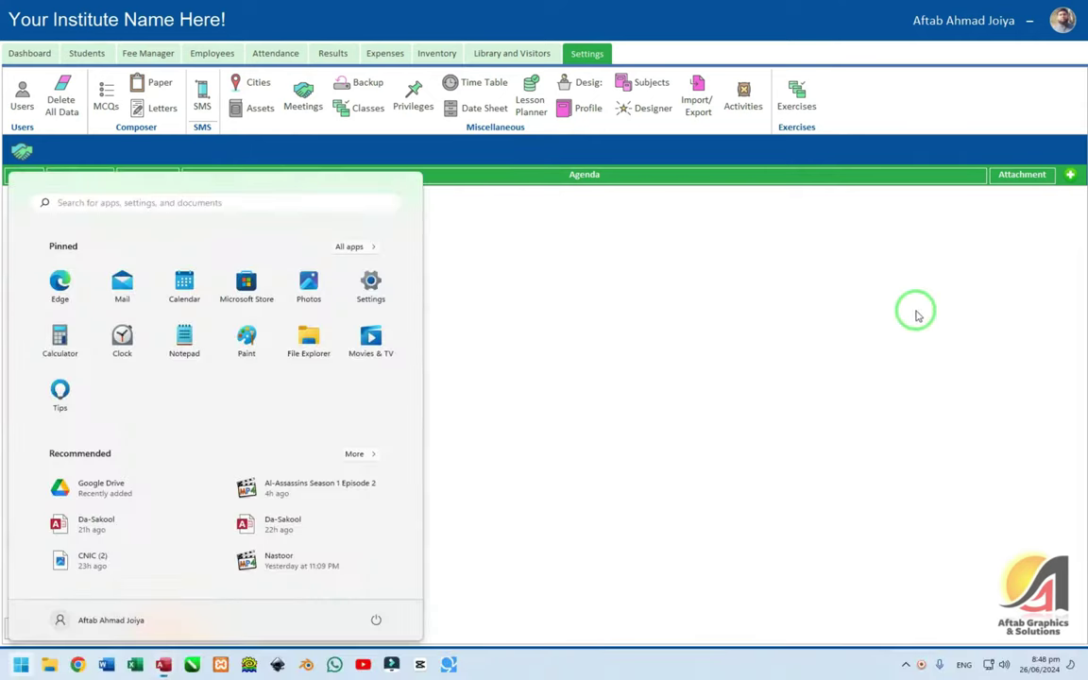
{"action": "key", "text": "super"}
{"action": "left_click", "coordinate": [578, 114]}
{"action": "left_click", "coordinate": [317, 191]}
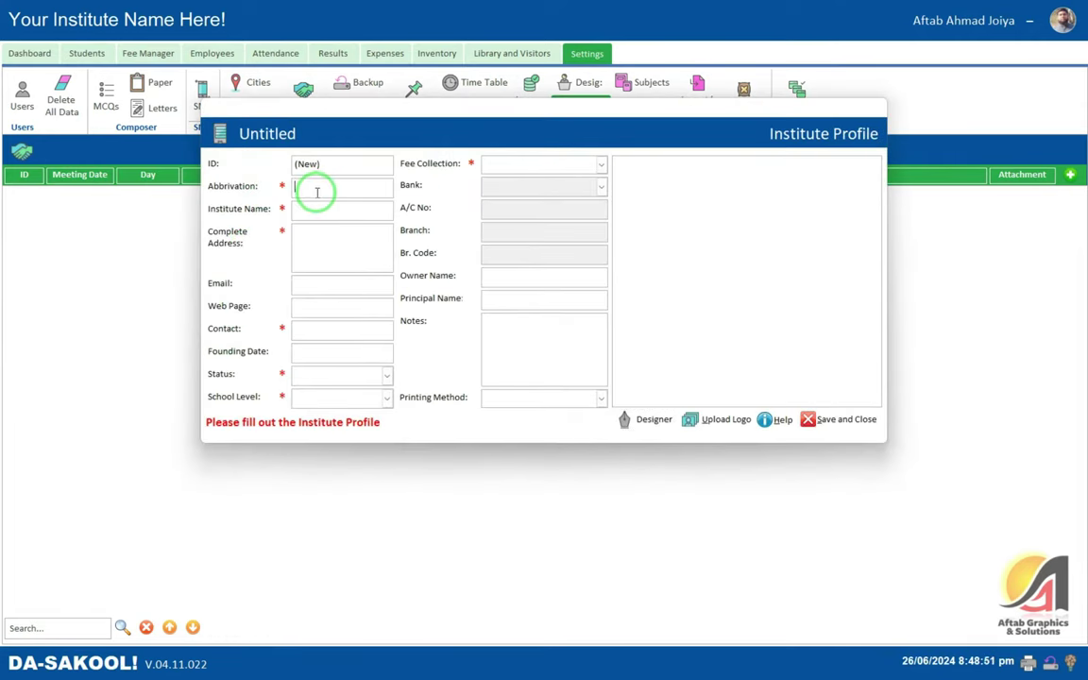
{"action": "type", "text": "Al Ghazali Public Sch"}
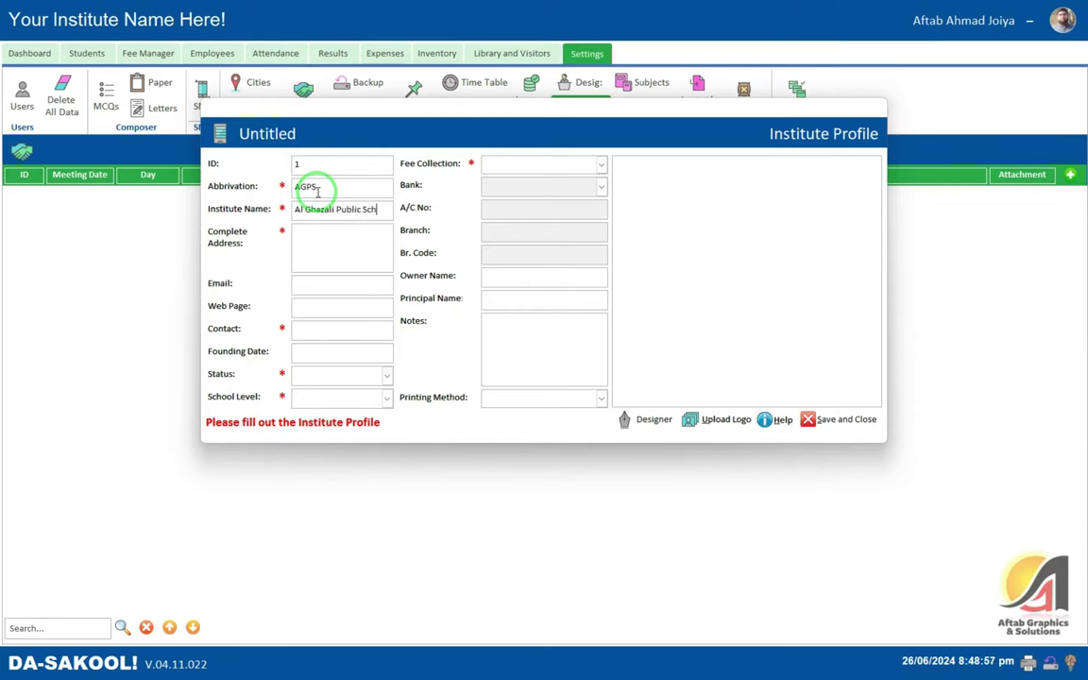
{"action": "type", "text": "("}
{"action": "key", "text": "Tab"}
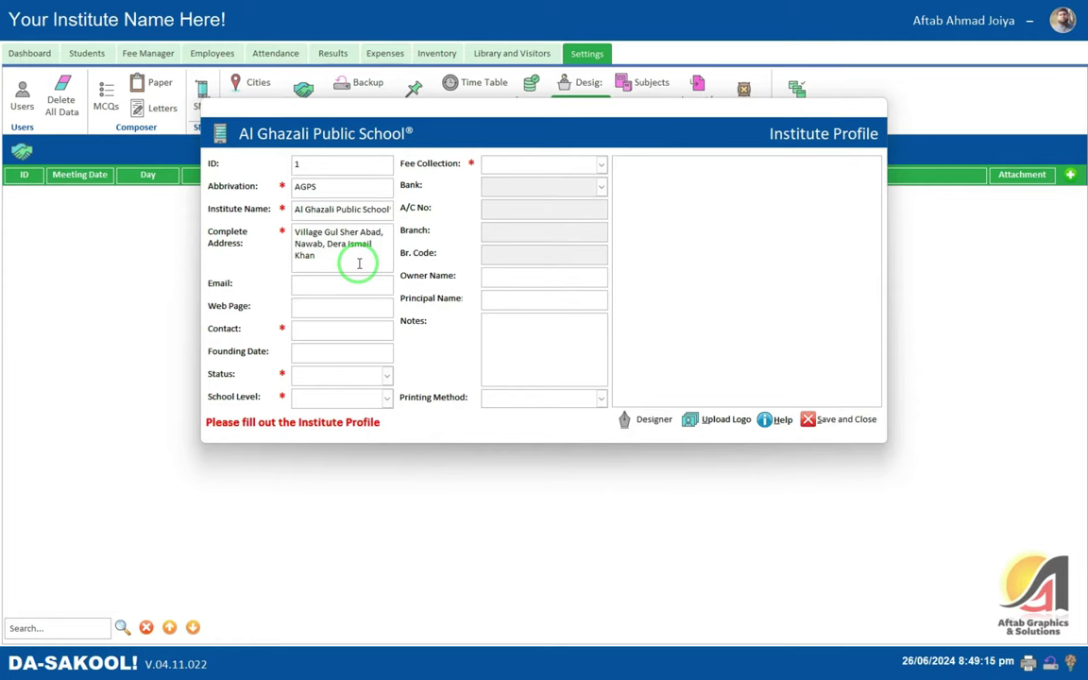
{"action": "key", "text": "Tab"}
{"action": "key", "text": "Tab"}
{"action": "key", "text": "shift+Tab"}
{"action": "key", "text": "End"}
{"action": "type", "text": ", 0333"}
{"action": "key", "text": "BackSpace"}
{"action": "key", "text": "BackSpace"}
{"action": "key", "text": "BackSpace"}
{"action": "key", "text": "BackSpace"}
{"action": "key", "text": "BackSpace"}
{"action": "key", "text": "BackSpace"}
{"action": "key", "text": "Tab"}
{"action": "key", "text": "Tab"}
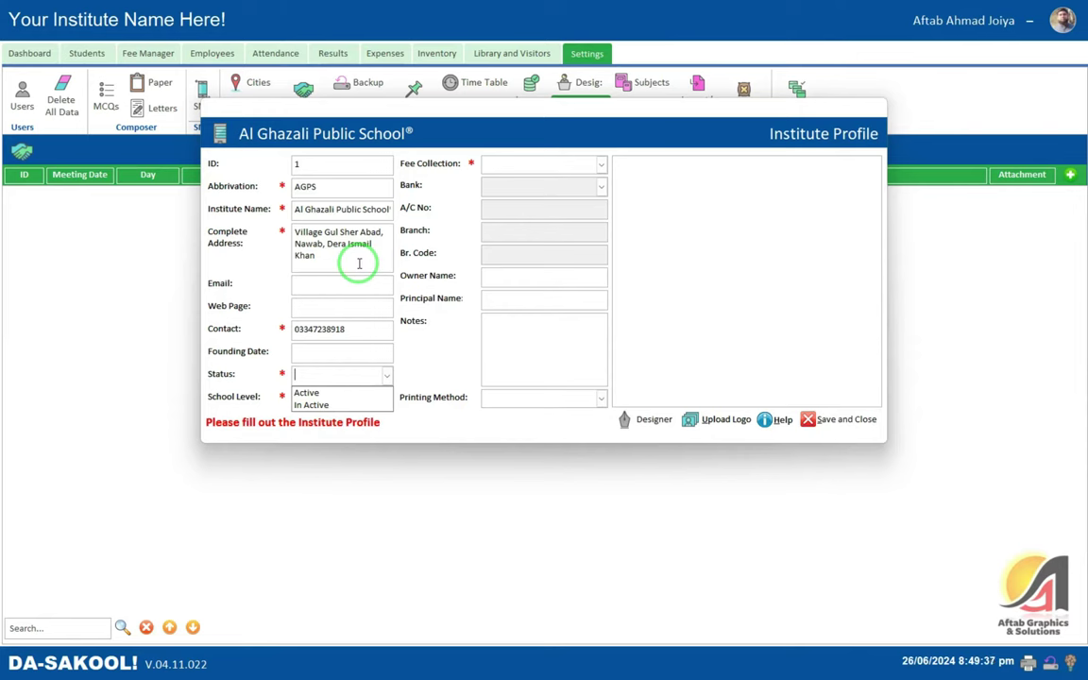
- Set Status to Active, School Level to Primary and Fee Collection to Bank Challan
{"action": "key", "text": "Down"}
{"action": "key", "text": "Return"}
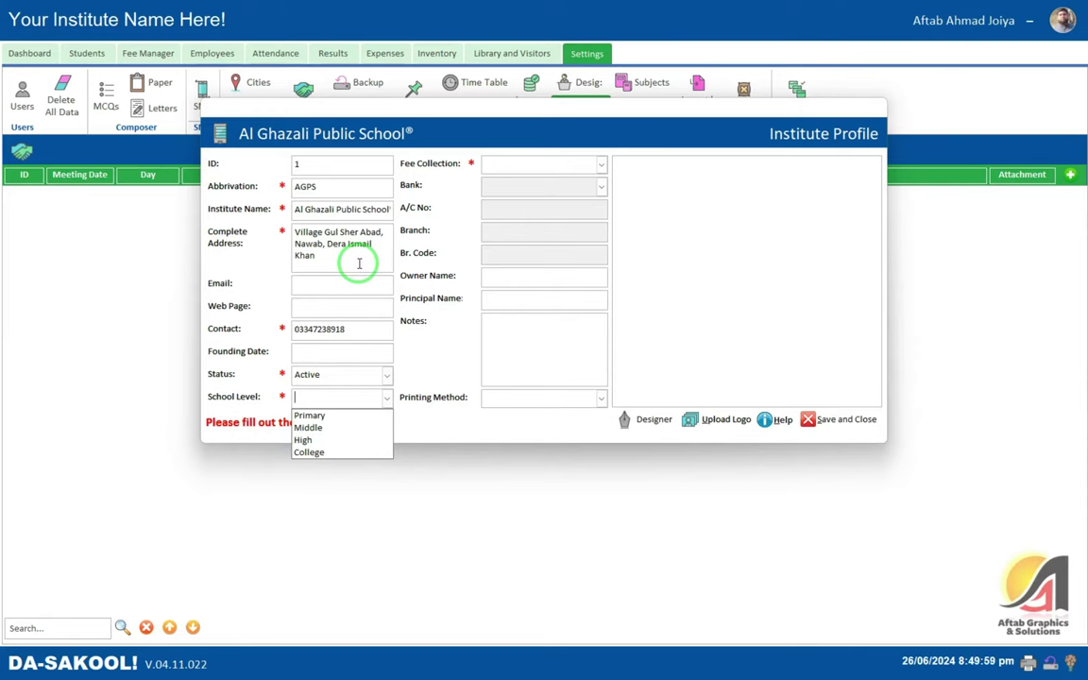
{"action": "key", "text": "Down"}
{"action": "key", "text": "Tab"}
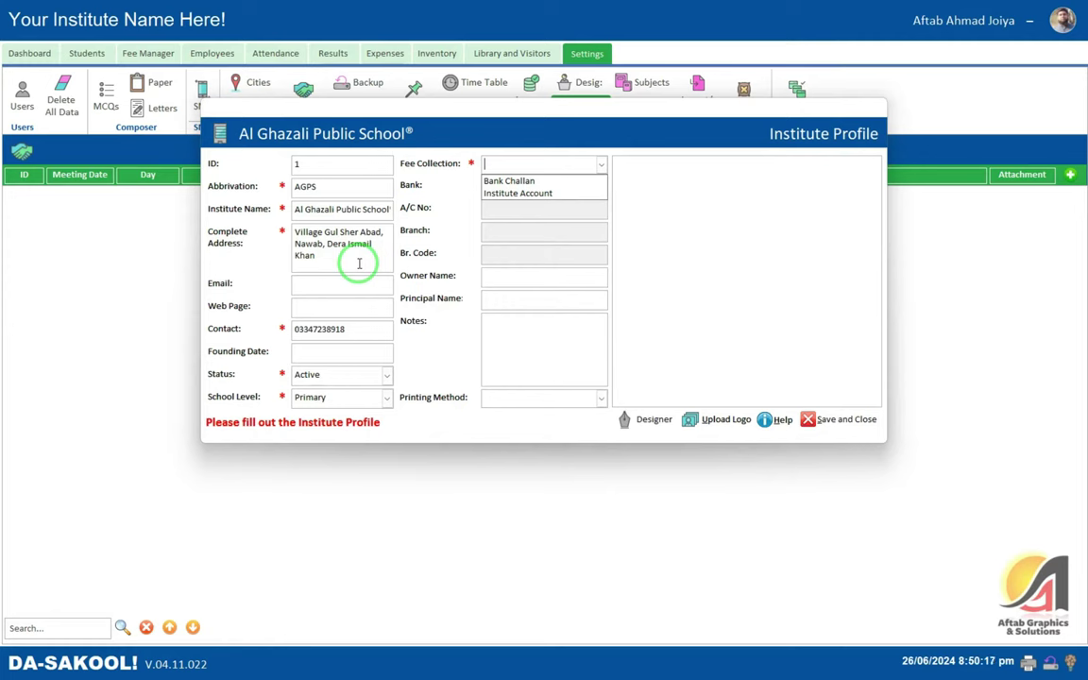
{"action": "key", "text": "Down"}
{"action": "key", "text": "Return"}
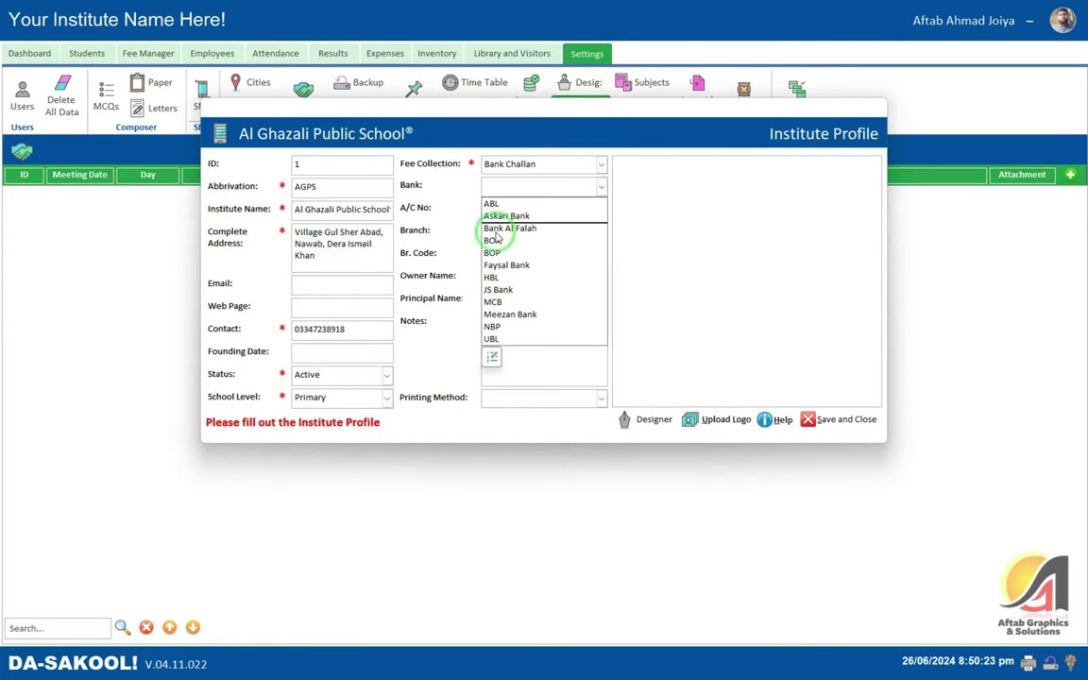
- Inspect the bank names list editor without changes, then switch Fee Collection to Institute Account
{"action": "left_click", "coordinate": [492, 359]}
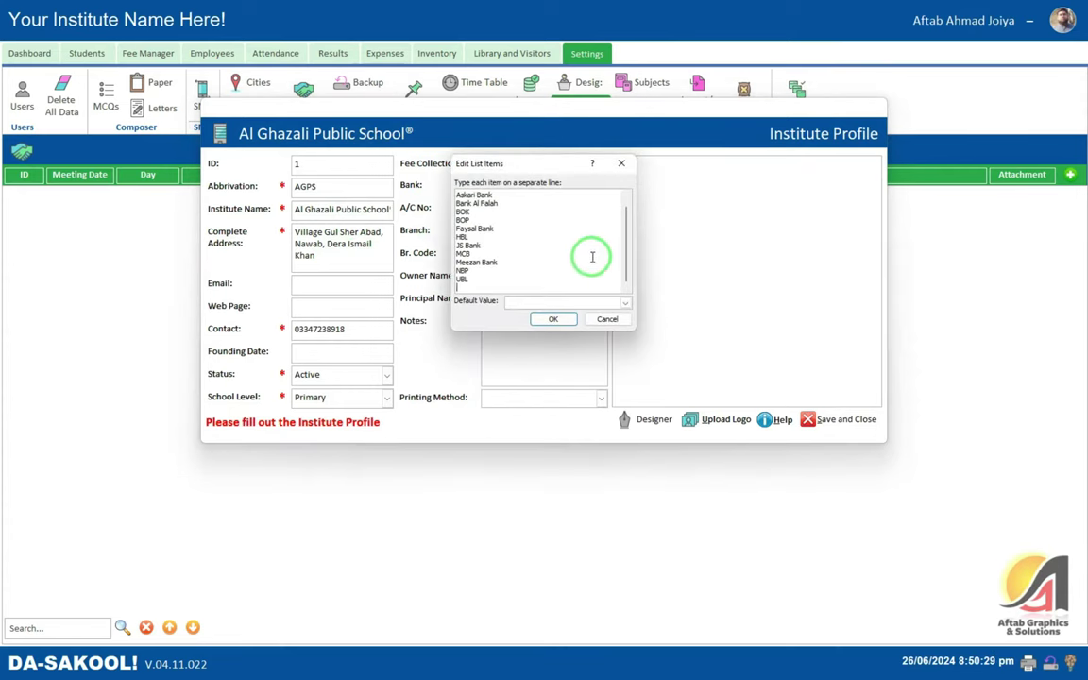
{"action": "left_click_drag", "start_coordinate": [467, 283], "coordinate": [437, 175]}
{"action": "left_click", "coordinate": [525, 232]}
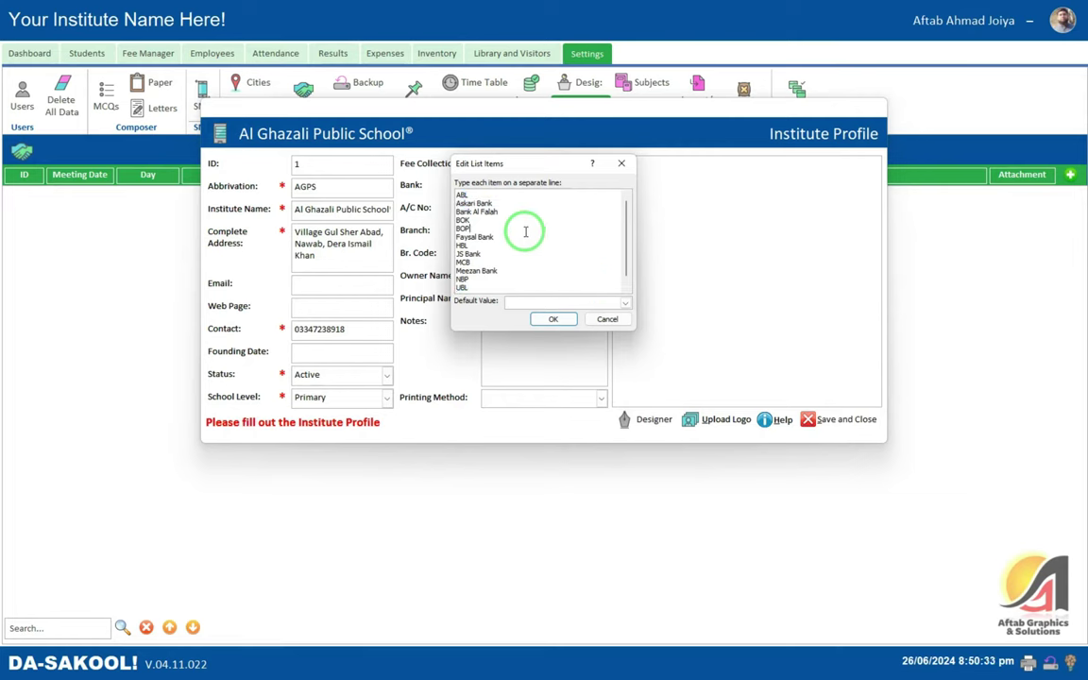
{"action": "left_click", "coordinate": [605, 318]}
{"action": "left_click", "coordinate": [517, 186]}
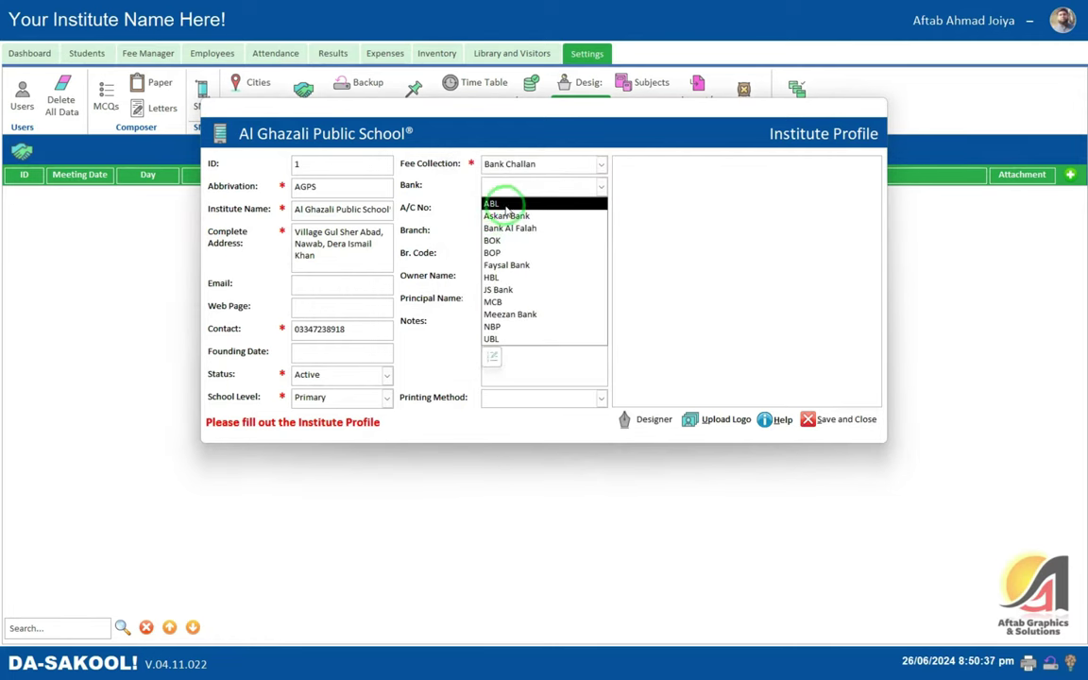
{"action": "left_click", "coordinate": [548, 163]}
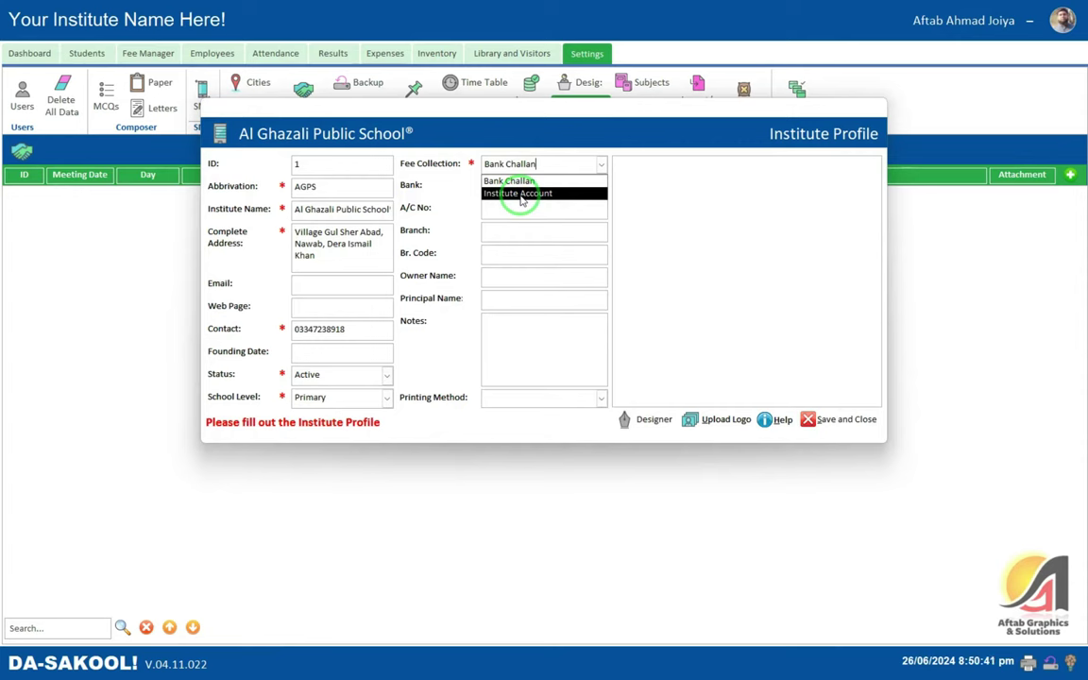
{"action": "left_click", "coordinate": [522, 193]}
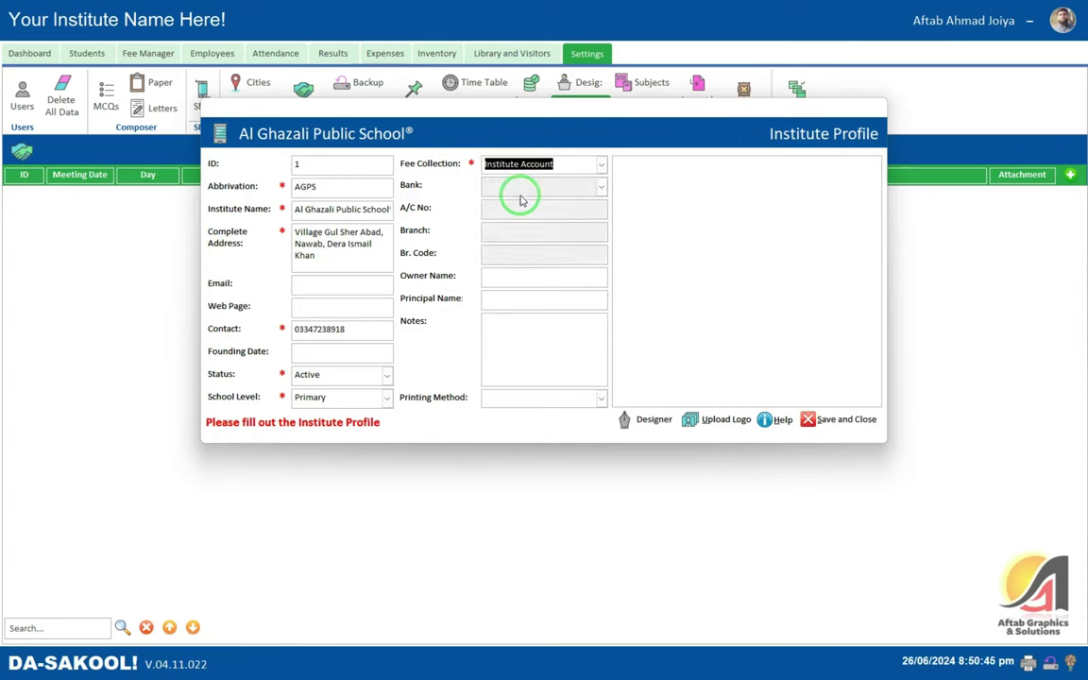
{"action": "left_click", "coordinate": [601, 165]}
{"action": "left_click", "coordinate": [602, 166]}
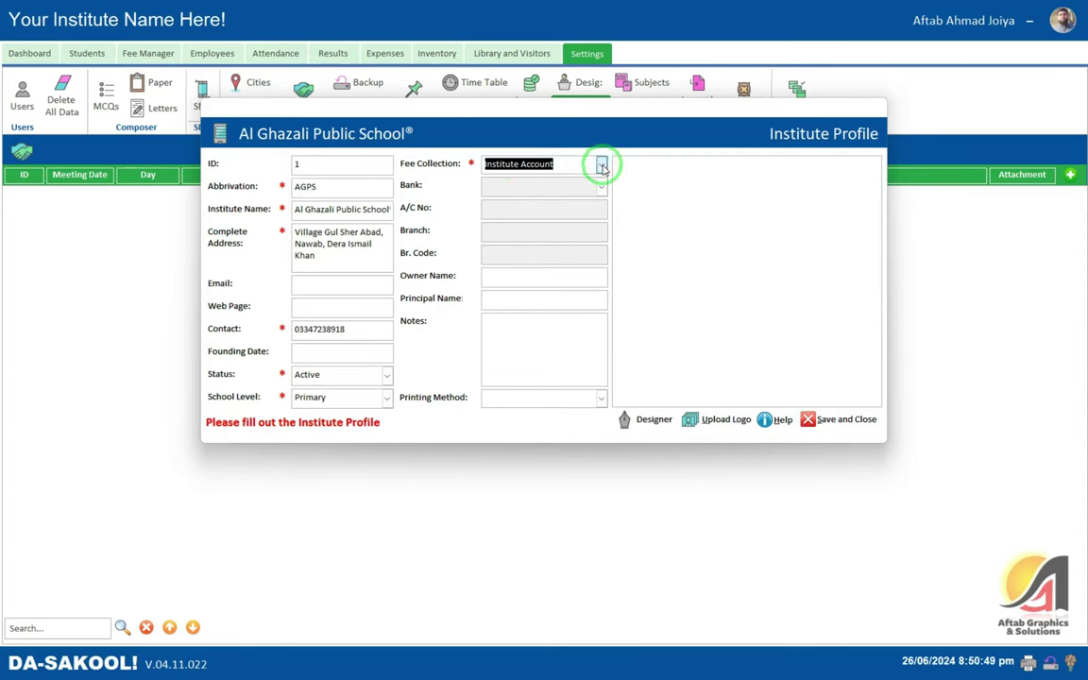
- Enter the owner's name in Owner Name and set Printing Method to Normal Page
{"action": "left_click", "coordinate": [505, 284]}
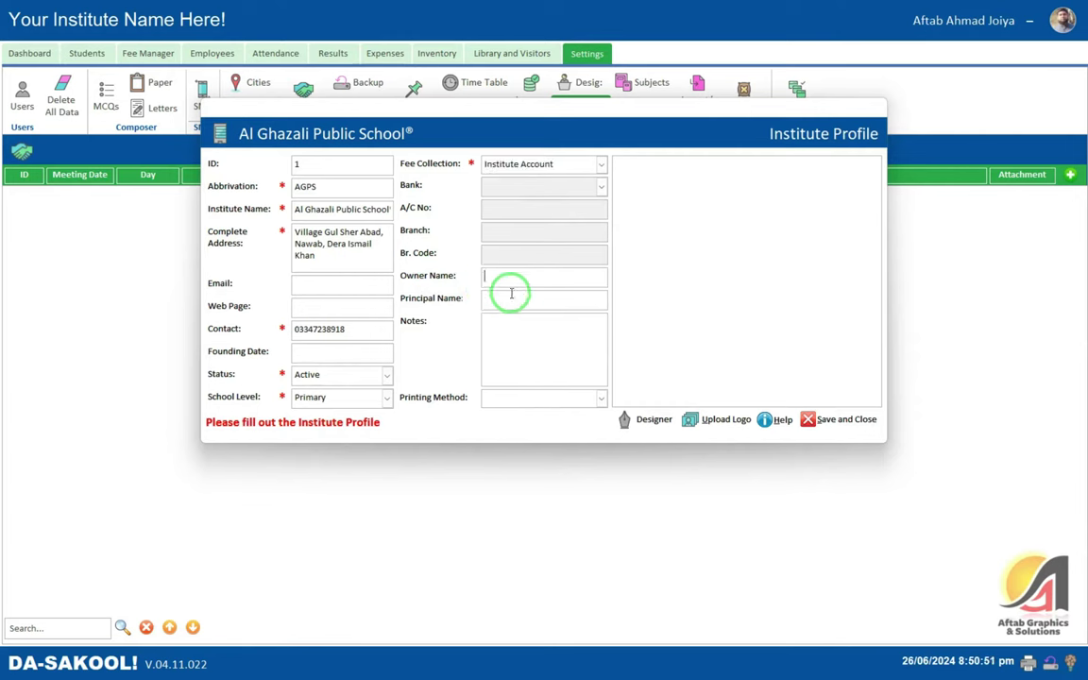
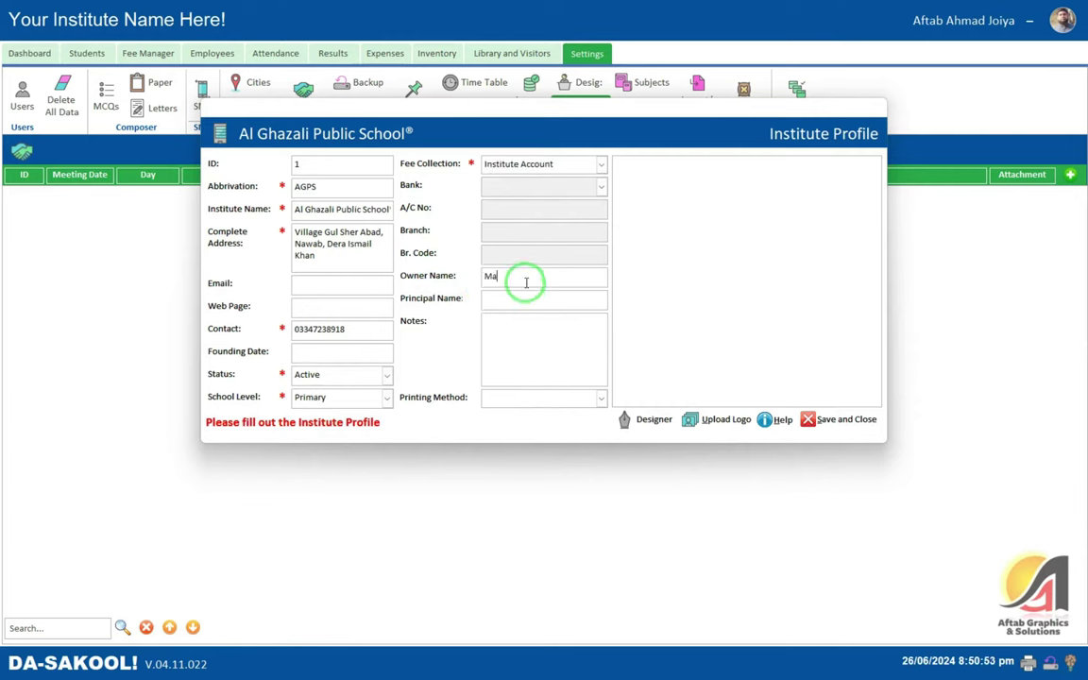
{"action": "key", "text": "Tab"}
{"action": "key", "text": "Tab"}
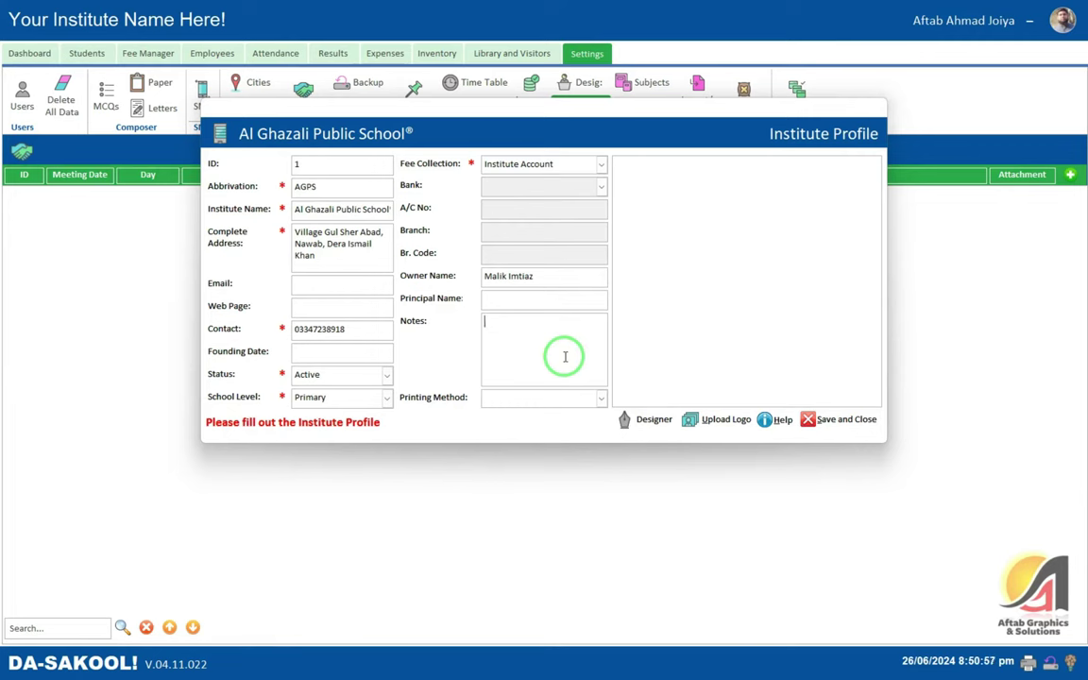
{"action": "key", "text": "Tab"}
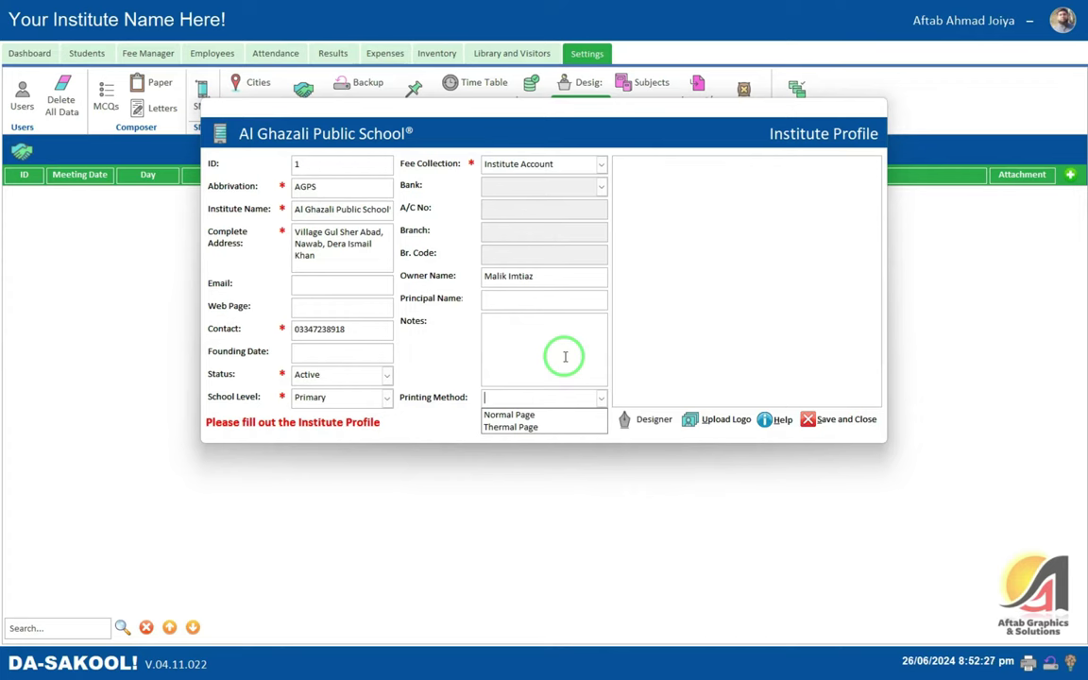
{"action": "key", "text": "Down"}
{"action": "key", "text": "Tab"}
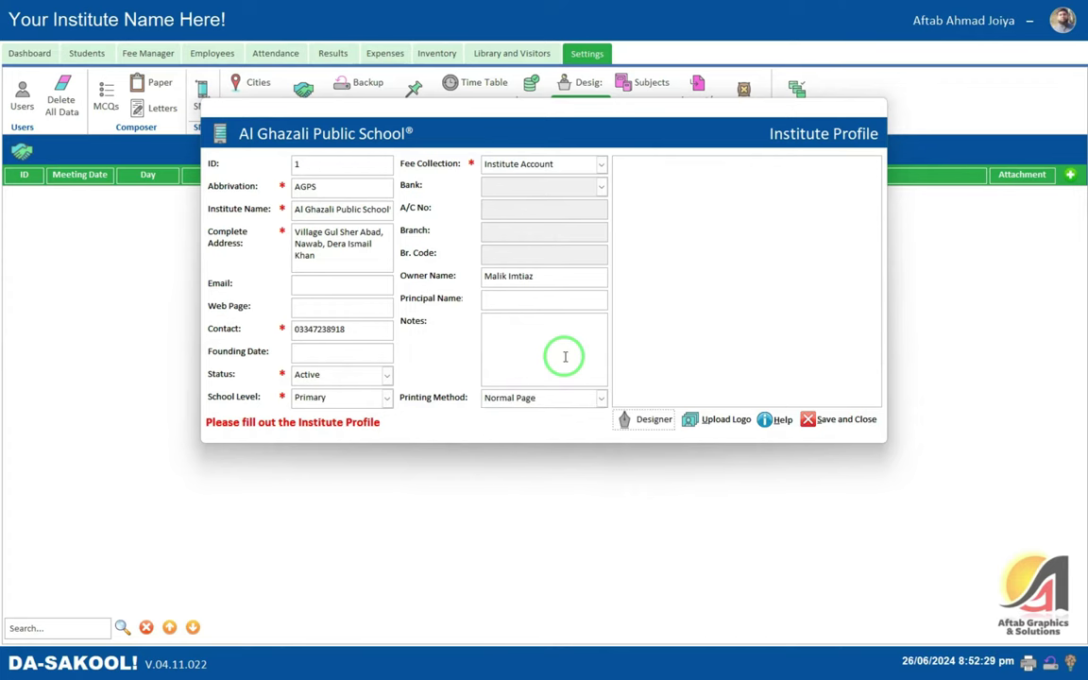
- Upload the PNG Logo from Work Folder > Schools > Al Ghazali Public School as the school logo
{"action": "left_click", "coordinate": [711, 422]}
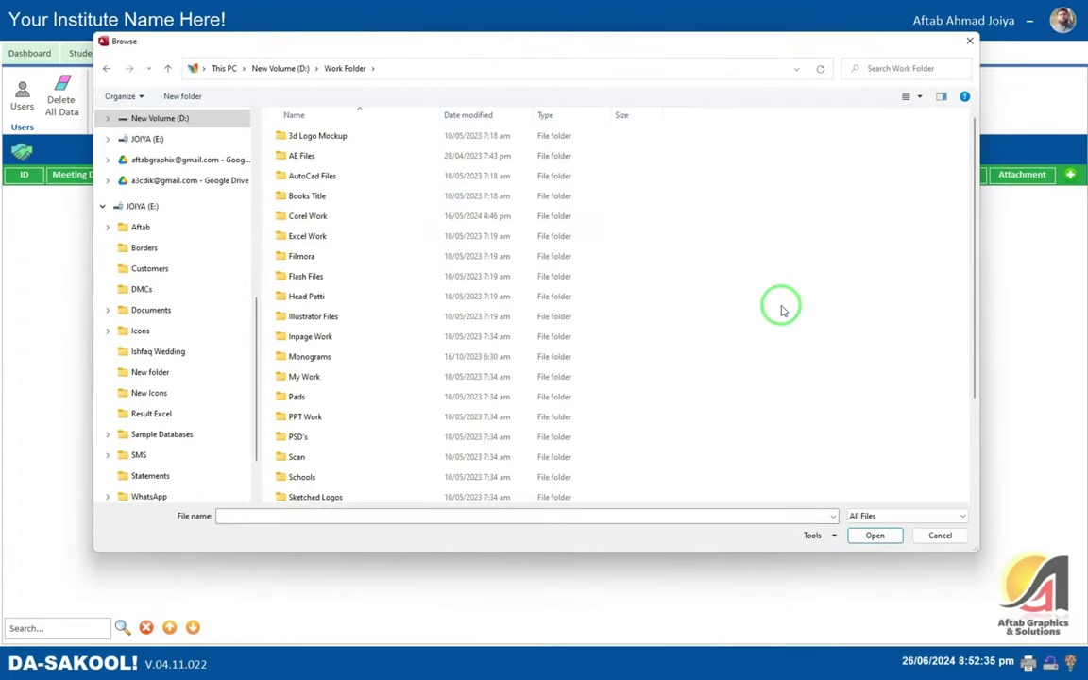
{"action": "scroll", "coordinate": [472, 396], "scroll_direction": "down", "scroll_amount": 2}
{"action": "left_click", "coordinate": [319, 392]}
{"action": "left_click", "coordinate": [312, 413]}
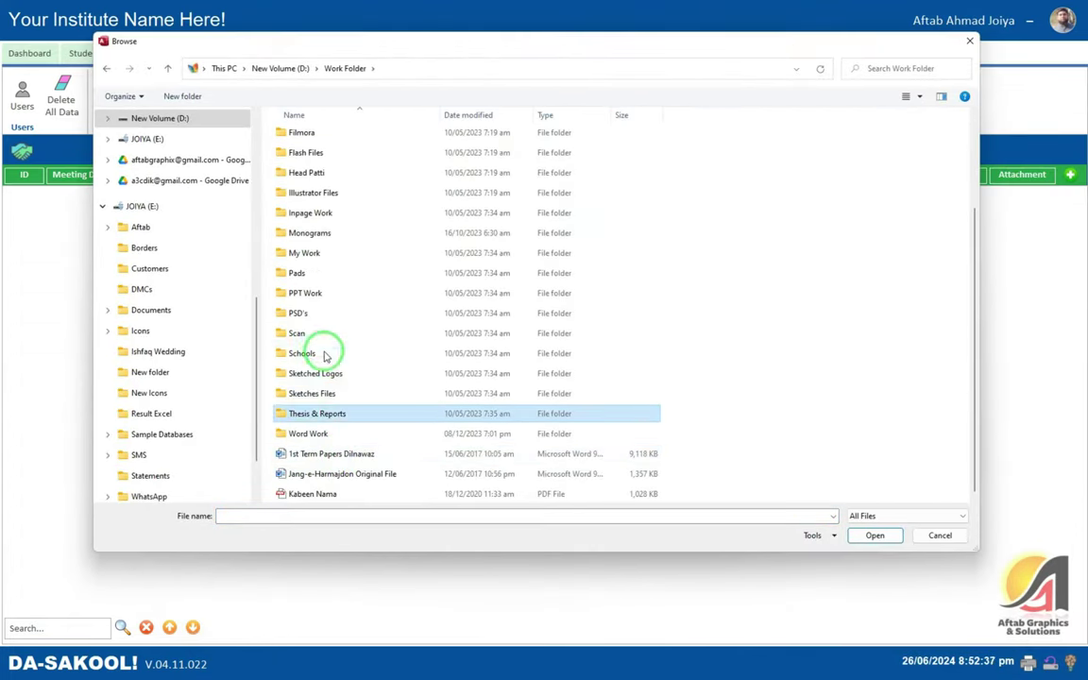
{"action": "double_click", "coordinate": [355, 351]}
{"action": "key", "text": "Down"}
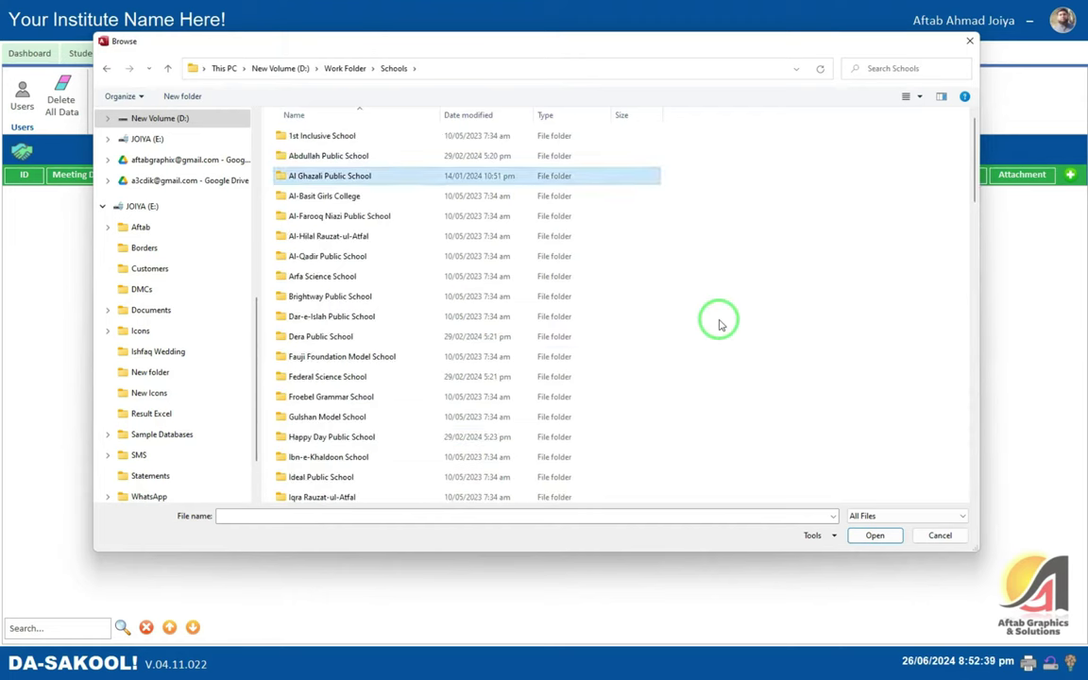
{"action": "double_click", "coordinate": [358, 174]}
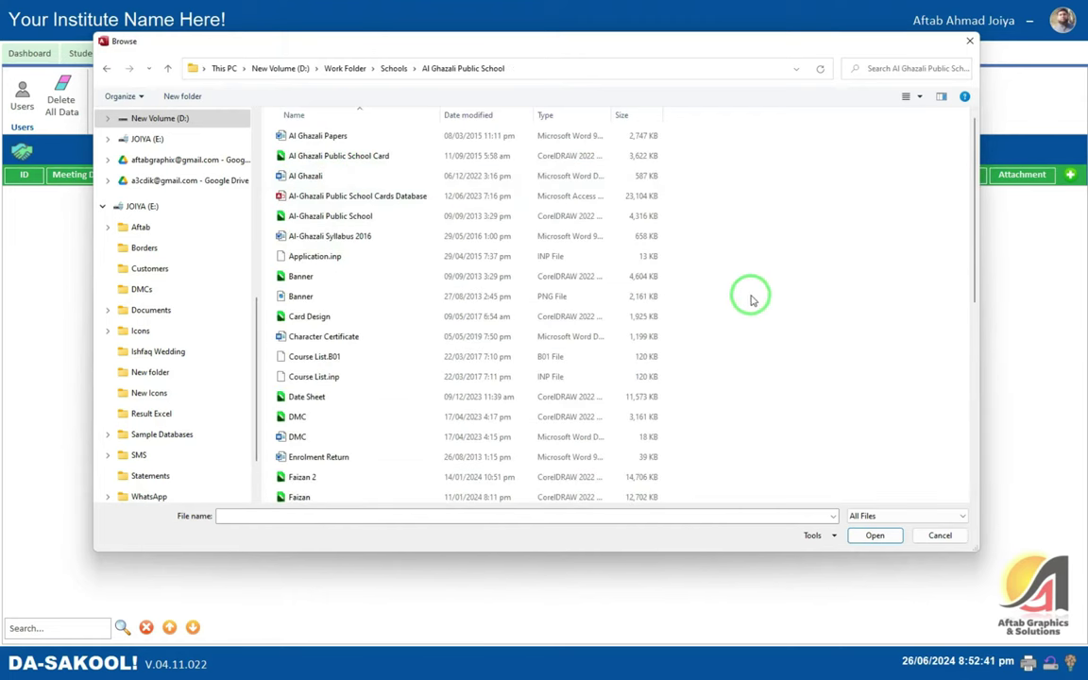
{"action": "key", "text": "l"}
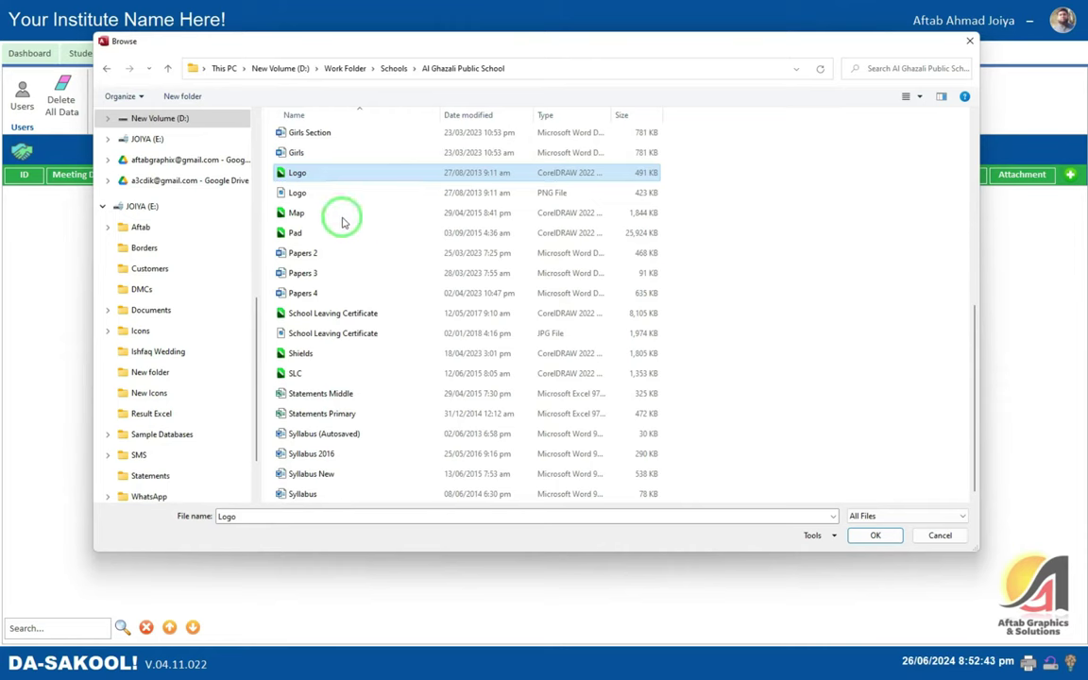
{"action": "double_click", "coordinate": [320, 192]}
{"action": "left_click", "coordinate": [590, 370]}
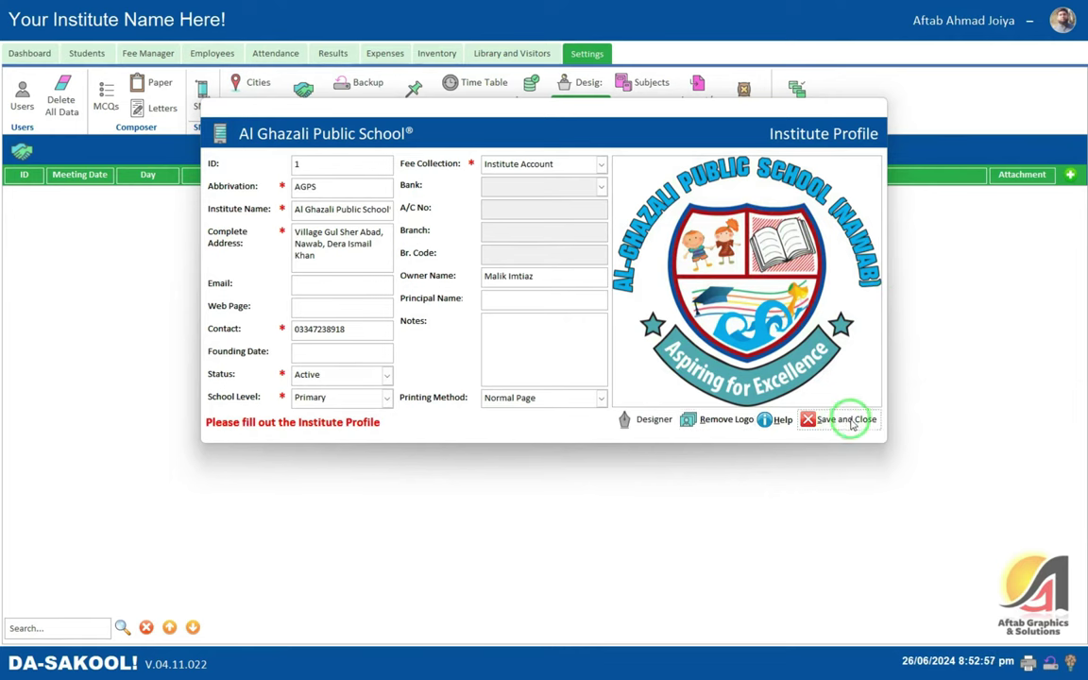
- Save and close the profile, check the Al Ghazali Public School® branding on the Dashboard, then return to Settings
{"action": "left_click", "coordinate": [844, 422]}
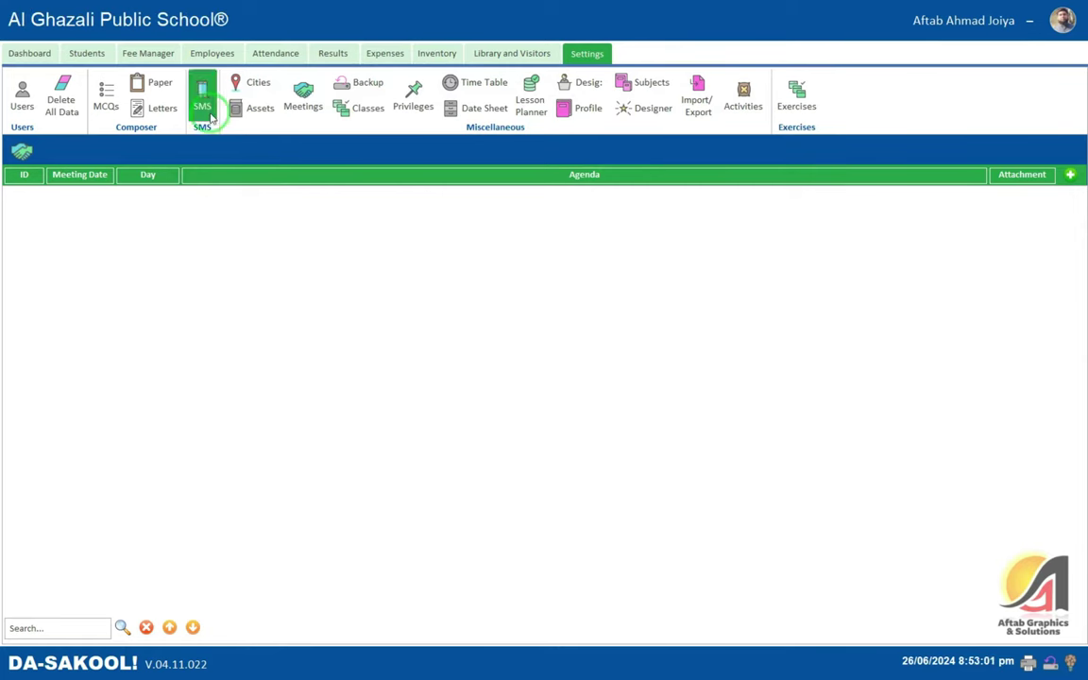
{"action": "left_click", "coordinate": [30, 52]}
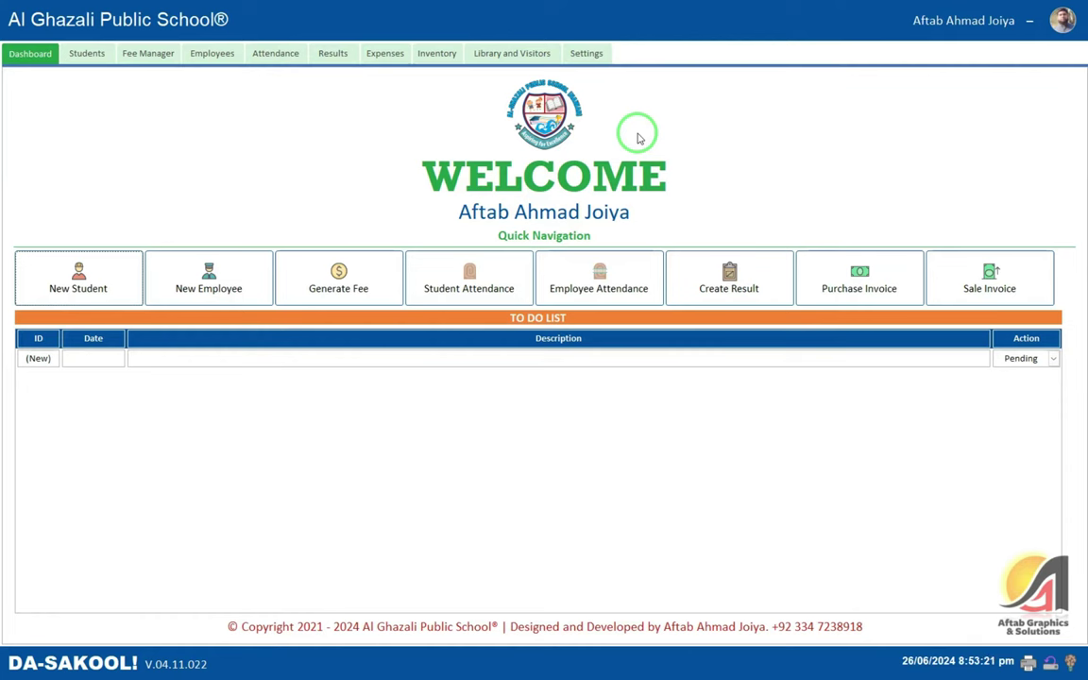
{"action": "left_click", "coordinate": [593, 55]}
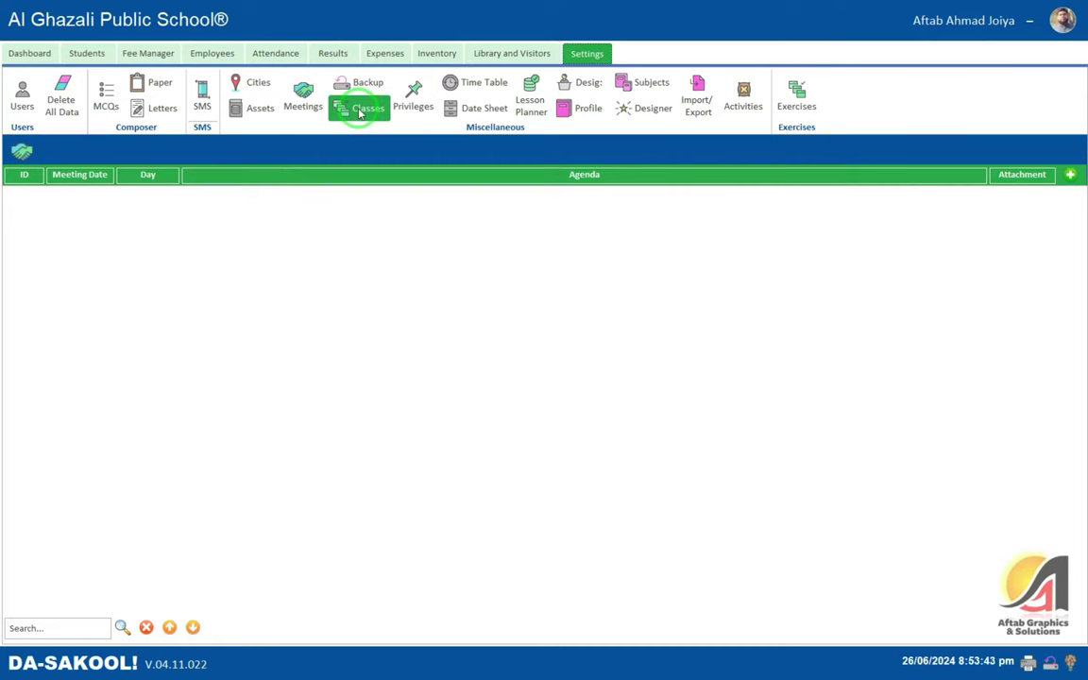
- List the Sindh province cities, Karachi and Haiderabad, with the cursor in the blank City row
{"action": "left_click", "coordinate": [253, 83]}
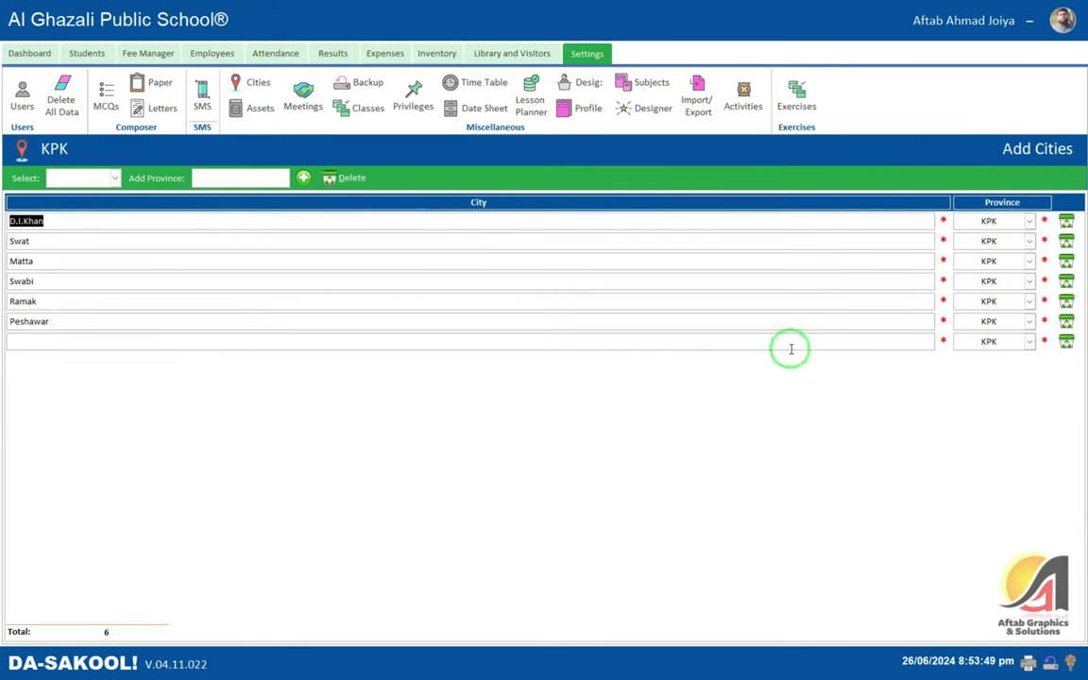
{"action": "left_click", "coordinate": [115, 178]}
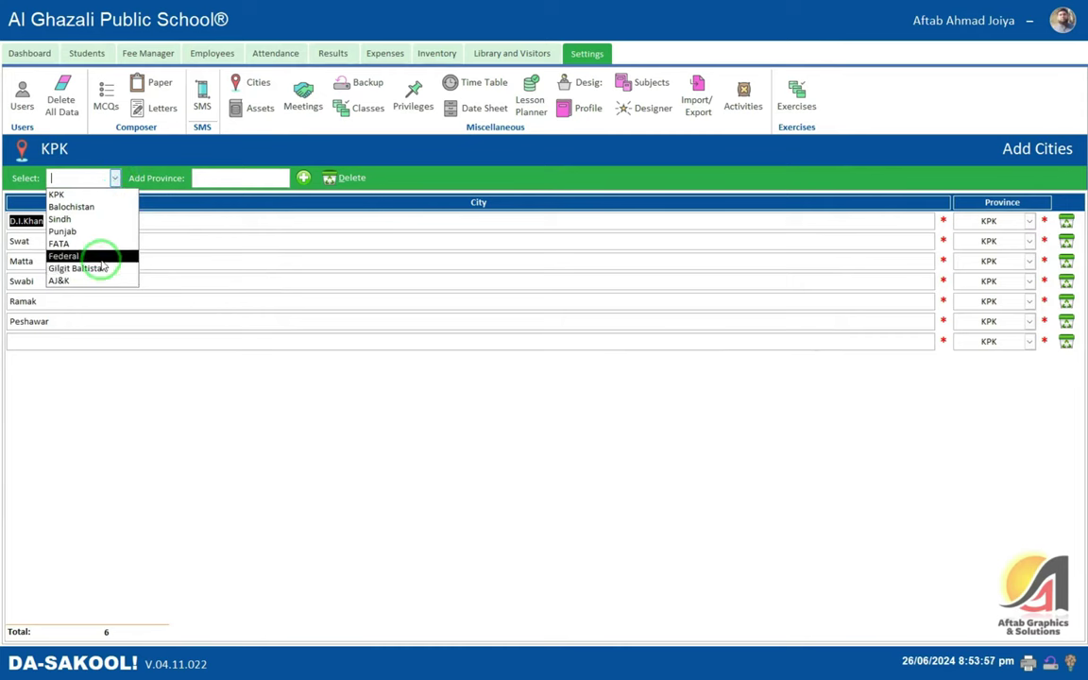
{"action": "left_click", "coordinate": [88, 223]}
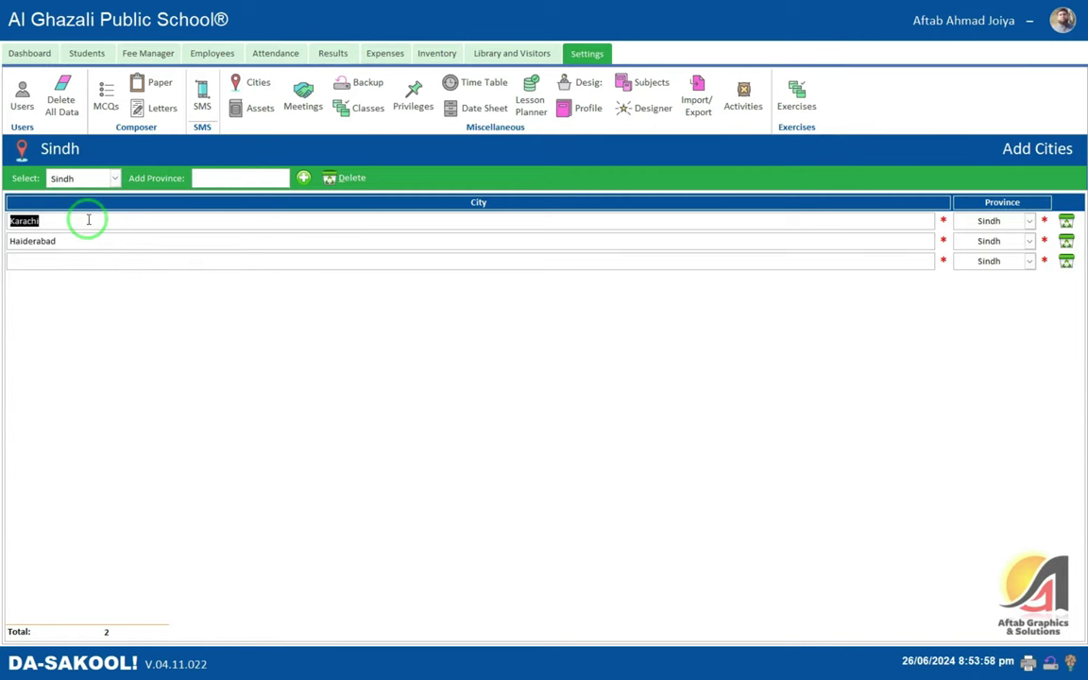
{"action": "left_click", "coordinate": [47, 258]}
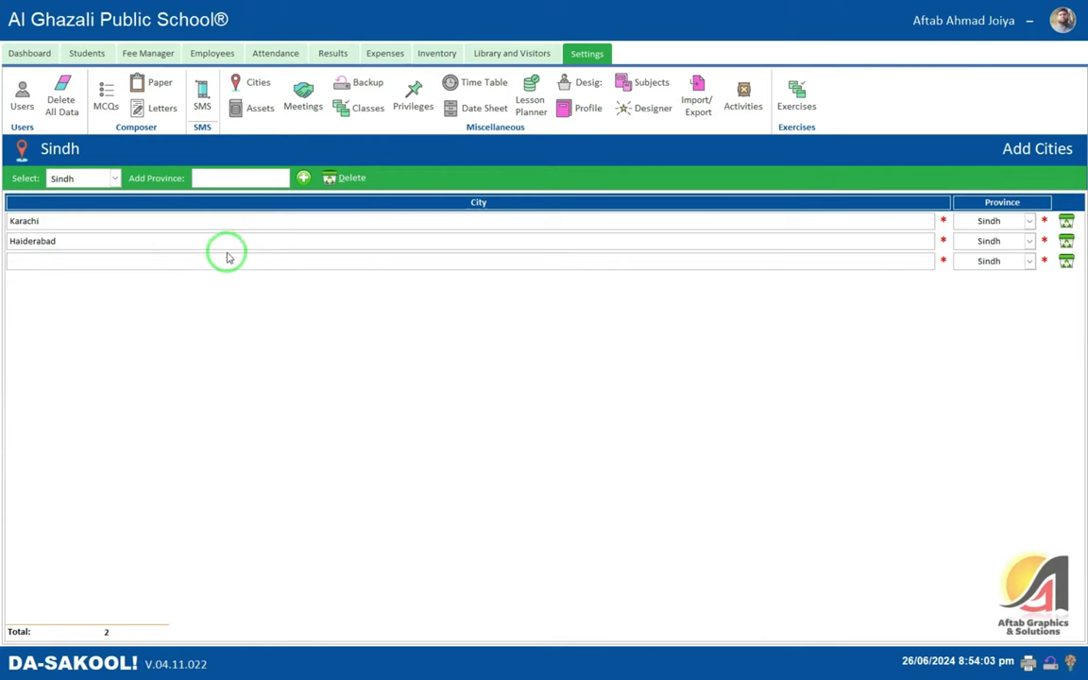
{"action": "left_click", "coordinate": [4, 221]}
{"action": "key", "text": "Down"}
{"action": "left_click", "coordinate": [94, 261]}
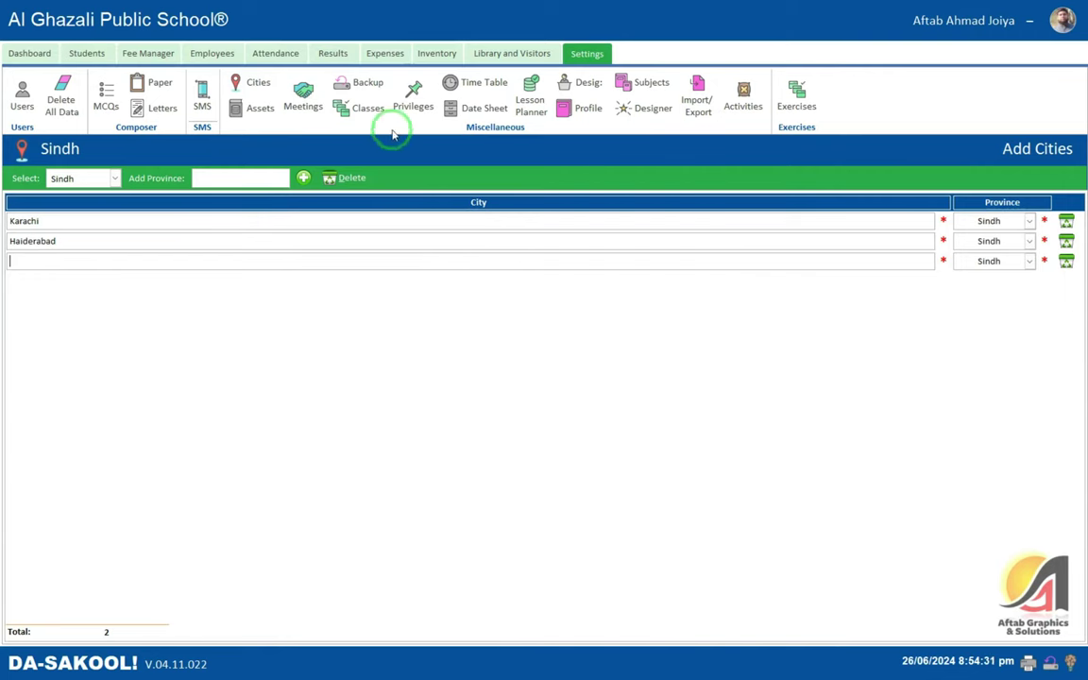
- Open the Classes form showing Play Group, then reopen the Institute Profile over it
{"action": "left_click", "coordinate": [364, 111]}
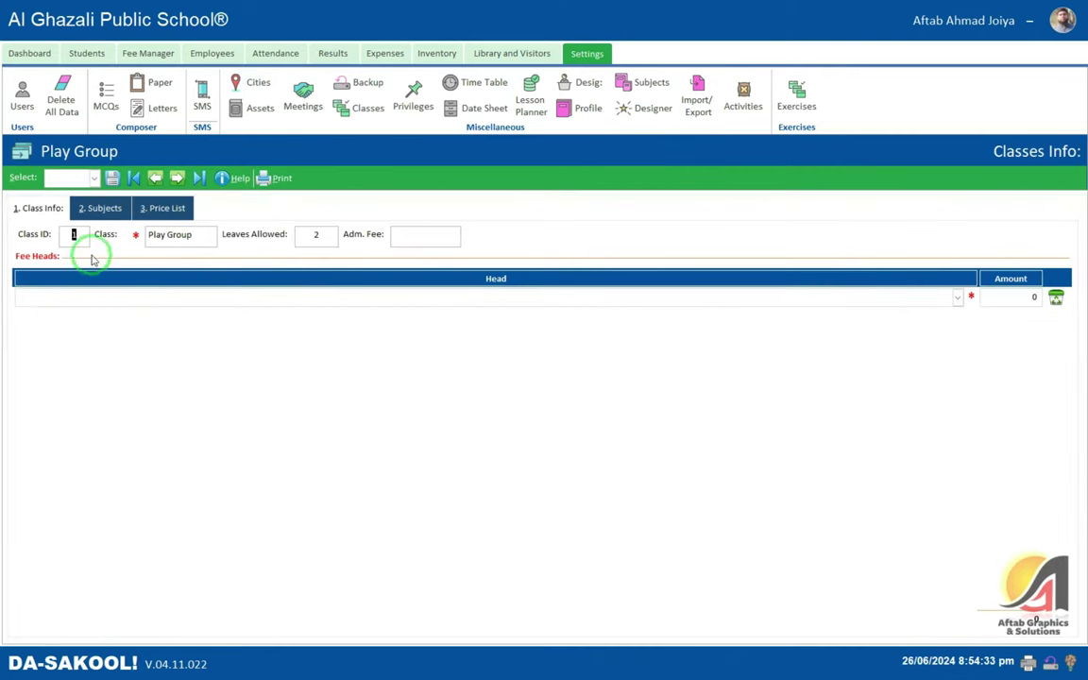
{"action": "left_click", "coordinate": [93, 179]}
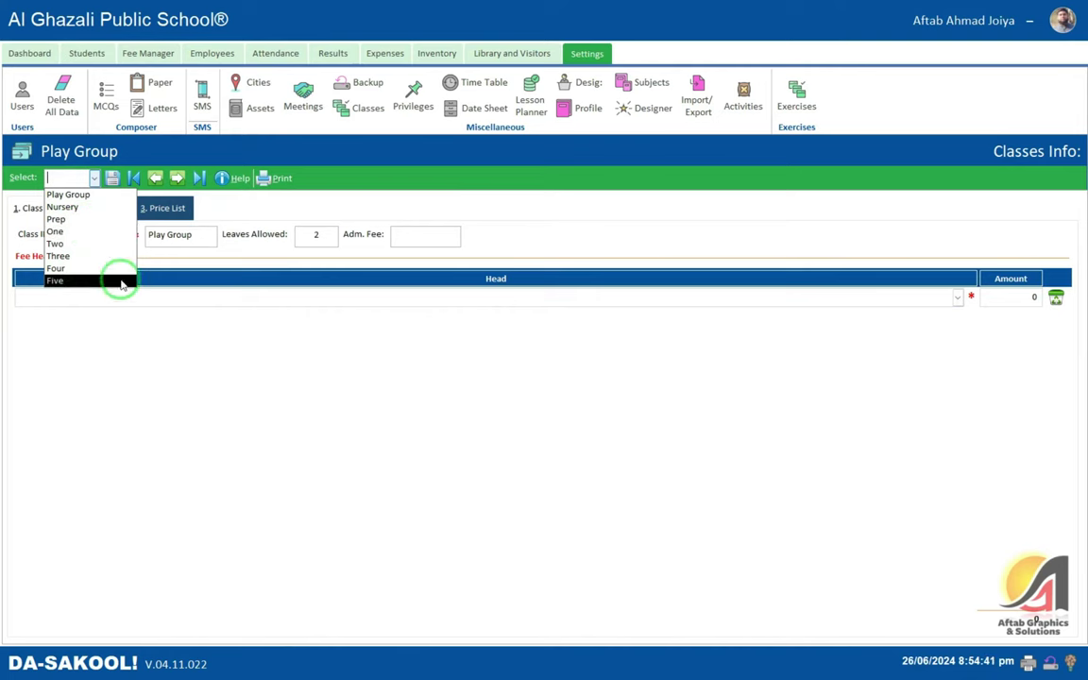
{"action": "left_click", "coordinate": [208, 237]}
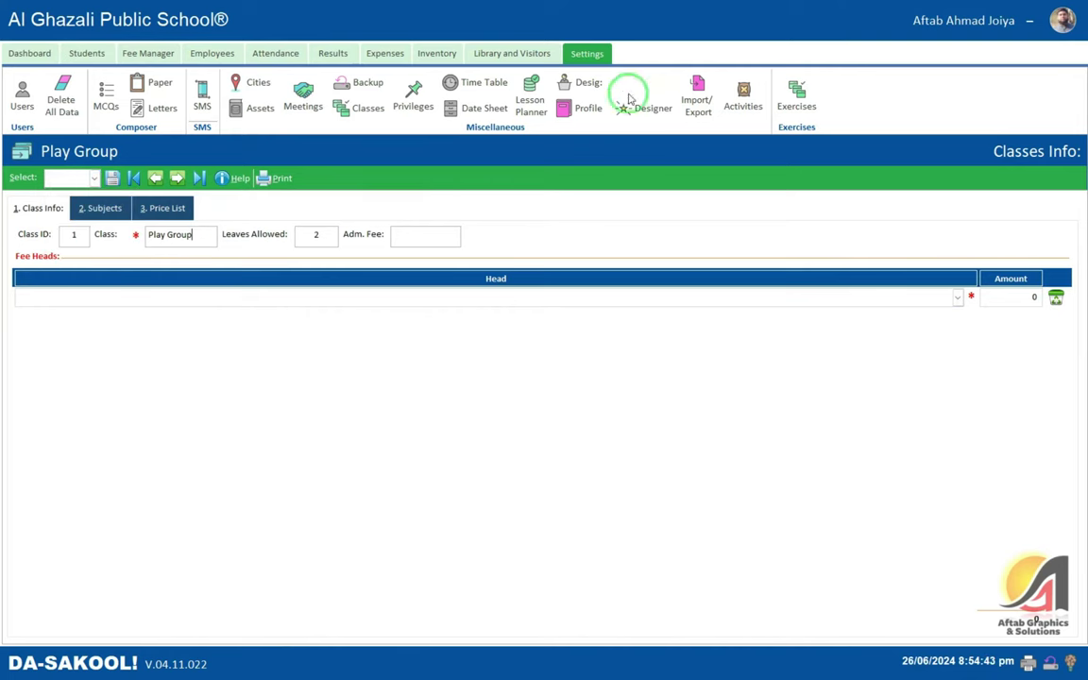
{"action": "left_click", "coordinate": [586, 109]}
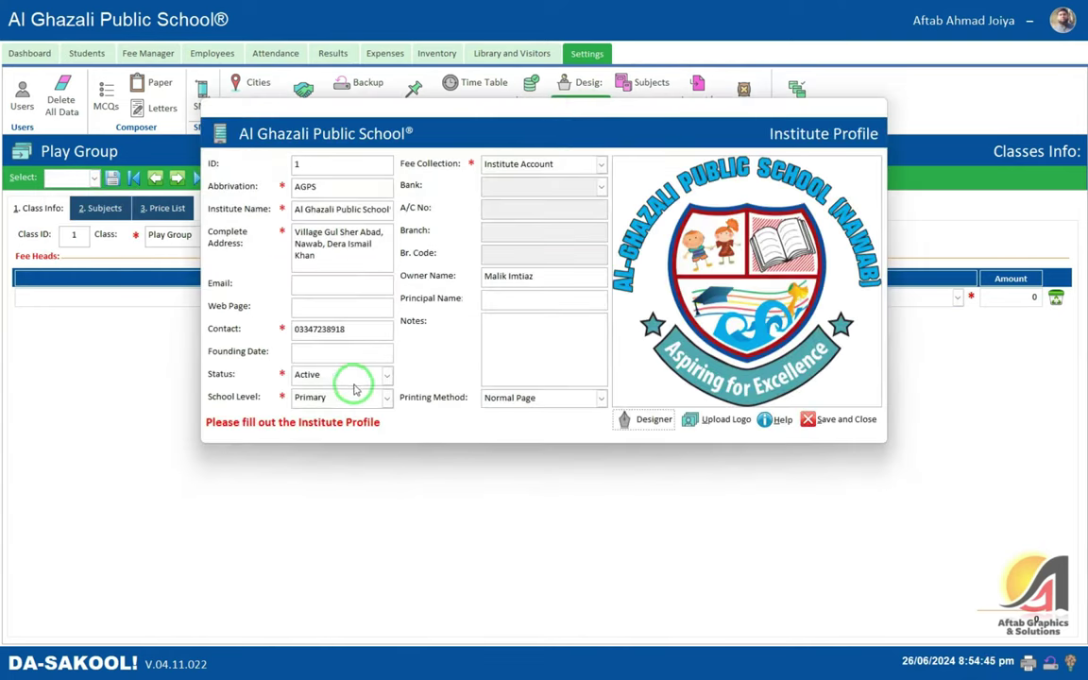
- Set School Level to Middle, save the profile, and check the class list
{"action": "left_click", "coordinate": [345, 397]}
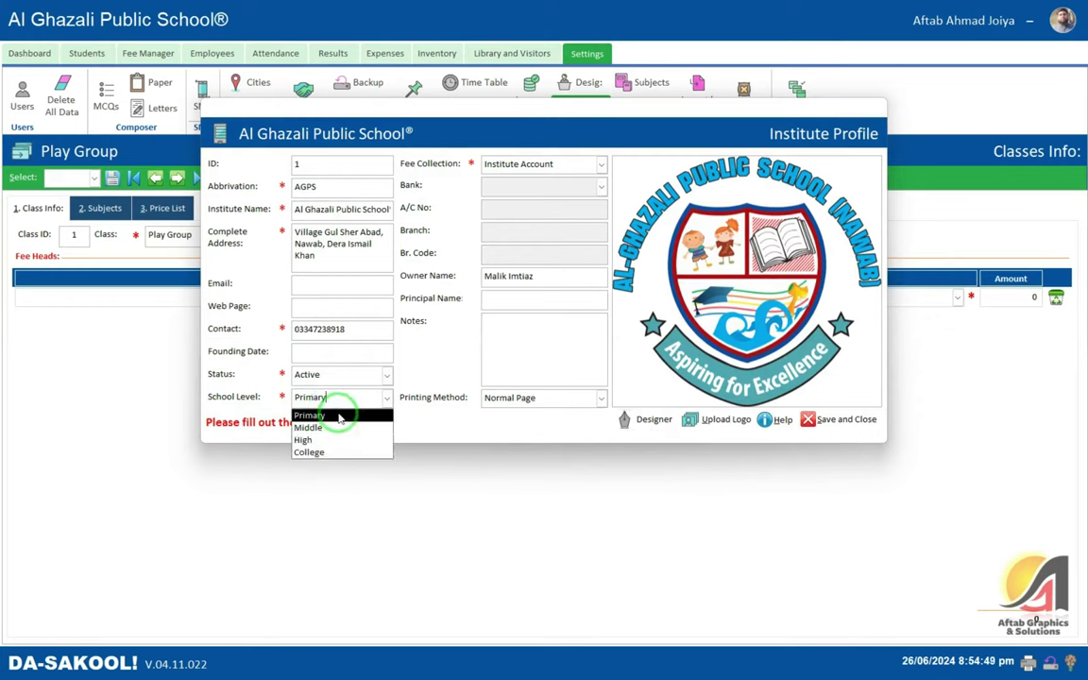
{"action": "left_click", "coordinate": [338, 427]}
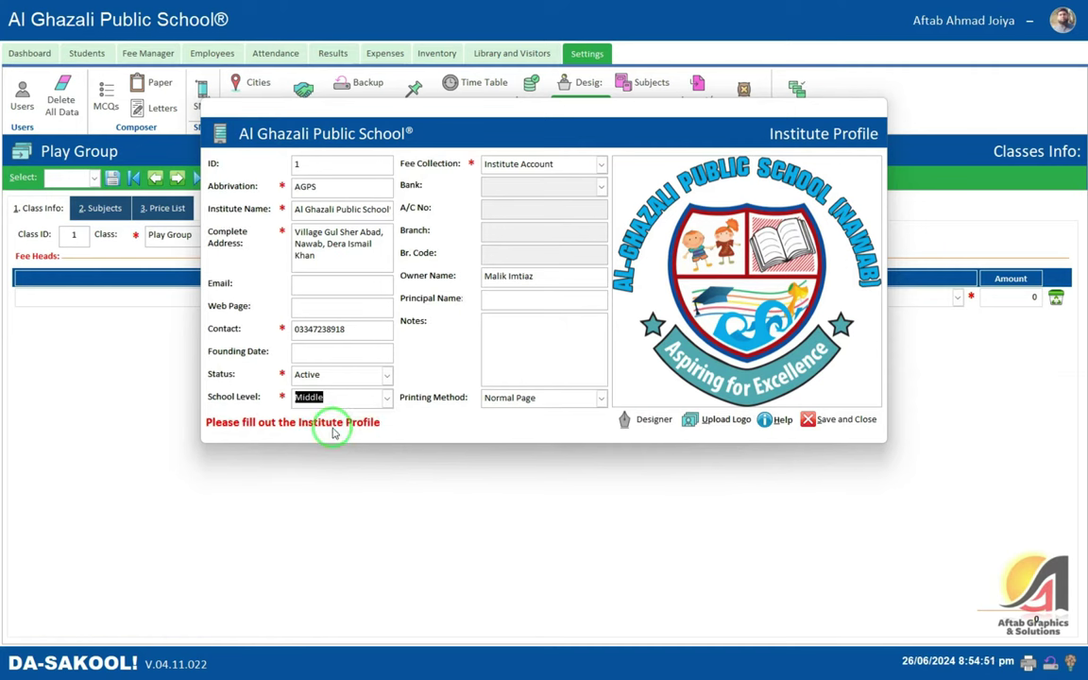
{"action": "left_click", "coordinate": [841, 419]}
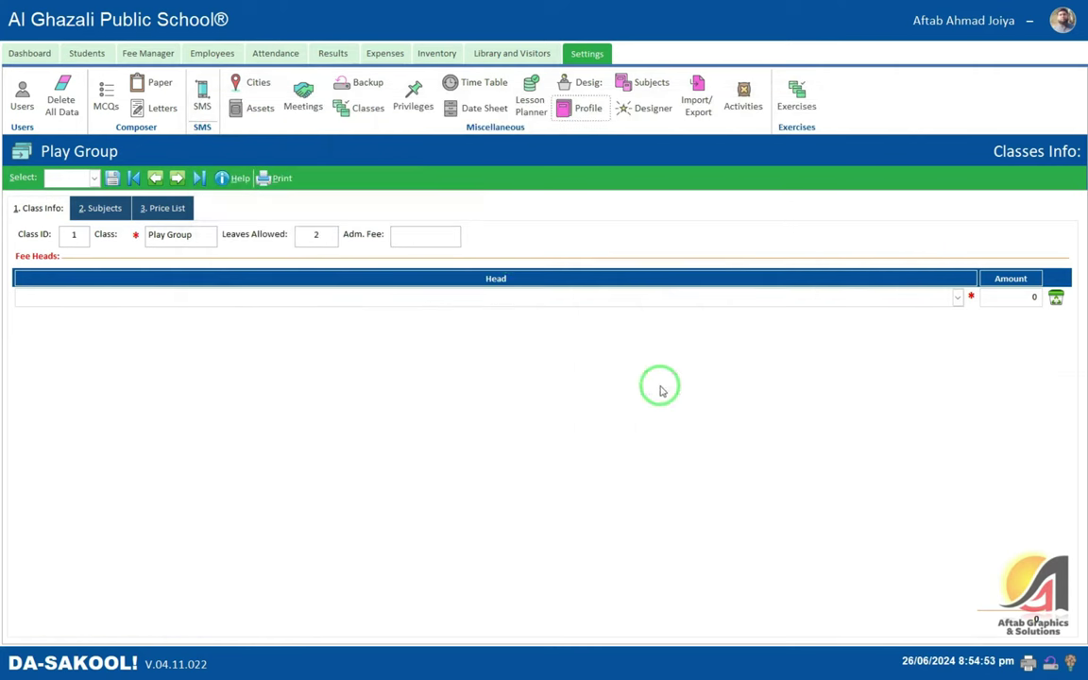
{"action": "left_click", "coordinate": [93, 178]}
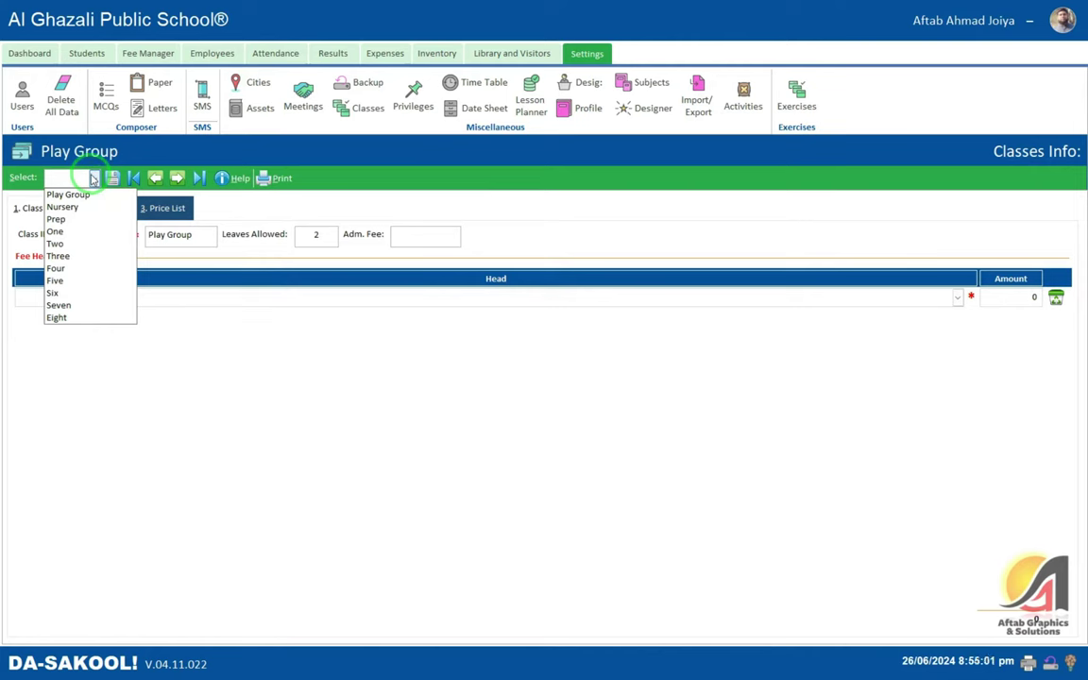
{"action": "left_click", "coordinate": [93, 177]}
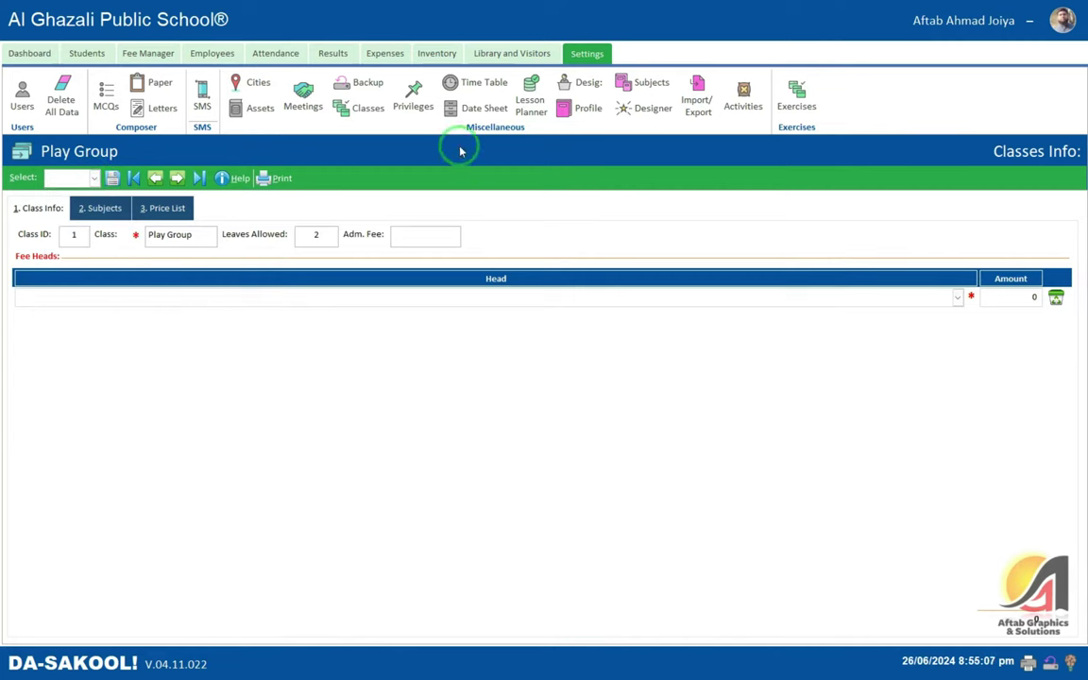
- Reopen the profile, change School Level to High, save it, and view the extended class list
{"action": "left_click", "coordinate": [364, 108]}
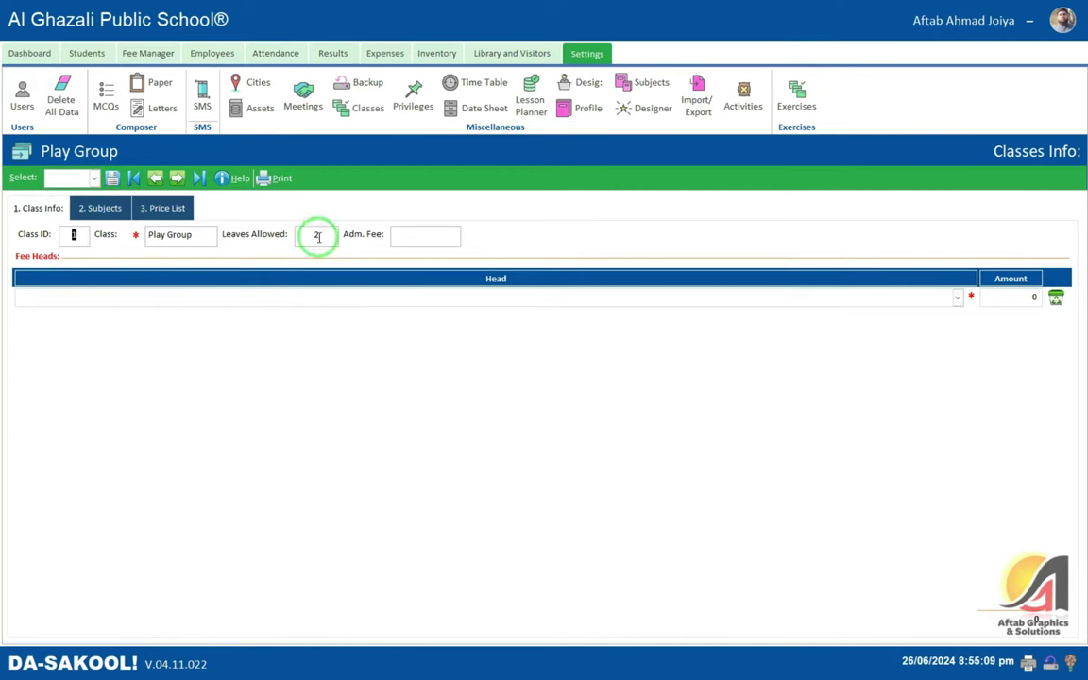
{"action": "left_click", "coordinate": [595, 109]}
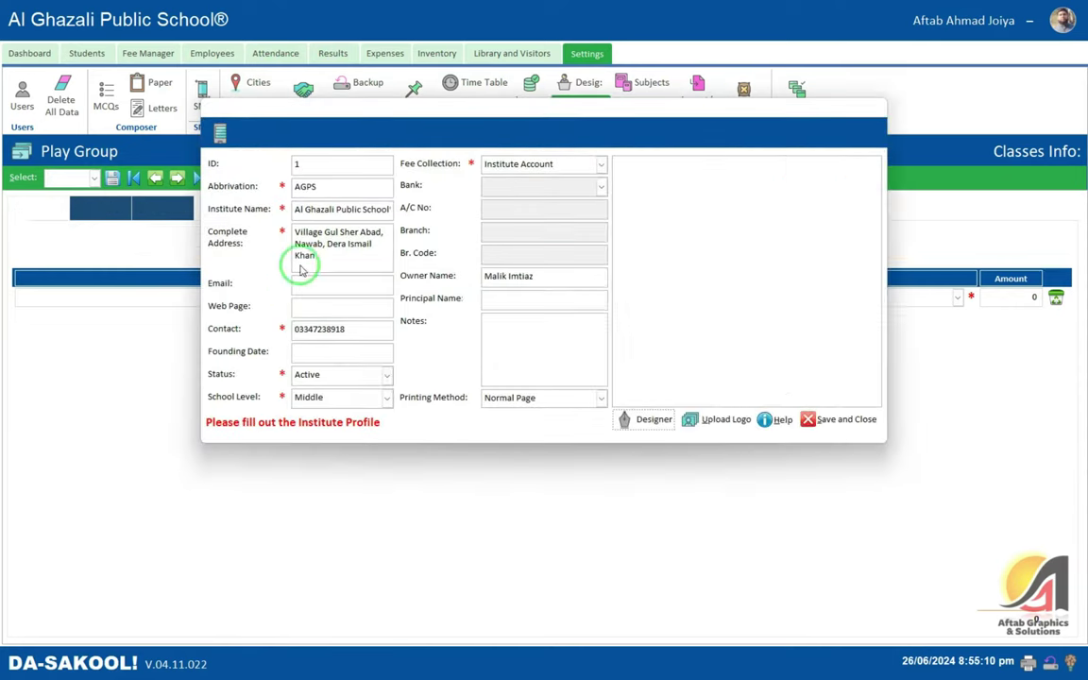
{"action": "left_click", "coordinate": [368, 397]}
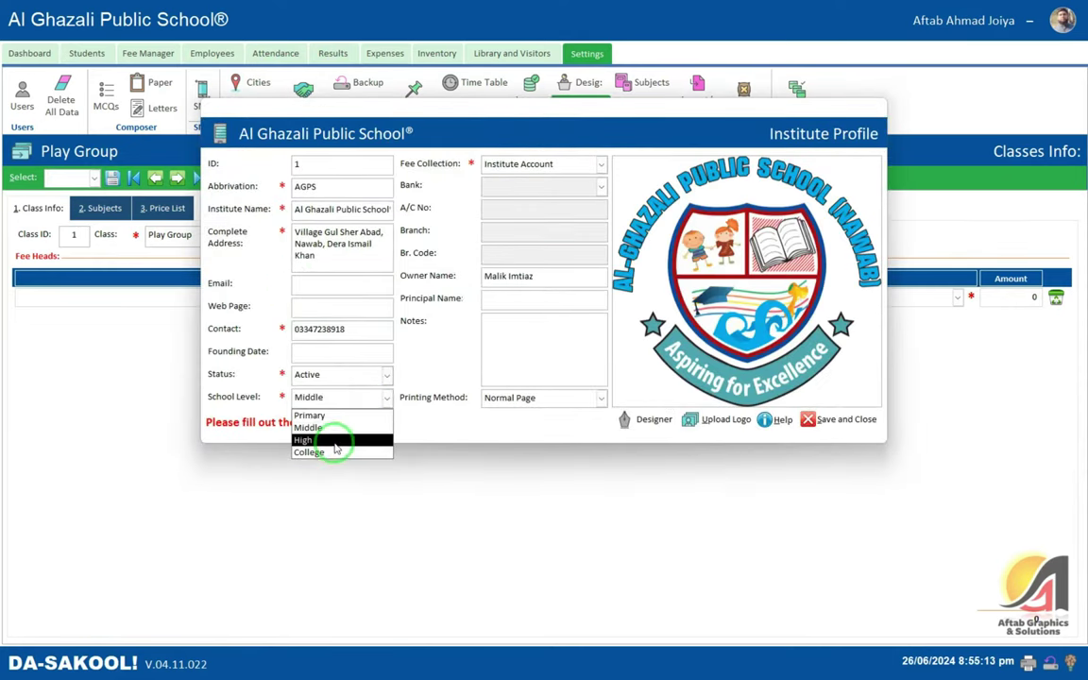
{"action": "left_click", "coordinate": [344, 442]}
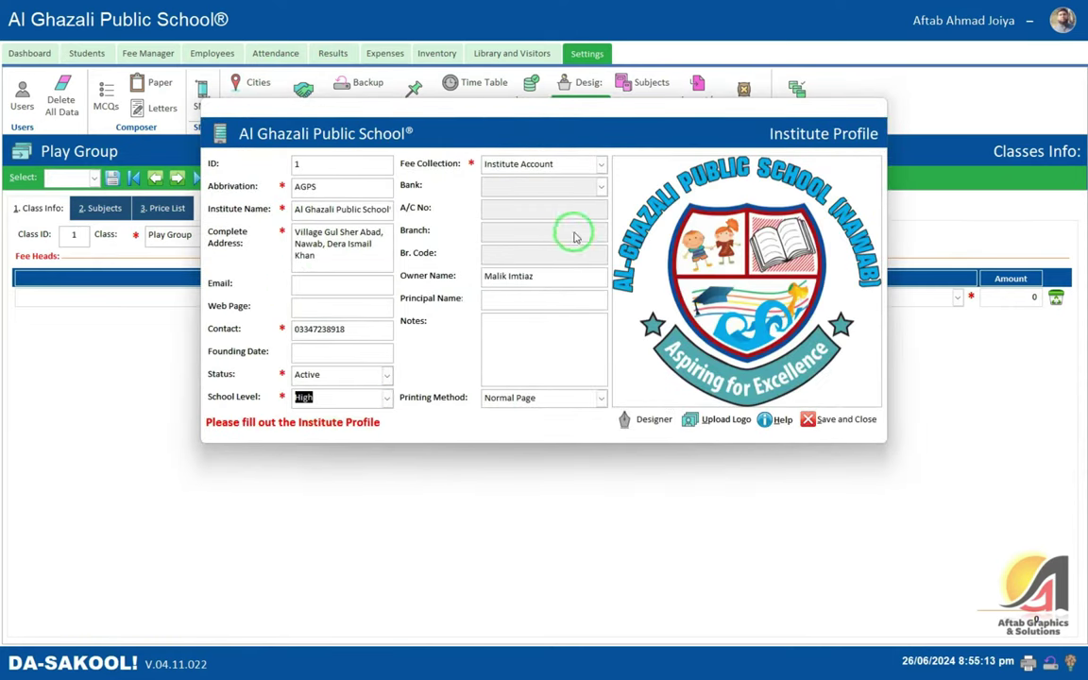
{"action": "left_click", "coordinate": [839, 420]}
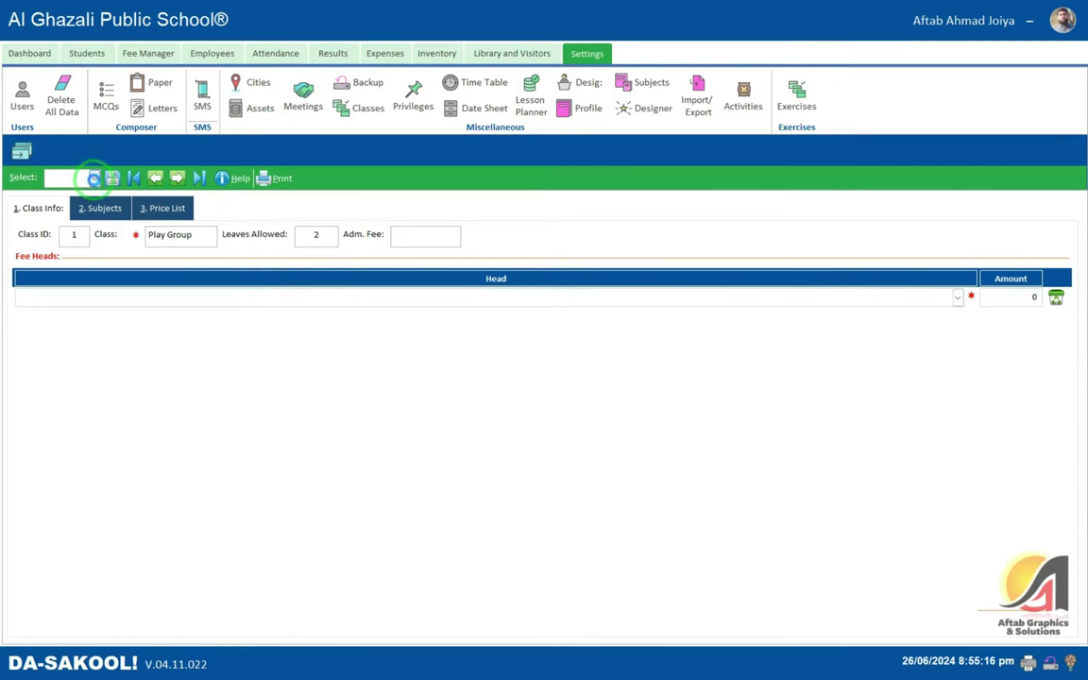
{"action": "left_click", "coordinate": [94, 179]}
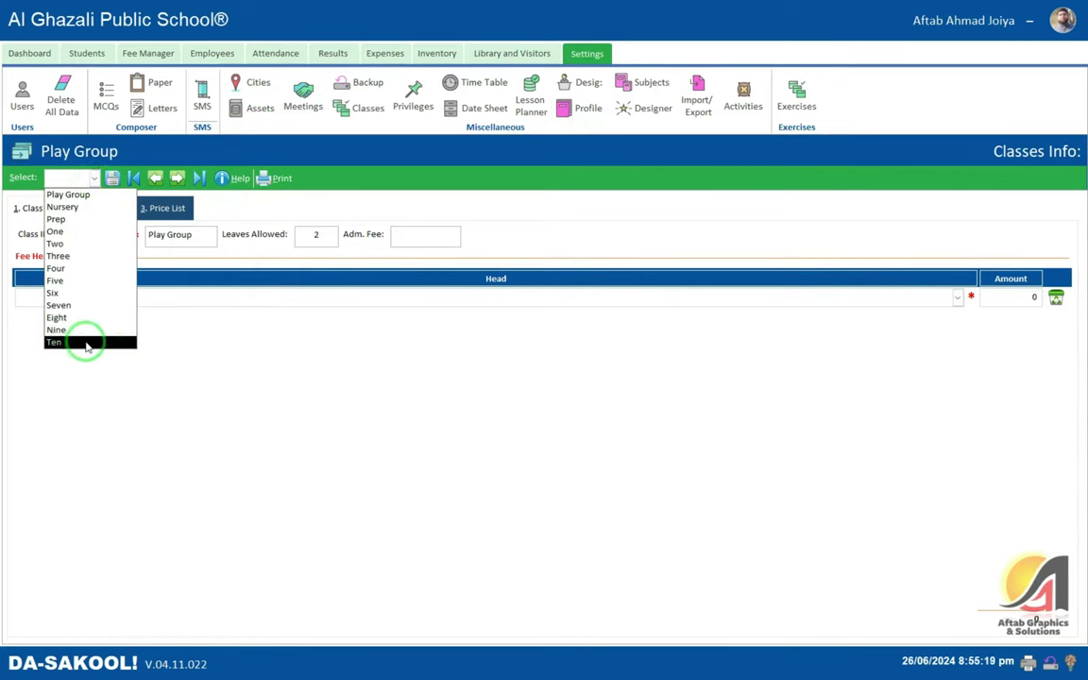
{"action": "left_click", "coordinate": [175, 340]}
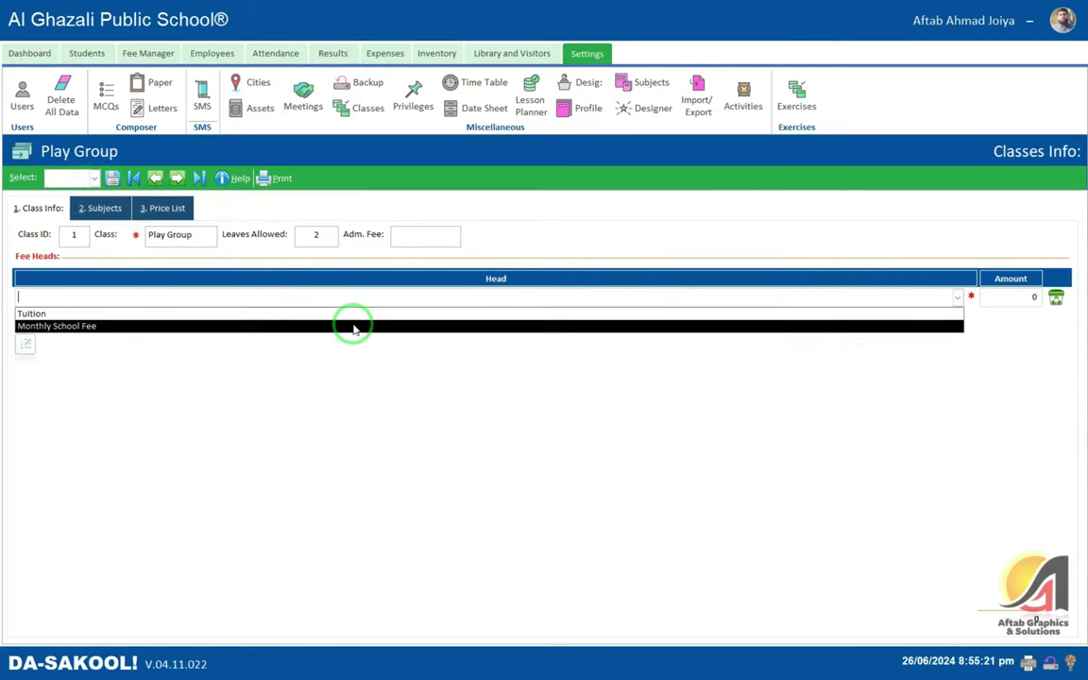
{"action": "key", "text": "super"}
{"action": "left_click", "coordinate": [473, 360]}
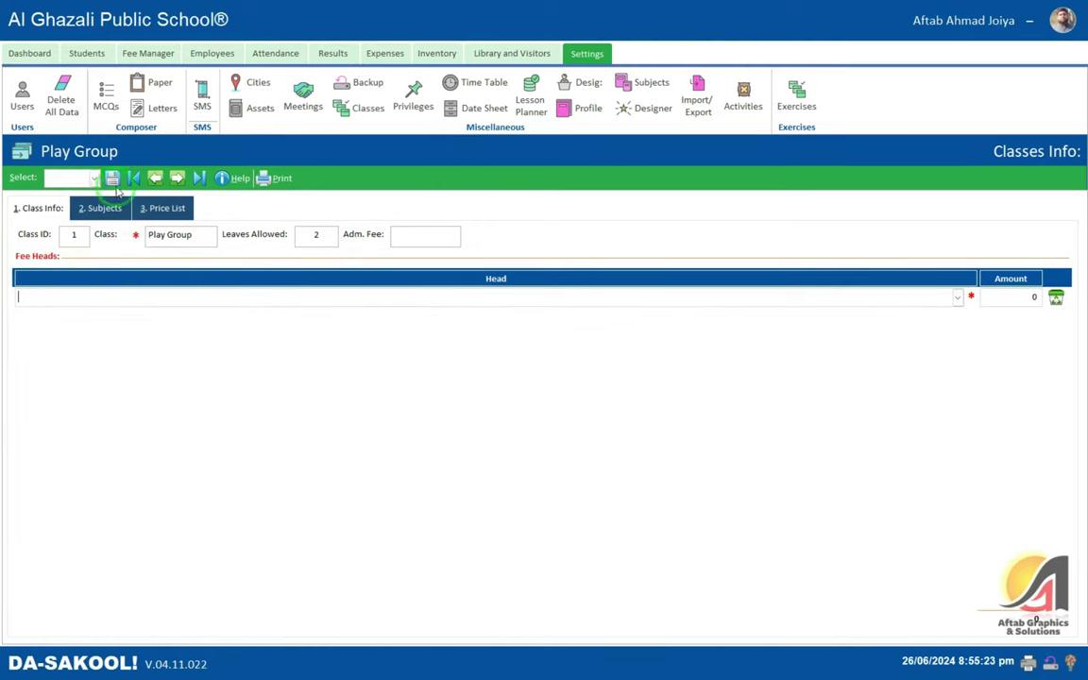
{"action": "left_click", "coordinate": [369, 114]}
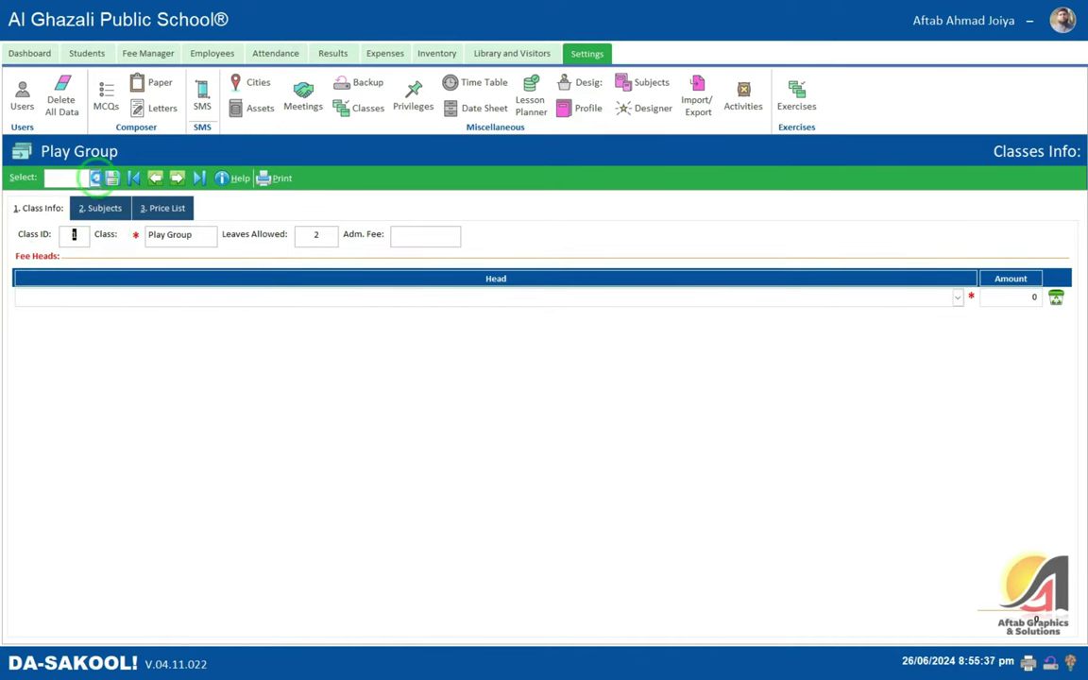
{"action": "left_click", "coordinate": [95, 178]}
{"action": "left_click", "coordinate": [88, 204]}
{"action": "left_click", "coordinate": [68, 177]}
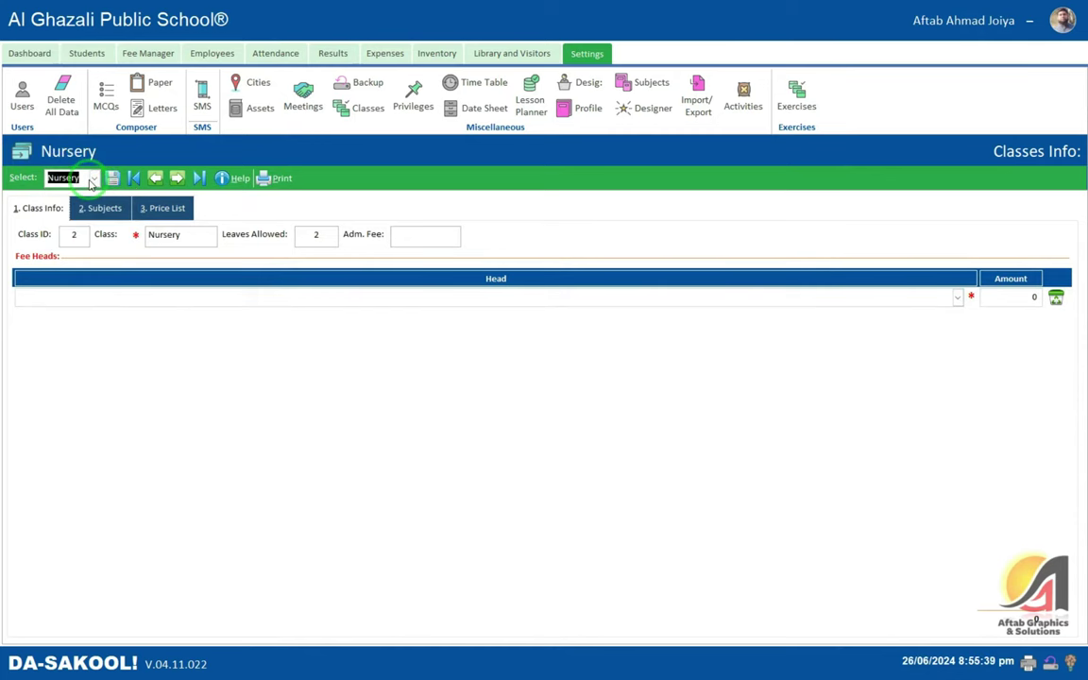
{"action": "left_click", "coordinate": [94, 178]}
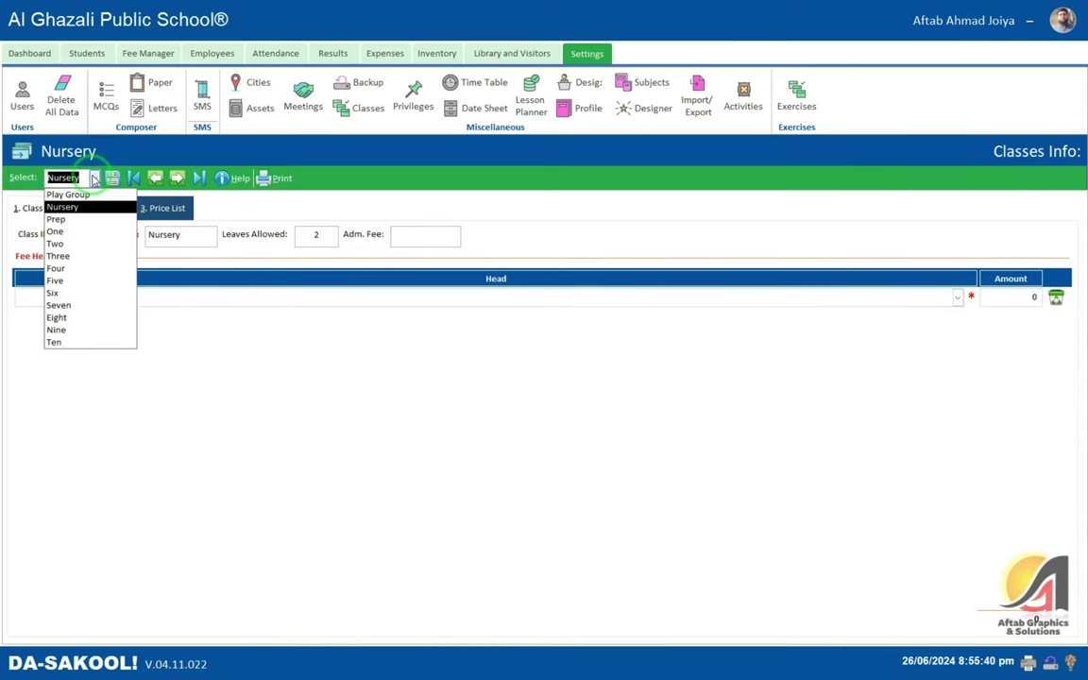
{"action": "left_click", "coordinate": [80, 219]}
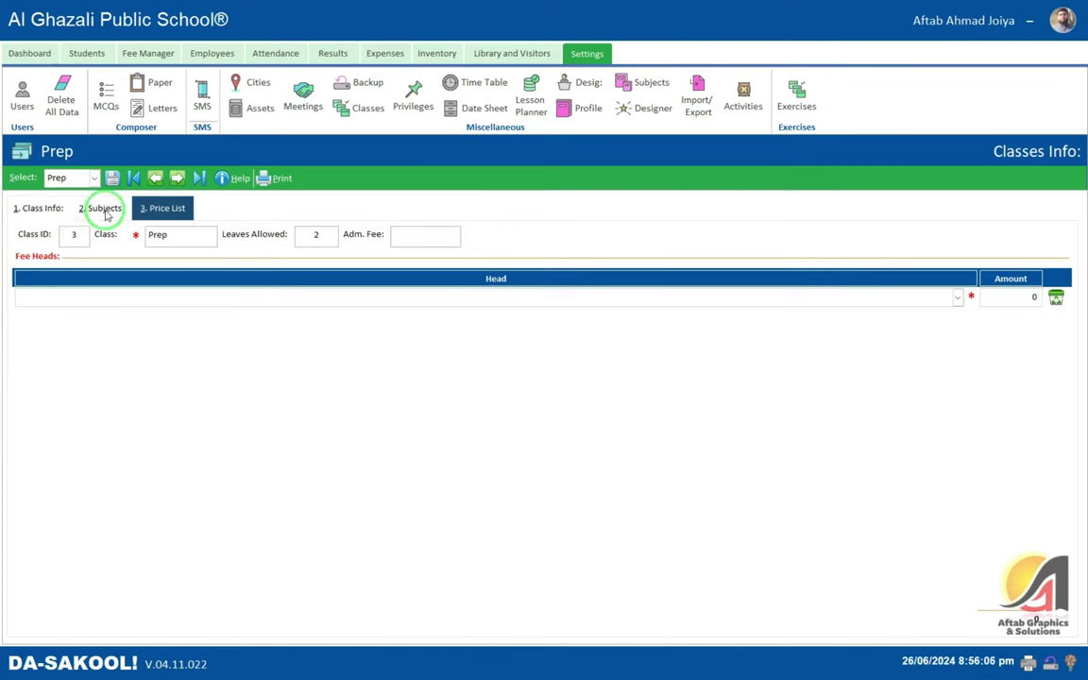
{"action": "left_click", "coordinate": [80, 177]}
{"action": "left_click", "coordinate": [93, 177]}
{"action": "left_click", "coordinate": [90, 195]}
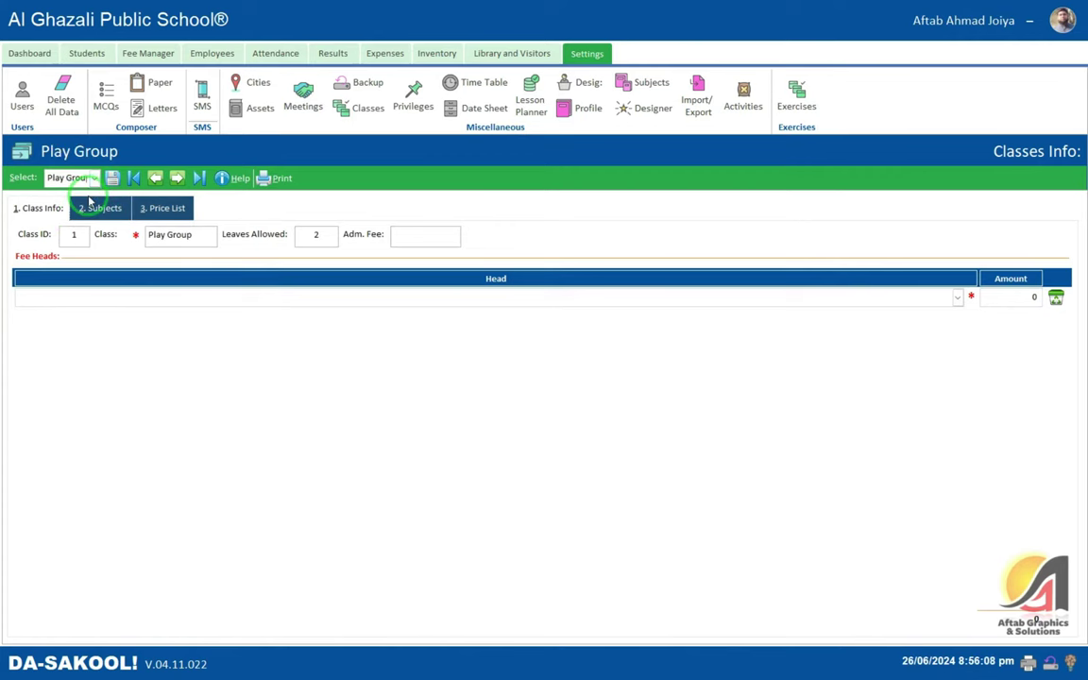
{"action": "left_click", "coordinate": [176, 179]}
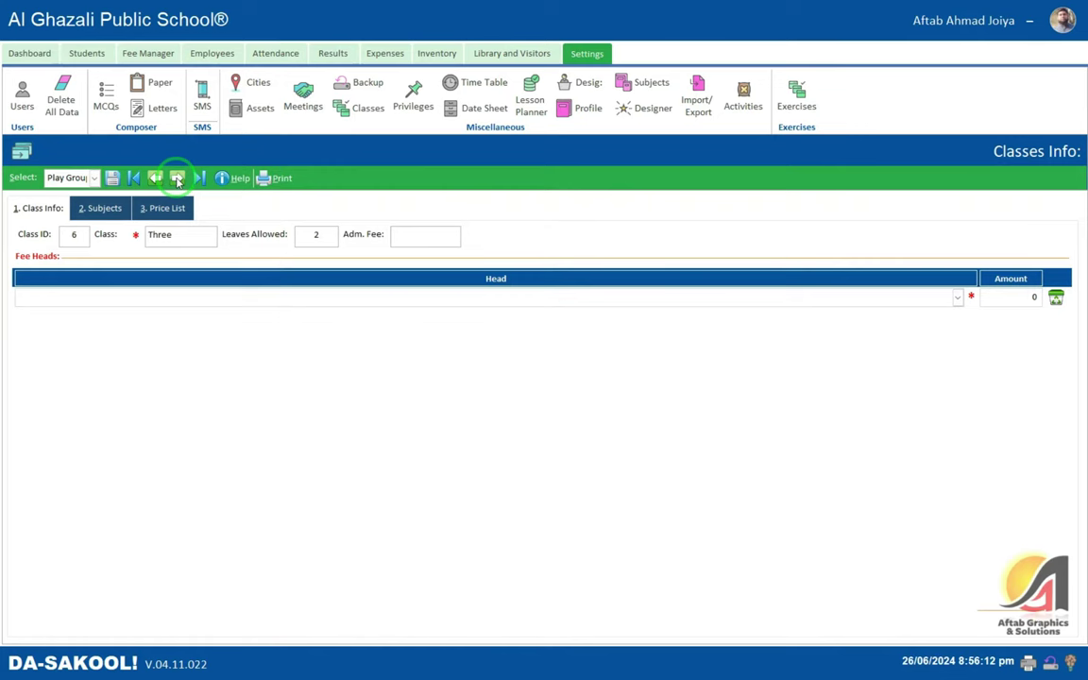
{"action": "left_click", "coordinate": [80, 296]}
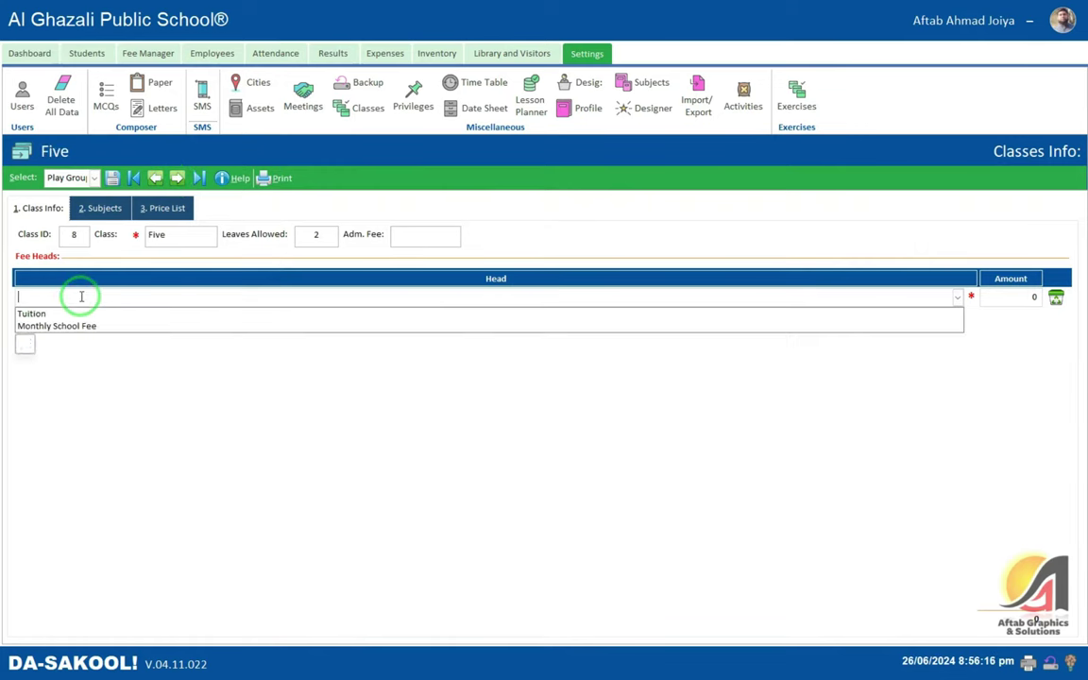
{"action": "left_click", "coordinate": [132, 409]}
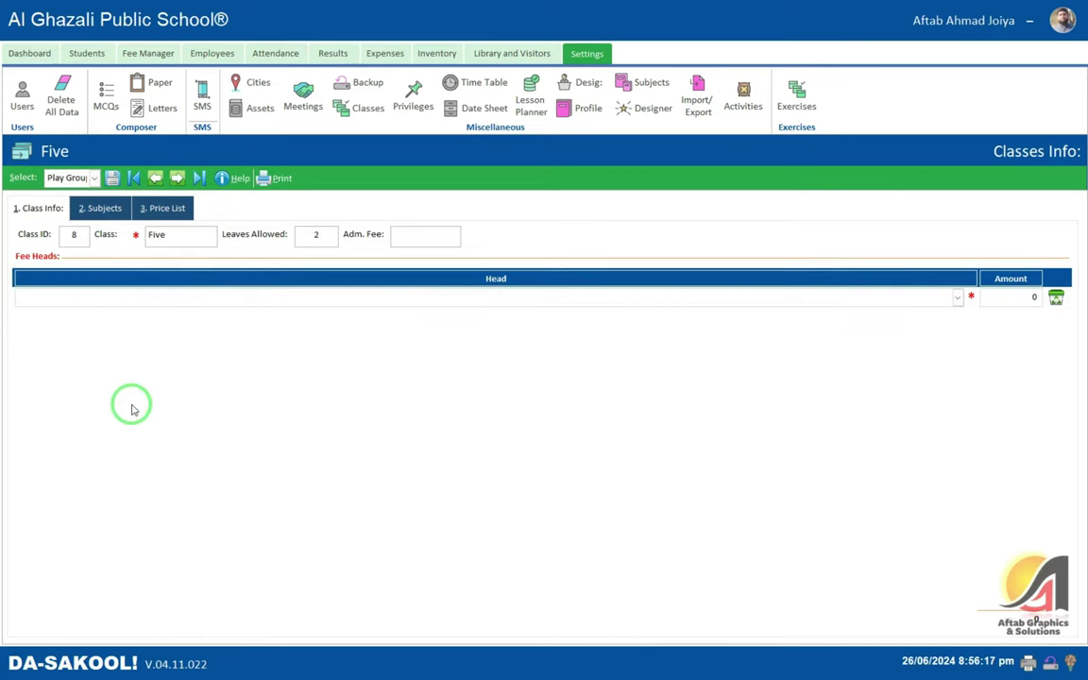
{"action": "left_click", "coordinate": [85, 177]}
{"action": "left_click", "coordinate": [83, 197]}
{"action": "left_click", "coordinate": [486, 297]}
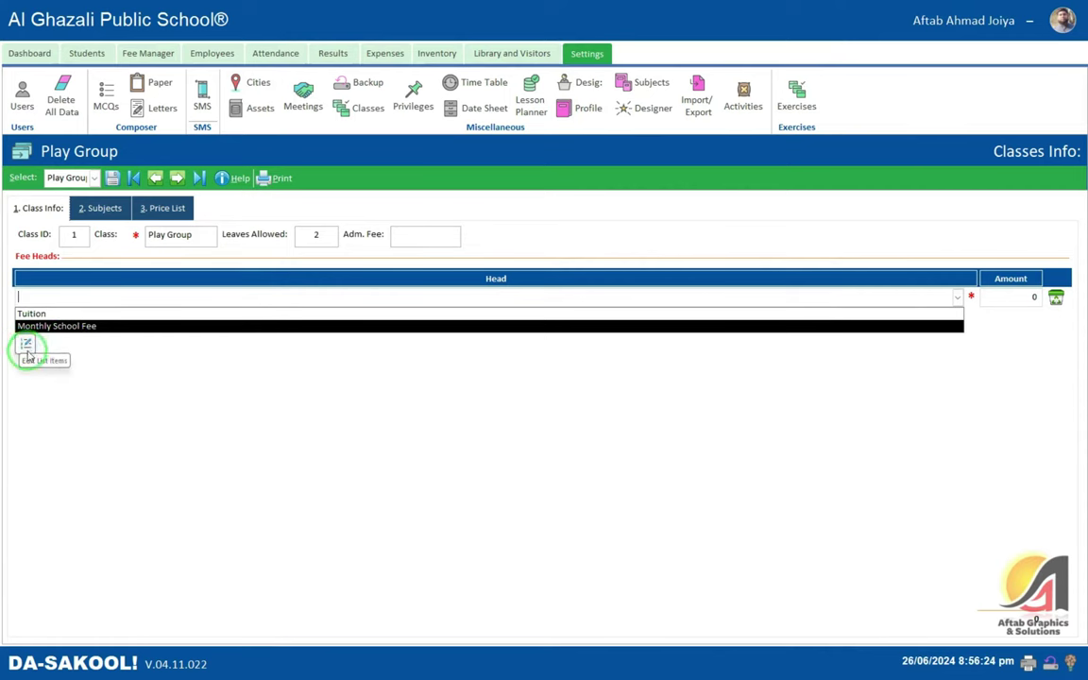
- Give Play Group a 3,000 admission fee with Tuition as the first fee head
{"action": "left_click", "coordinate": [416, 235]}
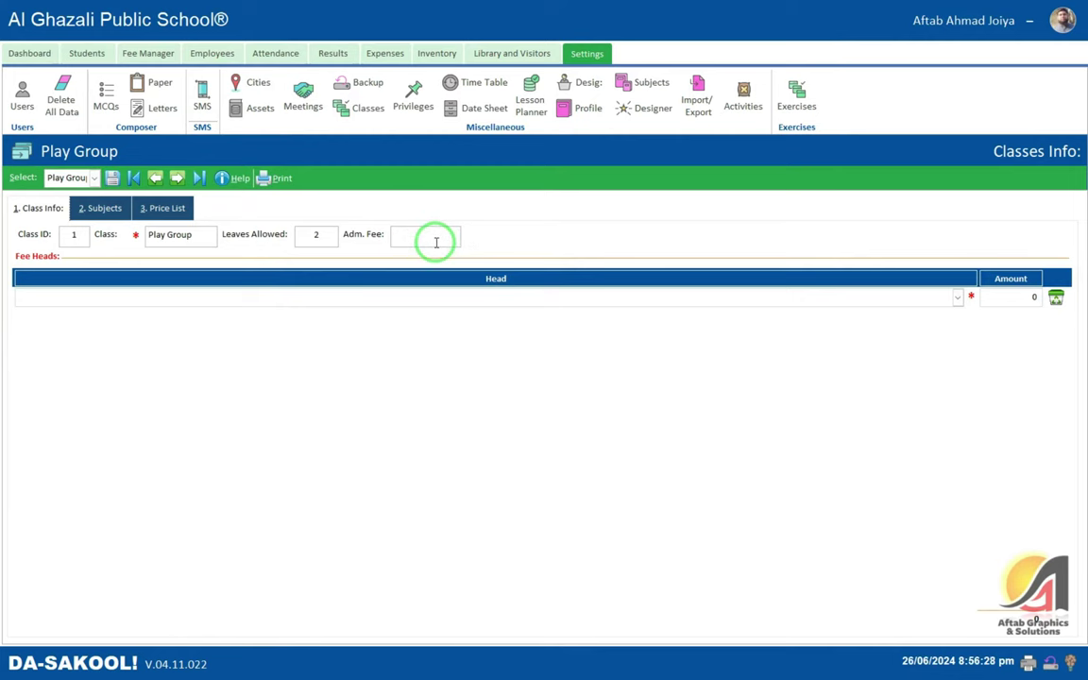
{"action": "type", "text": "3,000"}
{"action": "key", "text": "Tab"}
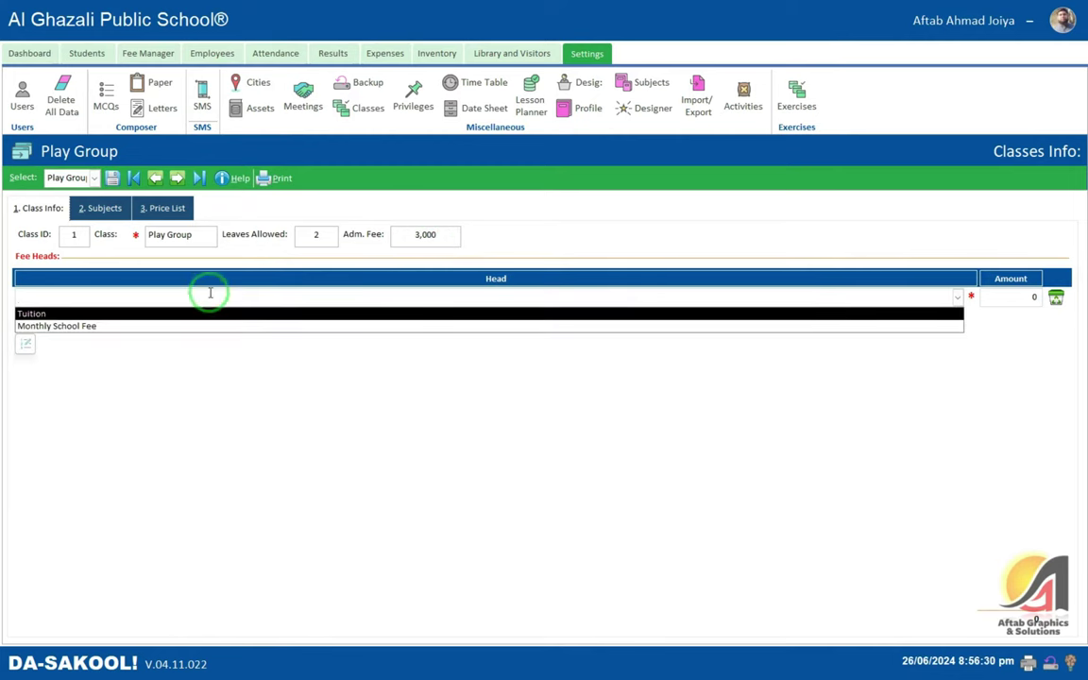
{"action": "left_click", "coordinate": [33, 313]}
{"action": "key", "text": "Tab"}
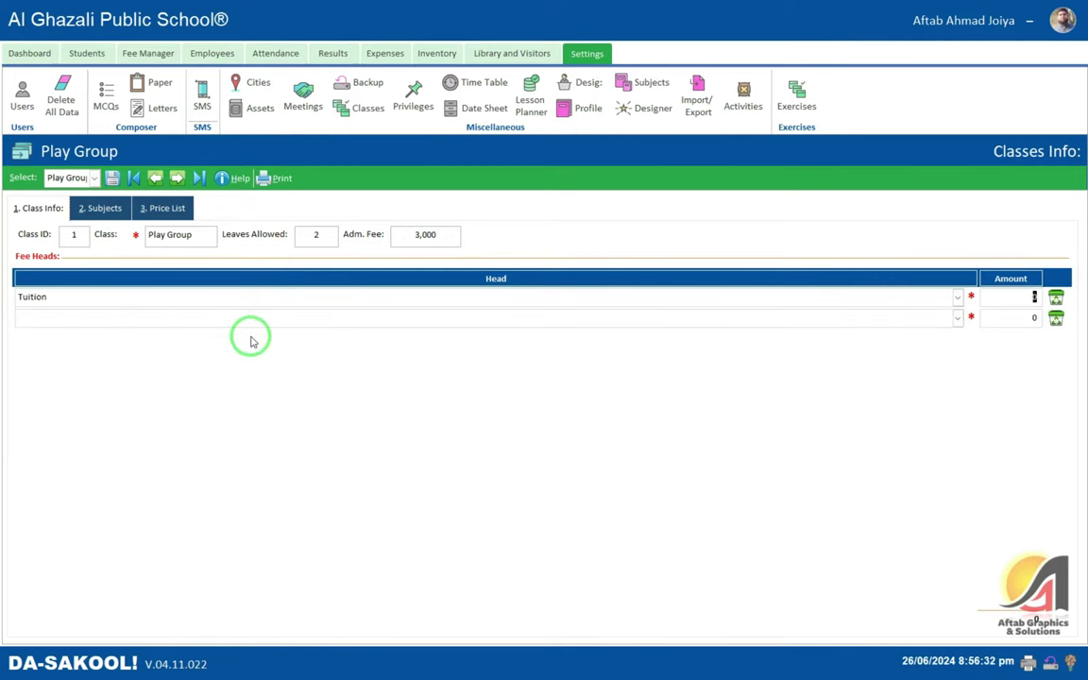
- Add Monthly School Fee with amount 800 as the second fee head
{"action": "key", "text": "Tab"}
{"action": "key", "text": "Down"}
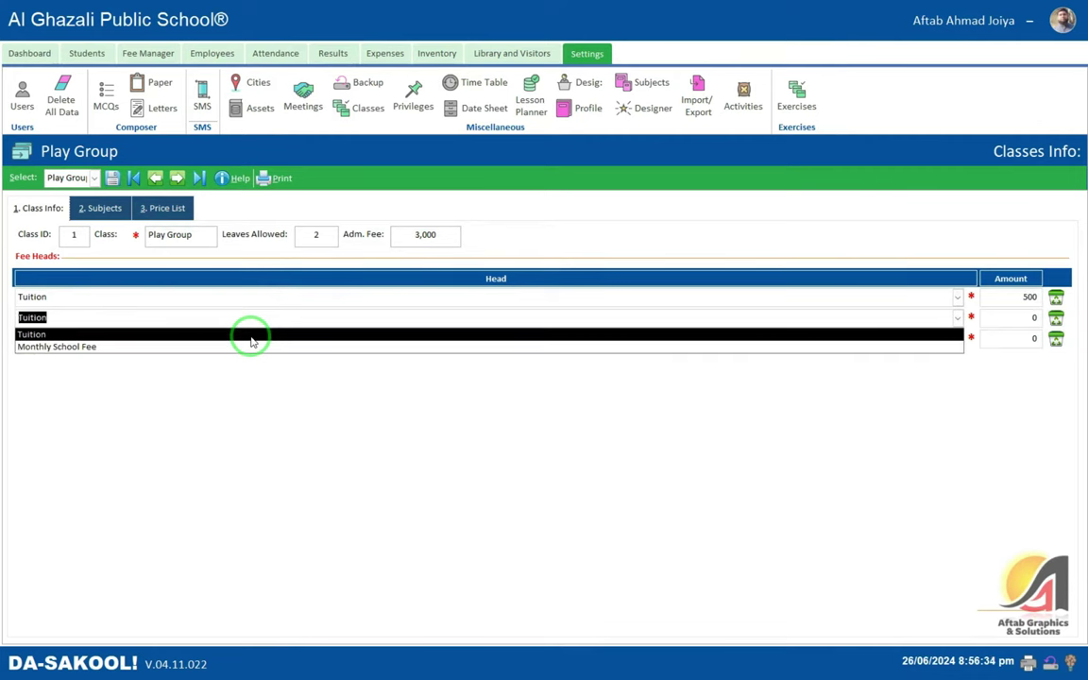
{"action": "key", "text": "Down"}
{"action": "key", "text": "Tab"}
{"action": "type", "text": "800"}
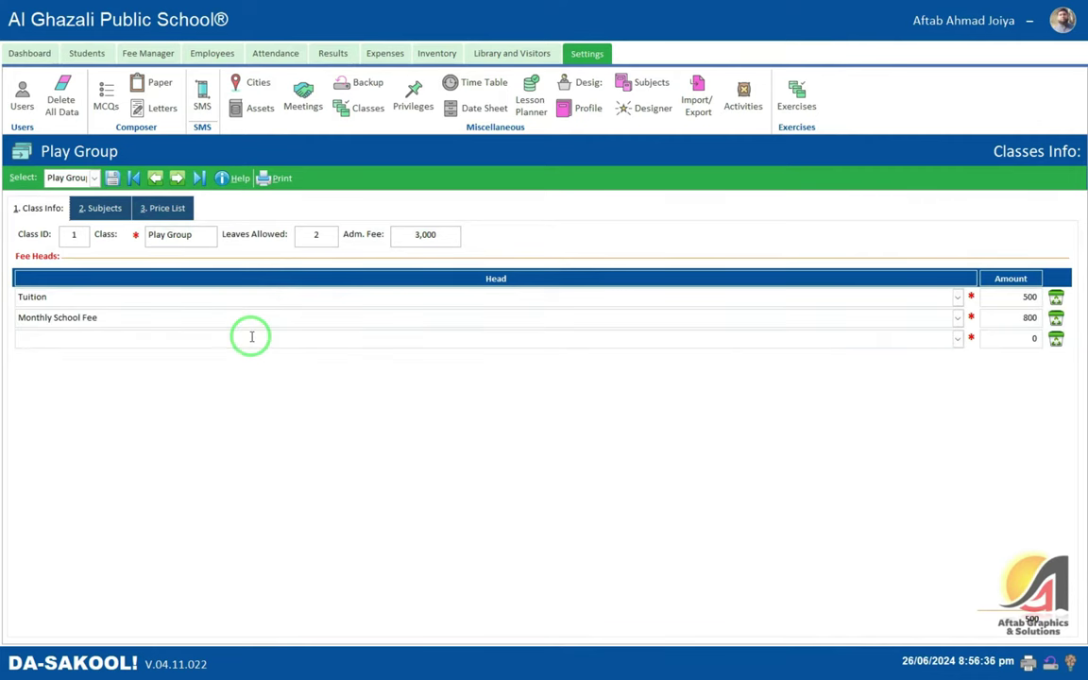
{"action": "key", "text": "Tab"}
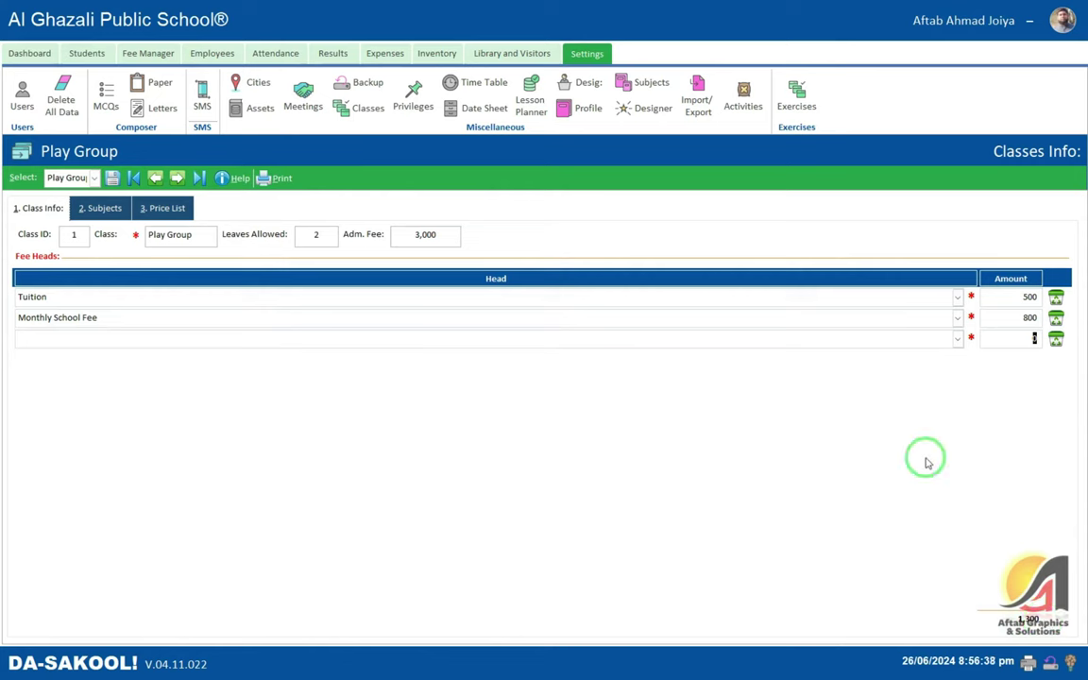
{"action": "left_click", "coordinate": [1030, 317]}
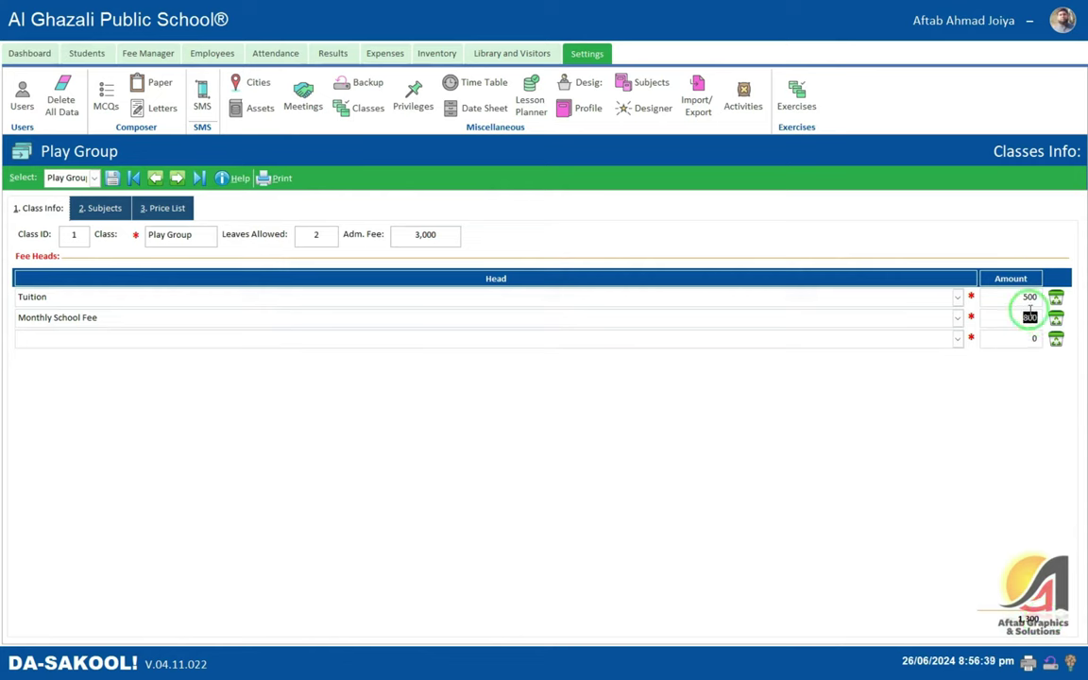
{"action": "left_click", "coordinate": [1013, 334]}
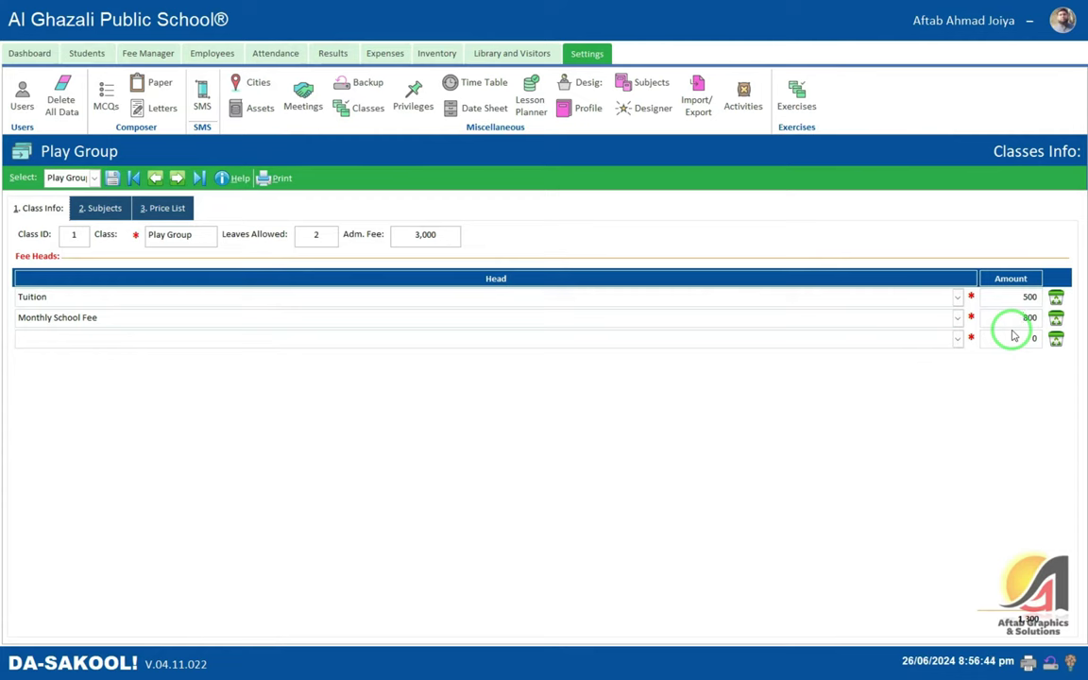
- Save the Play Group class record and show its Subjects list
{"action": "left_click", "coordinate": [179, 234]}
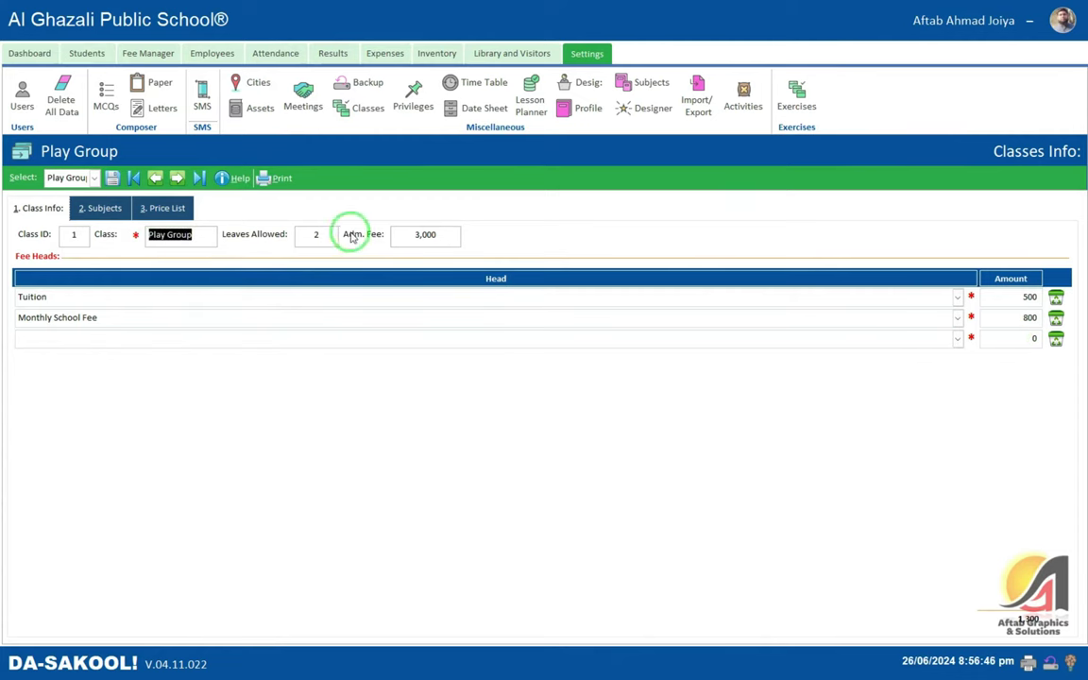
{"action": "left_click", "coordinate": [425, 236]}
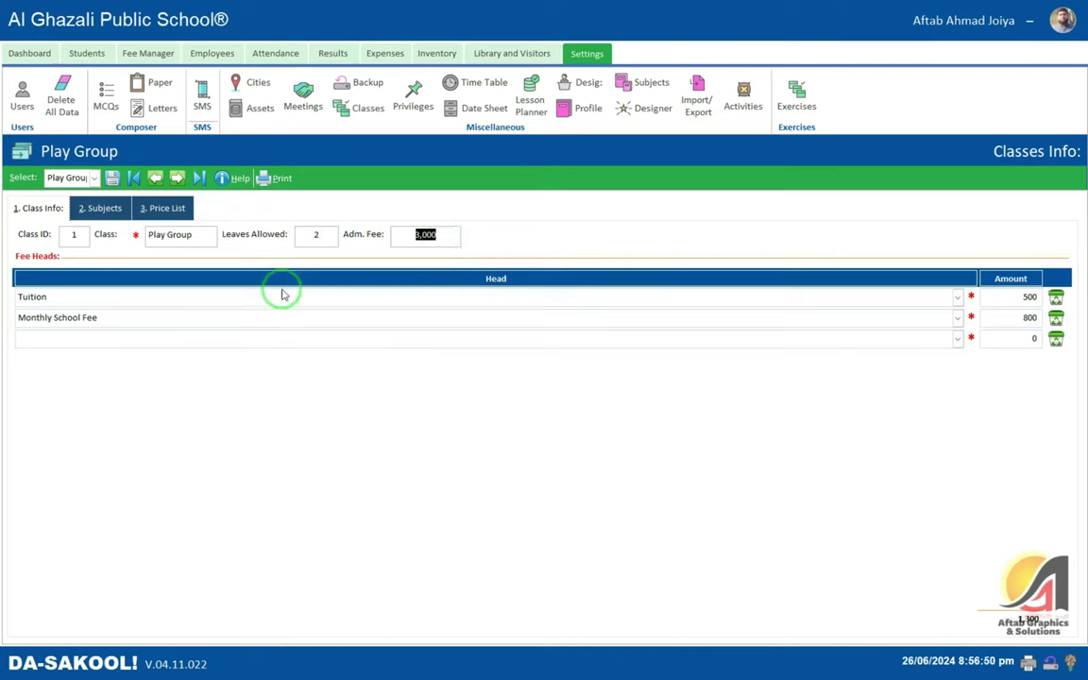
{"action": "left_click", "coordinate": [113, 178]}
{"action": "left_click", "coordinate": [544, 256]}
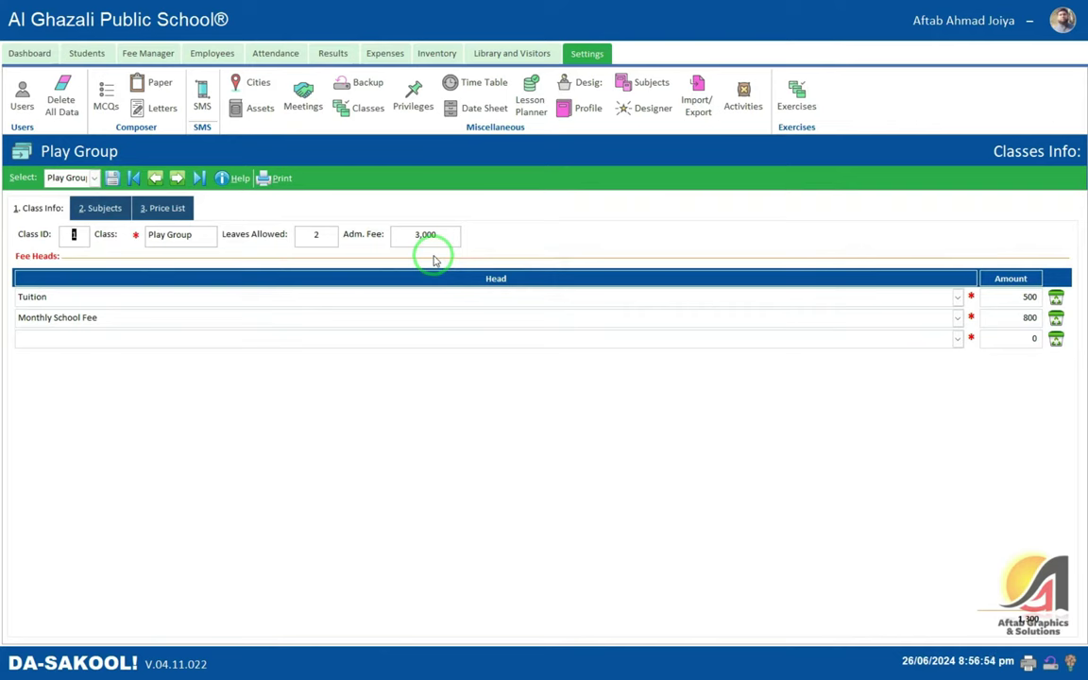
{"action": "left_click", "coordinate": [102, 208]}
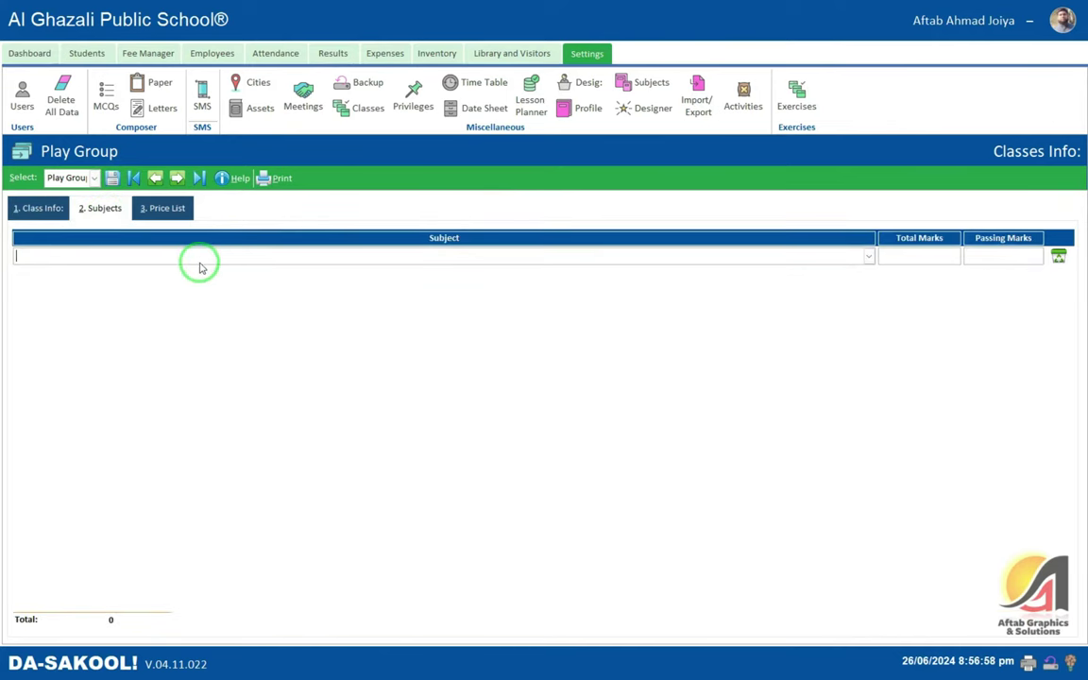
- Review Play Group's Class Info, Subjects and Price List tabs, then enter English as the first subject
{"action": "left_click", "coordinate": [34, 208]}
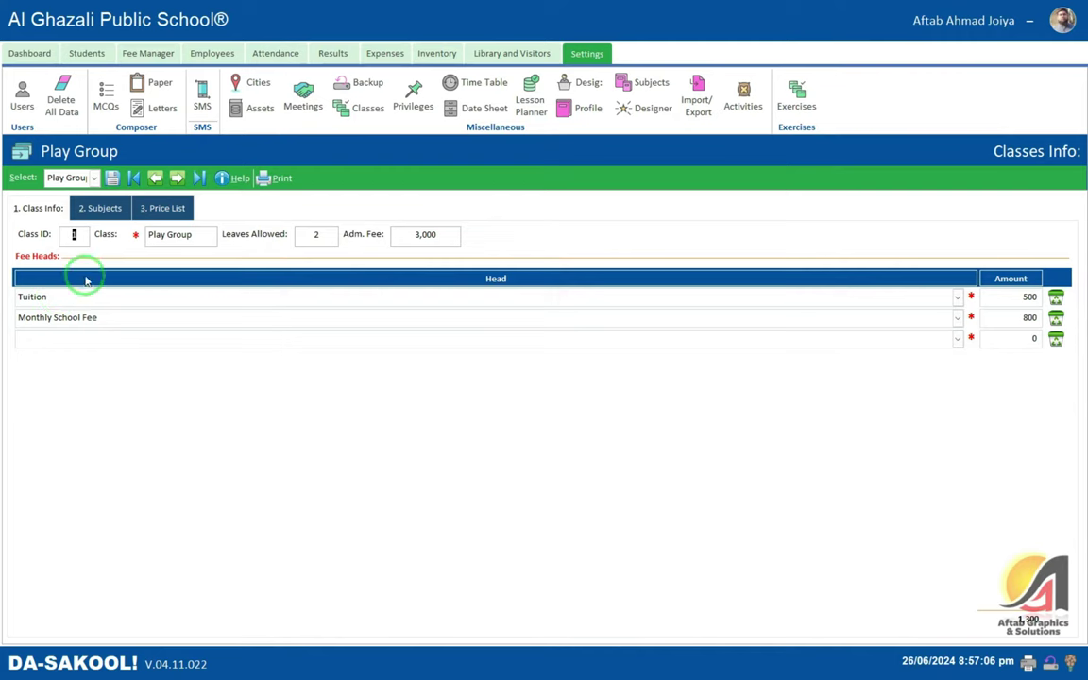
{"action": "left_click", "coordinate": [58, 295]}
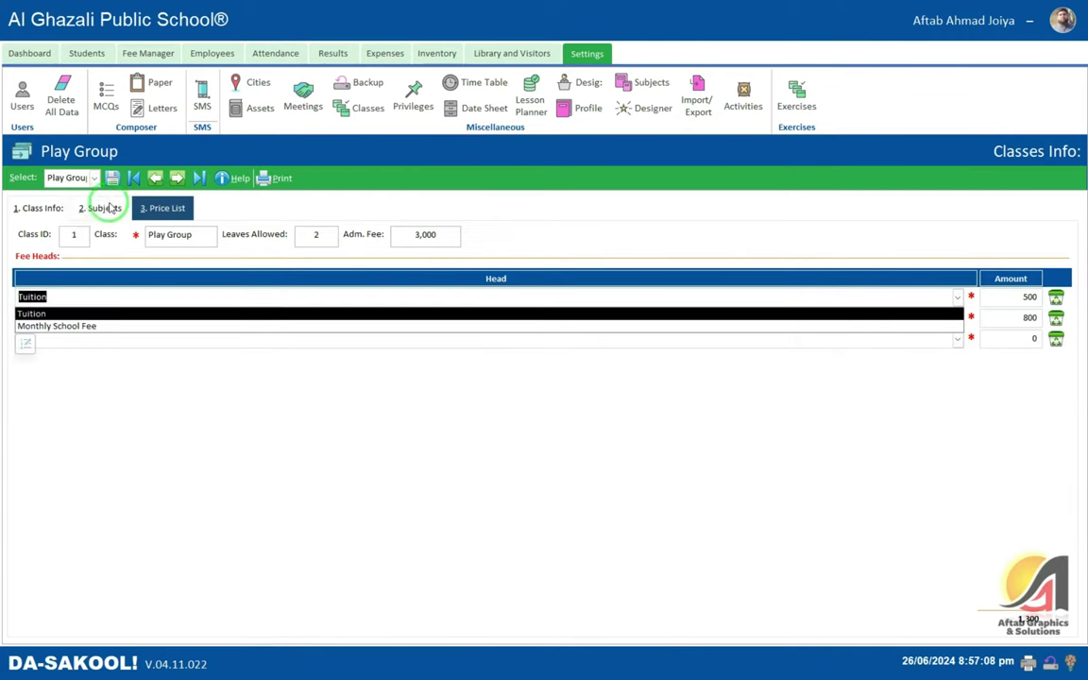
{"action": "left_click", "coordinate": [100, 209]}
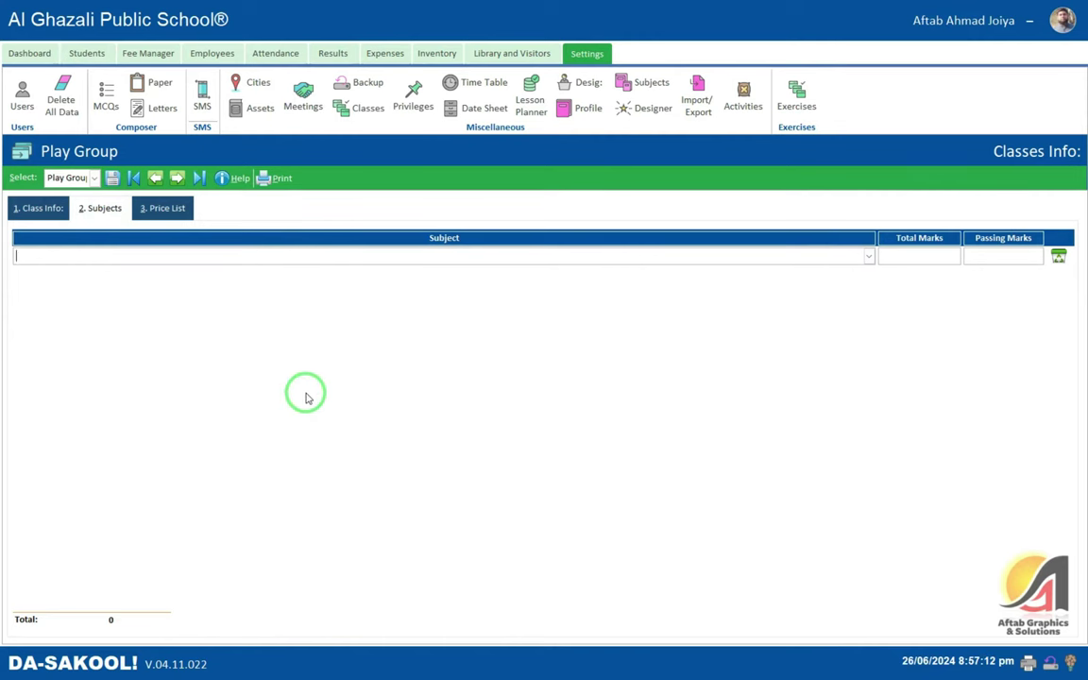
{"action": "left_click", "coordinate": [158, 211]}
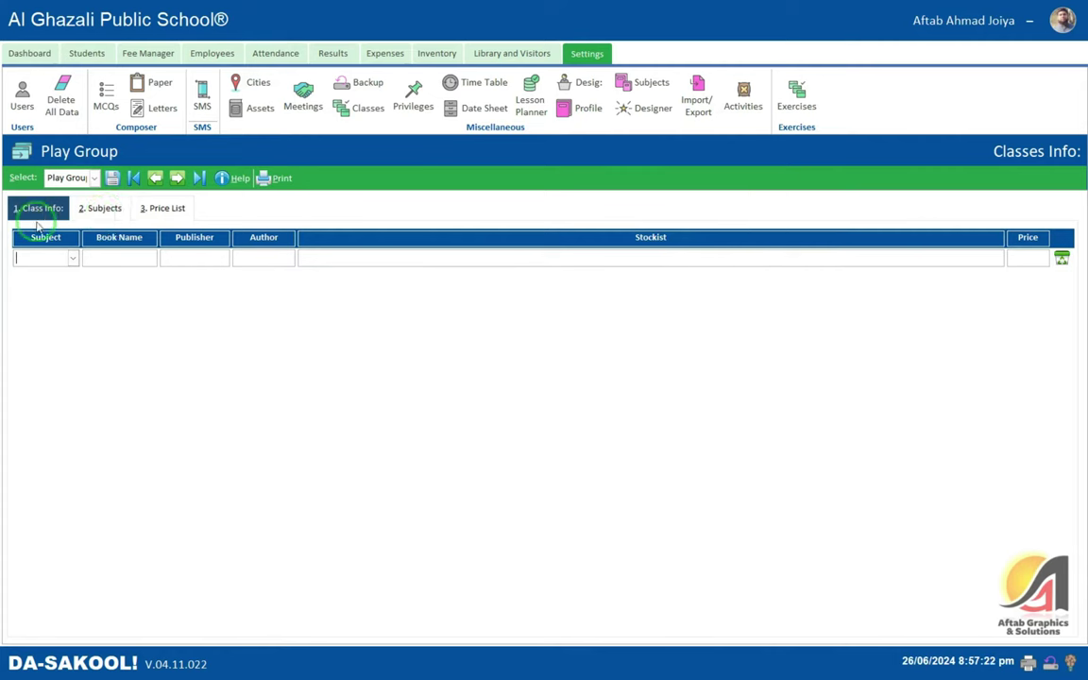
{"action": "left_click", "coordinate": [102, 210]}
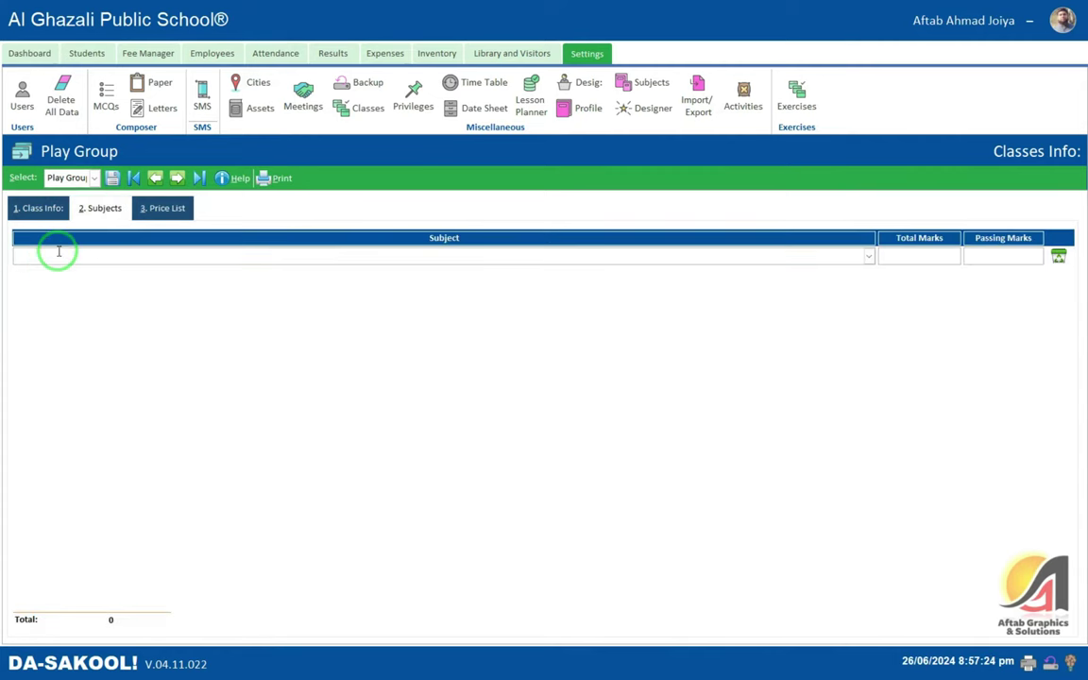
{"action": "type", "text": "English"}
{"action": "key", "text": "Tab"}
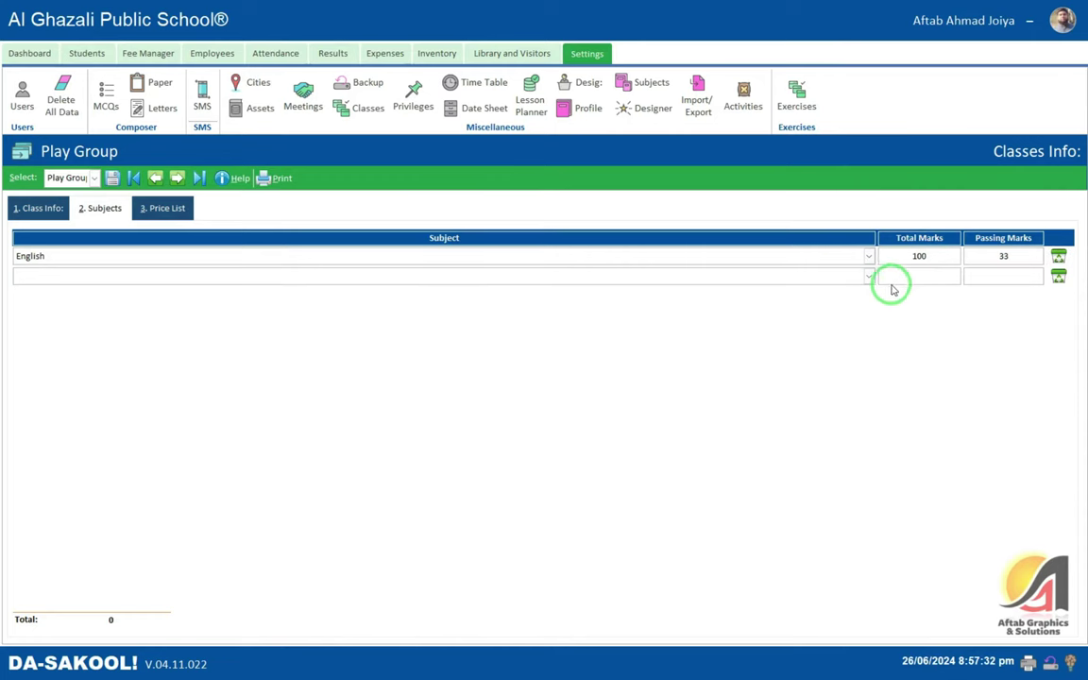
- Add Urdu as the second subject with 100 total and 33 passing marks
{"action": "left_click", "coordinate": [868, 275]}
{"action": "scroll", "coordinate": [227, 304], "scroll_direction": "down", "scroll_amount": 1}
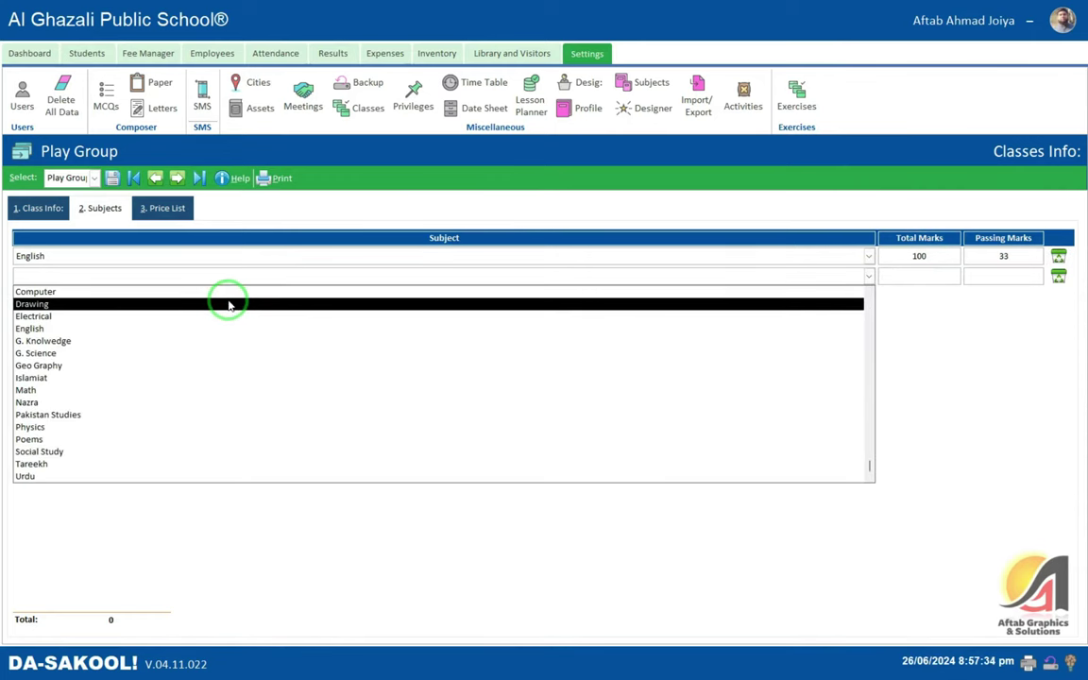
{"action": "scroll", "coordinate": [227, 305], "scroll_direction": "up", "scroll_amount": 1}
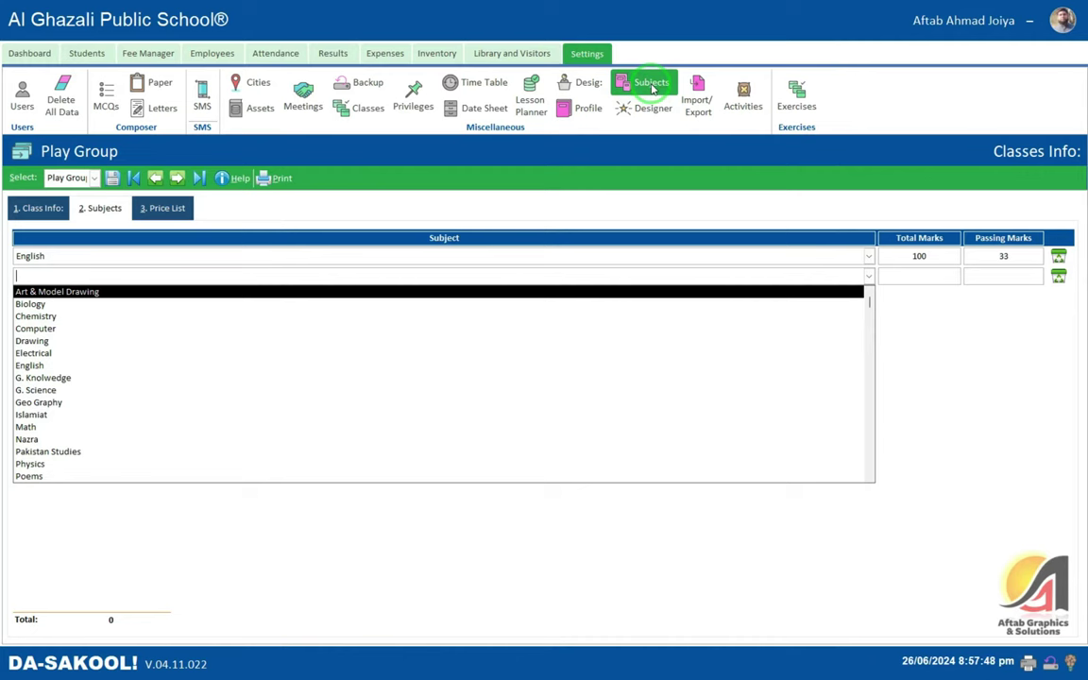
{"action": "type", "text": "urdu"}
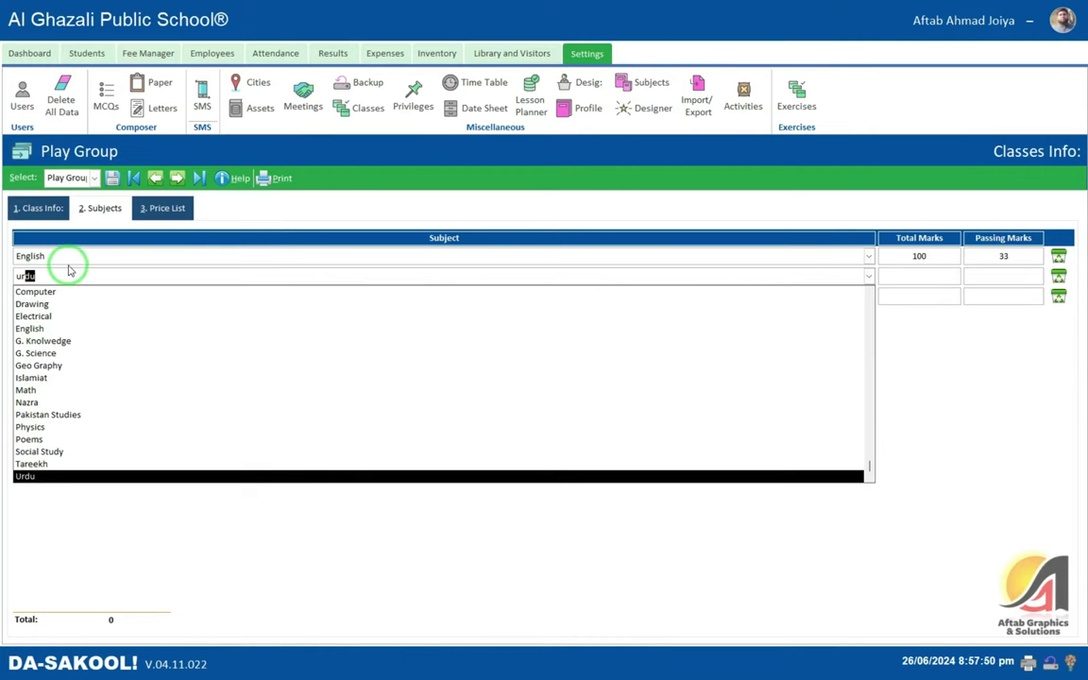
{"action": "key", "text": "Tab"}
{"action": "type", "text": "133"}
{"action": "key", "text": "Tab"}
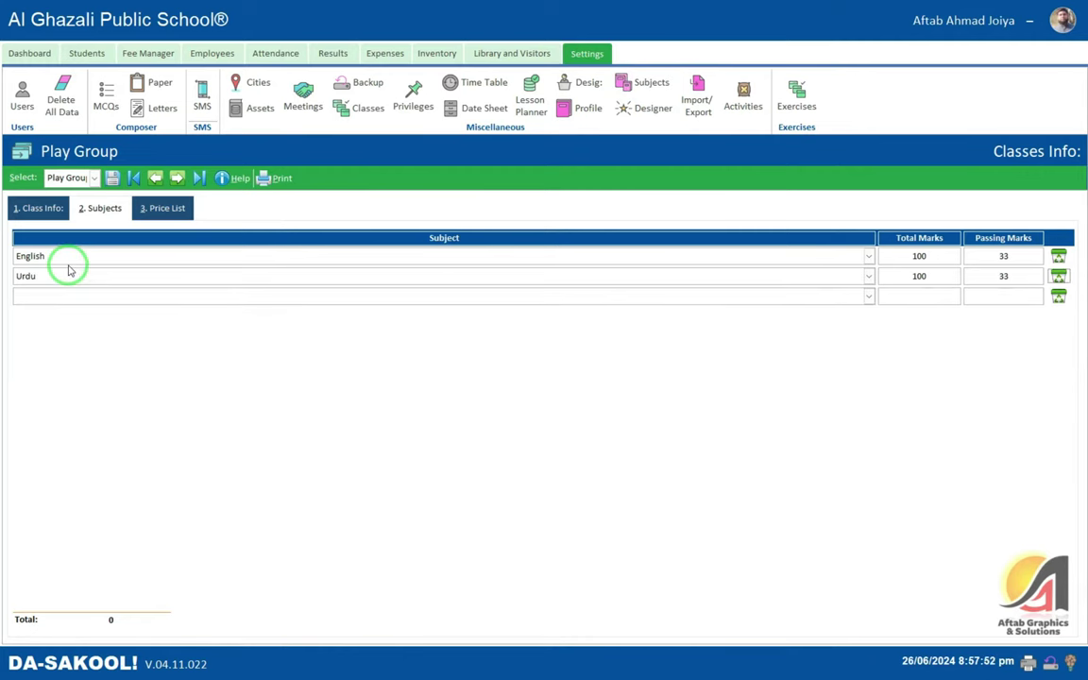
- Add Islamiat and Math as subjects, each with 100 total and 33 passing marks
{"action": "type", "text": "islamiat"}
{"action": "key", "text": "Tab"}
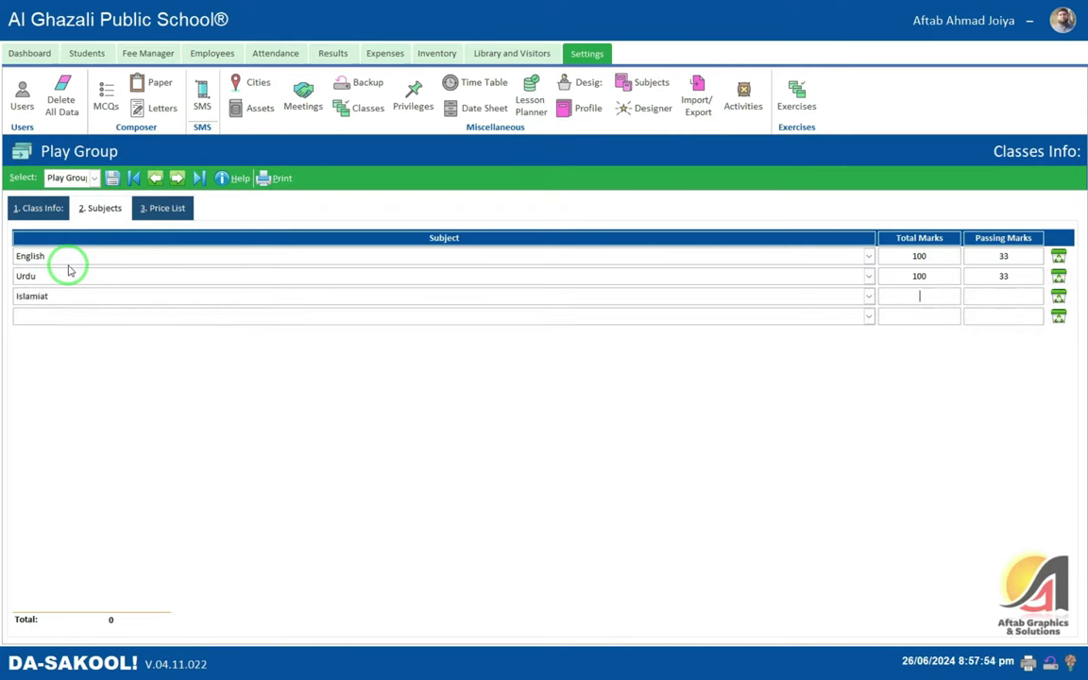
{"action": "type", "text": "100"}
{"action": "key", "text": "Tab"}
{"action": "key", "text": "Tab"}
{"action": "key", "text": "Tab"}
{"action": "type", "text": "math"}
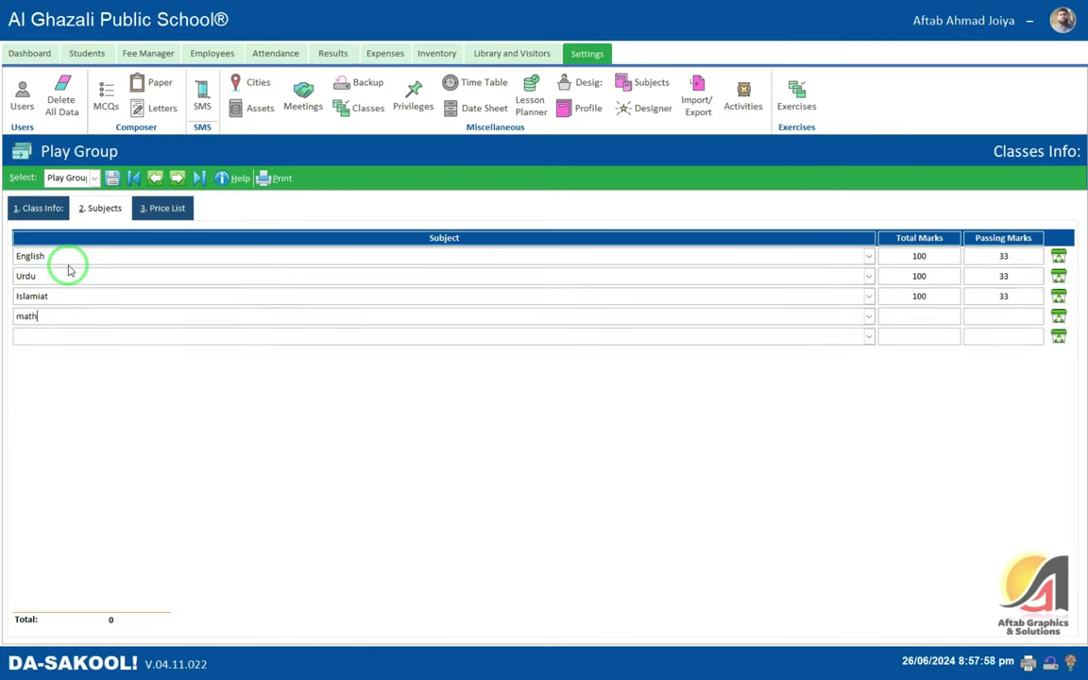
{"action": "type", "text": "33"}
{"action": "key", "text": "Tab"}
{"action": "key", "text": "Tab"}
{"action": "key", "text": "Tab"}
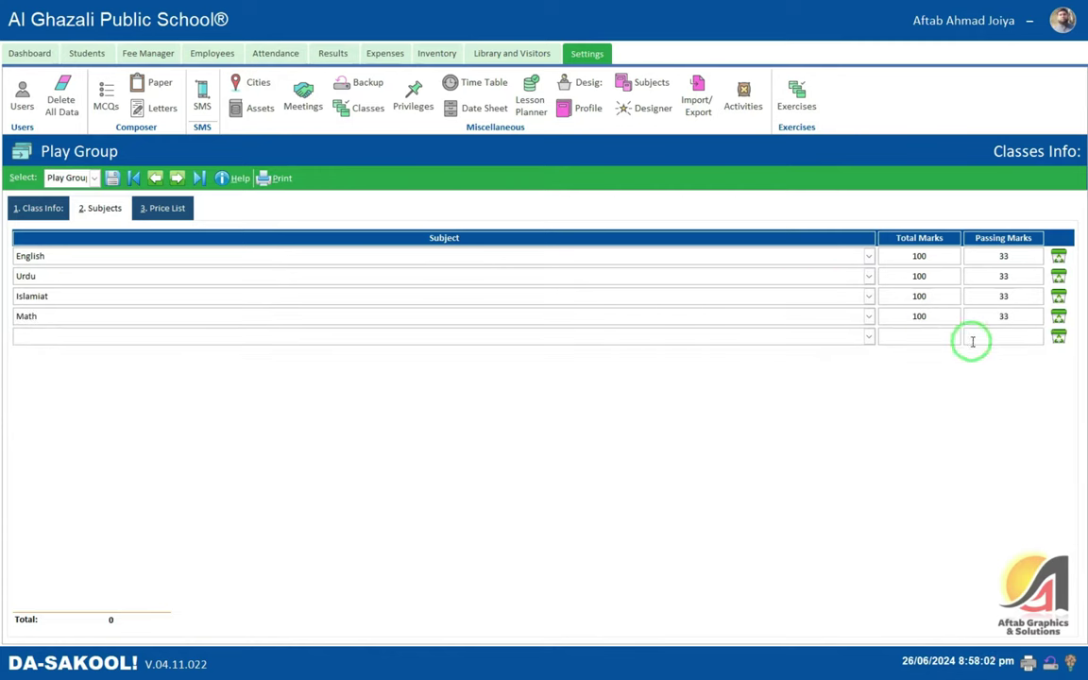
{"action": "left_click", "coordinate": [908, 258]}
{"action": "key", "text": "Tab"}
{"action": "key", "text": "Tab"}
{"action": "key", "text": "Tab"}
{"action": "key", "text": "Tab"}
{"action": "key", "text": "Tab"}
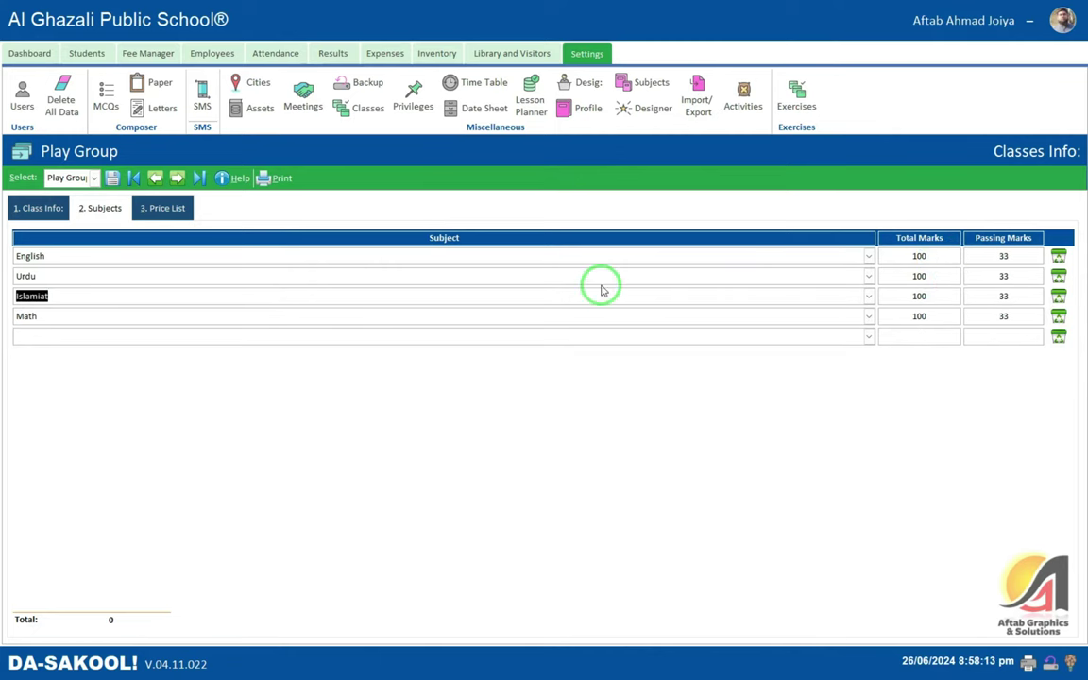
{"action": "left_click", "coordinate": [87, 53]}
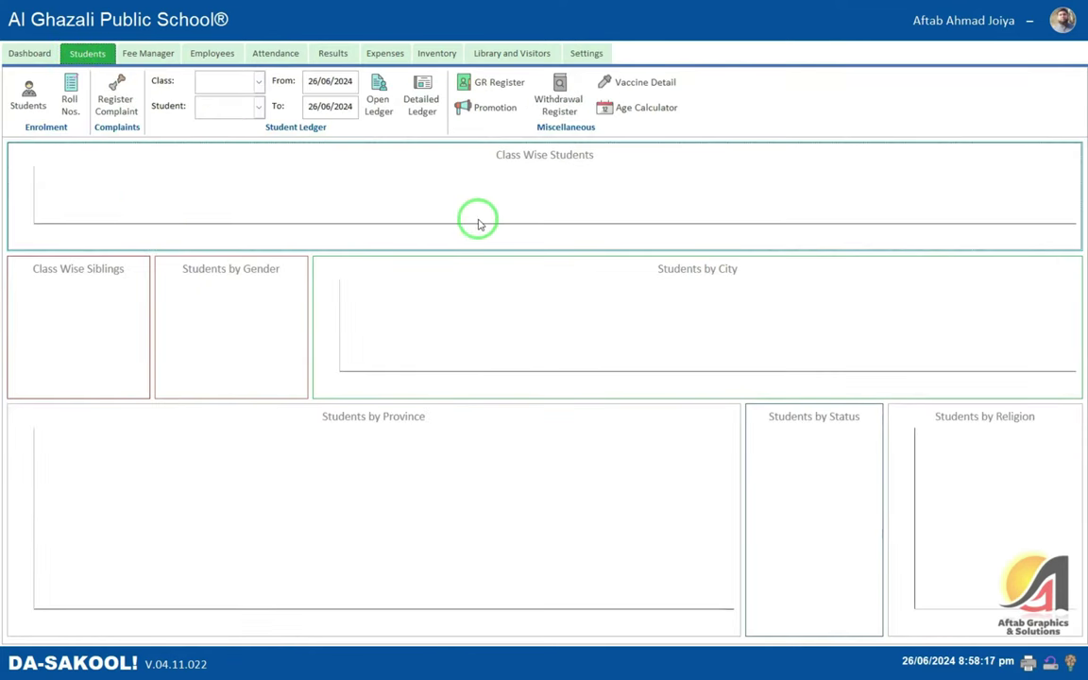
- Start a New Enrolment record from the Students list and view the Family ID help note
{"action": "left_click", "coordinate": [29, 94]}
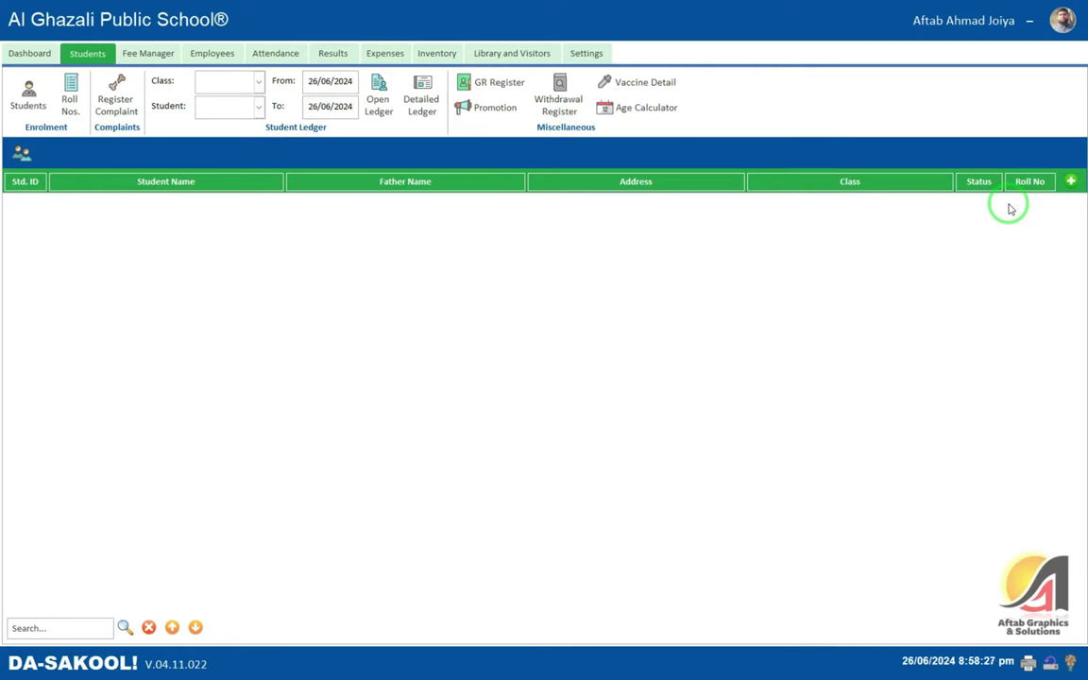
{"action": "left_click", "coordinate": [1073, 182]}
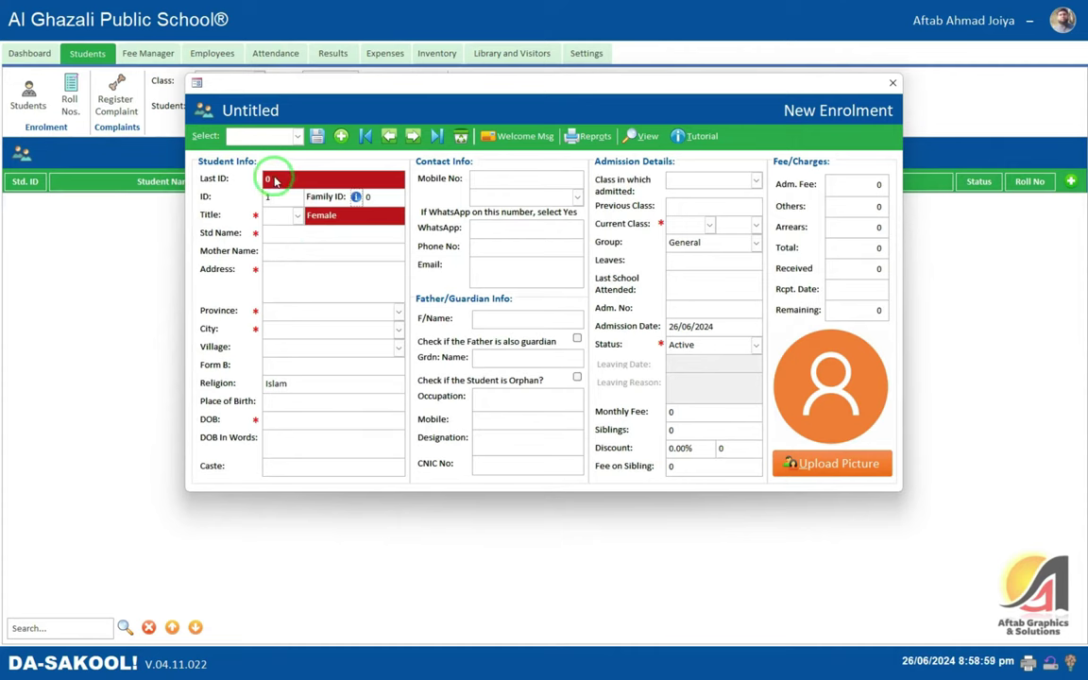
{"action": "left_click", "coordinate": [355, 196]}
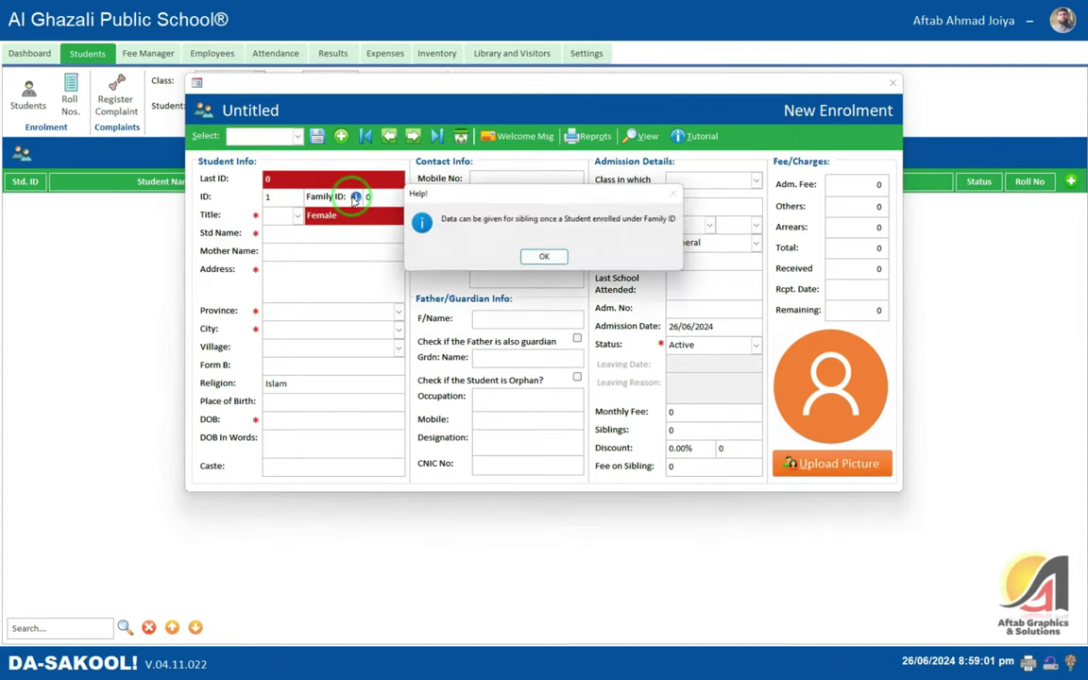
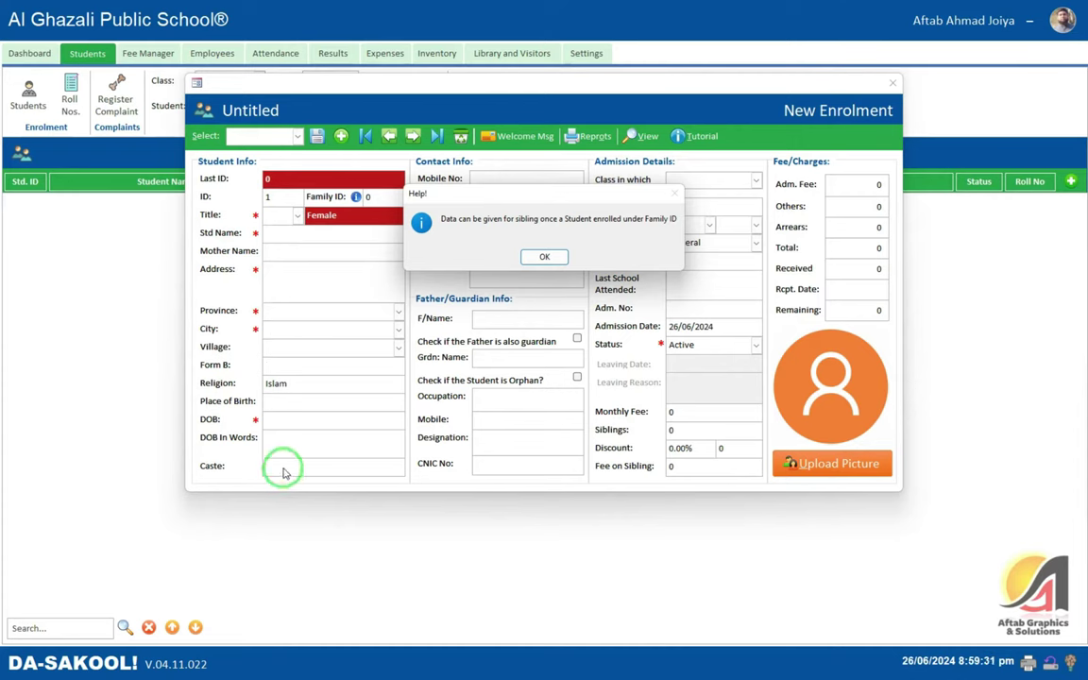
- Move the sibling help message aside, then dismiss it with OK to return to the blank enrolment form
{"action": "left_click_drag", "start_coordinate": [431, 196], "coordinate": [390, 447]}
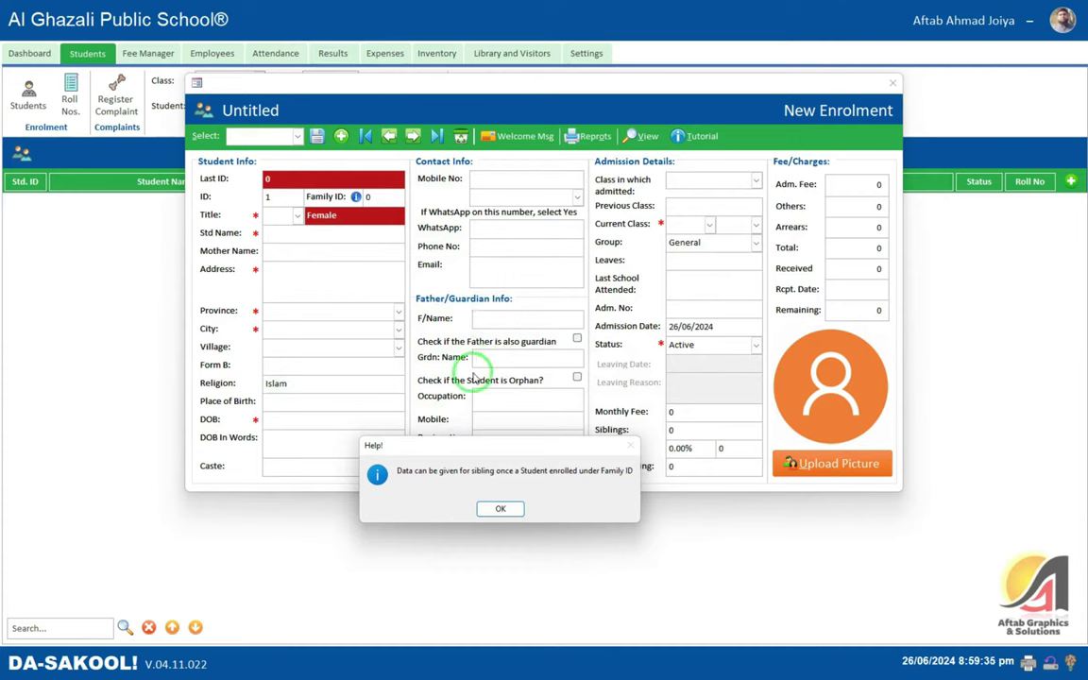
{"action": "left_click_drag", "start_coordinate": [479, 452], "coordinate": [482, 239]}
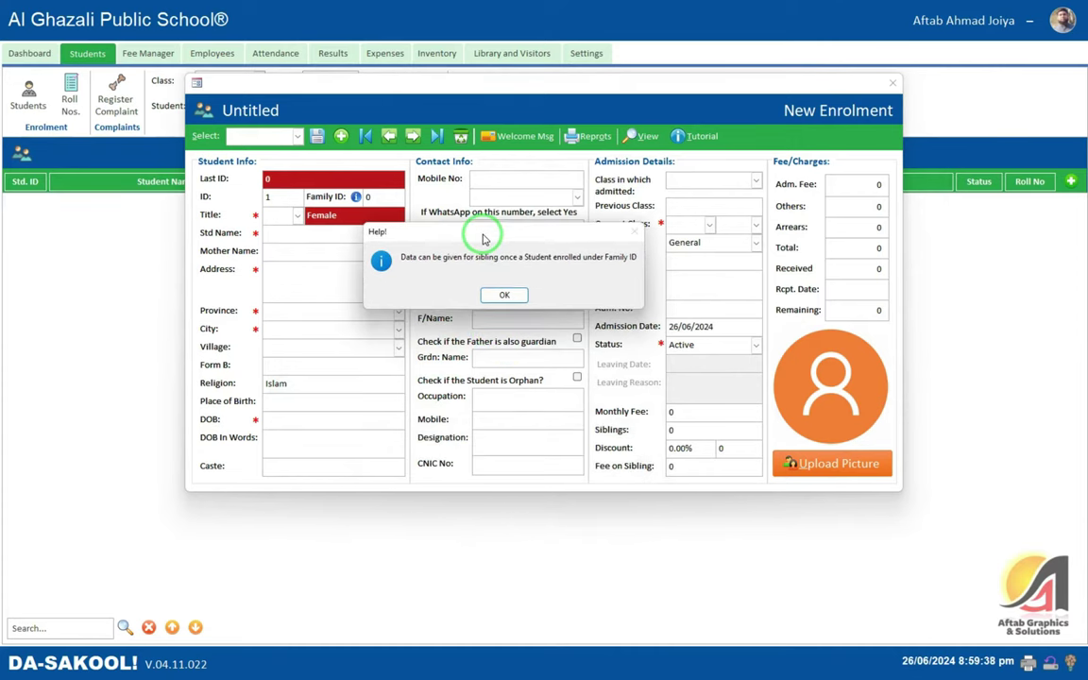
{"action": "left_click", "coordinate": [504, 296]}
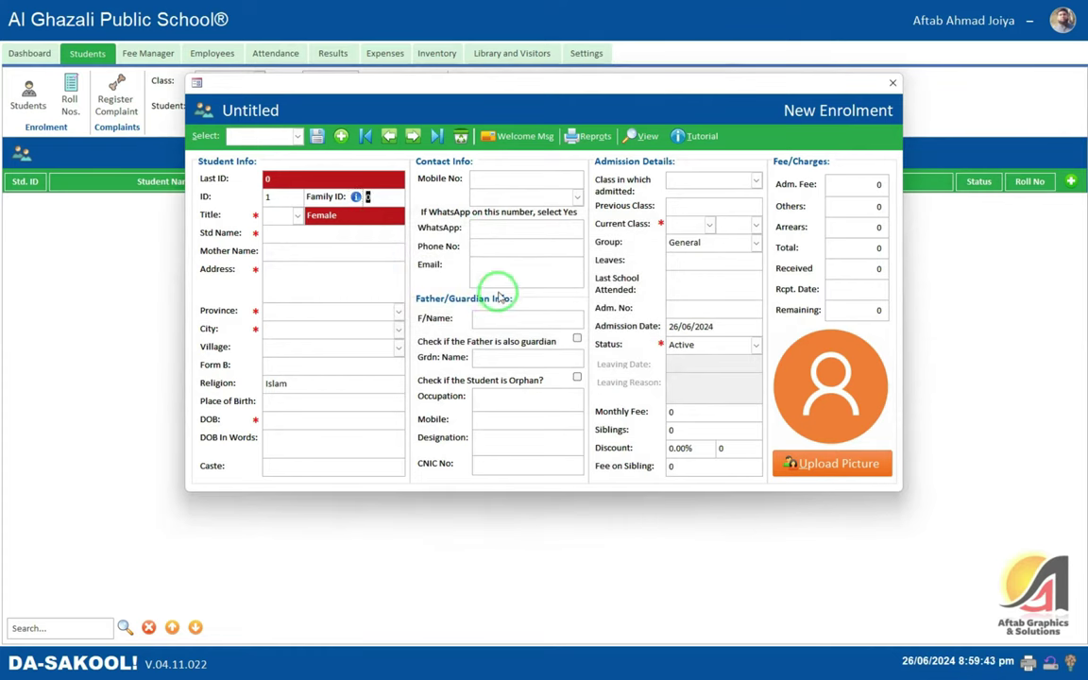
- Set the title to Mr. (gender Male) and enter the student's name, correcting a mistyped name
{"action": "key", "text": "Tab"}
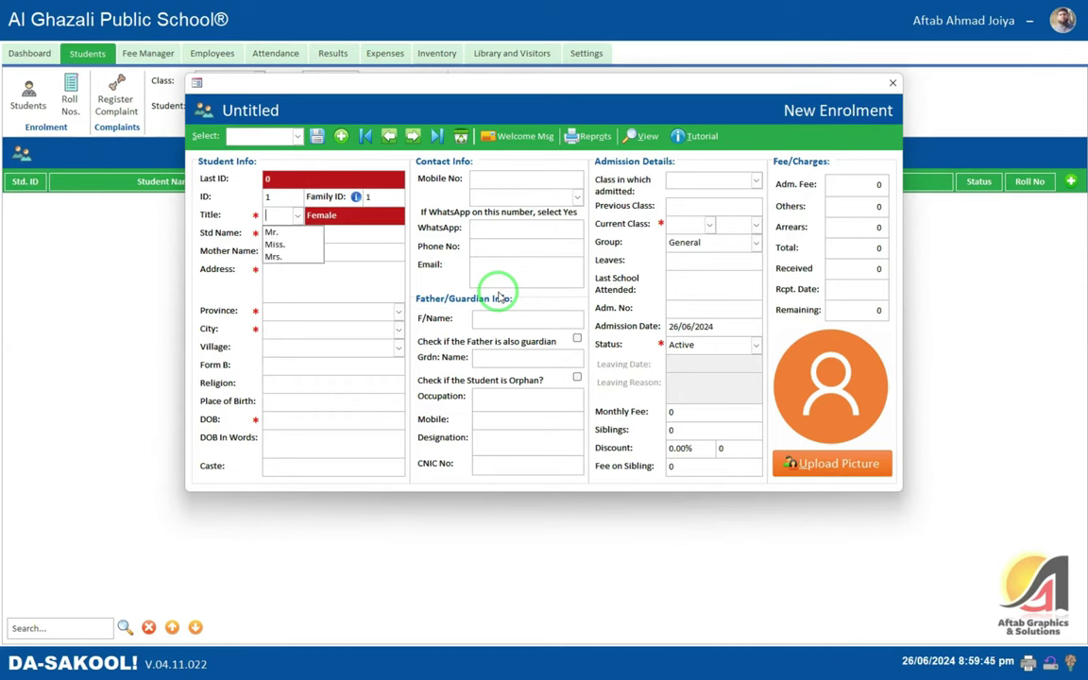
{"action": "key", "text": "Tab"}
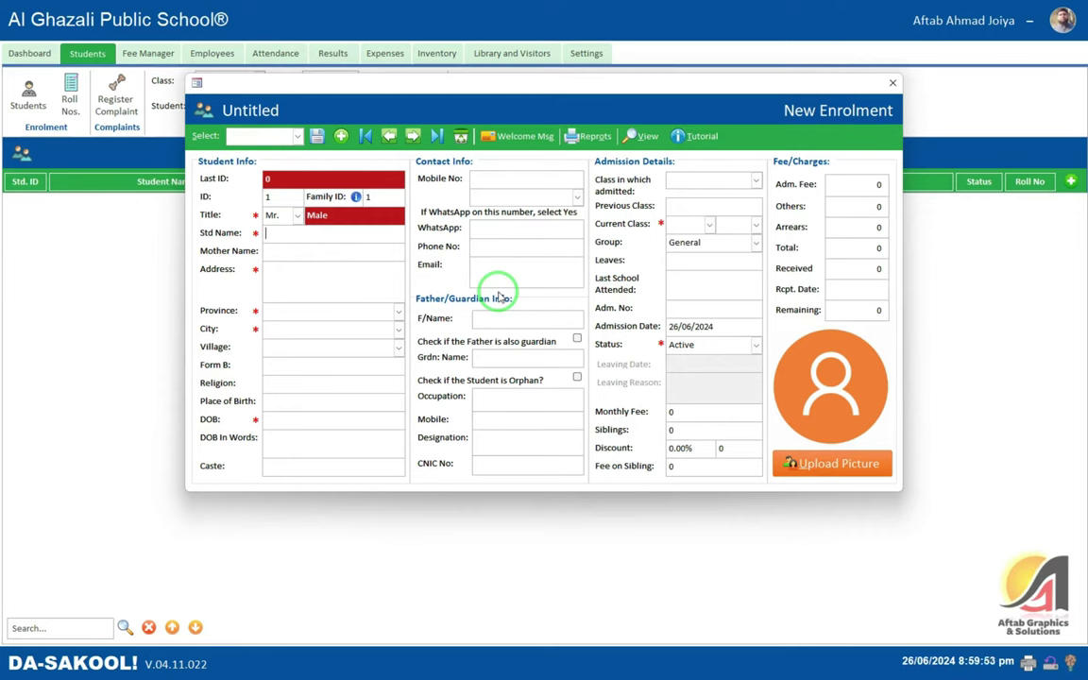
{"action": "key", "text": "ctrl+a"}
{"action": "key", "text": "BackSpace"}
{"action": "key", "text": "Tab"}
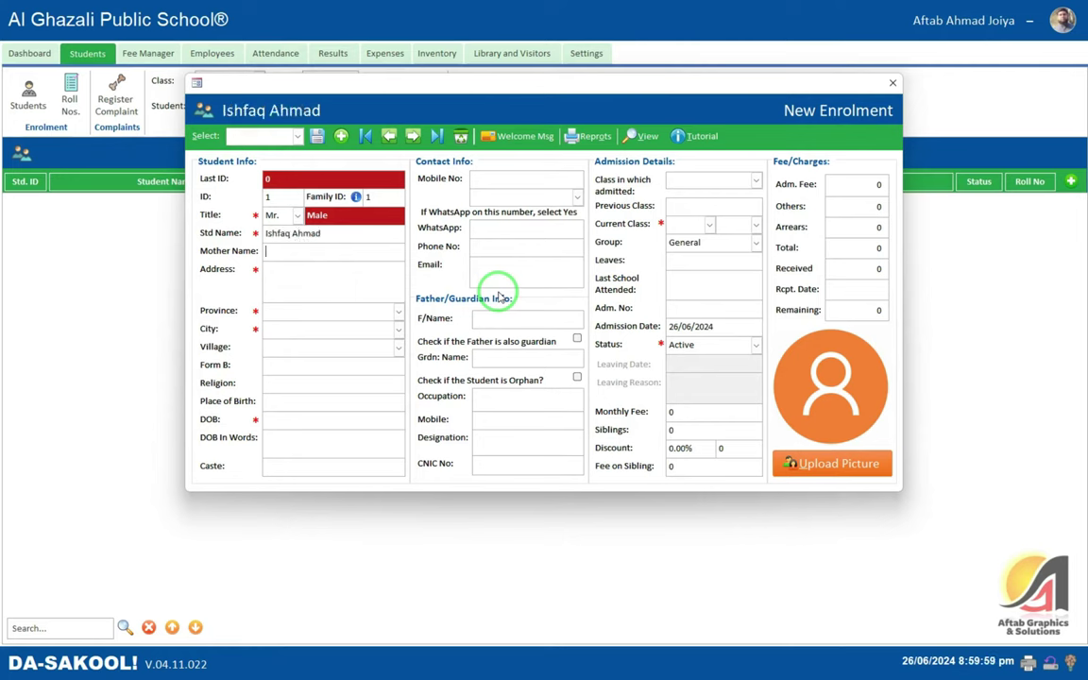
- Enter the student's address, choose province KPK, keep city D.I.Khan, and type the village
{"action": "key", "text": "Tab"}
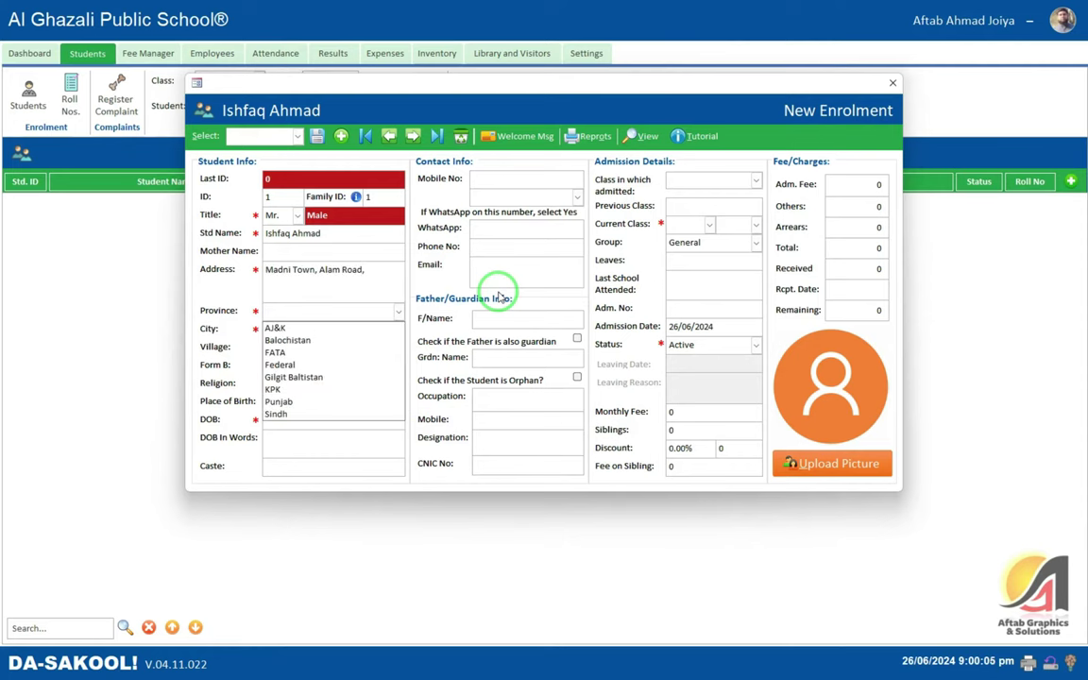
{"action": "key", "text": "Tab"}
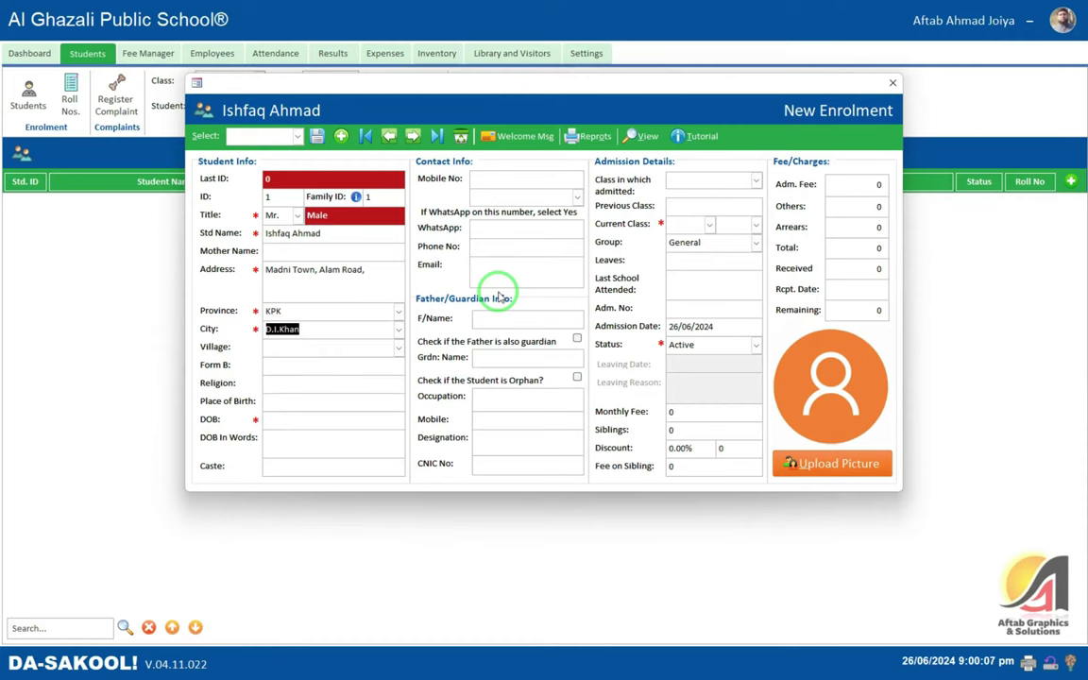
{"action": "left_click", "coordinate": [399, 329]}
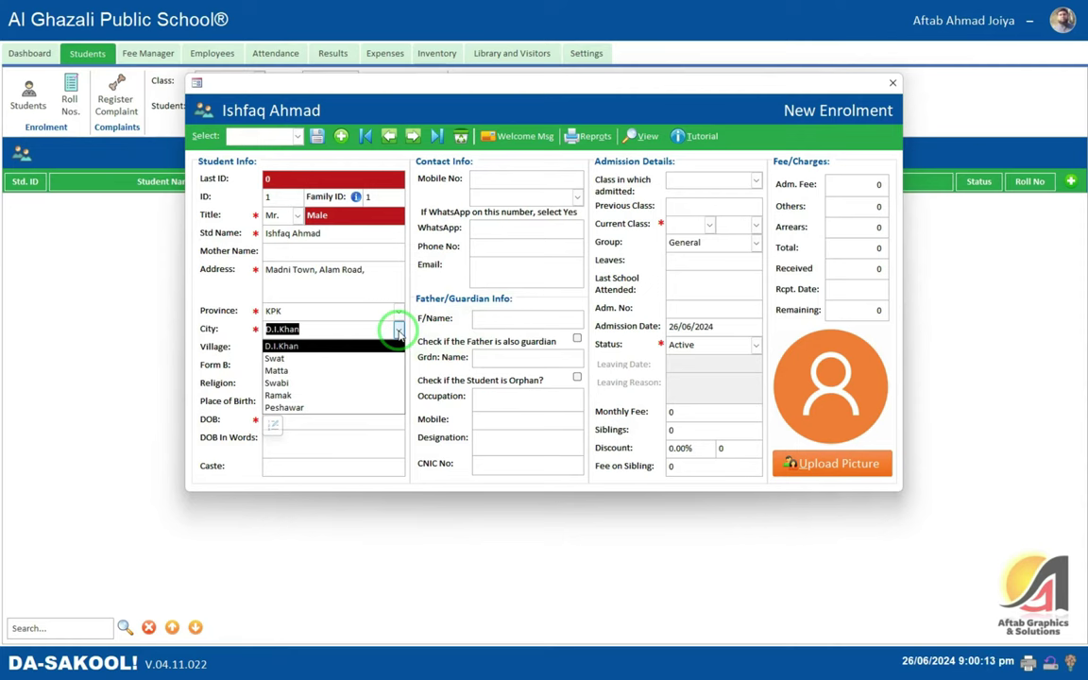
{"action": "left_click", "coordinate": [399, 328]}
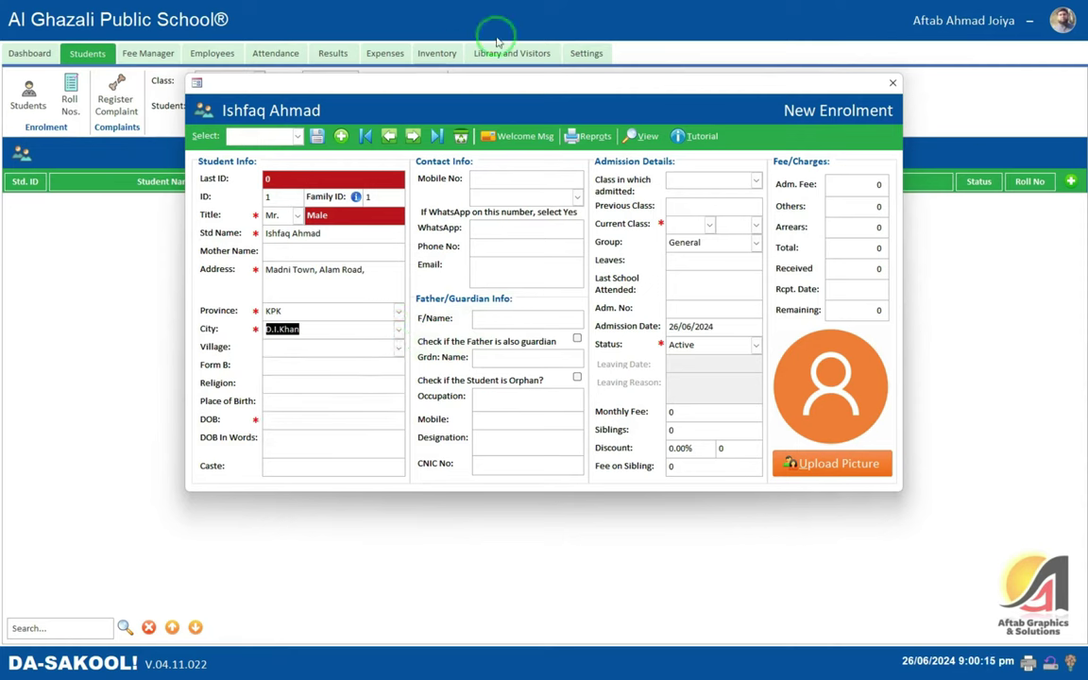
{"action": "left_click", "coordinate": [313, 345]}
{"action": "type", "text": "Mad"}
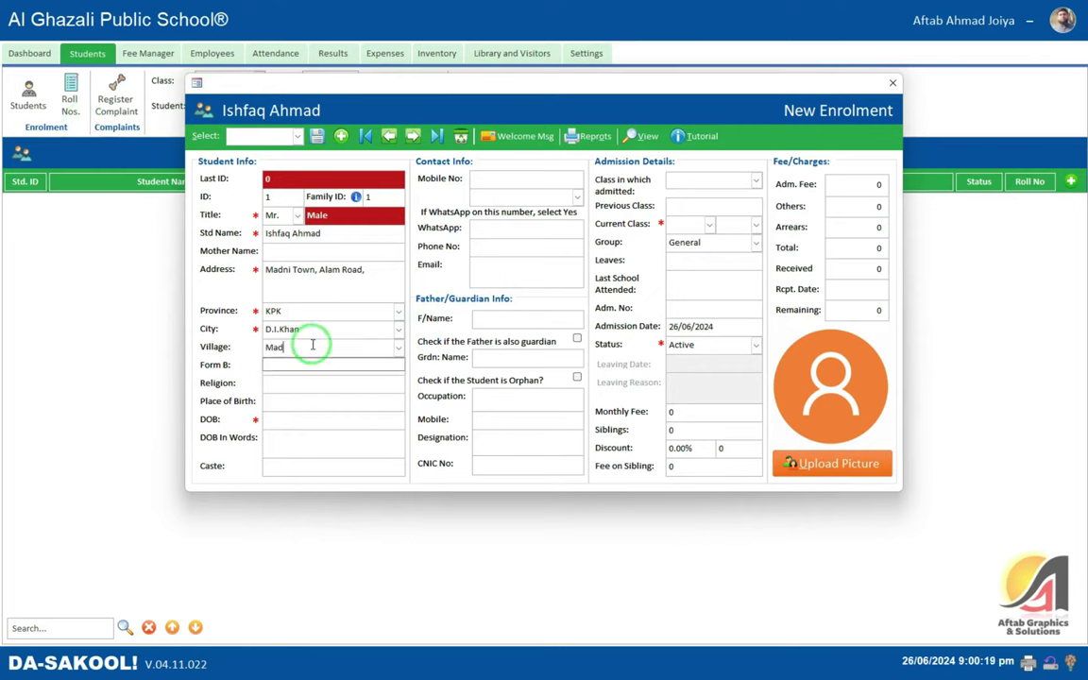
{"action": "type", "text": "ni Town"}
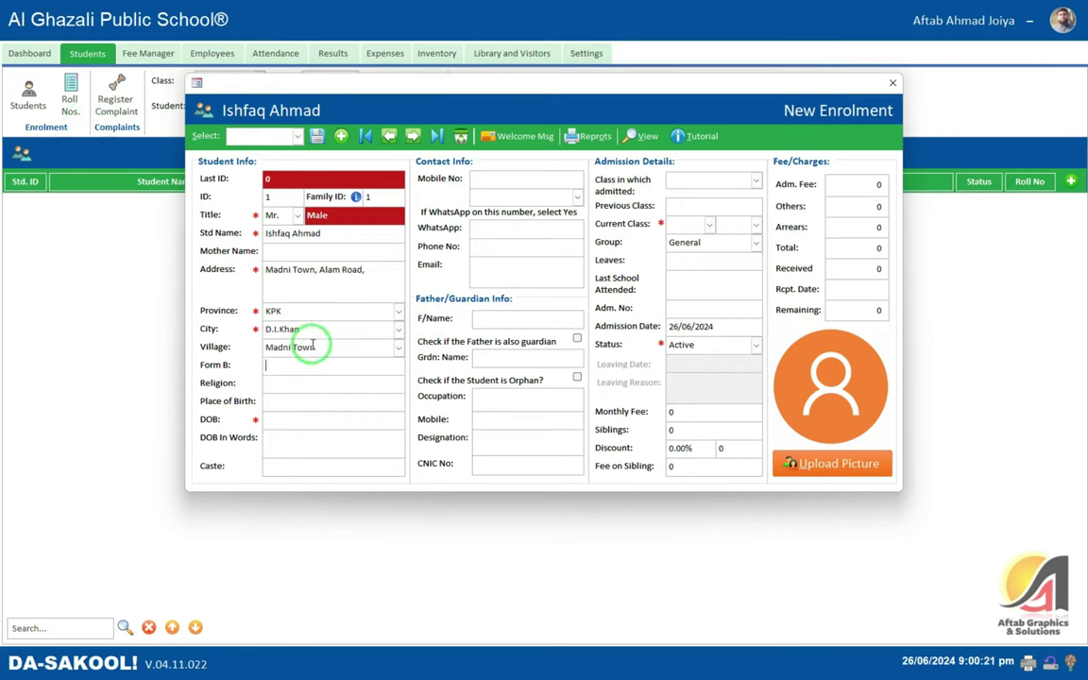
- Save the typed village as a village list item and paste in the Form B number
{"action": "left_click", "coordinate": [398, 346]}
{"action": "left_click", "coordinate": [275, 382]}
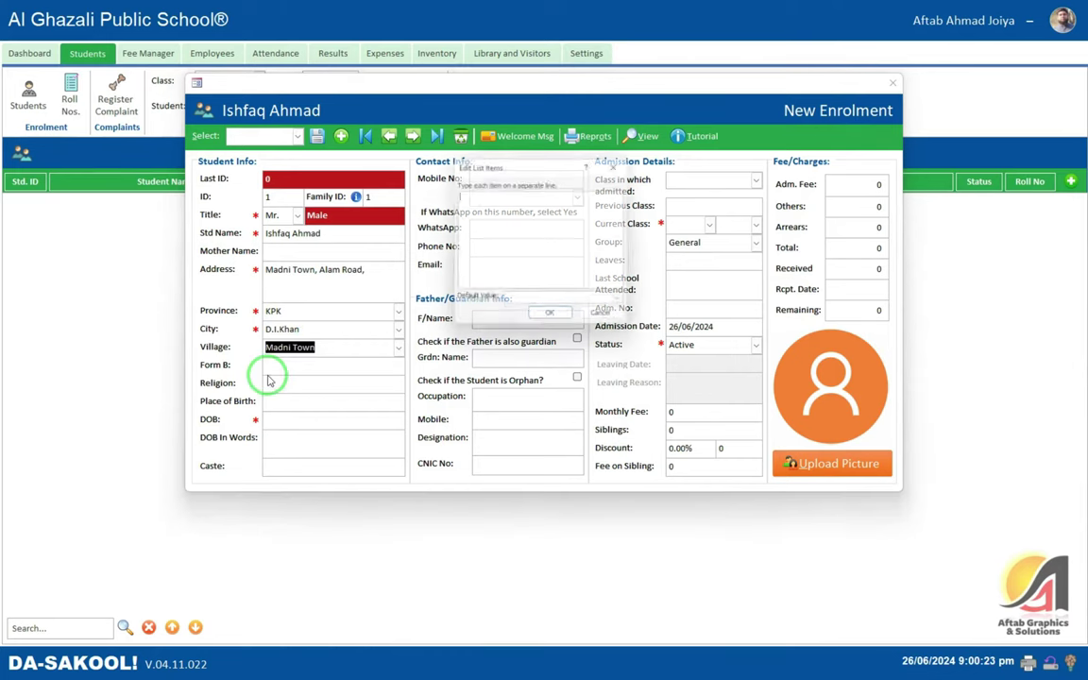
{"action": "type", "text": "Madni Town"}
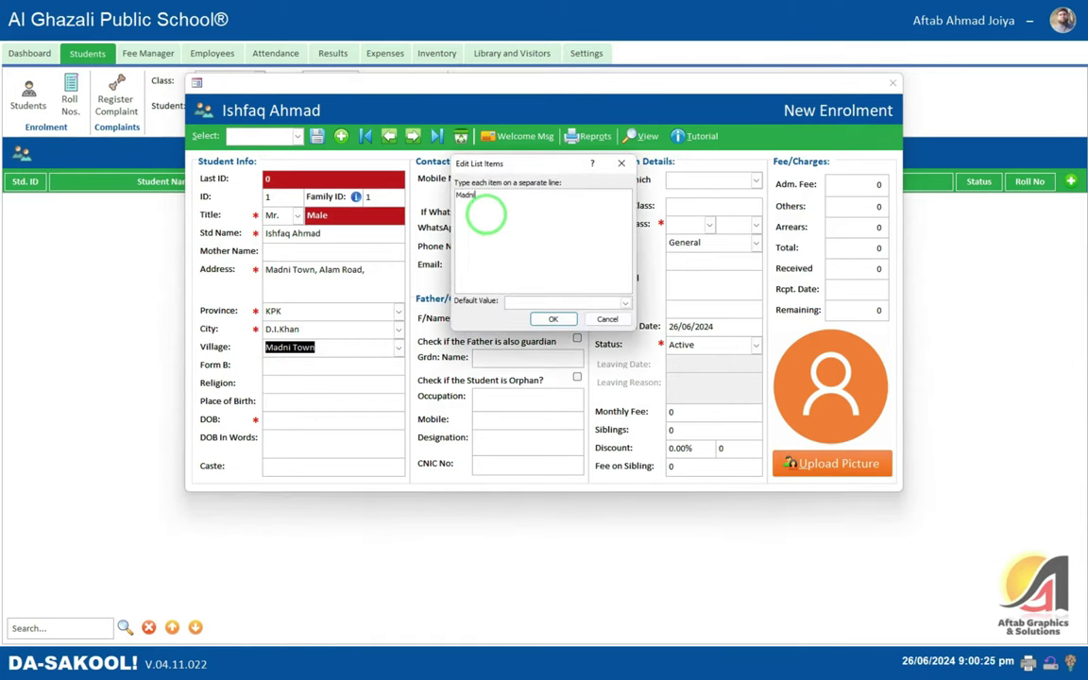
{"action": "left_click", "coordinate": [552, 318]}
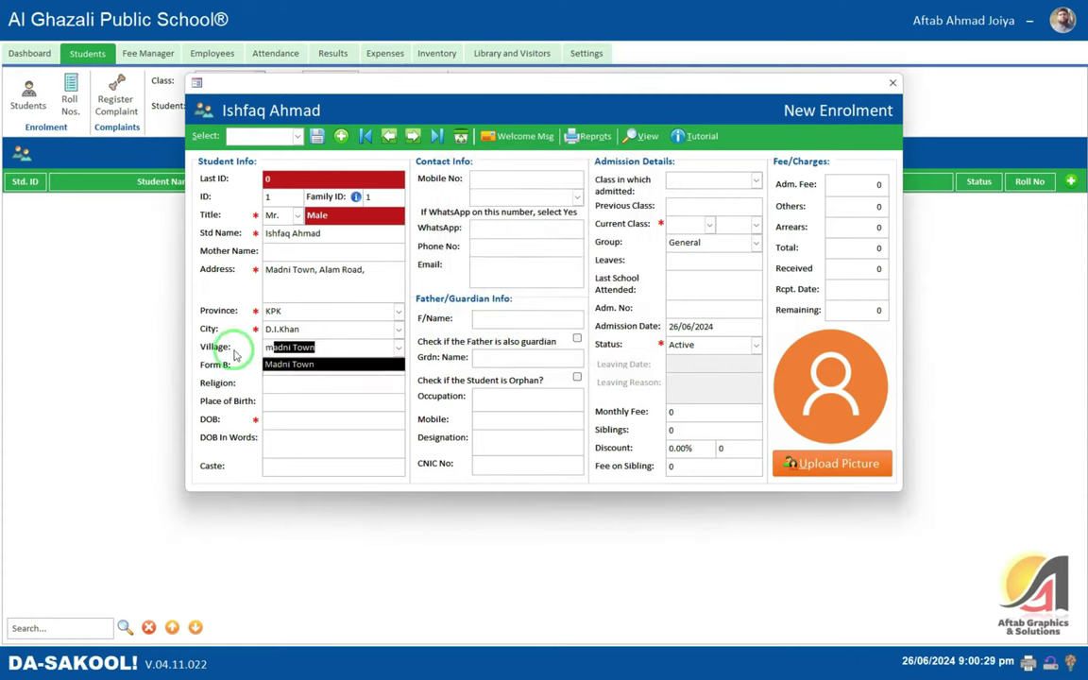
{"action": "key", "text": "Tab"}
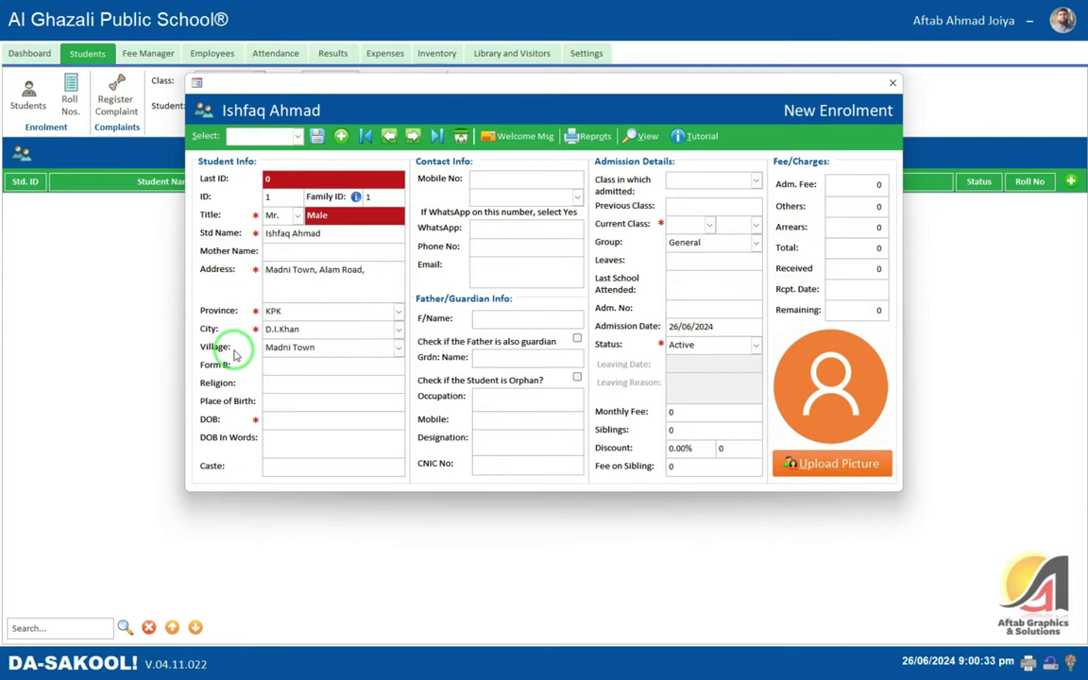
{"action": "left_click", "coordinate": [297, 352]}
{"action": "left_click", "coordinate": [297, 365]}
{"action": "left_click", "coordinate": [342, 372]}
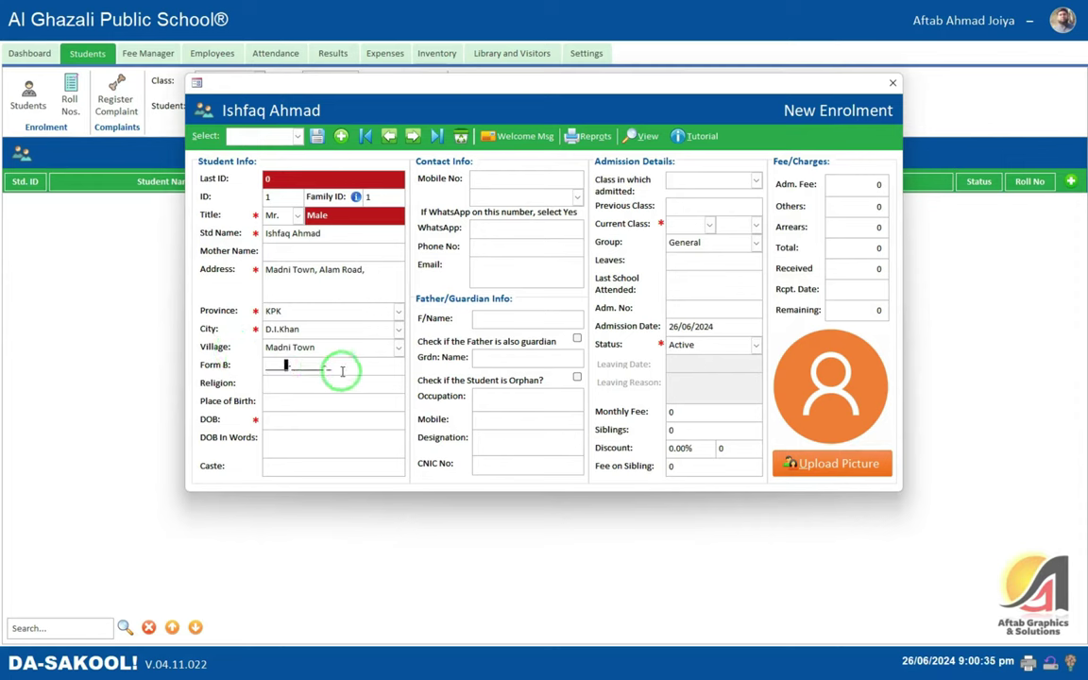
{"action": "key", "text": "ctrl+v"}
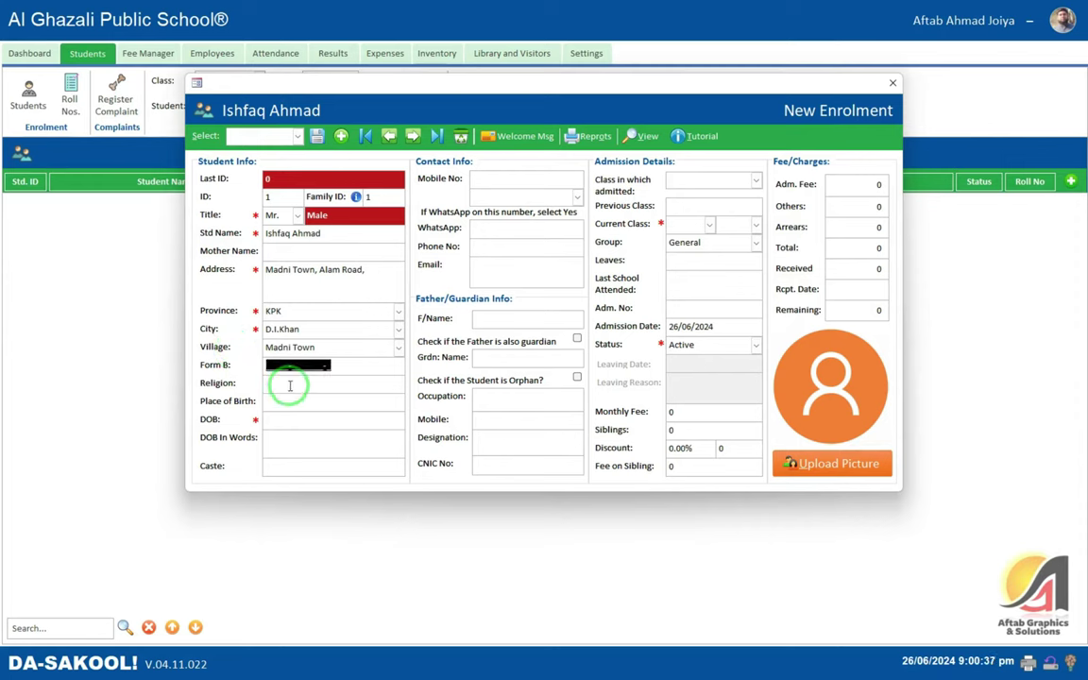
{"action": "left_click", "coordinate": [290, 385]}
{"action": "type", "text": "Islam"}
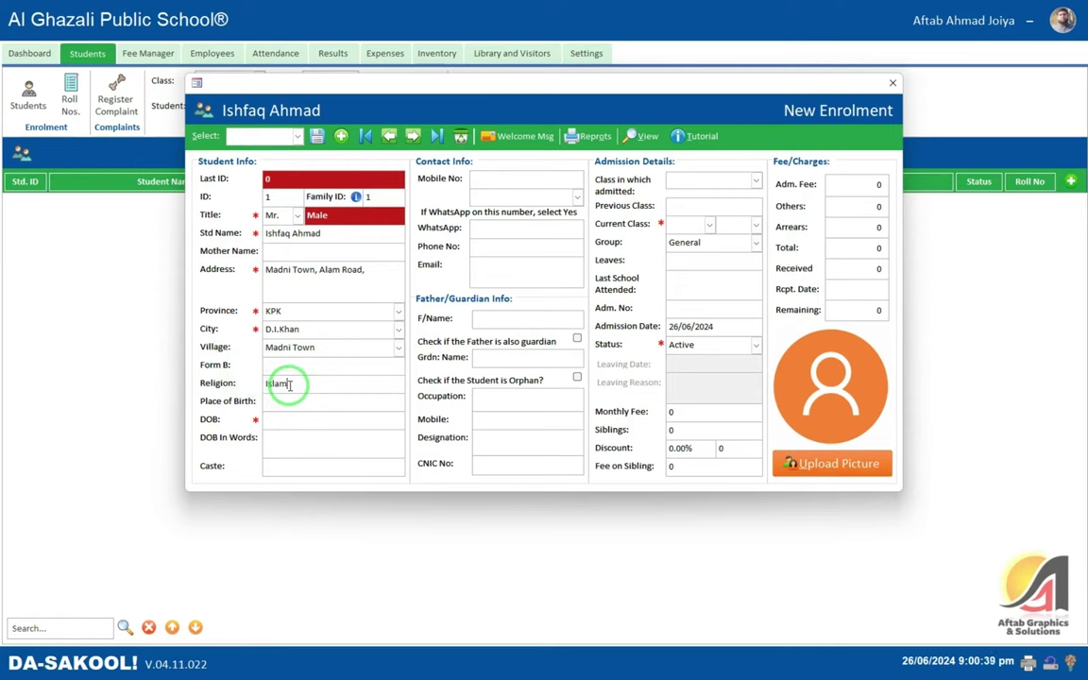
{"action": "key", "text": "Tab"}
{"action": "type", "text": "/3/"}
{"action": "type", "text": "5"}
{"action": "type", "text": "18"}
{"action": "left_click_drag", "start_coordinate": [293, 402], "coordinate": [175, 398]}
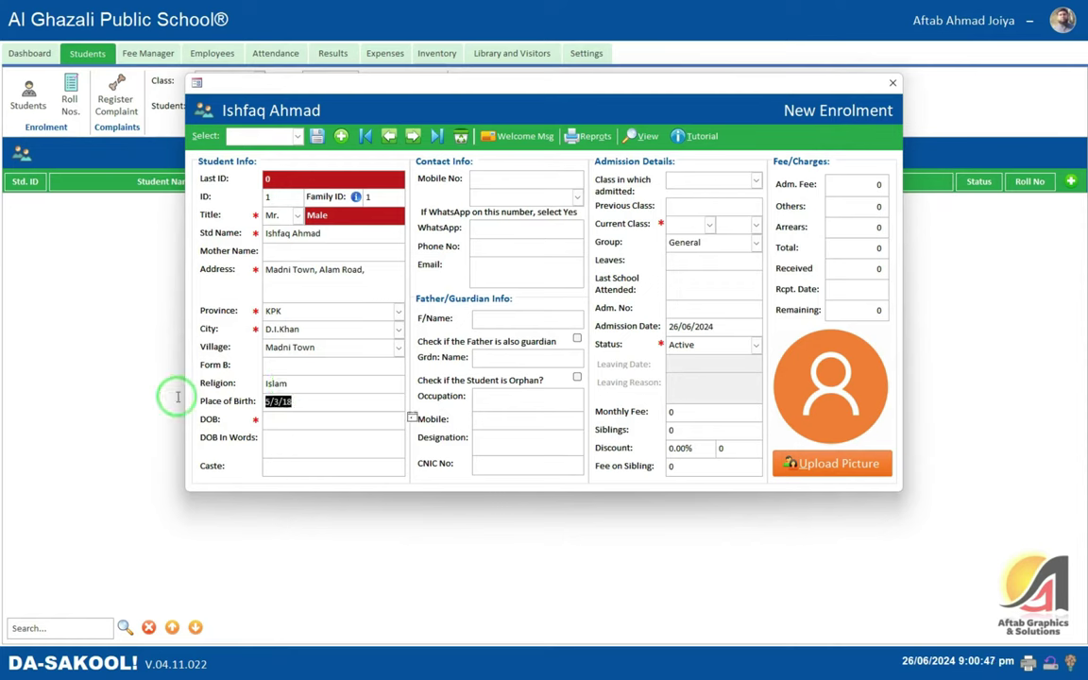
{"action": "type", "text": "Dera "}
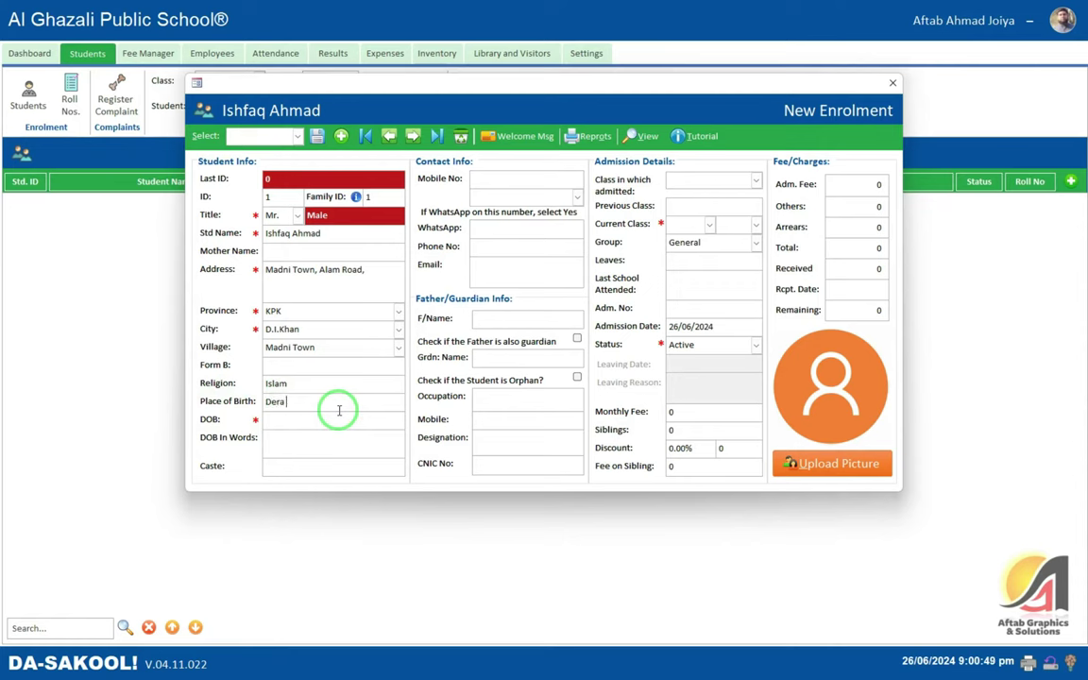
{"action": "type", "text": "Ismail Khan"}
{"action": "key", "text": "Tab"}
{"action": "type", "text": "5/3"}
{"action": "type", "text": "/18"}
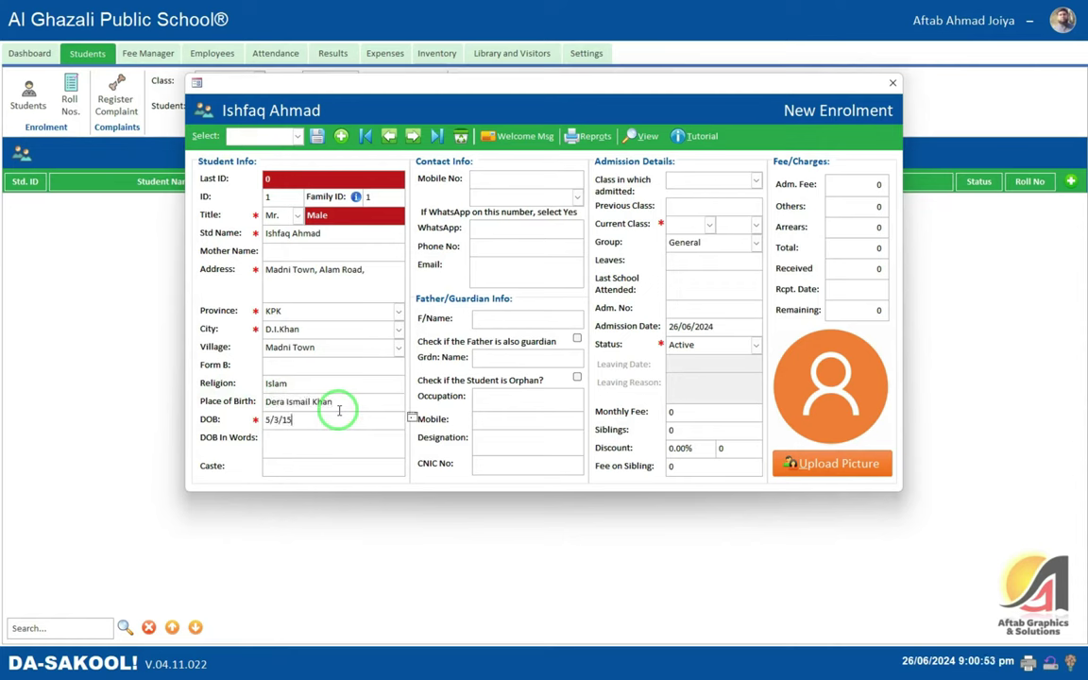
{"action": "key", "text": "Tab"}
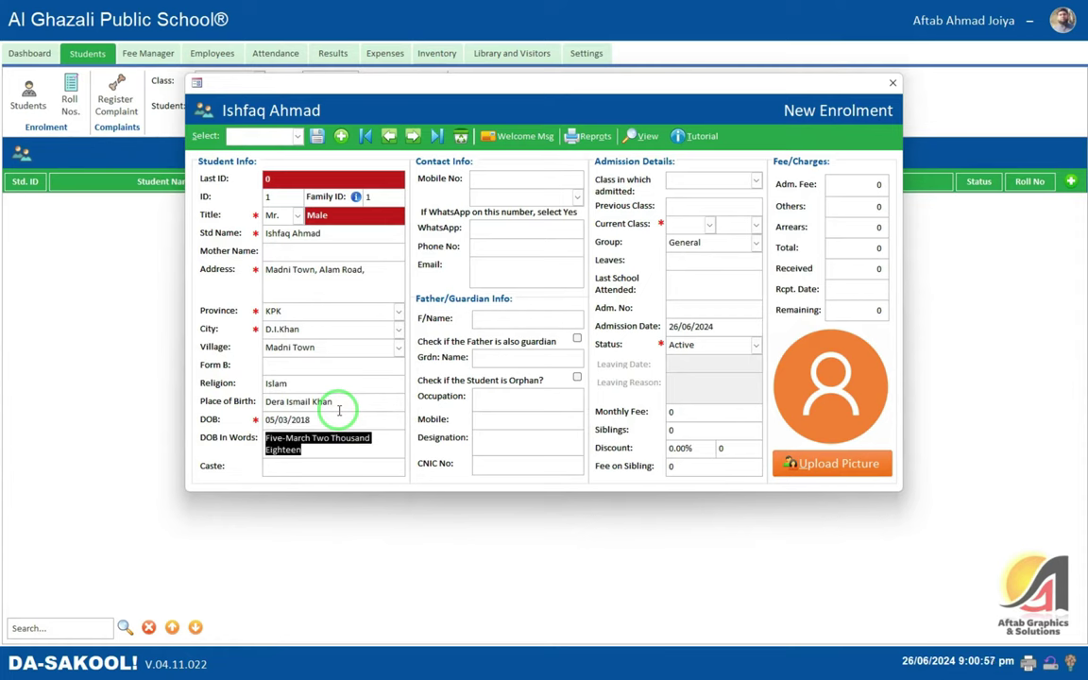
{"action": "key", "text": "Tab"}
{"action": "type", "text": "Joiya"}
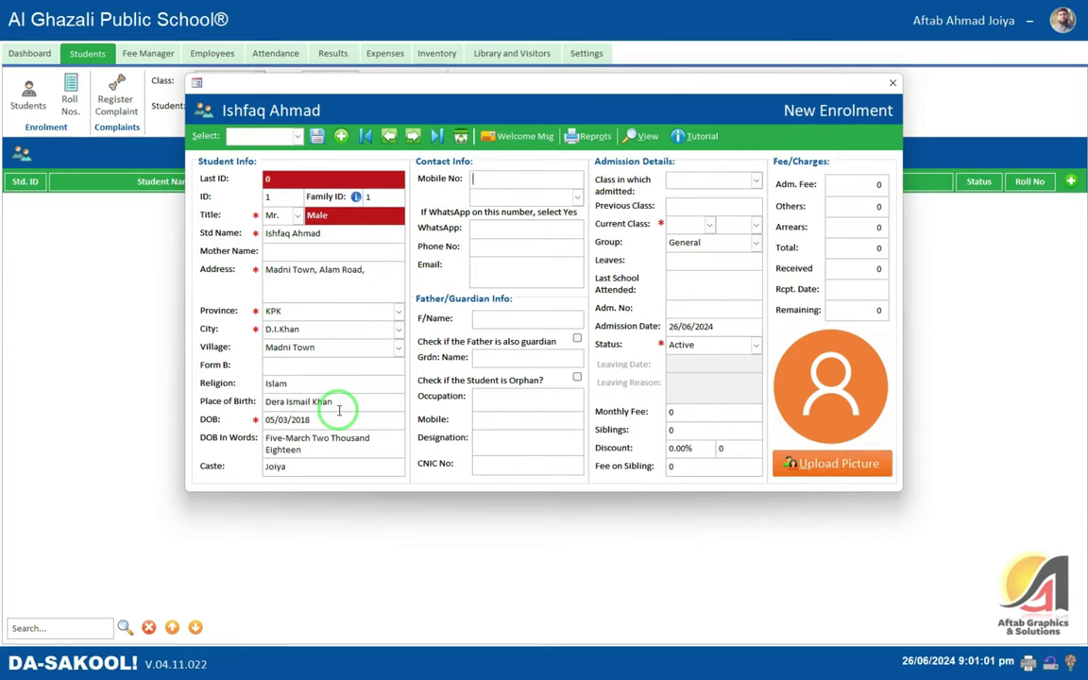
- Correct the end of the mobile number and set WhatsApp availability to Yes
{"action": "key", "text": "Tab"}
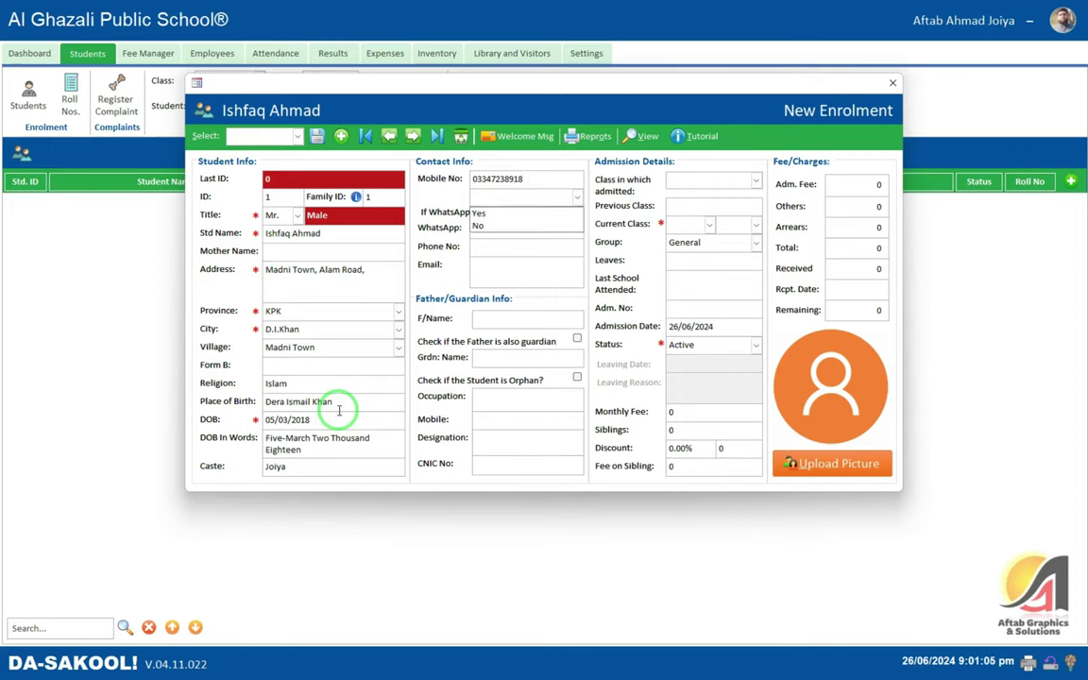
{"action": "key", "text": "Down"}
{"action": "key", "text": "Tab"}
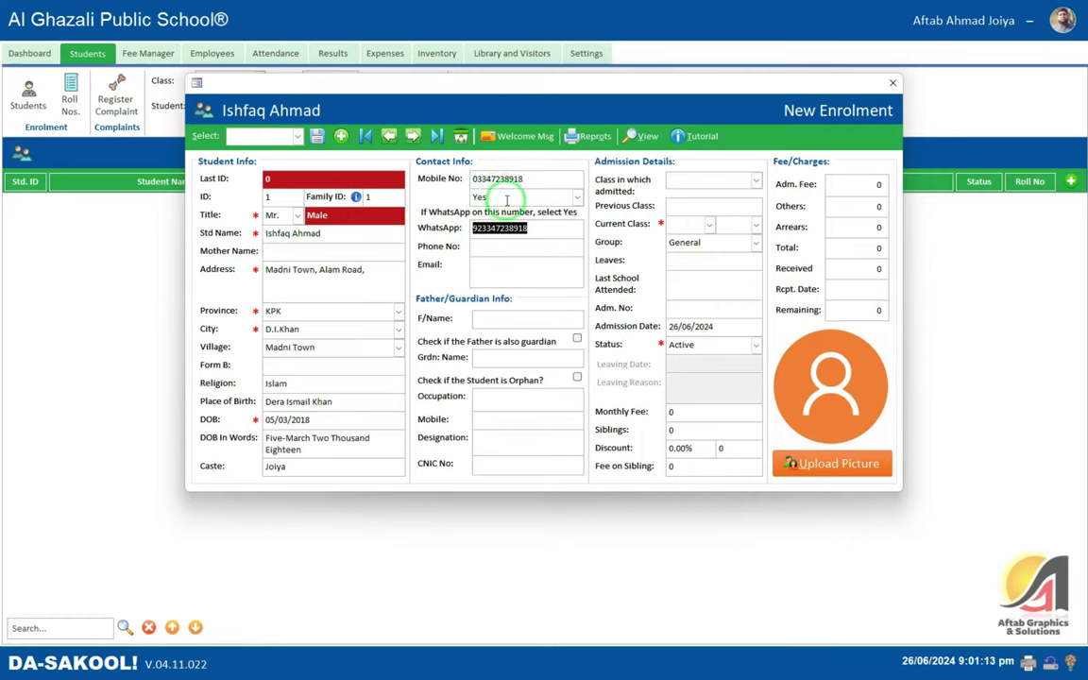
- Choose the WhatsApp welcome message option and check the auto-filled WhatsApp number
{"action": "left_click", "coordinate": [558, 228]}
{"action": "left_click_drag", "start_coordinate": [558, 228], "coordinate": [444, 226]}
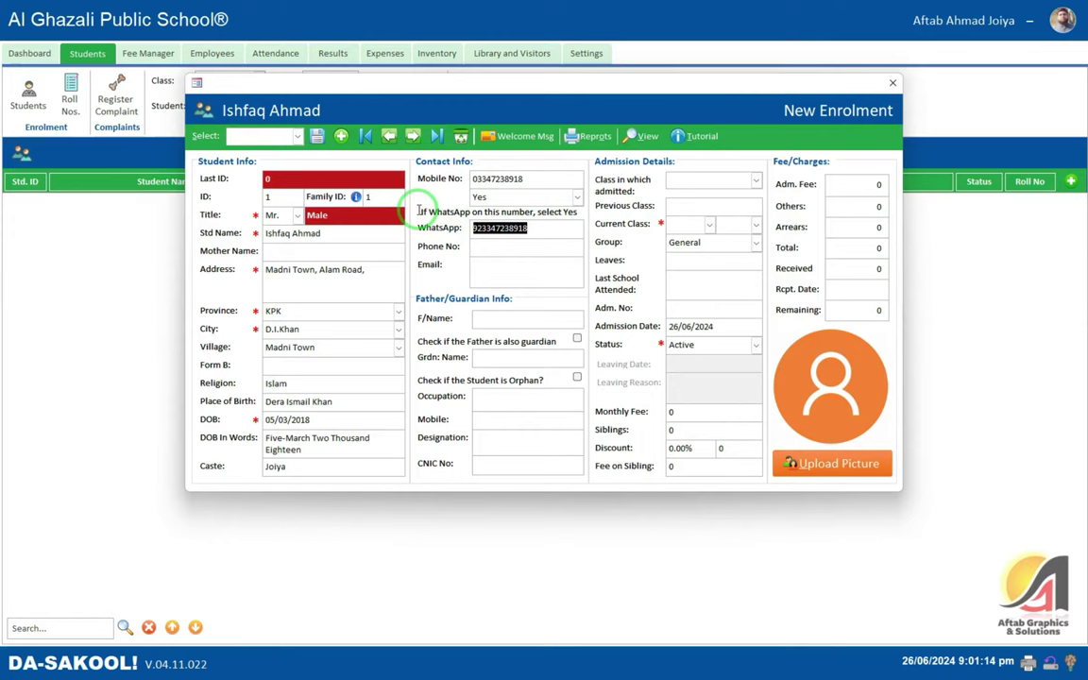
{"action": "left_click", "coordinate": [510, 253]}
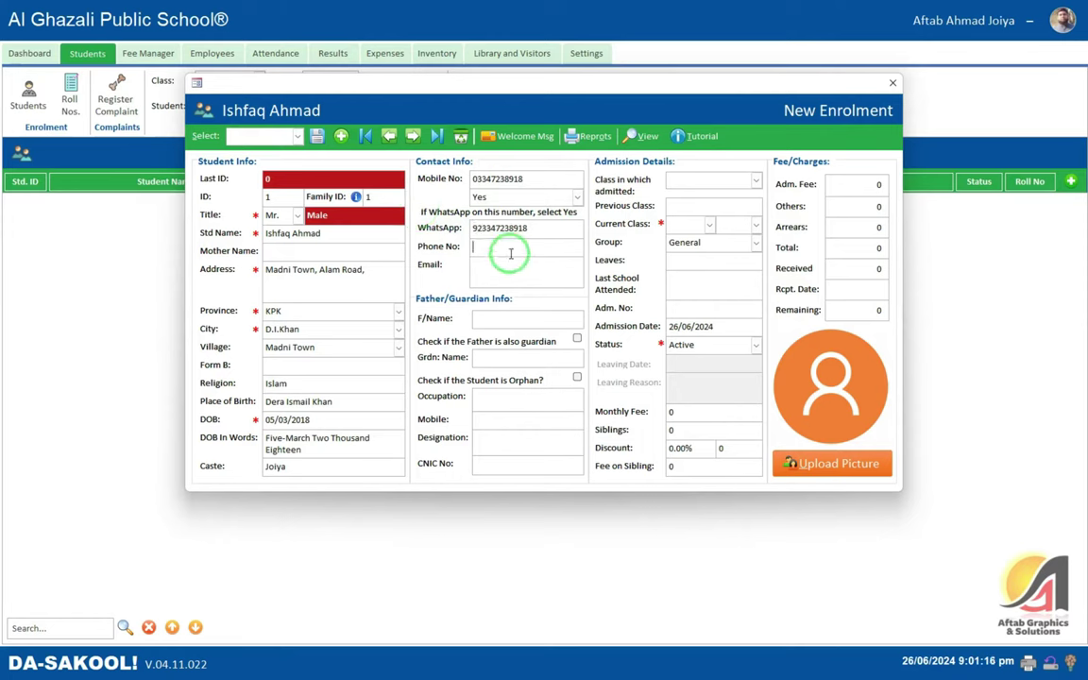
{"action": "left_click", "coordinate": [500, 137]}
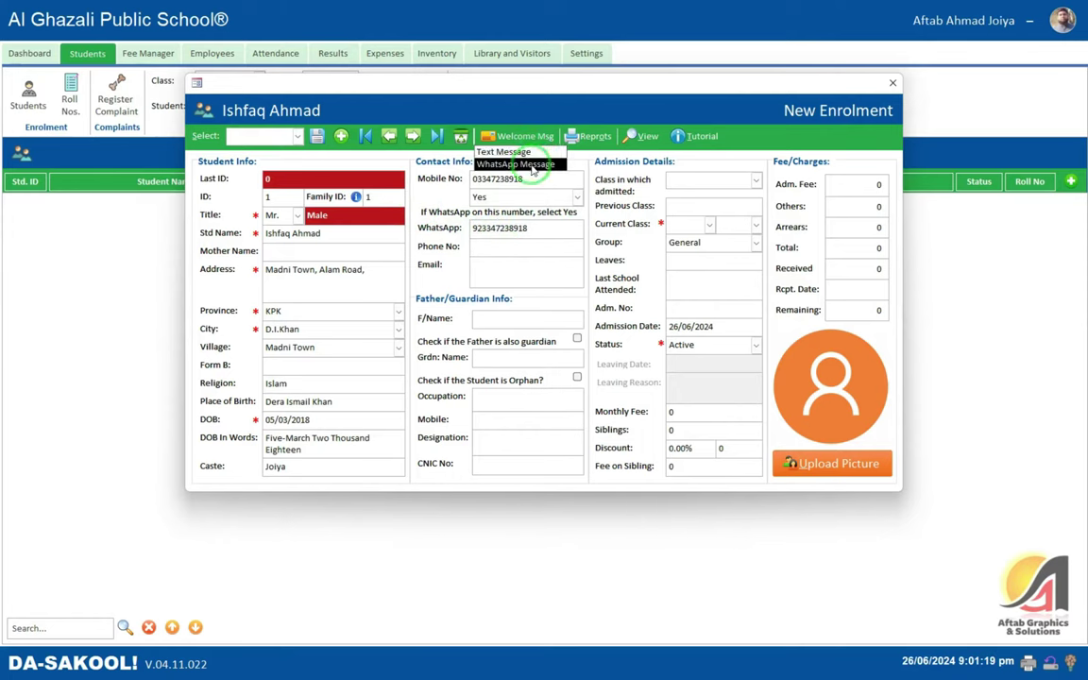
{"action": "left_click", "coordinate": [513, 259]}
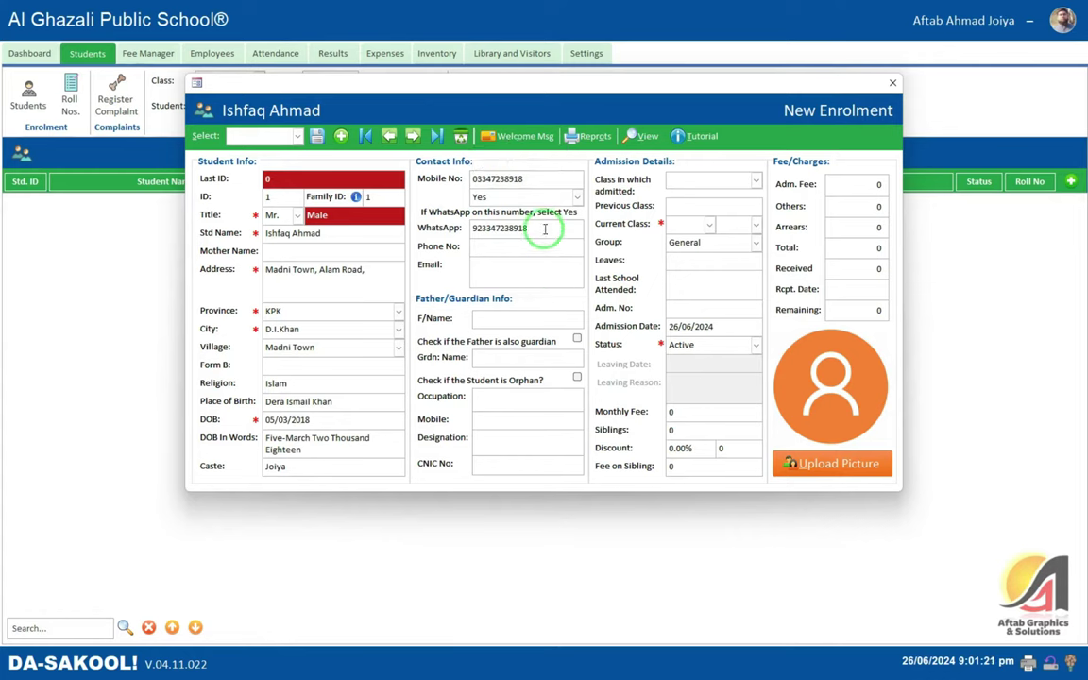
{"action": "left_click_drag", "start_coordinate": [527, 227], "coordinate": [440, 227]}
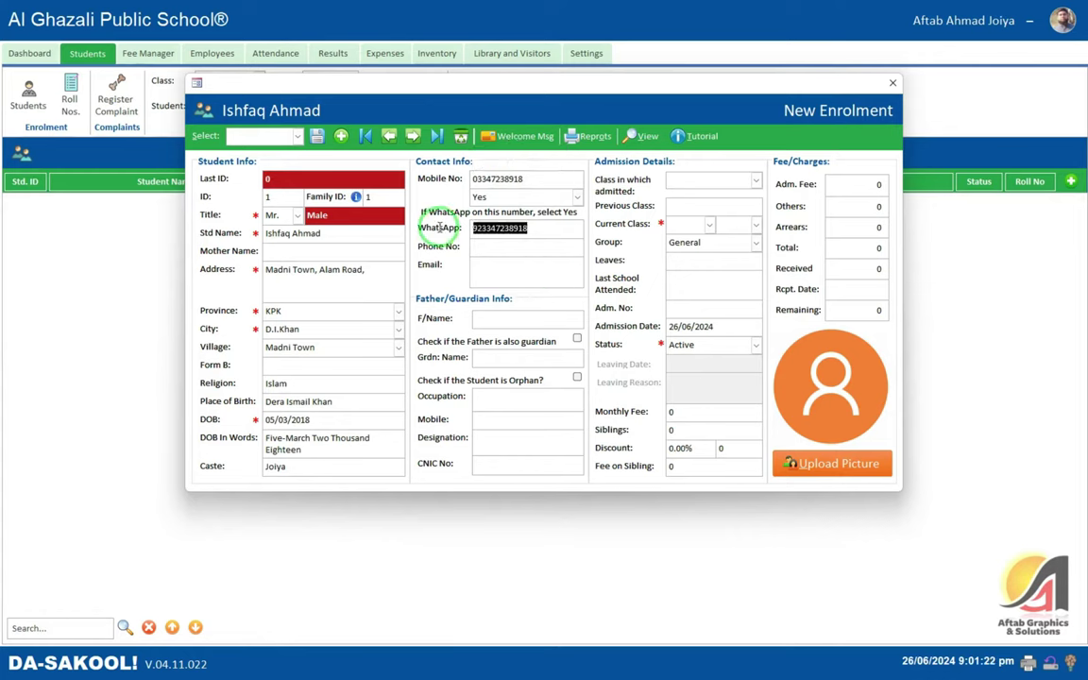
{"action": "left_click", "coordinate": [490, 255]}
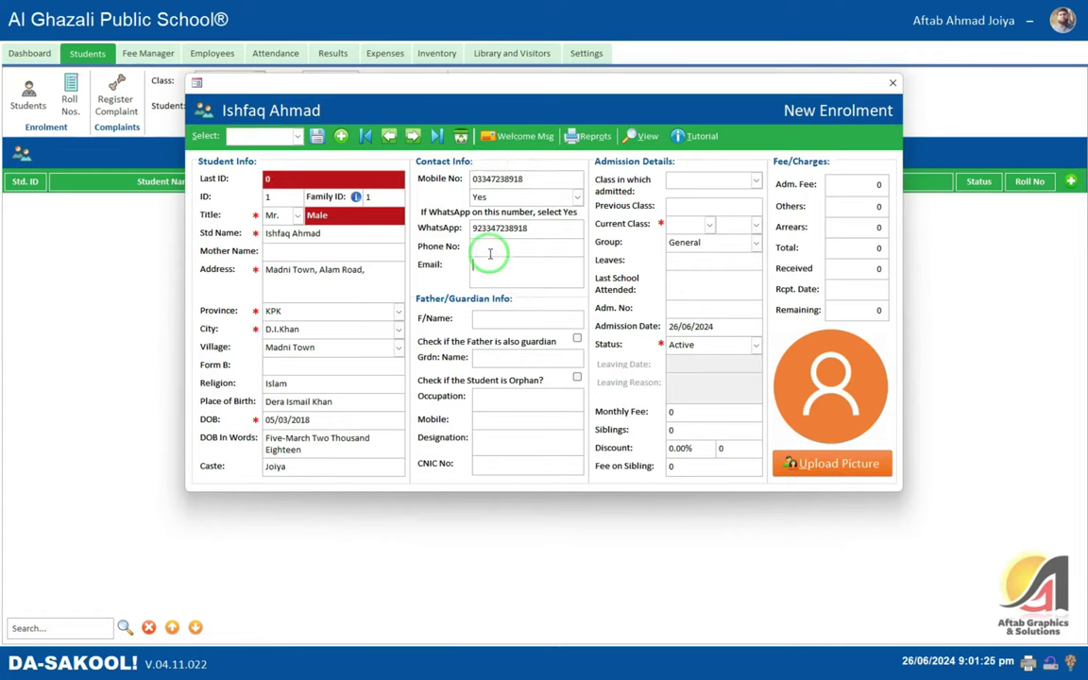
- Enter the father's name, mark him as guardian, flag the student as orphan, and add the guardian's mobile
{"action": "left_click", "coordinate": [493, 318]}
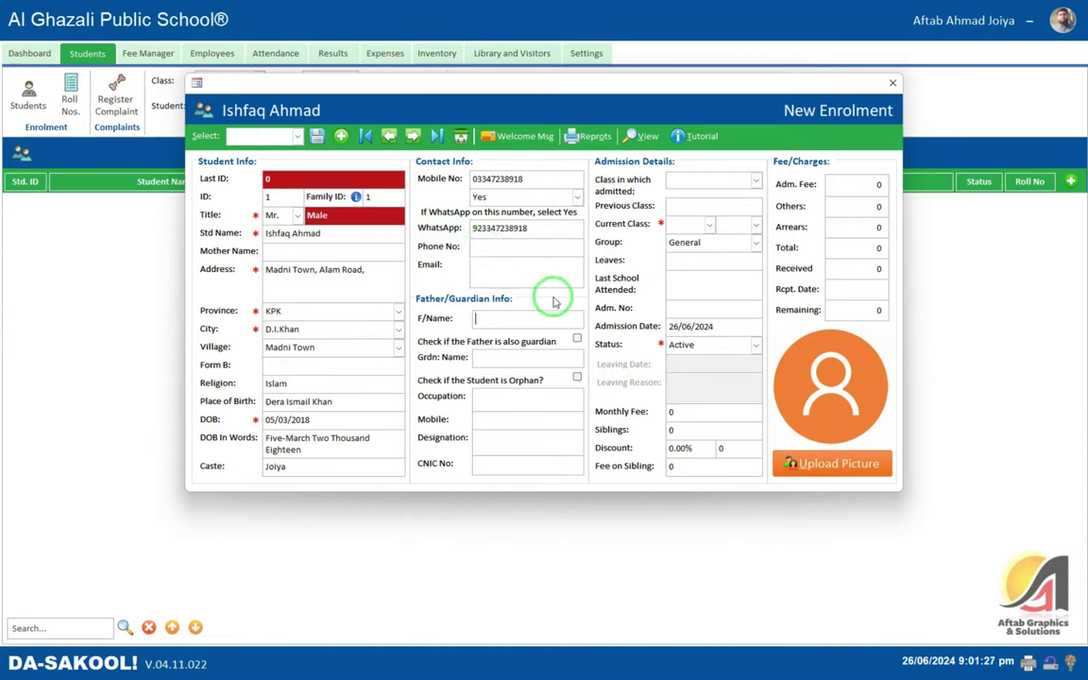
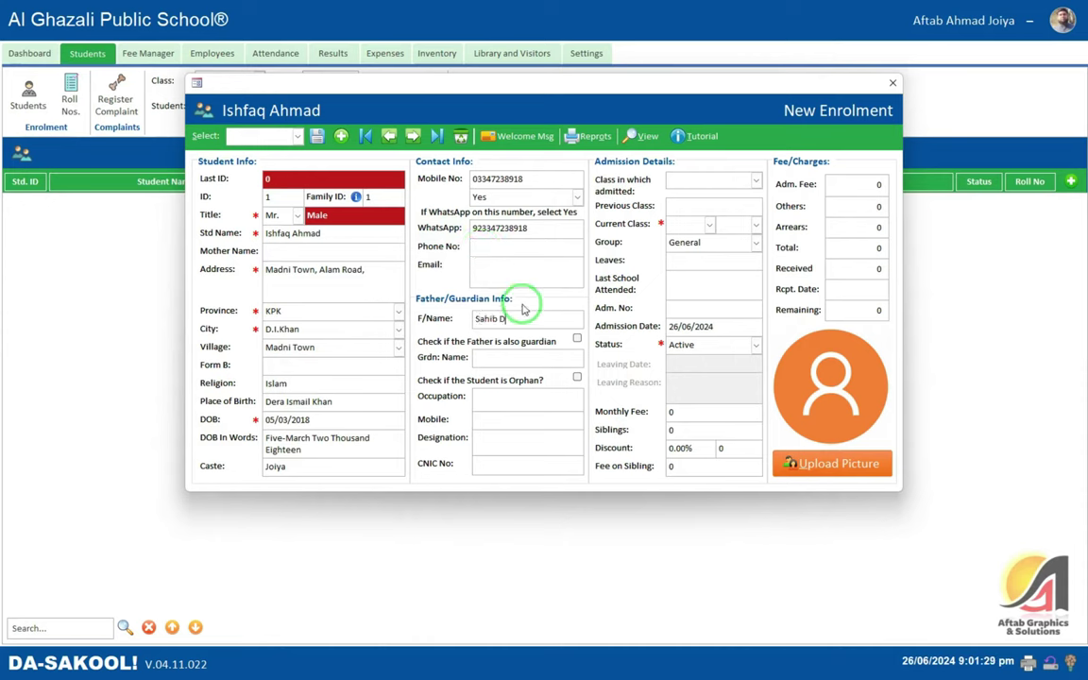
{"action": "key", "text": "Tab"}
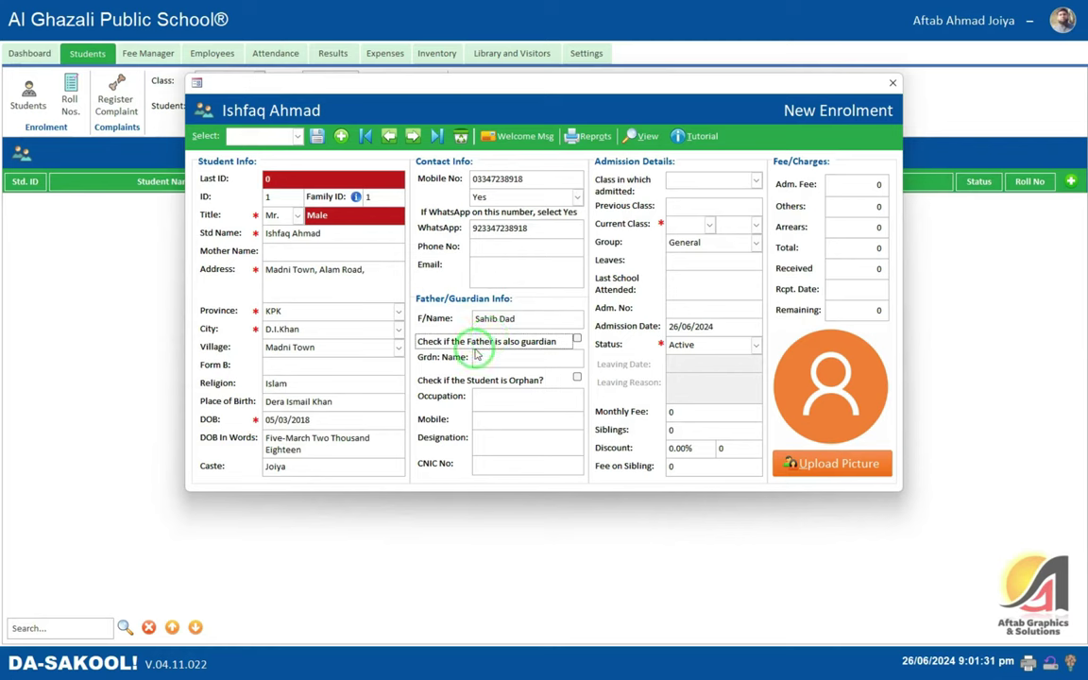
{"action": "left_click", "coordinate": [575, 340]}
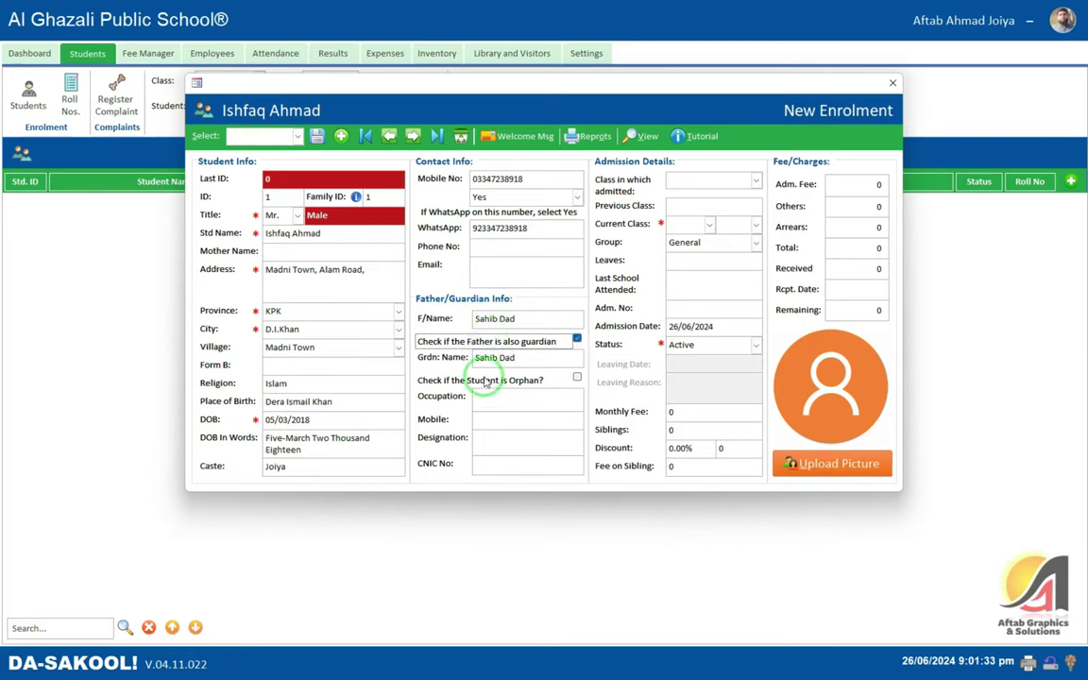
{"action": "left_click", "coordinate": [576, 377]}
{"action": "left_click", "coordinate": [506, 396]}
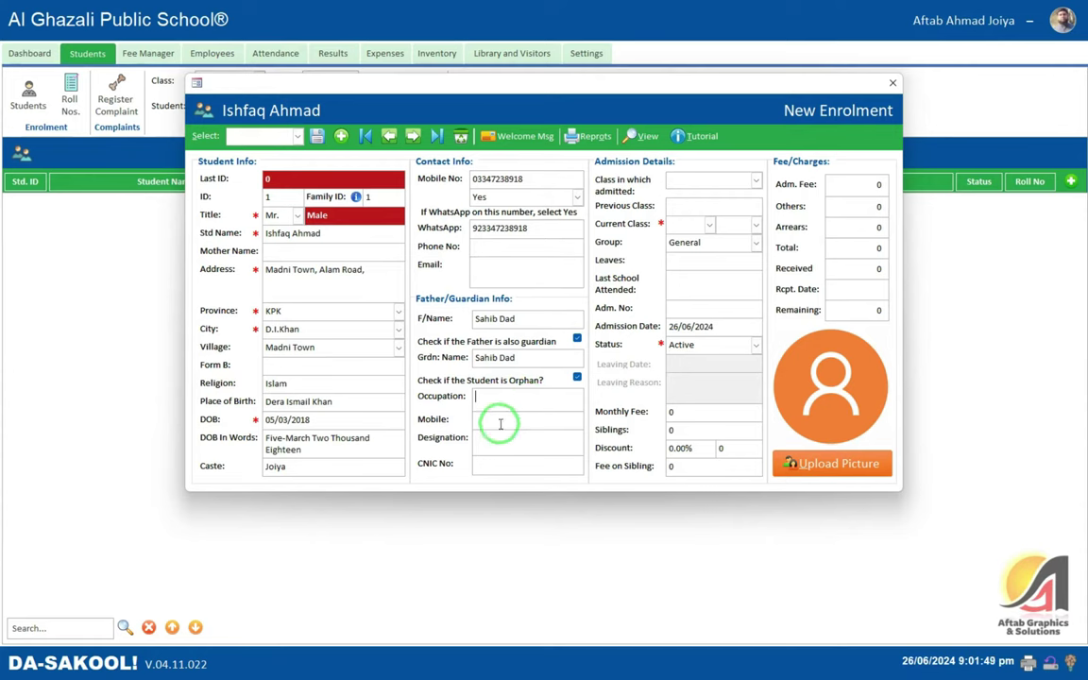
{"action": "left_click", "coordinate": [505, 422]}
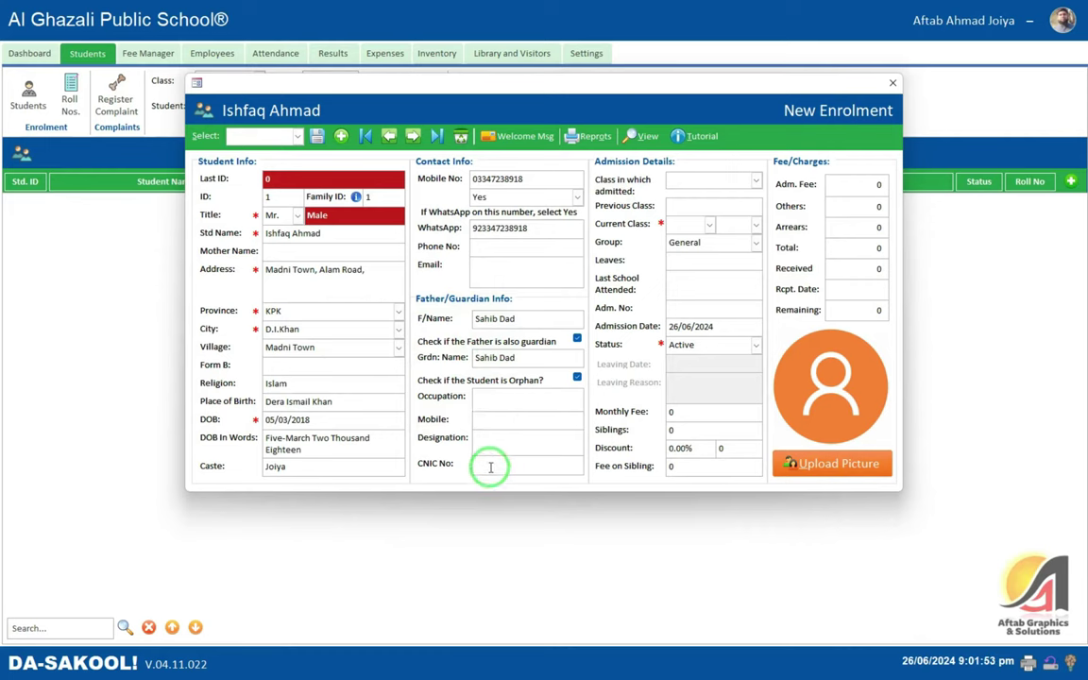
{"action": "left_click", "coordinate": [486, 462]}
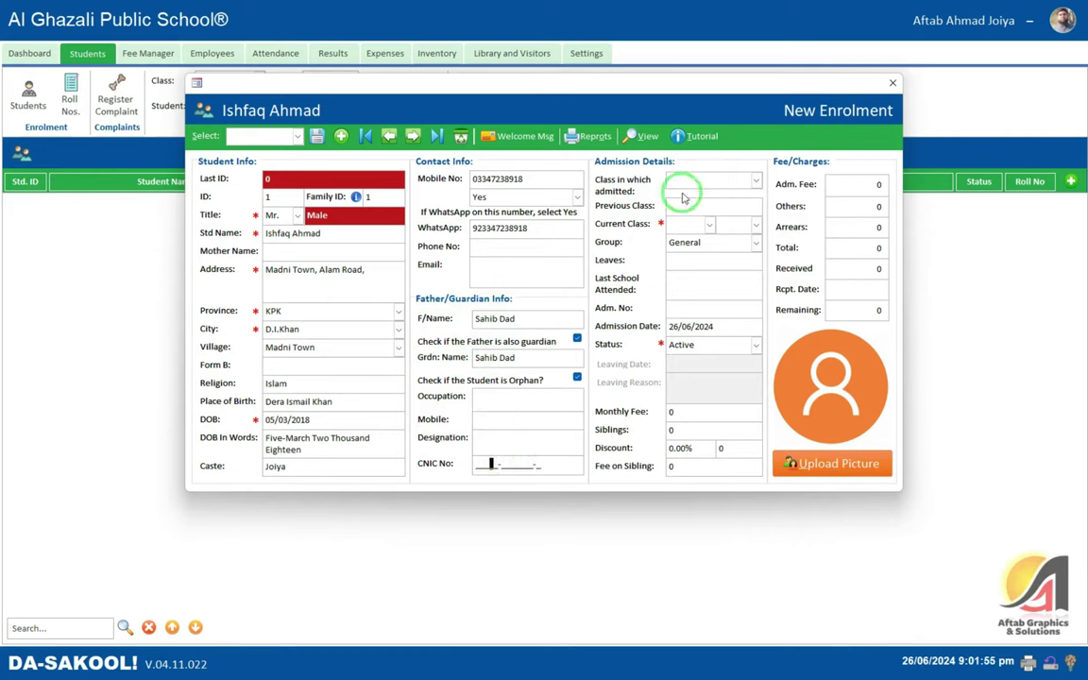
- Clear the 'Class in which admitted' value and dismiss the No Record Found message
{"action": "left_click", "coordinate": [694, 182]}
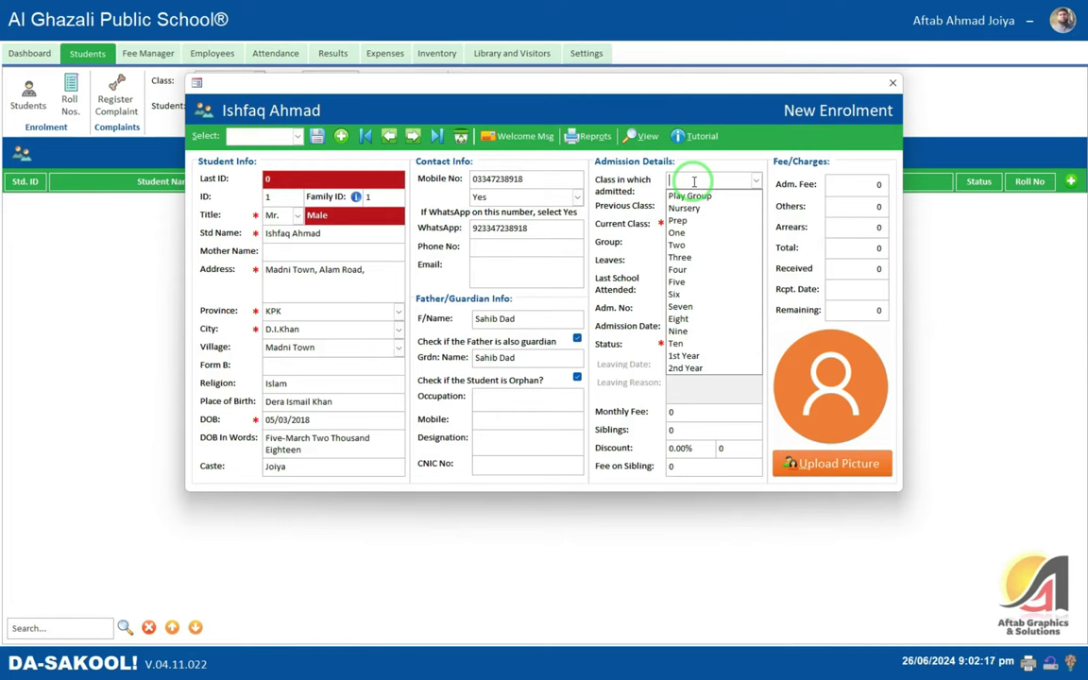
{"action": "left_click", "coordinate": [693, 196]}
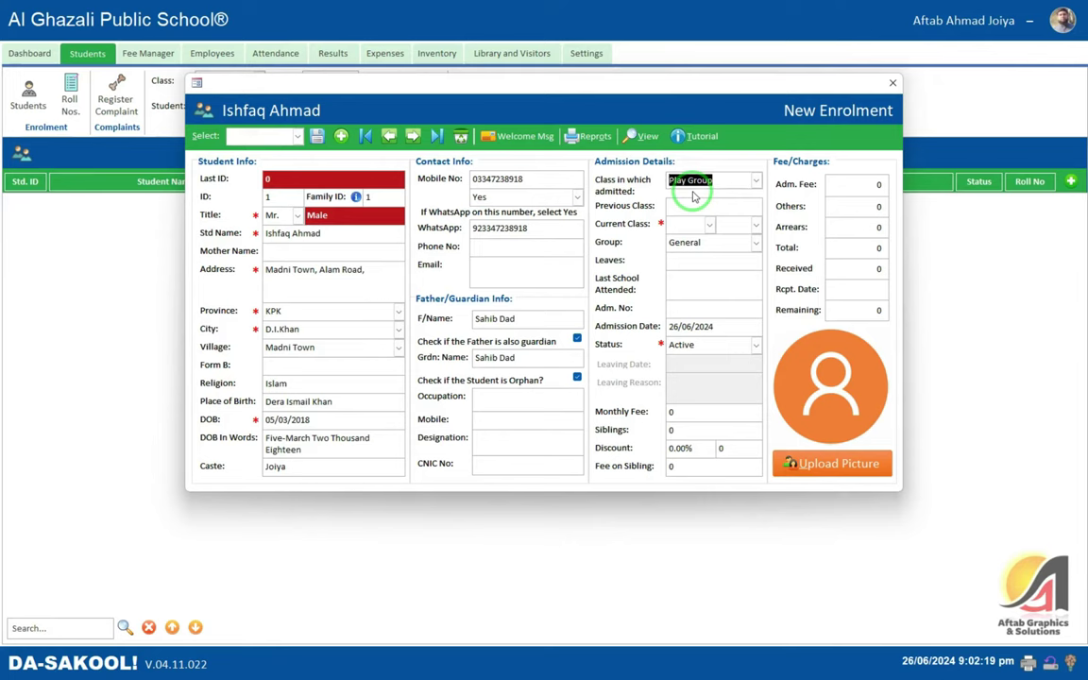
{"action": "left_click", "coordinate": [756, 181]}
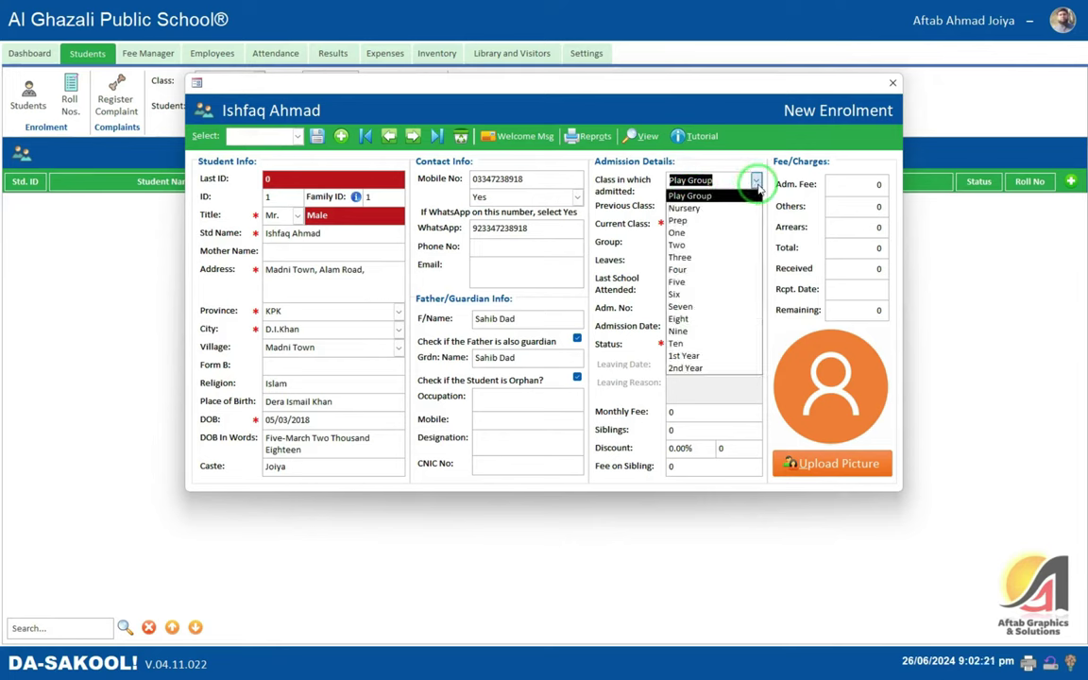
{"action": "key", "text": "BackSpace"}
{"action": "left_click", "coordinate": [757, 181]}
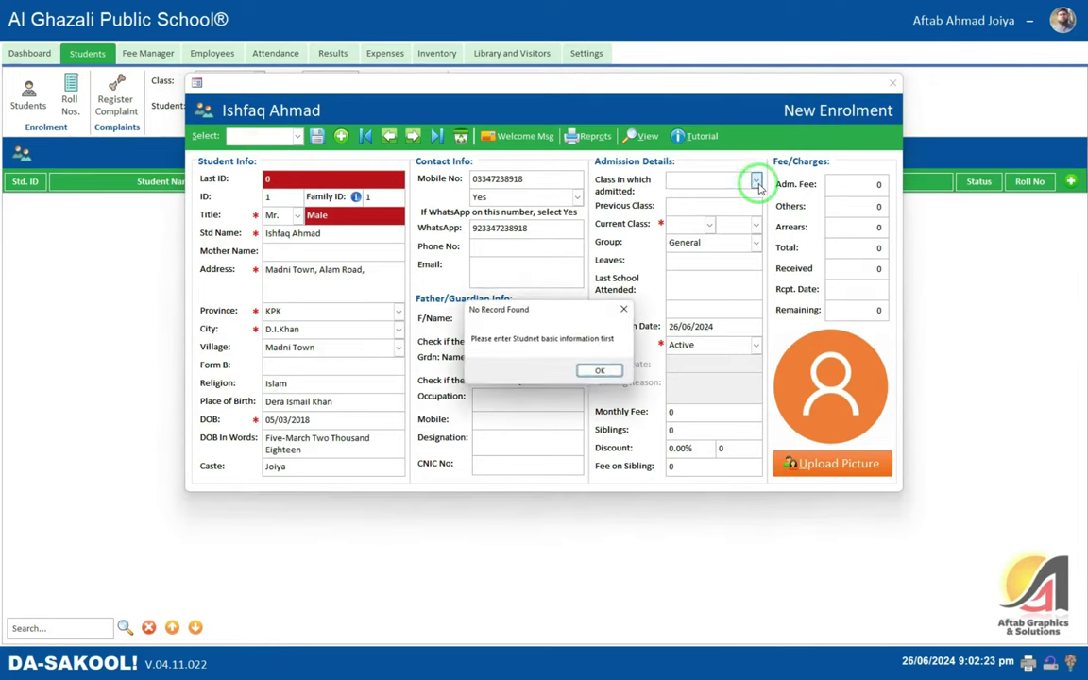
{"action": "left_click", "coordinate": [578, 369]}
- Set the current class to Play Group, auto-filling admission fee 3,000 and monthly fee 1,300
{"action": "left_click", "coordinate": [683, 210]}
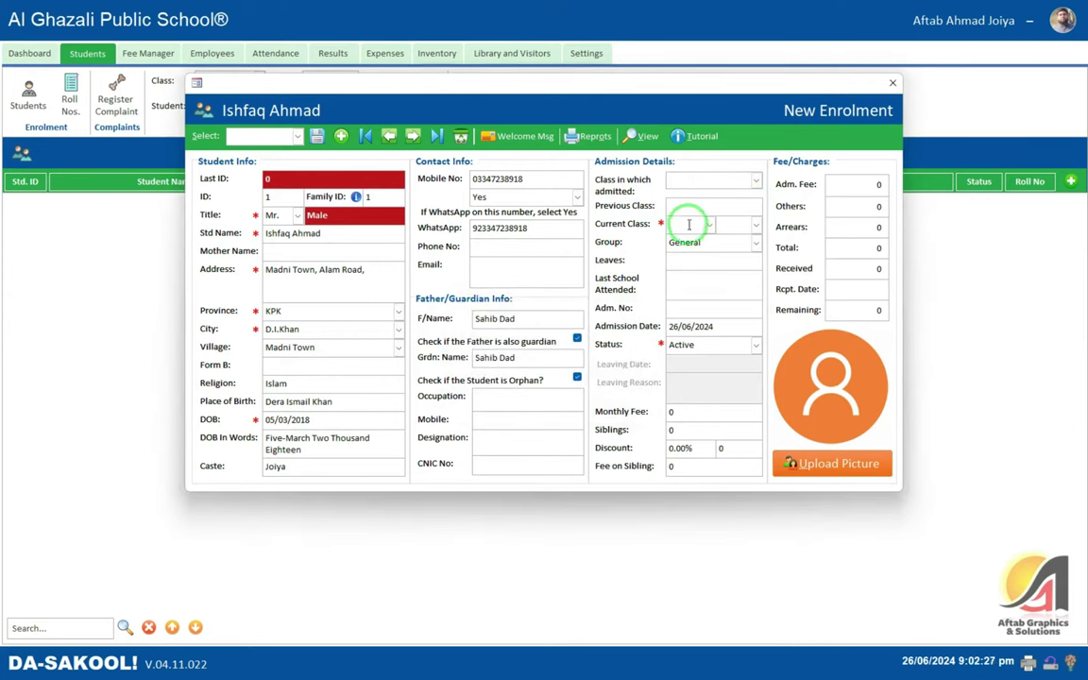
{"action": "left_click", "coordinate": [688, 223]}
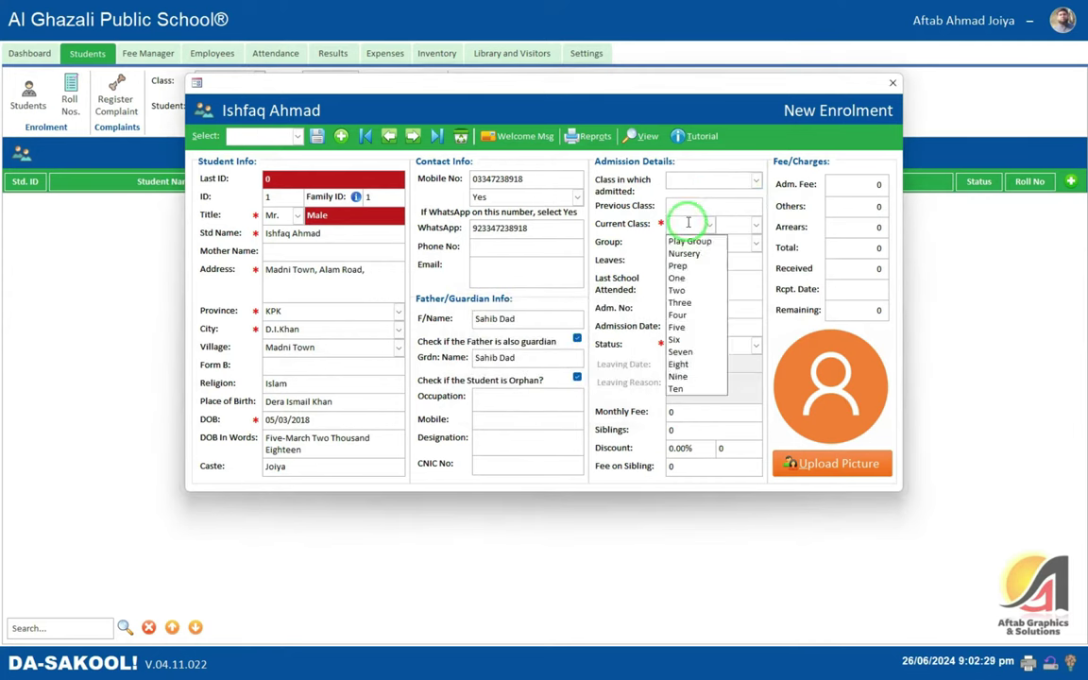
{"action": "left_click", "coordinate": [689, 241]}
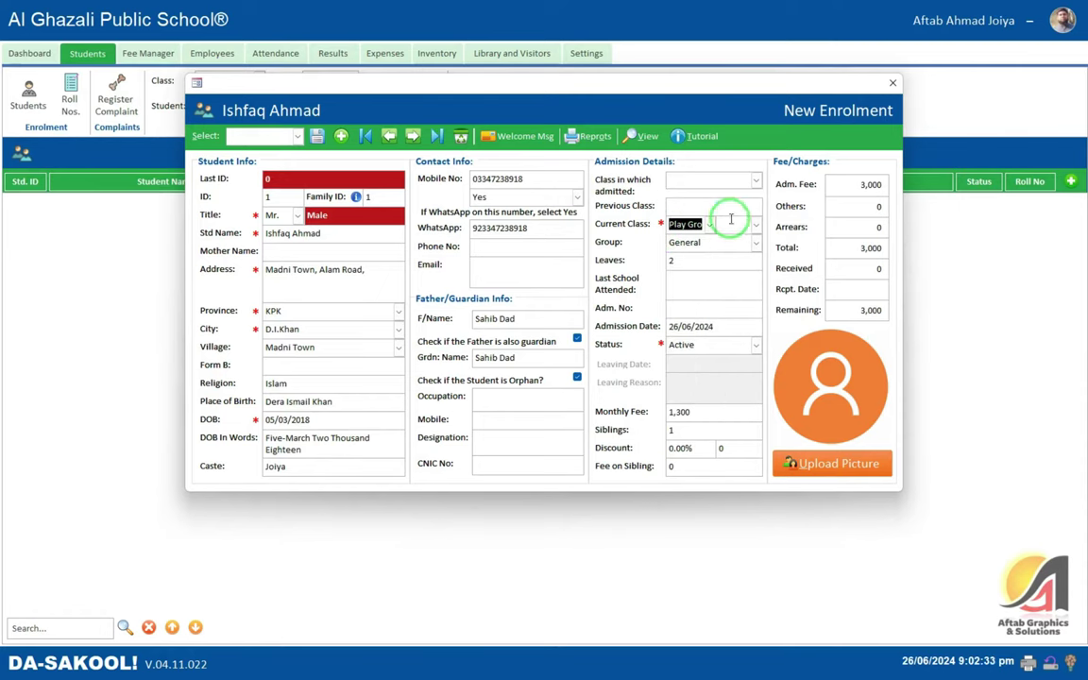
{"action": "left_click", "coordinate": [731, 219]}
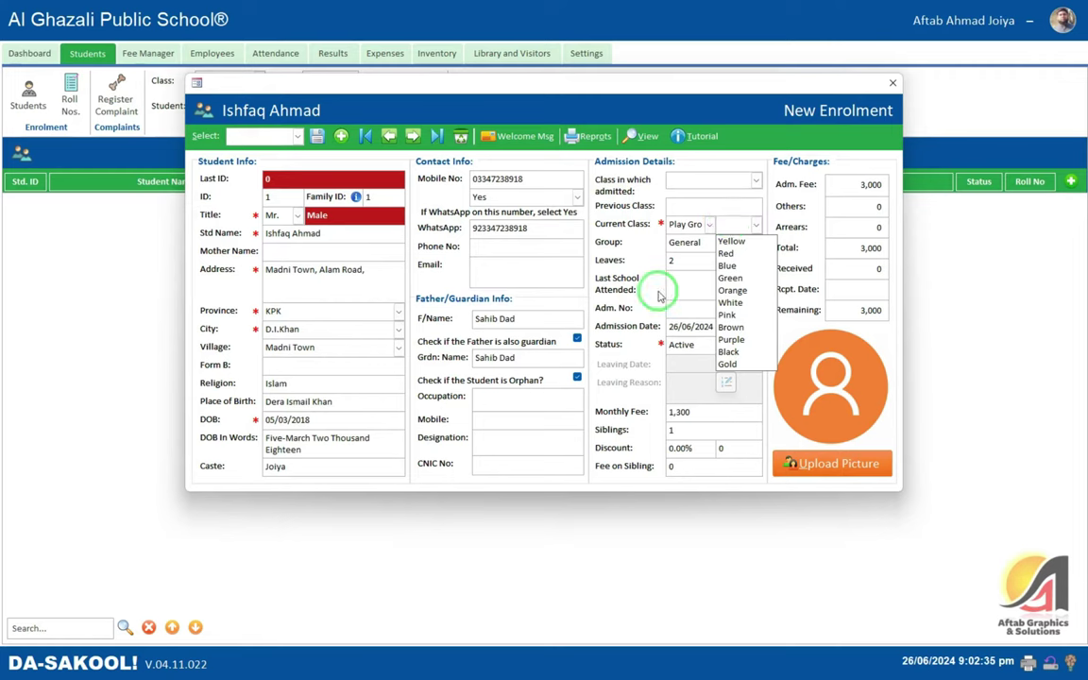
- Replace the colour names in the section list with A, B, C and D on separate lines
{"action": "left_click", "coordinate": [726, 387]}
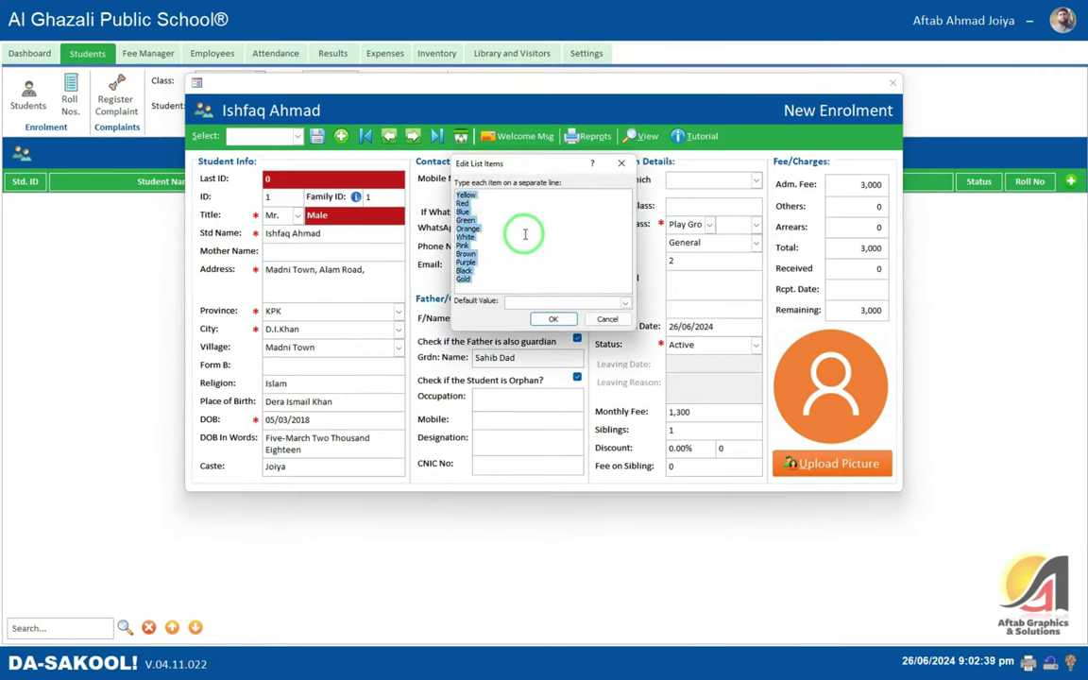
{"action": "type", "text": "A"}
{"action": "key", "text": "Return"}
{"action": "type", "text": "B"}
{"action": "key", "text": "Return"}
{"action": "type", "text": "C"}
{"action": "key", "text": "Return"}
{"action": "type", "text": "D"}
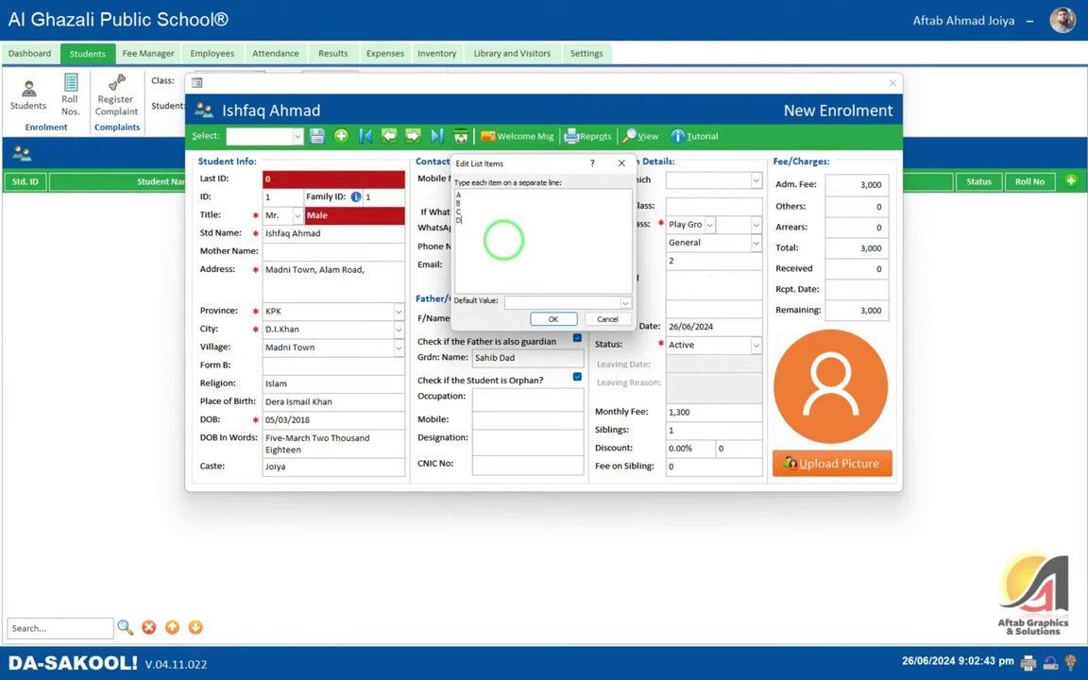
{"action": "left_click", "coordinate": [556, 318]}
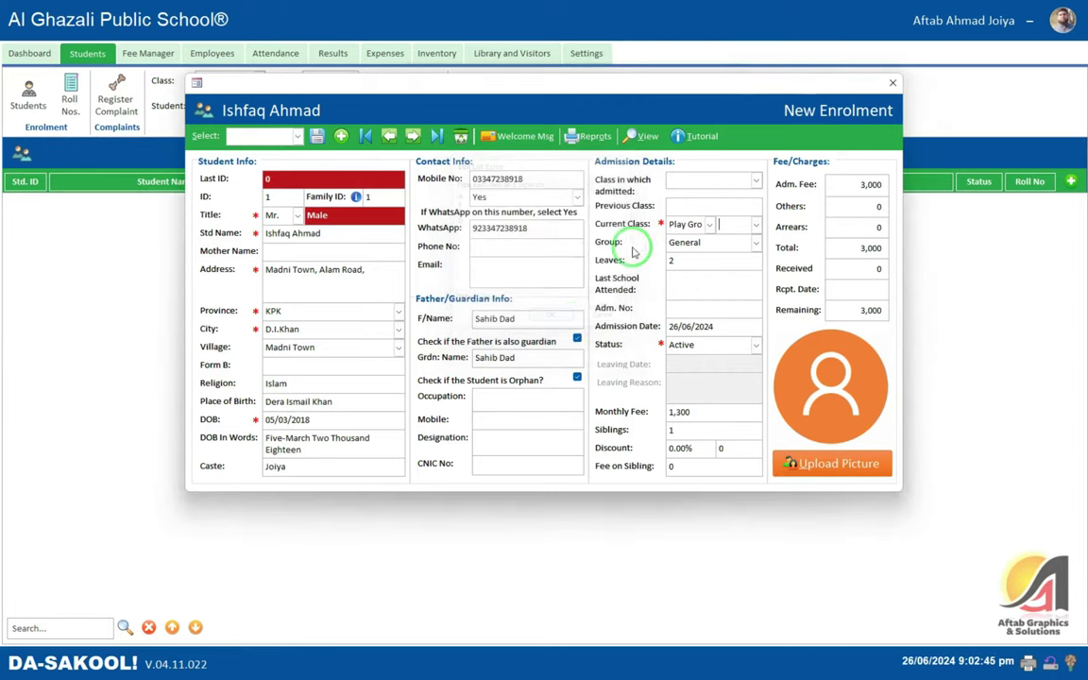
{"action": "left_click", "coordinate": [759, 224]}
- Choose section A and keep the group as General
{"action": "left_click", "coordinate": [742, 240]}
{"action": "left_click", "coordinate": [742, 240]}
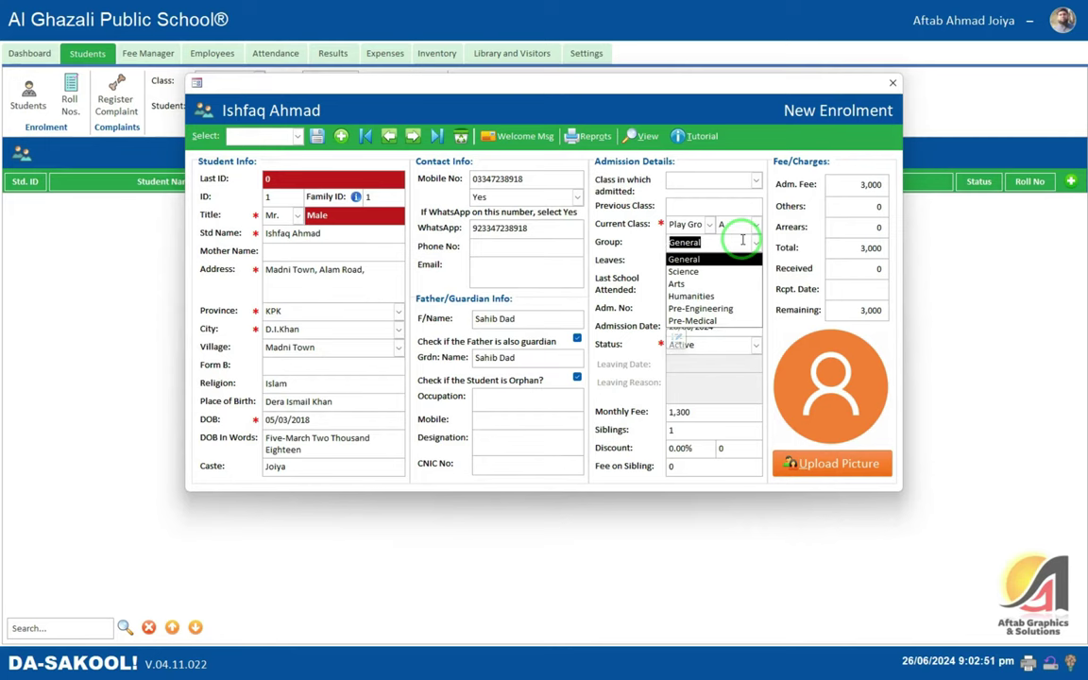
{"action": "key", "text": "Tab"}
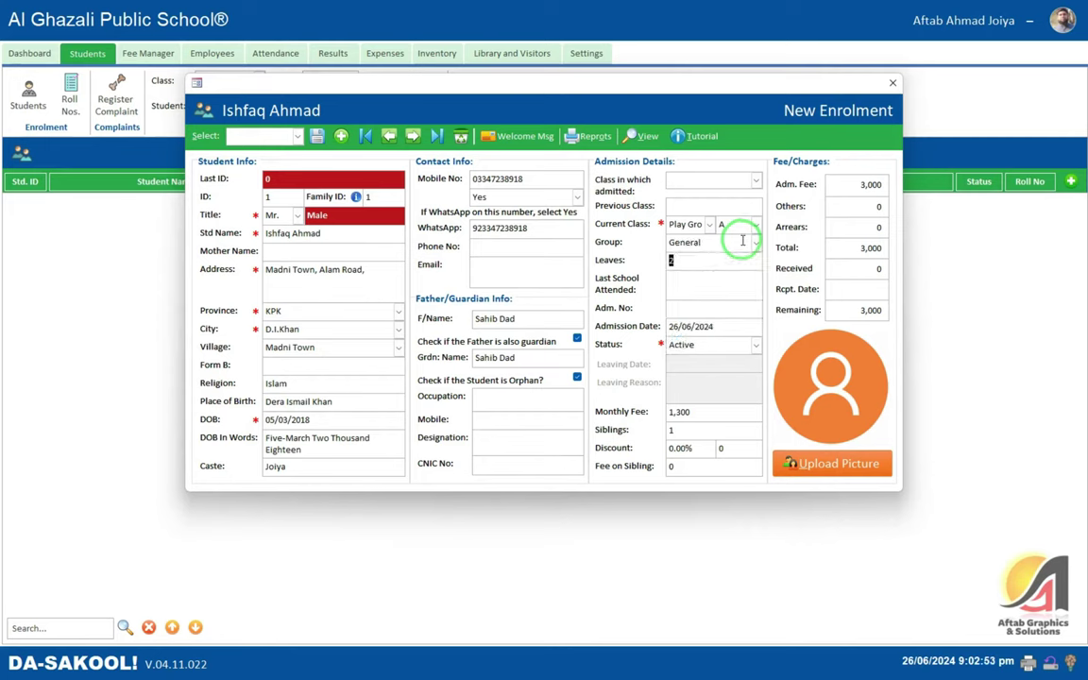
{"action": "left_click", "coordinate": [742, 241]}
{"action": "left_click", "coordinate": [742, 241]}
{"action": "key", "text": "Tab"}
{"action": "key", "text": "shift+Tab"}
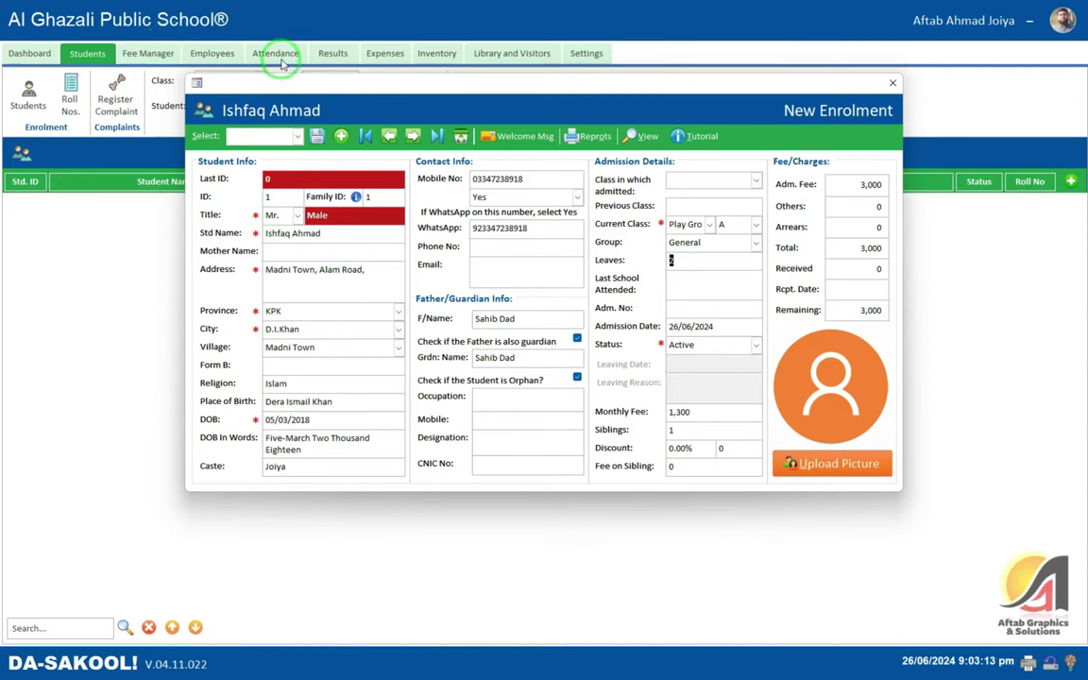
{"action": "left_click", "coordinate": [695, 283]}
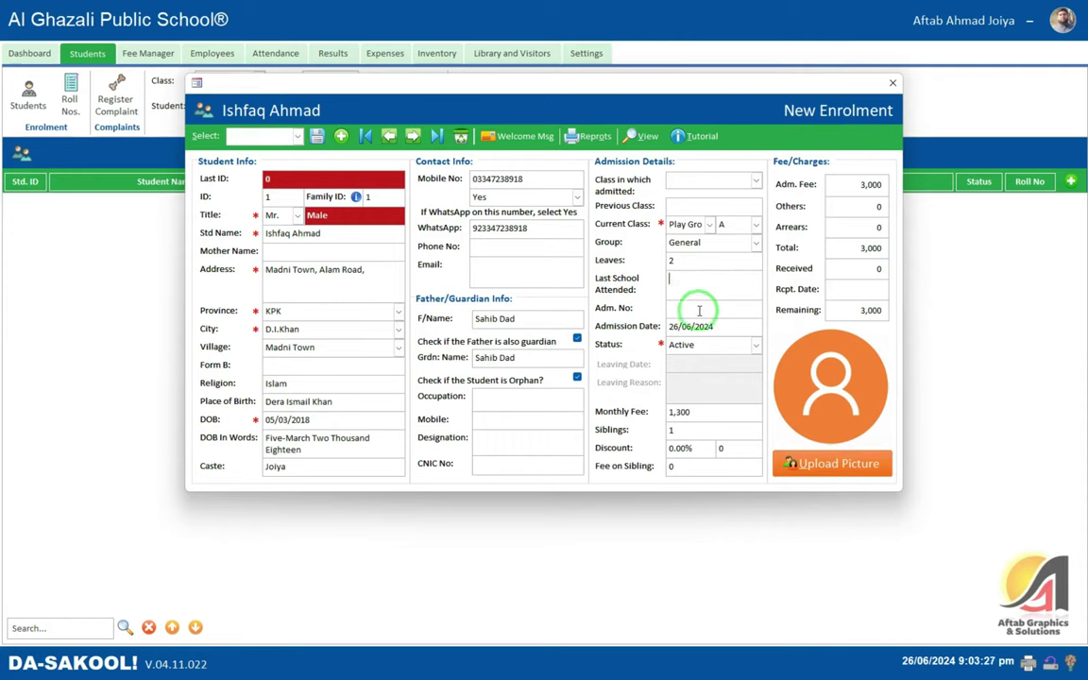
- Enter the admission number, keep admission date 26/06/2024, and keep status Active
{"action": "left_click", "coordinate": [699, 304]}
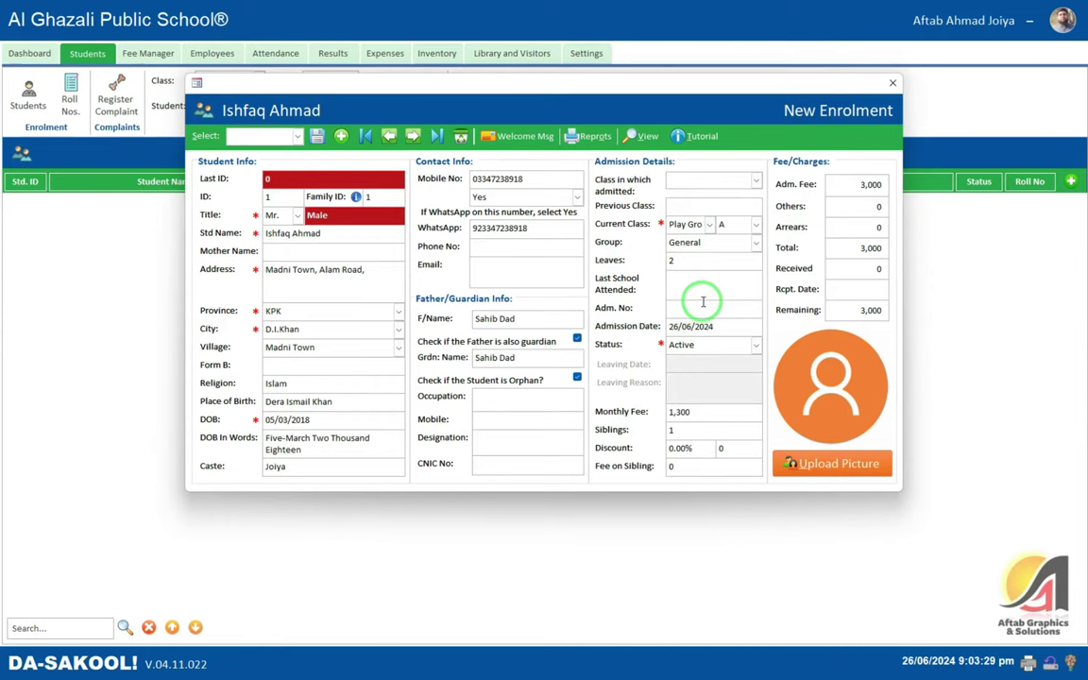
{"action": "type", "text": "12345"}
{"action": "key", "text": "Tab"}
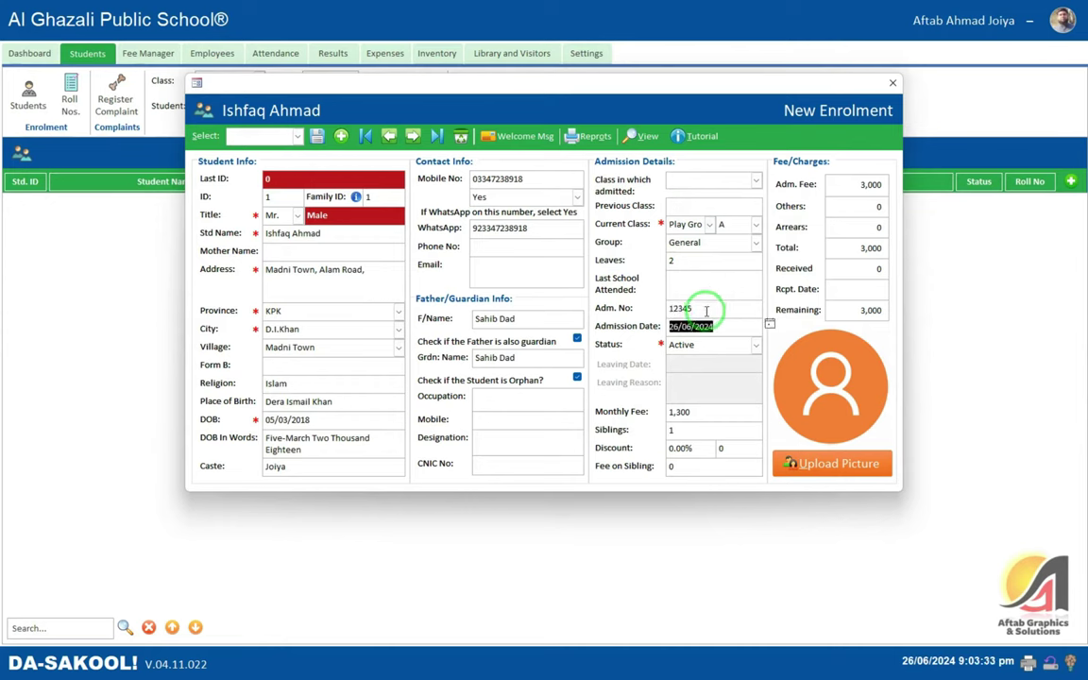
{"action": "key", "text": "Tab"}
{"action": "key", "text": "Tab"}
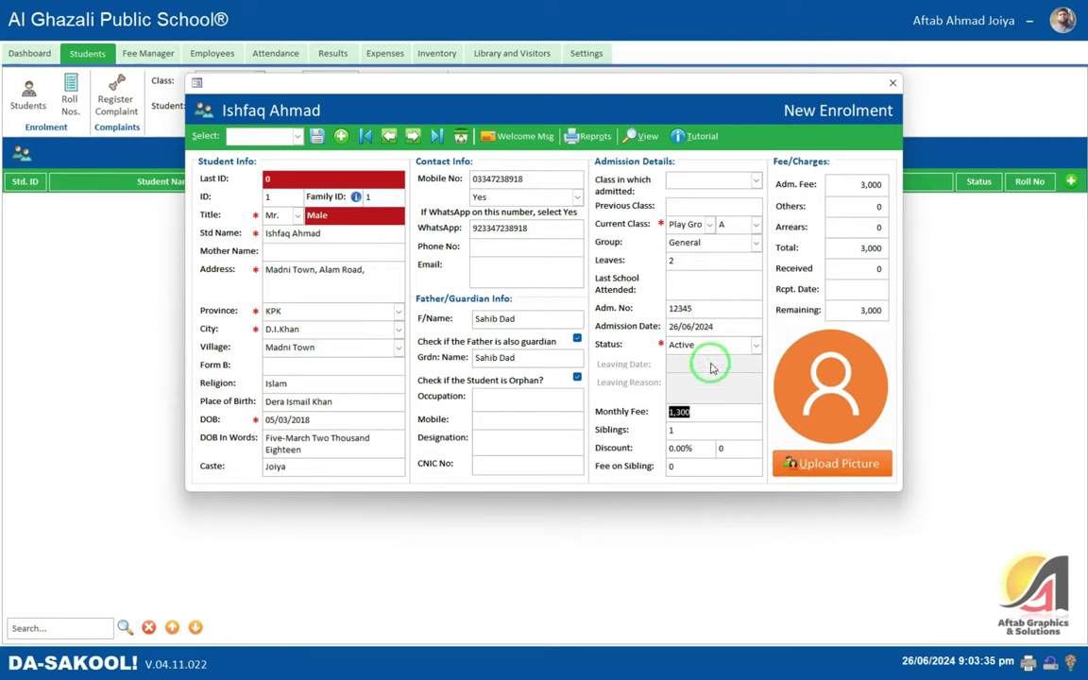
{"action": "key", "text": "shift+Tab"}
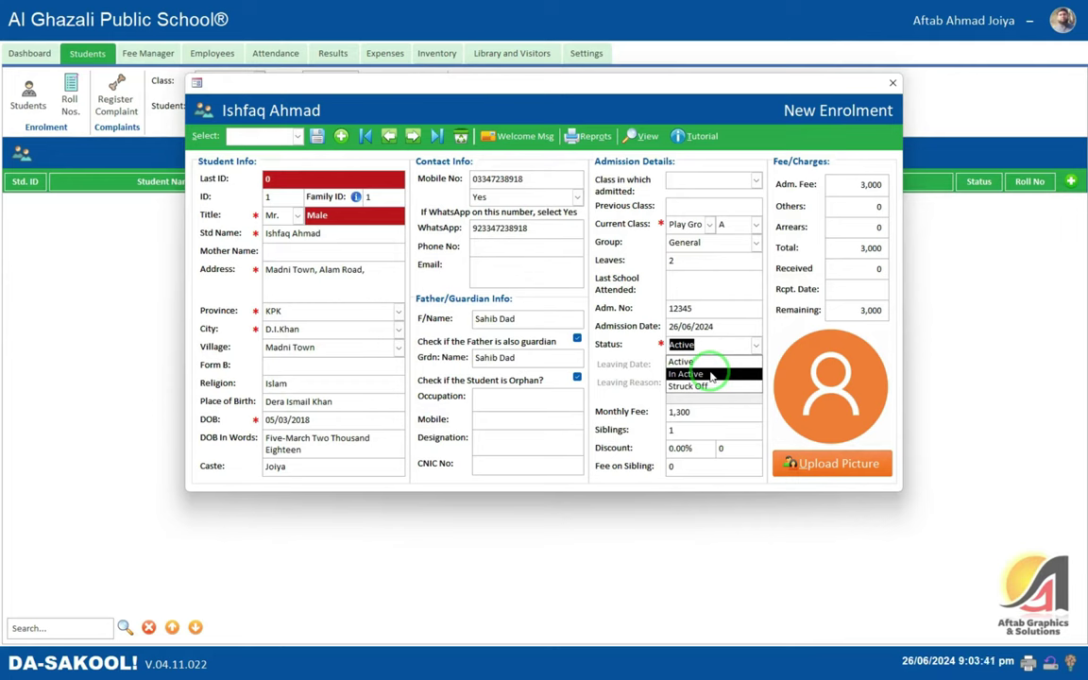
{"action": "left_click", "coordinate": [706, 298]}
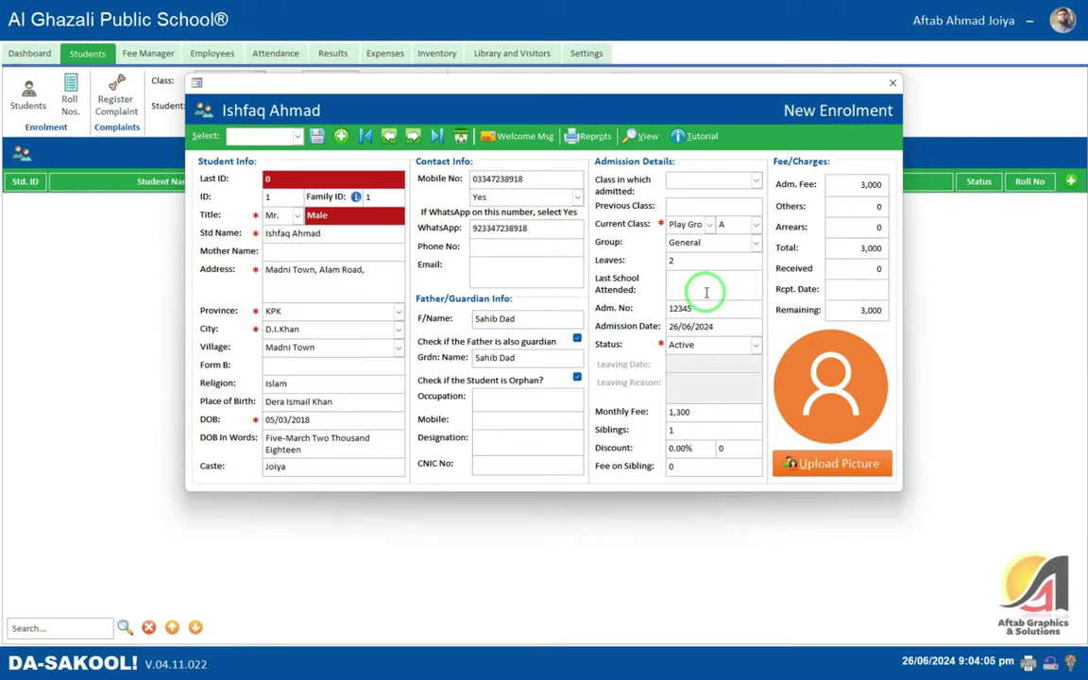
{"action": "key", "text": "F4"}
{"action": "key", "text": "Return"}
- Enter monthly fee 1,500, a 5% discount, and a discount amount of 100
{"action": "type", "text": "1500"}
{"action": "key", "text": "Tab"}
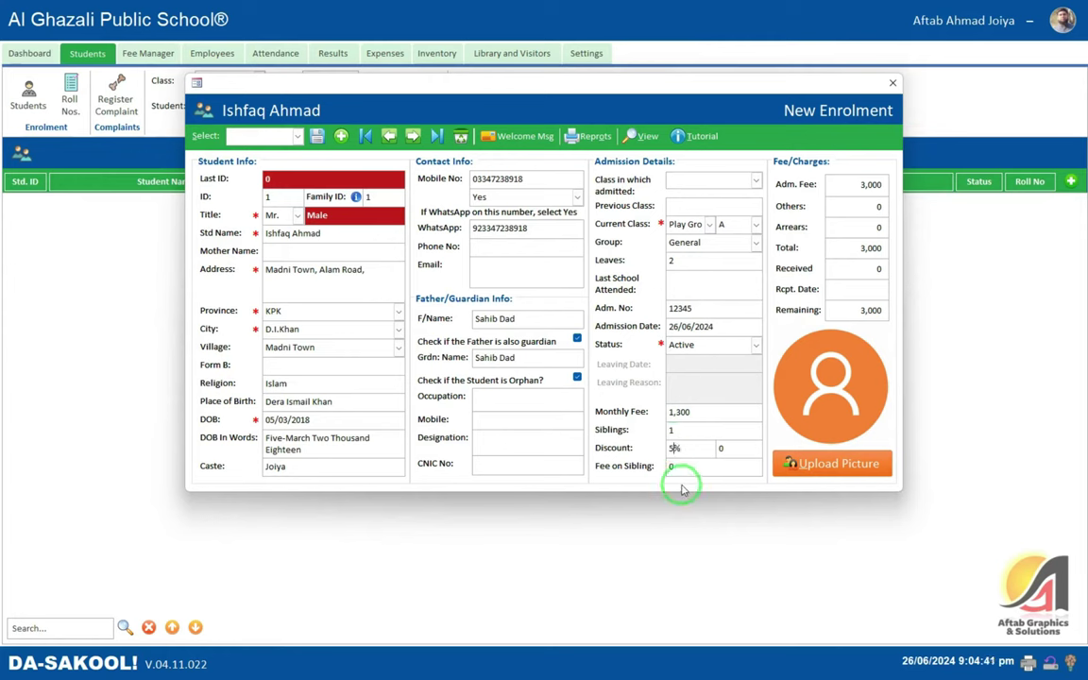
{"action": "type", "text": "5"}
{"action": "key", "text": "Tab"}
{"action": "type", "text": "100"}
{"action": "key", "text": "Tab"}
{"action": "key", "text": "shift+Tab"}
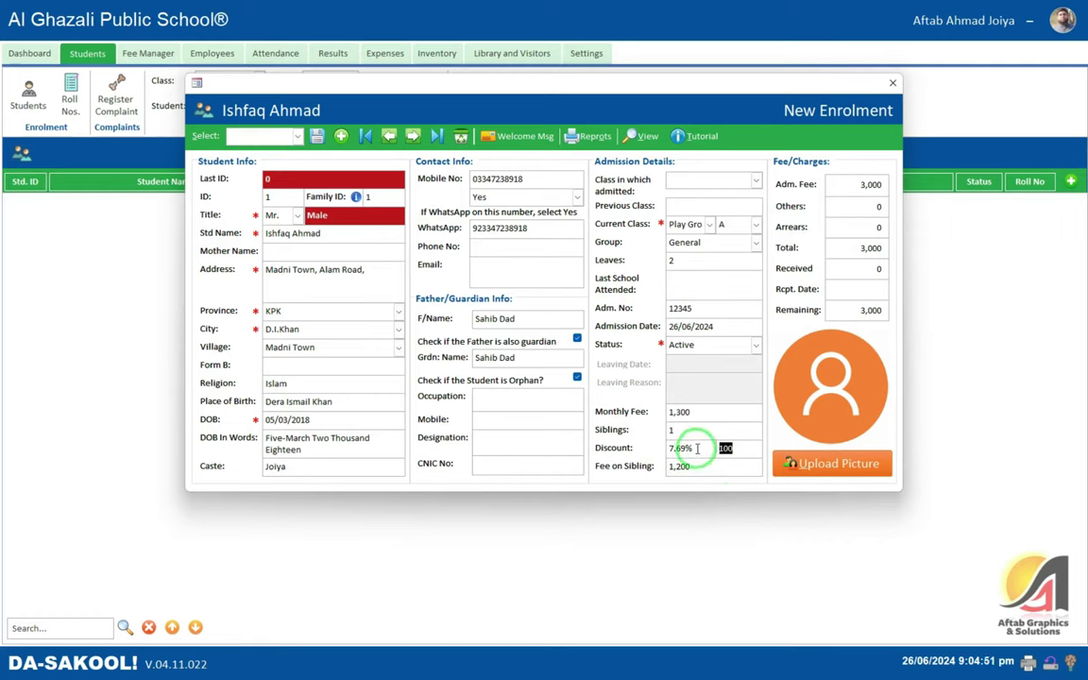
- Change the discount amount to 200, then to 0, so fees recalculate with no discount
{"action": "type", "text": "20"}
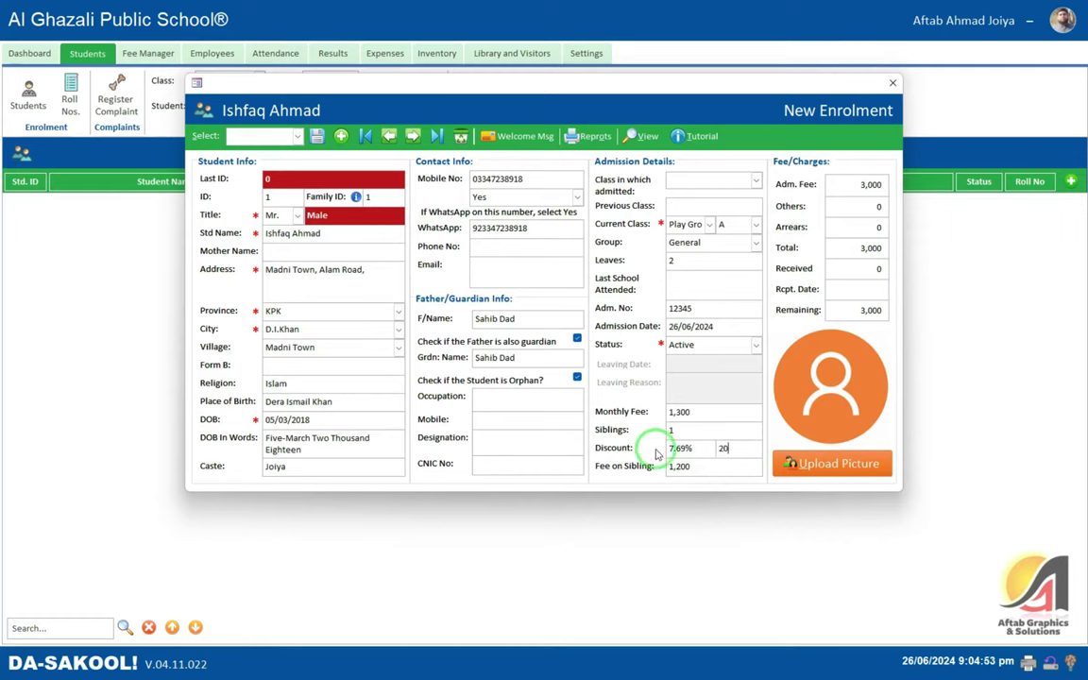
{"action": "type", "text": "0"}
{"action": "key", "text": "Tab"}
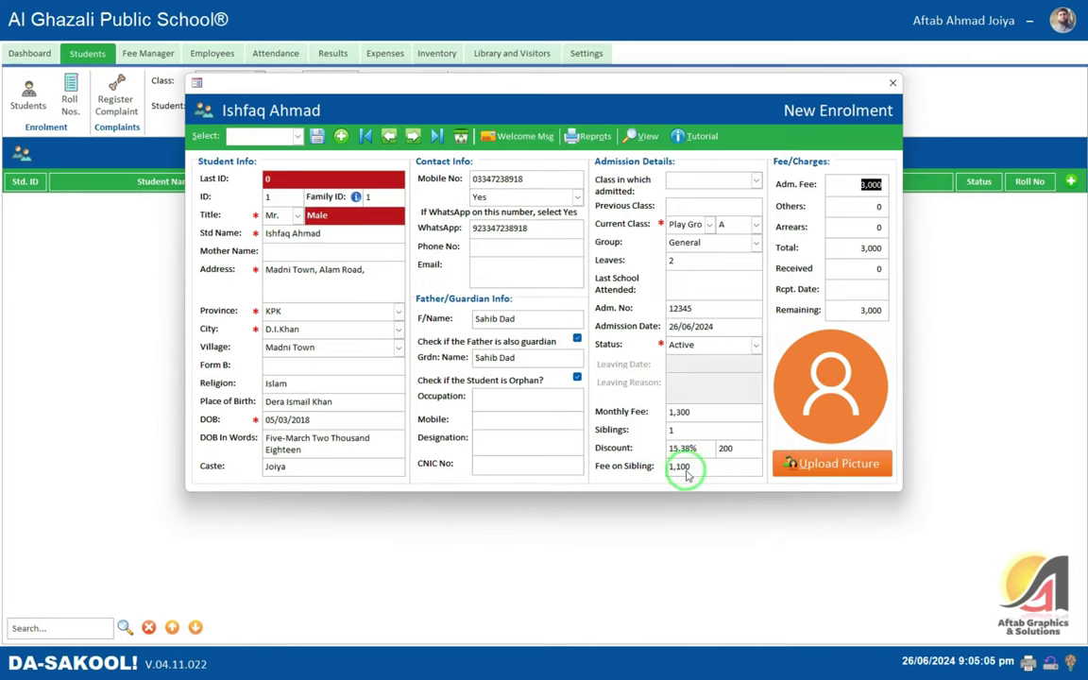
{"action": "left_click", "coordinate": [692, 448]}
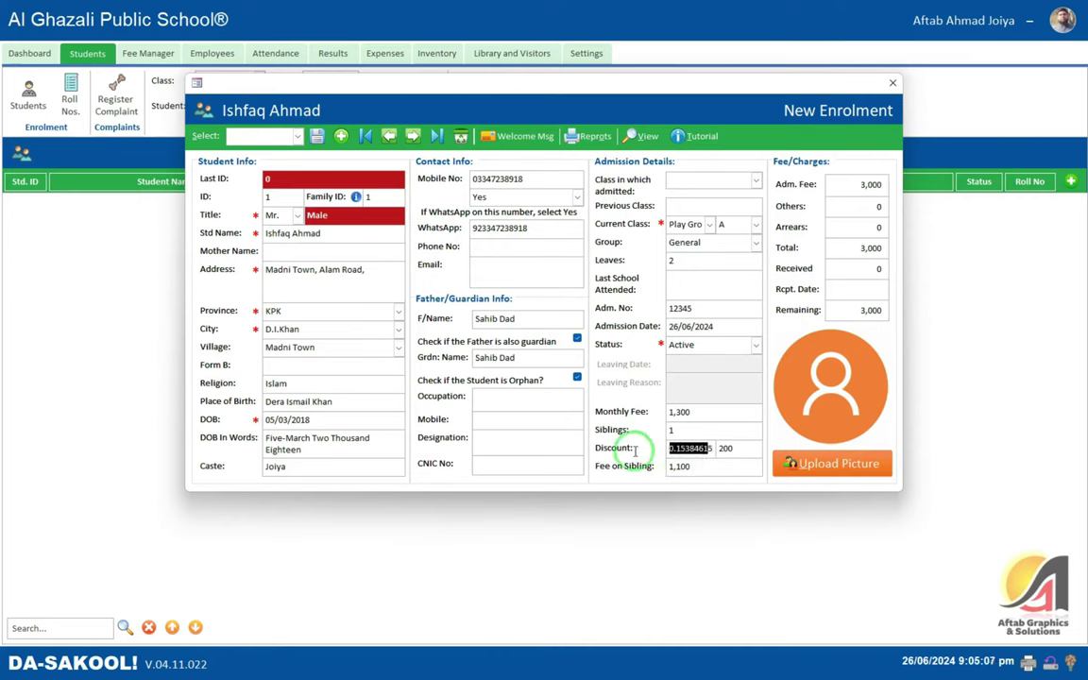
{"action": "left_click", "coordinate": [729, 448]}
{"action": "type", "text": "0"}
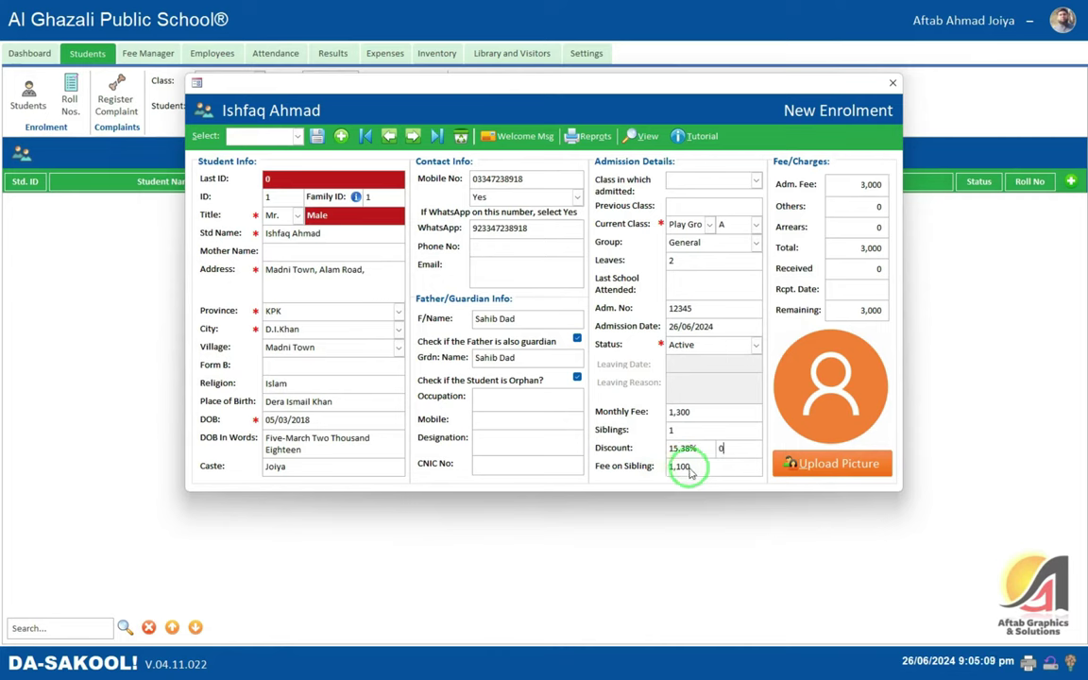
{"action": "left_click", "coordinate": [697, 412]}
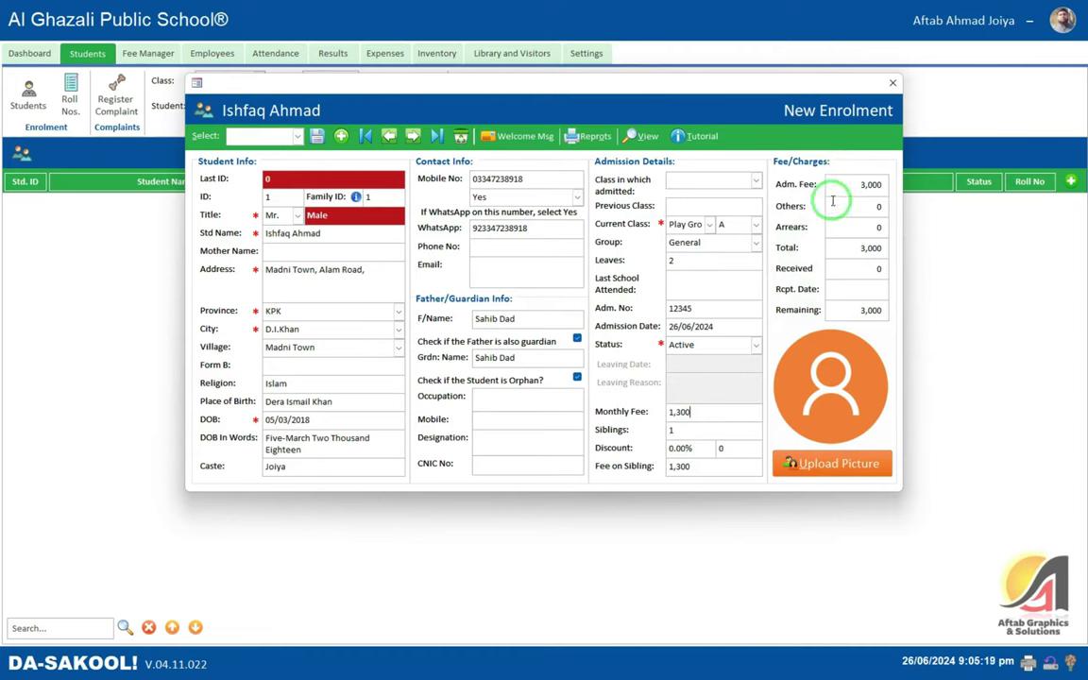
{"action": "left_click", "coordinate": [871, 185]}
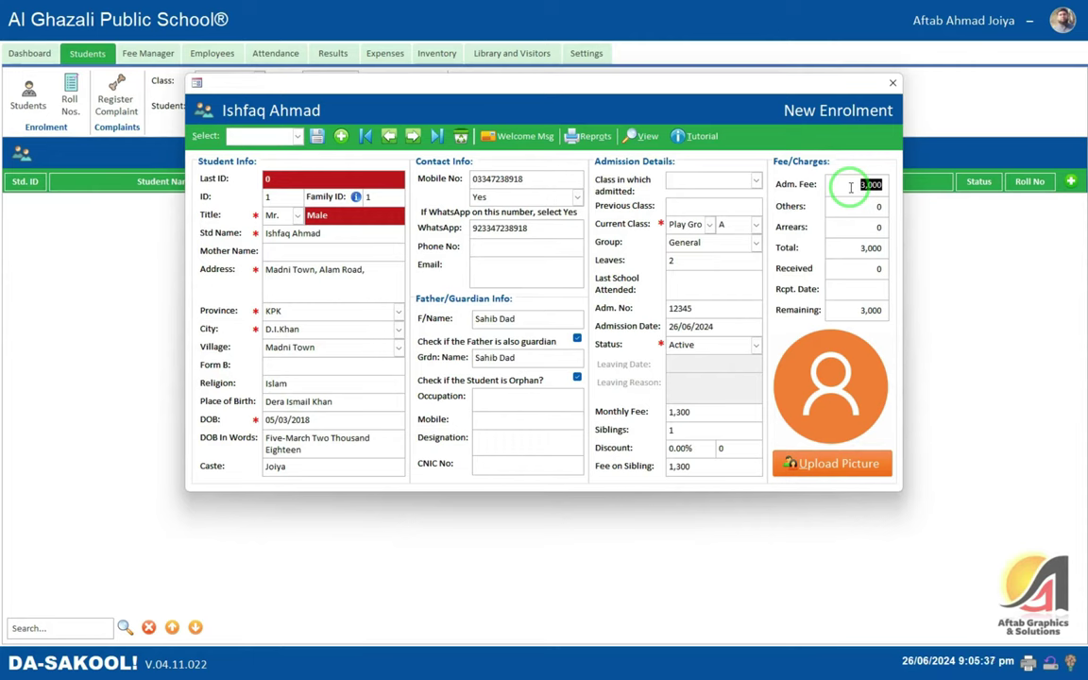
- Set the admission fee to 2,000 and the received amount to 1,500
{"action": "type", "text": "2000"}
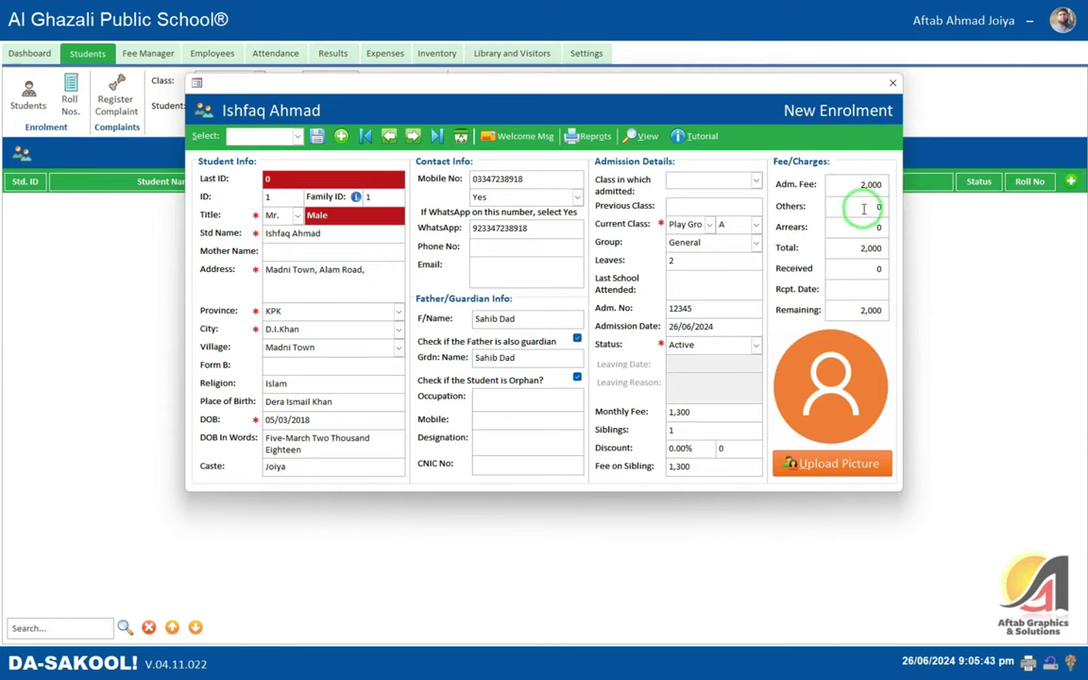
{"action": "double_click", "coordinate": [879, 228]}
{"action": "double_click", "coordinate": [869, 207]}
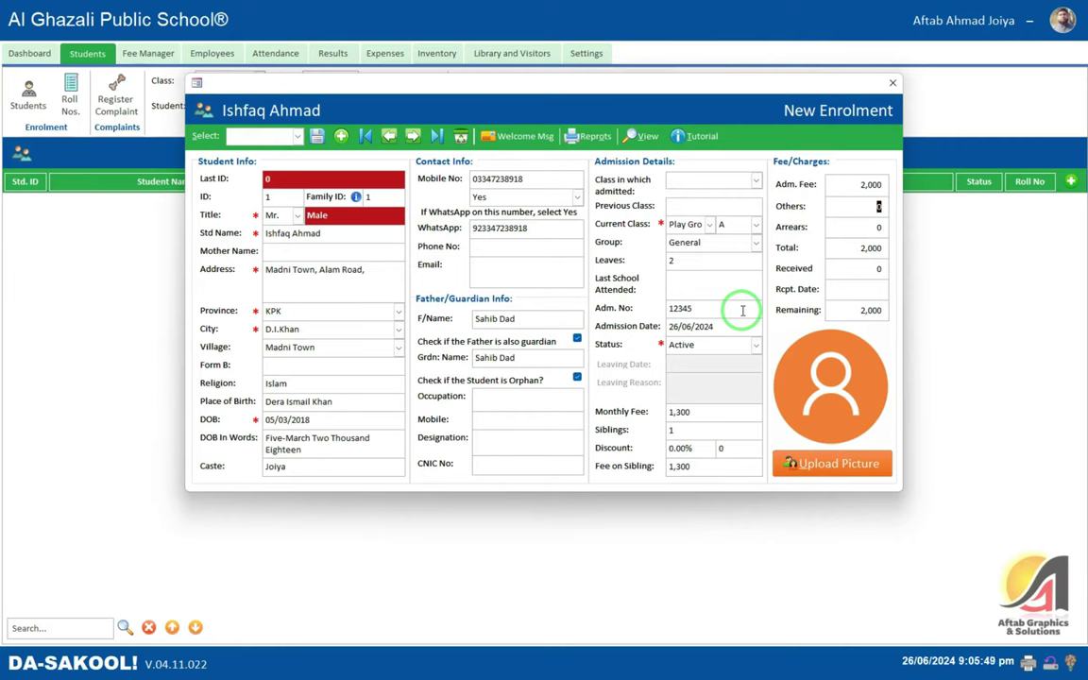
{"action": "double_click", "coordinate": [879, 227]}
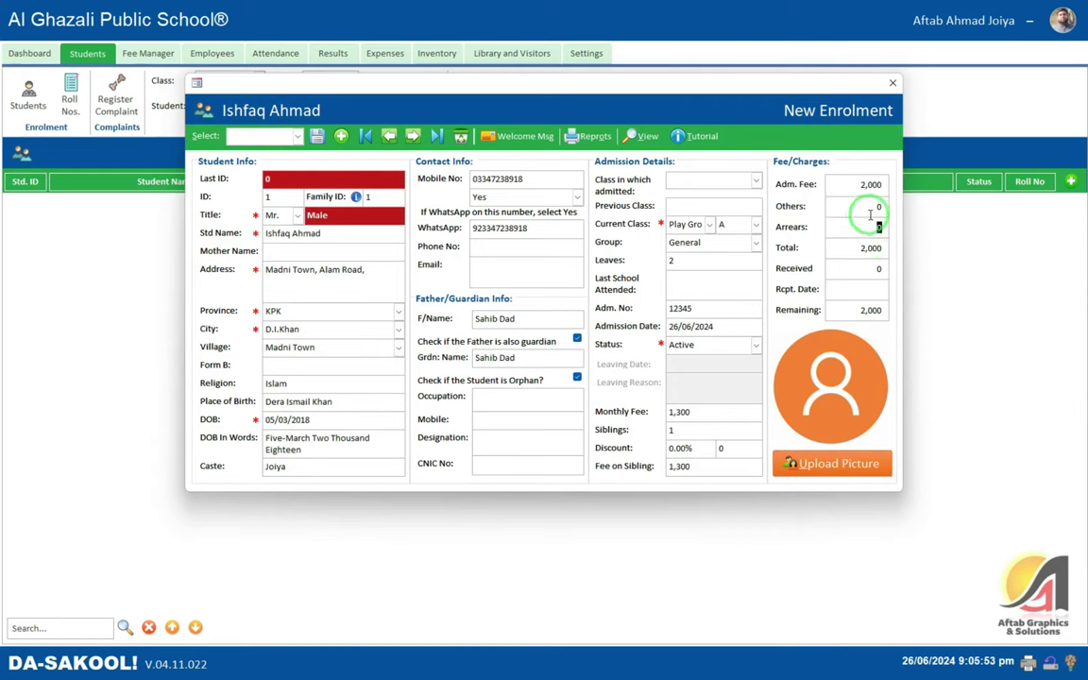
{"action": "double_click", "coordinate": [880, 206]}
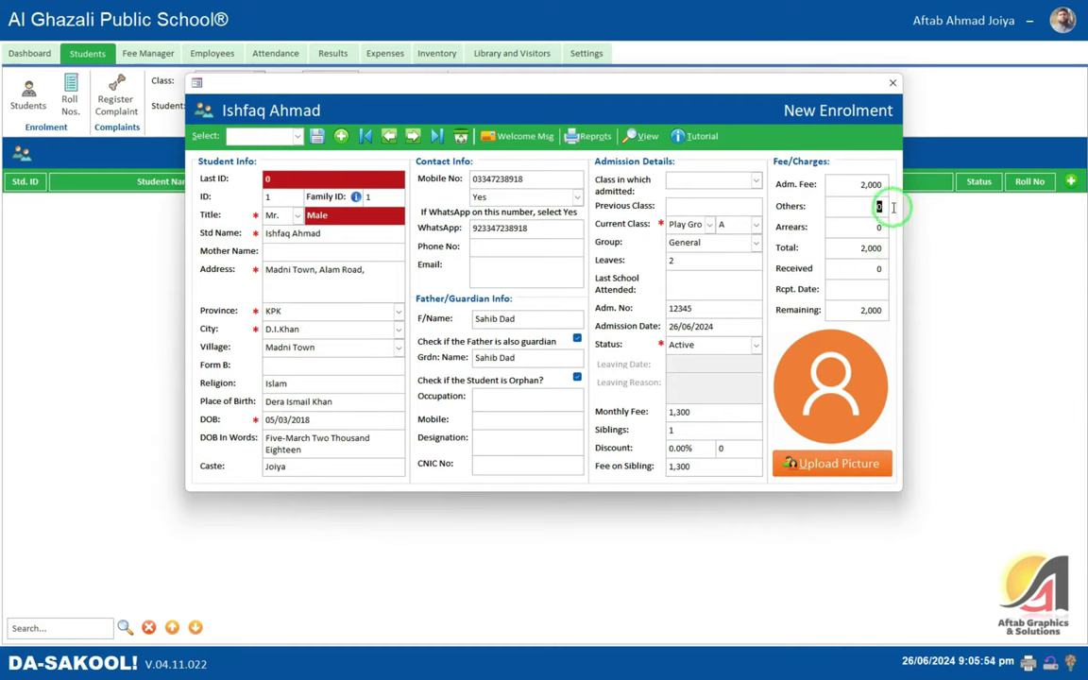
{"action": "double_click", "coordinate": [877, 268]}
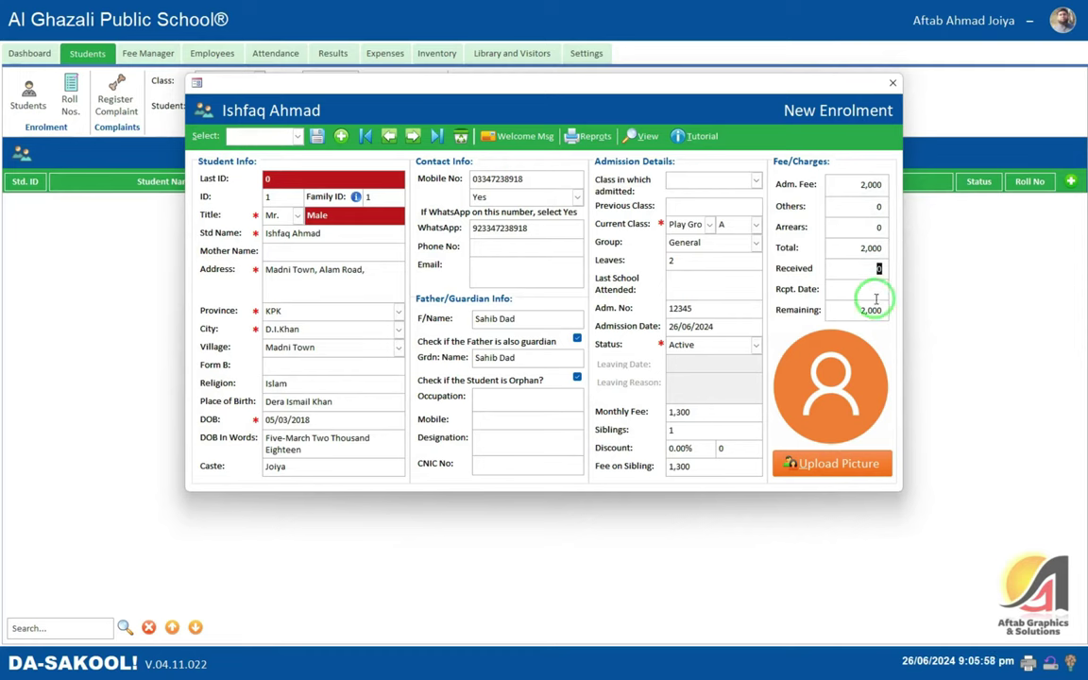
{"action": "type", "text": "1500"}
{"action": "key", "text": "Tab"}
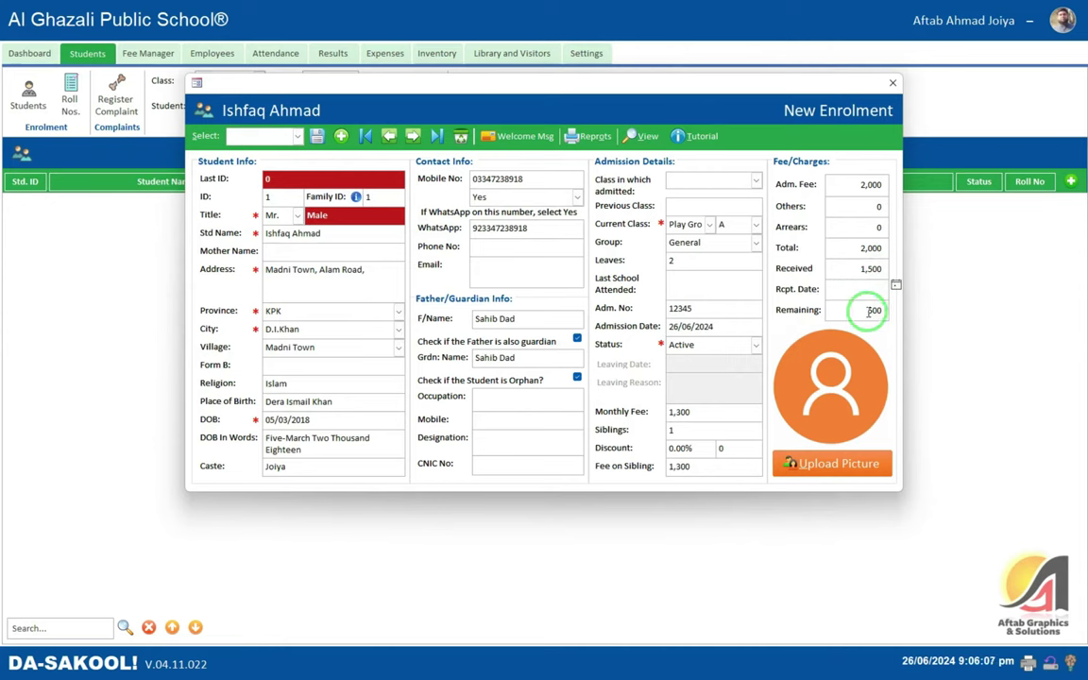
- Set the receipt date to today, 26/06/2024, save the record, and start a blank enrolment
{"action": "left_click", "coordinate": [895, 288]}
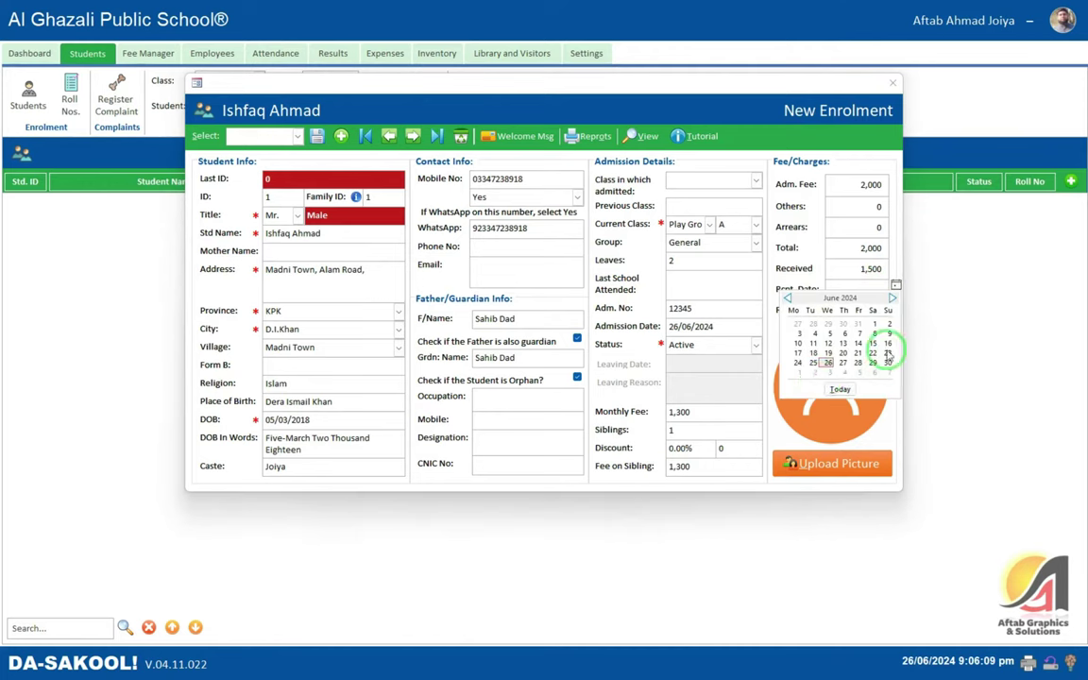
{"action": "left_click", "coordinate": [836, 379]}
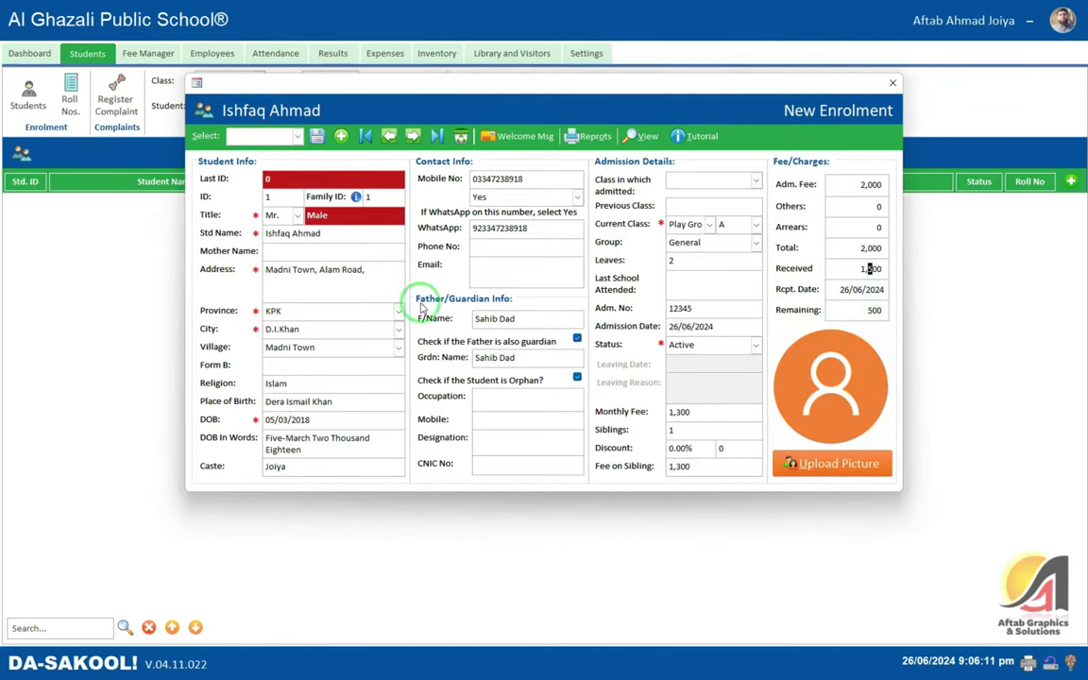
{"action": "left_click", "coordinate": [503, 264]}
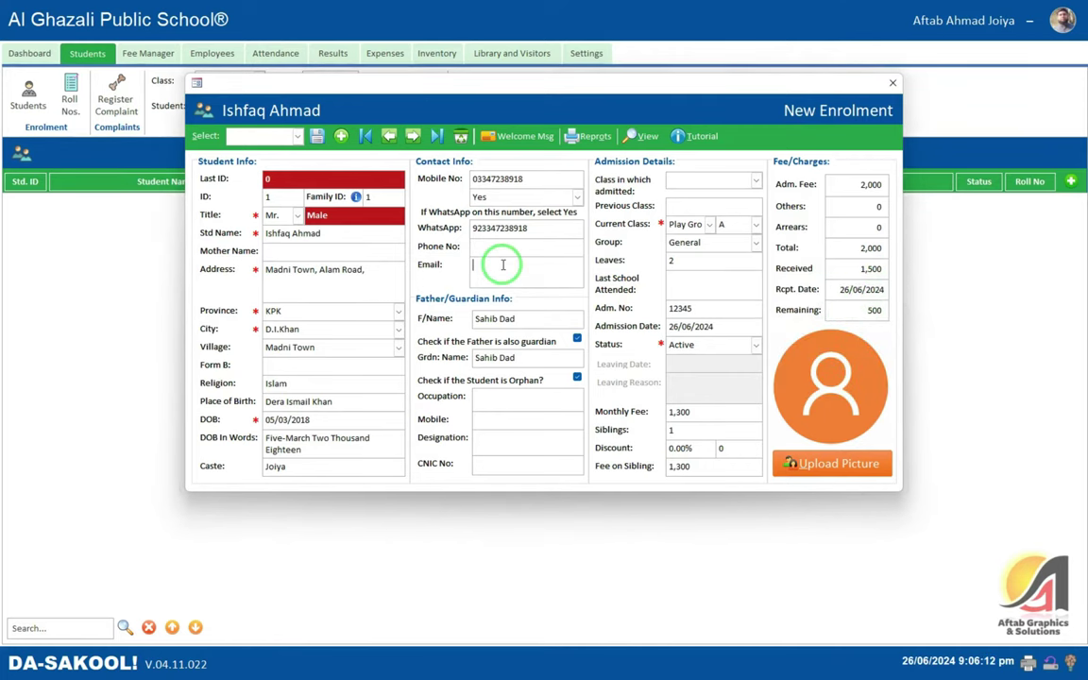
{"action": "left_click", "coordinate": [316, 136]}
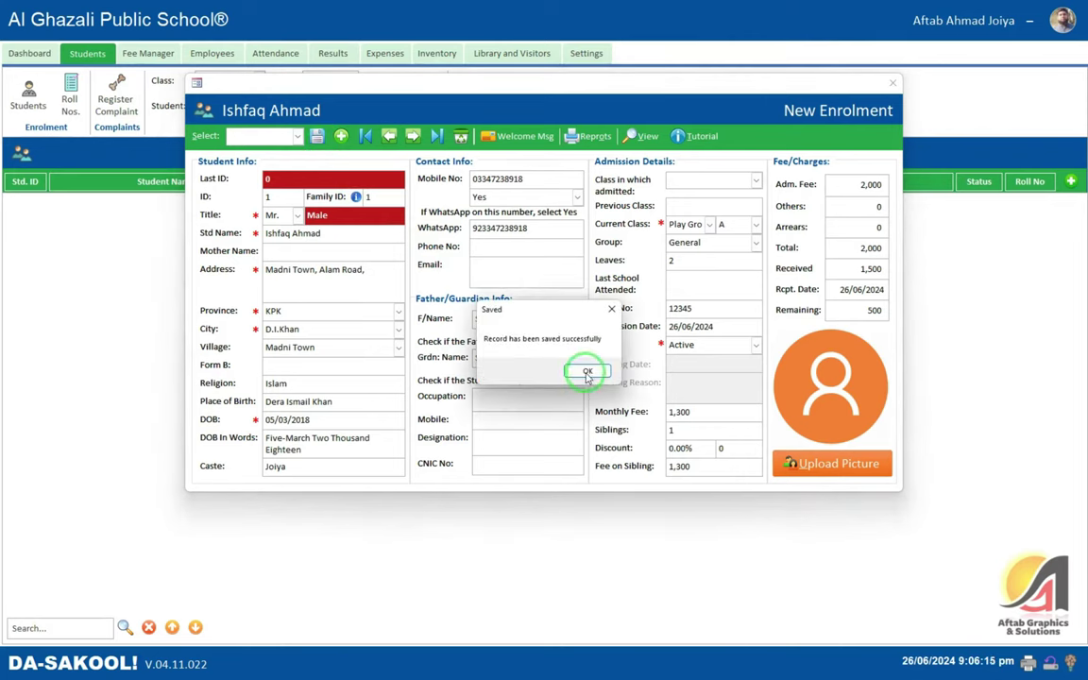
{"action": "left_click", "coordinate": [585, 374]}
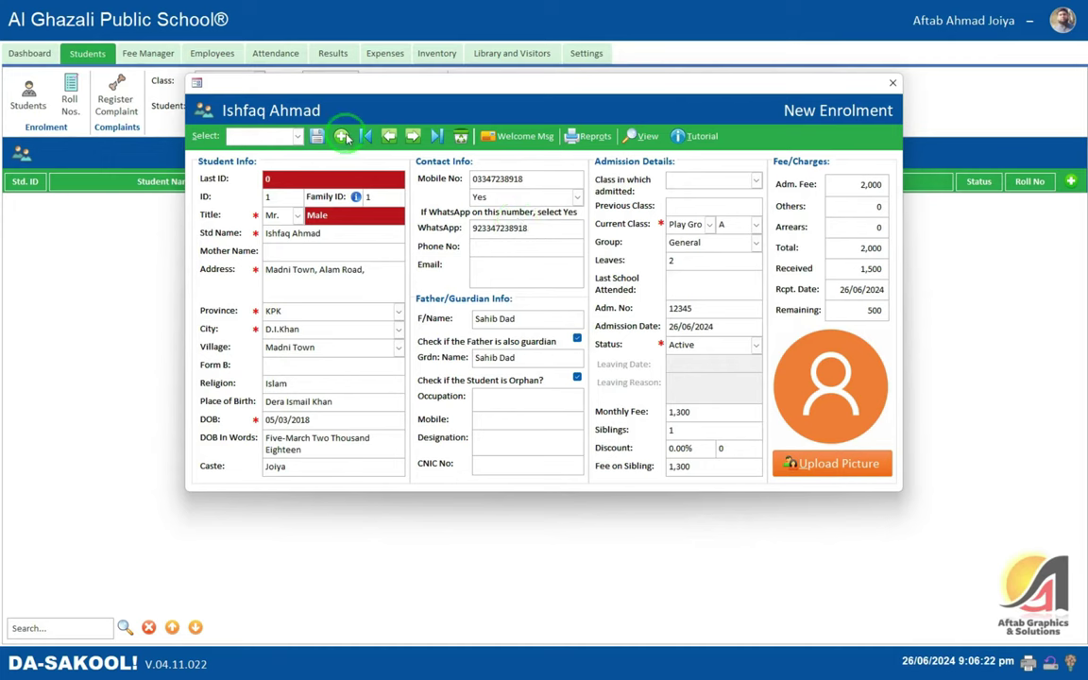
{"action": "left_click", "coordinate": [341, 136]}
- Fetch the family's details into the record and review the address, caste and father's name
{"action": "left_click", "coordinate": [371, 219]}
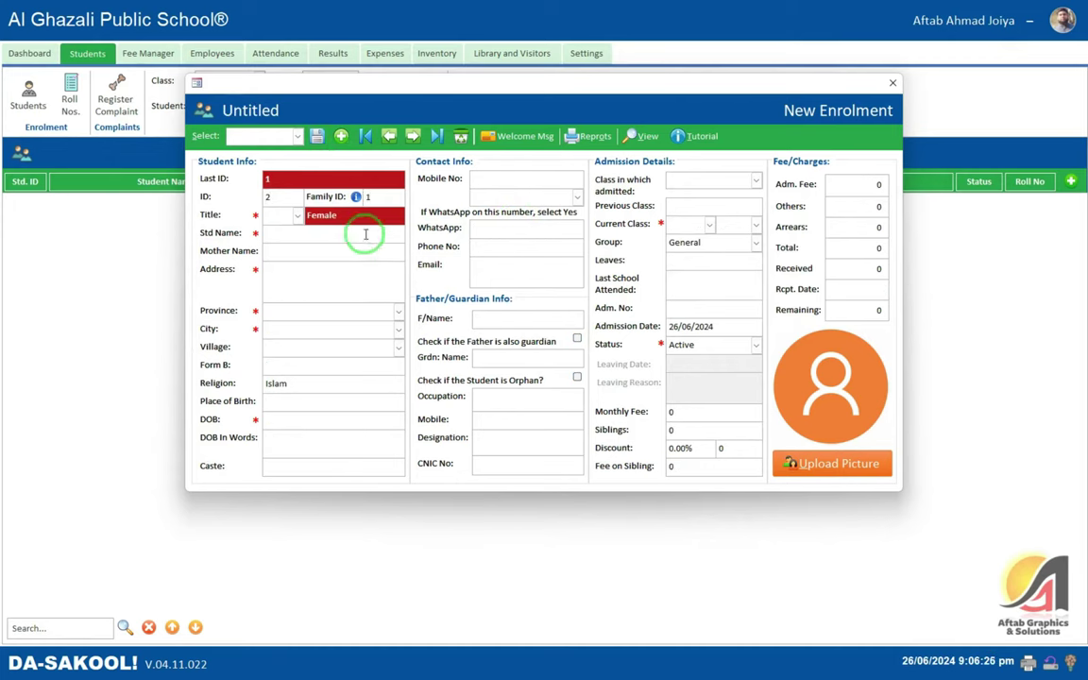
{"action": "left_click", "coordinate": [368, 196]}
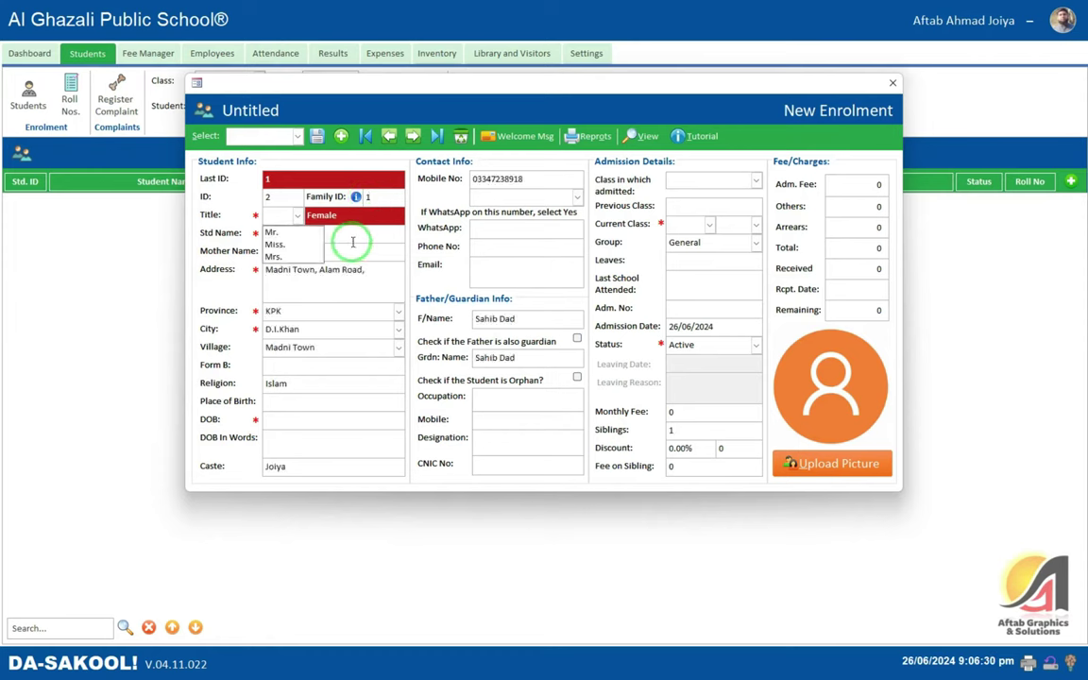
{"action": "left_click", "coordinate": [374, 279]}
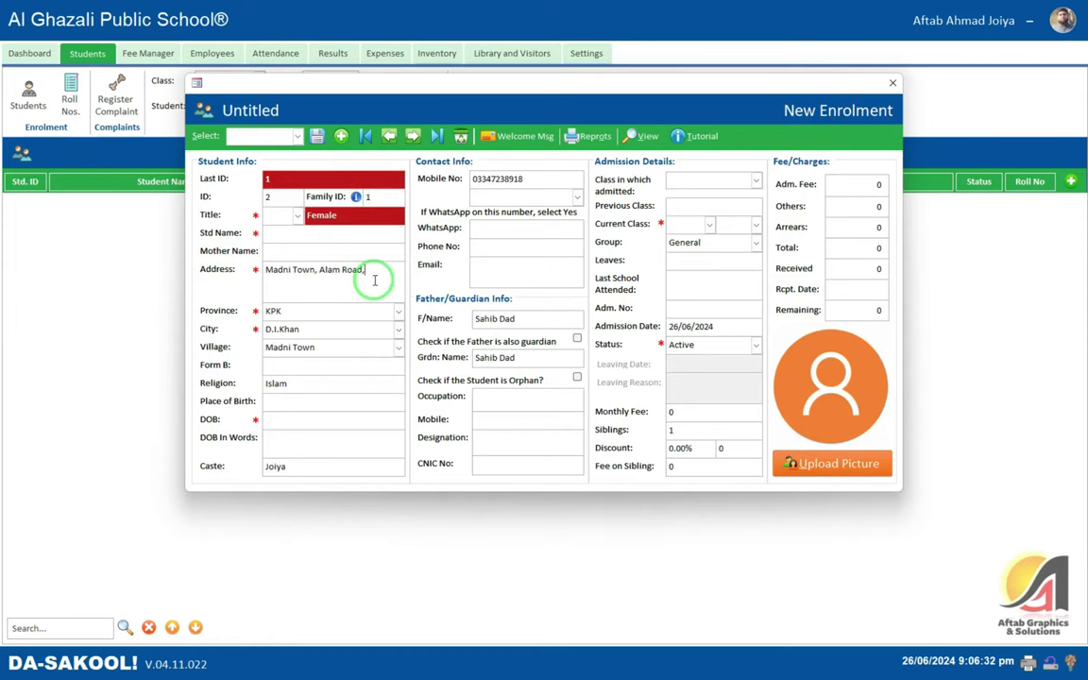
{"action": "left_click_drag", "start_coordinate": [374, 279], "coordinate": [255, 273]}
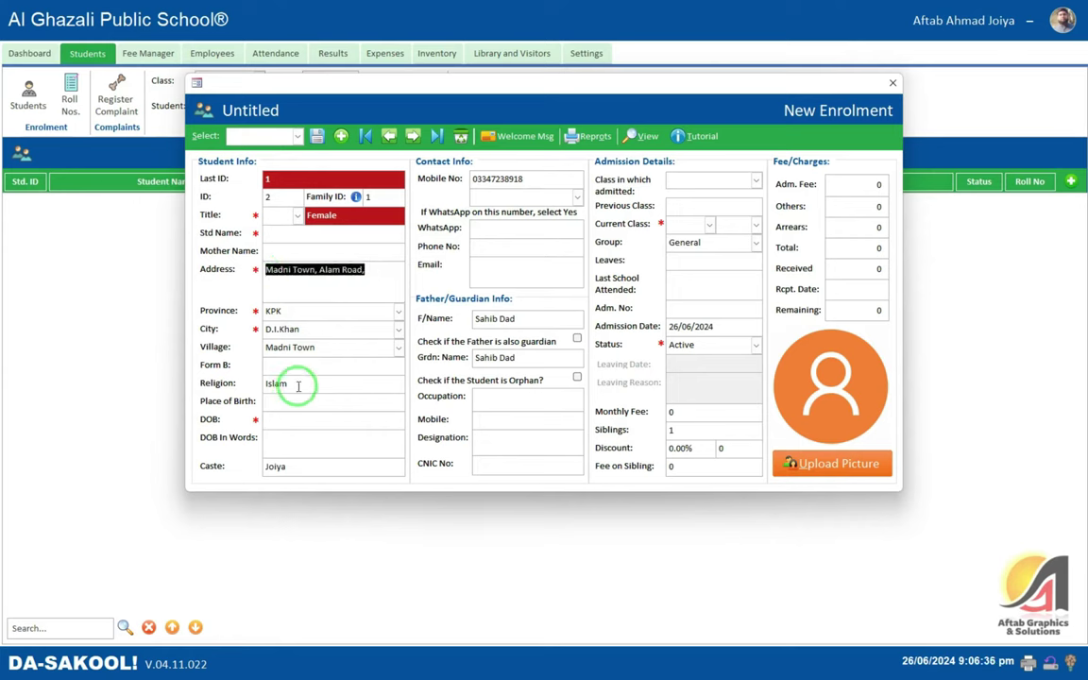
{"action": "left_click_drag", "start_coordinate": [288, 466], "coordinate": [226, 465]}
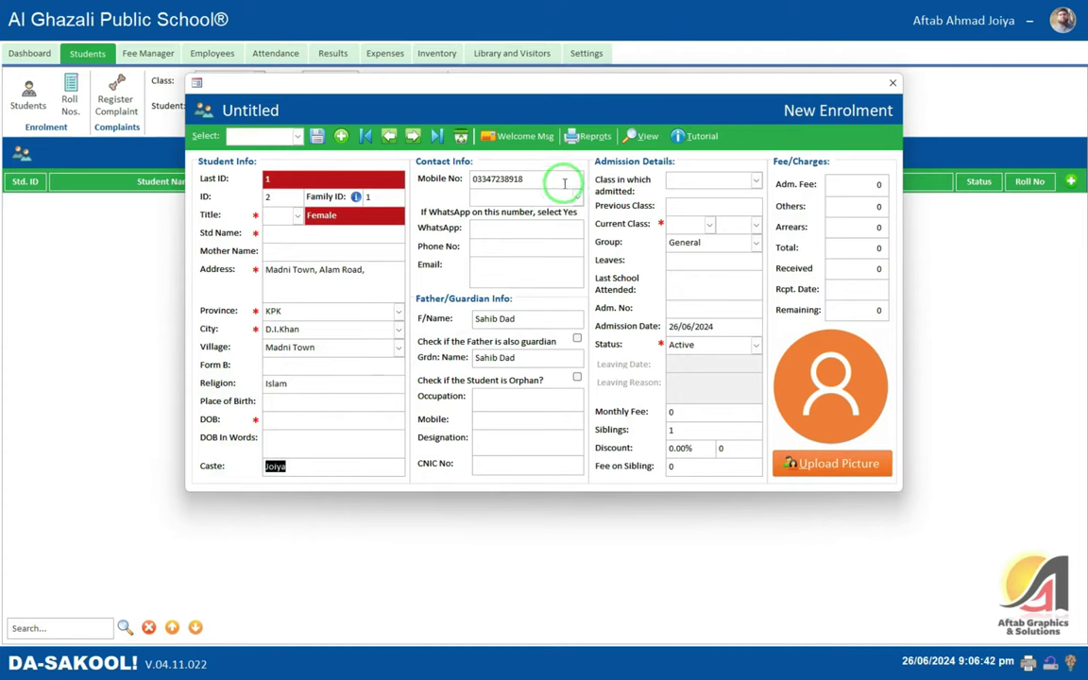
{"action": "left_click", "coordinate": [486, 318]}
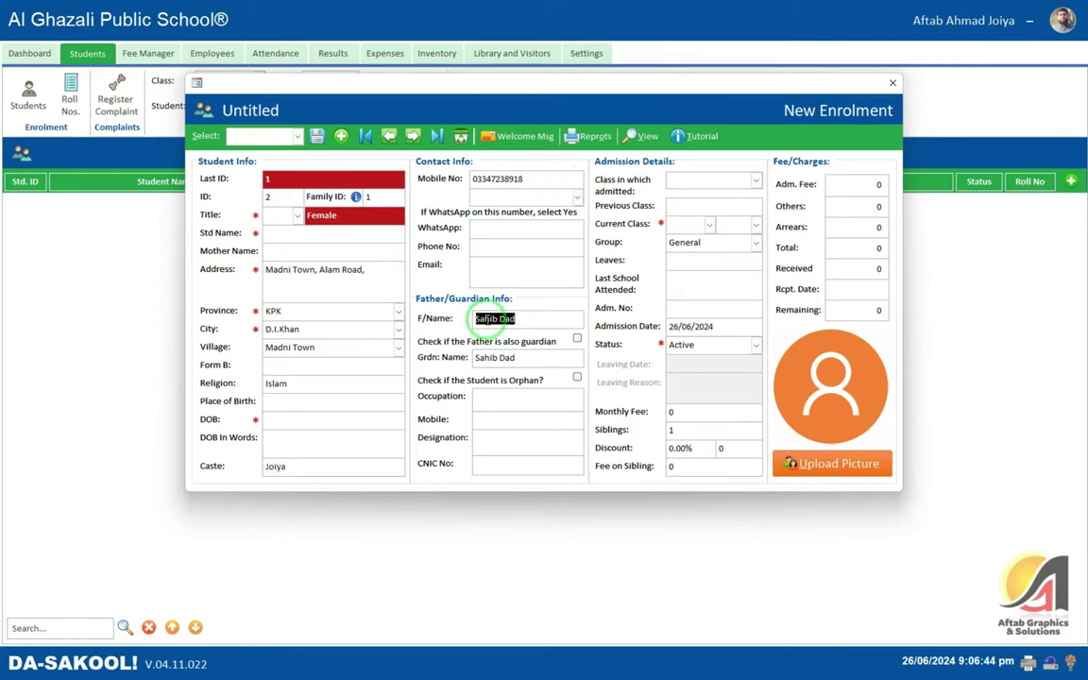
{"action": "key", "text": "Tab"}
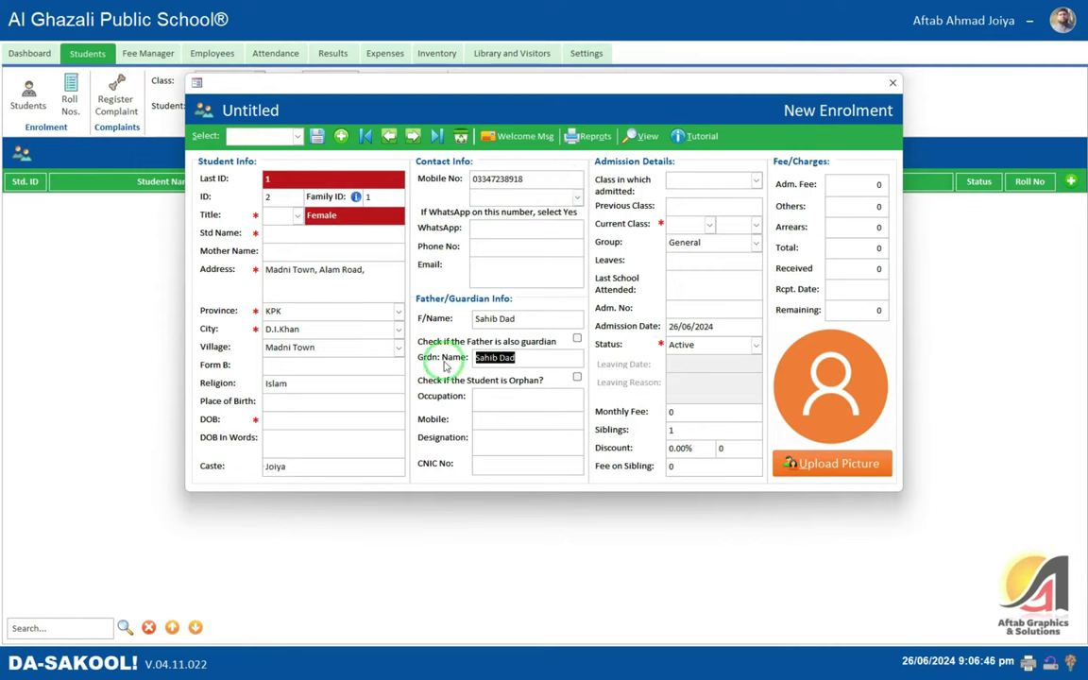
- Give the student the title Mr. and enter the student's full name
{"action": "left_click", "coordinate": [288, 216]}
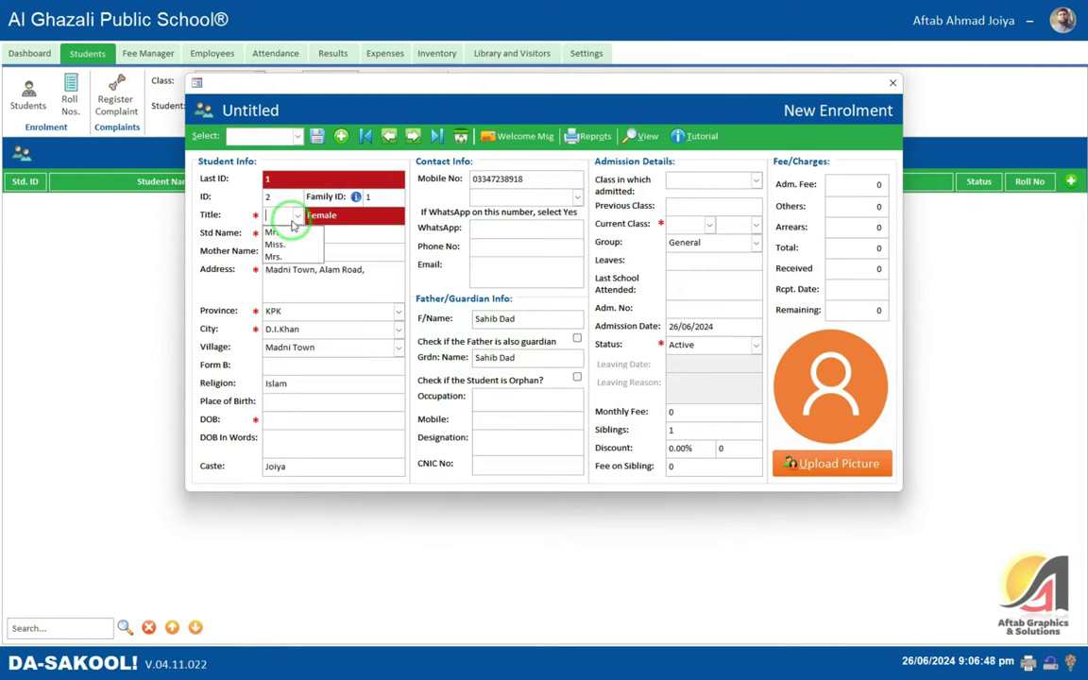
{"action": "left_click", "coordinate": [300, 237]}
{"action": "left_click", "coordinate": [308, 241]}
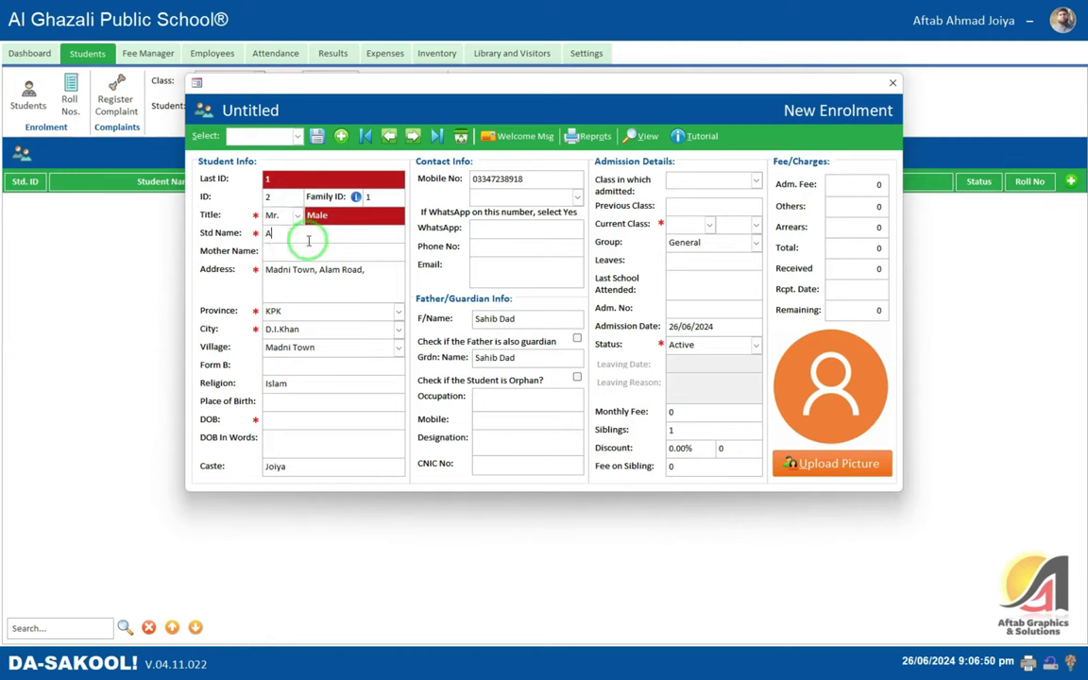
{"action": "key", "text": "Tab"}
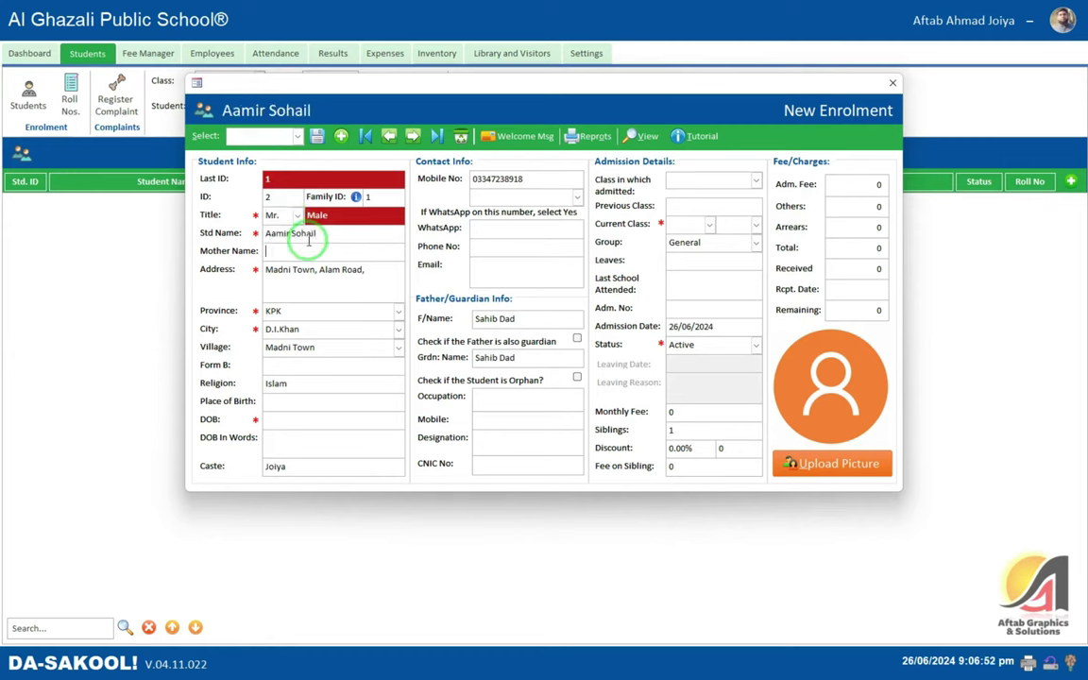
{"action": "key", "text": "Tab"}
{"action": "key", "text": "Tab"}
{"action": "key", "text": "Tab"}
{"action": "key", "text": "Tab"}
{"action": "key", "text": "Tab"}
{"action": "key", "text": "Tab"}
{"action": "key", "text": "Tab"}
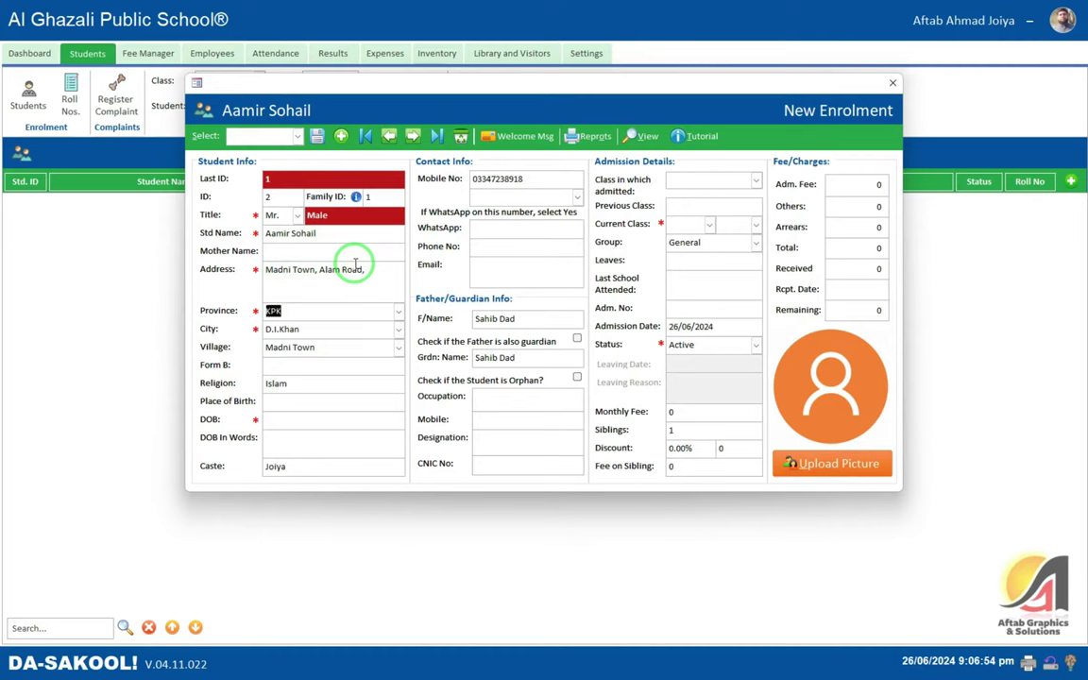
{"action": "key", "text": "Tab"}
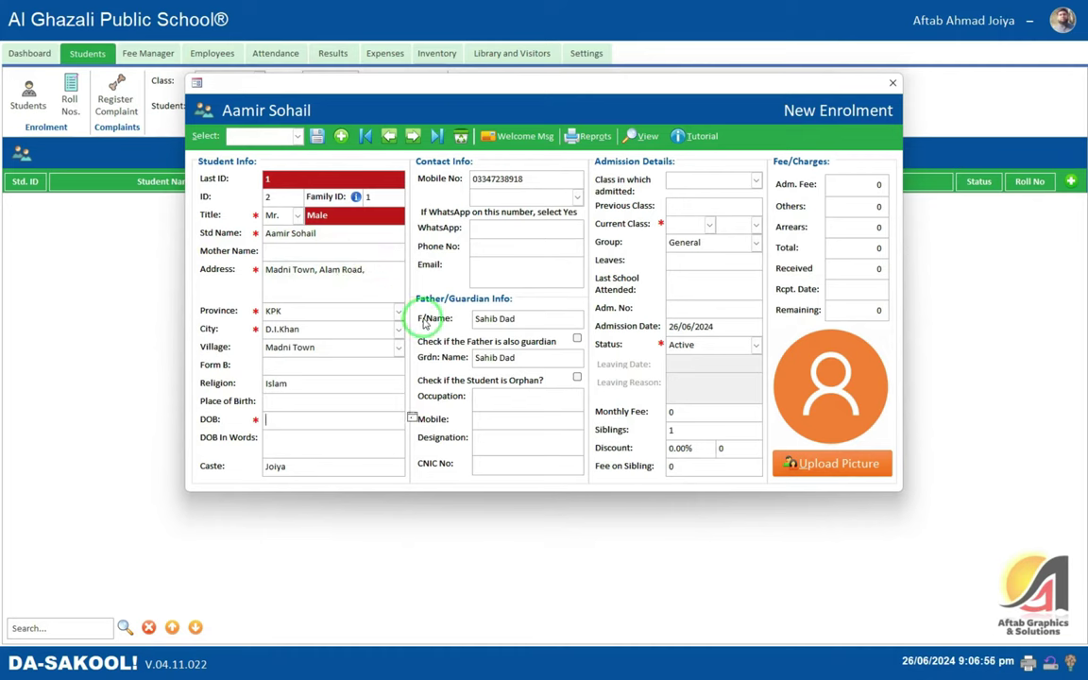
- Set DOB 01/05/320, WhatsApp Yes, father as guardian, and flag the student as orphan
{"action": "type", "text": "01/05/320"}
{"action": "key", "text": "Tab"}
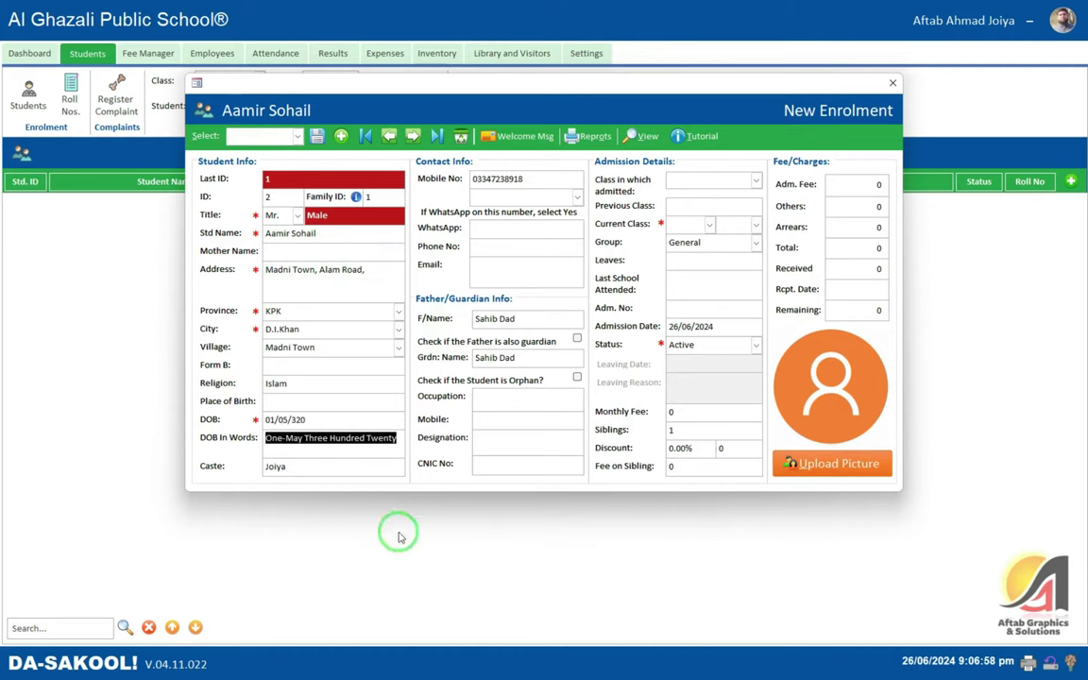
{"action": "key", "text": "Tab"}
{"action": "key", "text": "Tab"}
{"action": "key", "text": "Tab"}
{"action": "key", "text": "y"}
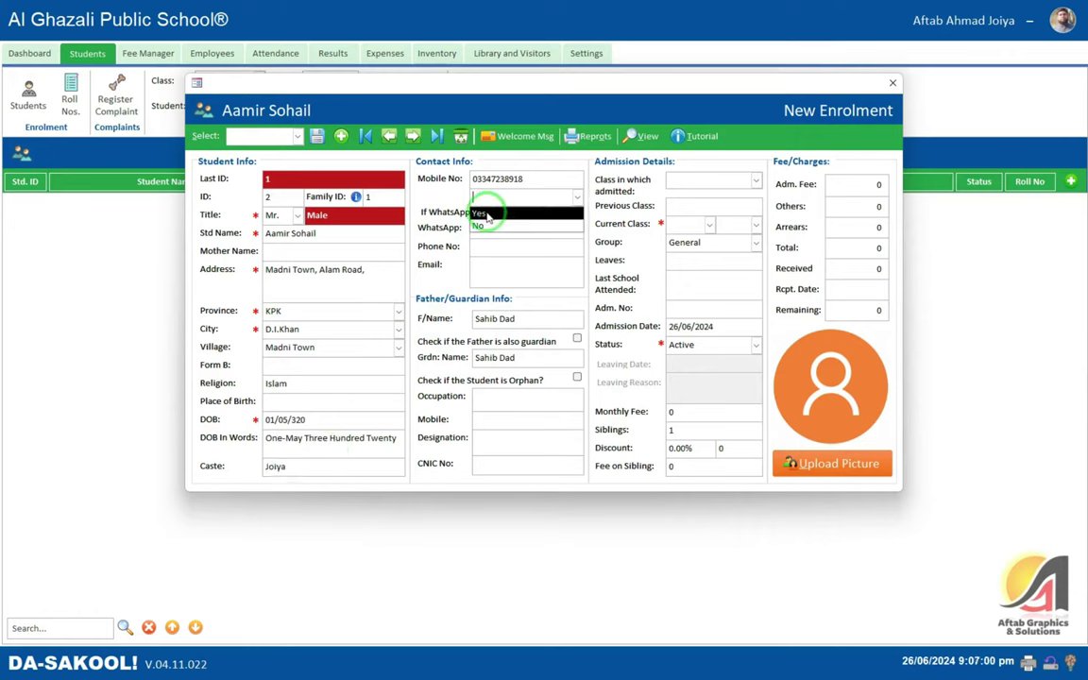
{"action": "key", "text": "Tab"}
{"action": "key", "text": "Tab"}
{"action": "key", "text": "Tab"}
{"action": "key", "text": "Tab"}
{"action": "left_click", "coordinate": [573, 338]}
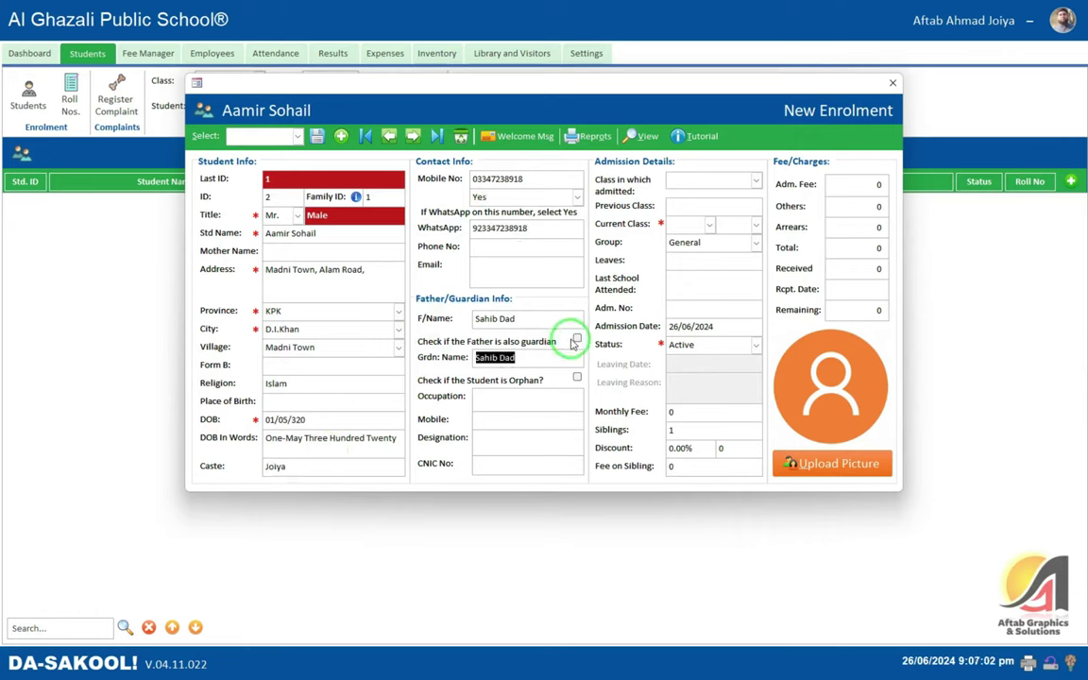
{"action": "left_click", "coordinate": [569, 380]}
- Place the student in Play Group, section A
{"action": "left_click", "coordinate": [520, 398]}
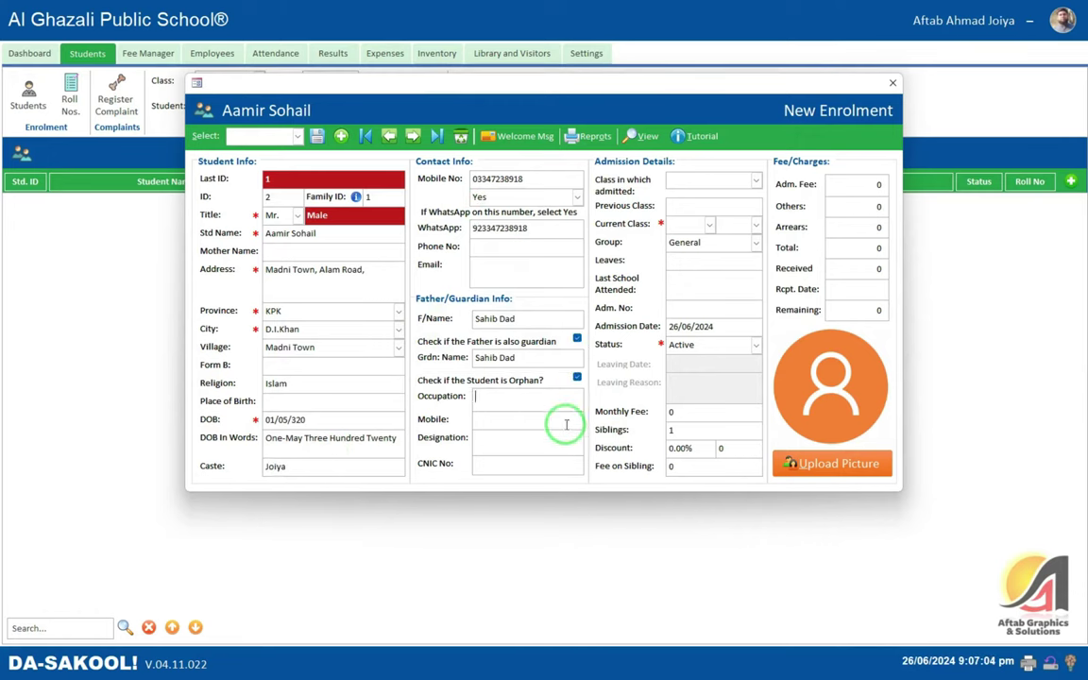
{"action": "left_click", "coordinate": [704, 222]}
{"action": "left_click", "coordinate": [696, 244]}
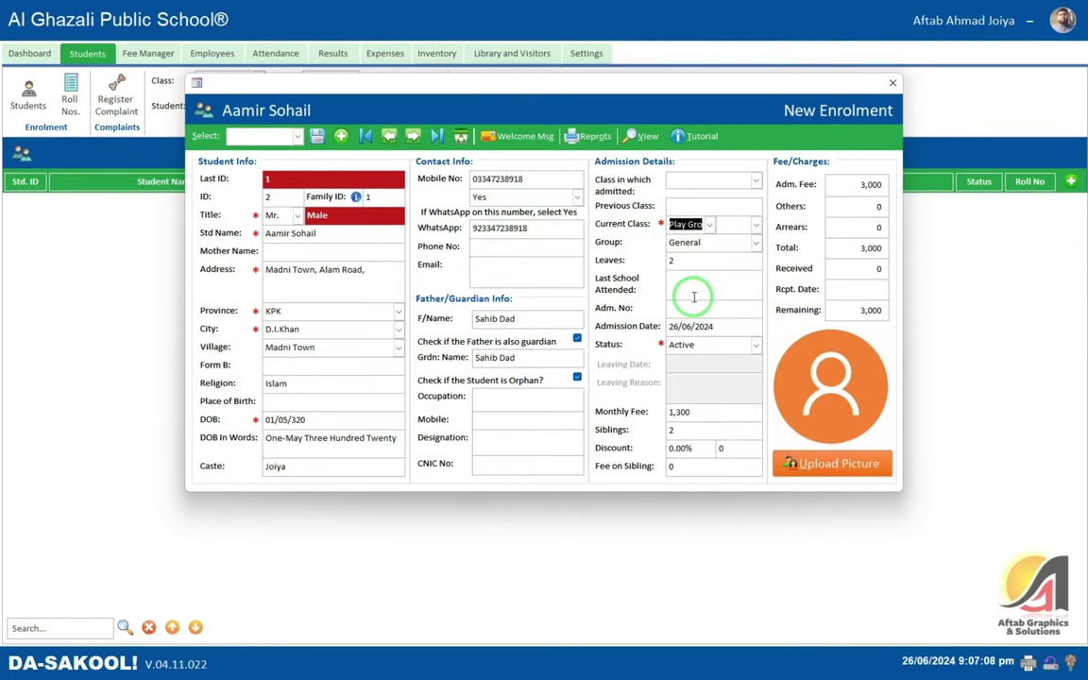
{"action": "left_click", "coordinate": [724, 225]}
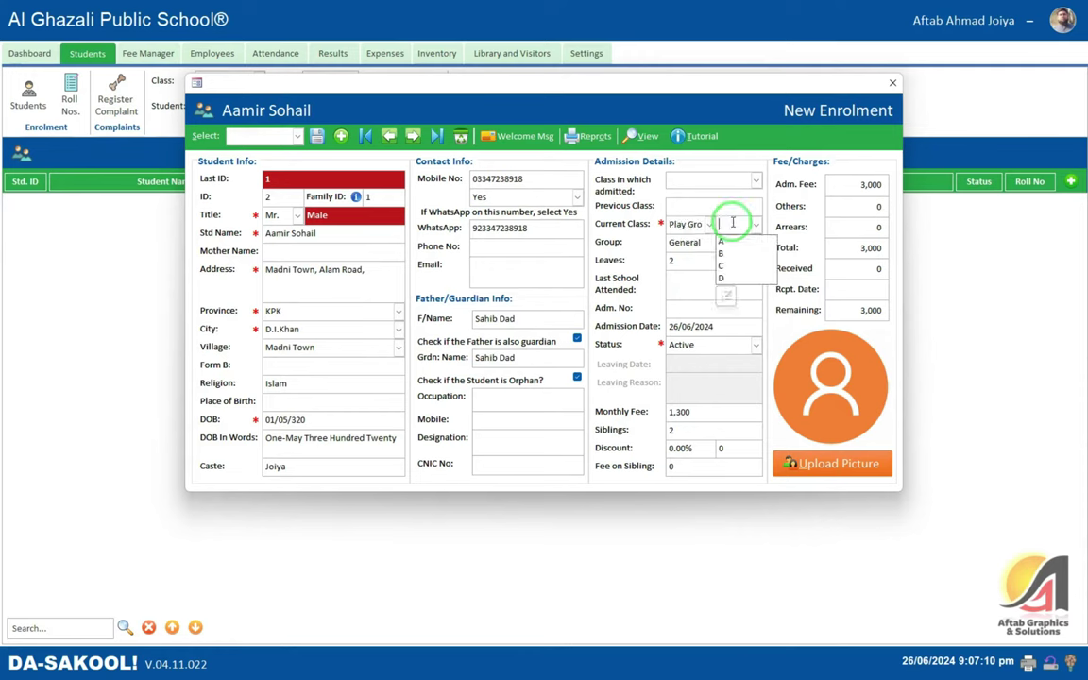
{"action": "left_click", "coordinate": [724, 241]}
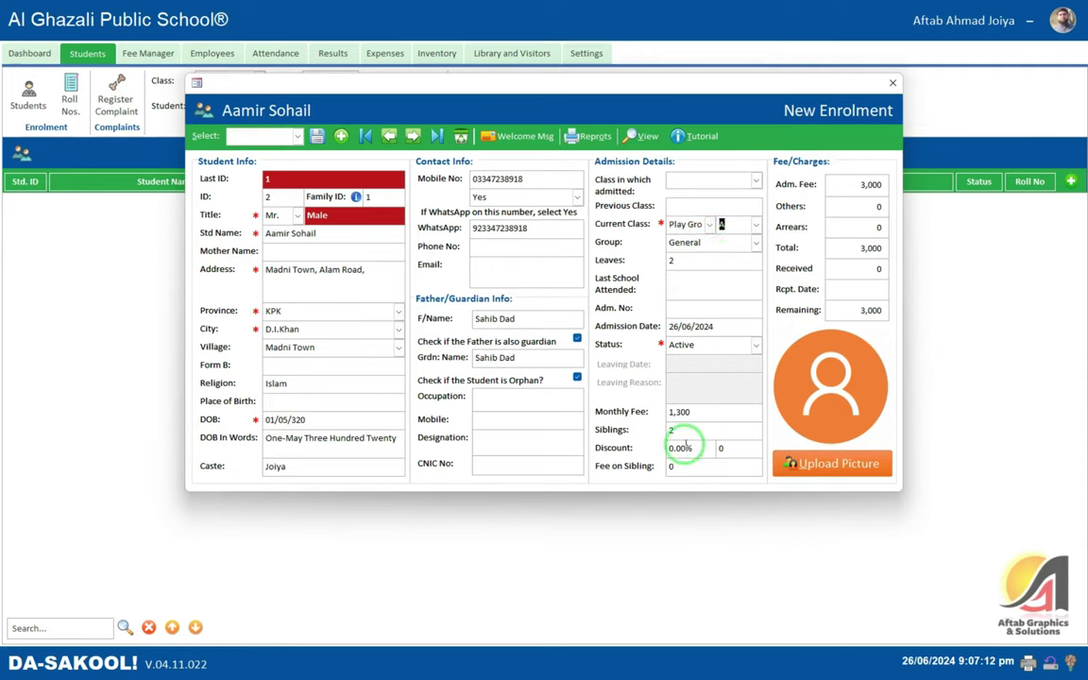
- Enter a 130 discount and a 2,000 admission fee
{"action": "left_click", "coordinate": [680, 412]}
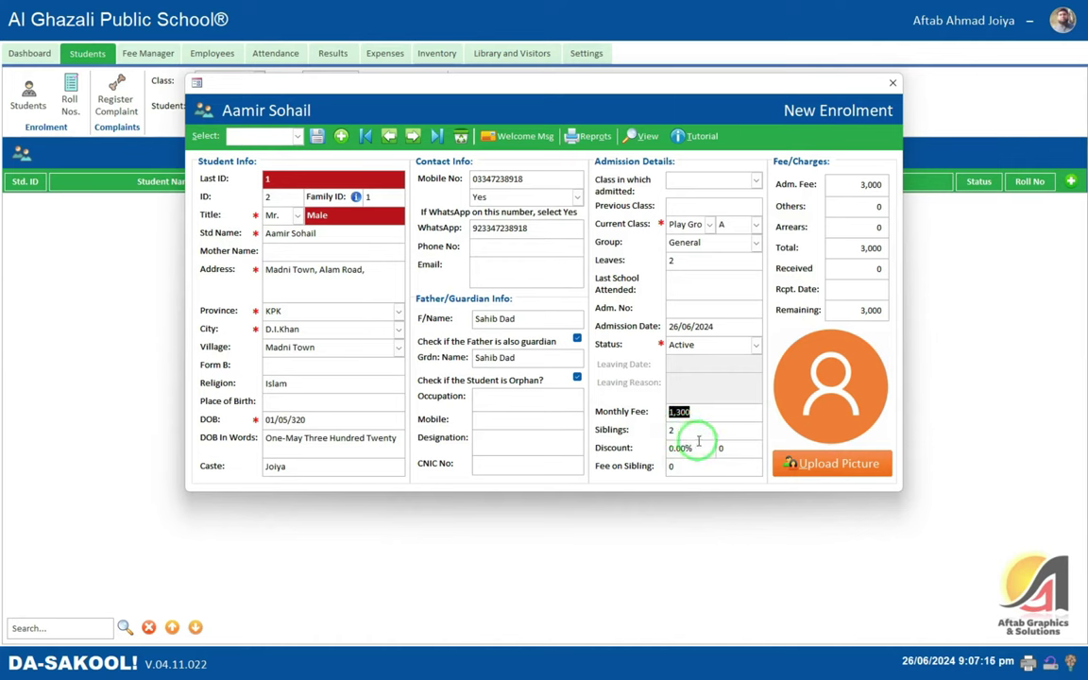
{"action": "left_click", "coordinate": [721, 448]}
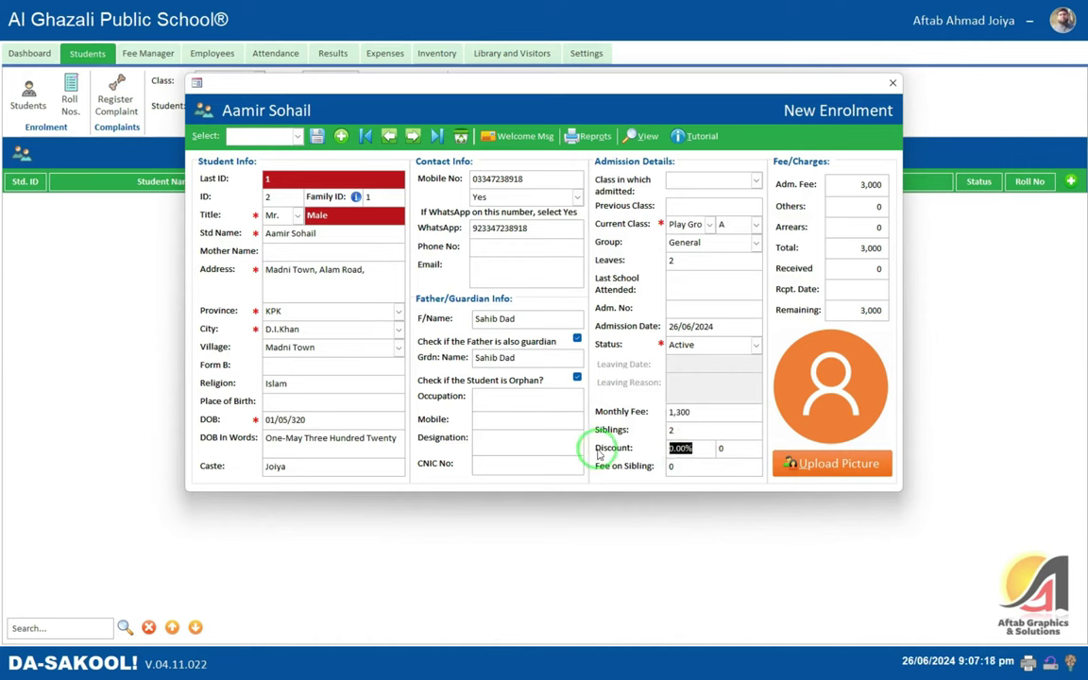
{"action": "type", "text": "5"}
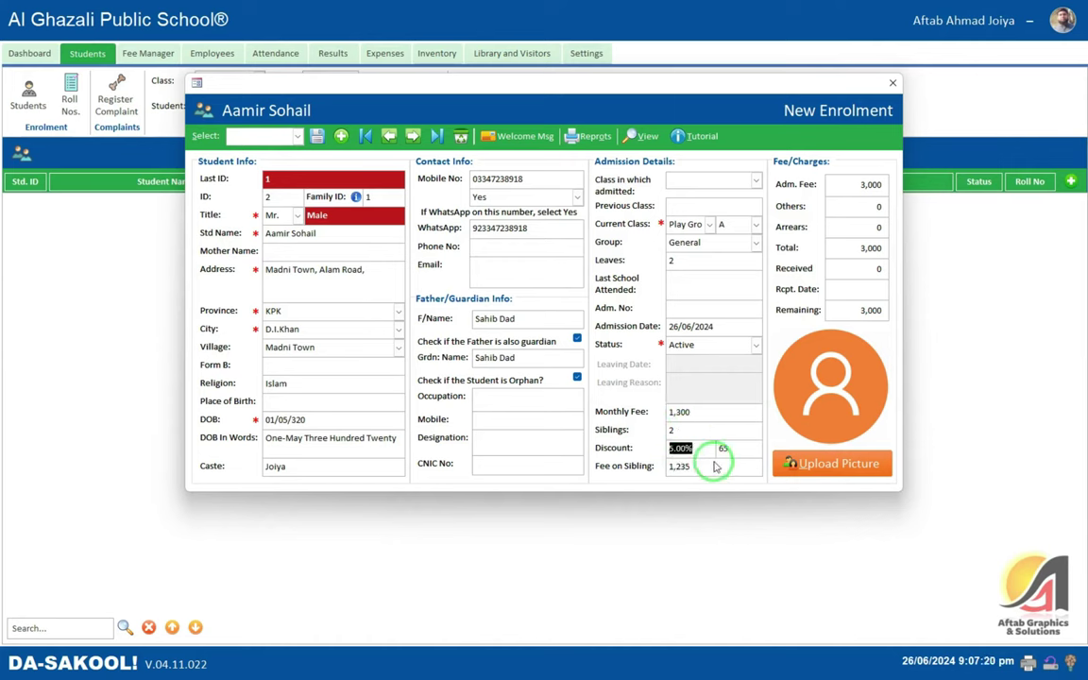
{"action": "type", "text": "130"}
{"action": "key", "text": "Tab"}
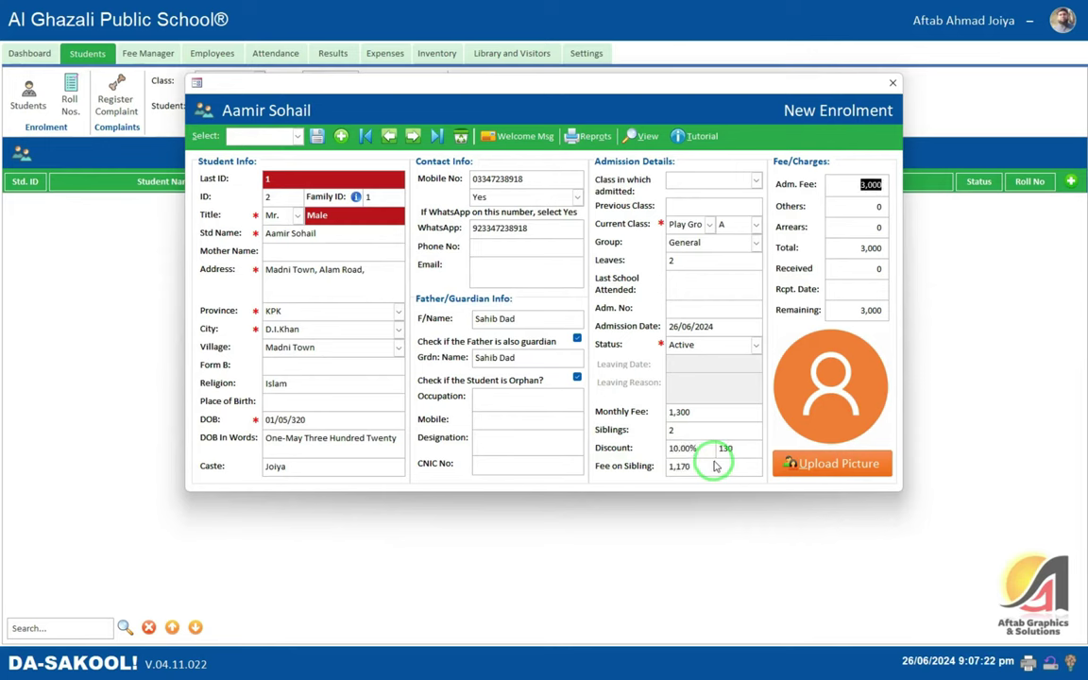
{"action": "type", "text": "2000"}
{"action": "key", "text": "Tab"}
{"action": "key", "text": "Tab"}
{"action": "key", "text": "Tab"}
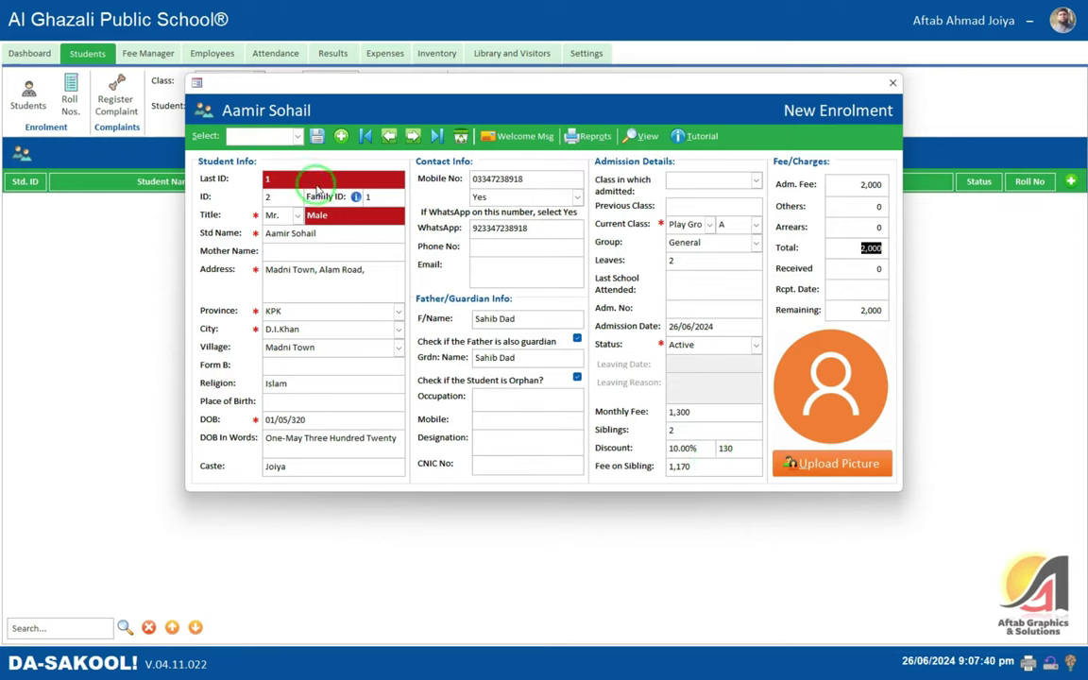
- Save the corrected student record, then reload it from the Select list into a fresh form
{"action": "left_click", "coordinate": [317, 138]}
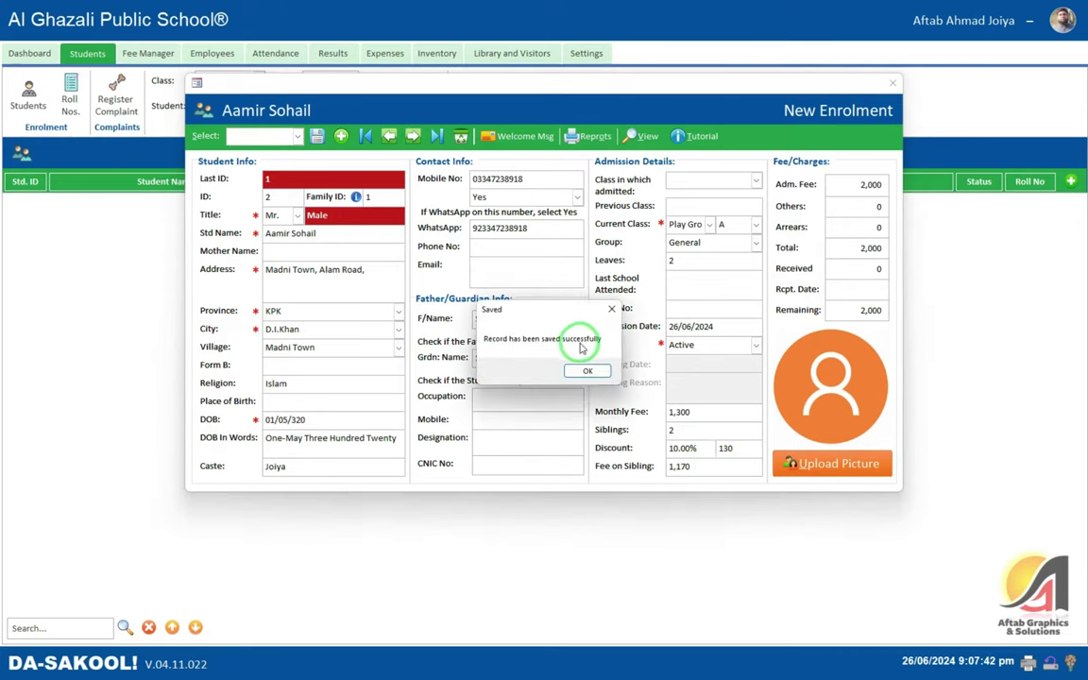
{"action": "left_click", "coordinate": [580, 370]}
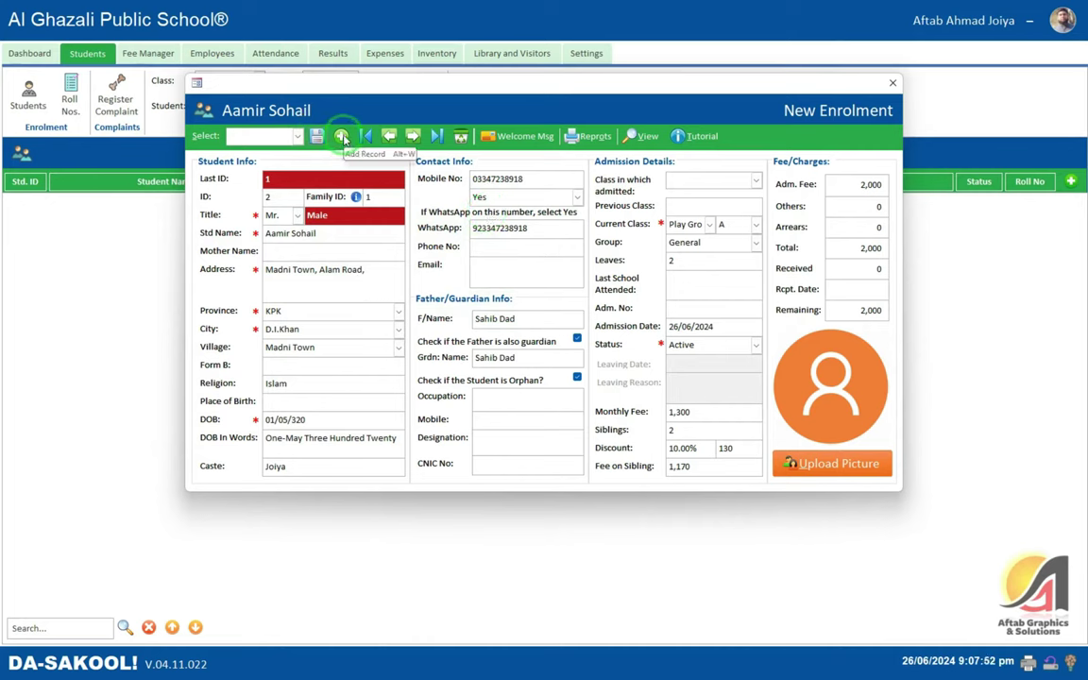
{"action": "left_click", "coordinate": [341, 137]}
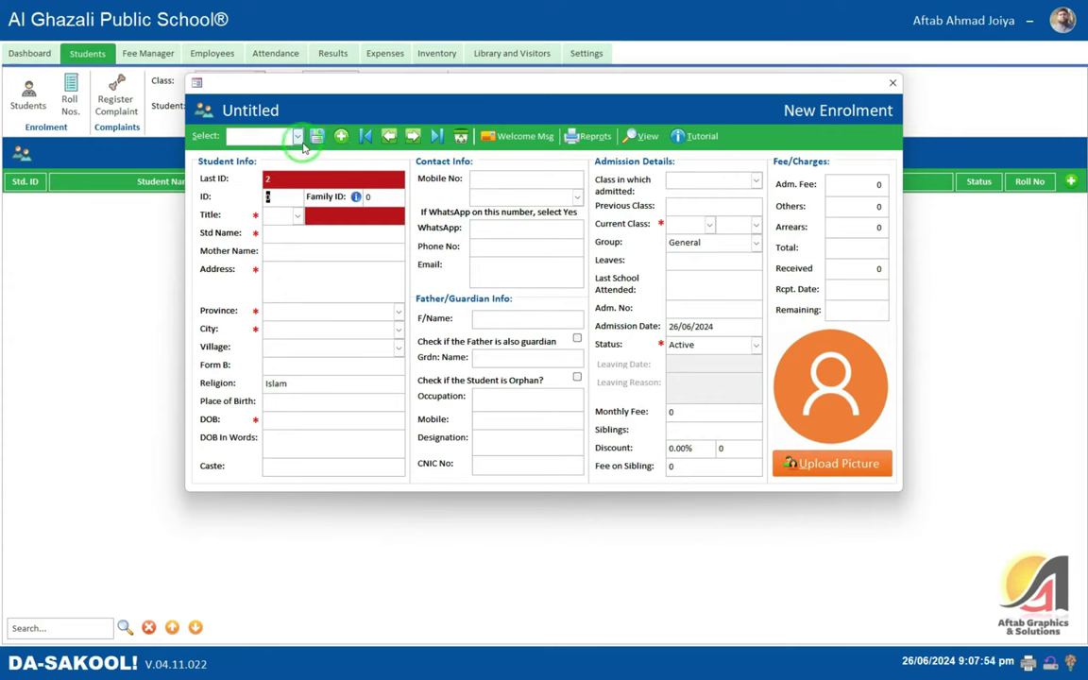
{"action": "left_click", "coordinate": [301, 139]}
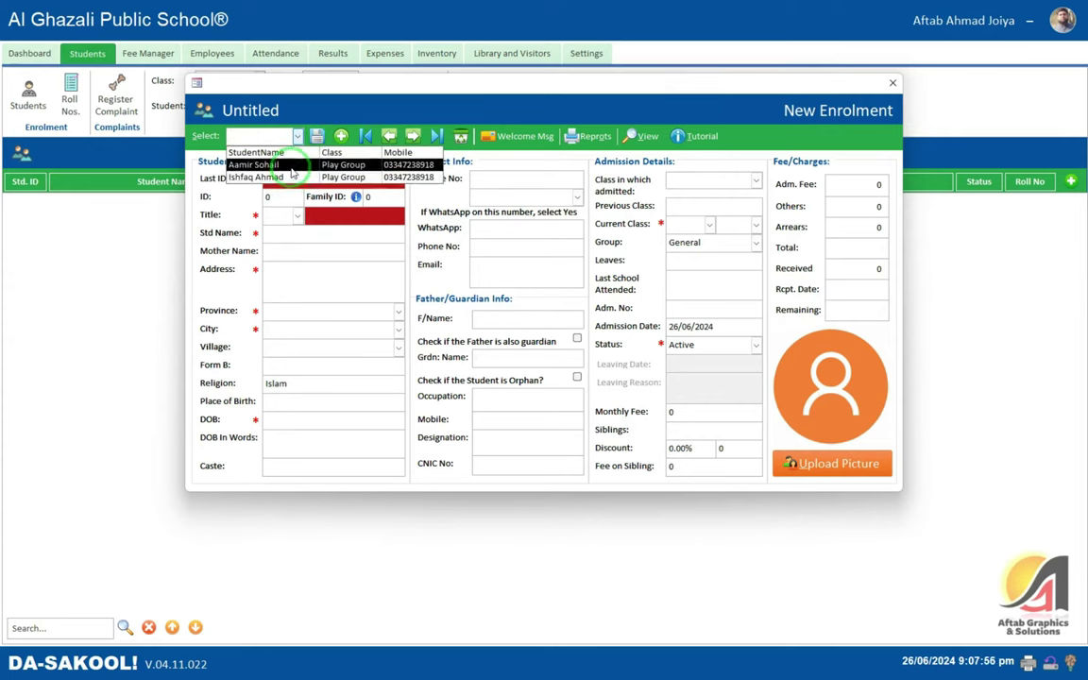
{"action": "left_click", "coordinate": [292, 169]}
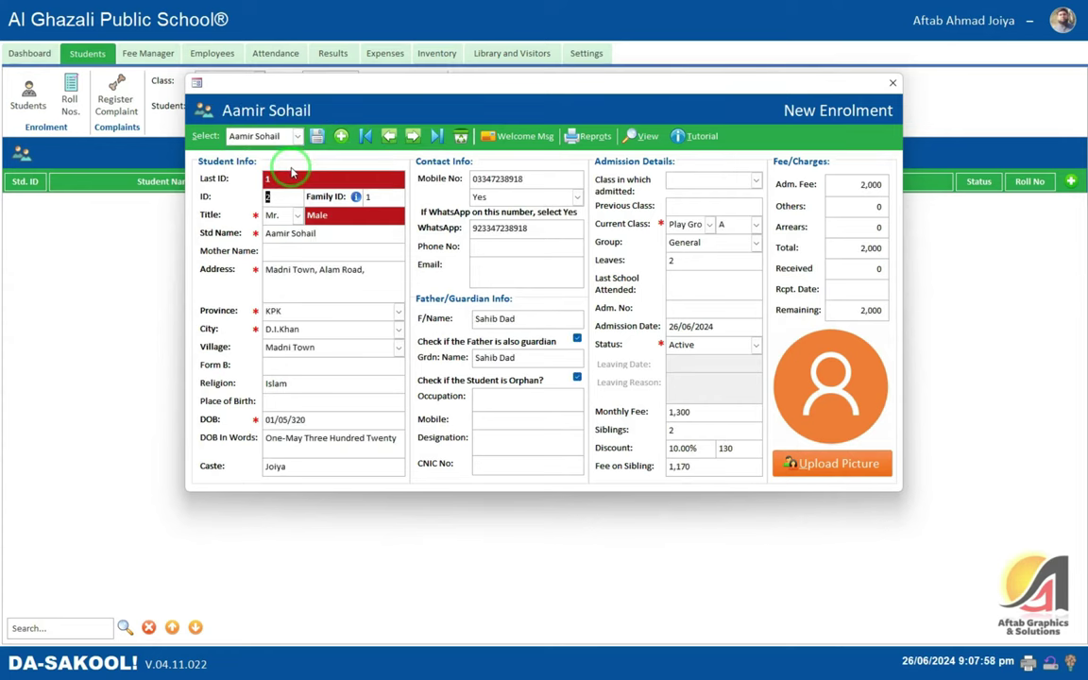
- Attempt to delete the student record and decline the deletion prompt
{"action": "left_click", "coordinate": [364, 136]}
{"action": "left_click", "coordinate": [437, 137]}
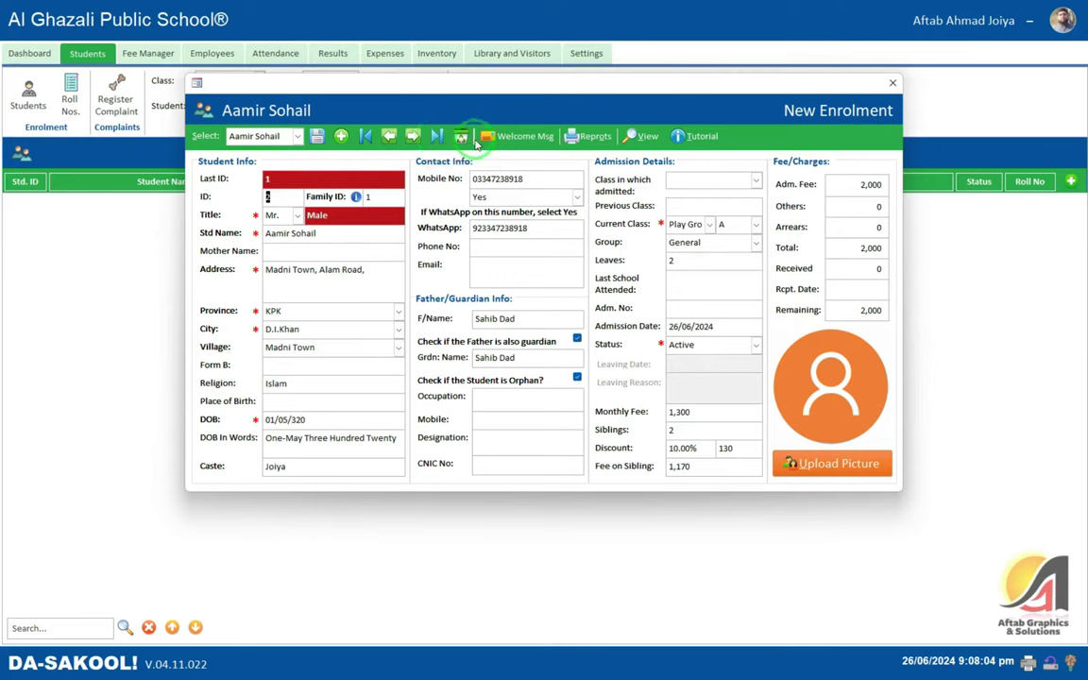
{"action": "left_click", "coordinate": [461, 137]}
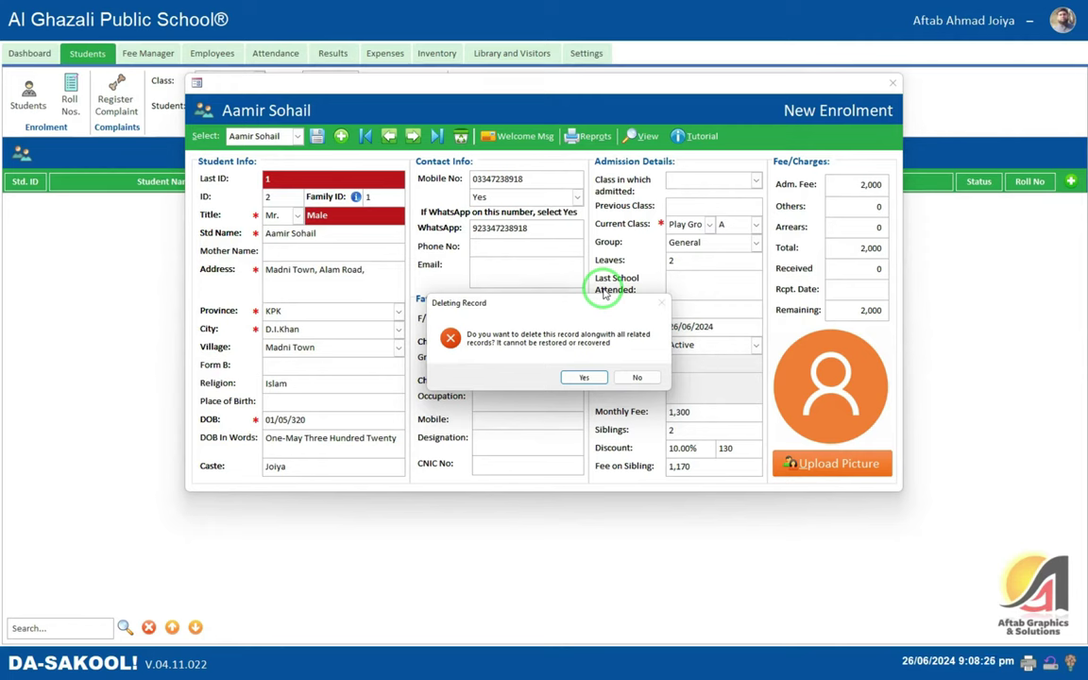
{"action": "left_click", "coordinate": [642, 377]}
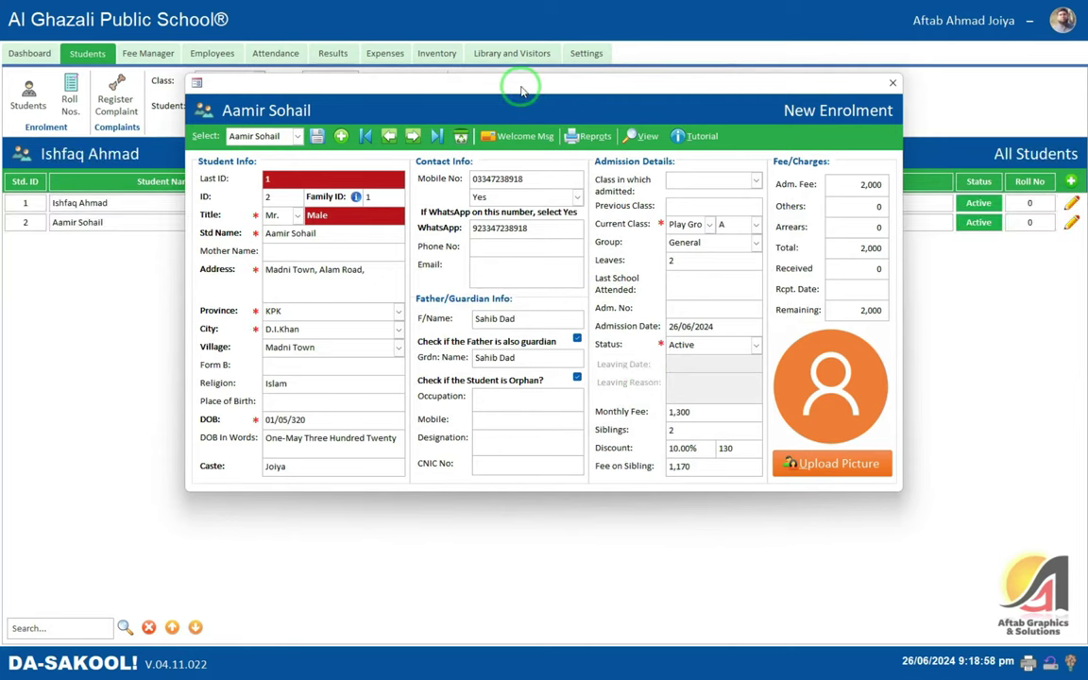
- Send the student's welcome message as a text message, then close the New Enrolment form
{"action": "left_click", "coordinate": [516, 142]}
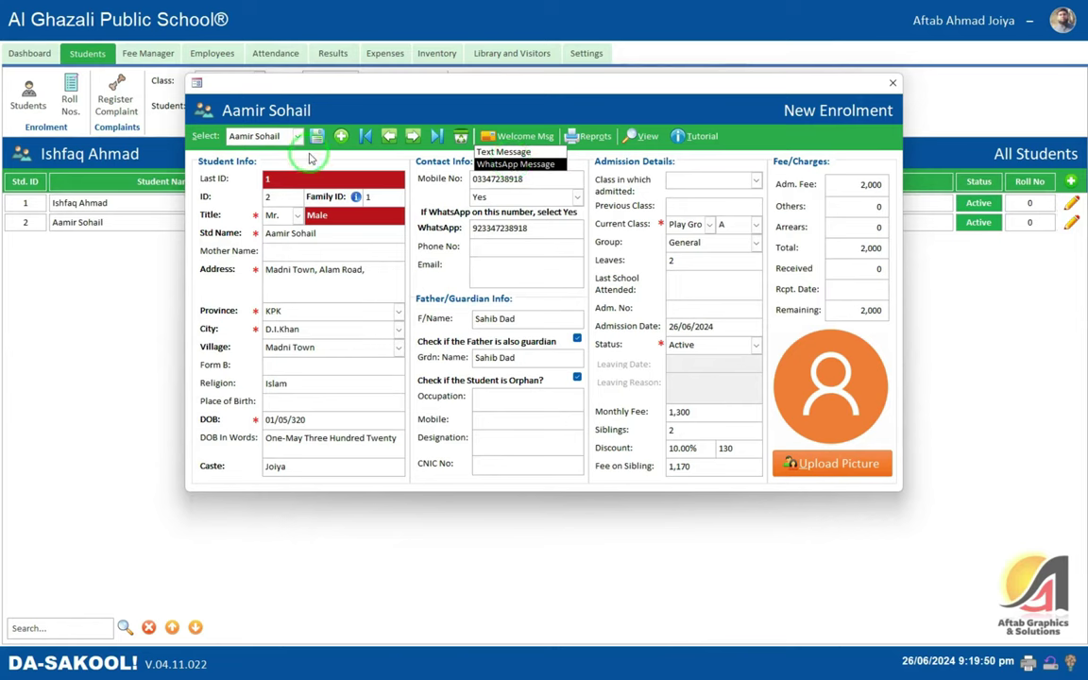
{"action": "left_click", "coordinate": [251, 118]}
{"action": "left_click", "coordinate": [259, 135]}
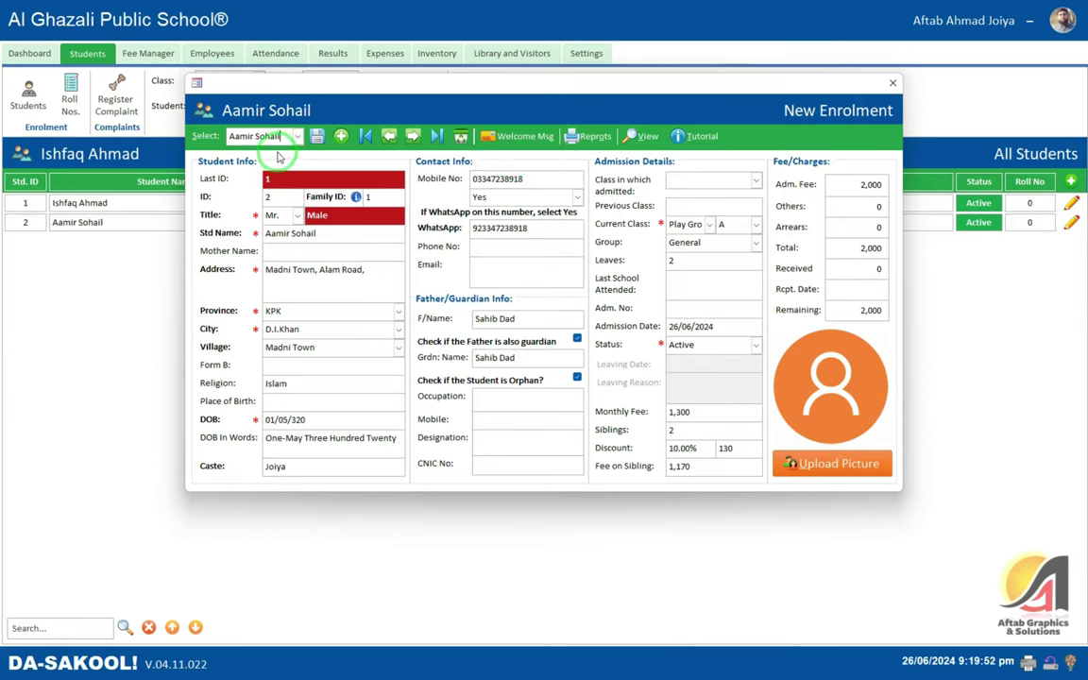
{"action": "left_click", "coordinate": [279, 135]}
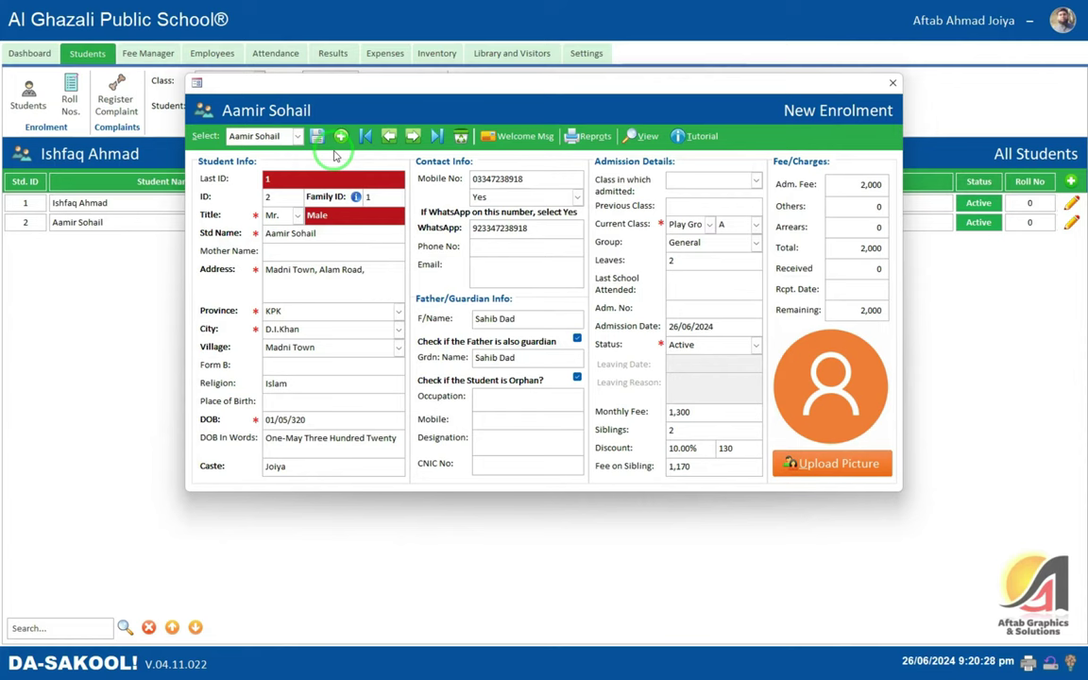
{"action": "left_click", "coordinate": [501, 140]}
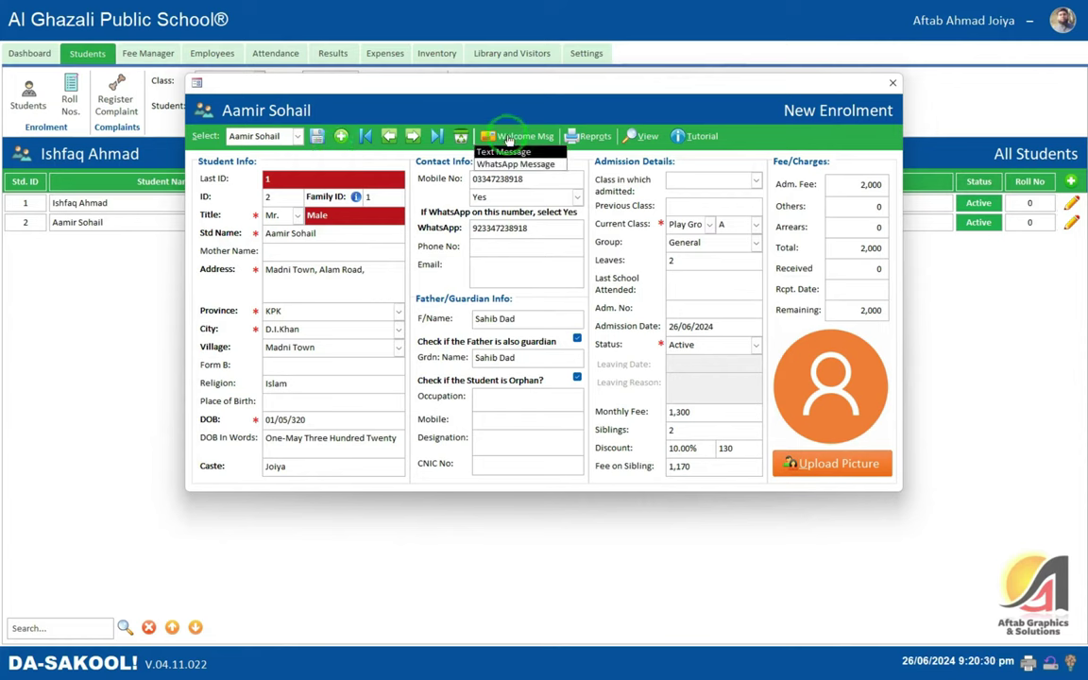
{"action": "left_click", "coordinate": [510, 153]}
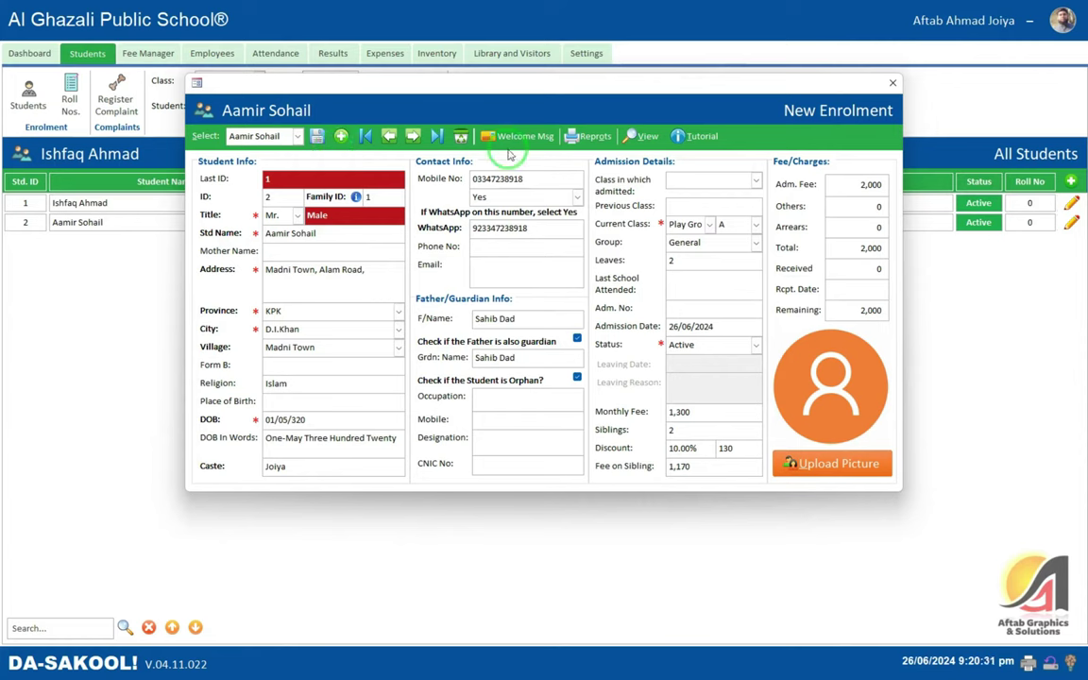
{"action": "left_click", "coordinate": [531, 227]}
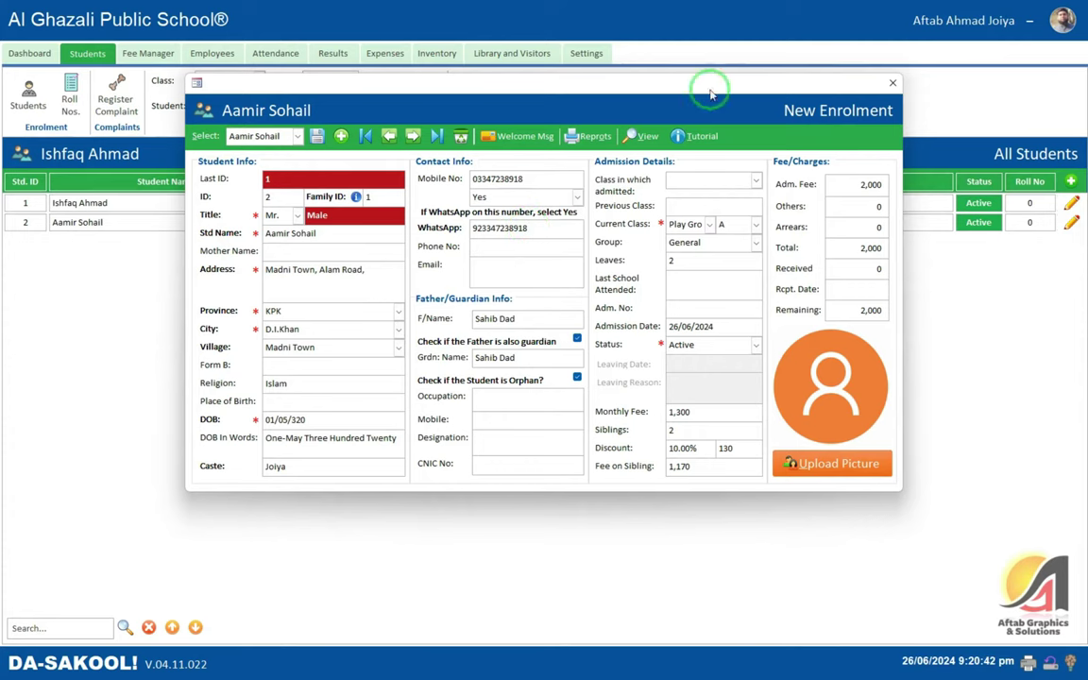
{"action": "left_click", "coordinate": [892, 85]}
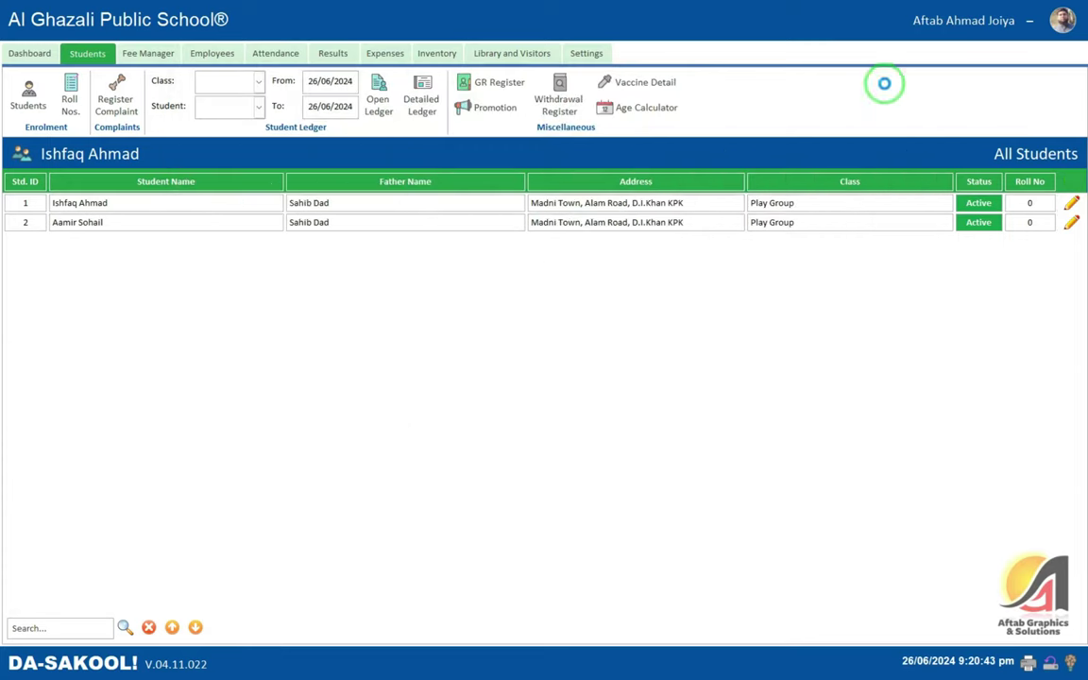
- Minimize the school app and open the sent welcome message's details in MyPhoneExplorer
{"action": "left_click", "coordinate": [1029, 20]}
{"action": "left_click", "coordinate": [1012, 6]}
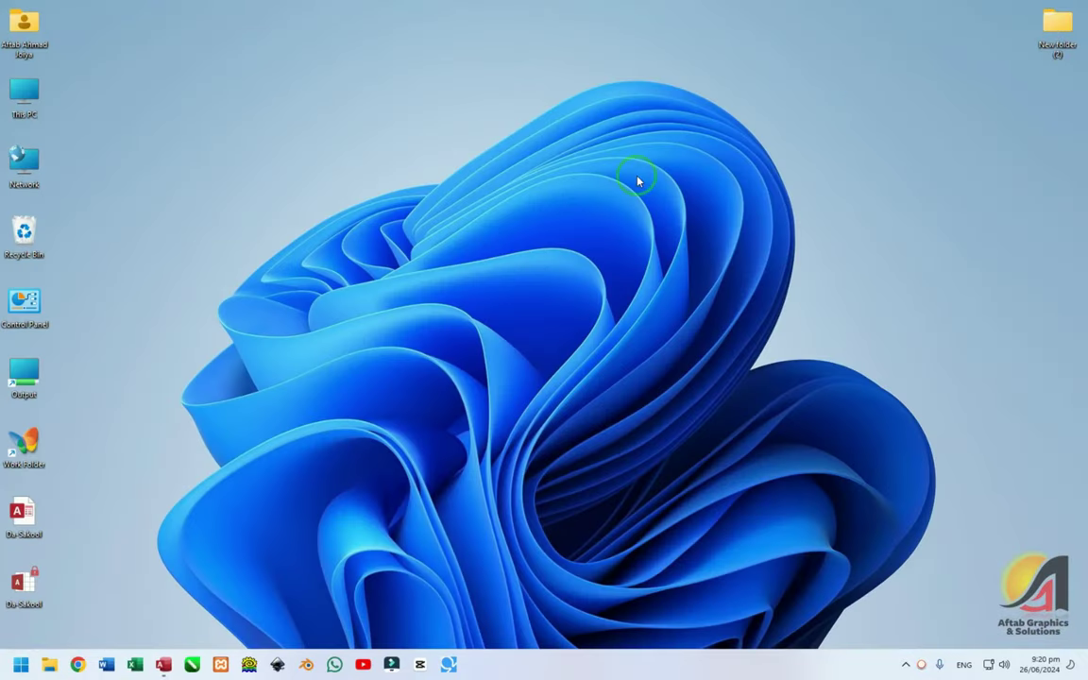
{"action": "right_click", "coordinate": [623, 208]}
{"action": "left_click", "coordinate": [646, 213]}
{"action": "left_click", "coordinate": [907, 661]}
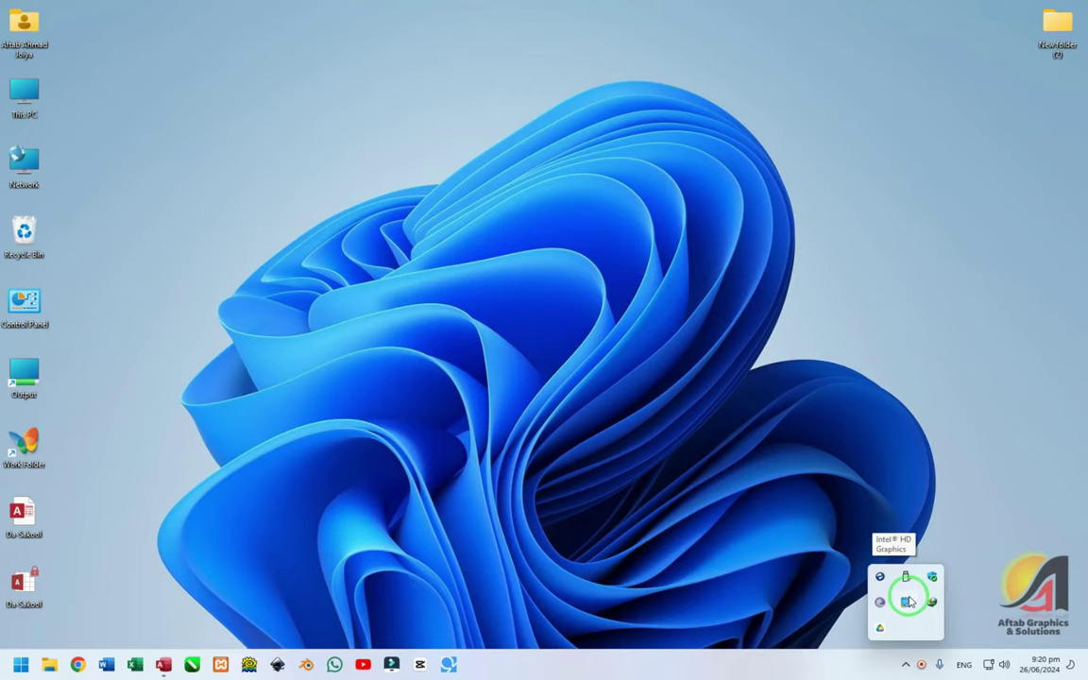
{"action": "left_click", "coordinate": [881, 581]}
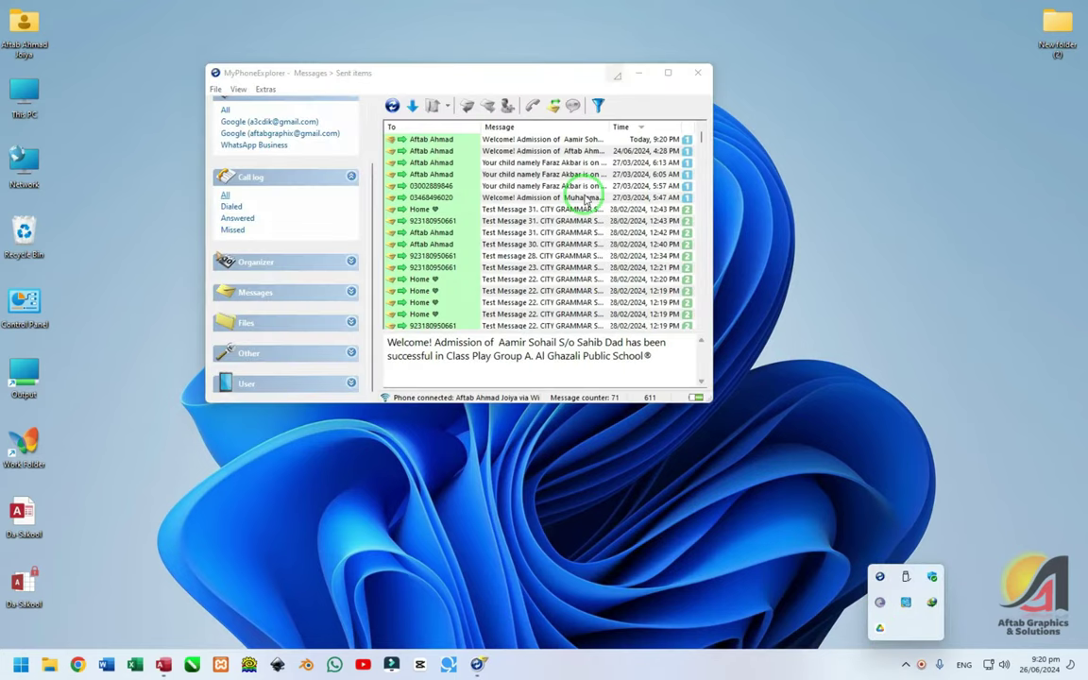
{"action": "left_click", "coordinate": [260, 304]}
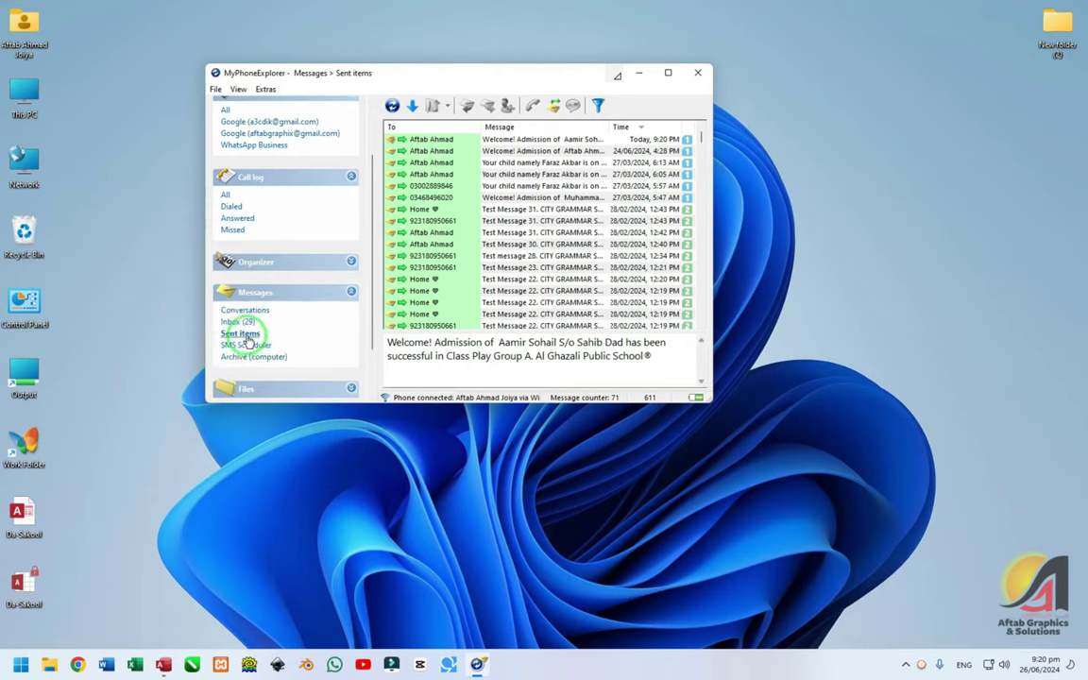
{"action": "double_click", "coordinate": [575, 138]}
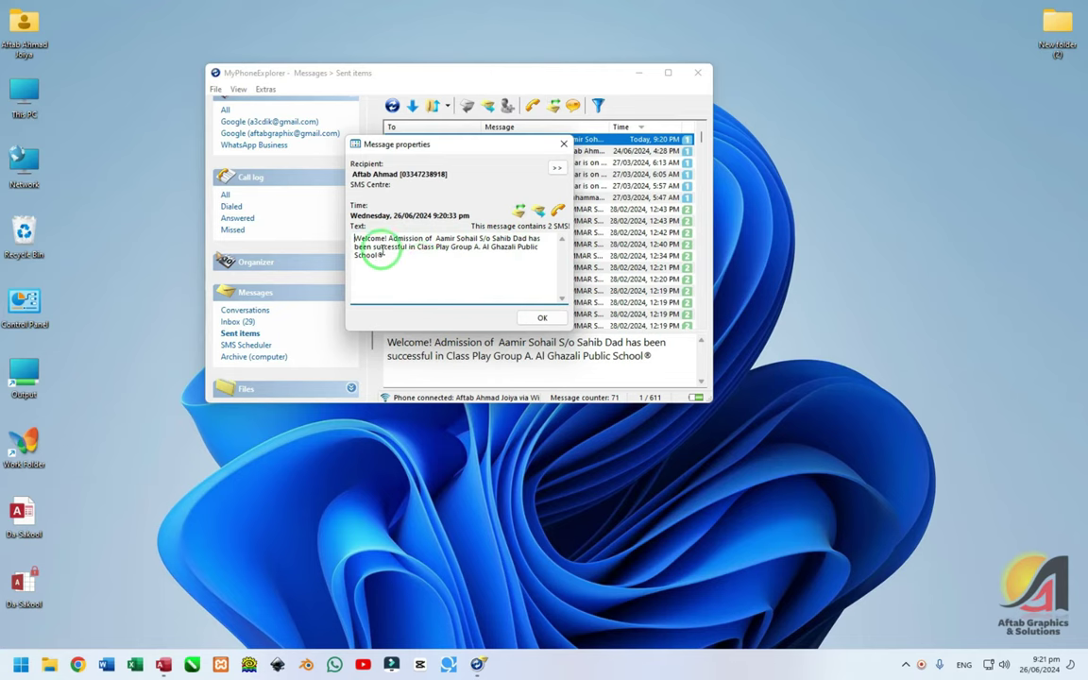
- Check the welcome message text, close its properties, and return to the DA-SAKOOL! student list
{"action": "left_click_drag", "start_coordinate": [395, 247], "coordinate": [446, 247]}
{"action": "left_click", "coordinate": [422, 258]}
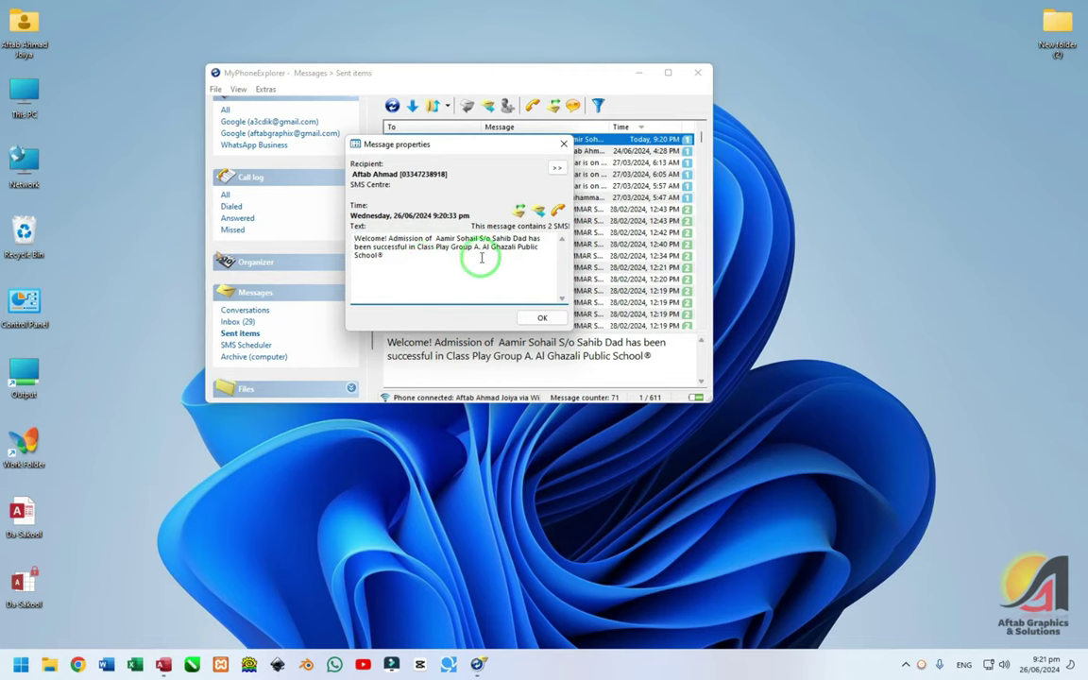
{"action": "left_click_drag", "start_coordinate": [478, 253], "coordinate": [462, 267]}
{"action": "left_click", "coordinate": [441, 267]}
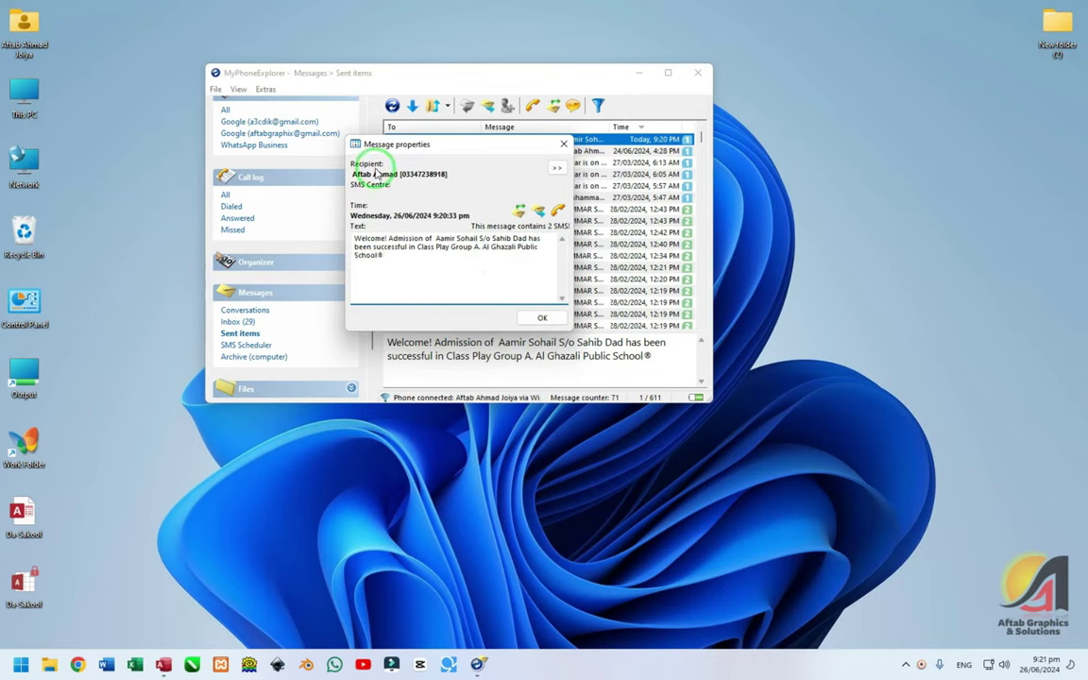
{"action": "left_click", "coordinate": [564, 143]}
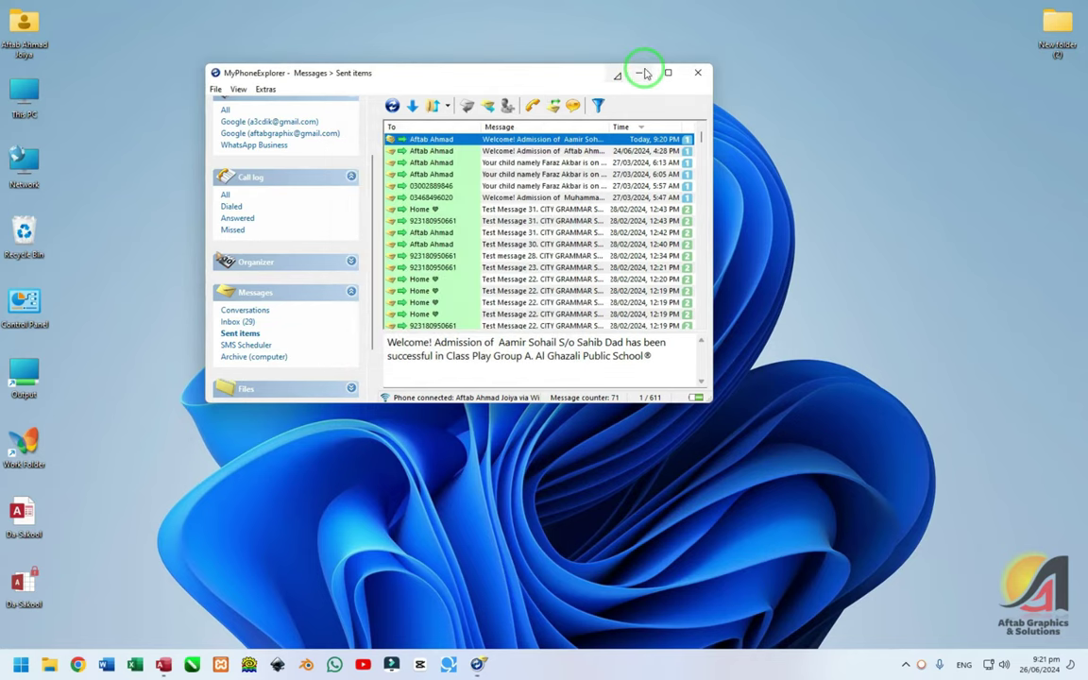
{"action": "left_click", "coordinate": [639, 72]}
{"action": "left_click", "coordinate": [477, 664]}
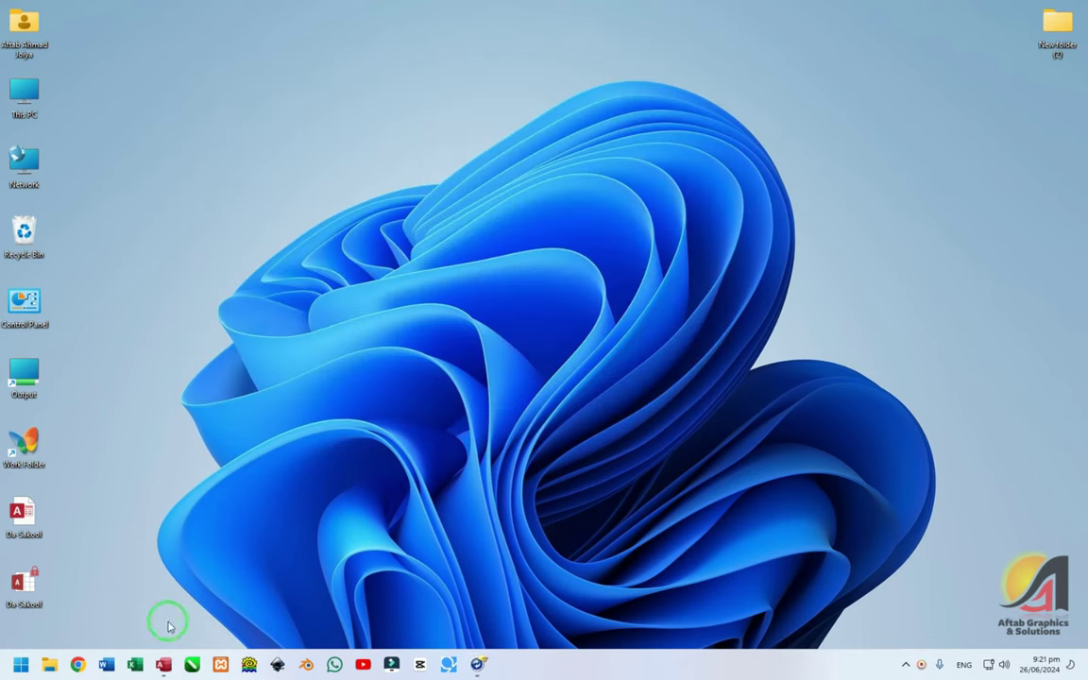
{"action": "left_click", "coordinate": [162, 664]}
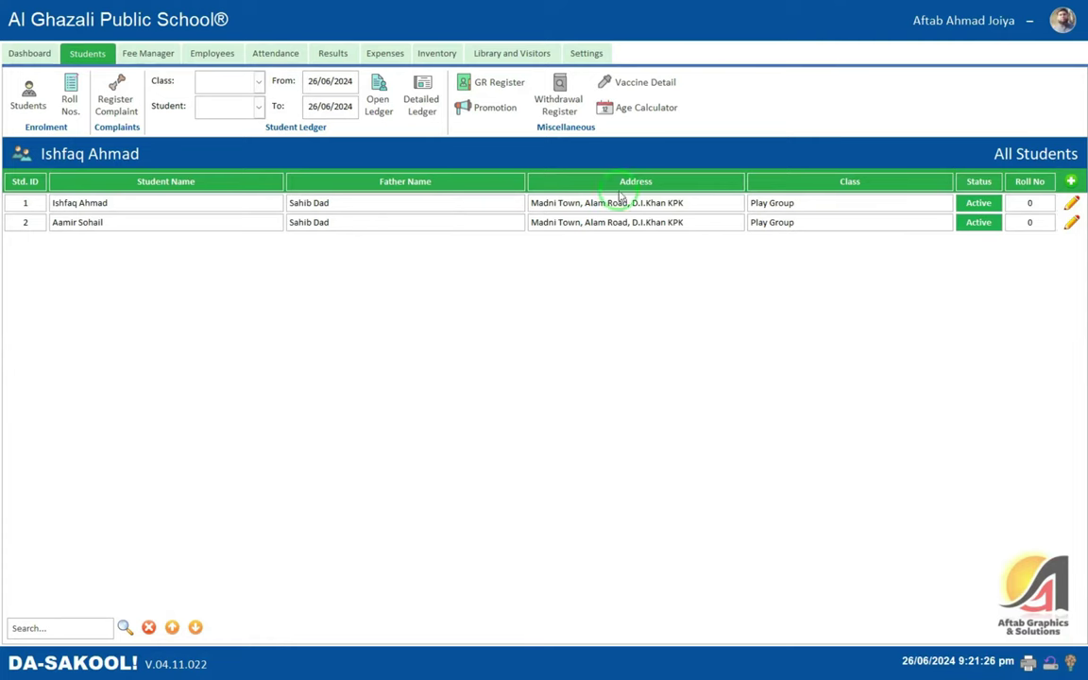
- Open a New Enrolment form and load the student's record from the Select list
{"action": "left_click", "coordinate": [1070, 180]}
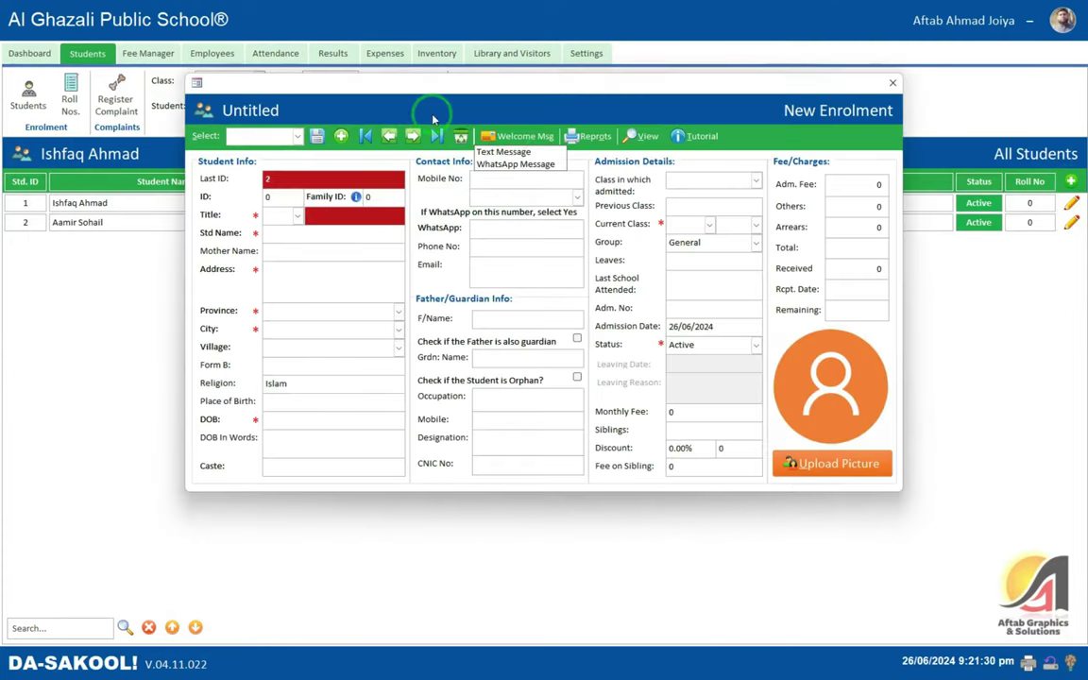
{"action": "left_click", "coordinate": [301, 138]}
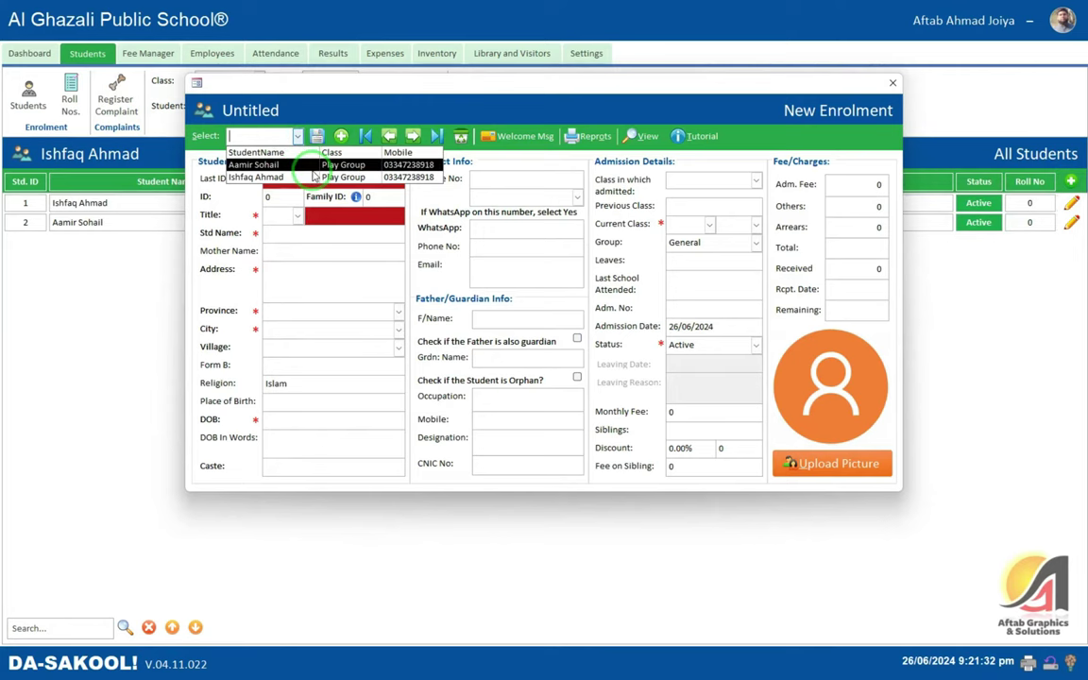
{"action": "left_click", "coordinate": [302, 165]}
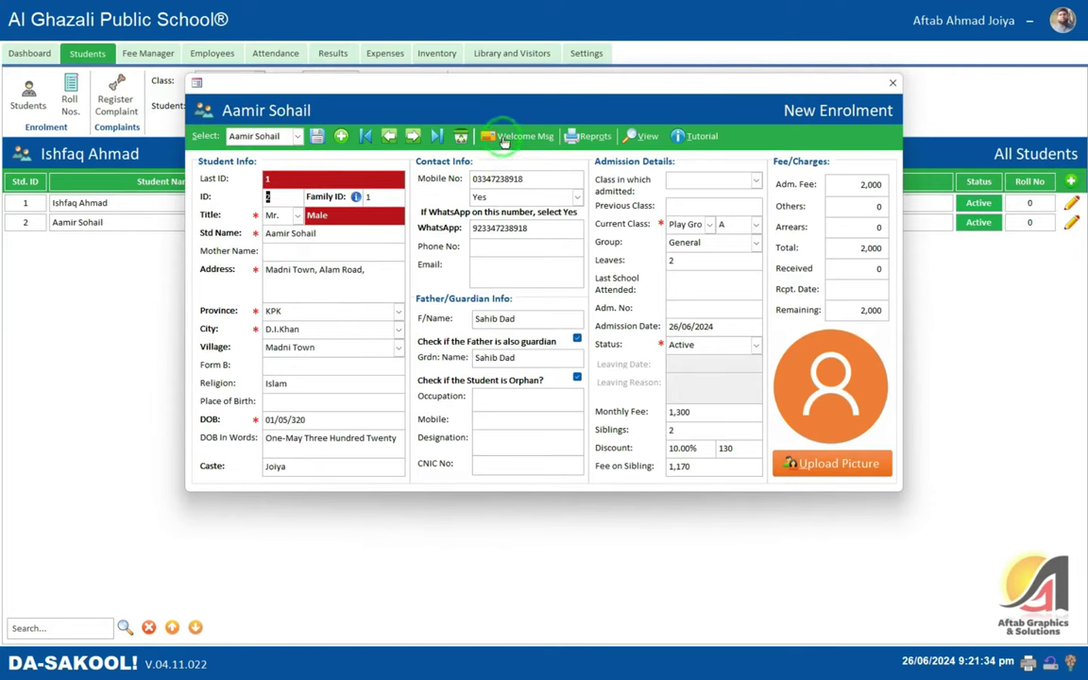
{"action": "left_click", "coordinate": [503, 139]}
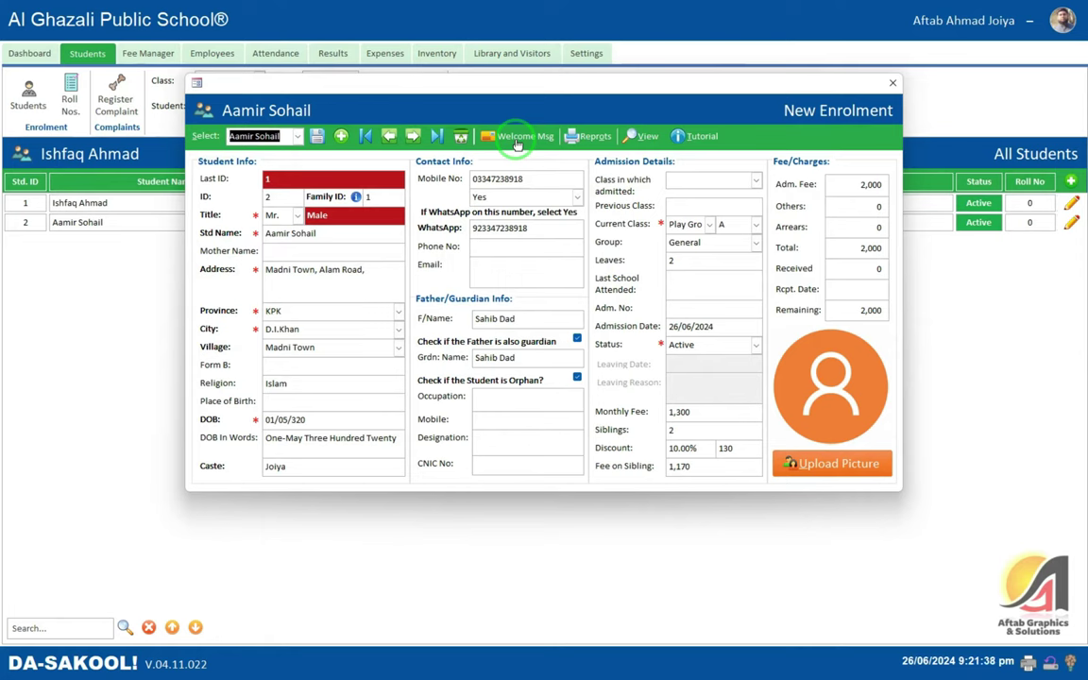
{"action": "left_click", "coordinate": [586, 136]}
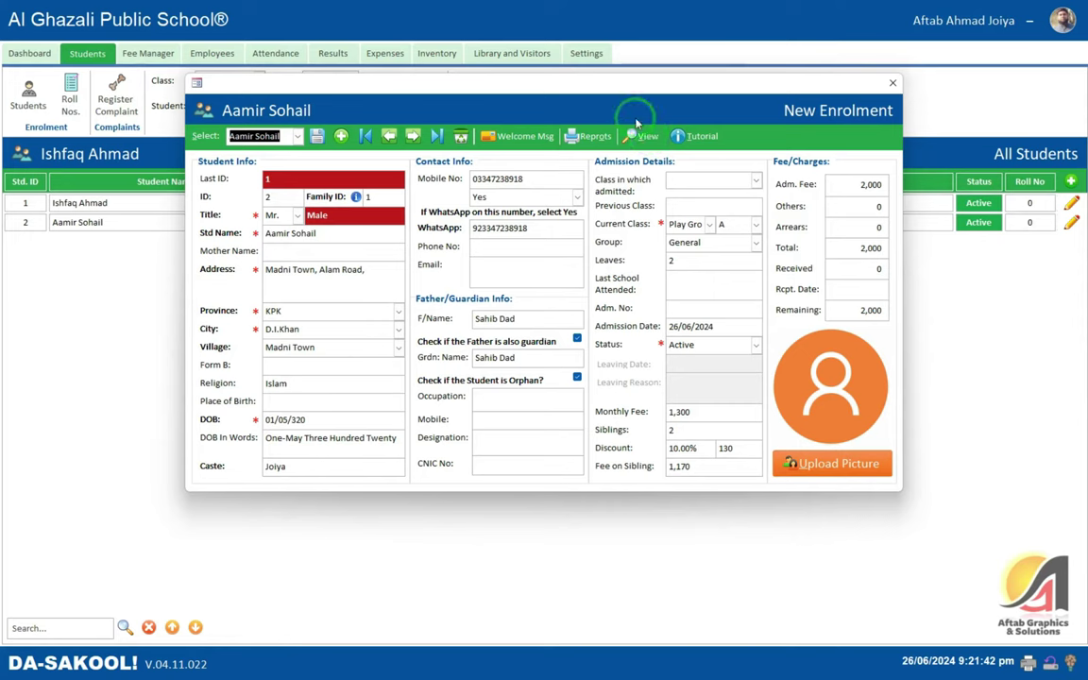
- Preview the student's Admission Form report and close the preview
{"action": "left_click", "coordinate": [589, 137]}
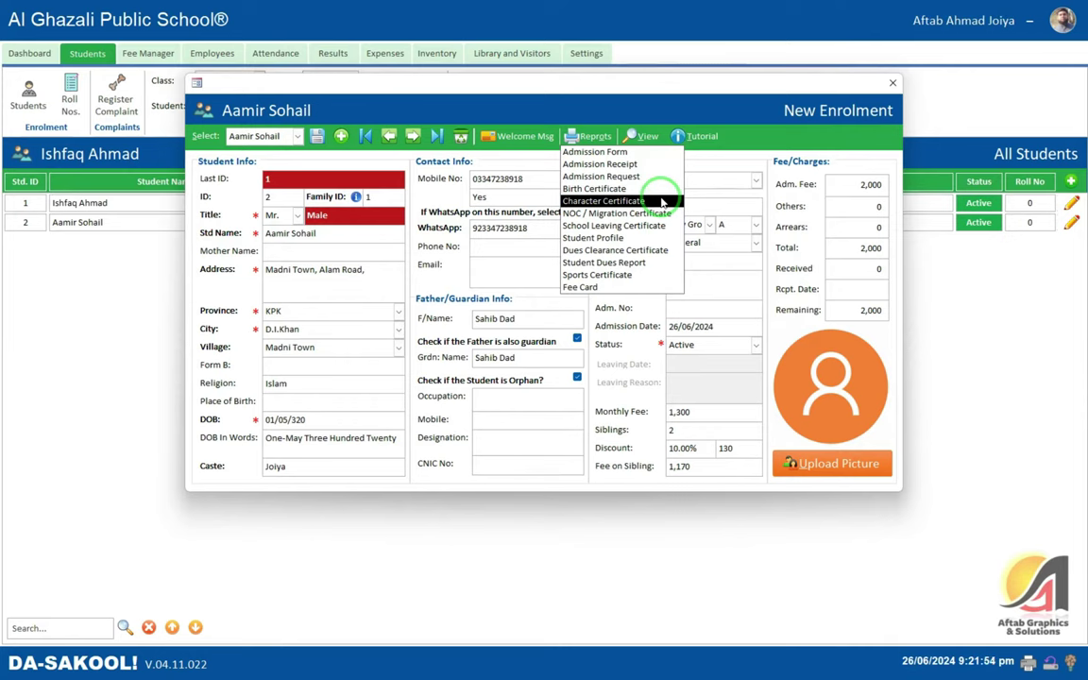
{"action": "left_click", "coordinate": [642, 152]}
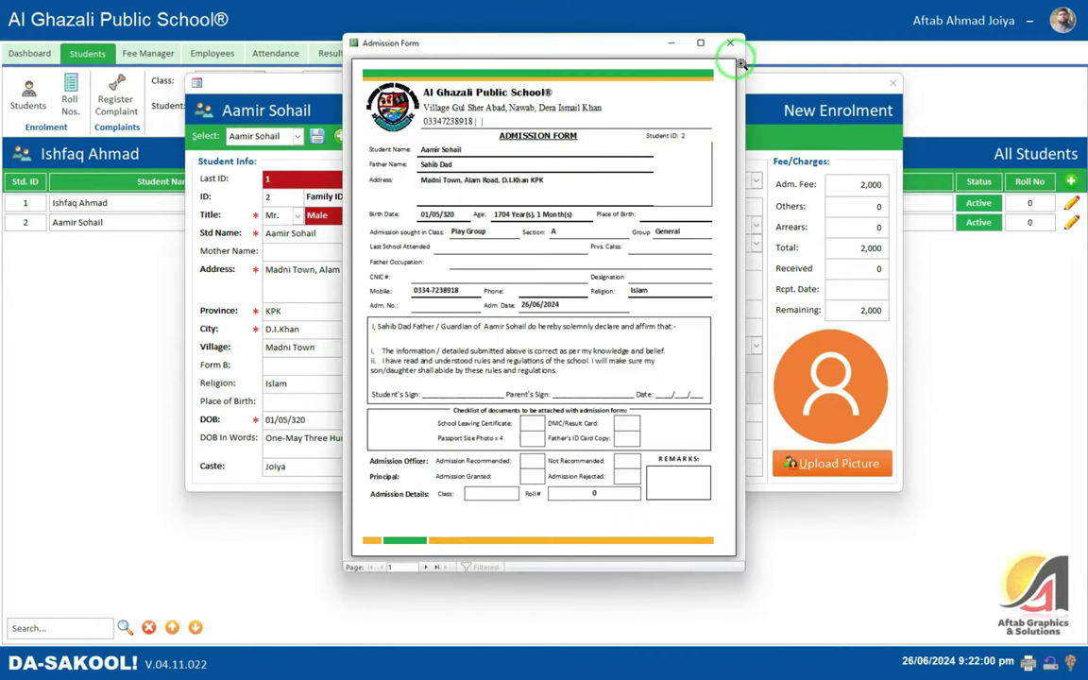
{"action": "left_click", "coordinate": [731, 44]}
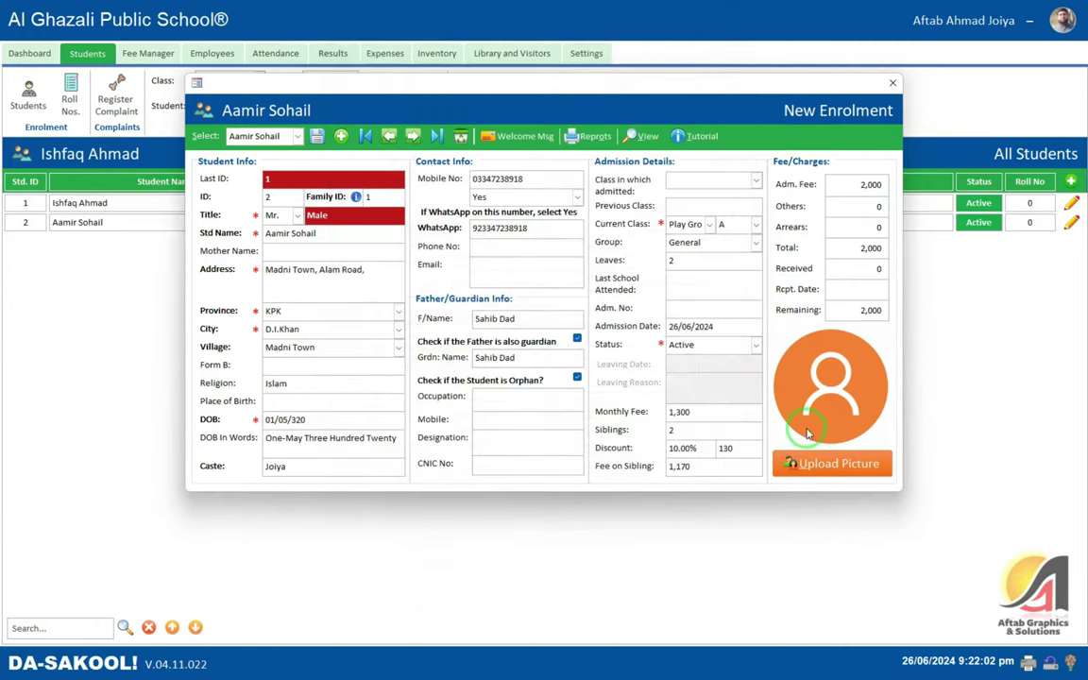
{"action": "left_click", "coordinate": [792, 472]}
- Upload an image from Desktop\Work Folder\Scan as the student's picture
{"action": "left_click", "coordinate": [638, 370]}
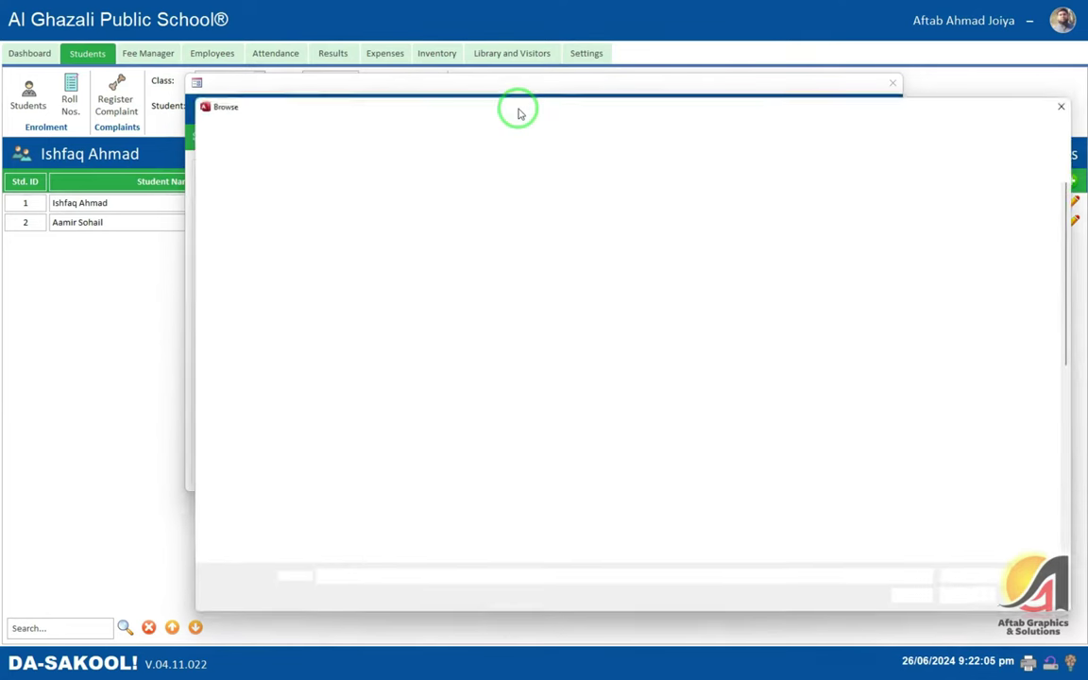
{"action": "scroll", "coordinate": [272, 292], "scroll_direction": "down", "scroll_amount": 2}
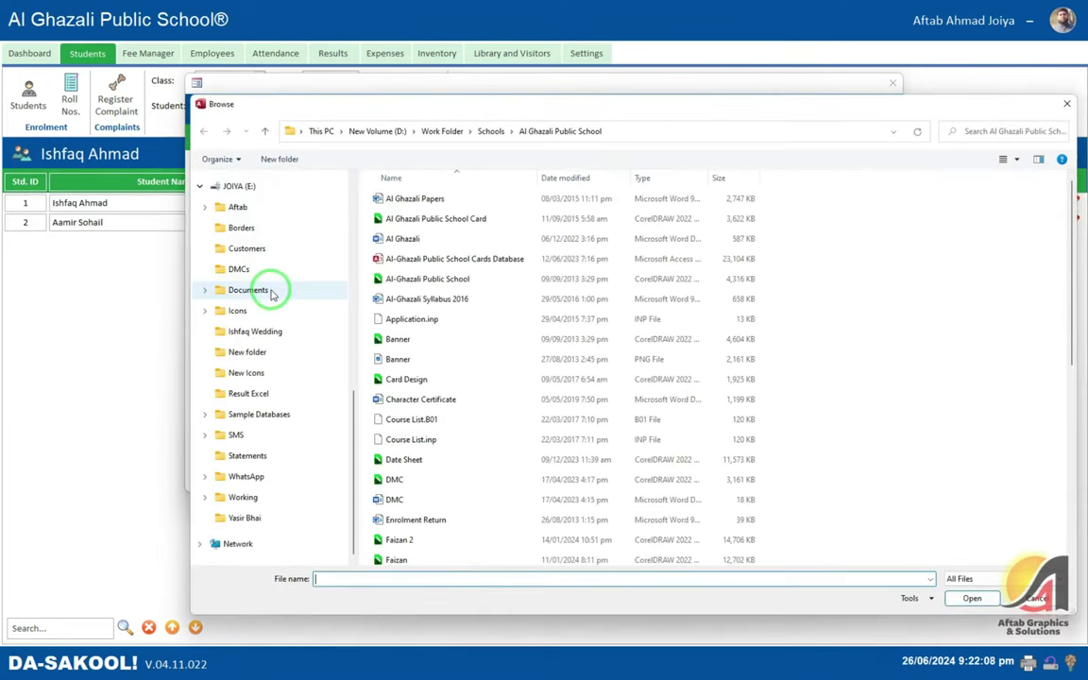
{"action": "left_click", "coordinate": [204, 290]}
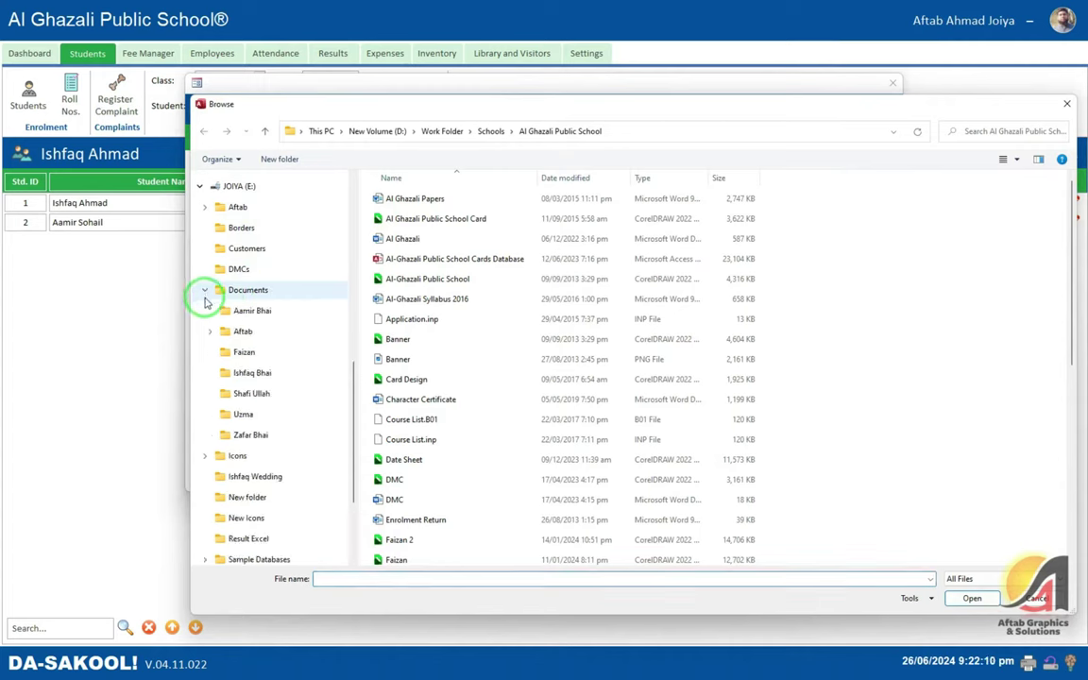
{"action": "left_click", "coordinate": [218, 318]}
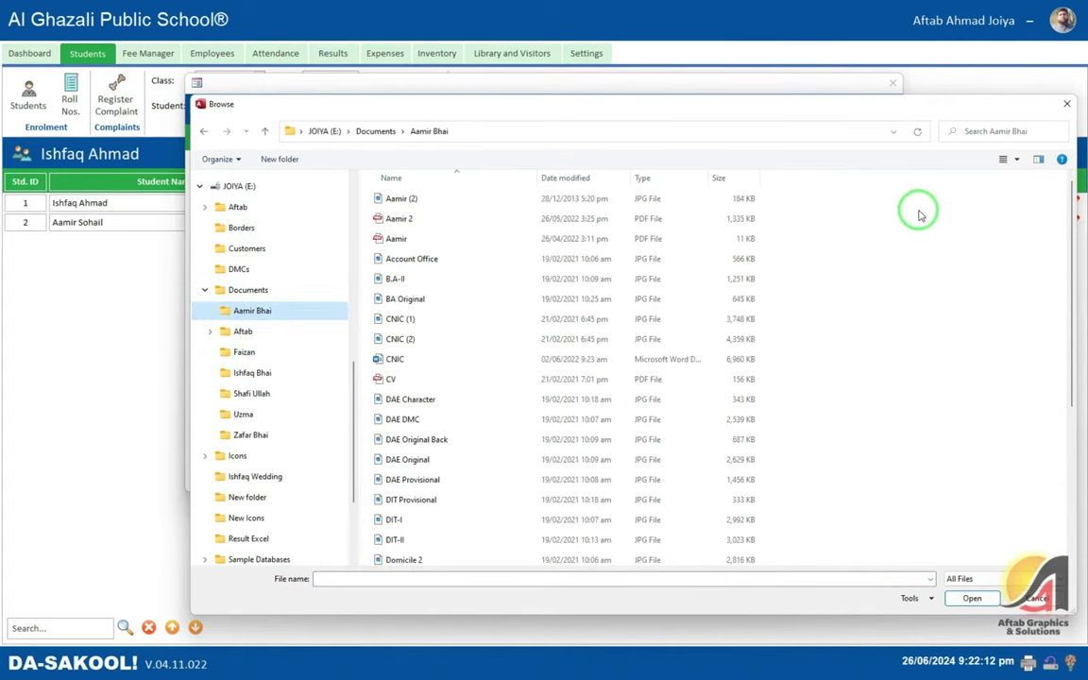
{"action": "left_click", "coordinate": [1003, 162]}
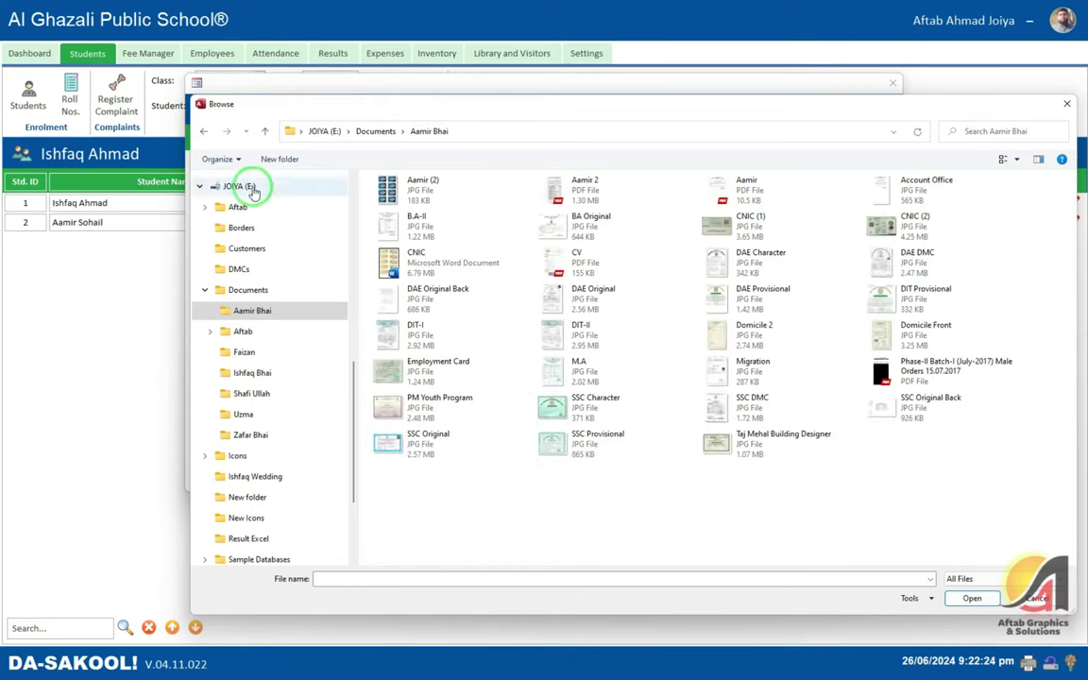
{"action": "scroll", "coordinate": [244, 241], "scroll_direction": "up", "scroll_amount": 5}
{"action": "left_click", "coordinate": [244, 238]}
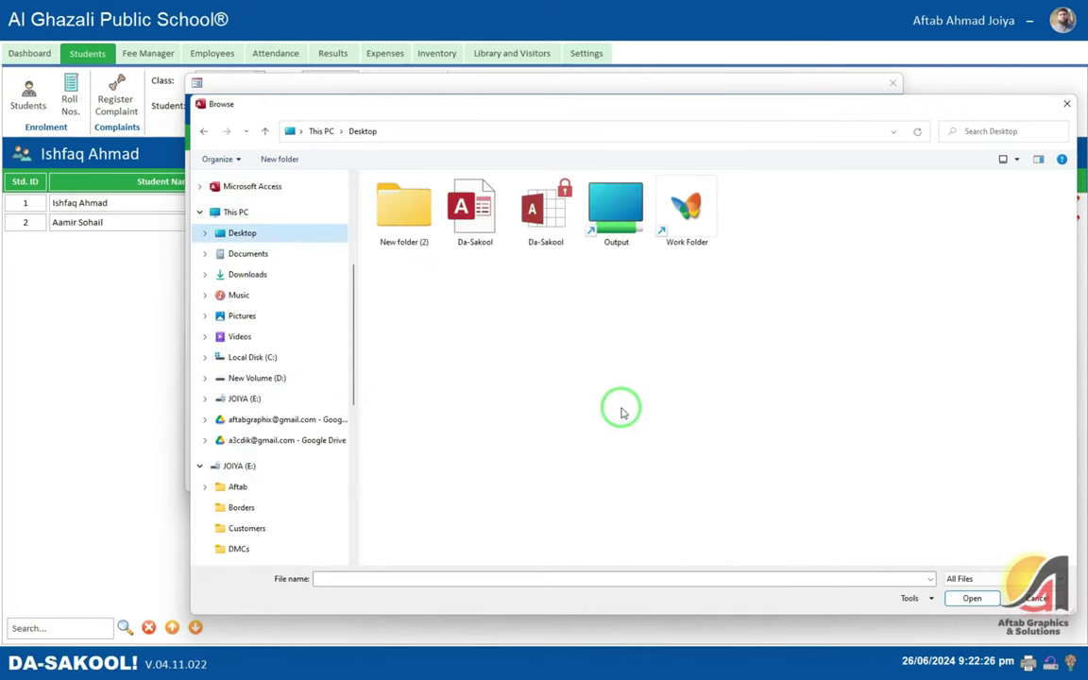
{"action": "double_click", "coordinate": [682, 236]}
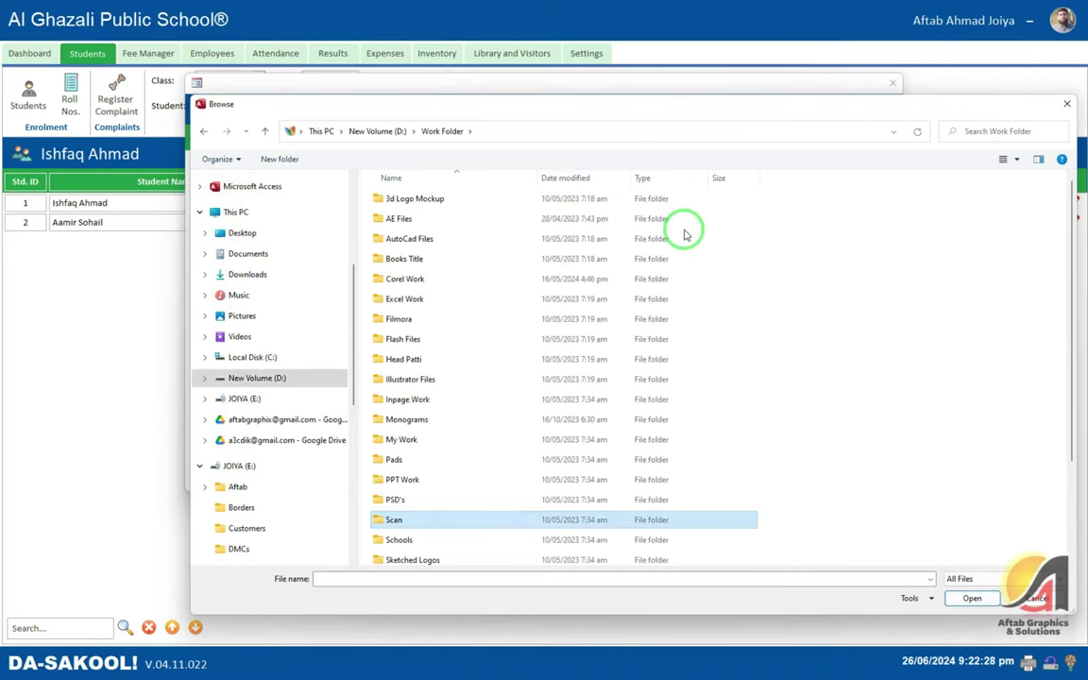
{"action": "key", "text": "Return"}
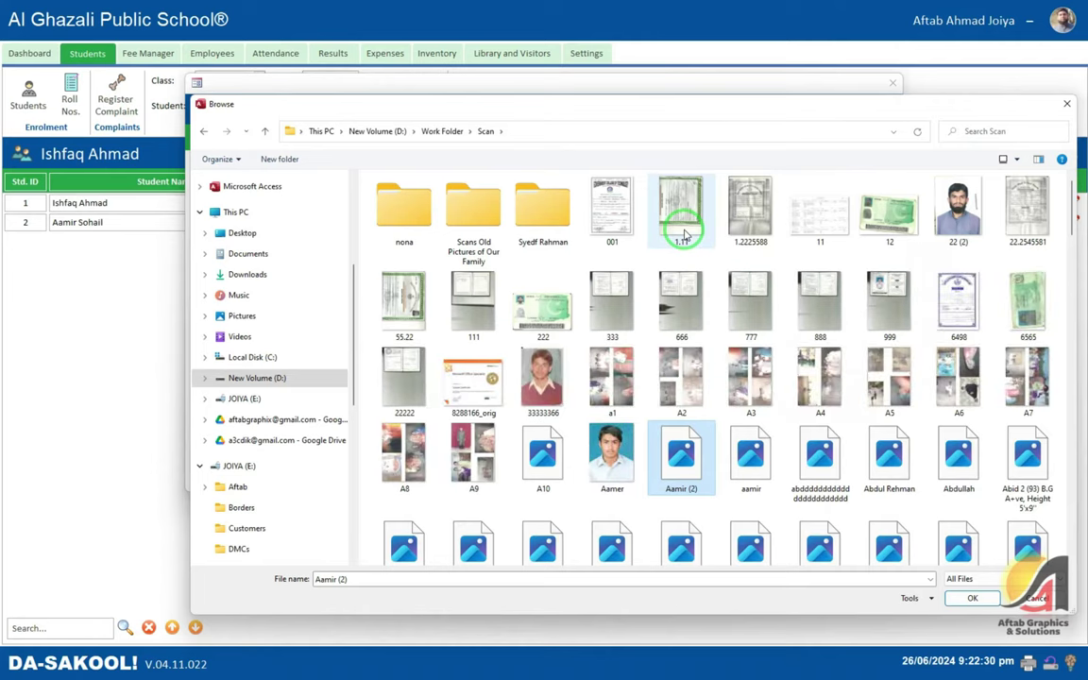
{"action": "key", "text": "Return"}
{"action": "left_click", "coordinate": [565, 370]}
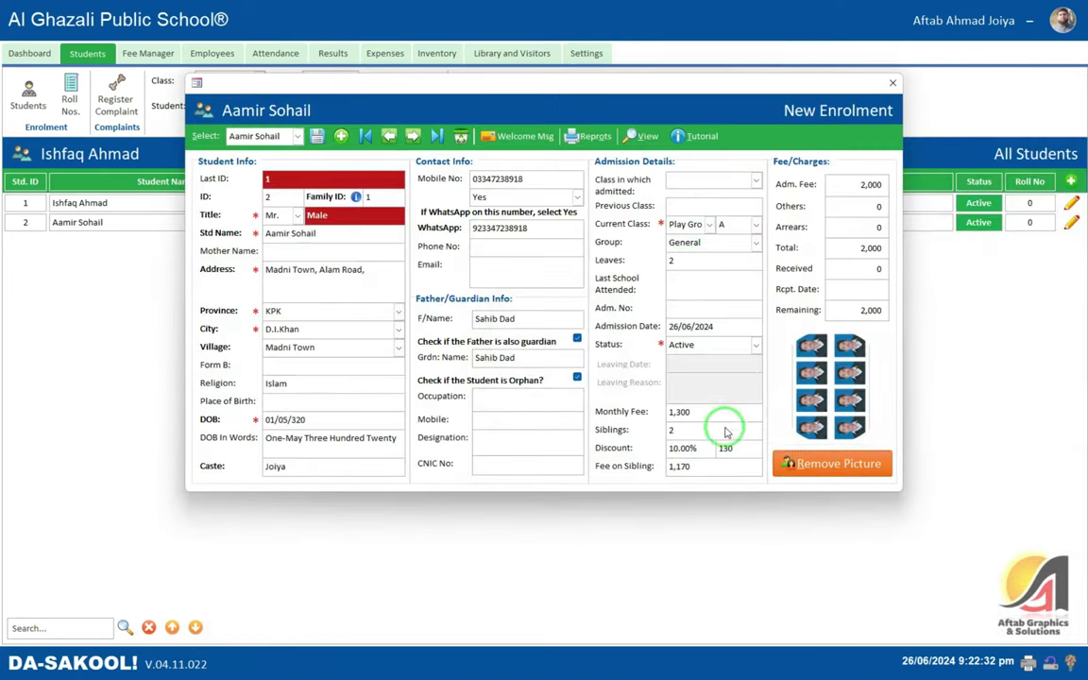
- Remove the wrong picture and upload the 33333366 portrait instead
{"action": "left_click", "coordinate": [860, 460]}
{"action": "left_click", "coordinate": [572, 370]}
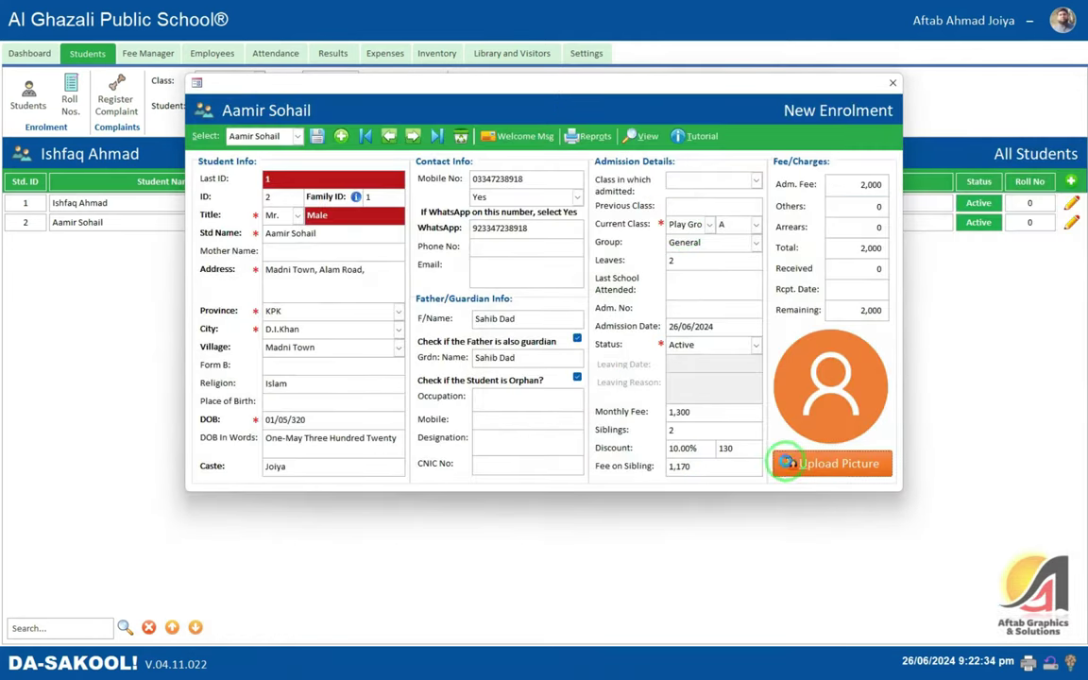
{"action": "left_click", "coordinate": [817, 461]}
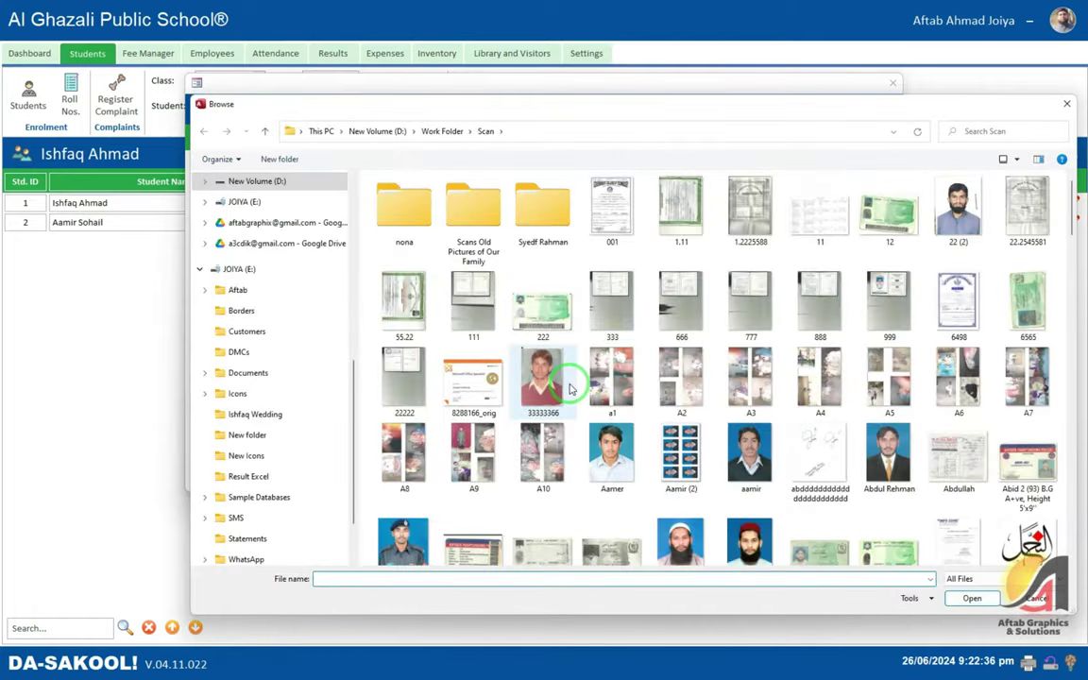
{"action": "double_click", "coordinate": [570, 388]}
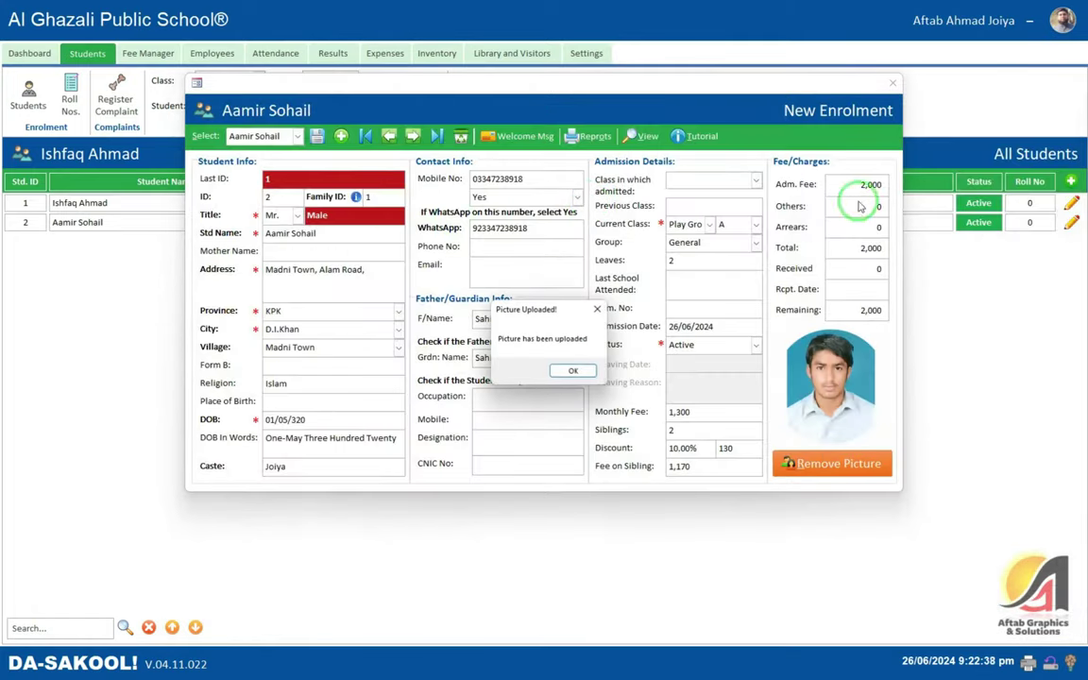
{"action": "left_click", "coordinate": [570, 370]}
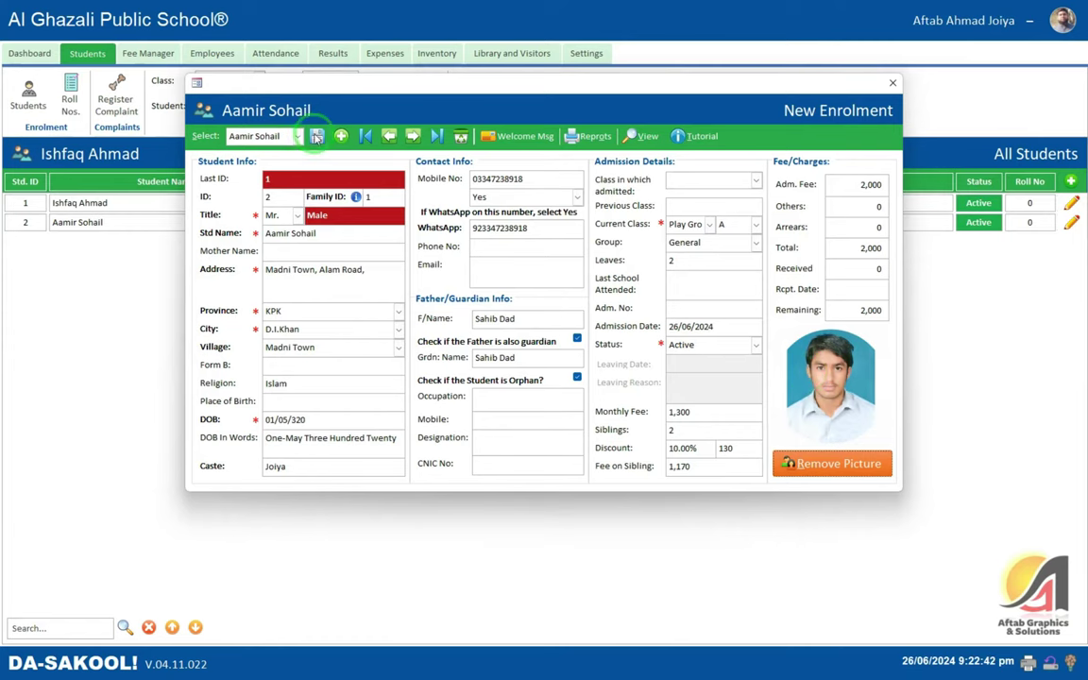
- Preview the Admission Form with the photo, maximized and zoomed to the whole page
{"action": "left_click", "coordinate": [595, 138]}
{"action": "left_click", "coordinate": [579, 151]}
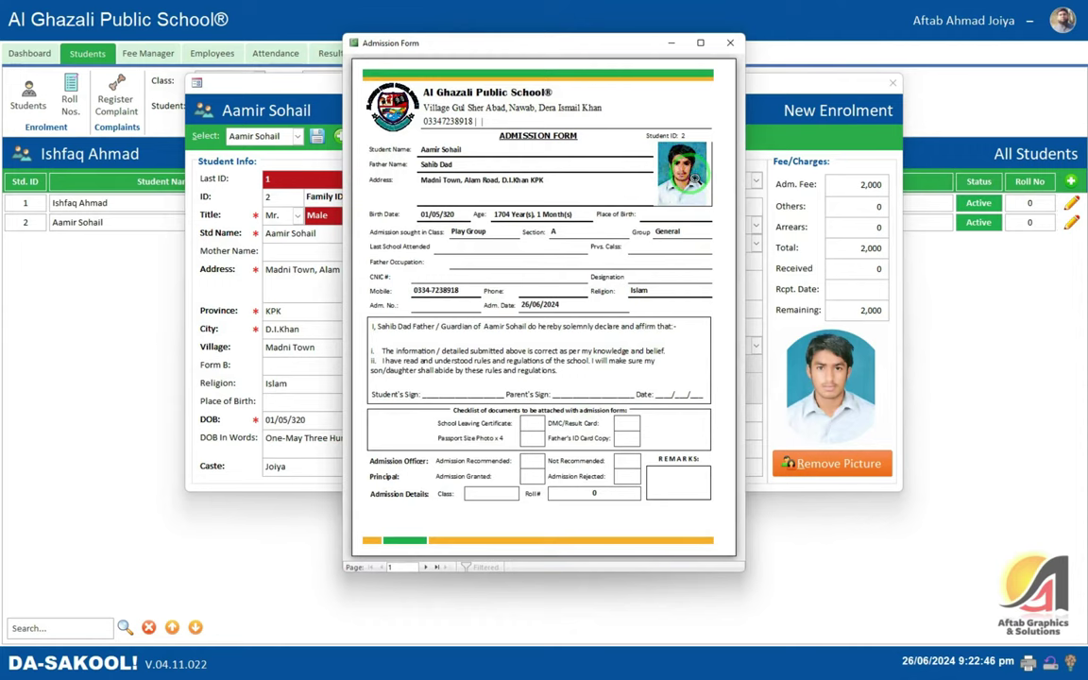
{"action": "left_click", "coordinate": [700, 43]}
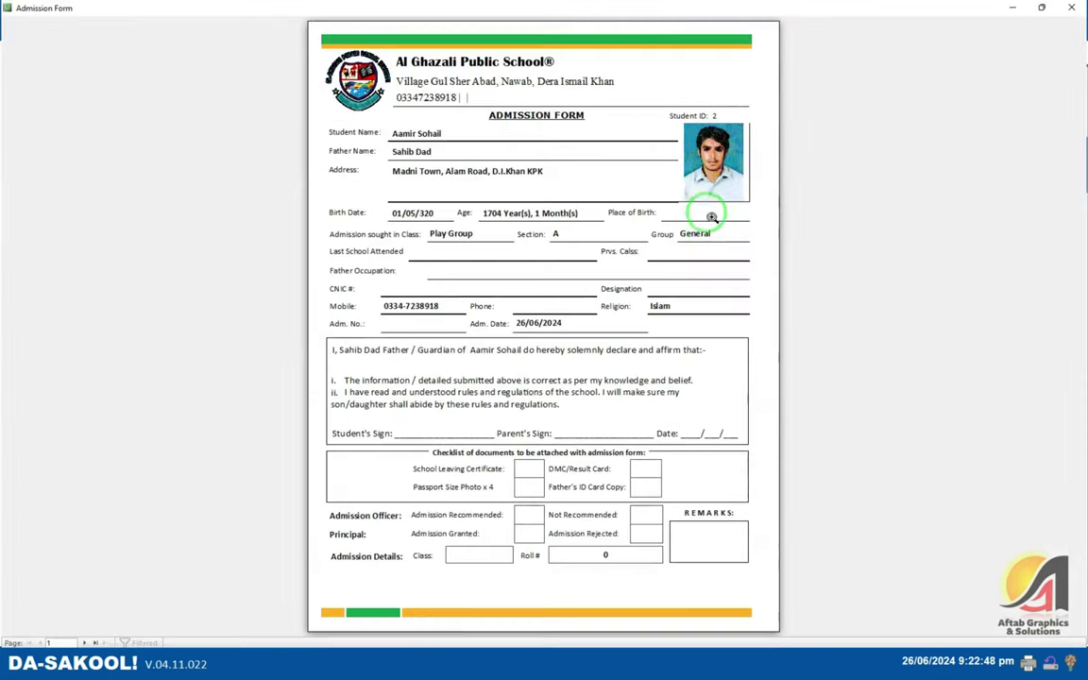
{"action": "scroll", "coordinate": [716, 148], "scroll_direction": "up", "scroll_amount": 1}
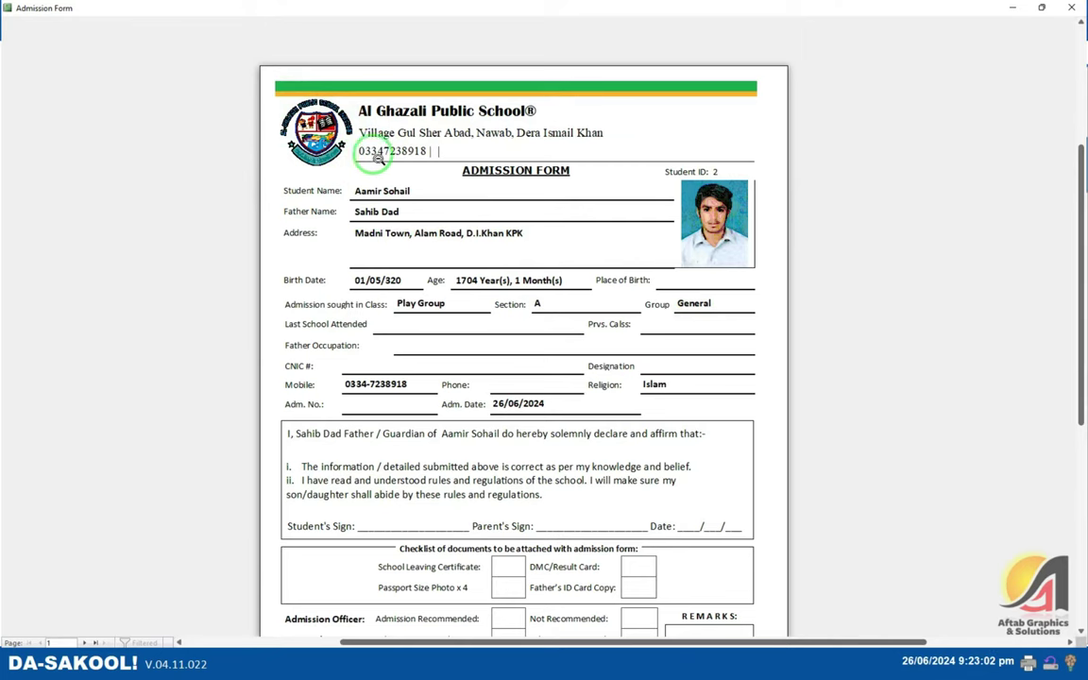
{"action": "left_click", "coordinate": [456, 229]}
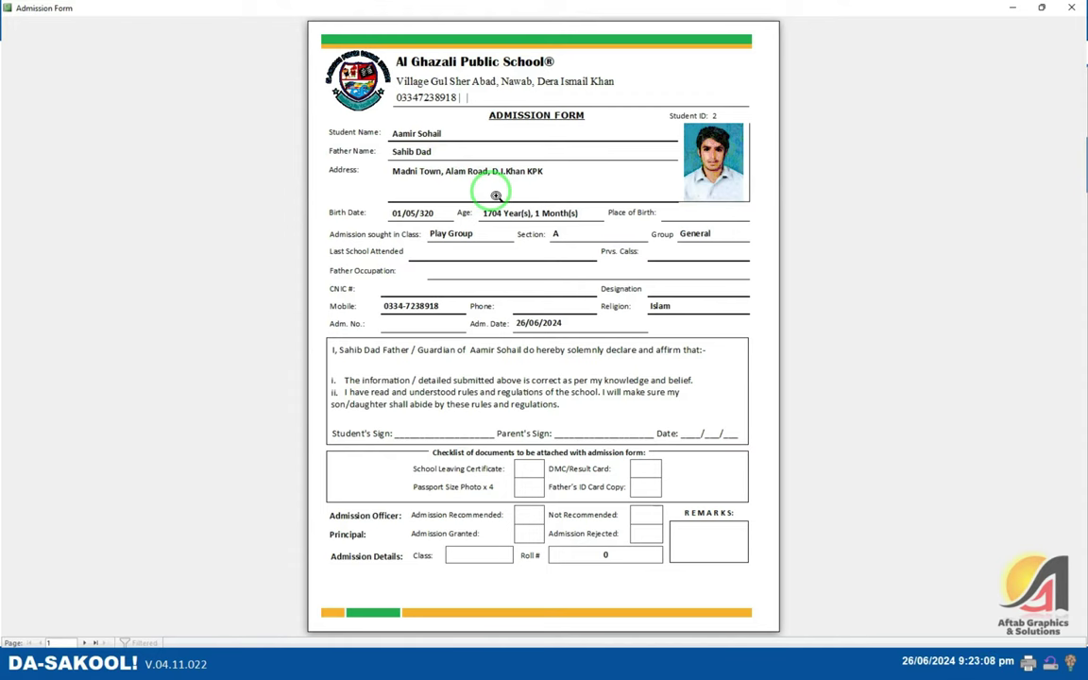
{"action": "right_click", "coordinate": [493, 196]}
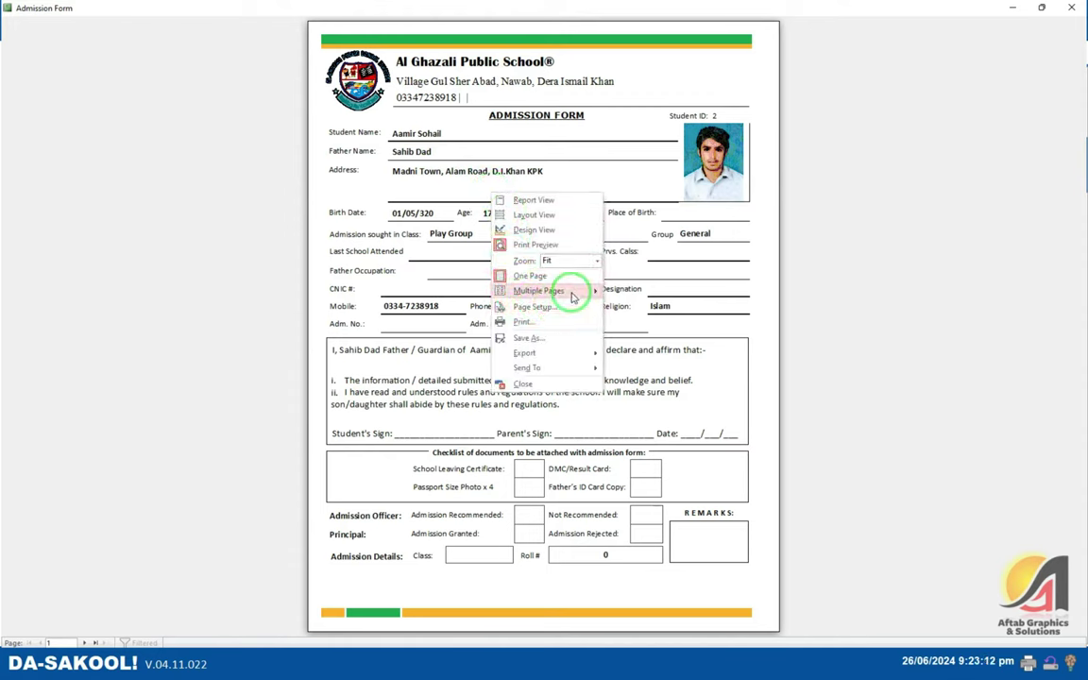
{"action": "mouse_move", "coordinate": [548, 354]}
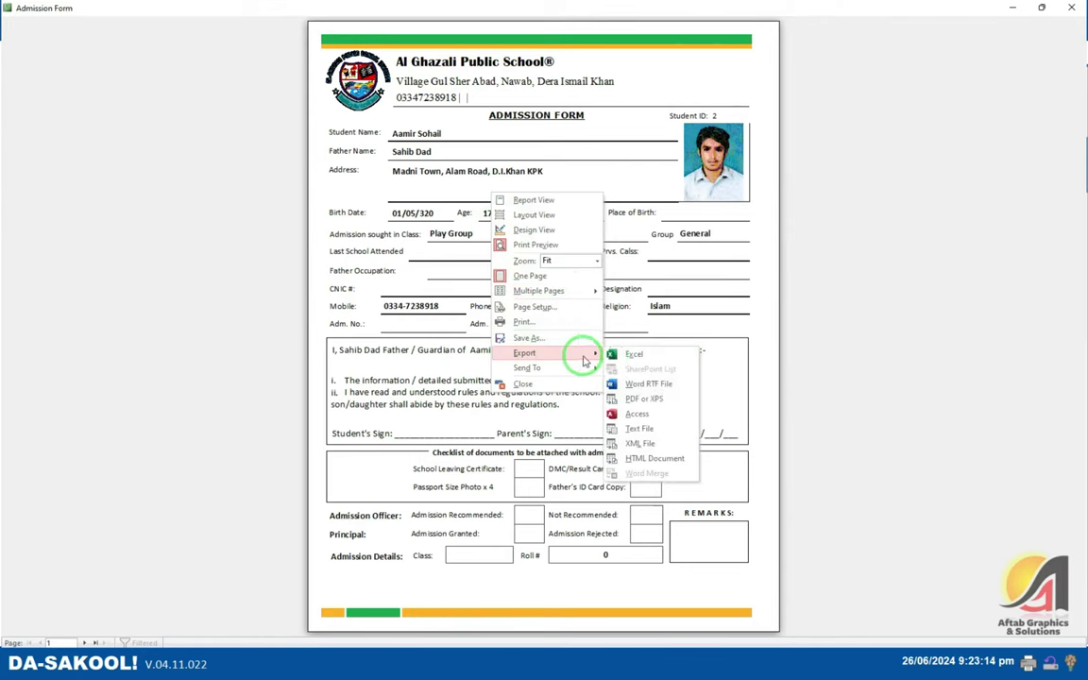
{"action": "left_click", "coordinate": [670, 401]}
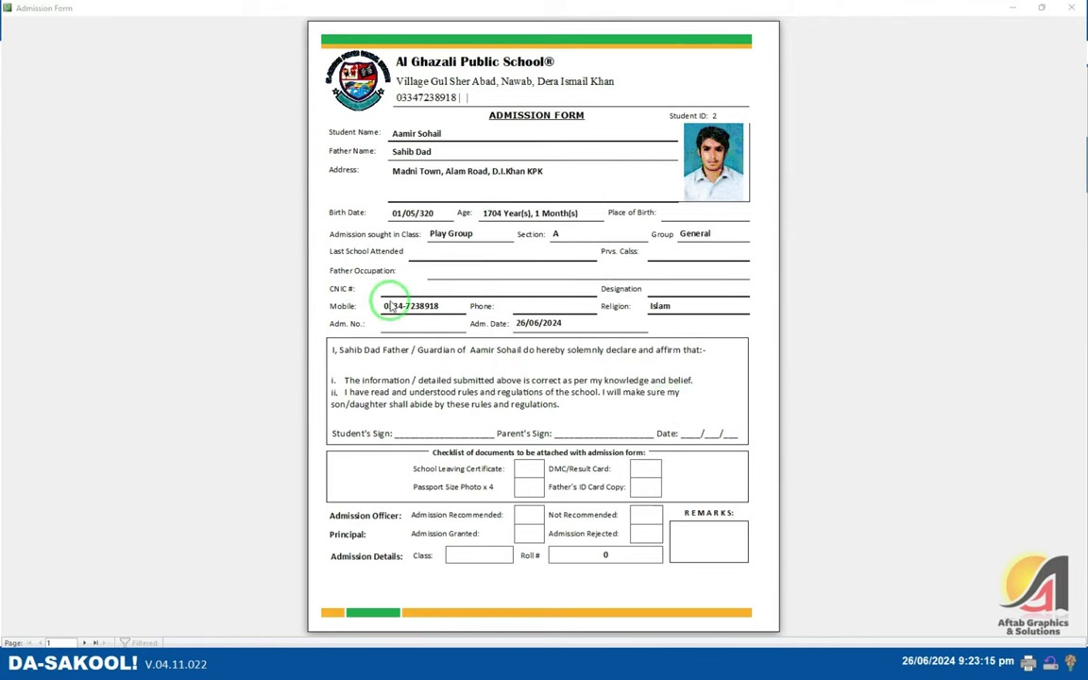
{"action": "left_click", "coordinate": [50, 129]}
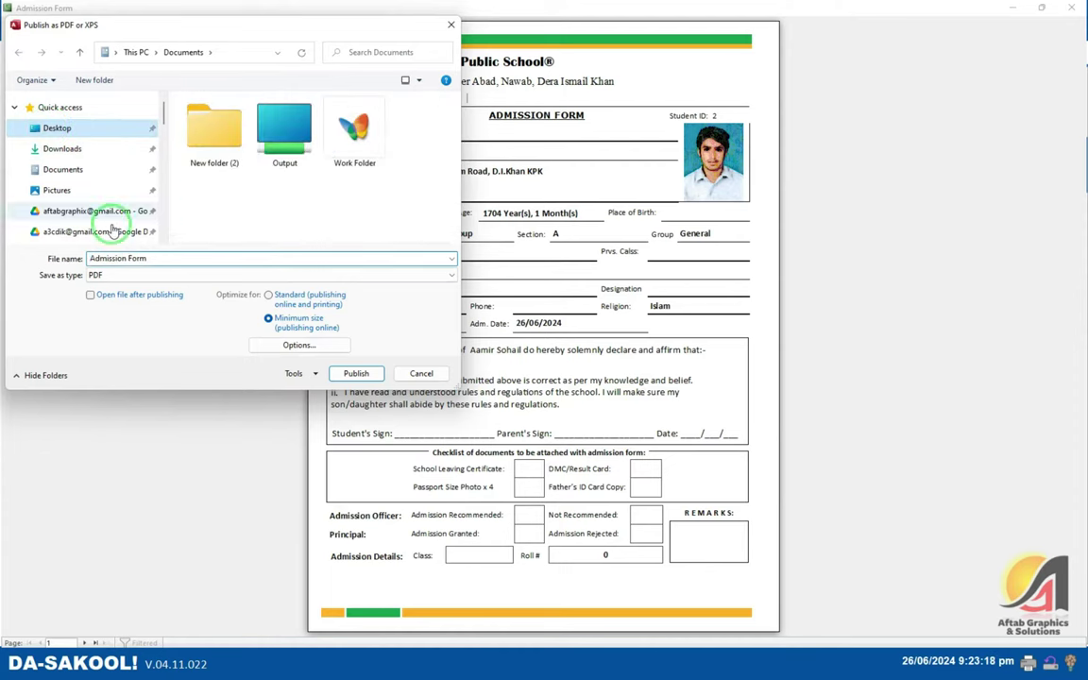
{"action": "left_click", "coordinate": [102, 295]}
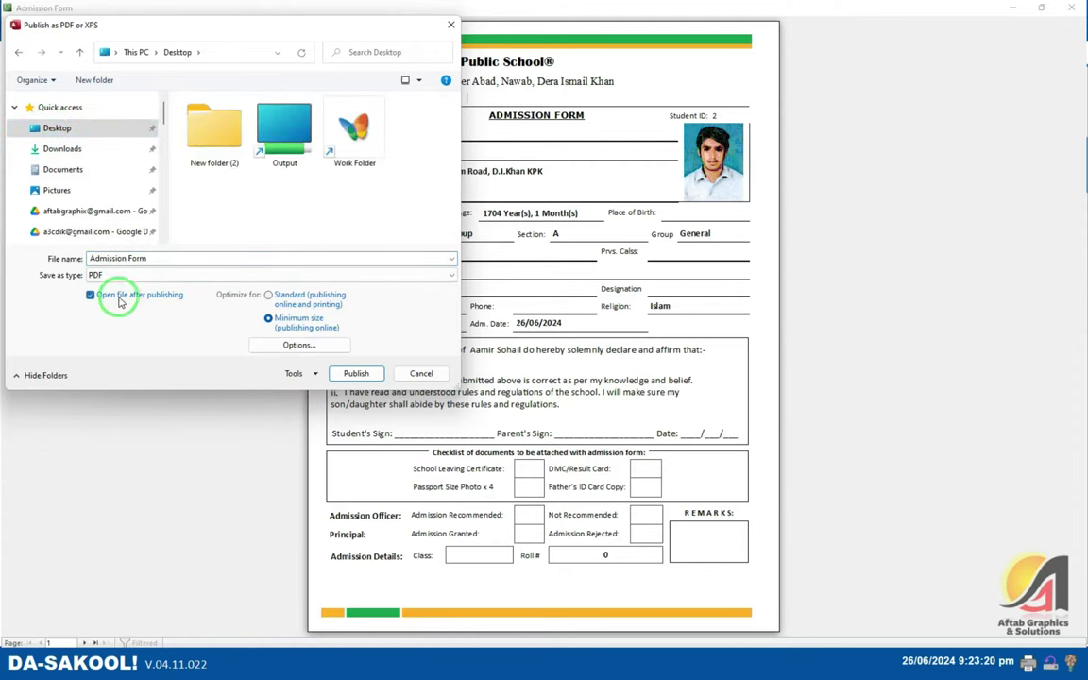
{"action": "left_click", "coordinate": [347, 374]}
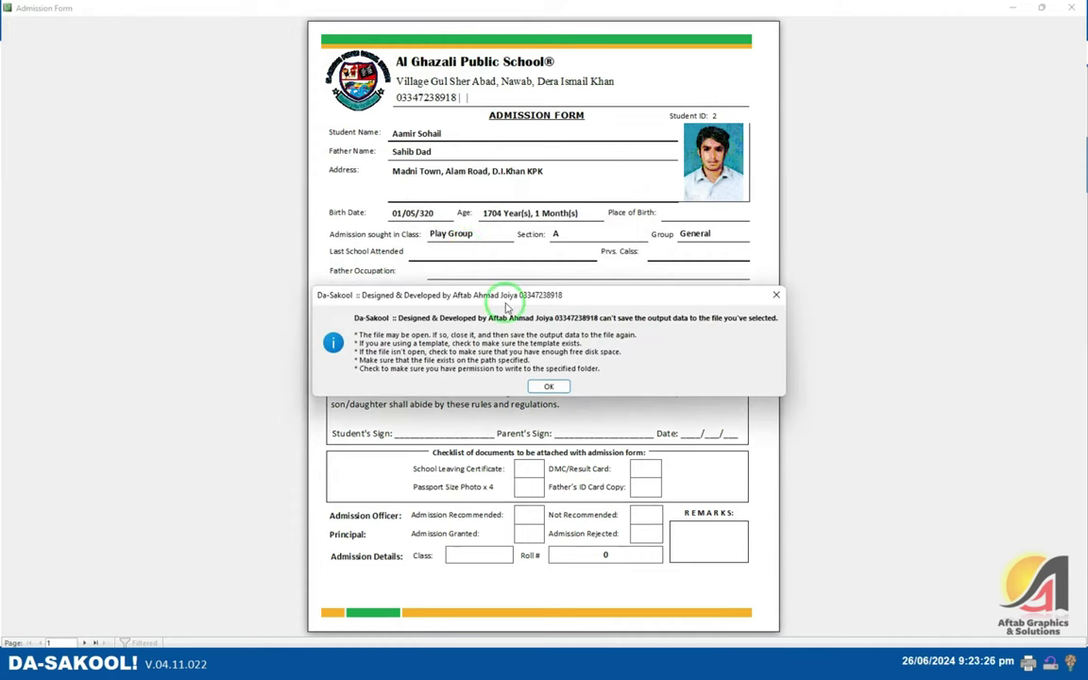
{"action": "left_click", "coordinate": [550, 388]}
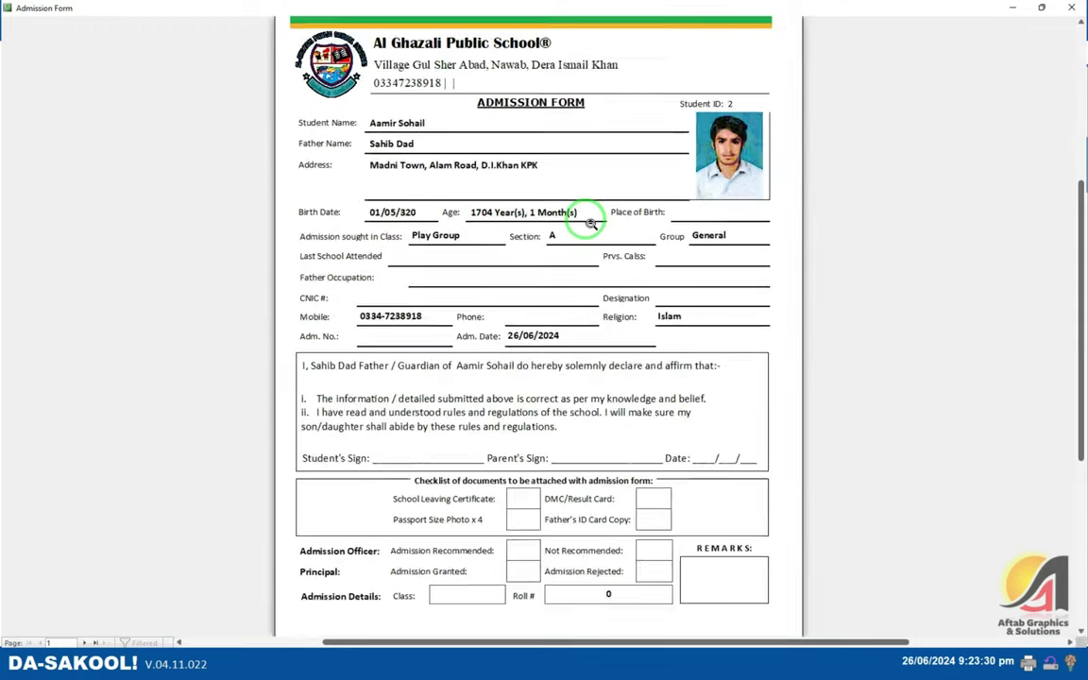
{"action": "right_click", "coordinate": [557, 204]}
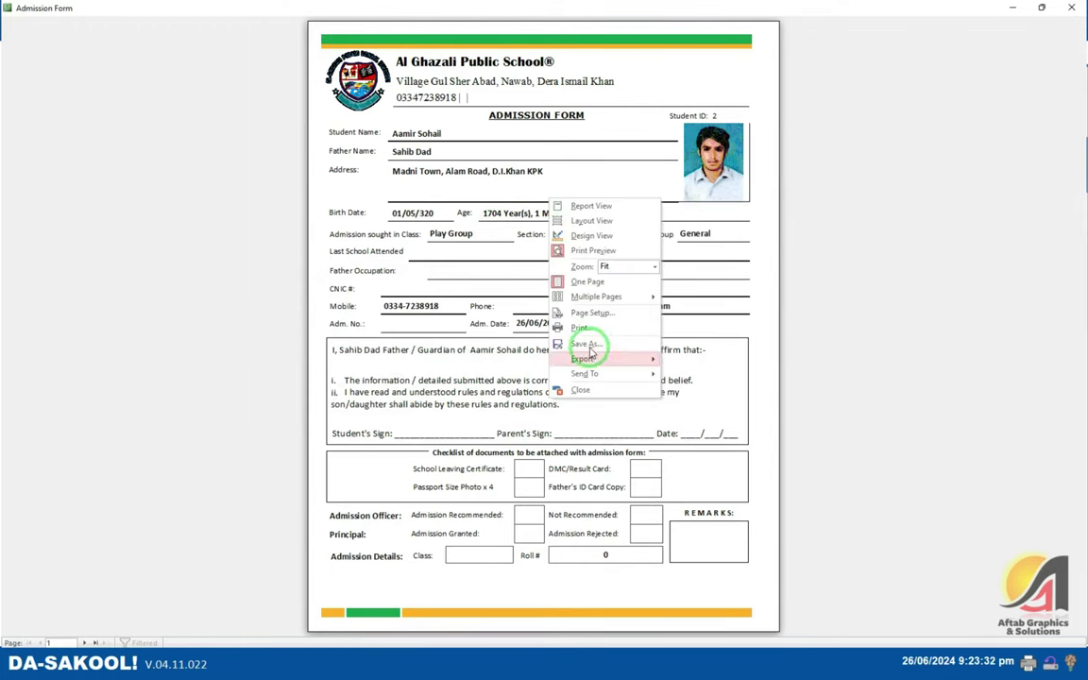
{"action": "mouse_move", "coordinate": [597, 359]}
{"action": "left_click", "coordinate": [706, 405]}
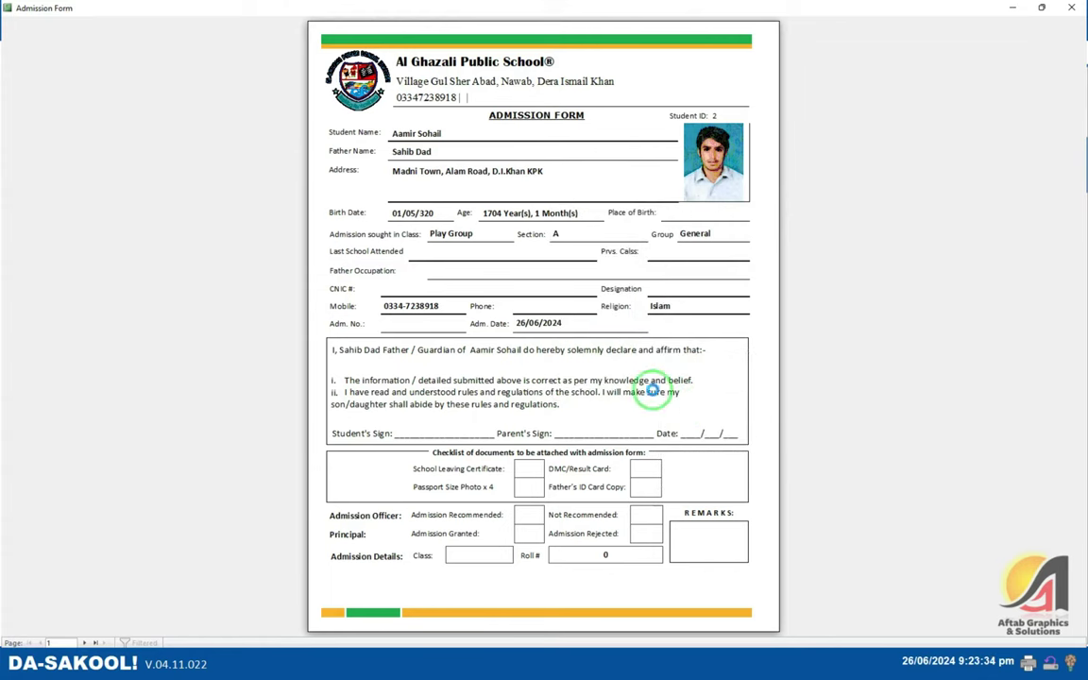
{"action": "scroll", "coordinate": [90, 151], "scroll_direction": "up", "scroll_amount": 5}
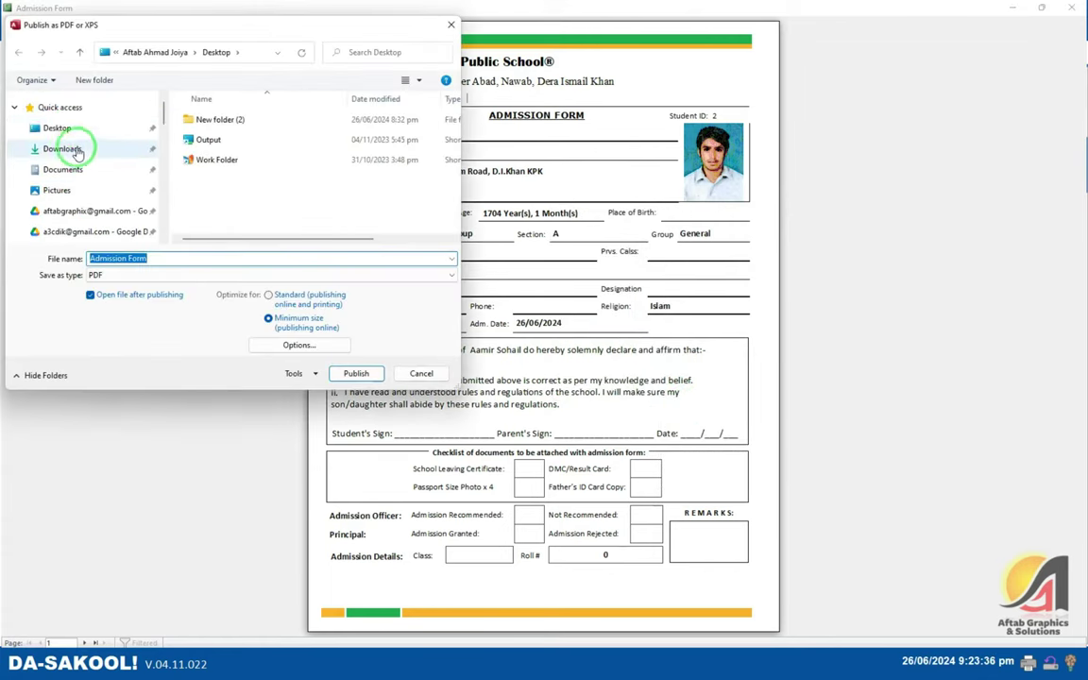
{"action": "left_click", "coordinate": [58, 127]}
{"action": "left_click", "coordinate": [357, 378]}
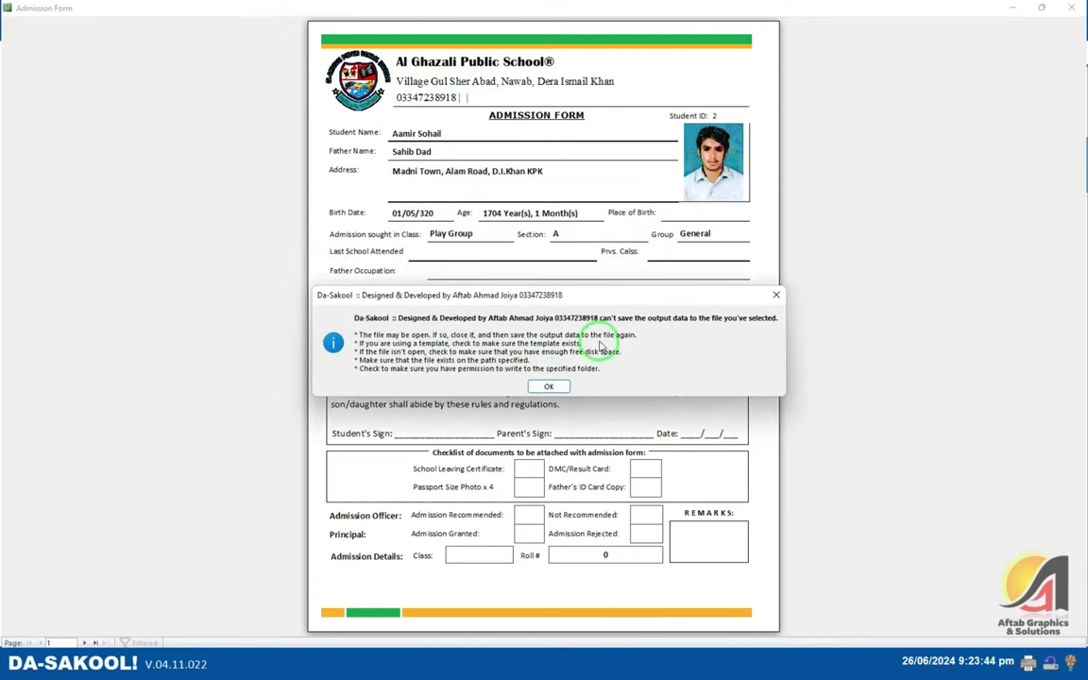
{"action": "key", "text": "Return"}
{"action": "right_click", "coordinate": [513, 179]}
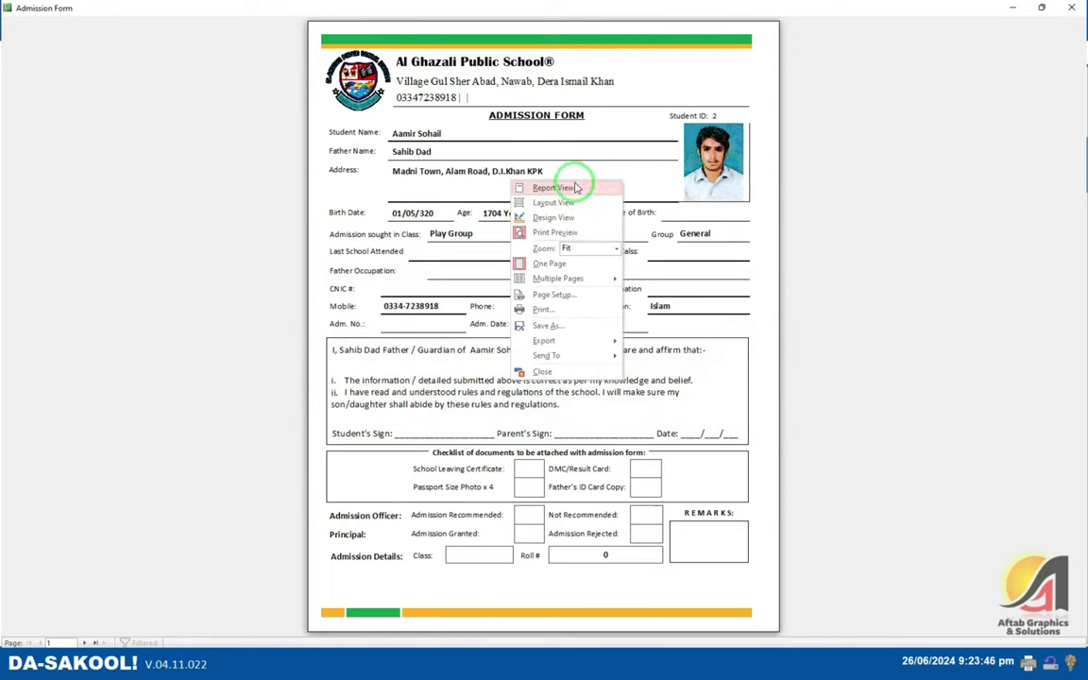
- Print the admission form to the PDF Suite 2021 printer
{"action": "left_click", "coordinate": [534, 309]}
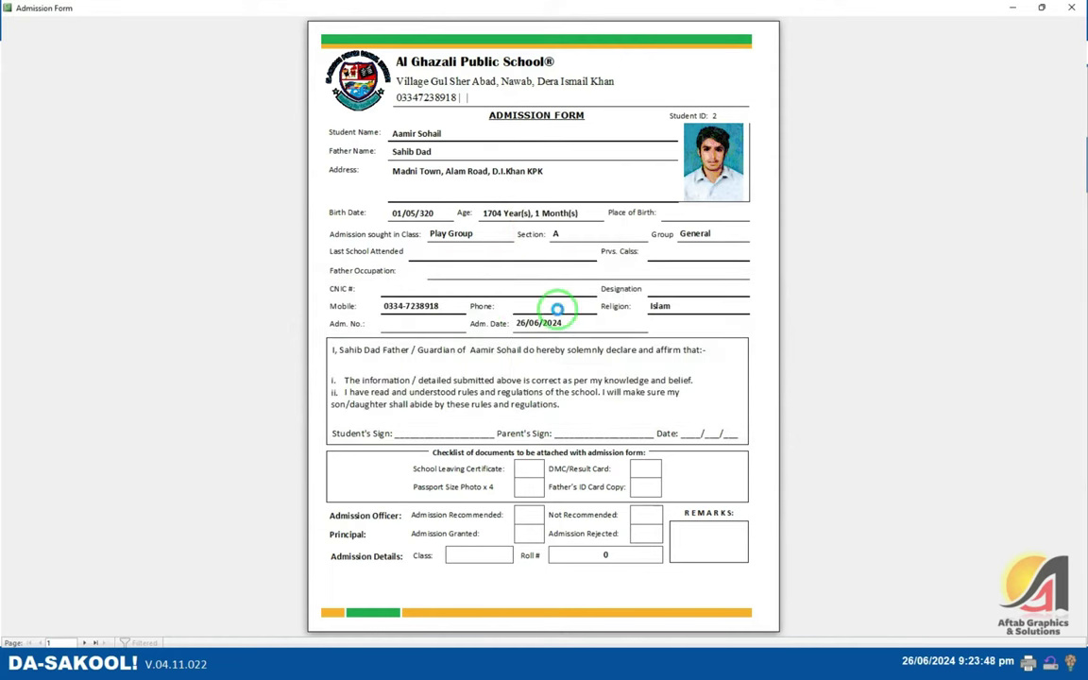
{"action": "left_click", "coordinate": [541, 196]}
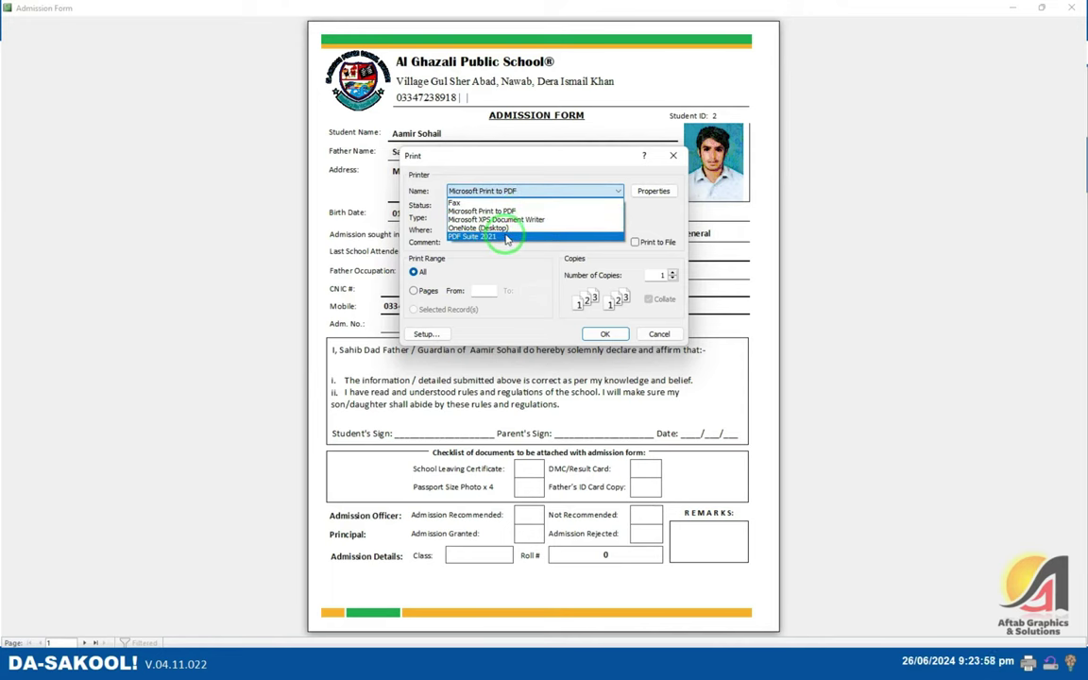
{"action": "left_click", "coordinate": [506, 236]}
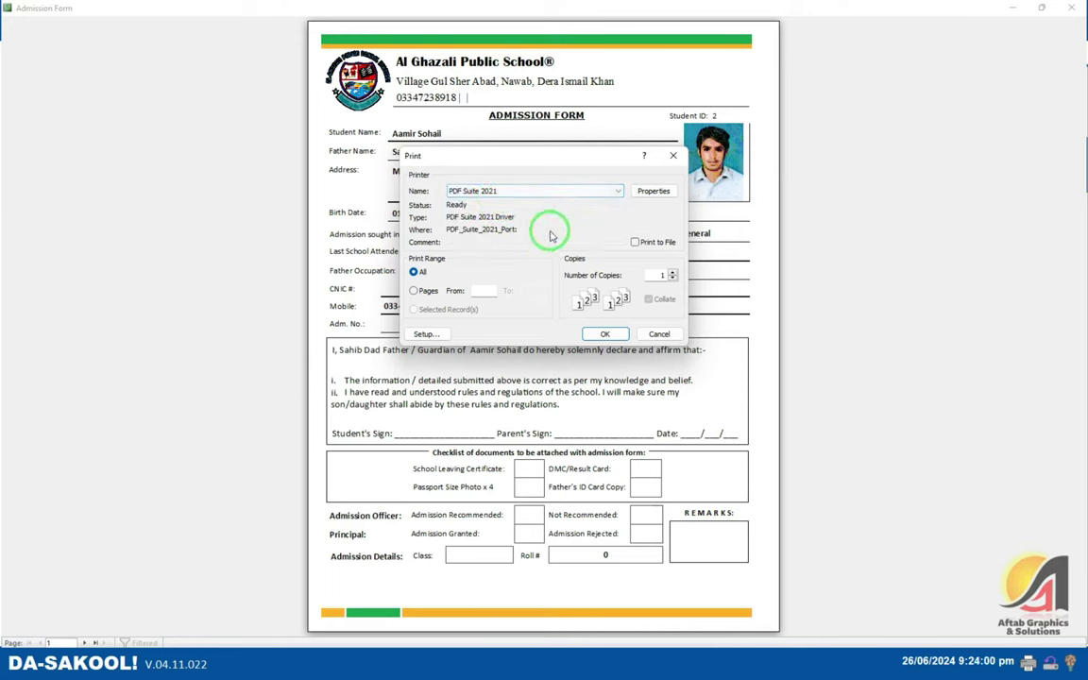
{"action": "left_click", "coordinate": [604, 333]}
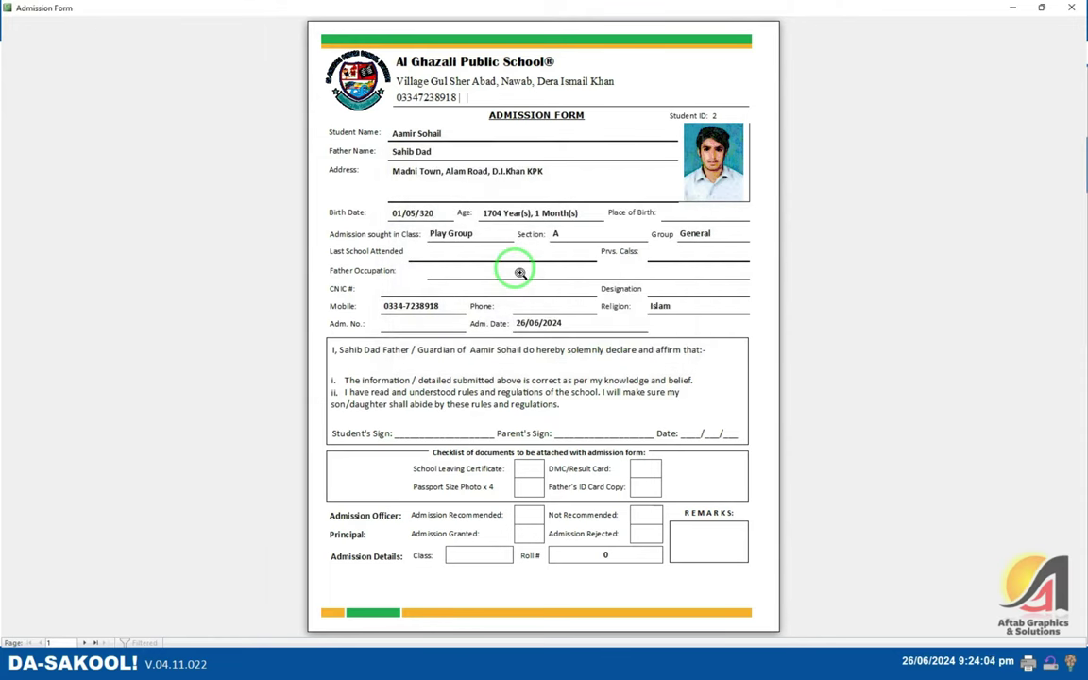
- Close the report preview and enrolment form, then minimize DA-SAKOOL!
{"action": "key", "text": "Escape"}
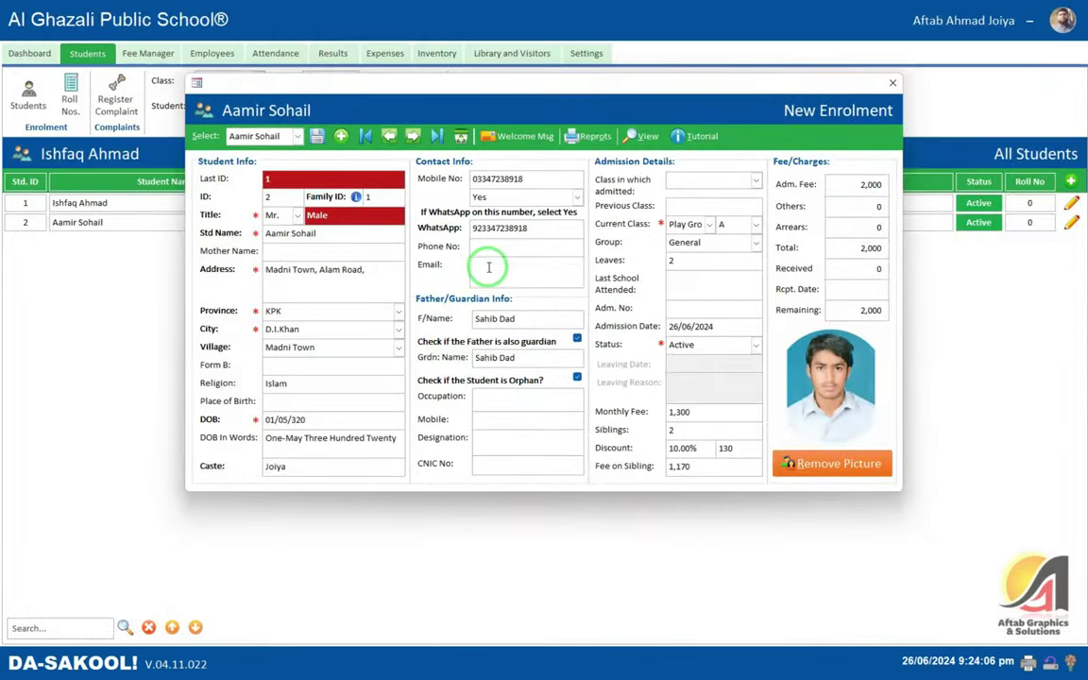
{"action": "left_click", "coordinate": [892, 82]}
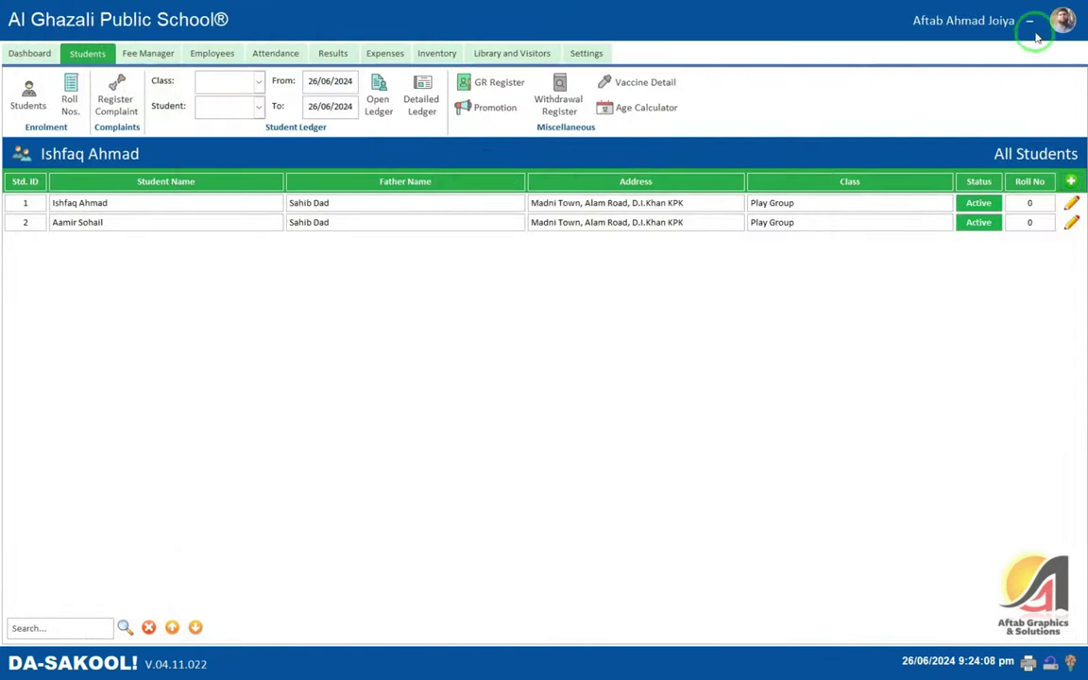
{"action": "left_click", "coordinate": [1031, 21]}
{"action": "left_click", "coordinate": [1007, 9]}
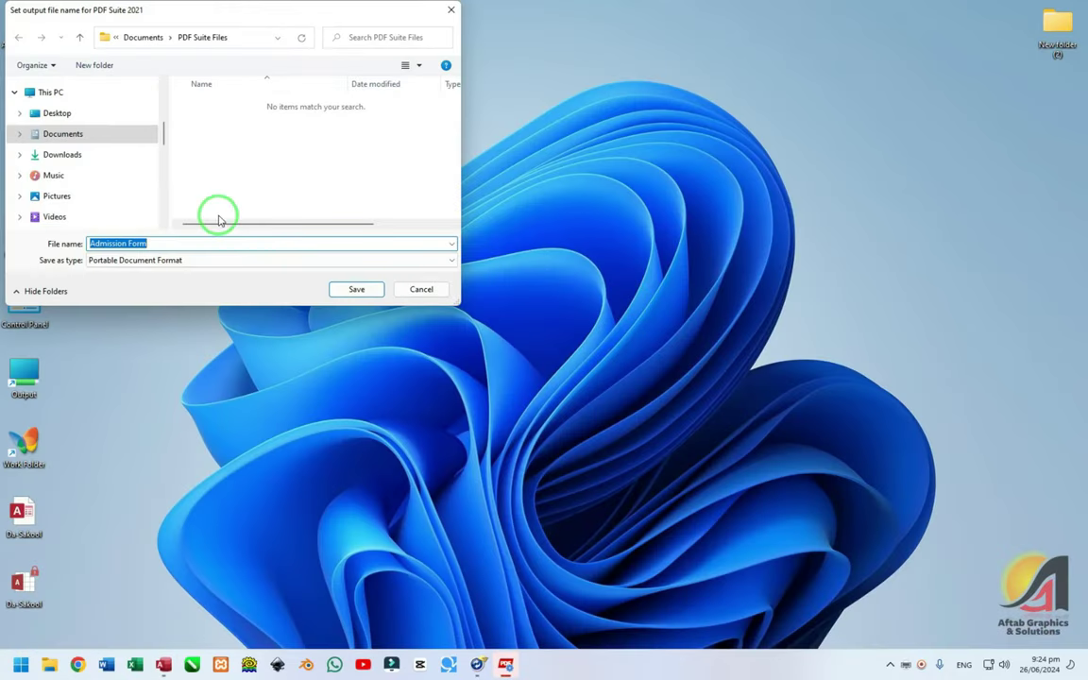
- Save the Admission Form PDF to the Desktop and dismiss the MyPhoneExplorer window
{"action": "scroll", "coordinate": [124, 151], "scroll_direction": "up", "scroll_amount": 5}
{"action": "left_click", "coordinate": [49, 113]}
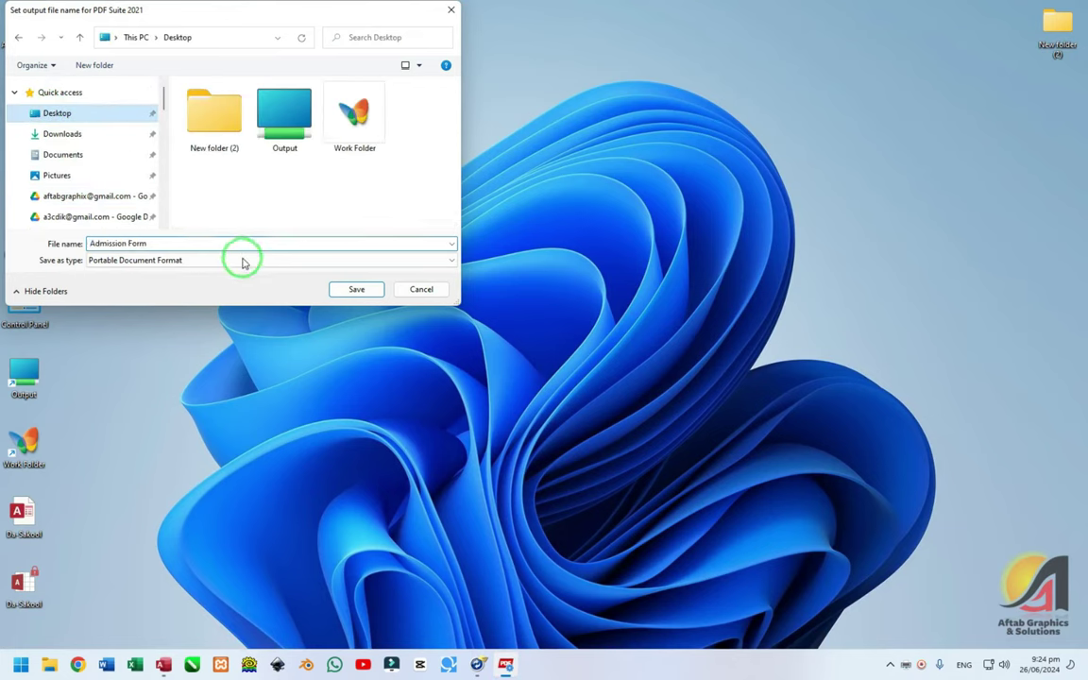
{"action": "left_click", "coordinate": [355, 289]}
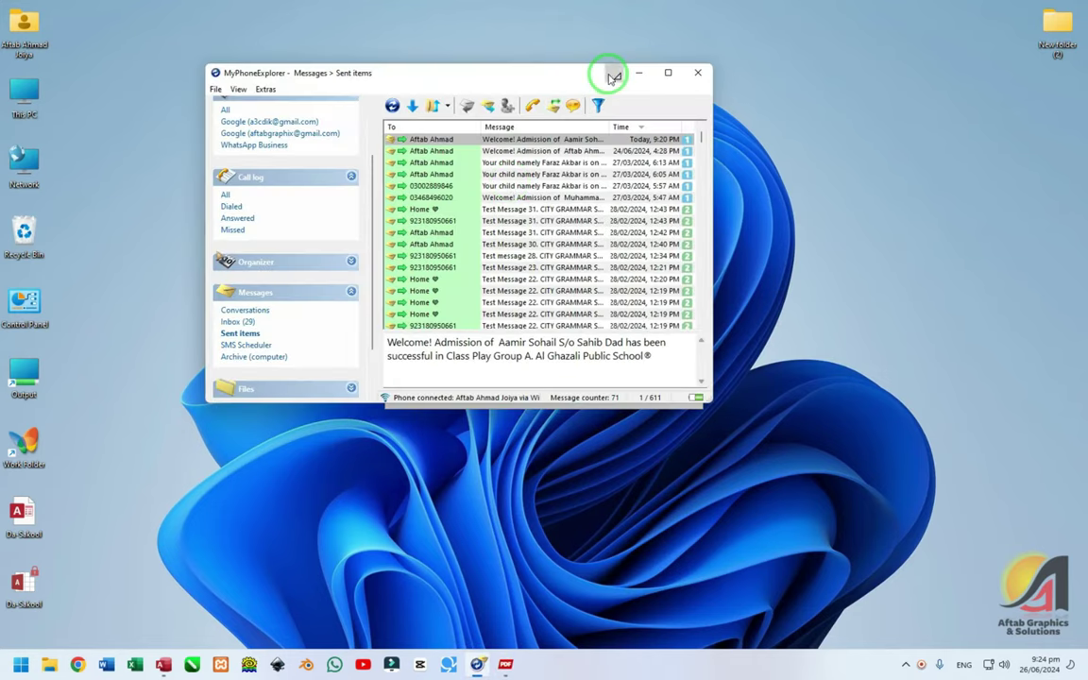
{"action": "left_click", "coordinate": [610, 79]}
{"action": "right_click", "coordinate": [511, 81]}
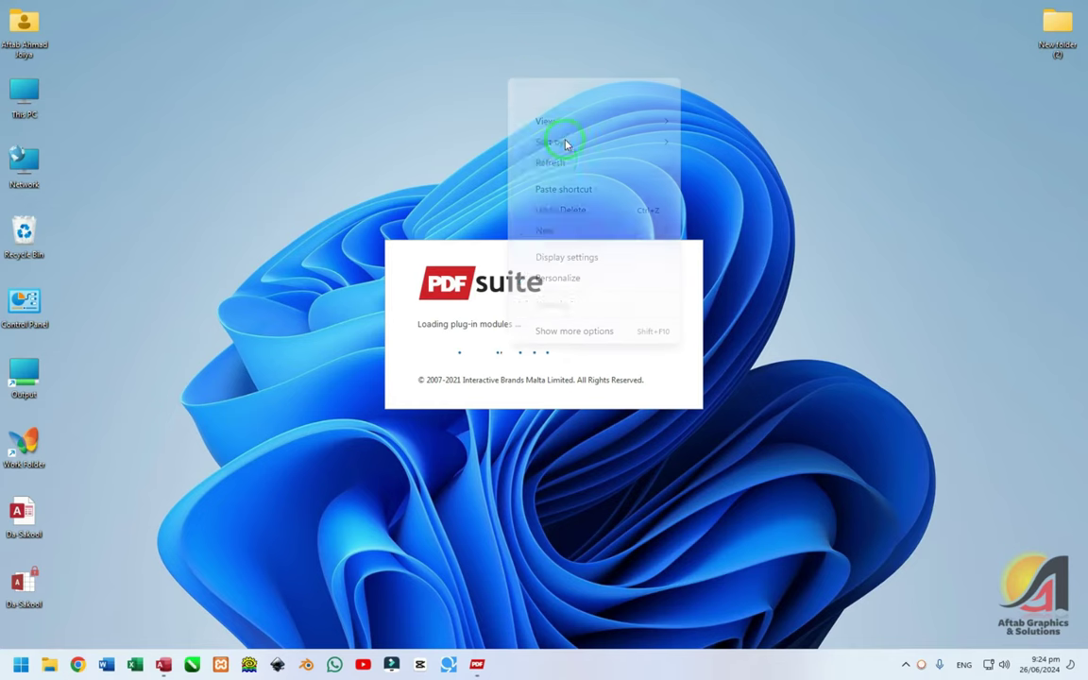
- Inspect the photo, logo and page 2 of the Admission Form PDF, then close PDF Suite 2021
{"action": "left_click", "coordinate": [555, 164]}
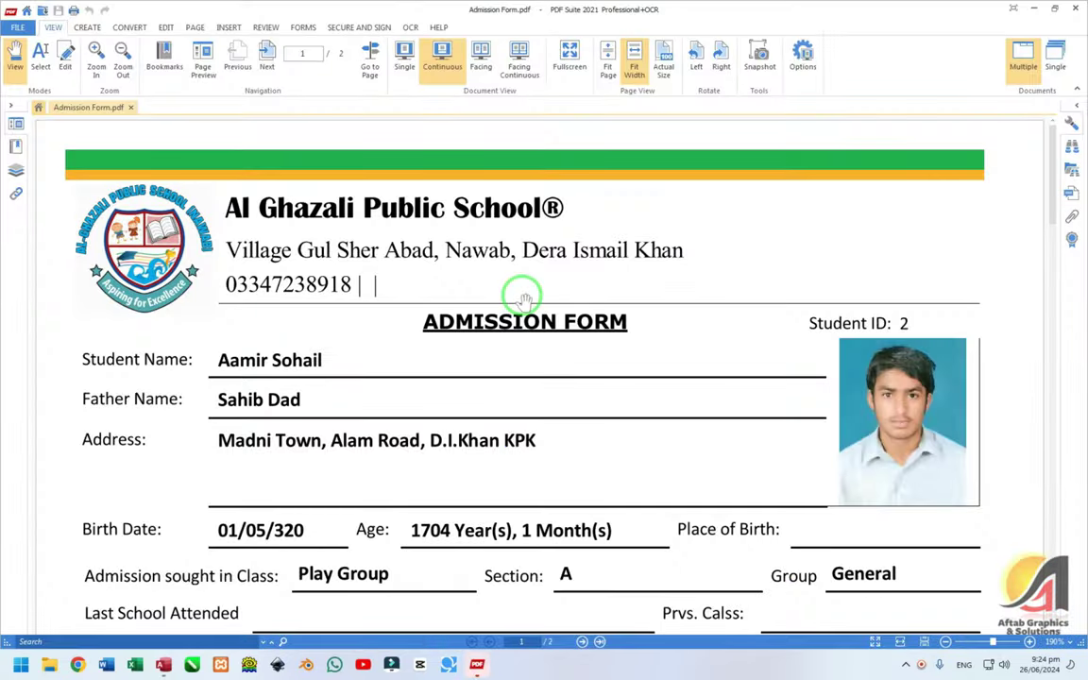
{"action": "scroll", "coordinate": [855, 383], "scroll_direction": "down", "scroll_amount": 2}
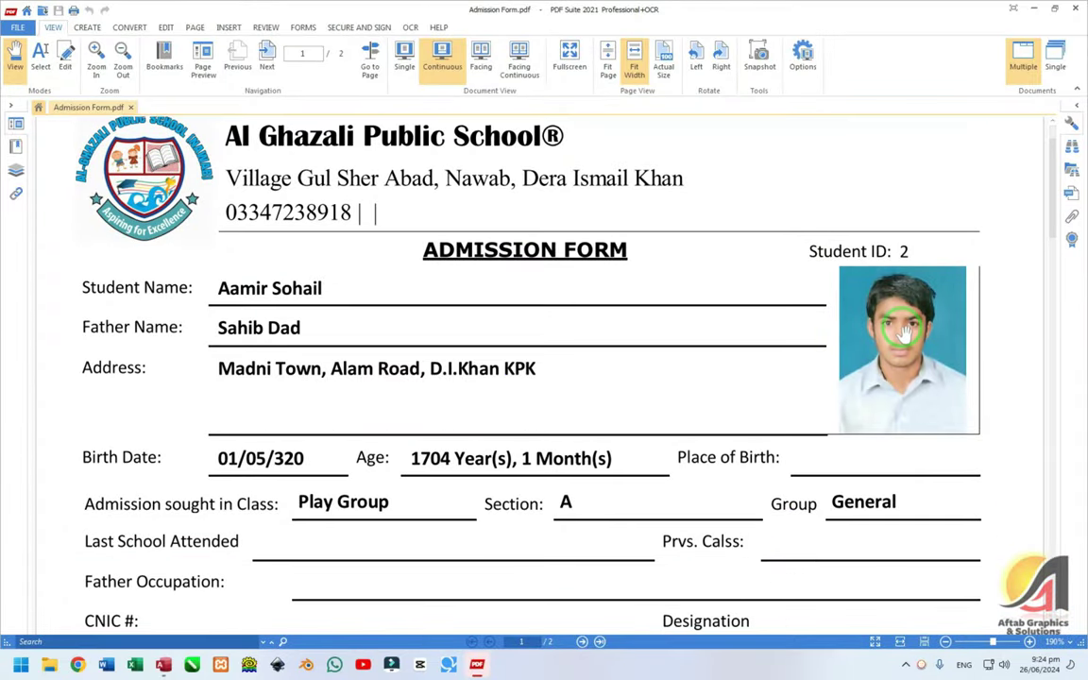
{"action": "scroll", "coordinate": [902, 332], "scroll_direction": "up", "scroll_amount": 5}
{"action": "scroll", "coordinate": [798, 286], "scroll_direction": "down", "scroll_amount": 2}
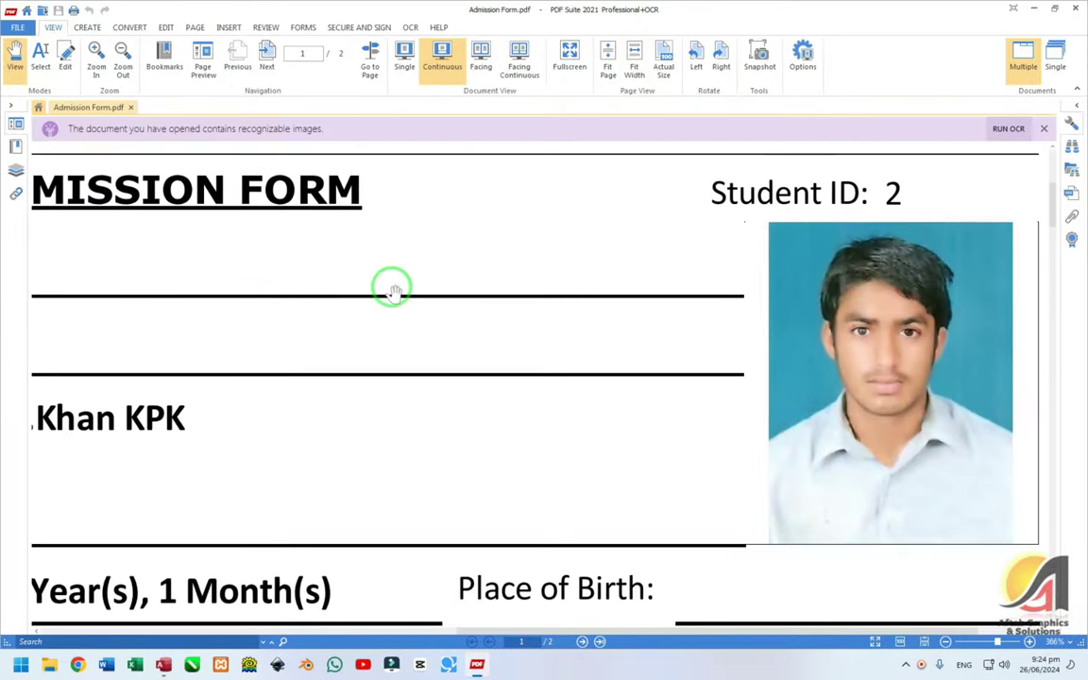
{"action": "scroll", "coordinate": [388, 287], "scroll_direction": "down", "scroll_amount": 2}
{"action": "scroll", "coordinate": [451, 392], "scroll_direction": "up", "scroll_amount": 2}
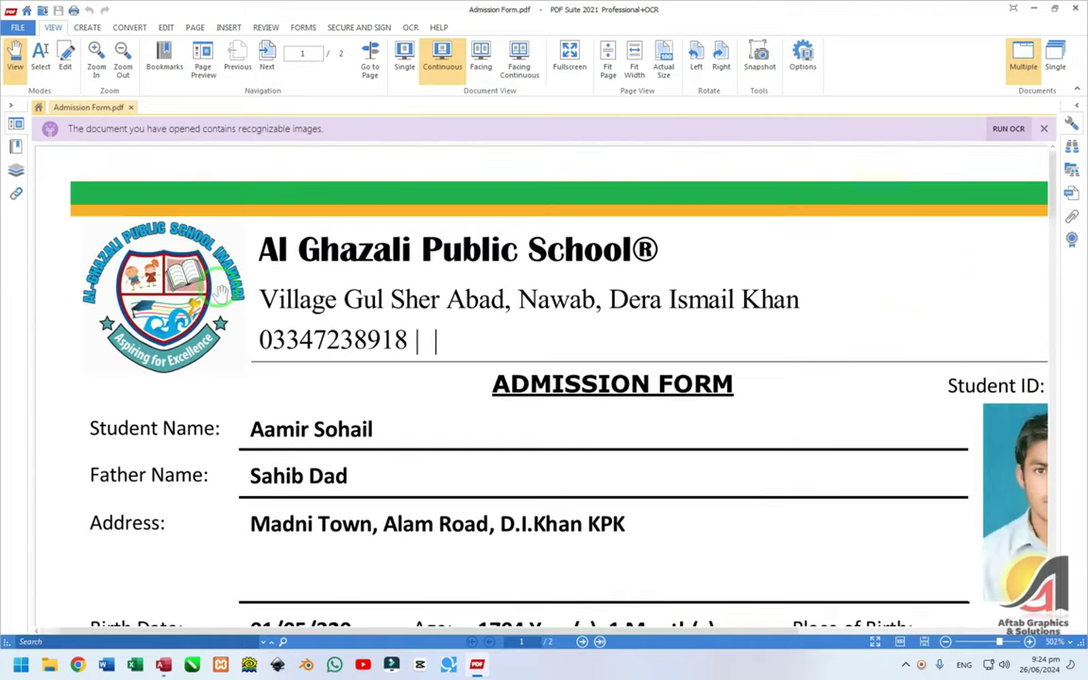
{"action": "scroll", "coordinate": [454, 392], "scroll_direction": "up", "scroll_amount": 2}
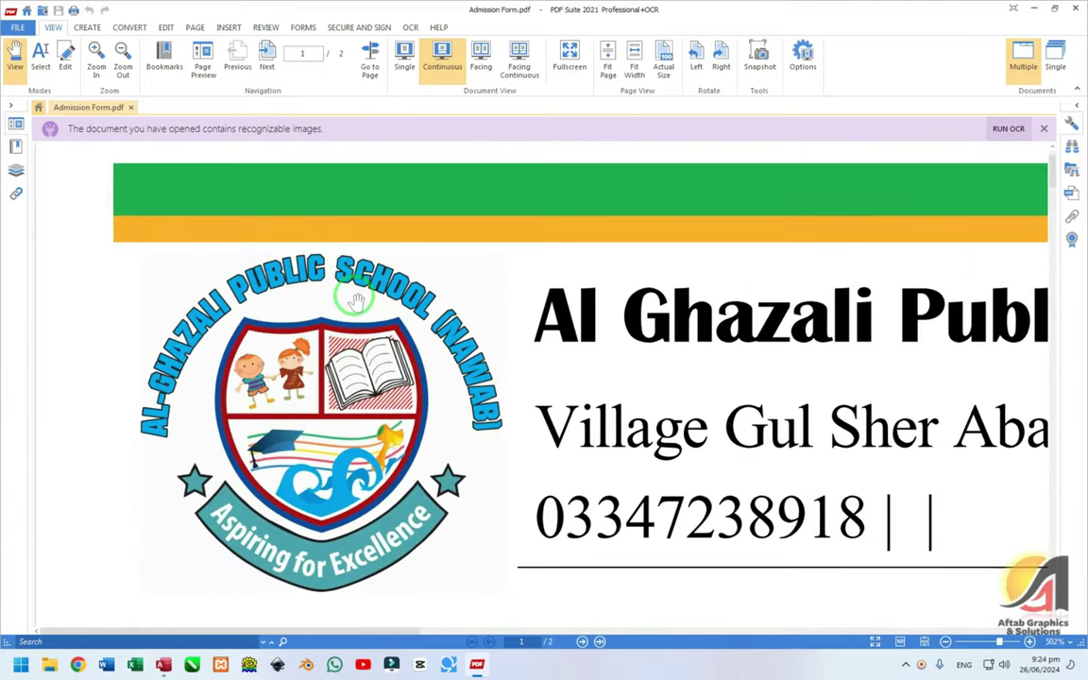
{"action": "scroll", "coordinate": [356, 301], "scroll_direction": "down", "scroll_amount": 4}
{"action": "scroll", "coordinate": [353, 292], "scroll_direction": "up", "scroll_amount": 1}
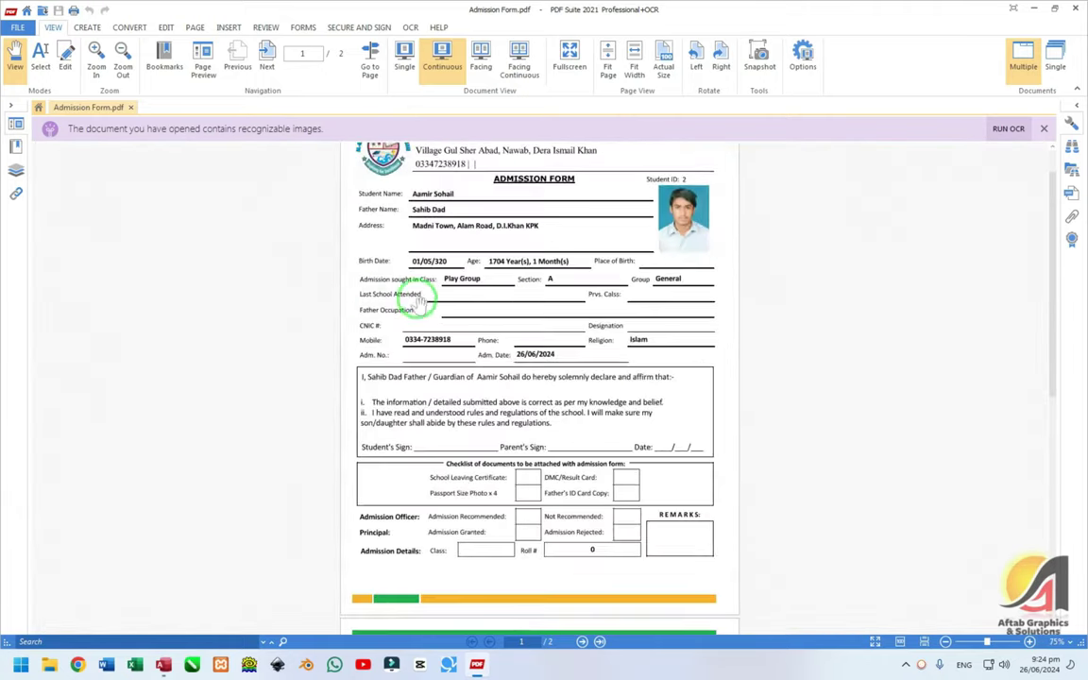
{"action": "scroll", "coordinate": [466, 303], "scroll_direction": "down", "scroll_amount": 5}
{"action": "scroll", "coordinate": [463, 303], "scroll_direction": "up", "scroll_amount": 3}
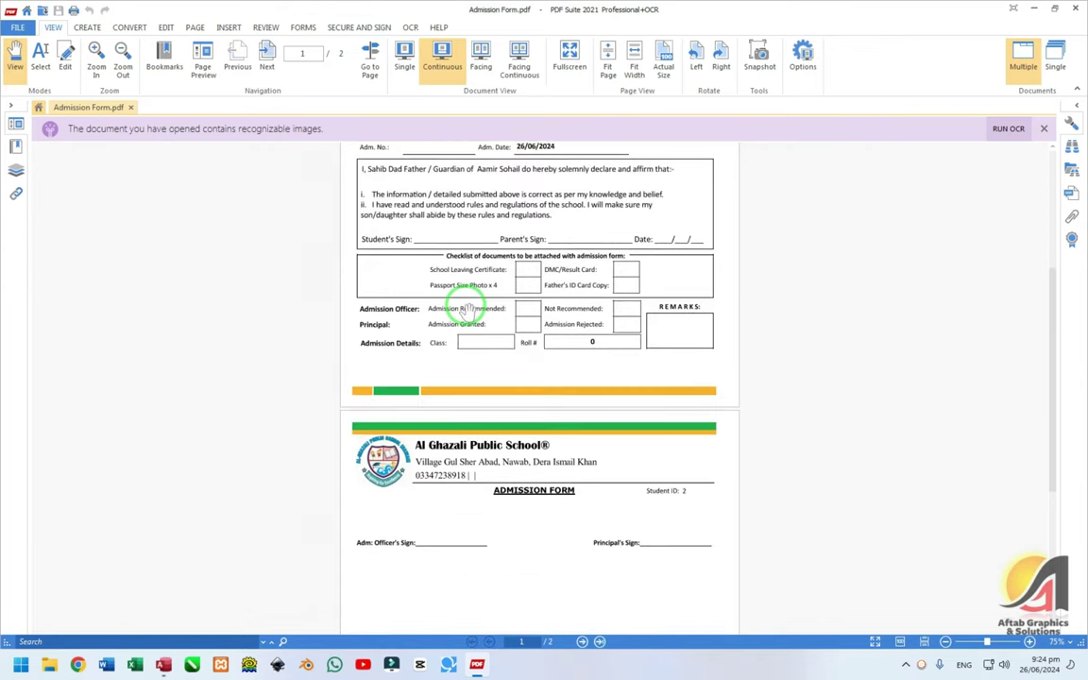
{"action": "scroll", "coordinate": [590, 413], "scroll_direction": "down", "scroll_amount": 3}
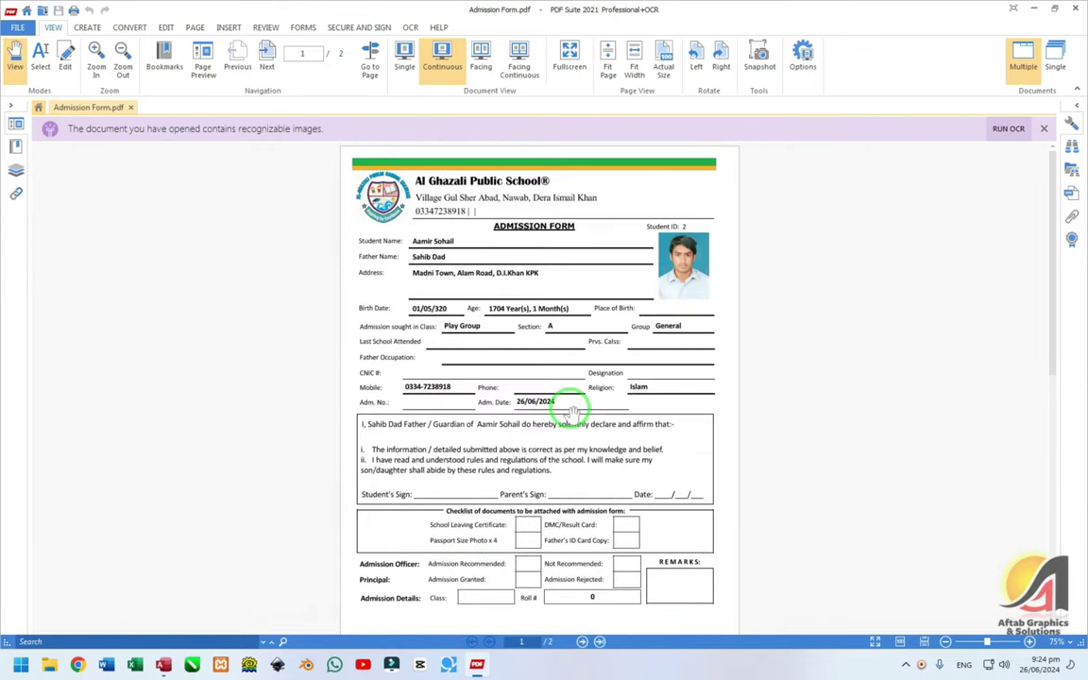
{"action": "scroll", "coordinate": [519, 273], "scroll_direction": "down", "scroll_amount": 5}
{"action": "scroll", "coordinate": [501, 283], "scroll_direction": "up", "scroll_amount": 1}
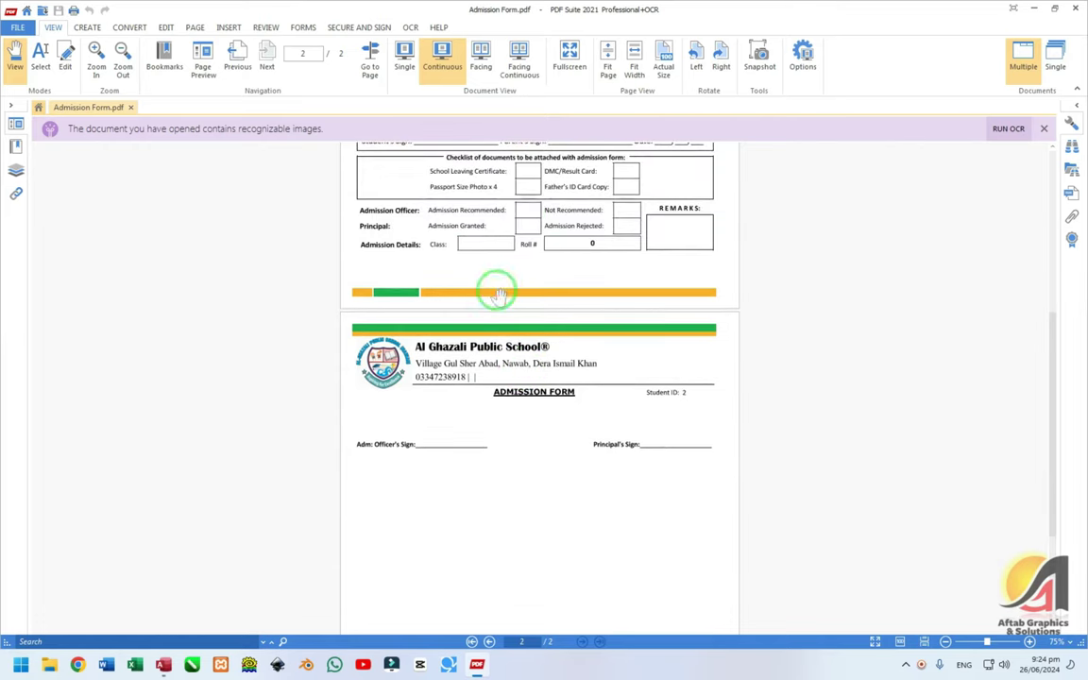
{"action": "left_click", "coordinate": [1075, 11]}
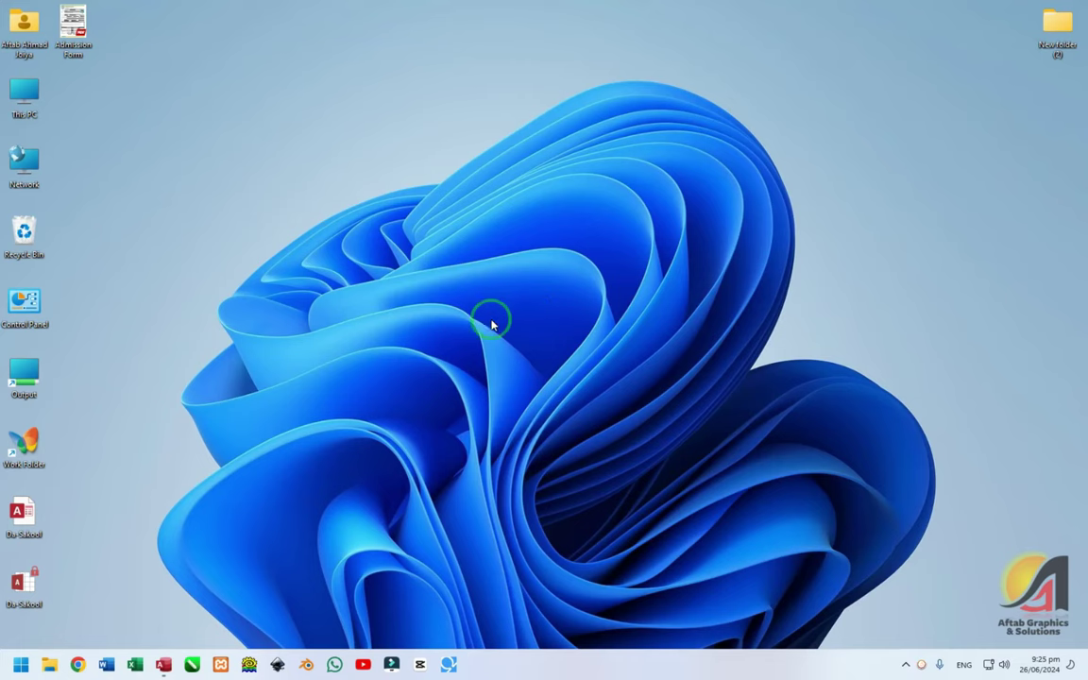
{"action": "left_click", "coordinate": [162, 663]}
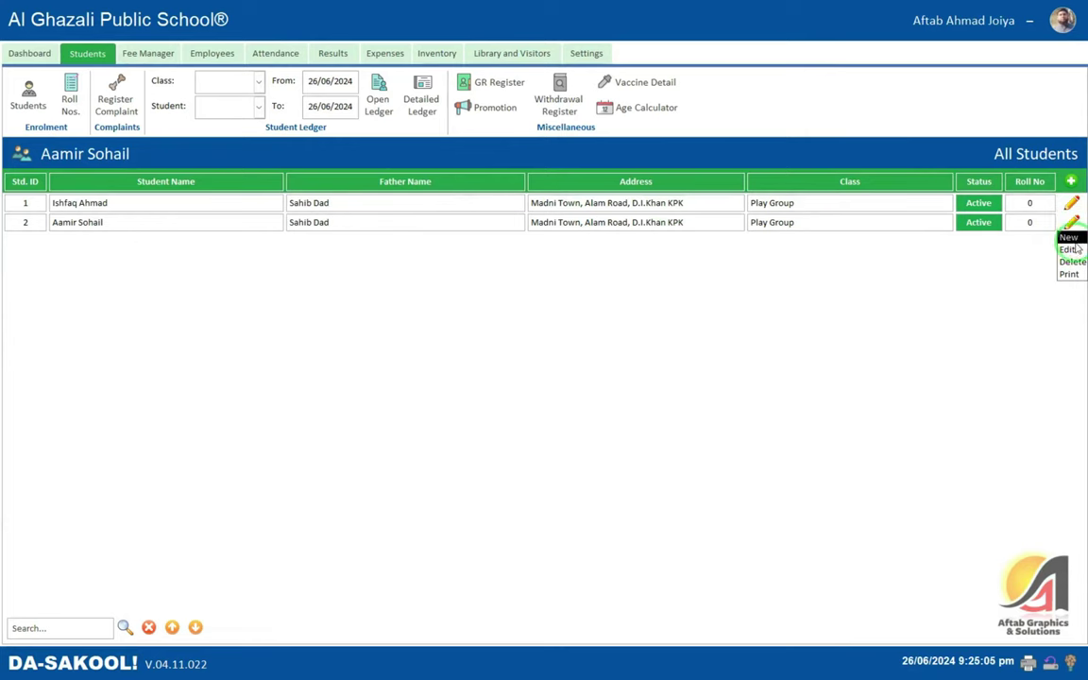
{"action": "left_click", "coordinate": [1067, 250]}
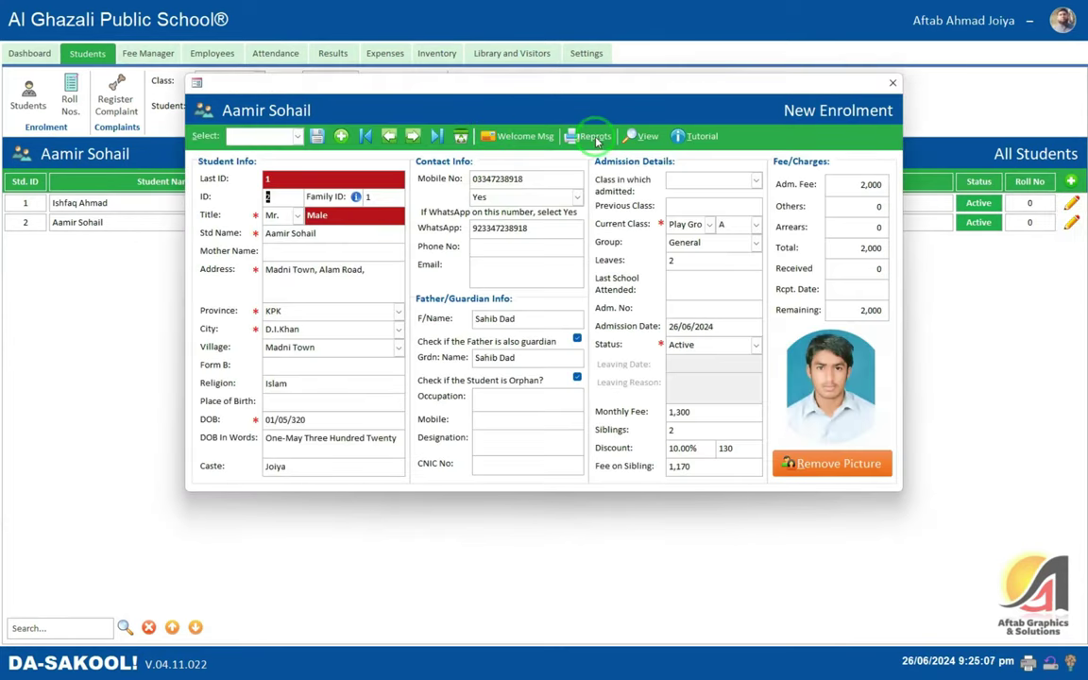
{"action": "left_click", "coordinate": [587, 136]}
{"action": "left_click", "coordinate": [614, 150]}
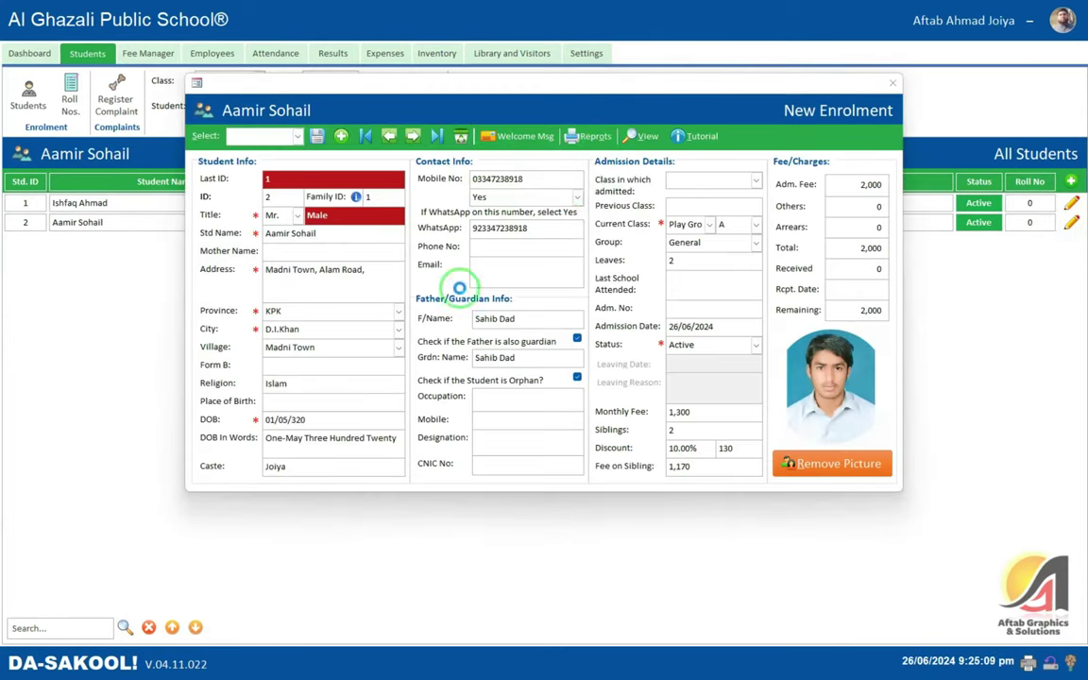
{"action": "right_click", "coordinate": [493, 236]}
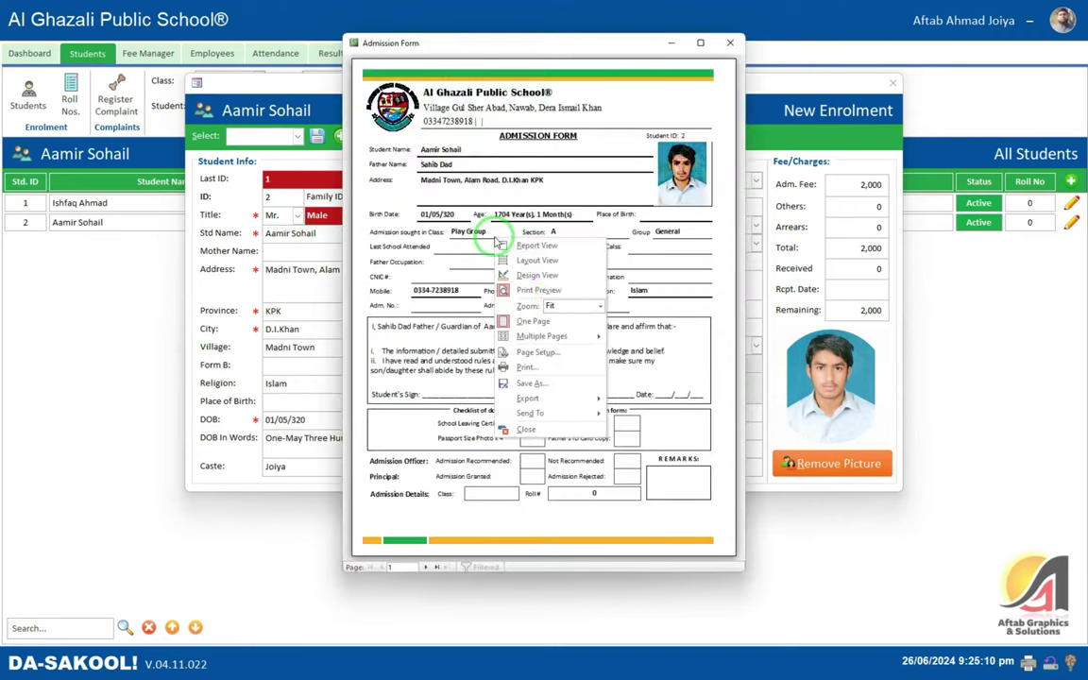
{"action": "left_click", "coordinate": [551, 351]}
{"action": "left_click", "coordinate": [498, 155]}
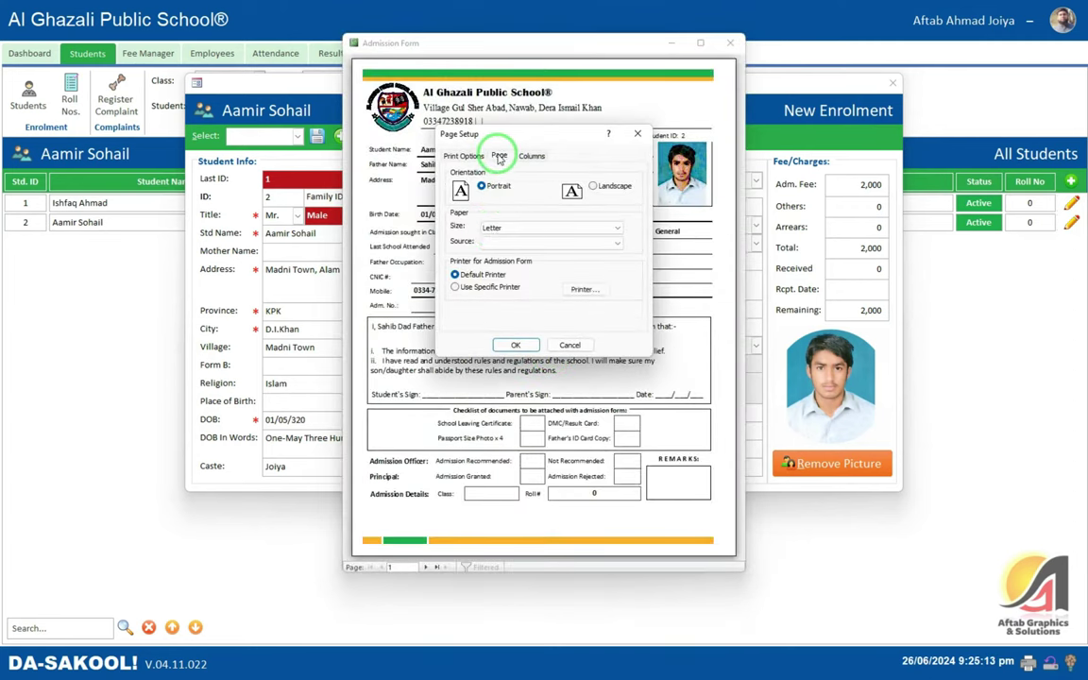
{"action": "left_click", "coordinate": [511, 235]}
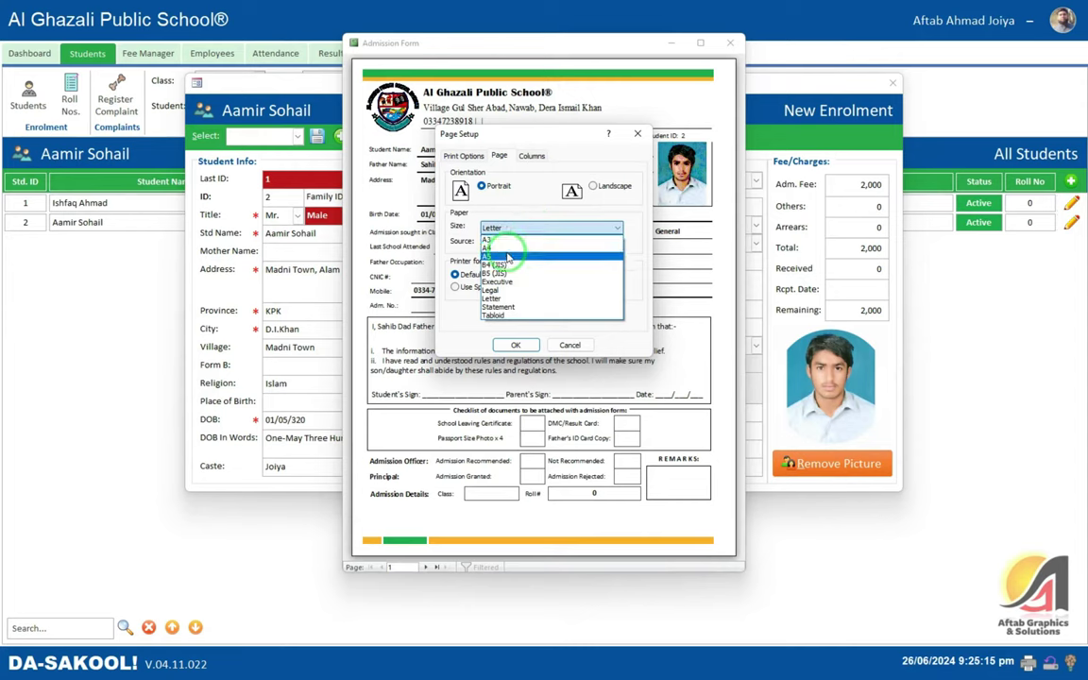
{"action": "left_click", "coordinate": [508, 244]}
{"action": "left_click", "coordinate": [516, 344]}
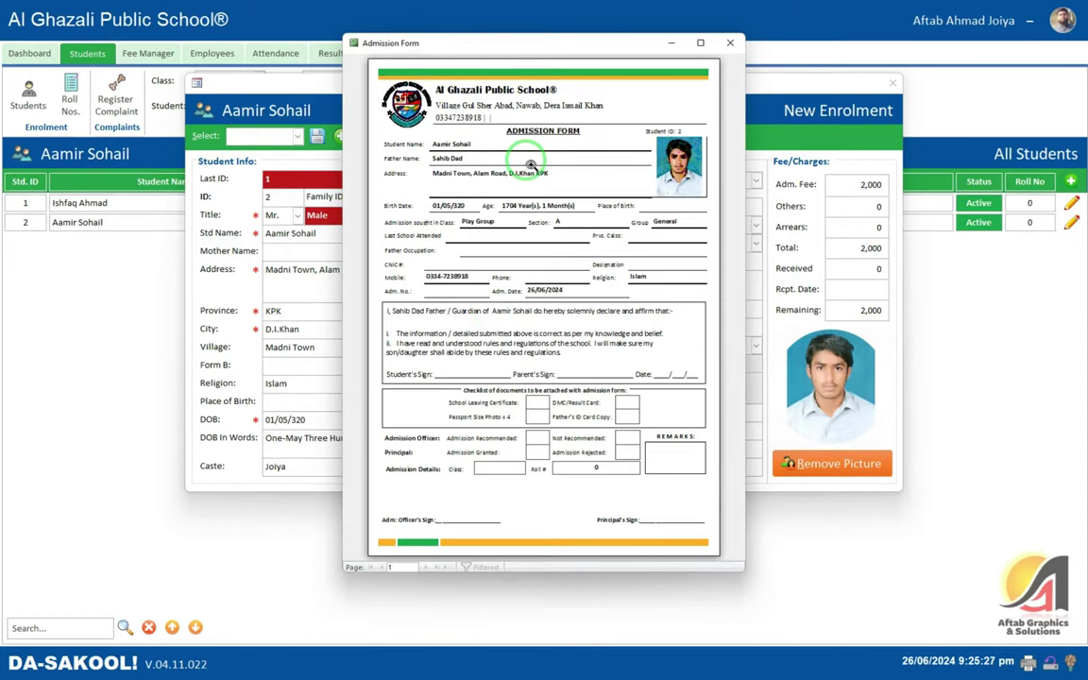
- Maximize the preview and look over the form showing DOB 01/05/320 and age 1704
{"action": "left_click", "coordinate": [700, 43]}
{"action": "scroll", "coordinate": [657, 244], "scroll_direction": "down", "scroll_amount": 4}
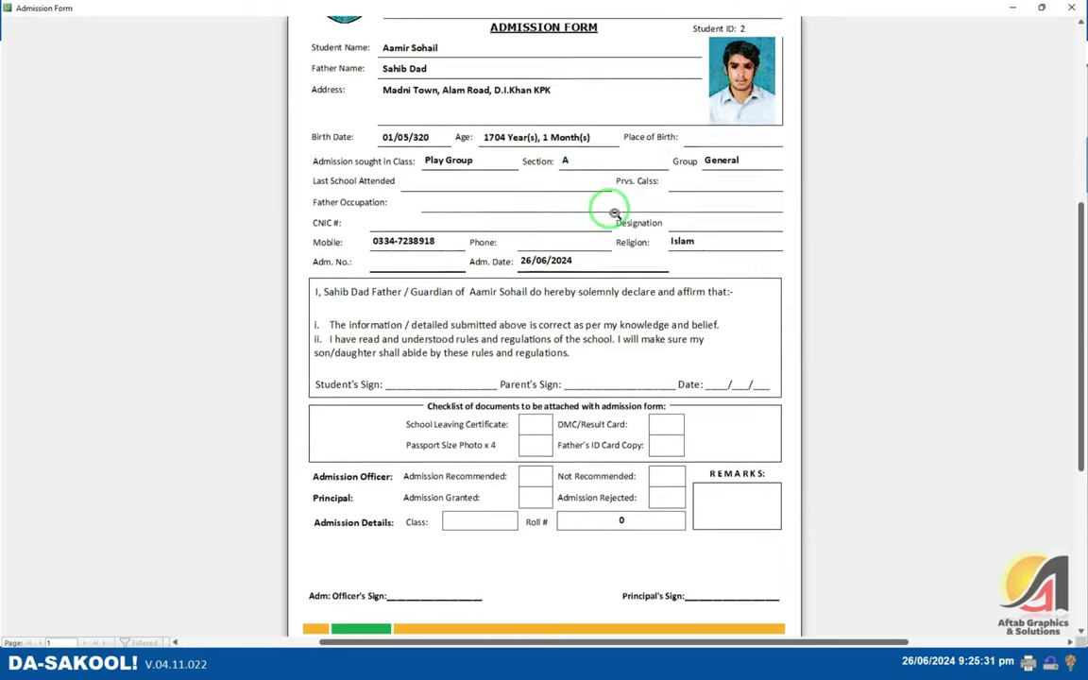
{"action": "scroll", "coordinate": [653, 349], "scroll_direction": "up", "scroll_amount": 3}
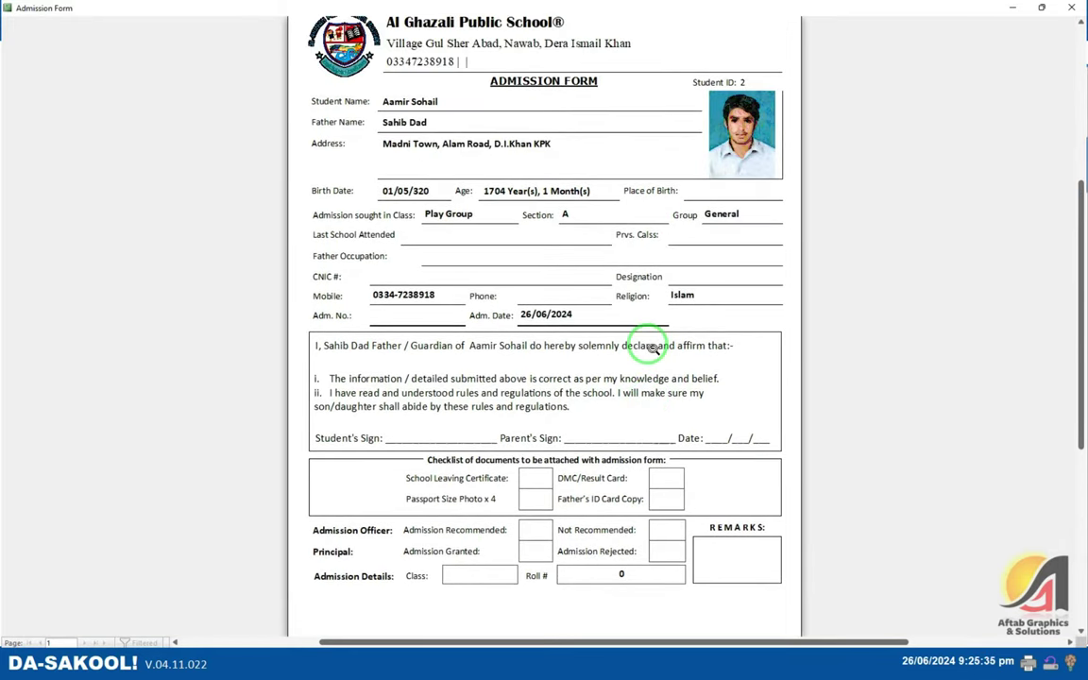
{"action": "scroll", "coordinate": [652, 348], "scroll_direction": "up", "scroll_amount": 2}
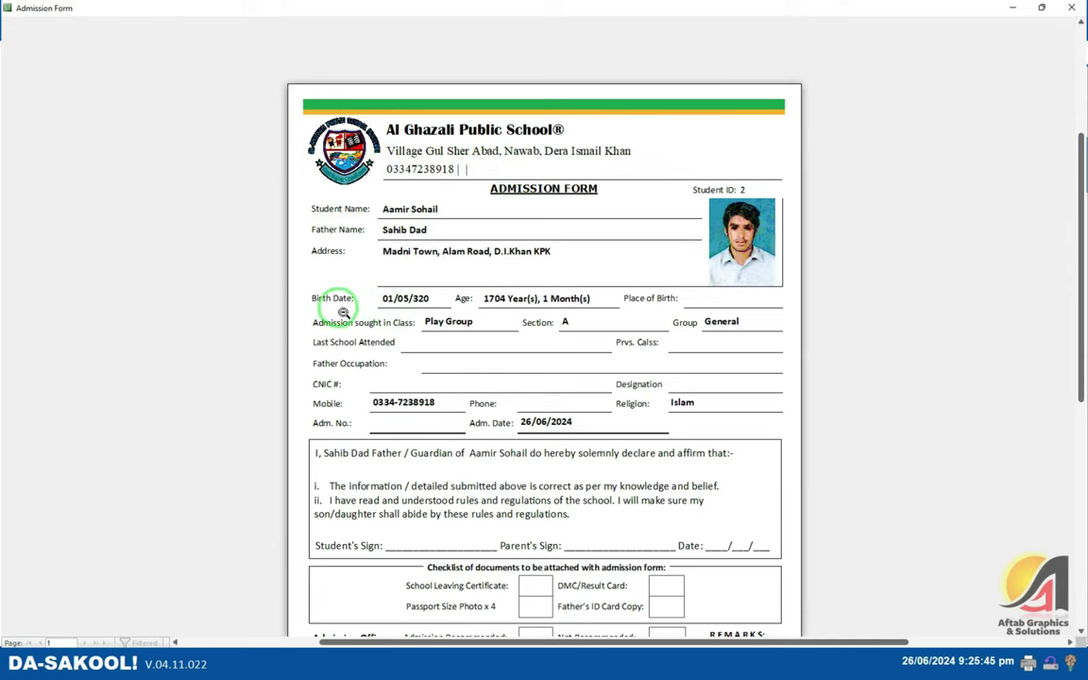
{"action": "key", "text": "Escape"}
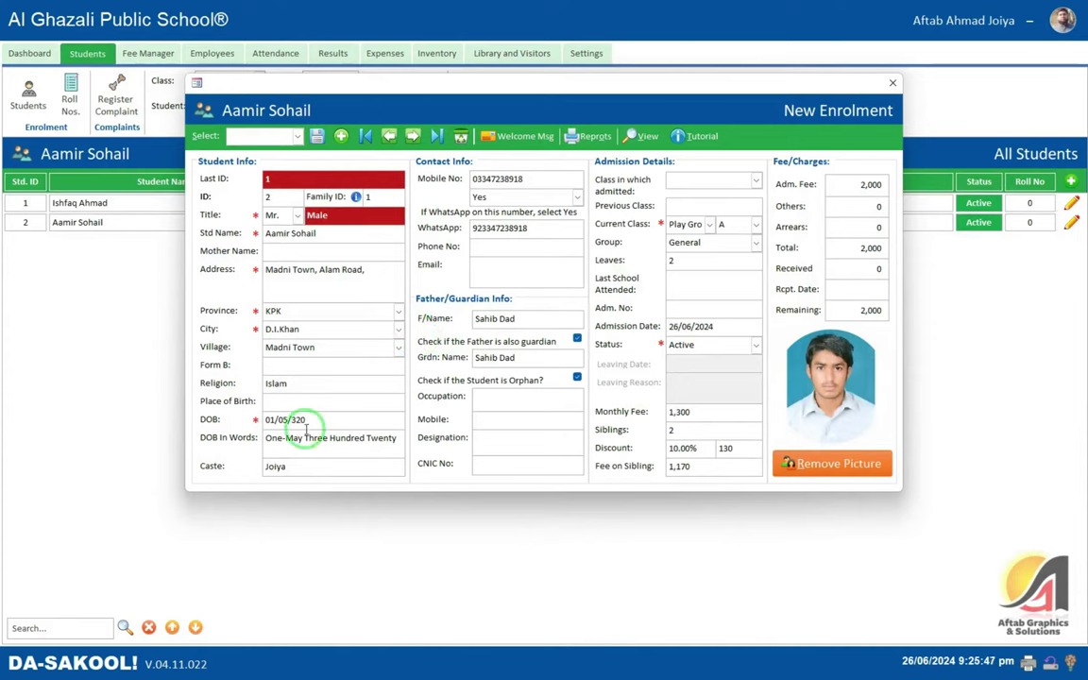
{"action": "left_click_drag", "start_coordinate": [315, 420], "coordinate": [209, 420]}
{"action": "left_click", "coordinate": [339, 422]}
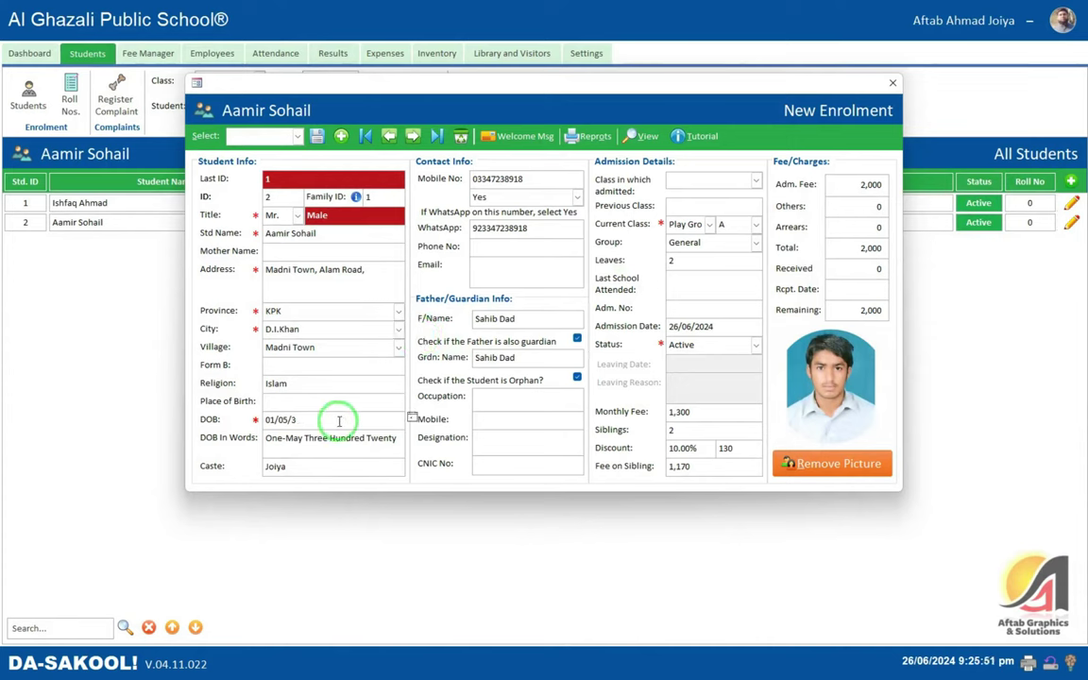
{"action": "type", "text": "20"}
{"action": "key", "text": "Tab"}
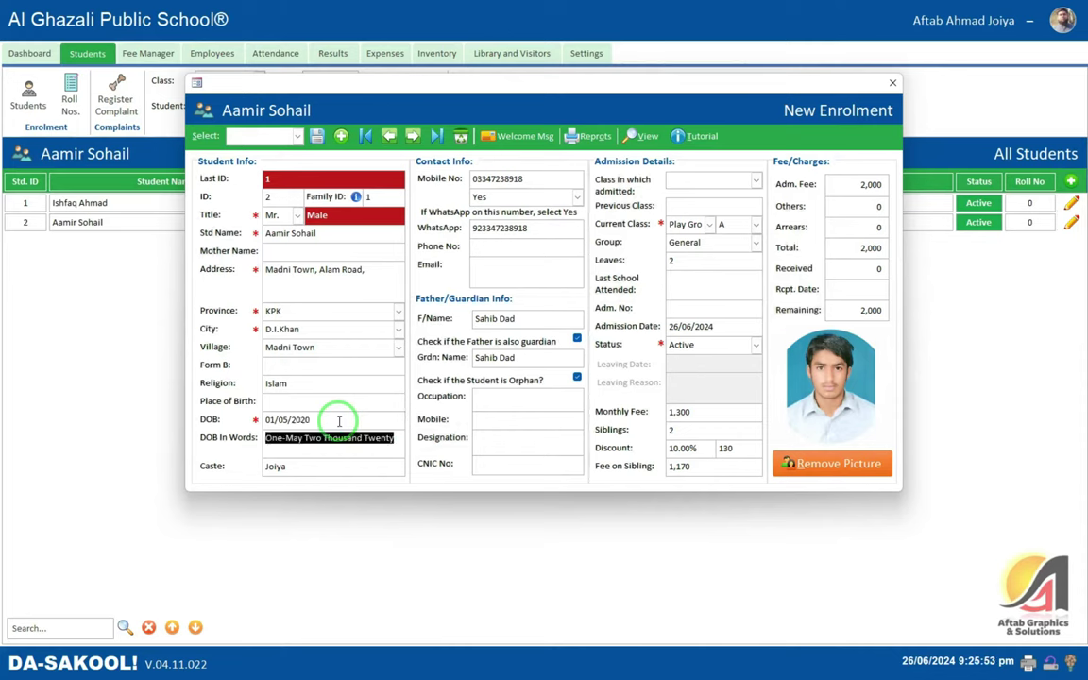
{"action": "key", "text": "End"}
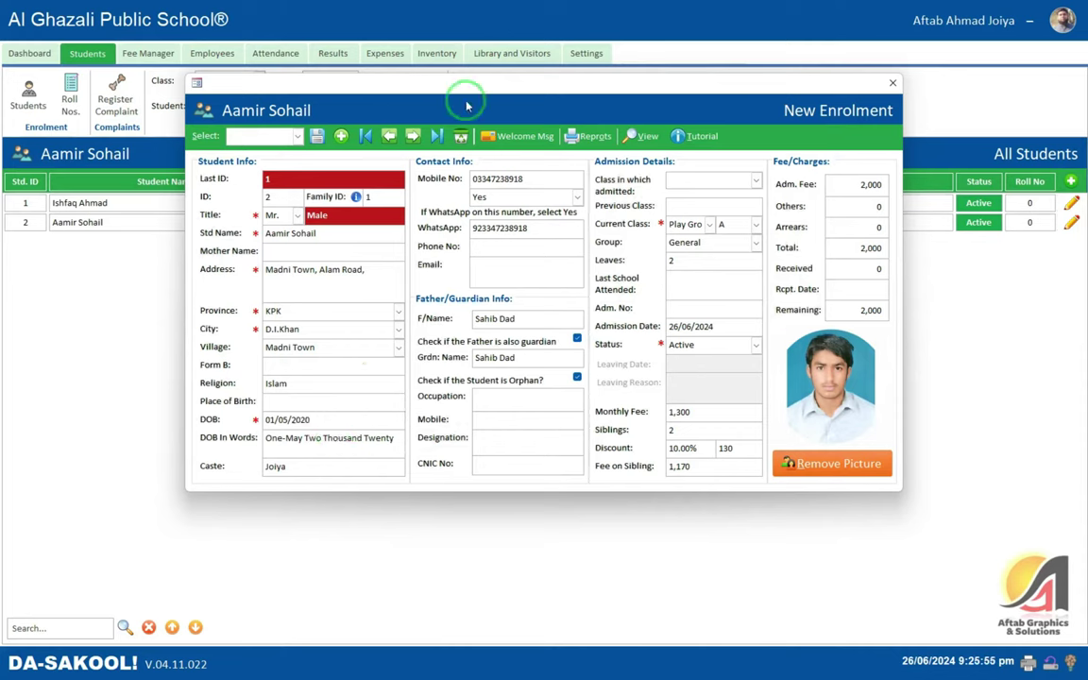
- Preview the updated Admission Form showing age 4, then close it and the enrolment form
{"action": "left_click", "coordinate": [591, 137]}
{"action": "left_click", "coordinate": [591, 153]}
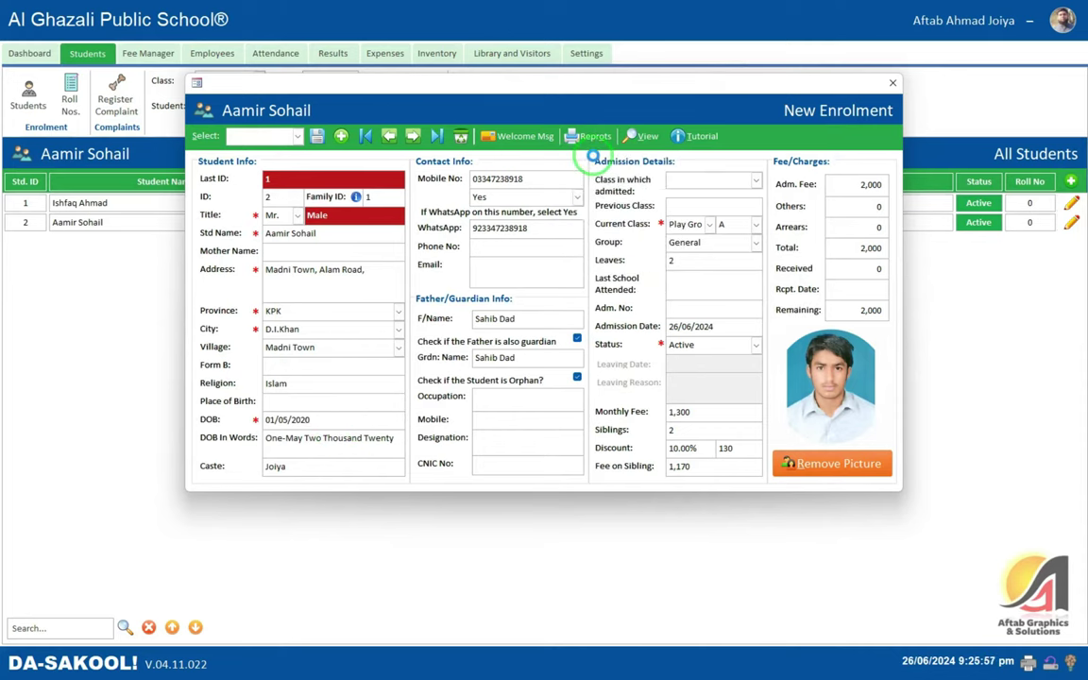
{"action": "left_click", "coordinate": [683, 43]}
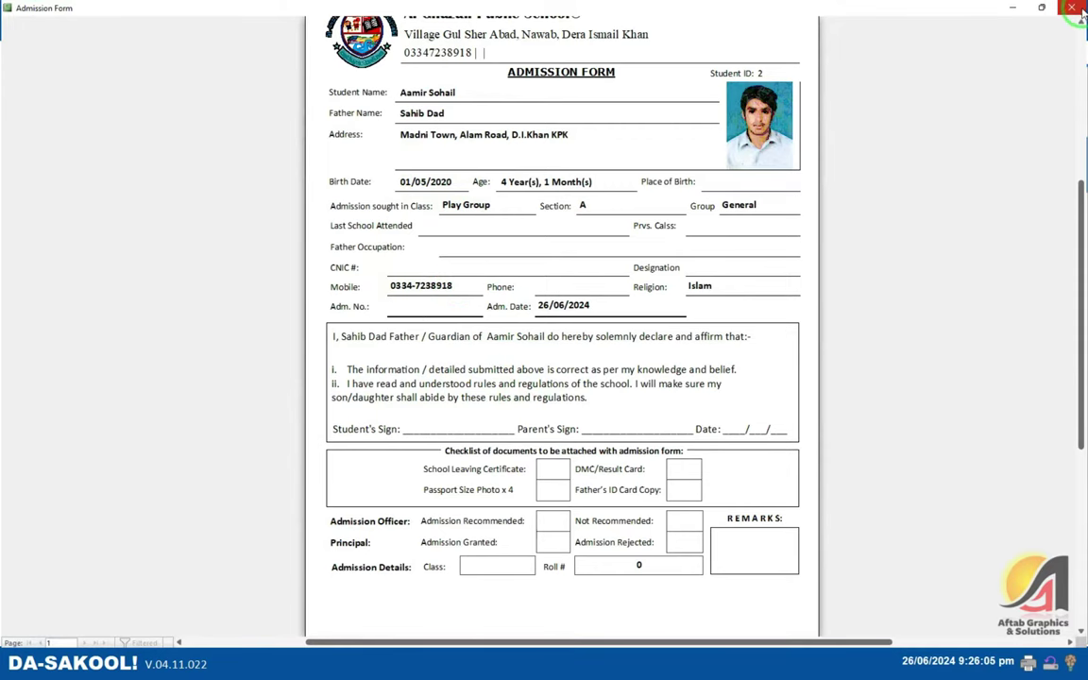
{"action": "left_click", "coordinate": [550, 166]}
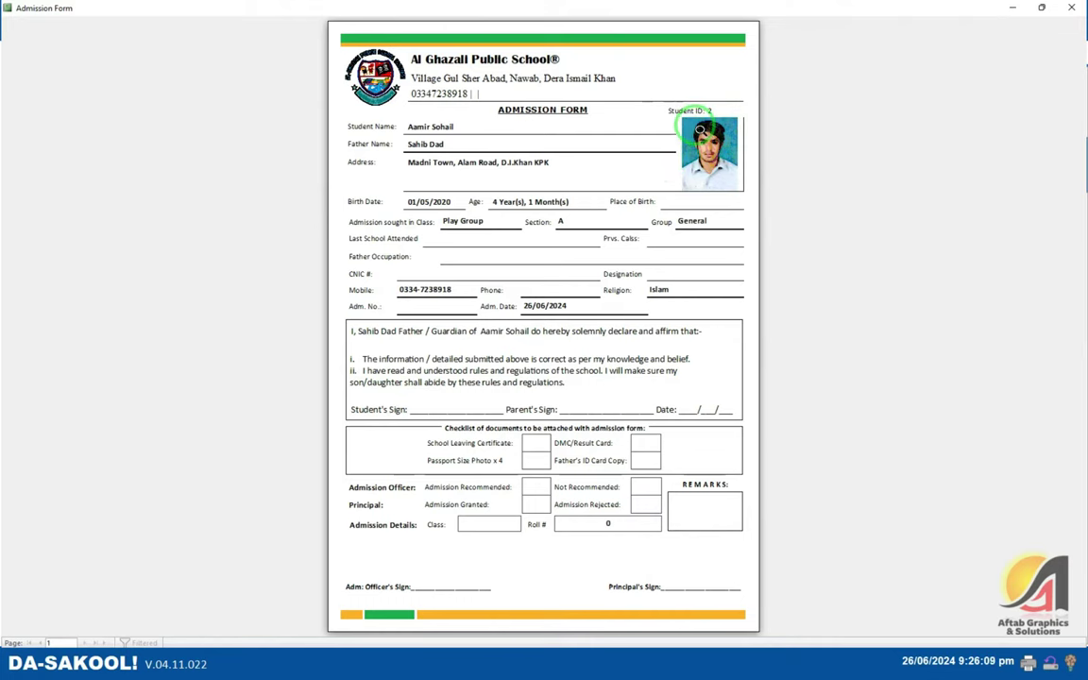
{"action": "key", "text": "Escape"}
{"action": "left_click", "coordinate": [893, 81]}
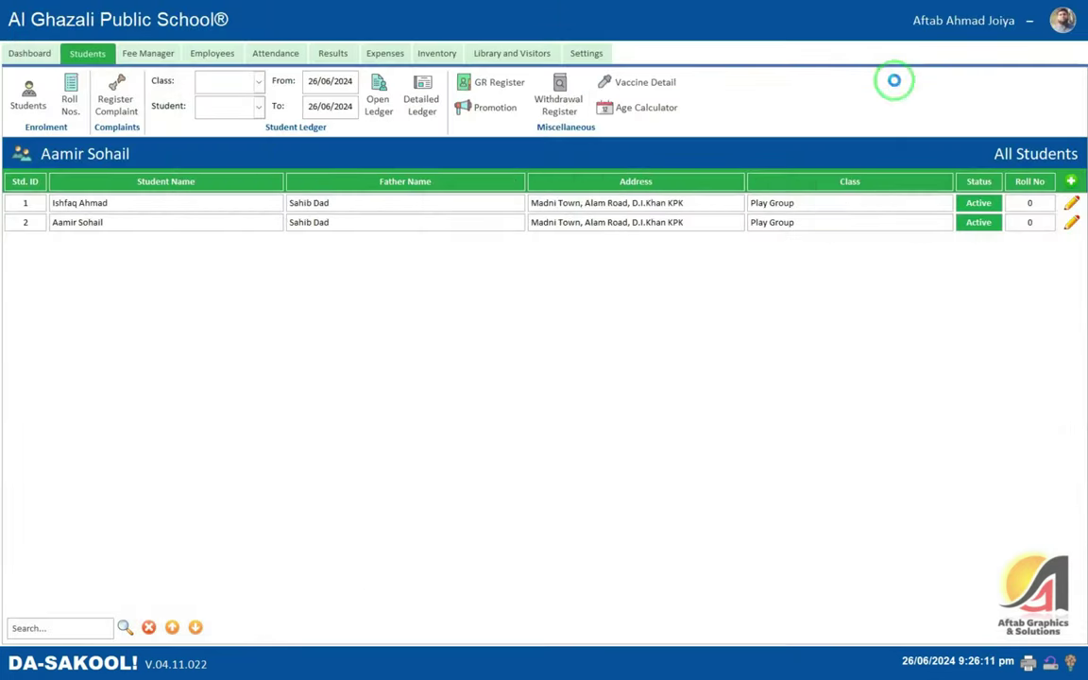
- Minimize DA-SAKOOL! and the Access window, then refresh the desktop
{"action": "left_click", "coordinate": [1029, 20]}
{"action": "left_click", "coordinate": [1018, 10]}
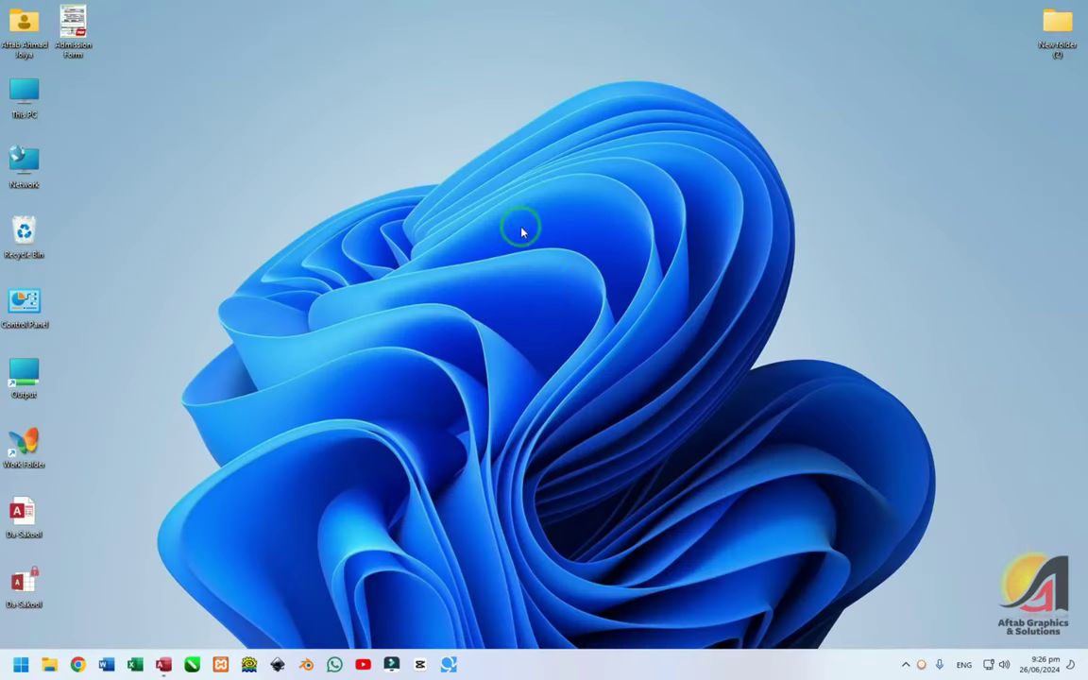
{"action": "right_click", "coordinate": [507, 198]}
{"action": "left_click", "coordinate": [549, 283]}
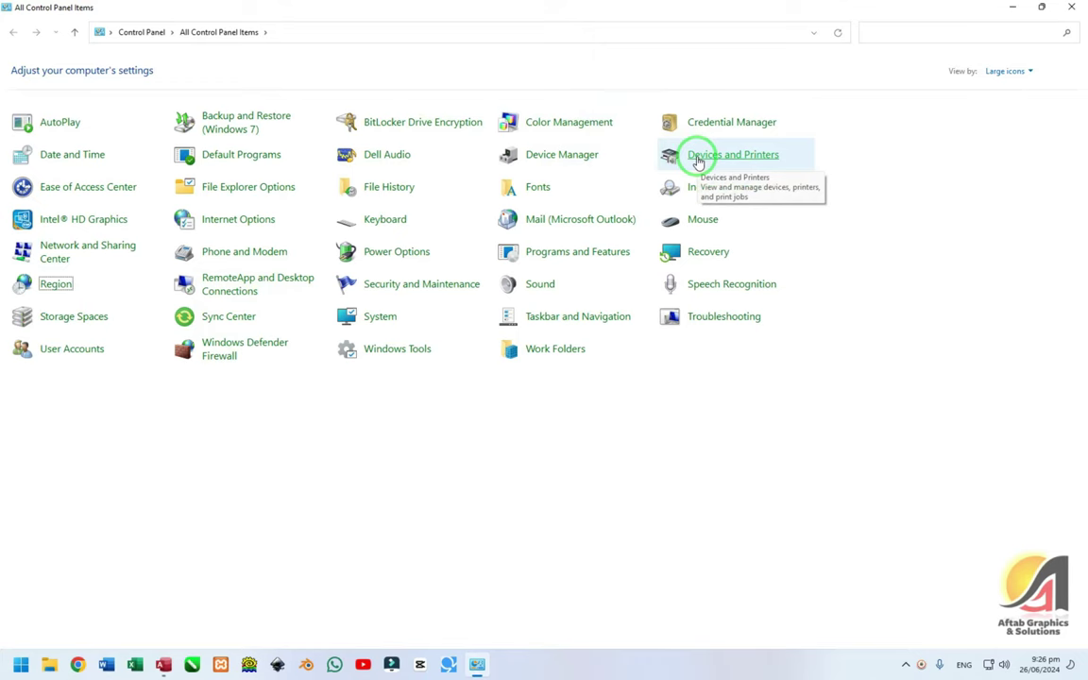
- Open the PDF Suite 2021 printer's printing preferences from Devices and Printers
{"action": "left_click", "coordinate": [719, 154]}
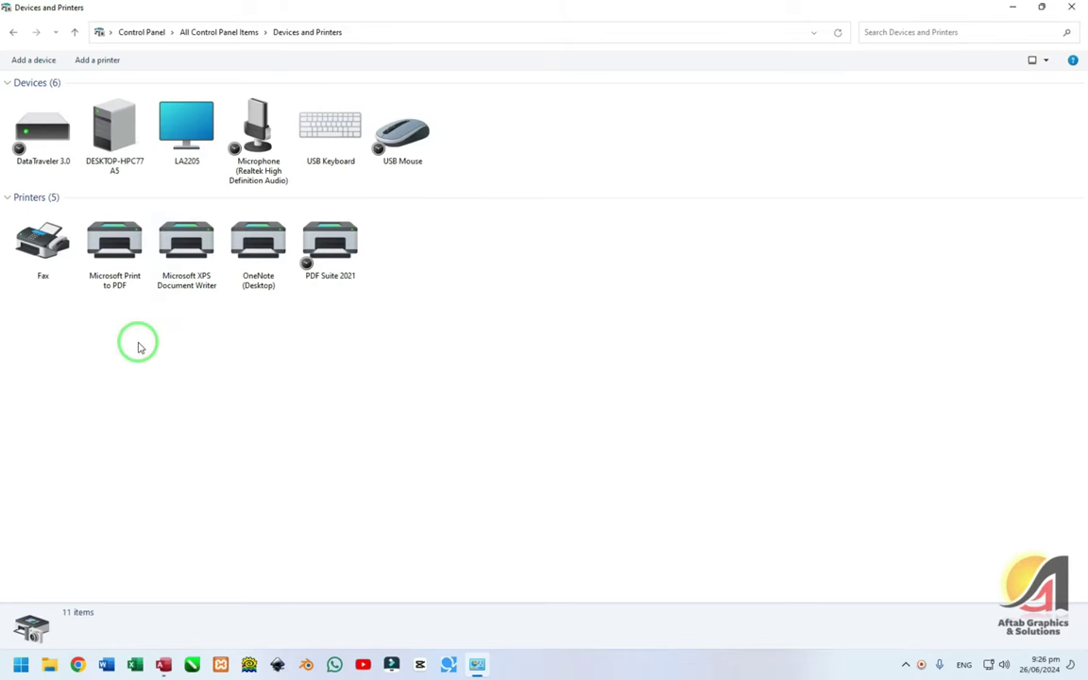
{"action": "left_click", "coordinate": [311, 243]}
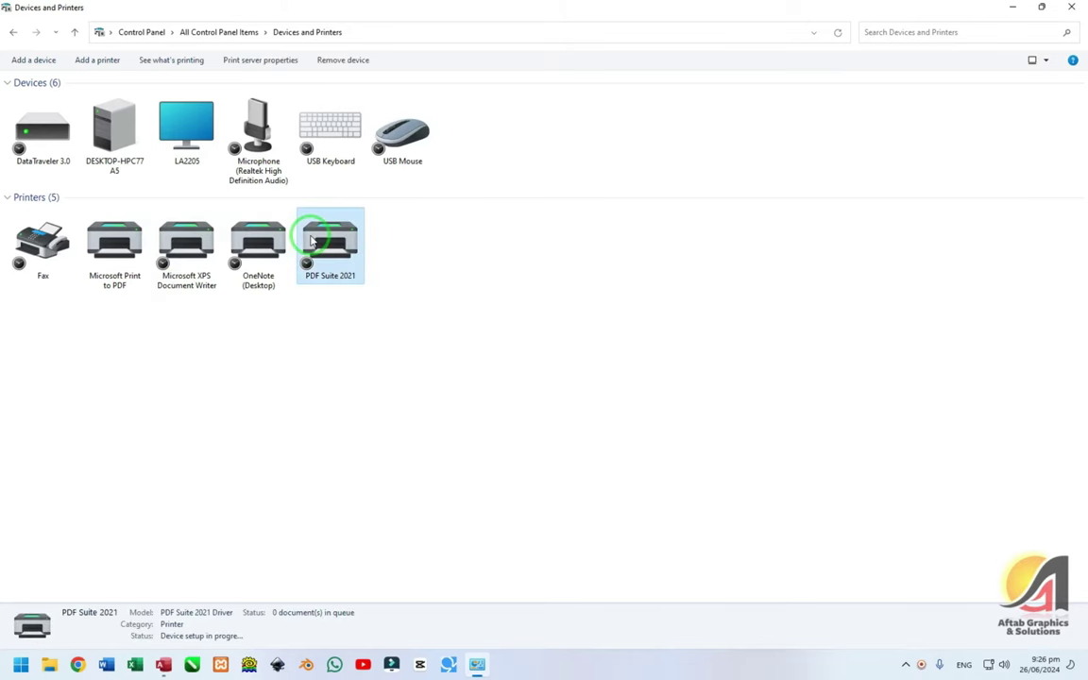
{"action": "double_click", "coordinate": [324, 249]}
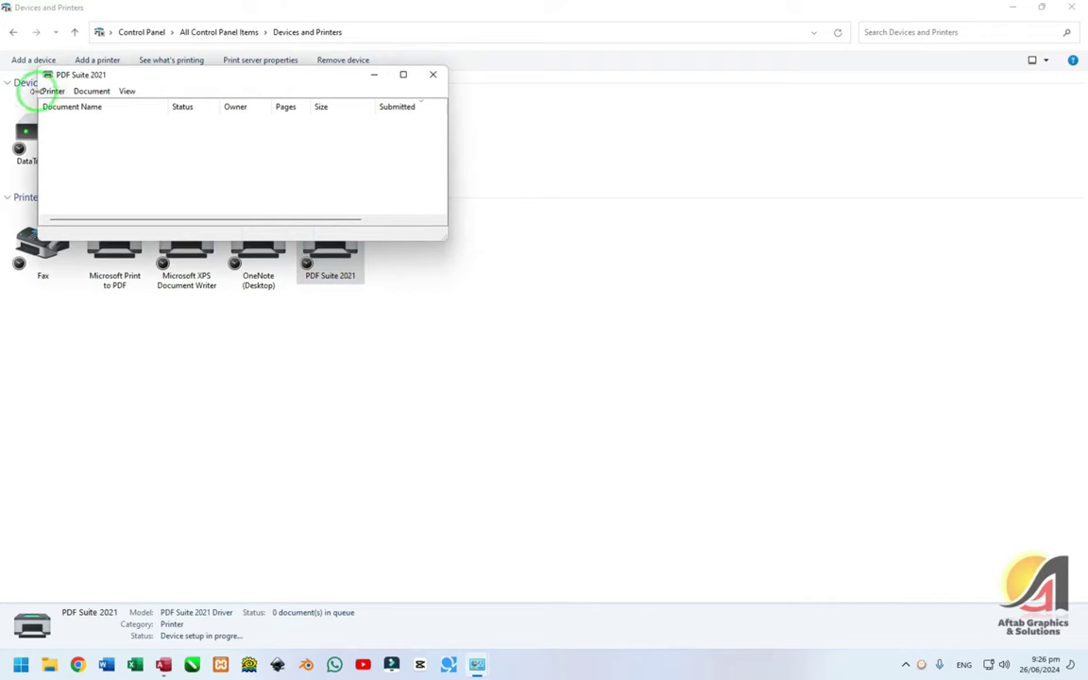
{"action": "left_click", "coordinate": [49, 90]}
{"action": "left_click", "coordinate": [85, 243]}
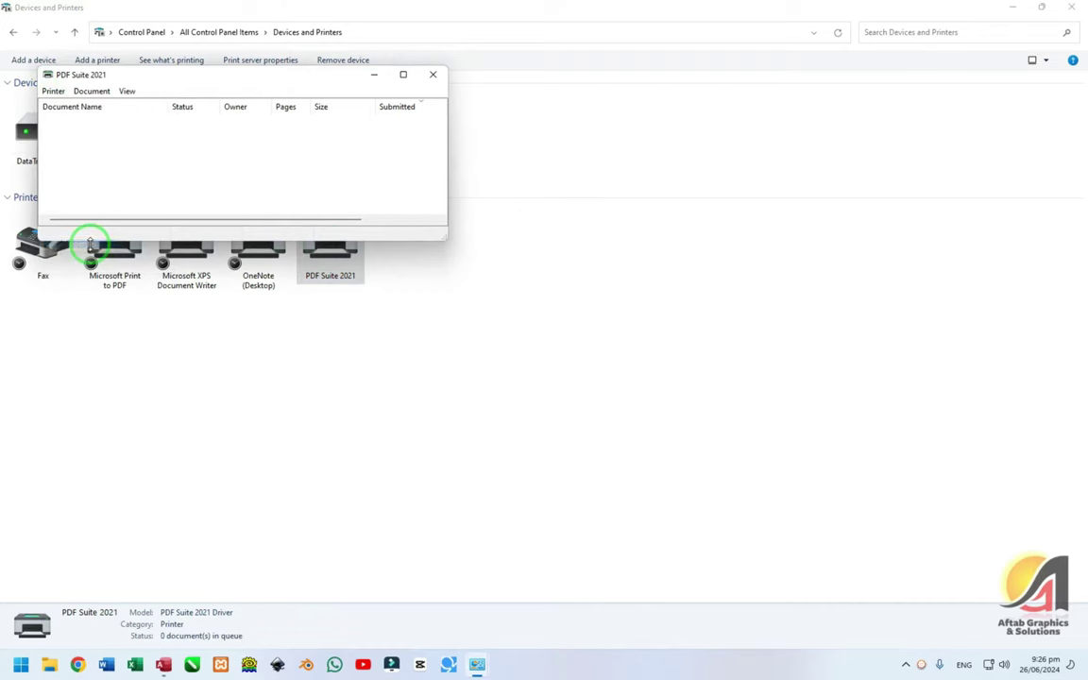
{"action": "left_click_drag", "start_coordinate": [217, 263], "coordinate": [362, 200]}
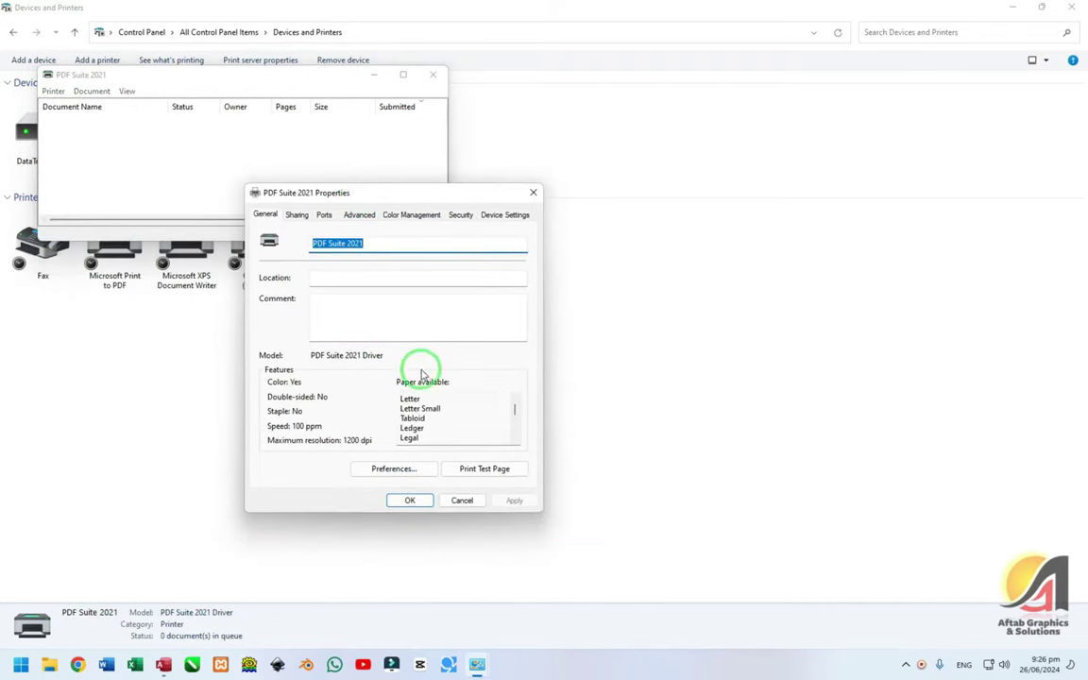
{"action": "left_click", "coordinate": [398, 470]}
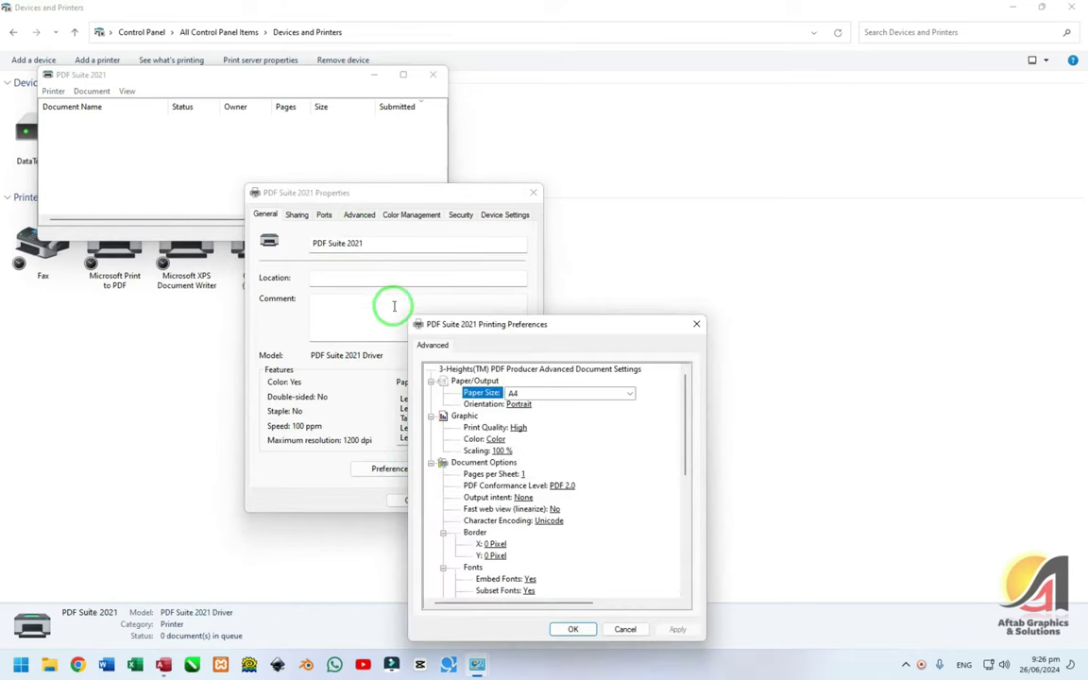
{"action": "left_click_drag", "start_coordinate": [518, 319], "coordinate": [532, 148]}
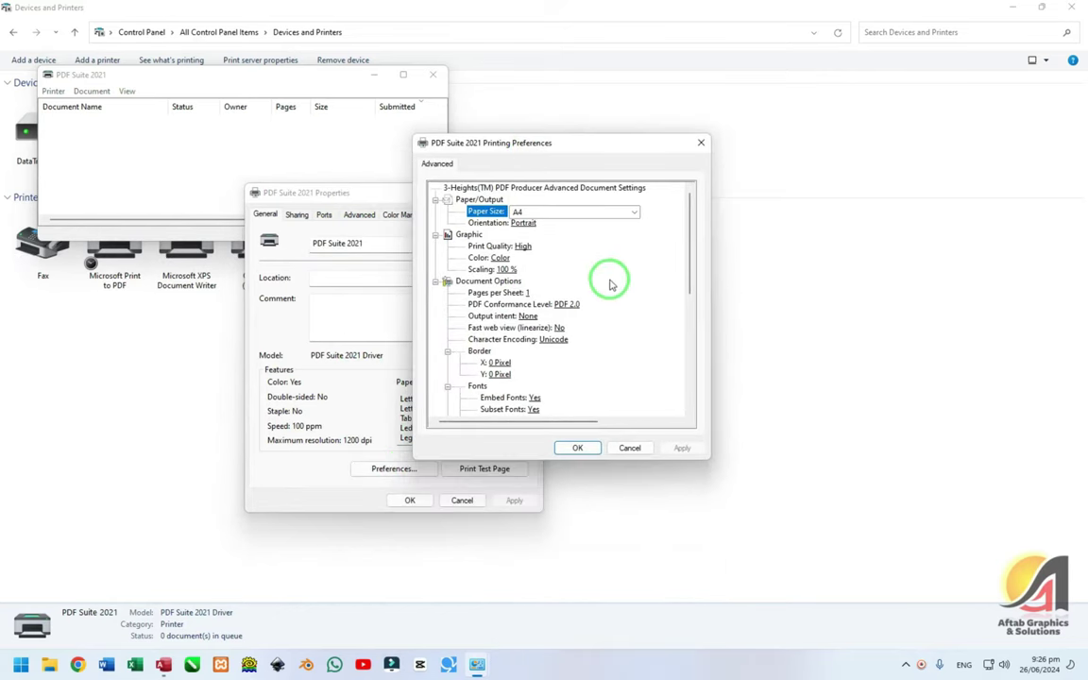
- Check the preferences show A4 Portrait, then close all the printer windows
{"action": "scroll", "coordinate": [615, 265], "scroll_direction": "down", "scroll_amount": 3}
{"action": "scroll", "coordinate": [615, 265], "scroll_direction": "down", "scroll_amount": 4}
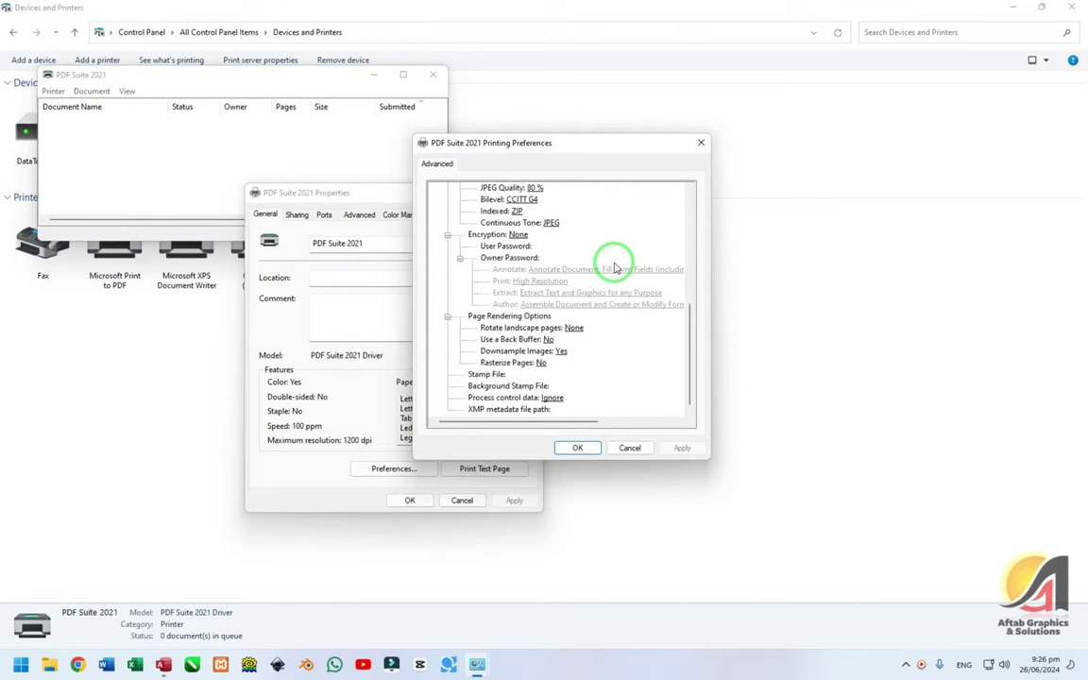
{"action": "scroll", "coordinate": [611, 263], "scroll_direction": "up", "scroll_amount": 10}
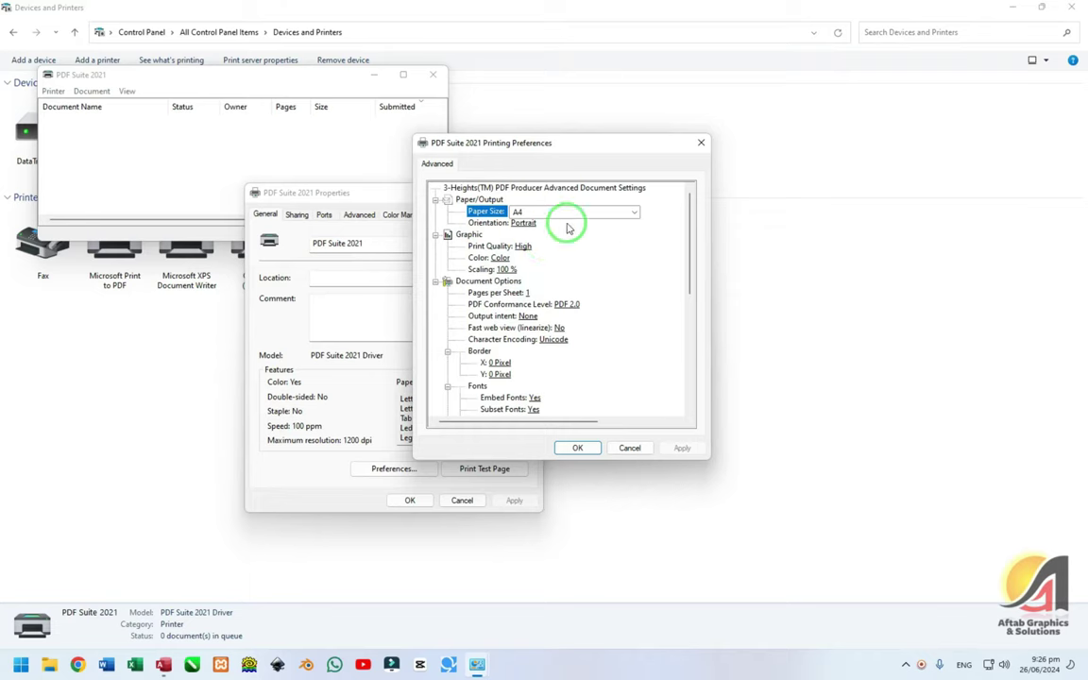
{"action": "key", "text": "Escape"}
{"action": "key", "text": "Escape"}
{"action": "left_click", "coordinate": [433, 74]}
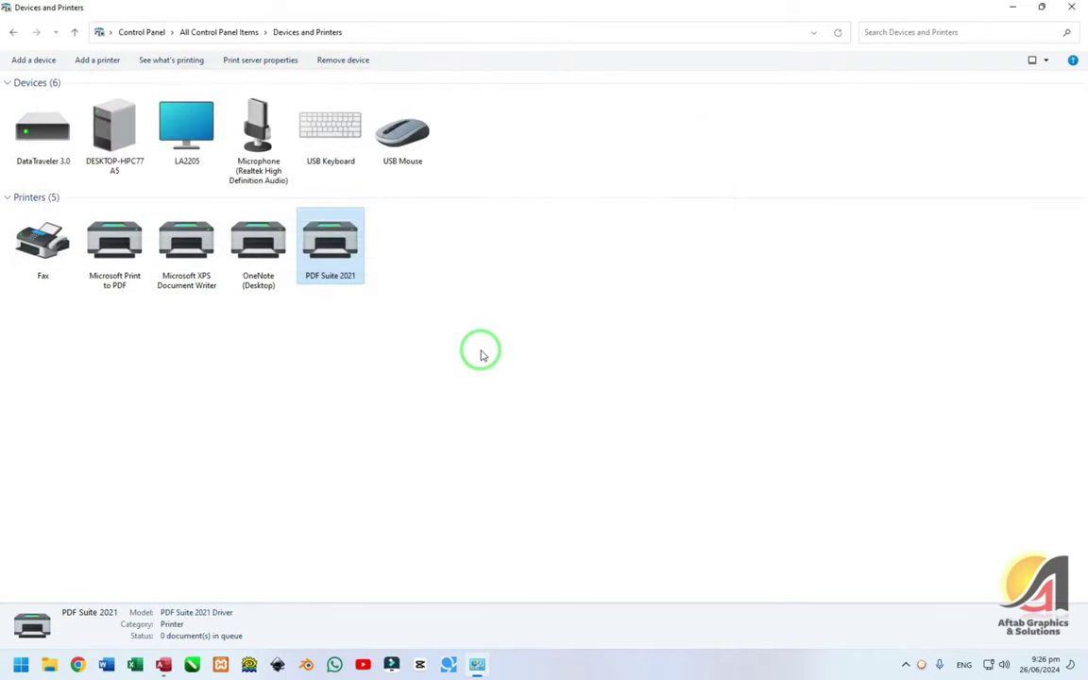
{"action": "key", "text": "alt+F4"}
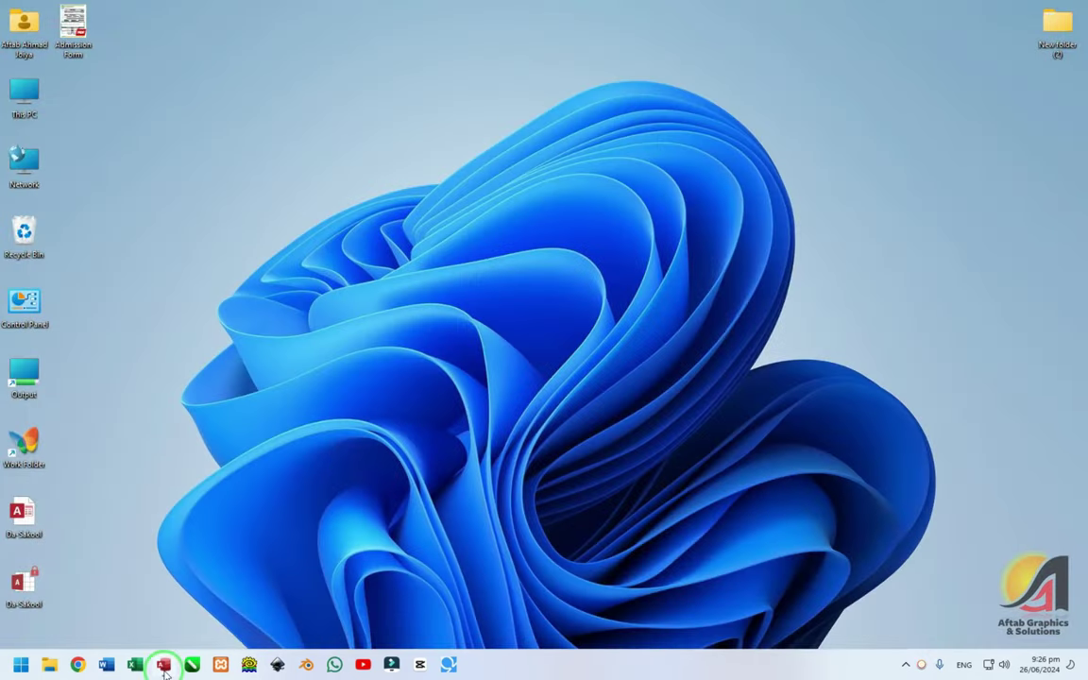
- Reopen student 2's record and preview his Admission Receipt showing 2,000 remaining, zoomed full screen
{"action": "left_click", "coordinate": [165, 666]}
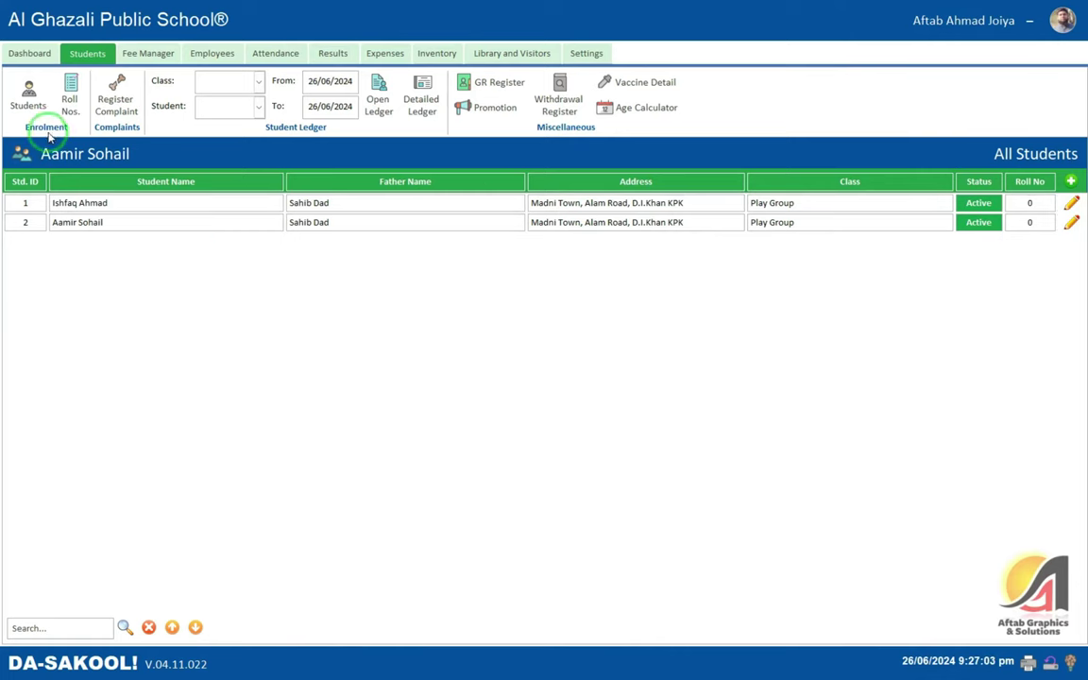
{"action": "left_click", "coordinate": [1071, 223]}
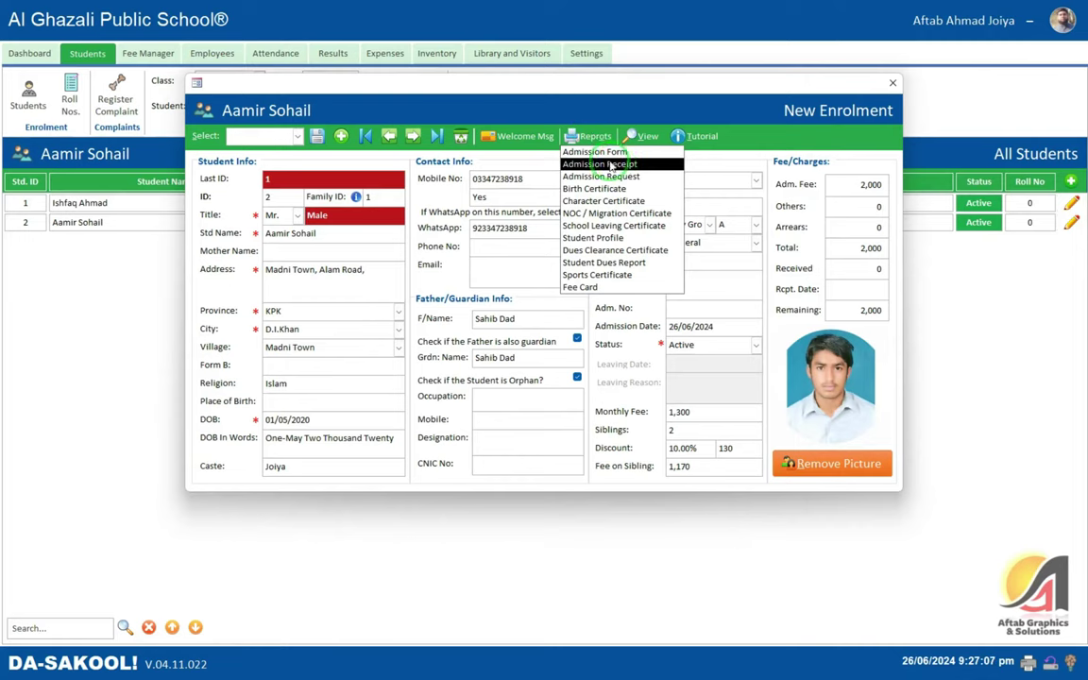
{"action": "left_click", "coordinate": [619, 166]}
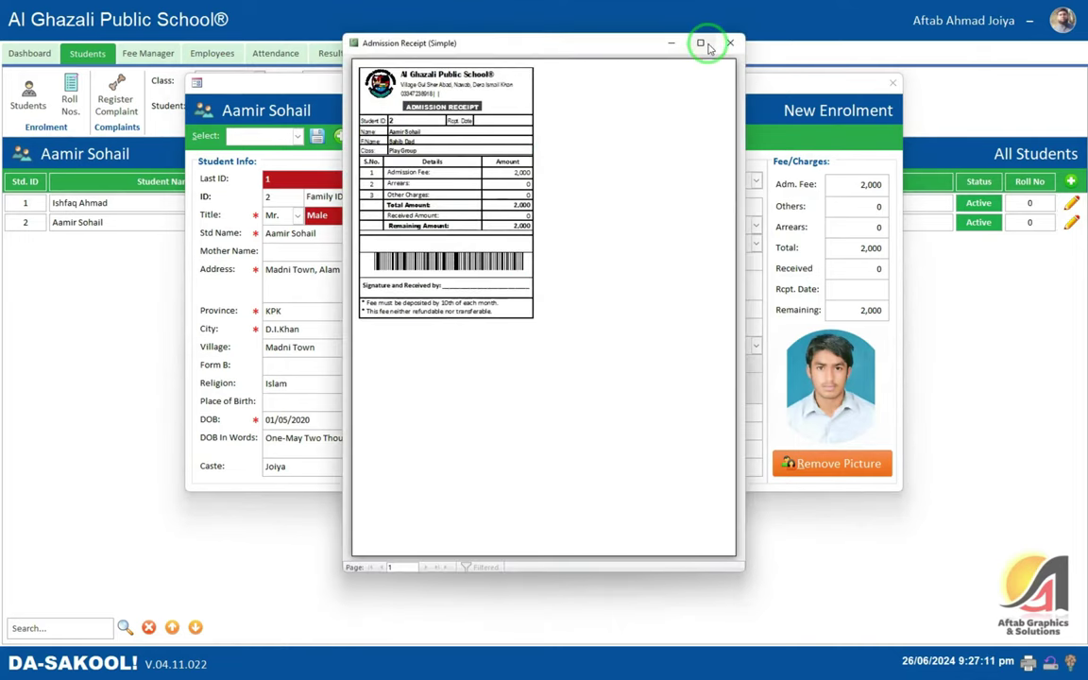
{"action": "left_click", "coordinate": [701, 43]}
{"action": "left_click", "coordinate": [425, 145]}
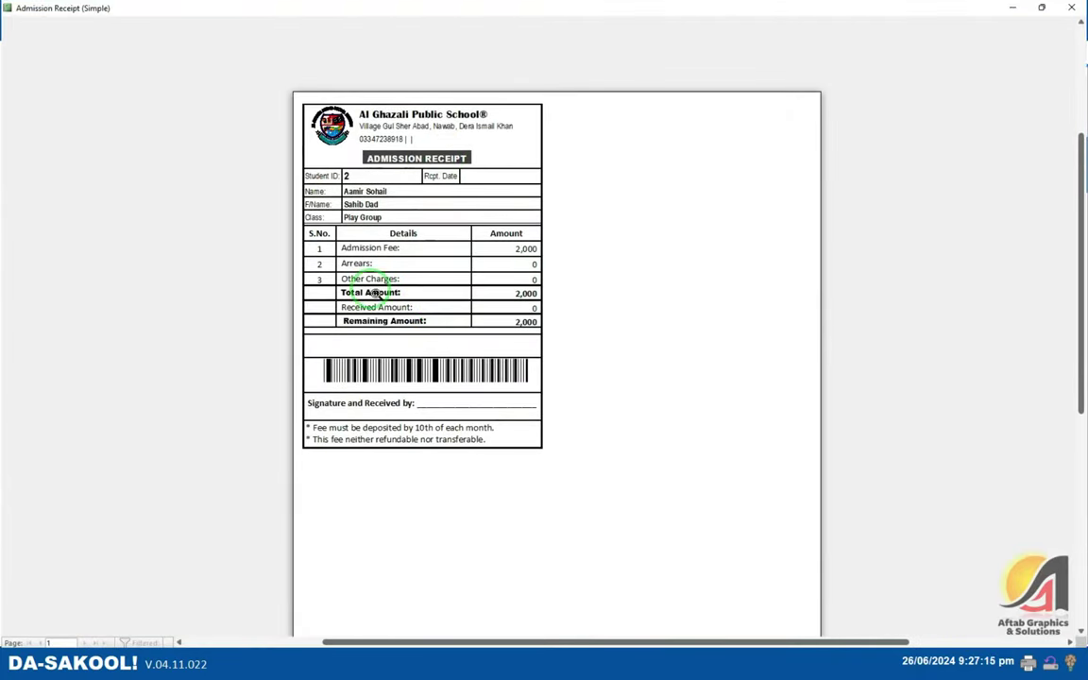
{"action": "left_click", "coordinate": [1071, 8]}
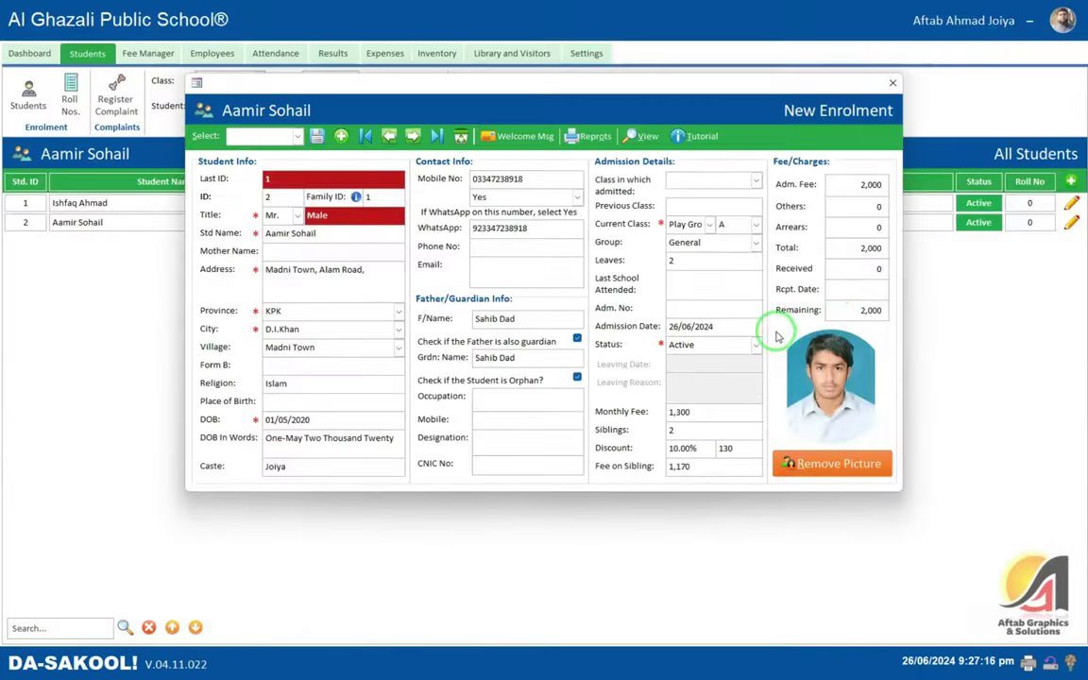
{"action": "left_click", "coordinate": [855, 287]}
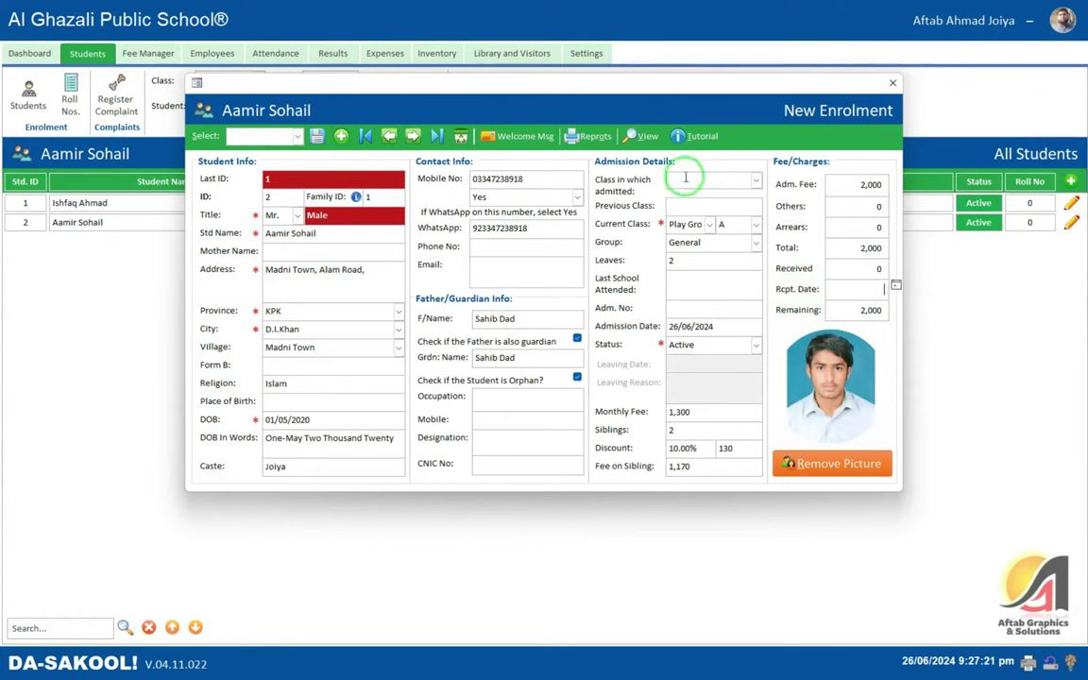
{"action": "left_click", "coordinate": [607, 142]}
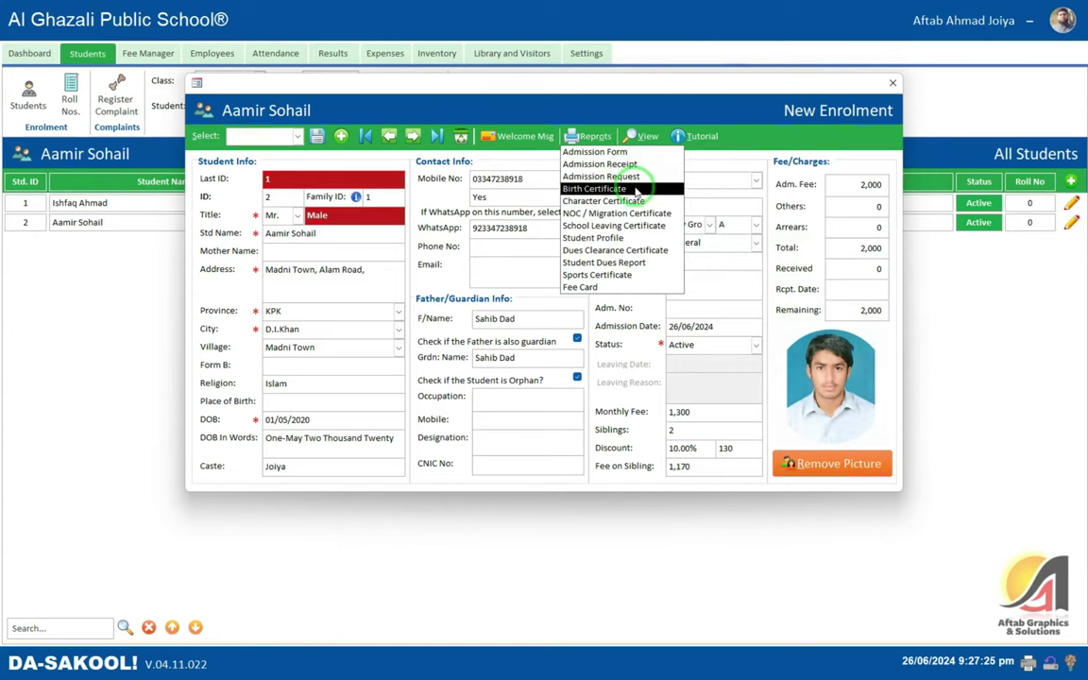
- Preview and close the Birth, Character and NOC / Migration certificates in turn
{"action": "left_click", "coordinate": [624, 188]}
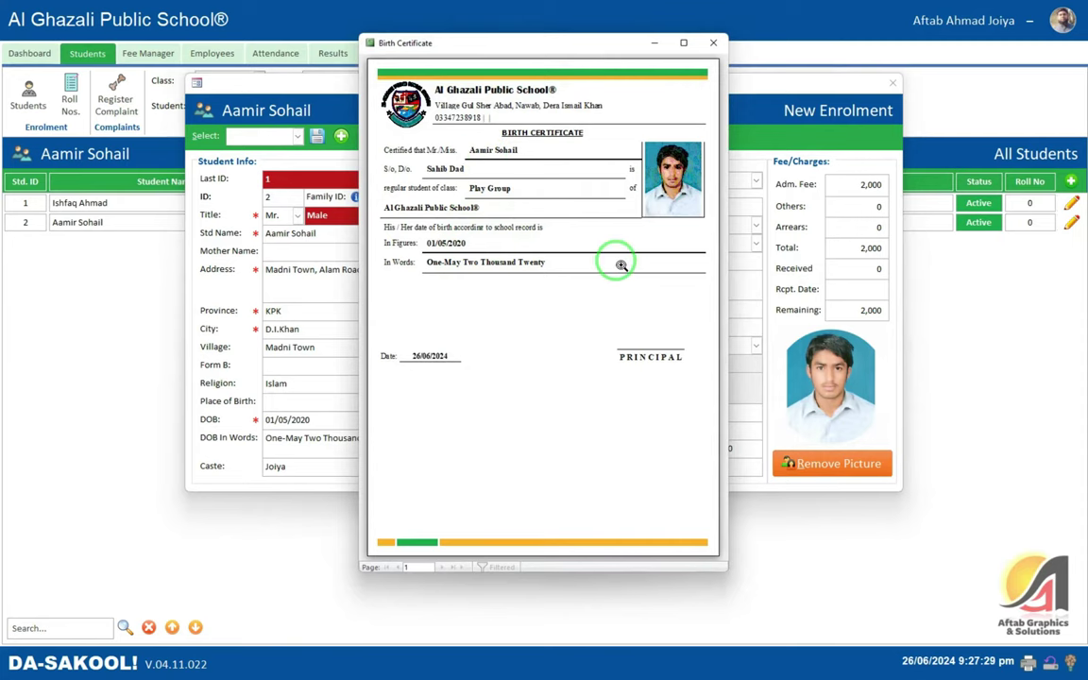
{"action": "left_click", "coordinate": [713, 42]}
{"action": "left_click", "coordinate": [587, 137]}
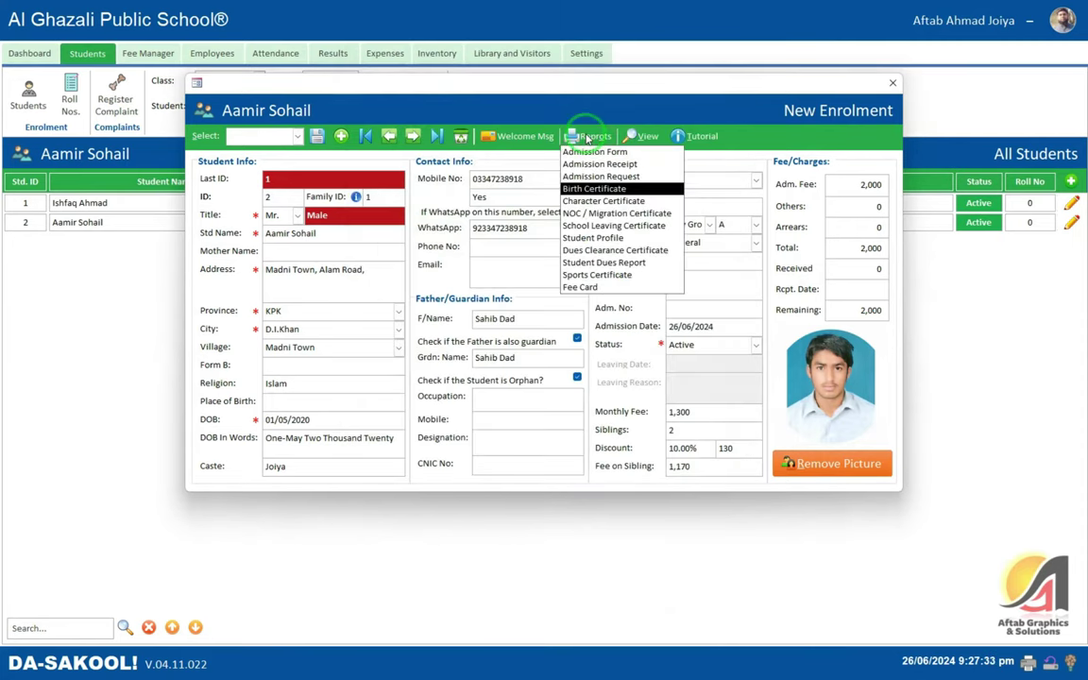
{"action": "left_click", "coordinate": [614, 200]}
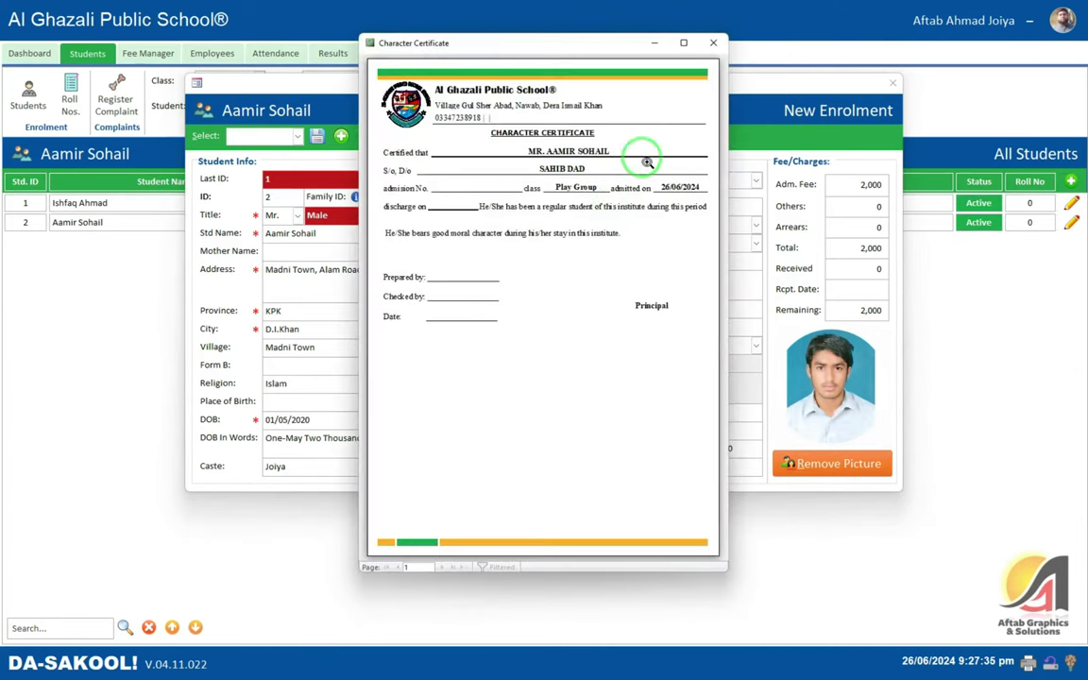
{"action": "left_click", "coordinate": [713, 43]}
{"action": "left_click", "coordinate": [595, 138]}
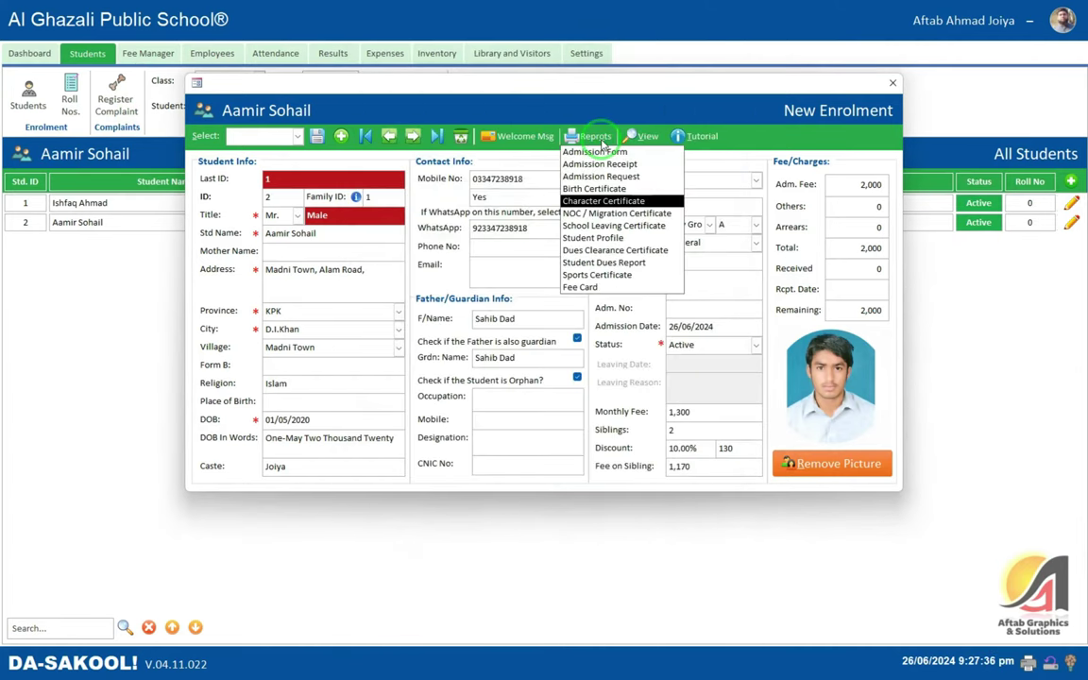
{"action": "left_click", "coordinate": [610, 212]}
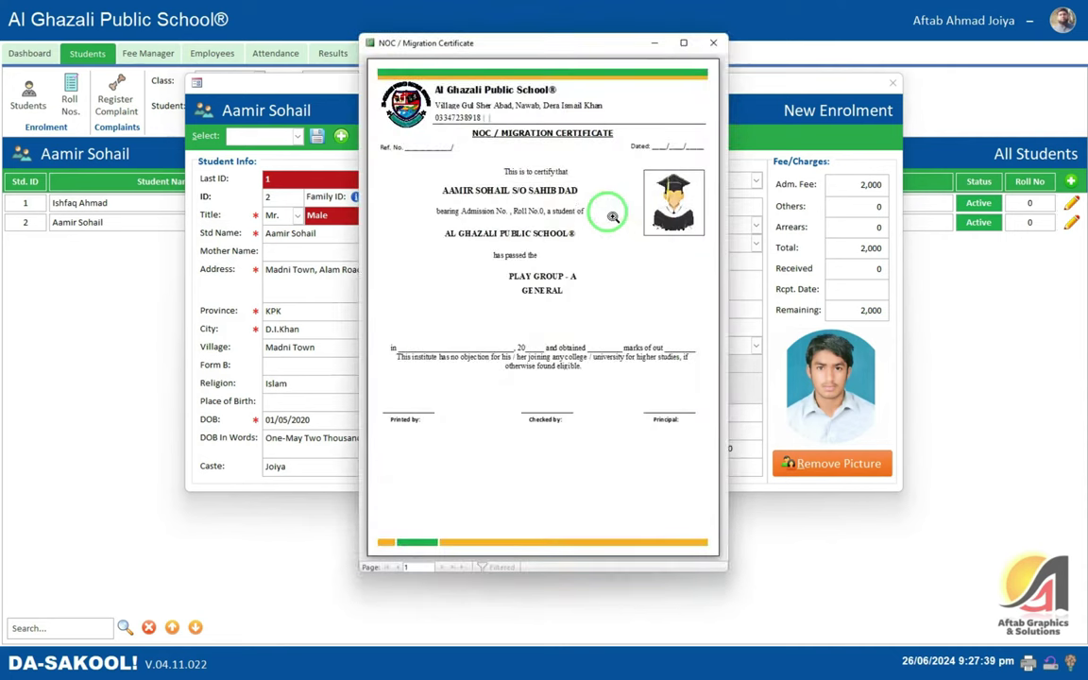
{"action": "left_click", "coordinate": [713, 43]}
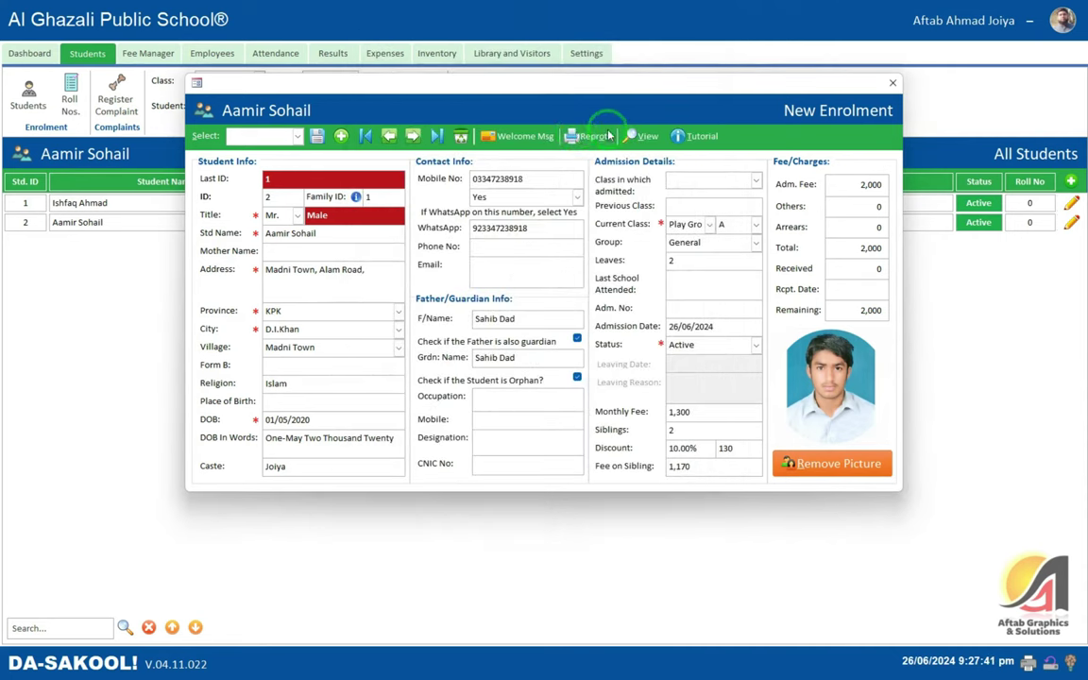
- Reopen the NOC / Migration Certificate full screen and zoom in to inspect it
{"action": "left_click", "coordinate": [571, 136]}
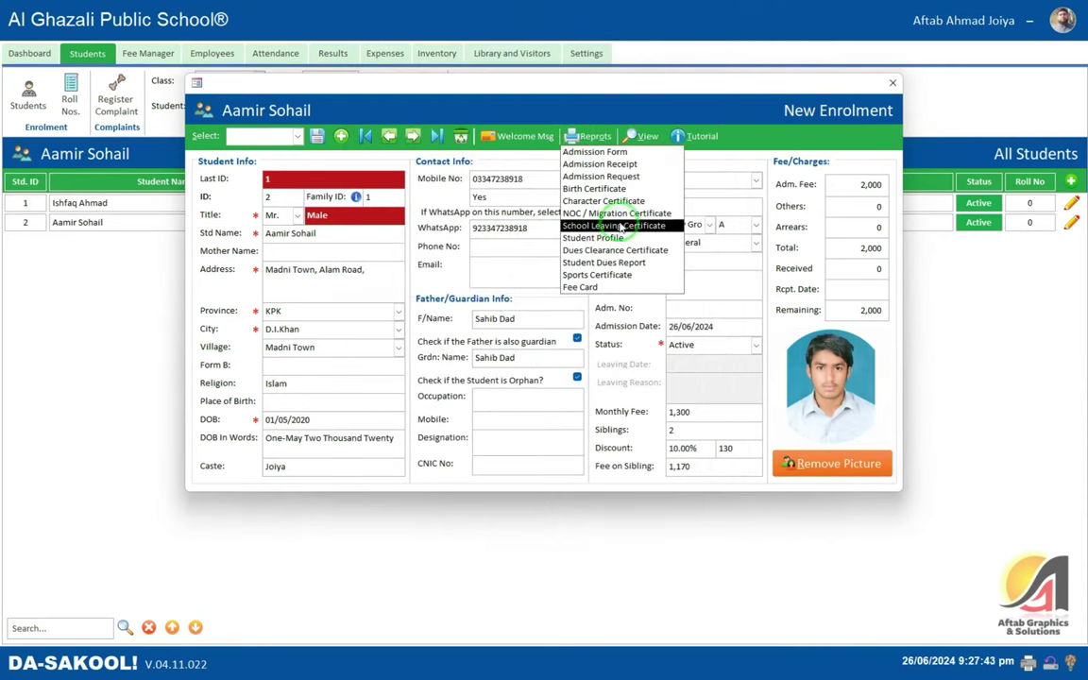
{"action": "left_click", "coordinate": [619, 214]}
{"action": "left_click", "coordinate": [687, 43]}
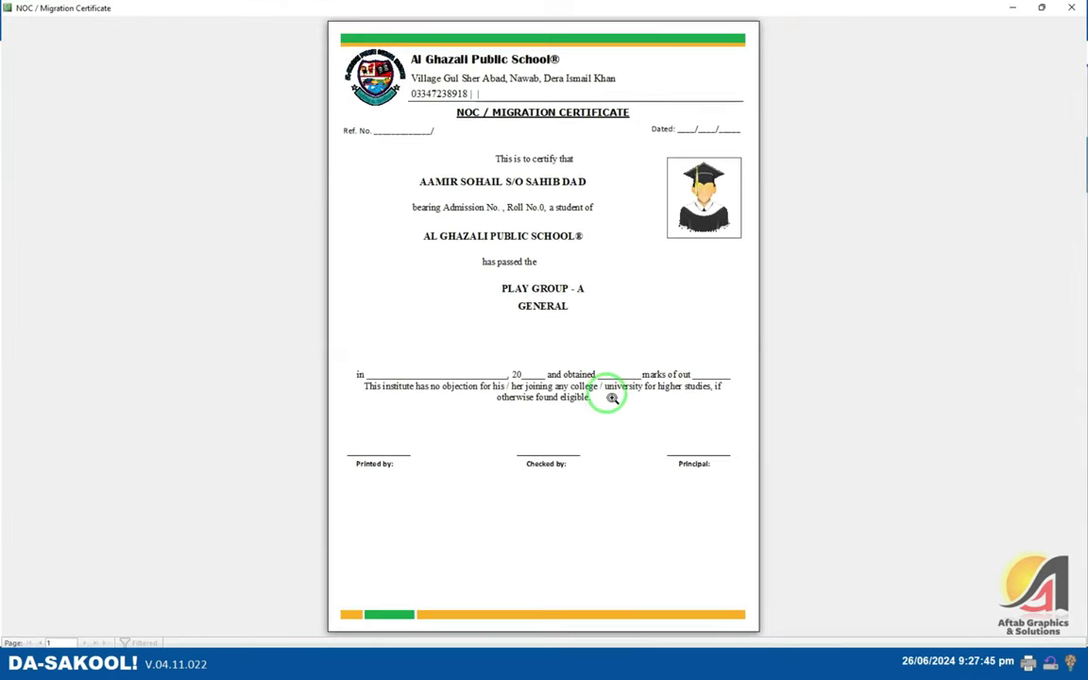
{"action": "left_click", "coordinate": [612, 397]}
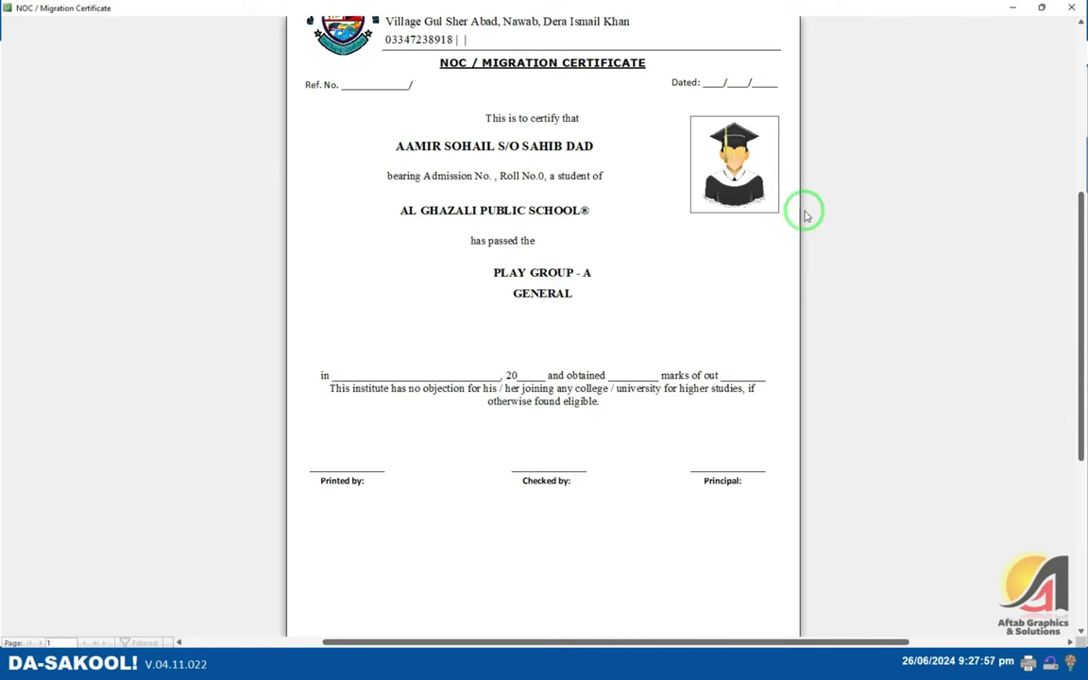
{"action": "scroll", "coordinate": [632, 284], "scroll_direction": "up", "scroll_amount": 2}
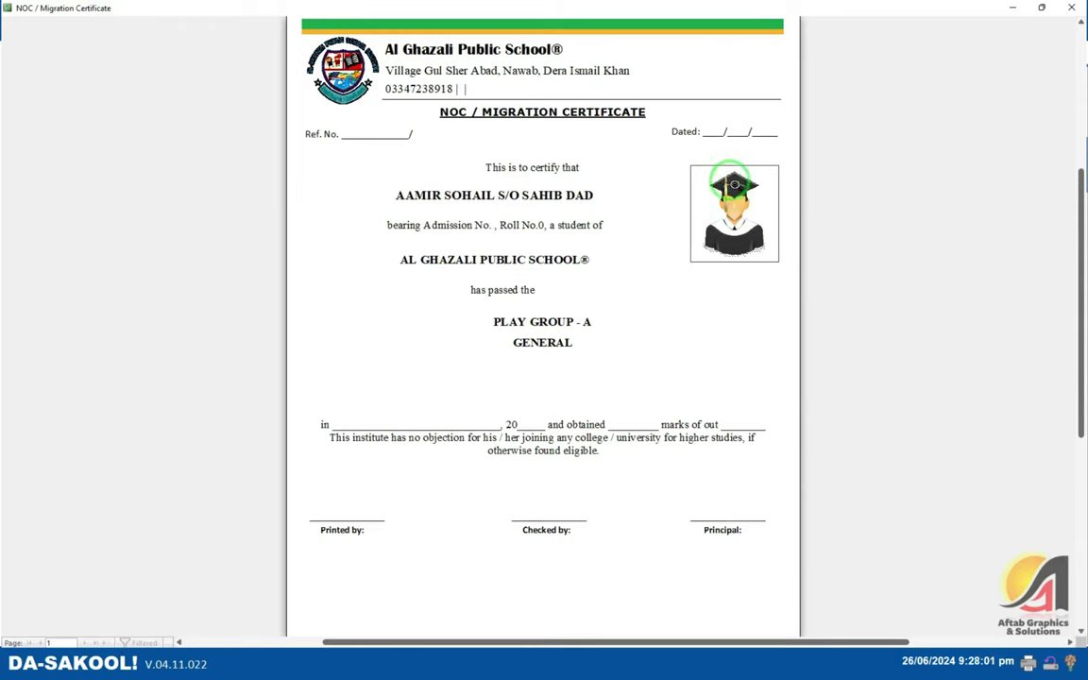
{"action": "left_click", "coordinate": [1073, 7]}
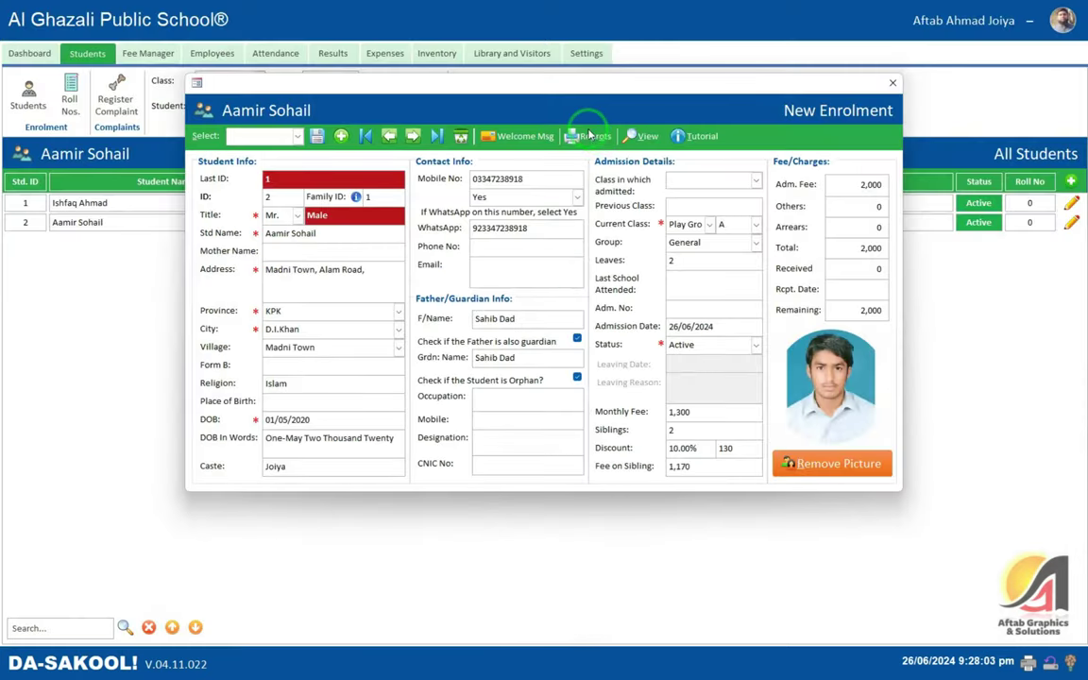
- Preview the Character and NOC / Migration certificates once more and close them
{"action": "left_click", "coordinate": [589, 135]}
{"action": "left_click", "coordinate": [621, 202]}
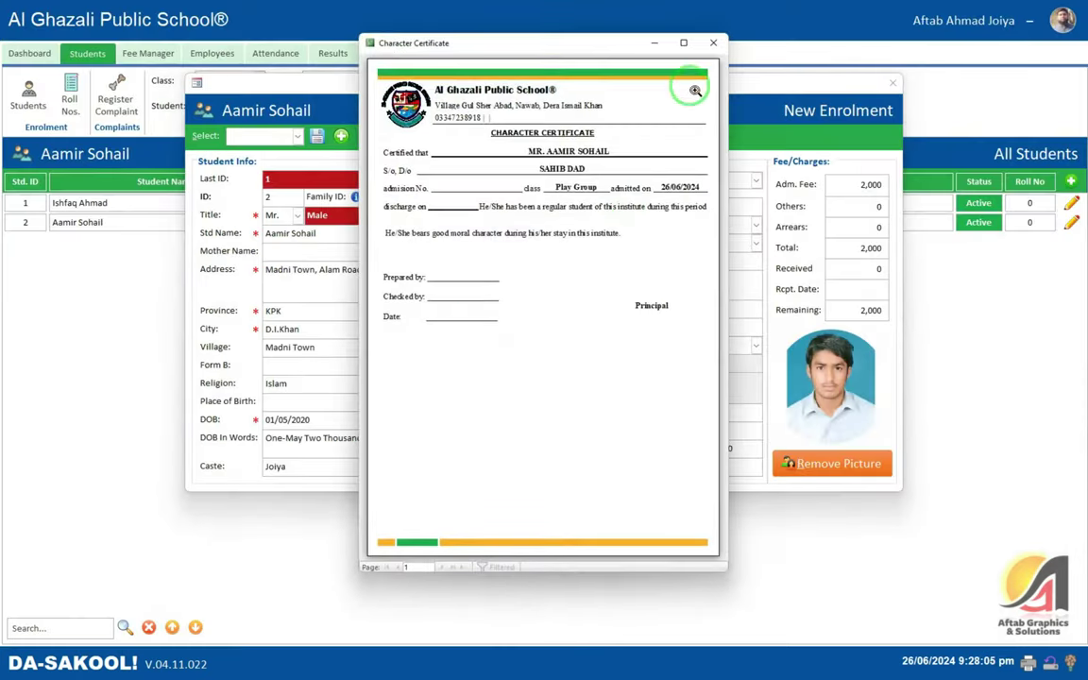
{"action": "left_click", "coordinate": [713, 42]}
{"action": "left_click", "coordinate": [587, 136]}
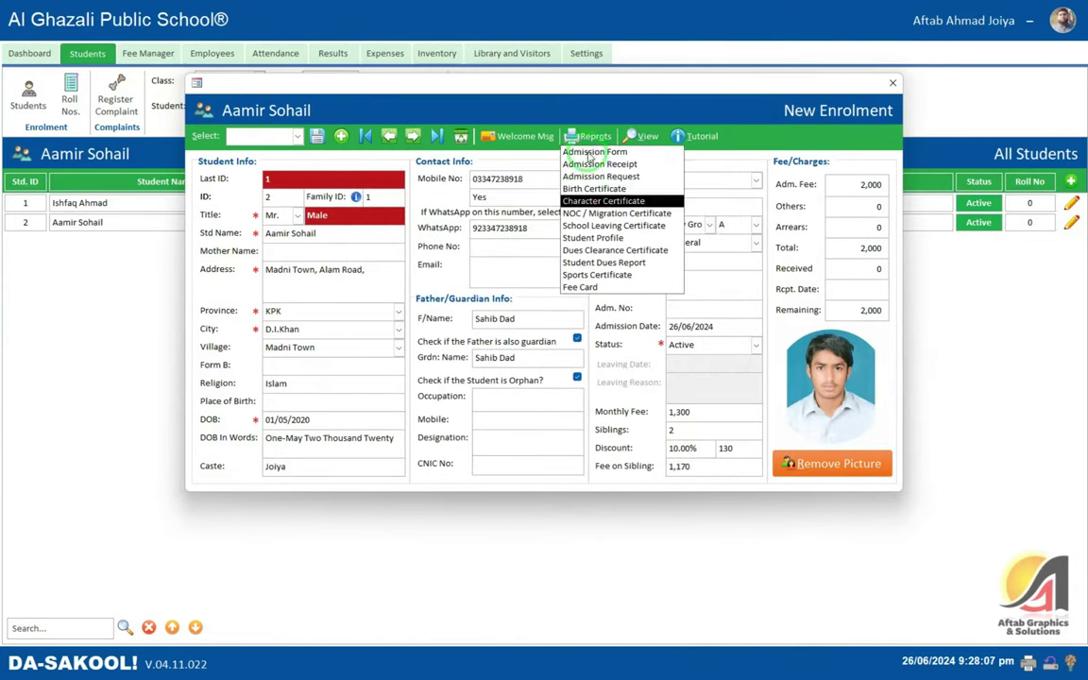
{"action": "left_click", "coordinate": [600, 214]}
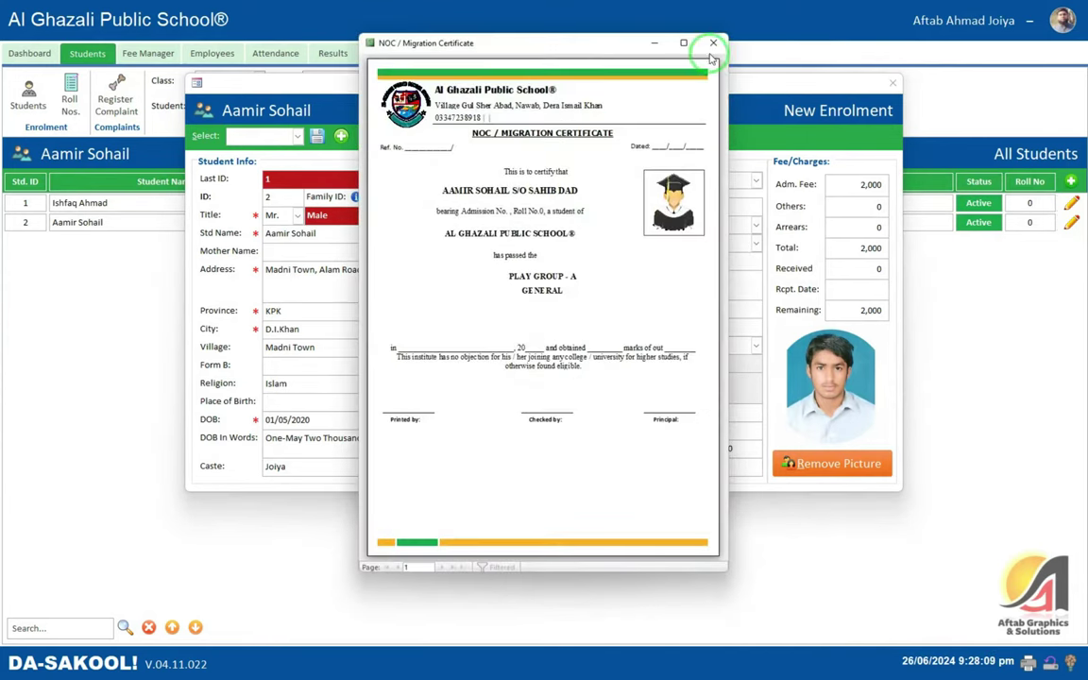
{"action": "left_click", "coordinate": [710, 47]}
{"action": "left_click", "coordinate": [586, 136]}
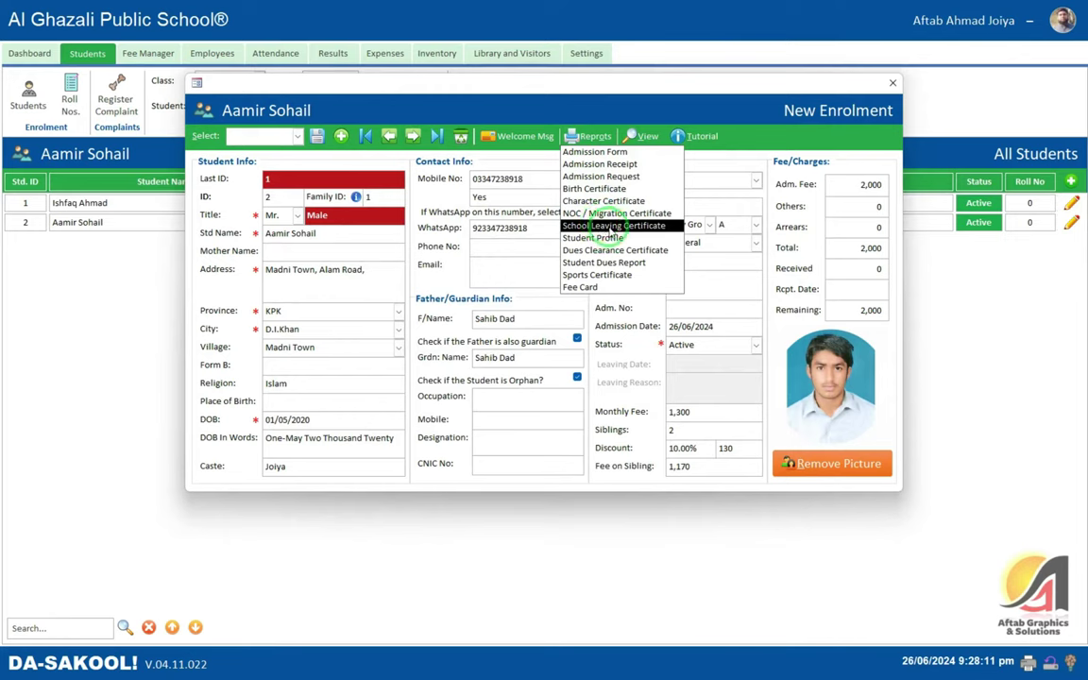
- Start a School Leaving Certificate, then dismiss its details prompt unfilled
{"action": "left_click", "coordinate": [612, 226]}
{"action": "left_click", "coordinate": [505, 176]}
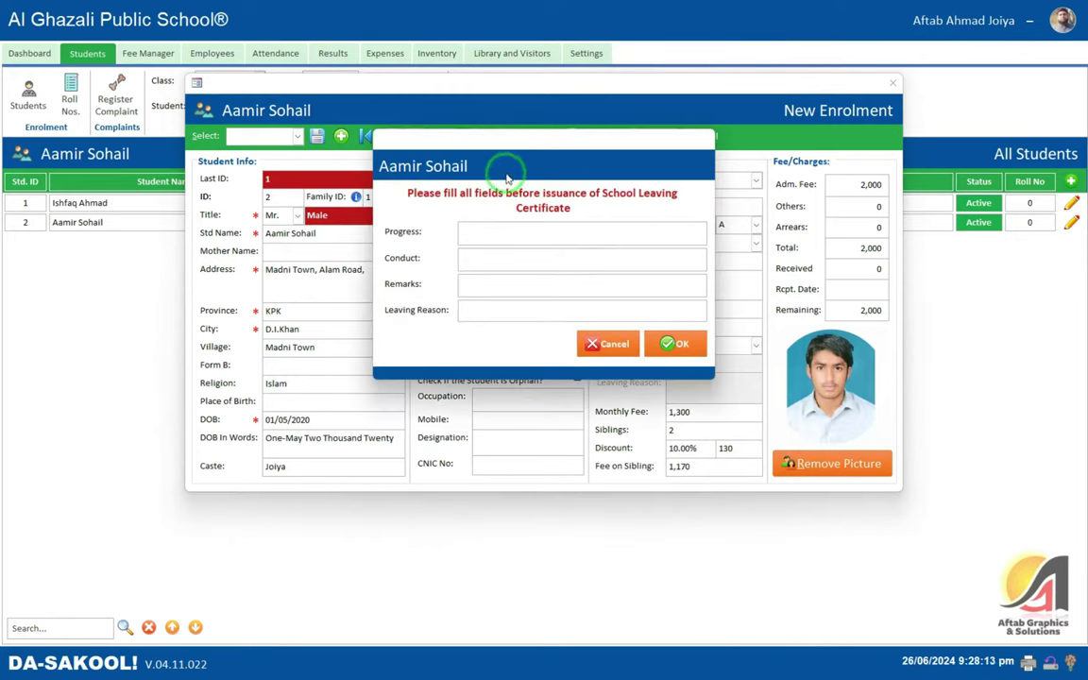
{"action": "left_click", "coordinate": [509, 230]}
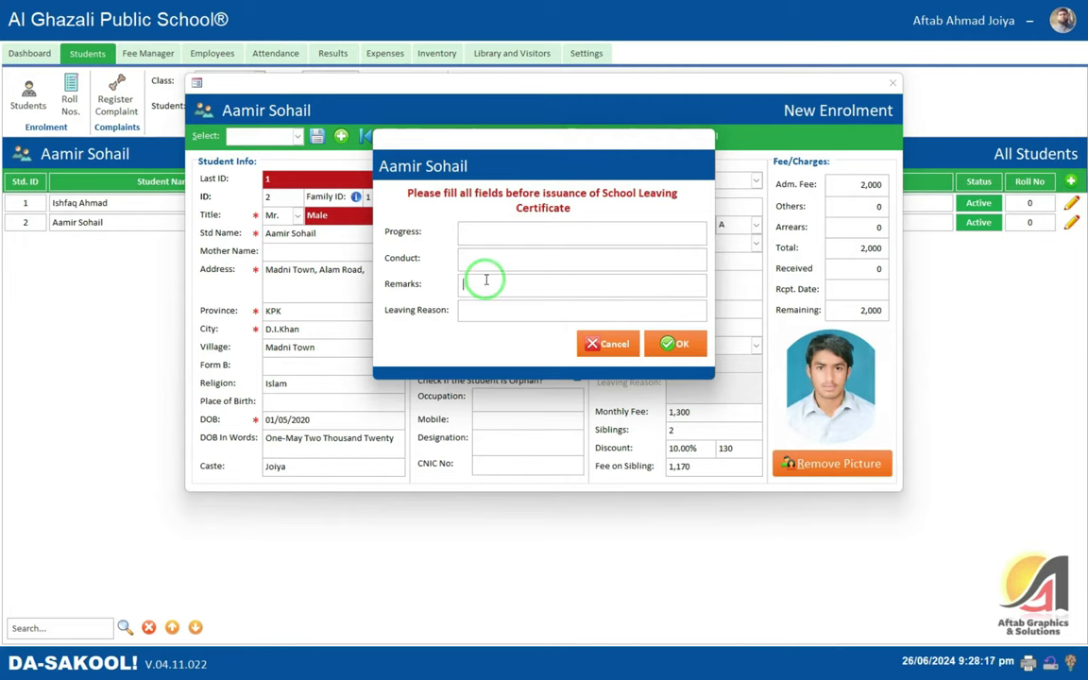
{"action": "left_click", "coordinate": [482, 310]}
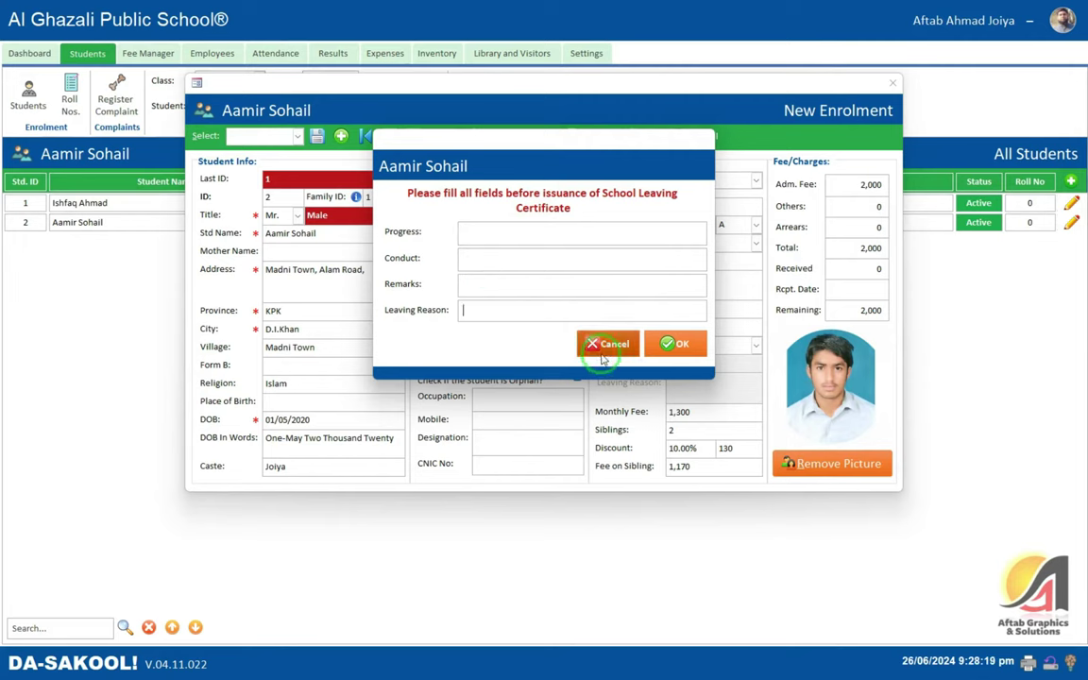
{"action": "key", "text": "Escape"}
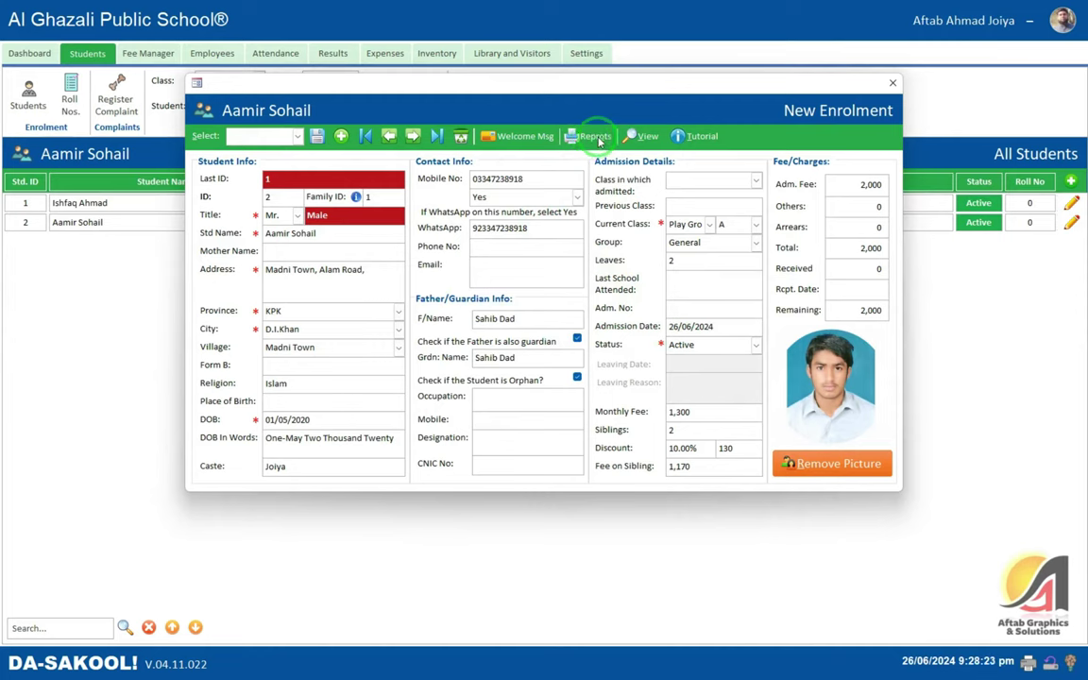
- Generate the School Leaving Certificate with N/A details, review it, and close the preview
{"action": "left_click", "coordinate": [595, 137]}
{"action": "left_click", "coordinate": [585, 237]}
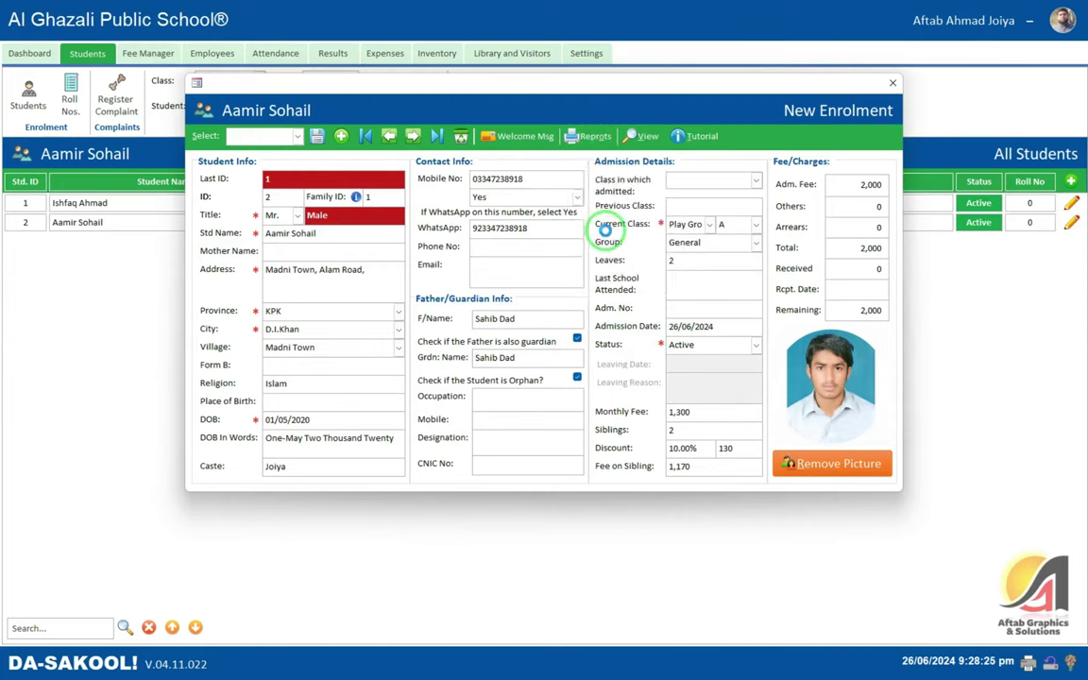
{"action": "left_click", "coordinate": [652, 343]}
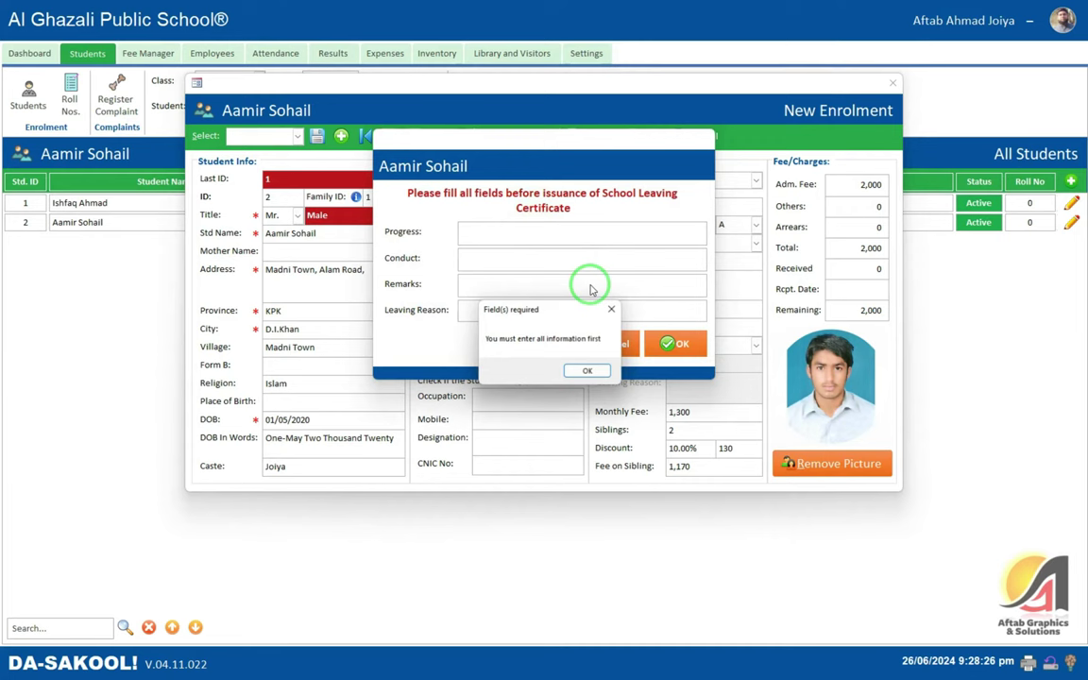
{"action": "left_click", "coordinate": [588, 370]}
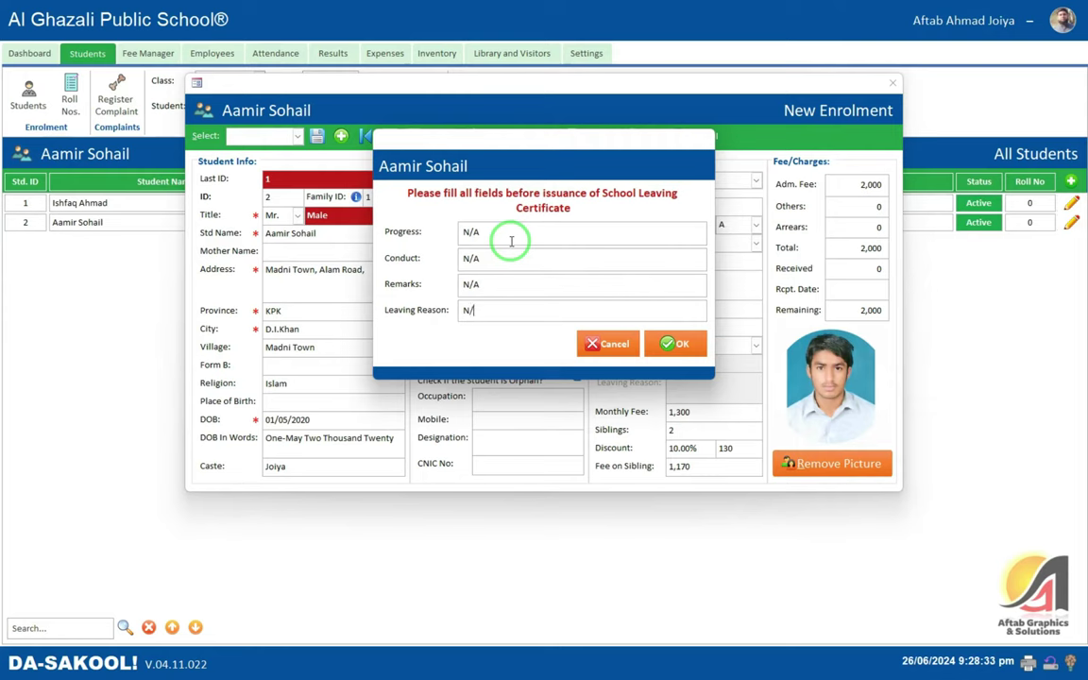
{"action": "left_click", "coordinate": [678, 343]}
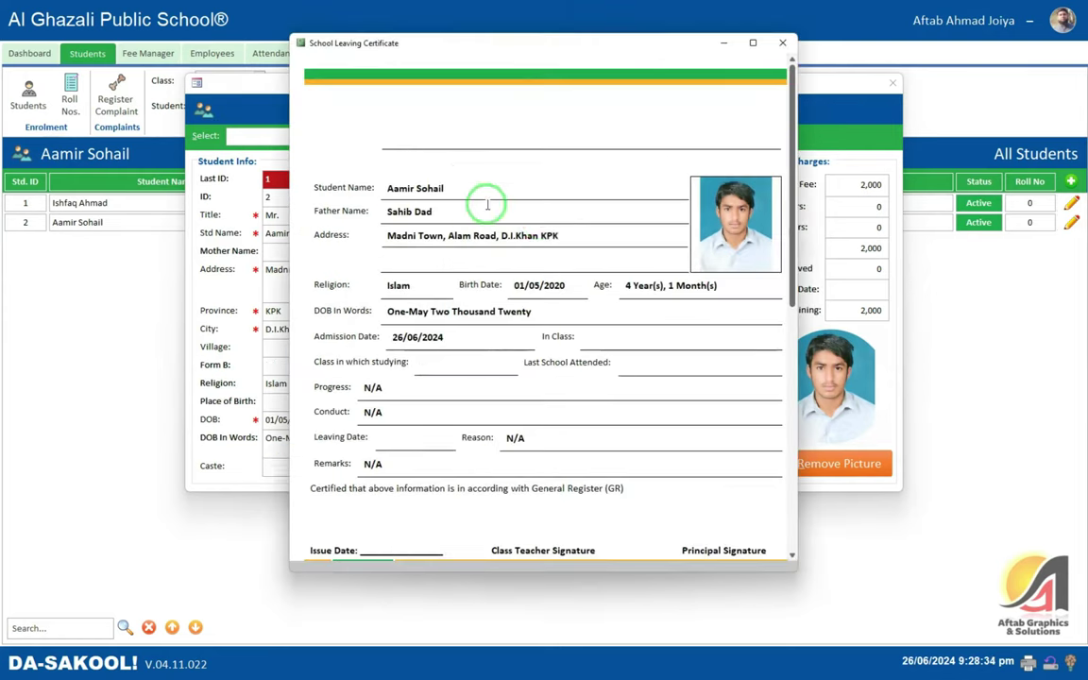
{"action": "scroll", "coordinate": [517, 214], "scroll_direction": "down", "scroll_amount": 2}
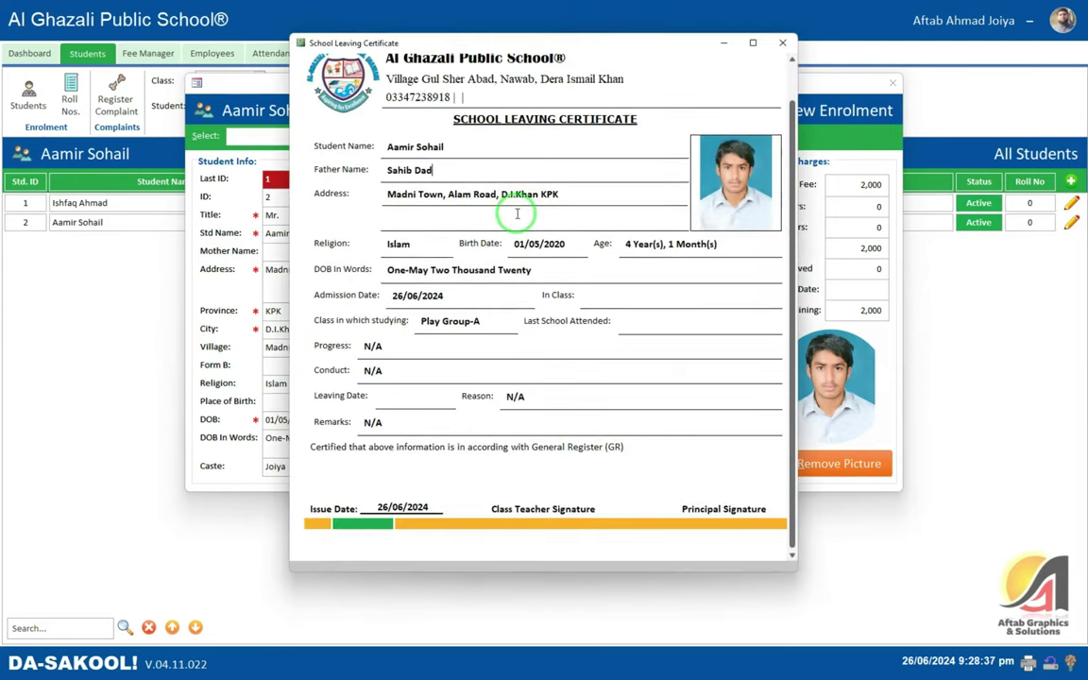
{"action": "scroll", "coordinate": [517, 213], "scroll_direction": "up", "scroll_amount": 2}
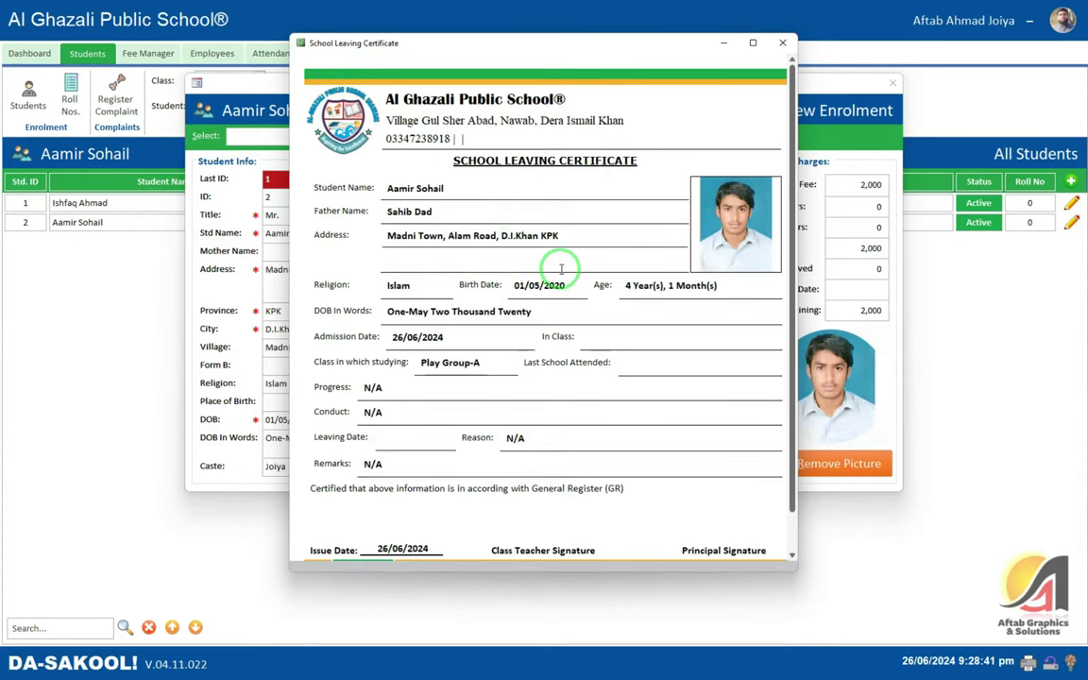
{"action": "left_click", "coordinate": [782, 43]}
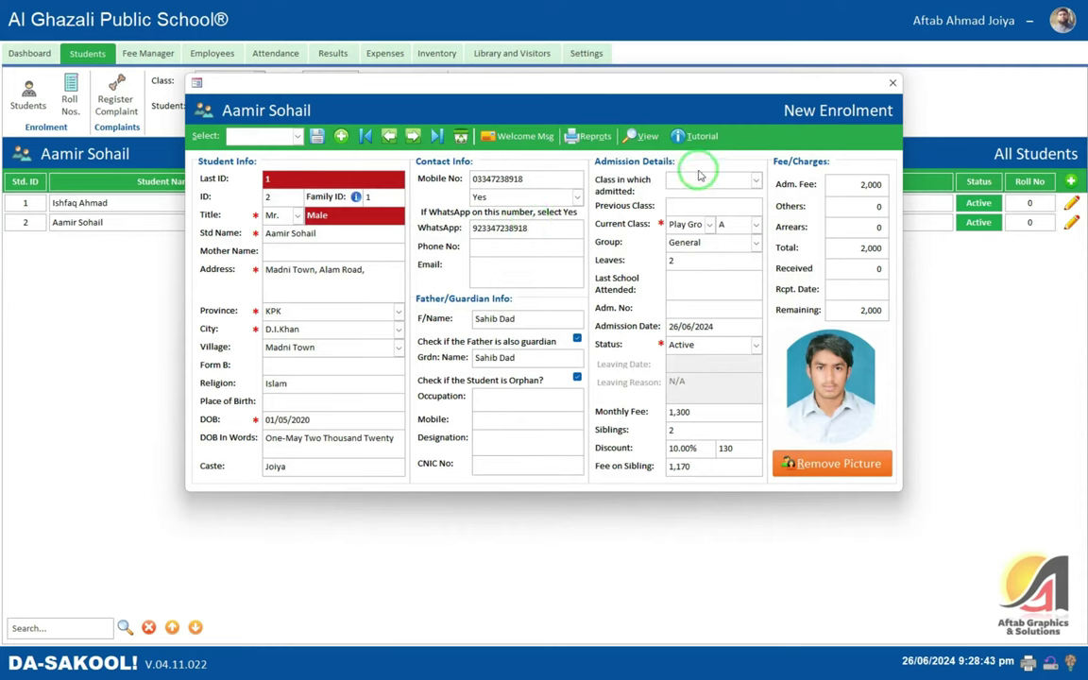
- Keep the student's status Active, then preview and close his Student Profile report
{"action": "left_click", "coordinate": [592, 138]}
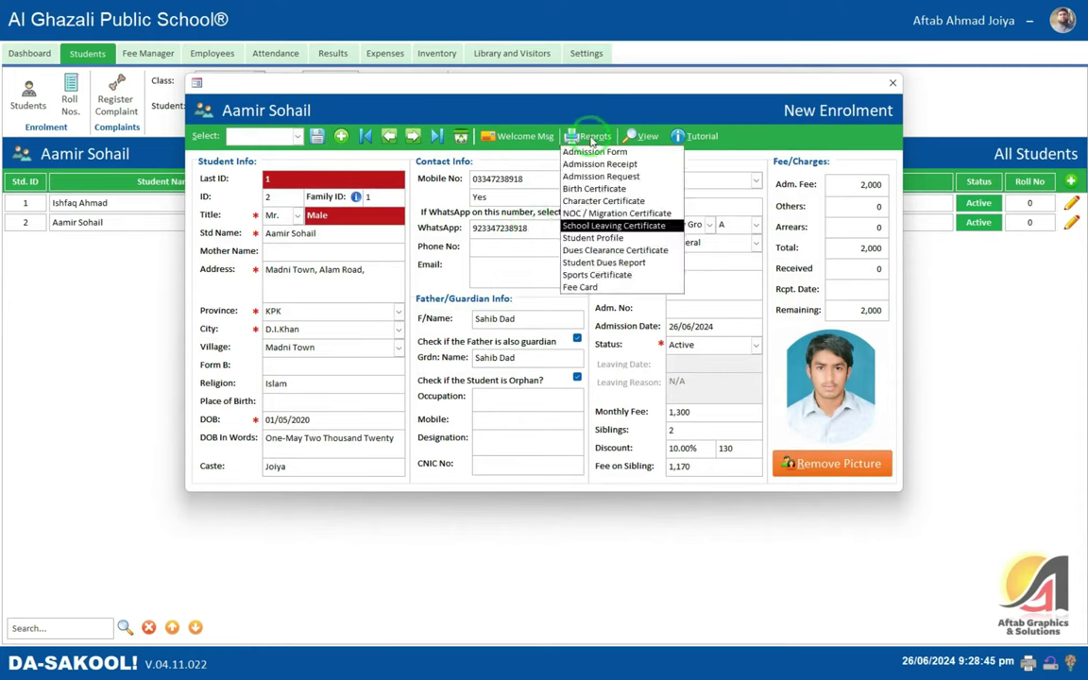
{"action": "left_click", "coordinate": [586, 98]}
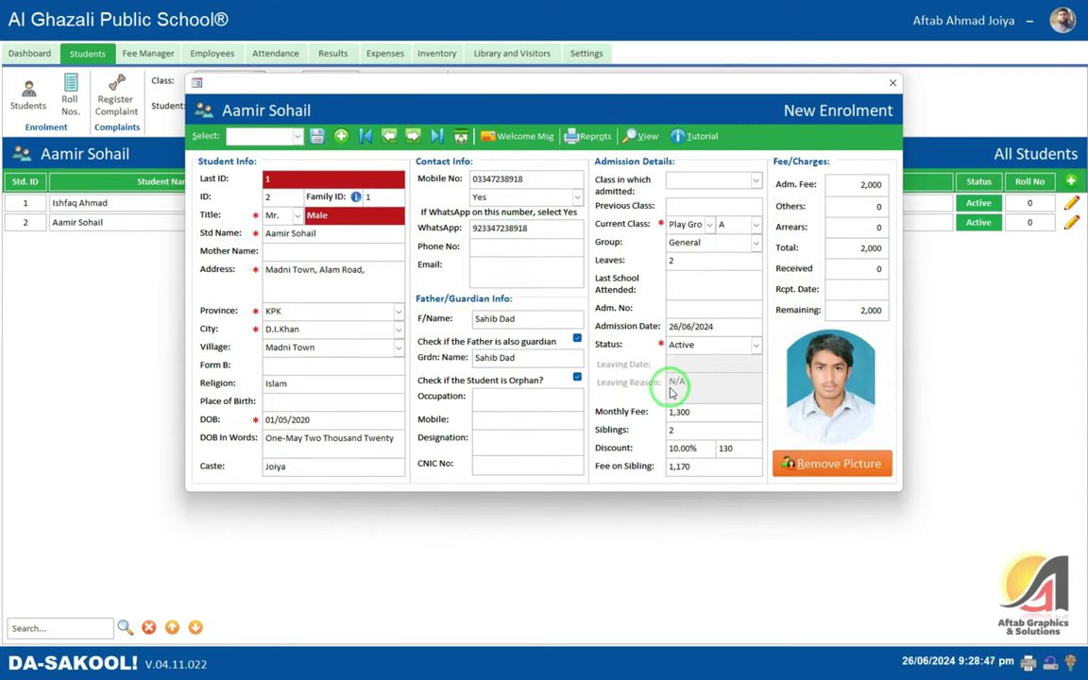
{"action": "left_click", "coordinate": [688, 344]}
{"action": "left_click", "coordinate": [687, 358]}
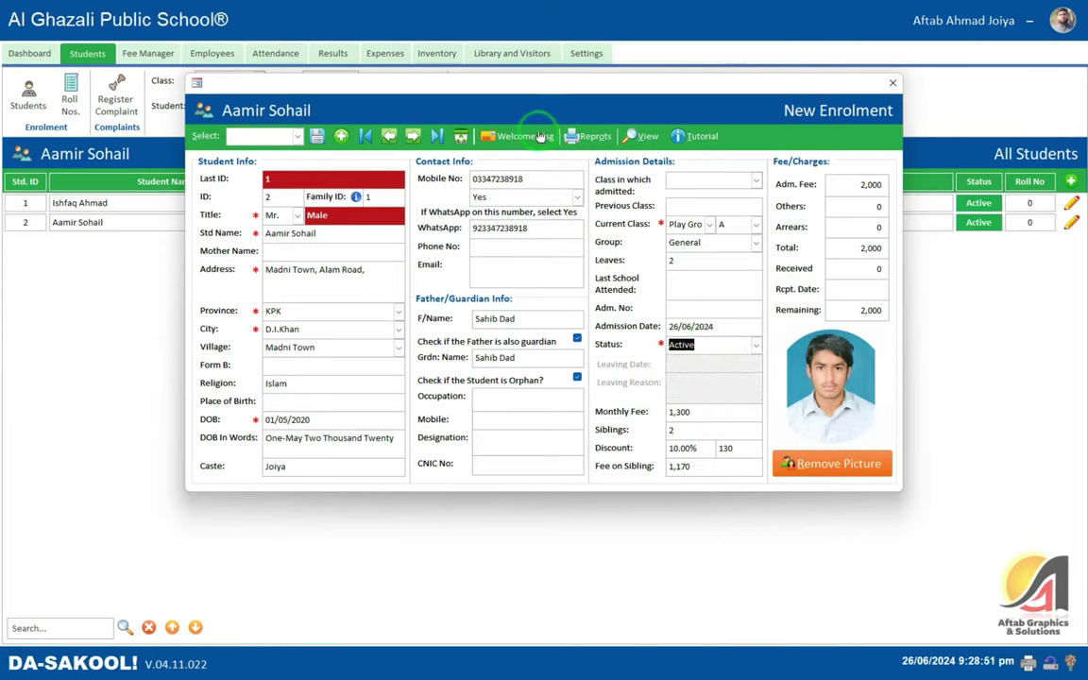
{"action": "left_click", "coordinate": [578, 135]}
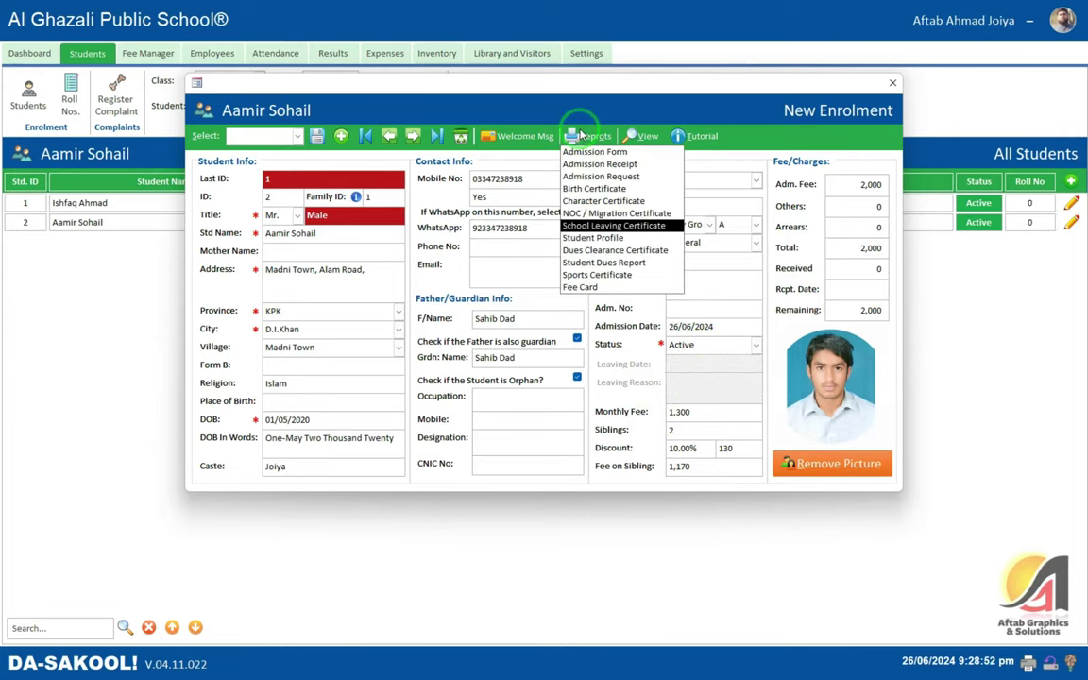
{"action": "left_click", "coordinate": [626, 227]}
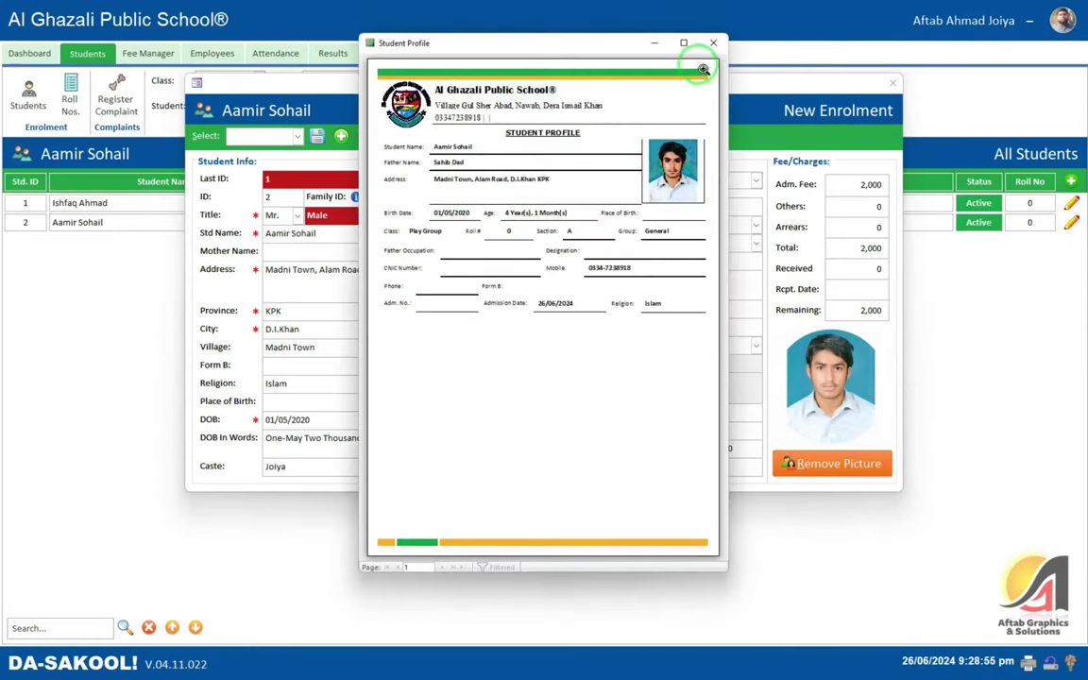
{"action": "left_click", "coordinate": [713, 44]}
- Issue a Dues Clearance Certificate with remarks N/A and Approved ticked
{"action": "left_click", "coordinate": [578, 137]}
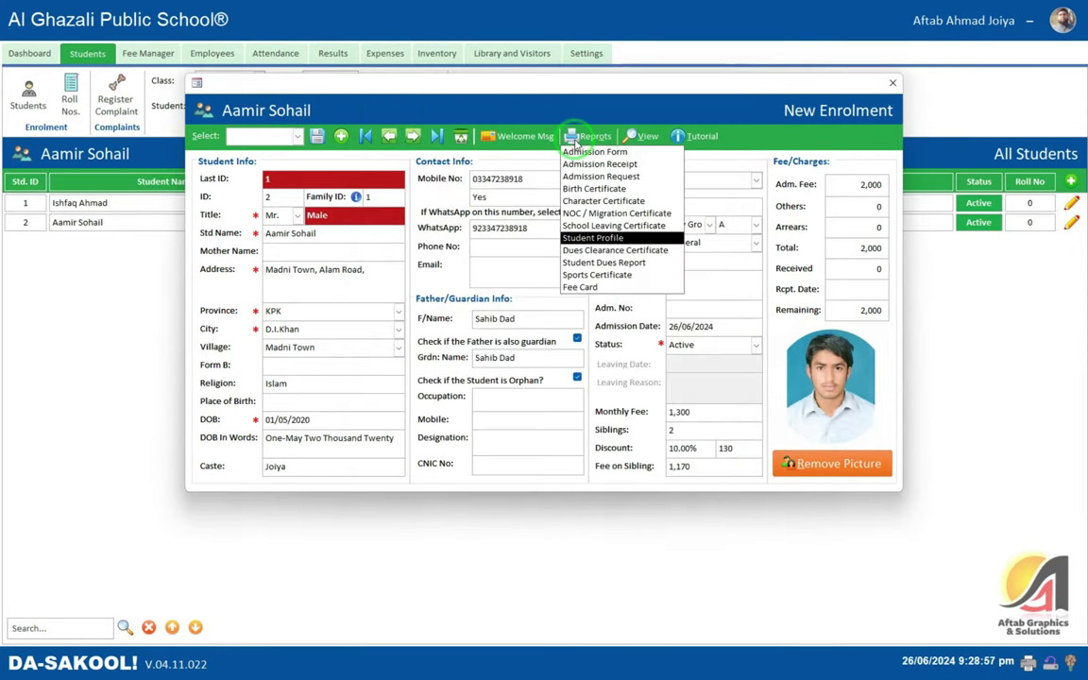
{"action": "left_click", "coordinate": [651, 251]}
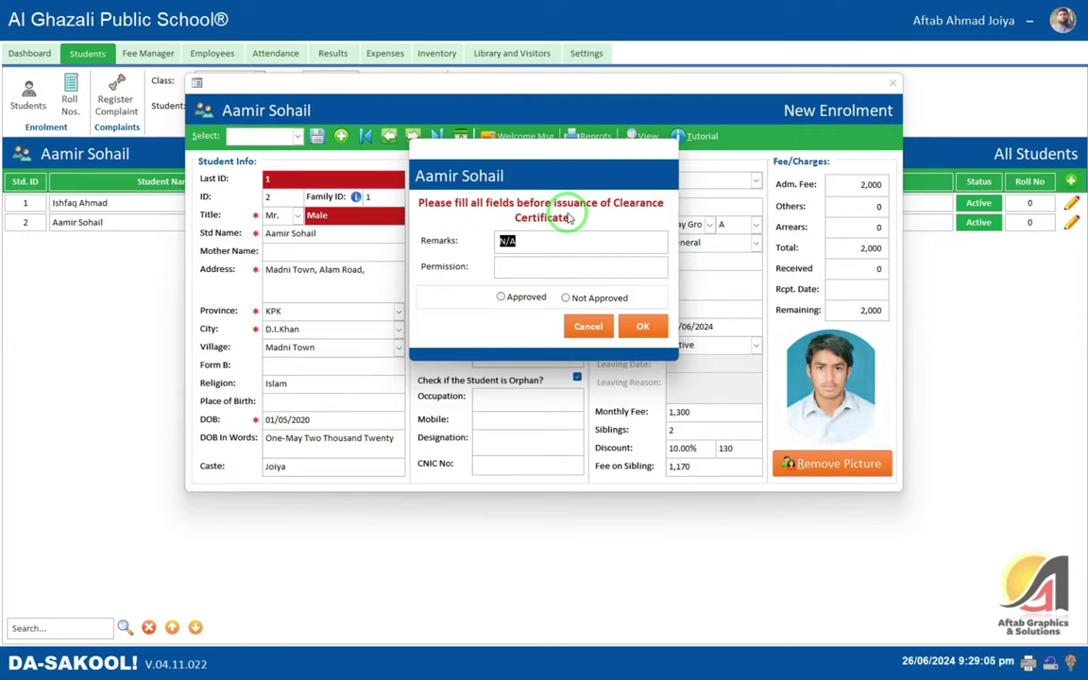
{"action": "left_click", "coordinate": [501, 266]}
{"action": "left_click", "coordinate": [500, 296]}
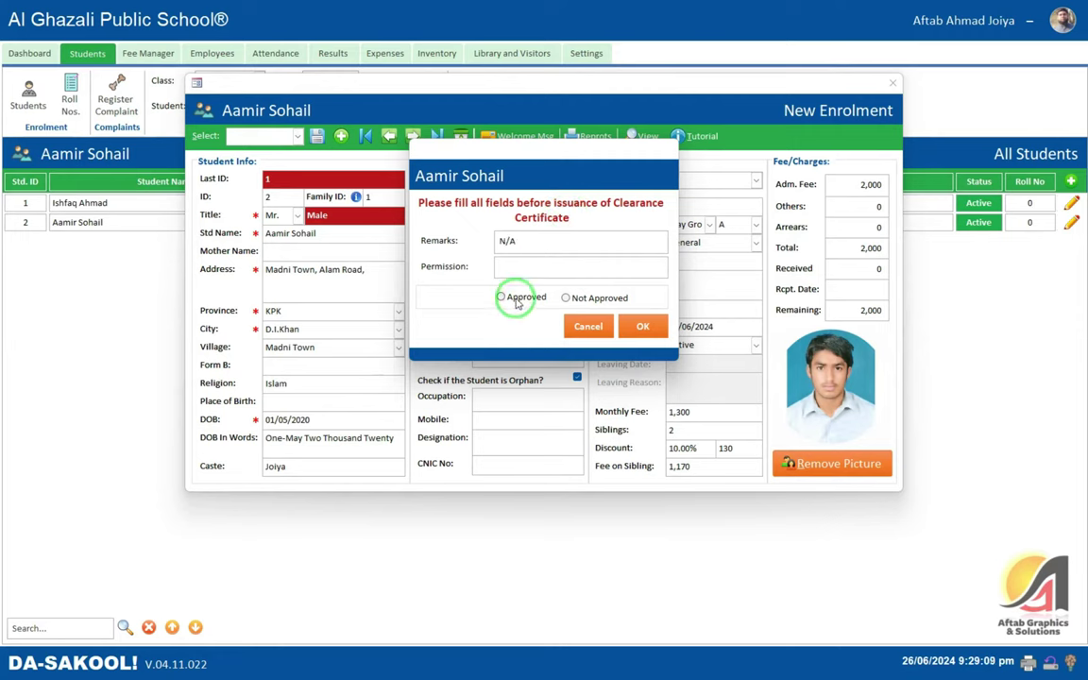
{"action": "left_click", "coordinate": [643, 326]}
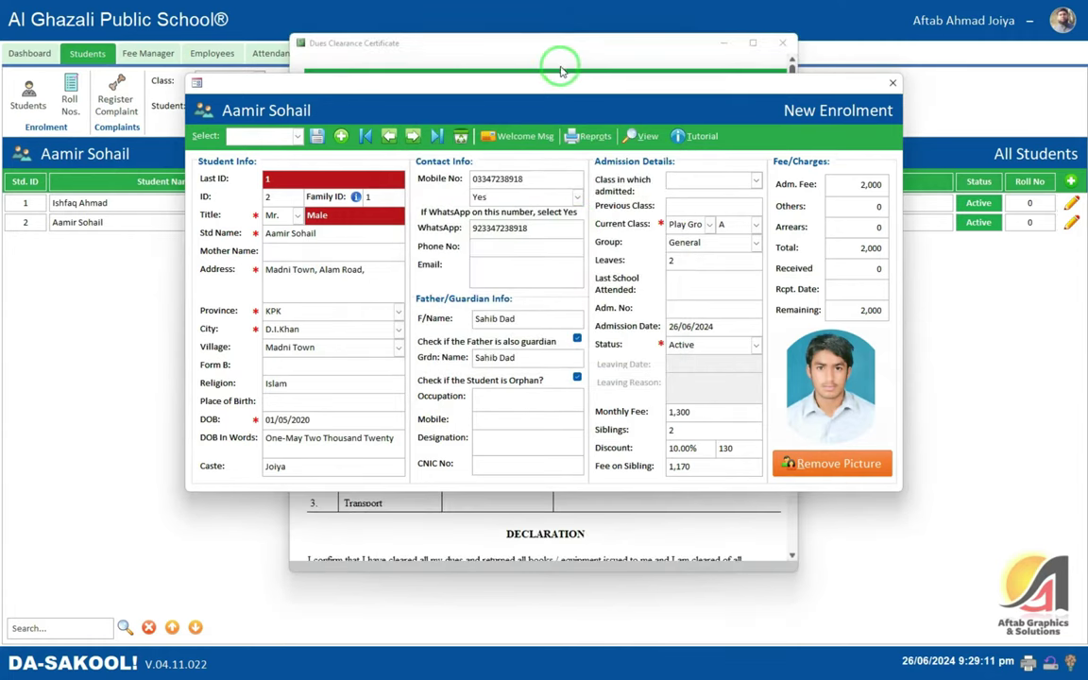
- Scroll through the Dues Clearance Certificate preview, then close it
{"action": "left_click", "coordinate": [505, 69]}
{"action": "left_click_drag", "start_coordinate": [406, 162], "coordinate": [631, 162]}
{"action": "left_click", "coordinate": [551, 203]}
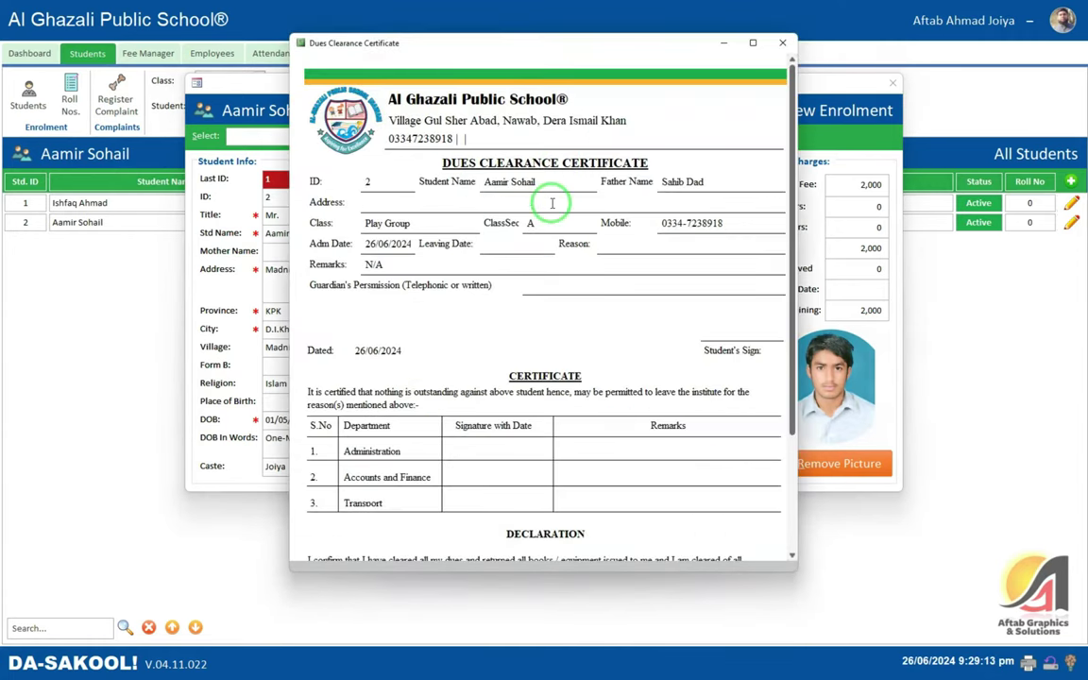
{"action": "scroll", "coordinate": [553, 206], "scroll_direction": "down", "scroll_amount": 2}
{"action": "scroll", "coordinate": [553, 206], "scroll_direction": "down", "scroll_amount": 1}
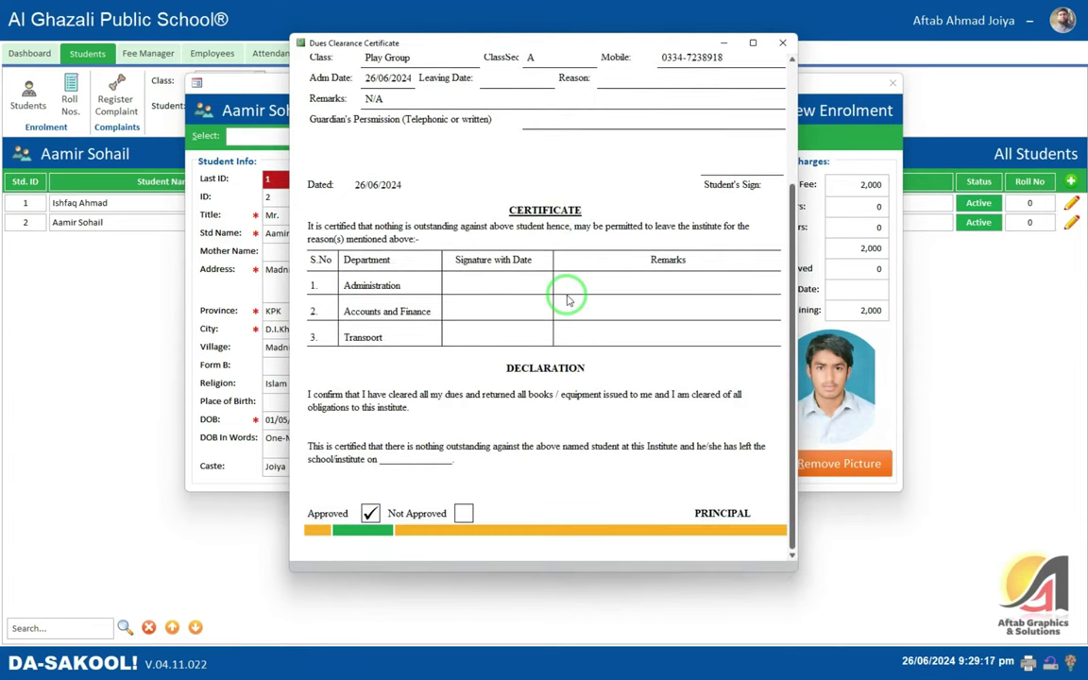
{"action": "scroll", "coordinate": [566, 301], "scroll_direction": "up", "scroll_amount": 3}
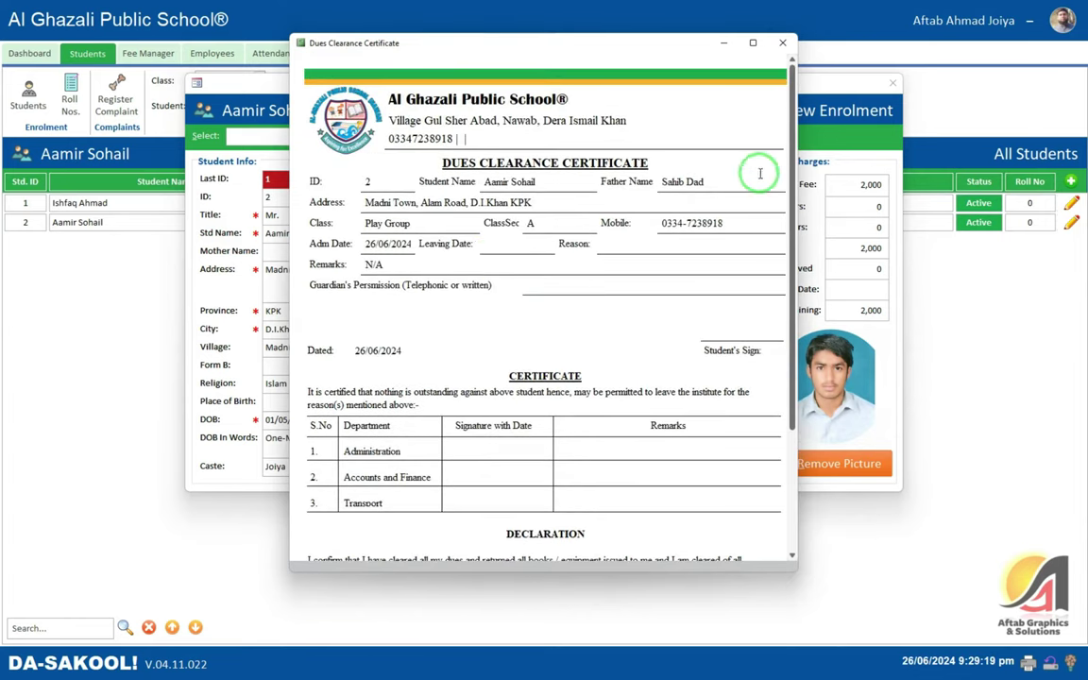
{"action": "left_click", "coordinate": [782, 43]}
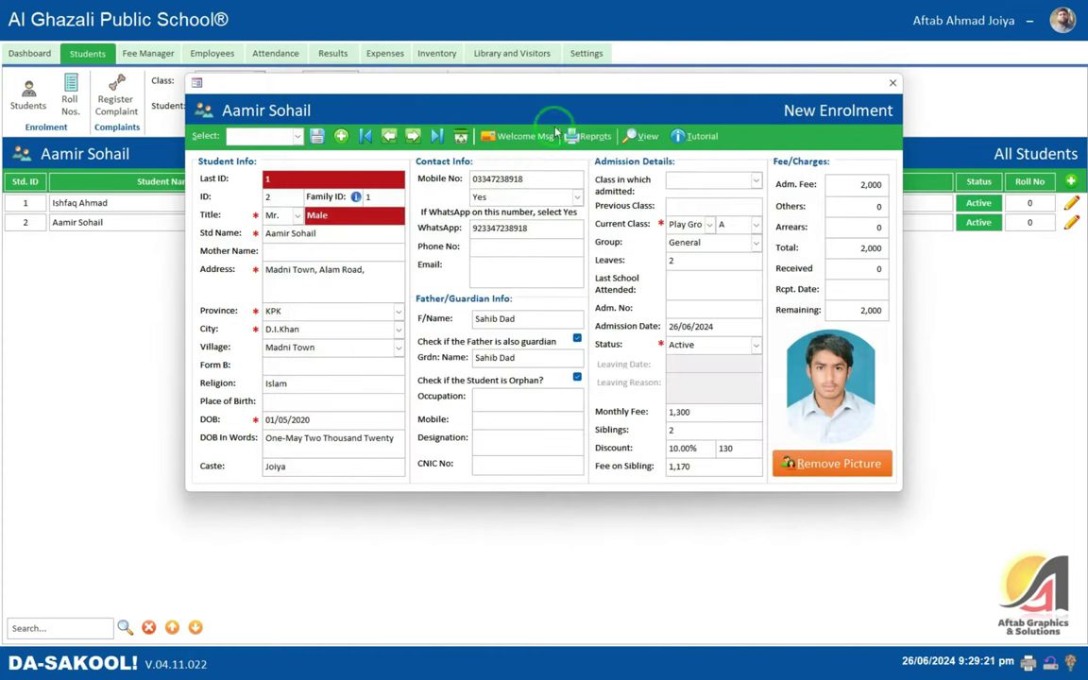
- Preview the Student Dues Report showing 2,000 remaining full screen, then close it
{"action": "left_click", "coordinate": [583, 137]}
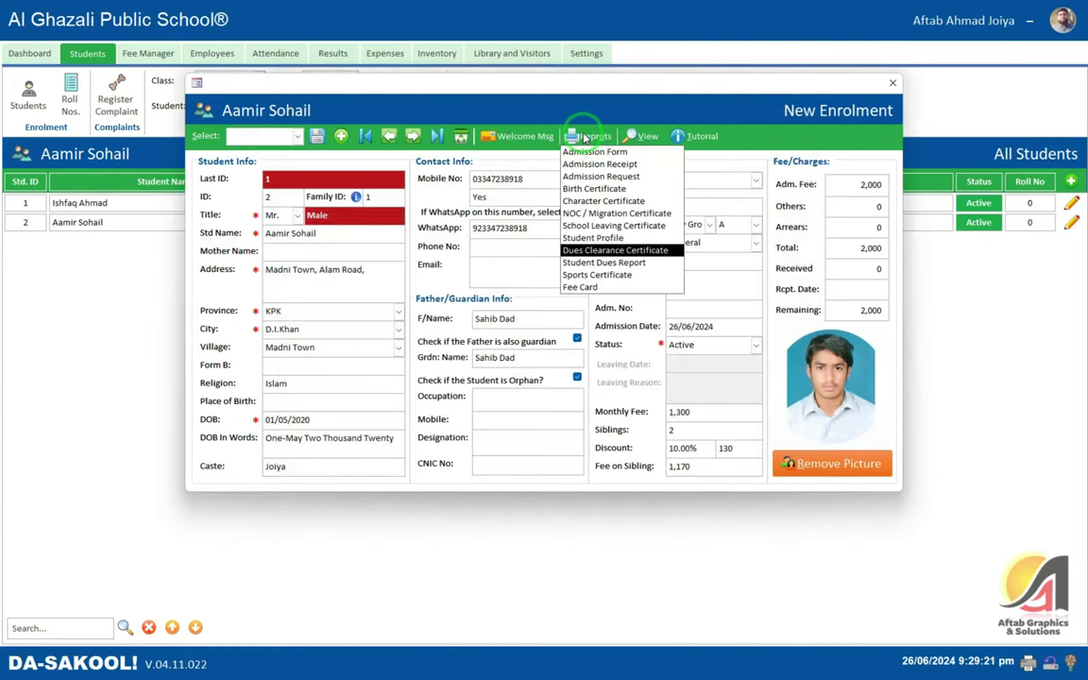
{"action": "left_click", "coordinate": [628, 262]}
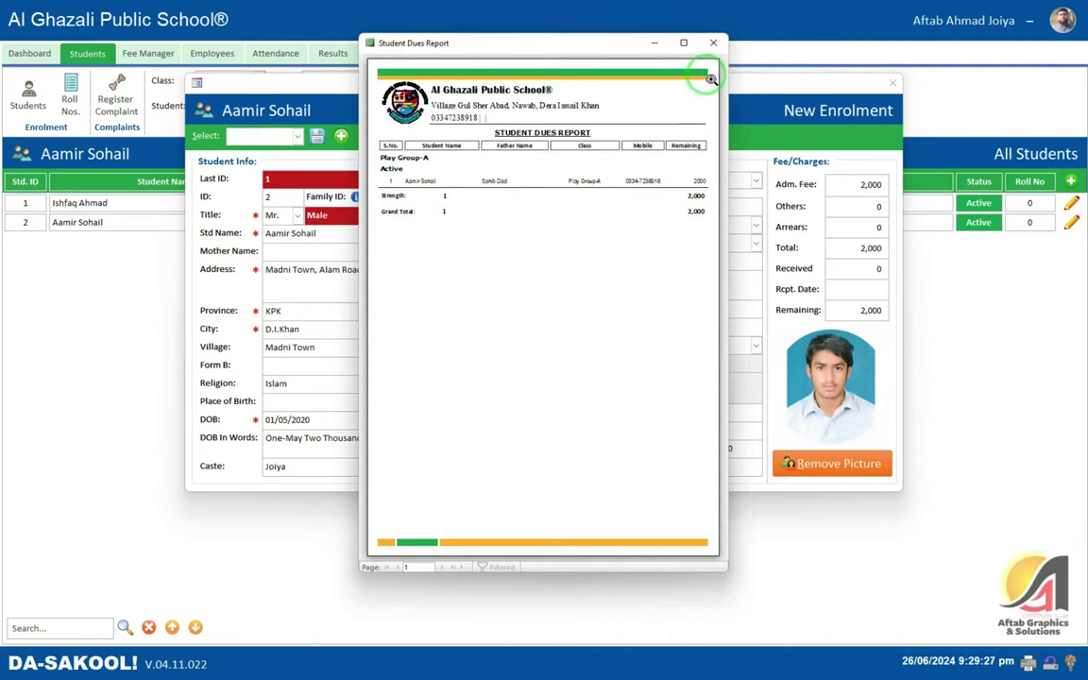
{"action": "left_click", "coordinate": [683, 43]}
{"action": "left_click", "coordinate": [609, 117]}
{"action": "scroll", "coordinate": [604, 189], "scroll_direction": "up", "scroll_amount": 1}
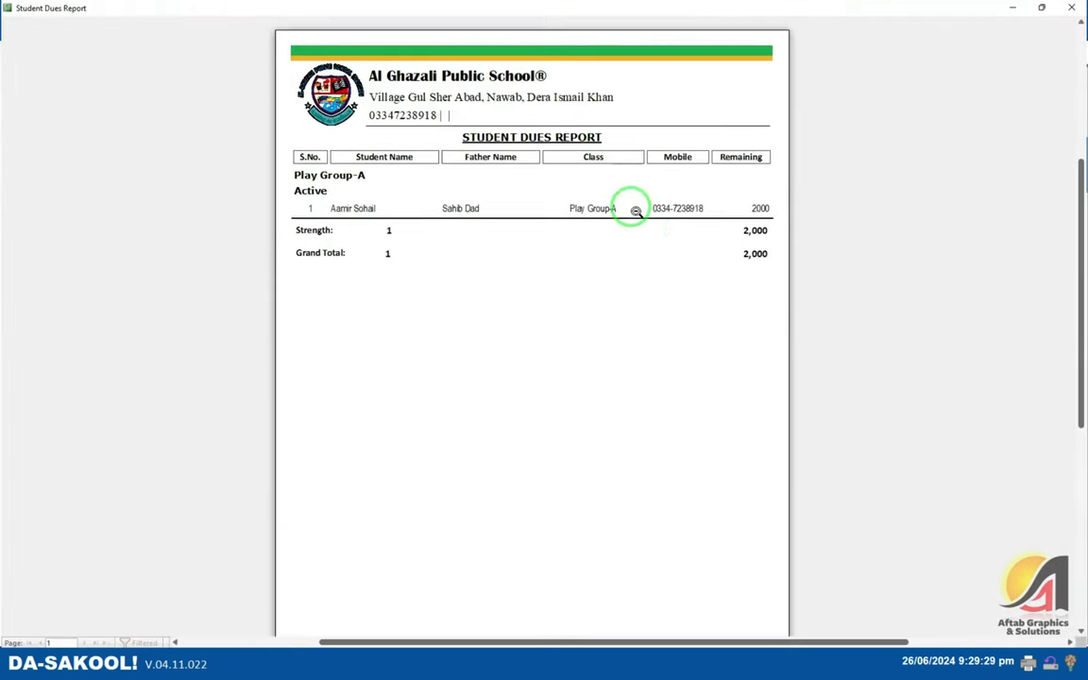
{"action": "left_click", "coordinate": [1075, 8]}
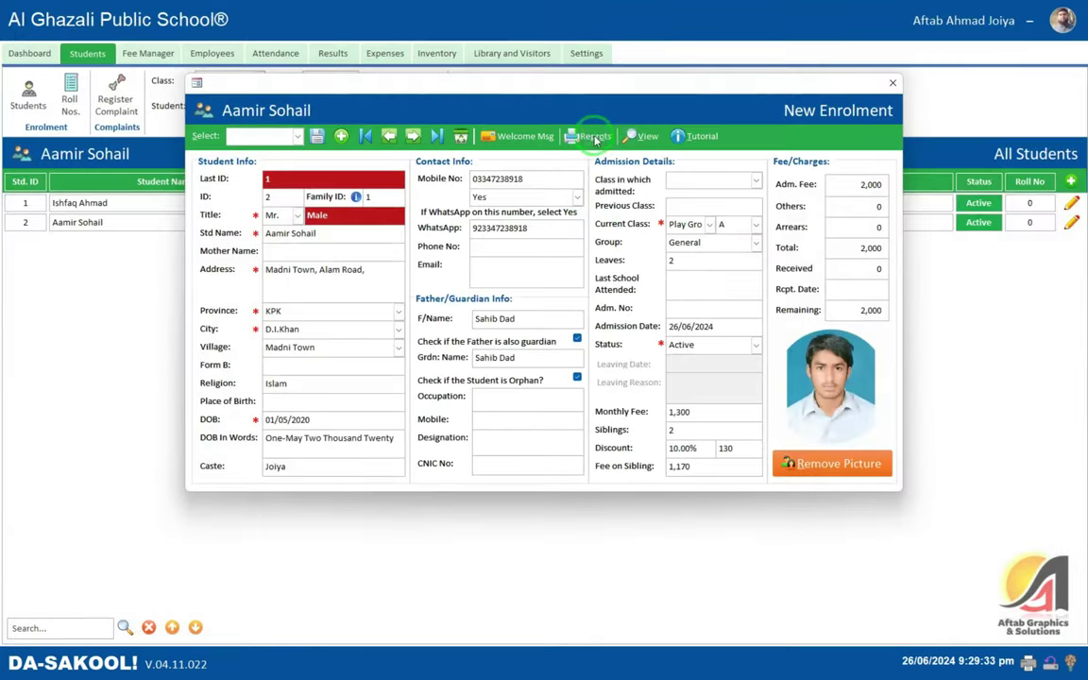
{"action": "left_click", "coordinate": [587, 138]}
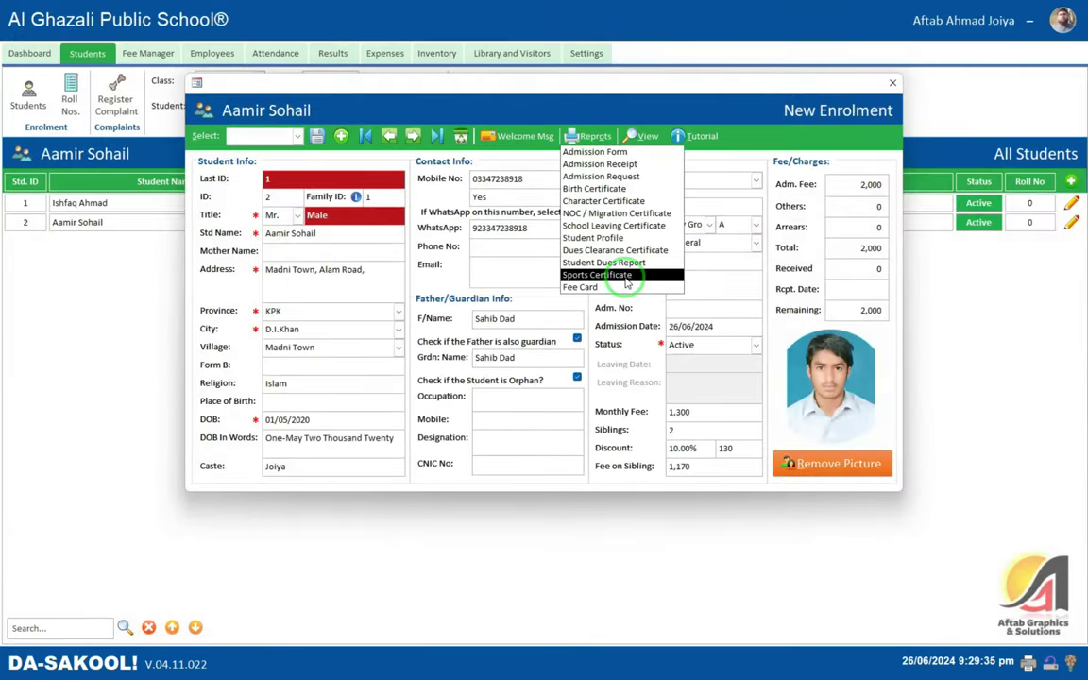
{"action": "left_click", "coordinate": [576, 272]}
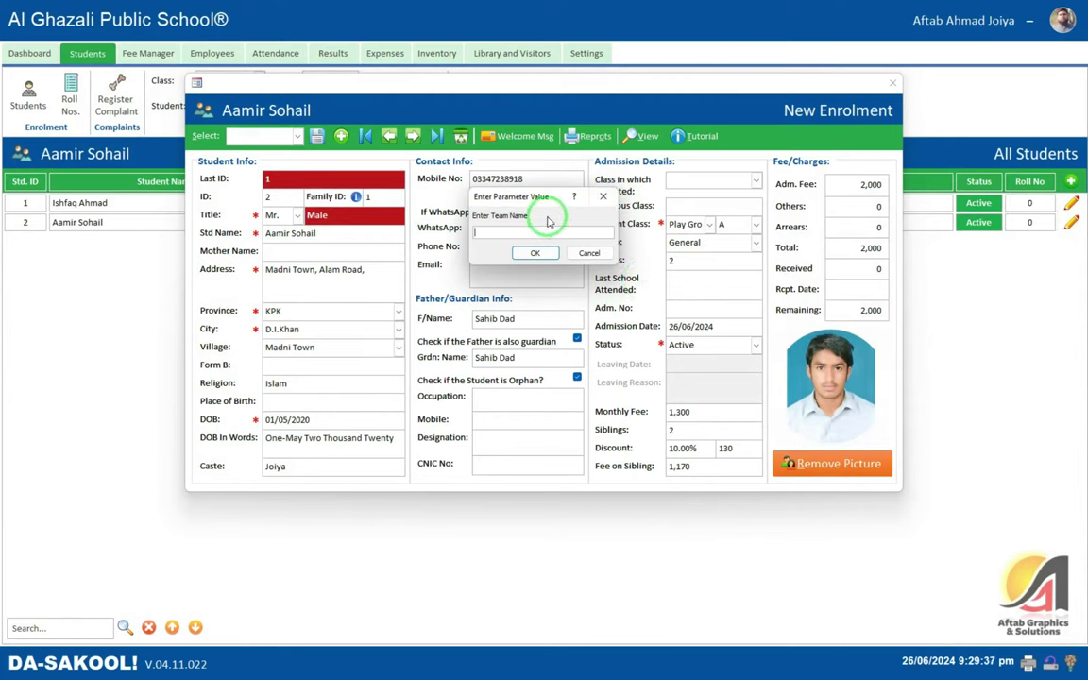
{"action": "left_click", "coordinate": [536, 254]}
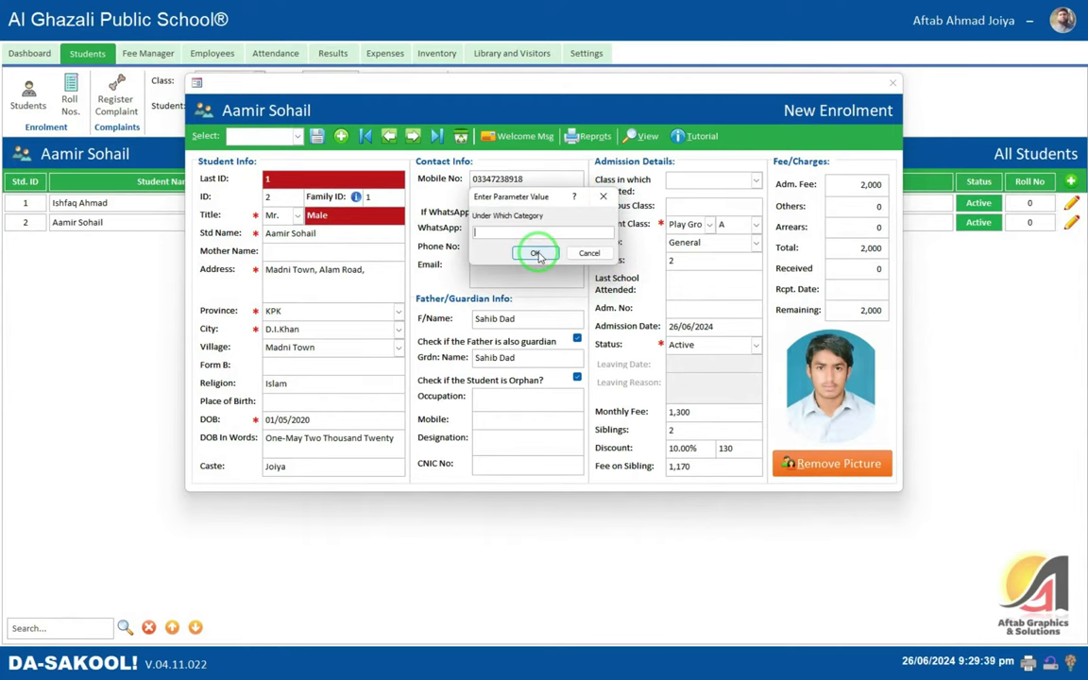
{"action": "left_click", "coordinate": [536, 254]}
{"action": "left_click", "coordinate": [535, 254]}
{"action": "left_click", "coordinate": [535, 254]}
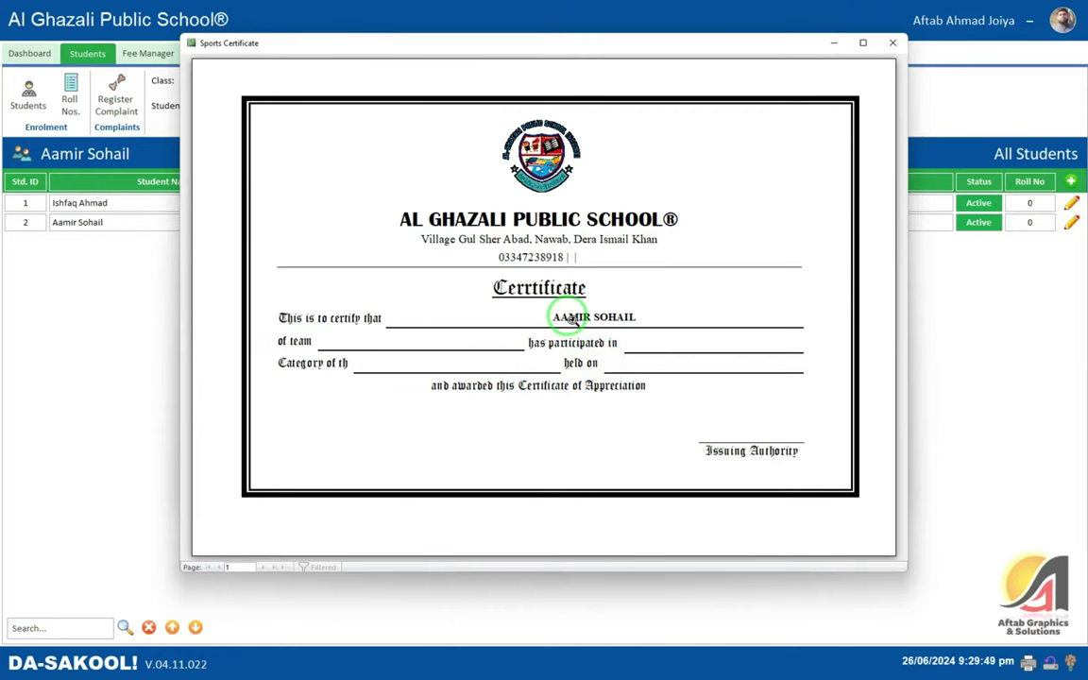
{"action": "left_click", "coordinate": [892, 43]}
{"action": "left_click", "coordinate": [597, 137]}
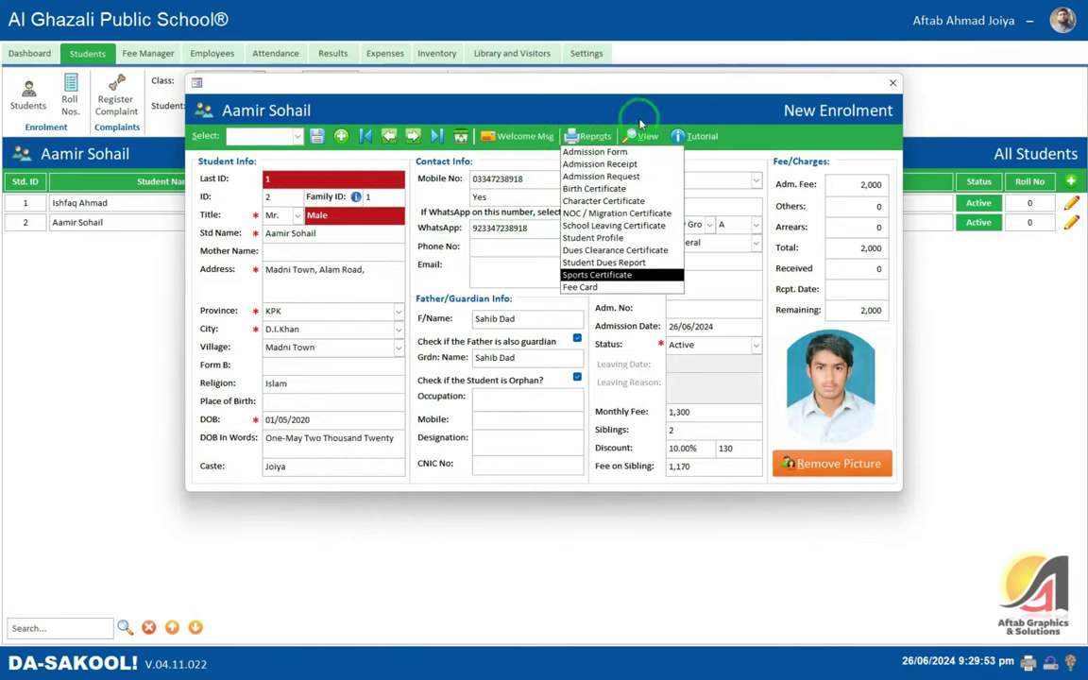
- Check and close the Fee Card and All Vouchers, then show Fee Heads: Tuition 500, Monthly School Fee 800, Sibling Discount -130
{"action": "left_click", "coordinate": [601, 286]}
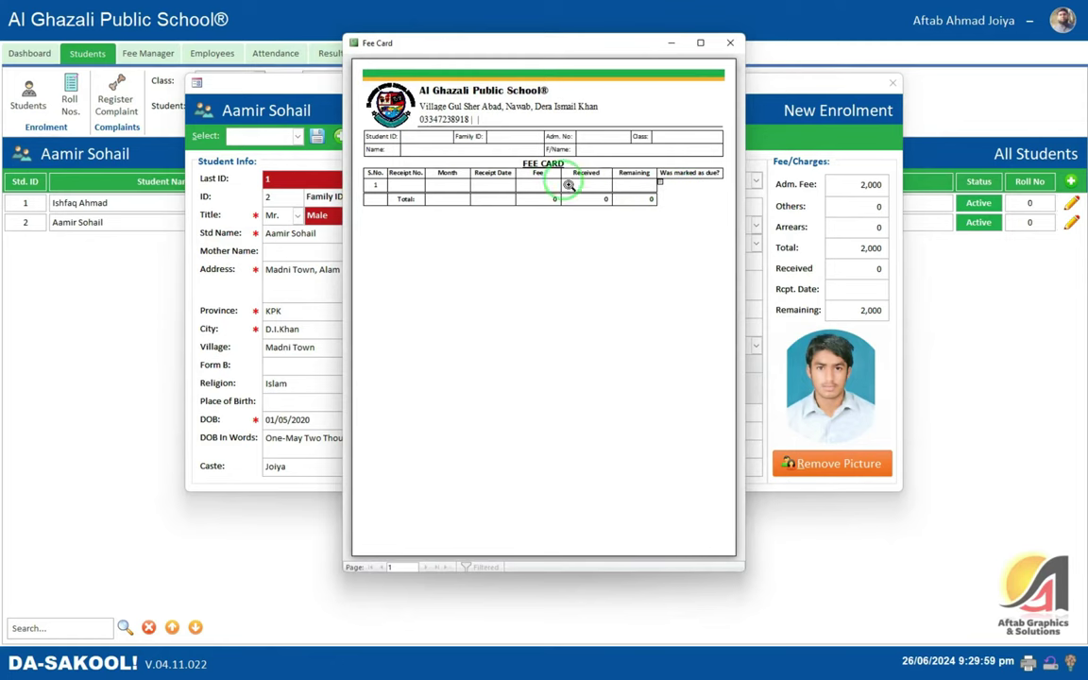
{"action": "left_click", "coordinate": [730, 43]}
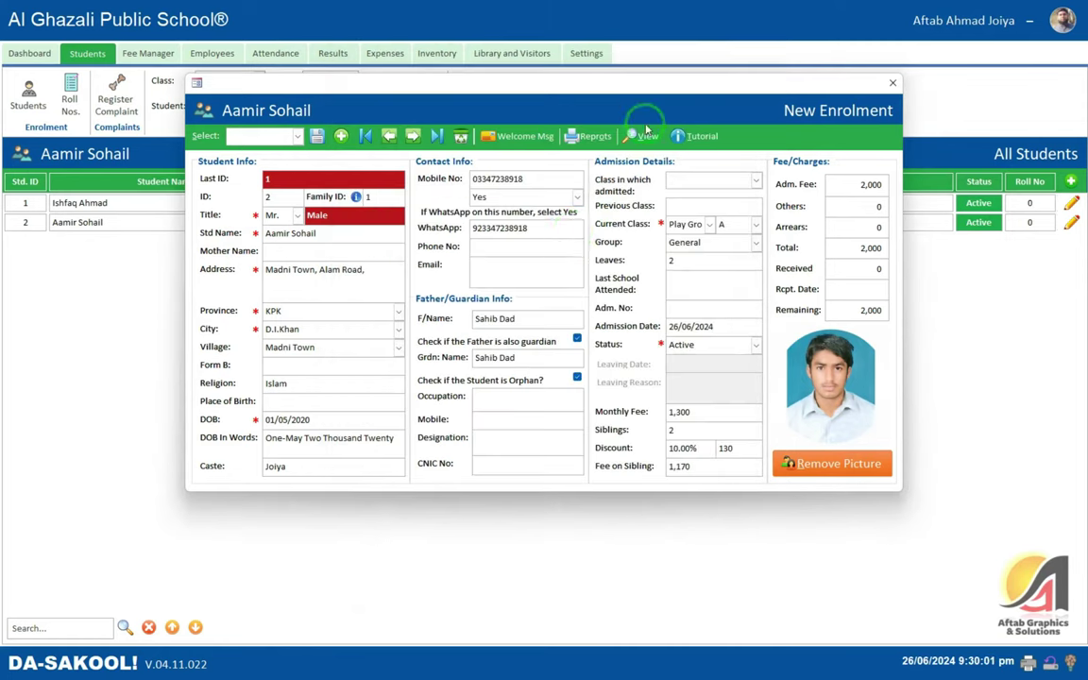
{"action": "left_click", "coordinate": [646, 137]}
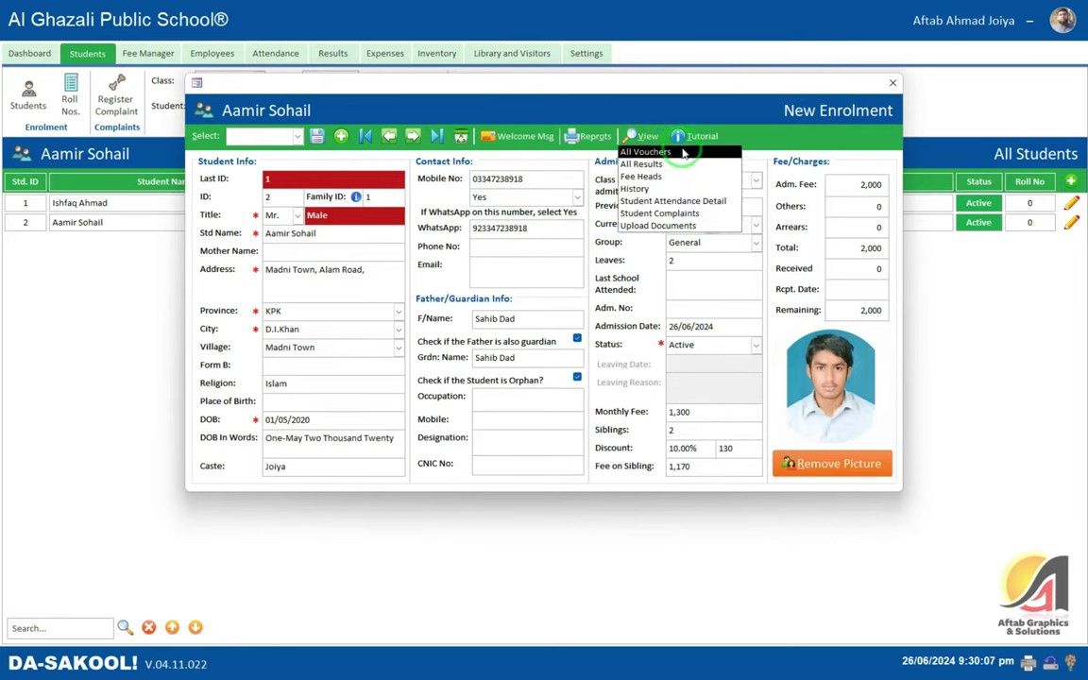
{"action": "left_click", "coordinate": [685, 153]}
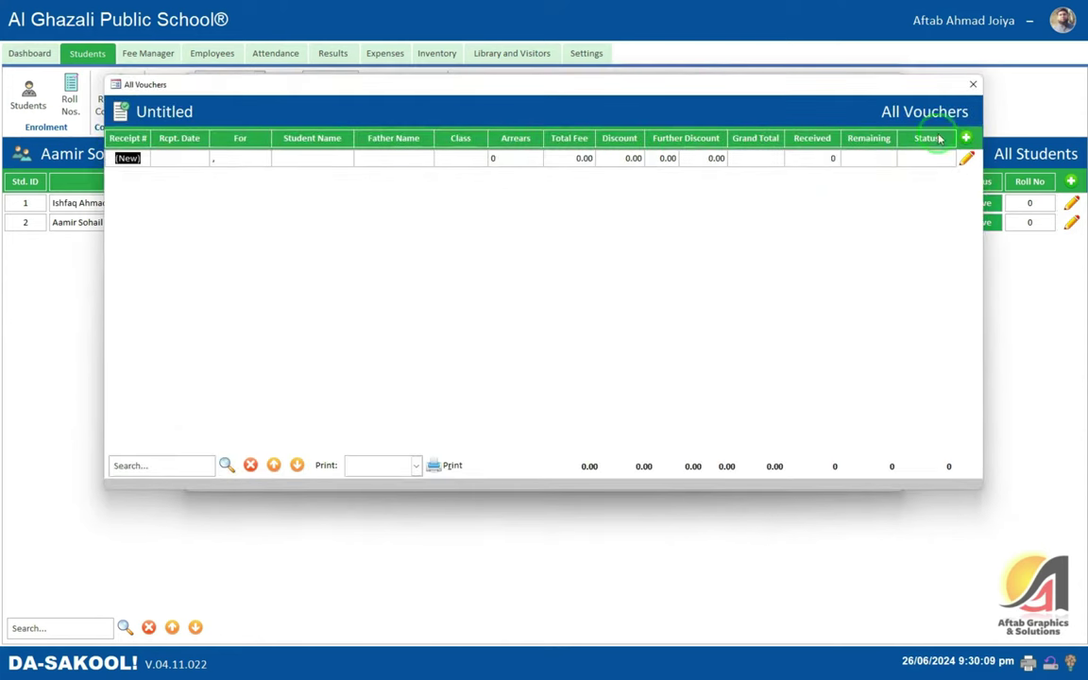
{"action": "left_click", "coordinate": [971, 86]}
{"action": "left_click", "coordinate": [645, 136]}
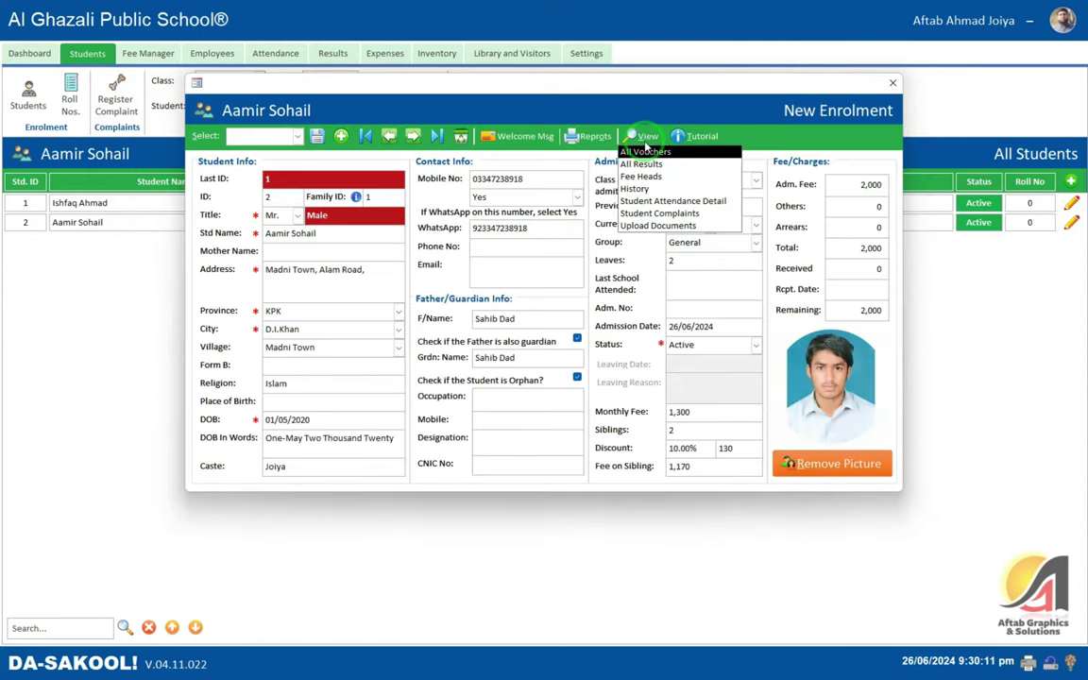
{"action": "left_click", "coordinate": [692, 177]}
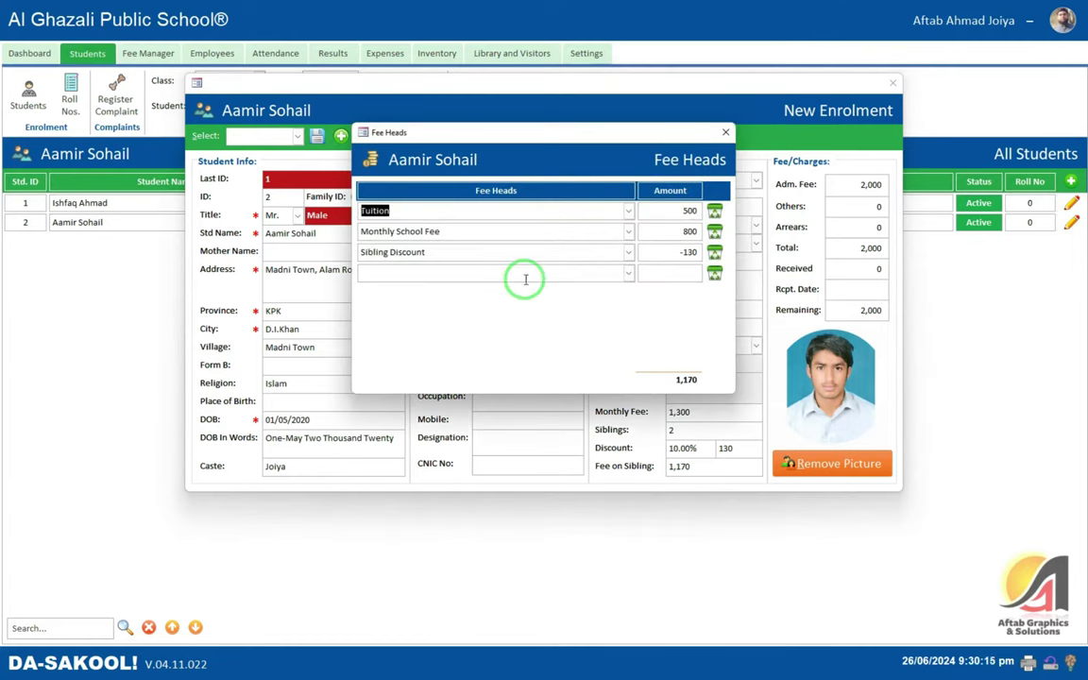
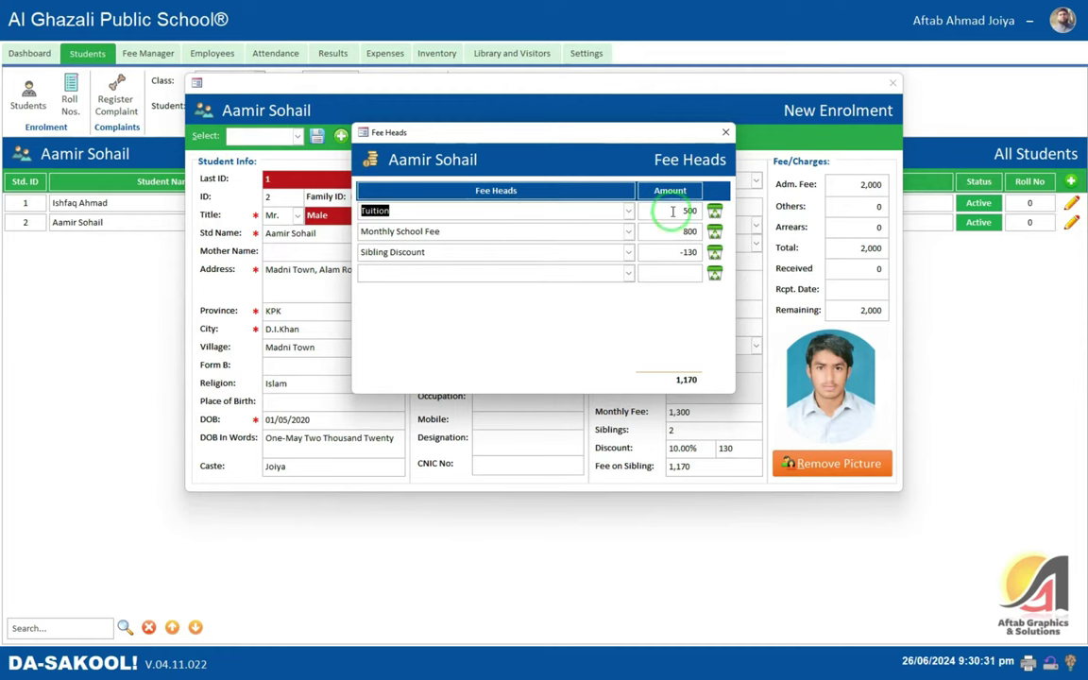
- Close Fee Heads, then review the student's History entries, including the Active status, and close it
{"action": "left_click", "coordinate": [725, 133]}
{"action": "left_click", "coordinate": [638, 136]}
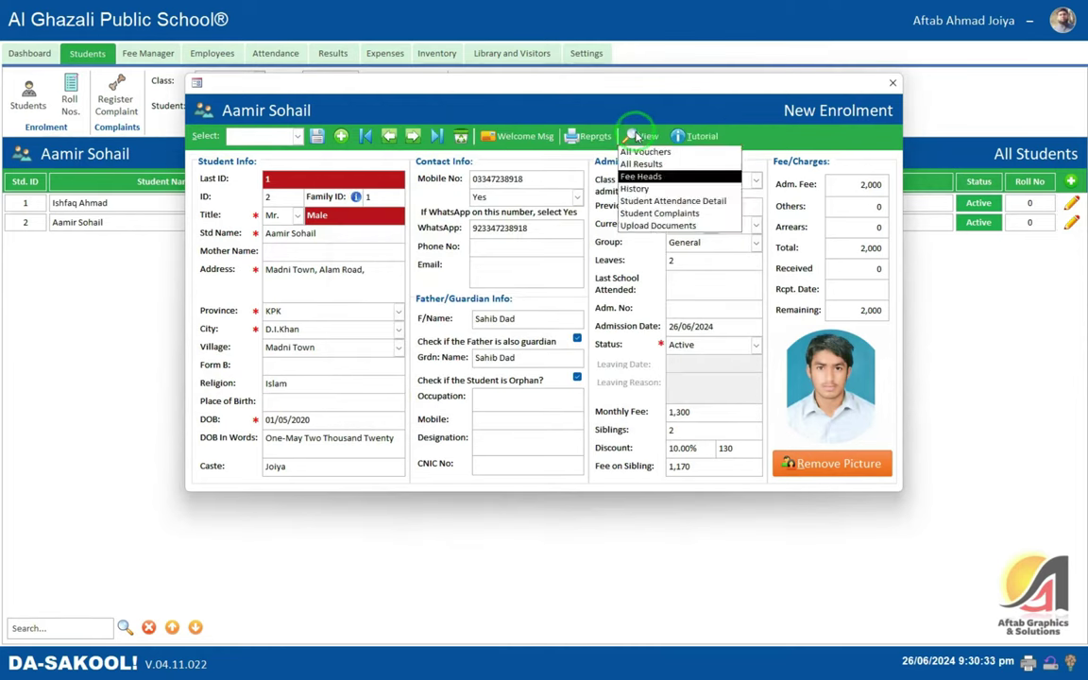
{"action": "left_click", "coordinate": [637, 188]}
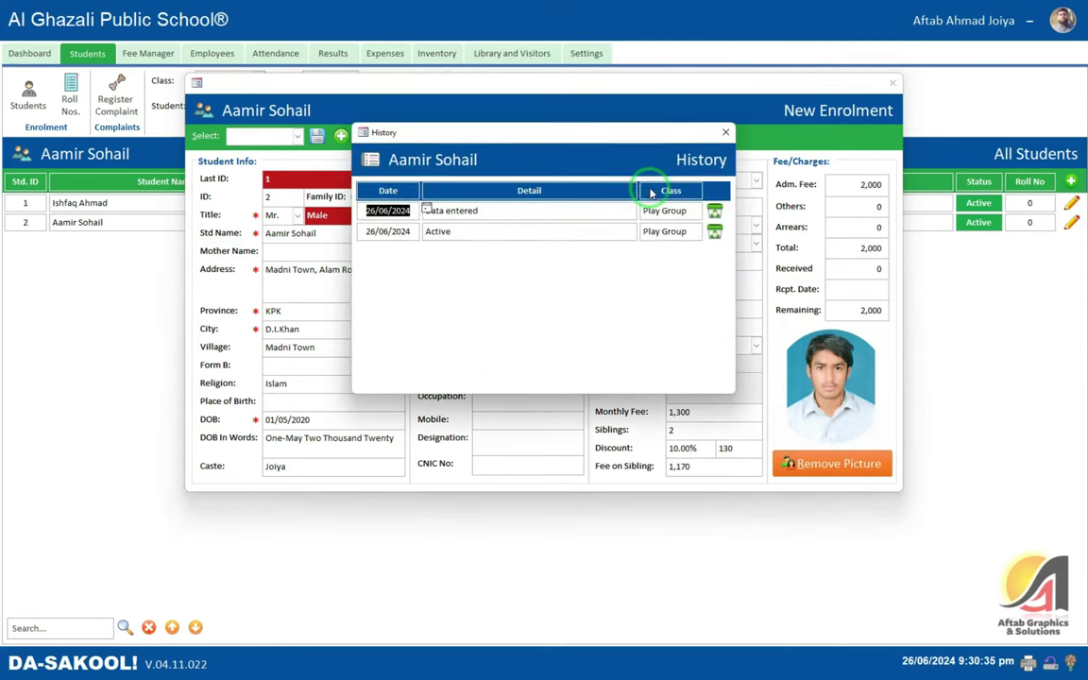
{"action": "left_click_drag", "start_coordinate": [502, 209], "coordinate": [421, 208]}
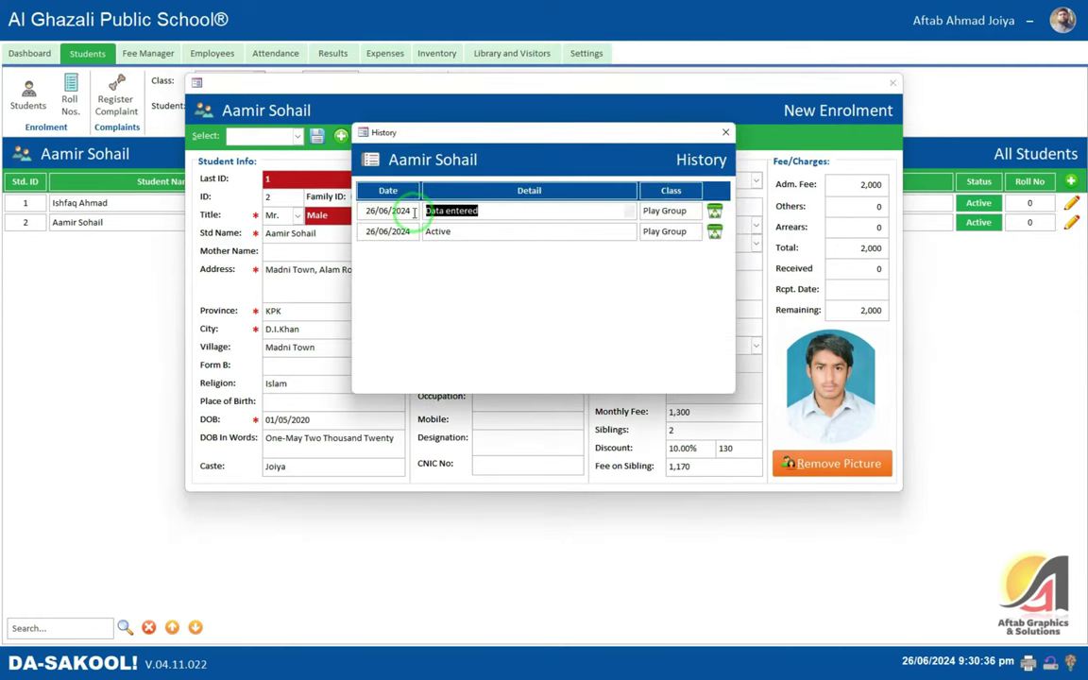
{"action": "left_click_drag", "start_coordinate": [503, 234], "coordinate": [413, 230]}
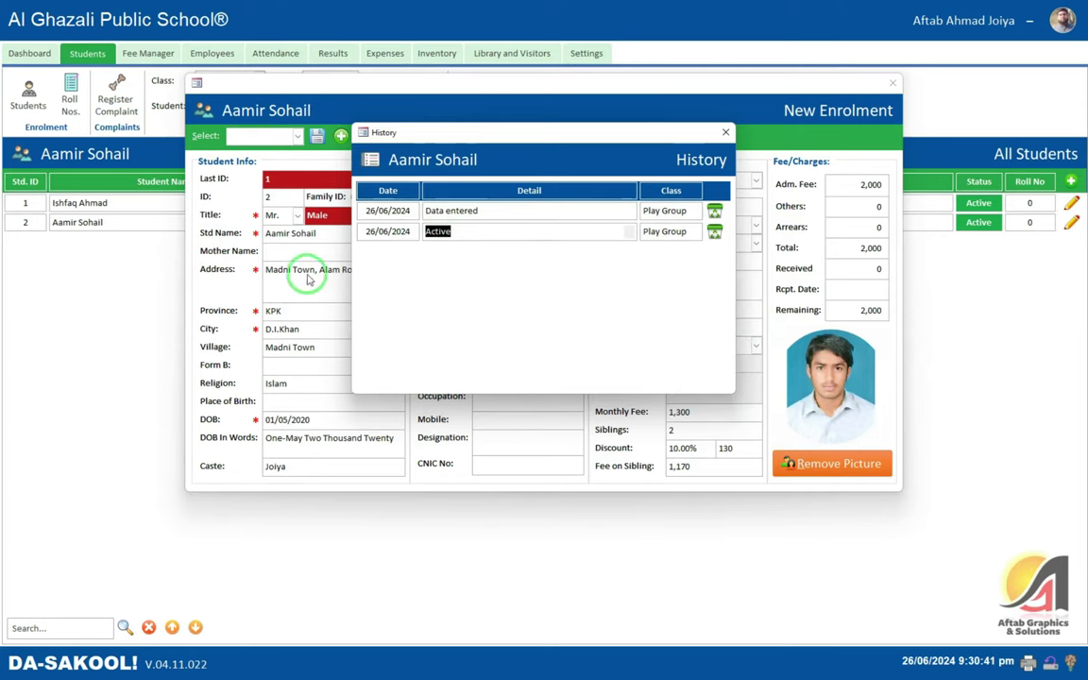
{"action": "left_click", "coordinate": [510, 234]}
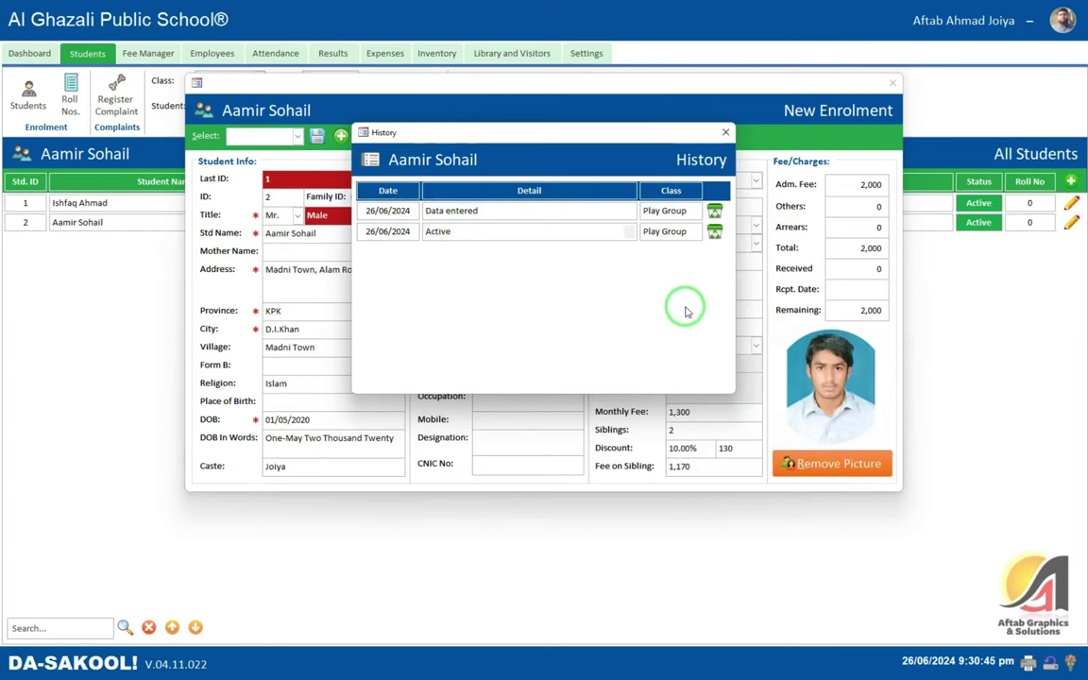
{"action": "left_click", "coordinate": [727, 133]}
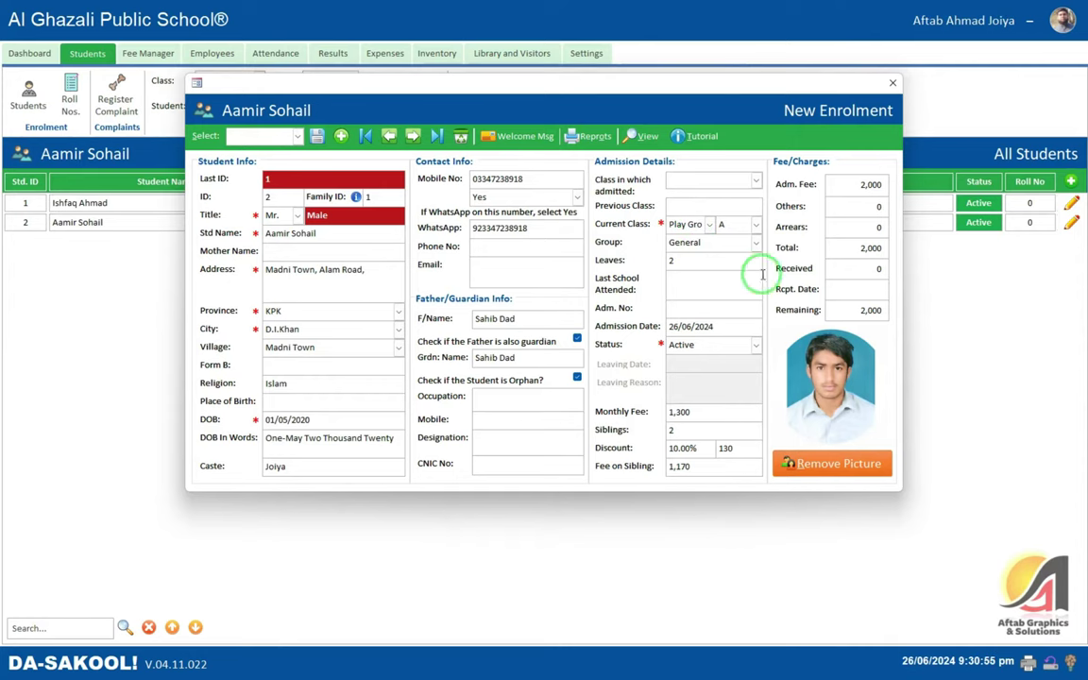
- View the student's Attendance Detail, confirming its prompt, then close it
{"action": "left_click", "coordinate": [645, 137]}
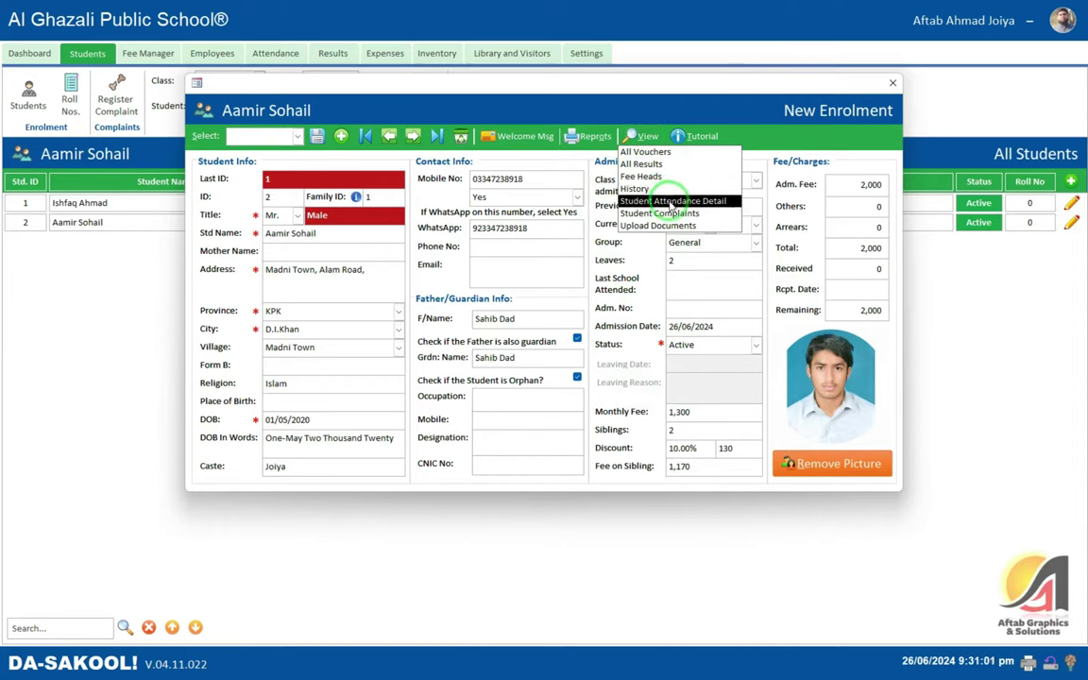
{"action": "left_click", "coordinate": [671, 205]}
{"action": "left_click", "coordinate": [535, 244]}
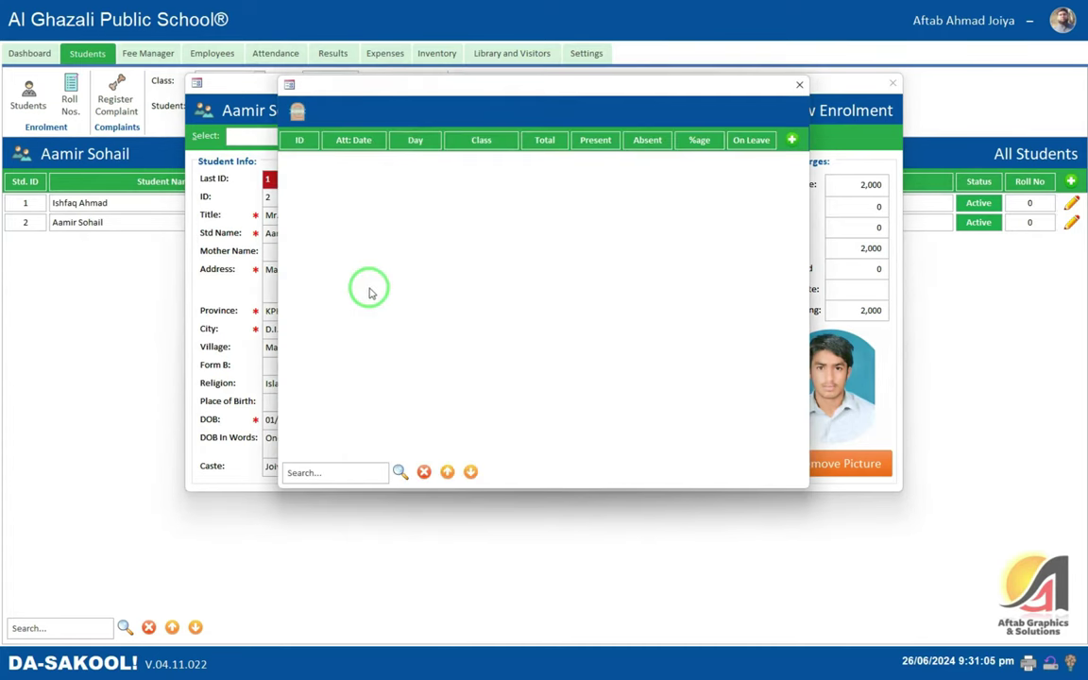
{"action": "left_click", "coordinate": [799, 87]}
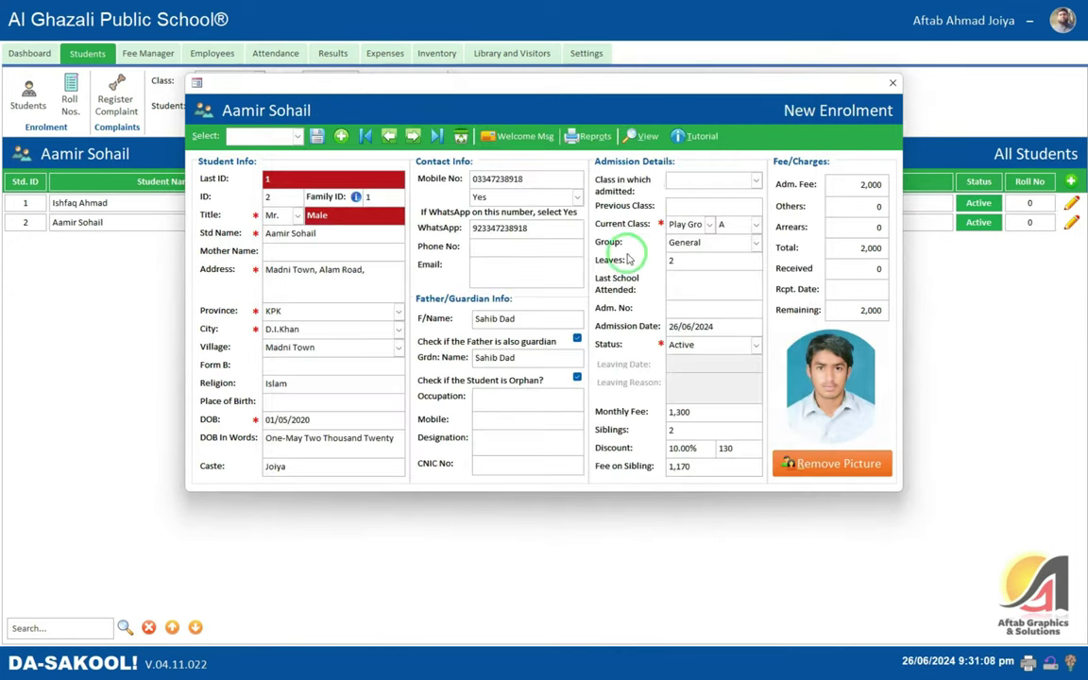
- Check and close Student Complaints, then bring up the student's Upload Documents
{"action": "left_click", "coordinate": [639, 137]}
{"action": "left_click", "coordinate": [642, 213]}
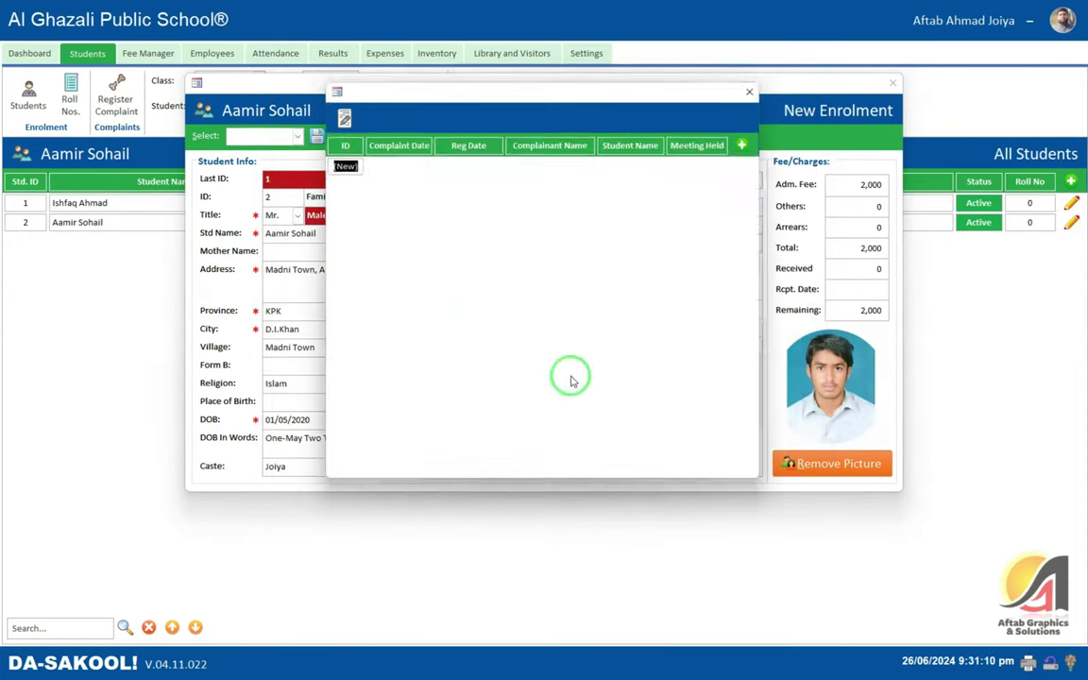
{"action": "left_click", "coordinate": [761, 88]}
{"action": "left_click", "coordinate": [643, 136]}
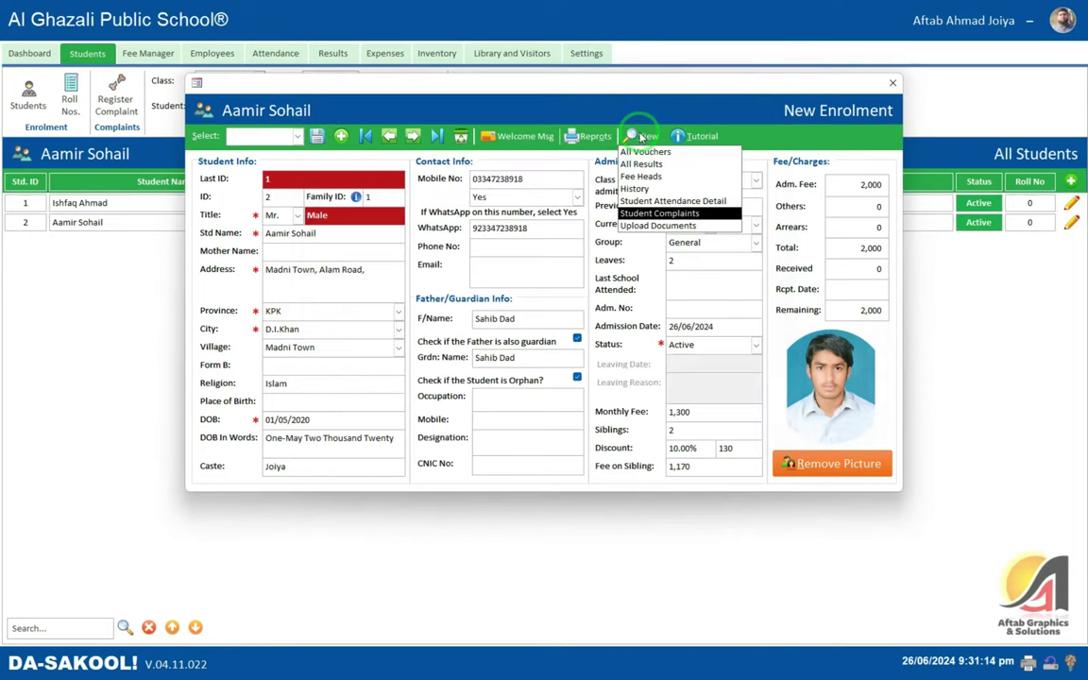
{"action": "left_click", "coordinate": [676, 225]}
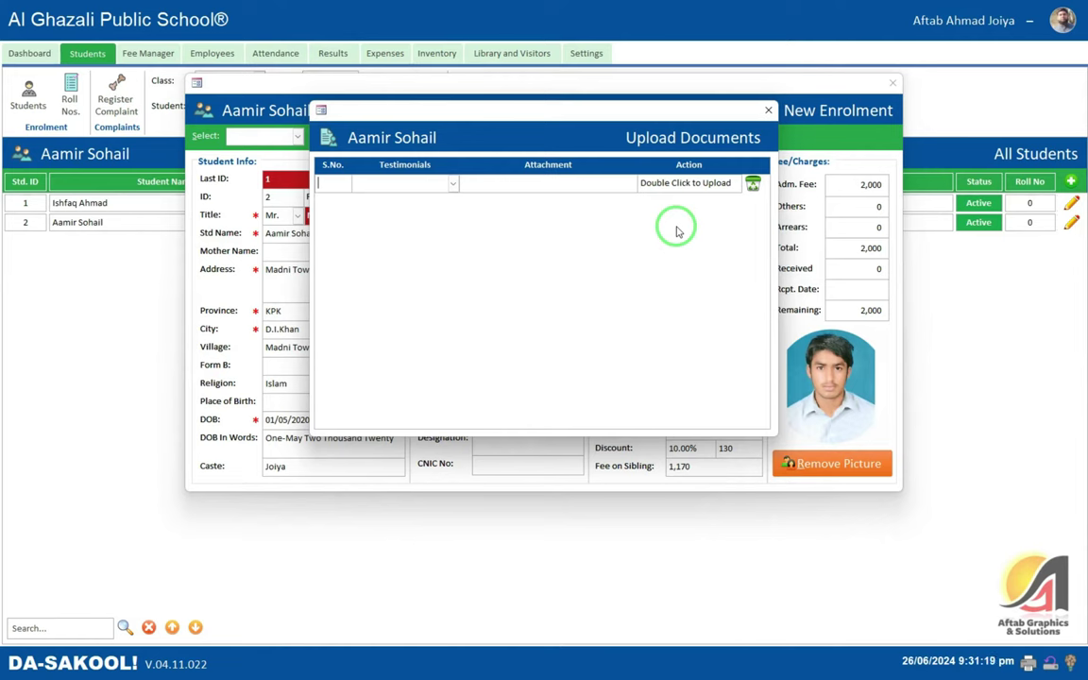
- Set the first row to Character Certificate and browse to Documents on drive JOIYA (E:)
{"action": "left_click", "coordinate": [452, 183]}
{"action": "left_click", "coordinate": [439, 196]}
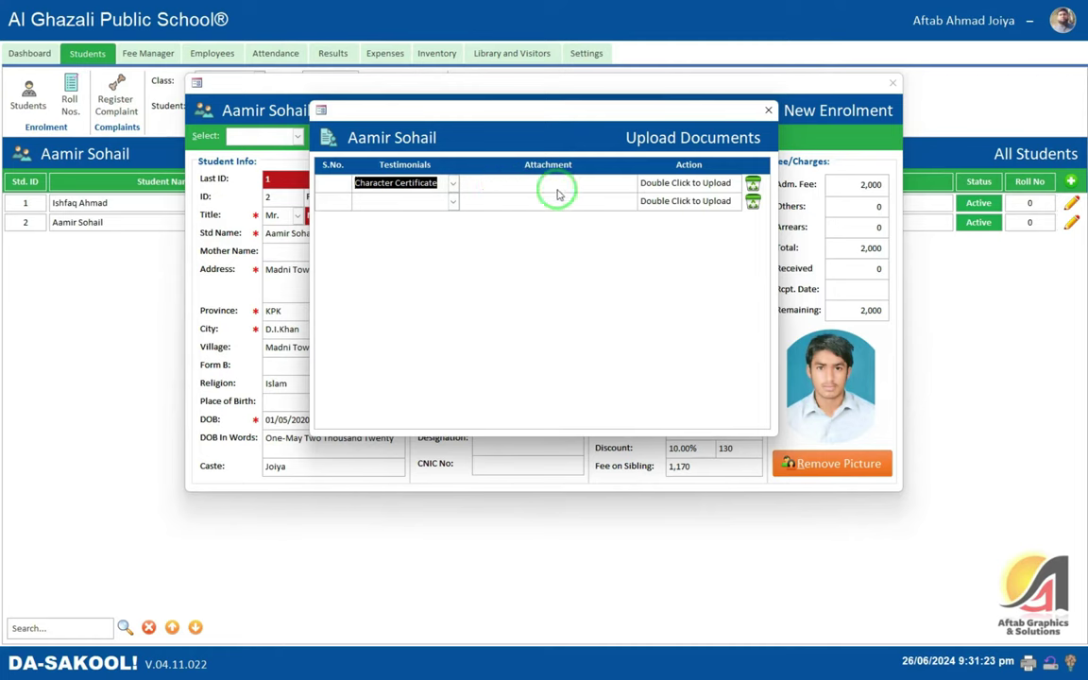
{"action": "left_click", "coordinate": [342, 183]}
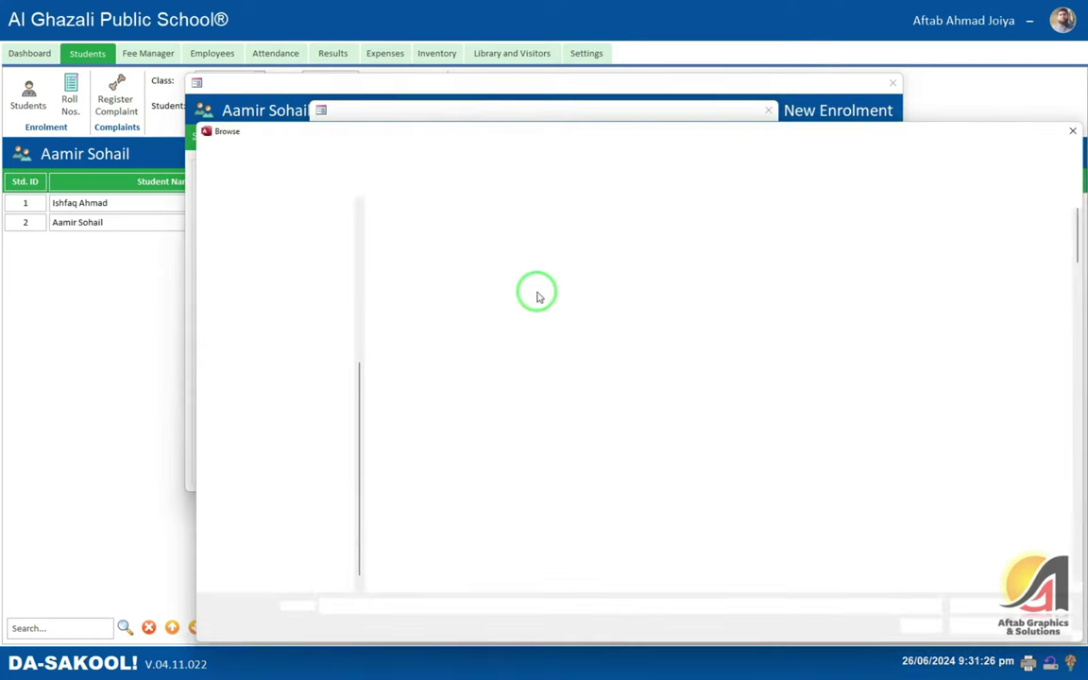
{"action": "left_click", "coordinate": [248, 298]}
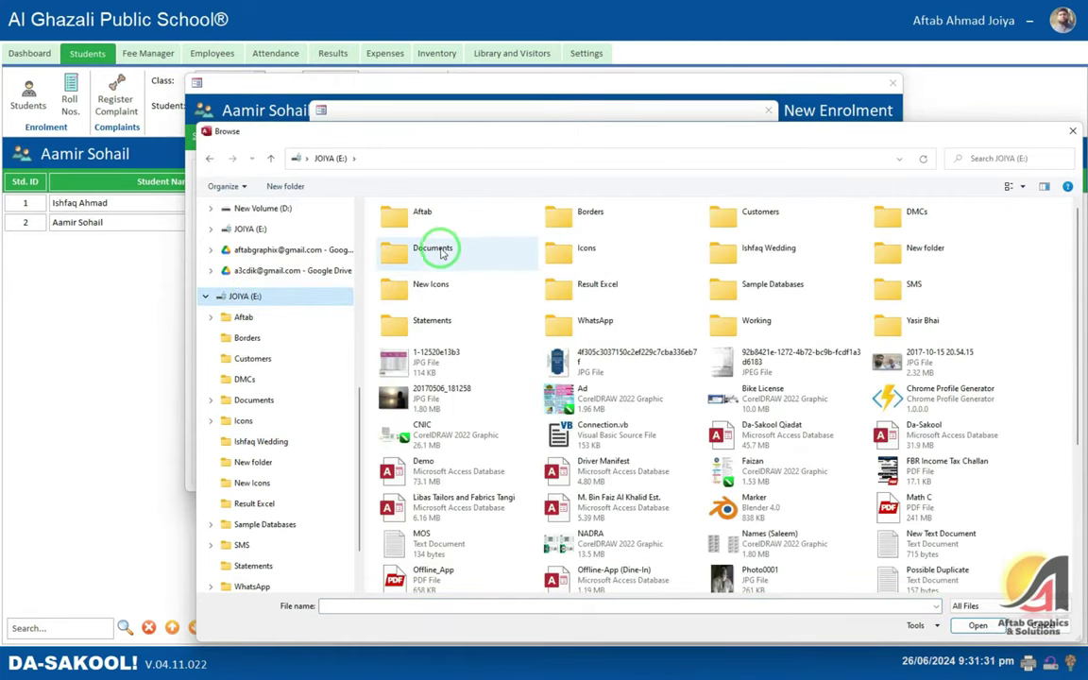
{"action": "double_click", "coordinate": [441, 250]}
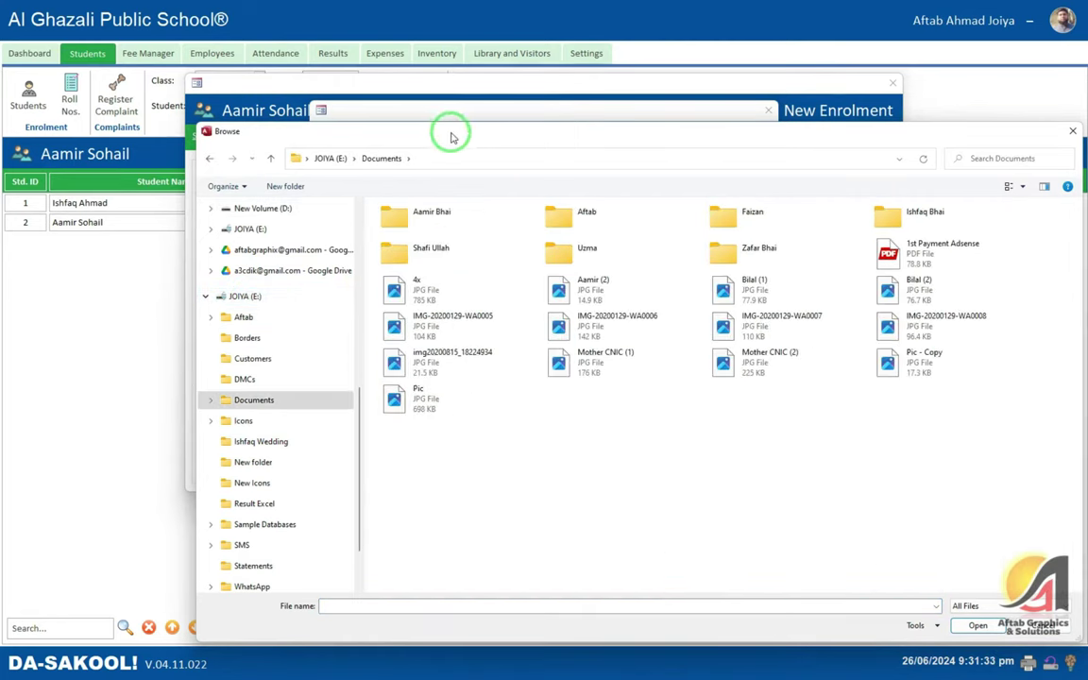
{"action": "left_click_drag", "start_coordinate": [455, 135], "coordinate": [416, 133]}
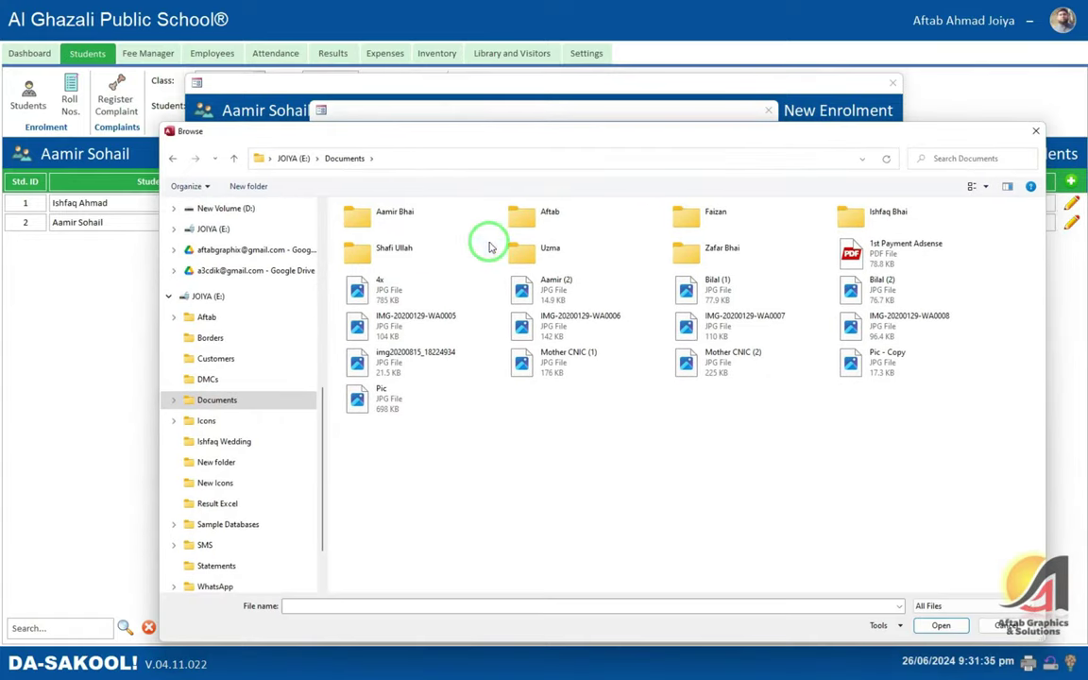
{"action": "double_click", "coordinate": [413, 222]}
- Attach the Domicile Front scan to the Character Certificate row and acknowledge the upload
{"action": "type", "text": "dae d"}
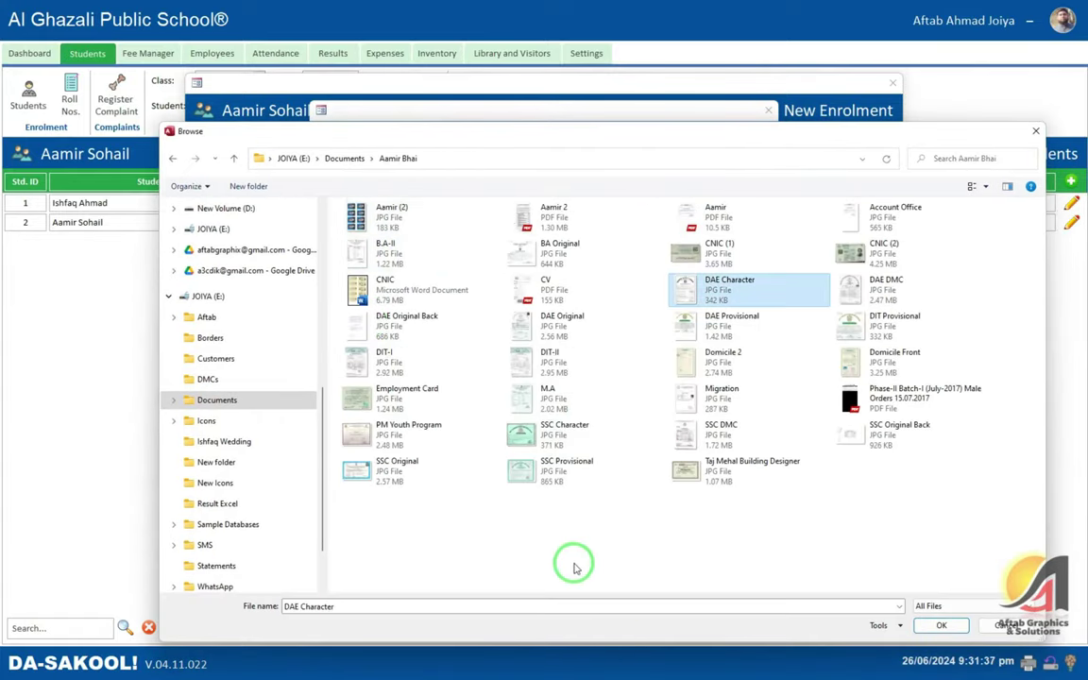
{"action": "key", "text": "Right"}
{"action": "key", "text": "Right"}
{"action": "key", "text": "Right"}
{"action": "key", "text": "Right"}
{"action": "key", "text": "Right"}
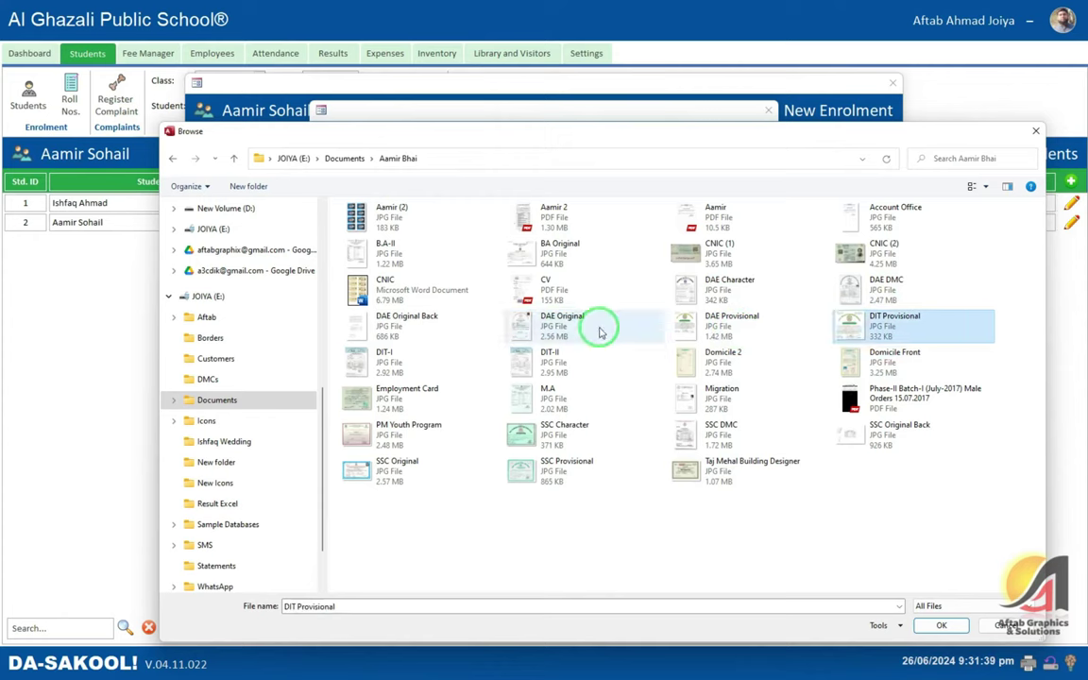
{"action": "key", "text": "Right"}
{"action": "key", "text": "Right"}
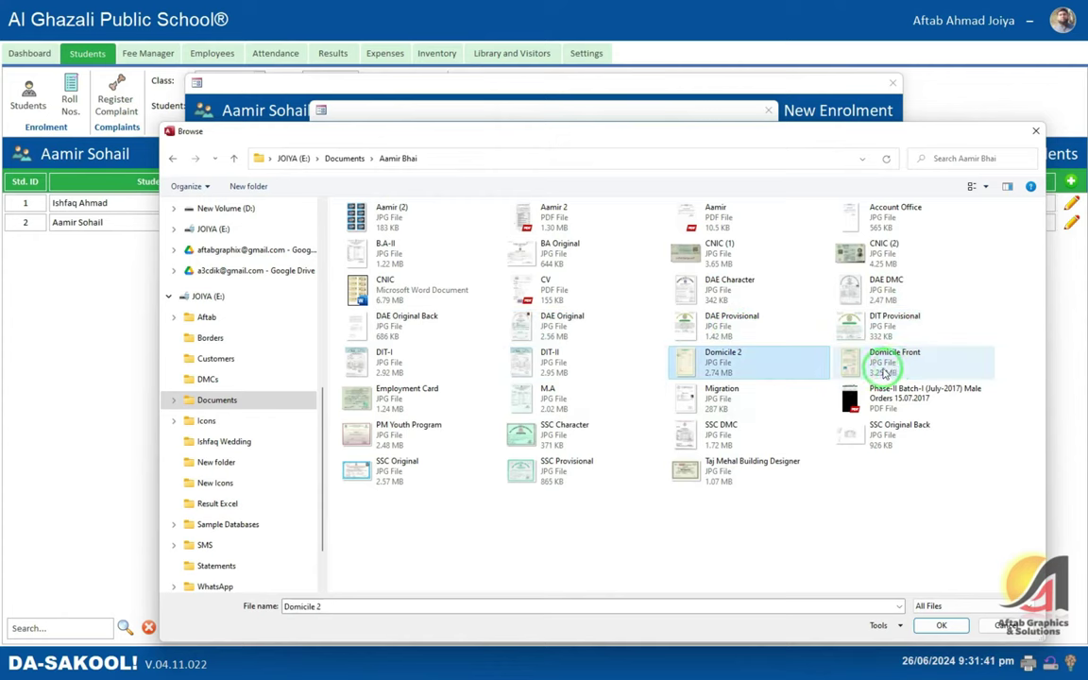
{"action": "left_click", "coordinate": [869, 362]}
{"action": "double_click", "coordinate": [869, 362]}
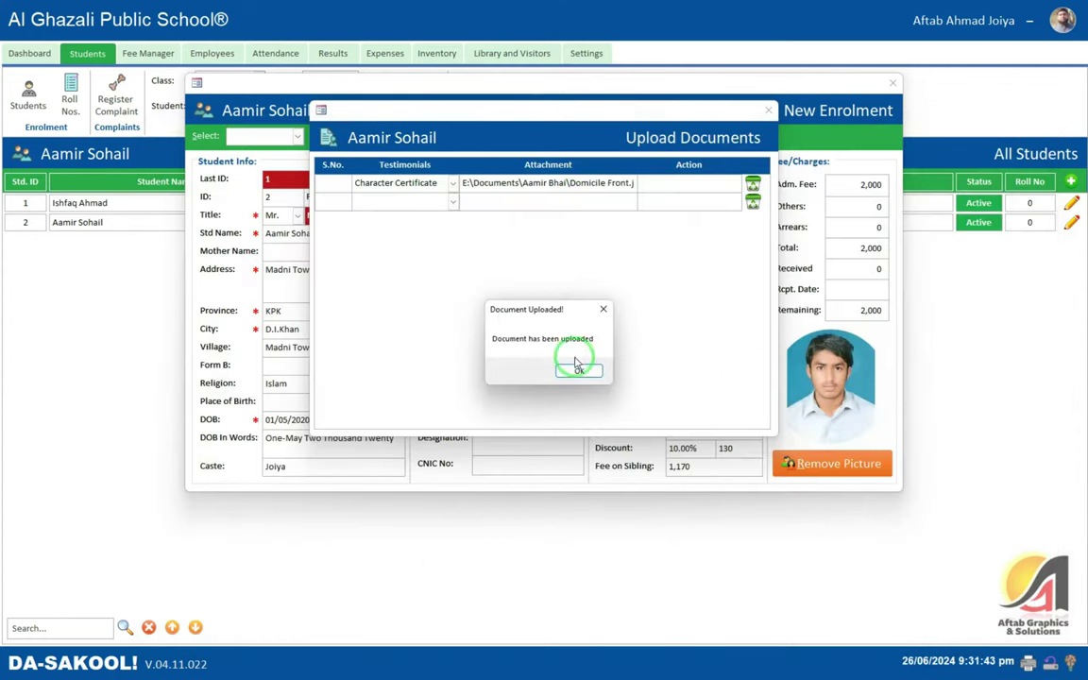
{"action": "left_click", "coordinate": [575, 367]}
- Open the certificate type list editor from the Testimonials list, then close it
{"action": "left_click", "coordinate": [454, 183]}
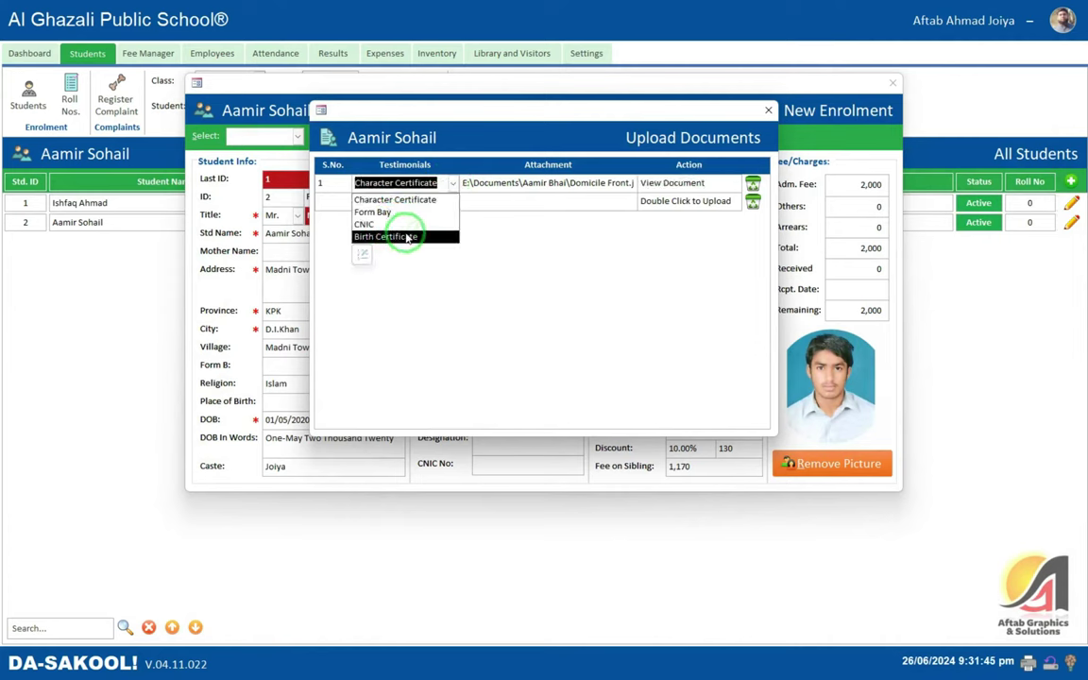
{"action": "key", "text": "Escape"}
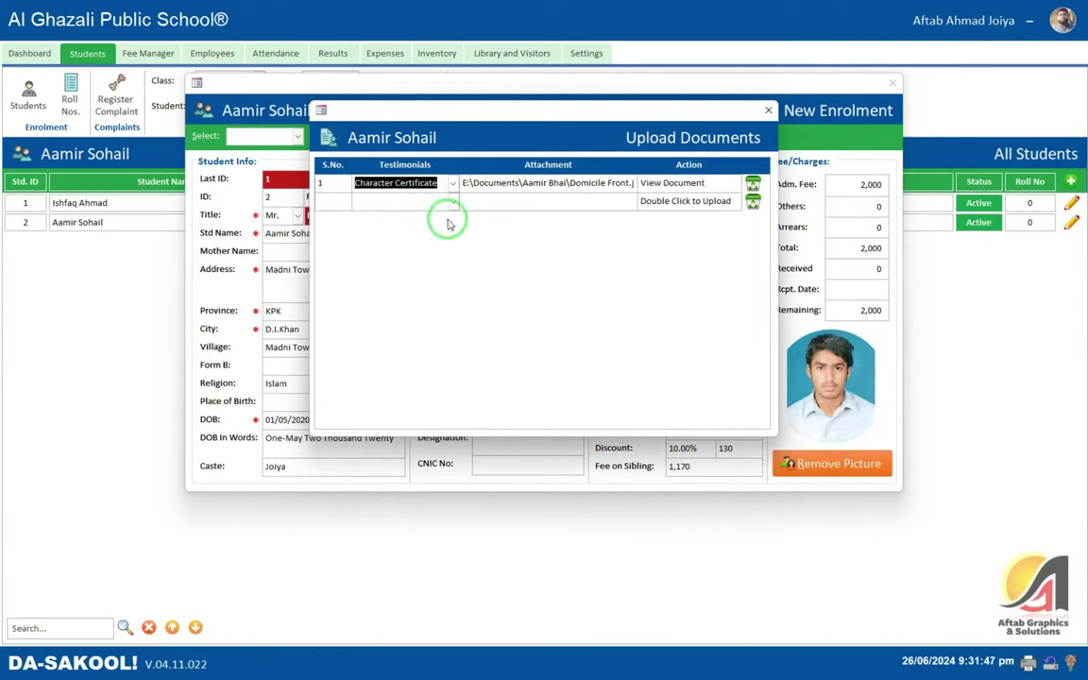
{"action": "left_click", "coordinate": [453, 182]}
{"action": "left_click", "coordinate": [361, 253]}
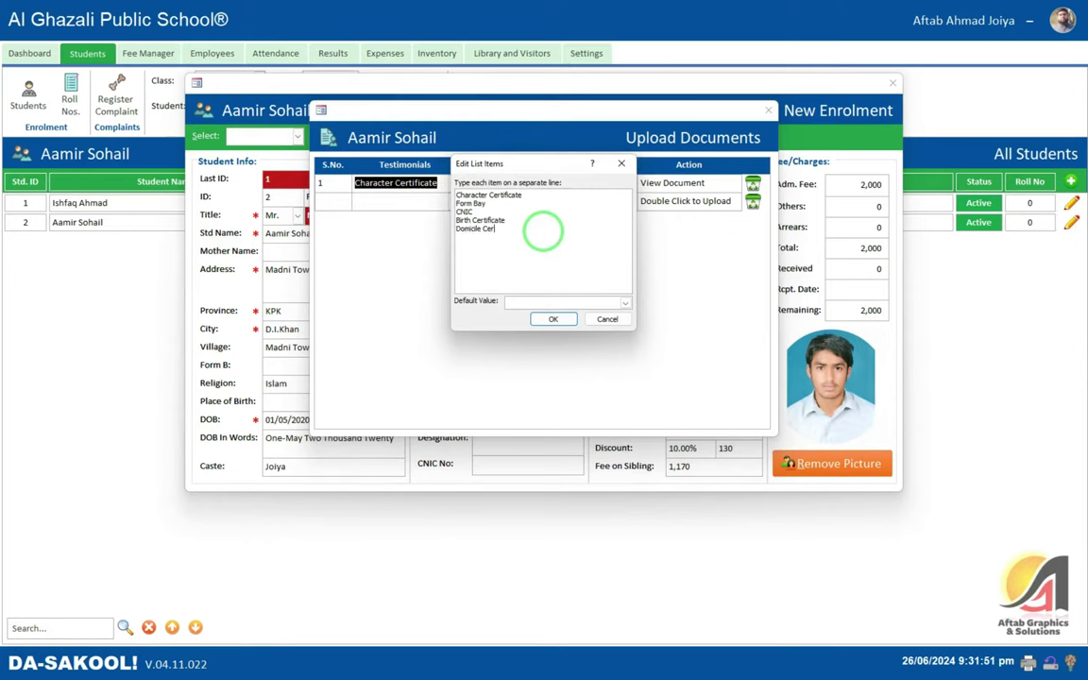
{"action": "left_click", "coordinate": [553, 319]}
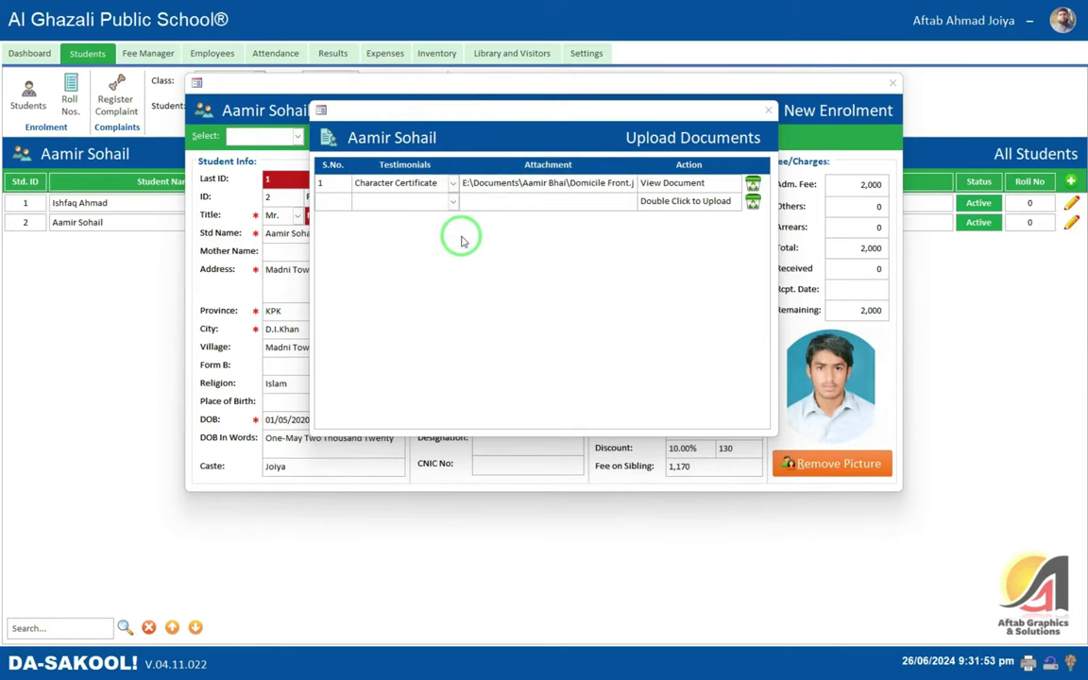
- Preview the attached Domicile Front image, then close the viewer and Upload Documents
{"action": "left_click", "coordinate": [672, 182]}
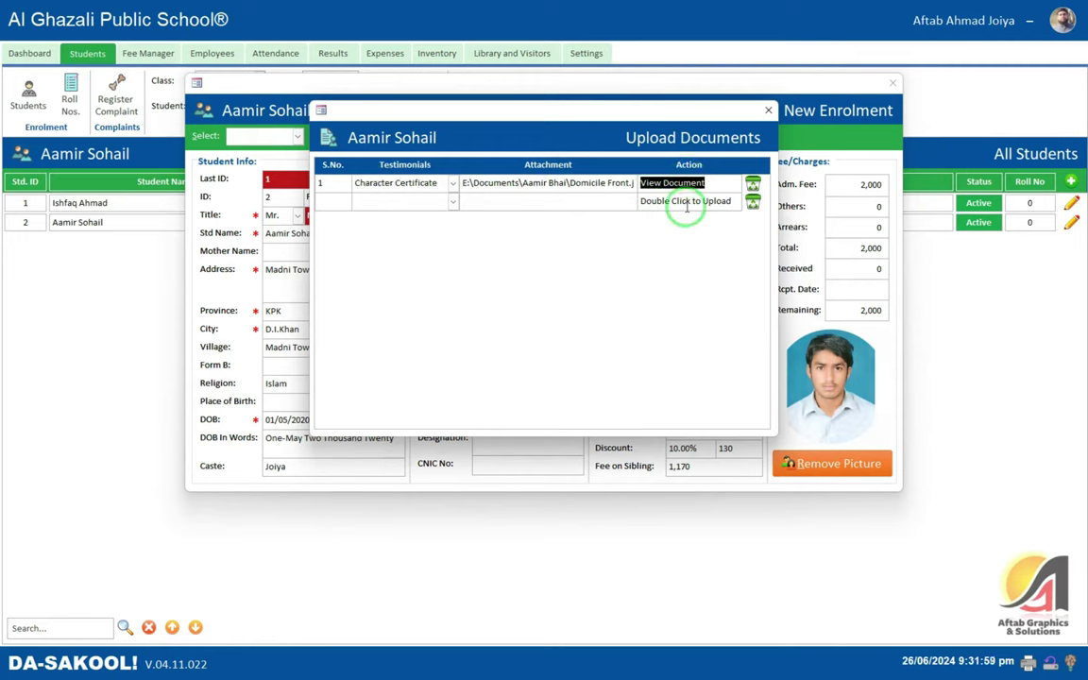
{"action": "double_click", "coordinate": [679, 184]}
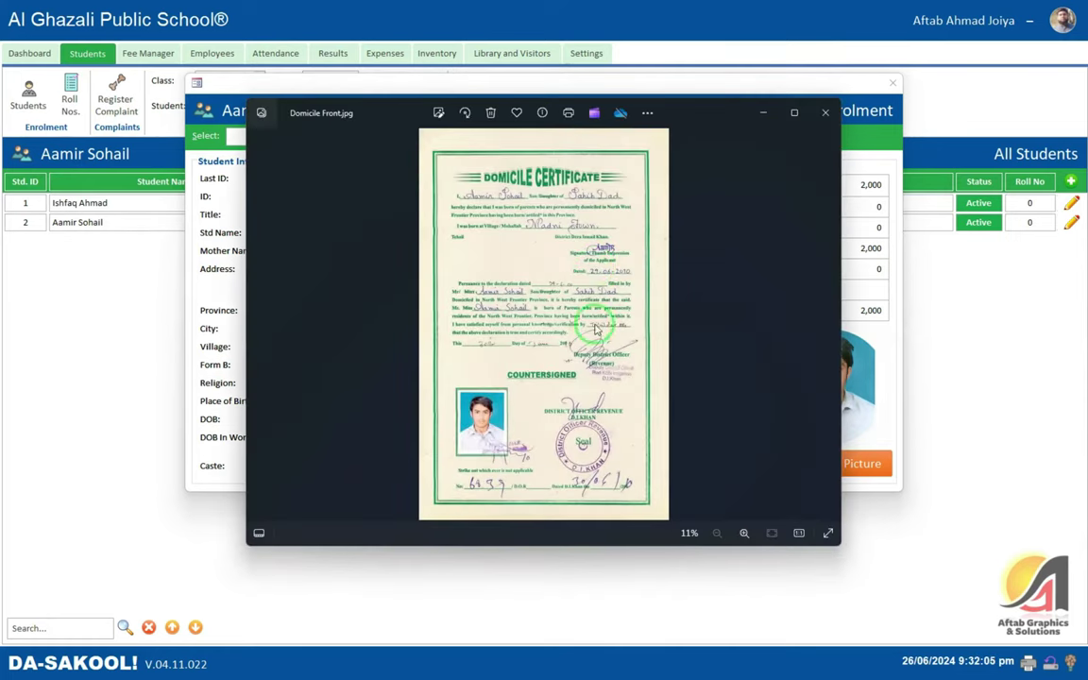
{"action": "left_click", "coordinate": [825, 113]}
{"action": "left_click", "coordinate": [690, 200]}
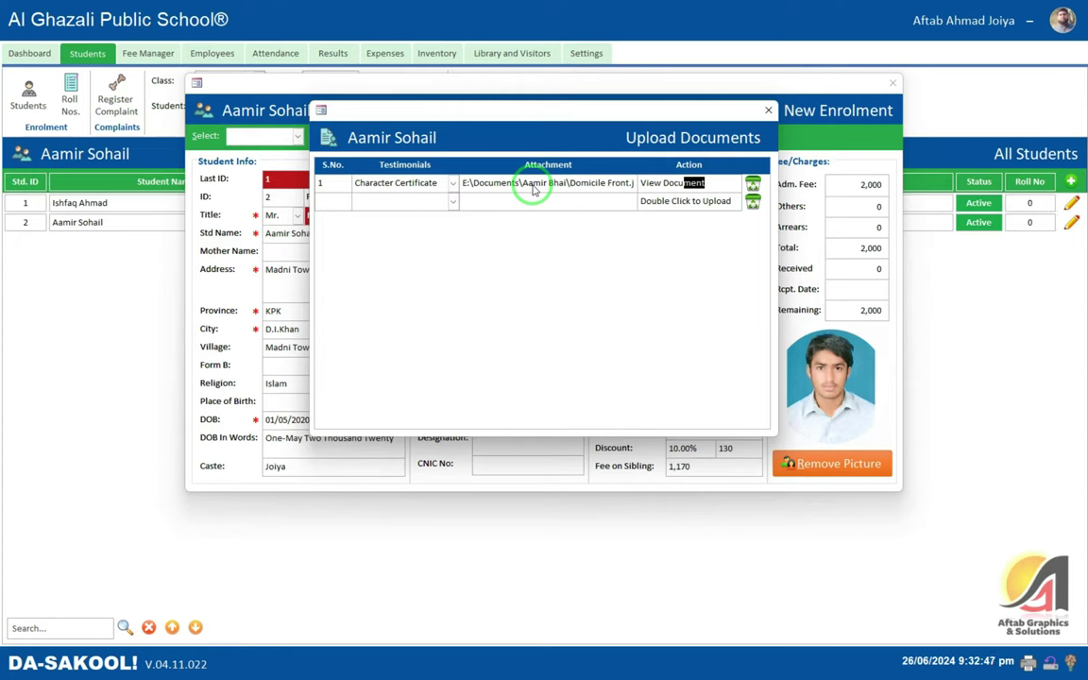
{"action": "left_click", "coordinate": [768, 110]}
{"action": "left_click", "coordinate": [538, 248]}
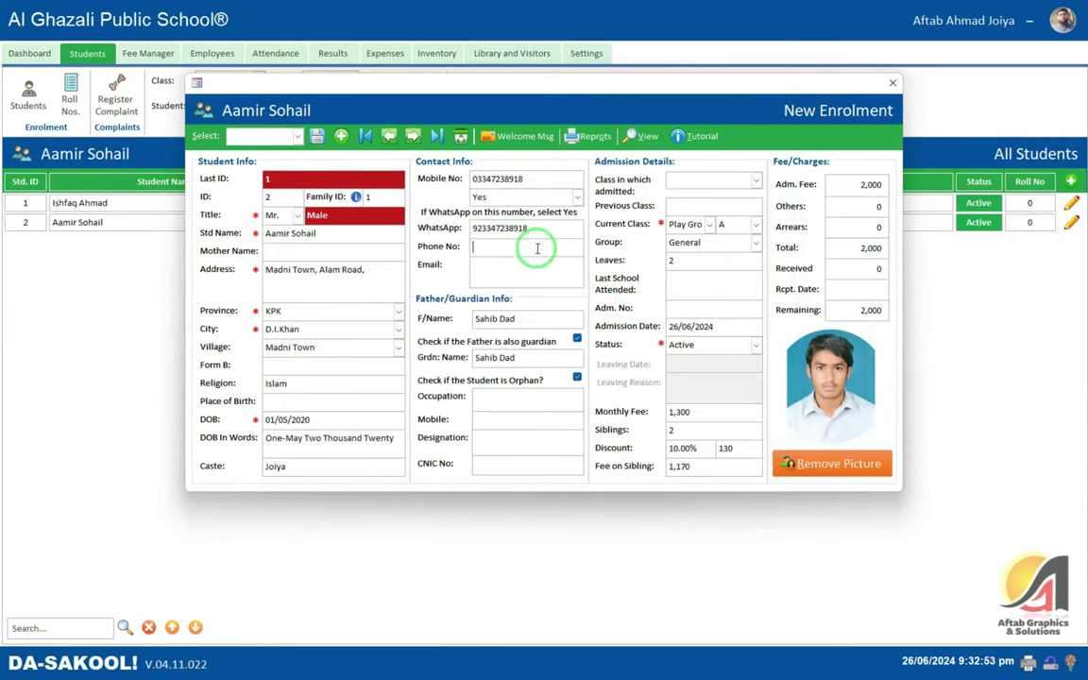
- Close the enrolment form and inspect Play Group's Term and Roll # fields in Roll Numbers
{"action": "left_click", "coordinate": [893, 85]}
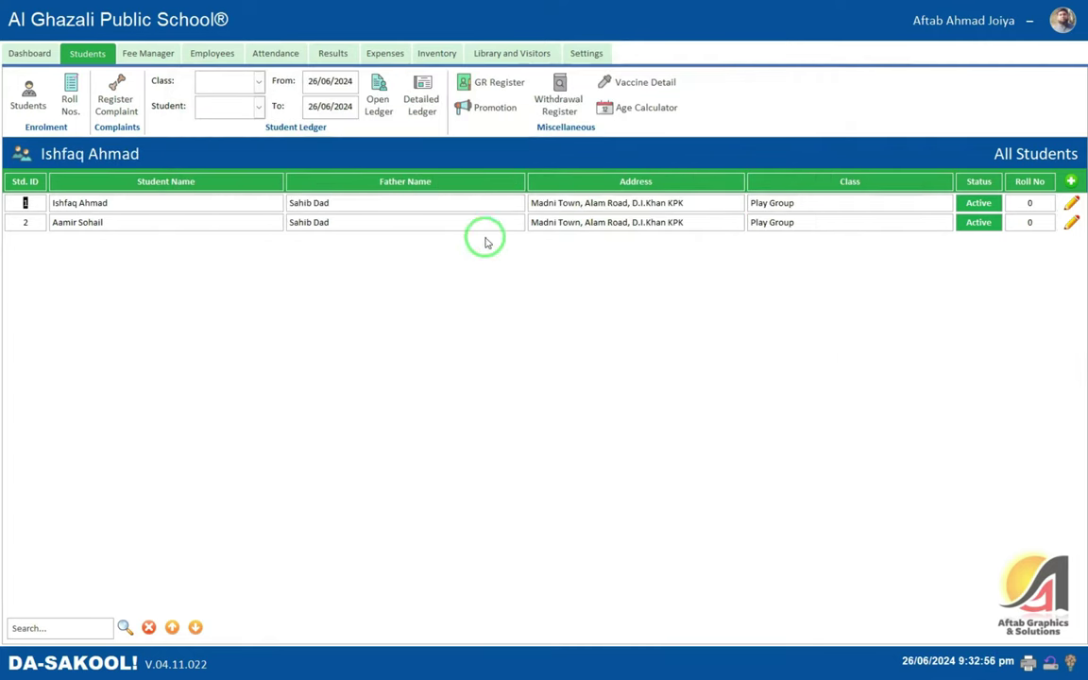
{"action": "left_click", "coordinate": [75, 92]}
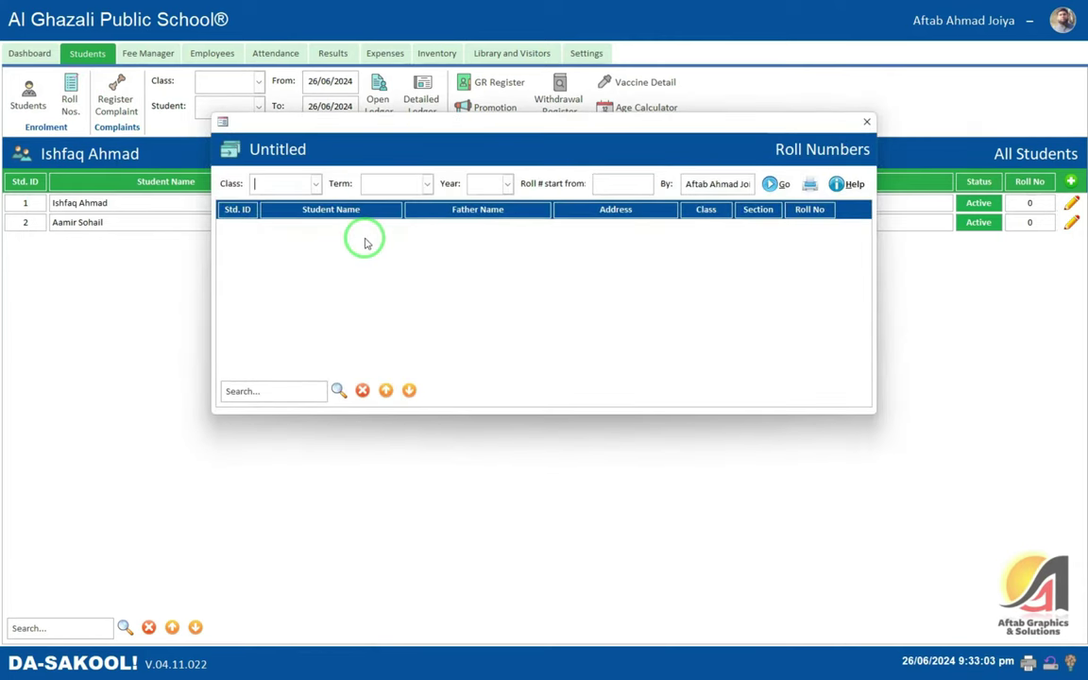
{"action": "left_click", "coordinate": [316, 184]}
{"action": "left_click", "coordinate": [303, 205]}
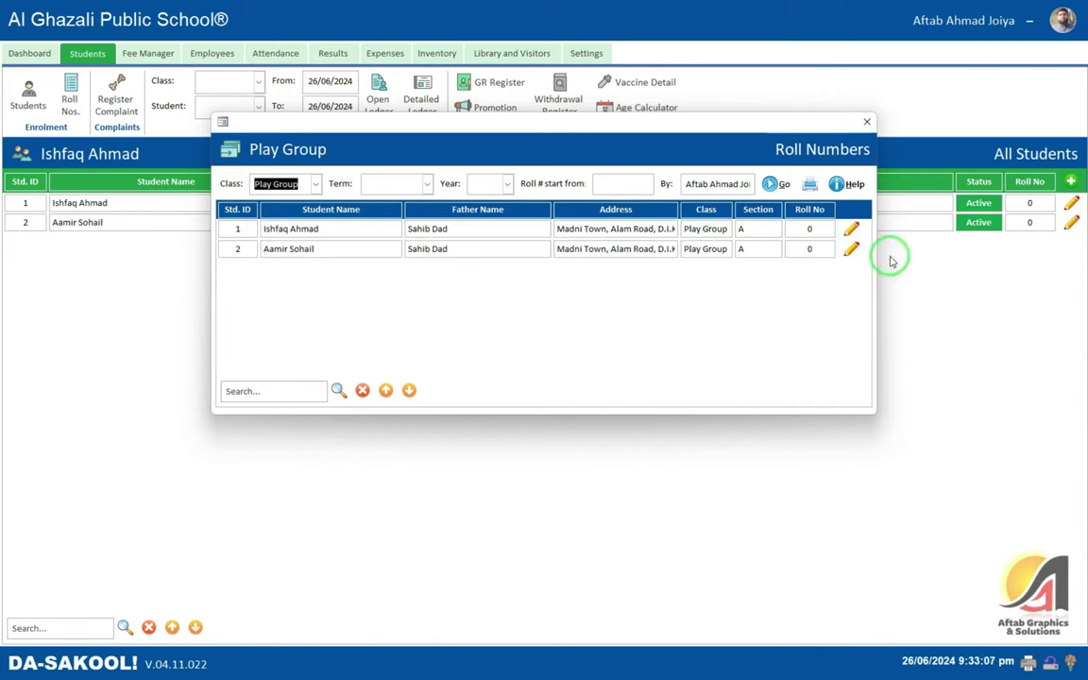
{"action": "left_click", "coordinate": [406, 184]}
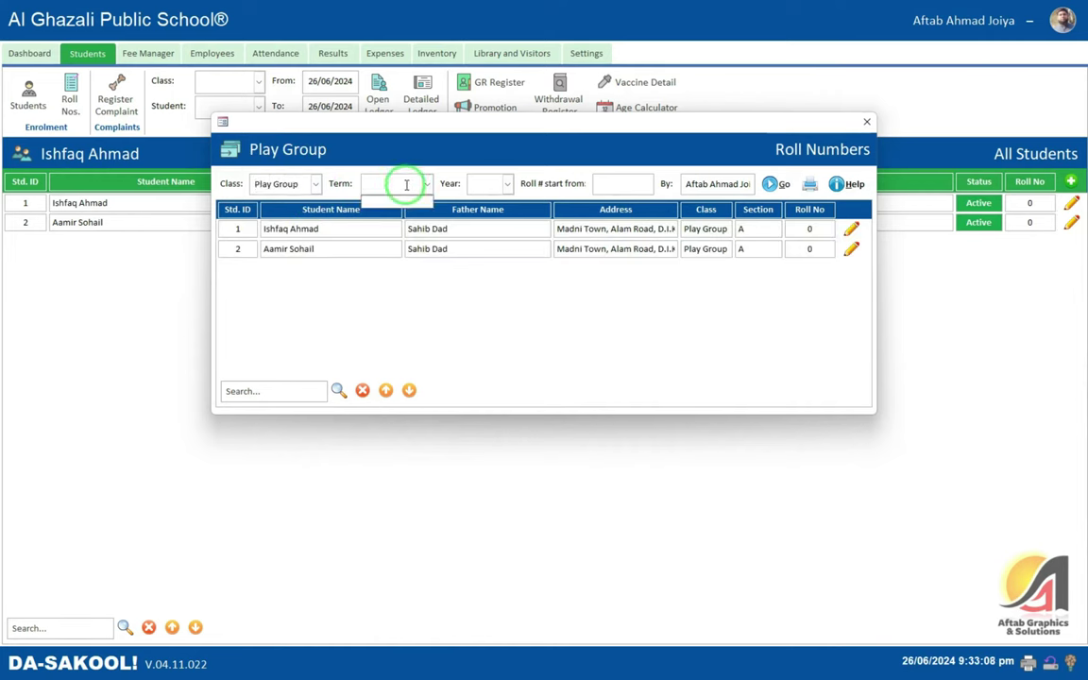
{"action": "left_click", "coordinate": [627, 184]}
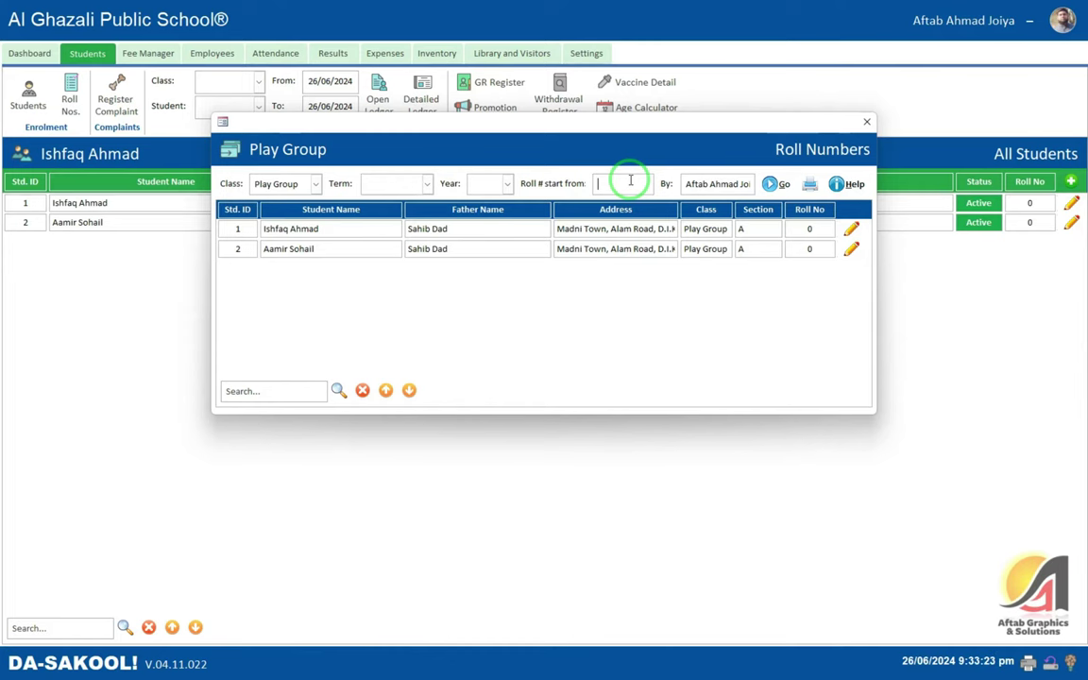
{"action": "left_click", "coordinate": [867, 122]}
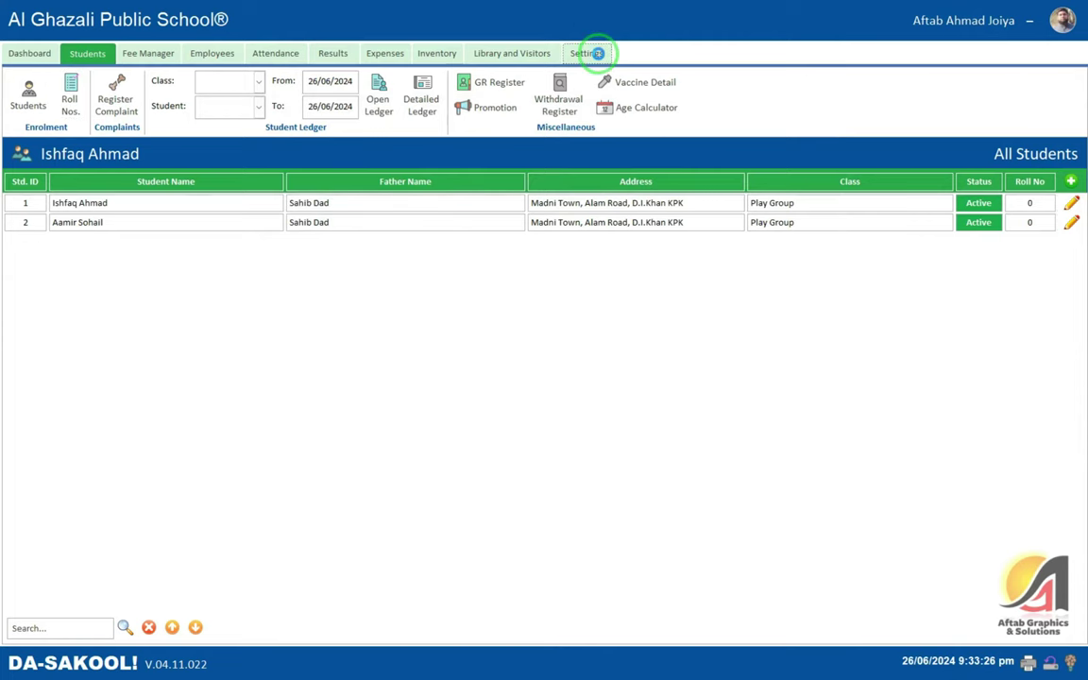
- Create a new First Term, June 2024 date sheet for Play Group, accepting Subjects Added
{"action": "left_click", "coordinate": [587, 53]}
{"action": "left_click", "coordinate": [479, 115]}
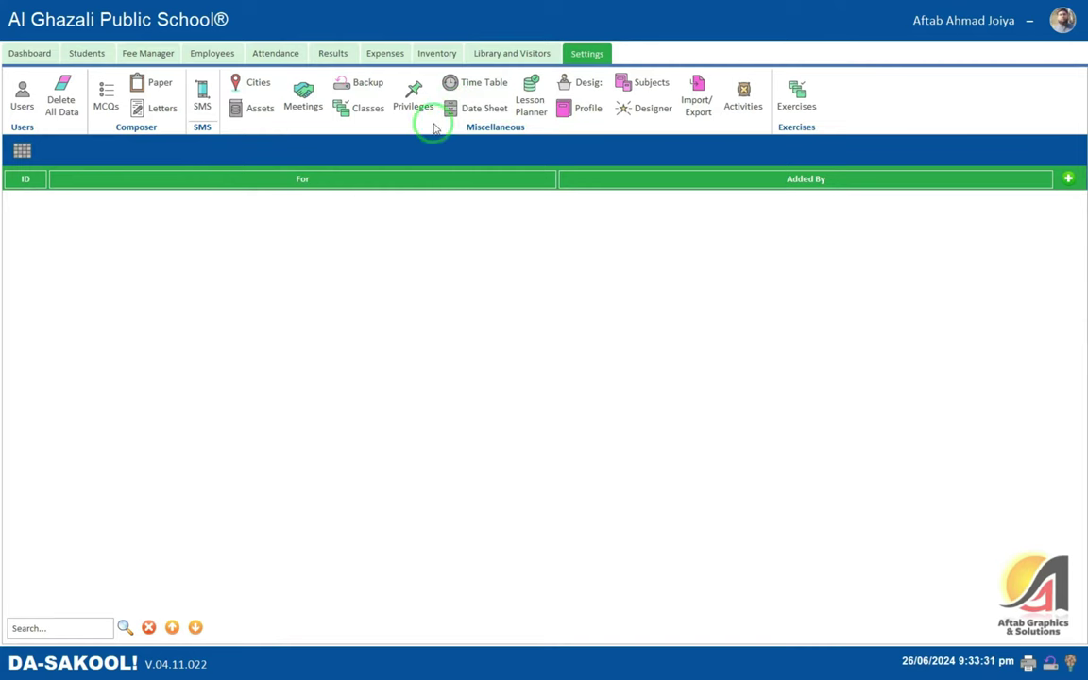
{"action": "left_click", "coordinate": [1070, 179]}
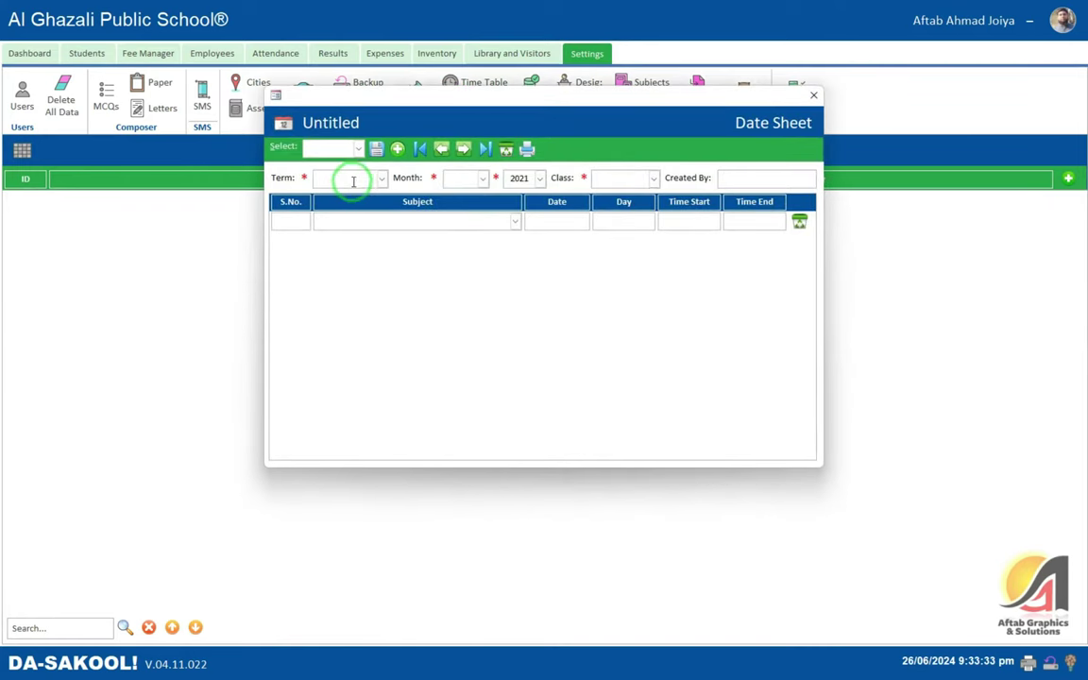
{"action": "left_click", "coordinate": [381, 181]}
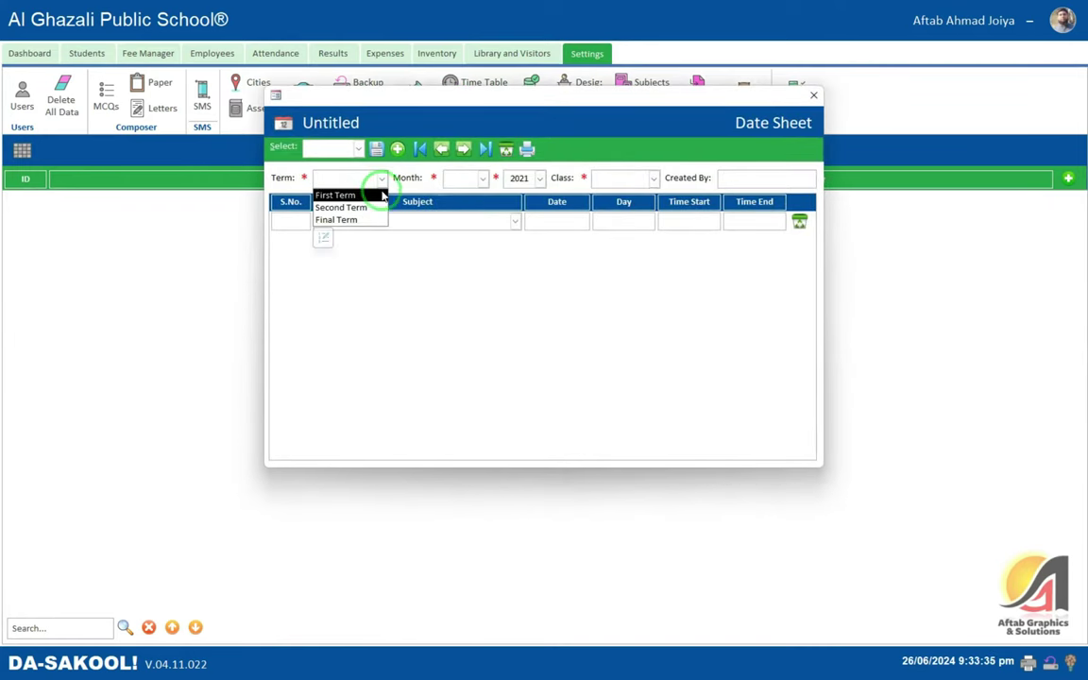
{"action": "left_click", "coordinate": [374, 193]}
{"action": "left_click", "coordinate": [444, 178]}
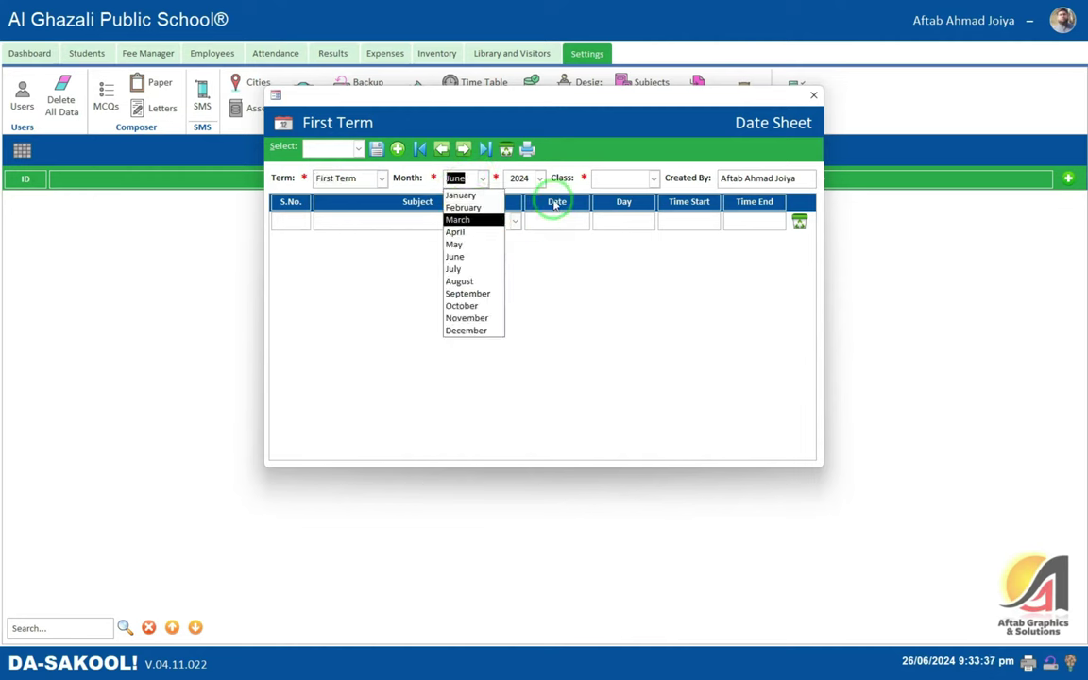
{"action": "left_click", "coordinate": [614, 178]}
{"action": "left_click", "coordinate": [482, 178]}
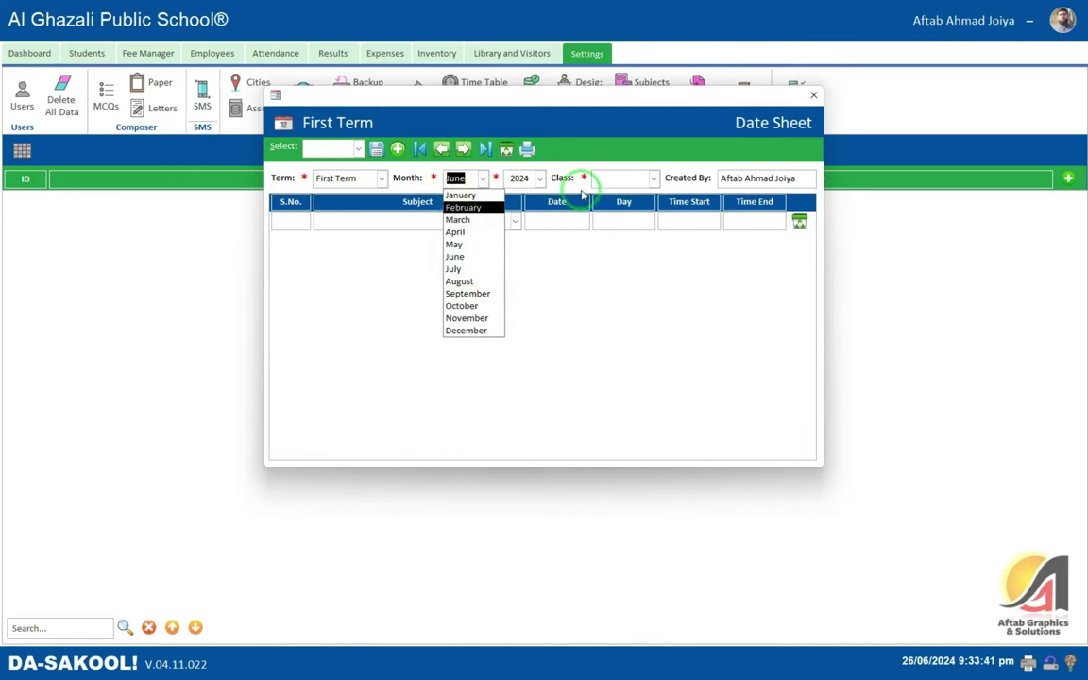
{"action": "left_click", "coordinate": [615, 179]}
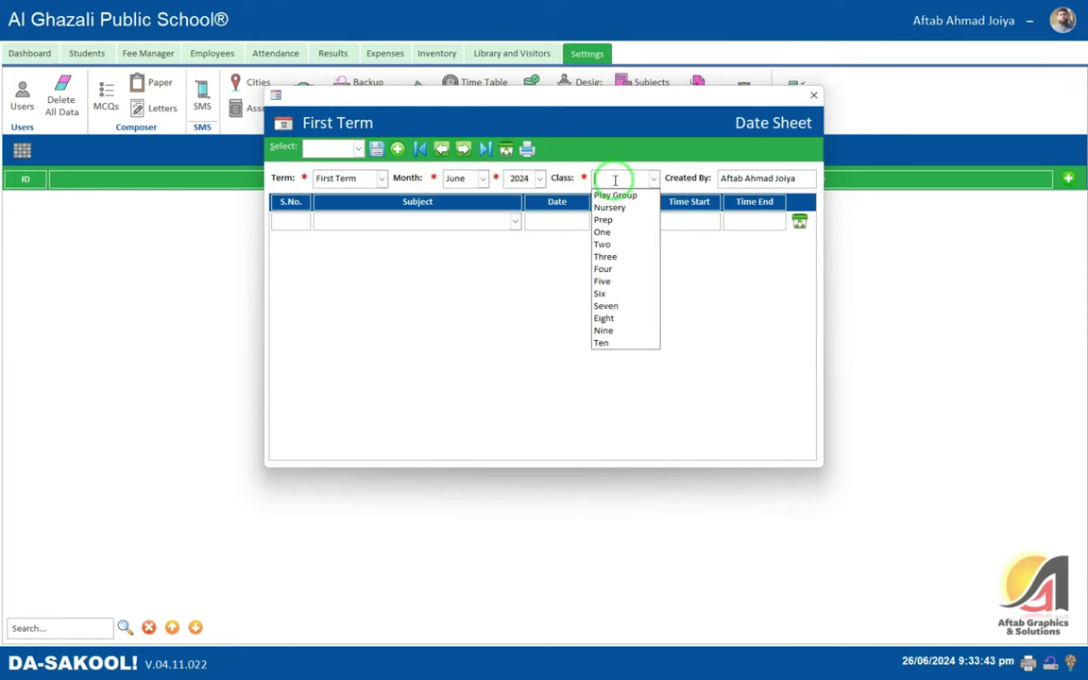
{"action": "left_click", "coordinate": [615, 195]}
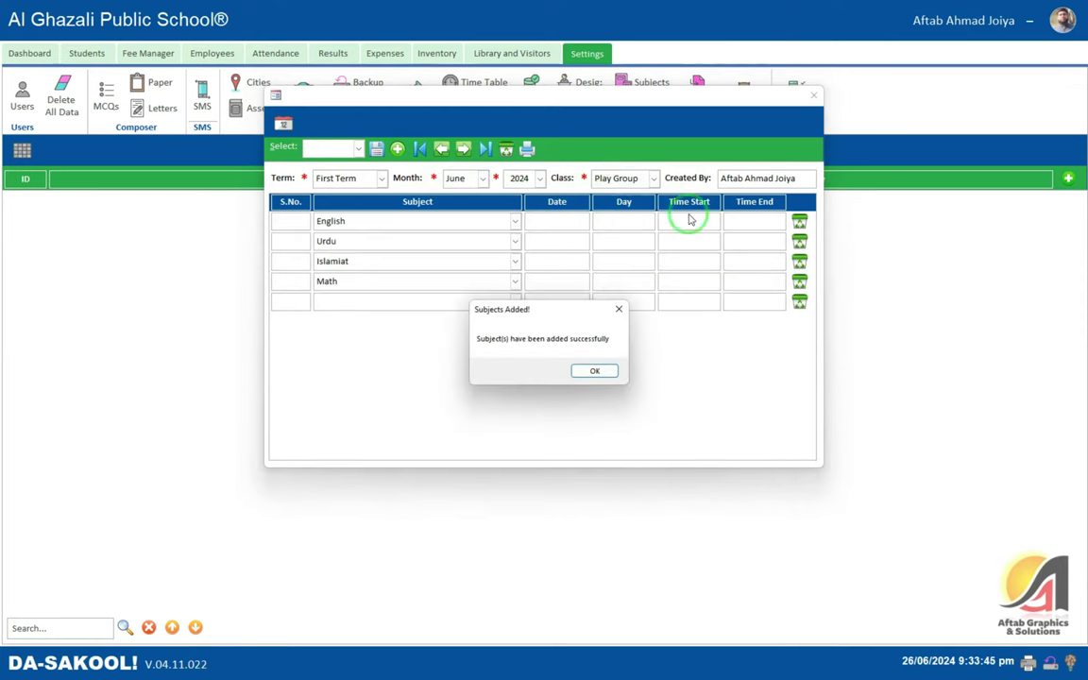
{"action": "left_click", "coordinate": [593, 370]}
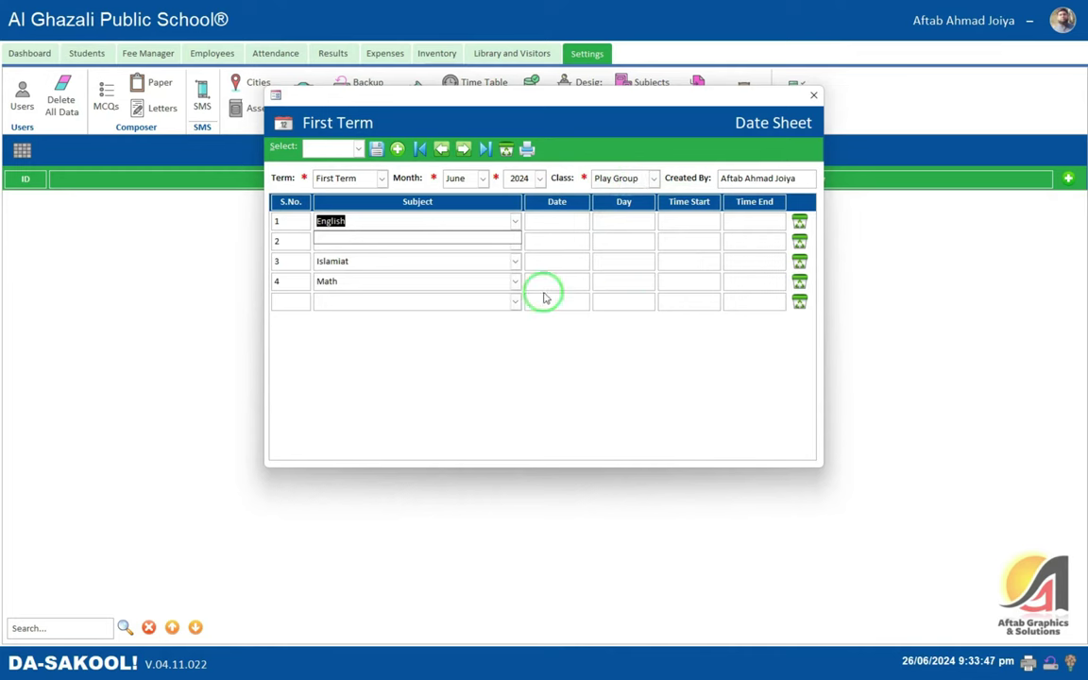
- Try entering the English exam date, dismissing the invalid value warnings
{"action": "left_click", "coordinate": [347, 275]}
{"action": "left_click", "coordinate": [384, 244]}
{"action": "left_click", "coordinate": [562, 243]}
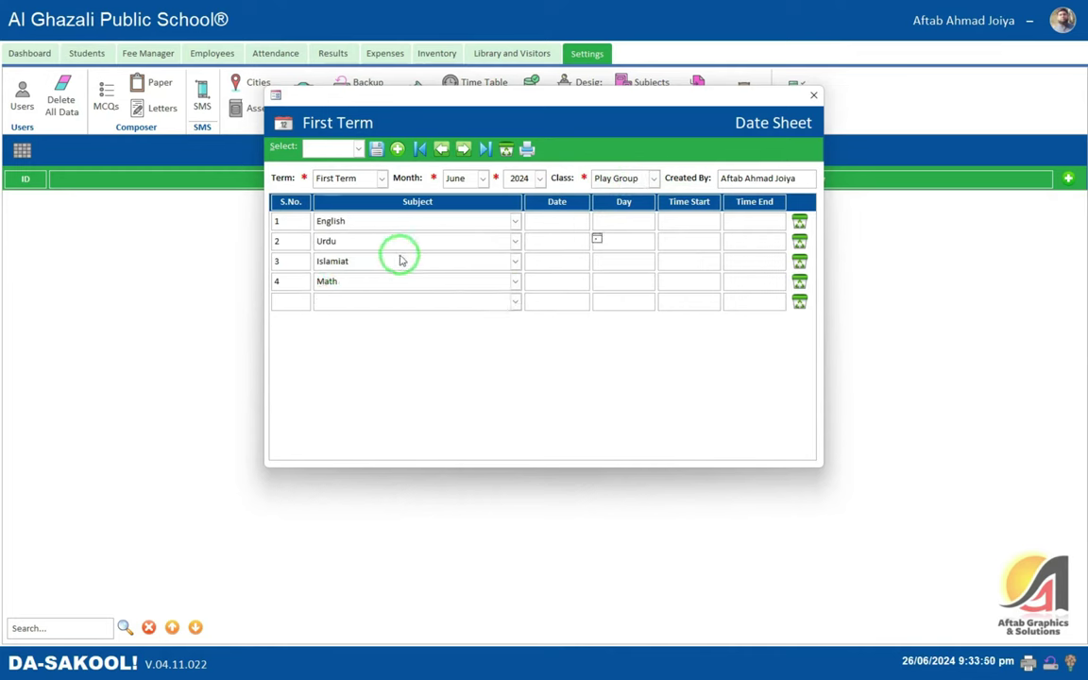
{"action": "left_click", "coordinate": [554, 227]}
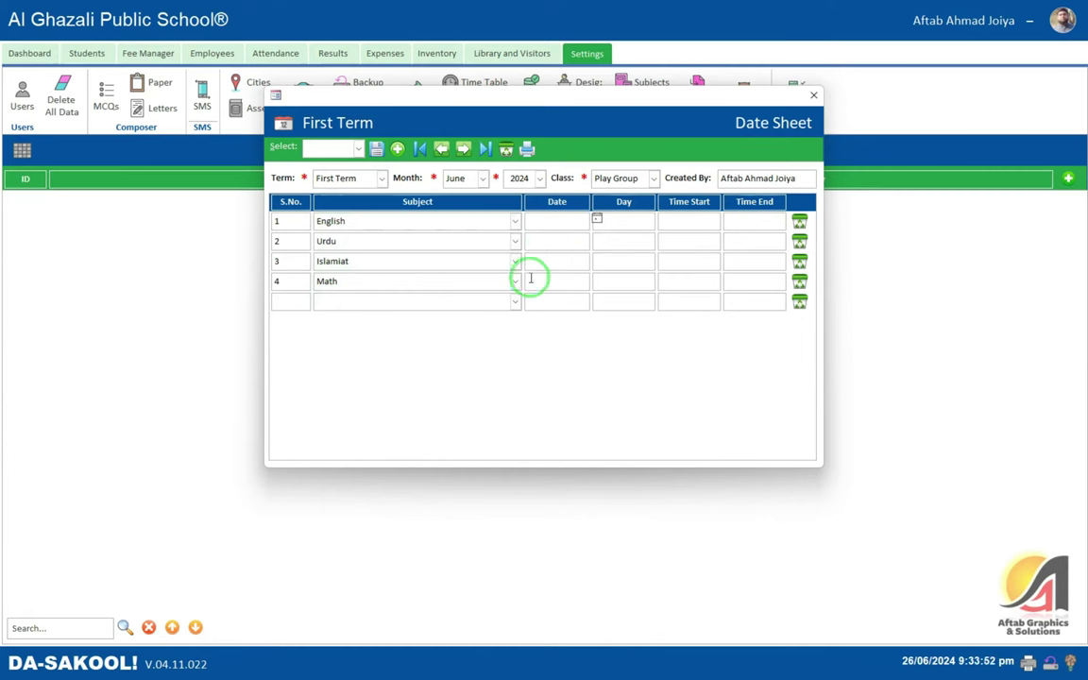
{"action": "left_click", "coordinate": [530, 280]}
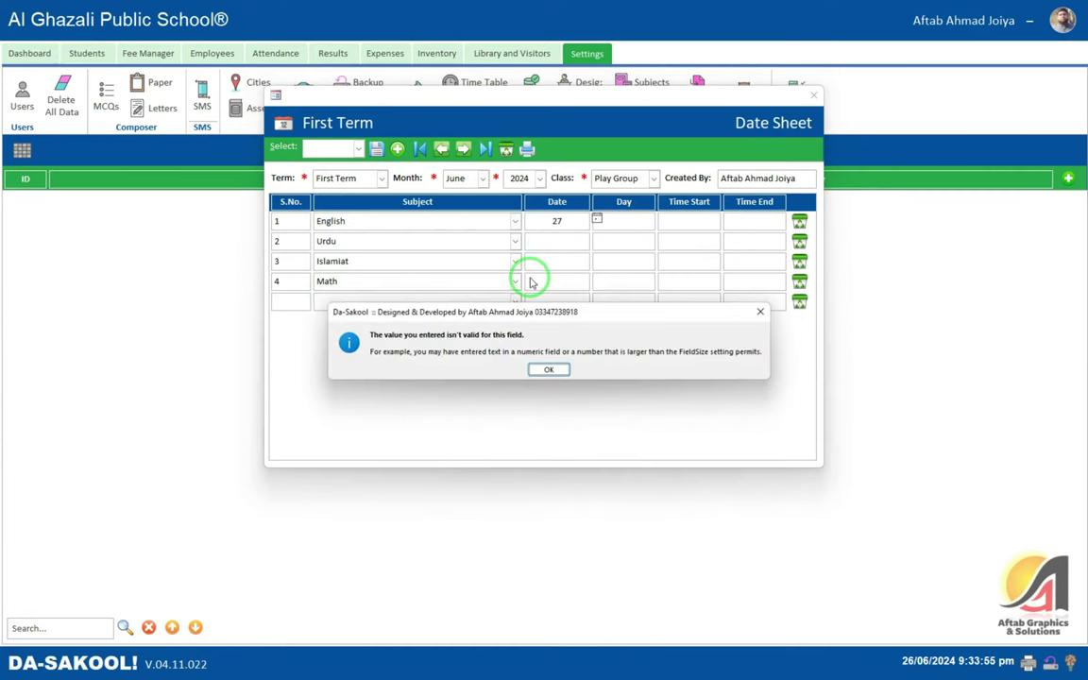
{"action": "key", "text": "Return"}
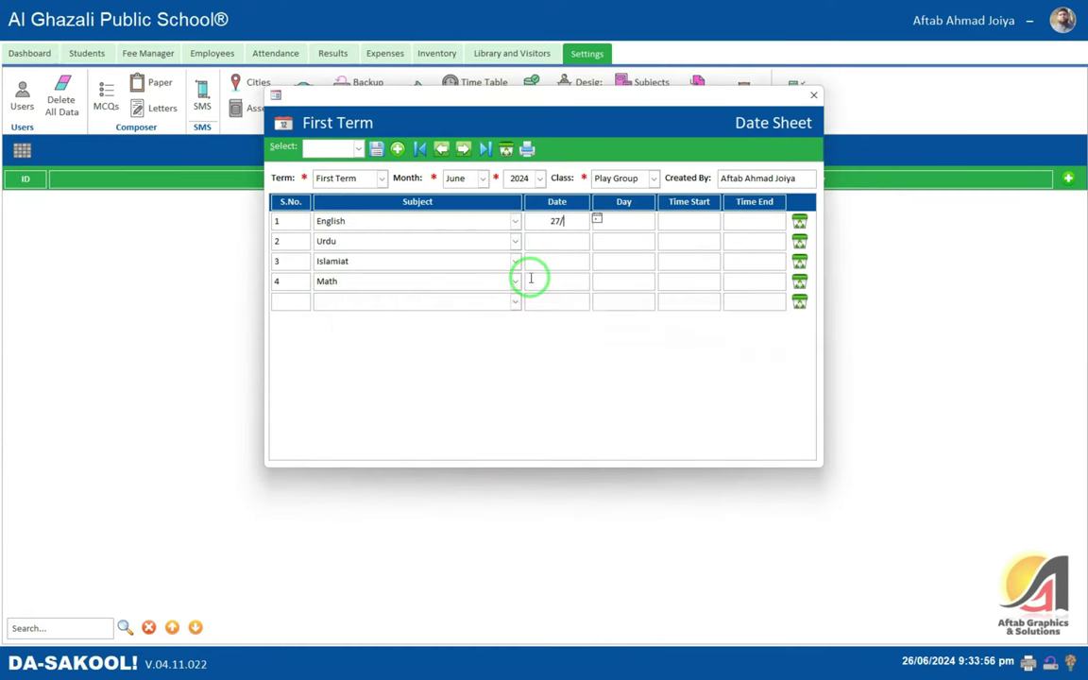
{"action": "key", "text": "Tab"}
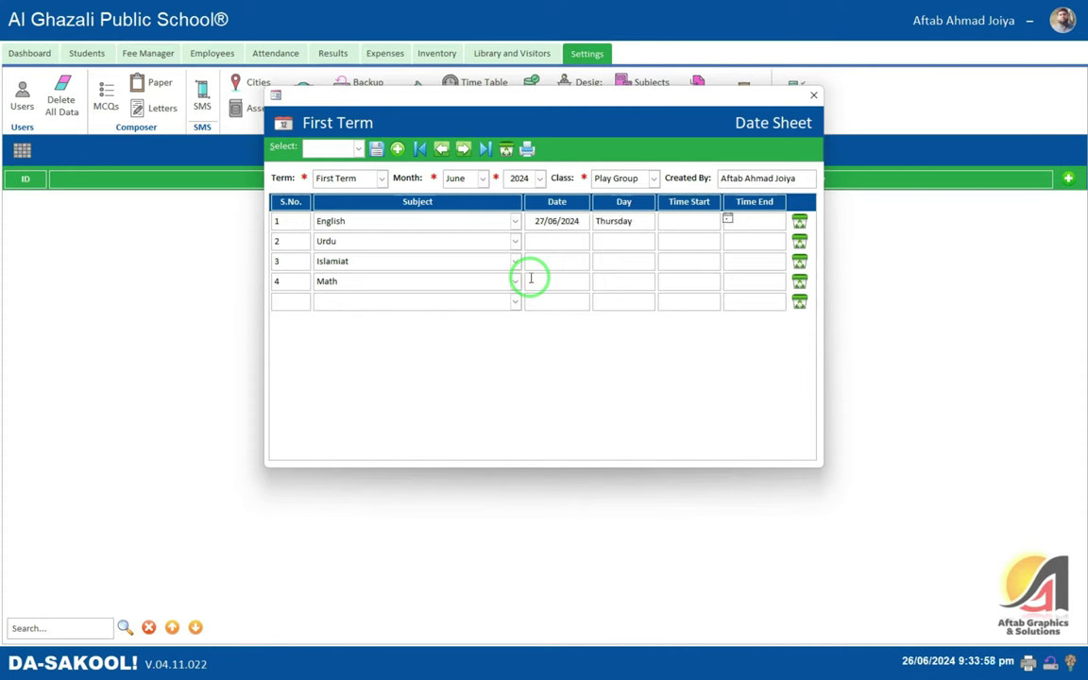
{"action": "left_click", "coordinate": [531, 280]}
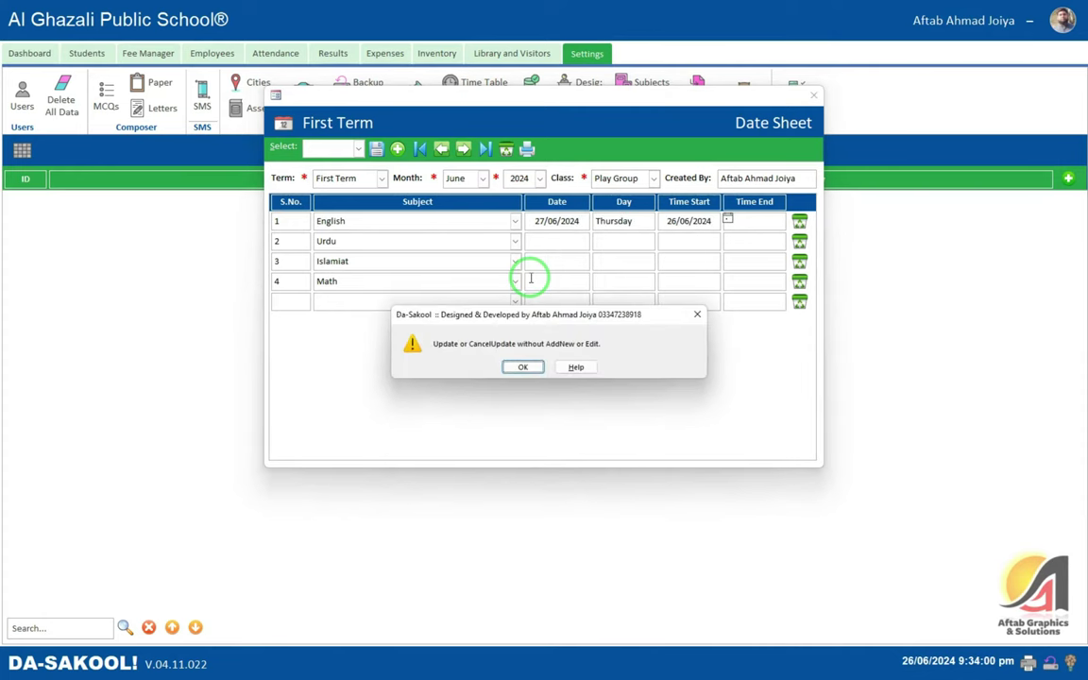
{"action": "key", "text": "Return"}
- Attempt a 09:34 English start time, dismissing the resulting warnings
{"action": "left_click", "coordinate": [726, 218]}
{"action": "left_click", "coordinate": [700, 219]}
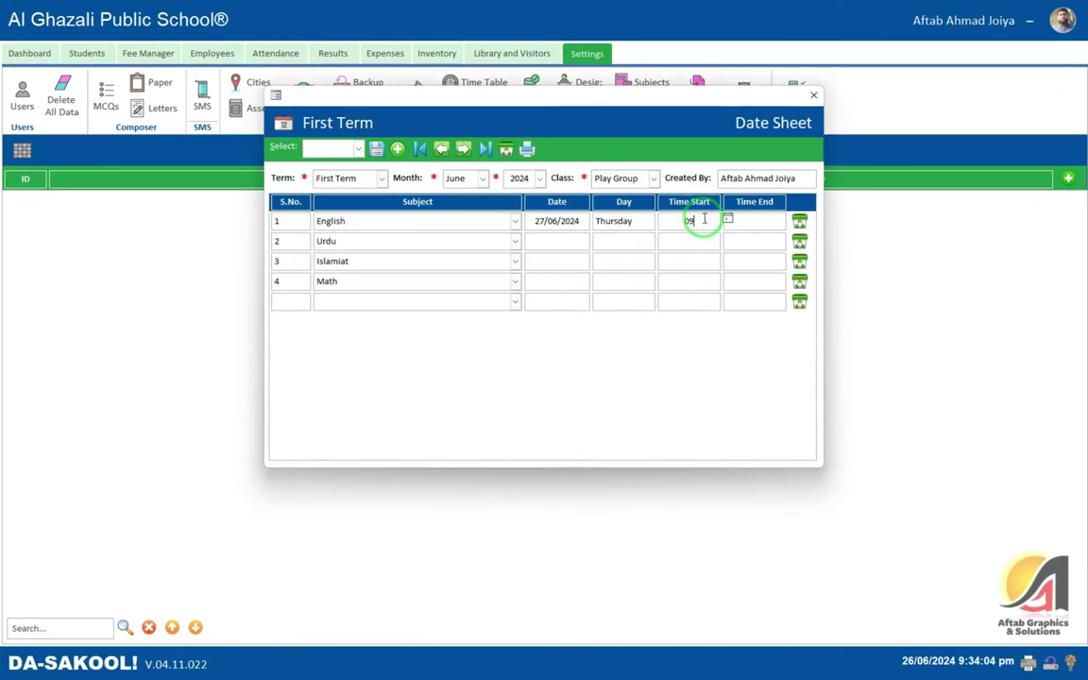
{"action": "type", "text": "09:34"}
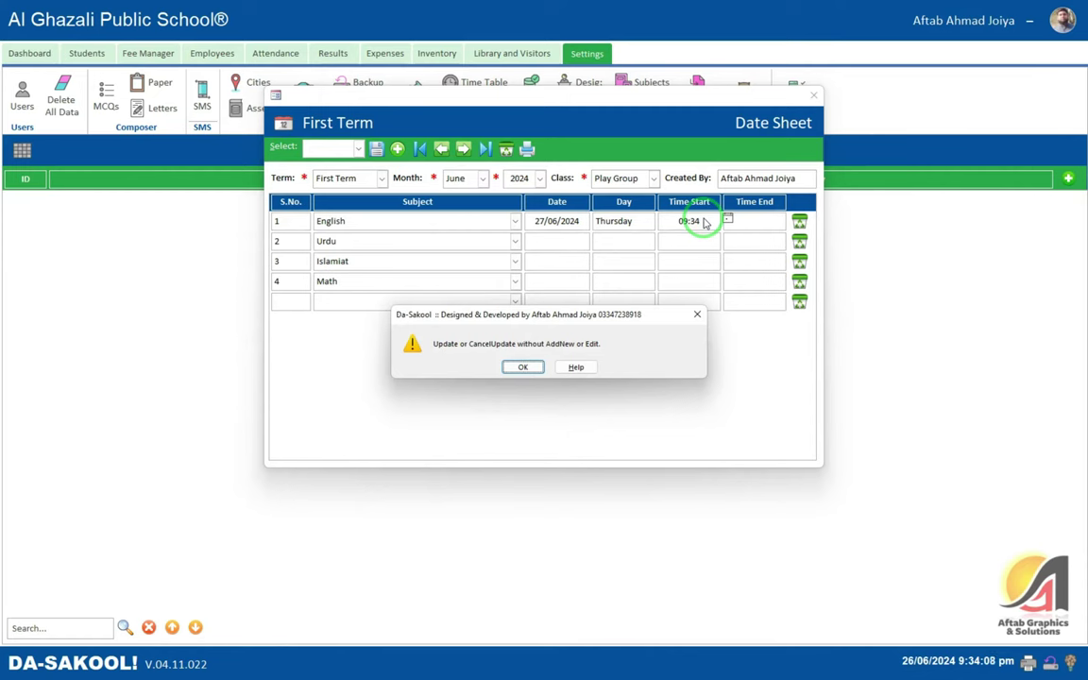
{"action": "key", "text": "Return"}
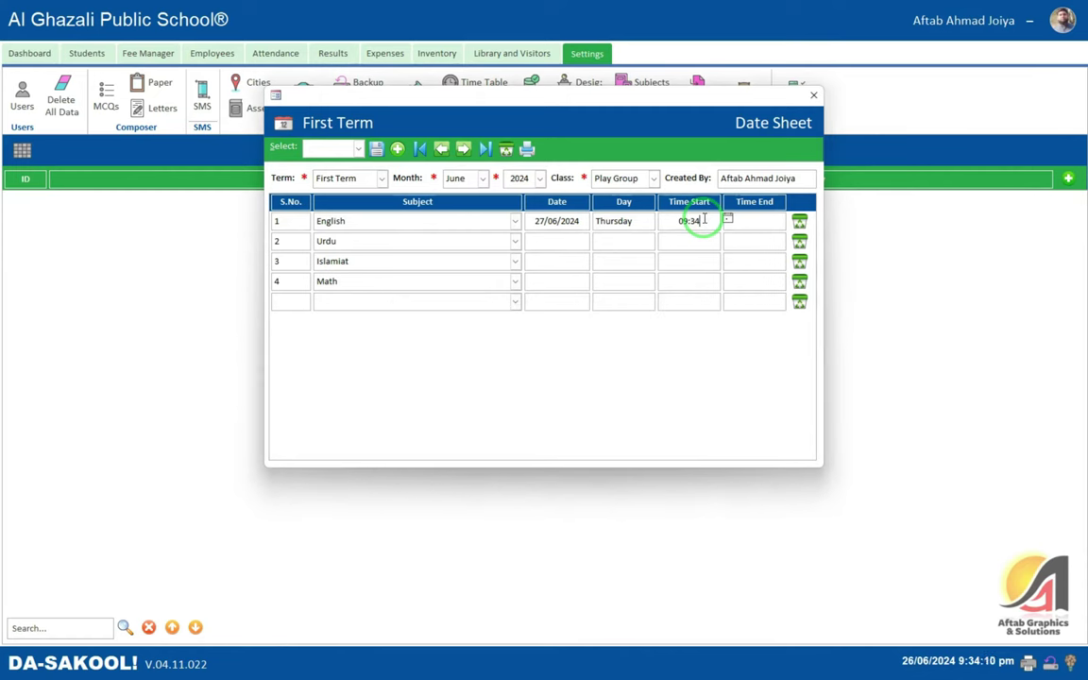
{"action": "type", "text": ":"}
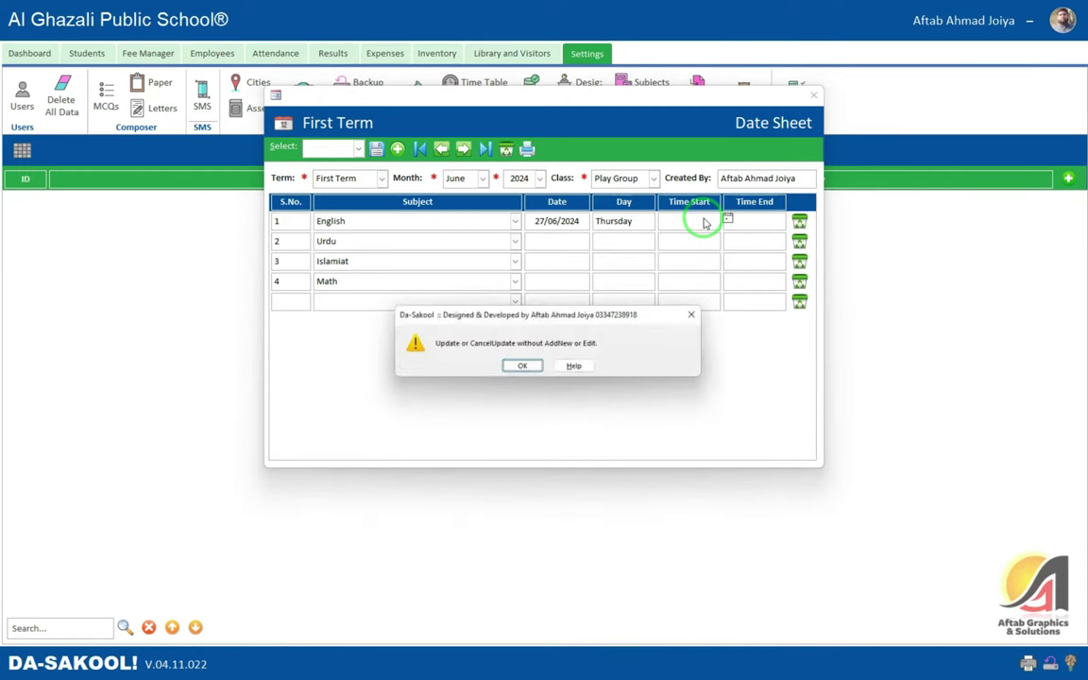
{"action": "left_click", "coordinate": [522, 362]}
{"action": "left_click", "coordinate": [430, 261]}
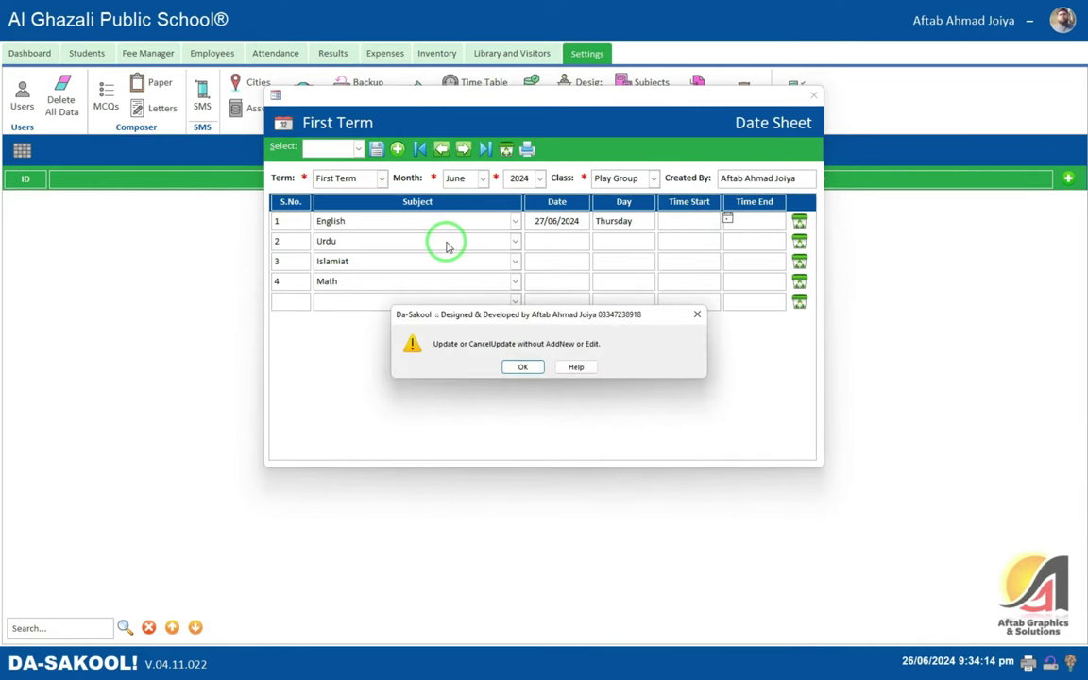
{"action": "key", "text": "Return"}
{"action": "left_click", "coordinate": [422, 239]}
{"action": "left_click", "coordinate": [568, 228]}
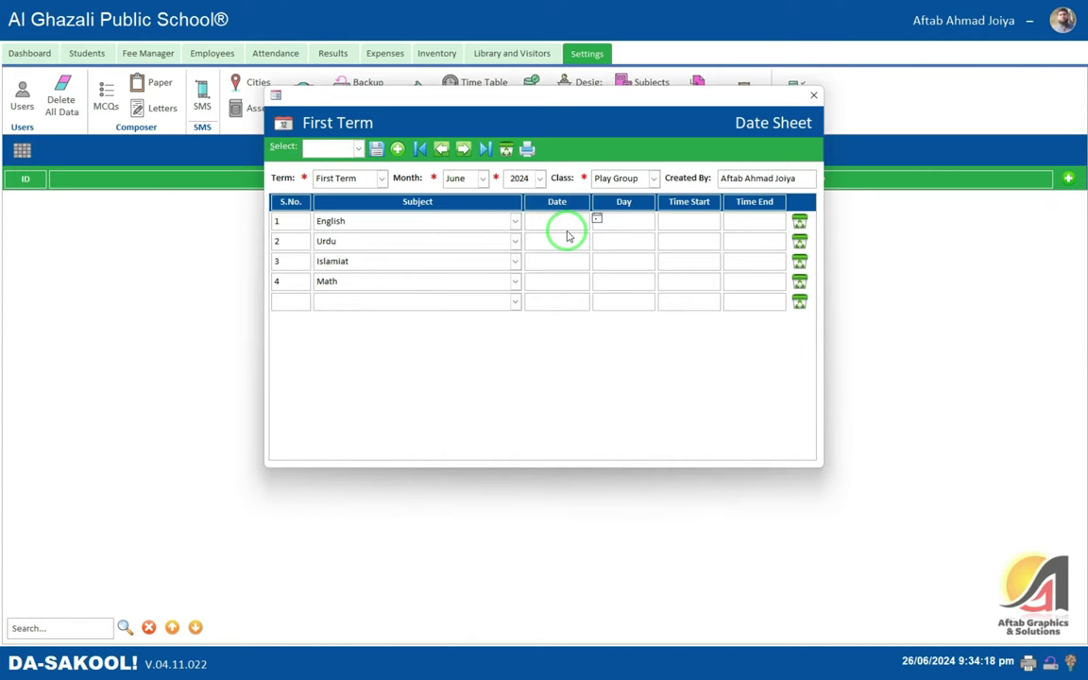
- Date the exams English 27/06/2024, Islamiat 29/6, and Math 1/7 replacing the rejected Sunday
{"action": "type", "text": "27/06/2024"}
{"action": "key", "text": "Tab"}
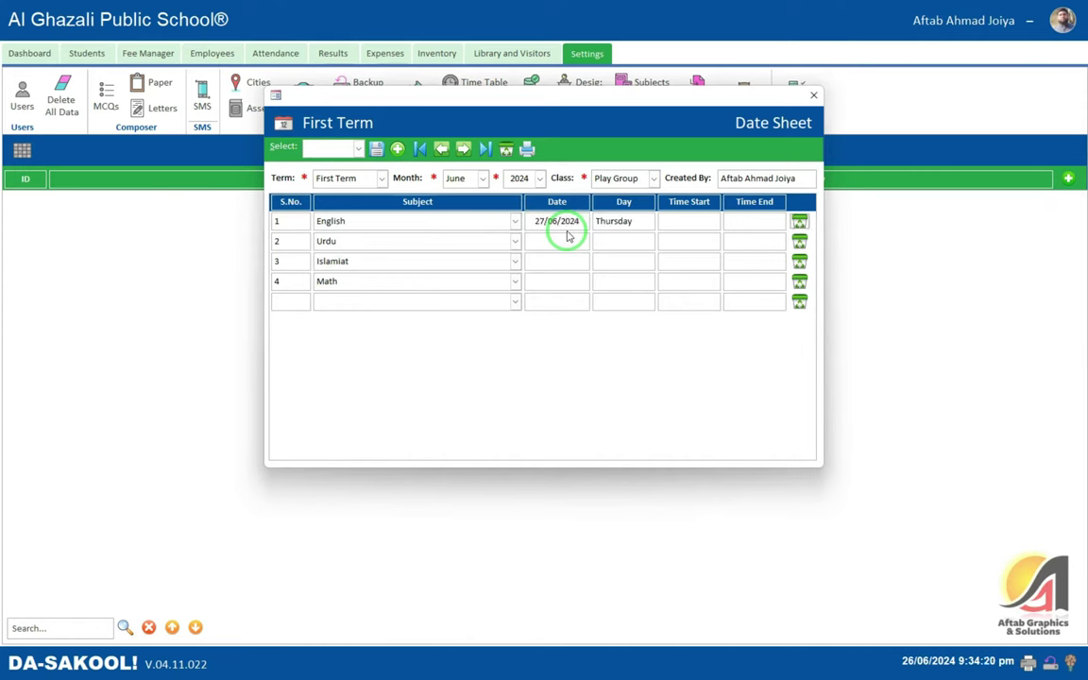
{"action": "key", "text": "Tab"}
{"action": "key", "text": "Tab"}
{"action": "key", "text": "Tab"}
{"action": "key", "text": "Tab"}
{"action": "key", "text": "Tab"}
{"action": "key", "text": "Tab"}
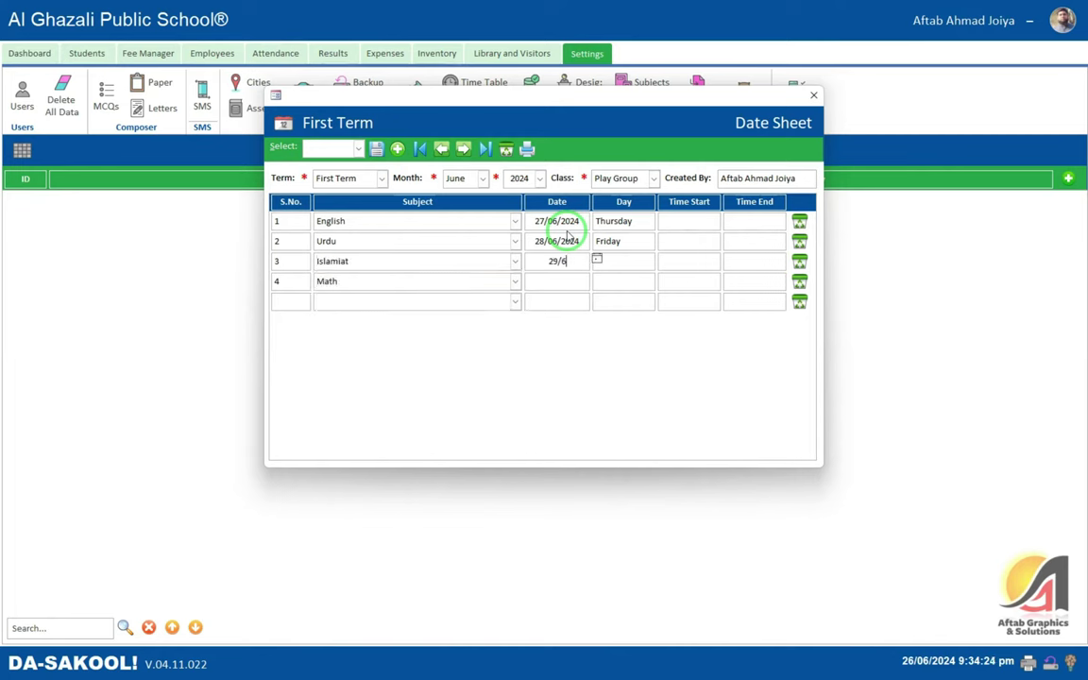
{"action": "type", "text": "29/6"}
{"action": "key", "text": "Tab"}
{"action": "key", "text": "Tab"}
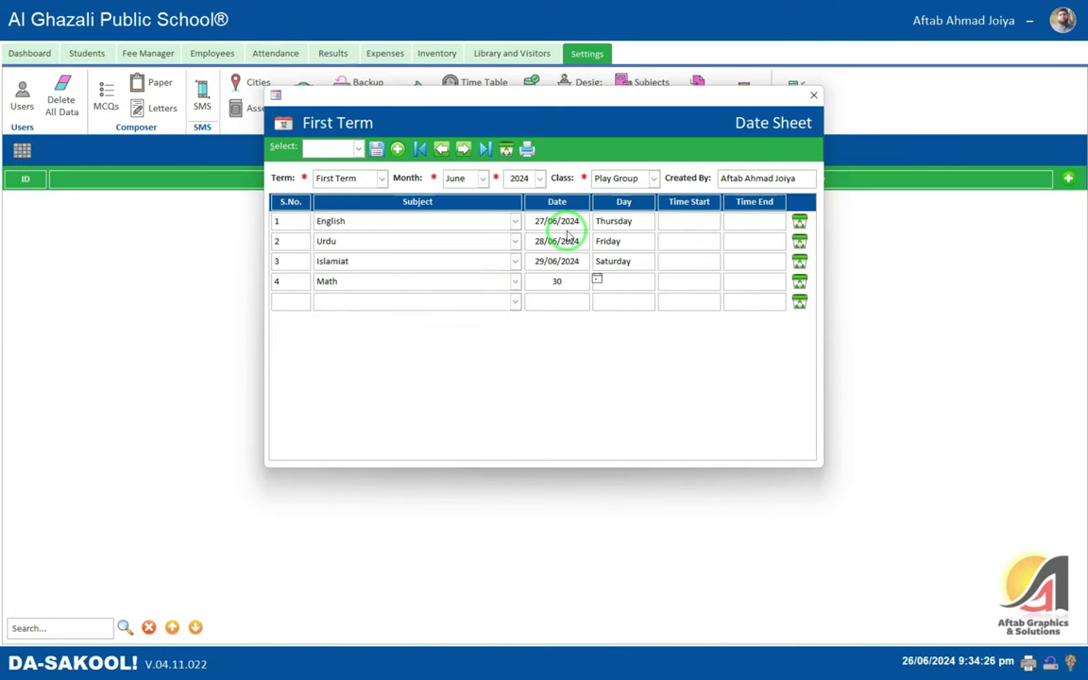
{"action": "key", "text": "Tab"}
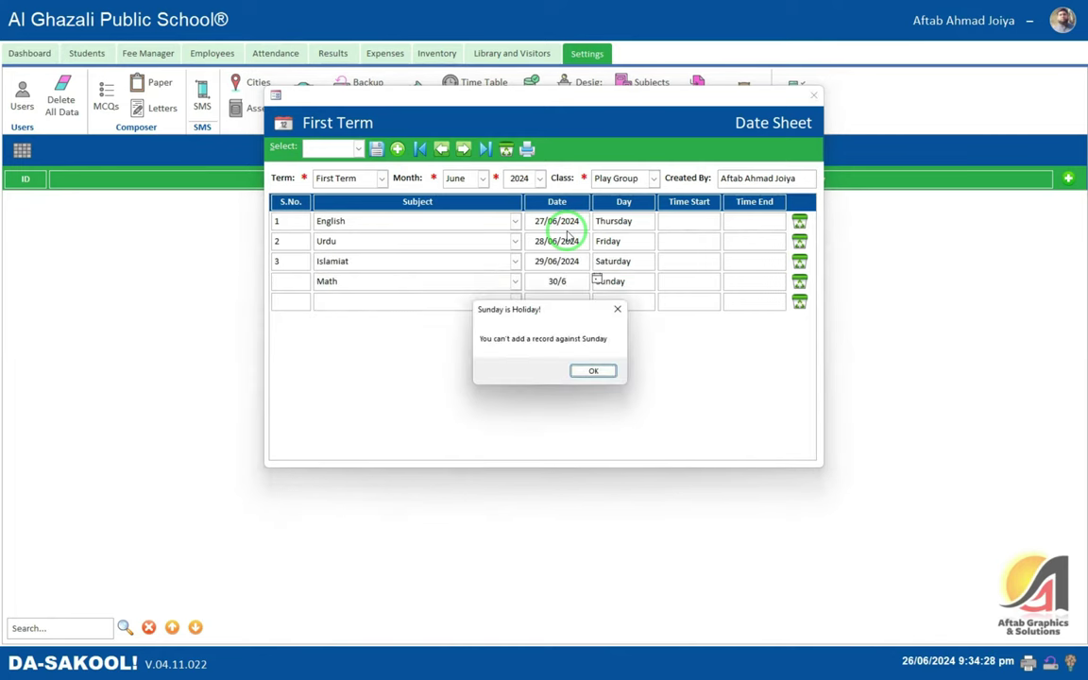
{"action": "left_click", "coordinate": [593, 370]}
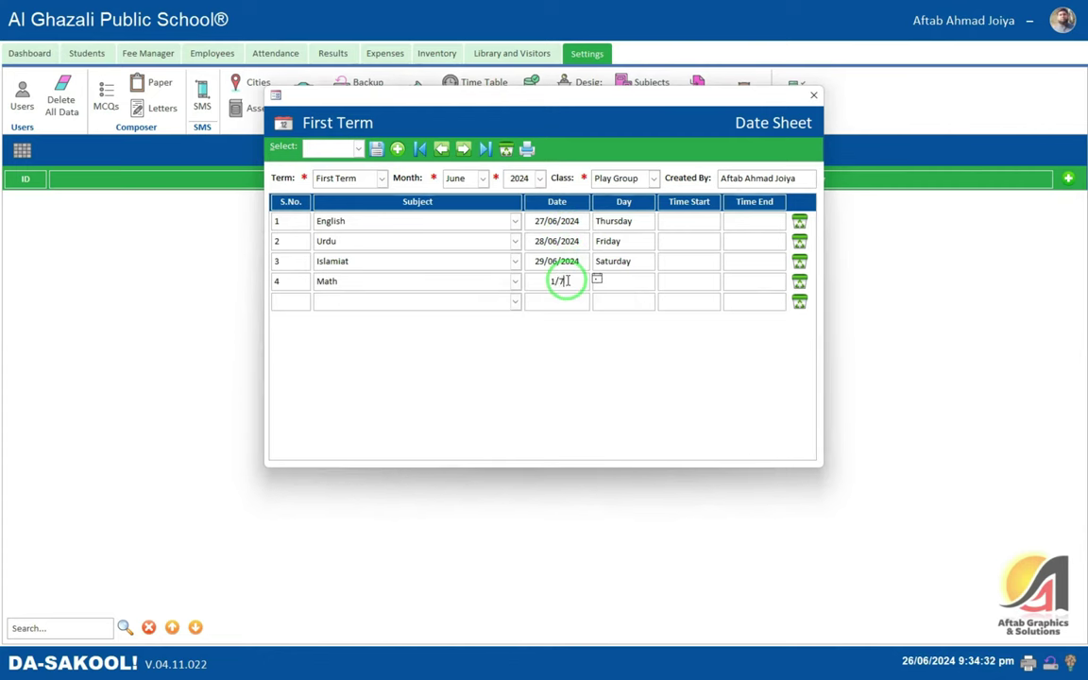
{"action": "type", "text": "1/7"}
{"action": "key", "text": "Tab"}
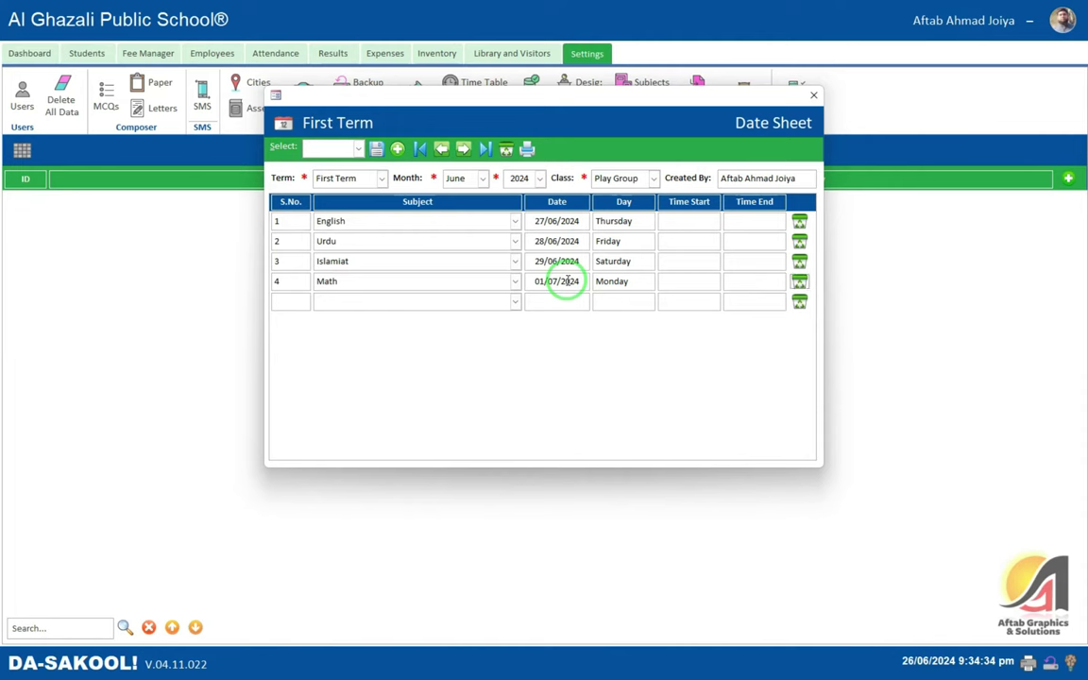
{"action": "key", "text": "Tab"}
{"action": "key", "text": "Tab"}
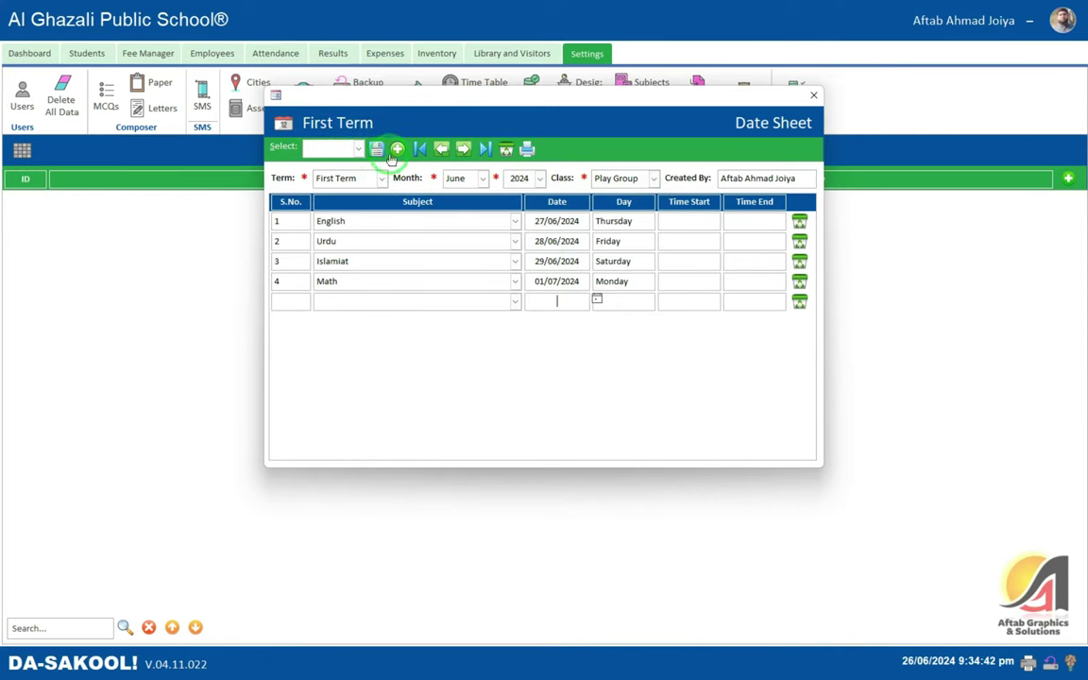
{"action": "left_click", "coordinate": [526, 150]}
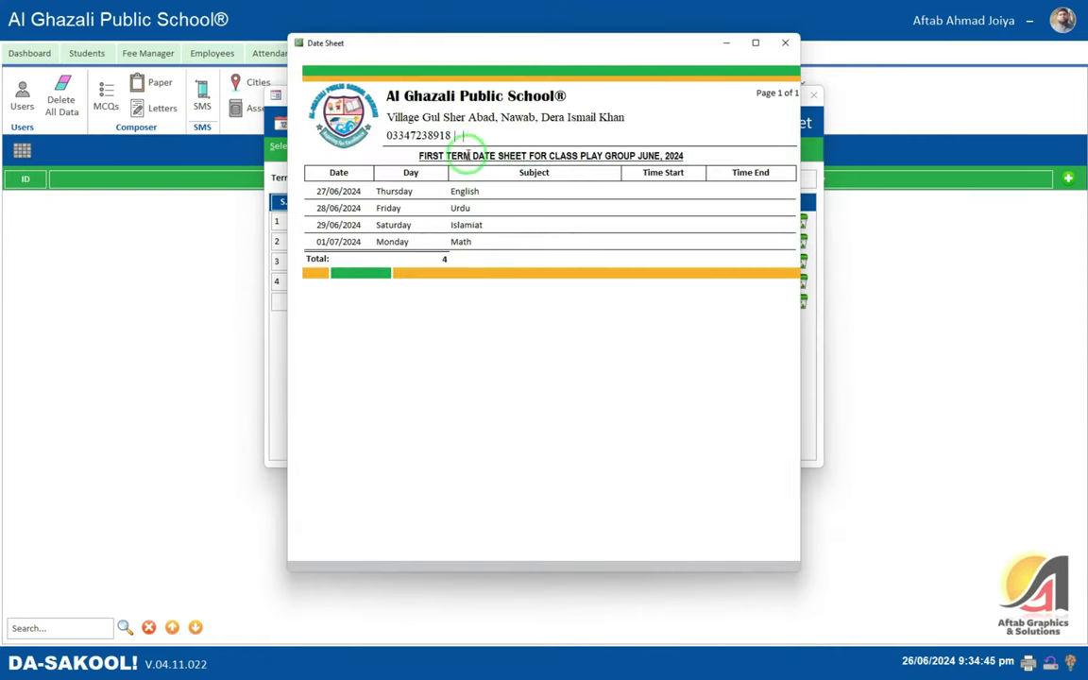
{"action": "left_click_drag", "start_coordinate": [416, 153], "coordinate": [710, 155]}
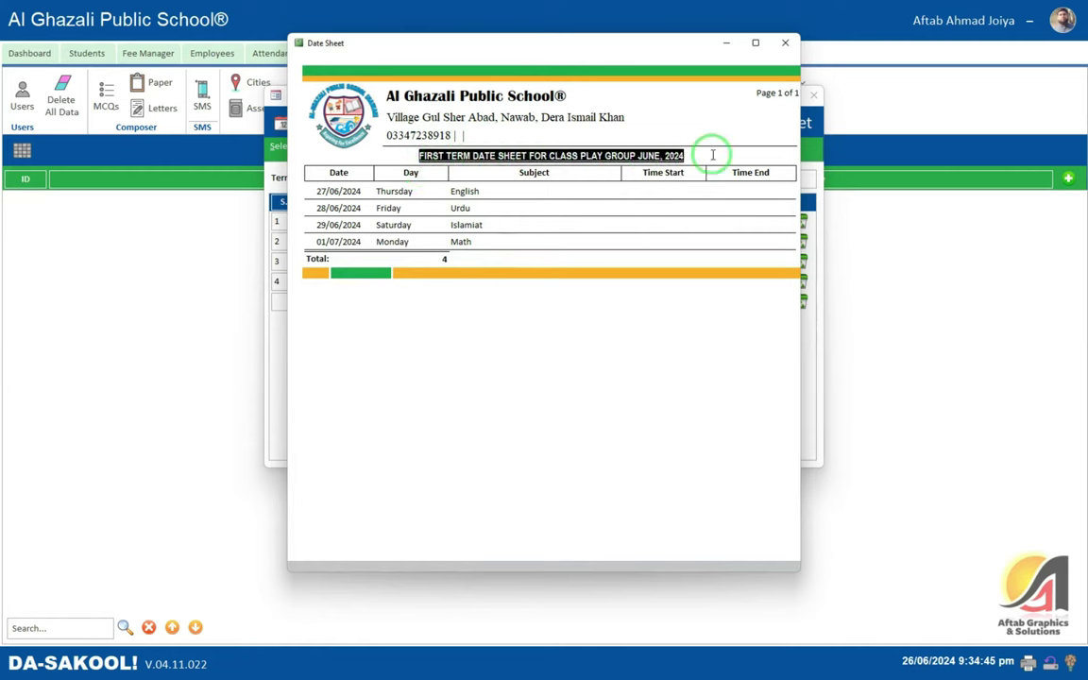
{"action": "left_click", "coordinate": [614, 169]}
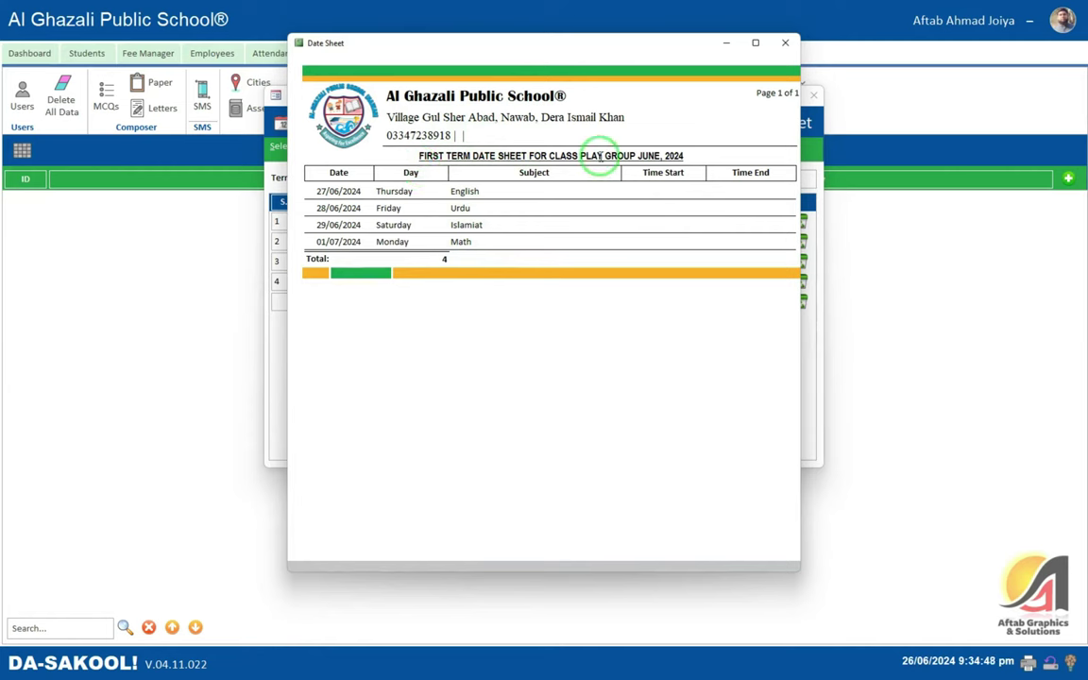
{"action": "left_click_drag", "start_coordinate": [597, 155], "coordinate": [699, 152]}
{"action": "left_click", "coordinate": [632, 153]}
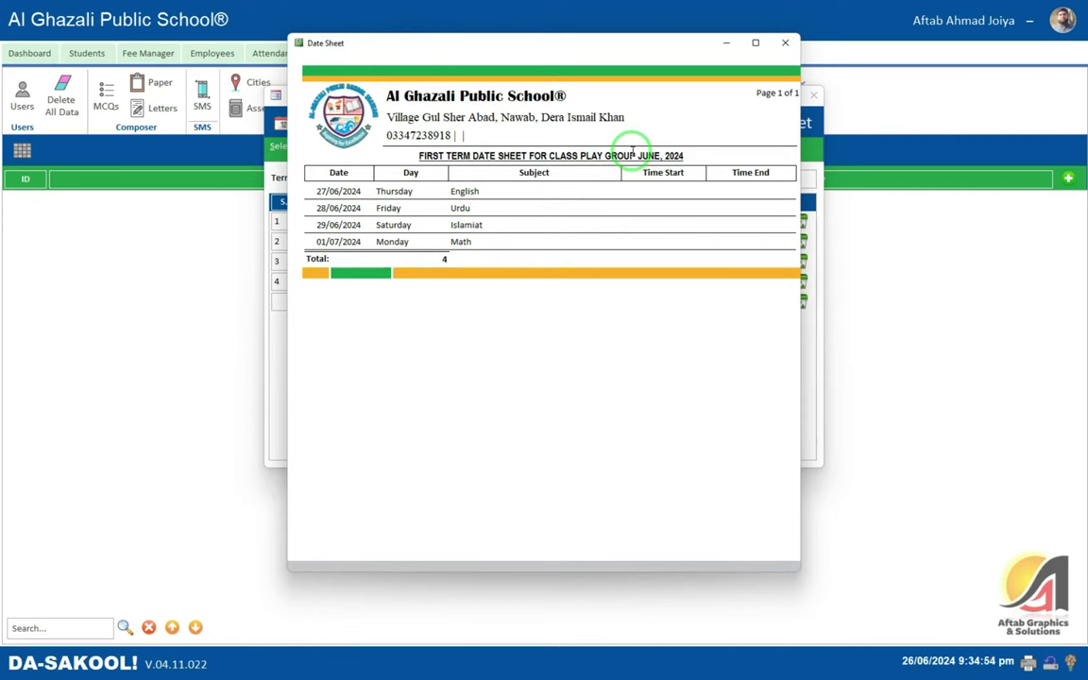
{"action": "left_click", "coordinate": [785, 42]}
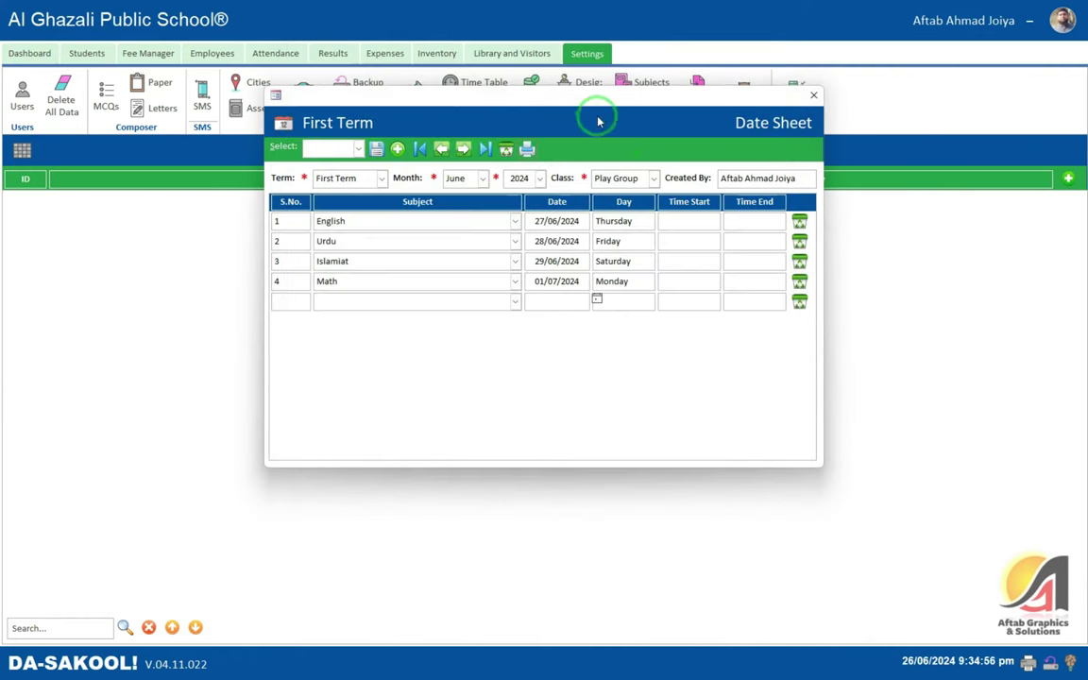
- Close the date sheet and choose Play Group, First Term, 2024 in Roll Numbers
{"action": "left_click", "coordinate": [813, 96]}
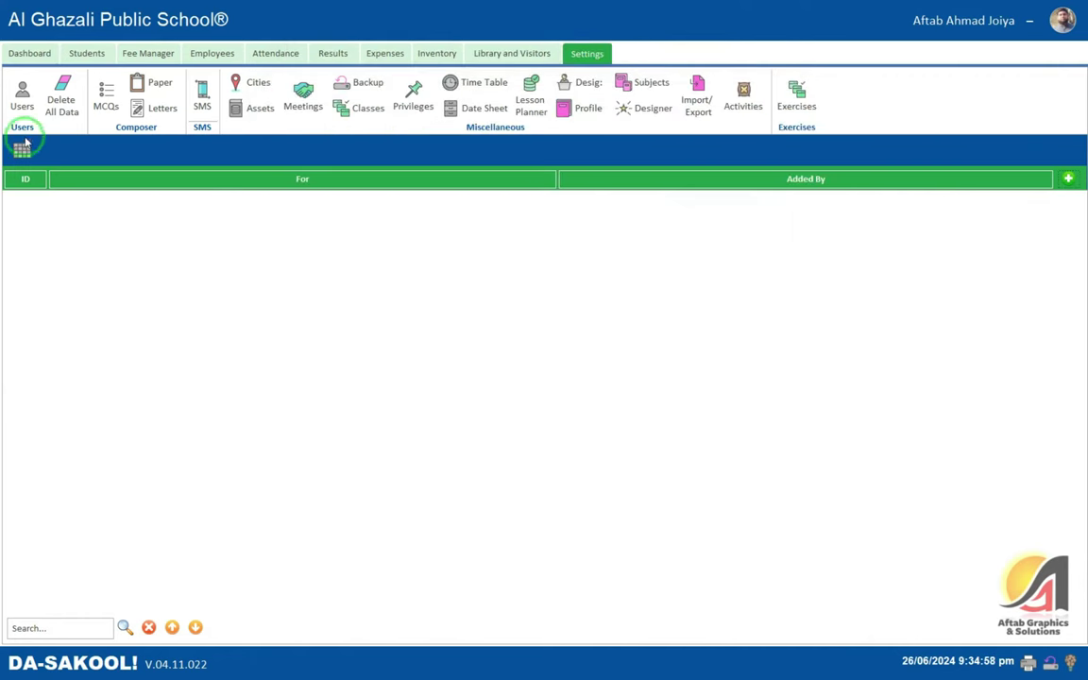
{"action": "left_click", "coordinate": [85, 56]}
{"action": "left_click", "coordinate": [71, 102]}
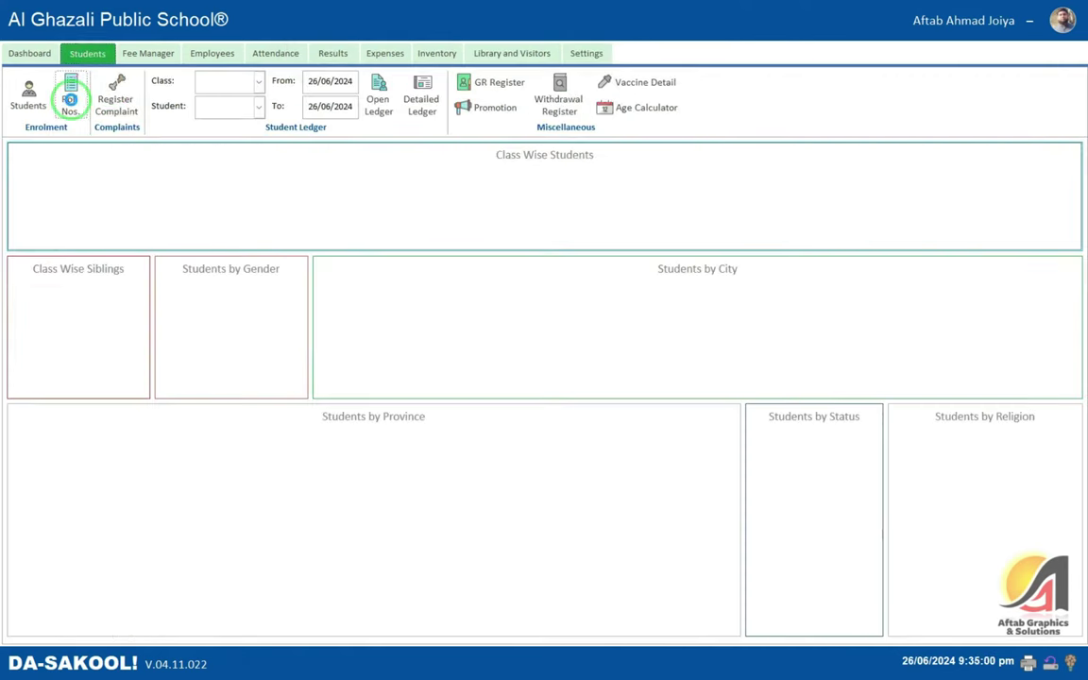
{"action": "left_click", "coordinate": [311, 184]}
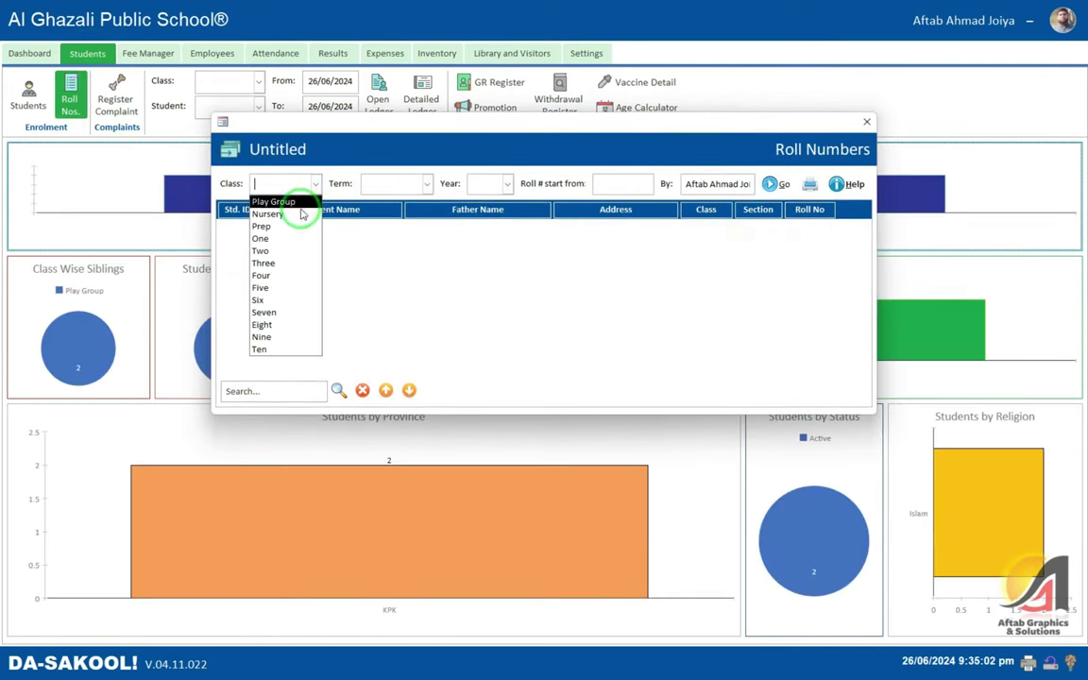
{"action": "left_click", "coordinate": [299, 205]}
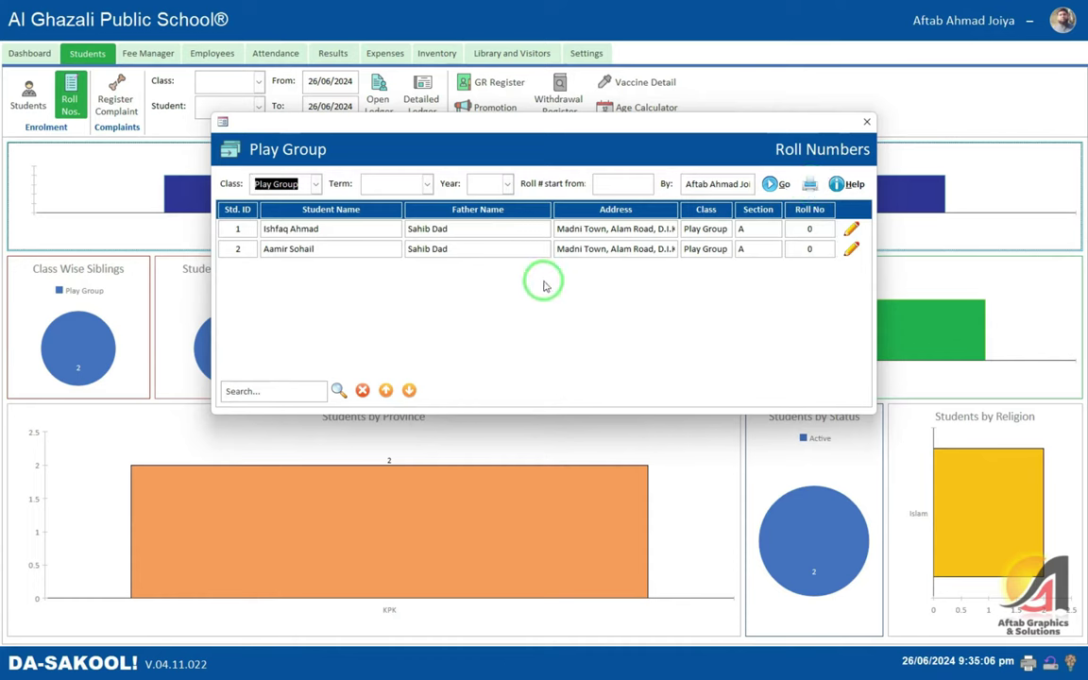
{"action": "left_click", "coordinate": [388, 182]}
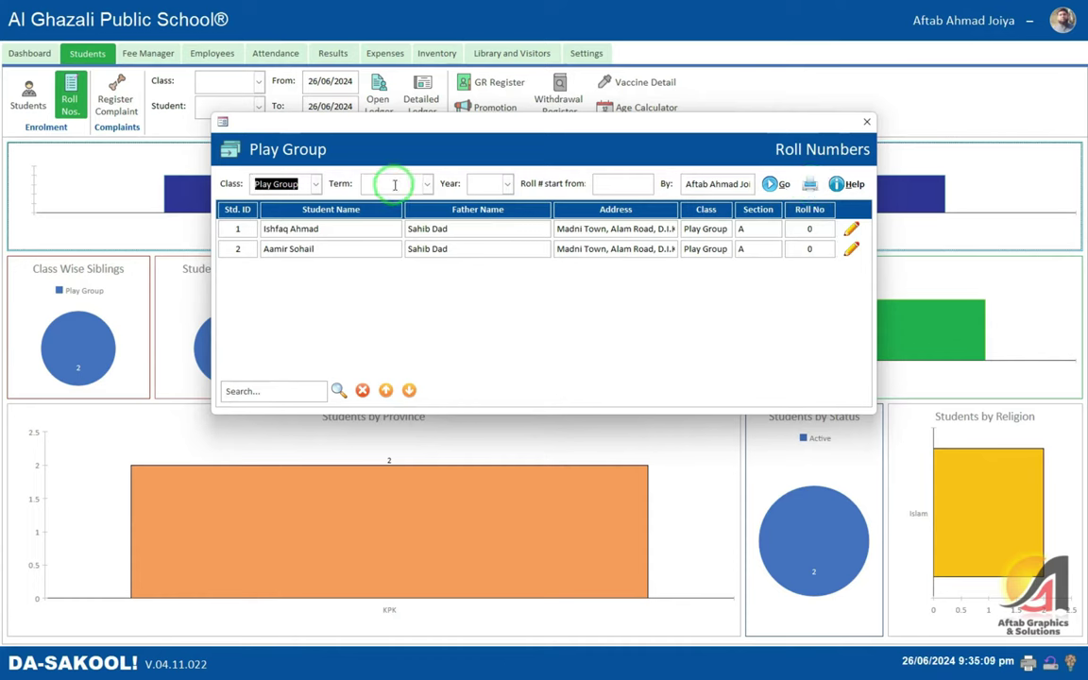
{"action": "left_click", "coordinate": [388, 198]}
{"action": "left_click", "coordinate": [491, 183]}
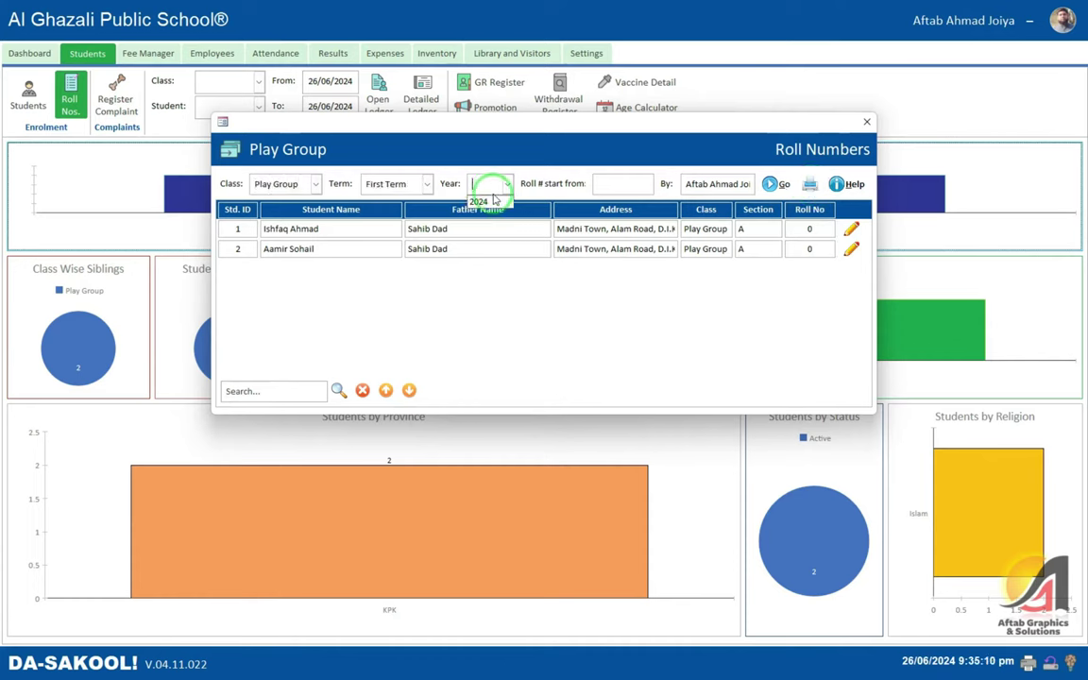
{"action": "left_click", "coordinate": [487, 198]}
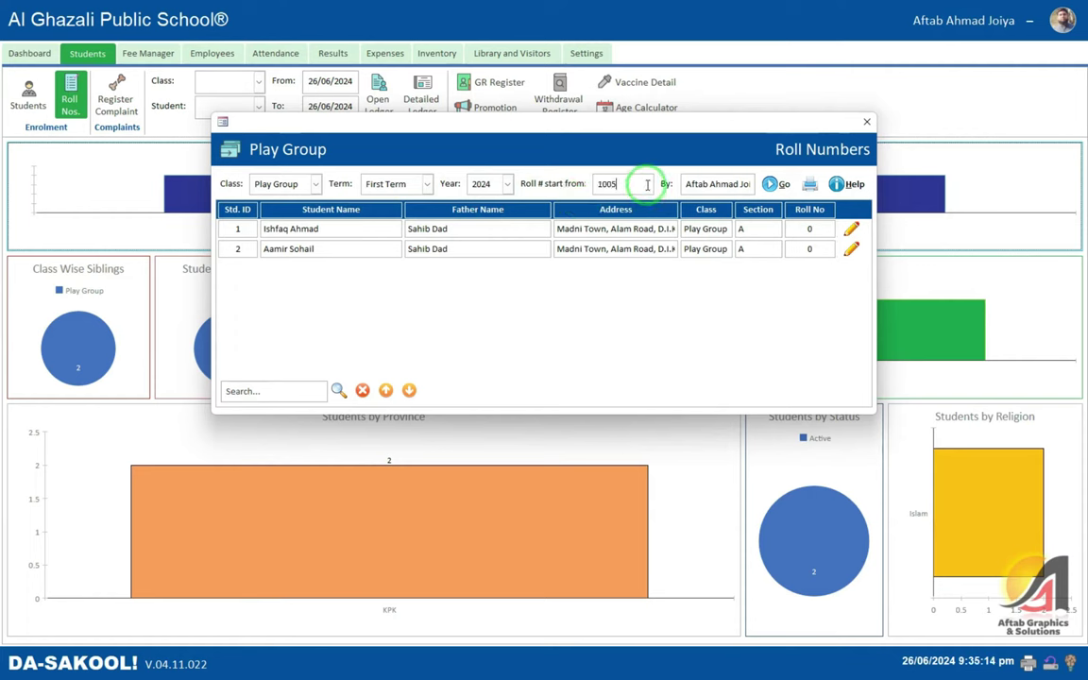
- Generate roll numbers starting at 1005 and preview the printable slips
{"action": "left_click", "coordinate": [647, 185]}
{"action": "type", "text": "1005"}
{"action": "key", "text": "Tab"}
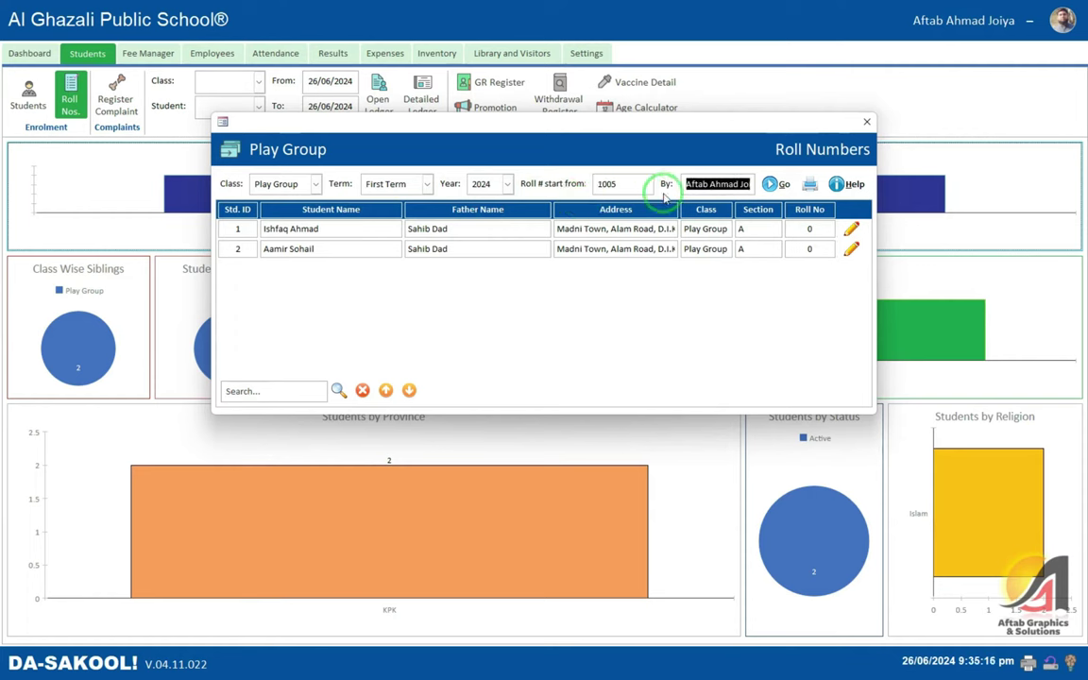
{"action": "left_click", "coordinate": [772, 184]}
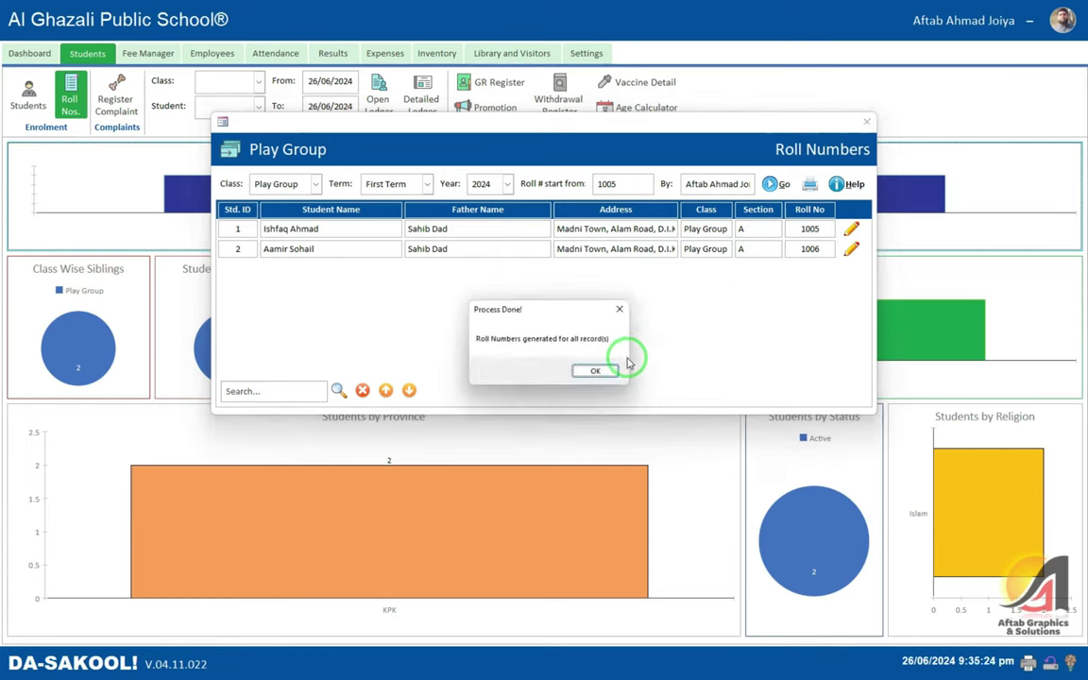
{"action": "left_click", "coordinate": [598, 370]}
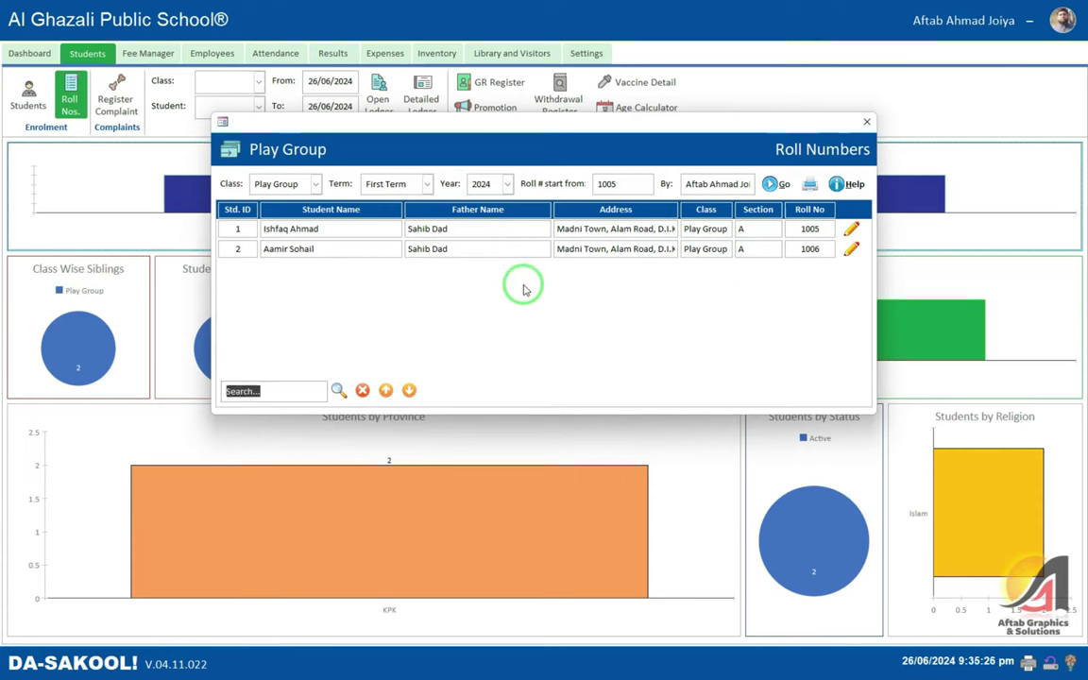
{"action": "left_click", "coordinate": [809, 184]}
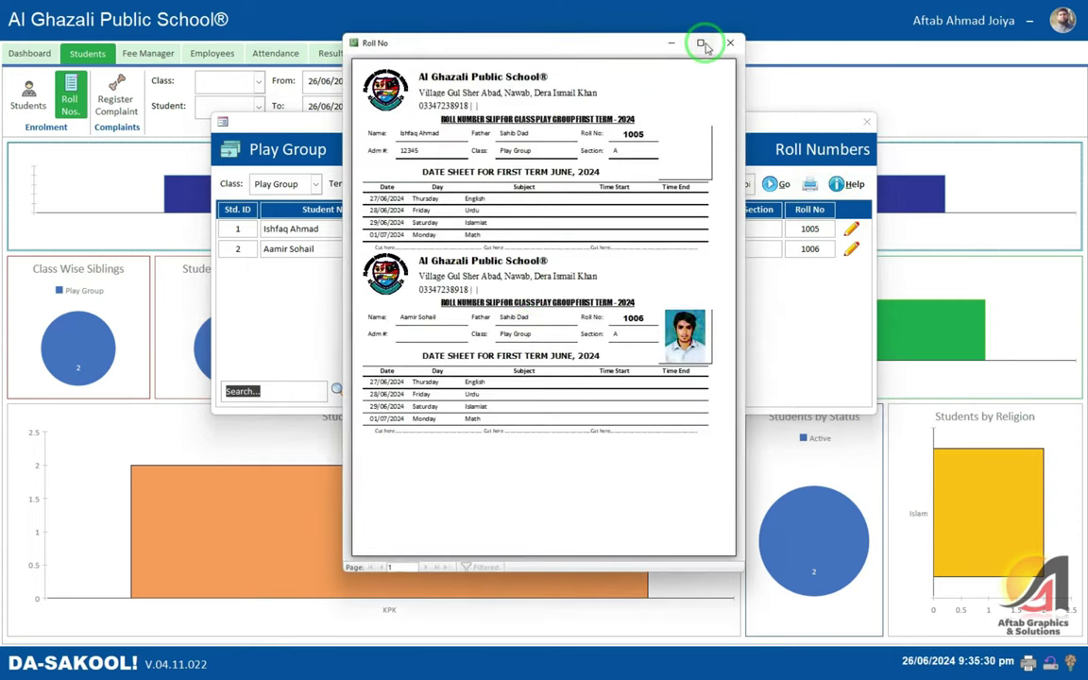
- Maximize the slips preview and zoom in and out on the first slip
{"action": "left_click", "coordinate": [700, 43]}
{"action": "left_click", "coordinate": [466, 110]}
{"action": "scroll", "coordinate": [519, 137], "scroll_direction": "down", "scroll_amount": 1}
{"action": "left_click", "coordinate": [517, 149]}
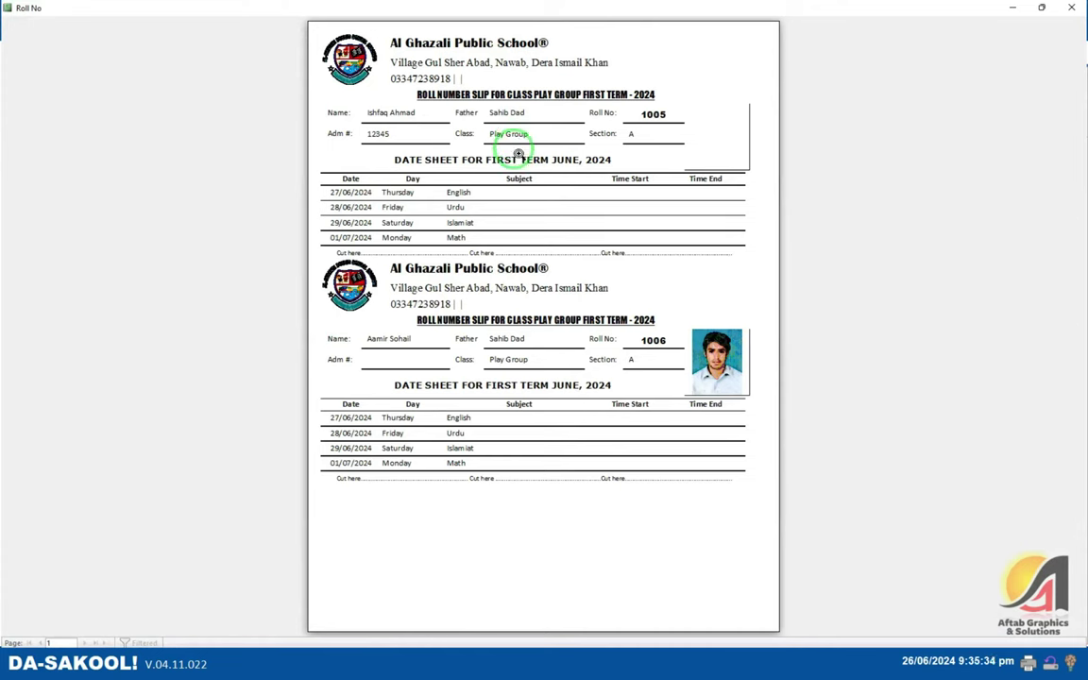
- Change the preview's Page Setup paper size from Letter to A4
{"action": "right_click", "coordinate": [519, 153]}
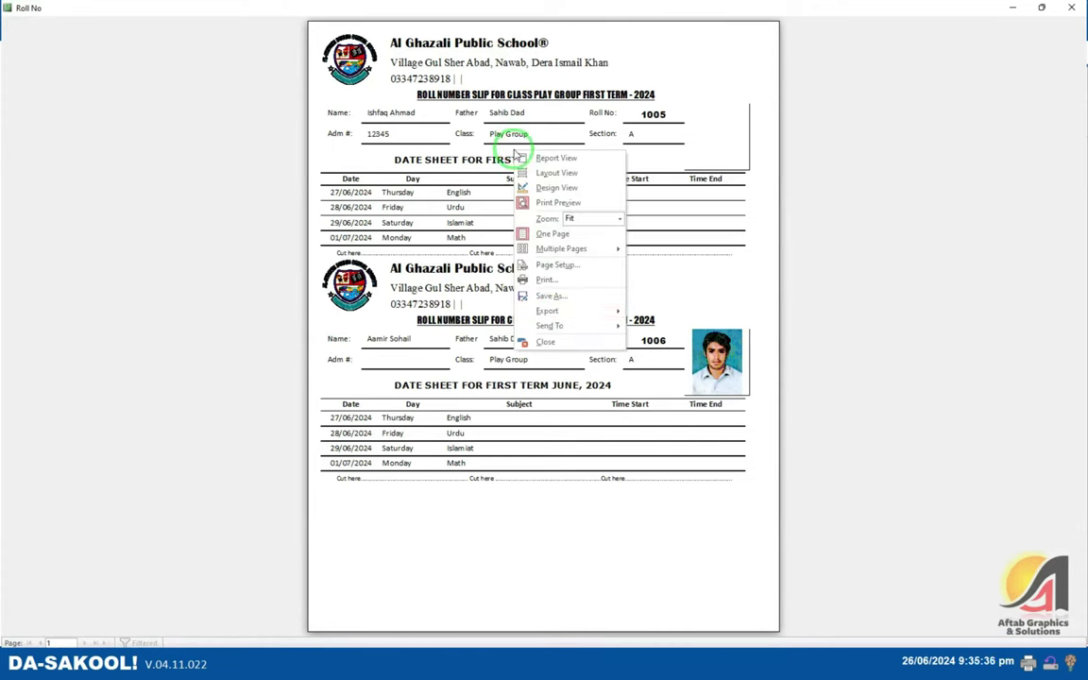
{"action": "left_click", "coordinate": [476, 330]}
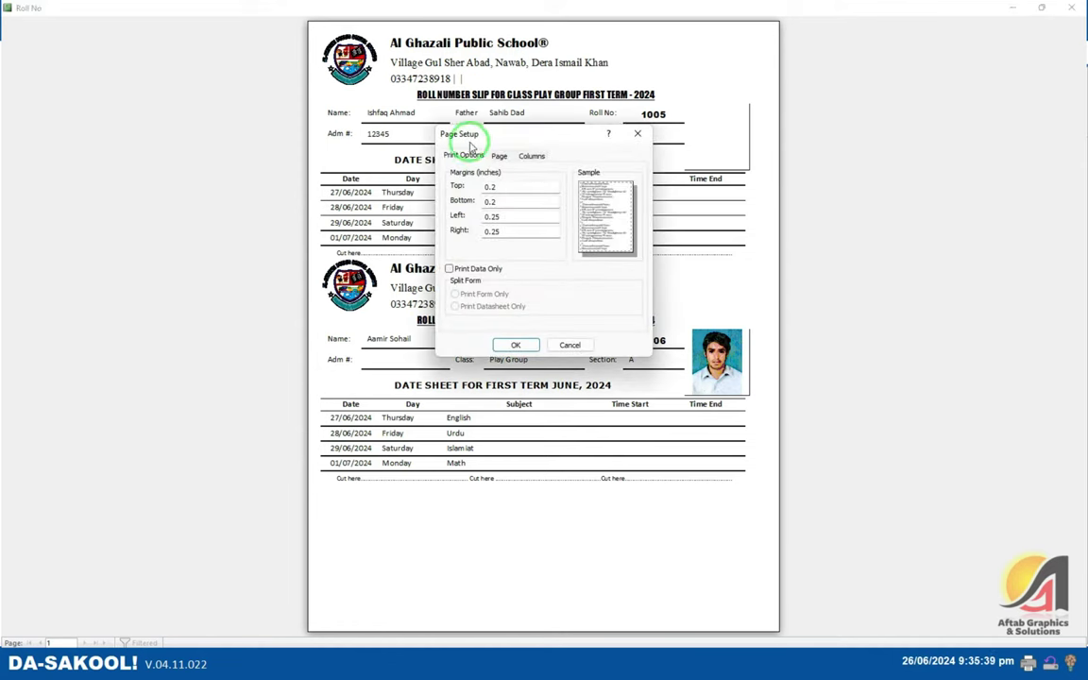
{"action": "left_click", "coordinate": [497, 156]}
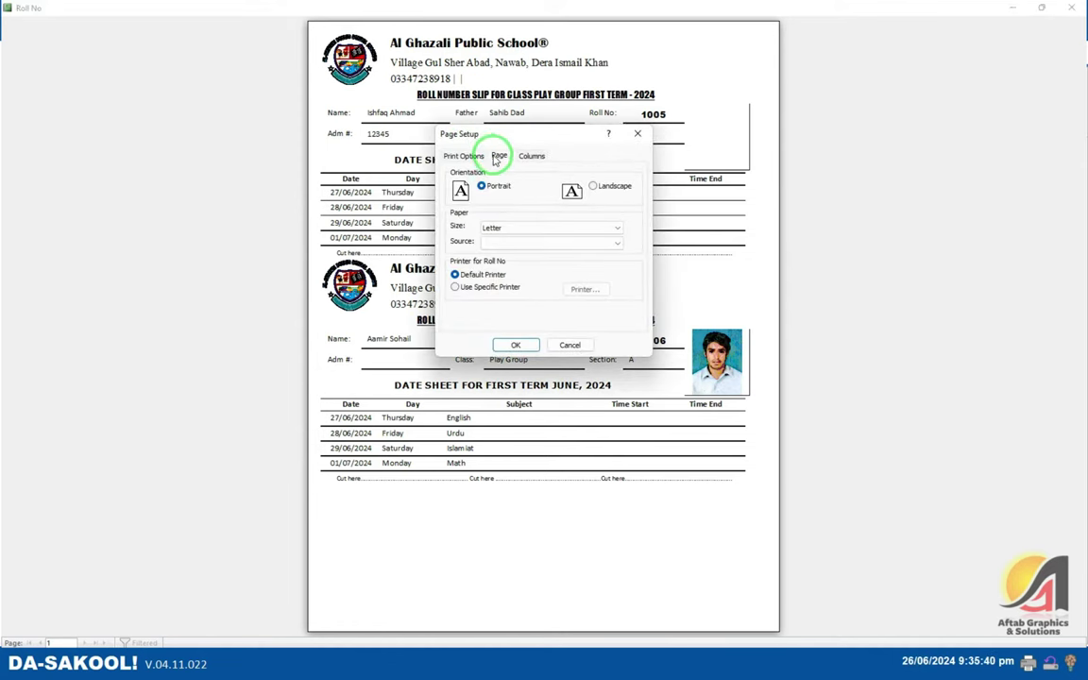
{"action": "left_click", "coordinate": [512, 226]}
{"action": "left_click", "coordinate": [500, 252]}
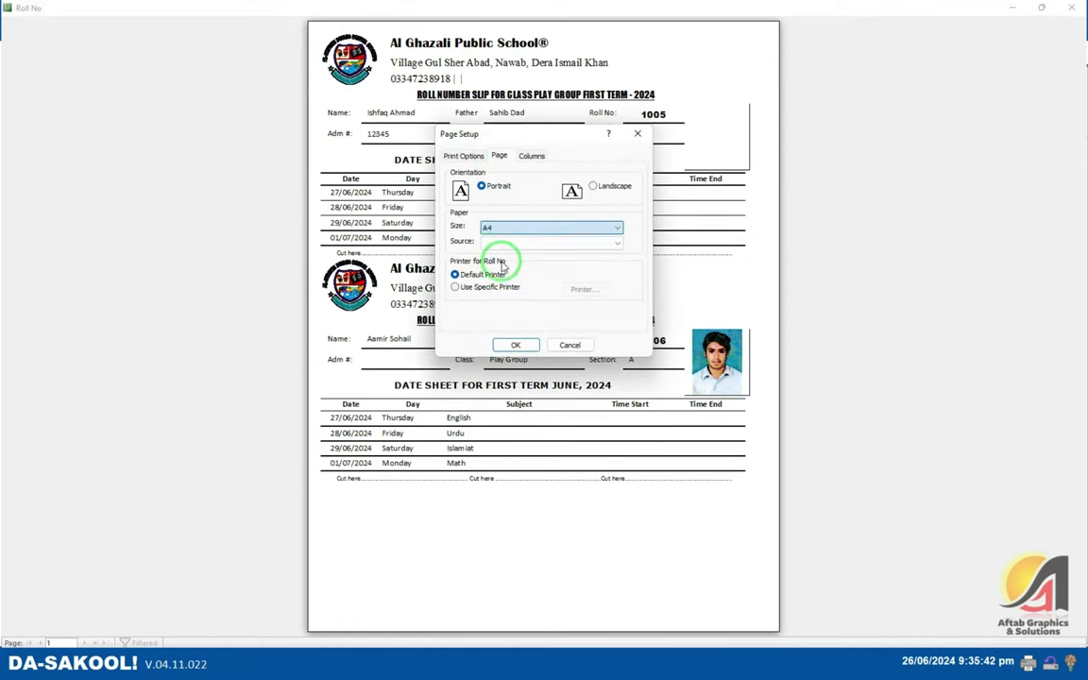
{"action": "left_click", "coordinate": [516, 345]}
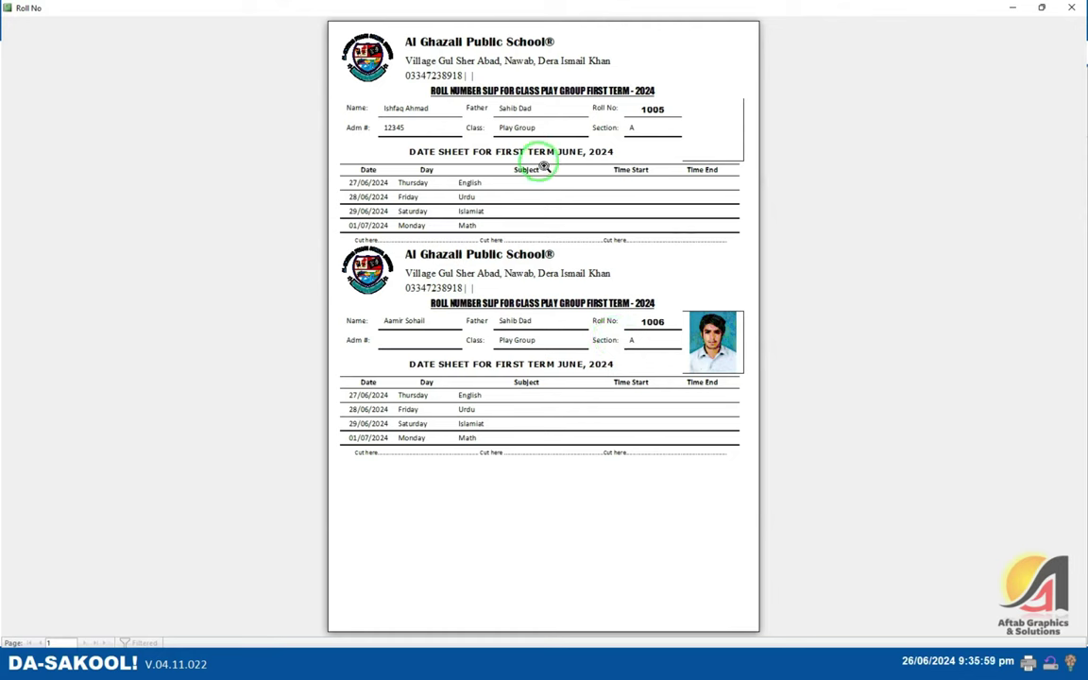
- Zoom into the date rows of both slips, 1005 and 1006, then close the preview
{"action": "left_click", "coordinate": [386, 236]}
{"action": "left_click", "coordinate": [386, 236]}
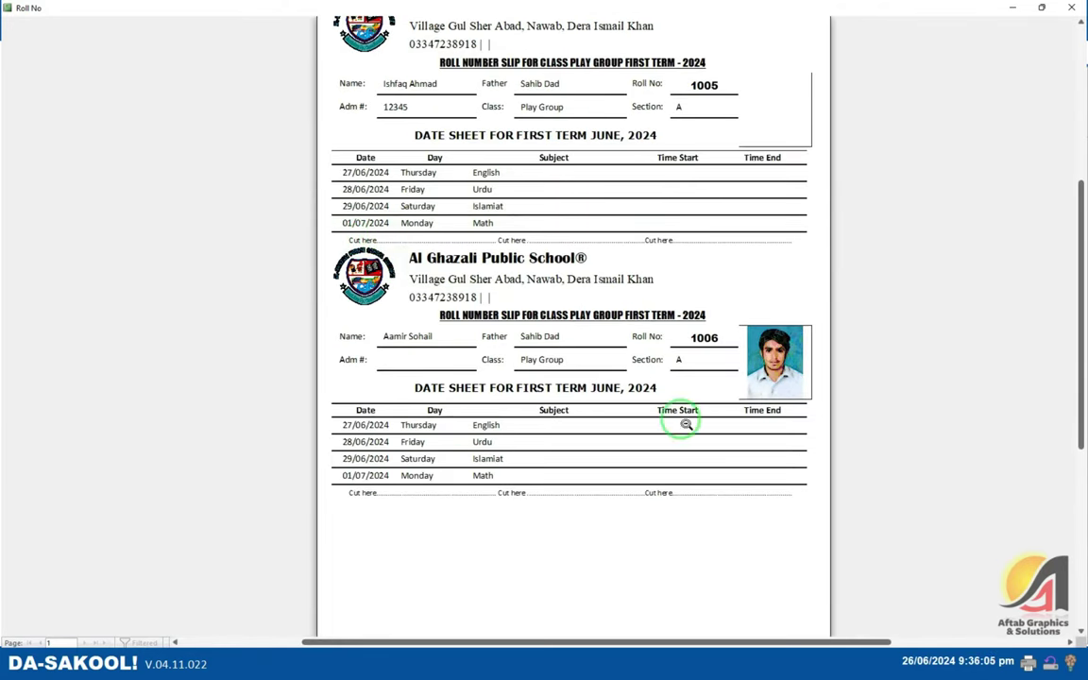
{"action": "left_click", "coordinate": [566, 180]}
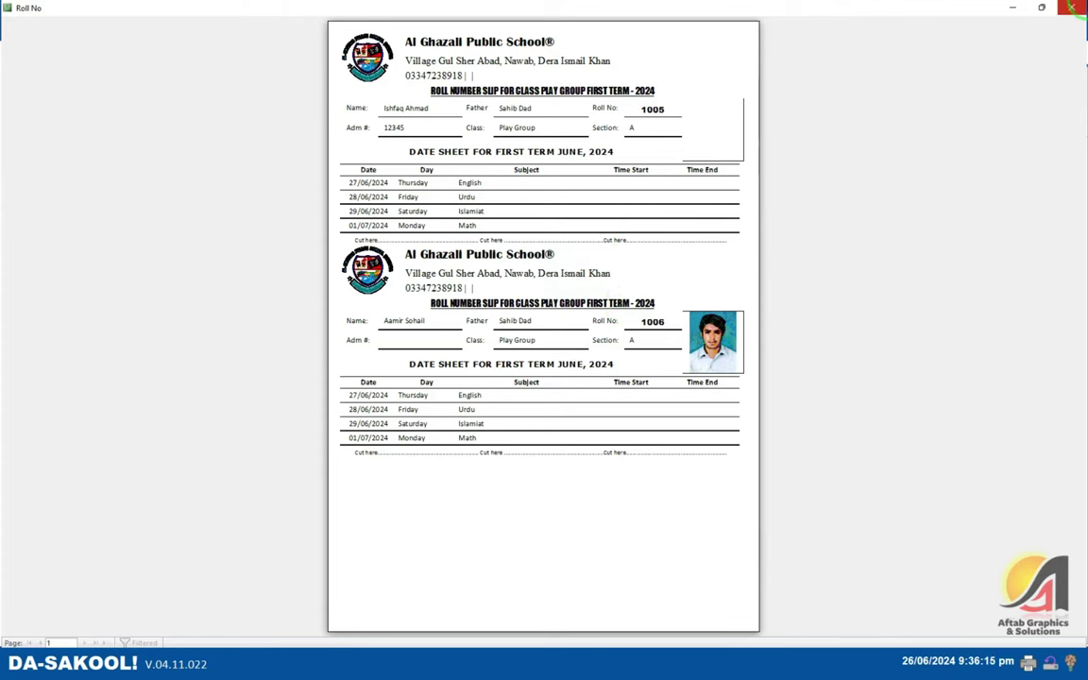
{"action": "left_click", "coordinate": [546, 396]}
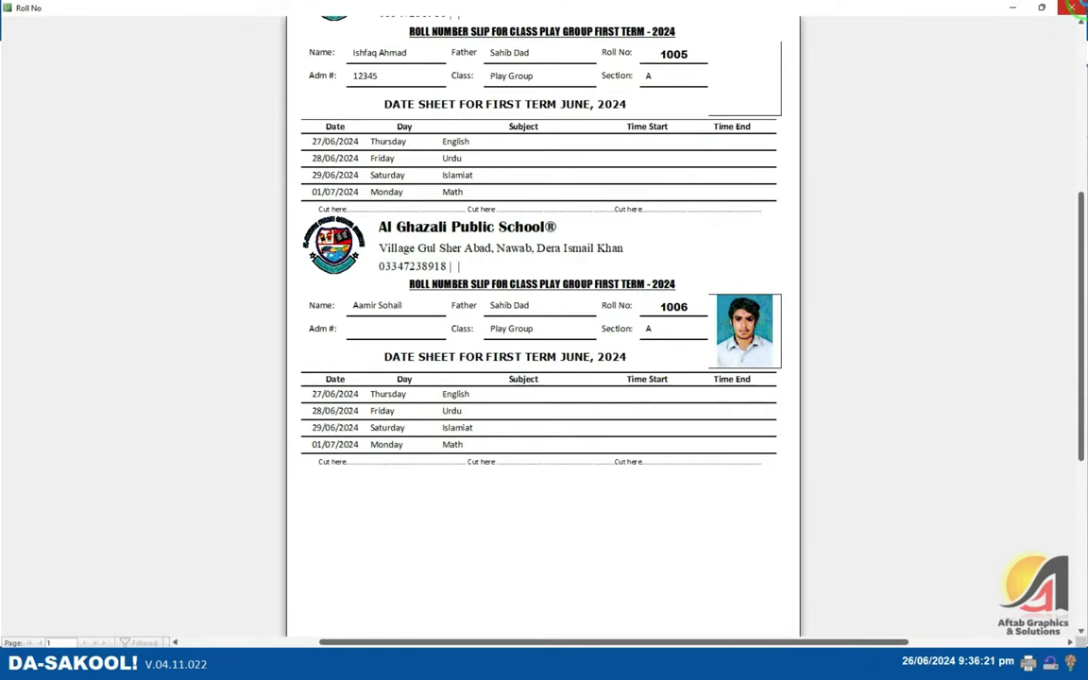
{"action": "left_click", "coordinate": [1073, 9]}
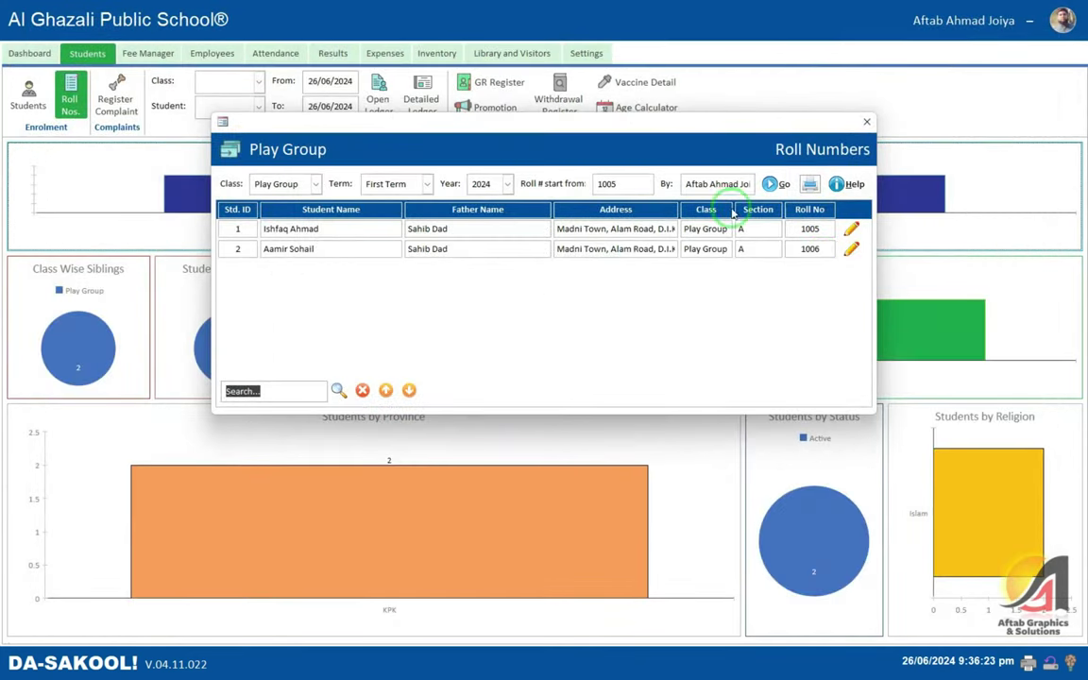
- Close the Roll Numbers window, search All Students for 'aamir', then clear the search
{"action": "left_click", "coordinate": [866, 123]}
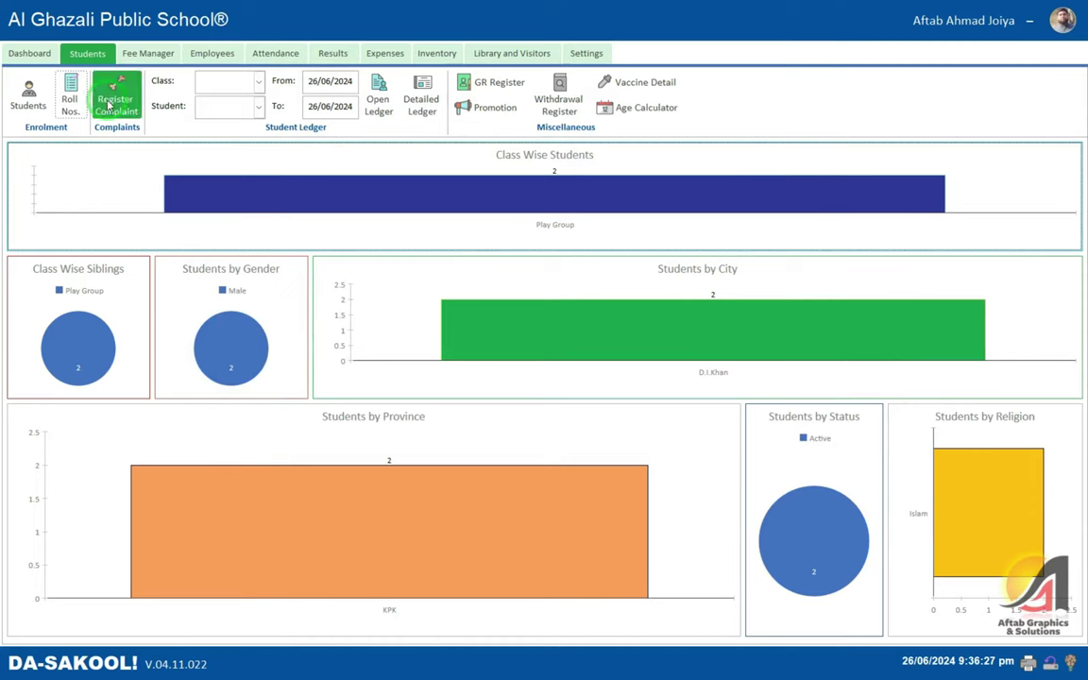
{"action": "left_click", "coordinate": [35, 92]}
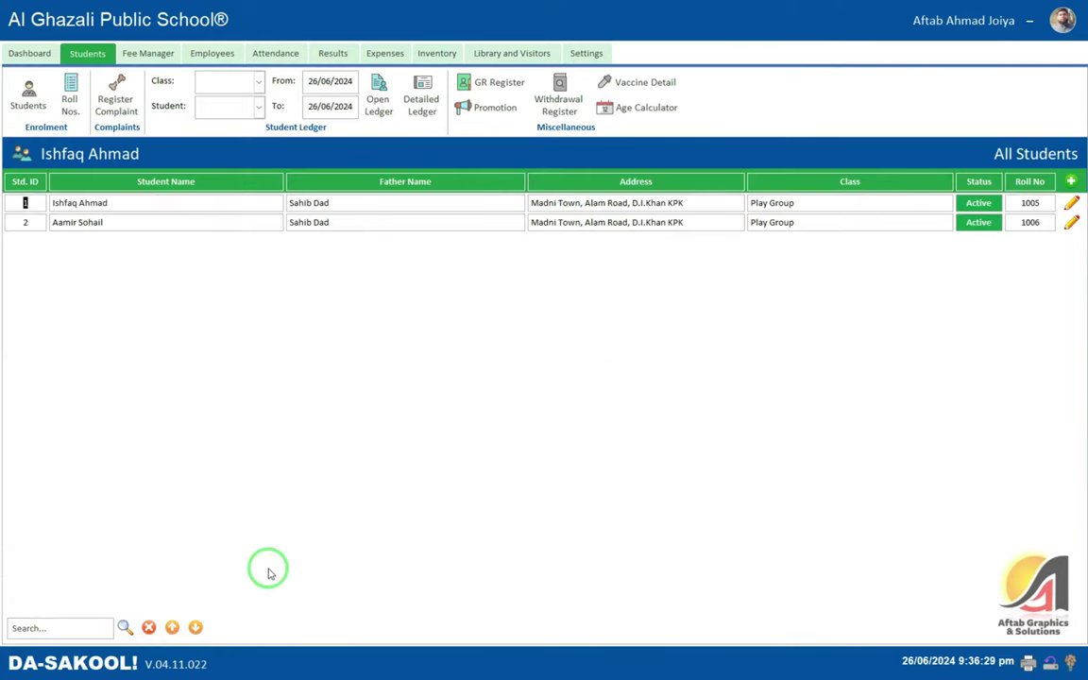
{"action": "left_click", "coordinate": [42, 628]}
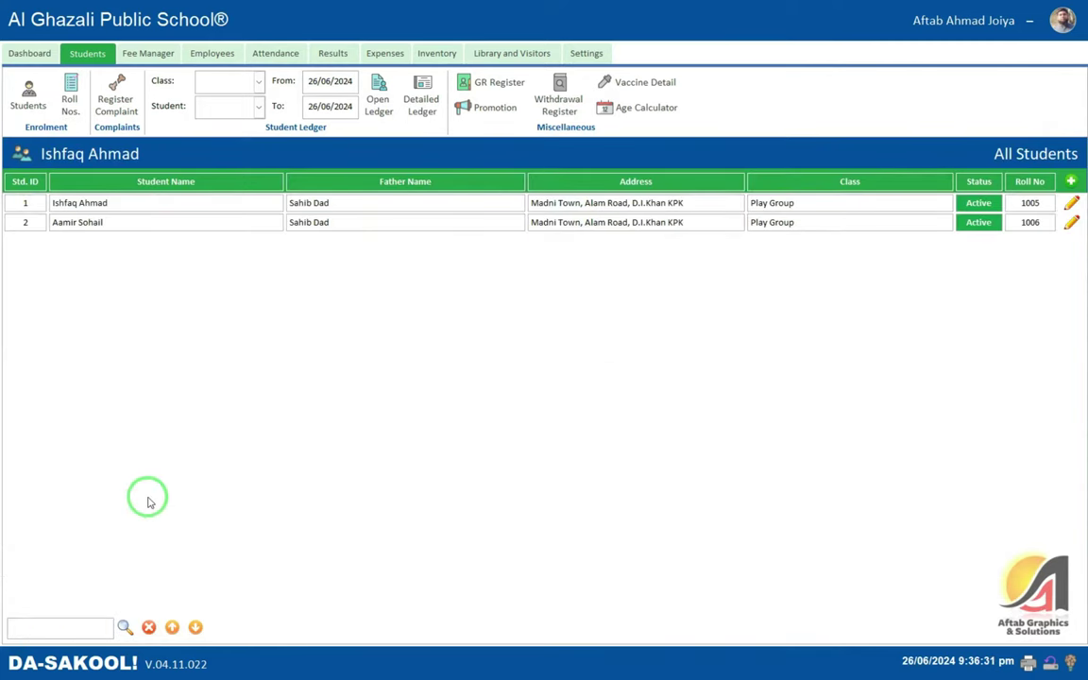
{"action": "type", "text": "aamir"}
{"action": "key", "text": "Return"}
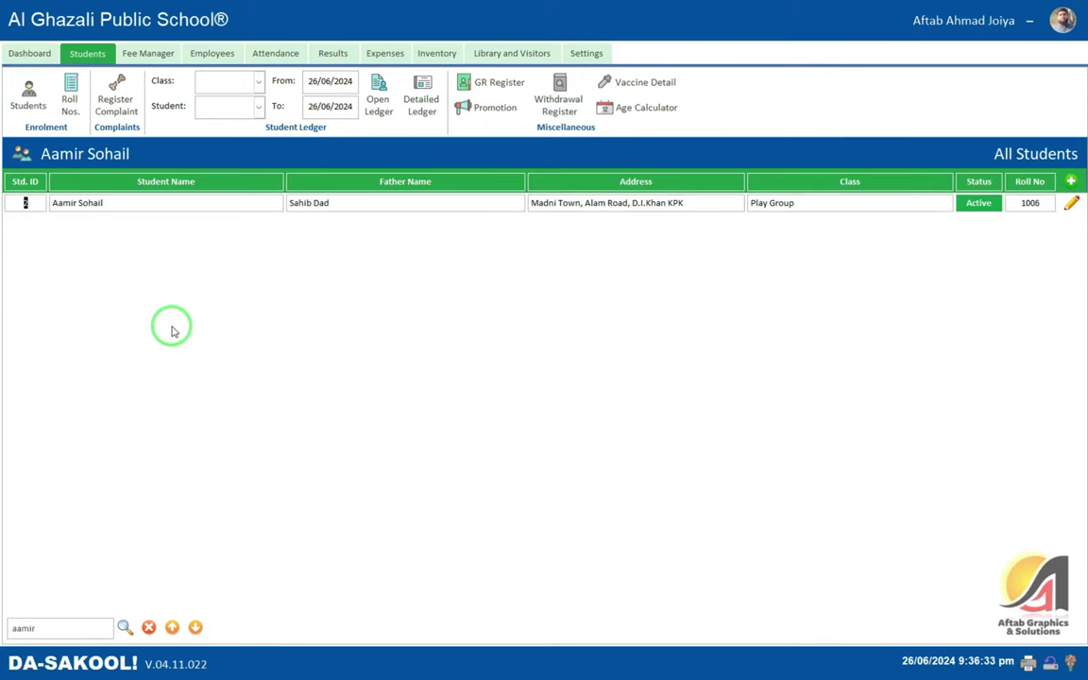
{"action": "left_click", "coordinate": [148, 627]}
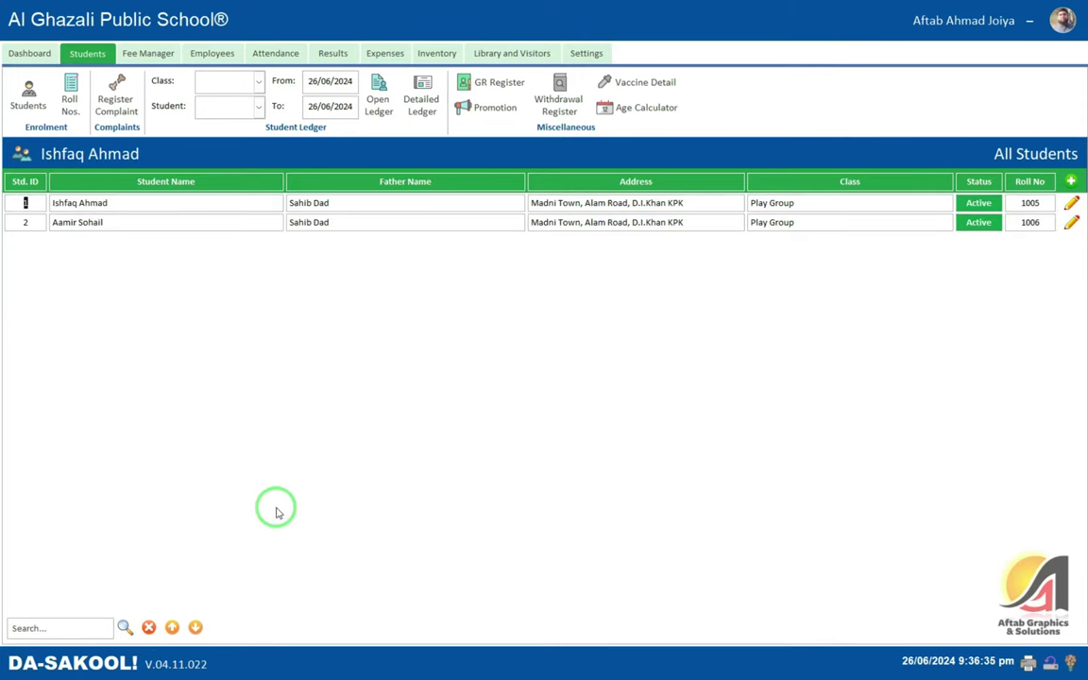
- Look up students by roll numbers 1005 and 1006, then clear the search
{"action": "left_click", "coordinate": [62, 630]}
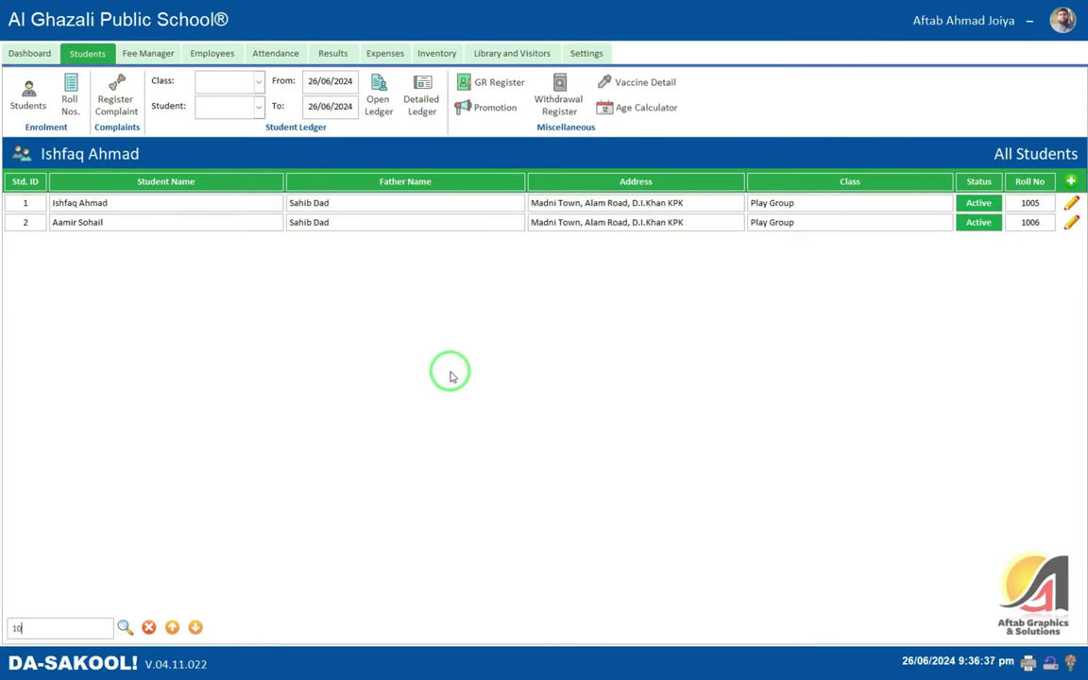
{"action": "key", "text": "Return"}
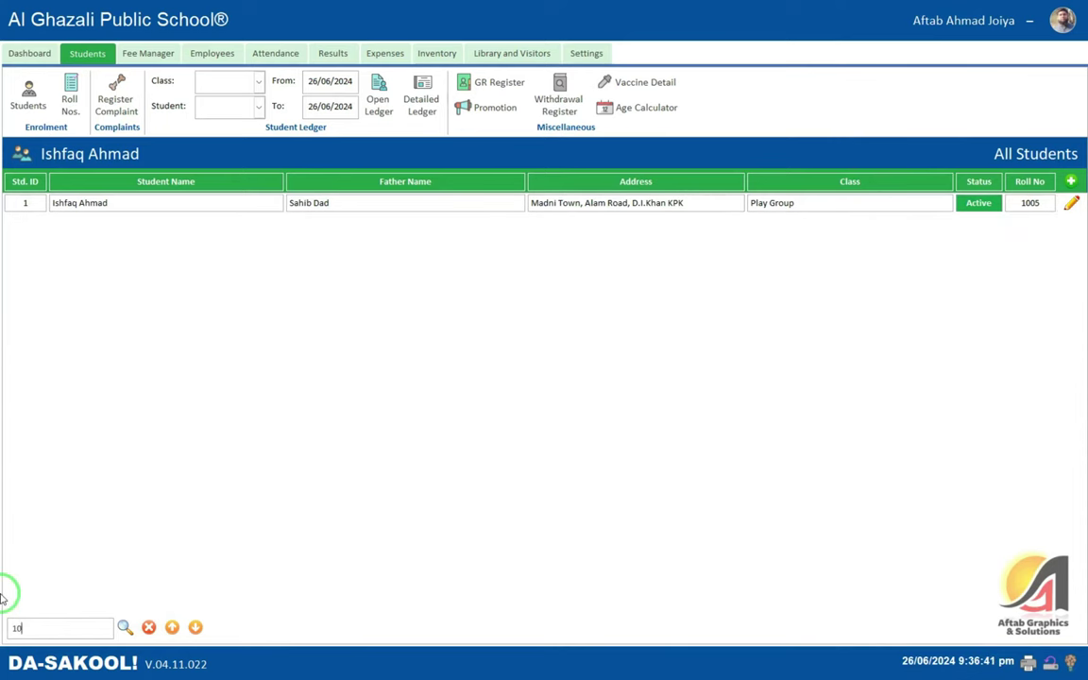
{"action": "key", "text": "Return"}
{"action": "left_click", "coordinate": [1029, 203]}
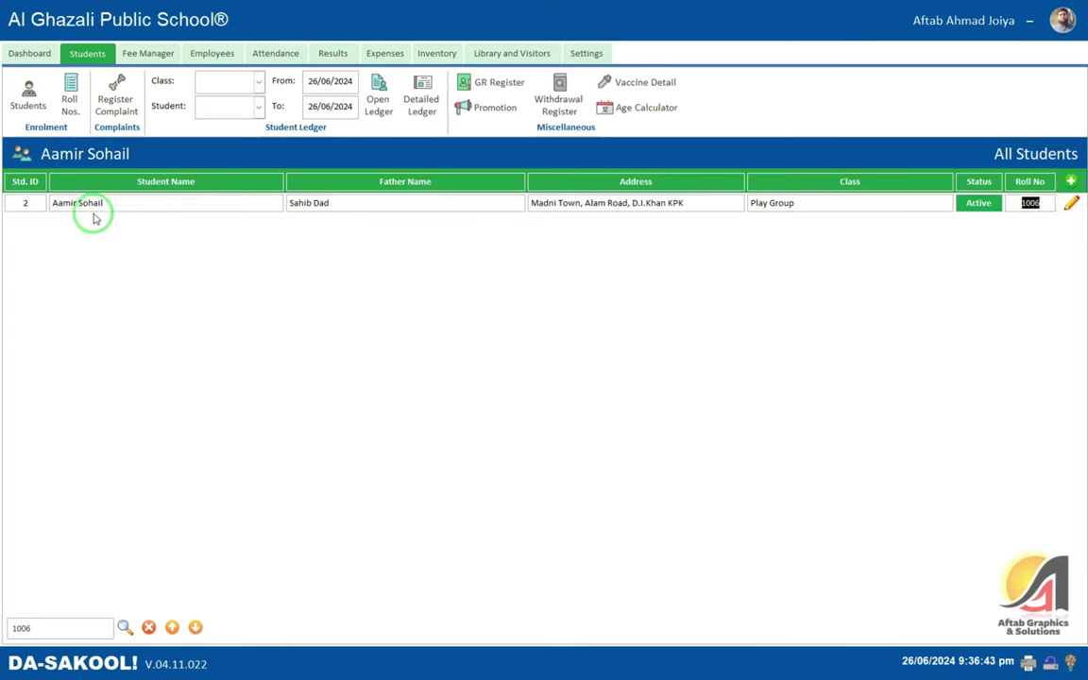
{"action": "left_click", "coordinate": [148, 627]}
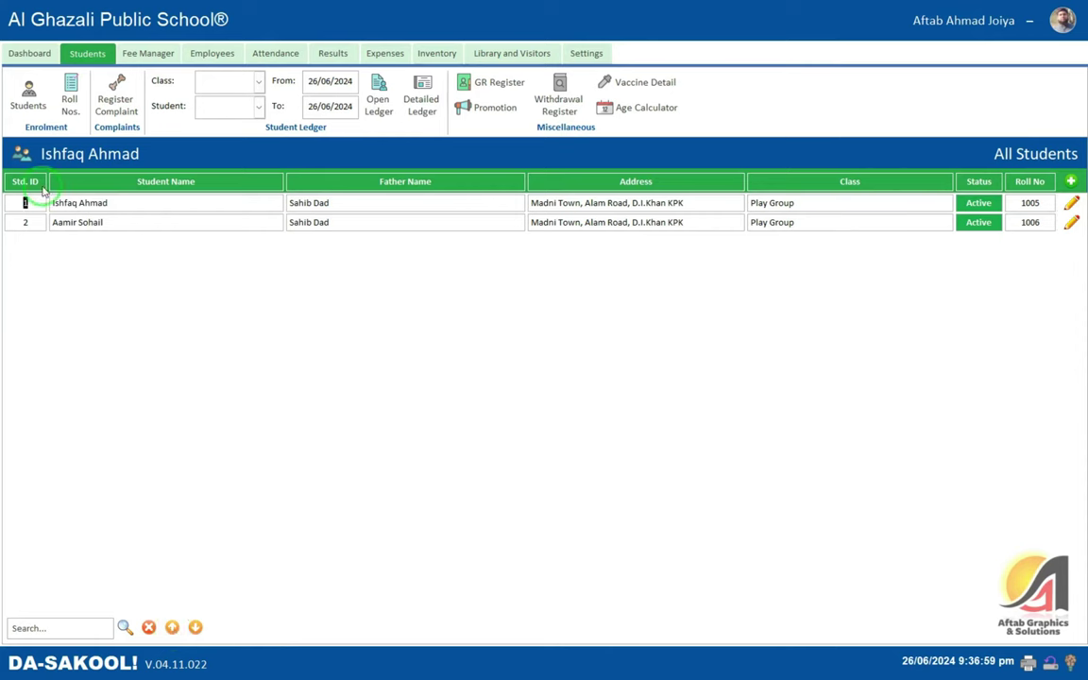
- Select the second student's record and go to the complaints list
{"action": "left_click", "coordinate": [196, 627]}
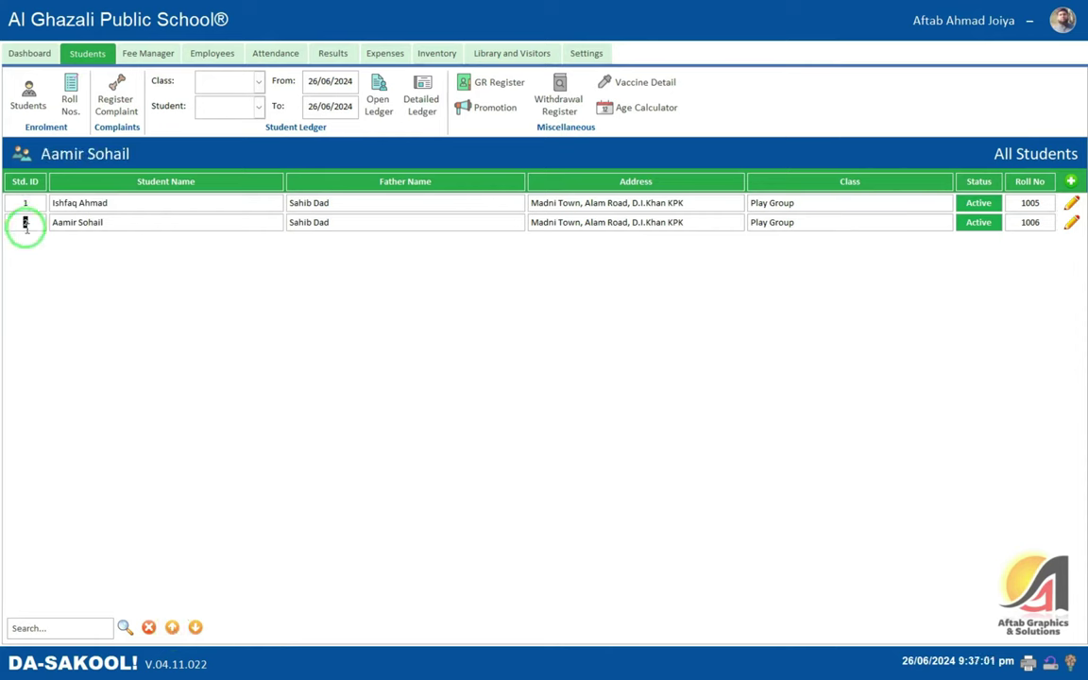
{"action": "left_click", "coordinate": [26, 222]}
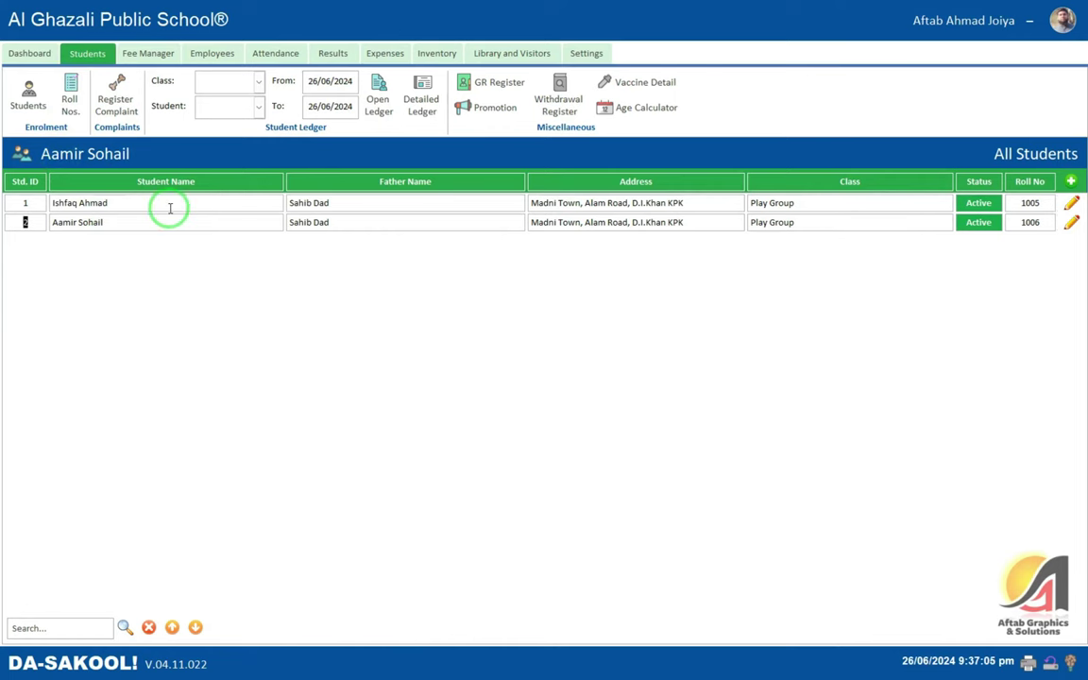
{"action": "left_click", "coordinate": [117, 98]}
{"action": "left_click", "coordinate": [118, 99]}
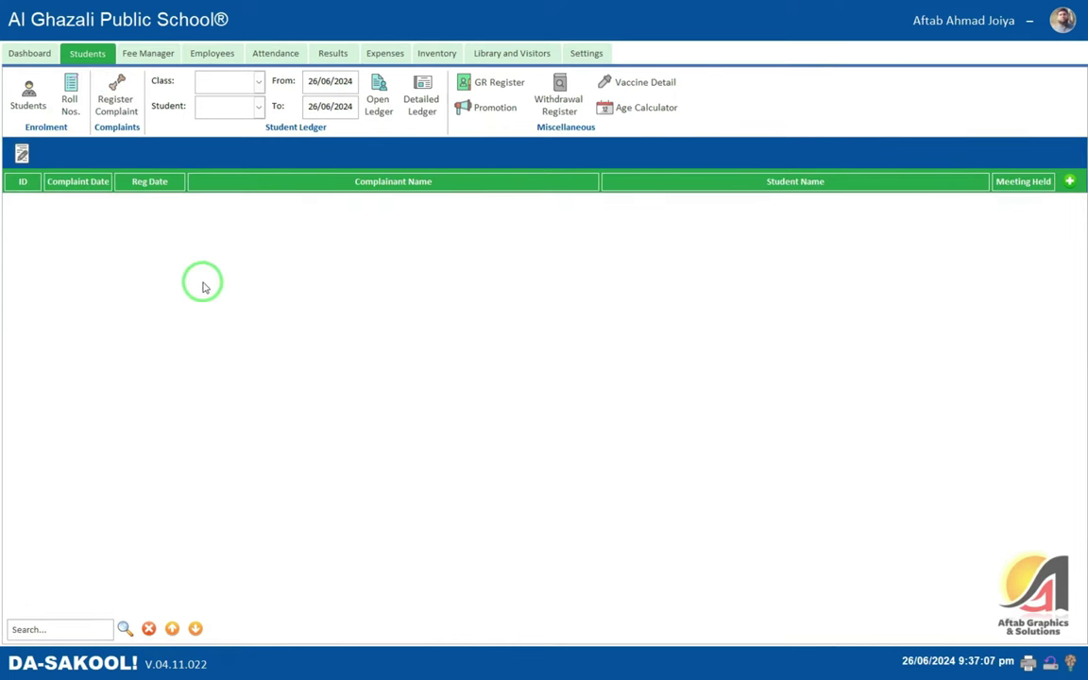
- Create complaint ID 1 with complaint and registration dates both 26/06/2024
{"action": "left_click", "coordinate": [1070, 181]}
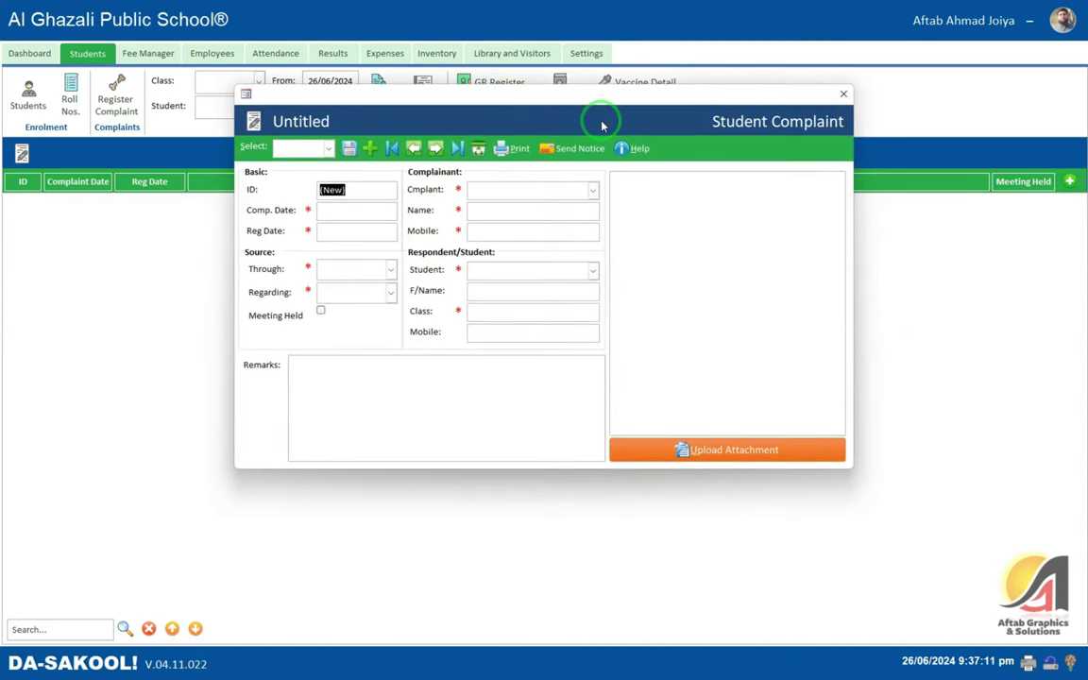
{"action": "key", "text": "Tab"}
{"action": "key", "text": "ctrl+semicolon"}
{"action": "key", "text": "Tab"}
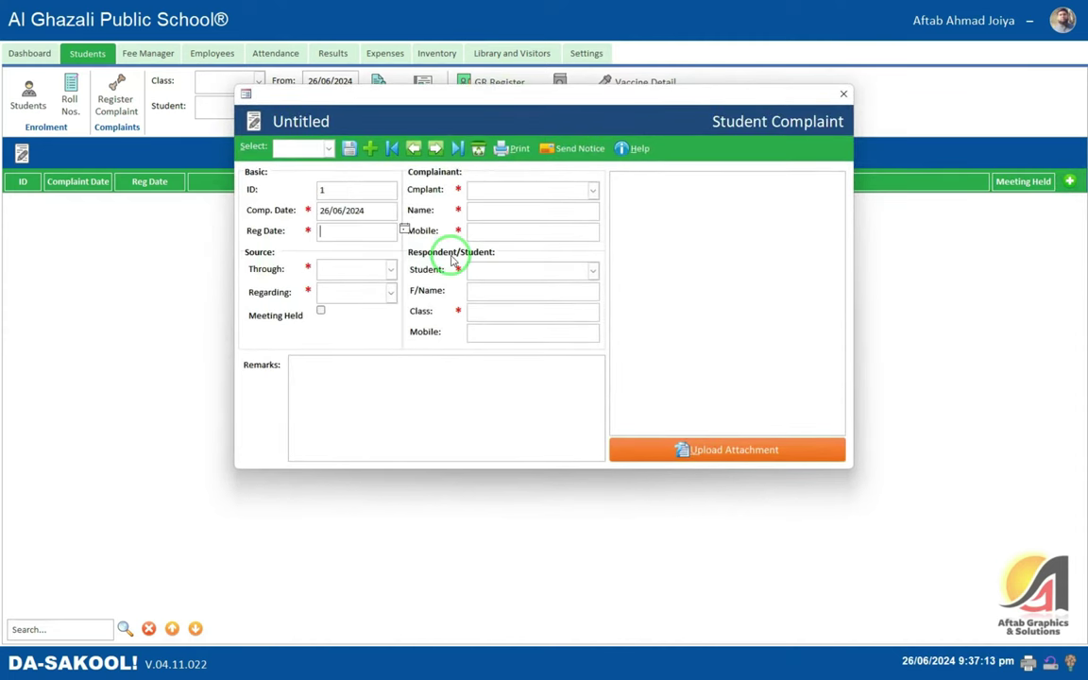
{"action": "key", "text": "ctrl+semicolon"}
{"action": "key", "text": "Tab"}
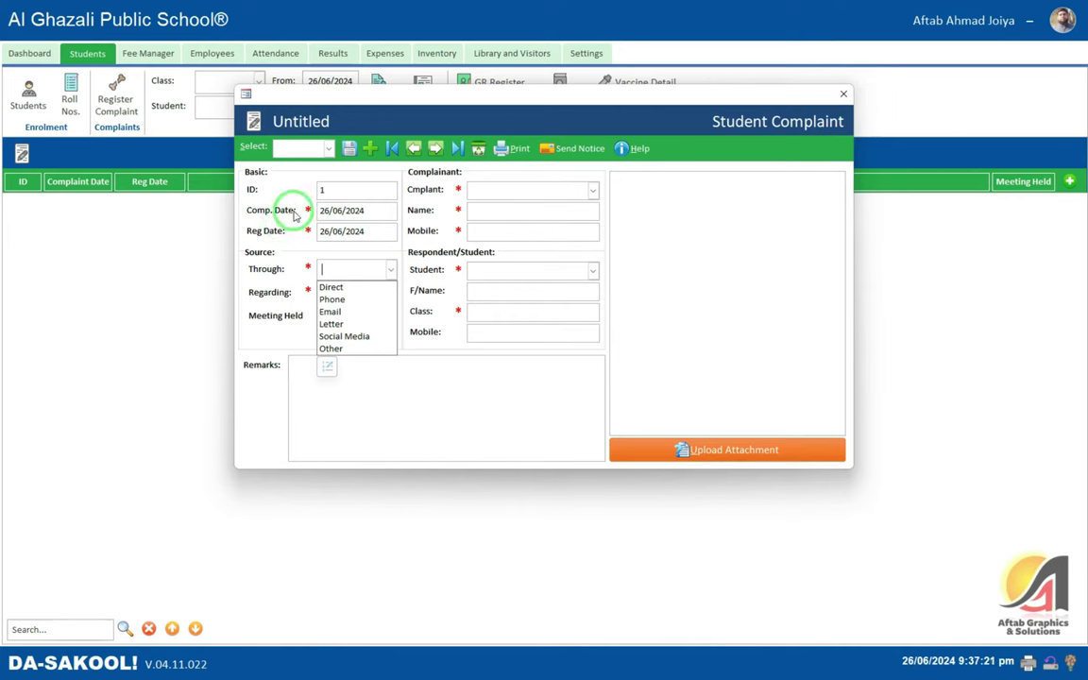
{"action": "left_click", "coordinate": [335, 211]}
{"action": "left_click", "coordinate": [321, 233]}
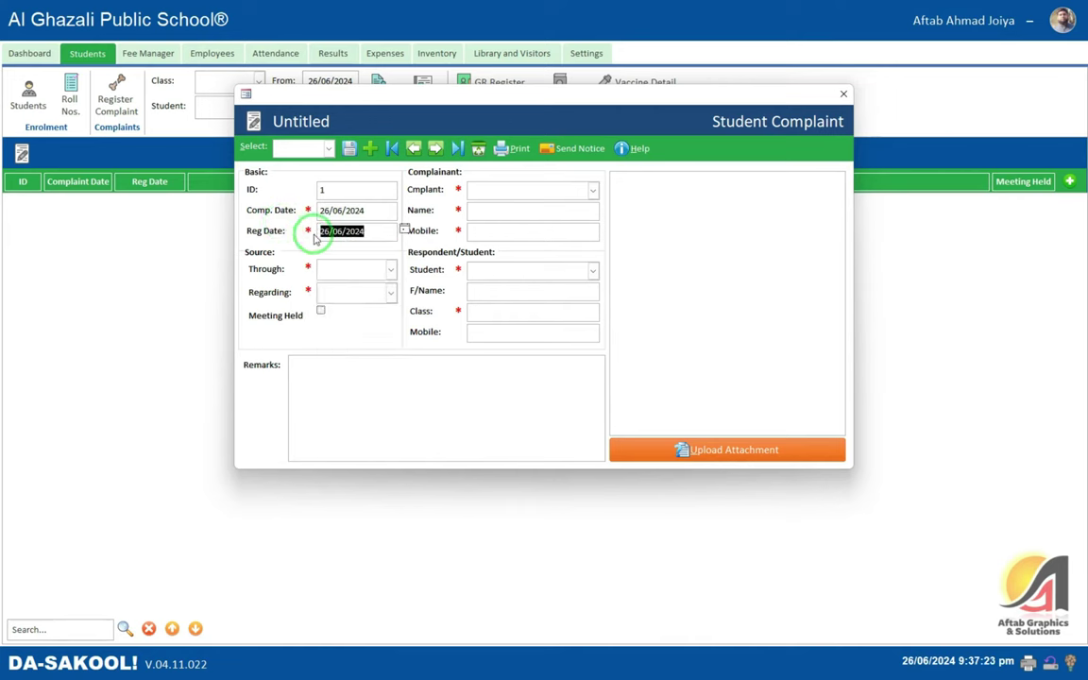
- Set Through to Direct, Regarding to Incomplete Homework, and tick Meeting Held
{"action": "left_click", "coordinate": [347, 268]}
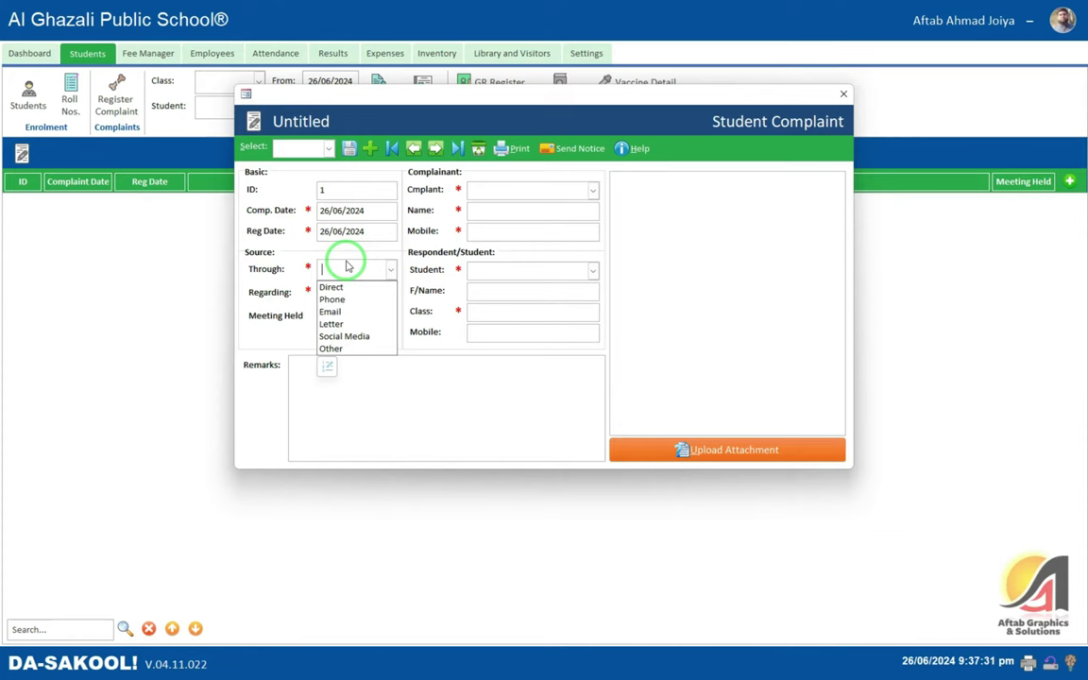
{"action": "key", "text": "Down"}
{"action": "key", "text": "Return"}
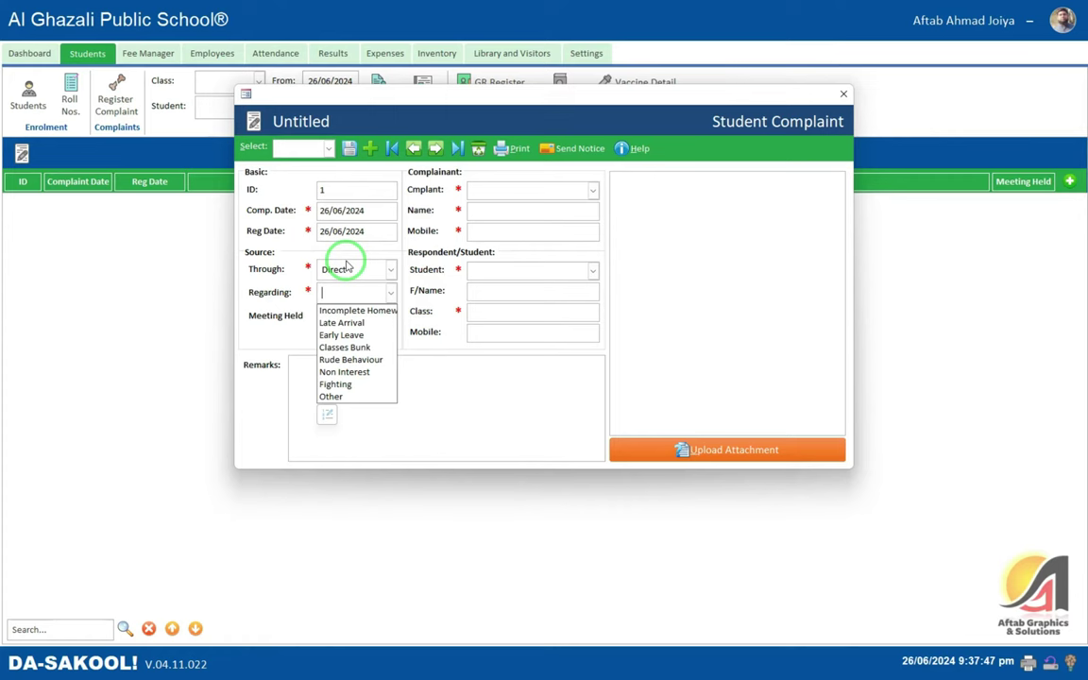
{"action": "key", "text": "Down"}
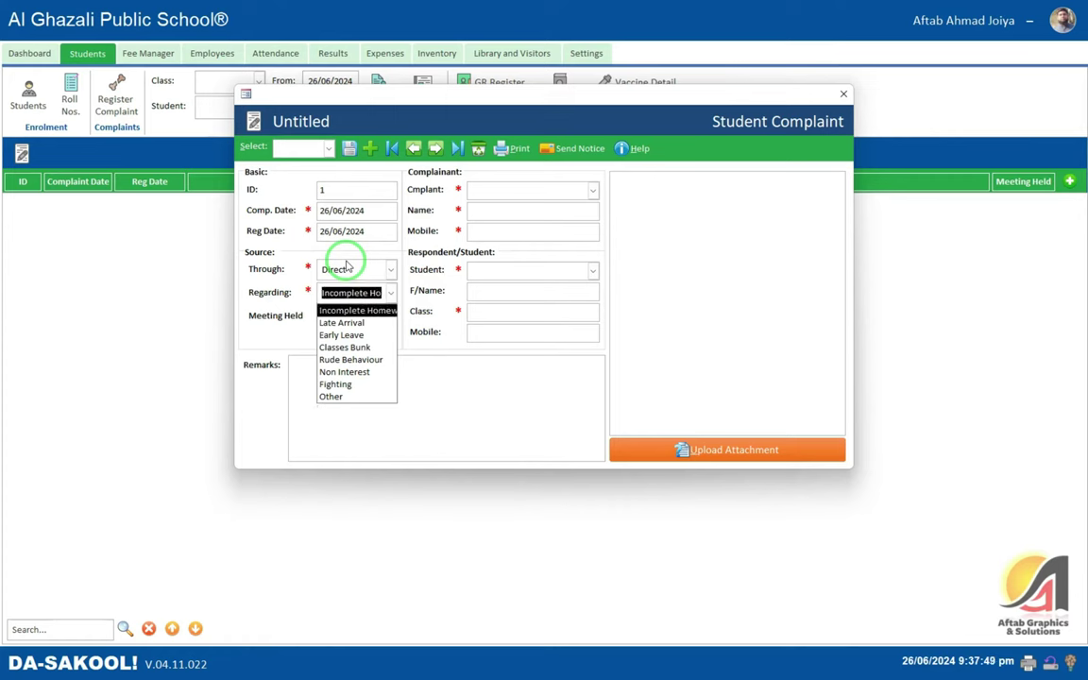
{"action": "key", "text": "Tab"}
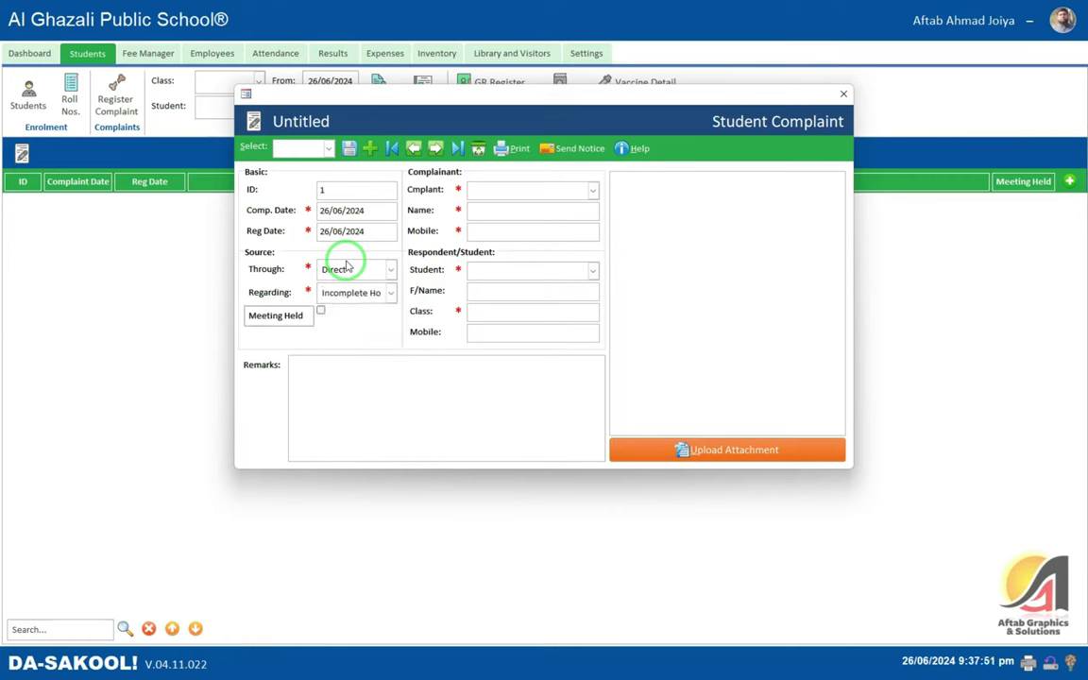
{"action": "key", "text": "Tab"}
{"action": "key", "text": "shift+Tab"}
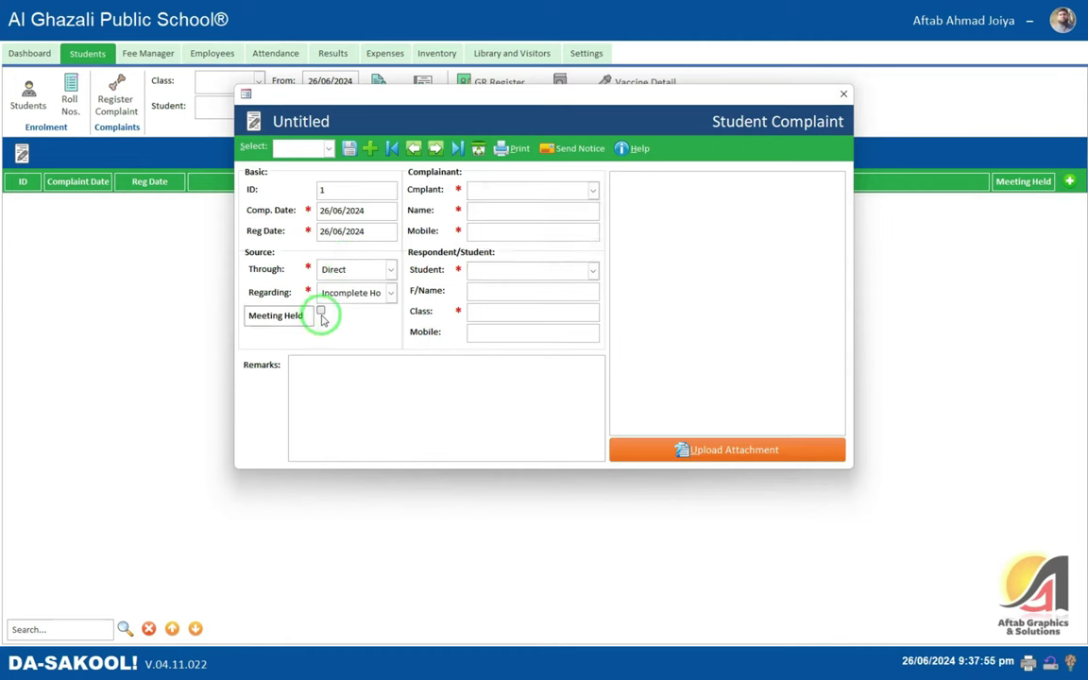
{"action": "left_click", "coordinate": [323, 315]}
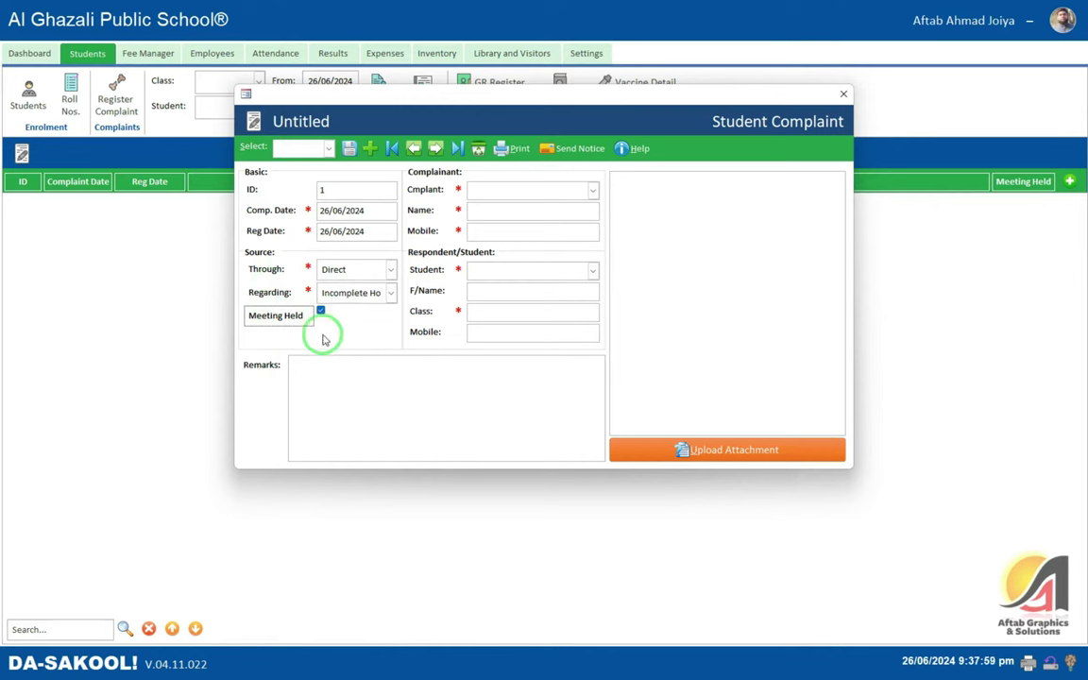
{"action": "left_click", "coordinate": [383, 368]}
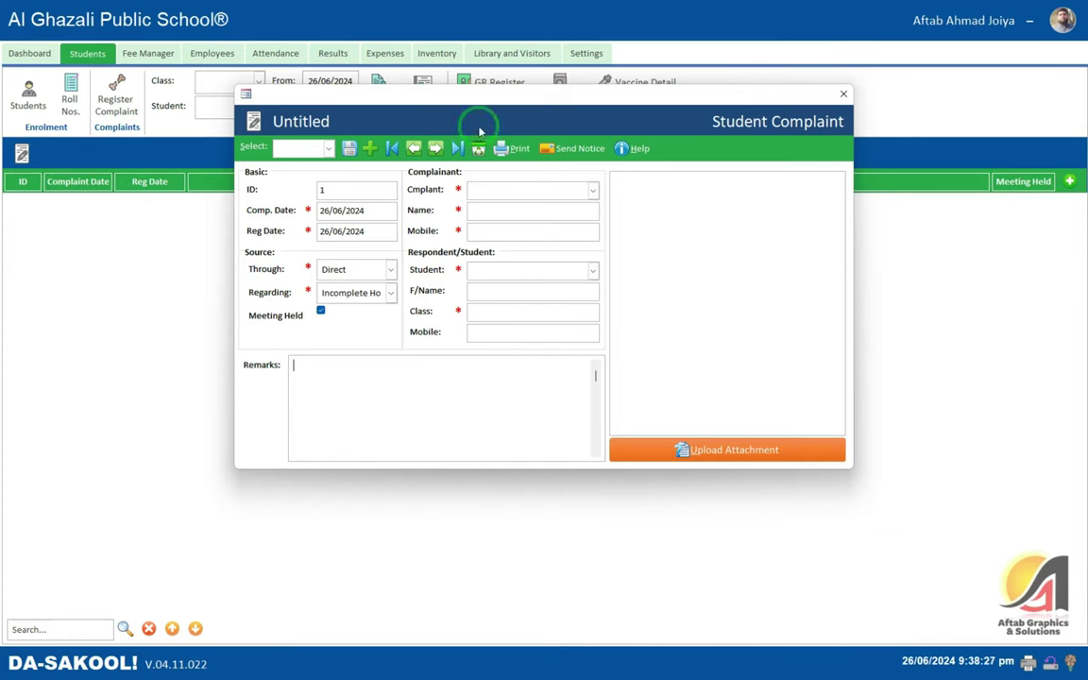
- Set the complainant to Teacher and enter the complainant's name and mobile number
{"action": "left_click", "coordinate": [501, 189]}
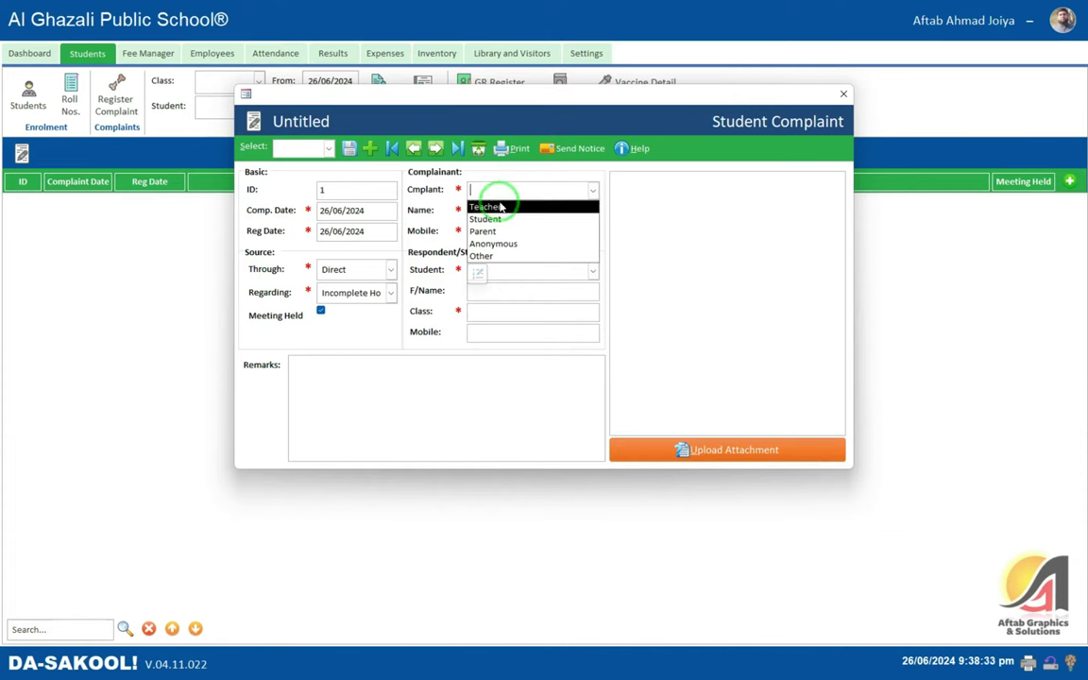
{"action": "left_click", "coordinate": [499, 206]}
{"action": "left_click", "coordinate": [505, 208]}
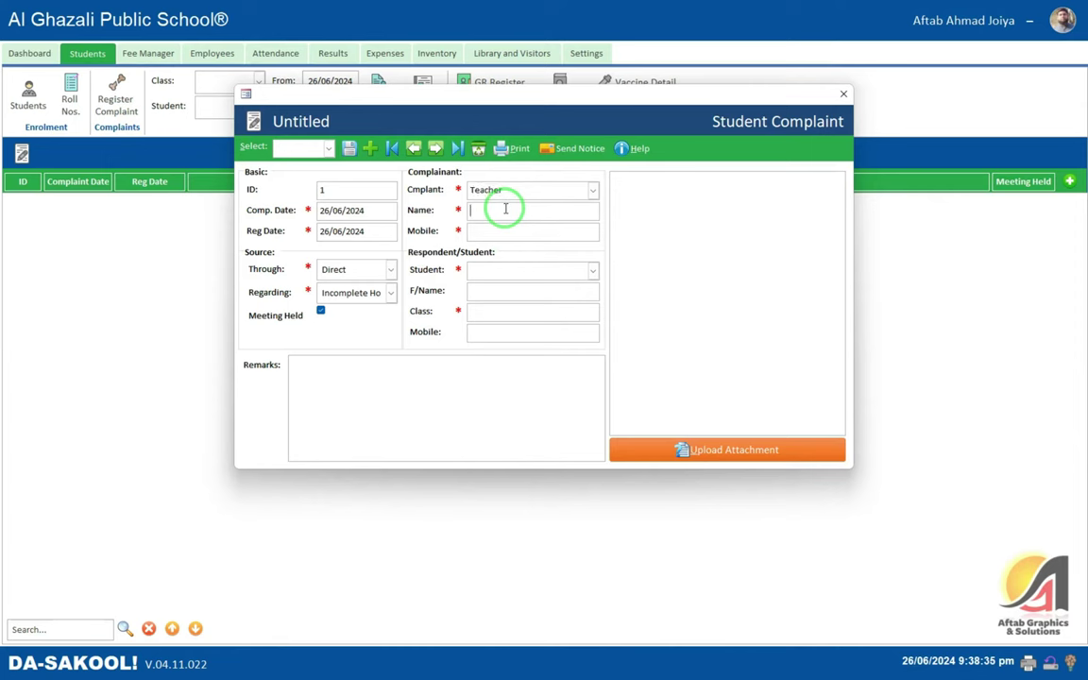
{"action": "key", "text": "Tab"}
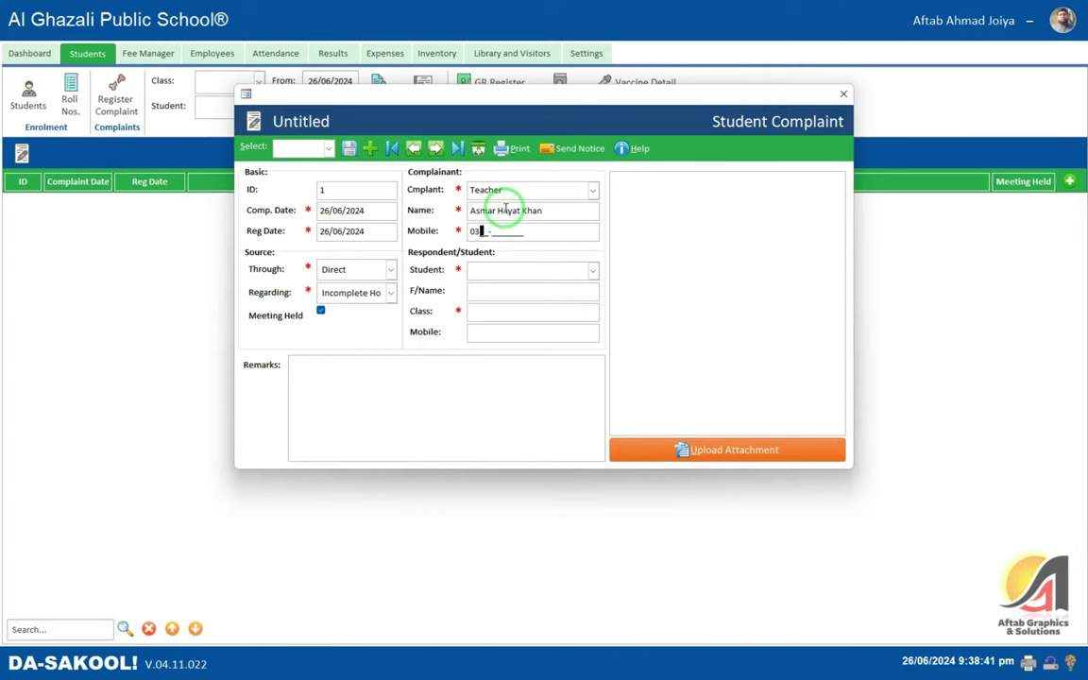
- Pick the Play Group student via 'aam', keep source Direct, skip the attachment, and save
{"action": "key", "text": "Tab"}
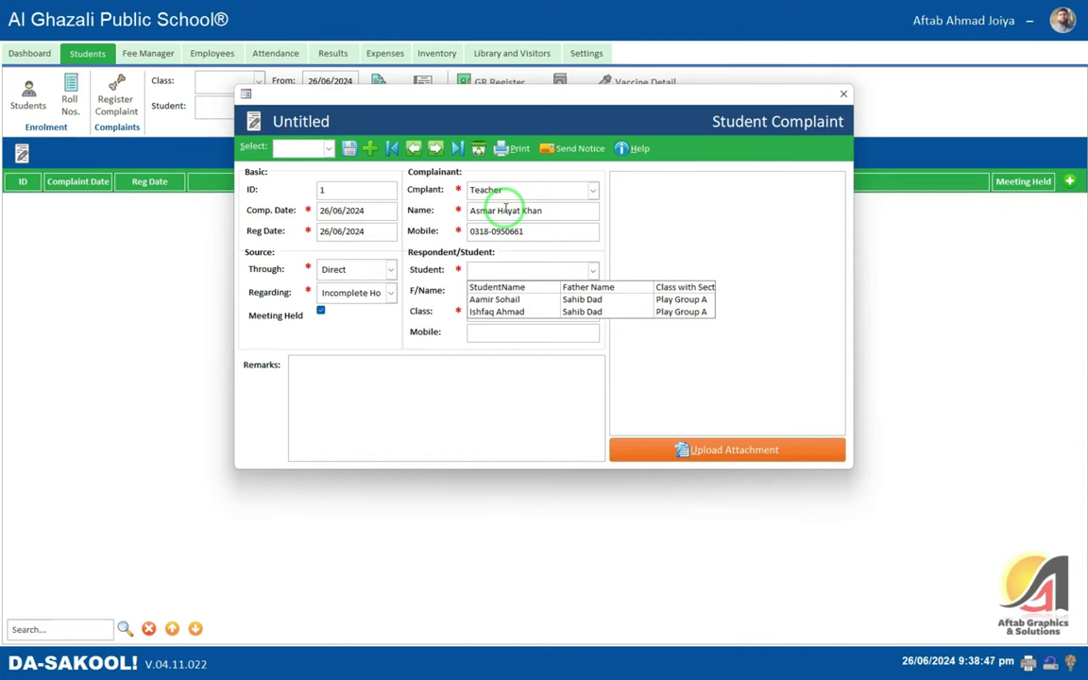
{"action": "key", "text": "Tab"}
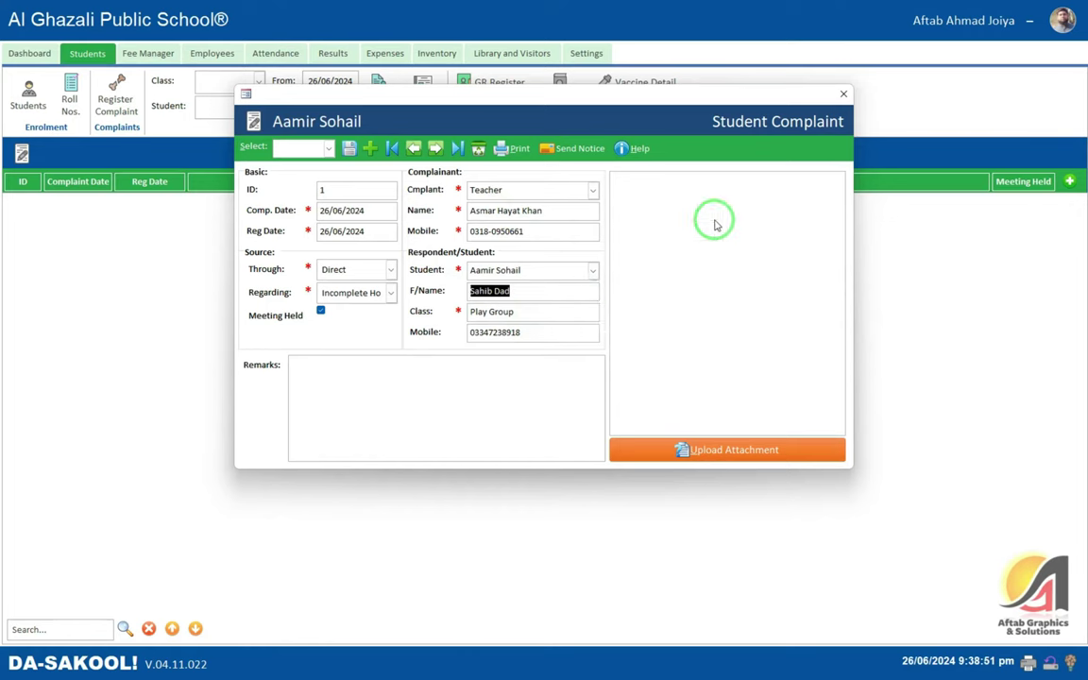
{"action": "left_click", "coordinate": [488, 369]}
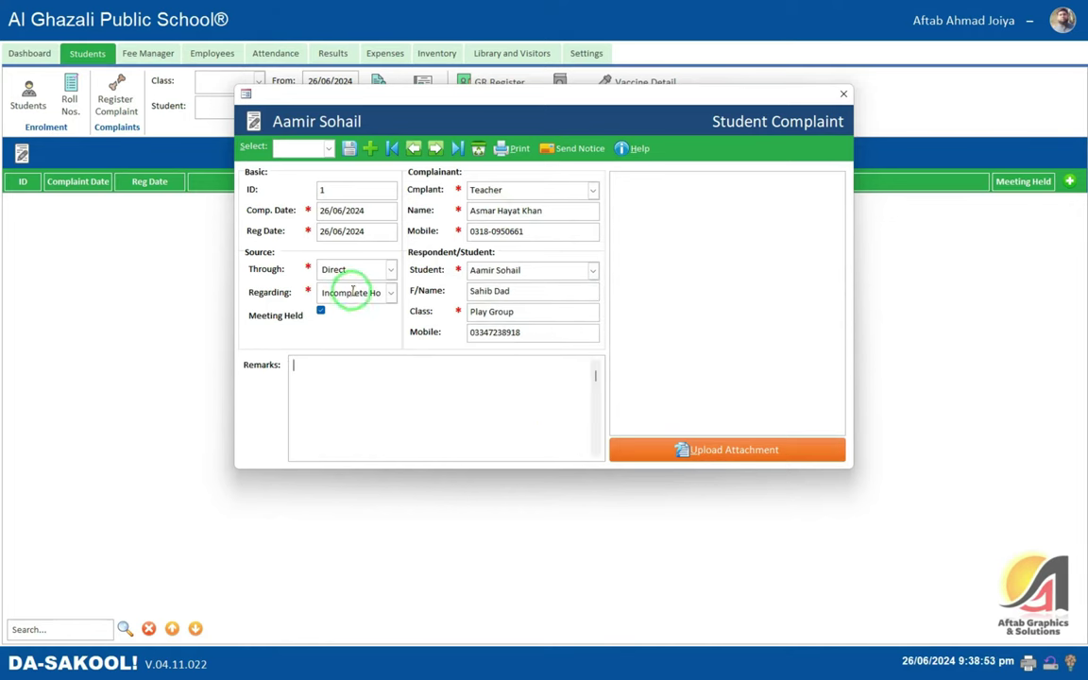
{"action": "left_click", "coordinate": [348, 271]}
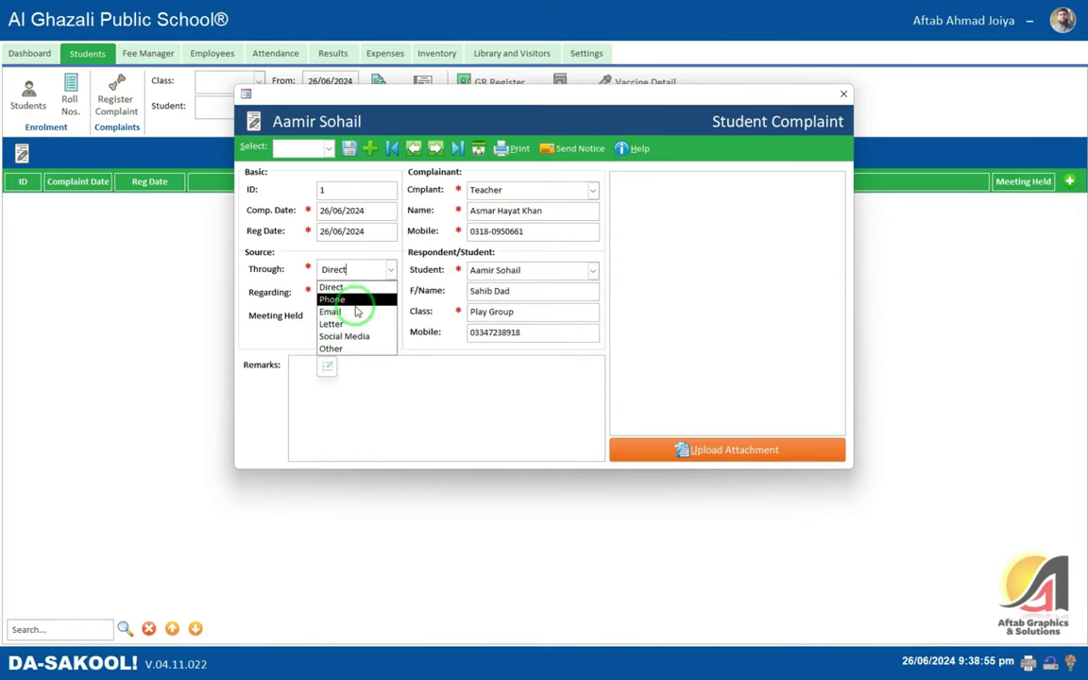
{"action": "left_click", "coordinate": [554, 384]}
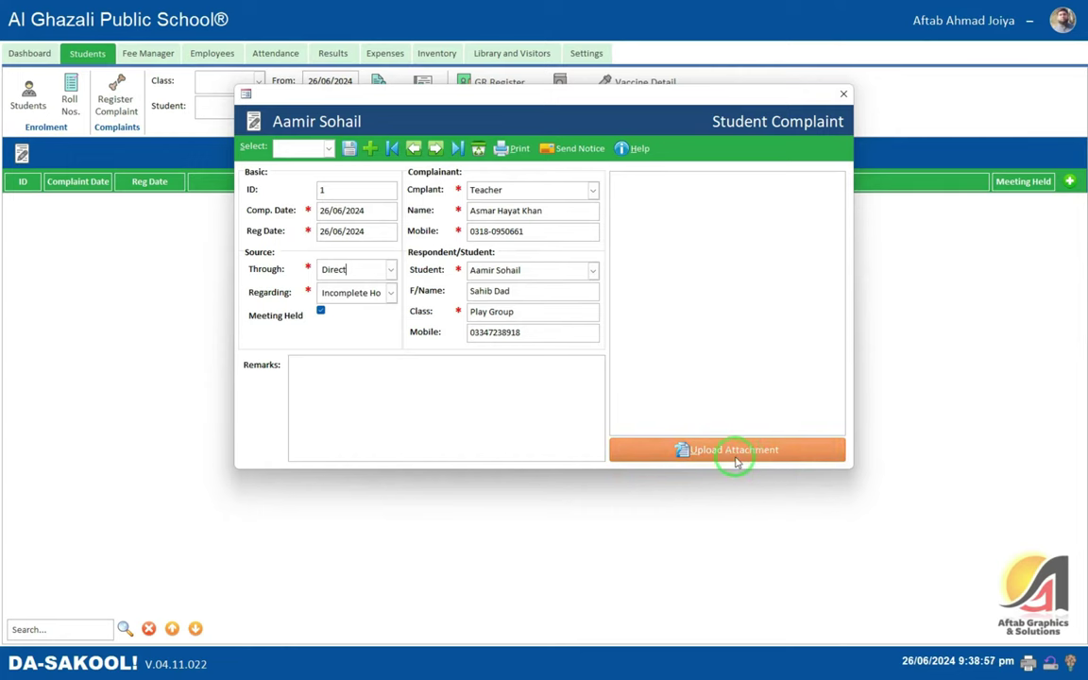
{"action": "left_click", "coordinate": [735, 457]}
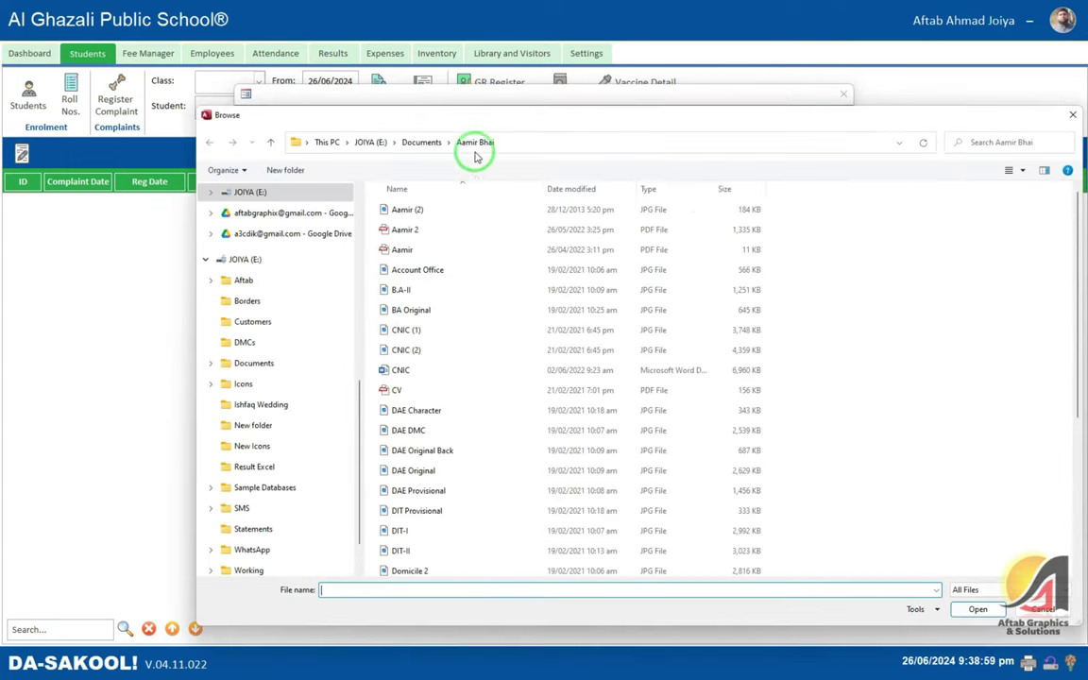
{"action": "left_click", "coordinate": [977, 609]}
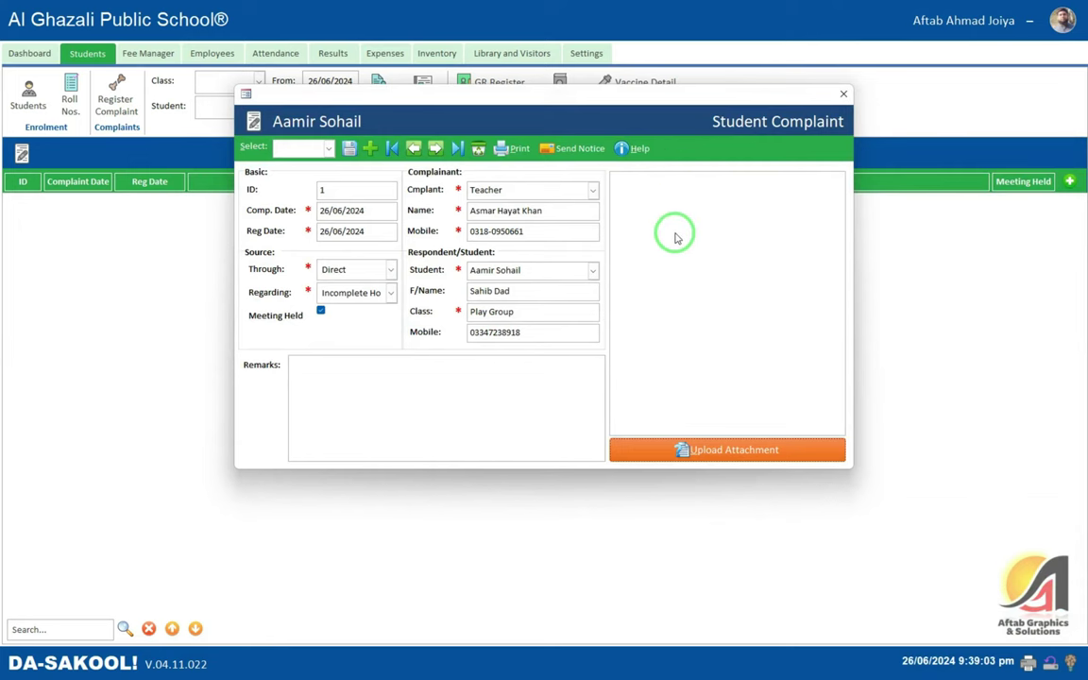
{"action": "left_click", "coordinate": [349, 148]}
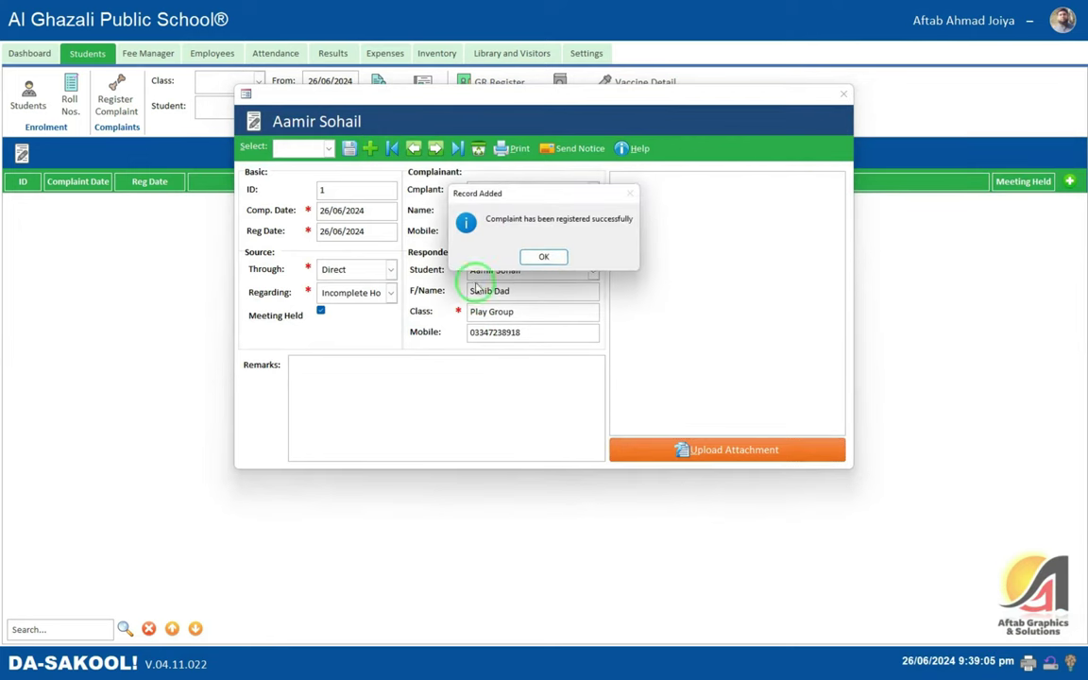
- Dismiss the success message and view the complaint's print preview full screen, then close it
{"action": "left_click", "coordinate": [555, 264]}
{"action": "left_click", "coordinate": [505, 150]}
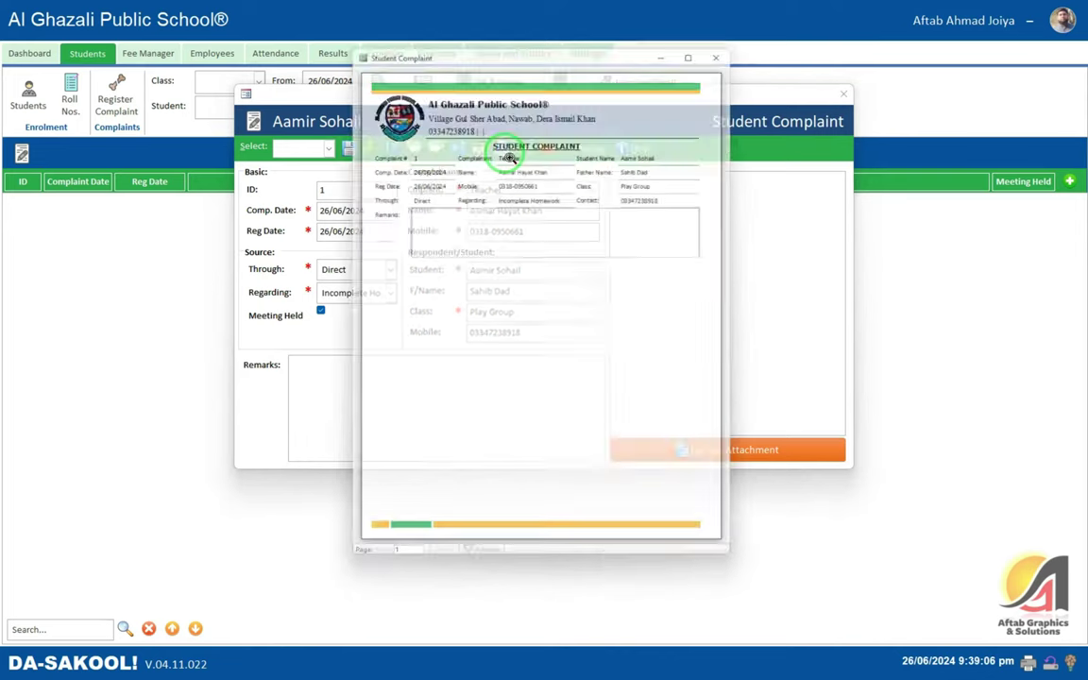
{"action": "left_click", "coordinate": [697, 43]}
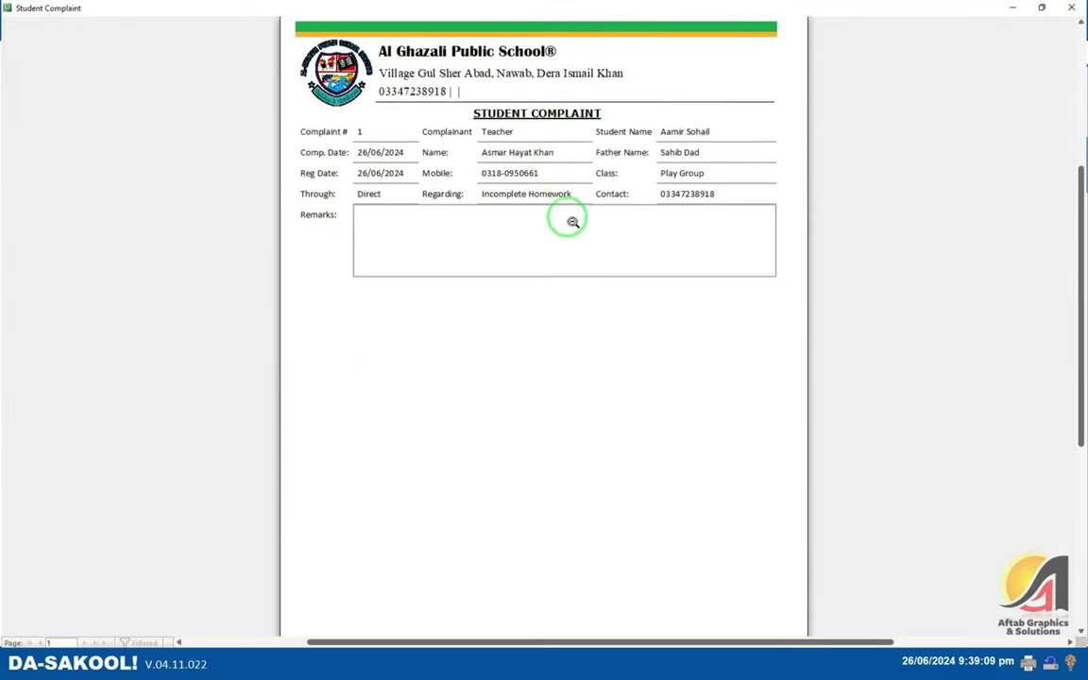
{"action": "scroll", "coordinate": [572, 221], "scroll_direction": "up", "scroll_amount": 1}
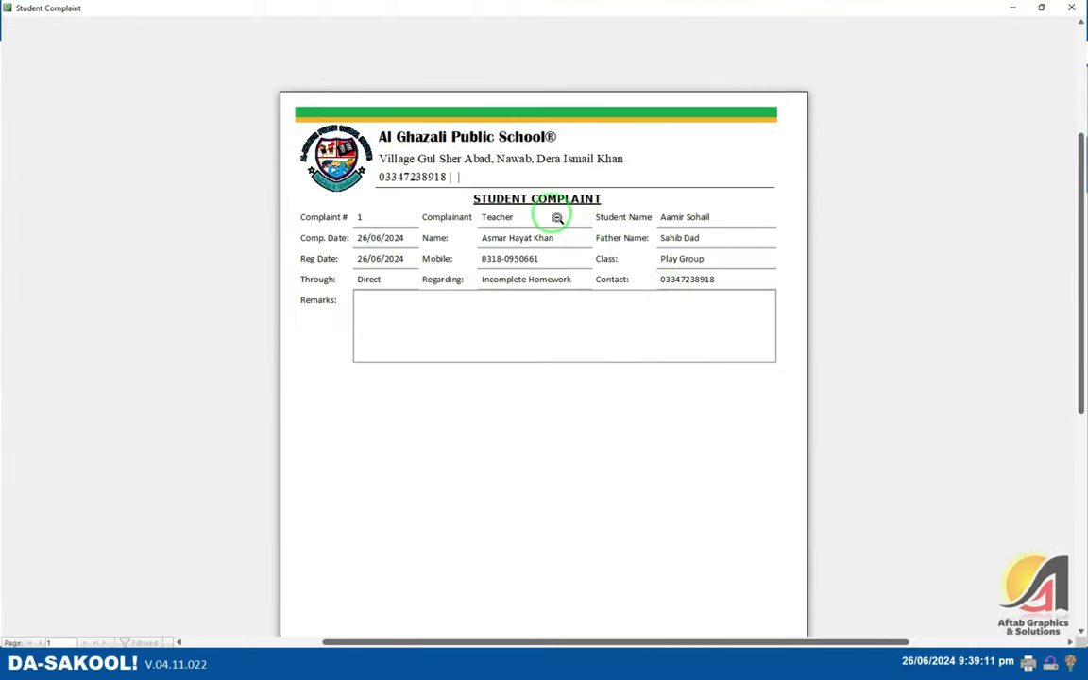
{"action": "key", "text": "Escape"}
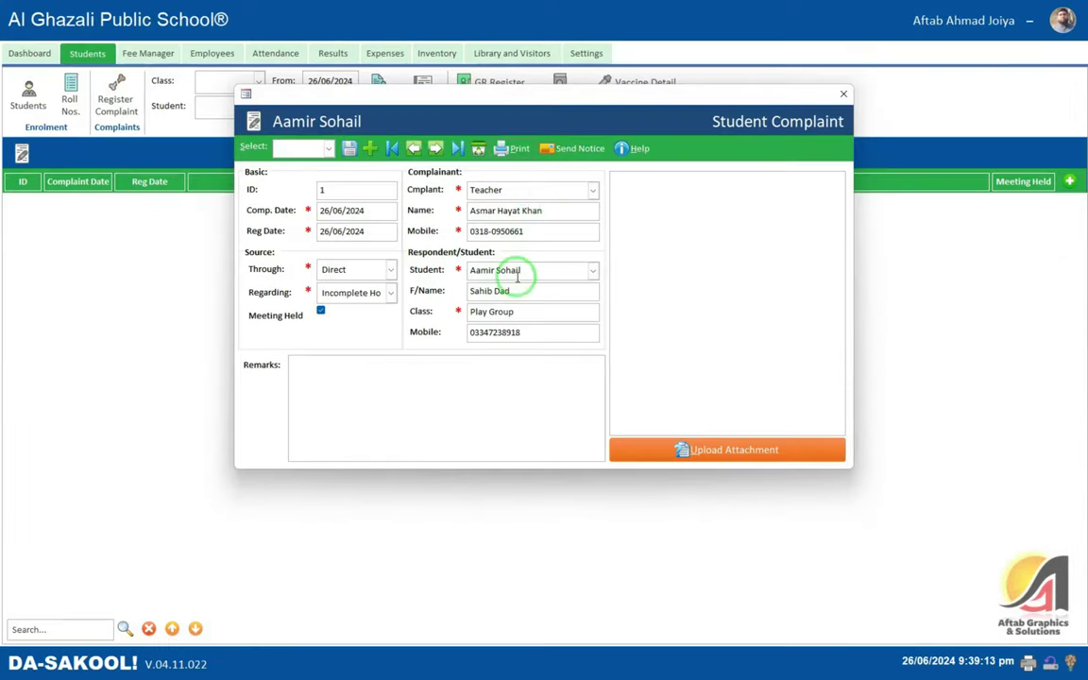
- Try Send Notice, end the Visual Basic error, and close the Student Complaint form
{"action": "left_click", "coordinate": [581, 149]}
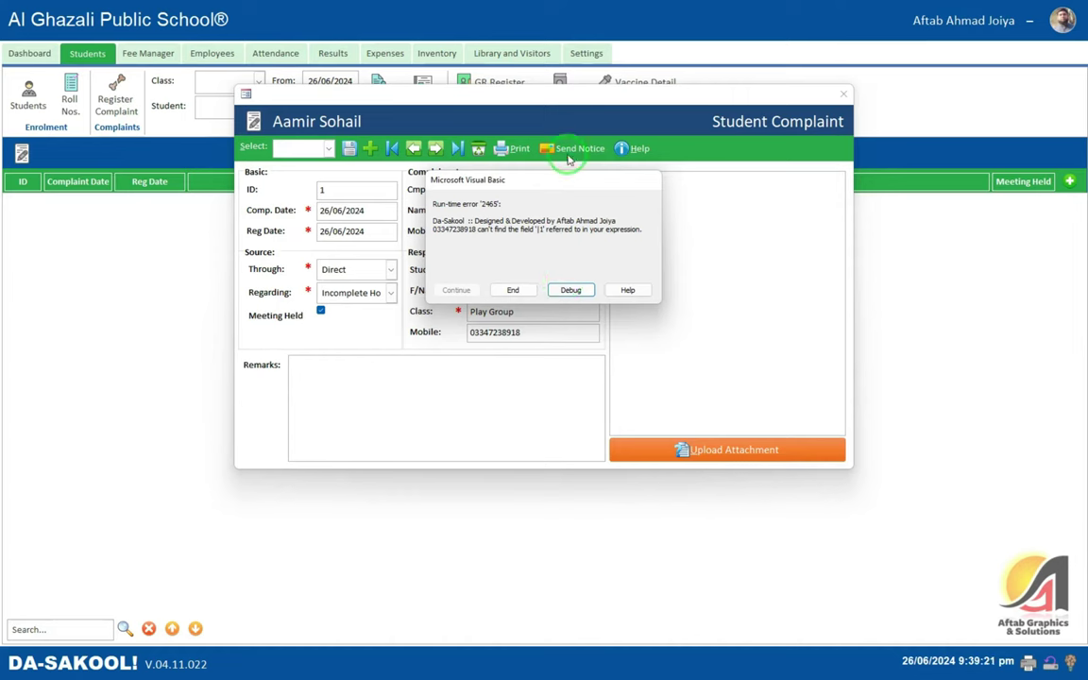
{"action": "left_click", "coordinate": [515, 291]}
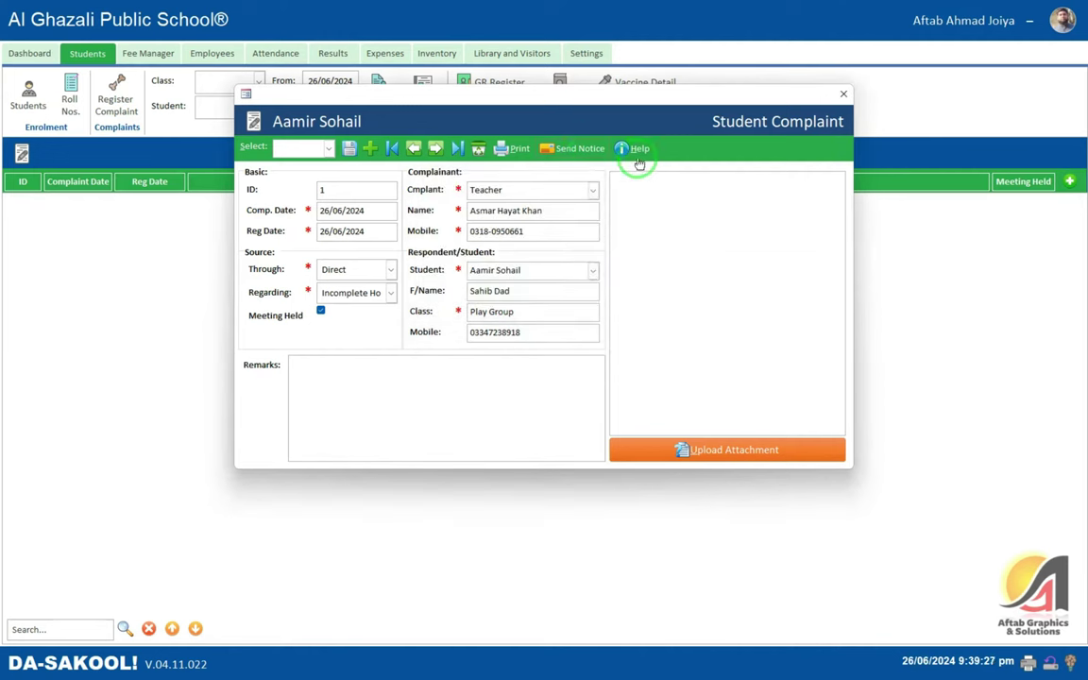
{"action": "left_click", "coordinate": [840, 95]}
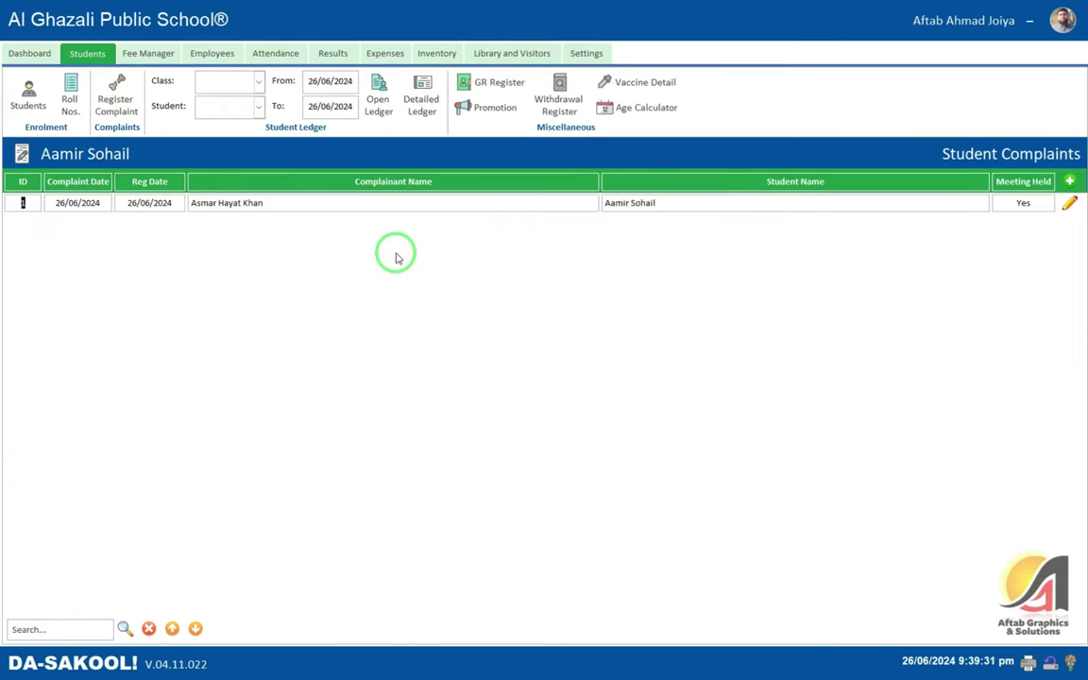
{"action": "left_click", "coordinate": [1025, 203]}
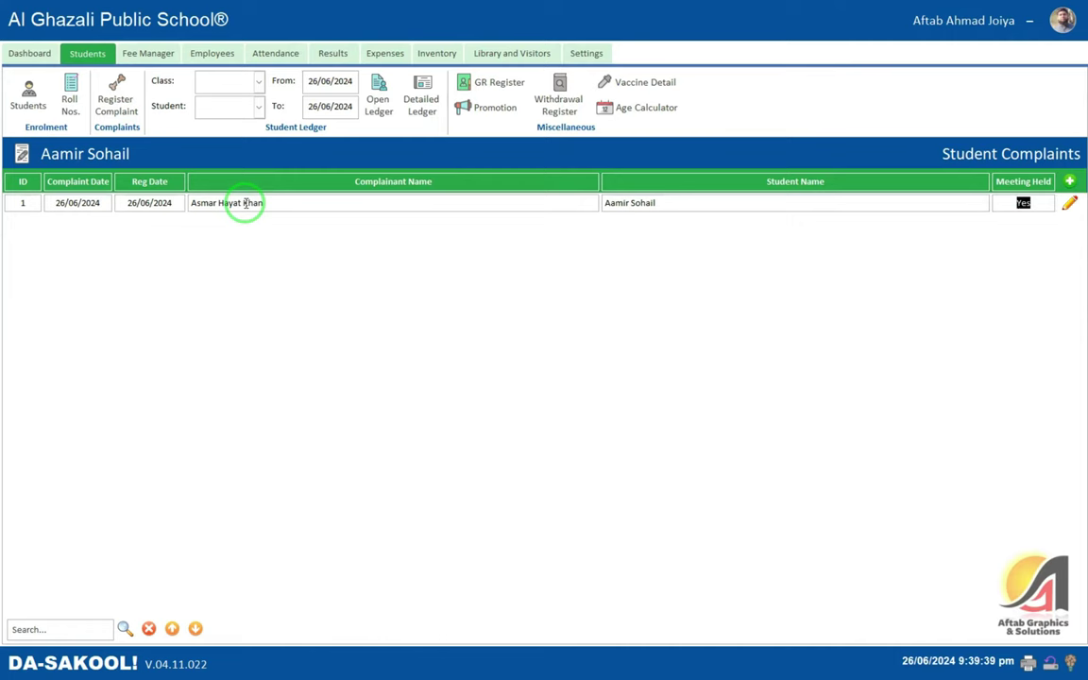
- Filter All Students to class Play Group, cancelling the custom Equals filter, then clear the filter
{"action": "left_click", "coordinate": [28, 100]}
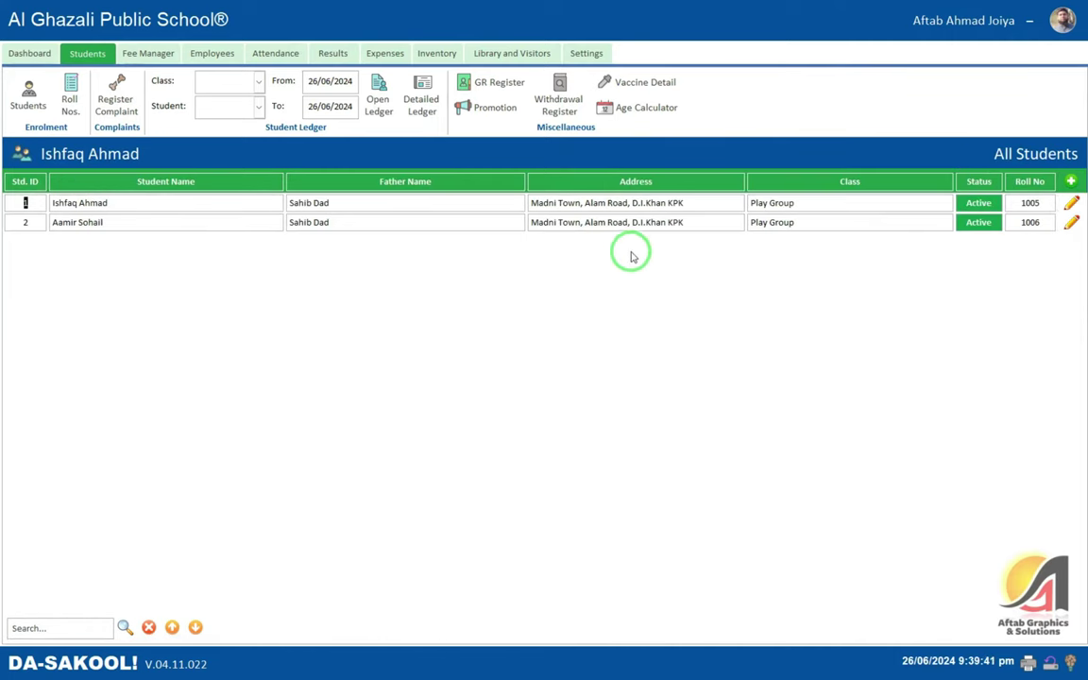
{"action": "left_click", "coordinate": [822, 199]}
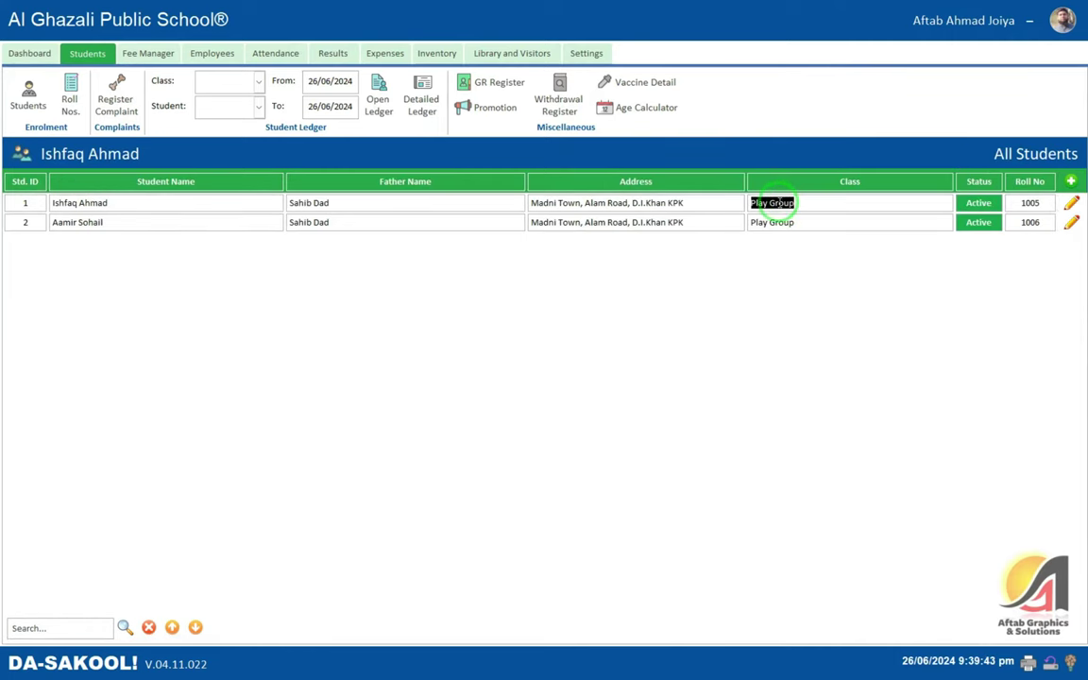
{"action": "right_click", "coordinate": [782, 207]}
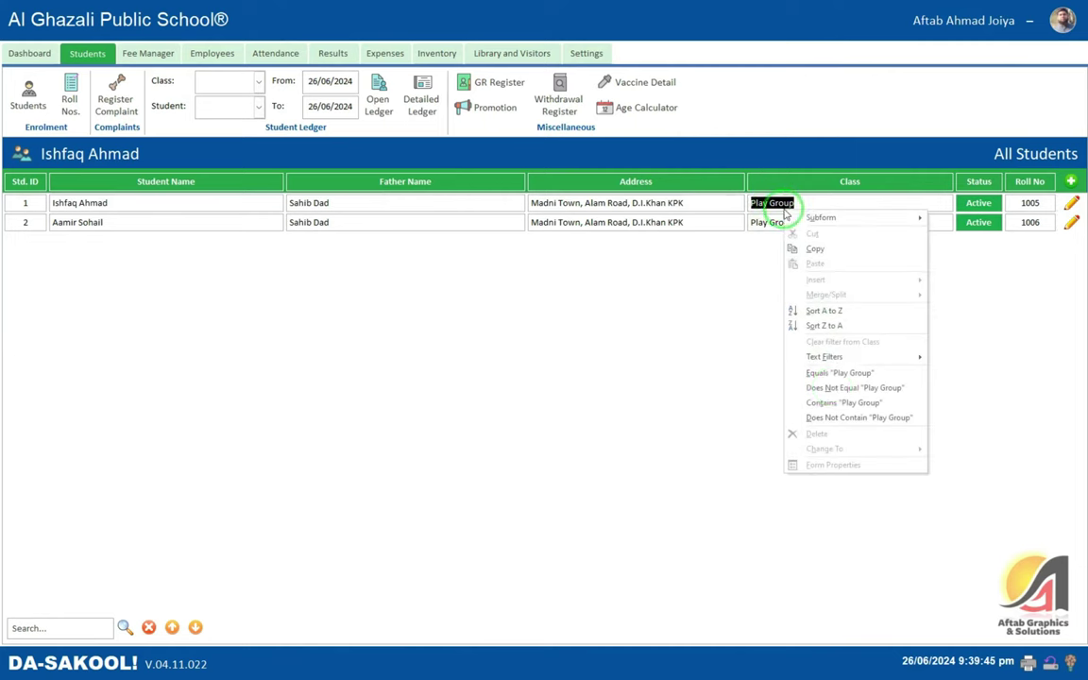
{"action": "mouse_move", "coordinate": [838, 355]}
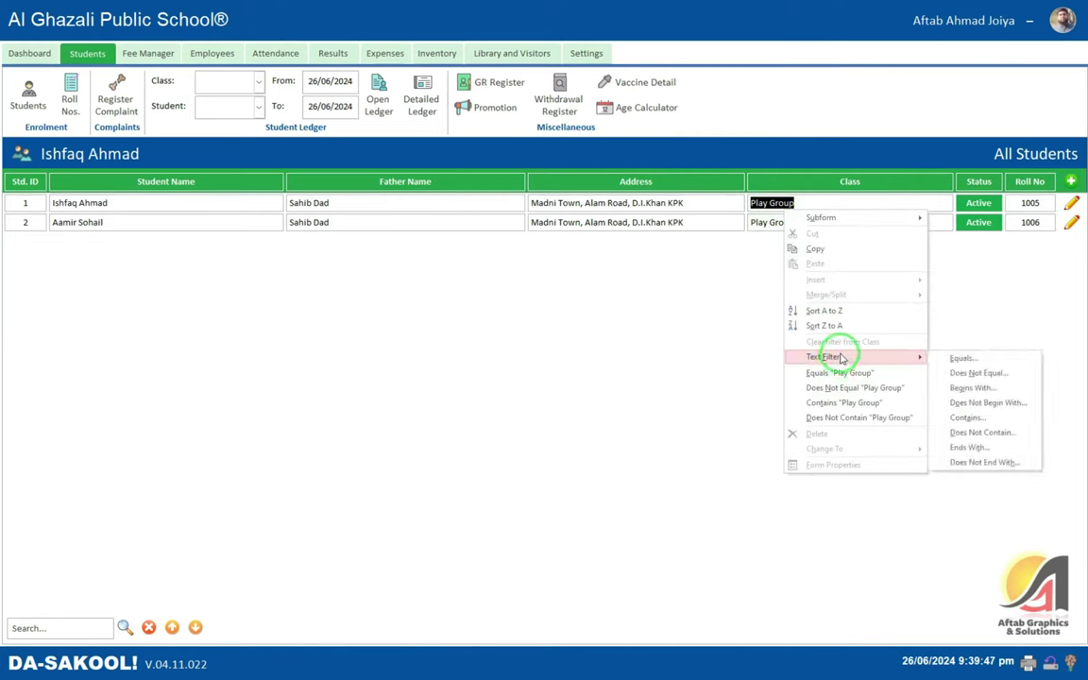
{"action": "left_click", "coordinate": [967, 356]}
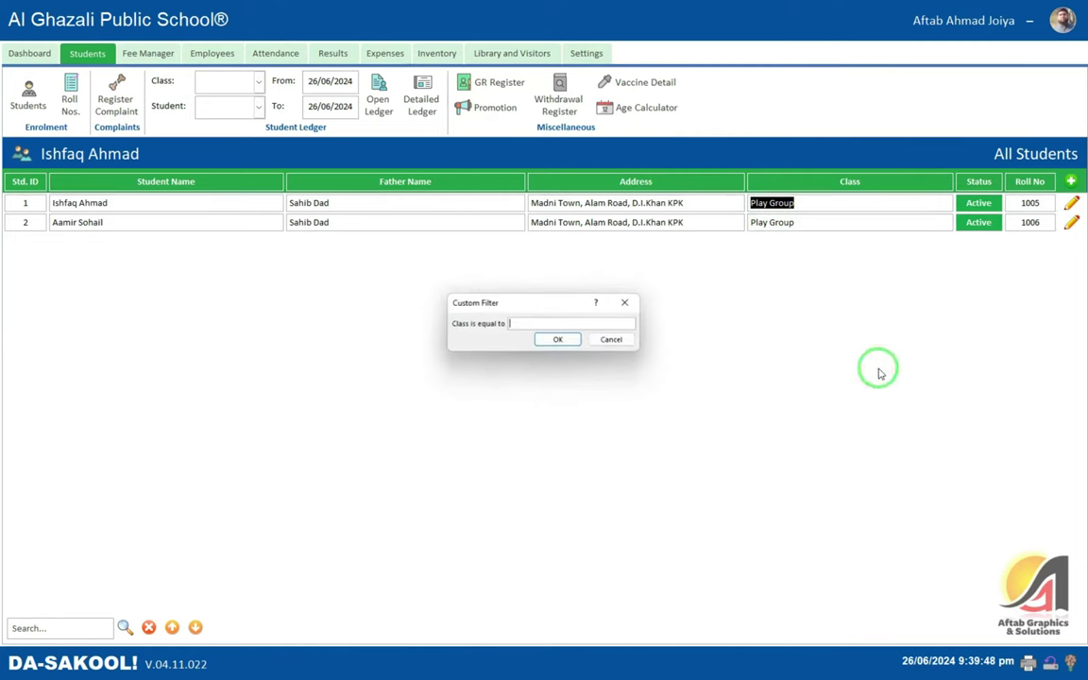
{"action": "left_click", "coordinate": [612, 350]}
{"action": "right_click", "coordinate": [789, 203]}
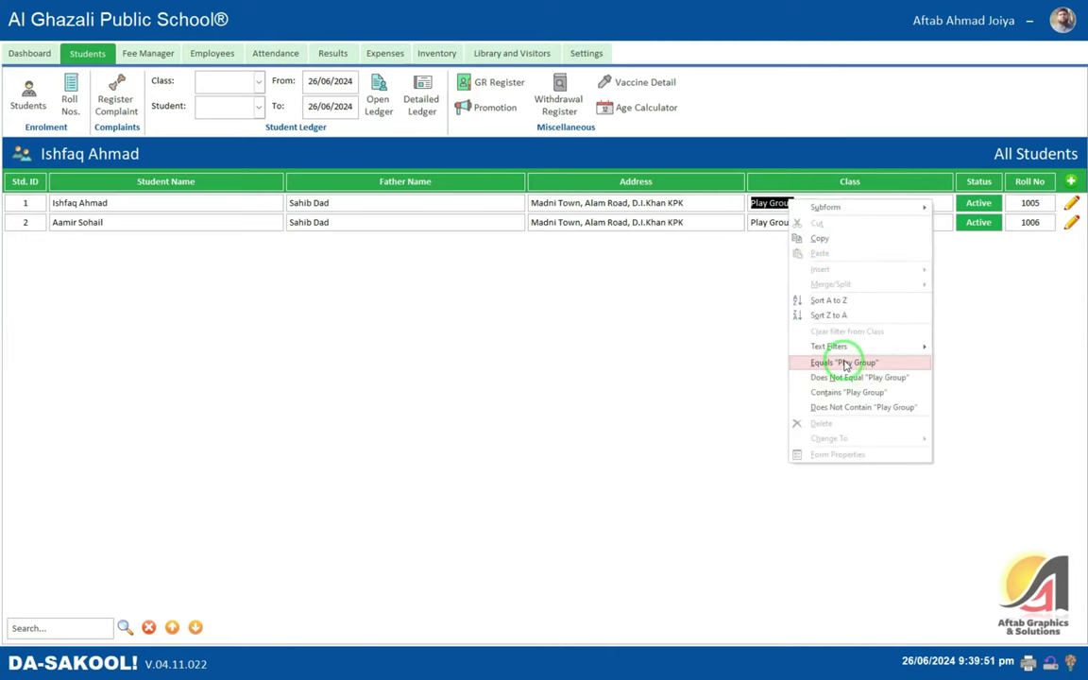
{"action": "left_click", "coordinate": [862, 370]}
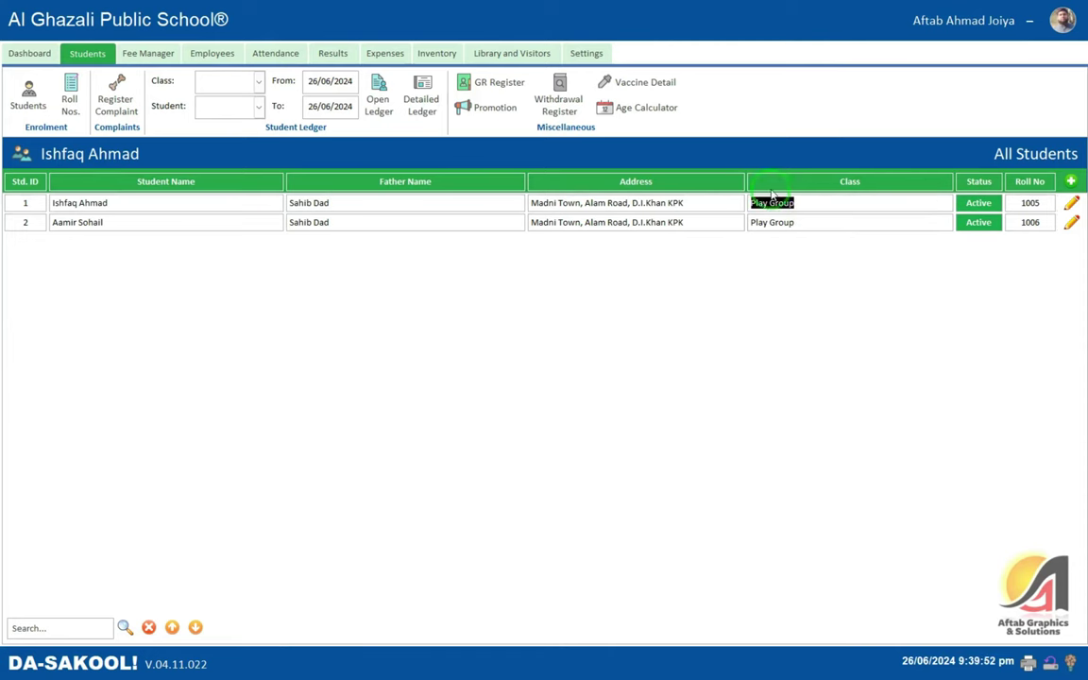
{"action": "left_click", "coordinate": [148, 627]}
- Inspect the filter options for the name, father name and ID columns without applying any
{"action": "left_click", "coordinate": [798, 203]}
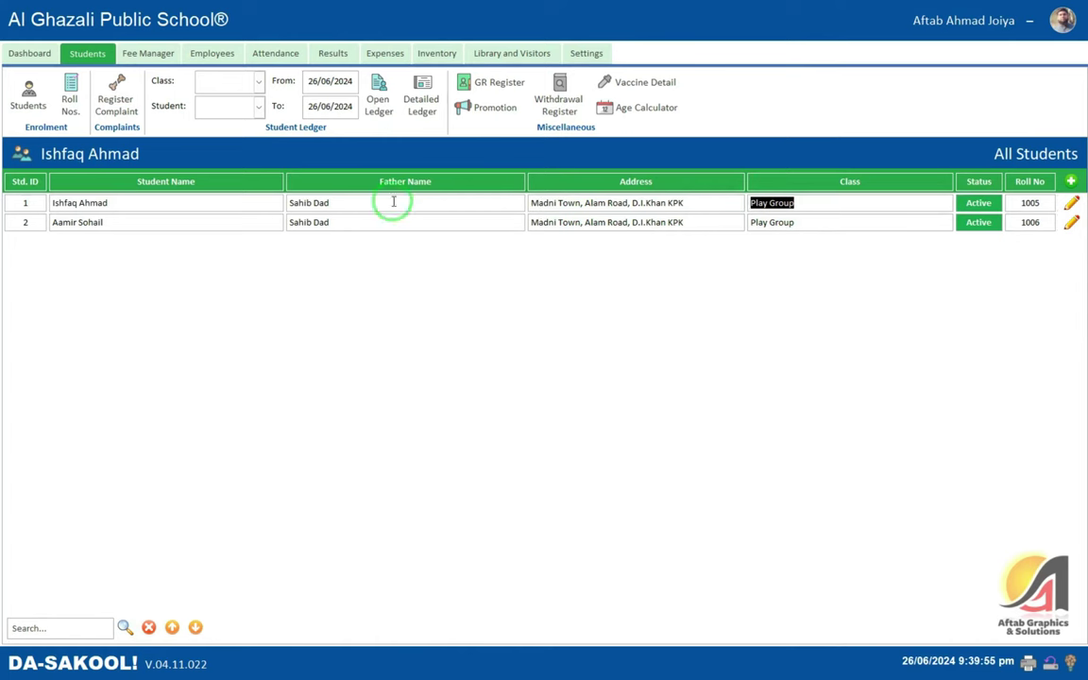
{"action": "left_click", "coordinate": [112, 204]}
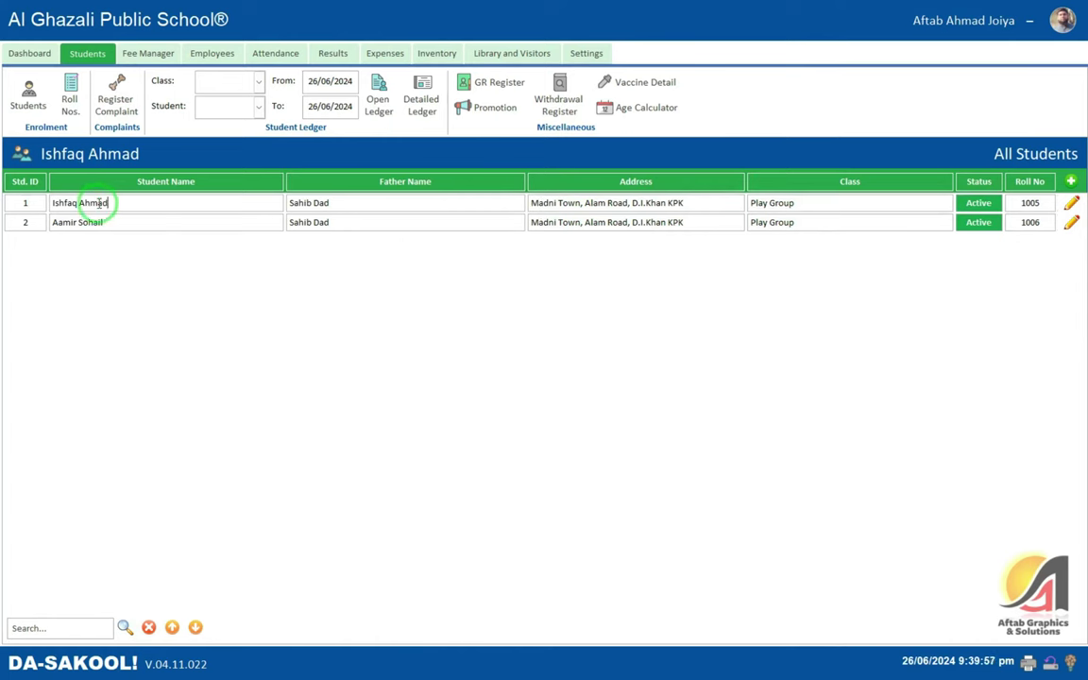
{"action": "right_click", "coordinate": [98, 204]}
{"action": "mouse_move", "coordinate": [153, 351]}
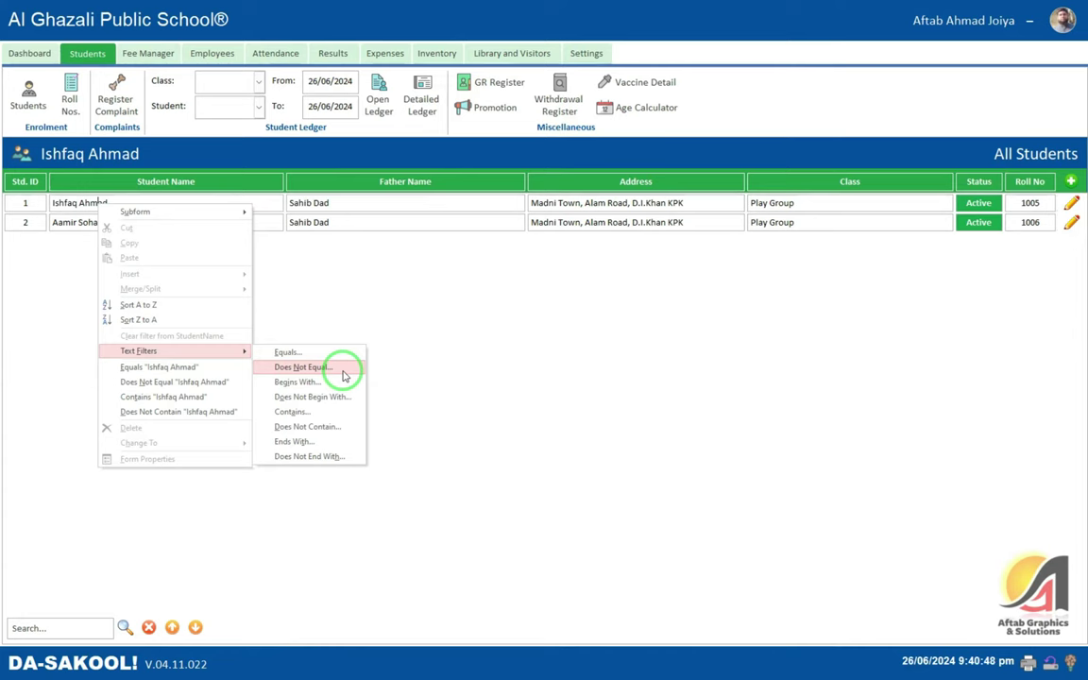
{"action": "left_click", "coordinate": [321, 202]}
{"action": "left_click_drag", "start_coordinate": [328, 203], "coordinate": [243, 200]}
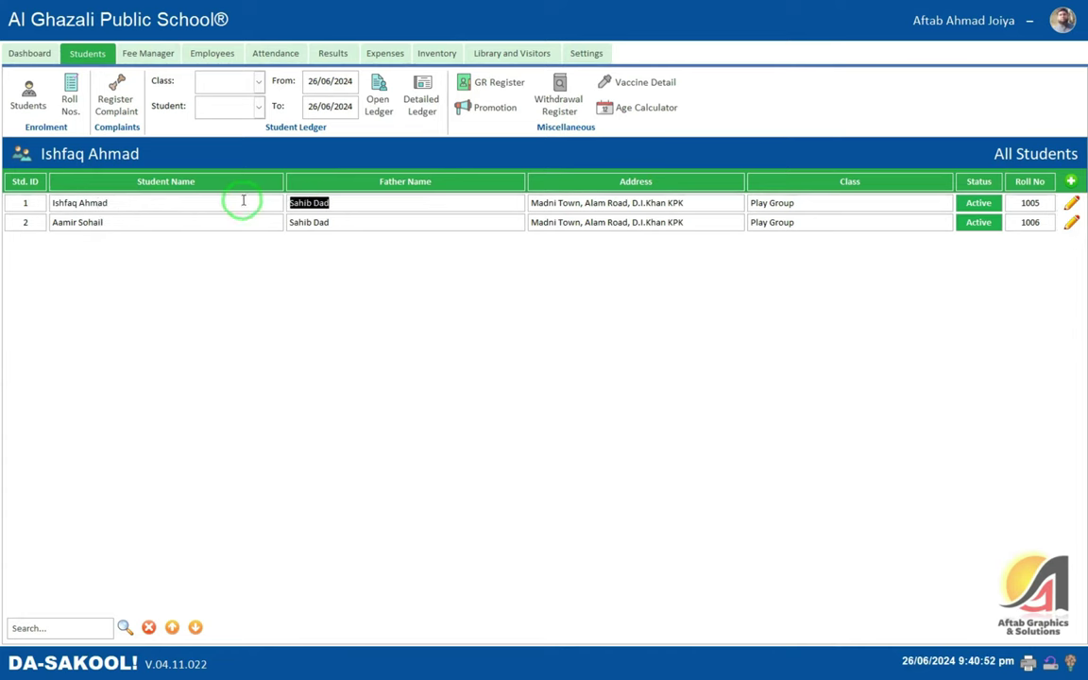
{"action": "right_click", "coordinate": [319, 203]}
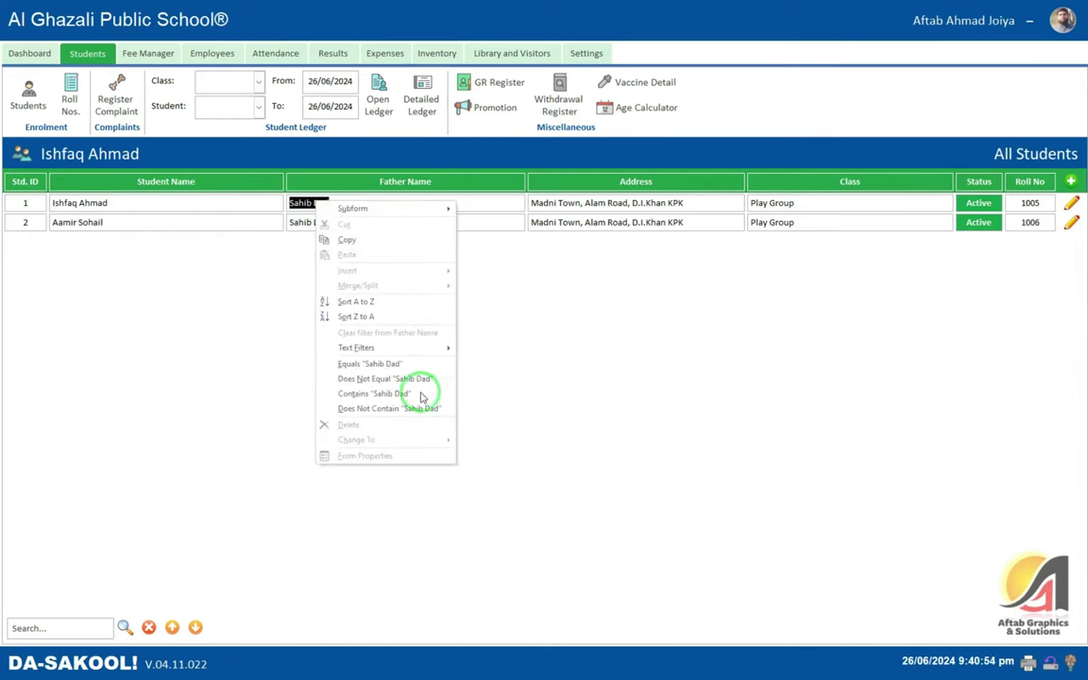
{"action": "right_click", "coordinate": [27, 202]}
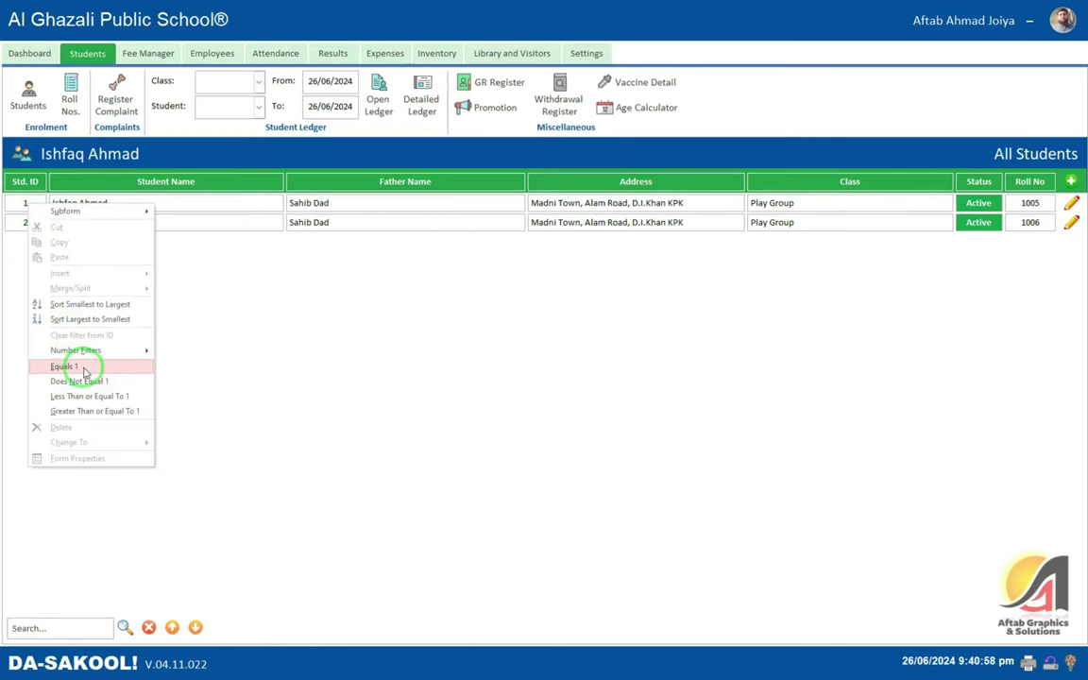
{"action": "mouse_move", "coordinate": [68, 350]}
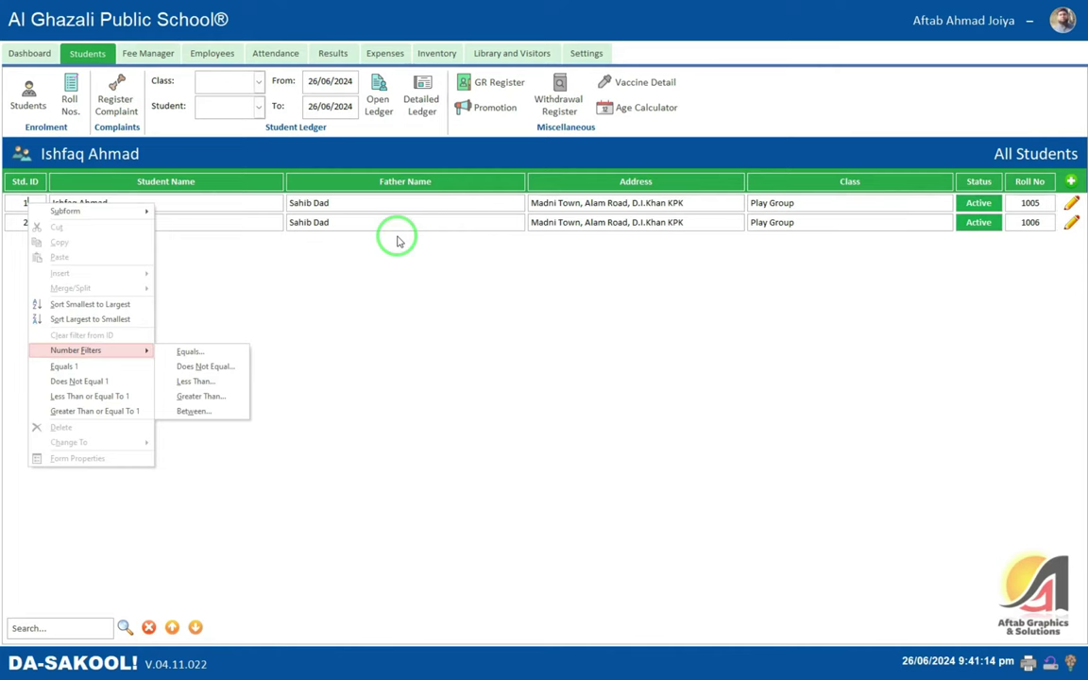
{"action": "left_click", "coordinate": [233, 199]}
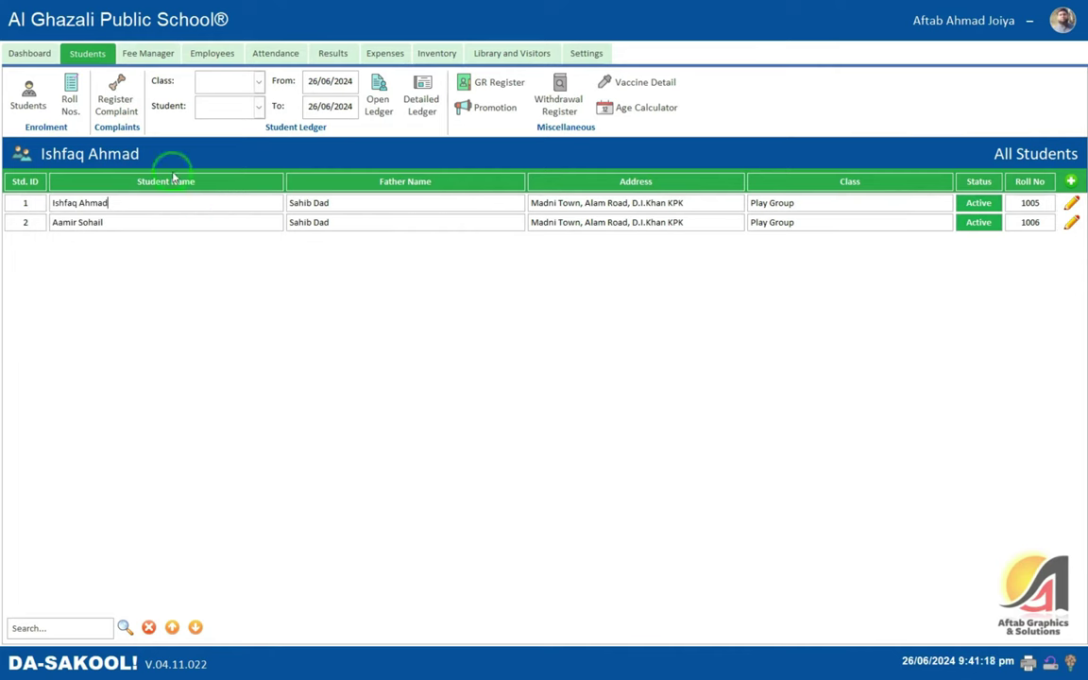
- Set the ledger to class Play Group, the first student, and From/To dates 26/06/2024
{"action": "left_click", "coordinate": [241, 81]}
{"action": "left_click", "coordinate": [299, 119]}
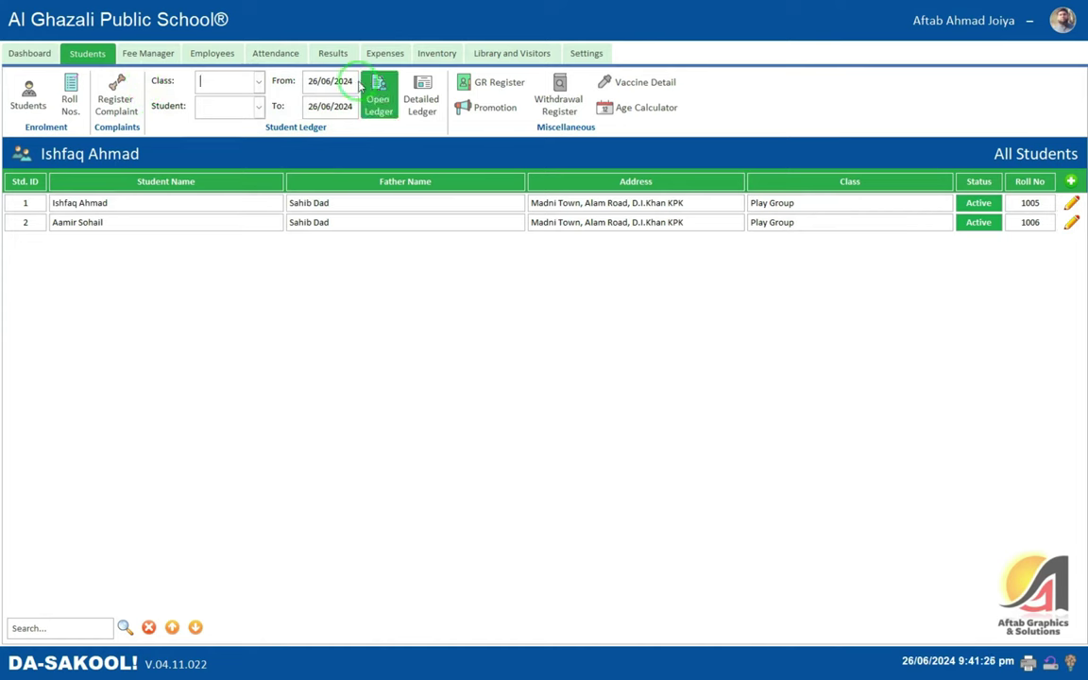
{"action": "left_click", "coordinate": [258, 82]}
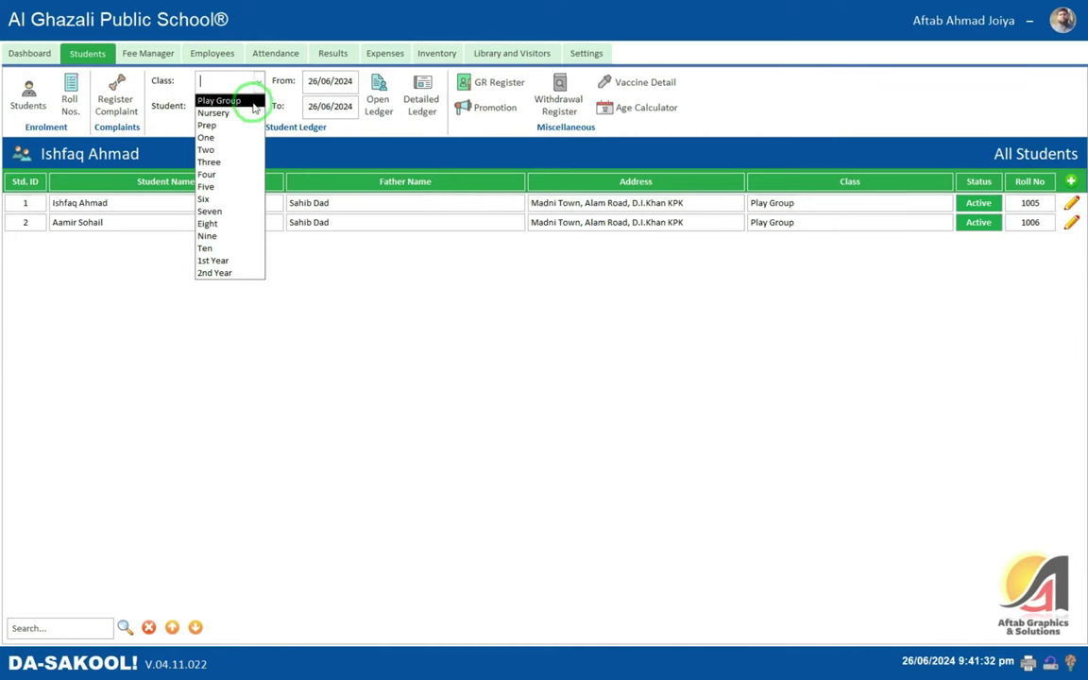
{"action": "left_click", "coordinate": [238, 102]}
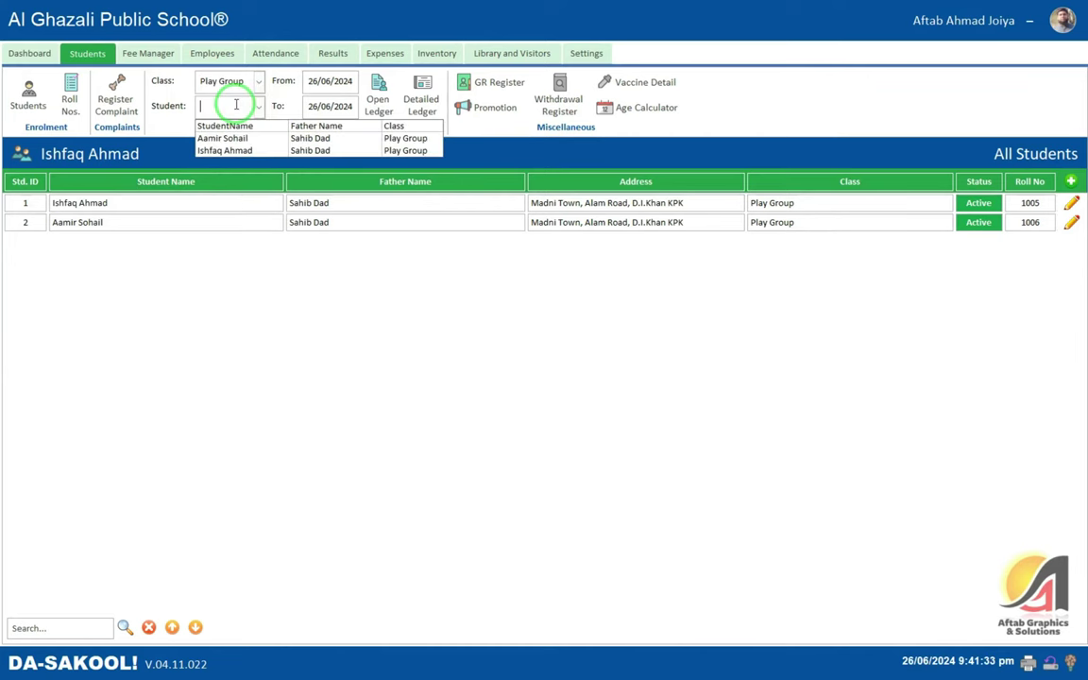
{"action": "left_click", "coordinate": [244, 156]}
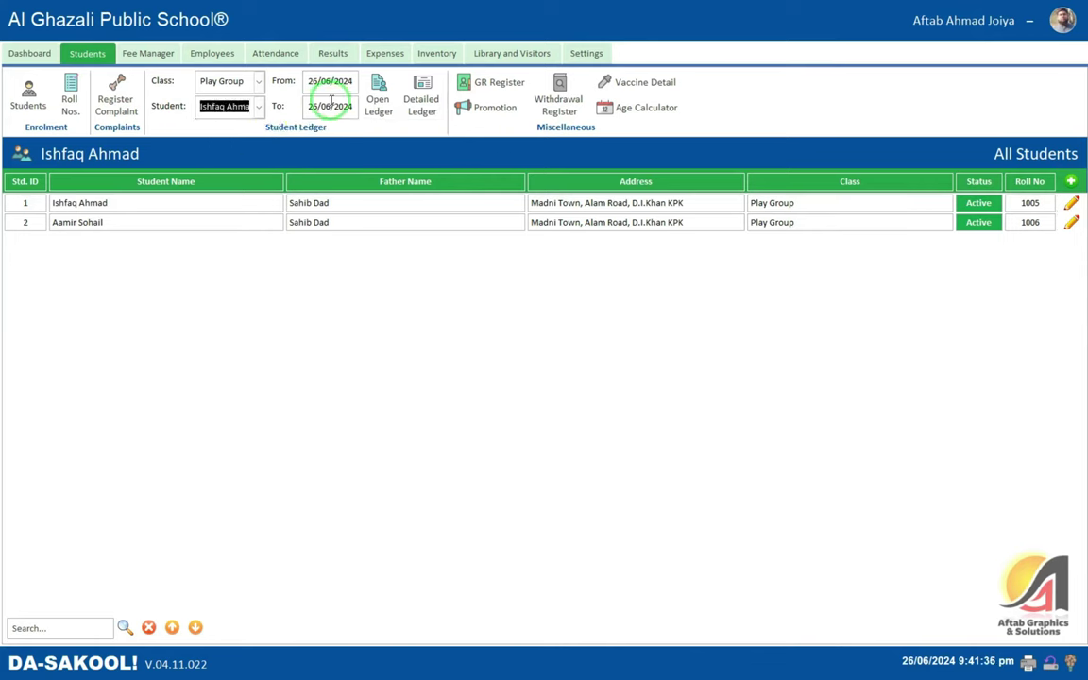
{"action": "left_click", "coordinate": [340, 81]}
{"action": "left_click_drag", "start_coordinate": [351, 82], "coordinate": [285, 82]}
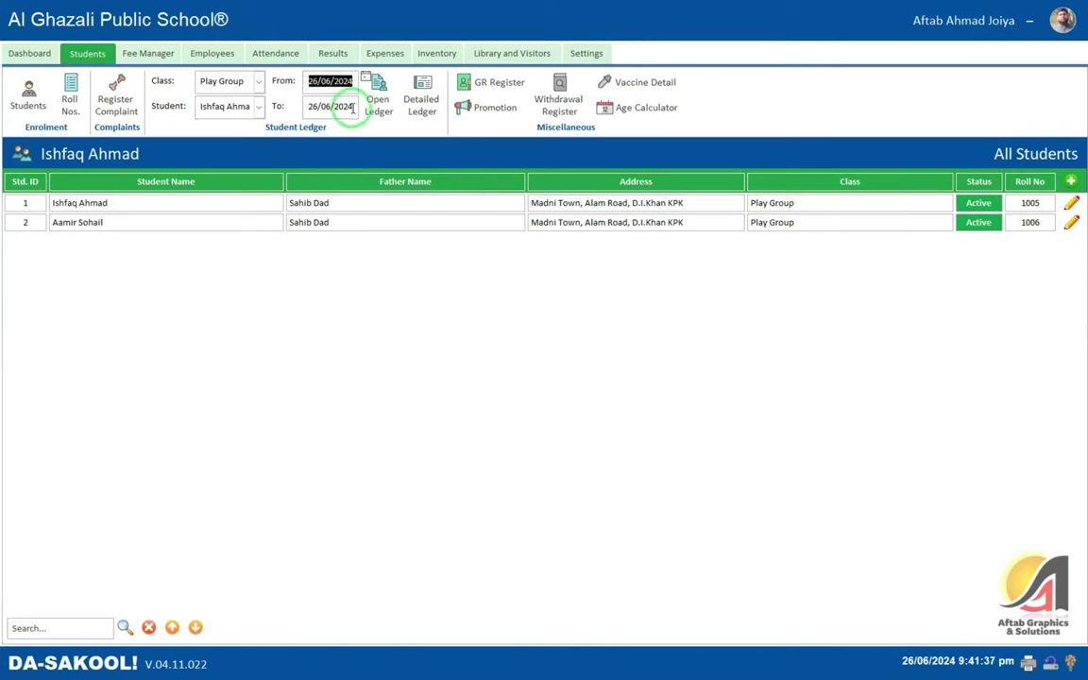
{"action": "left_click_drag", "start_coordinate": [353, 110], "coordinate": [289, 106]}
{"action": "left_click", "coordinate": [314, 83]}
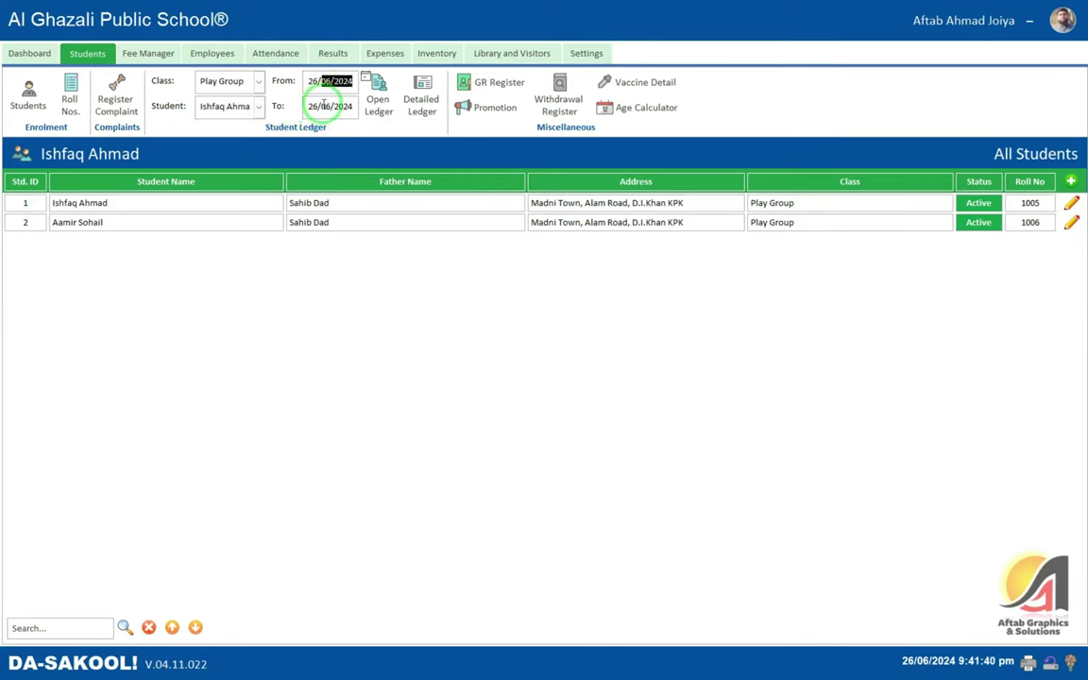
{"action": "left_click", "coordinate": [322, 105]}
- View the student's ledger report full screen and zoomed, showing closing balance 500, then close it
{"action": "left_click", "coordinate": [381, 87]}
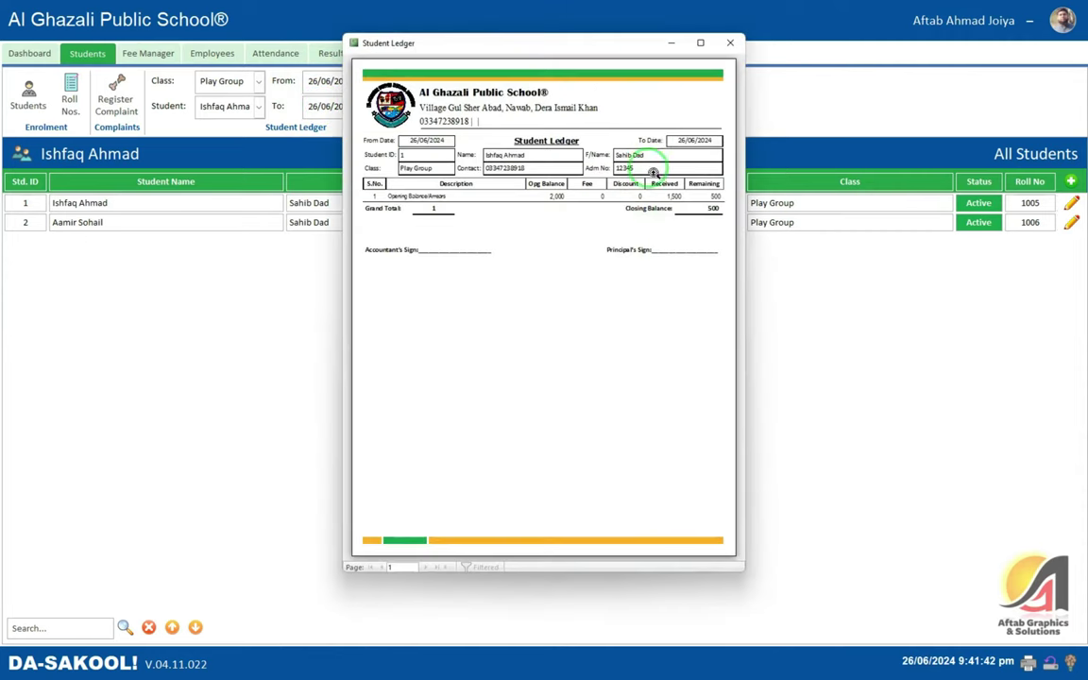
{"action": "left_click", "coordinate": [697, 43]}
{"action": "left_click", "coordinate": [489, 170]}
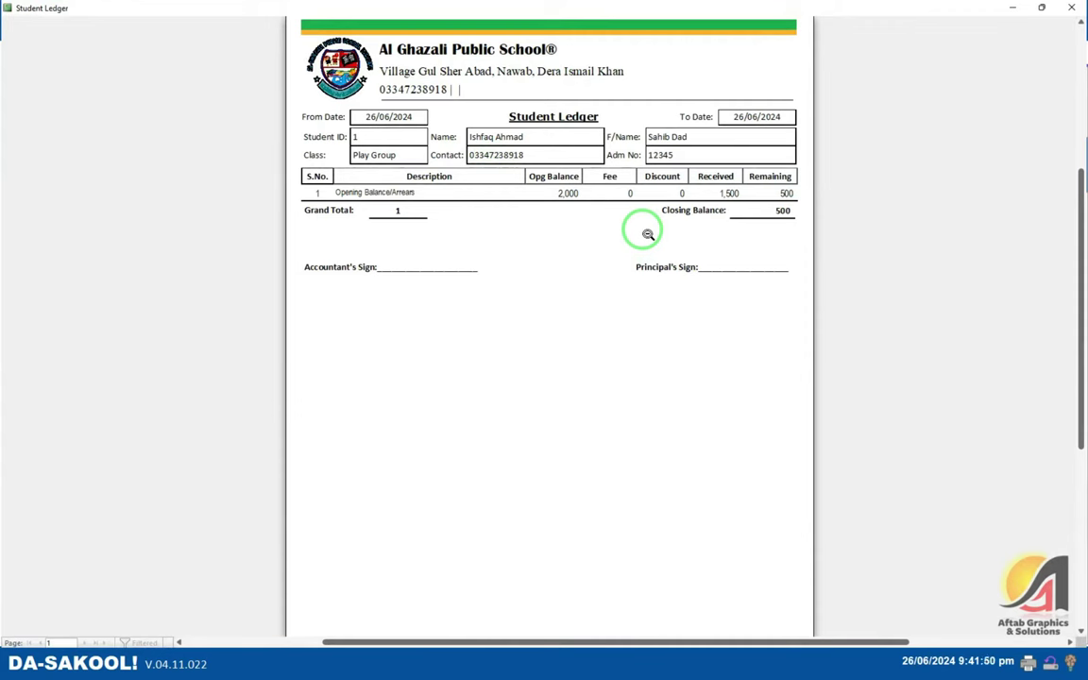
{"action": "left_click", "coordinate": [1074, 9]}
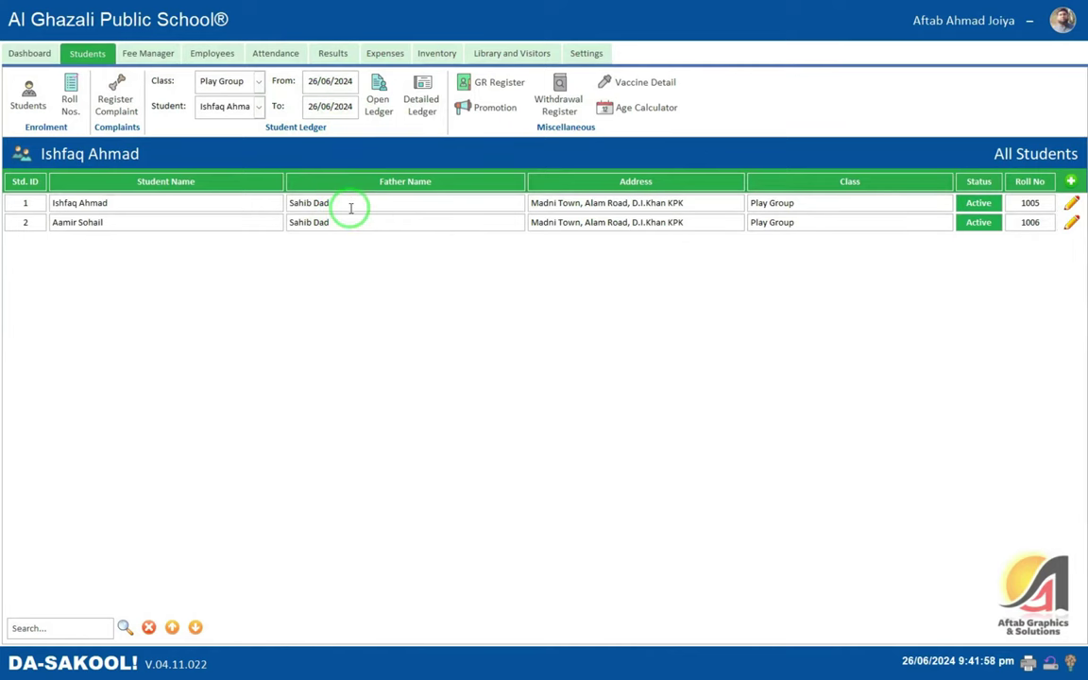
- Select the first Play Group student's rows in the detailed ledger, then open the GR Register
{"action": "left_click", "coordinate": [421, 99]}
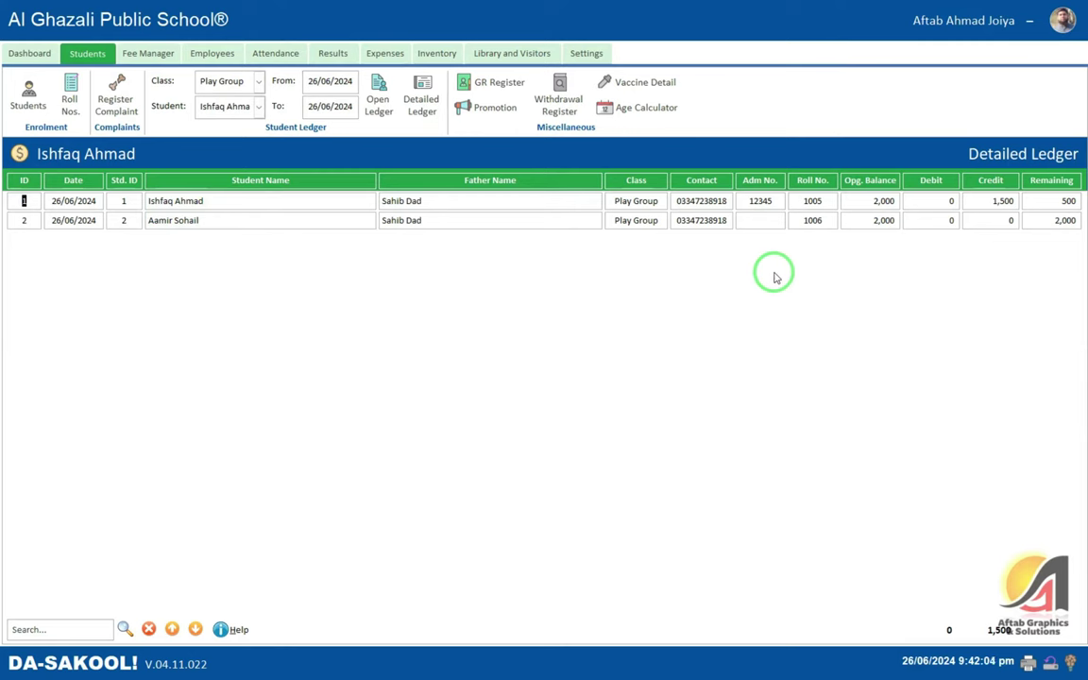
{"action": "left_click", "coordinate": [34, 629]}
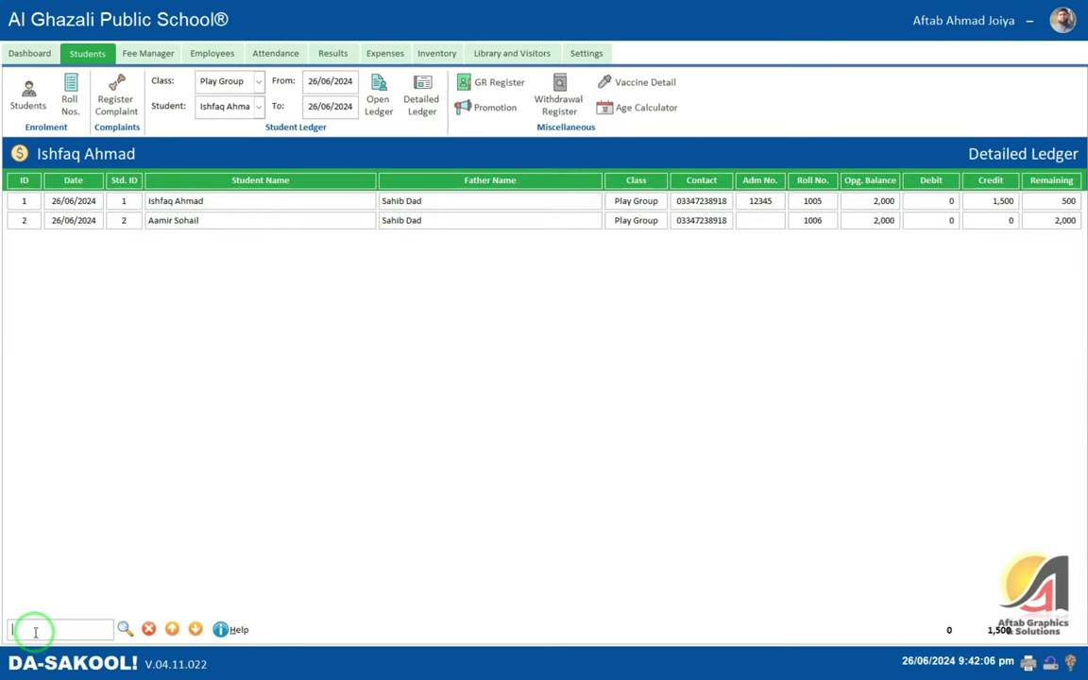
{"action": "left_click", "coordinate": [181, 205]}
{"action": "left_click", "coordinate": [186, 220]}
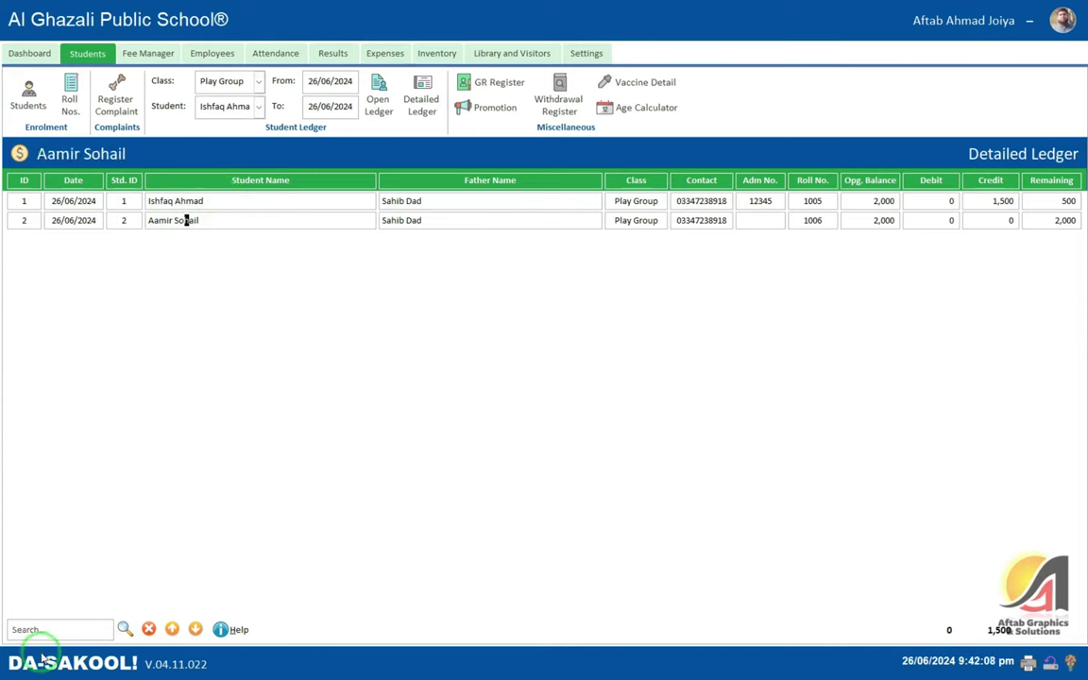
{"action": "left_click", "coordinate": [49, 624]}
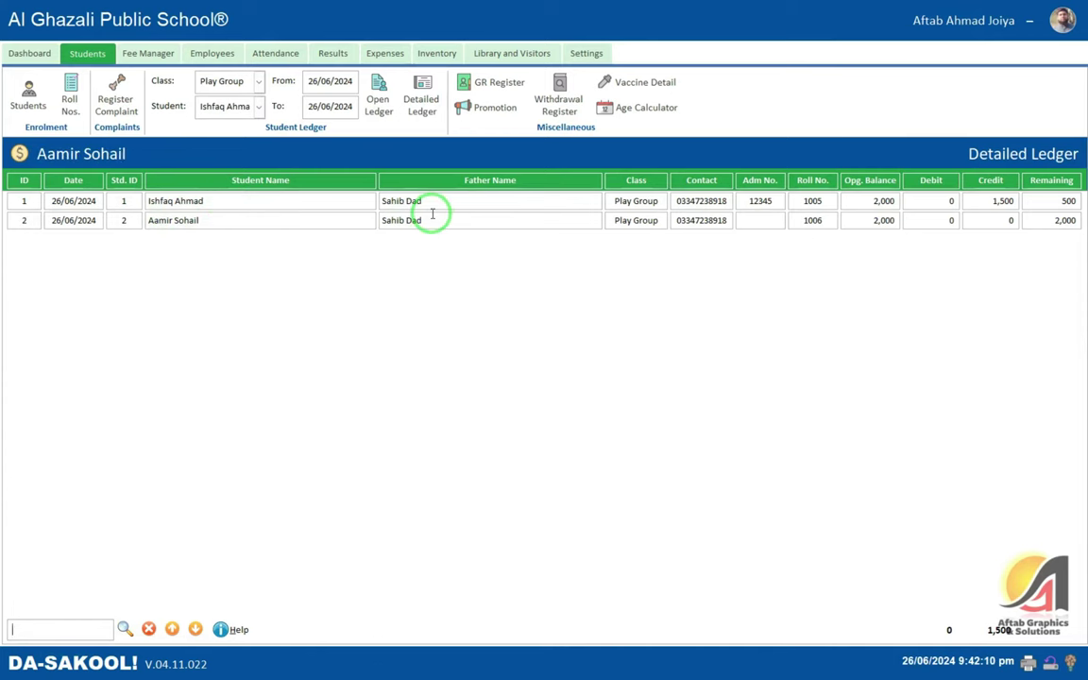
{"action": "left_click", "coordinate": [501, 85]}
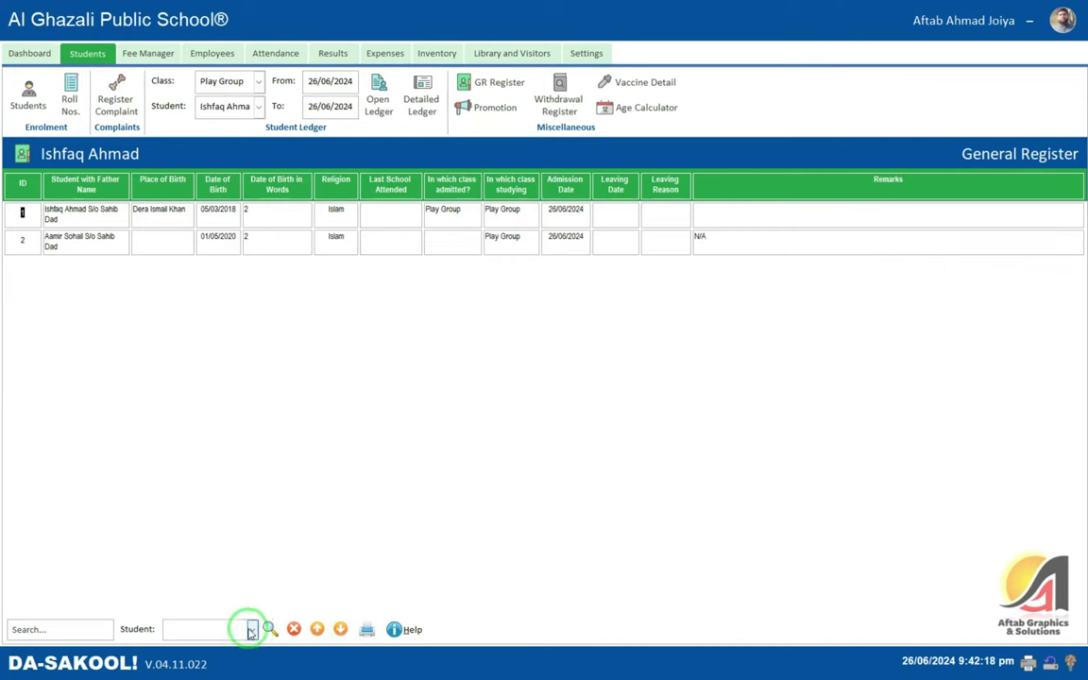
{"action": "left_click", "coordinate": [367, 628]}
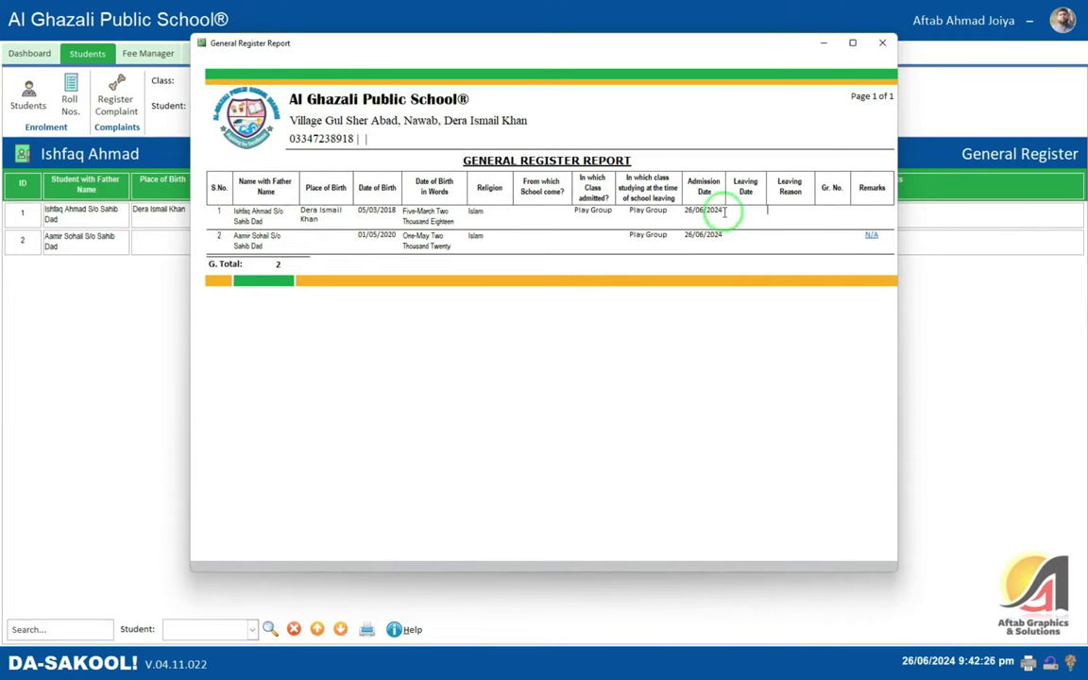
{"action": "left_click", "coordinate": [883, 44]}
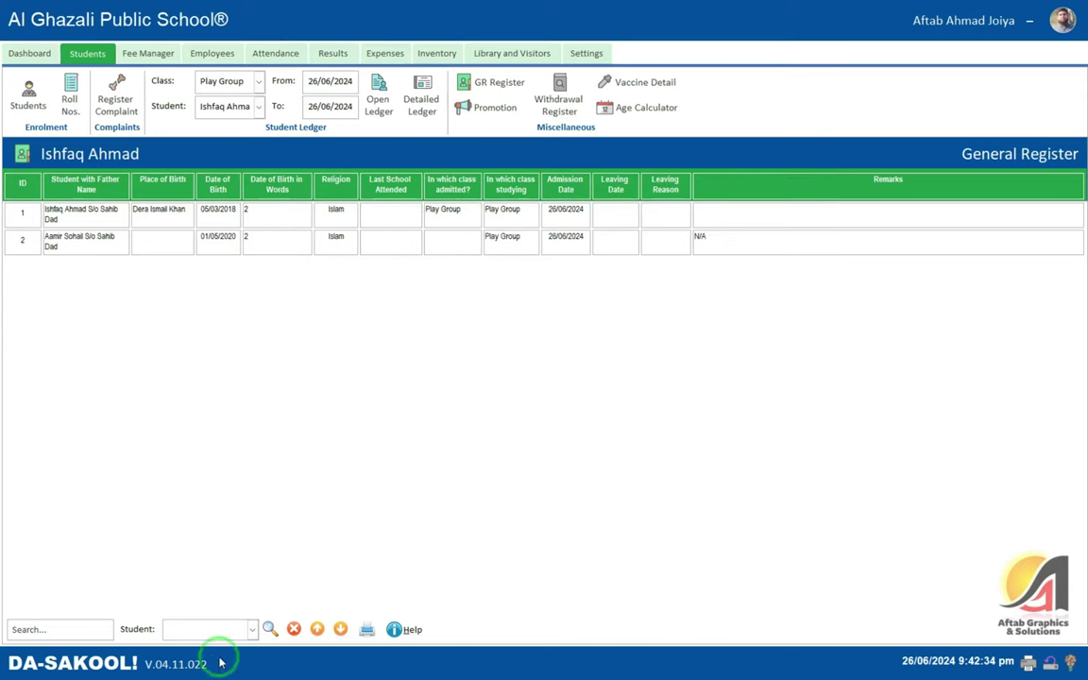
{"action": "left_click", "coordinate": [253, 212]}
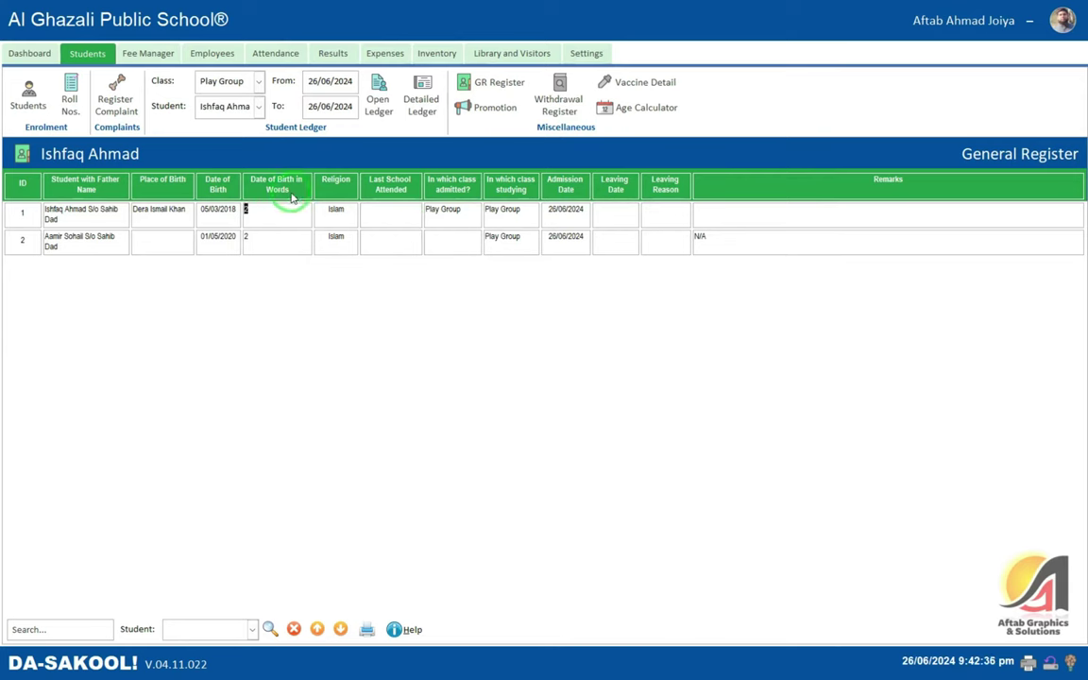
{"action": "left_click", "coordinate": [264, 214]}
{"action": "left_click", "coordinate": [276, 242]}
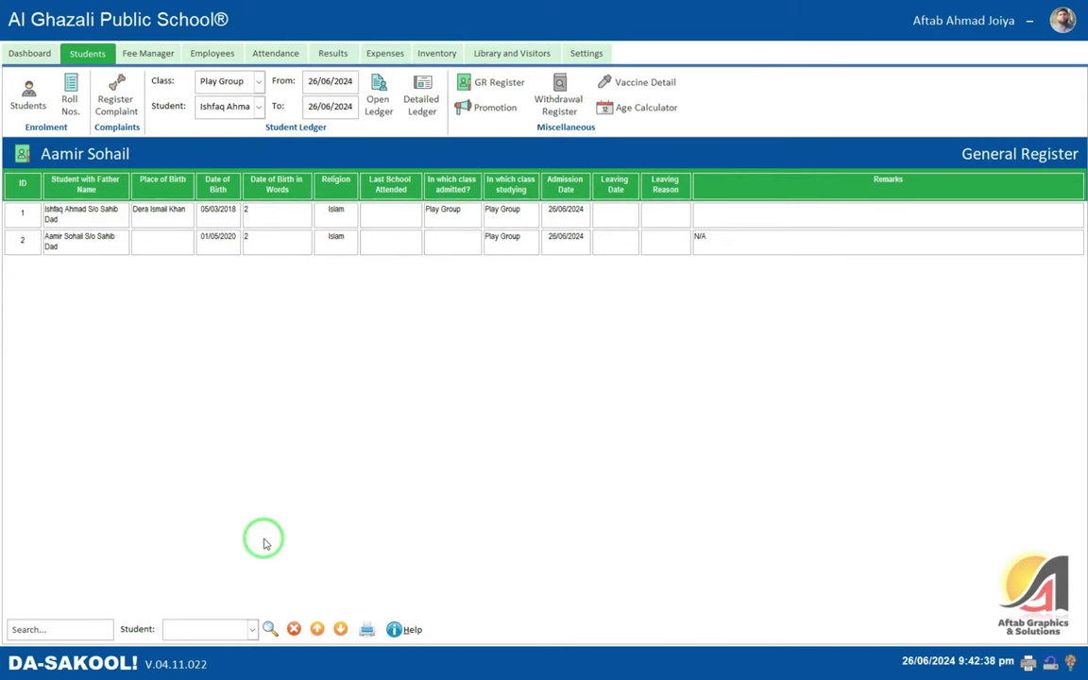
{"action": "left_click", "coordinate": [252, 629]}
{"action": "left_click", "coordinate": [223, 602]}
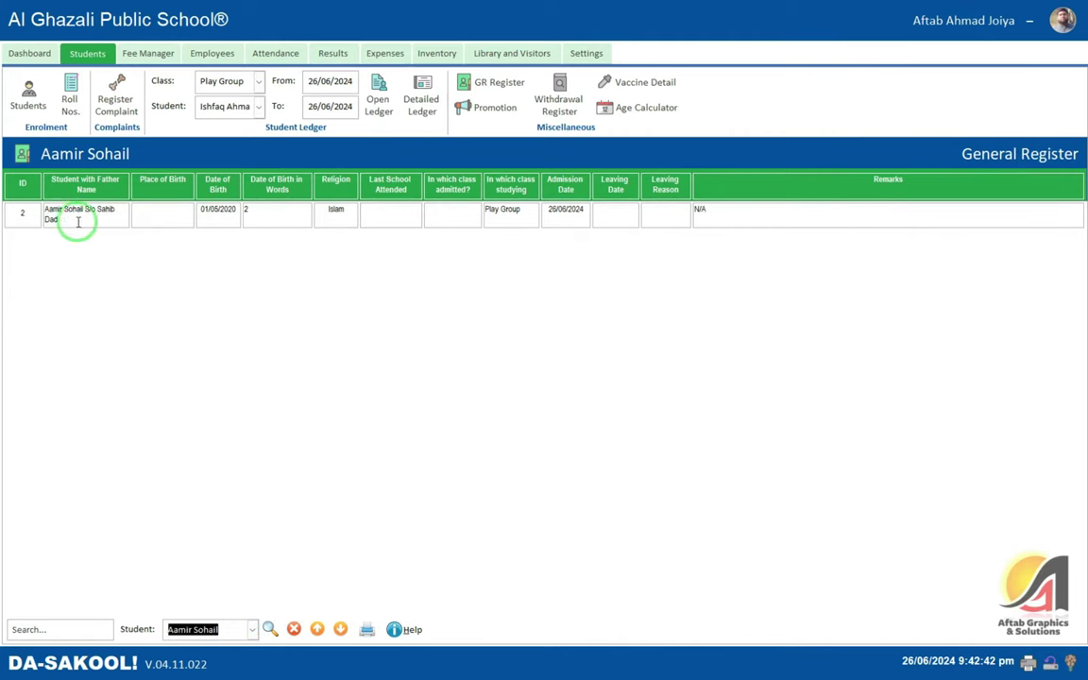
{"action": "left_click", "coordinate": [46, 214]}
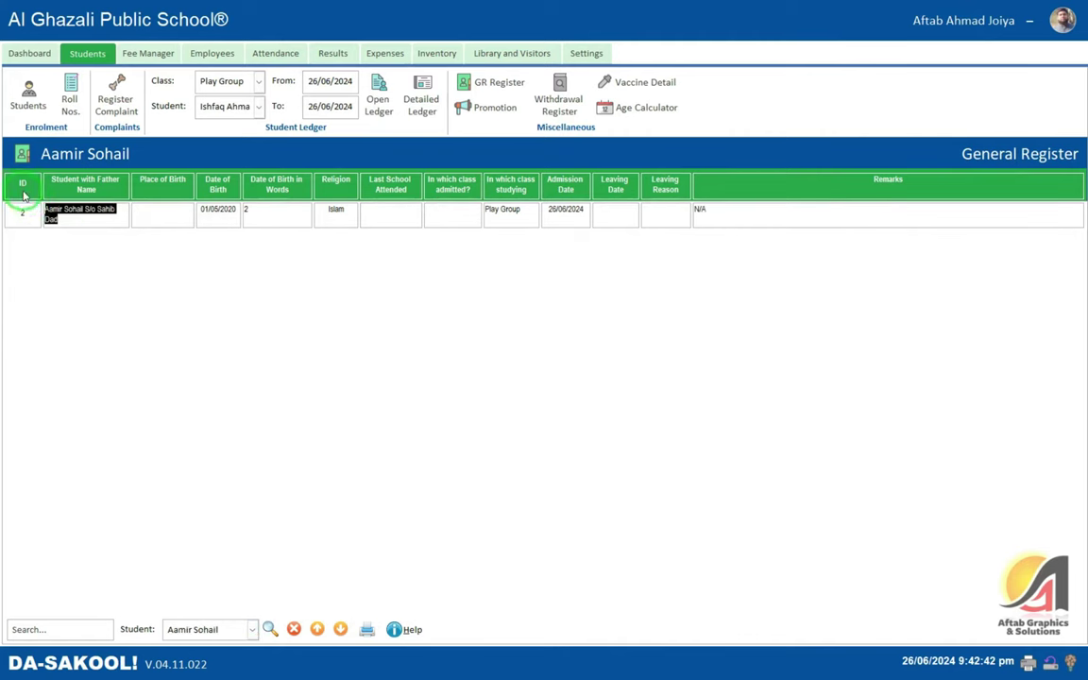
{"action": "left_click", "coordinate": [270, 629]}
{"action": "left_click", "coordinate": [44, 631]}
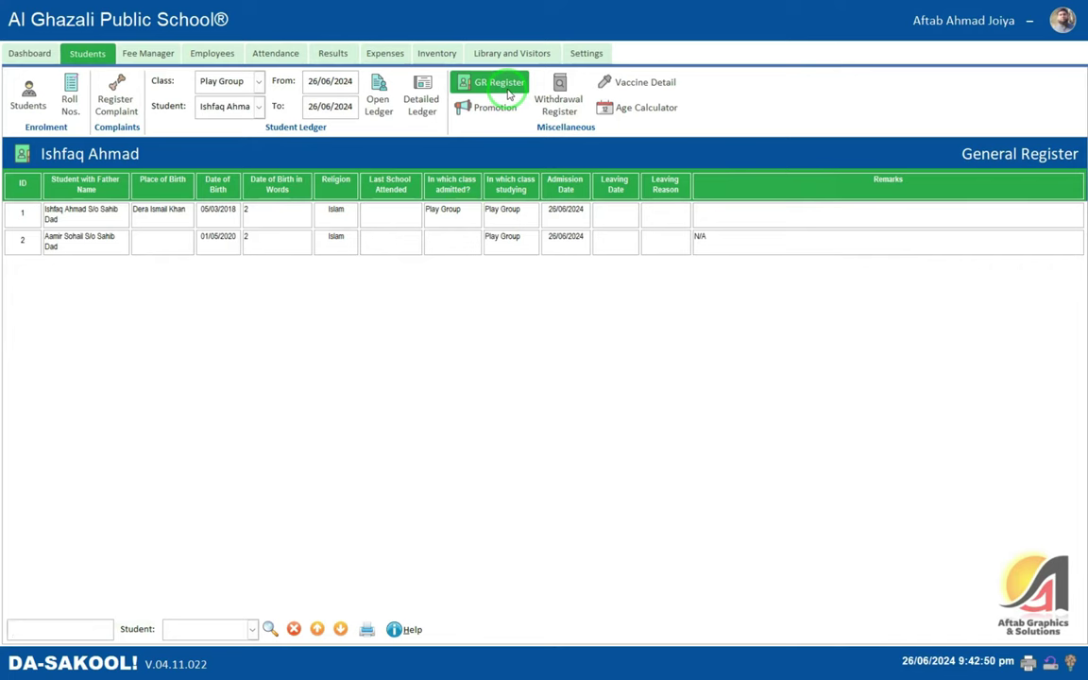
- Check the empty Promotion window, close it, and go to the Results section
{"action": "left_click", "coordinate": [491, 107]}
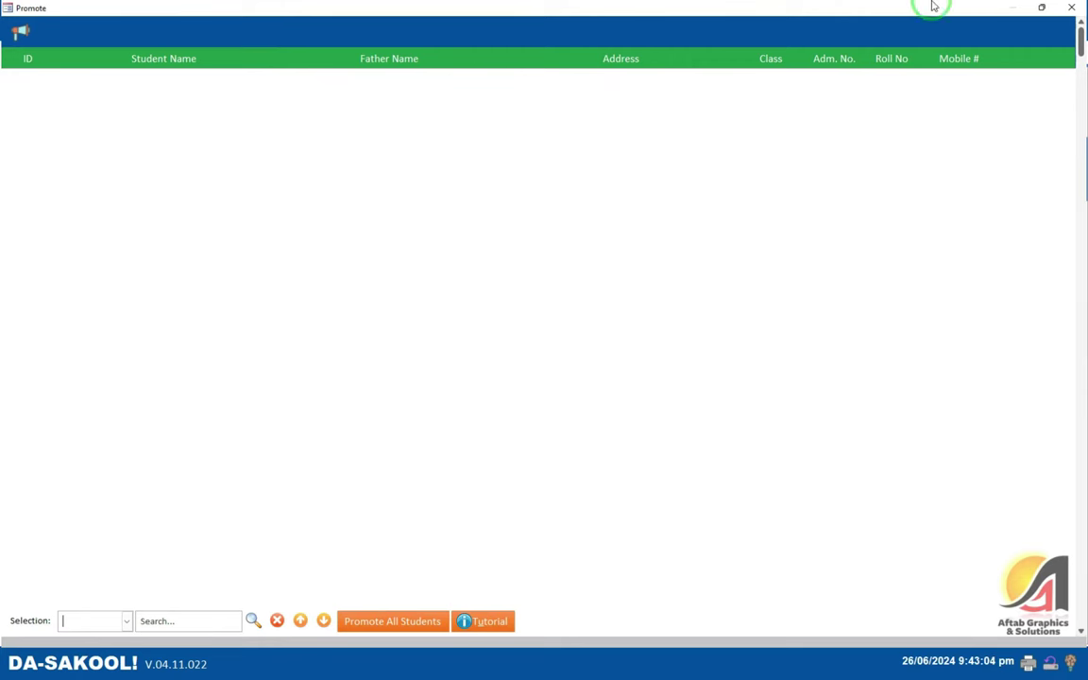
{"action": "left_click", "coordinate": [1071, 8]}
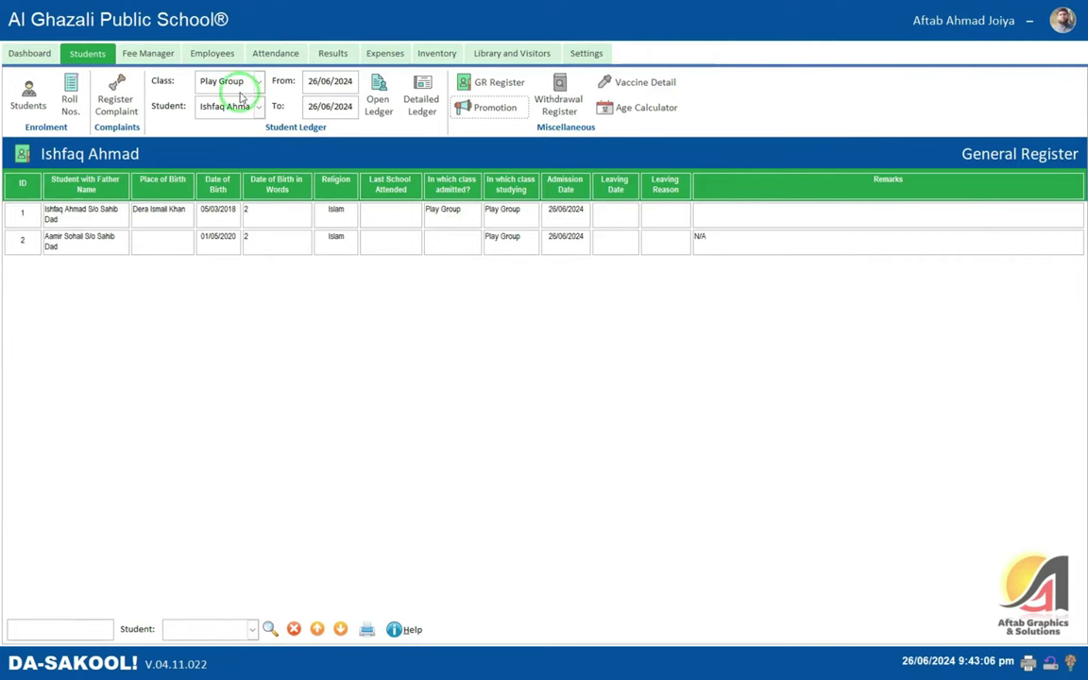
{"action": "left_click", "coordinate": [330, 53]}
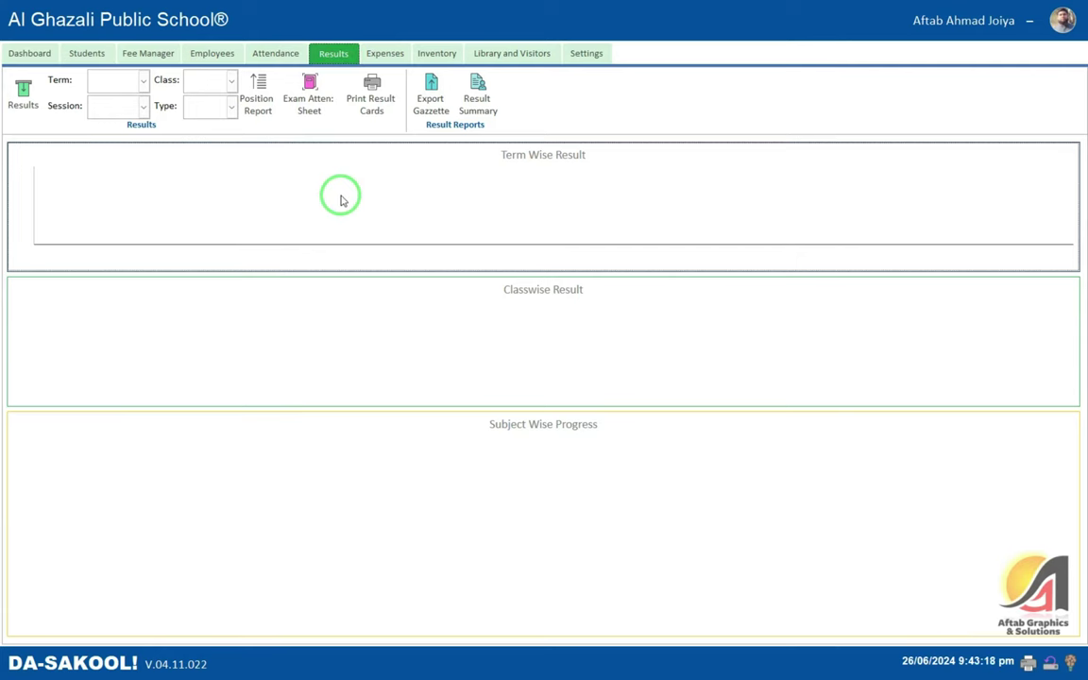
- Start a new result for the first Play Group student, entering roll number 1005
{"action": "left_click", "coordinate": [36, 99]}
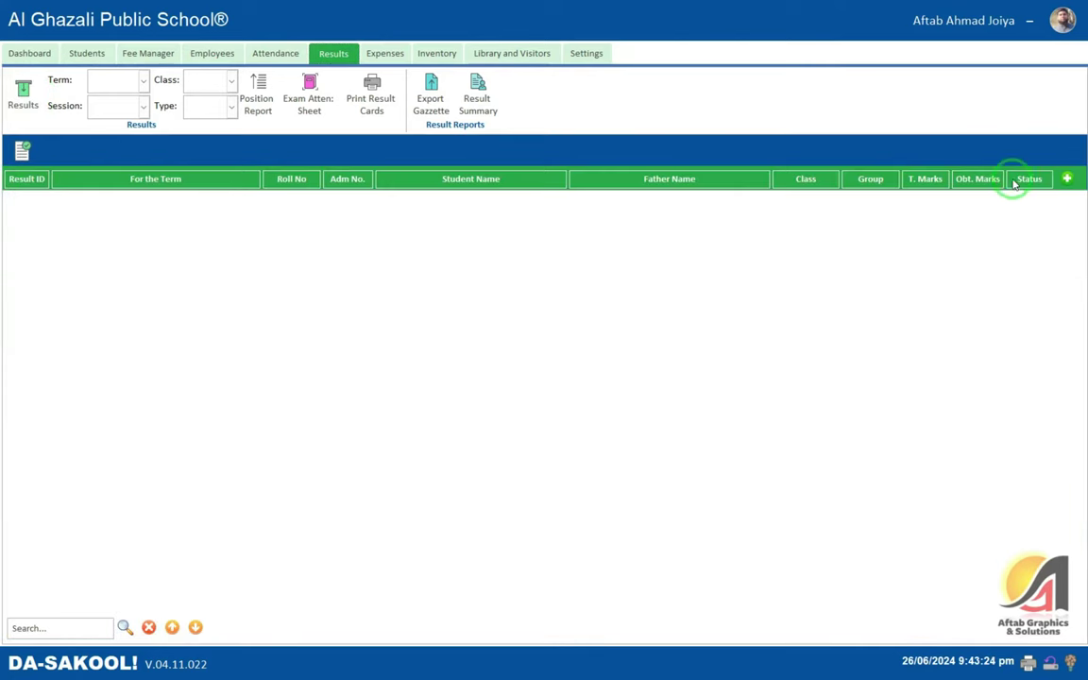
{"action": "left_click", "coordinate": [1067, 179]}
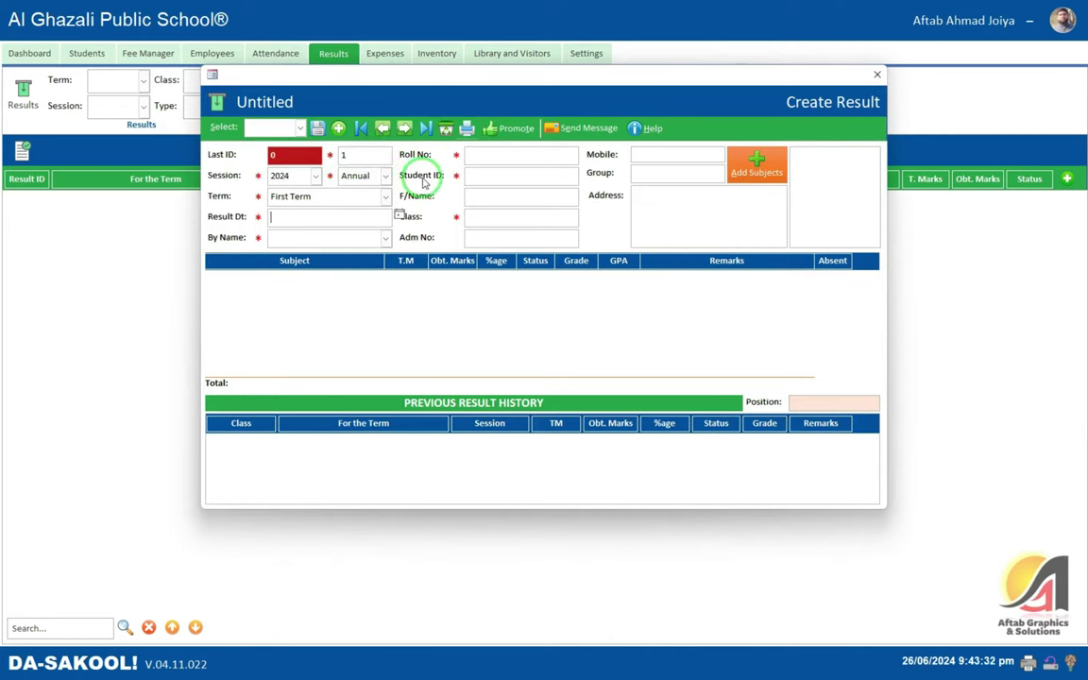
{"action": "key", "text": "Return"}
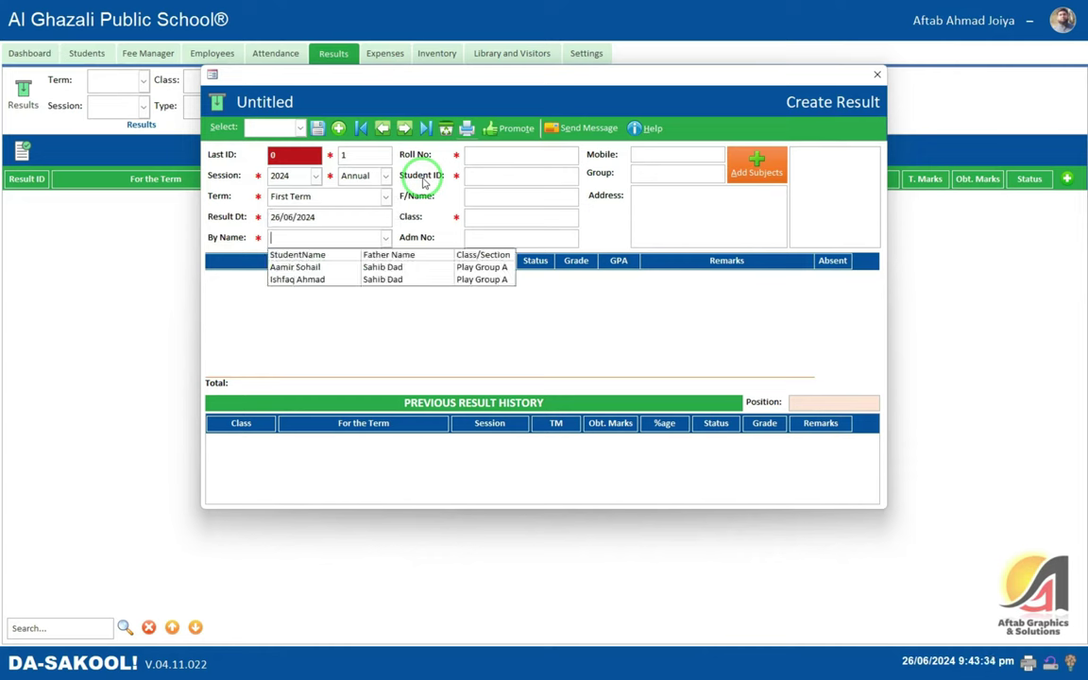
{"action": "key", "text": "Down"}
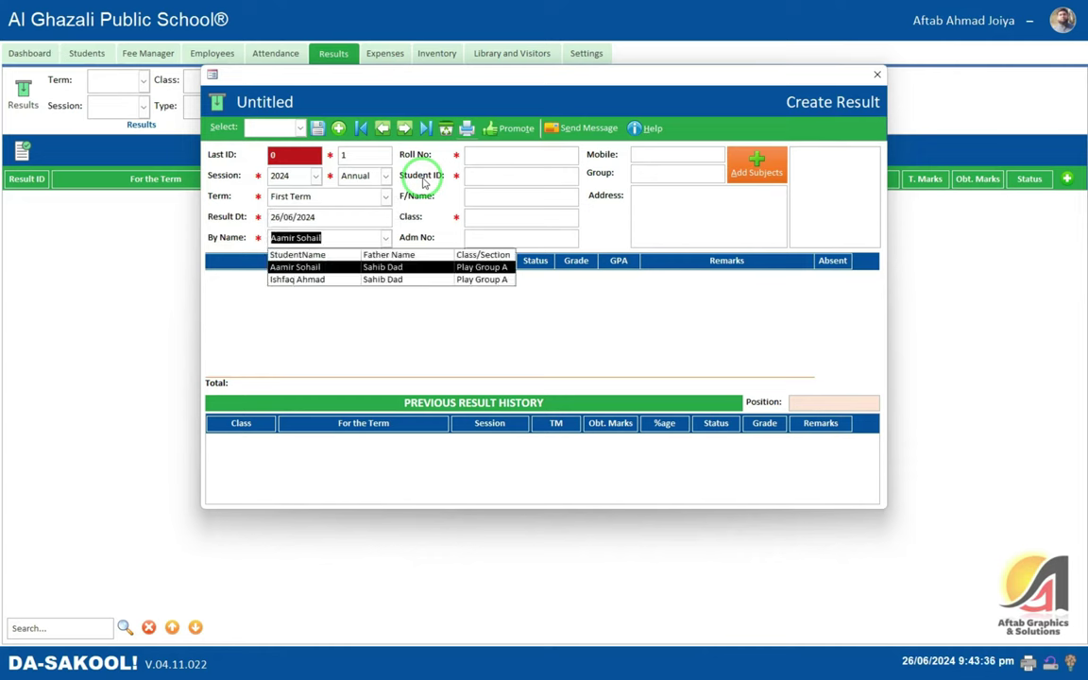
{"action": "key", "text": "Return"}
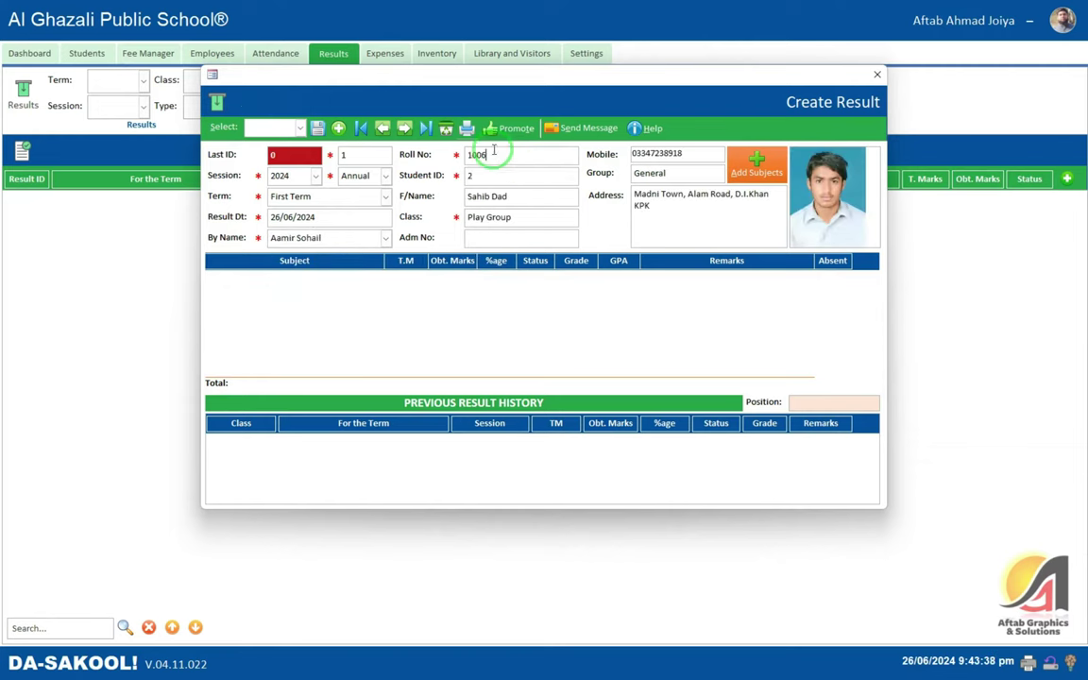
{"action": "double_click", "coordinate": [498, 155]}
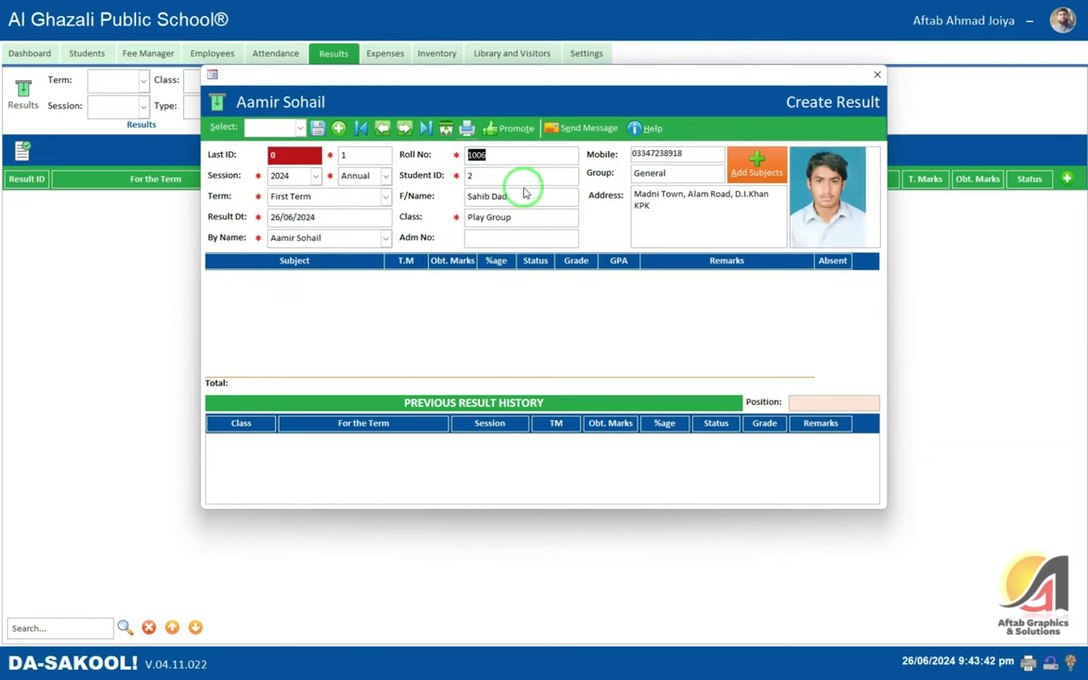
{"action": "type", "text": "1005"}
{"action": "key", "text": "Return"}
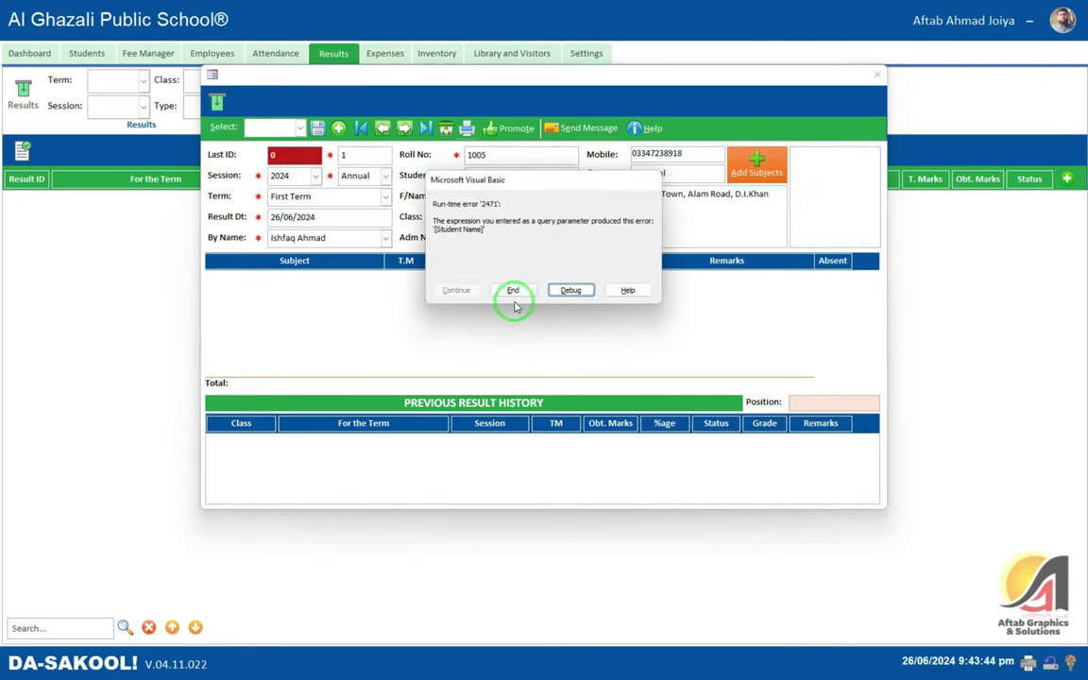
{"action": "left_click", "coordinate": [514, 290]}
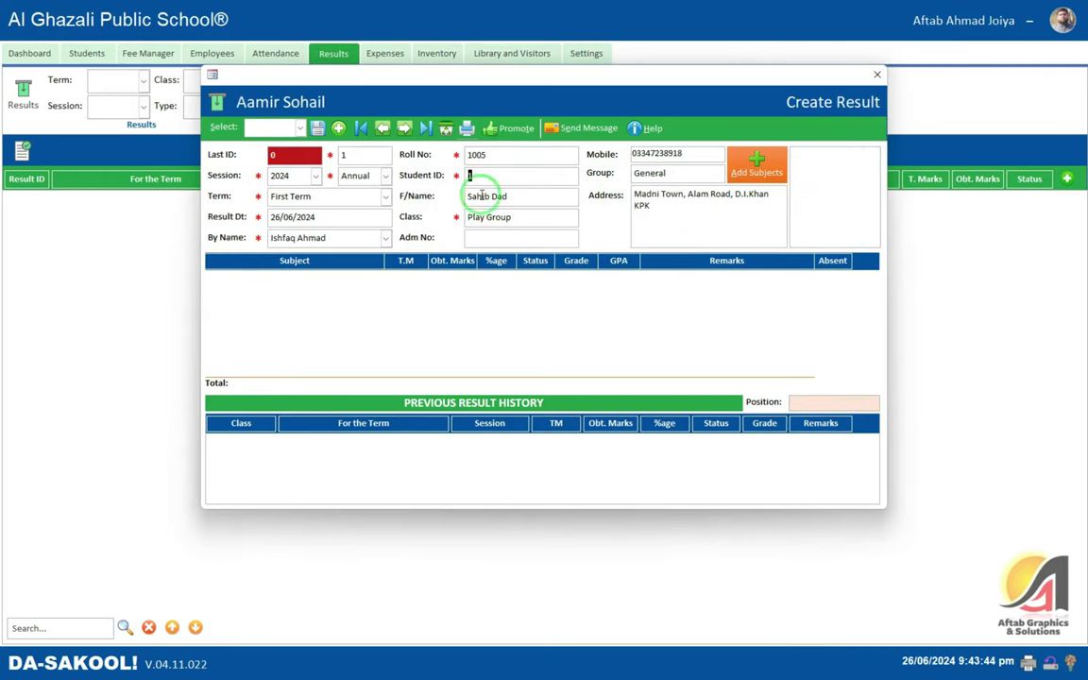
- Reselect the student by name and load the class subjects into the result
{"action": "left_click", "coordinate": [303, 237]}
{"action": "left_click", "coordinate": [326, 263]}
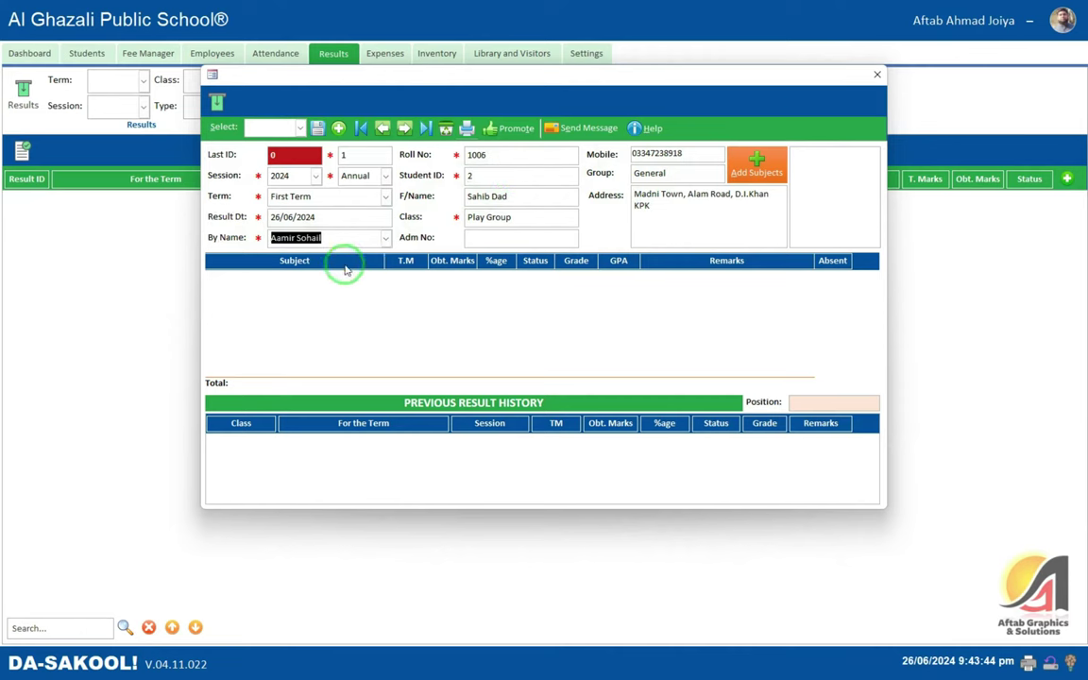
{"action": "left_click", "coordinate": [385, 237]}
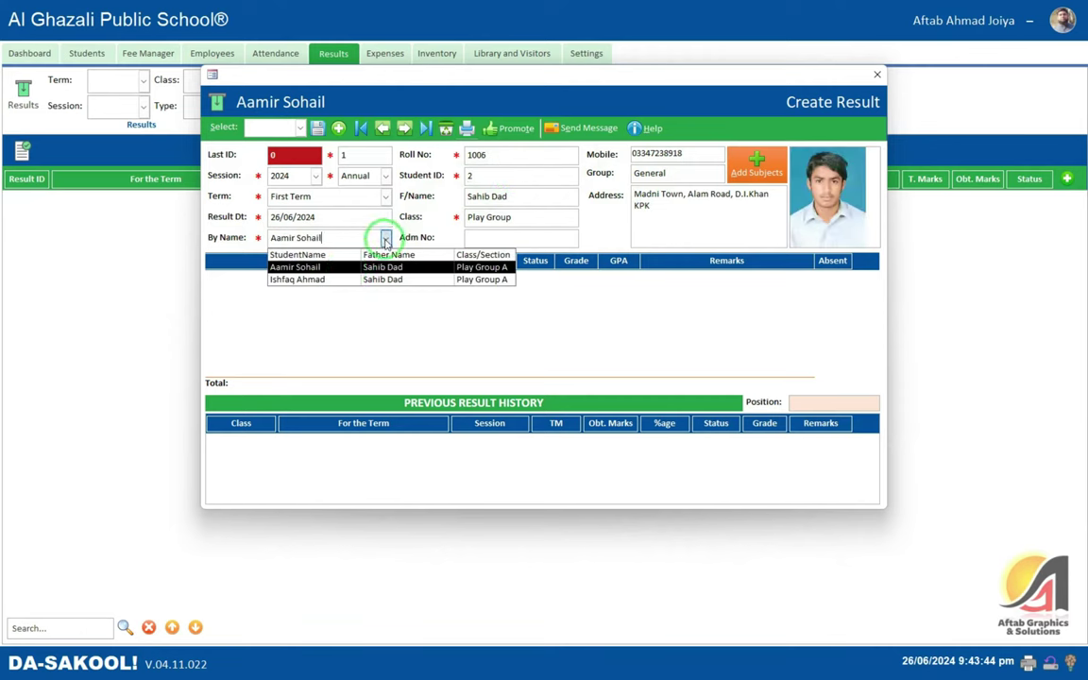
{"action": "left_click", "coordinate": [343, 280]}
{"action": "left_click", "coordinate": [386, 237]}
{"action": "left_click", "coordinate": [338, 264]}
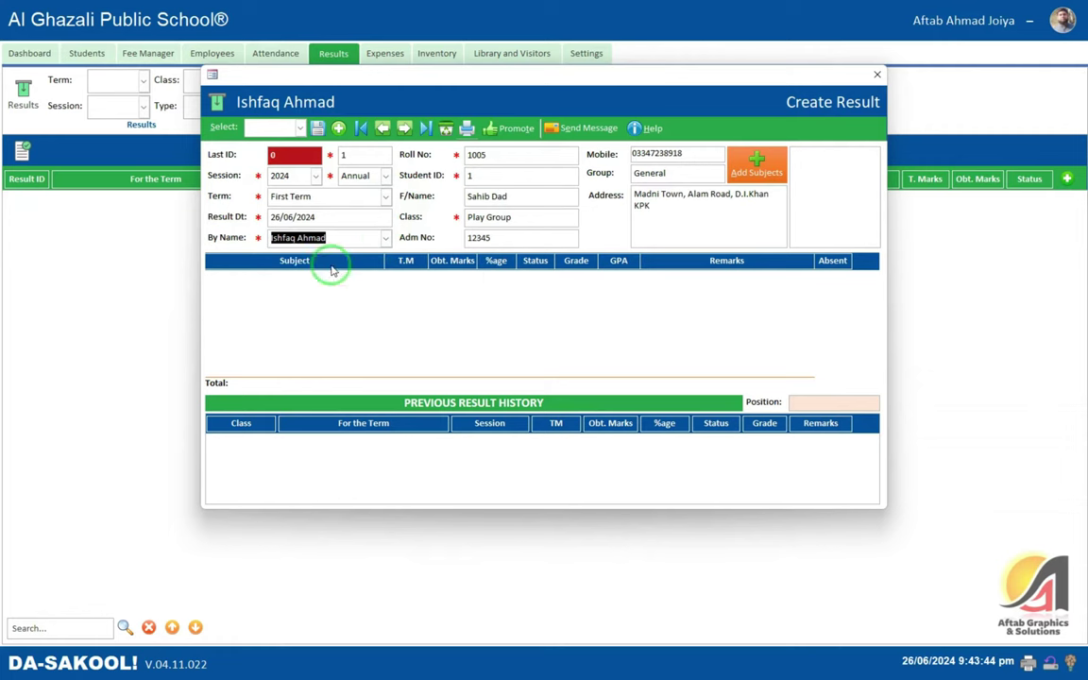
{"action": "double_click", "coordinate": [479, 176]}
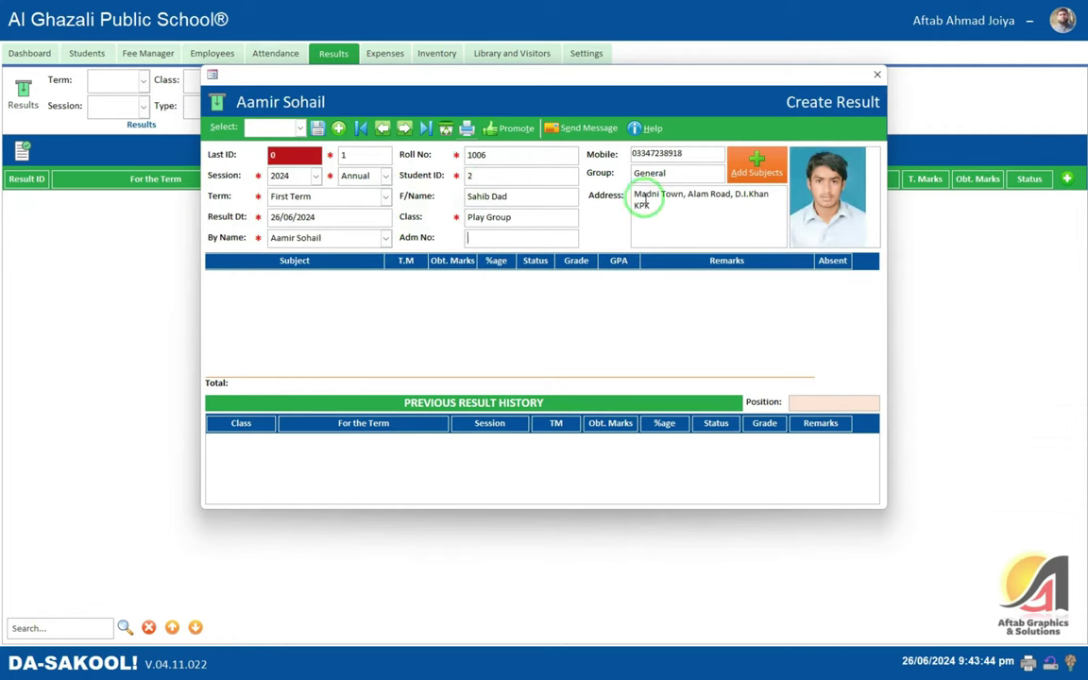
{"action": "left_click", "coordinate": [699, 203]}
{"action": "left_click", "coordinate": [770, 166]}
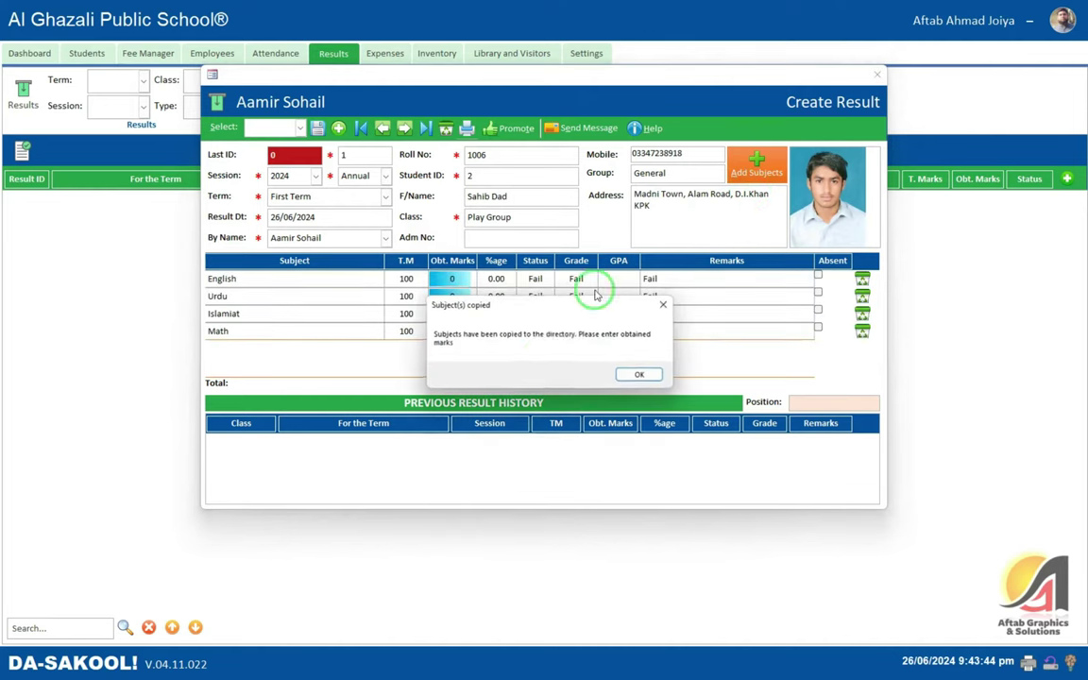
{"action": "left_click", "coordinate": [636, 371]}
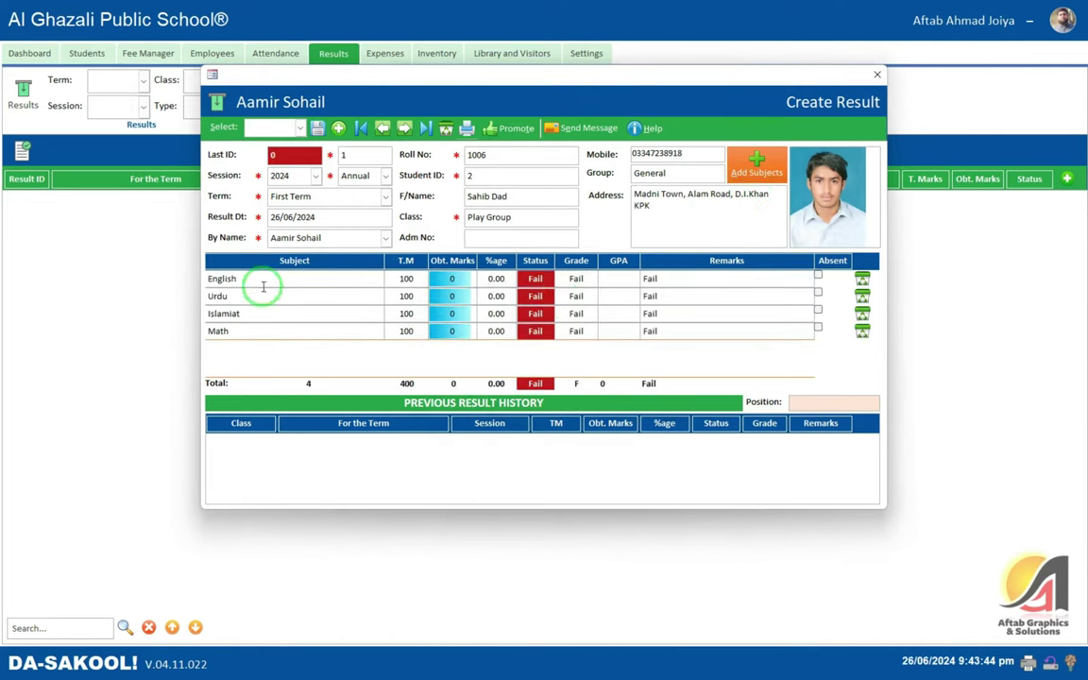
- Enter obtained marks English 50, Urdu 75, Islamiat 60 and Math 76
{"action": "left_click", "coordinate": [455, 279]}
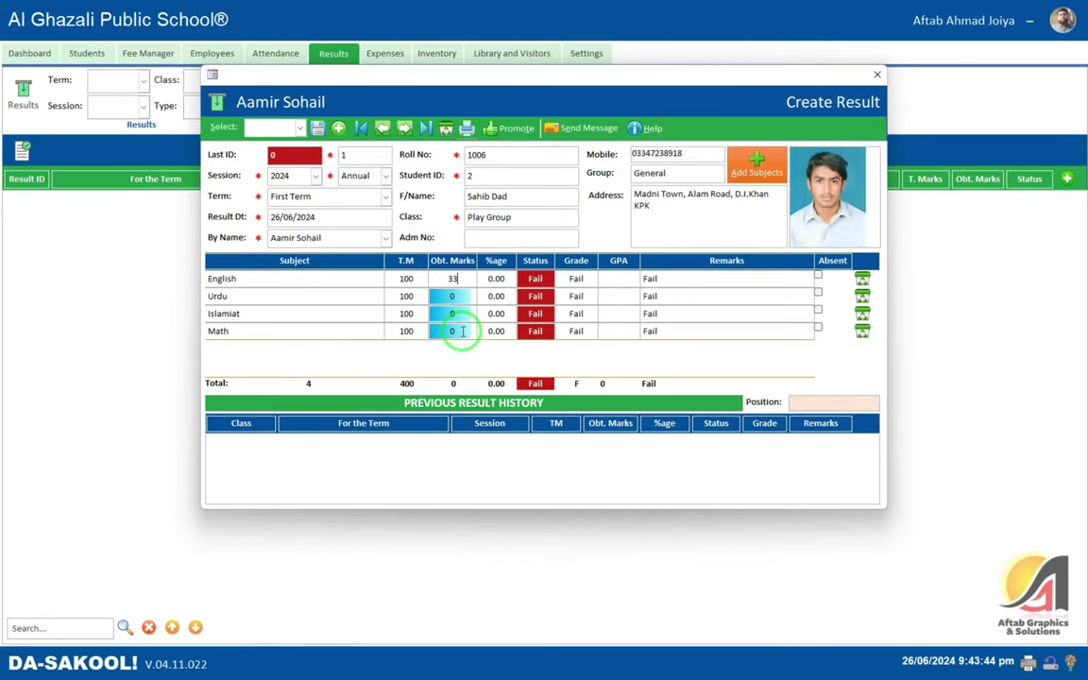
{"action": "key", "text": "Tab"}
{"action": "key", "text": "shift+Tab"}
{"action": "type", "text": "32"}
{"action": "type", "text": "50"}
{"action": "key", "text": "Tab"}
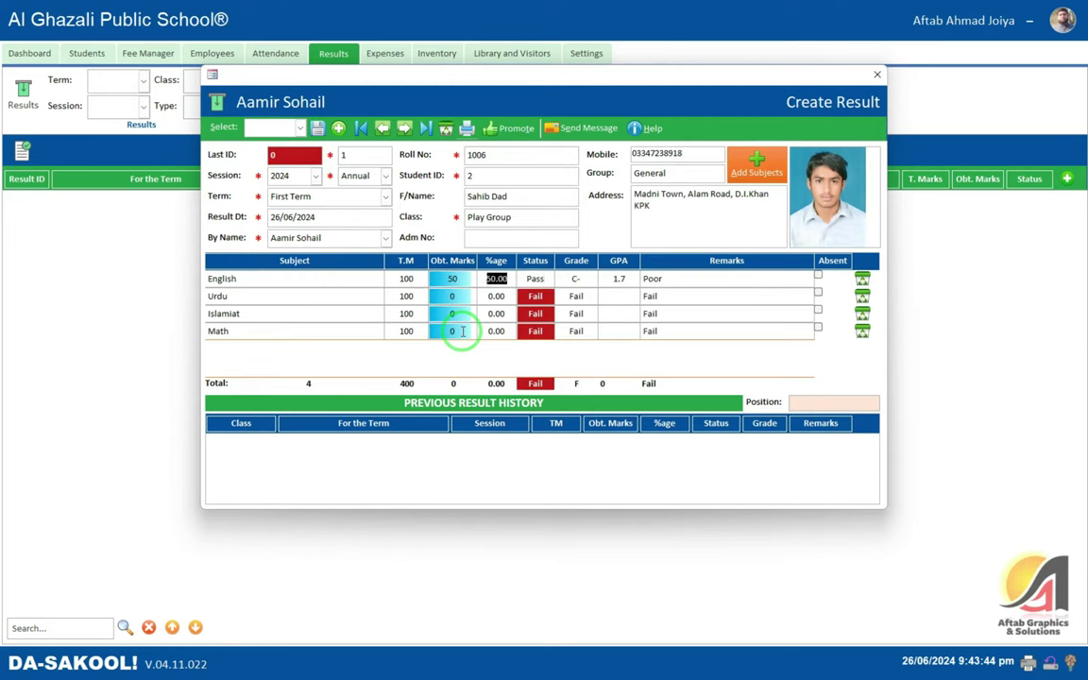
{"action": "key", "text": "Down"}
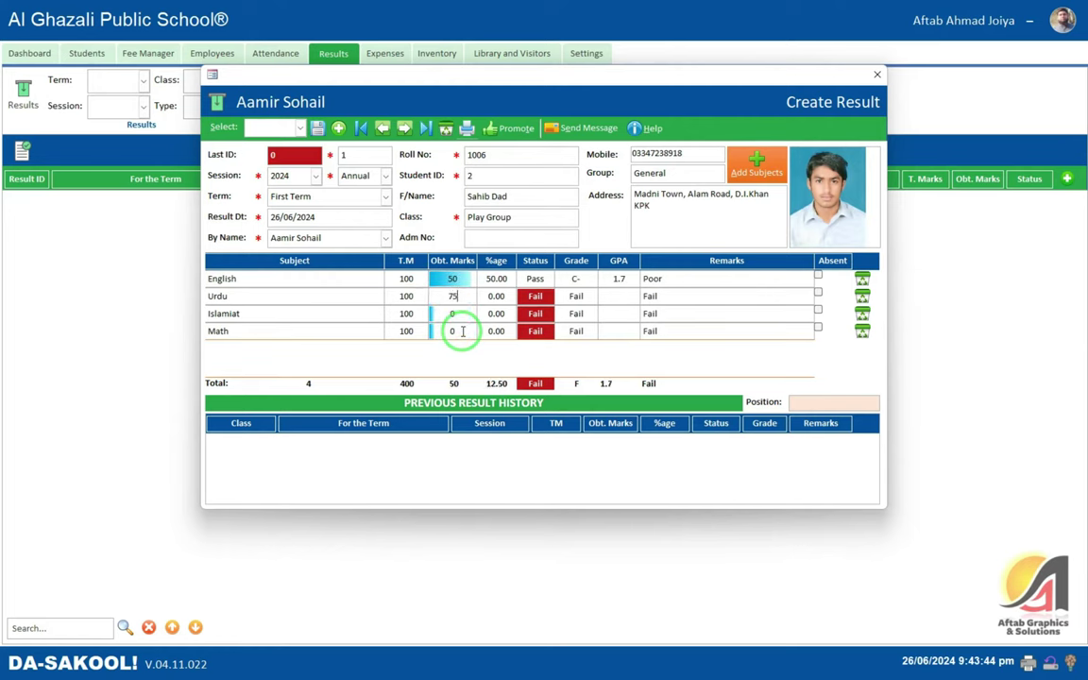
{"action": "key", "text": "Down"}
{"action": "type", "text": "6"}
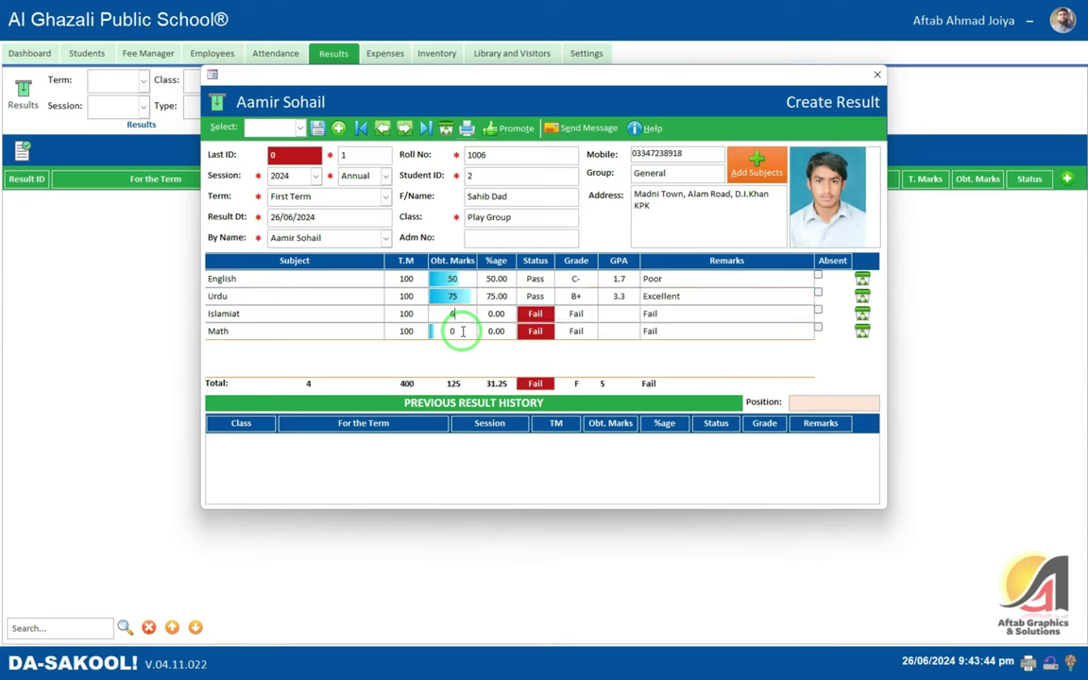
{"action": "type", "text": "0"}
{"action": "key", "text": "Down"}
{"action": "left_click", "coordinate": [463, 331]}
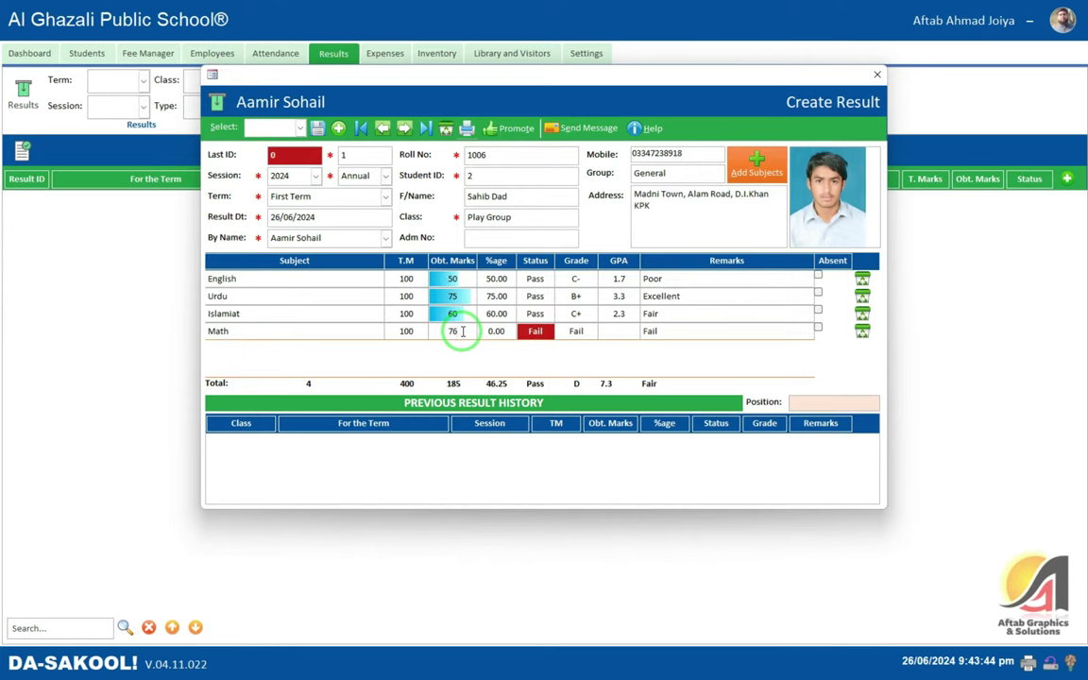
{"action": "key", "text": "Return"}
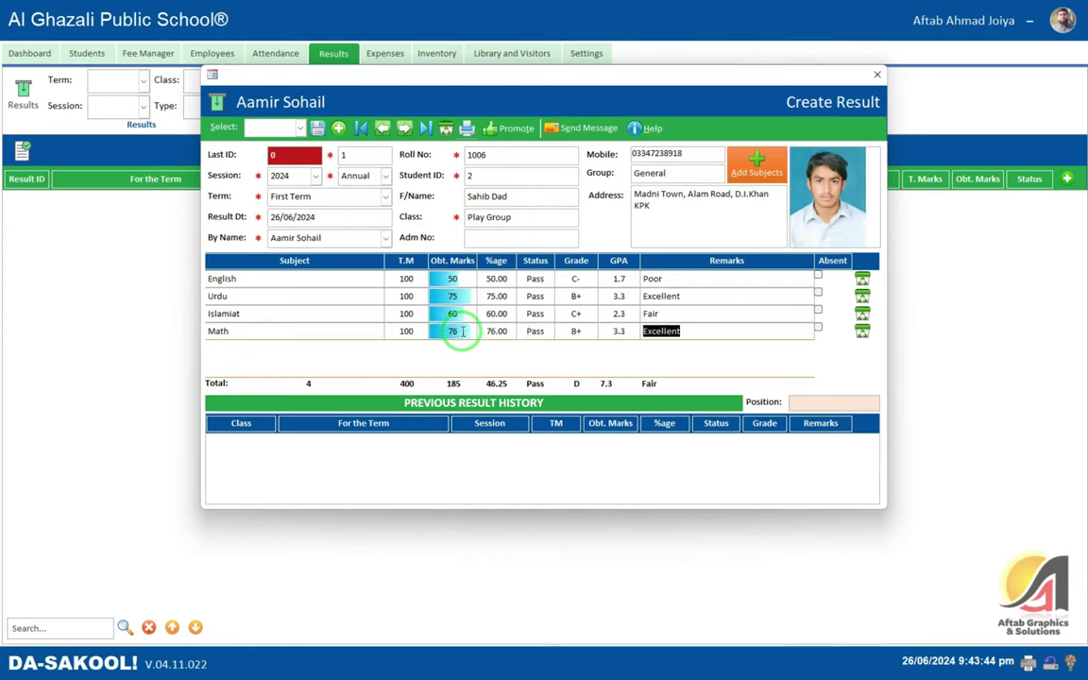
- Review the recalculated totals, GPA and remarks Poor, Fair and Excellent
{"action": "left_click", "coordinate": [498, 278]}
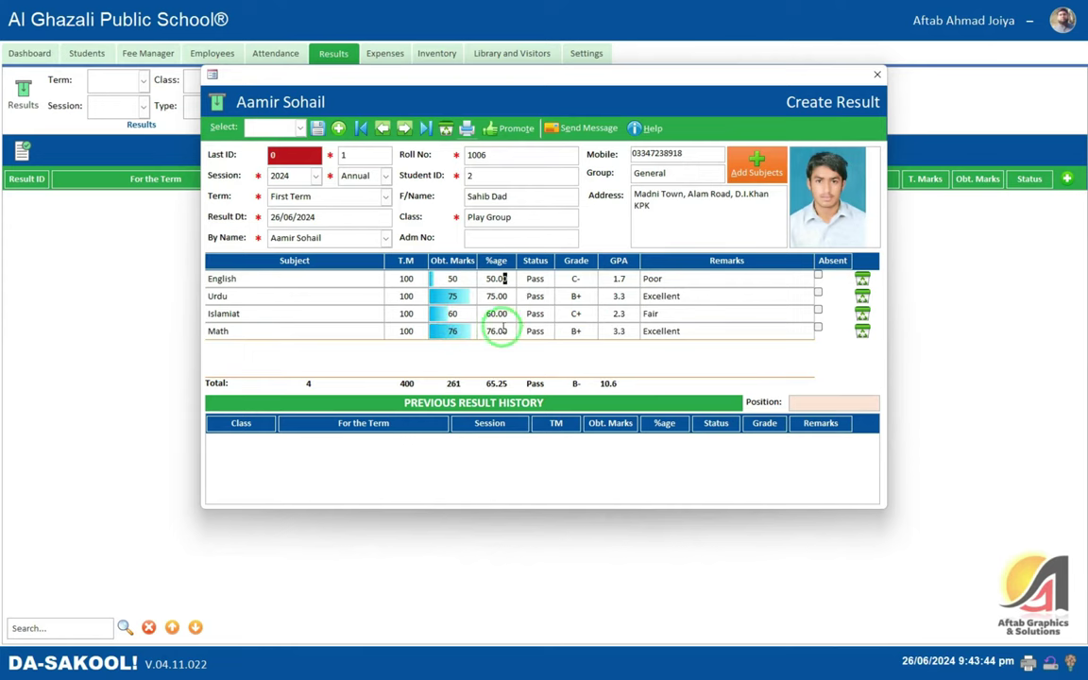
{"action": "left_click", "coordinate": [619, 279]}
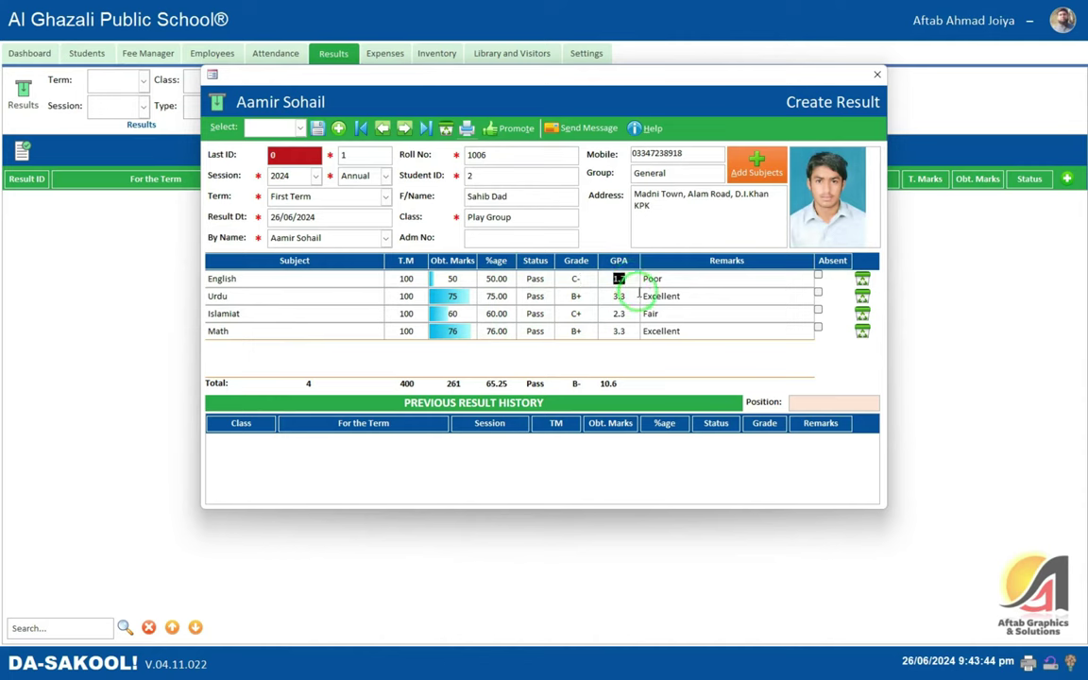
{"action": "left_click", "coordinate": [688, 281]}
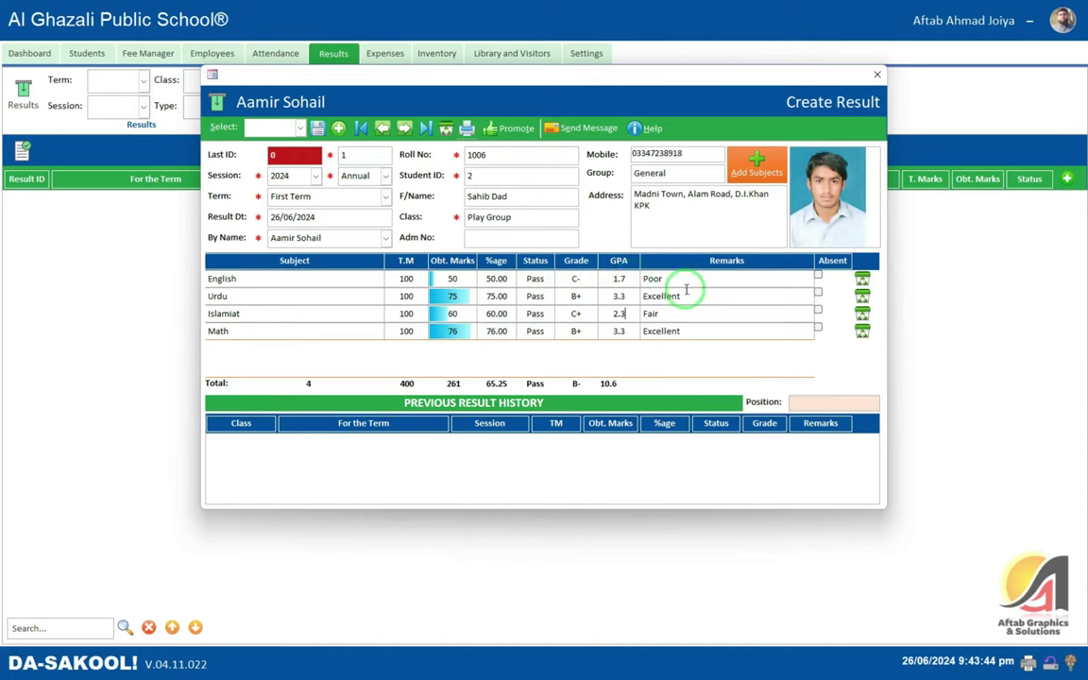
{"action": "left_click", "coordinate": [695, 311]}
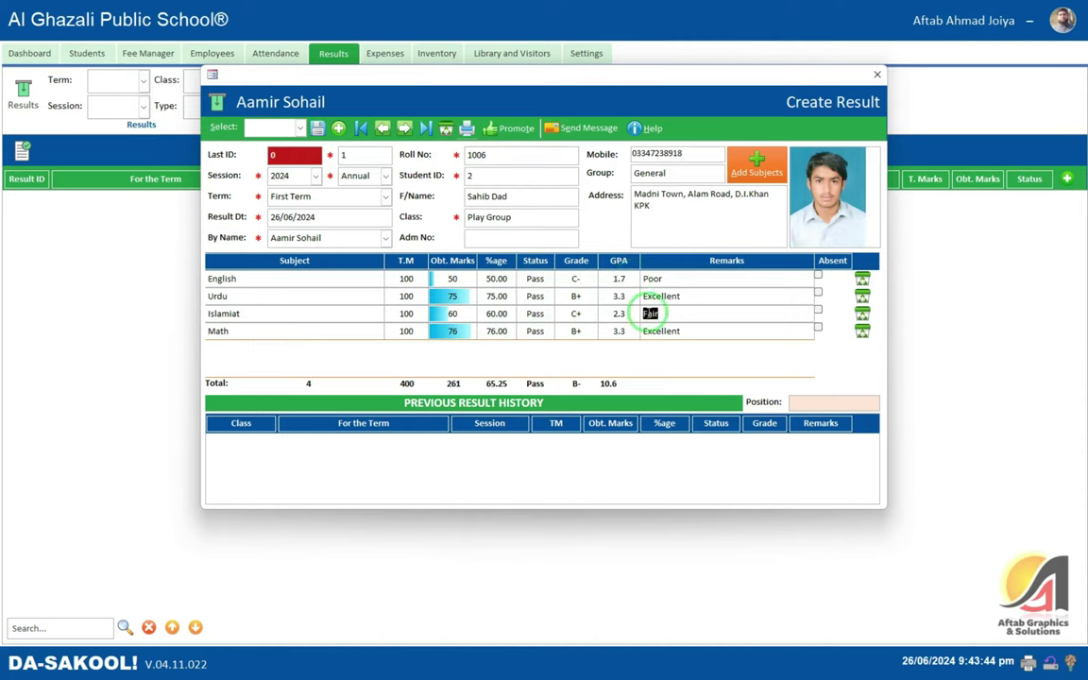
{"action": "left_click", "coordinate": [705, 328]}
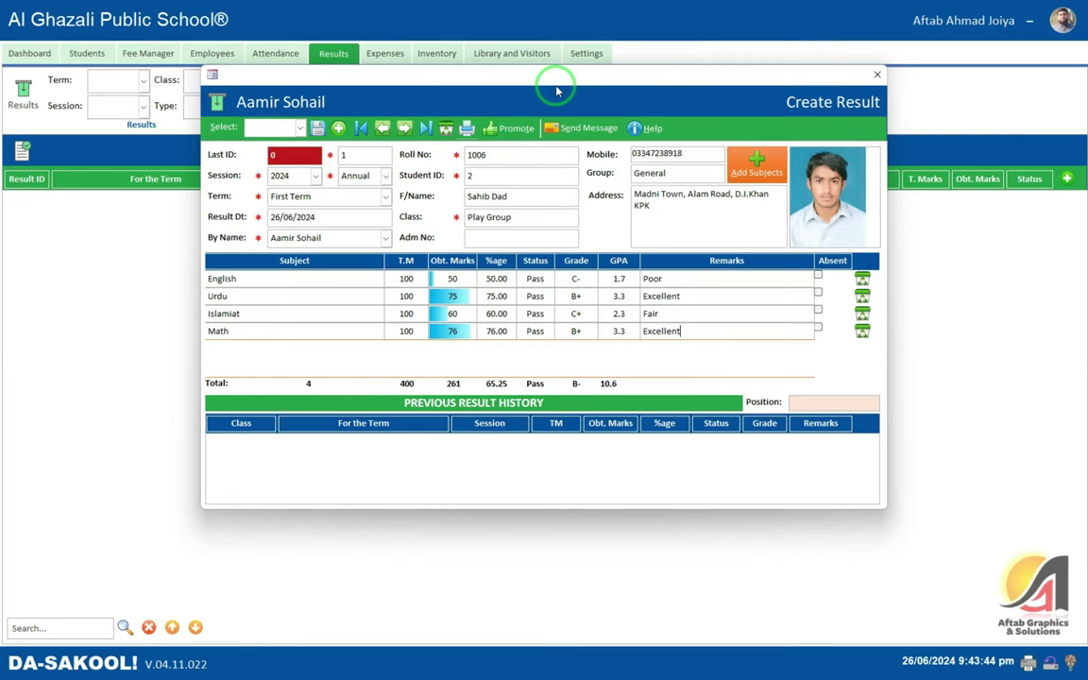
{"action": "left_click", "coordinate": [609, 383]}
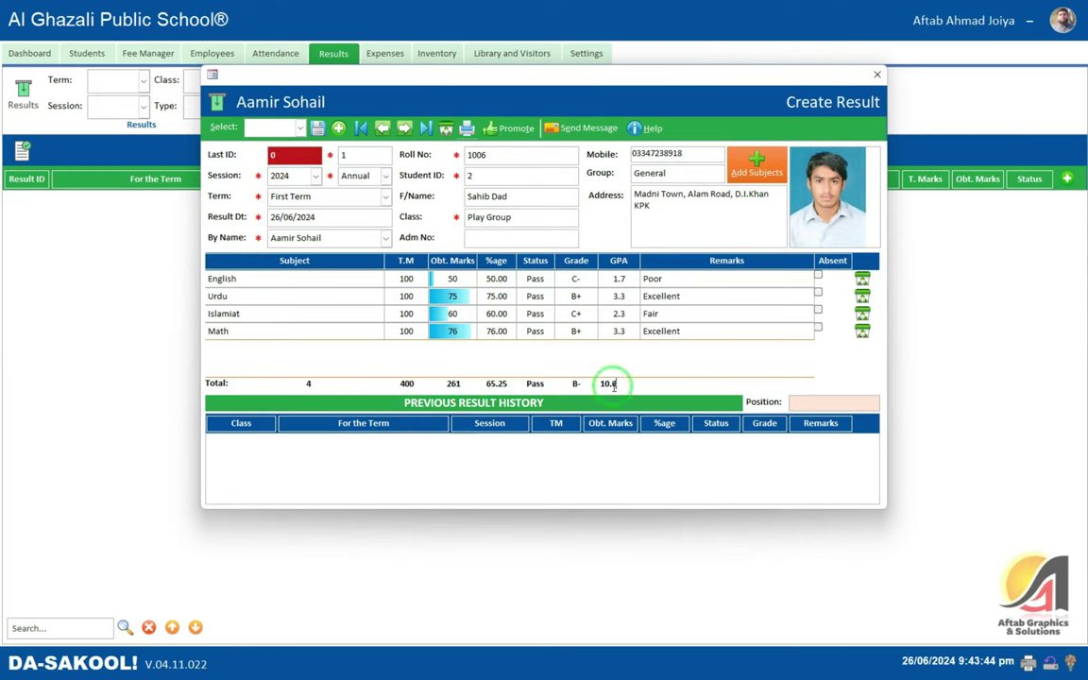
{"action": "left_click_drag", "start_coordinate": [612, 384], "coordinate": [586, 384]}
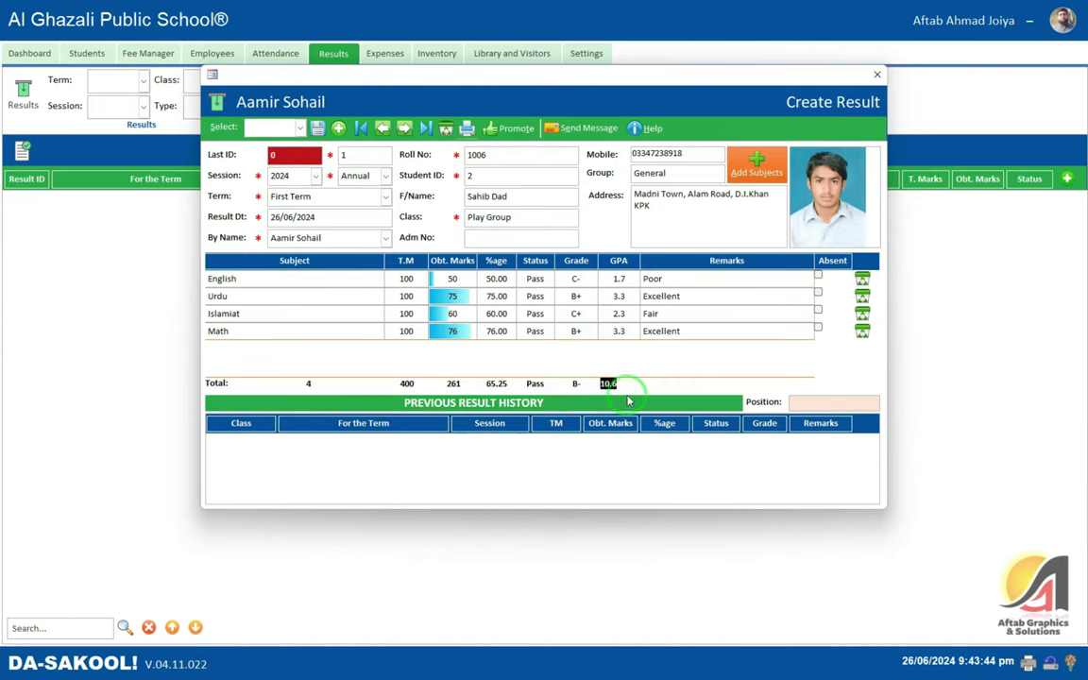
{"action": "left_click_drag", "start_coordinate": [461, 383], "coordinate": [433, 381]}
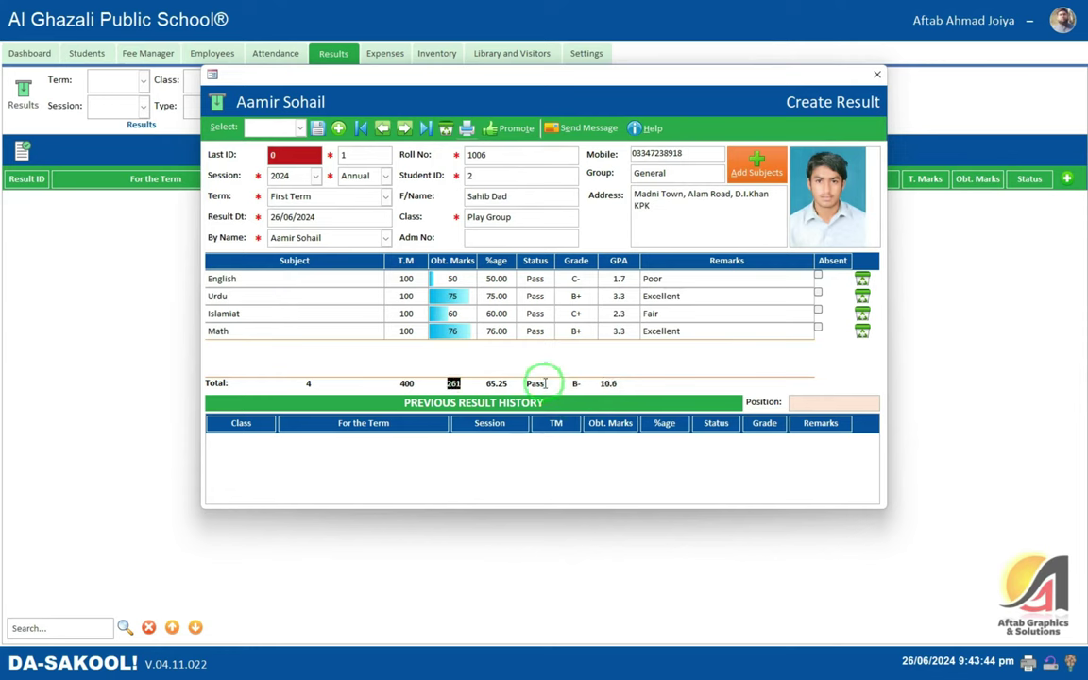
{"action": "left_click", "coordinate": [620, 381]}
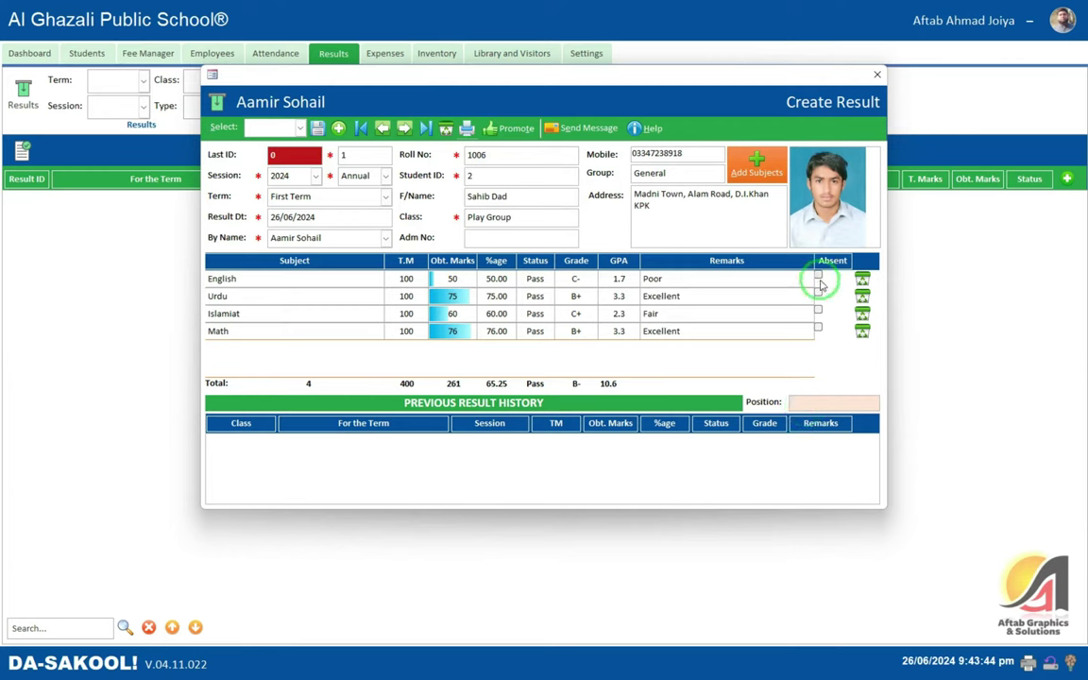
- Mark English as Absent with 0 marks, dropping the total to 211 (52.75%)
{"action": "left_click", "coordinate": [818, 275]}
{"action": "left_click", "coordinate": [661, 296]}
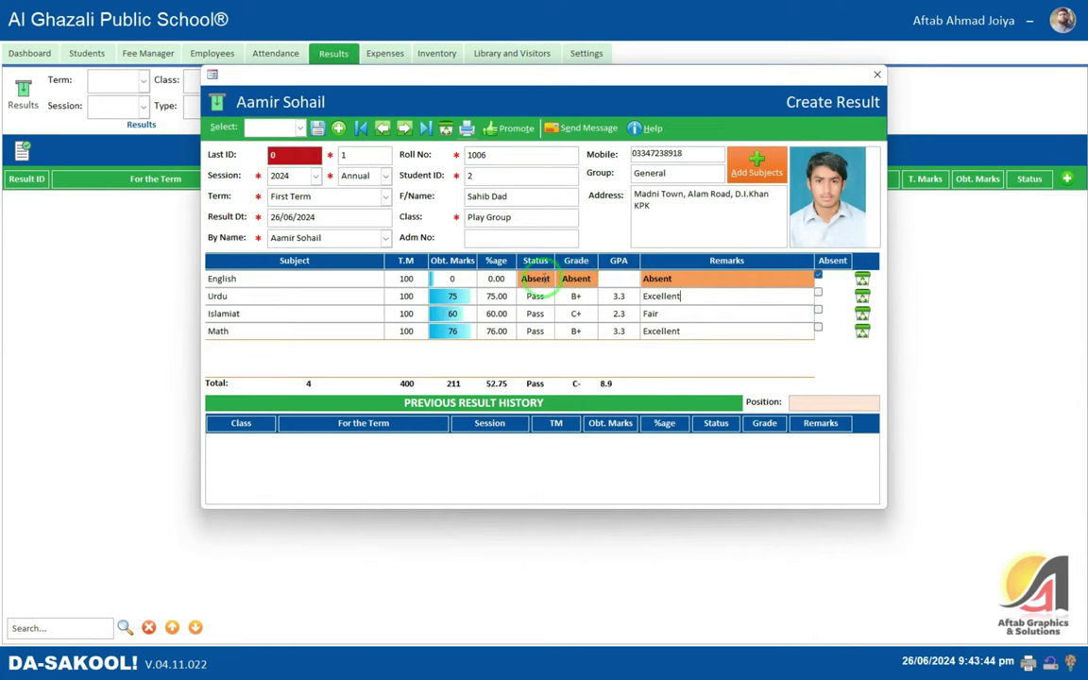
{"action": "left_click", "coordinate": [619, 279]}
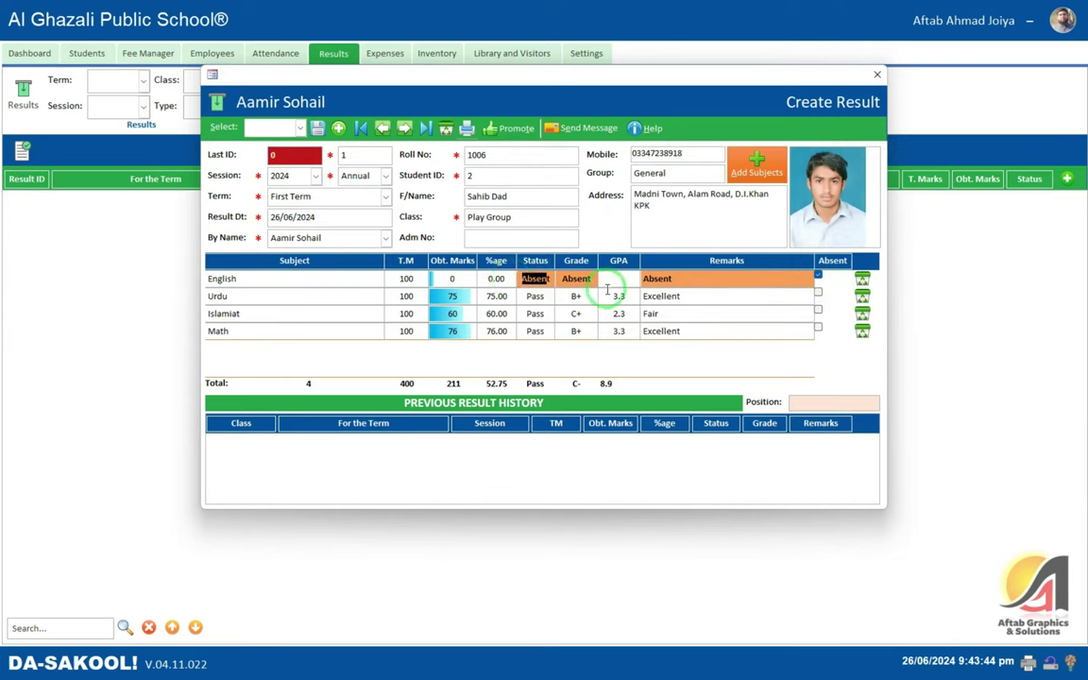
- Preview the student's result card maximized, then close the preview
{"action": "left_click", "coordinate": [467, 129]}
{"action": "left_click", "coordinate": [484, 147]}
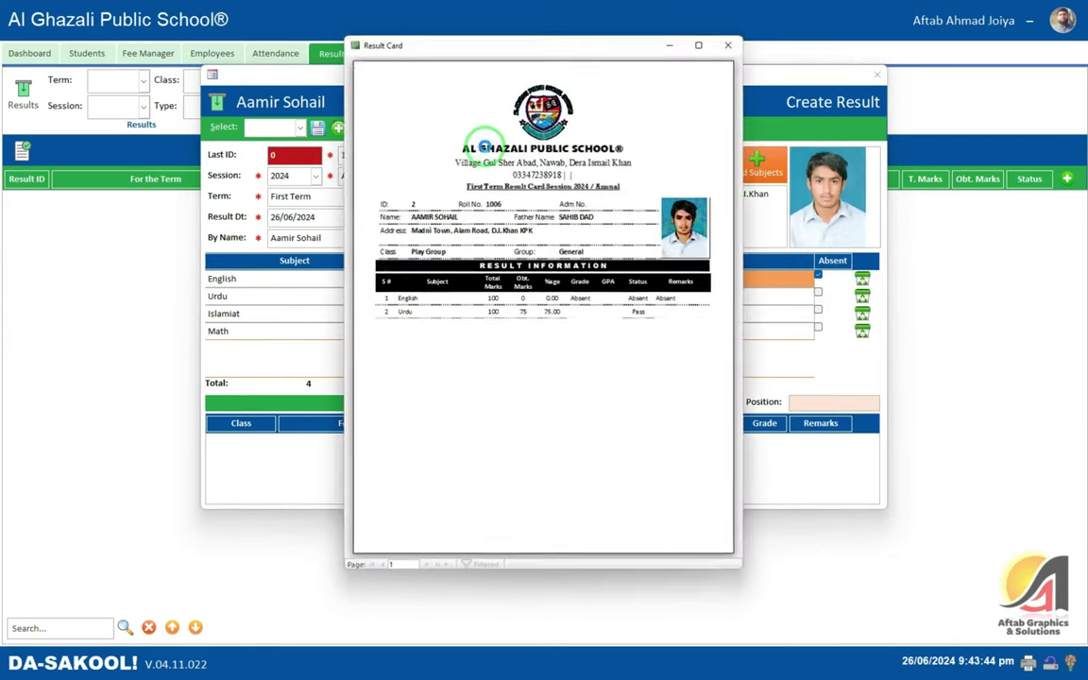
{"action": "left_click", "coordinate": [699, 44]}
{"action": "scroll", "coordinate": [662, 326], "scroll_direction": "up", "scroll_amount": 2}
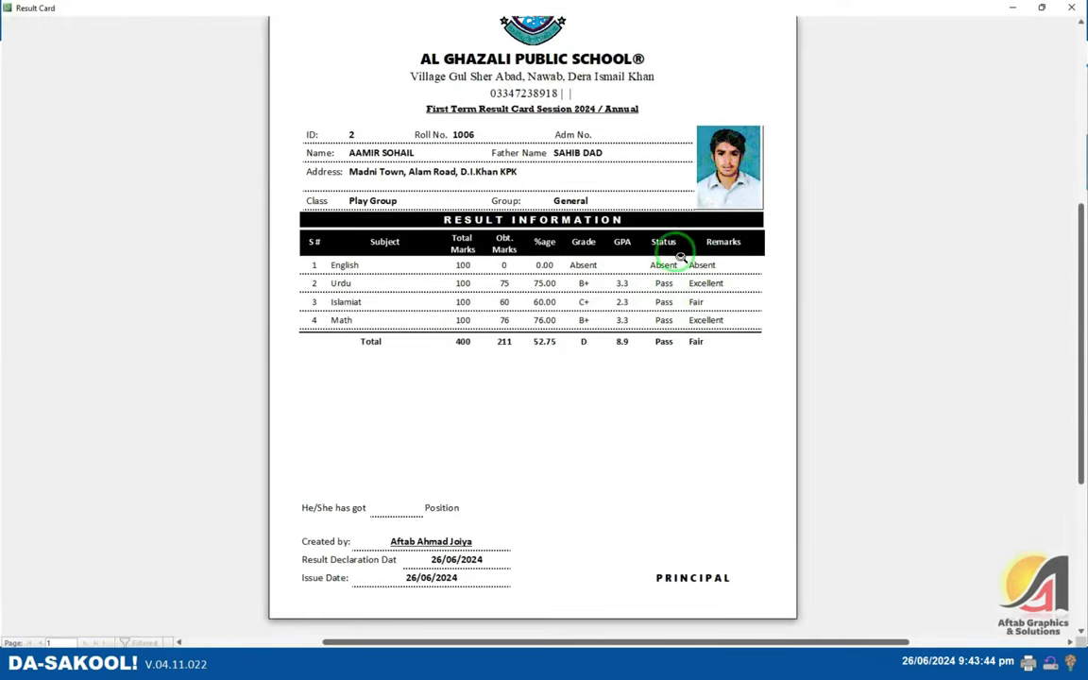
{"action": "scroll", "coordinate": [668, 247], "scroll_direction": "down", "scroll_amount": 1}
{"action": "scroll", "coordinate": [677, 240], "scroll_direction": "up", "scroll_amount": 2}
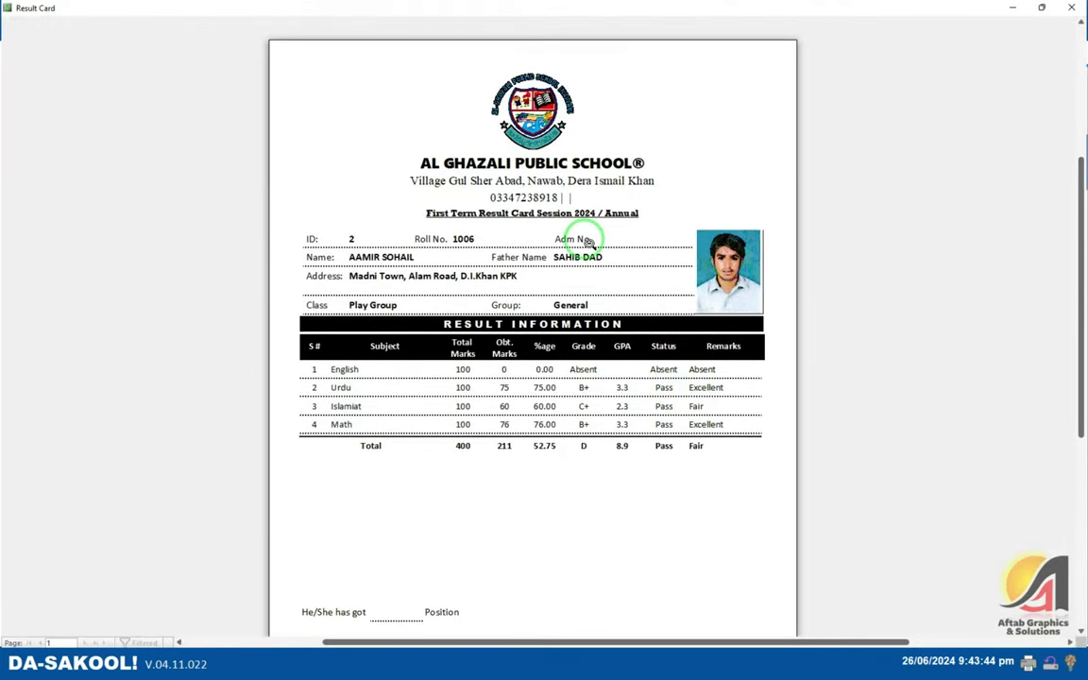
{"action": "scroll", "coordinate": [667, 167], "scroll_direction": "down", "scroll_amount": 1}
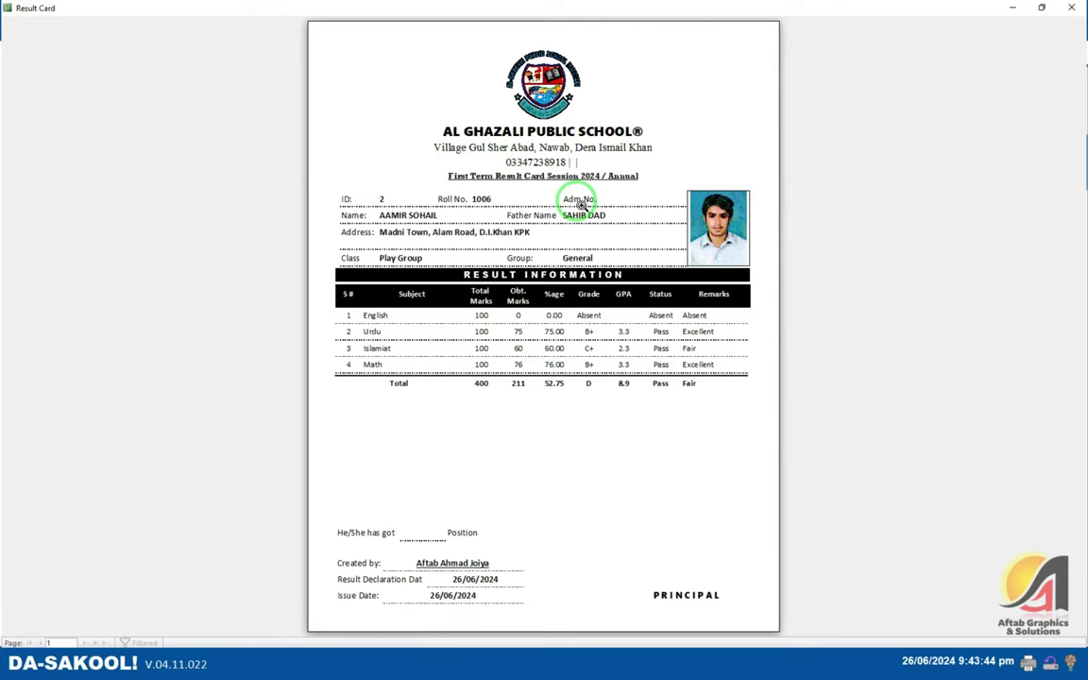
{"action": "left_click", "coordinate": [1071, 8]}
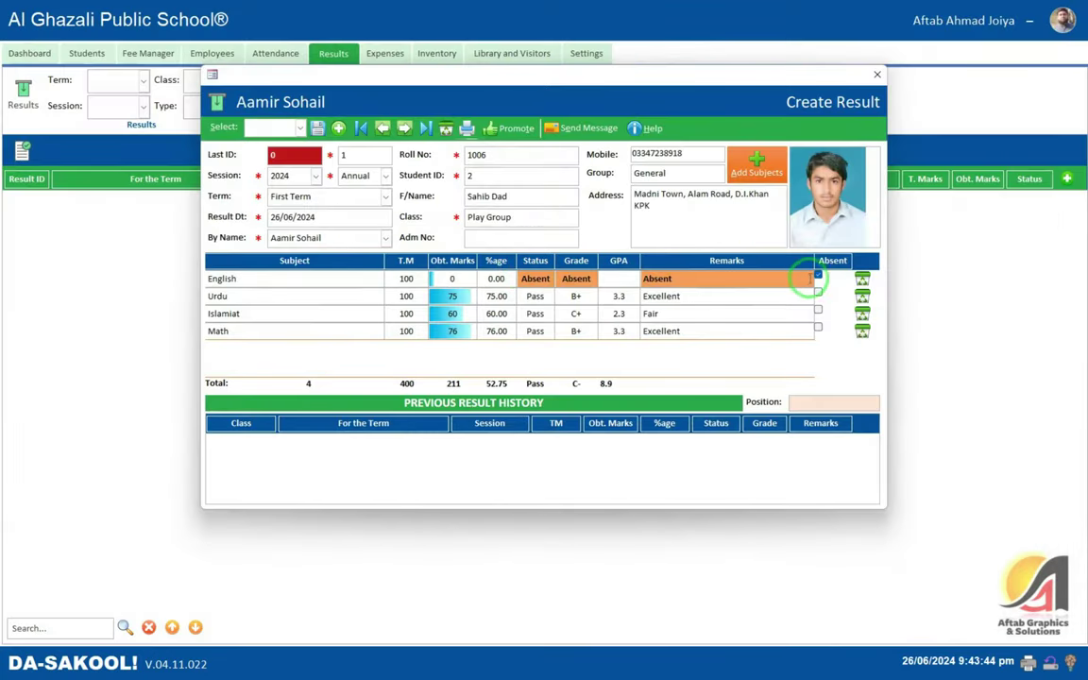
- Remove English's Absent mark and enter 66 marks for English
{"action": "left_click", "coordinate": [819, 275]}
{"action": "left_click", "coordinate": [577, 370]}
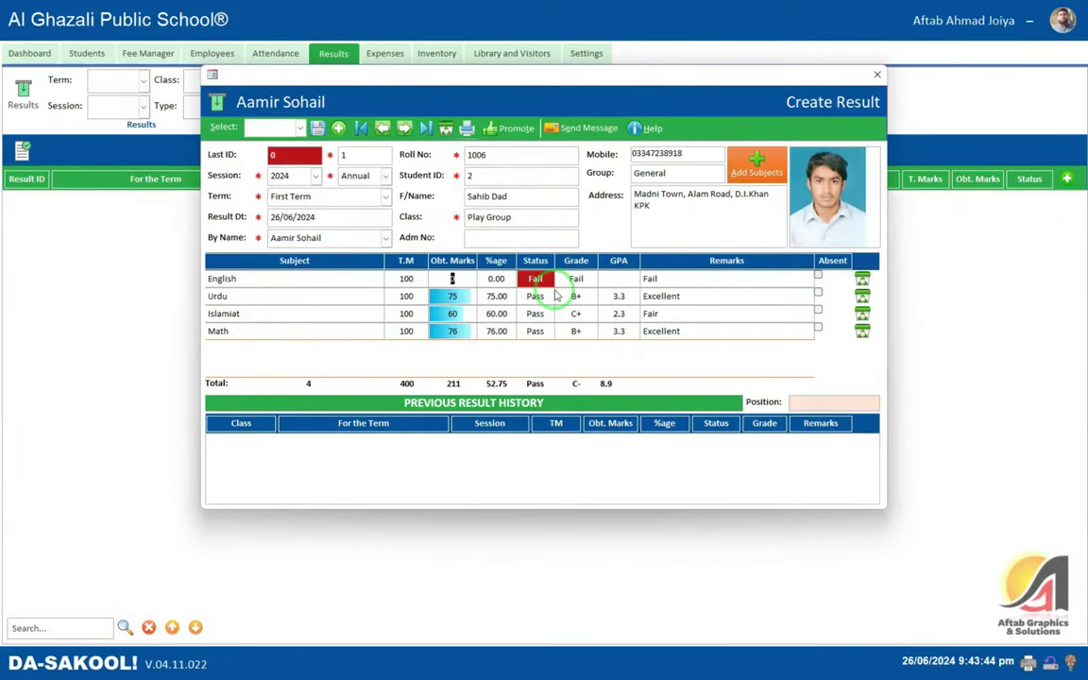
{"action": "type", "text": "66"}
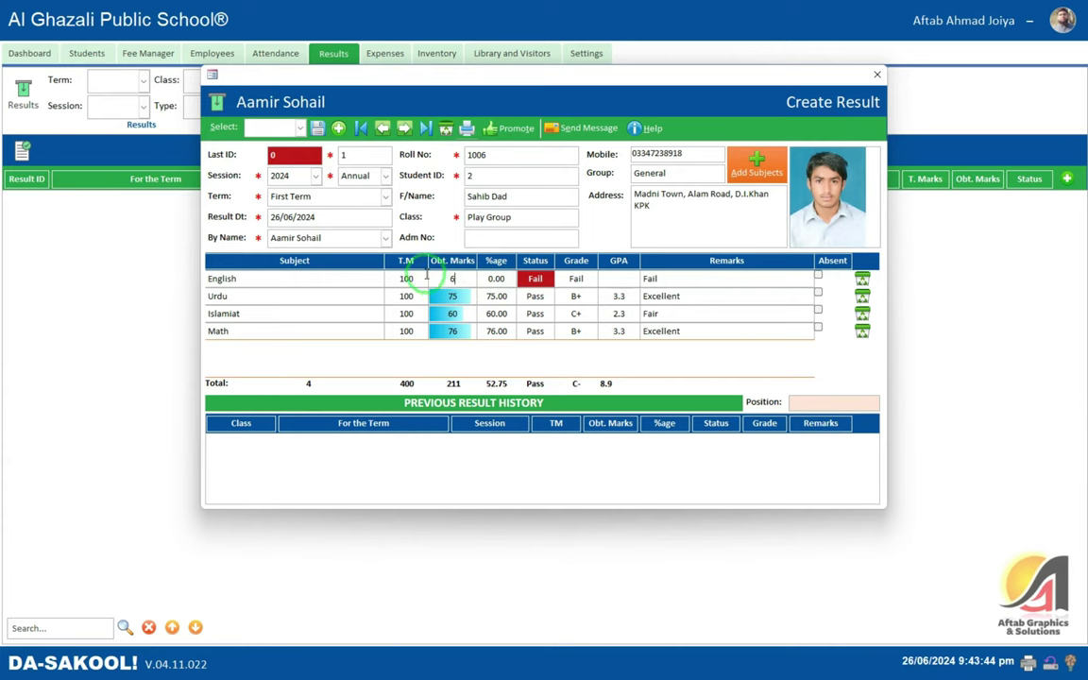
{"action": "key", "text": "Tab"}
{"action": "key", "text": "Tab"}
{"action": "key", "text": "Tab"}
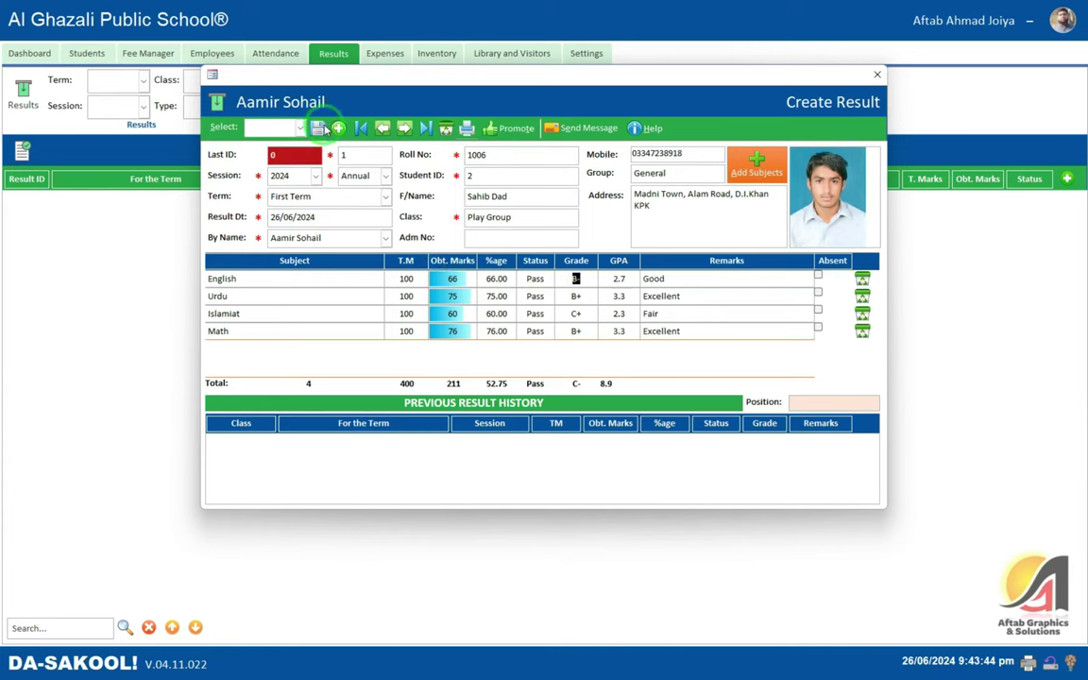
- Save the 277-mark (69.25%) result and load it back from Previous Result History
{"action": "left_click", "coordinate": [317, 128]}
{"action": "left_click", "coordinate": [585, 370]}
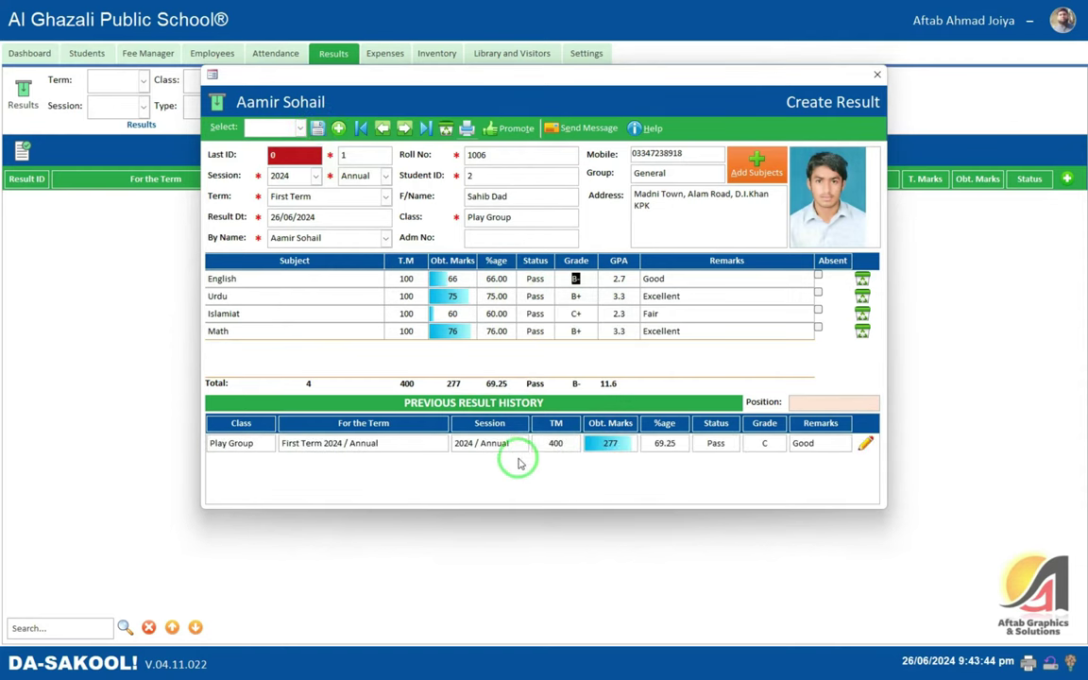
{"action": "left_click", "coordinate": [673, 443]}
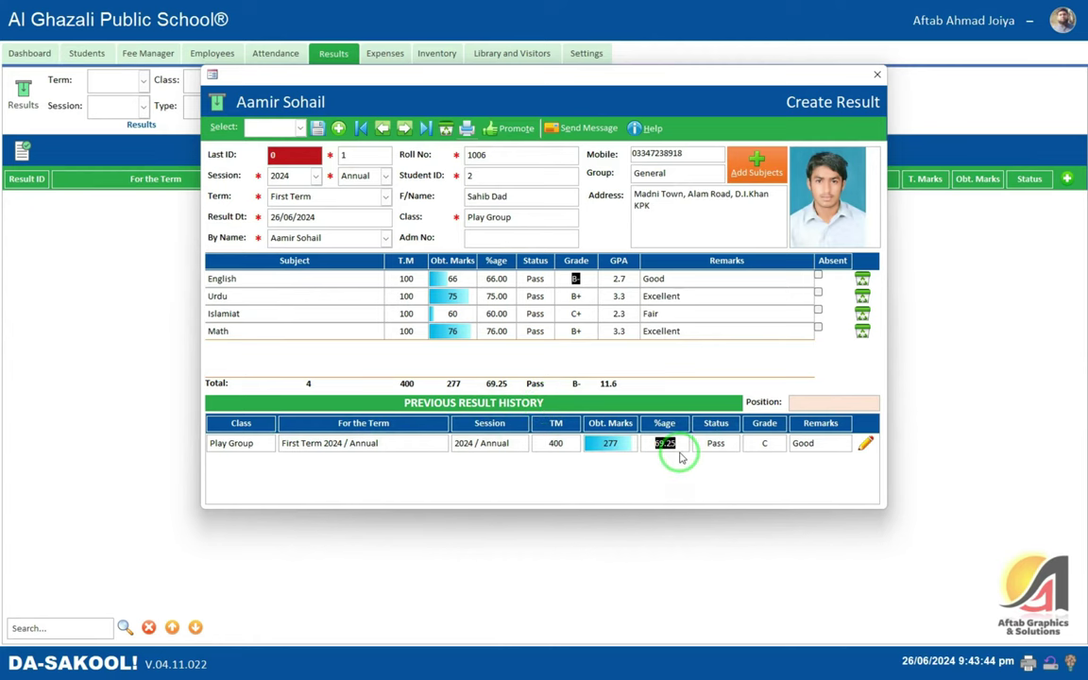
{"action": "left_click", "coordinate": [865, 444]}
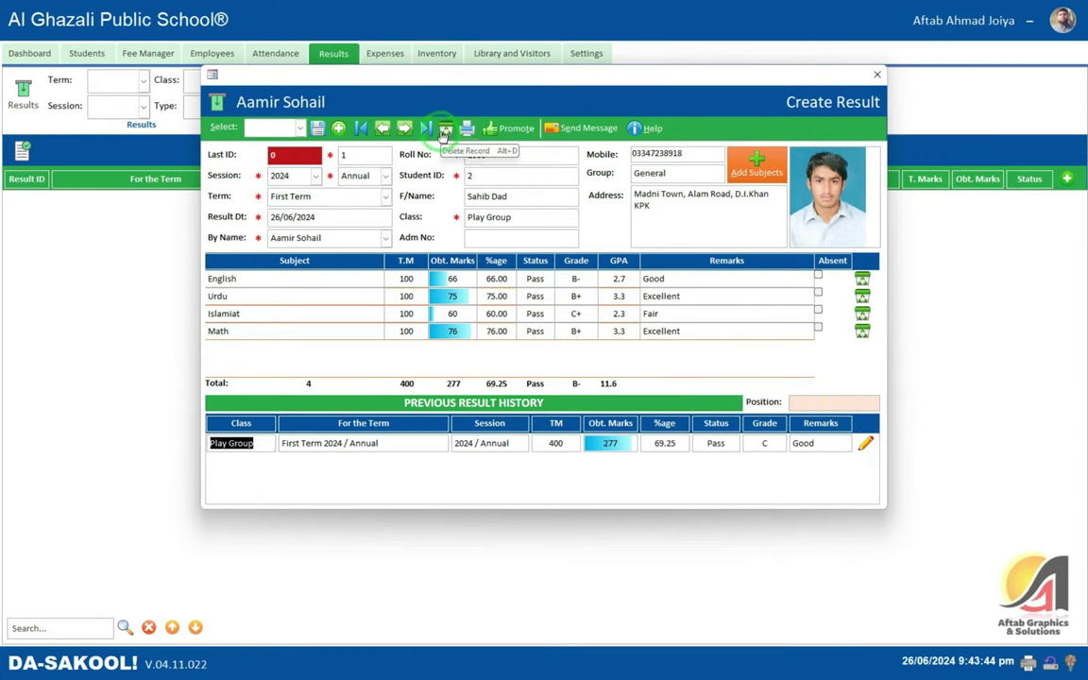
{"action": "left_click", "coordinate": [466, 129]}
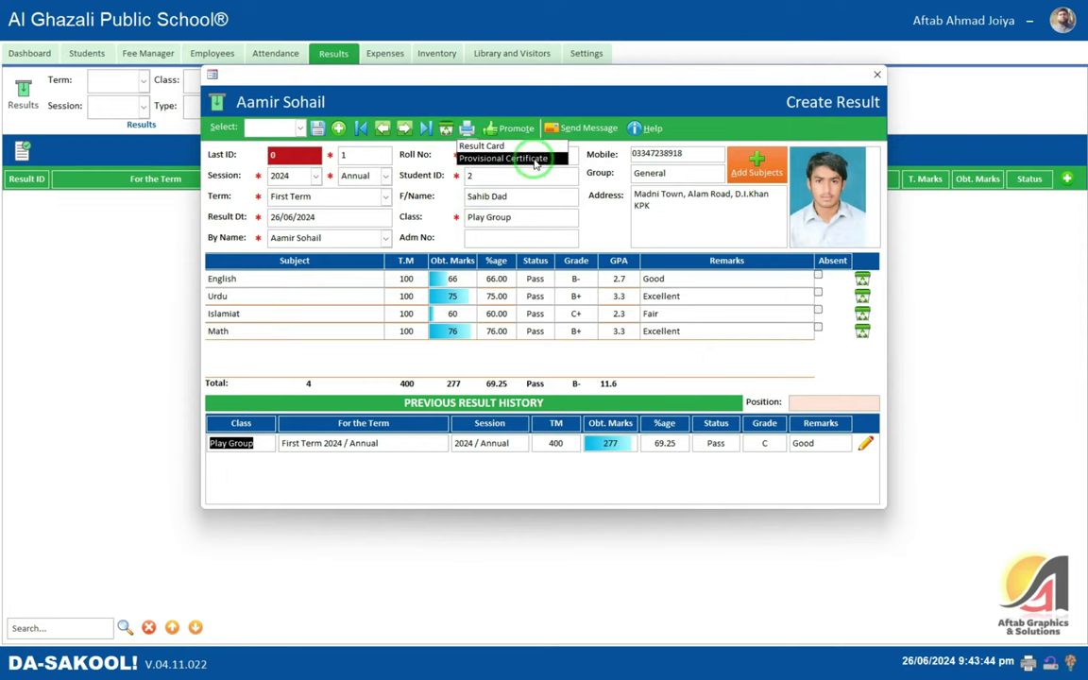
{"action": "left_click", "coordinate": [529, 158]}
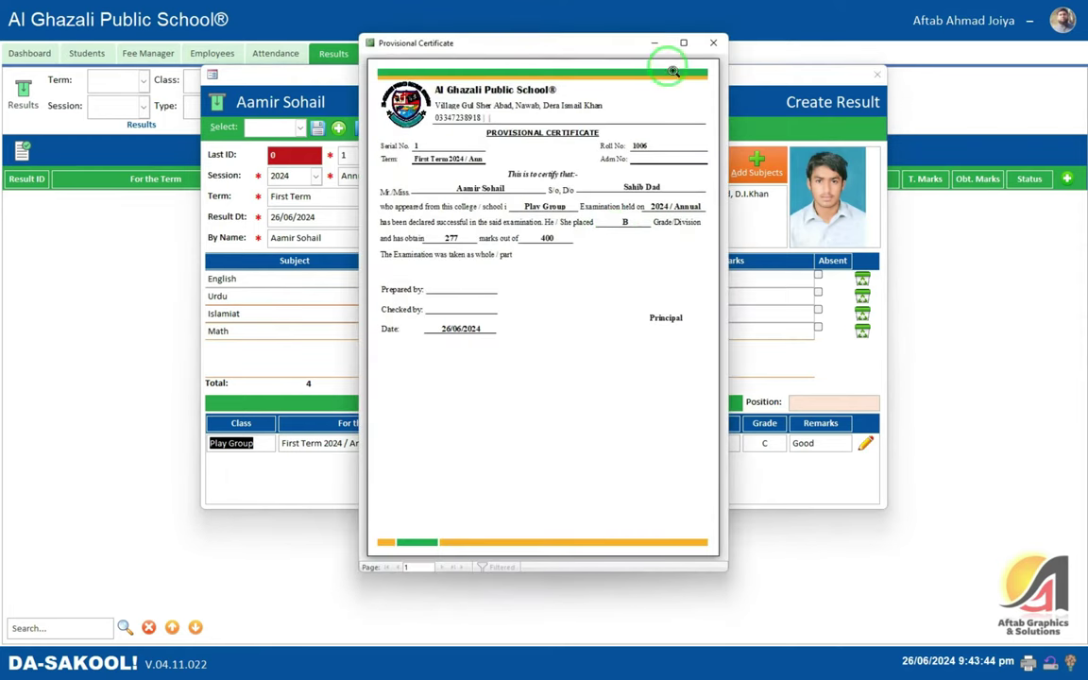
{"action": "left_click", "coordinate": [684, 42]}
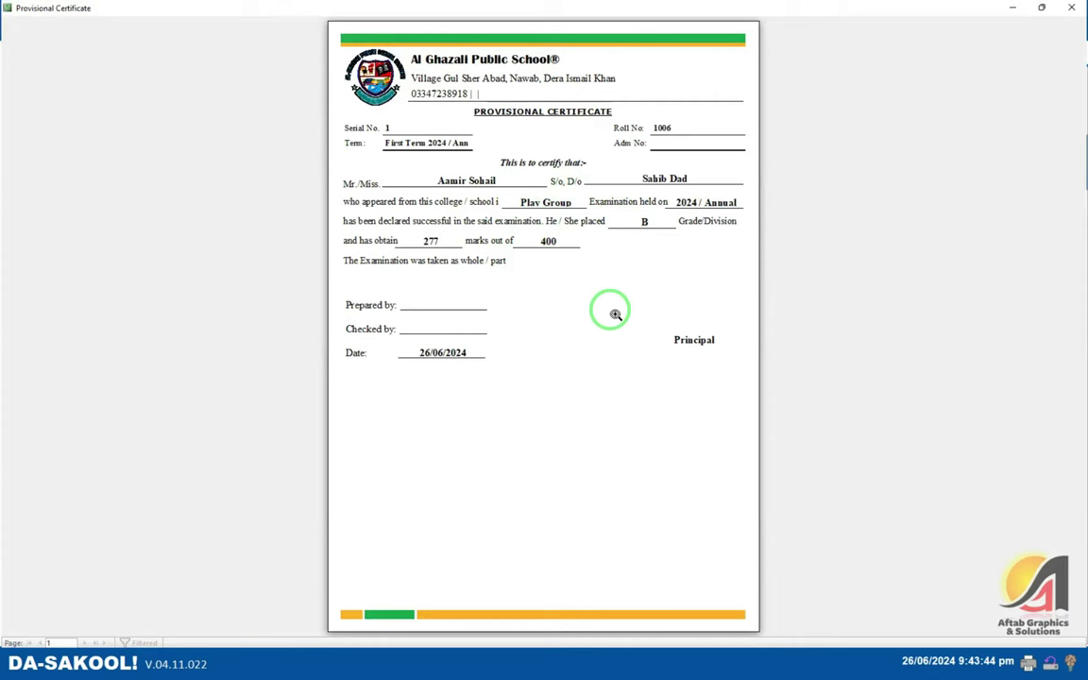
{"action": "key", "text": "Escape"}
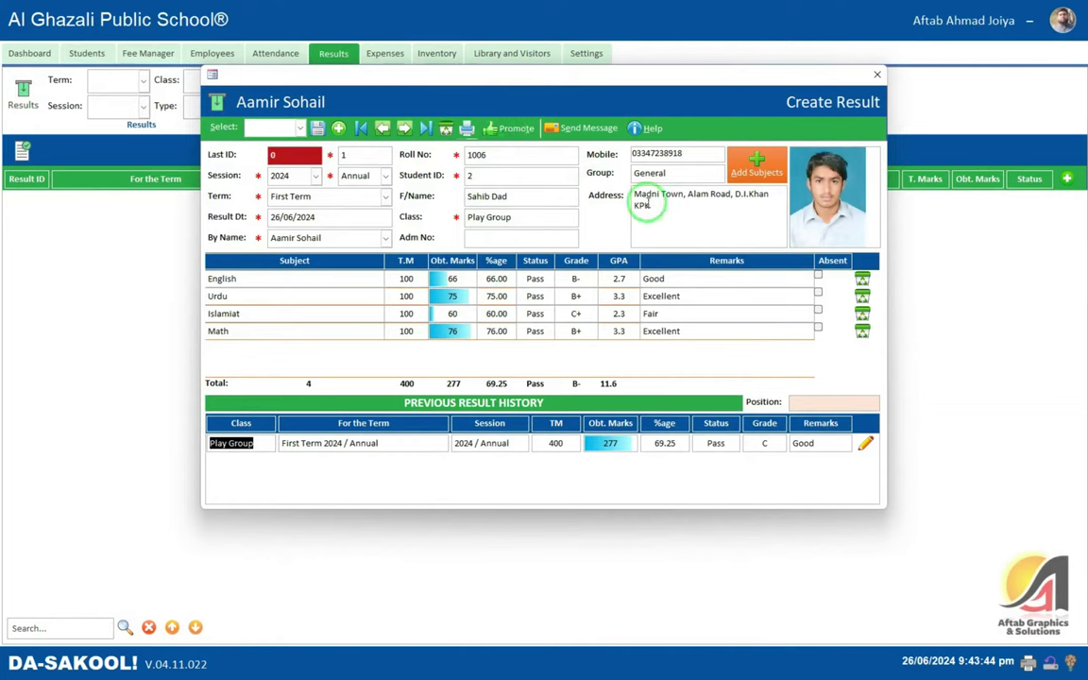
- Send the student's First Term result as a text message
{"action": "left_click", "coordinate": [590, 129]}
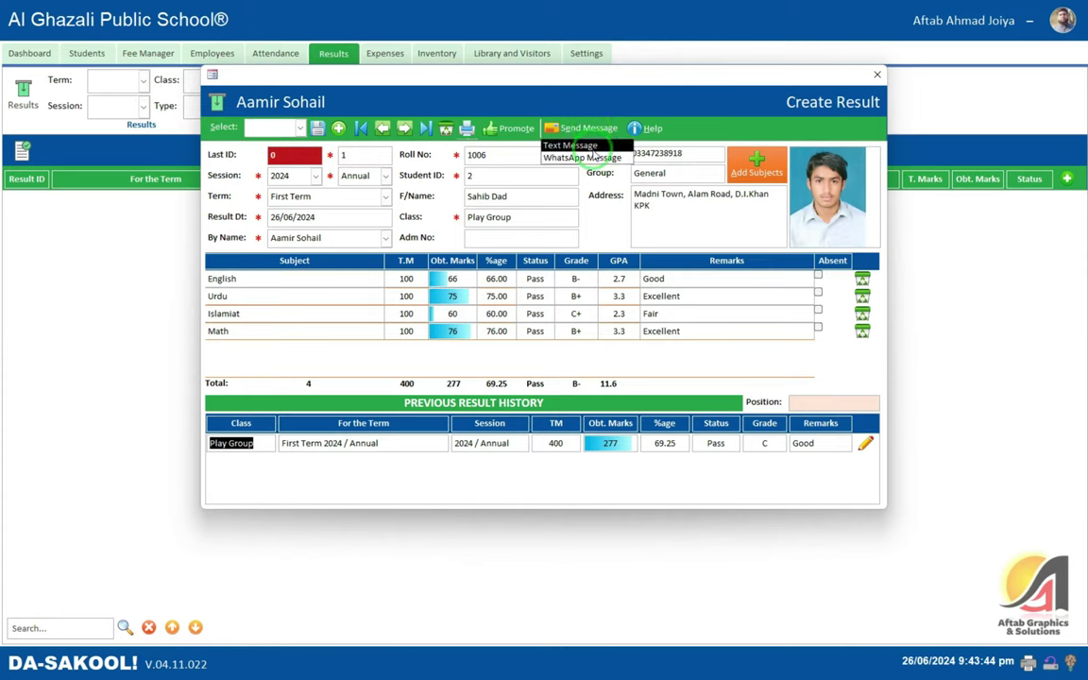
{"action": "left_click", "coordinate": [572, 145]}
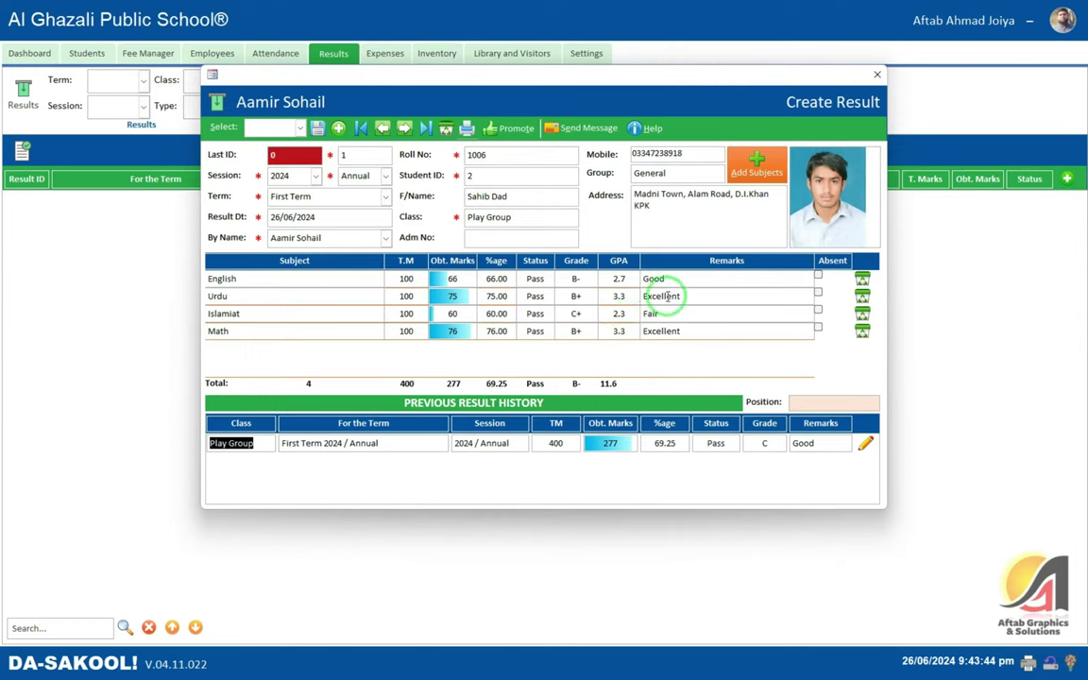
- Mark English, Urdu, Math and Islamiat all Absent and save the failed result
{"action": "left_click", "coordinate": [818, 276]}
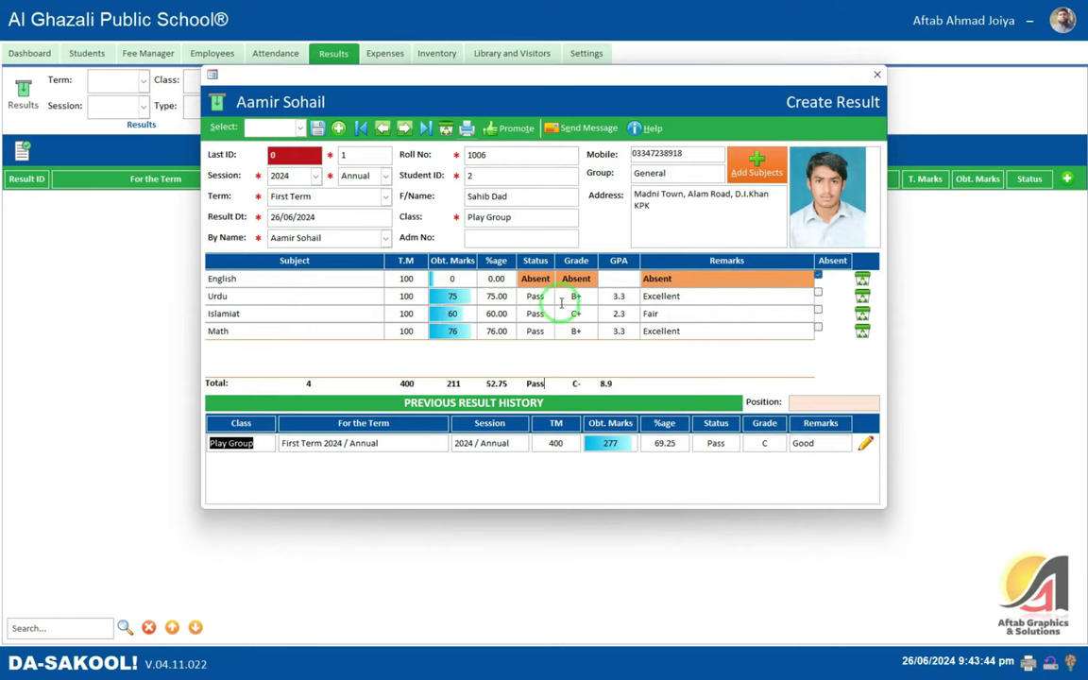
{"action": "left_click", "coordinate": [818, 291]}
{"action": "left_click", "coordinate": [818, 327]}
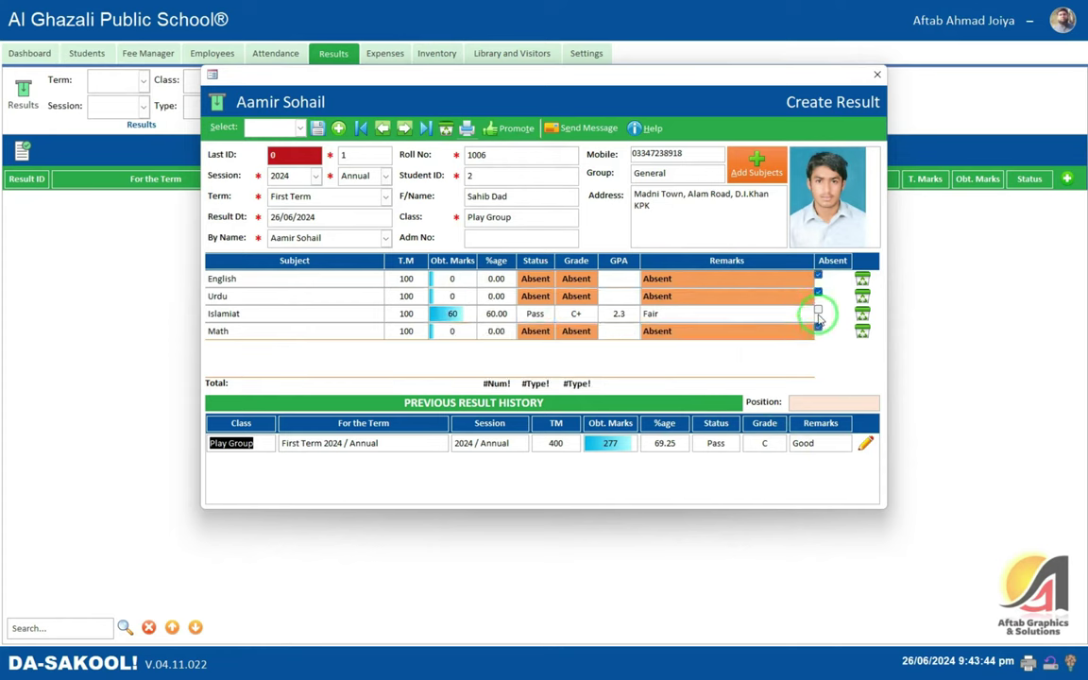
{"action": "left_click", "coordinate": [818, 311]}
{"action": "left_click", "coordinate": [318, 127]}
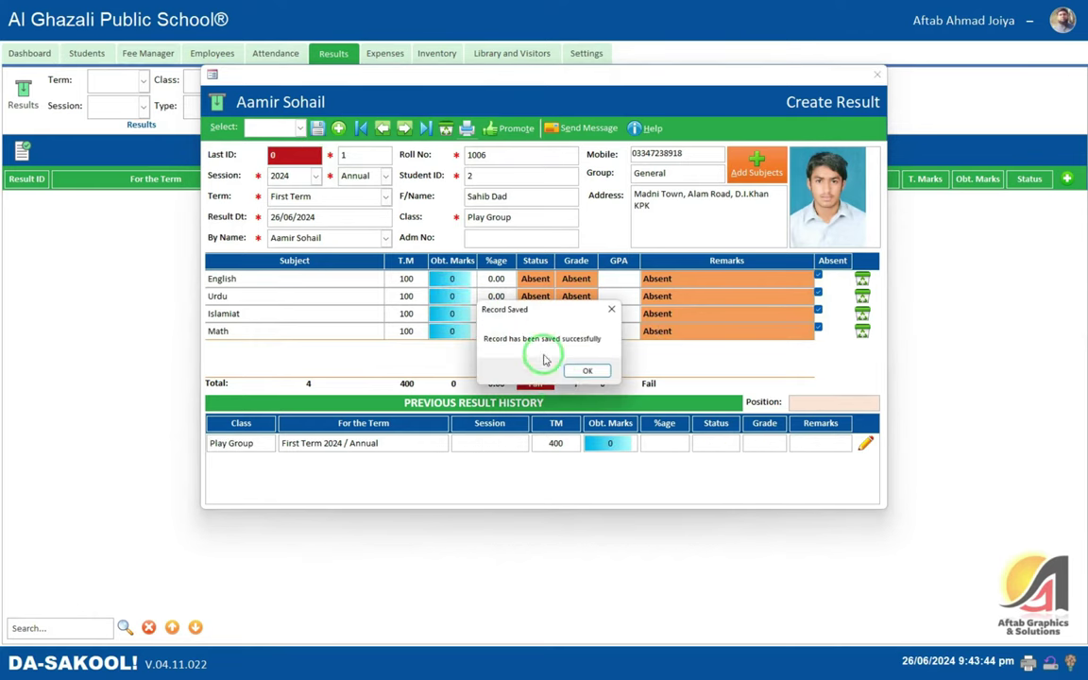
{"action": "left_click", "coordinate": [584, 370]}
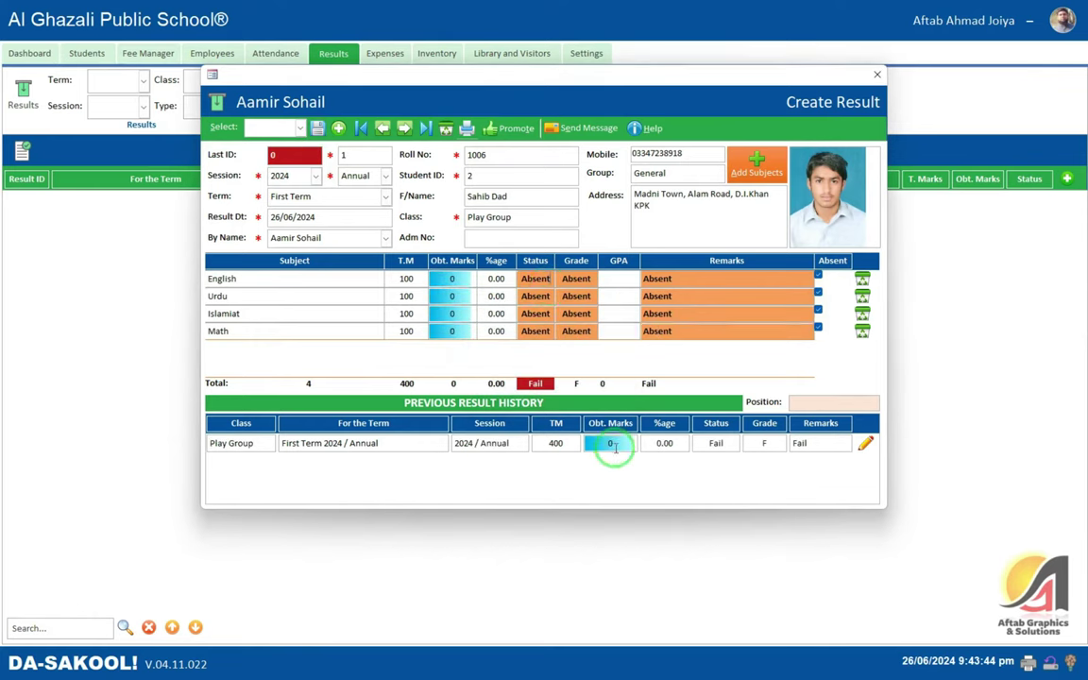
- Promote the student to the next class, confirming despite the Fail status
{"action": "left_click", "coordinate": [529, 129]}
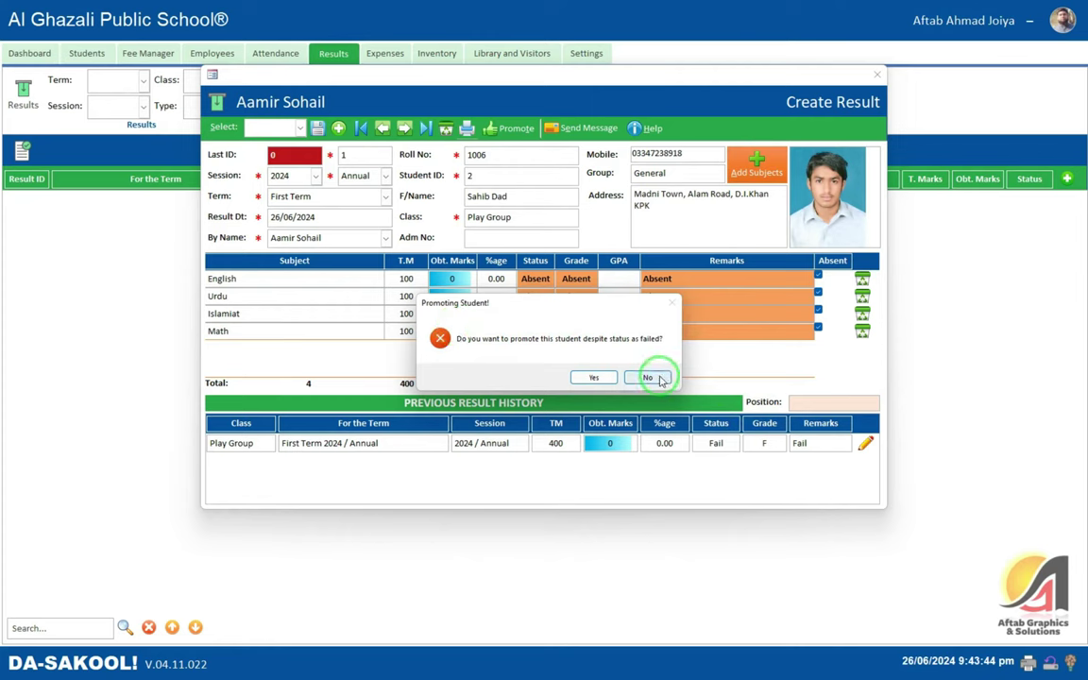
{"action": "left_click", "coordinate": [605, 383]}
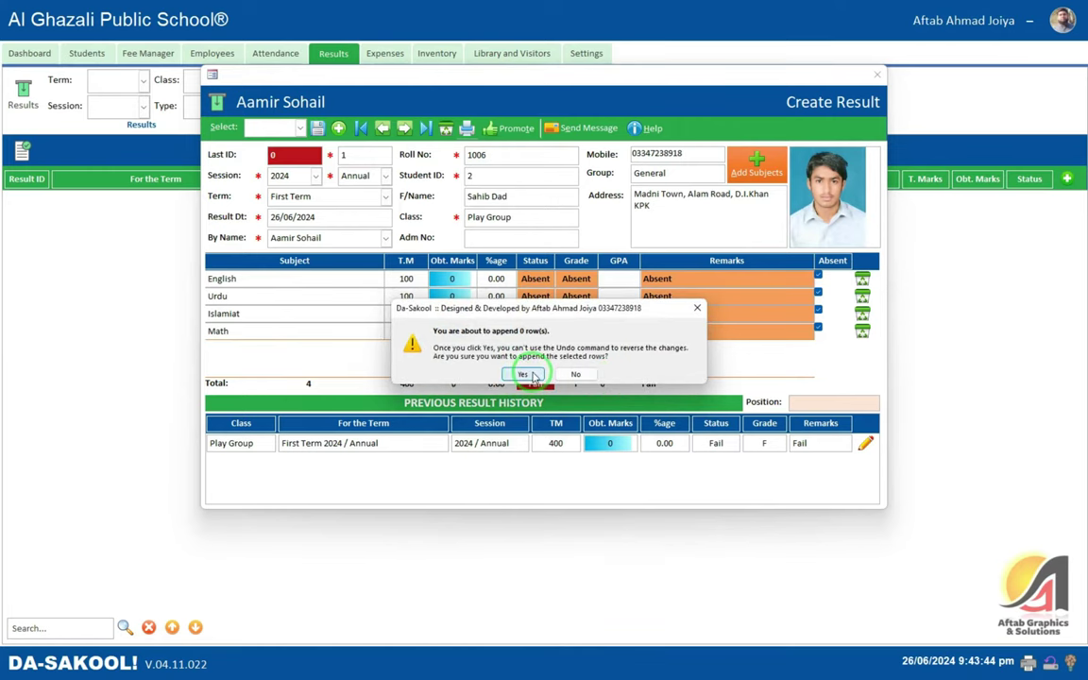
{"action": "left_click", "coordinate": [523, 375]}
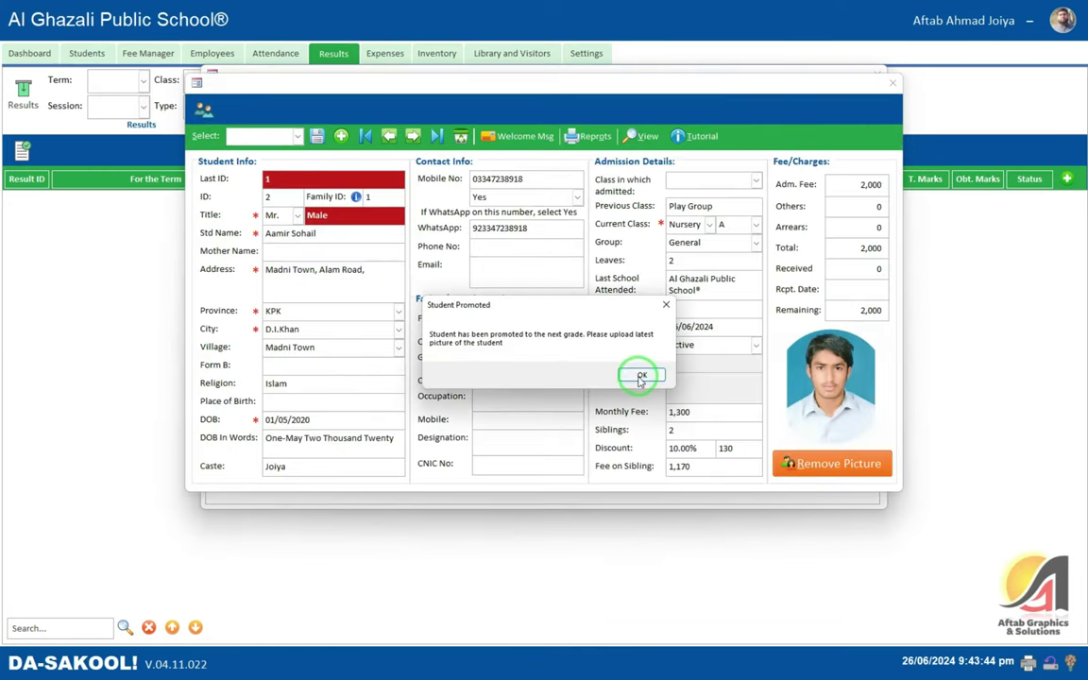
- Dismiss the promotion notice and review previous class Play Group, last school and admission date
{"action": "left_click", "coordinate": [639, 376]}
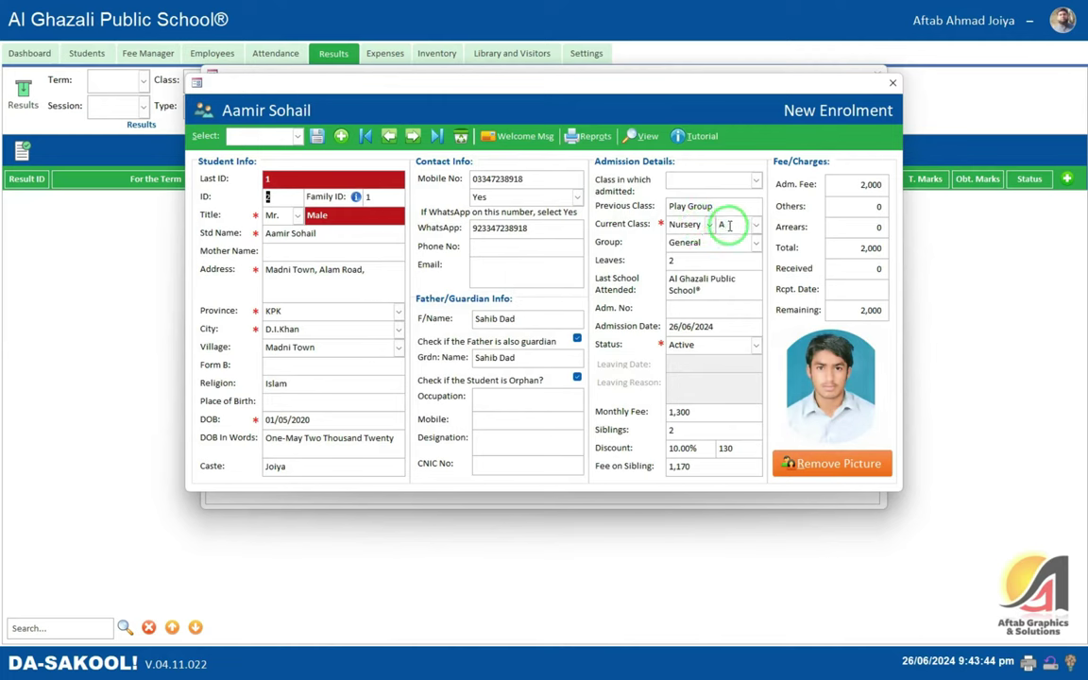
{"action": "left_click_drag", "start_coordinate": [713, 205], "coordinate": [647, 201]}
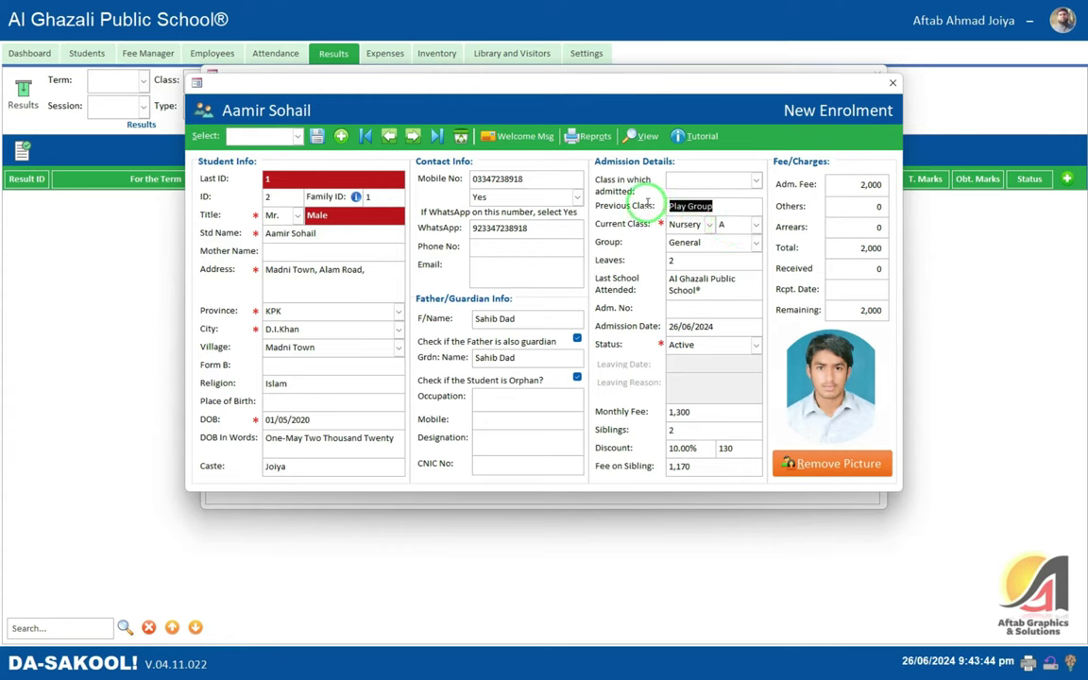
{"action": "left_click_drag", "start_coordinate": [704, 292], "coordinate": [661, 274]}
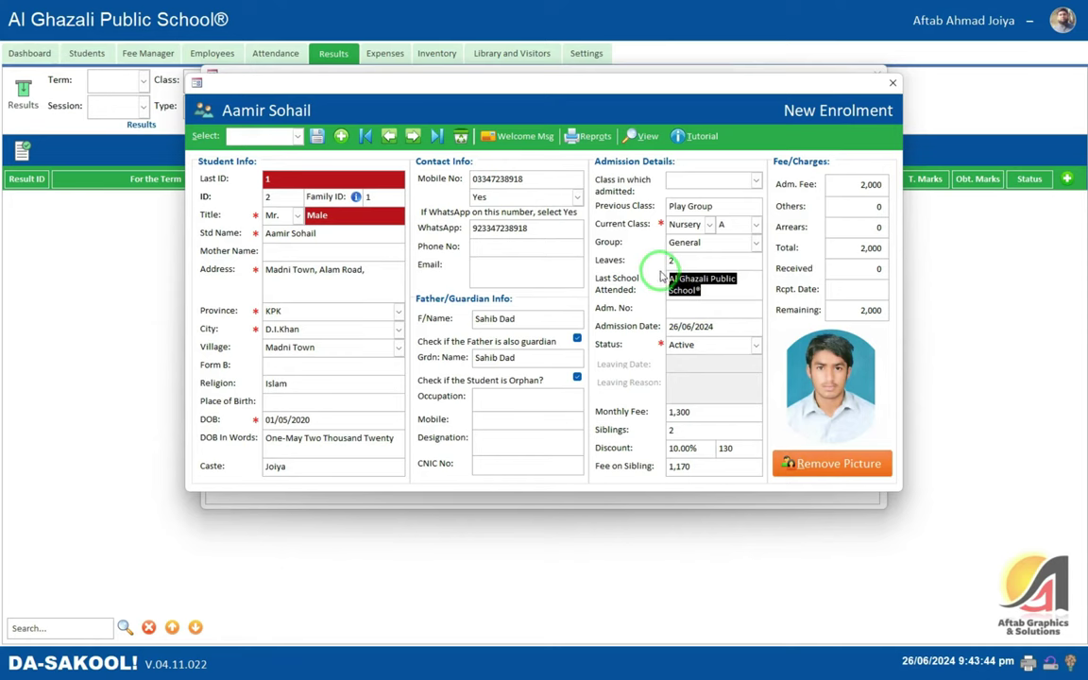
{"action": "left_click", "coordinate": [739, 292]}
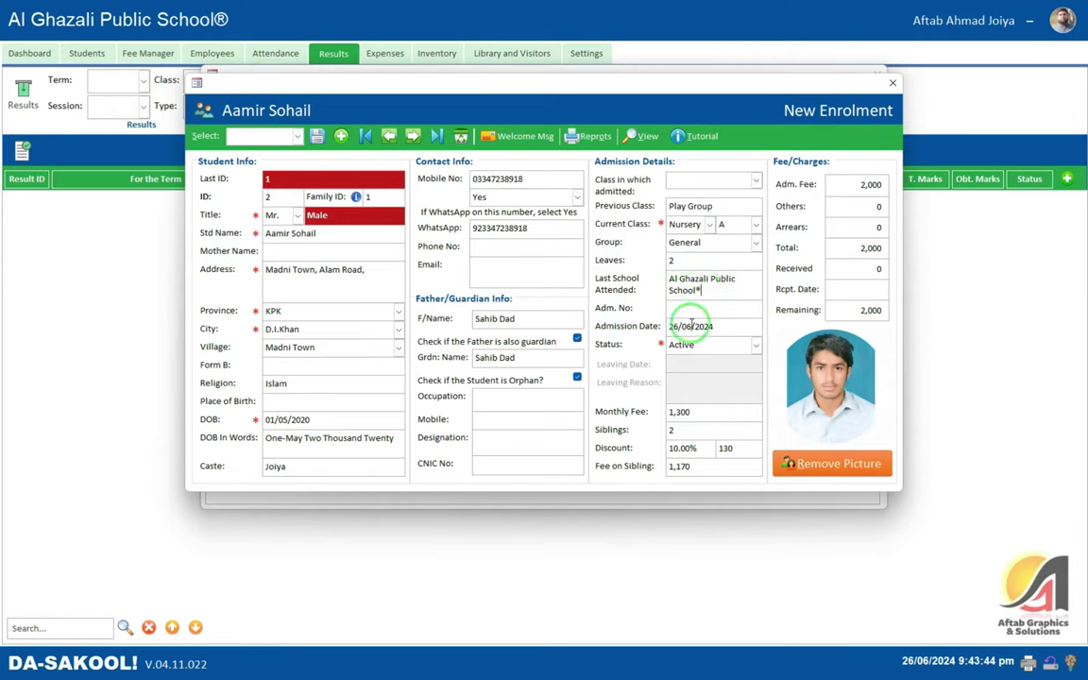
{"action": "left_click_drag", "start_coordinate": [693, 324], "coordinate": [643, 326]}
{"action": "left_click", "coordinate": [706, 359]}
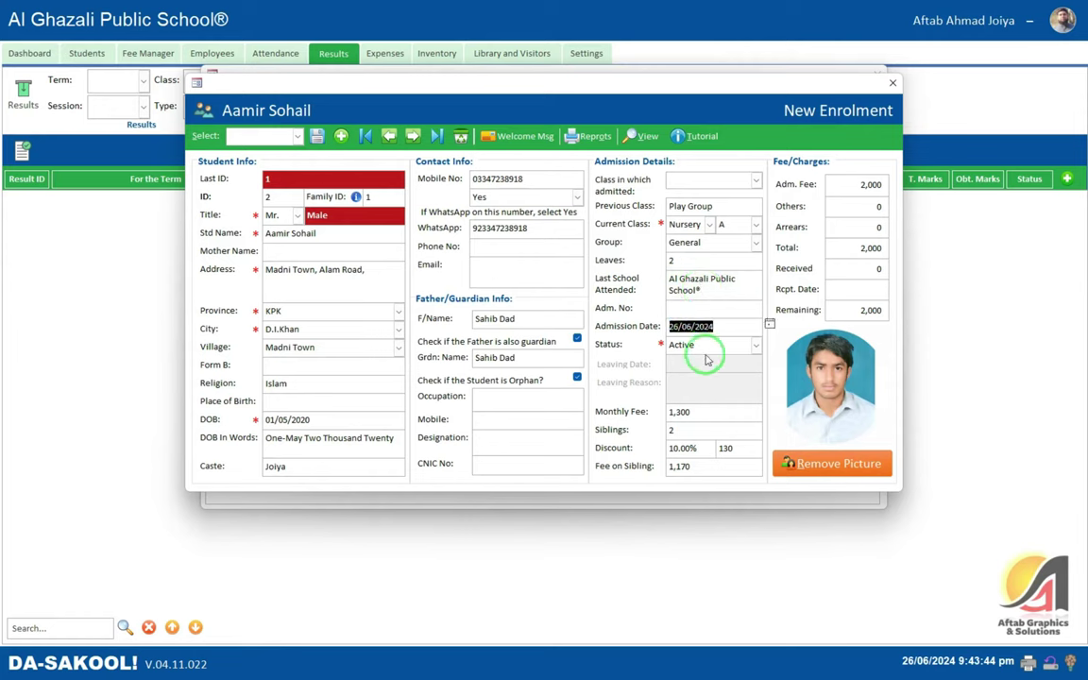
- Review the student's class history showing the Play Group to Nursery promotion entry
{"action": "left_click", "coordinate": [642, 136]}
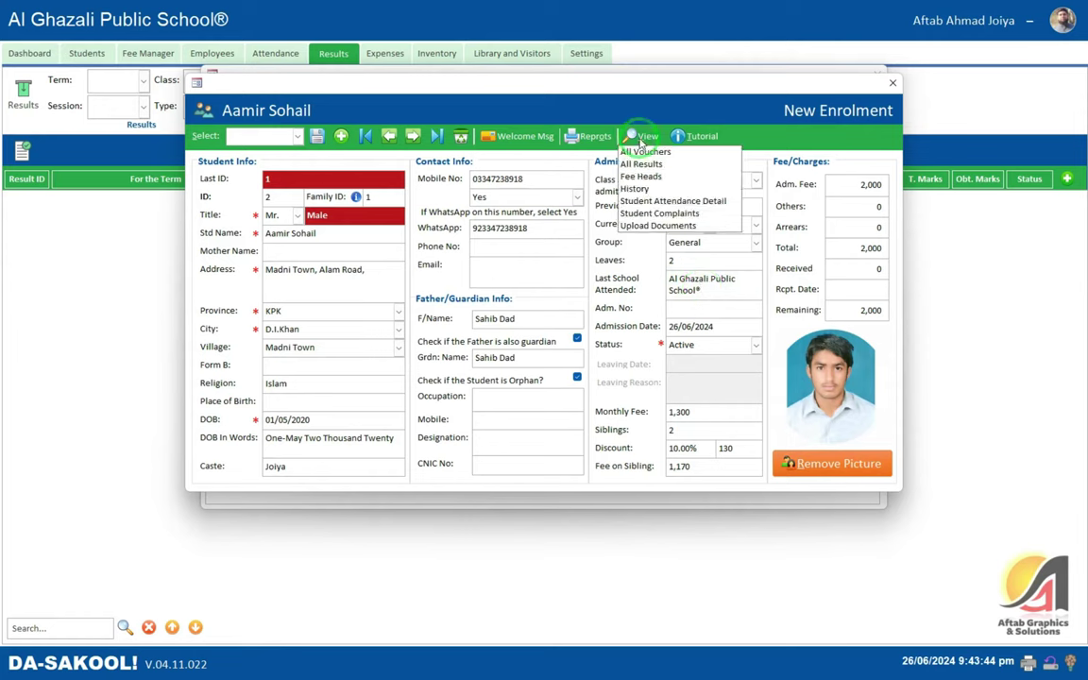
{"action": "left_click", "coordinate": [641, 181]}
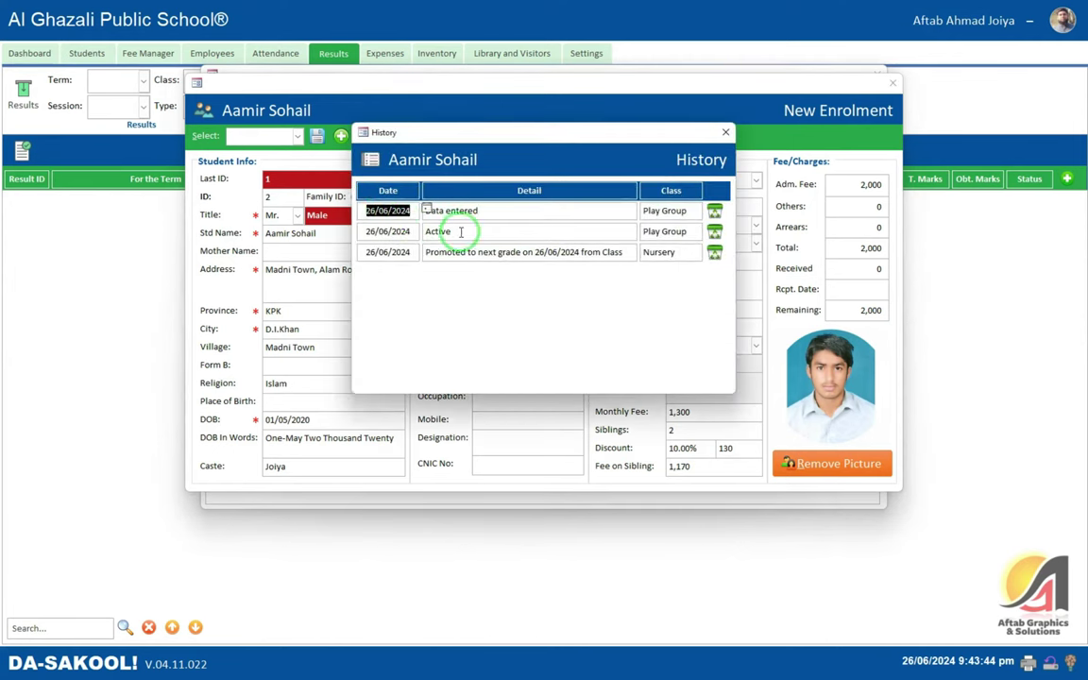
{"action": "left_click", "coordinate": [464, 230]}
{"action": "left_click_drag", "start_coordinate": [440, 252], "coordinate": [668, 251]}
{"action": "left_click", "coordinate": [572, 257]}
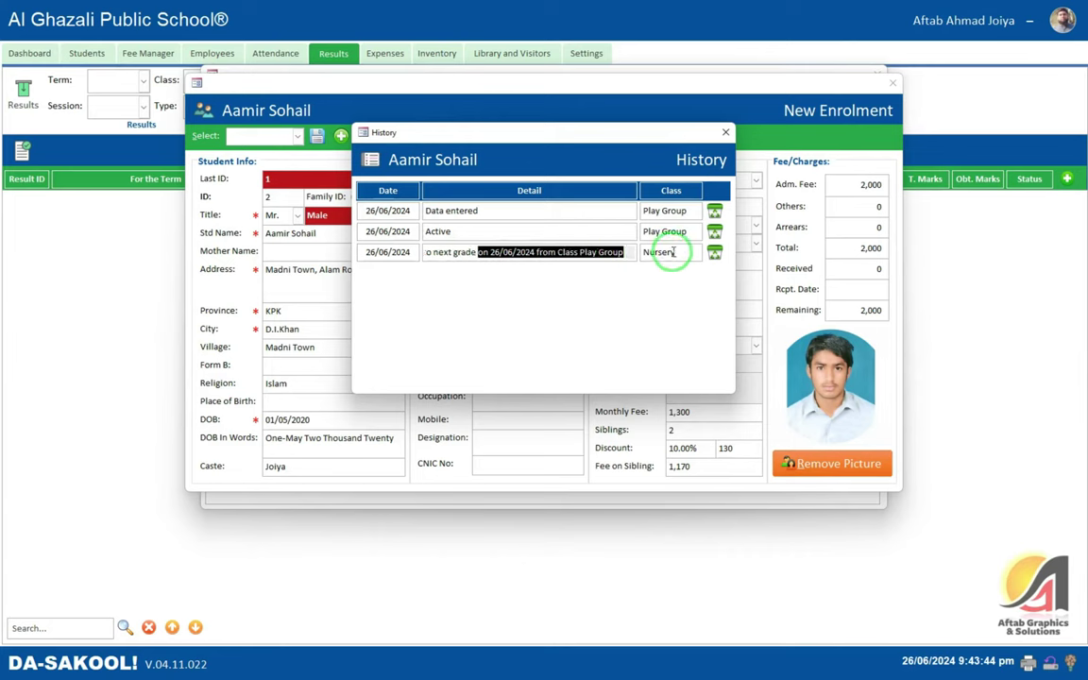
{"action": "key", "text": "Tab"}
{"action": "mouse_move", "coordinate": [581, 249]}
{"action": "left_mouse_down"}
{"action": "mouse_move", "coordinate": [603, 248]}
{"action": "mouse_move", "coordinate": [595, 257]}
{"action": "left_mouse_up"}
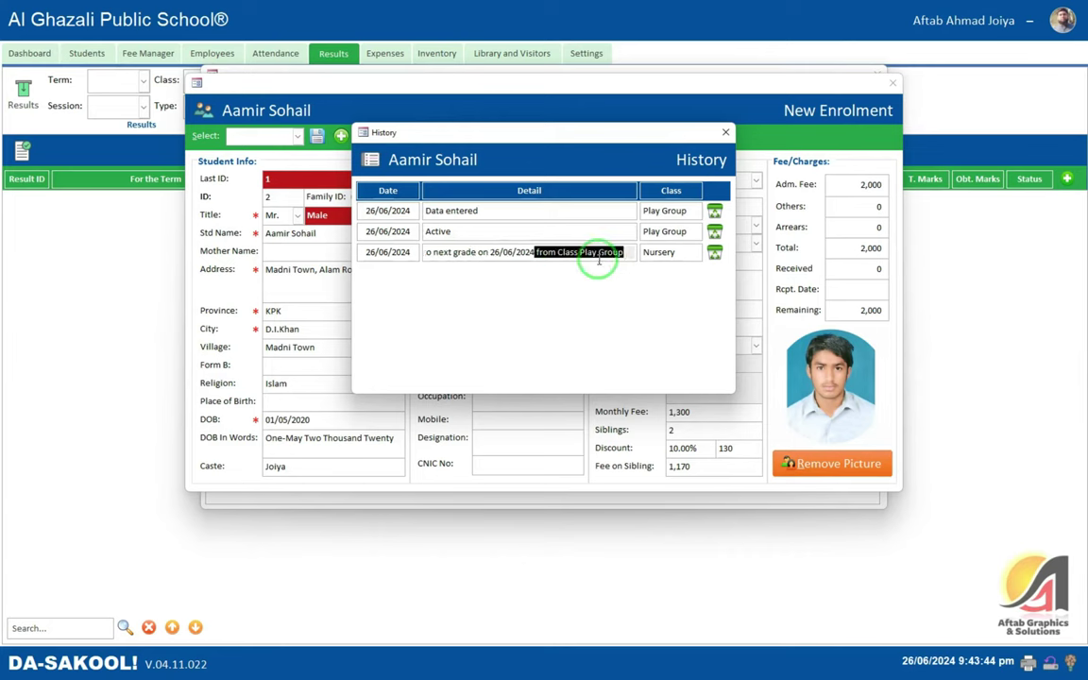
{"action": "left_click", "coordinate": [595, 257]}
{"action": "left_click", "coordinate": [725, 132]}
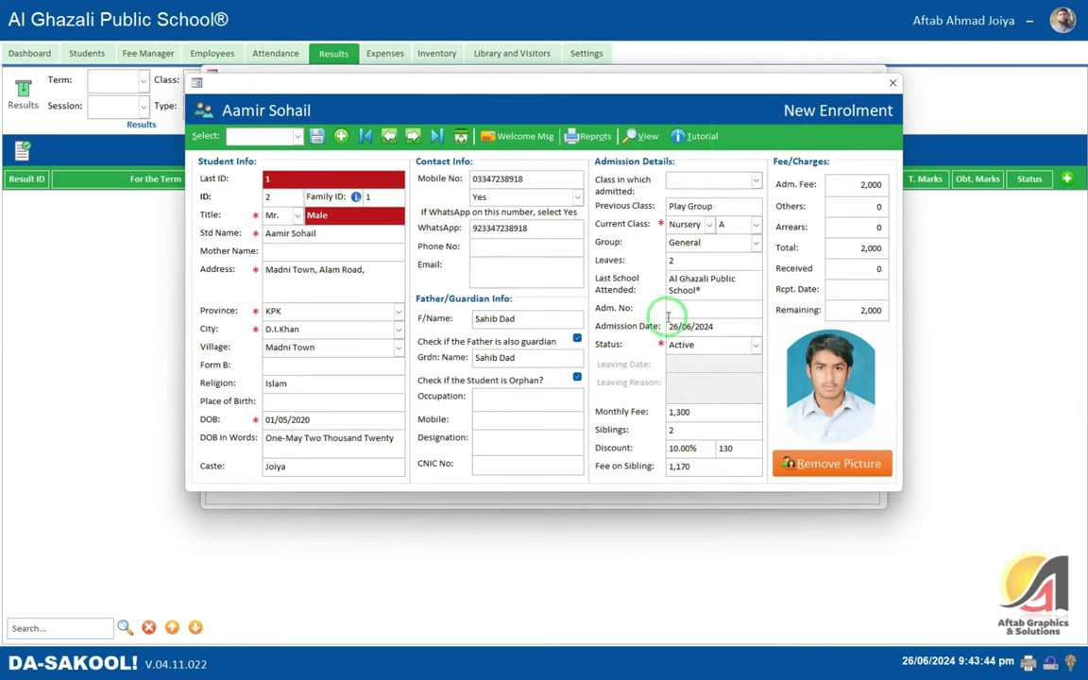
- Check the student's empty fee heads and close the enrolment form
{"action": "left_click", "coordinate": [645, 137]}
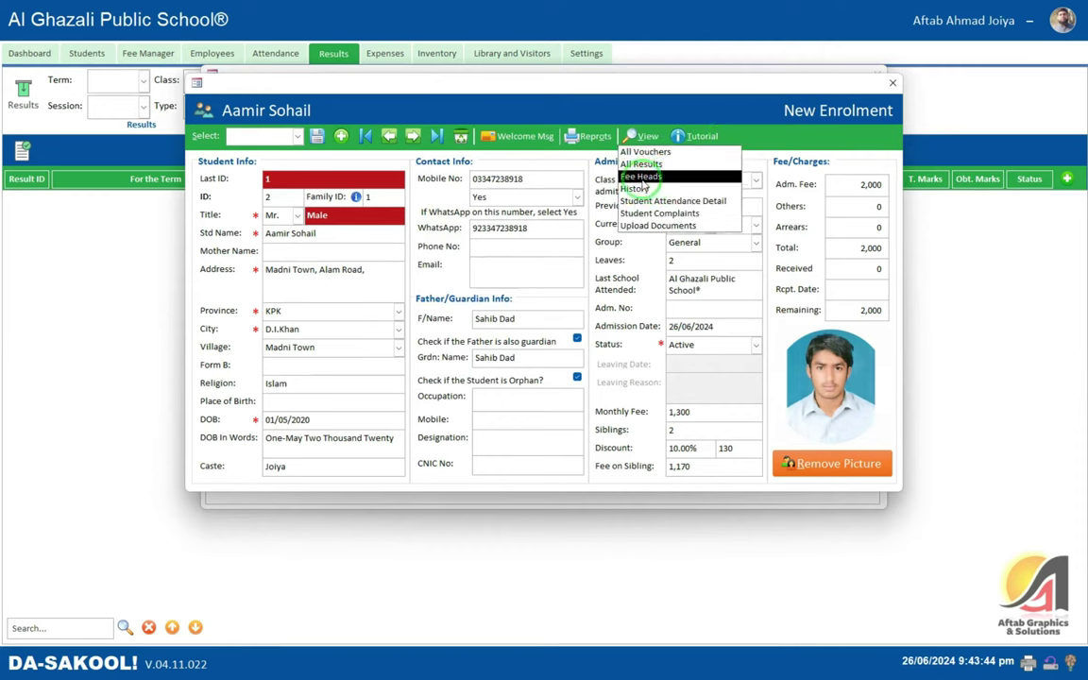
{"action": "left_click", "coordinate": [658, 178]}
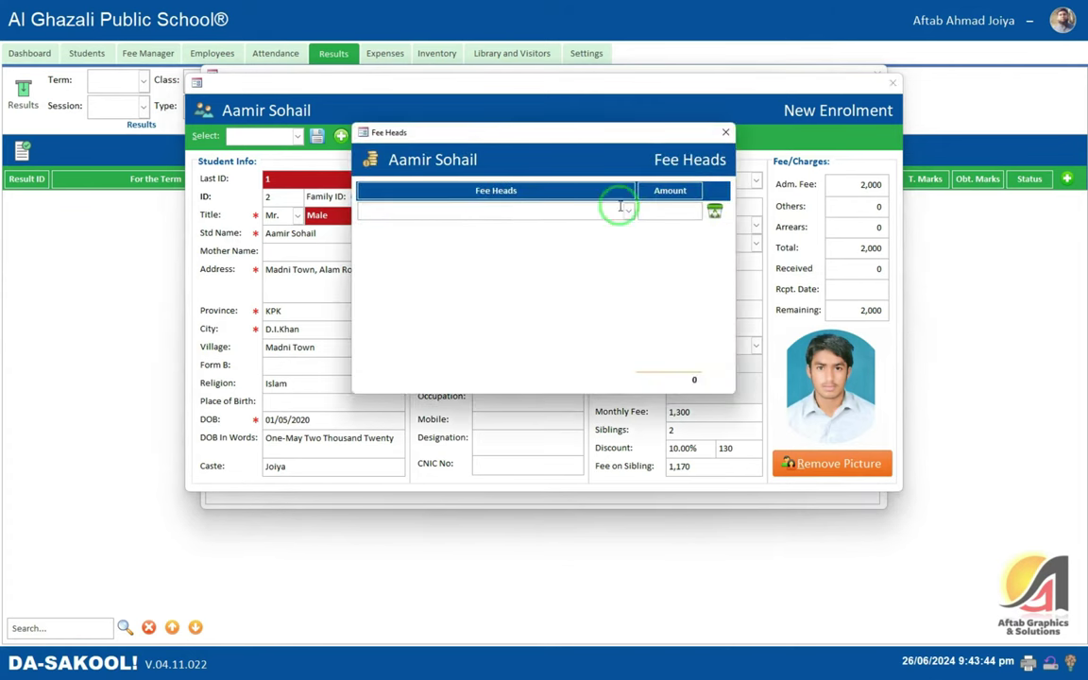
{"action": "left_click", "coordinate": [725, 133]}
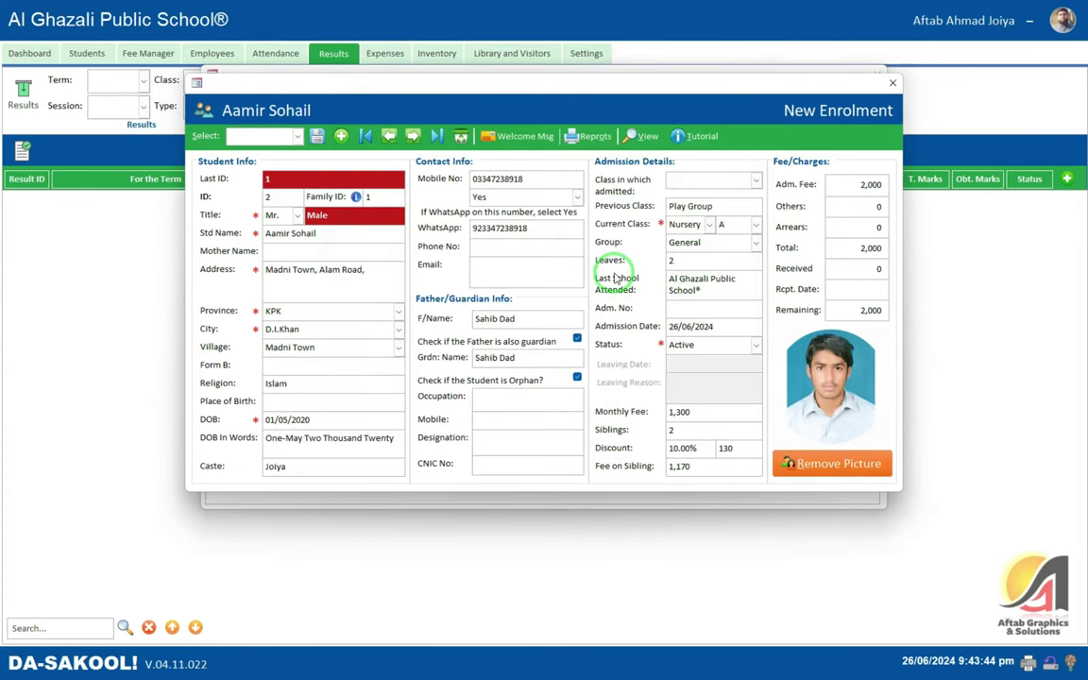
{"action": "left_click", "coordinate": [889, 86]}
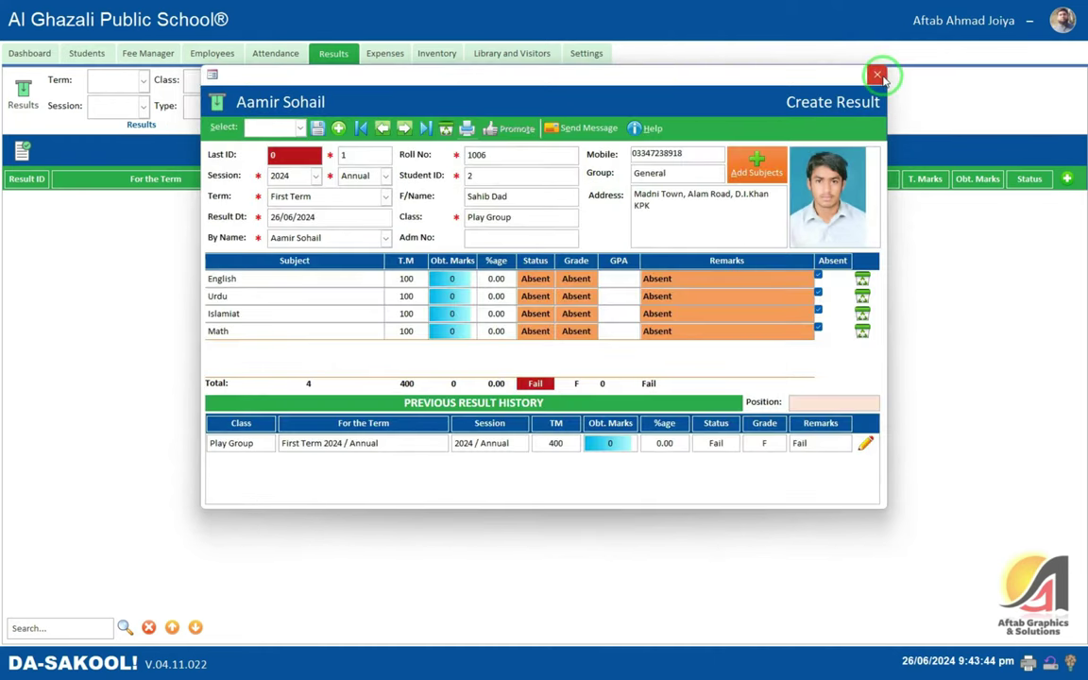
- Close Create Result and select Nursery in the Settings class records
{"action": "left_click", "coordinate": [878, 76]}
{"action": "left_click", "coordinate": [590, 52]}
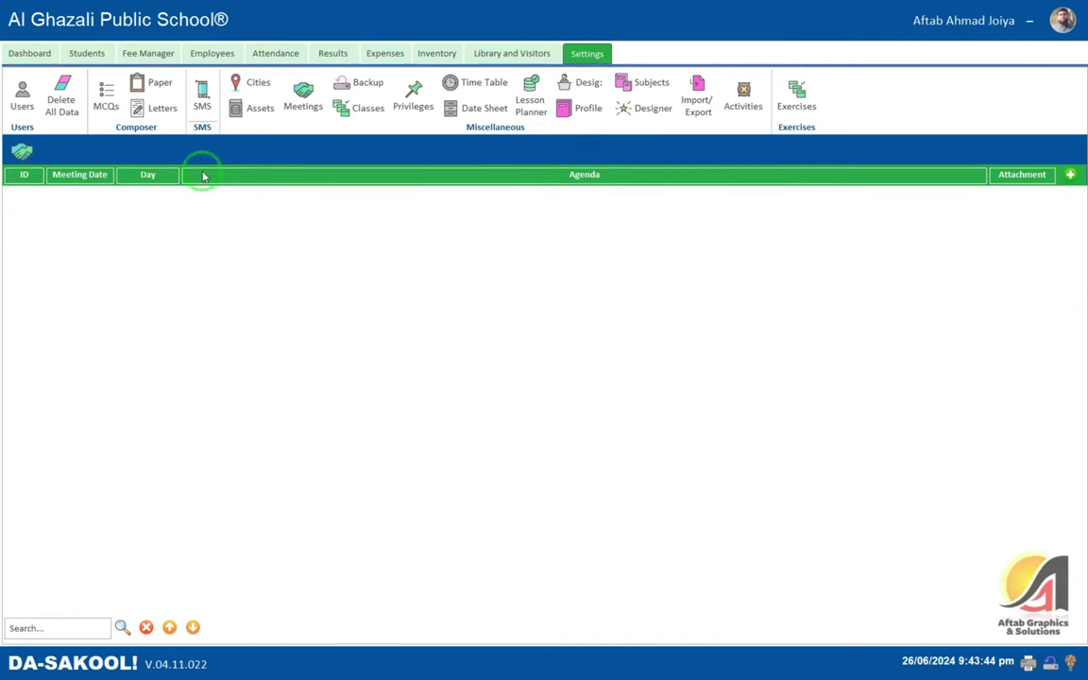
{"action": "left_click", "coordinate": [361, 110]}
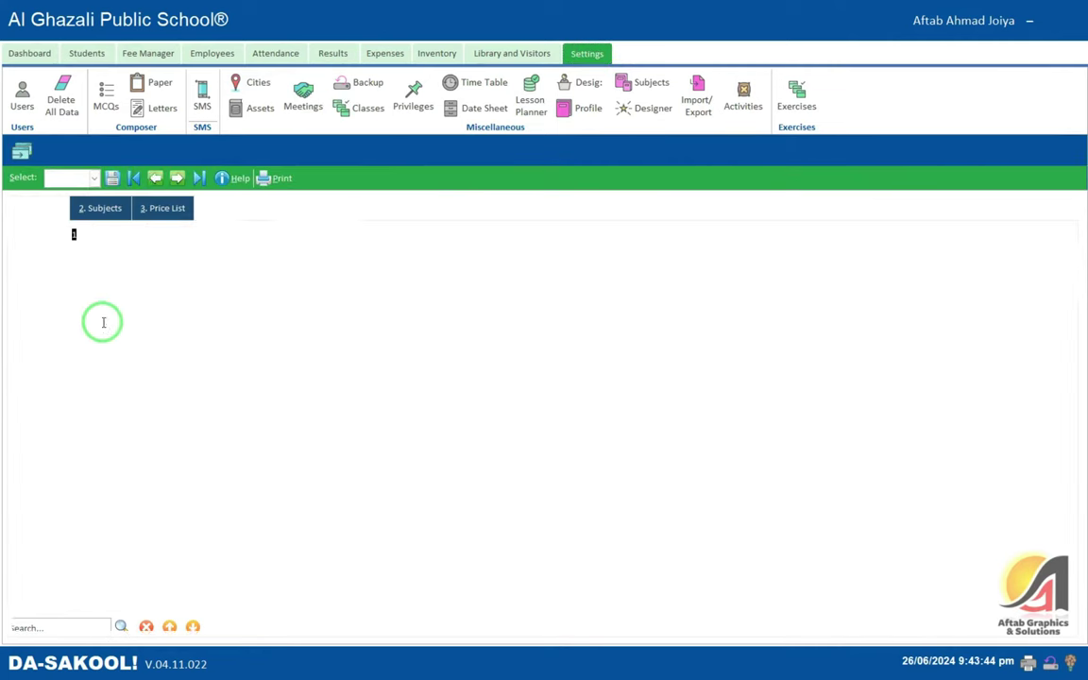
{"action": "left_click", "coordinate": [94, 178]}
{"action": "left_click", "coordinate": [89, 204]}
- Add Nursery fee heads Tuition 500 and Monthly School Fee 1,000 and save
{"action": "left_click", "coordinate": [71, 296]}
{"action": "left_click", "coordinate": [160, 277]}
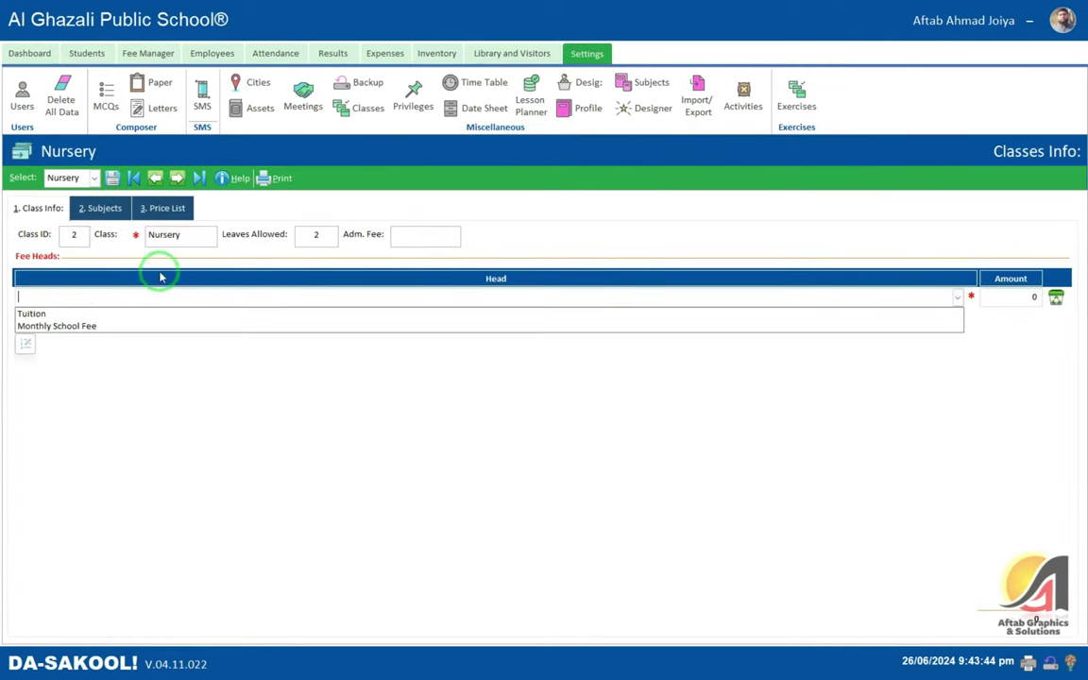
{"action": "left_click", "coordinate": [46, 316]}
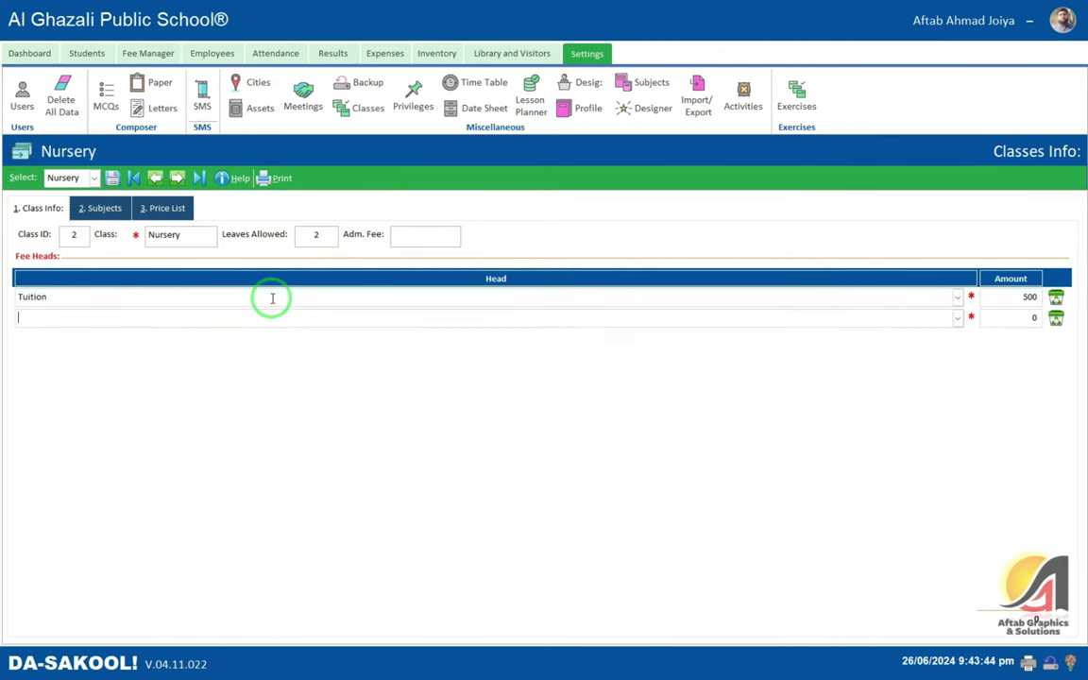
{"action": "key", "text": "alt+Down"}
{"action": "key", "text": "Down"}
{"action": "key", "text": "Return"}
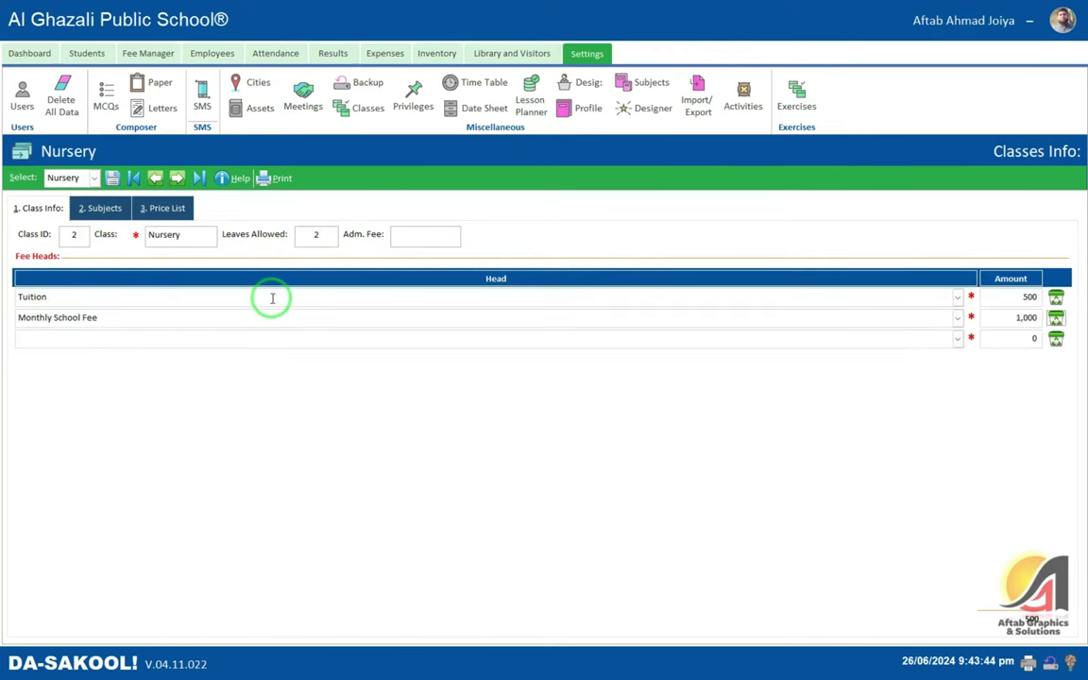
{"action": "left_click", "coordinate": [111, 178]}
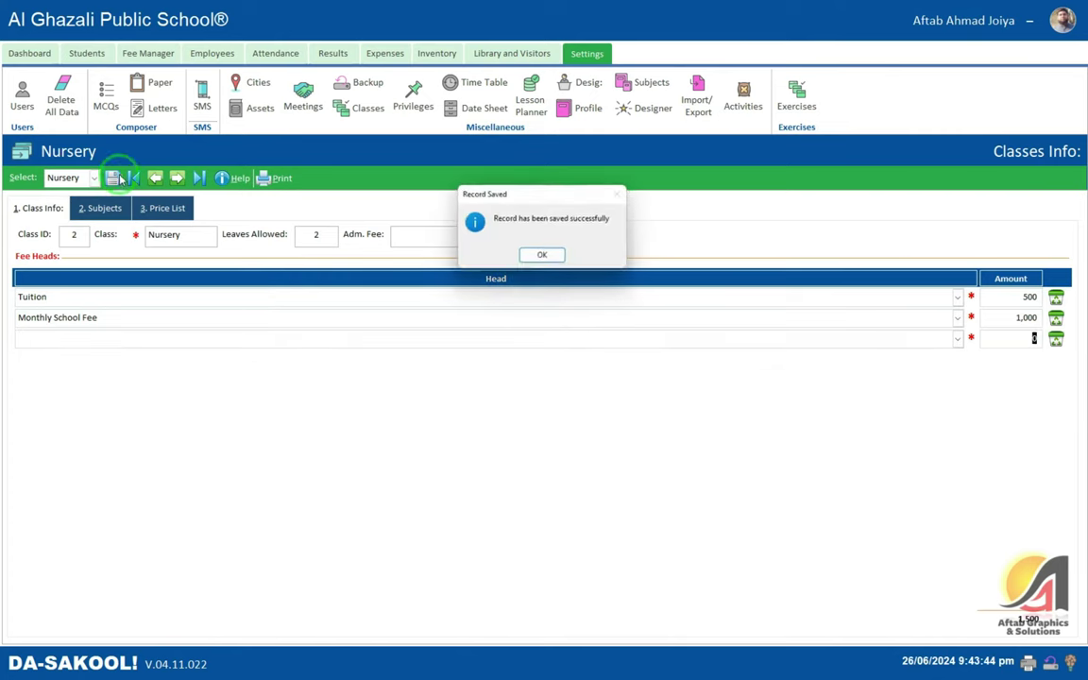
{"action": "left_click", "coordinate": [540, 258]}
{"action": "left_click", "coordinate": [76, 55]}
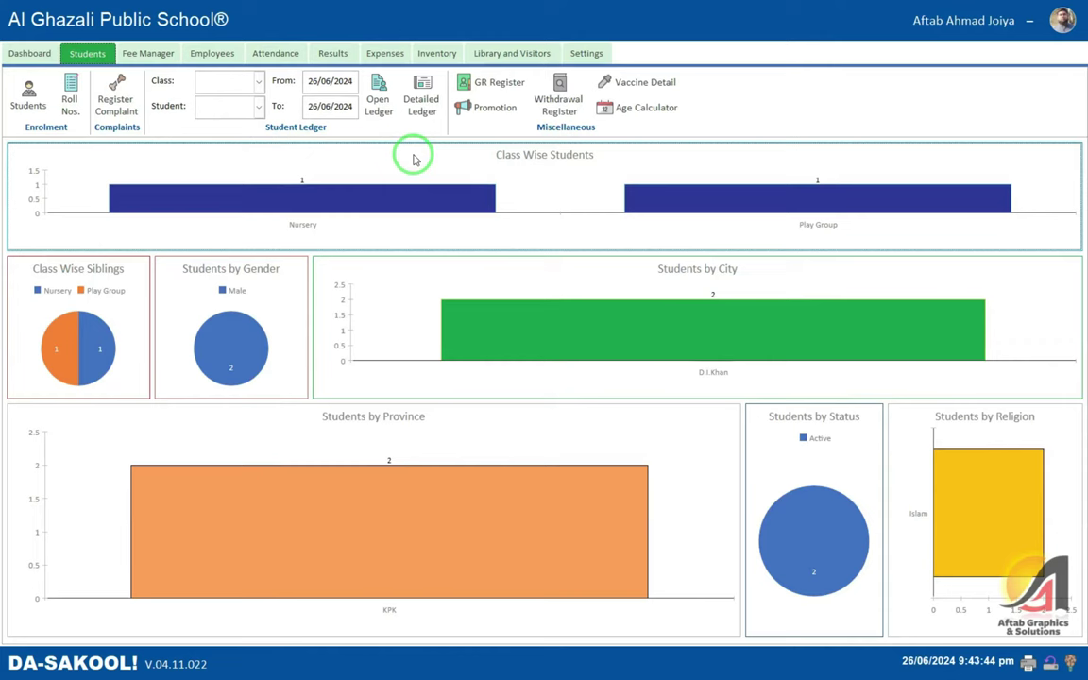
- Filter the Promote window to show the Play Group student
{"action": "left_click", "coordinate": [477, 108]}
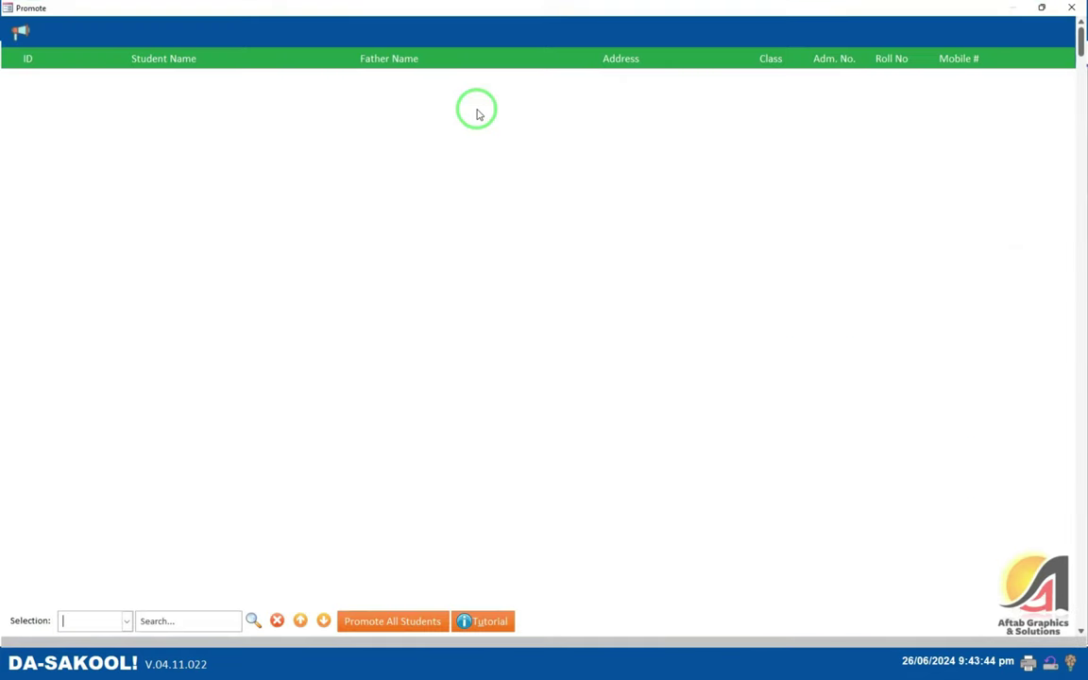
{"action": "left_click", "coordinate": [126, 621]}
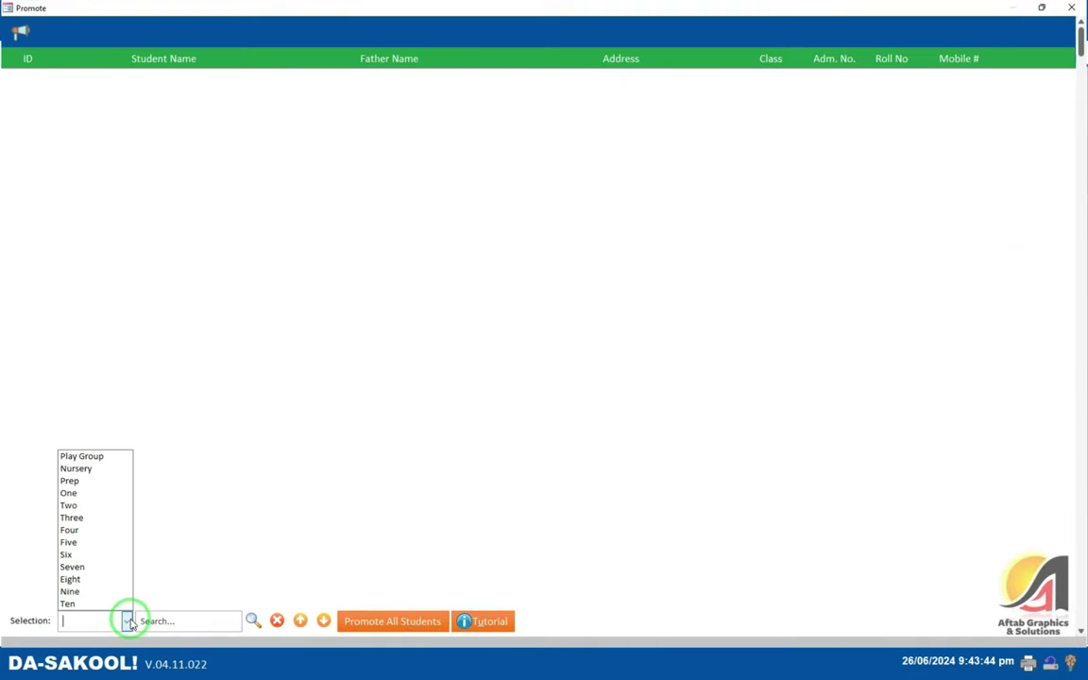
{"action": "left_click", "coordinate": [76, 456]}
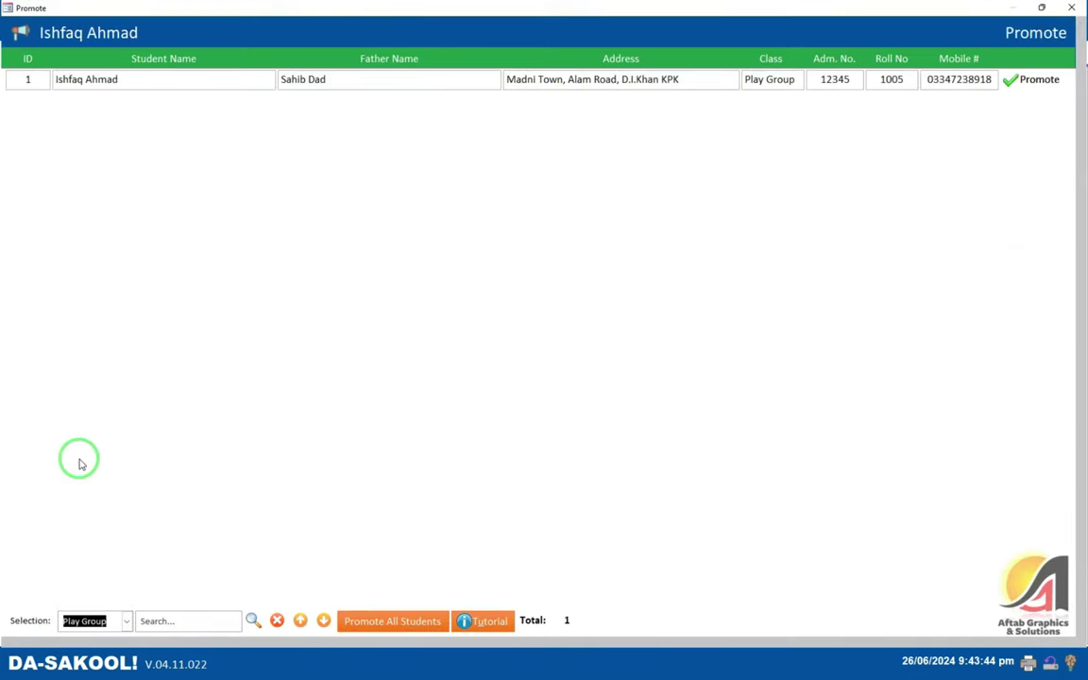
{"action": "left_click", "coordinate": [142, 79]}
{"action": "left_click", "coordinate": [321, 79]}
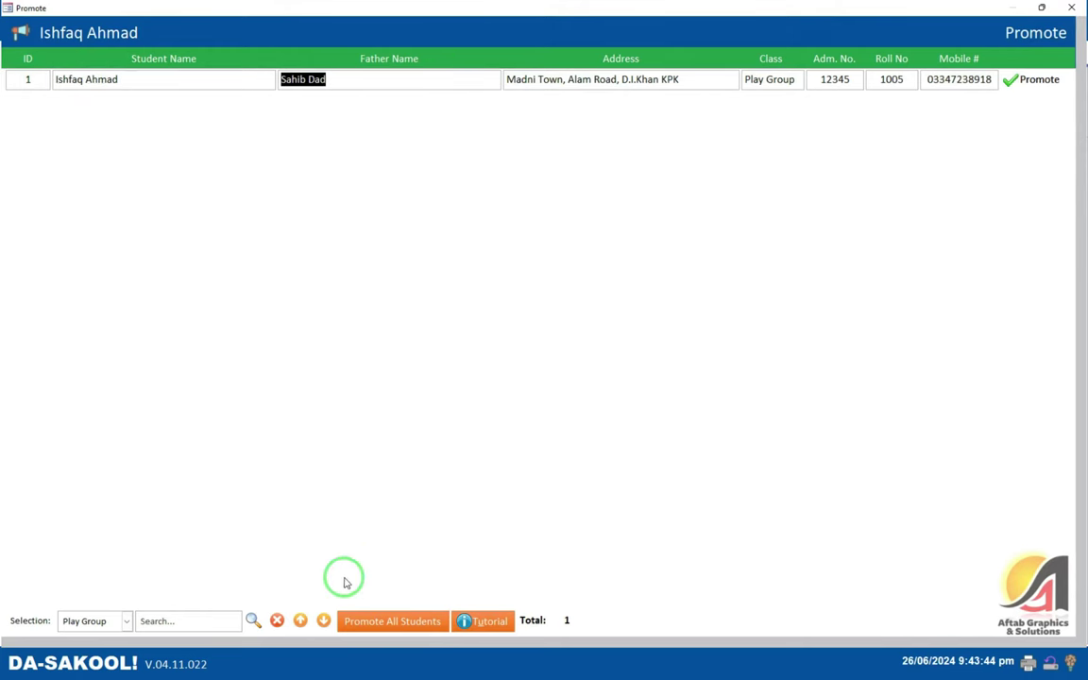
- Promote all listed Play Group students to the next grade and close the Promote window
{"action": "left_click", "coordinate": [428, 623]}
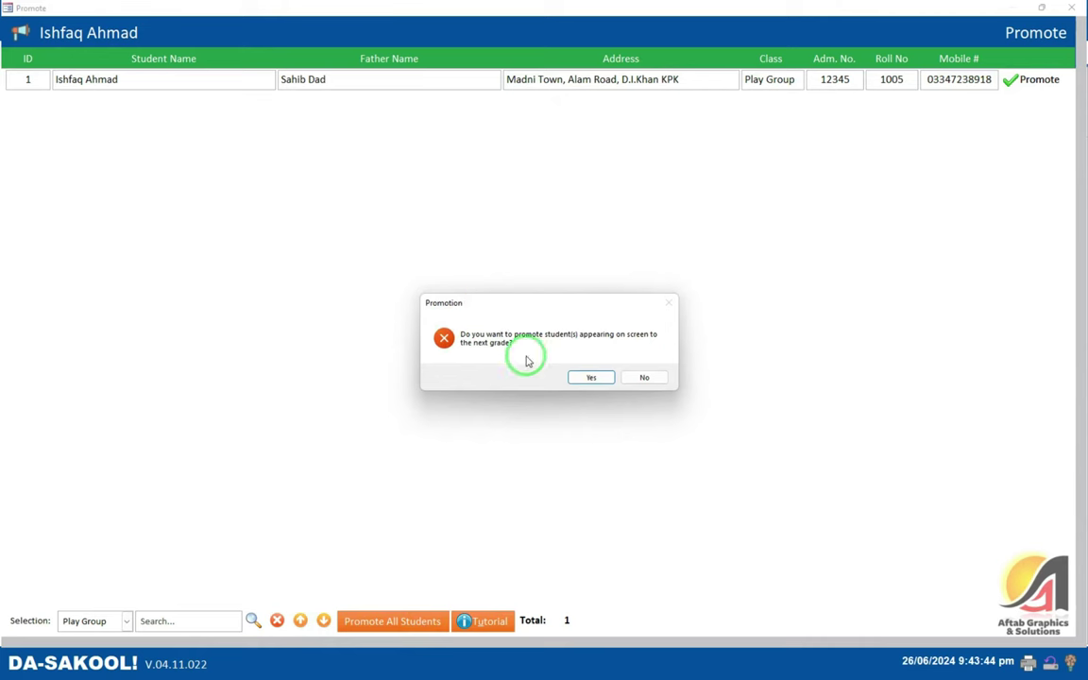
{"action": "left_click", "coordinate": [600, 378]}
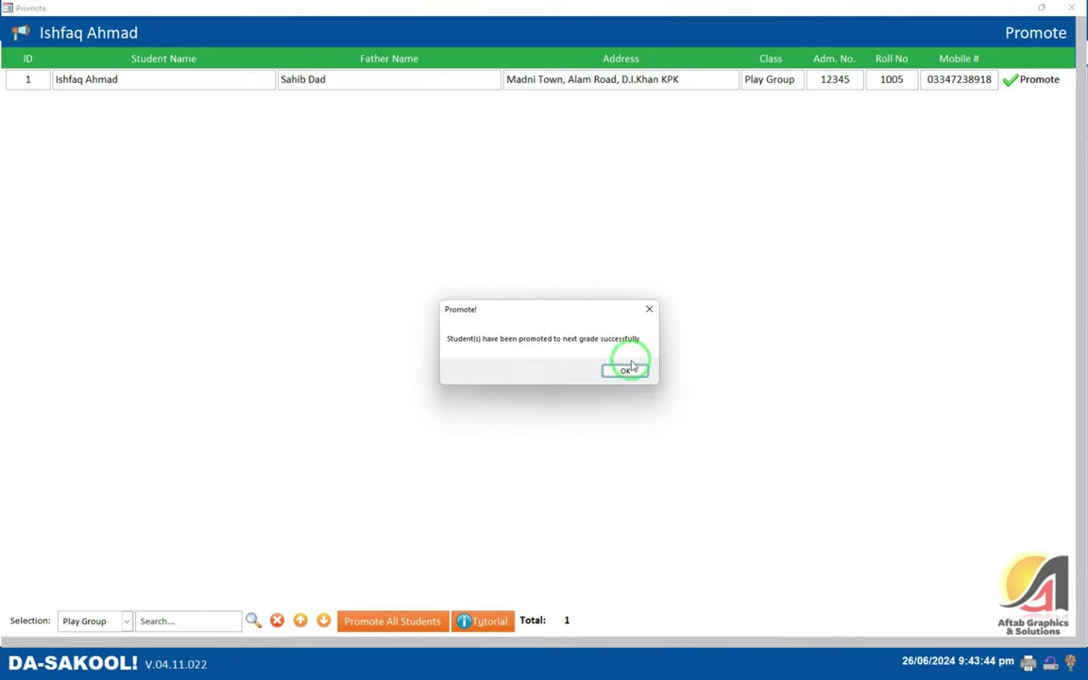
{"action": "left_click", "coordinate": [625, 370]}
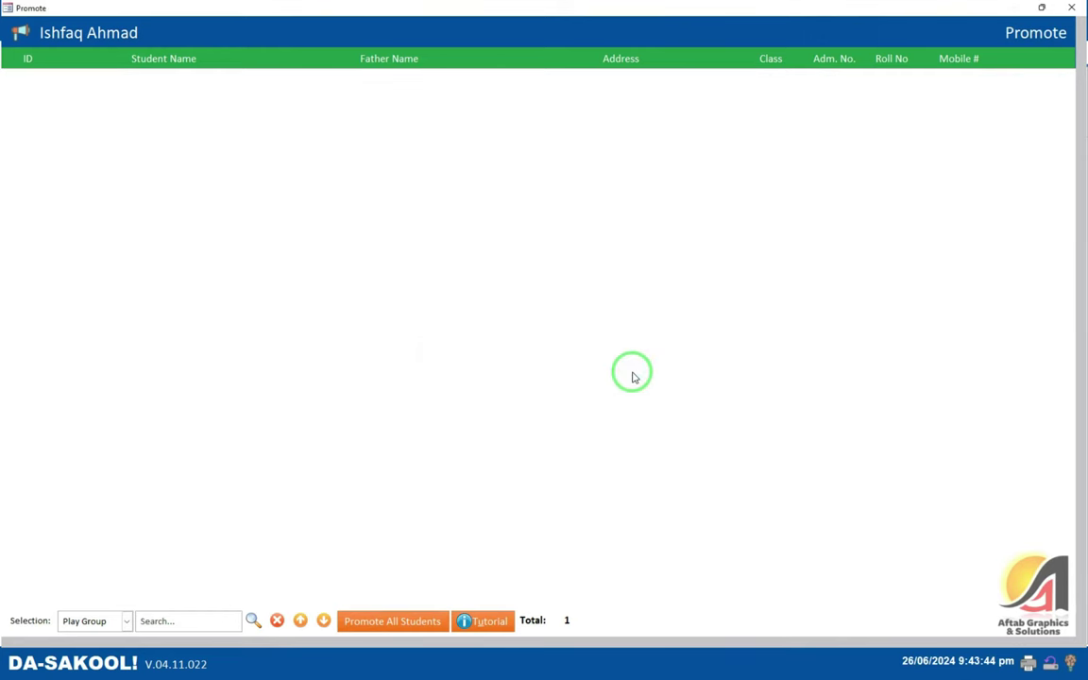
{"action": "left_click", "coordinate": [1071, 7]}
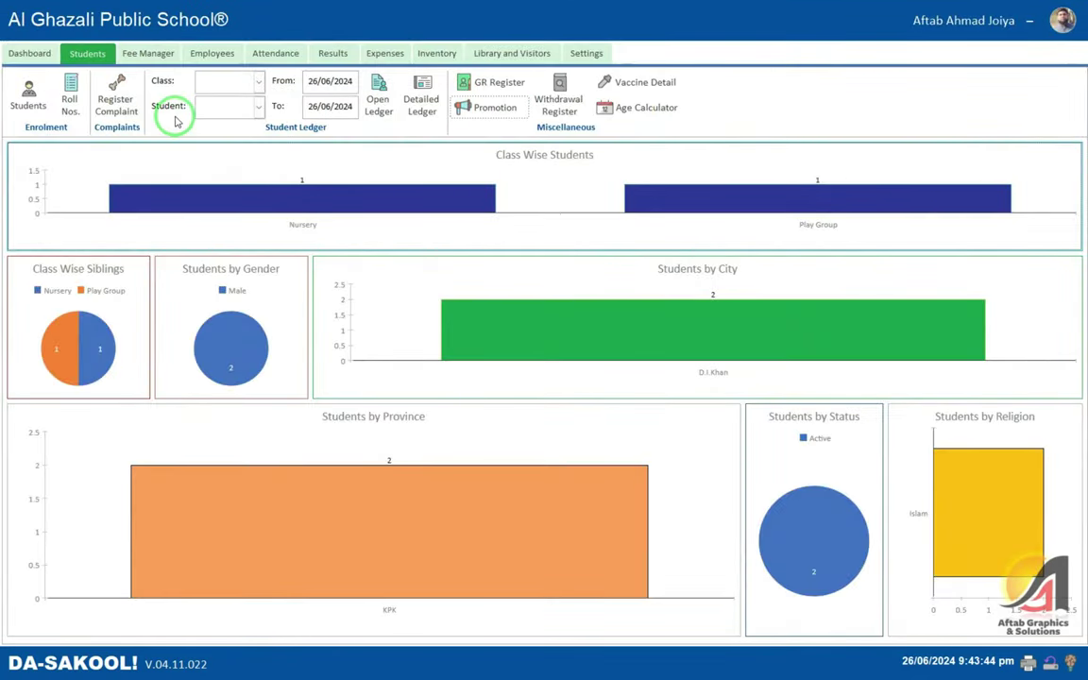
- Confirm both students appear as Nursery in the All Students list
{"action": "left_click", "coordinate": [28, 95]}
{"action": "left_click", "coordinate": [782, 202]}
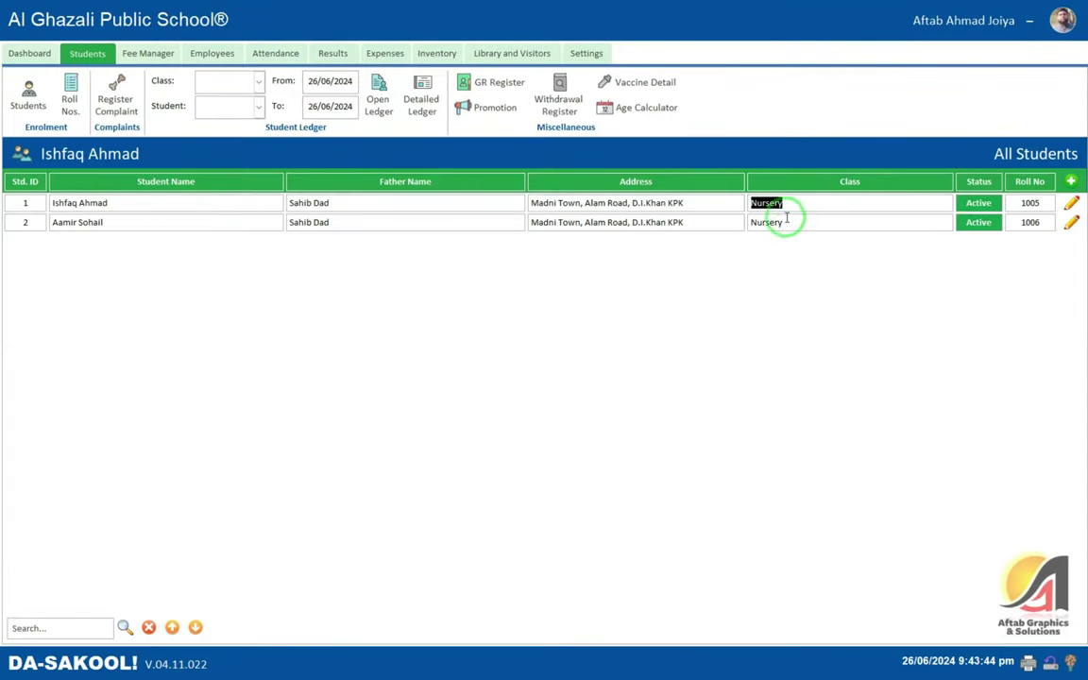
{"action": "key", "text": "Down"}
{"action": "left_click", "coordinate": [812, 204]}
{"action": "key", "text": "Down"}
{"action": "left_click", "coordinate": [792, 202]}
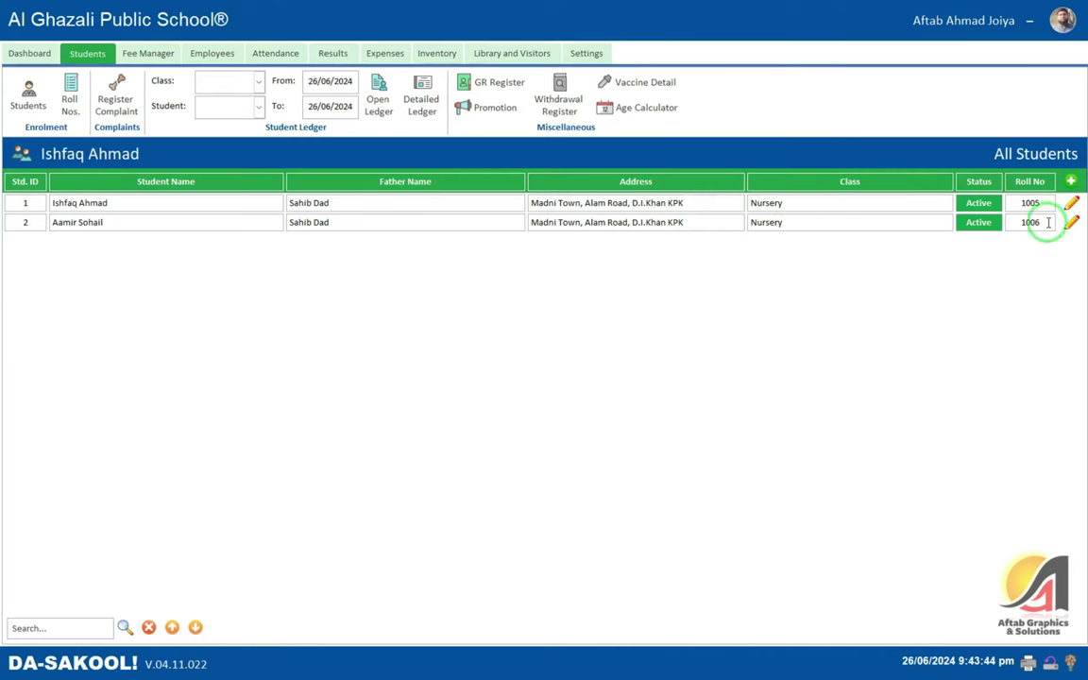
{"action": "left_click_drag", "start_coordinate": [98, 203], "coordinate": [53, 202]}
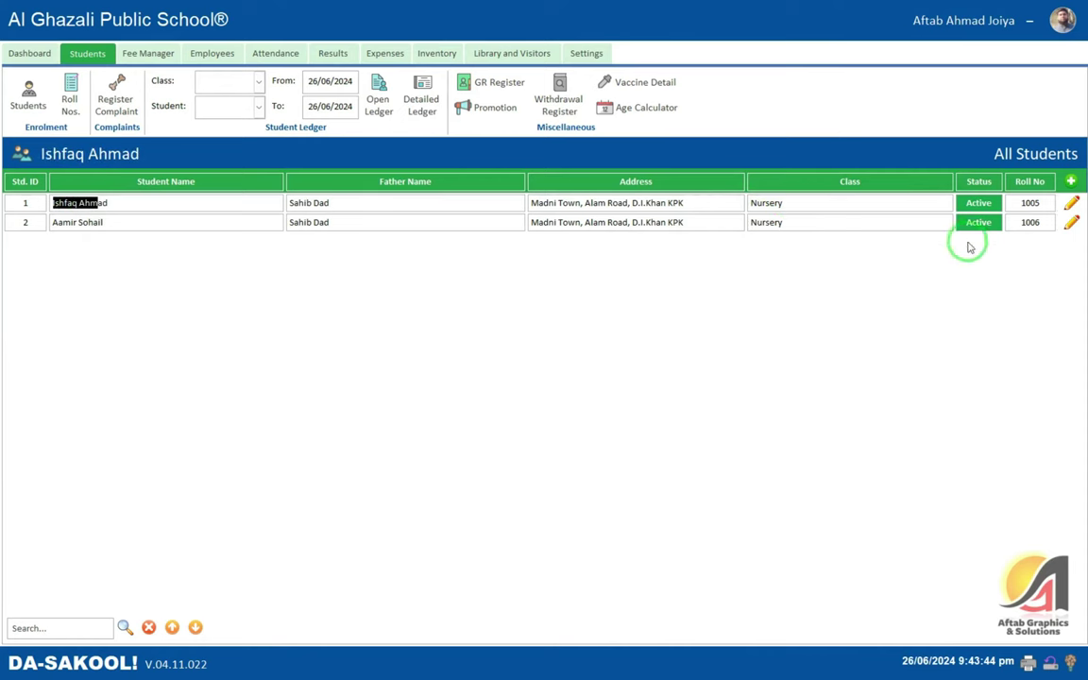
- Check the first student's fee heads: Tuition 500 and Monthly School Fee 1,000, total 1,500
{"action": "left_click", "coordinate": [1071, 222]}
{"action": "left_click", "coordinate": [1068, 230]}
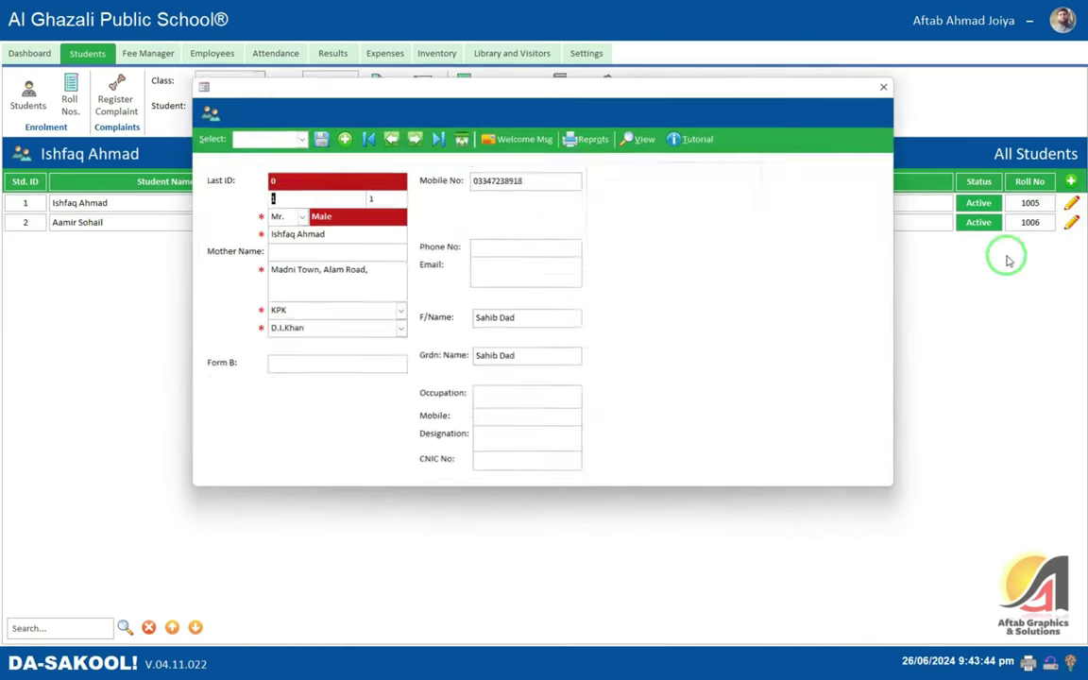
{"action": "left_click", "coordinate": [643, 136]}
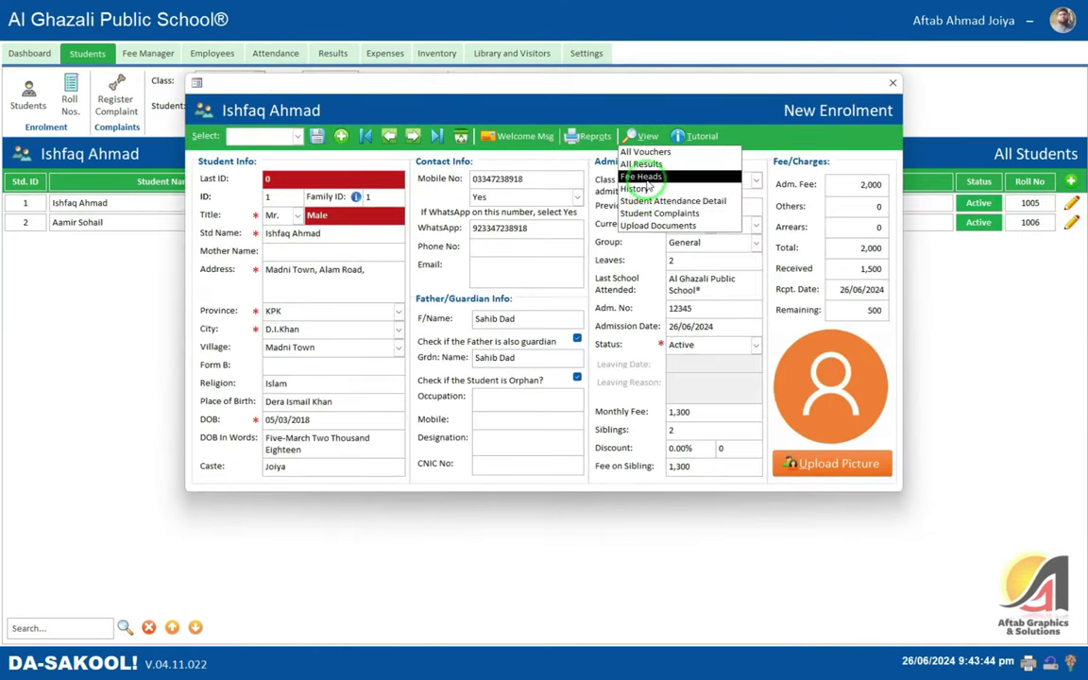
{"action": "left_click", "coordinate": [641, 176]}
{"action": "left_click_drag", "start_coordinate": [672, 379], "coordinate": [710, 379]}
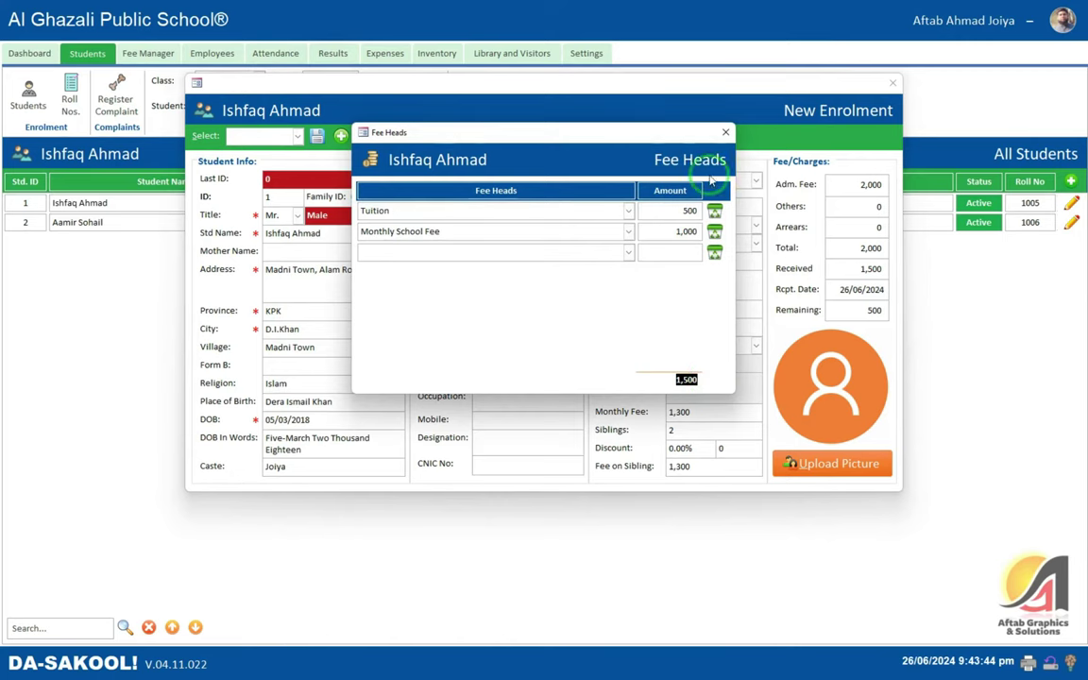
{"action": "left_click", "coordinate": [725, 132]}
{"action": "left_click", "coordinate": [893, 83]}
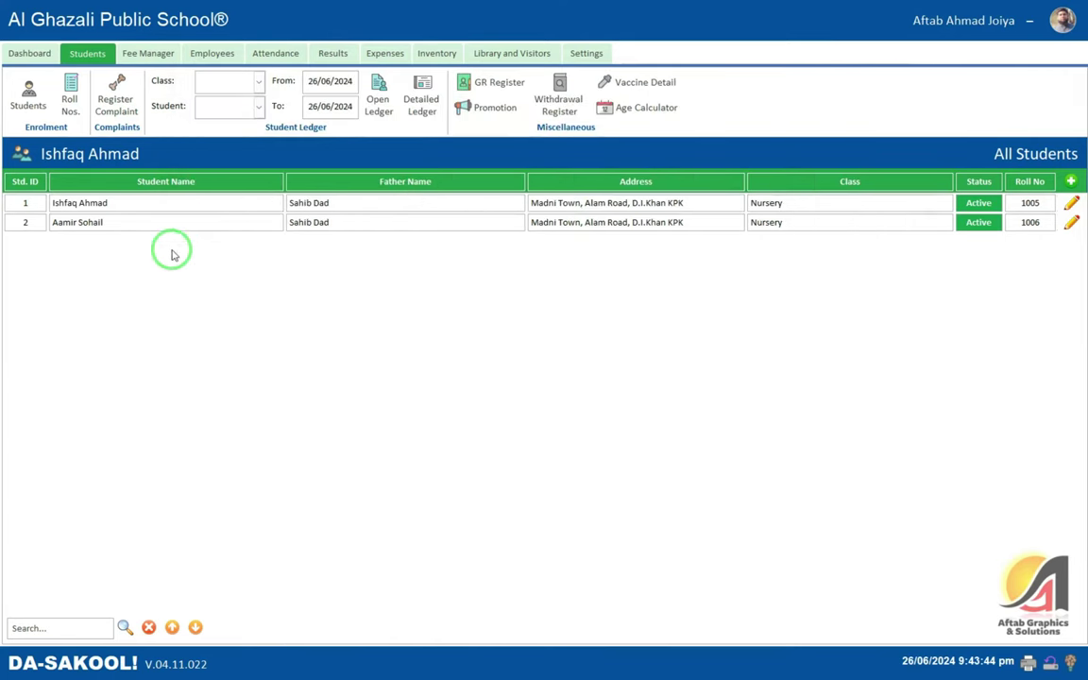
- Check the second student's enrolment record, which has no fee heads assigned
{"action": "left_click", "coordinate": [153, 221]}
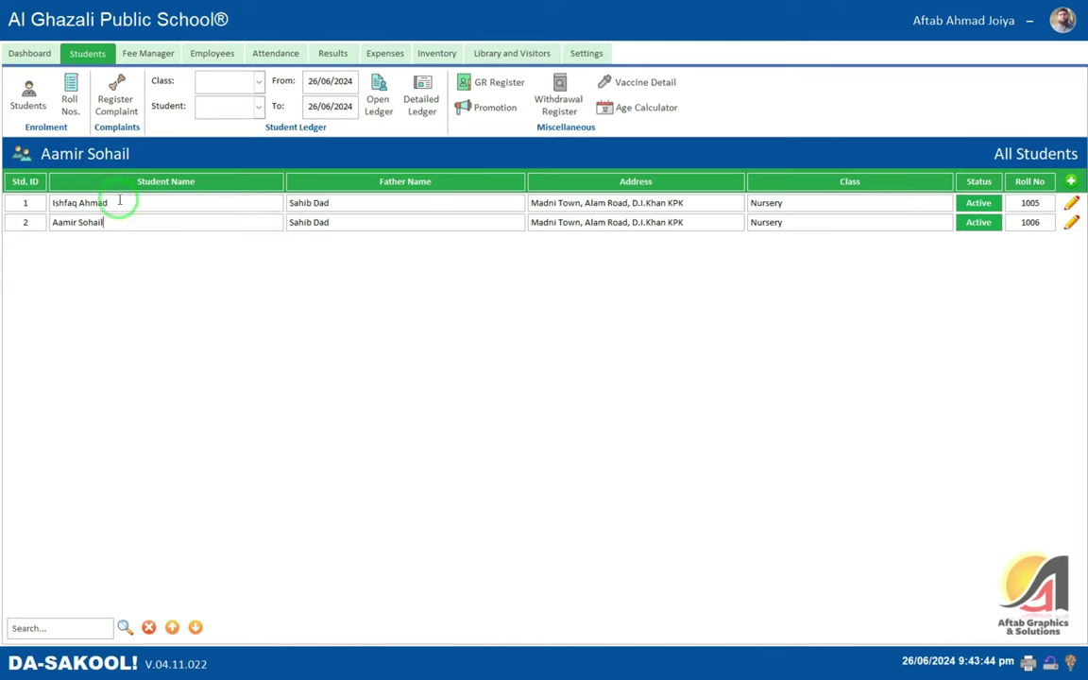
{"action": "left_click", "coordinate": [321, 223]}
{"action": "left_click", "coordinate": [1073, 225]}
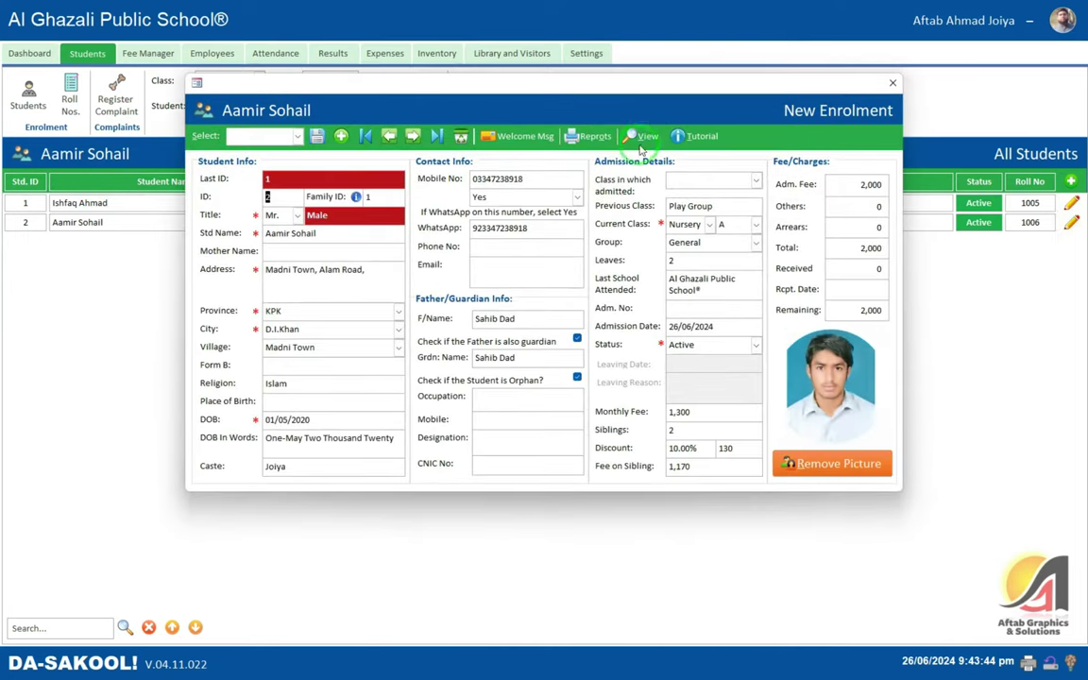
{"action": "left_click", "coordinate": [643, 137]}
{"action": "left_click", "coordinate": [635, 176]}
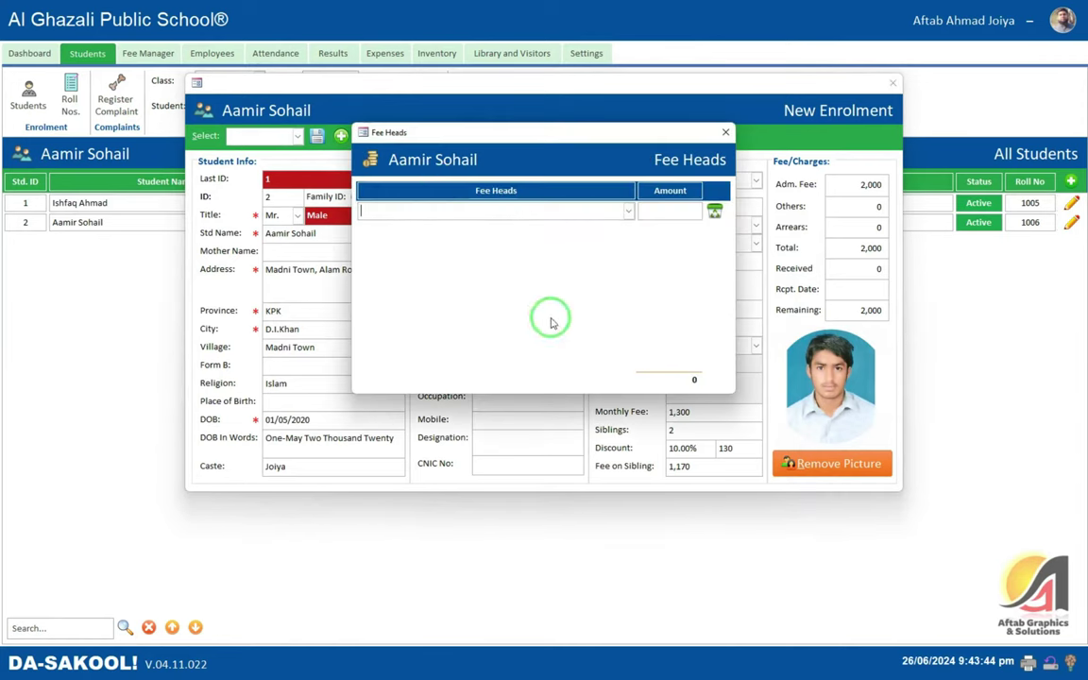
{"action": "left_click", "coordinate": [628, 211]}
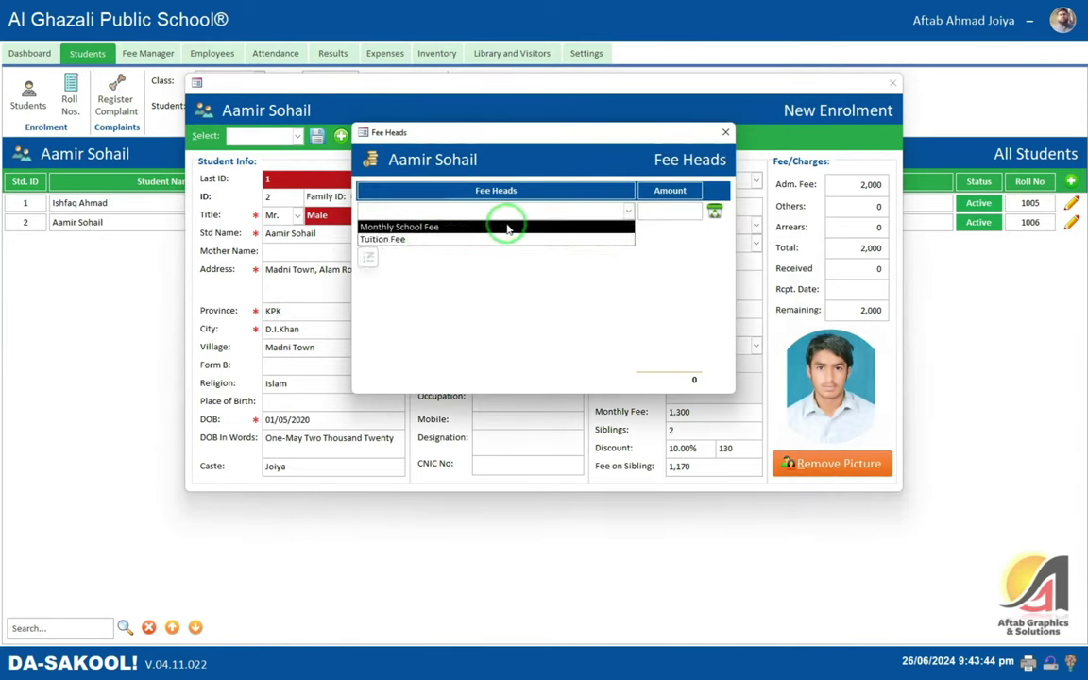
{"action": "left_click", "coordinate": [507, 229]}
{"action": "left_click", "coordinate": [725, 132]}
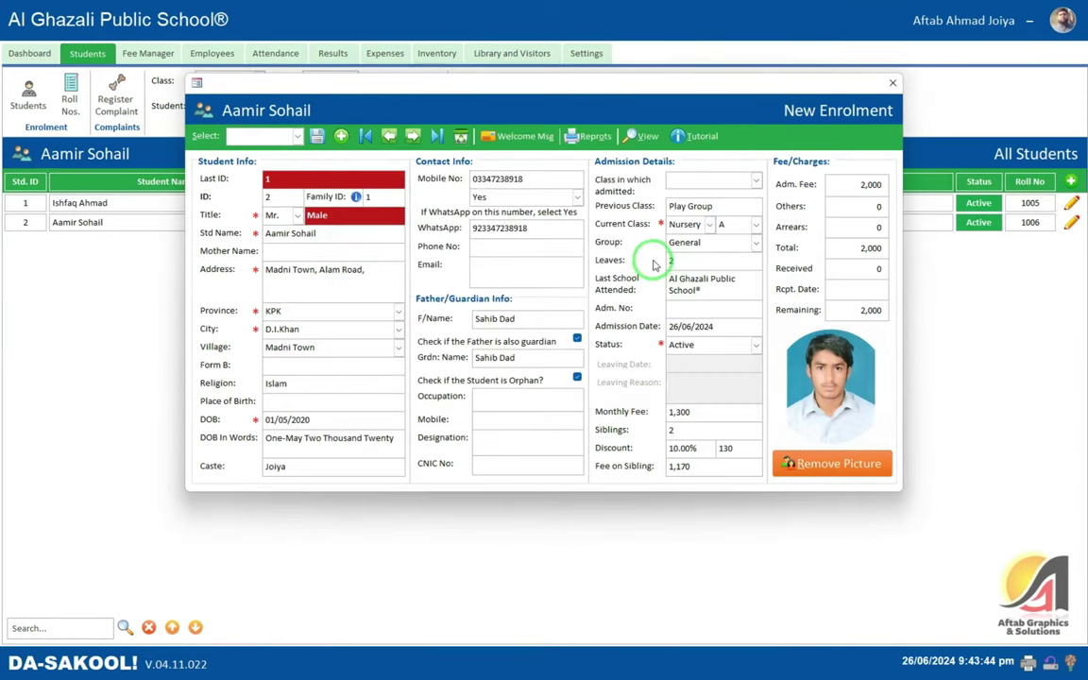
{"action": "left_click", "coordinate": [891, 84]}
- Open the student Promote window, dismissing an empty-search warning
{"action": "left_click", "coordinate": [585, 54]}
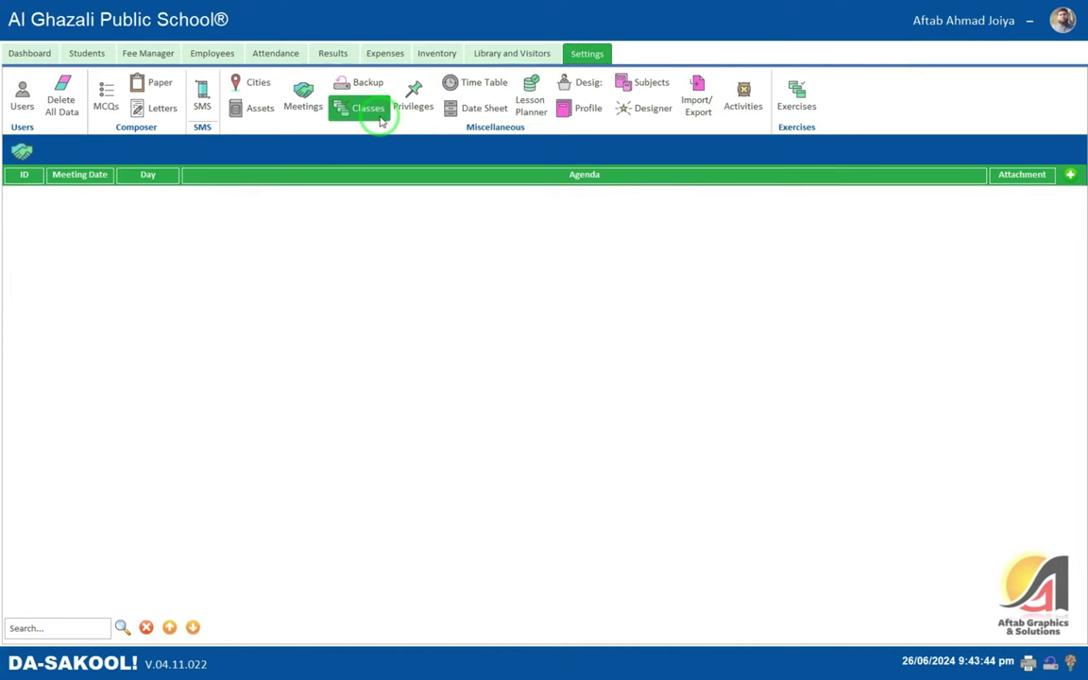
{"action": "left_click", "coordinate": [90, 55]}
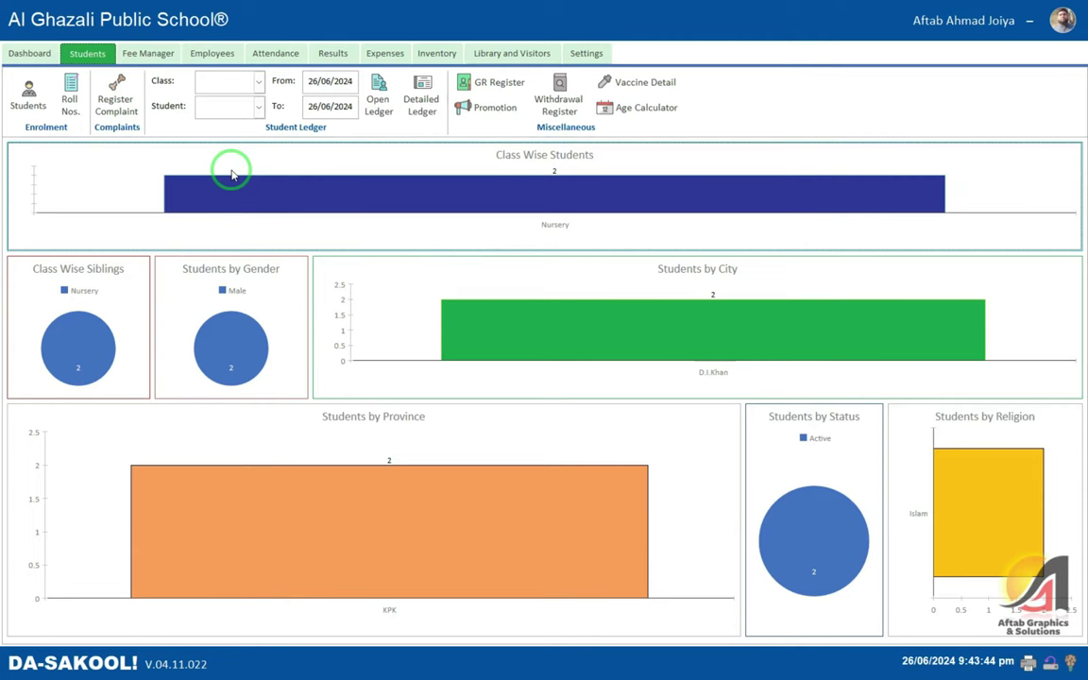
{"action": "left_click", "coordinate": [480, 107]}
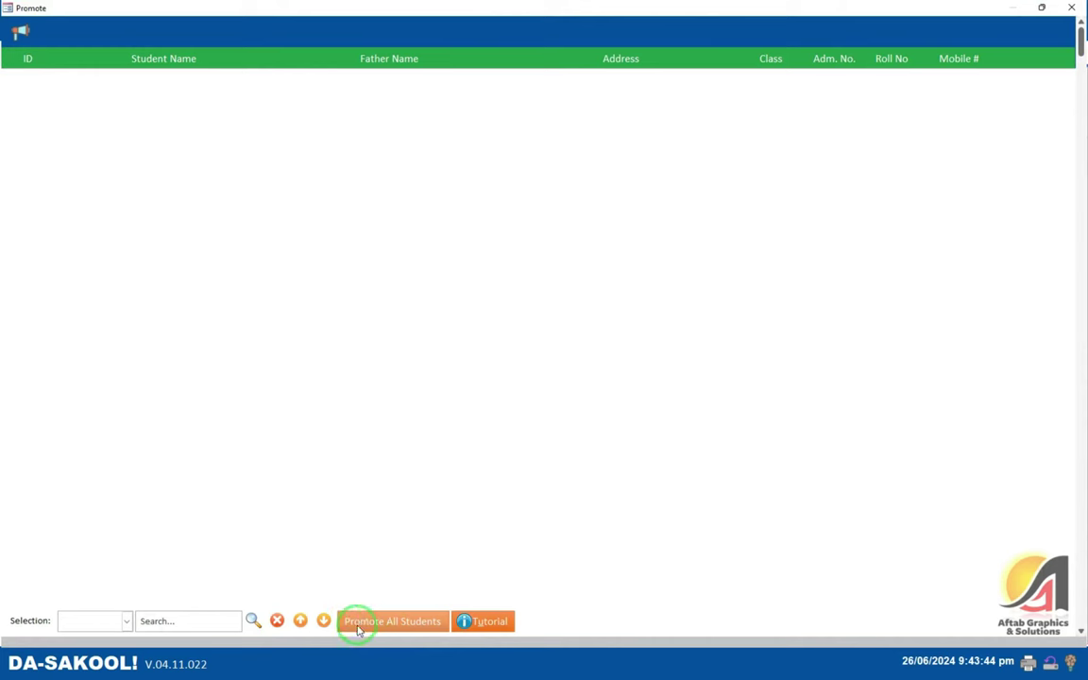
{"action": "left_click", "coordinate": [126, 621]}
{"action": "left_click", "coordinate": [126, 620]}
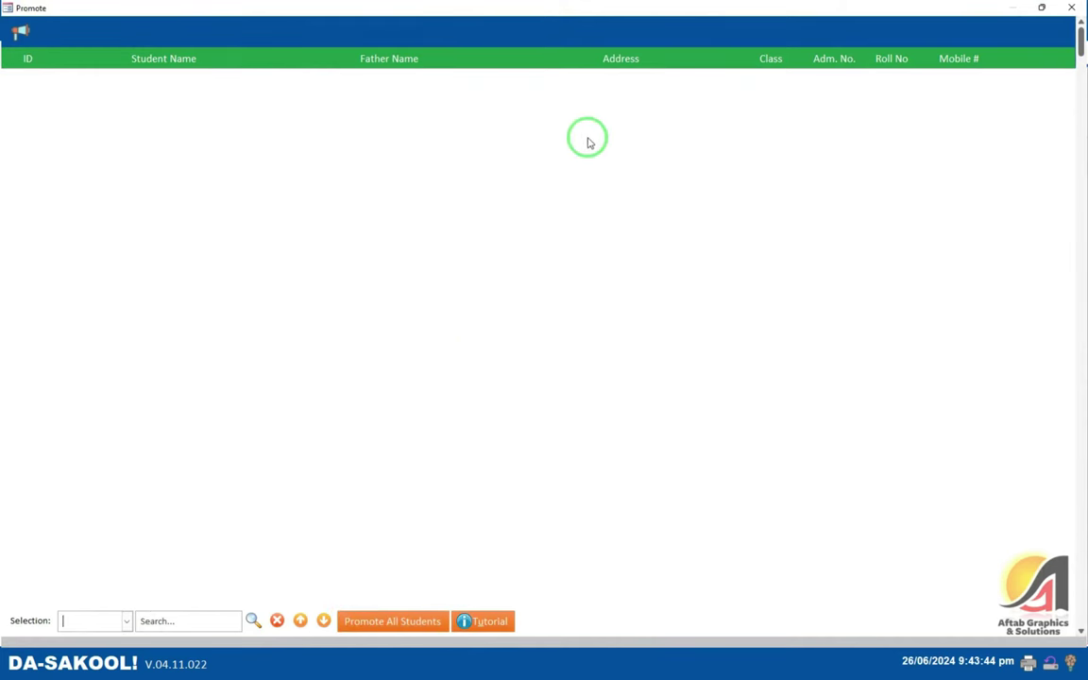
{"action": "left_click", "coordinate": [253, 620]}
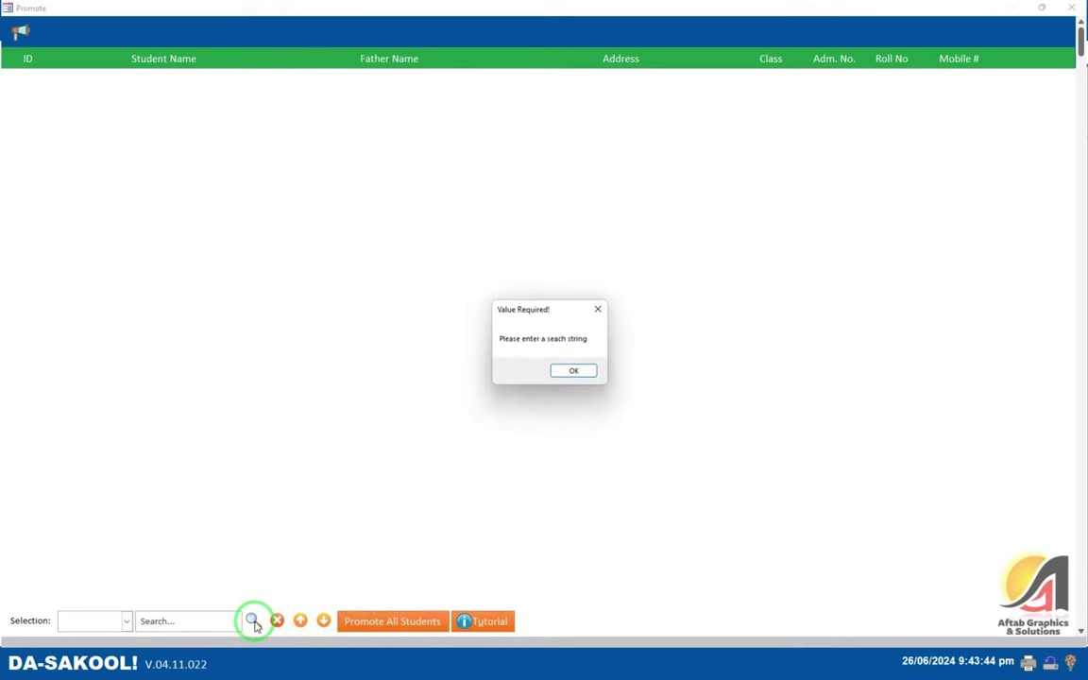
{"action": "left_click", "coordinate": [561, 369]}
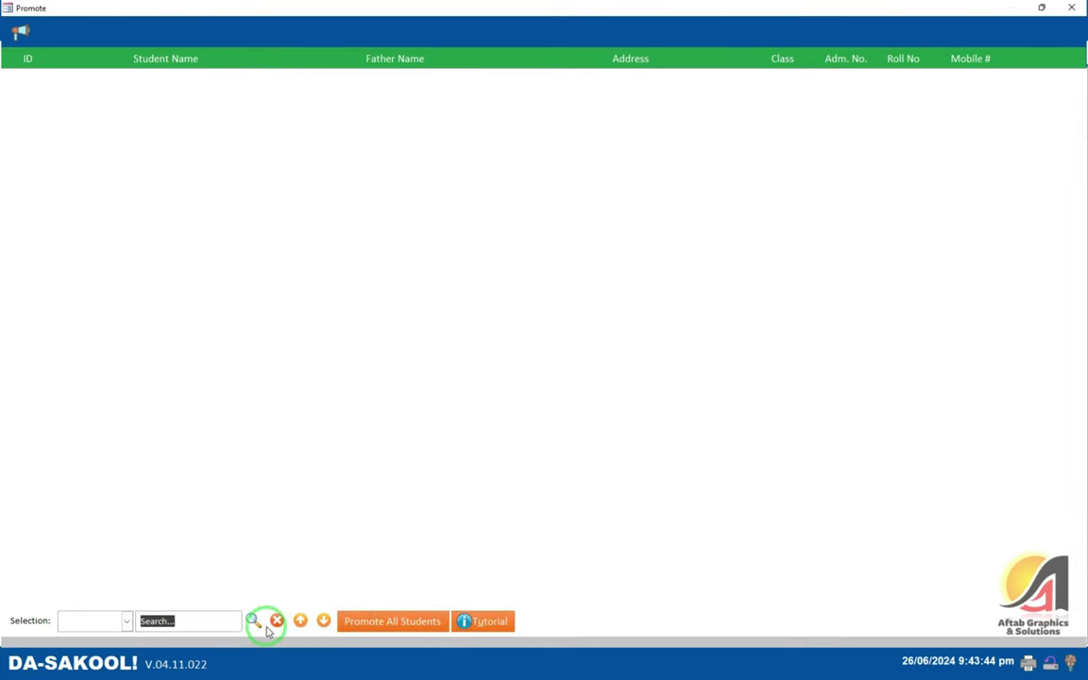
- Filter the Promote list to Nursery, listing roll numbers 1005 and 1006, total 2
{"action": "left_click", "coordinate": [126, 620]}
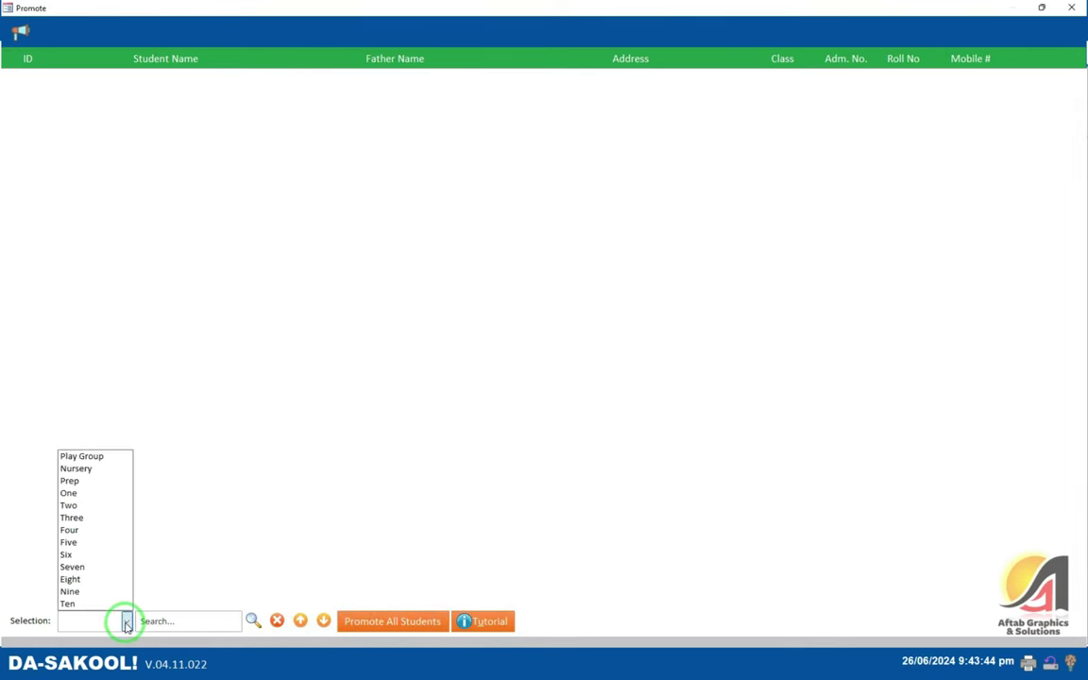
{"action": "left_click", "coordinate": [98, 455]}
{"action": "left_click", "coordinate": [127, 621]}
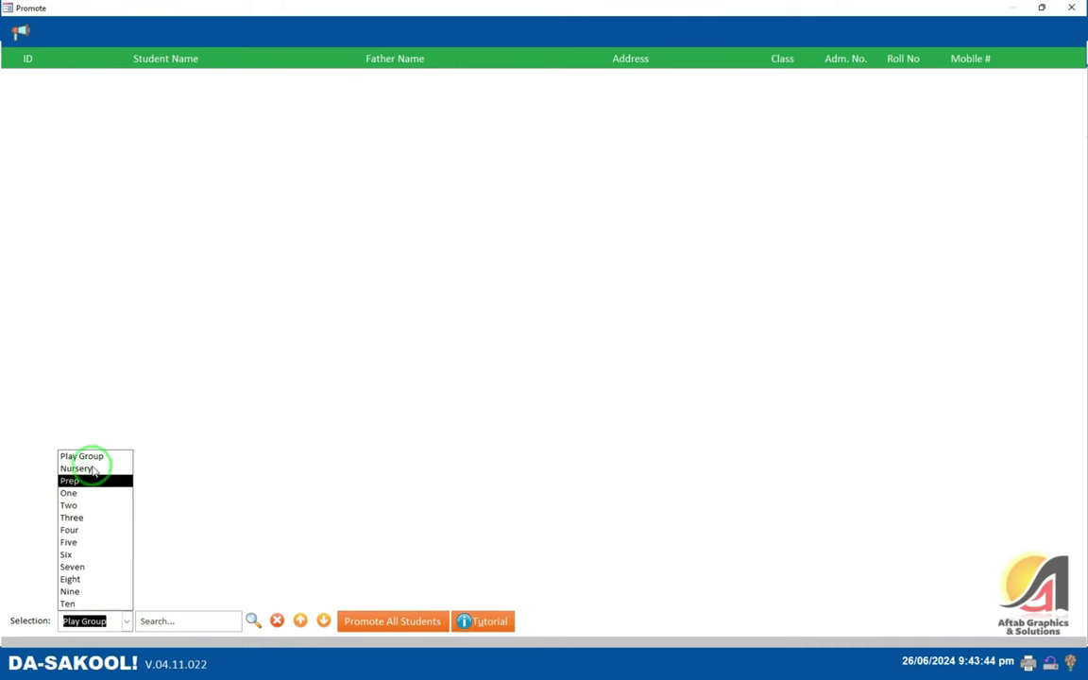
{"action": "left_click", "coordinate": [89, 467]}
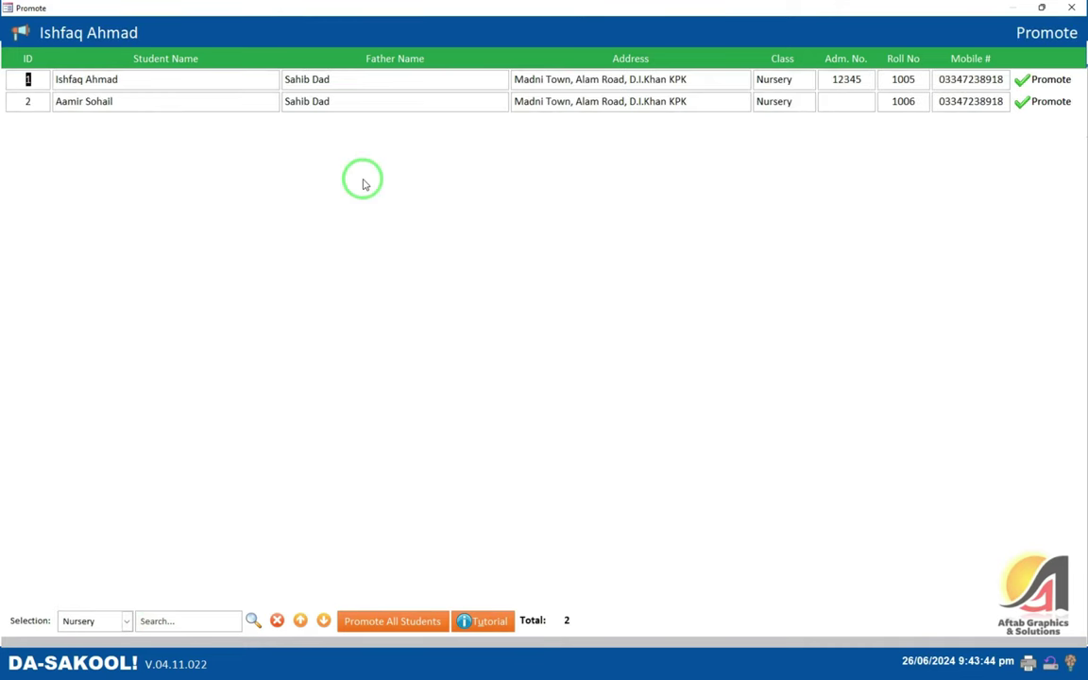
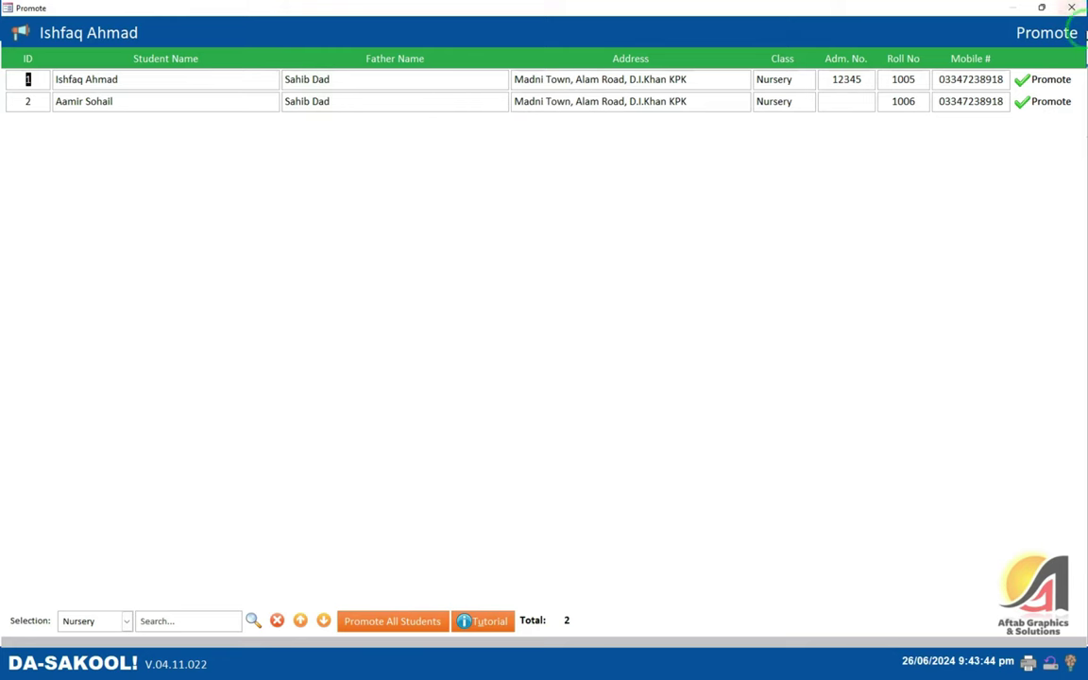
- Close the promotion window and preview the Nursery withdrawal register for session 2024
{"action": "key", "text": "Escape"}
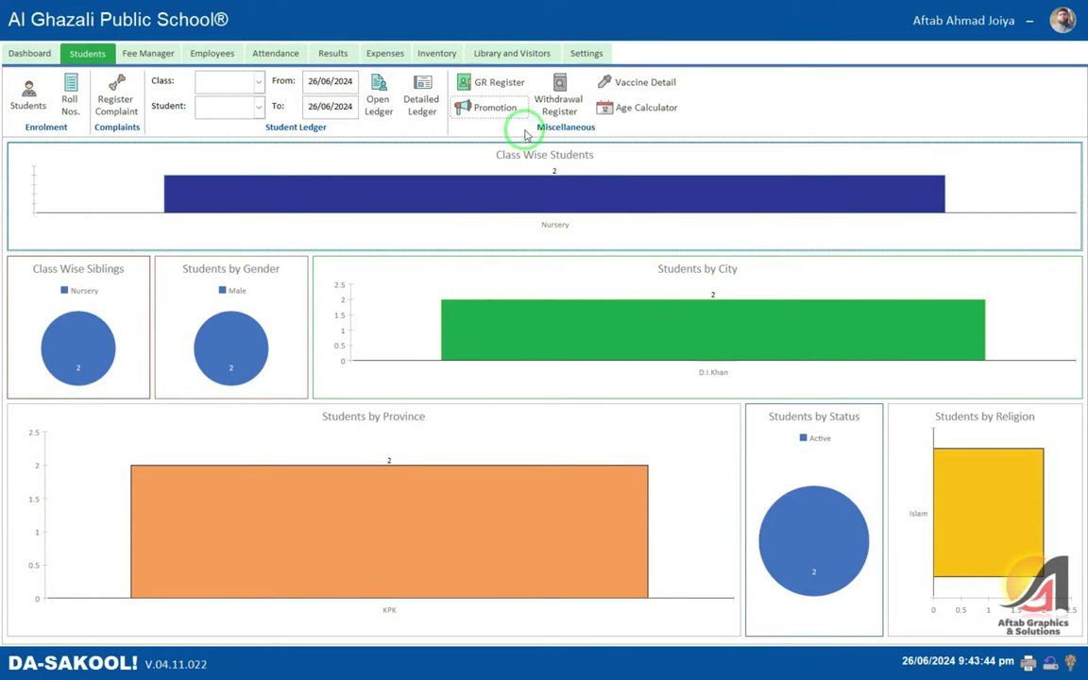
{"action": "left_click", "coordinate": [558, 100]}
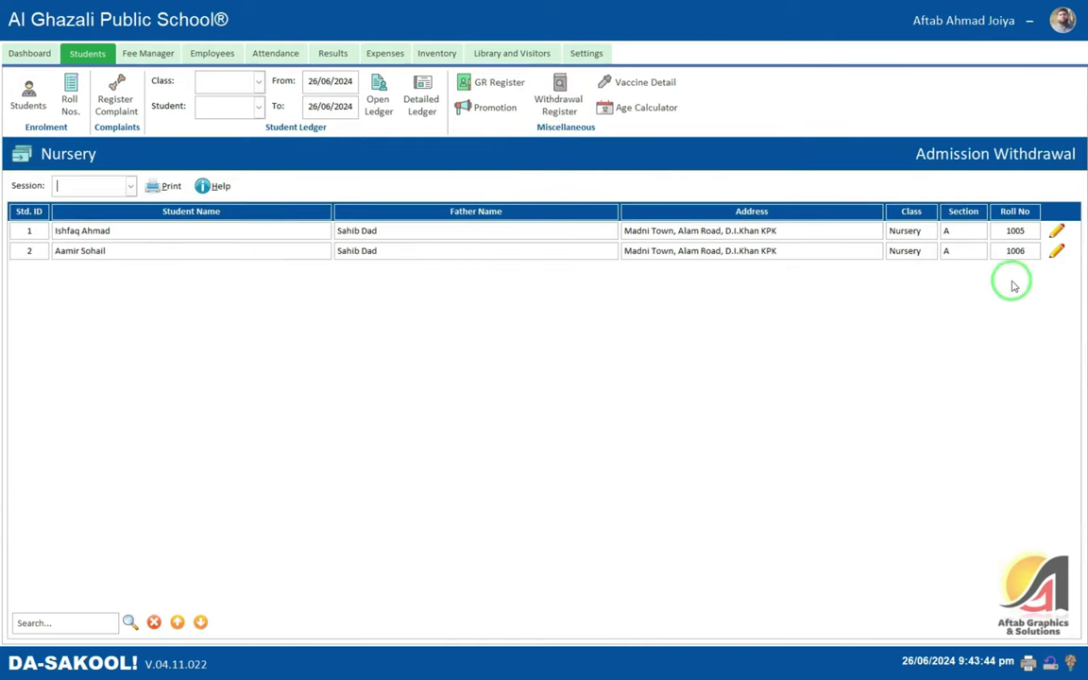
{"action": "left_click", "coordinate": [130, 185]}
{"action": "left_click", "coordinate": [99, 198]}
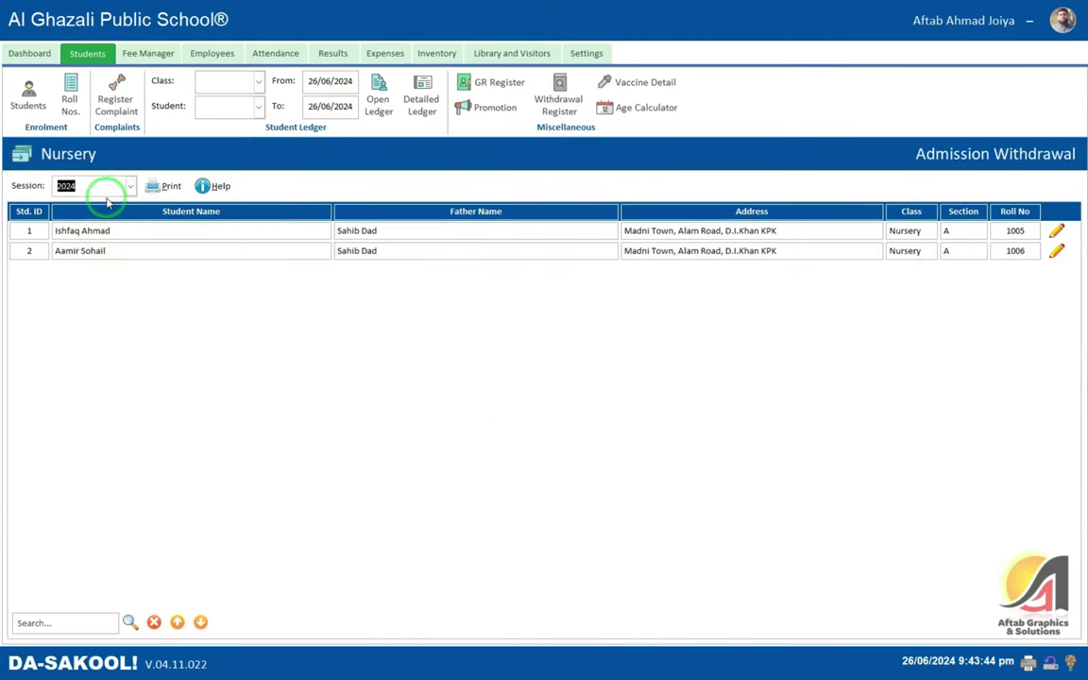
{"action": "left_click", "coordinate": [169, 187]}
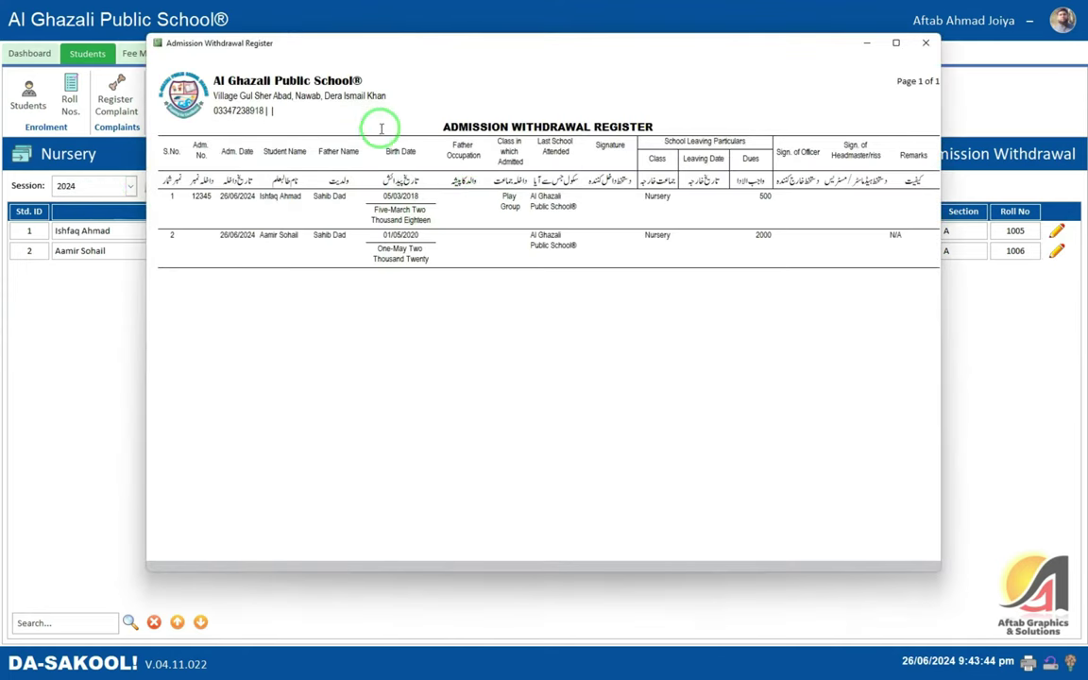
{"action": "left_click_drag", "start_coordinate": [660, 127], "coordinate": [333, 114]}
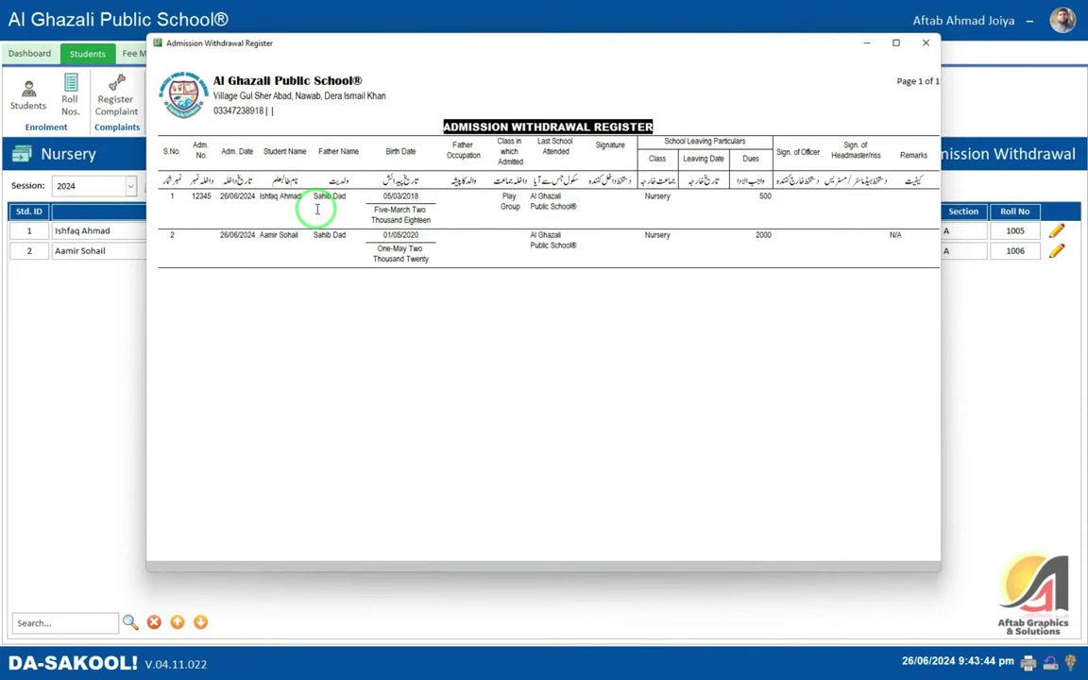
{"action": "left_click", "coordinate": [840, 216]}
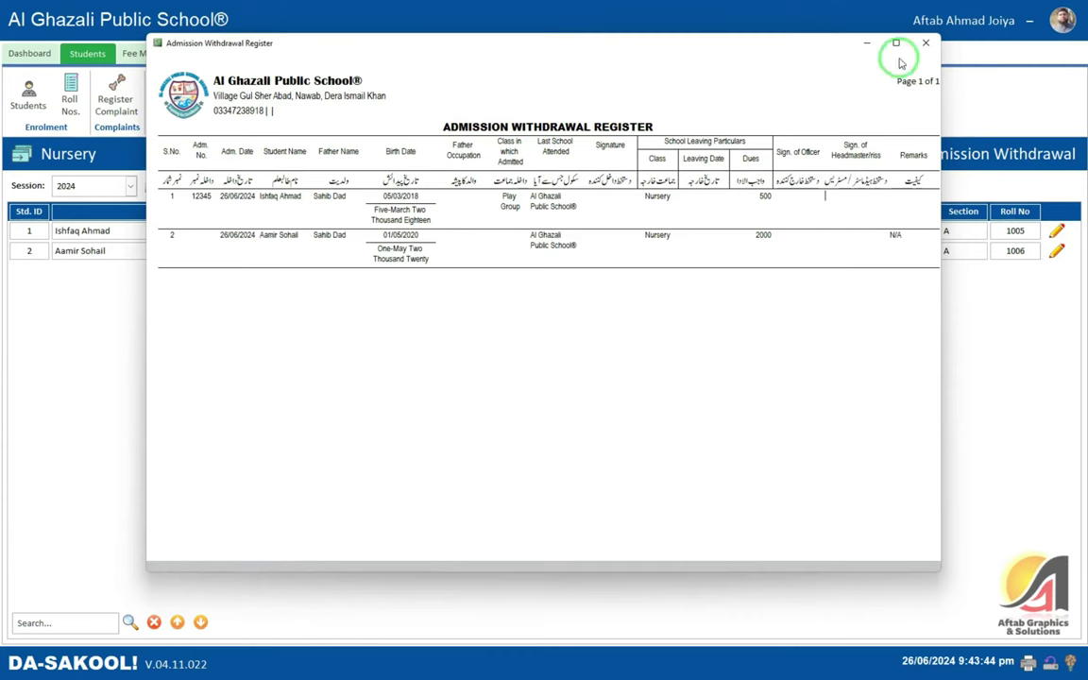
- Close the register, dismiss the class and year prompts, and close the roll numbers preview
{"action": "left_click", "coordinate": [926, 43]}
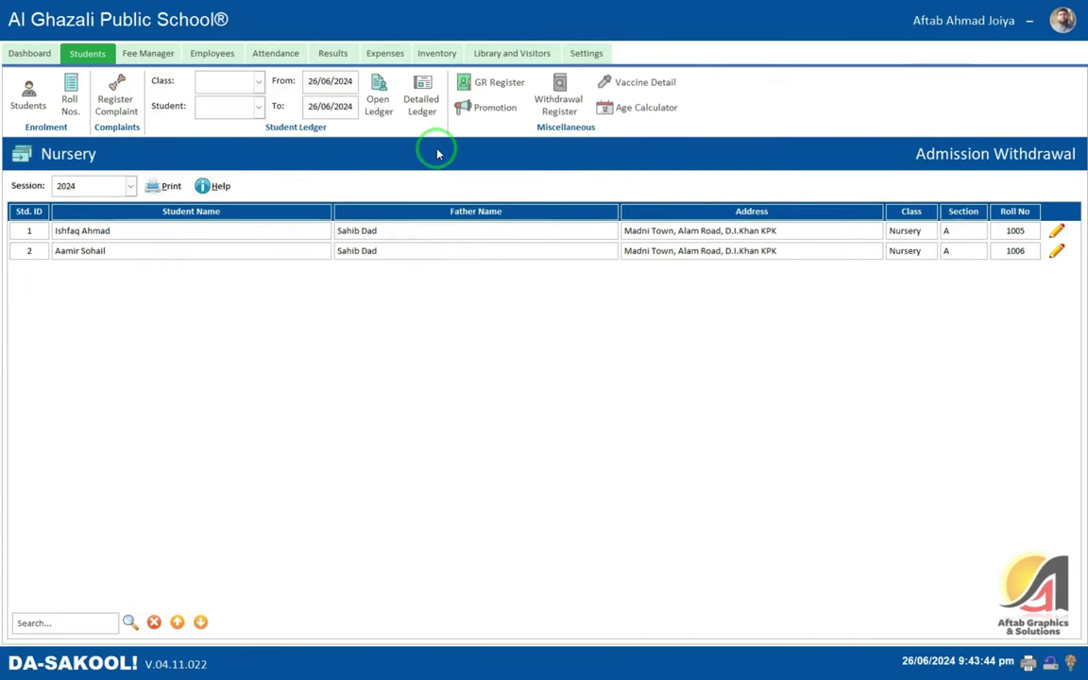
{"action": "left_click", "coordinate": [67, 622]}
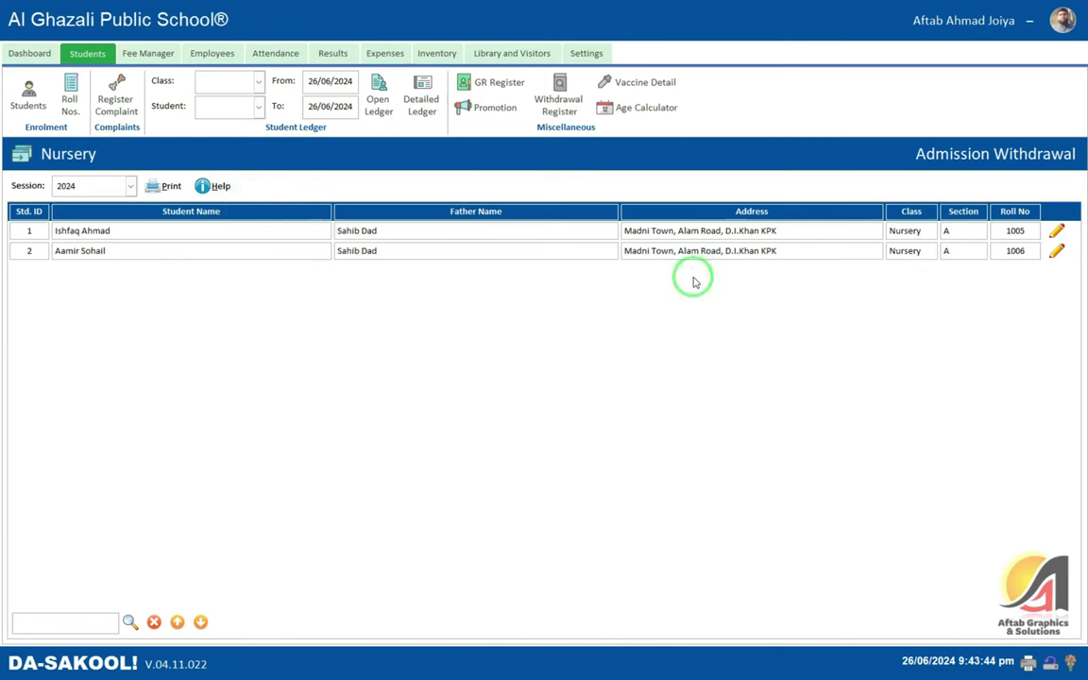
{"action": "left_click", "coordinate": [1057, 232]}
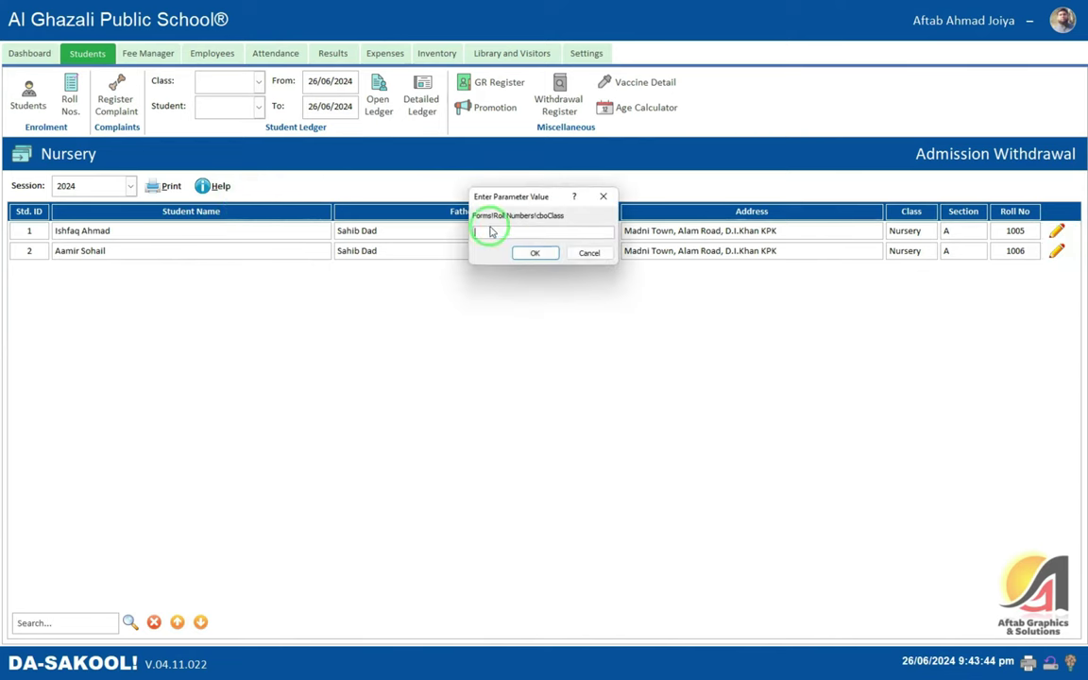
{"action": "left_click", "coordinate": [536, 252]}
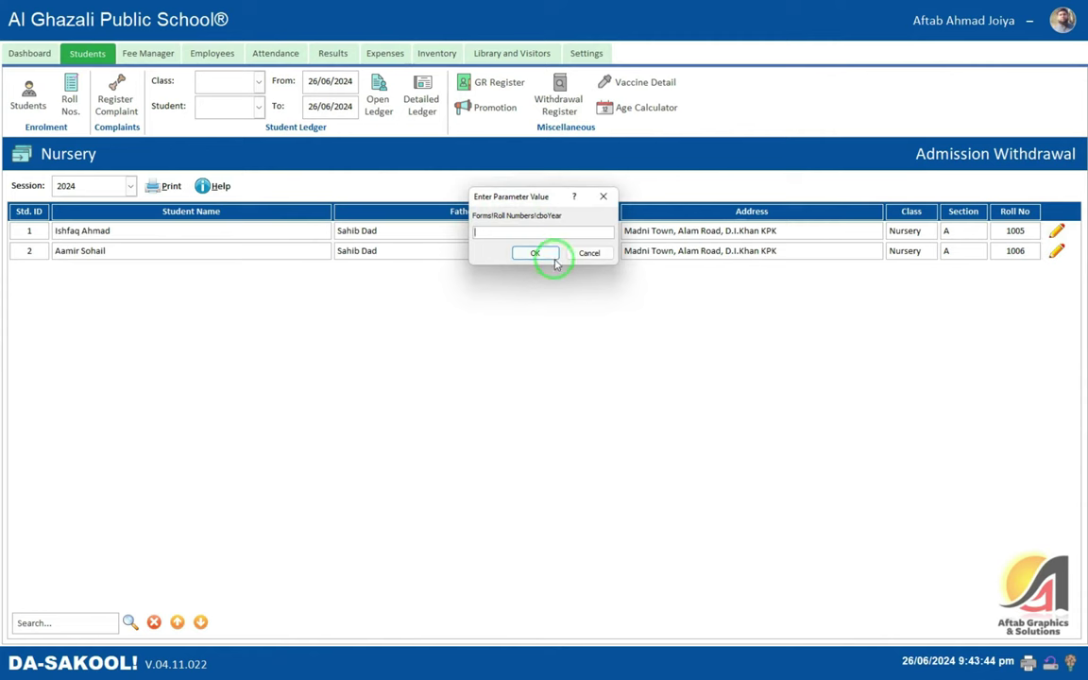
{"action": "left_click", "coordinate": [535, 253]}
{"action": "left_click", "coordinate": [704, 65]}
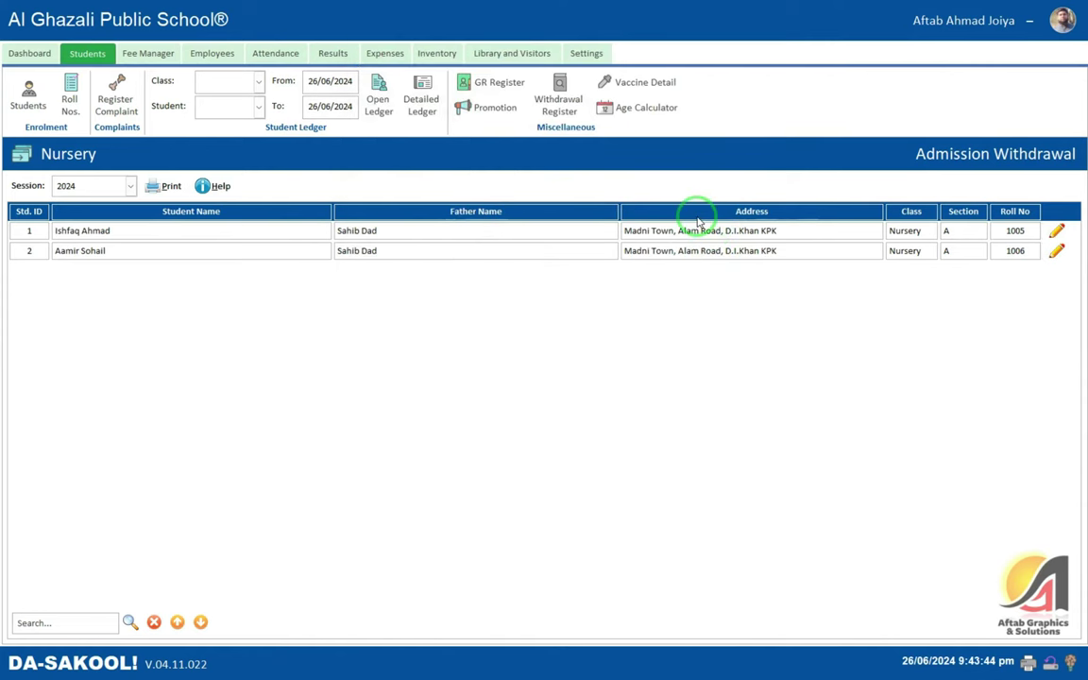
- Fill in the Polio choice and vaccine details for both Nursery students
{"action": "left_click", "coordinate": [652, 84]}
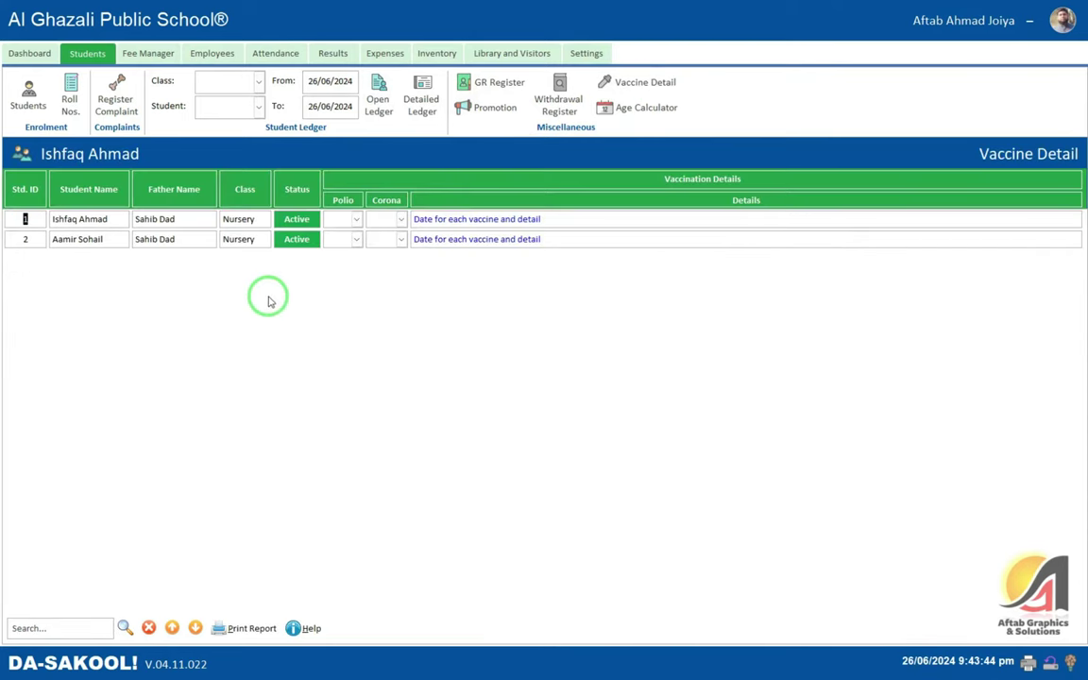
{"action": "left_click", "coordinate": [359, 224]}
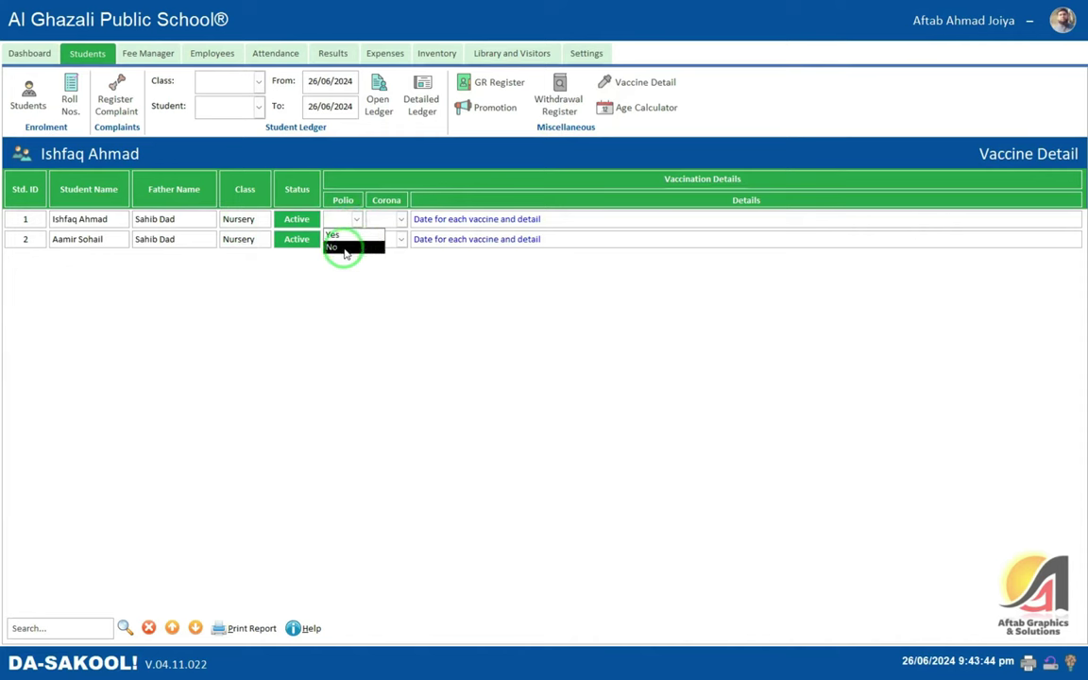
{"action": "left_click", "coordinate": [539, 219]}
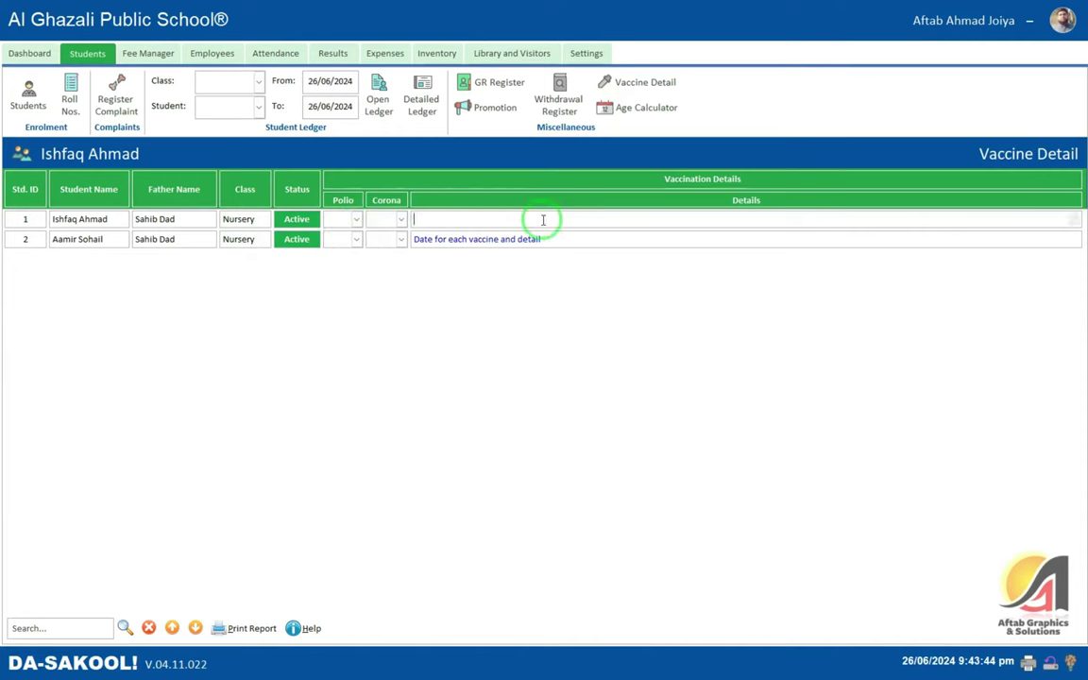
{"action": "left_click", "coordinate": [554, 243]}
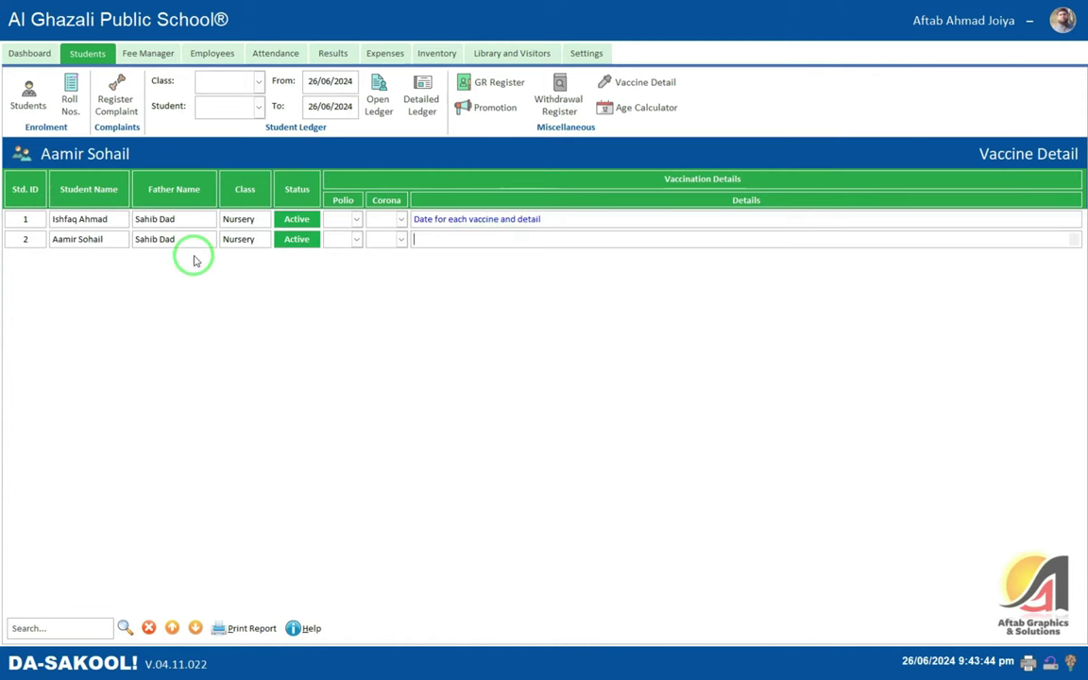
- Preview and close the students' vaccine report, then bring up the Age Calculator
{"action": "left_click", "coordinate": [243, 628]}
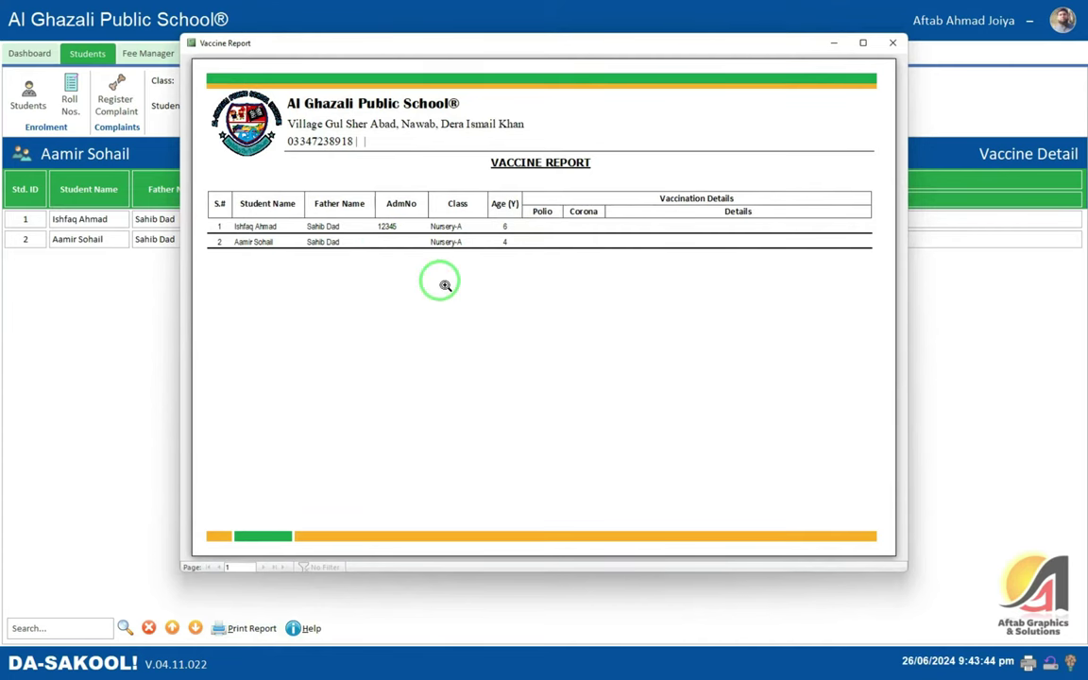
{"action": "left_click", "coordinate": [892, 42]}
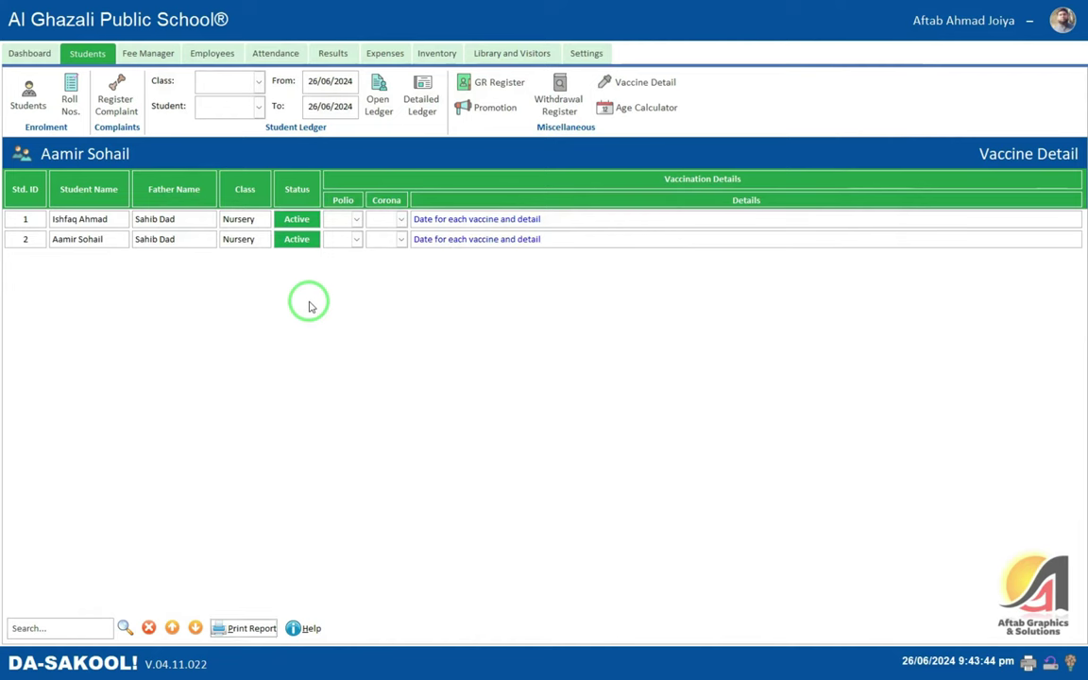
{"action": "left_click", "coordinate": [638, 108]}
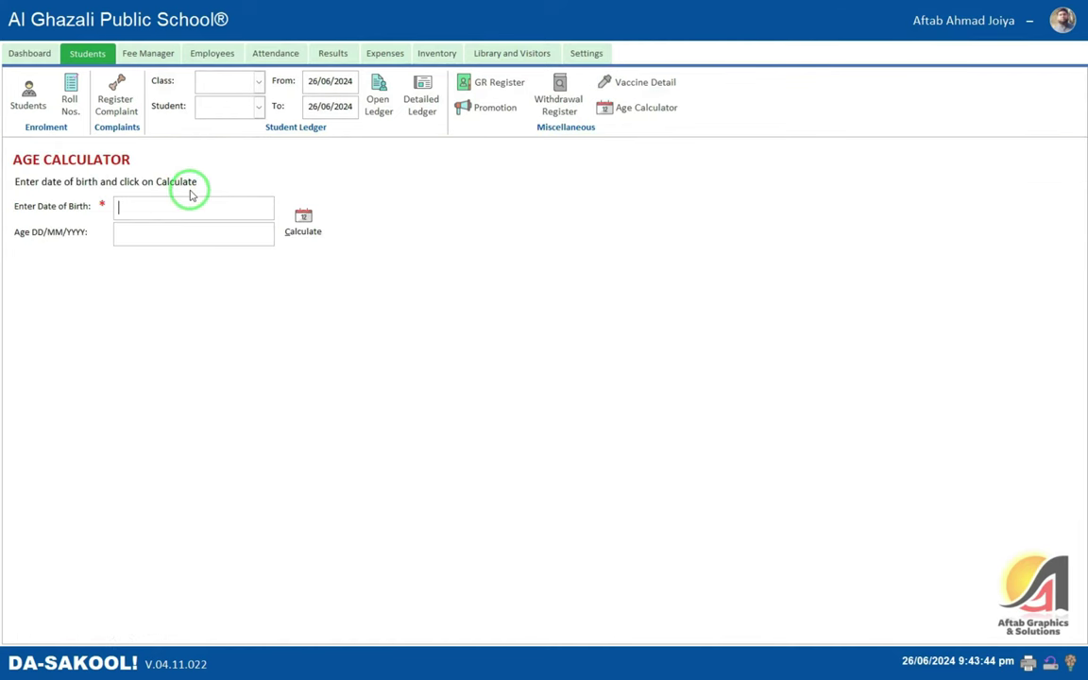
- Calculate the age for birth date 05/03/1987: 37 years, 3 months, 22 days
{"action": "key", "text": "Tab"}
{"action": "left_click", "coordinate": [302, 227]}
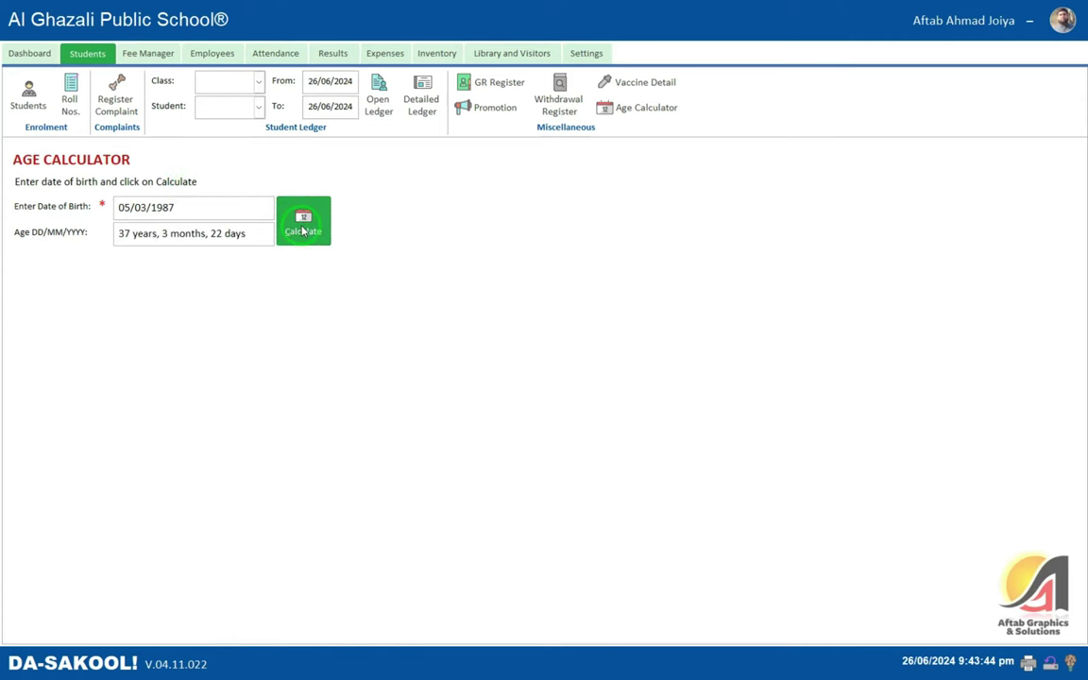
{"action": "left_click_drag", "start_coordinate": [247, 233], "coordinate": [97, 226]}
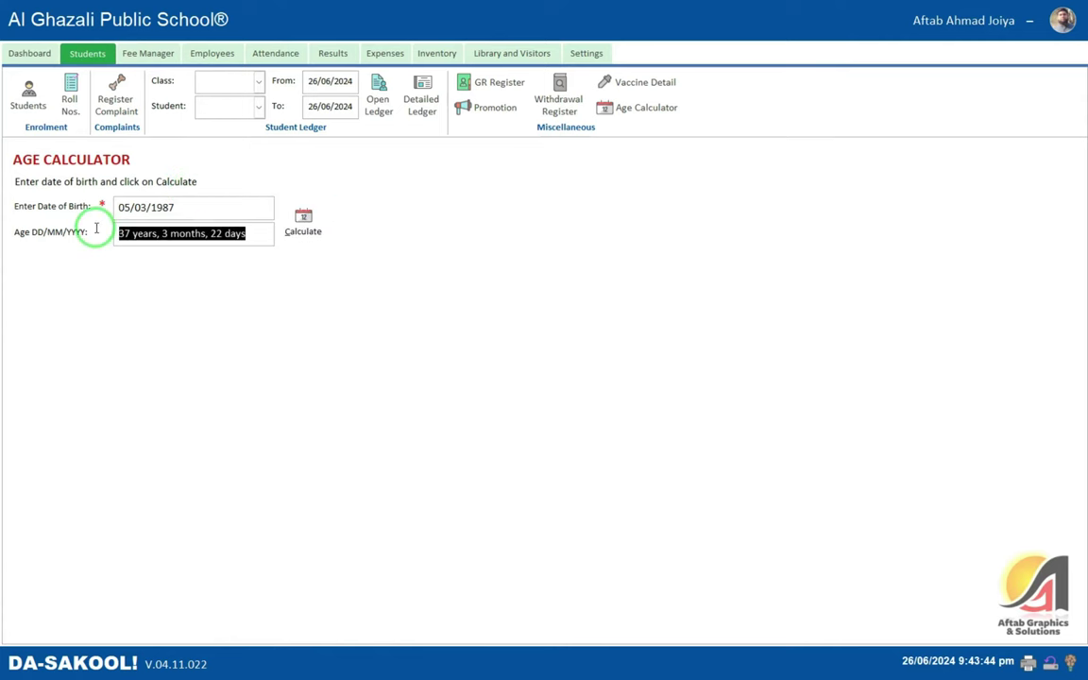
{"action": "left_click", "coordinate": [187, 210]}
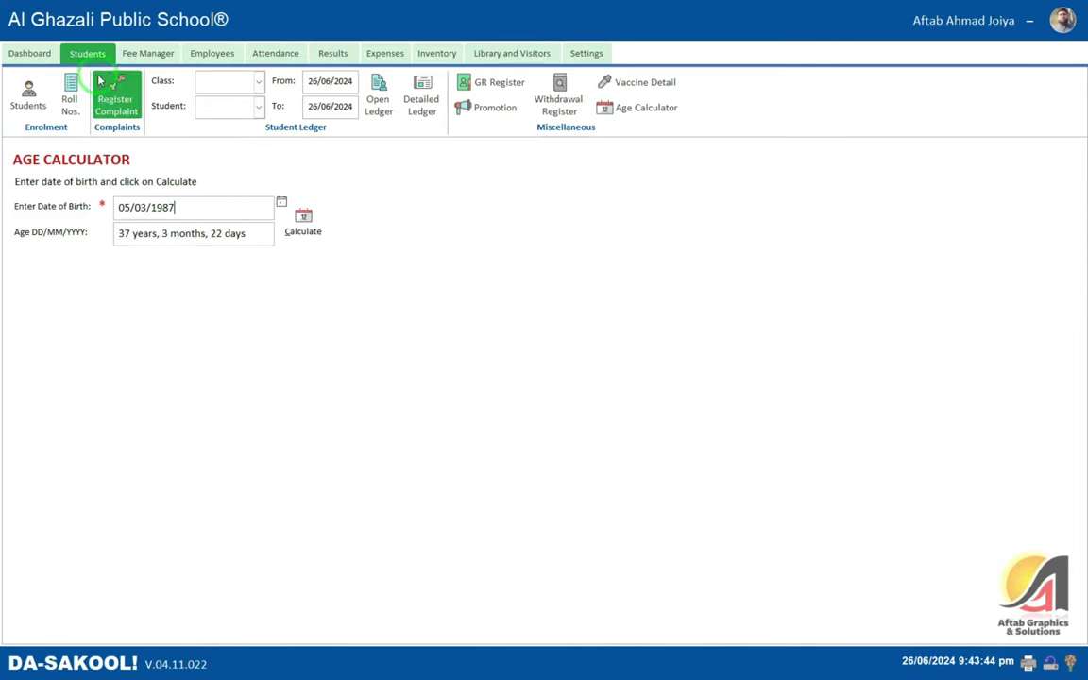
{"action": "left_click", "coordinate": [160, 53]}
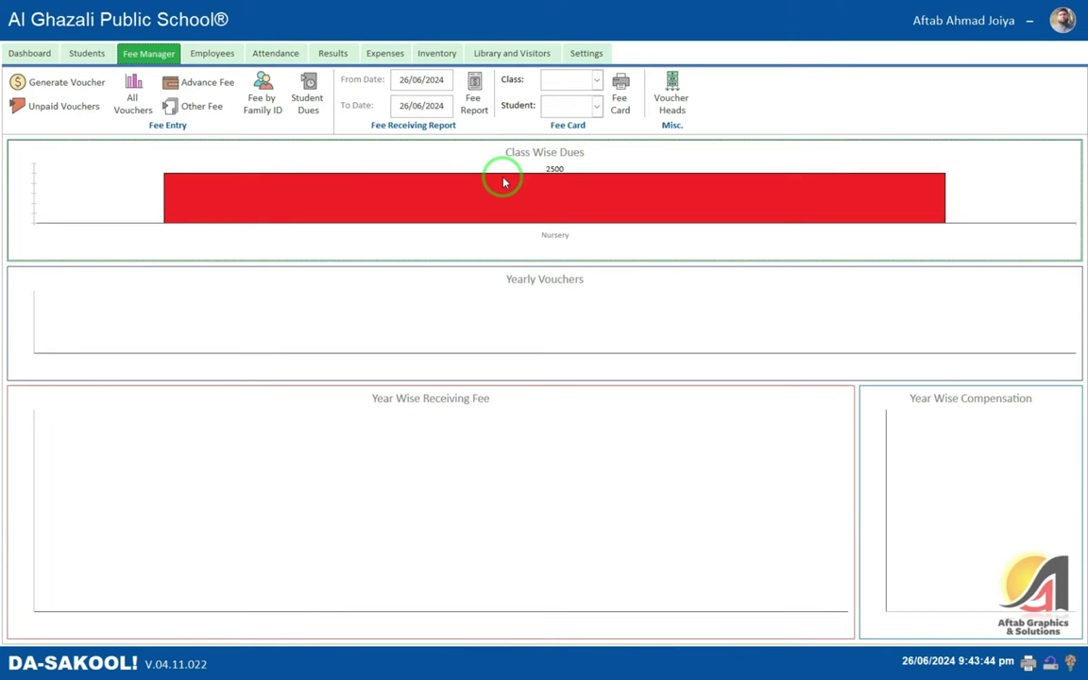
- Start a new fee receipt with today's receipt date and due date 1/07
{"action": "left_click", "coordinate": [59, 83]}
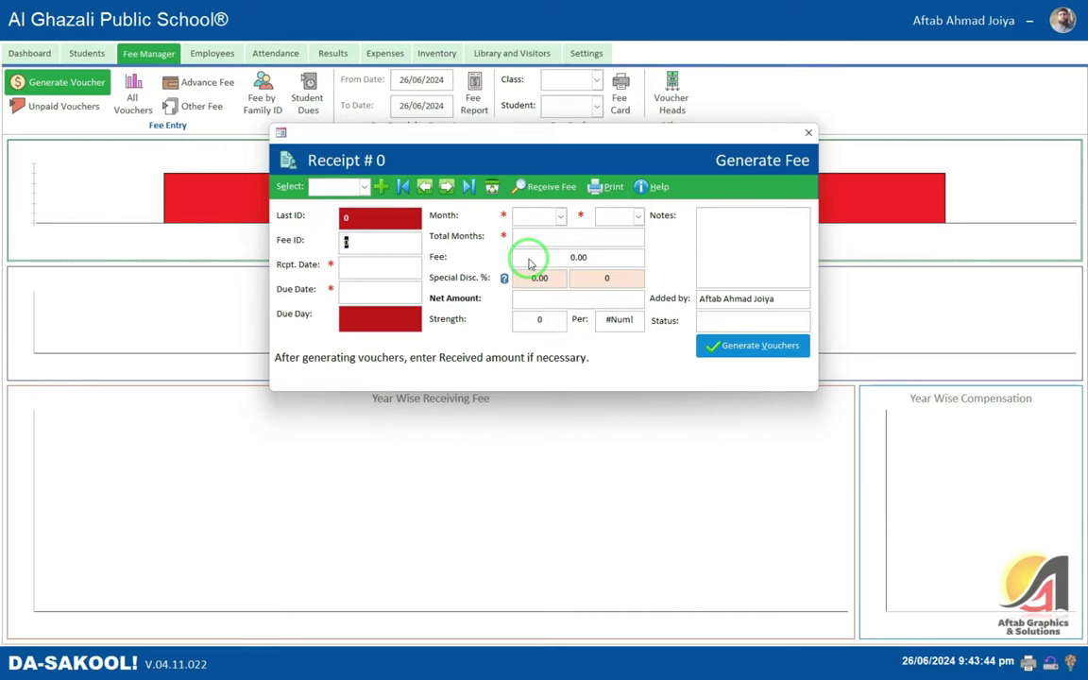
{"action": "key", "text": "Tab"}
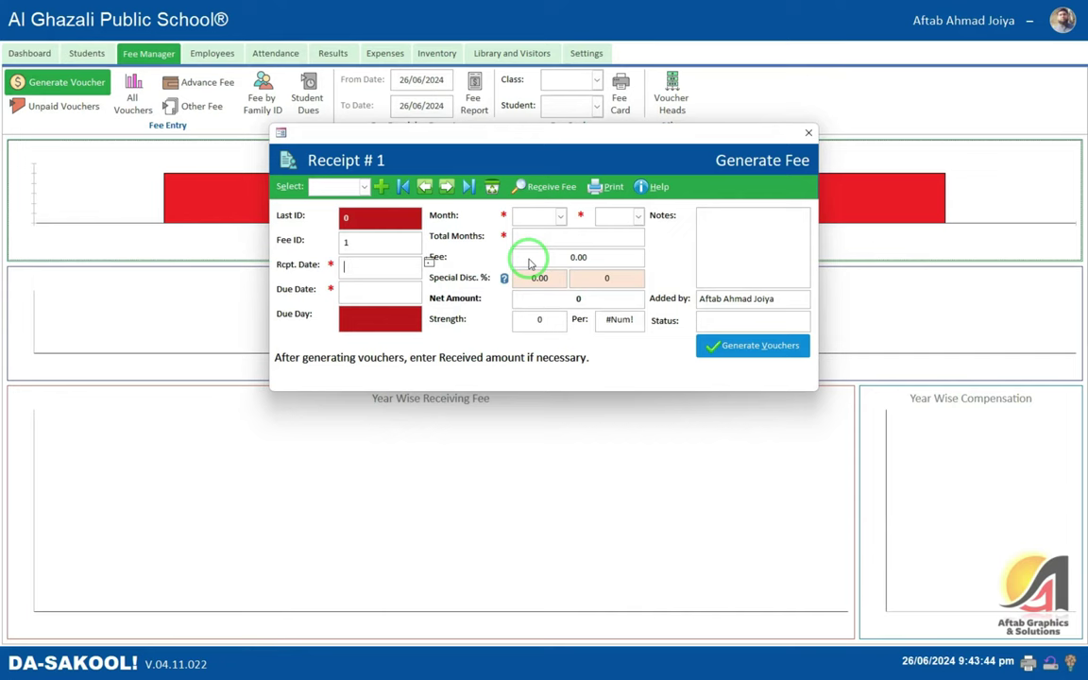
{"action": "key", "text": "Tab"}
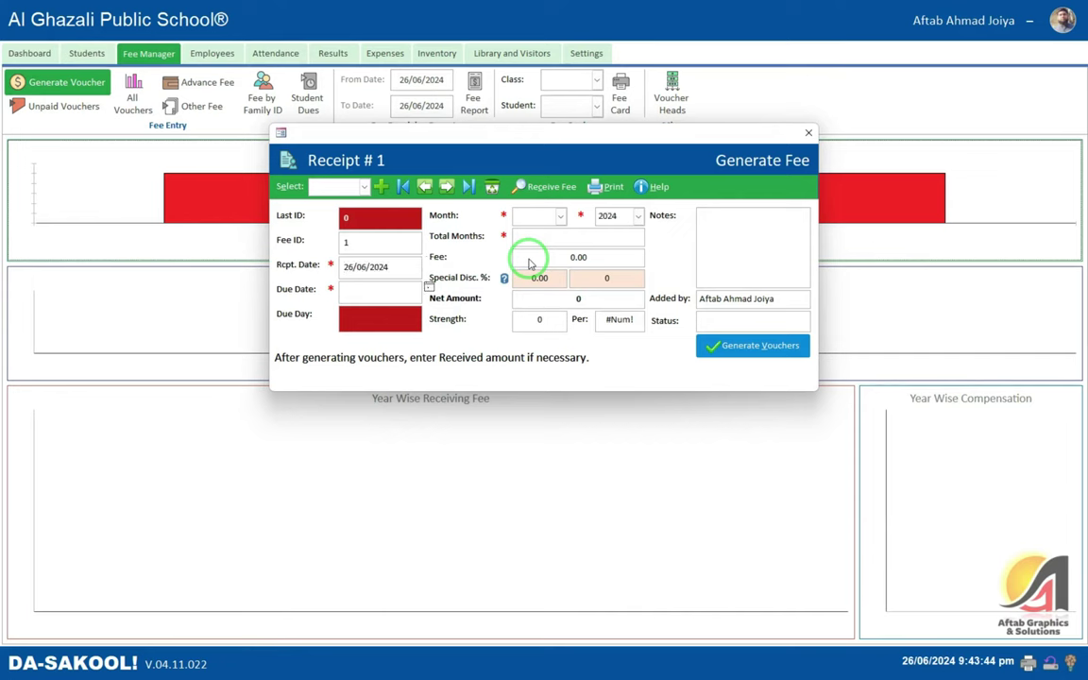
{"action": "type", "text": "1/07"}
{"action": "key", "text": "Tab"}
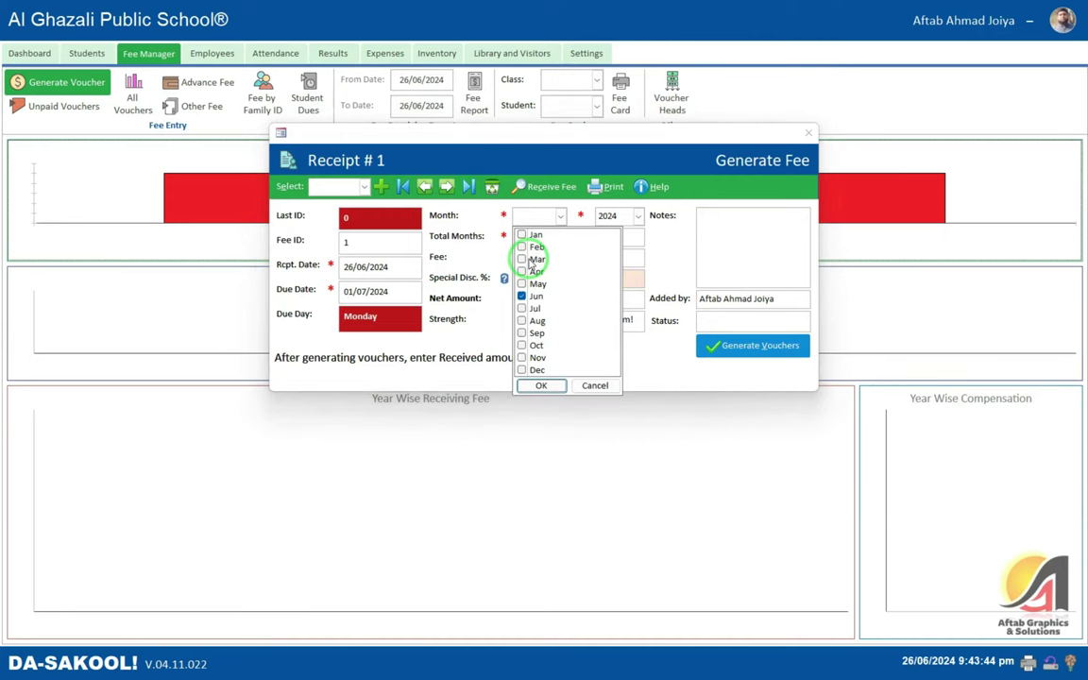
{"action": "key", "text": "Return"}
{"action": "key", "text": "Tab"}
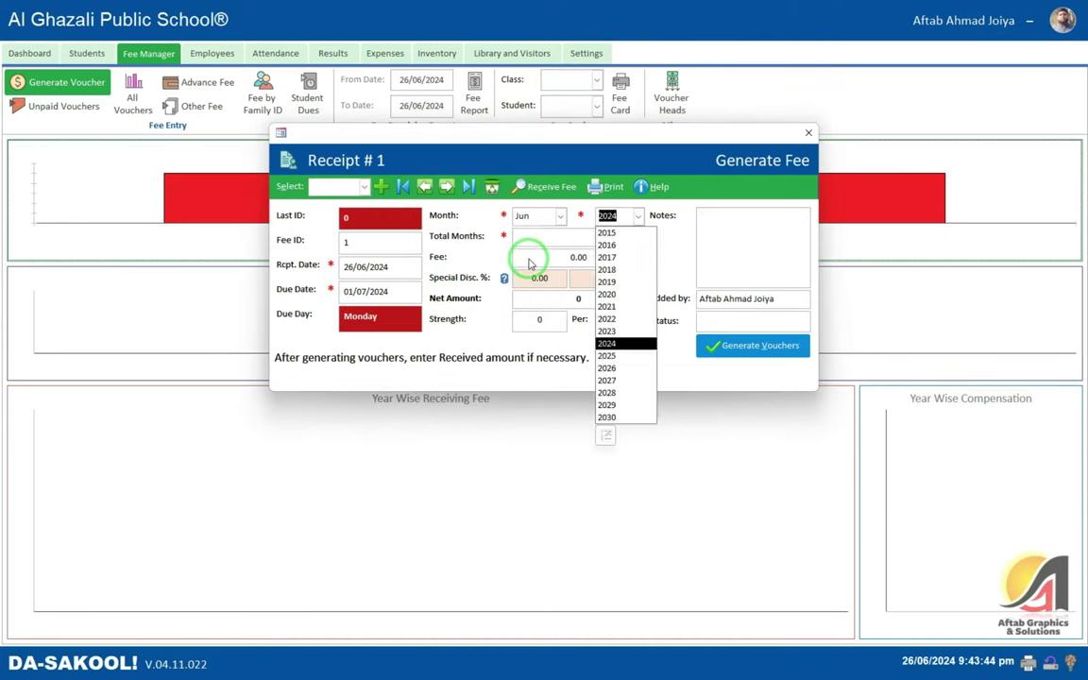
{"action": "key", "text": "shift+Tab"}
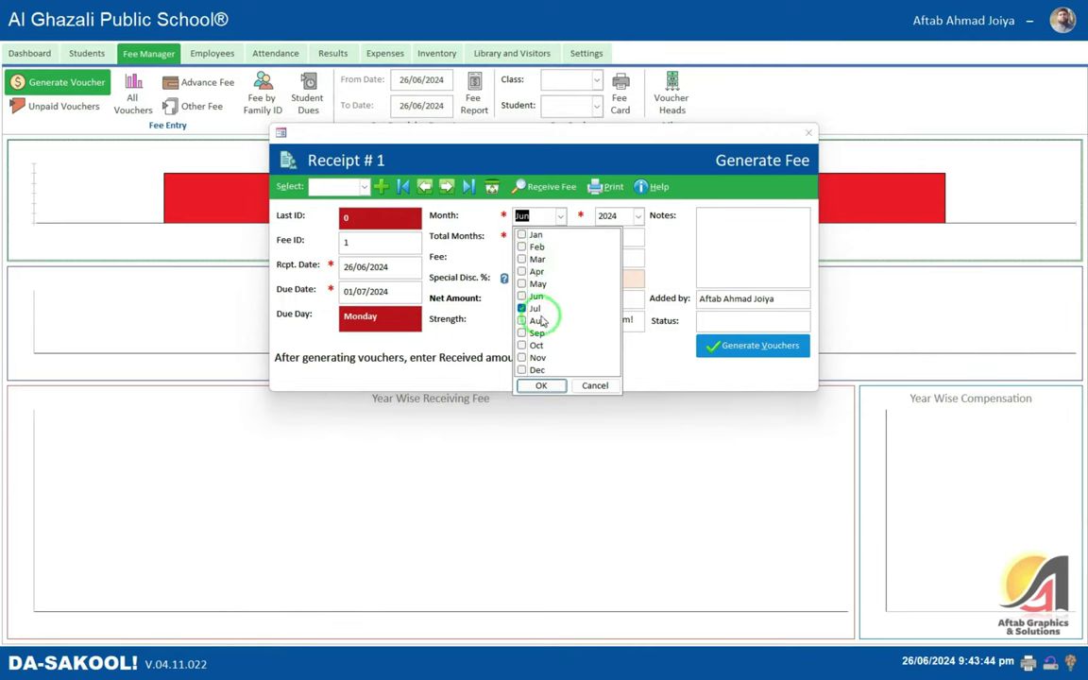
- Adjust the fee month selection, set total months to 1, and close the receipt form
{"action": "left_click", "coordinate": [522, 321]}
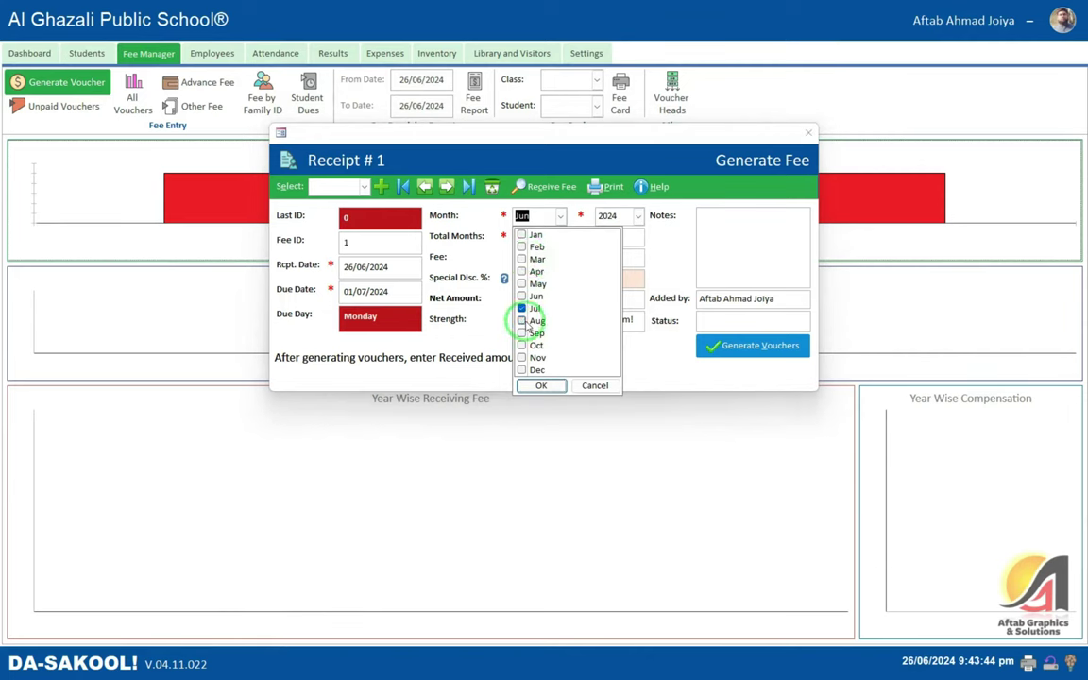
{"action": "left_click", "coordinate": [533, 384]}
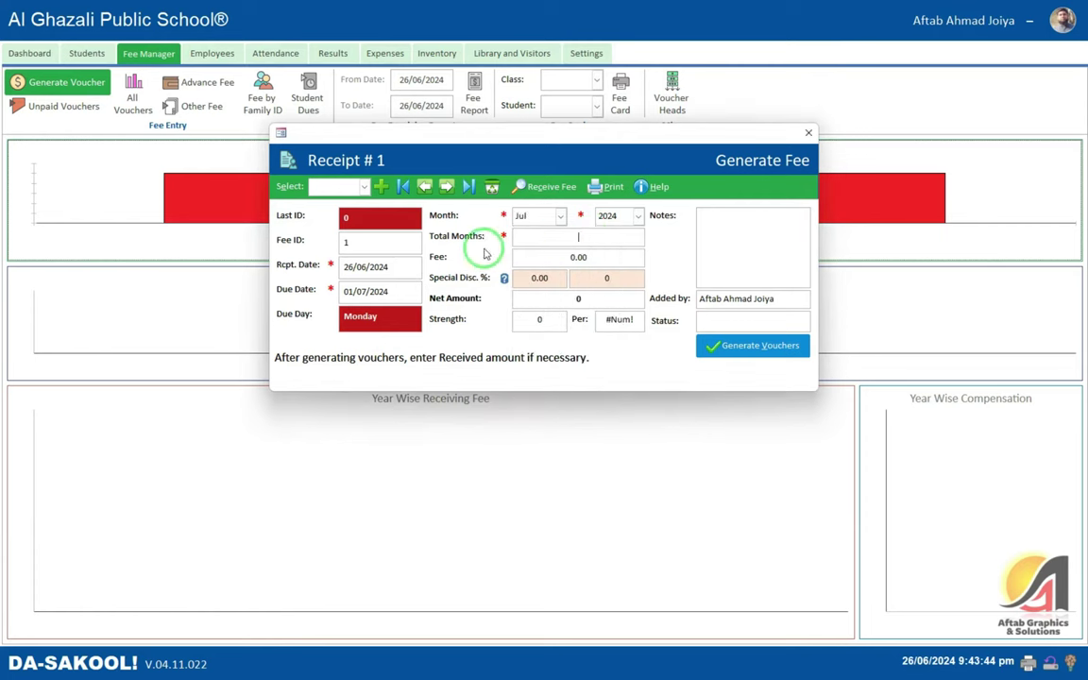
{"action": "left_click", "coordinate": [594, 237]}
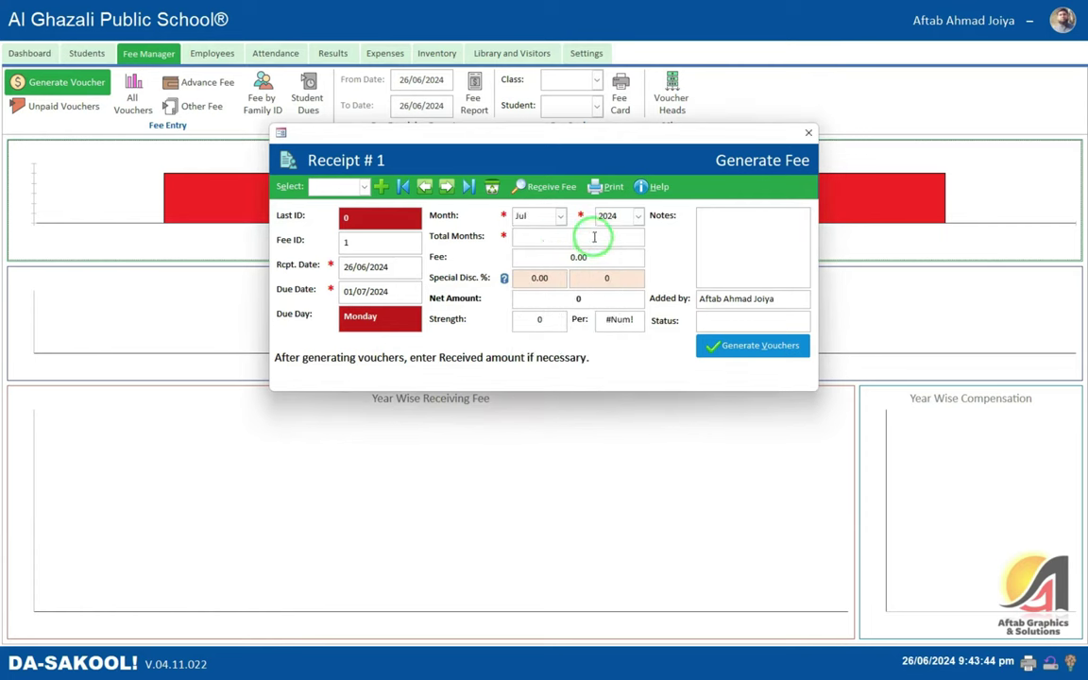
{"action": "type", "text": "1"}
{"action": "key", "text": "Tab"}
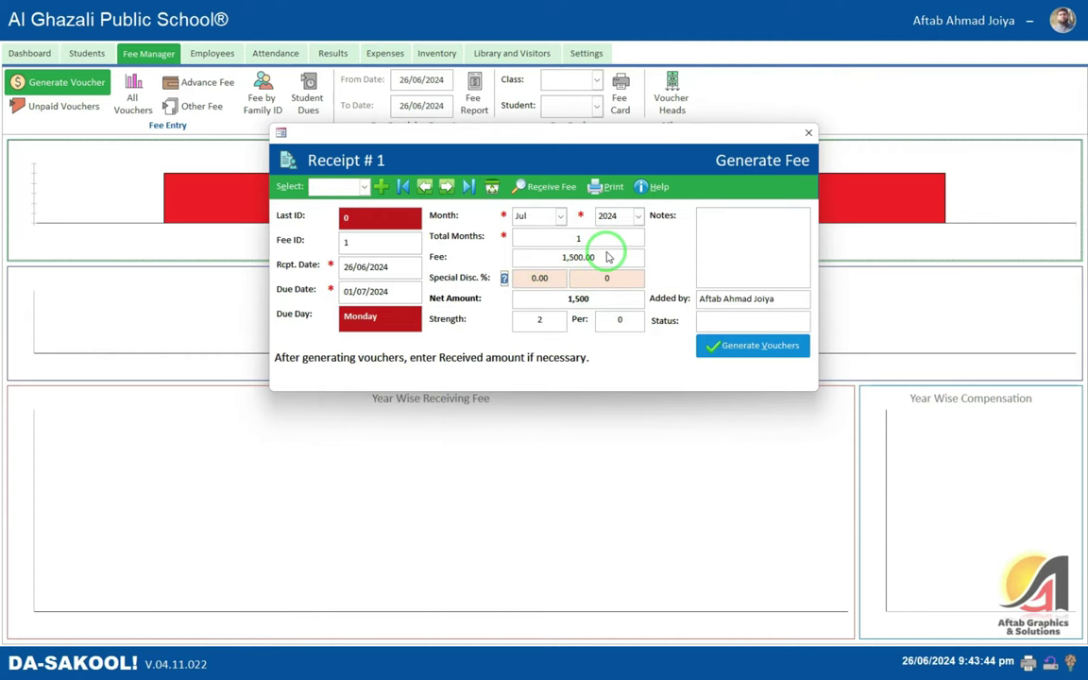
{"action": "left_click", "coordinate": [809, 134]}
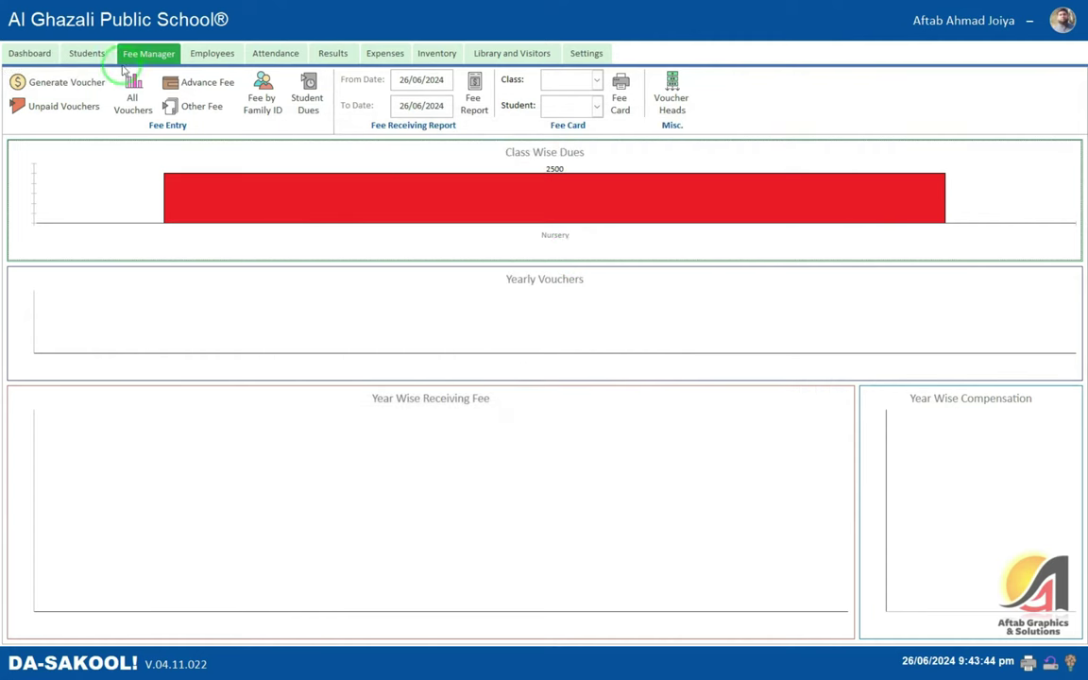
- Check the first student's fee heads from the all-students list
{"action": "left_click", "coordinate": [86, 53]}
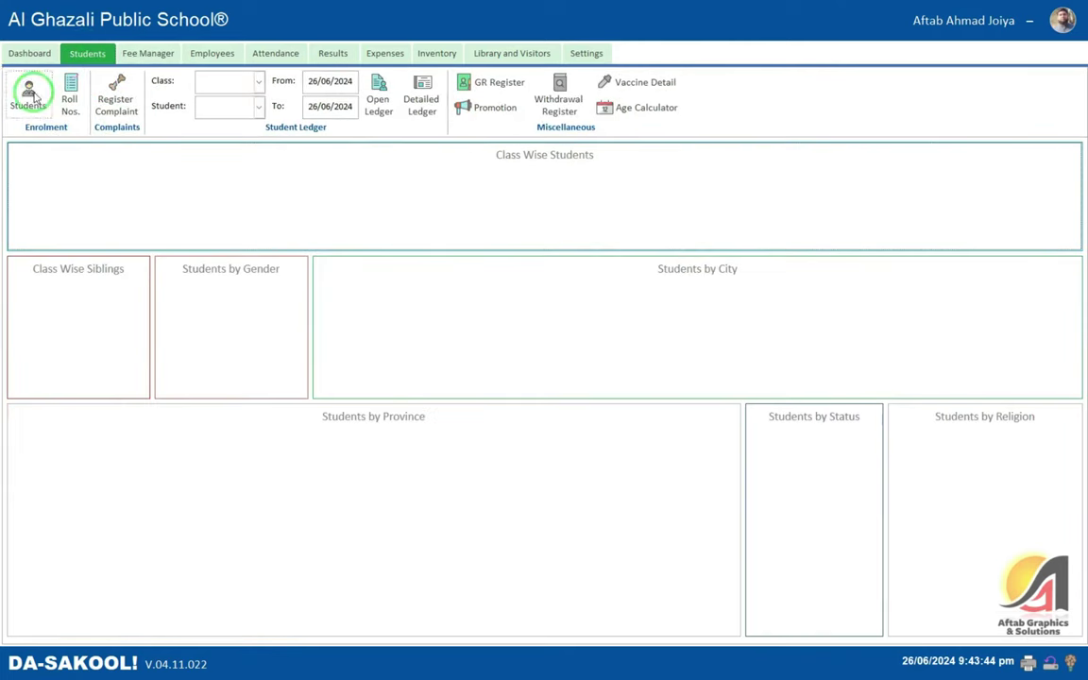
{"action": "left_click", "coordinate": [30, 94]}
{"action": "left_click", "coordinate": [1071, 203]}
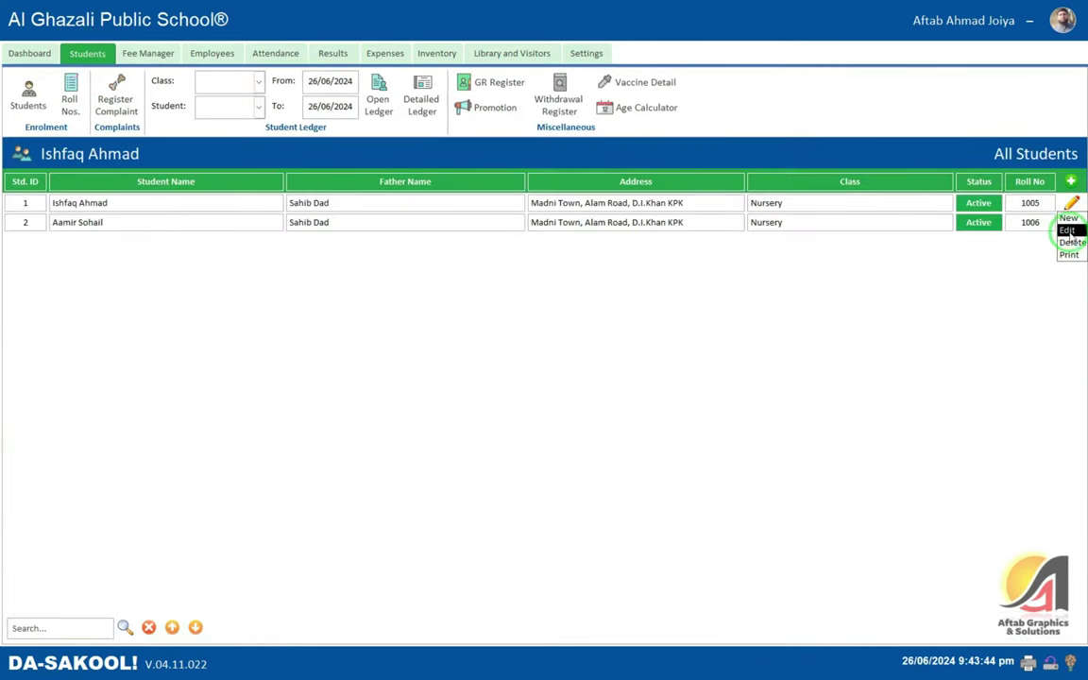
{"action": "left_click", "coordinate": [1067, 230]}
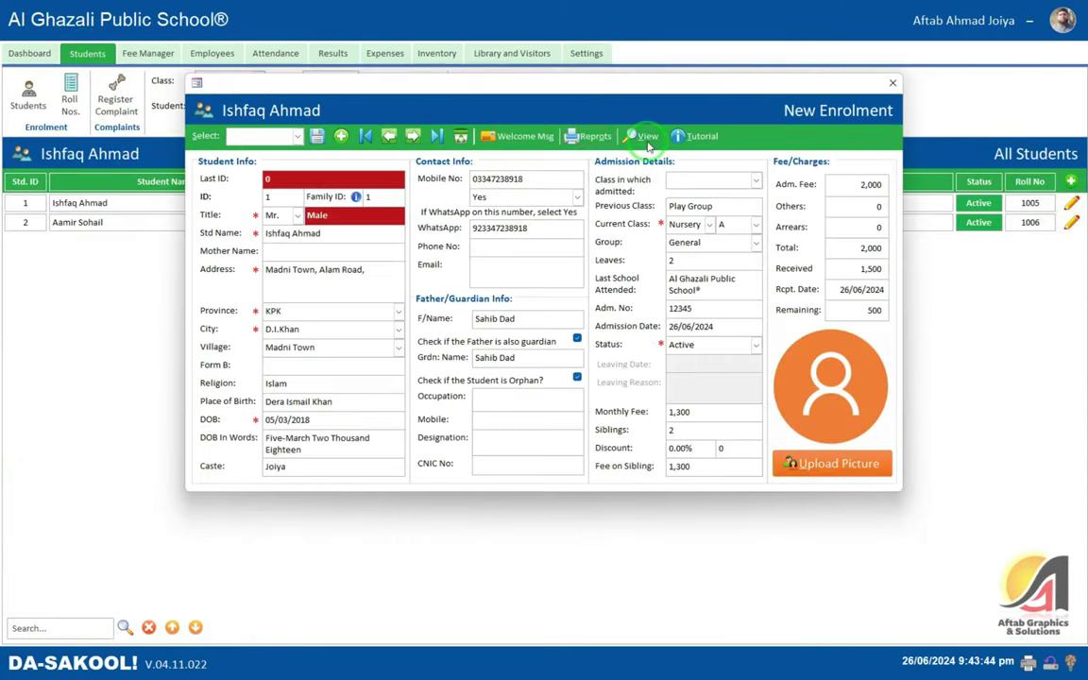
{"action": "left_click", "coordinate": [646, 137]}
{"action": "left_click", "coordinate": [585, 174]}
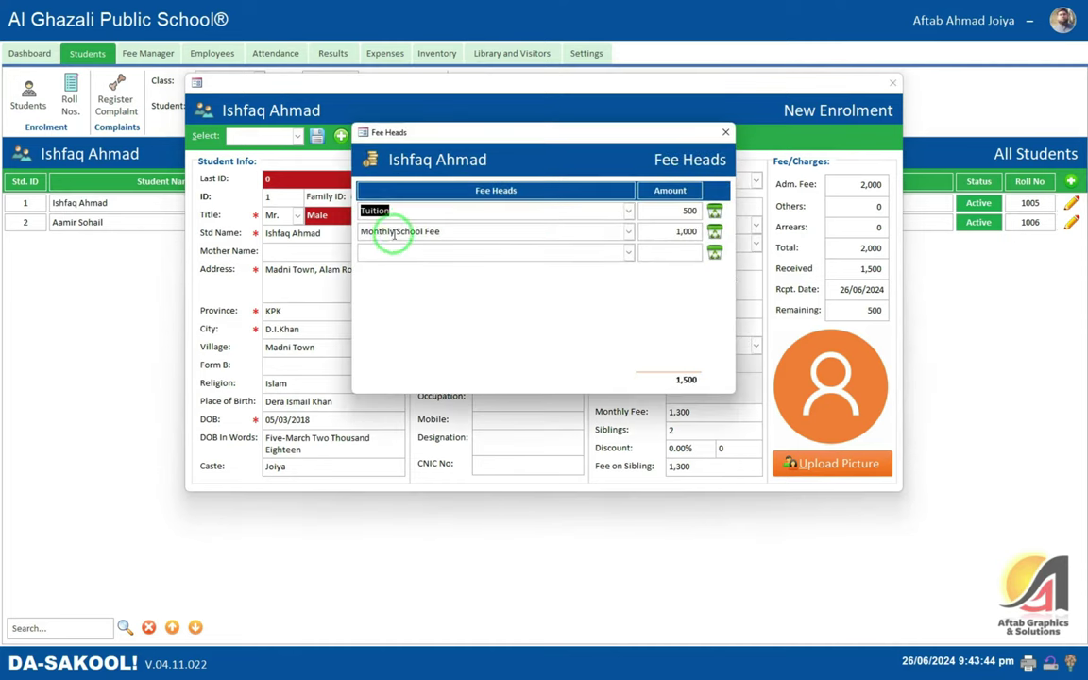
{"action": "left_click", "coordinate": [725, 132]}
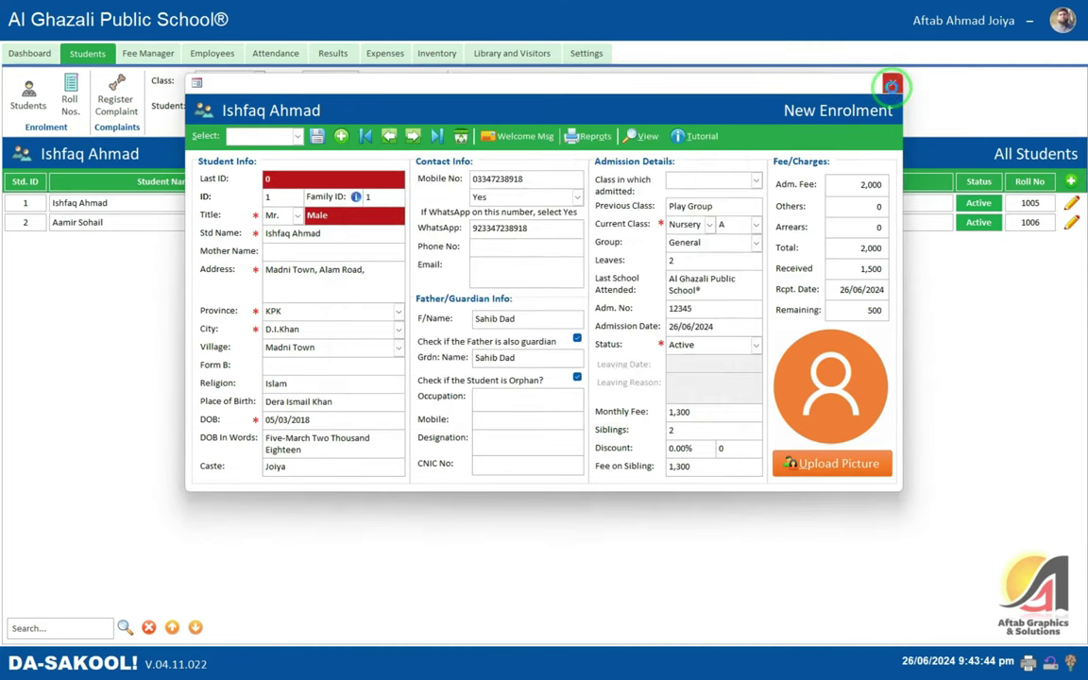
{"action": "left_click", "coordinate": [892, 86]}
- Give the second student fee heads Monthly School Fee 1,000 and Tuition Fee 500
{"action": "left_click", "coordinate": [1072, 224]}
{"action": "left_click", "coordinate": [1044, 275]}
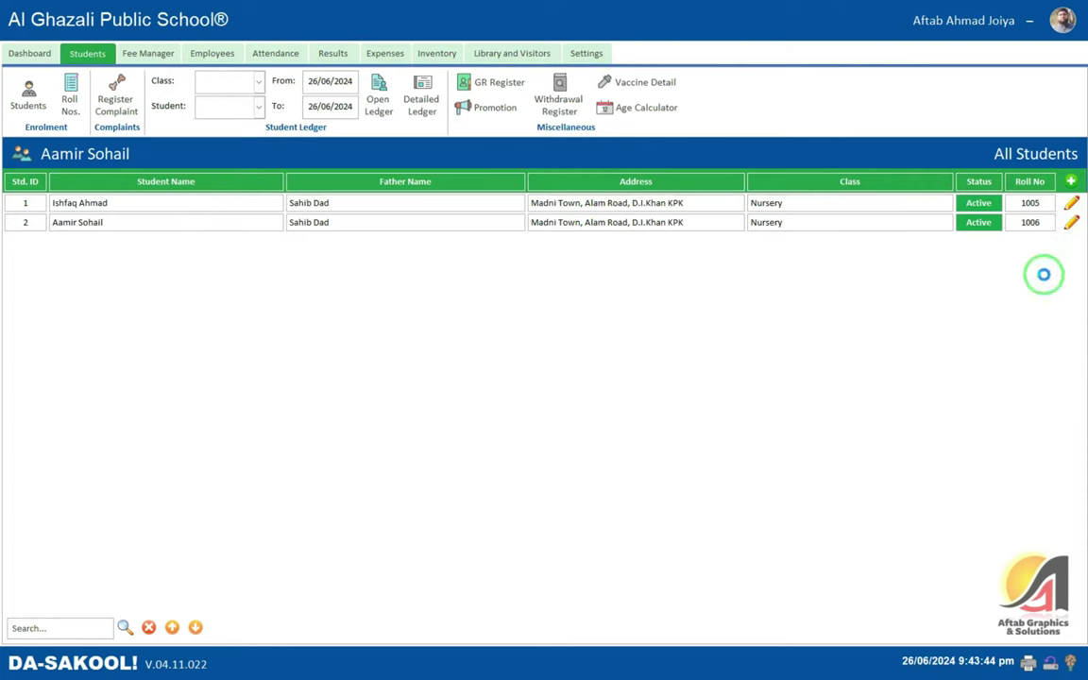
{"action": "left_click", "coordinate": [642, 136]}
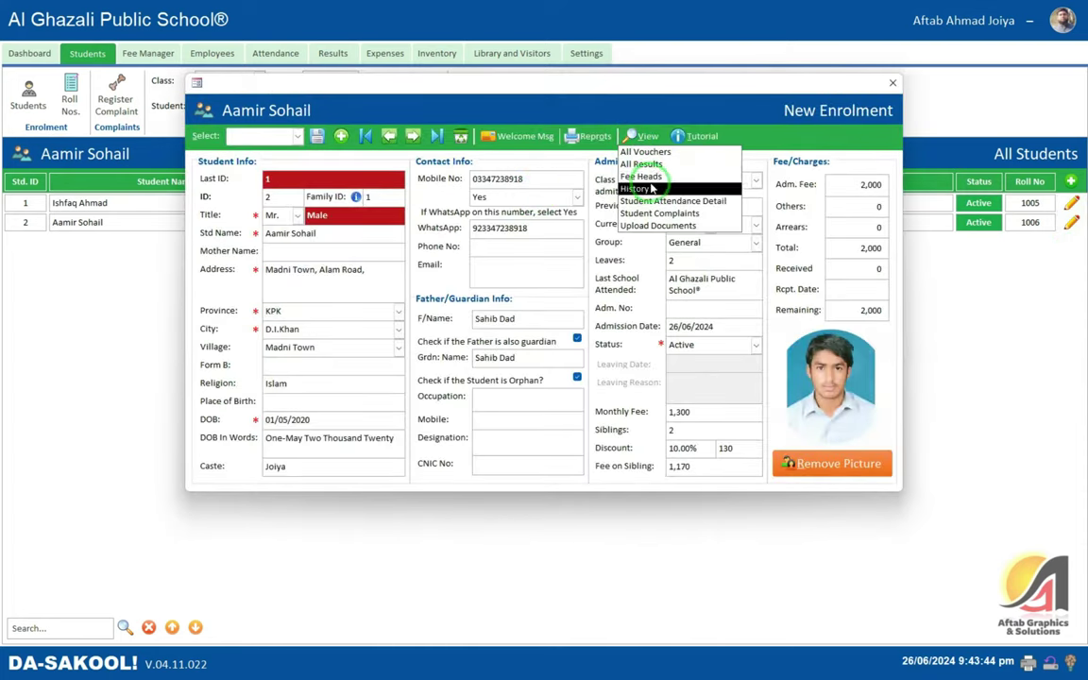
{"action": "left_click", "coordinate": [642, 176]}
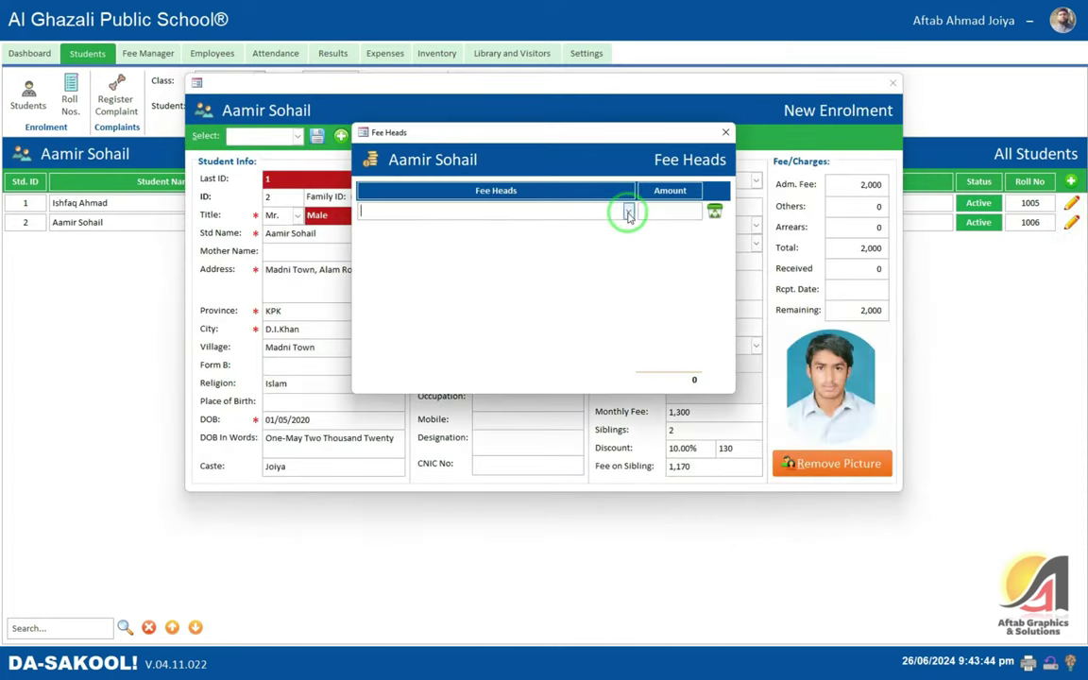
{"action": "left_click", "coordinate": [627, 213]}
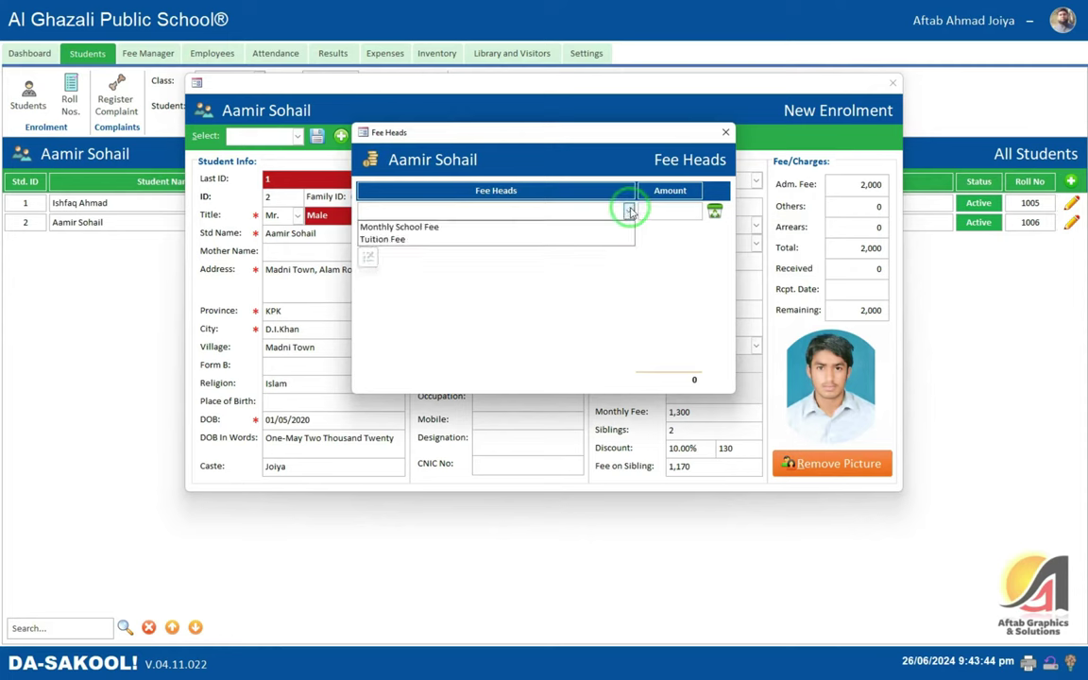
{"action": "left_click", "coordinate": [430, 230]}
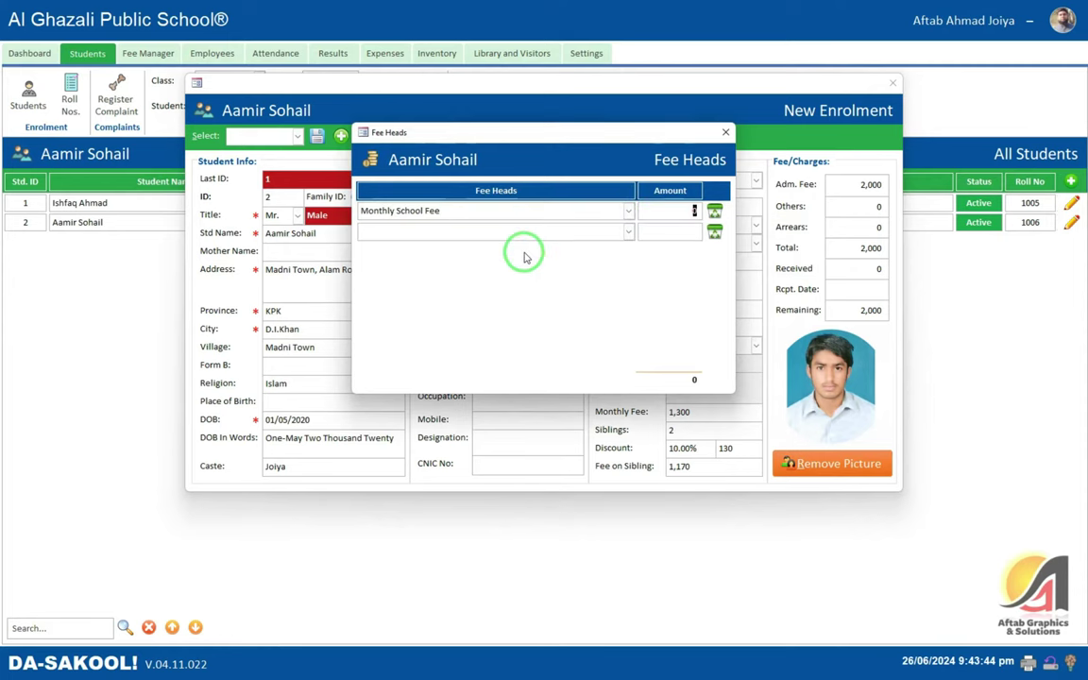
{"action": "type", "text": "1000"}
{"action": "type", "text": "Tuition Fee"}
{"action": "key", "text": "Tab"}
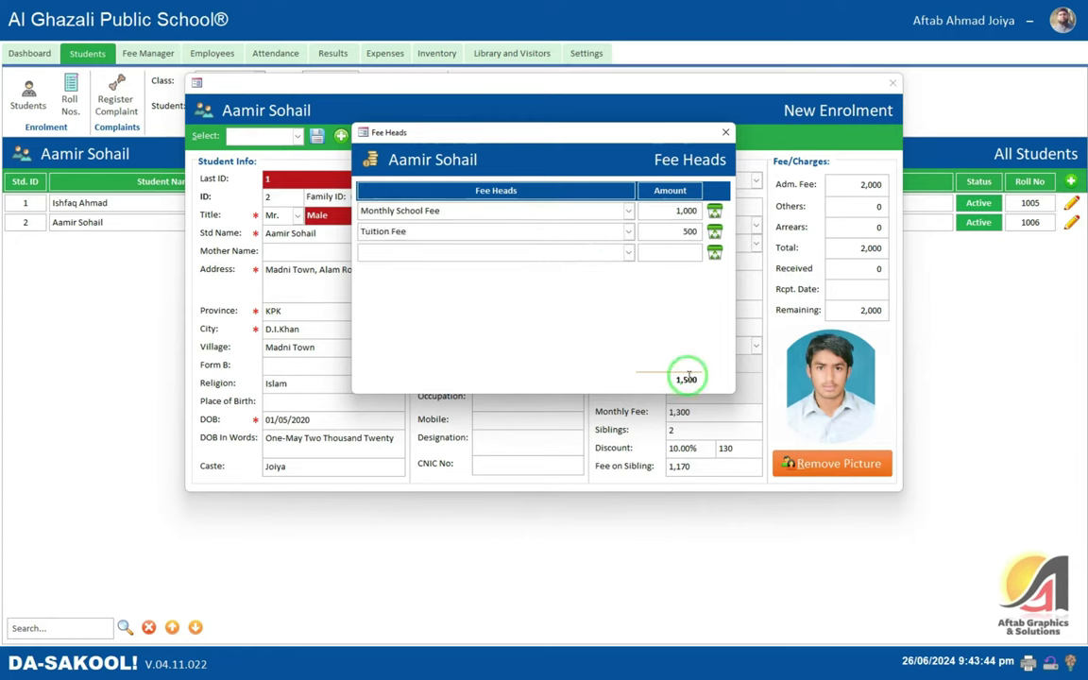
{"action": "left_click", "coordinate": [725, 134]}
{"action": "left_click", "coordinate": [892, 82]}
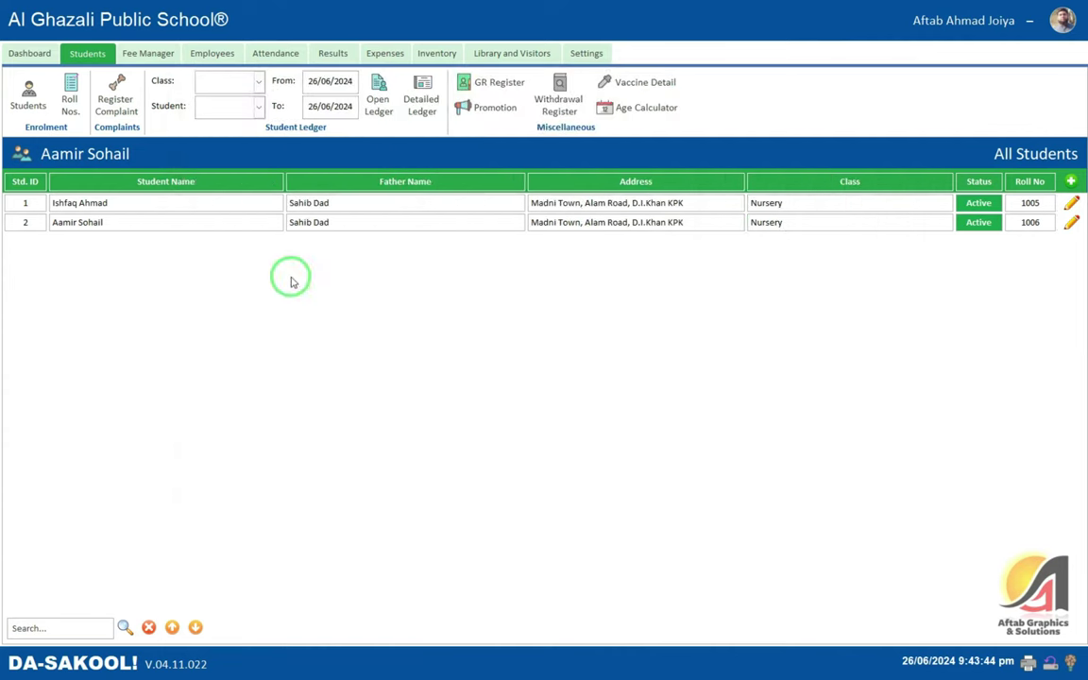
- Set up a fee voucher run due 01/07/2024 for July 2024
{"action": "left_click", "coordinate": [162, 54]}
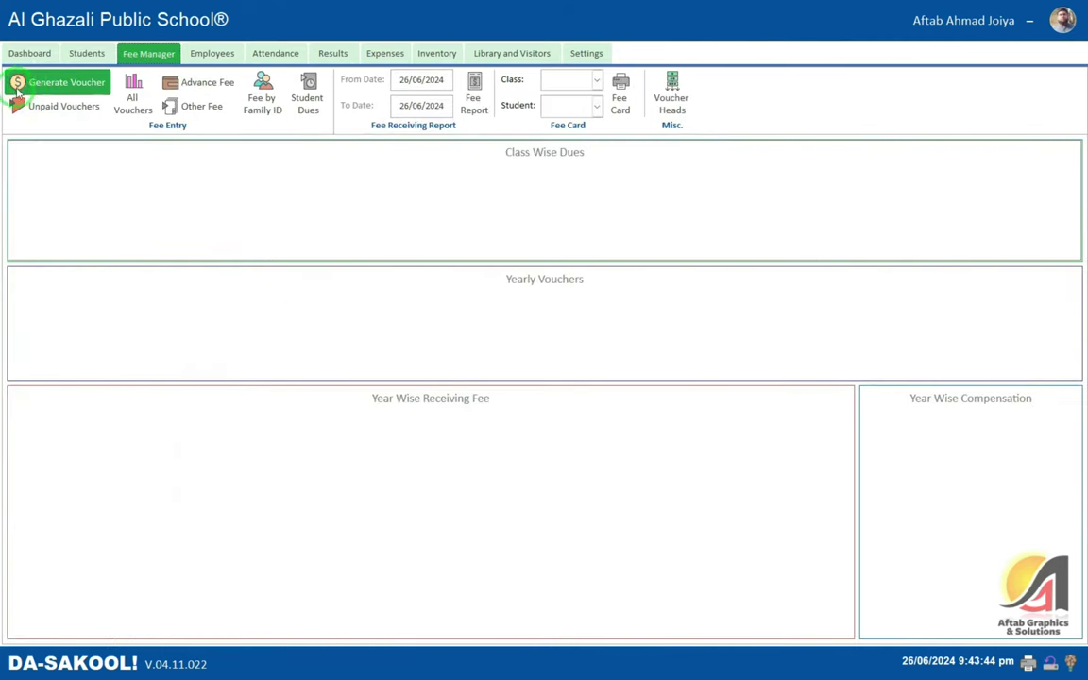
{"action": "left_click", "coordinate": [21, 81]}
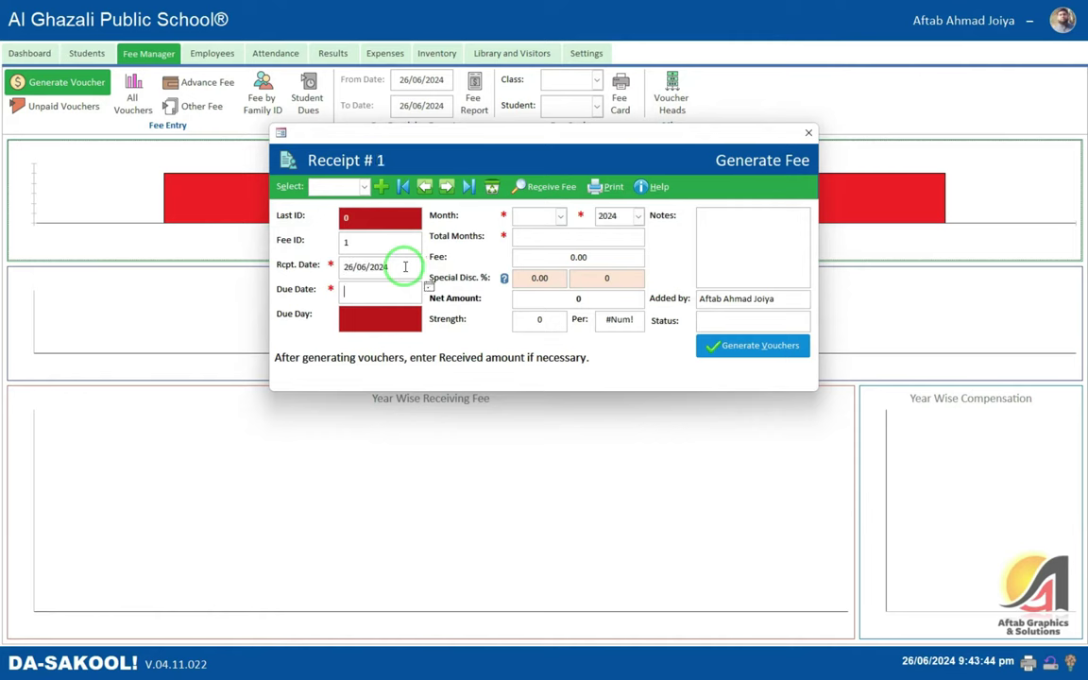
{"action": "key", "text": "Return"}
{"action": "left_click", "coordinate": [534, 308]}
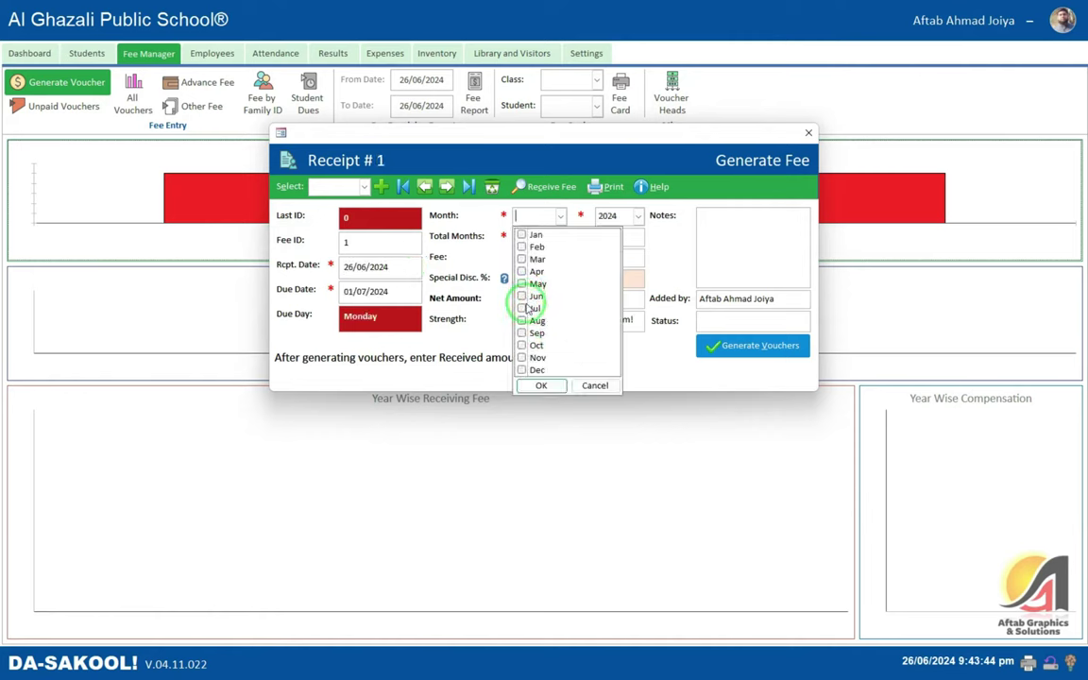
{"action": "left_click", "coordinate": [540, 385]}
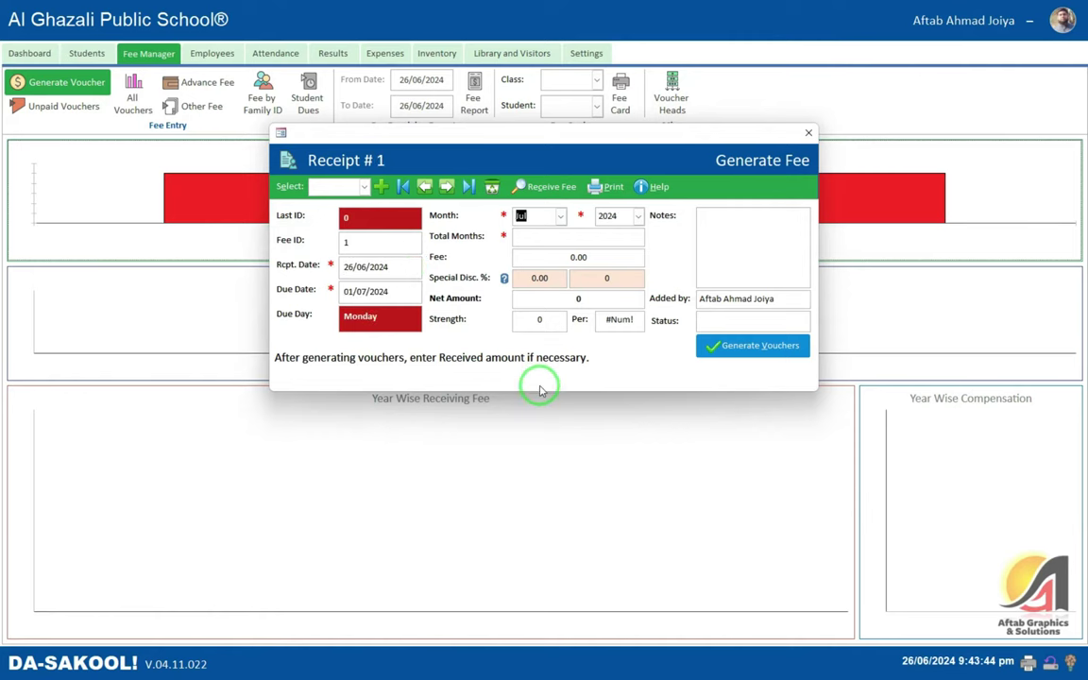
{"action": "left_click", "coordinate": [557, 303]}
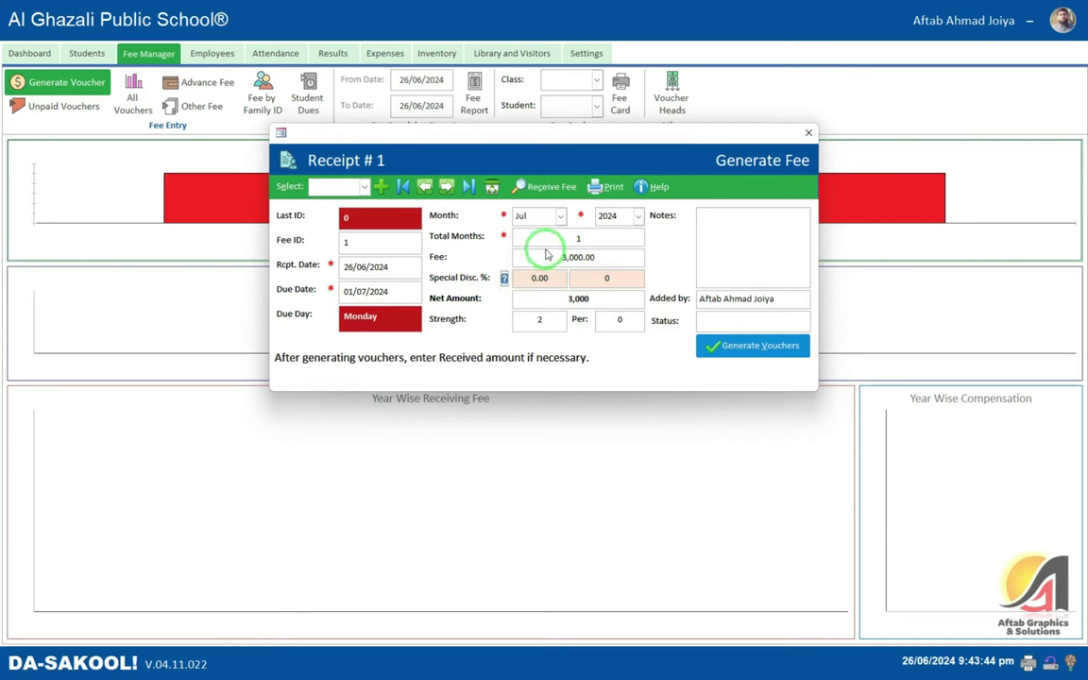
{"action": "left_click", "coordinate": [578, 238]}
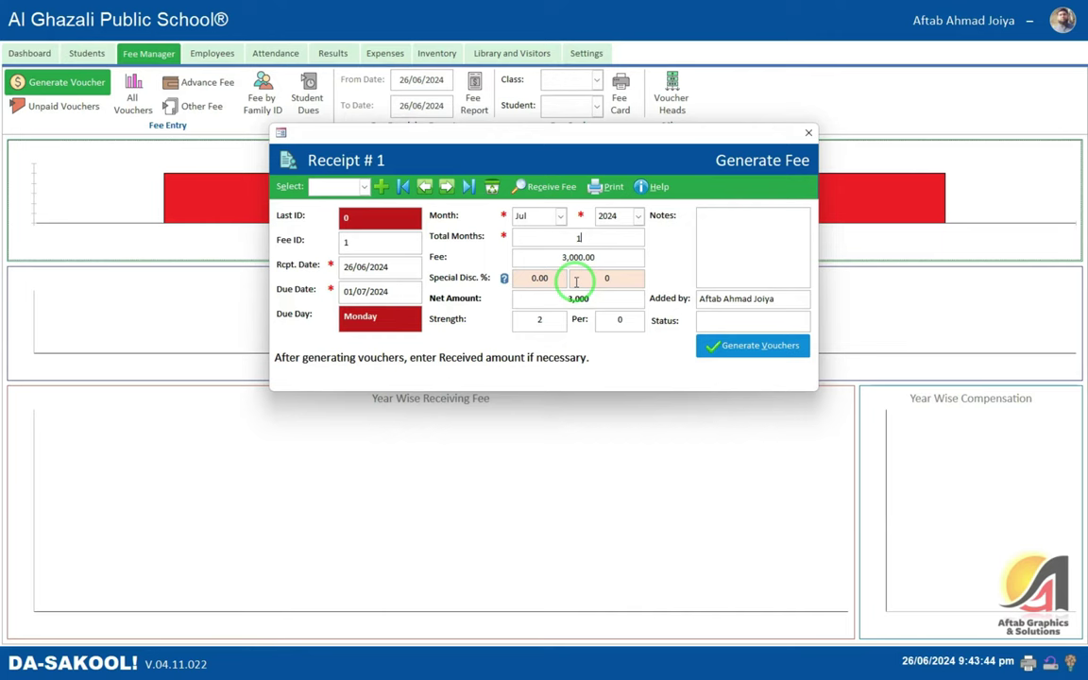
- Try a 5% special discount, reset it to 0, and generate the July vouchers
{"action": "left_click", "coordinate": [504, 277]}
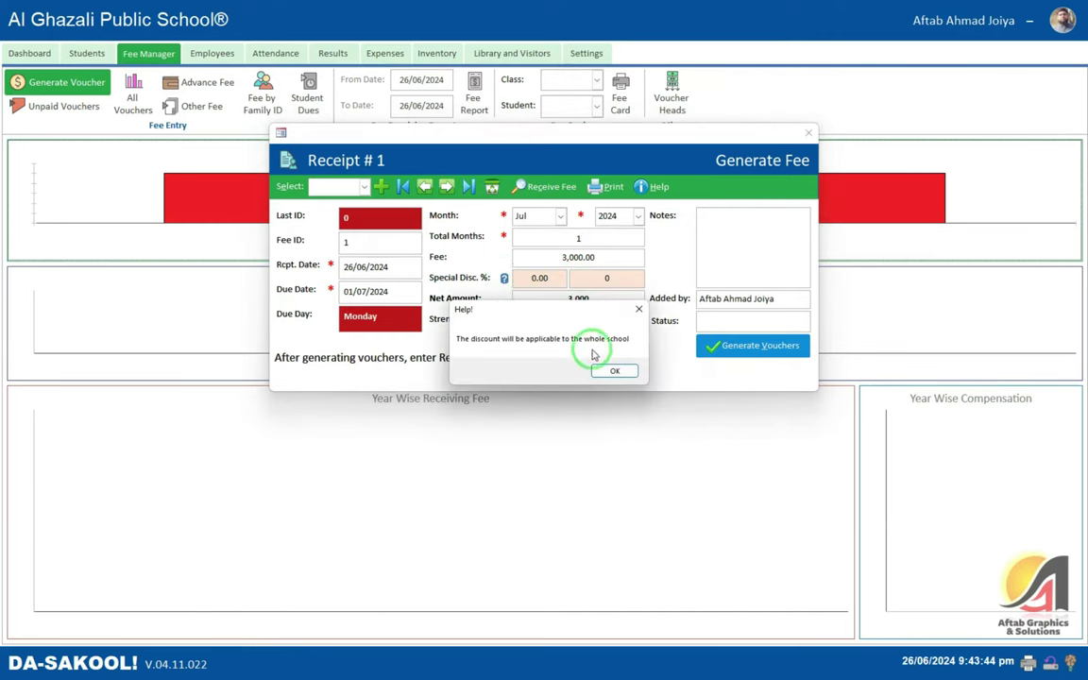
{"action": "left_click", "coordinate": [614, 371]}
{"action": "key", "text": "Tab"}
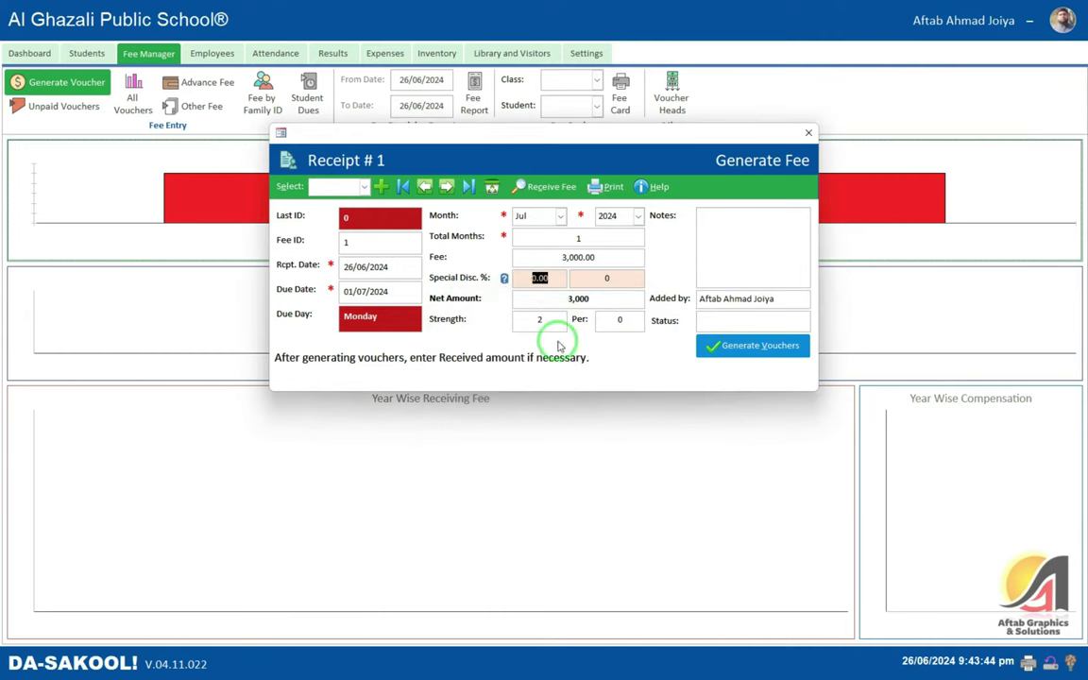
{"action": "type", "text": "5"}
{"action": "key", "text": "Tab"}
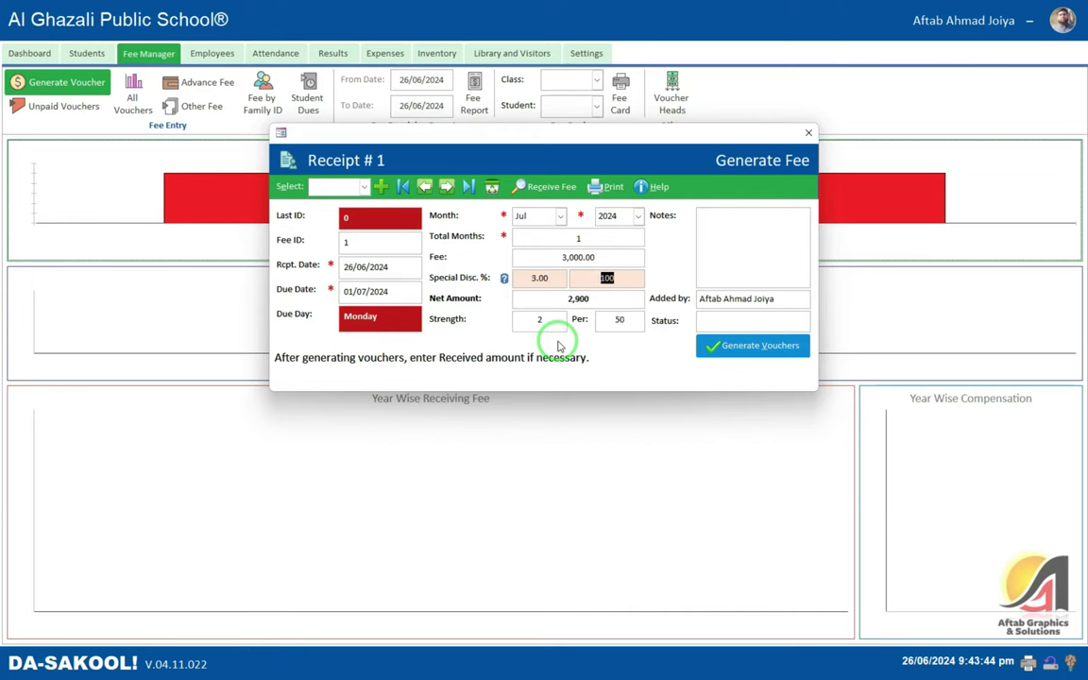
{"action": "key", "text": "shift+Tab"}
{"action": "key", "text": "shift+Tab"}
{"action": "type", "text": "0"}
{"action": "key", "text": "Tab"}
{"action": "key", "text": "Tab"}
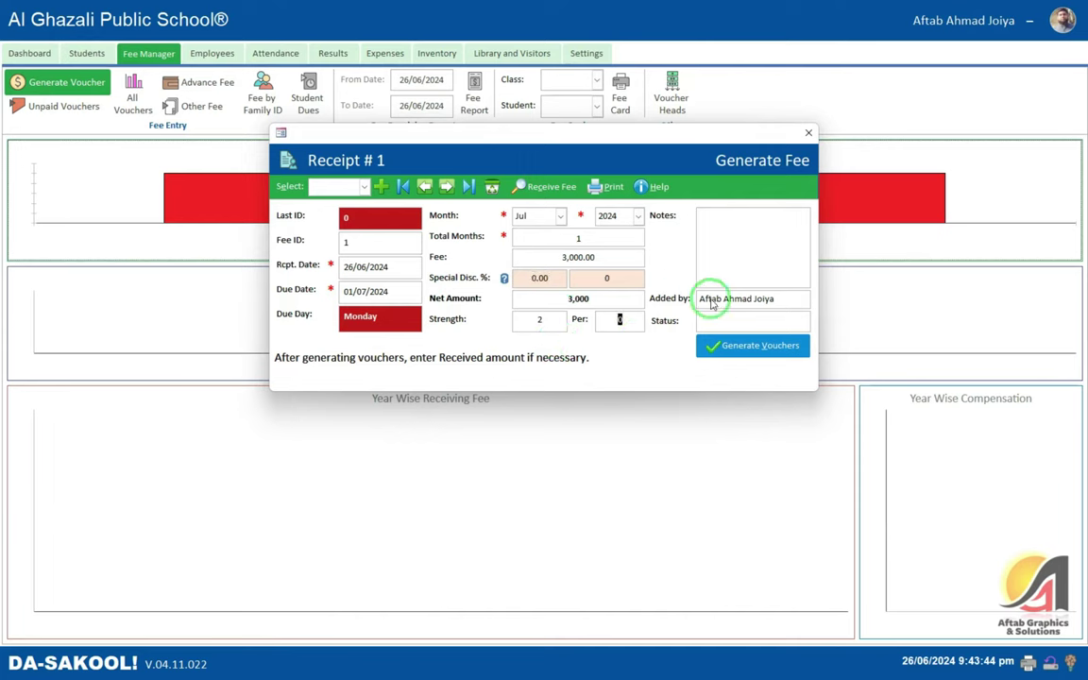
{"action": "left_click", "coordinate": [711, 350]}
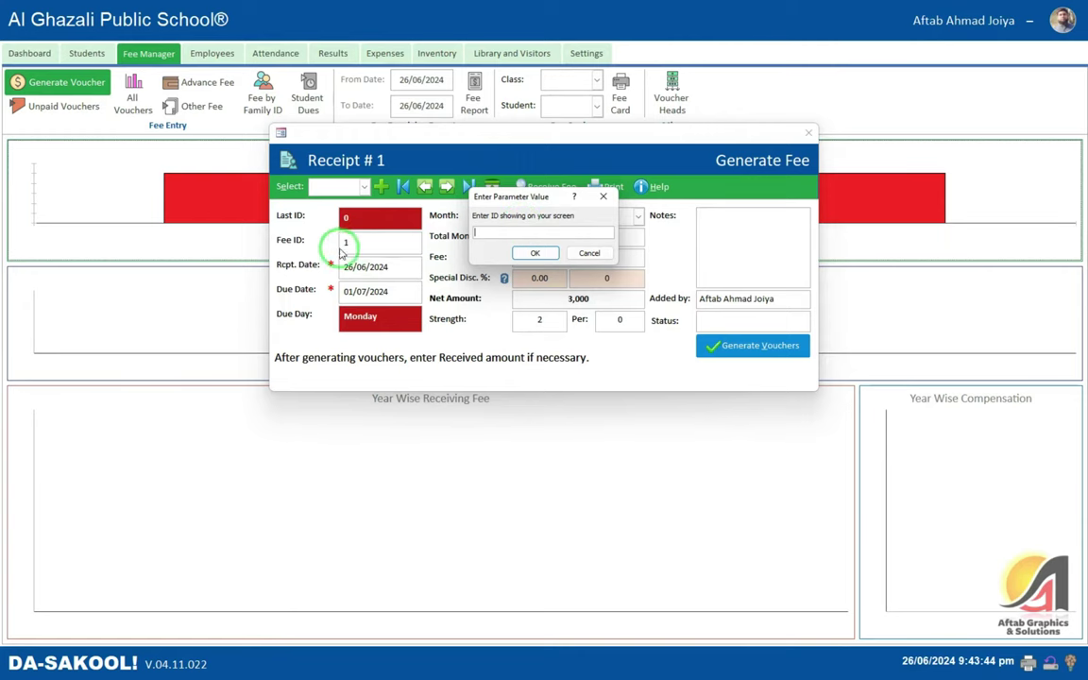
- Open the July 2024 fee slips for voucher ID 1, review them full screen, then close
{"action": "key", "text": "Return"}
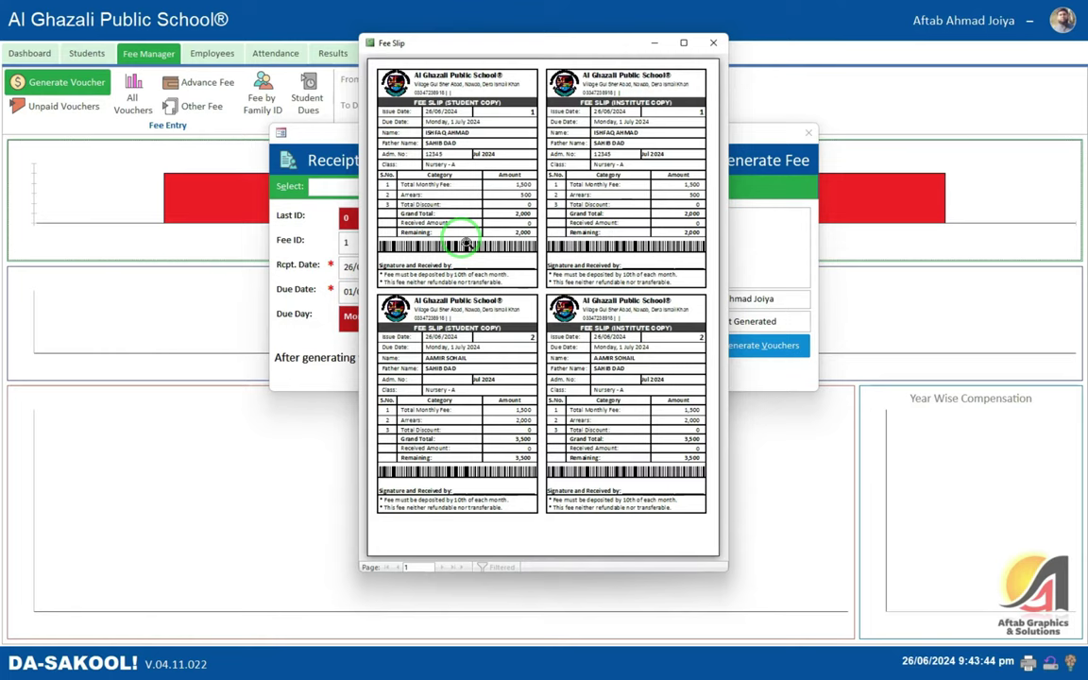
{"action": "left_click", "coordinate": [684, 43]}
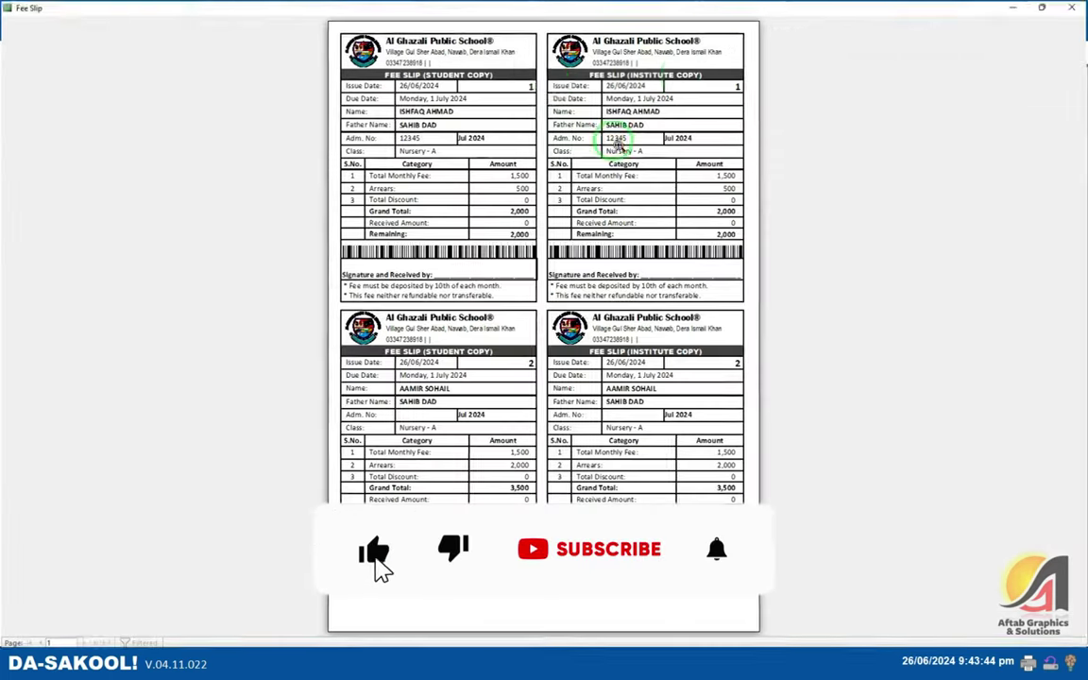
{"action": "left_click", "coordinate": [616, 143]}
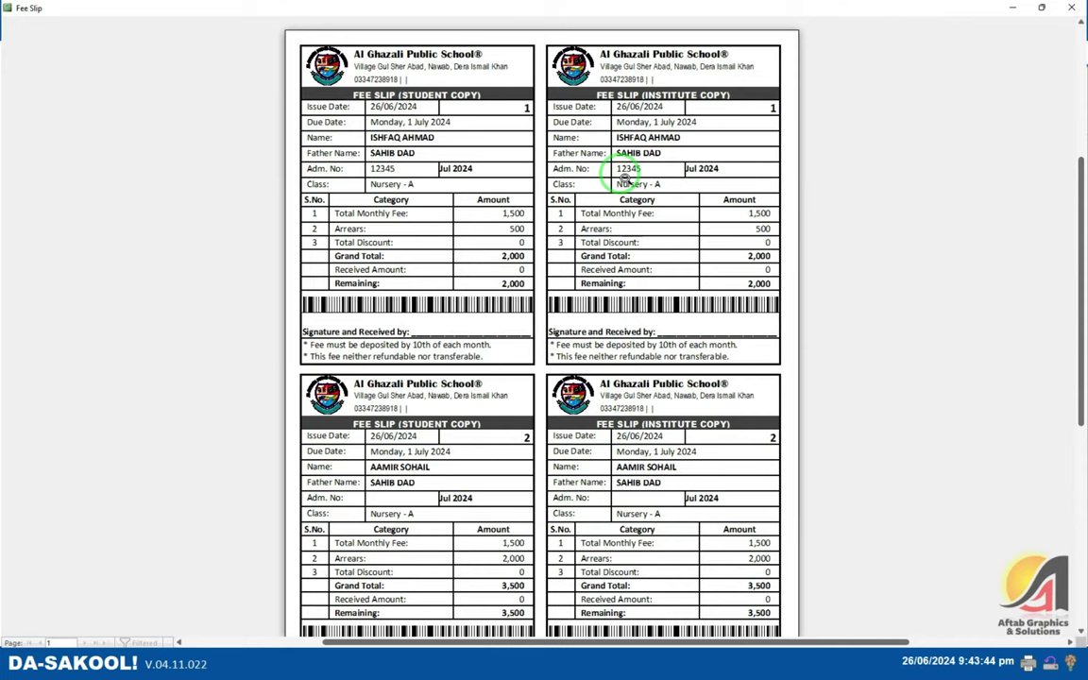
{"action": "left_click", "coordinate": [458, 158]}
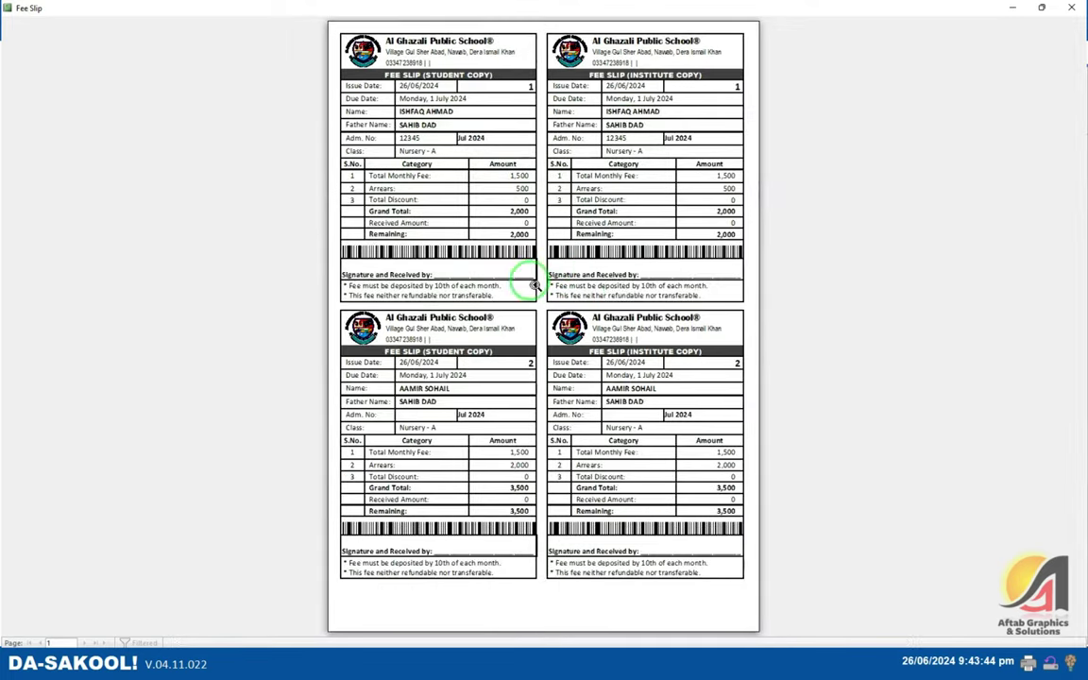
{"action": "left_click", "coordinate": [1071, 7]}
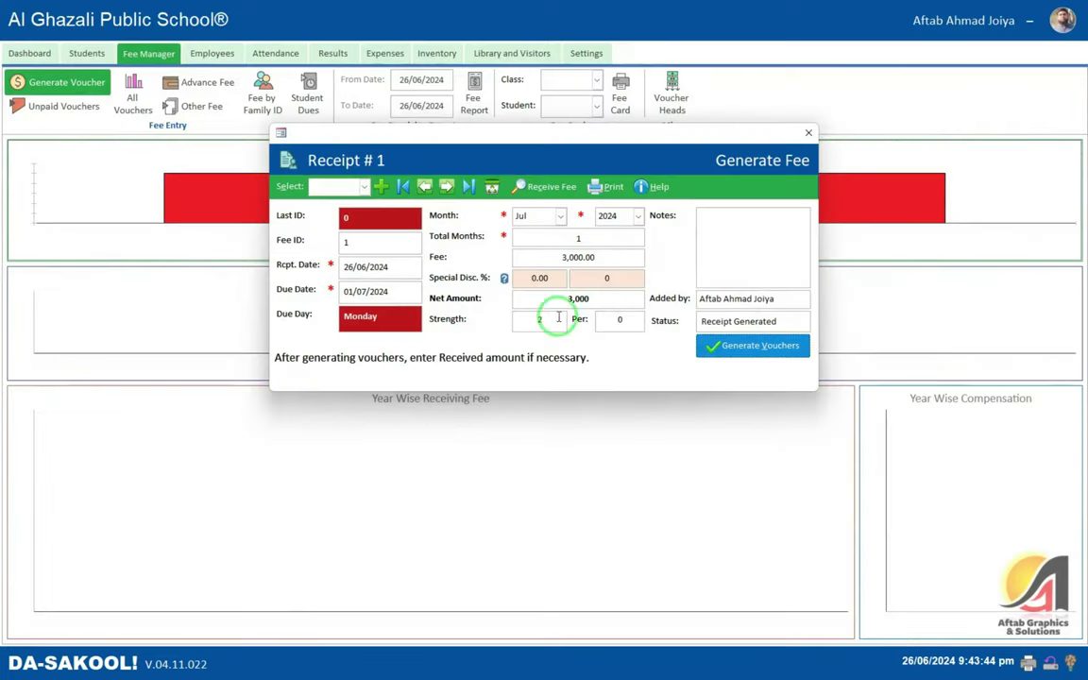
{"action": "left_click", "coordinate": [811, 133]}
- Set the institute profile's fee collection to Bank Challan with HBL as the bank
{"action": "left_click", "coordinate": [587, 52]}
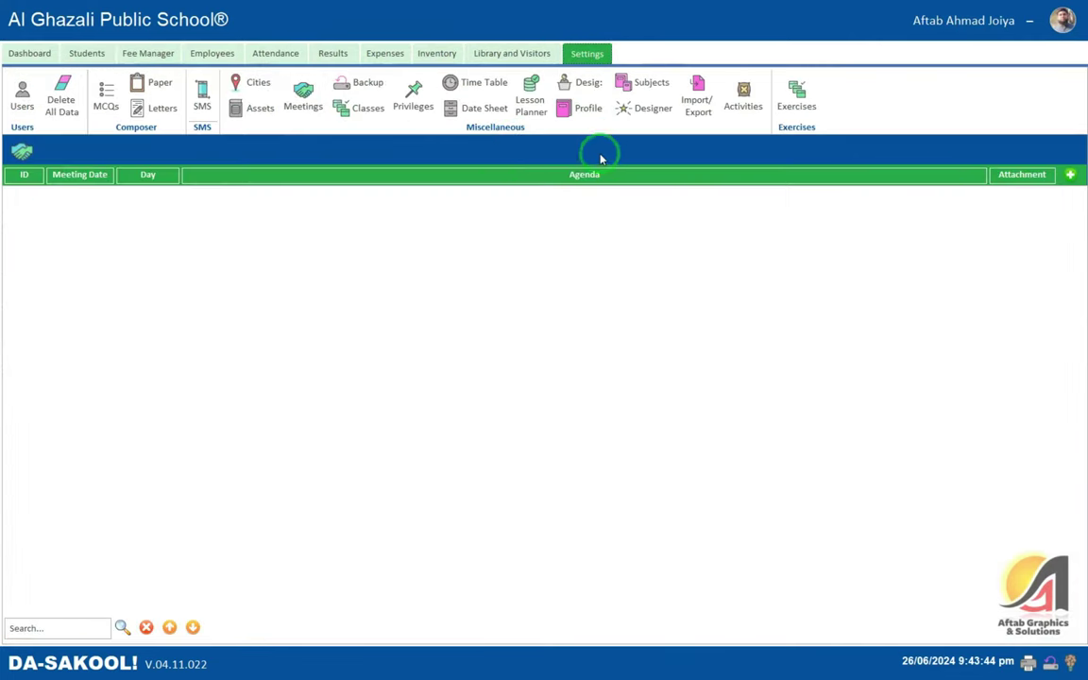
{"action": "left_click", "coordinate": [586, 109]}
{"action": "left_click", "coordinate": [600, 165]}
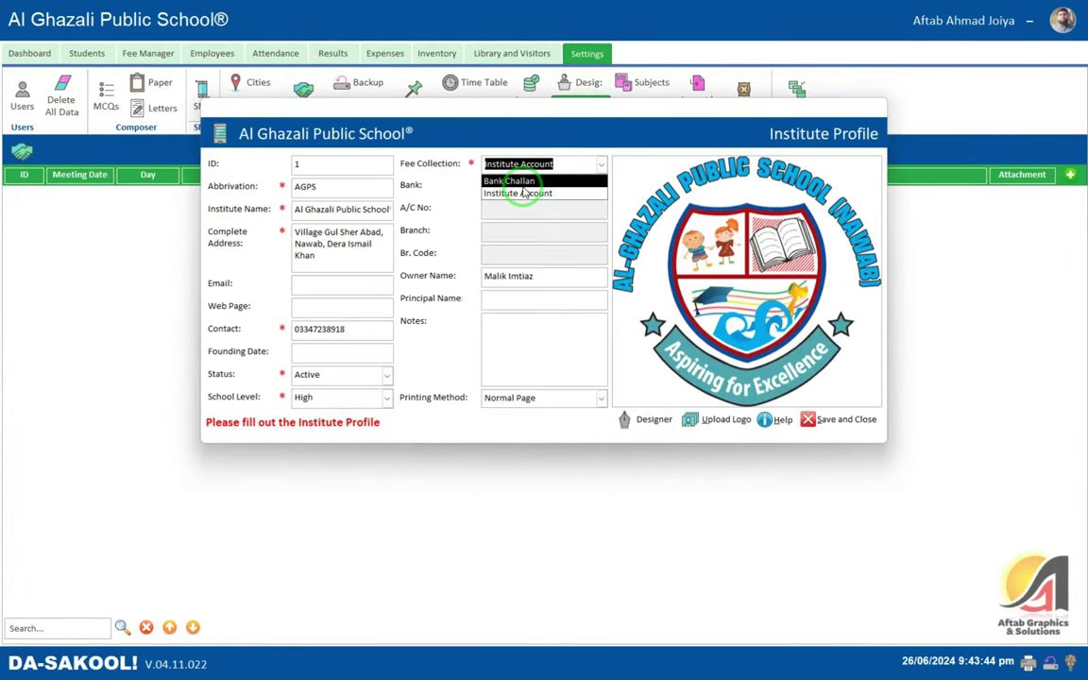
{"action": "left_click", "coordinate": [520, 182]}
{"action": "left_click", "coordinate": [515, 185]}
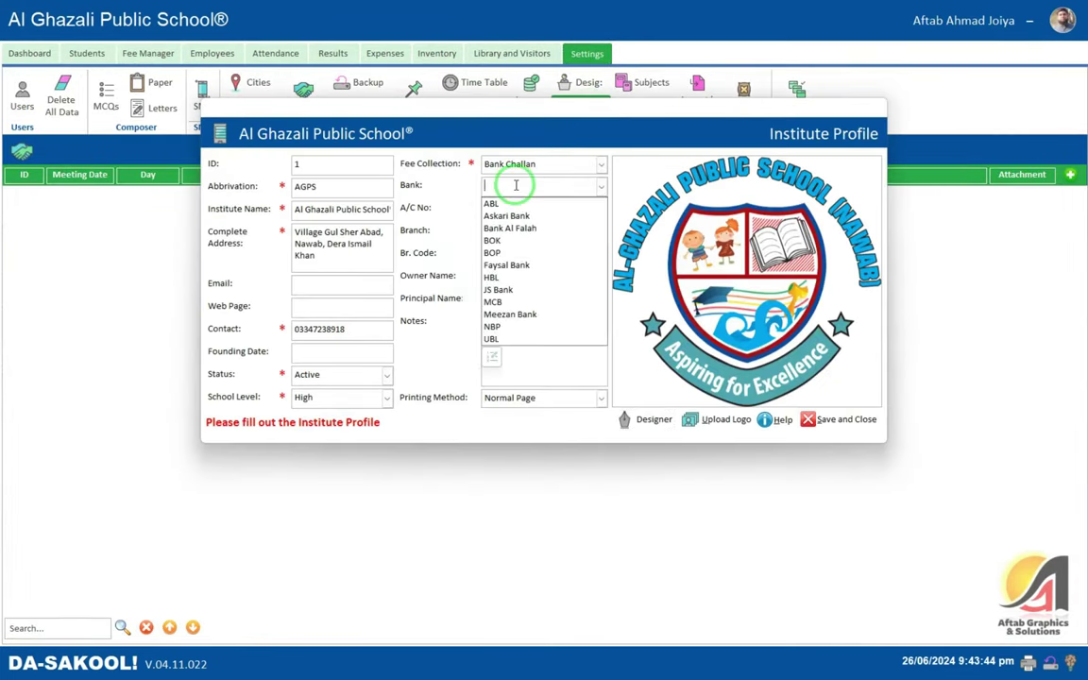
{"action": "left_click", "coordinate": [514, 278]}
{"action": "left_click", "coordinate": [518, 211]}
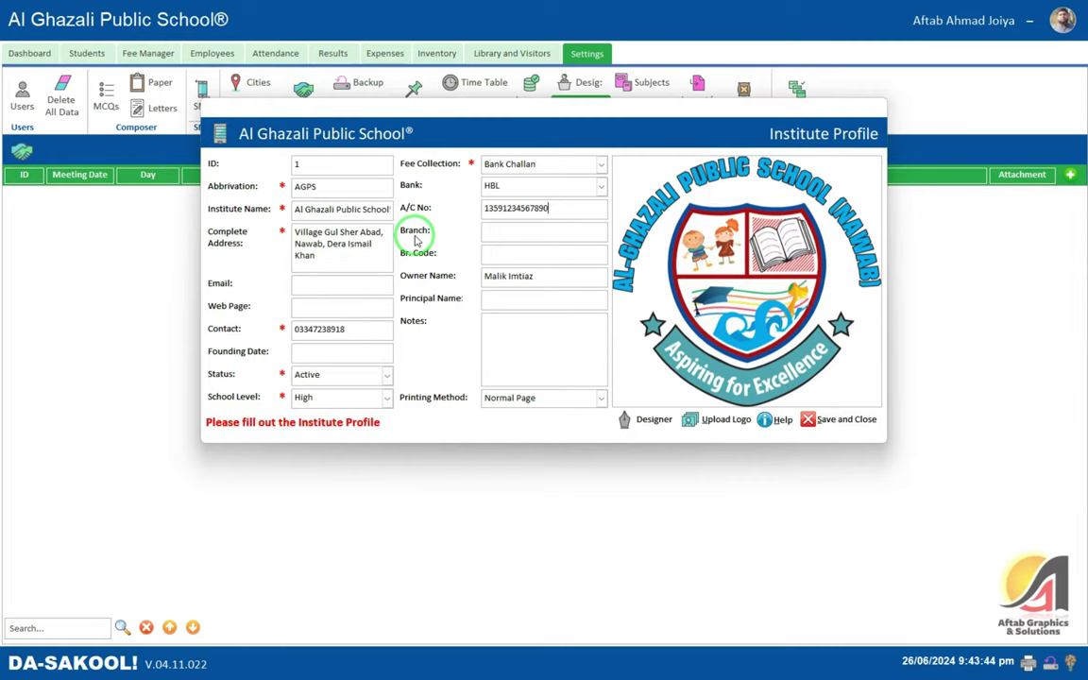
- Enter branch Main Branch with branch code 1359 and save the institute profile
{"action": "key", "text": "Tab"}
{"action": "type", "text": "Circular Road Branch"}
{"action": "key", "text": "ctrl+a"}
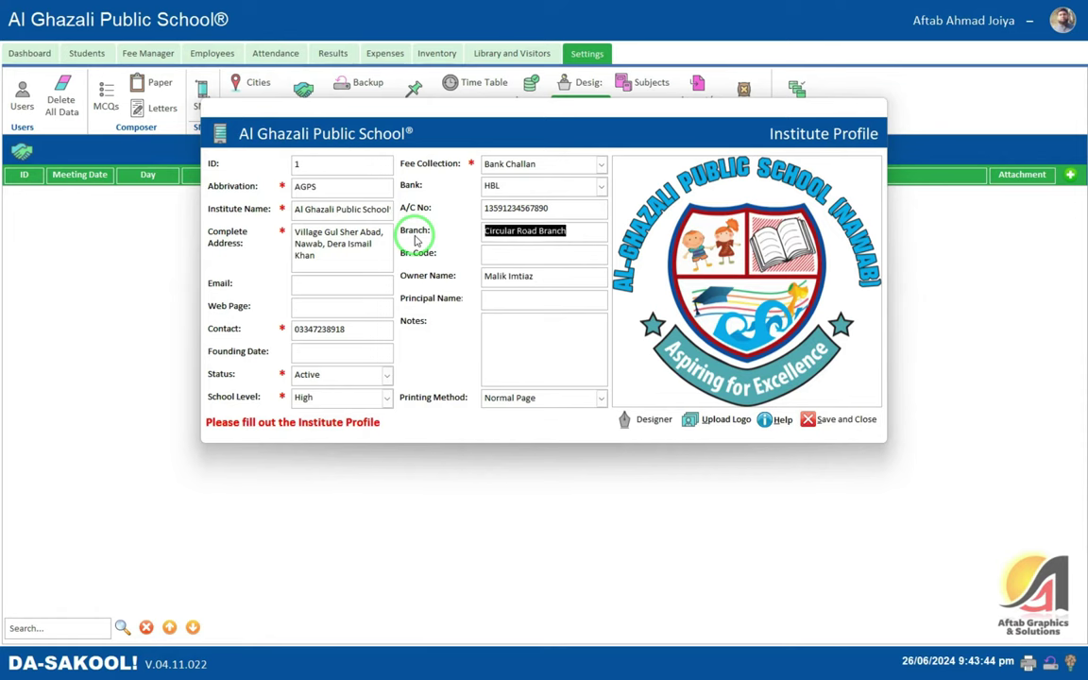
{"action": "type", "text": "Main Branc"}
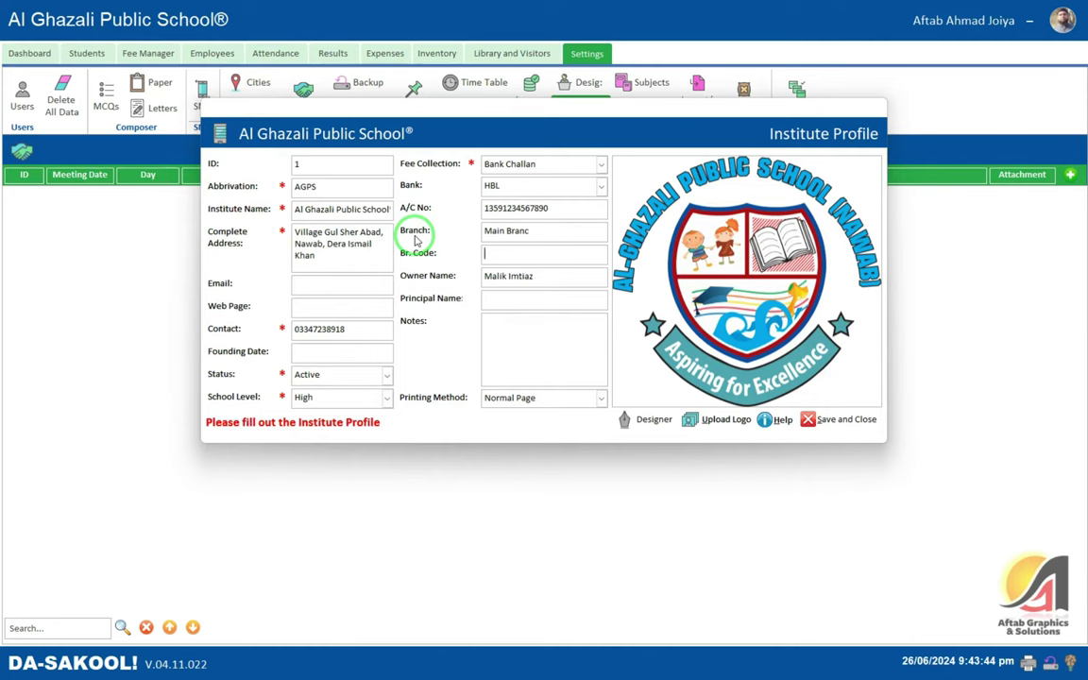
{"action": "key", "text": "shift+Tab"}
{"action": "key", "text": "End"}
{"action": "type", "text": "h9"}
{"action": "key", "text": "Tab"}
{"action": "key", "text": "Tab"}
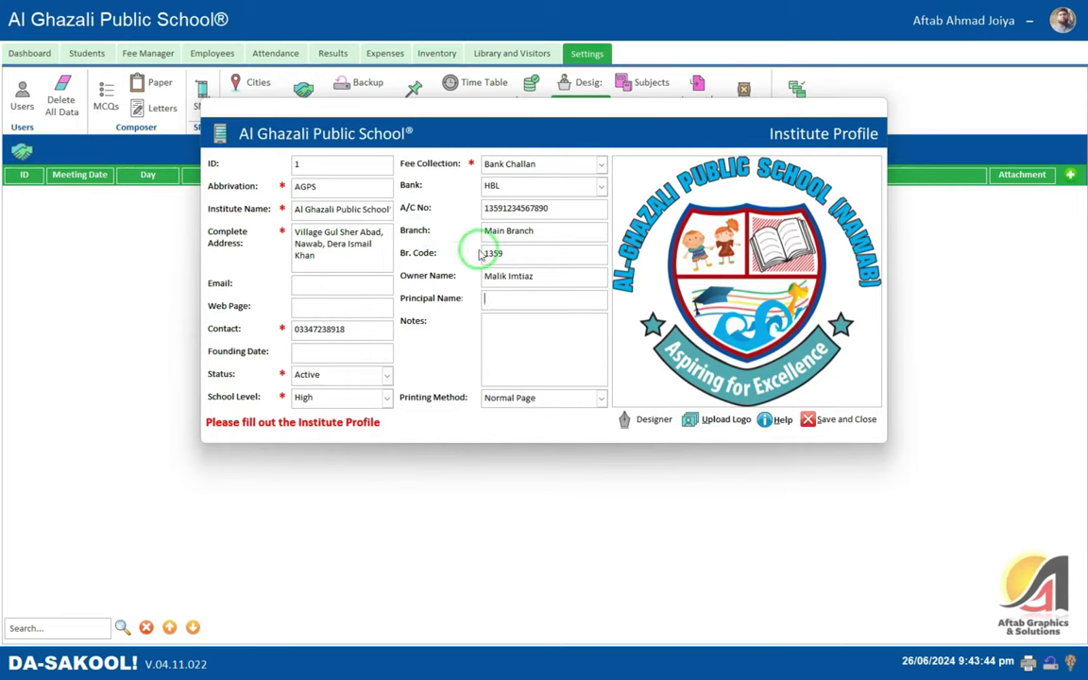
{"action": "left_click", "coordinate": [875, 429]}
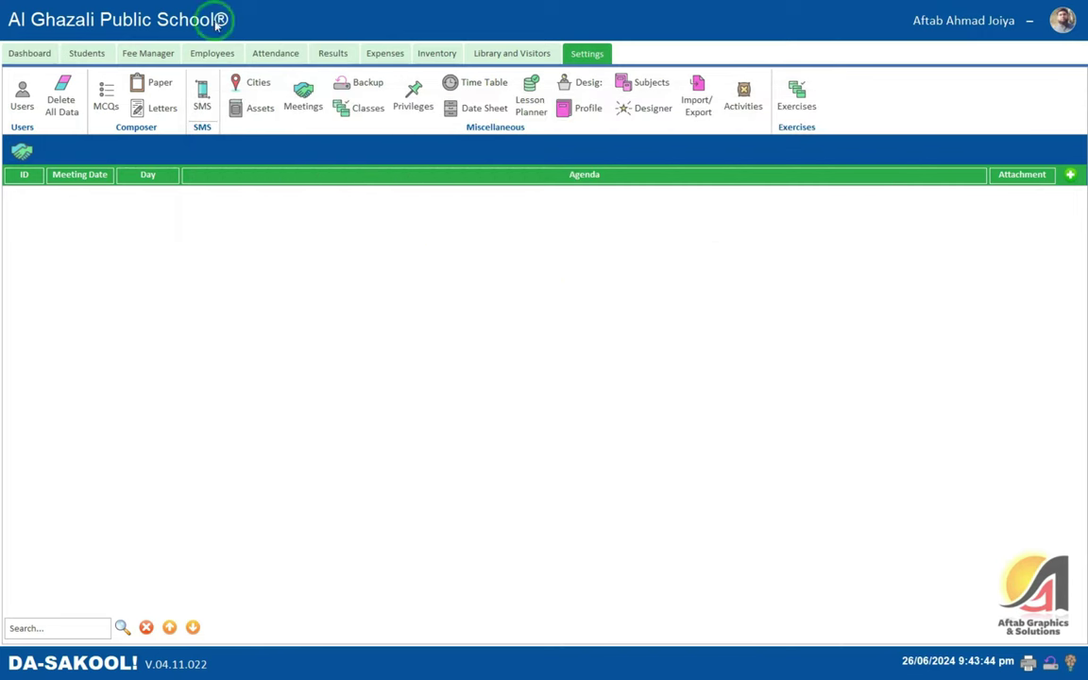
{"action": "left_click", "coordinate": [88, 53]}
- Preview receipt 1's Jul 2024 bank challan vouchers (3,000), page through, and close them
{"action": "left_click", "coordinate": [129, 54]}
{"action": "left_click", "coordinate": [61, 83]}
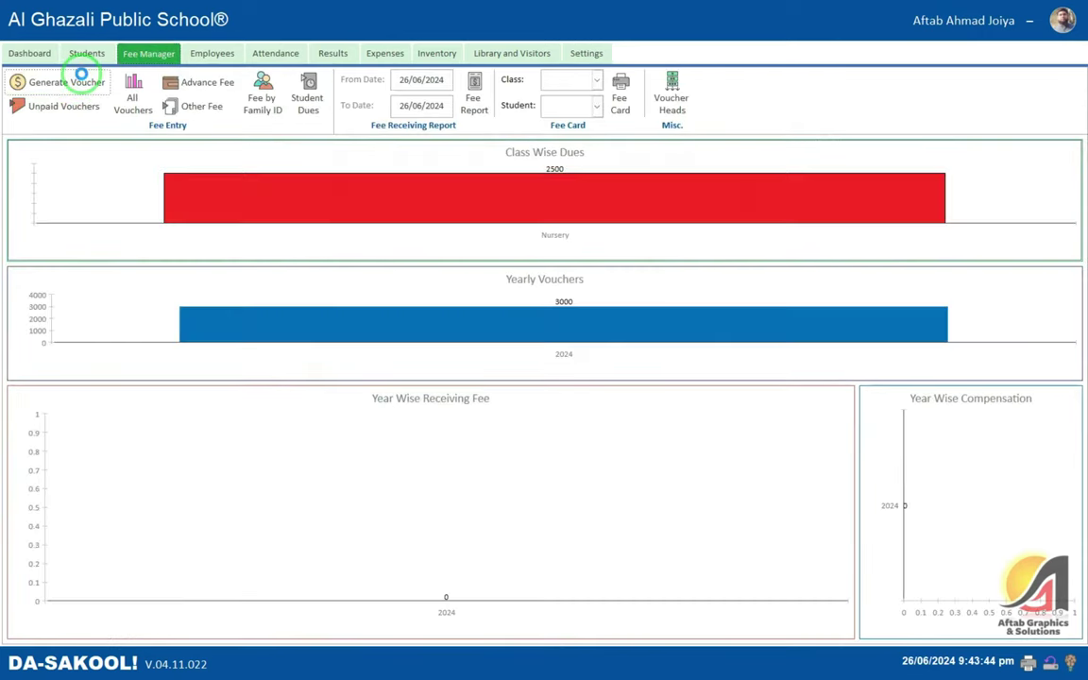
{"action": "left_click", "coordinate": [363, 186]}
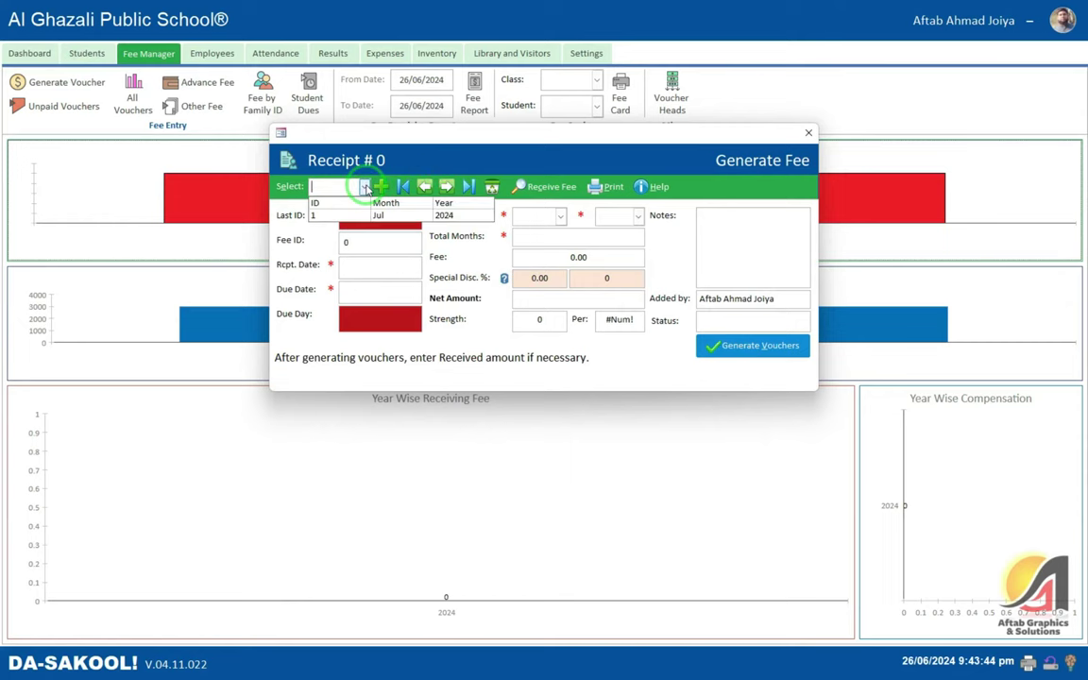
{"action": "left_click", "coordinate": [319, 214]}
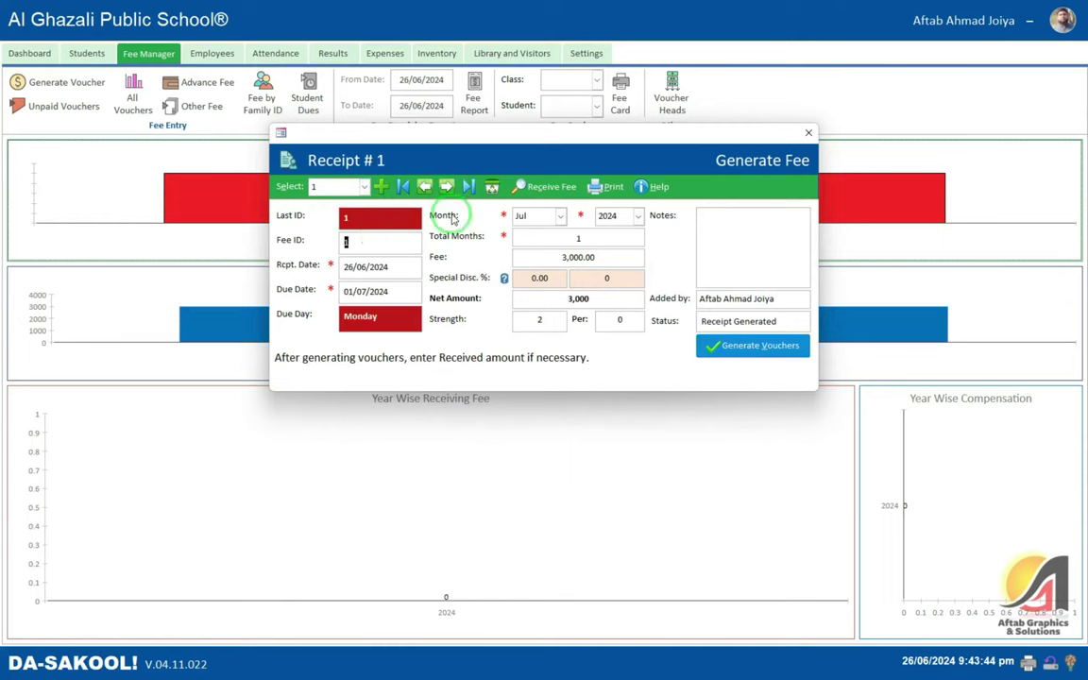
{"action": "left_click", "coordinate": [612, 187]}
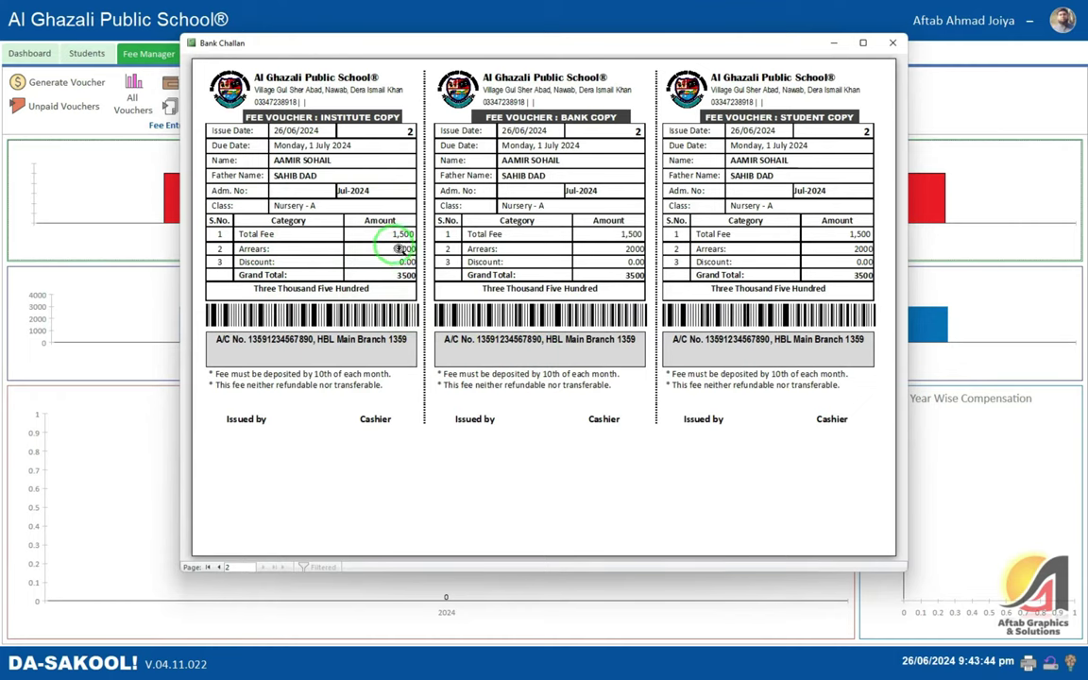
{"action": "left_click", "coordinate": [223, 568]}
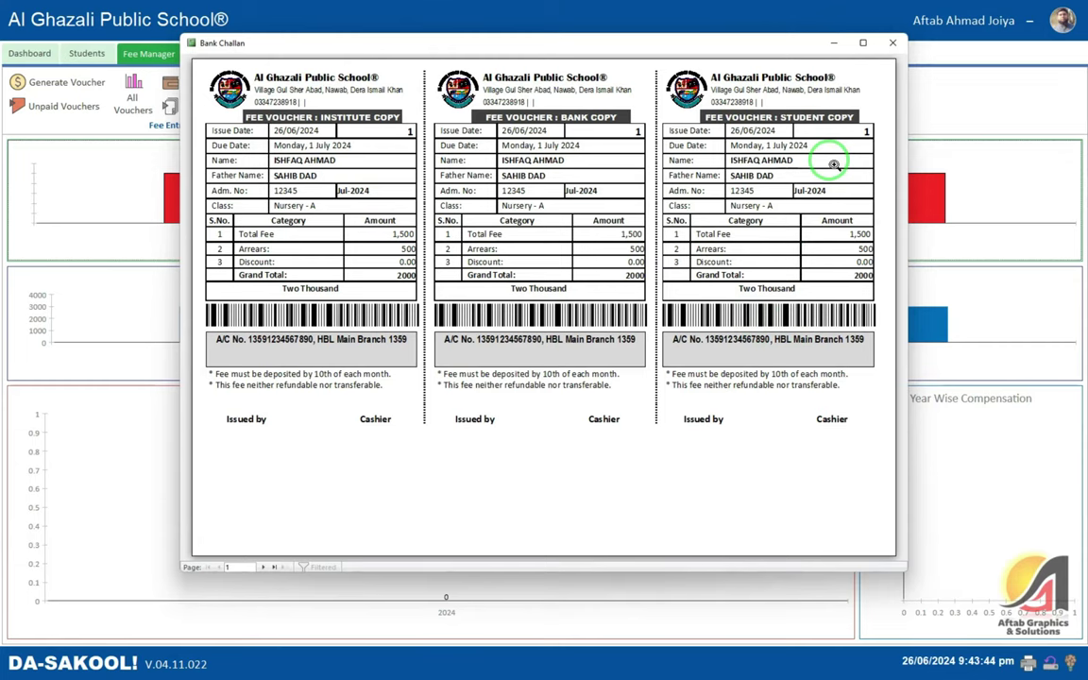
{"action": "left_click", "coordinate": [893, 43]}
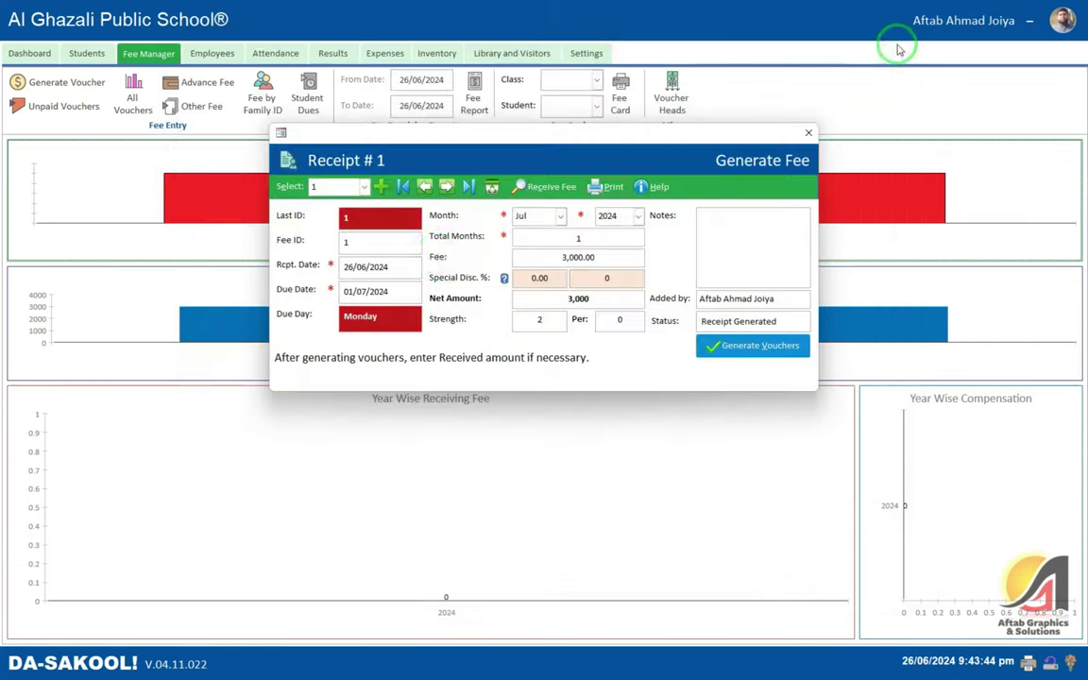
{"action": "left_click", "coordinate": [808, 134]}
- Set printing method to Thermal Page and fee collection to Institute Account, and save
{"action": "left_click", "coordinate": [585, 53]}
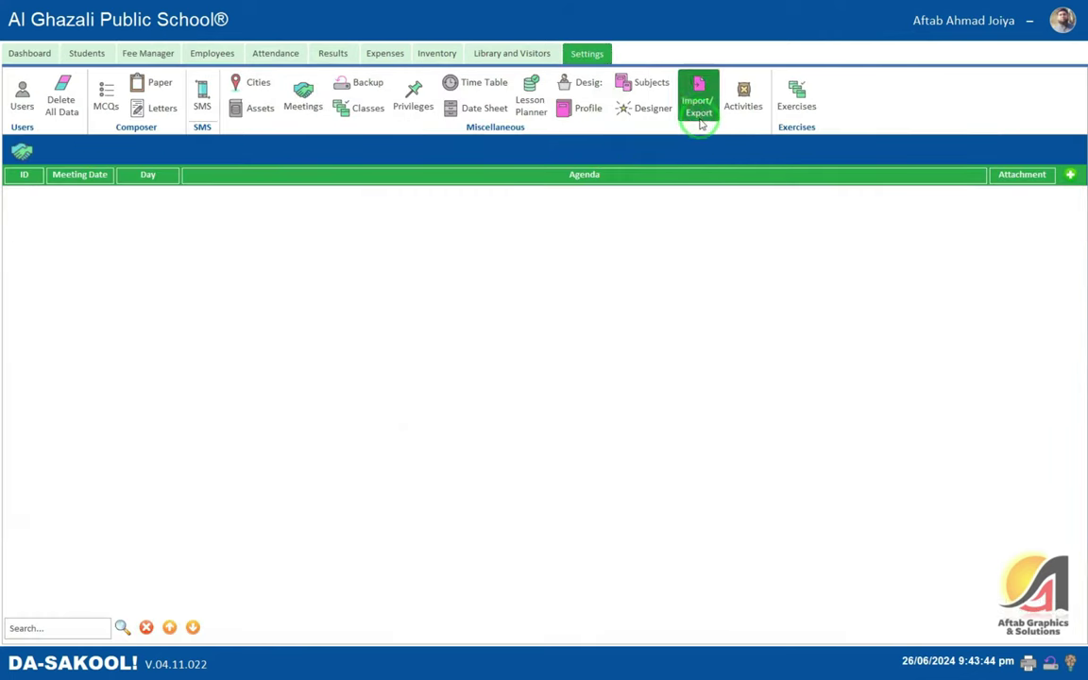
{"action": "left_click", "coordinate": [580, 107]}
{"action": "left_click", "coordinate": [527, 398]}
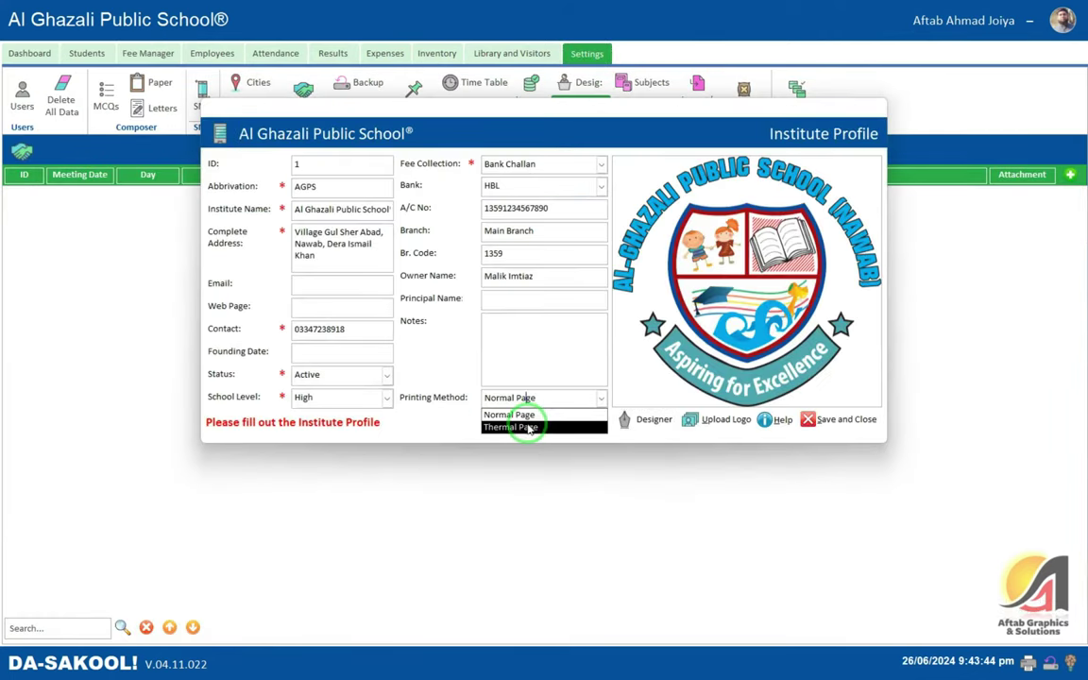
{"action": "left_click", "coordinate": [529, 428]}
{"action": "left_click", "coordinate": [529, 335]}
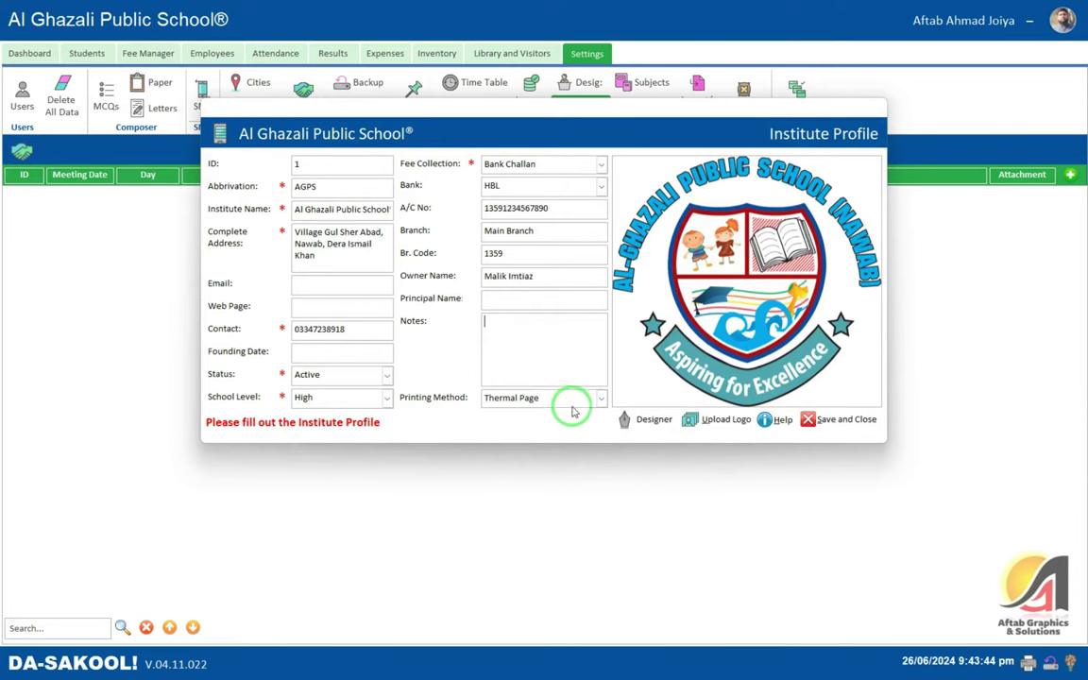
{"action": "left_click", "coordinate": [569, 165]}
{"action": "left_click", "coordinate": [534, 163]}
{"action": "left_click", "coordinate": [535, 164]}
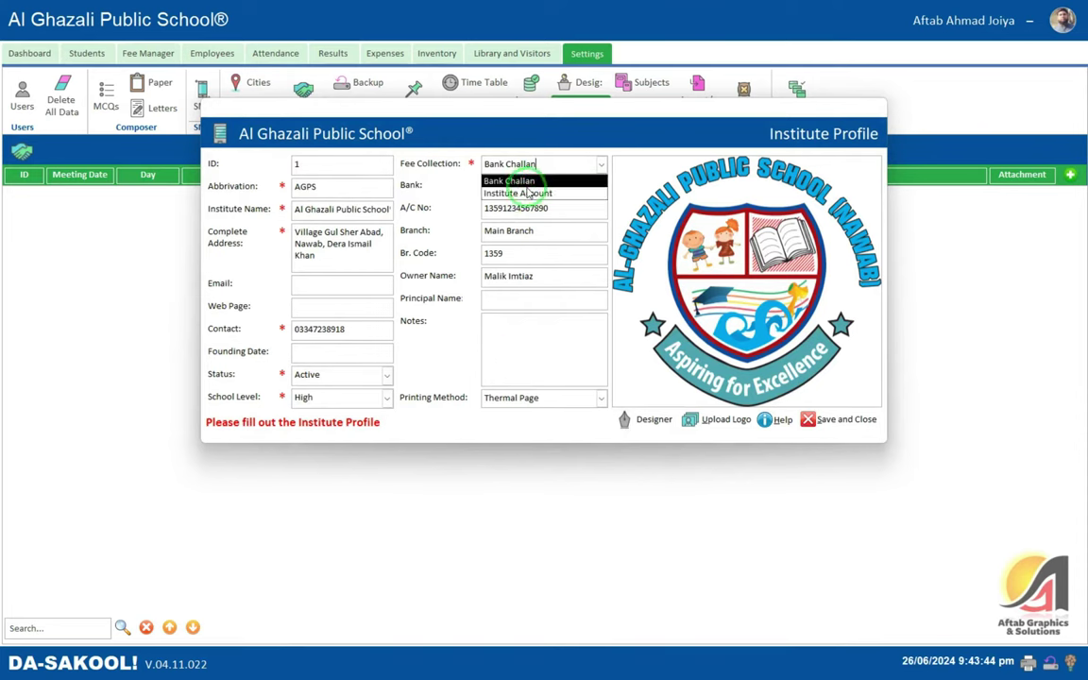
{"action": "left_click", "coordinate": [529, 193]}
{"action": "left_click", "coordinate": [809, 419]}
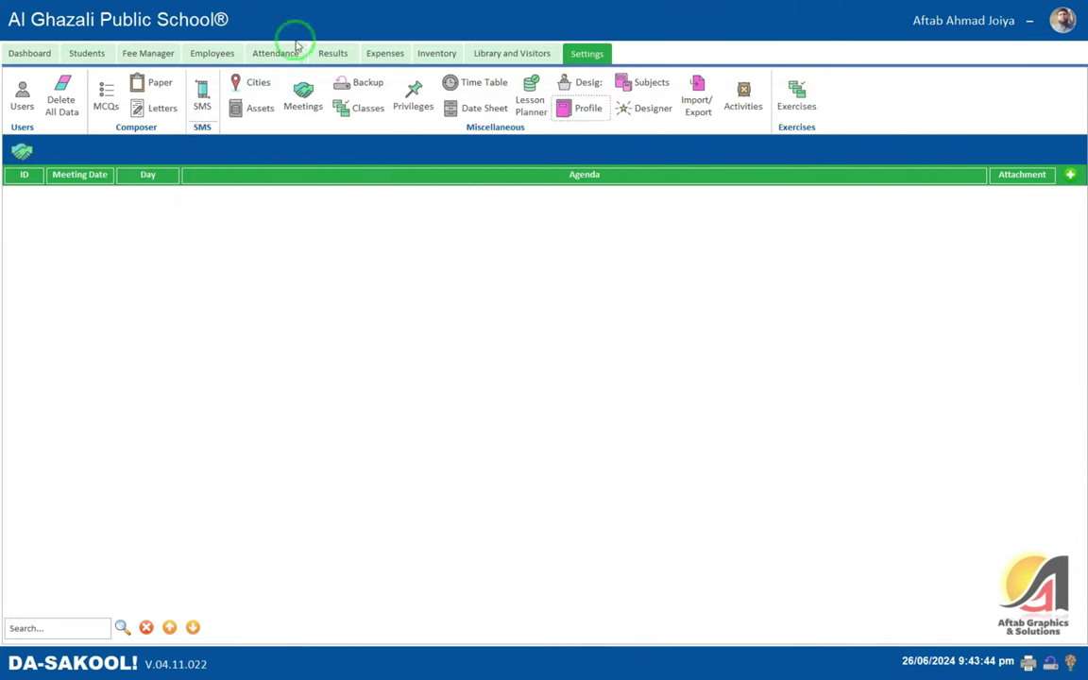
- Print receipt 1's thermal fee slips and review them full screen
{"action": "left_click", "coordinate": [148, 53]}
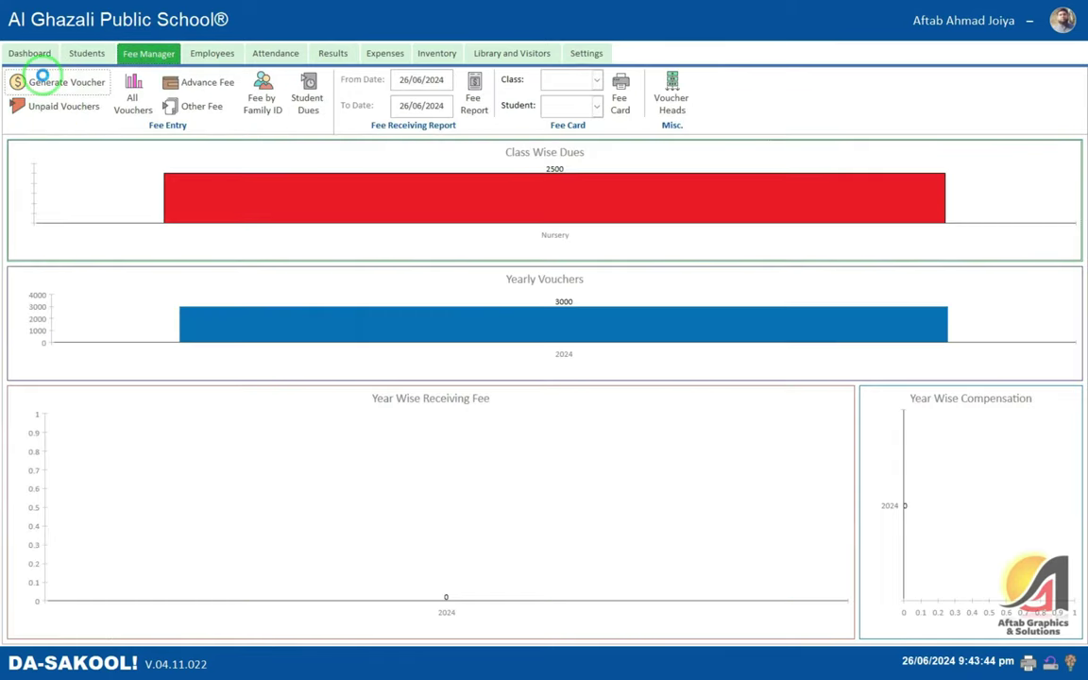
{"action": "left_click", "coordinate": [42, 77]}
{"action": "left_click", "coordinate": [382, 186]}
{"action": "left_click", "coordinate": [362, 186]}
{"action": "left_click", "coordinate": [321, 202]}
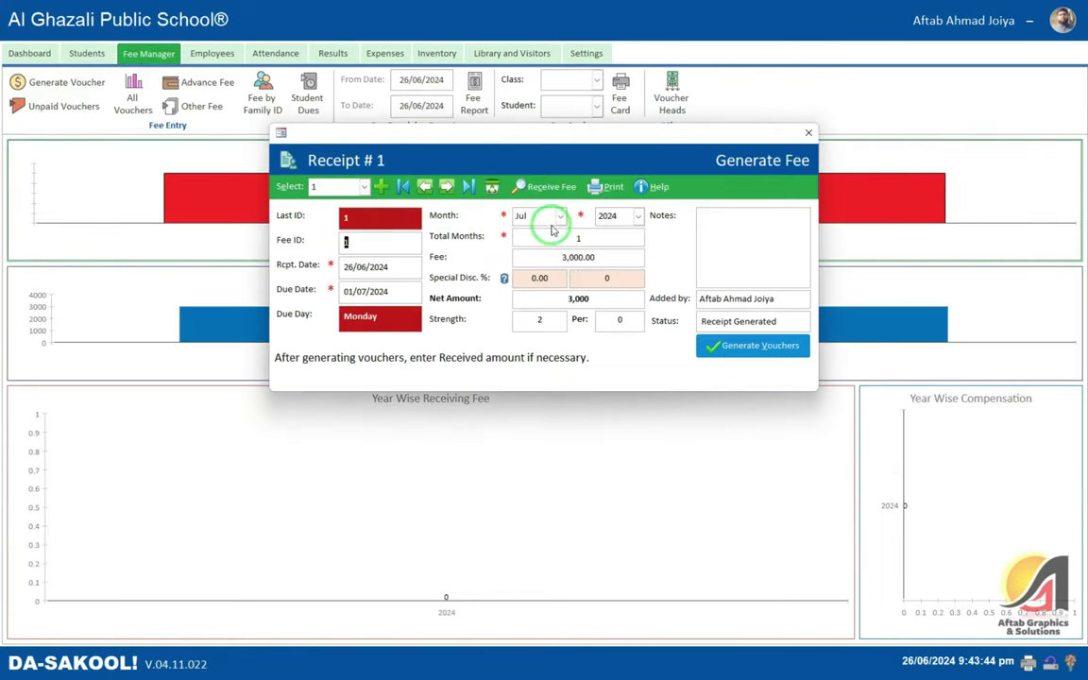
{"action": "left_click", "coordinate": [491, 186]}
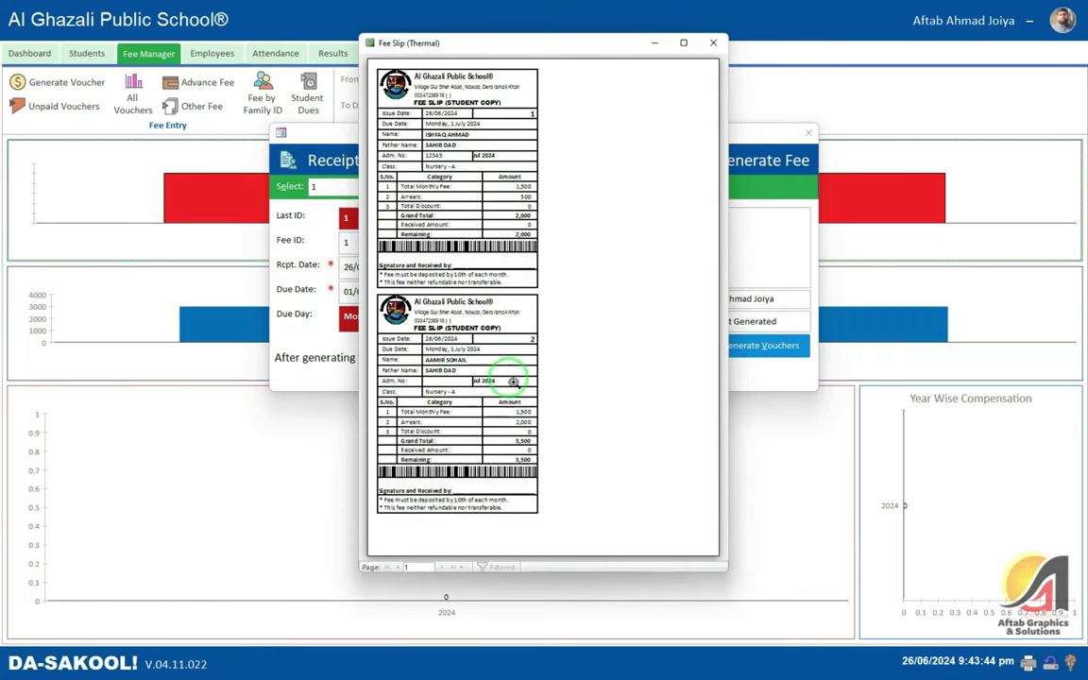
{"action": "left_click", "coordinate": [683, 42]}
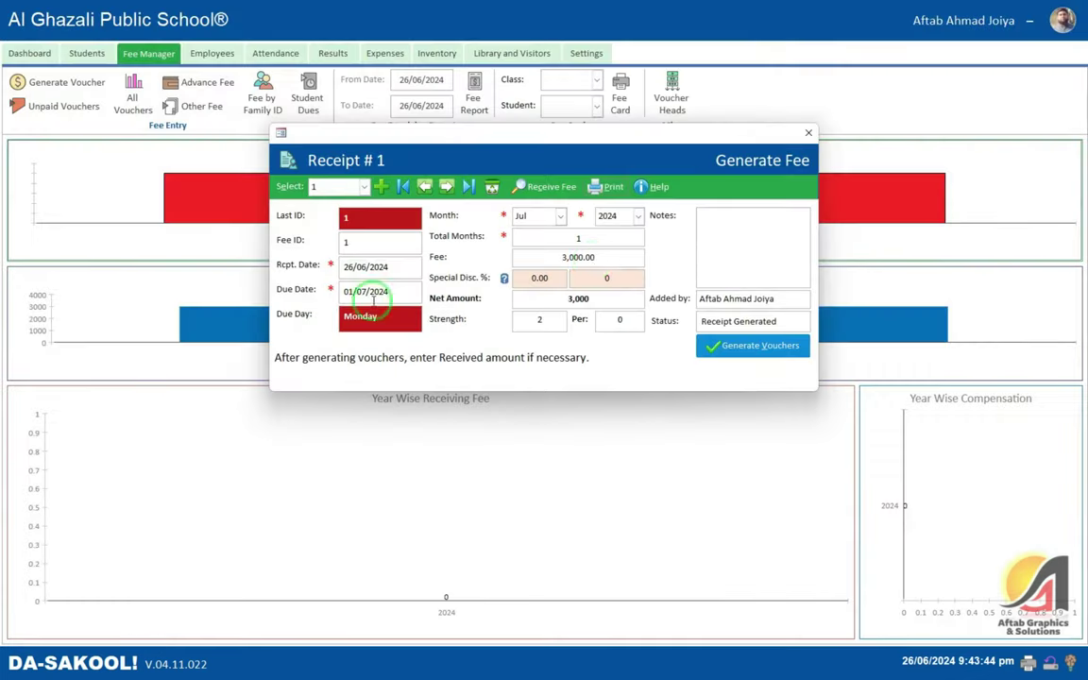
{"action": "left_click", "coordinate": [1071, 7]}
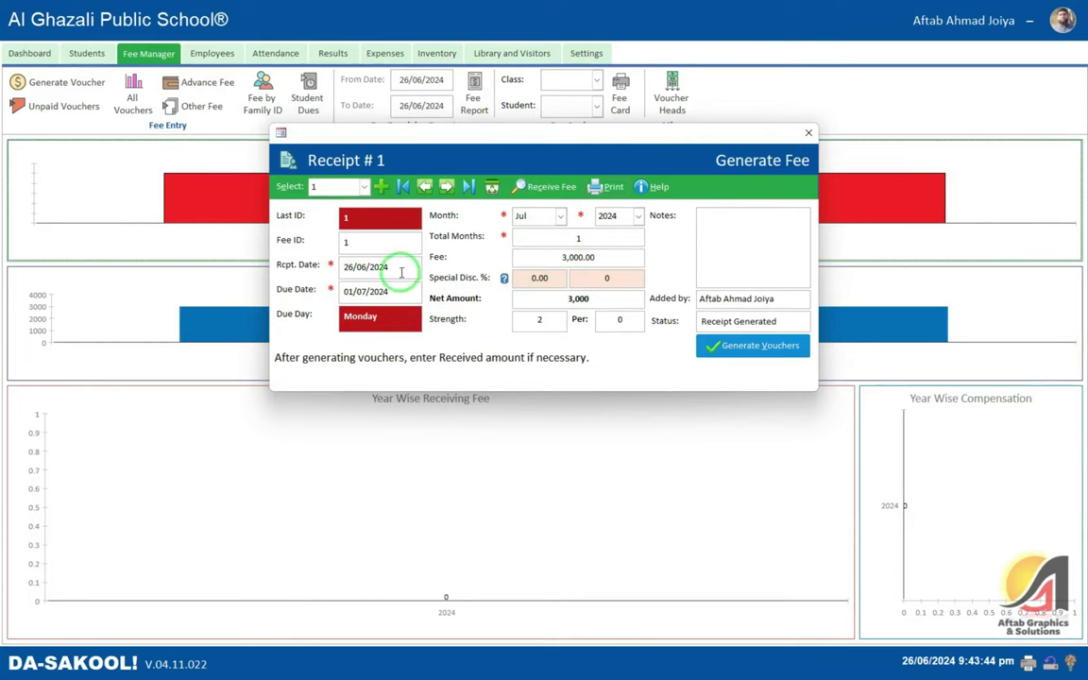
- Open the Unpaid Vouchers list, showing two Jul 2024 vouchers of 2,000 and 3,500
{"action": "left_click_drag", "start_coordinate": [387, 267], "coordinate": [293, 264]}
{"action": "left_click", "coordinate": [521, 217]}
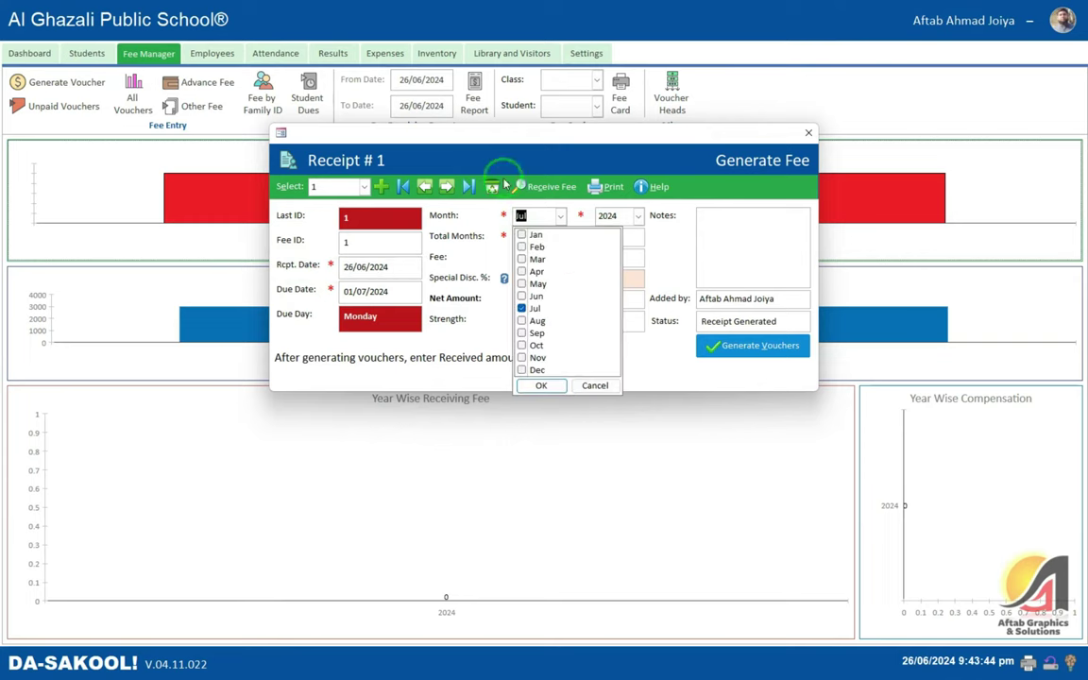
{"action": "left_click", "coordinate": [543, 186]}
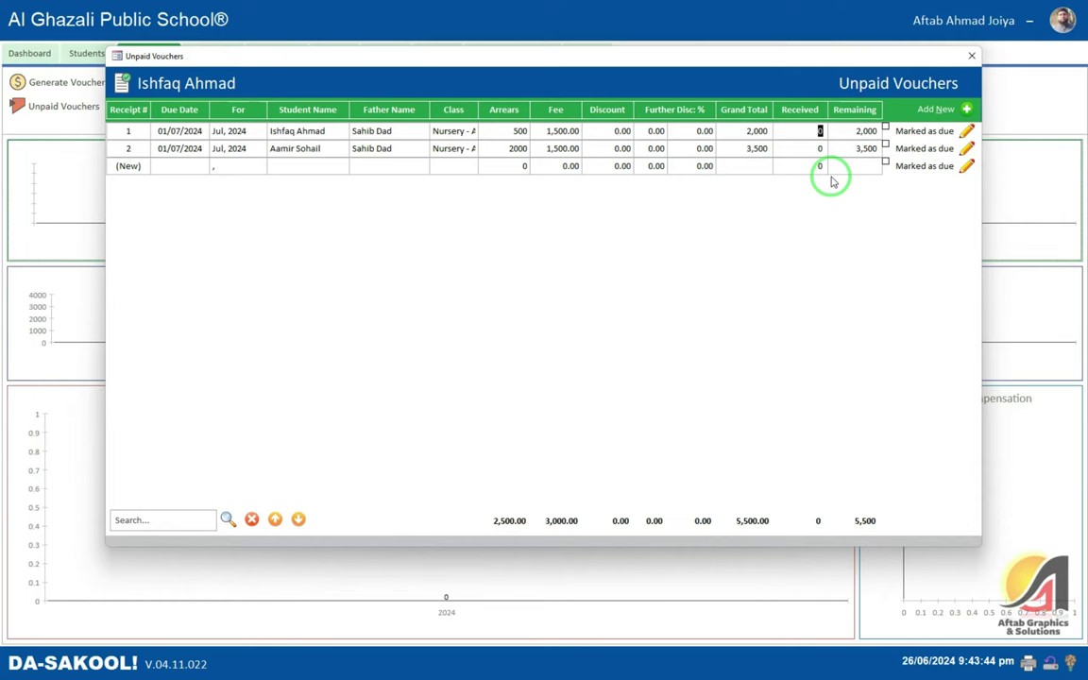
- Clear the 2,000 voucher, record 3000 received on the 3,500 voucher, then close the list
{"action": "left_click", "coordinate": [885, 127]}
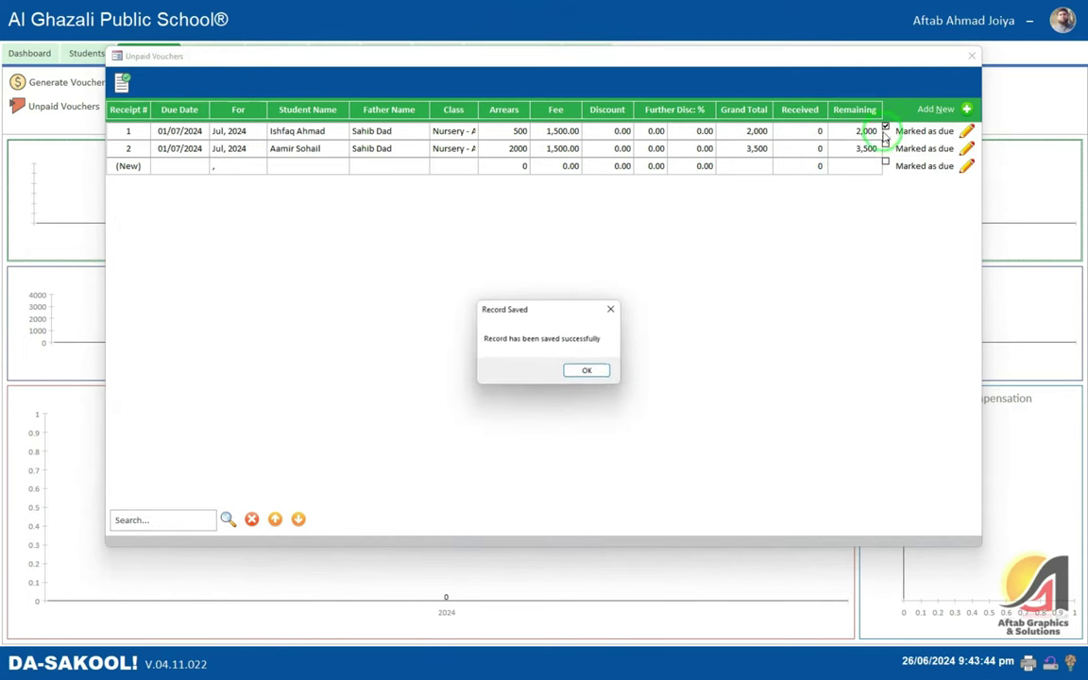
{"action": "left_click", "coordinate": [588, 369]}
{"action": "left_click", "coordinate": [784, 134]}
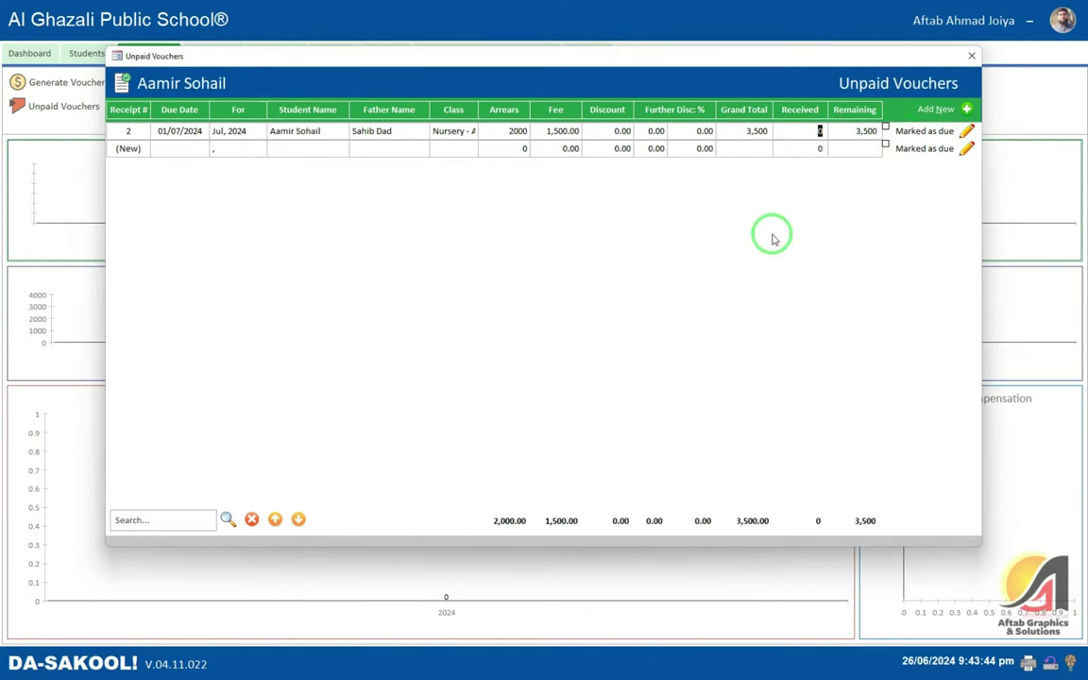
{"action": "key", "text": "Return"}
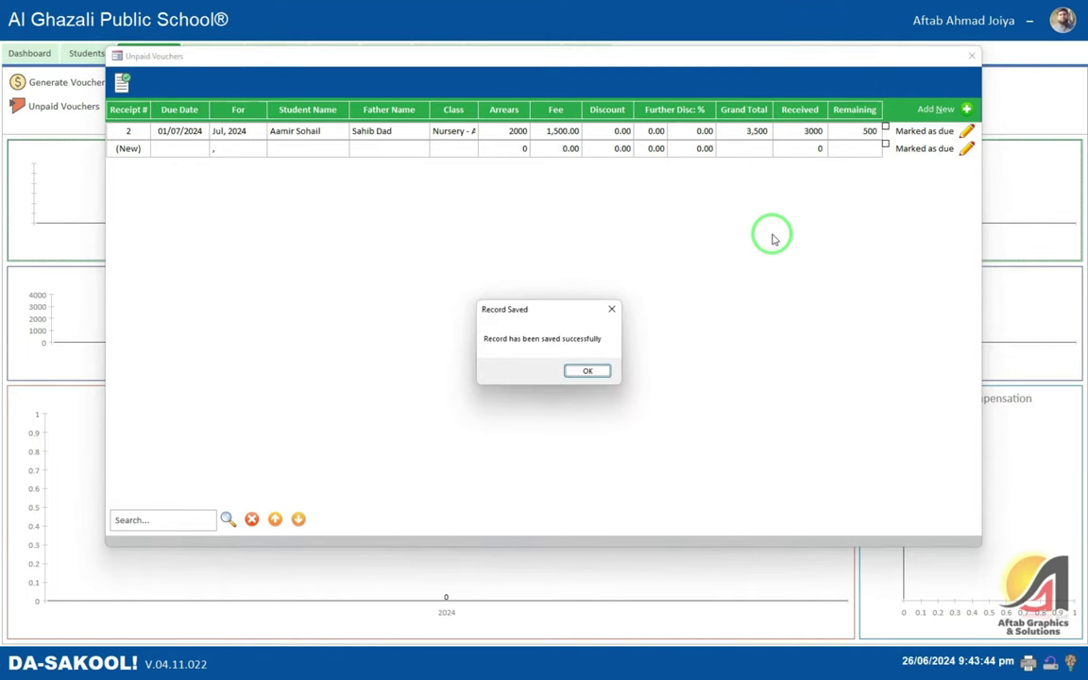
{"action": "left_click", "coordinate": [578, 376]}
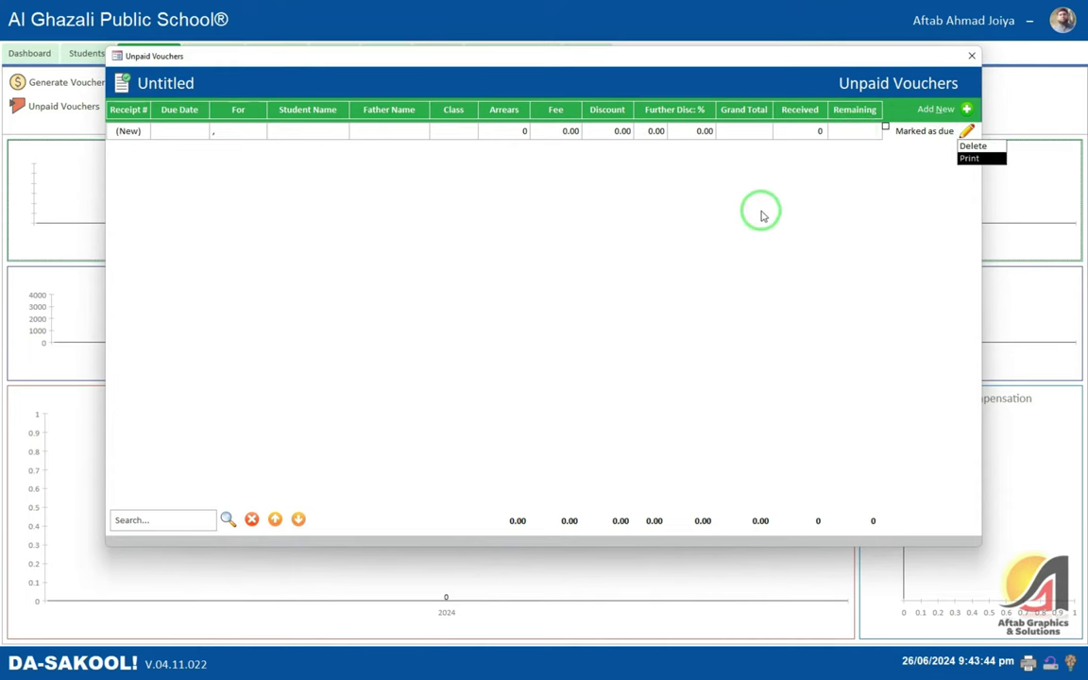
{"action": "left_click", "coordinate": [971, 56]}
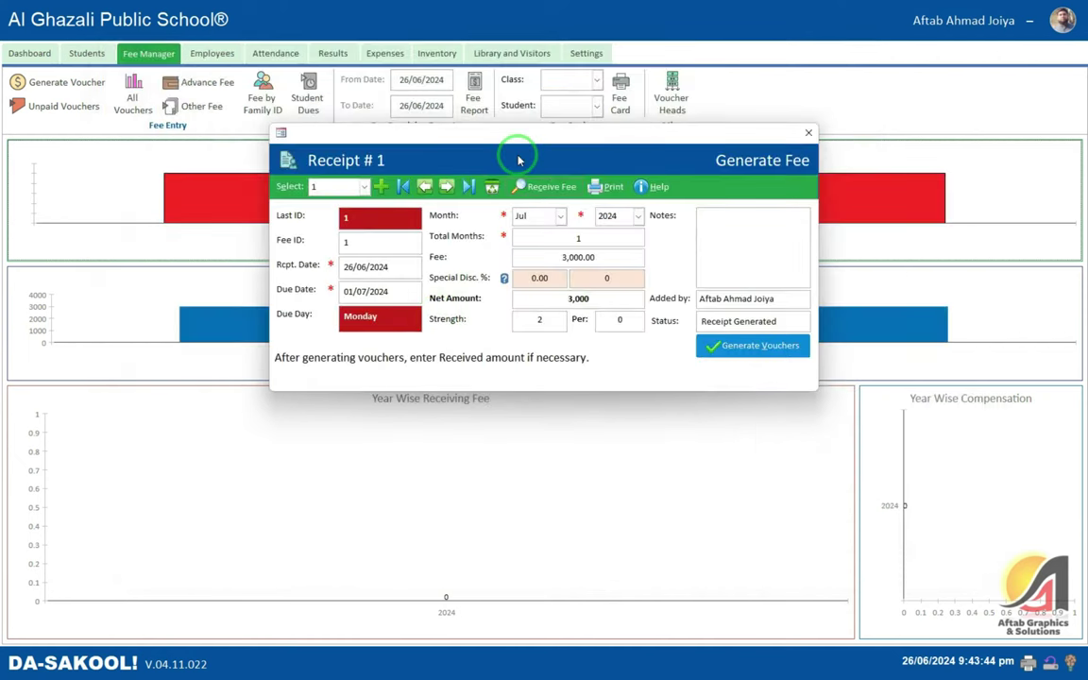
- Close receipt 1 and start a new fee voucher with due date 7/2024
{"action": "left_click", "coordinate": [808, 135]}
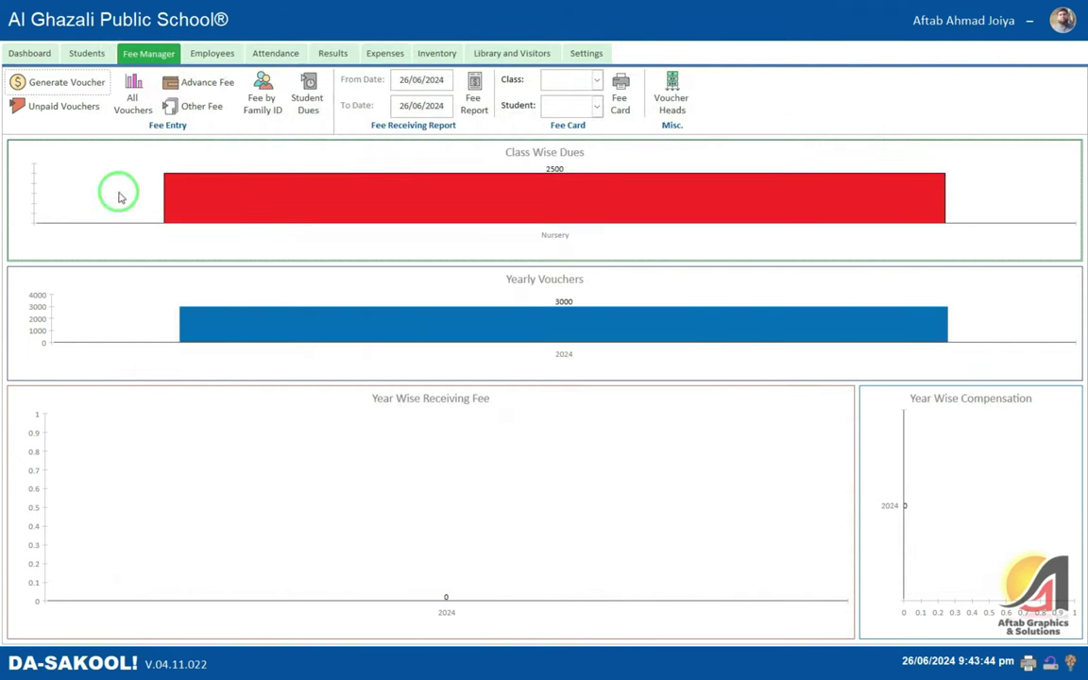
{"action": "left_click", "coordinate": [71, 82]}
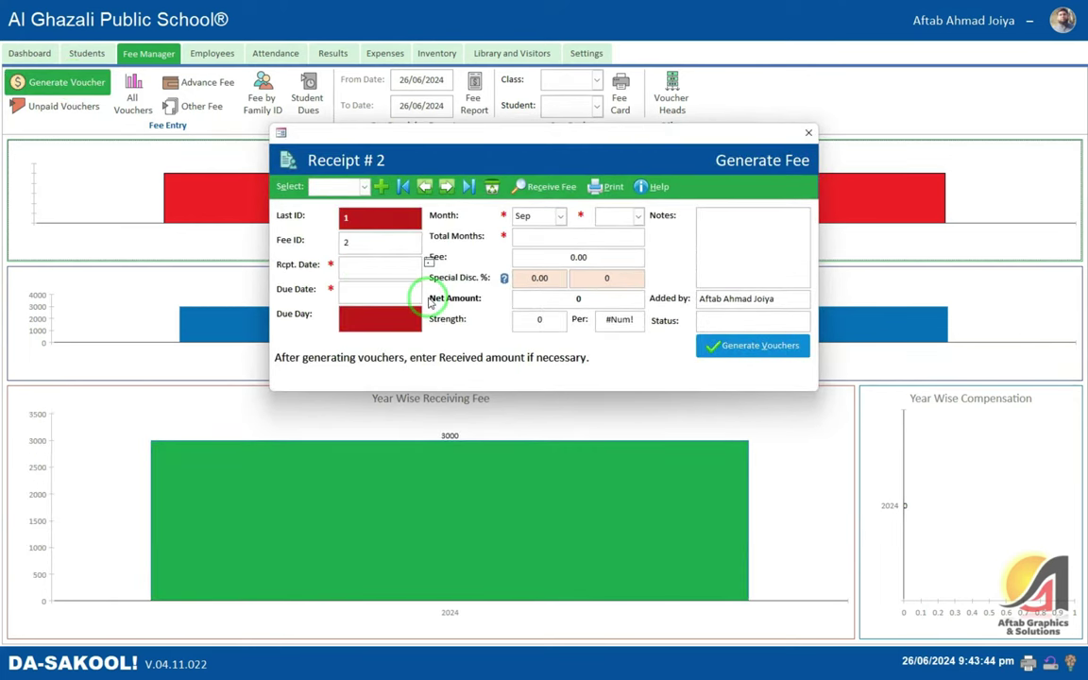
{"action": "type", "text": "7/2024"}
{"action": "key", "text": "Return"}
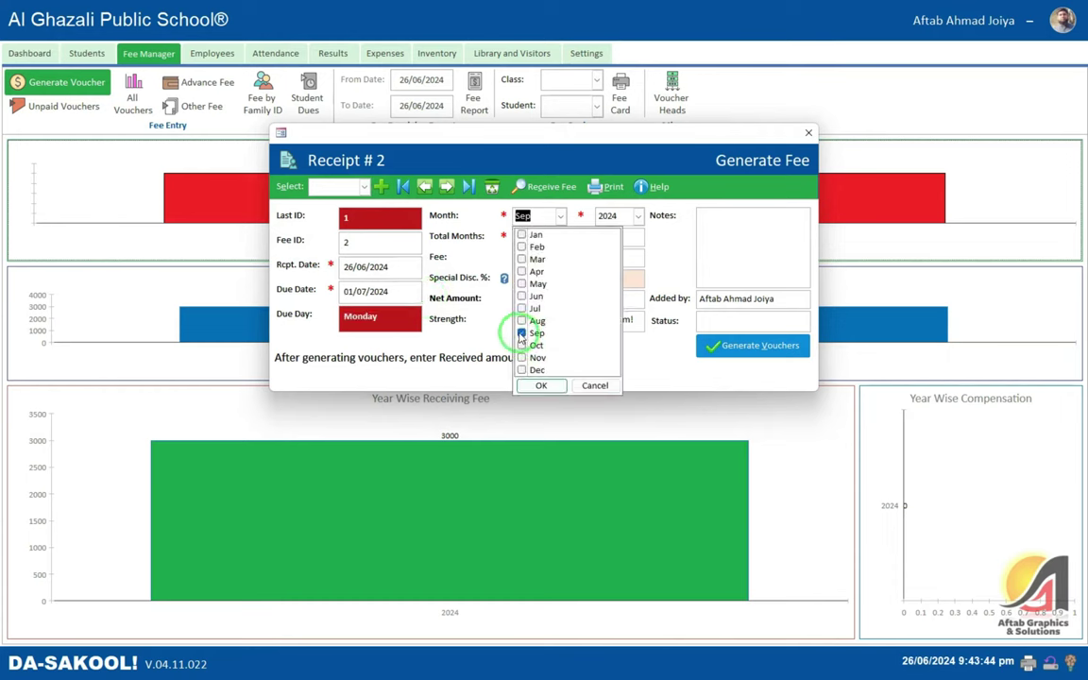
- Set the voucher month to Aug instead of Sep, keeping year 2024
{"action": "left_click", "coordinate": [365, 187]}
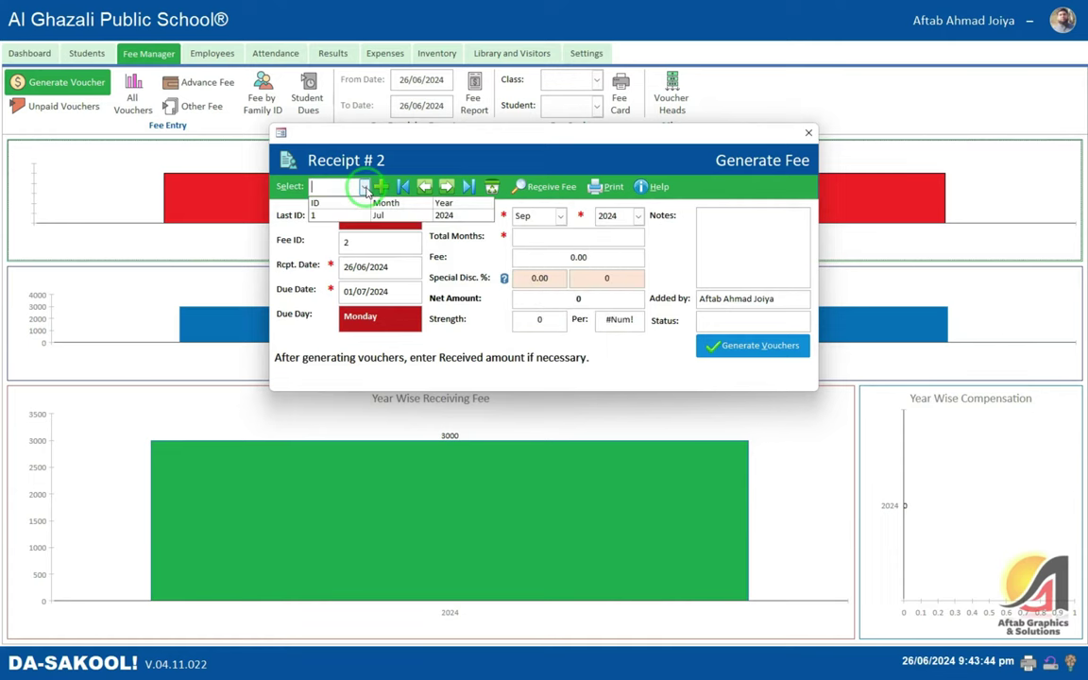
{"action": "left_click", "coordinate": [367, 189]}
{"action": "left_click", "coordinate": [561, 216]}
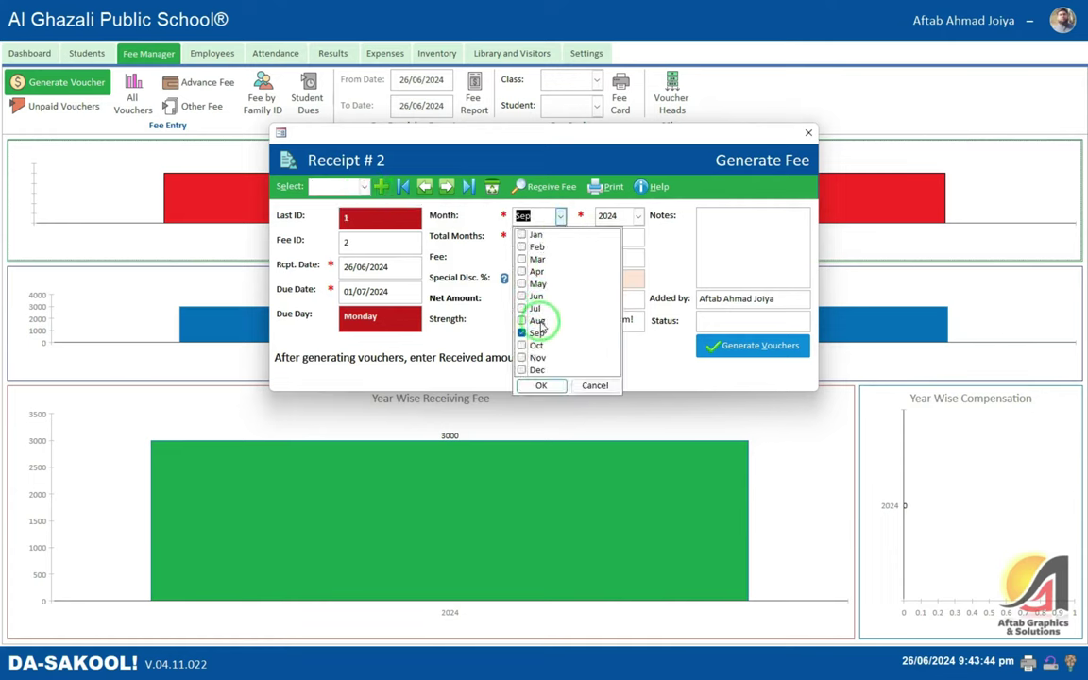
{"action": "left_click", "coordinate": [522, 333]}
{"action": "left_click", "coordinate": [521, 320]}
{"action": "left_click", "coordinate": [541, 385]}
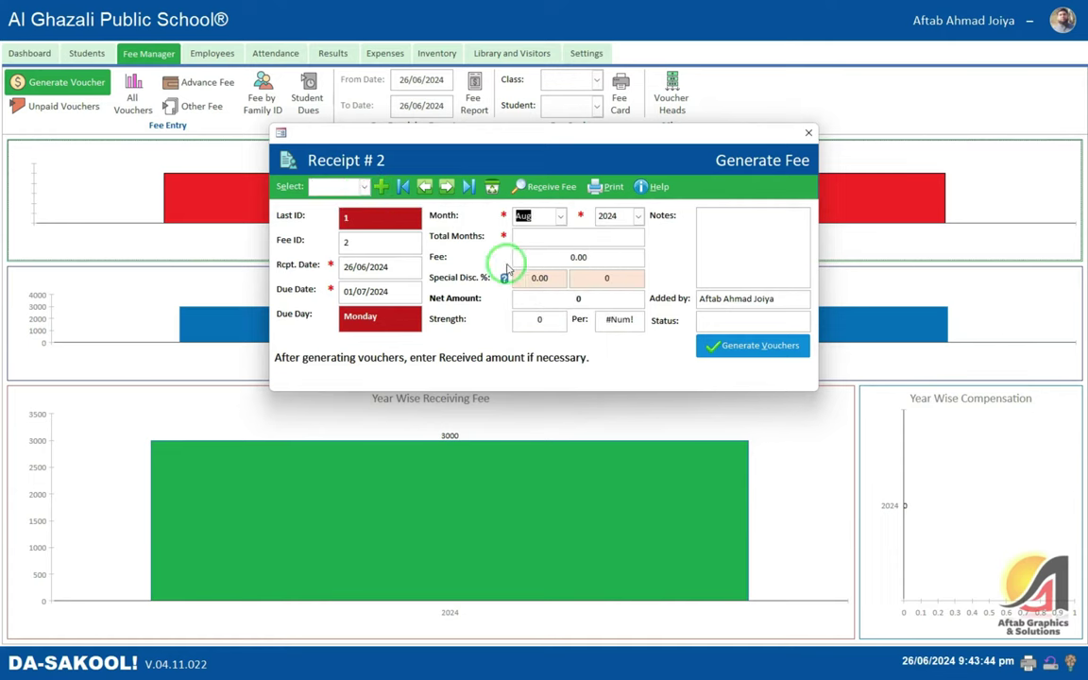
{"action": "key", "text": "Return"}
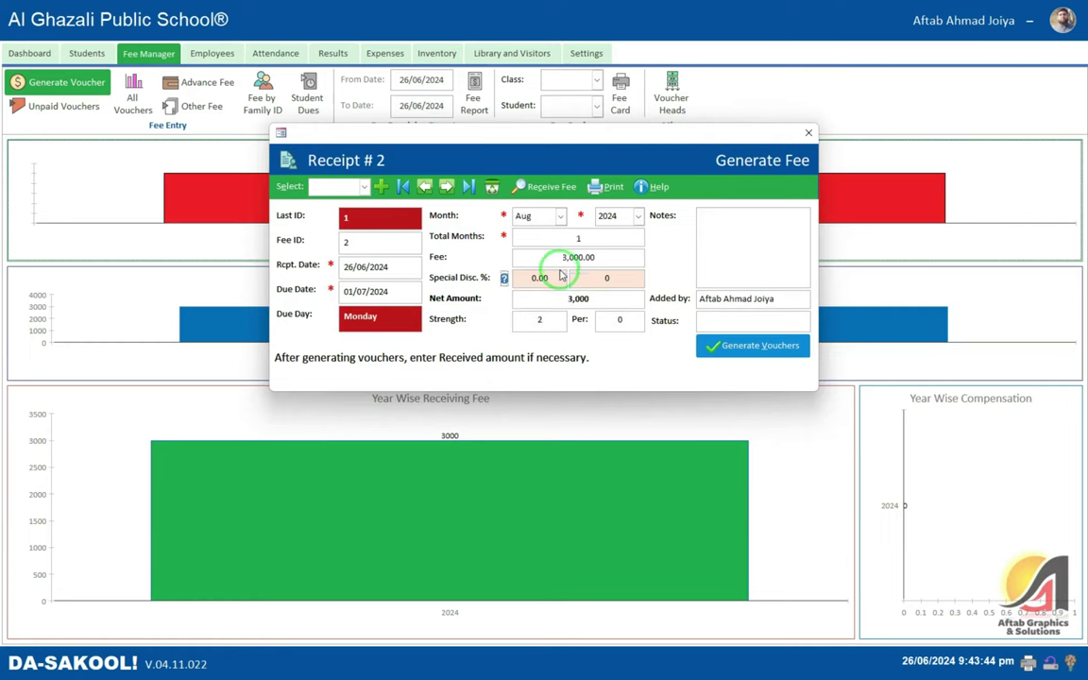
- Generate the Aug 2024 fee vouchers, entering 2 as the ID
{"action": "left_click", "coordinate": [732, 345]}
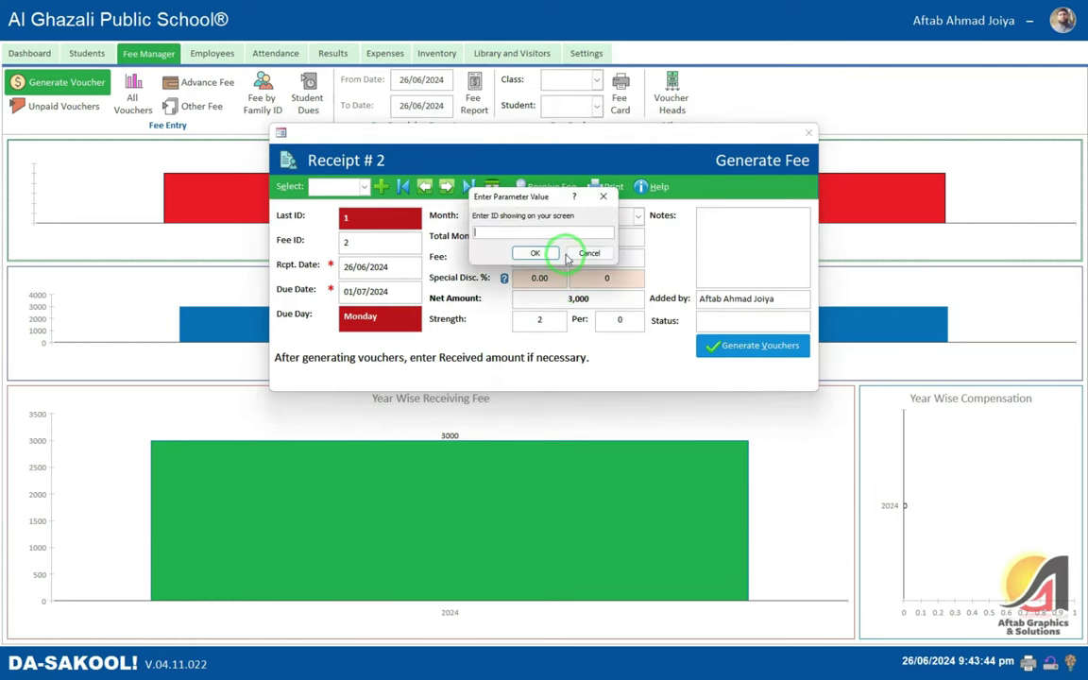
{"action": "type", "text": "2"}
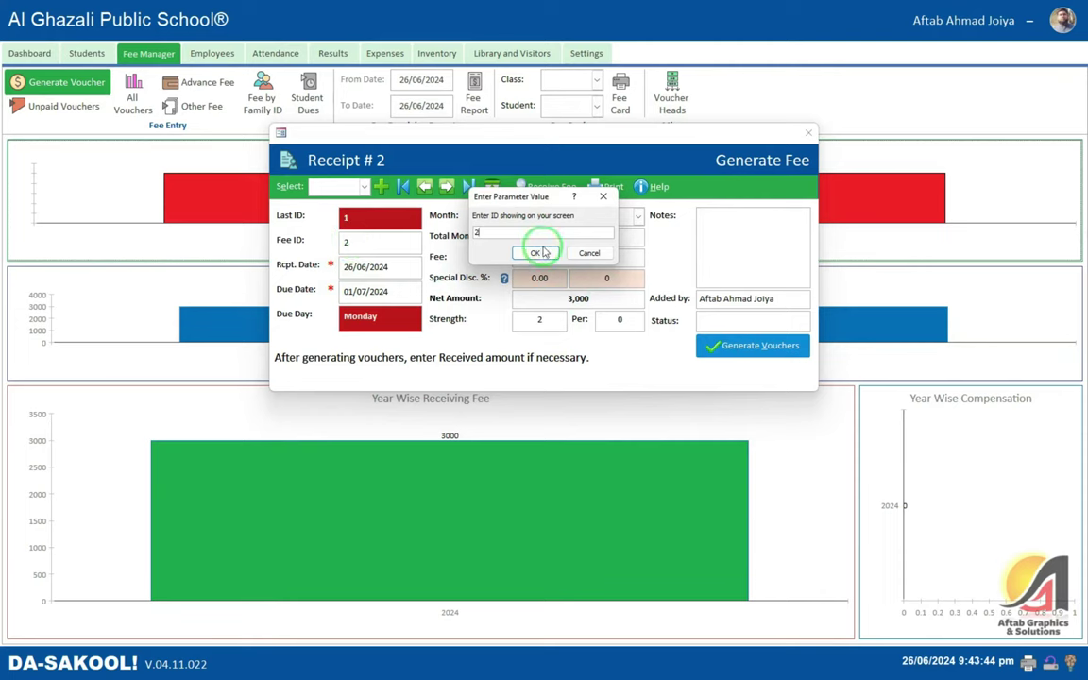
{"action": "left_click", "coordinate": [543, 252]}
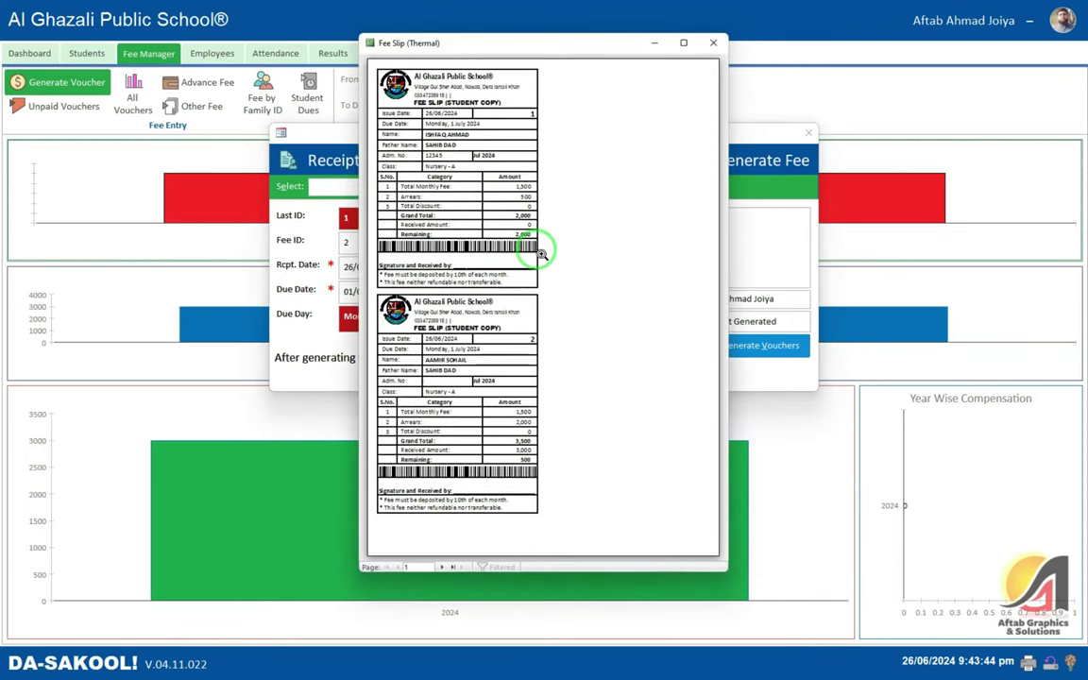
- Inspect page 2's Aug 2024 slips with arrears 2,000 and 500, then close the preview
{"action": "left_click", "coordinate": [684, 43]}
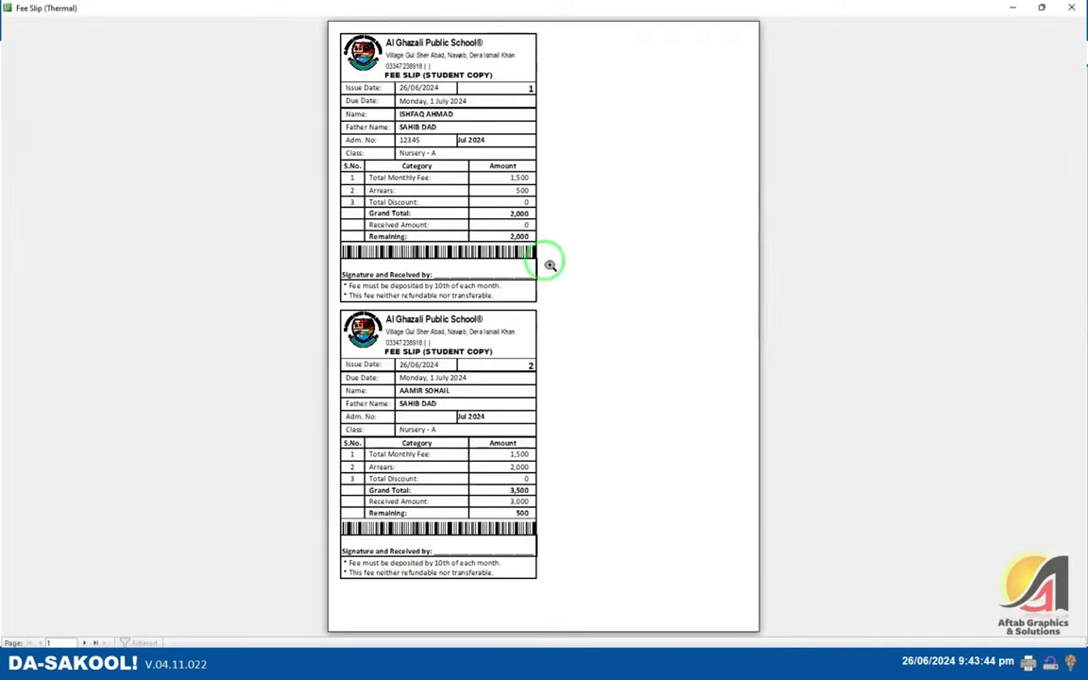
{"action": "left_click", "coordinate": [542, 249]}
{"action": "left_click", "coordinate": [466, 316]}
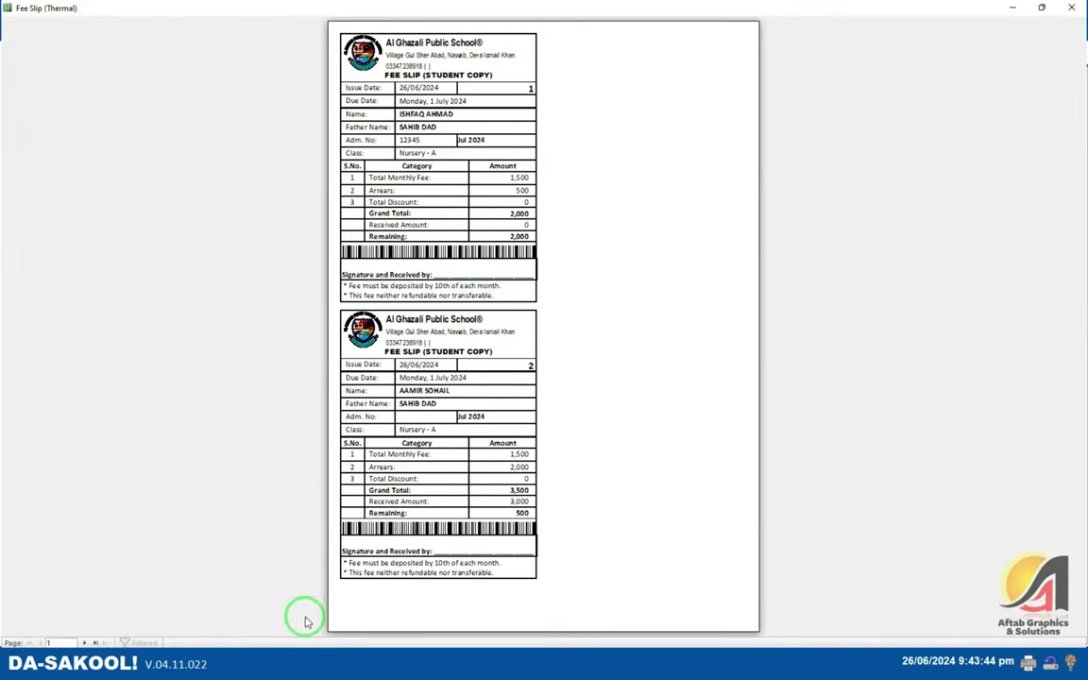
{"action": "left_click", "coordinate": [96, 643]}
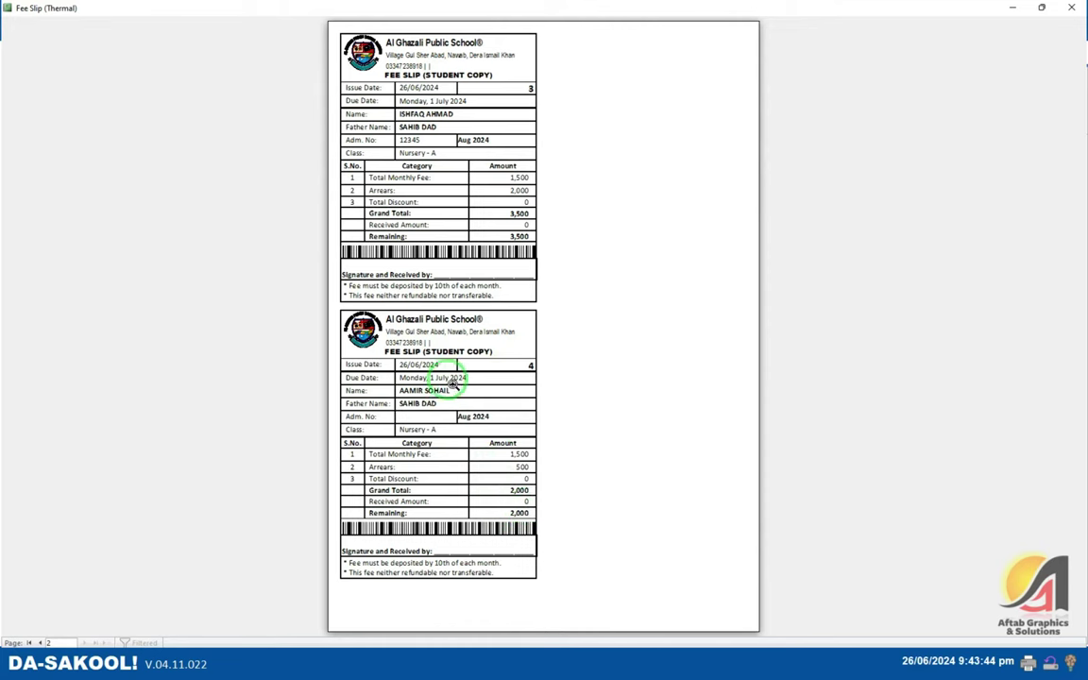
{"action": "left_click", "coordinate": [406, 121]}
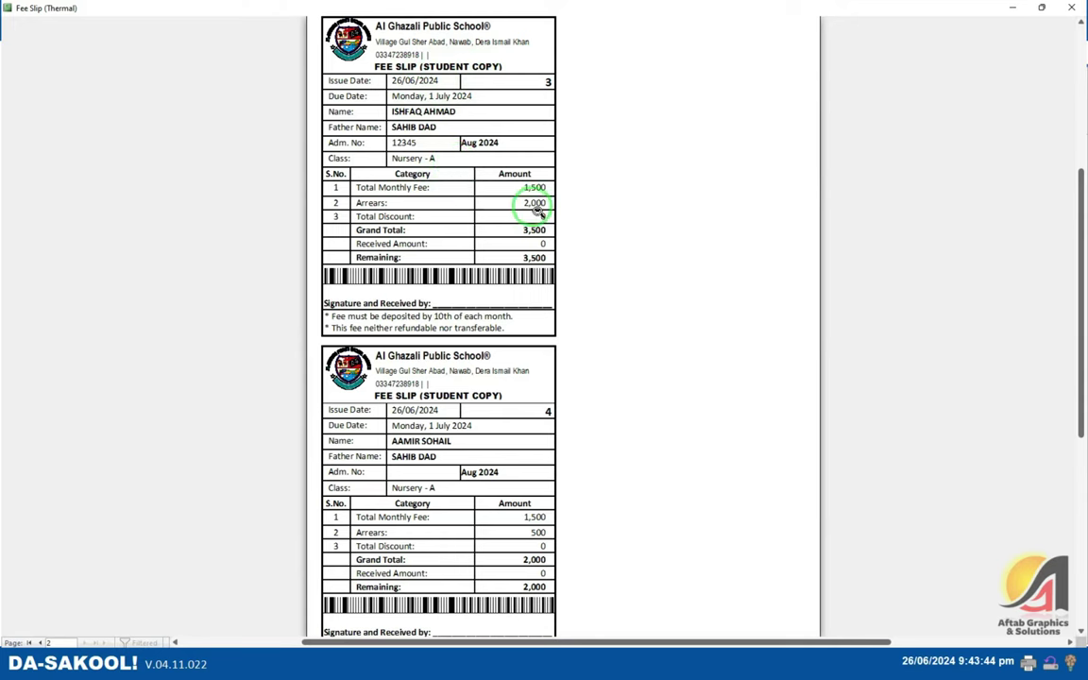
{"action": "scroll", "coordinate": [546, 232], "scroll_direction": "down", "scroll_amount": 5}
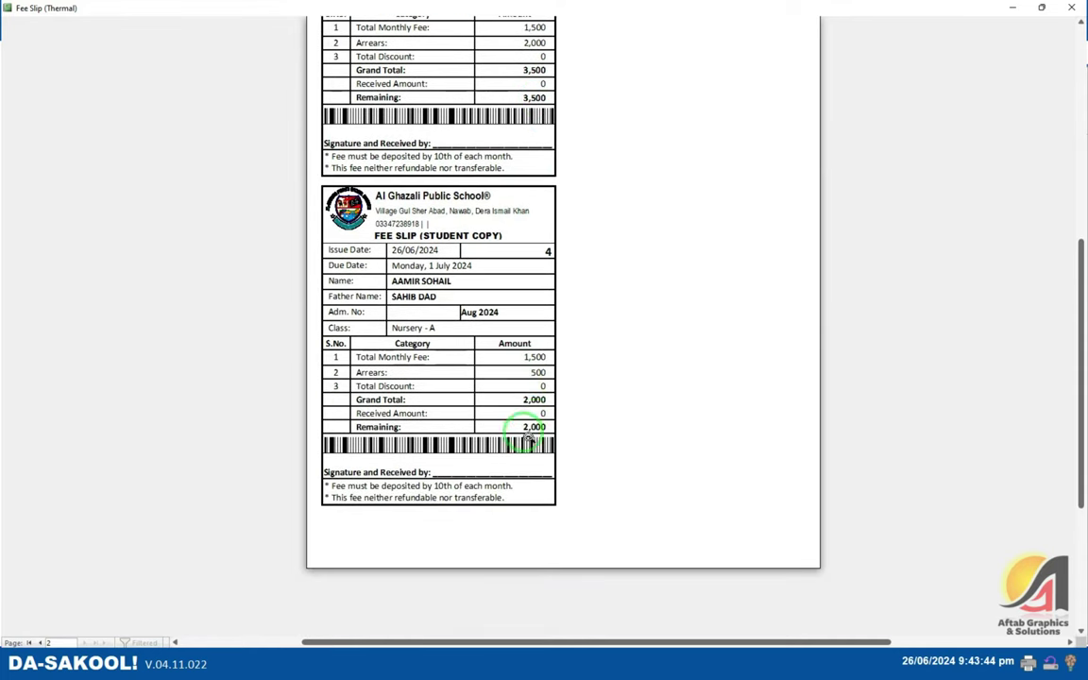
{"action": "left_click", "coordinate": [481, 338]}
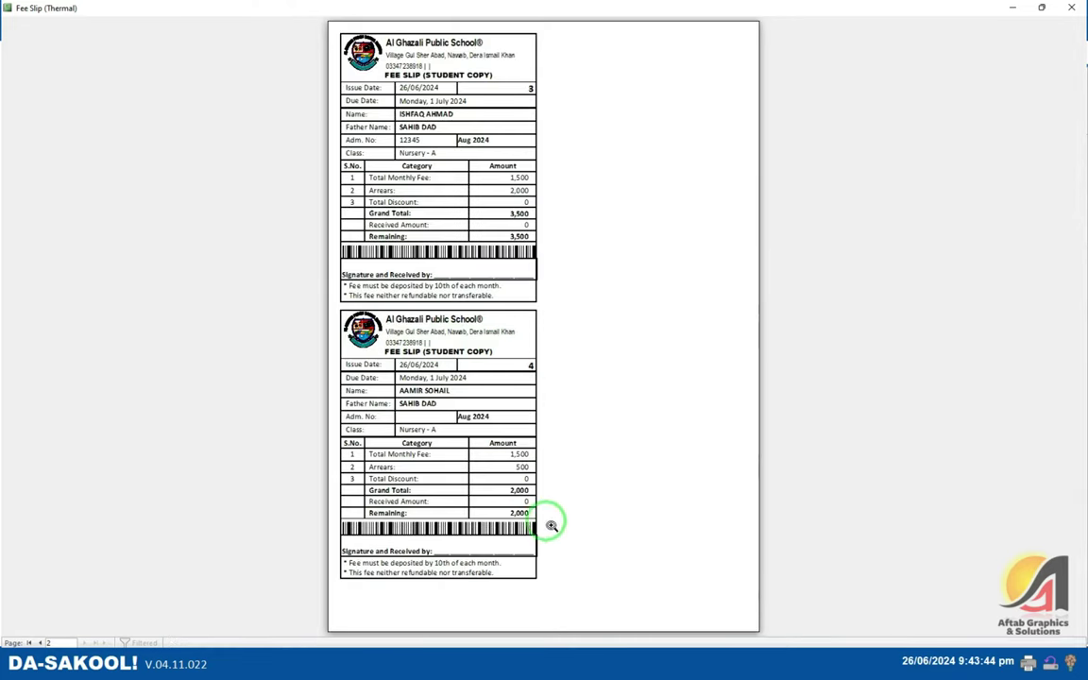
{"action": "left_click", "coordinate": [524, 477]}
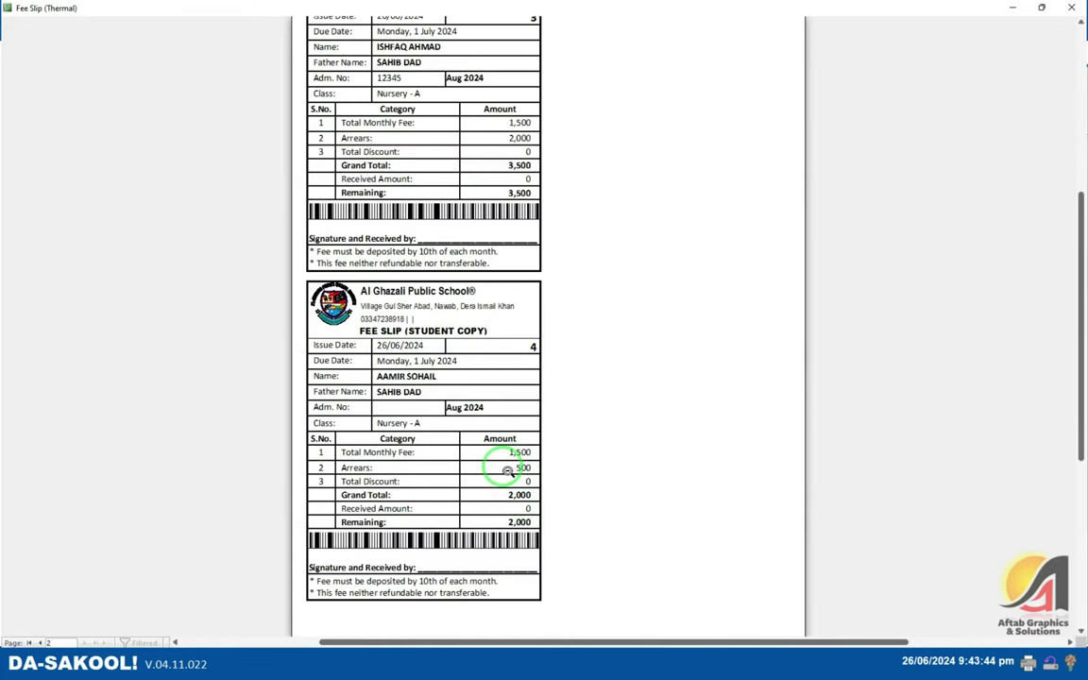
{"action": "left_click", "coordinate": [1072, 8]}
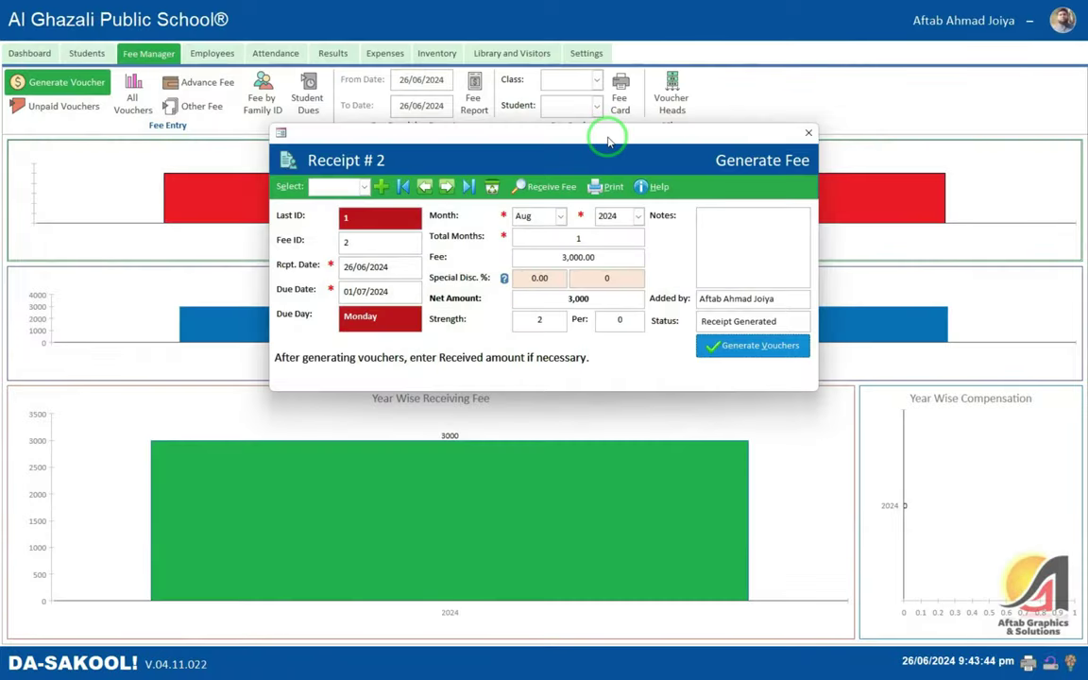
- Close the Generate Fee form and open Unpaid Vouchers, dismissing the incoming call popup
{"action": "left_click", "coordinate": [808, 133]}
{"action": "left_click", "coordinate": [66, 108]}
{"action": "left_click", "coordinate": [452, 221]}
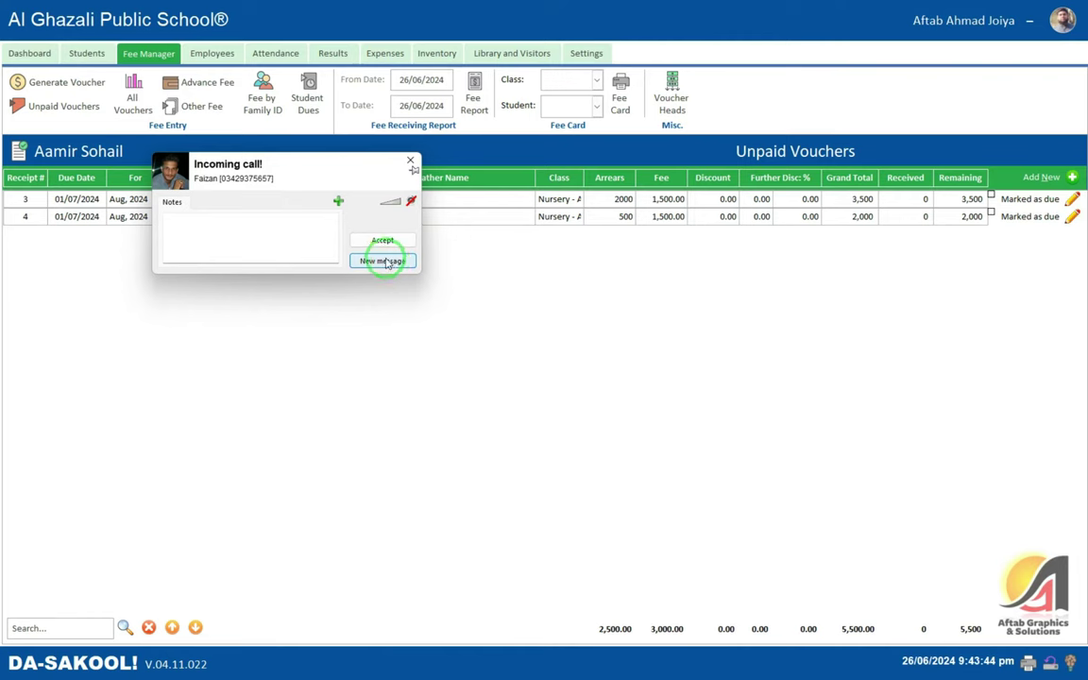
{"action": "left_click", "coordinate": [410, 161]}
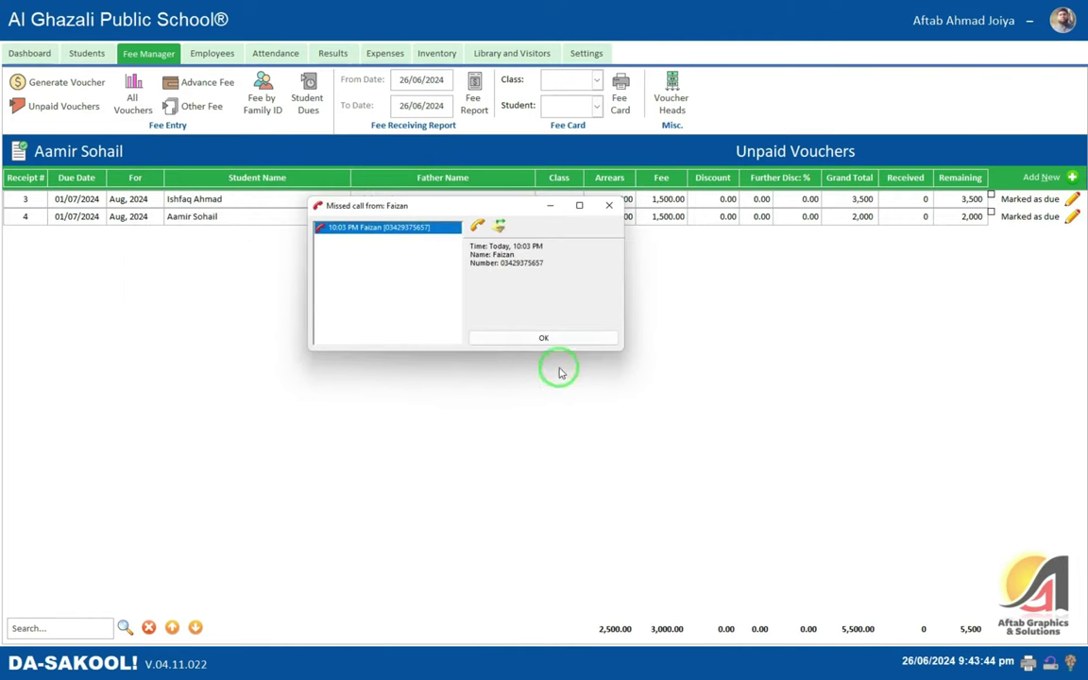
{"action": "left_click", "coordinate": [533, 337]}
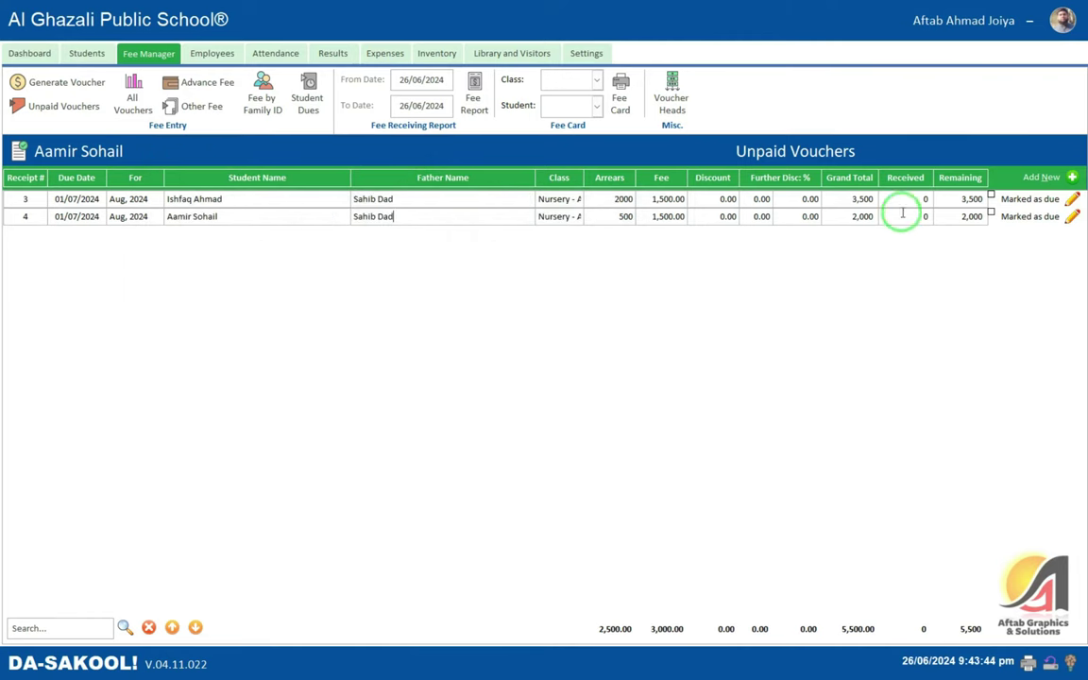
- Check the unpaid voucher rows, then list all four vouchers totalling 11,000 billed
{"action": "left_click", "coordinate": [128, 200]}
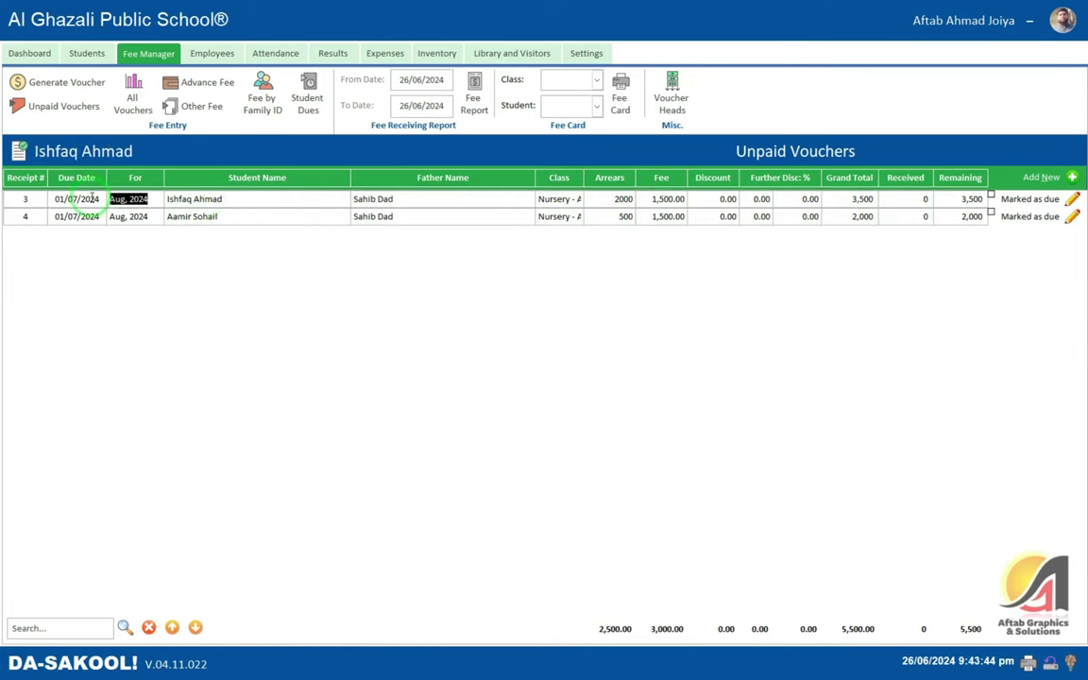
{"action": "left_click", "coordinate": [259, 214]}
{"action": "left_click", "coordinate": [199, 199]}
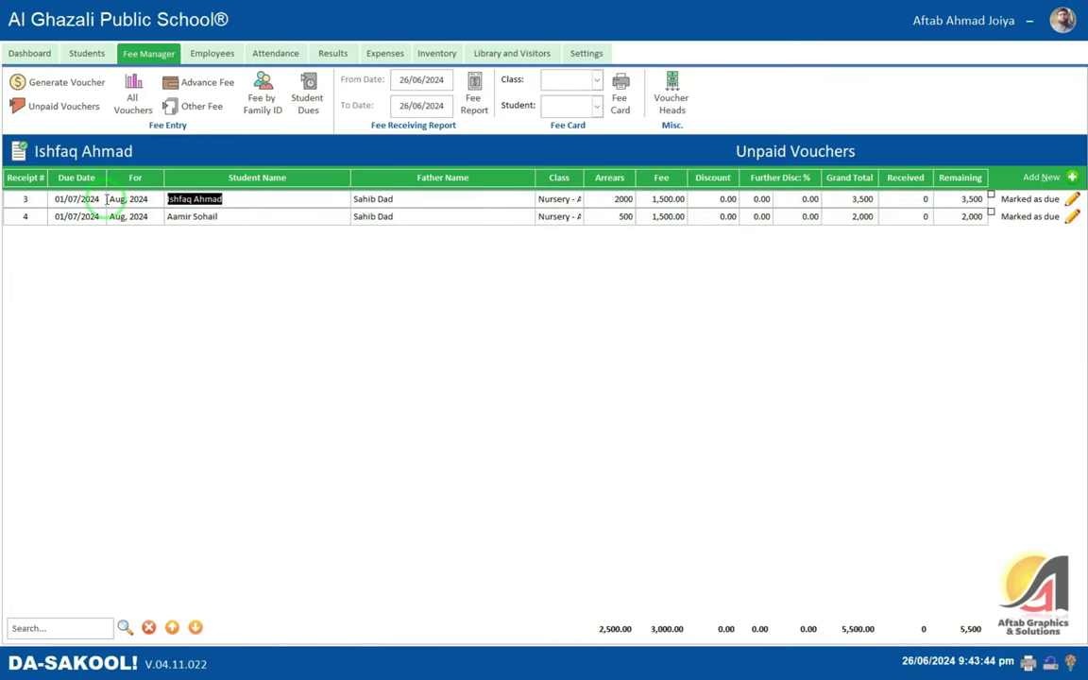
{"action": "left_click", "coordinate": [231, 217]}
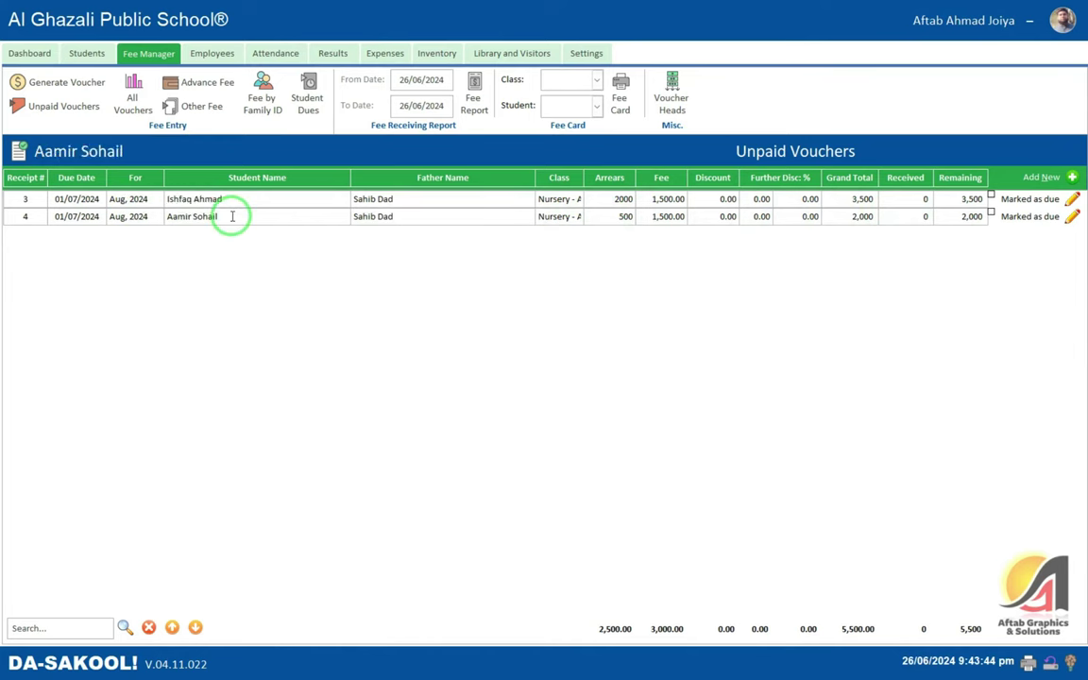
{"action": "left_click", "coordinate": [132, 95]}
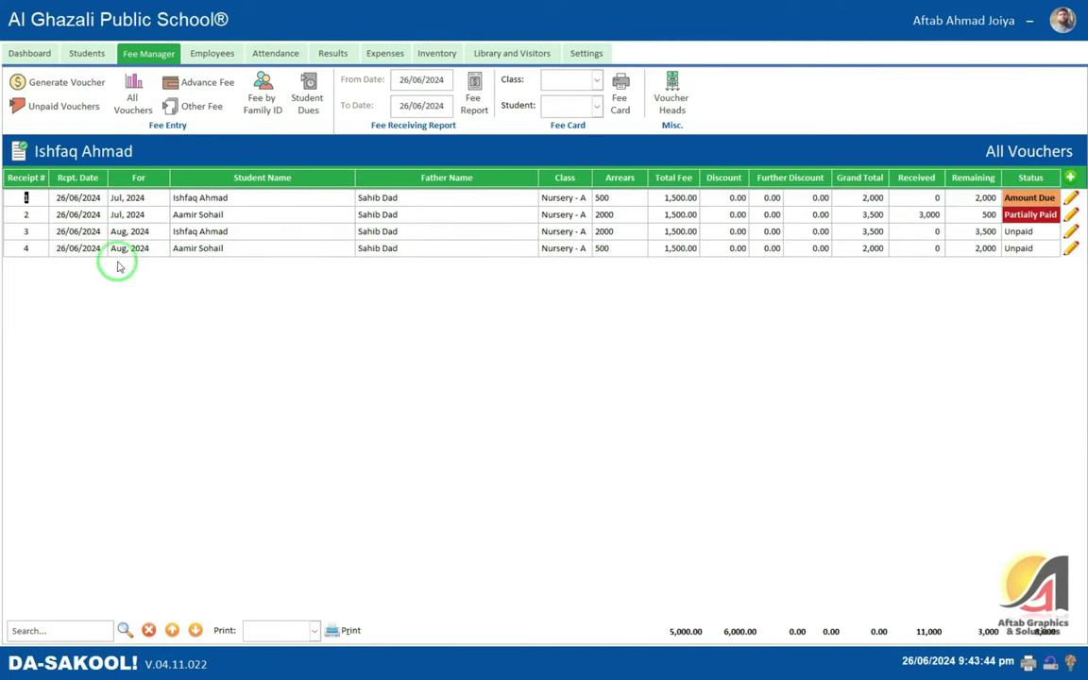
{"action": "left_click", "coordinate": [129, 198]}
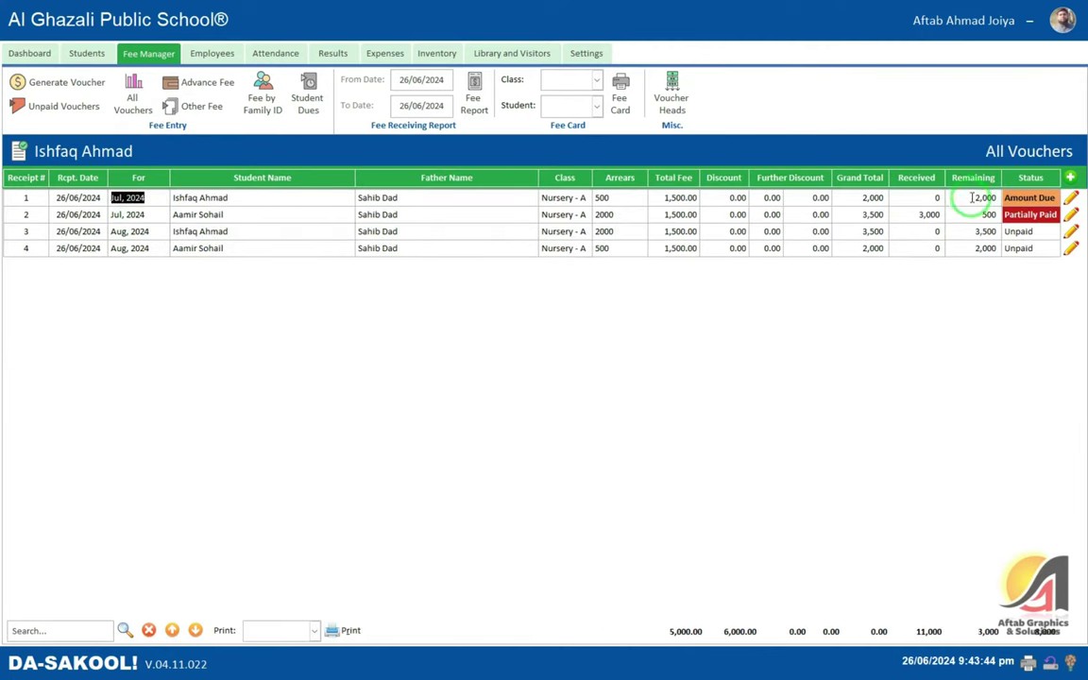
{"action": "left_click", "coordinate": [973, 197]}
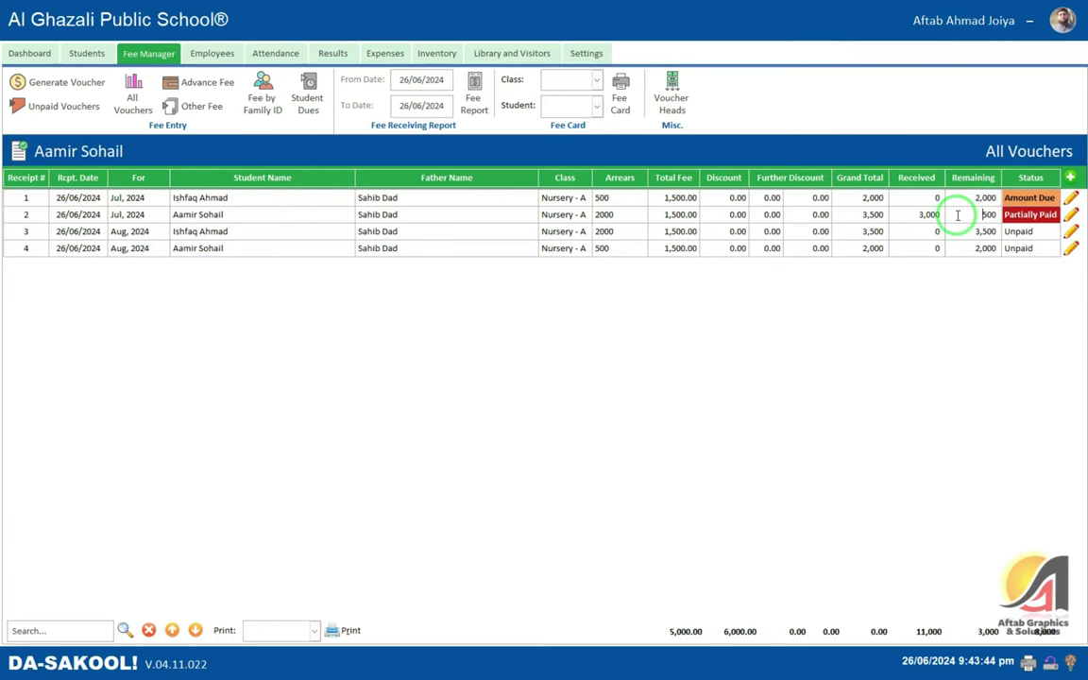
{"action": "left_click", "coordinate": [1039, 197]}
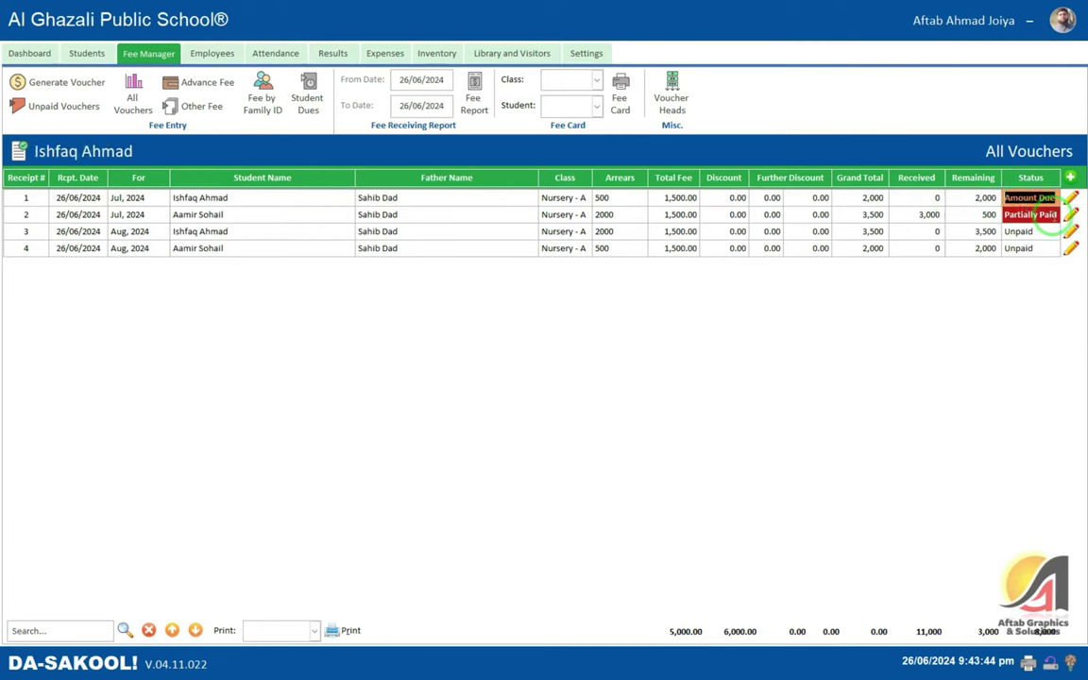
{"action": "left_click", "coordinate": [978, 215]}
{"action": "left_click", "coordinate": [928, 214]}
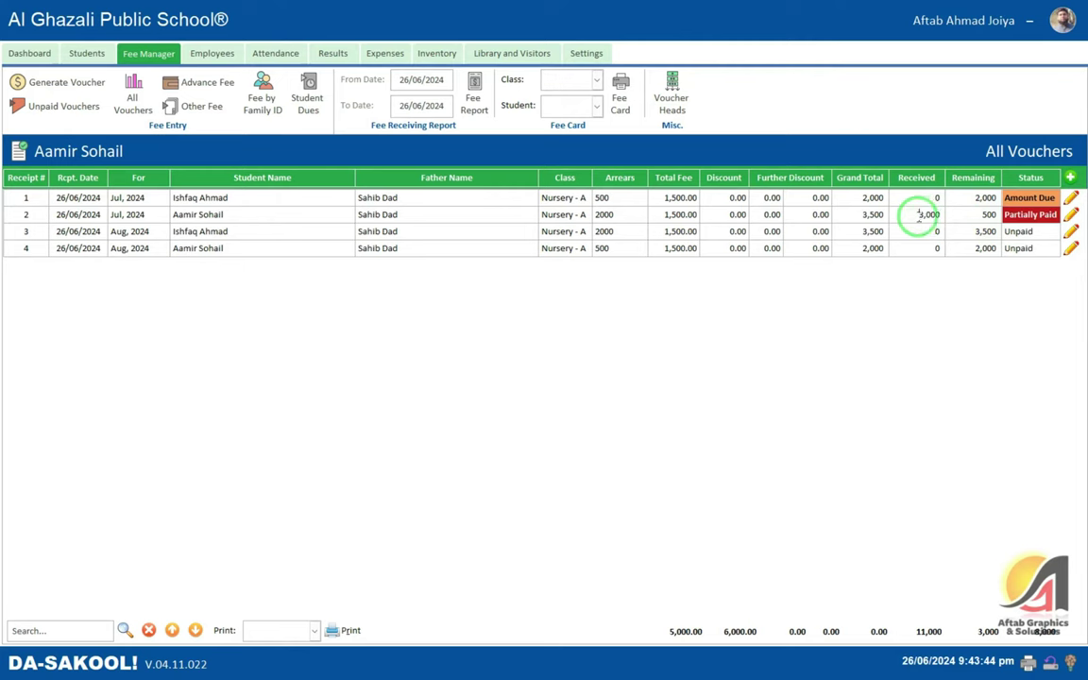
{"action": "left_click", "coordinate": [948, 229]}
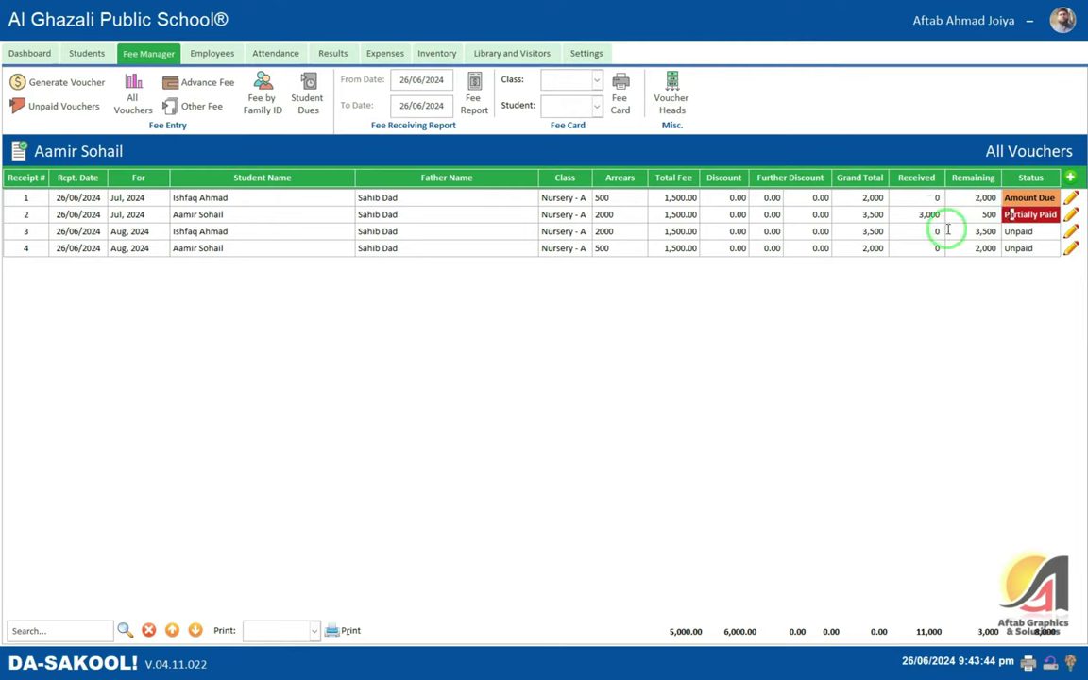
{"action": "left_click", "coordinate": [955, 198]}
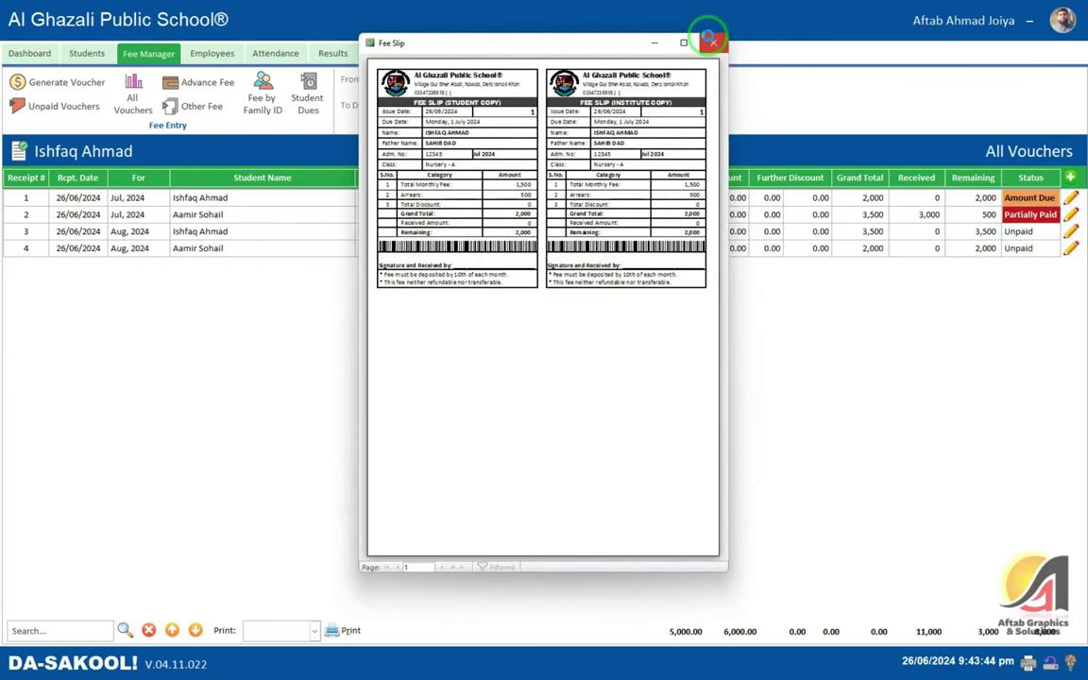
{"action": "left_click", "coordinate": [712, 42]}
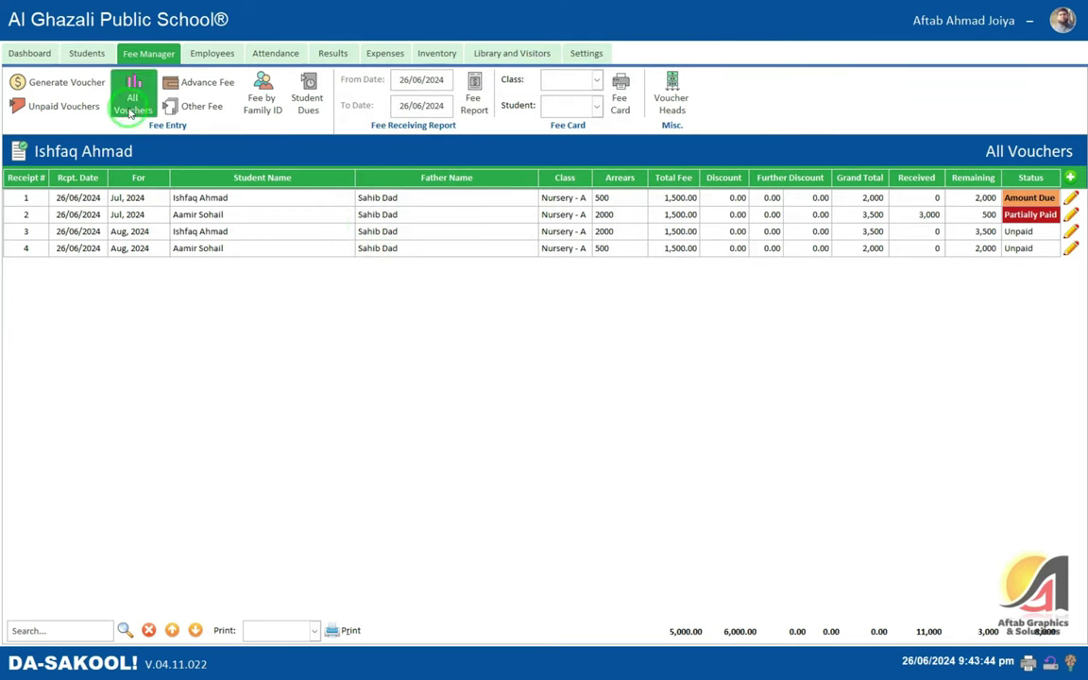
- Open the Advance Fee list and start a new blank advance fee receipt
{"action": "left_click", "coordinate": [200, 84]}
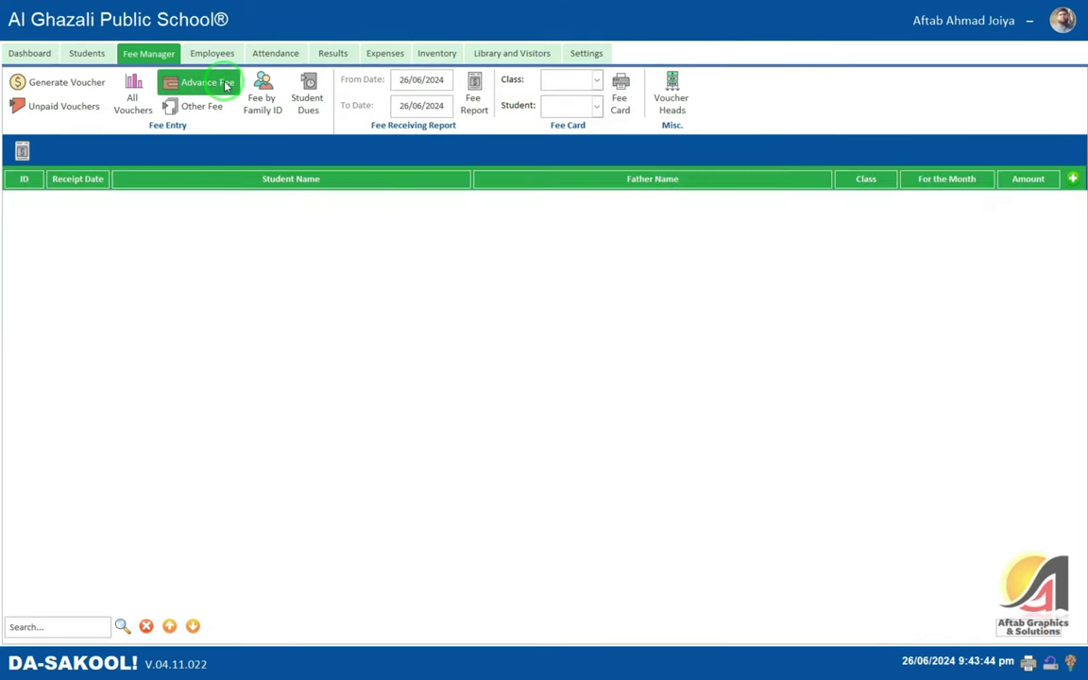
{"action": "left_click", "coordinate": [1073, 179]}
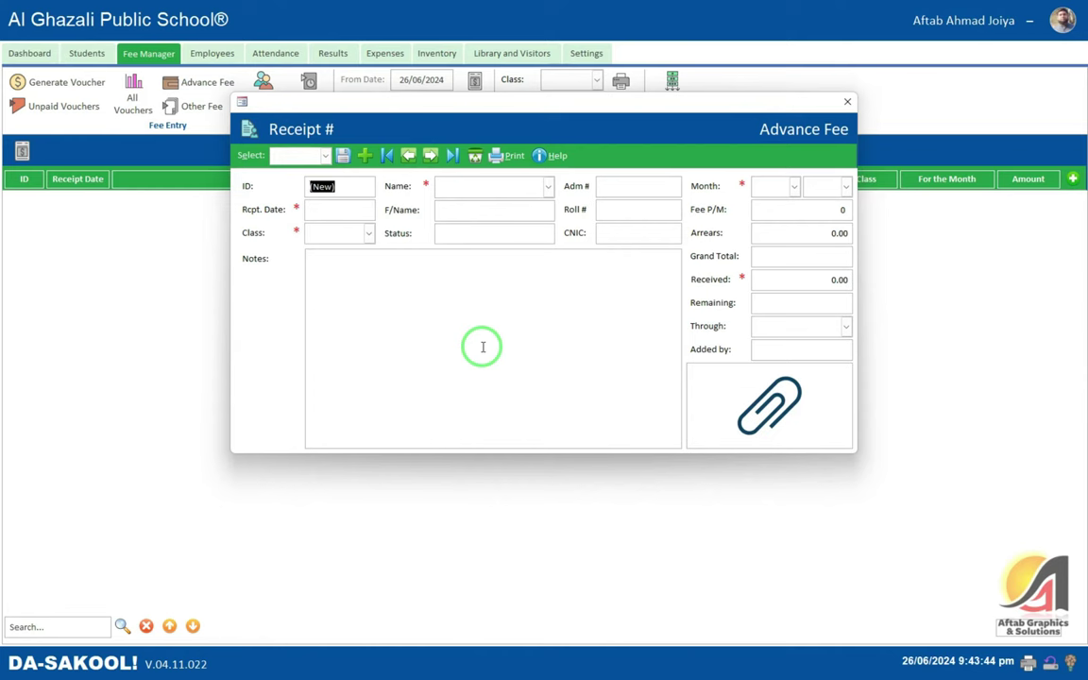
{"action": "left_click", "coordinate": [848, 102]}
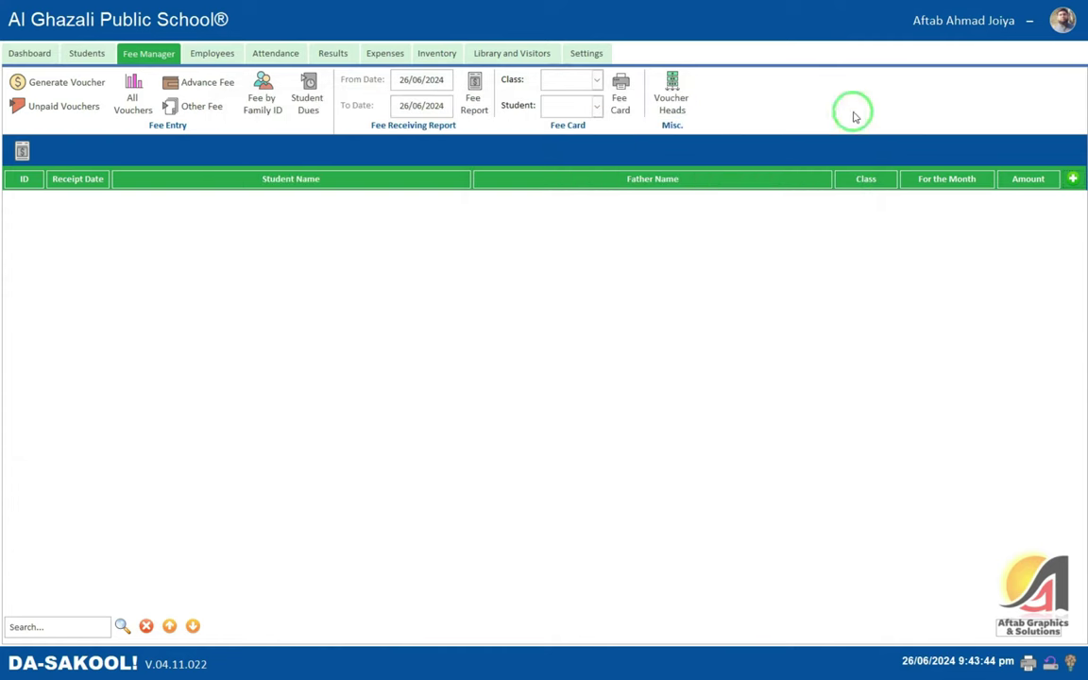
{"action": "left_click", "coordinate": [204, 111]}
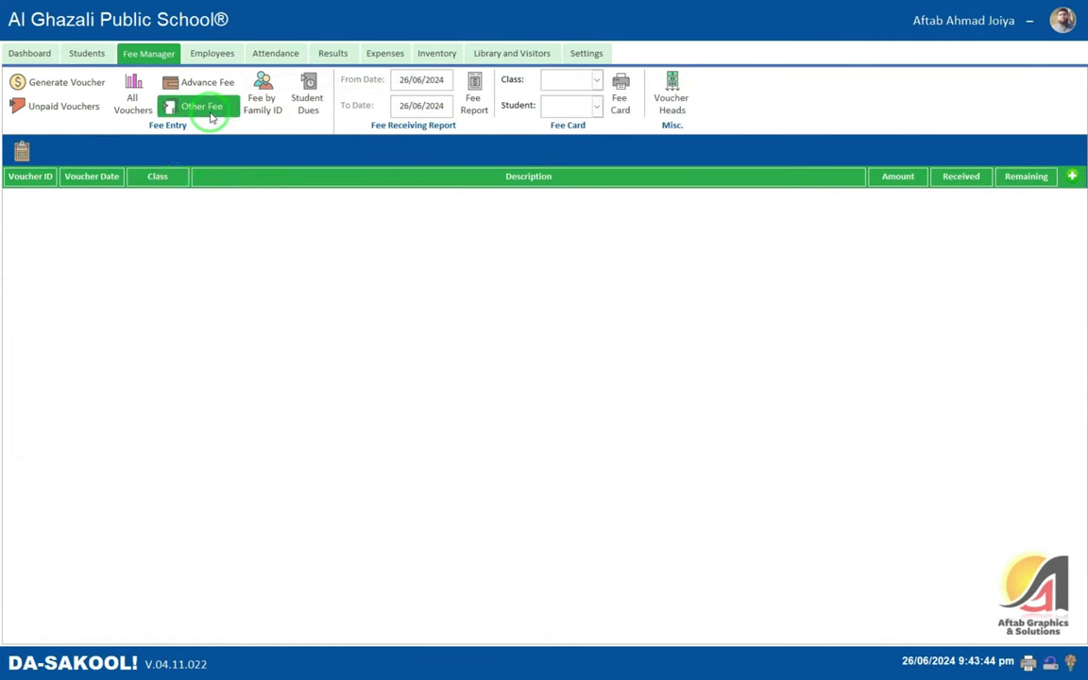
{"action": "left_click", "coordinate": [1071, 176]}
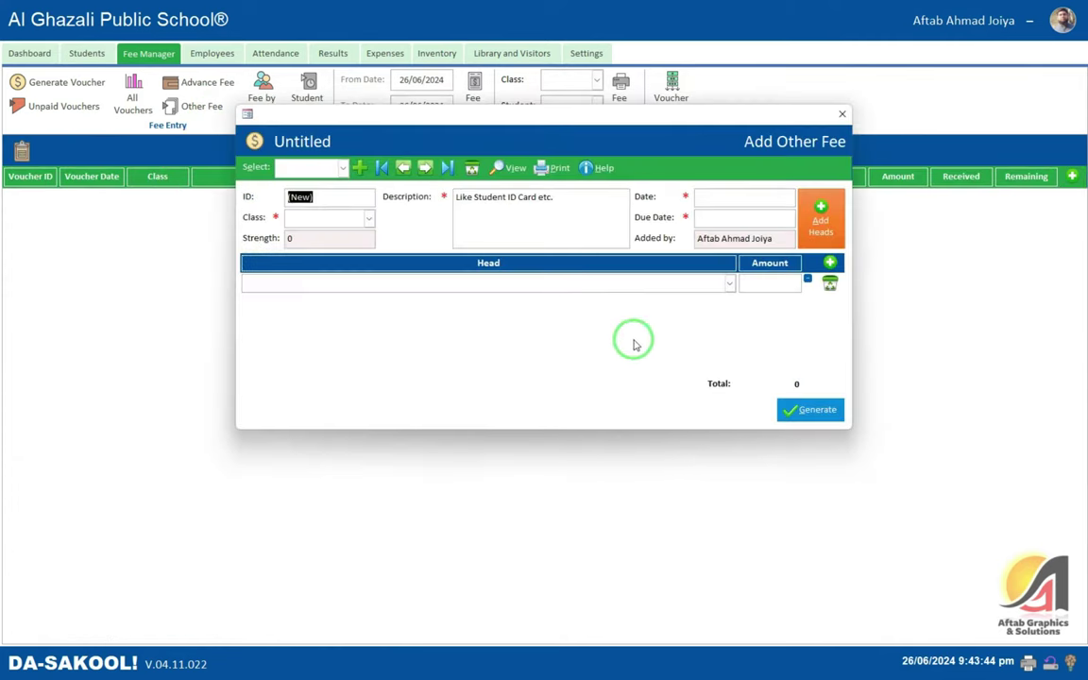
{"action": "left_click", "coordinate": [729, 284]}
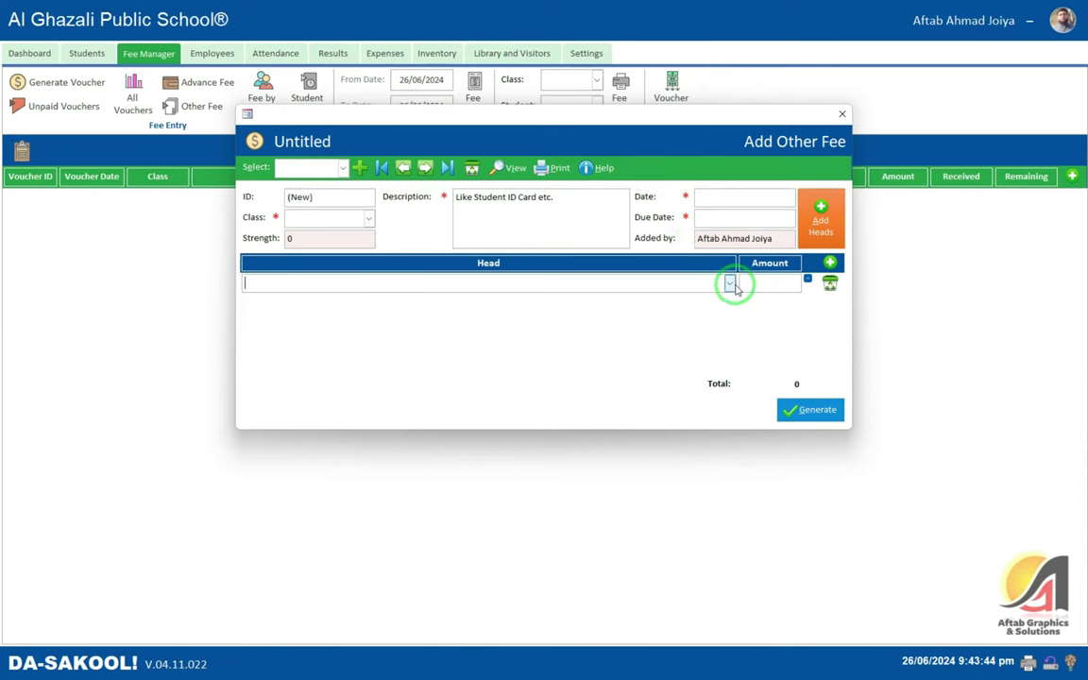
{"action": "left_click", "coordinate": [614, 214]}
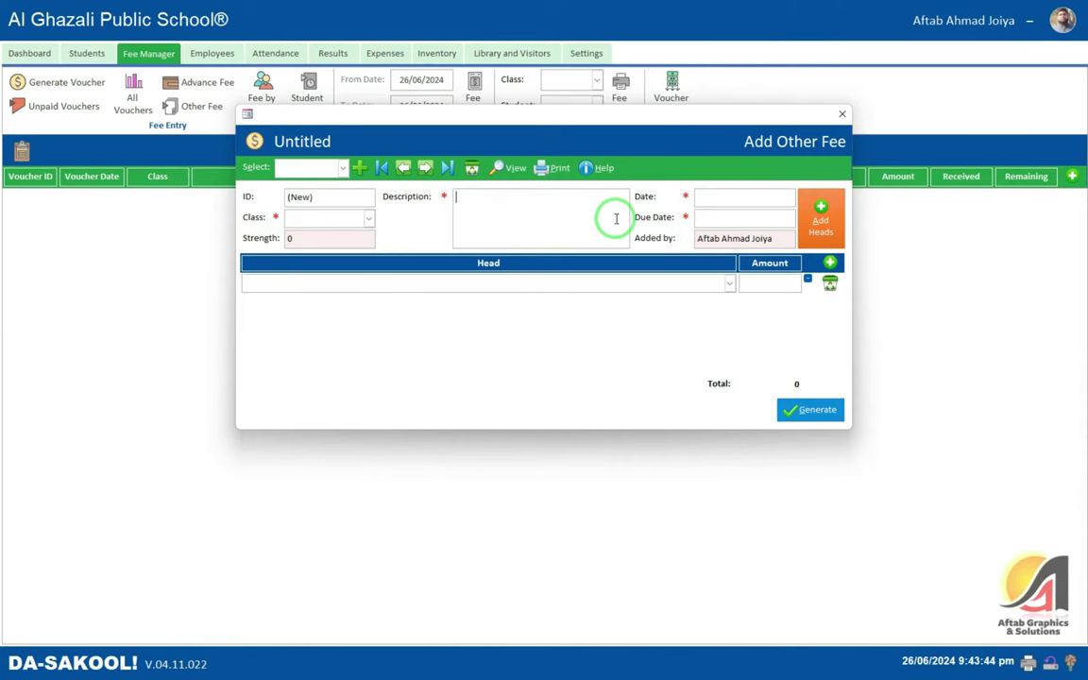
{"action": "left_click", "coordinate": [709, 217]}
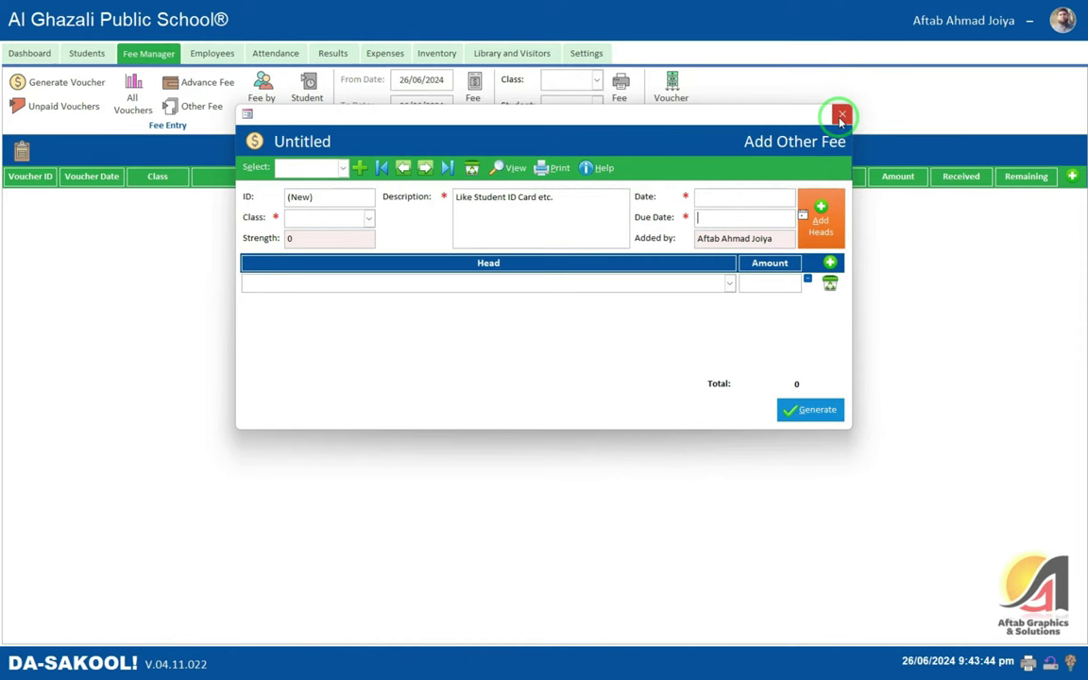
{"action": "left_click", "coordinate": [841, 116]}
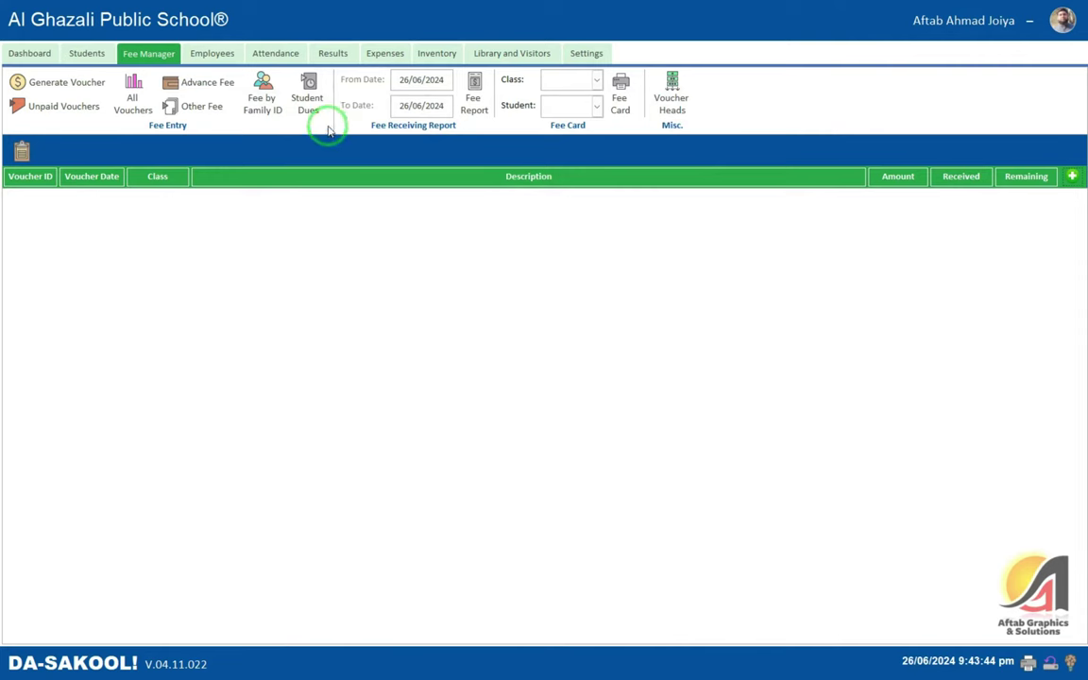
- Start a new Fee by Family receipt with Fee ID 1 for 2024
{"action": "left_click", "coordinate": [270, 104]}
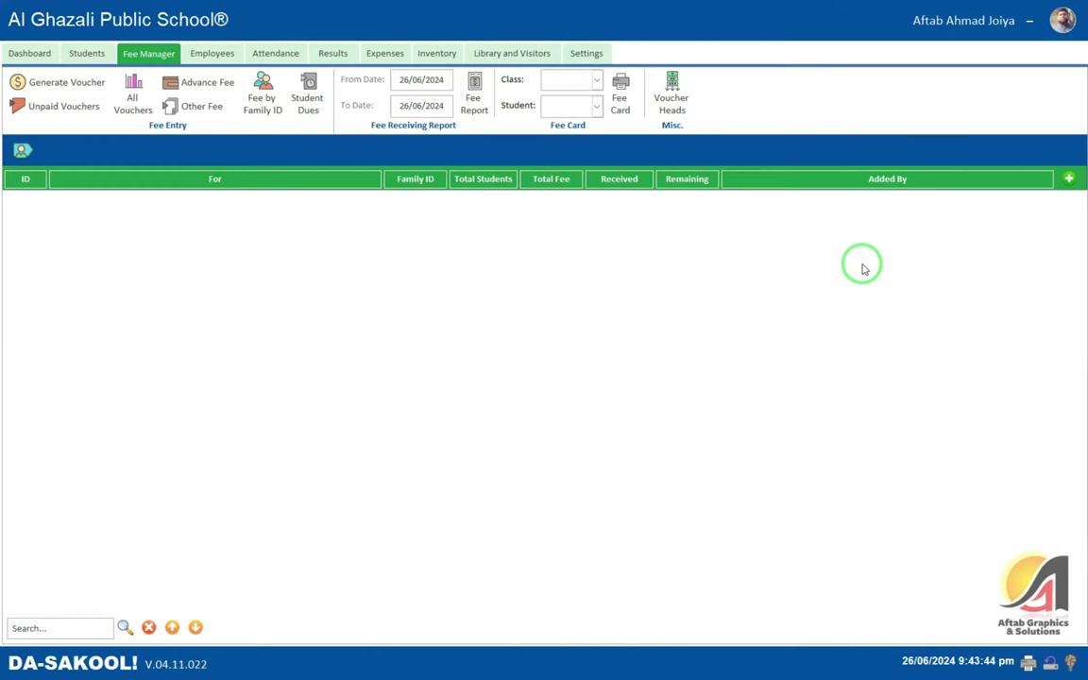
{"action": "left_click", "coordinate": [1068, 178]}
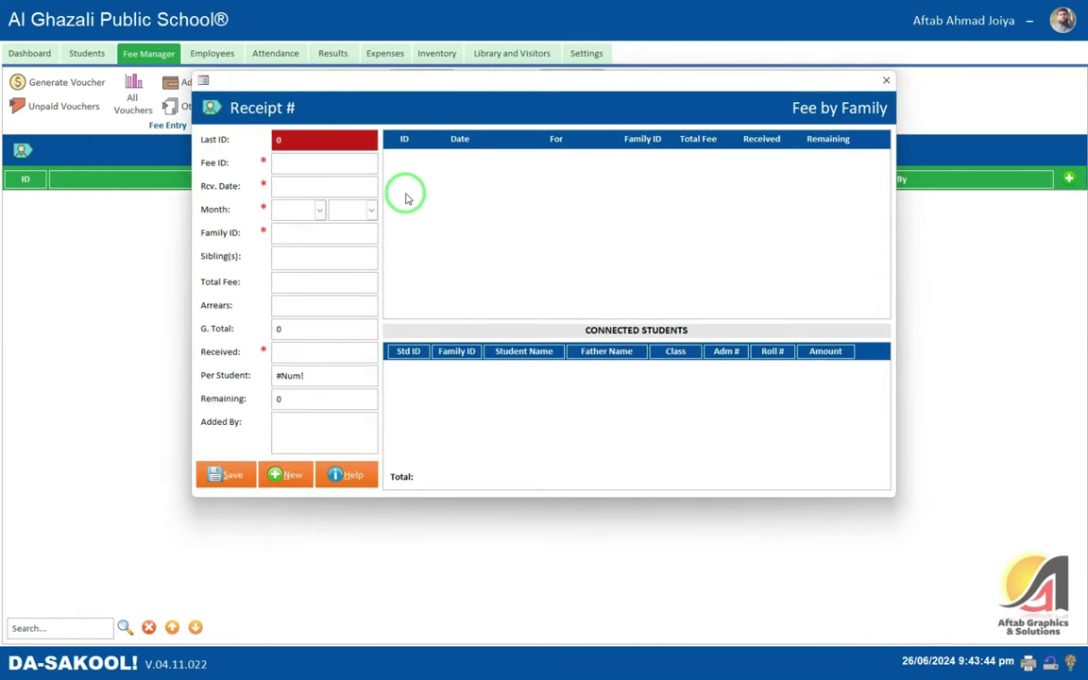
{"action": "left_click", "coordinate": [293, 166]}
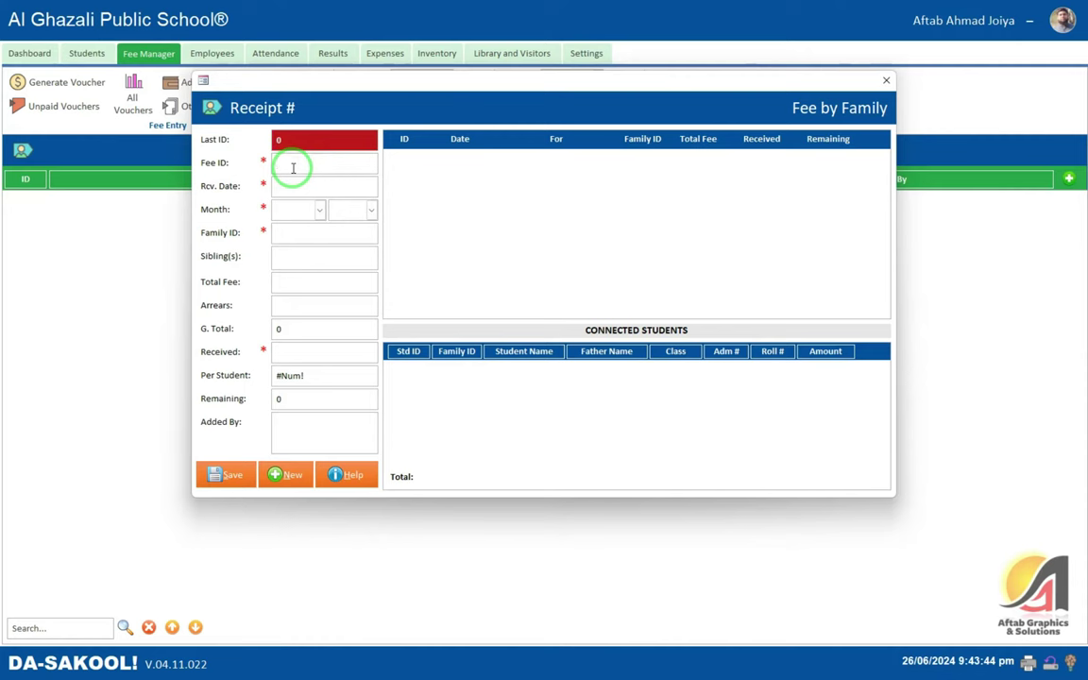
{"action": "key", "text": "Tab"}
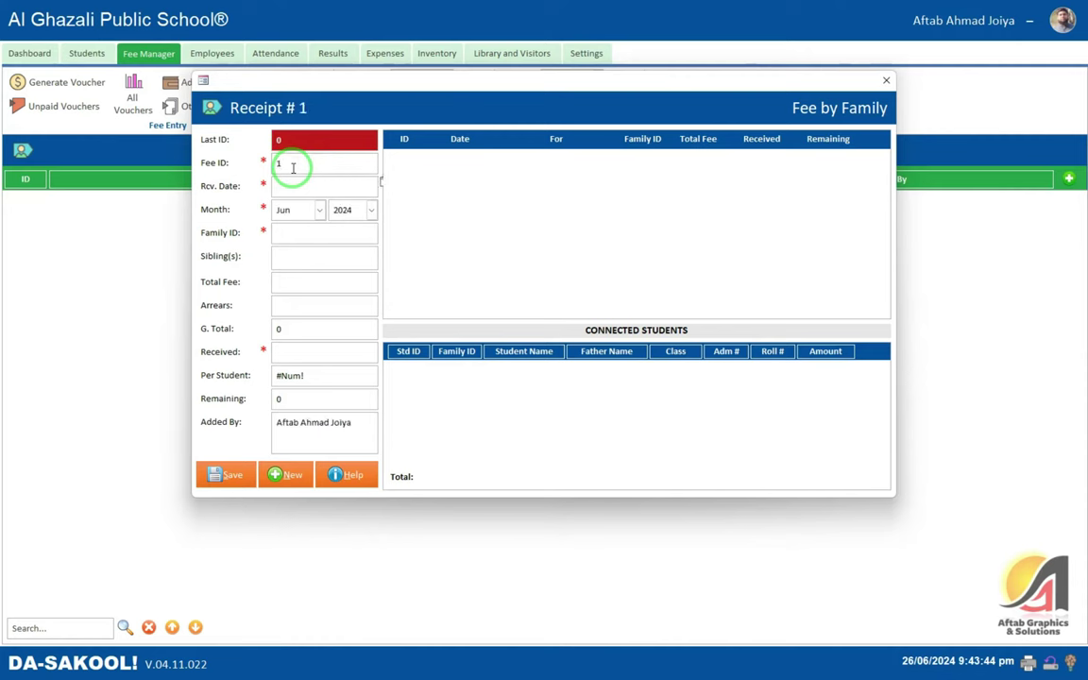
{"action": "key", "text": "Tab"}
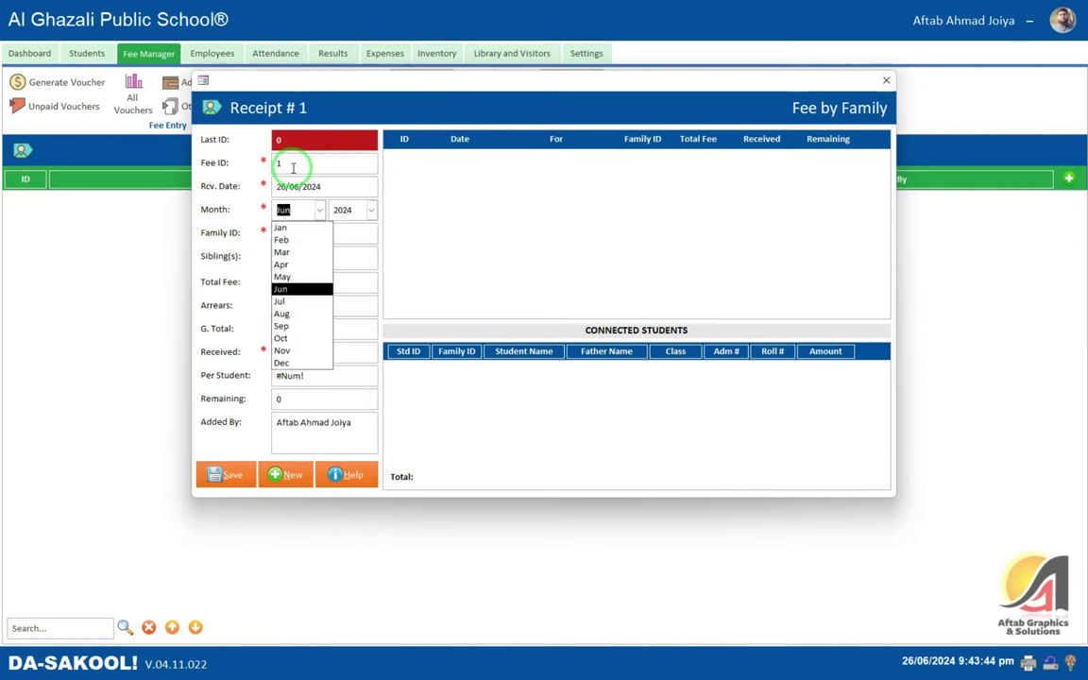
{"action": "key", "text": "Tab"}
{"action": "key", "text": "Tab"}
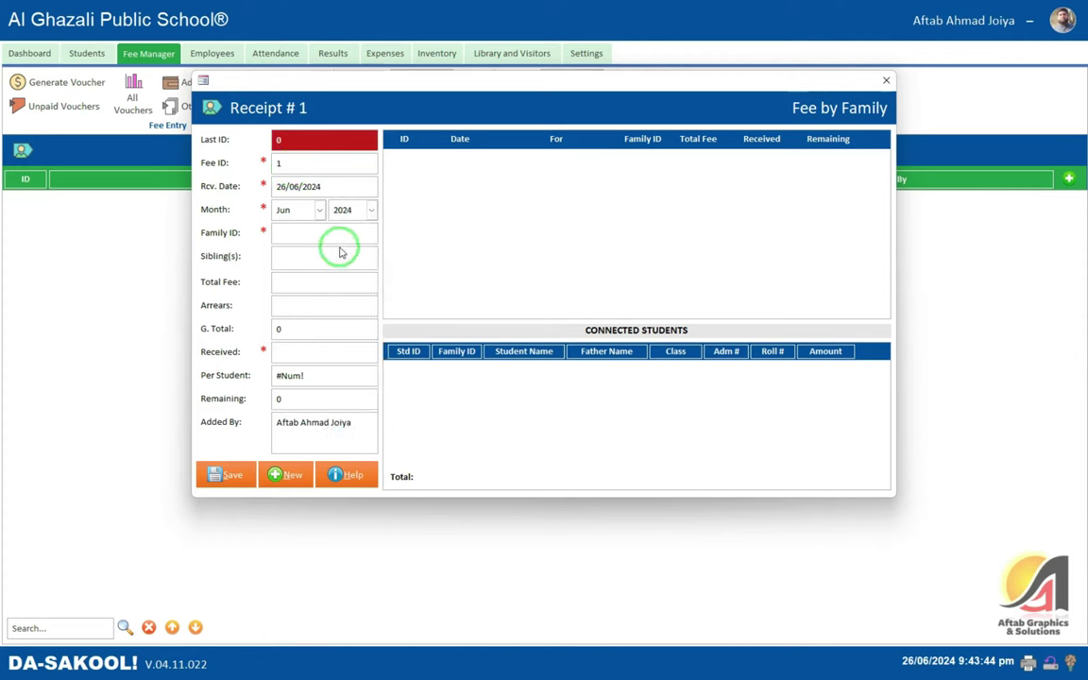
{"action": "left_click", "coordinate": [288, 163]}
- Load Family ID 1, showing 5,500 received and 0 remaining, then close the receipt
{"action": "left_click", "coordinate": [304, 231]}
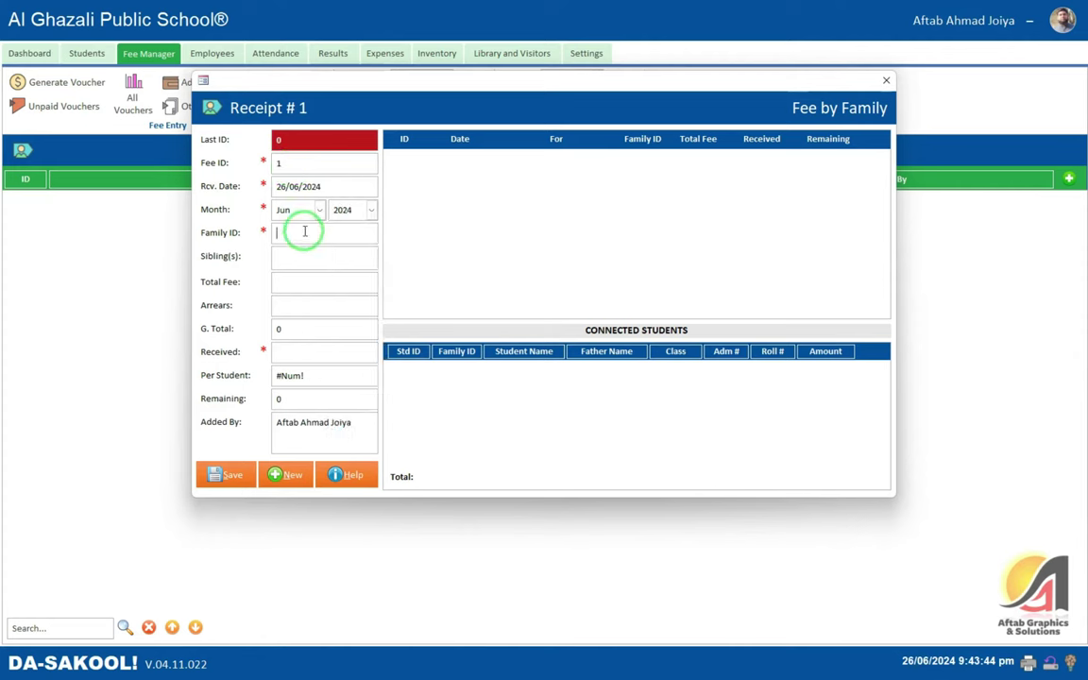
{"action": "key", "text": "Tab"}
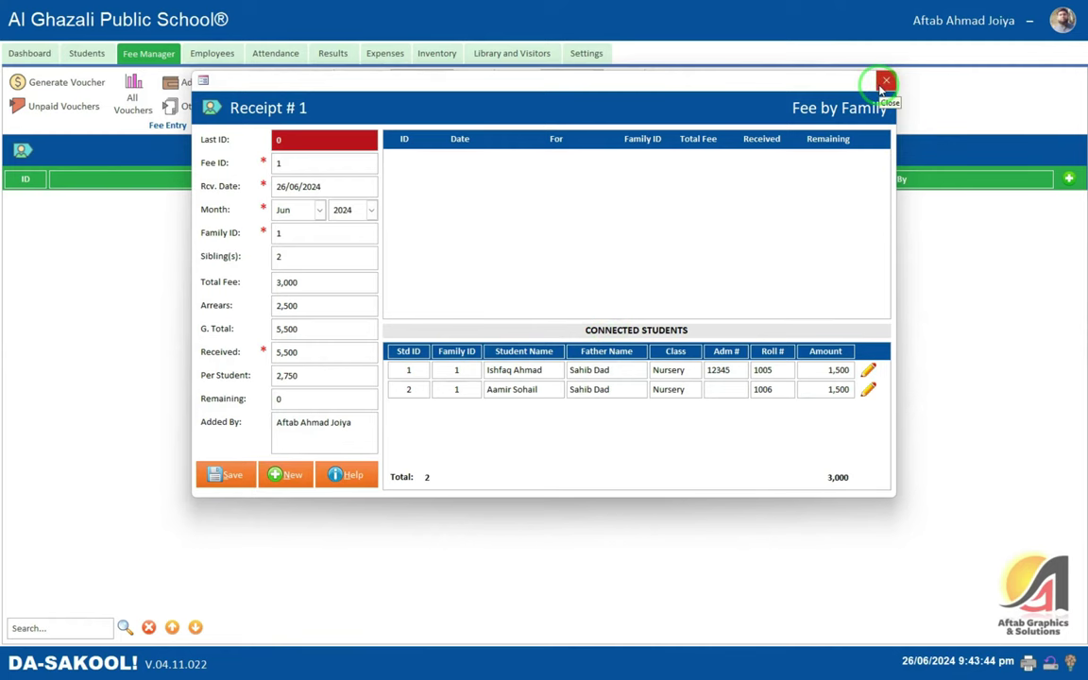
{"action": "left_click", "coordinate": [884, 82]}
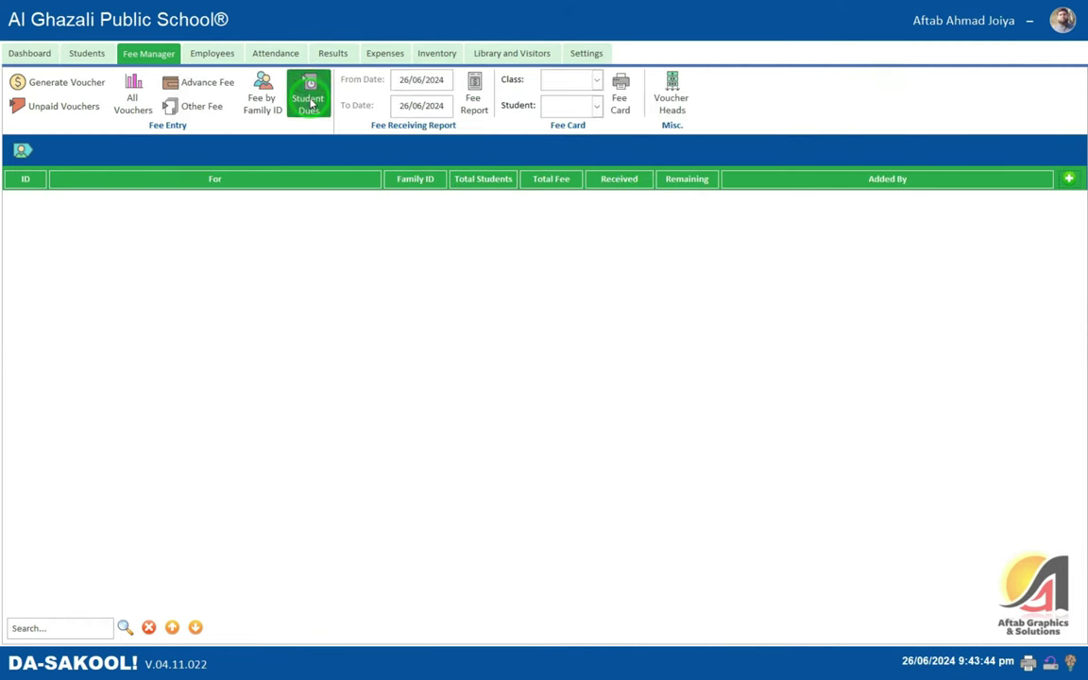
- Open Student Dues and check the two Nursery students' dues of 2000 and 500
{"action": "left_click", "coordinate": [310, 102]}
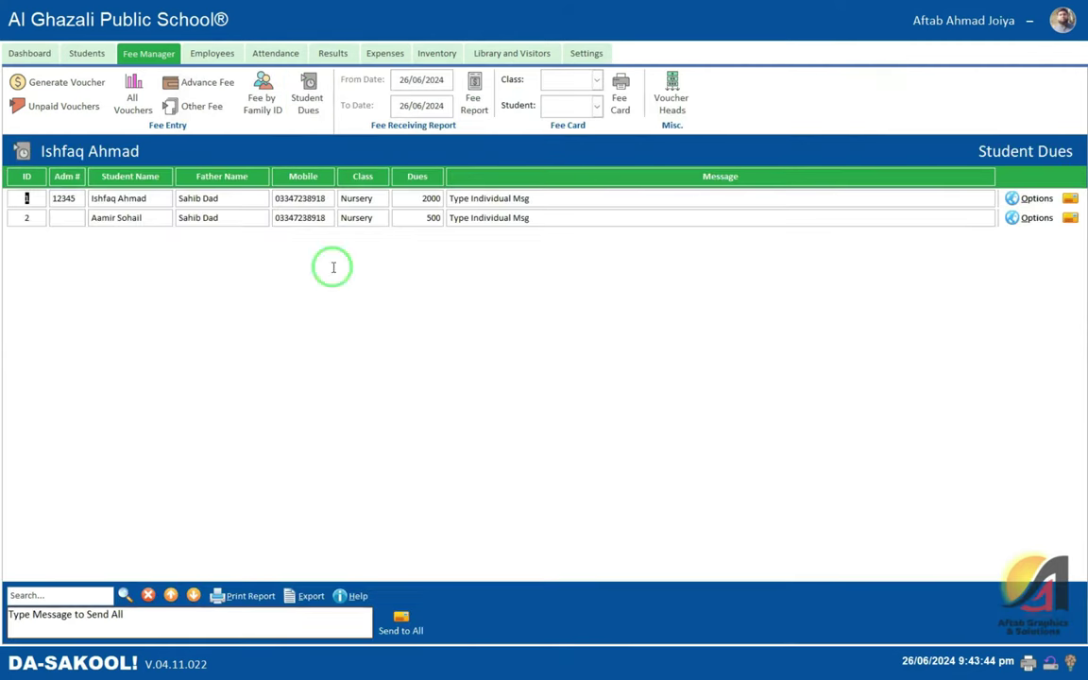
{"action": "left_click", "coordinate": [420, 199]}
{"action": "left_click", "coordinate": [415, 218]}
{"action": "left_click", "coordinate": [422, 199]}
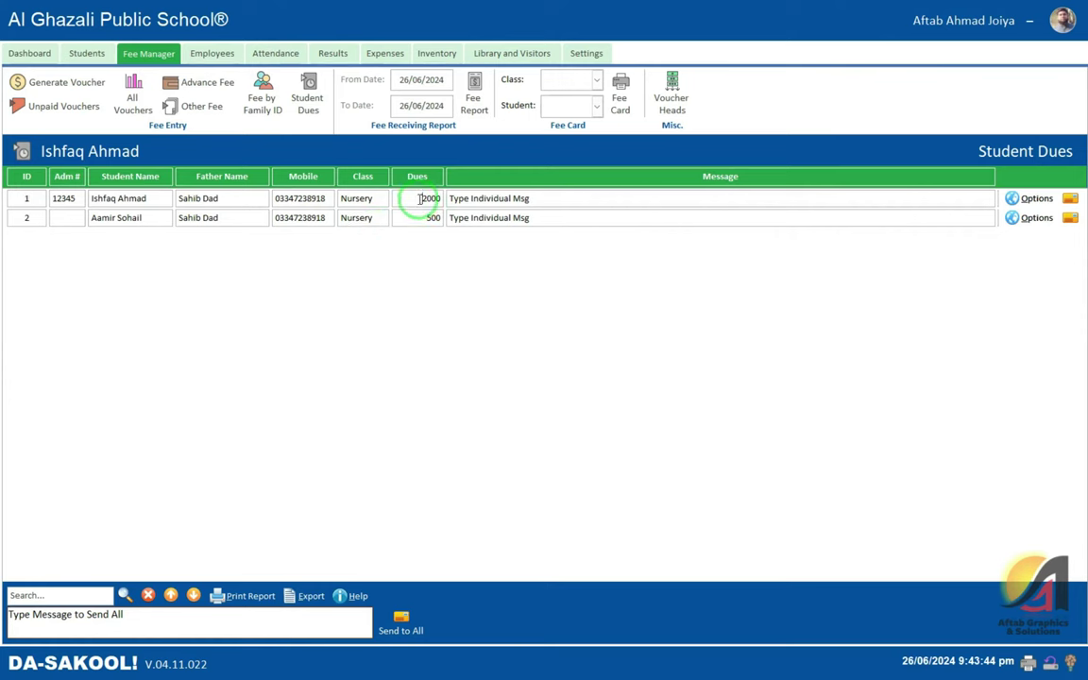
- Send 'Please pay your child's arrears as soon as possible.' to all students
{"action": "left_click", "coordinate": [155, 622]}
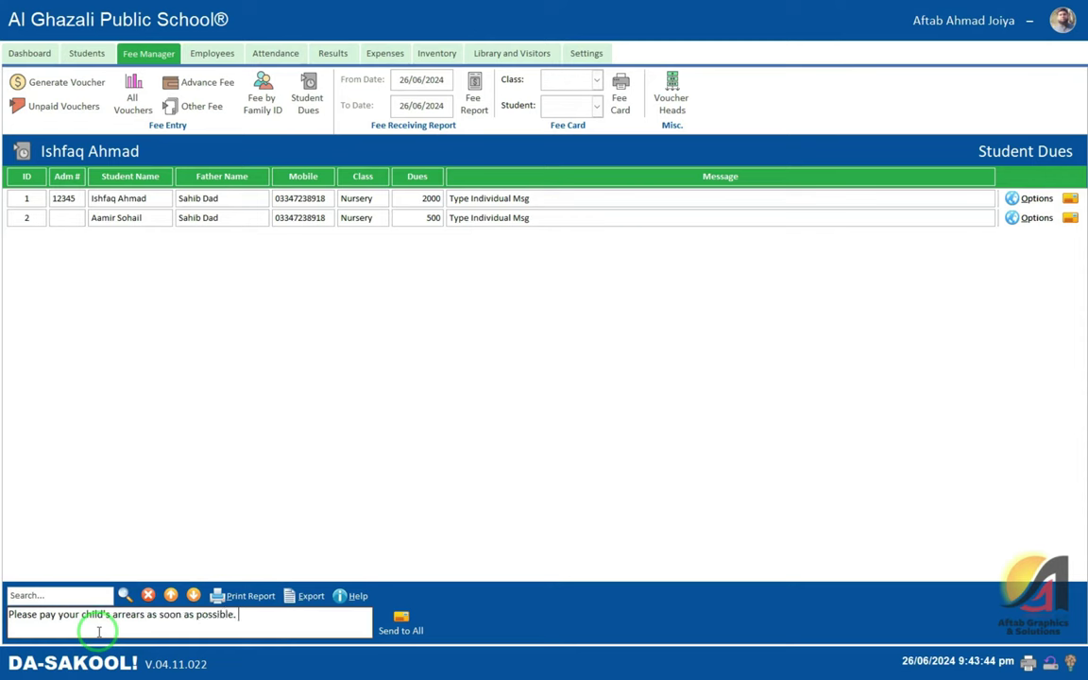
{"action": "left_click", "coordinate": [398, 618]}
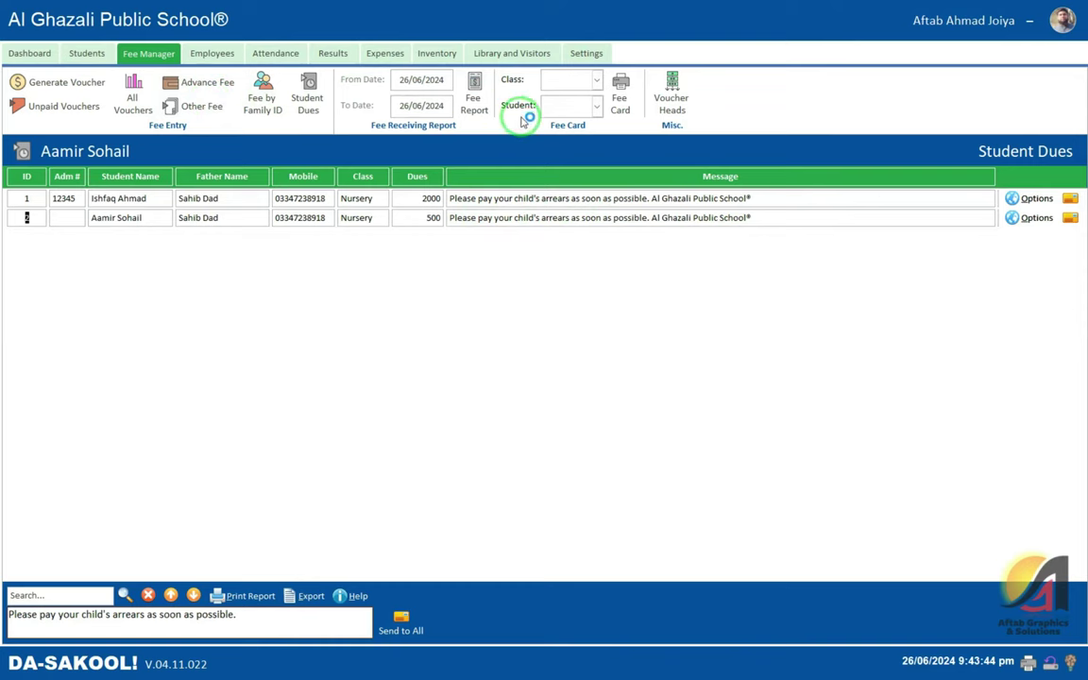
{"action": "left_click", "coordinate": [473, 106]}
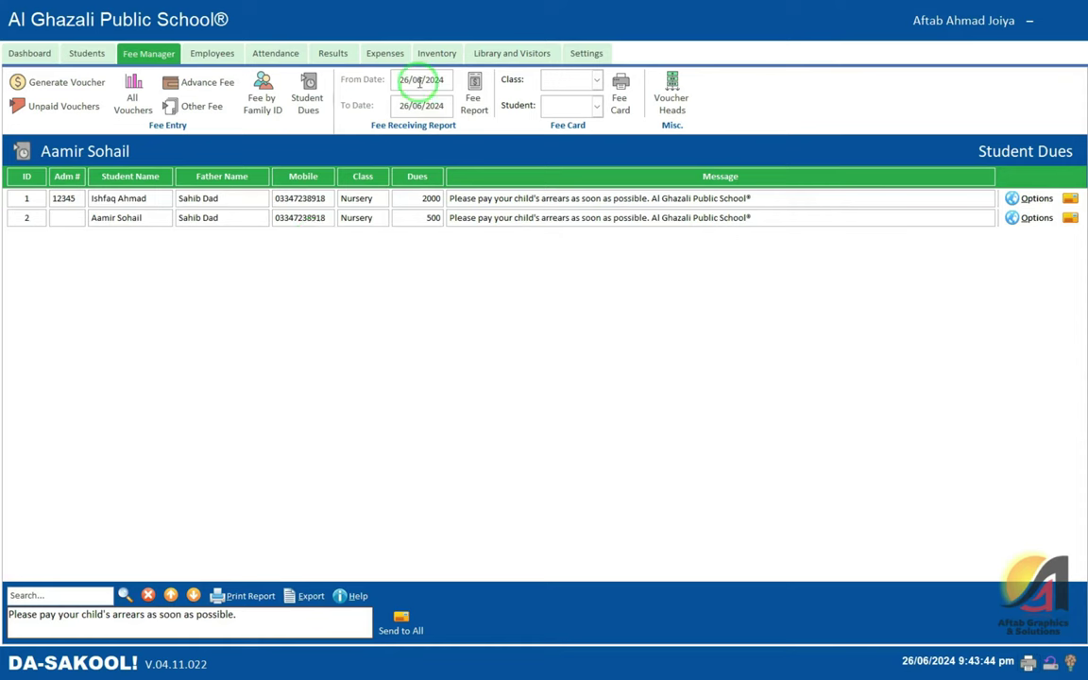
- Open the Fee Report full-screen, clearing the SMS-sent notices and a run-time error
{"action": "left_click", "coordinate": [483, 104]}
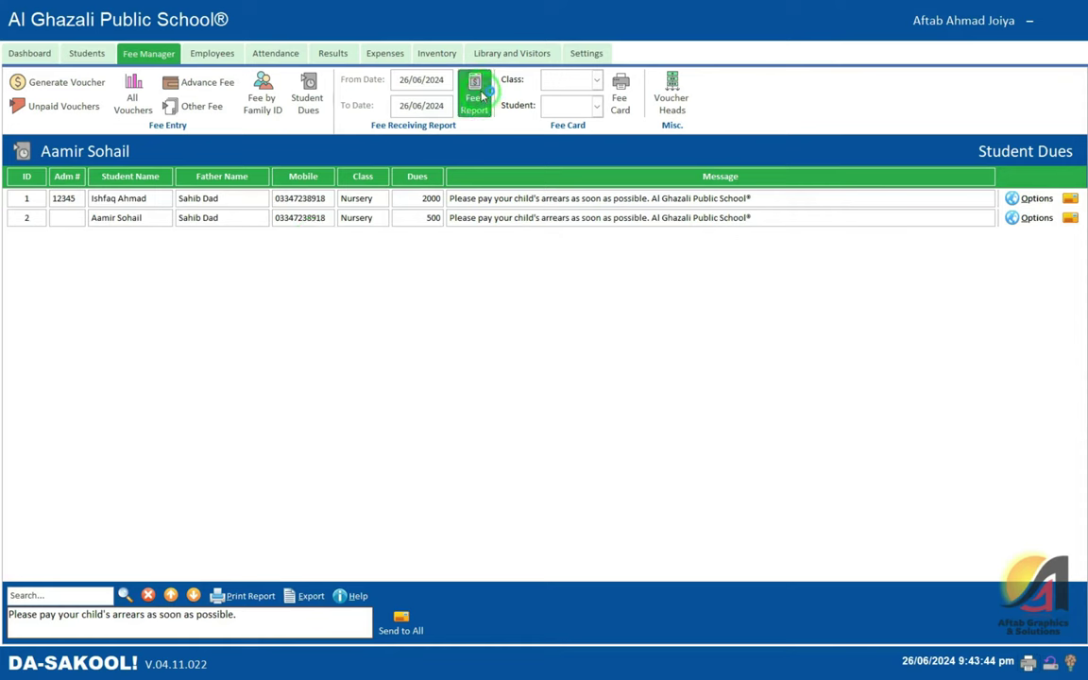
{"action": "left_click", "coordinate": [478, 91]}
{"action": "left_click", "coordinate": [642, 136]}
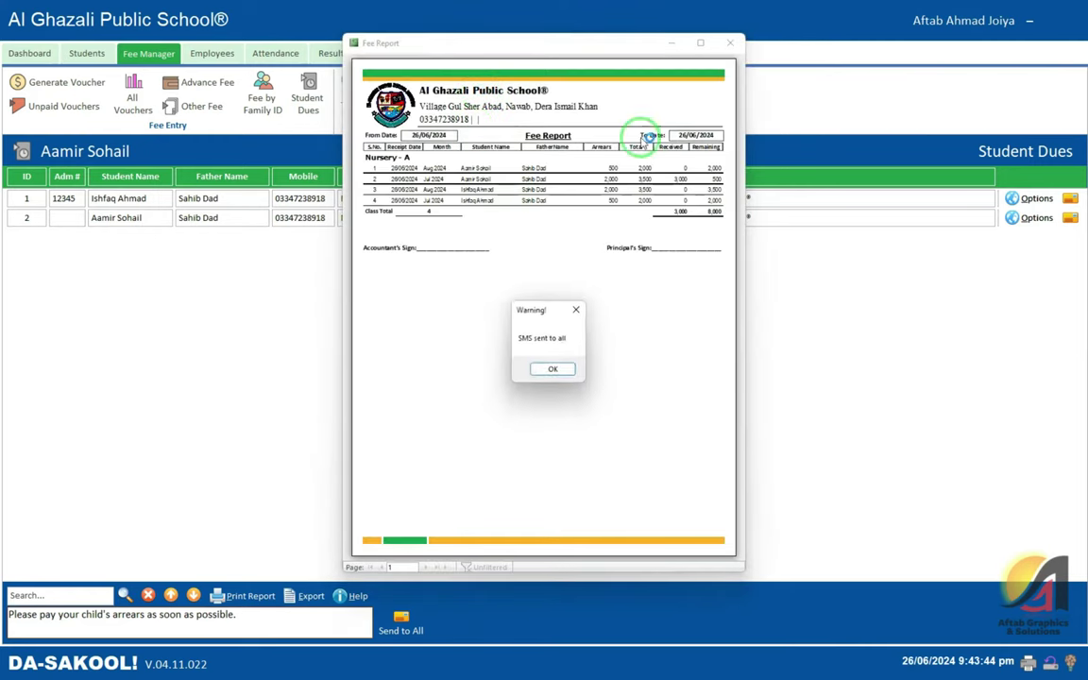
{"action": "left_click", "coordinate": [552, 368]}
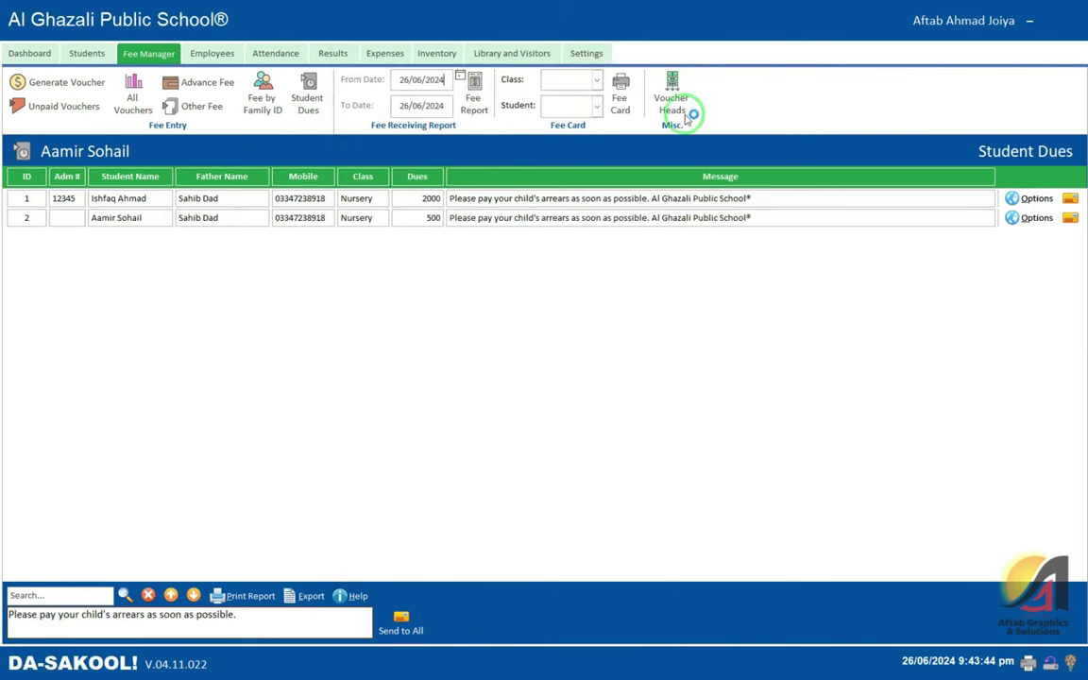
{"action": "left_click", "coordinate": [540, 367]}
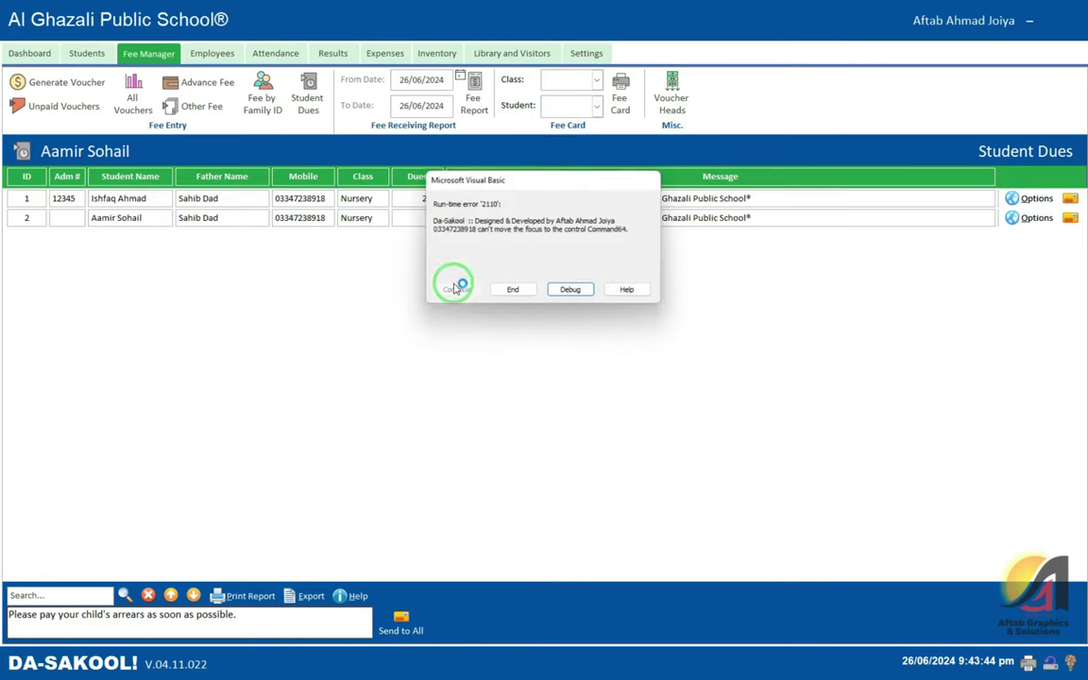
{"action": "left_click", "coordinate": [557, 288]}
{"action": "left_click", "coordinate": [474, 97]}
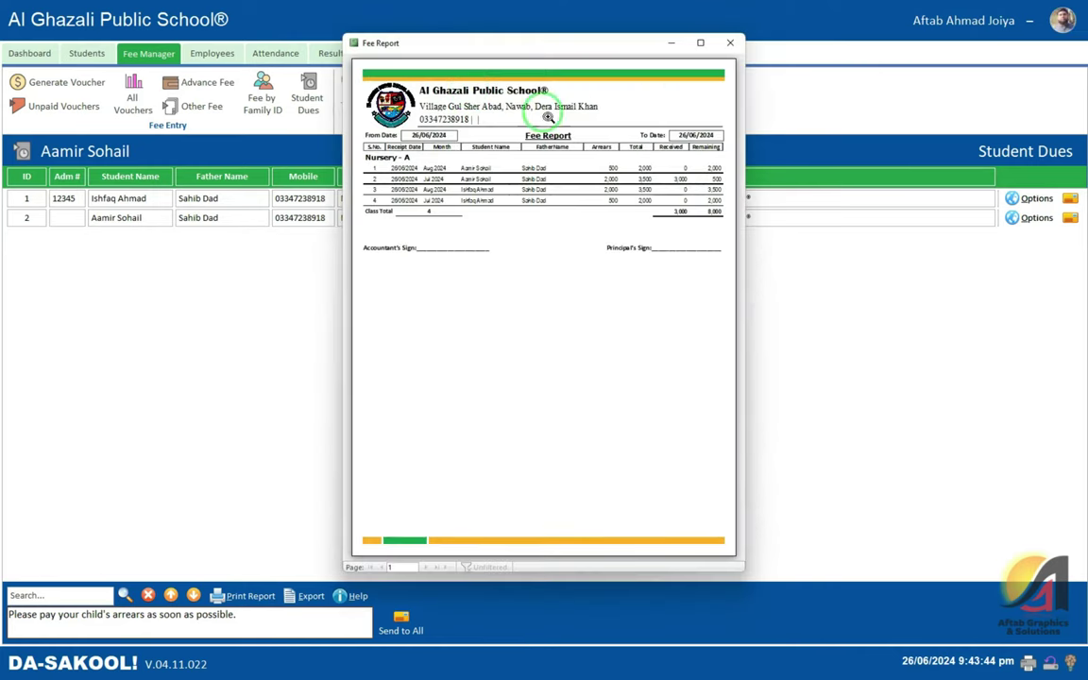
{"action": "left_click", "coordinate": [701, 42]}
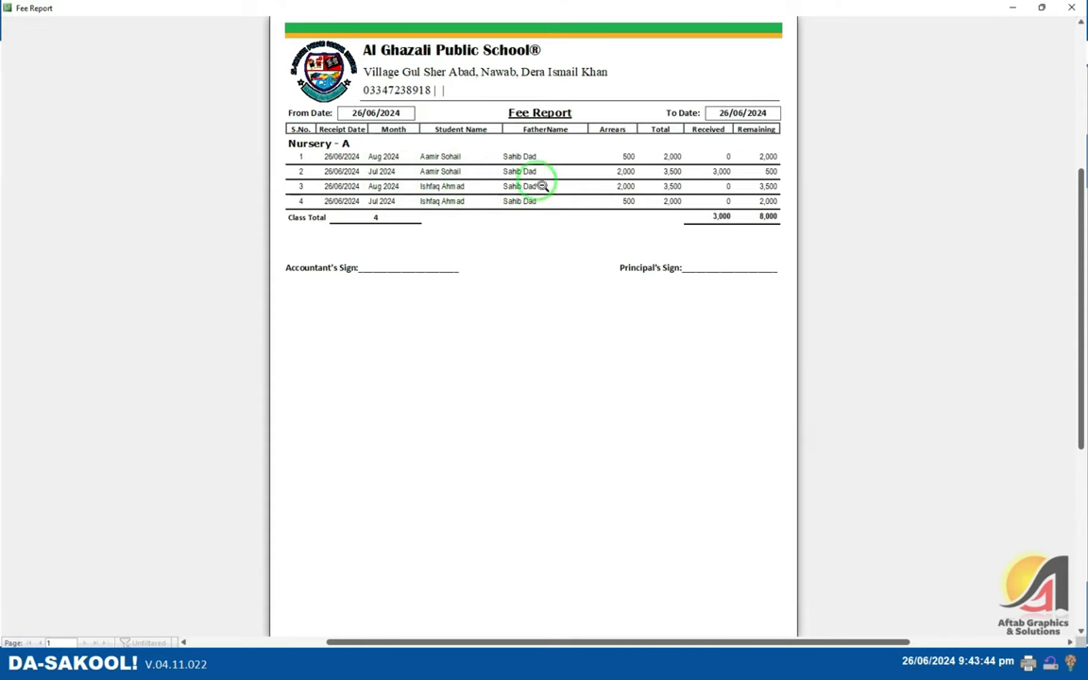
- Switch the fee report to Report View and browse column filters without applying any
{"action": "scroll", "coordinate": [500, 129], "scroll_direction": "up", "scroll_amount": 3}
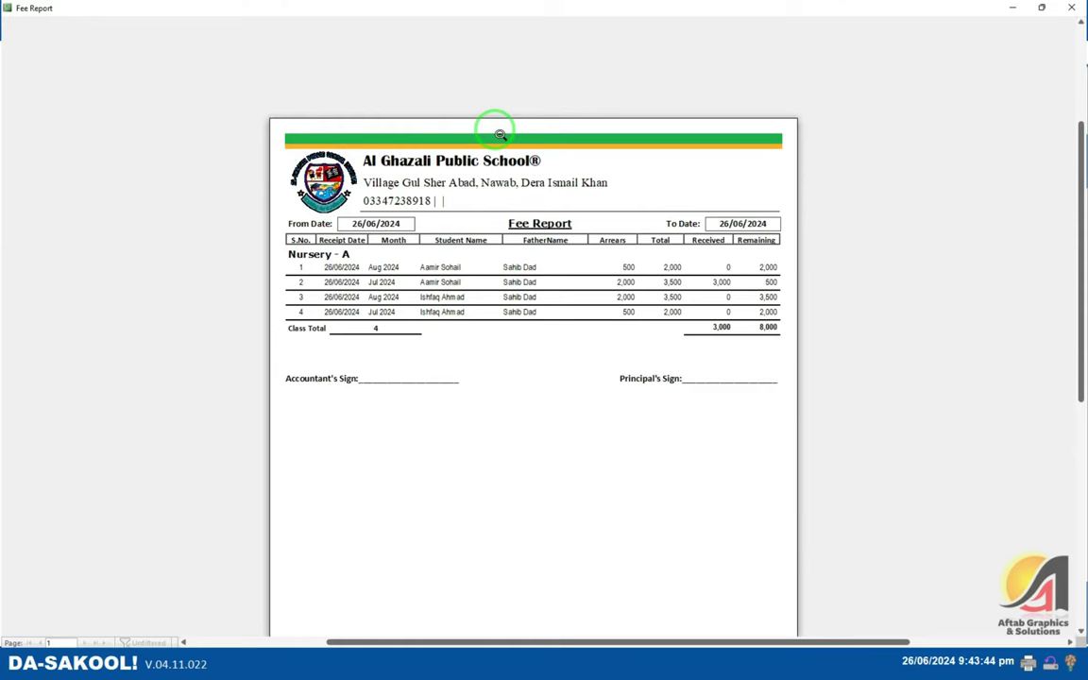
{"action": "right_click", "coordinate": [495, 133]}
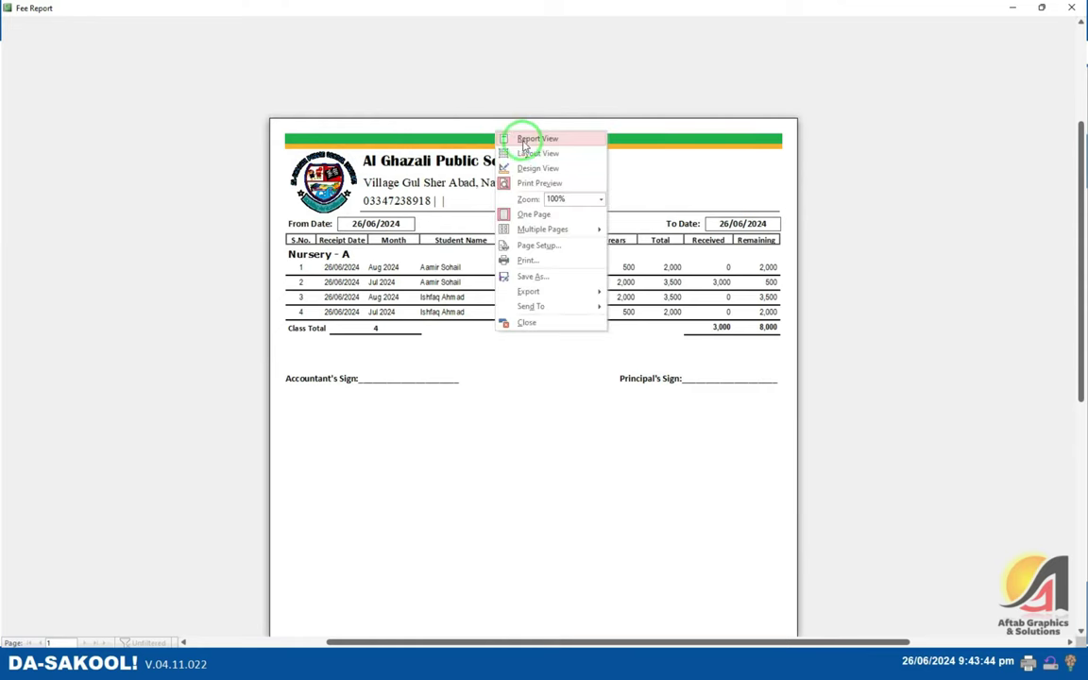
{"action": "left_click", "coordinate": [520, 138]}
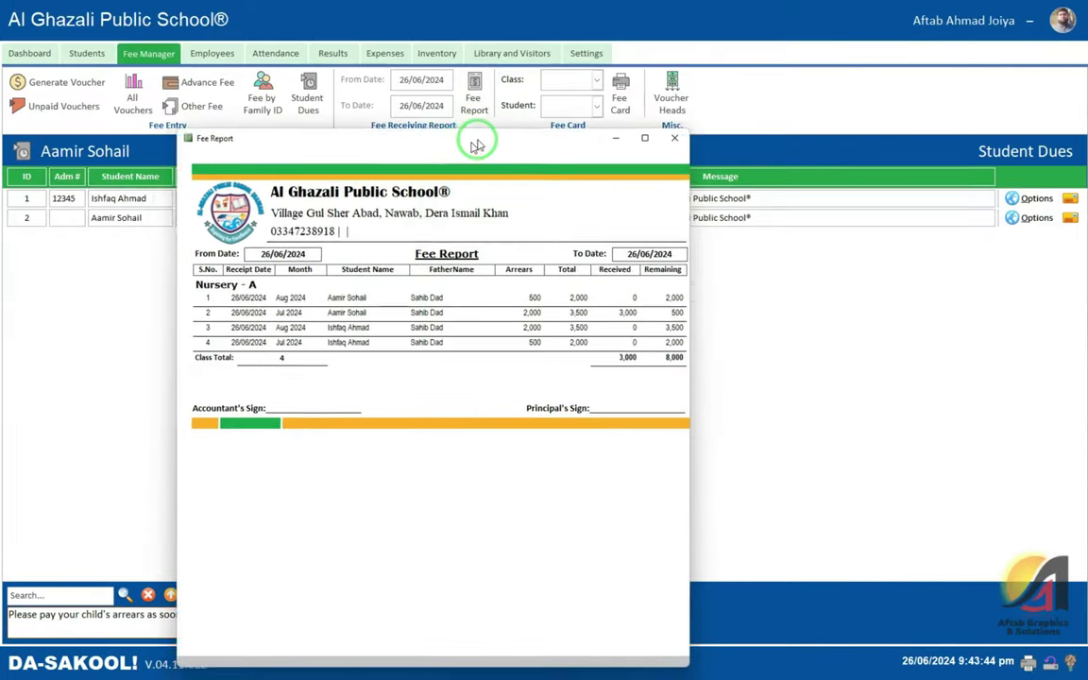
{"action": "right_click", "coordinate": [495, 222]}
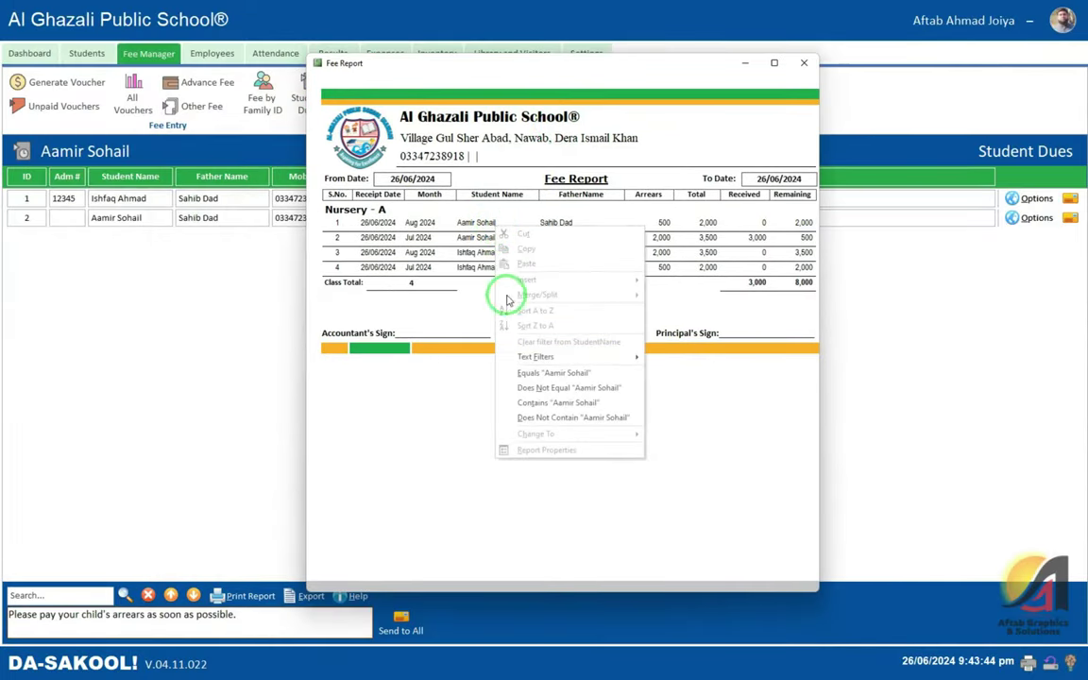
{"action": "right_click", "coordinate": [418, 223]}
{"action": "right_click", "coordinate": [427, 224]}
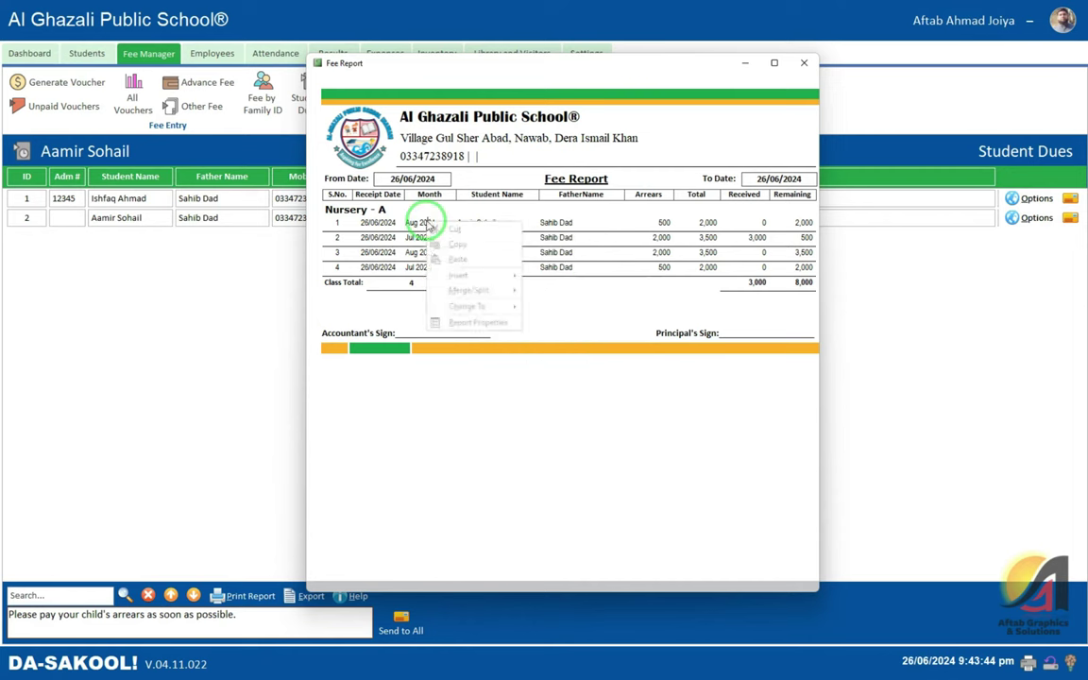
{"action": "right_click", "coordinate": [369, 224]}
{"action": "left_click", "coordinate": [540, 222]}
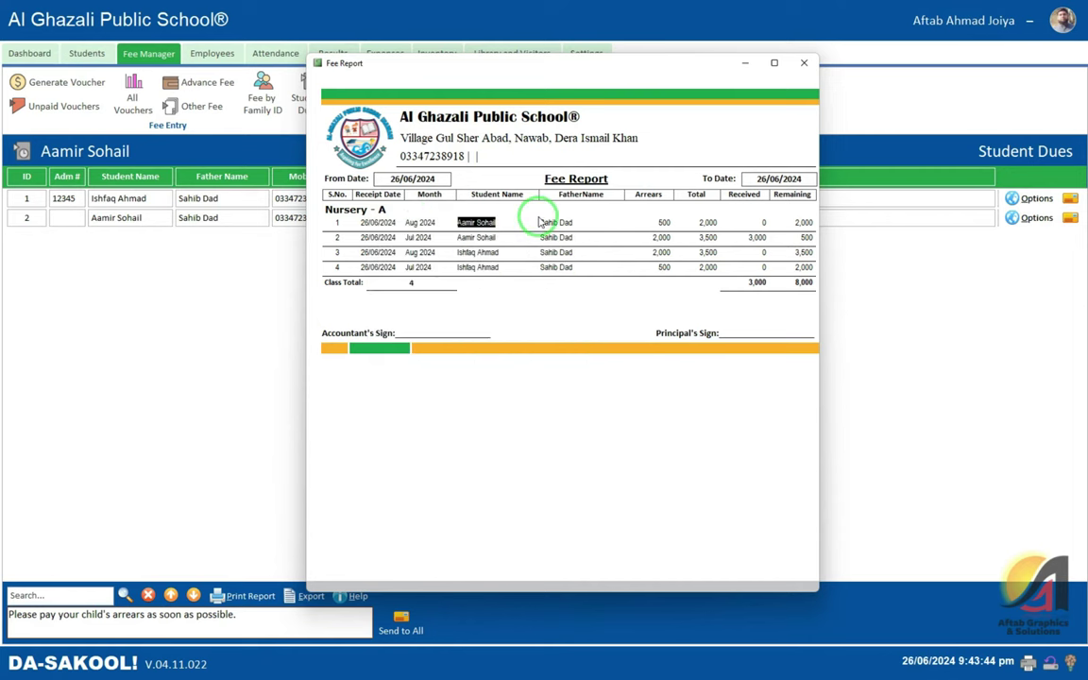
{"action": "left_click", "coordinate": [522, 234]}
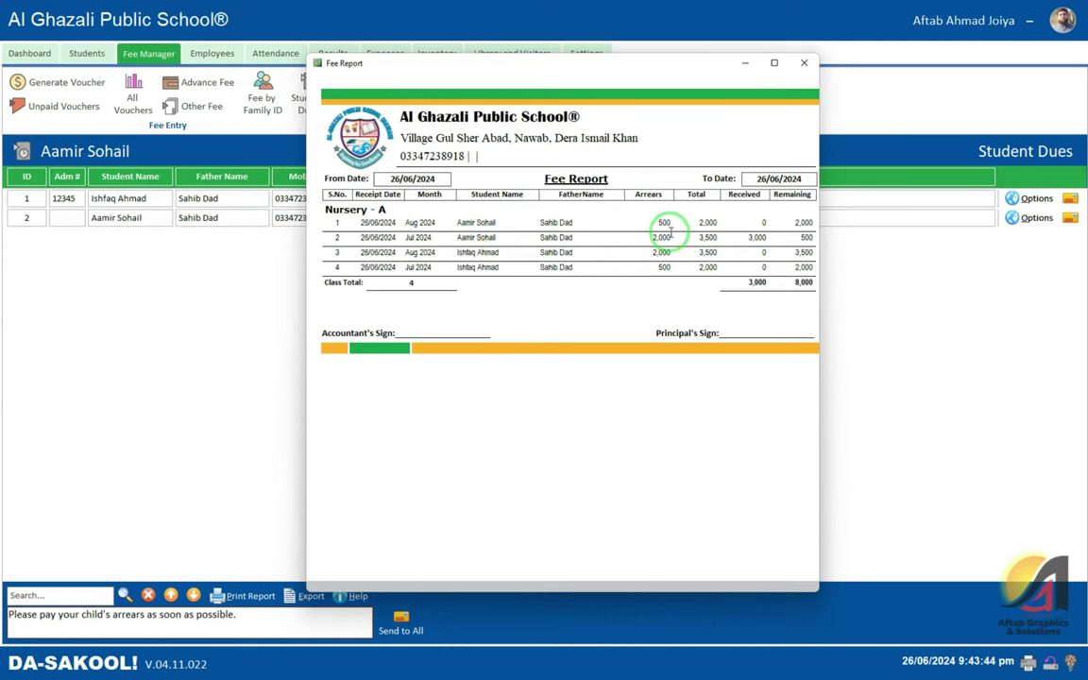
- Check the 26/06/2024 fee entries (3,000 received, 8,000 remaining), then close the report
{"action": "left_click", "coordinate": [421, 222]}
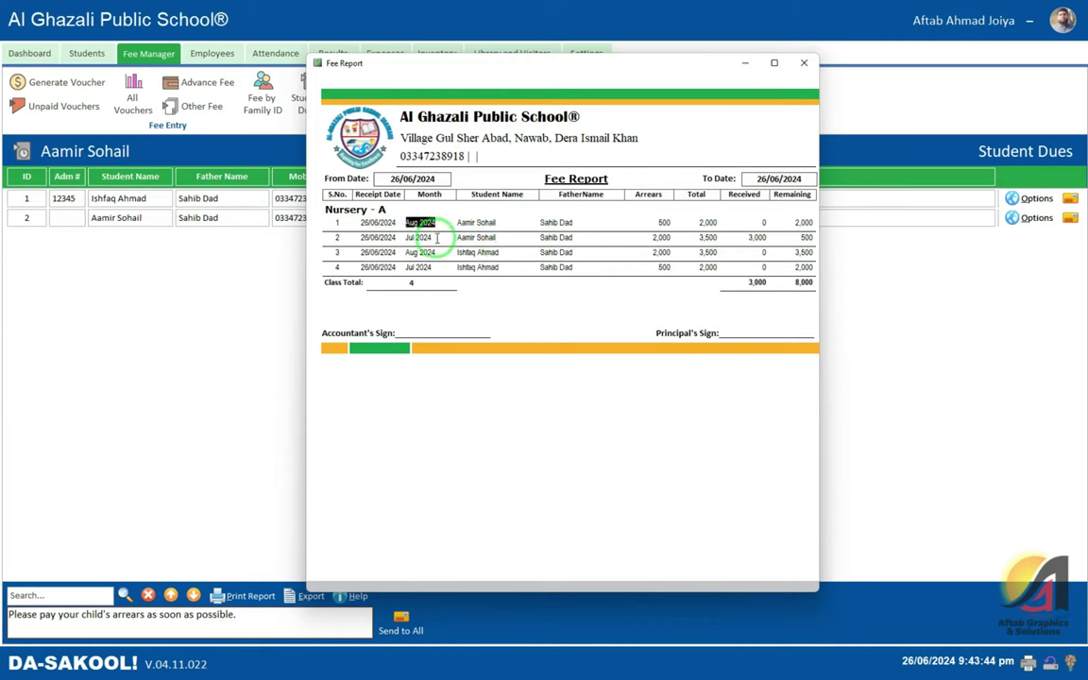
{"action": "left_click", "coordinate": [472, 225]}
{"action": "left_click", "coordinate": [463, 238]}
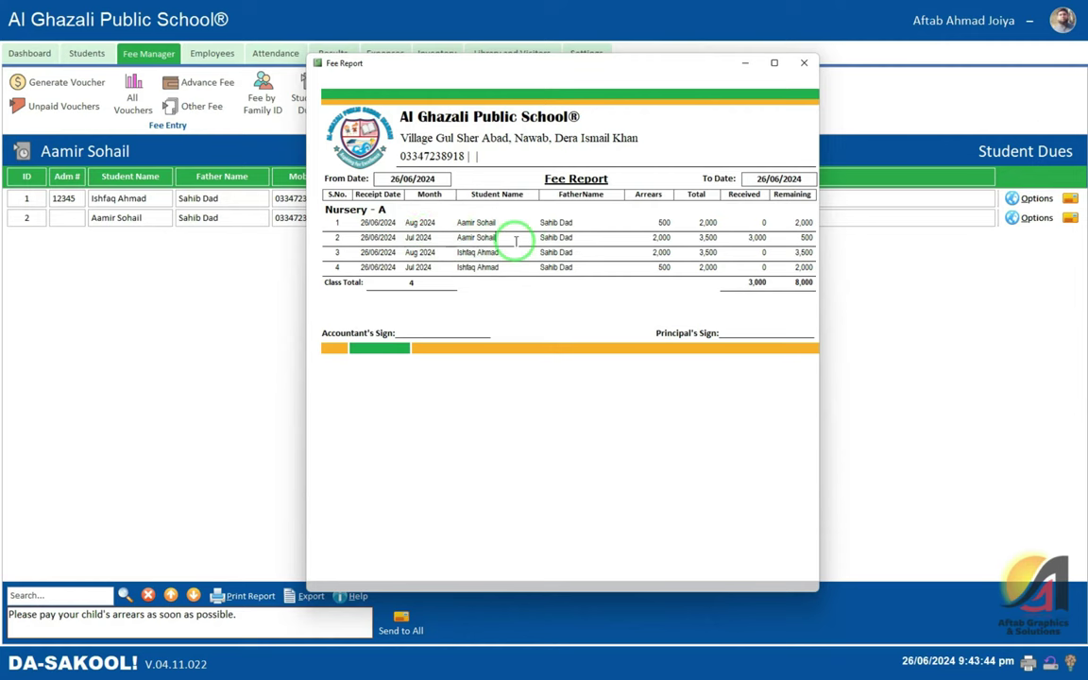
{"action": "left_click", "coordinate": [803, 64]}
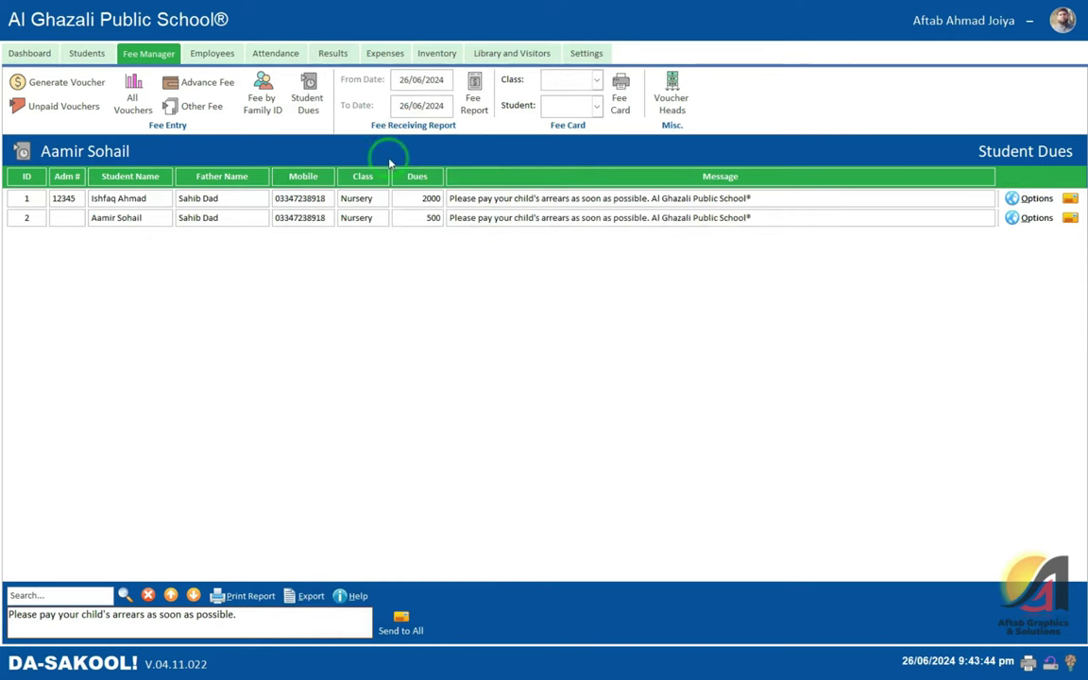
- Choose class Nursery and one of its students, and open the Fee Card
{"action": "left_click", "coordinate": [555, 79]}
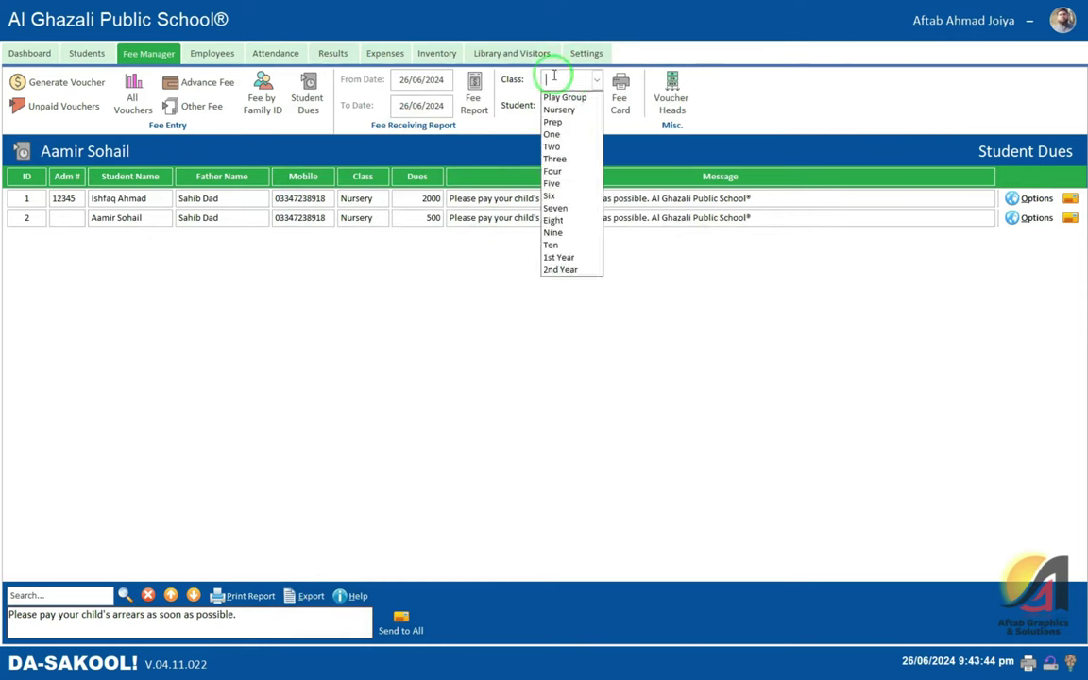
{"action": "left_click", "coordinate": [621, 92]}
{"action": "left_click", "coordinate": [596, 82]}
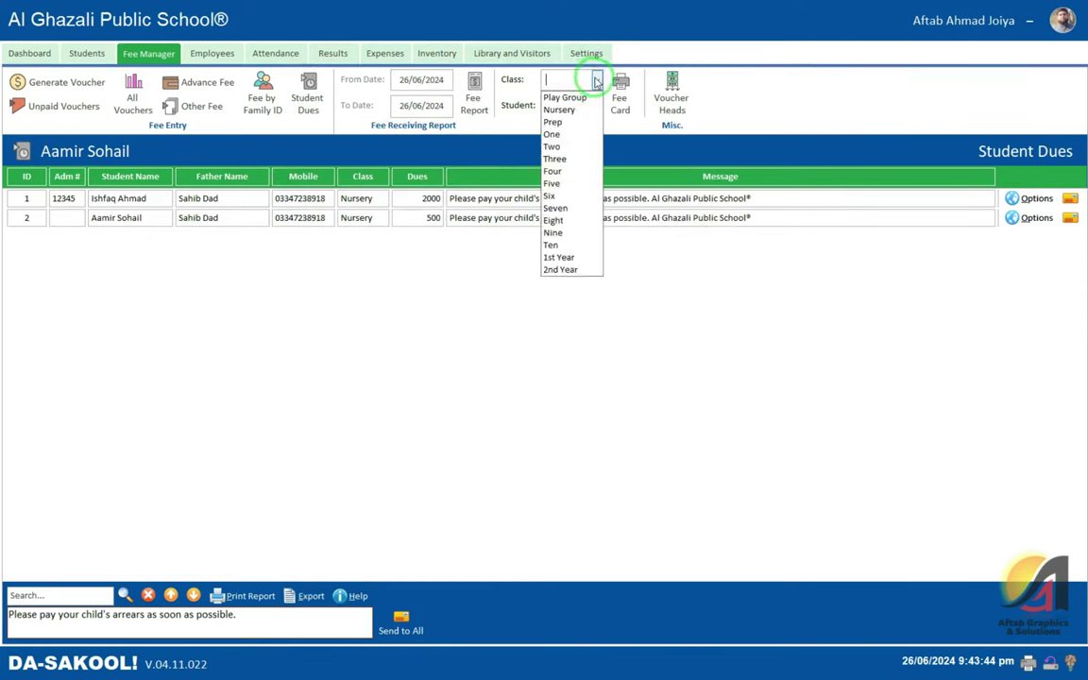
{"action": "left_click", "coordinate": [567, 98]}
{"action": "left_click", "coordinate": [585, 82]}
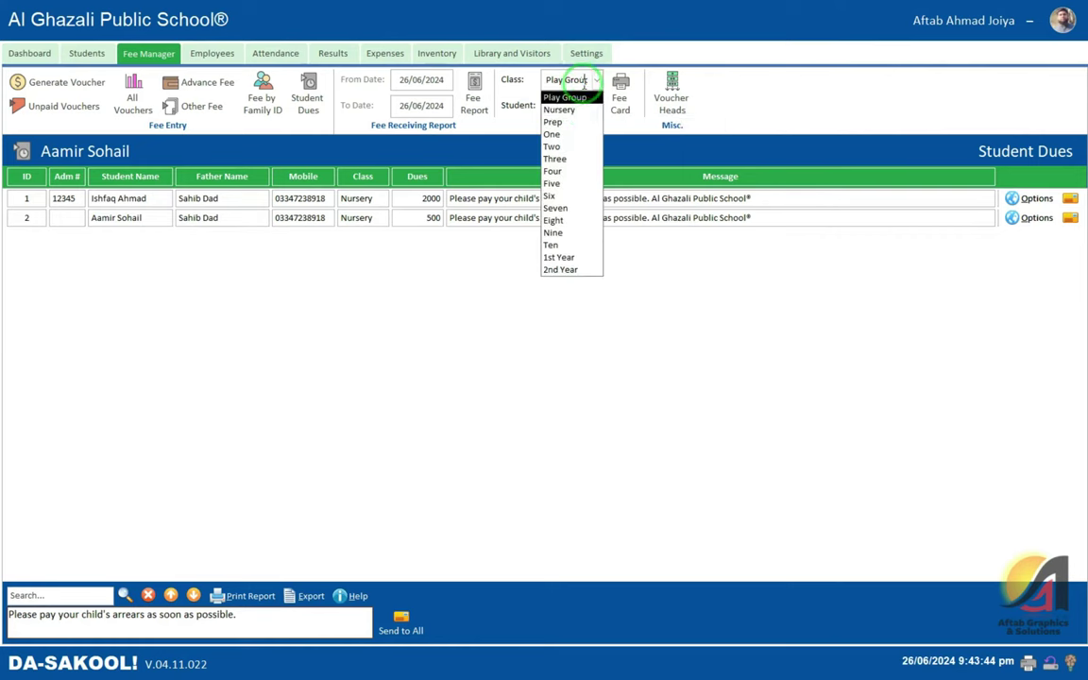
{"action": "left_click", "coordinate": [559, 109]}
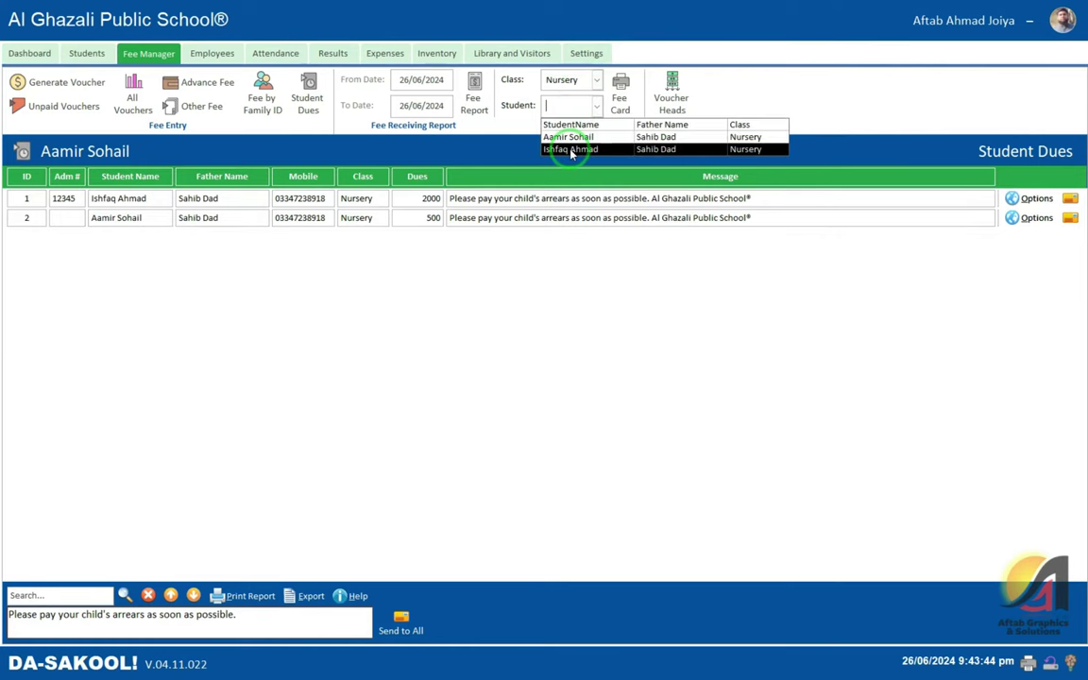
{"action": "left_click", "coordinate": [581, 149]}
{"action": "left_click", "coordinate": [619, 95]}
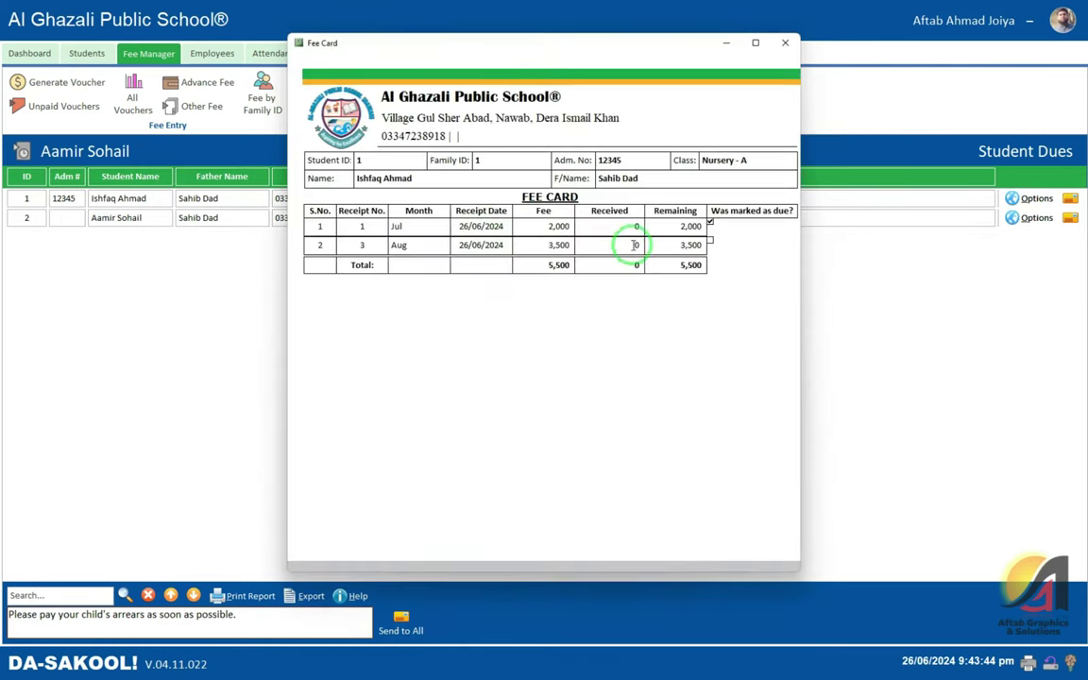
- Review the card's Jul 2,000 and Aug 3,500 entries, 5,500 remaining, then close it
{"action": "double_click", "coordinate": [408, 227]}
{"action": "double_click", "coordinate": [432, 249]}
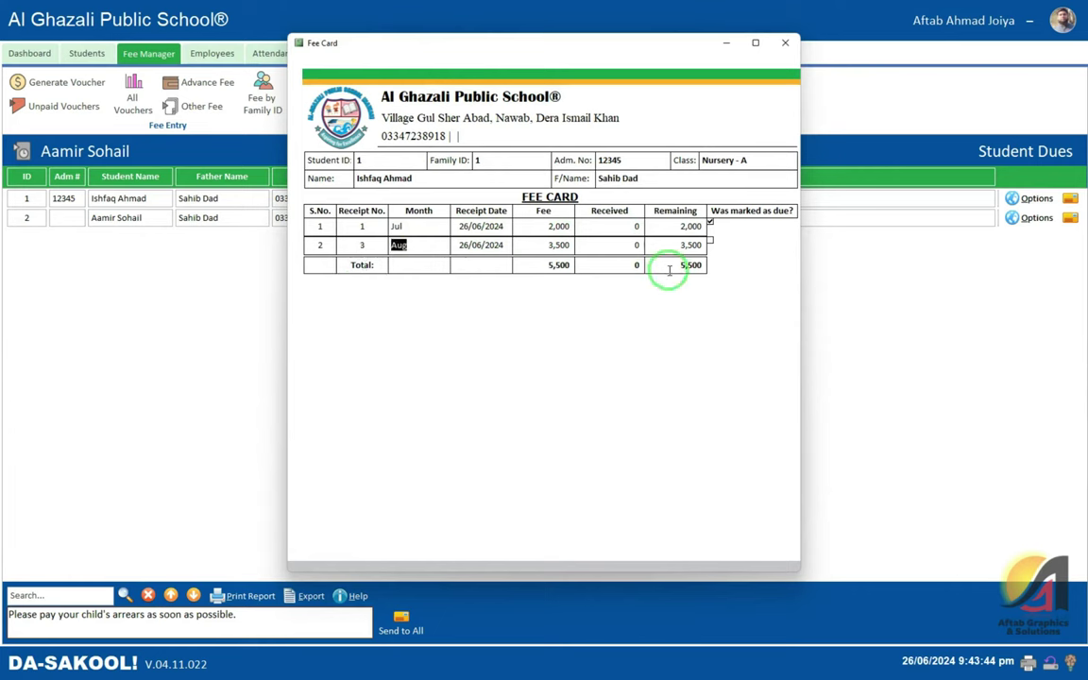
{"action": "double_click", "coordinate": [661, 266]}
{"action": "left_click", "coordinate": [607, 265]}
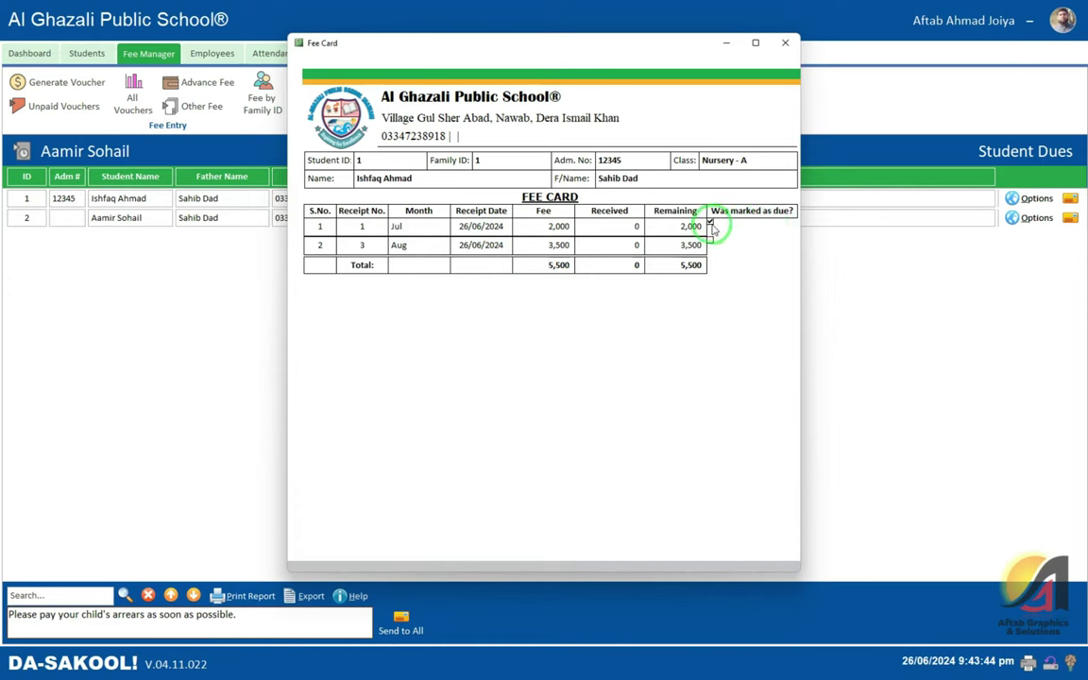
{"action": "left_click", "coordinate": [557, 244]}
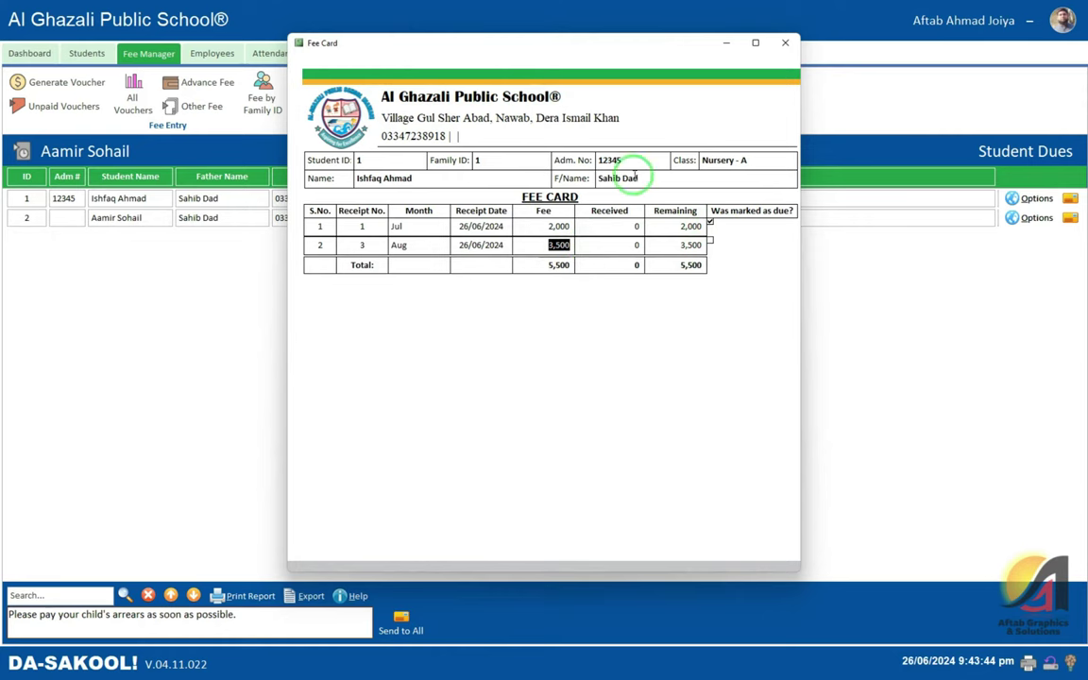
{"action": "left_click", "coordinate": [785, 43]}
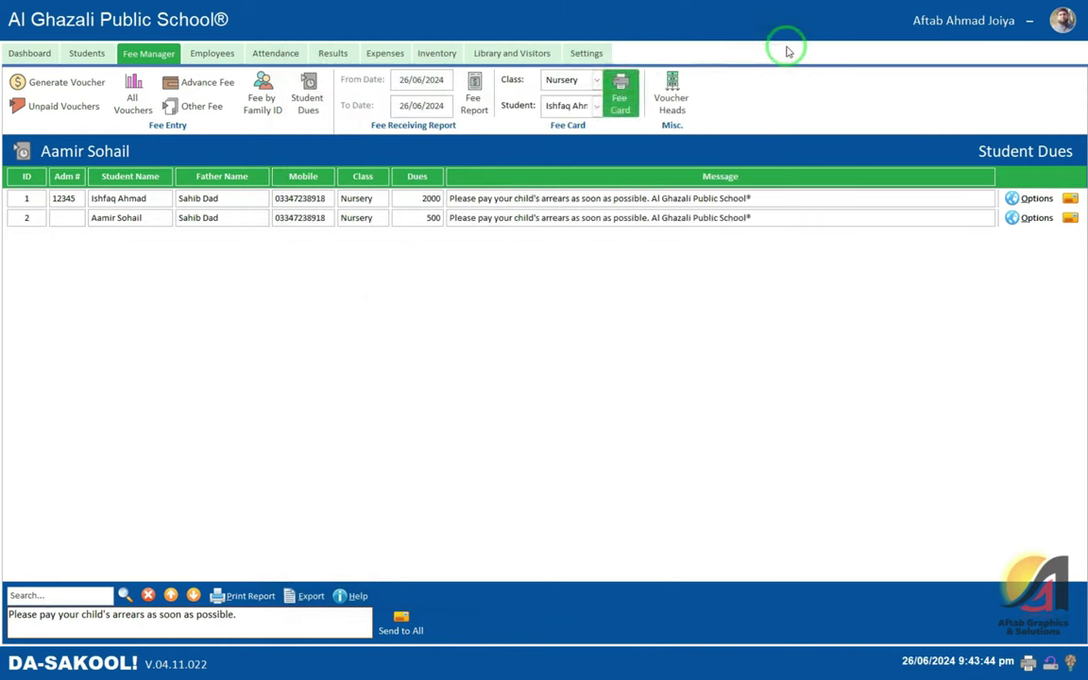
- Review the nine voucher heads and the empty Other Fee vouchers, then go to the Employees section
{"action": "left_click", "coordinate": [671, 104]}
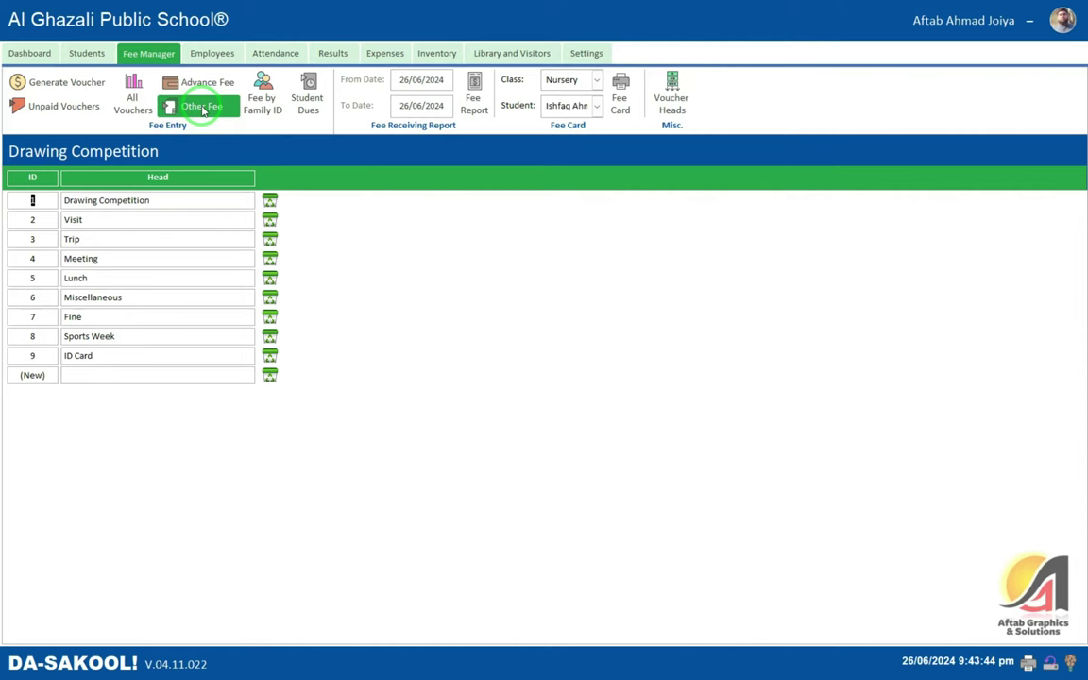
{"action": "left_click", "coordinate": [680, 104]}
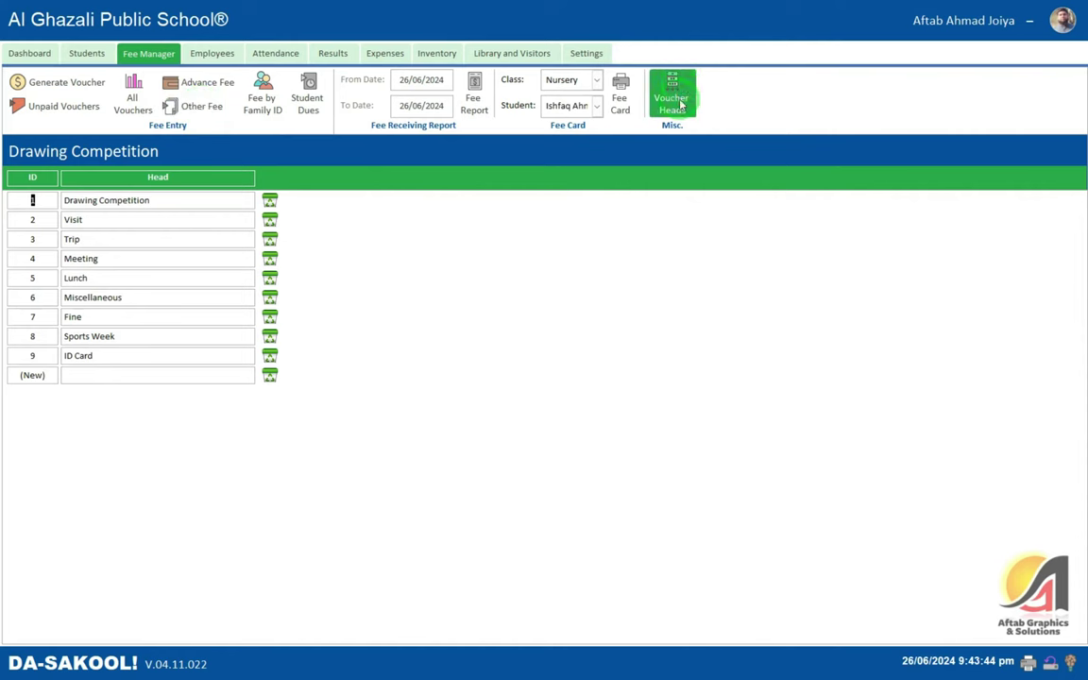
{"action": "left_click", "coordinate": [210, 106]}
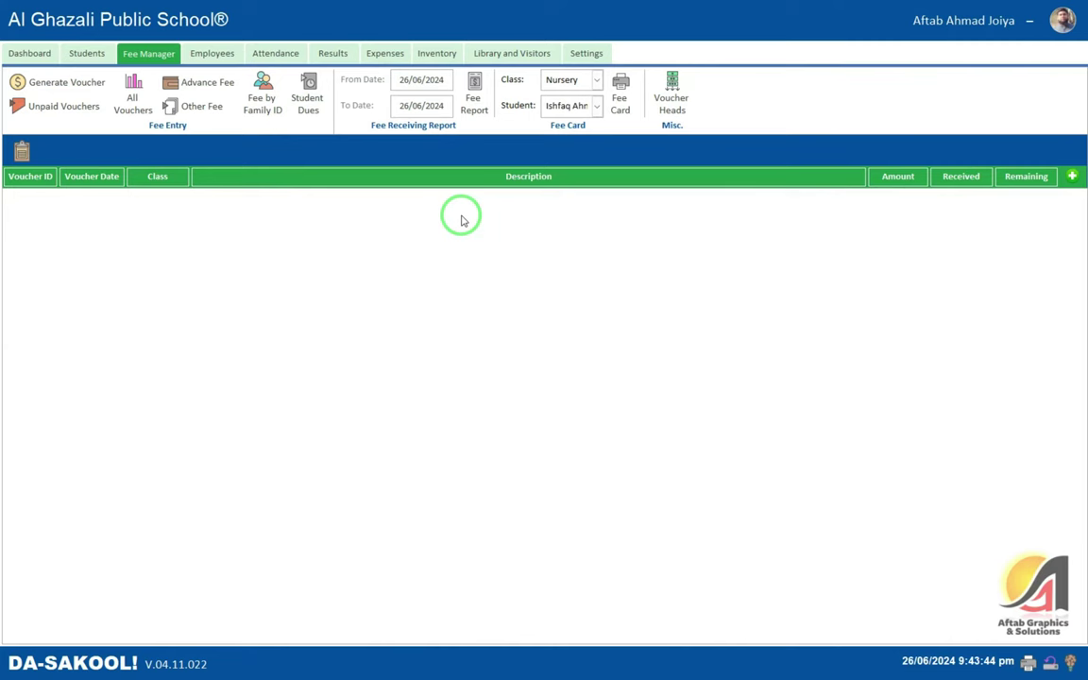
{"action": "left_click", "coordinate": [213, 56]}
- Start a new appointment for employee ID 1 and look over its Qualifications, Salaries, Attendance, Charges/Ded tabs and Options list
{"action": "left_click", "coordinate": [33, 99]}
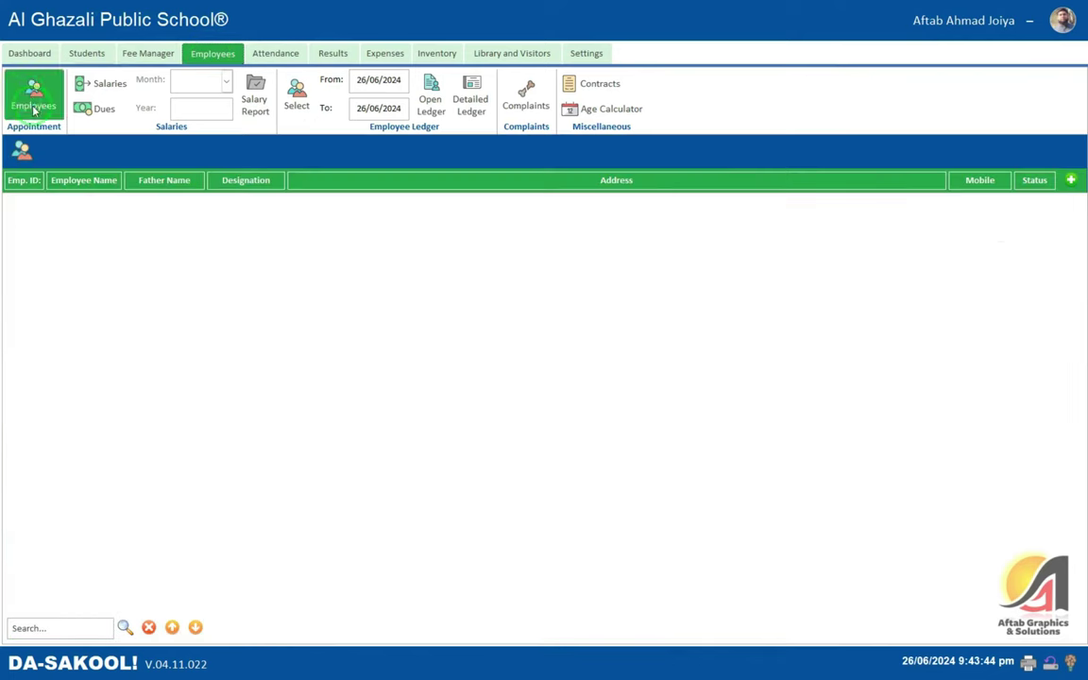
{"action": "left_click", "coordinate": [1070, 176]}
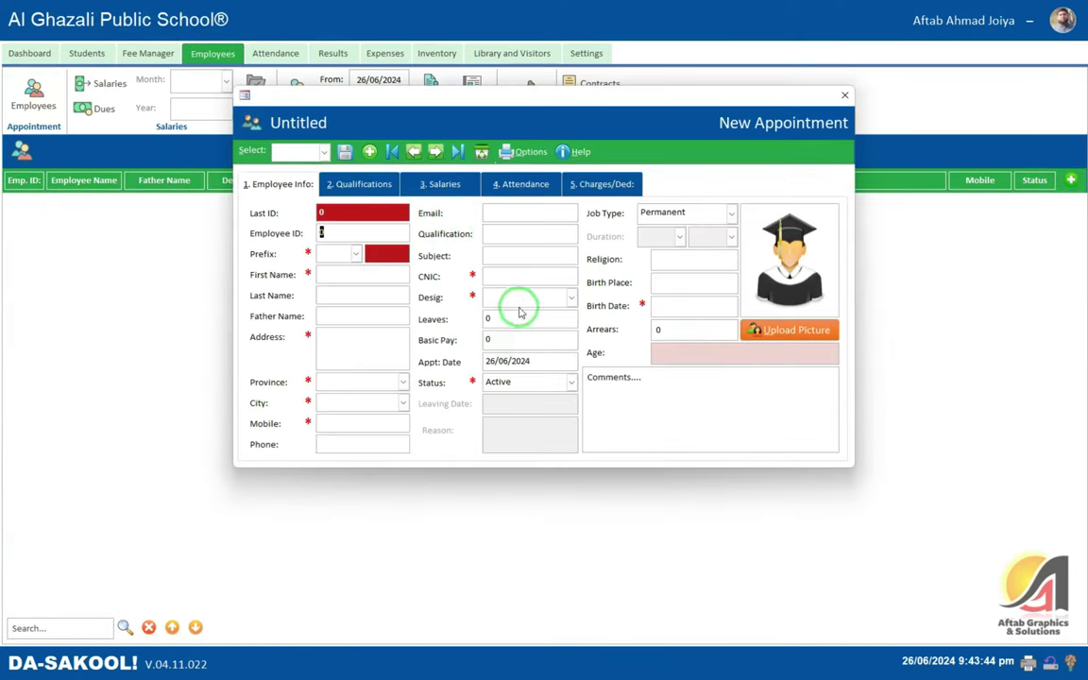
{"action": "left_click", "coordinate": [367, 186]}
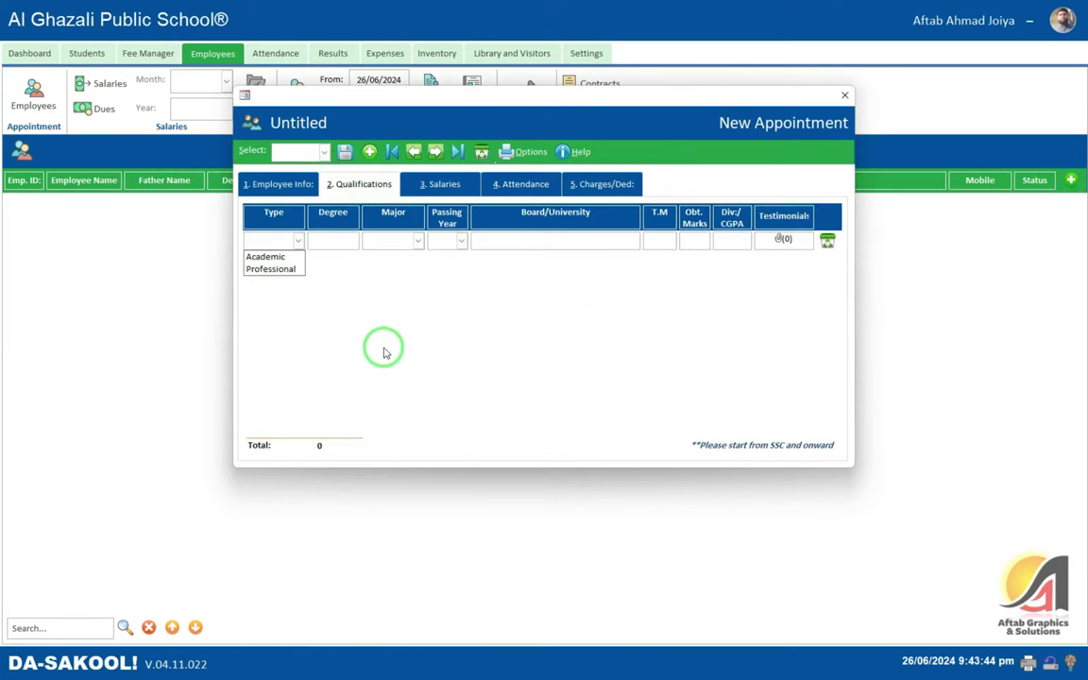
{"action": "left_click", "coordinate": [455, 191]}
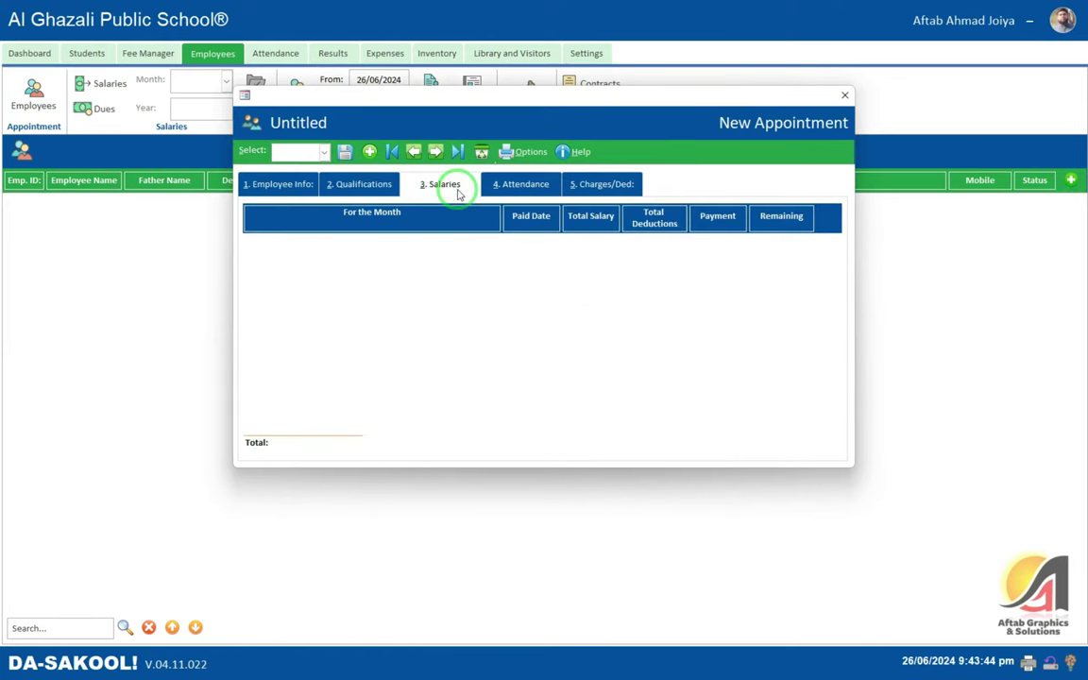
{"action": "left_click", "coordinate": [529, 191]}
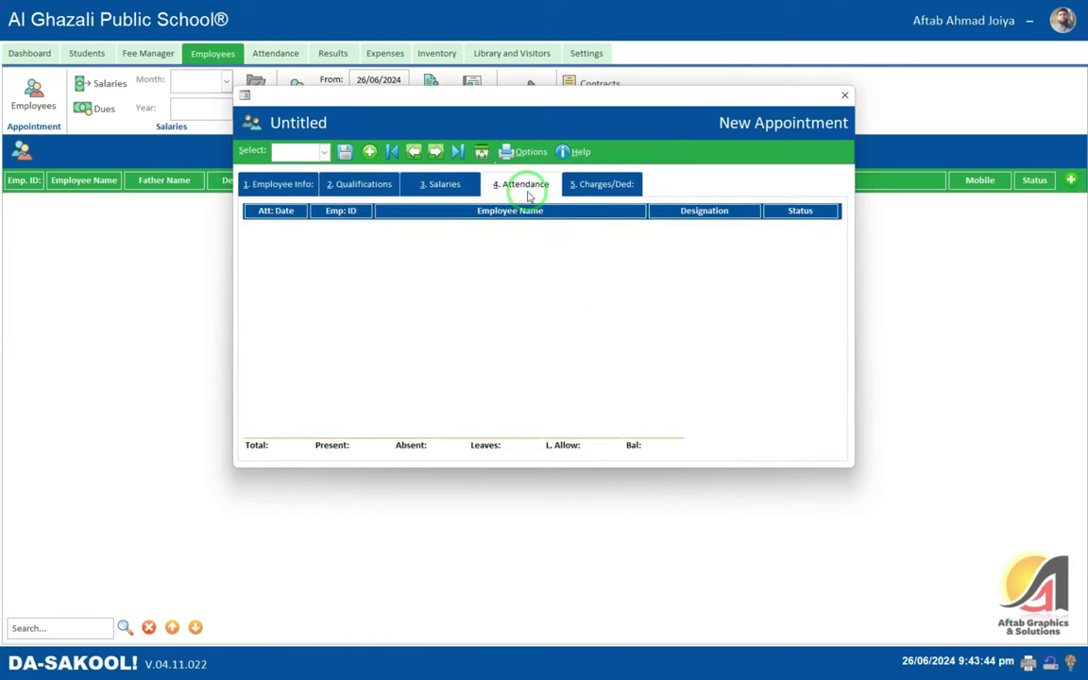
{"action": "left_click", "coordinate": [596, 187]}
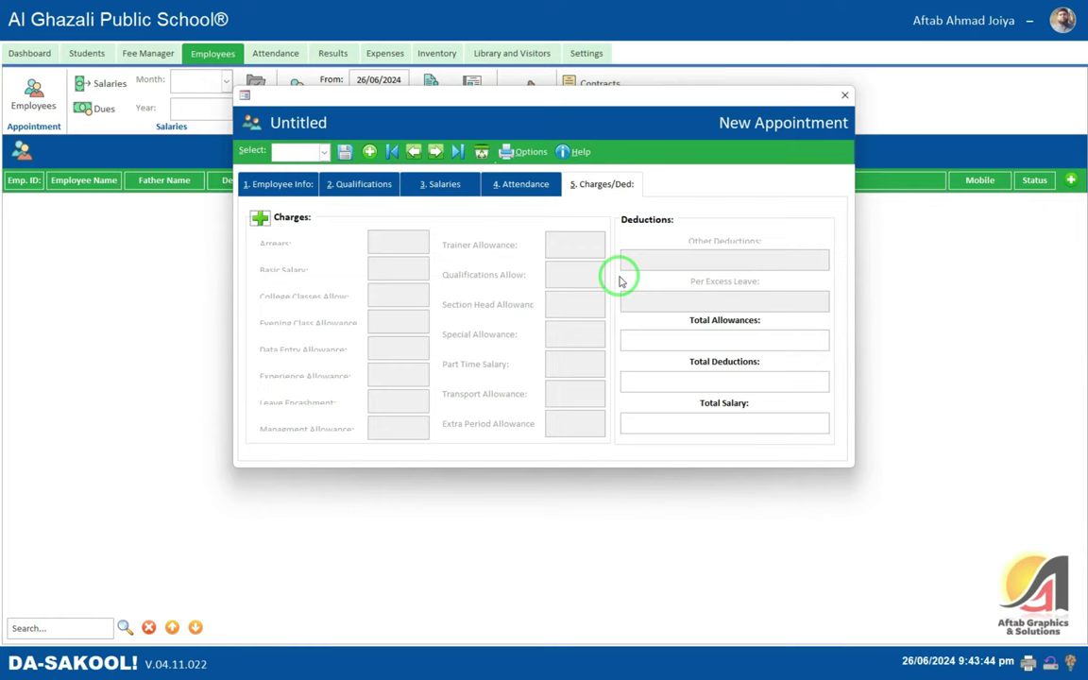
{"action": "left_click", "coordinate": [525, 153]}
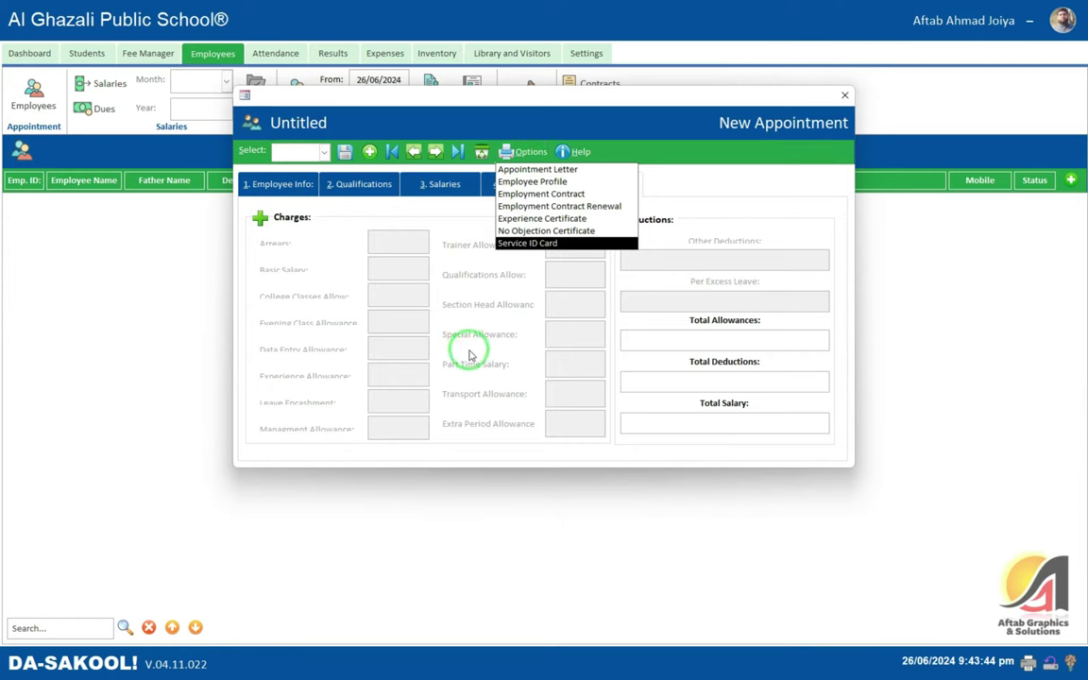
{"action": "left_click", "coordinate": [281, 206]}
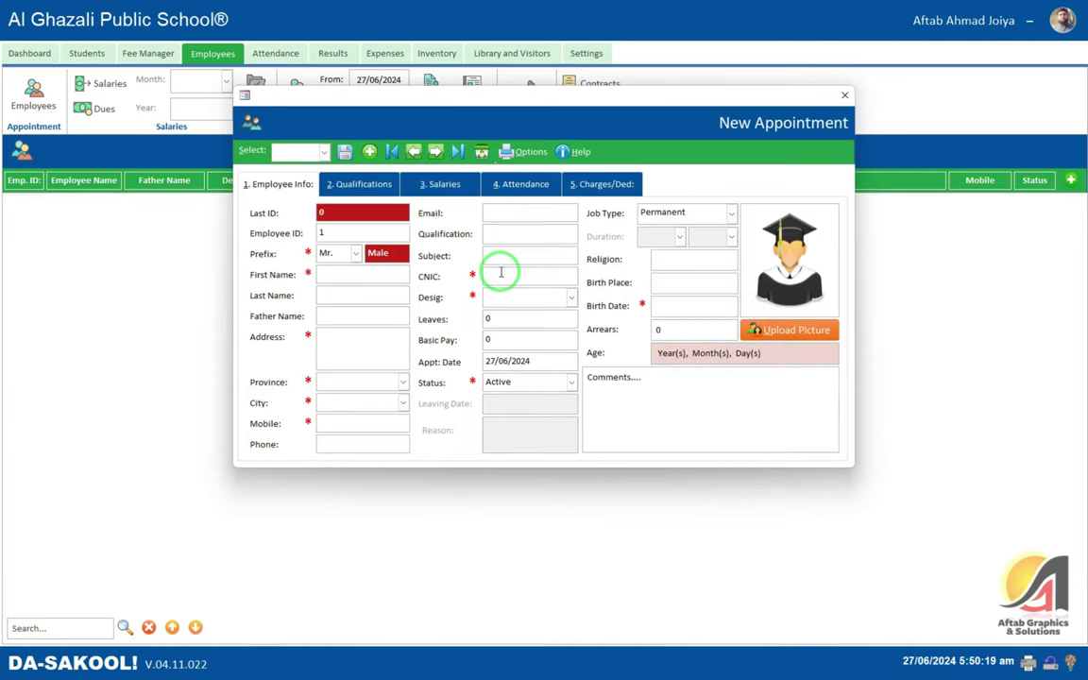
- Enter the employee's first and last name, father's name, address and province KPK
{"action": "key", "text": "Tab"}
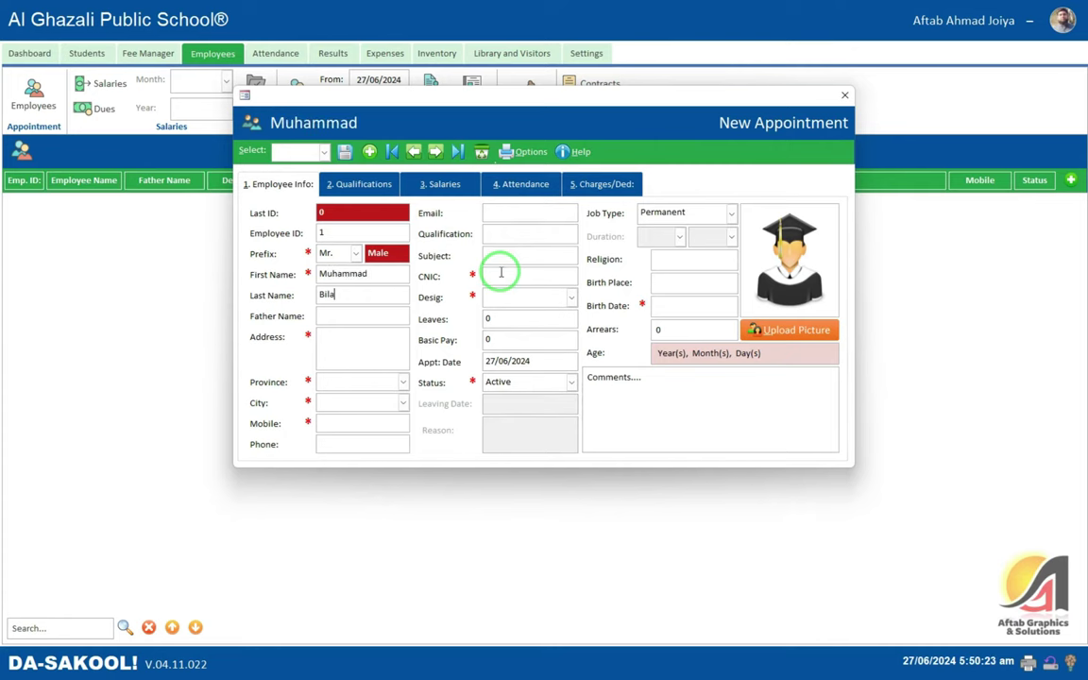
{"action": "key", "text": "Tab"}
{"action": "key", "text": "Tab"}
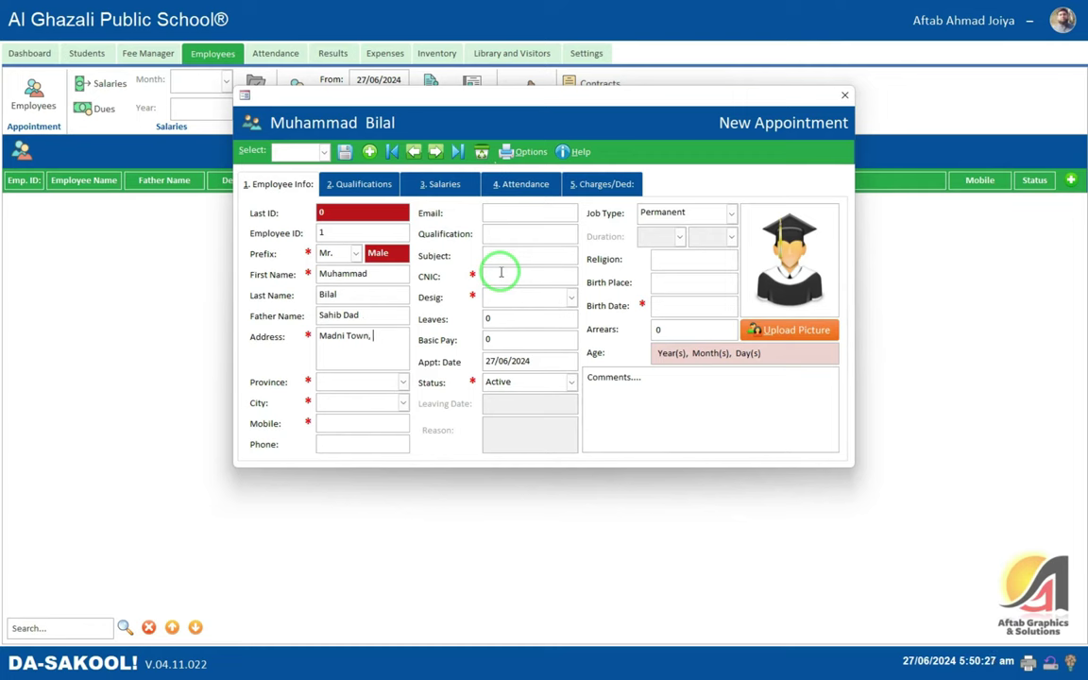
{"action": "key", "text": "Tab"}
{"action": "key", "text": "Tab"}
{"action": "key", "text": "Tab"}
- Enter the mobile and CNIC numbers, designation Principal, 5 leaves and basic pay 25,000
{"action": "type", "text": "00000000000"}
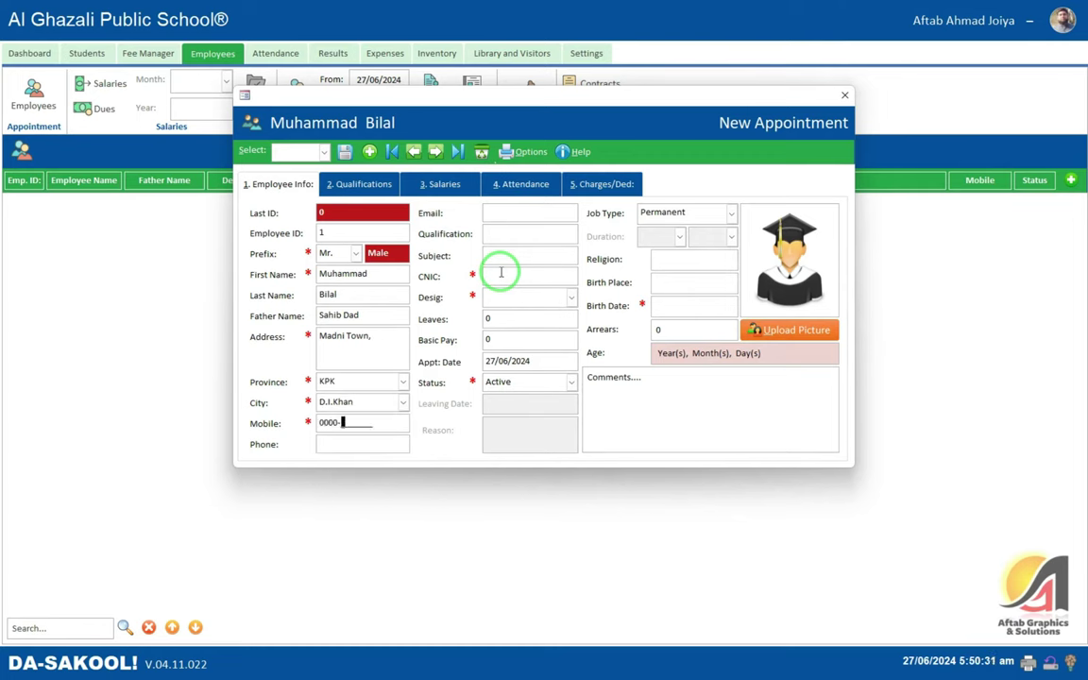
{"action": "key", "text": "Tab"}
{"action": "key", "text": "Tab"}
{"action": "key", "text": "Tab"}
{"action": "key", "text": "Tab"}
{"action": "type", "text": "12101-1111111-1"}
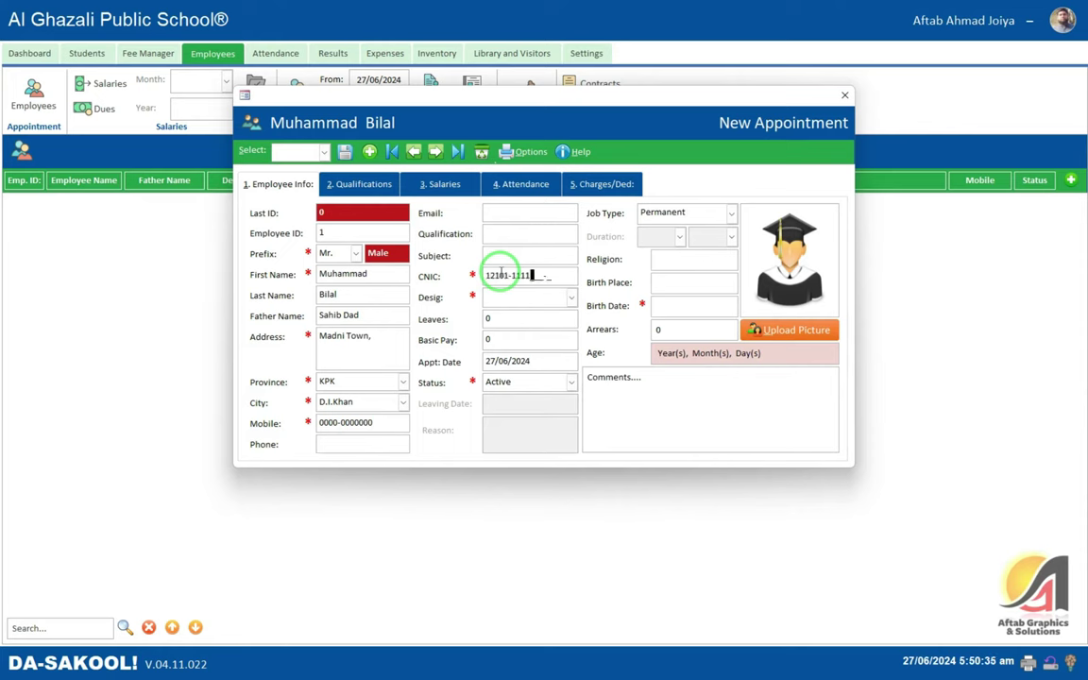
{"action": "key", "text": "Tab"}
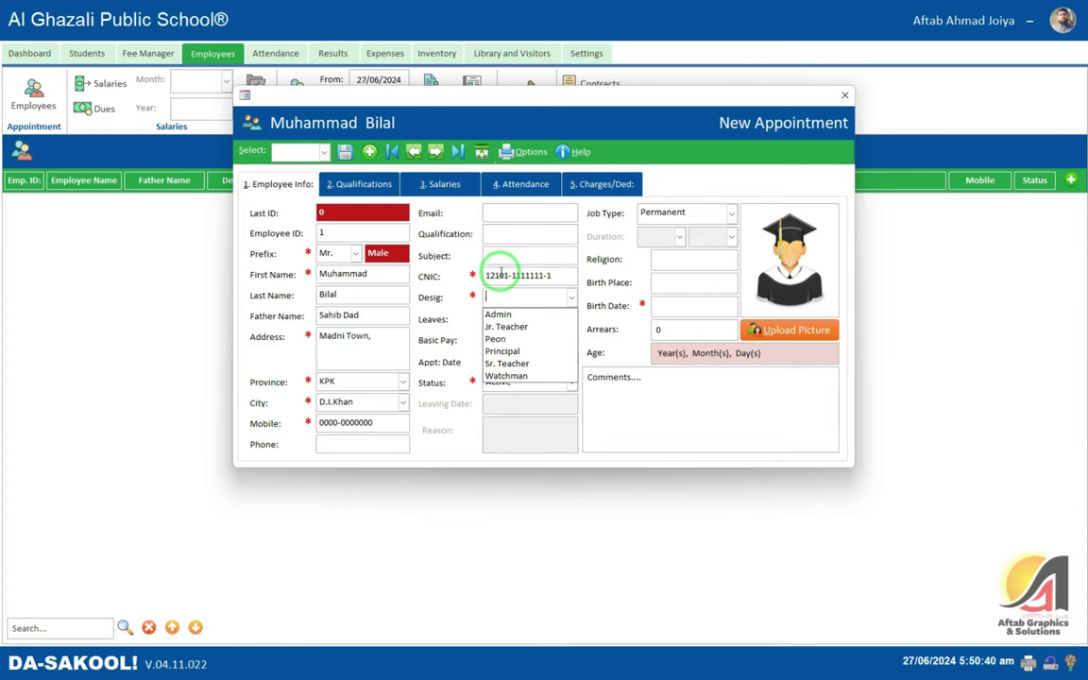
{"action": "key", "text": "Down"}
{"action": "key", "text": "Down"}
{"action": "key", "text": "Down"}
{"action": "key", "text": "Down"}
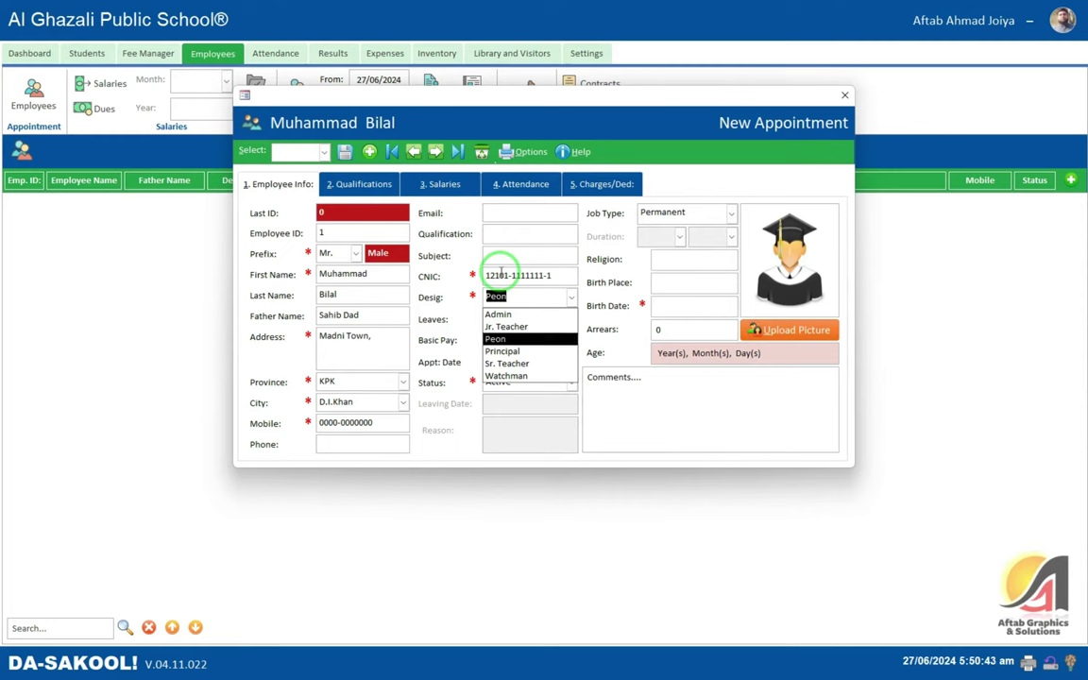
{"action": "key", "text": "Return"}
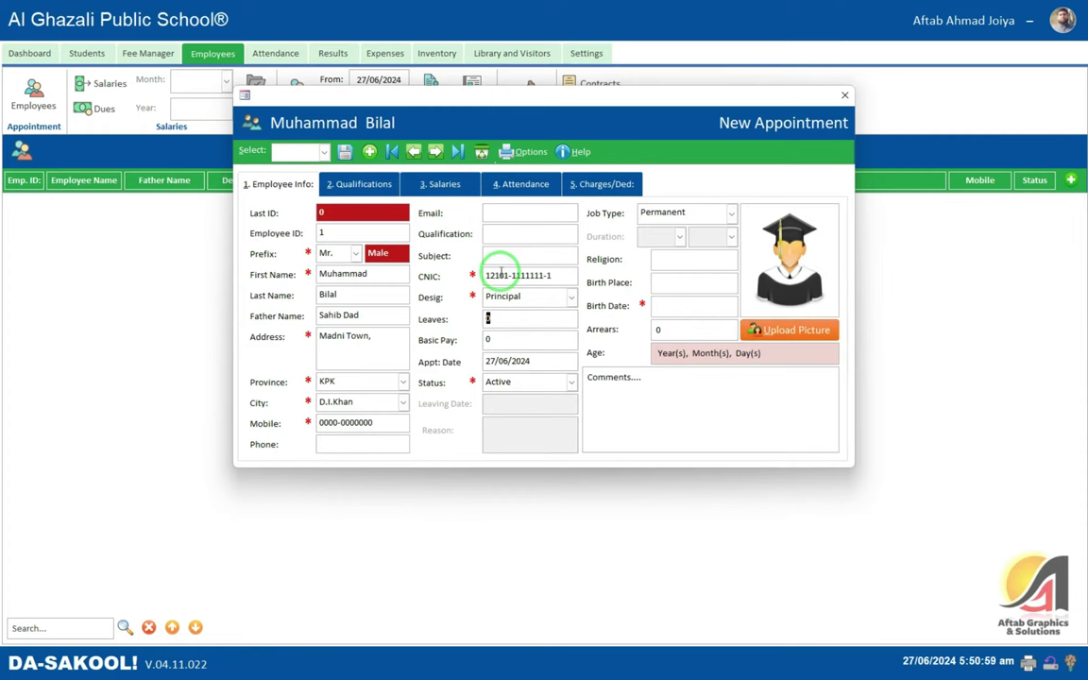
{"action": "type", "text": "5"}
{"action": "type", "text": "25000"}
{"action": "key", "text": "Tab"}
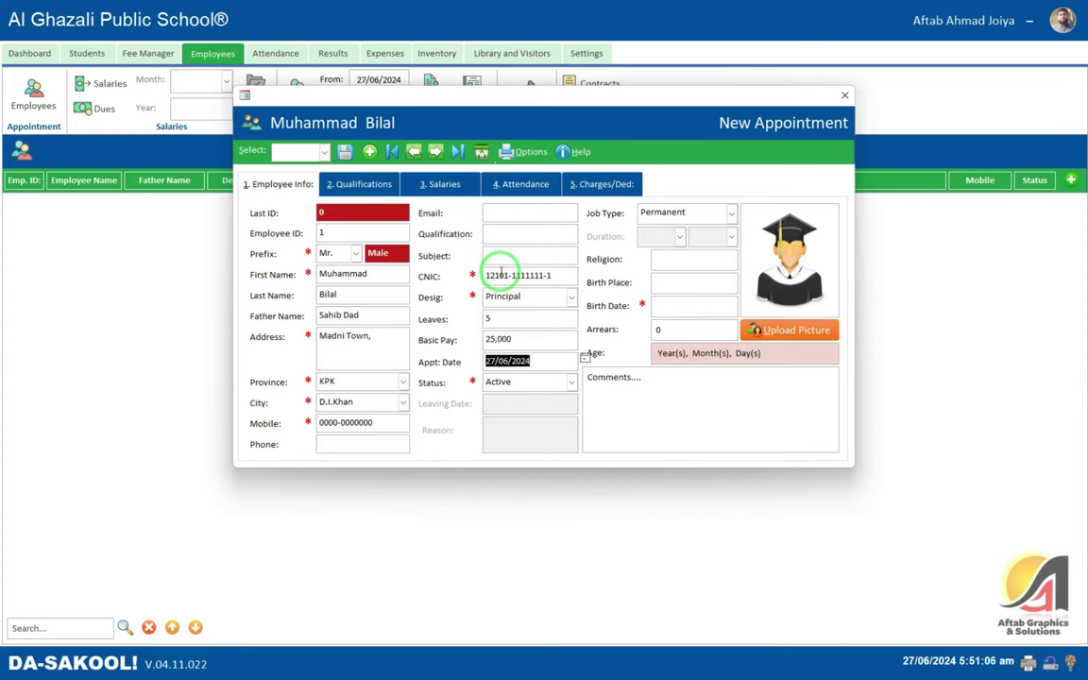
{"action": "key", "text": "Tab"}
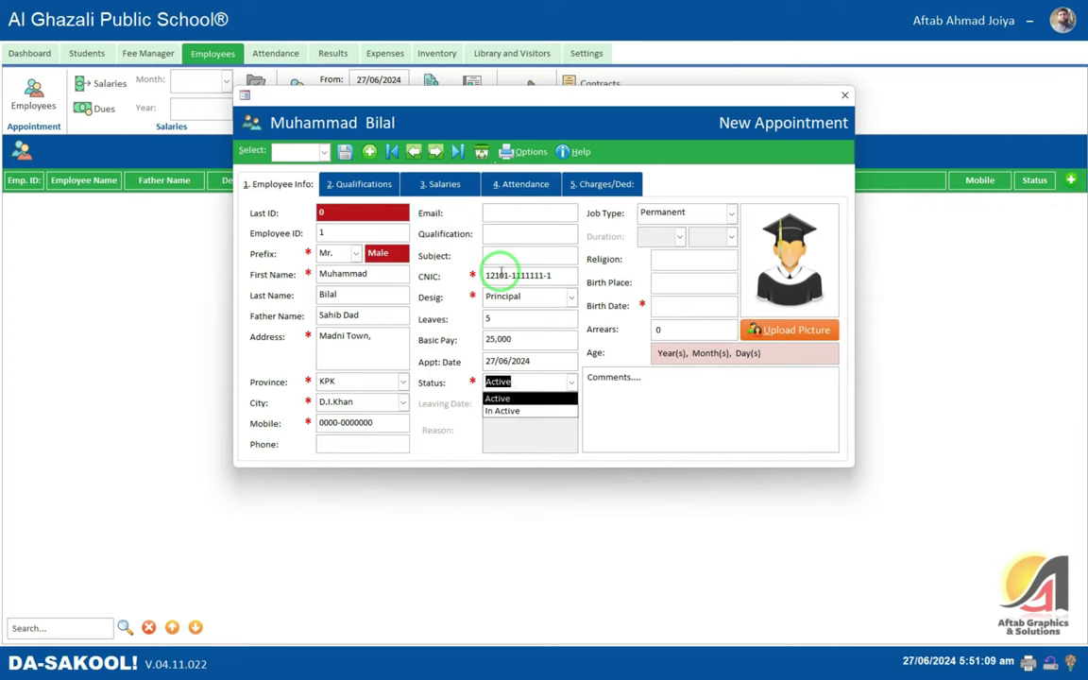
- Try Job Type Contract Basis with a 1 Month(s) duration and acknowledge the job end date message
{"action": "key", "text": "Tab"}
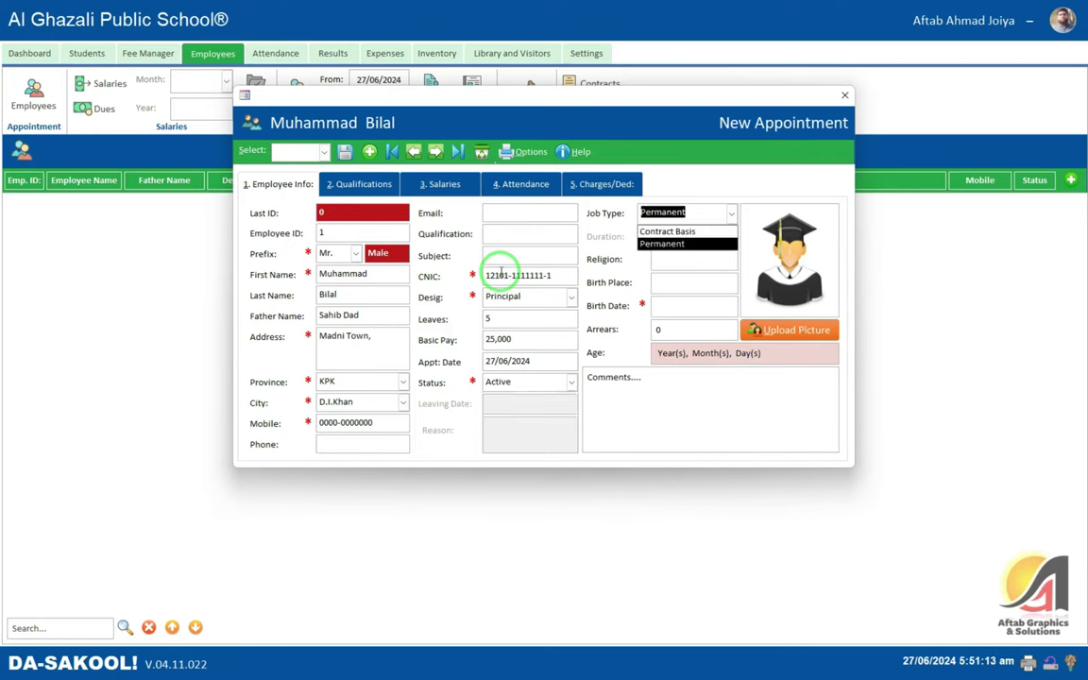
{"action": "key", "text": "Tab"}
{"action": "key", "text": "shift+Tab"}
{"action": "key", "text": "Up"}
{"action": "key", "text": "Tab"}
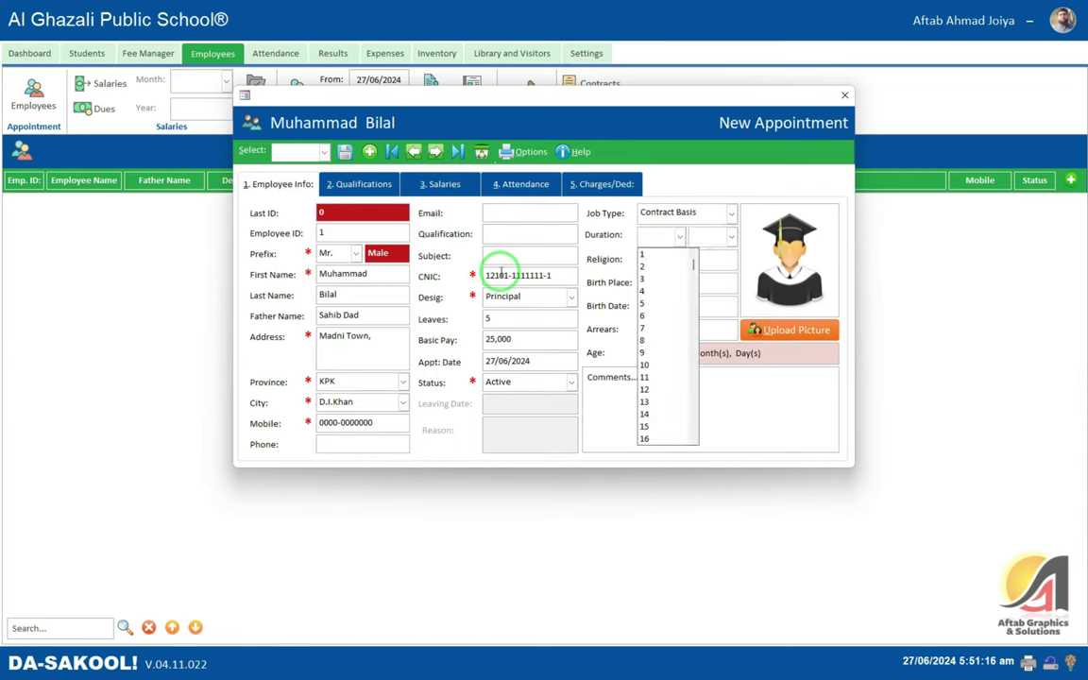
{"action": "key", "text": "Down"}
{"action": "key", "text": "Down"}
{"action": "key", "text": "Down"}
{"action": "key", "text": "Down"}
{"action": "key", "text": "Down"}
{"action": "key", "text": "Down"}
{"action": "key", "text": "Down"}
{"action": "key", "text": "Down"}
{"action": "key", "text": "Down"}
{"action": "key", "text": "Down"}
{"action": "key", "text": "Down"}
{"action": "key", "text": "Down"}
{"action": "key", "text": "Down"}
{"action": "key", "text": "Down"}
{"action": "key", "text": "Down"}
{"action": "key", "text": "Down"}
{"action": "key", "text": "Down"}
{"action": "key", "text": "Down"}
{"action": "key", "text": "Down"}
{"action": "key", "text": "Down"}
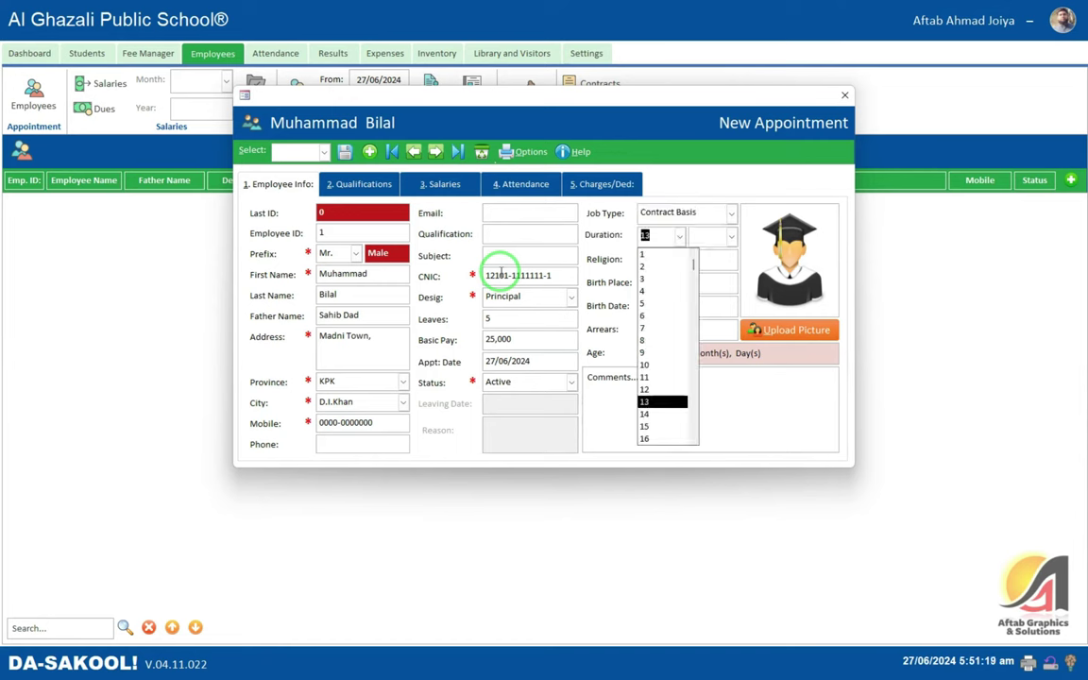
{"action": "key", "text": "Down"}
{"action": "key", "text": "Down"}
{"action": "key", "text": "Down"}
{"action": "key", "text": "Down"}
{"action": "key", "text": "Down"}
{"action": "key", "text": "Down"}
{"action": "key", "text": "Down"}
{"action": "key", "text": "Down"}
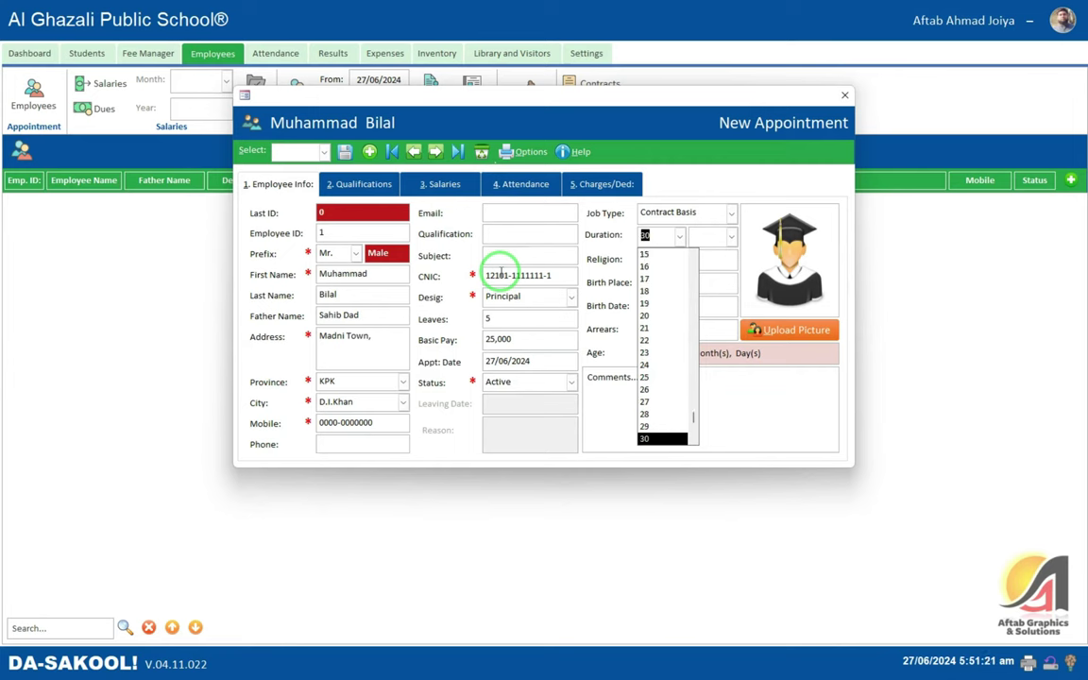
{"action": "key", "text": "Up"}
{"action": "key", "text": "Up"}
{"action": "key", "text": "Up"}
{"action": "key", "text": "Up"}
{"action": "key", "text": "Up"}
{"action": "key", "text": "Up"}
{"action": "key", "text": "Up"}
{"action": "key", "text": "Up"}
{"action": "key", "text": "Up"}
{"action": "key", "text": "Up"}
{"action": "key", "text": "Up"}
{"action": "key", "text": "Up"}
{"action": "key", "text": "Up"}
{"action": "key", "text": "Up"}
{"action": "key", "text": "Up"}
{"action": "key", "text": "Up"}
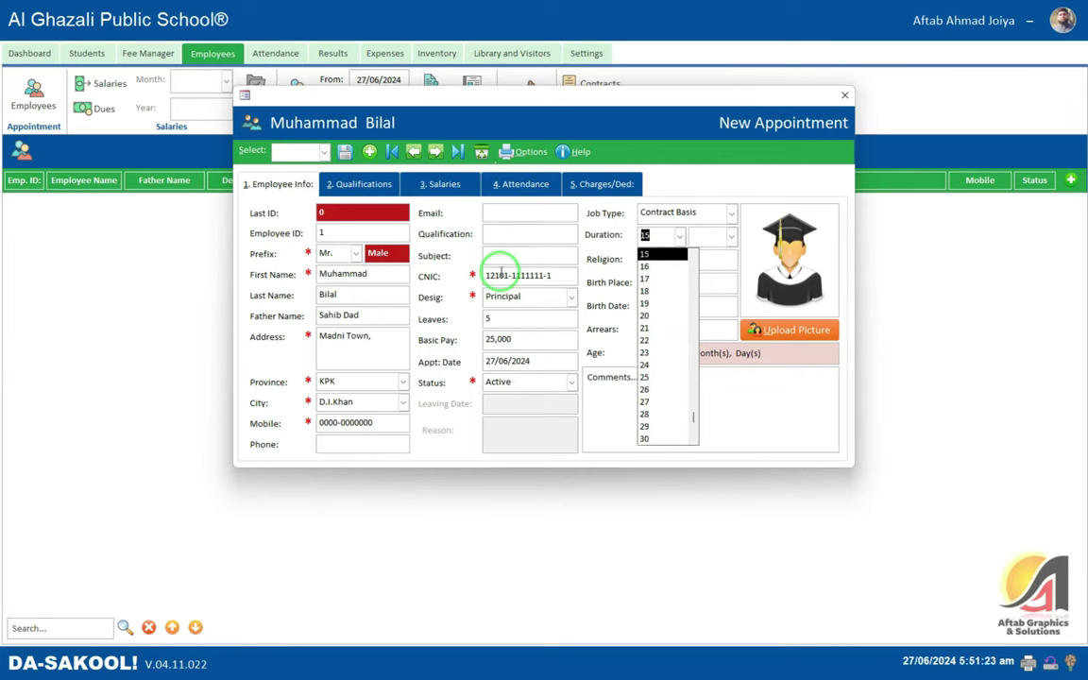
{"action": "key", "text": "Up"}
{"action": "key", "text": "Up"}
{"action": "key", "text": "Up"}
{"action": "key", "text": "Up"}
{"action": "key", "text": "Up"}
{"action": "key", "text": "Up"}
{"action": "key", "text": "Up"}
{"action": "key", "text": "Up"}
{"action": "key", "text": "Up"}
{"action": "key", "text": "Up"}
{"action": "key", "text": "Up"}
{"action": "key", "text": "Up"}
{"action": "key", "text": "Up"}
{"action": "key", "text": "Up"}
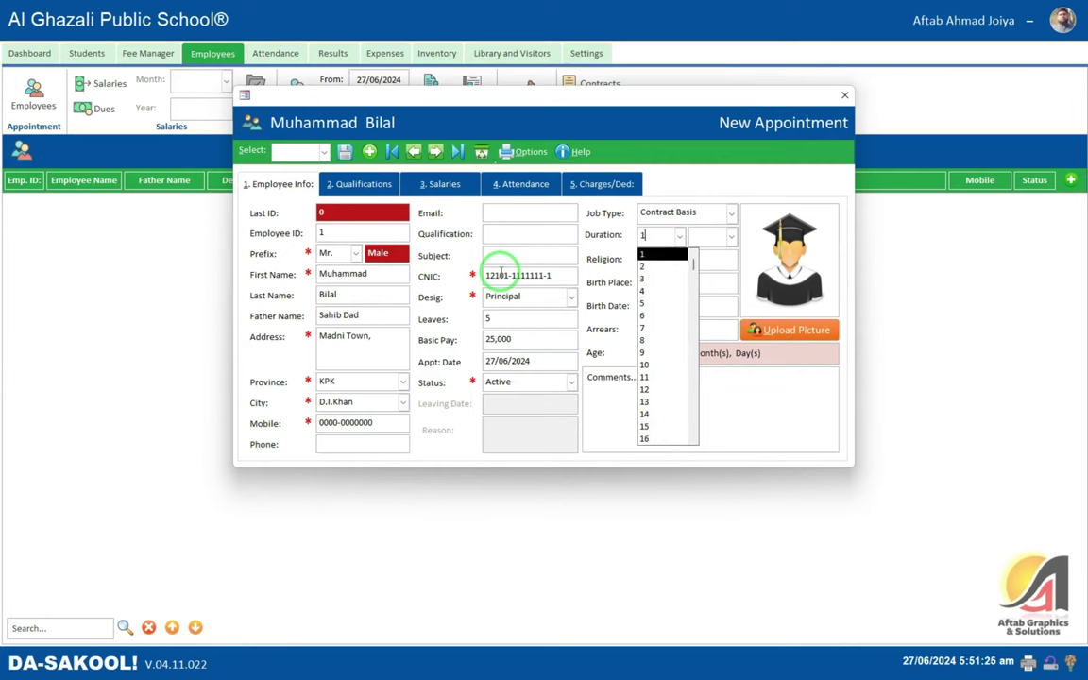
{"action": "key", "text": "Tab"}
{"action": "key", "text": "Down"}
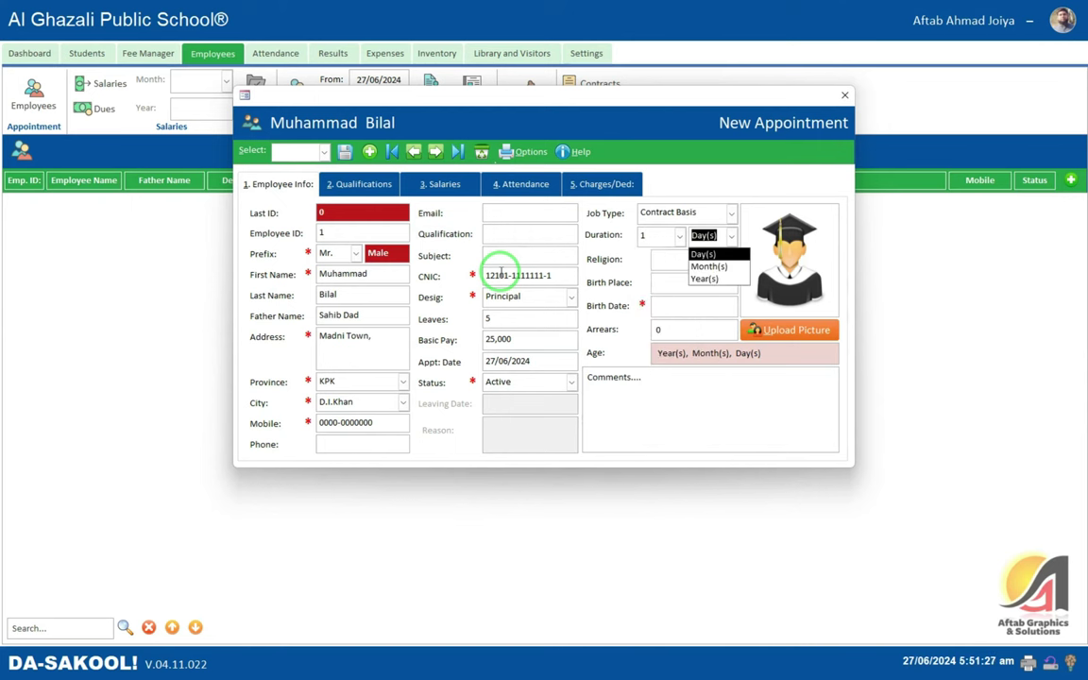
{"action": "key", "text": "Down"}
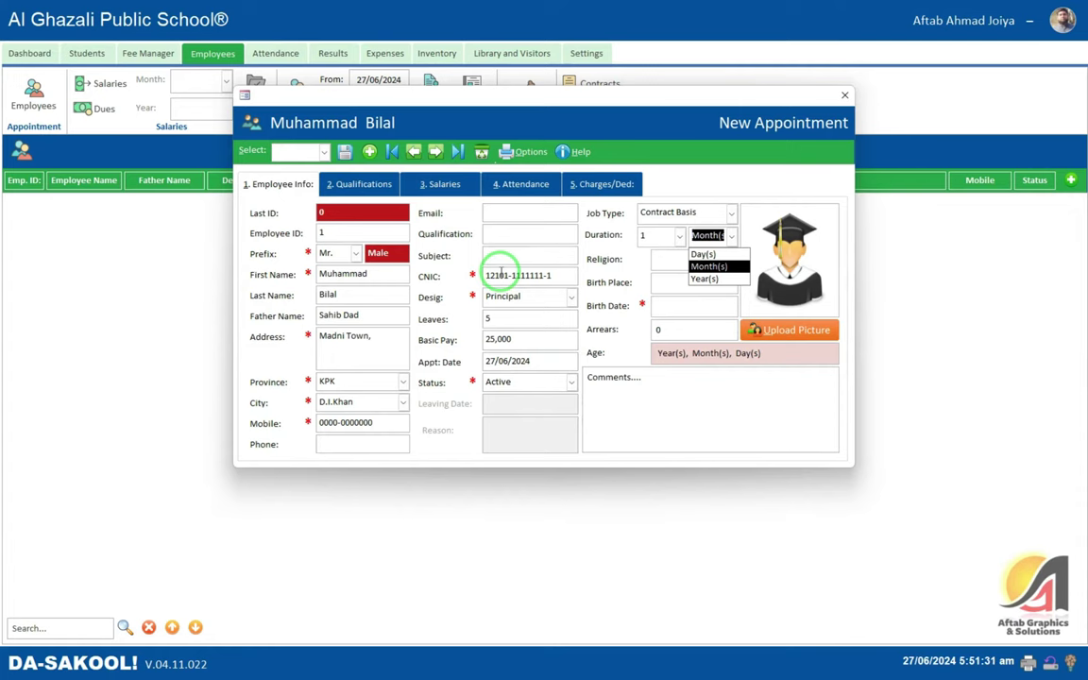
{"action": "key", "text": "Return"}
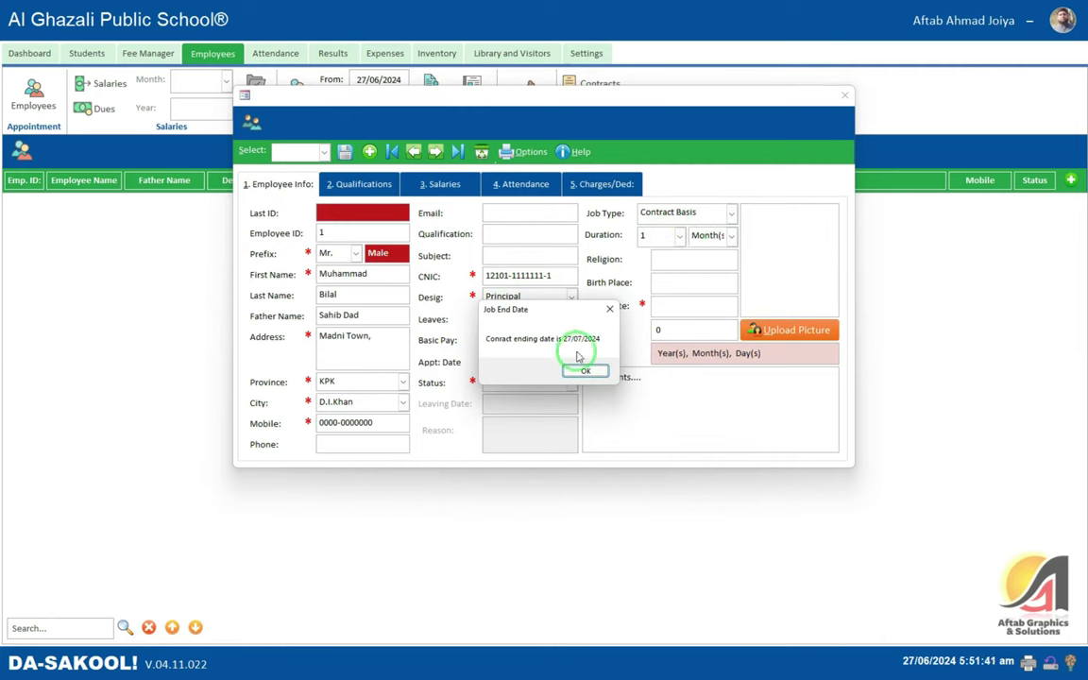
{"action": "left_click", "coordinate": [582, 371]}
{"action": "left_click", "coordinate": [678, 235]}
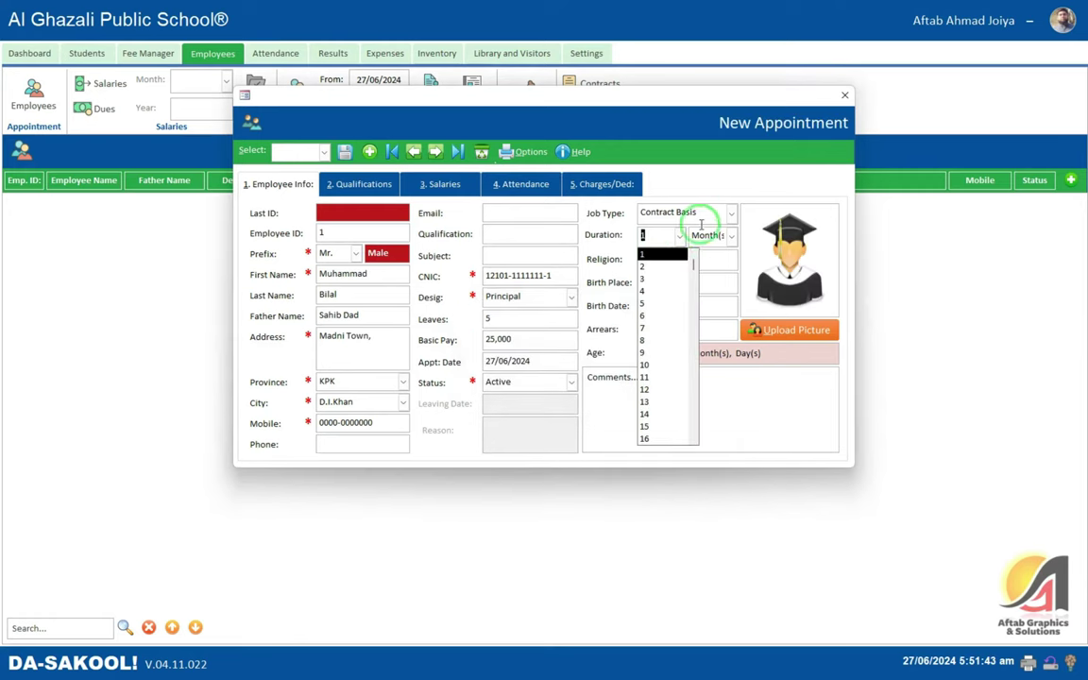
{"action": "left_click", "coordinate": [697, 212]}
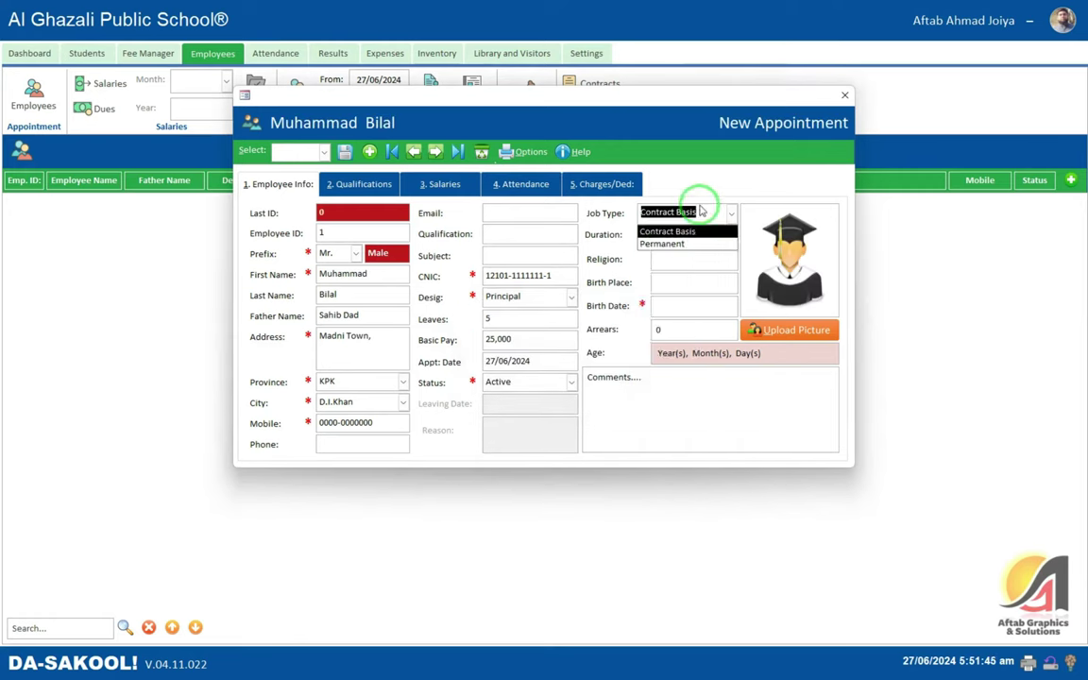
{"action": "left_click", "coordinate": [678, 244]}
{"action": "left_click", "coordinate": [686, 257]}
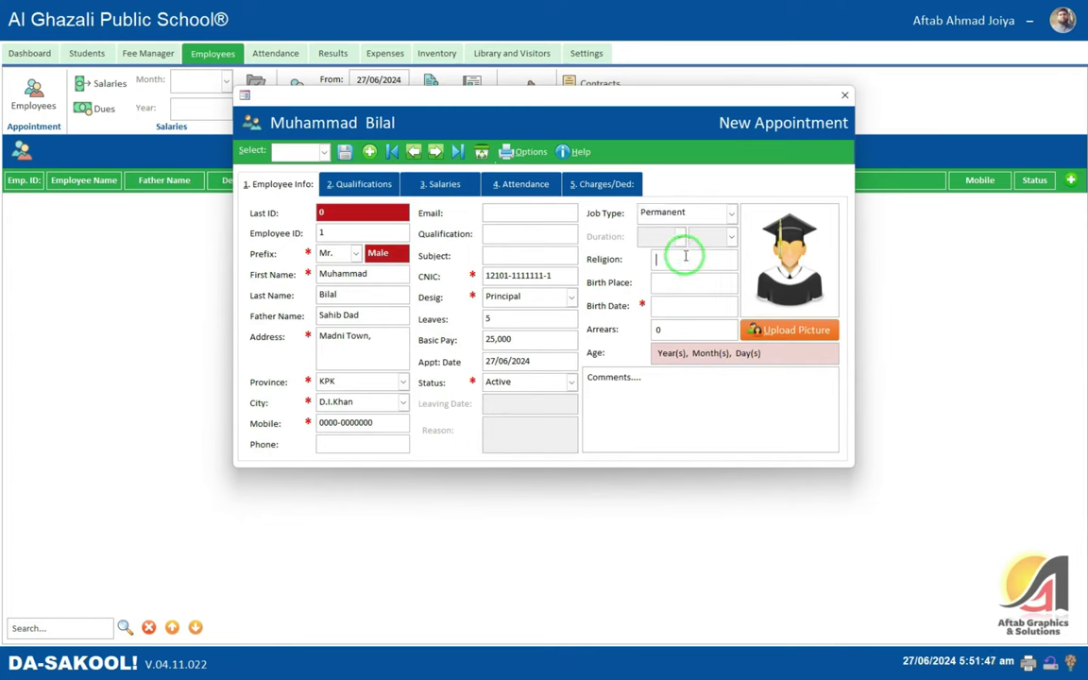
{"action": "type", "text": "Islam"}
{"action": "key", "text": "Tab"}
{"action": "key", "text": "Tab"}
{"action": "key", "text": "Tab"}
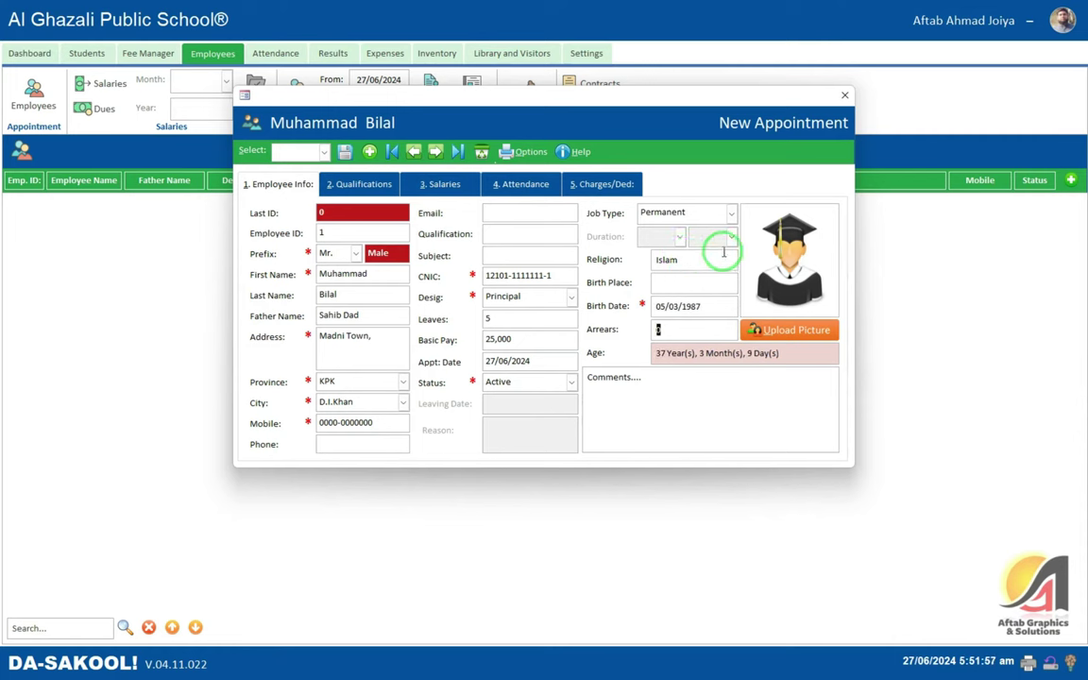
- Save the new employee record and open the Qualifications tab
{"action": "left_click", "coordinate": [345, 151]}
{"action": "left_click", "coordinate": [573, 370]}
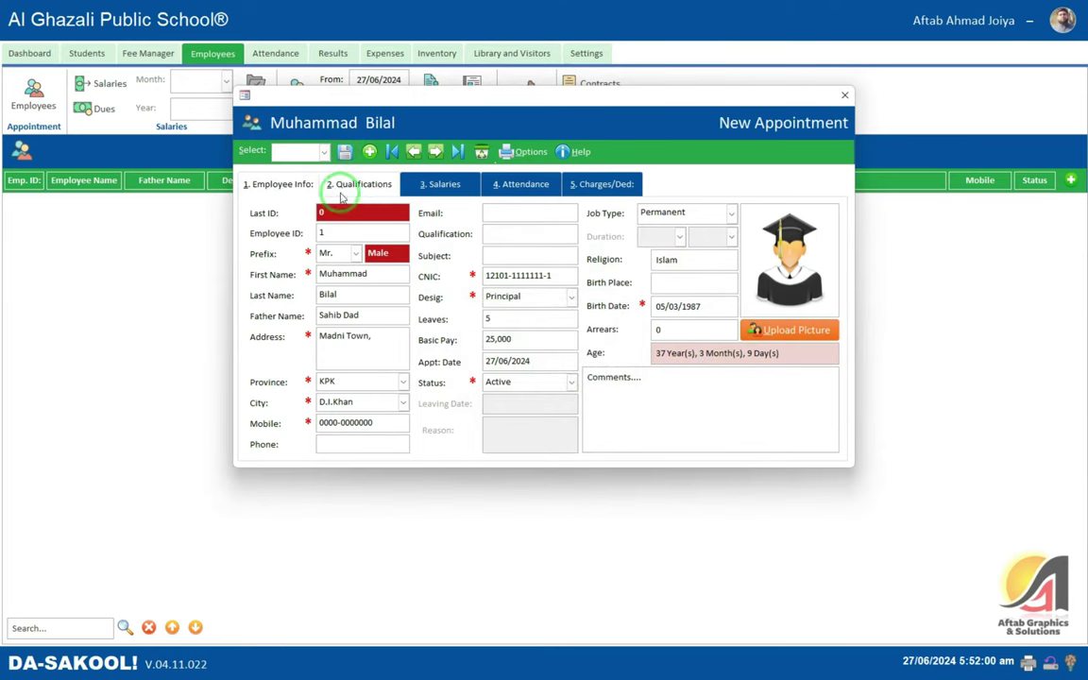
{"action": "left_click", "coordinate": [349, 185]}
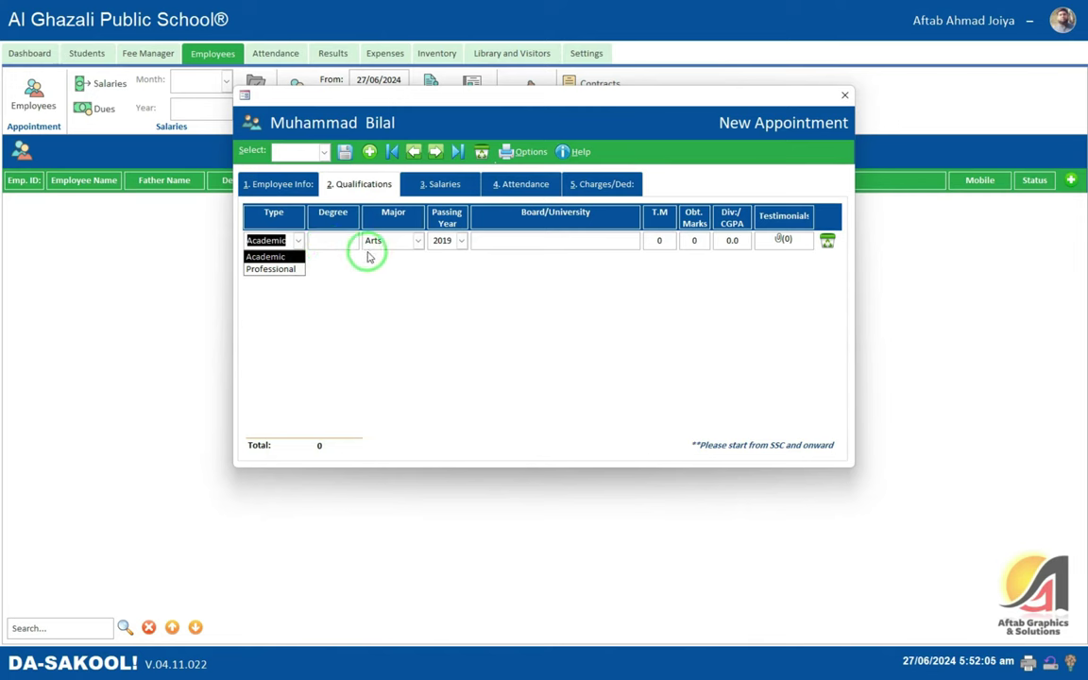
- Add an Academic SSC qualification in Science, passed 2005 from BISE Bannu, with its marks
{"action": "left_click", "coordinate": [341, 244]}
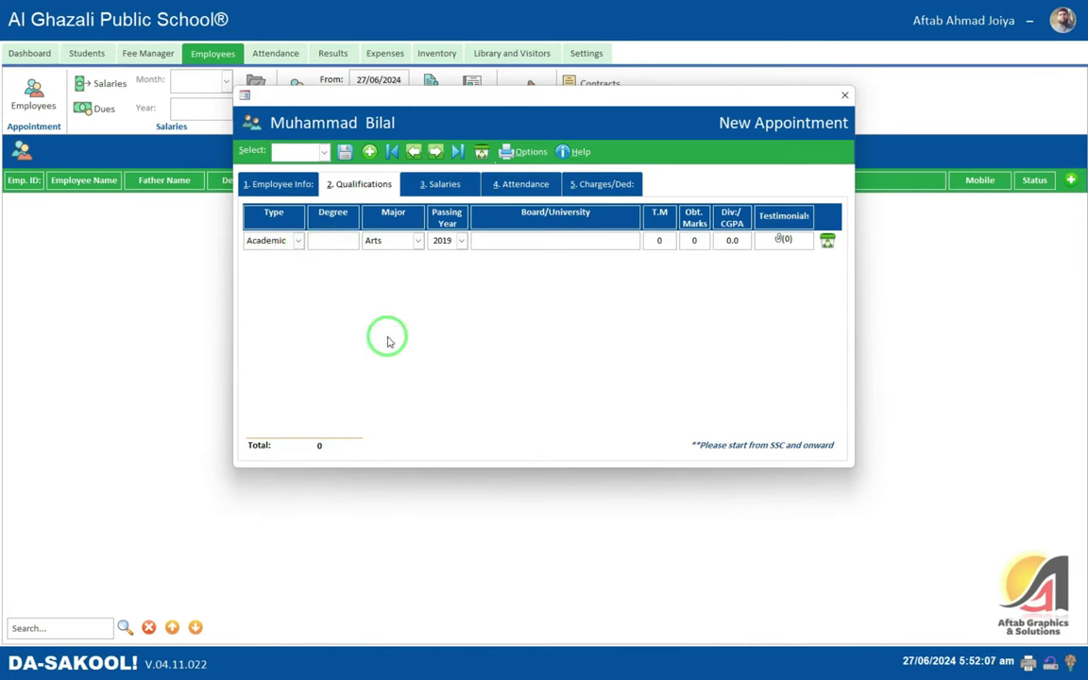
{"action": "type", "text": "SSC"}
{"action": "key", "text": "Tab"}
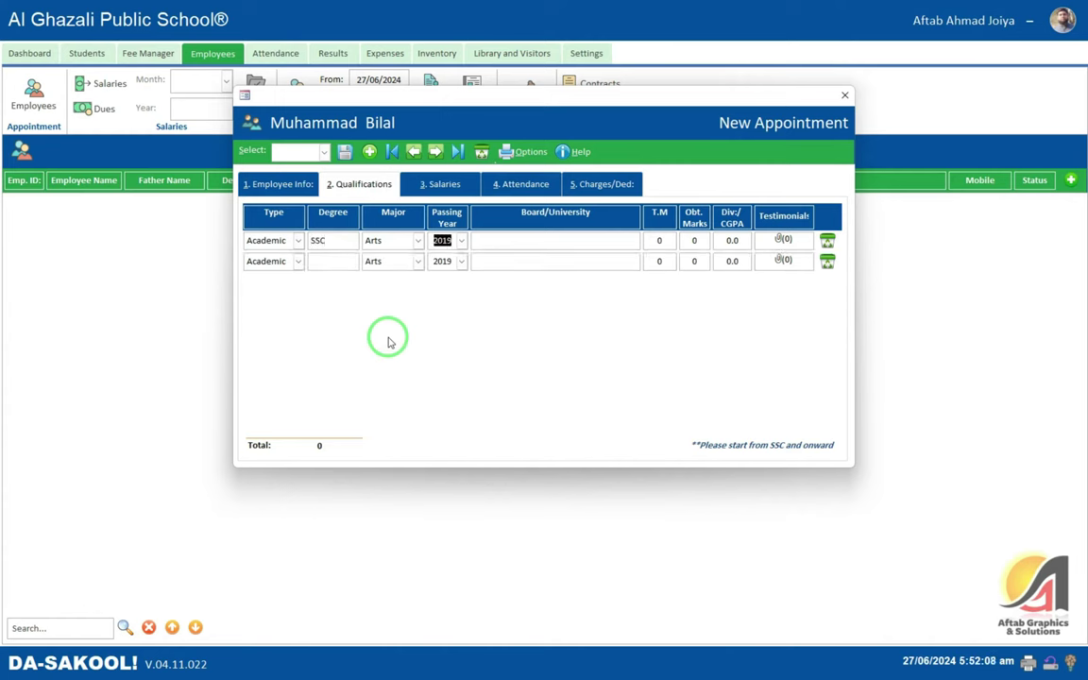
{"action": "key", "text": "shift+Tab"}
{"action": "key", "text": "alt+Down"}
{"action": "type", "text": "science"}
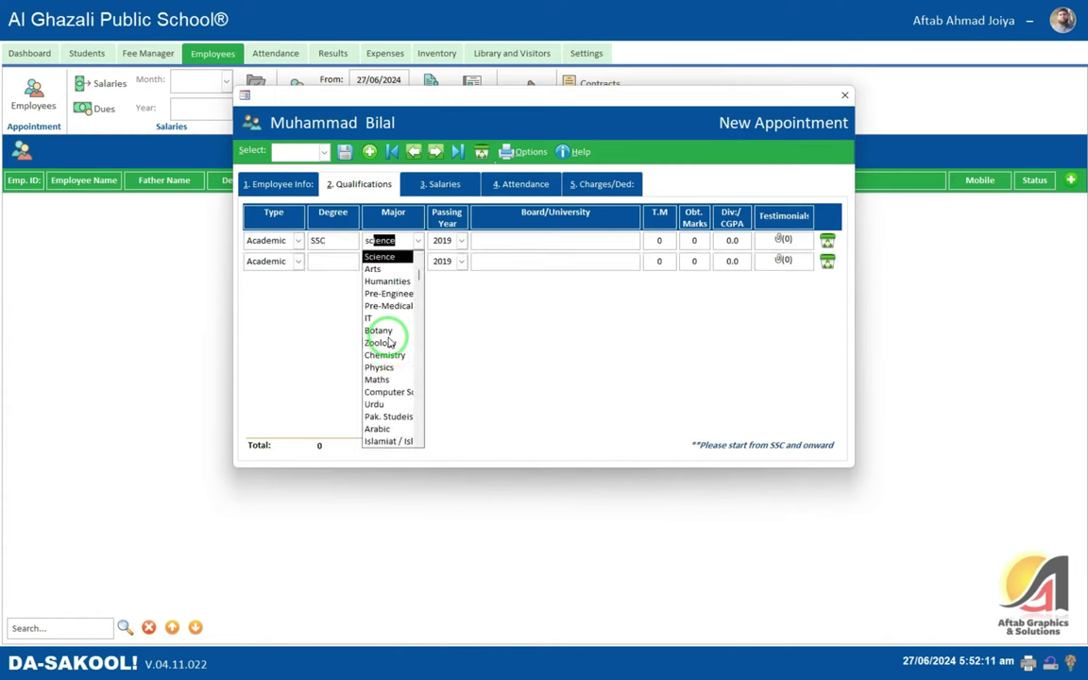
{"action": "key", "text": "Tab"}
{"action": "key", "text": "Tab"}
{"action": "key", "text": "shift+Tab"}
{"action": "key", "text": "shift+Tab"}
{"action": "key", "text": "alt+Down"}
{"action": "key", "text": "Tab"}
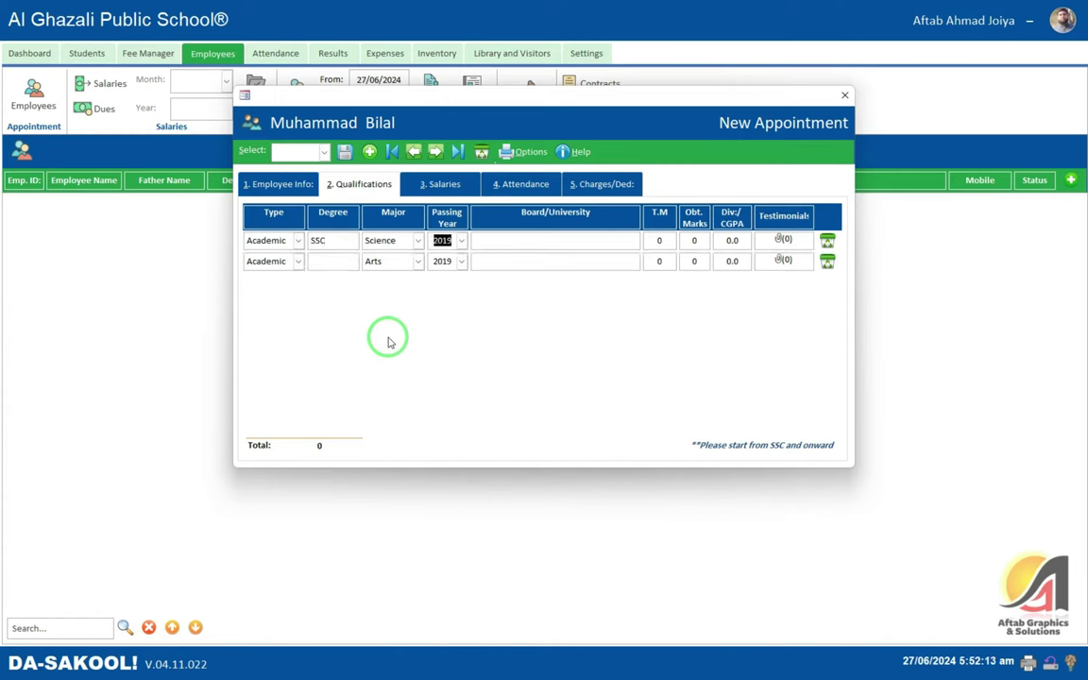
{"action": "type", "text": "2005"}
{"action": "key", "text": "Tab"}
{"action": "type", "text": "BISE D.I"}
{"action": "key", "text": "BackSpace"}
{"action": "key", "text": "BackSpace"}
{"action": "key", "text": "BackSpace"}
{"action": "key", "text": "BackSpace"}
{"action": "type", "text": "Bannu"}
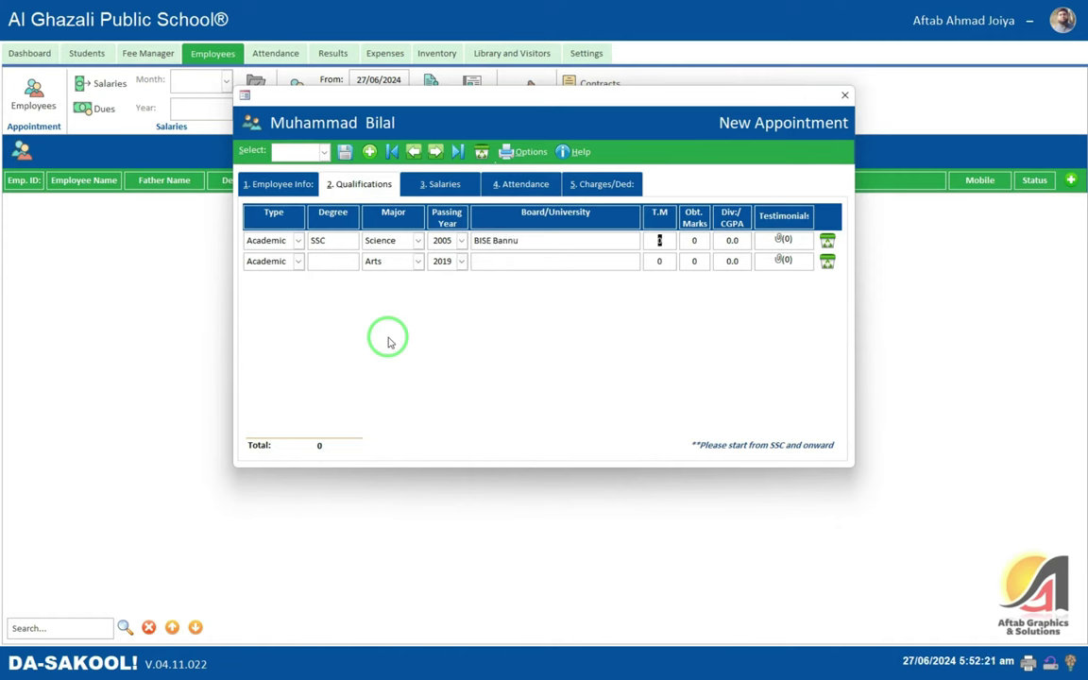
{"action": "type", "text": "1050"}
{"action": "type", "text": "633"}
- Add an Academic HSSC Pre-Engineering qualification, 2007, from BISE D.I.Khan
{"action": "key", "text": "Return"}
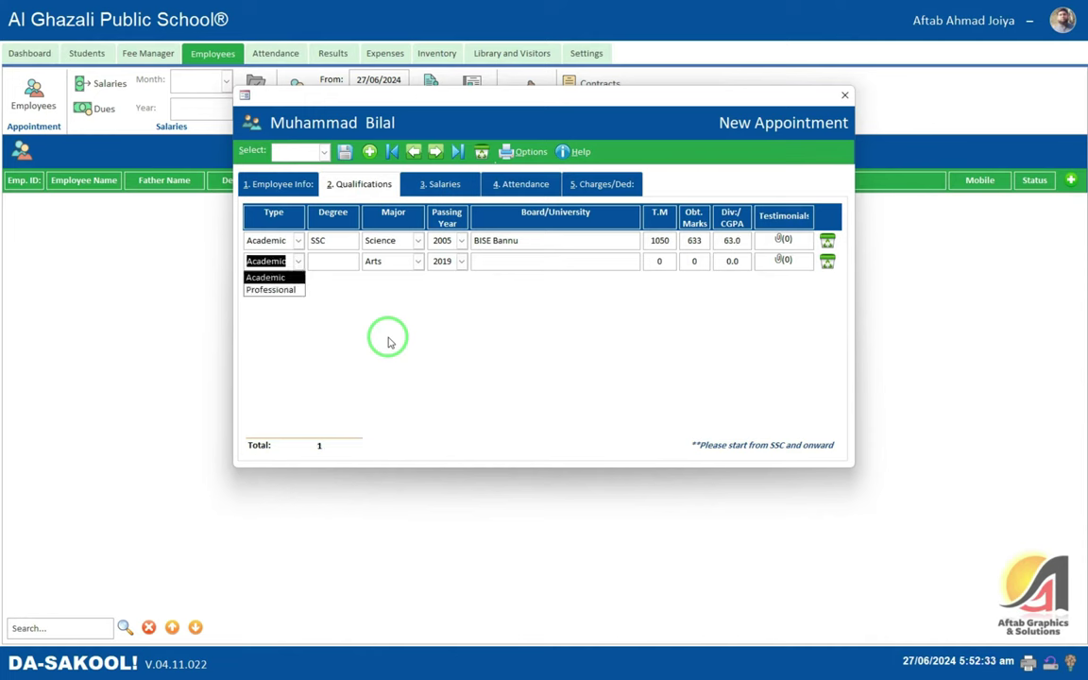
{"action": "key", "text": "Return"}
{"action": "type", "text": "HSSC"}
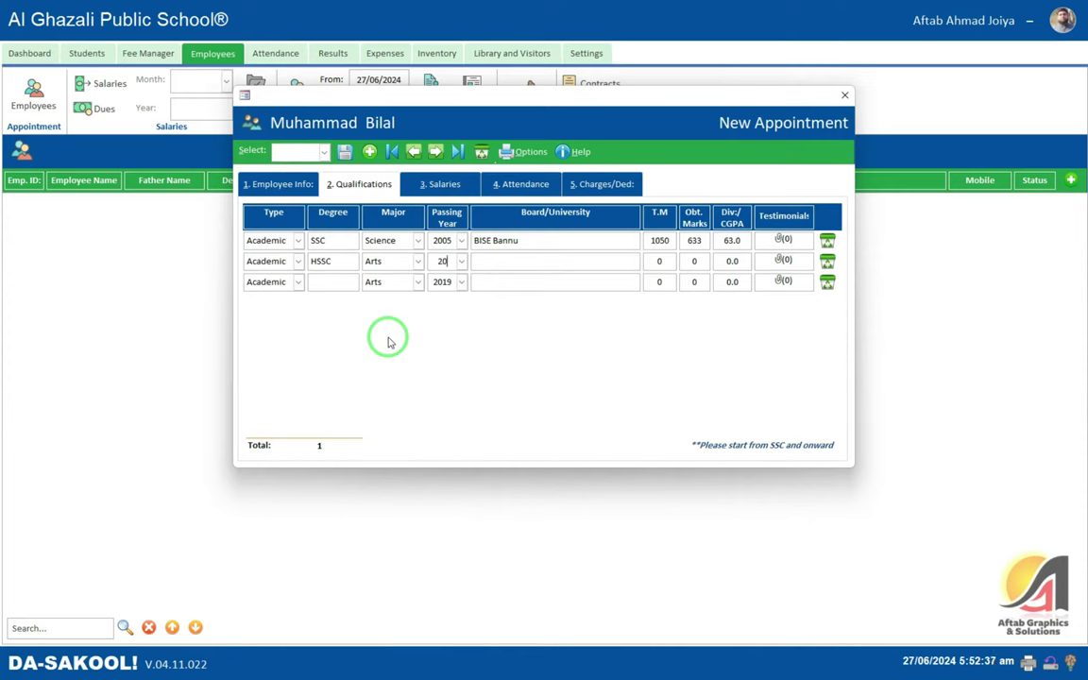
{"action": "key", "text": "alt+Down"}
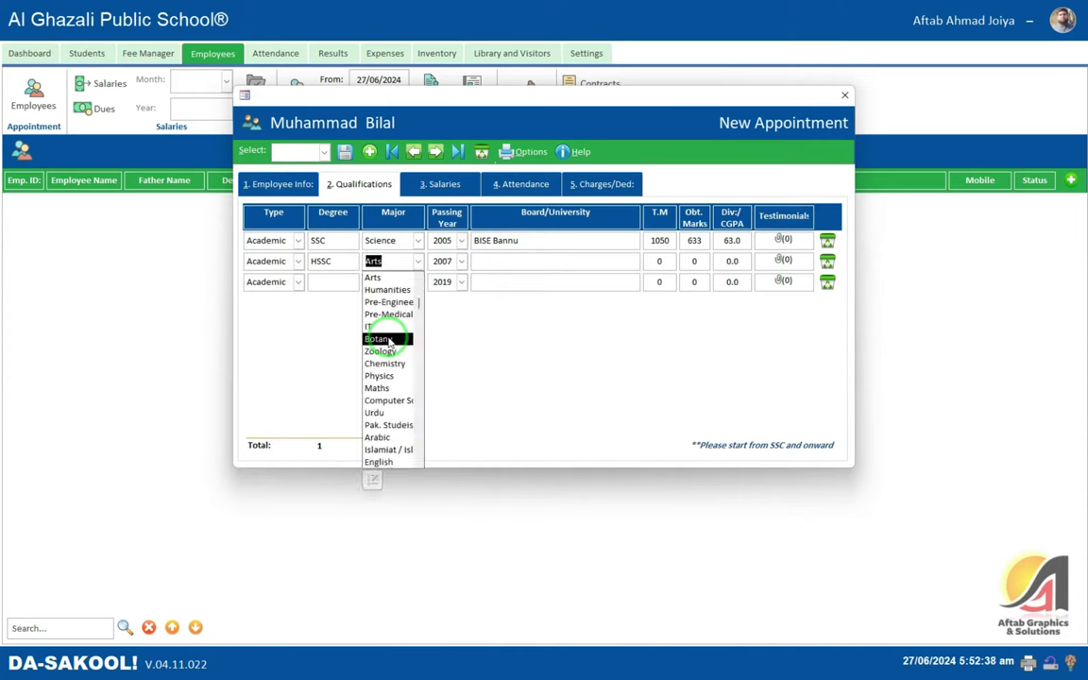
{"action": "type", "text": "pre-Engine"}
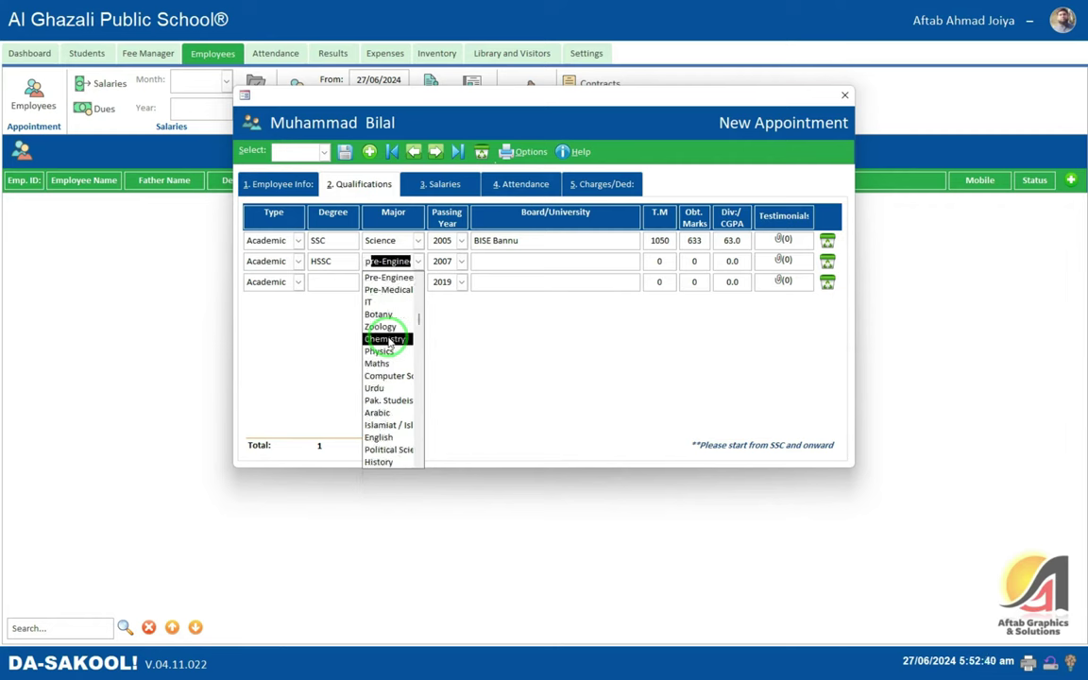
{"action": "key", "text": "Tab"}
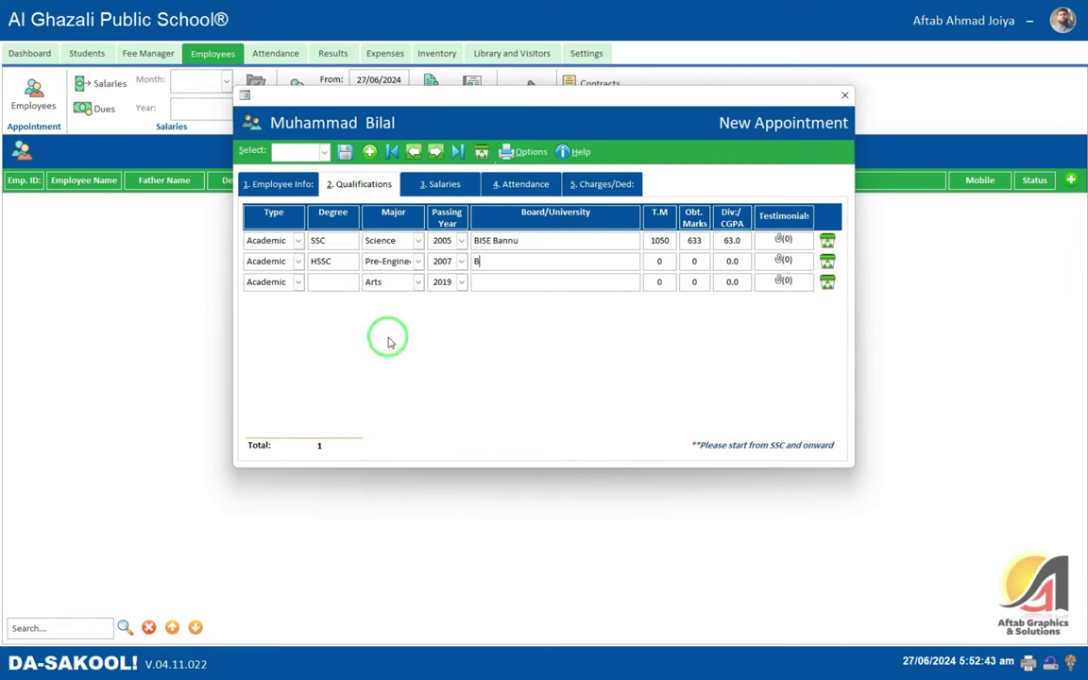
{"action": "type", "text": "BISE D.I.K"}
- Add a BA Arts qualification, 2009, from Gomal University D.I.Khan with 350 of 550 marks
{"action": "key", "text": "Tab"}
{"action": "key", "text": "Tab"}
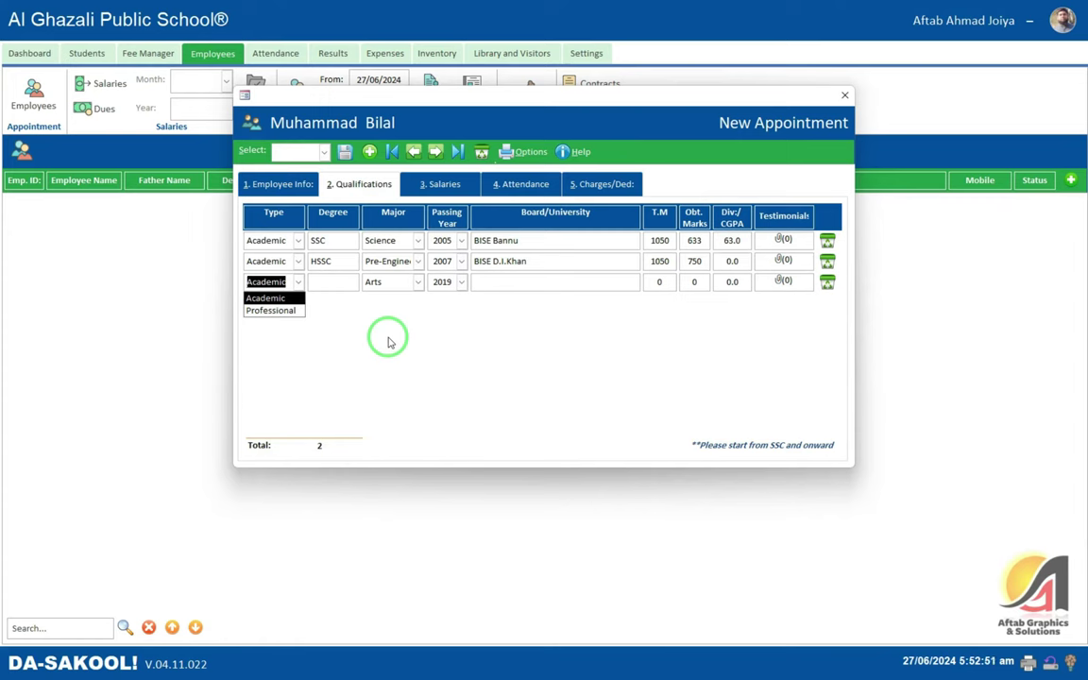
{"action": "key", "text": "Tab"}
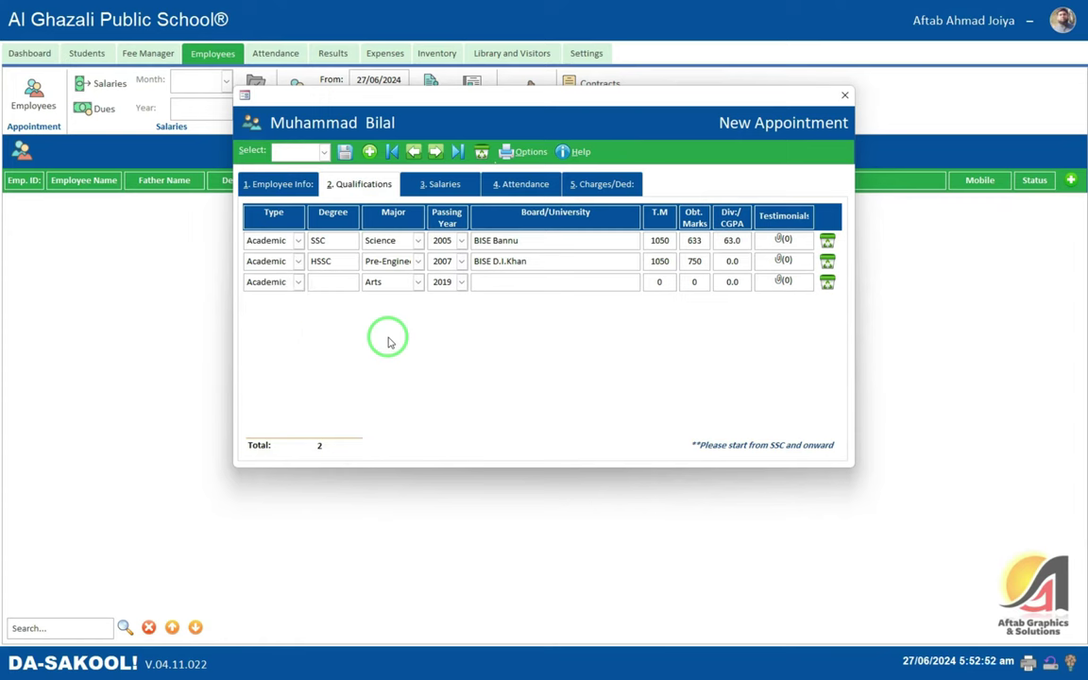
{"action": "type", "text": "BA"}
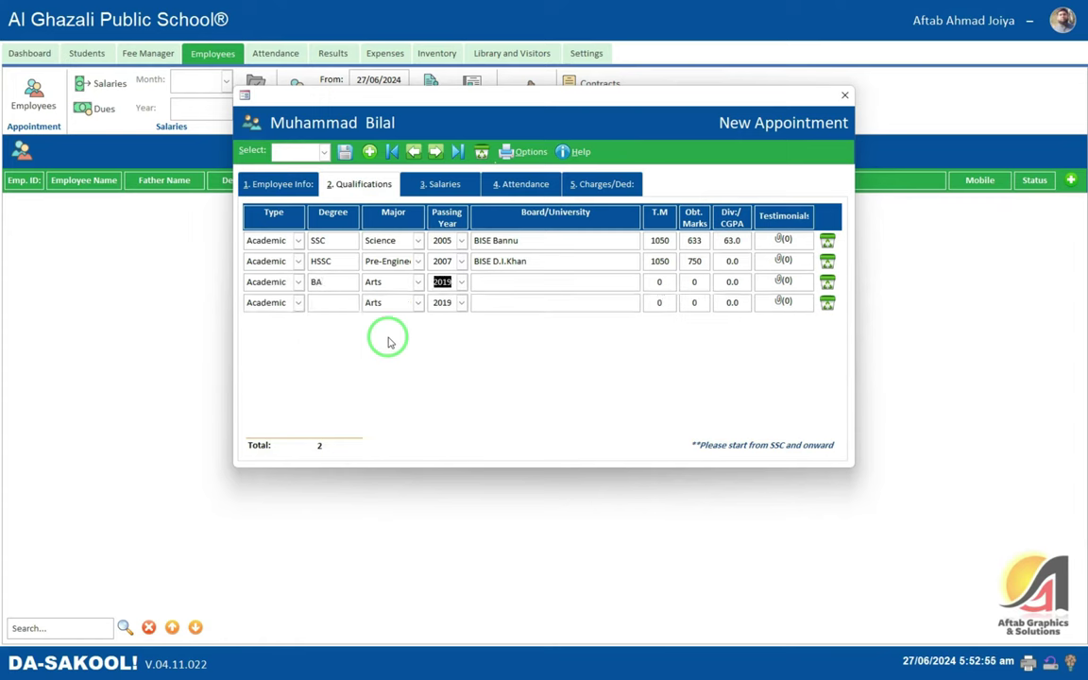
{"action": "type", "text": "2009"}
{"action": "key", "text": "shift+Tab"}
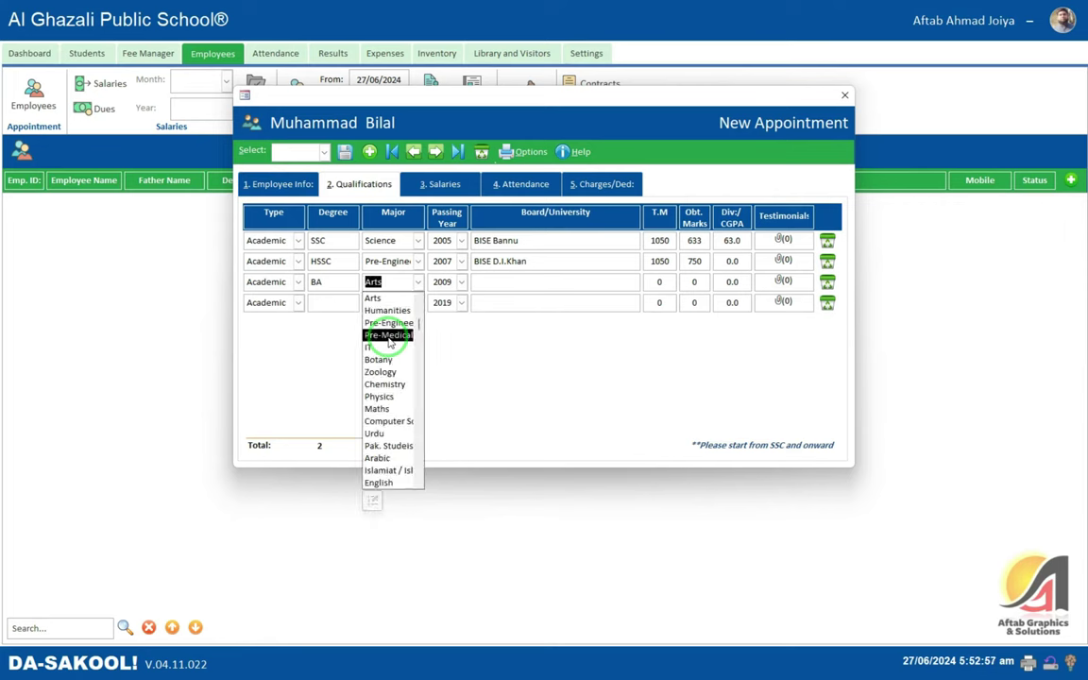
{"action": "key", "text": "Tab"}
{"action": "key", "text": "Tab"}
{"action": "type", "text": "G"}
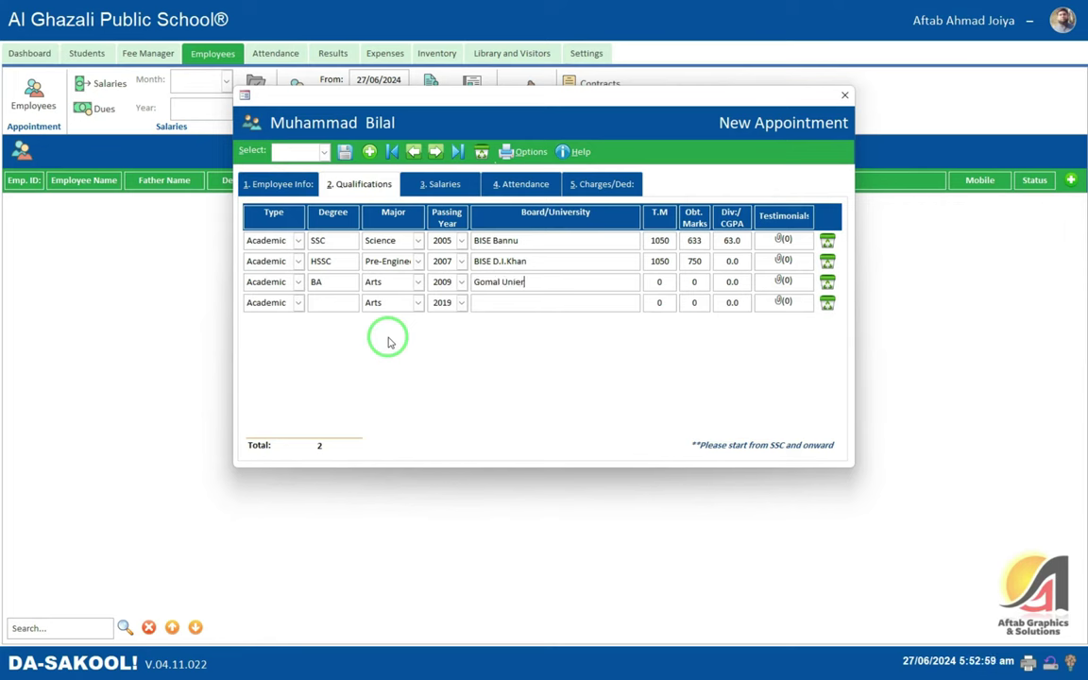
{"action": "key", "text": "BackSpace"}
{"action": "key", "text": "BackSpace"}
{"action": "key", "text": "BackSpace"}
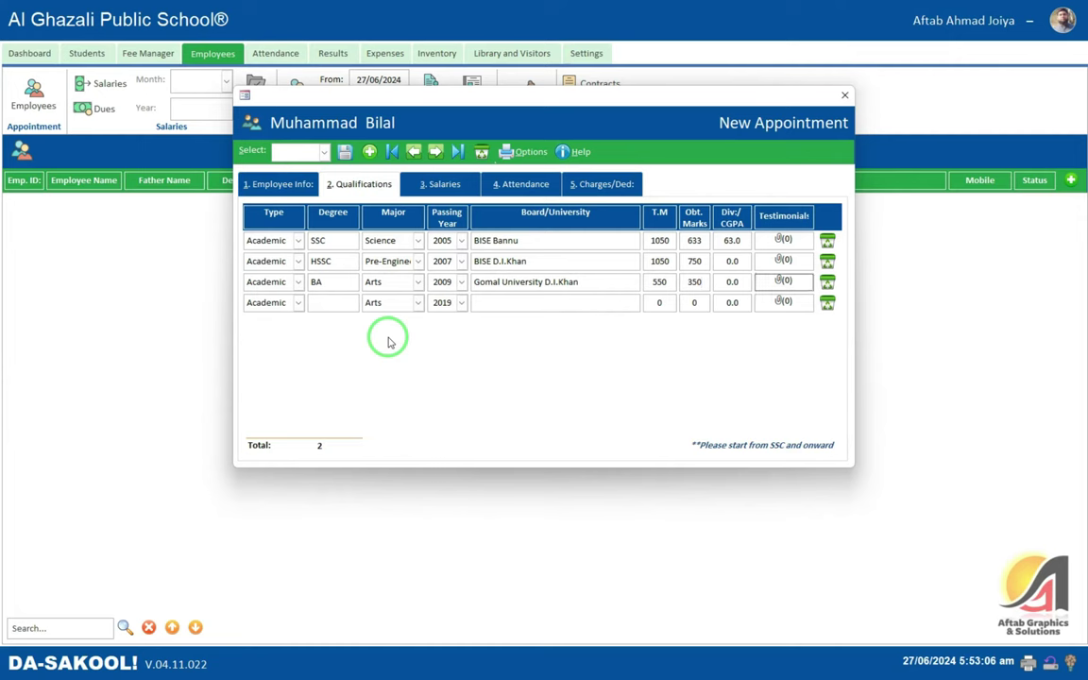
{"action": "key", "text": "alt+Down"}
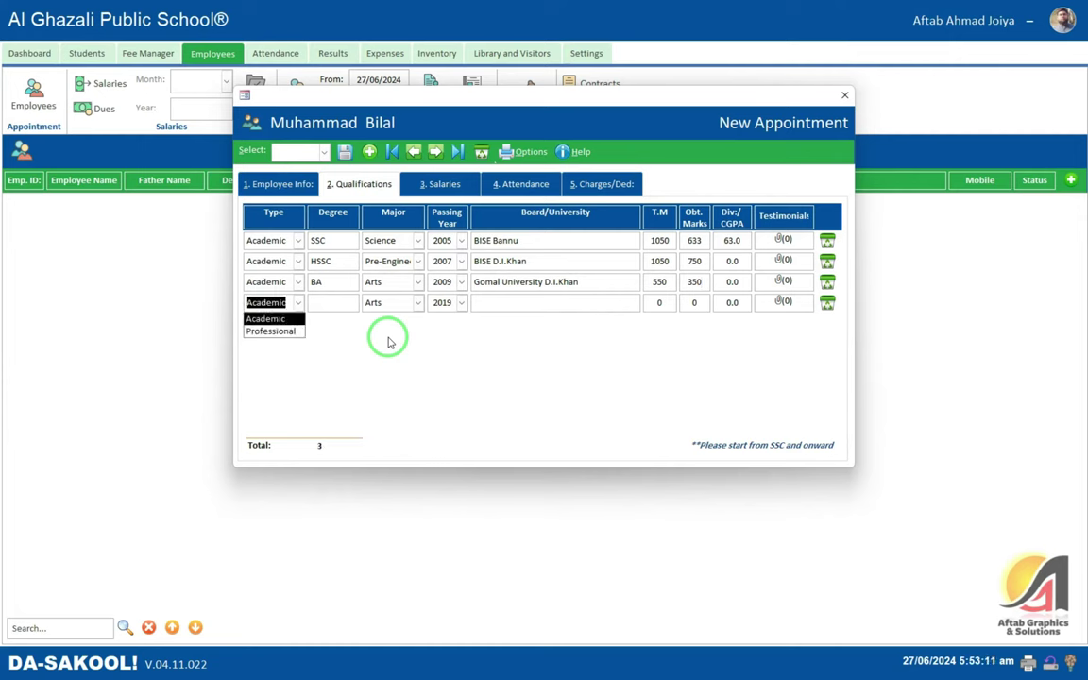
- Close the open qualification type list and save the employee with its qualifications
{"action": "left_click", "coordinate": [350, 302]}
{"action": "left_click", "coordinate": [346, 152]}
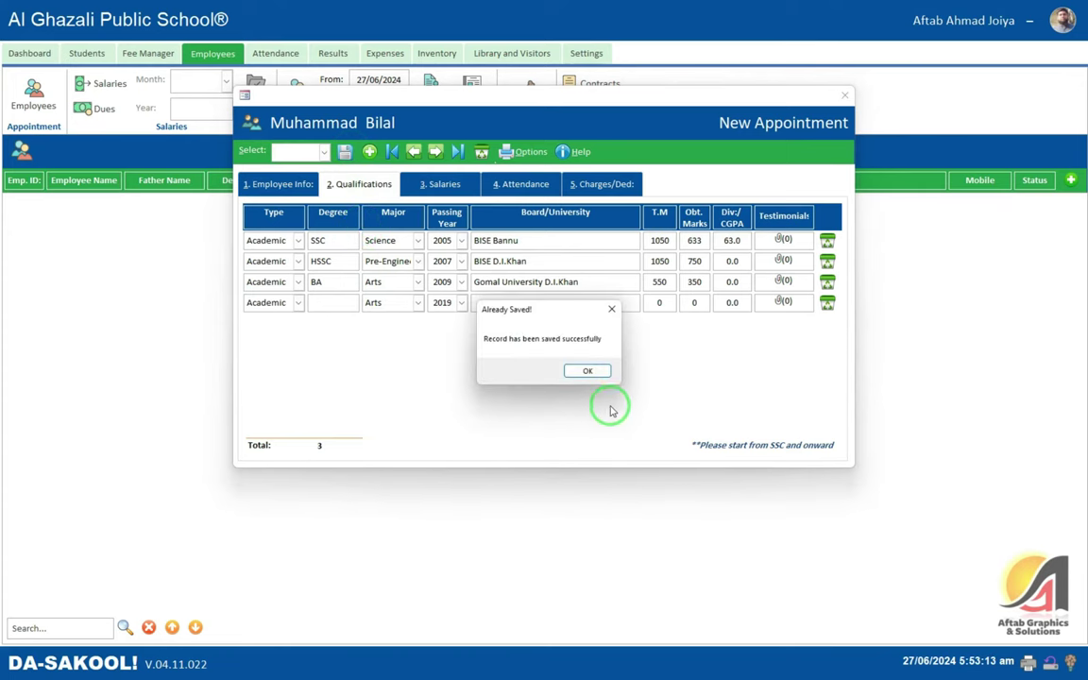
{"action": "left_click", "coordinate": [593, 369]}
{"action": "left_click", "coordinate": [526, 153]}
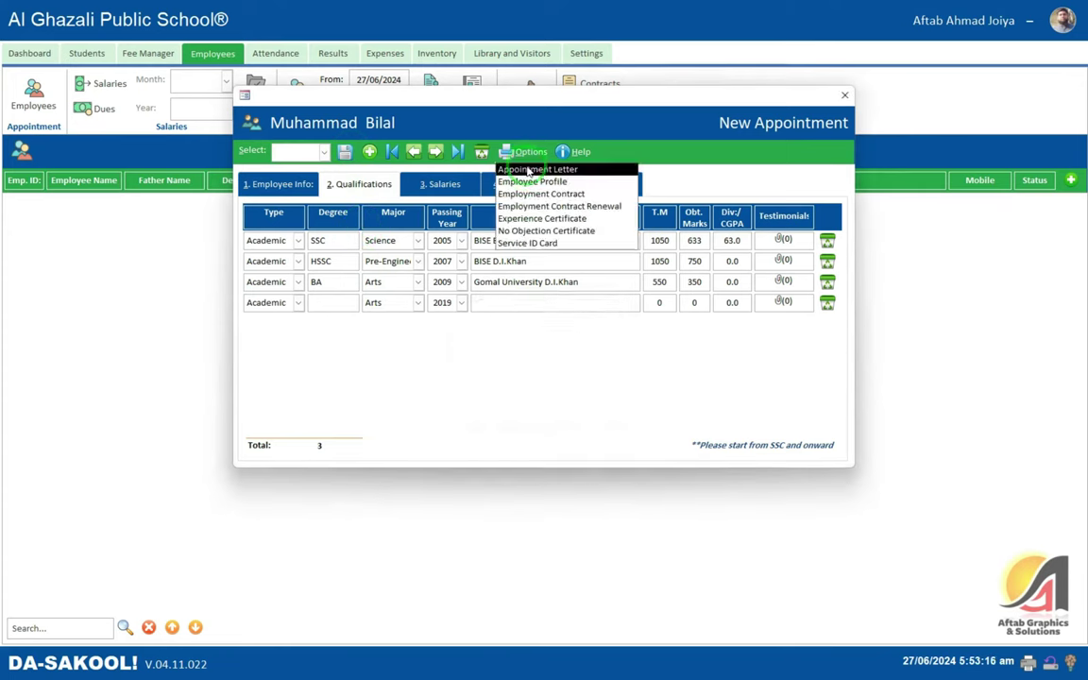
- Preview the Appointment Letter for the Principal post at Rs. 25000 monthly, then close it
{"action": "left_click", "coordinate": [529, 170]}
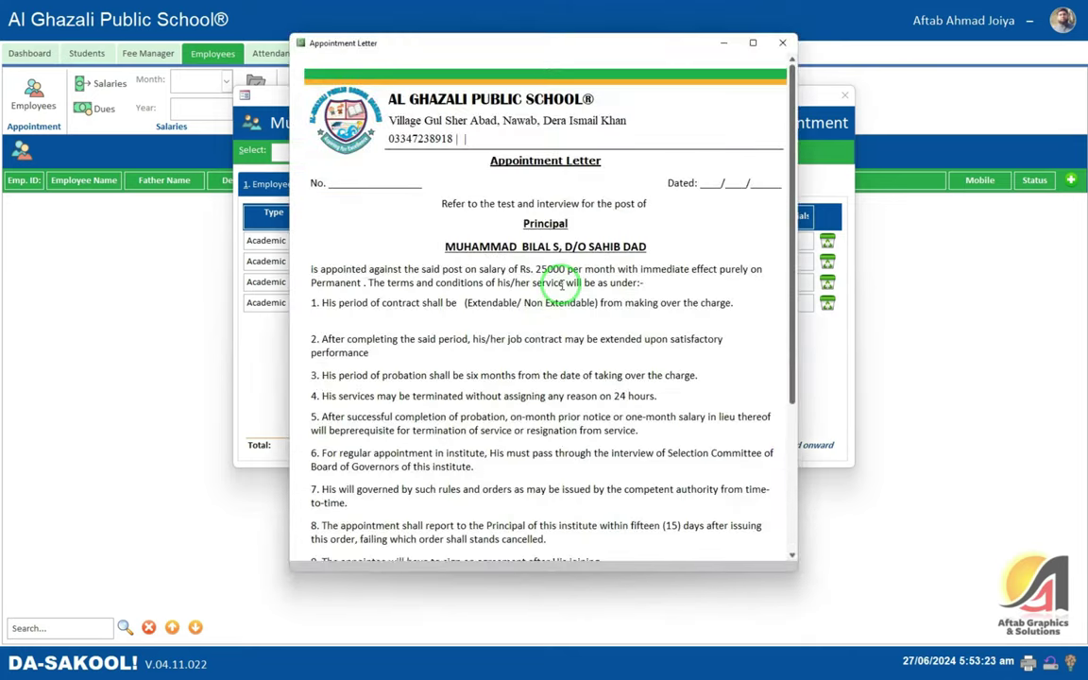
{"action": "scroll", "coordinate": [561, 288], "scroll_direction": "down", "scroll_amount": 5}
{"action": "scroll", "coordinate": [595, 237], "scroll_direction": "up", "scroll_amount": 1}
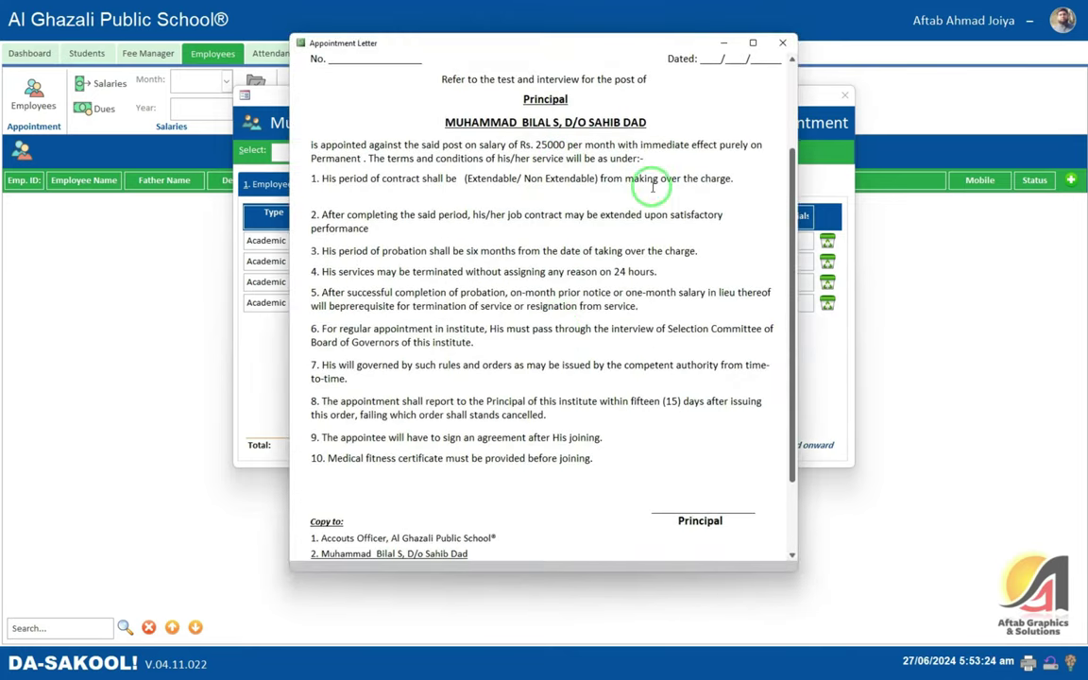
{"action": "left_click", "coordinate": [782, 42]}
{"action": "left_click", "coordinate": [527, 151]}
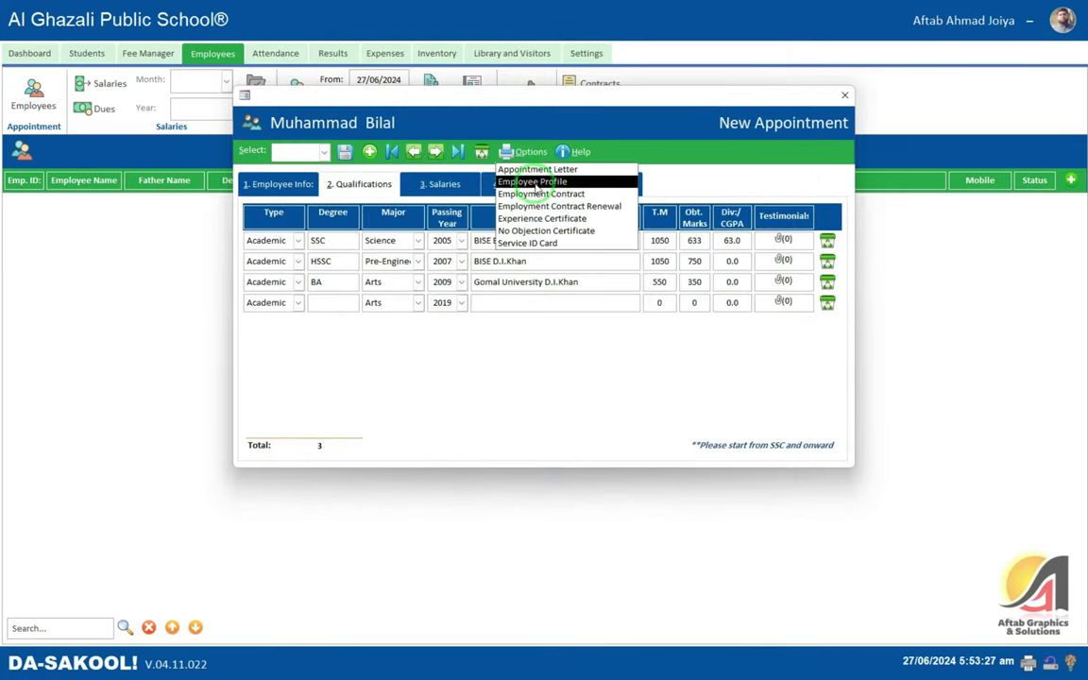
- Preview the Employee Profile report listing BA, HSSC and SSC, close it, and return to Employee Info
{"action": "left_click", "coordinate": [557, 184]}
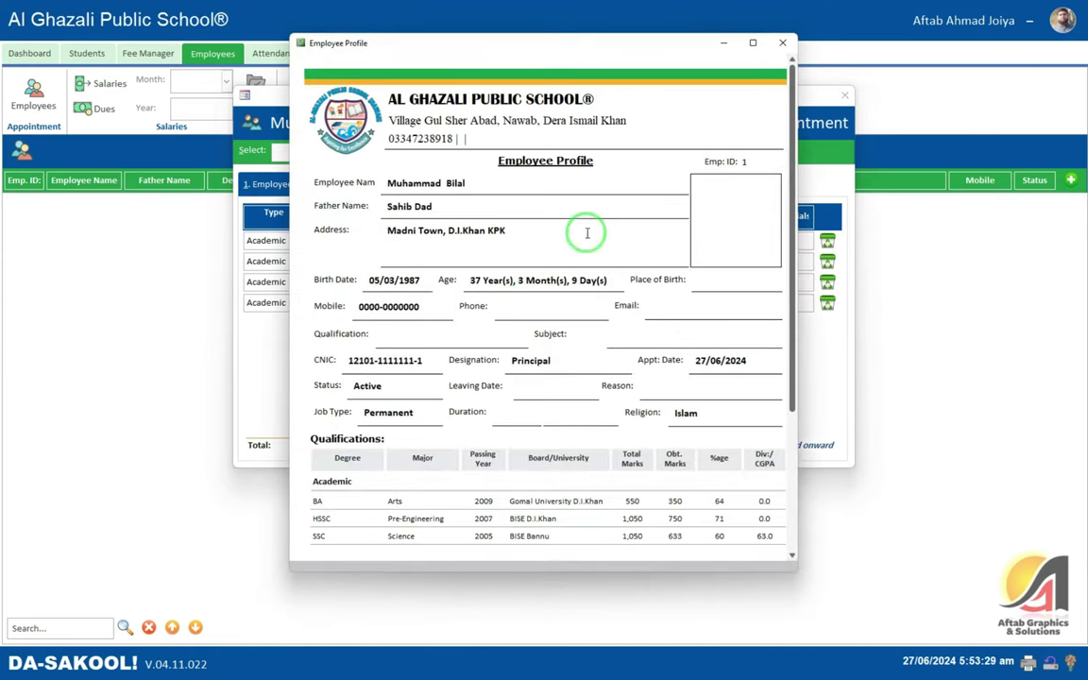
{"action": "scroll", "coordinate": [530, 197], "scroll_direction": "down", "scroll_amount": 1}
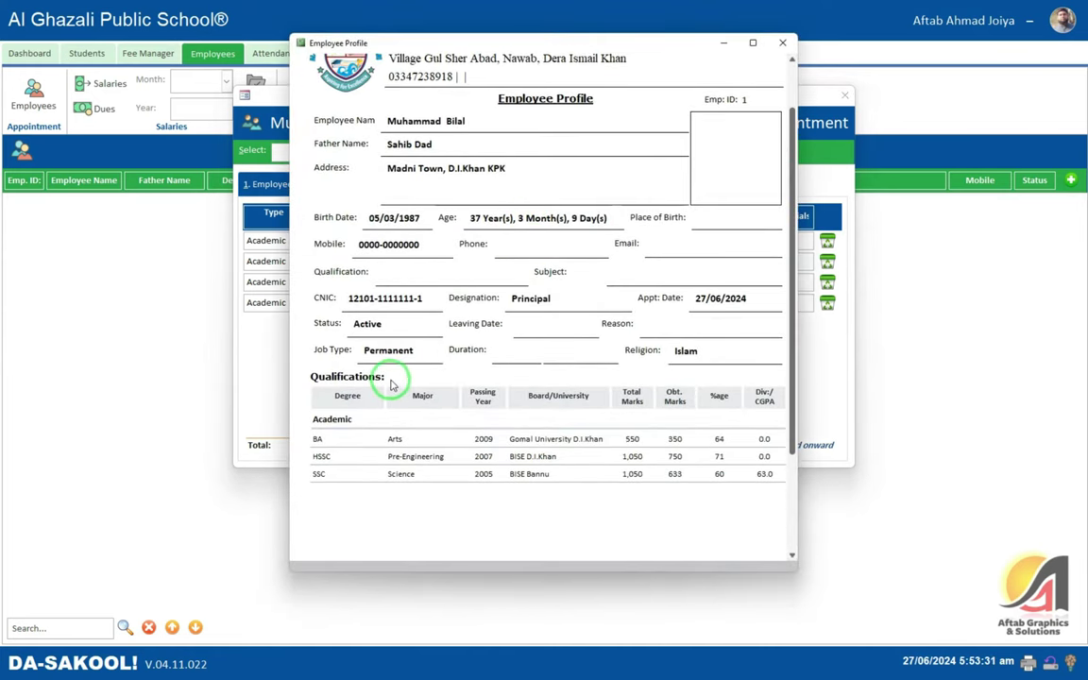
{"action": "left_click", "coordinate": [340, 419]}
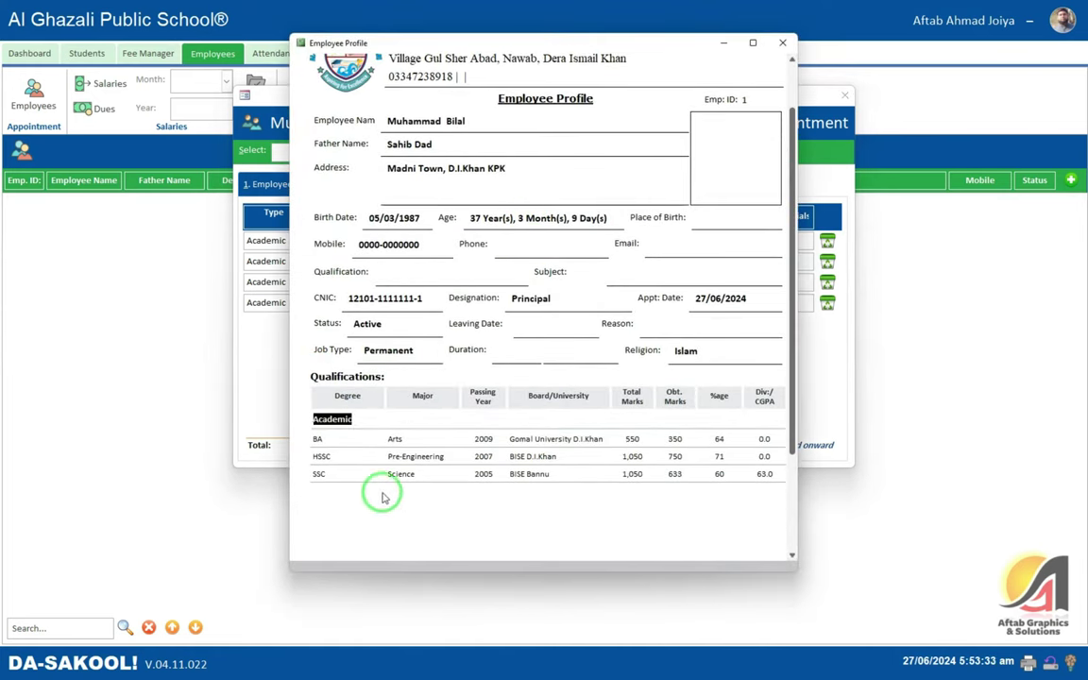
{"action": "scroll", "coordinate": [353, 493], "scroll_direction": "down", "scroll_amount": 1}
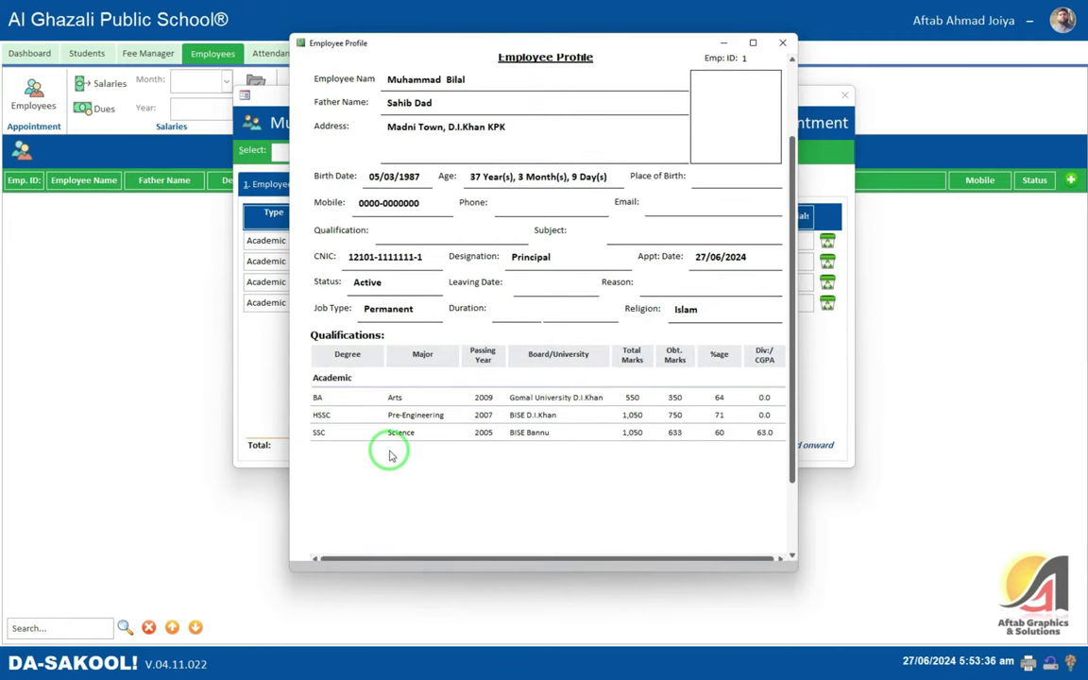
{"action": "scroll", "coordinate": [390, 453], "scroll_direction": "down", "scroll_amount": 1}
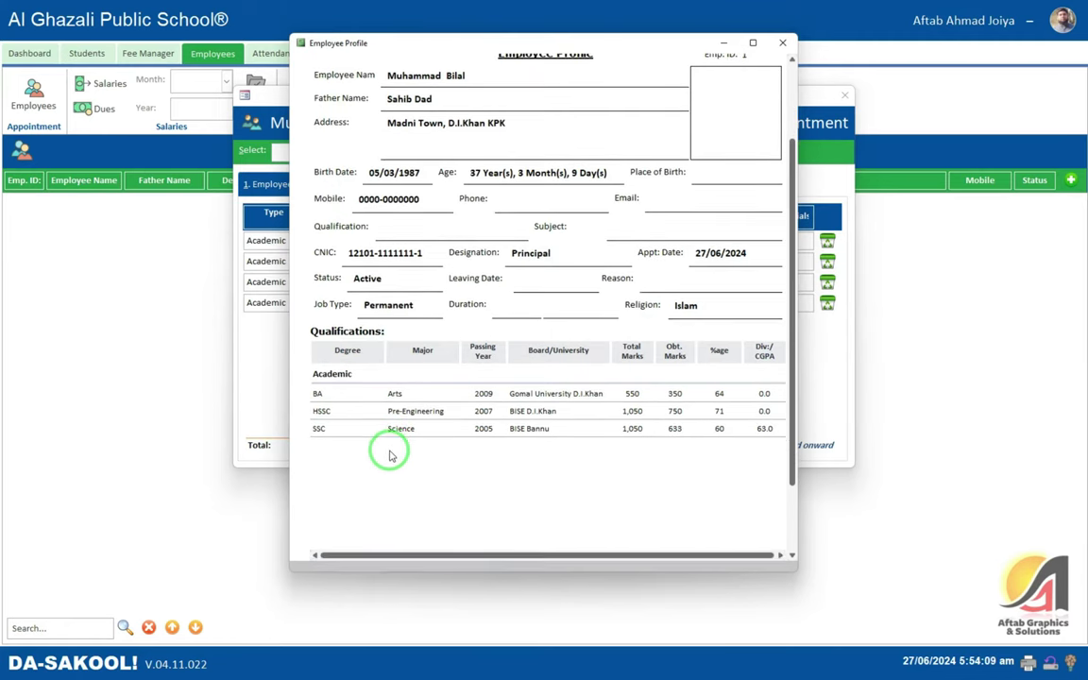
{"action": "left_click", "coordinate": [782, 44]}
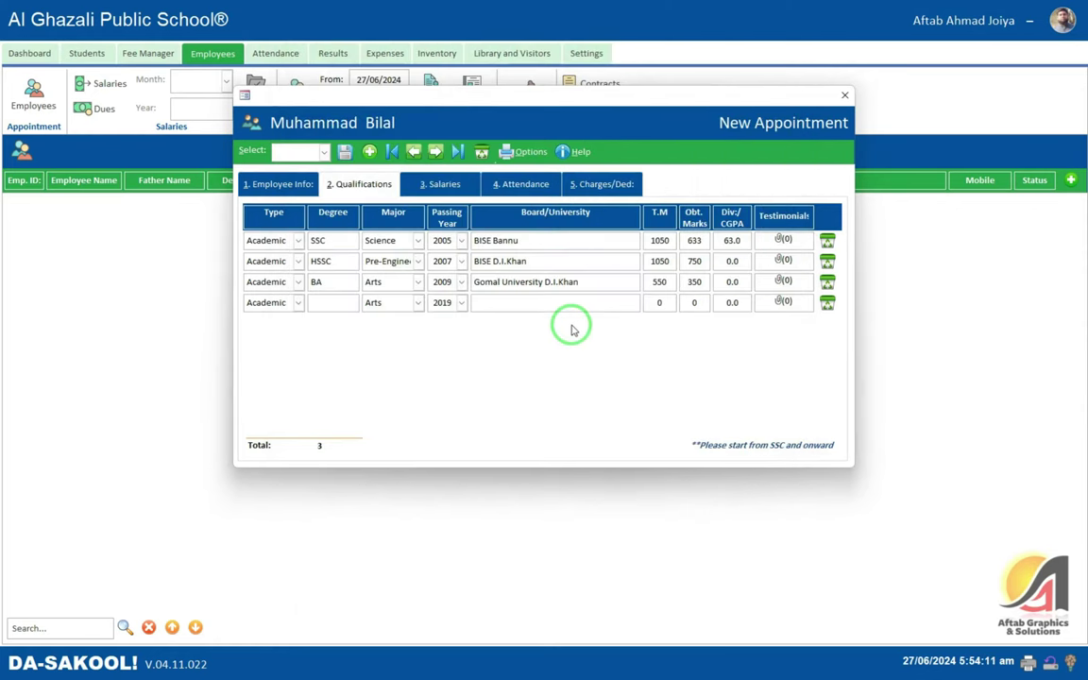
{"action": "left_click", "coordinate": [517, 155]}
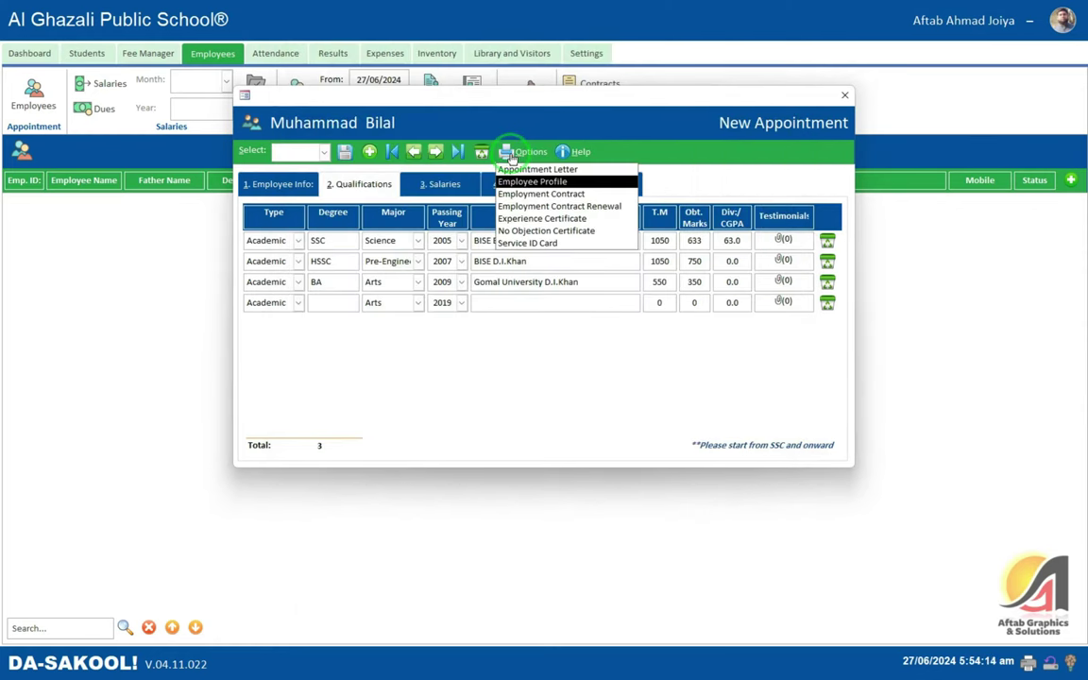
{"action": "left_click", "coordinate": [271, 186]}
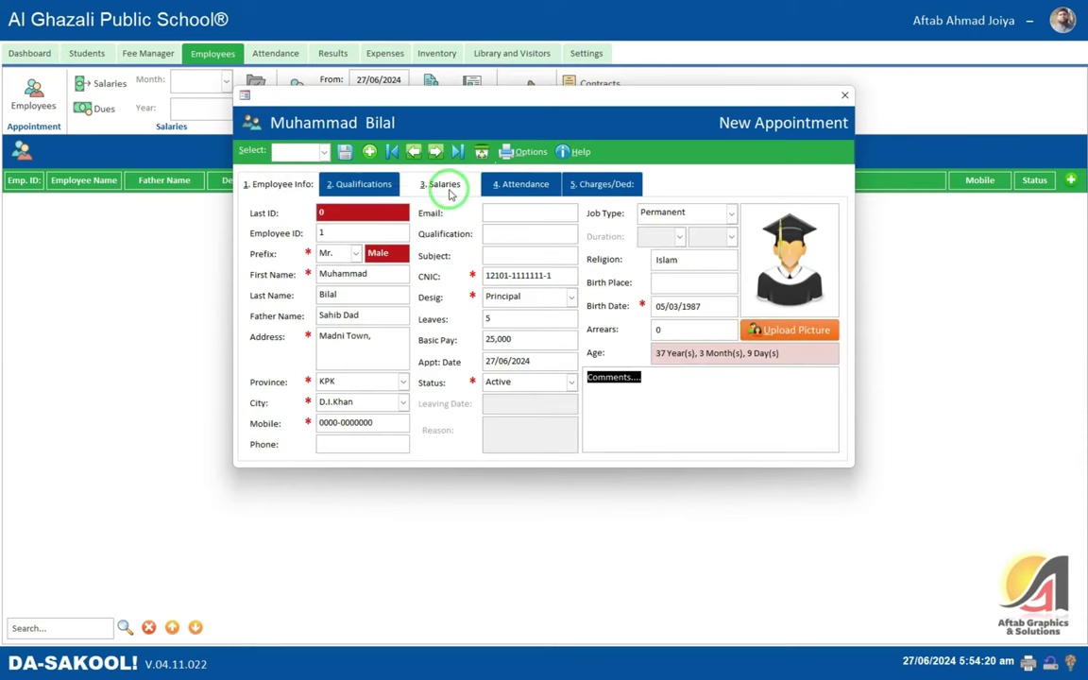
- Review the Salaries, Attendance and Charges/Ded tabs, showing a 25,000 total salary
{"action": "left_click", "coordinate": [446, 187]}
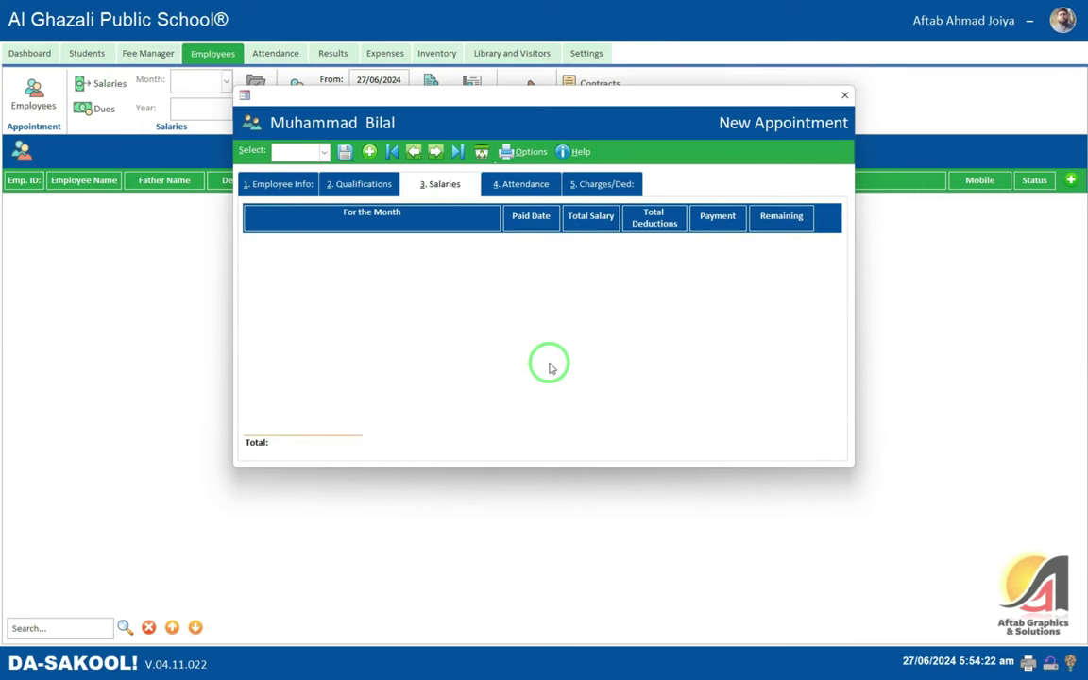
{"action": "left_click", "coordinate": [522, 188]}
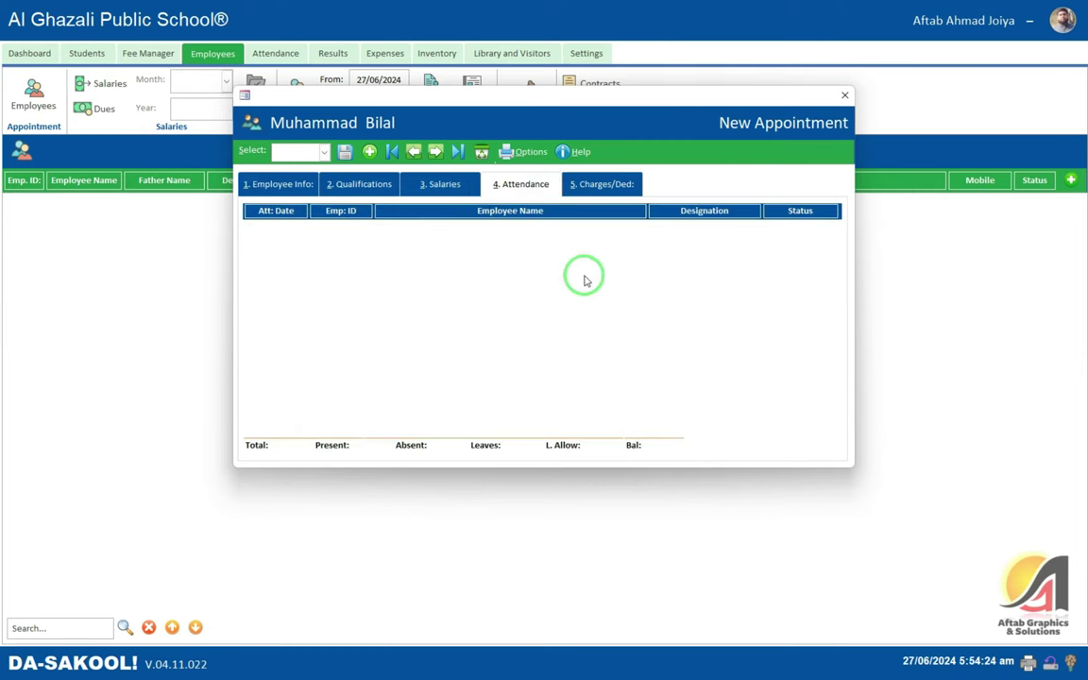
{"action": "left_click", "coordinate": [609, 186]}
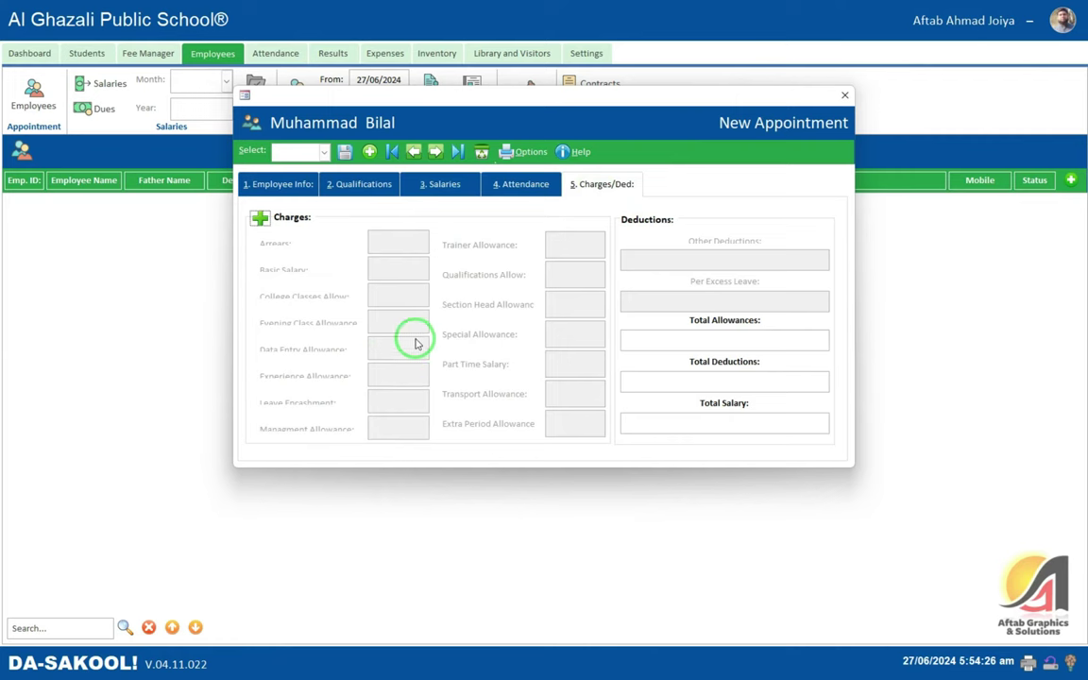
{"action": "left_click", "coordinate": [258, 218]}
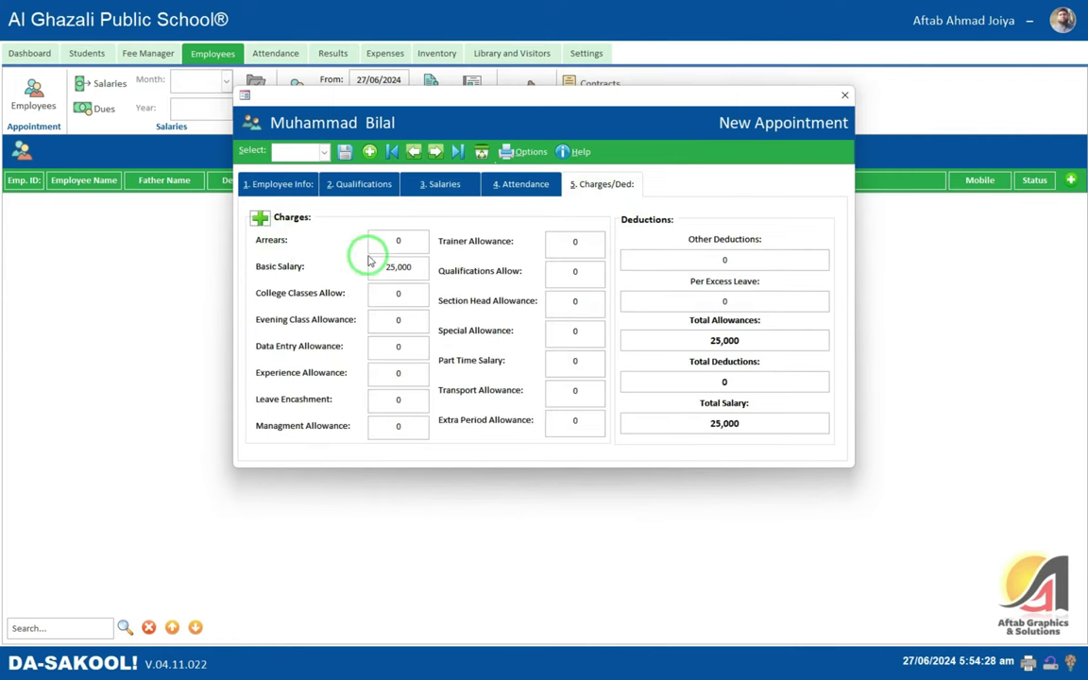
{"action": "left_click", "coordinate": [421, 268]}
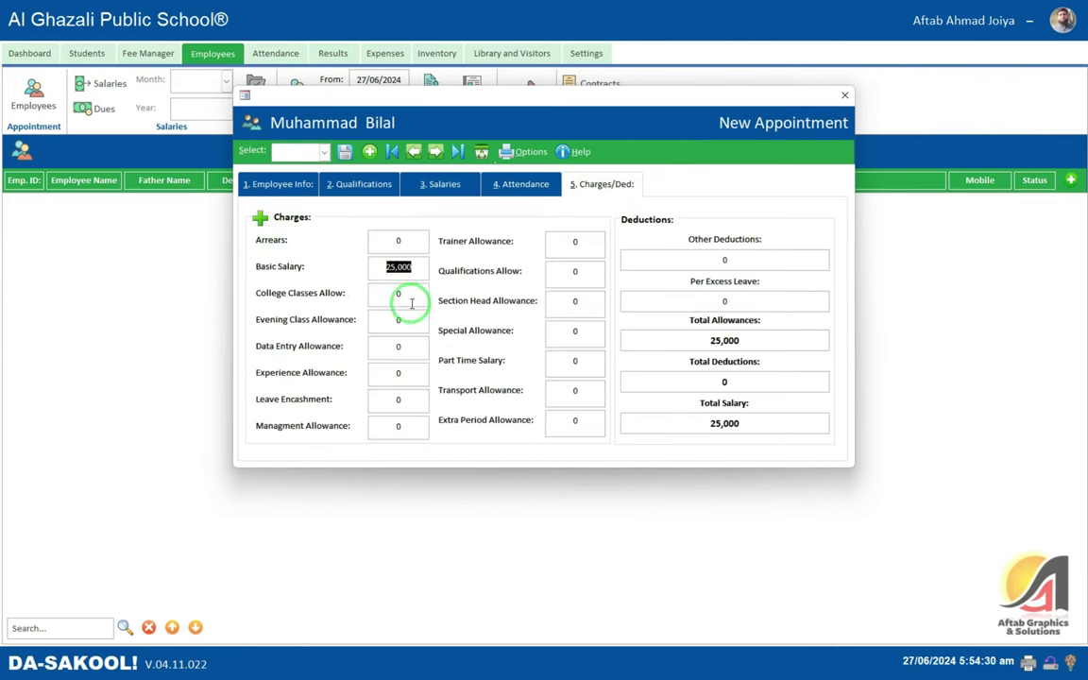
{"action": "key", "text": "Tab"}
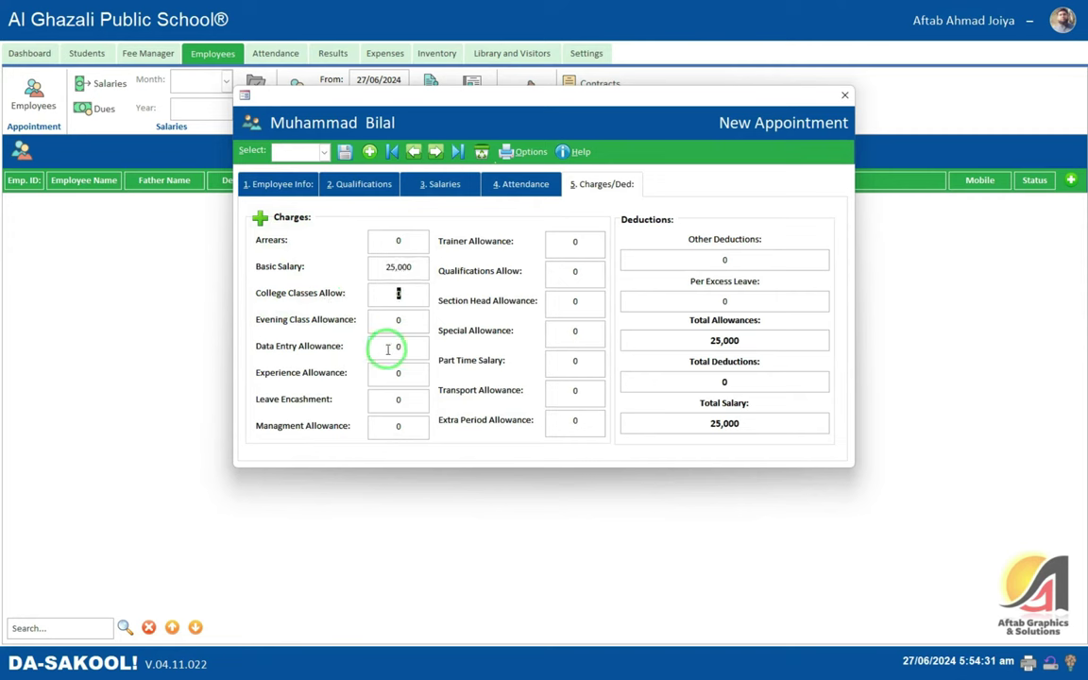
{"action": "key", "text": "Tab"}
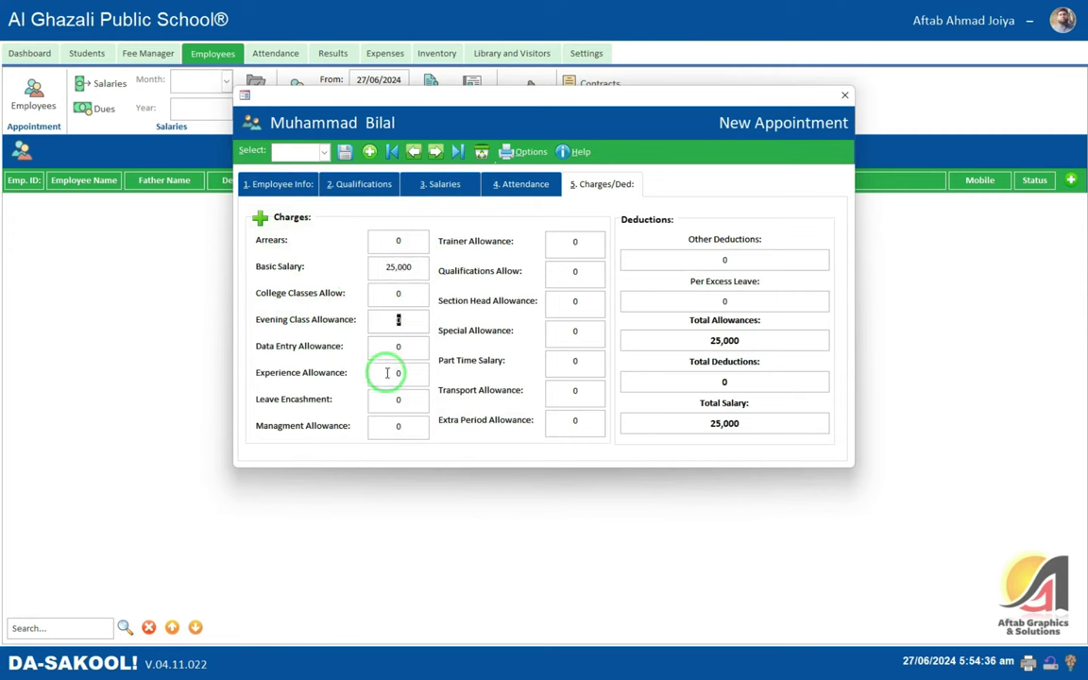
{"action": "left_click", "coordinate": [571, 332]}
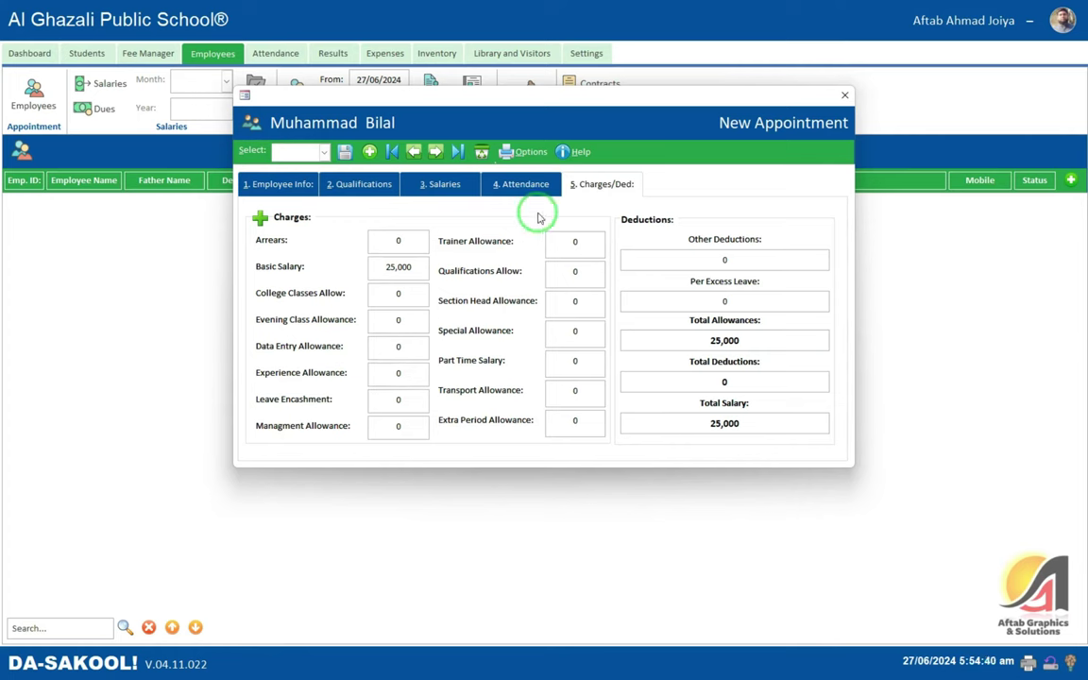
- Go back to Employee Info and close the New Appointment window
{"action": "left_click", "coordinate": [529, 153]}
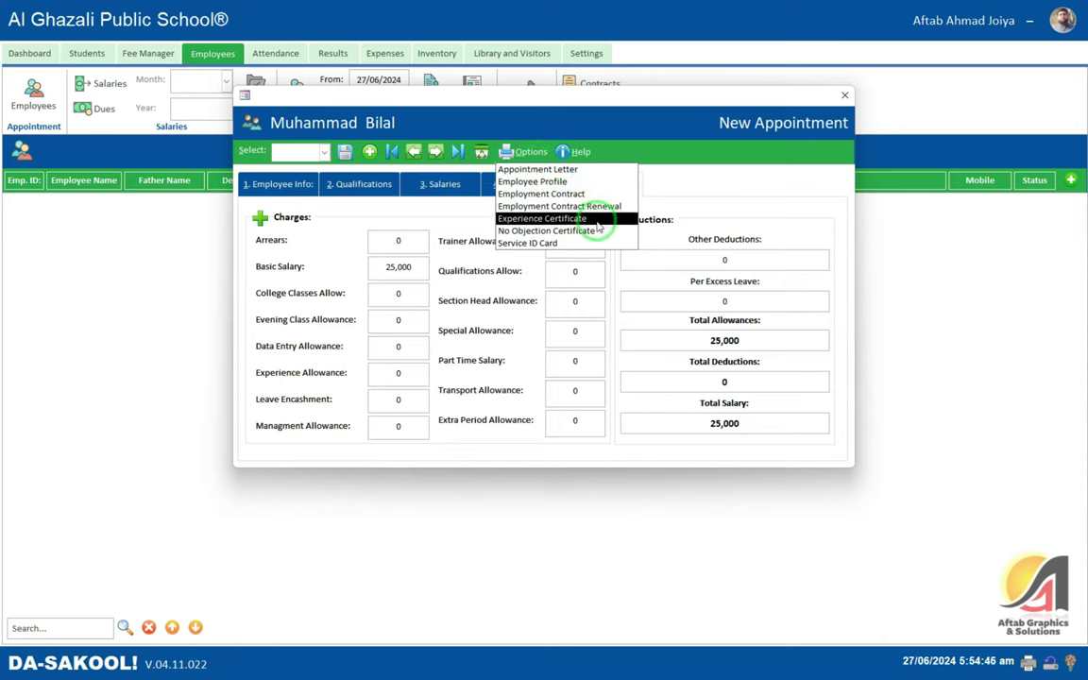
{"action": "left_click", "coordinate": [574, 302]}
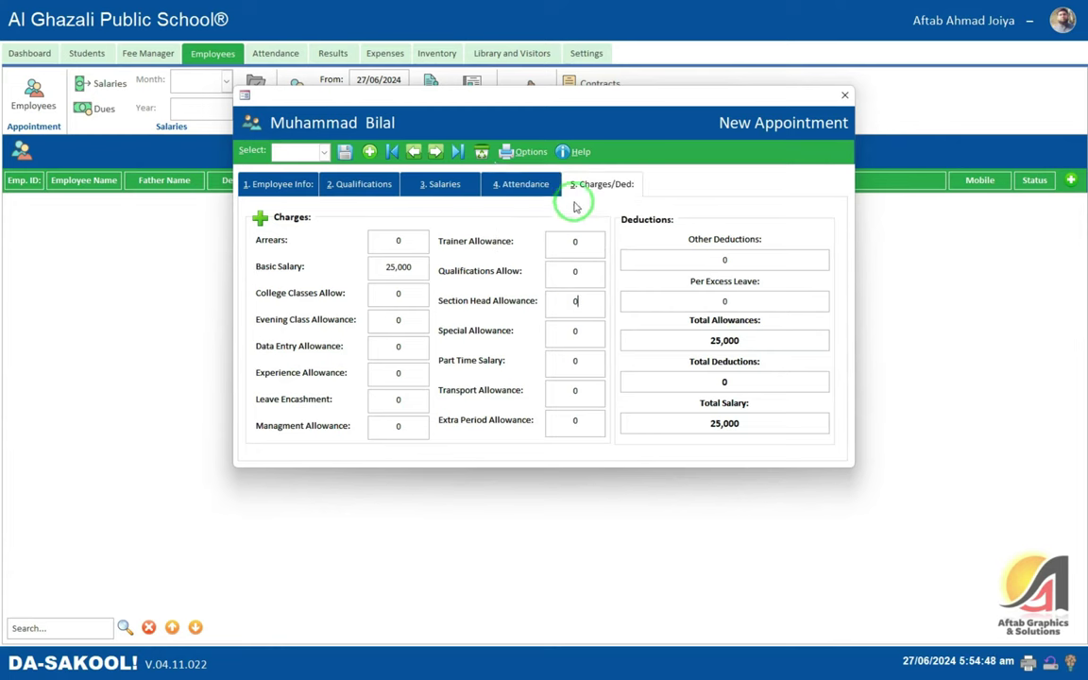
{"action": "left_click", "coordinate": [278, 184]}
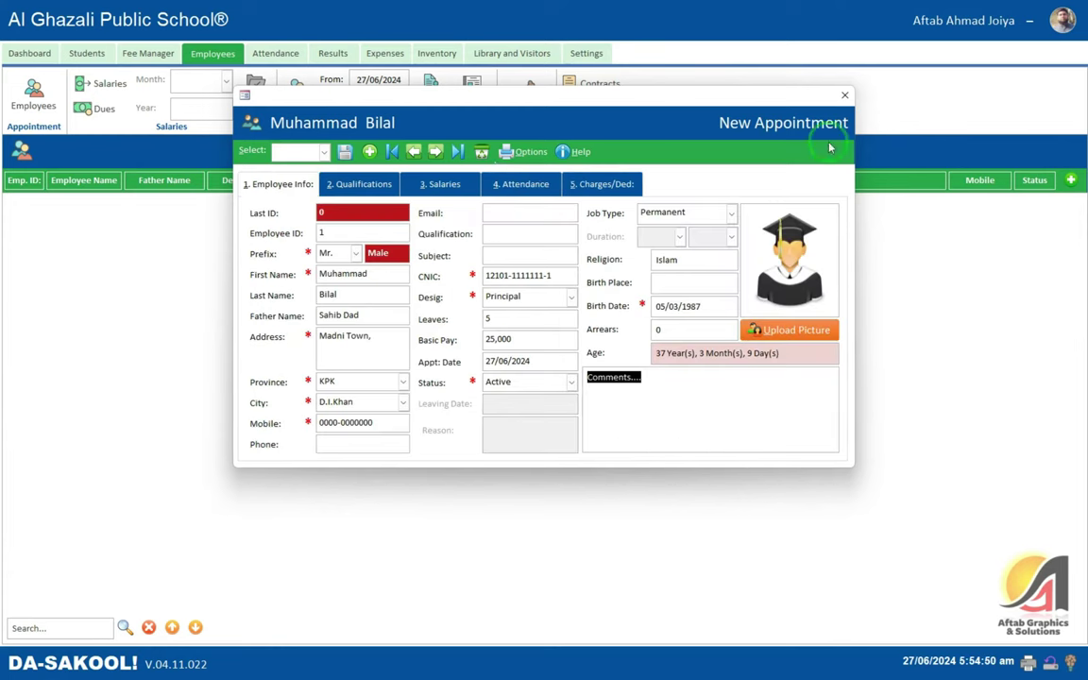
{"action": "left_click", "coordinate": [844, 94]}
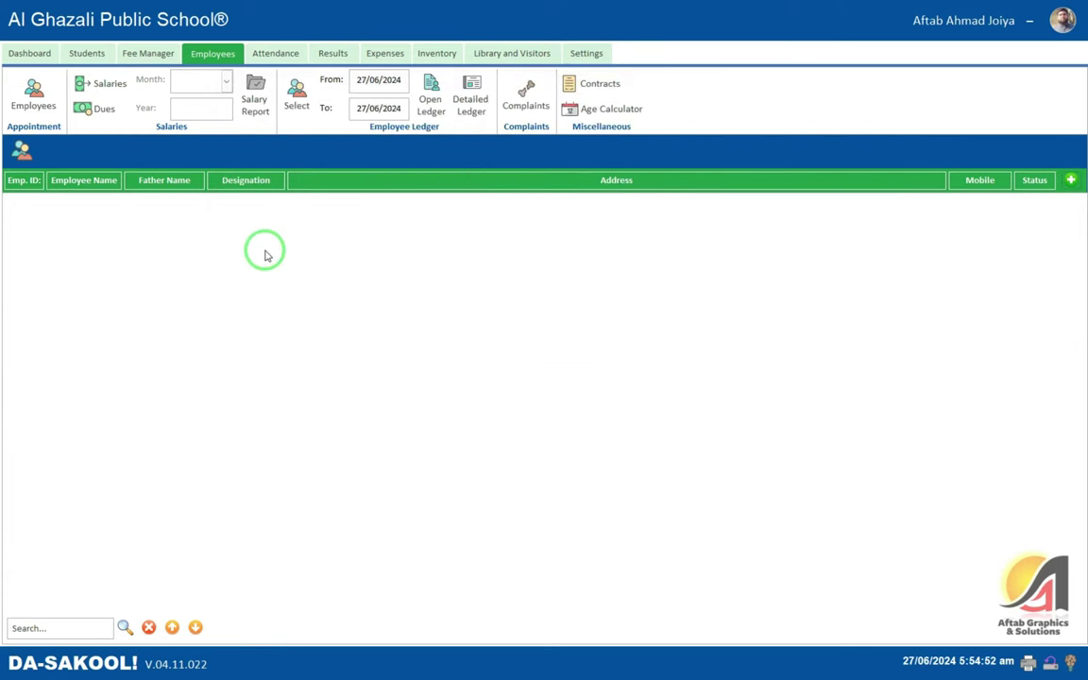
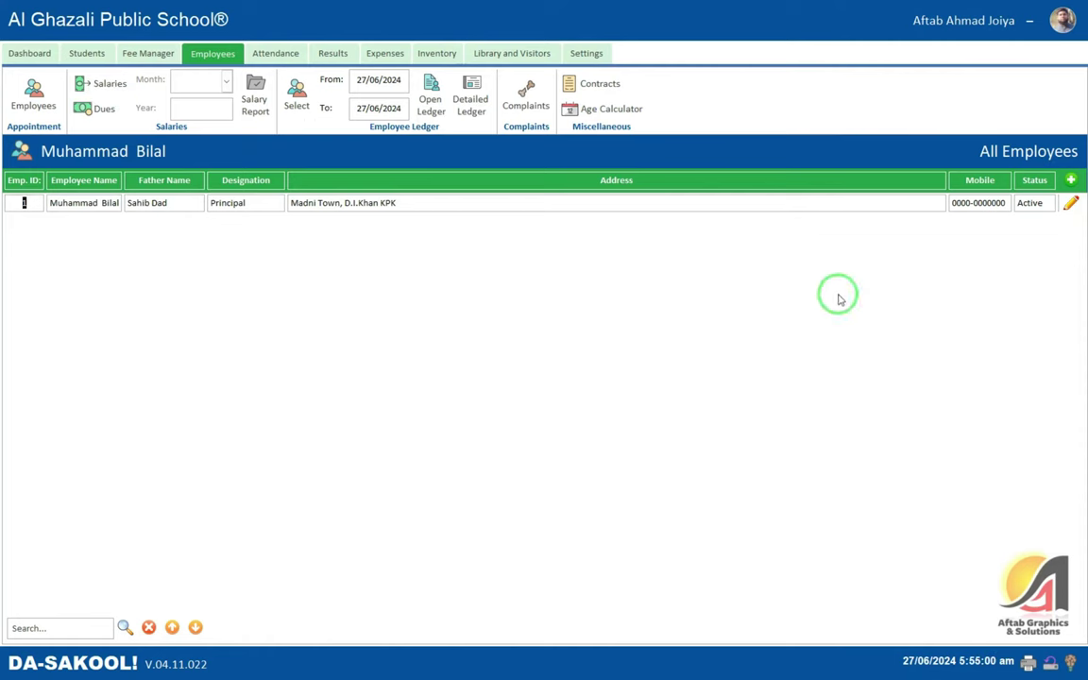
- Start a new salary payment for June 2024 and load the employees into the sheet
{"action": "left_click", "coordinate": [110, 85]}
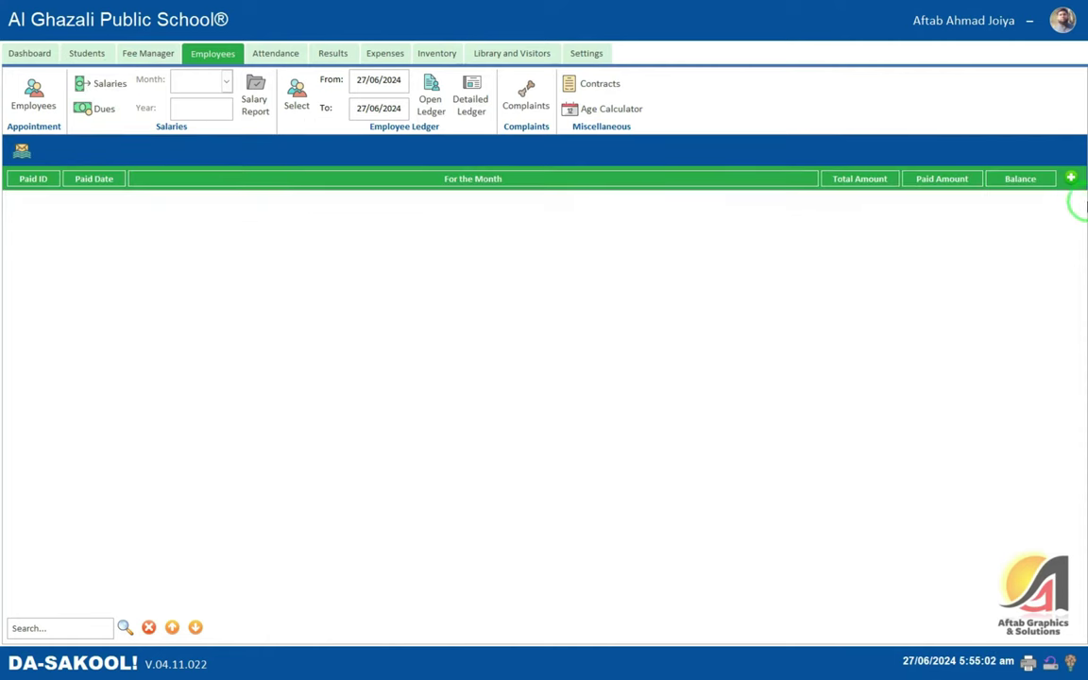
{"action": "left_click", "coordinate": [1071, 177]}
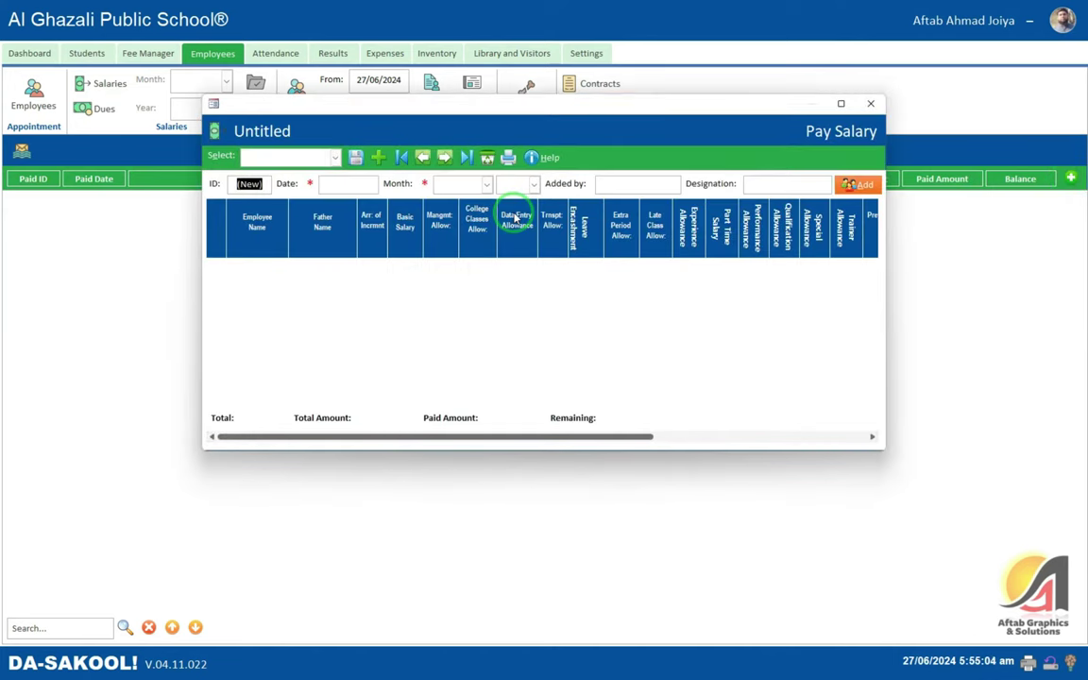
{"action": "left_click", "coordinate": [336, 187]}
{"action": "left_click", "coordinate": [336, 191]}
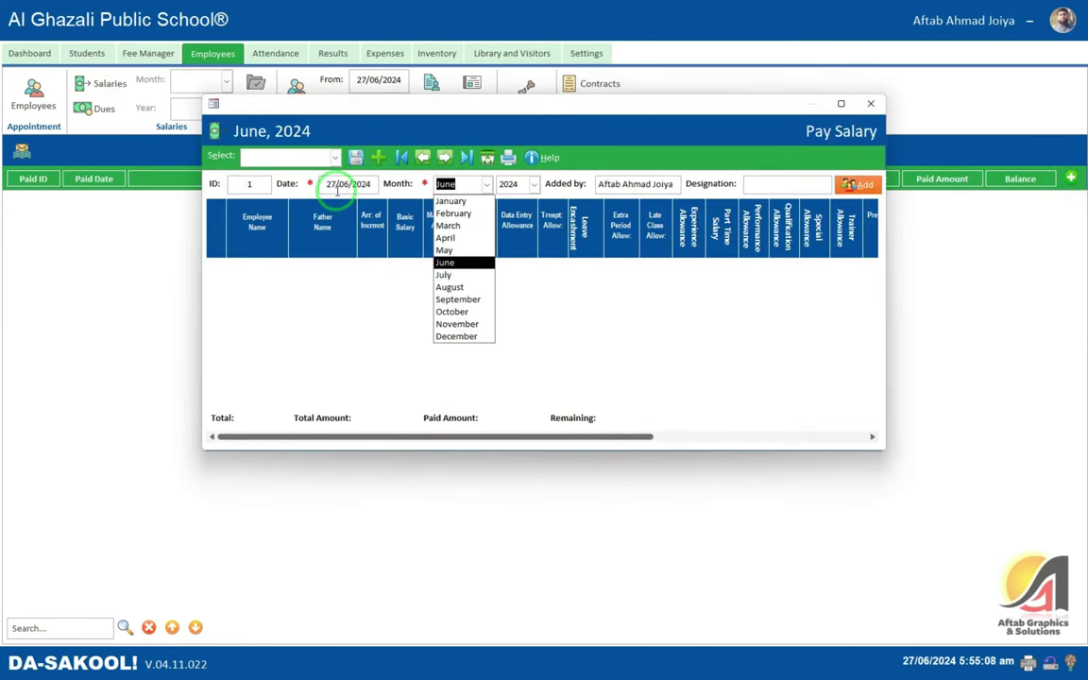
{"action": "key", "text": "Tab"}
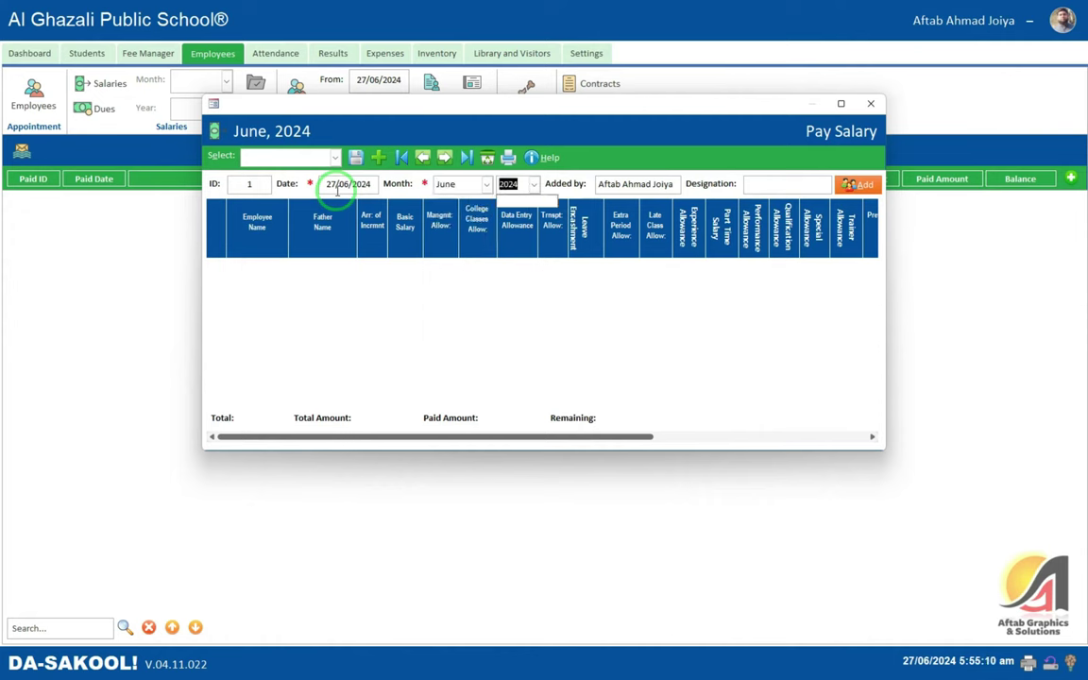
{"action": "left_click", "coordinate": [858, 184]}
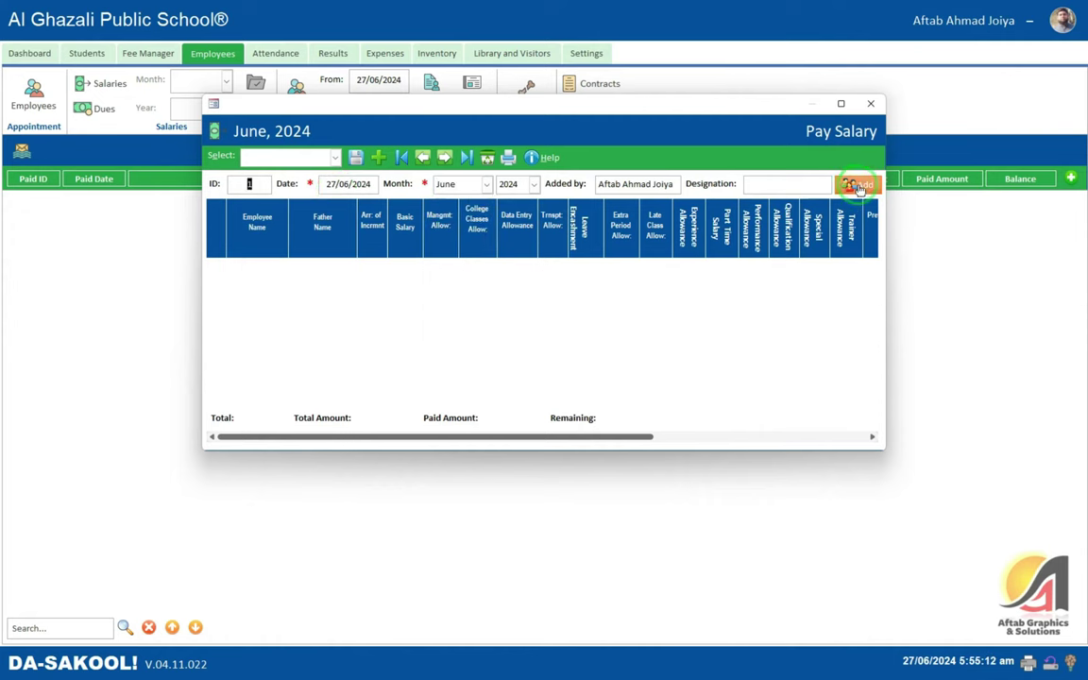
{"action": "left_click", "coordinate": [593, 373]}
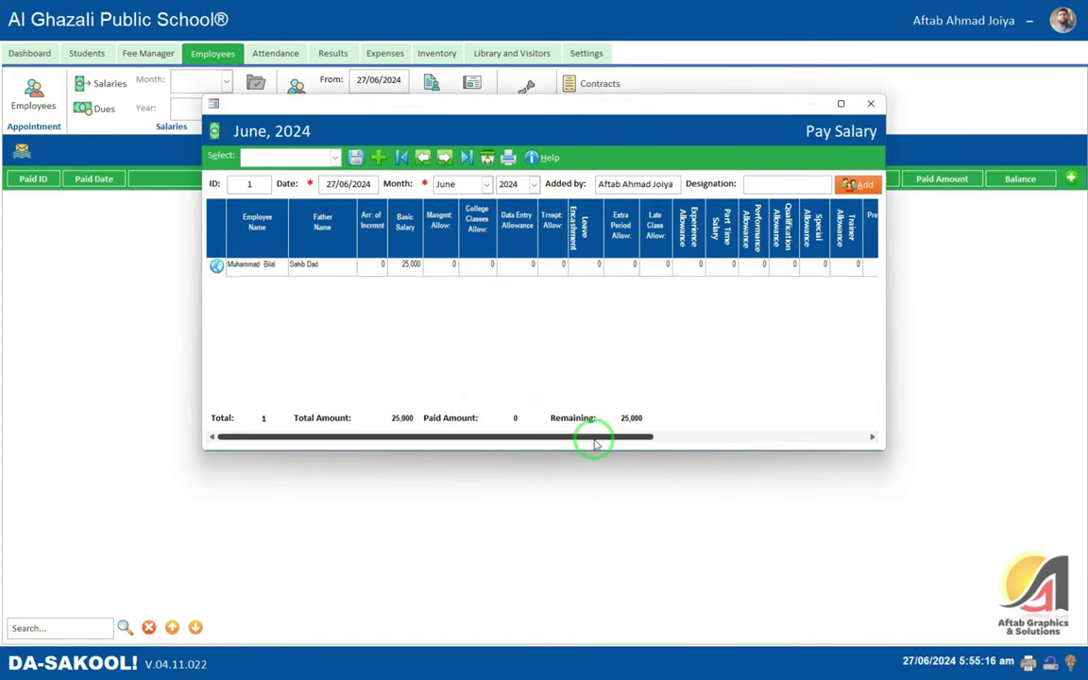
- Enter a 20,000 payment for the principal and confirm saving the record
{"action": "left_click_drag", "start_coordinate": [592, 439], "coordinate": [432, 442]}
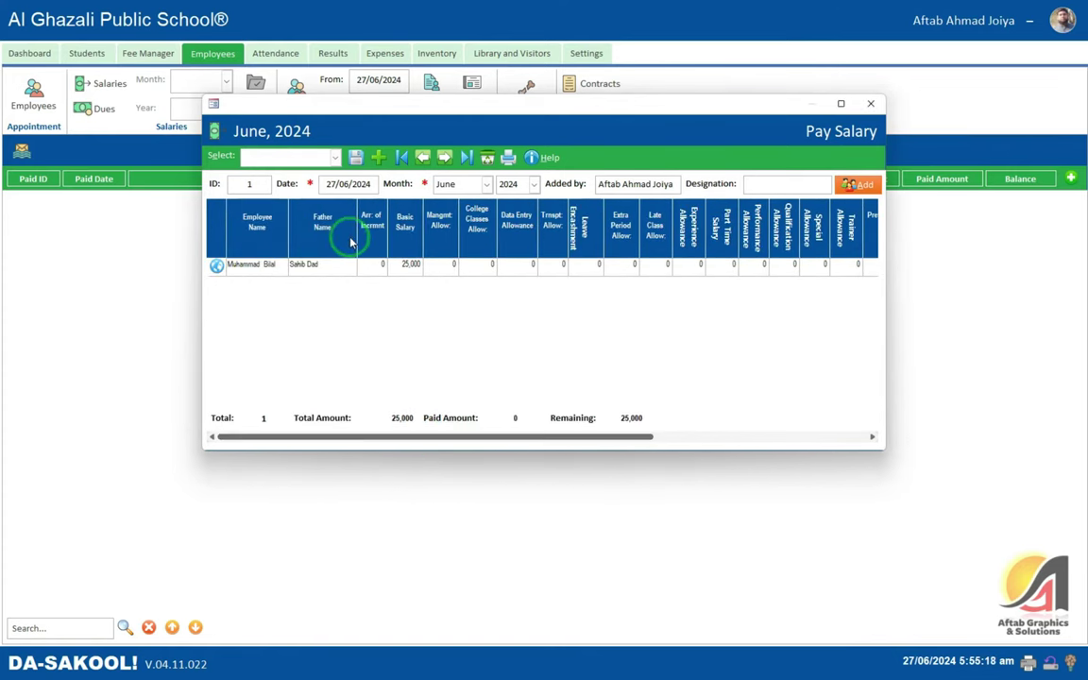
{"action": "left_click_drag", "start_coordinate": [575, 439], "coordinate": [634, 438]}
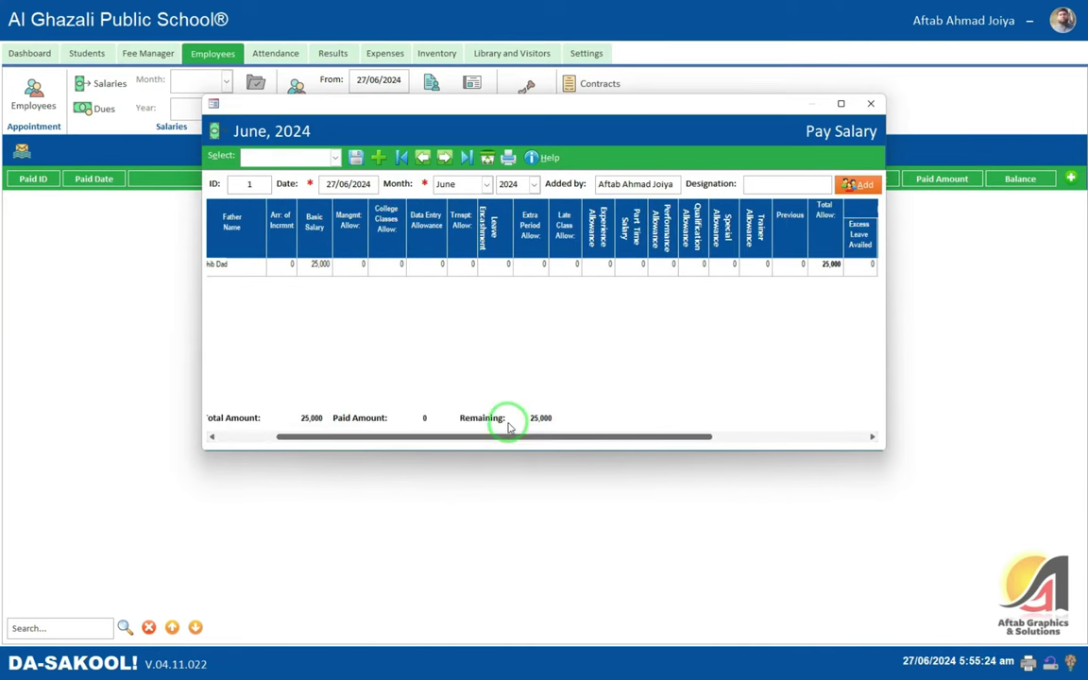
{"action": "left_click_drag", "start_coordinate": [416, 439], "coordinate": [702, 444]}
{"action": "left_click", "coordinate": [812, 264]}
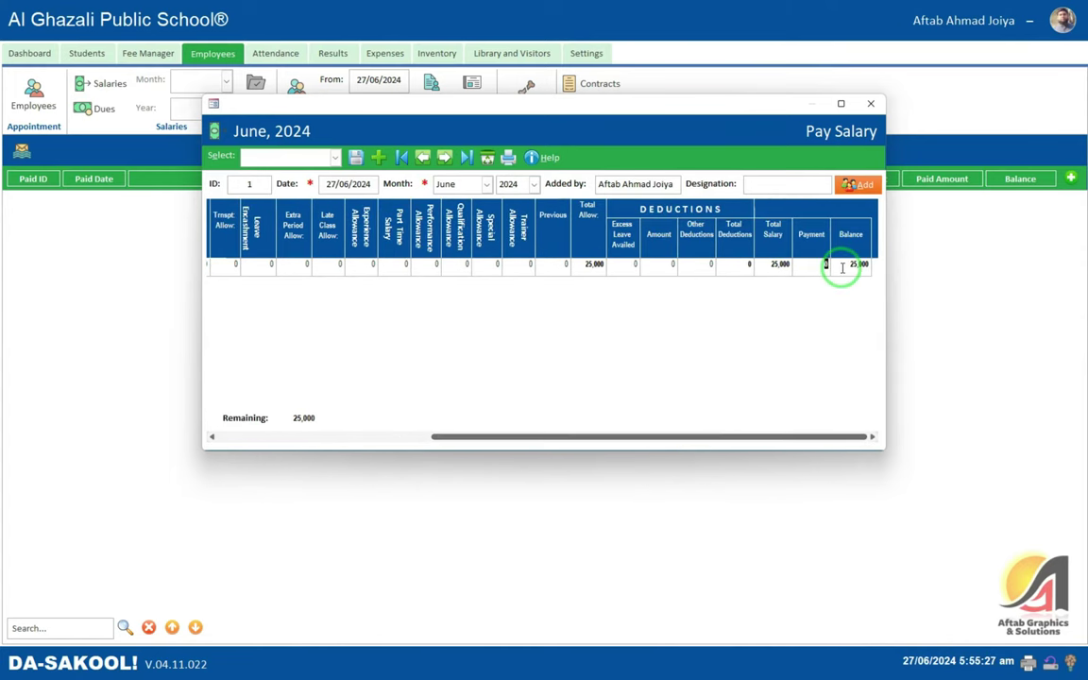
{"action": "type", "text": "20000"}
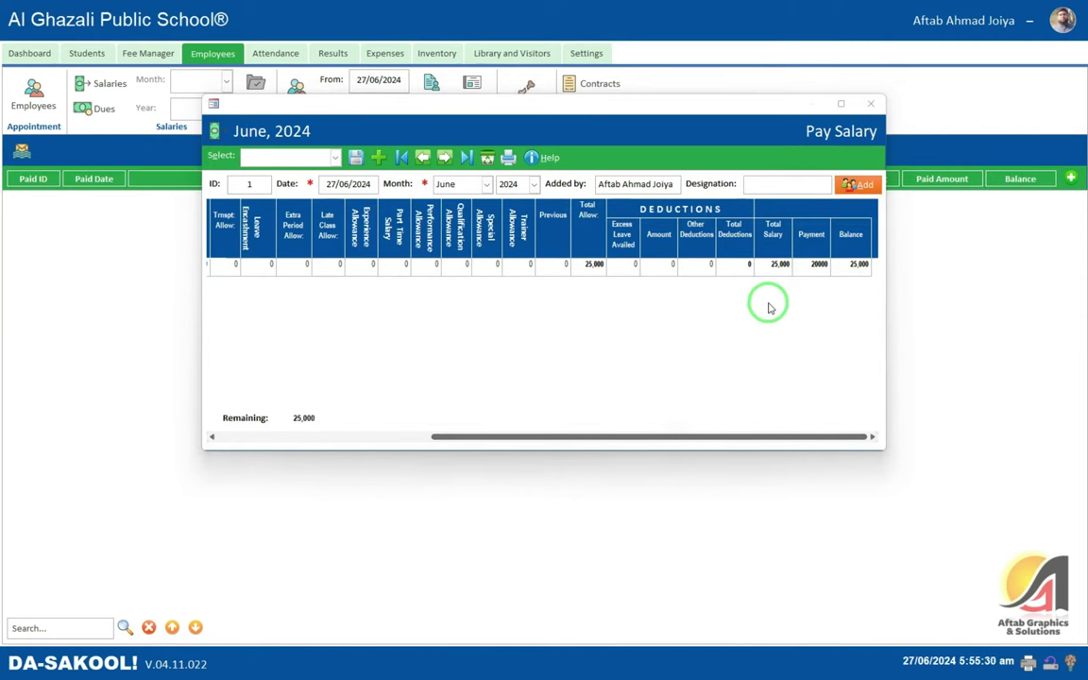
{"action": "key", "text": "Return"}
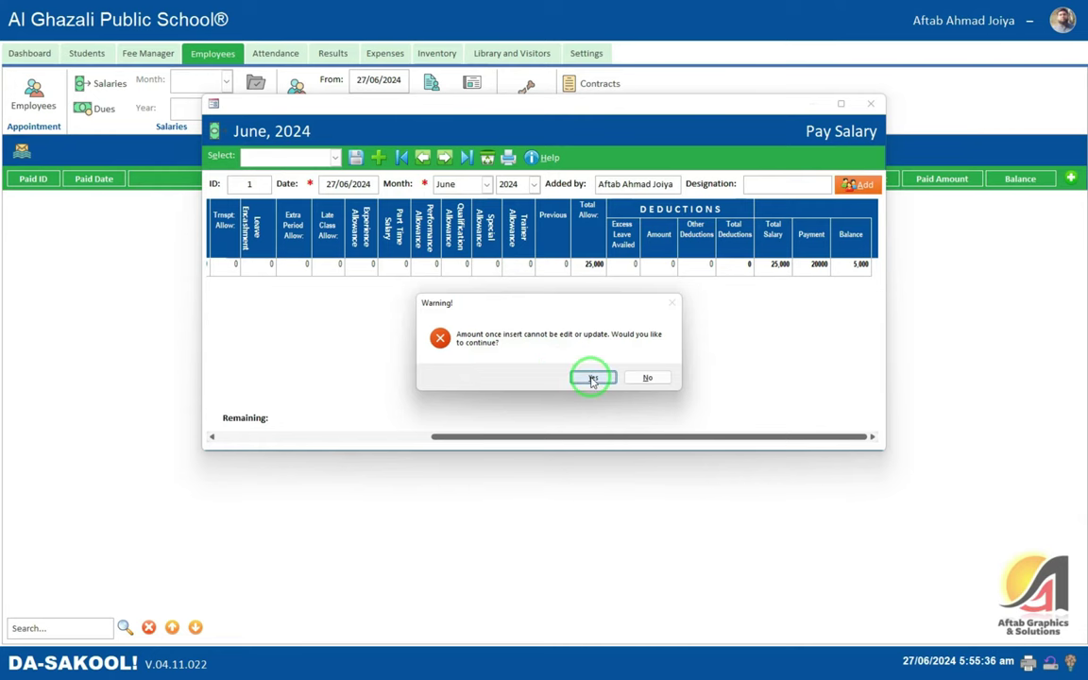
{"action": "left_click", "coordinate": [590, 377]}
{"action": "left_click", "coordinate": [588, 371]}
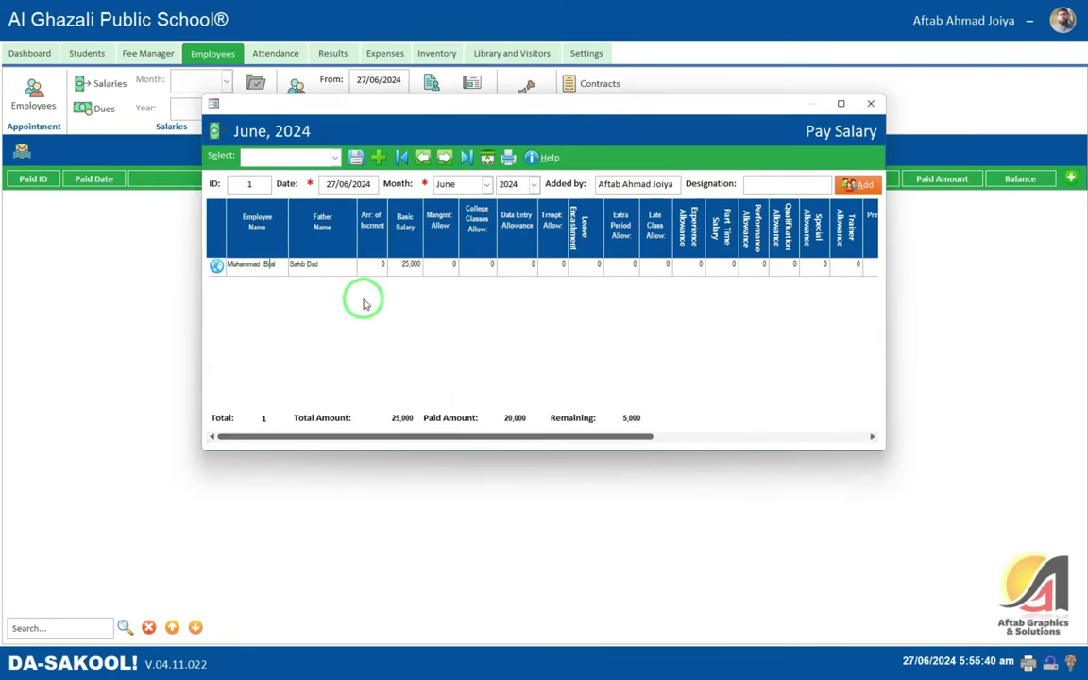
- Preview the principal's June 2024 salary slip full-screen, then bring up Salary Printing options
{"action": "left_click", "coordinate": [217, 266]}
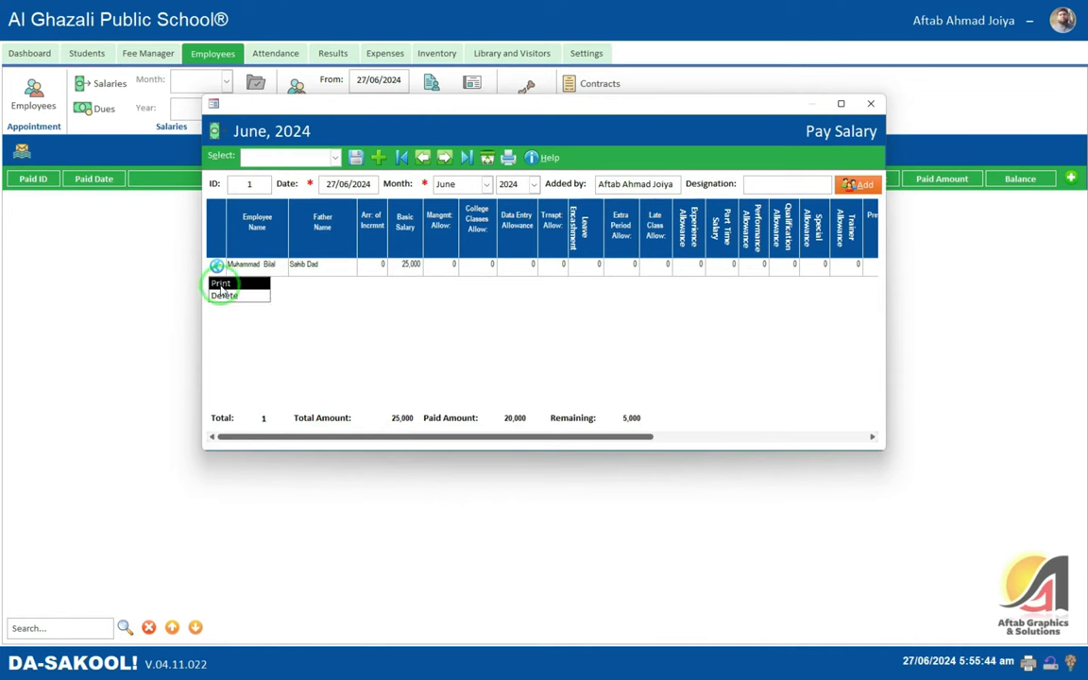
{"action": "left_click", "coordinate": [221, 285]}
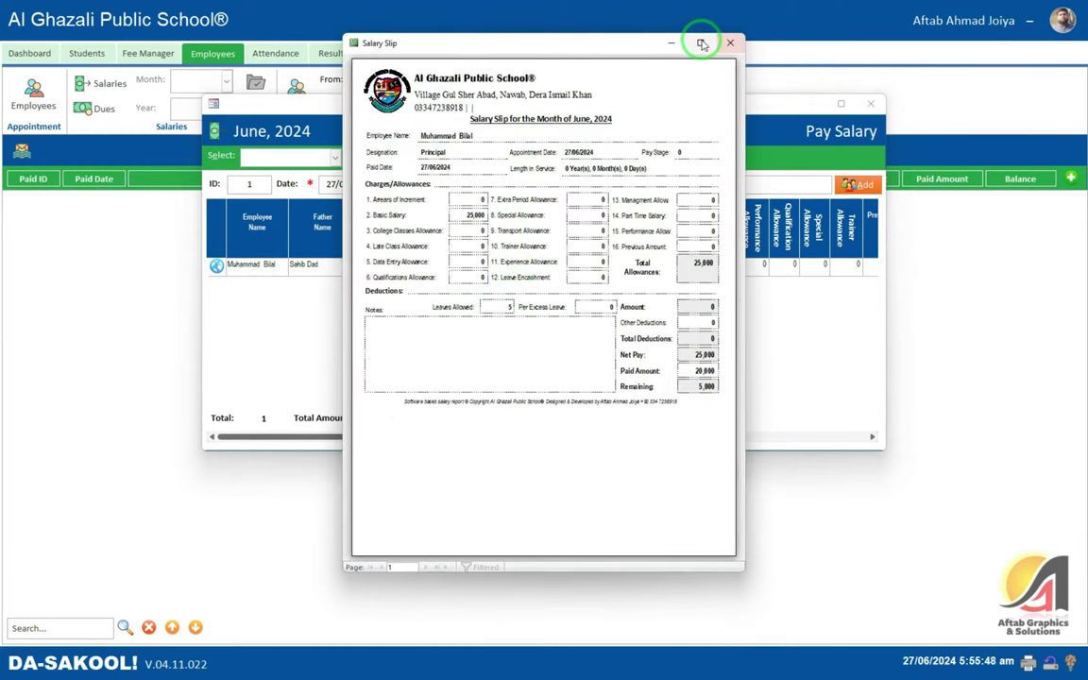
{"action": "left_click", "coordinate": [701, 44]}
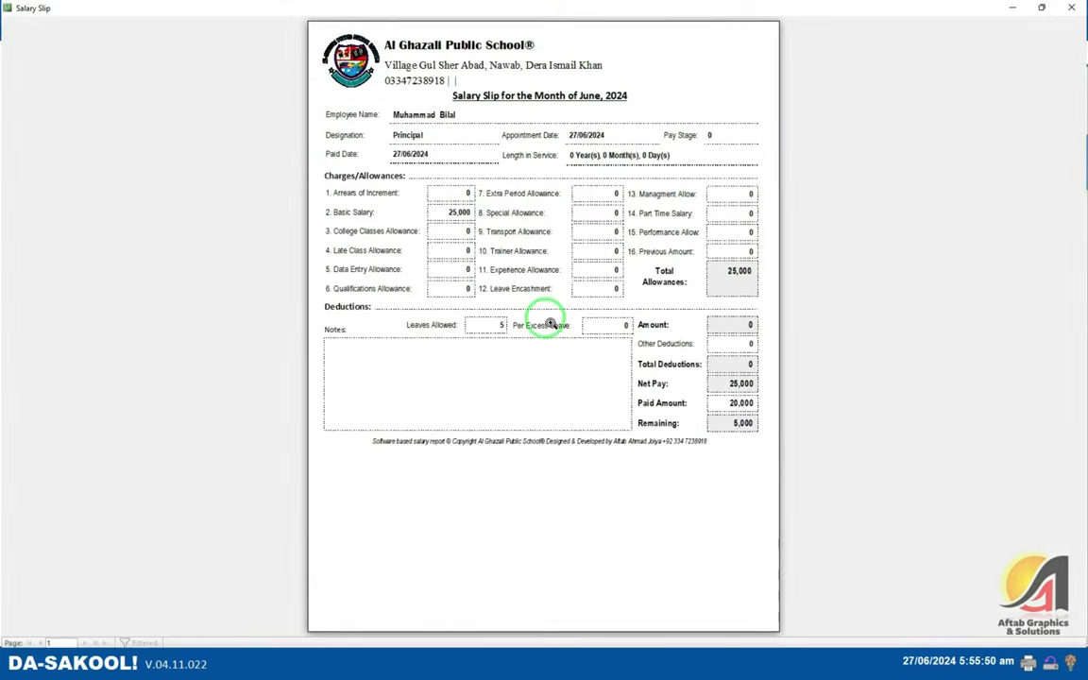
{"action": "left_click", "coordinate": [606, 219]}
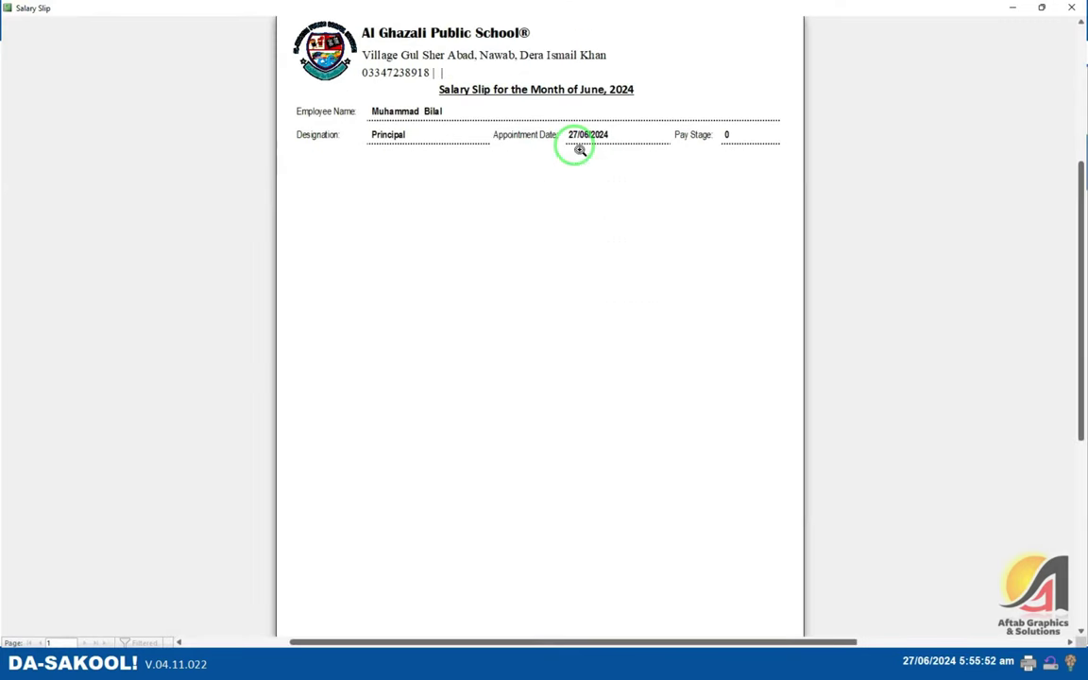
{"action": "left_click", "coordinate": [1073, 8]}
{"action": "left_click", "coordinate": [455, 154]}
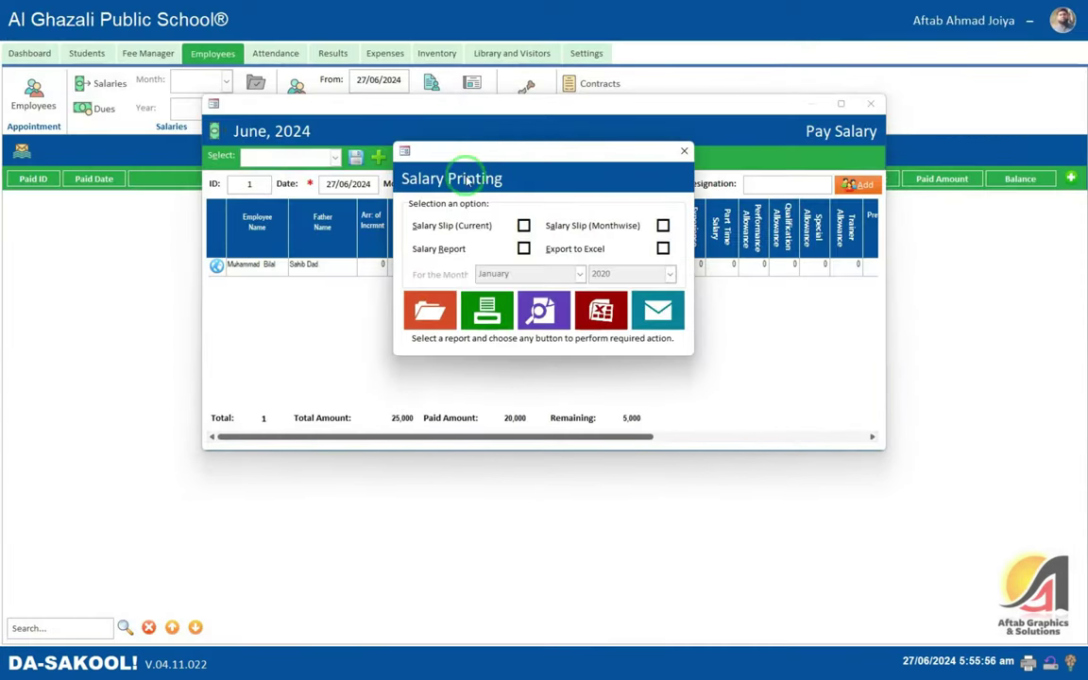
- Preview the monthwise salary slip for June
{"action": "left_click", "coordinate": [523, 225]}
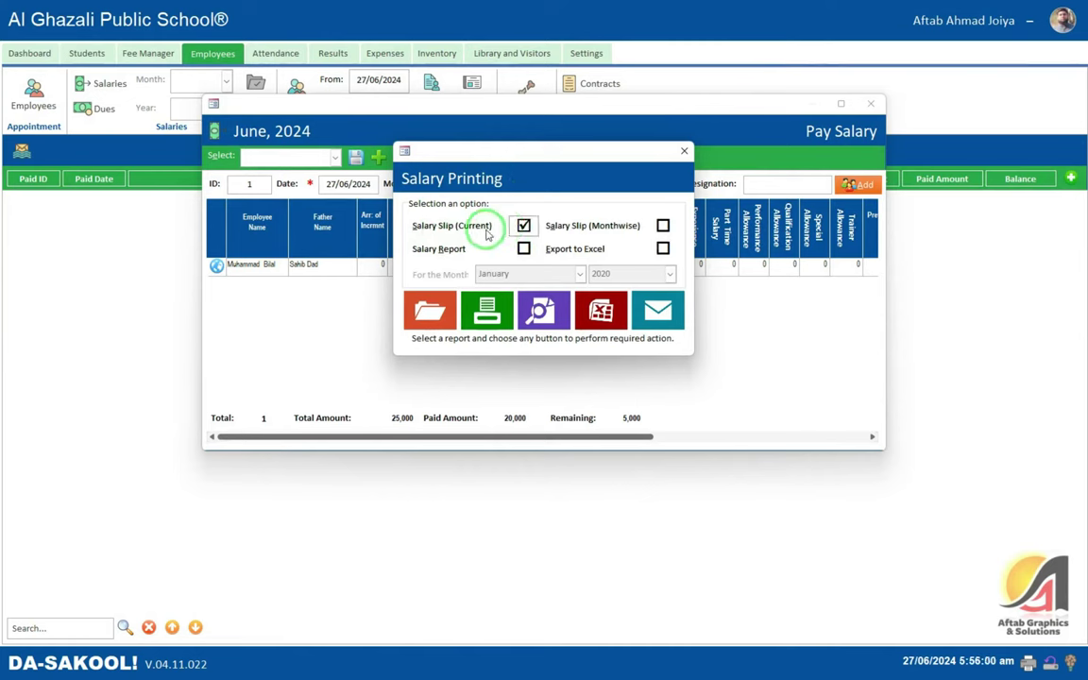
{"action": "left_click", "coordinate": [663, 227]}
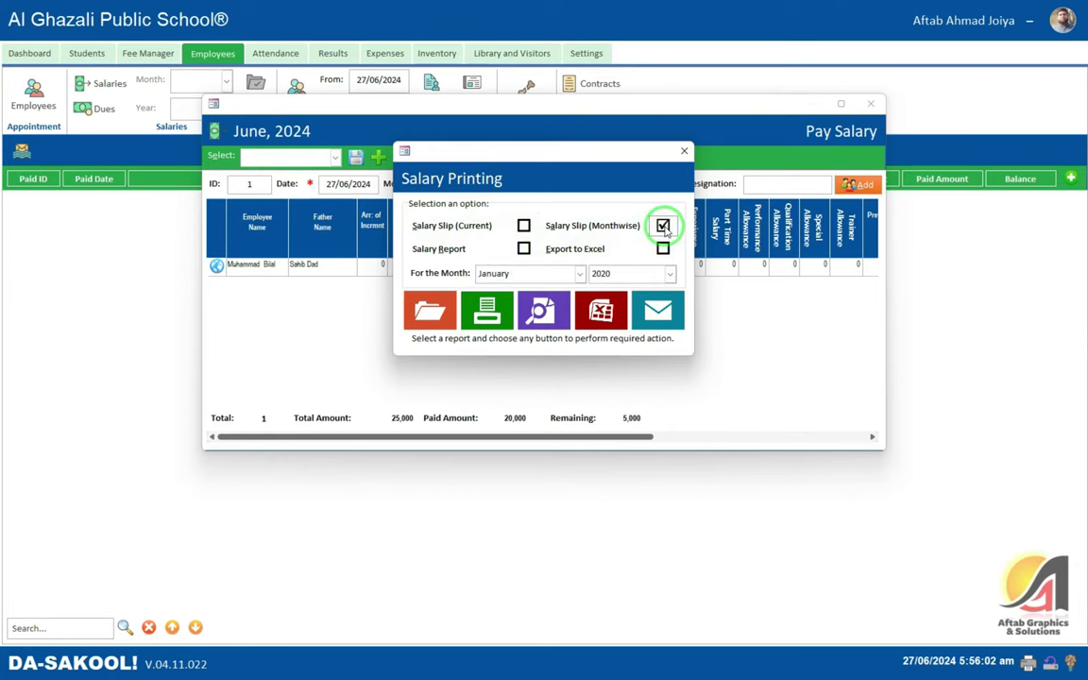
{"action": "left_click", "coordinate": [578, 274]}
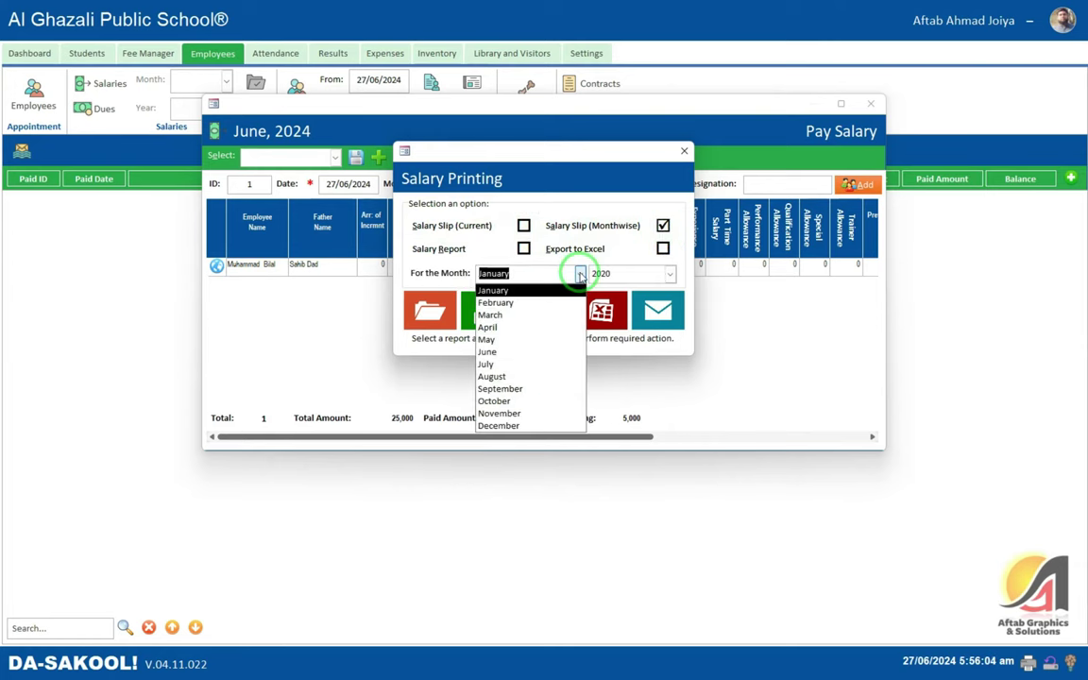
{"action": "left_click", "coordinate": [510, 350]}
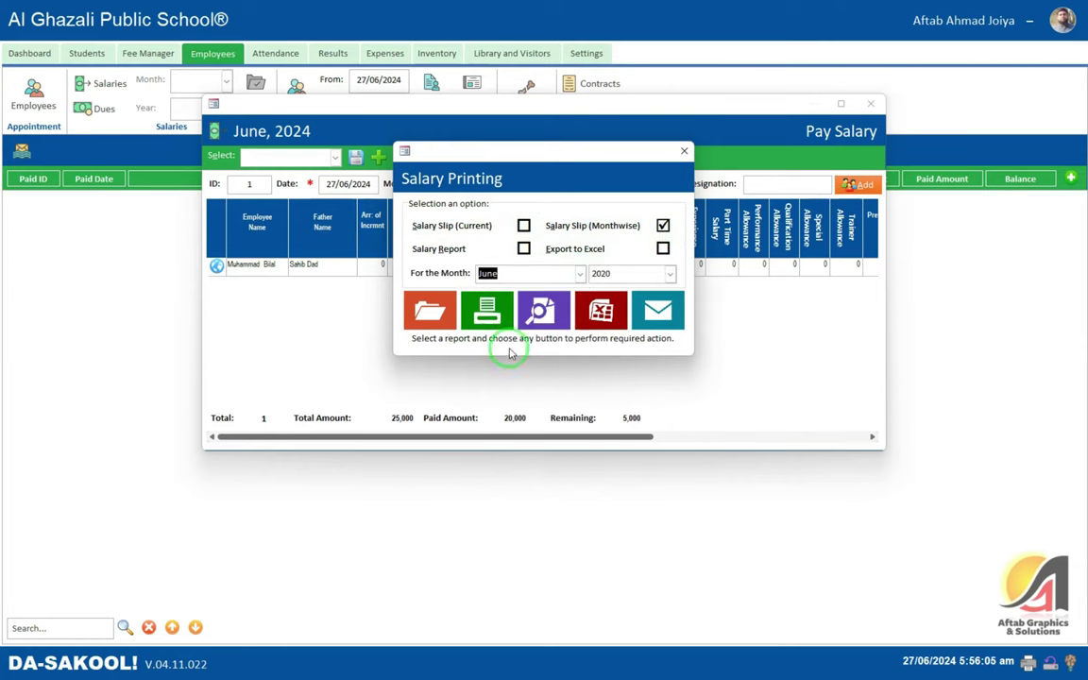
{"action": "left_click", "coordinate": [427, 308]}
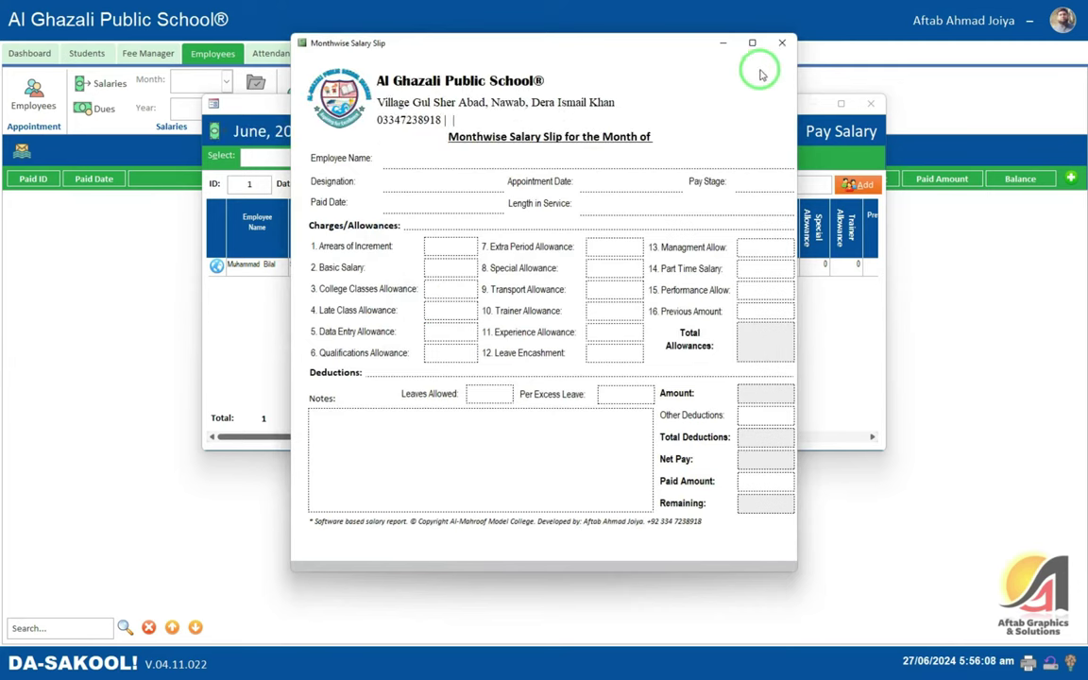
{"action": "left_click", "coordinate": [784, 46]}
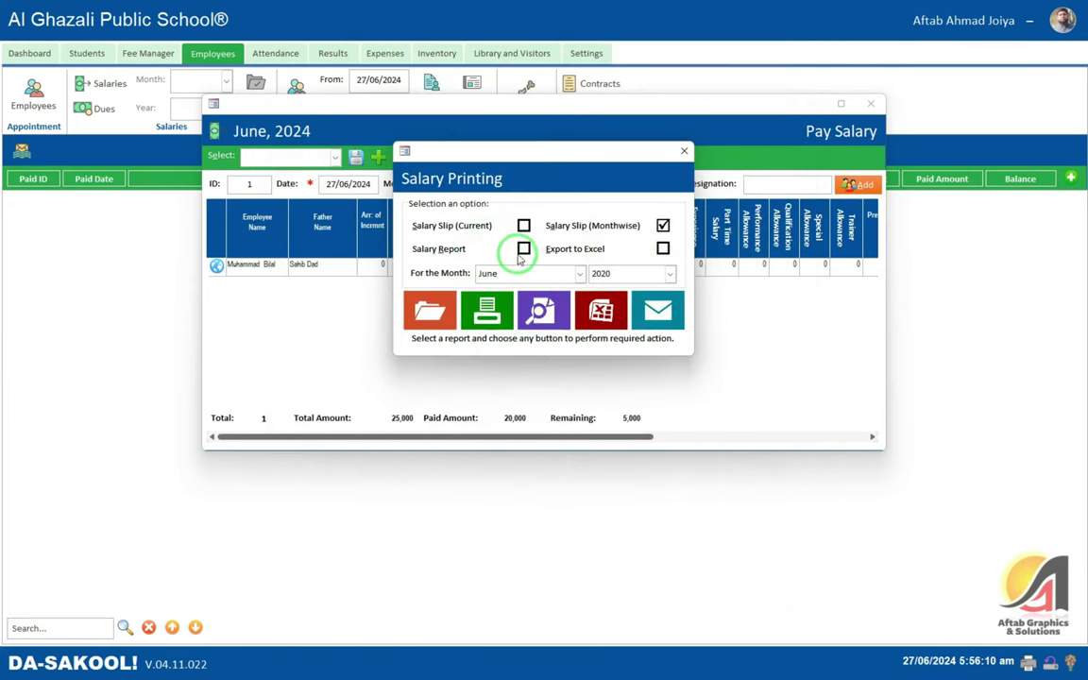
- Preview the salary report, then choose Export to Excel with year 2024
{"action": "left_click", "coordinate": [431, 305]}
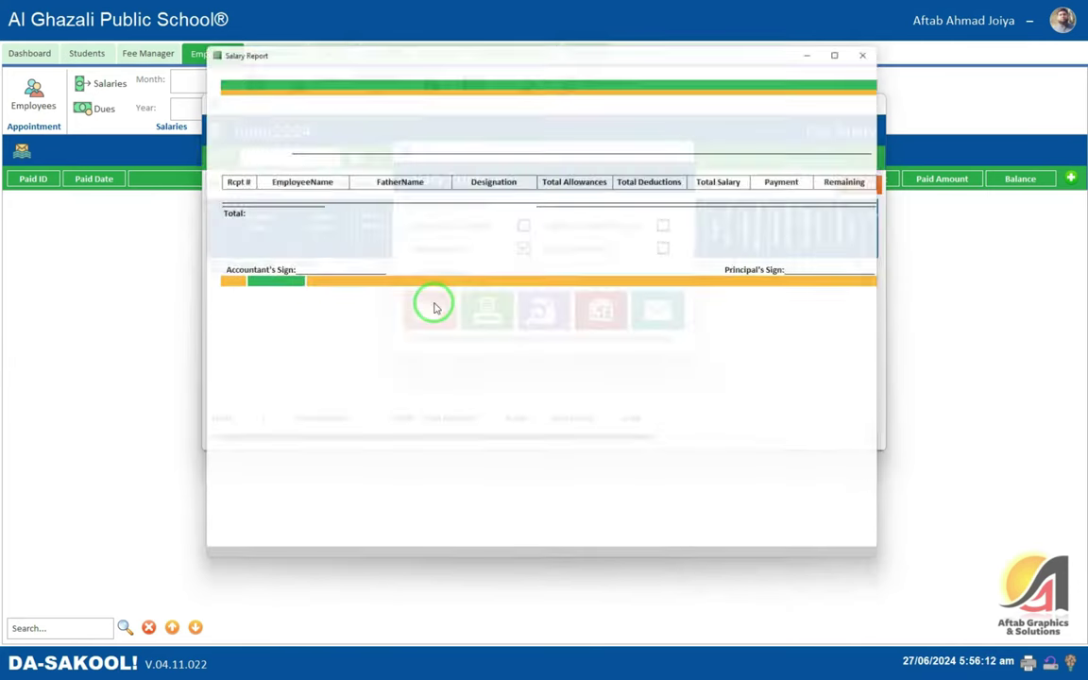
{"action": "left_click", "coordinate": [882, 43]}
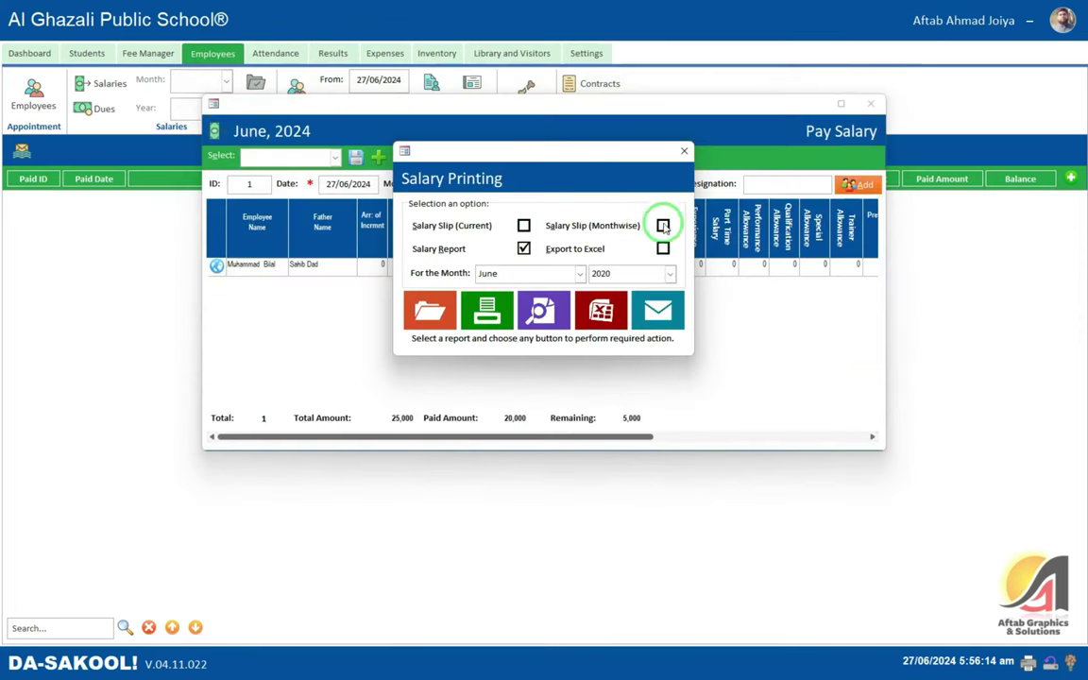
{"action": "left_click", "coordinate": [663, 249]}
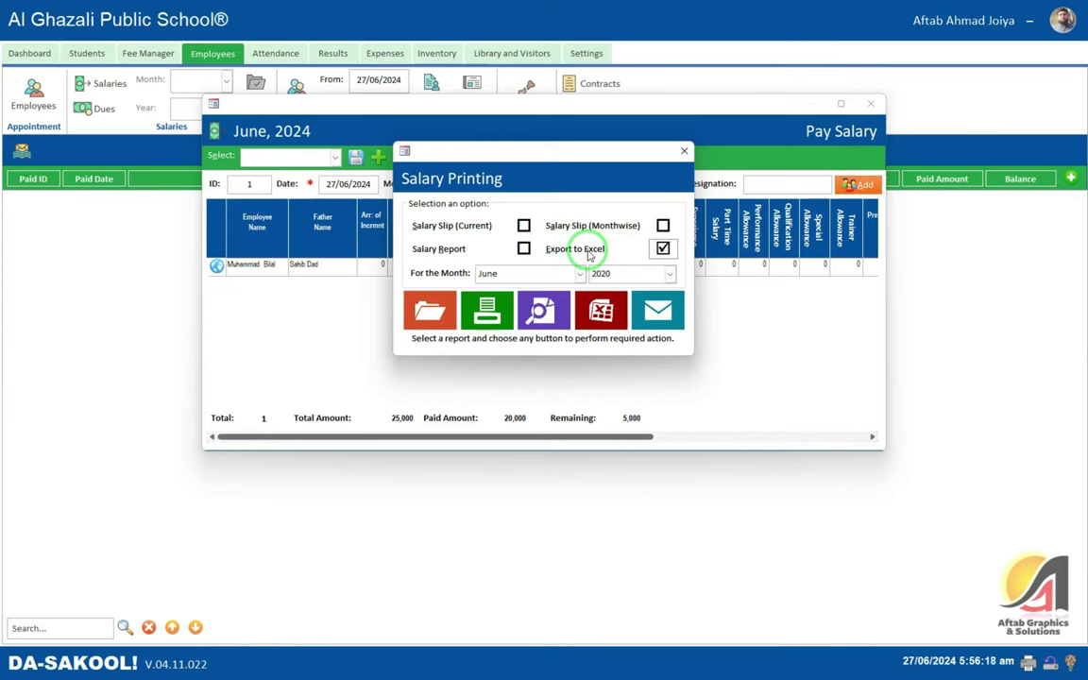
{"action": "left_click", "coordinate": [669, 273]}
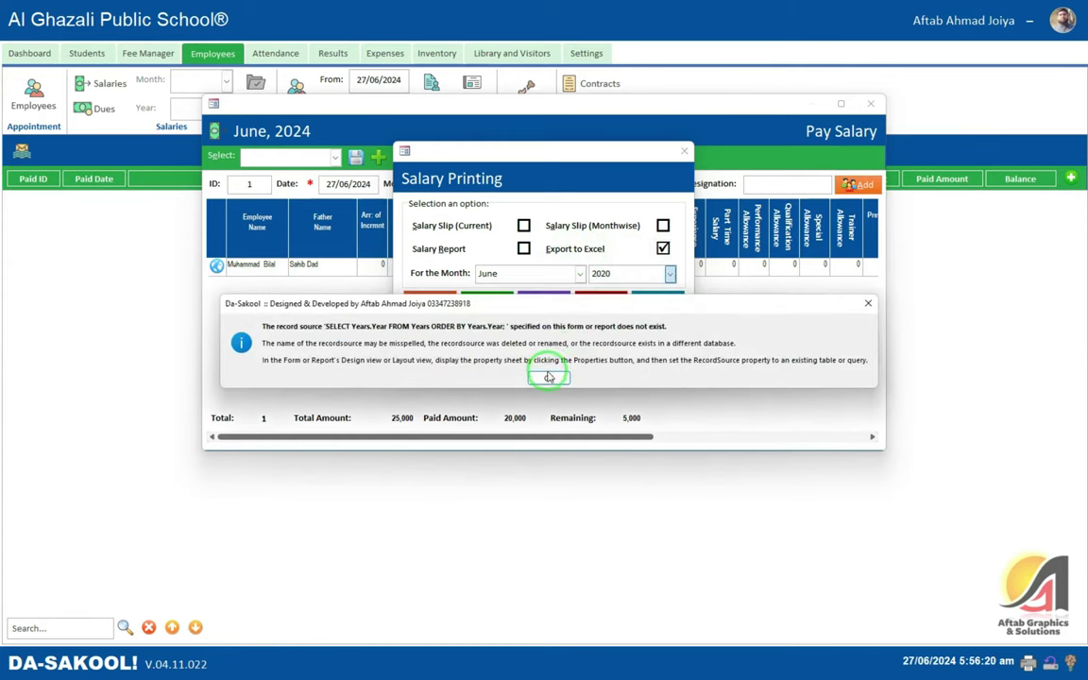
{"action": "left_click", "coordinate": [549, 376]}
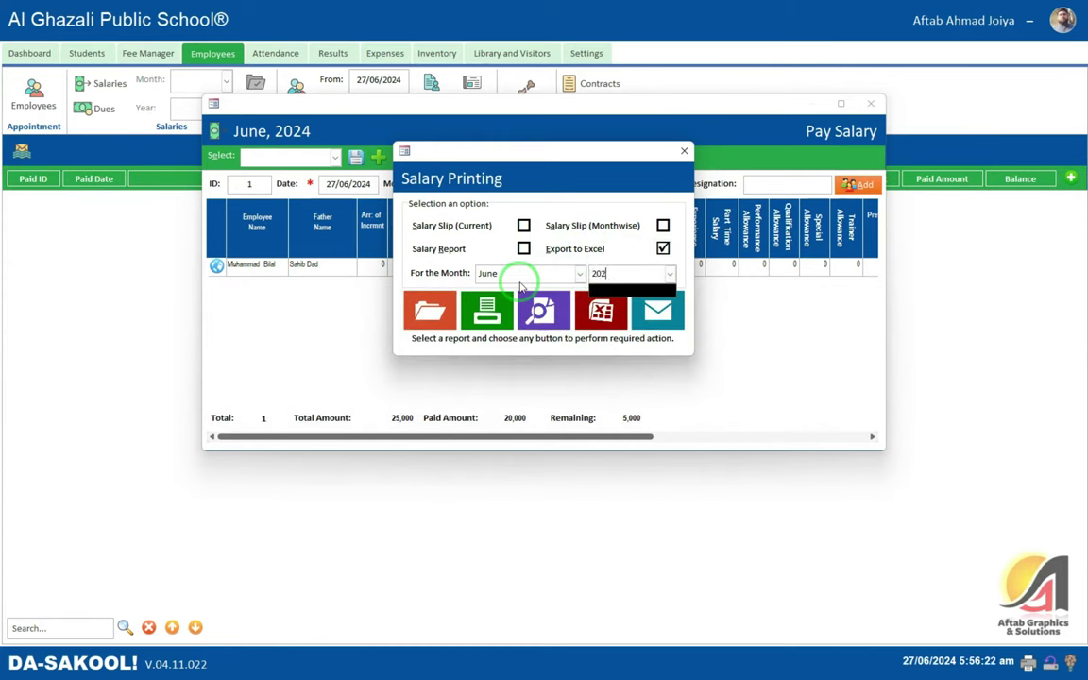
{"action": "key", "text": "shift+Tab"}
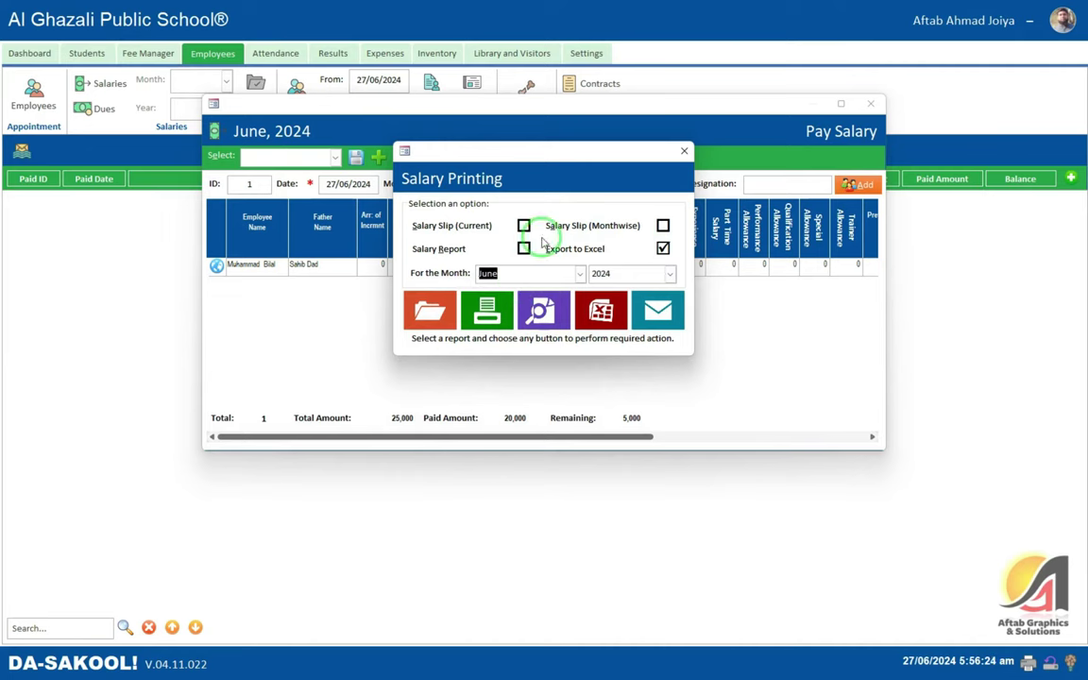
- Preview the current and month-wise June 2024 salary slips
{"action": "left_click", "coordinate": [523, 225]}
{"action": "left_click", "coordinate": [543, 310]}
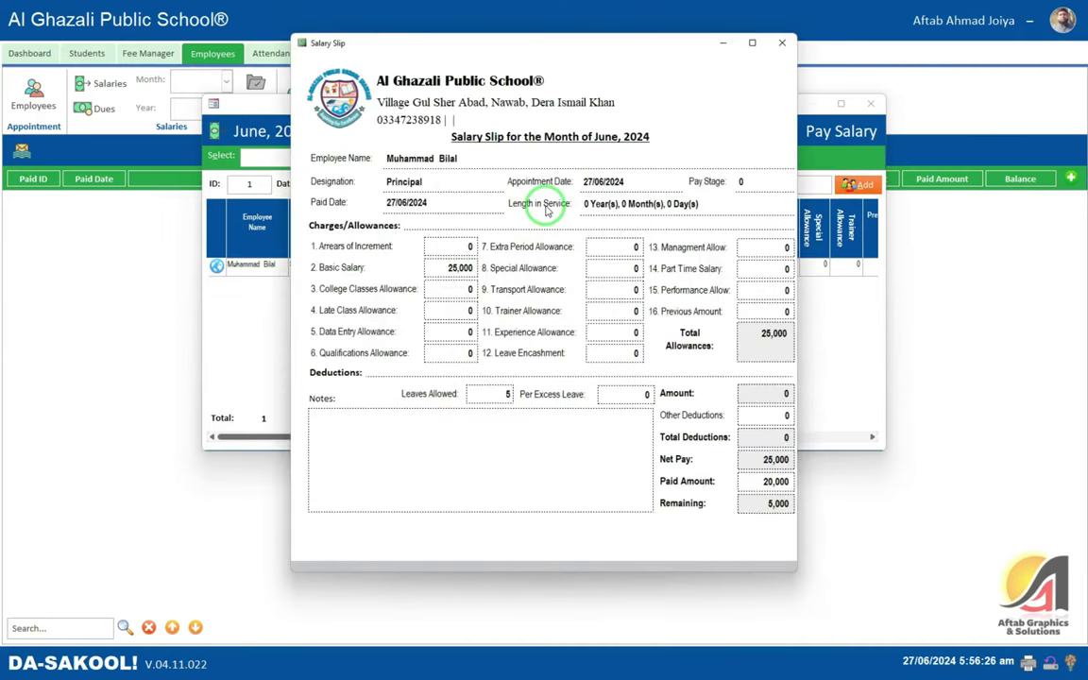
{"action": "left_click", "coordinate": [783, 44]}
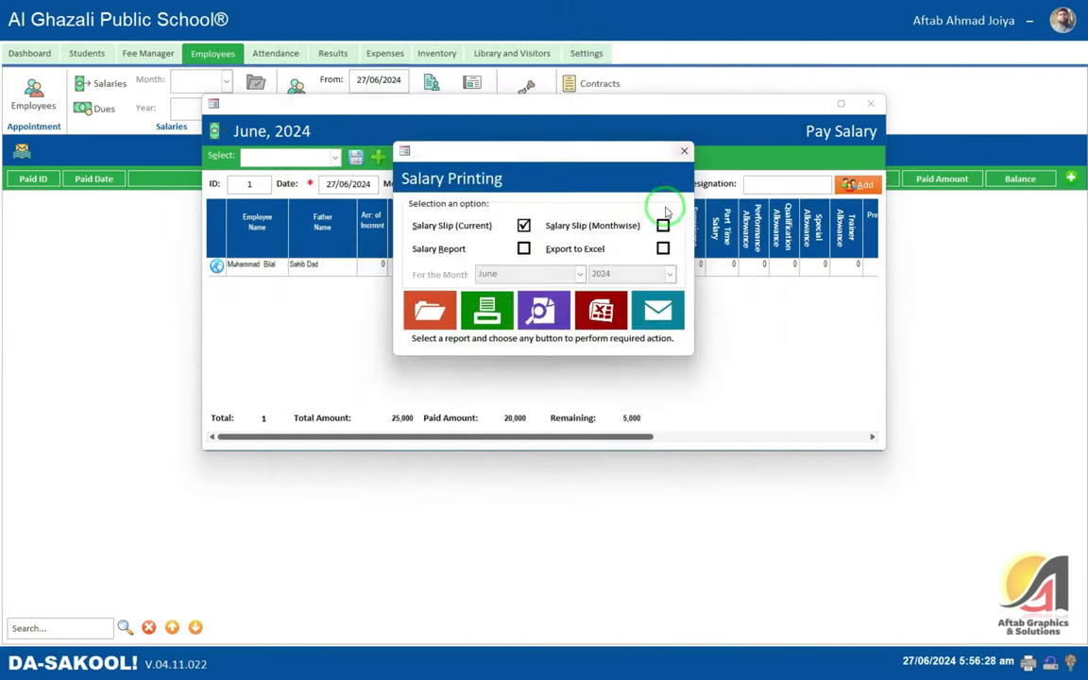
{"action": "left_click", "coordinate": [662, 224]}
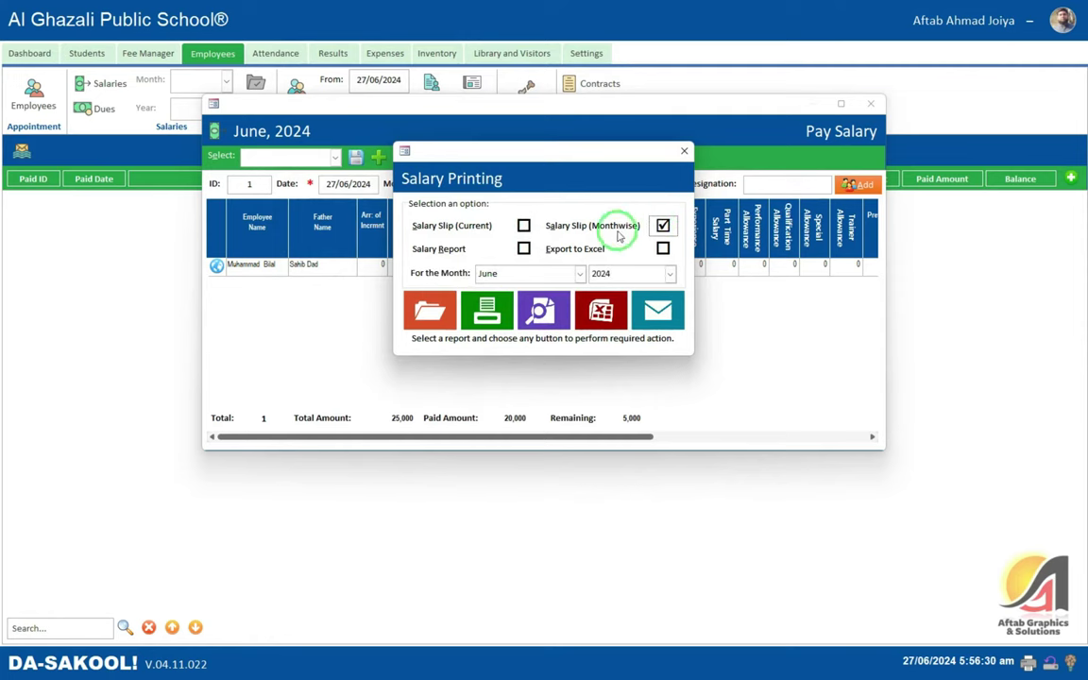
{"action": "left_click", "coordinate": [421, 325]}
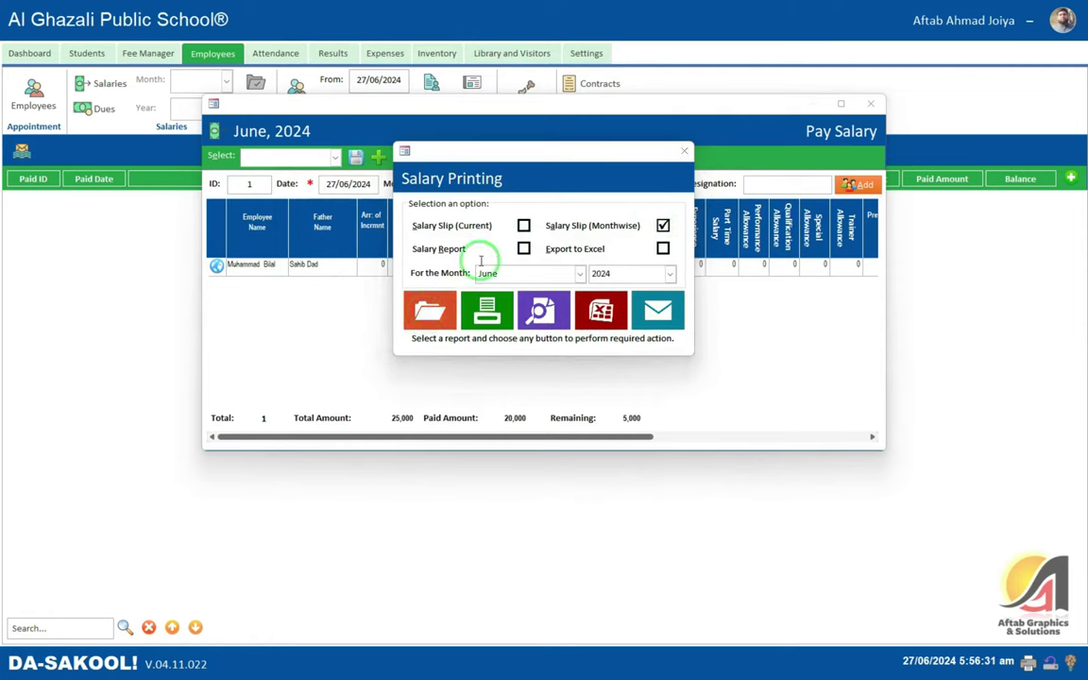
{"action": "left_click", "coordinate": [782, 43]}
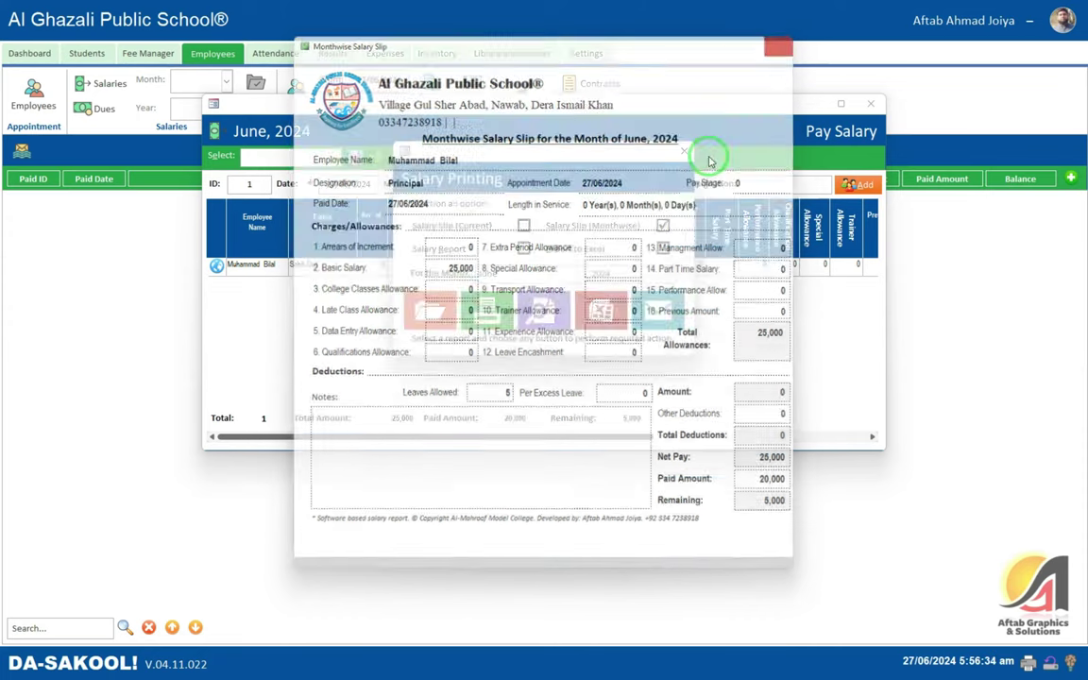
- Preview the June 2024 salary report (25,000 salary, 20,000 paid, 5,000 remaining) and reselect Export to Excel
{"action": "left_click", "coordinate": [523, 248]}
{"action": "left_click", "coordinate": [431, 311]}
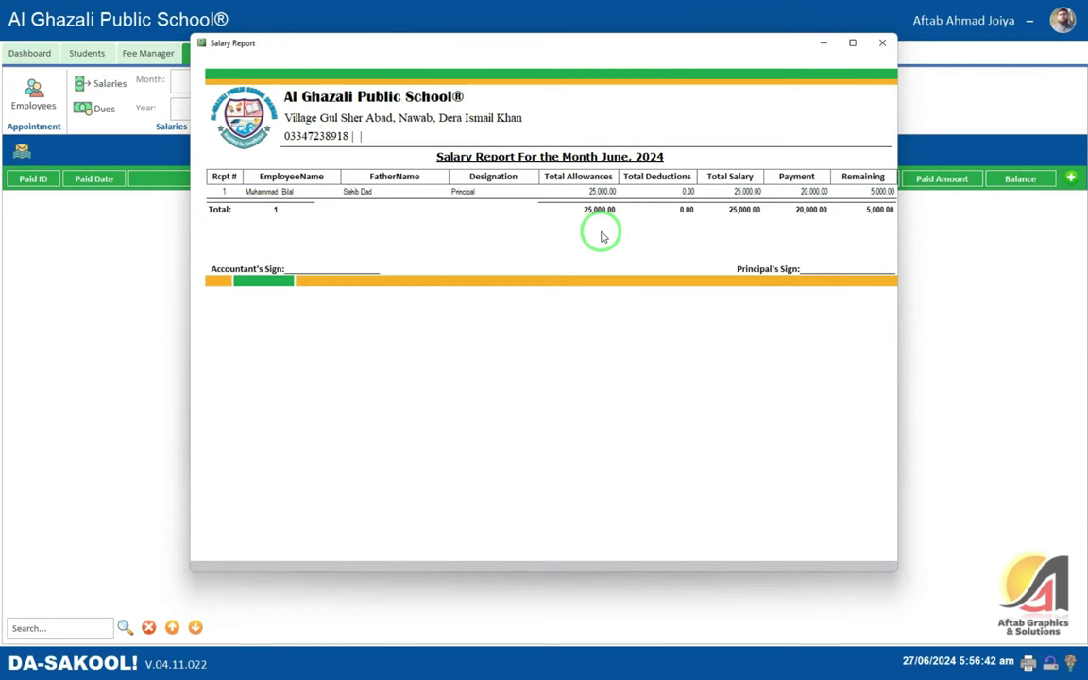
{"action": "left_click", "coordinate": [882, 43]}
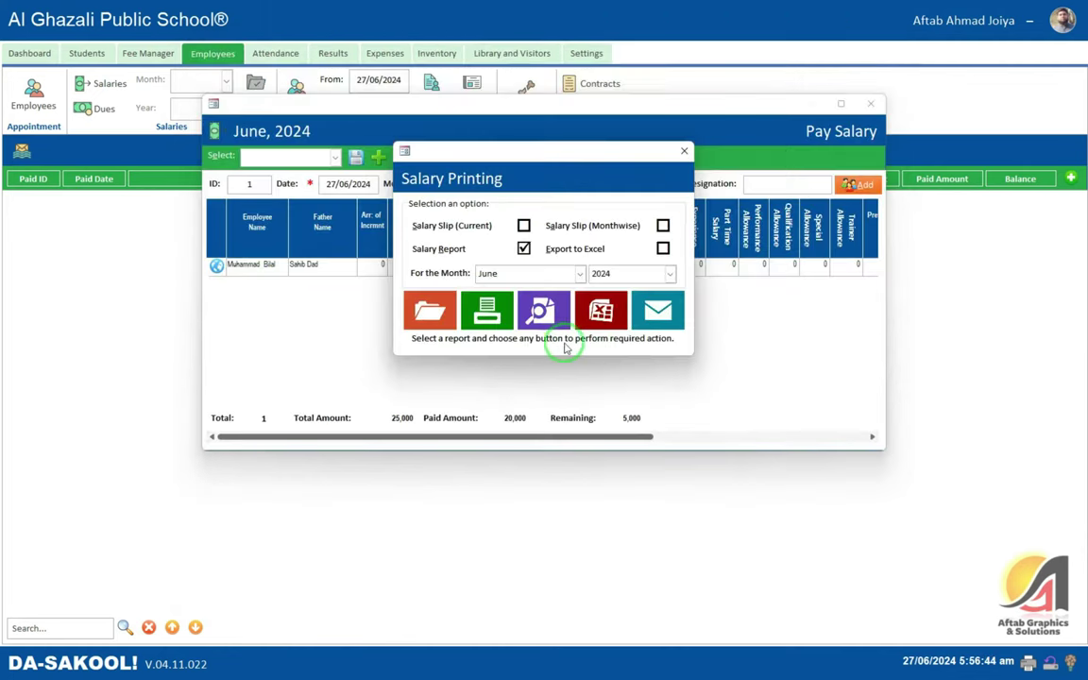
{"action": "left_click", "coordinate": [662, 249]}
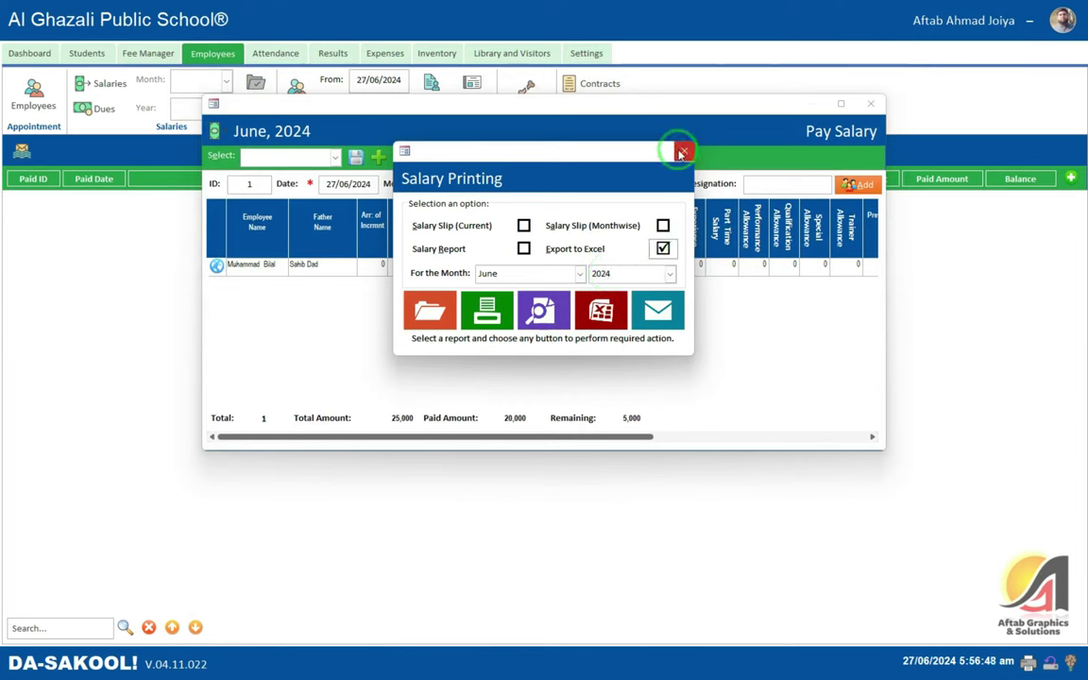
- Save the June 2024 salary payment, accepting the no-edit warning, and close Pay Salary
{"action": "left_click", "coordinate": [685, 152]}
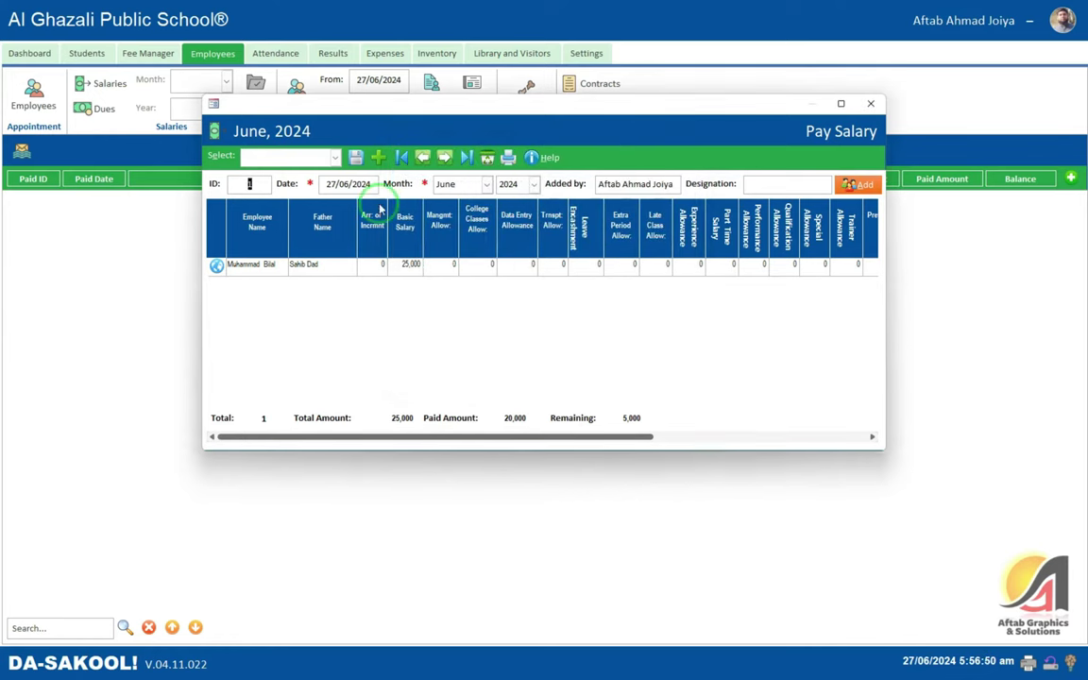
{"action": "left_click", "coordinate": [355, 156]}
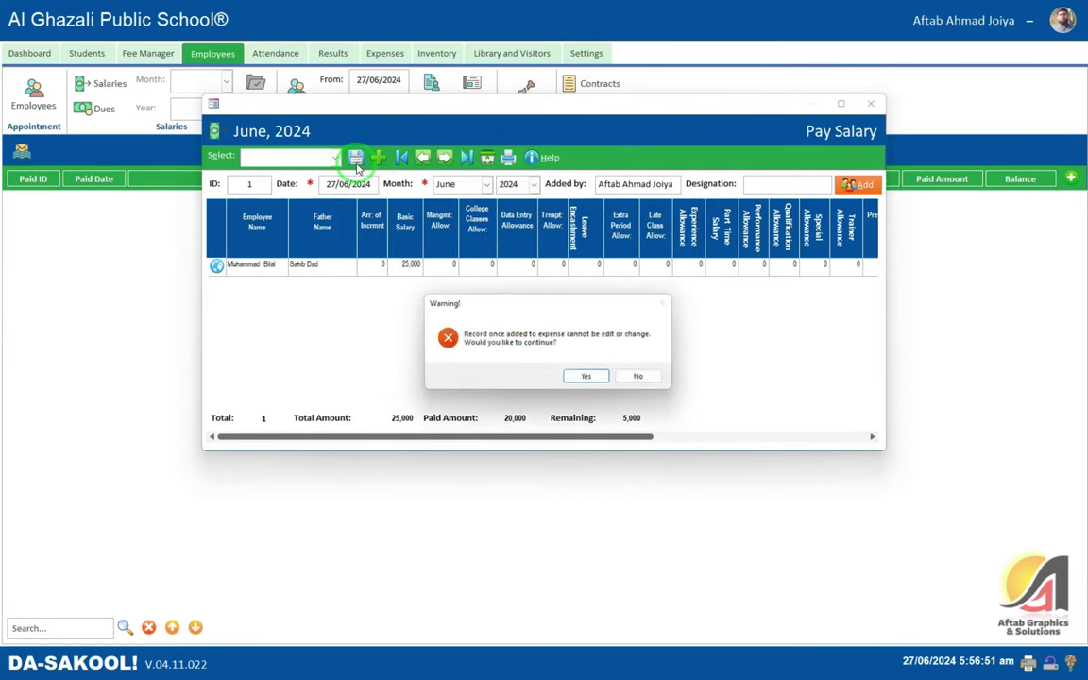
{"action": "left_click", "coordinate": [589, 377]}
{"action": "left_click", "coordinate": [601, 378]}
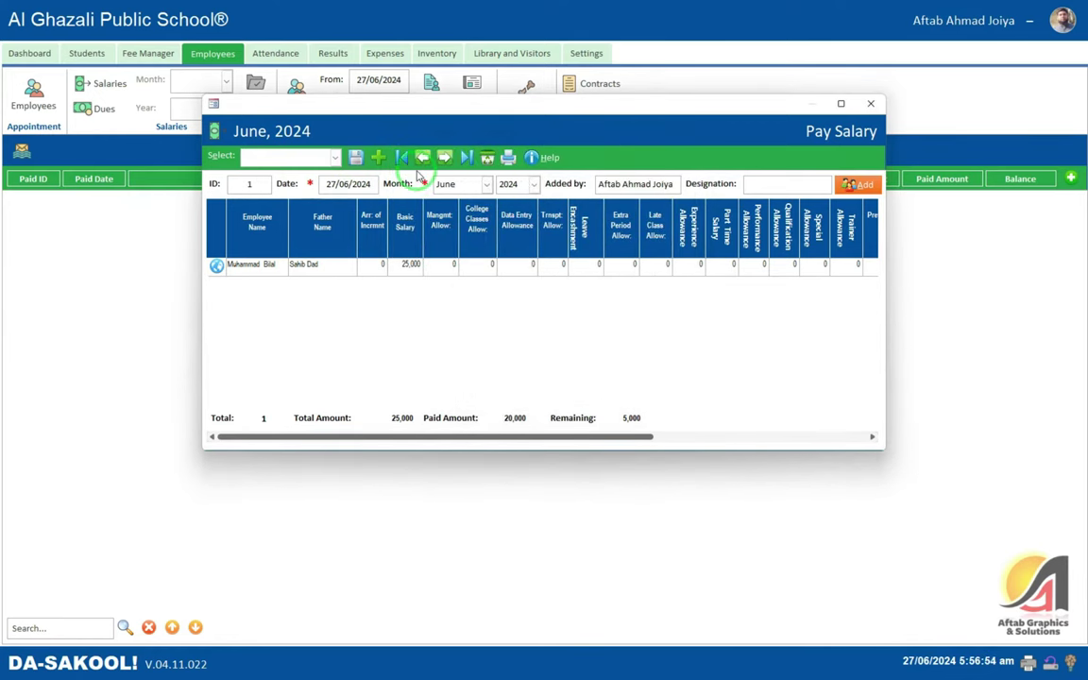
{"action": "left_click", "coordinate": [509, 159]}
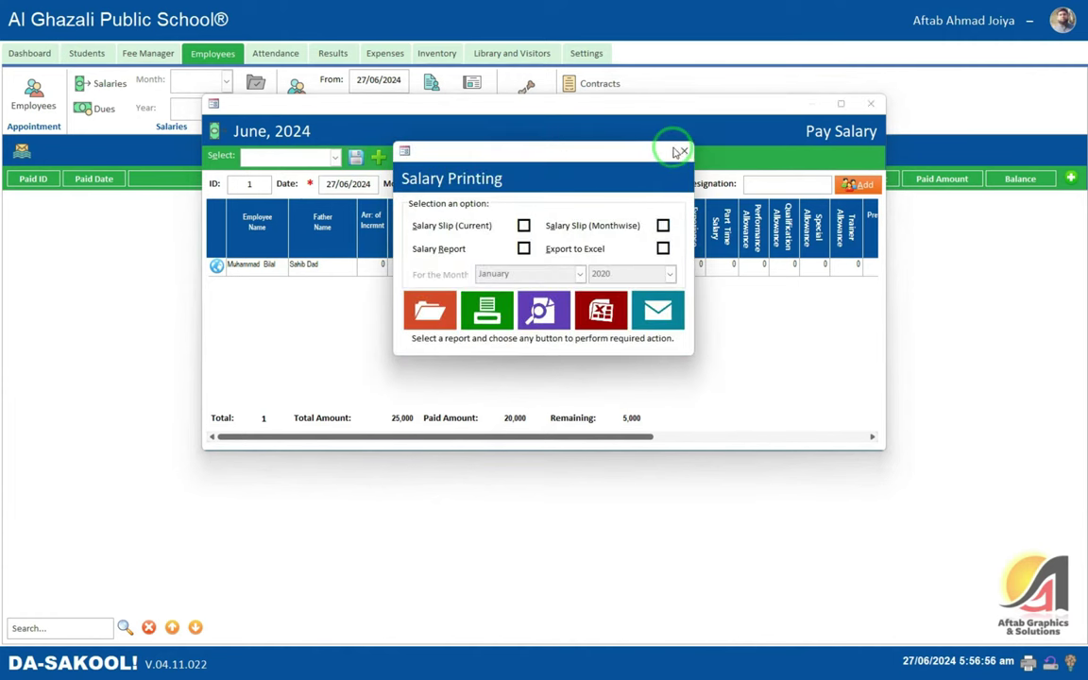
{"action": "left_click", "coordinate": [683, 152]}
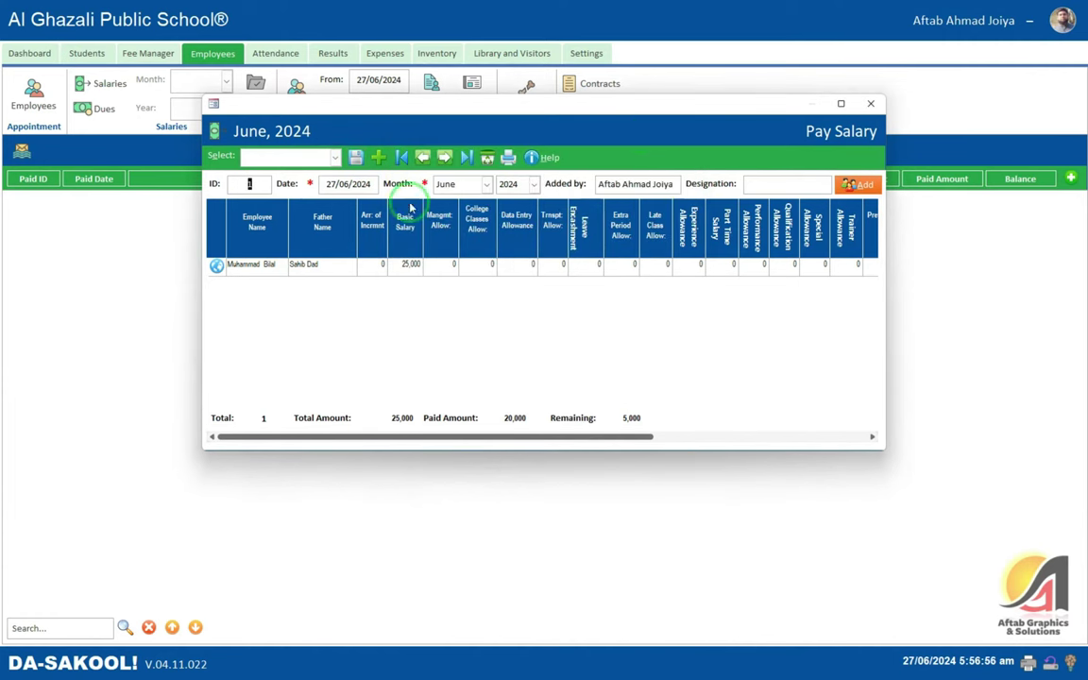
{"action": "left_click", "coordinate": [871, 106]}
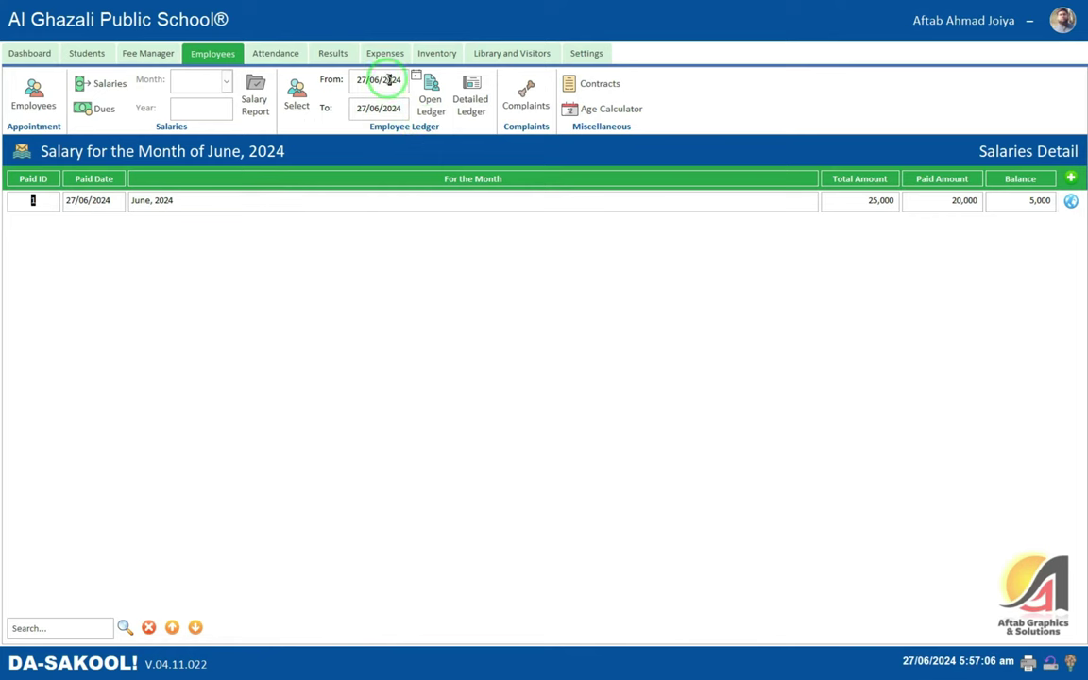
- Show the ledger's employee list offering the principal
{"action": "left_click", "coordinate": [300, 100]}
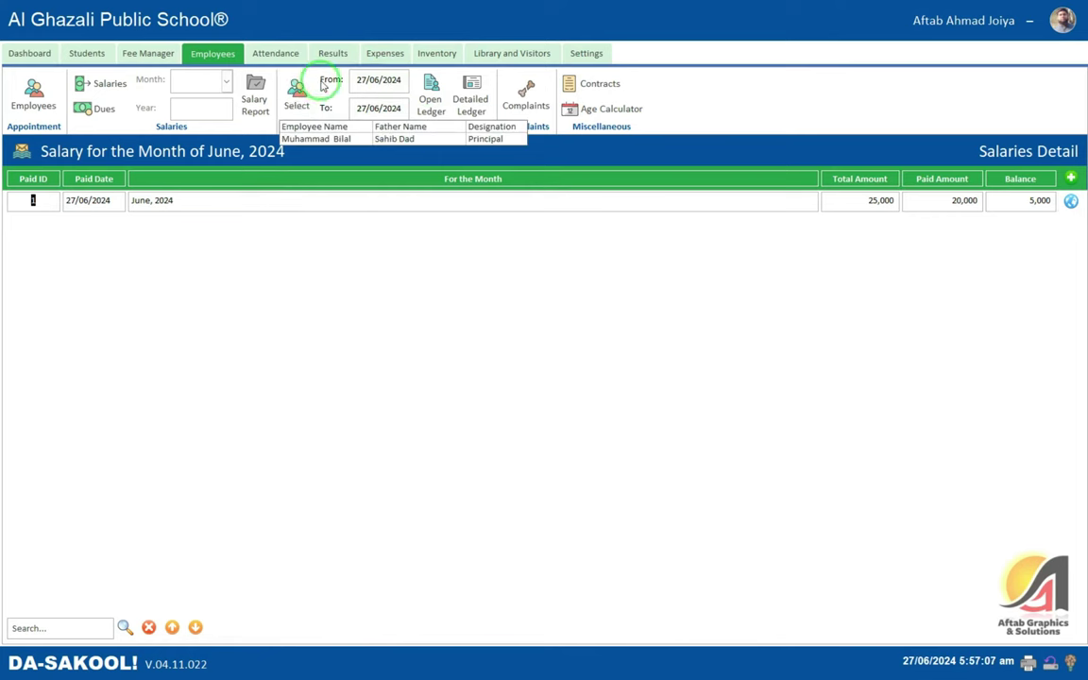
{"action": "left_click", "coordinate": [311, 139]}
{"action": "left_click", "coordinate": [295, 100]}
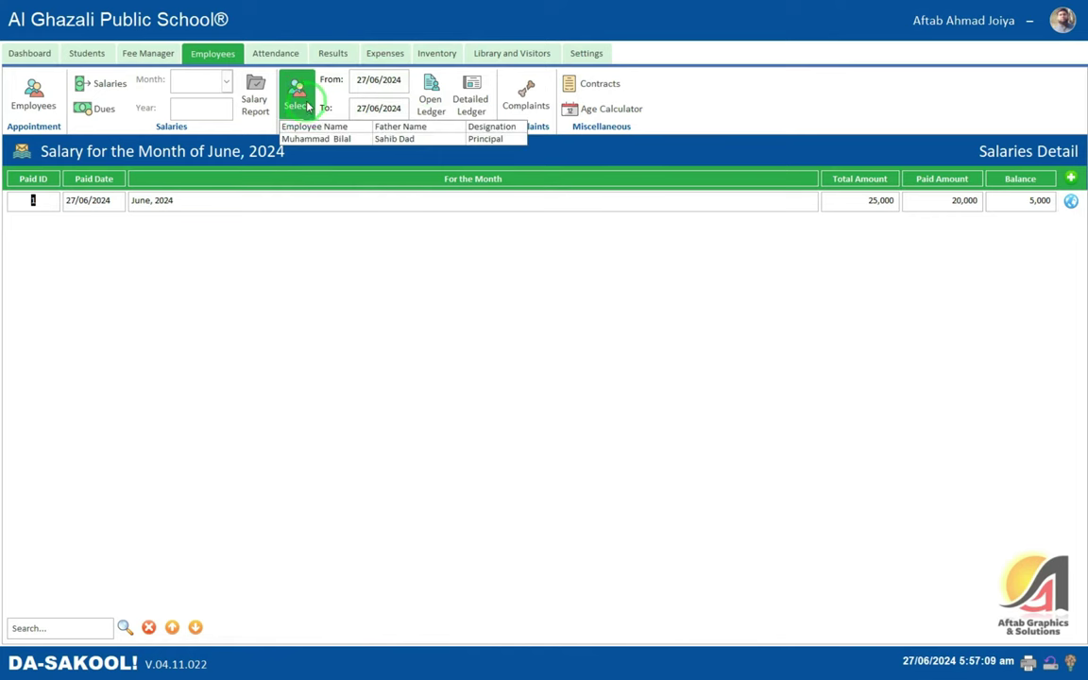
{"action": "left_click", "coordinate": [336, 141]}
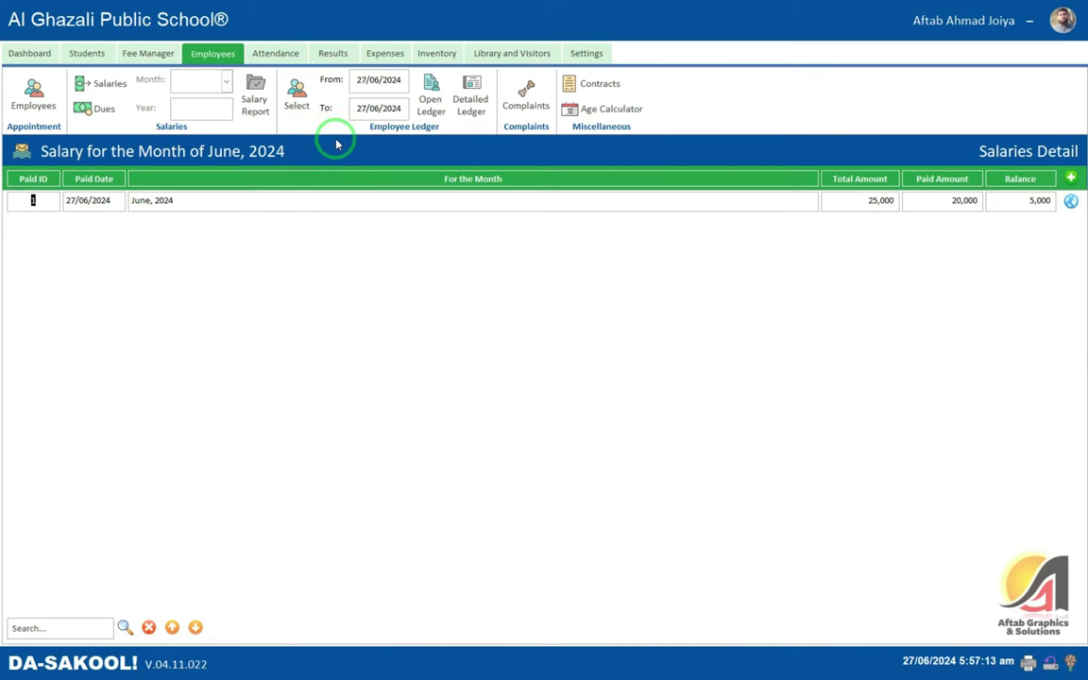
{"action": "left_click", "coordinate": [417, 99]}
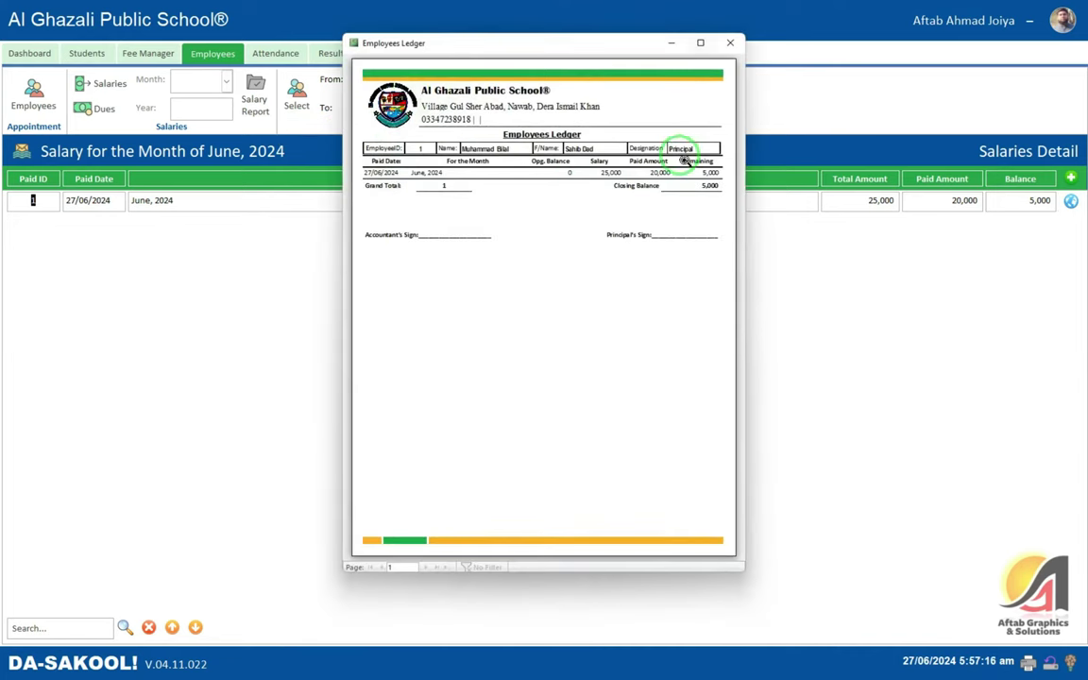
{"action": "left_click", "coordinate": [704, 45]}
{"action": "left_click", "coordinate": [615, 151]}
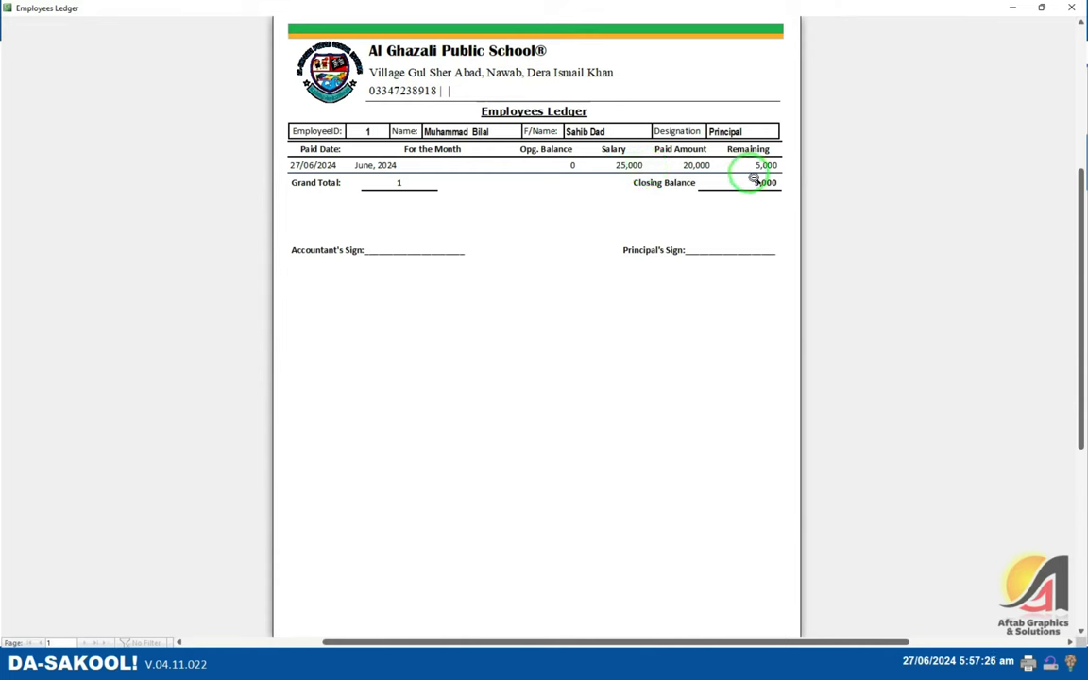
{"action": "key", "text": "Escape"}
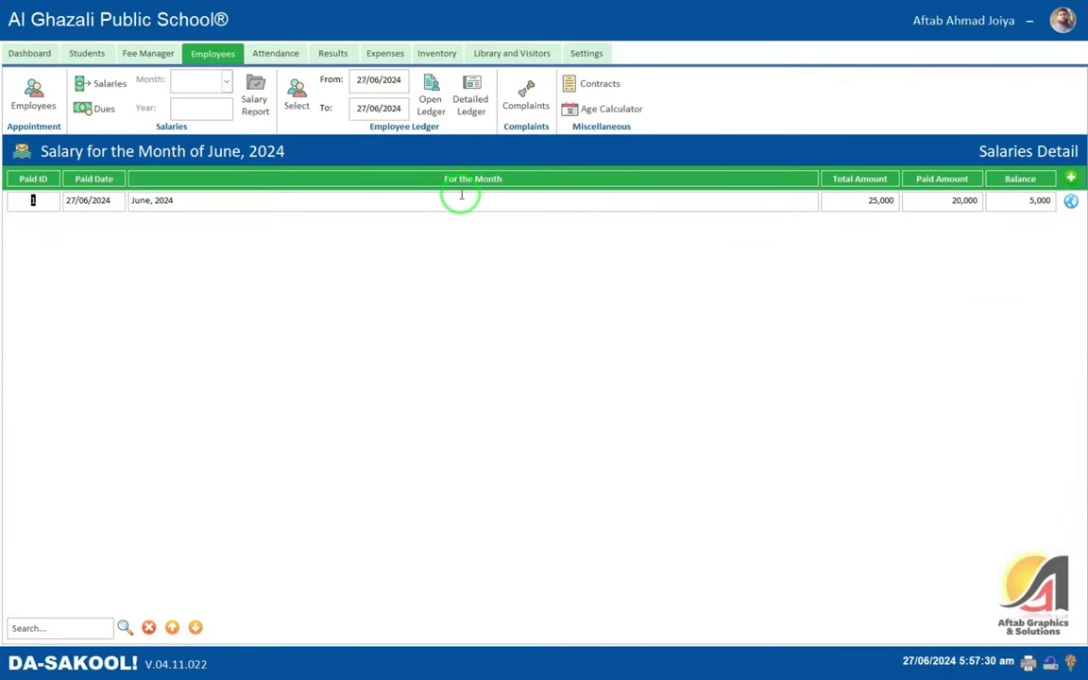
- Preview the June 2024 salary report showing 25,000 salary, 20,000 paid, 5,000 remaining
{"action": "left_click", "coordinate": [210, 83]}
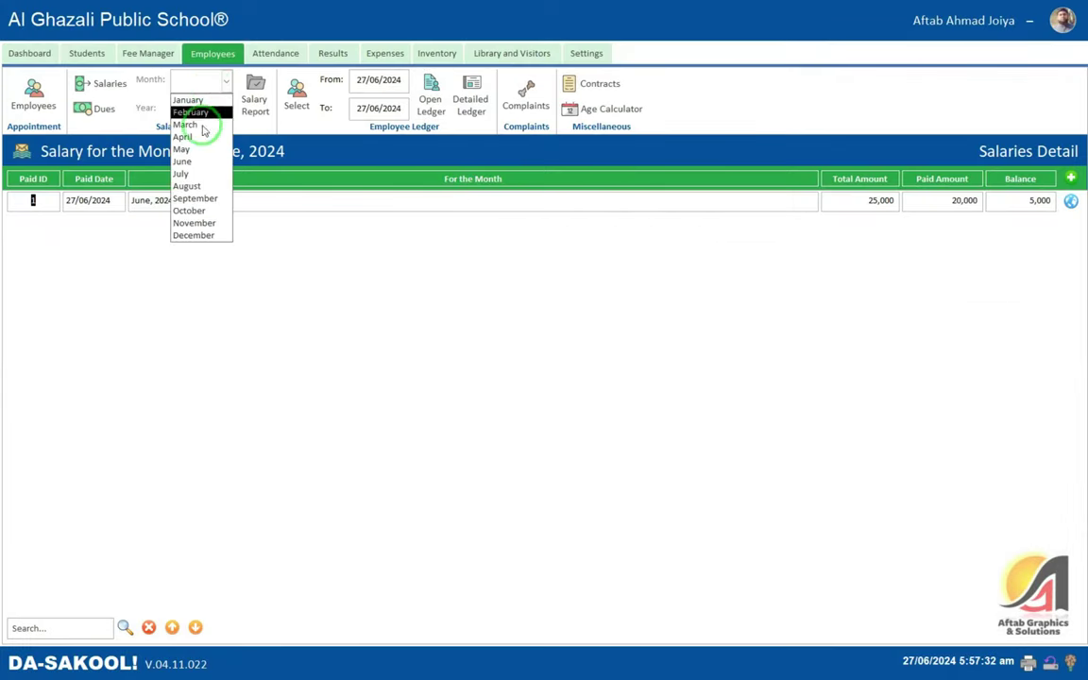
{"action": "left_click", "coordinate": [193, 162]}
{"action": "left_click", "coordinate": [195, 109]}
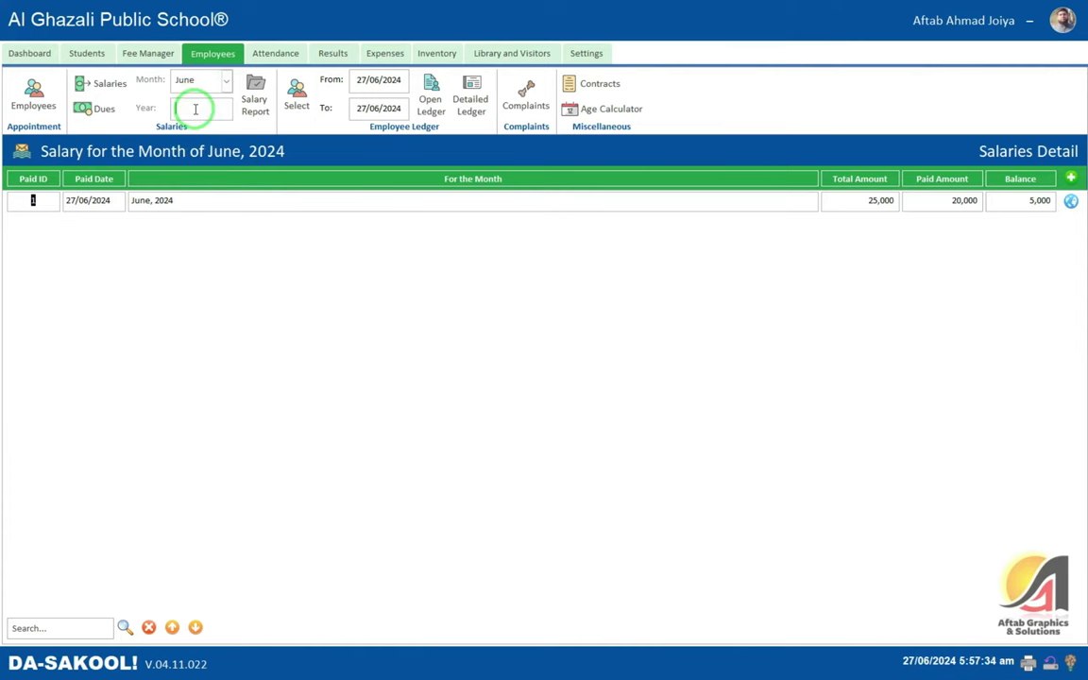
{"action": "left_click", "coordinate": [252, 92]}
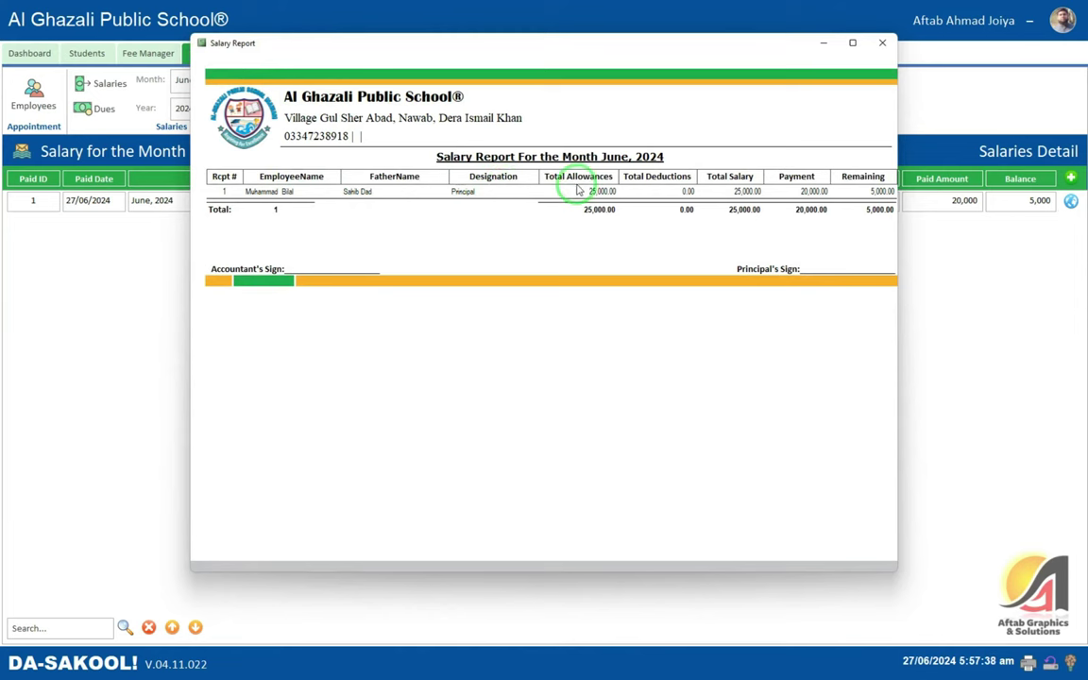
{"action": "left_click", "coordinate": [880, 45]}
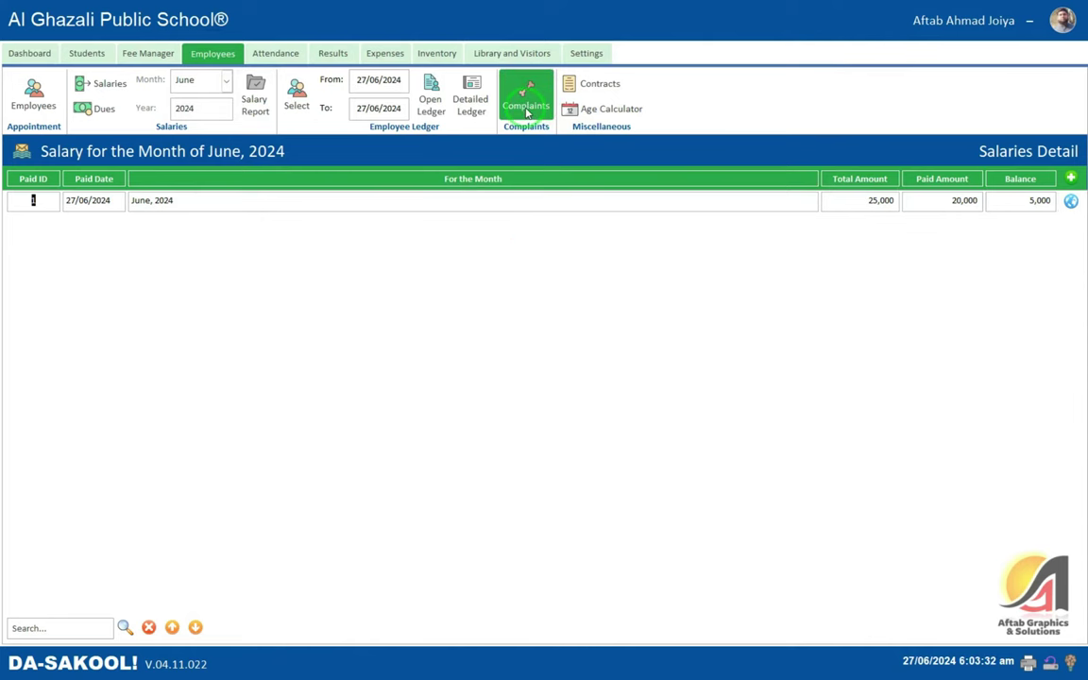
- Check the empty complaints list without registering one, then list contracts nearing expiry
{"action": "left_click", "coordinate": [526, 108]}
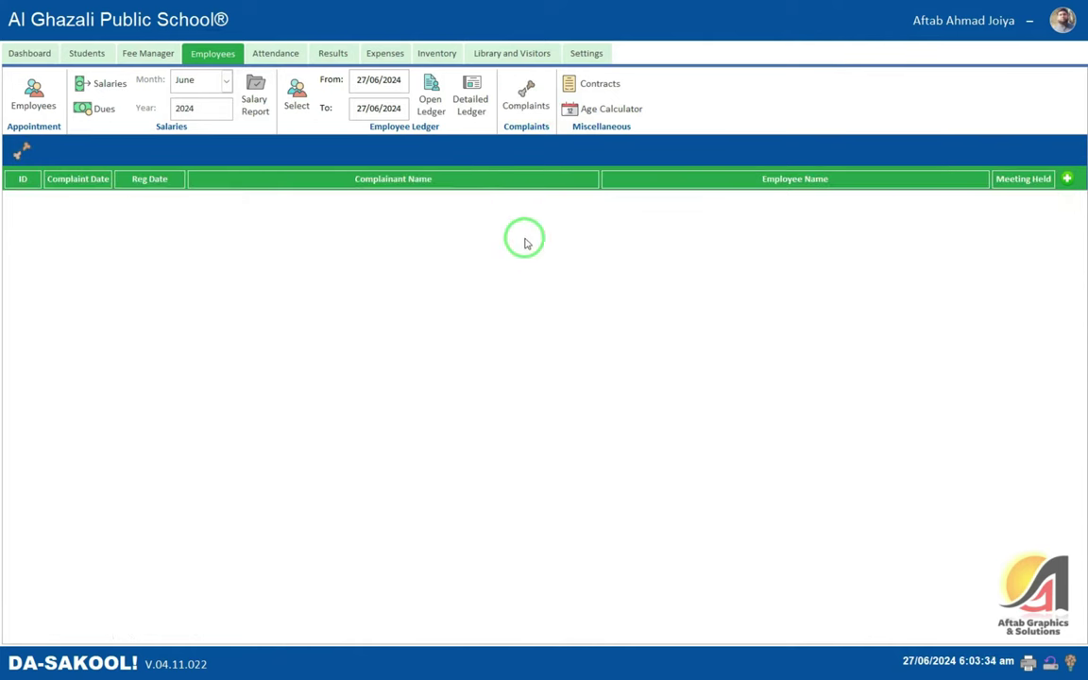
{"action": "left_click", "coordinate": [1067, 179]}
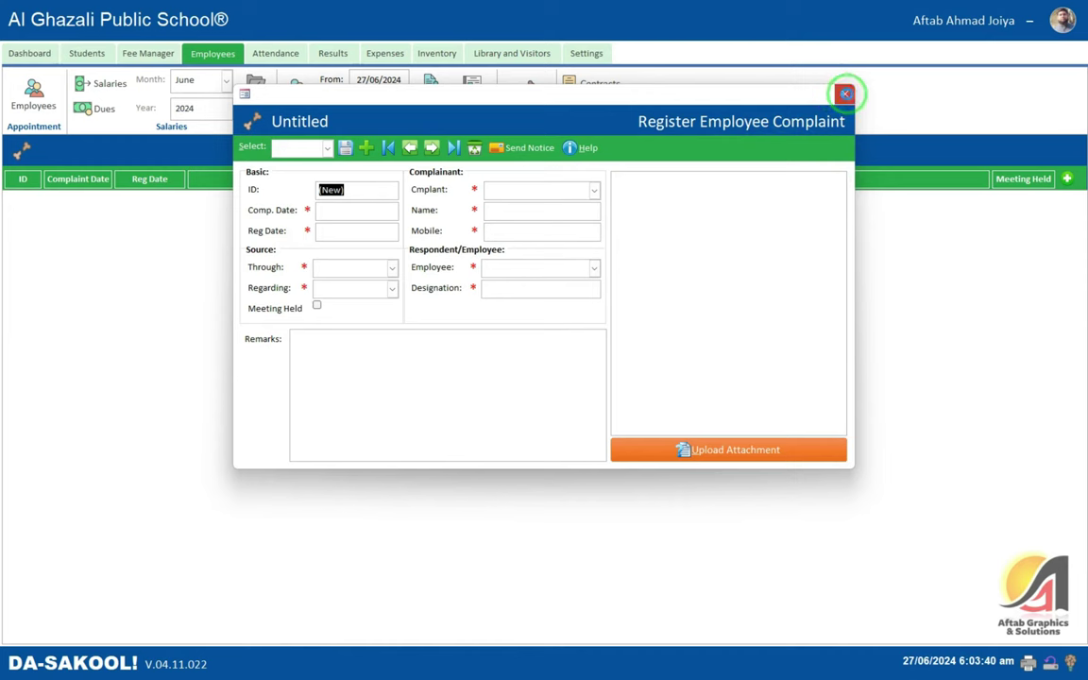
{"action": "left_click", "coordinate": [844, 93]}
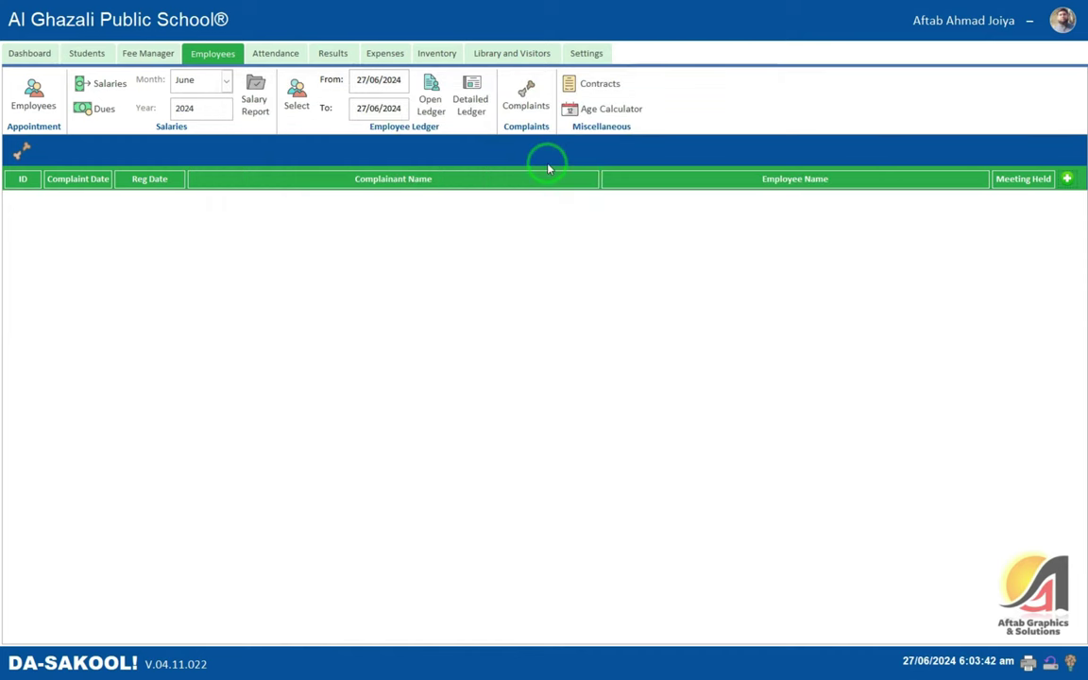
{"action": "left_click", "coordinate": [604, 90]}
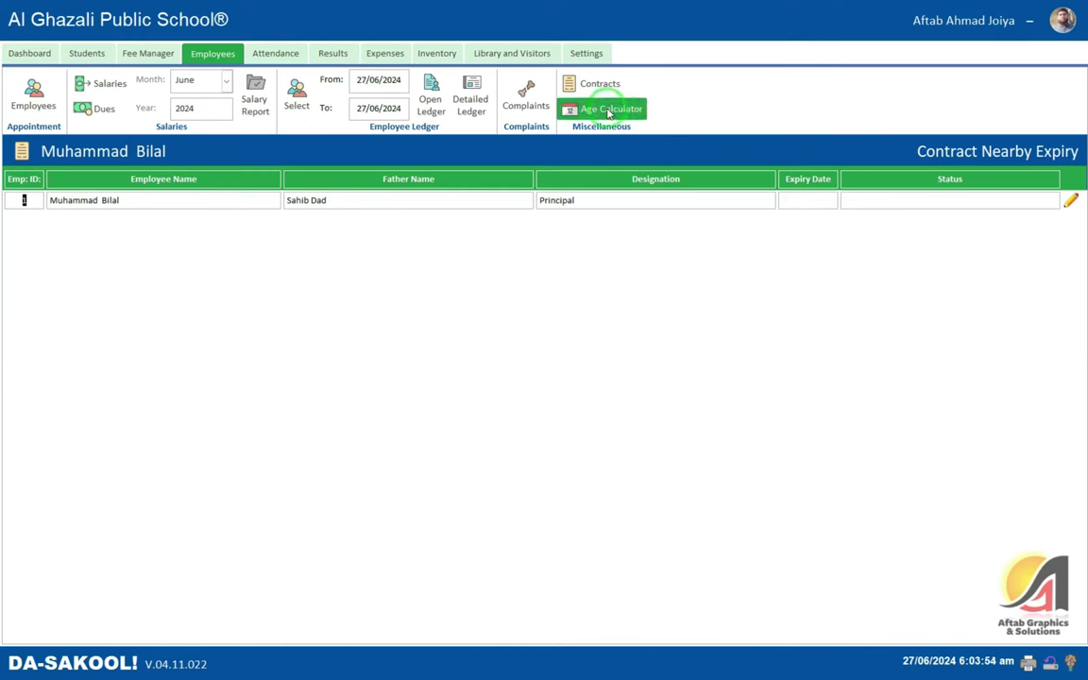
- Create a new student attendance record, ID 1, dated Thursday 27/06/2024
{"action": "left_click", "coordinate": [274, 54]}
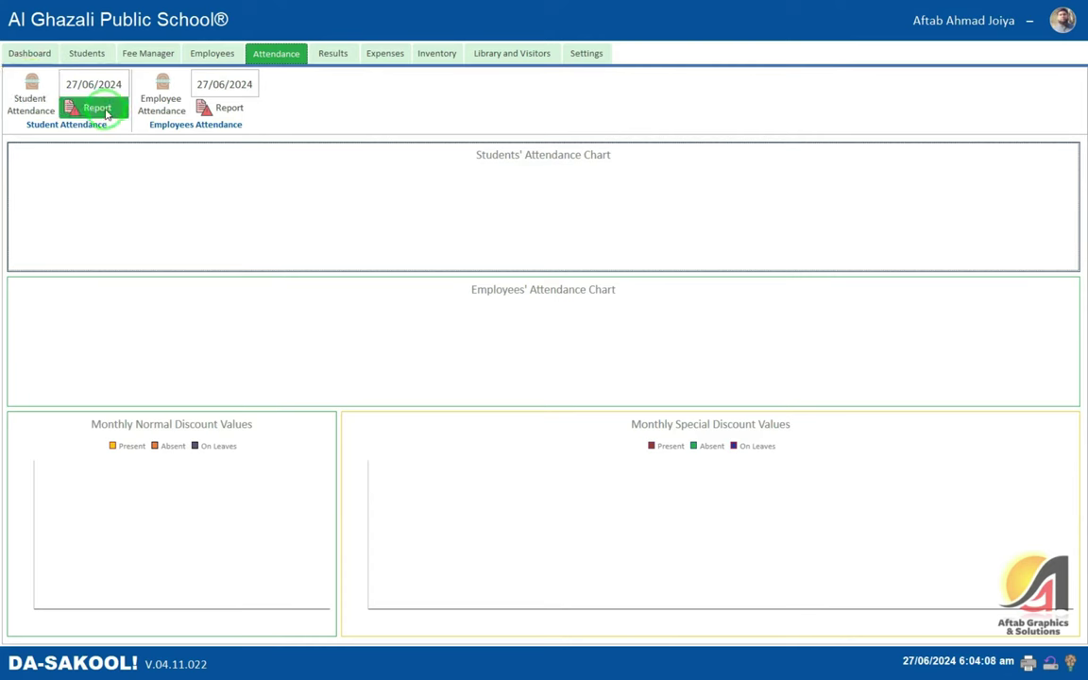
{"action": "left_click_drag", "start_coordinate": [126, 84], "coordinate": [49, 83]}
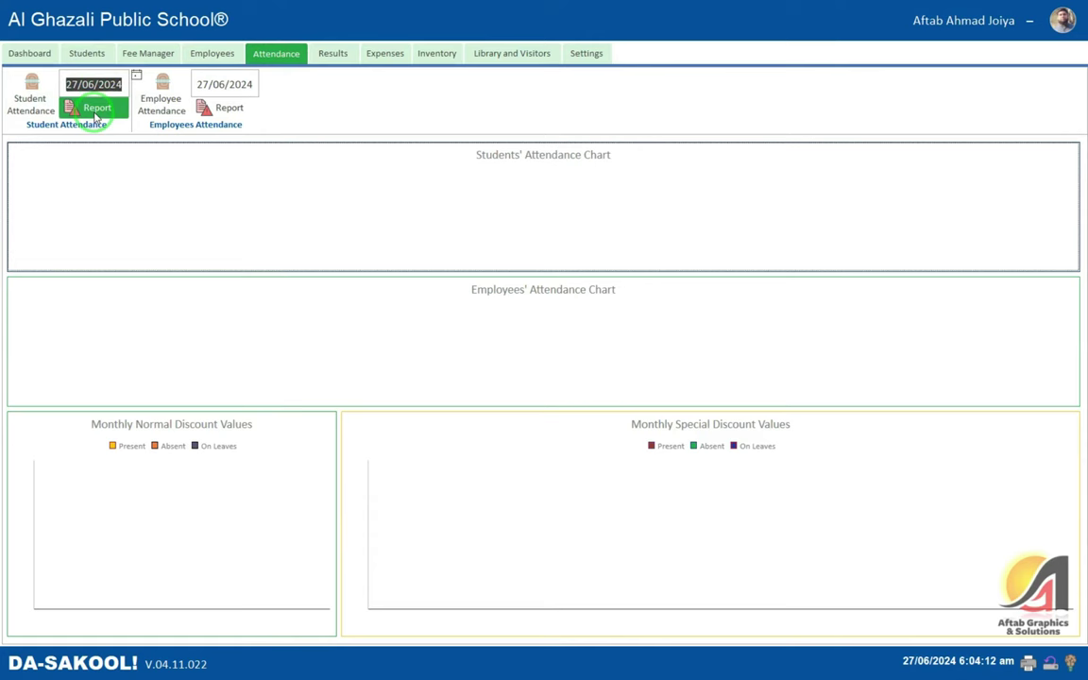
{"action": "left_click", "coordinate": [31, 106]}
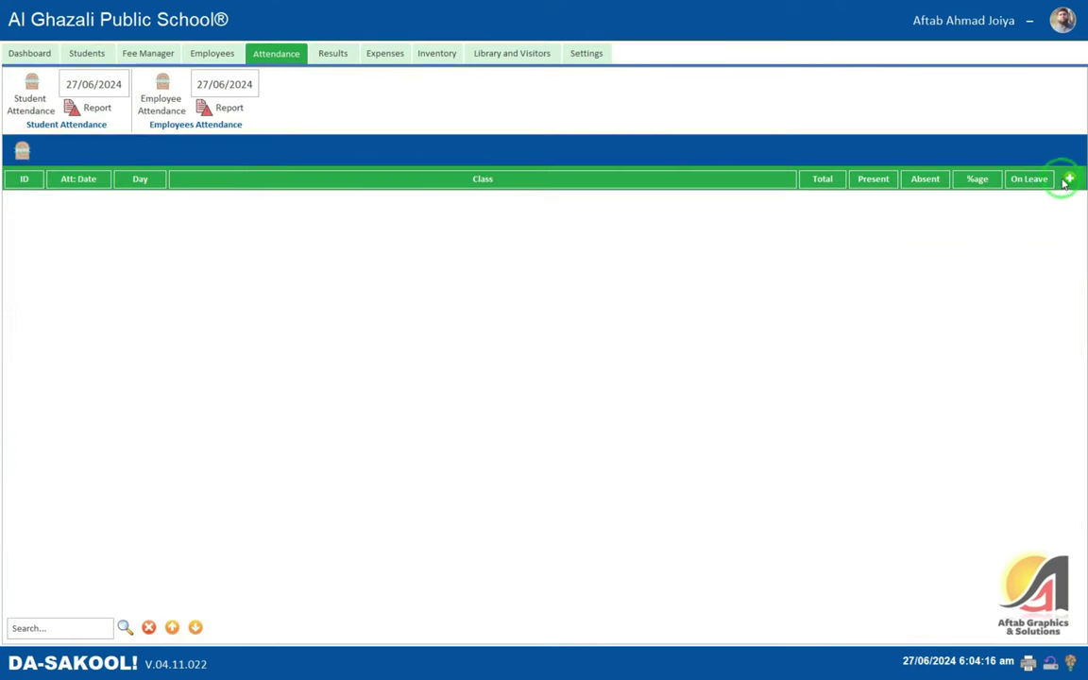
{"action": "left_click", "coordinate": [1068, 179]}
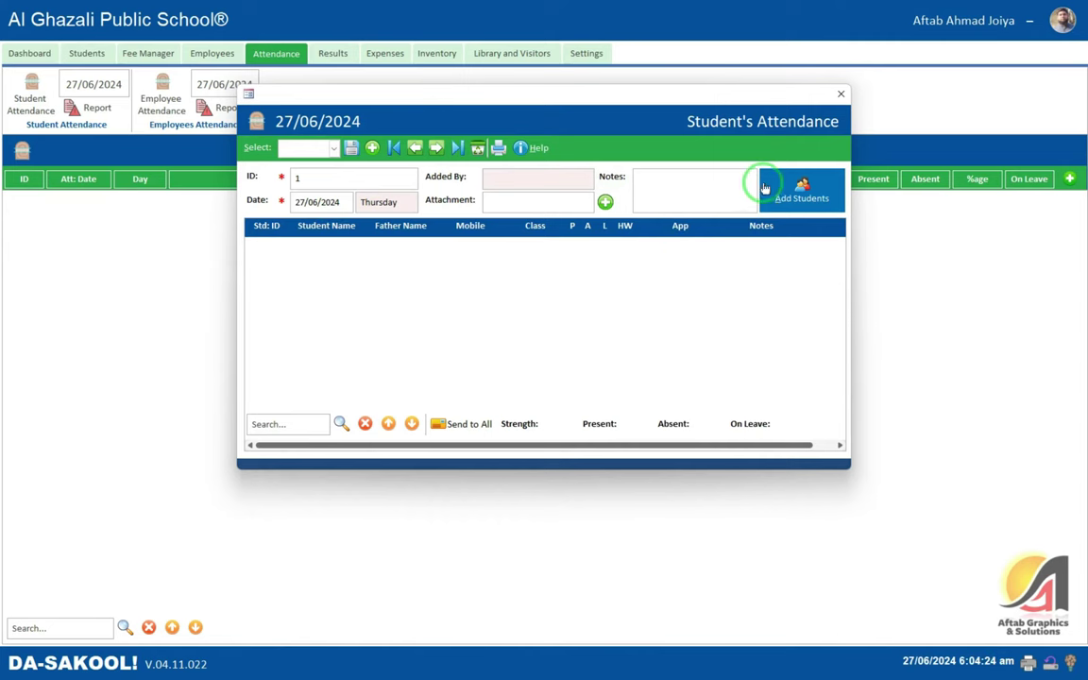
- Load the two Nursery students into the attendance grid, both marked present
{"action": "left_click", "coordinate": [784, 185]}
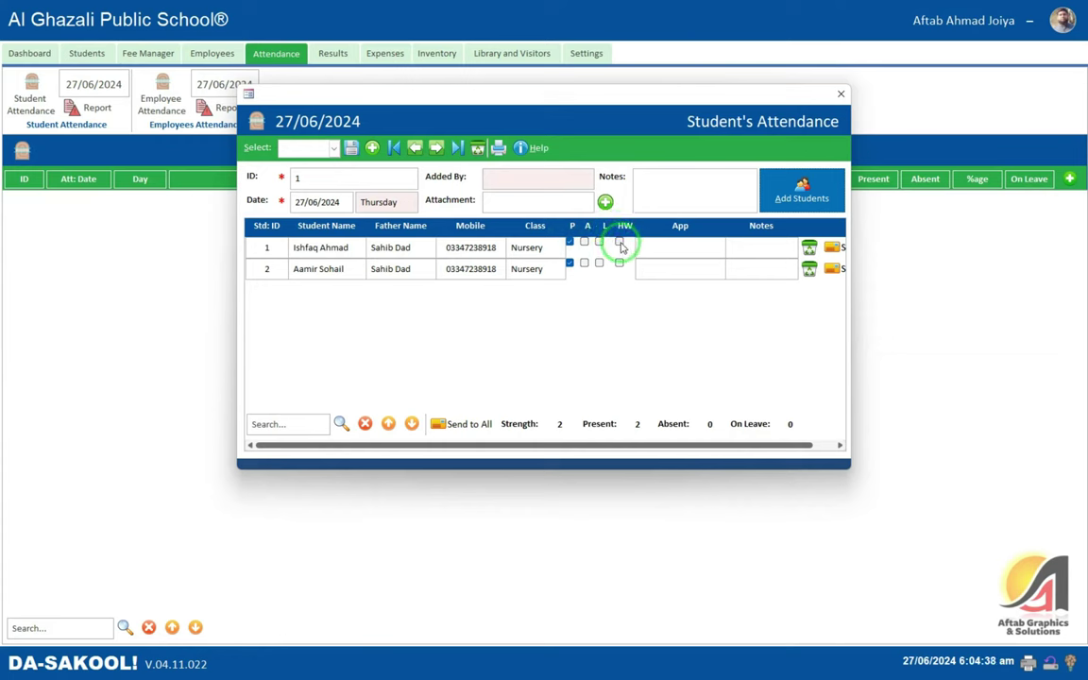
{"action": "left_click_drag", "start_coordinate": [677, 444], "coordinate": [782, 444]}
{"action": "left_click", "coordinate": [295, 428]}
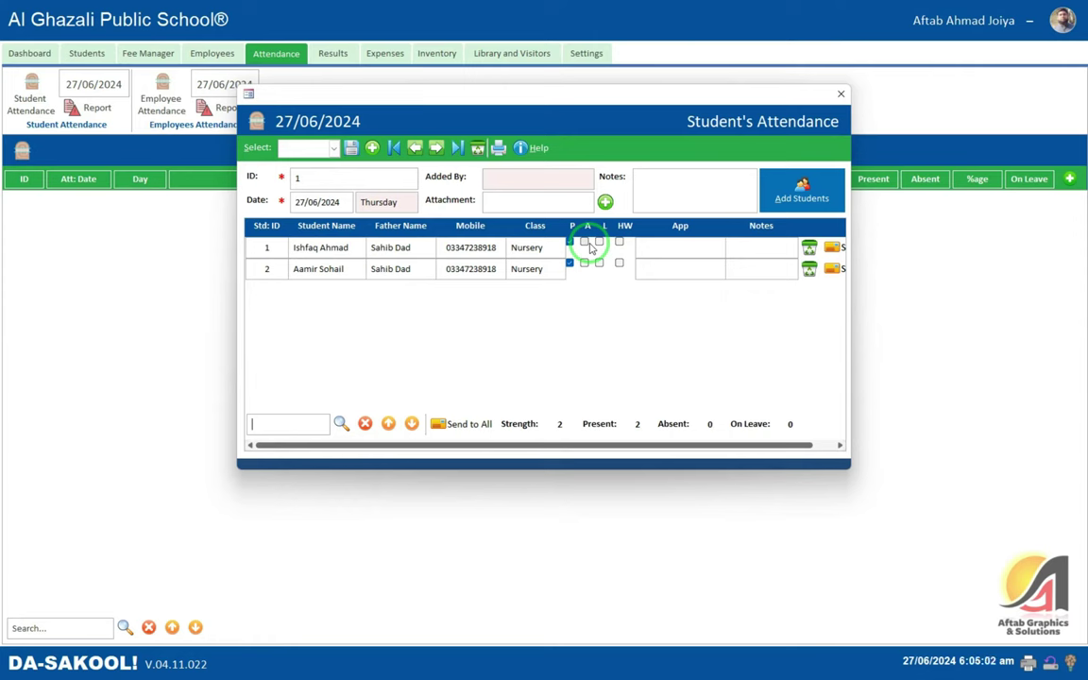
{"action": "left_click", "coordinate": [511, 247]}
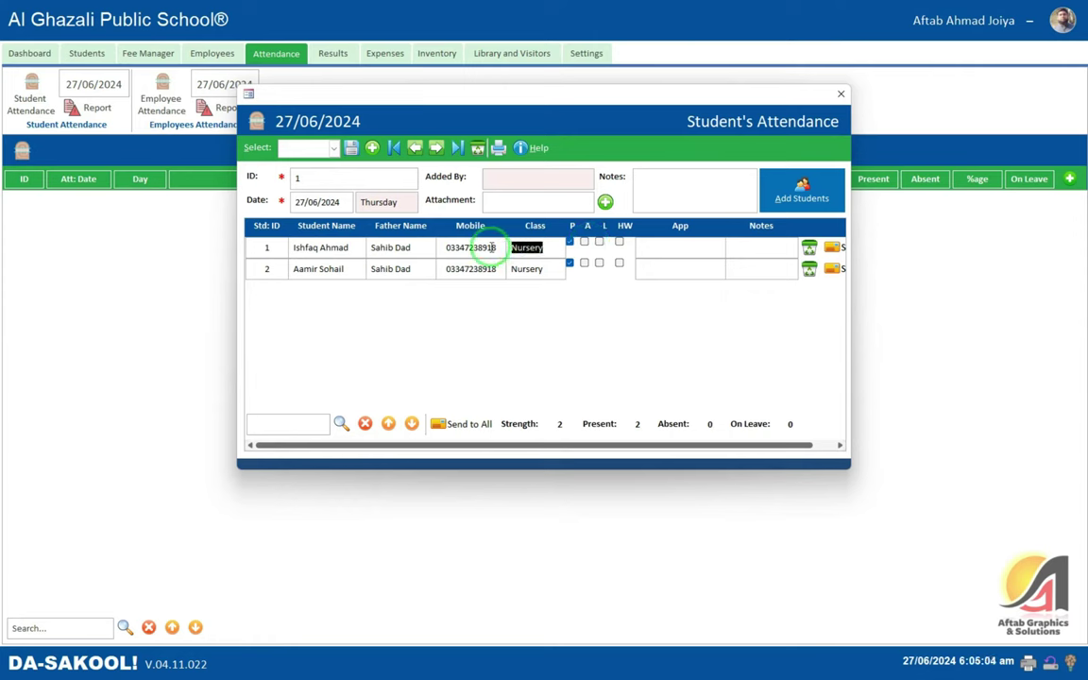
{"action": "right_click", "coordinate": [516, 247]}
{"action": "mouse_move", "coordinate": [600, 395]}
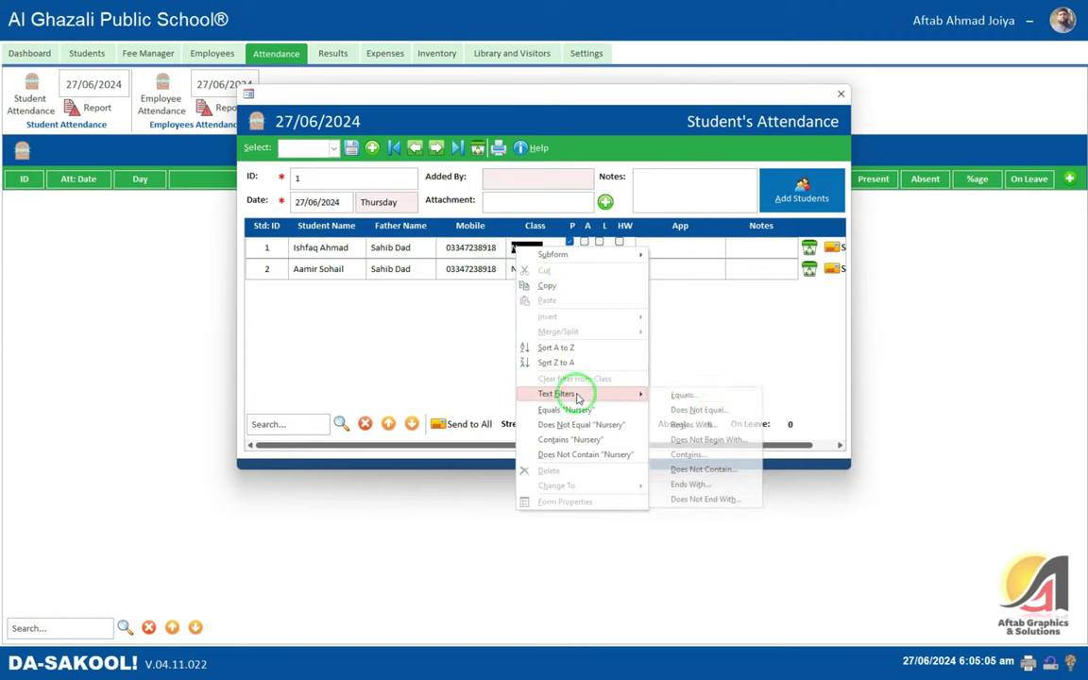
{"action": "left_click", "coordinate": [681, 395]}
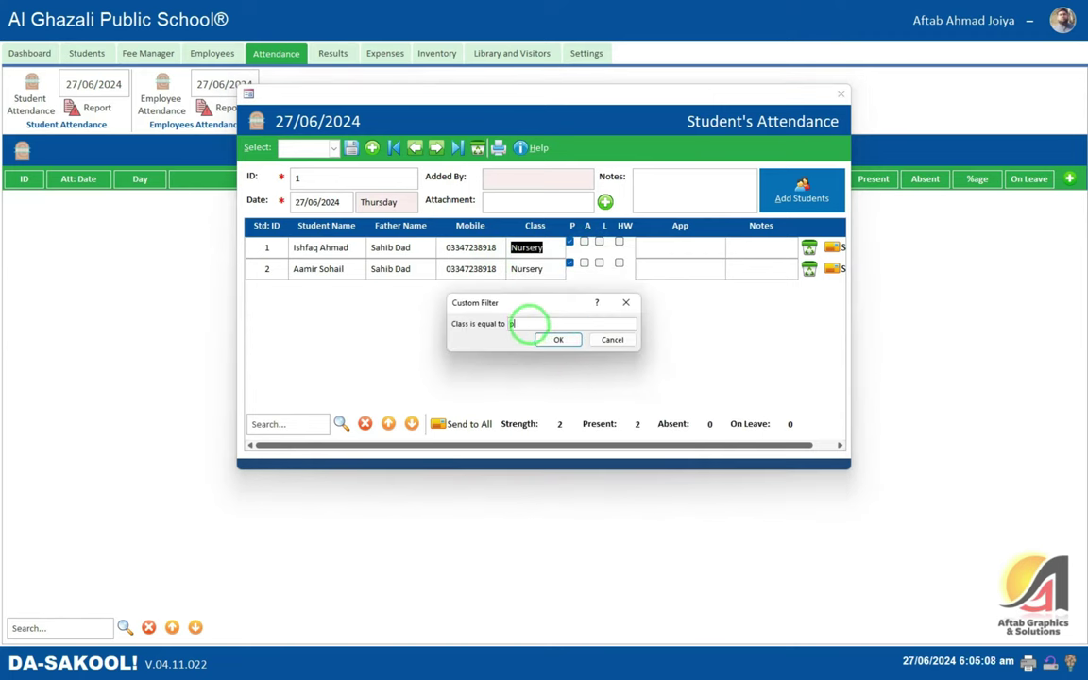
{"action": "key", "text": "Return"}
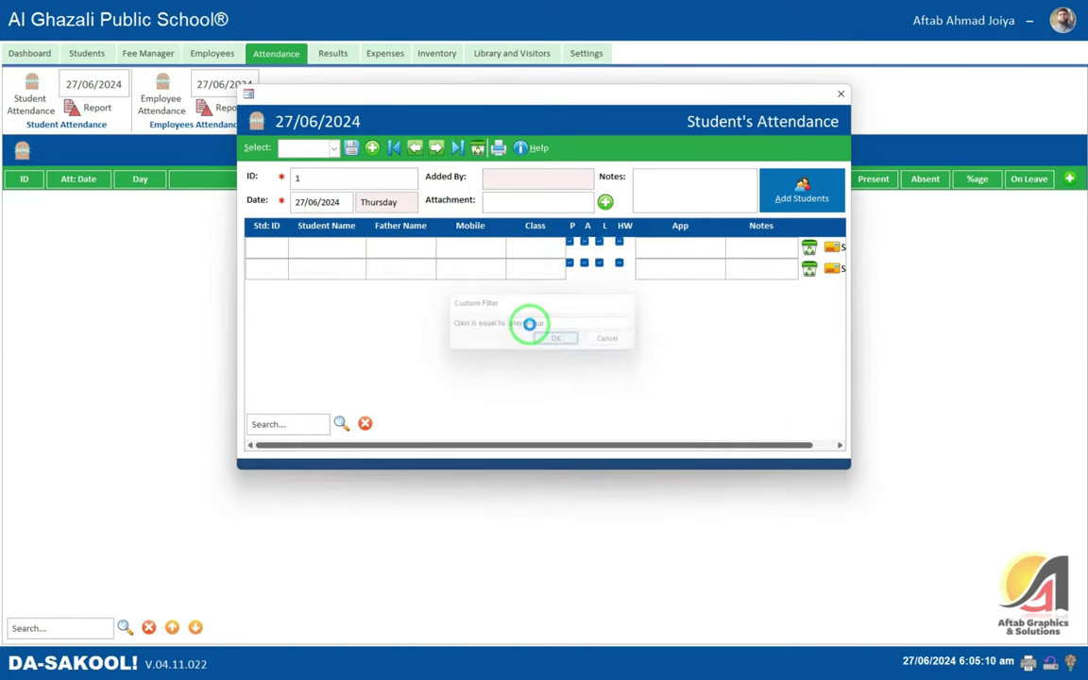
{"action": "left_click", "coordinate": [365, 424]}
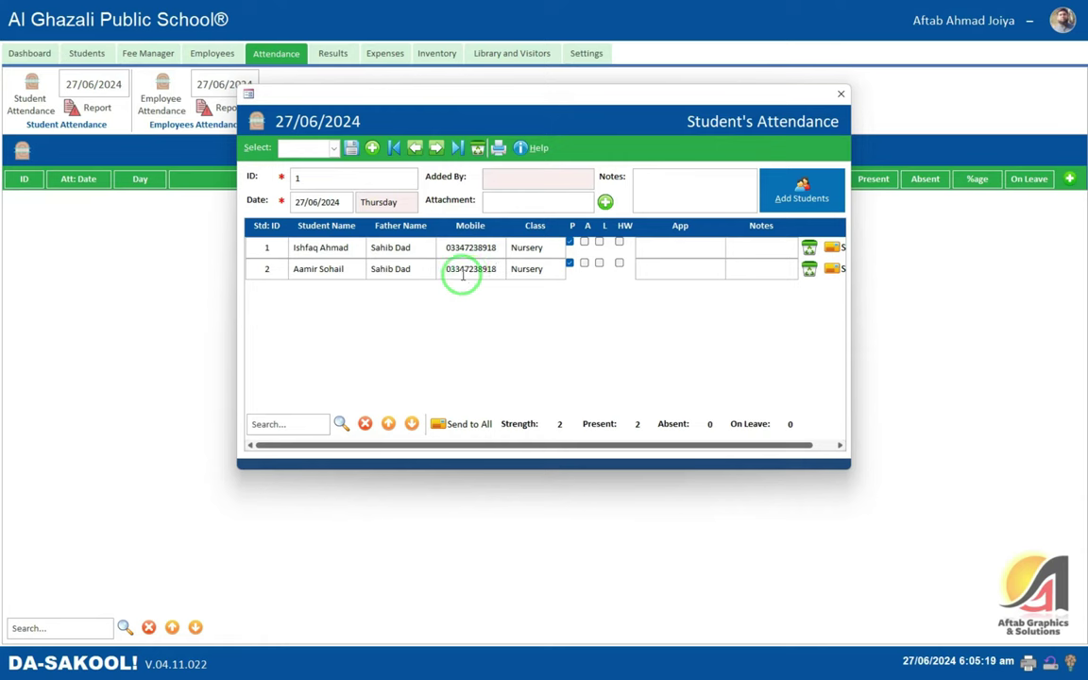
{"action": "left_click", "coordinate": [513, 249]}
- Mark the second Nursery student on leave, skipping the leave application attachment
{"action": "left_click", "coordinate": [526, 268]}
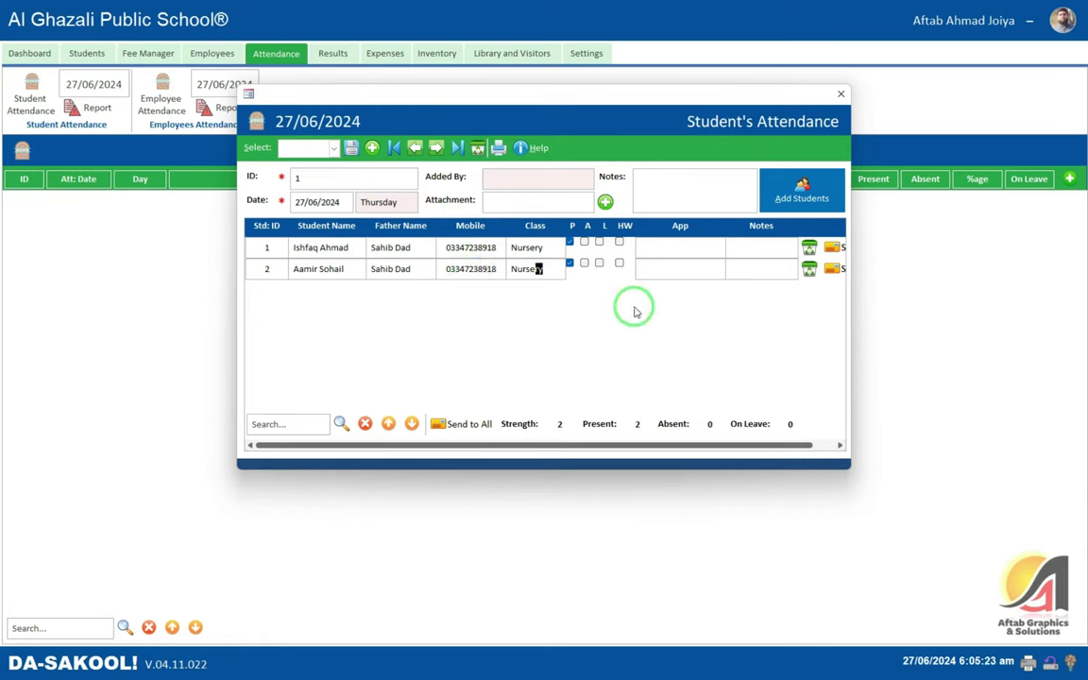
{"action": "left_click", "coordinate": [602, 265]}
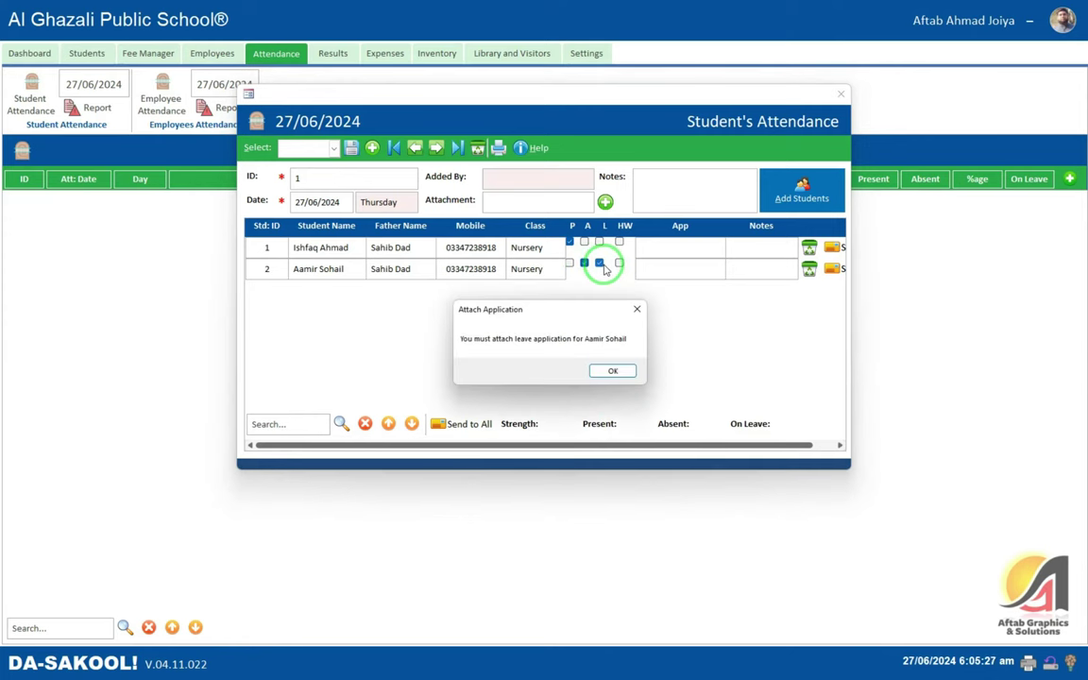
{"action": "left_click", "coordinate": [613, 373]}
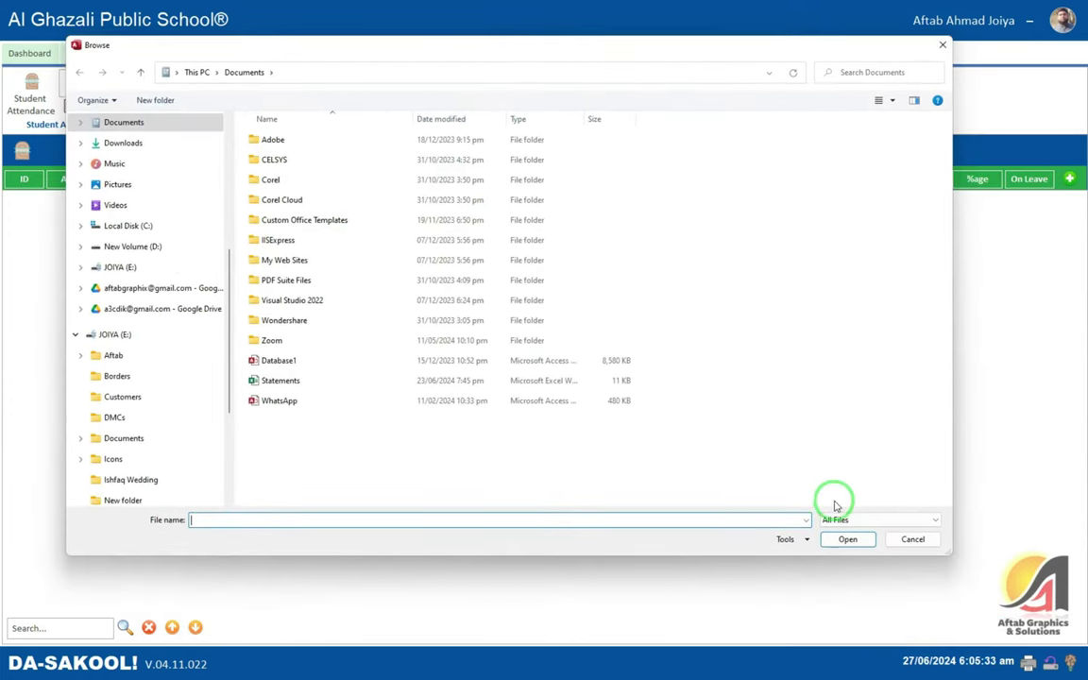
{"action": "key", "text": "Escape"}
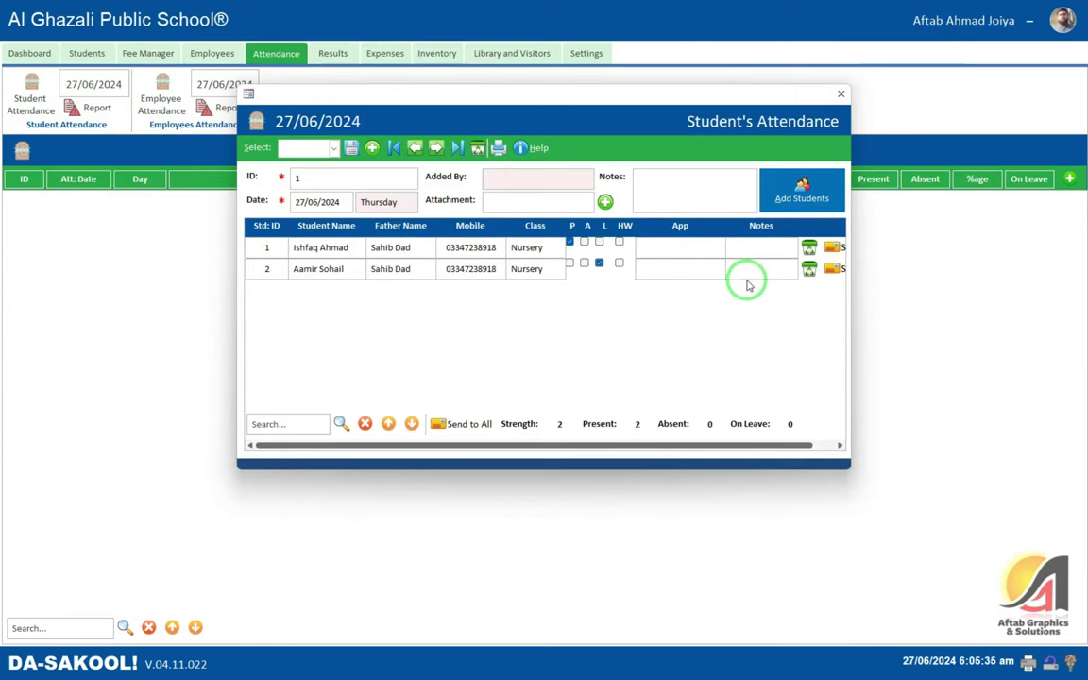
{"action": "left_click", "coordinate": [672, 270]}
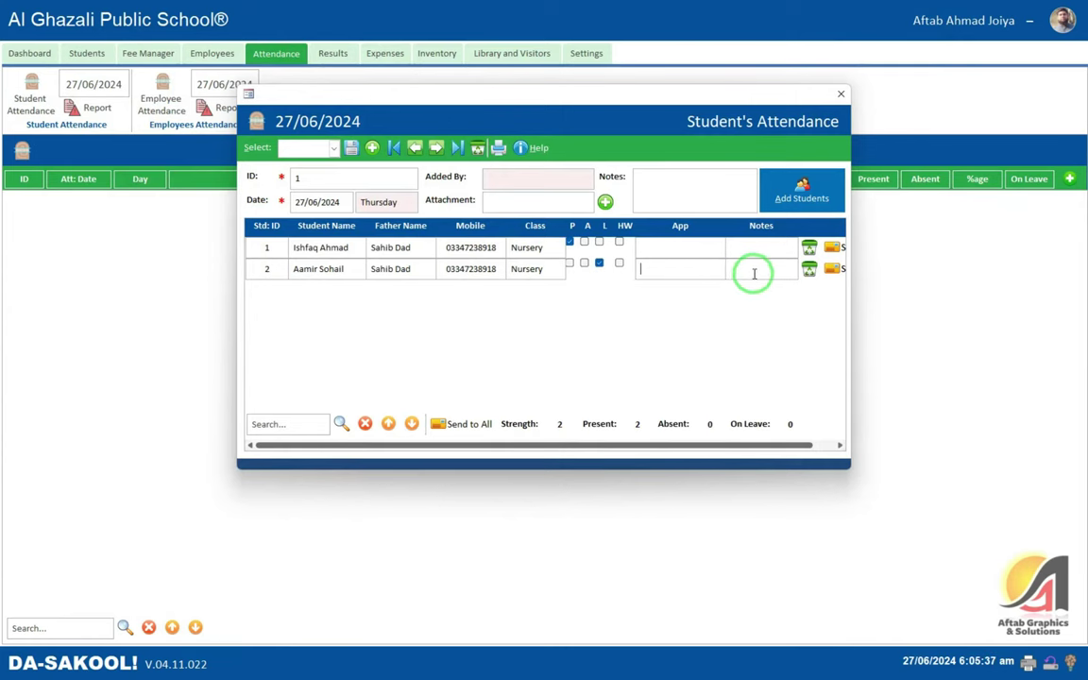
{"action": "left_click", "coordinate": [757, 271]}
{"action": "left_click_drag", "start_coordinate": [759, 448], "coordinate": [818, 448]}
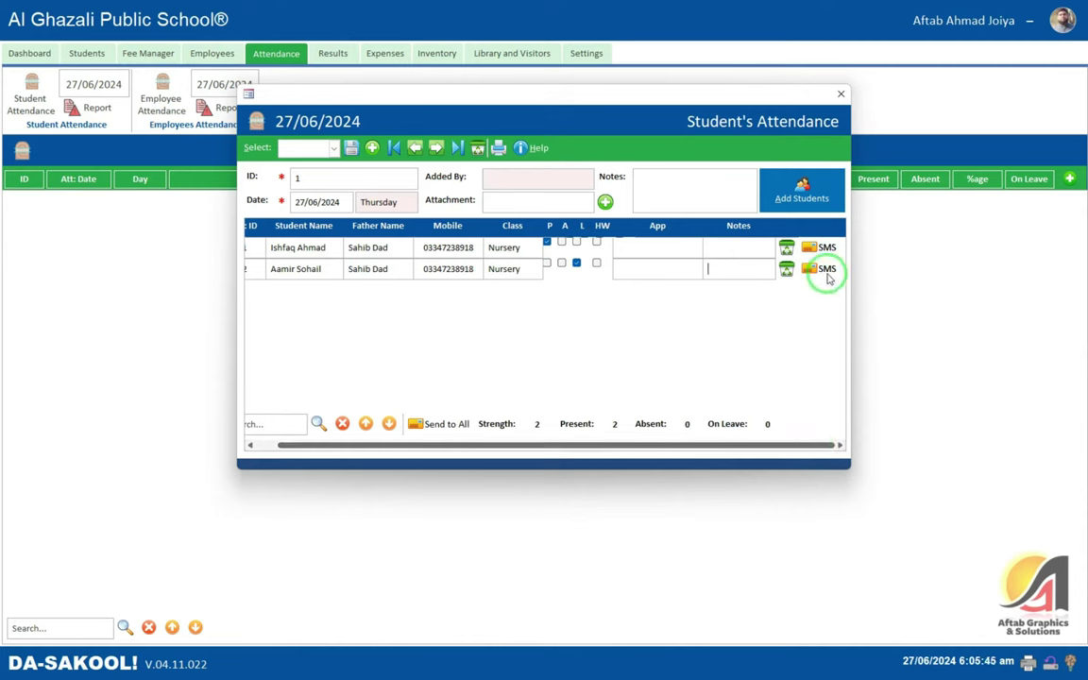
{"action": "double_click", "coordinate": [445, 270]}
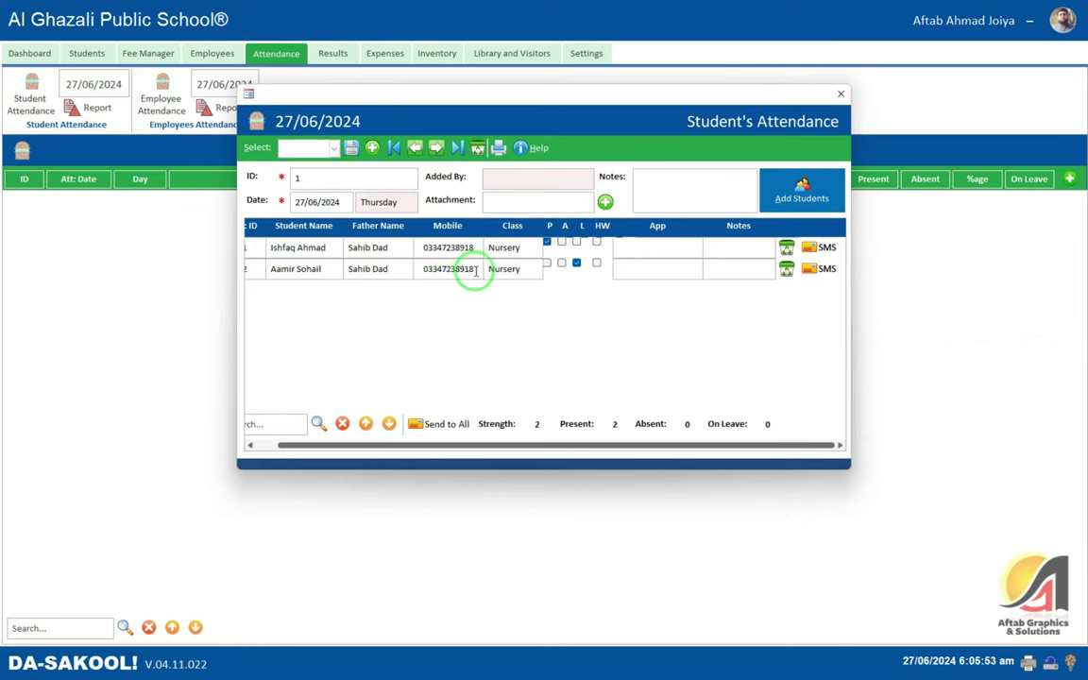
- Toggle the second student through present and absent back to on leave, attaching no file
{"action": "left_click", "coordinate": [547, 264]}
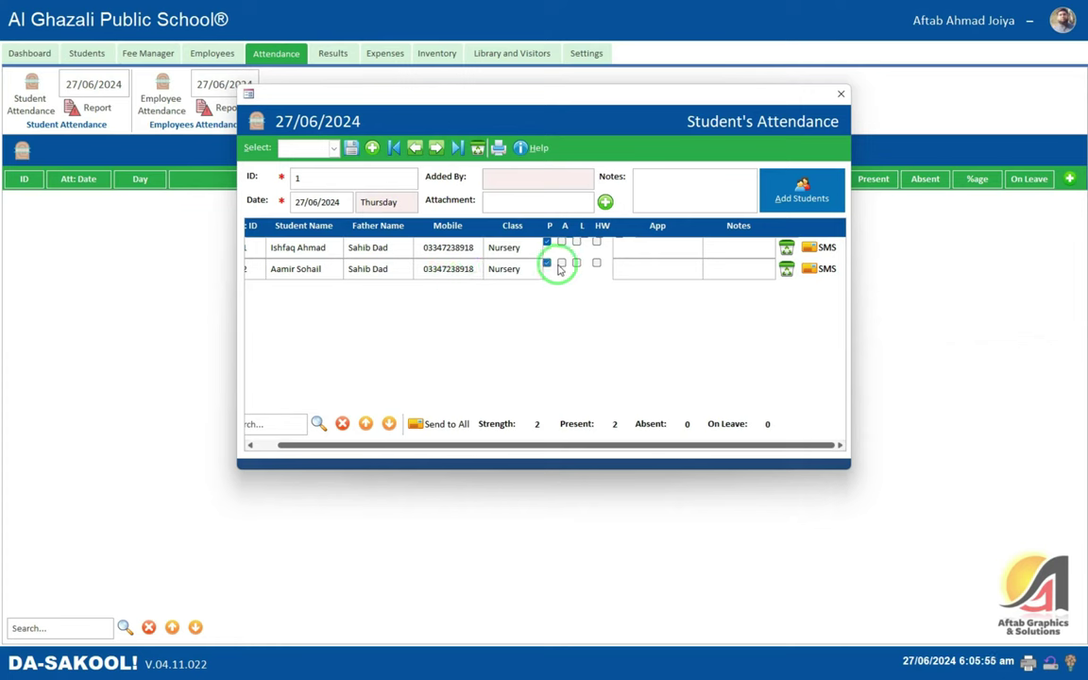
{"action": "left_click", "coordinate": [561, 263]}
{"action": "left_click", "coordinate": [576, 263]}
{"action": "left_click", "coordinate": [614, 372]}
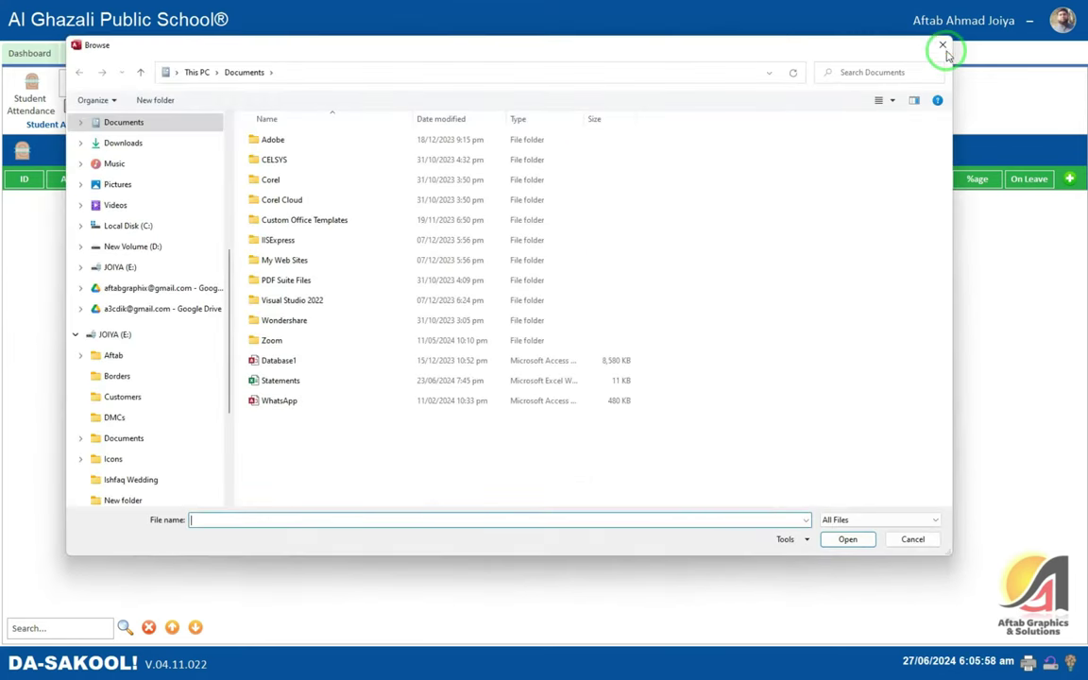
{"action": "left_click", "coordinate": [943, 43]}
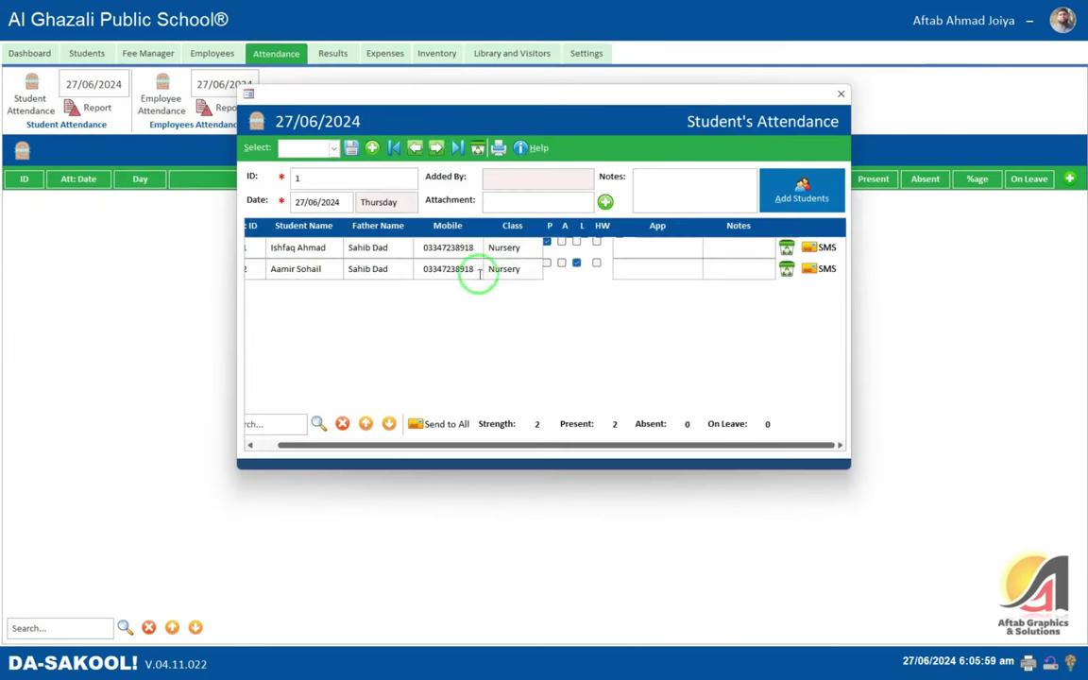
{"action": "left_click_drag", "start_coordinate": [478, 268], "coordinate": [423, 269]}
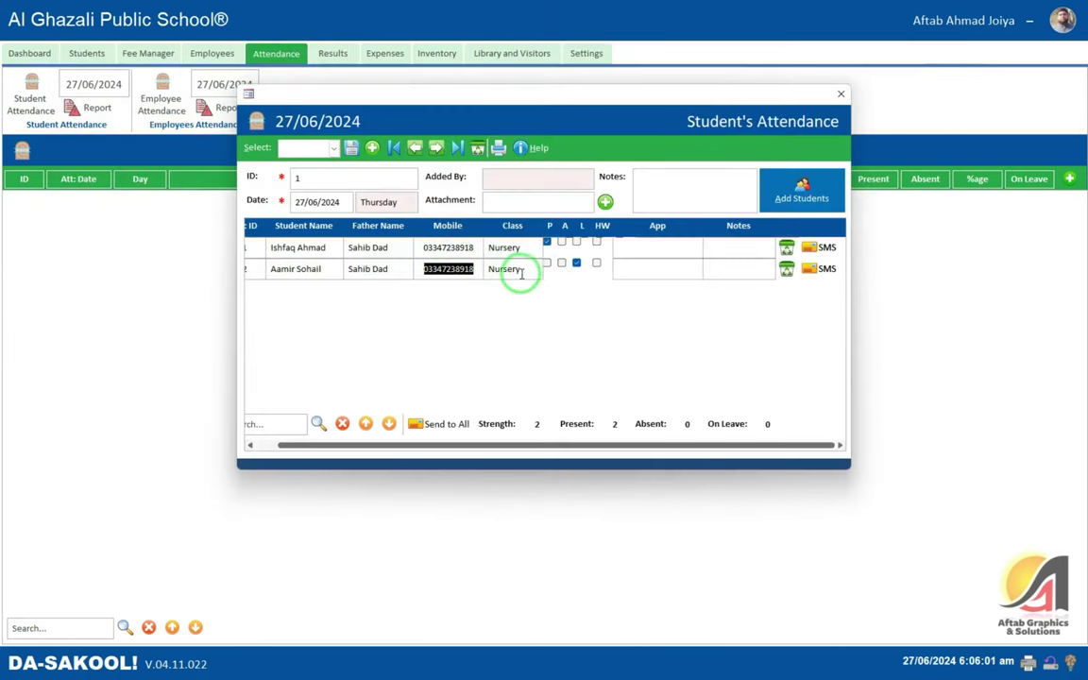
{"action": "left_click", "coordinate": [479, 269]}
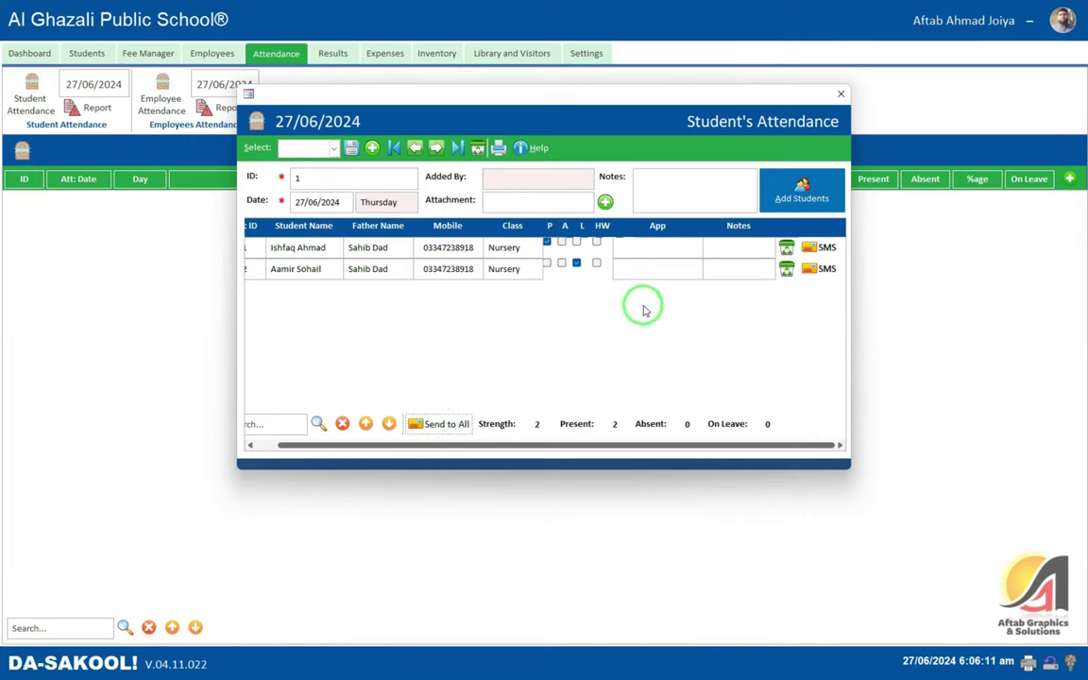
{"action": "left_click", "coordinate": [452, 253]}
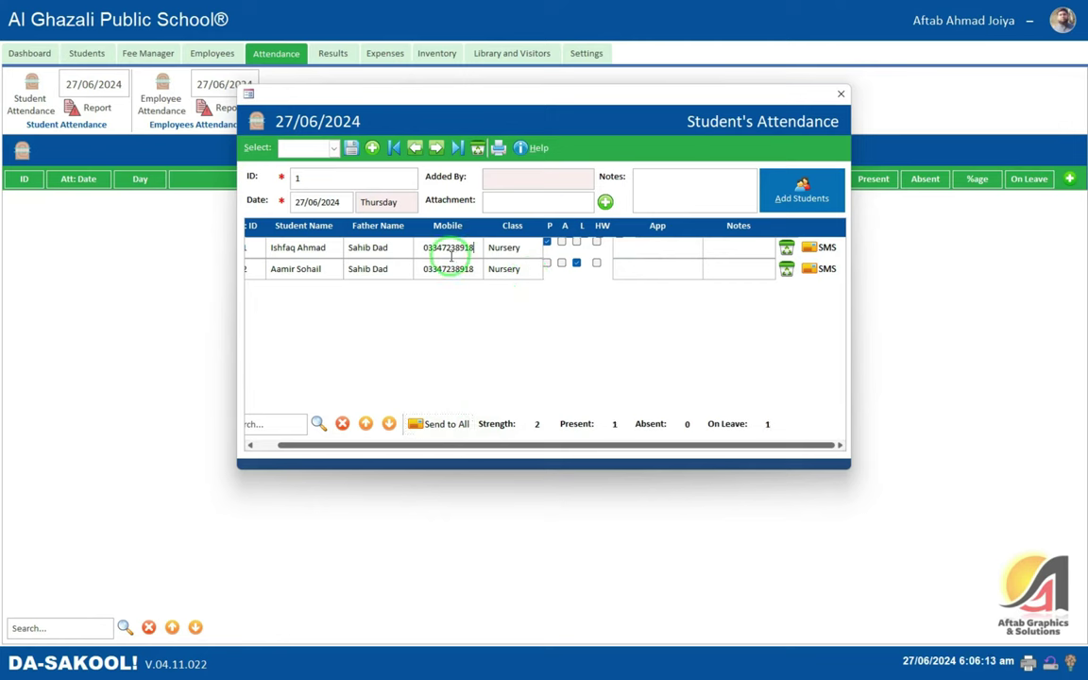
- Save the Nursery attendance record and preview the daily attendance report
{"action": "left_click", "coordinate": [353, 151]}
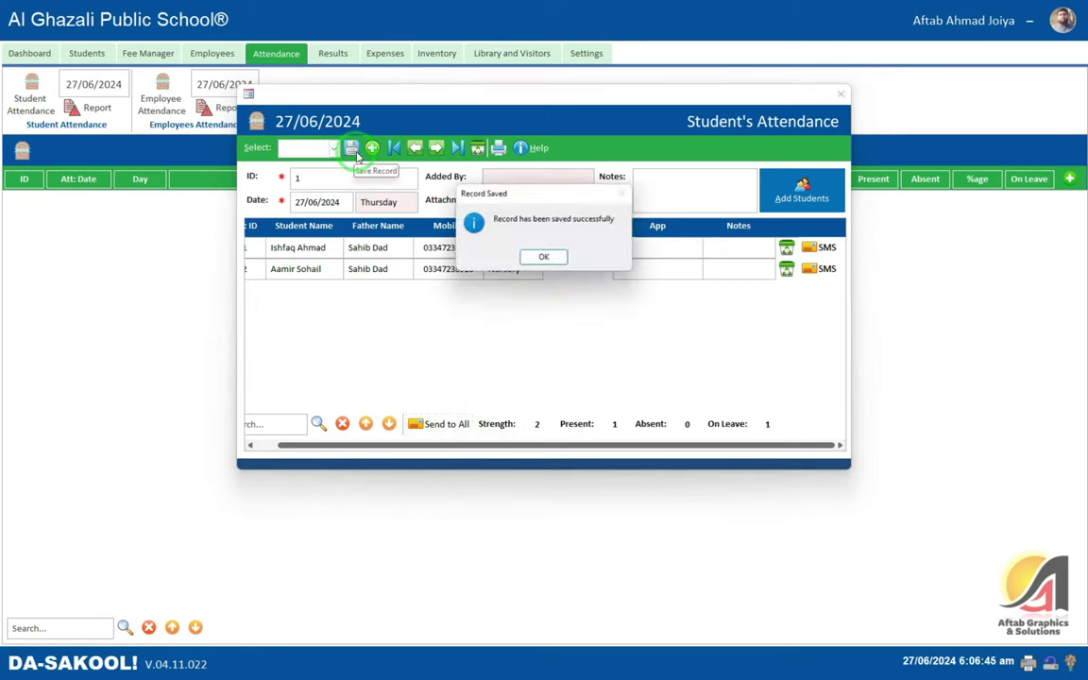
{"action": "left_click", "coordinate": [552, 257]}
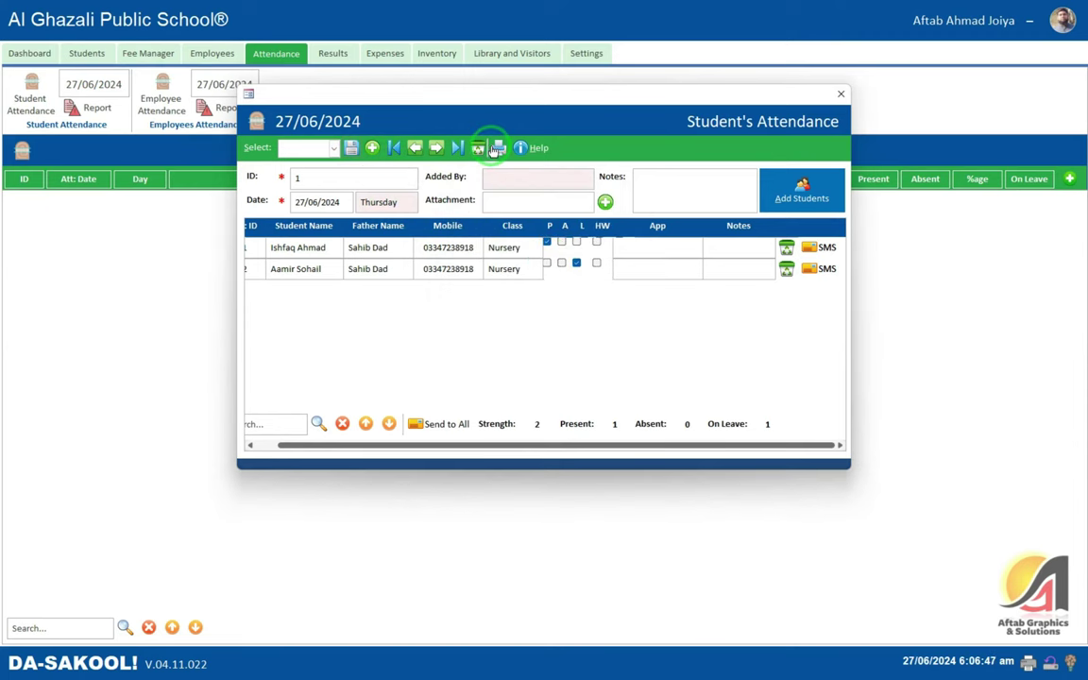
{"action": "left_click", "coordinate": [496, 150]}
{"action": "left_click", "coordinate": [543, 168]}
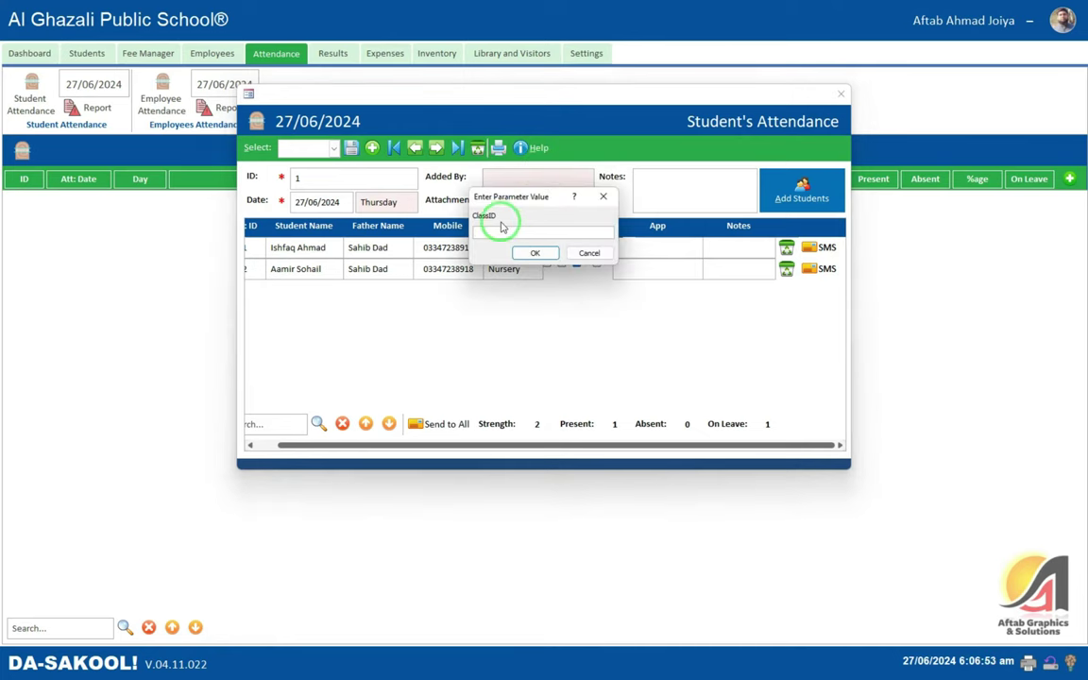
{"action": "left_click", "coordinate": [527, 256]}
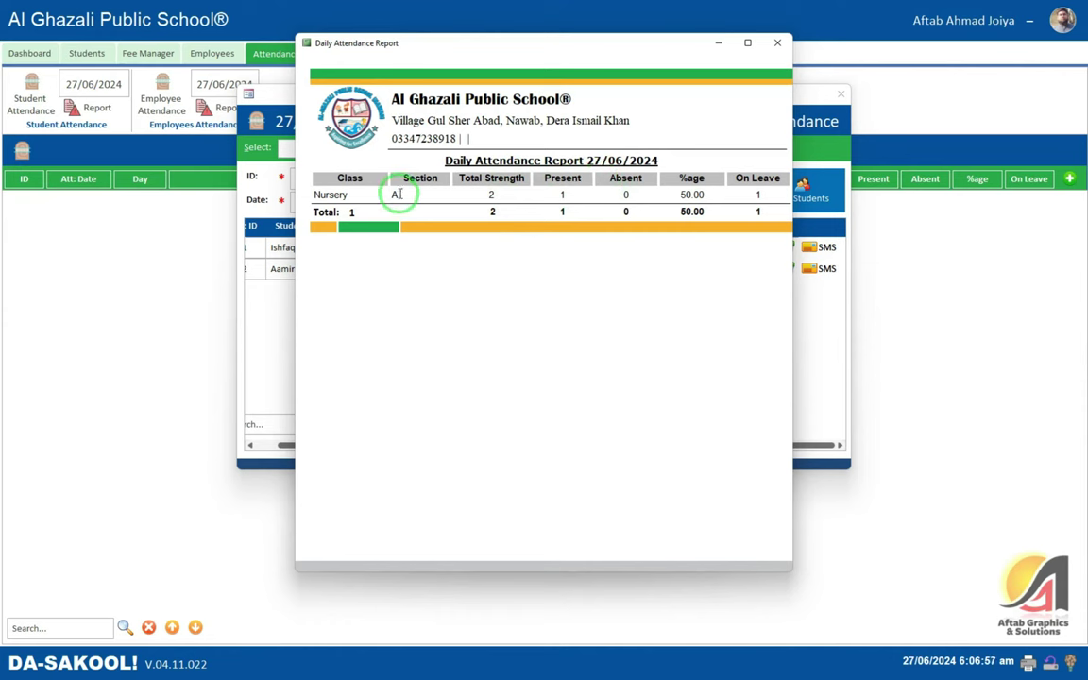
- Review the report's Nursery A class, present count and 50.00% attendance, then close it
{"action": "left_click", "coordinate": [330, 195]}
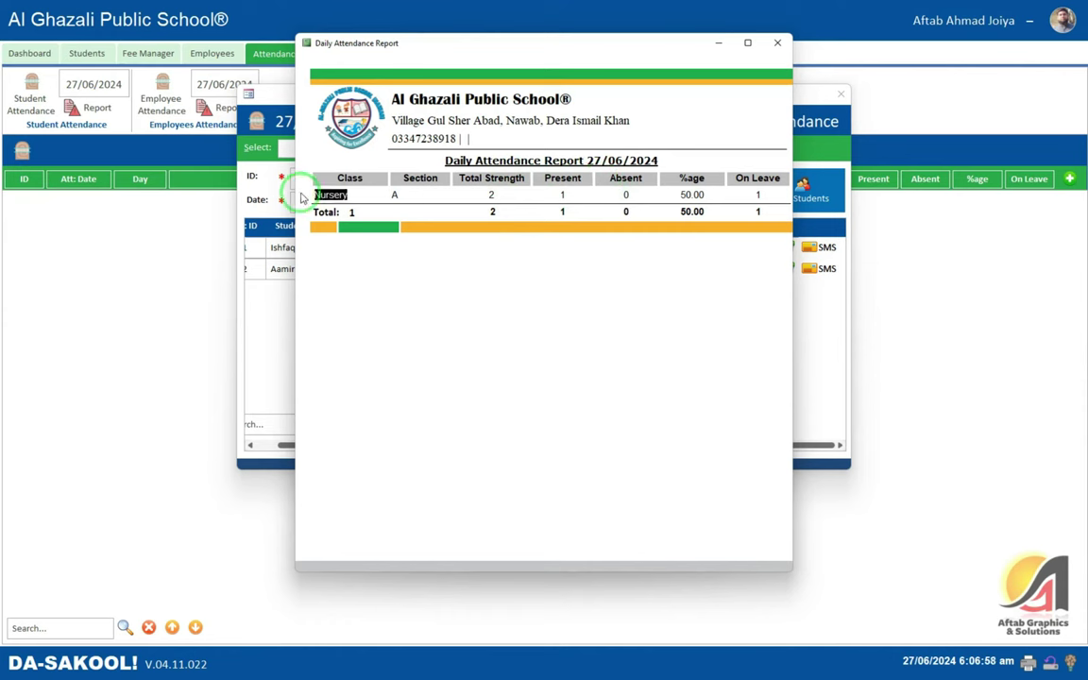
{"action": "left_click", "coordinate": [395, 194]}
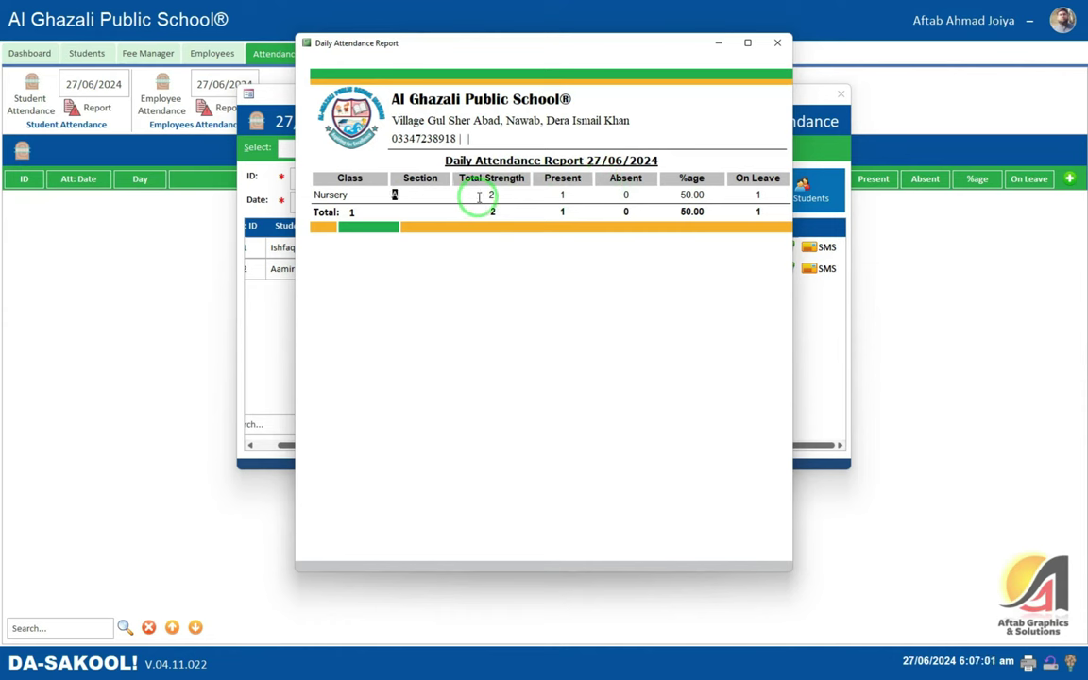
{"action": "left_click", "coordinate": [563, 195]}
{"action": "left_click", "coordinate": [687, 195]}
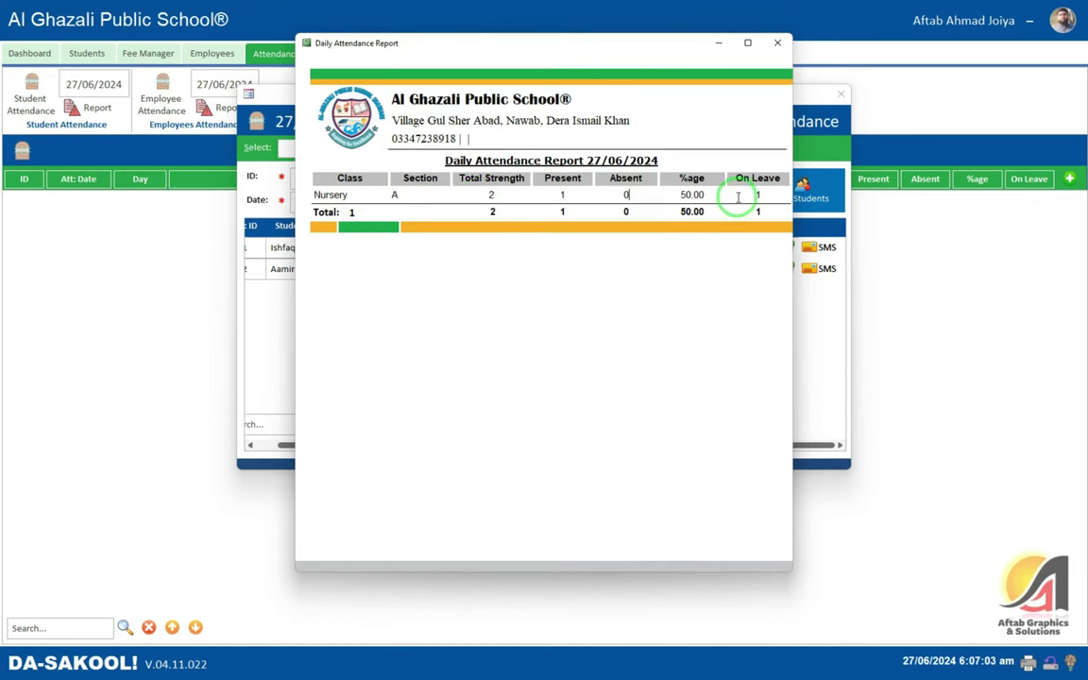
{"action": "left_click", "coordinate": [753, 195]}
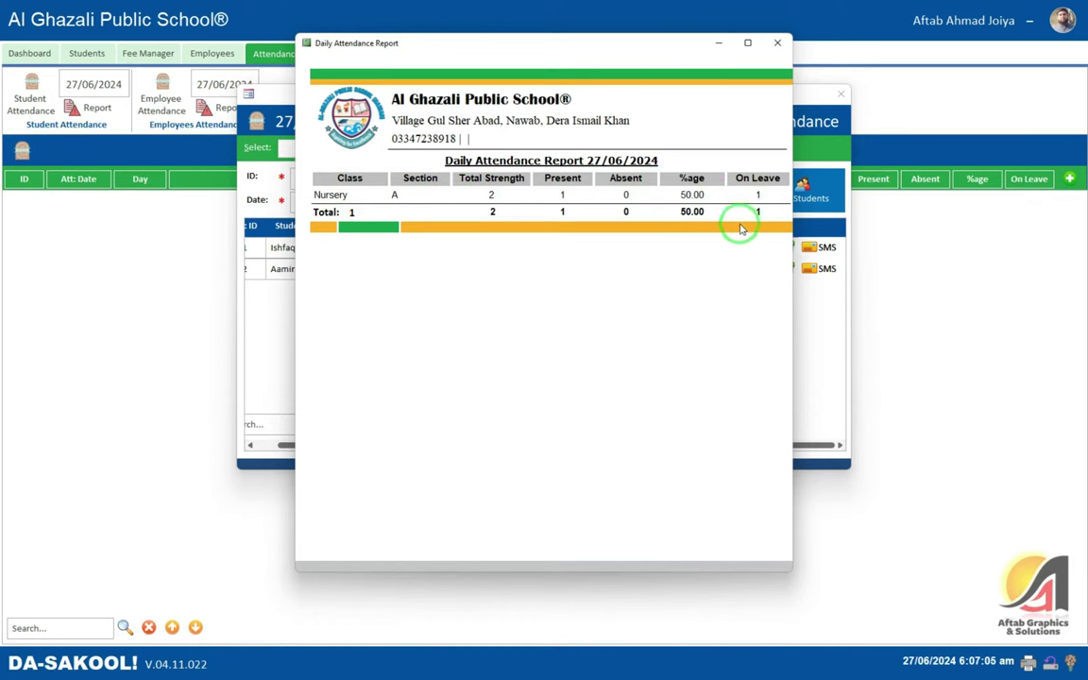
{"action": "left_click", "coordinate": [778, 44]}
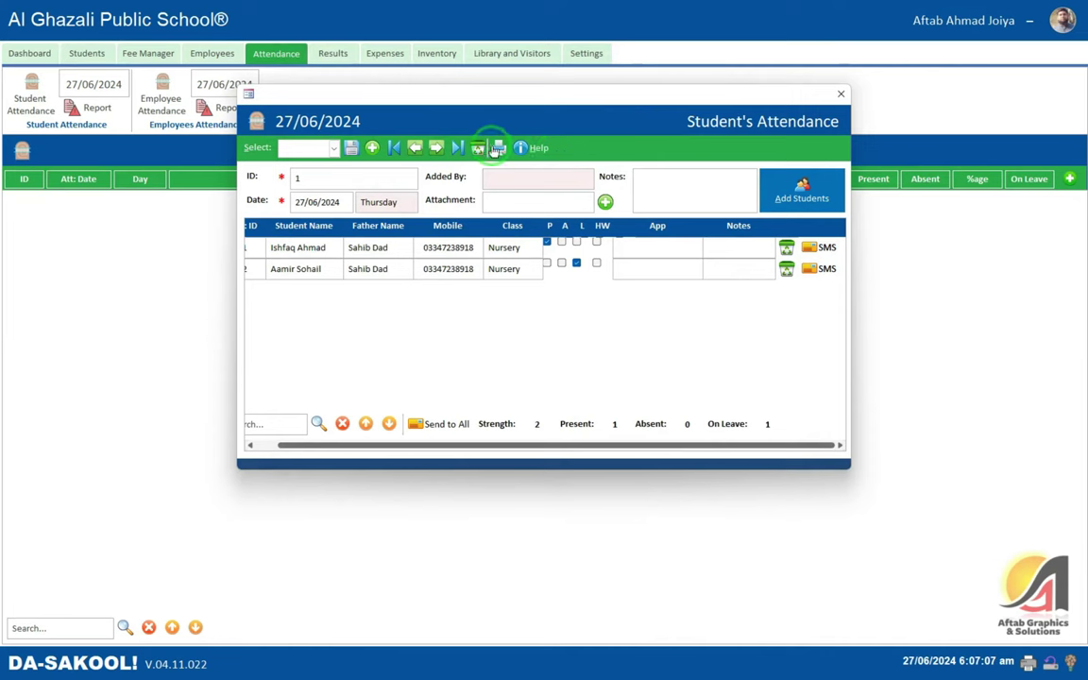
- Preview and close the 27/06/2024 Daily Attendance Sheet, then close the attendance form
{"action": "left_click", "coordinate": [496, 150]}
{"action": "left_click", "coordinate": [570, 176]}
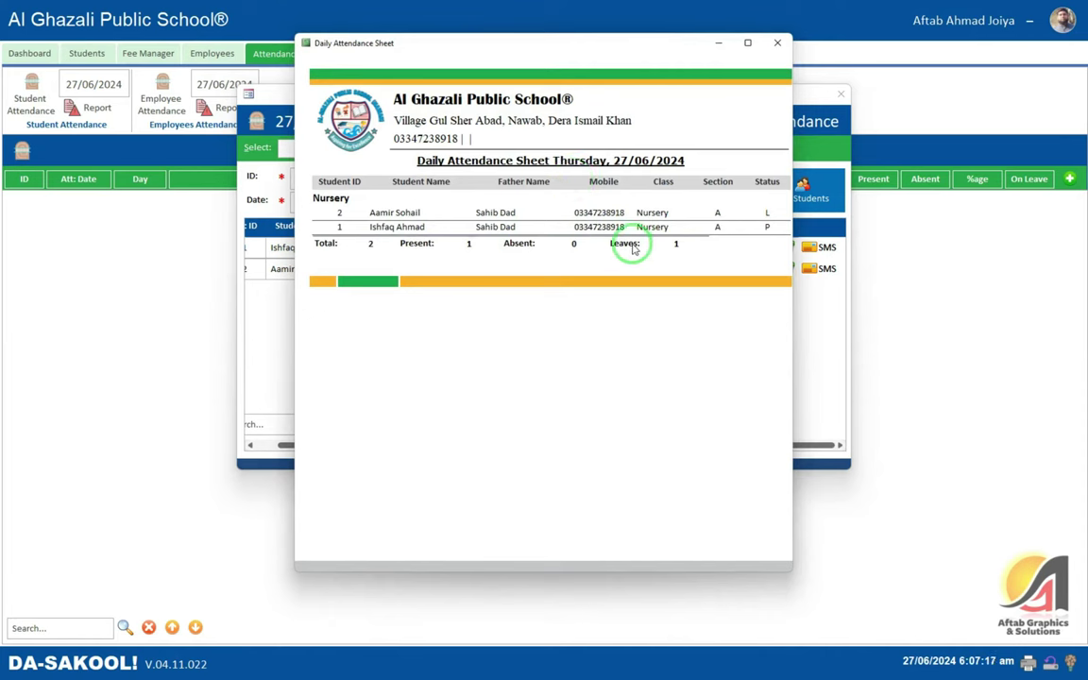
{"action": "left_click", "coordinate": [778, 42]}
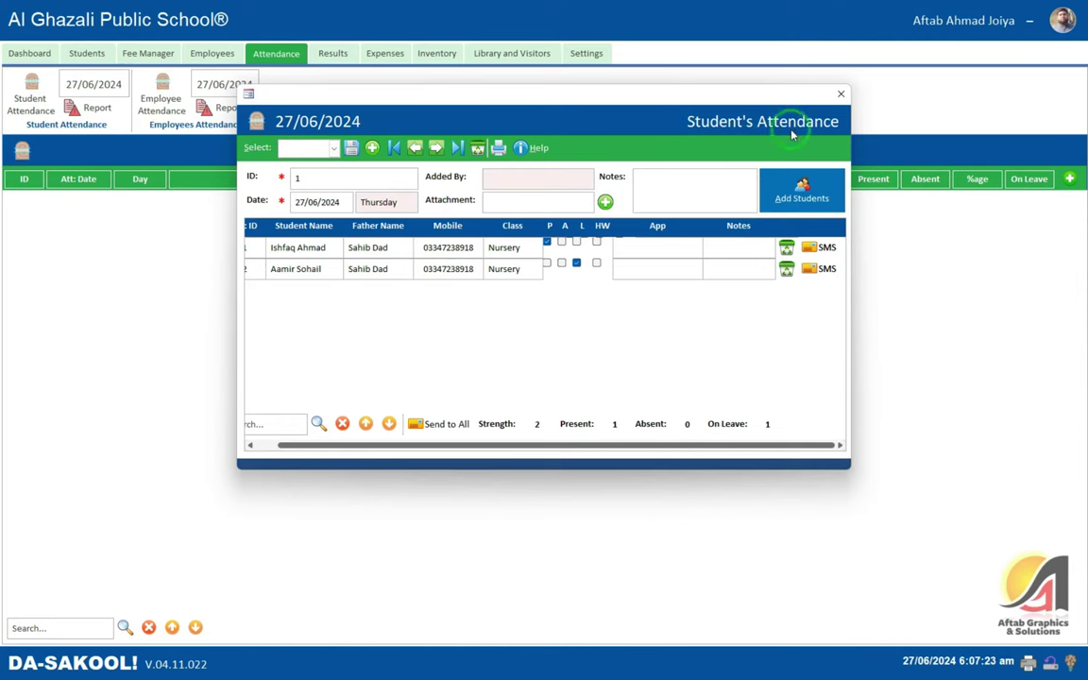
{"action": "left_click", "coordinate": [842, 96]}
- Browse the All Students list and the principal's employee record, then go to Attendance
{"action": "left_click", "coordinate": [87, 53]}
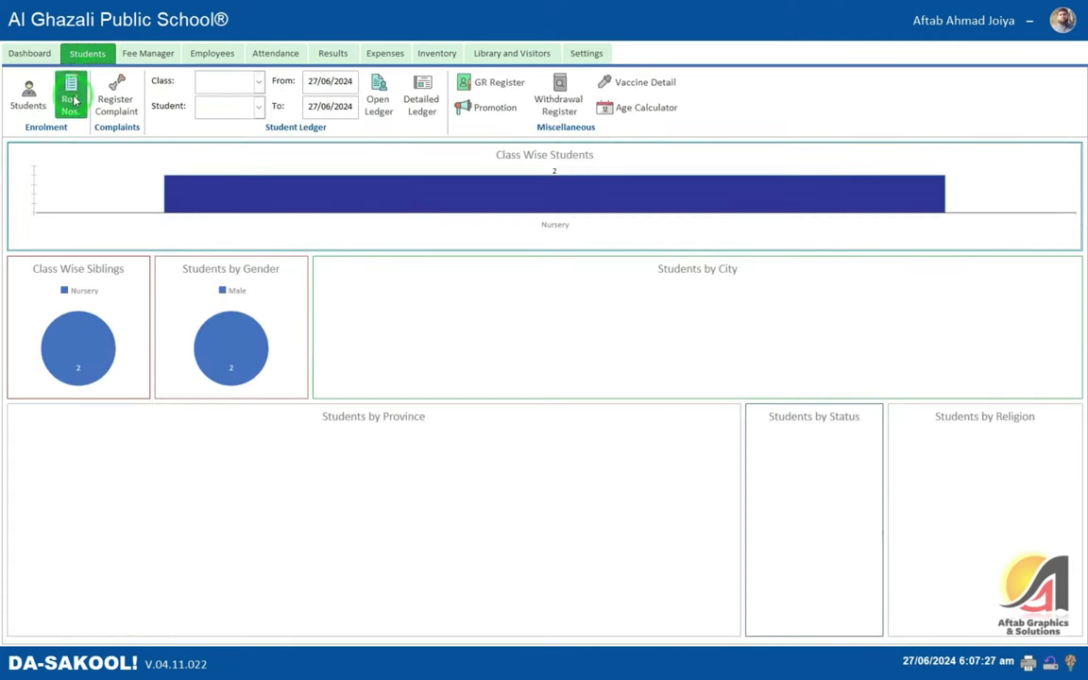
{"action": "left_click", "coordinate": [28, 95]}
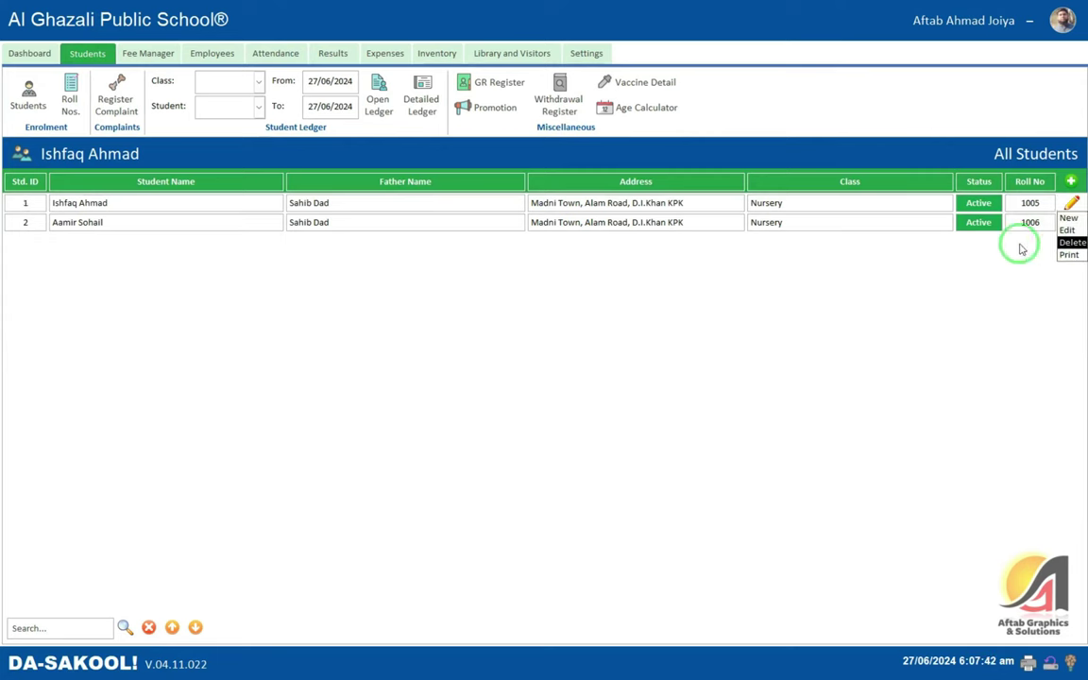
{"action": "left_click", "coordinate": [240, 54]}
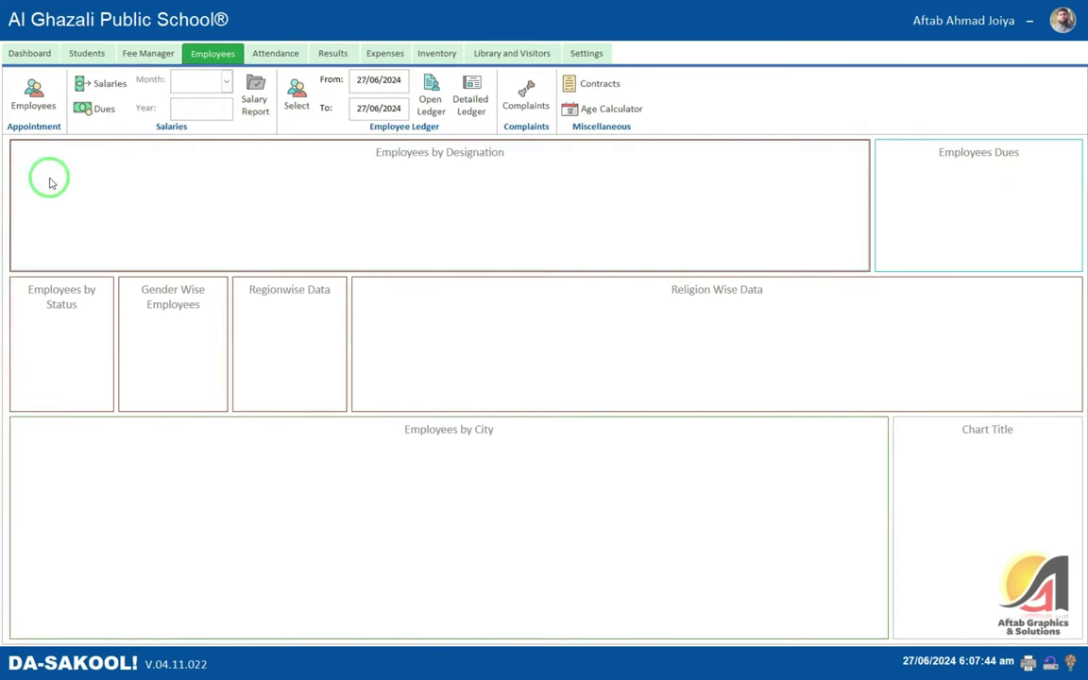
{"action": "left_click", "coordinate": [33, 95]}
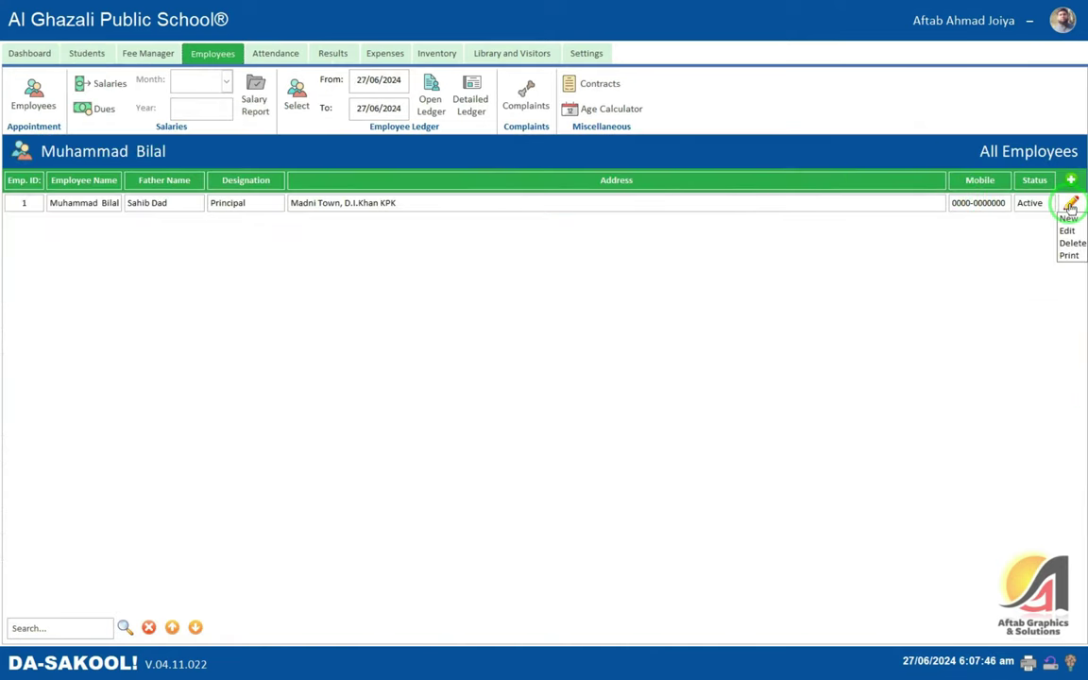
{"action": "left_click", "coordinate": [1067, 230]}
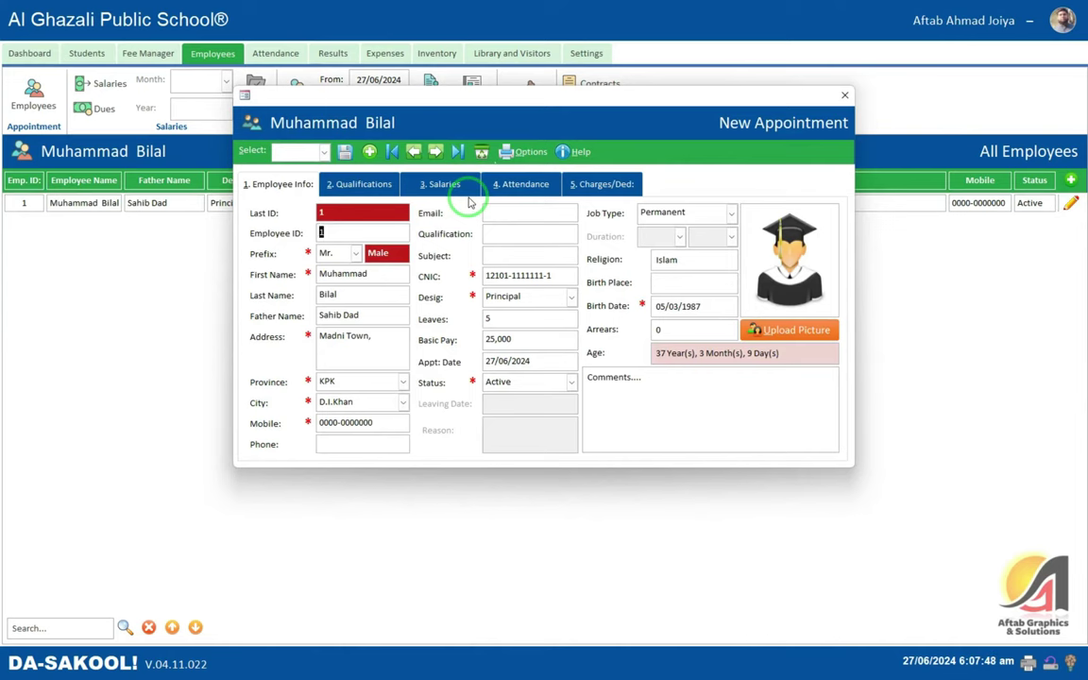
{"action": "left_click", "coordinate": [844, 95]}
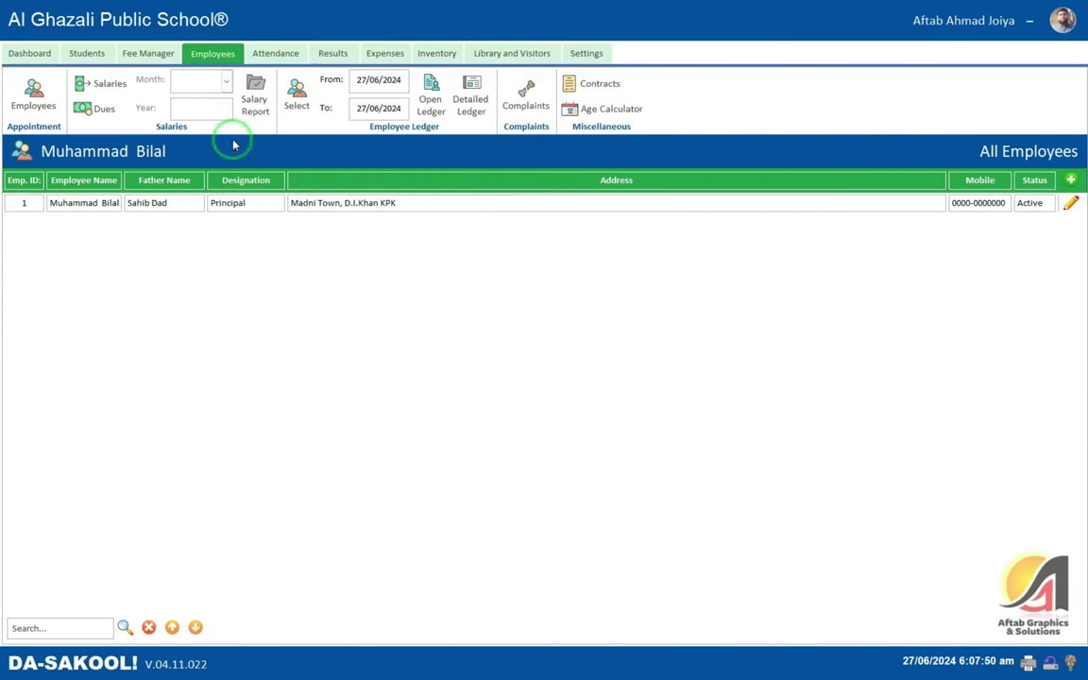
{"action": "left_click", "coordinate": [275, 53]}
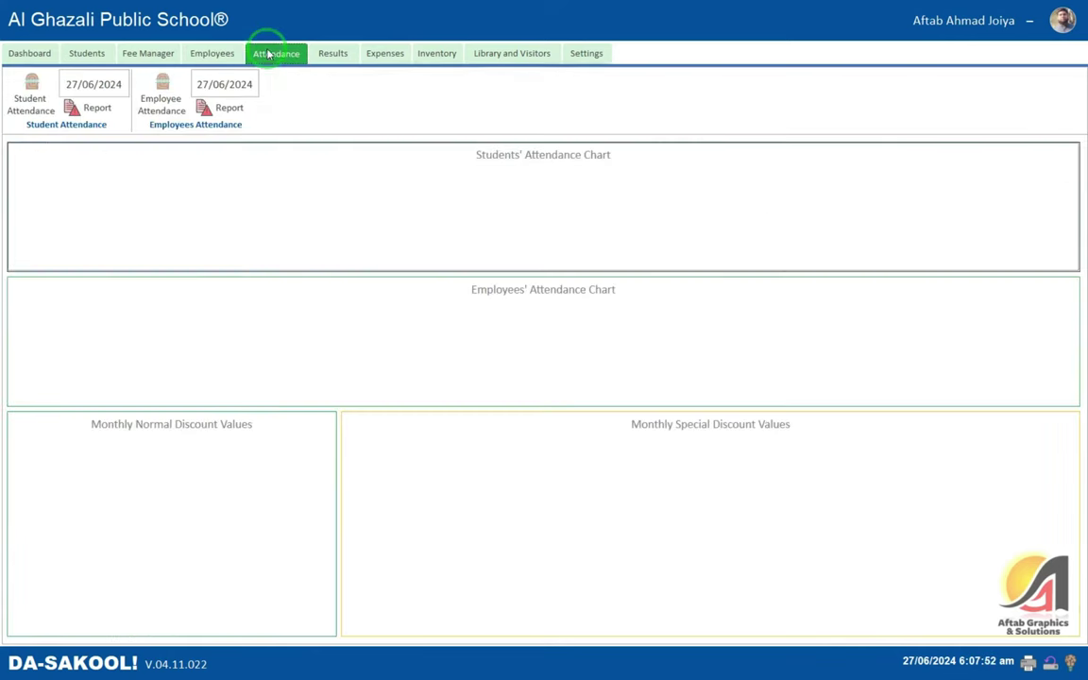
- Create and save a 27/06/2024 employee attendance record with the principal marked present
{"action": "left_click", "coordinate": [162, 92]}
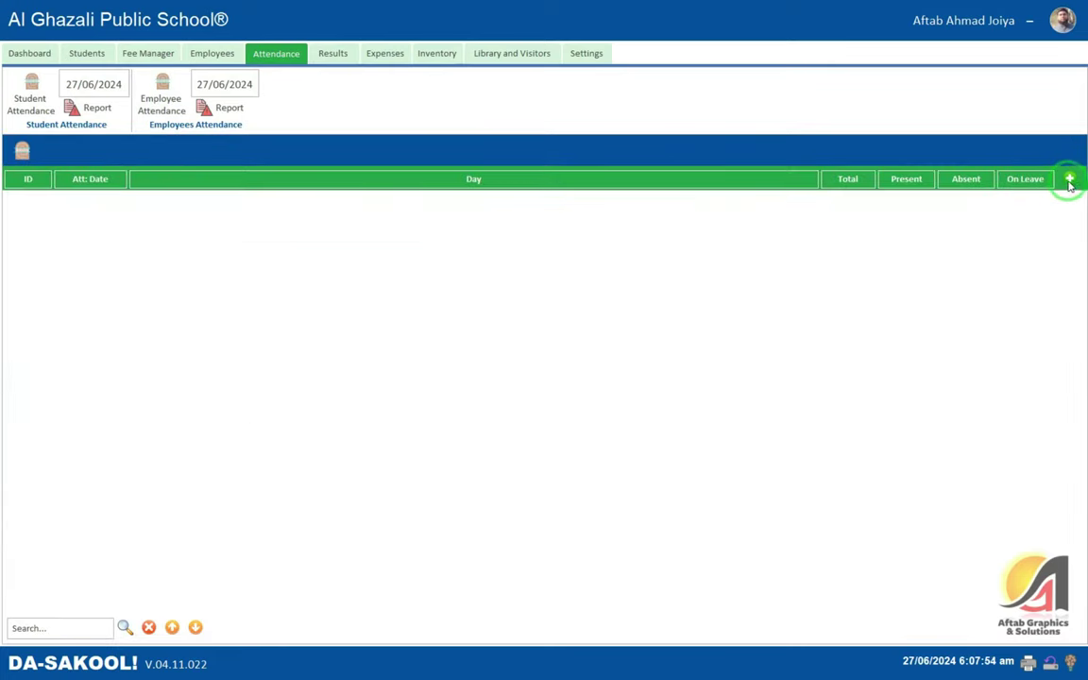
{"action": "left_click", "coordinate": [1070, 178]}
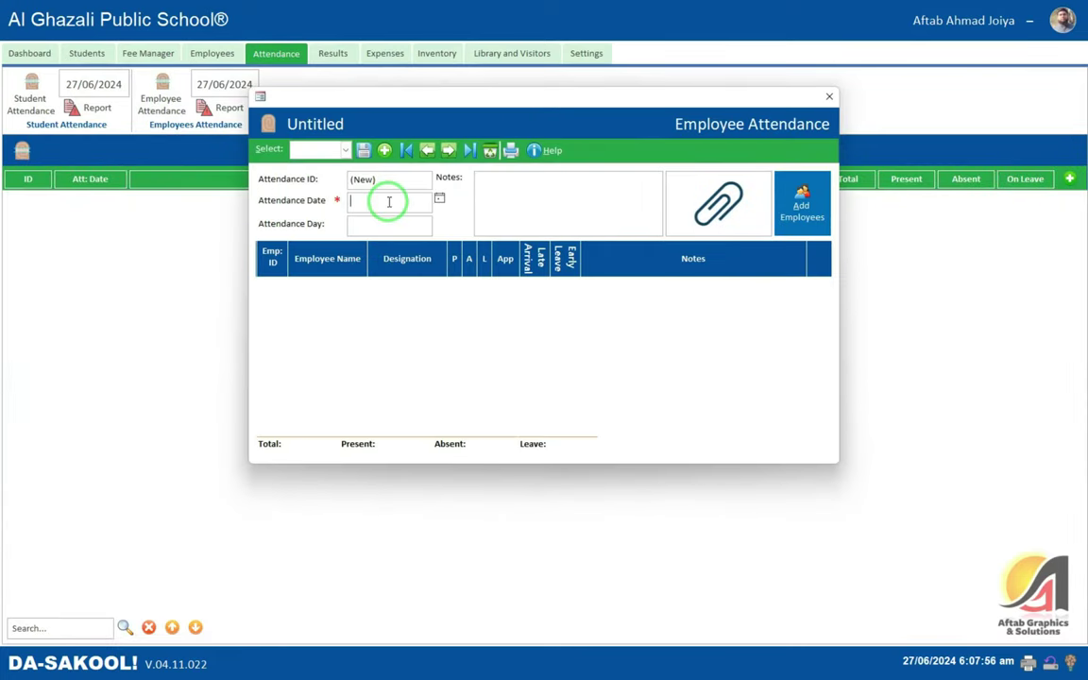
{"action": "double_click", "coordinate": [388, 202]}
{"action": "key", "text": "Tab"}
{"action": "left_click", "coordinate": [801, 201]}
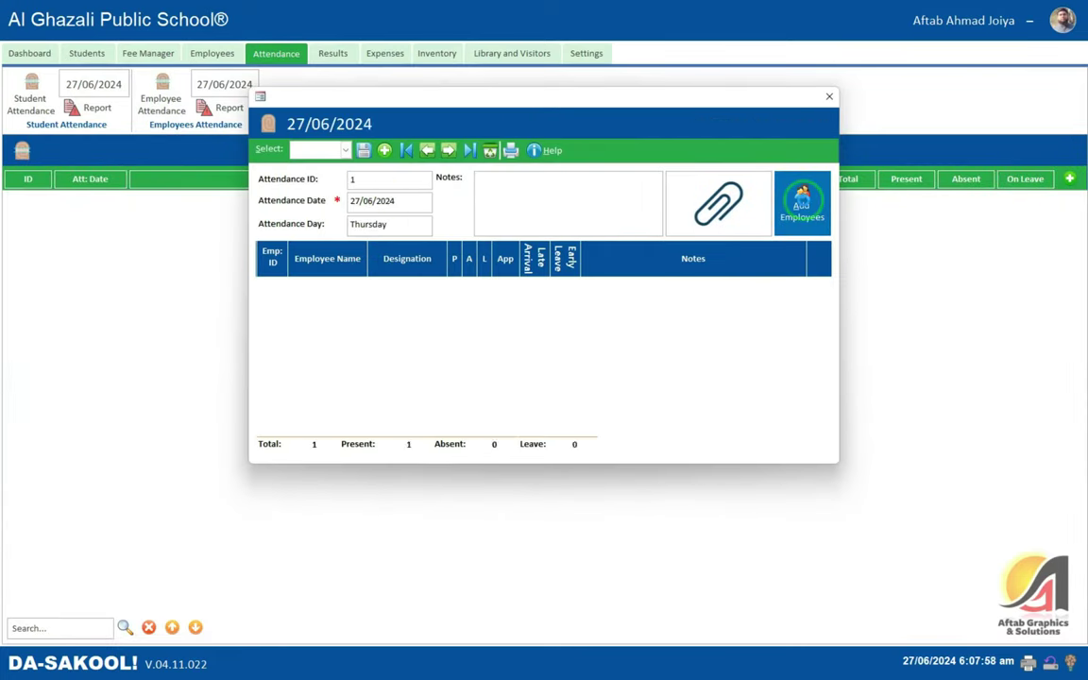
{"action": "left_click", "coordinate": [378, 286]}
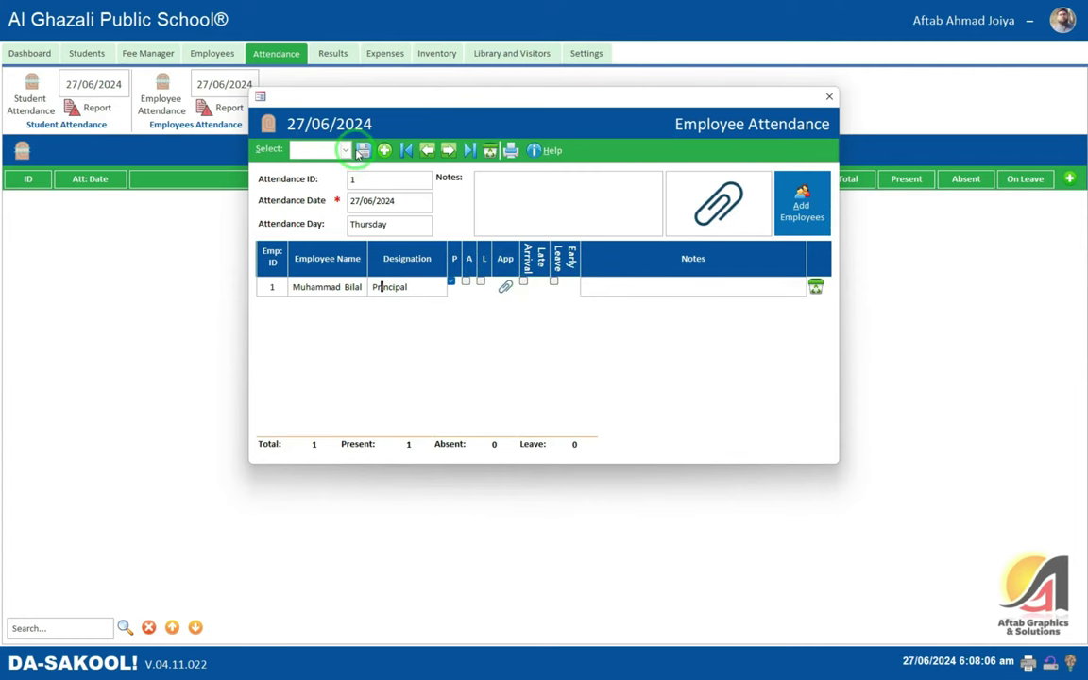
{"action": "left_click", "coordinate": [500, 196]}
{"action": "left_click", "coordinate": [829, 97]}
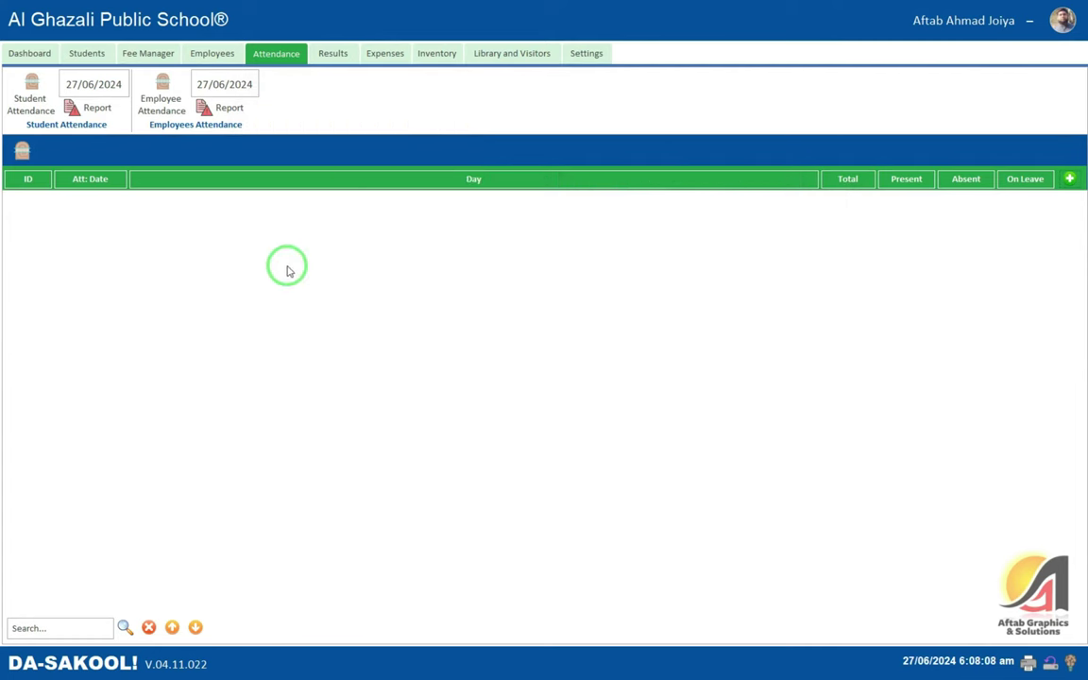
- Confirm the principal's 4. Attendance tab shows 27/06/2024 as Present, then return to Students
{"action": "left_click", "coordinate": [213, 53]}
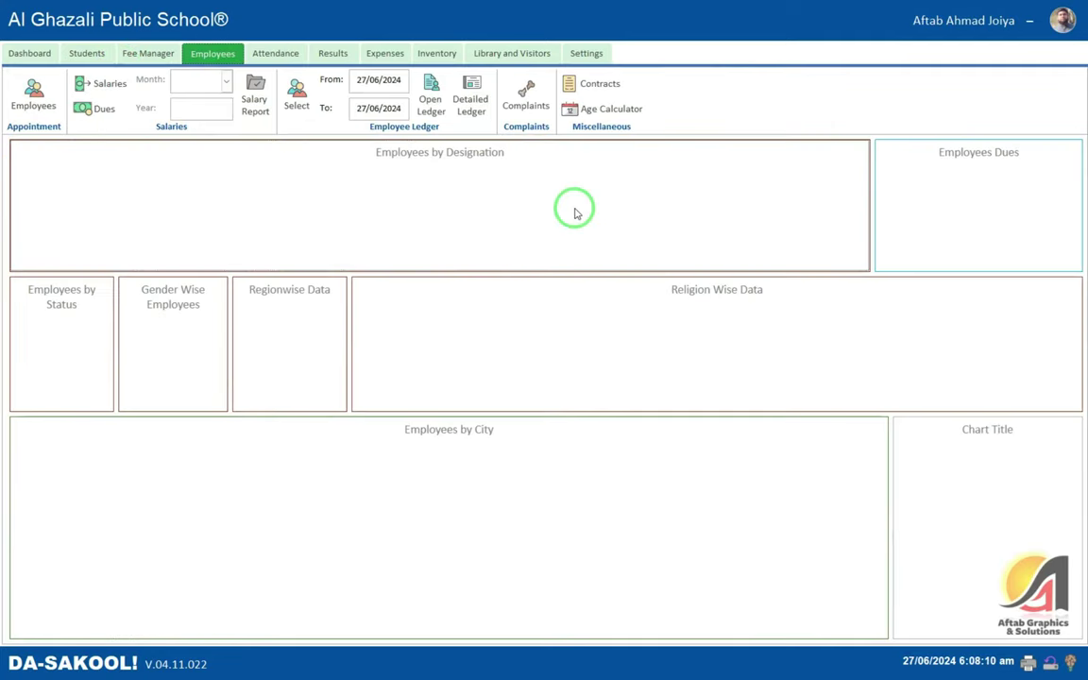
{"action": "left_click", "coordinate": [33, 94]}
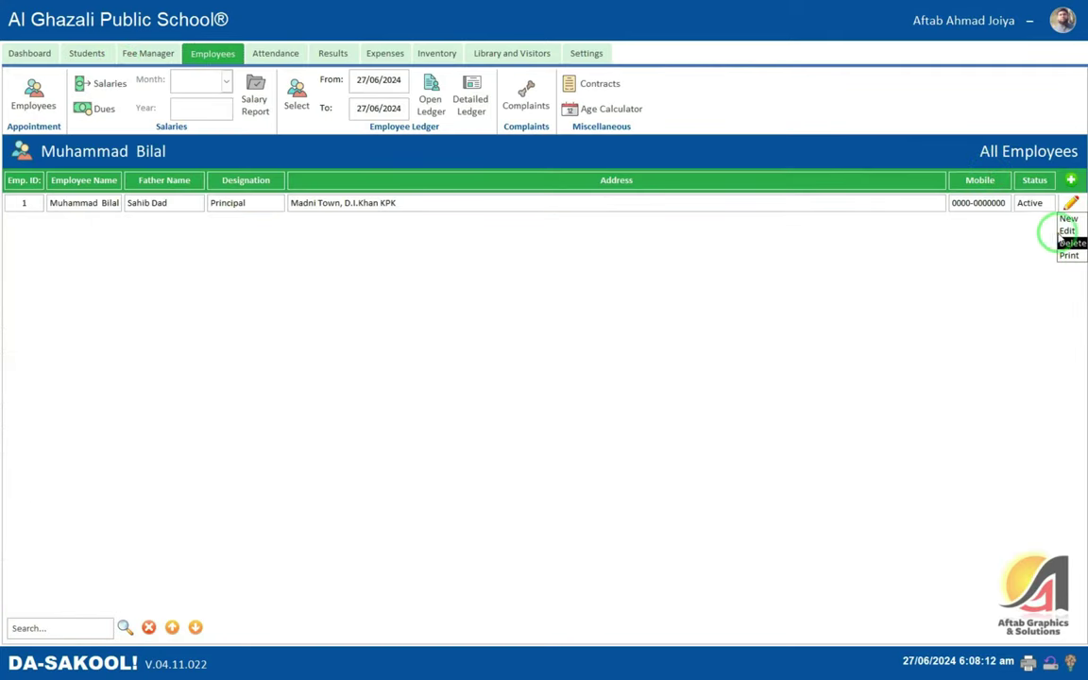
{"action": "left_click", "coordinate": [1071, 204]}
{"action": "left_click", "coordinate": [510, 185]}
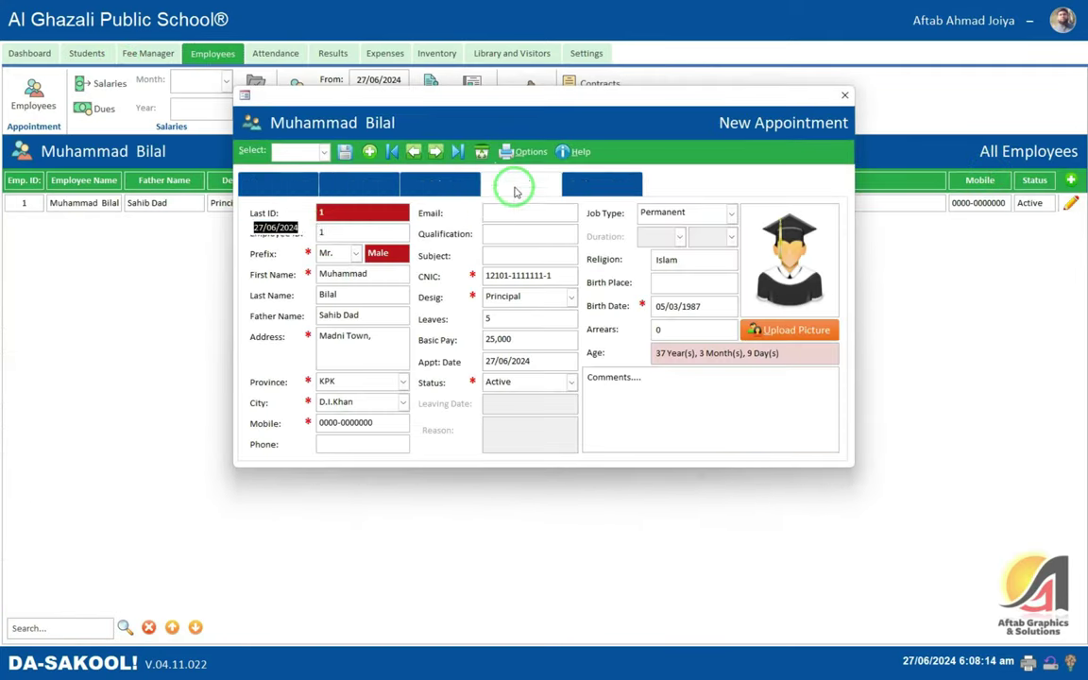
{"action": "left_click", "coordinate": [333, 228]}
{"action": "left_click", "coordinate": [678, 231]}
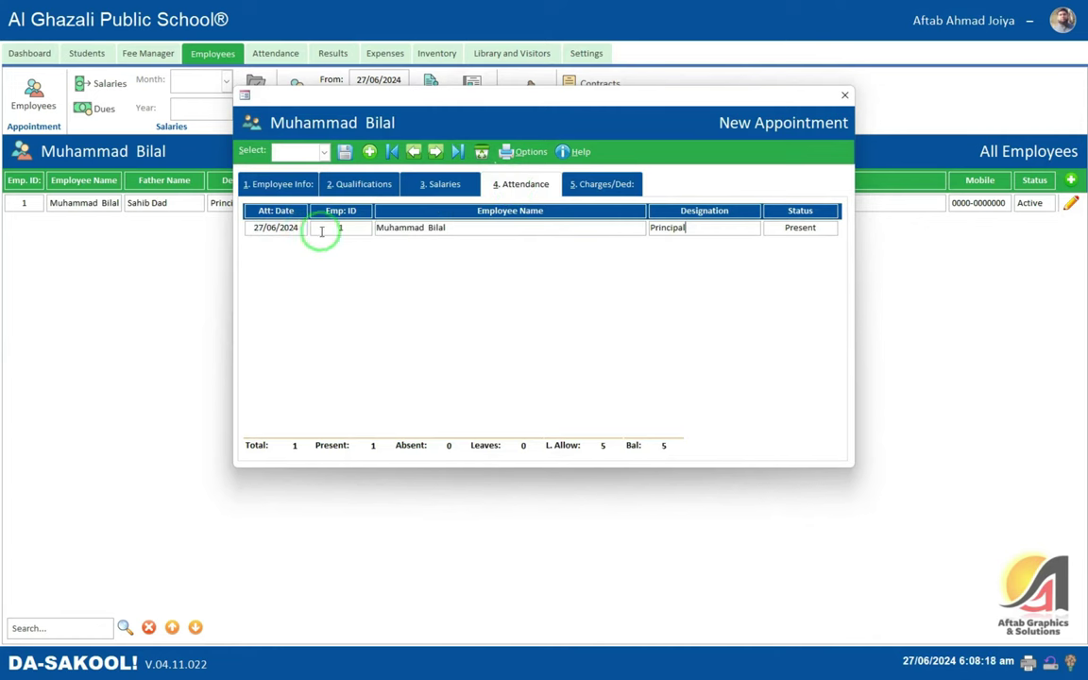
{"action": "left_click", "coordinate": [276, 228]}
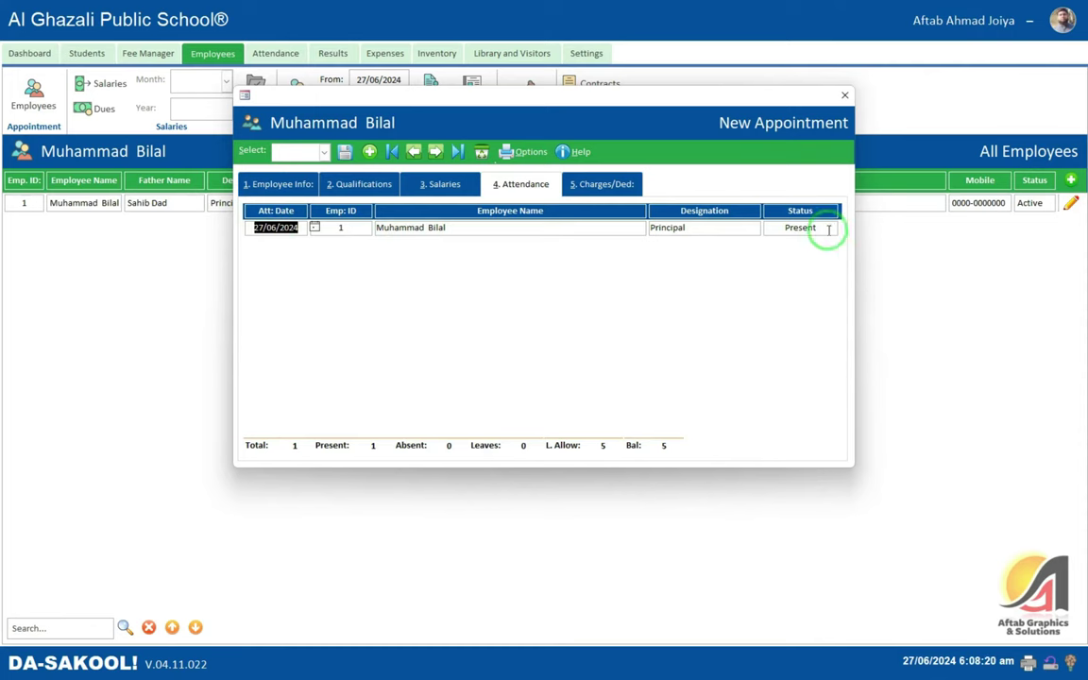
{"action": "left_click", "coordinate": [818, 228]}
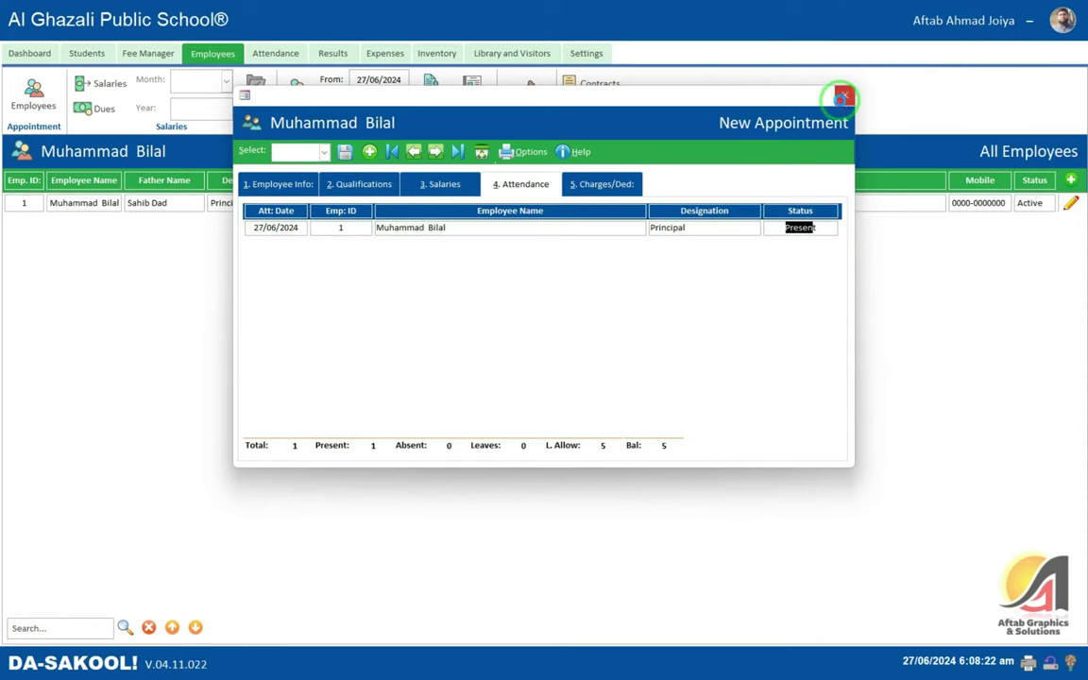
{"action": "left_click", "coordinate": [844, 95]}
{"action": "left_click", "coordinate": [93, 56]}
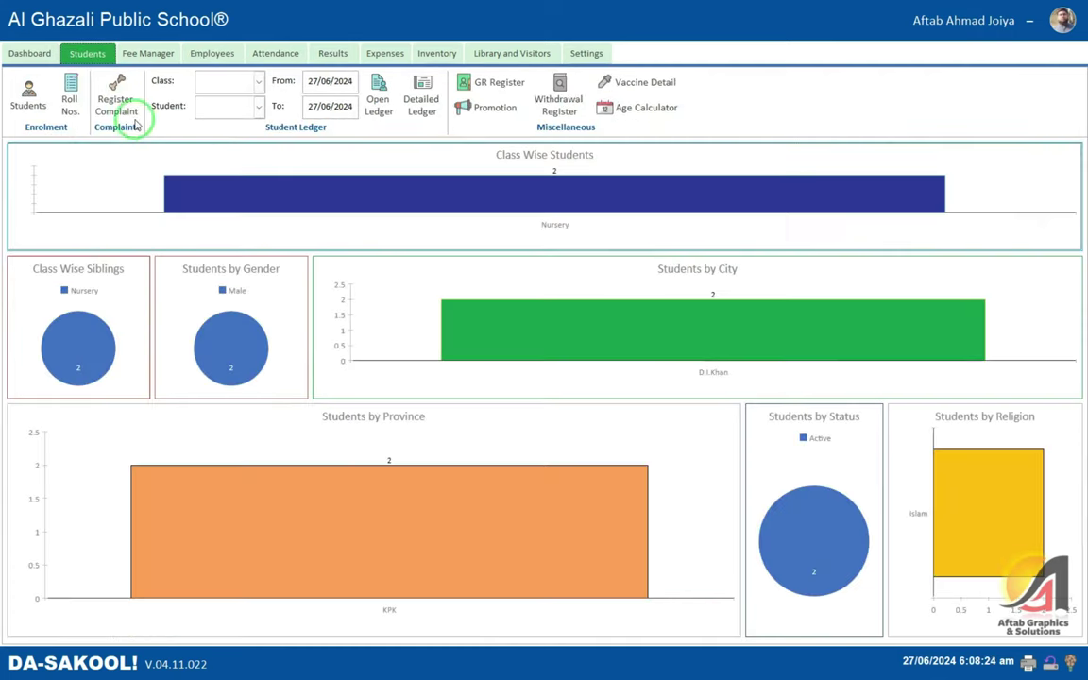
- Open the second student's record and its Student Attendance Detail view
{"action": "left_click", "coordinate": [28, 95]}
{"action": "left_click", "coordinate": [1071, 221]}
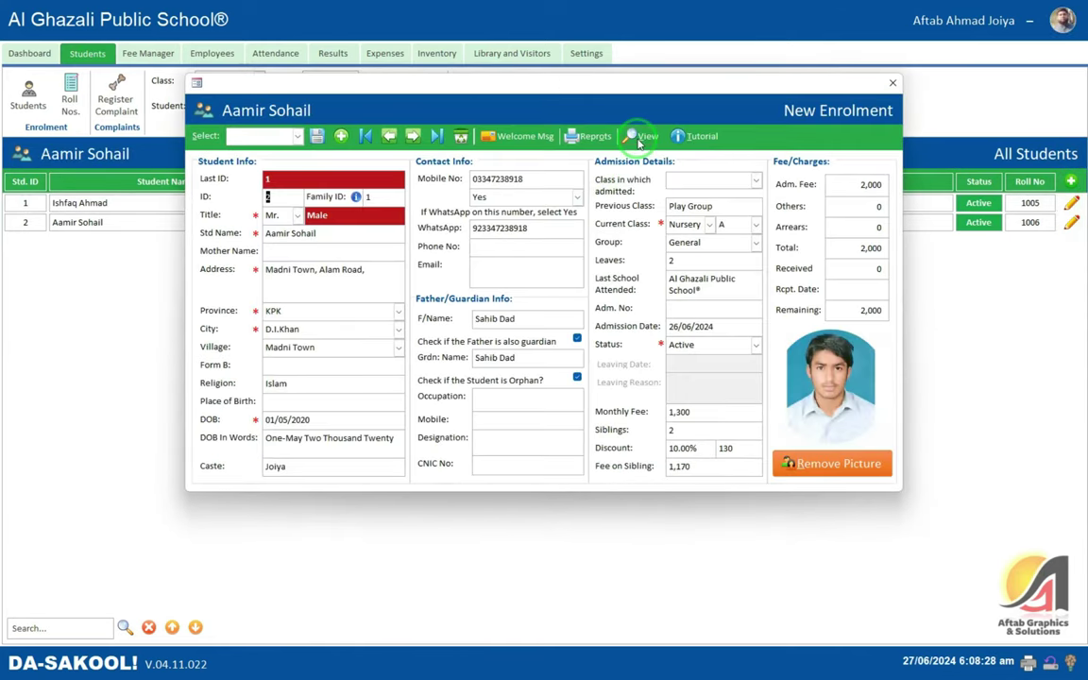
{"action": "left_click", "coordinate": [639, 139]}
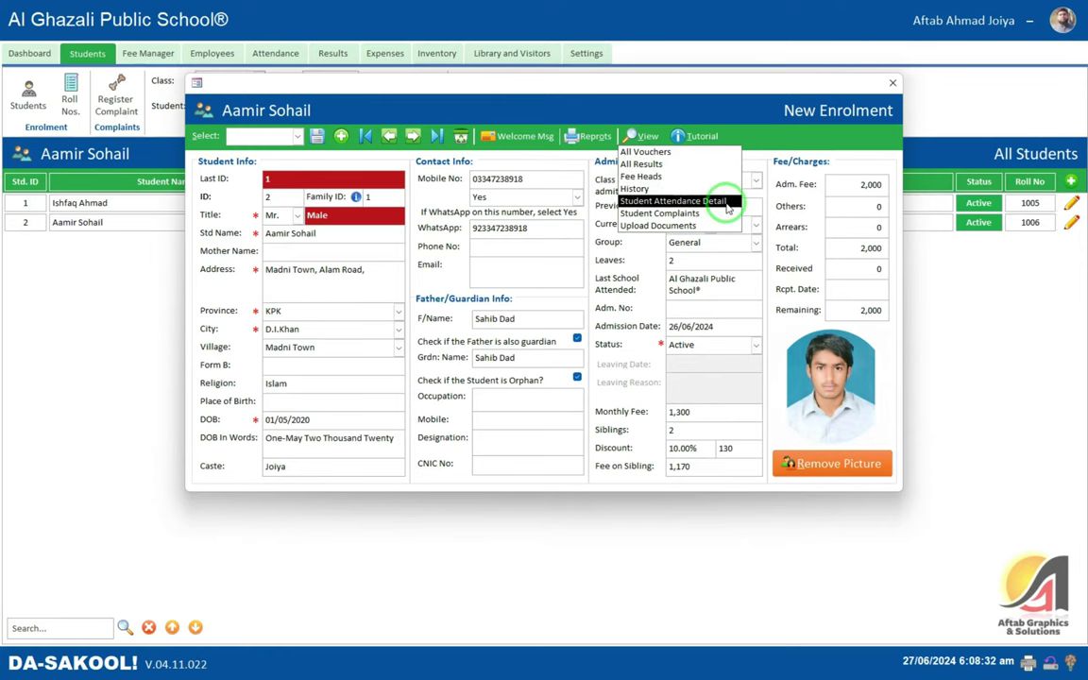
{"action": "left_click", "coordinate": [673, 202]}
{"action": "left_click", "coordinate": [529, 250]}
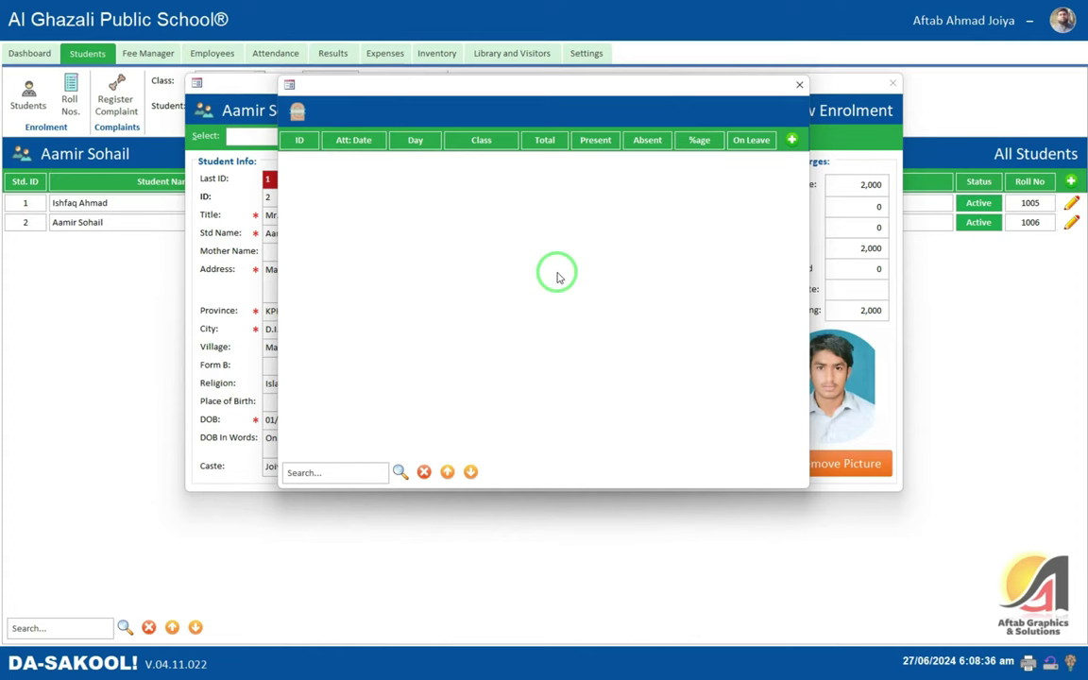
- Load student id 2's attendance for 27/06/2024 at 50.00%, then close both windows
{"action": "type", "text": "2"}
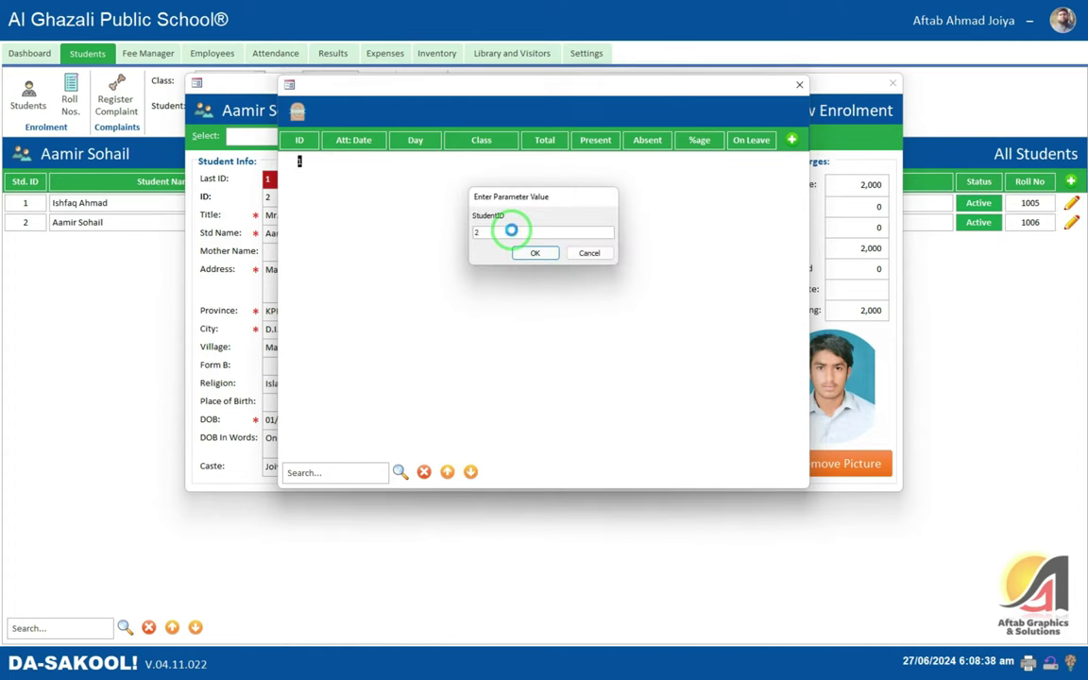
{"action": "key", "text": "Return"}
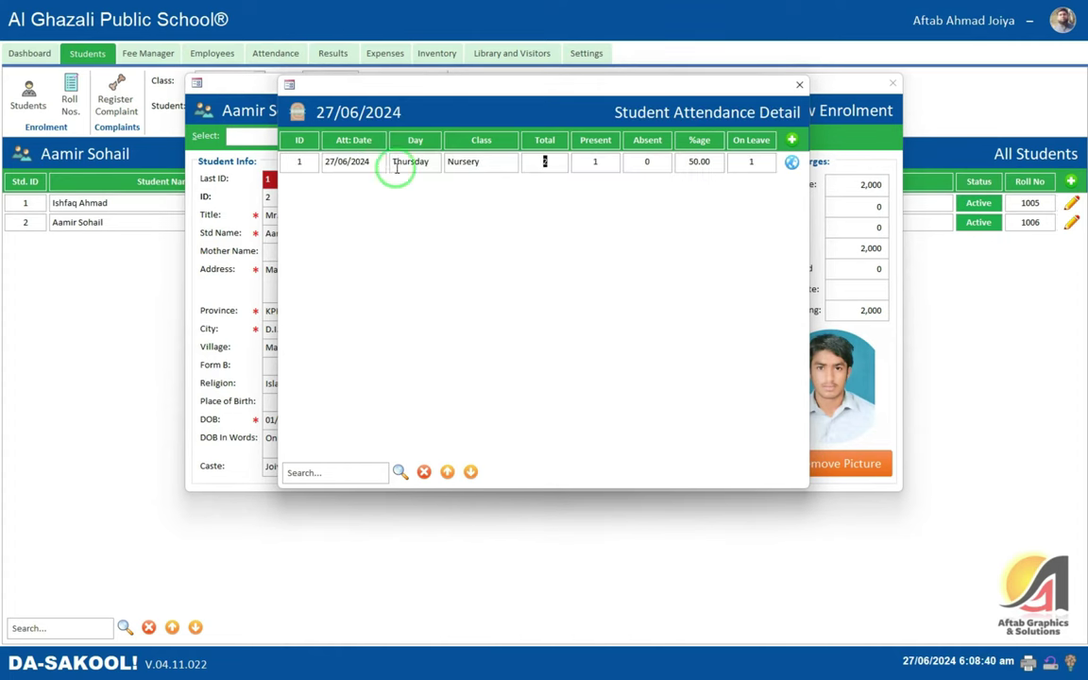
{"action": "double_click", "coordinate": [412, 162]}
{"action": "left_click", "coordinate": [490, 163]}
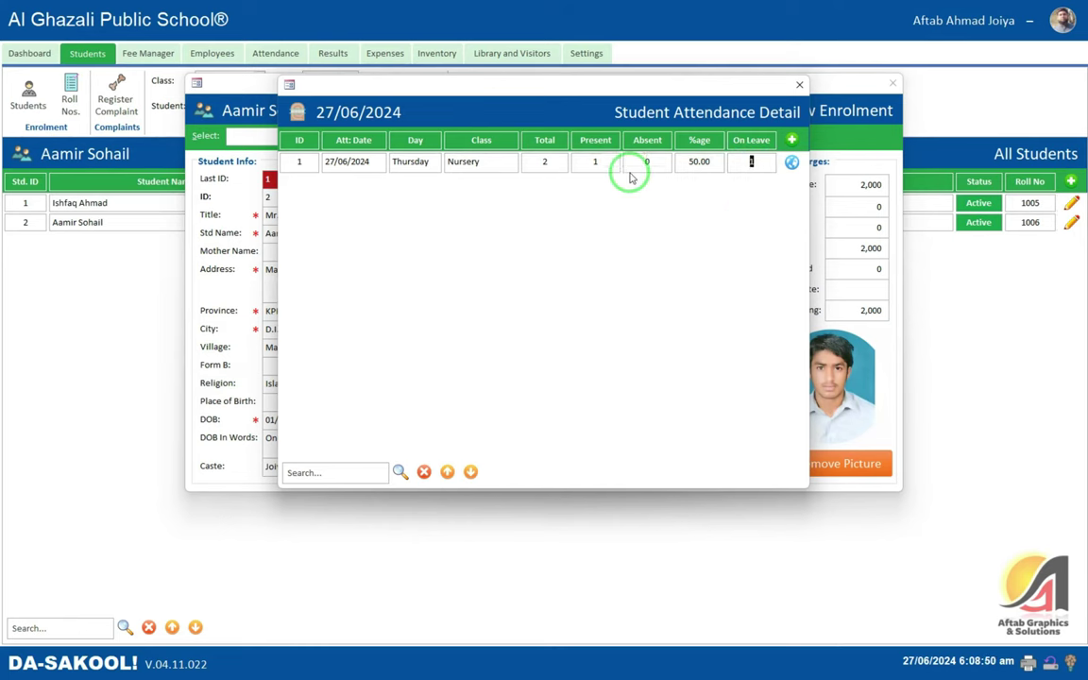
{"action": "left_click", "coordinate": [800, 86]}
{"action": "left_click", "coordinate": [891, 84]}
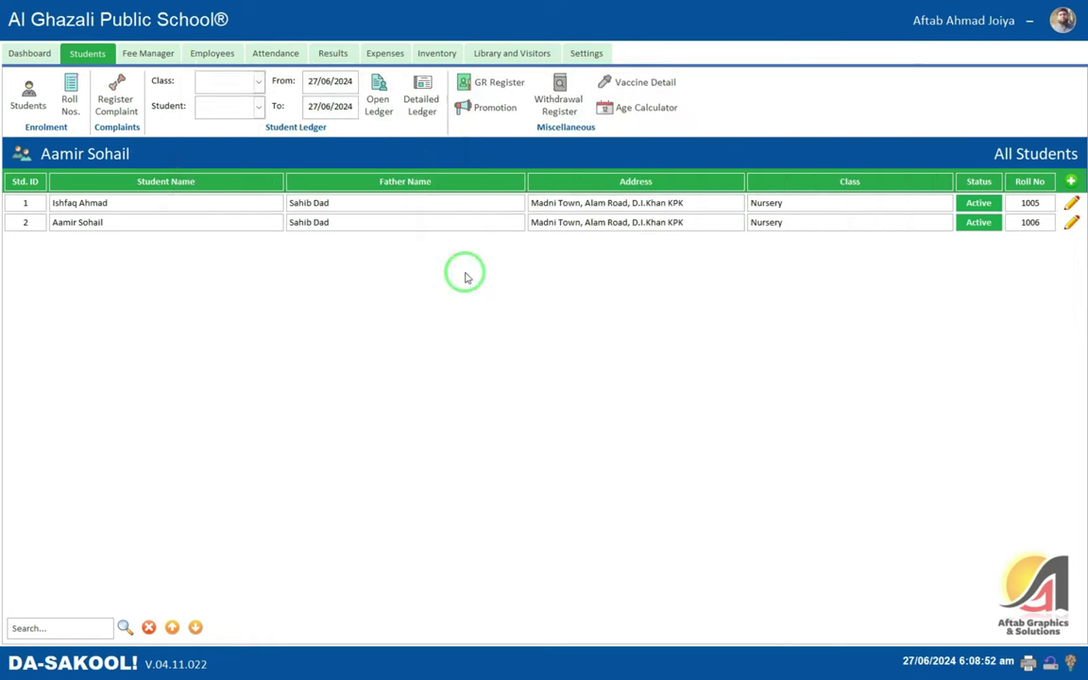
{"action": "left_click", "coordinate": [295, 61]}
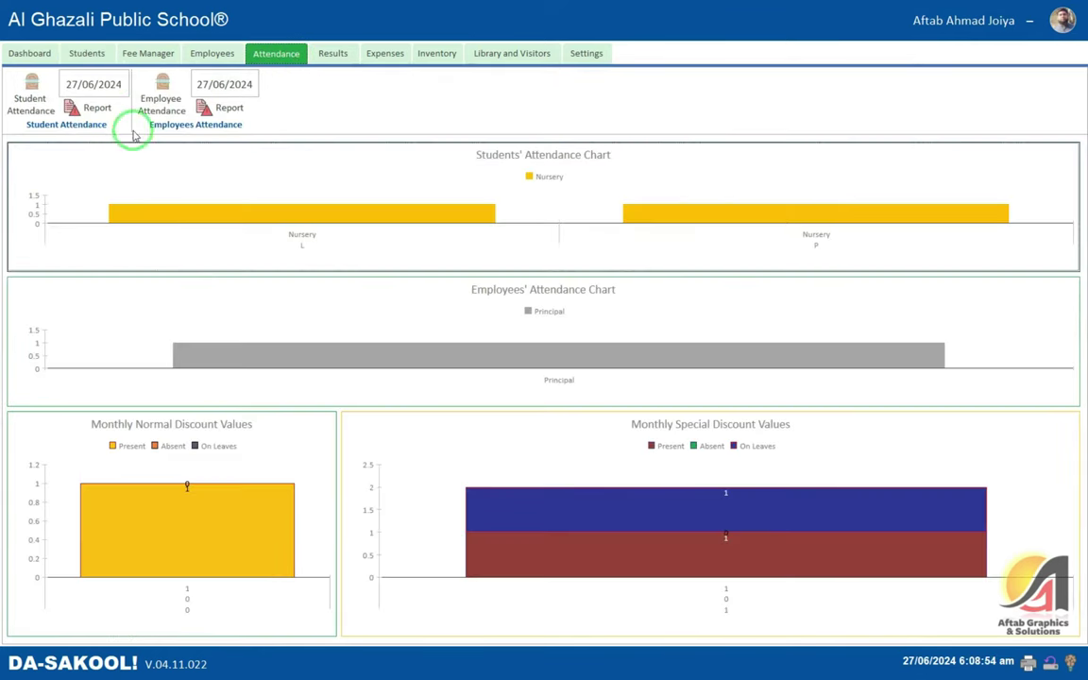
{"action": "left_click", "coordinate": [98, 109]}
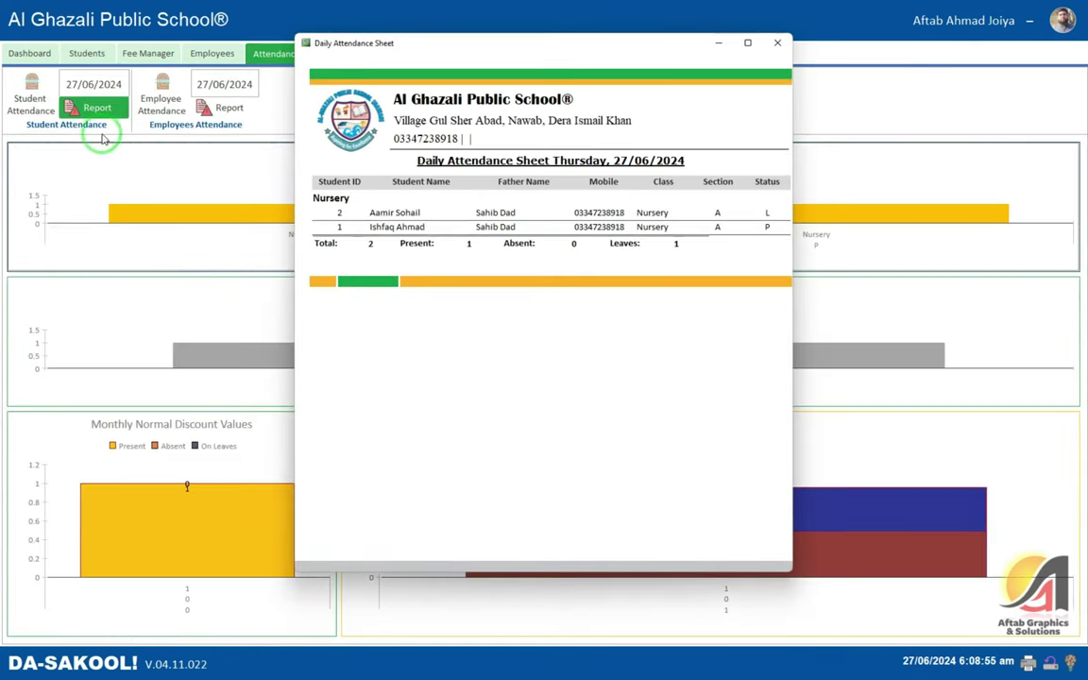
{"action": "left_click", "coordinate": [433, 216]}
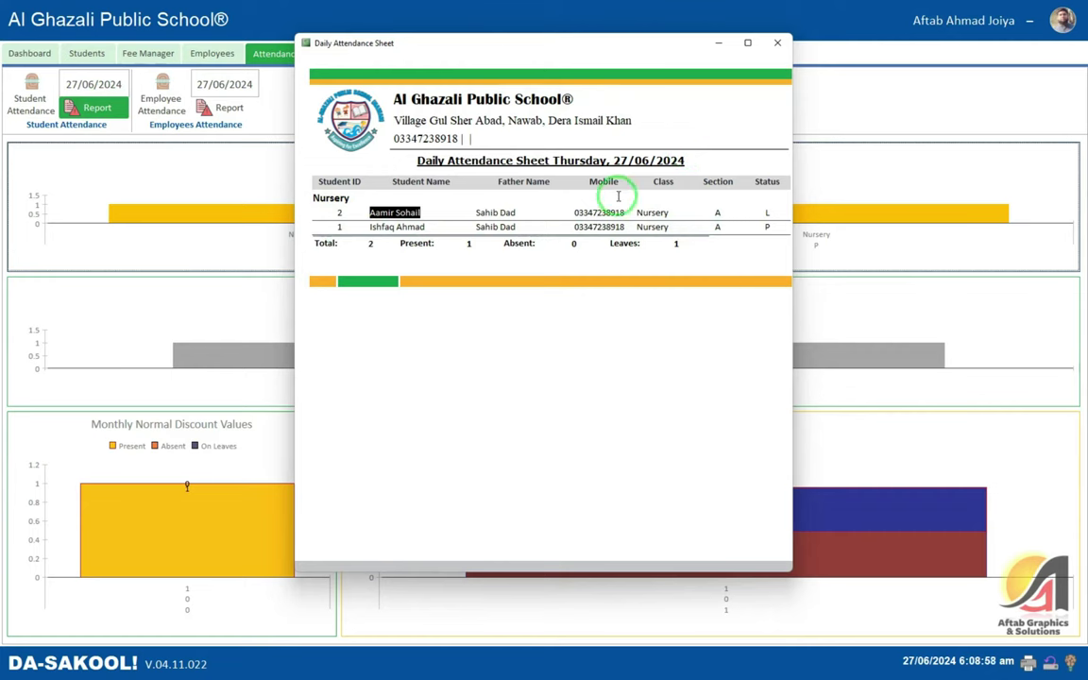
{"action": "left_click", "coordinate": [777, 42]}
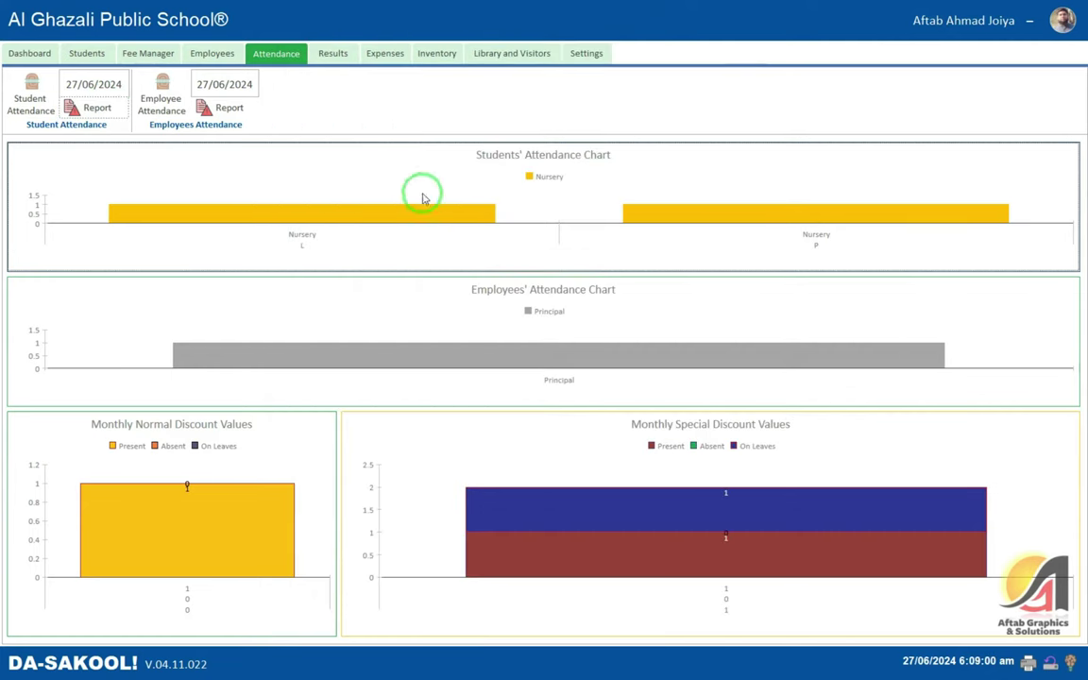
- Open the saved results list and preview a student's result entry without saving
{"action": "left_click", "coordinate": [332, 55]}
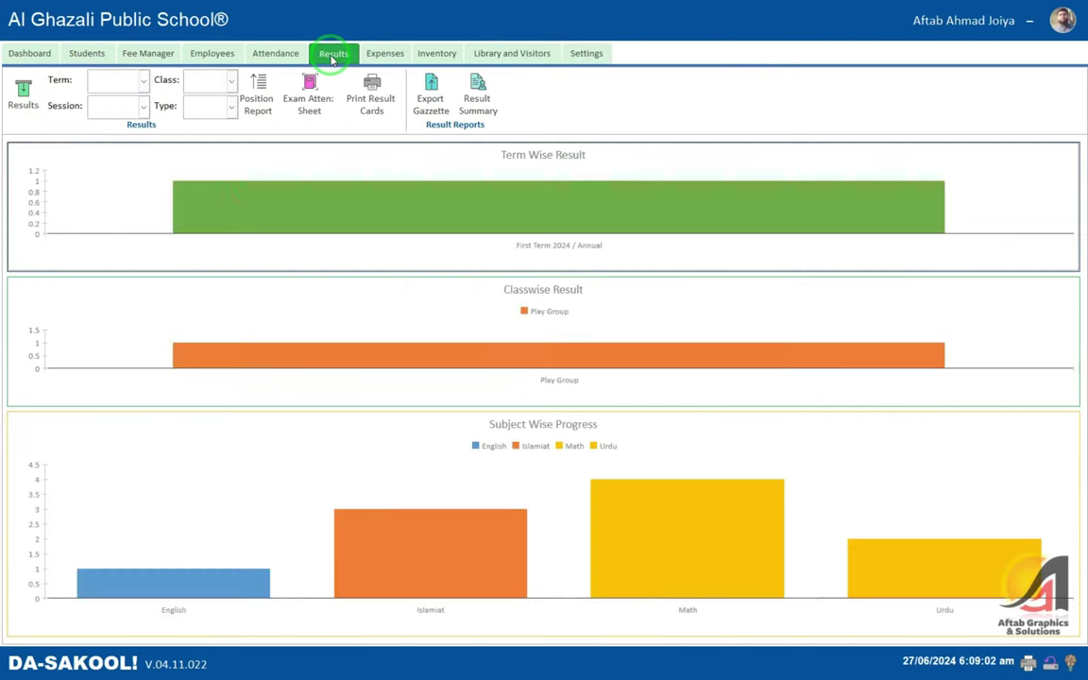
{"action": "left_click", "coordinate": [21, 87]}
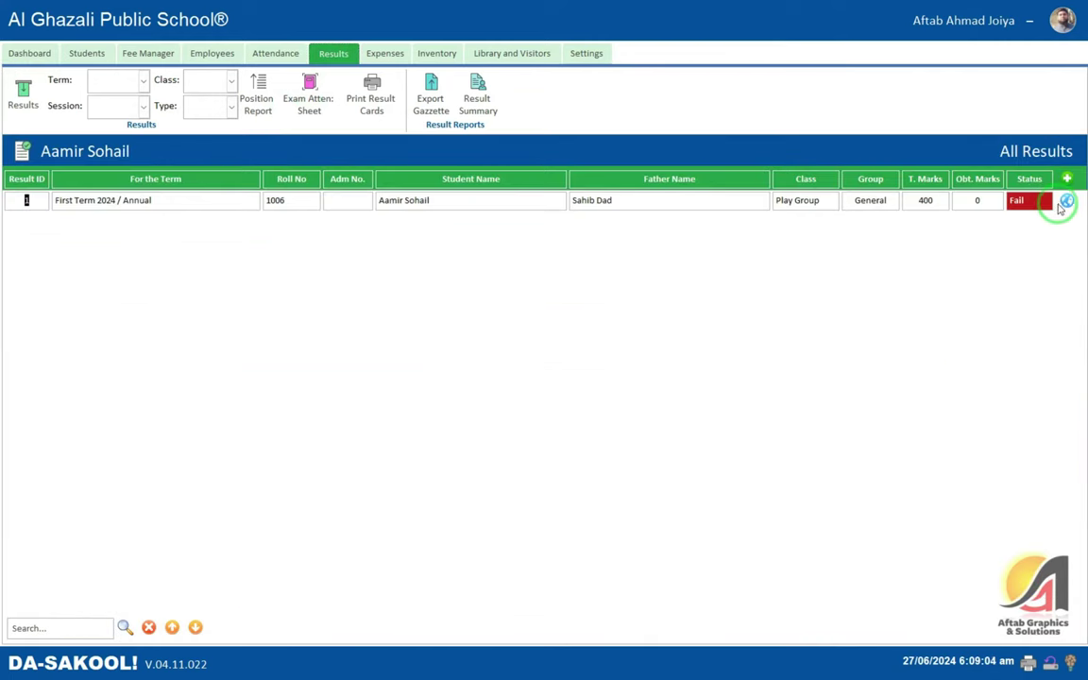
{"action": "left_click", "coordinate": [1066, 199]}
{"action": "left_click", "coordinate": [675, 294]}
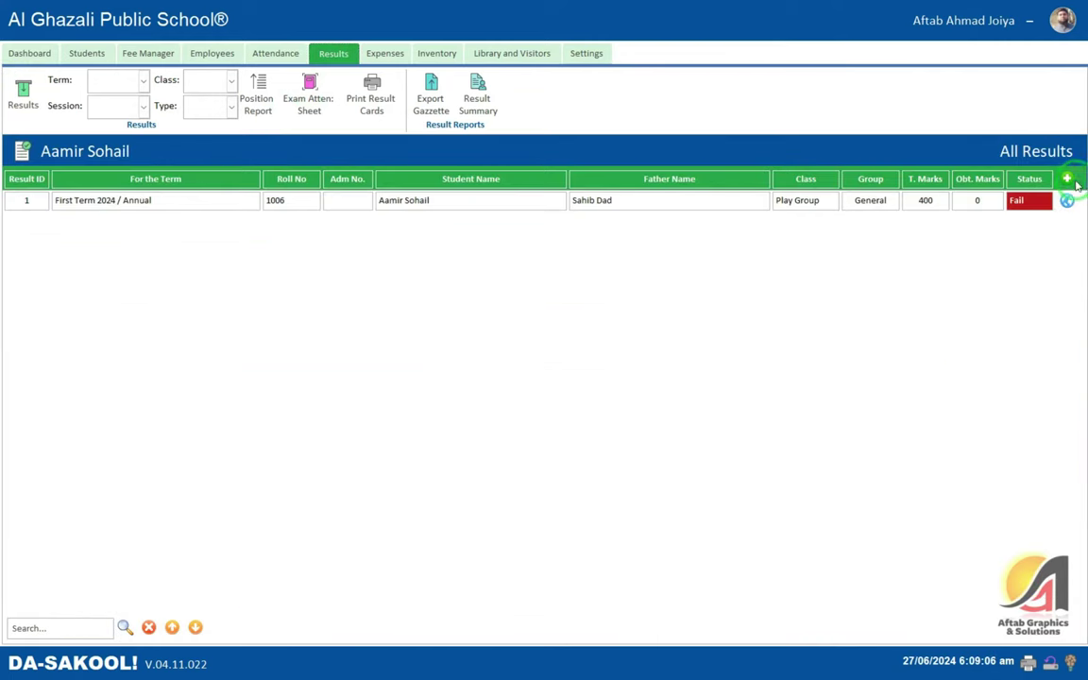
{"action": "left_click", "coordinate": [1067, 178]}
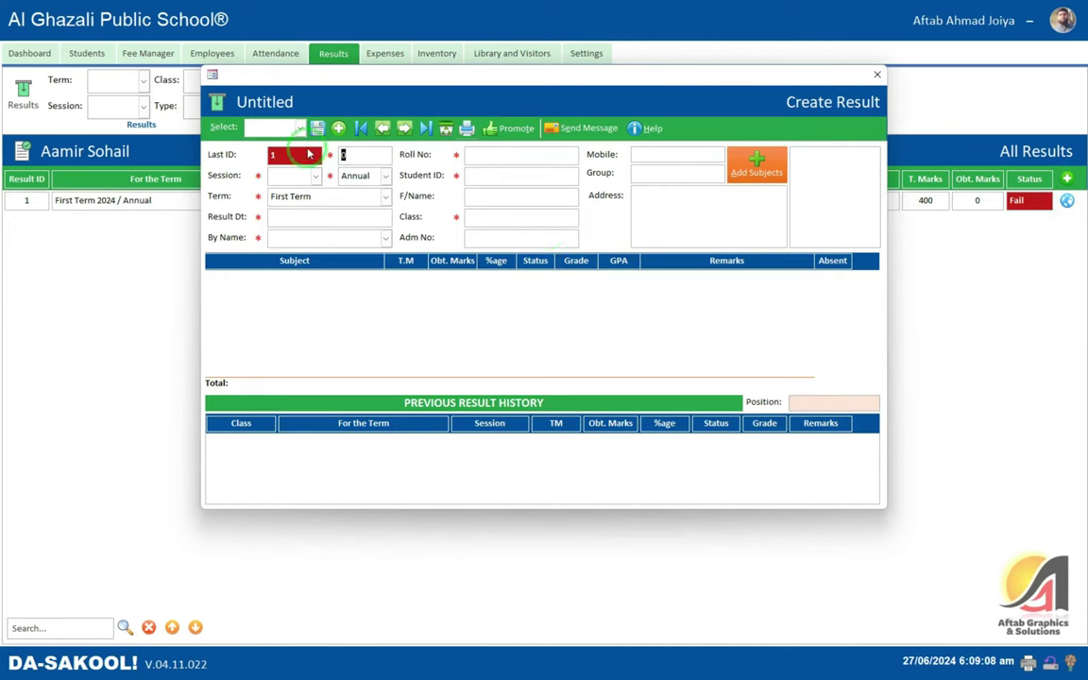
{"action": "left_click", "coordinate": [295, 126]}
{"action": "left_click", "coordinate": [283, 157]}
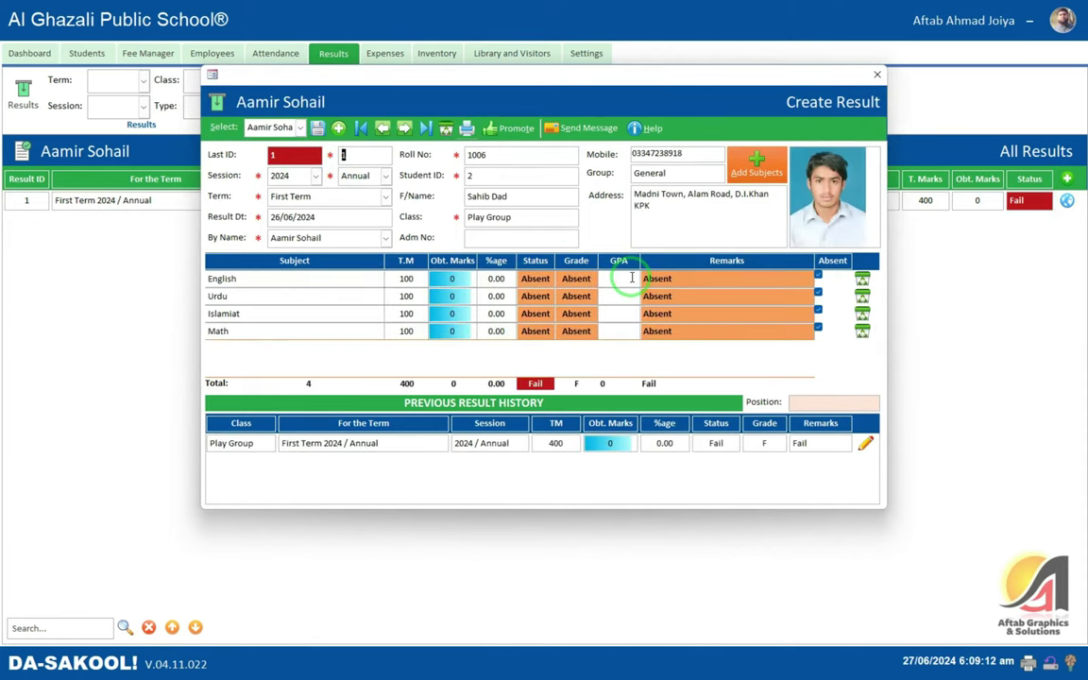
{"action": "left_click", "coordinate": [876, 75]}
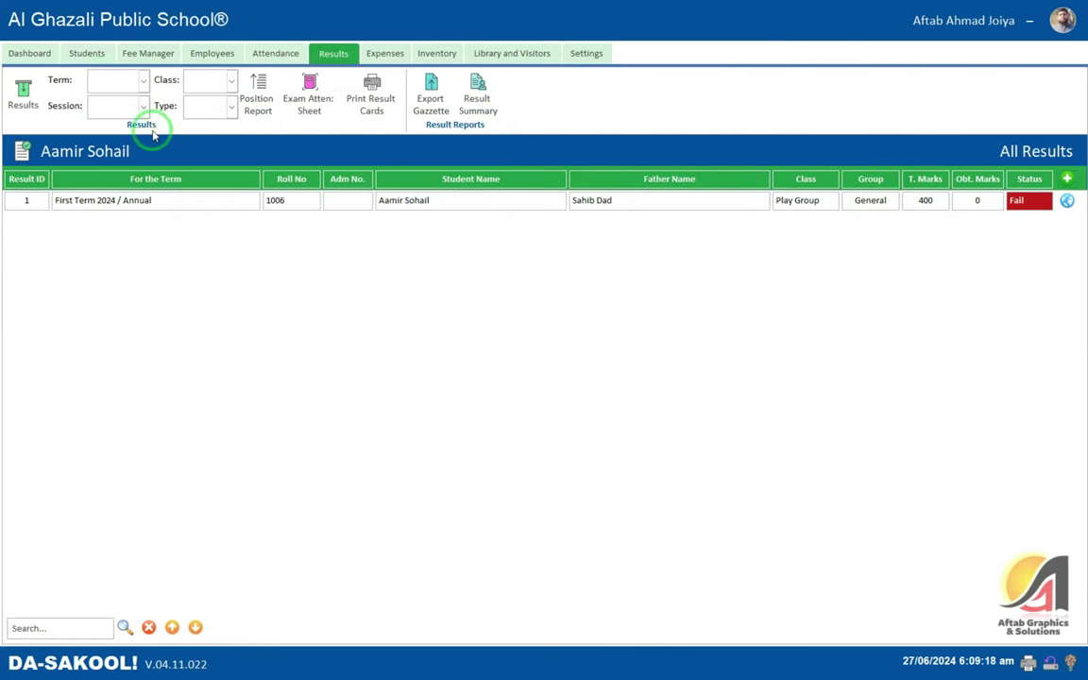
- Set the result filters to First Term, session 2024, Nursery class and Annual type
{"action": "left_click", "coordinate": [144, 83]}
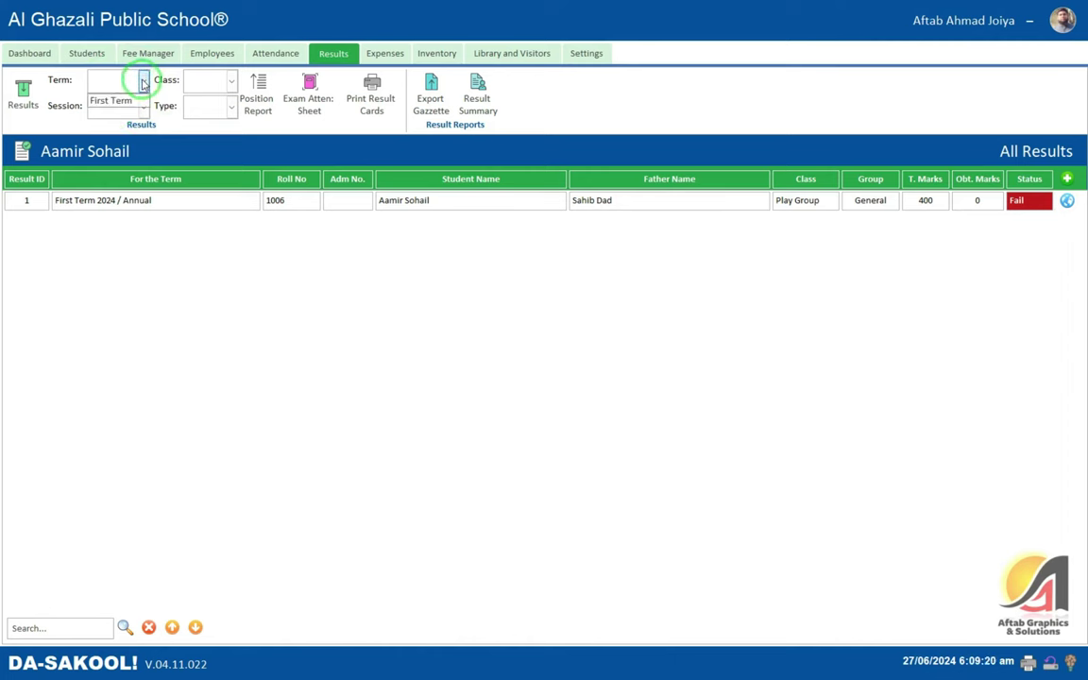
{"action": "left_click", "coordinate": [118, 100]}
{"action": "left_click", "coordinate": [115, 105]}
{"action": "left_click", "coordinate": [109, 125]}
{"action": "left_click", "coordinate": [203, 85]}
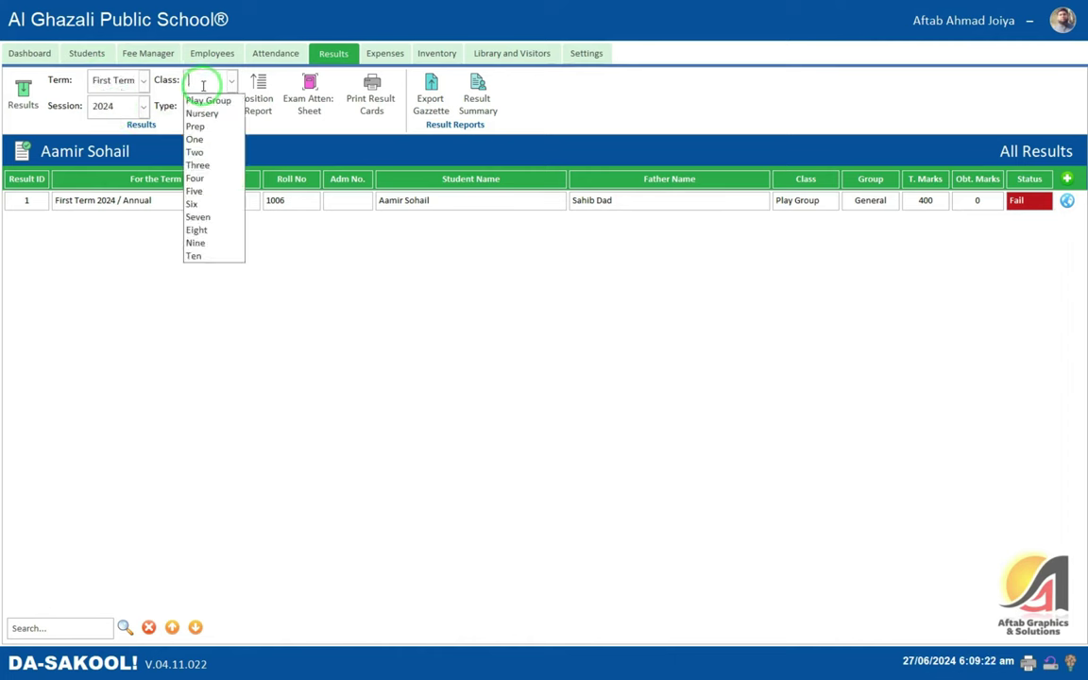
{"action": "left_click", "coordinate": [107, 105]}
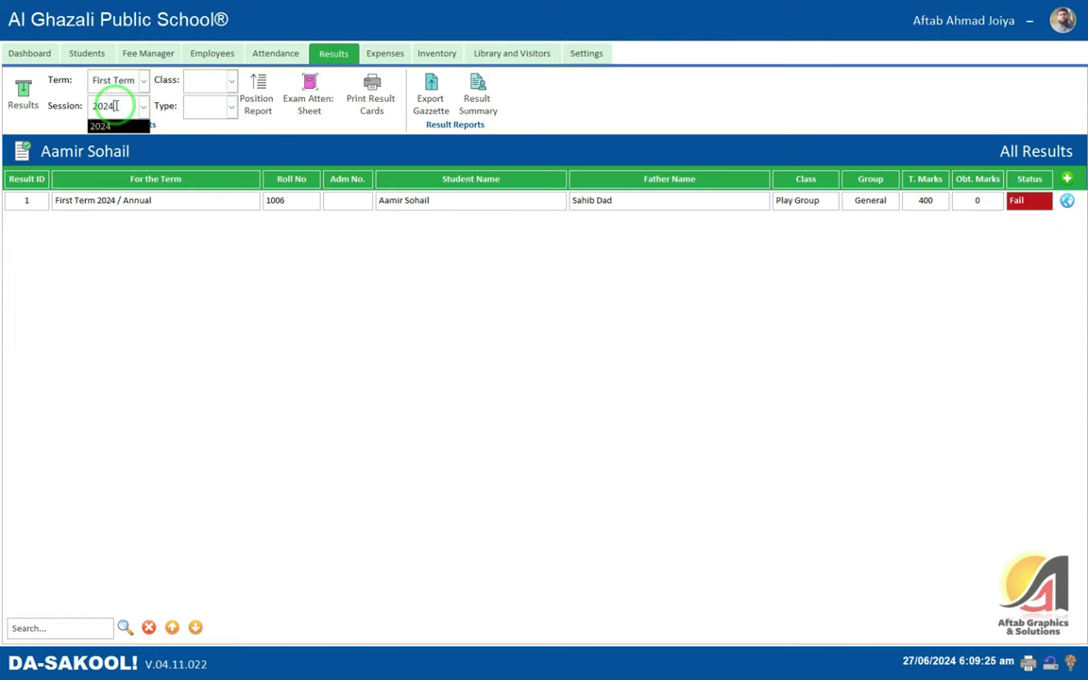
{"action": "left_click", "coordinate": [213, 79]}
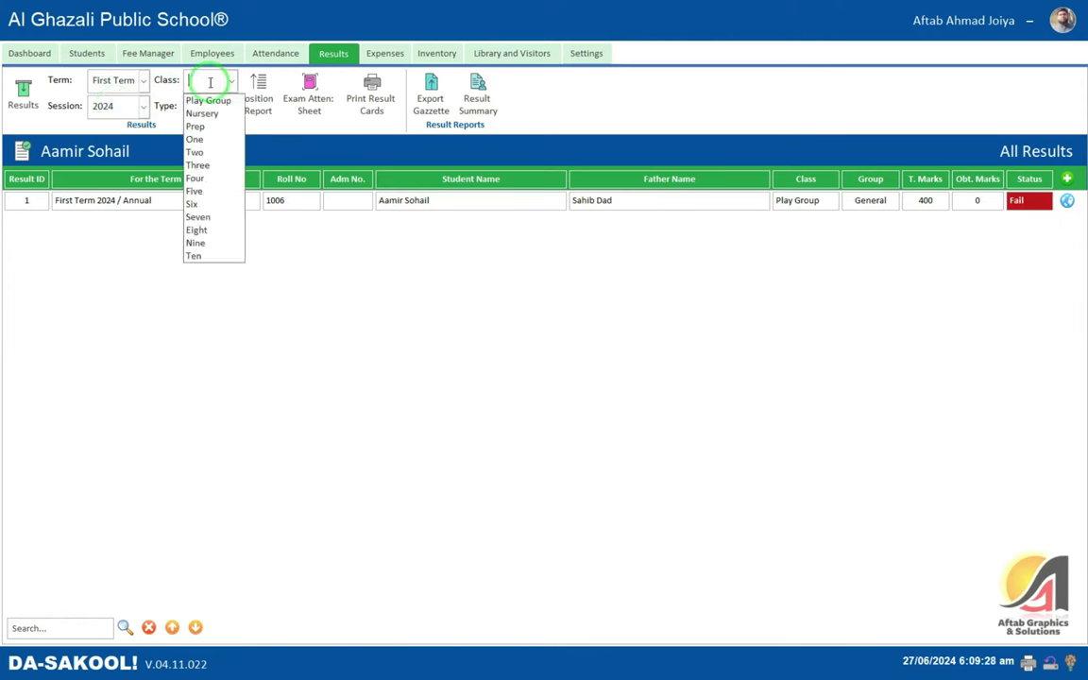
{"action": "left_click", "coordinate": [204, 113]}
{"action": "left_click", "coordinate": [202, 105]}
{"action": "left_click", "coordinate": [206, 132]}
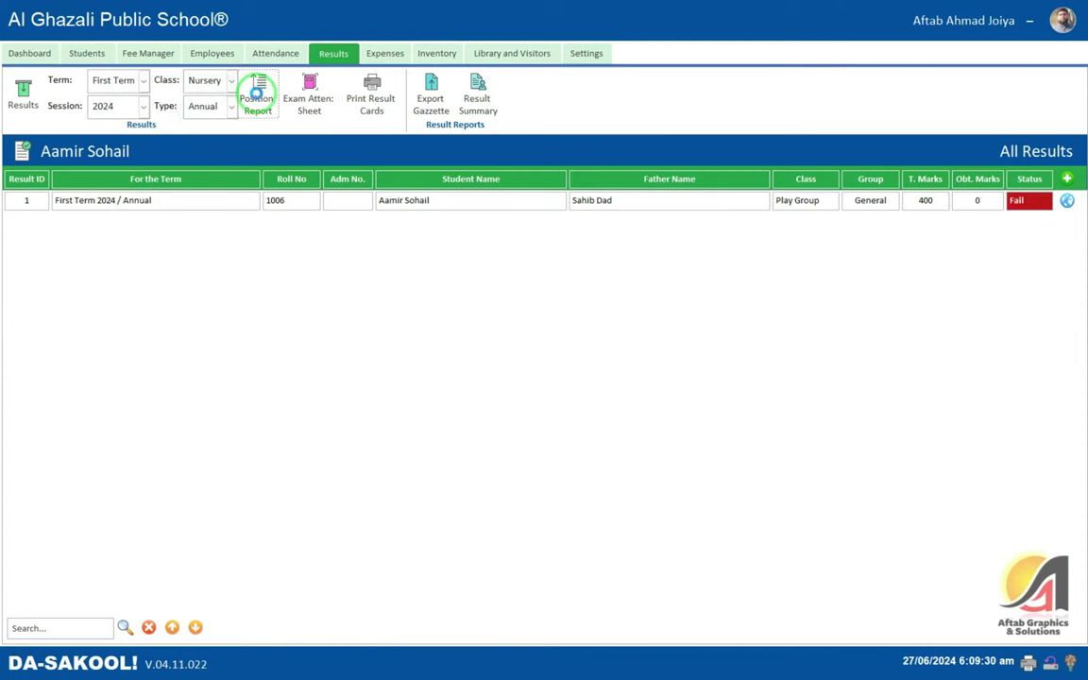
- Generate and close the Nursery class position report
{"action": "left_click", "coordinate": [256, 92]}
{"action": "left_click", "coordinate": [728, 42]}
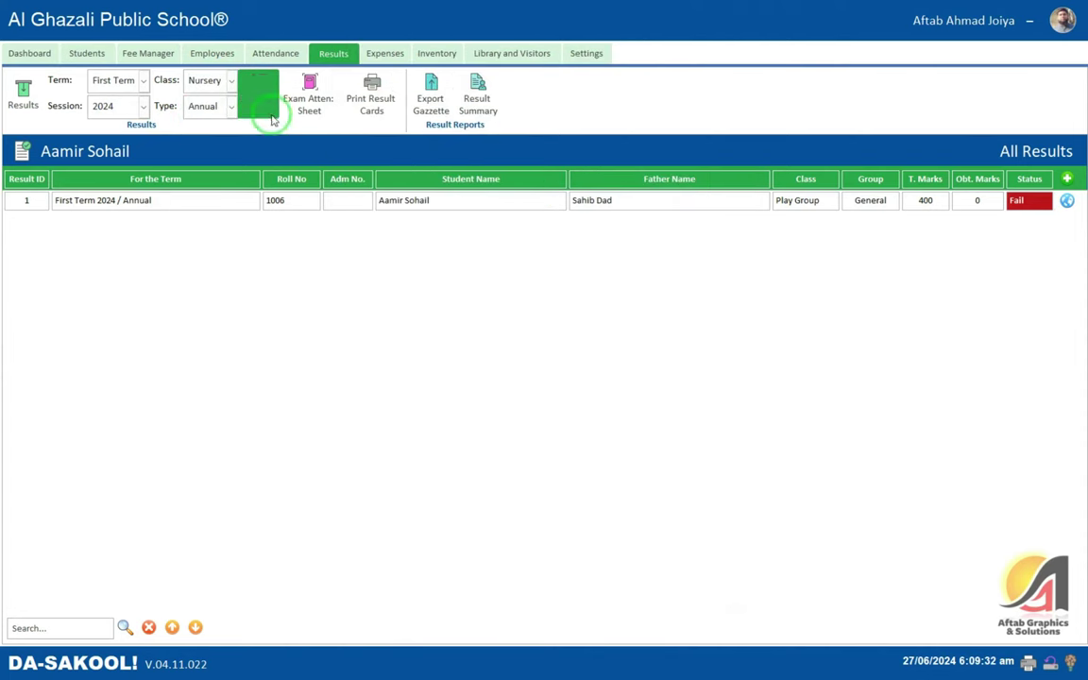
{"action": "left_click", "coordinate": [231, 81]}
- Preview the Play Group position report full screen, showing one student at 0 of 400
{"action": "left_click", "coordinate": [220, 97]}
{"action": "left_click", "coordinate": [258, 91]}
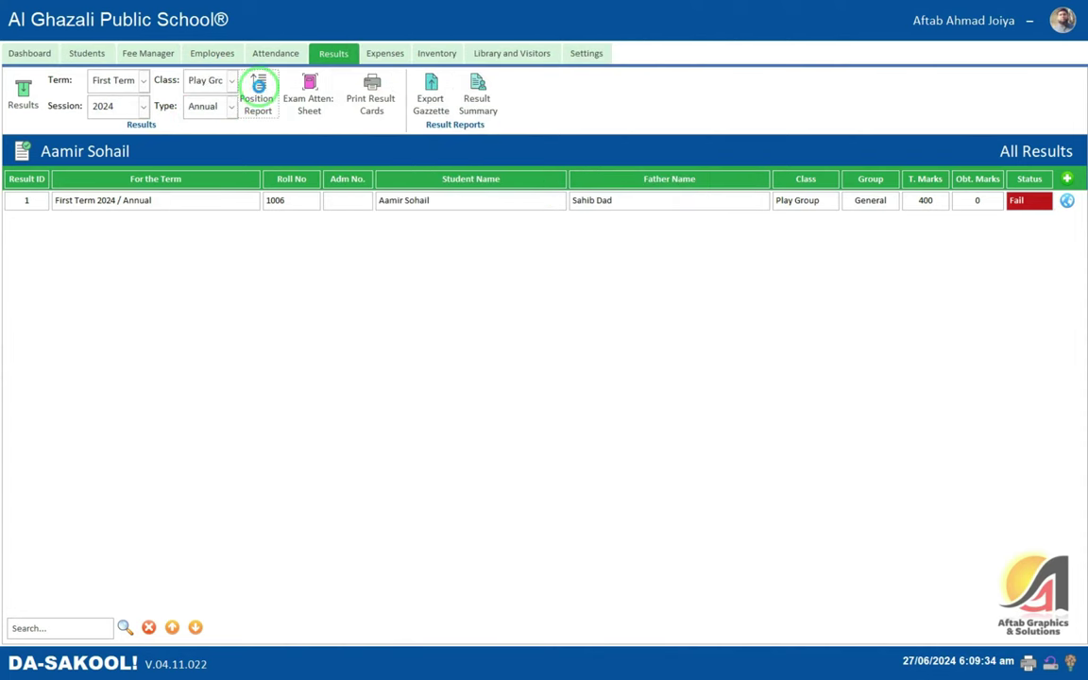
{"action": "left_click", "coordinate": [700, 43]}
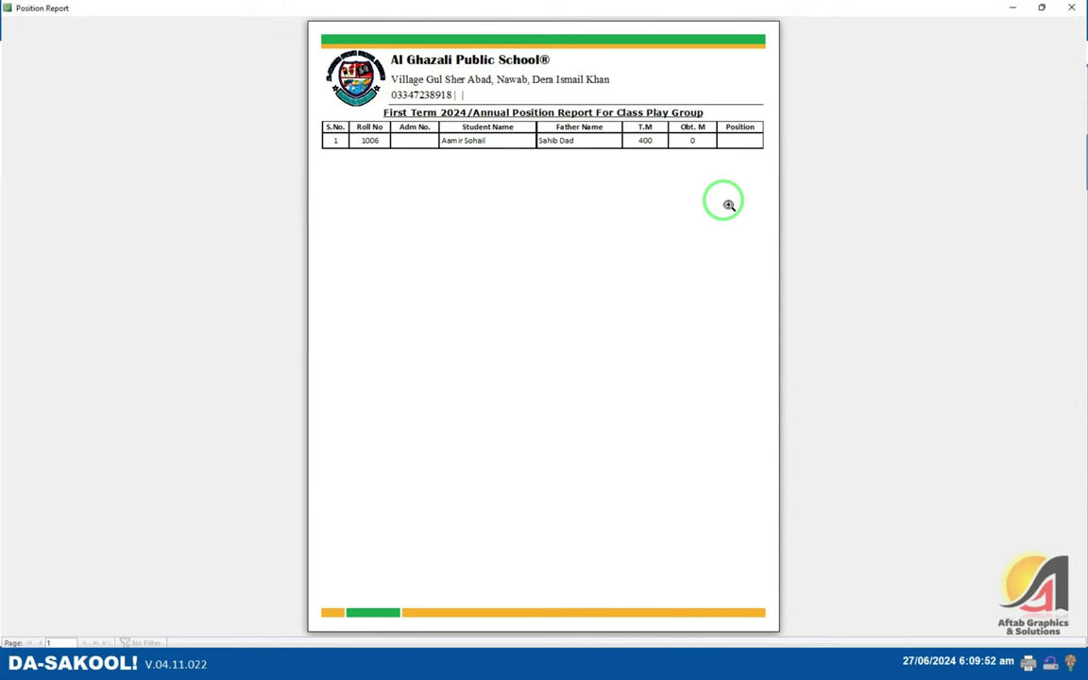
{"action": "left_click", "coordinate": [1071, 8]}
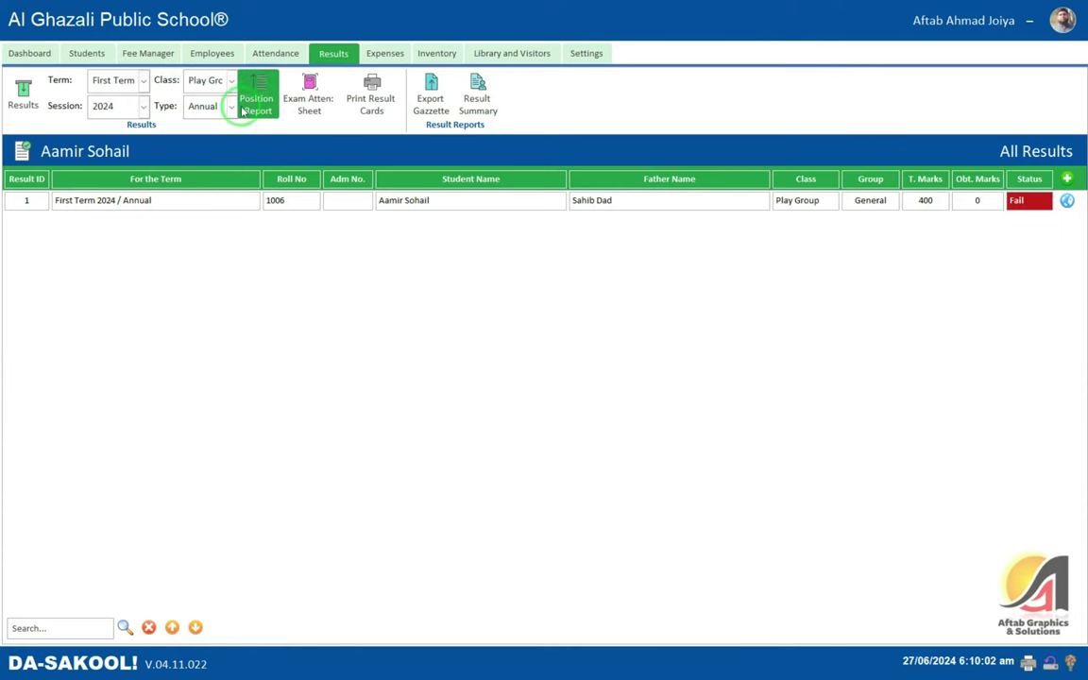
- Preview and close the Play Group exam attendance sheet
{"action": "left_click", "coordinate": [257, 164]}
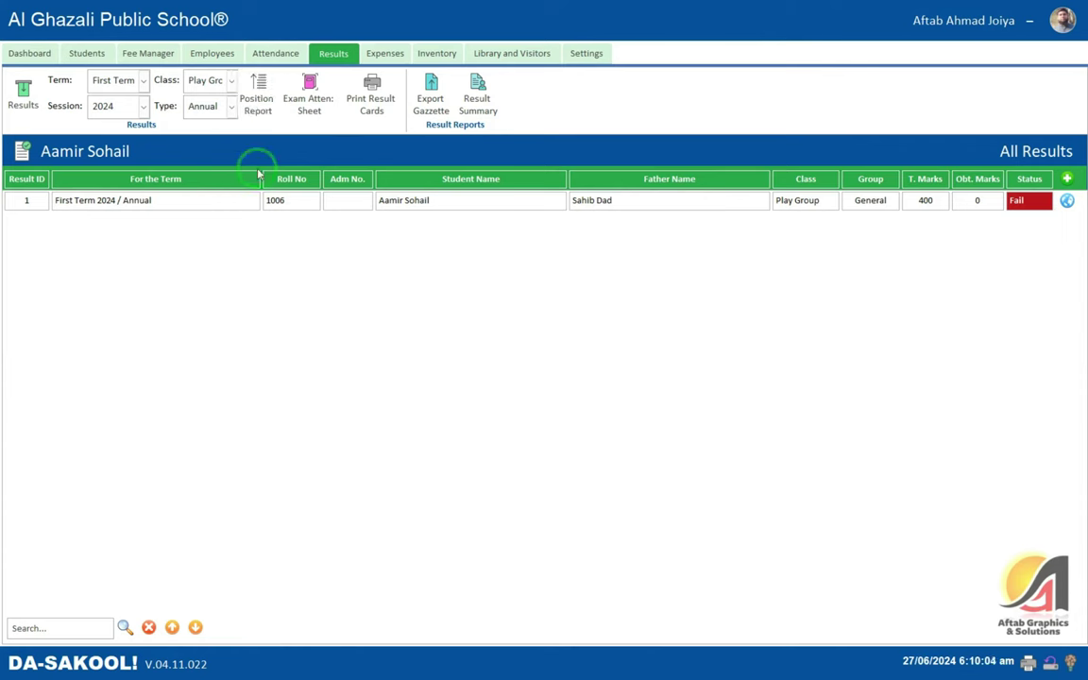
{"action": "left_click", "coordinate": [312, 106]}
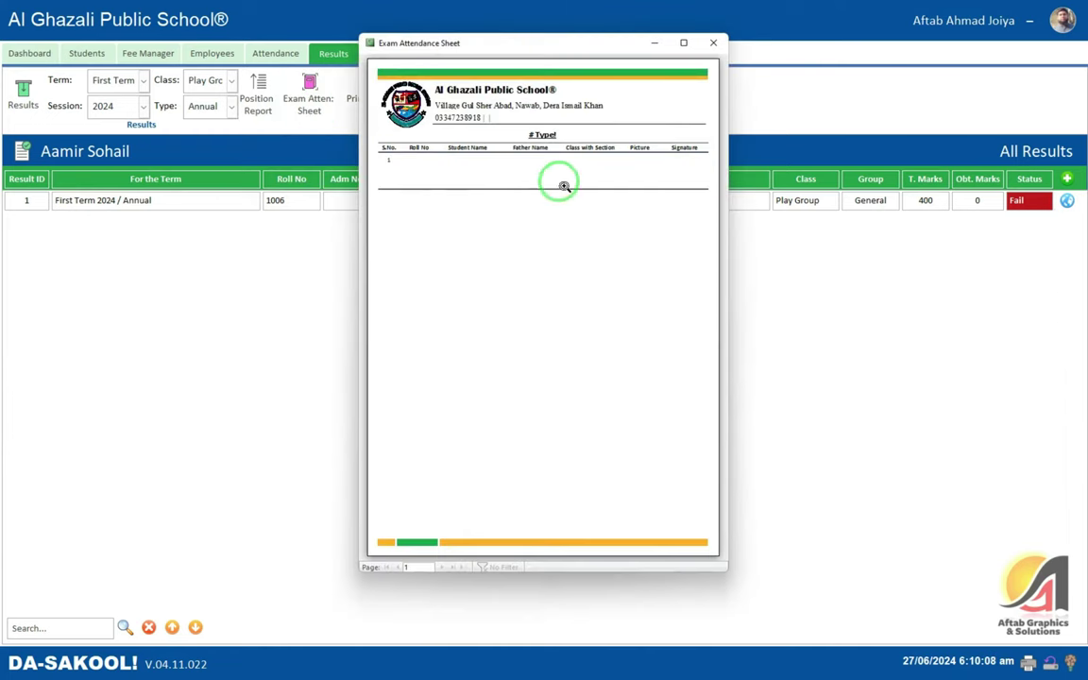
{"action": "left_click", "coordinate": [713, 43]}
{"action": "left_click", "coordinate": [232, 82]}
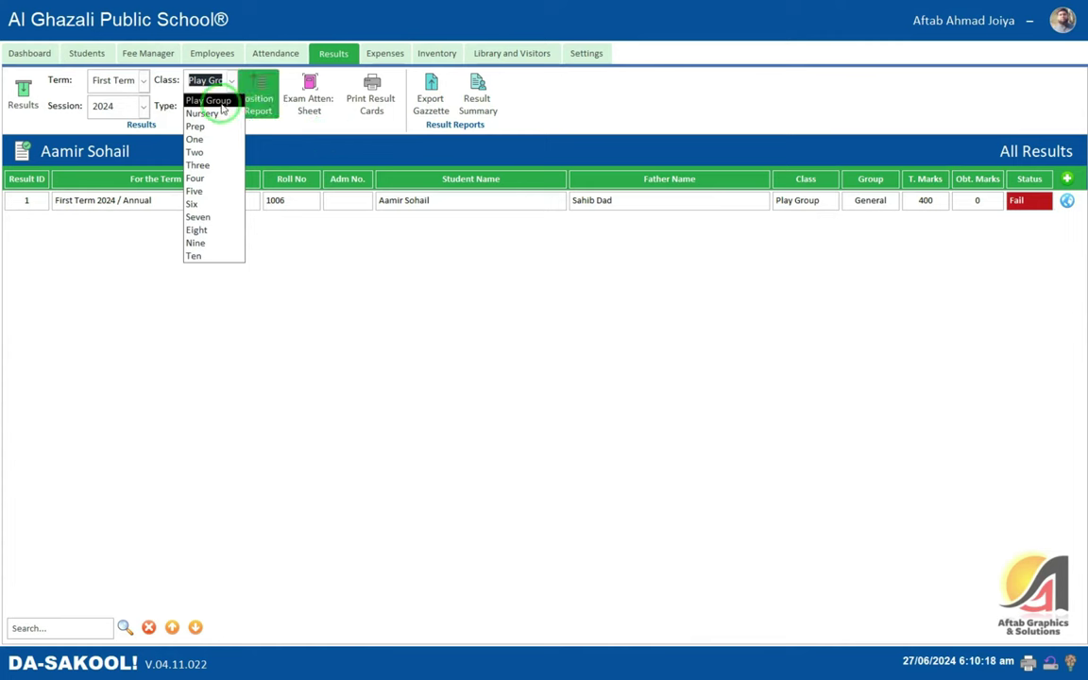
{"action": "left_click", "coordinate": [416, 198]}
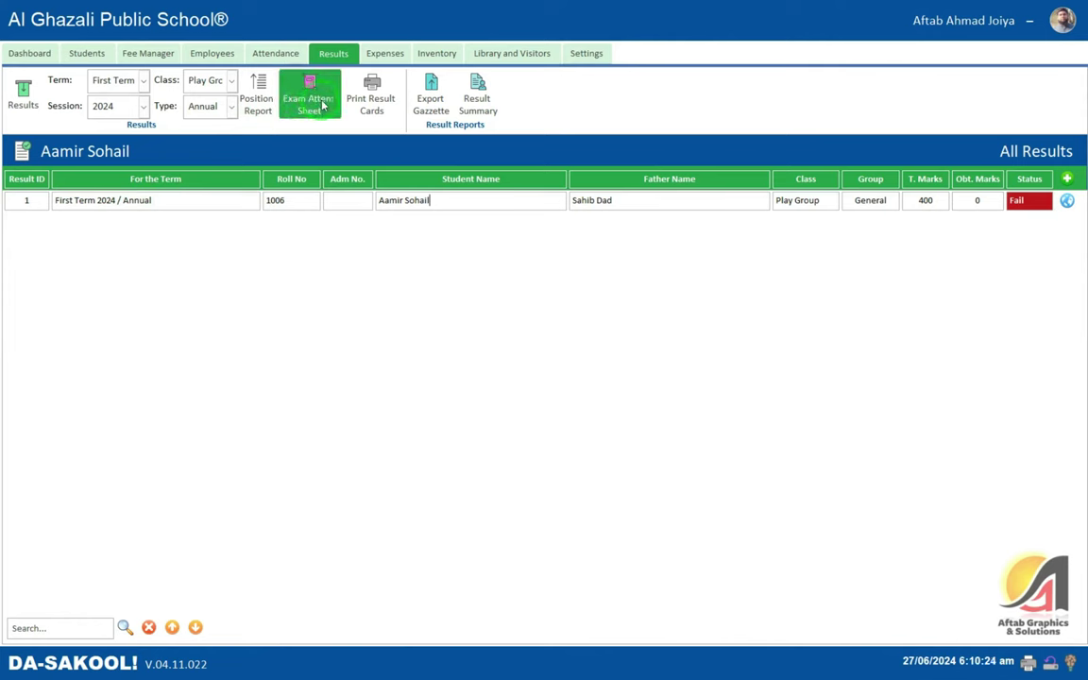
- Review the Nursery exam attendance sheet full screen and zoomed, listing two students, then close it
{"action": "left_click", "coordinate": [230, 80]}
{"action": "left_click", "coordinate": [210, 111]}
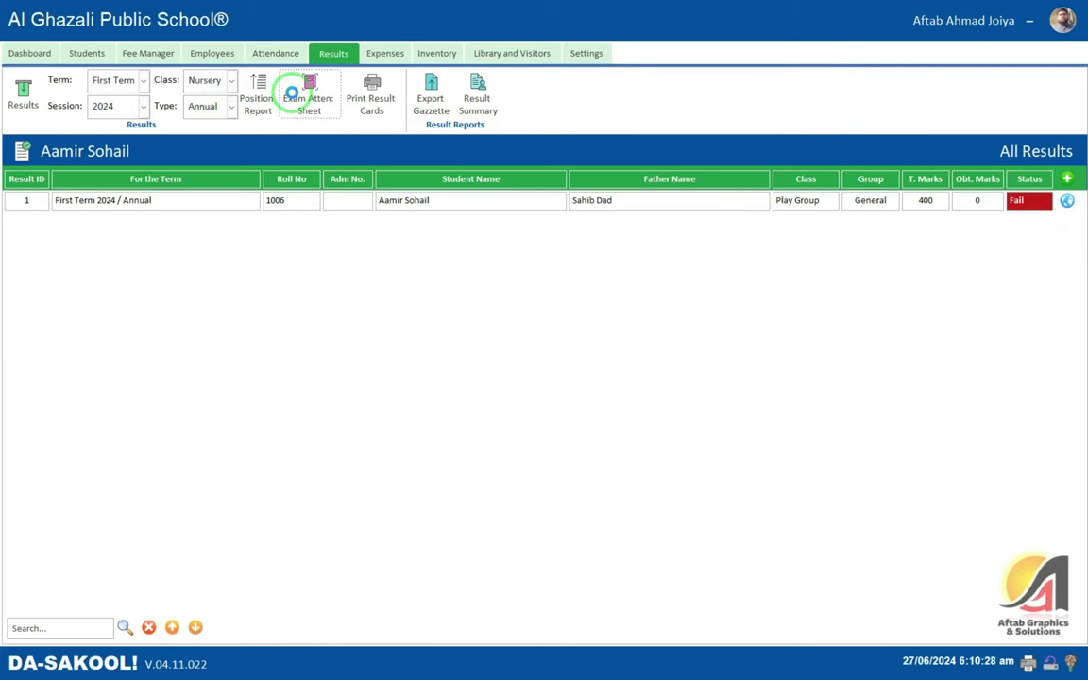
{"action": "left_click", "coordinate": [294, 98]}
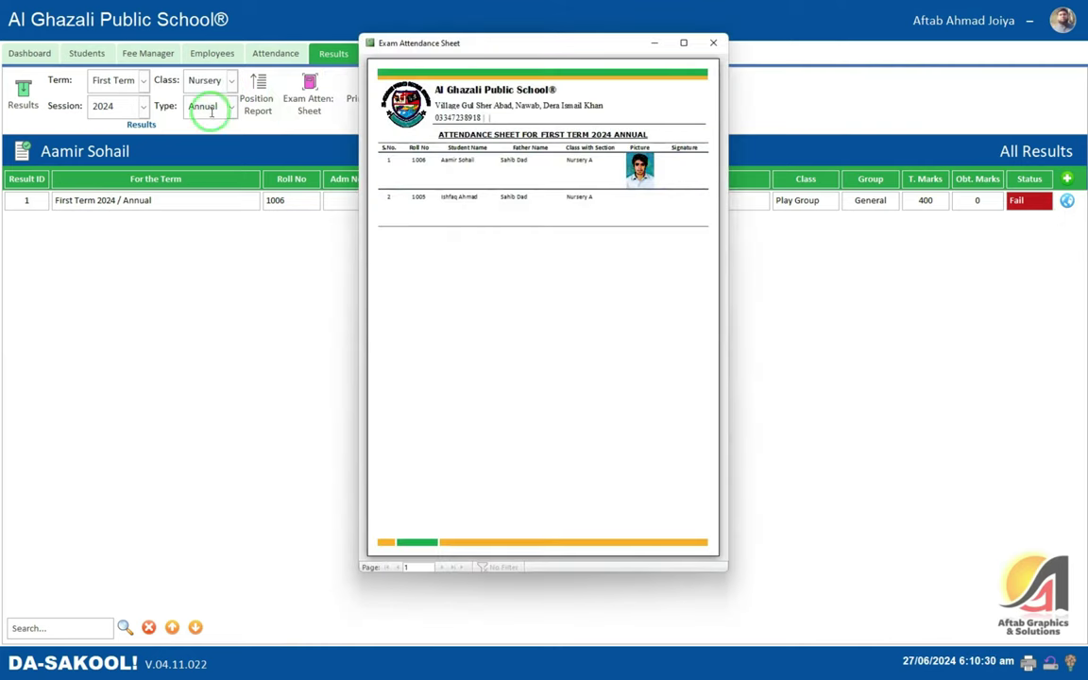
{"action": "left_click", "coordinate": [683, 43]}
{"action": "left_click", "coordinate": [592, 145]}
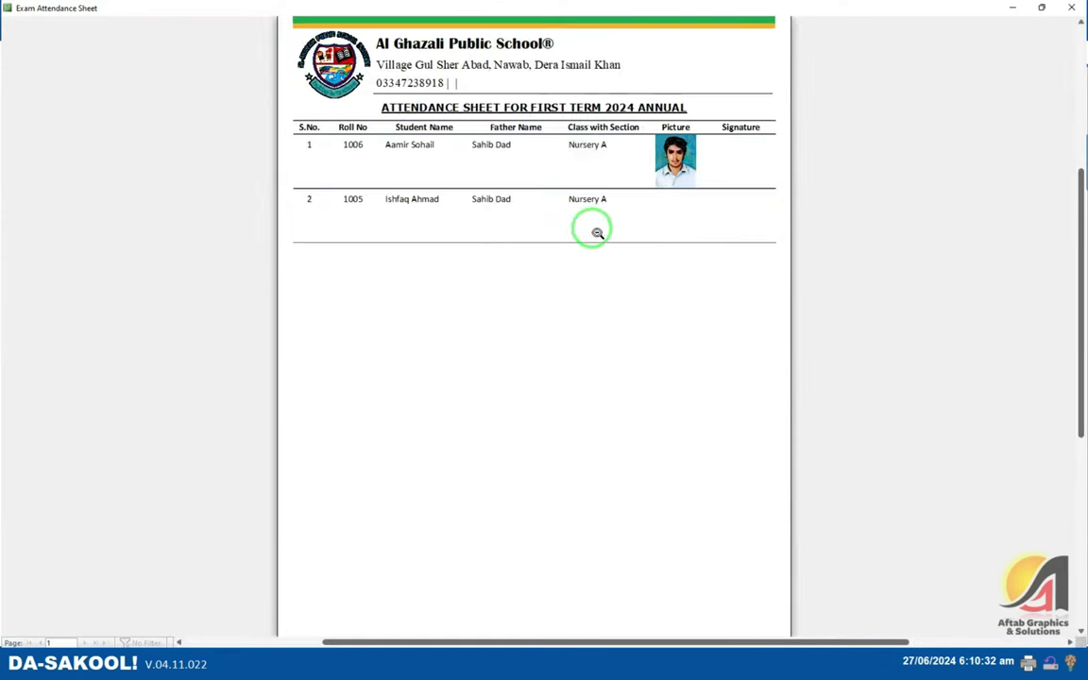
{"action": "scroll", "coordinate": [604, 222], "scroll_direction": "up", "scroll_amount": 1}
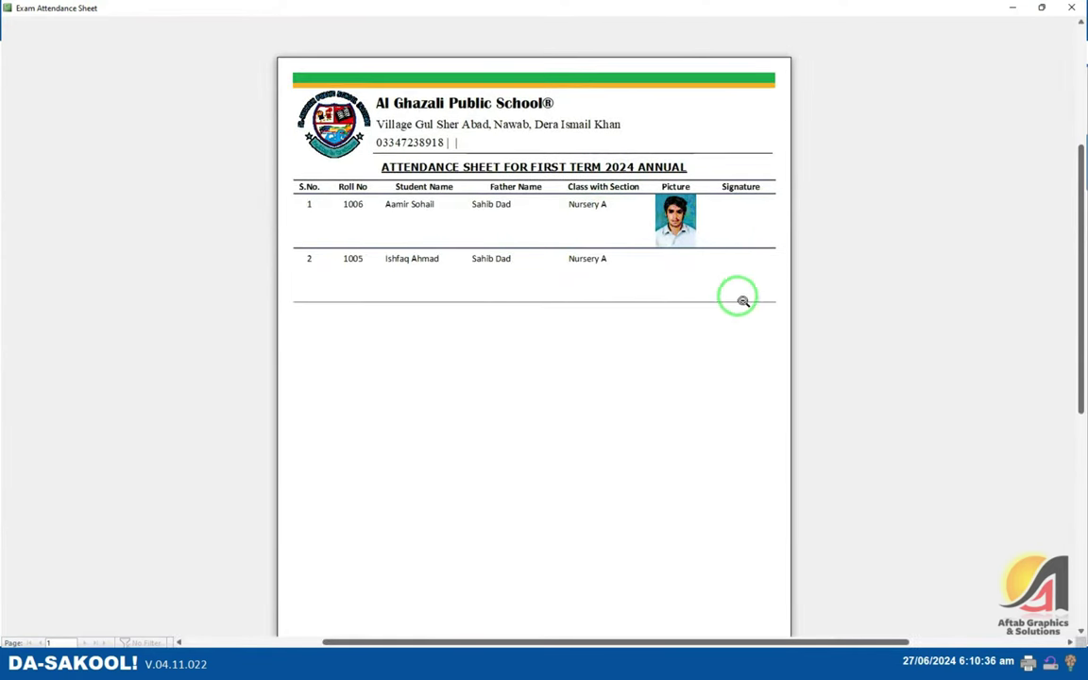
{"action": "scroll", "coordinate": [753, 263], "scroll_direction": "down", "scroll_amount": 1}
{"action": "scroll", "coordinate": [752, 264], "scroll_direction": "up", "scroll_amount": 1}
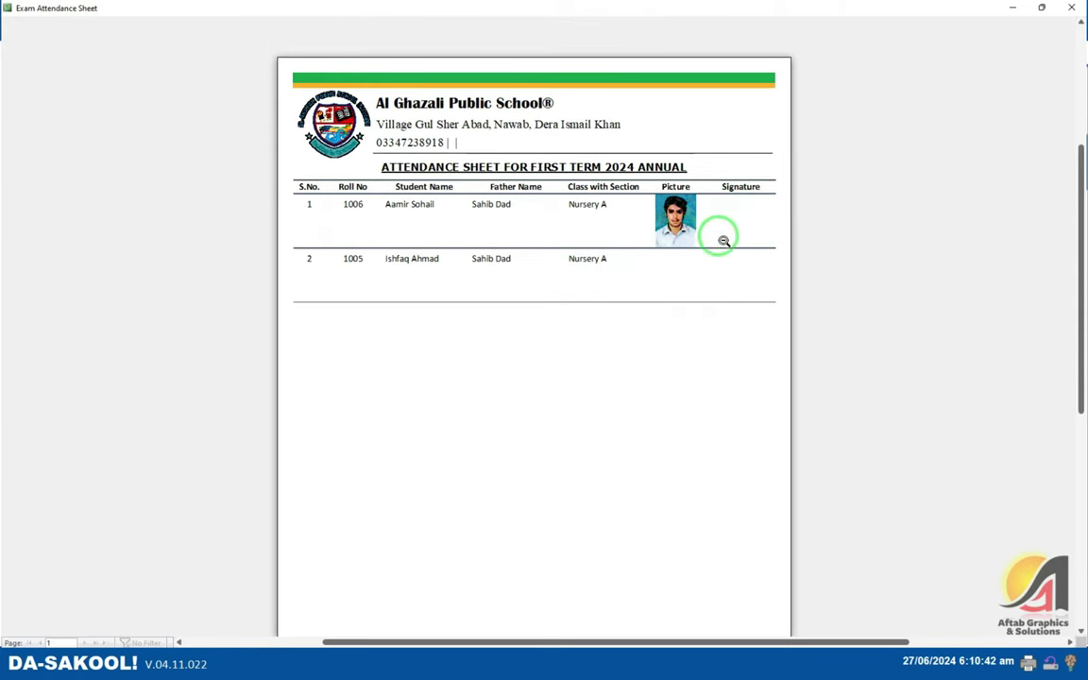
{"action": "scroll", "coordinate": [539, 255], "scroll_direction": "down", "scroll_amount": 2}
{"action": "left_click", "coordinate": [510, 208]}
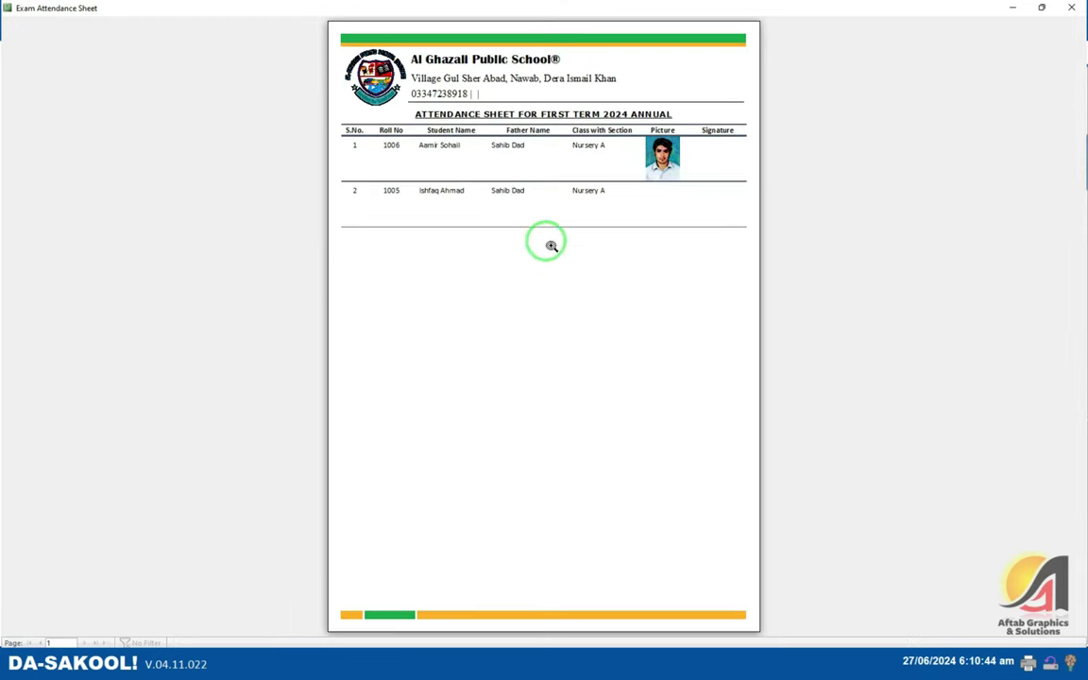
{"action": "left_click", "coordinate": [1081, 7]}
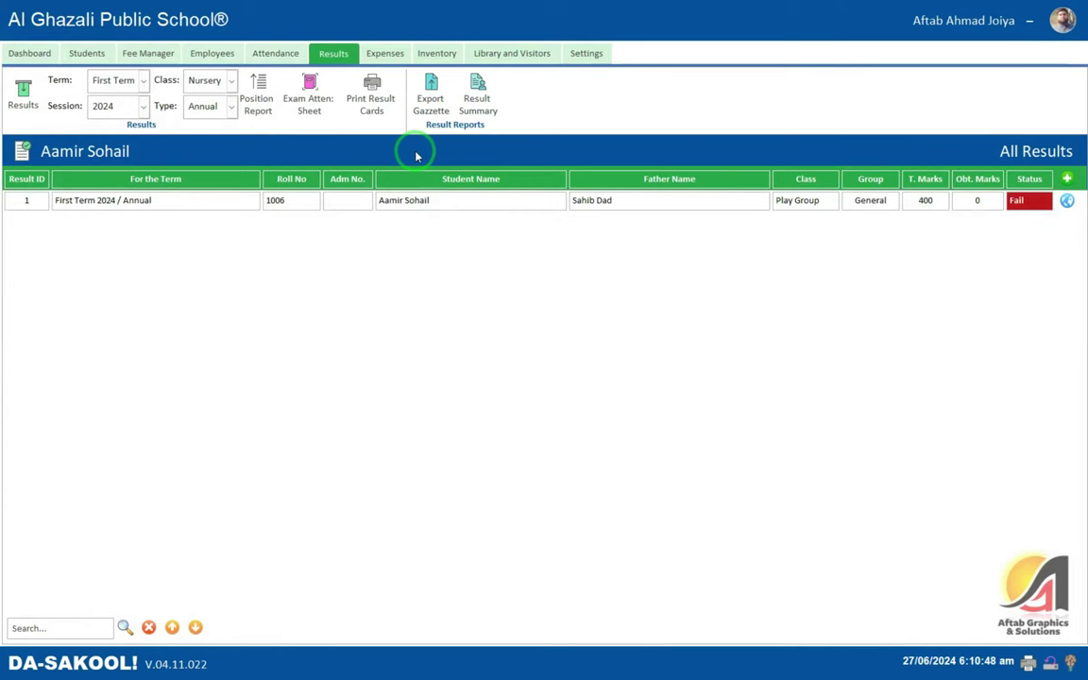
- Preview result cards, then preview Play Group's card showing 0 of 400 marked Fail
{"action": "left_click", "coordinate": [371, 94]}
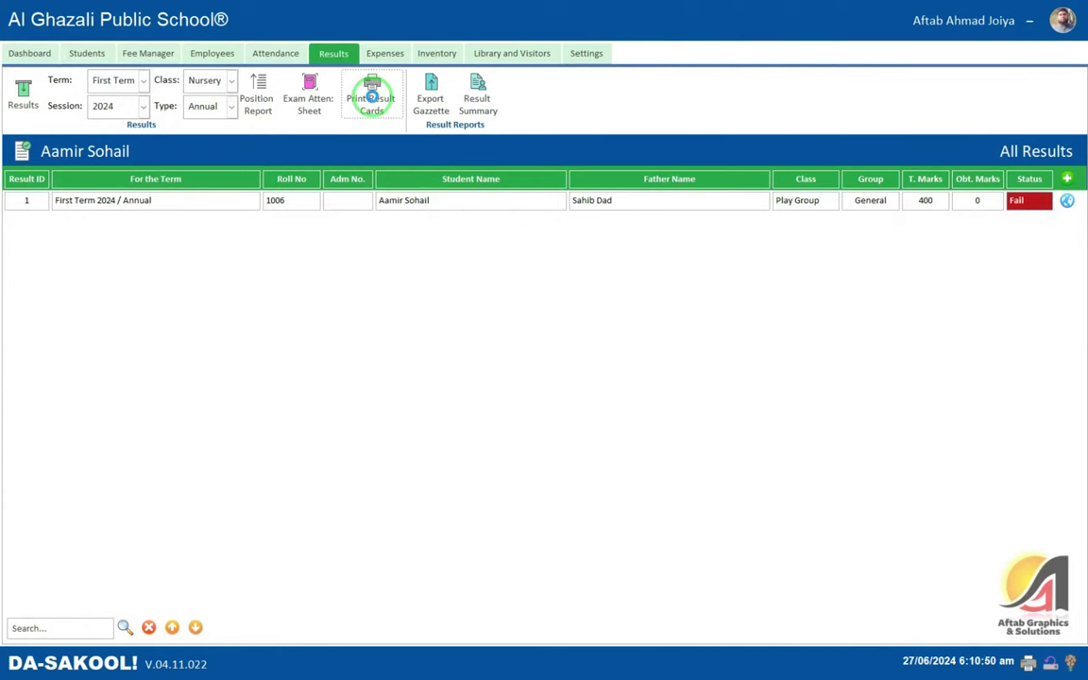
{"action": "left_click", "coordinate": [730, 43]}
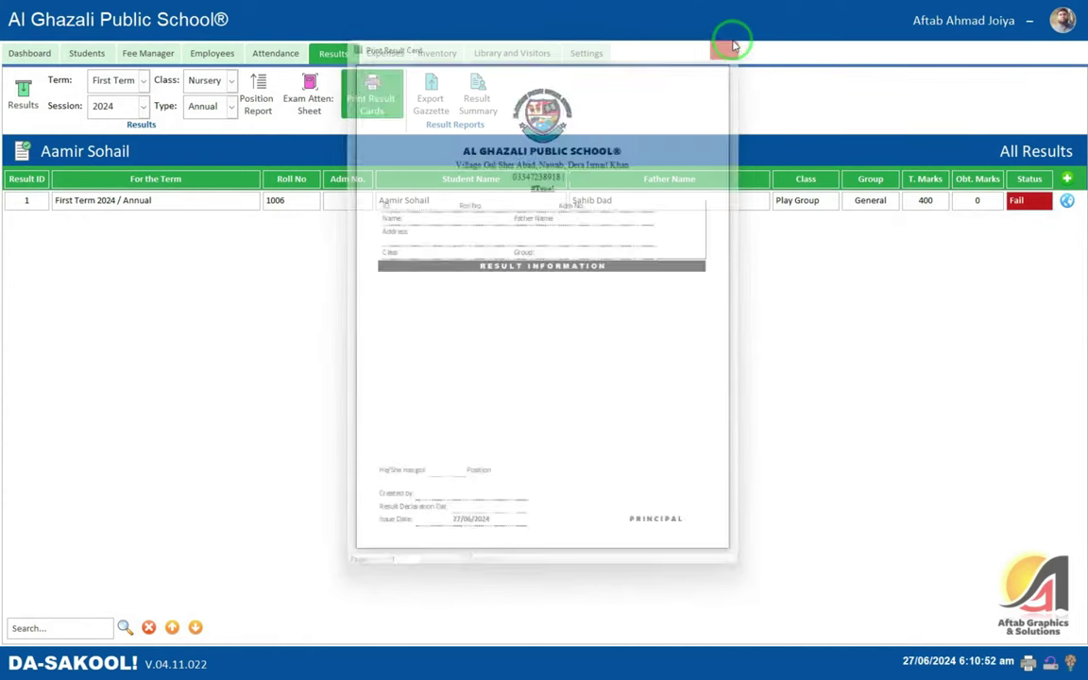
{"action": "left_click", "coordinate": [228, 83]}
{"action": "left_click", "coordinate": [212, 99]}
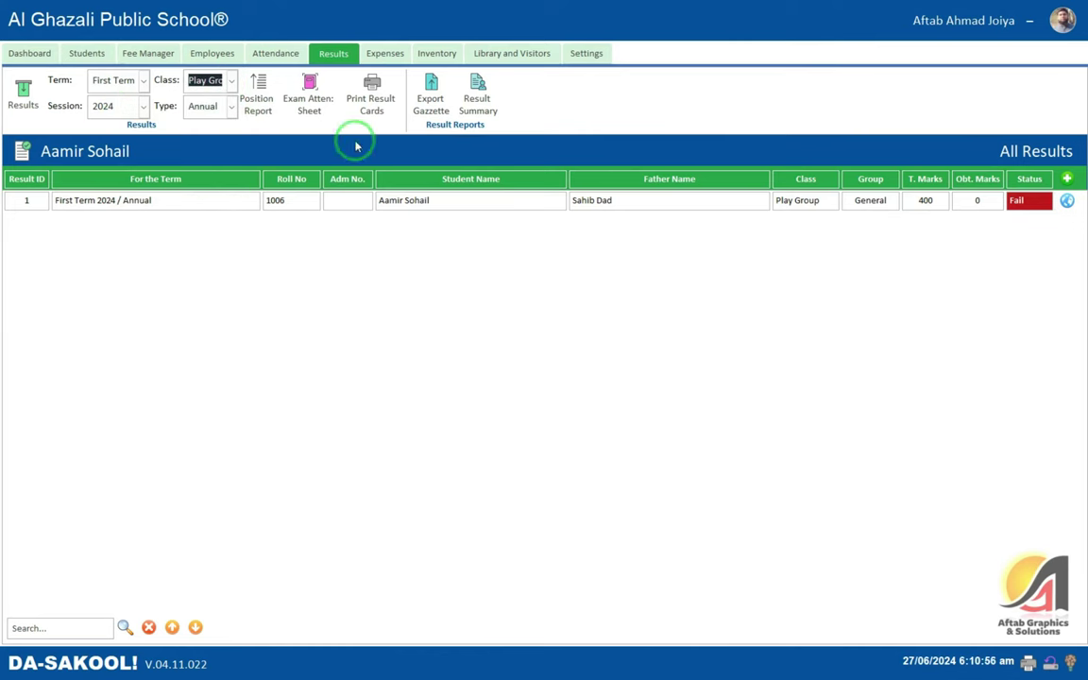
{"action": "left_click", "coordinate": [371, 102]}
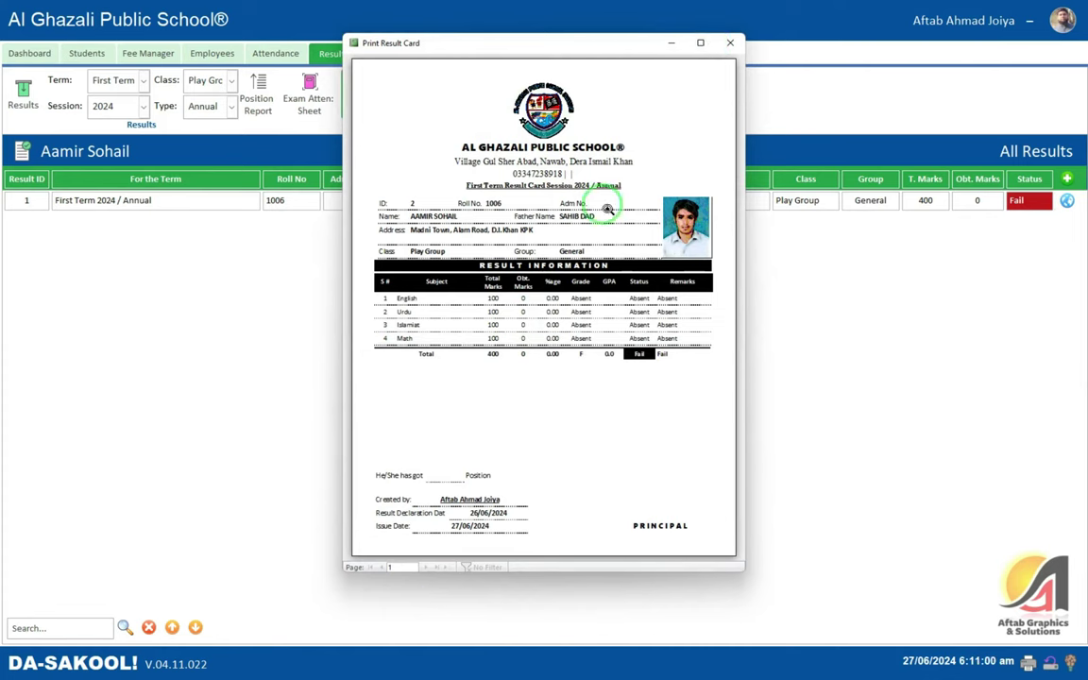
{"action": "left_click", "coordinate": [730, 44]}
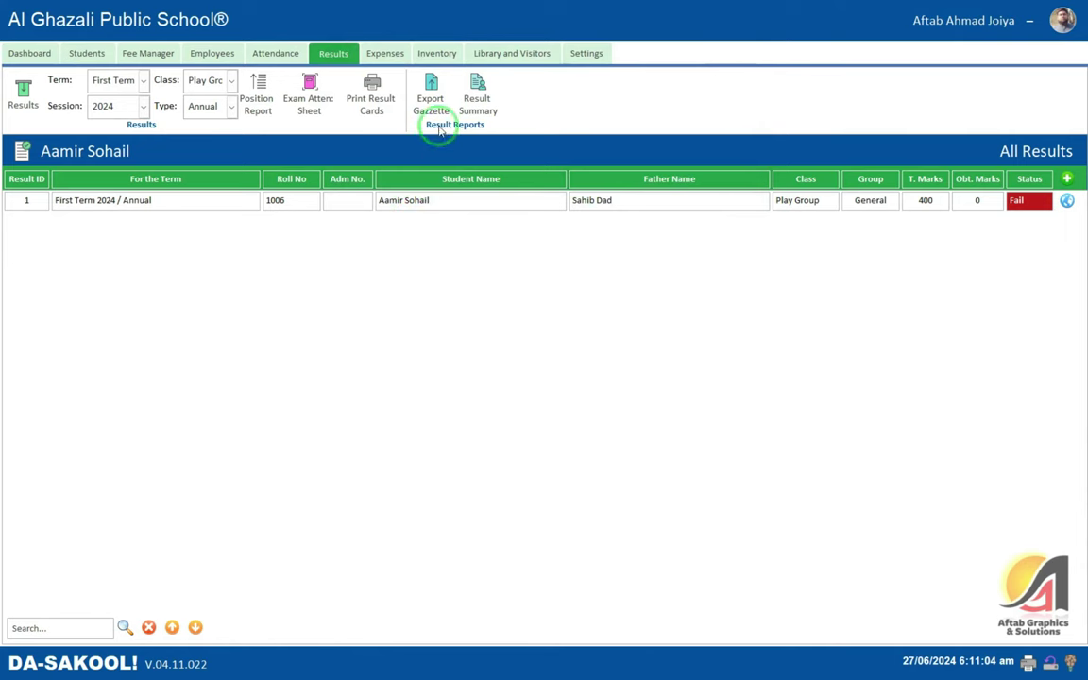
- Export the gazette to the Desktop as Excel 97-2003 file 'Export Gazzette', then minimize the app
{"action": "left_click", "coordinate": [430, 95]}
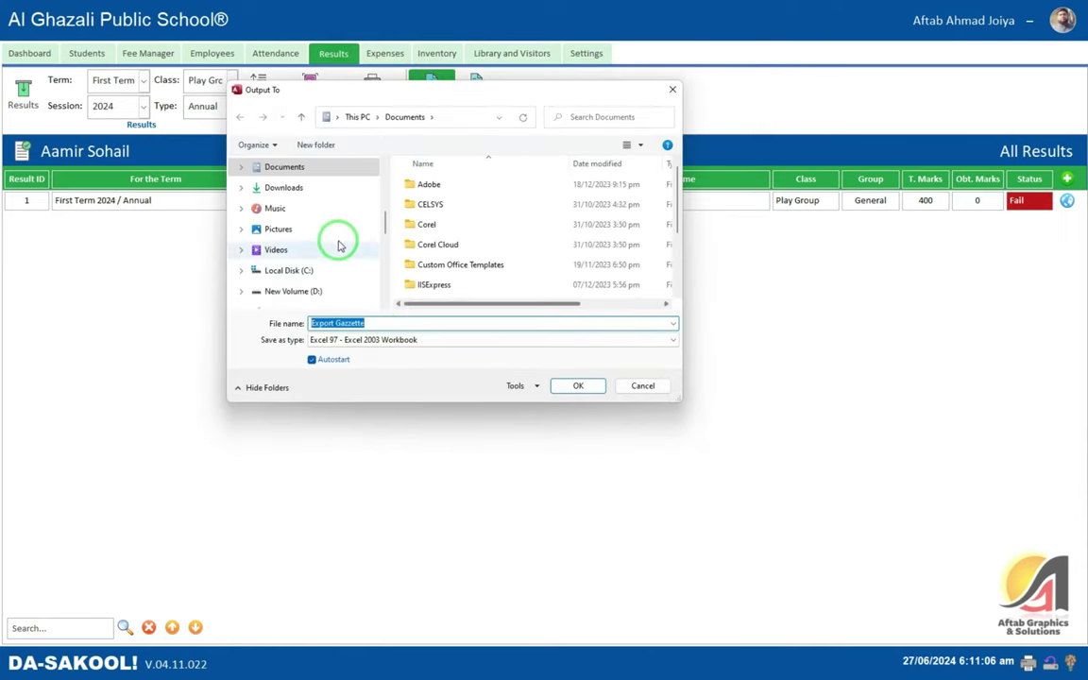
{"action": "scroll", "coordinate": [349, 223], "scroll_direction": "up", "scroll_amount": 3}
{"action": "scroll", "coordinate": [349, 222], "scroll_direction": "up", "scroll_amount": 3}
{"action": "left_click", "coordinate": [276, 191]}
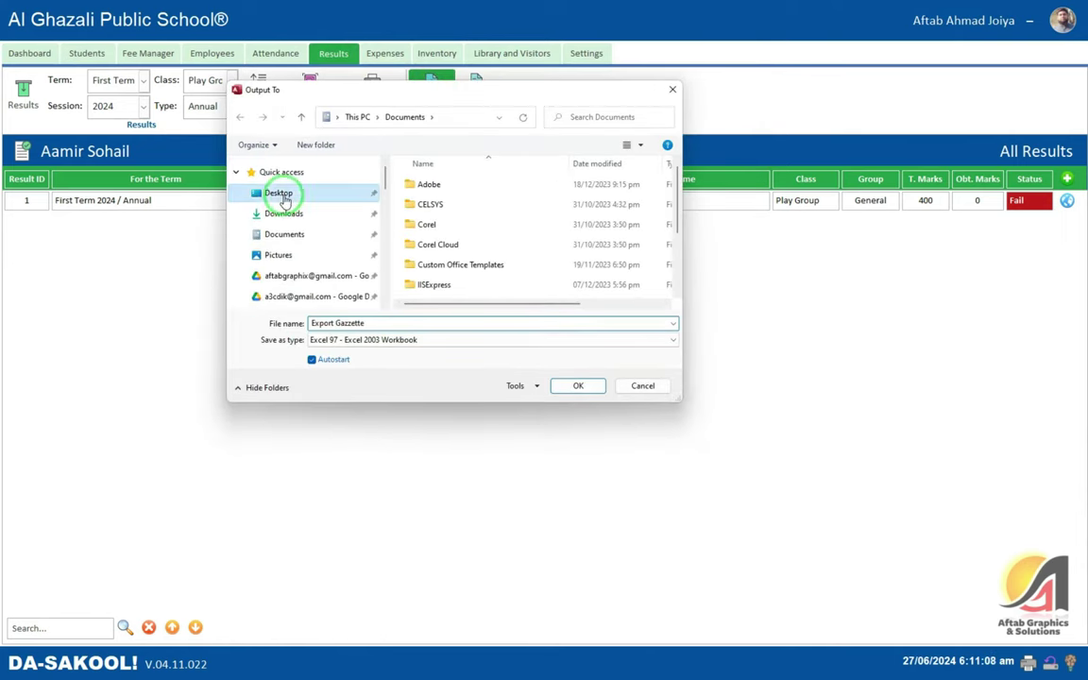
{"action": "left_click", "coordinate": [396, 325]}
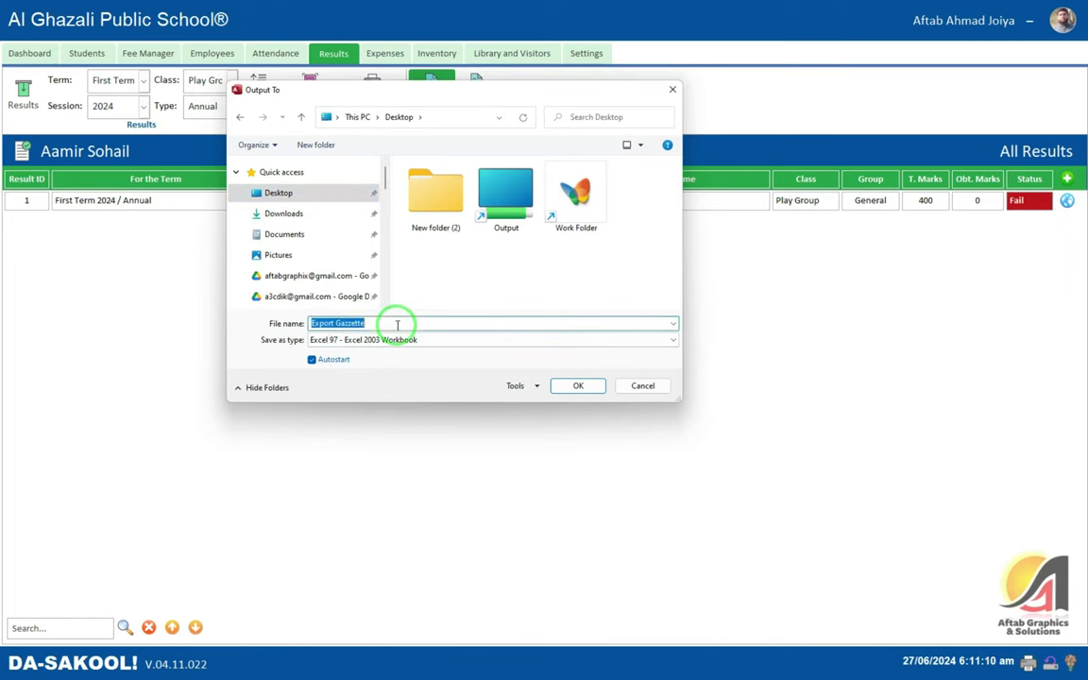
{"action": "left_click", "coordinate": [580, 385]}
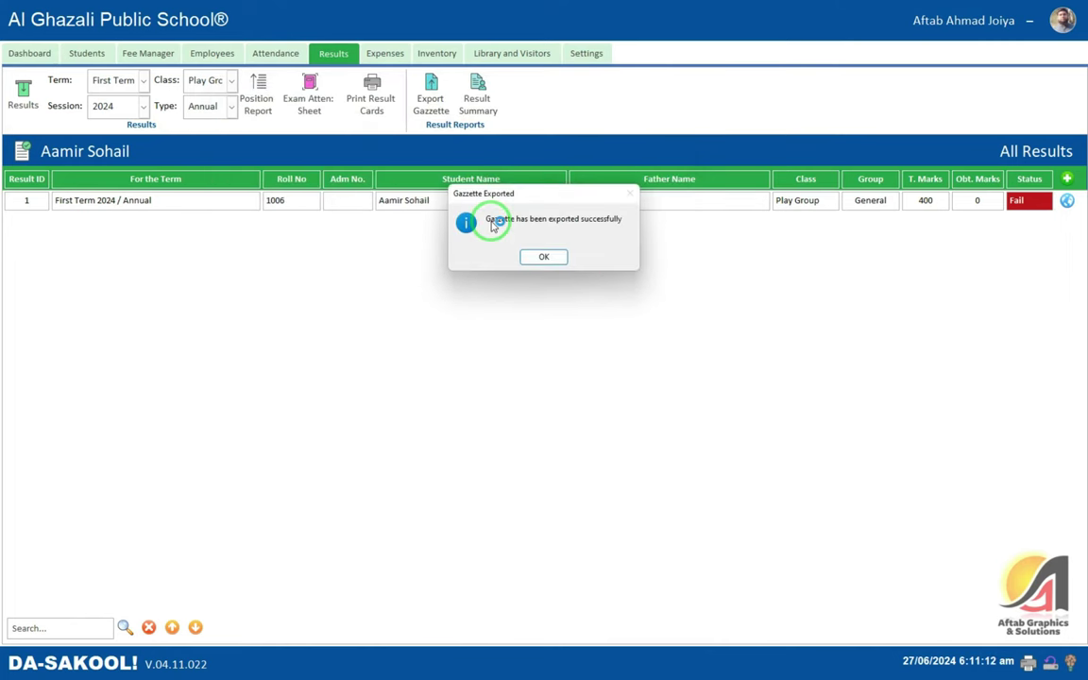
{"action": "left_click", "coordinate": [556, 257]}
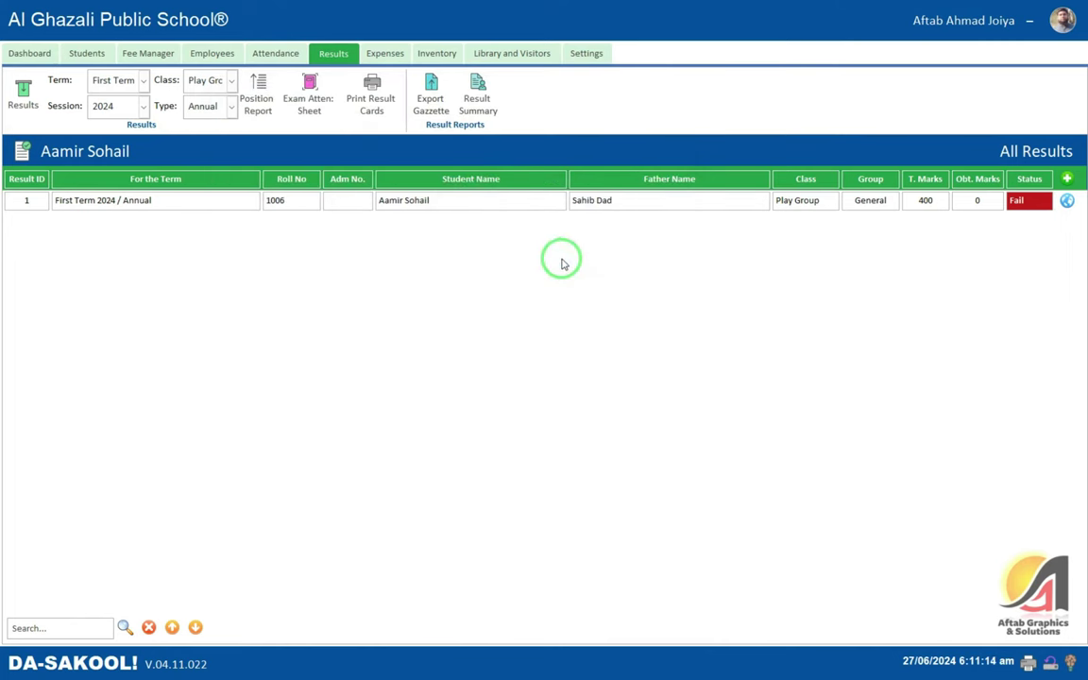
{"action": "left_click", "coordinate": [1028, 23]}
- In the exported gazette workbook, add a 'Total' header in cell I1
{"action": "left_click", "coordinate": [1012, 8]}
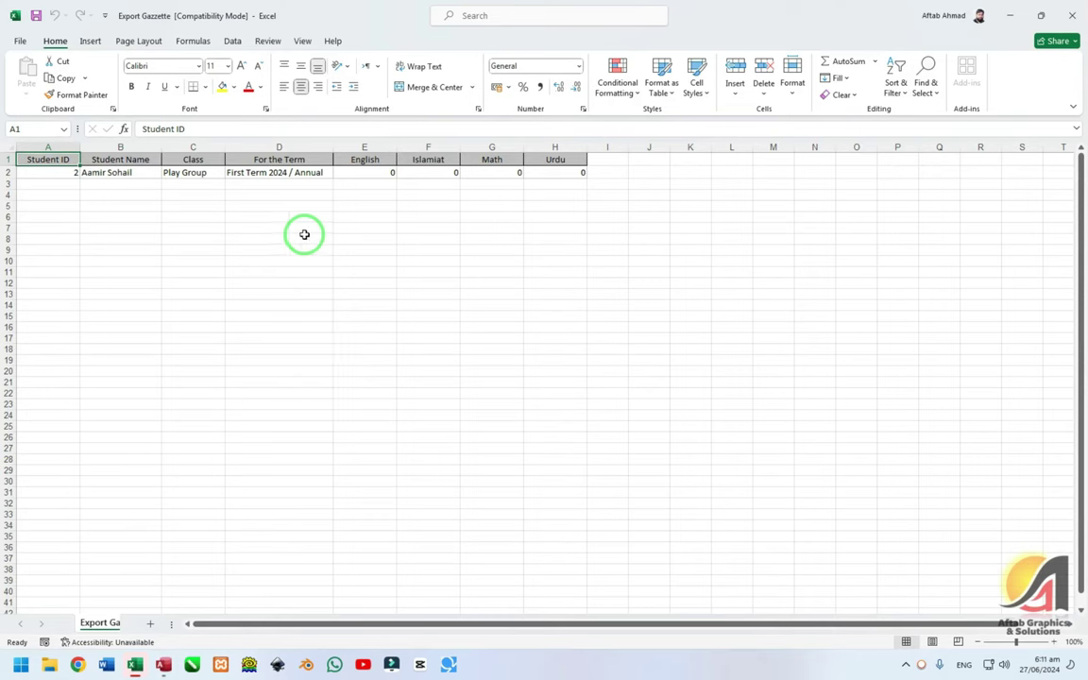
{"action": "left_click", "coordinate": [230, 183]}
{"action": "left_click", "coordinate": [234, 173]}
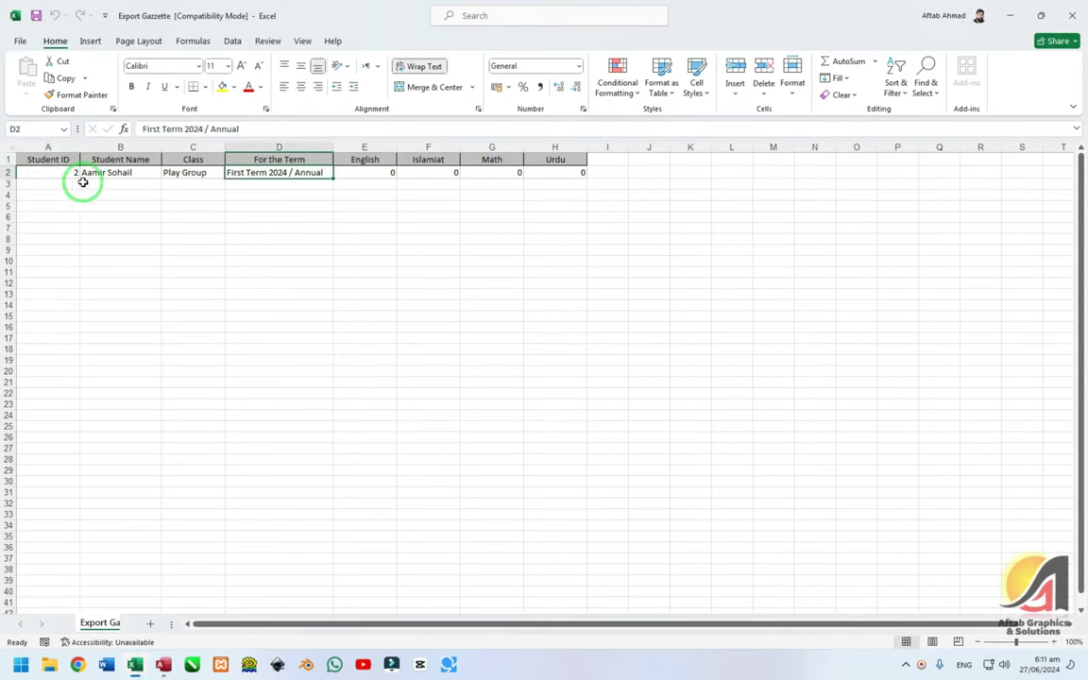
{"action": "left_click_drag", "start_coordinate": [365, 169], "coordinate": [578, 173]}
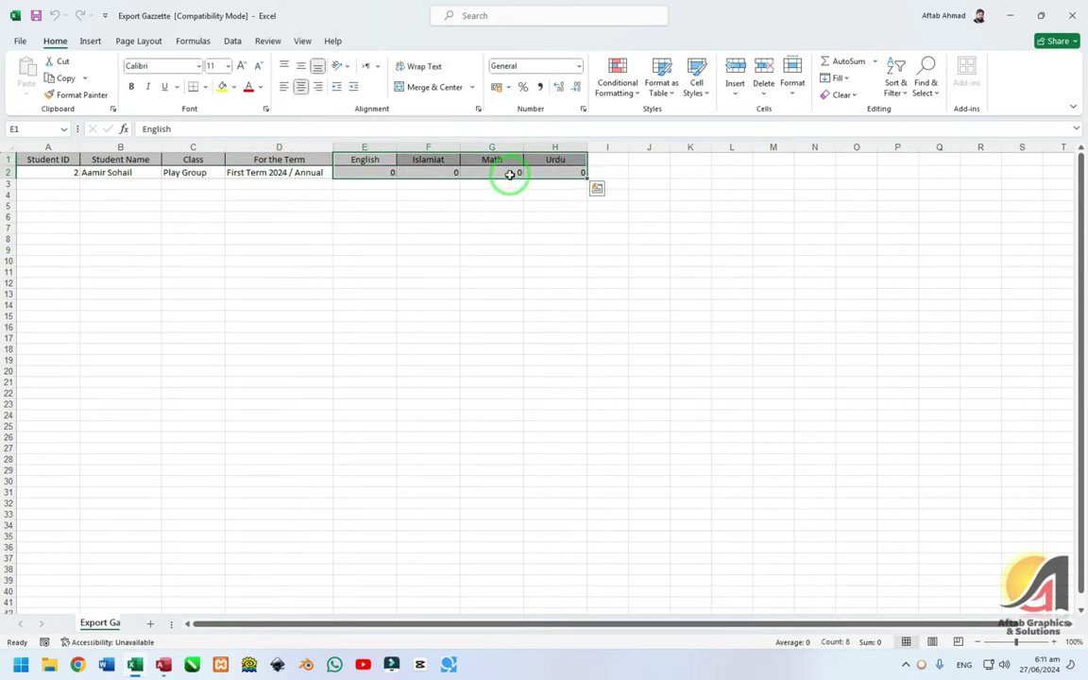
{"action": "key", "text": "ctrl+q"}
{"action": "left_click", "coordinate": [595, 160]}
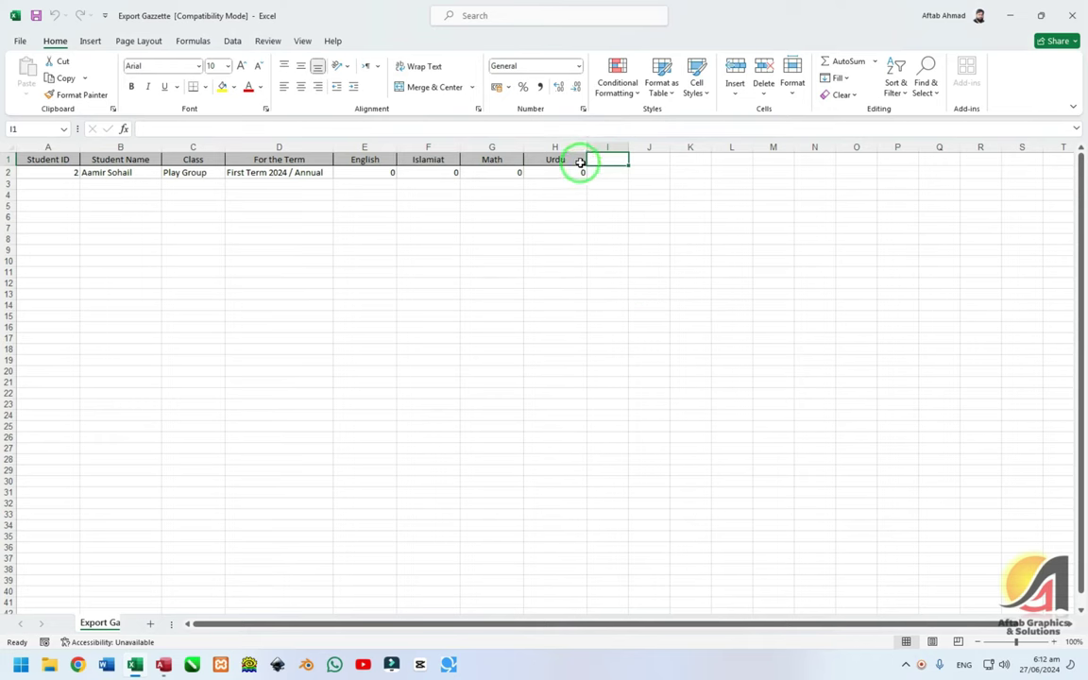
{"action": "left_click_drag", "start_coordinate": [578, 161], "coordinate": [614, 180]}
{"action": "key", "text": "Right"}
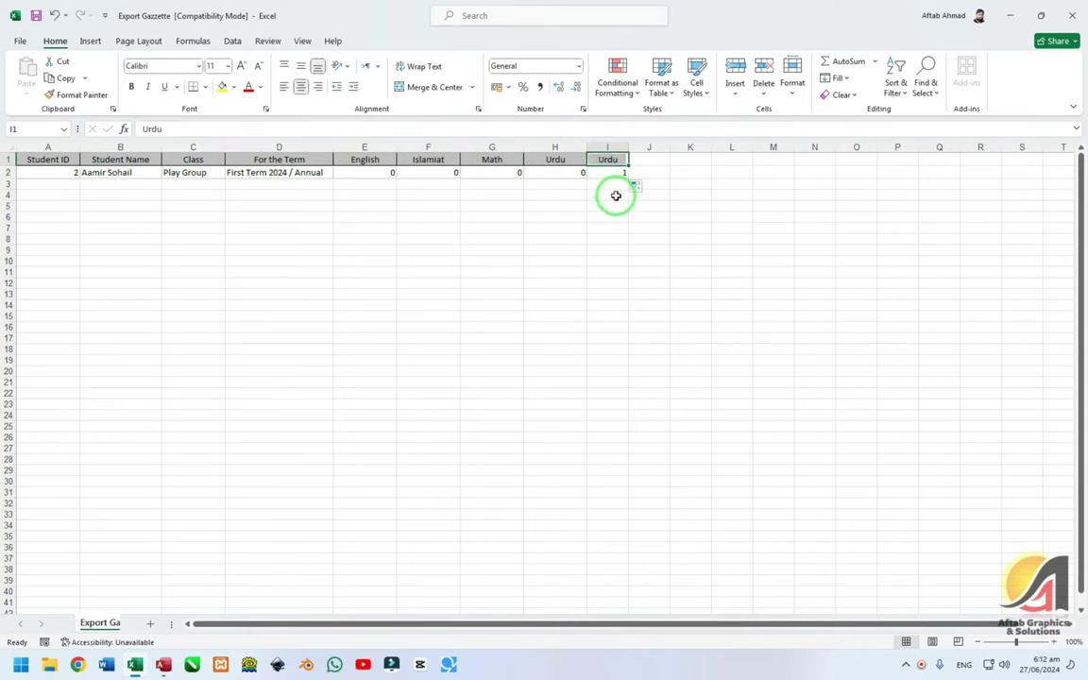
{"action": "type", "text": "Total"}
{"action": "key", "text": "Return"}
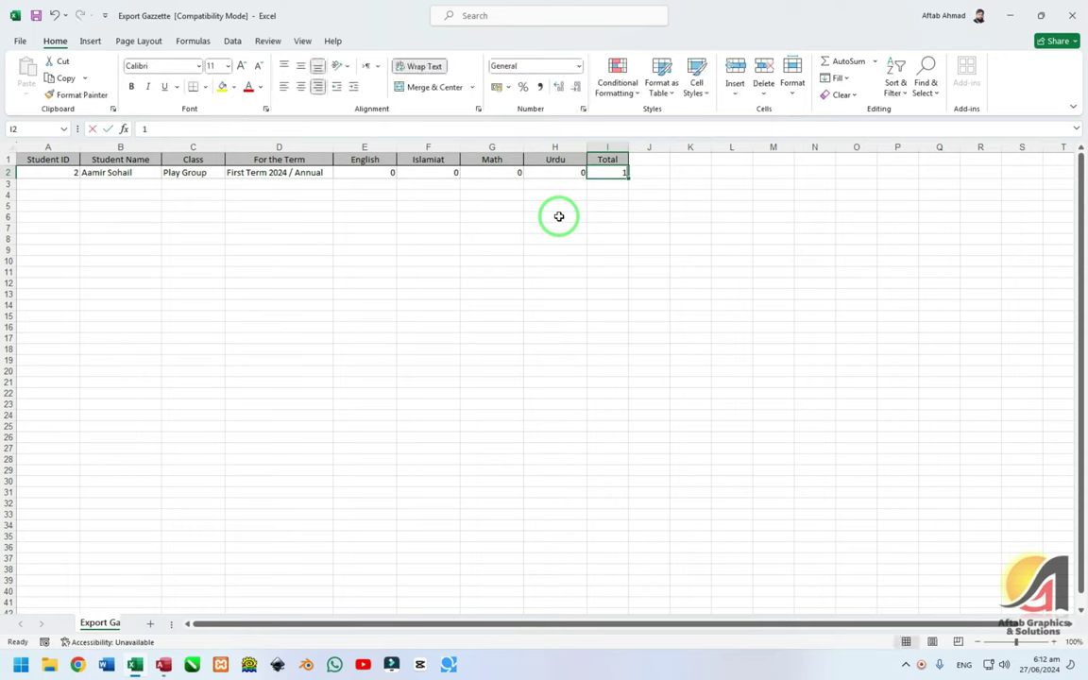
- Enter =SUM(E2:H2) in I2 to total the four subject marks
{"action": "type", "text": "=sum("}
{"action": "key", "text": "Left"}
{"action": "key", "text": "shift+Left"}
{"action": "key", "text": "shift+Left"}
{"action": "key", "text": "shift+Left"}
{"action": "key", "text": "shift+Left"}
{"action": "key", "text": "shift+Left"}
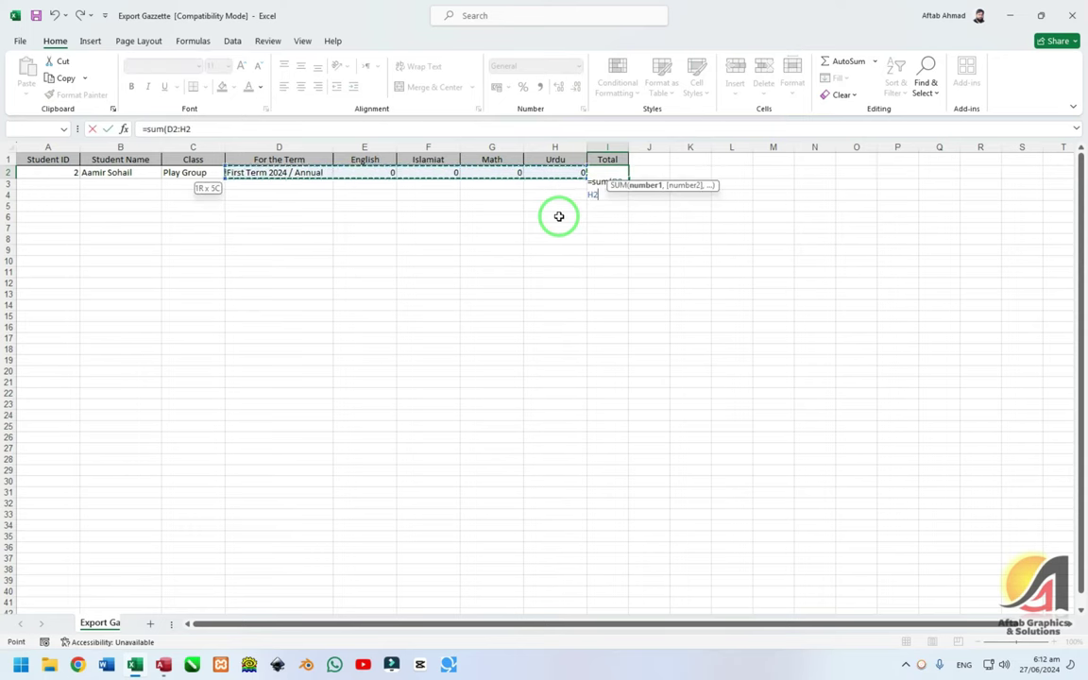
{"action": "key", "text": "shift+Right"}
{"action": "key", "text": "shift+Right"}
{"action": "key", "text": "Return"}
{"action": "key", "text": "Up"}
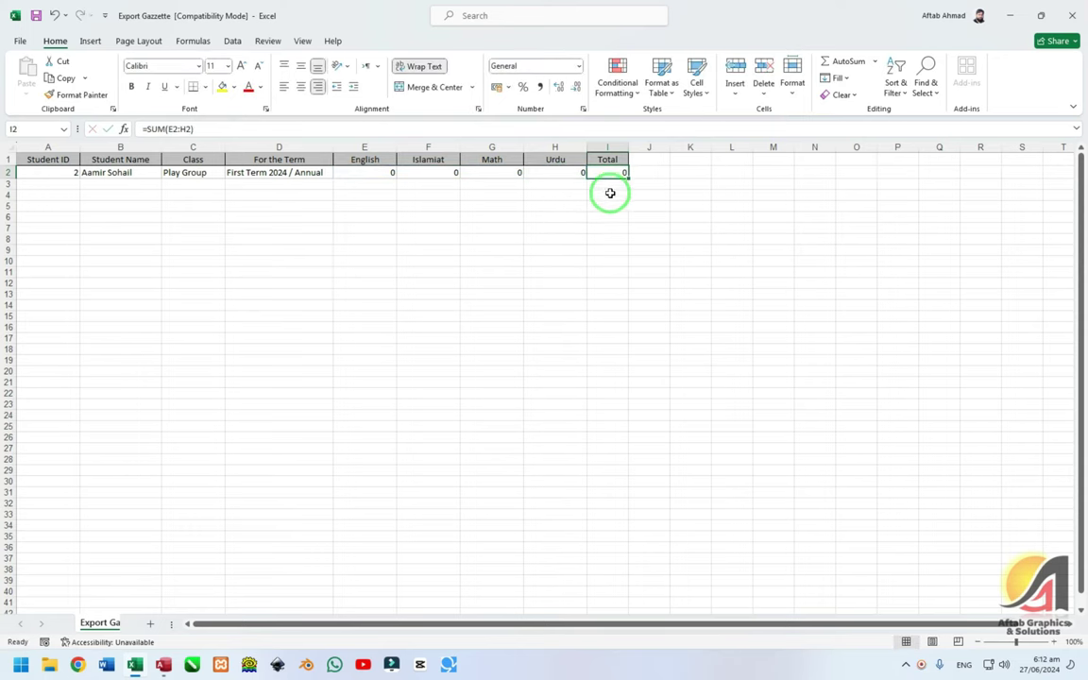
{"action": "key", "text": "Left"}
{"action": "key", "text": "Left"}
{"action": "key", "text": "Left"}
{"action": "key", "text": "Left"}
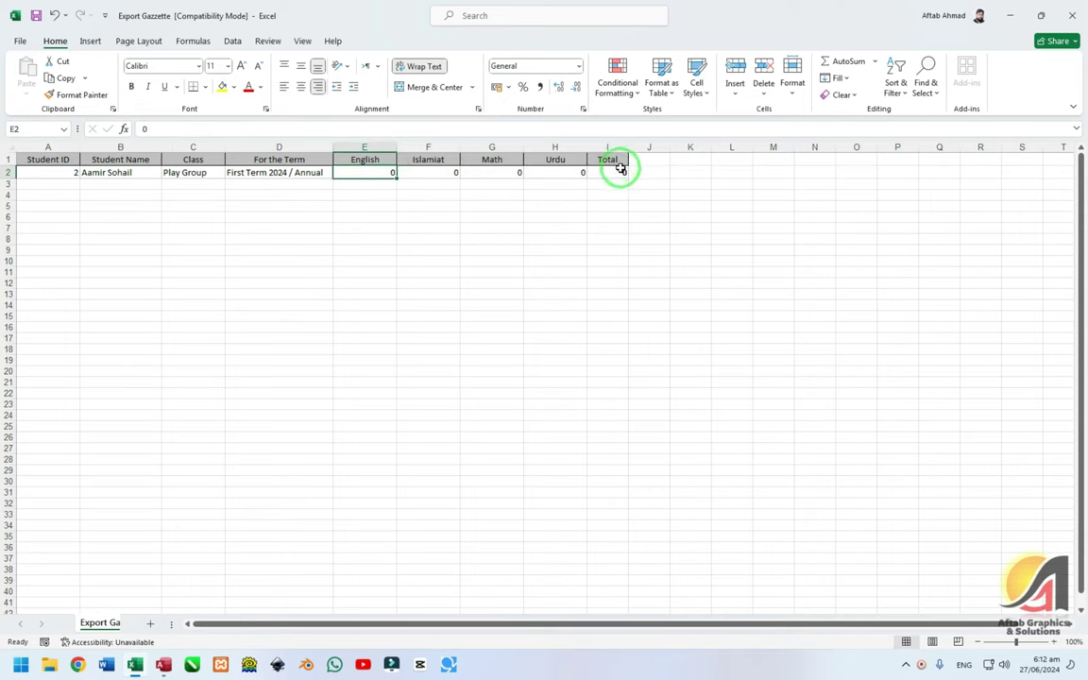
{"action": "left_click", "coordinate": [623, 176]}
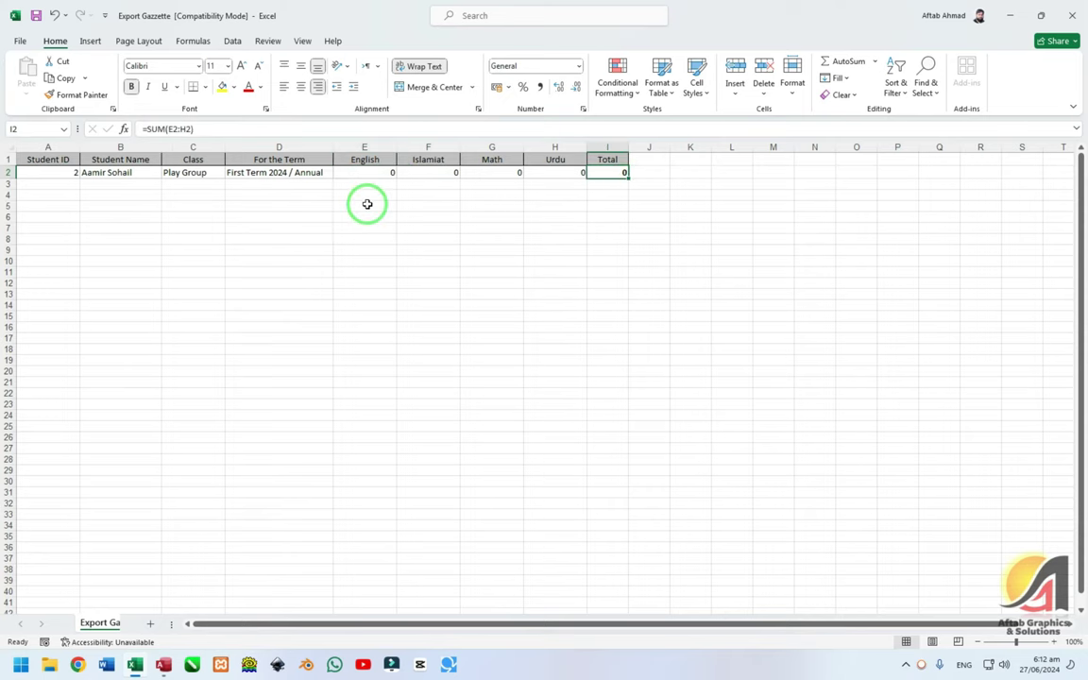
- Check the sheet in Print preview, then return to the worksheet
{"action": "key", "text": "ctrl+p"}
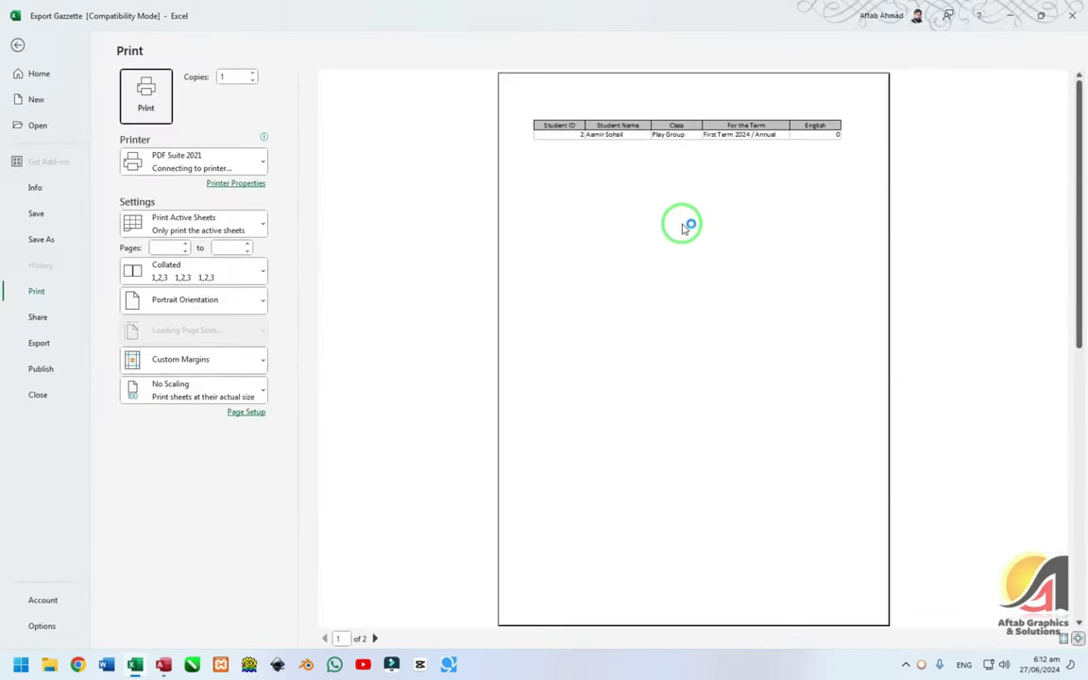
{"action": "scroll", "coordinate": [673, 232], "scroll_direction": "down", "scroll_amount": 3}
{"action": "scroll", "coordinate": [668, 246], "scroll_direction": "up", "scroll_amount": 3}
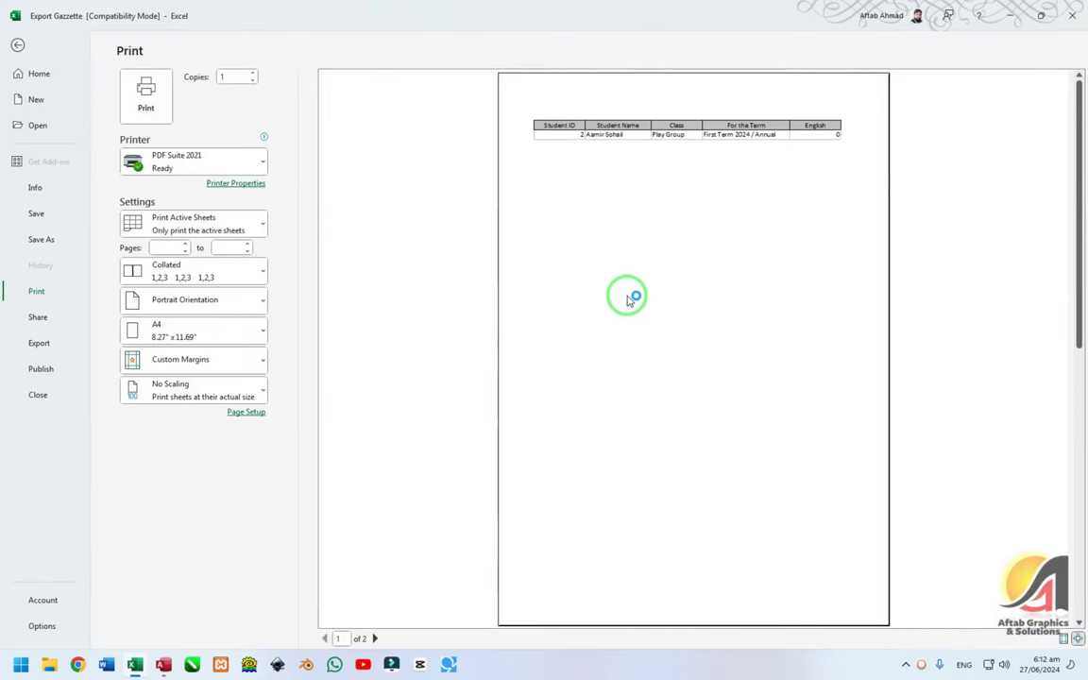
{"action": "key", "text": "Escape"}
{"action": "left_click", "coordinate": [436, 215]}
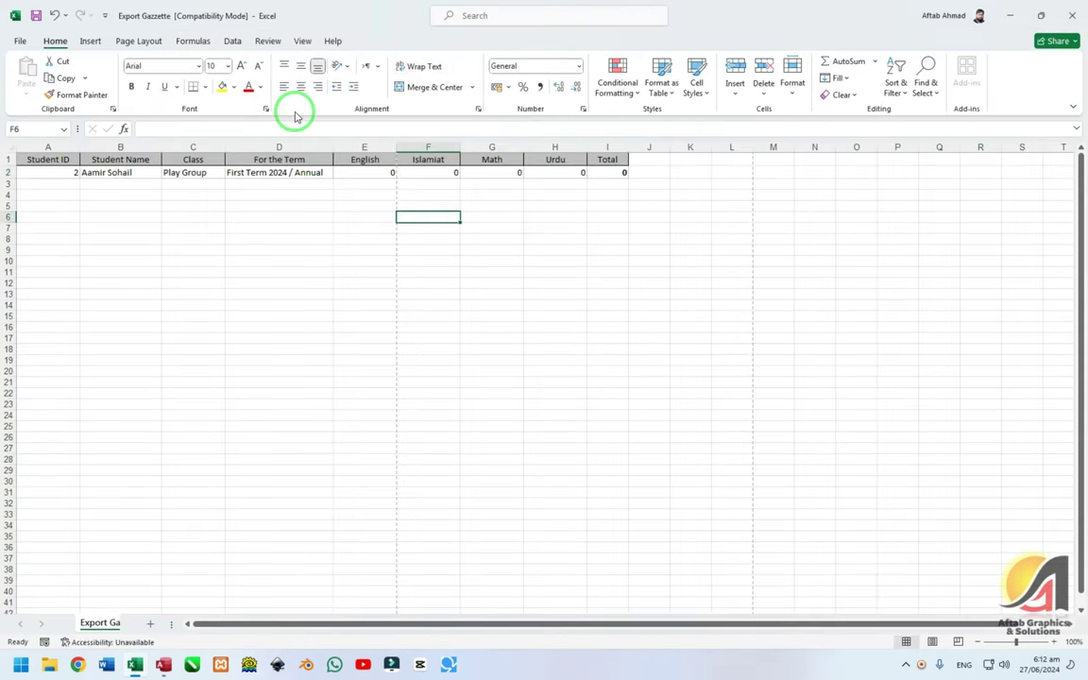
- Close the workbook, saving the changes
{"action": "left_click", "coordinate": [233, 204]}
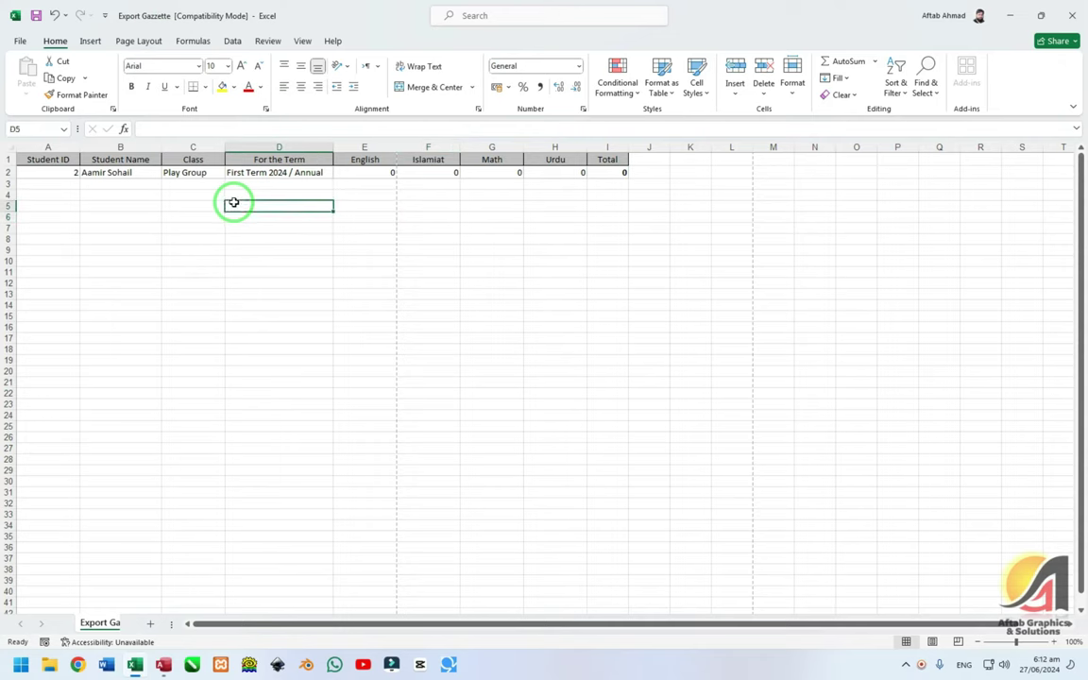
{"action": "key", "text": "ctrl+w"}
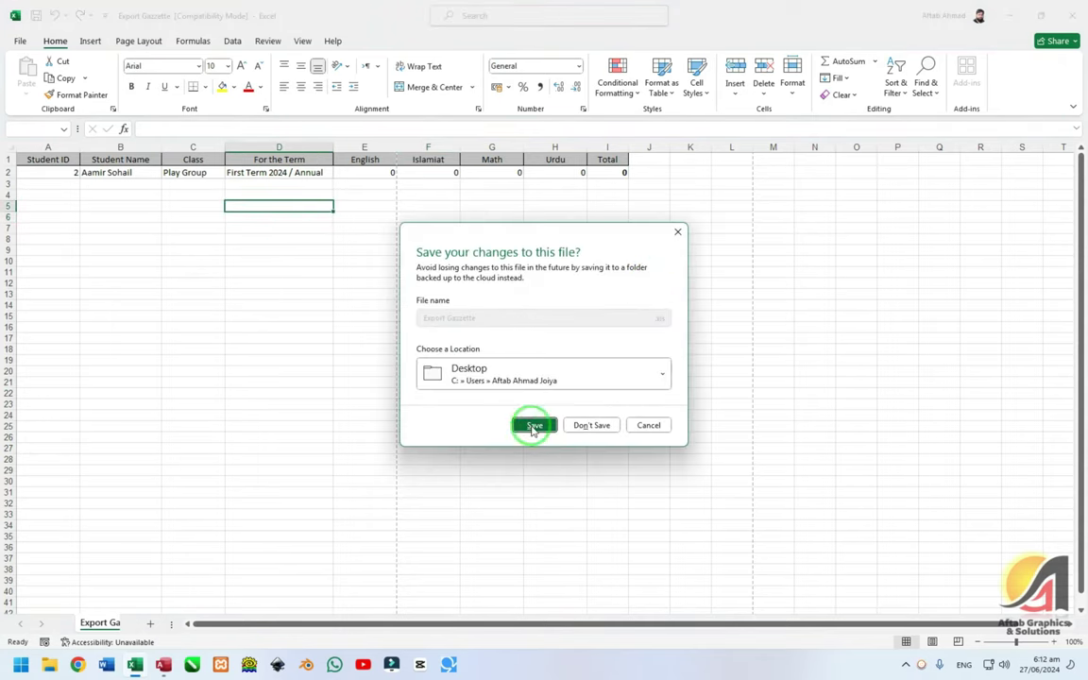
{"action": "left_click", "coordinate": [531, 418]}
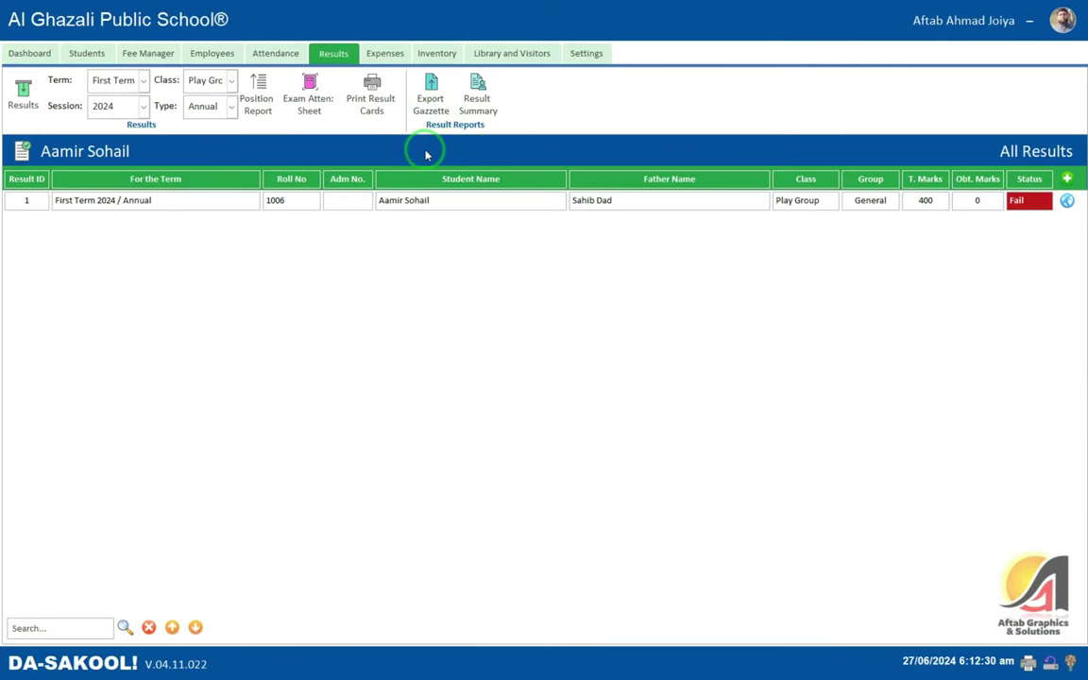
- Review the First Term 2024 Play Group summary row (0 pass, 1 fail) and open its printable report
{"action": "left_click", "coordinate": [484, 86]}
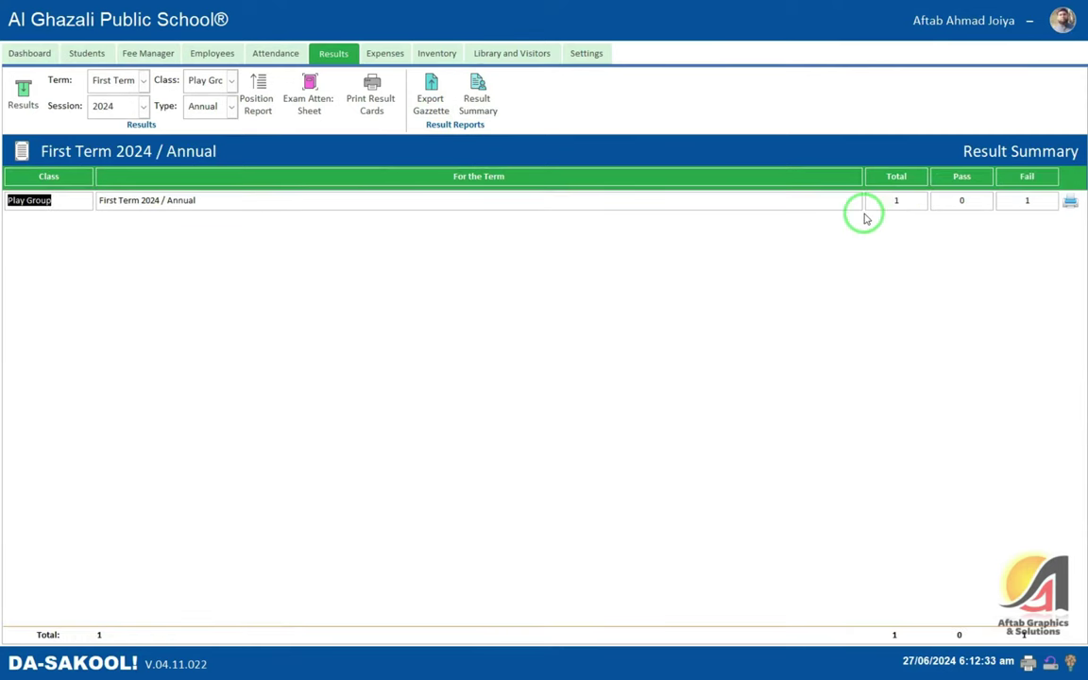
{"action": "left_click", "coordinate": [110, 207]}
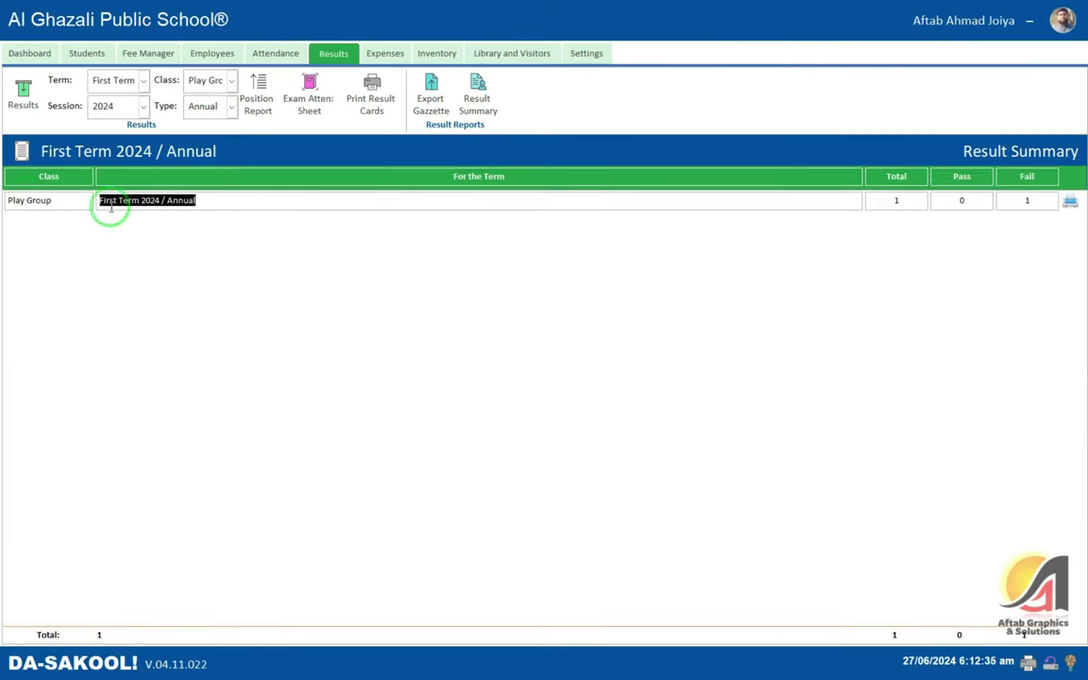
{"action": "left_click", "coordinate": [149, 200]}
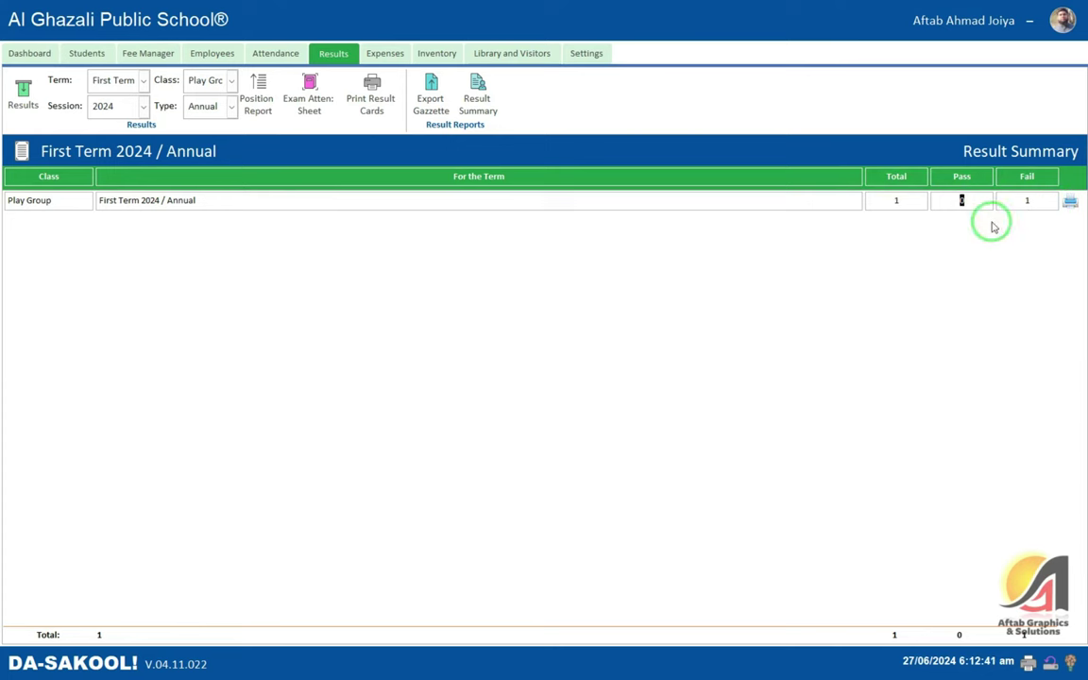
{"action": "left_click", "coordinate": [943, 202]}
{"action": "left_click", "coordinate": [973, 201]}
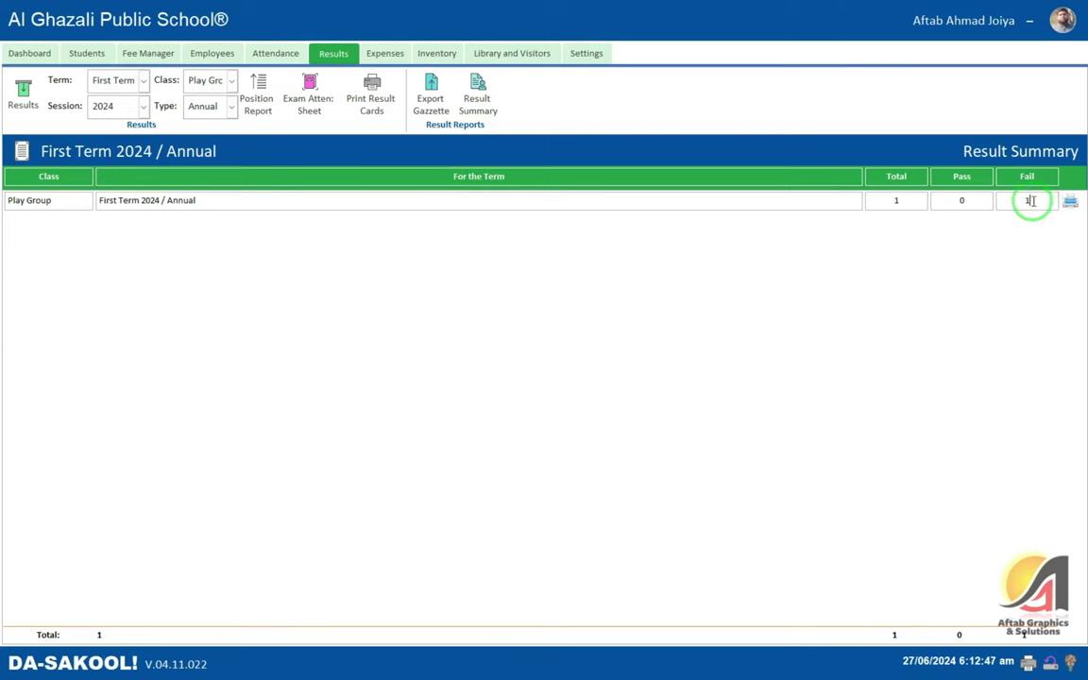
{"action": "left_click", "coordinate": [1070, 203]}
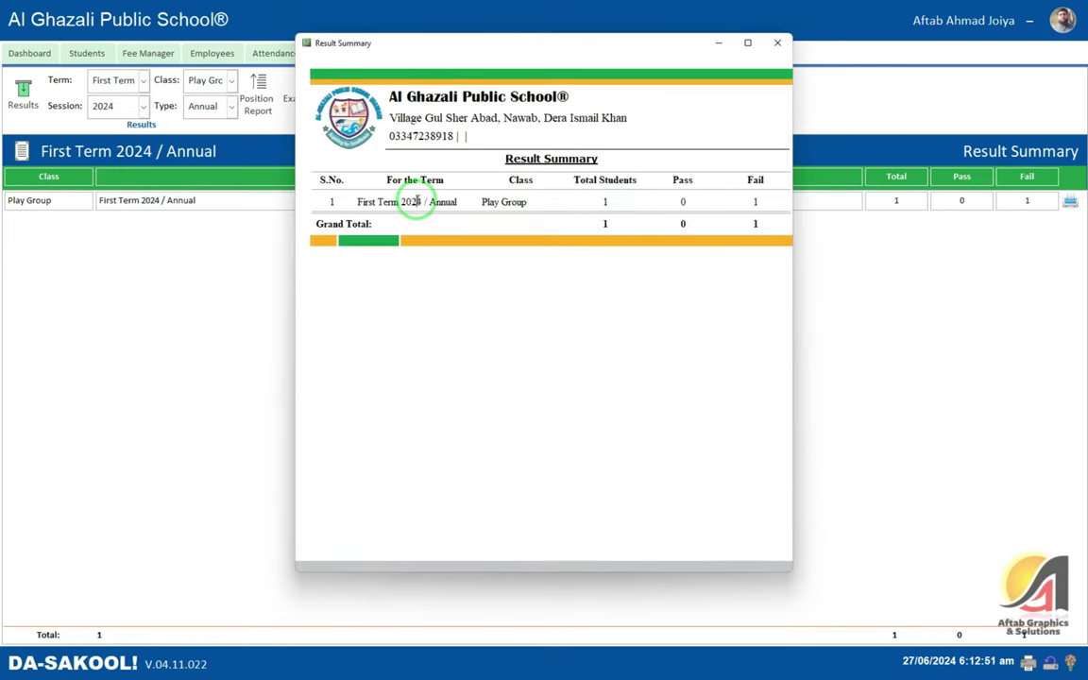
- Close the Result Summary report and show the All Expenses list in the Expenses module
{"action": "left_click", "coordinate": [780, 44]}
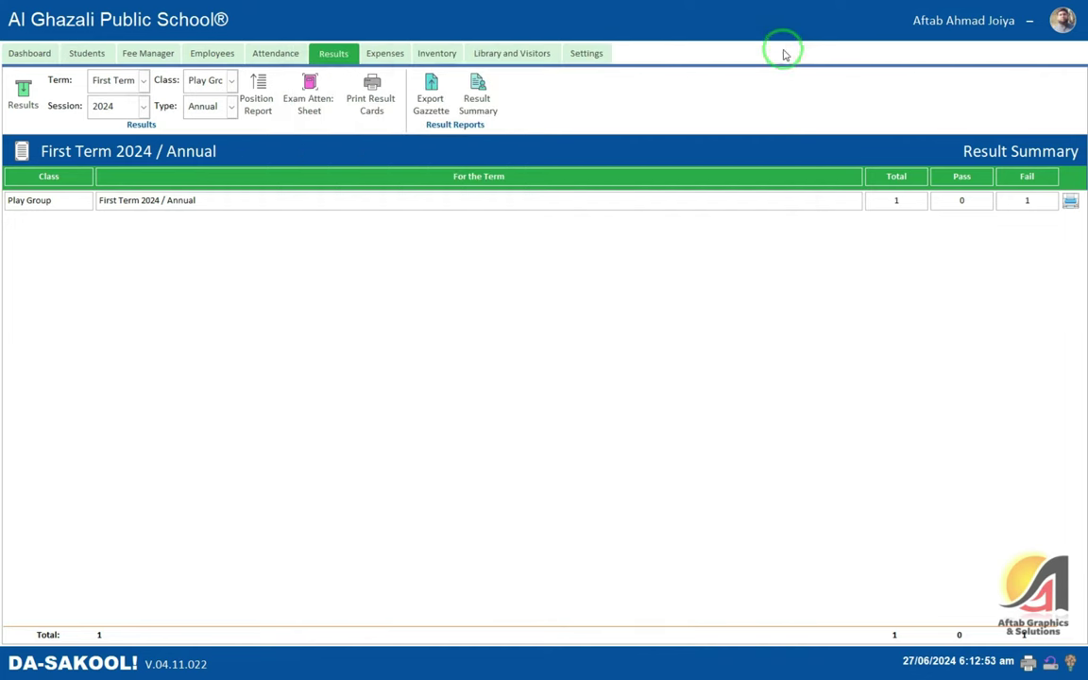
{"action": "left_click", "coordinate": [388, 55]}
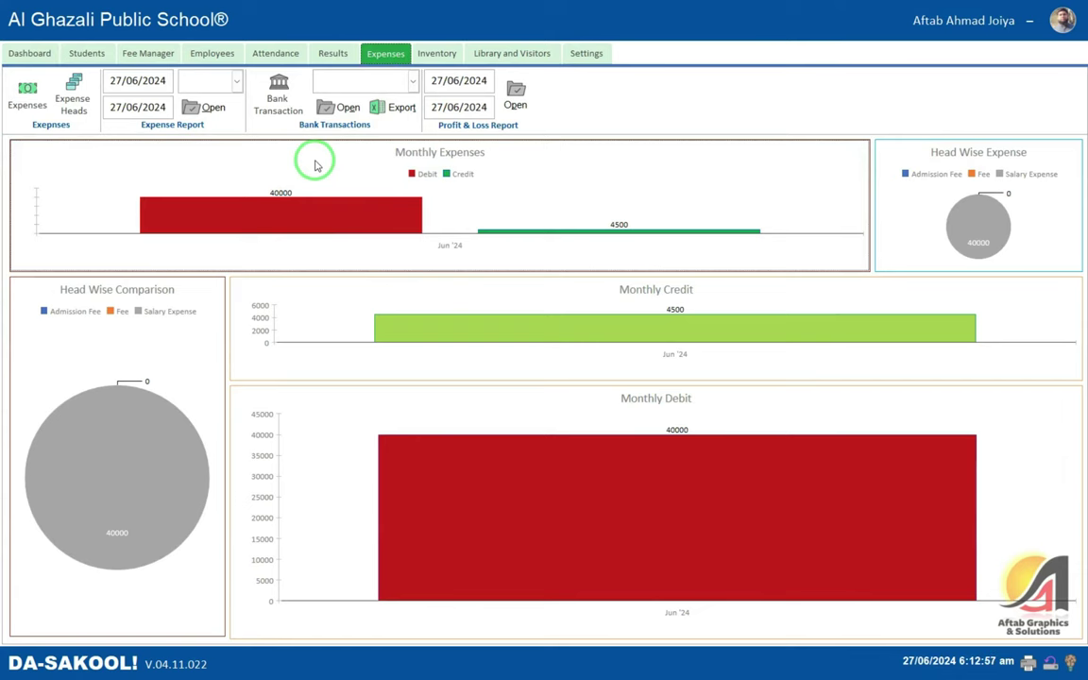
{"action": "left_click", "coordinate": [27, 94]}
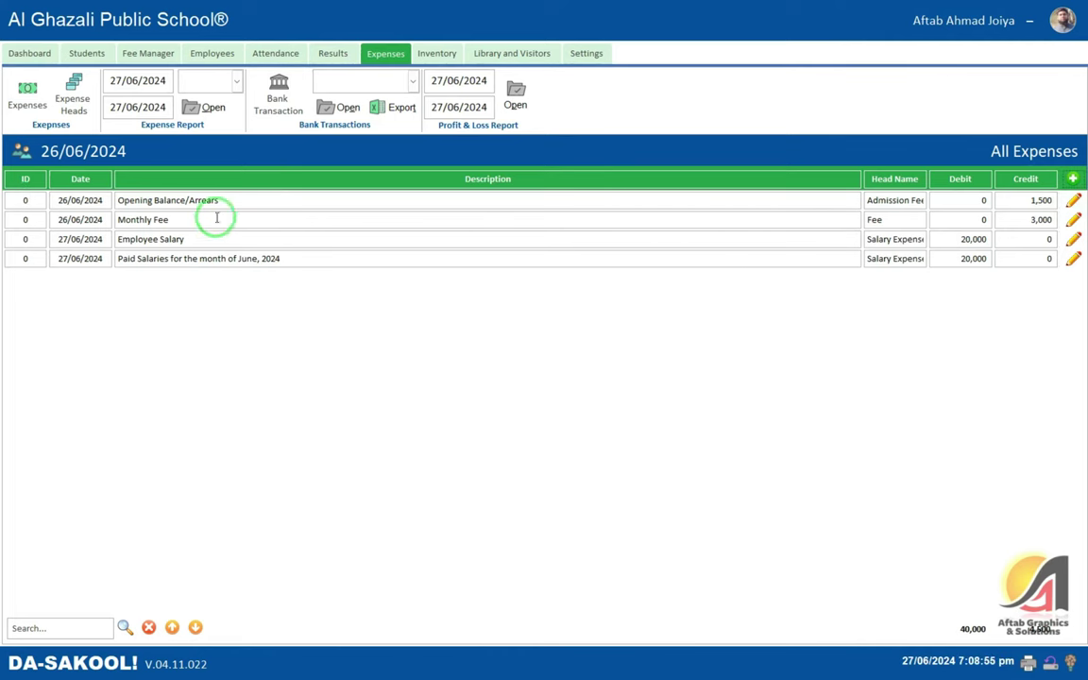
{"action": "left_click", "coordinate": [128, 201]}
{"action": "left_click", "coordinate": [229, 200]}
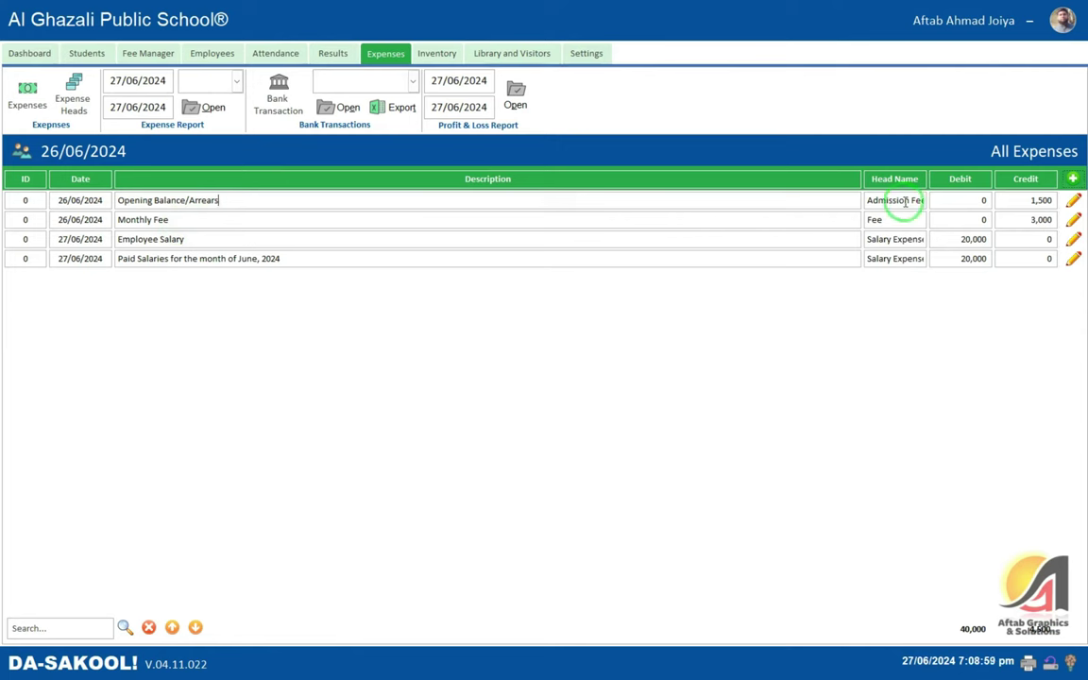
{"action": "left_click_drag", "start_coordinate": [898, 199], "coordinate": [952, 198]}
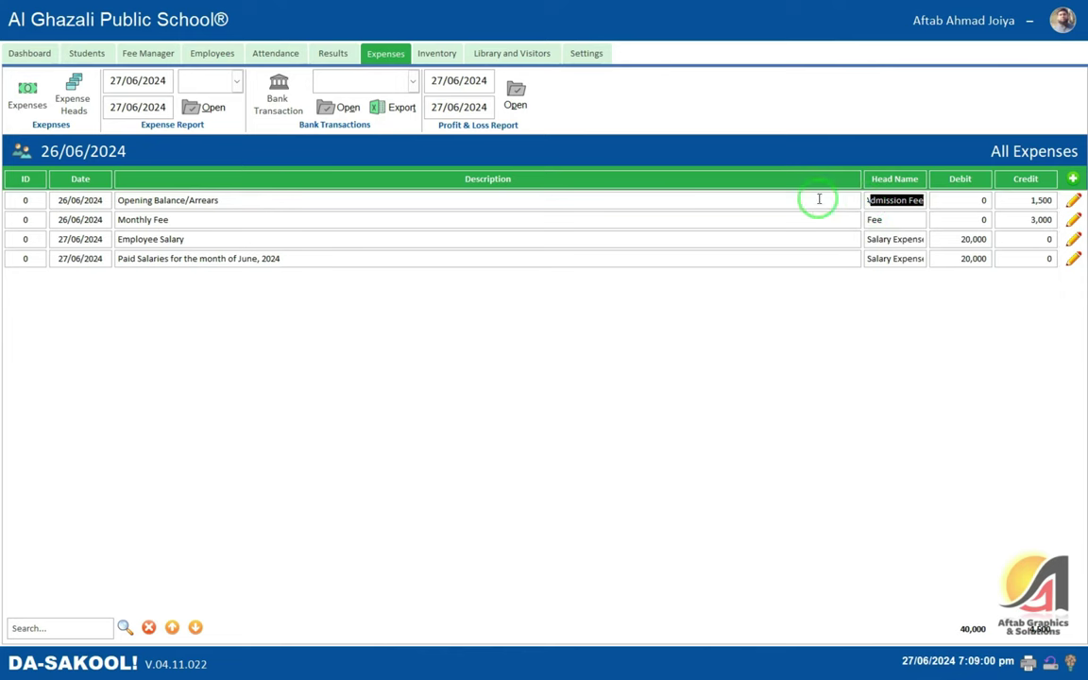
{"action": "left_click", "coordinate": [1015, 202]}
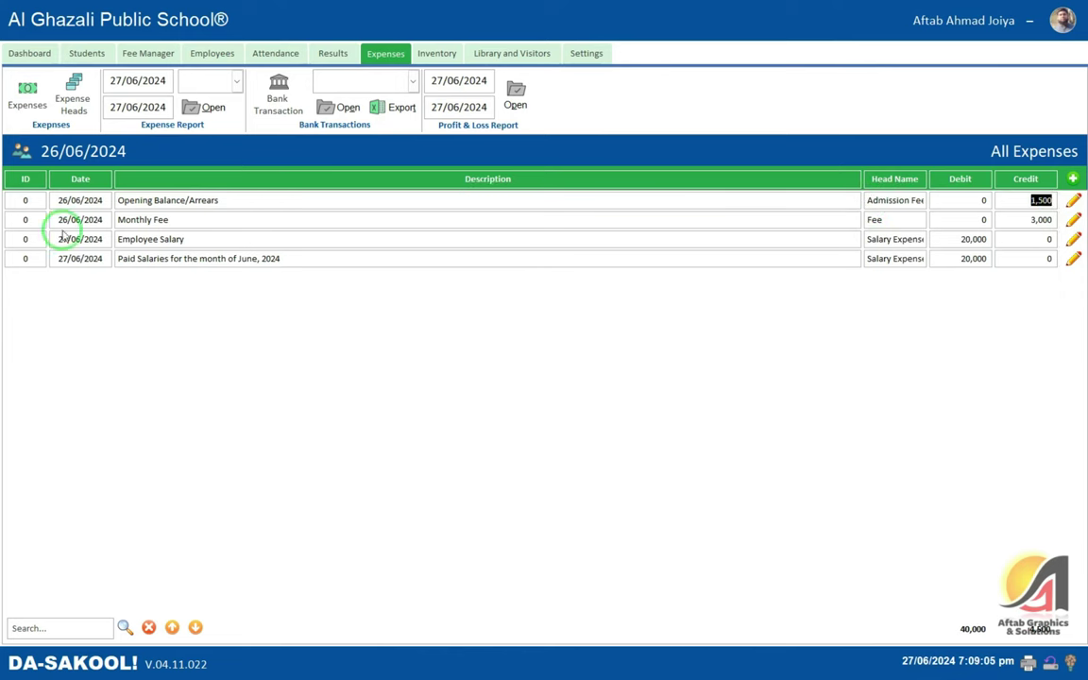
{"action": "left_click", "coordinate": [179, 220]}
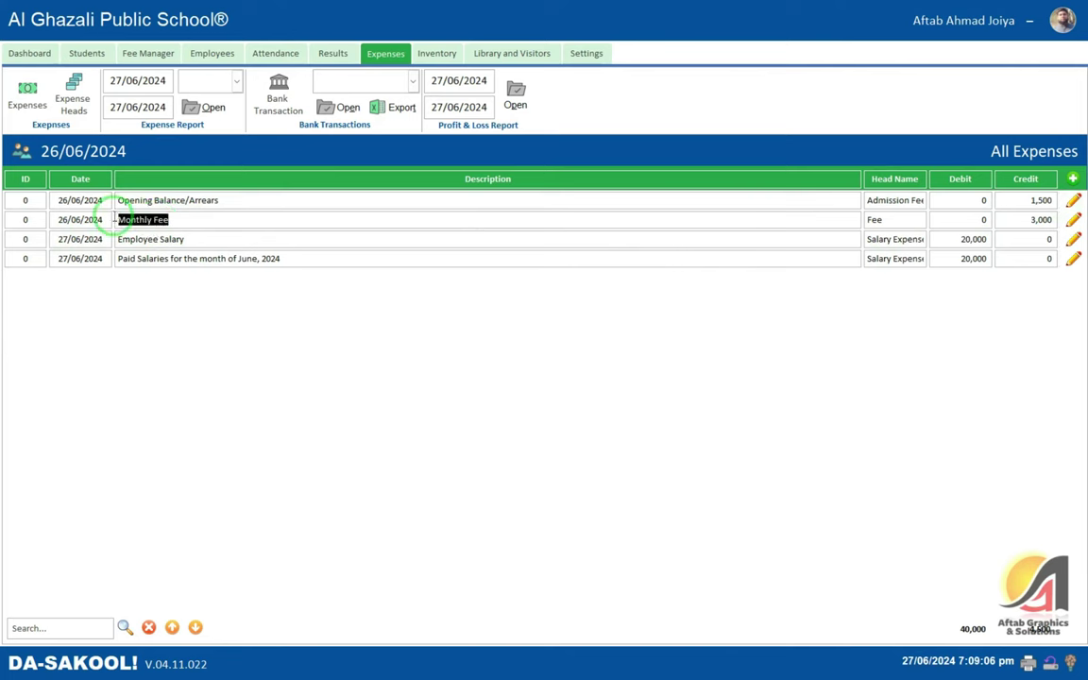
{"action": "left_click", "coordinate": [1021, 219]}
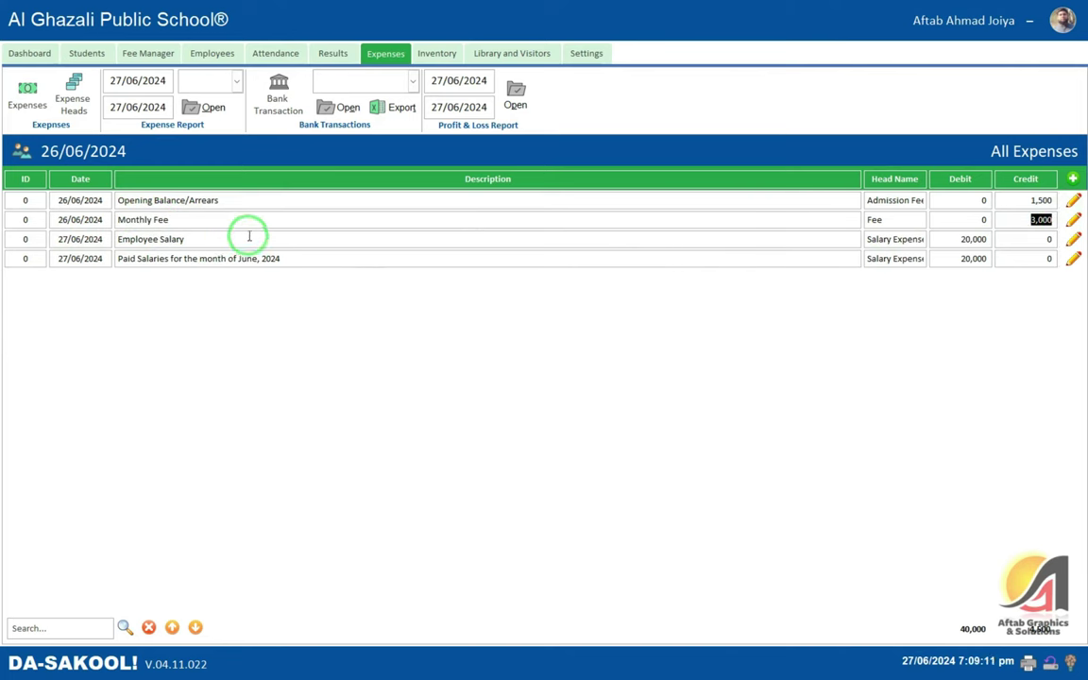
{"action": "double_click", "coordinate": [895, 239]}
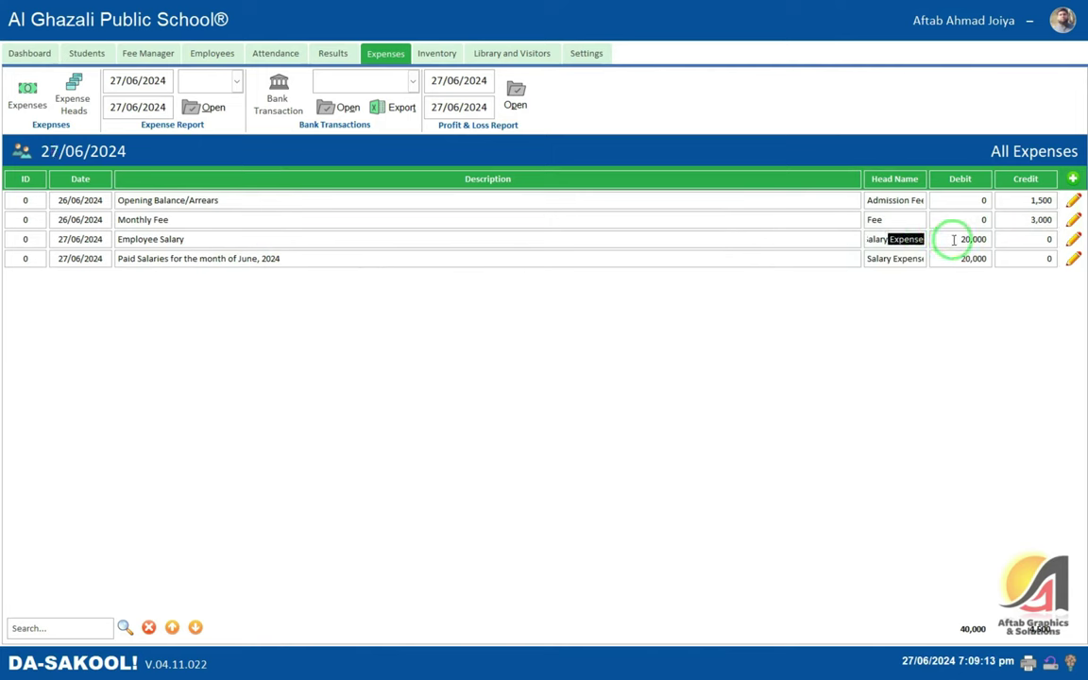
{"action": "left_click", "coordinate": [977, 239]}
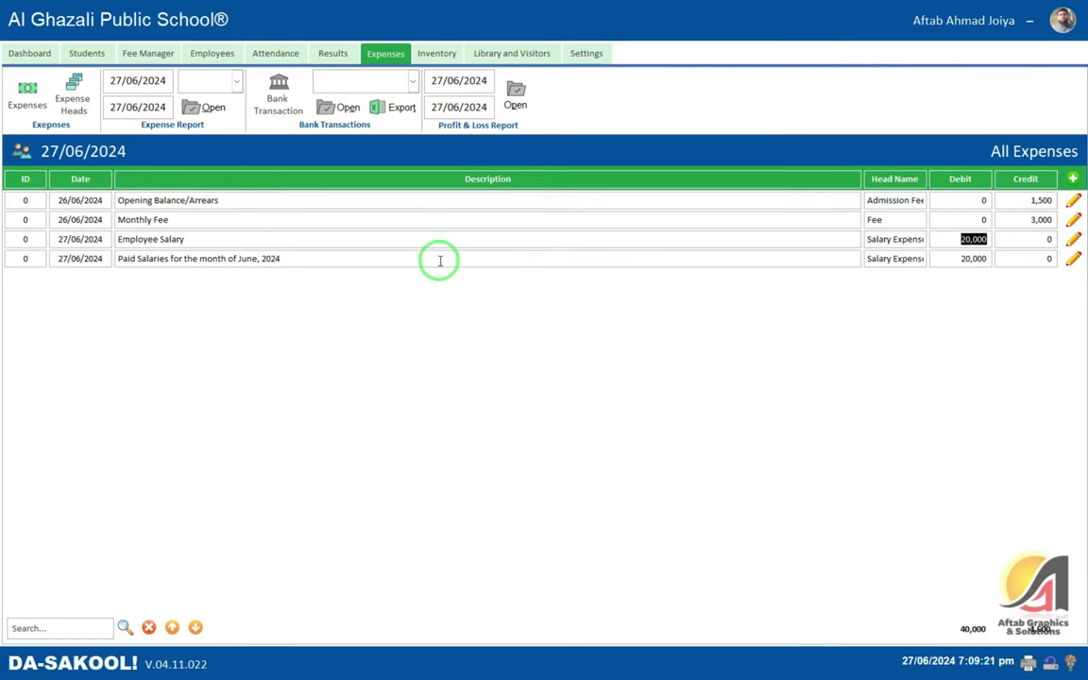
- Start a new expense entry and choose Electricity as its expense head
{"action": "left_click", "coordinate": [1072, 178]}
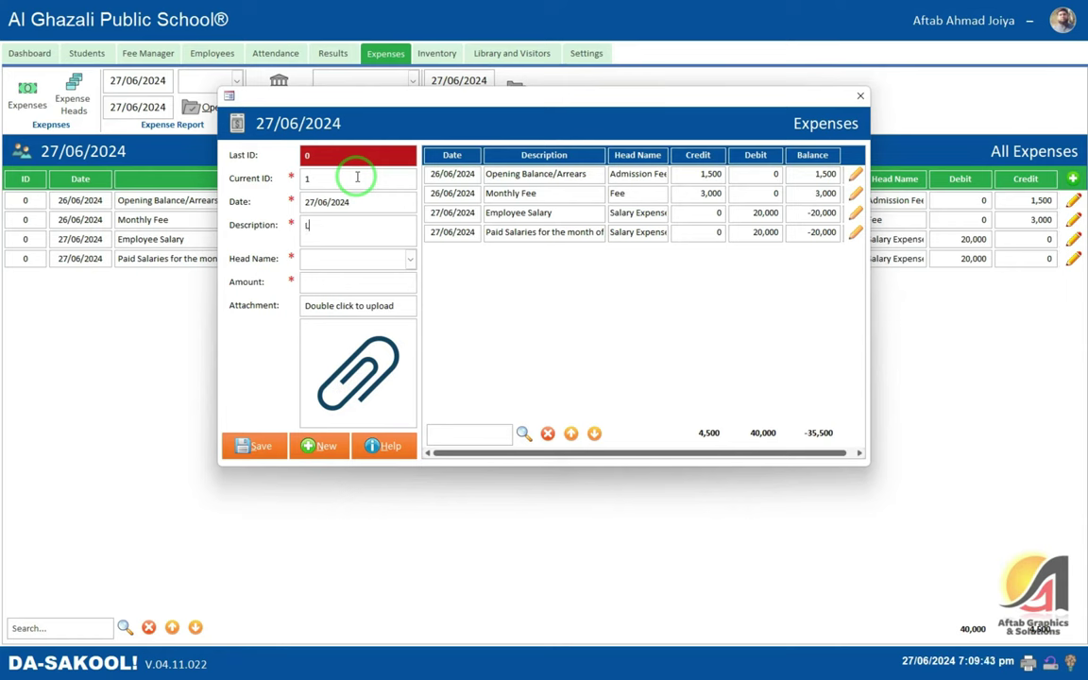
{"action": "type", "text": "h"}
{"action": "key", "text": "Tab"}
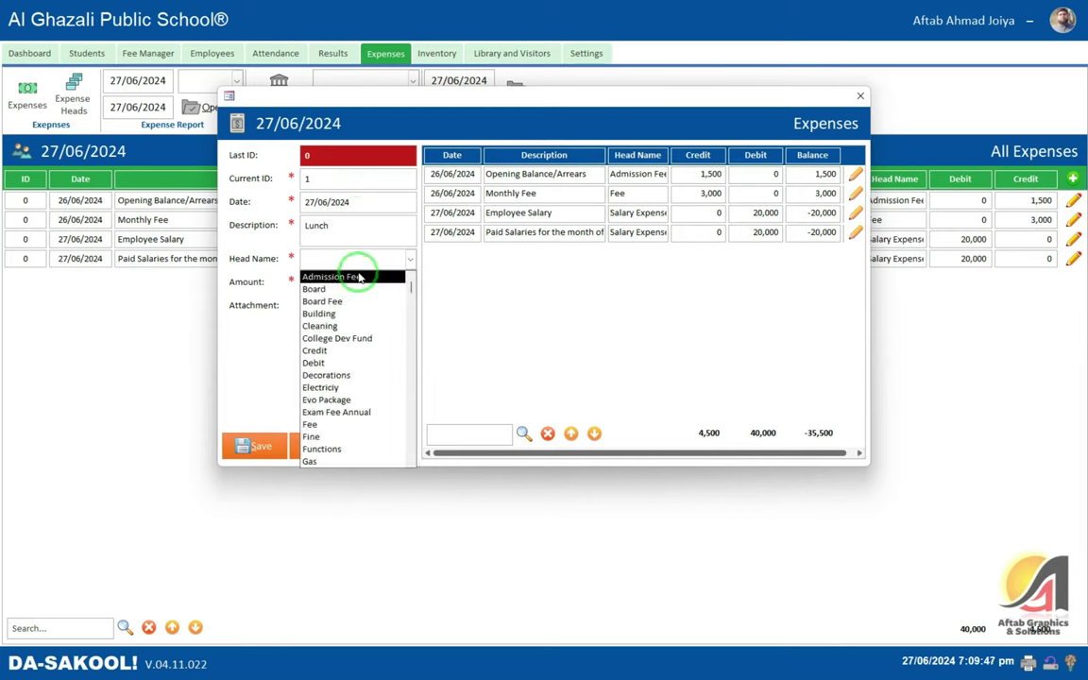
{"action": "scroll", "coordinate": [359, 276], "scroll_direction": "down", "scroll_amount": 1}
{"action": "scroll", "coordinate": [352, 274], "scroll_direction": "down", "scroll_amount": 1}
{"action": "scroll", "coordinate": [348, 246], "scroll_direction": "up", "scroll_amount": 3}
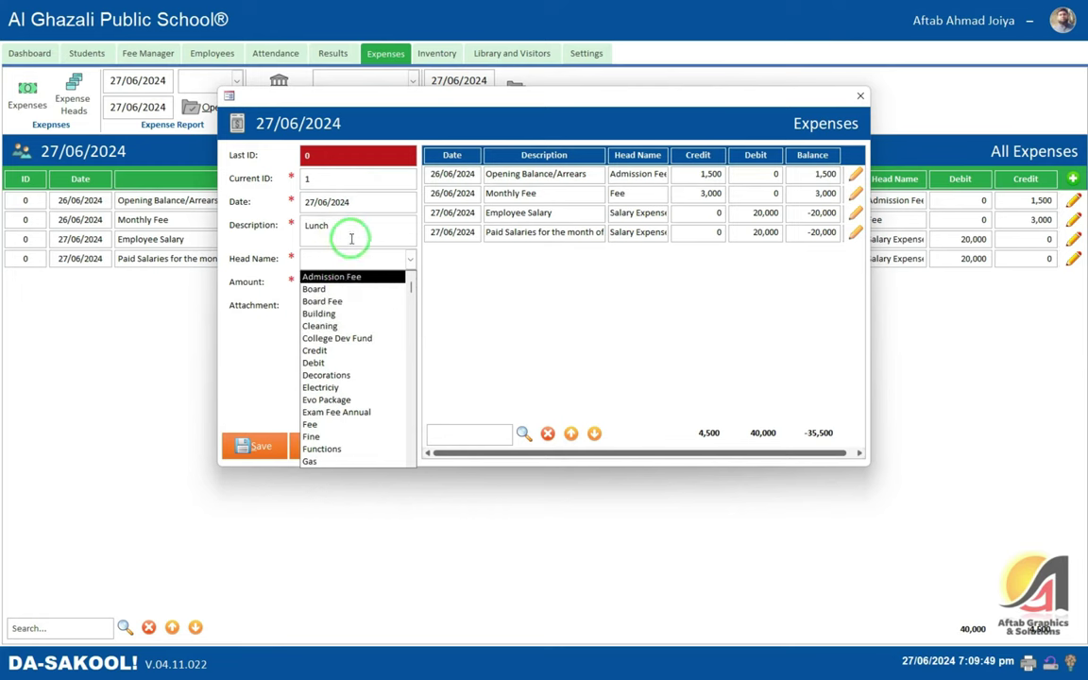
{"action": "scroll", "coordinate": [350, 284], "scroll_direction": "down", "scroll_amount": 2}
{"action": "scroll", "coordinate": [348, 306], "scroll_direction": "down", "scroll_amount": 5}
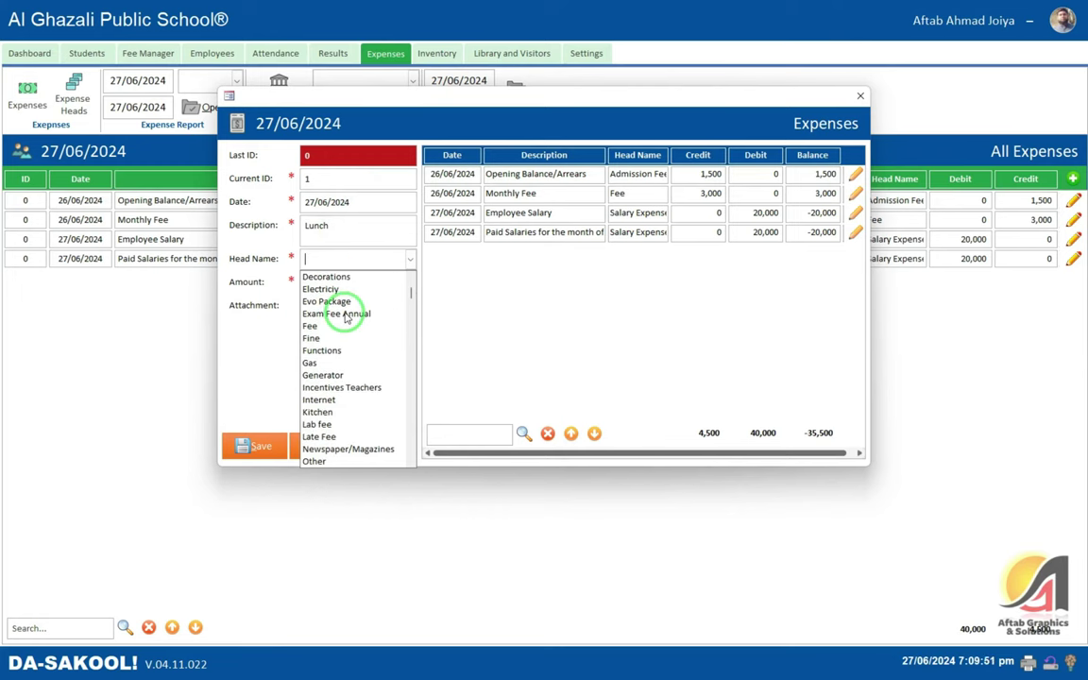
{"action": "scroll", "coordinate": [348, 311], "scroll_direction": "up", "scroll_amount": 3}
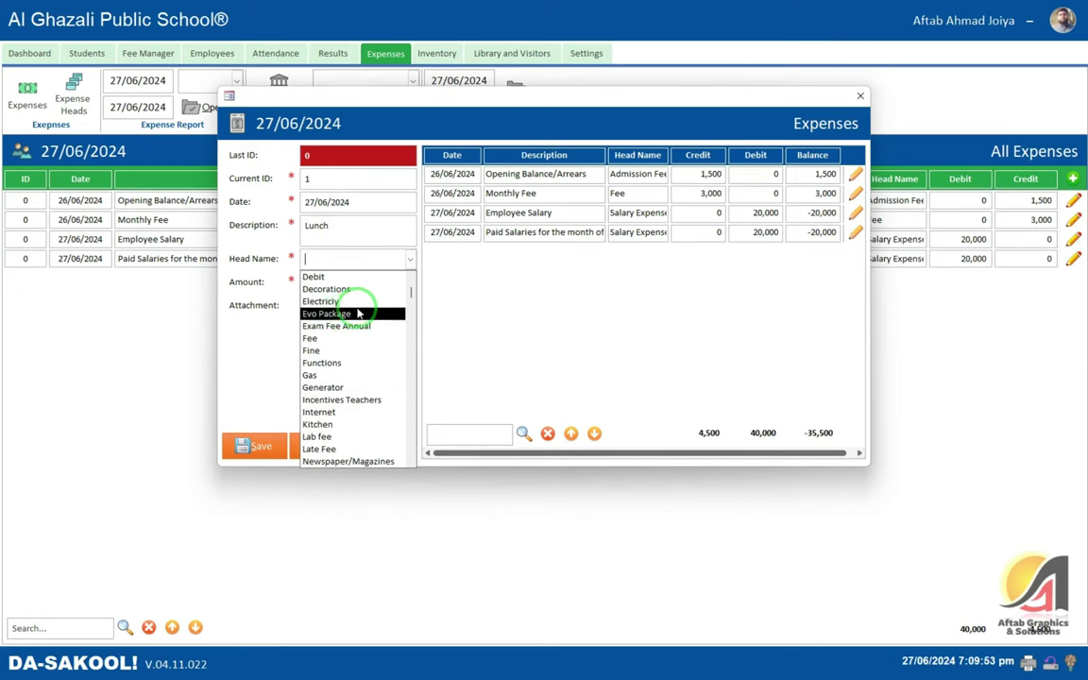
{"action": "left_click", "coordinate": [349, 301]}
- Describe the expense as electricity bills for June 2024 with an amount of 12,000
{"action": "left_click", "coordinate": [284, 223]}
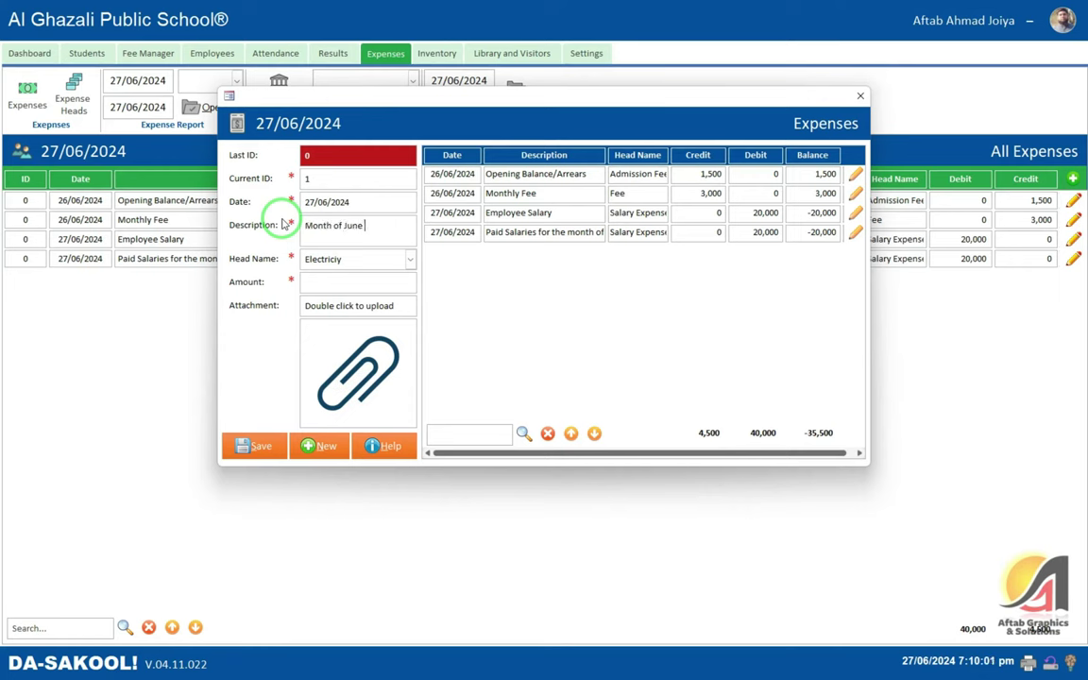
{"action": "type", "text": "4"}
{"action": "key", "text": "Tab"}
{"action": "key", "text": "Tab"}
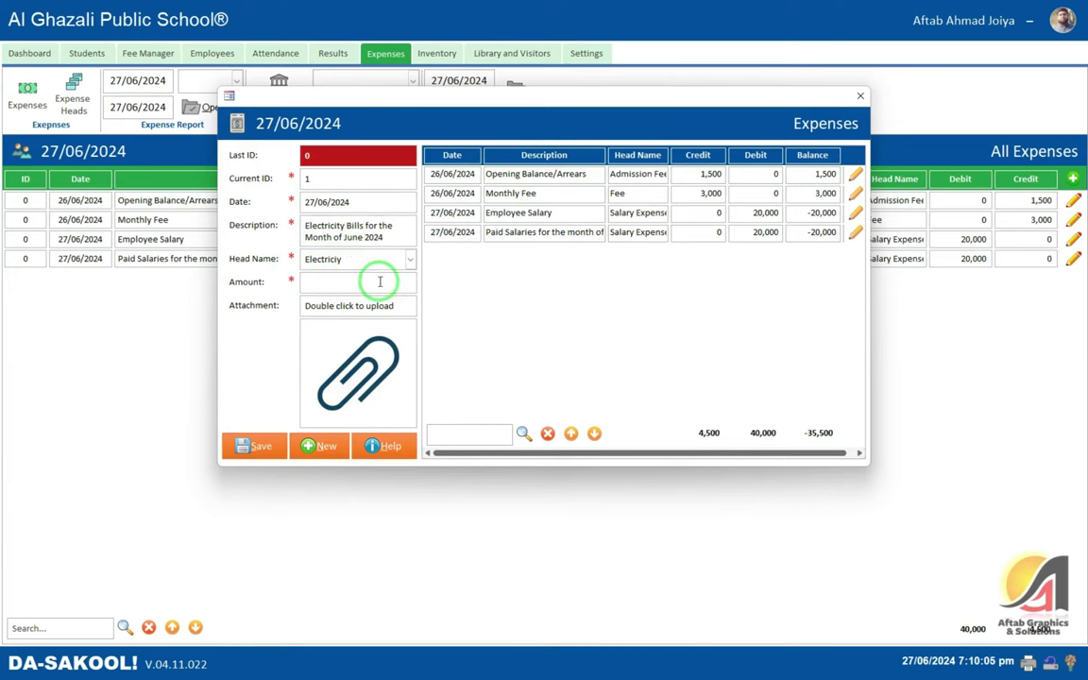
{"action": "type", "text": "12,000"}
{"action": "key", "text": "Tab"}
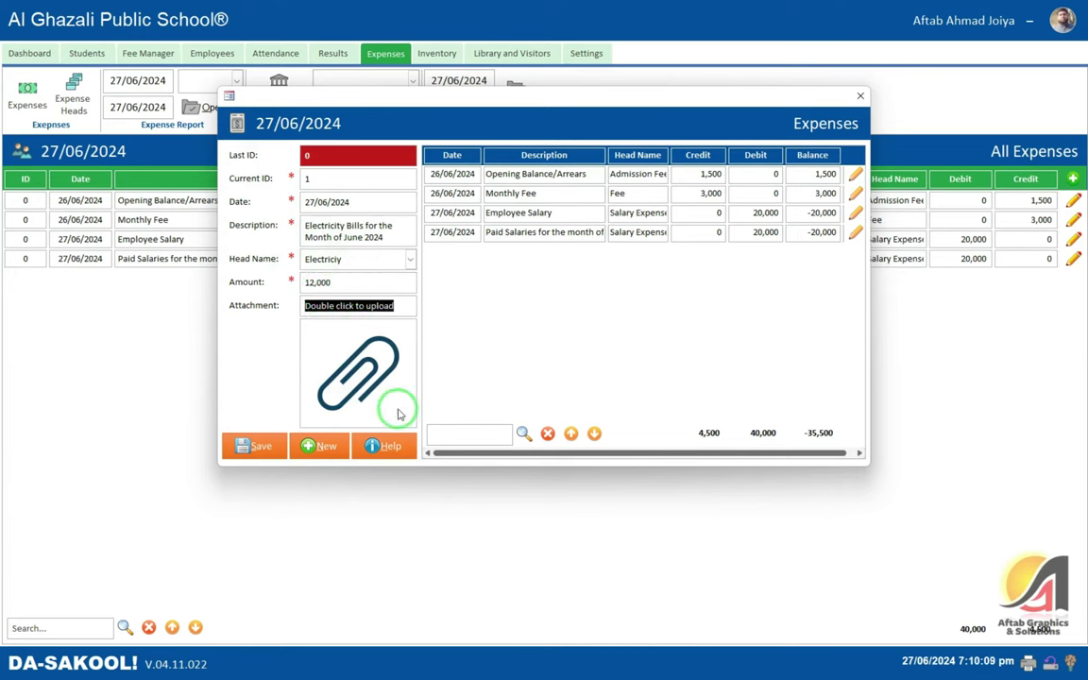
- Skip the file attachment, save the electricity expense, and close the entry form
{"action": "double_click", "coordinate": [366, 304]}
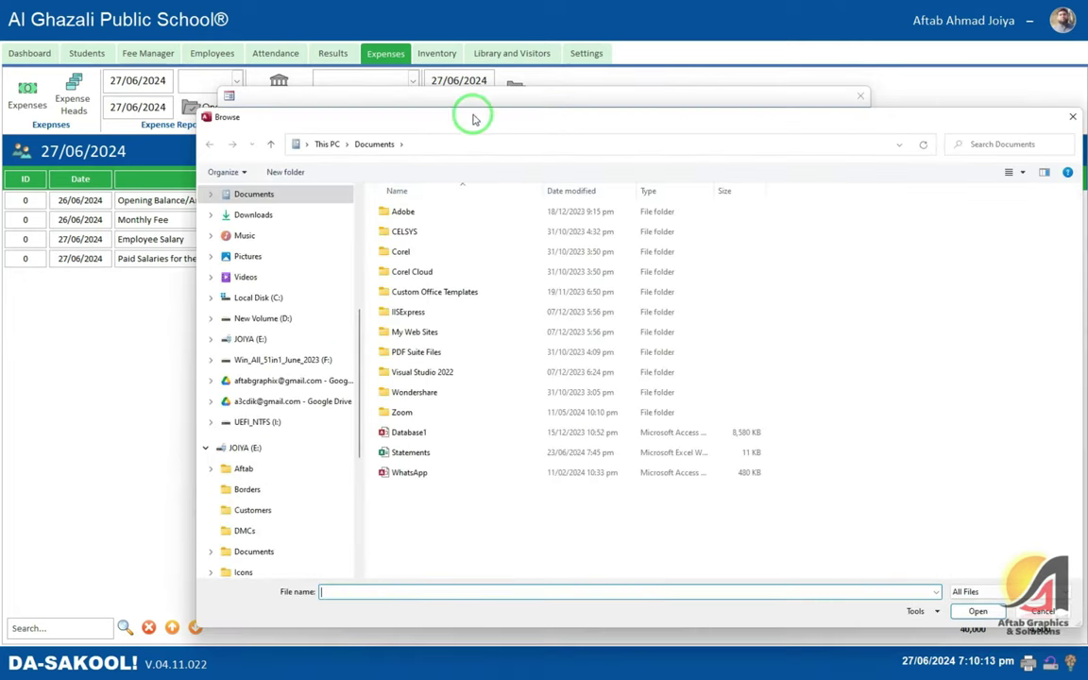
{"action": "left_click_drag", "start_coordinate": [473, 115], "coordinate": [340, 65]}
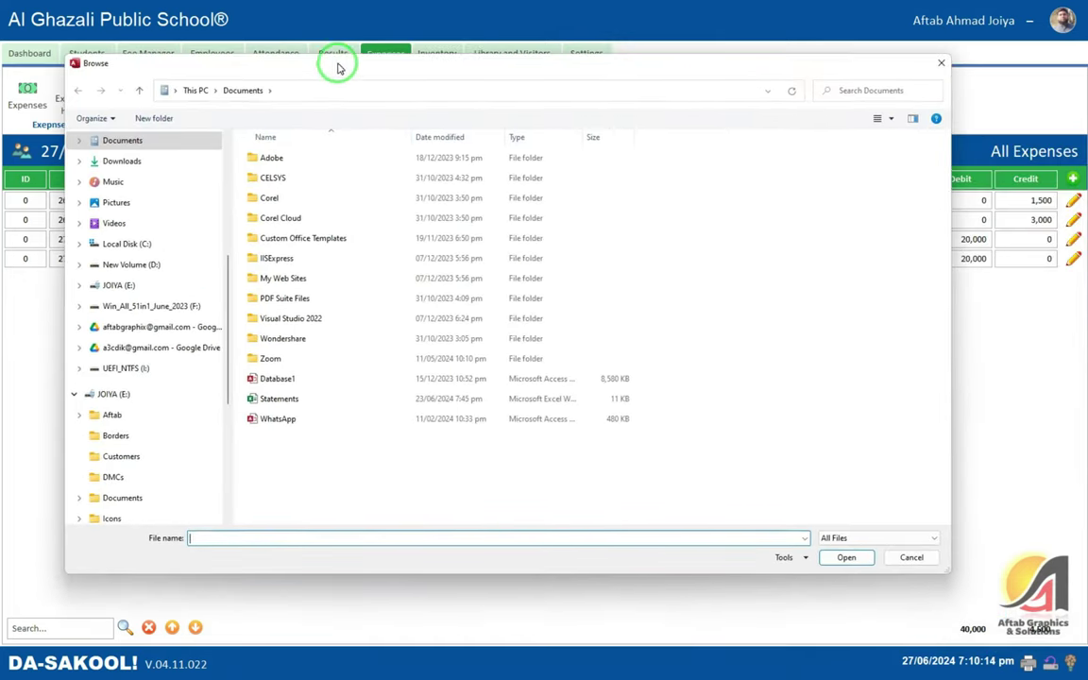
{"action": "left_click", "coordinate": [911, 557]}
{"action": "left_click", "coordinate": [262, 449]}
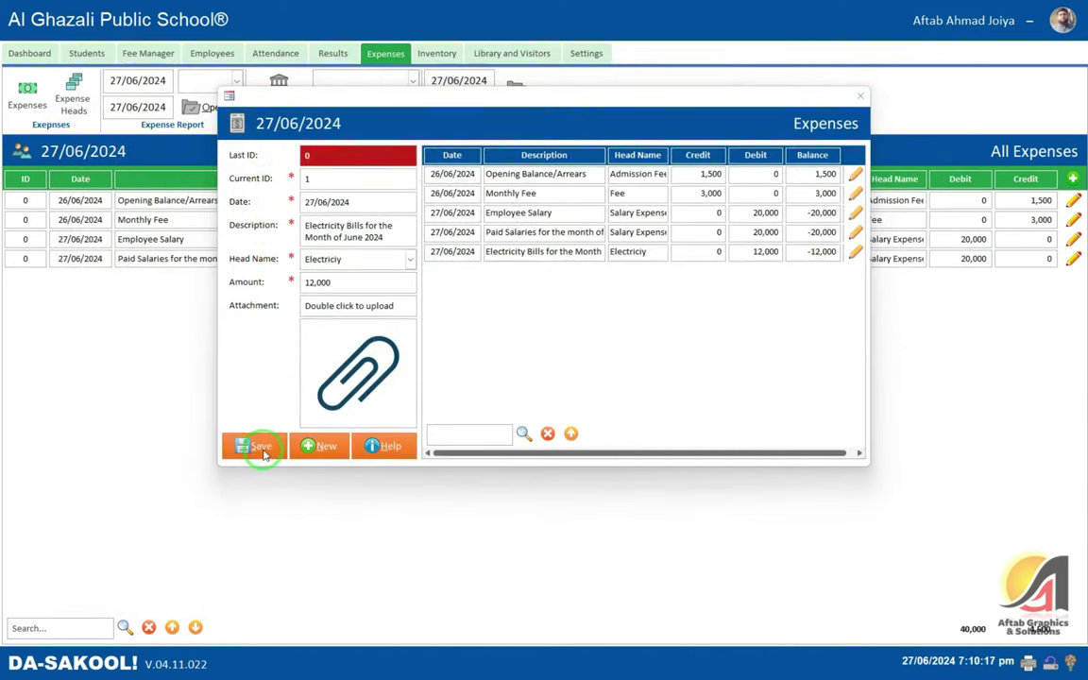
{"action": "left_click", "coordinate": [610, 373]}
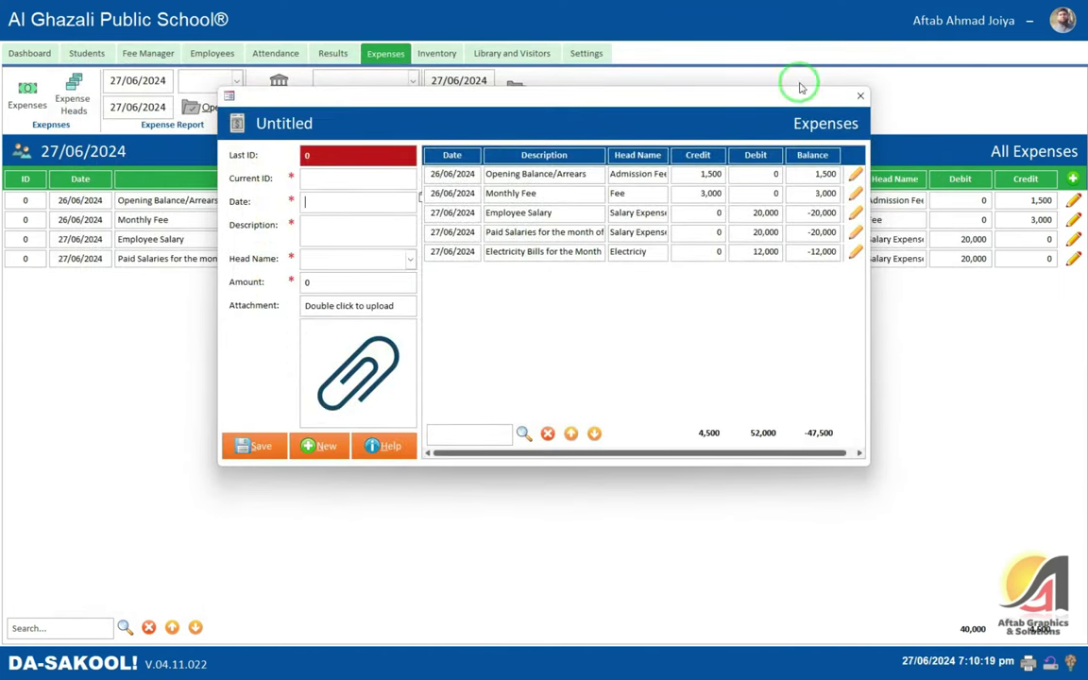
{"action": "left_click", "coordinate": [858, 94]}
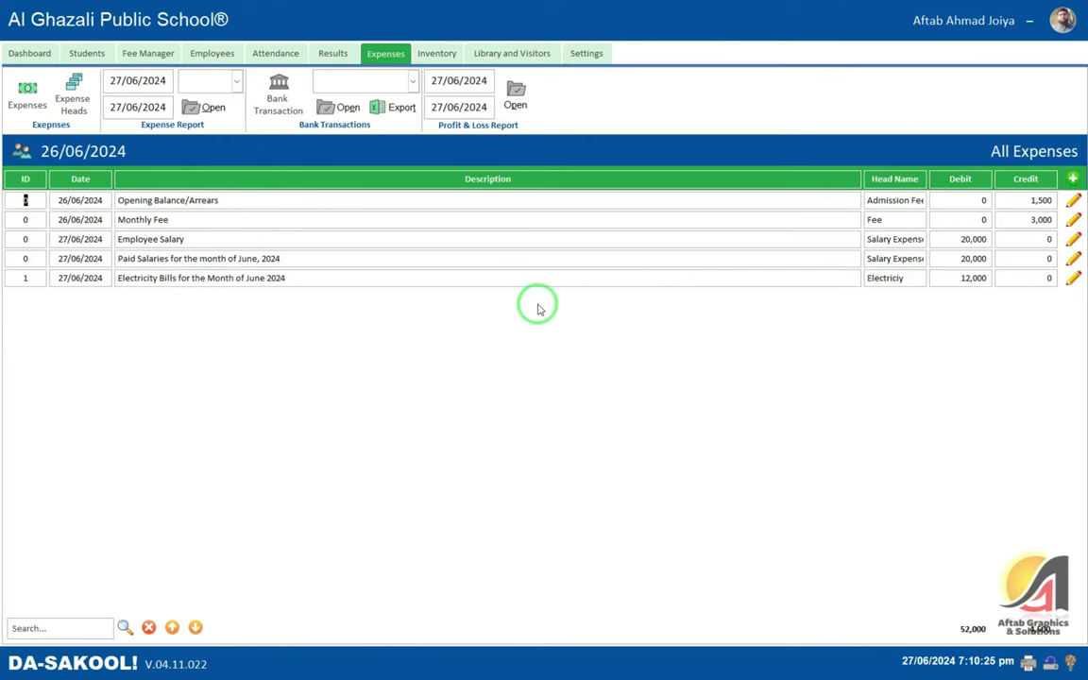
- Look over the expense report types without changing them, then show the Expense Heads list
{"action": "left_click", "coordinate": [237, 82]}
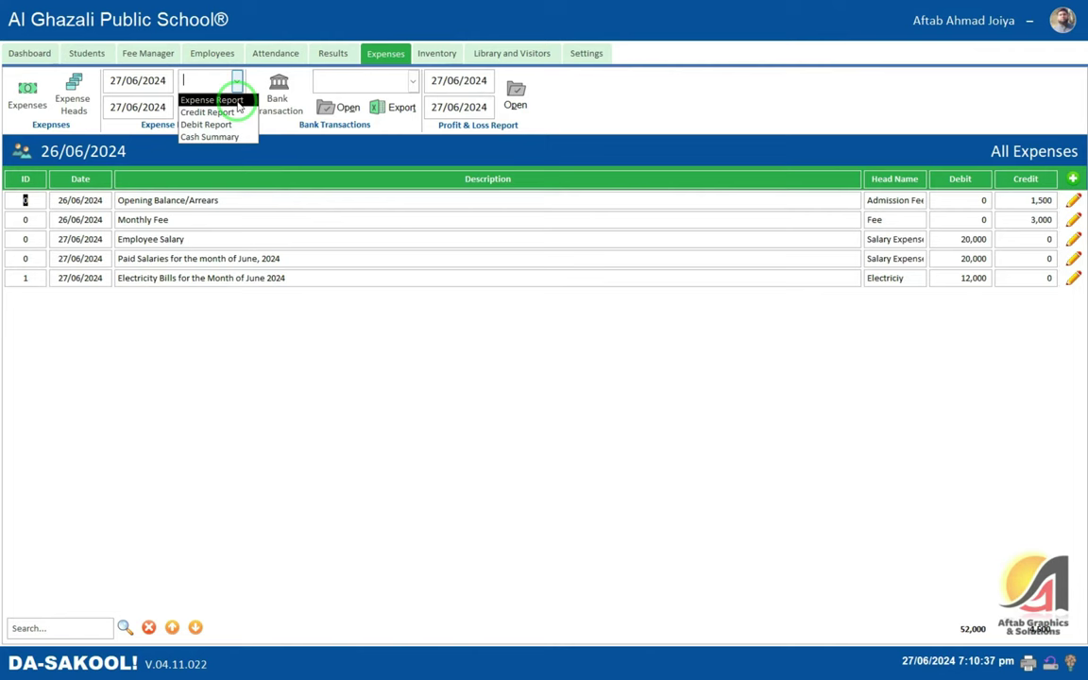
{"action": "left_click", "coordinate": [226, 239]}
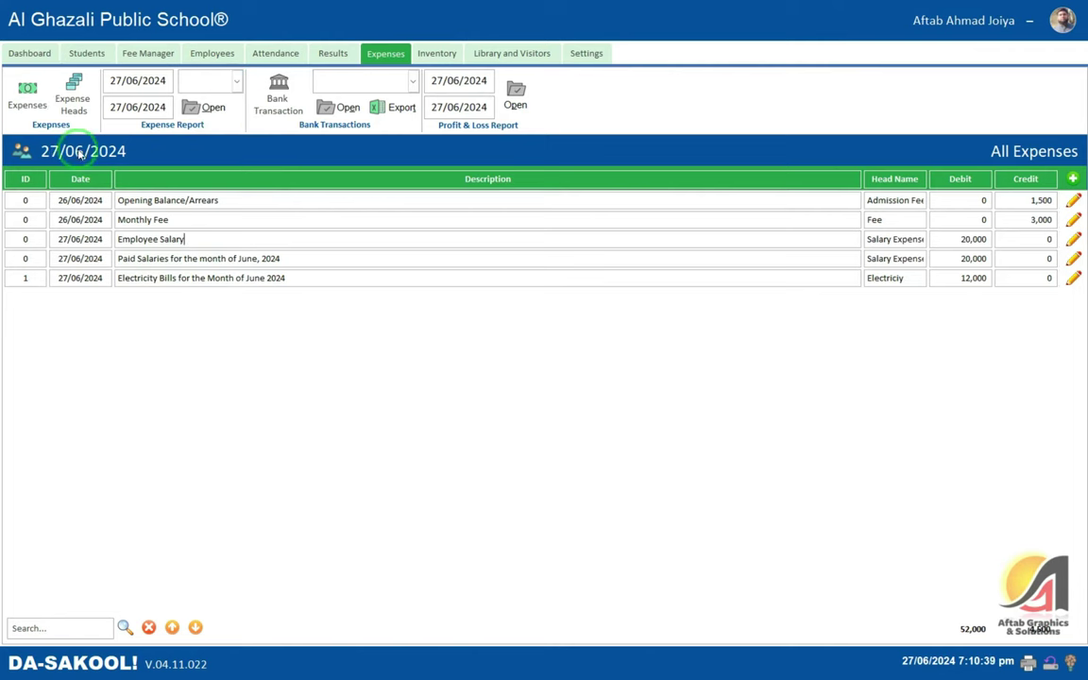
{"action": "left_click", "coordinate": [72, 102]}
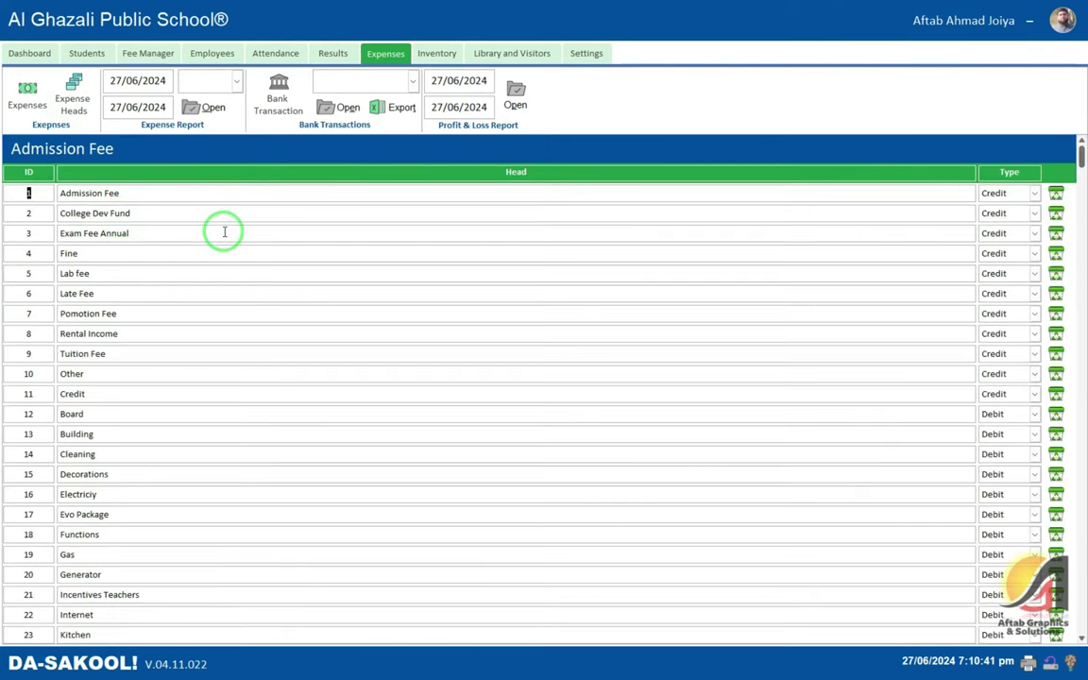
{"action": "scroll", "coordinate": [224, 236], "scroll_direction": "down", "scroll_amount": 4}
{"action": "scroll", "coordinate": [225, 248], "scroll_direction": "down", "scroll_amount": 2}
{"action": "scroll", "coordinate": [224, 246], "scroll_direction": "up", "scroll_amount": 6}
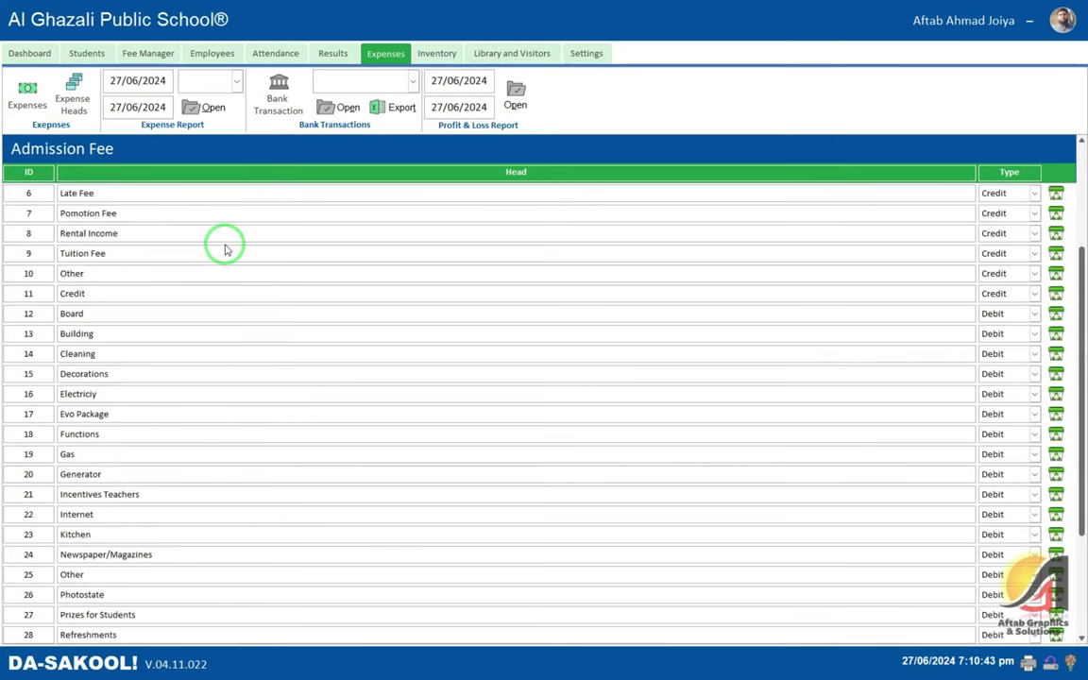
{"action": "left_click", "coordinate": [123, 194]}
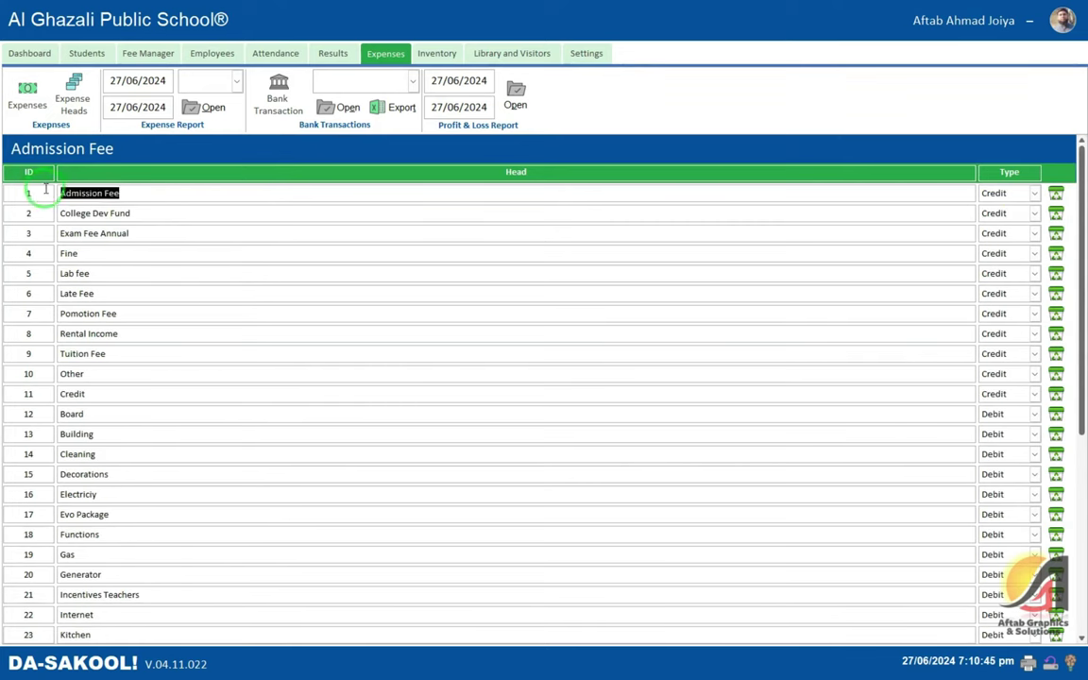
{"action": "left_click", "coordinate": [1008, 193]}
{"action": "left_click", "coordinate": [1033, 193]}
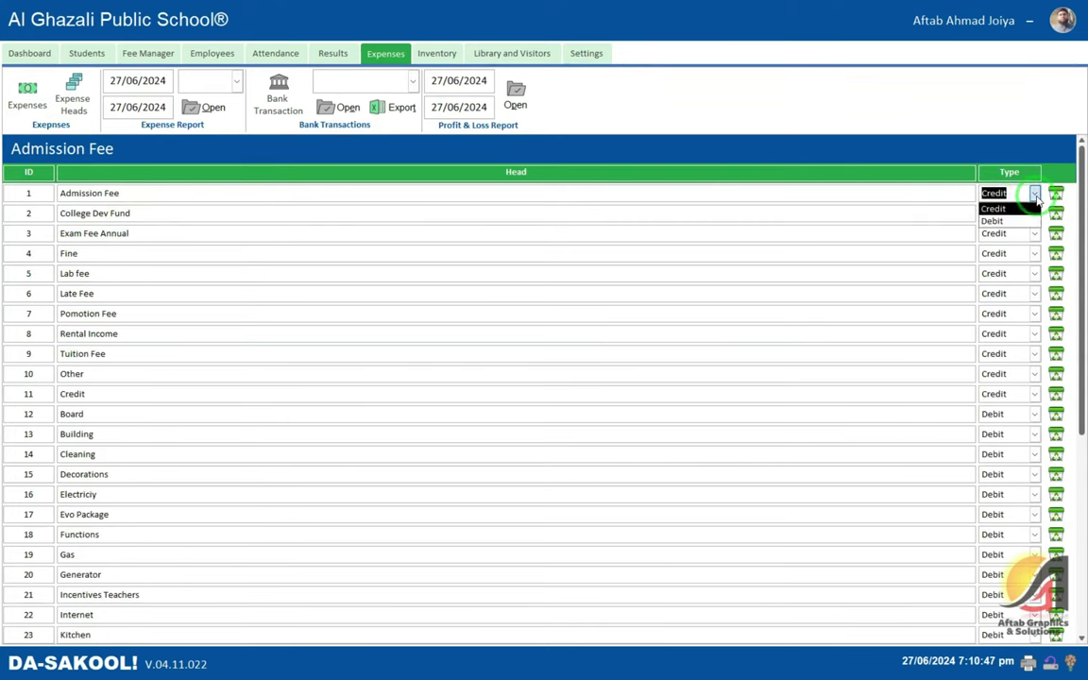
{"action": "left_click", "coordinate": [660, 232]}
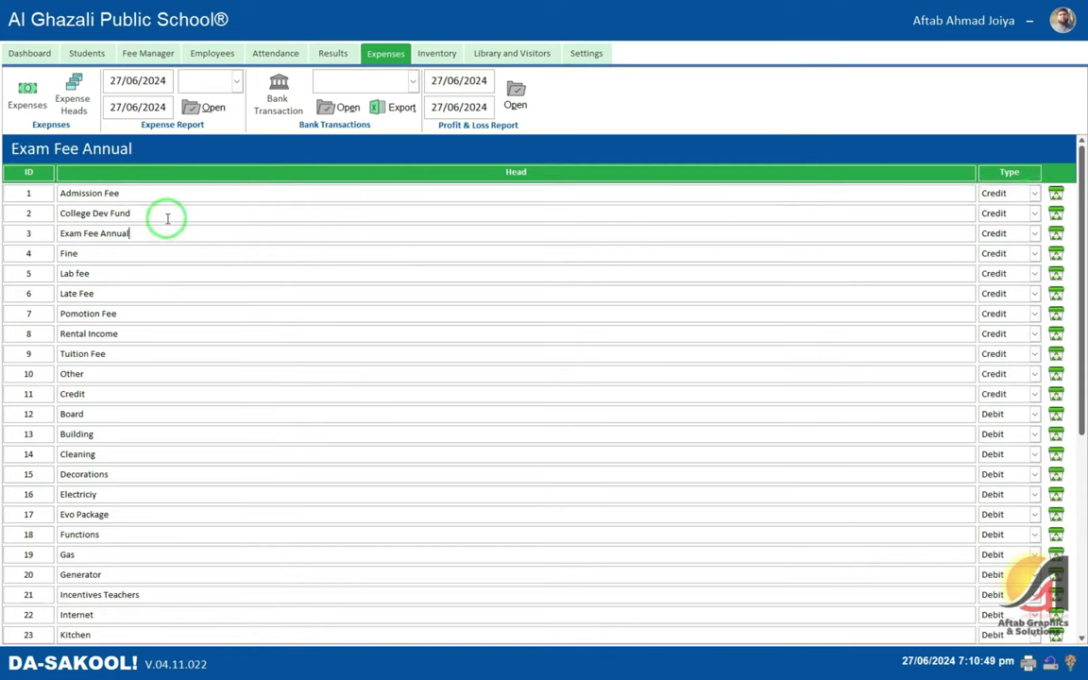
{"action": "left_click", "coordinate": [60, 213]}
{"action": "left_click", "coordinate": [102, 226]}
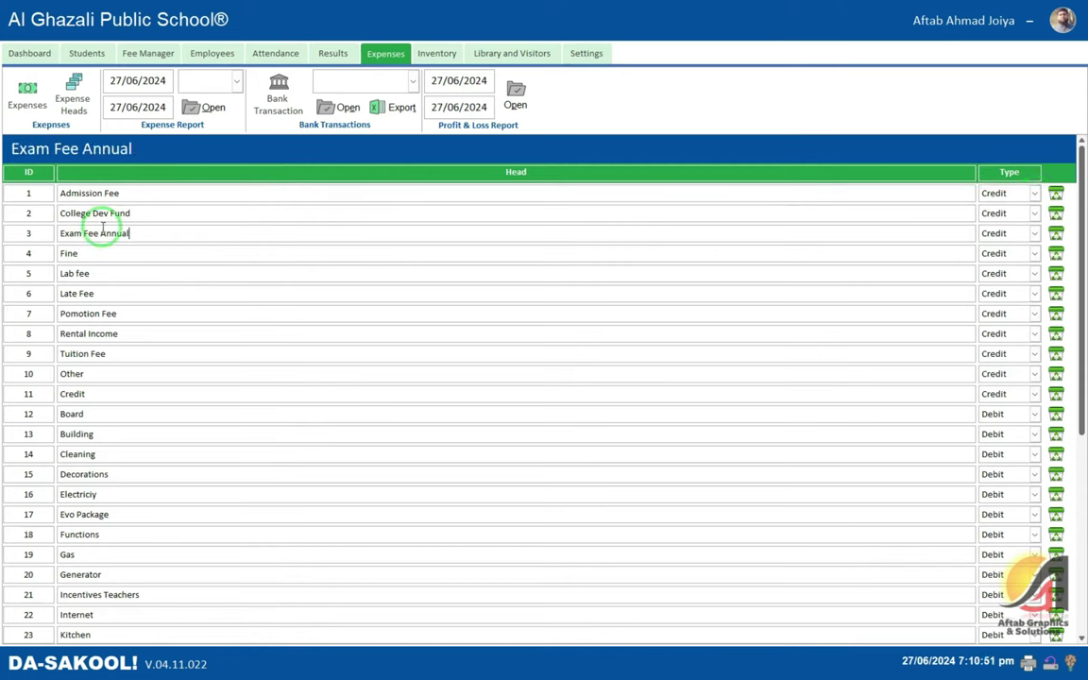
{"action": "left_click", "coordinate": [40, 250]}
{"action": "left_click", "coordinate": [104, 271]}
{"action": "scroll", "coordinate": [235, 260], "scroll_direction": "down", "scroll_amount": 5}
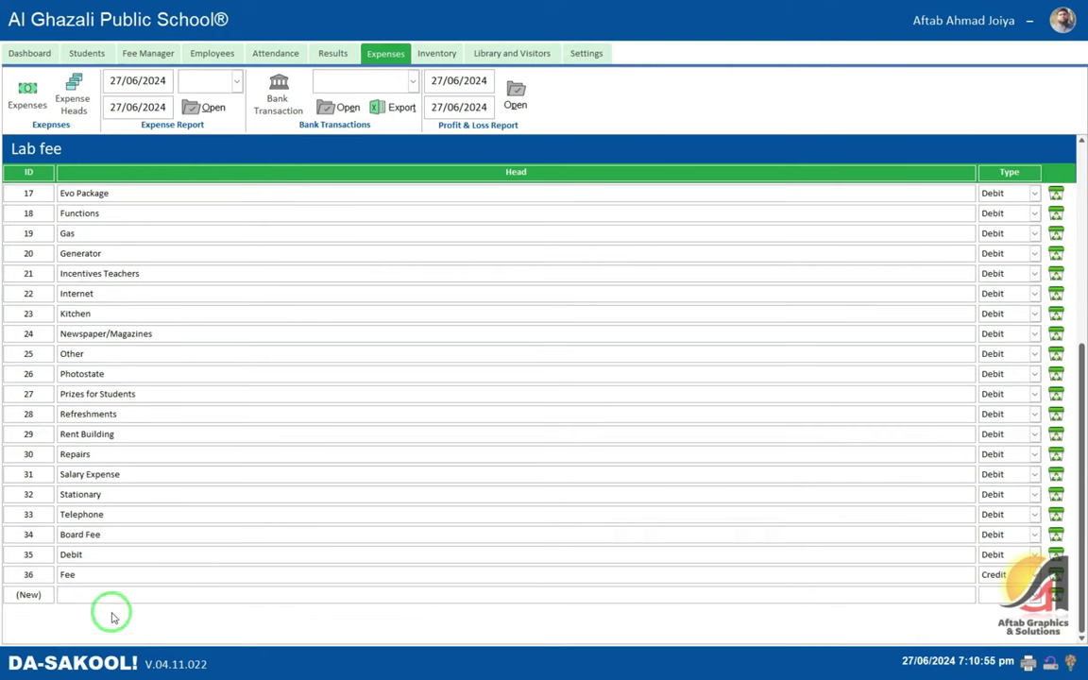
{"action": "left_click", "coordinate": [137, 593]}
{"action": "left_click", "coordinate": [992, 574]}
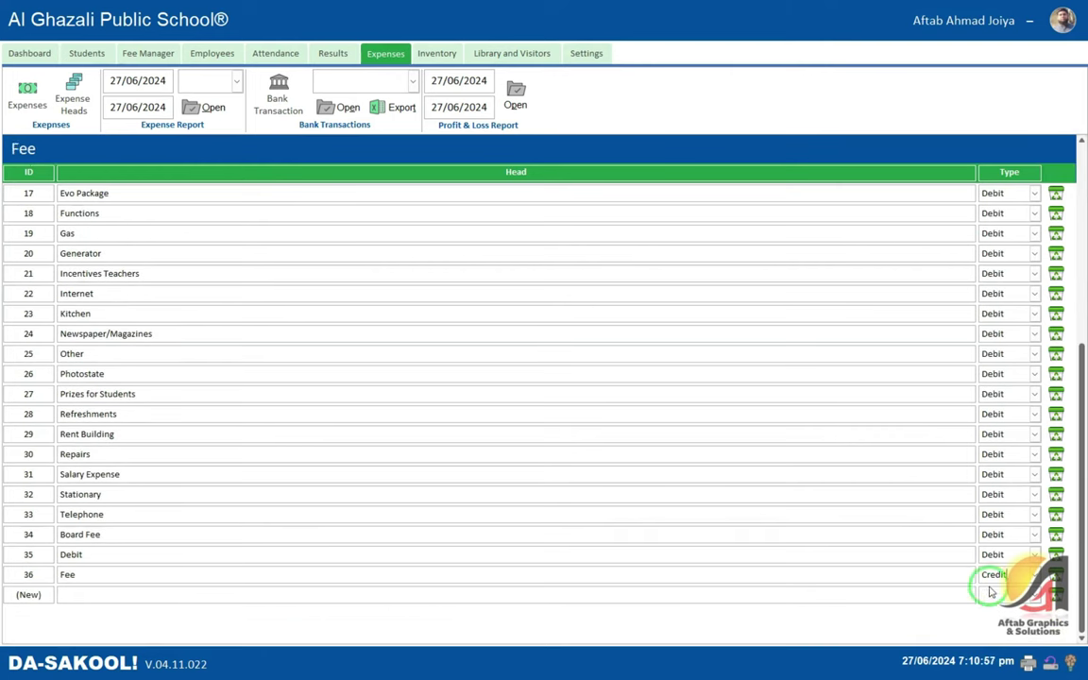
{"action": "left_click", "coordinate": [982, 594]}
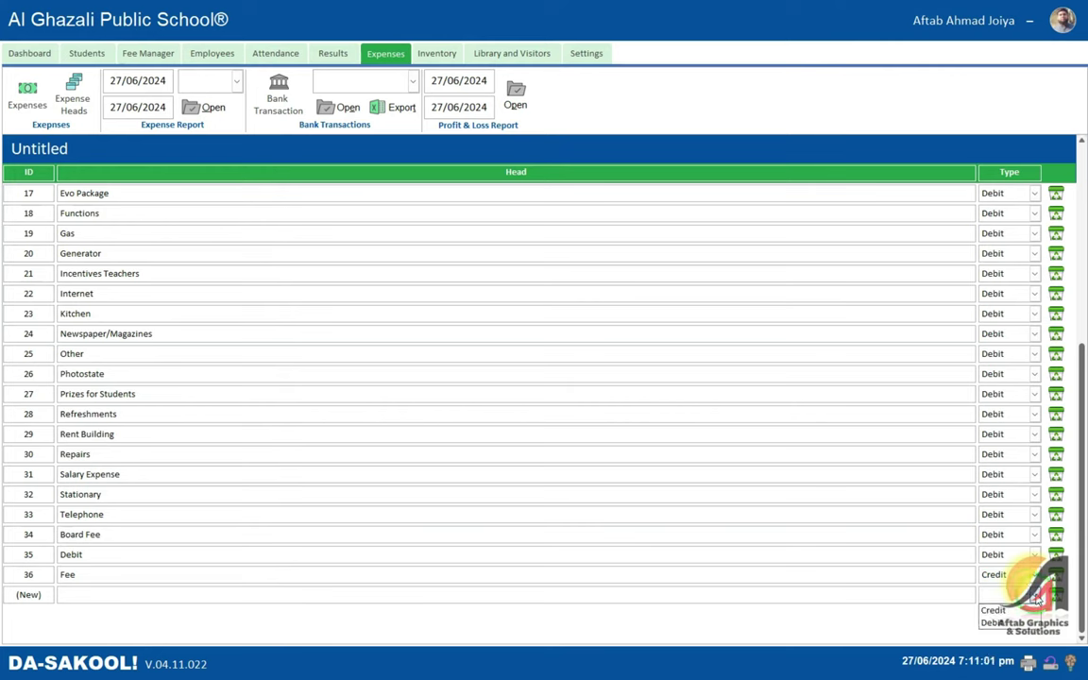
{"action": "left_click", "coordinate": [637, 408]}
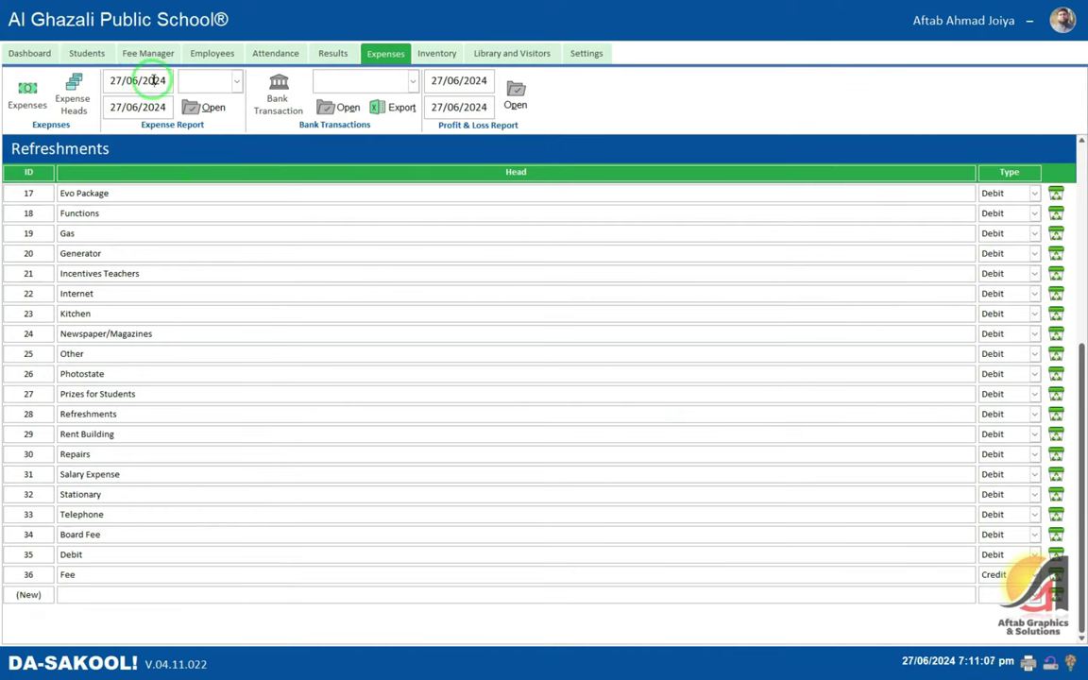
- Set the report start date to 26/06/2024 and generate the Expense Report
{"action": "left_click", "coordinate": [113, 80]}
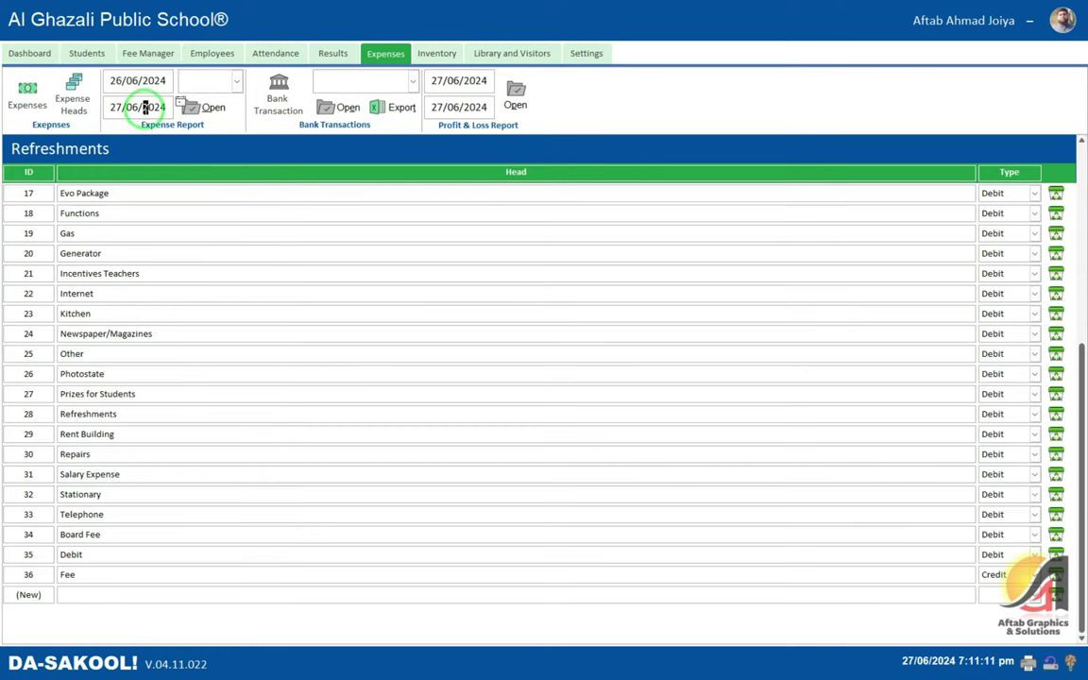
{"action": "left_click", "coordinate": [204, 80]}
{"action": "left_click", "coordinate": [235, 81]}
{"action": "left_click", "coordinate": [216, 100]}
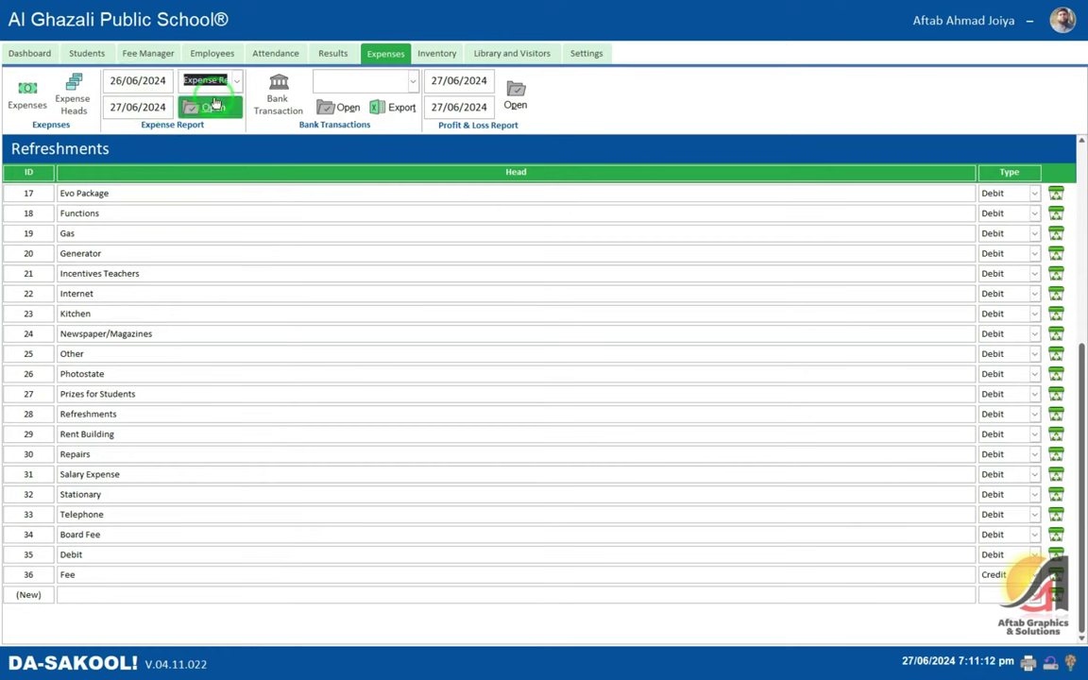
{"action": "left_click", "coordinate": [213, 107]}
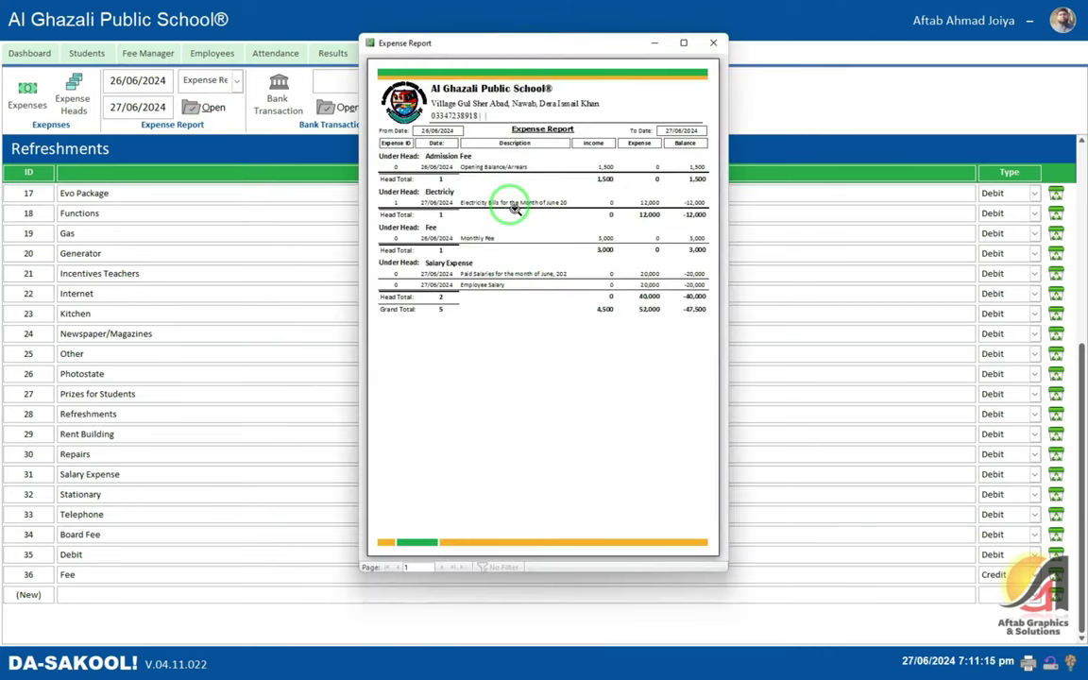
- Zoom the Expense Report preview to review the -47,500 balance, then close it
{"action": "left_click", "coordinate": [683, 45]}
{"action": "left_click", "coordinate": [546, 117]}
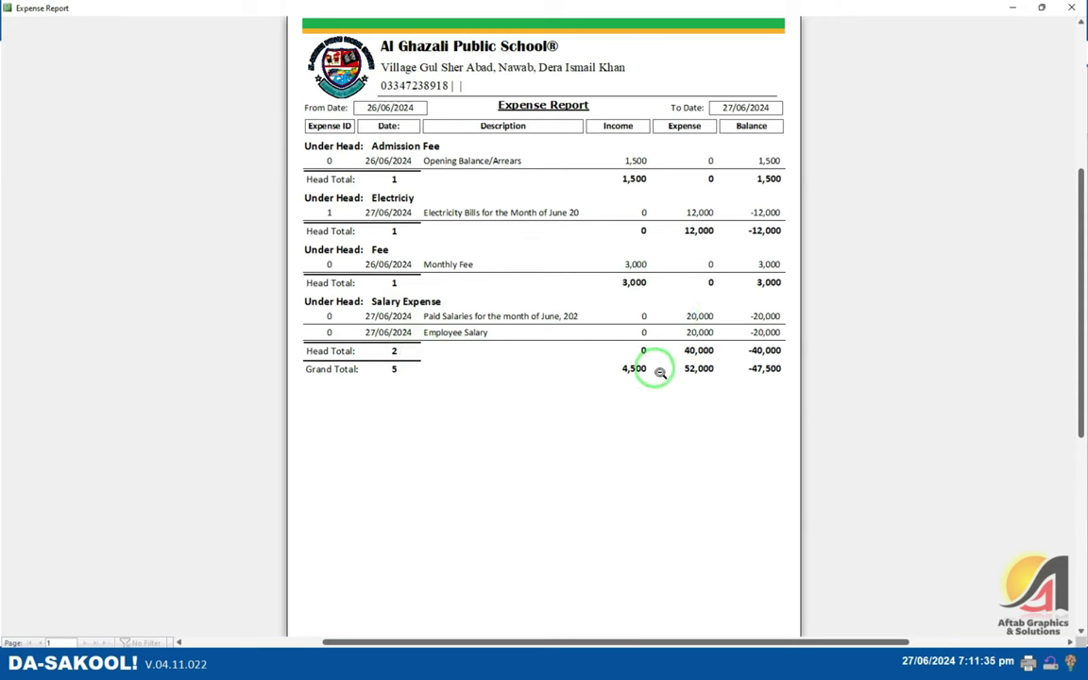
{"action": "left_click", "coordinate": [564, 170]}
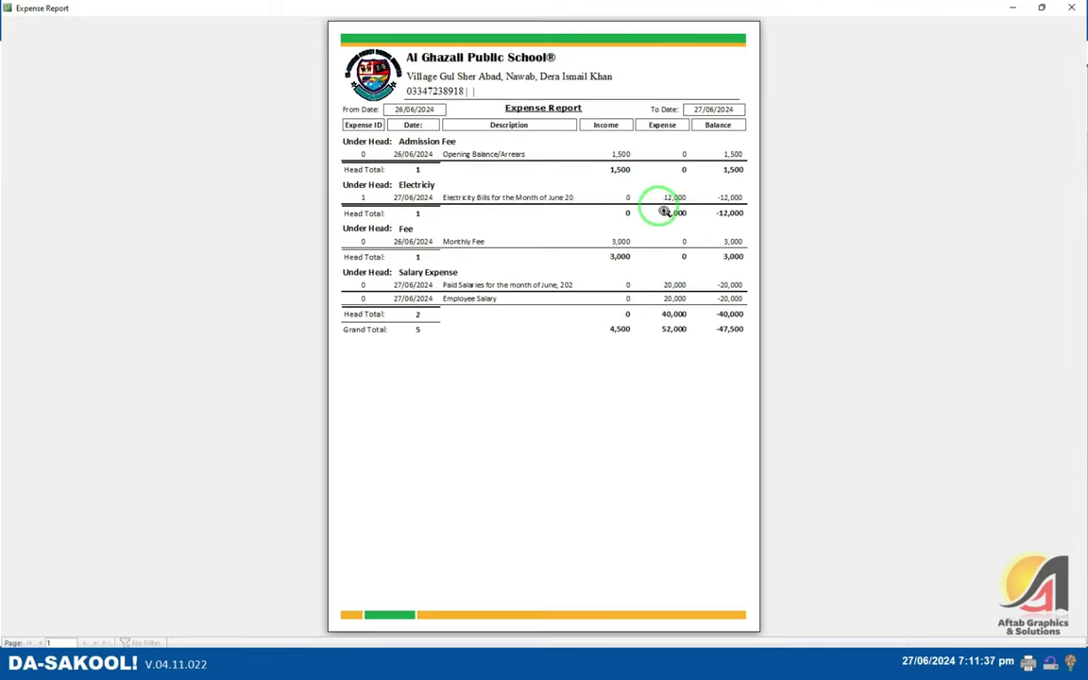
{"action": "left_click", "coordinate": [644, 145]}
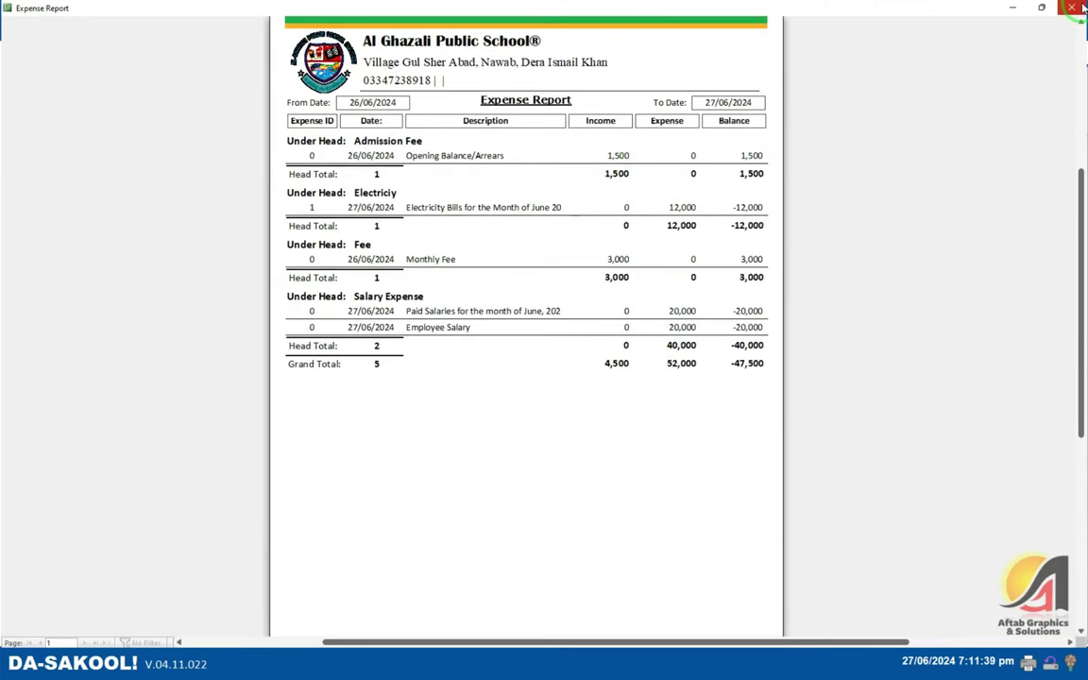
{"action": "left_click", "coordinate": [1079, 8]}
{"action": "left_click", "coordinate": [231, 83]}
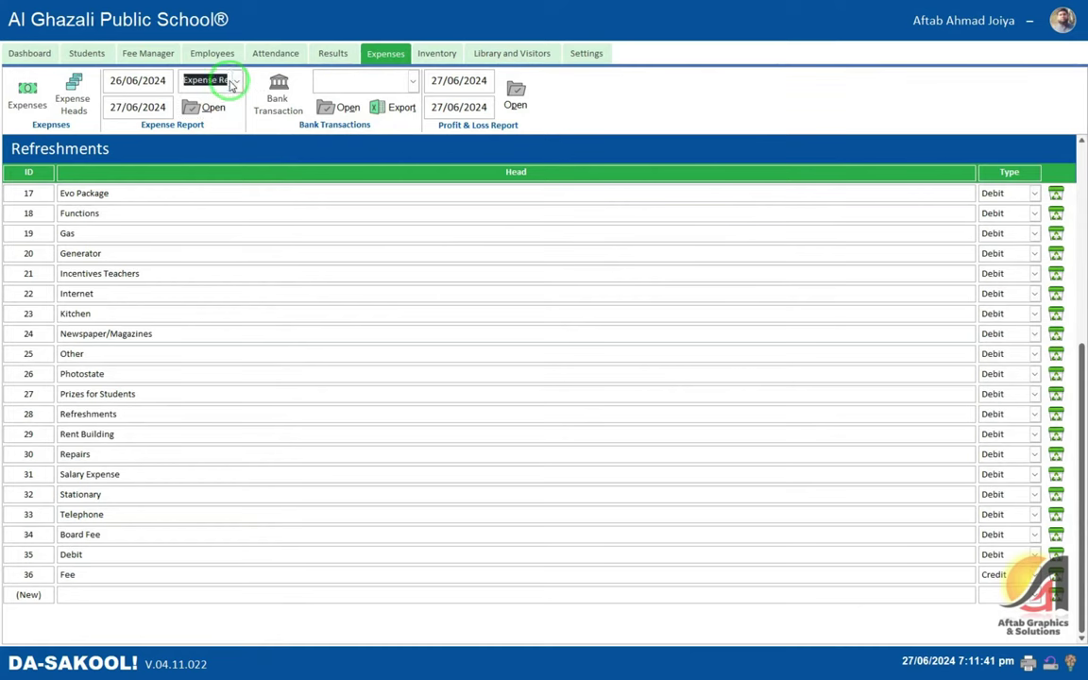
- Preview and close the Credit Report and then the Debit Report
{"action": "left_click", "coordinate": [234, 82]}
{"action": "left_click", "coordinate": [225, 110]}
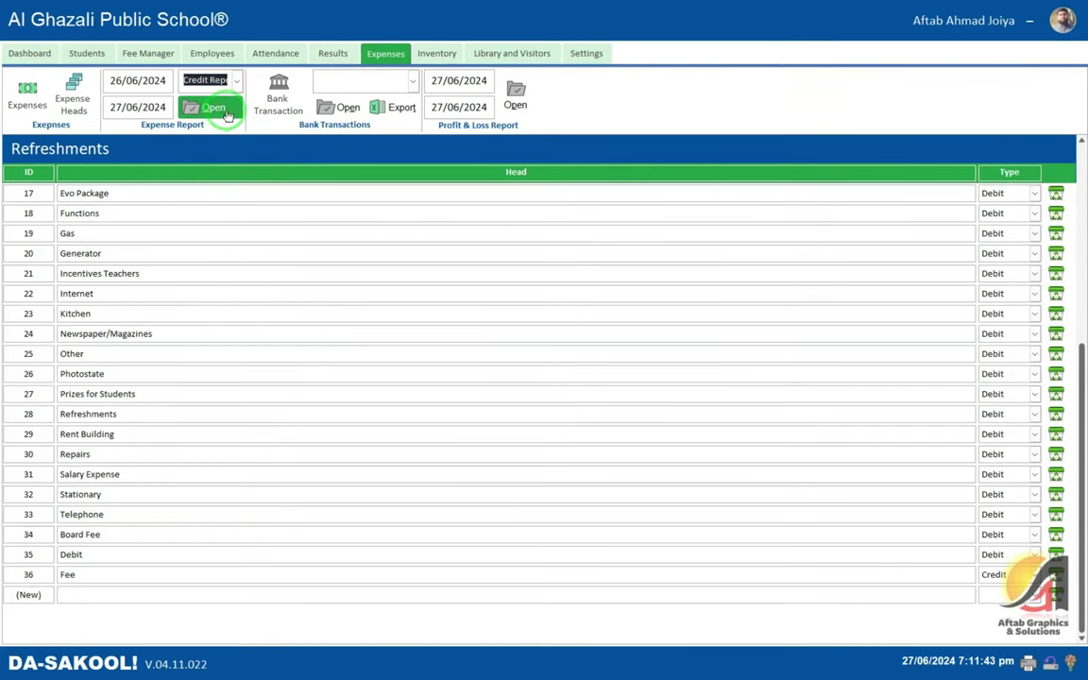
{"action": "left_click", "coordinate": [227, 112]}
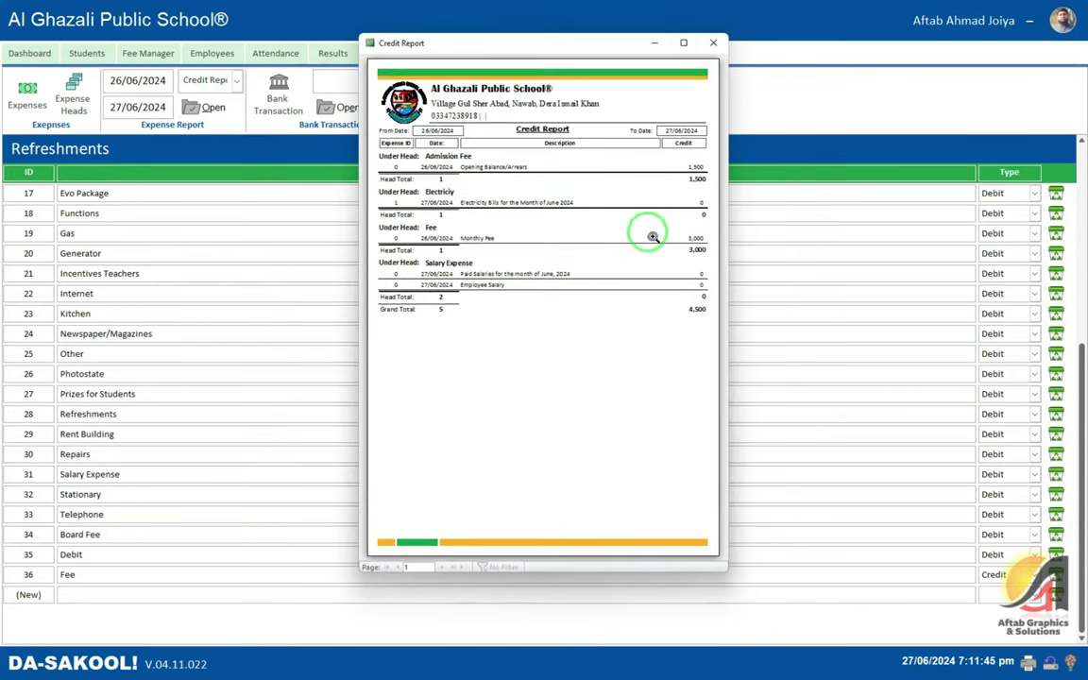
{"action": "left_click", "coordinate": [713, 42]}
{"action": "left_click", "coordinate": [233, 81]}
{"action": "left_click", "coordinate": [212, 122]}
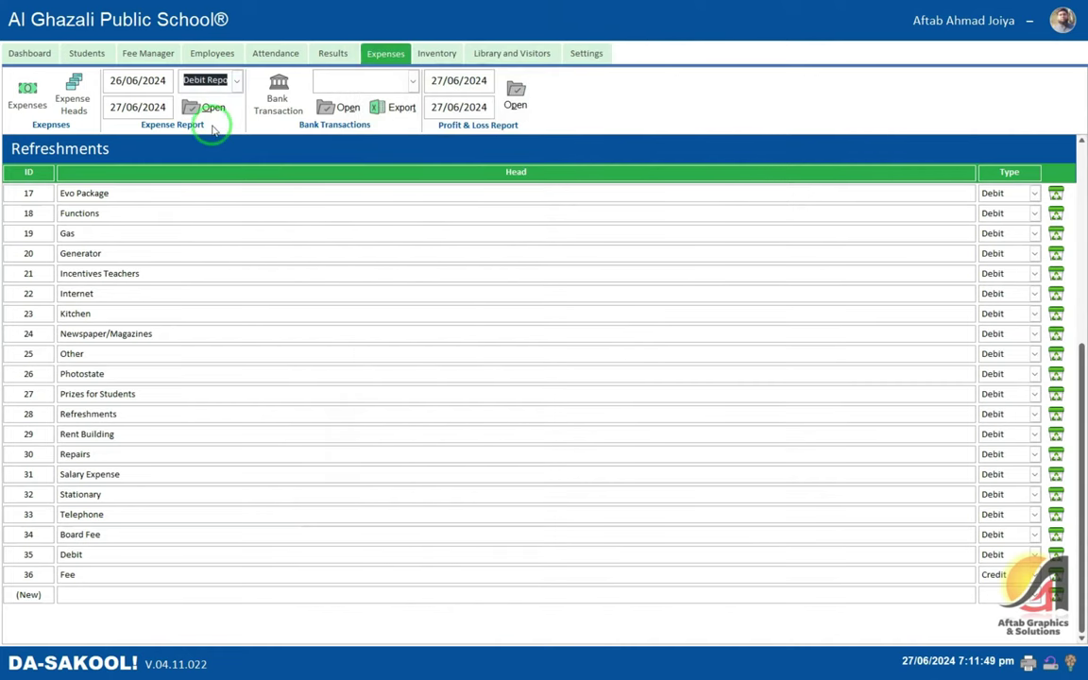
{"action": "left_click", "coordinate": [213, 108]}
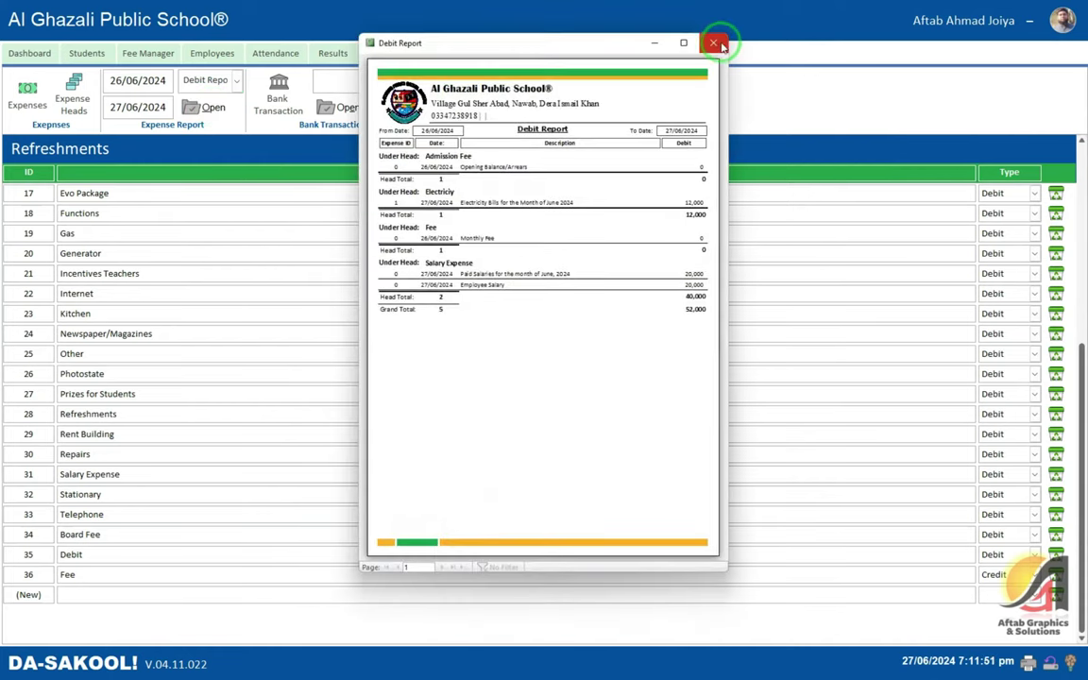
{"action": "left_click", "coordinate": [709, 46]}
- Preview and close the Cash Summary report
{"action": "left_click", "coordinate": [237, 84]}
{"action": "left_click", "coordinate": [213, 138]}
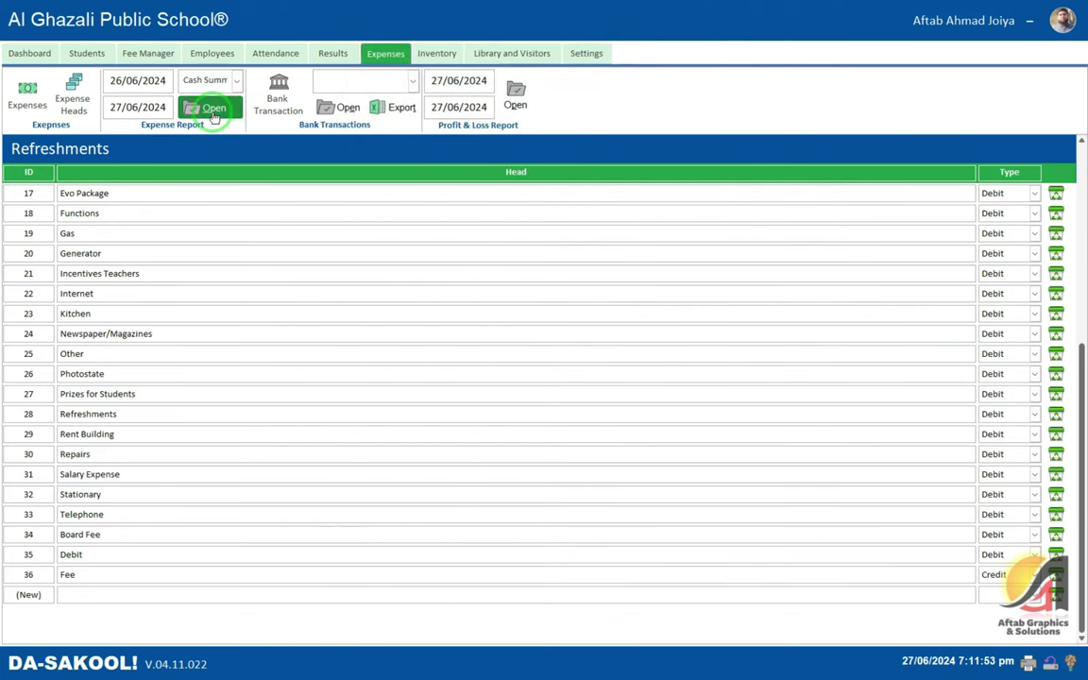
{"action": "left_click", "coordinate": [213, 108]}
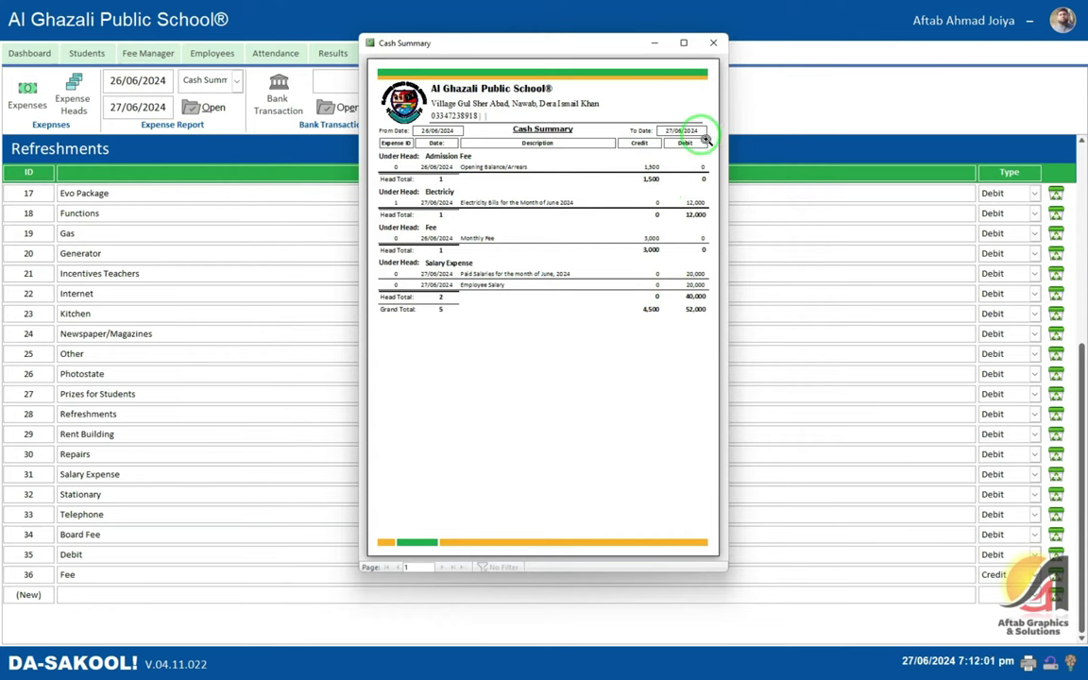
{"action": "left_click", "coordinate": [712, 44]}
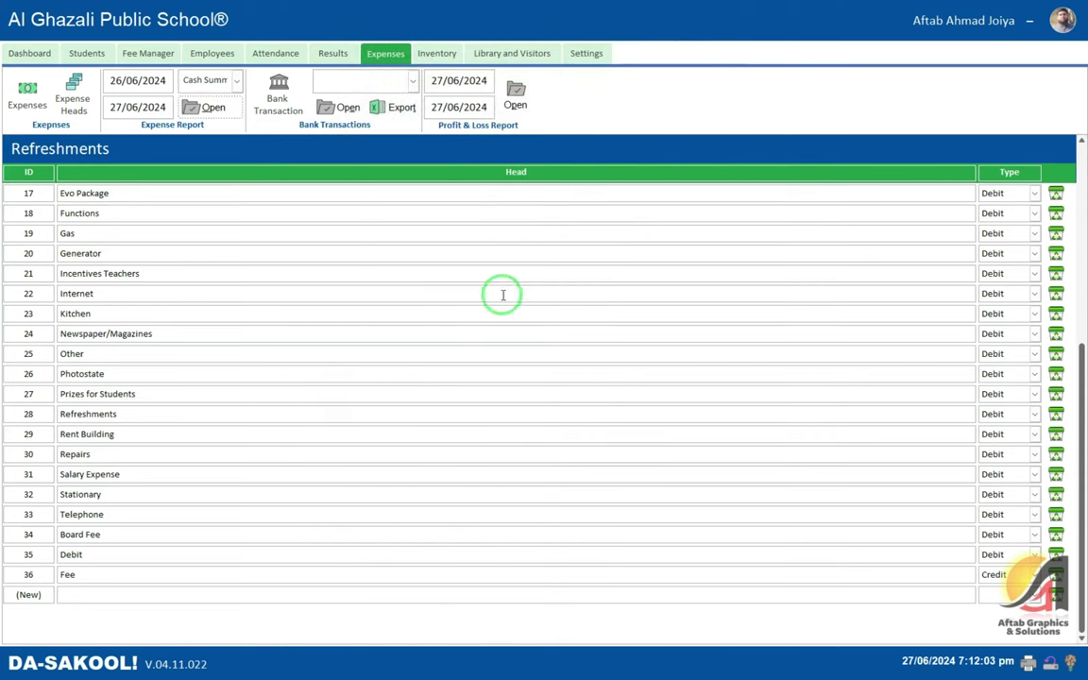
{"action": "left_click", "coordinate": [280, 195]}
- Enter Habib Bank Limited, Main Branch, branch code 1359 and the account number in a new bank record
{"action": "left_click", "coordinate": [278, 104]}
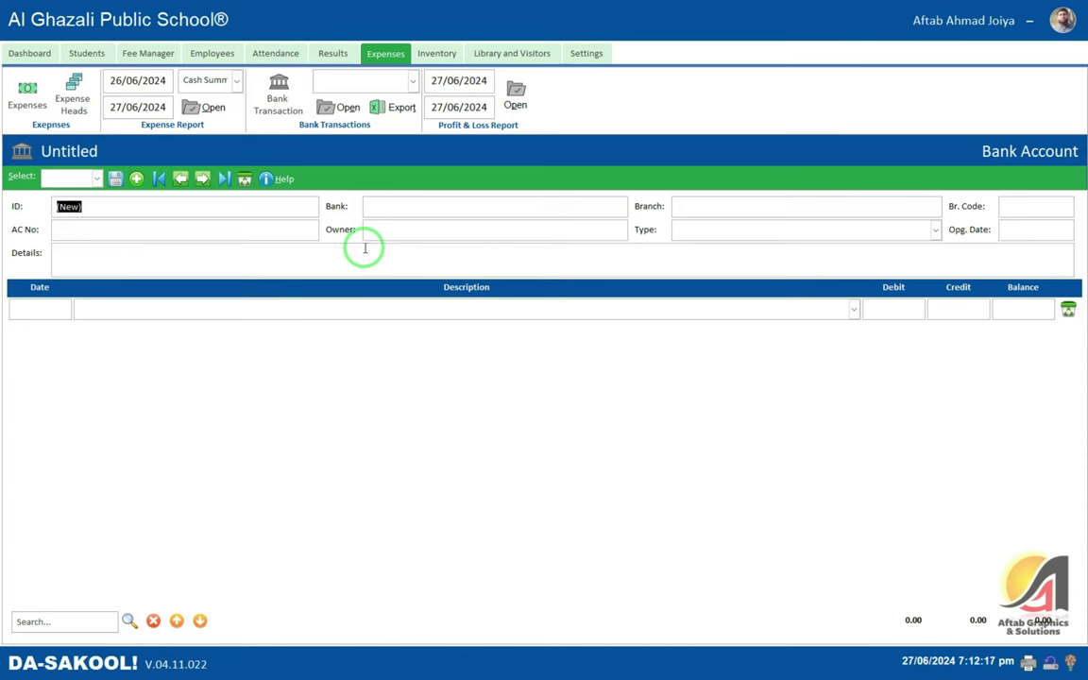
{"action": "type", "text": "Ha"}
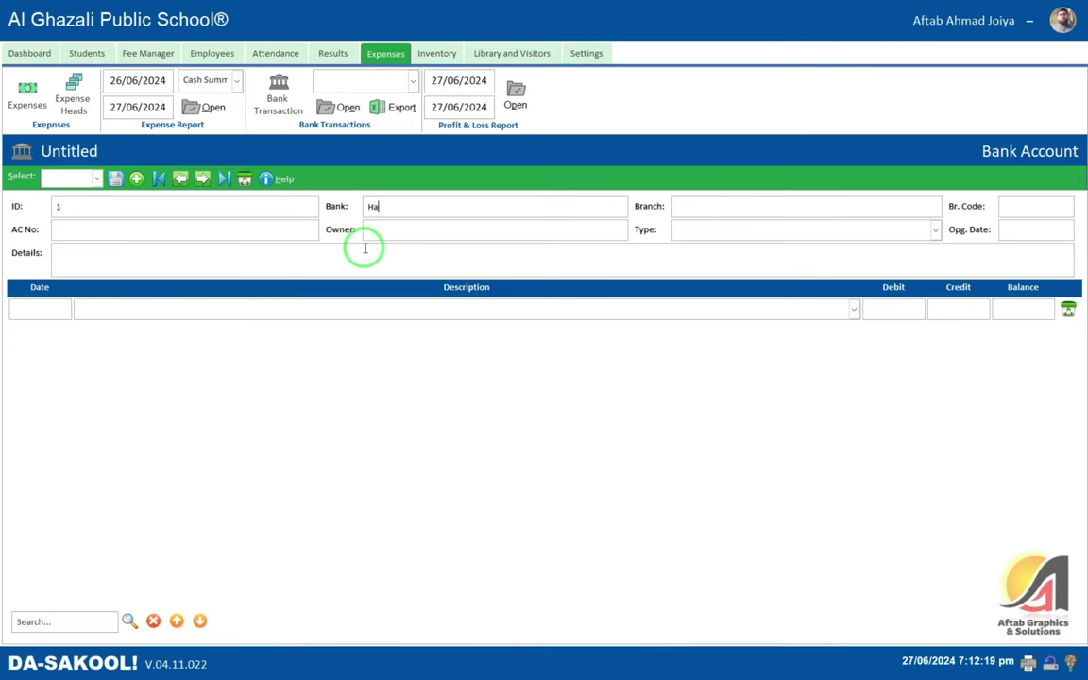
{"action": "type", "text": "imited"}
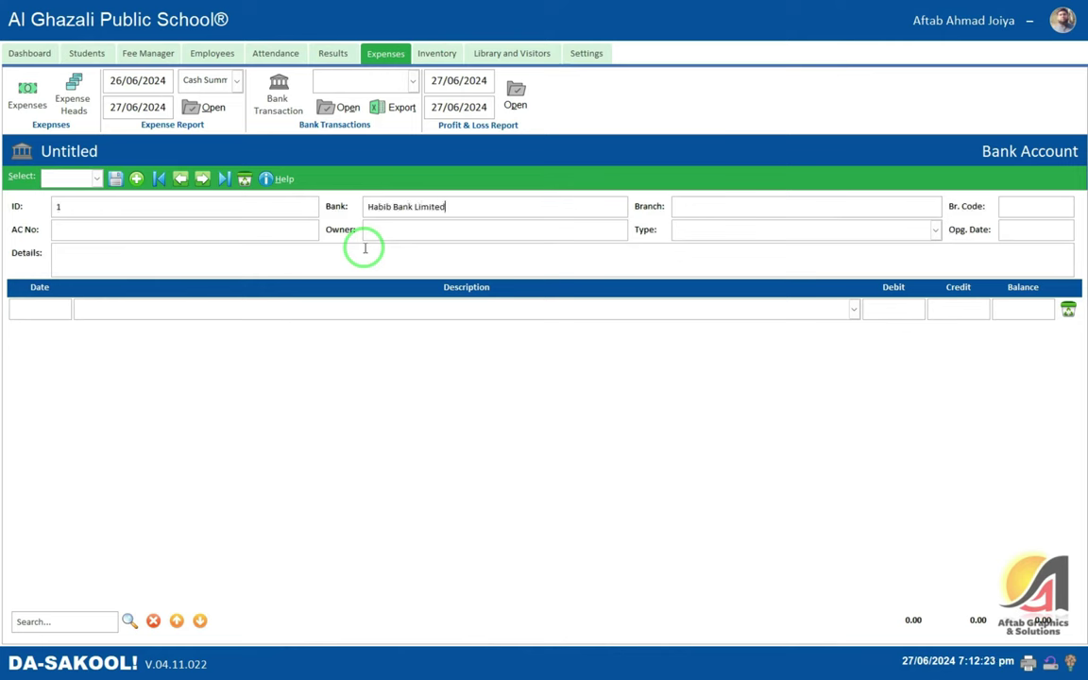
{"action": "key", "text": "Tab"}
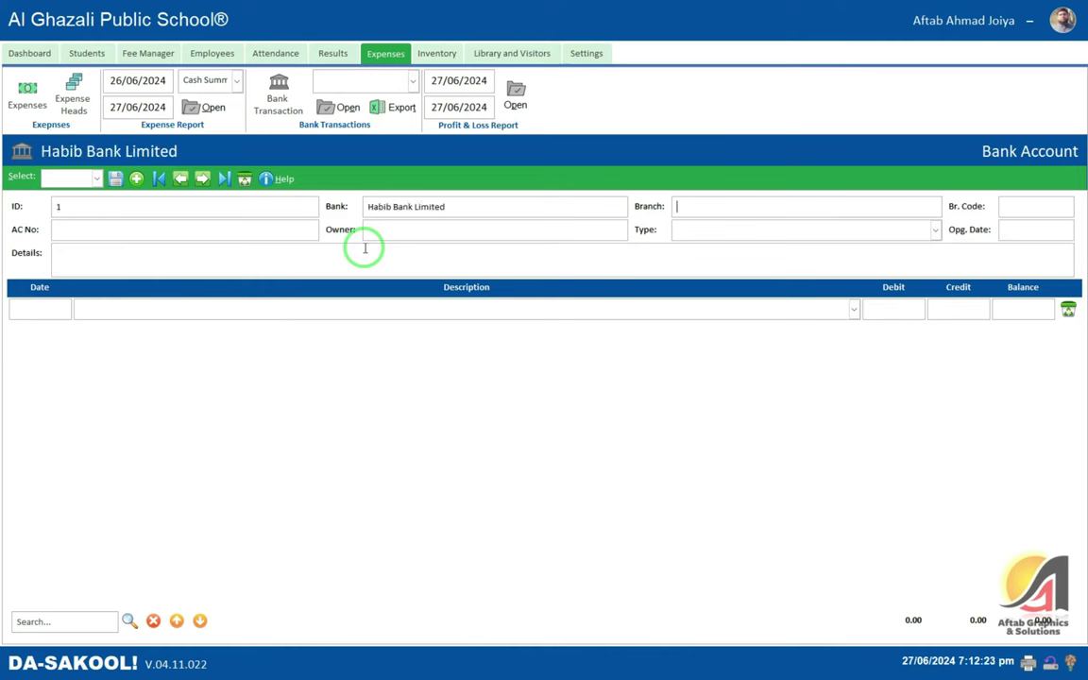
{"action": "type", "text": "Main Branch"}
{"action": "key", "text": "Tab"}
{"action": "type", "text": "1359"}
{"action": "type", "text": "13591234567890"}
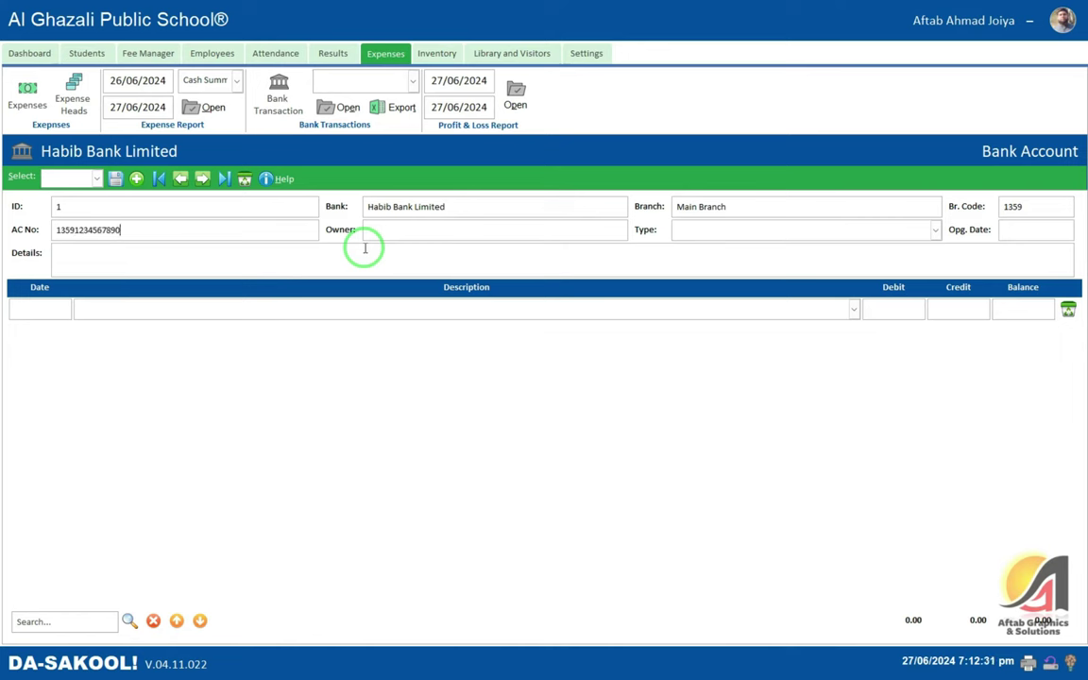
- Set the account type to Solar Owner and the opening date to 27/06/2024
{"action": "left_click", "coordinate": [802, 229]}
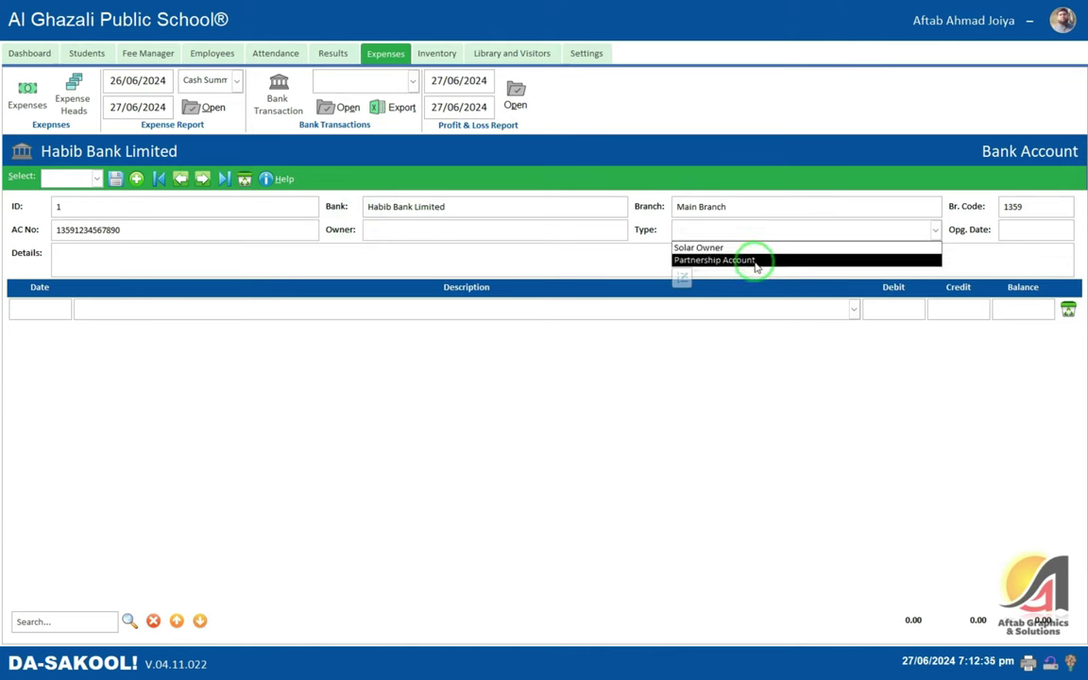
{"action": "left_click", "coordinate": [1045, 218]}
{"action": "left_click", "coordinate": [789, 233]}
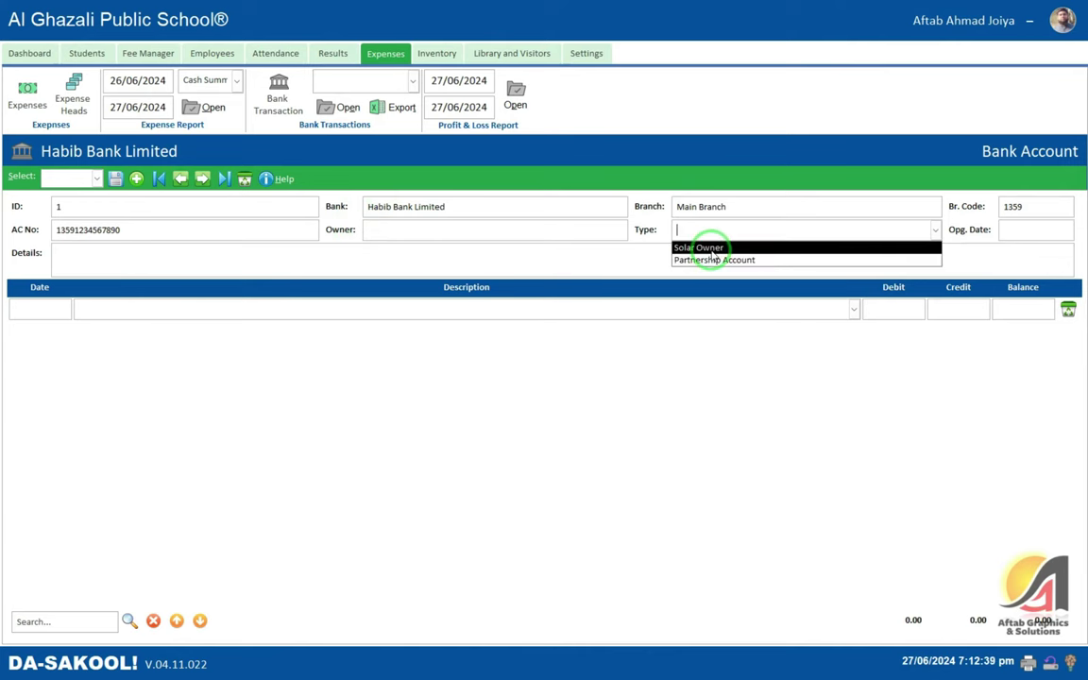
{"action": "left_click", "coordinate": [704, 248]}
{"action": "left_click", "coordinate": [1034, 231]}
{"action": "left_click", "coordinate": [1081, 226]}
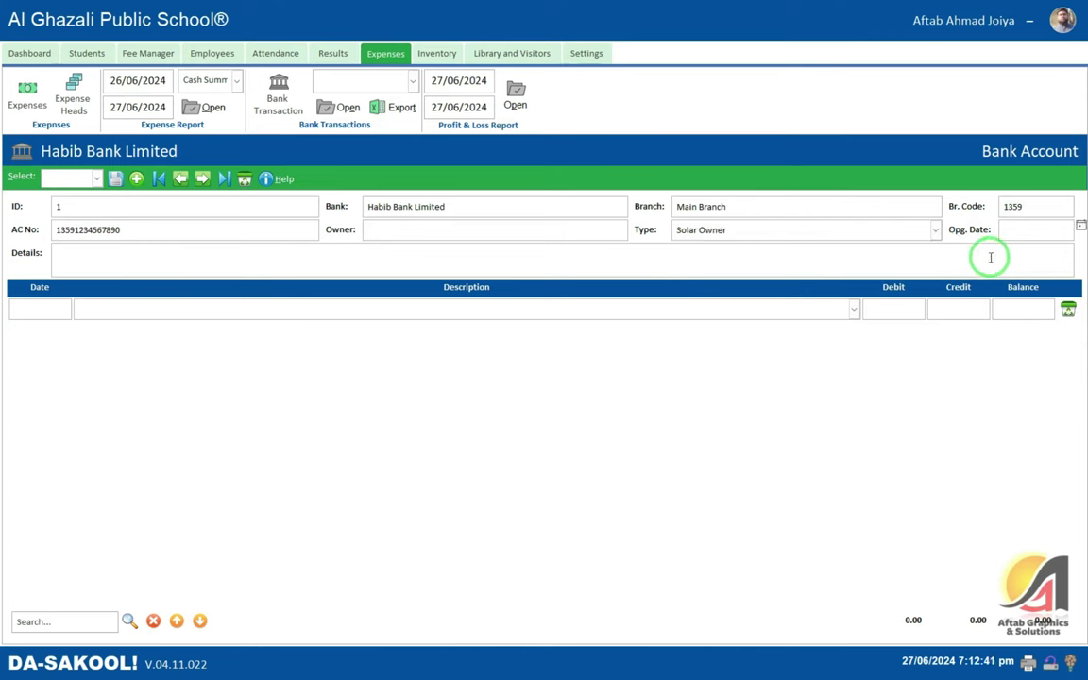
{"action": "key", "text": "Tab"}
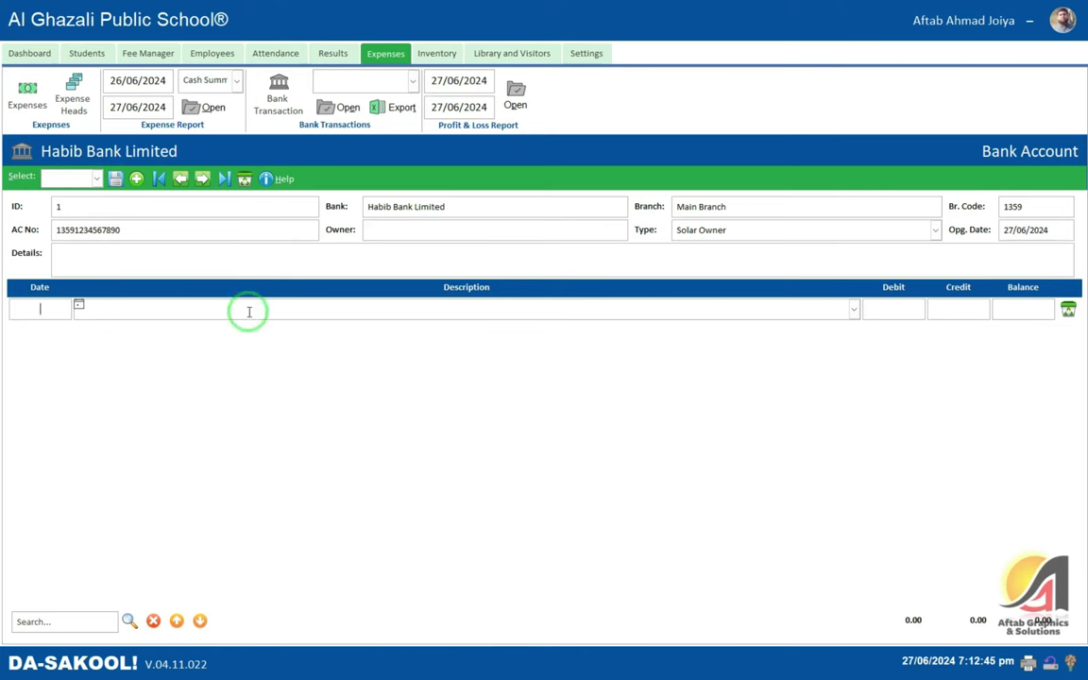
- Record a 27/06/2024 Cash Deposit of 50,000.00, moving the amount from Debit to Credit
{"action": "left_click", "coordinate": [47, 300]}
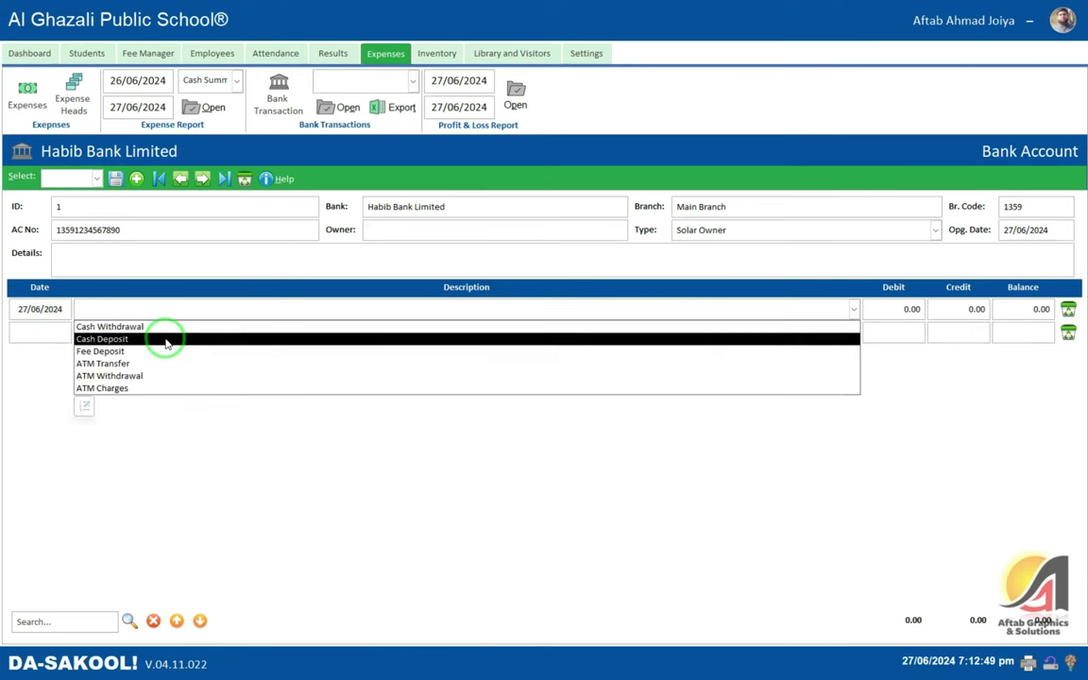
{"action": "left_click", "coordinate": [165, 339]}
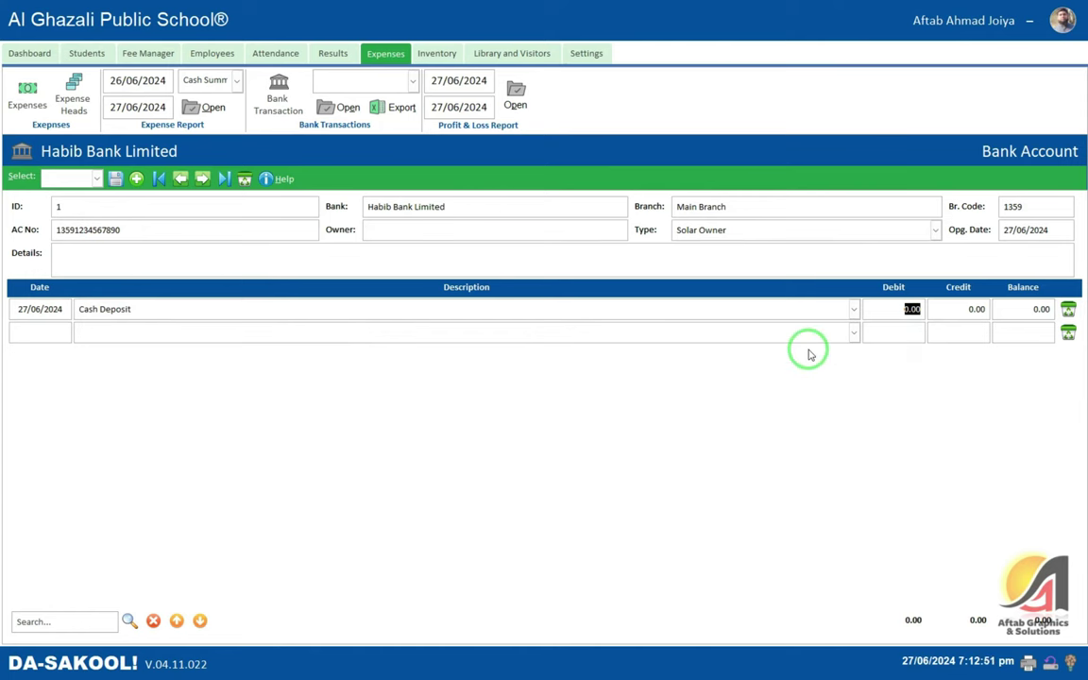
{"action": "type", "text": "50,000"}
{"action": "key", "text": "Tab"}
{"action": "key", "text": "Tab"}
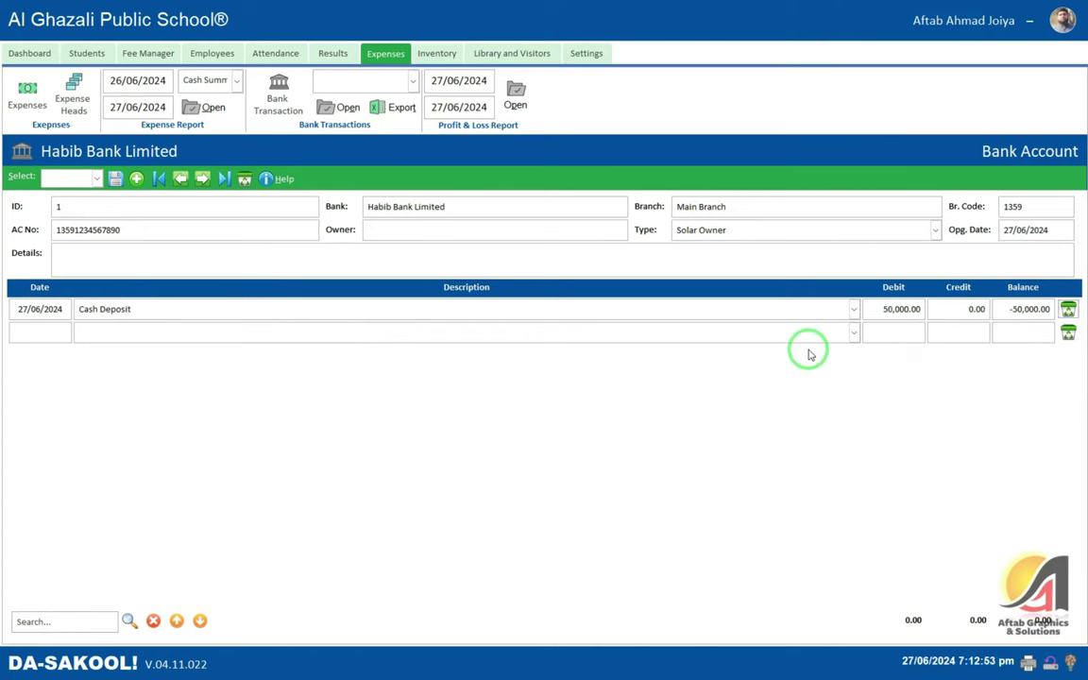
{"action": "key", "text": "Tab"}
{"action": "left_click", "coordinate": [894, 315]}
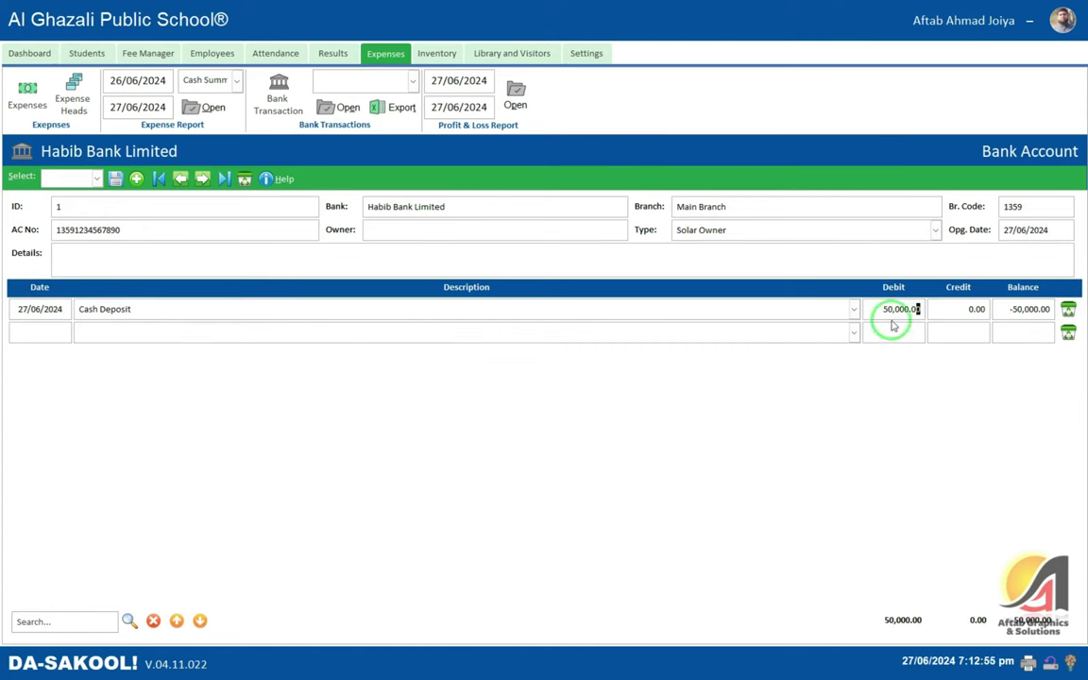
{"action": "key", "text": "ctrl+x"}
{"action": "left_click", "coordinate": [973, 317]}
{"action": "key", "text": "ctrl+v"}
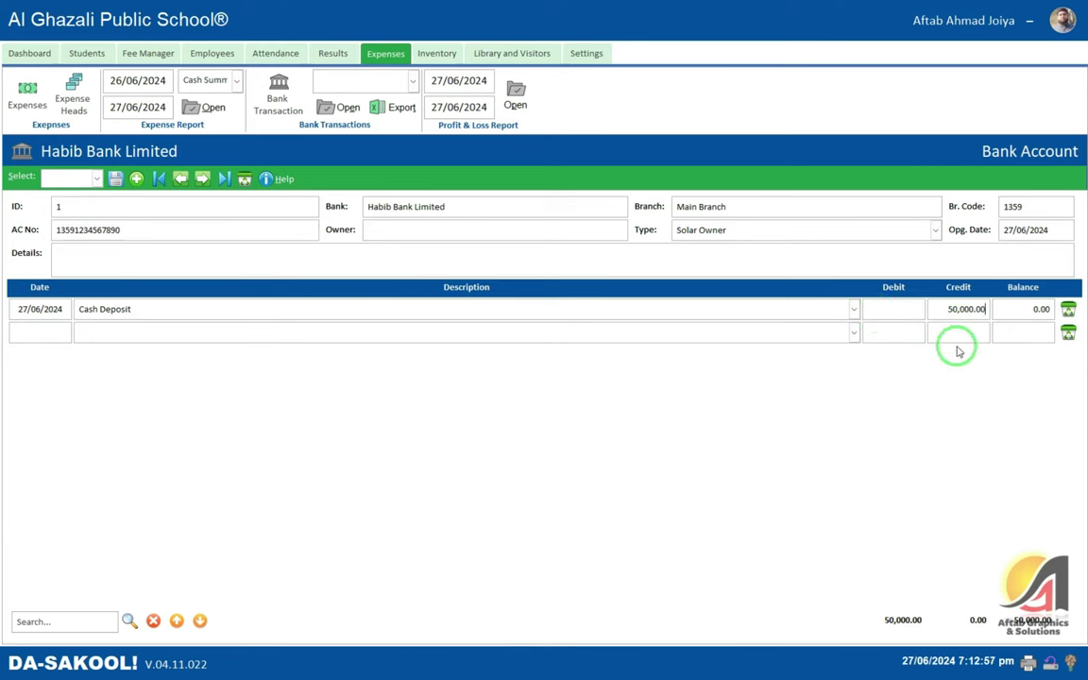
{"action": "key", "text": "Return"}
- Leave the second transaction row blank without choosing a description
{"action": "left_click", "coordinate": [139, 332]}
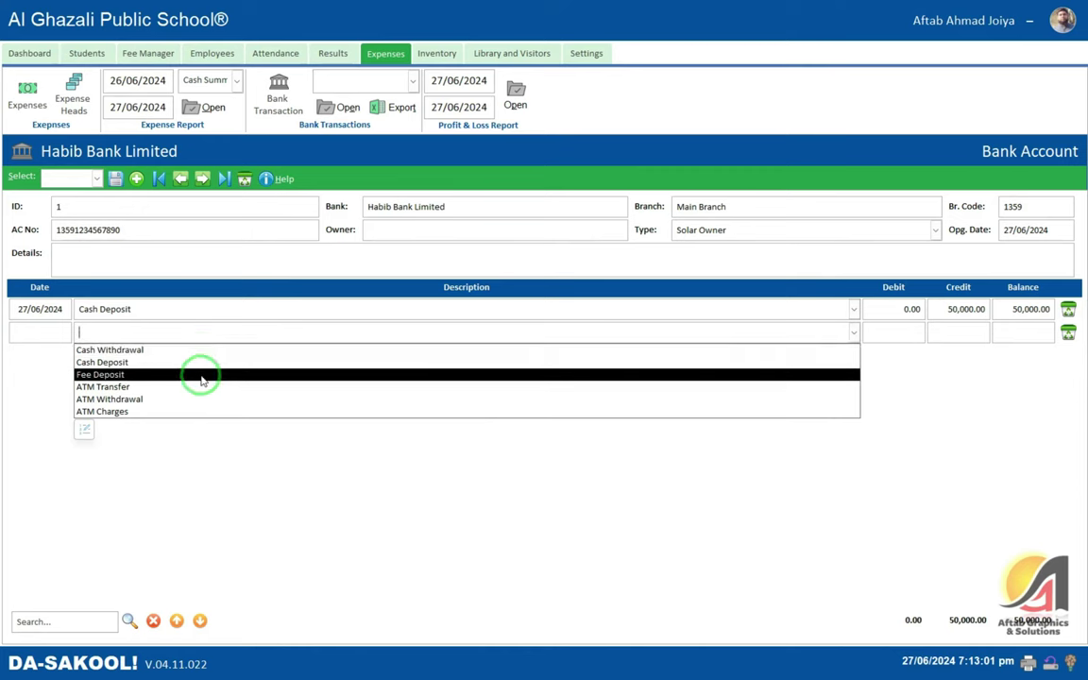
{"action": "left_click", "coordinate": [311, 332]}
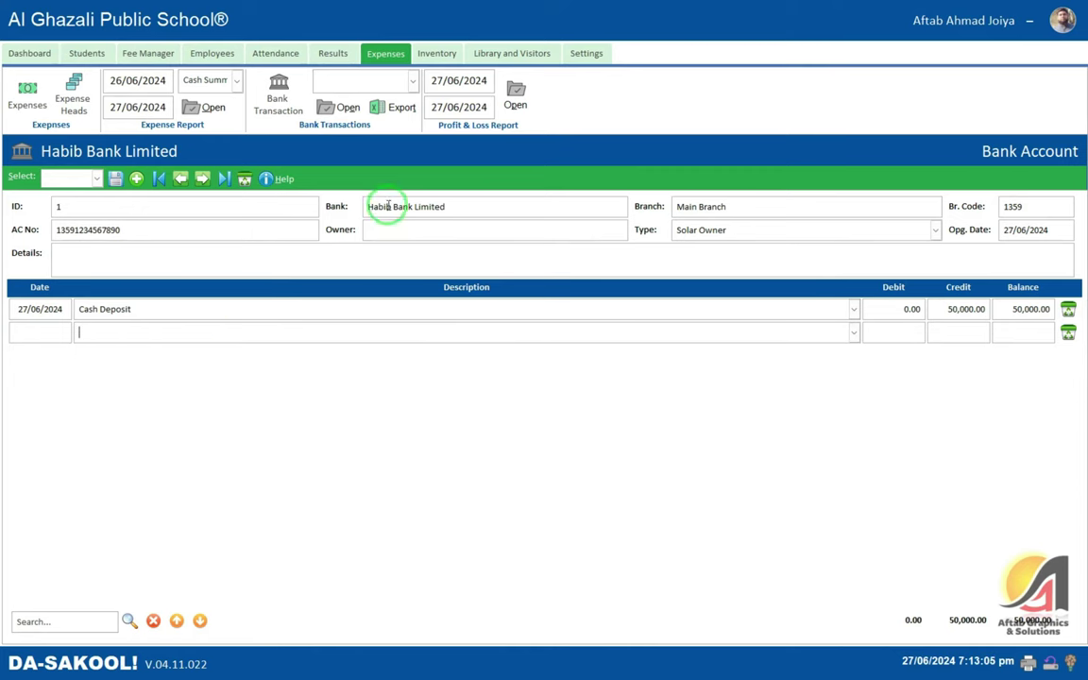
{"action": "left_click_drag", "start_coordinate": [456, 208], "coordinate": [338, 202]}
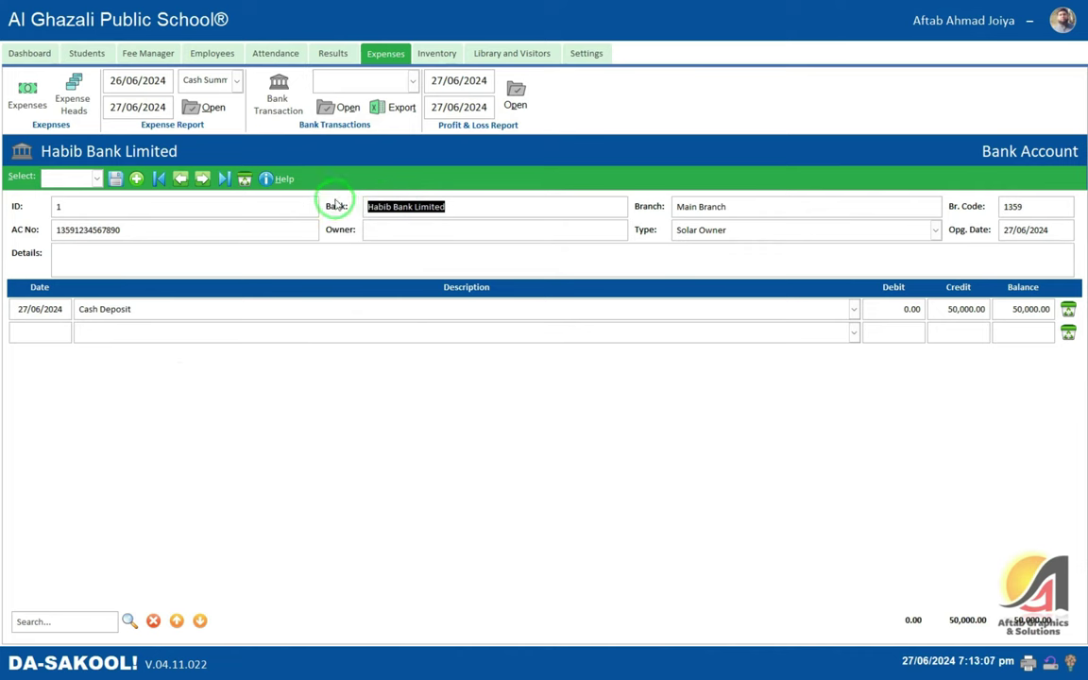
{"action": "left_click", "coordinate": [206, 210]}
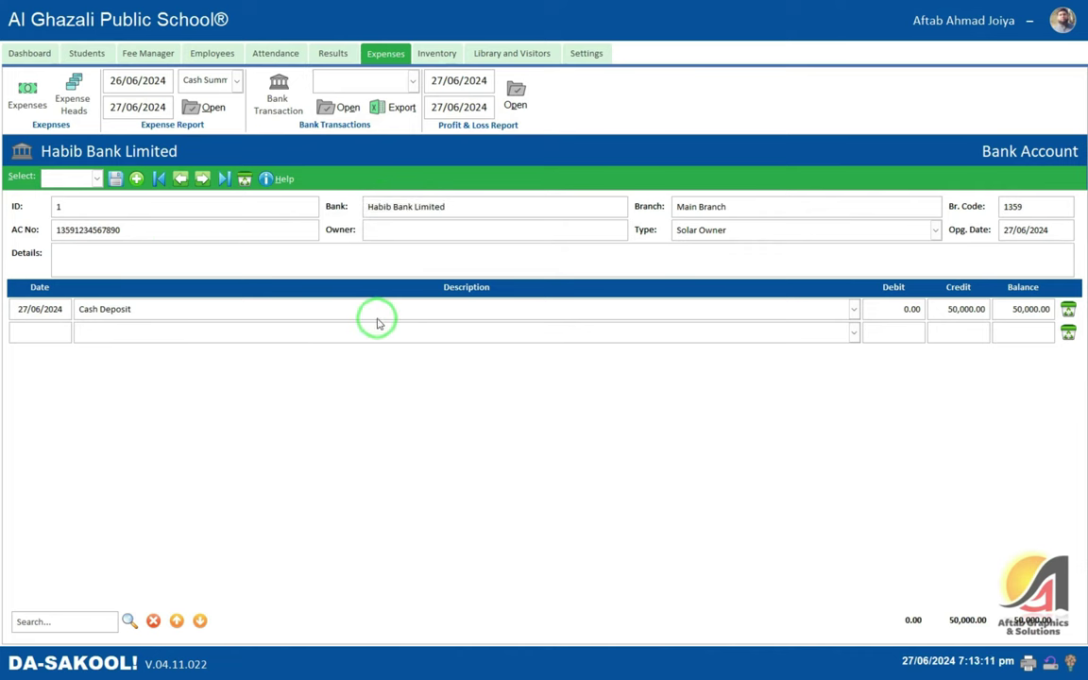
{"action": "left_click", "coordinate": [90, 179]}
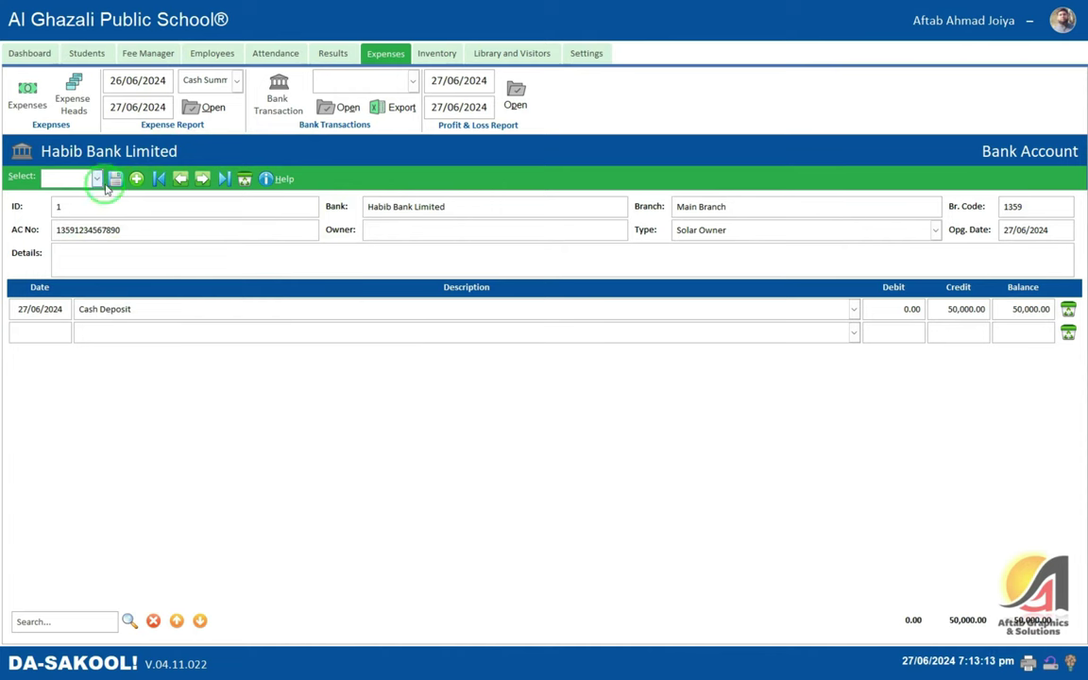
- Browse the saved bank account records and load the Habib Bank Limited account
{"action": "left_click", "coordinate": [166, 226]}
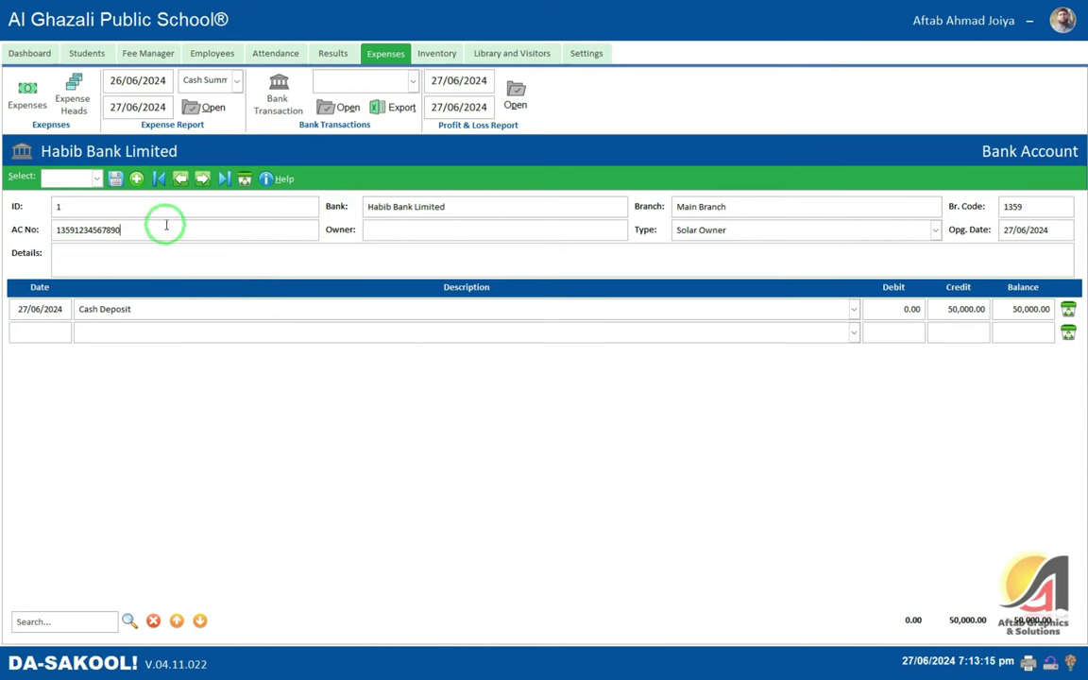
{"action": "left_click", "coordinate": [382, 83]}
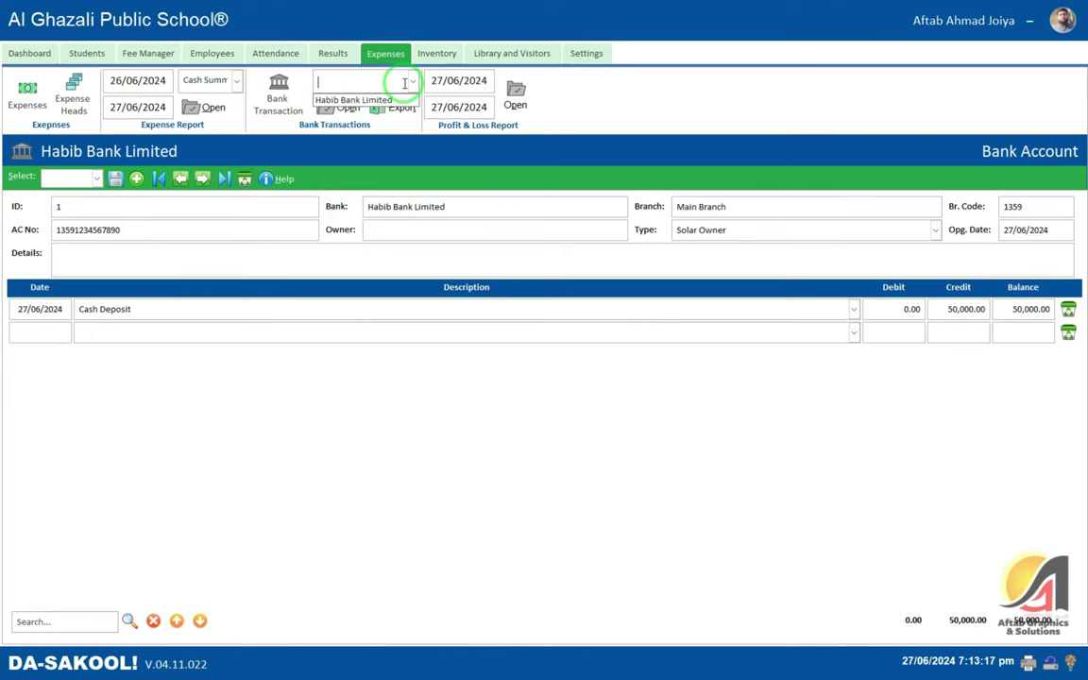
{"action": "left_click", "coordinate": [365, 109]}
{"action": "left_click", "coordinate": [415, 83]}
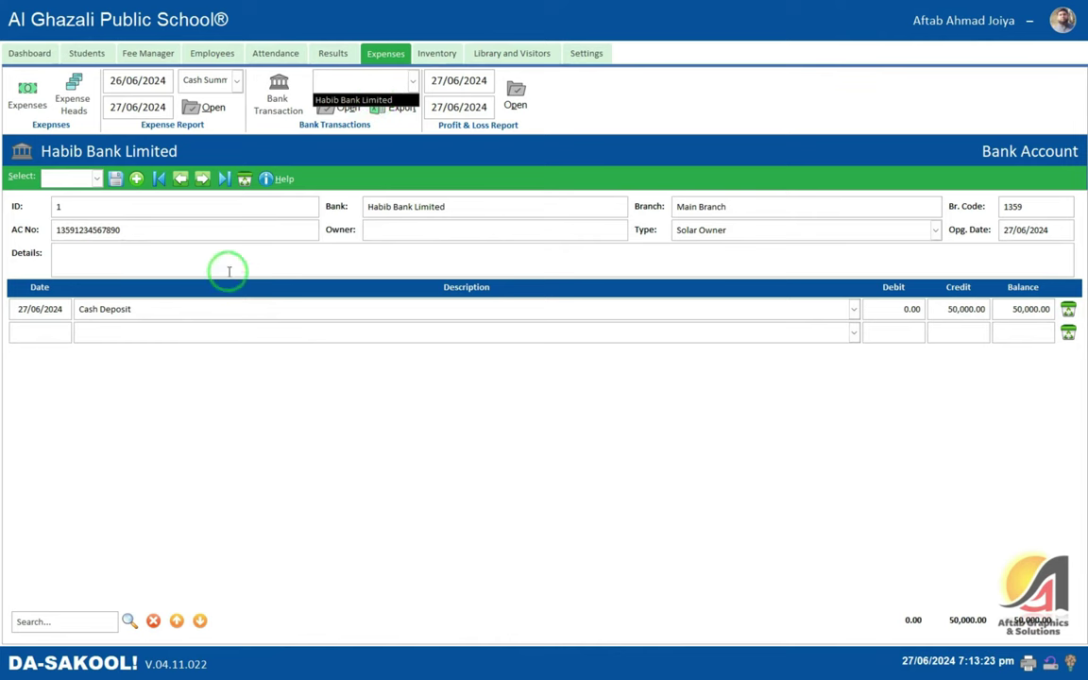
{"action": "left_click", "coordinate": [170, 227]}
{"action": "left_click", "coordinate": [99, 179]}
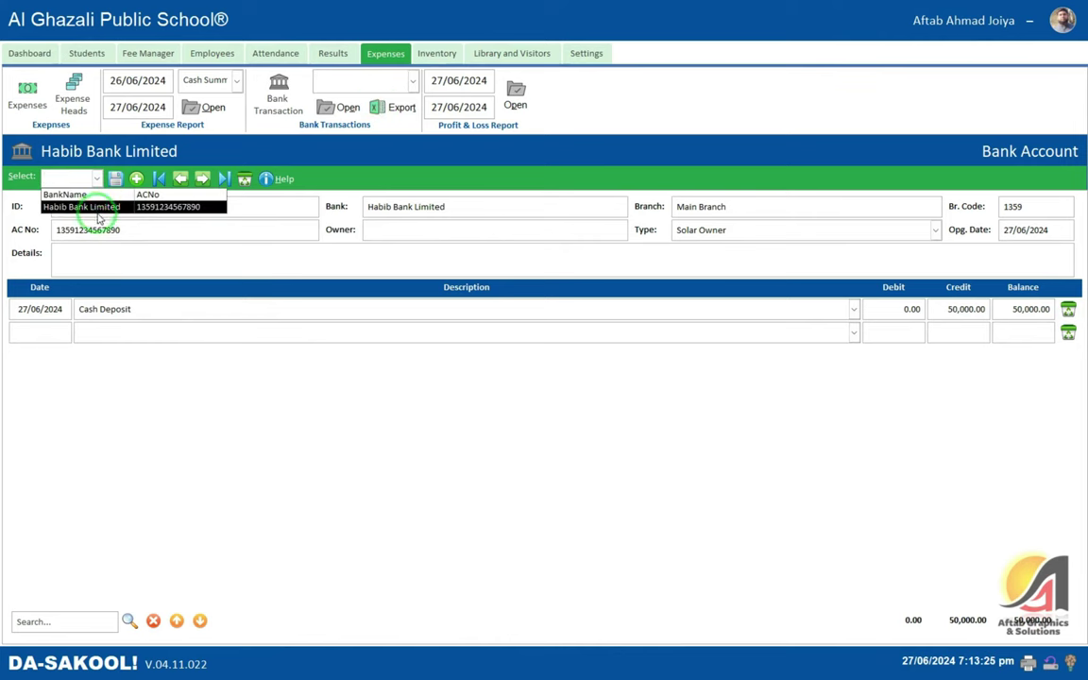
{"action": "left_click", "coordinate": [135, 179]}
{"action": "left_click", "coordinate": [98, 178]}
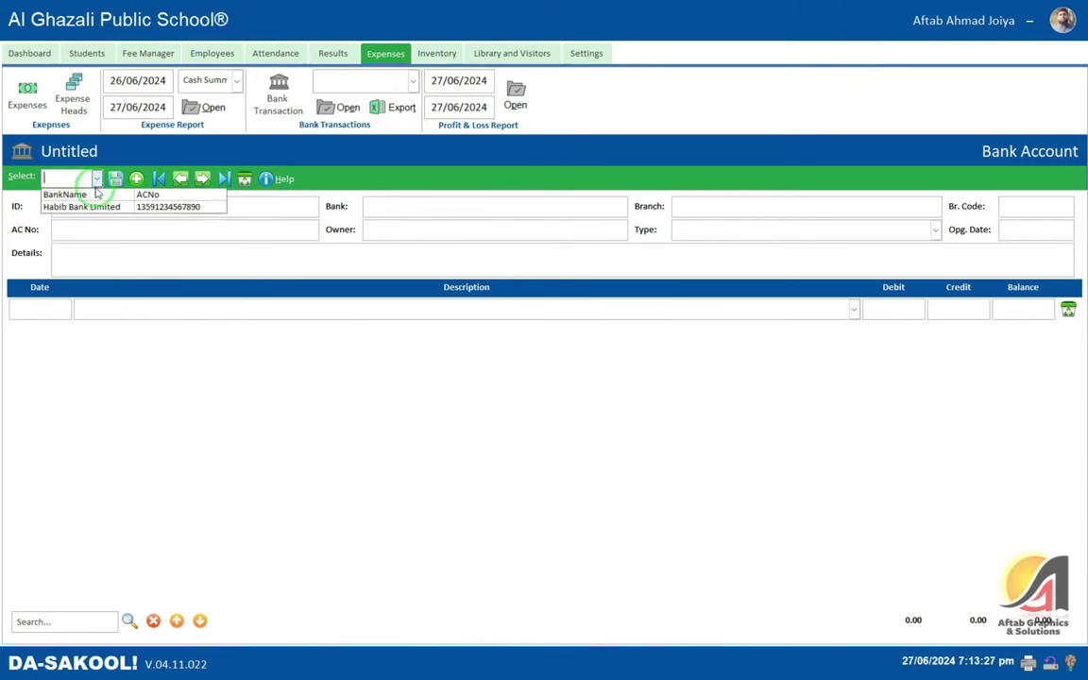
{"action": "left_click", "coordinate": [94, 206]}
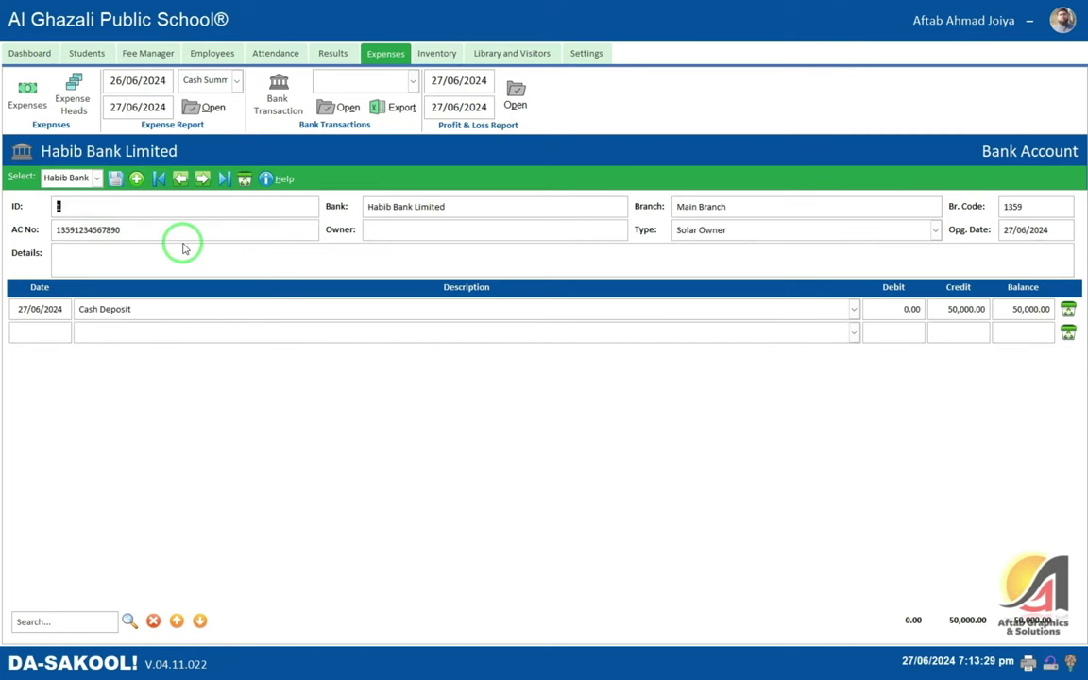
- Move to a blank new record and select Habib Bank Limited for the Bank Transactions report
{"action": "left_click", "coordinate": [202, 178]}
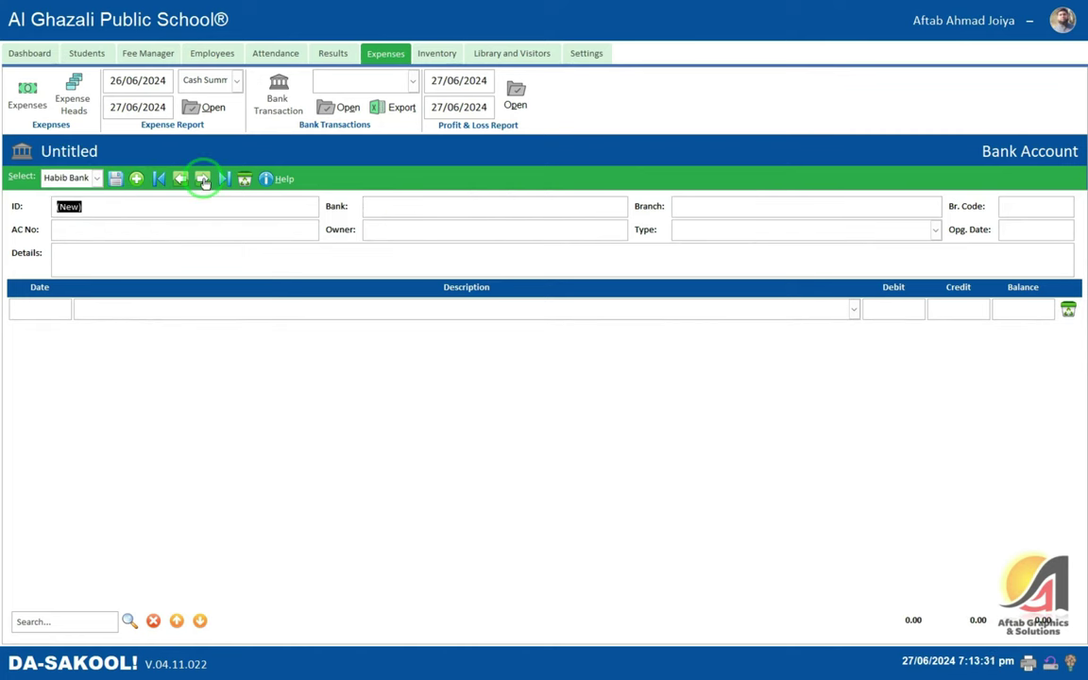
{"action": "left_click", "coordinate": [187, 179]}
{"action": "left_click", "coordinate": [202, 178]}
{"action": "left_click", "coordinate": [185, 178]}
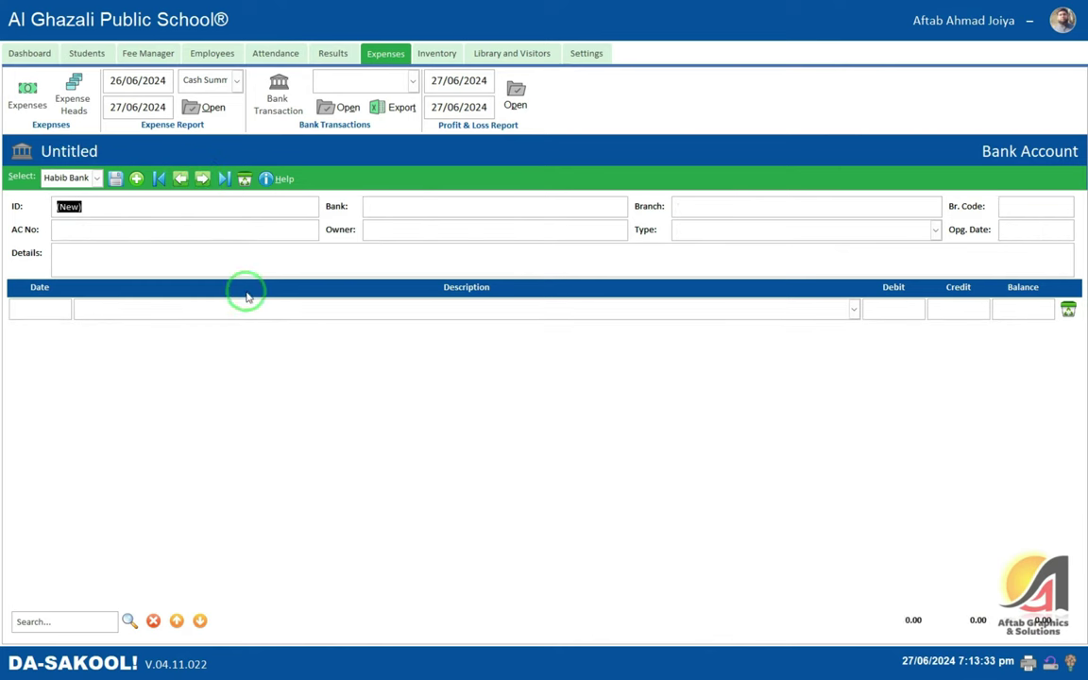
{"action": "left_click", "coordinate": [396, 209]}
{"action": "left_click", "coordinate": [413, 81]}
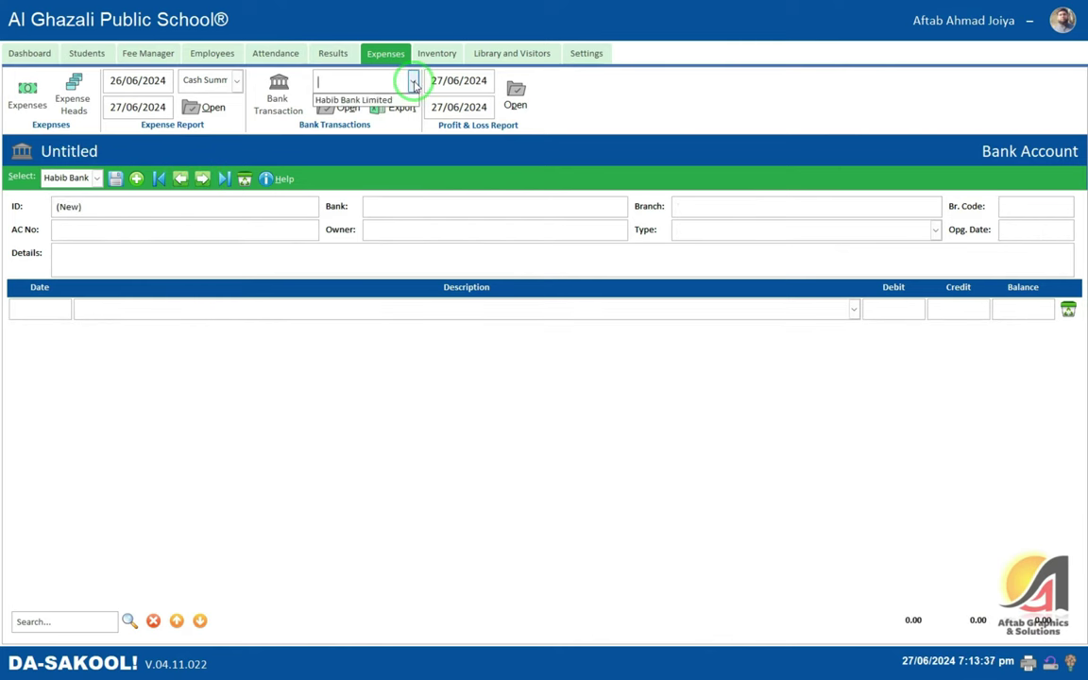
{"action": "left_click", "coordinate": [354, 99]}
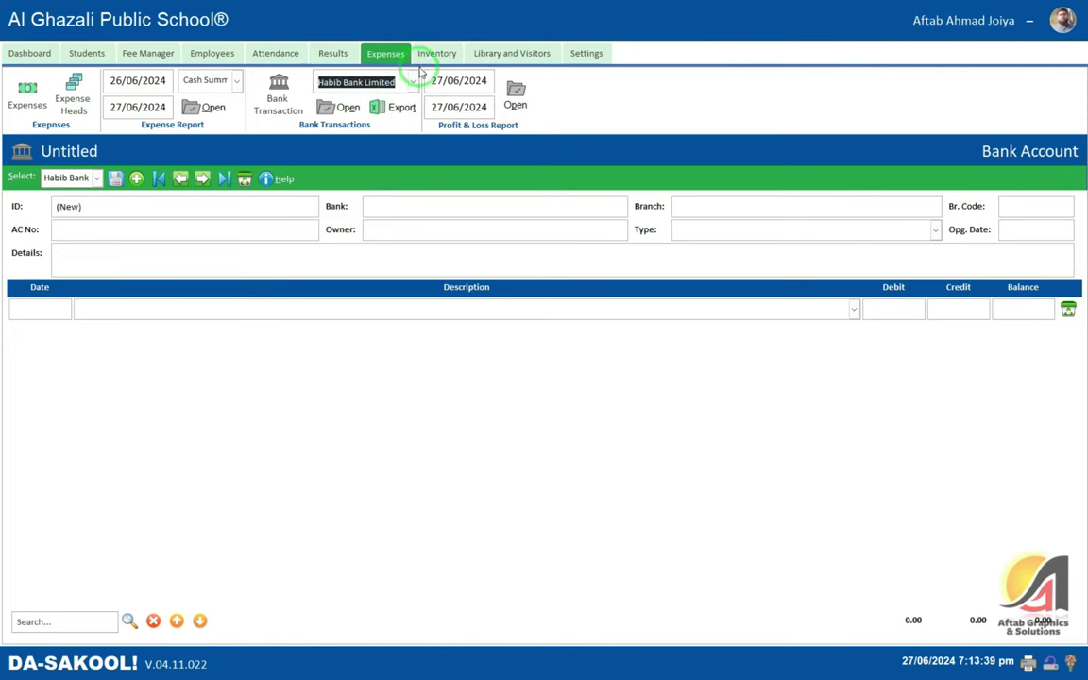
{"action": "left_click", "coordinate": [342, 107]}
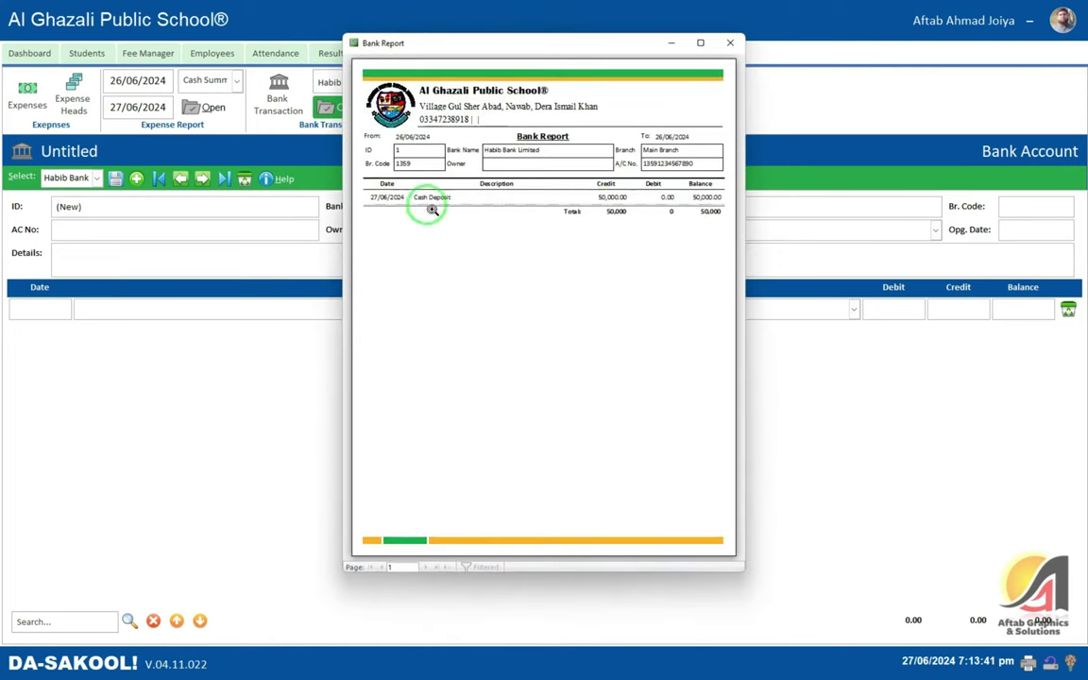
{"action": "left_click", "coordinate": [703, 45]}
{"action": "left_click", "coordinate": [444, 251]}
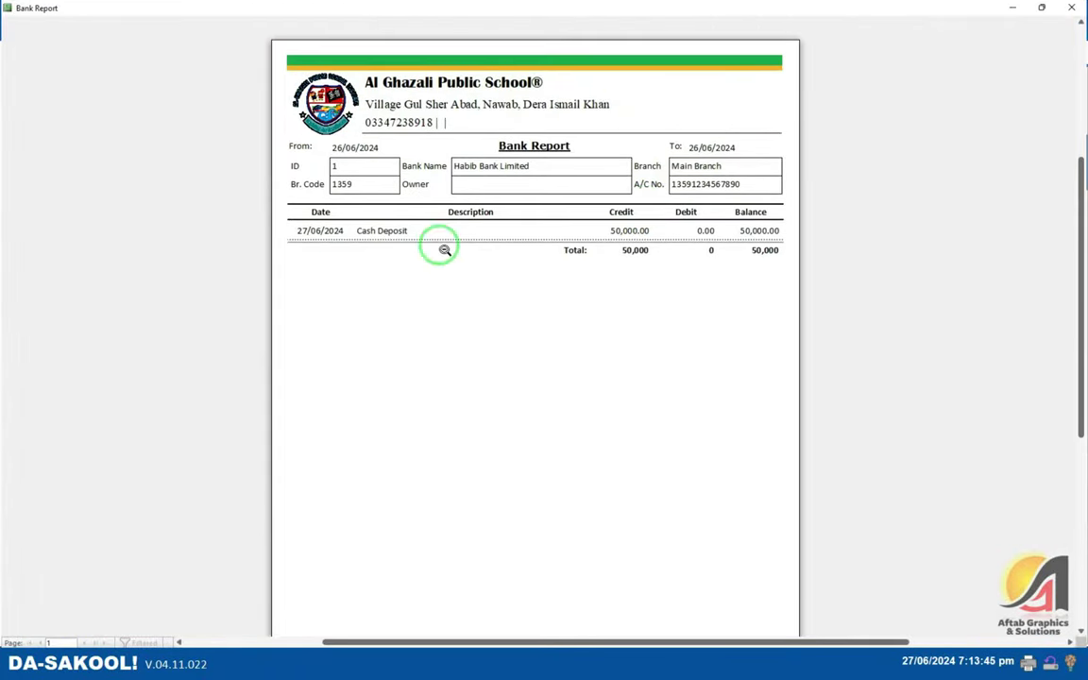
{"action": "left_click", "coordinate": [1071, 8]}
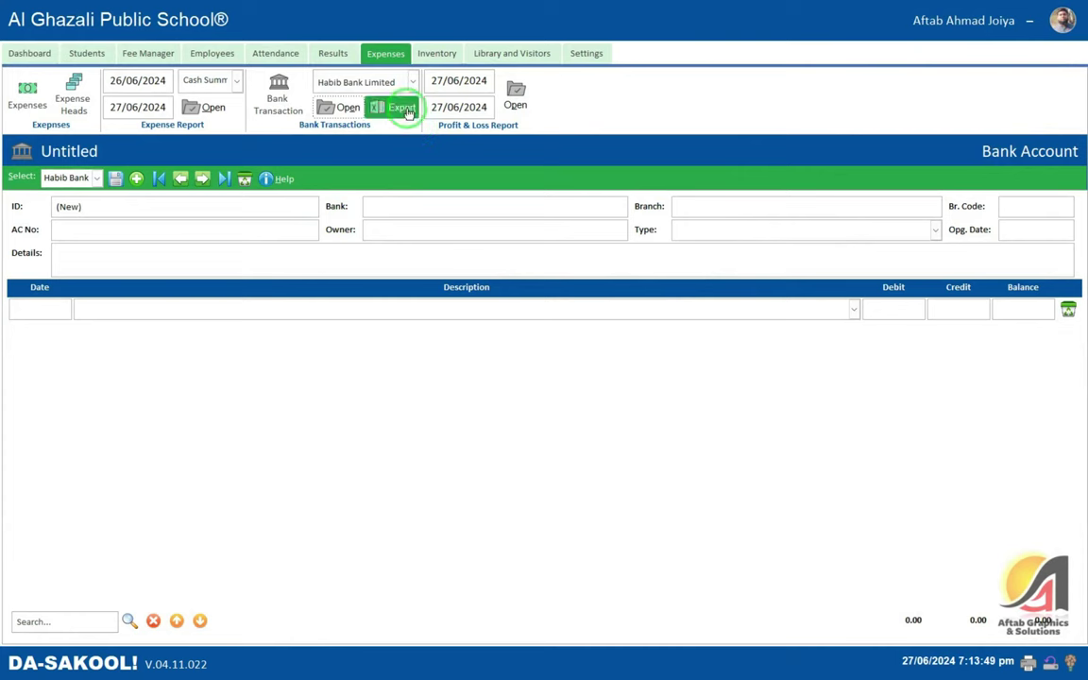
{"action": "left_click", "coordinate": [391, 110]}
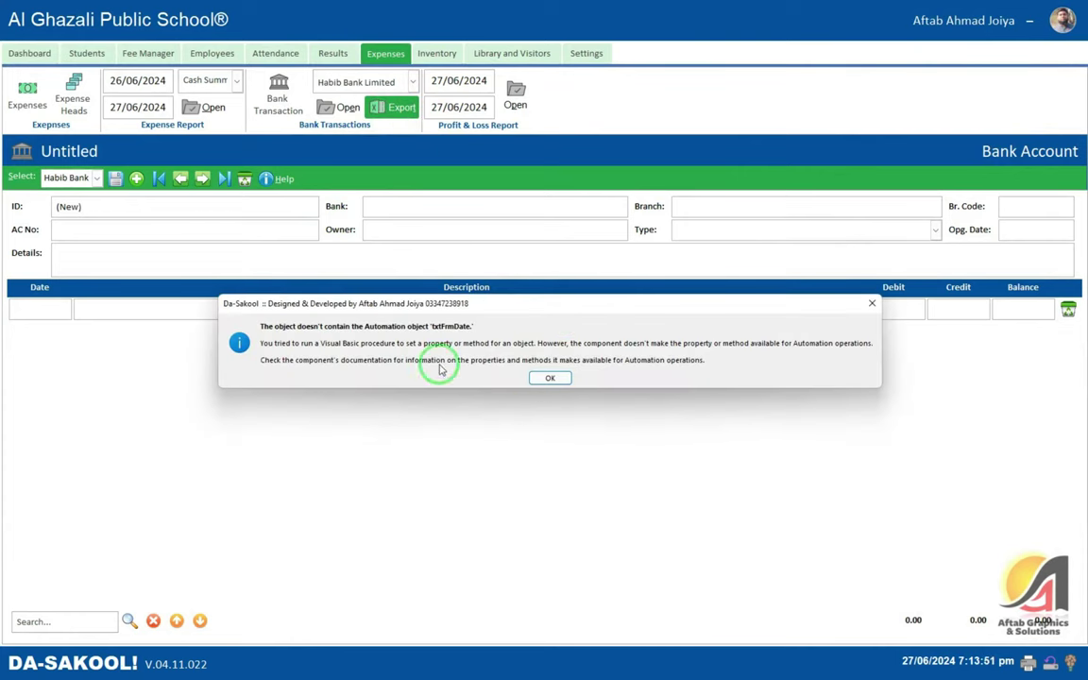
{"action": "left_click", "coordinate": [547, 379]}
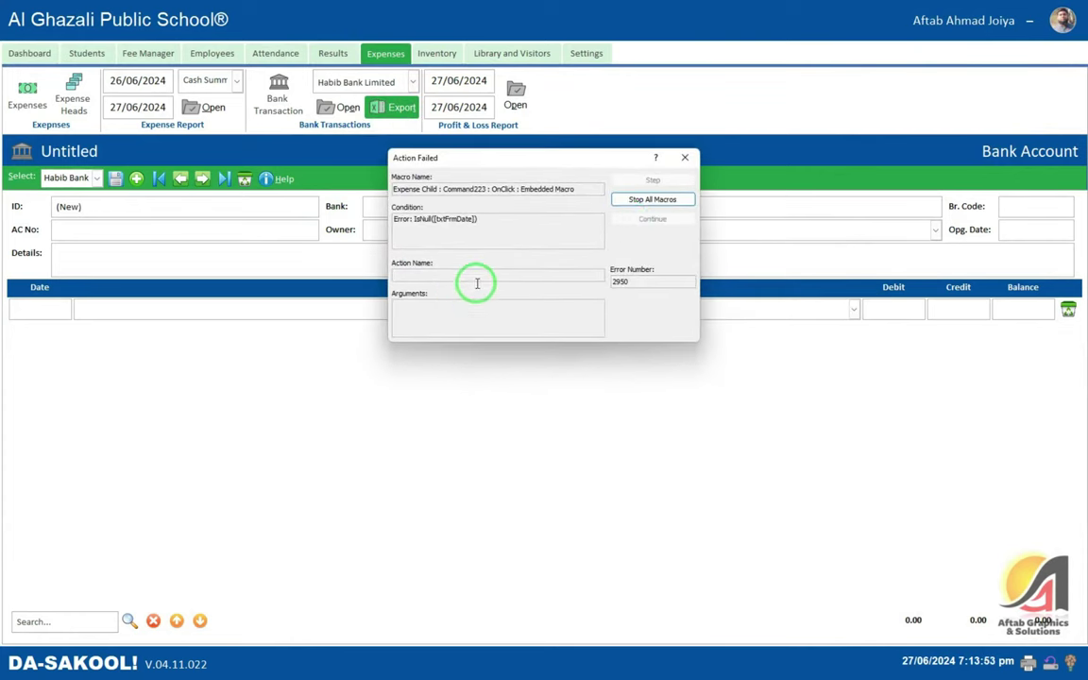
{"action": "left_click", "coordinate": [687, 156]}
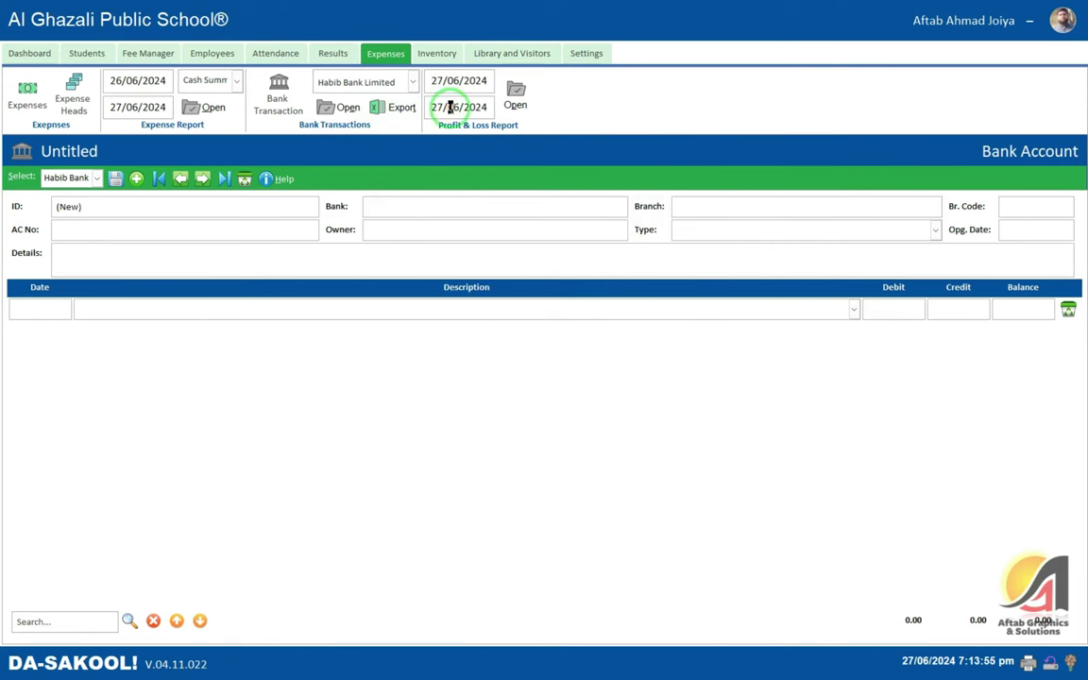
- Preview the 27/06/2024 Profit & Loss report (32,000 debits, balance -32,000), then go to Inventory
{"action": "left_click_drag", "start_coordinate": [487, 106], "coordinate": [457, 109]}
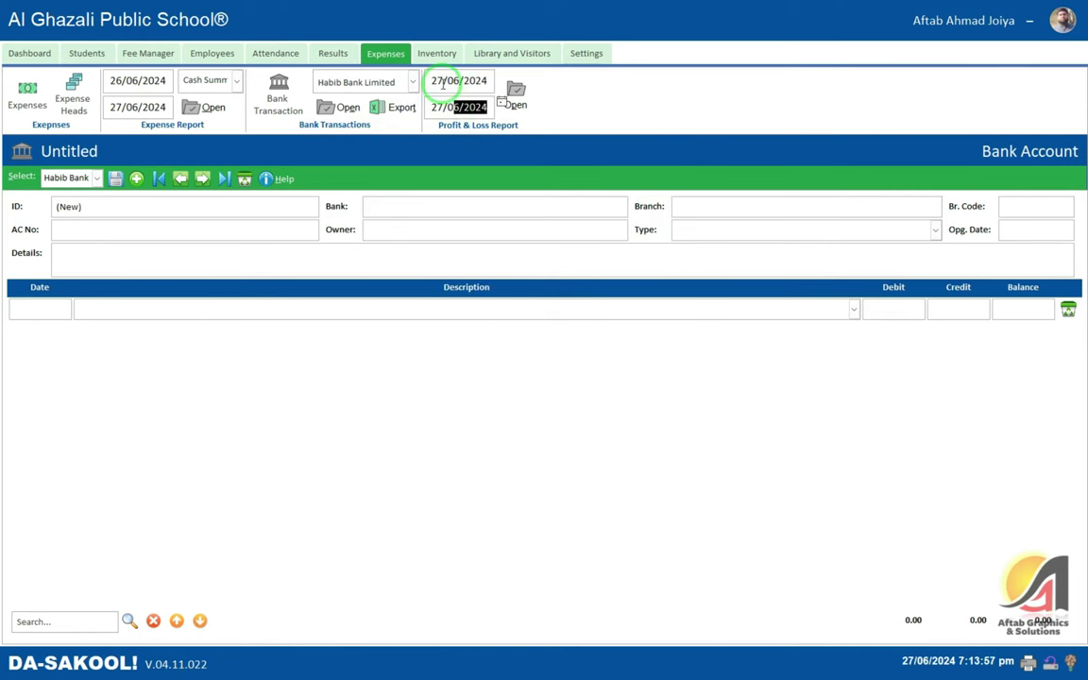
{"action": "left_click", "coordinate": [444, 81]}
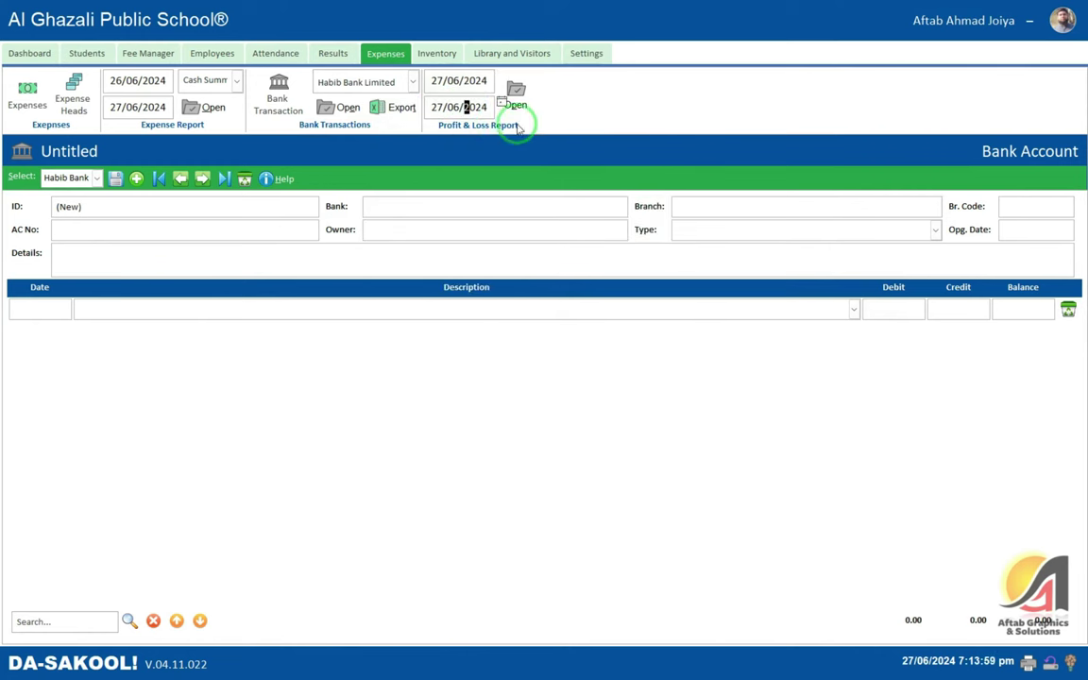
{"action": "left_click", "coordinate": [516, 94]}
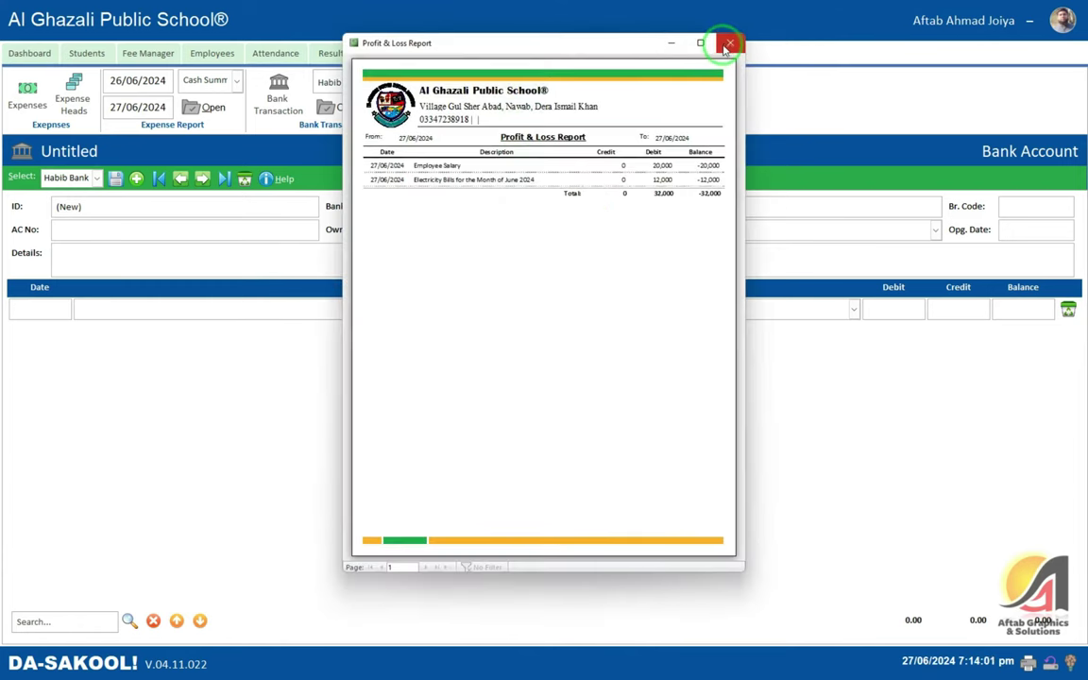
{"action": "left_click", "coordinate": [730, 42]}
{"action": "left_click", "coordinate": [516, 95]}
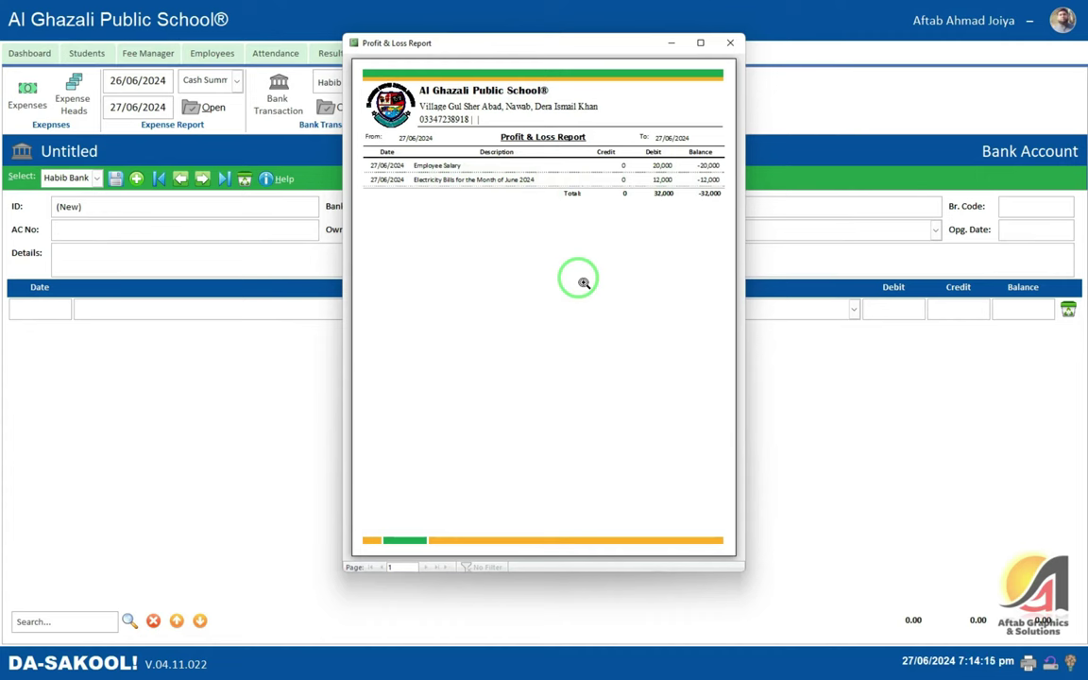
{"action": "left_click", "coordinate": [729, 42]}
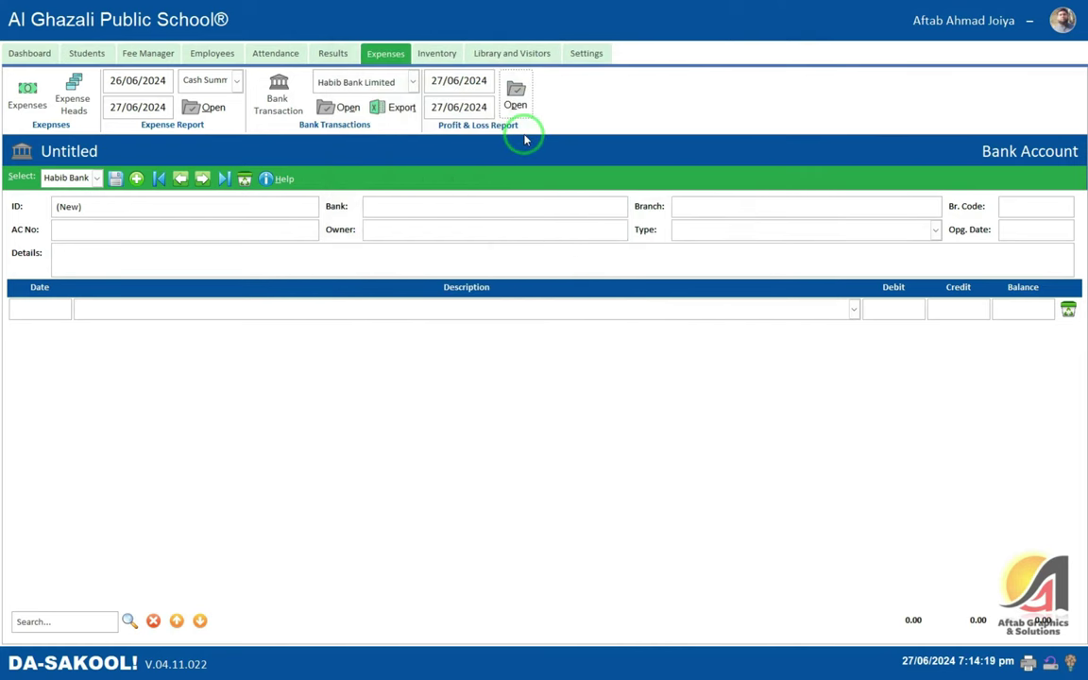
{"action": "left_click", "coordinate": [437, 55]}
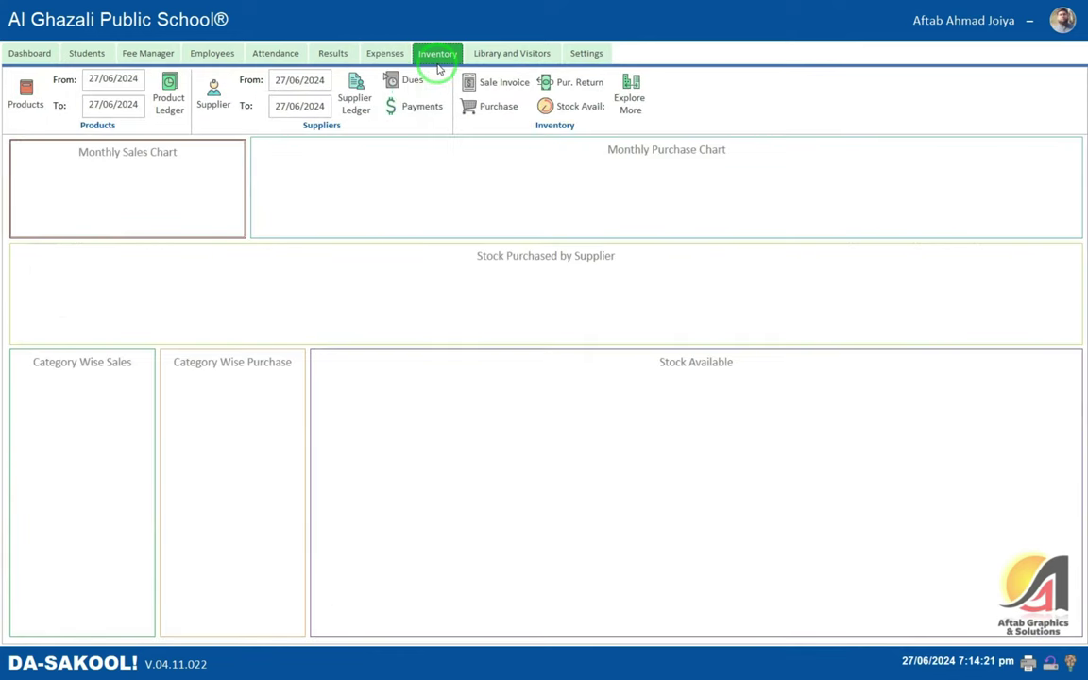
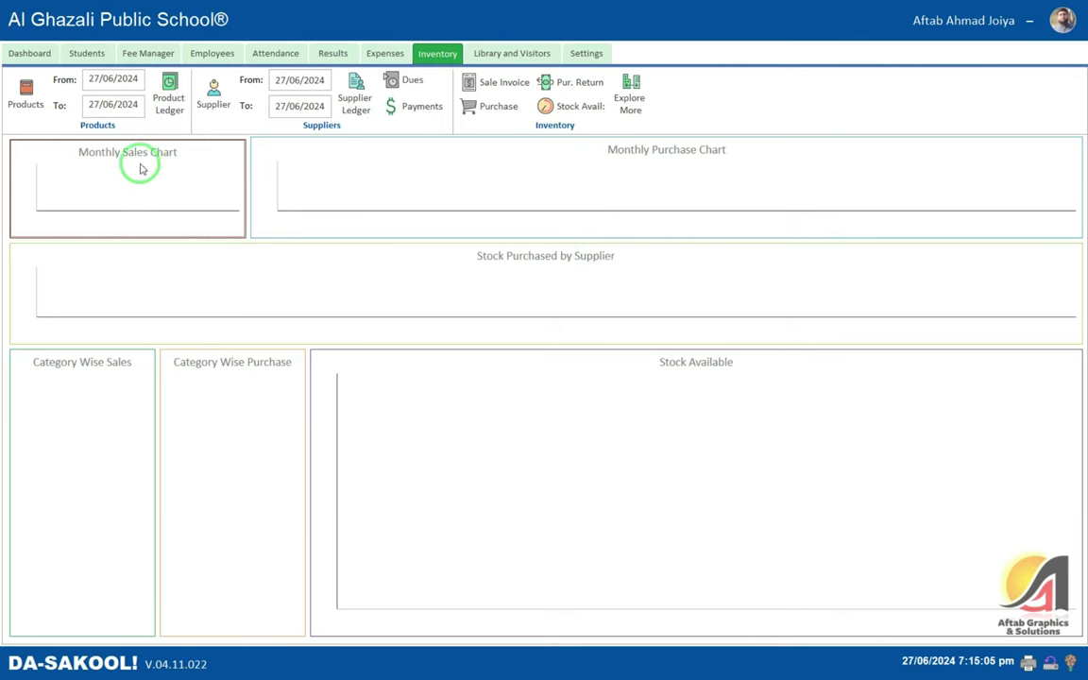
- Start a new product named School Bags in the Stationary category
{"action": "left_click", "coordinate": [26, 99]}
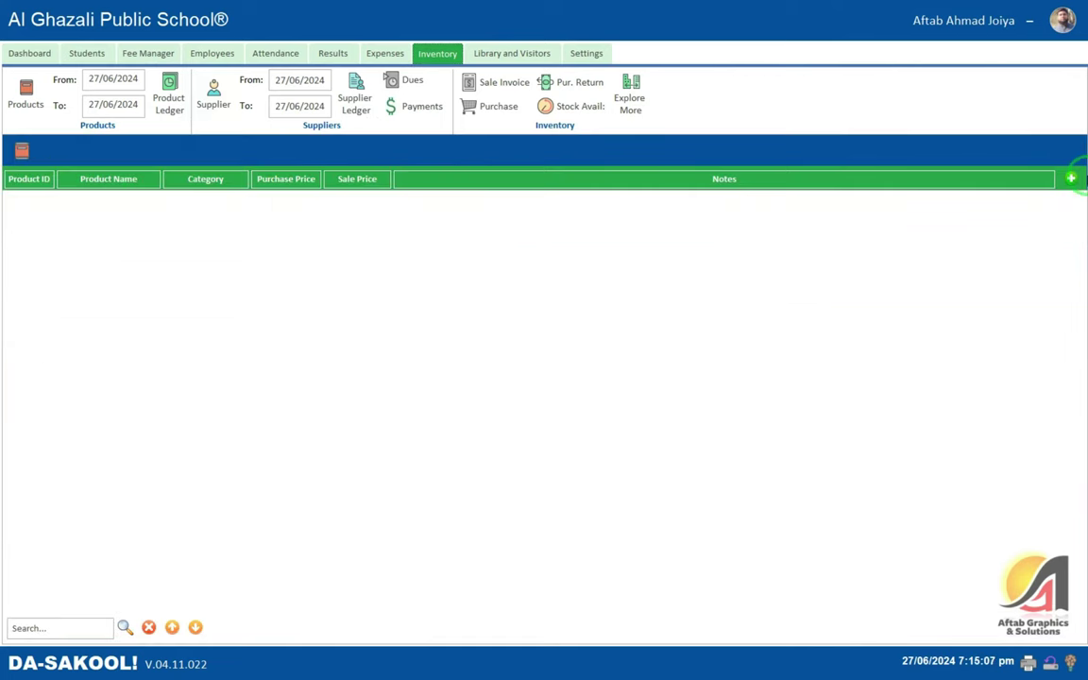
{"action": "left_click", "coordinate": [1070, 178]}
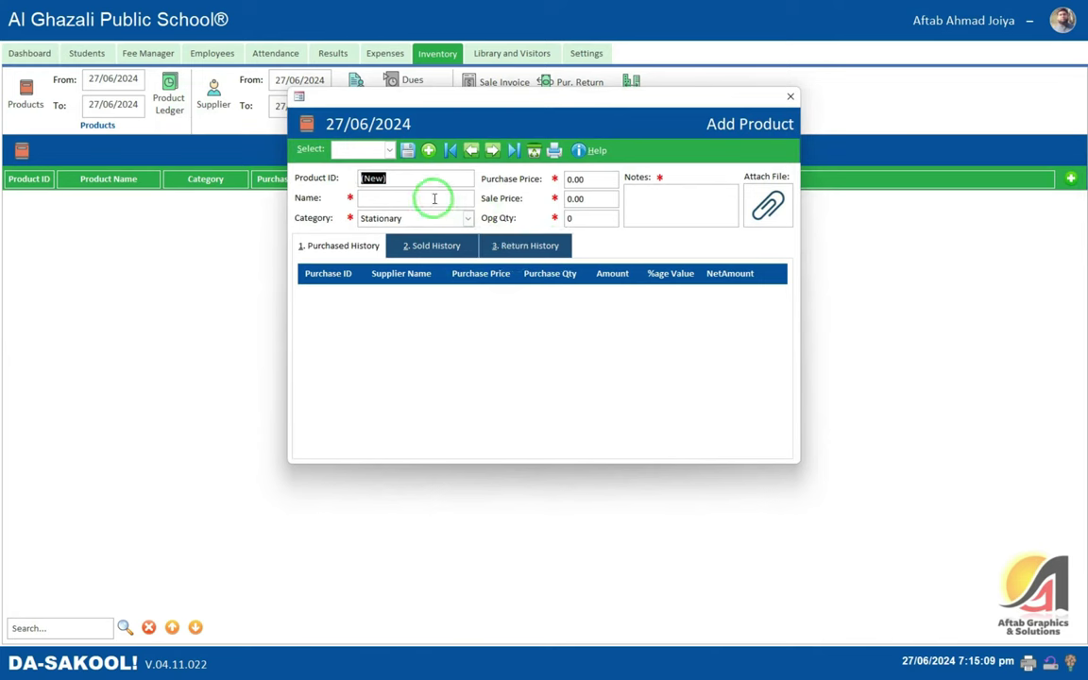
{"action": "left_click", "coordinate": [432, 198]}
{"action": "type", "text": "Sc"}
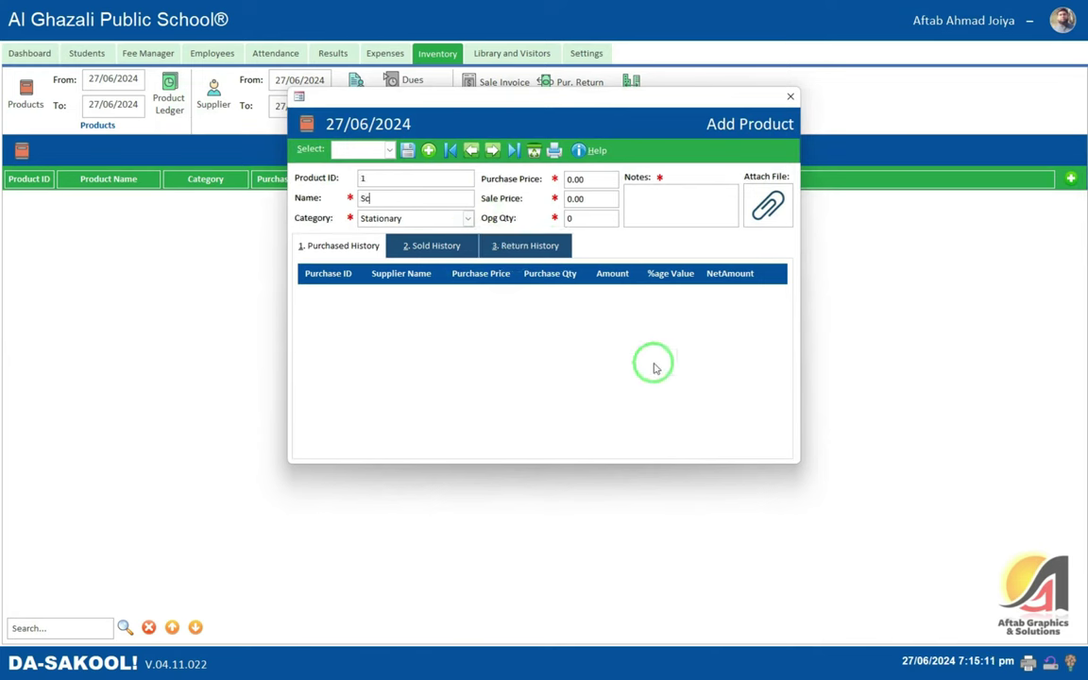
{"action": "type", "text": "hhool Bags"}
{"action": "key", "text": "Tab"}
{"action": "key", "text": "alt+Down"}
{"action": "key", "text": "Tab"}
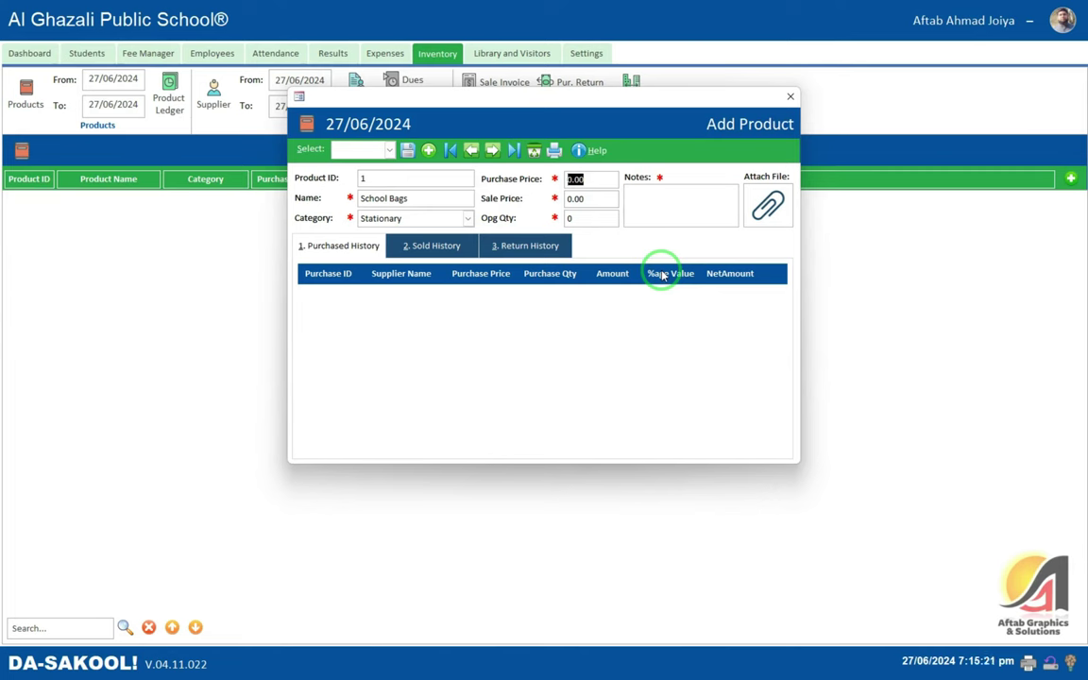
- Give it purchase price 1,580, sale price 1,700, opening quantity 10 and notes N/A
{"action": "type", "text": "1580"}
{"action": "key", "text": "Tab"}
{"action": "type", "text": "1700"}
{"action": "key", "text": "Tab"}
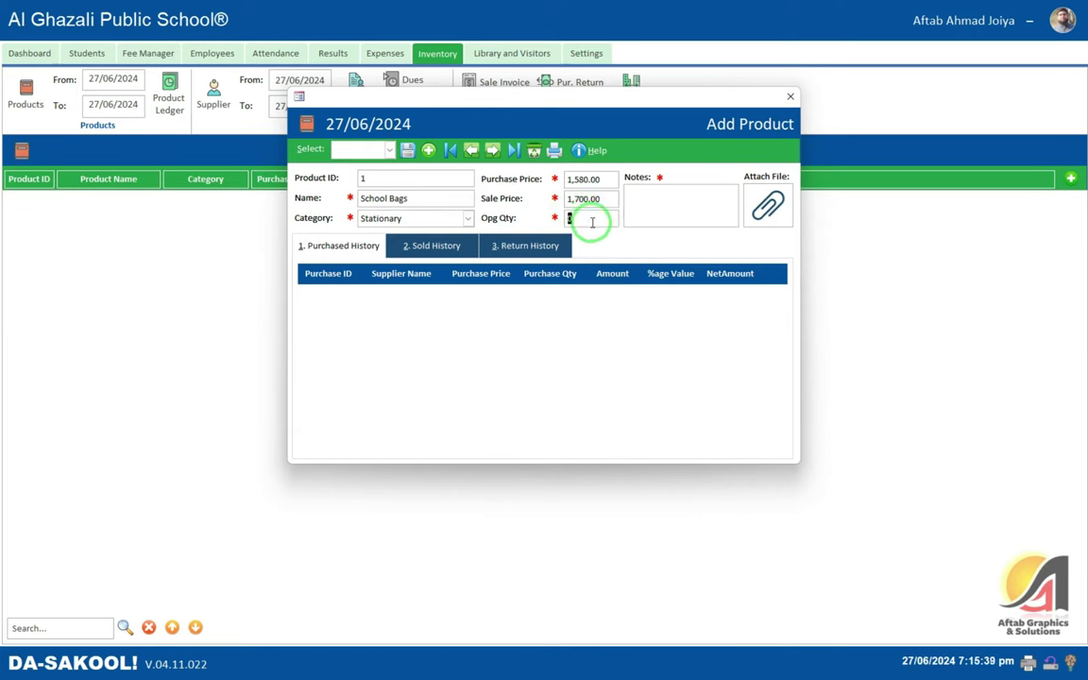
{"action": "type", "text": "10"}
{"action": "left_click", "coordinate": [610, 204]}
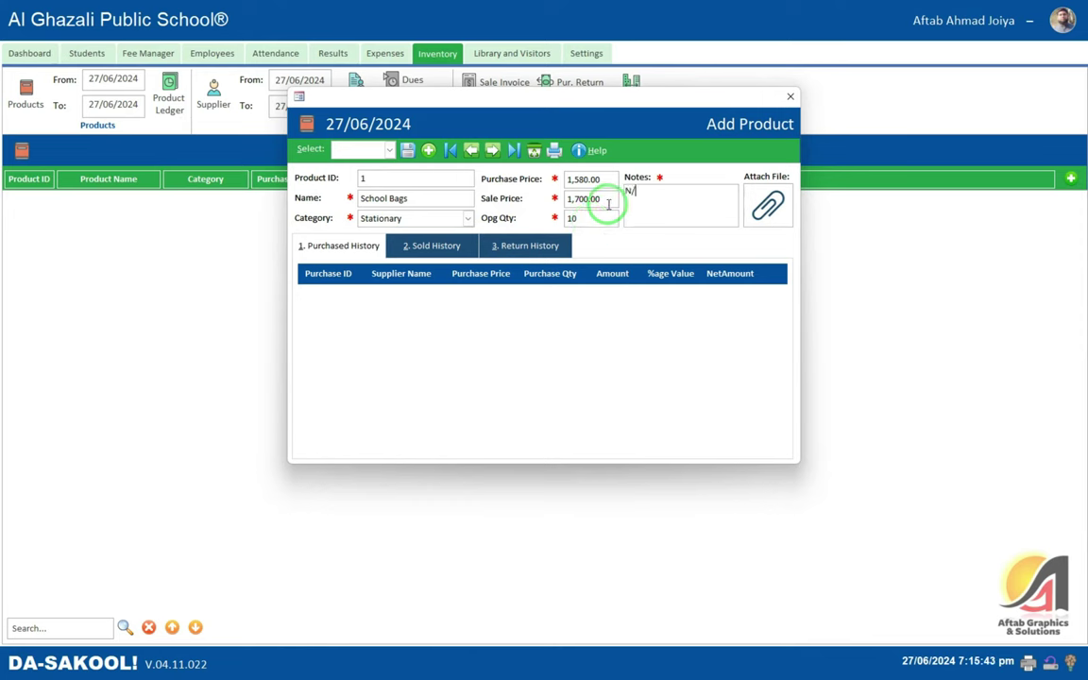
- Save the School Bags product and check its sold and return history
{"action": "left_click", "coordinate": [407, 151]}
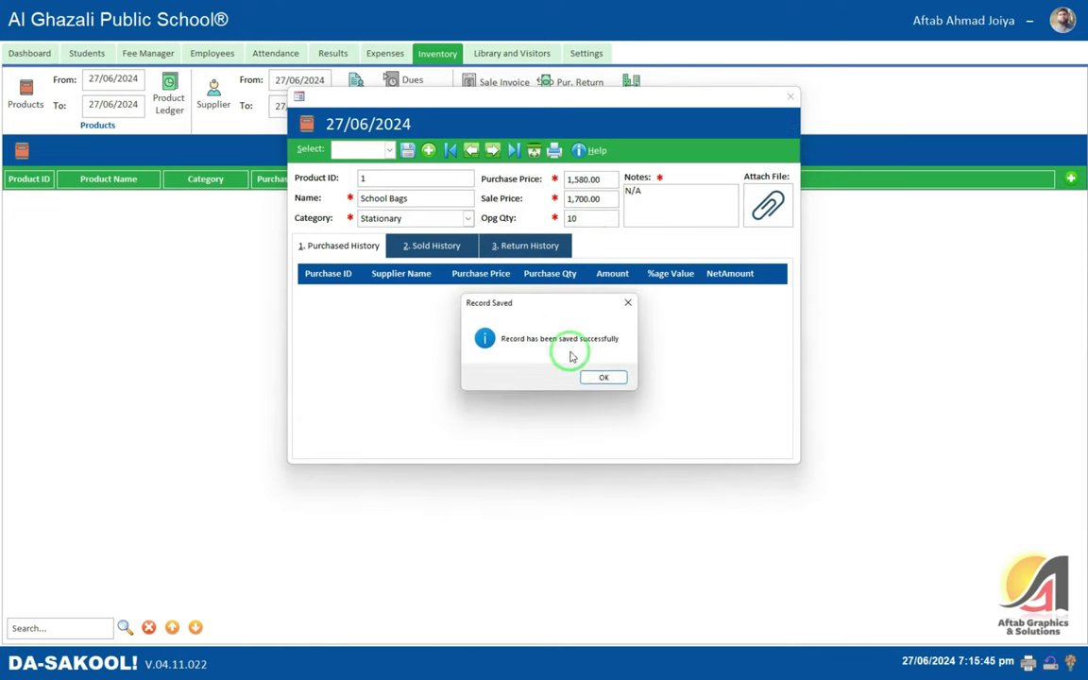
{"action": "left_click", "coordinate": [604, 378]}
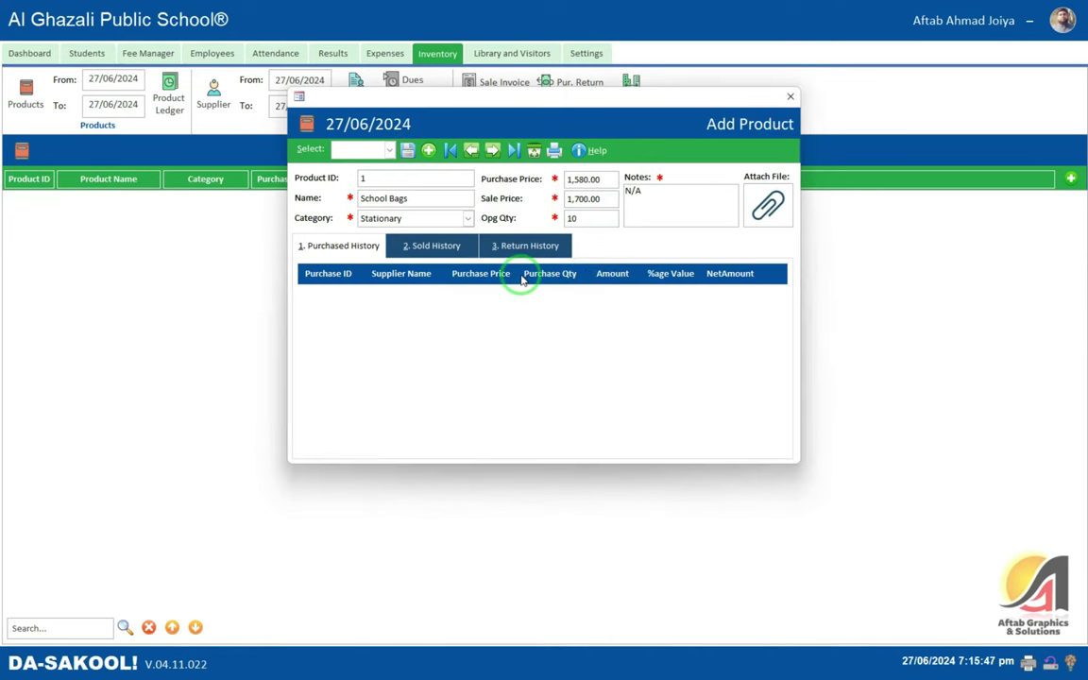
{"action": "left_click", "coordinate": [426, 251]}
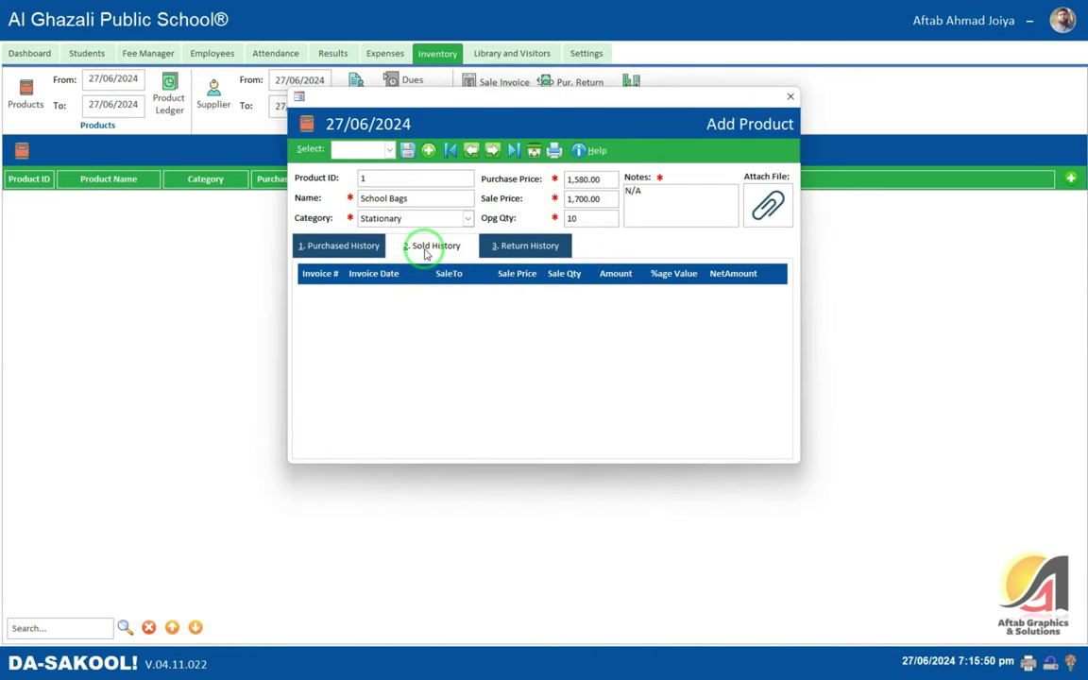
{"action": "left_click", "coordinate": [534, 252]}
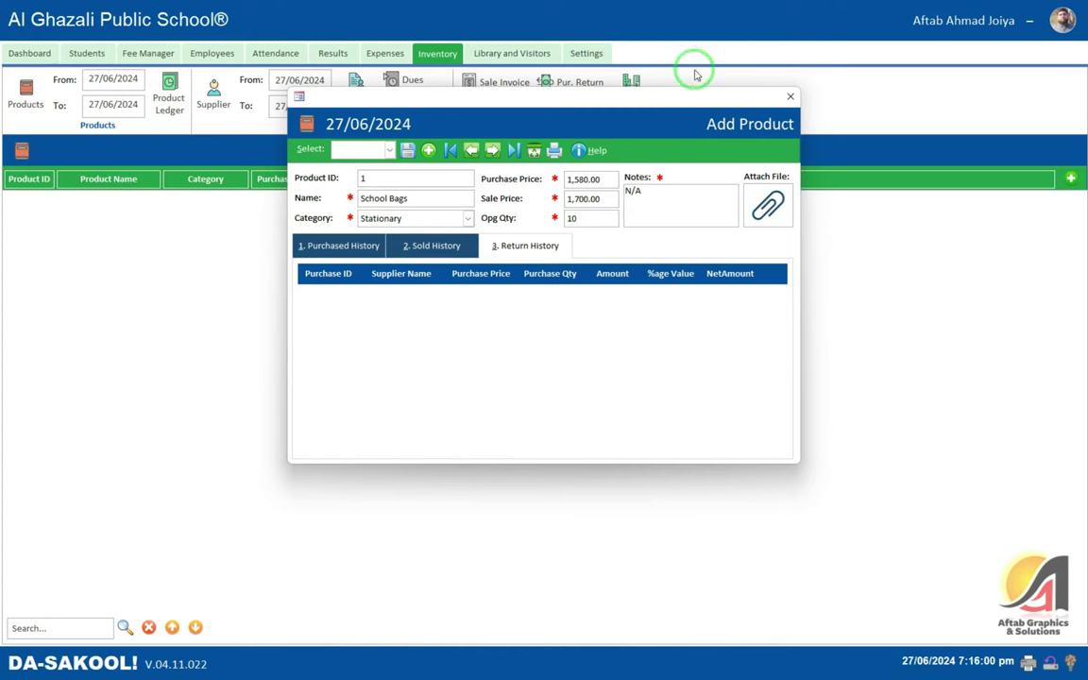
{"action": "left_click", "coordinate": [790, 96]}
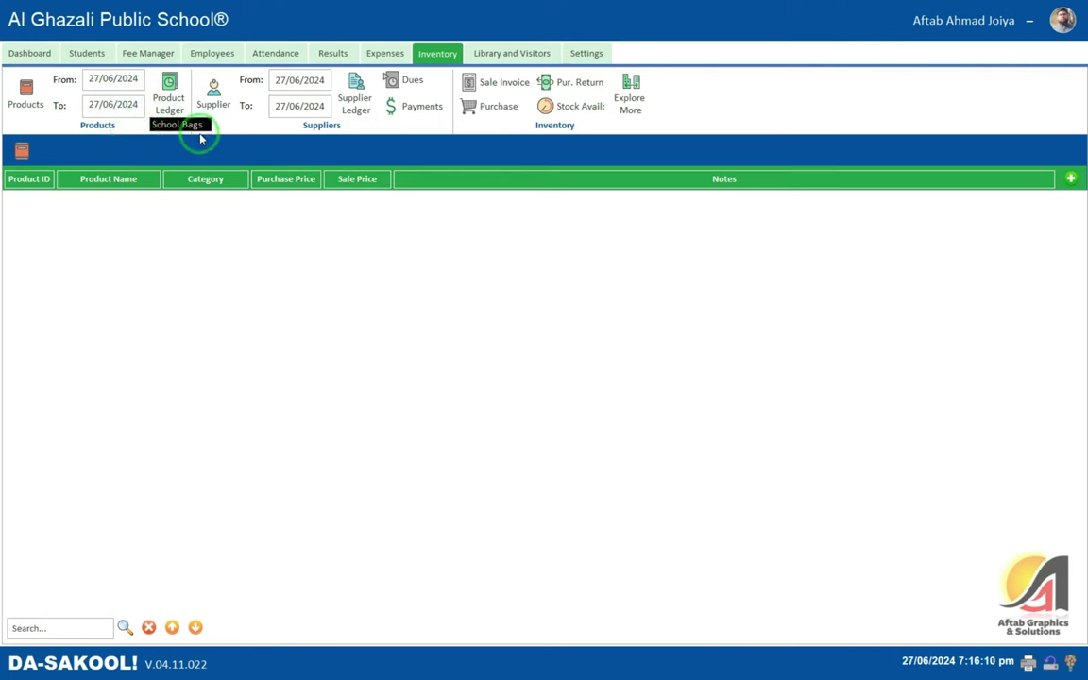
- Preview the School Bags product ledger (balance 10, worth 15,800.00) enlarged, then close it
{"action": "left_click", "coordinate": [193, 125]}
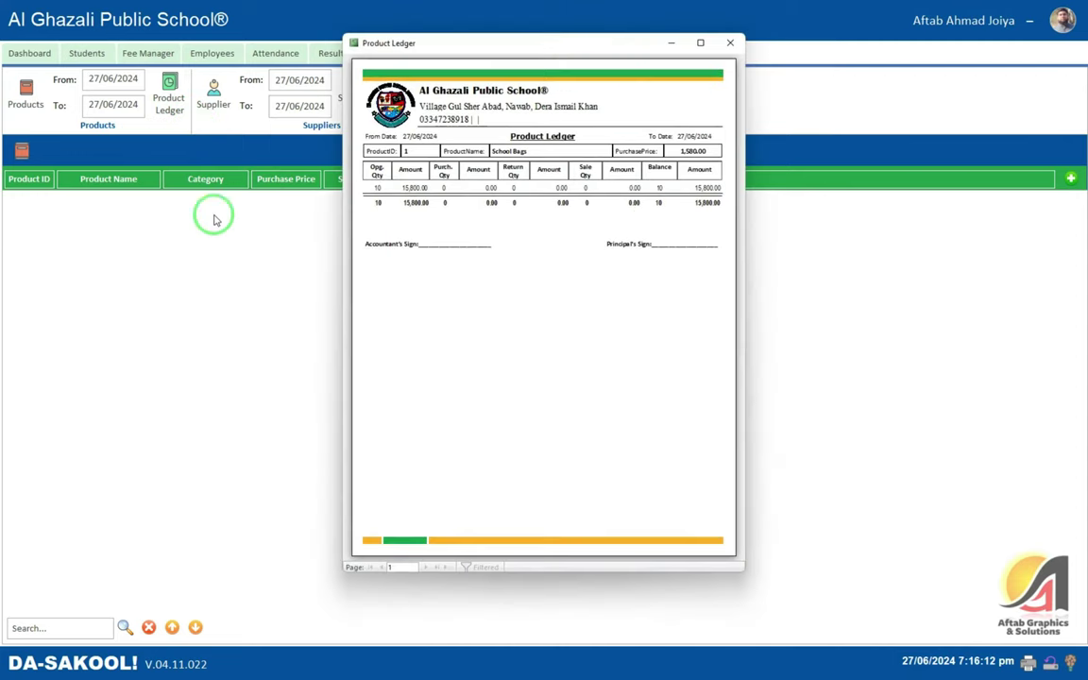
{"action": "left_click", "coordinate": [700, 42]}
{"action": "left_click", "coordinate": [478, 139]}
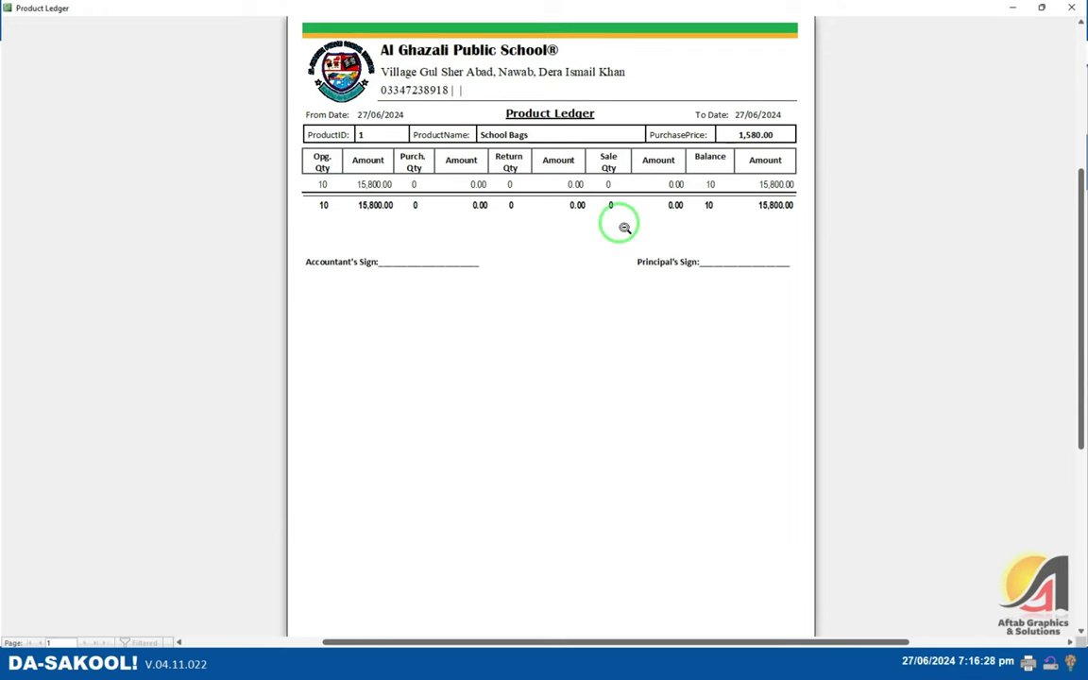
{"action": "left_click", "coordinate": [690, 114]}
{"action": "left_click", "coordinate": [1071, 8]}
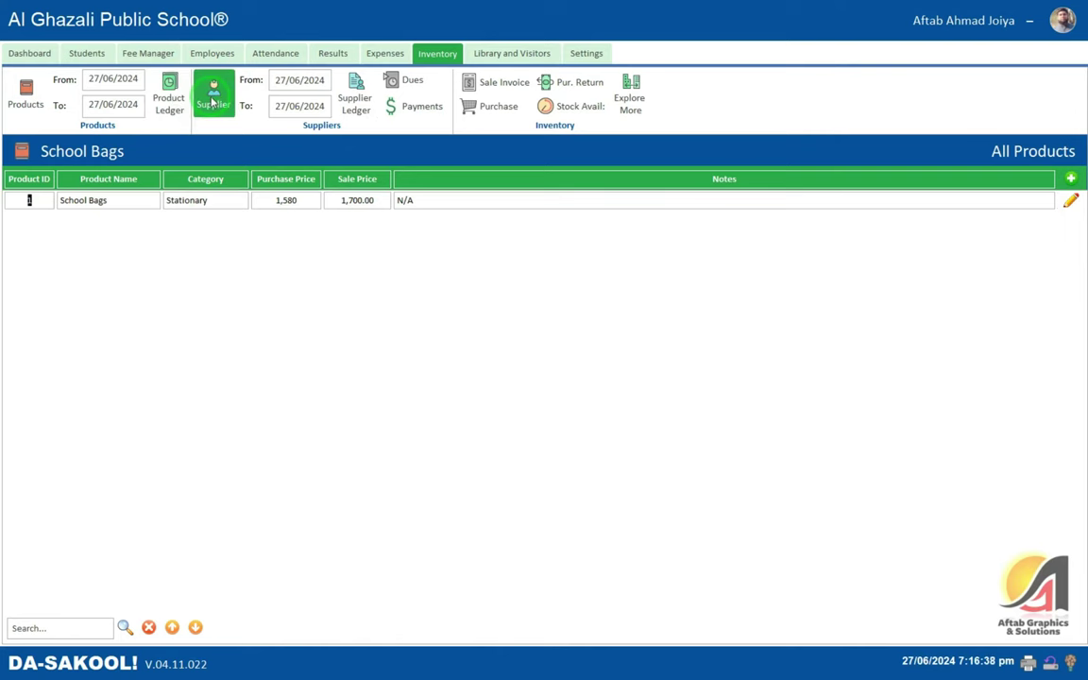
- Start a new supplier with company name Al Madina Book Center
{"action": "left_click", "coordinate": [213, 94]}
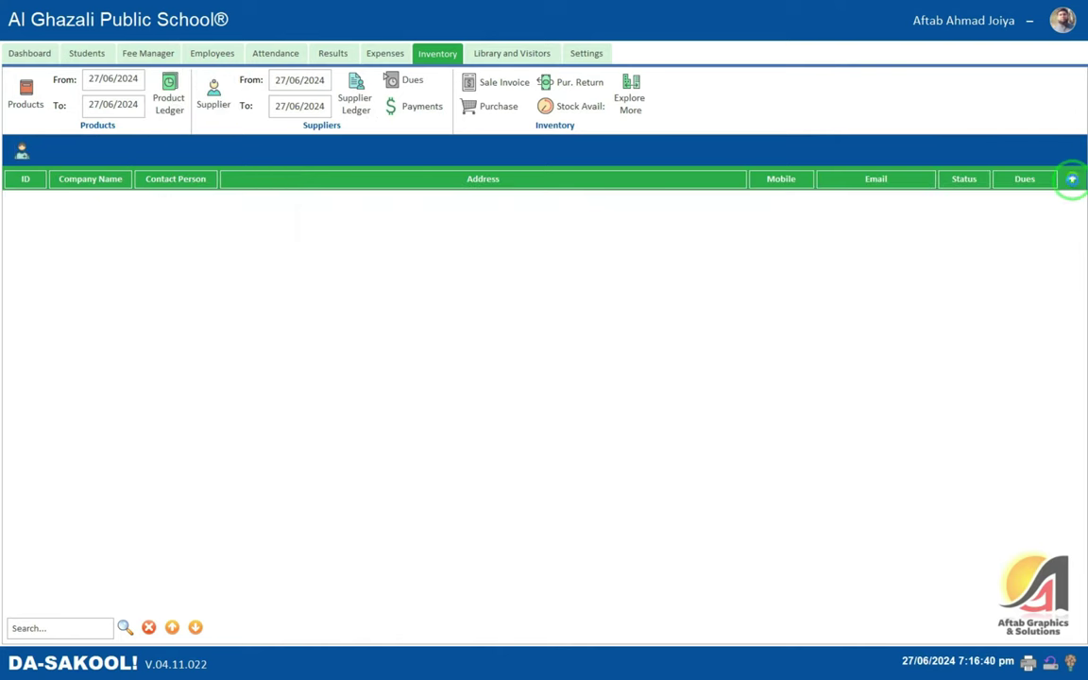
{"action": "left_click", "coordinate": [1072, 179]}
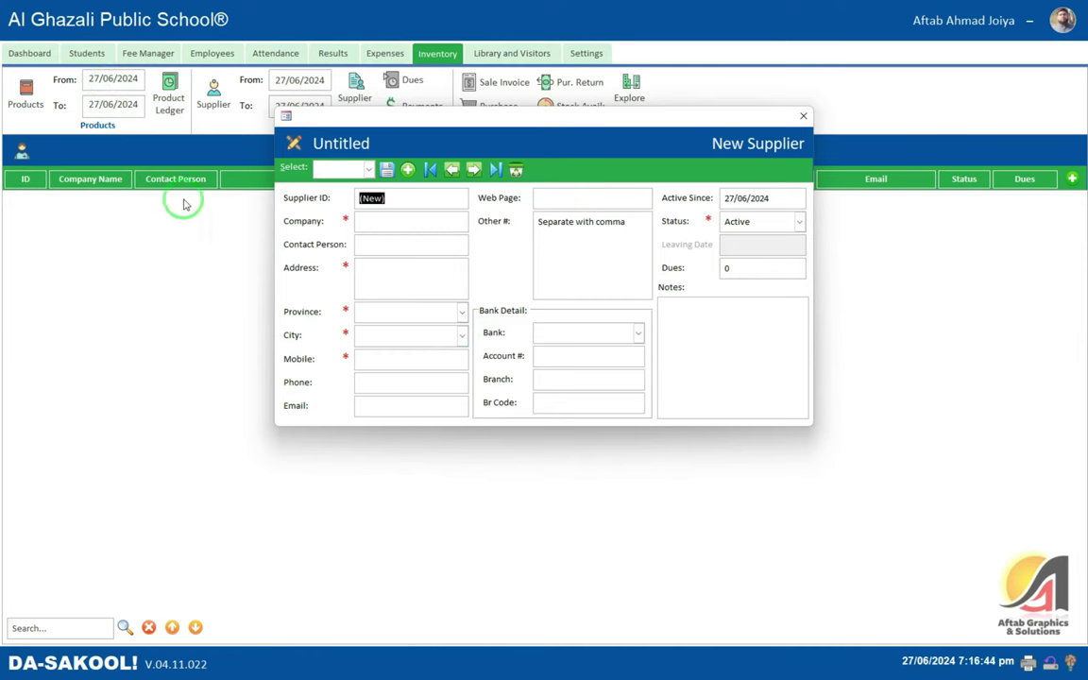
{"action": "left_click_drag", "start_coordinate": [441, 121], "coordinate": [442, 147]}
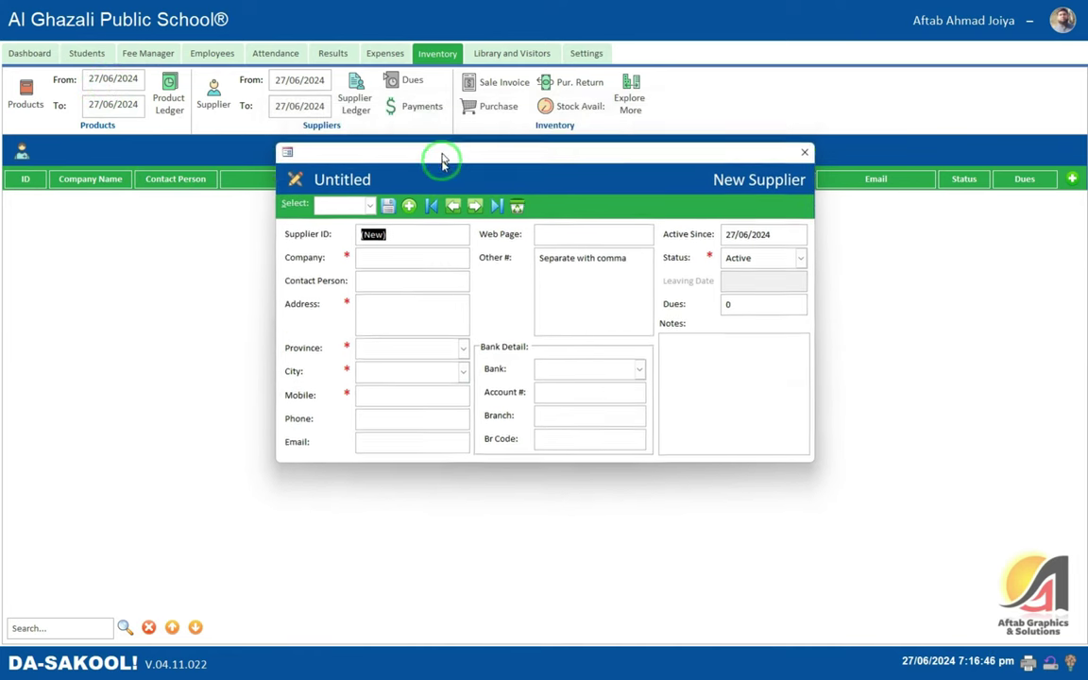
{"action": "left_click", "coordinate": [377, 249]}
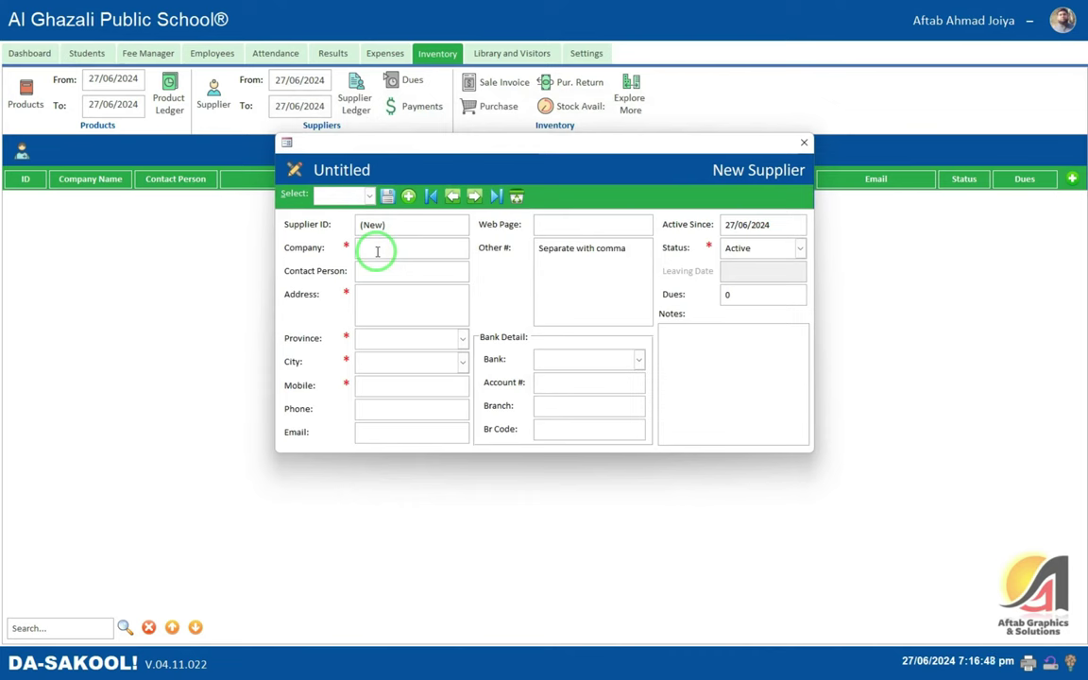
{"action": "type", "text": "Al Madina Book Center"}
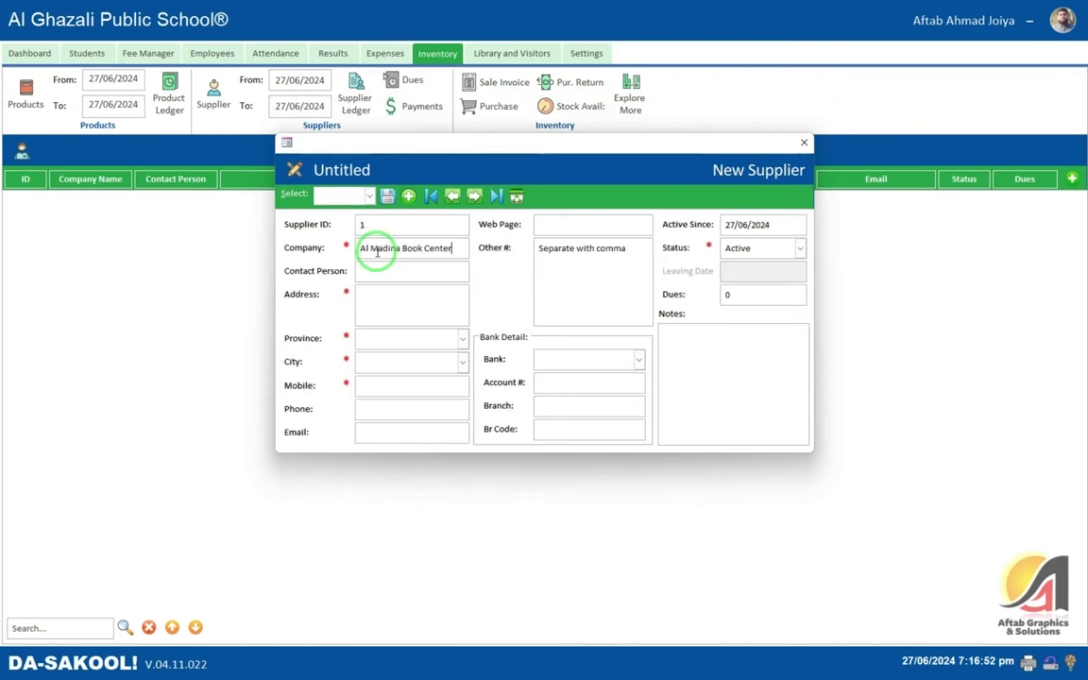
{"action": "key", "text": "Tab"}
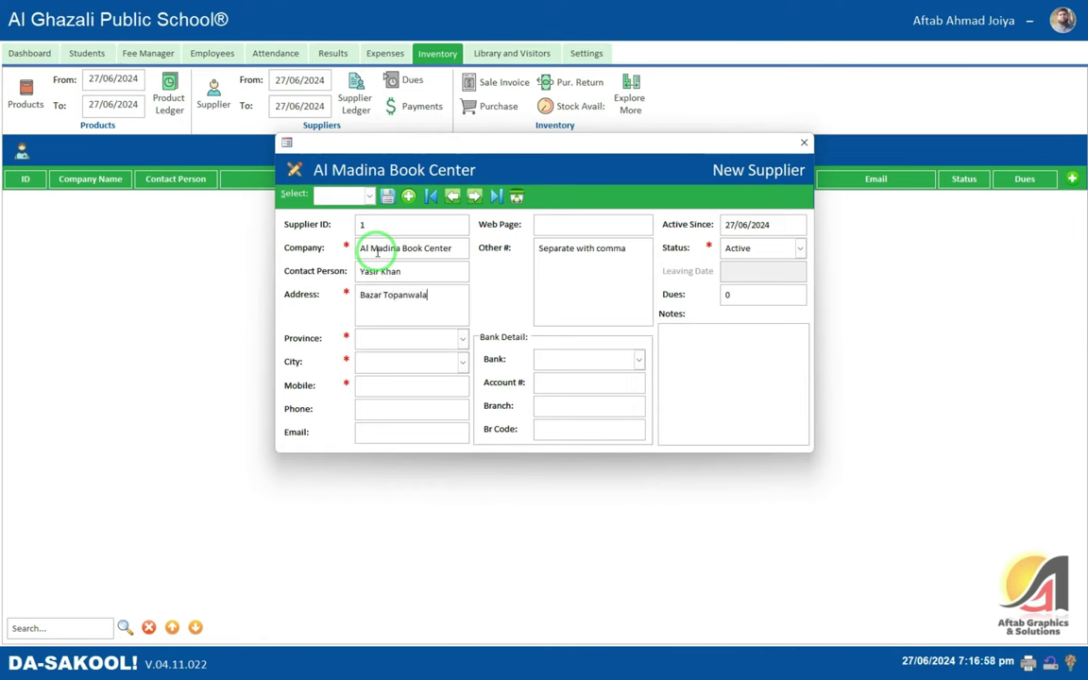
- Set the supplier's province to KPK, enter the mobile number, and save it
{"action": "key", "text": "Tab"}
{"action": "type", "text": "k"}
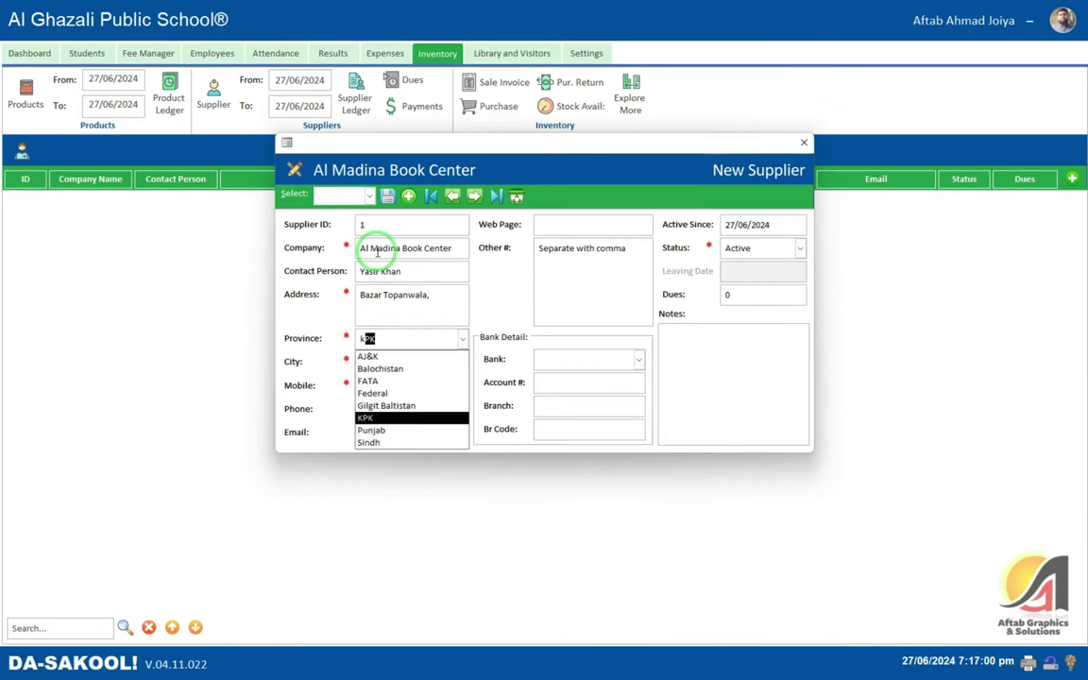
{"action": "key", "text": "Tab"}
{"action": "key", "text": "Tab"}
{"action": "type", "text": "00000000000"}
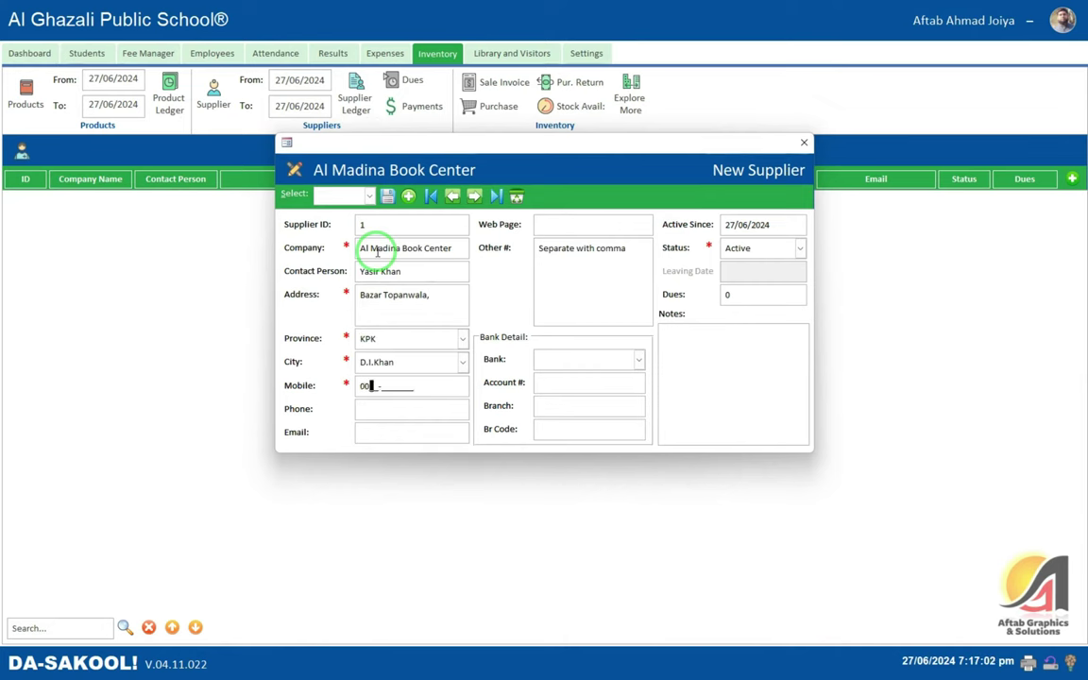
{"action": "key", "text": "Tab"}
{"action": "key", "text": "Tab"}
{"action": "key", "text": "Tab"}
{"action": "key", "text": "Tab"}
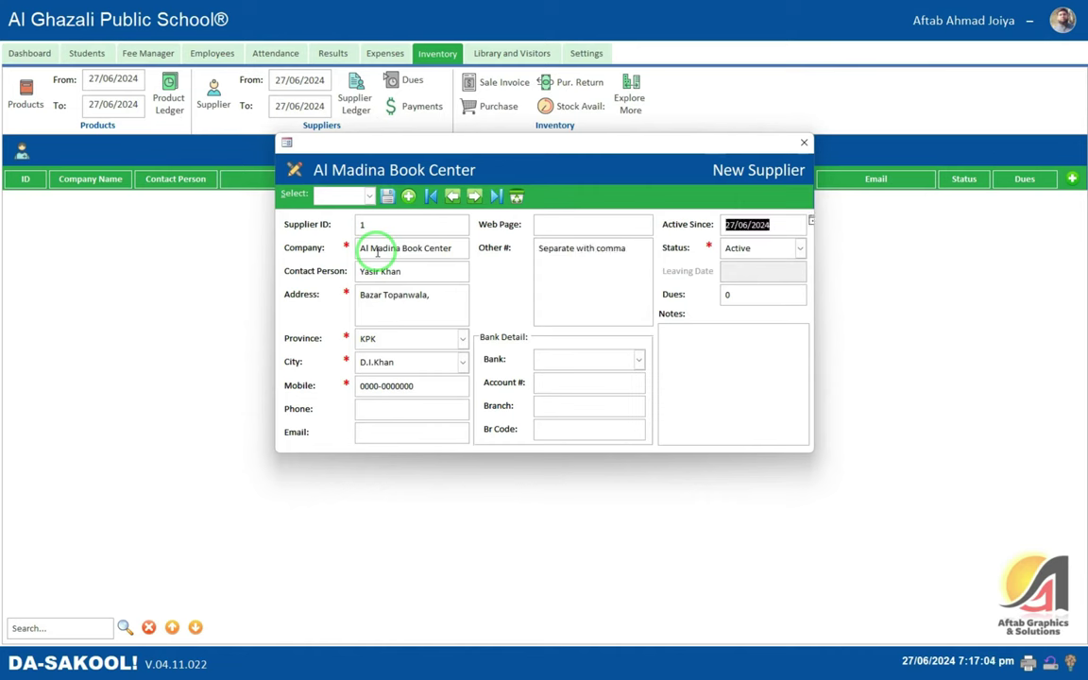
{"action": "key", "text": "Tab"}
{"action": "key", "text": "Tab"}
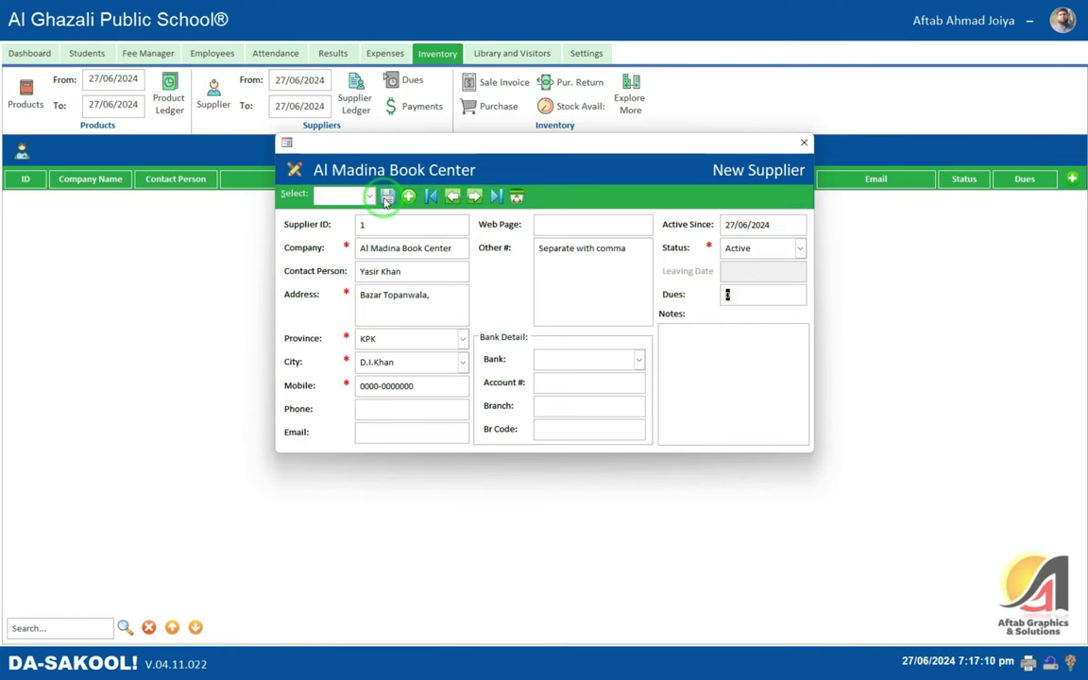
{"action": "left_click", "coordinate": [386, 198]}
{"action": "left_click", "coordinate": [590, 373]}
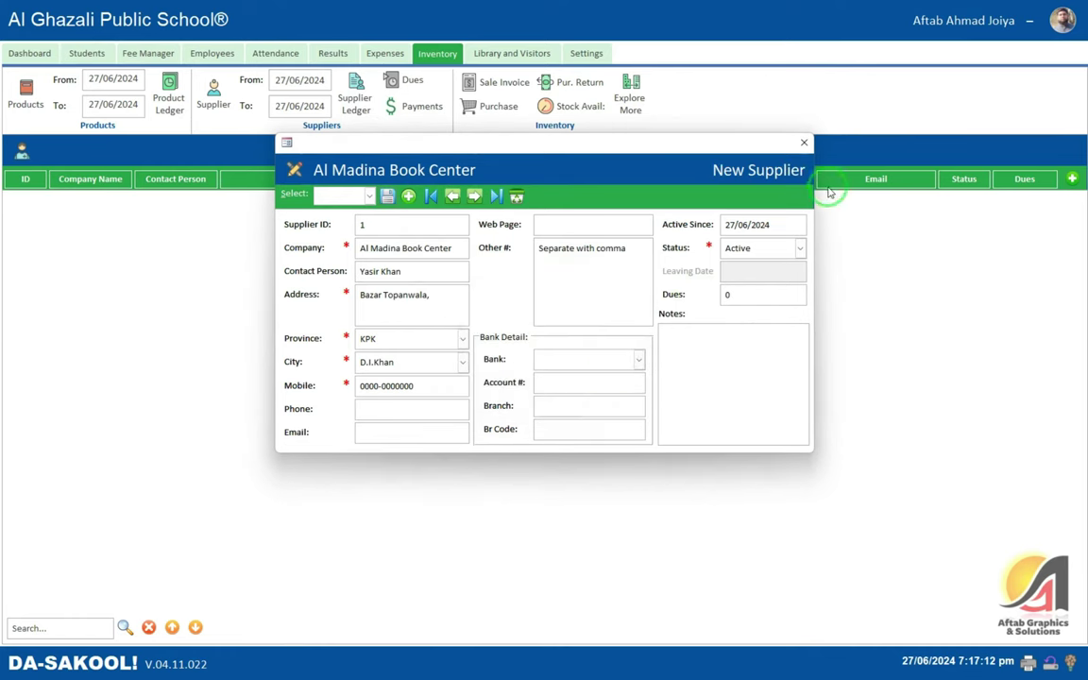
{"action": "left_click", "coordinate": [804, 142]}
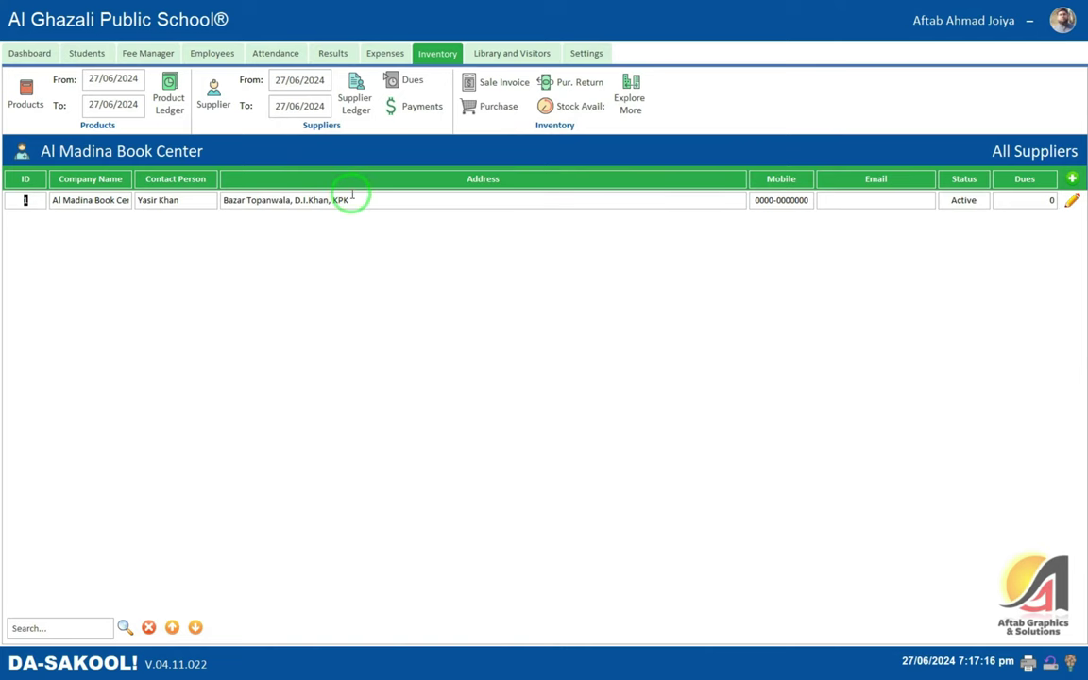
- Preview Al Madina Book Center's empty ledger, then show the Suppliers Dues list
{"action": "left_click", "coordinate": [355, 97]}
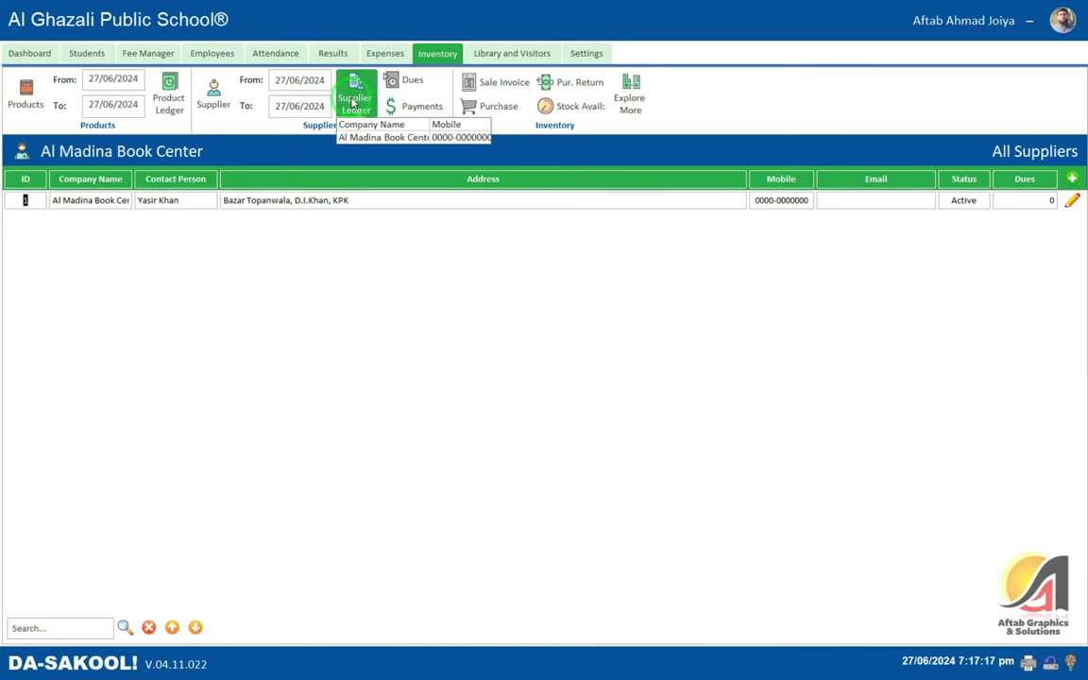
{"action": "left_click", "coordinate": [416, 140]}
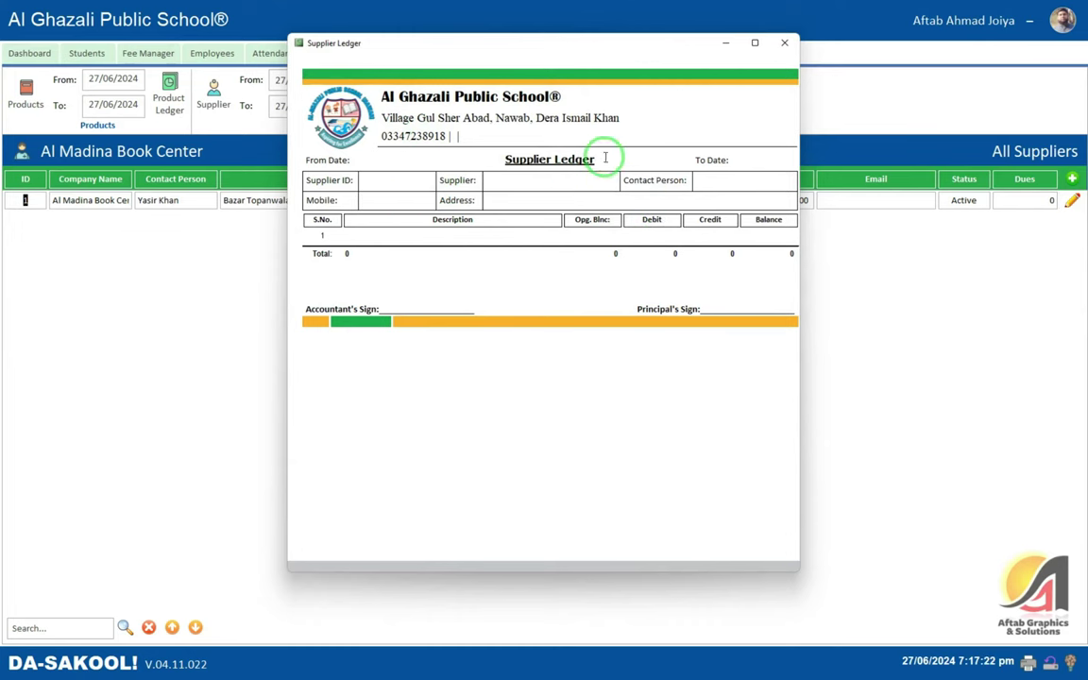
{"action": "left_click", "coordinate": [784, 43]}
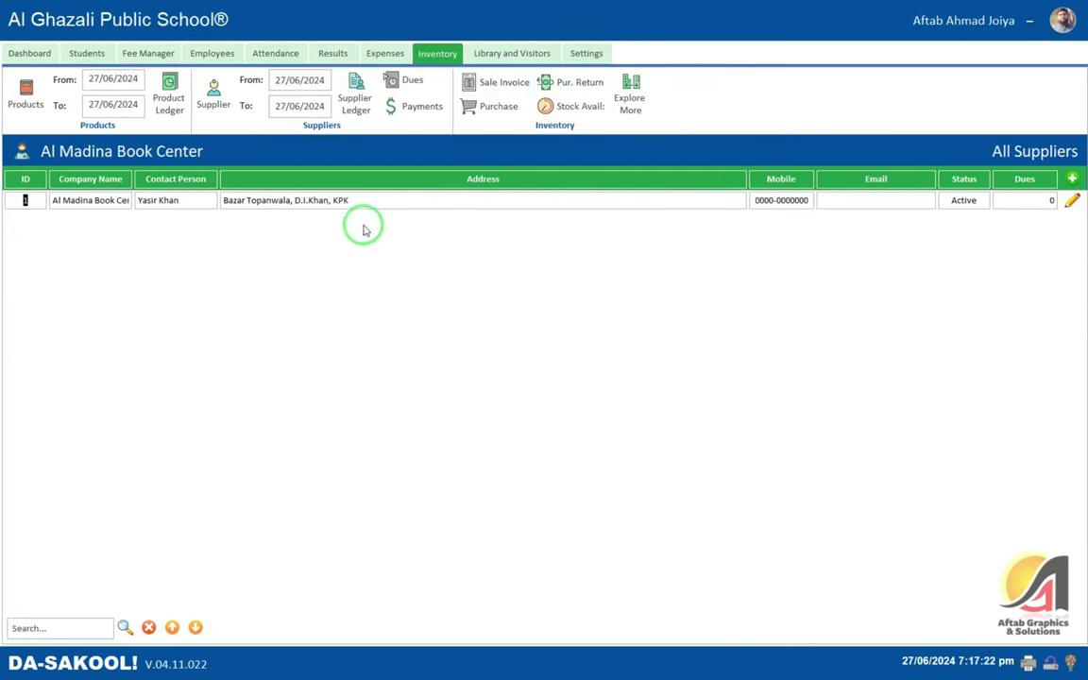
{"action": "left_click", "coordinate": [1039, 200]}
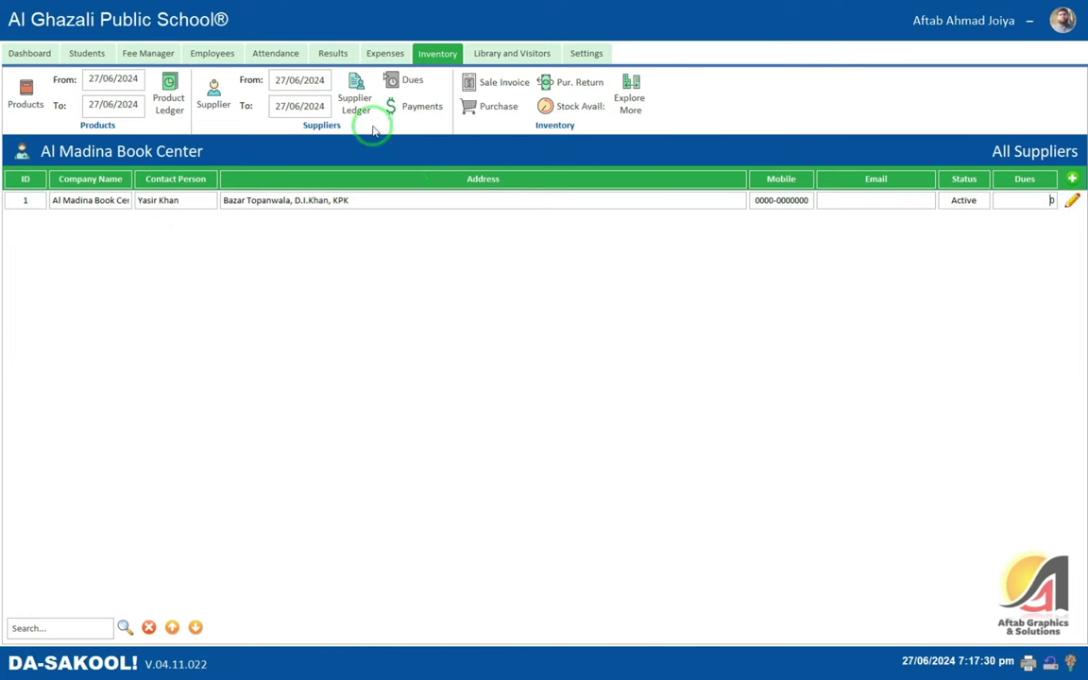
{"action": "left_click", "coordinate": [403, 80]}
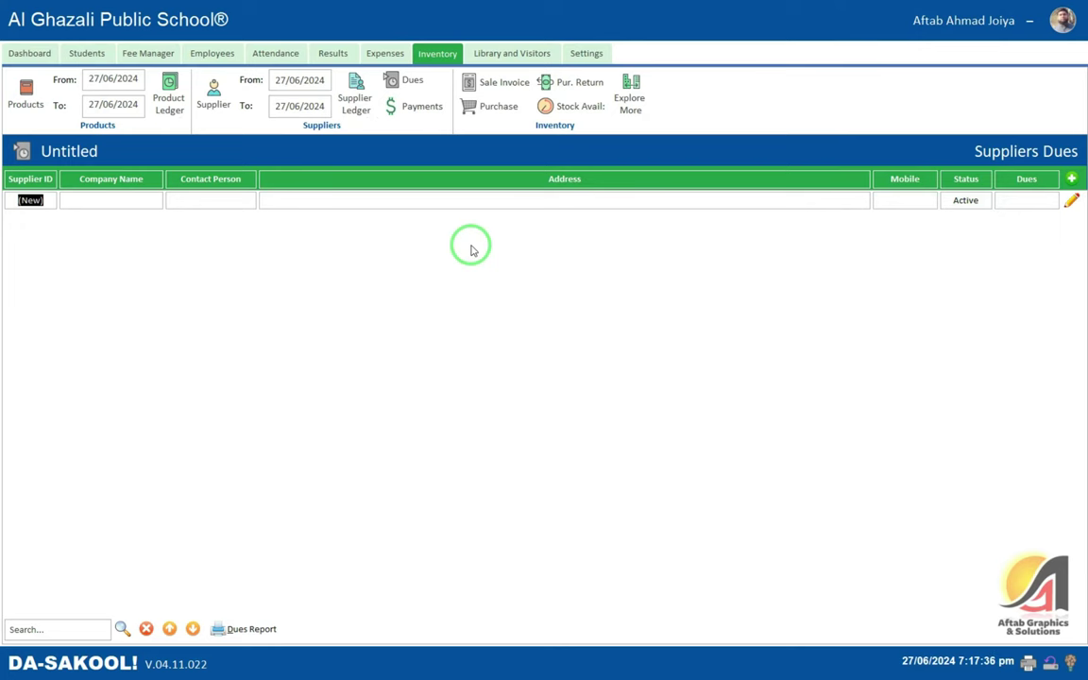
- Try paying Al Madina Book Center 500 dated today; with no dues, close unsaved
{"action": "left_click", "coordinate": [413, 106]}
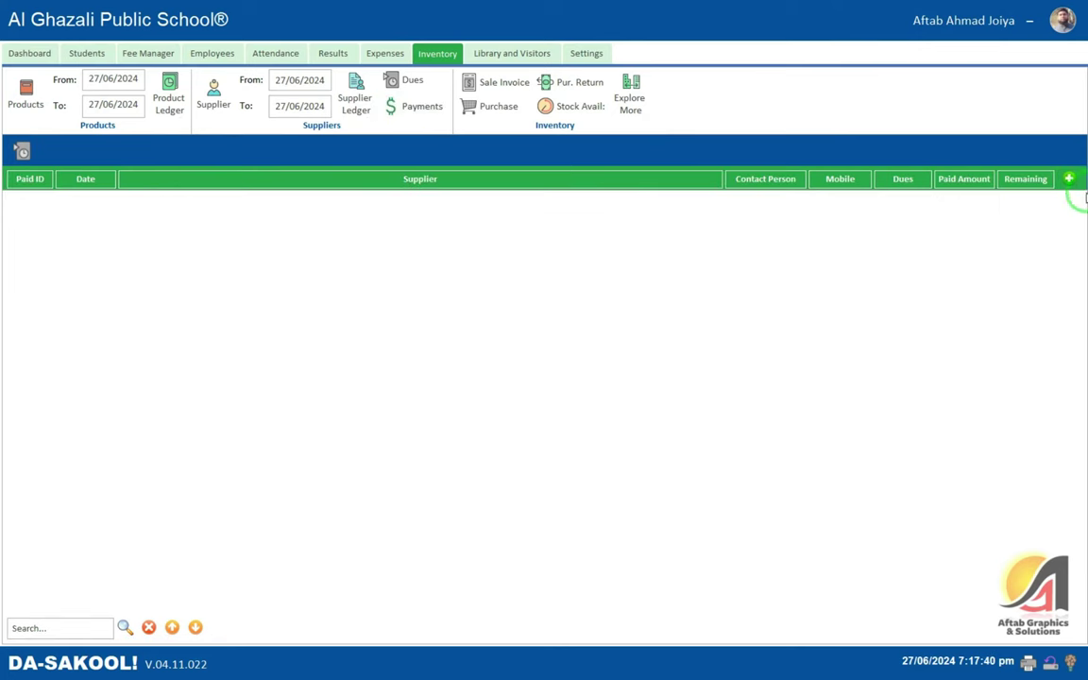
{"action": "left_click", "coordinate": [1068, 179]}
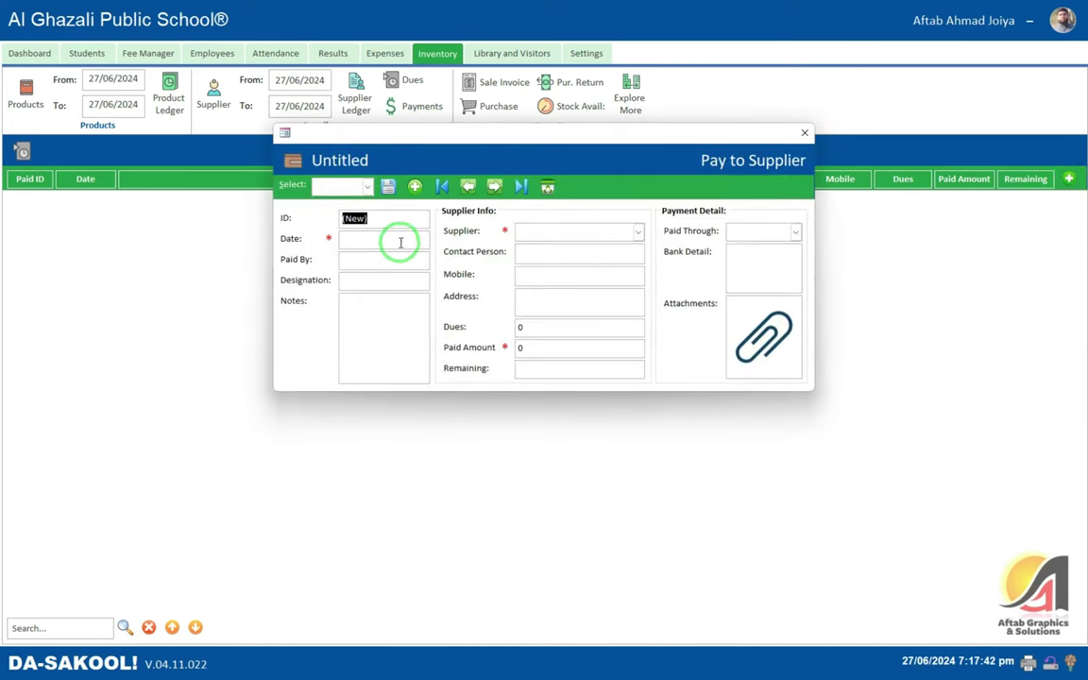
{"action": "left_click", "coordinate": [363, 241]}
{"action": "double_click", "coordinate": [363, 241]}
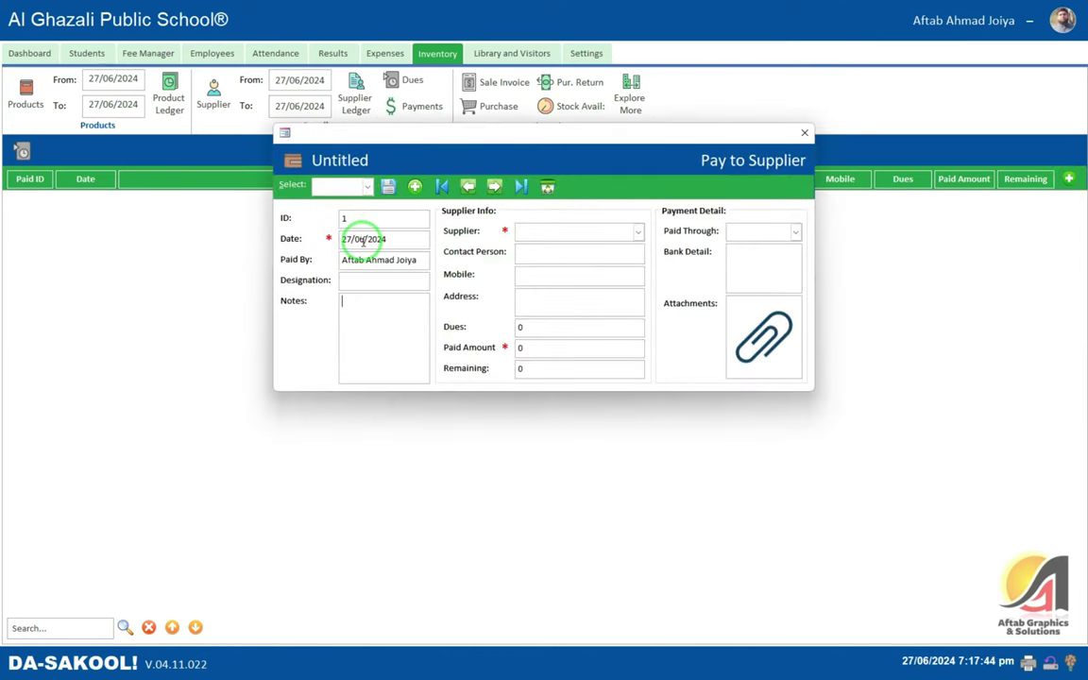
{"action": "key", "text": "Tab"}
{"action": "key", "text": "Down"}
{"action": "key", "text": "Return"}
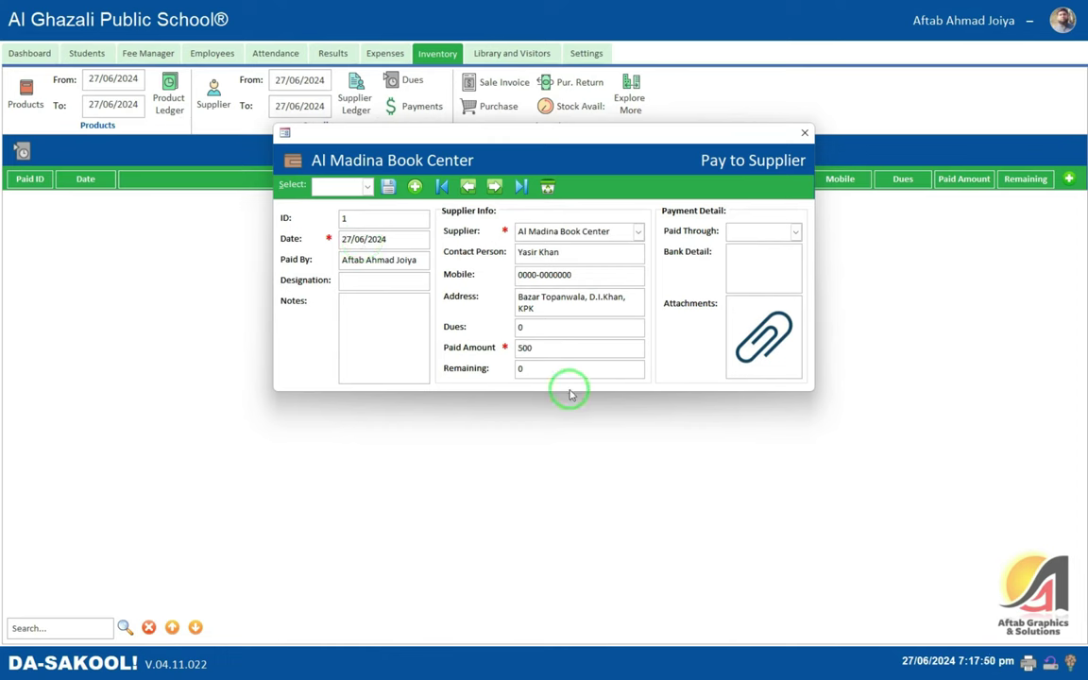
{"action": "key", "text": "Return"}
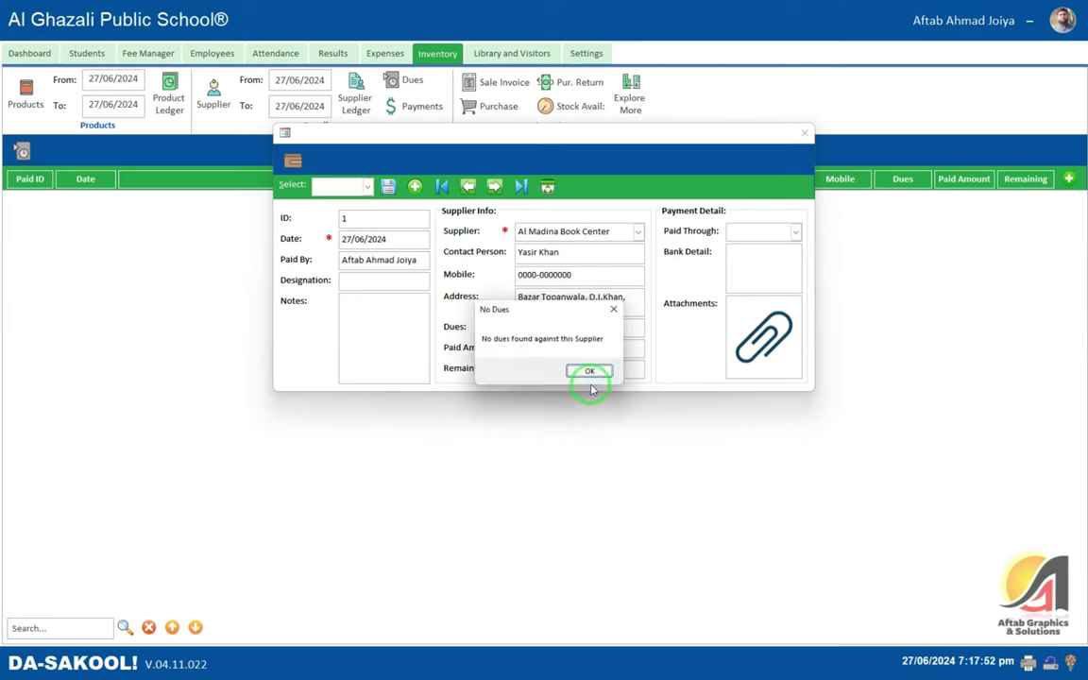
{"action": "left_click", "coordinate": [589, 372]}
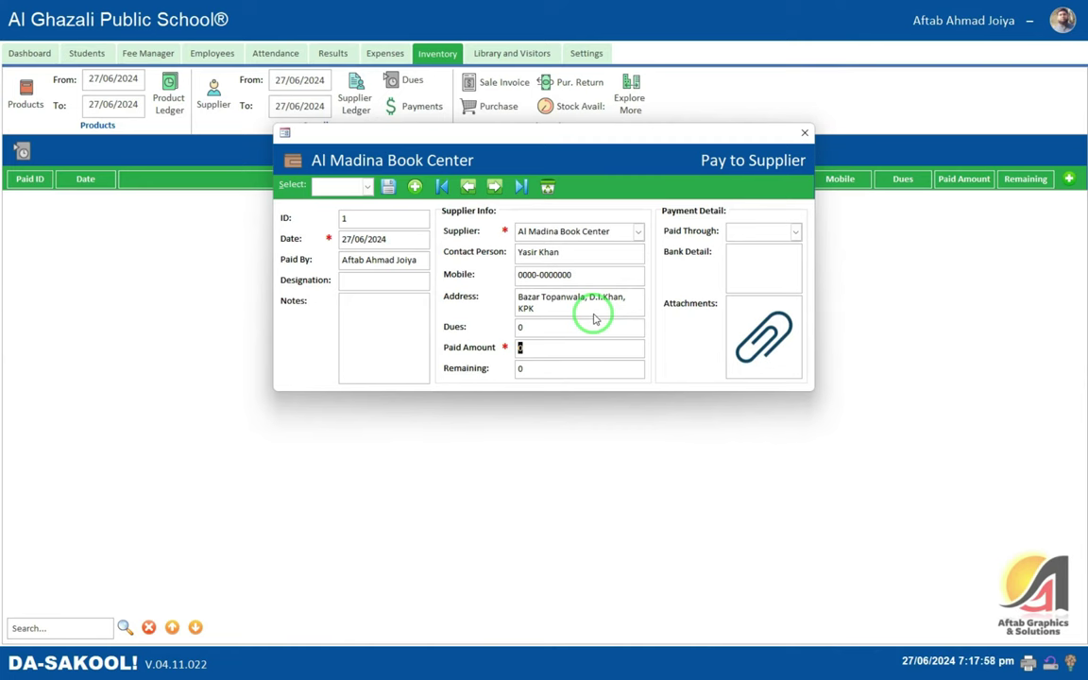
{"action": "left_click", "coordinate": [803, 132]}
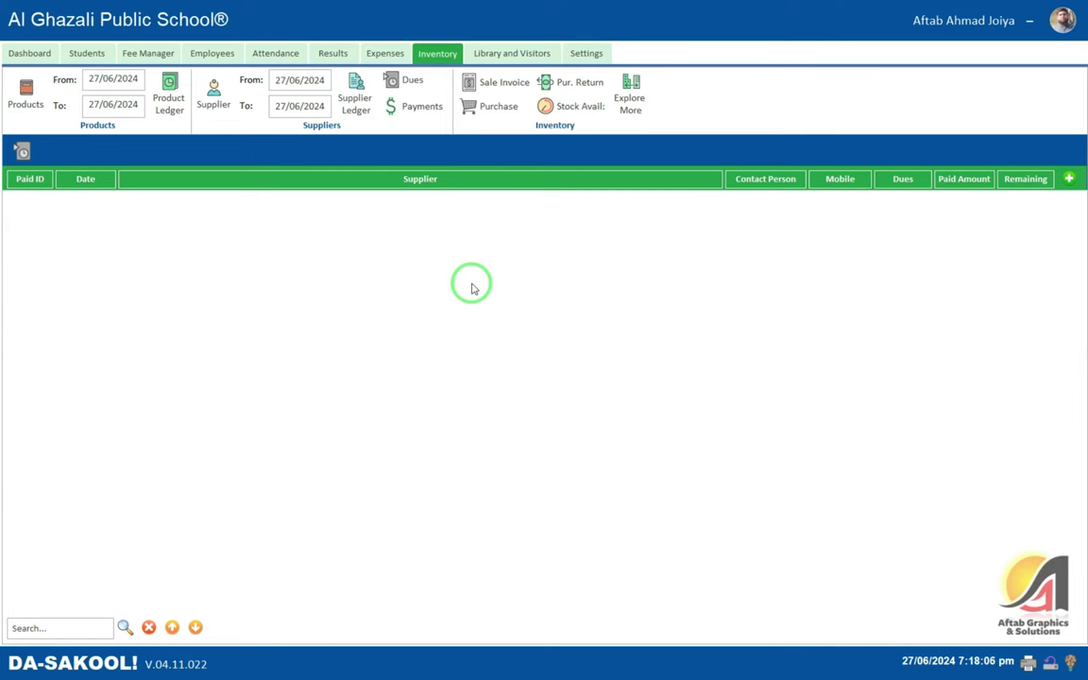
- Start a purchase invoice dated today from Al Madina Book Center
{"action": "left_click", "coordinate": [527, 107]}
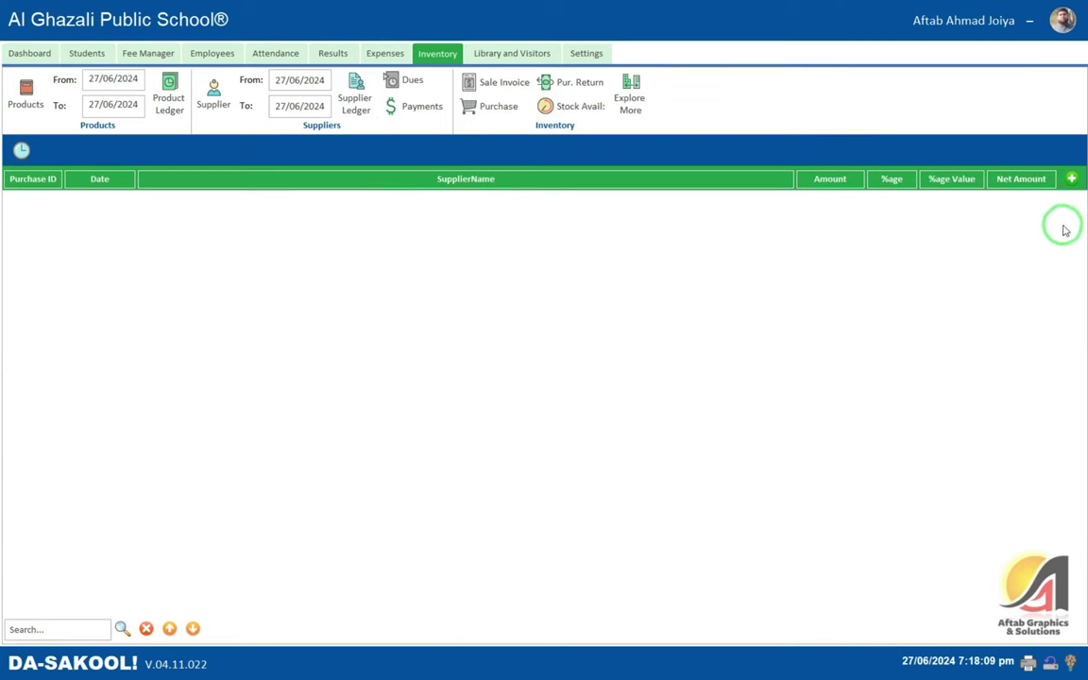
{"action": "left_click", "coordinate": [1069, 179]}
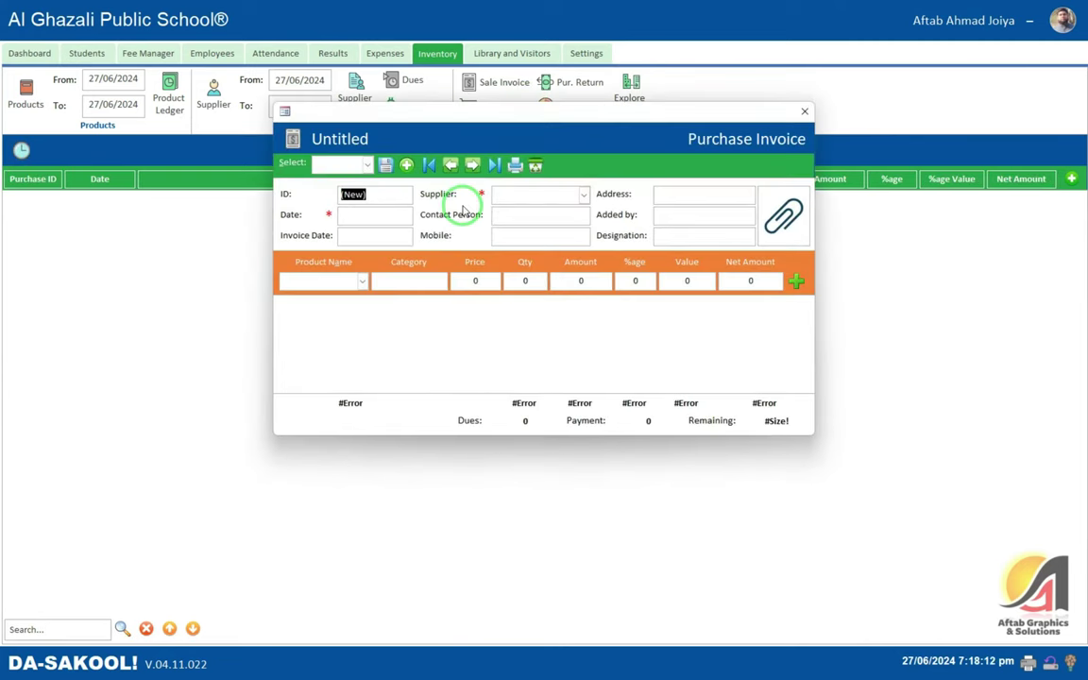
{"action": "key", "text": "Tab"}
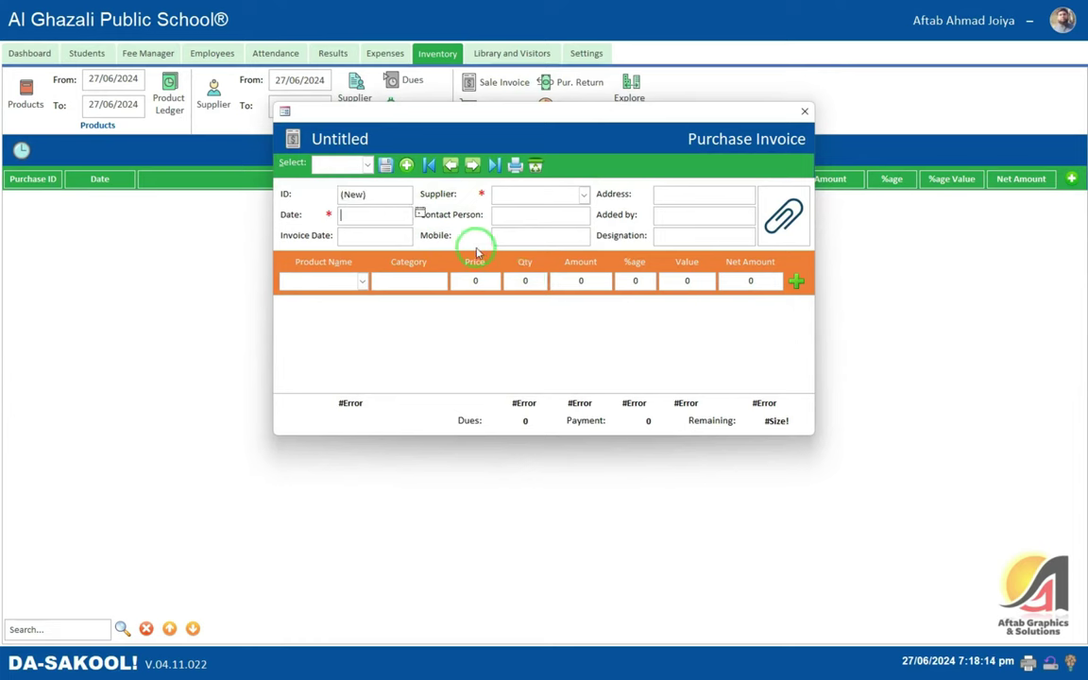
{"action": "key", "text": "ctrl+semicolon"}
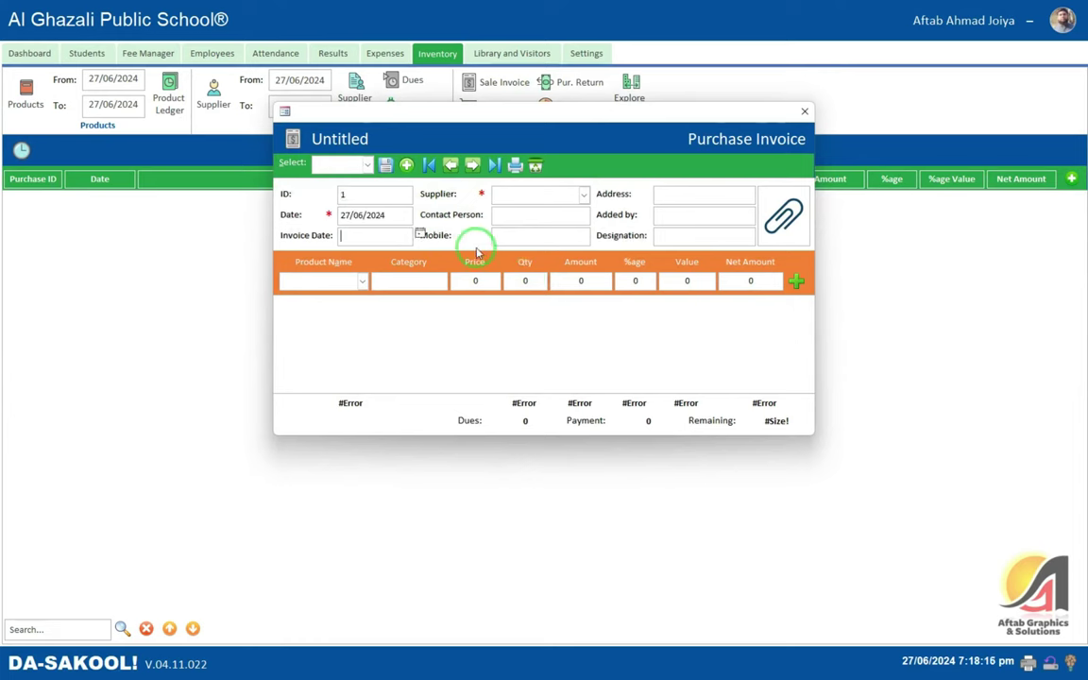
{"action": "key", "text": "Tab"}
{"action": "key", "text": "Down"}
{"action": "key", "text": "Tab"}
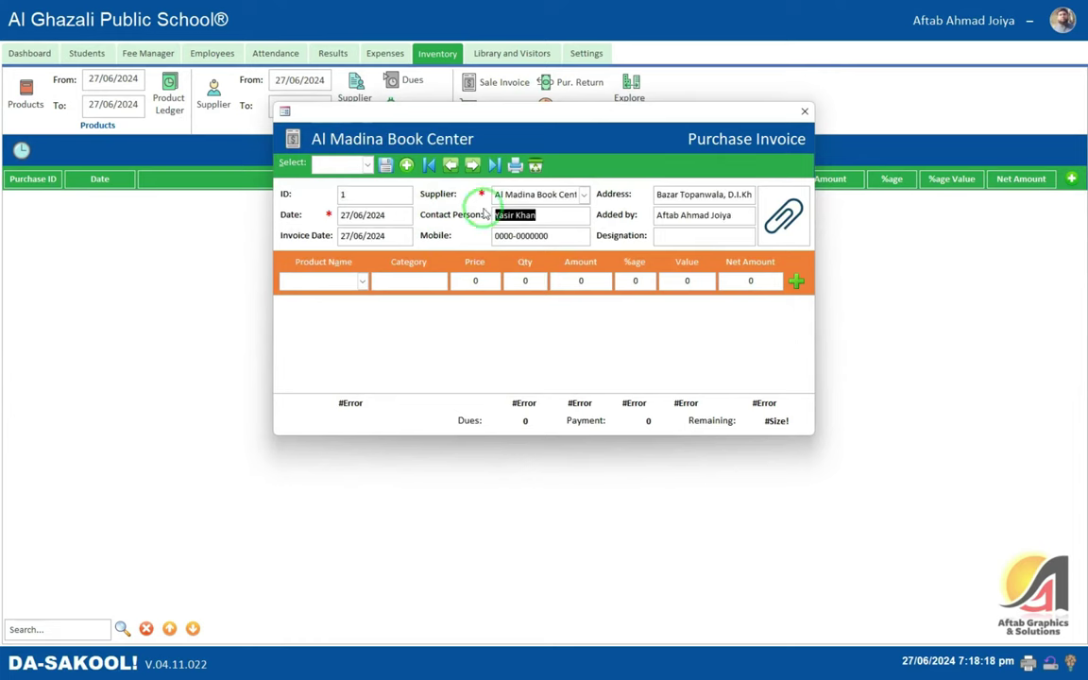
{"action": "key", "text": "Tab"}
- Add 2 School Bags at 1,580 with 0 %age, totalling 3,160
{"action": "key", "text": "Tab"}
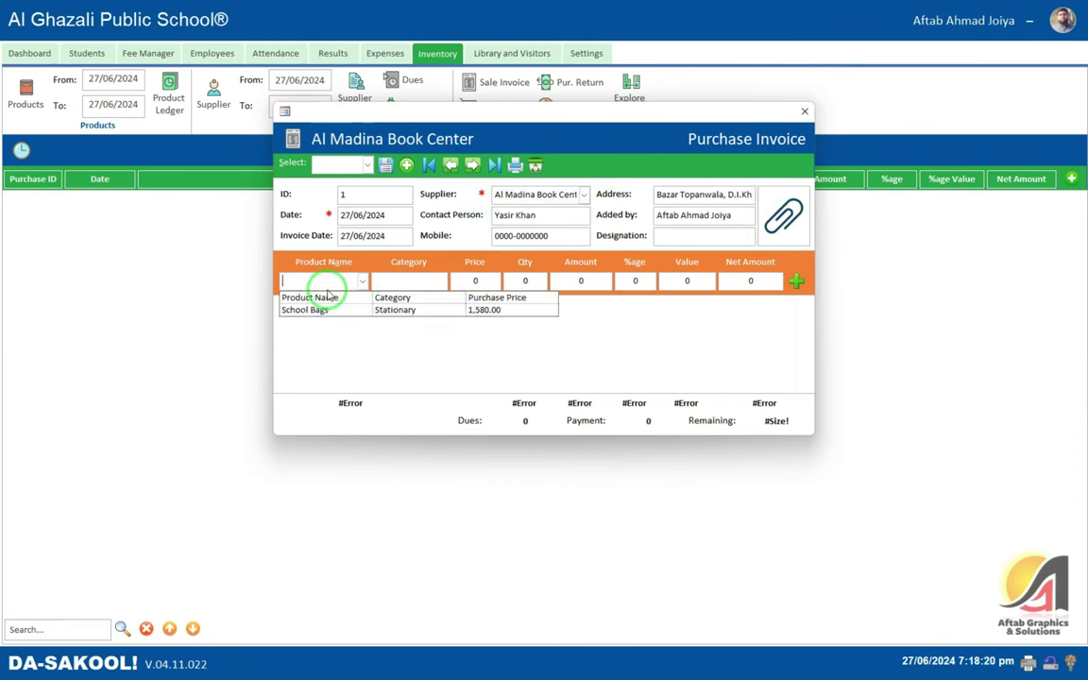
{"action": "left_click", "coordinate": [341, 310]}
{"action": "key", "text": "Tab"}
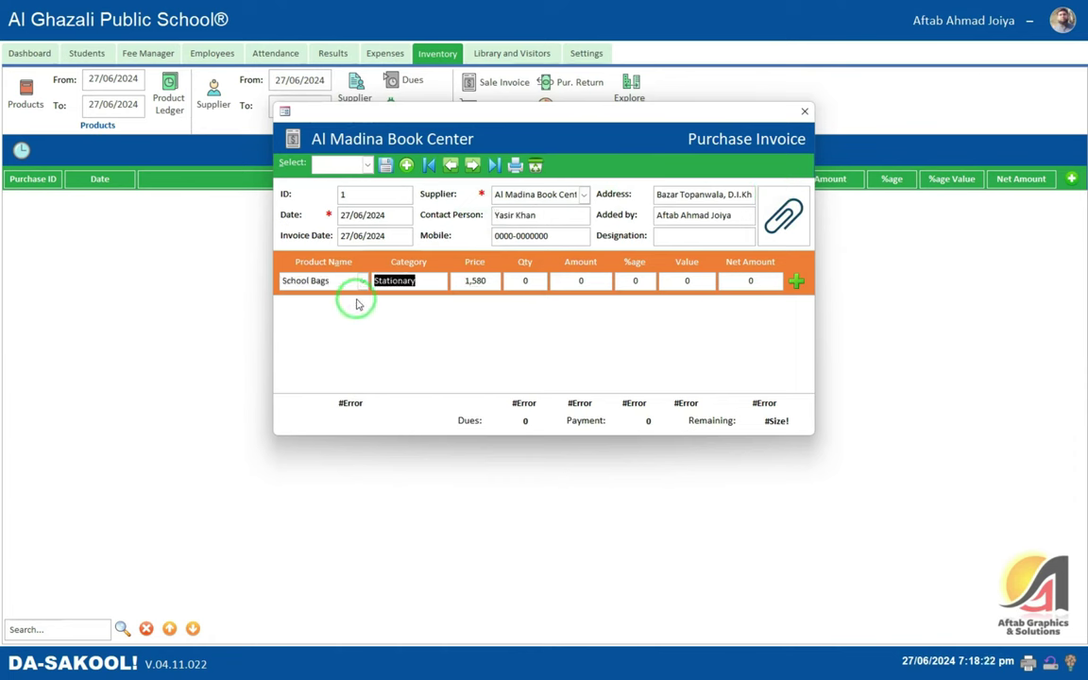
{"action": "left_click", "coordinate": [363, 281]}
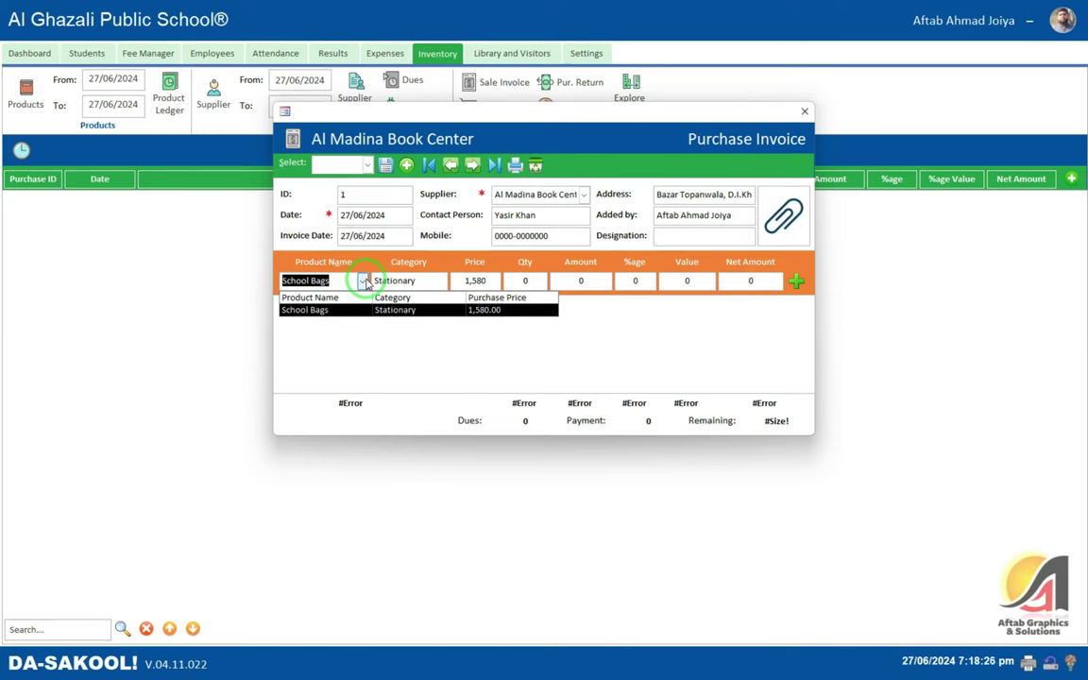
{"action": "left_click", "coordinate": [364, 282]}
{"action": "key", "text": "Tab"}
{"action": "key", "text": "Tab"}
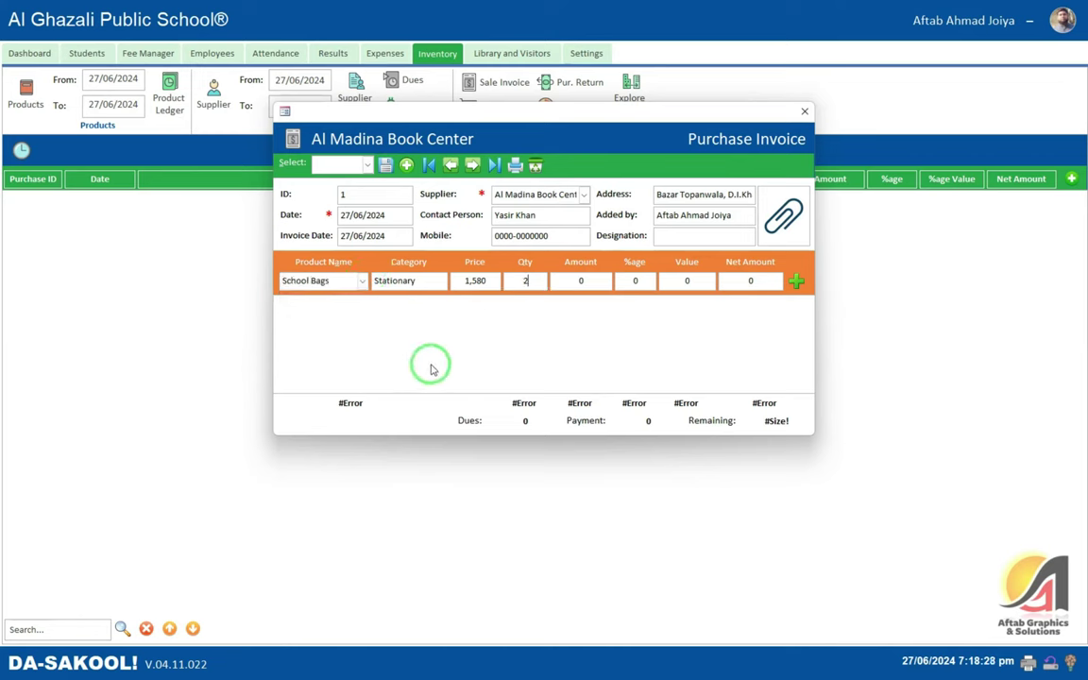
{"action": "type", "text": "2"}
{"action": "key", "text": "Tab"}
{"action": "key", "text": "Tab"}
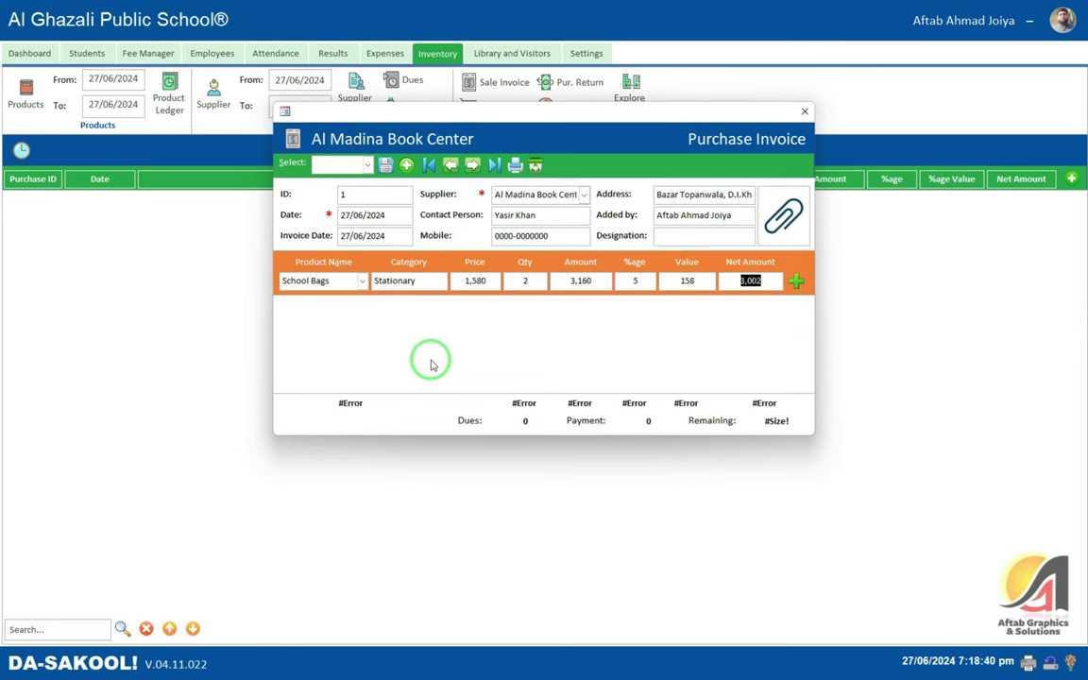
{"action": "left_click", "coordinate": [635, 280]}
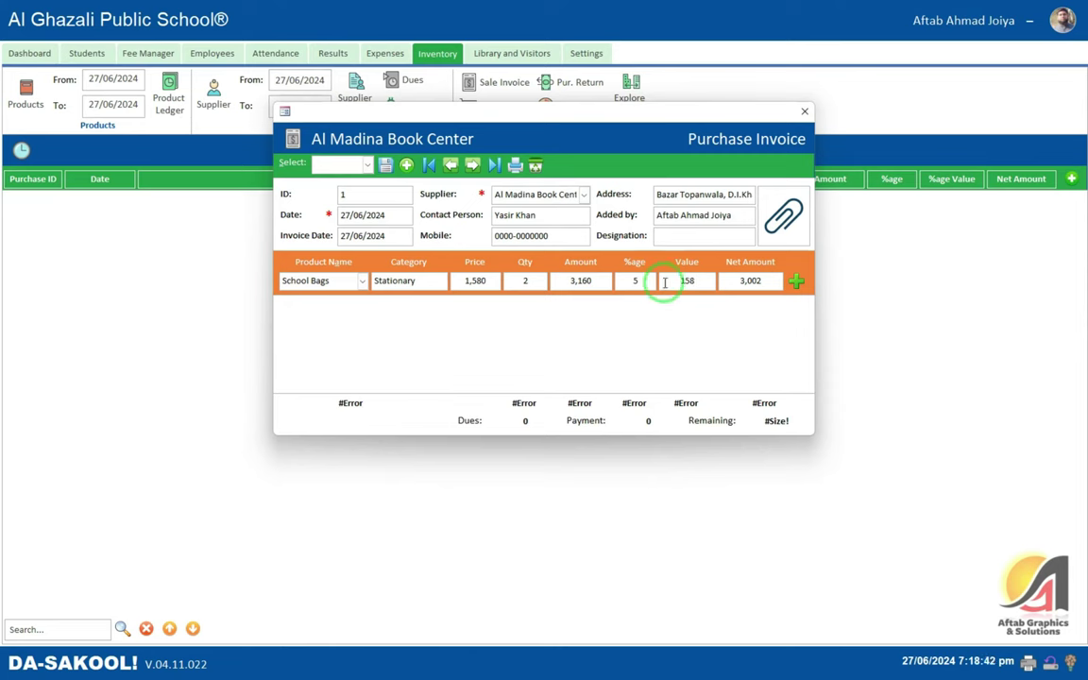
{"action": "left_click_drag", "start_coordinate": [652, 280], "coordinate": [610, 279]}
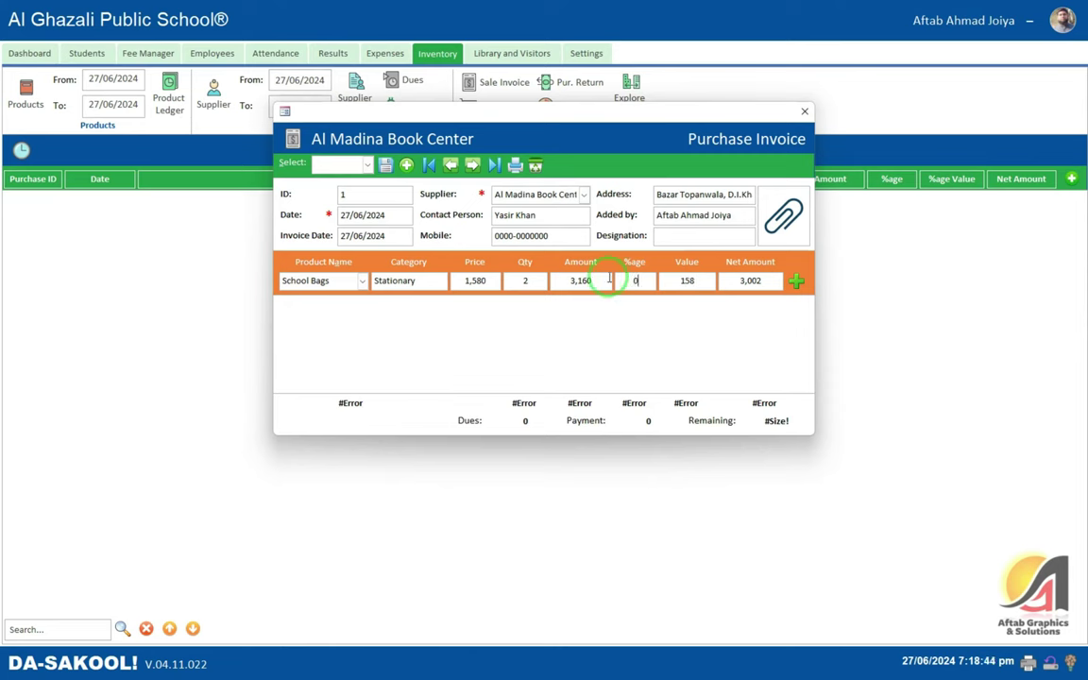
{"action": "key", "text": "Tab"}
{"action": "key", "text": "Tab"}
{"action": "left_click", "coordinate": [796, 281]}
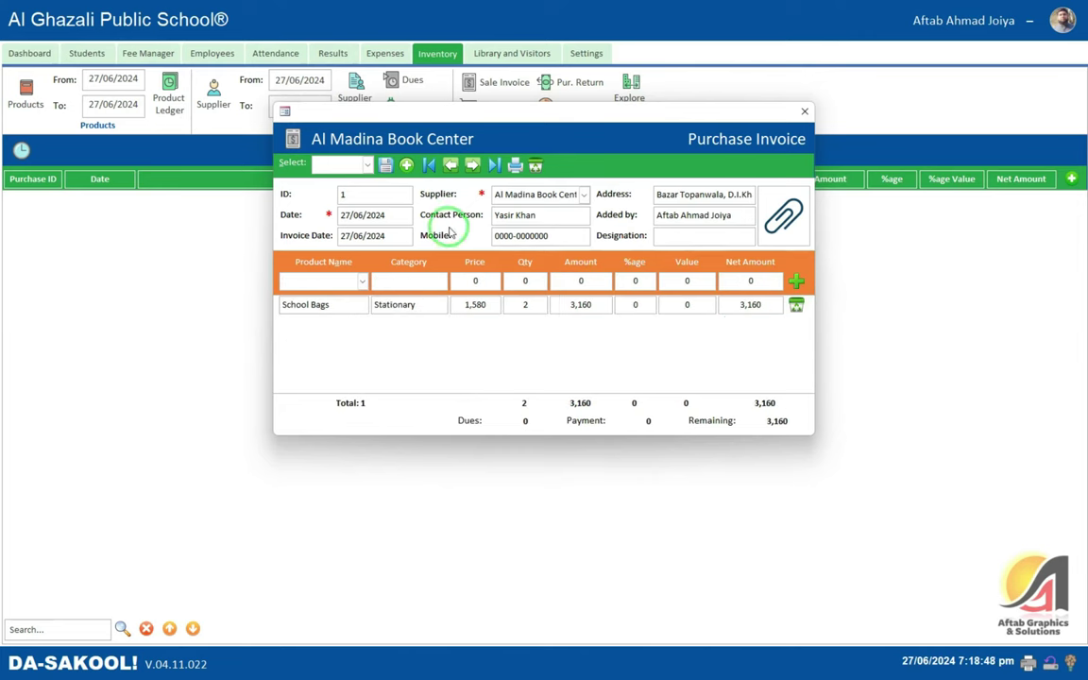
- Enter a 1,000 payment, leaving 2,160 remaining, and save the invoice
{"action": "left_click", "coordinate": [516, 420]}
{"action": "left_click", "coordinate": [640, 420]}
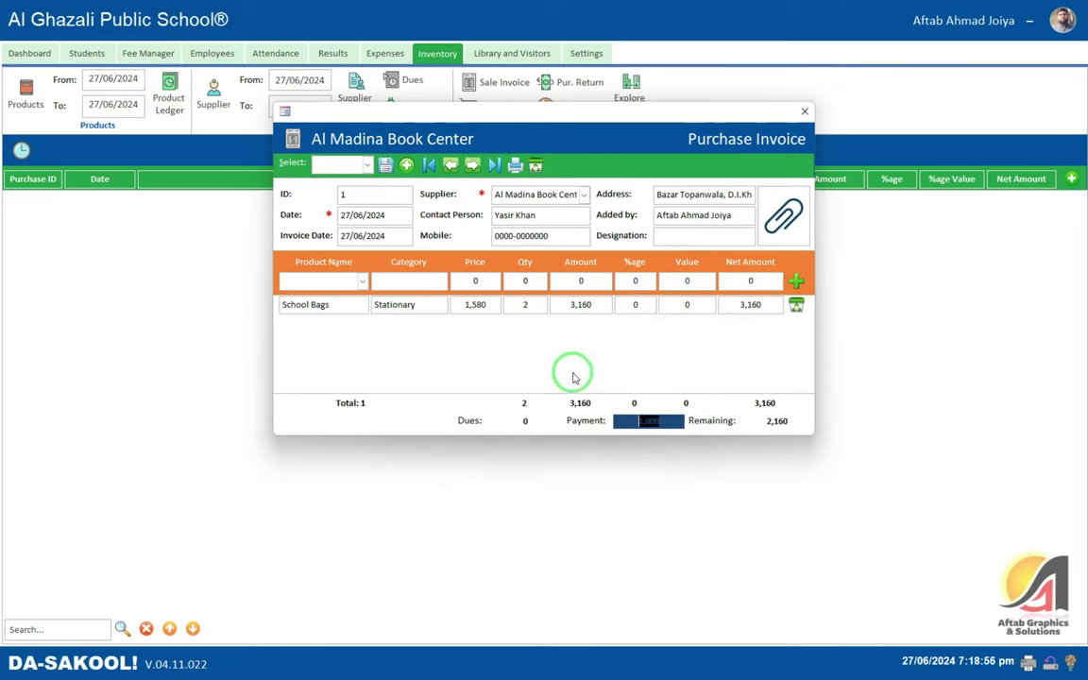
{"action": "left_click", "coordinate": [527, 304]}
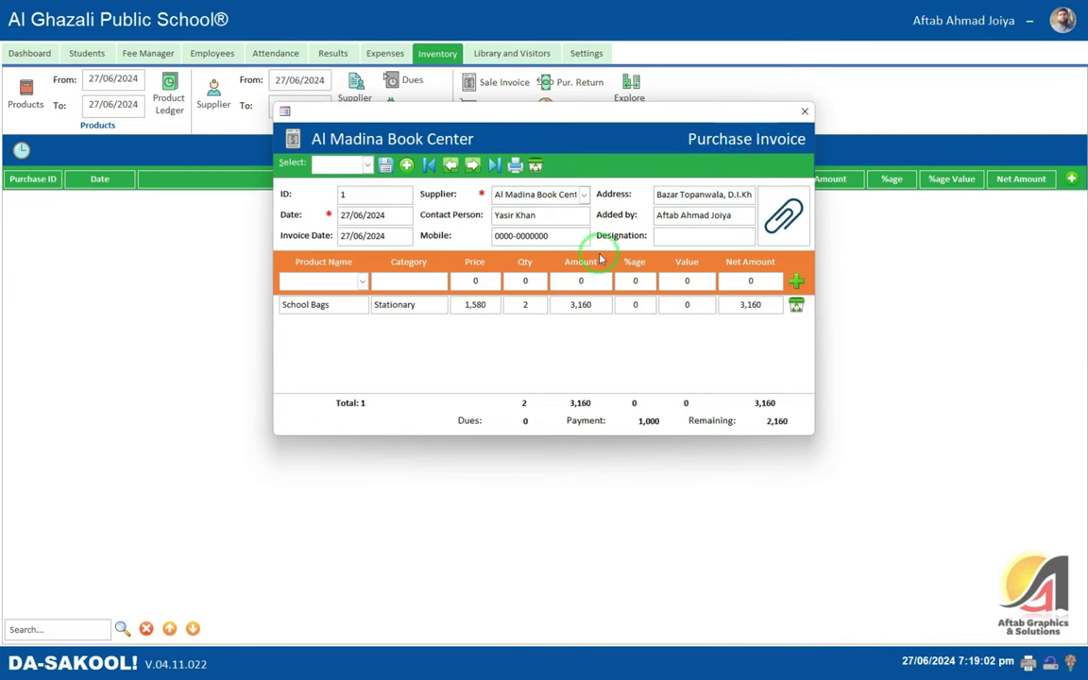
{"action": "left_click", "coordinate": [387, 165]}
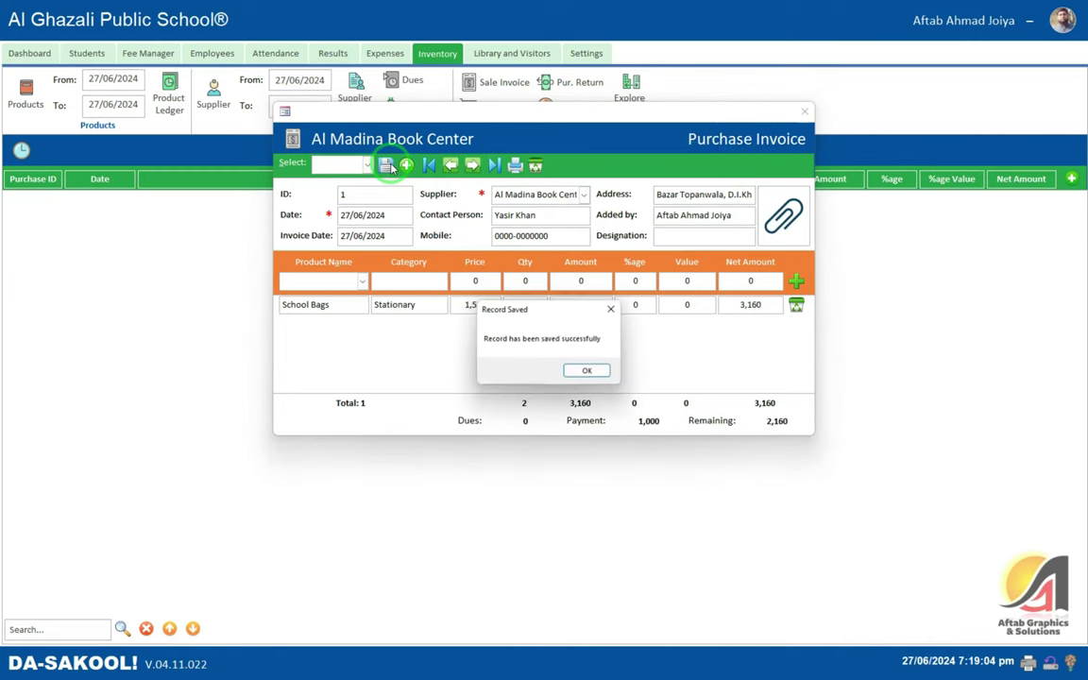
{"action": "left_click", "coordinate": [583, 369]}
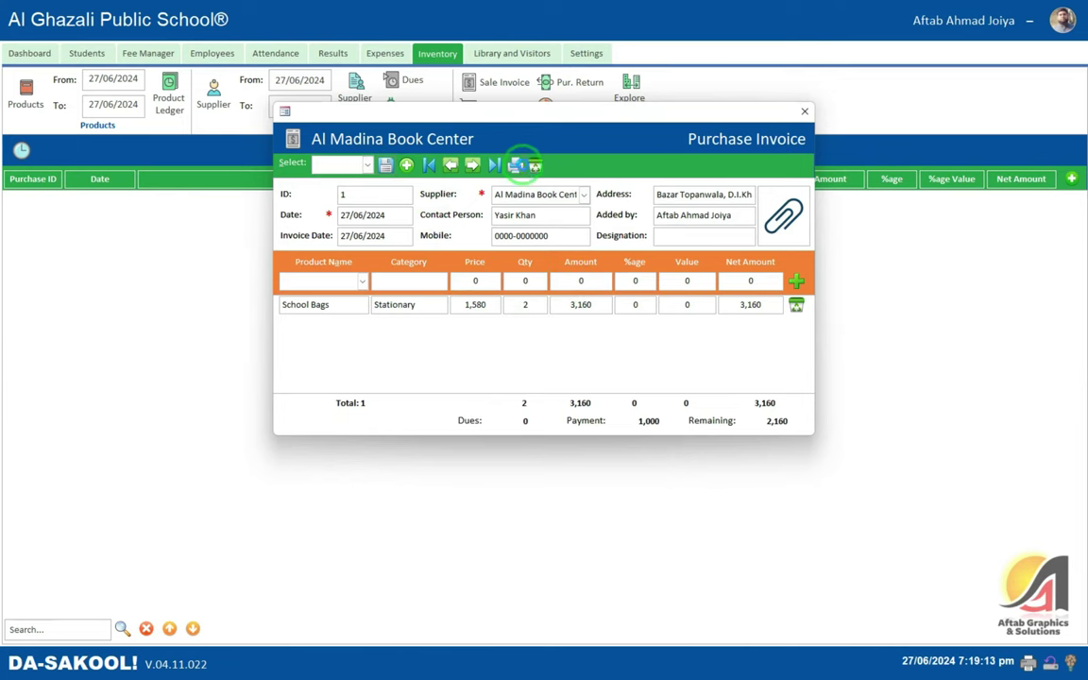
- Preview the purchase invoice report, close it and the invoice, and view Suppliers Dues
{"action": "left_click", "coordinate": [516, 164]}
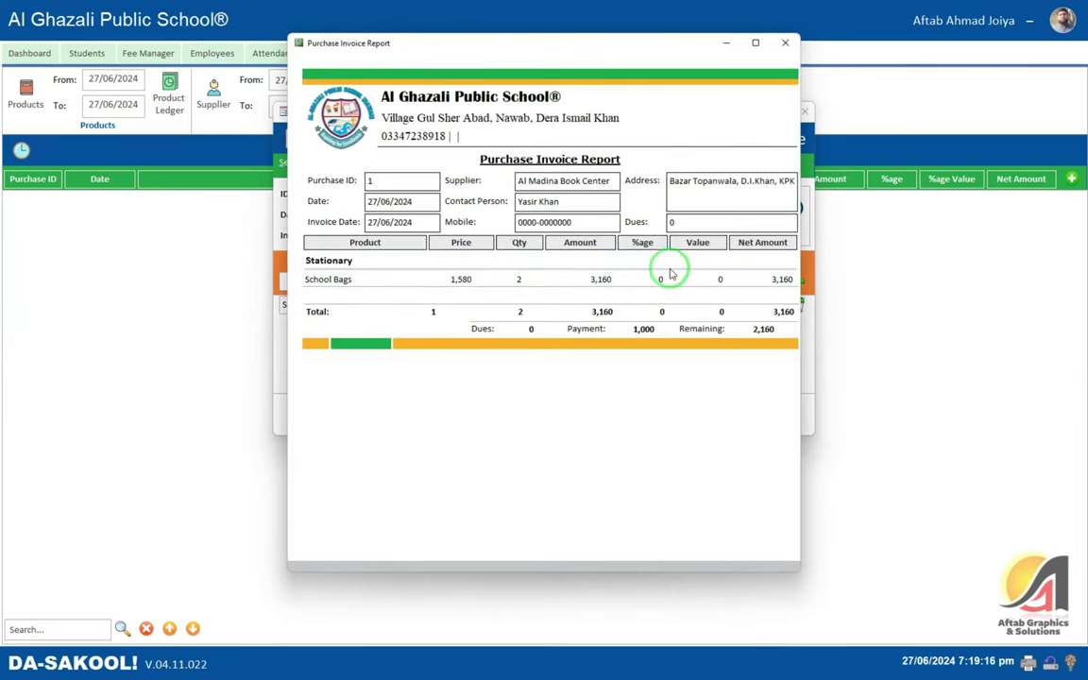
{"action": "left_click", "coordinate": [505, 160]}
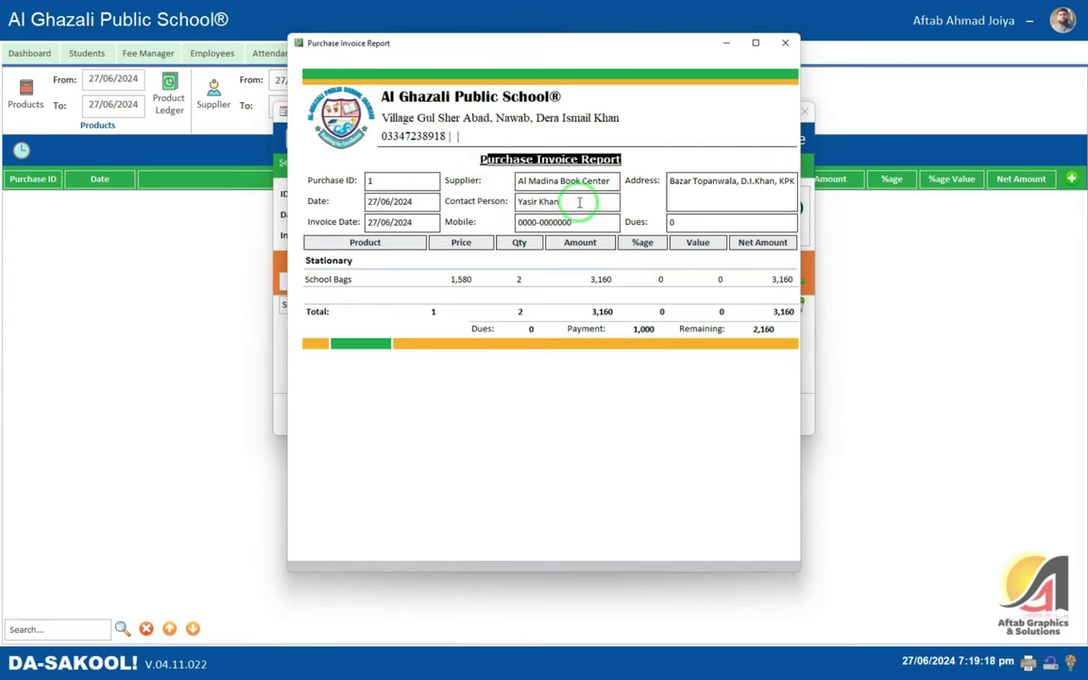
{"action": "left_click_drag", "start_coordinate": [708, 180], "coordinate": [795, 180]}
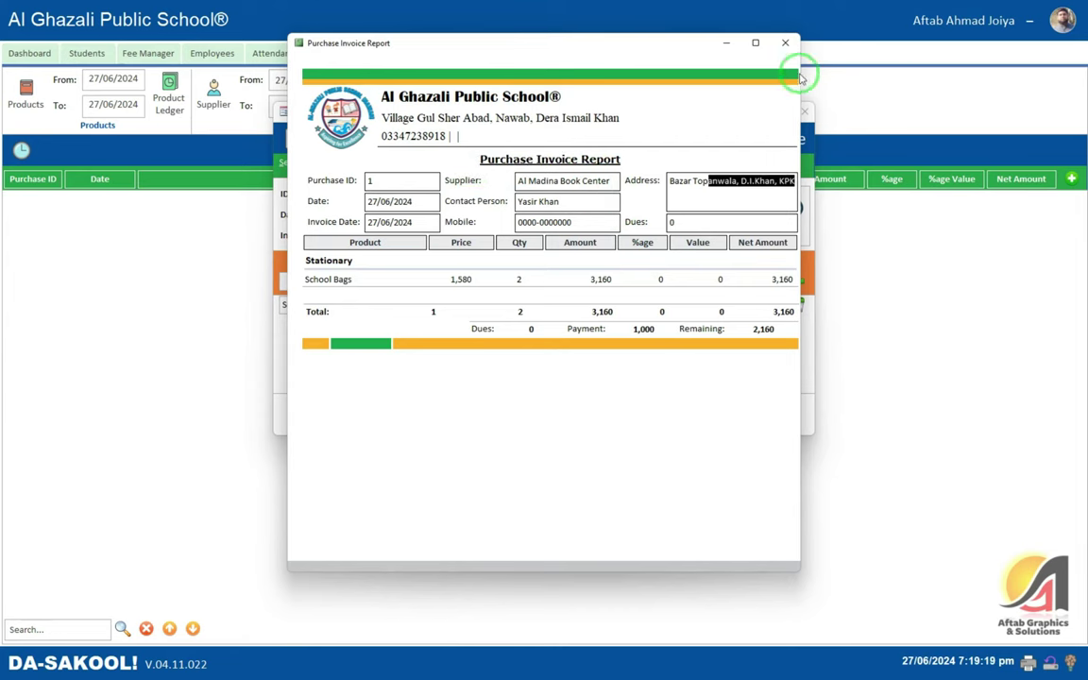
{"action": "left_click", "coordinate": [785, 42]}
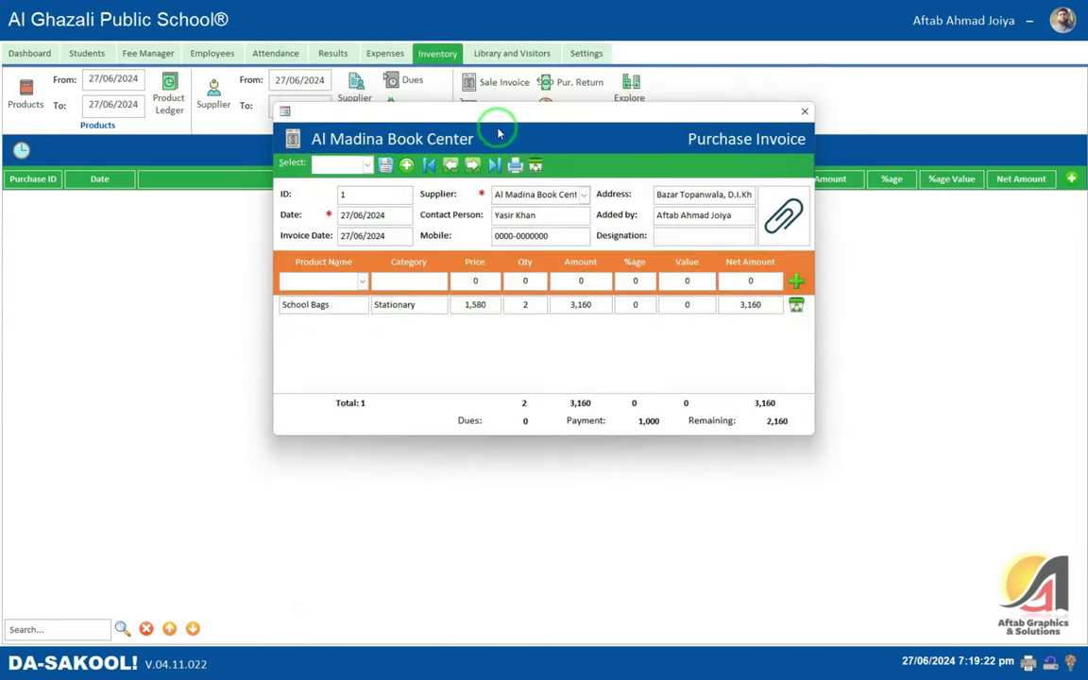
{"action": "left_click", "coordinate": [805, 112]}
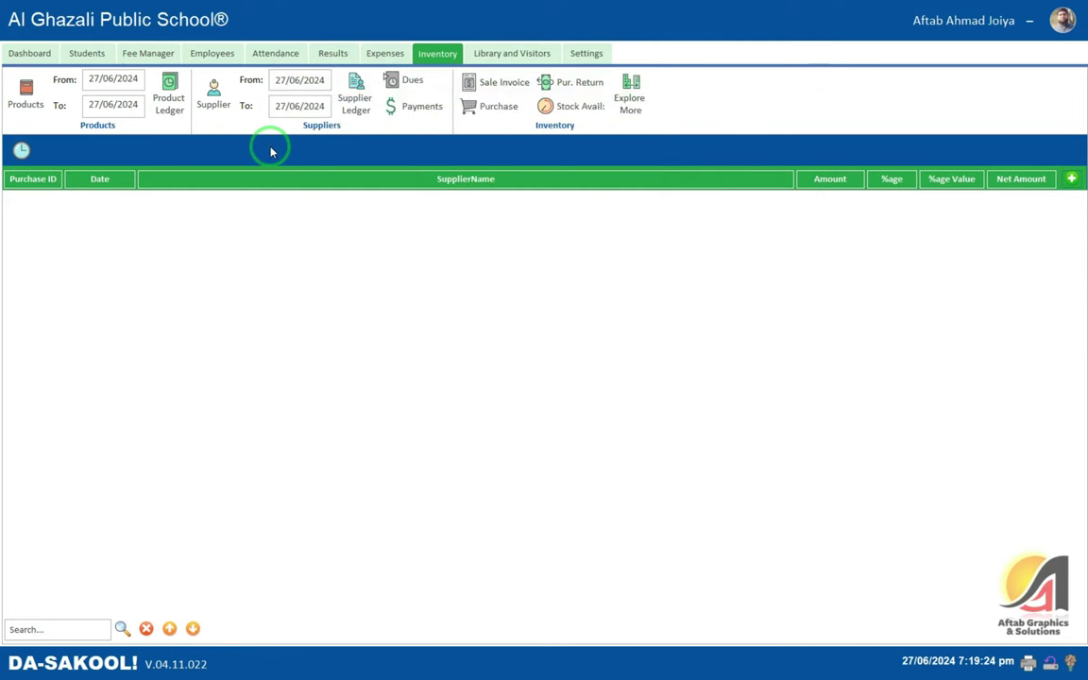
{"action": "left_click", "coordinate": [405, 82]}
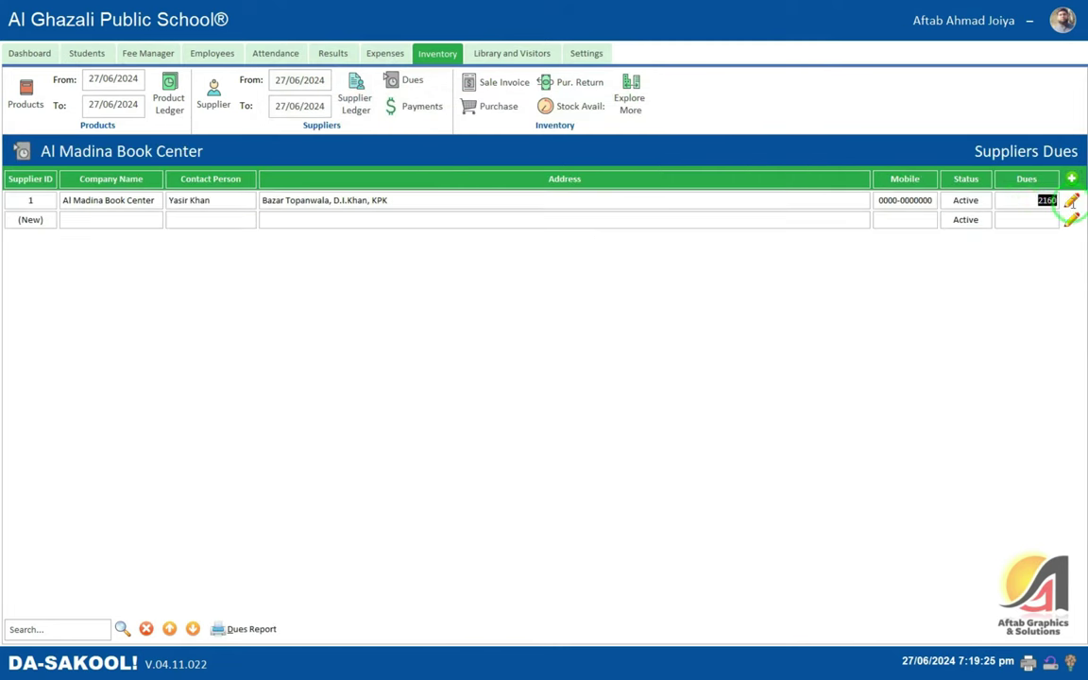
{"action": "left_click", "coordinate": [358, 104]}
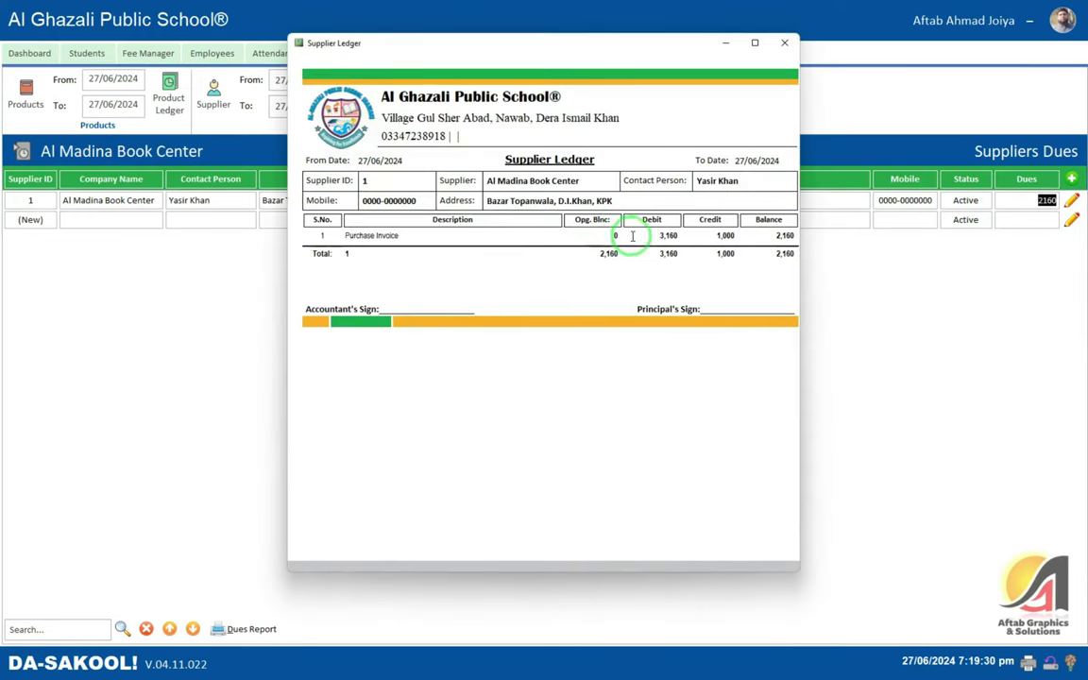
{"action": "left_click_drag", "start_coordinate": [608, 235], "coordinate": [622, 234]}
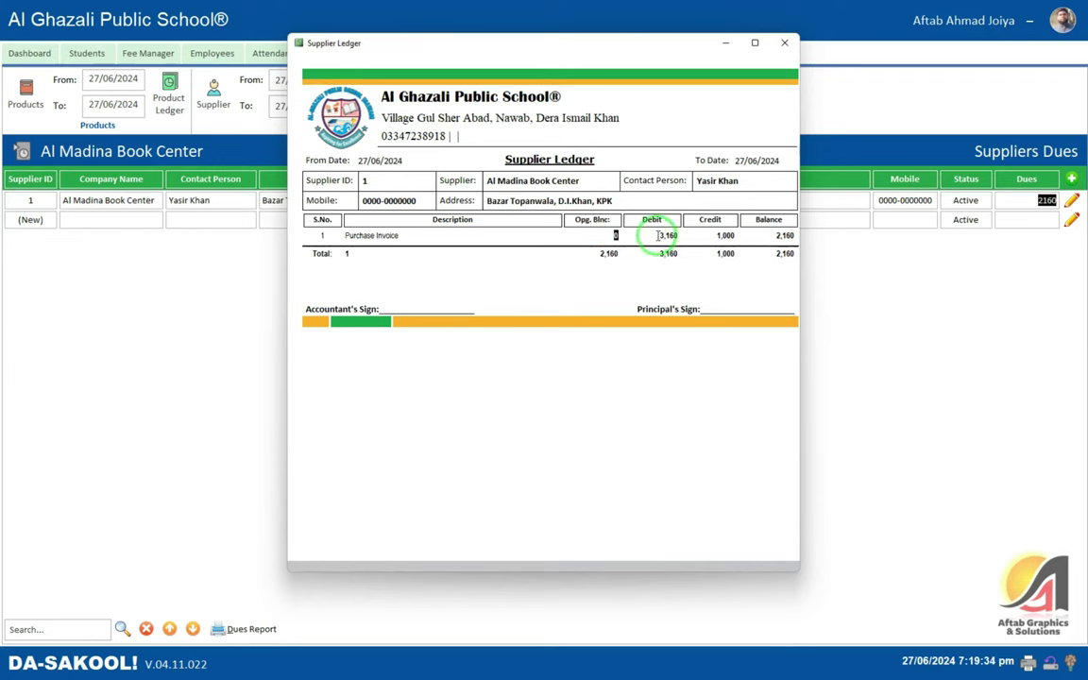
{"action": "left_click_drag", "start_coordinate": [658, 235], "coordinate": [686, 238]}
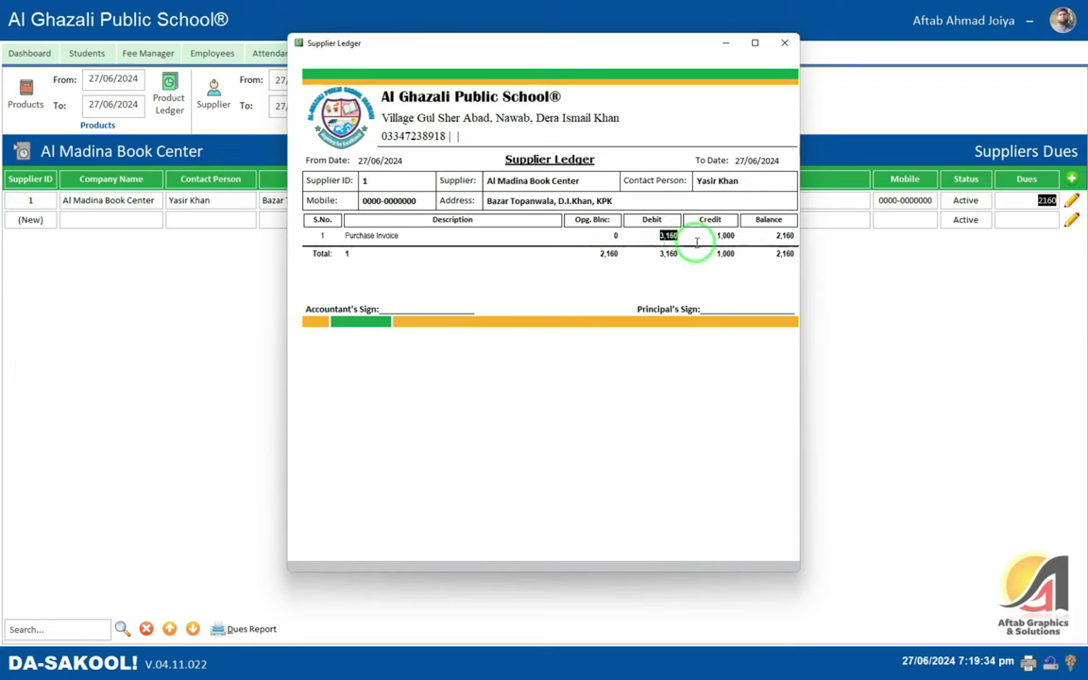
{"action": "left_click", "coordinate": [719, 237]}
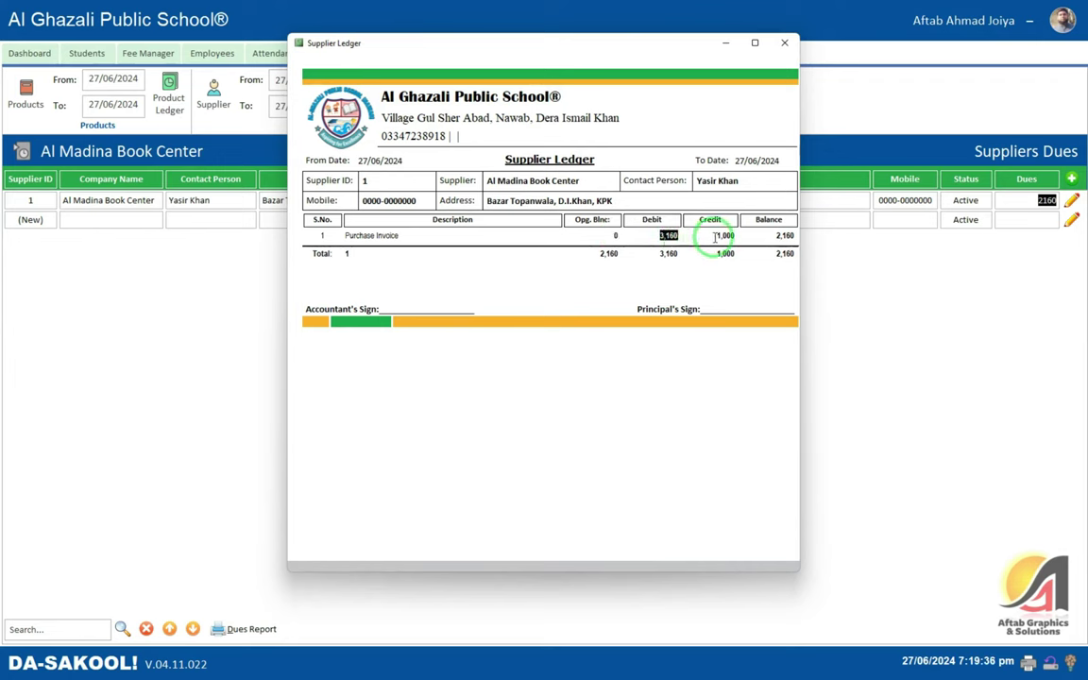
{"action": "left_click", "coordinate": [782, 236]}
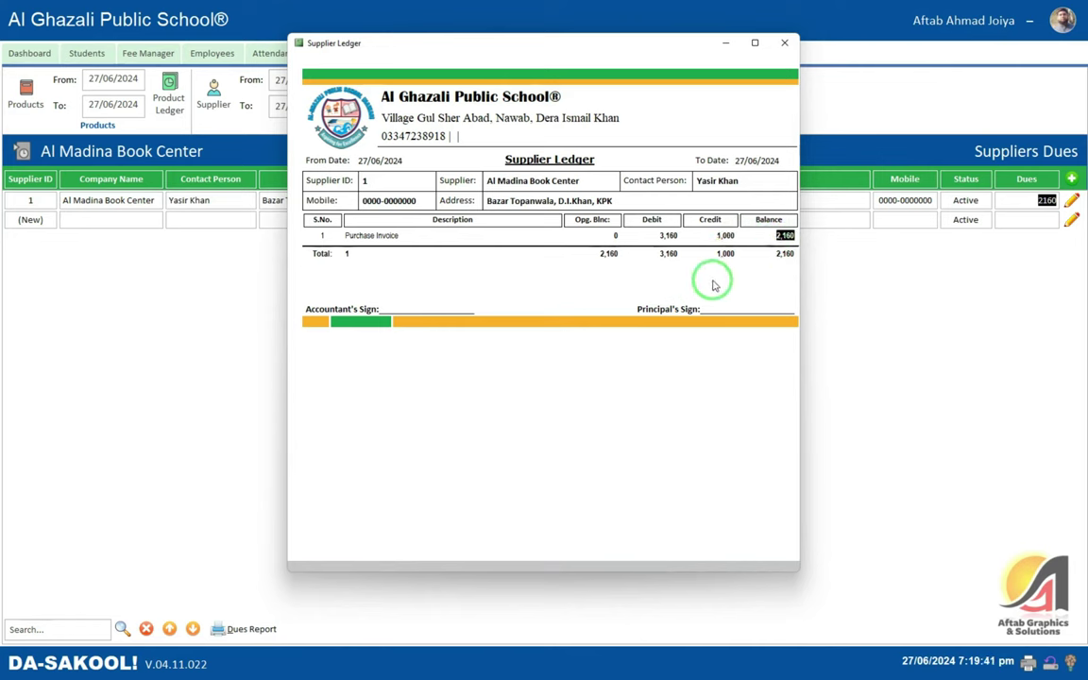
{"action": "left_click", "coordinate": [784, 42]}
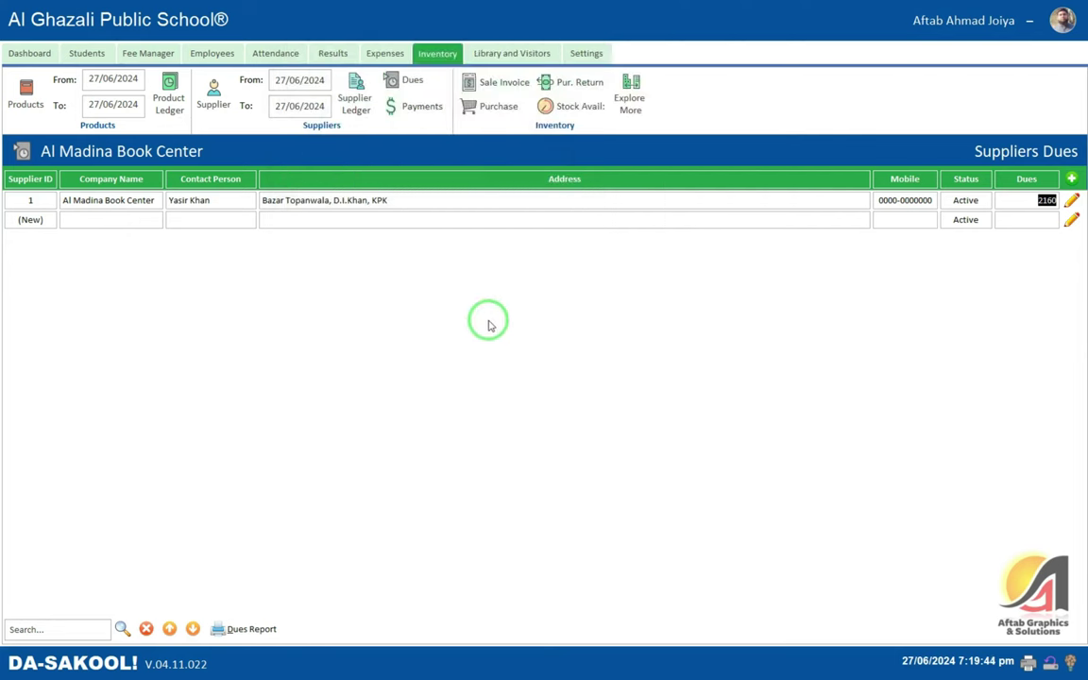
- Start a payment to Al Madina Book Center with paid amount 2,160
{"action": "left_click", "coordinate": [413, 108]}
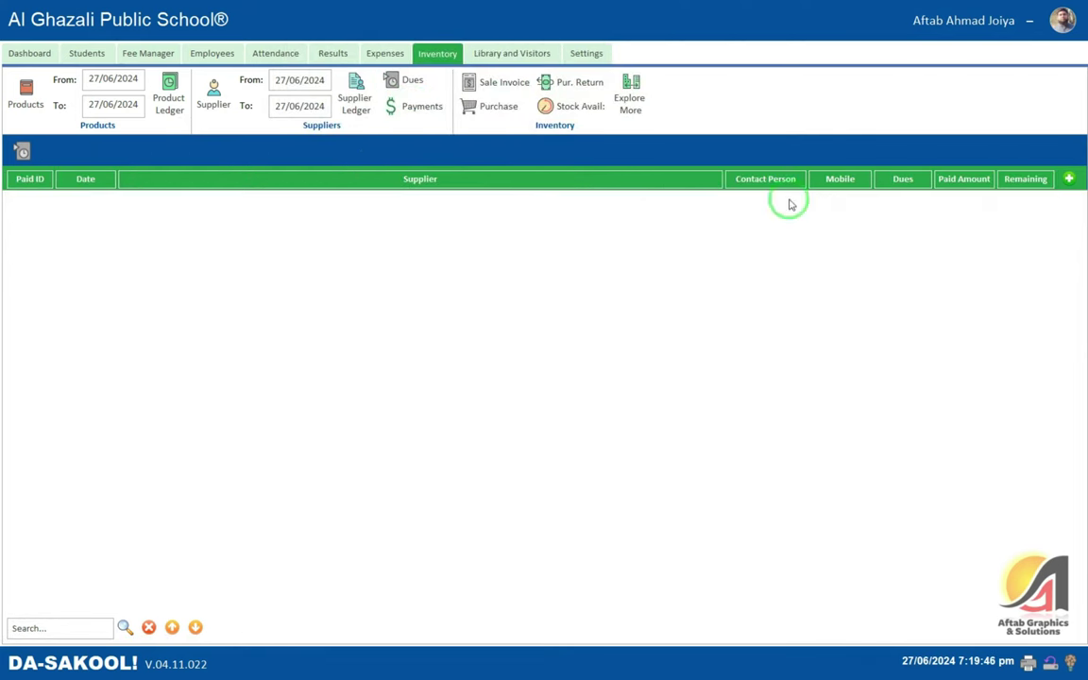
{"action": "left_click", "coordinate": [1068, 178]}
{"action": "left_click", "coordinate": [380, 240]}
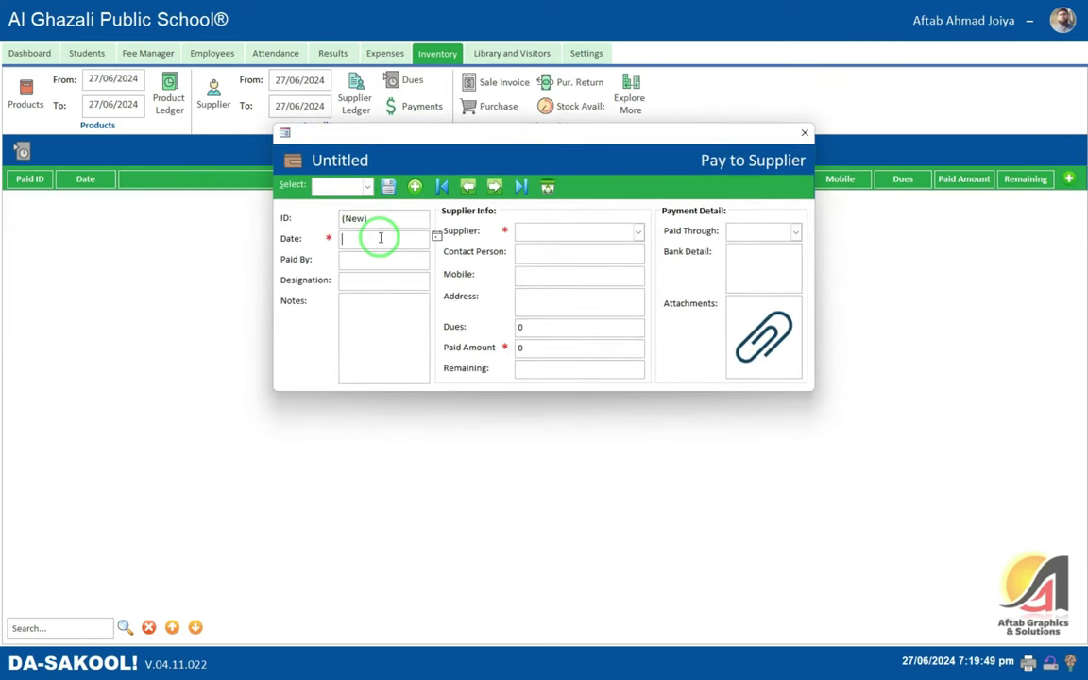
{"action": "key", "text": "Return"}
{"action": "key", "text": "Down"}
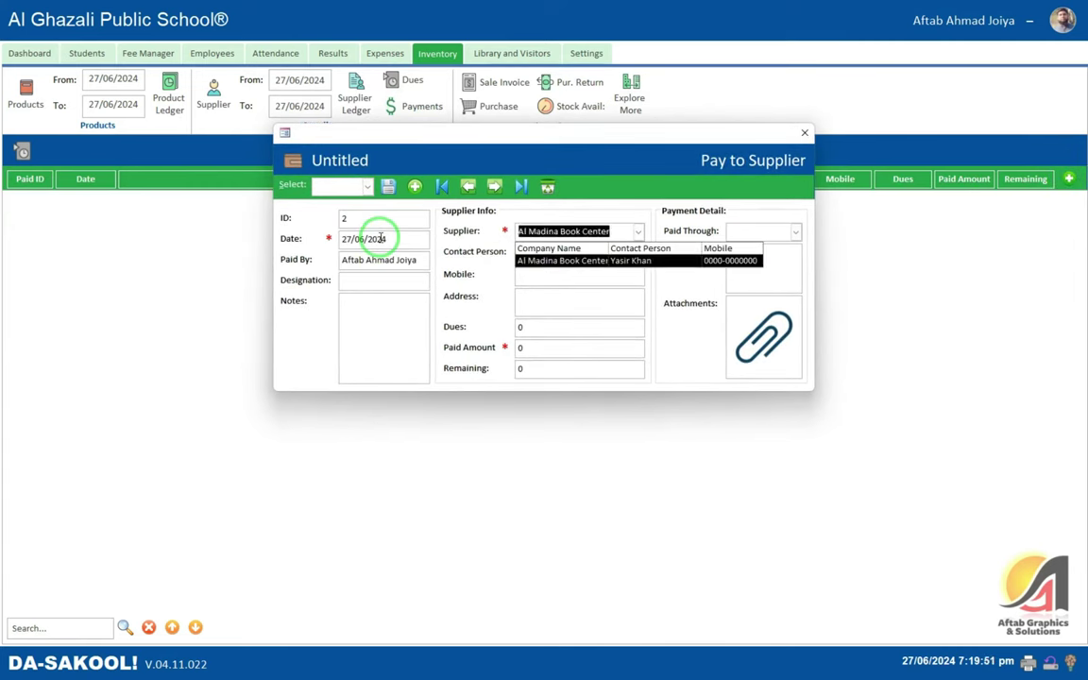
{"action": "key", "text": "Return"}
{"action": "type", "text": "2,16"}
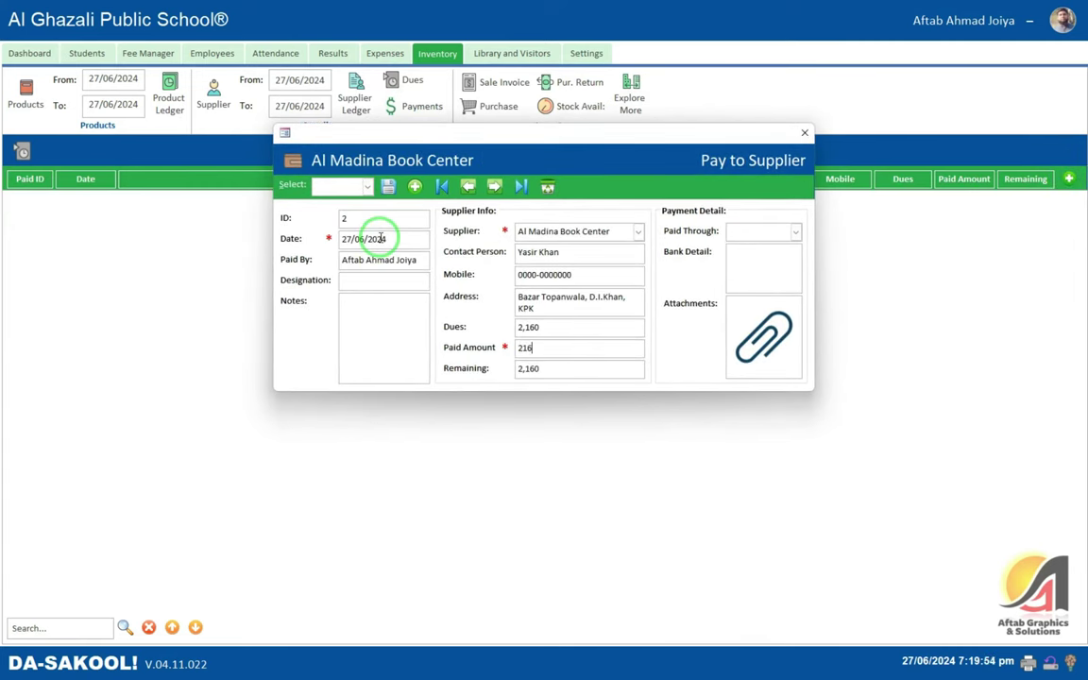
{"action": "type", "text": "0"}
{"action": "key", "text": "Return"}
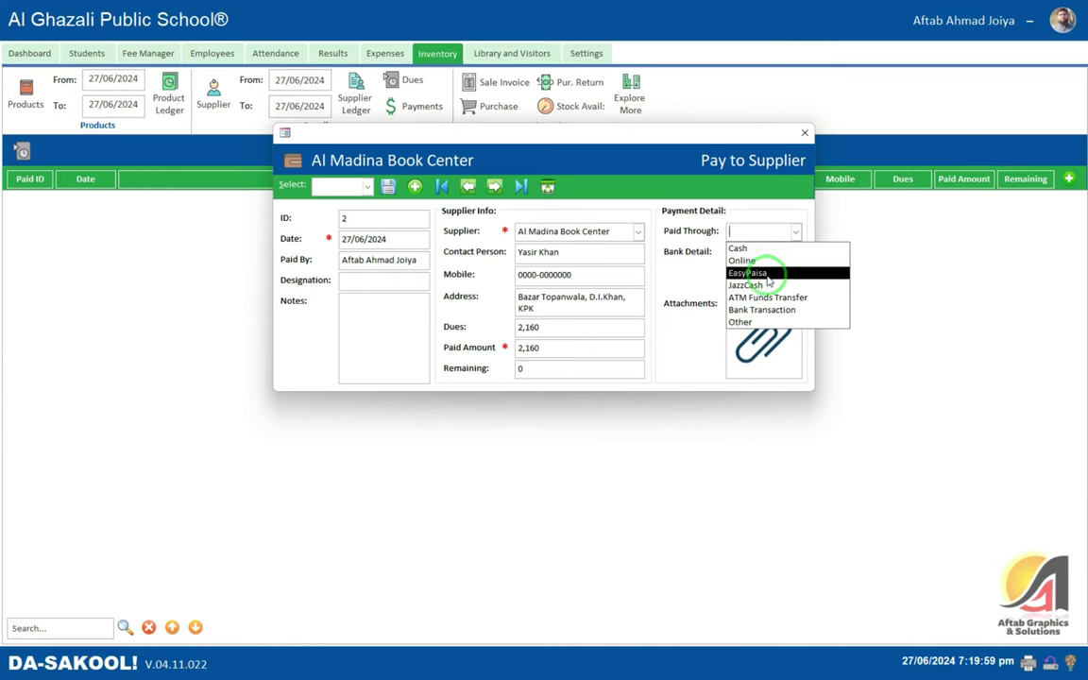
- Mark the payment as Cash and save it
{"action": "left_click", "coordinate": [747, 247]}
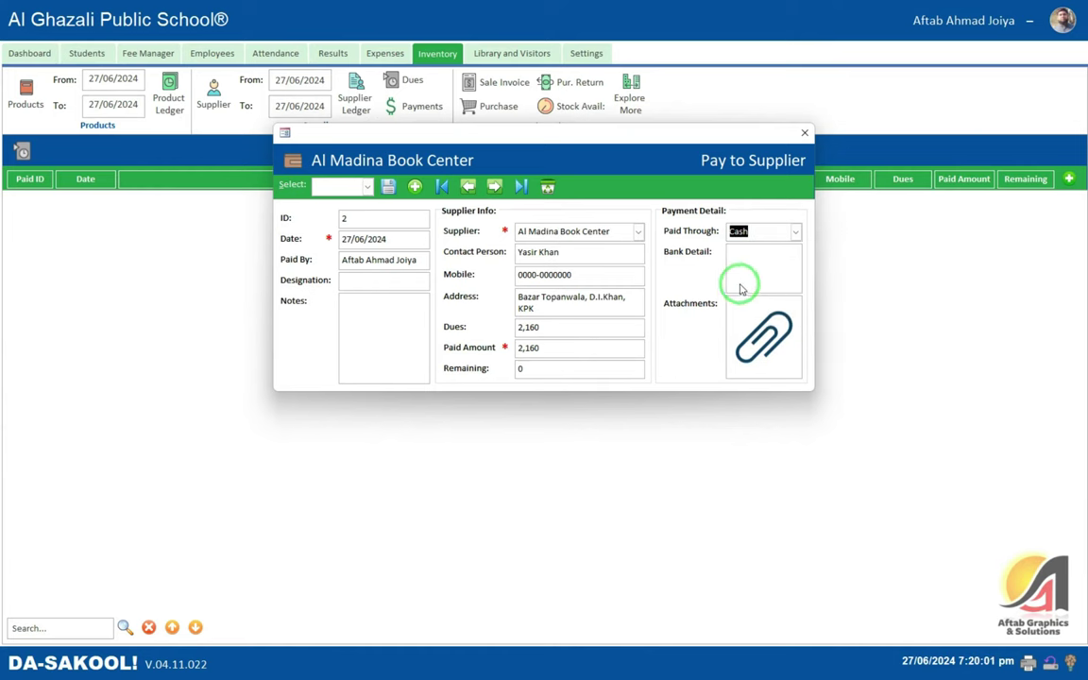
{"action": "left_click", "coordinate": [389, 186]}
{"action": "left_click", "coordinate": [603, 371]}
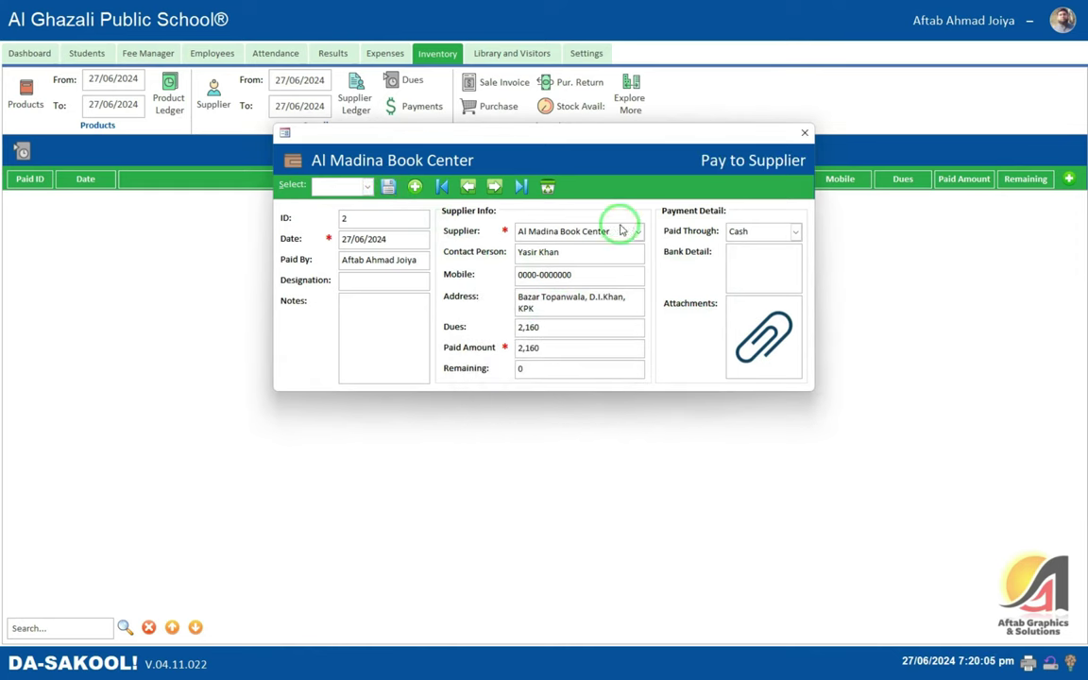
{"action": "left_click", "coordinate": [805, 134]}
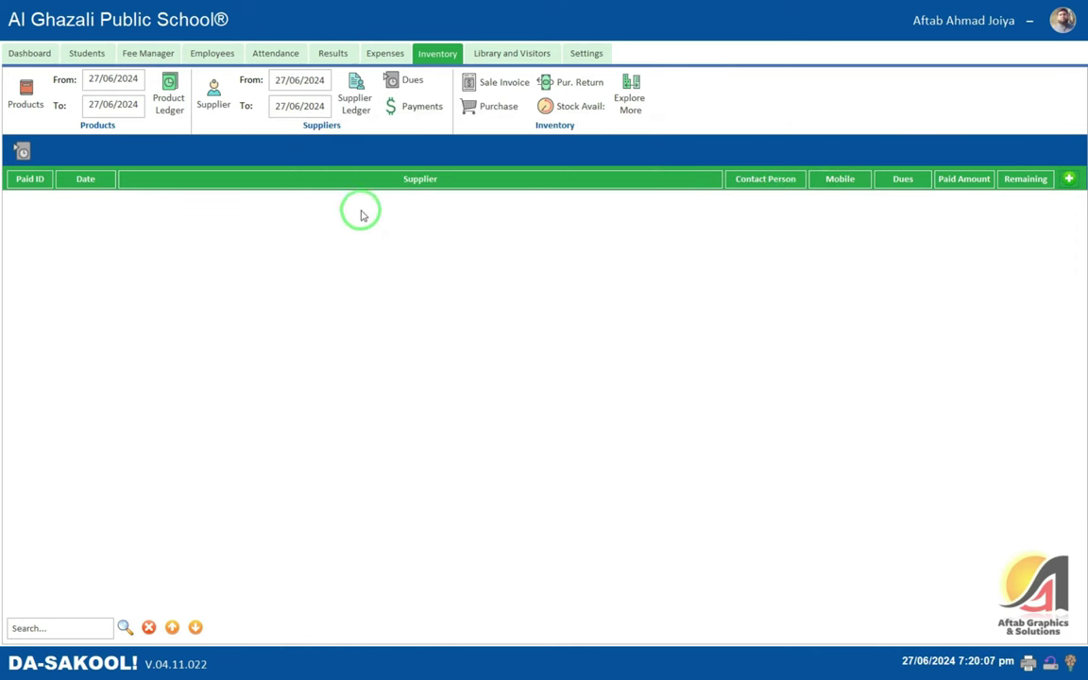
- Review Al Madina Book Center's ledger: 2,160 opening, 2,160 paid, 0 balance
{"action": "left_click", "coordinate": [403, 87]}
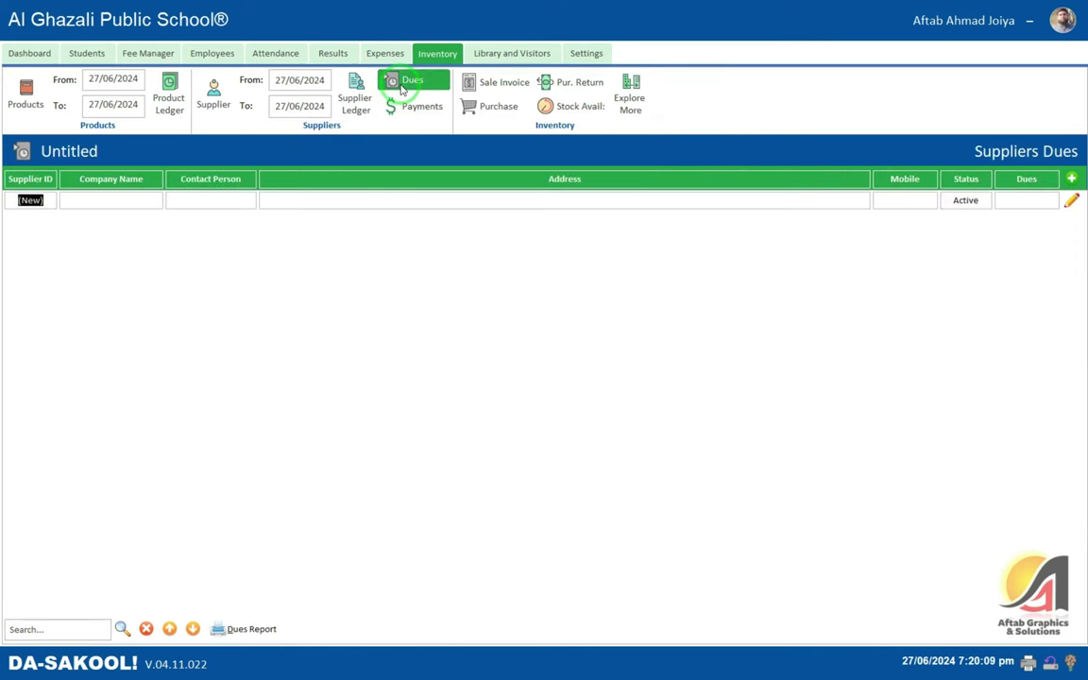
{"action": "left_click", "coordinate": [353, 111]}
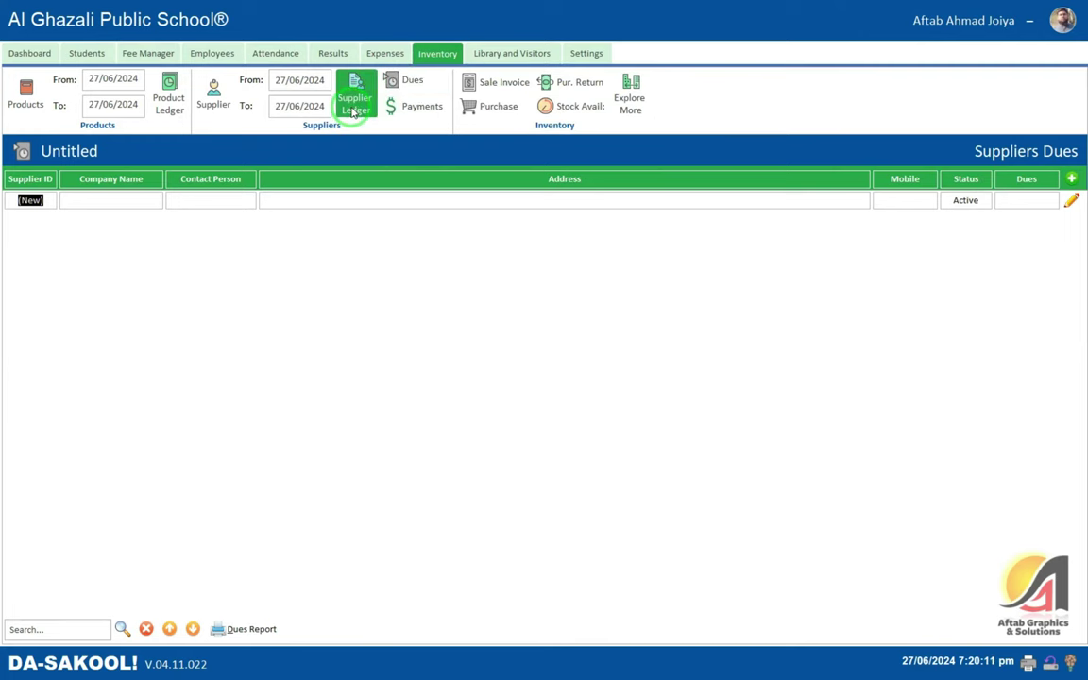
{"action": "left_click", "coordinate": [359, 138]}
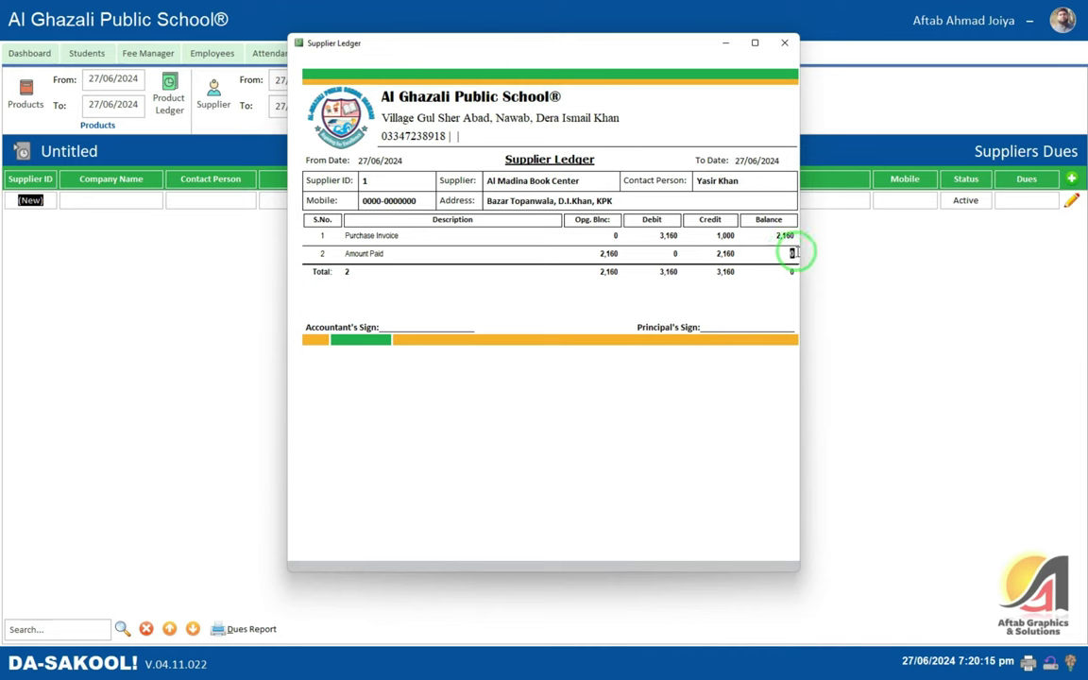
{"action": "left_click", "coordinate": [608, 253]}
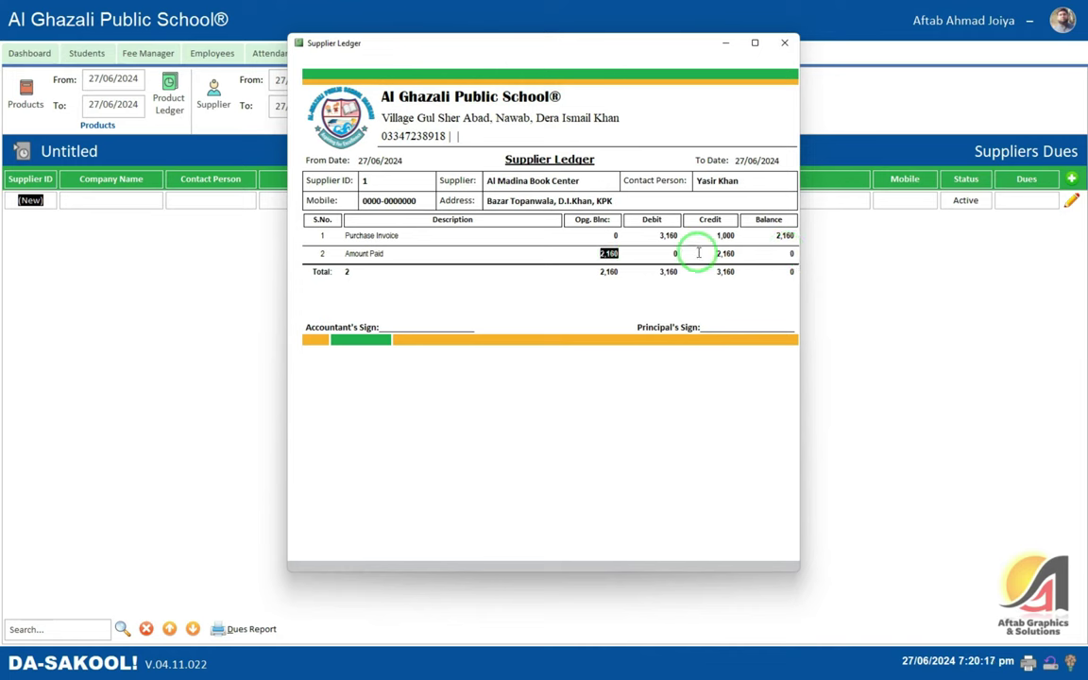
{"action": "left_click", "coordinate": [746, 253]}
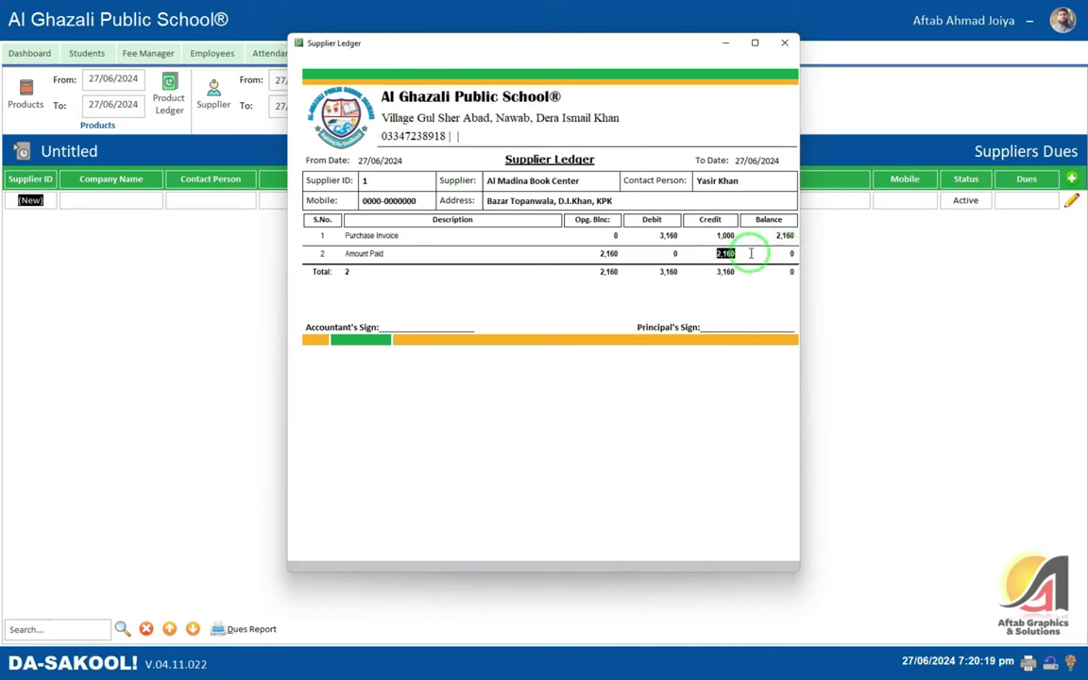
{"action": "left_click", "coordinate": [793, 253]}
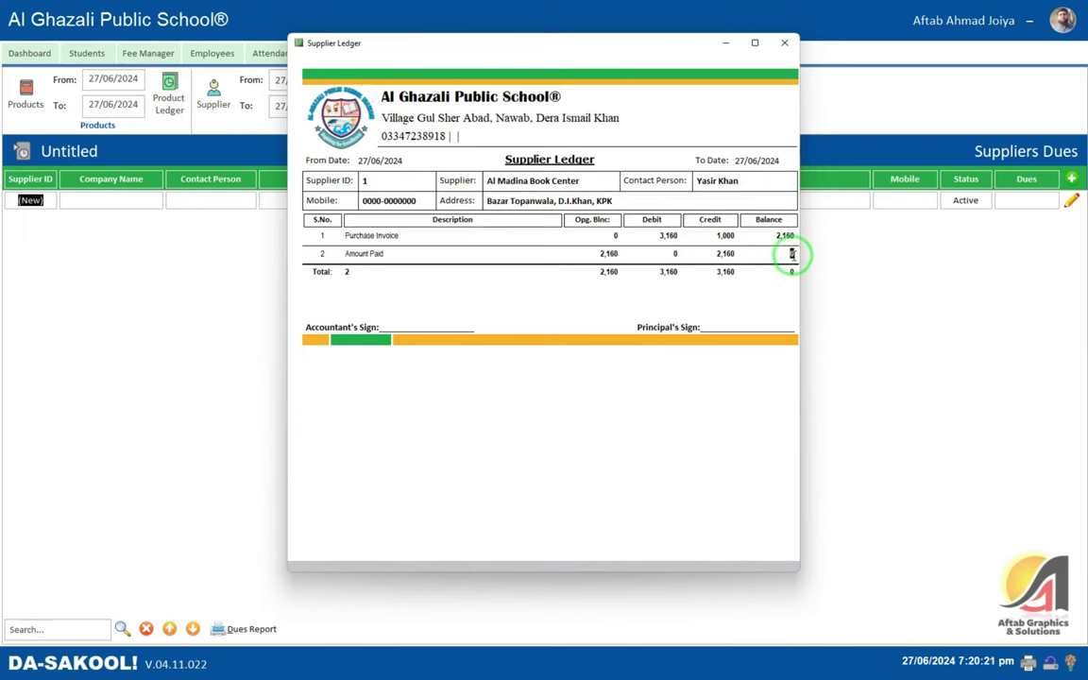
{"action": "left_click", "coordinate": [778, 44]}
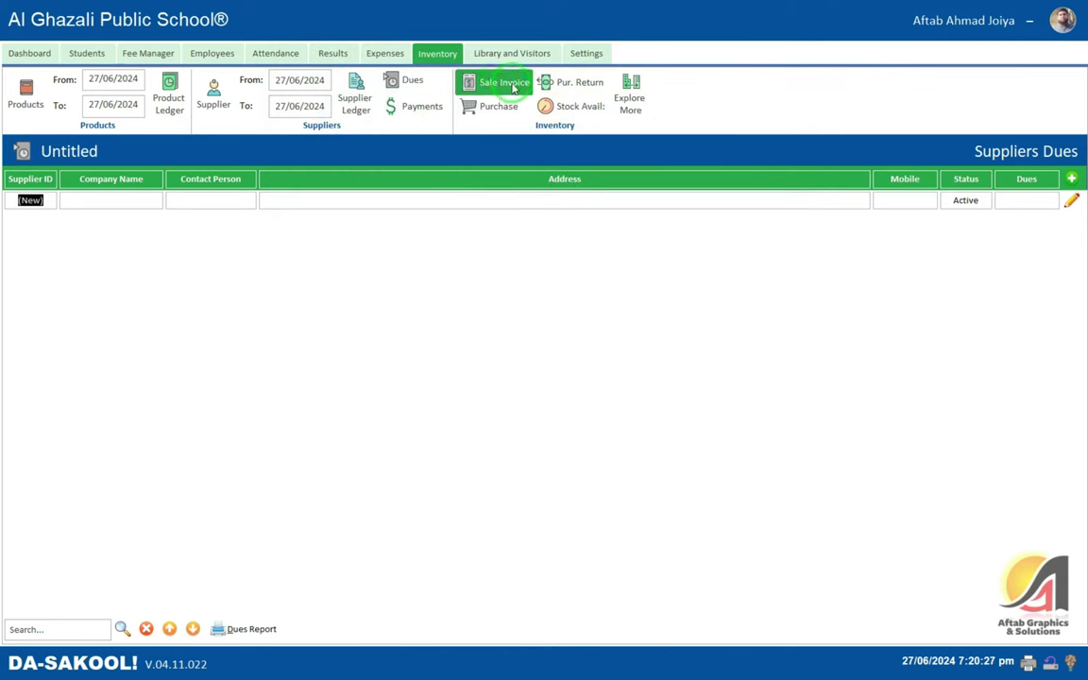
- Reopen purchase invoice 1 from Purchased History, close it, and show Sale Invoices
{"action": "left_click", "coordinate": [498, 107]}
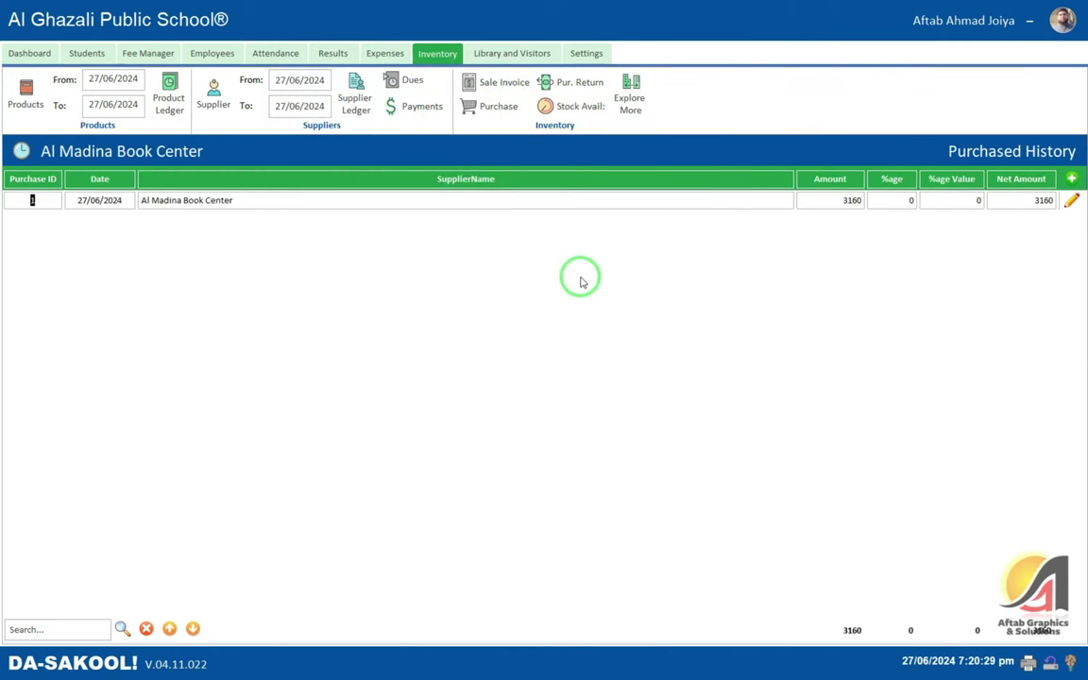
{"action": "left_click", "coordinate": [1073, 203]}
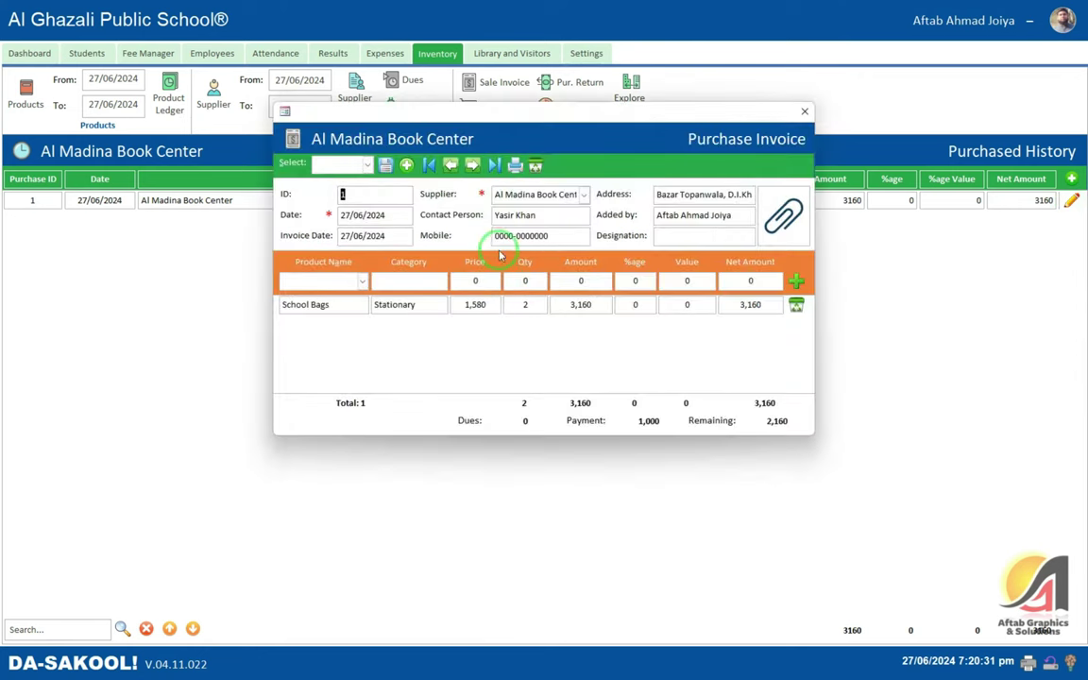
{"action": "left_click", "coordinate": [811, 189]}
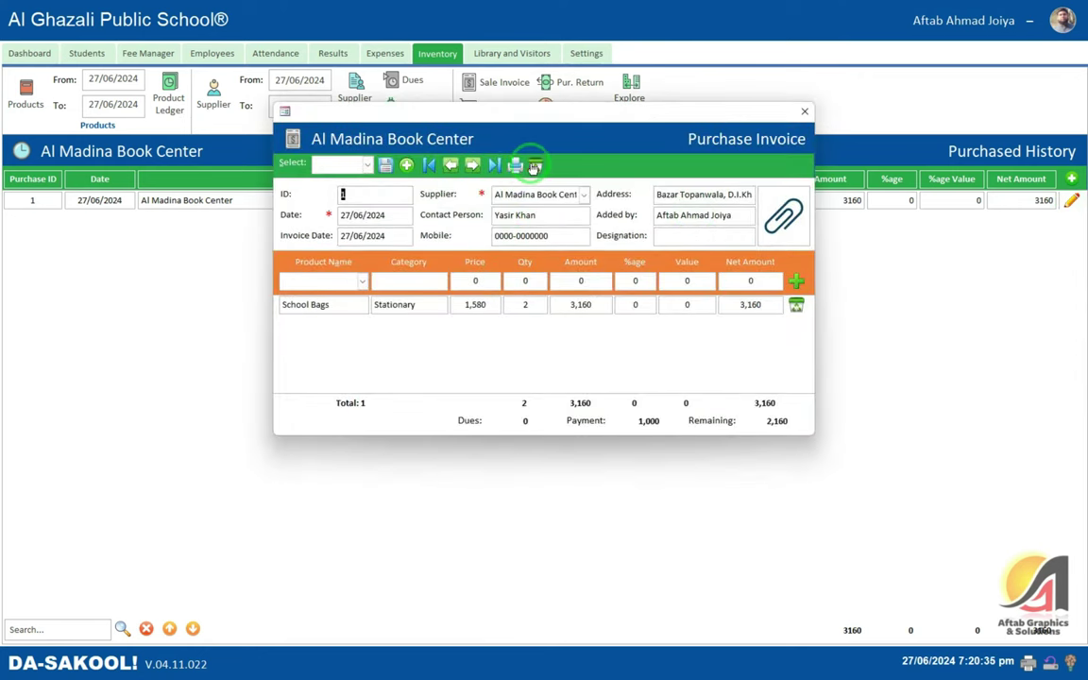
{"action": "left_click", "coordinate": [804, 111]}
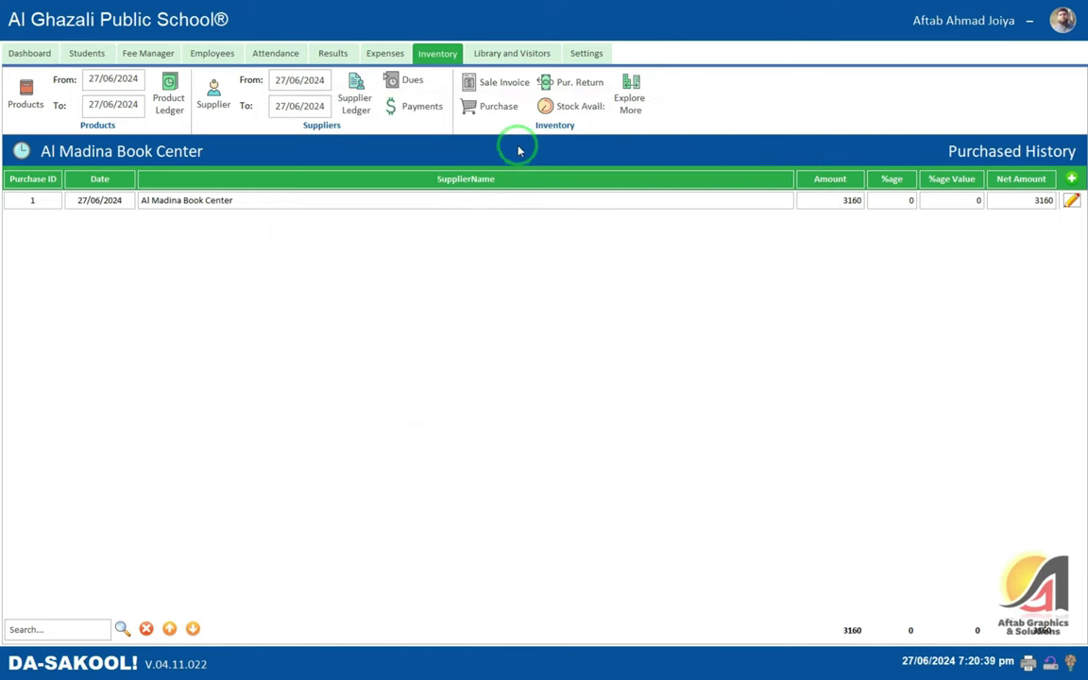
{"action": "left_click", "coordinate": [488, 84]}
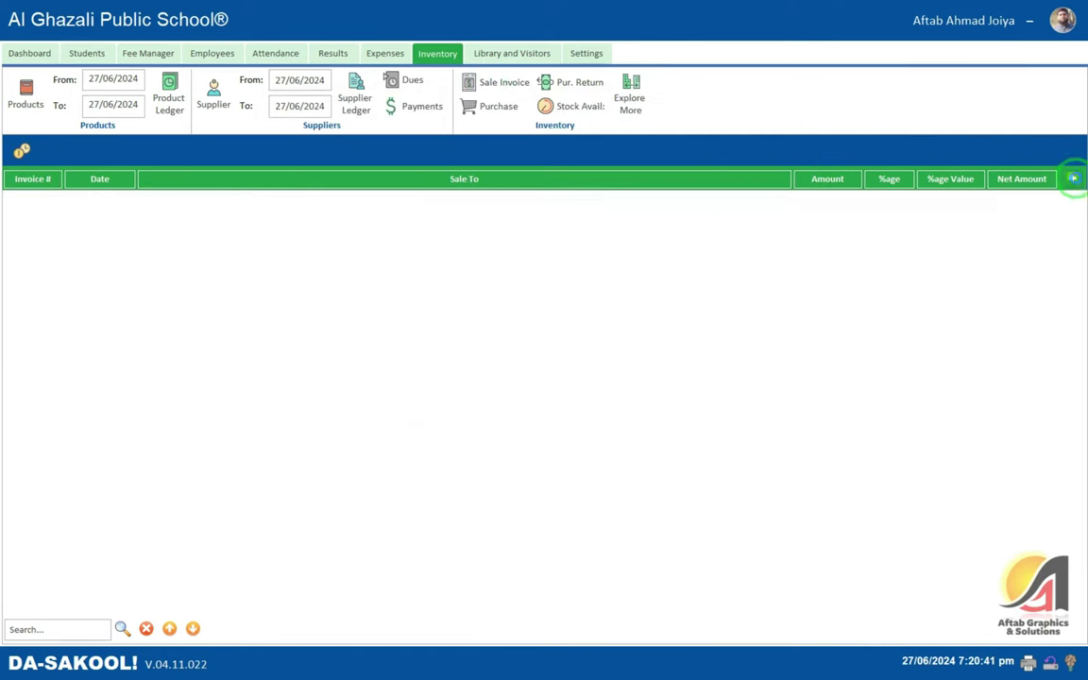
- Start a new sale invoice and try a Nursery student buyer, dismissing the run-time error
{"action": "left_click", "coordinate": [1072, 177]}
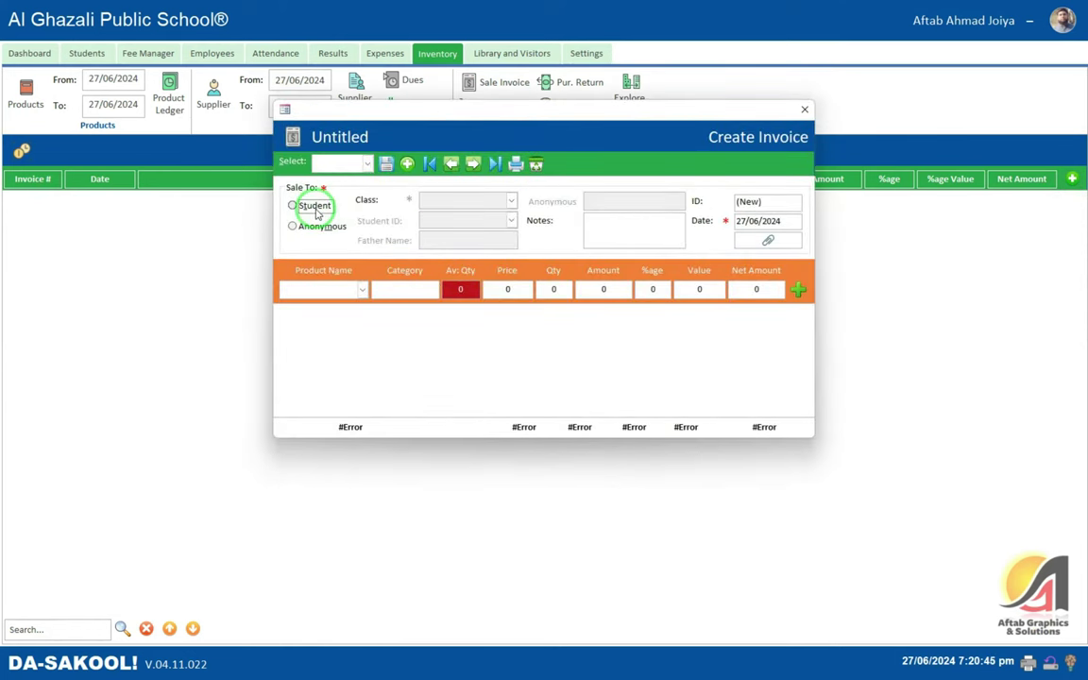
{"action": "left_click", "coordinate": [318, 211]}
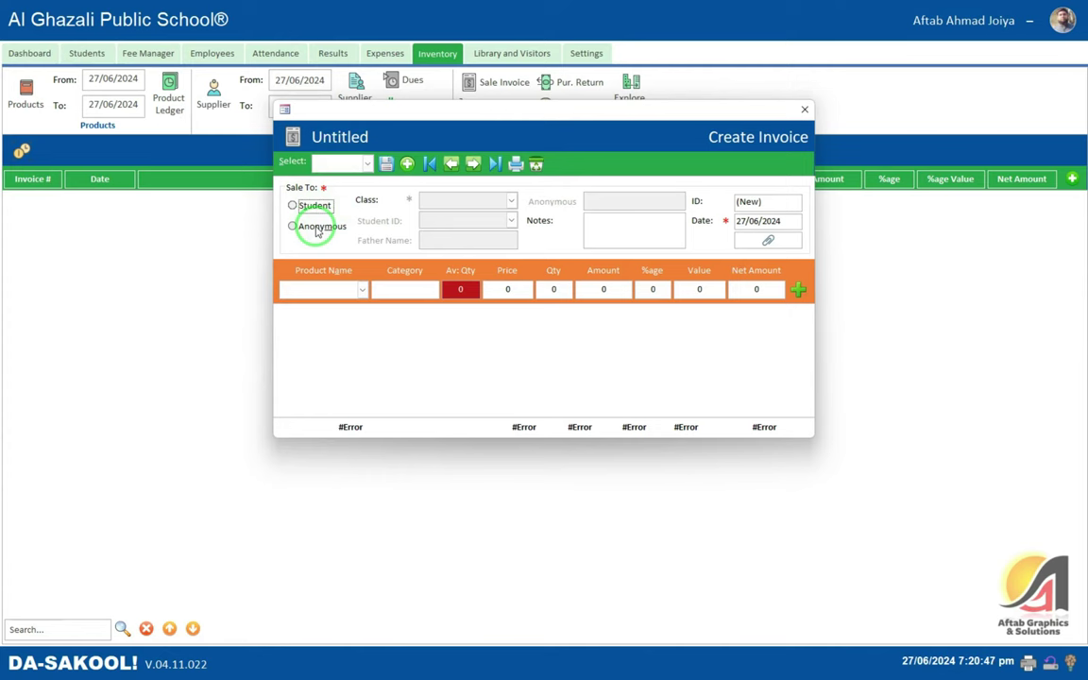
{"action": "left_click", "coordinate": [313, 207]}
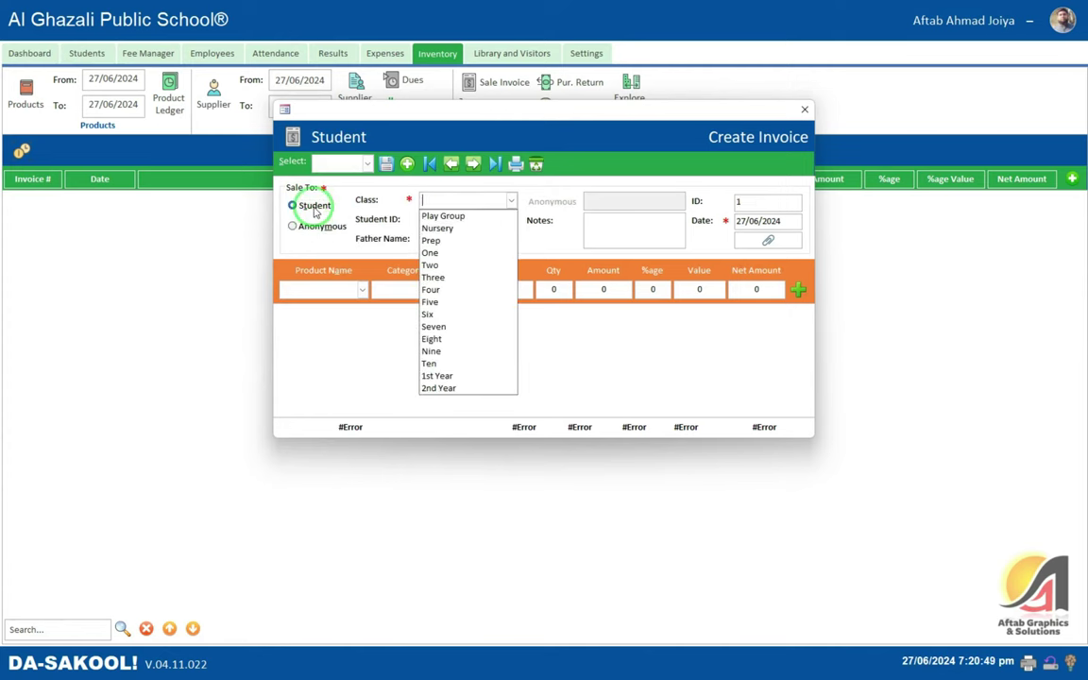
{"action": "left_click", "coordinate": [442, 228]}
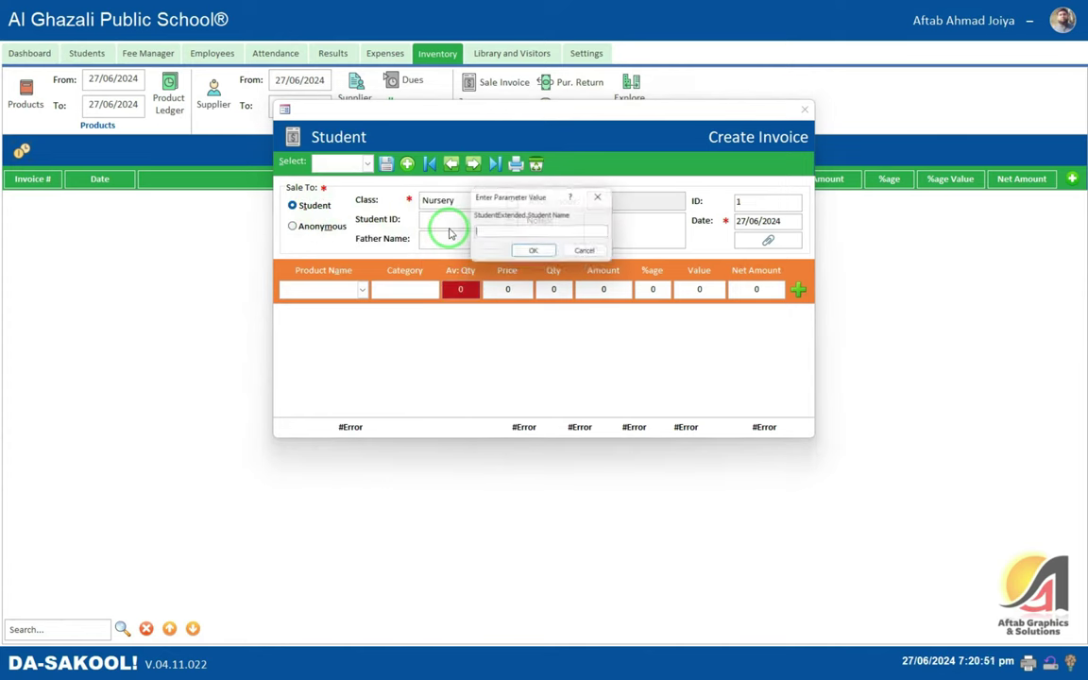
{"action": "left_click", "coordinate": [534, 253]}
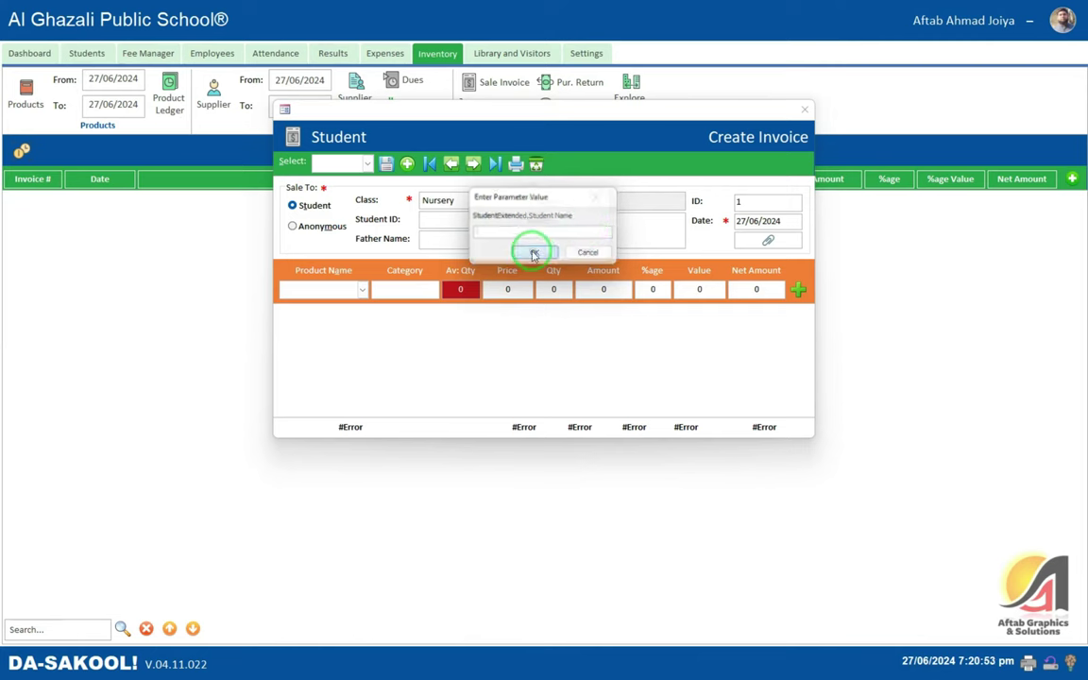
{"action": "left_click", "coordinate": [530, 252]}
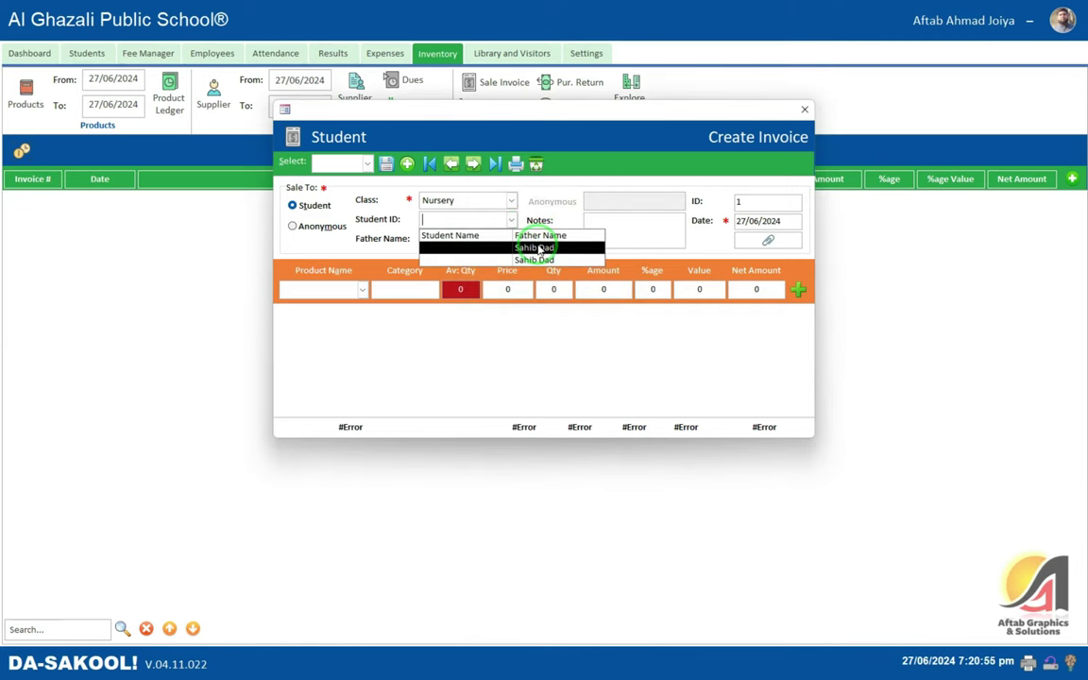
{"action": "left_click", "coordinate": [515, 248]}
{"action": "left_click", "coordinate": [515, 290]}
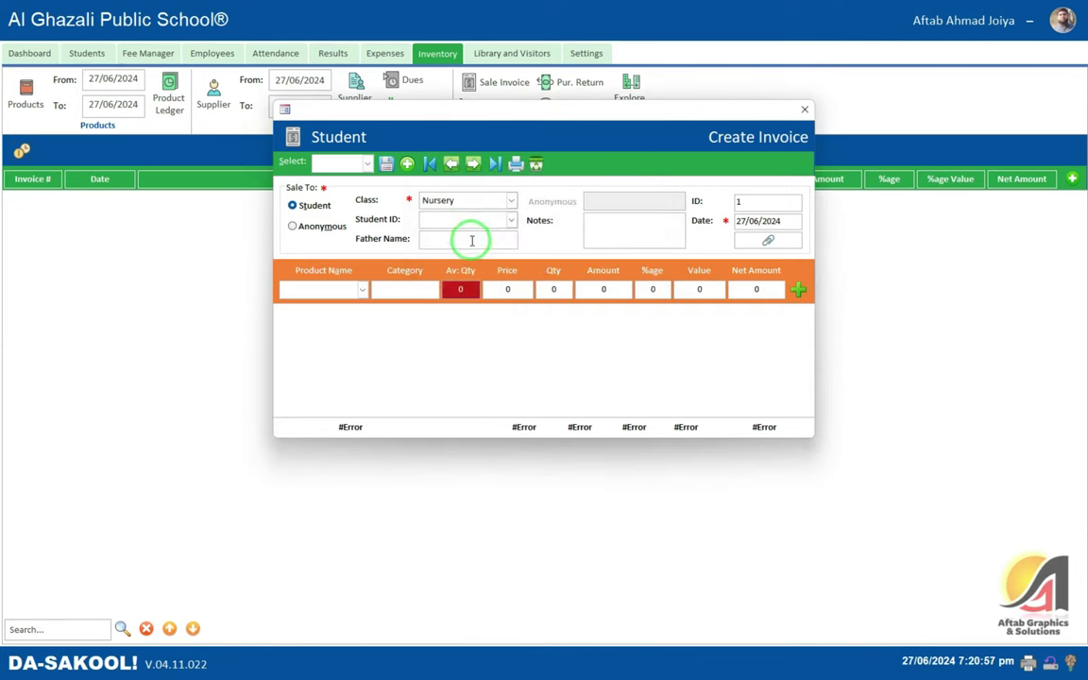
- Make the buyer Anonymous, enter the buyer's name, and add 2 School Bags at 1,700
{"action": "left_click", "coordinate": [309, 234]}
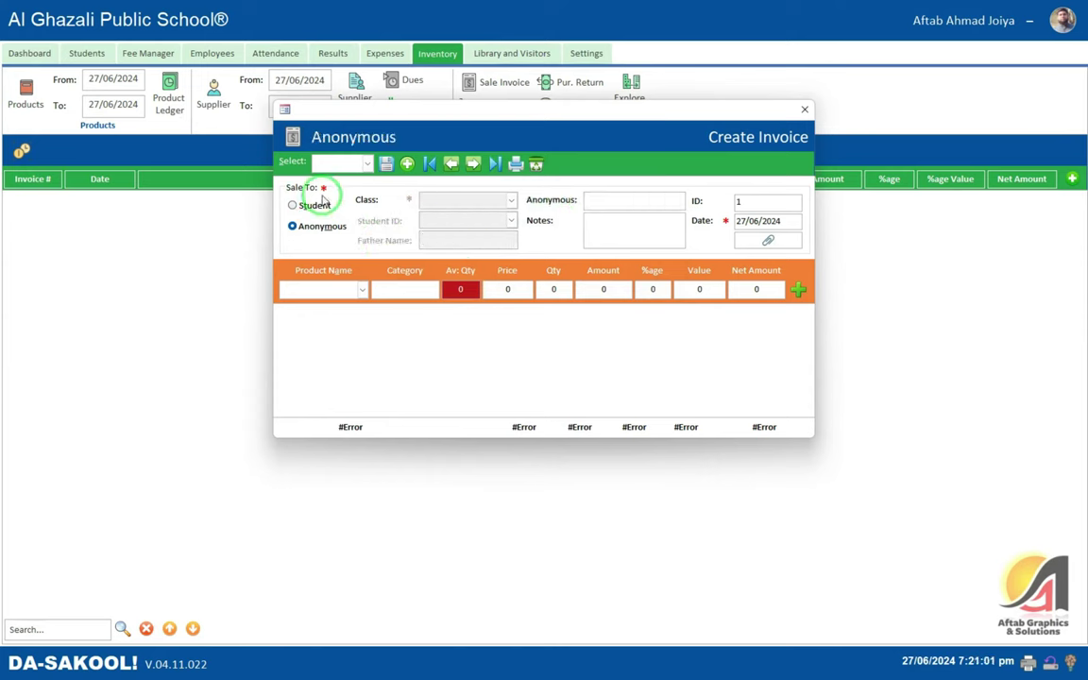
{"action": "left_click", "coordinate": [298, 206]}
{"action": "left_click", "coordinate": [315, 229]}
{"action": "left_click", "coordinate": [629, 200]}
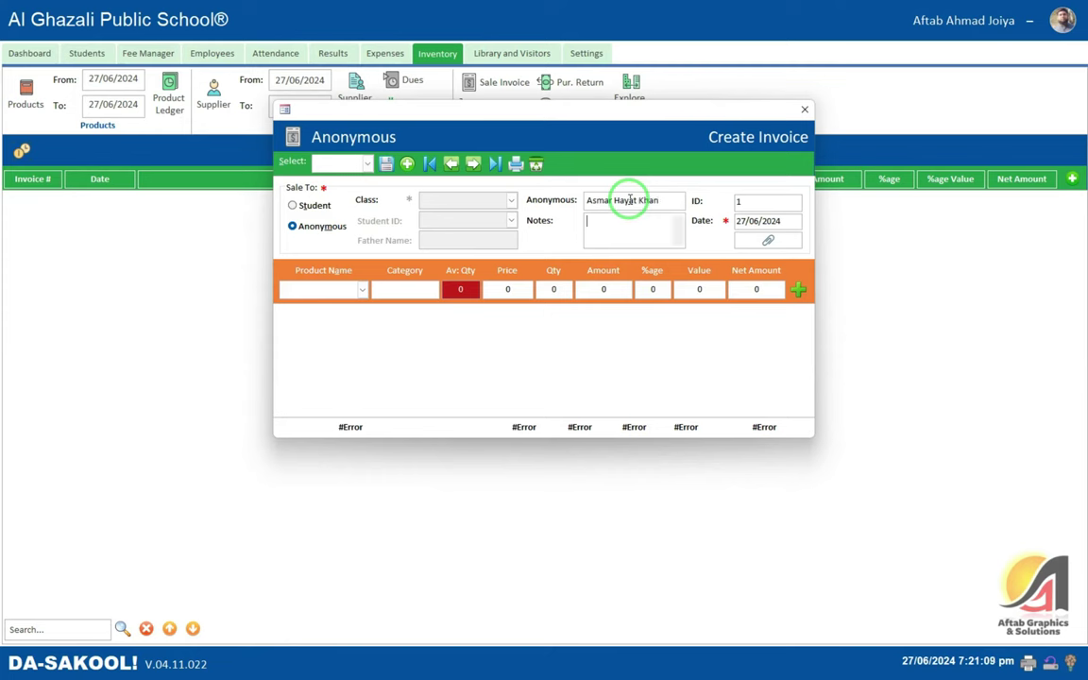
{"action": "key", "text": "Tab"}
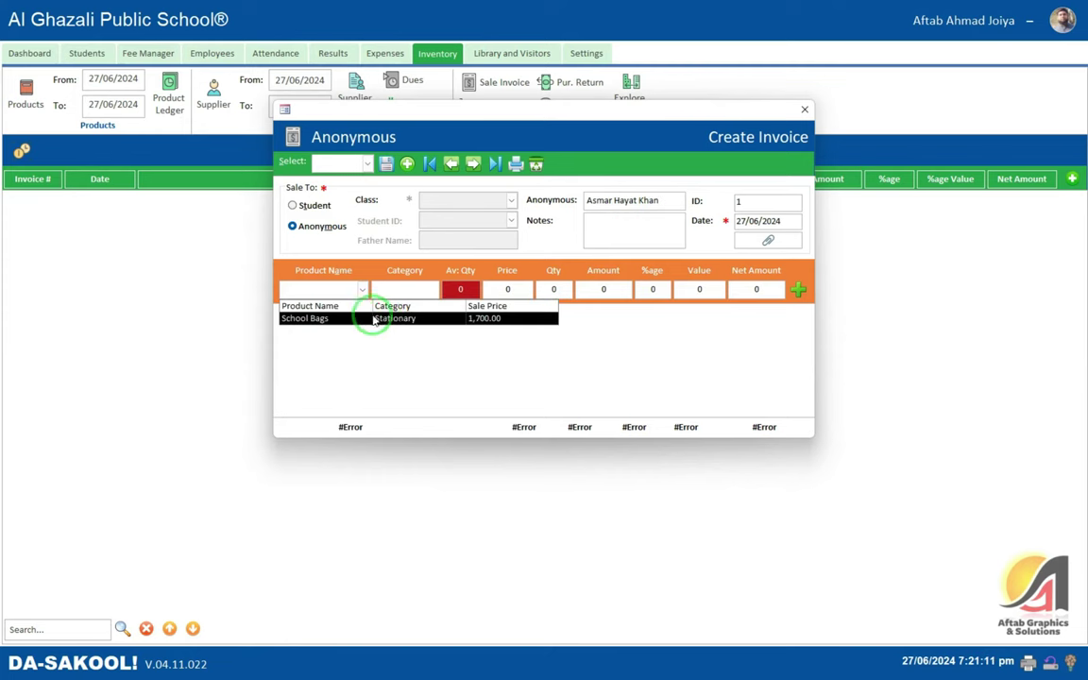
{"action": "left_click", "coordinate": [374, 319]}
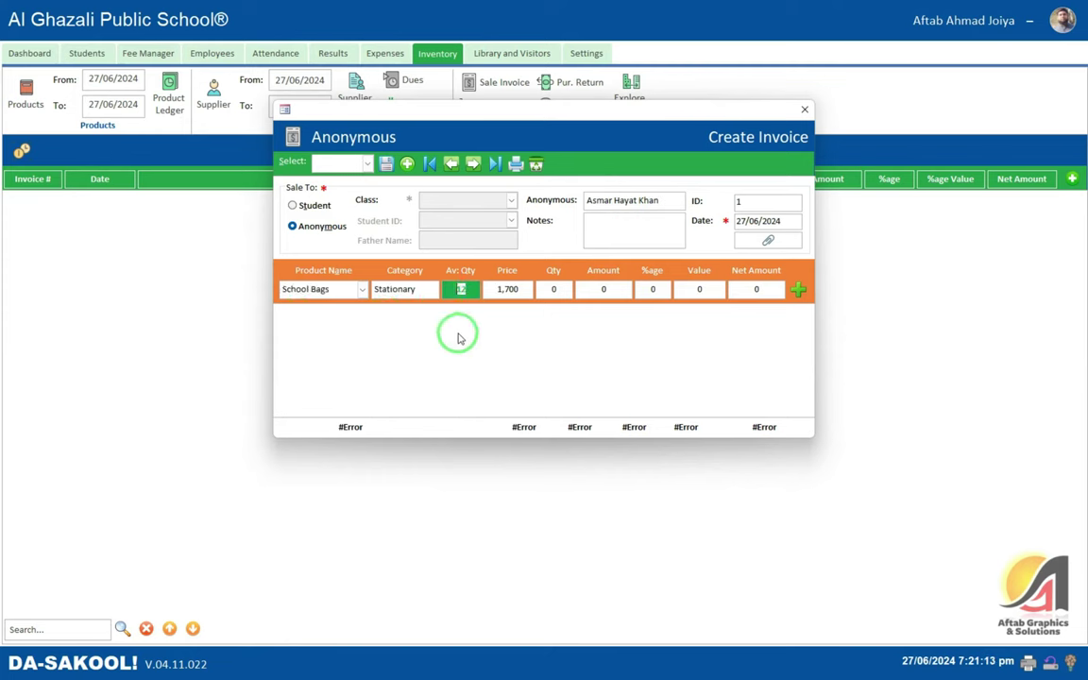
{"action": "key", "text": "Tab"}
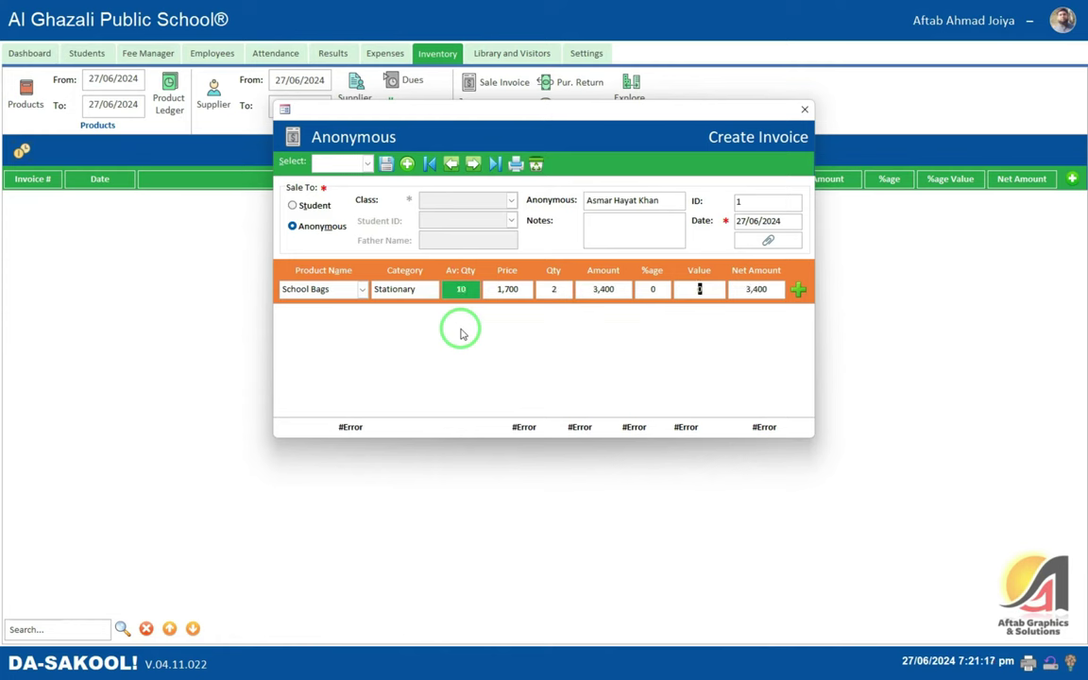
{"action": "key", "text": "Tab"}
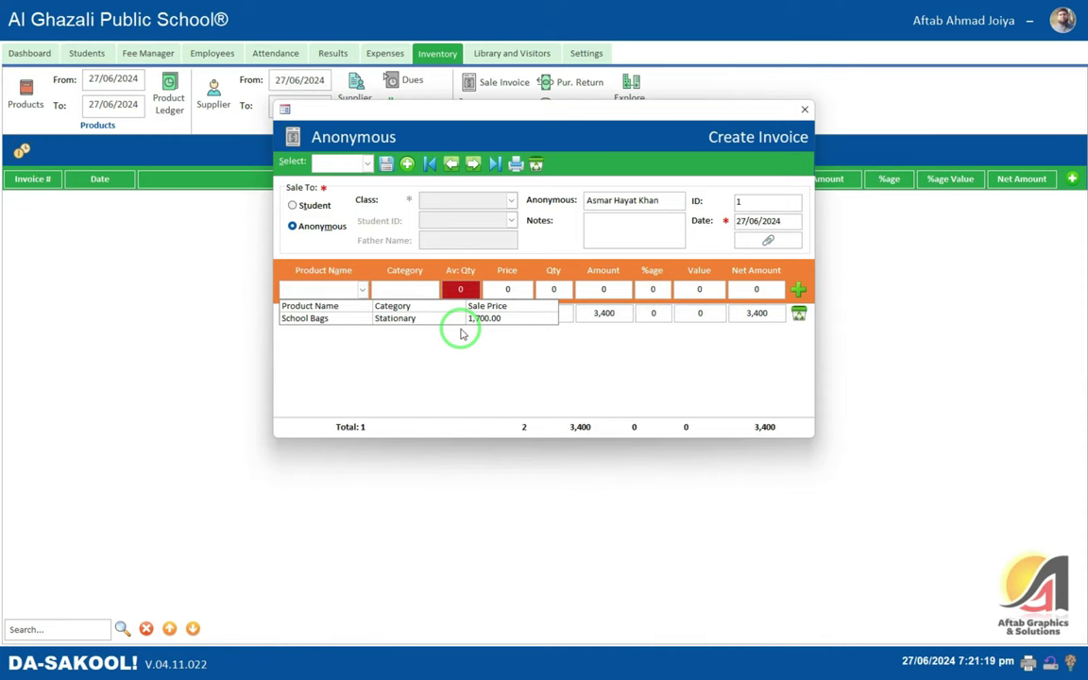
{"action": "left_click", "coordinate": [610, 315]}
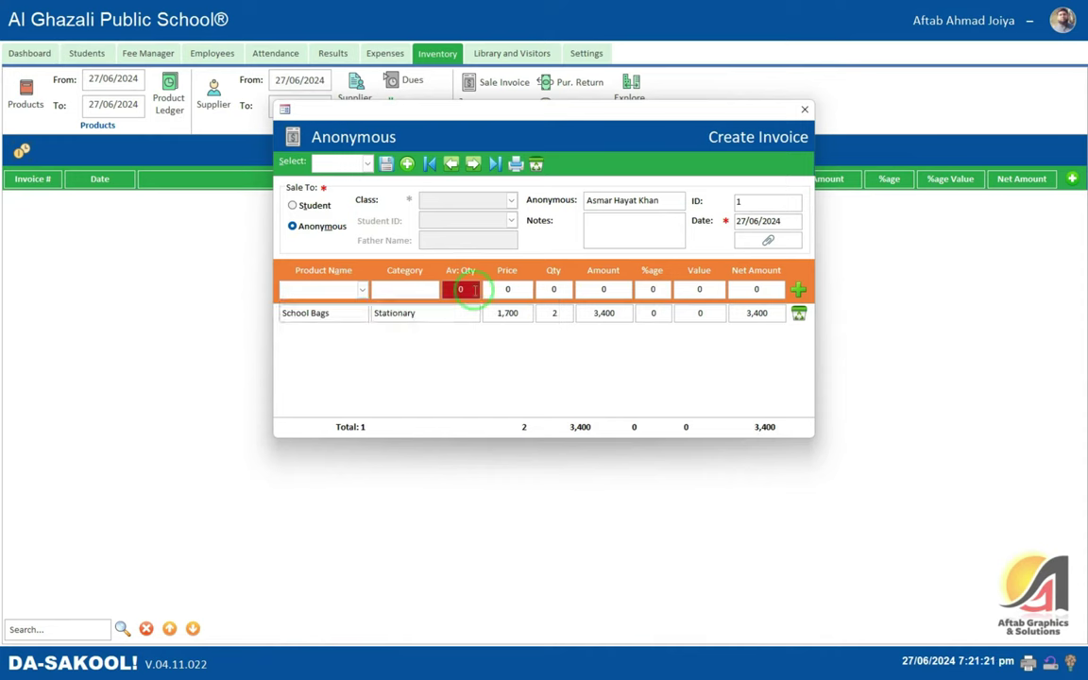
- Save invoice 1 for 3,400.00 and close the invoice form
{"action": "left_click", "coordinate": [386, 163]}
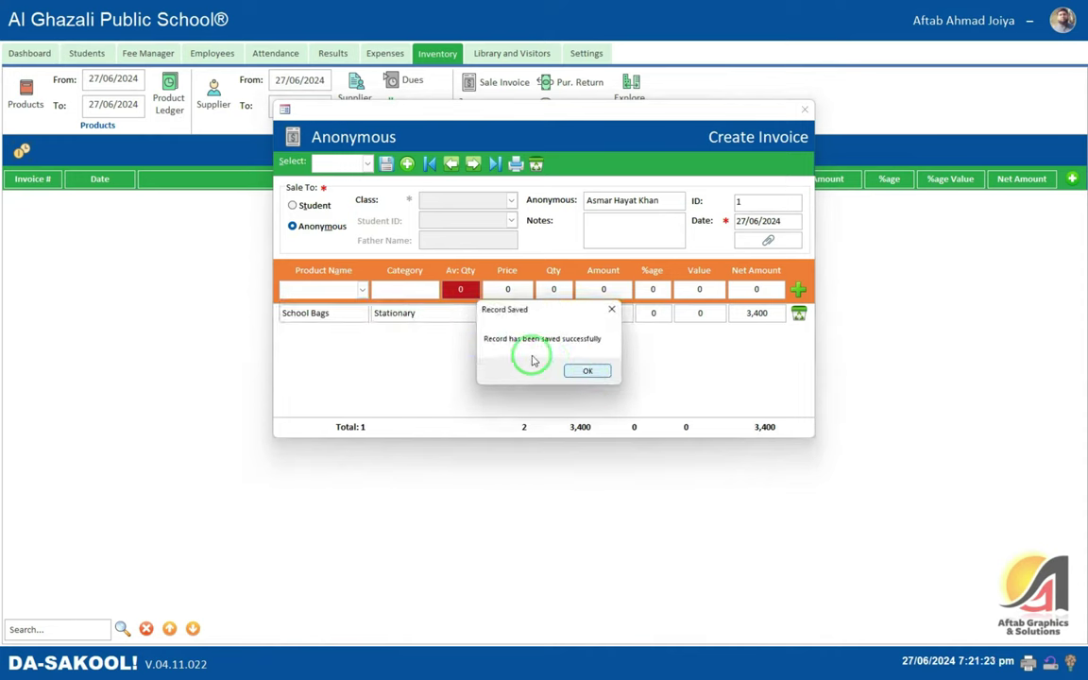
{"action": "left_click", "coordinate": [585, 370]}
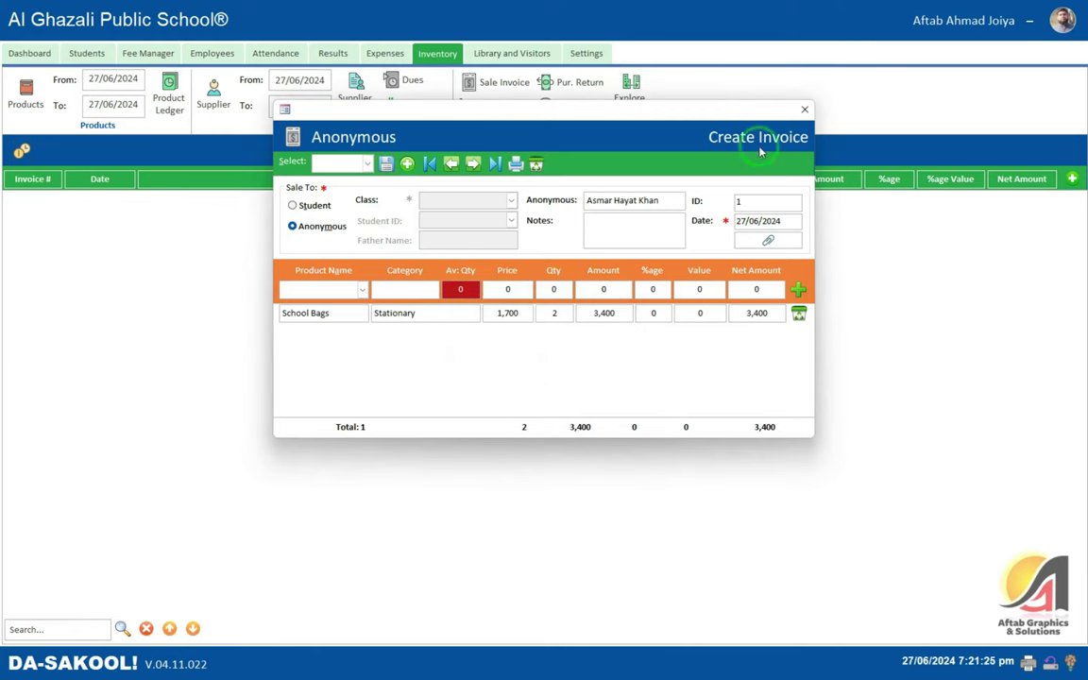
{"action": "left_click", "coordinate": [805, 110]}
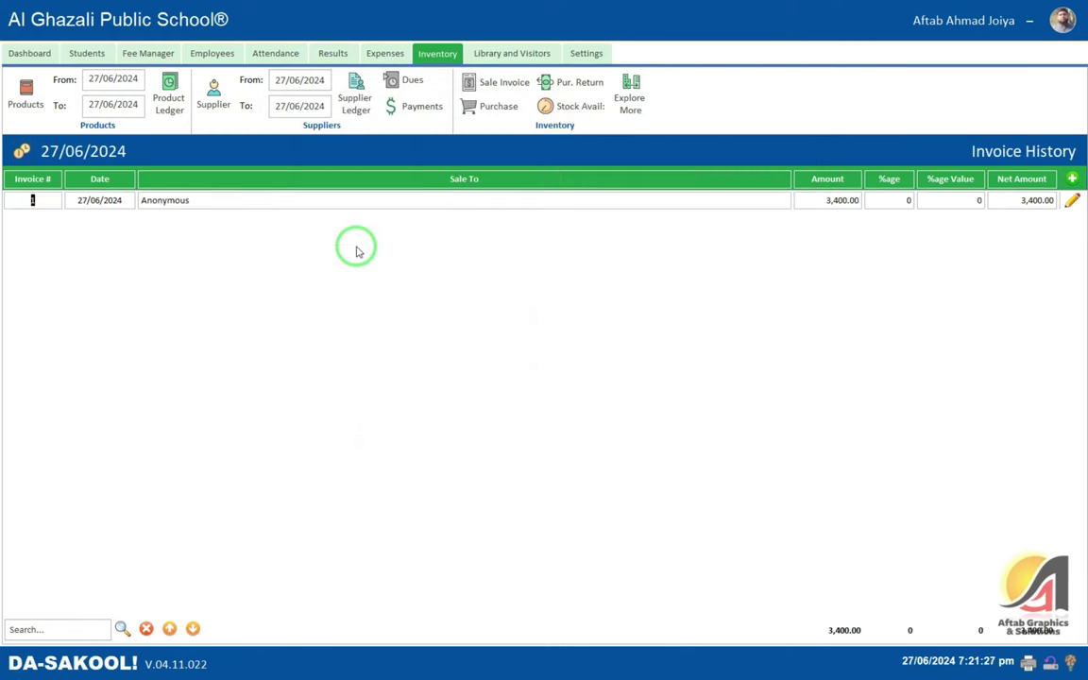
{"action": "left_click", "coordinate": [170, 110]}
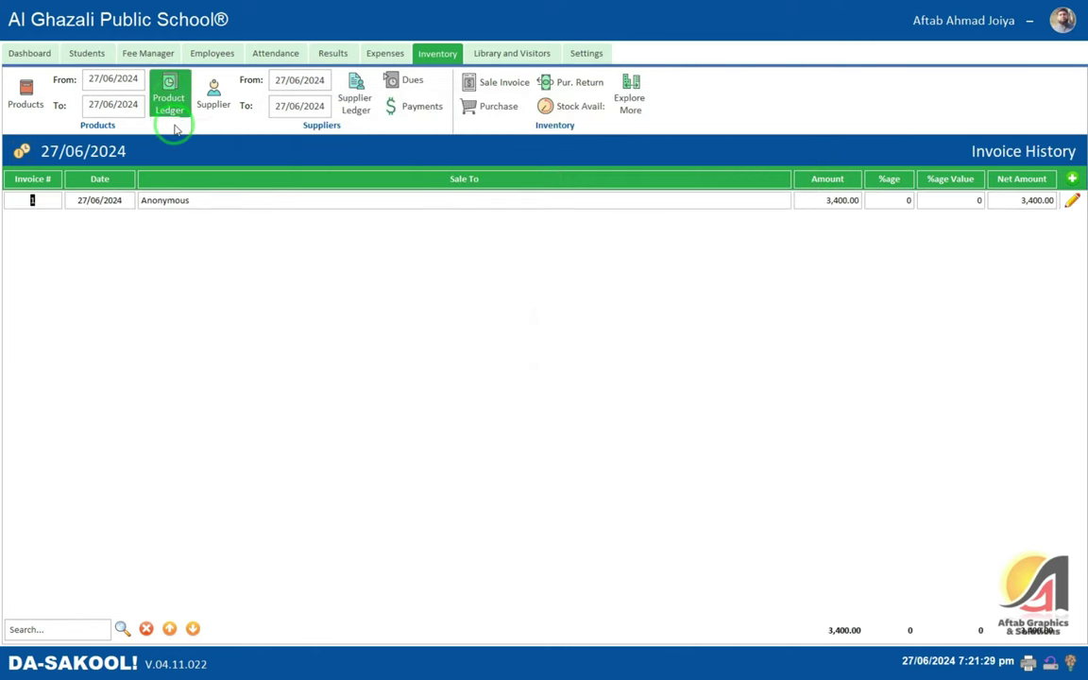
{"action": "left_click", "coordinate": [701, 42]}
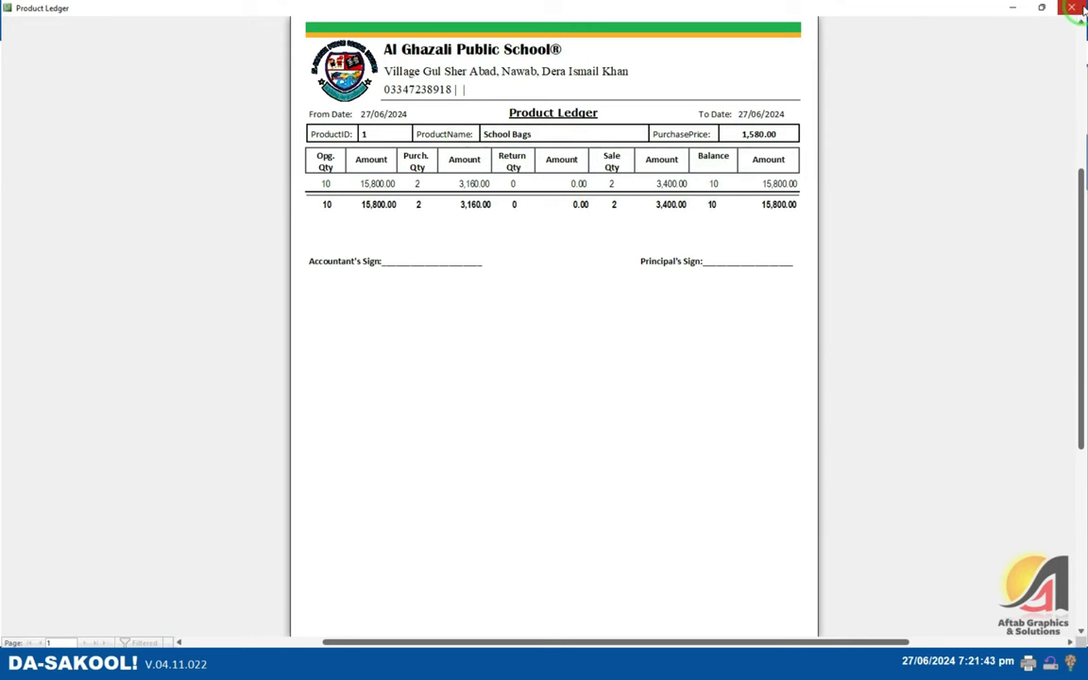
{"action": "left_click", "coordinate": [1012, 7]}
{"action": "left_click", "coordinate": [349, 198]}
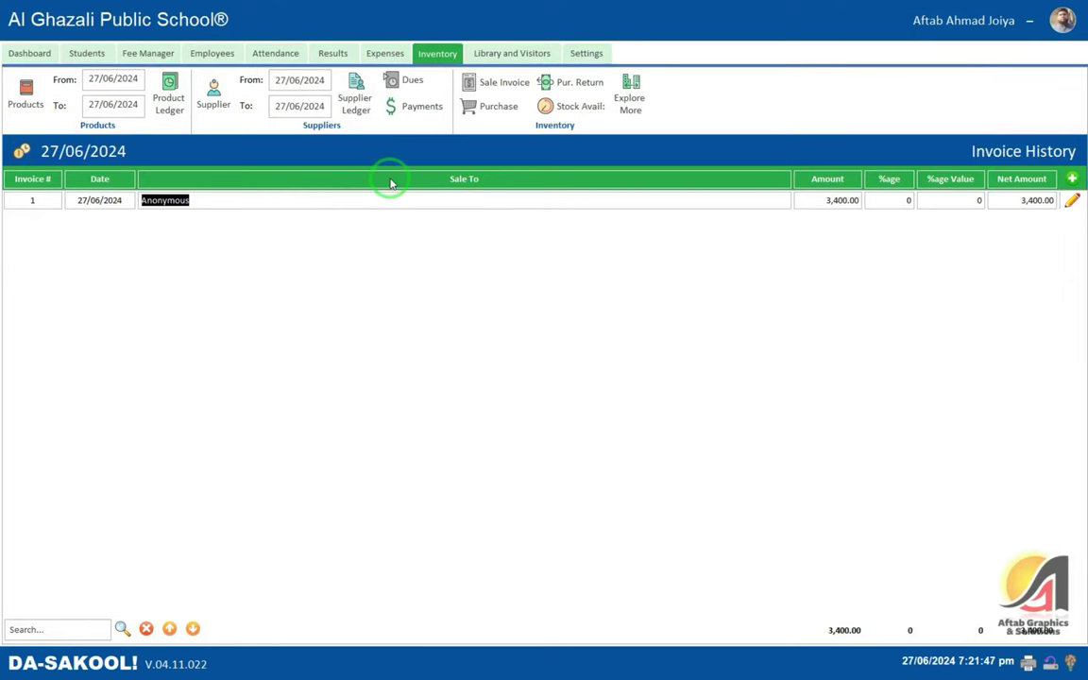
- Open a new Purchase Return form and close it without saving
{"action": "left_click", "coordinate": [573, 85]}
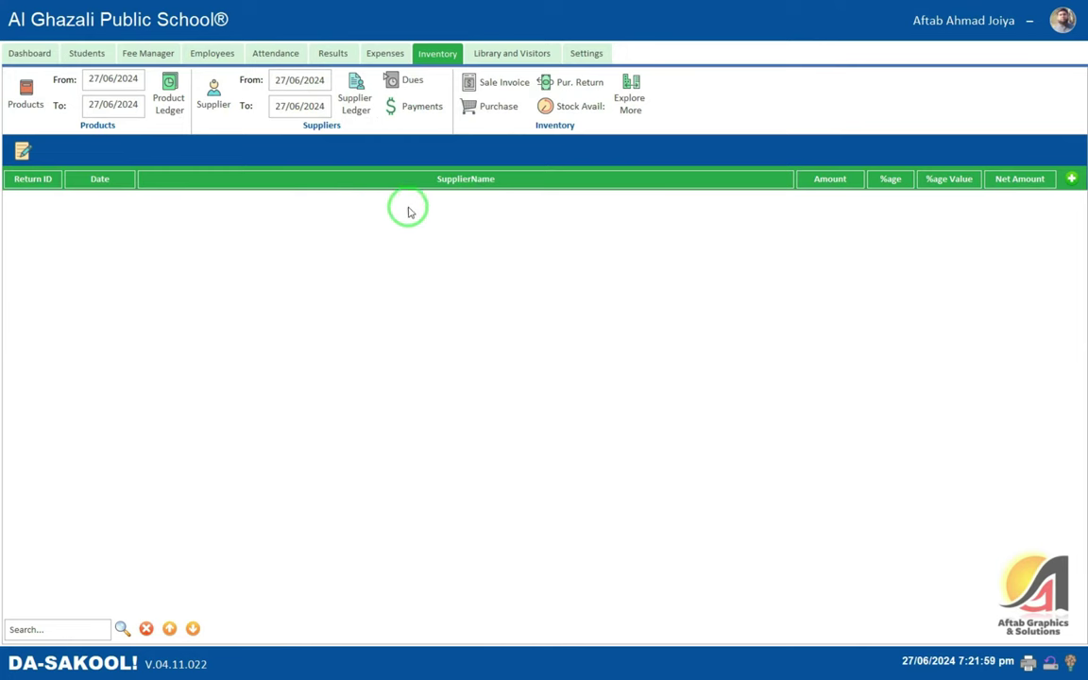
{"action": "left_click", "coordinate": [1059, 194]}
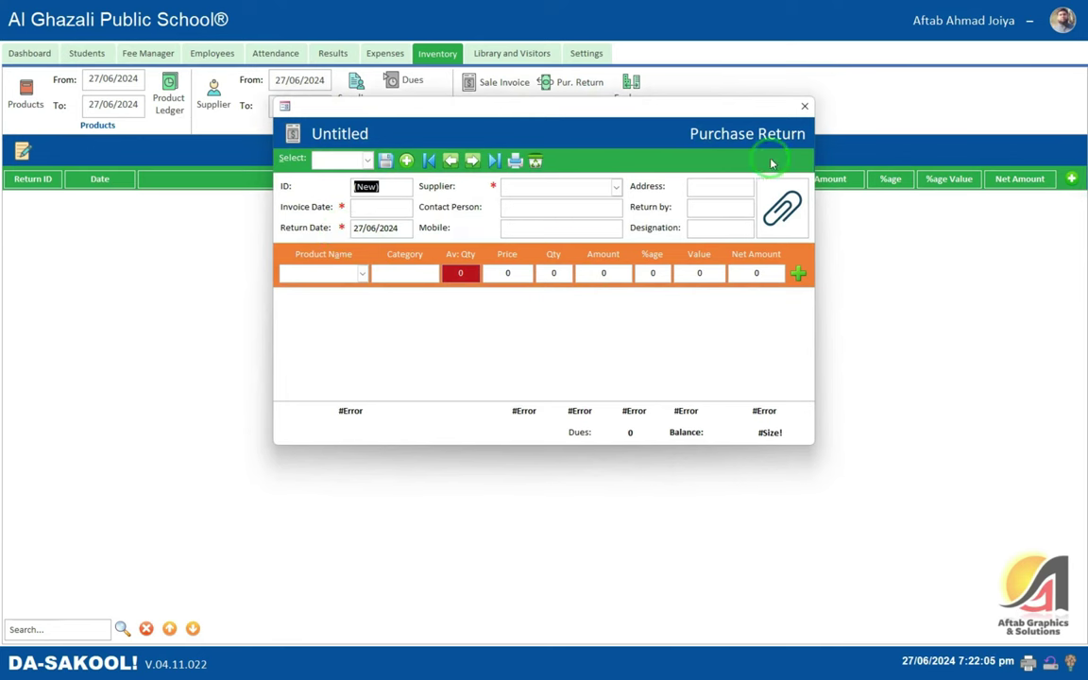
{"action": "left_click", "coordinate": [805, 106]}
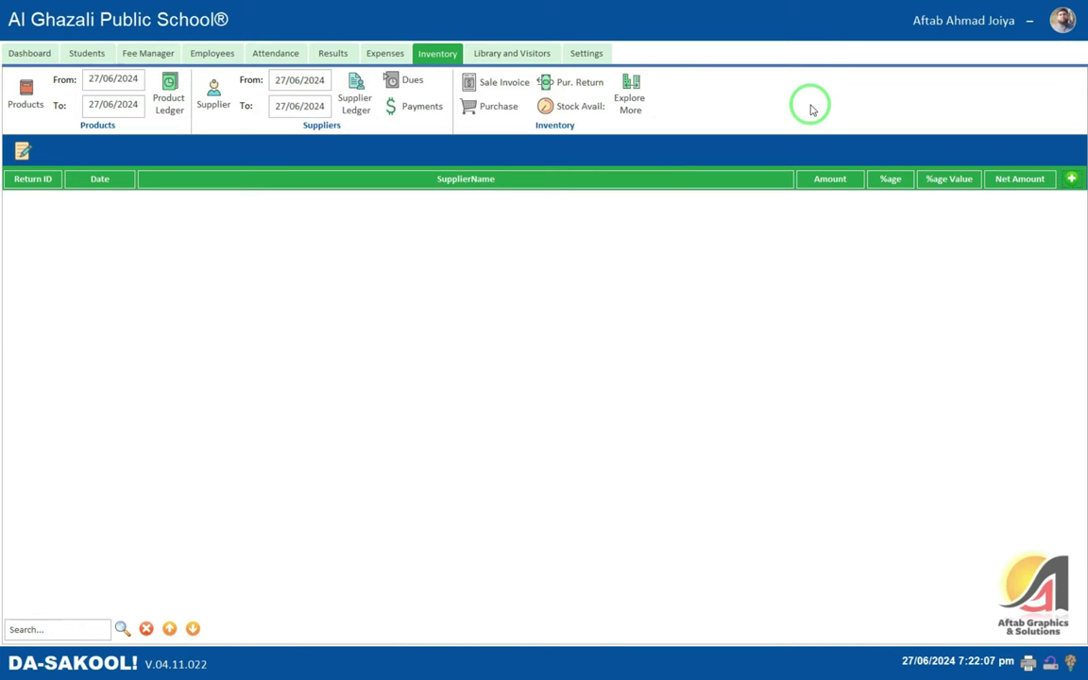
- Show the Stock Available listing and select School Bags' available quantity of 10
{"action": "left_click", "coordinate": [558, 112]}
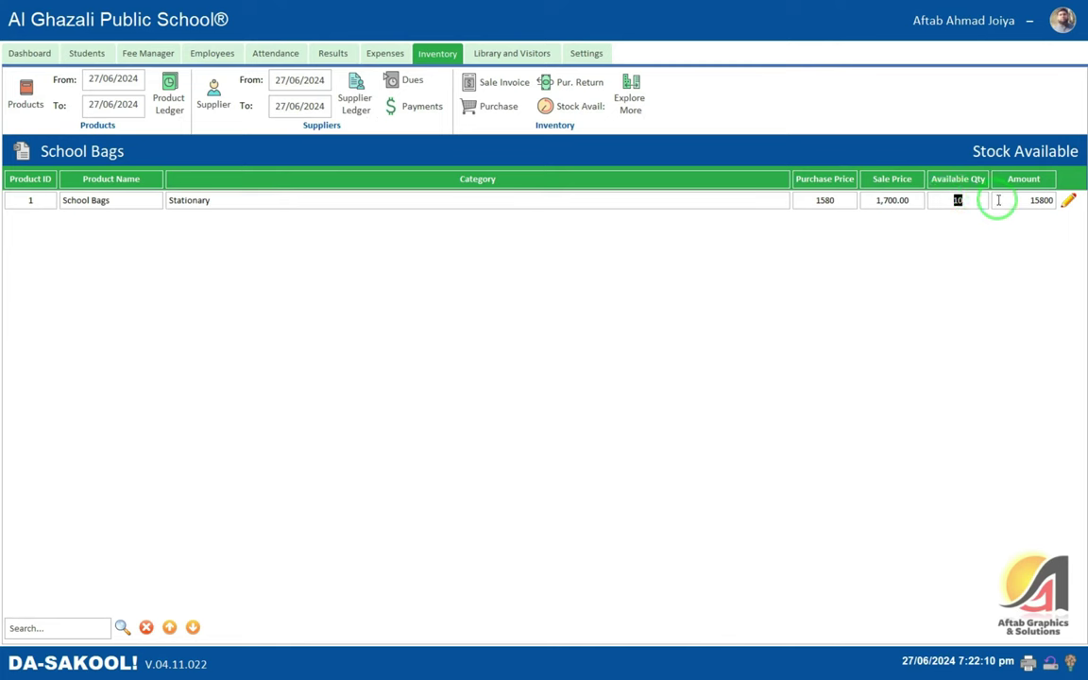
{"action": "left_click", "coordinate": [1049, 200]}
{"action": "left_click", "coordinate": [993, 202]}
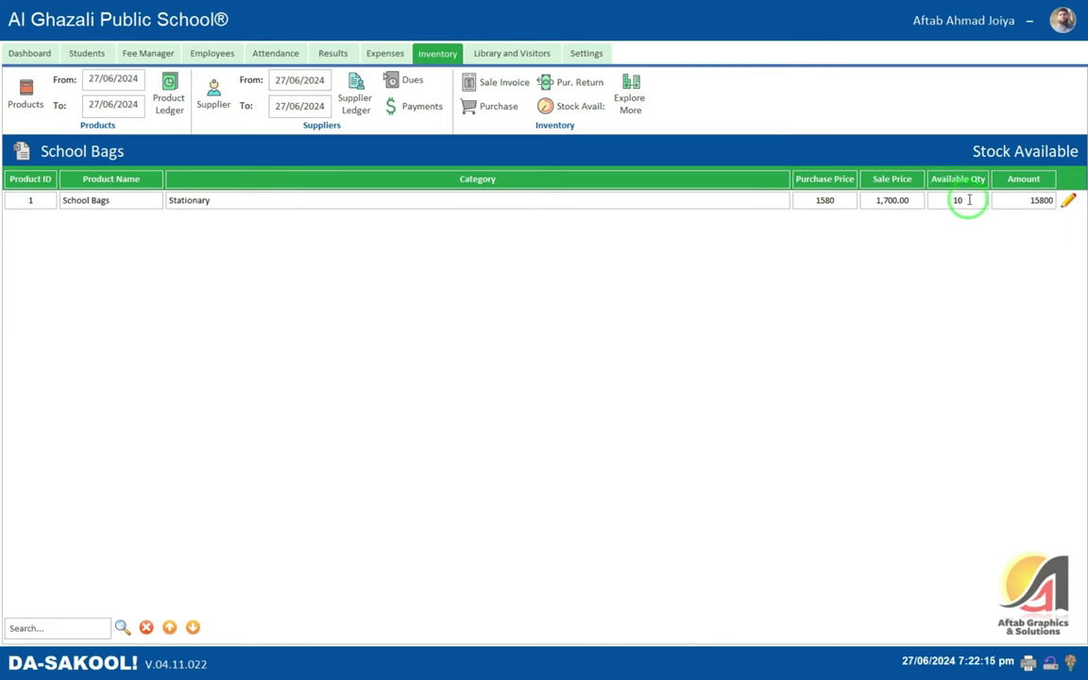
{"action": "left_click", "coordinate": [970, 199]}
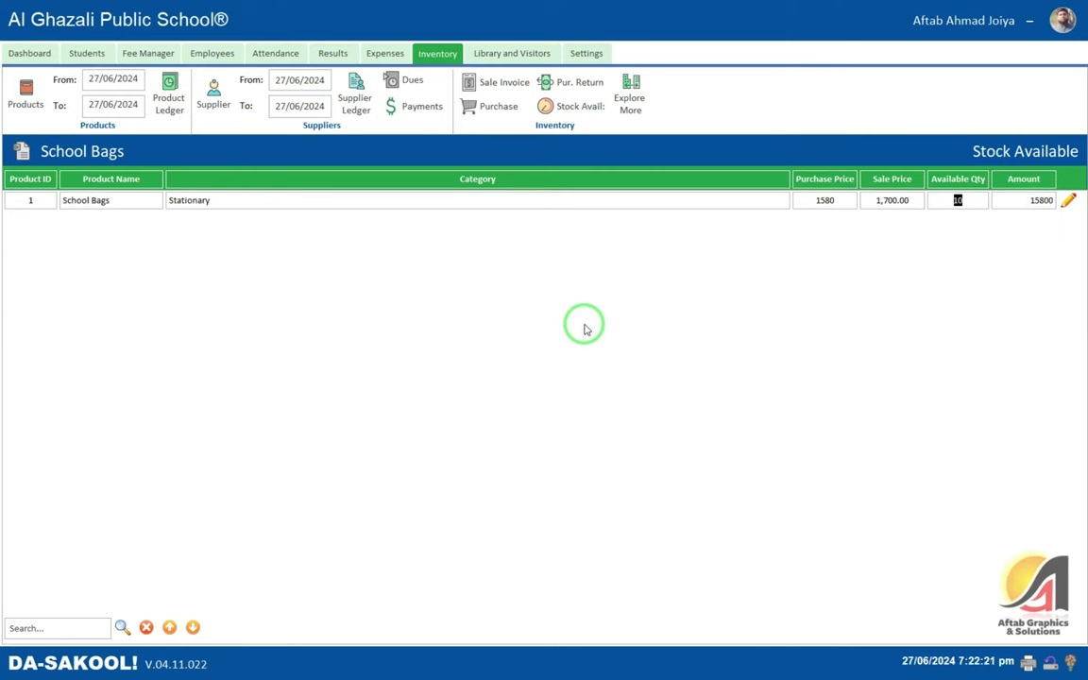
- Open Sale & Stock Statement from Explore More, with the period 27/06/2024 to 27/06/2024
{"action": "left_click", "coordinate": [644, 90]}
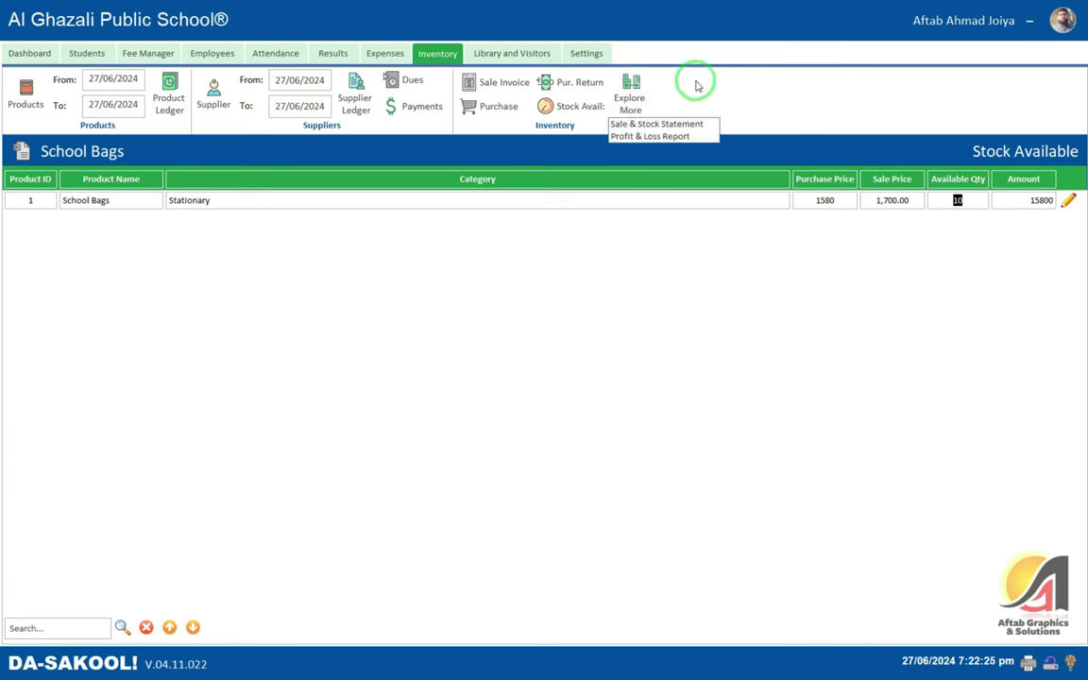
{"action": "left_click", "coordinate": [639, 87]}
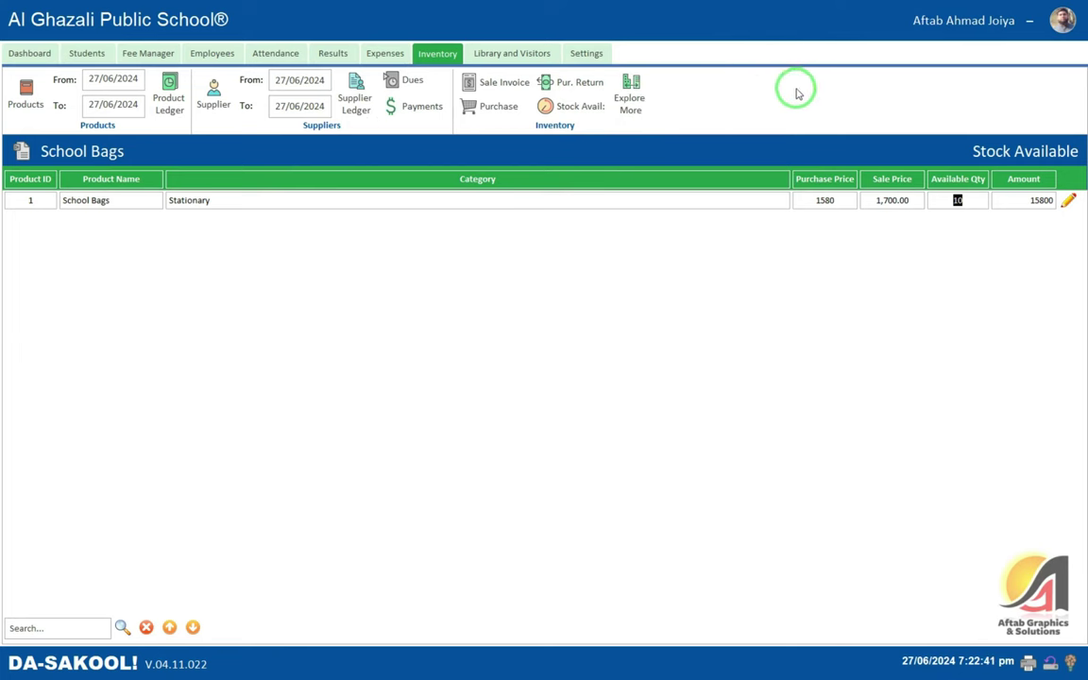
{"action": "left_click", "coordinate": [639, 110]}
{"action": "left_click", "coordinate": [635, 124]}
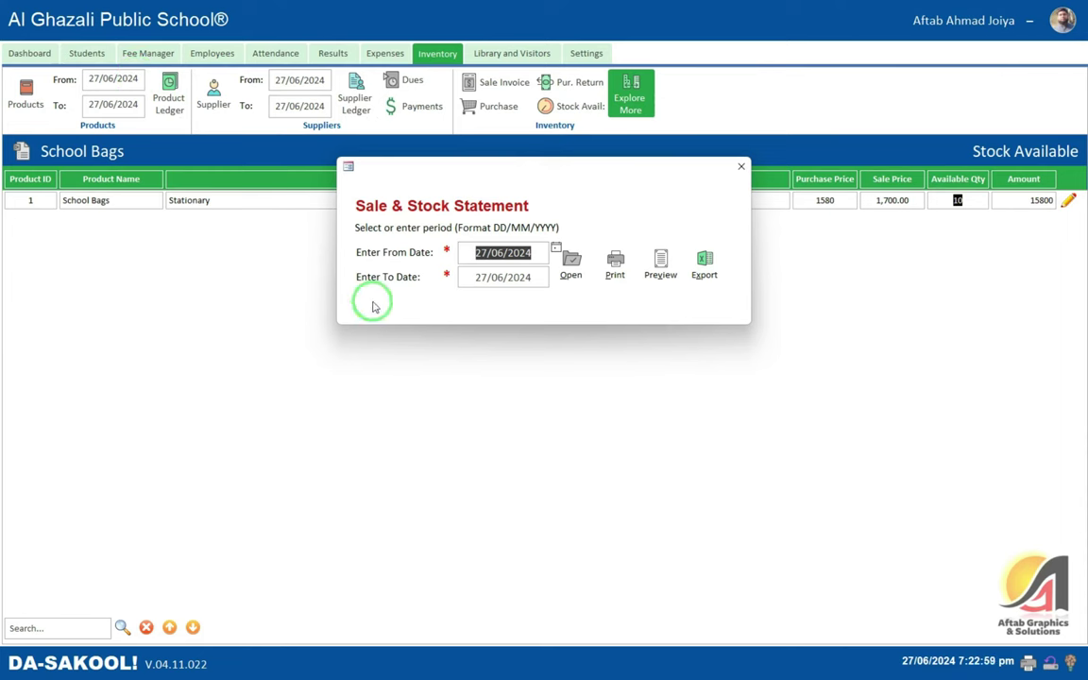
{"action": "left_click", "coordinate": [525, 277]}
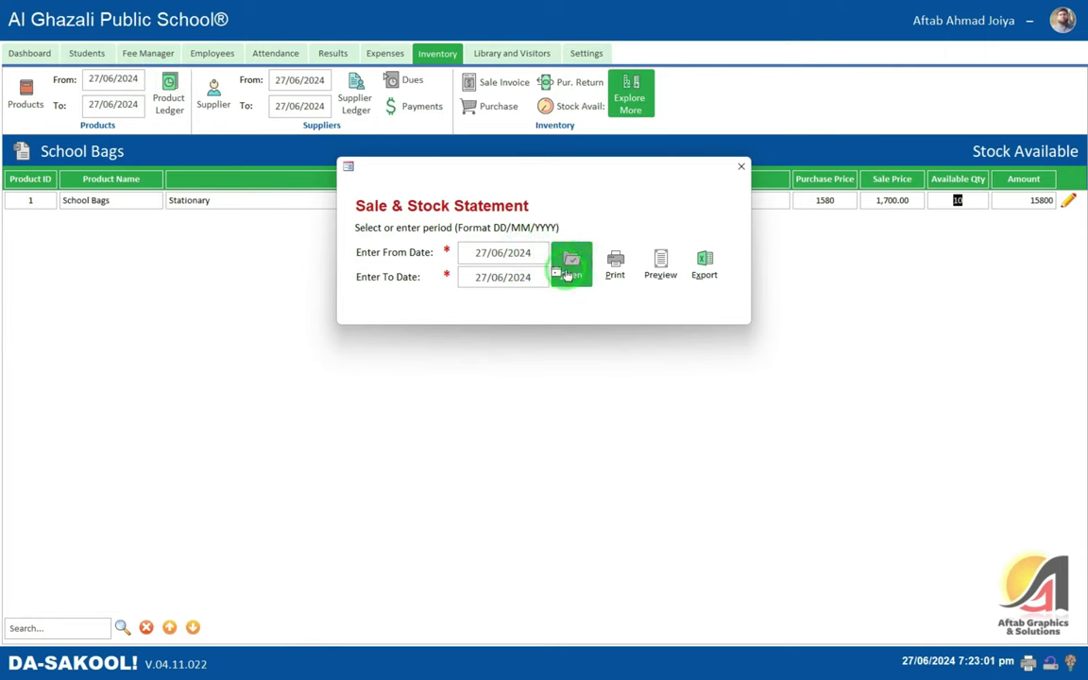
{"action": "left_click", "coordinate": [571, 269]}
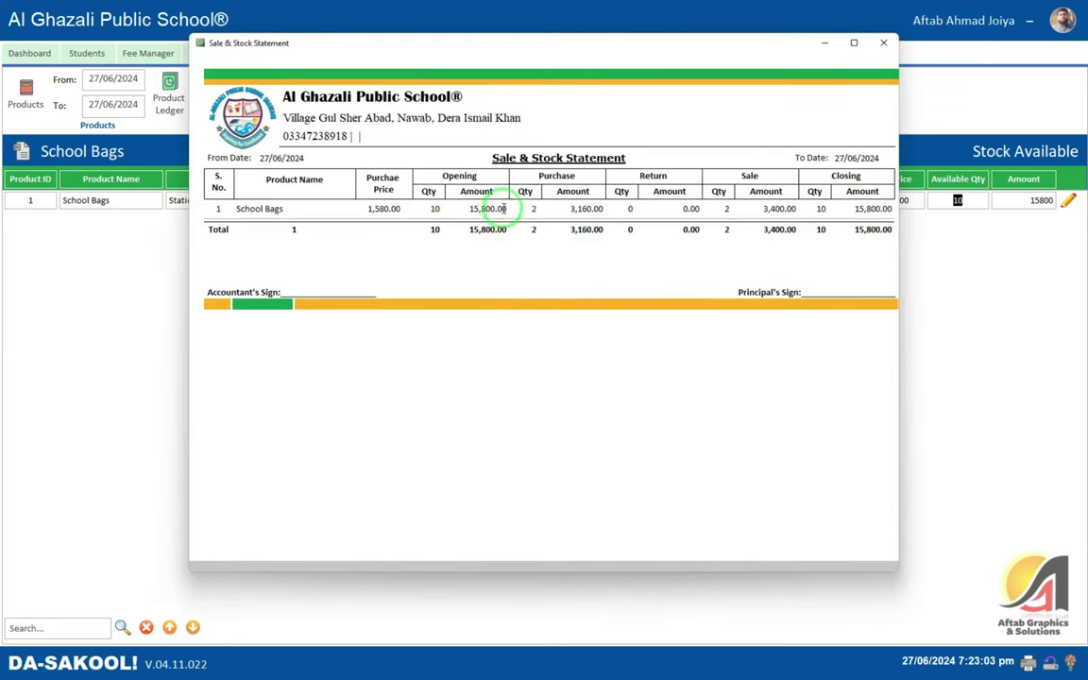
{"action": "left_click_drag", "start_coordinate": [328, 218], "coordinate": [223, 207]}
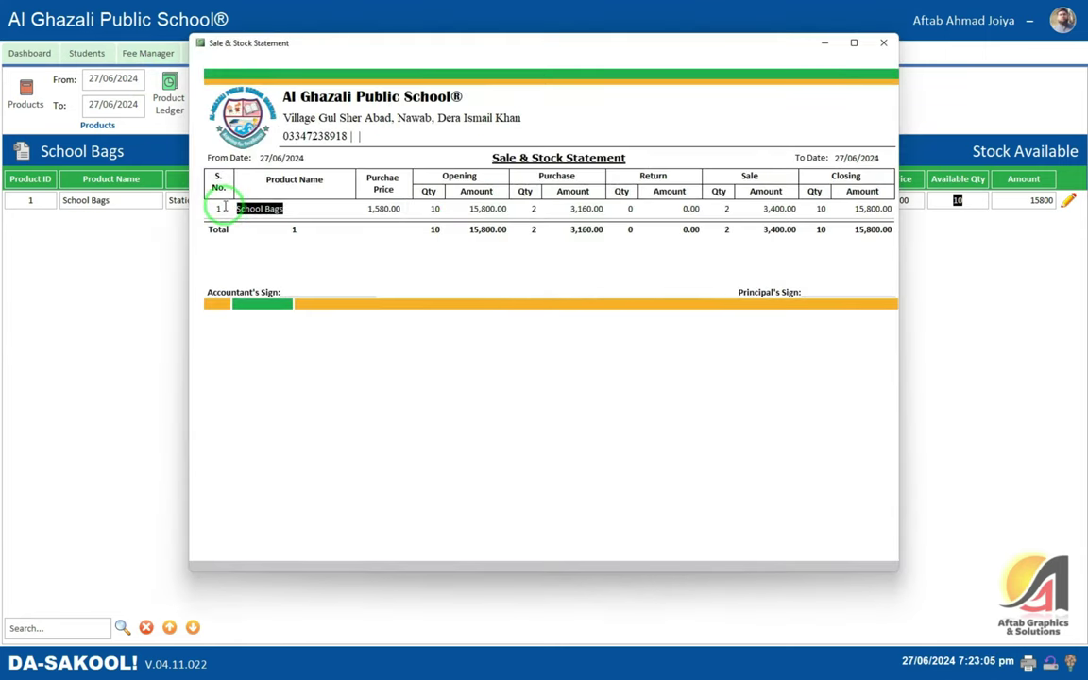
{"action": "left_click", "coordinate": [383, 209]}
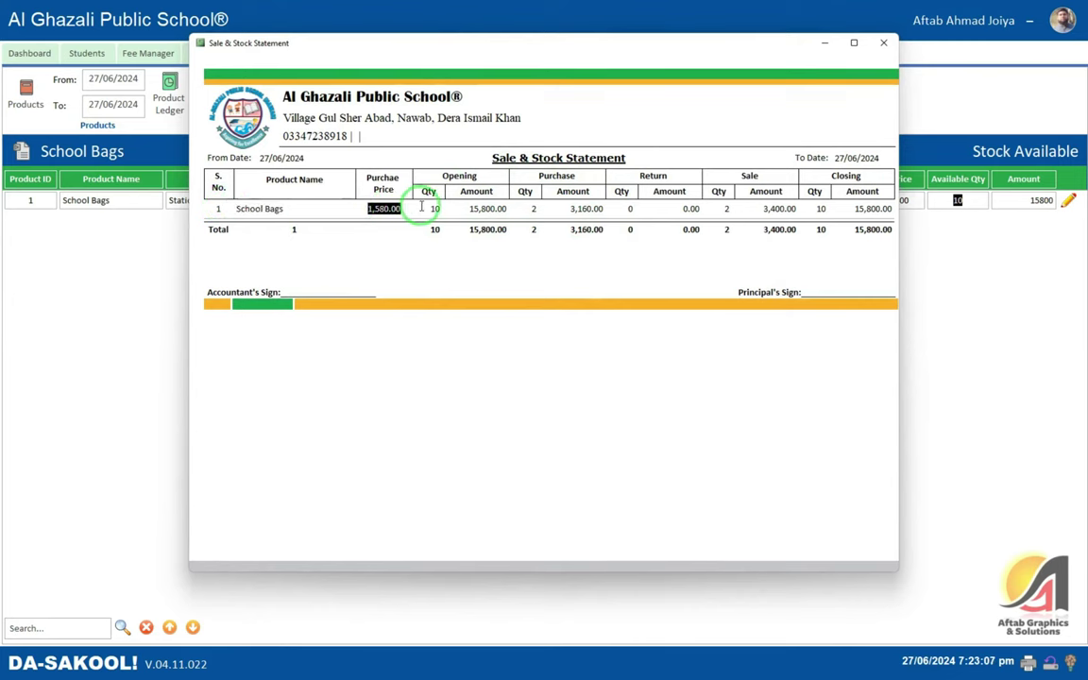
{"action": "left_click", "coordinate": [438, 208]}
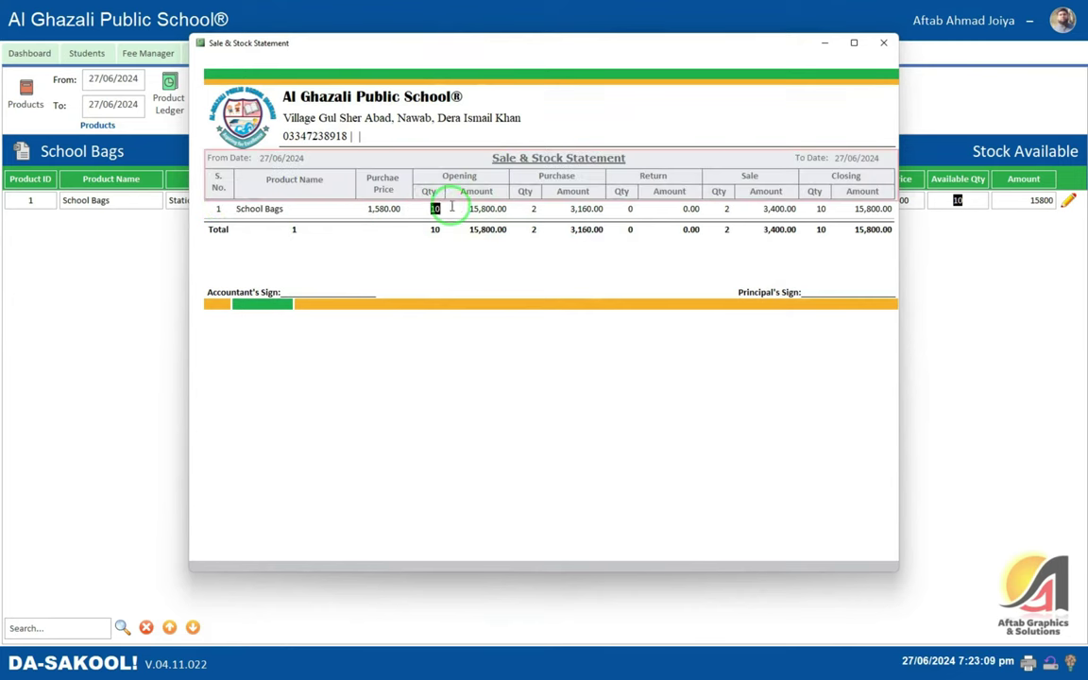
{"action": "left_click", "coordinate": [535, 208]}
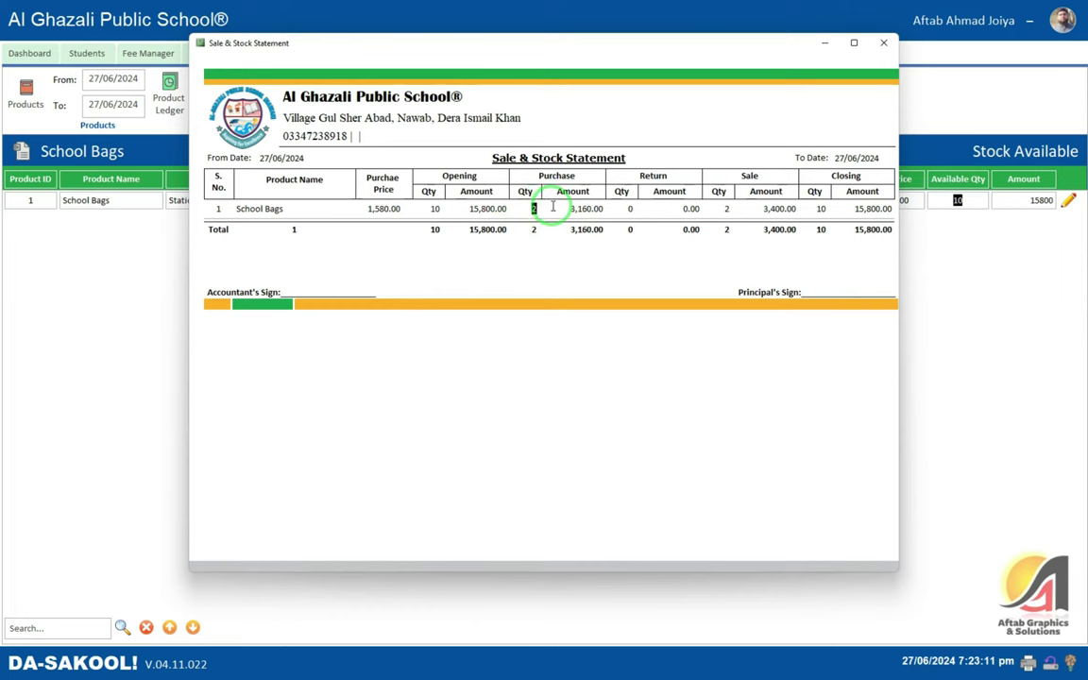
{"action": "left_click", "coordinate": [724, 209]}
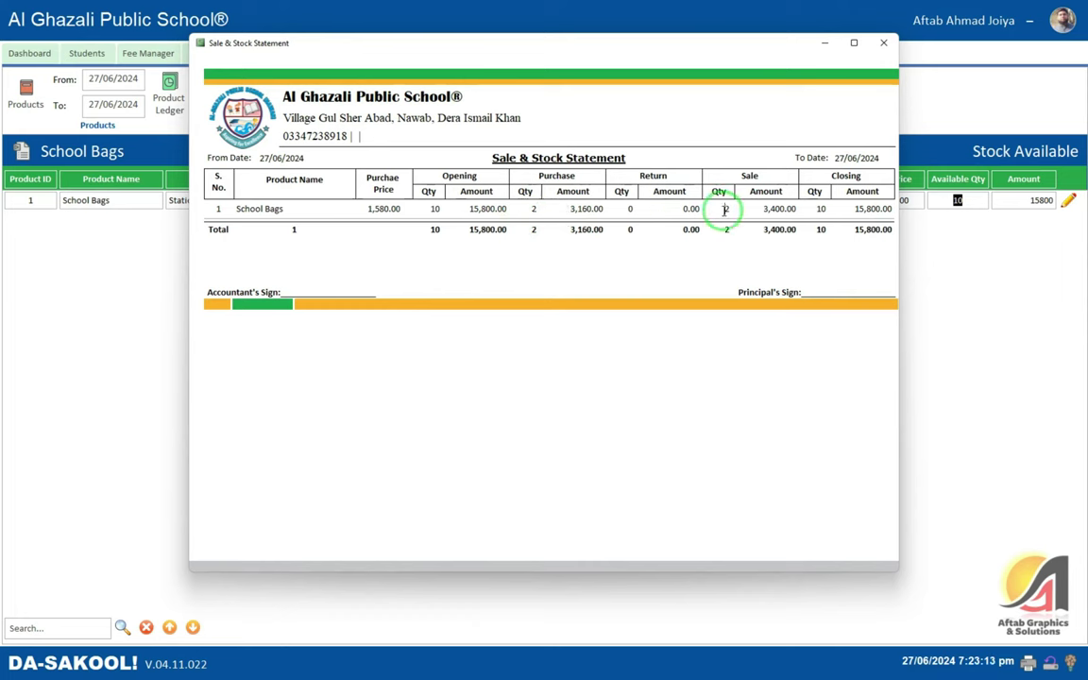
{"action": "left_click", "coordinate": [818, 210]}
{"action": "left_click", "coordinate": [843, 206]}
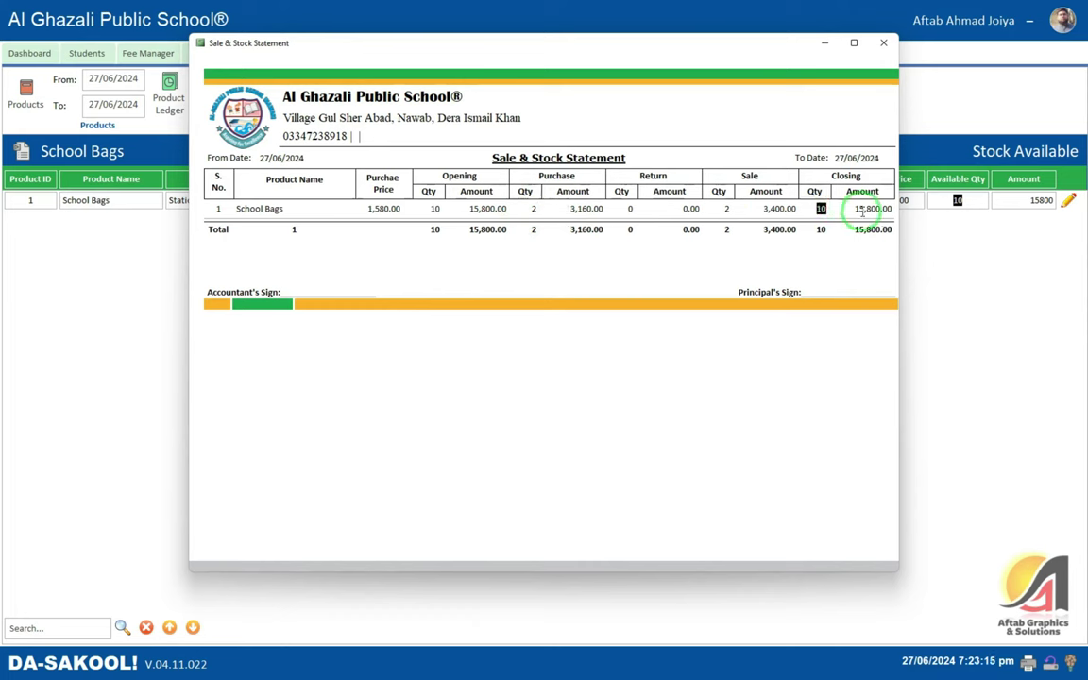
{"action": "left_click", "coordinate": [862, 229]}
{"action": "left_click", "coordinate": [818, 211]}
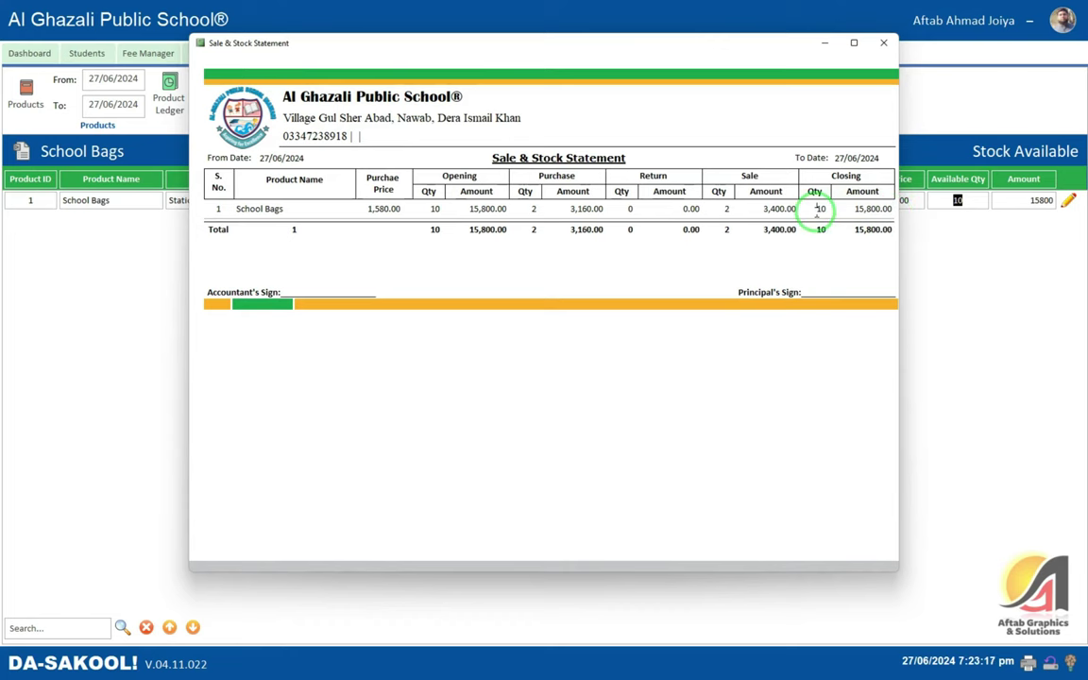
{"action": "left_click", "coordinate": [883, 45]}
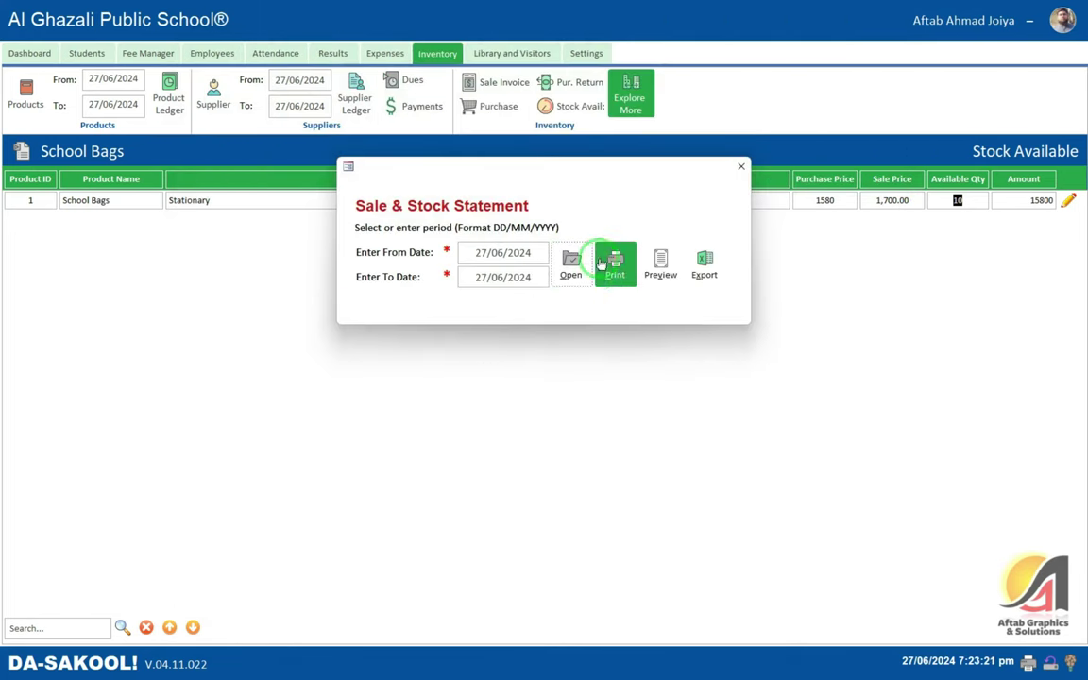
- Try printing and previewing the statement, dismissing the print and SetLocalVar errors
{"action": "left_click", "coordinate": [630, 280]}
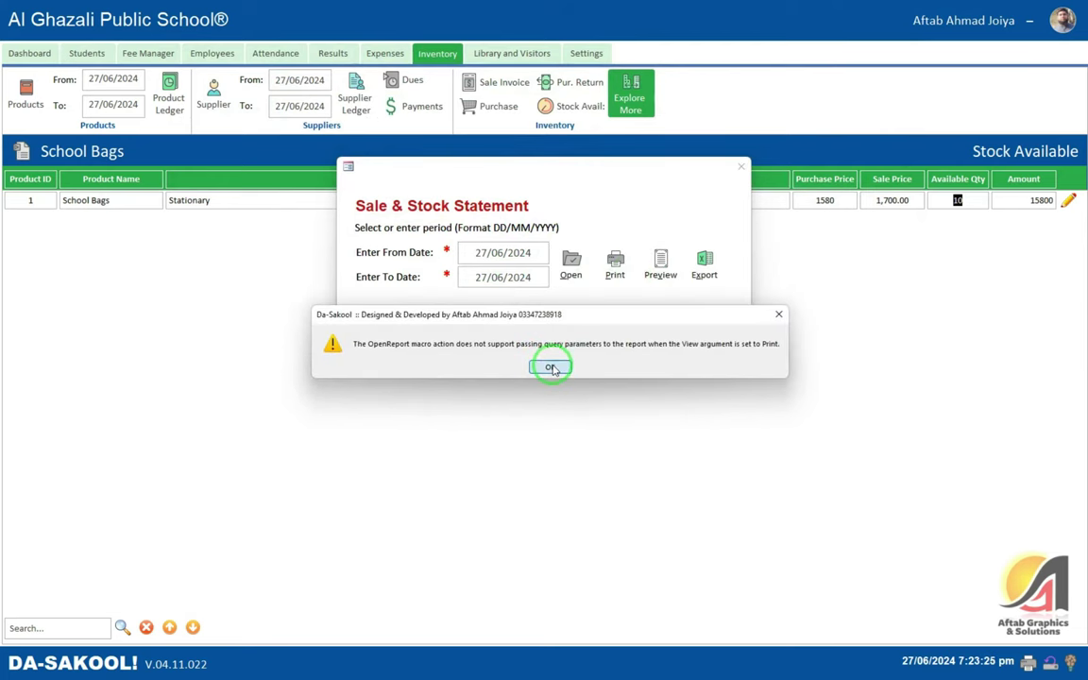
{"action": "left_click", "coordinate": [553, 370]}
{"action": "left_click", "coordinate": [687, 161]}
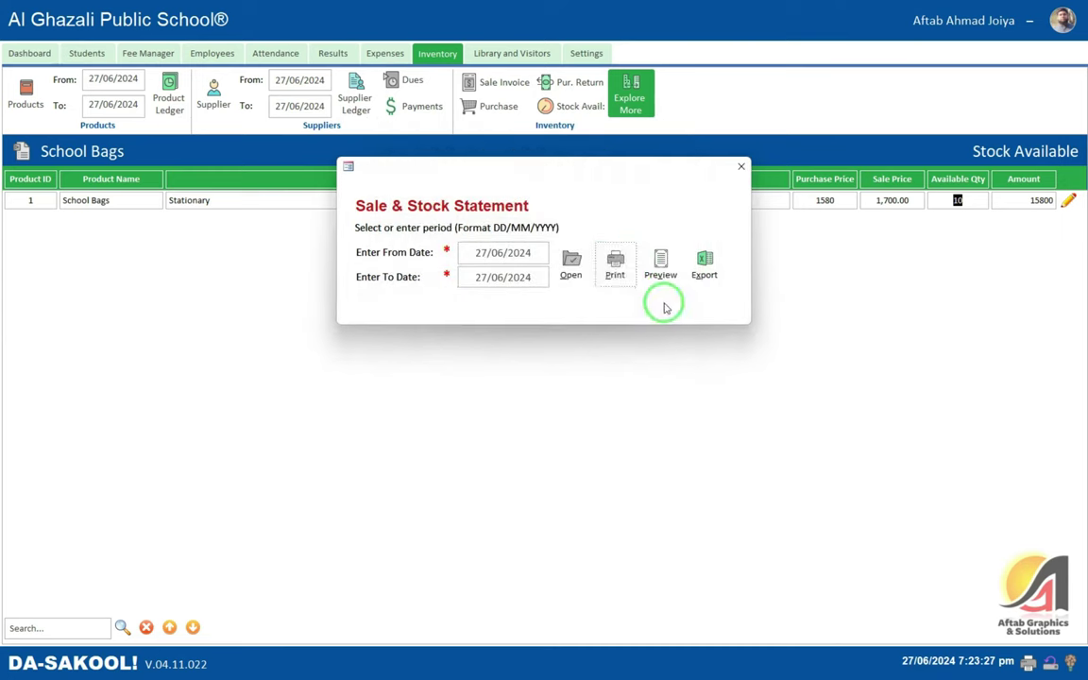
{"action": "left_click", "coordinate": [615, 264]}
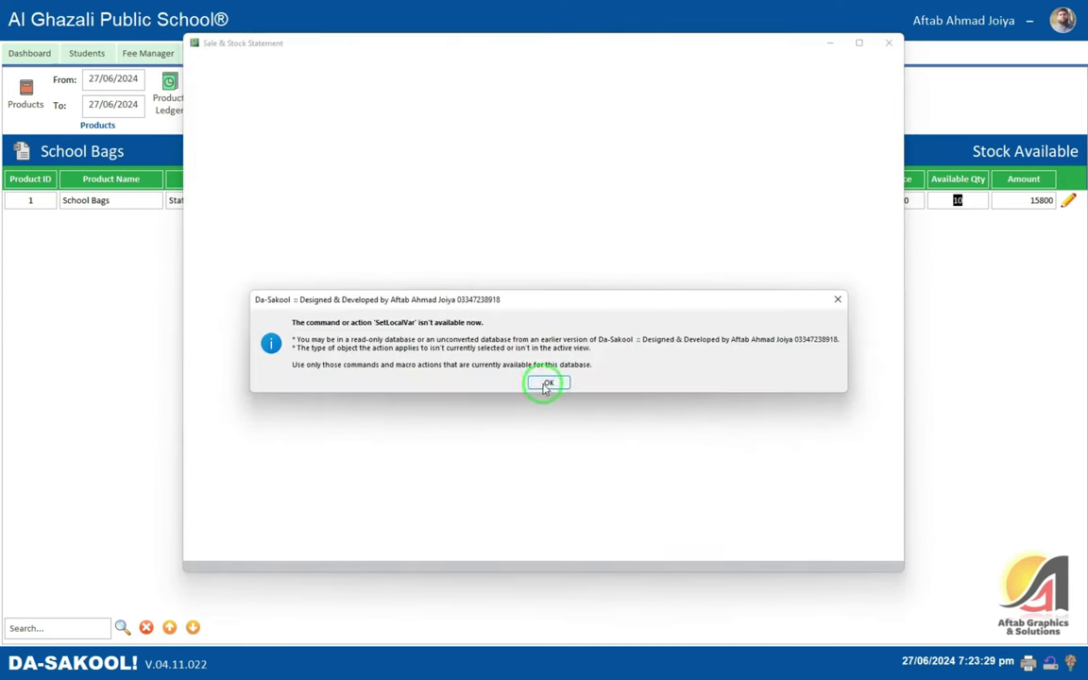
{"action": "left_click", "coordinate": [548, 384]}
{"action": "left_click", "coordinate": [682, 160]}
{"action": "left_click", "coordinate": [889, 42]}
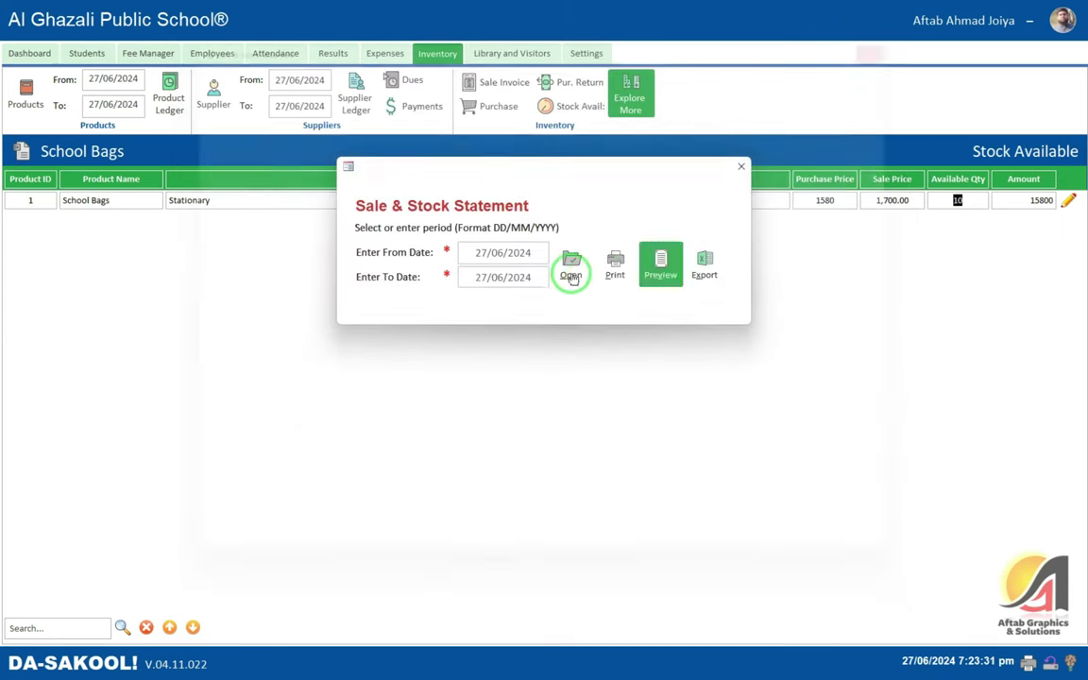
- Export the Sale & Stock Statement in PDF Format and close the report
{"action": "left_click", "coordinate": [704, 267]}
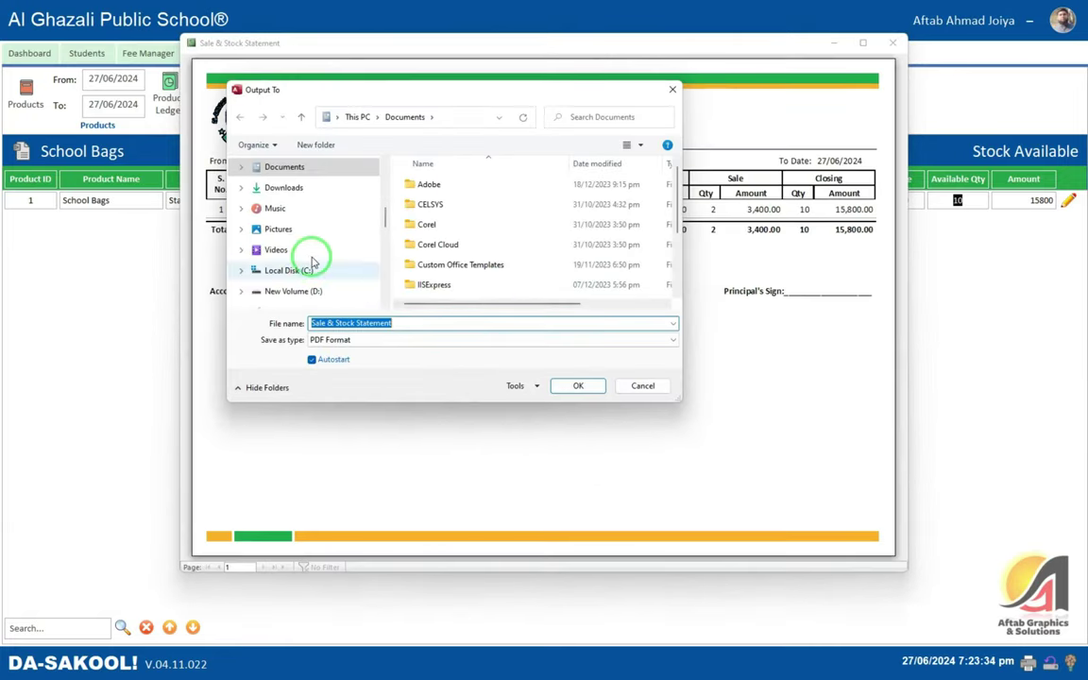
{"action": "scroll", "coordinate": [312, 260], "scroll_direction": "down", "scroll_amount": 5}
{"action": "left_click_drag", "start_coordinate": [396, 93], "coordinate": [359, 64]}
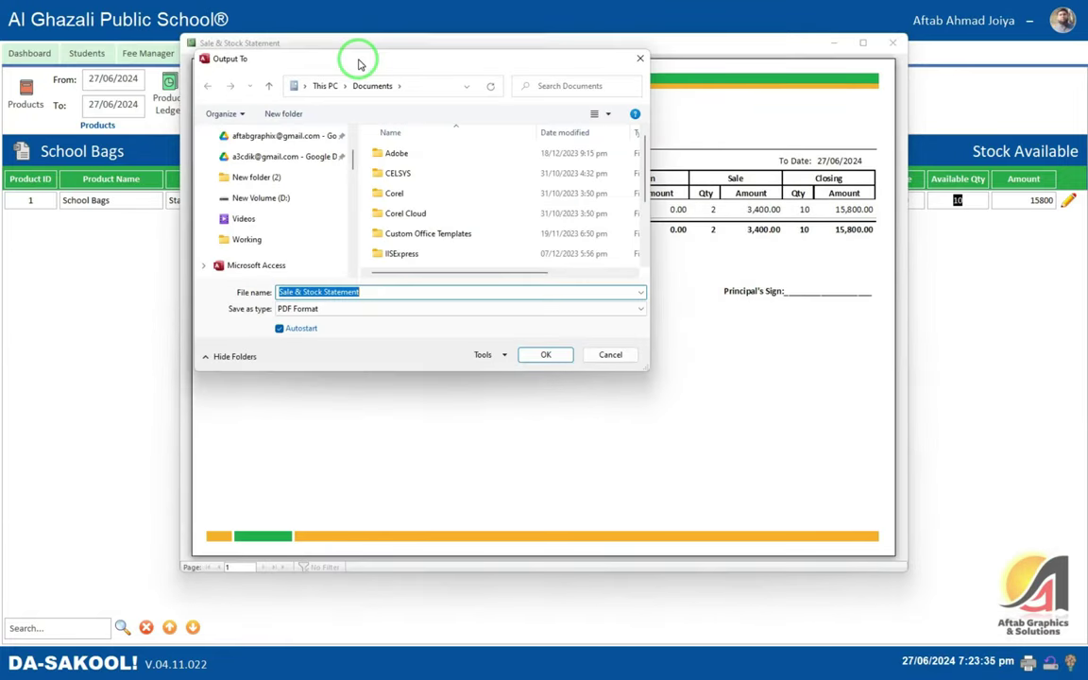
{"action": "left_click", "coordinate": [347, 309]}
{"action": "left_click", "coordinate": [348, 318]}
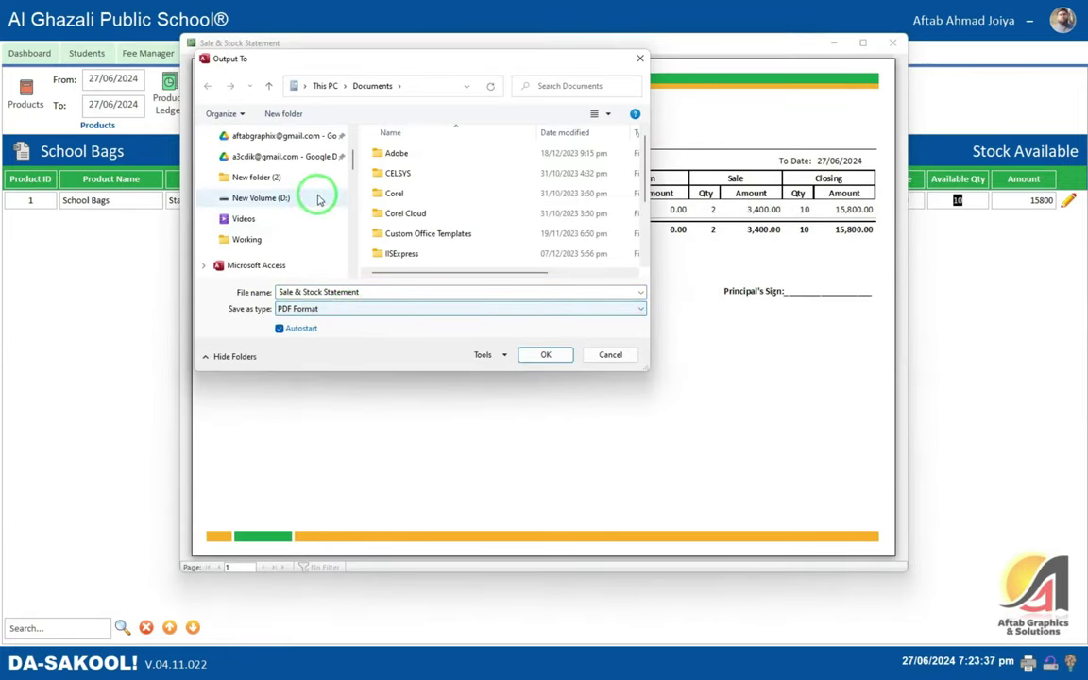
{"action": "scroll", "coordinate": [318, 199], "scroll_direction": "up", "scroll_amount": 5}
{"action": "left_click", "coordinate": [555, 358]}
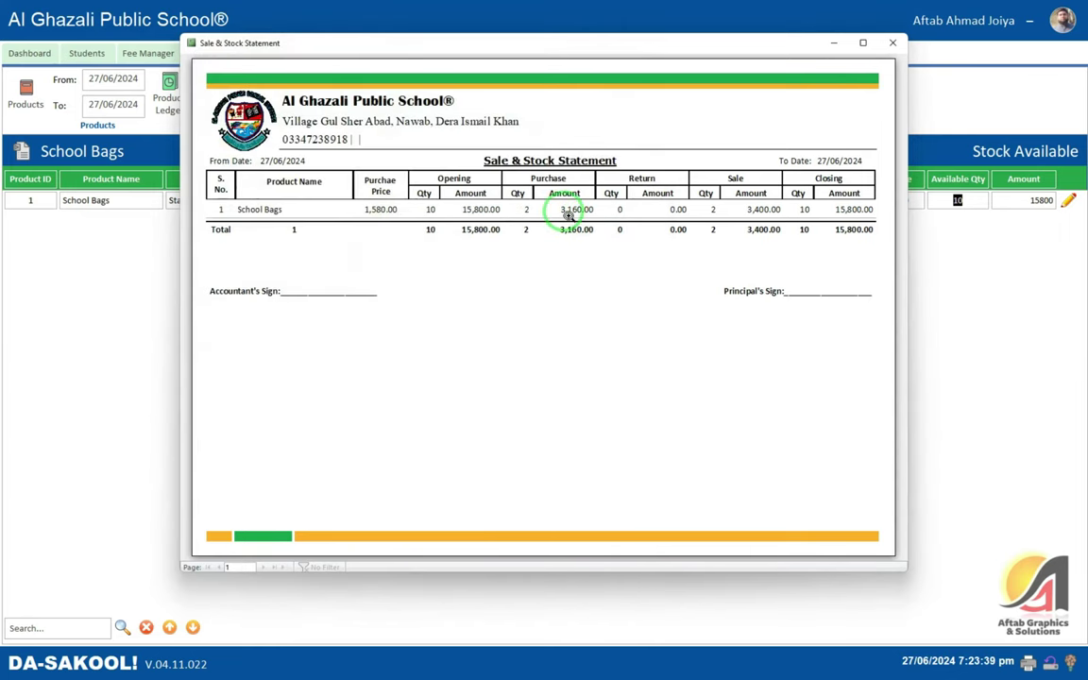
{"action": "left_click", "coordinate": [891, 43]}
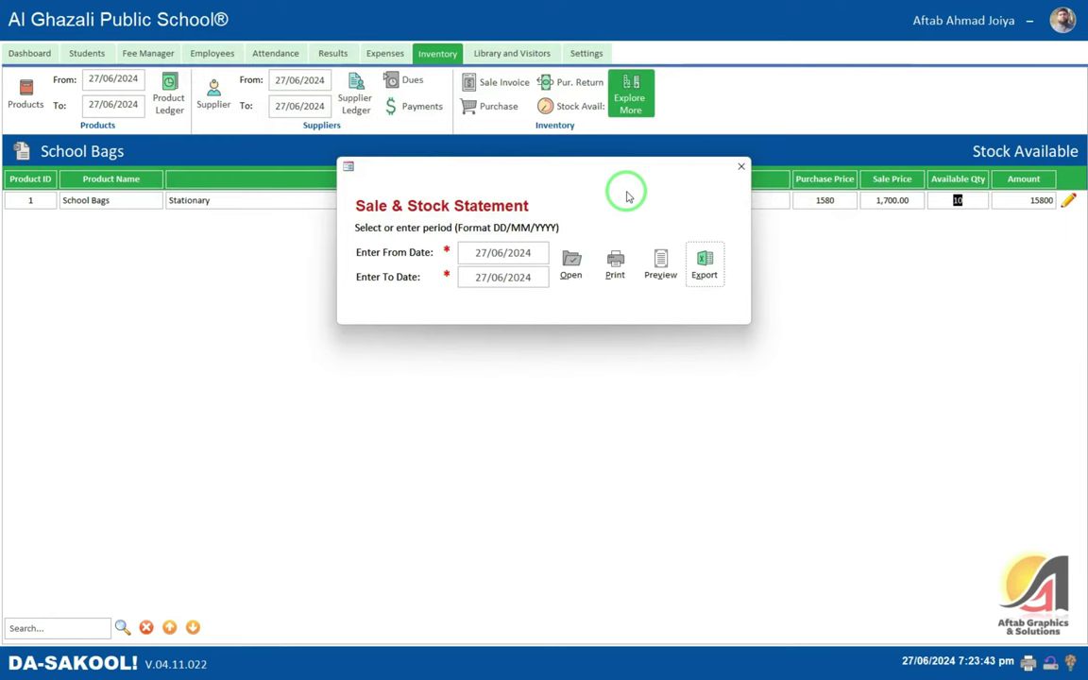
- Close the statement period dialog and go to the Library and Visitors dashboard
{"action": "left_click", "coordinate": [741, 166]}
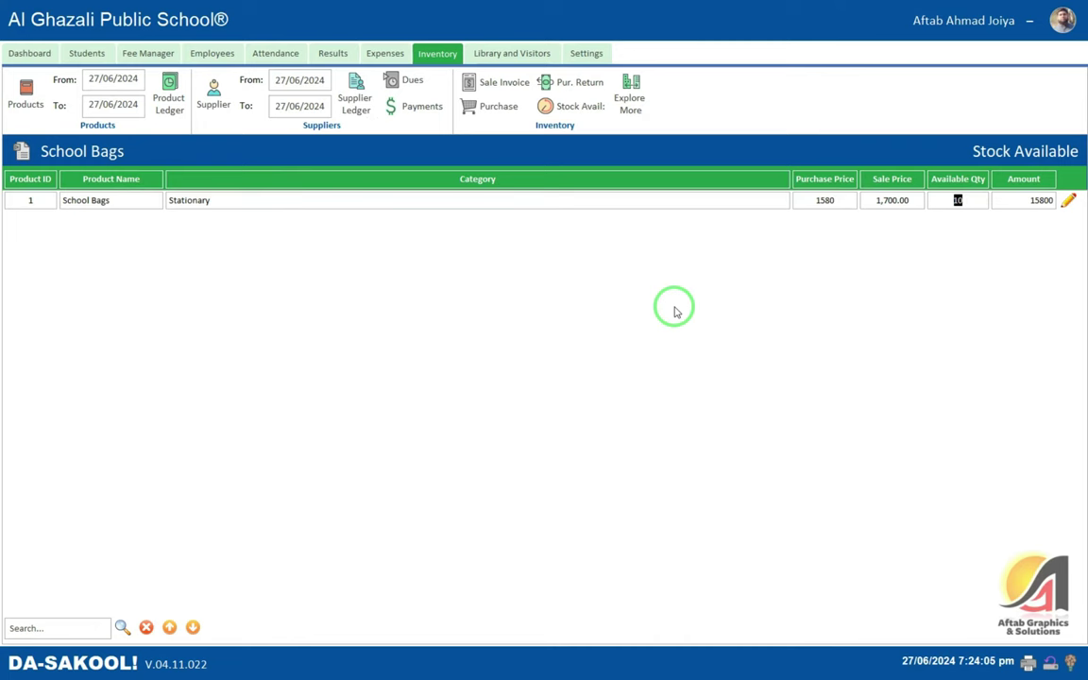
{"action": "left_click", "coordinate": [493, 54]}
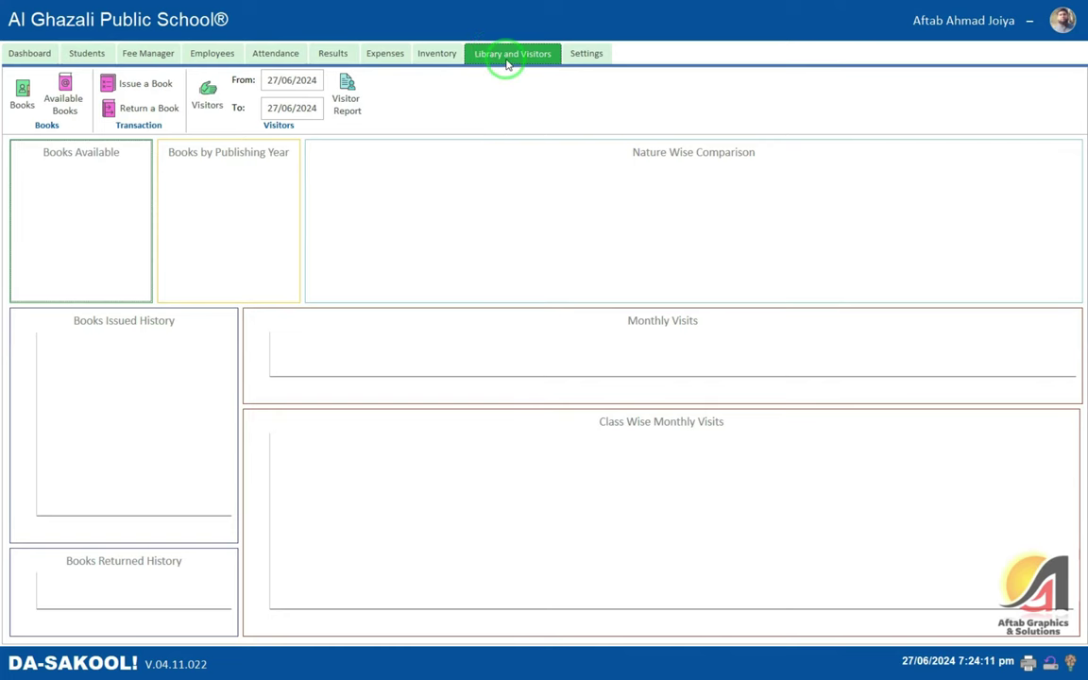
- Start a new library book and step through Publisher, year, ISBN and book type fields
{"action": "left_click", "coordinate": [21, 96]}
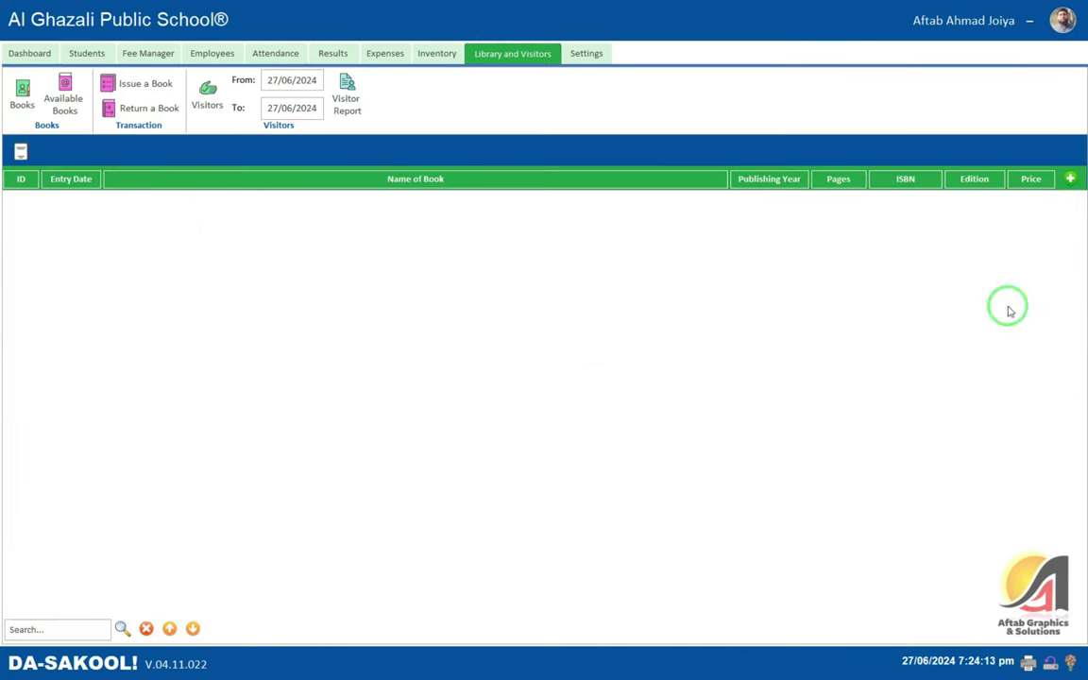
{"action": "left_click", "coordinate": [1070, 179]}
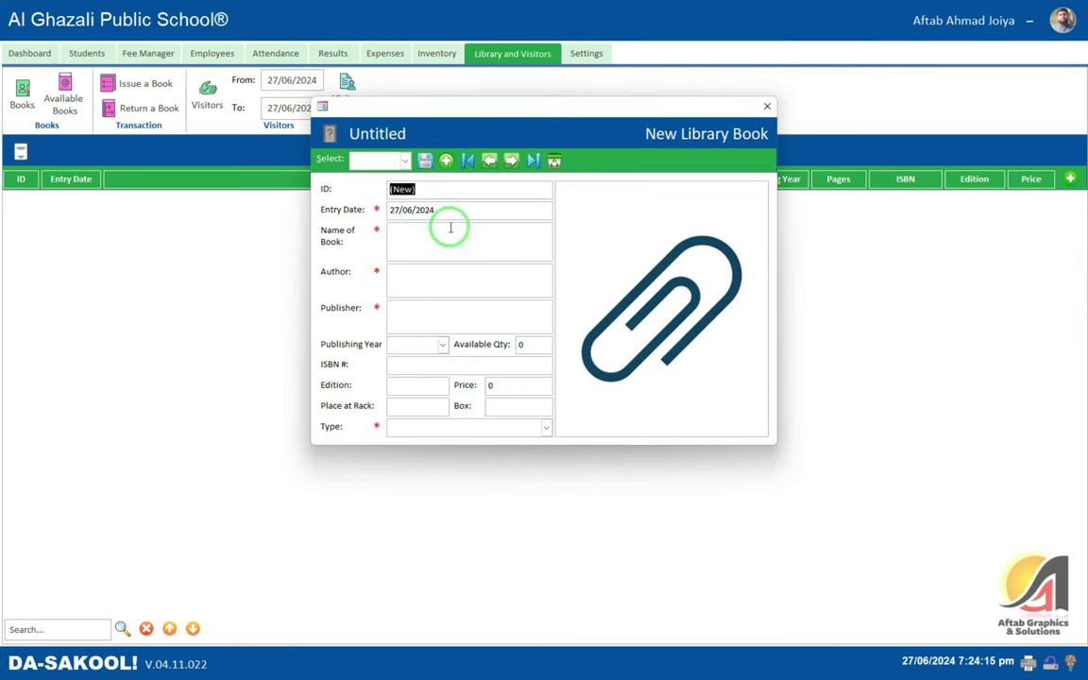
{"action": "left_click", "coordinate": [410, 312]}
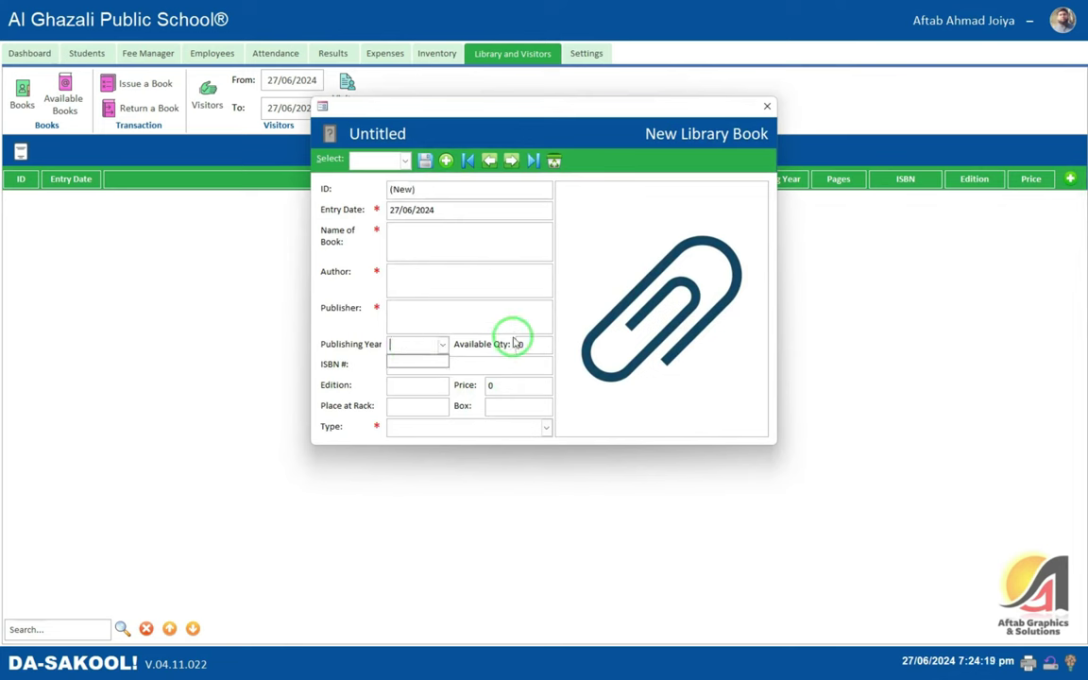
{"action": "key", "text": "Tab"}
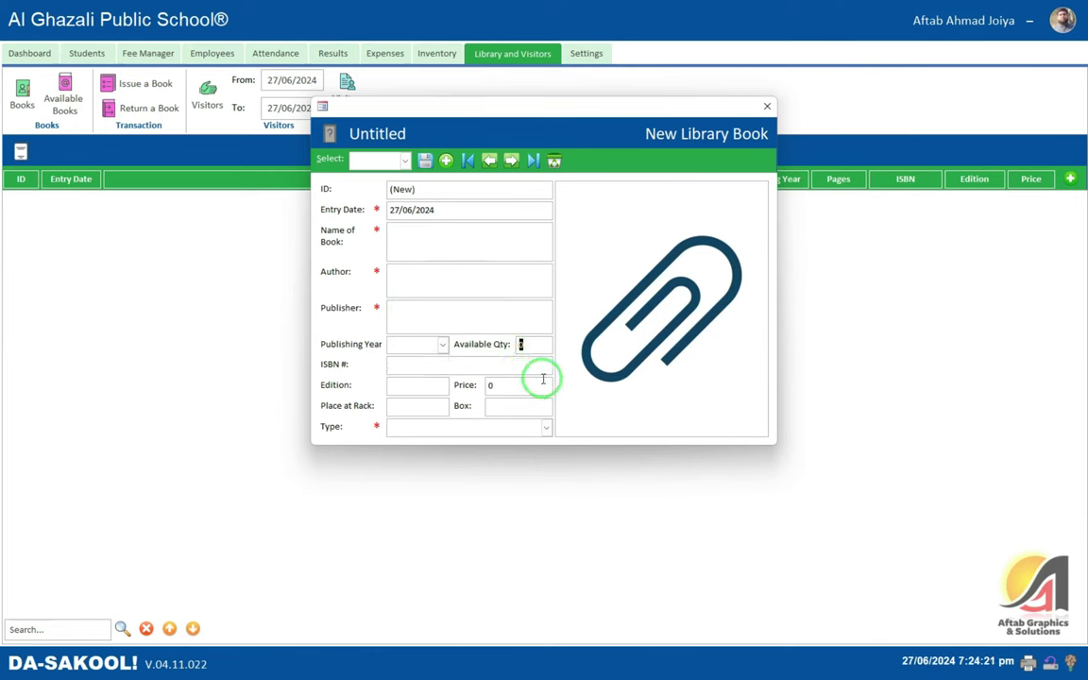
{"action": "left_click", "coordinate": [453, 362]}
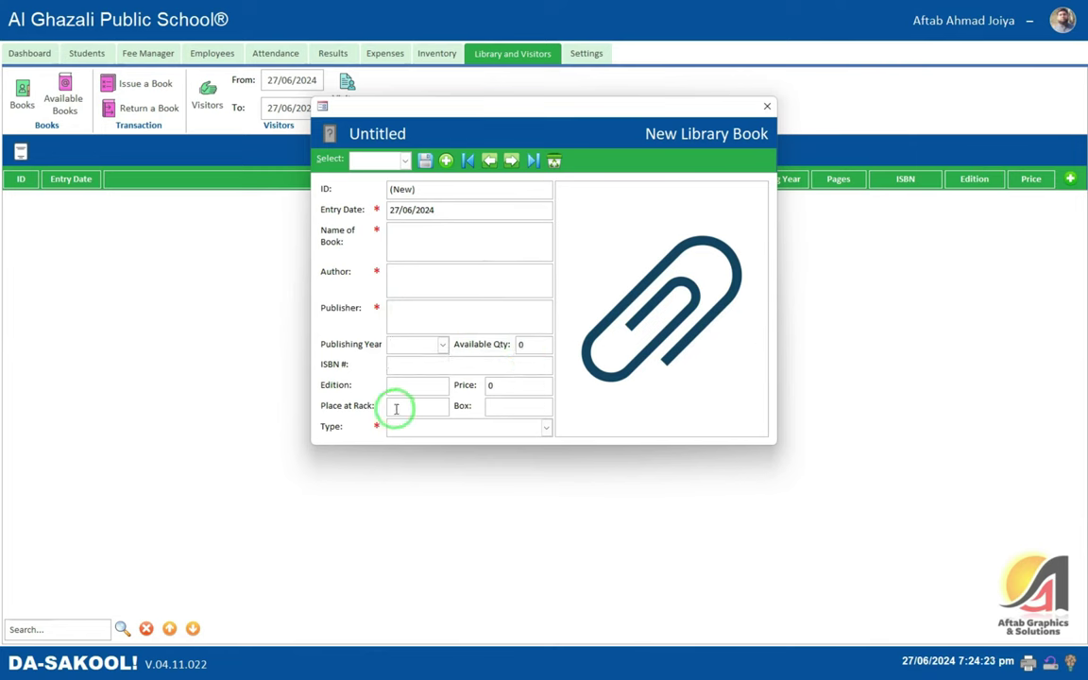
{"action": "left_click", "coordinate": [425, 425]}
{"action": "left_click", "coordinate": [406, 232]}
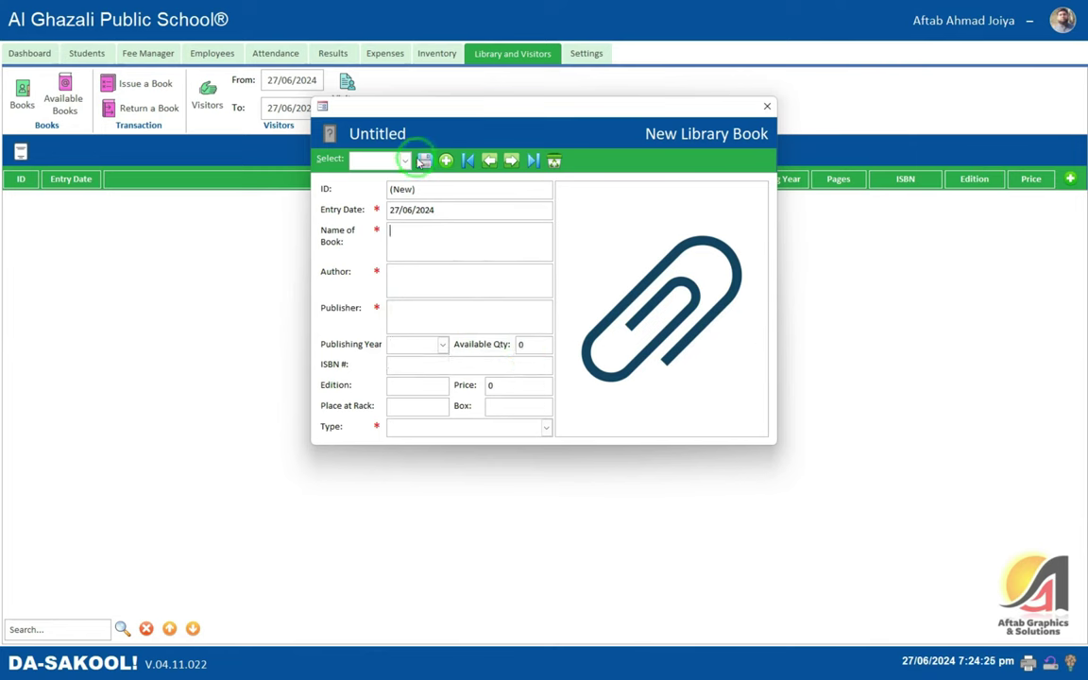
- Close the new book form unsaved and show the empty Issued Books list
{"action": "left_click", "coordinate": [764, 107]}
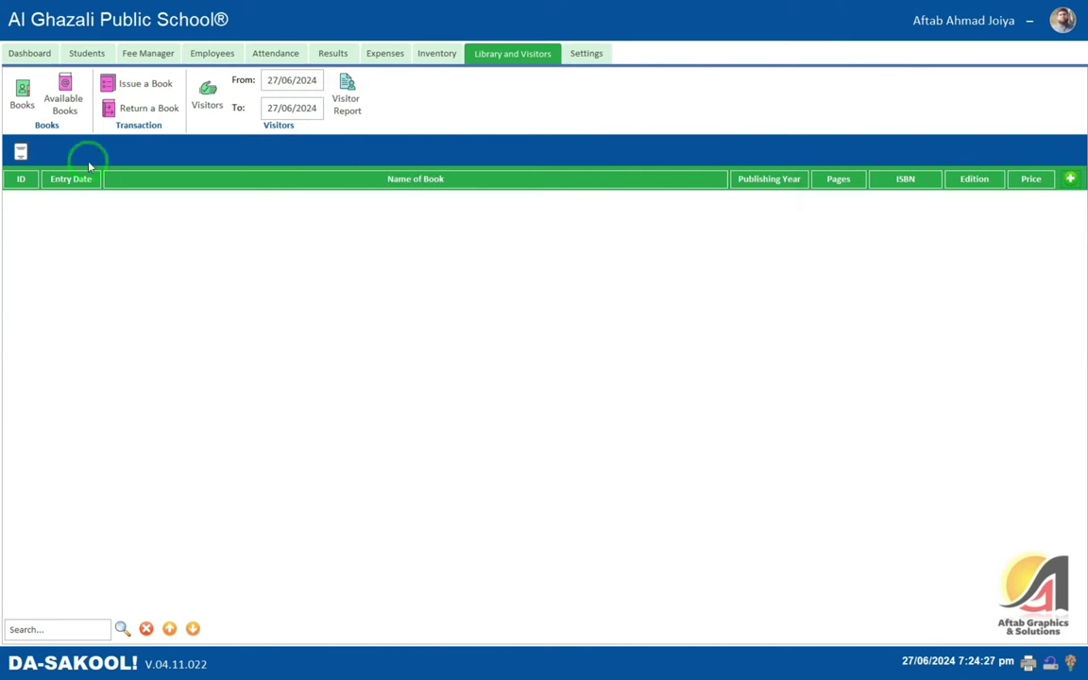
{"action": "left_click", "coordinate": [62, 96]}
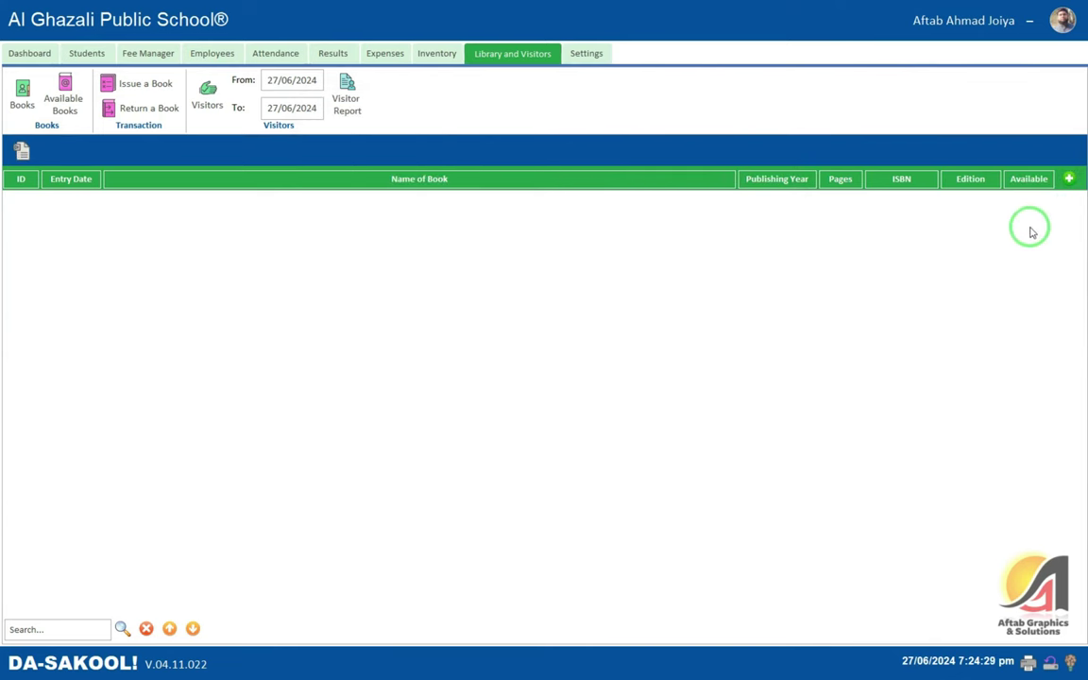
{"action": "left_click", "coordinate": [140, 84]}
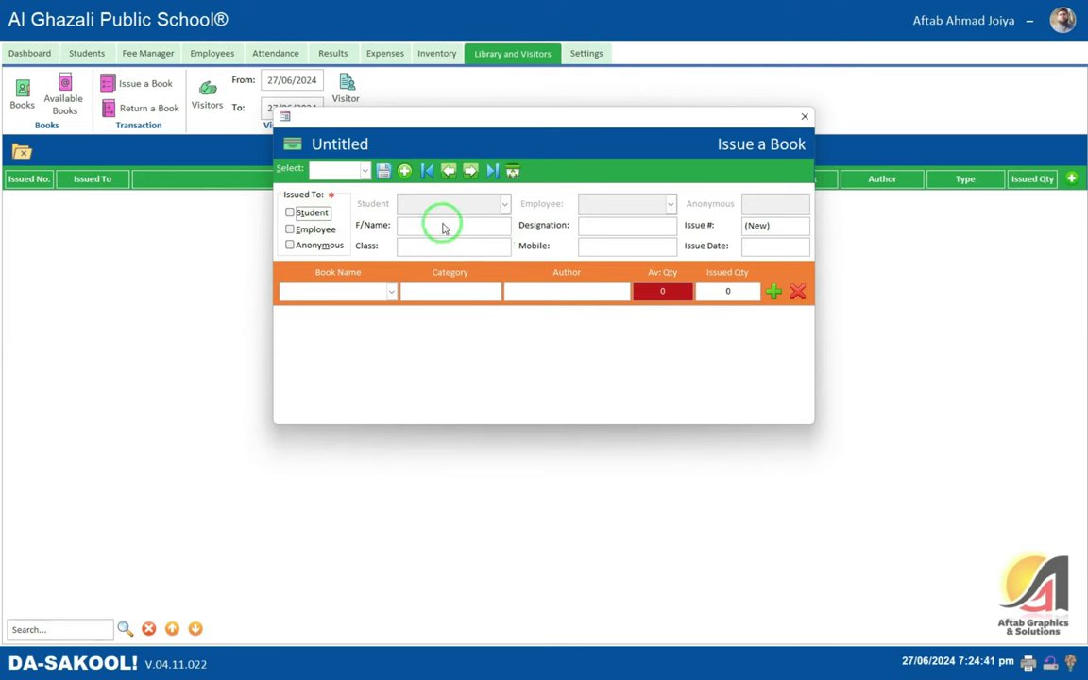
{"action": "left_click", "coordinate": [290, 213]}
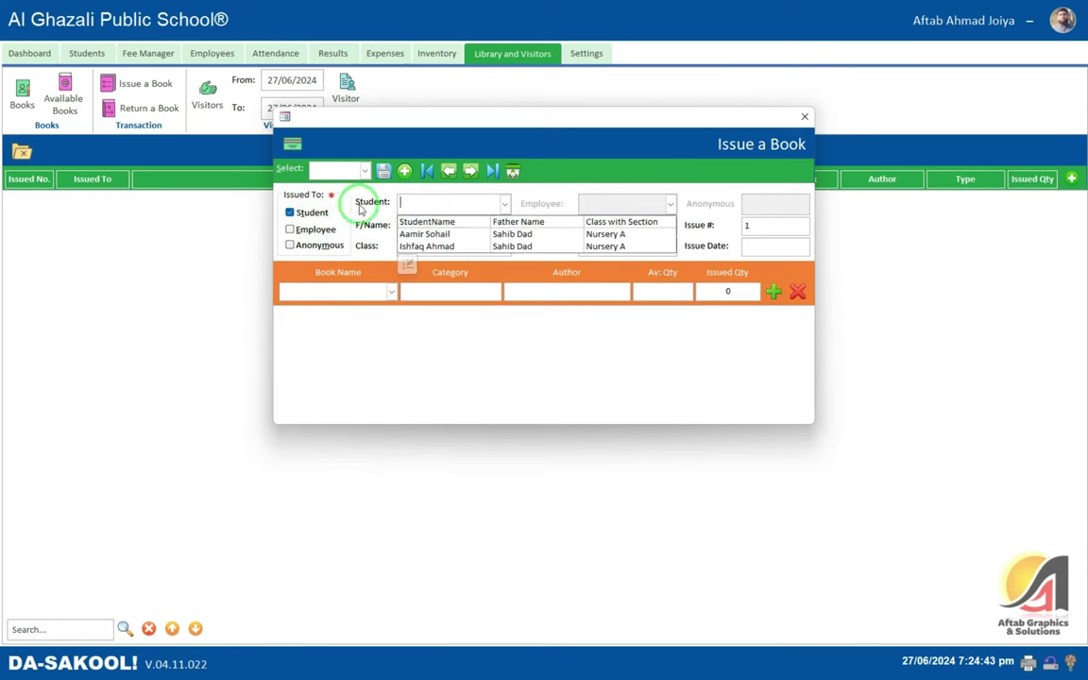
{"action": "left_click", "coordinate": [438, 236]}
{"action": "left_click", "coordinate": [514, 289]}
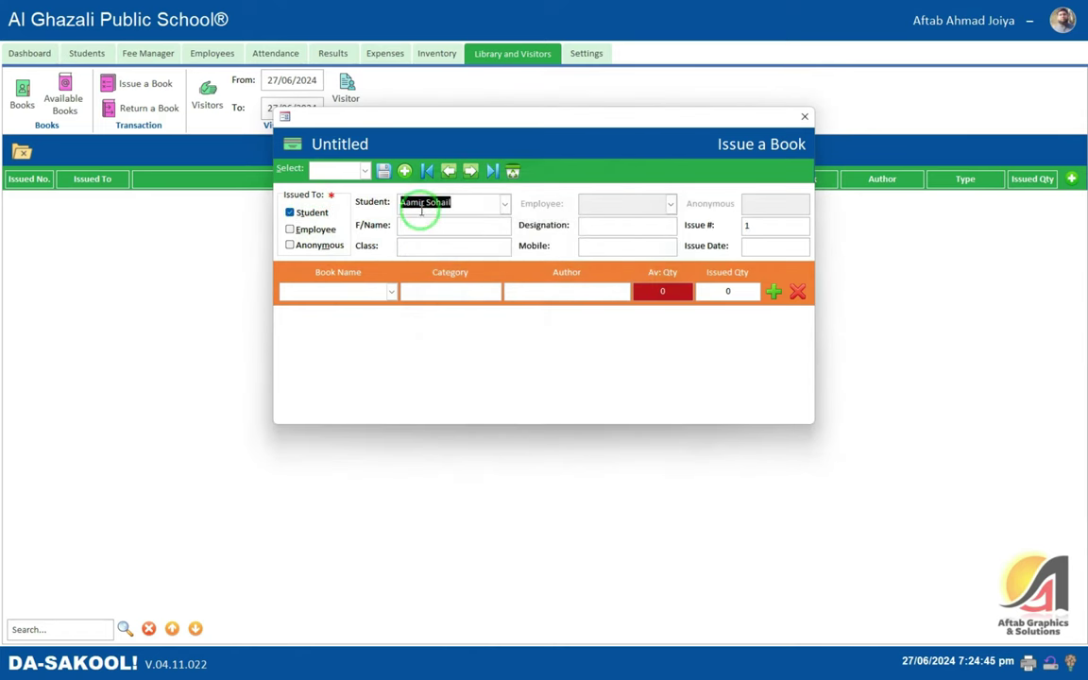
{"action": "left_click", "coordinate": [291, 229]}
{"action": "left_click", "coordinate": [619, 235]}
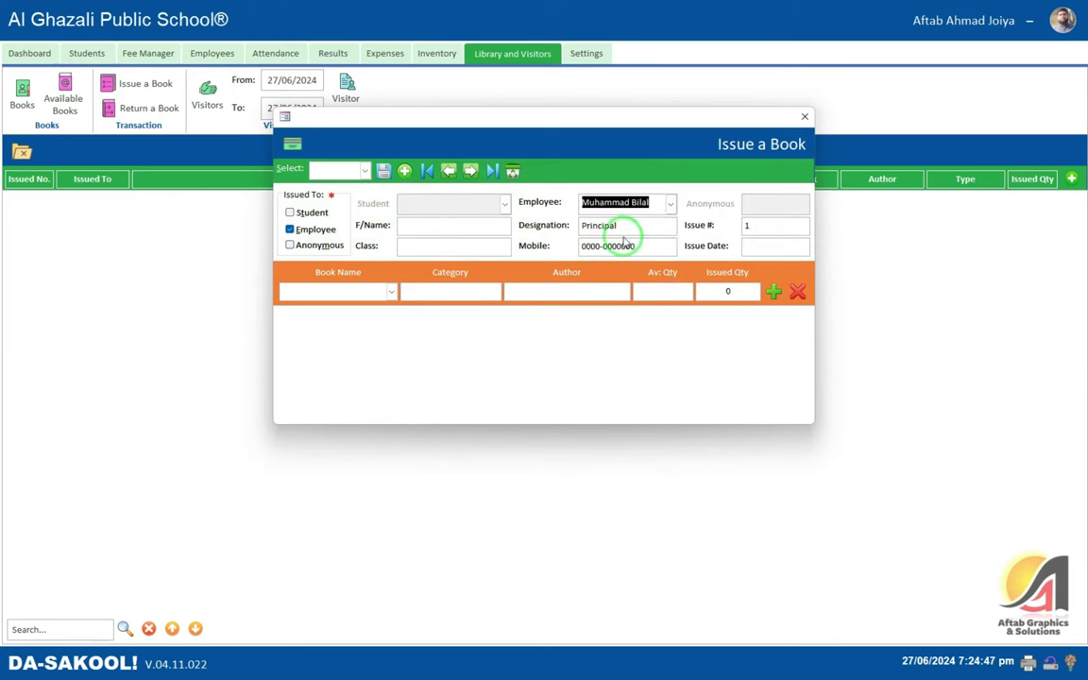
{"action": "left_click", "coordinate": [291, 246]}
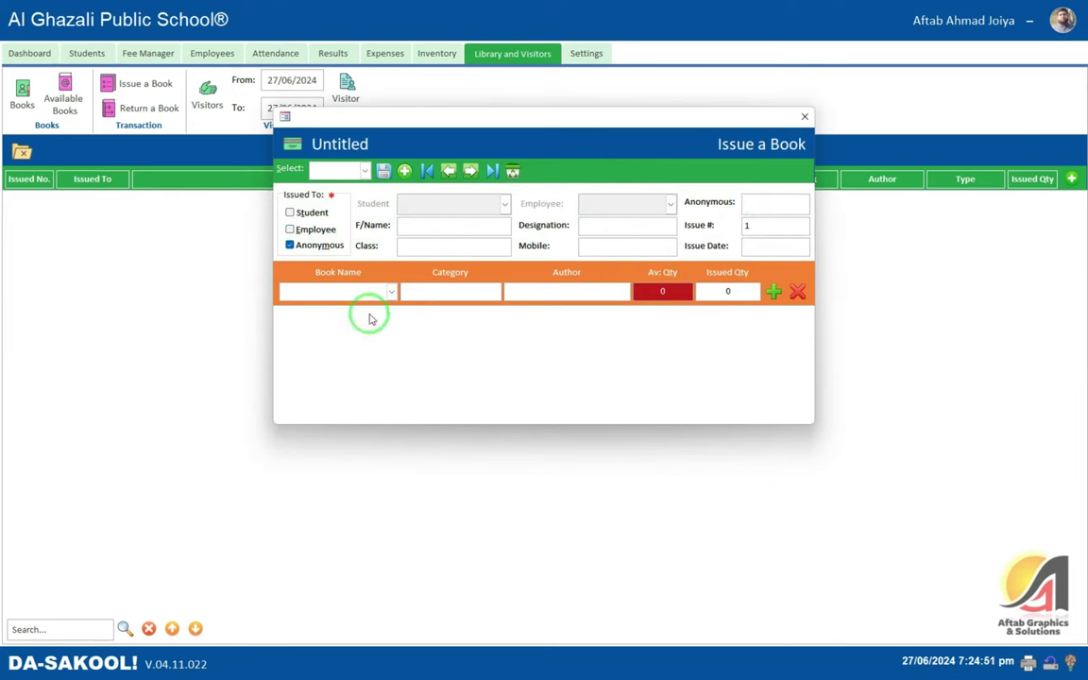
{"action": "left_click", "coordinate": [391, 292]}
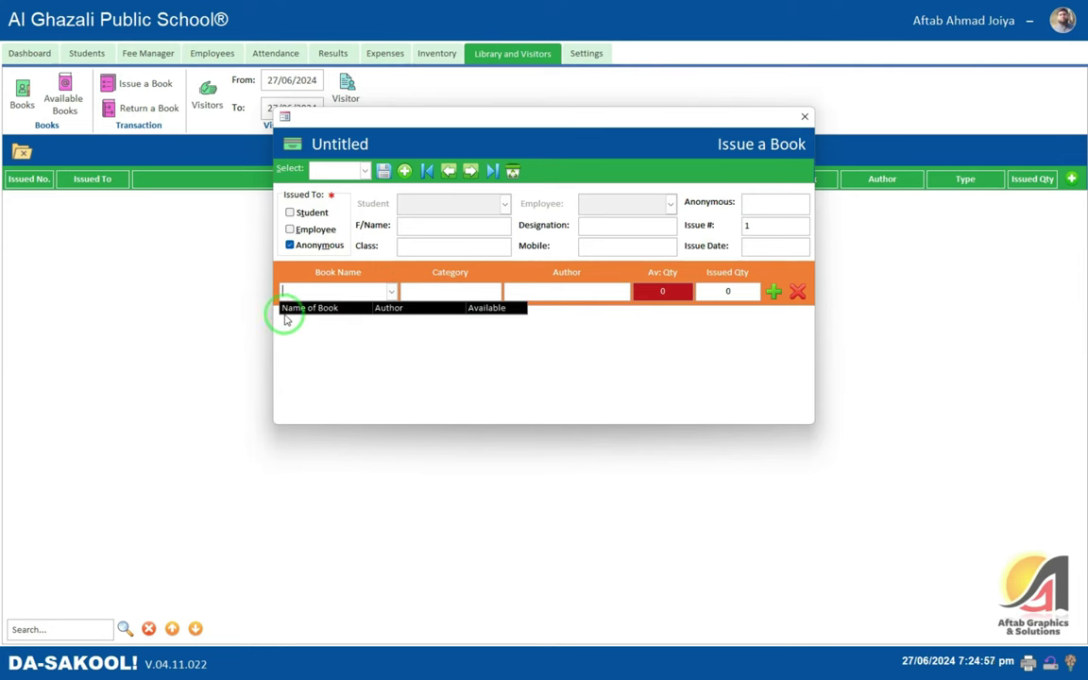
{"action": "left_click", "coordinate": [581, 295]}
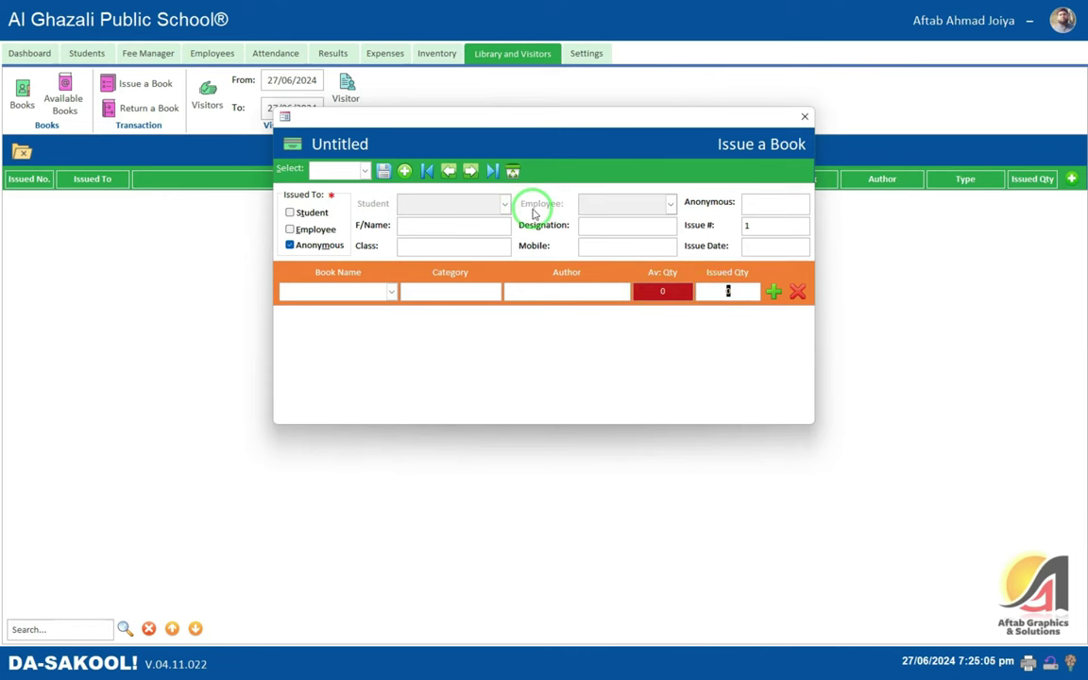
{"action": "left_click", "coordinate": [804, 116]}
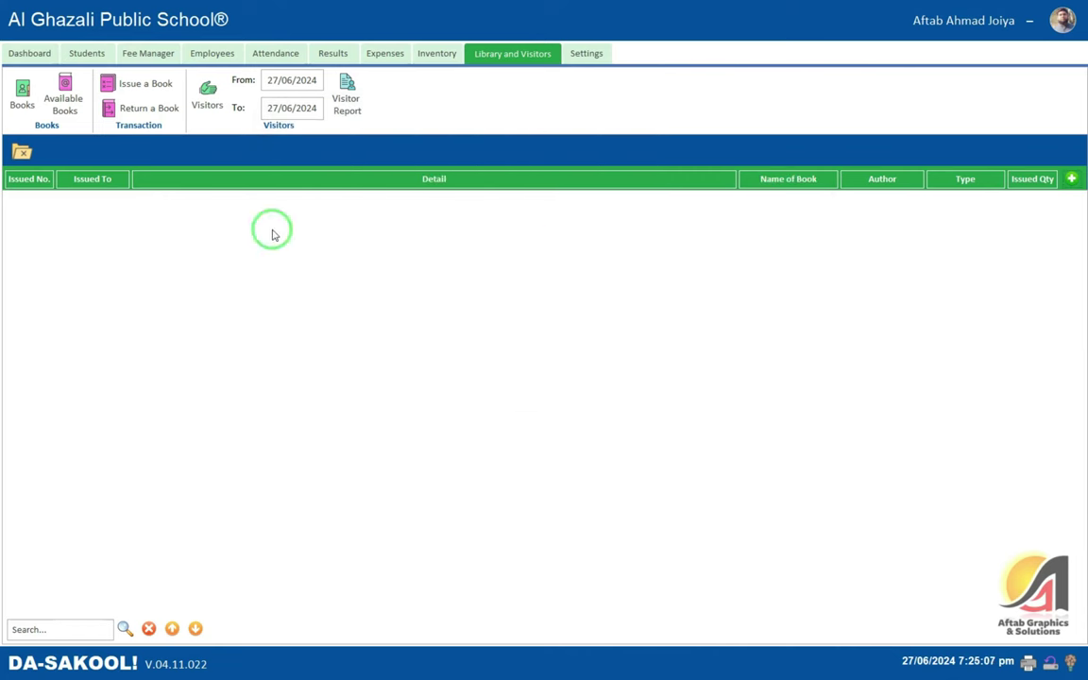
- From Available Books, open a blank Return Book form and close it unsaved
{"action": "left_click", "coordinate": [64, 98]}
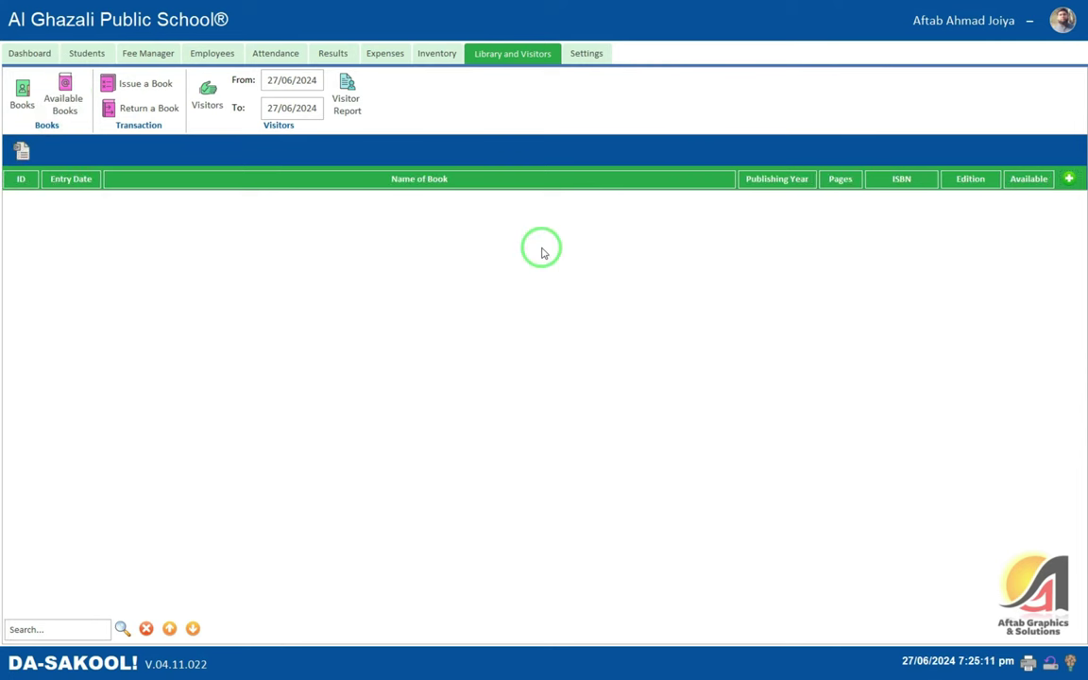
{"action": "left_click", "coordinate": [160, 109]}
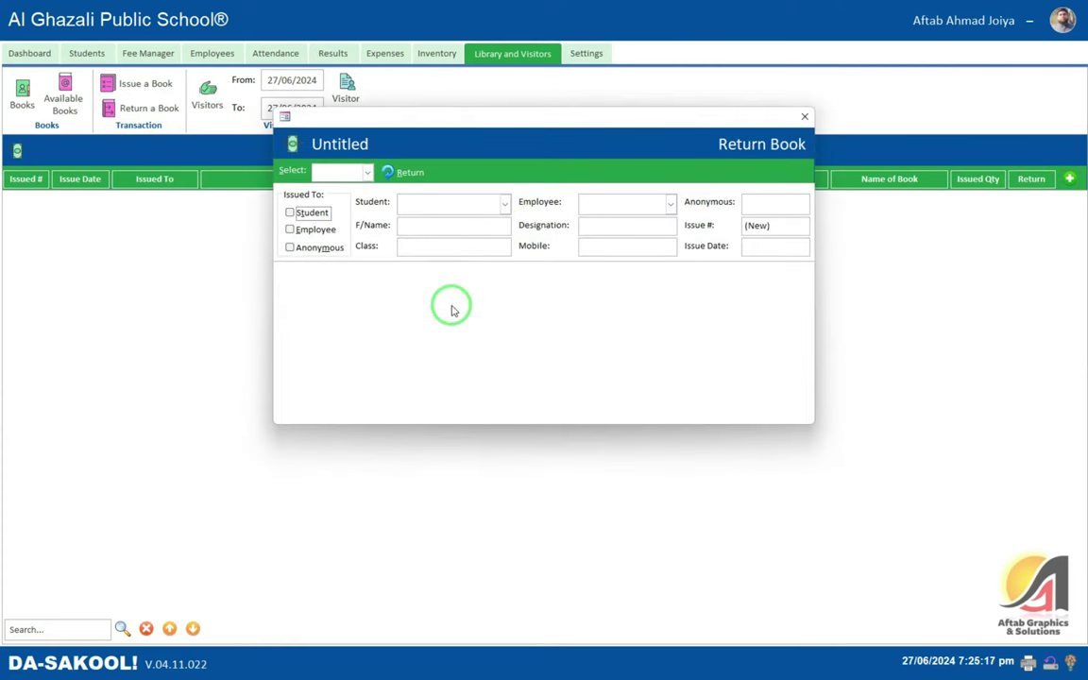
{"action": "left_click", "coordinate": [805, 120]}
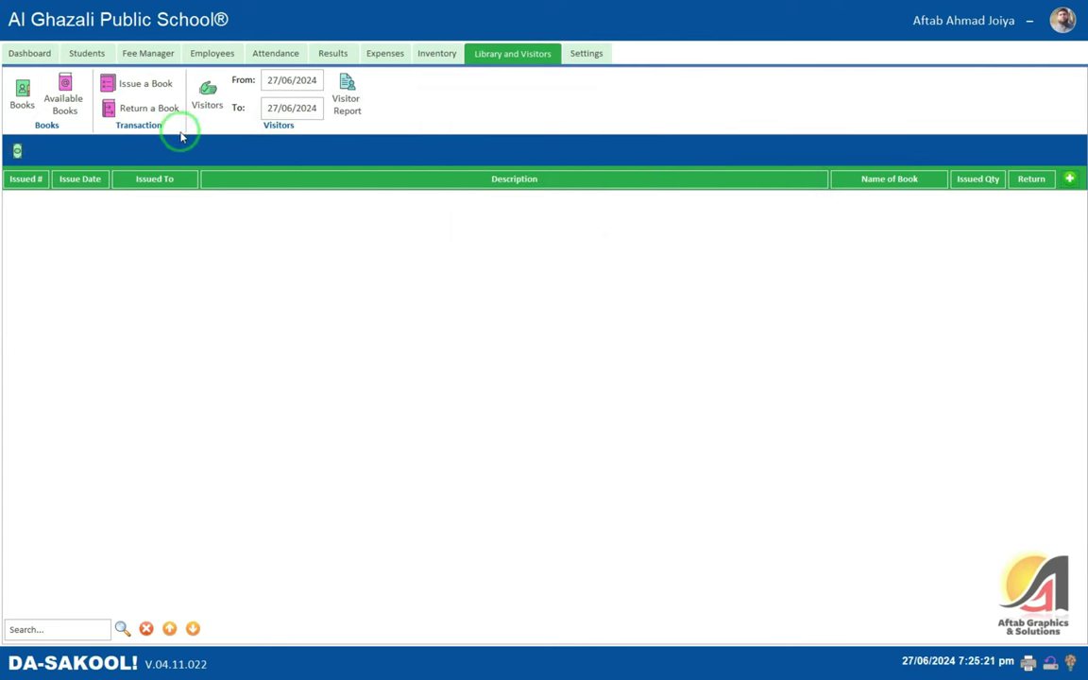
- Open a New Visitor form from the Visitors log, try the student and employee lists, then close it unsaved
{"action": "left_click", "coordinate": [210, 92]}
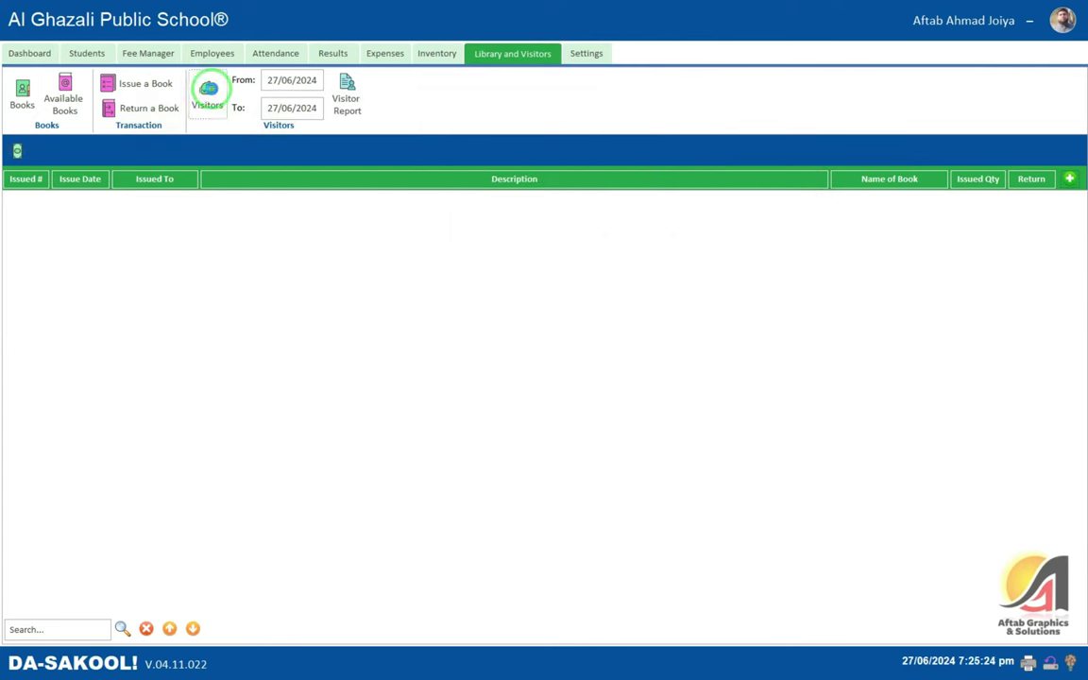
{"action": "left_click", "coordinate": [1065, 179]}
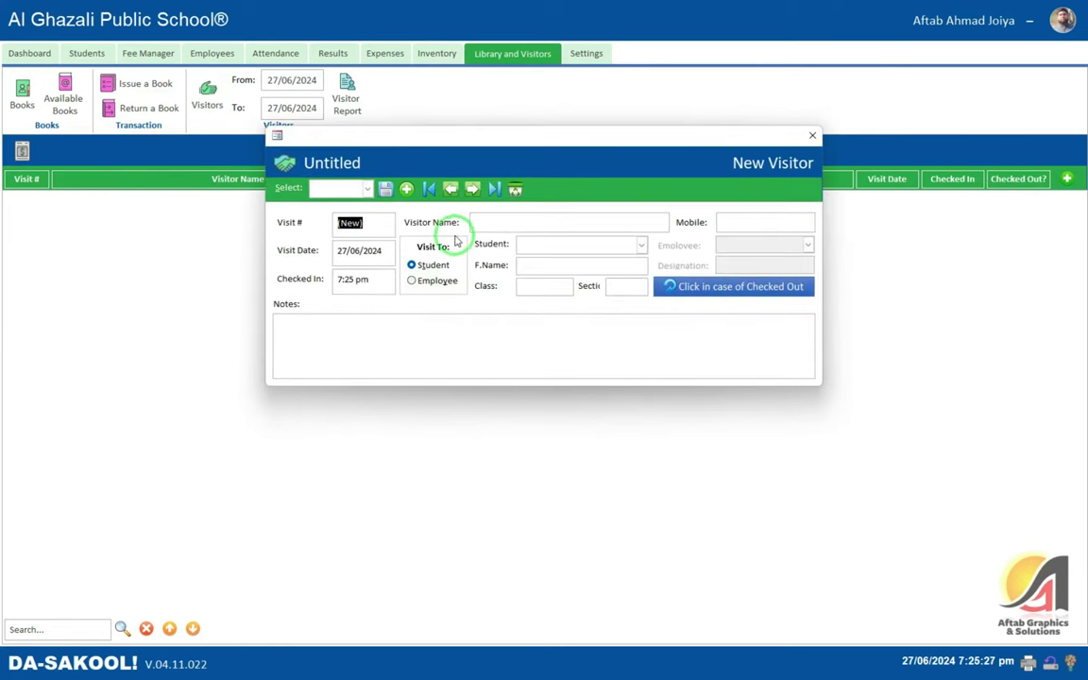
{"action": "left_click", "coordinate": [474, 222]}
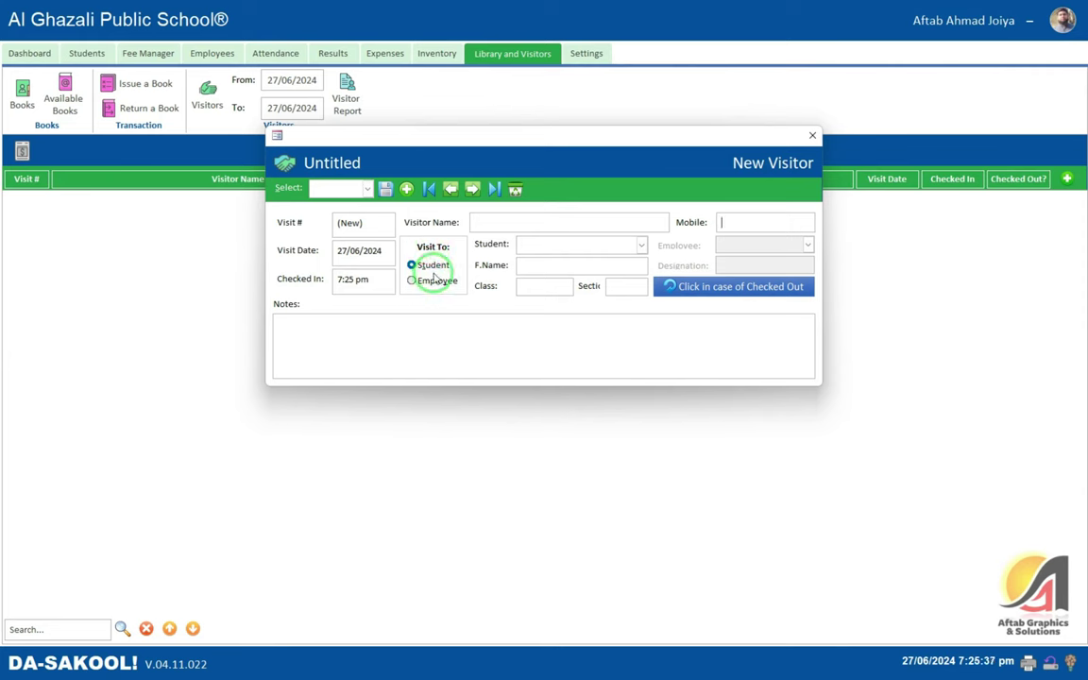
{"action": "left_click", "coordinate": [641, 245]}
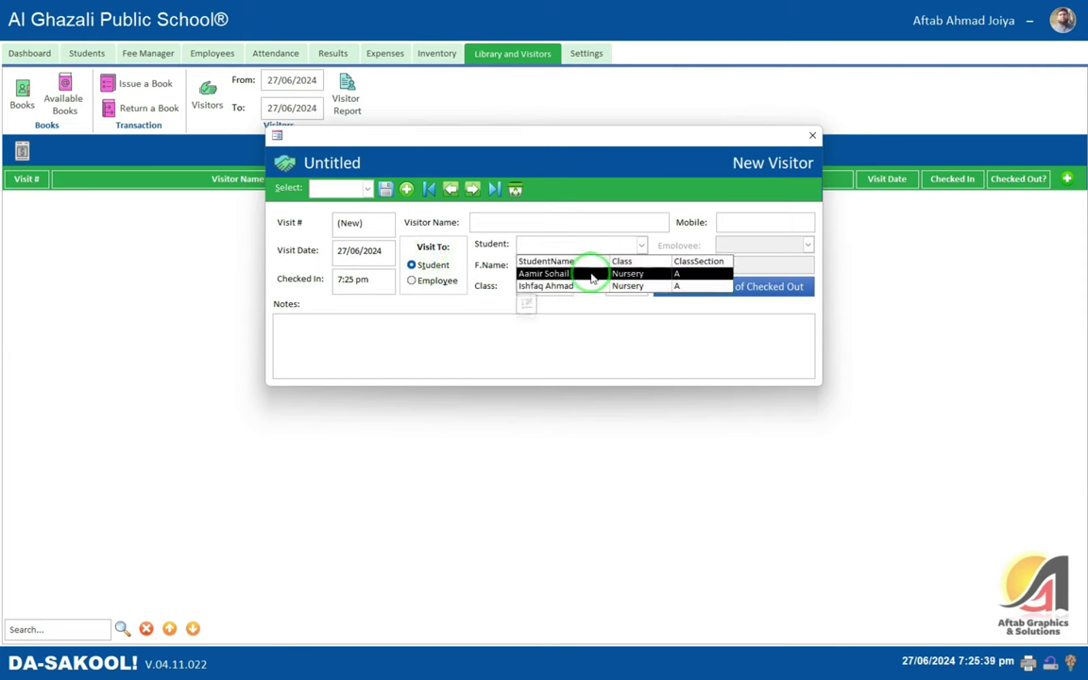
{"action": "left_click", "coordinate": [416, 280]}
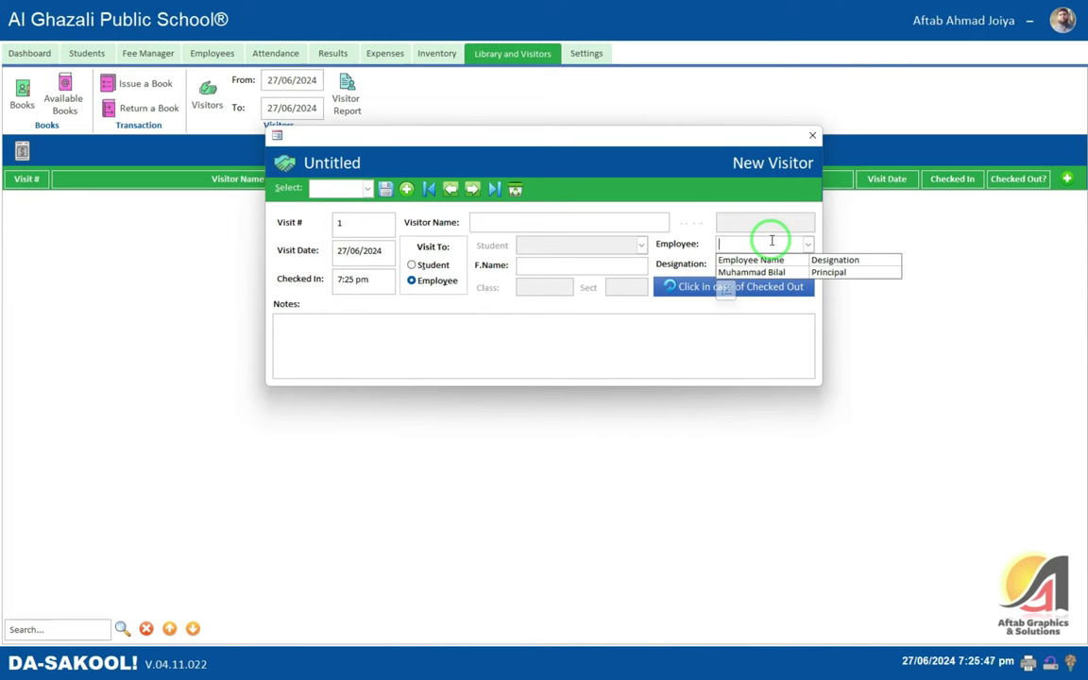
{"action": "left_click", "coordinate": [444, 264]}
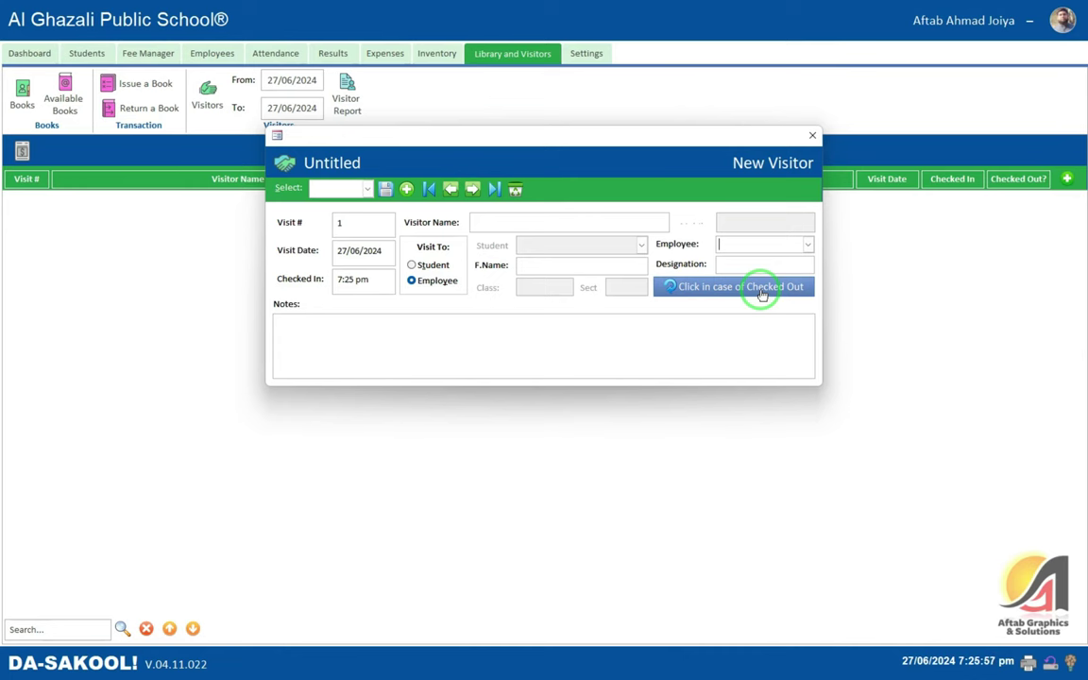
{"action": "left_click", "coordinate": [762, 294]}
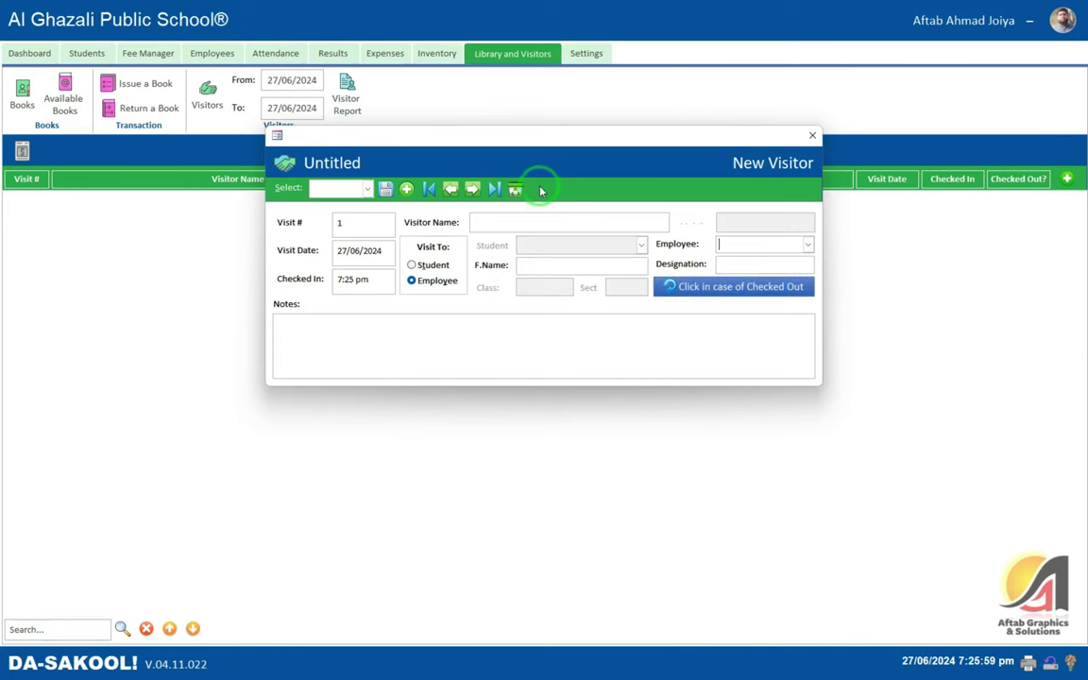
{"action": "left_click", "coordinate": [812, 135]}
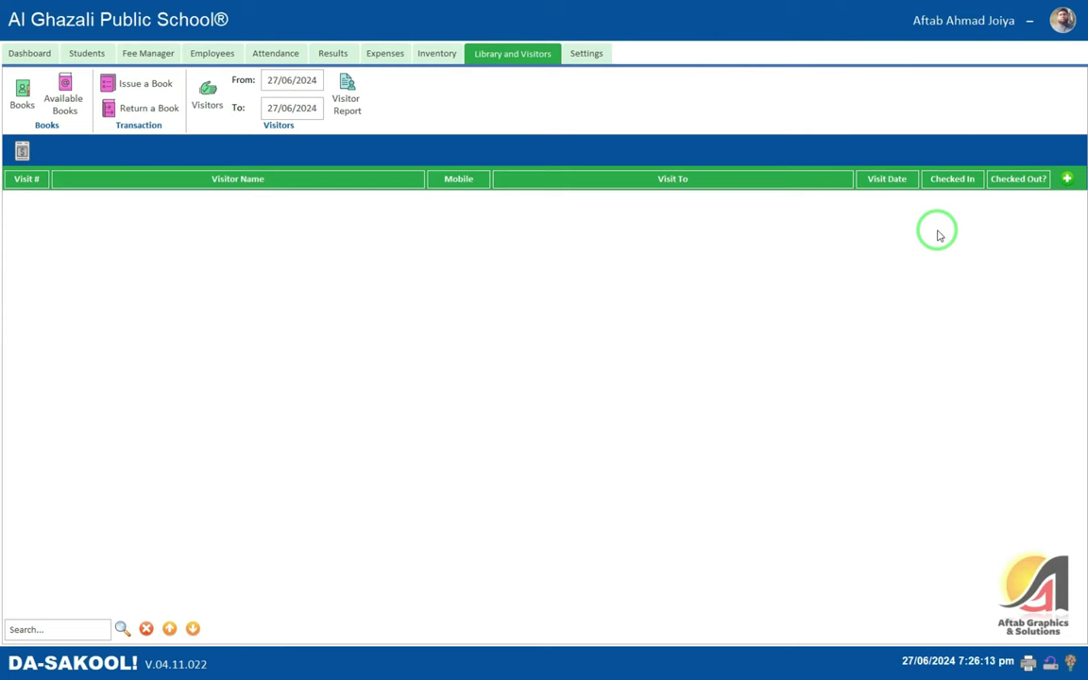
{"action": "left_click", "coordinate": [346, 100]}
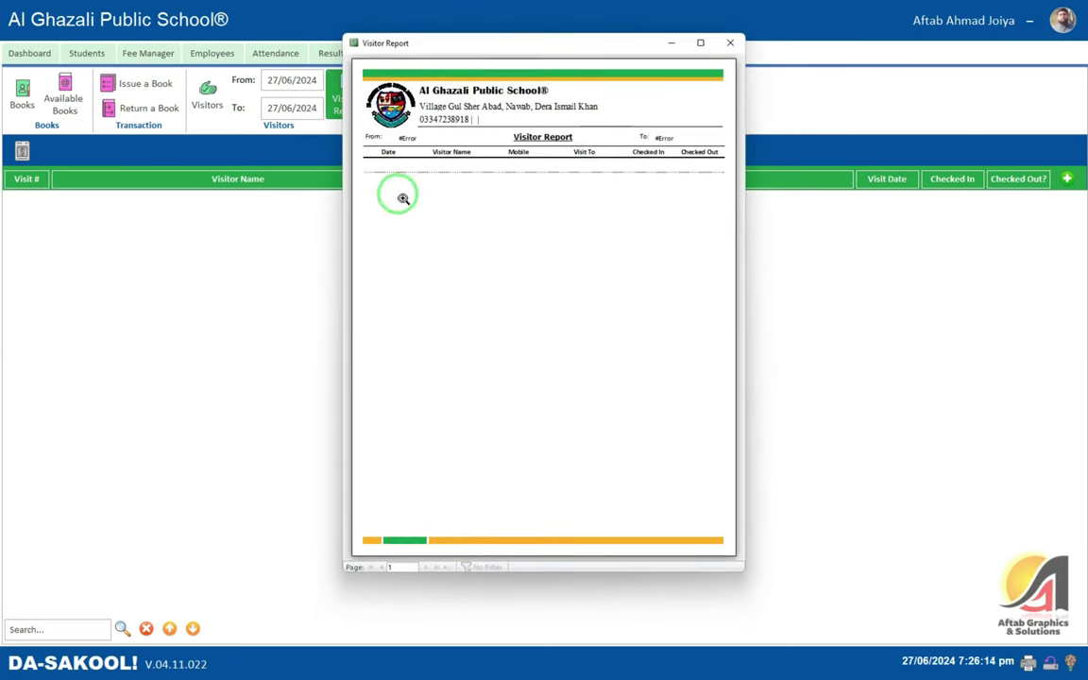
{"action": "left_click", "coordinate": [700, 43]}
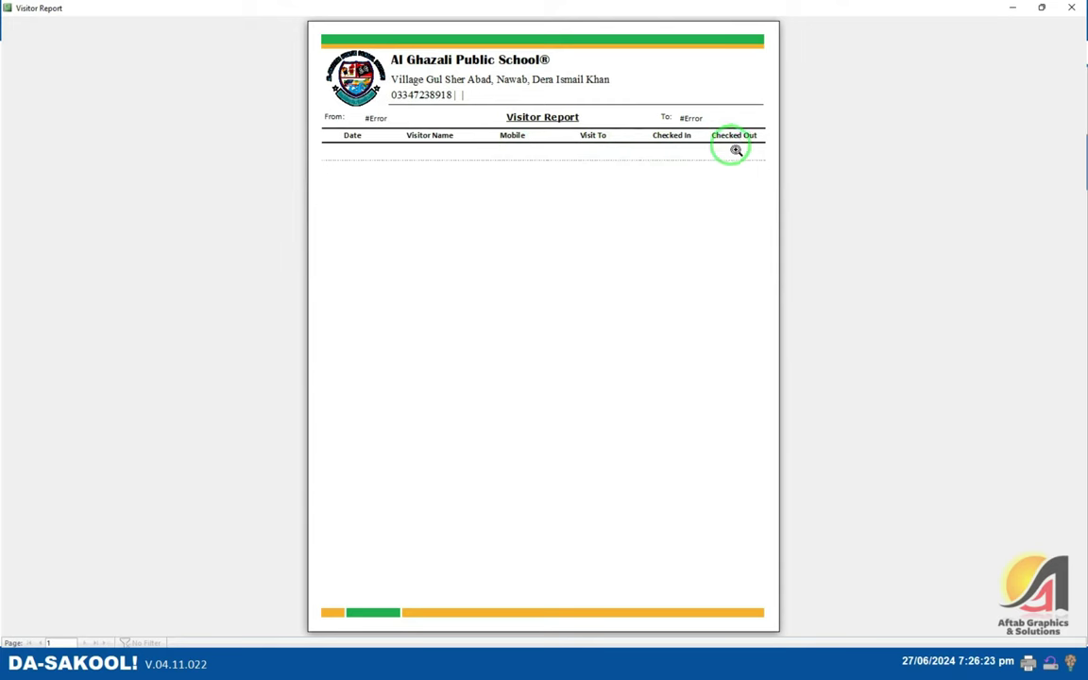
{"action": "left_click", "coordinate": [1073, 8]}
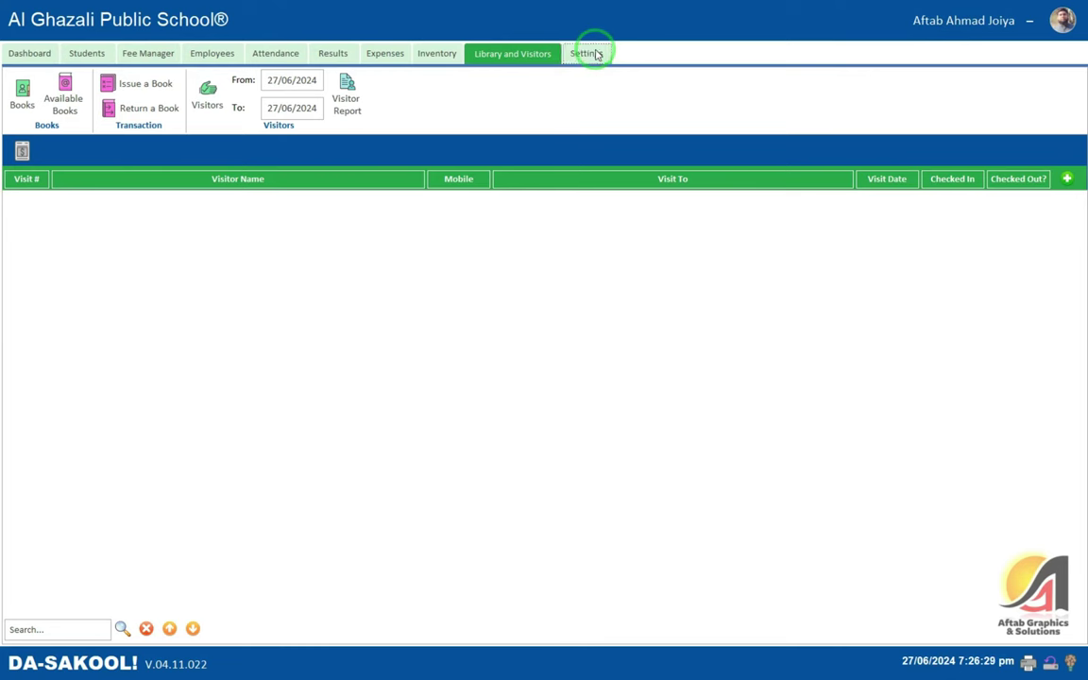
- Start a new MCQs paper for Play Group with marks and a 3 Hrs time
{"action": "left_click", "coordinate": [589, 52]}
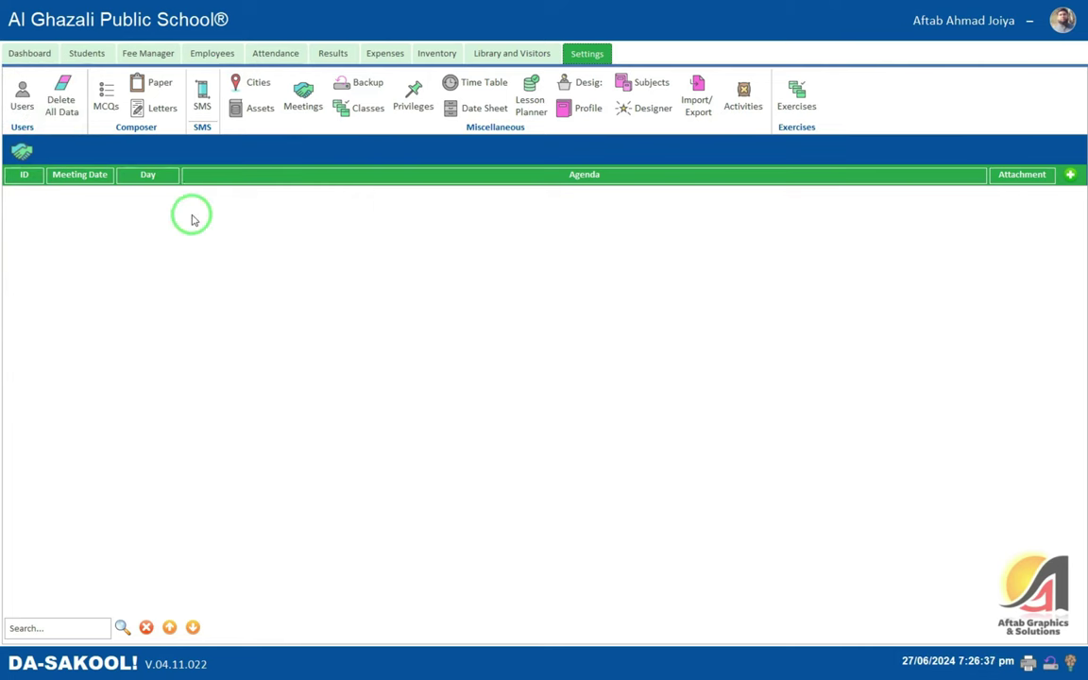
{"action": "left_click", "coordinate": [109, 109]}
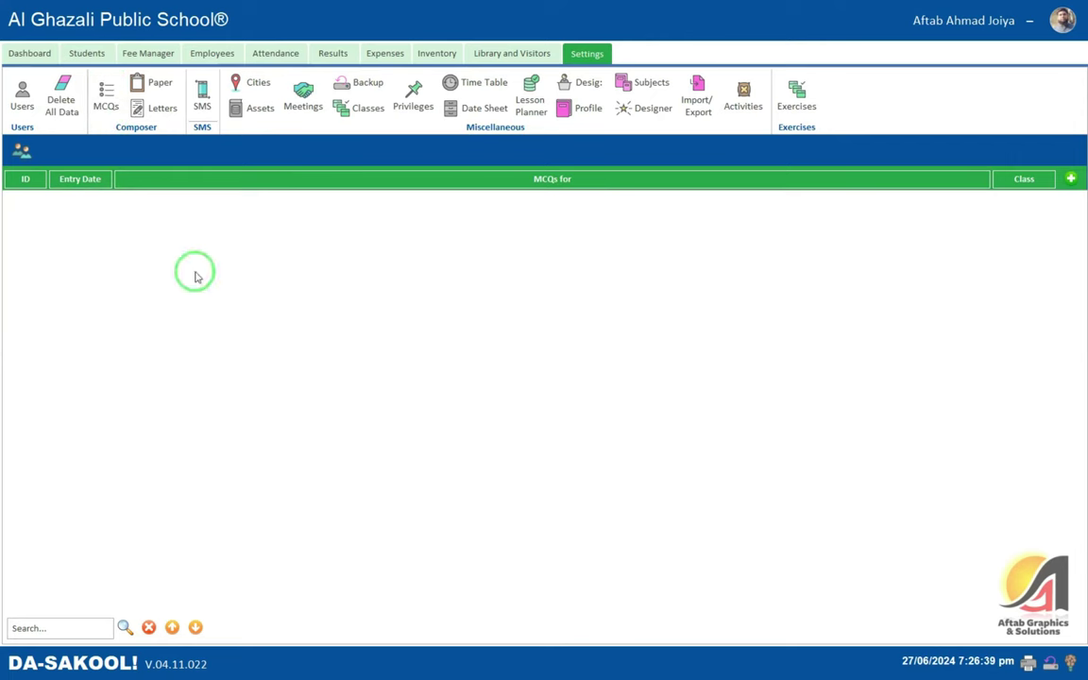
{"action": "left_click", "coordinate": [1071, 179]}
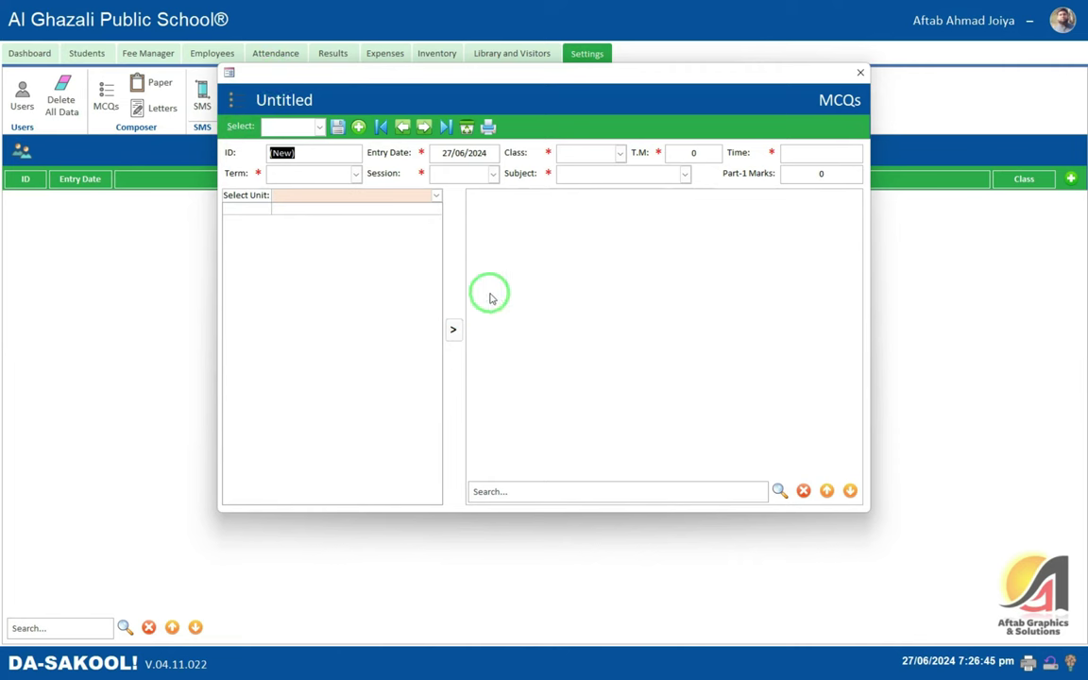
{"action": "key", "text": "Tab"}
{"action": "key", "text": "Tab"}
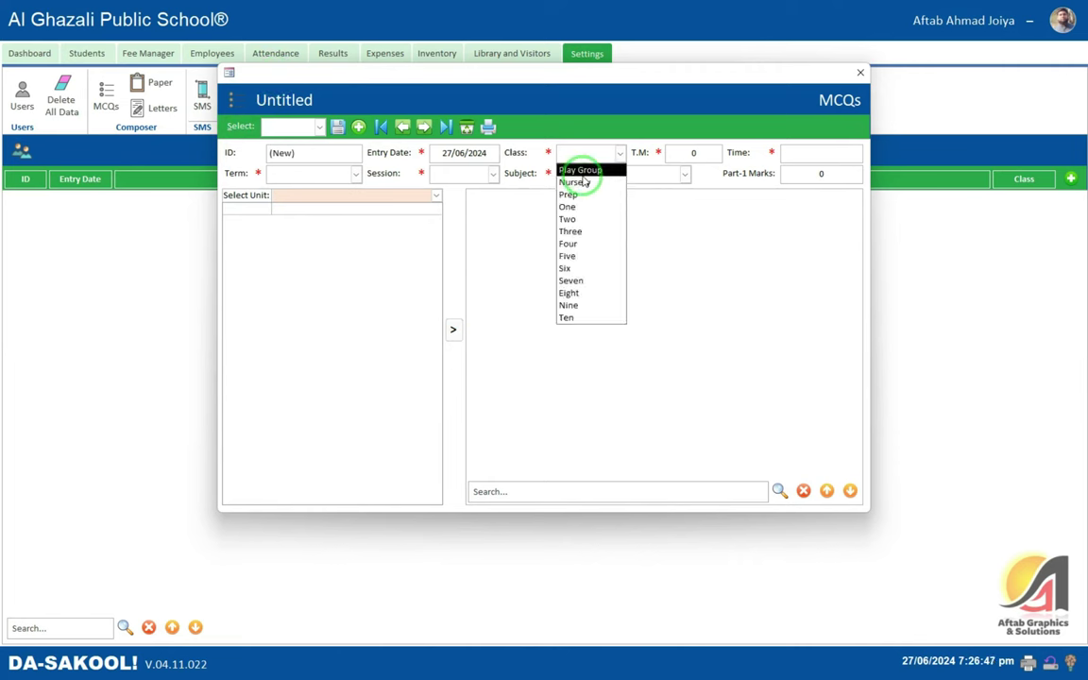
{"action": "left_click", "coordinate": [586, 173]}
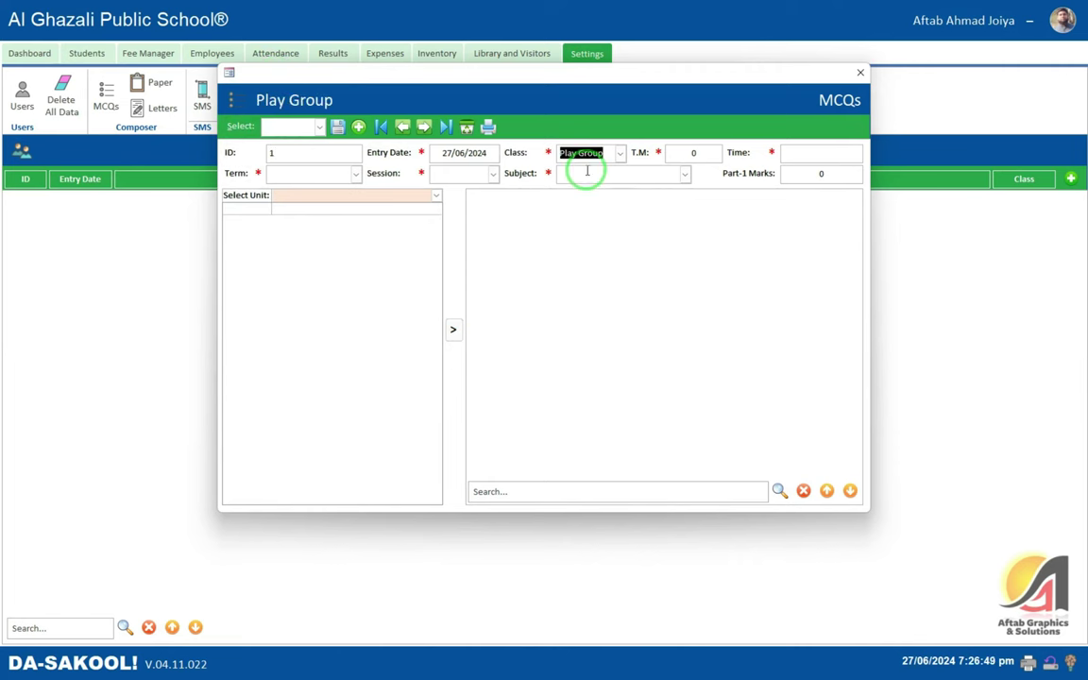
{"action": "key", "text": "Tab"}
{"action": "type", "text": "1"}
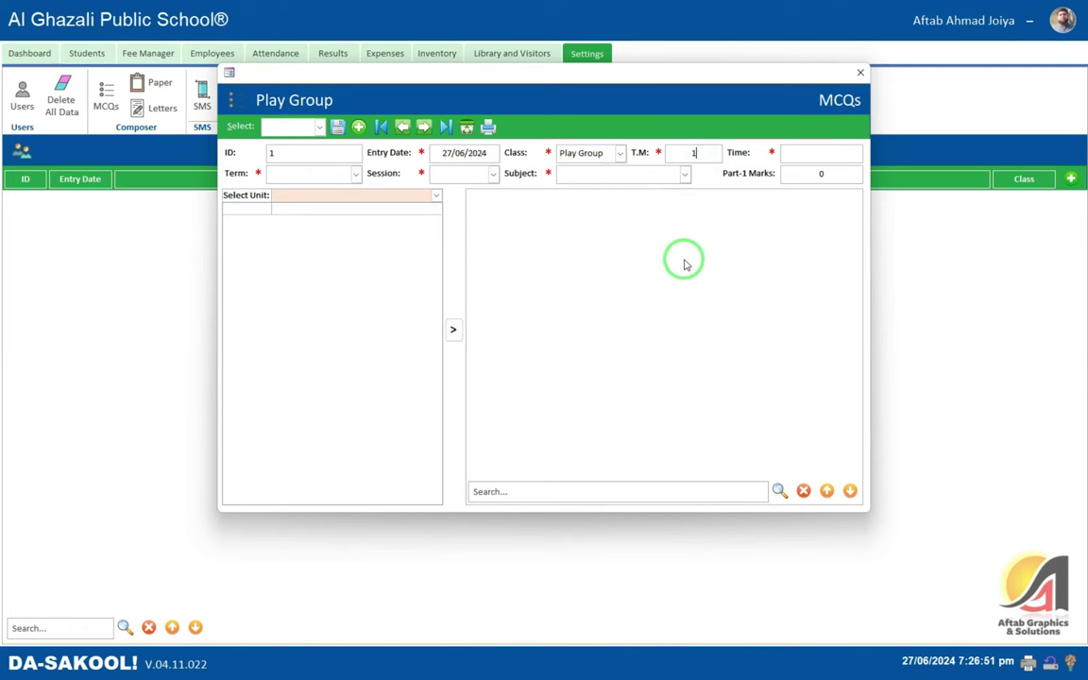
{"action": "type", "text": "003 Hrs"}
{"action": "key", "text": "Tab"}
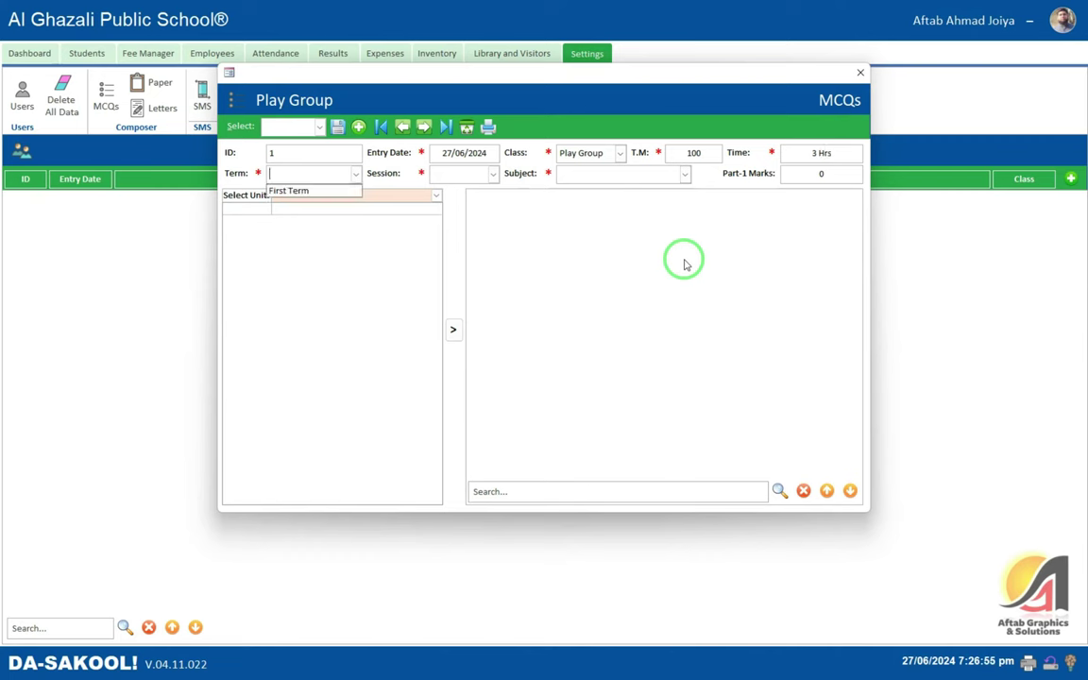
- Set term First Term, session 2024, subject English and Part-1 marks 20
{"action": "left_click", "coordinate": [288, 191]}
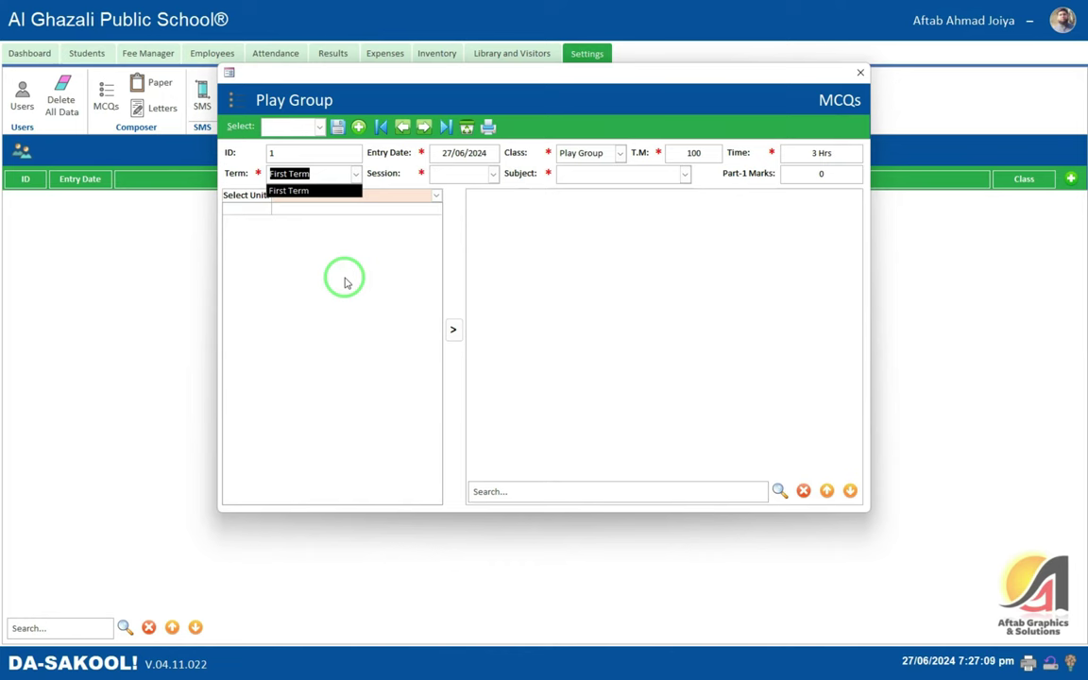
{"action": "key", "text": "Tab"}
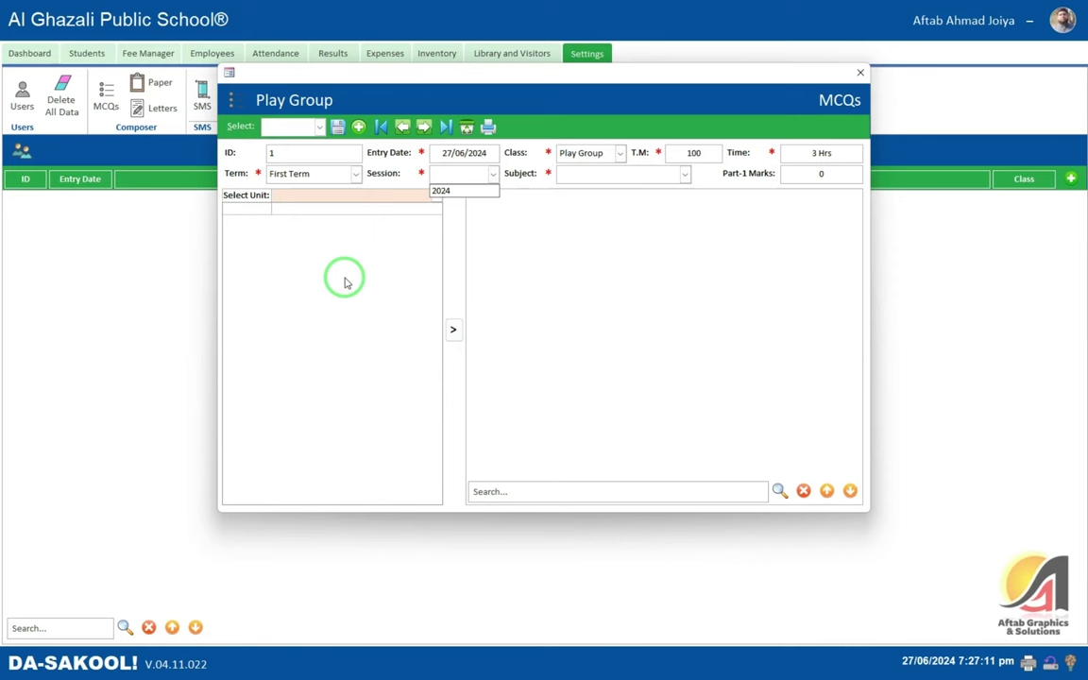
{"action": "key", "text": "Down"}
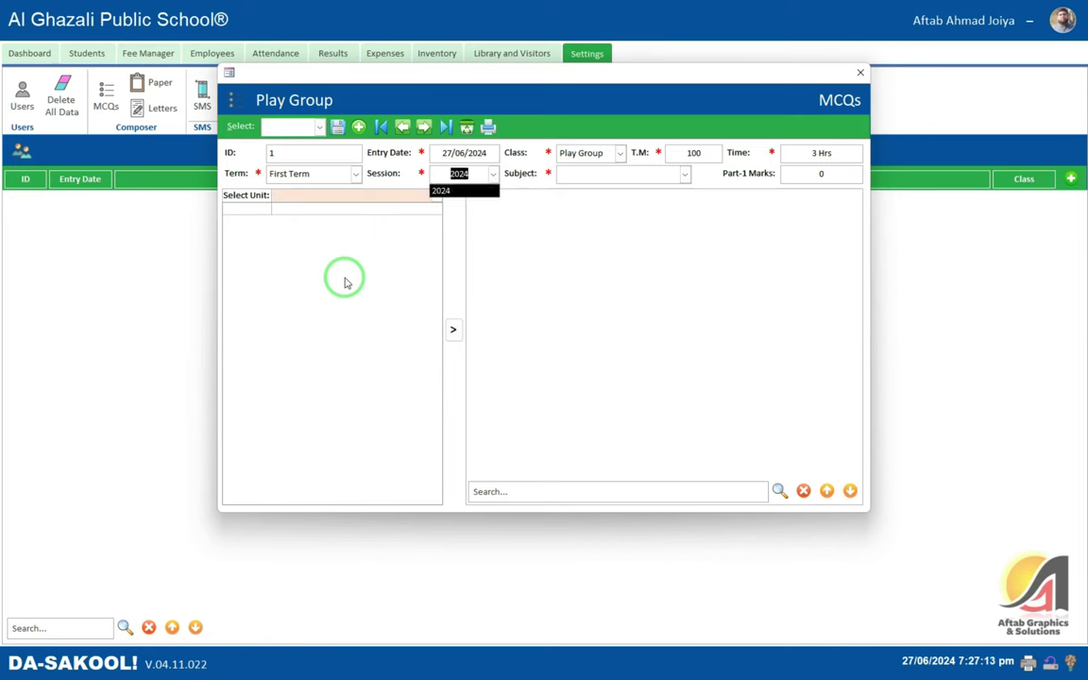
{"action": "key", "text": "Tab"}
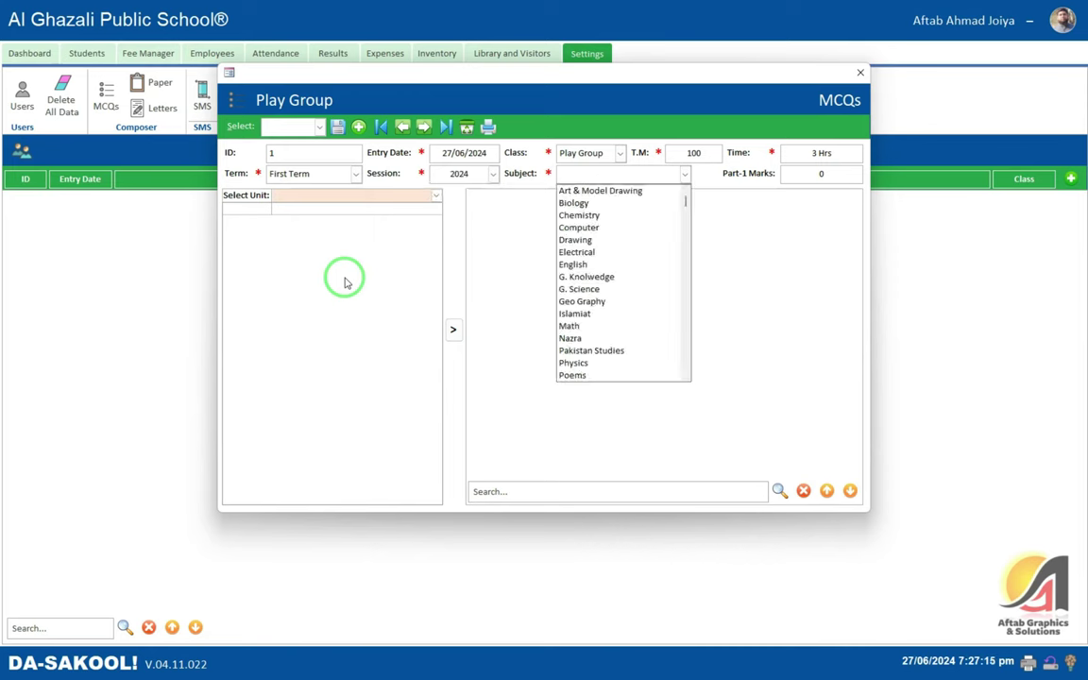
{"action": "type", "text": "english"}
{"action": "key", "text": "Tab"}
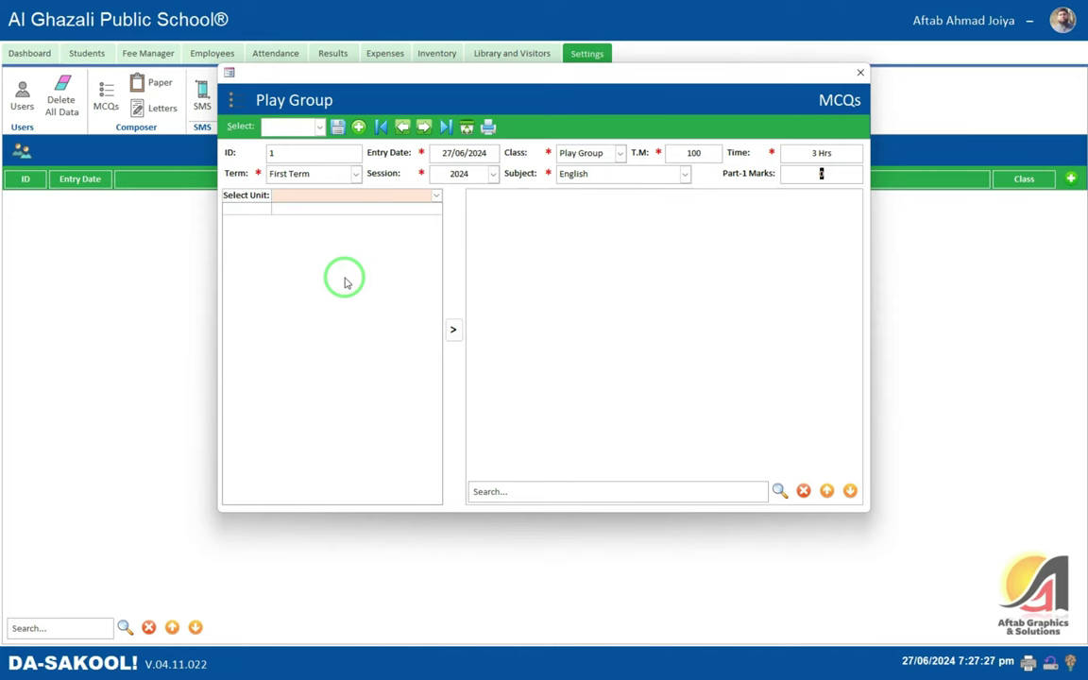
{"action": "type", "text": "20"}
{"action": "left_click", "coordinate": [437, 196]}
{"action": "left_click", "coordinate": [354, 265]}
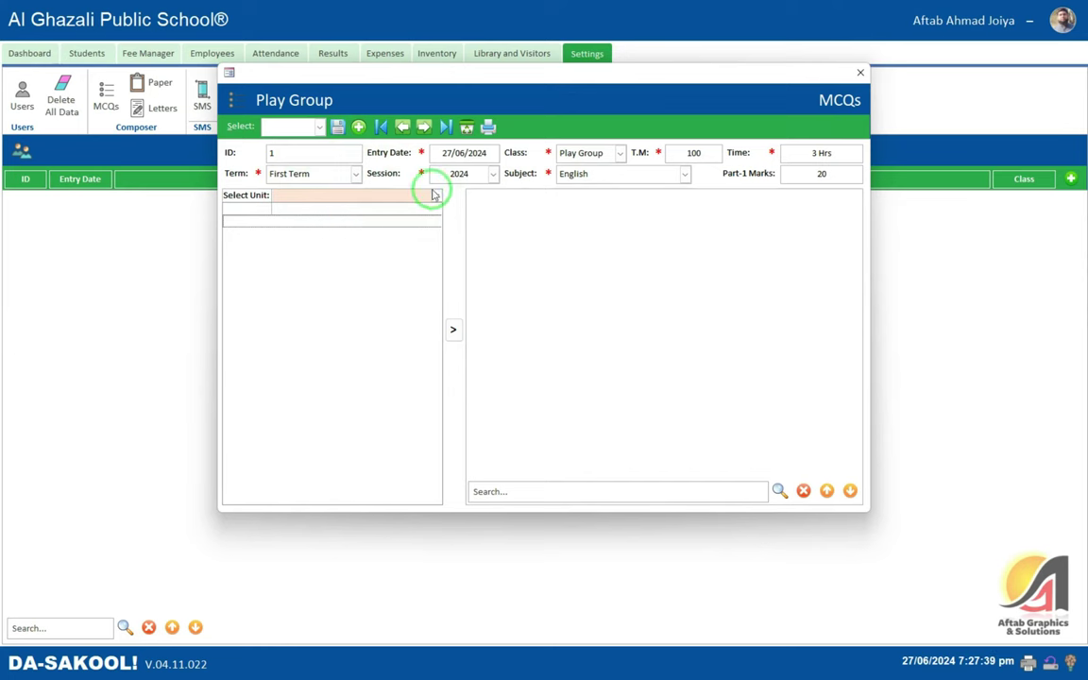
- Delete the MCQs record, close its window and show the Exercises list
{"action": "left_click", "coordinate": [466, 127]}
{"action": "left_click", "coordinate": [564, 377]}
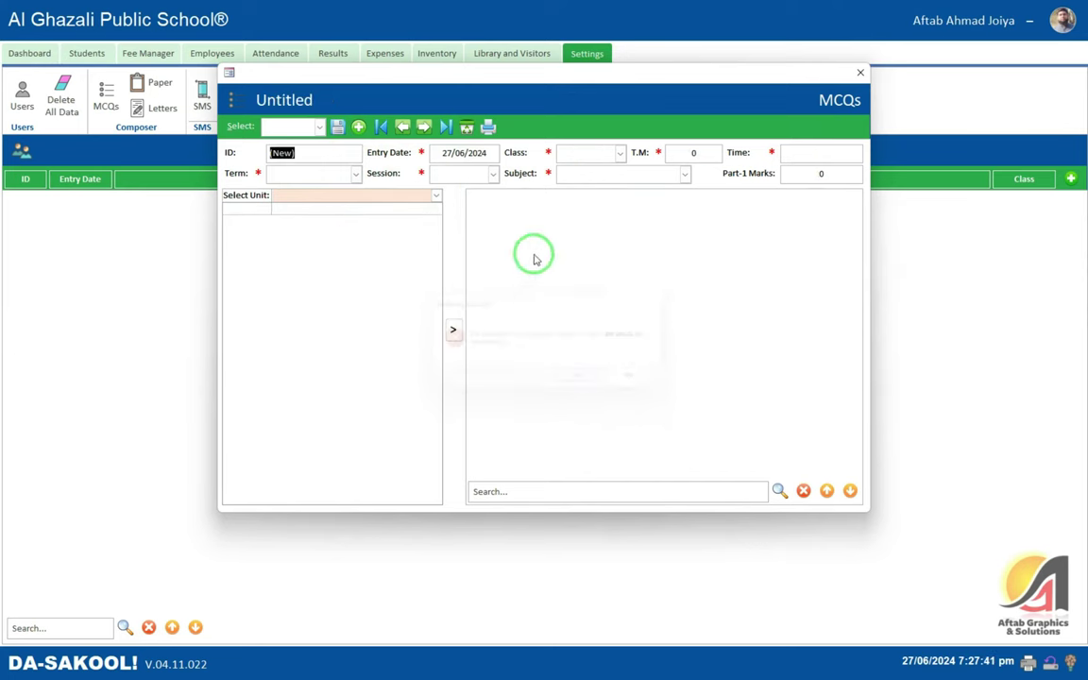
{"action": "left_click", "coordinate": [856, 73]}
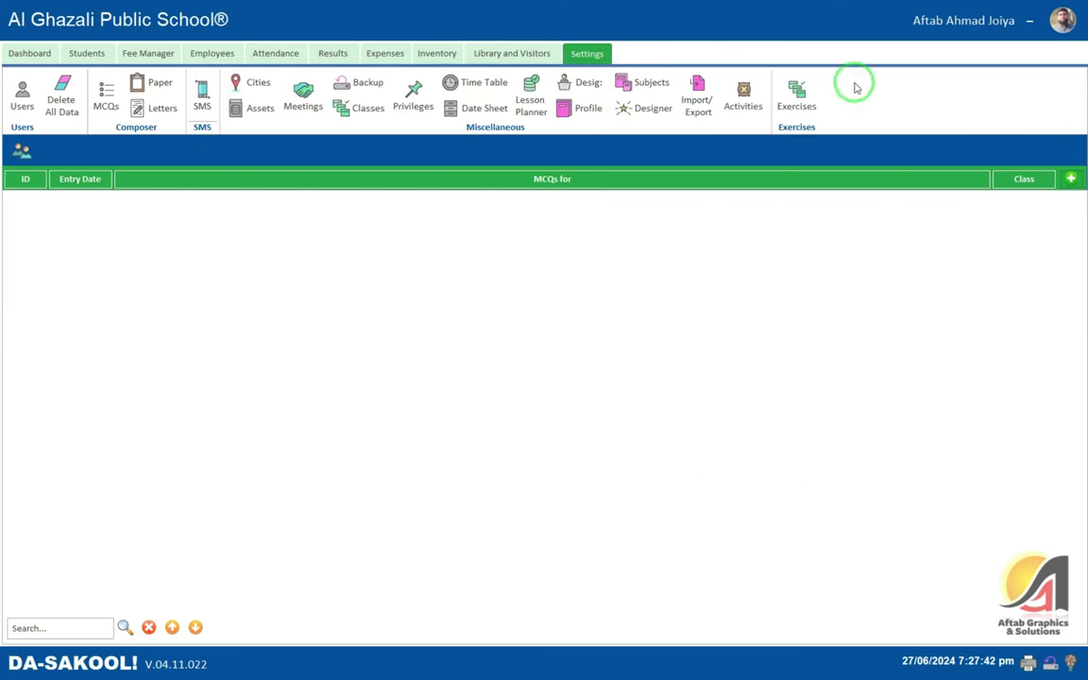
{"action": "left_click", "coordinate": [803, 102]}
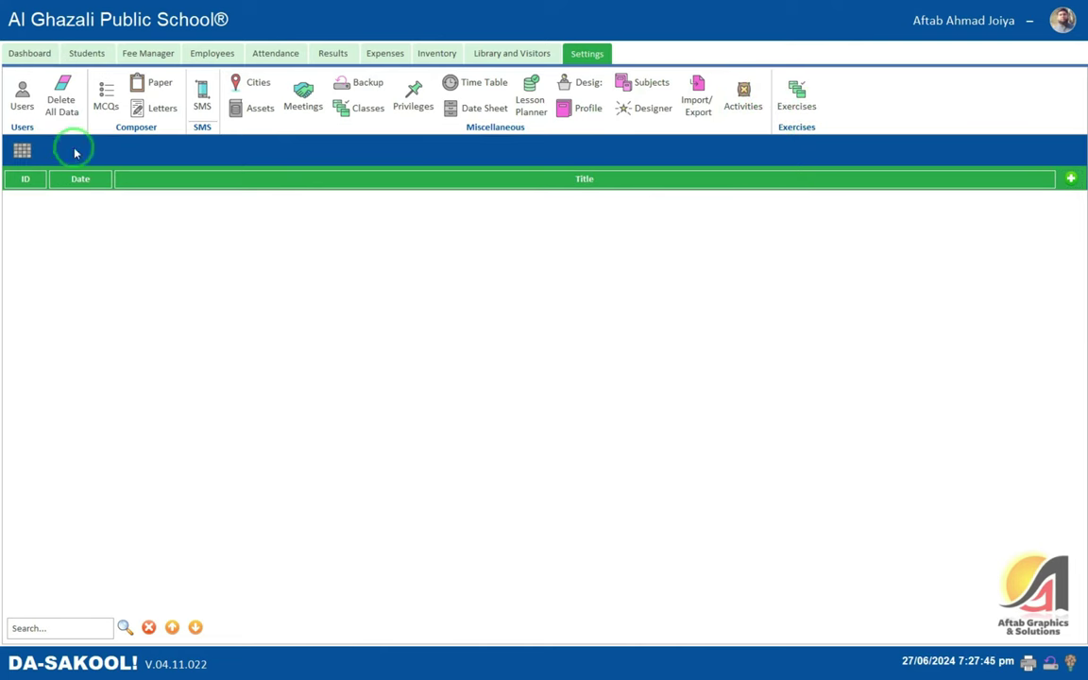
- Create exercise 1 dated 27/06/2024 for Play Group English, question type Objective
{"action": "left_click", "coordinate": [1070, 180]}
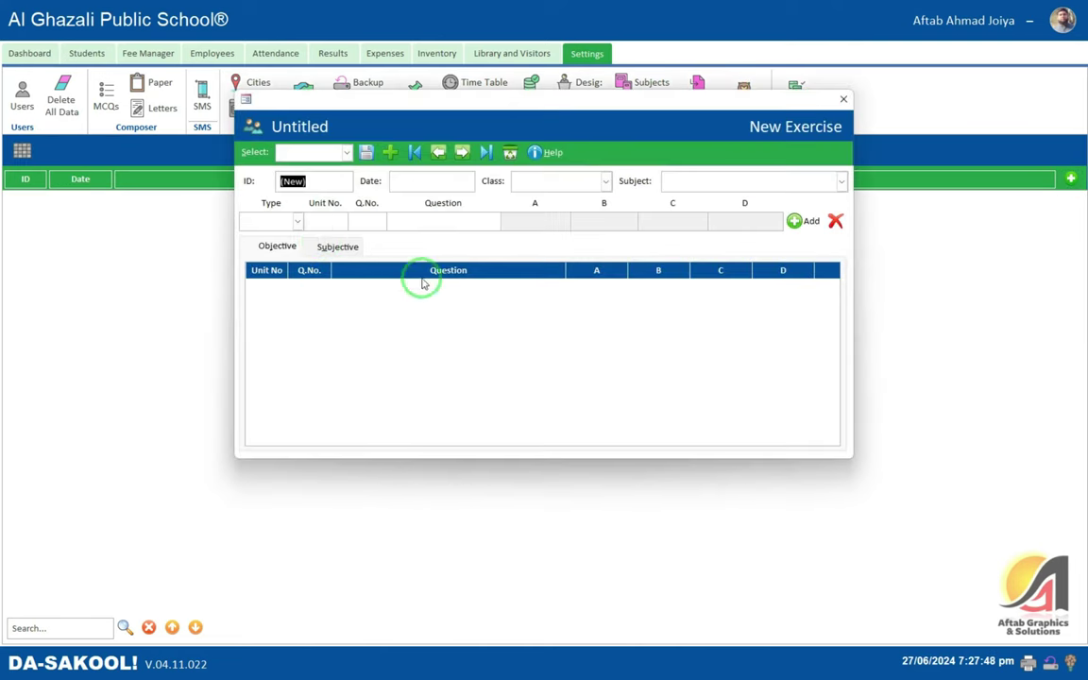
{"action": "left_click", "coordinate": [331, 247]}
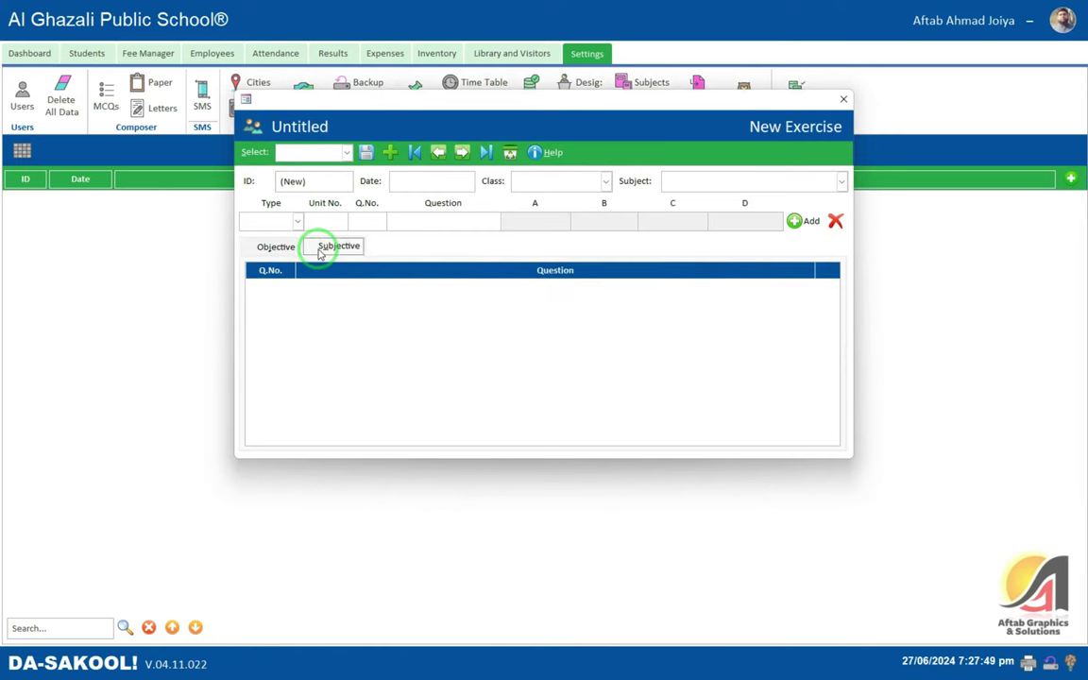
{"action": "left_click", "coordinate": [271, 245]}
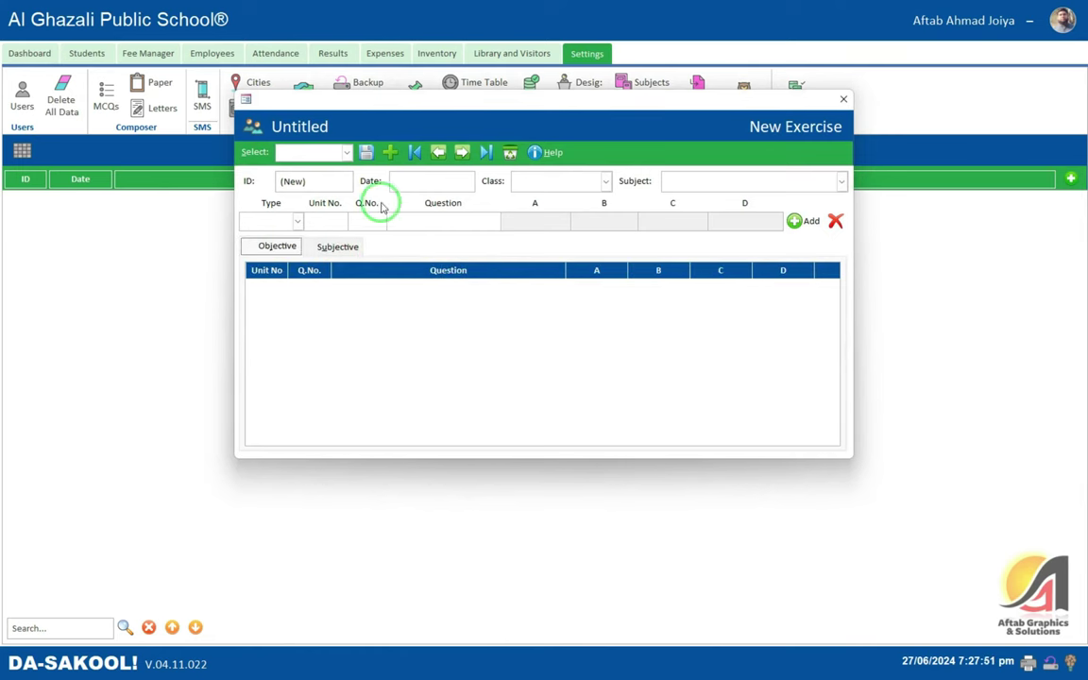
{"action": "left_click", "coordinate": [424, 181]}
{"action": "key", "text": "Return"}
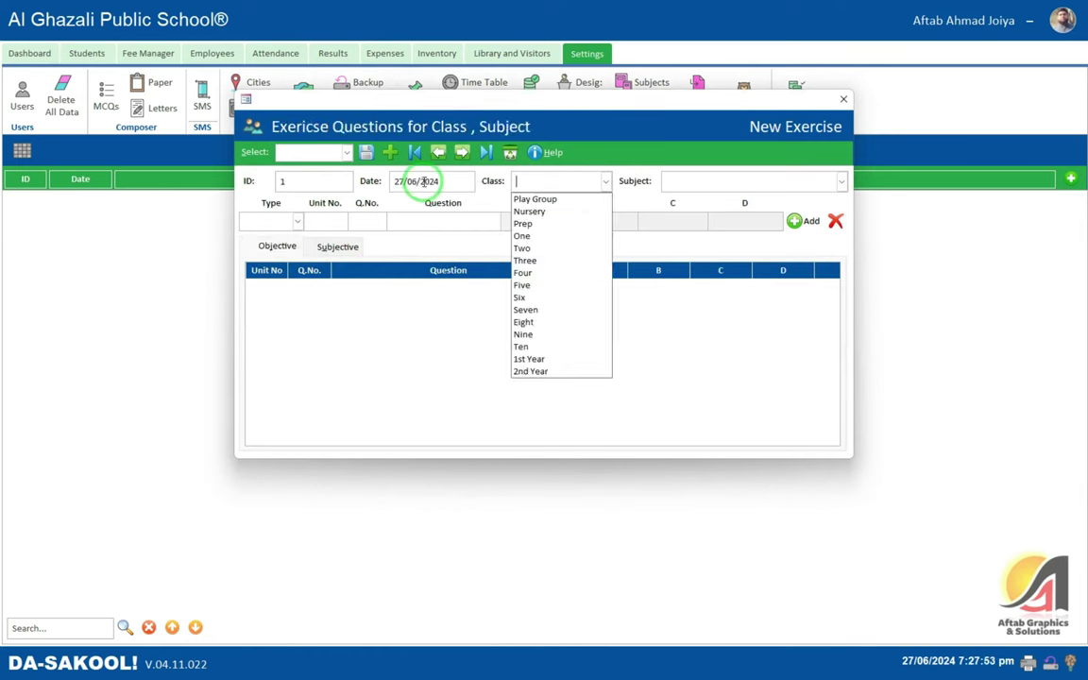
{"action": "key", "text": "Down"}
{"action": "key", "text": "Return"}
{"action": "type", "text": "english"}
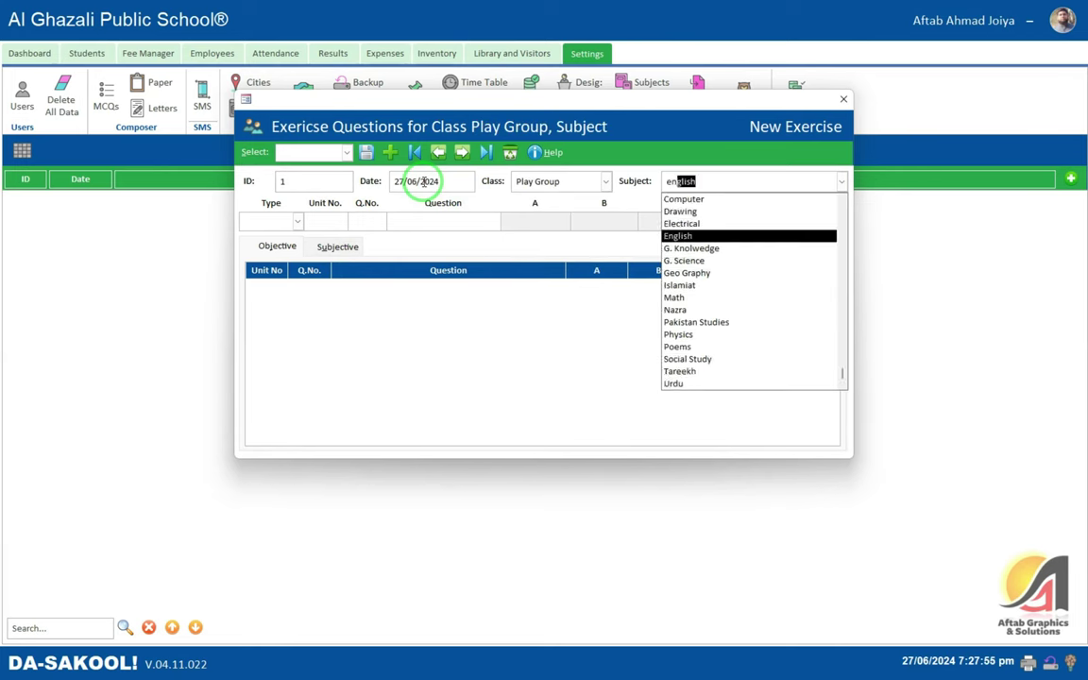
{"action": "key", "text": "Return"}
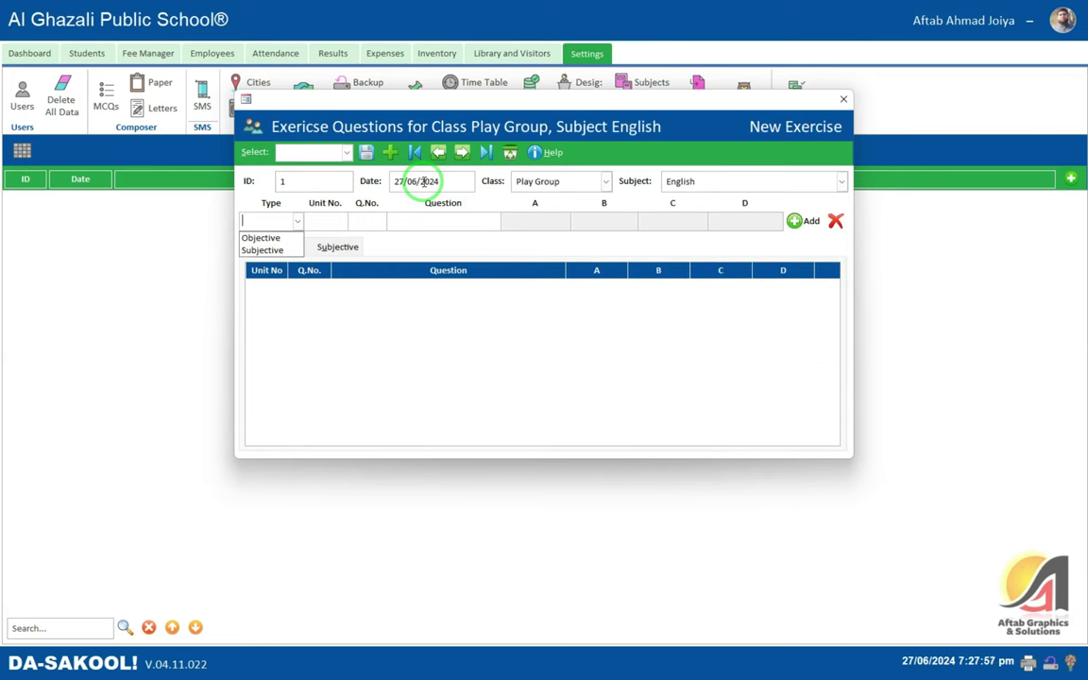
{"action": "type", "text": "o"}
{"action": "key", "text": "Return"}
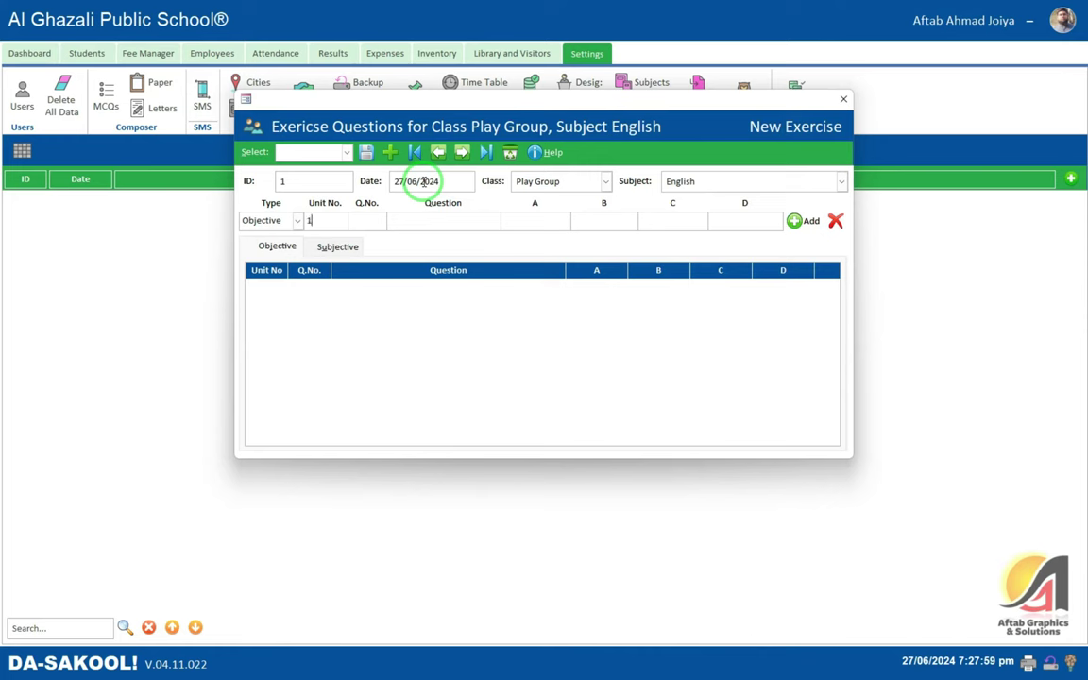
- Enter Unit No. 1 and Q.No. 1, clearing the invalid '1.' entry
{"action": "type", "text": "1"}
{"action": "key", "text": "Return"}
{"action": "type", "text": "1."}
{"action": "key", "text": "Return"}
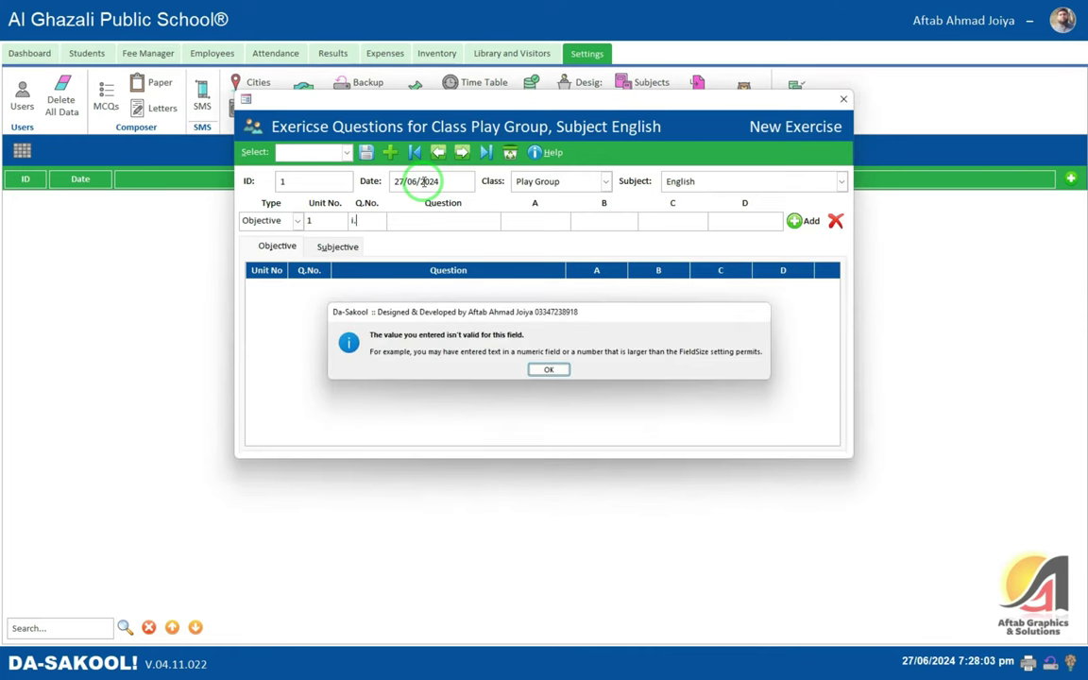
{"action": "key", "text": "Return"}
{"action": "key", "text": "Return"}
{"action": "key", "text": "Return"}
{"action": "key", "text": "BackSpace"}
{"action": "key", "text": "BackSpace"}
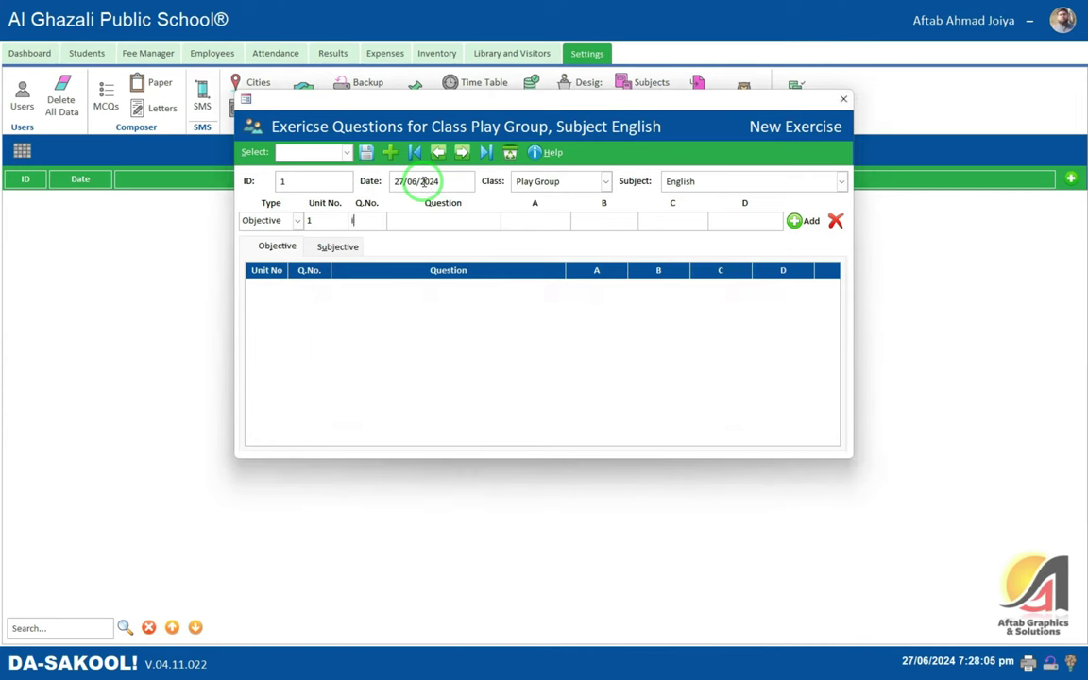
{"action": "key", "text": "Return"}
{"action": "key", "text": "Return"}
- Add 'What is the name of our national poet?' with options Allama Iqbal, Quaid-e-Azam, Nasir Kazmi, Mir Taqi Mir
{"action": "type", "text": "What is the"}
{"action": "type", "text": " nm"}
{"action": "type", "text": "me of ou"}
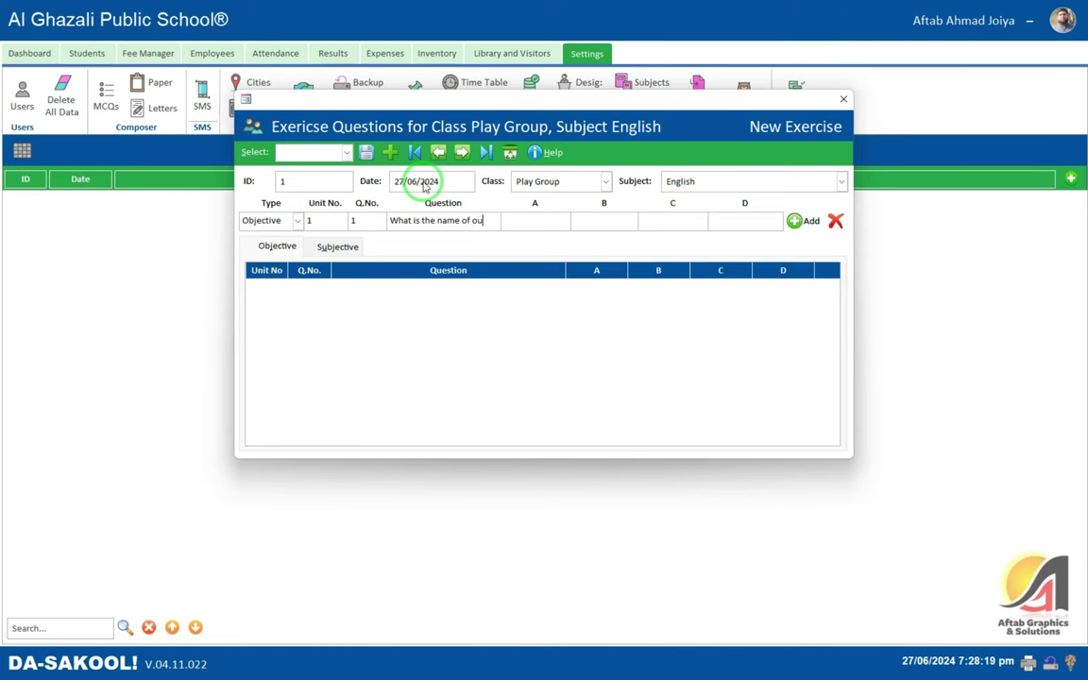
{"action": "type", "text": "r national poet?"}
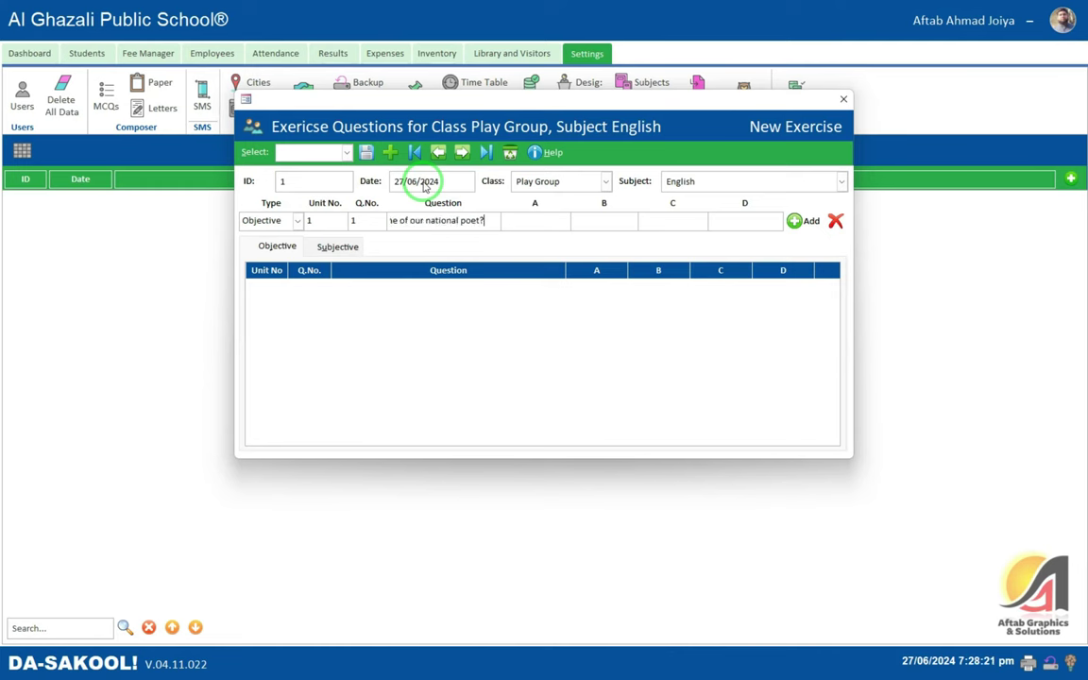
{"action": "key", "text": "Tab"}
{"action": "type", "text": "Allam Iq"}
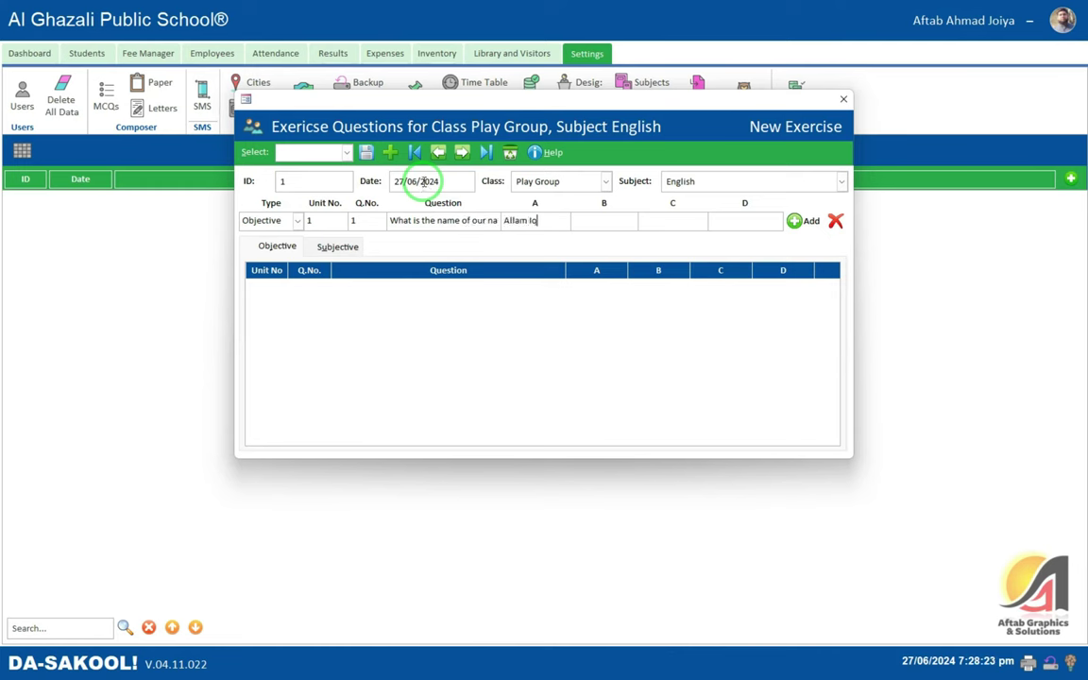
{"action": "type", "text": "balQaud-e-Azam"}
{"action": "key", "text": "Tab"}
{"action": "type", "text": "Nasir Kazmi"}
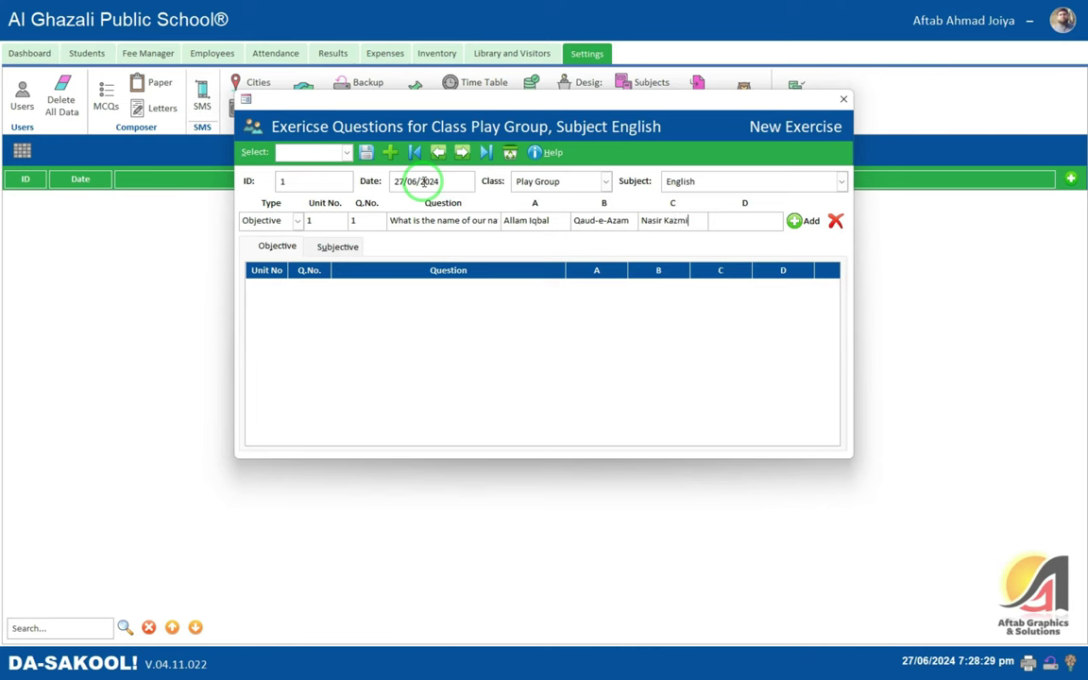
{"action": "key", "text": "Tab"}
{"action": "type", "text": "Mir Taqi Mir"}
{"action": "key", "text": "Return"}
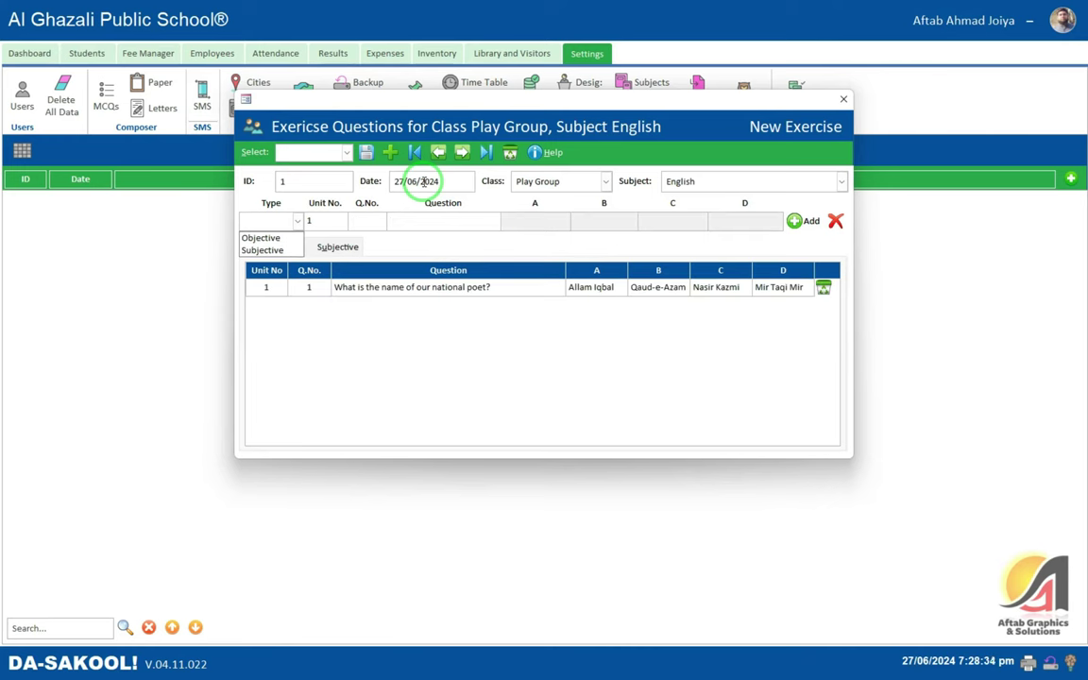
{"action": "key", "text": "Down"}
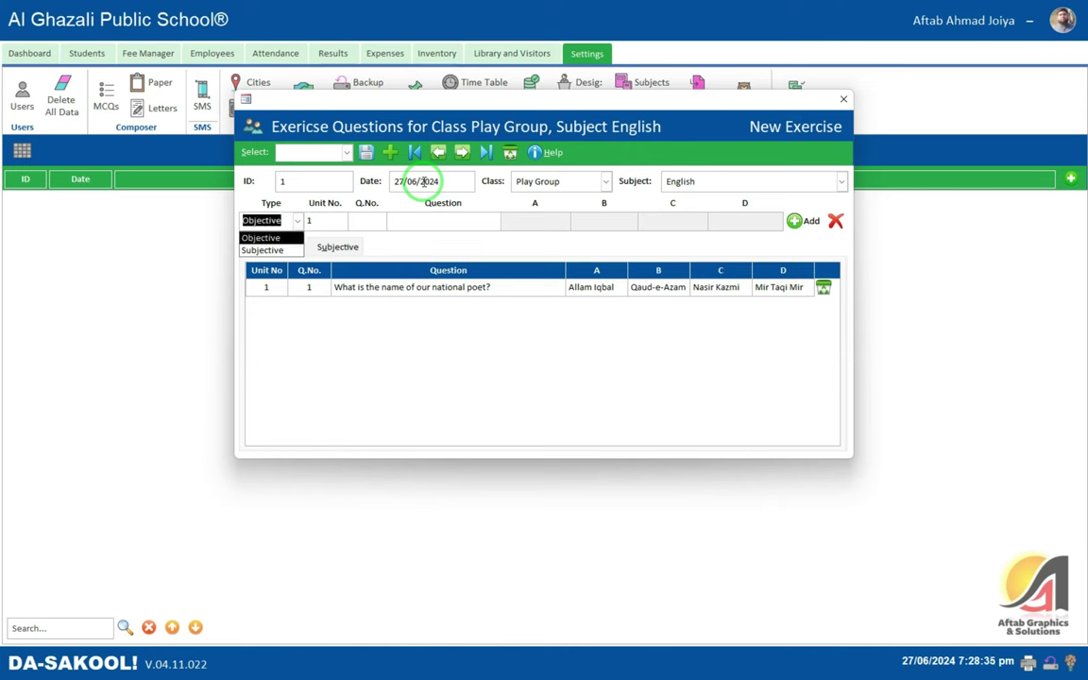
- Enter question 'Who is the founder of Pakistan?' with option A 'Sir Syed Ahmad Khan'
{"action": "key", "text": "Tab"}
{"action": "key", "text": "Tab"}
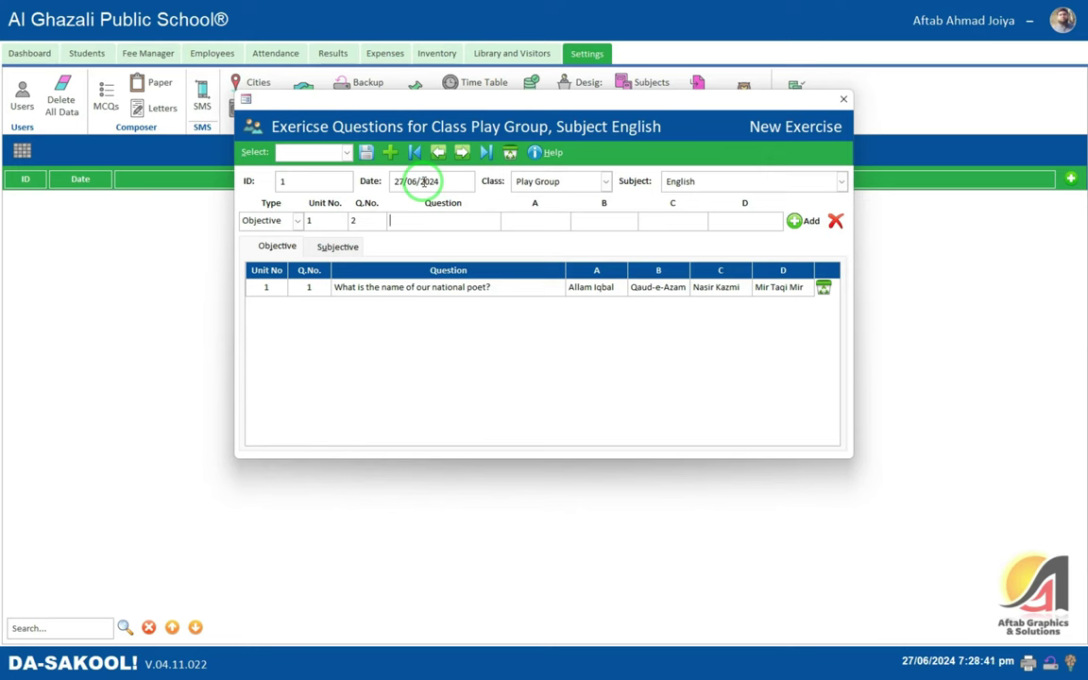
{"action": "type", "text": "Who is the ofu"}
{"action": "key", "text": "BackSpace"}
{"action": "type", "text": "founder of Pakistan?"}
{"action": "key", "text": "Tab"}
{"action": "type", "text": "Sir Syed AHm"}
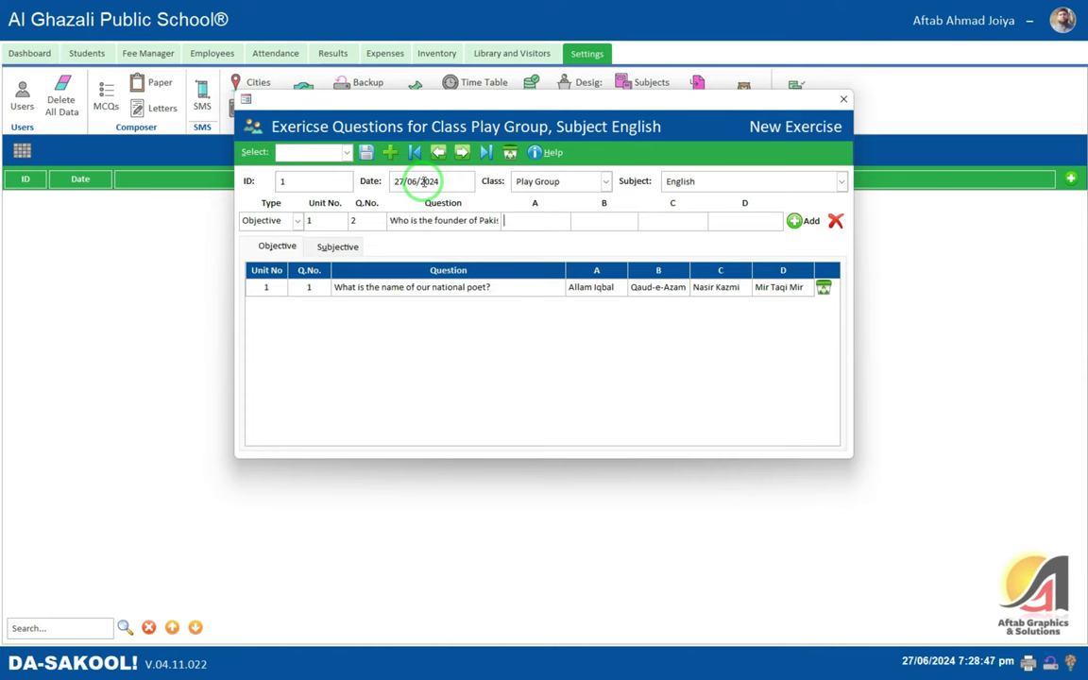
{"action": "key", "text": "BackSpace"}
{"action": "key", "text": "BackSpace"}
{"action": "type", "text": "hmad Khan"}
- Fill options B–D with Allama Iqbal, Quaid-e-Azam, None of these, add the row and check it
{"action": "key", "text": "Tab"}
{"action": "type", "text": "Allama Iqbal"}
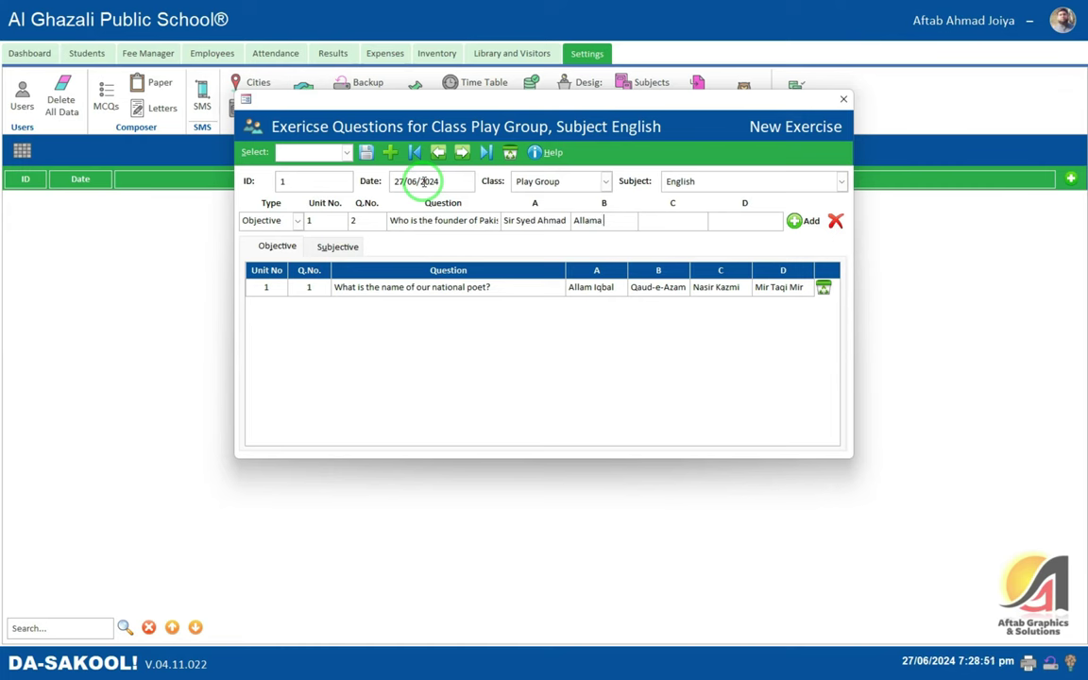
{"action": "key", "text": "Tab"}
{"action": "type", "text": "Quaid-e-Azam"}
{"action": "key", "text": "Tab"}
{"action": "type", "text": "None"}
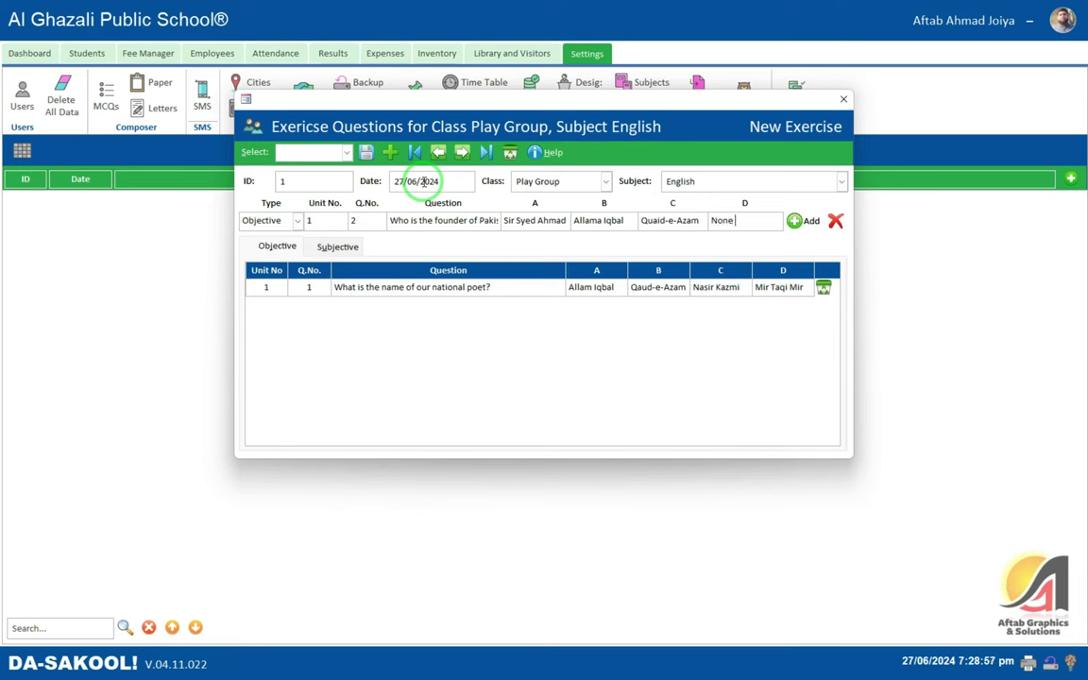
{"action": "type", "text": " of these"}
{"action": "key", "text": "Return"}
{"action": "left_click", "coordinate": [470, 257]}
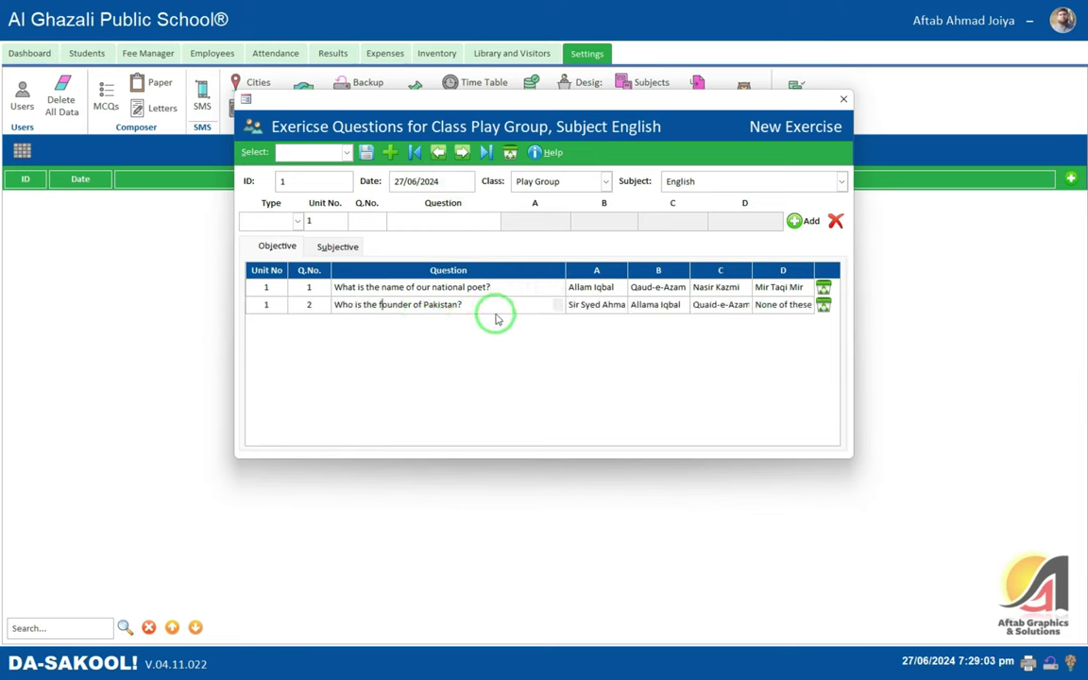
{"action": "left_click", "coordinate": [518, 302]}
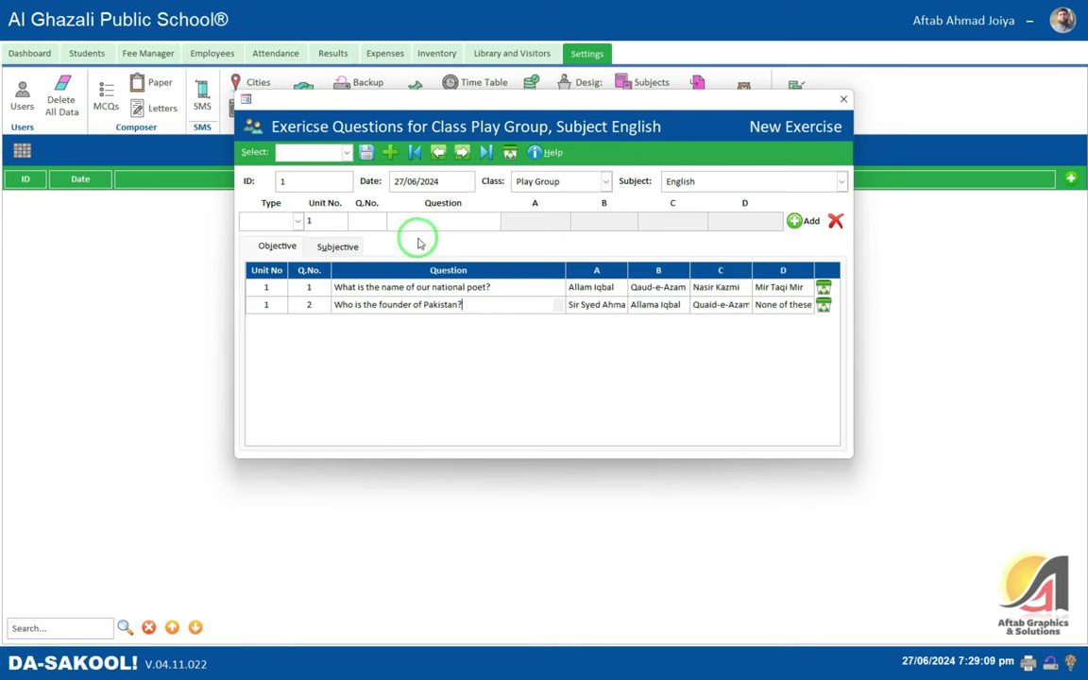
- Switch the question type to Subjective, review the Objective and Subjective lists, then close the exercise window
{"action": "left_click", "coordinate": [289, 219]}
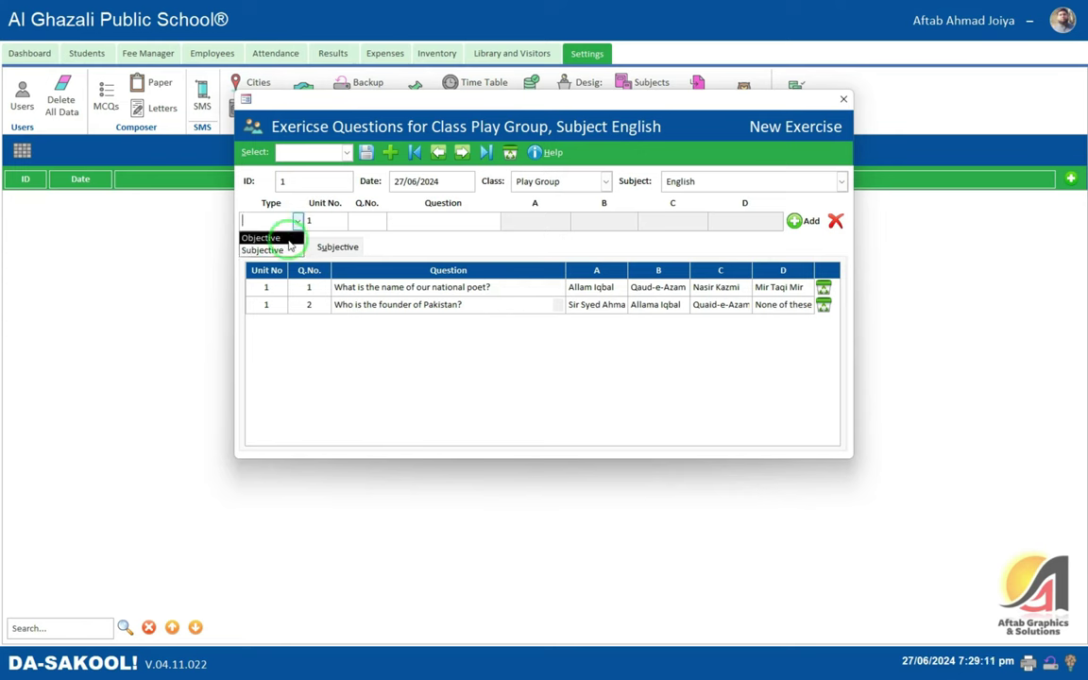
{"action": "left_click", "coordinate": [274, 249]}
{"action": "left_click", "coordinate": [326, 245]}
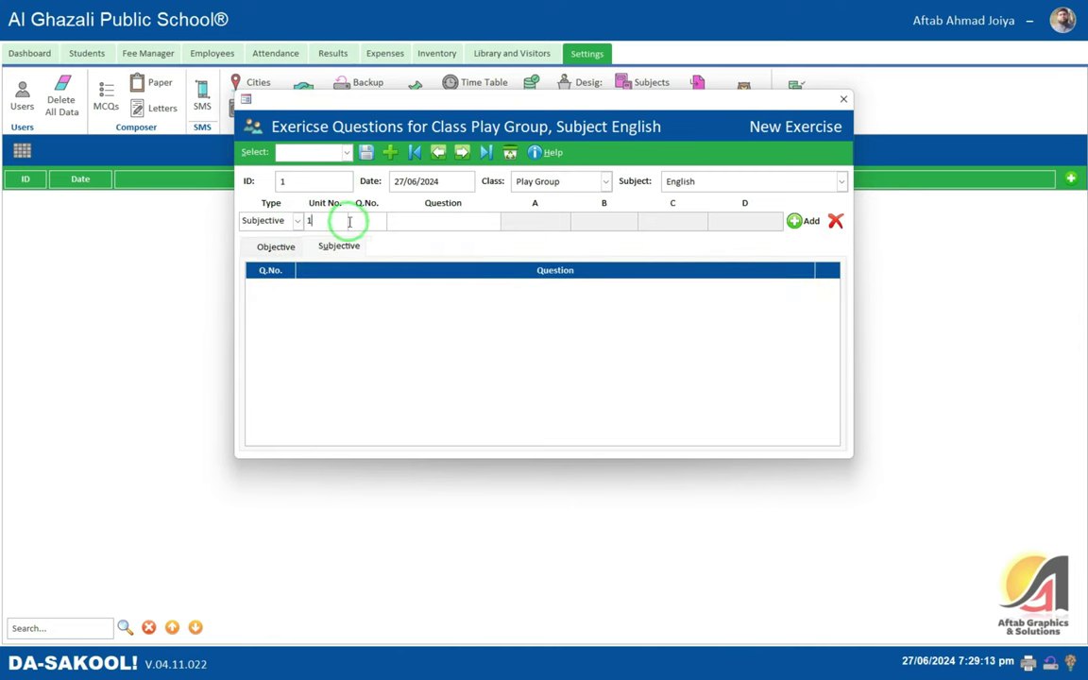
{"action": "key", "text": "Tab"}
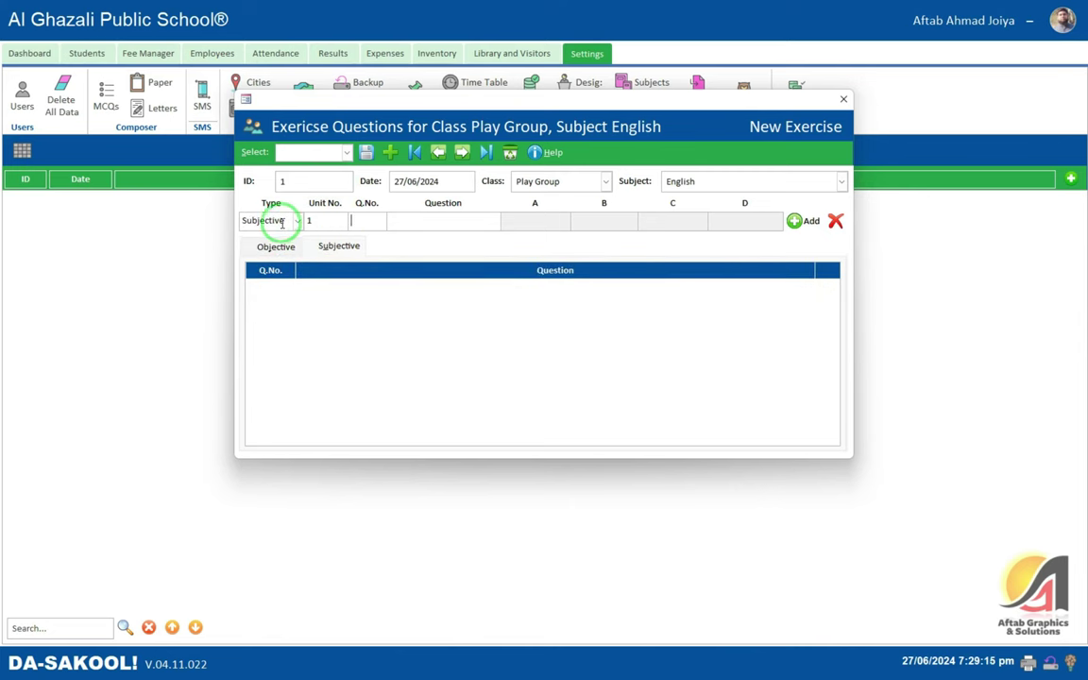
{"action": "left_click", "coordinate": [288, 246]}
{"action": "left_click", "coordinate": [337, 248]}
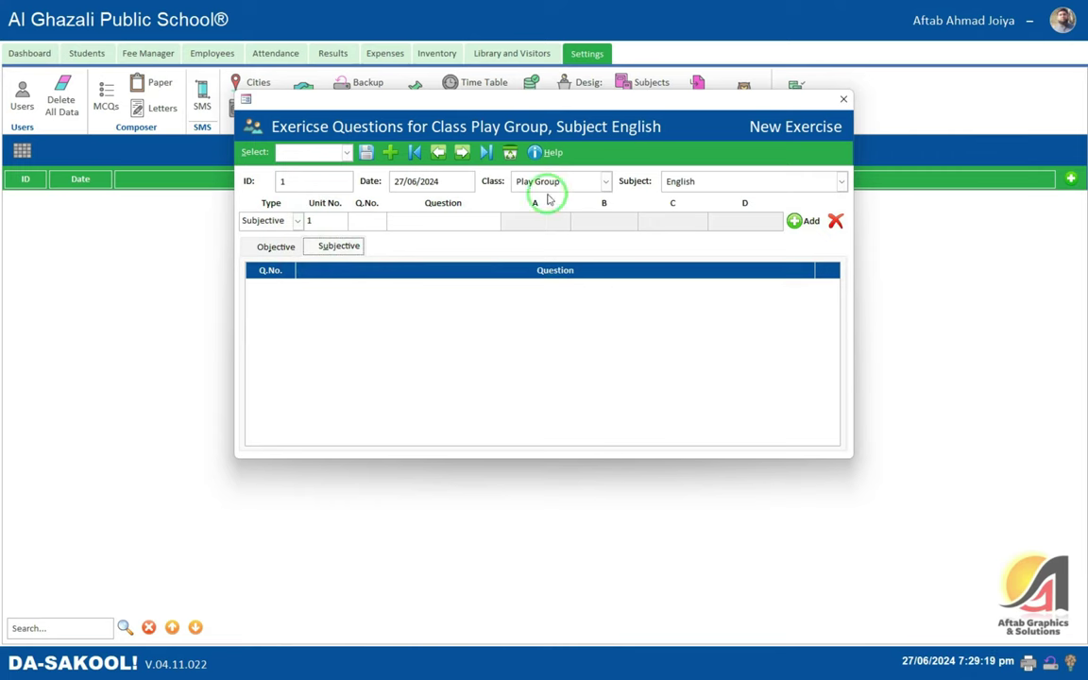
{"action": "left_click", "coordinate": [844, 99]}
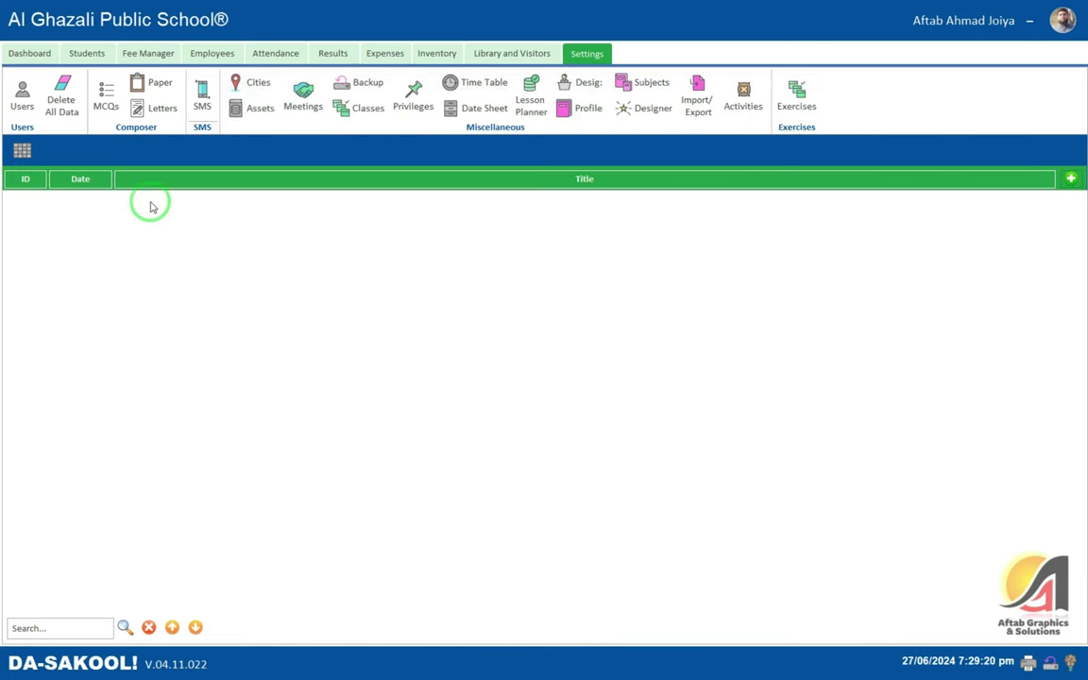
- Start a new MCQs paper for class Play Group
{"action": "left_click", "coordinate": [107, 99]}
{"action": "left_click", "coordinate": [1070, 178]}
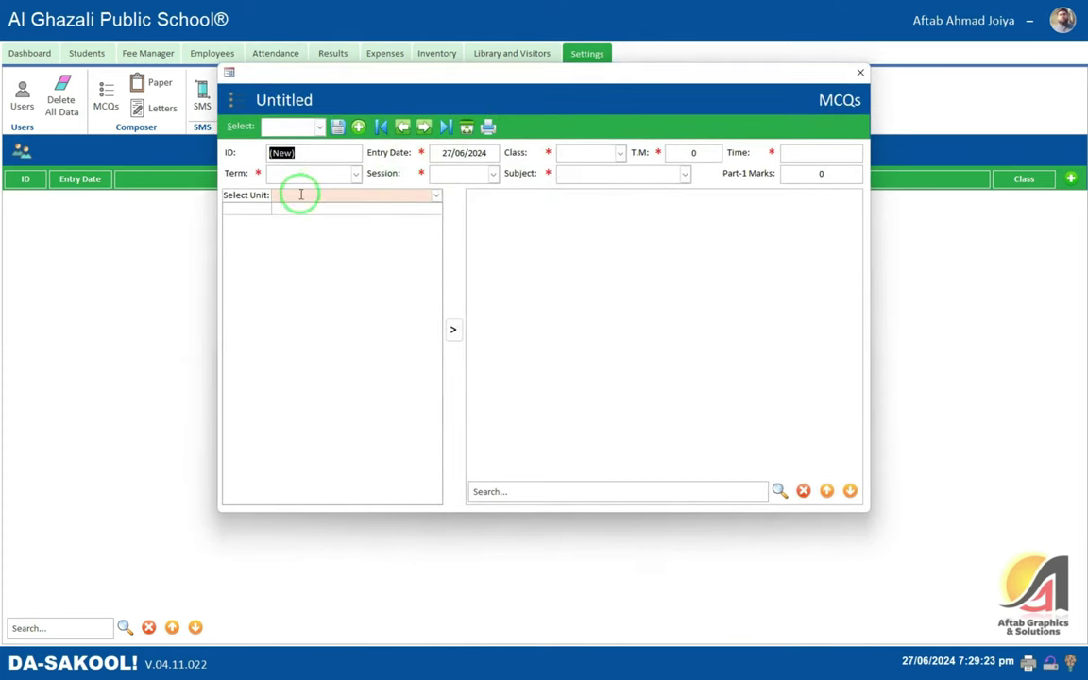
{"action": "left_click", "coordinate": [567, 153]}
{"action": "left_click", "coordinate": [575, 171]}
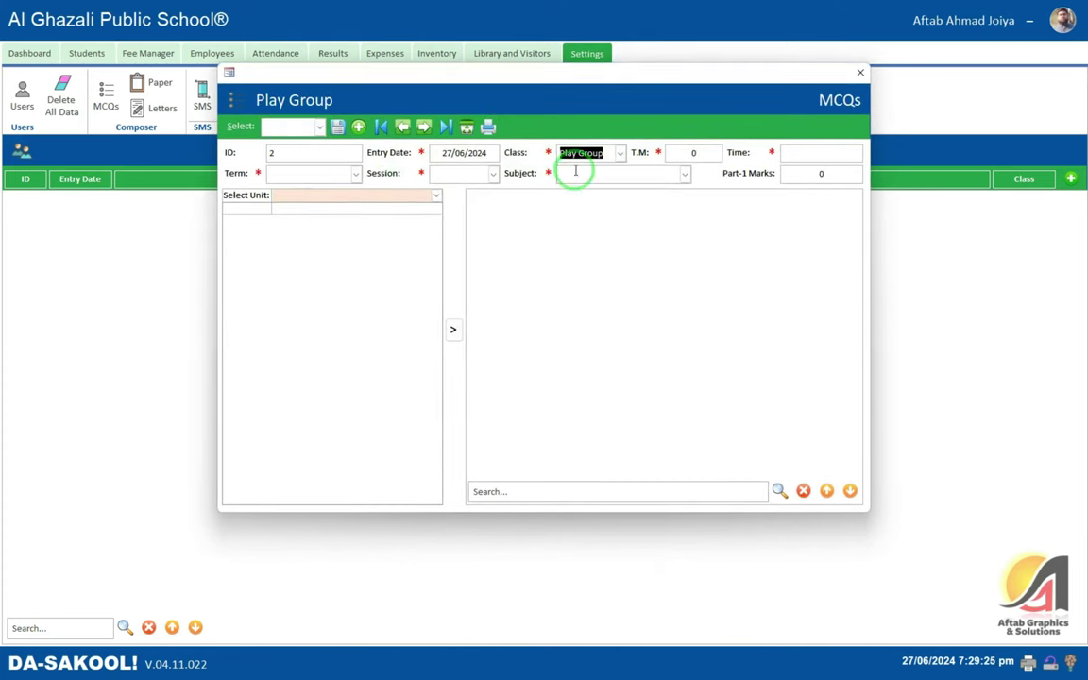
- Set total marks 100, time 3 Hrs, First Term, session 2024, subject English, Part-1 marks 15
{"action": "left_click", "coordinate": [694, 155]}
{"action": "type", "text": "100"}
{"action": "key", "text": "Tab"}
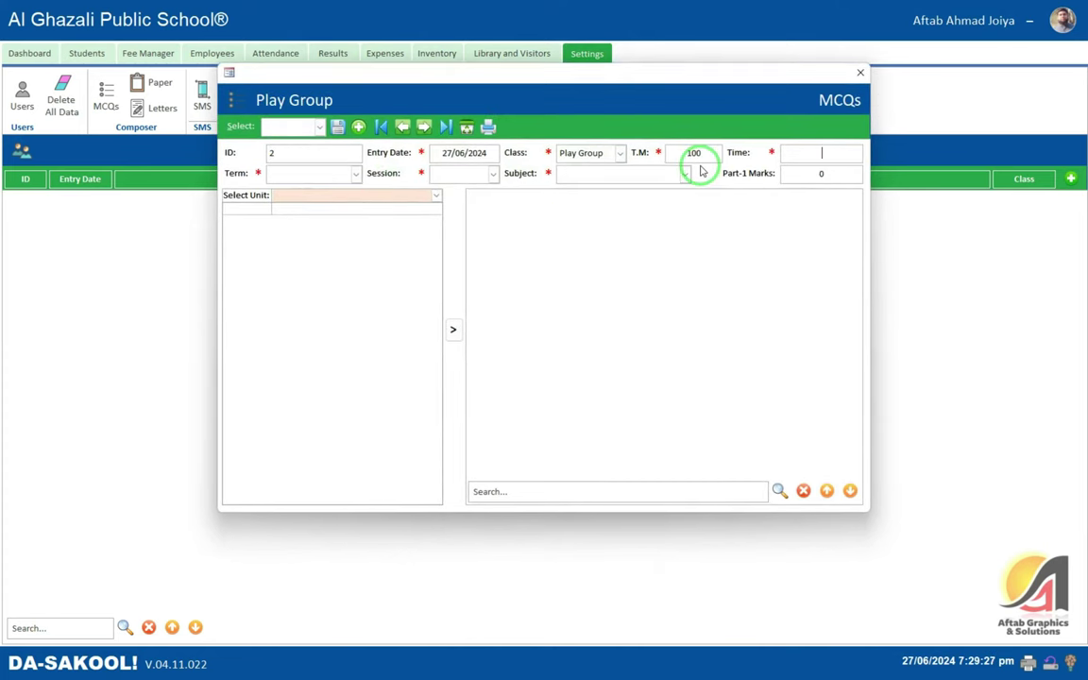
{"action": "type", "text": "3 Hrs"}
{"action": "key", "text": "Tab"}
{"action": "key", "text": "Down"}
{"action": "key", "text": "Tab"}
{"action": "key", "text": "Down"}
{"action": "key", "text": "Tab"}
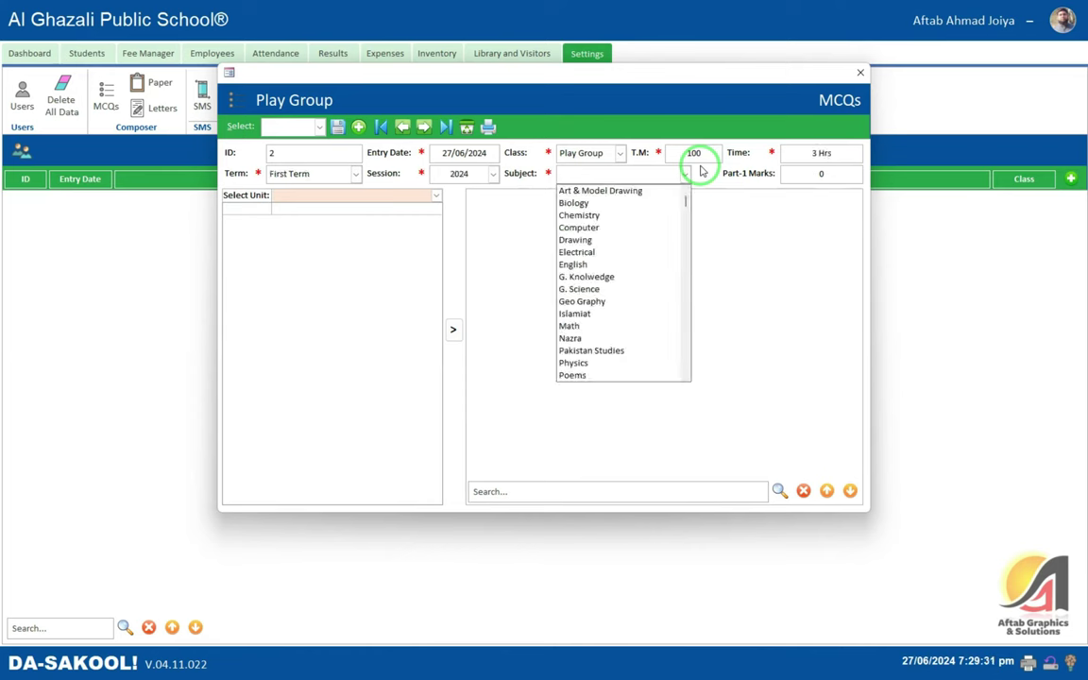
{"action": "type", "text": "english"}
{"action": "key", "text": "Tab"}
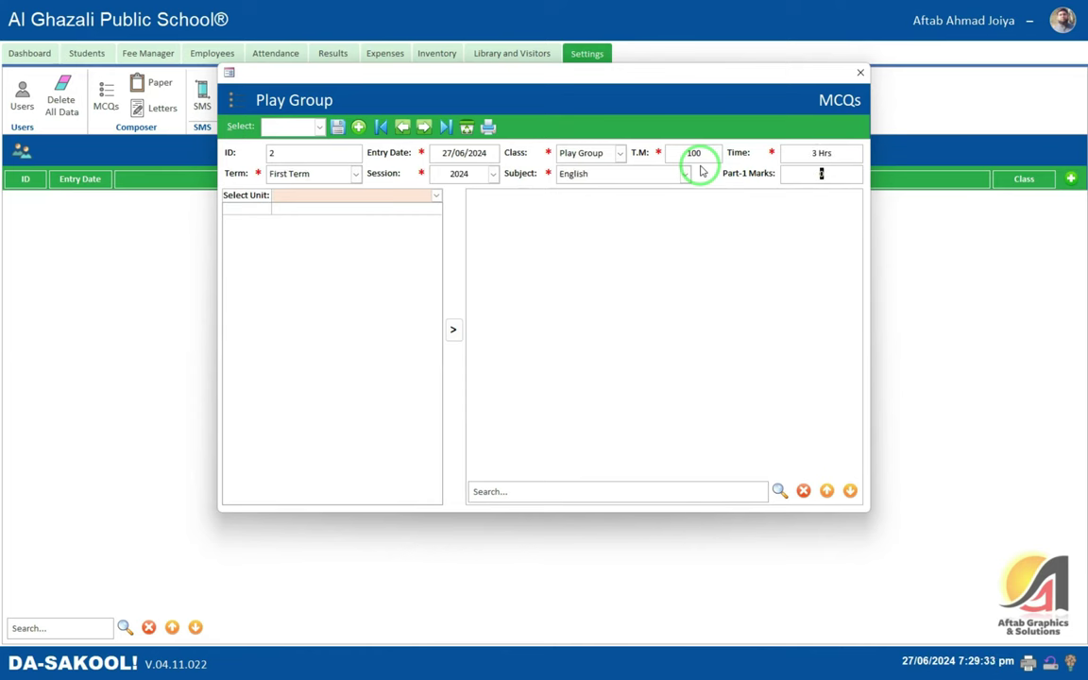
{"action": "type", "text": "15"}
- Load unit 1 and copy the national poet and founder of Pakistan questions into the paper
{"action": "left_click", "coordinate": [435, 197]}
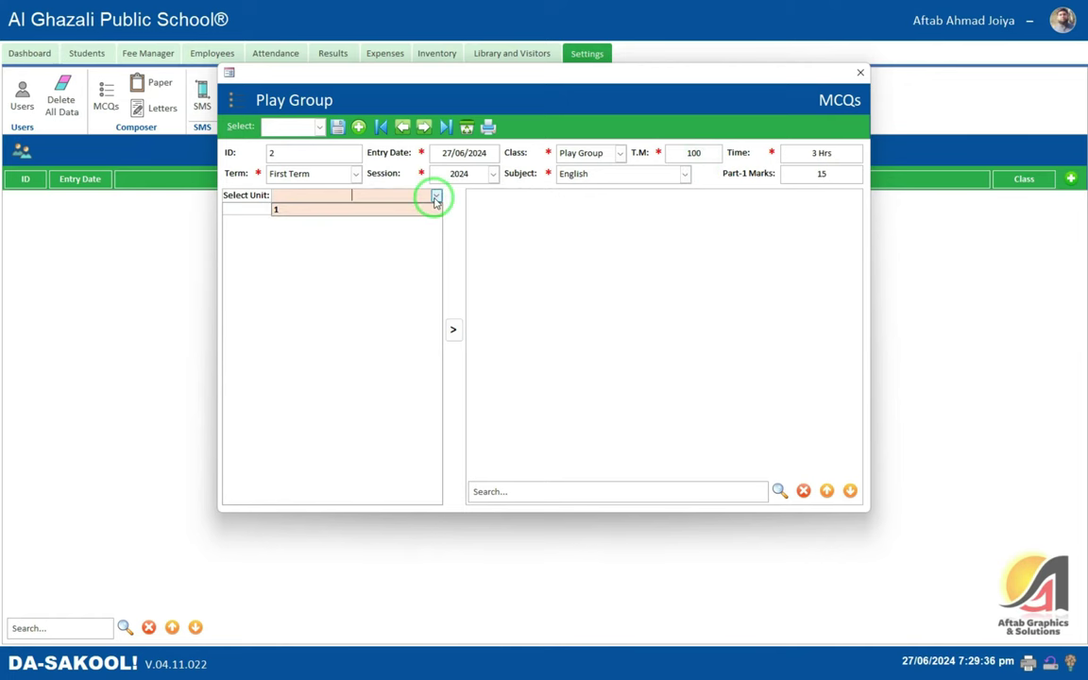
{"action": "left_click", "coordinate": [279, 208]}
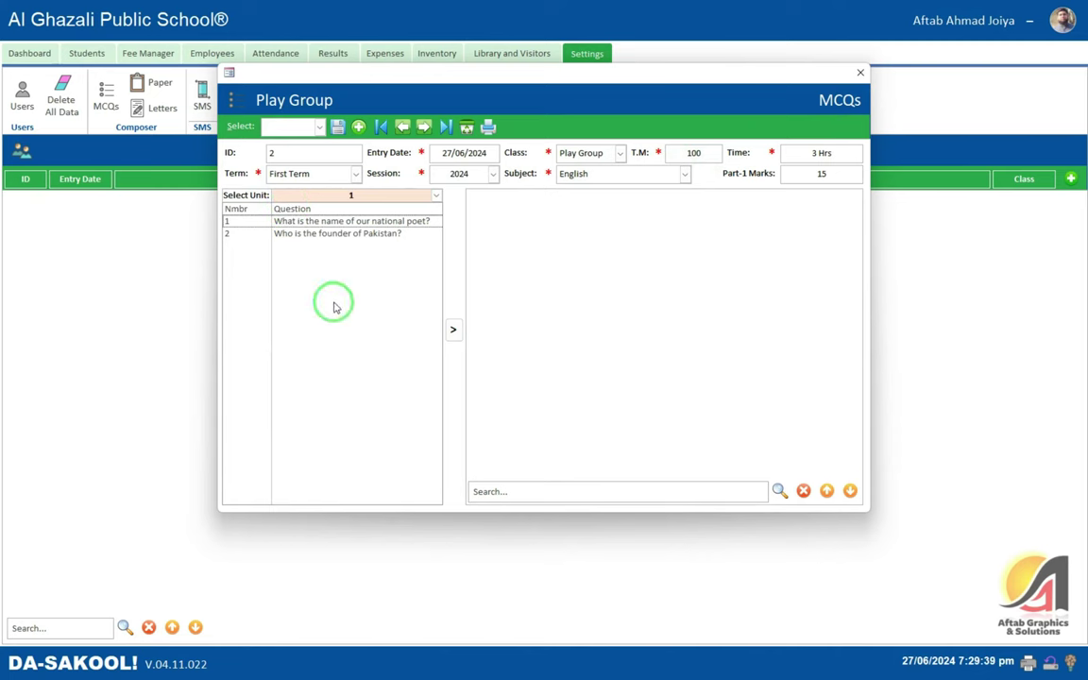
{"action": "left_click", "coordinate": [435, 196]}
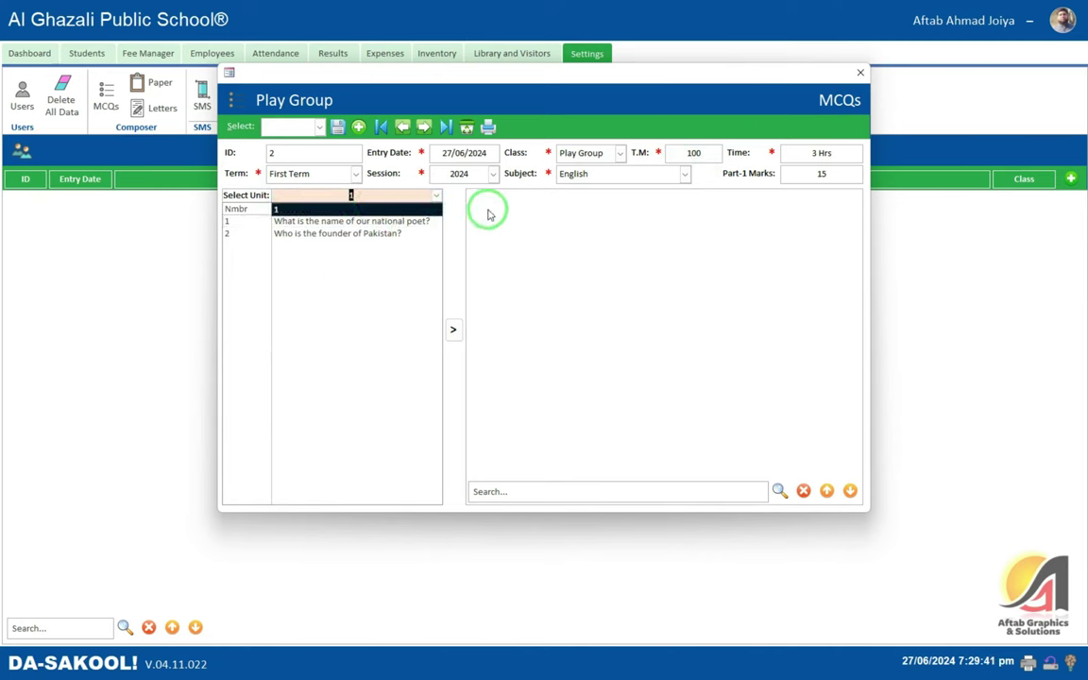
{"action": "left_click", "coordinate": [393, 189]}
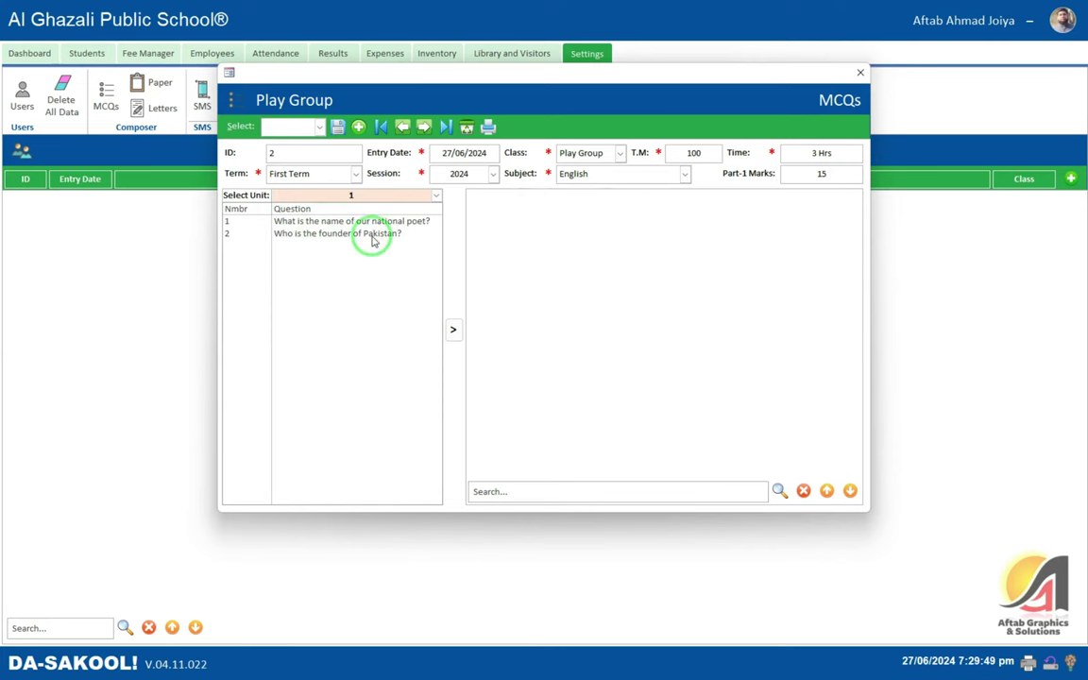
{"action": "left_click", "coordinate": [308, 221]}
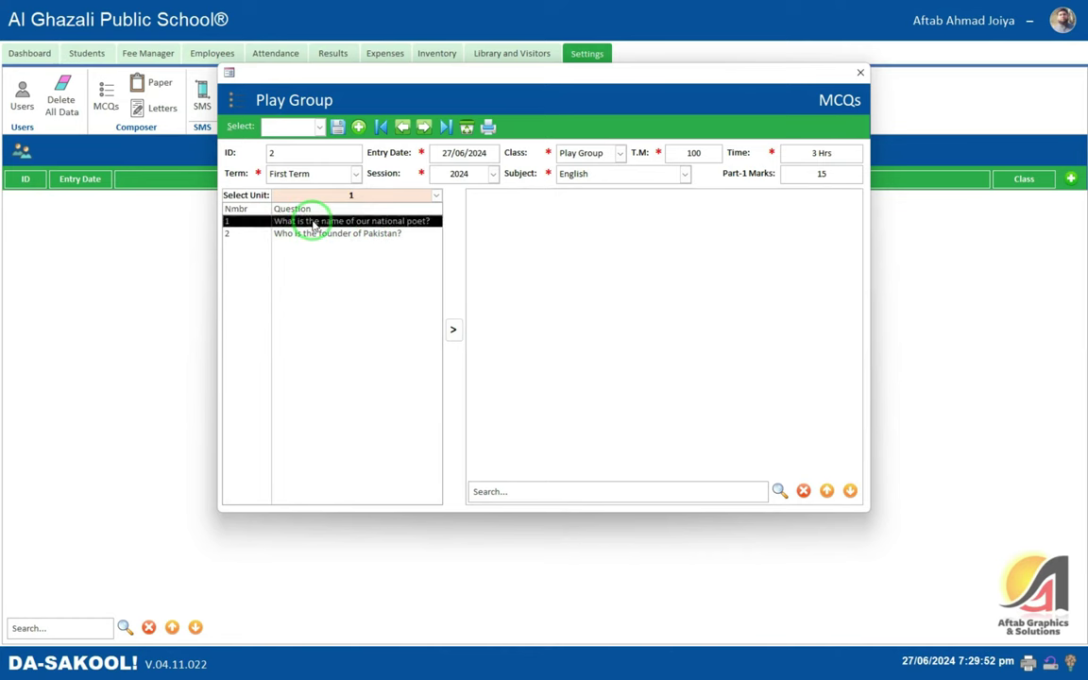
{"action": "left_click", "coordinate": [454, 331]}
{"action": "left_click", "coordinate": [590, 370]}
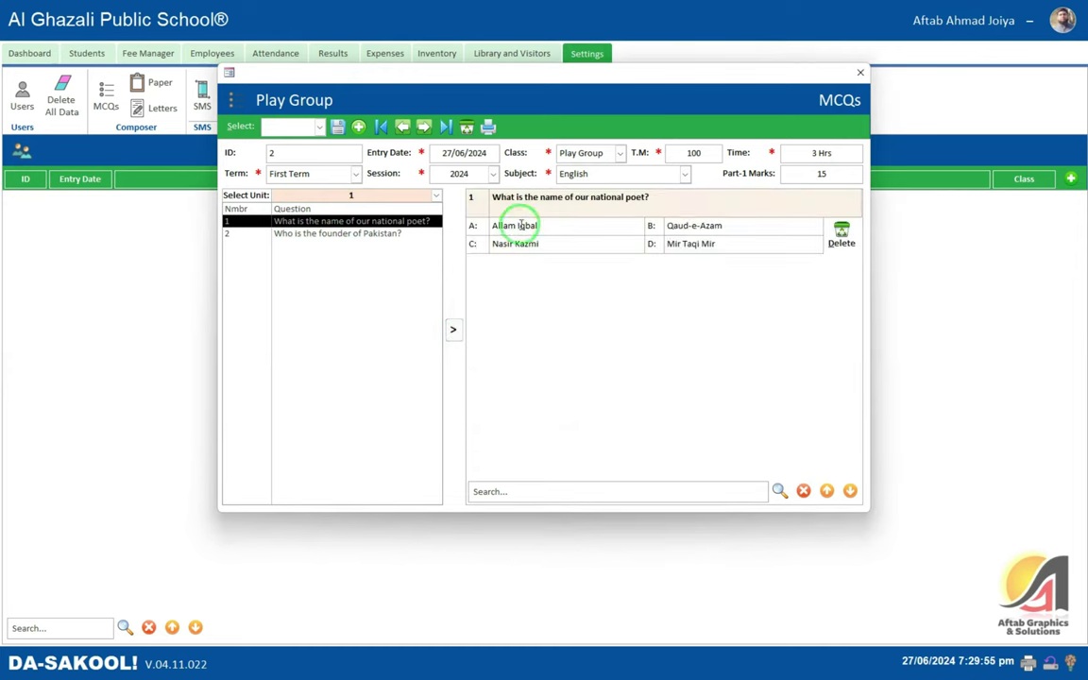
{"action": "left_click", "coordinate": [340, 233]}
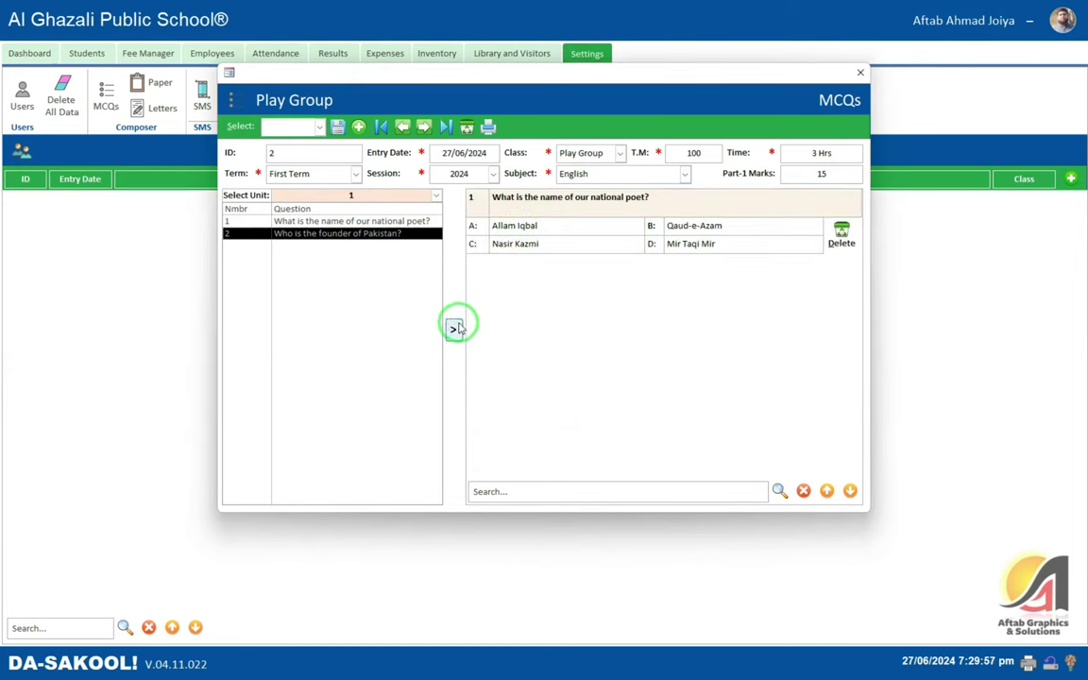
{"action": "left_click", "coordinate": [453, 326]}
{"action": "left_click", "coordinate": [589, 370]}
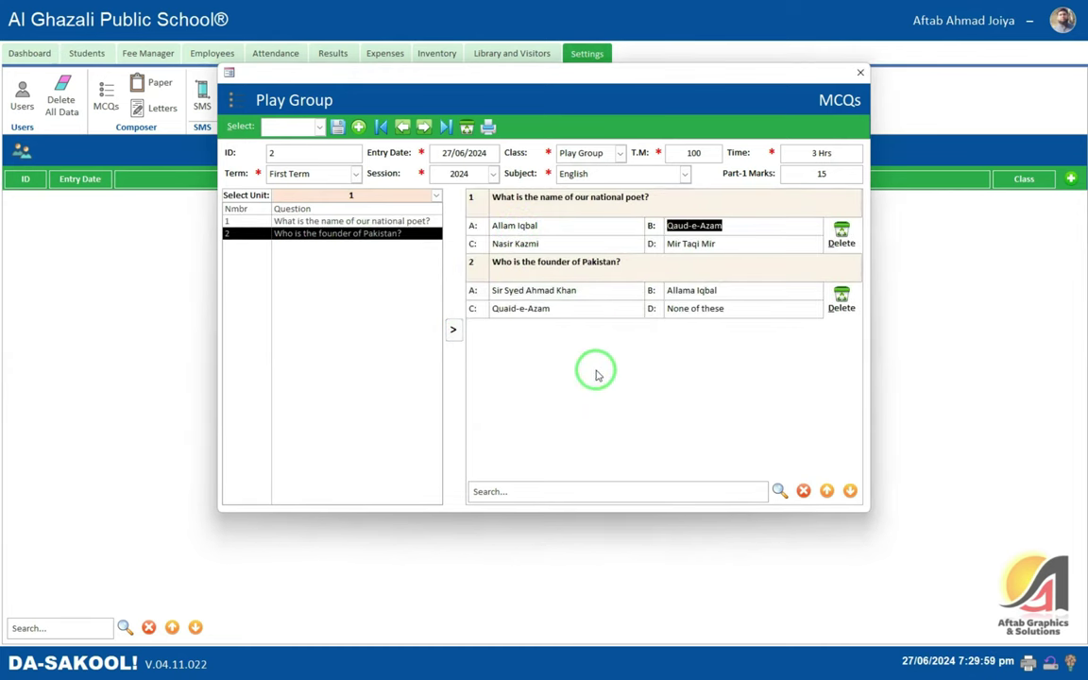
- Check question 2's text, then open the printable Part-I preview of the MCQs paper
{"action": "left_click", "coordinate": [570, 292]}
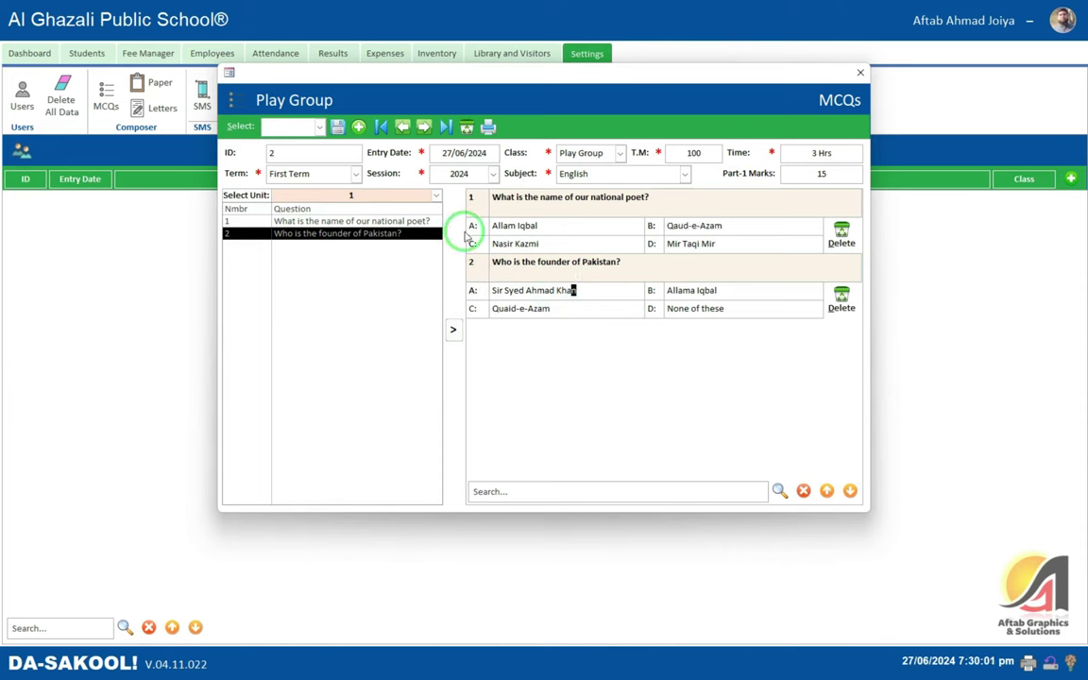
{"action": "left_click_drag", "start_coordinate": [552, 261], "coordinate": [485, 223]}
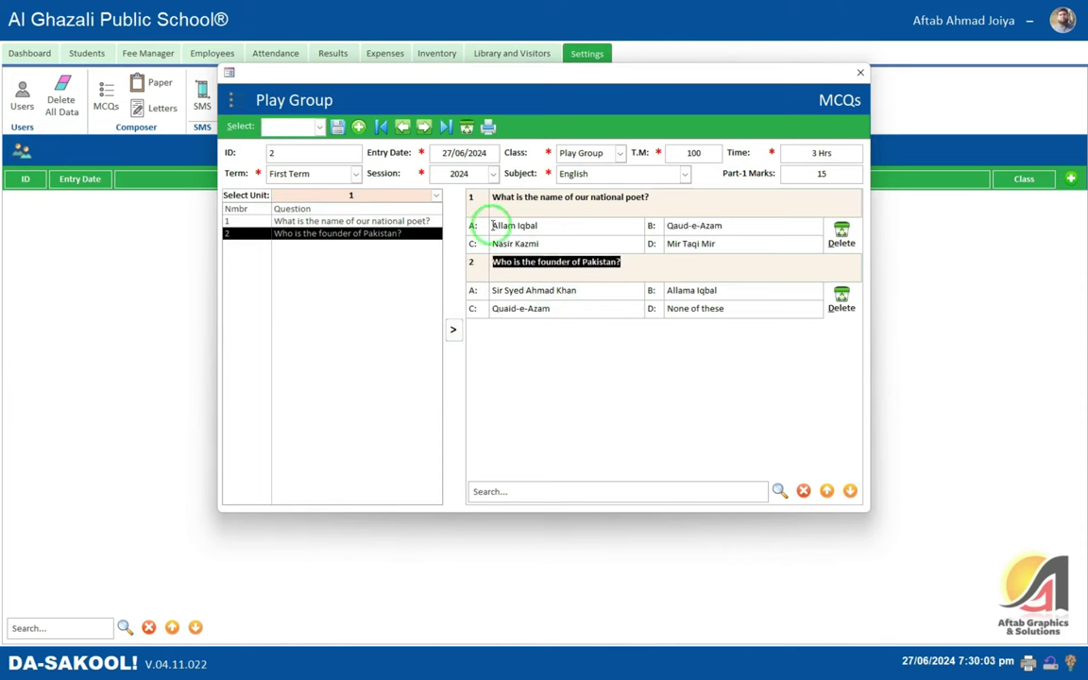
{"action": "left_click", "coordinate": [518, 225]}
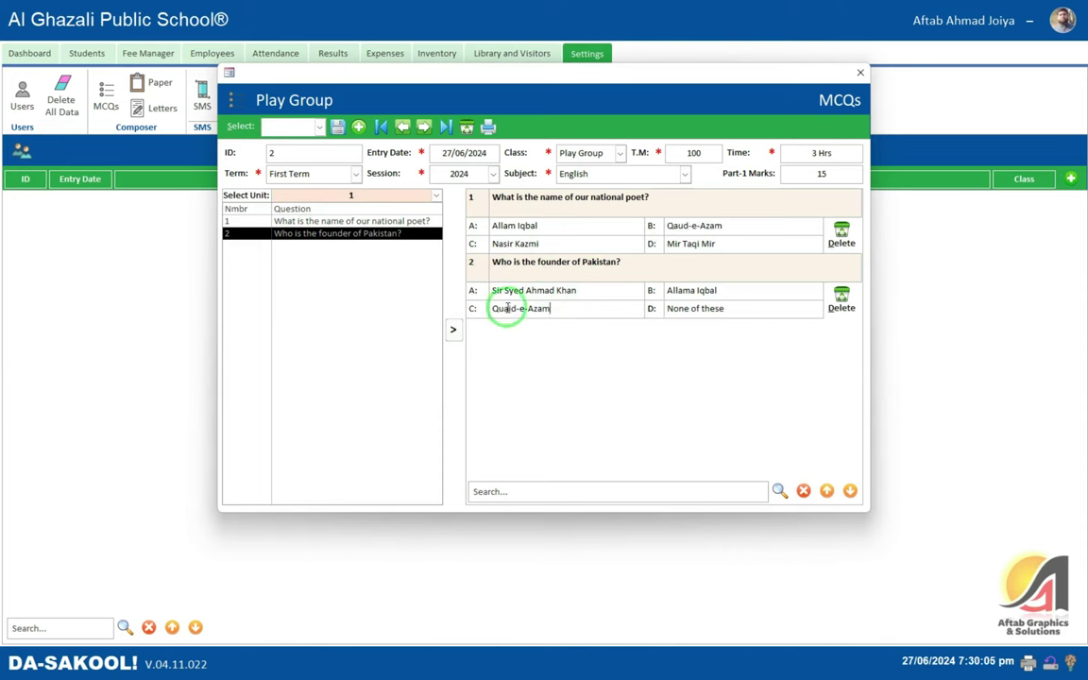
{"action": "left_click", "coordinate": [610, 279]}
{"action": "left_click", "coordinate": [487, 126]}
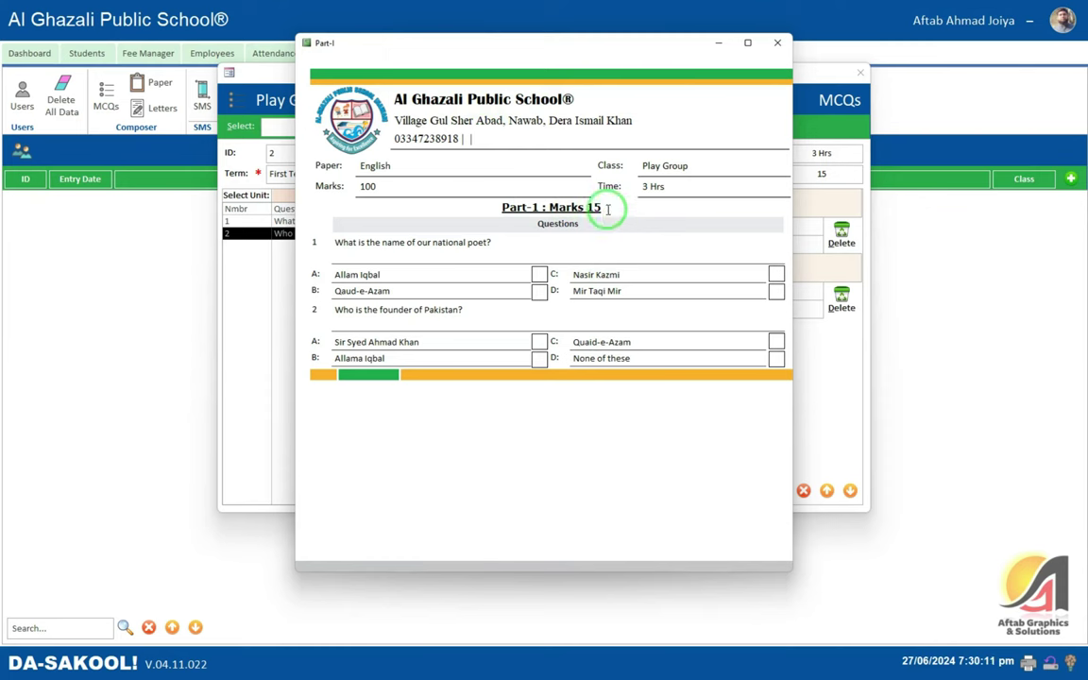
{"action": "left_click_drag", "start_coordinate": [614, 206], "coordinate": [382, 202]}
{"action": "left_click", "coordinate": [437, 243]}
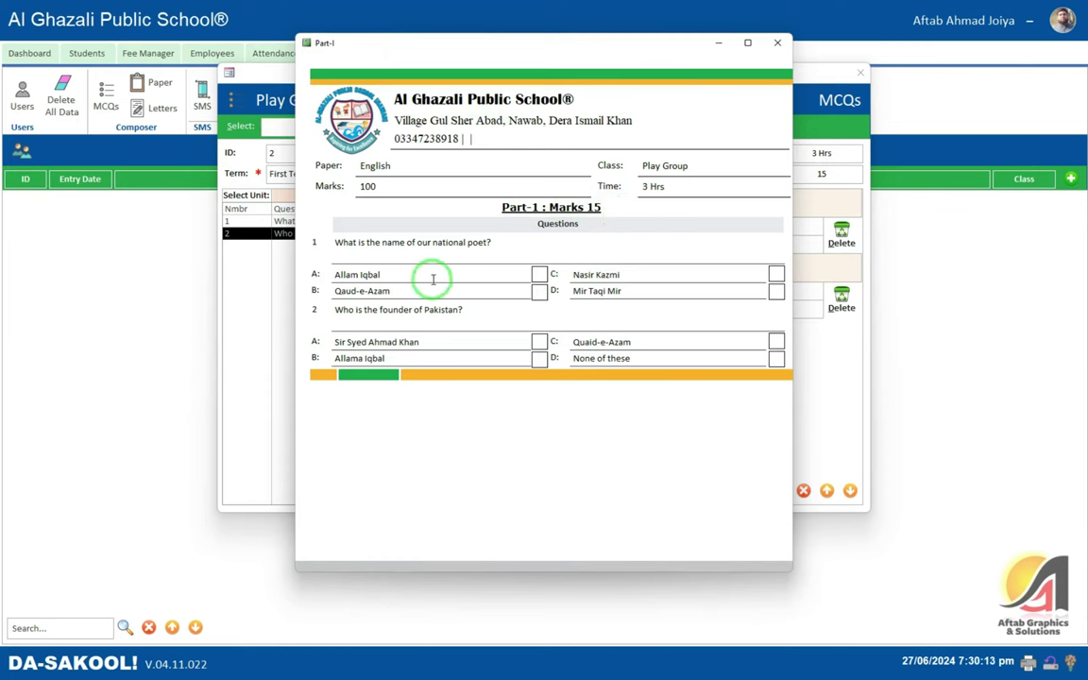
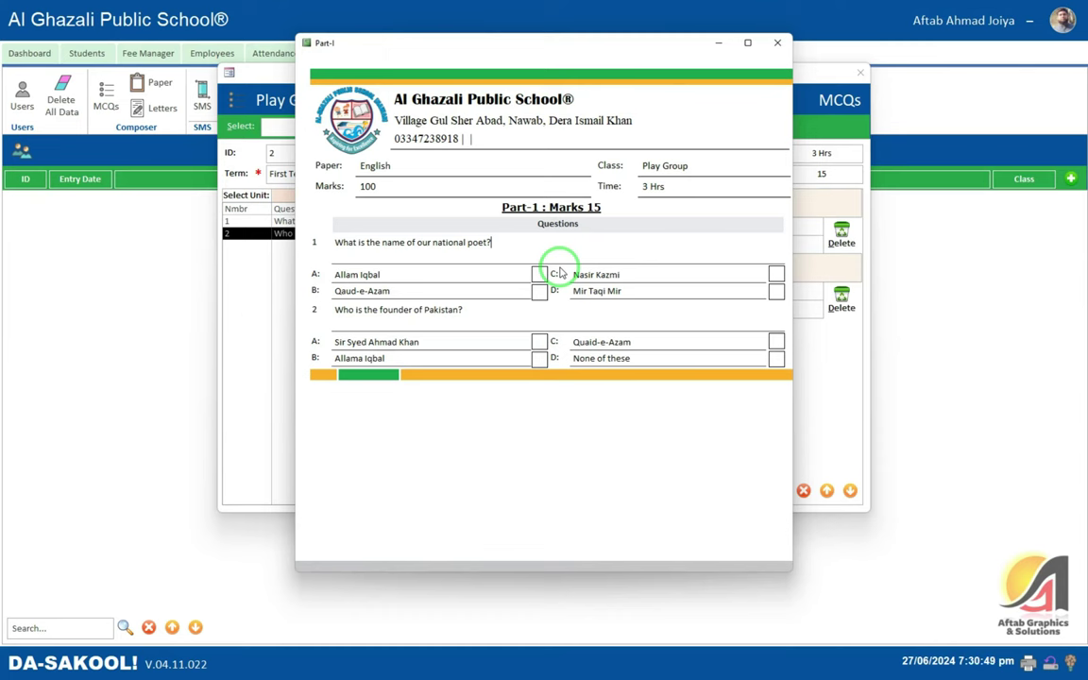
- Print-preview the Part-I paper full-screen, then close the preview and the Play Group MCQs form
{"action": "left_click", "coordinate": [604, 294]}
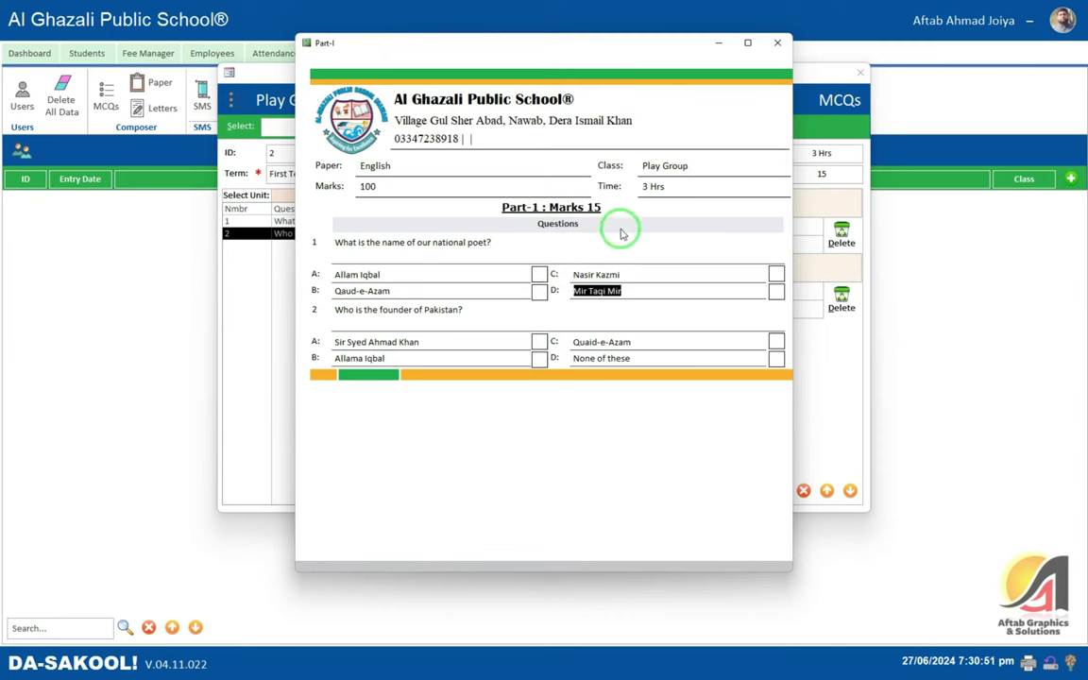
{"action": "left_click", "coordinate": [782, 58]}
{"action": "right_click", "coordinate": [557, 74]}
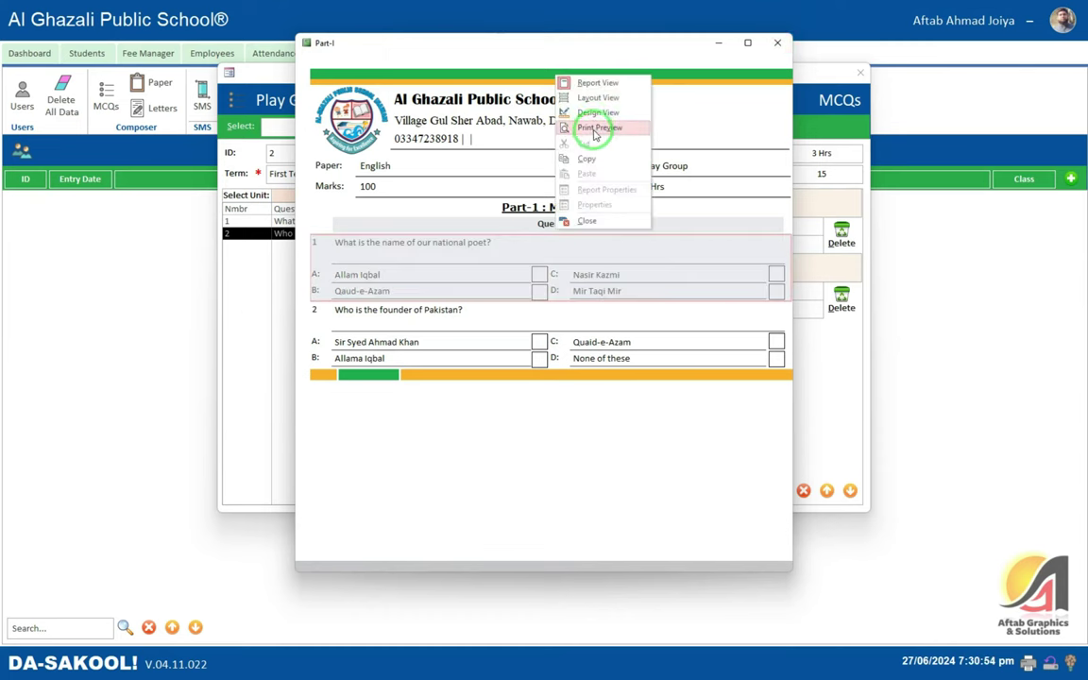
{"action": "left_click", "coordinate": [586, 127]}
{"action": "left_click", "coordinate": [614, 42]}
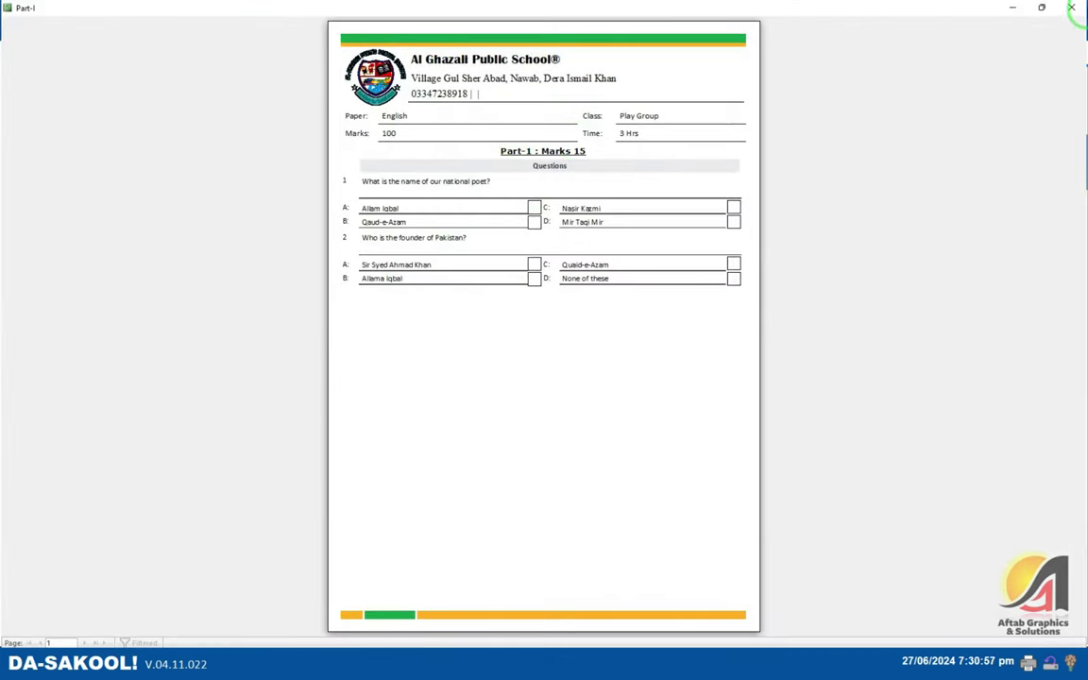
{"action": "left_click", "coordinate": [1076, 12]}
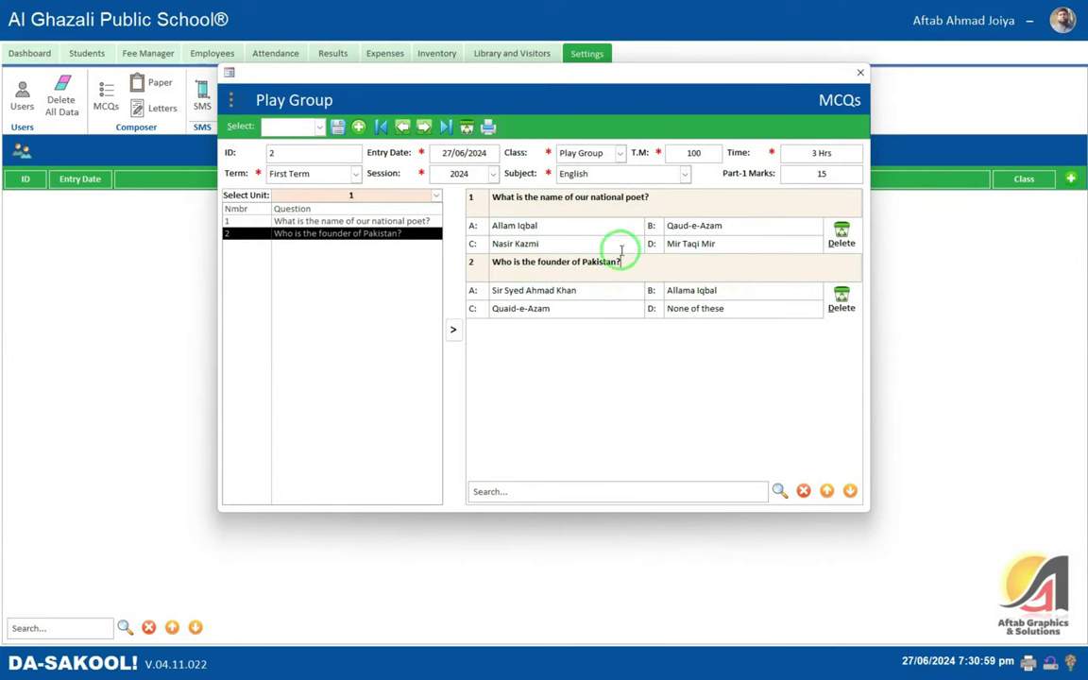
{"action": "left_click", "coordinate": [859, 73]}
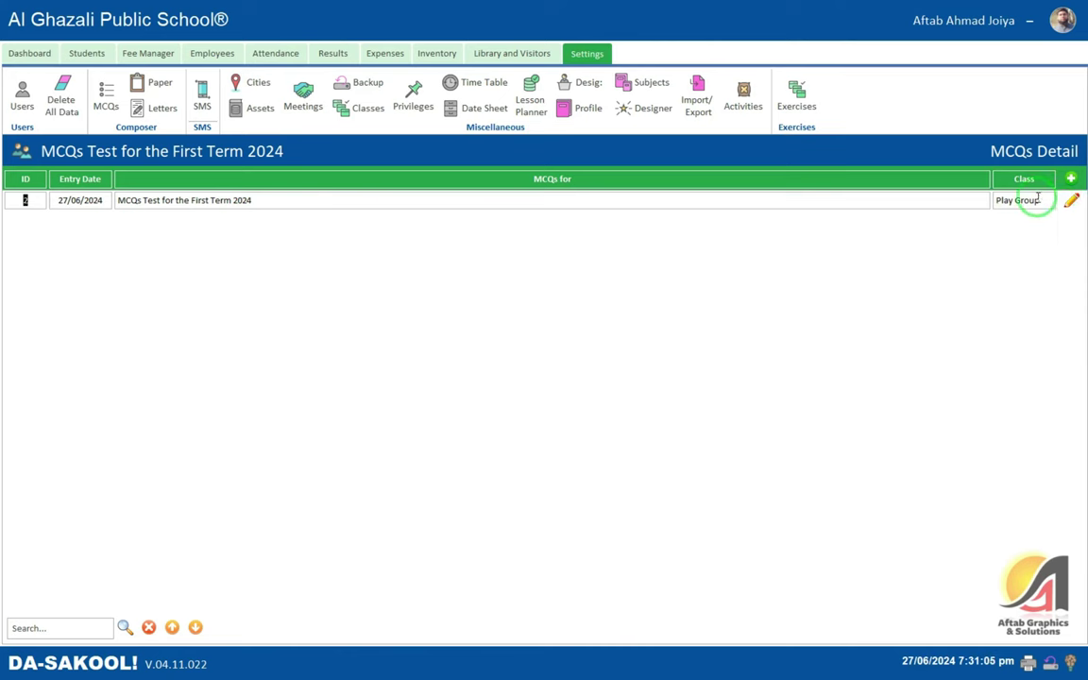
- Try printing the First Term 2024 MCQs test, end the run-time error, and open the Paper list
{"action": "left_click", "coordinate": [1071, 201]}
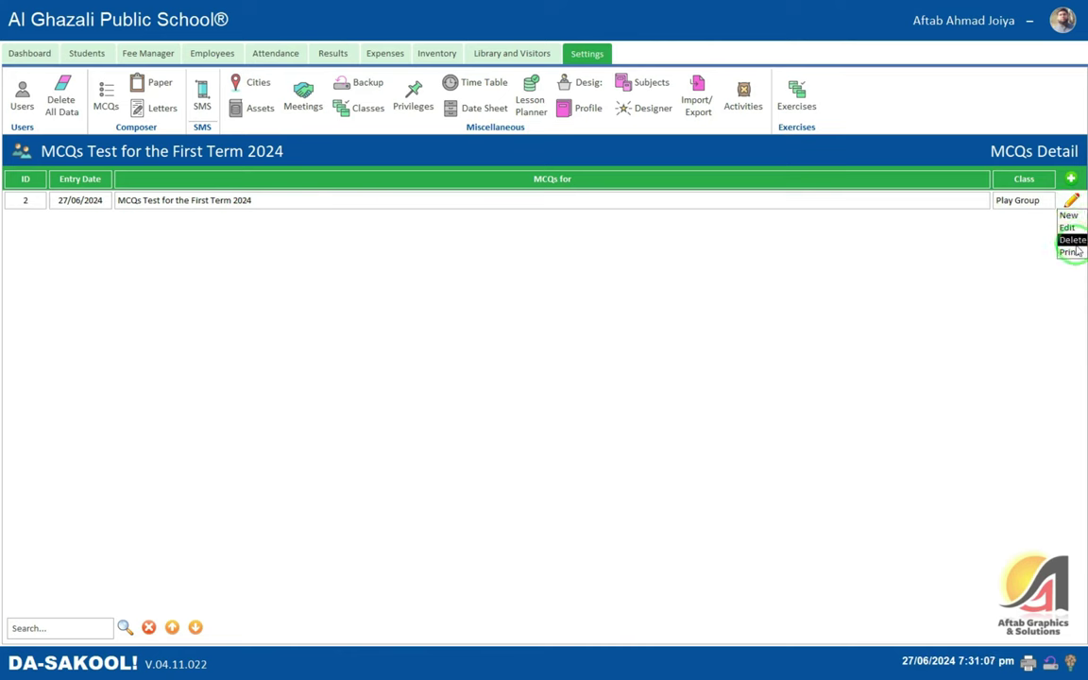
{"action": "left_click", "coordinate": [1068, 228]}
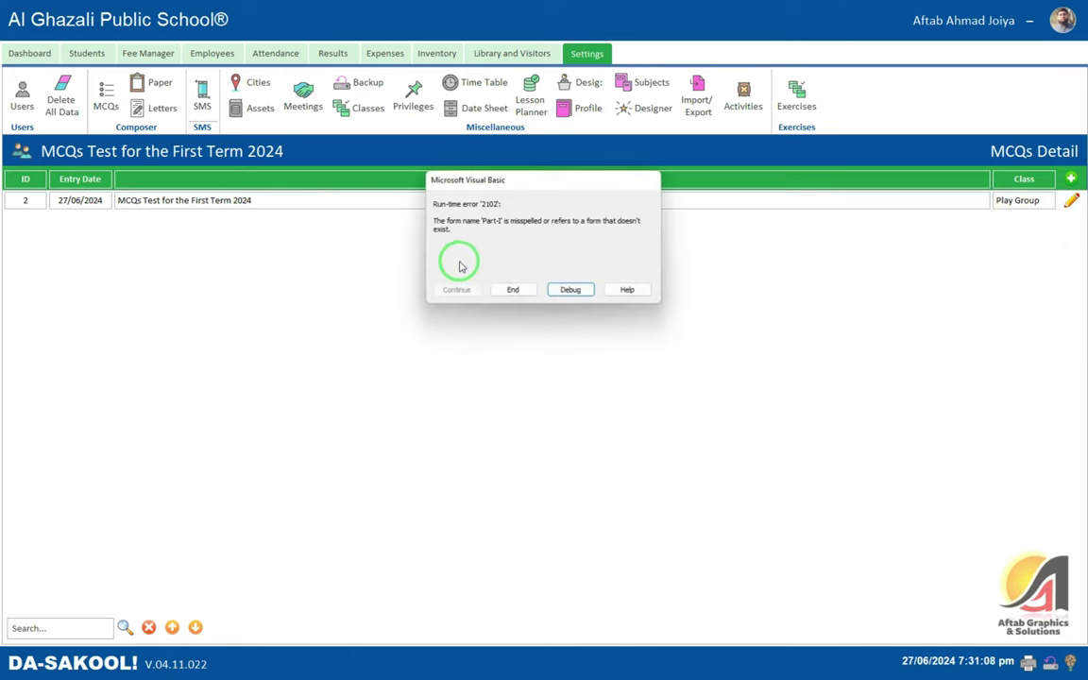
{"action": "left_click", "coordinate": [513, 289]}
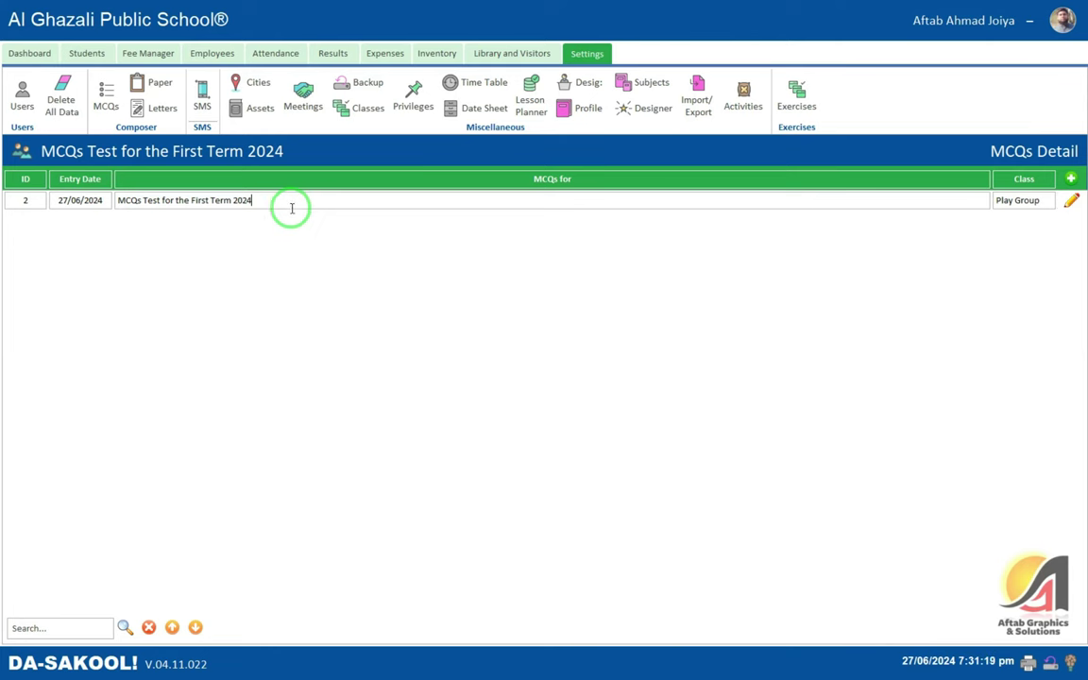
{"action": "left_click_drag", "start_coordinate": [291, 209], "coordinate": [27, 199]}
{"action": "left_click", "coordinate": [159, 83]}
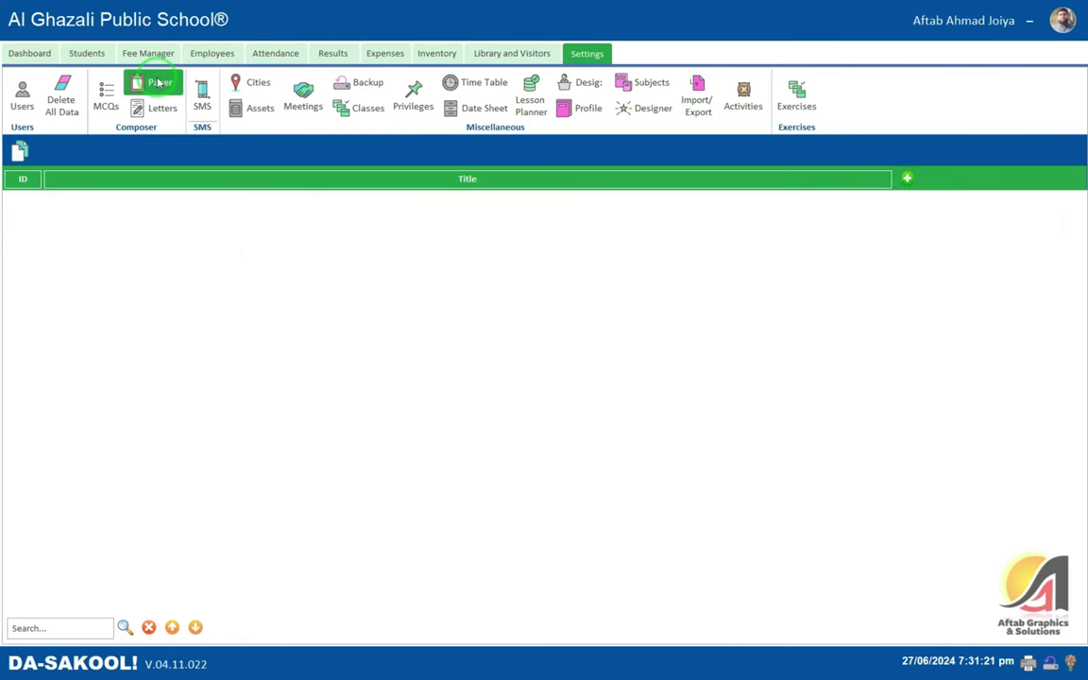
- Start a new untitled paper from the green + button on the Paper list
{"action": "left_click", "coordinate": [906, 180]}
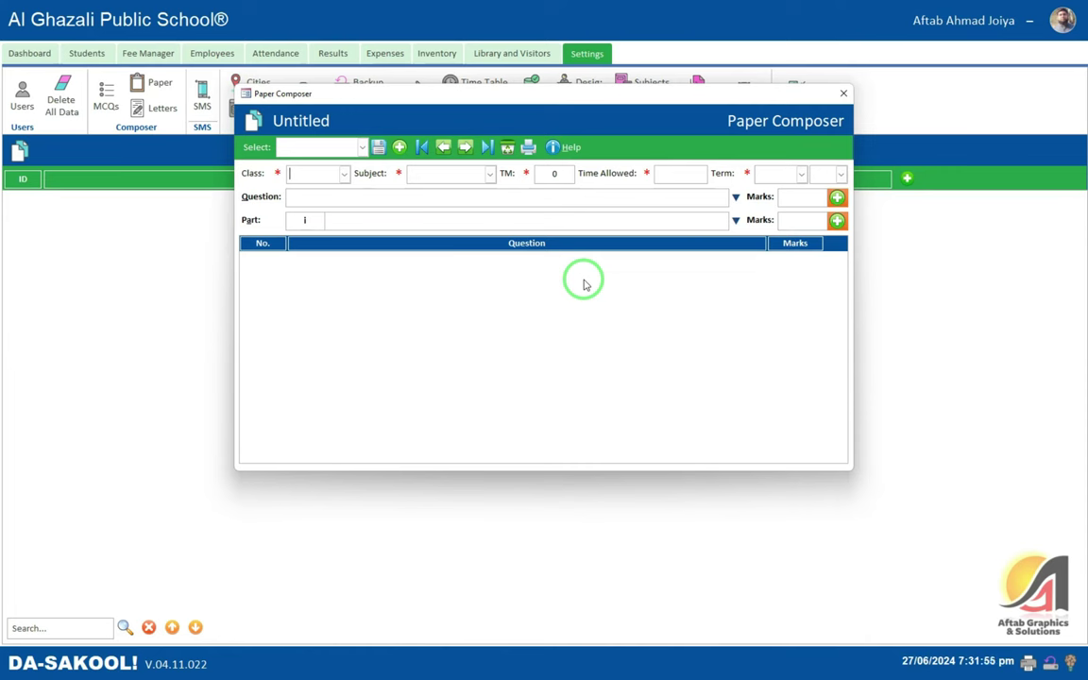
- Fill the paper header: Class Play Group, Subject English, Time 3 Hrs, 1st Term 2024
{"action": "type", "text": "Play Group"}
{"action": "key", "text": "Tab"}
{"action": "type", "text": "English"}
{"action": "key", "text": "Tab"}
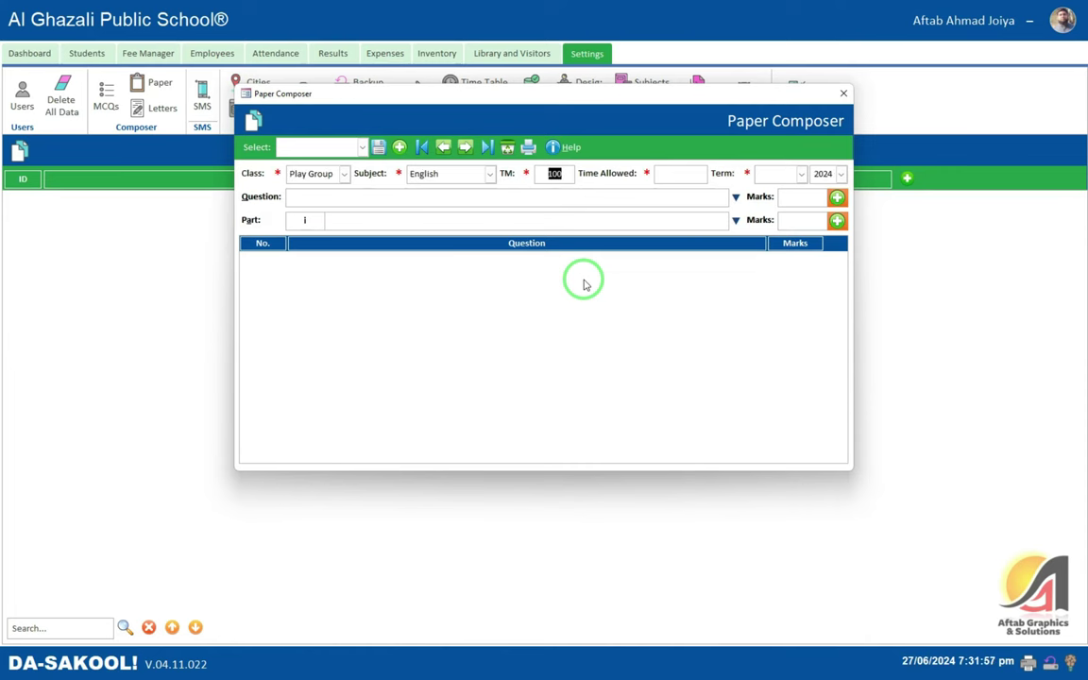
{"action": "key", "text": "Tab"}
{"action": "type", "text": "3 Hrs"}
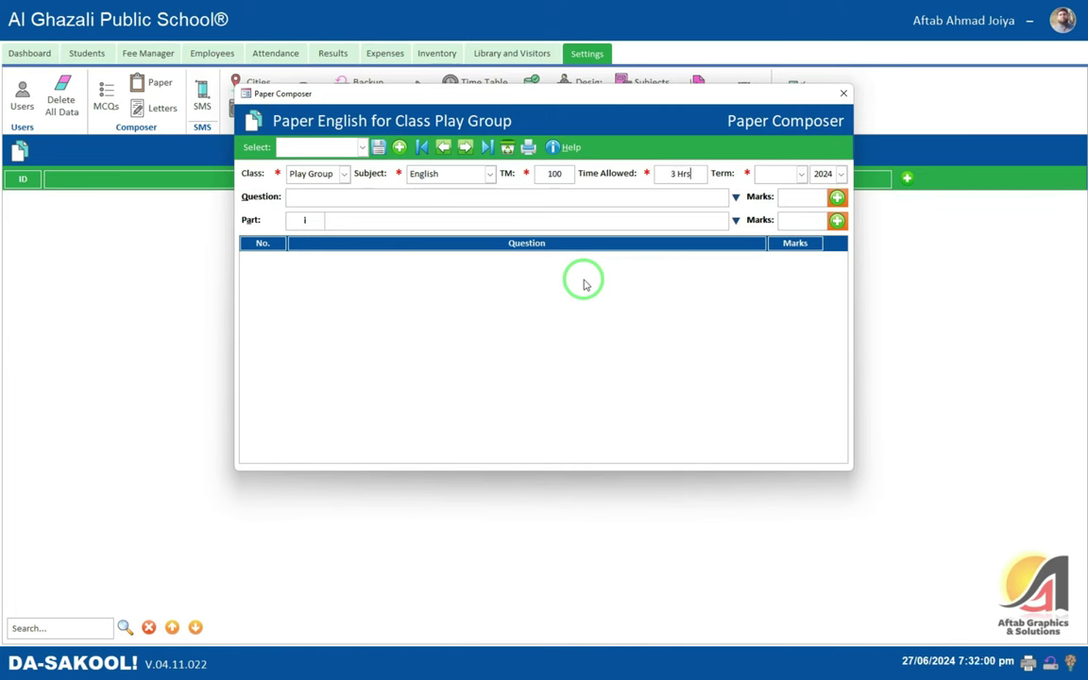
{"action": "key", "text": "Tab"}
{"action": "key", "text": "Down"}
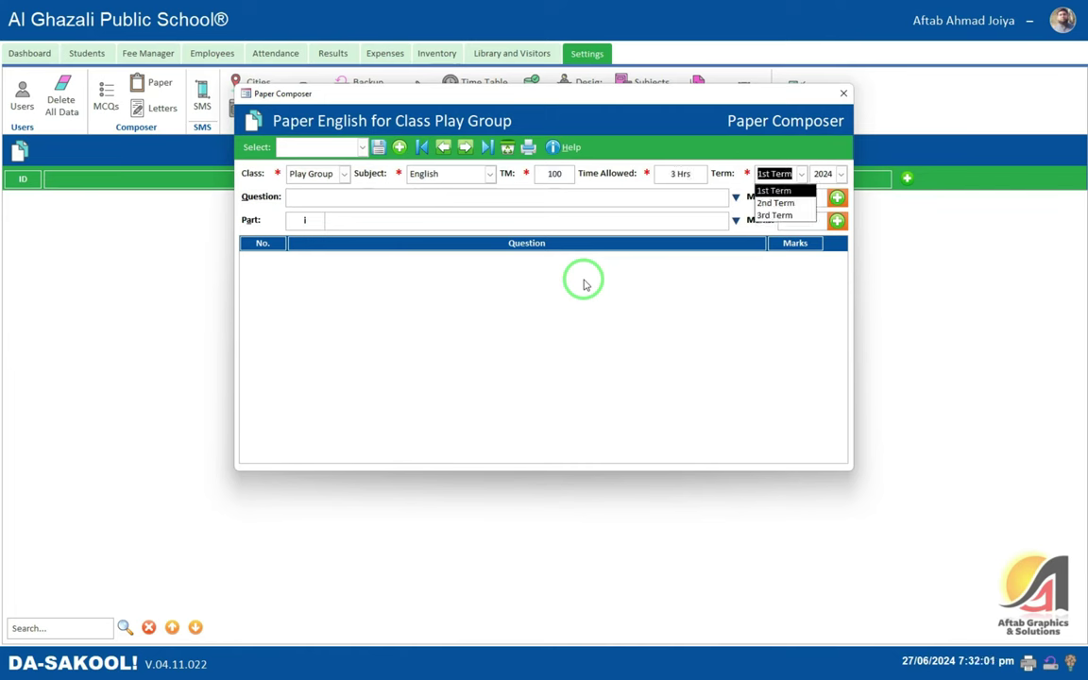
{"action": "key", "text": "Tab"}
{"action": "key", "text": "Down"}
{"action": "key", "text": "Tab"}
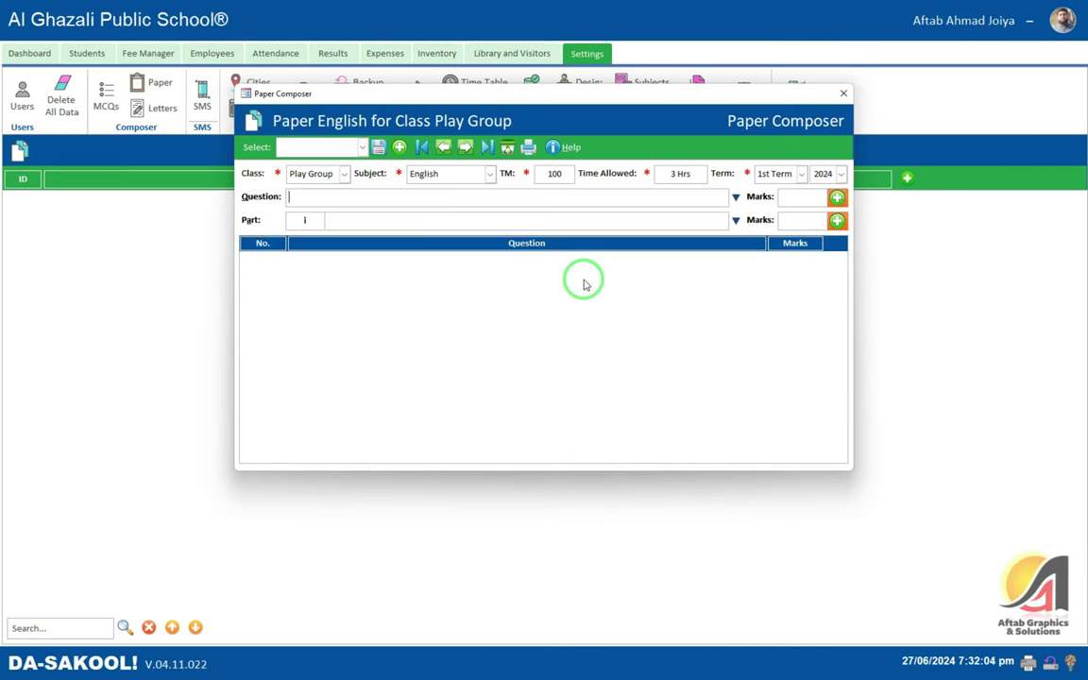
- Choose Q1 'Fill in the blanks' worth 10 marks and type part i '____ is the founder of Pakistan.'
{"action": "left_click", "coordinate": [736, 196]}
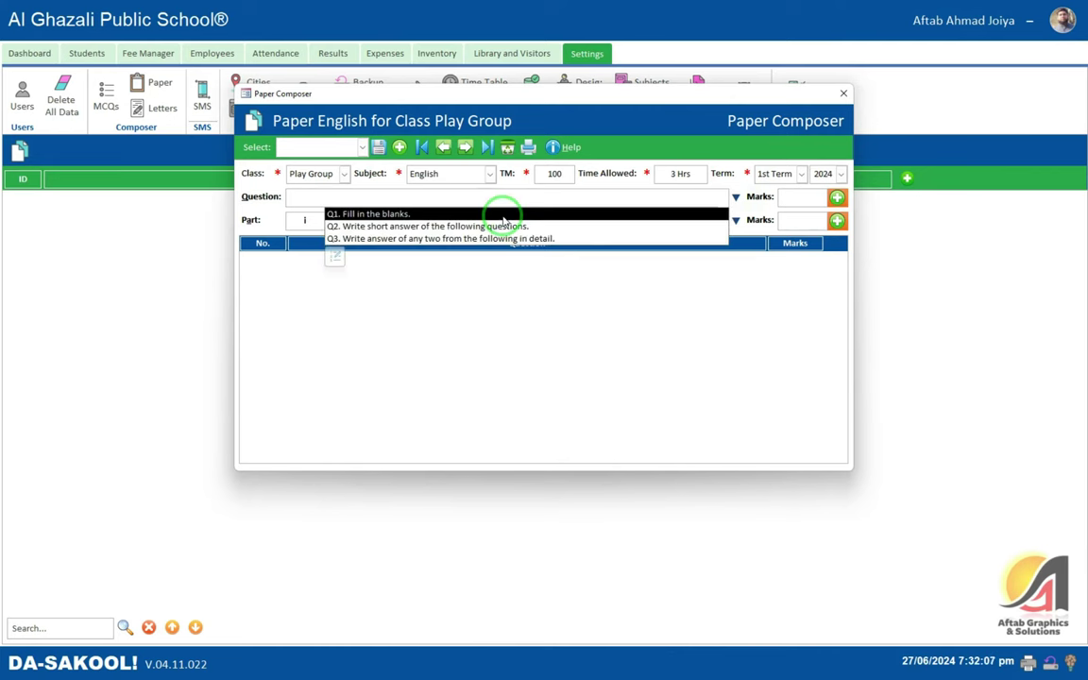
{"action": "left_click", "coordinate": [504, 216]}
{"action": "left_click", "coordinate": [799, 196]}
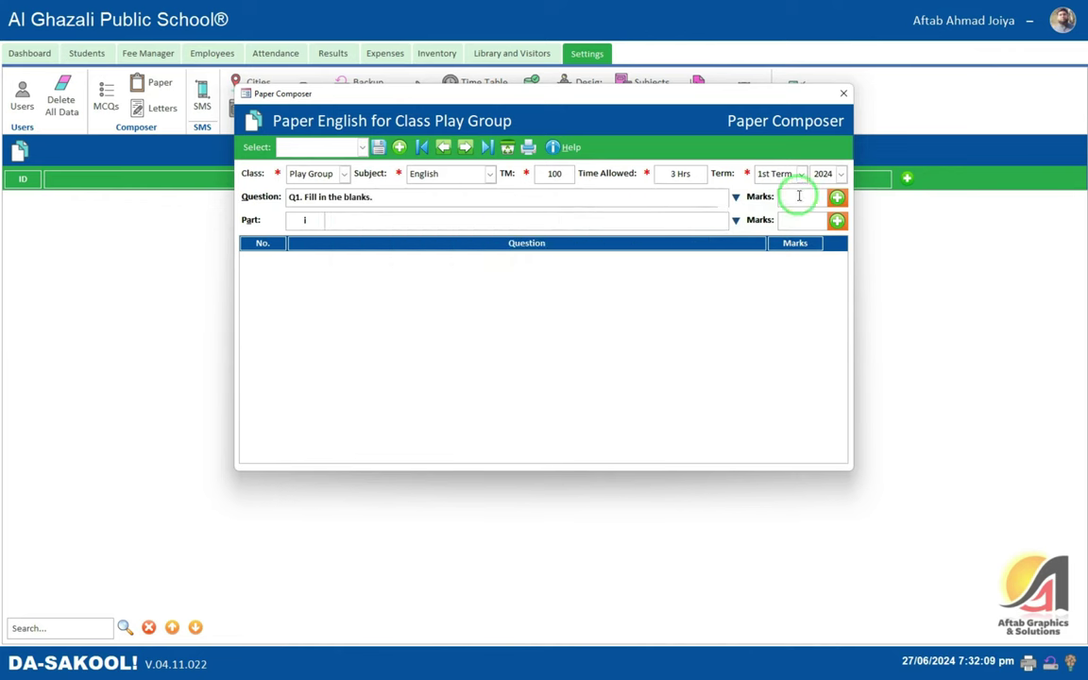
{"action": "type", "text": "10"}
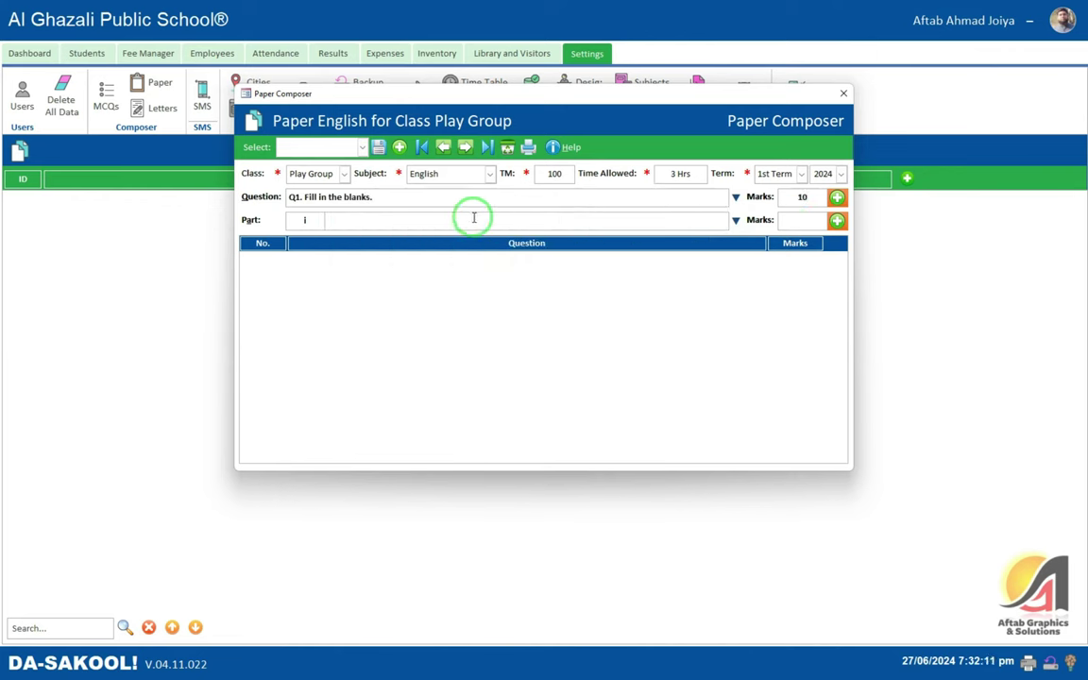
{"action": "left_click", "coordinate": [305, 220]}
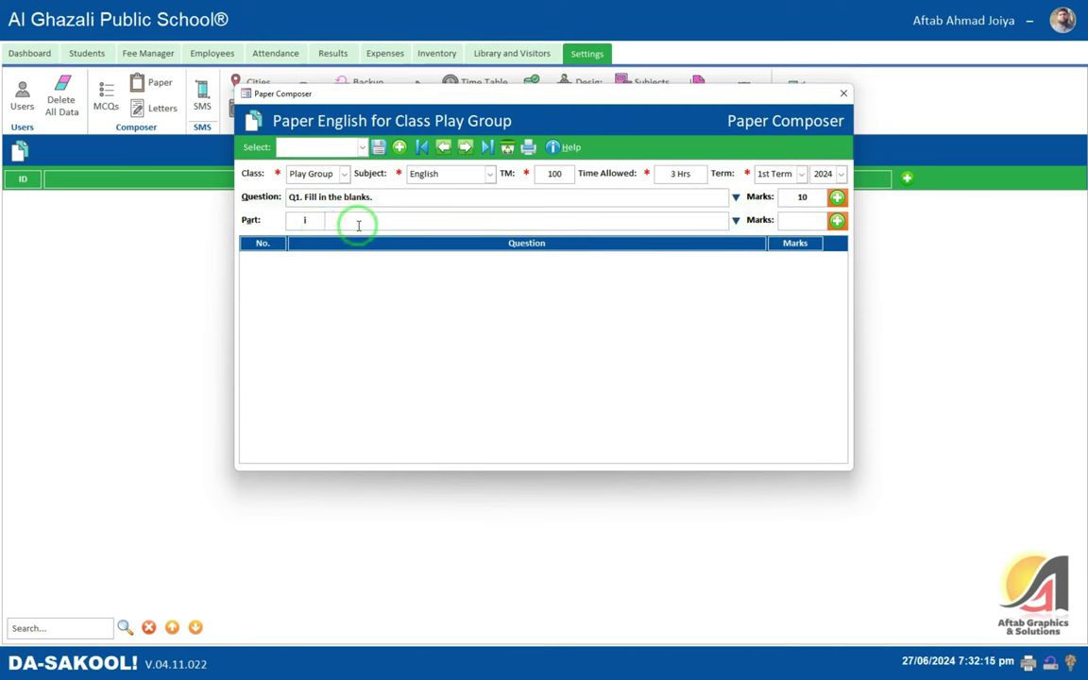
{"action": "type", "text": "Who is"}
{"action": "key", "text": "BackSpace"}
{"action": "key", "text": "BackSpace"}
{"action": "key", "text": "BackSpace"}
{"action": "key", "text": "BackSpace"}
{"action": "key", "text": "BackSpace"}
{"action": "key", "text": "BackSpace"}
{"action": "type", "text": "____________ is the founder of Pakistan."}
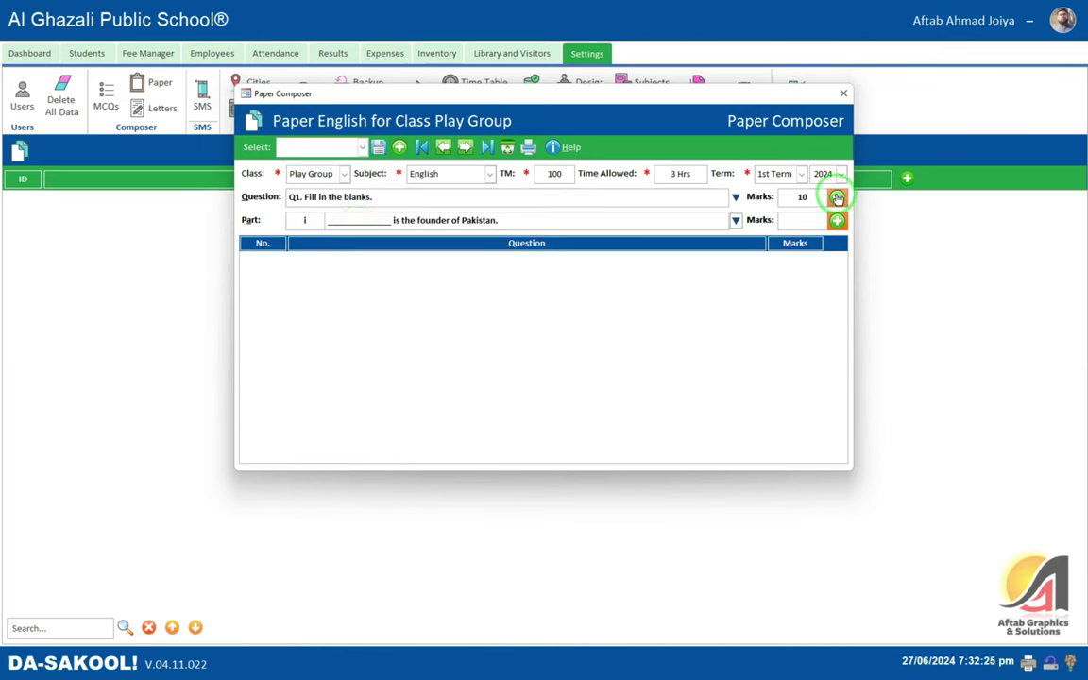
- Add Q1 and part i with 2 marks, then debug run-time error 2427 at the TotalMarks line
{"action": "left_click", "coordinate": [837, 196]}
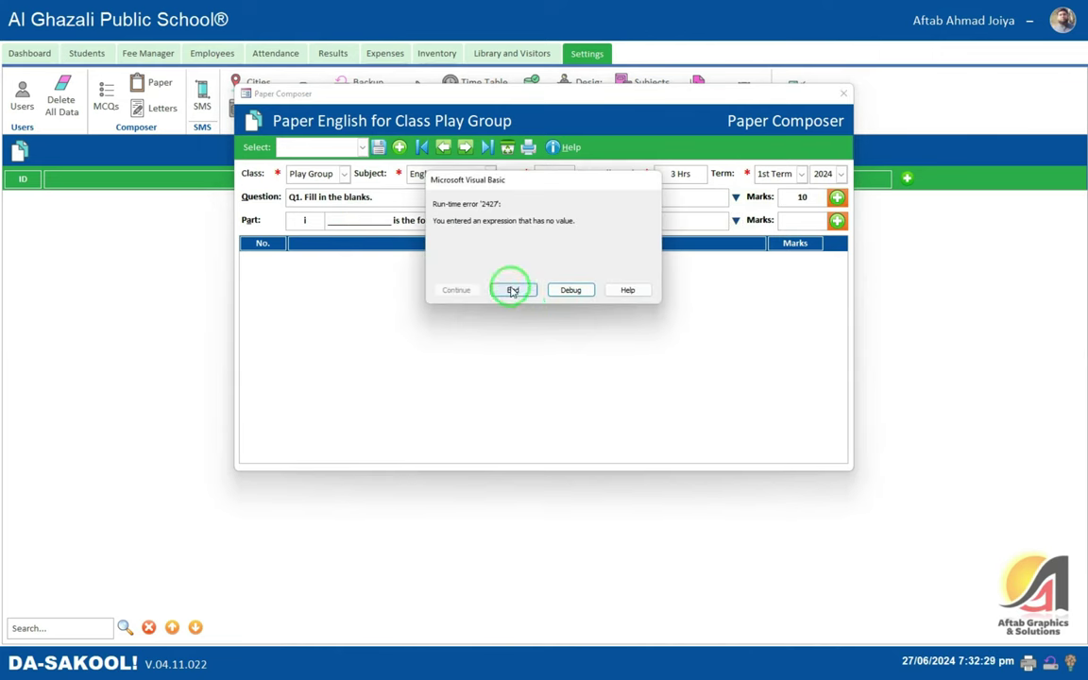
{"action": "left_click", "coordinate": [512, 290]}
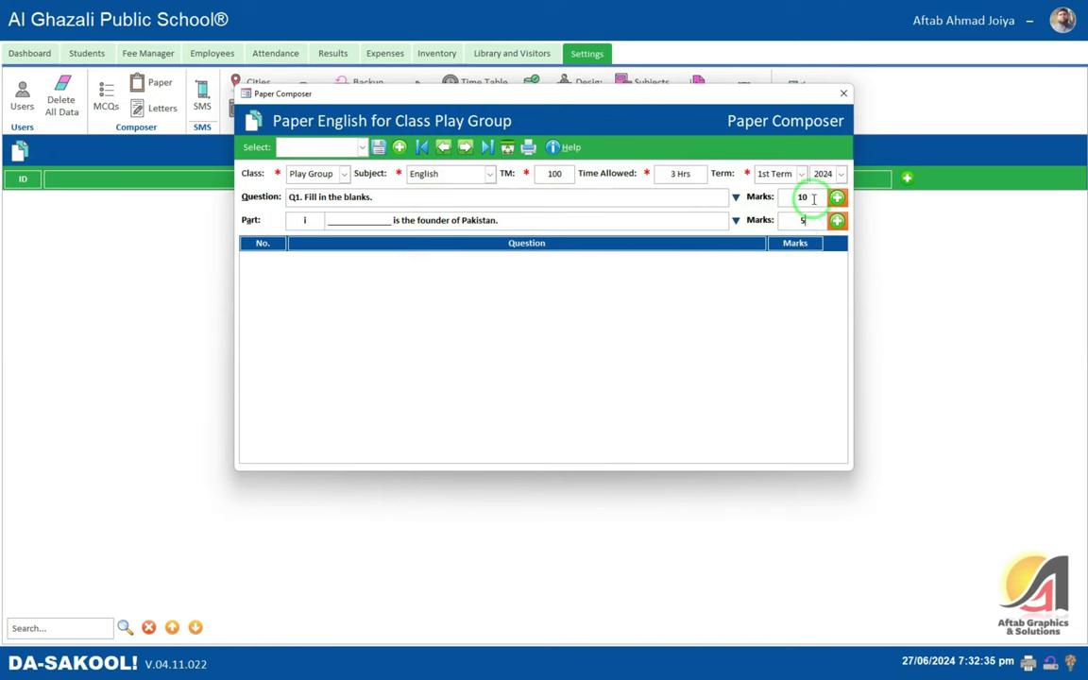
{"action": "double_click", "coordinate": [803, 197]}
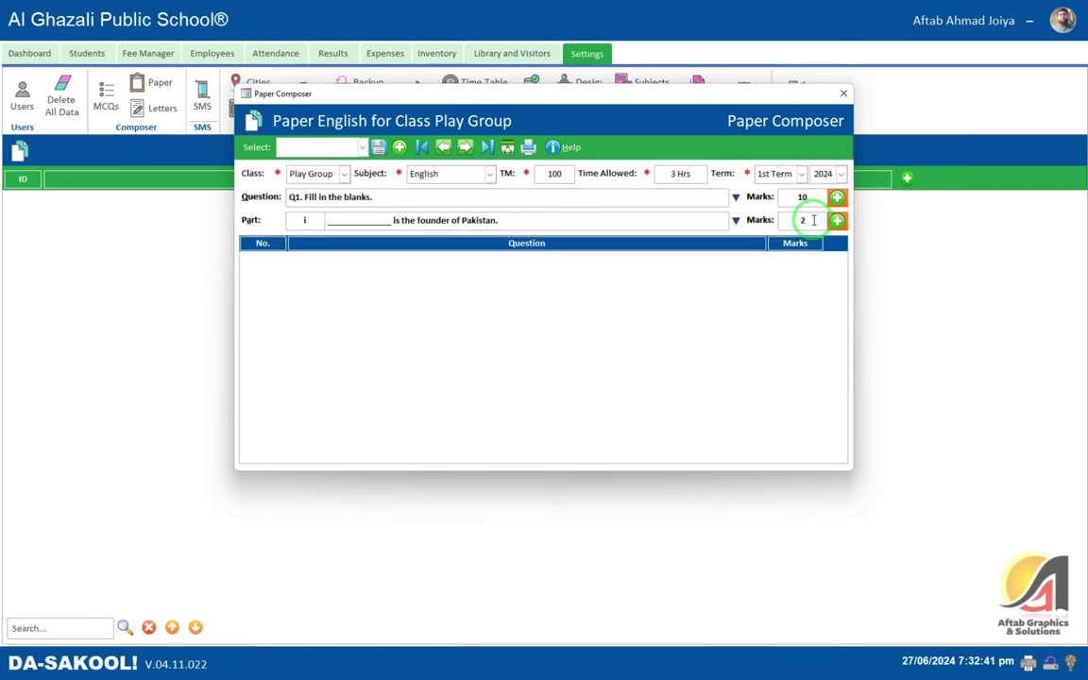
{"action": "left_click", "coordinate": [836, 220]}
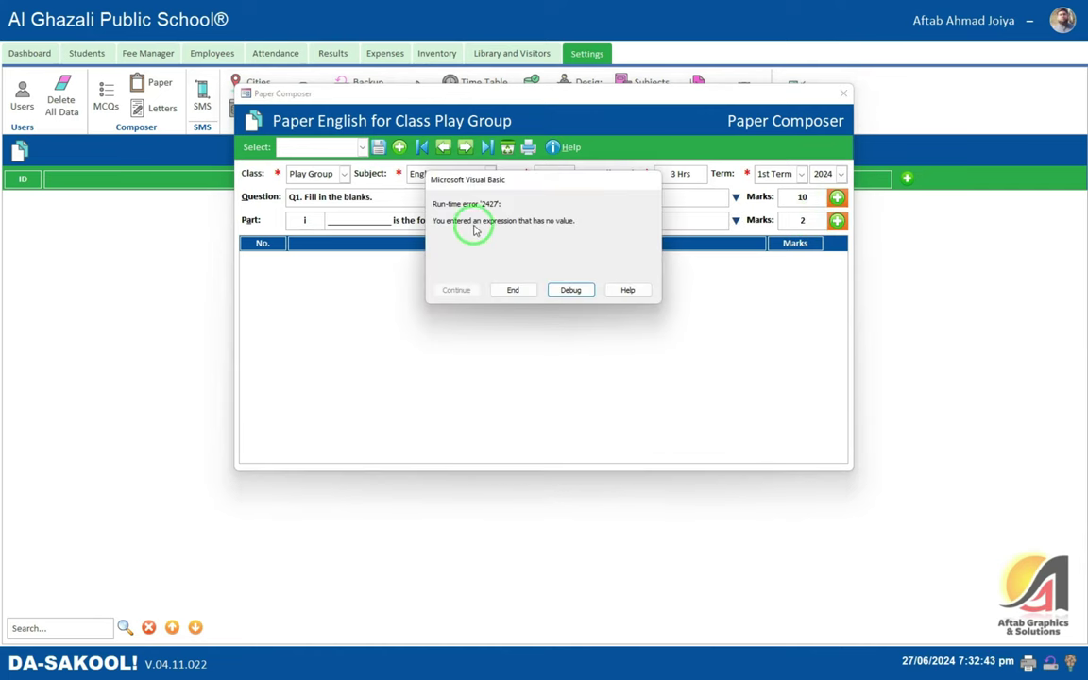
{"action": "left_click", "coordinate": [561, 289]}
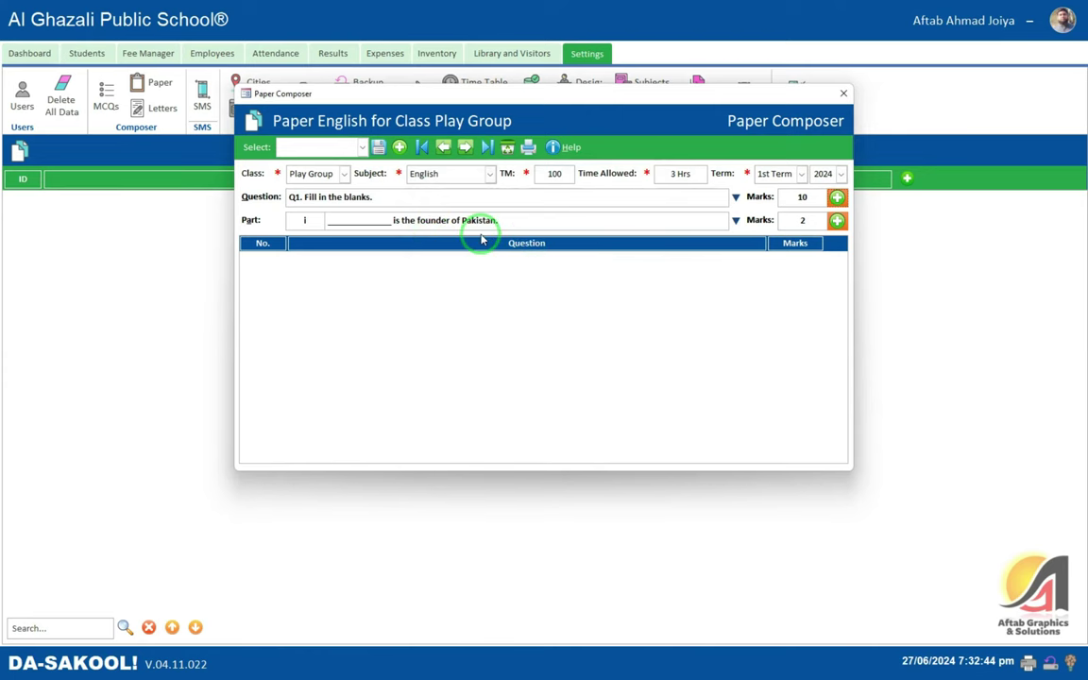
{"action": "key", "text": "alt+Tab"}
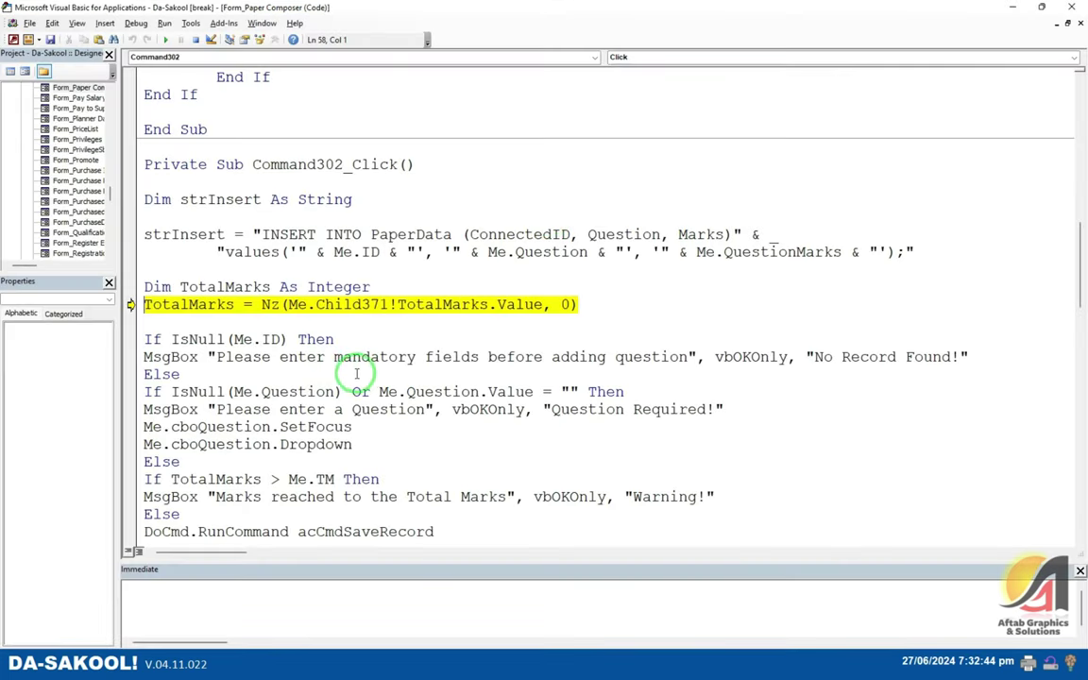
- Stop the paused code, comment the TotalMarks line in Command302_Click, then save and compile
{"action": "key", "text": "F5"}
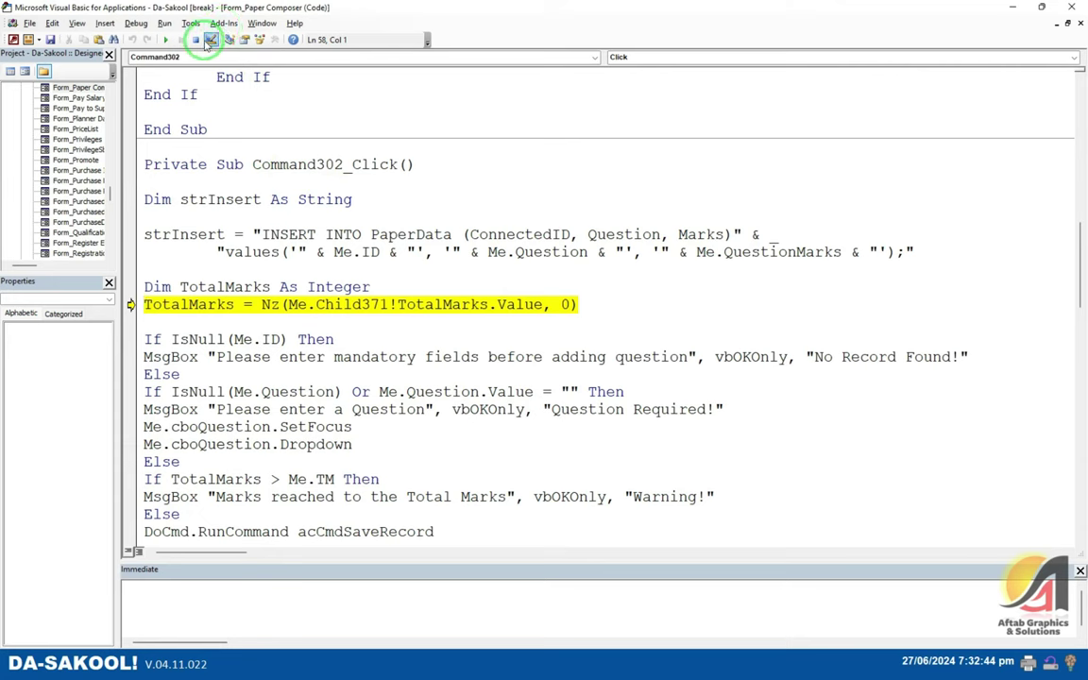
{"action": "left_click", "coordinate": [196, 40]}
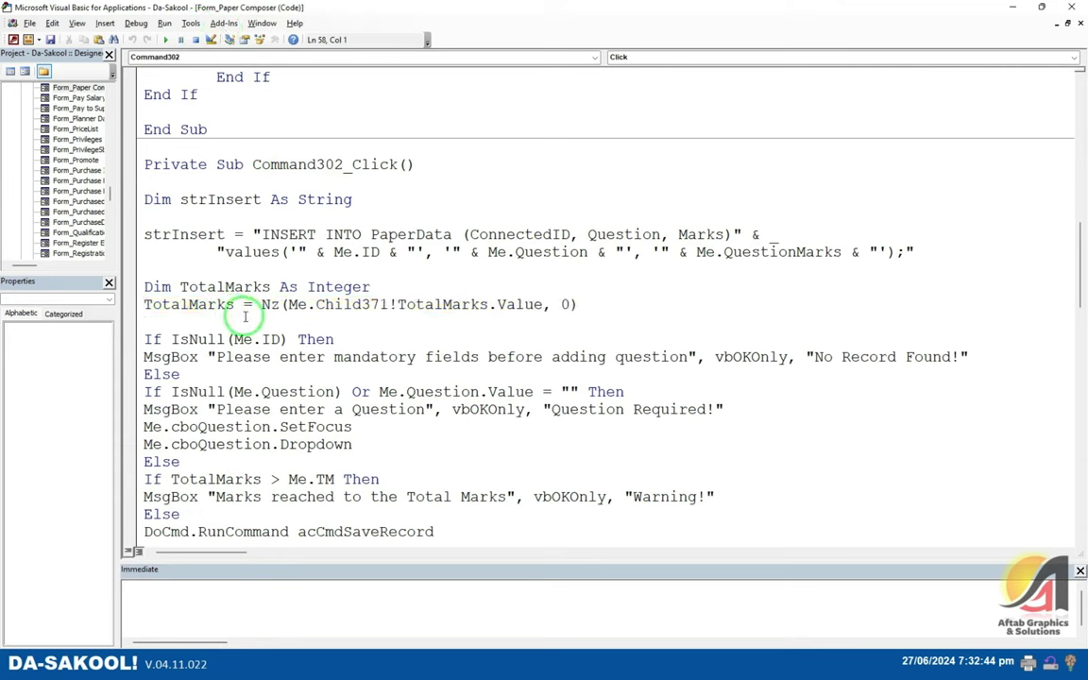
{"action": "left_click", "coordinate": [244, 306]}
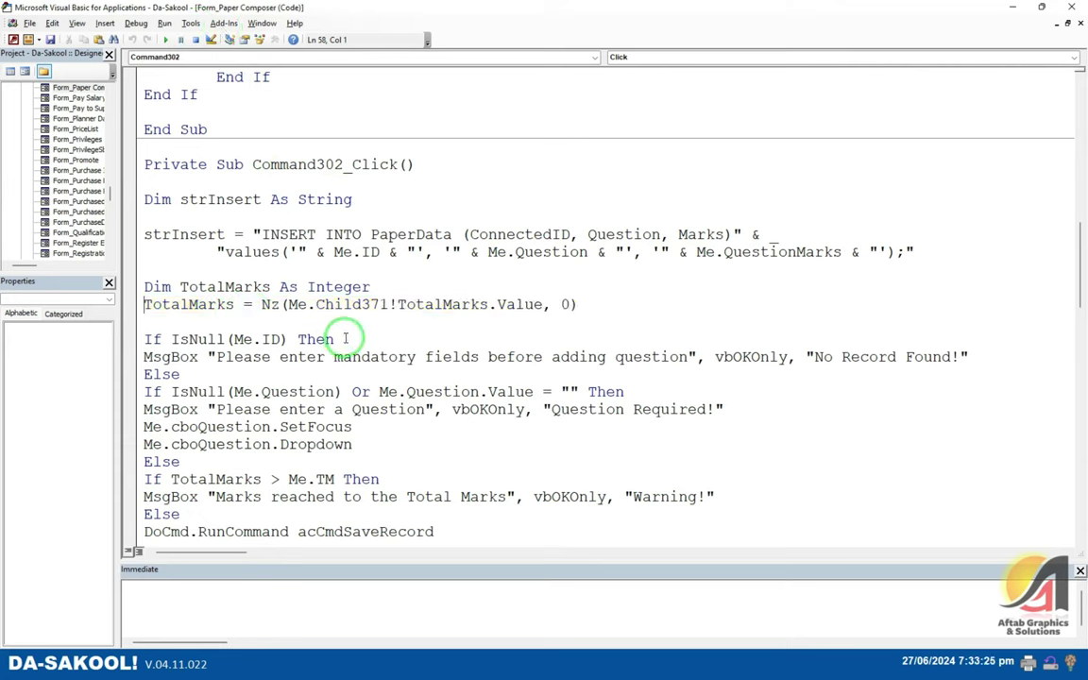
{"action": "type", "text": "'"}
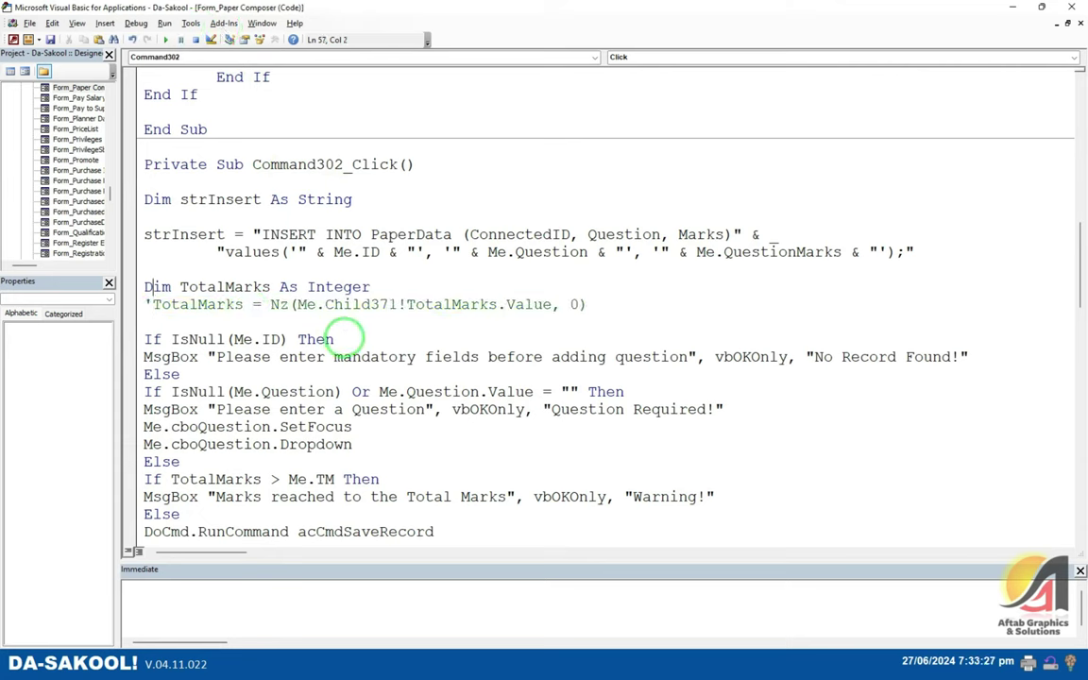
{"action": "type", "text": "'"}
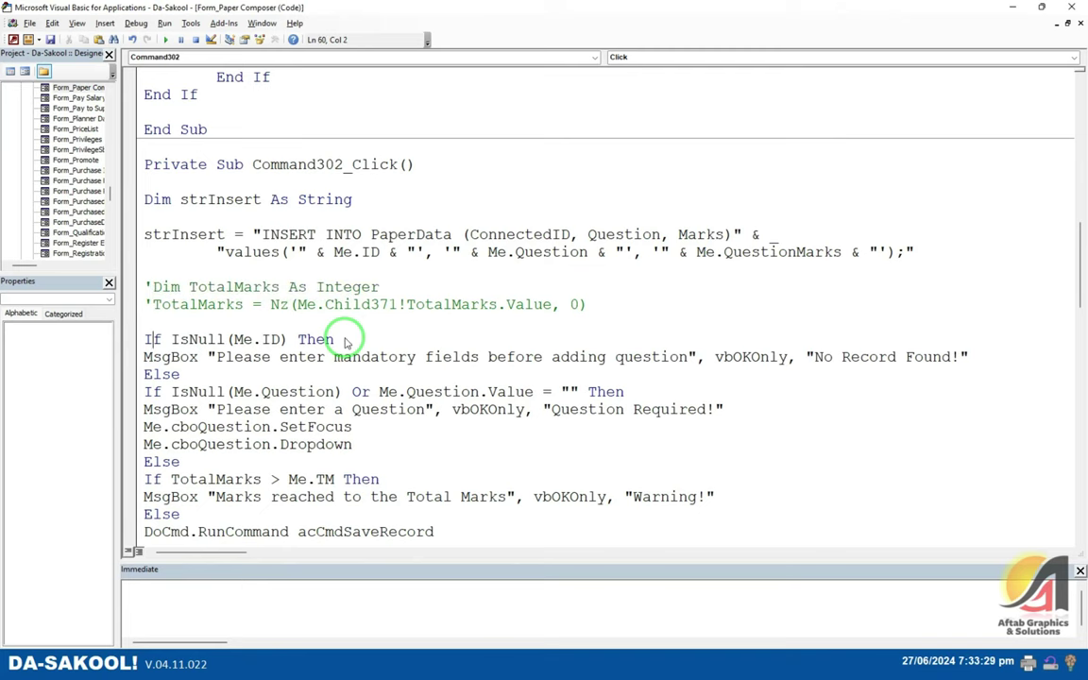
{"action": "key", "text": "ctrl+s"}
{"action": "key", "text": "Return"}
{"action": "key", "text": "alt+d"}
{"action": "key", "text": "l"}
{"action": "key", "text": "Return"}
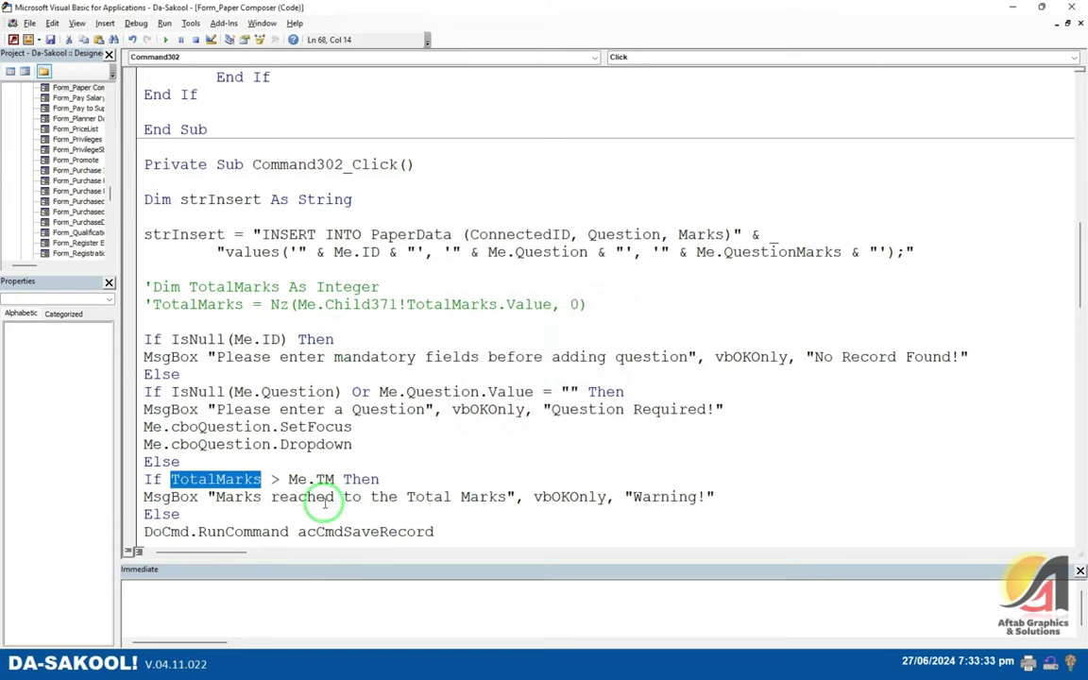
{"action": "scroll", "coordinate": [315, 456], "scroll_direction": "down", "scroll_amount": 2}
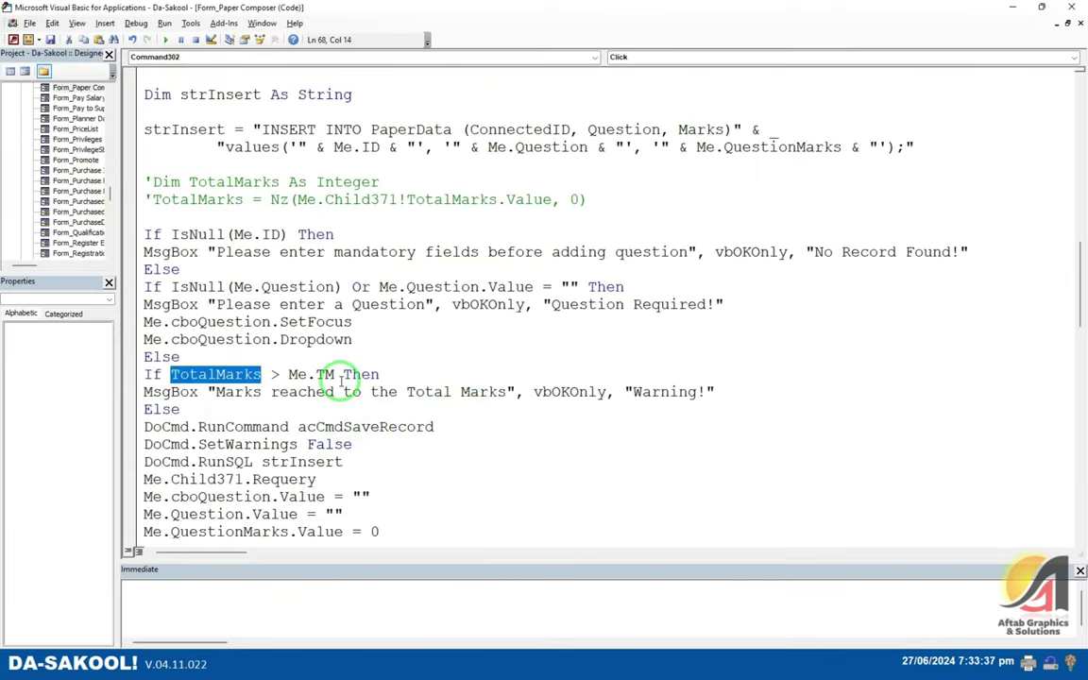
{"action": "left_click", "coordinate": [342, 378]}
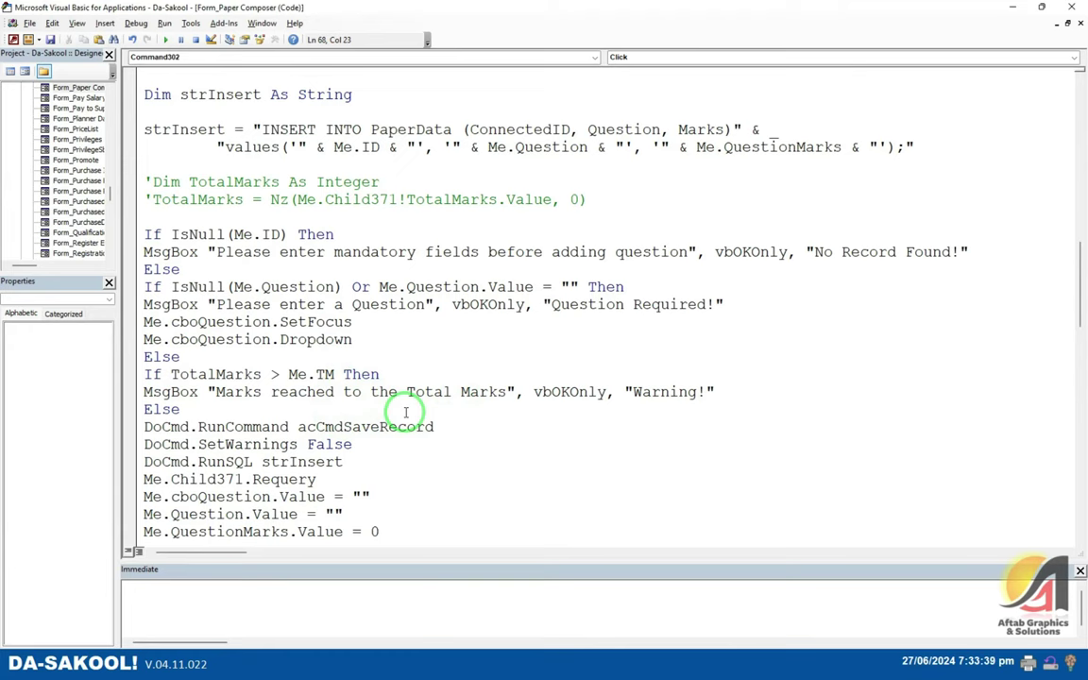
- Comment out the remaining TotalMarks check lines, close the VBA editor, and add Q1 with 10 marks
{"action": "key", "text": "alt+F11"}
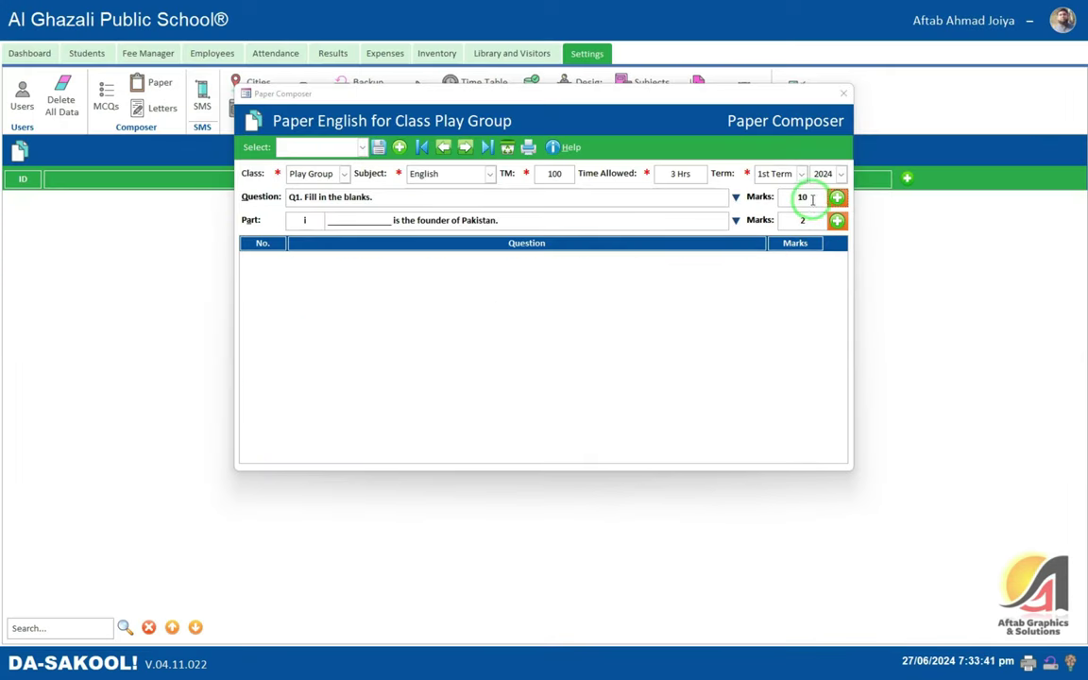
{"action": "key", "text": "alt+F11"}
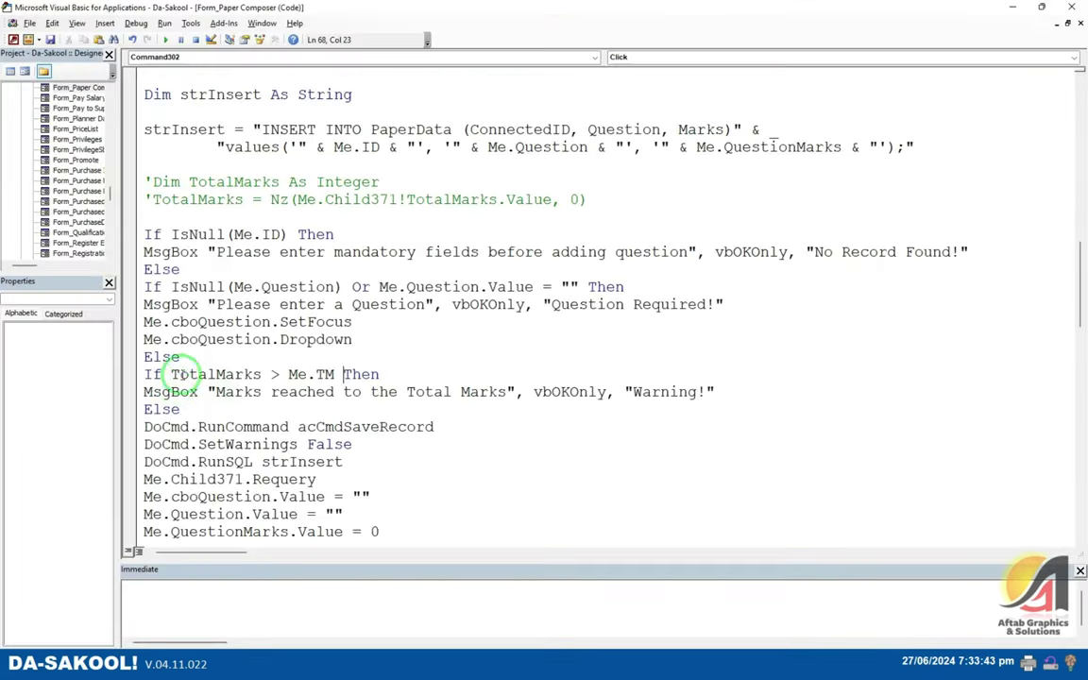
{"action": "scroll", "coordinate": [224, 286], "scroll_direction": "down", "scroll_amount": 2}
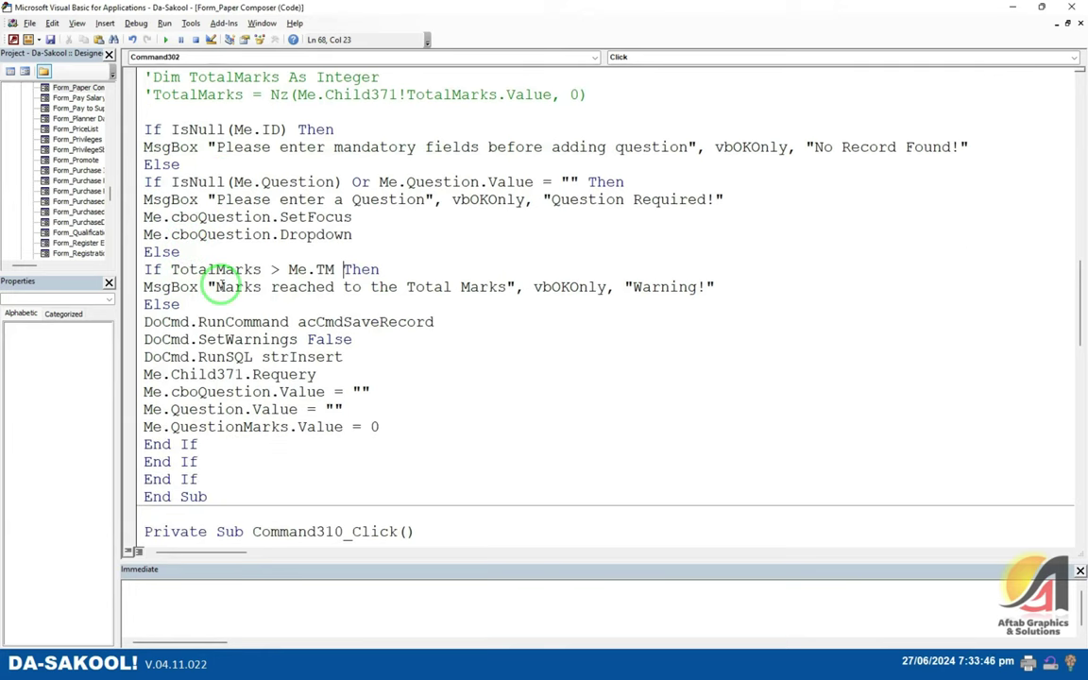
{"action": "left_click", "coordinate": [146, 269]}
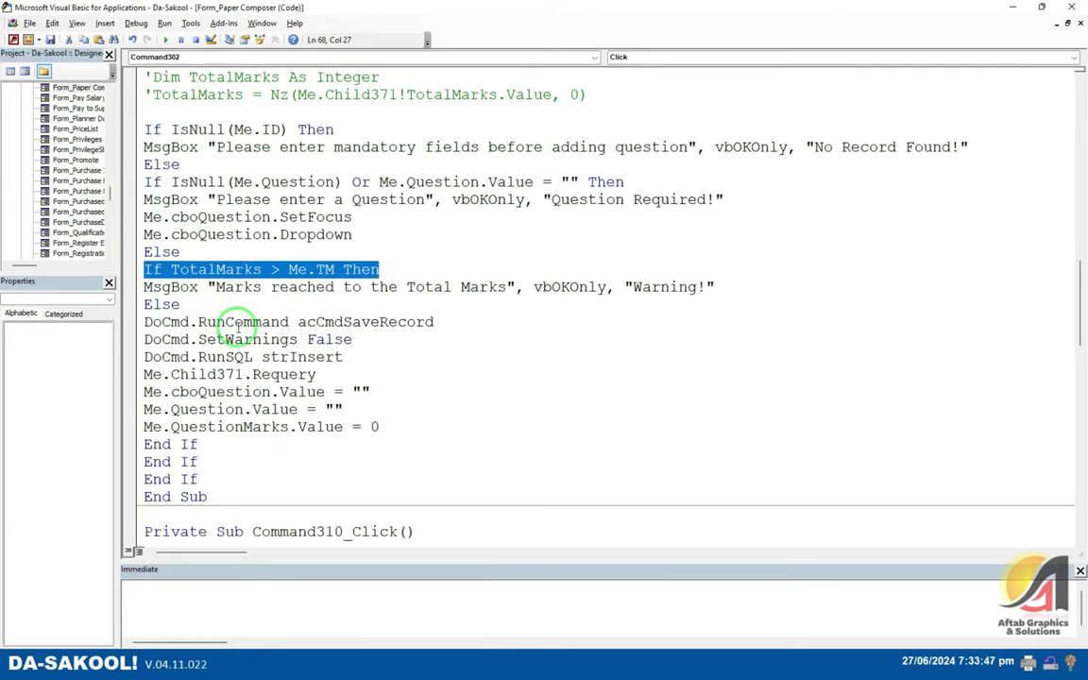
{"action": "type", "text": "'"}
{"action": "key", "text": "Down"}
{"action": "key", "text": "Home"}
{"action": "type", "text": "'"}
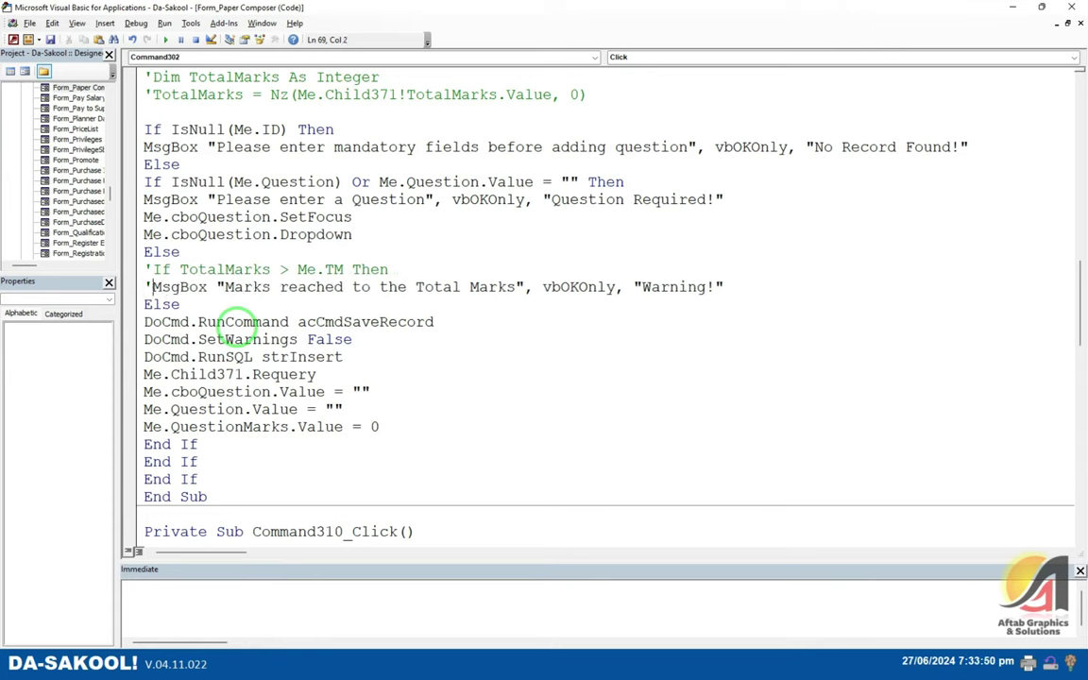
{"action": "key", "text": "Down"}
{"action": "key", "text": "Home"}
{"action": "type", "text": "'"}
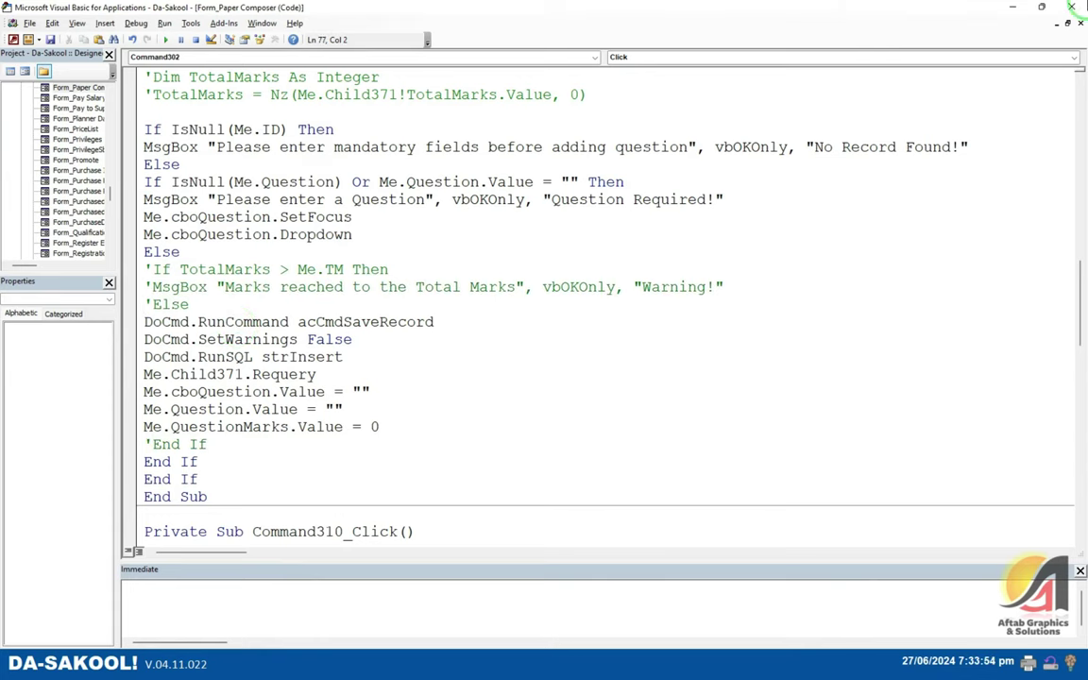
{"action": "left_click", "coordinate": [1072, 7]}
{"action": "left_click", "coordinate": [837, 196]}
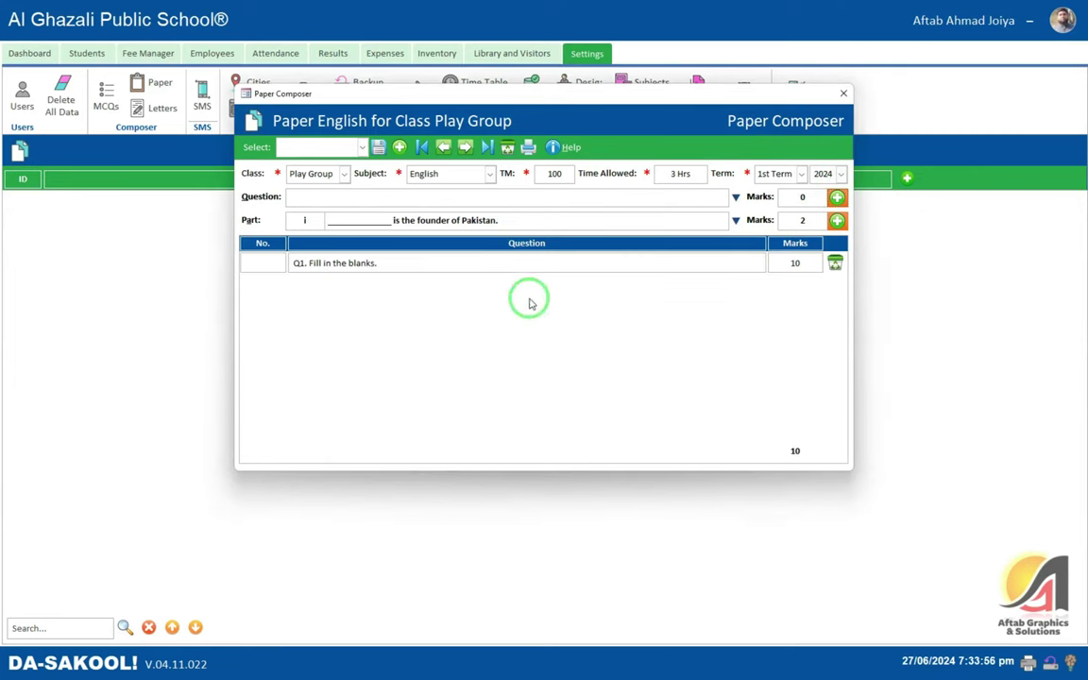
- Number Q1 as 1 and add part i with 2 marks to the paper
{"action": "left_click", "coordinate": [300, 264]}
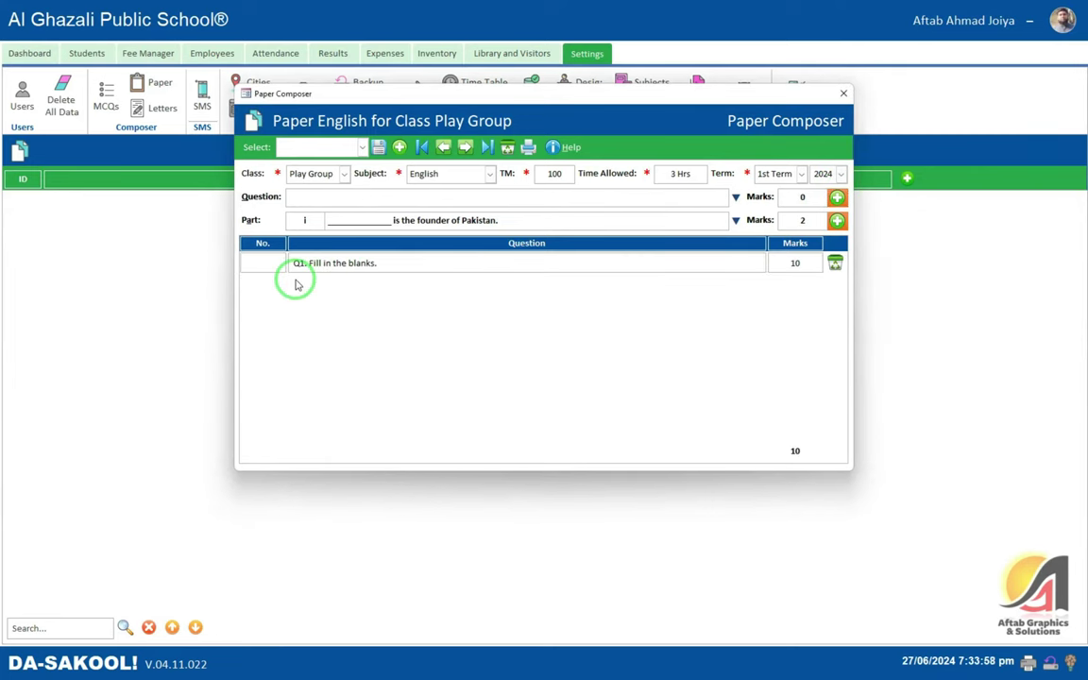
{"action": "left_click", "coordinate": [323, 263]}
{"action": "double_click", "coordinate": [353, 263]}
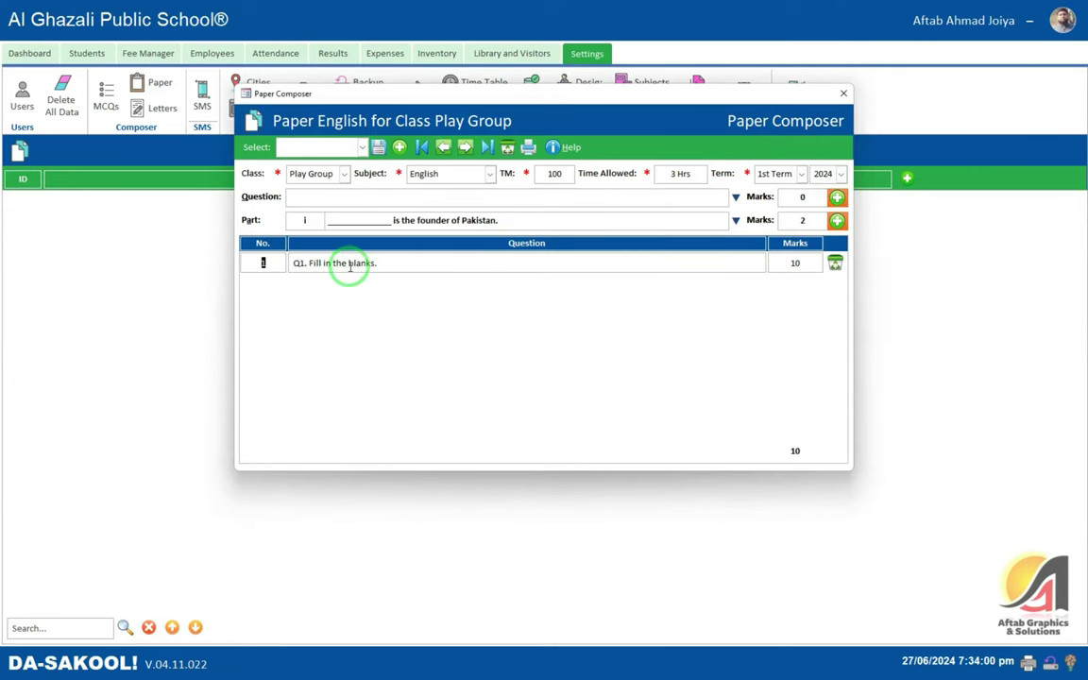
{"action": "left_click", "coordinate": [274, 266]}
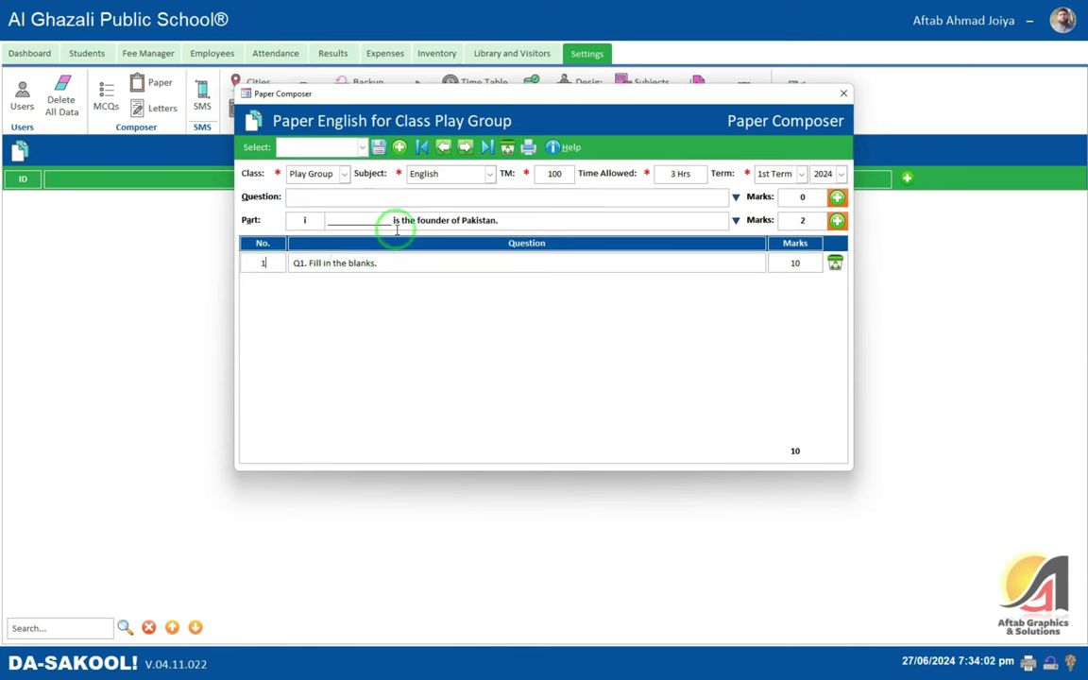
{"action": "left_click", "coordinate": [836, 222]}
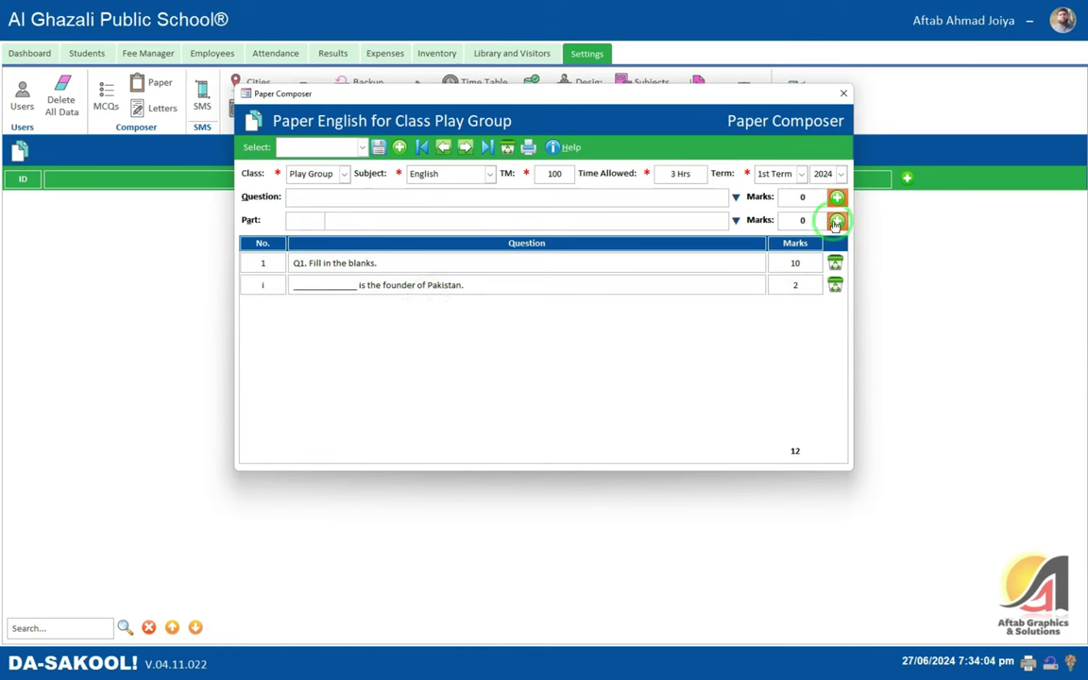
- Add part ii 'Allama Iqbal was born in ____' with 2 marks
{"action": "left_click", "coordinate": [294, 227]}
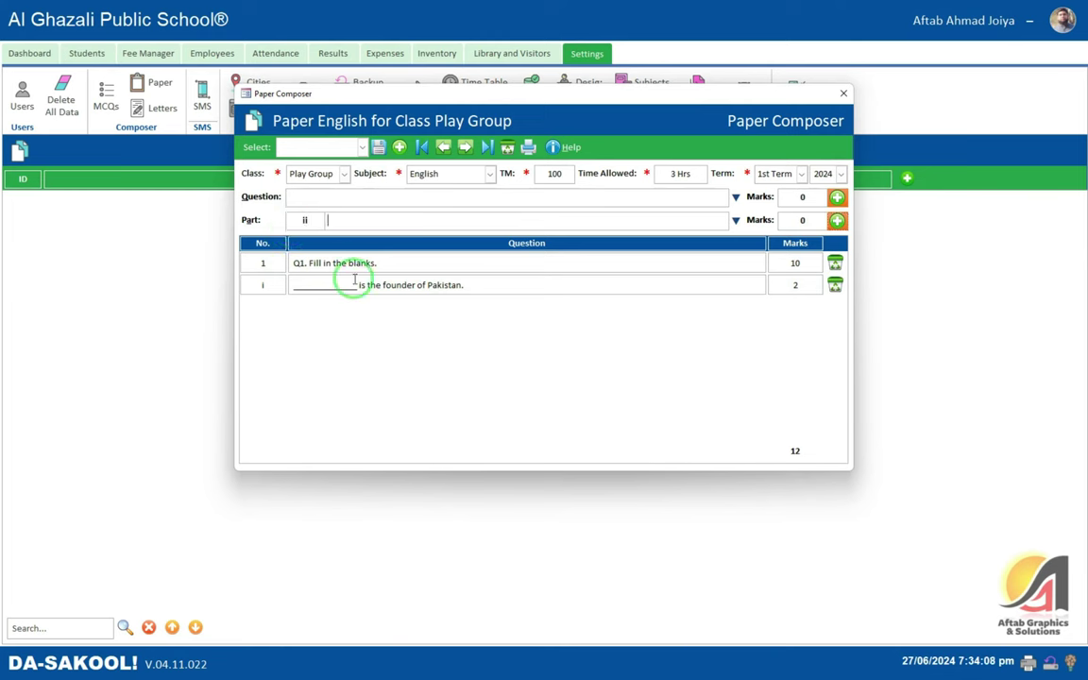
{"action": "left_click", "coordinate": [798, 285]}
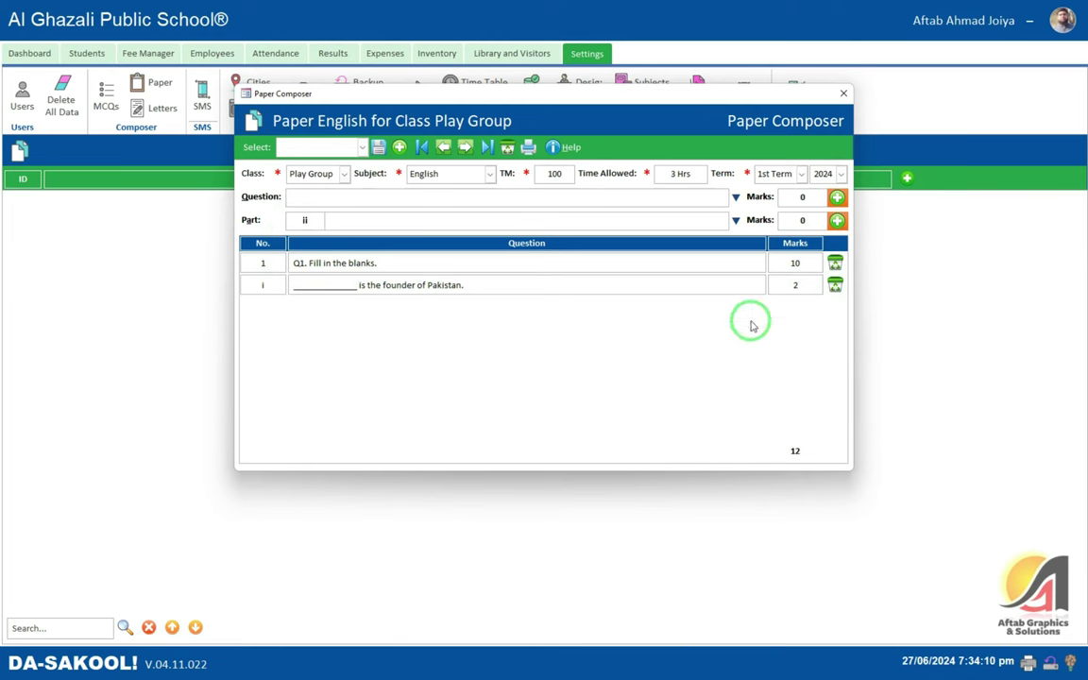
{"action": "left_click", "coordinate": [359, 223]}
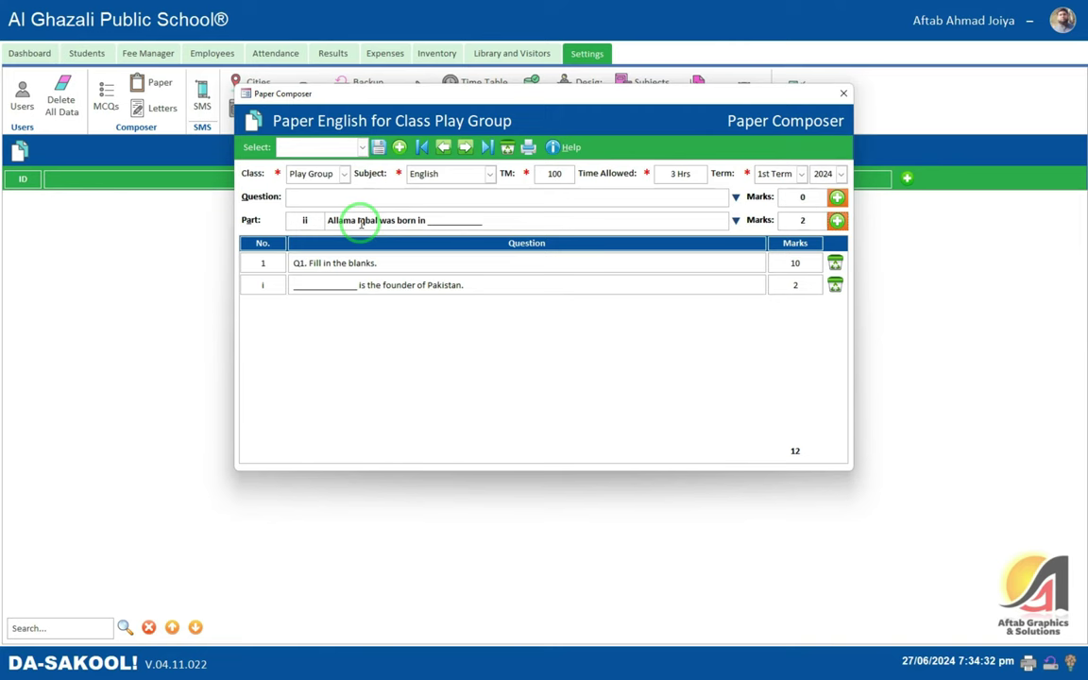
{"action": "key", "text": "Return"}
{"action": "key", "text": "super"}
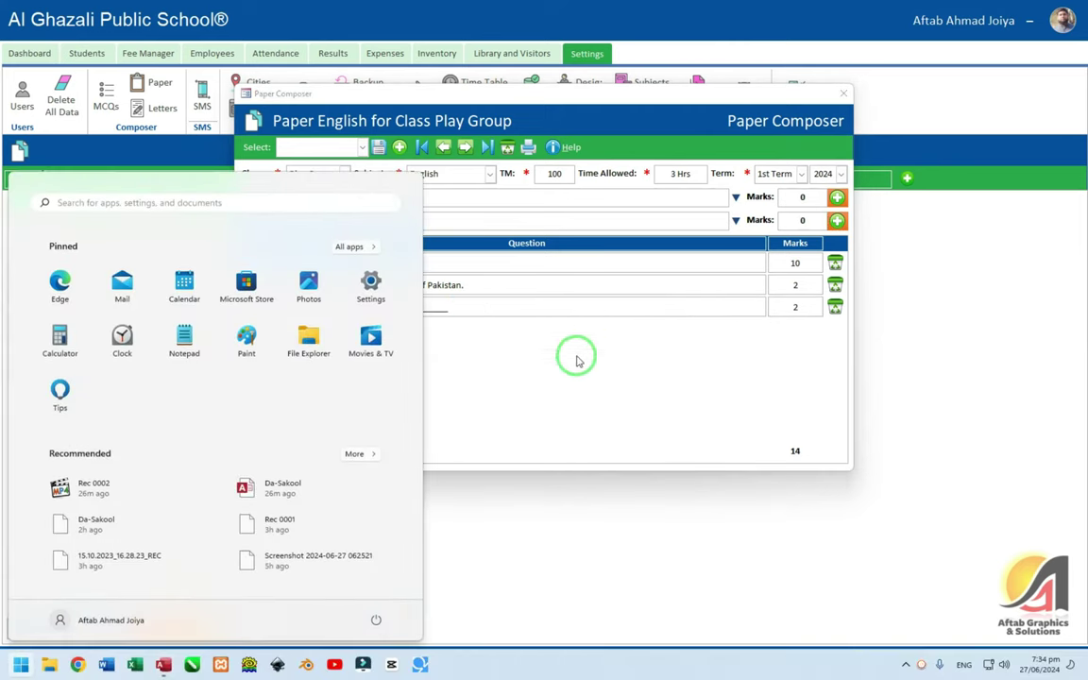
{"action": "key", "text": "super"}
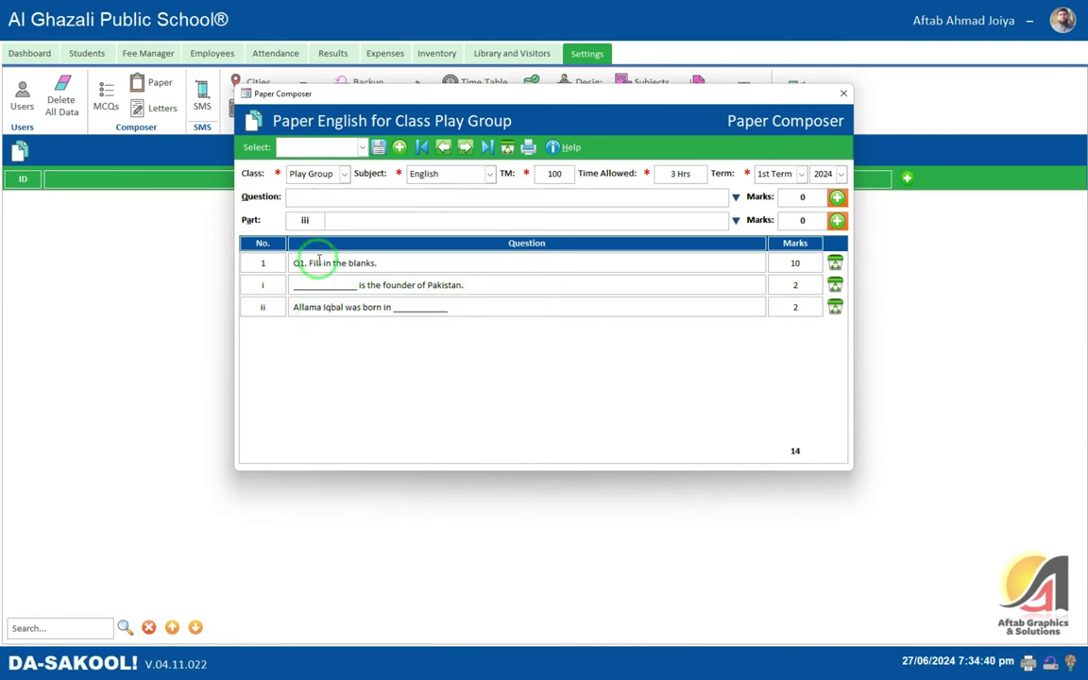
- Commit row ii's 2 marks and browse the question heading list without changing it
{"action": "left_click", "coordinate": [736, 198]}
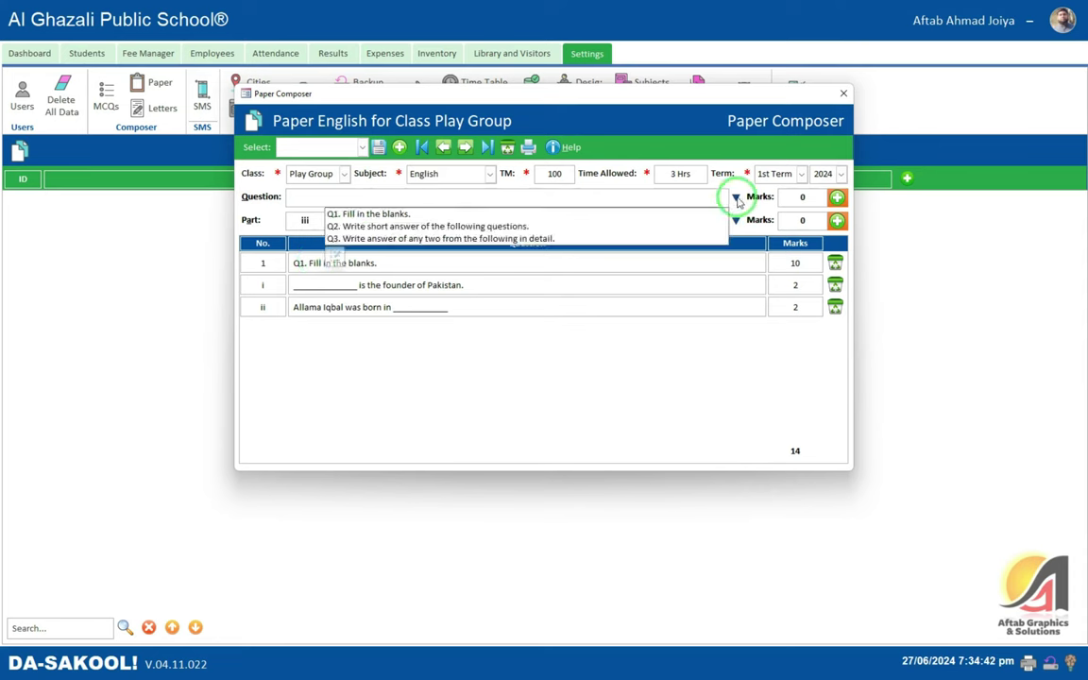
{"action": "left_click", "coordinate": [306, 328]}
{"action": "left_click", "coordinate": [793, 306]}
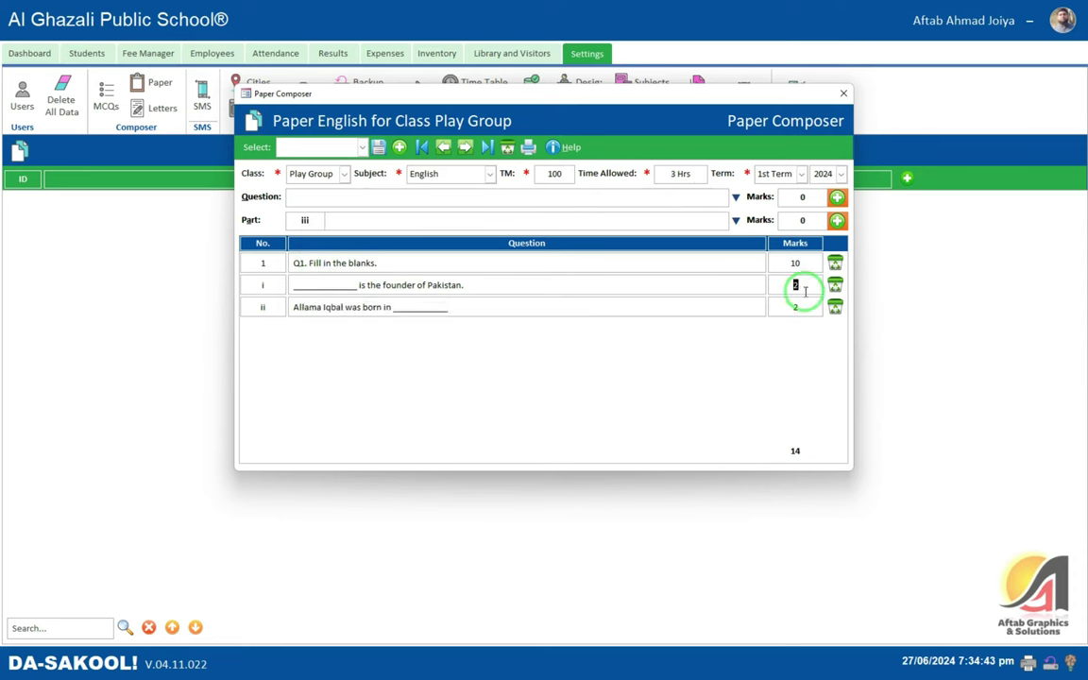
{"action": "left_click", "coordinate": [727, 360]}
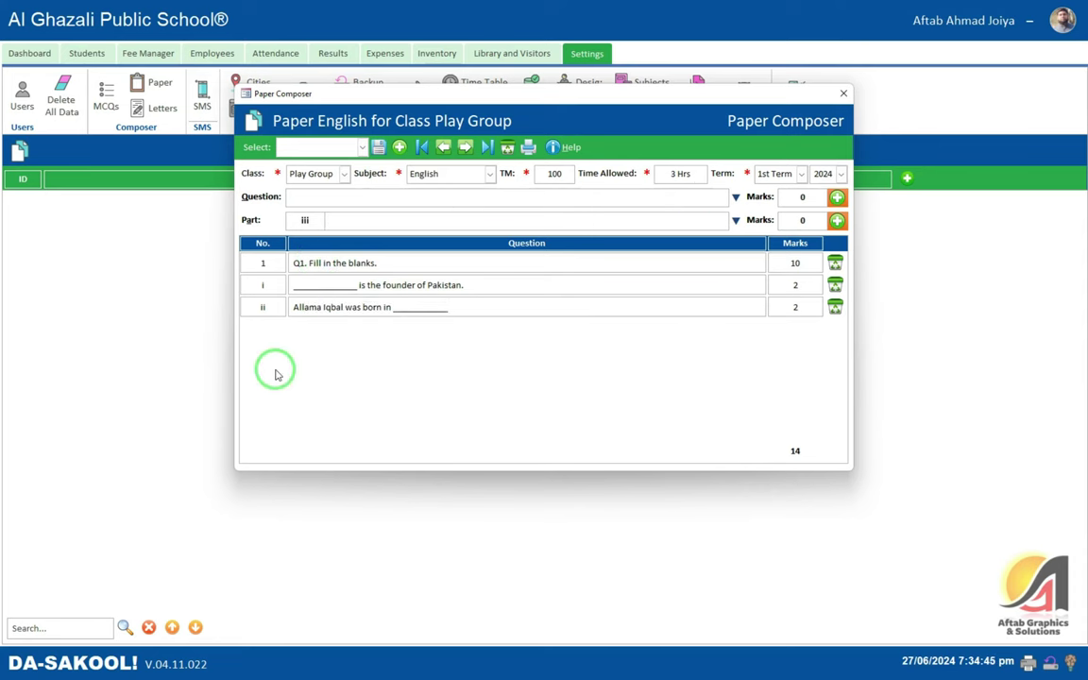
{"action": "left_click", "coordinate": [793, 263]}
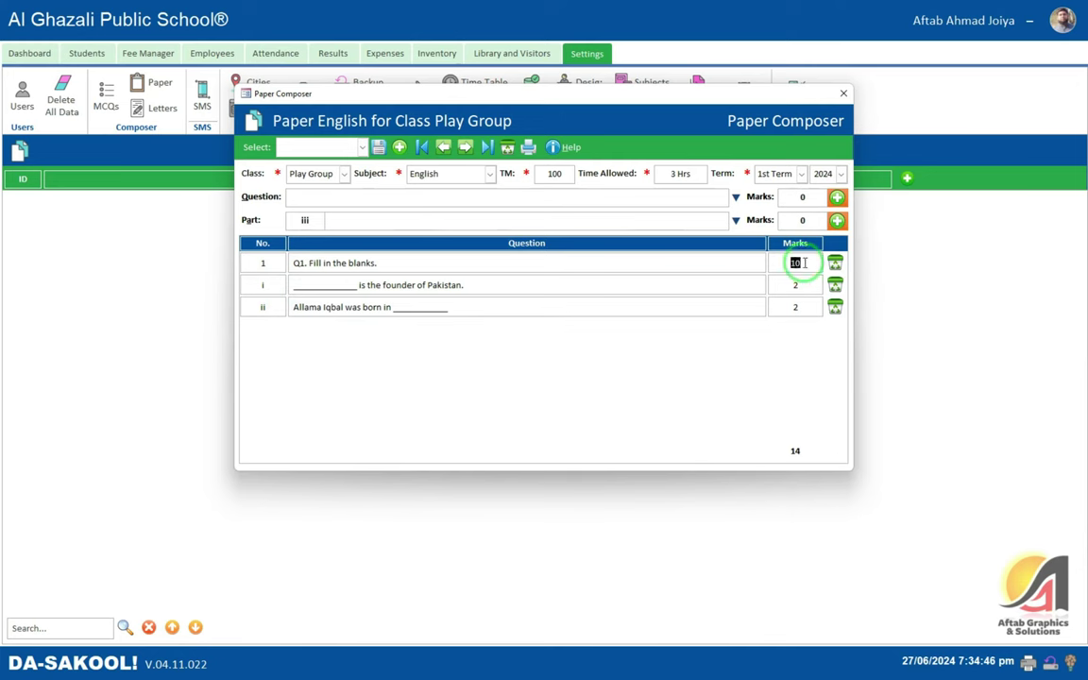
{"action": "left_click", "coordinate": [734, 197]}
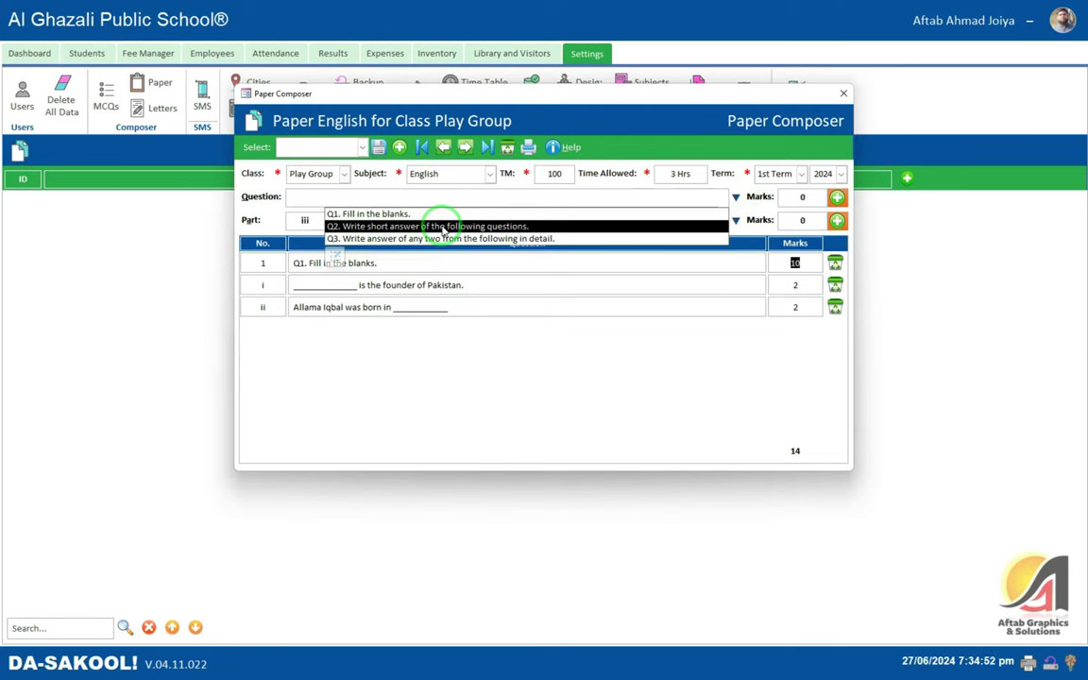
{"action": "left_click", "coordinate": [336, 254]}
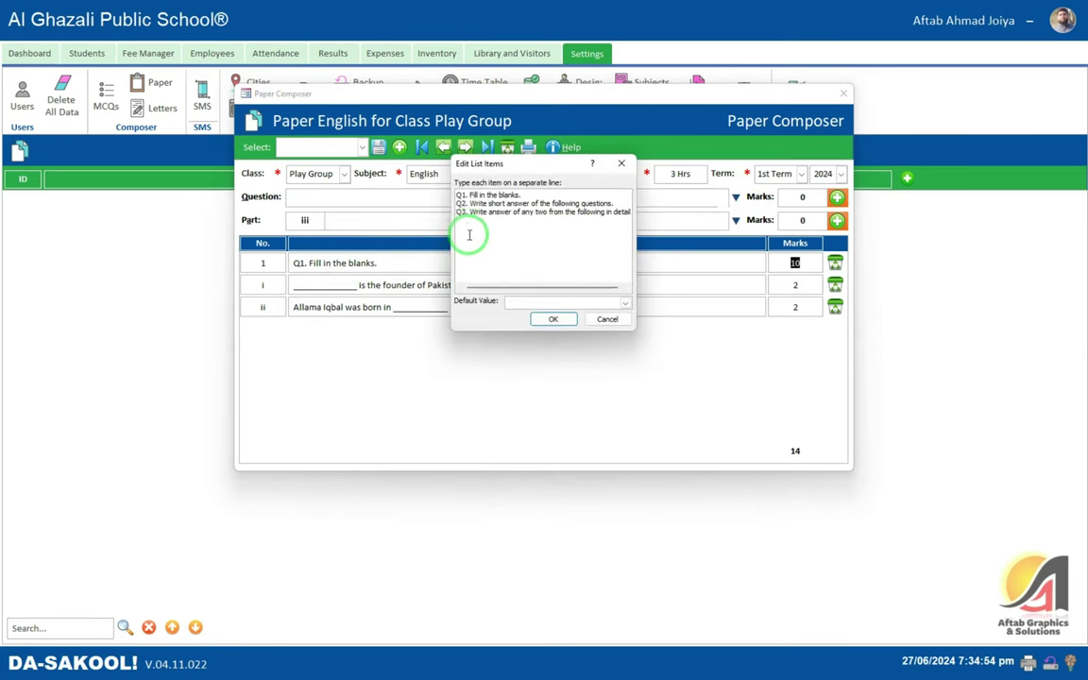
{"action": "left_click", "coordinate": [469, 235]}
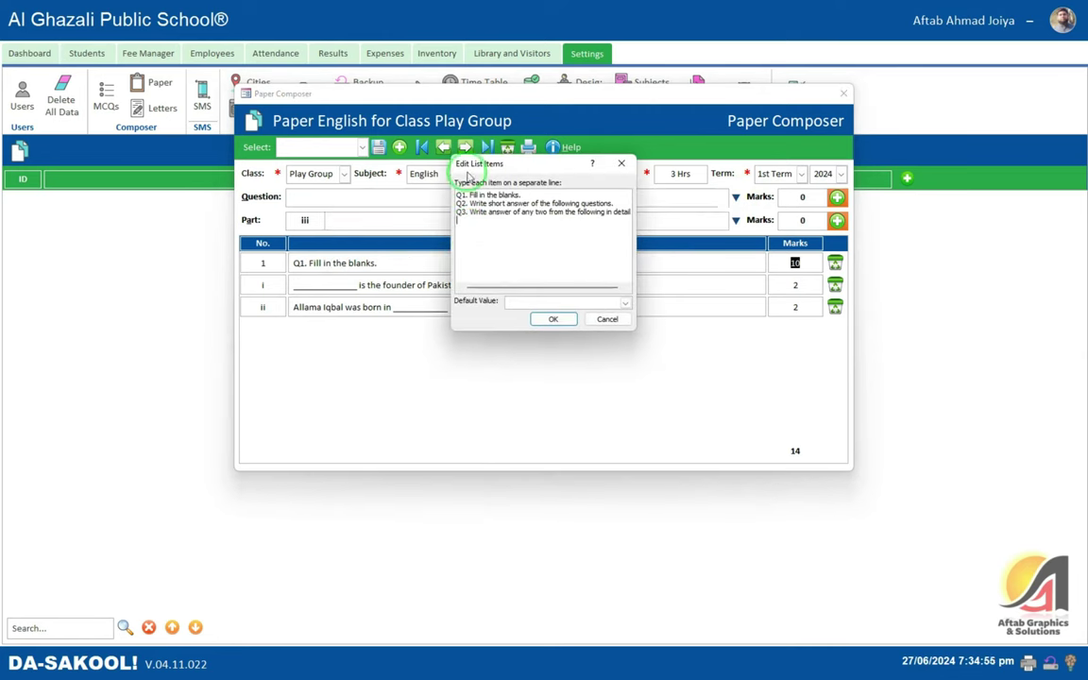
{"action": "left_click", "coordinate": [607, 319]}
- Add Q2 'Write short answer of the following questions' with 15 marks, numbered 2
{"action": "left_click", "coordinate": [736, 198]}
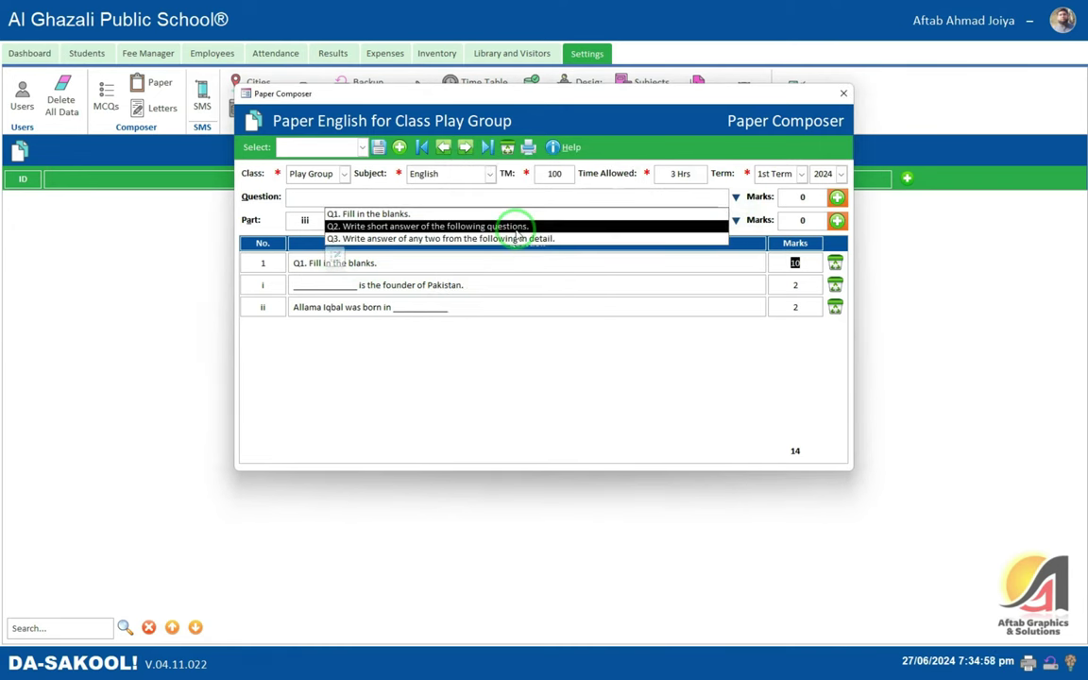
{"action": "left_click", "coordinate": [518, 227]}
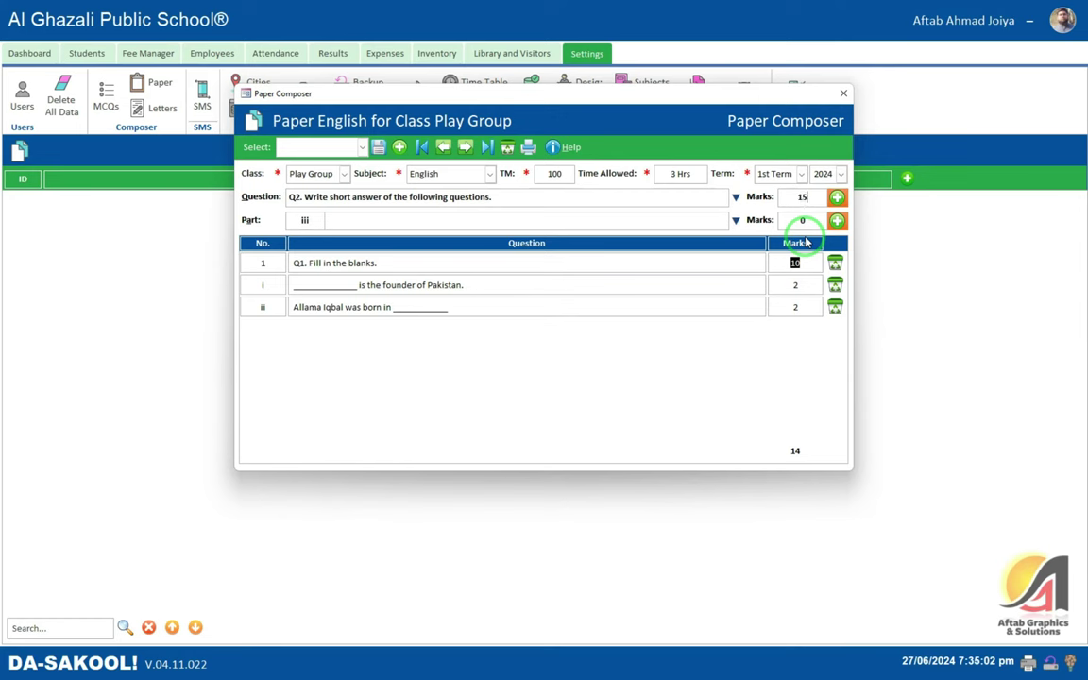
{"action": "left_click", "coordinate": [837, 197]}
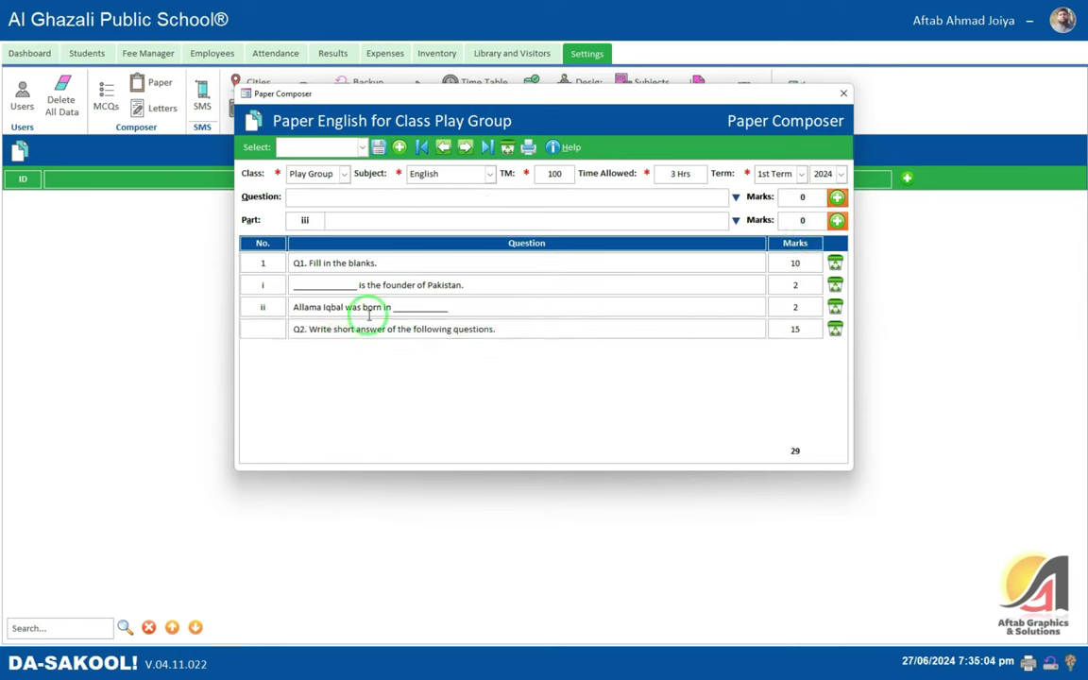
{"action": "left_click", "coordinate": [273, 334]}
{"action": "left_click", "coordinate": [317, 323]}
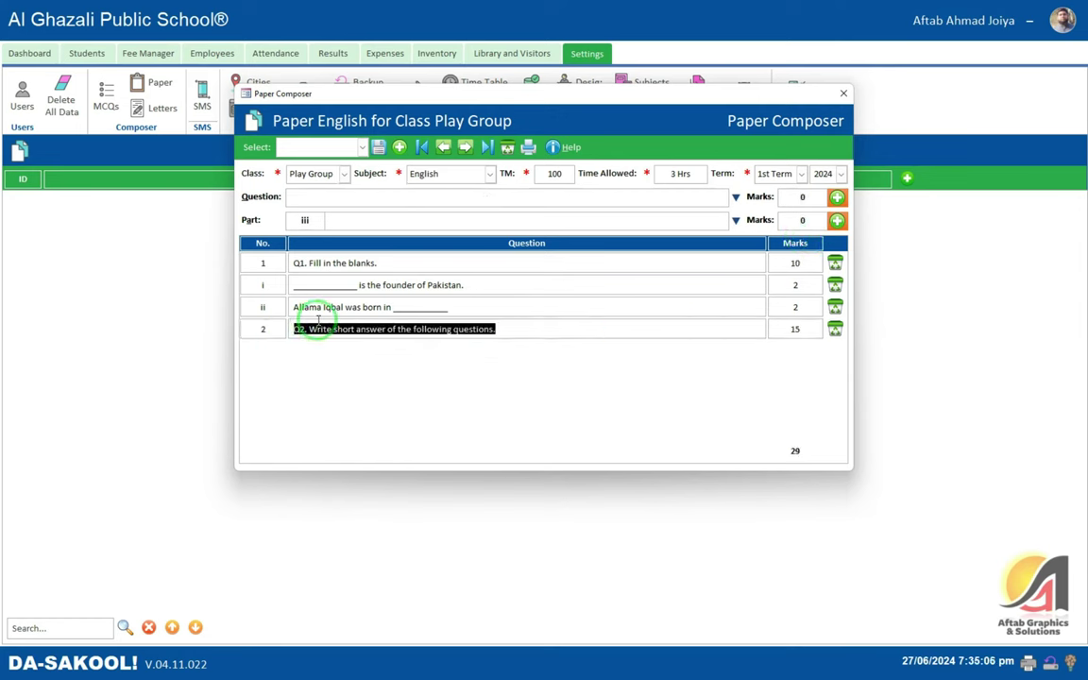
{"action": "key", "text": "Tab"}
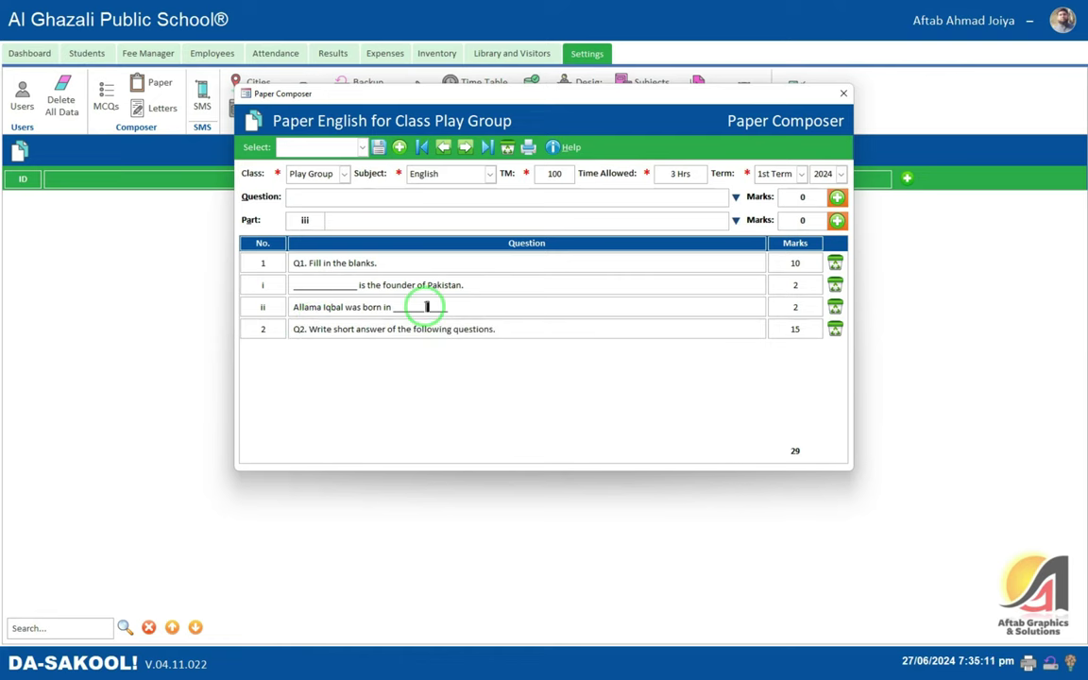
{"action": "left_click", "coordinate": [528, 146]}
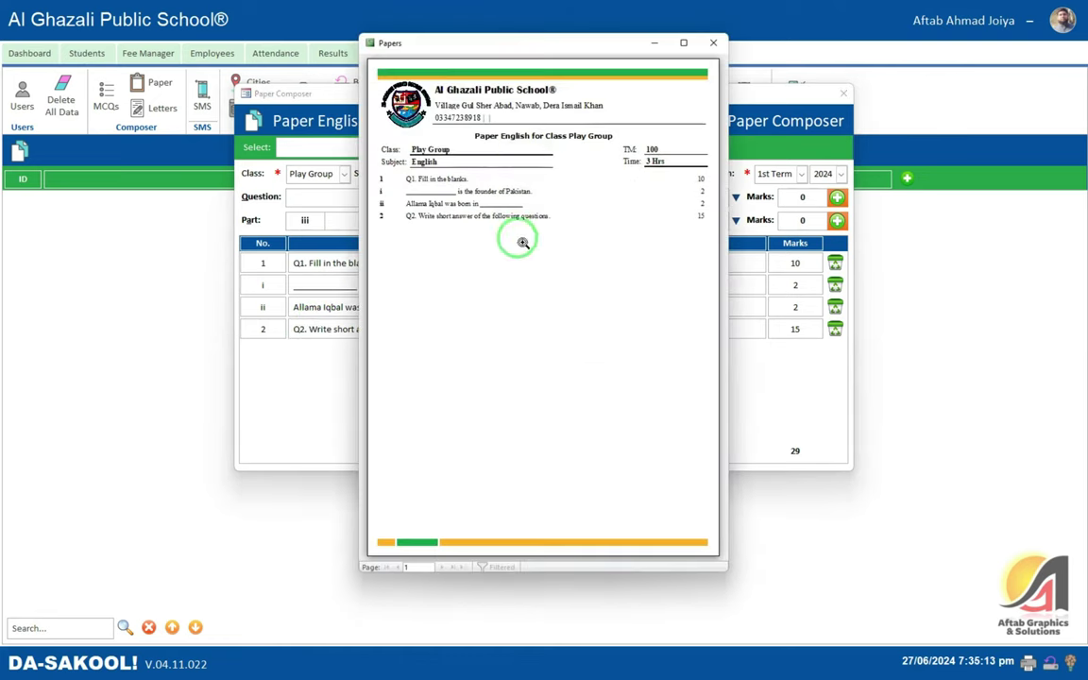
{"action": "left_click", "coordinate": [686, 42]}
{"action": "left_click", "coordinate": [517, 158]}
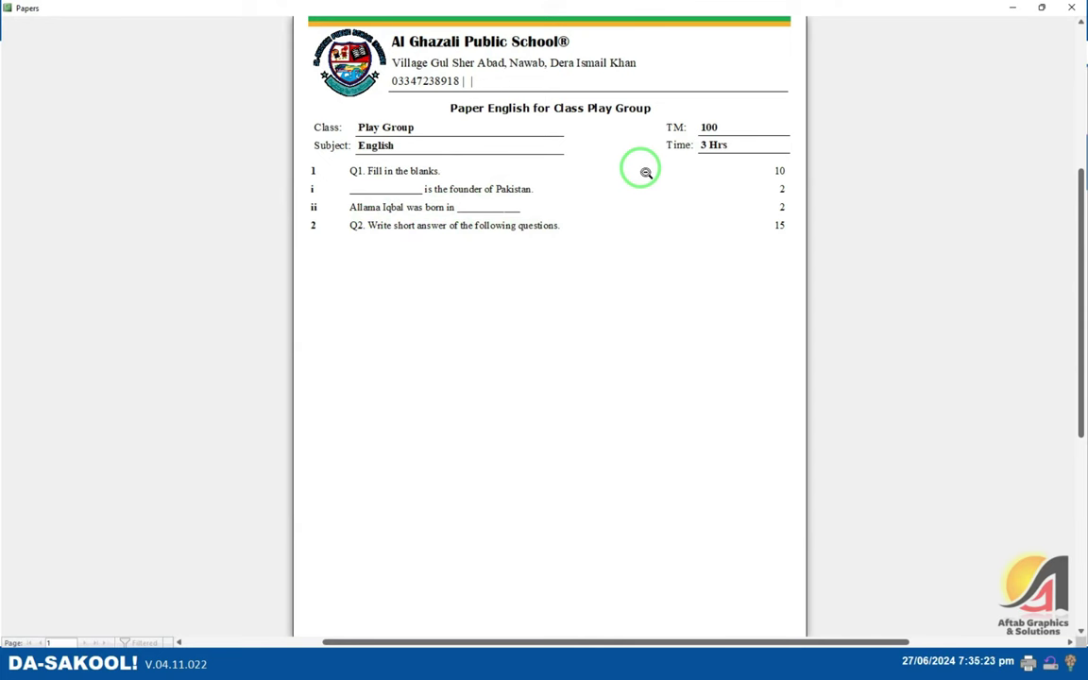
{"action": "left_click", "coordinate": [646, 172]}
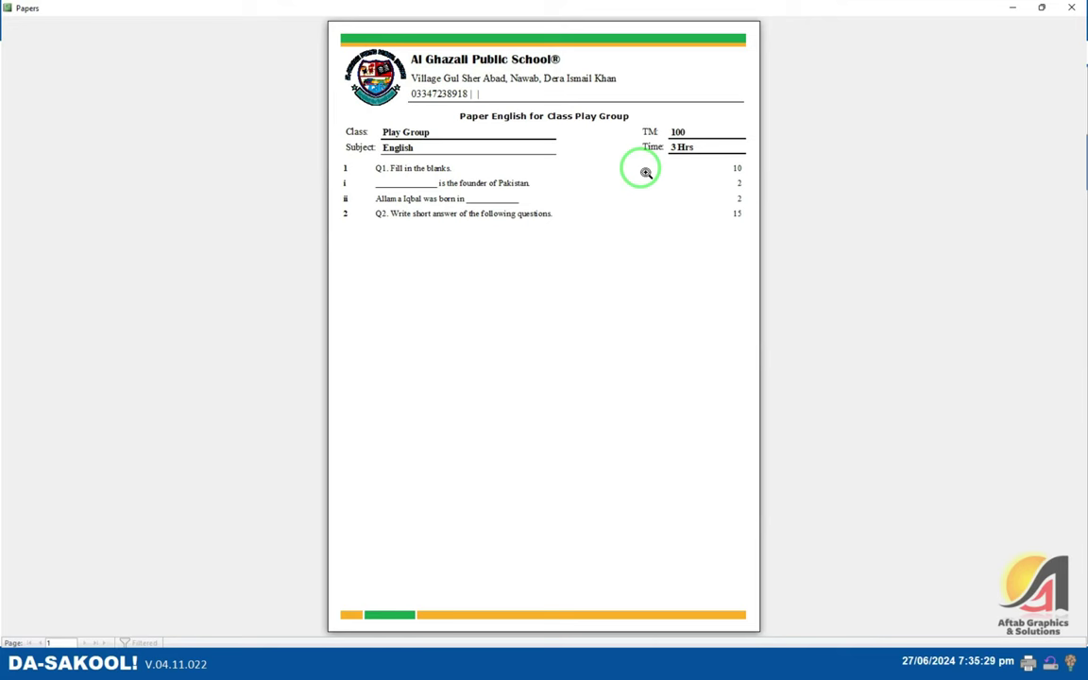
{"action": "left_click", "coordinate": [1071, 8]}
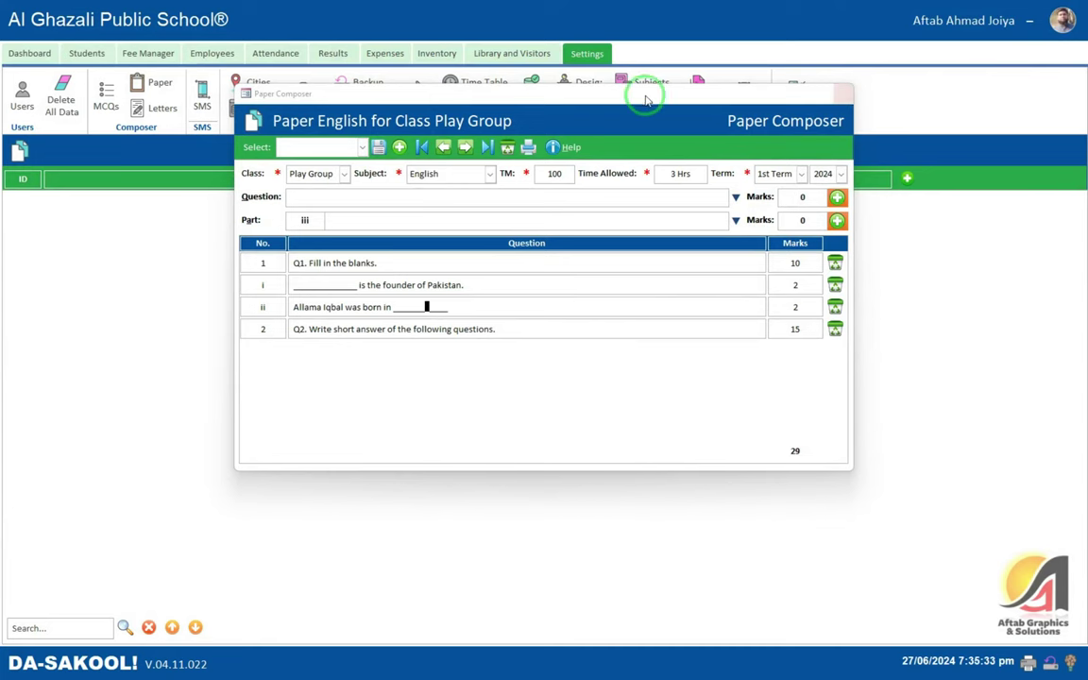
- Close the Paper Composer, look over the Exercises list, then switch to the Letters list
{"action": "left_click_drag", "start_coordinate": [611, 101], "coordinate": [633, 170]}
{"action": "left_click", "coordinate": [816, 175]}
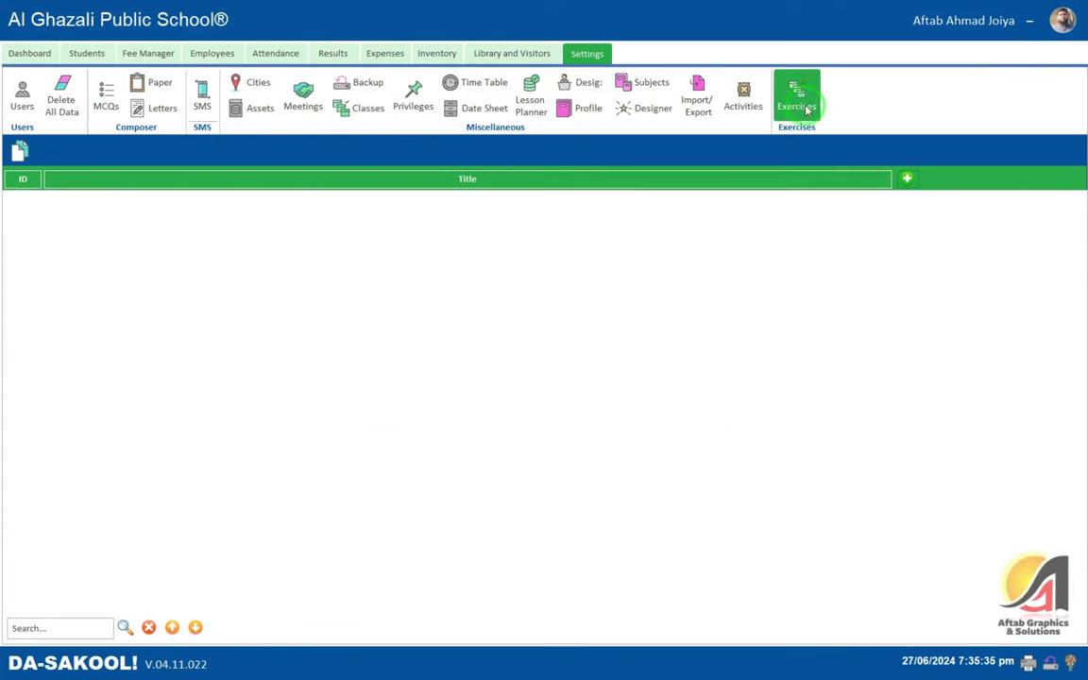
{"action": "left_click", "coordinate": [794, 94]}
{"action": "left_click", "coordinate": [142, 201]}
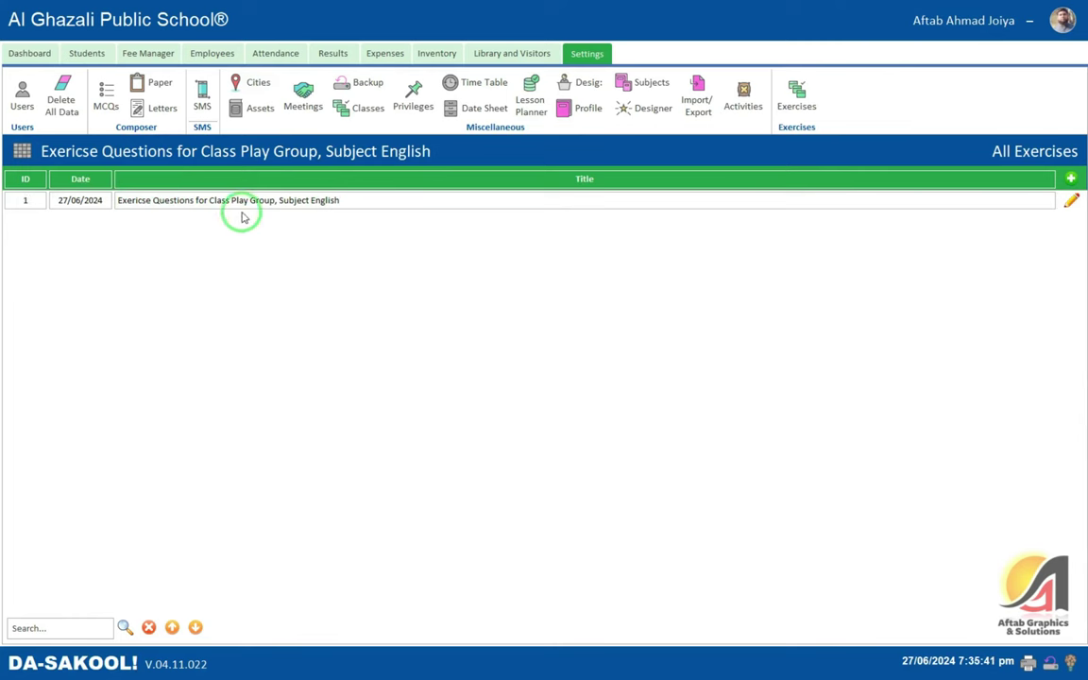
{"action": "left_click_drag", "start_coordinate": [282, 201], "coordinate": [359, 200]}
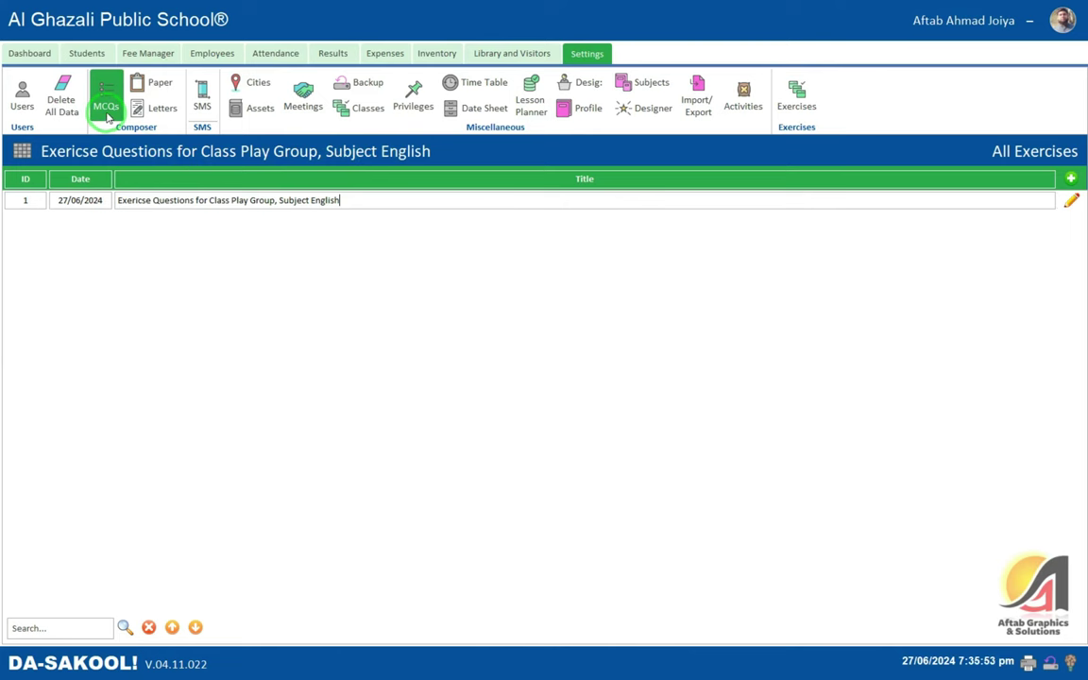
{"action": "left_click", "coordinate": [158, 108]}
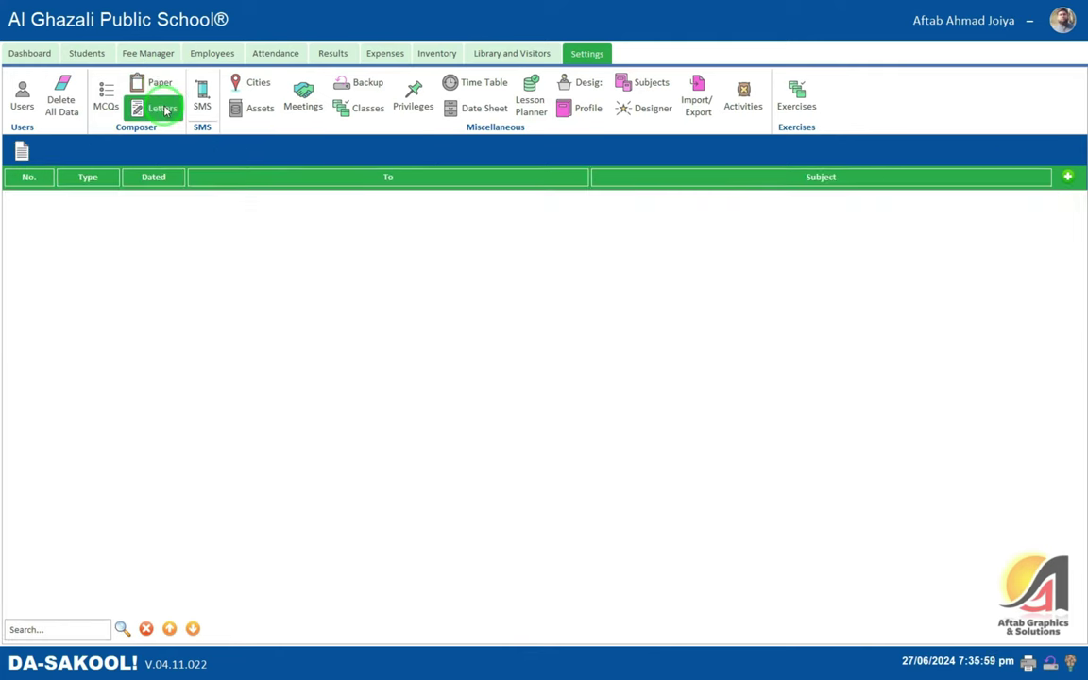
- Start a new letter and set its Type to Letter after trying Notice and Circular
{"action": "left_click", "coordinate": [1067, 176]}
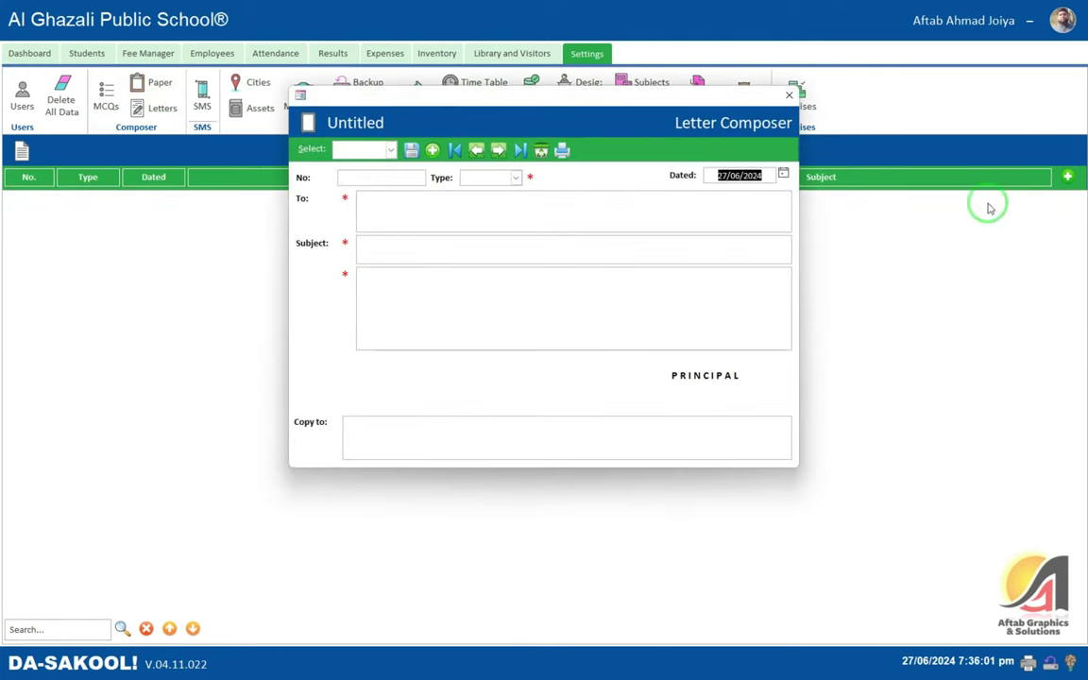
{"action": "left_click", "coordinate": [515, 178]}
{"action": "left_click", "coordinate": [496, 192]}
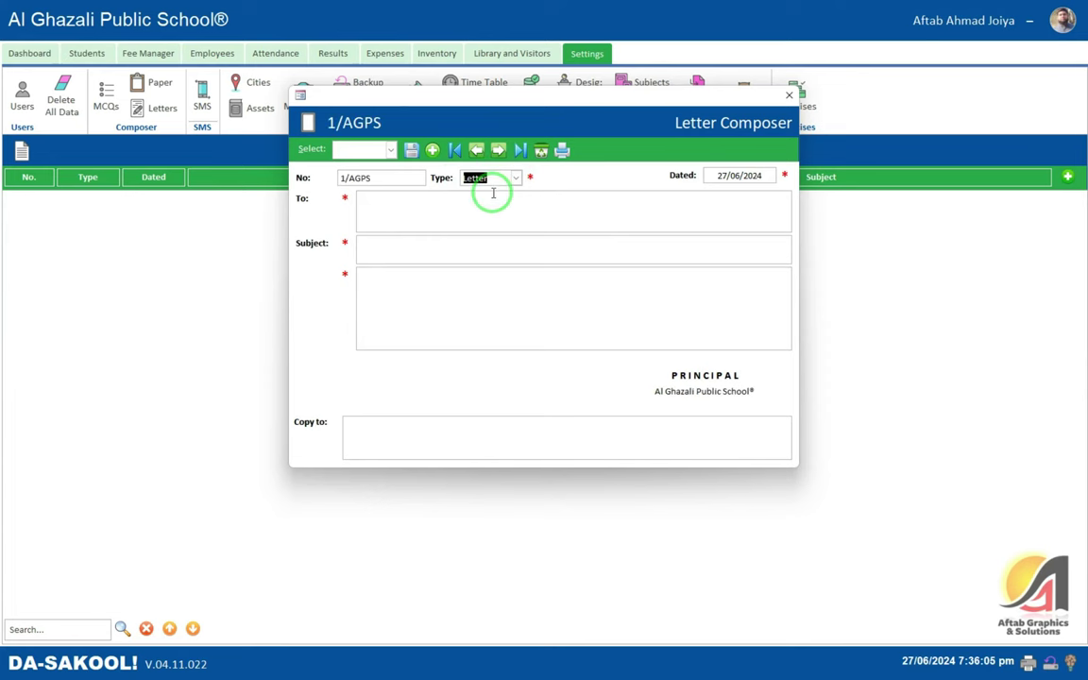
{"action": "left_click", "coordinate": [513, 177]}
{"action": "left_click", "coordinate": [508, 204]}
{"action": "left_click", "coordinate": [515, 178]}
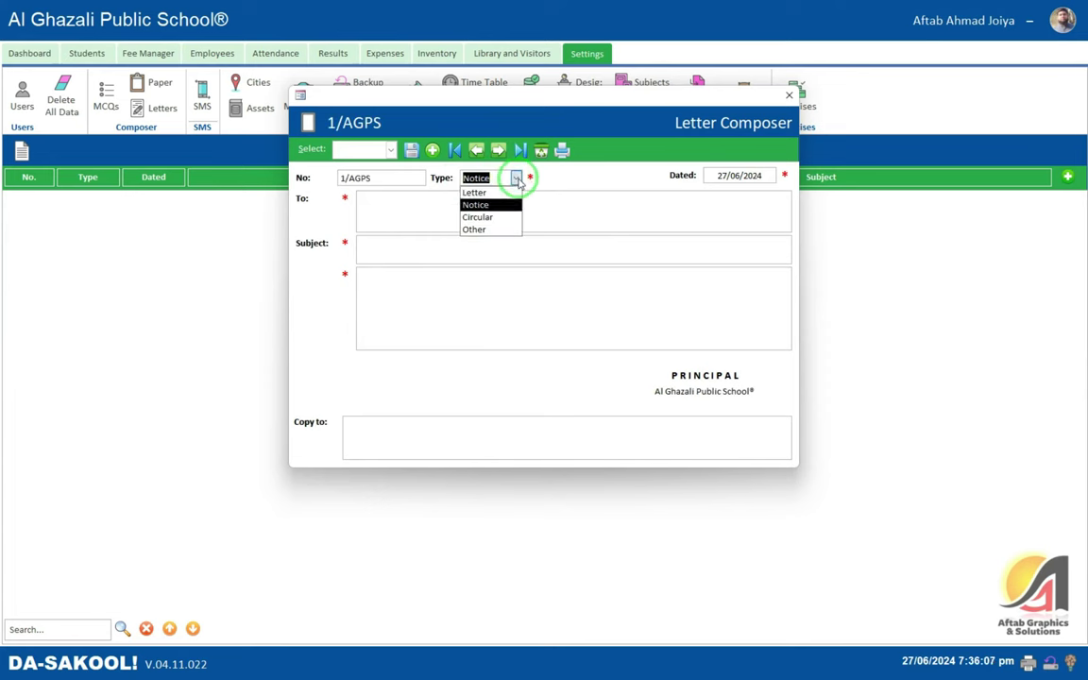
{"action": "left_click", "coordinate": [490, 216]}
{"action": "left_click", "coordinate": [511, 180]}
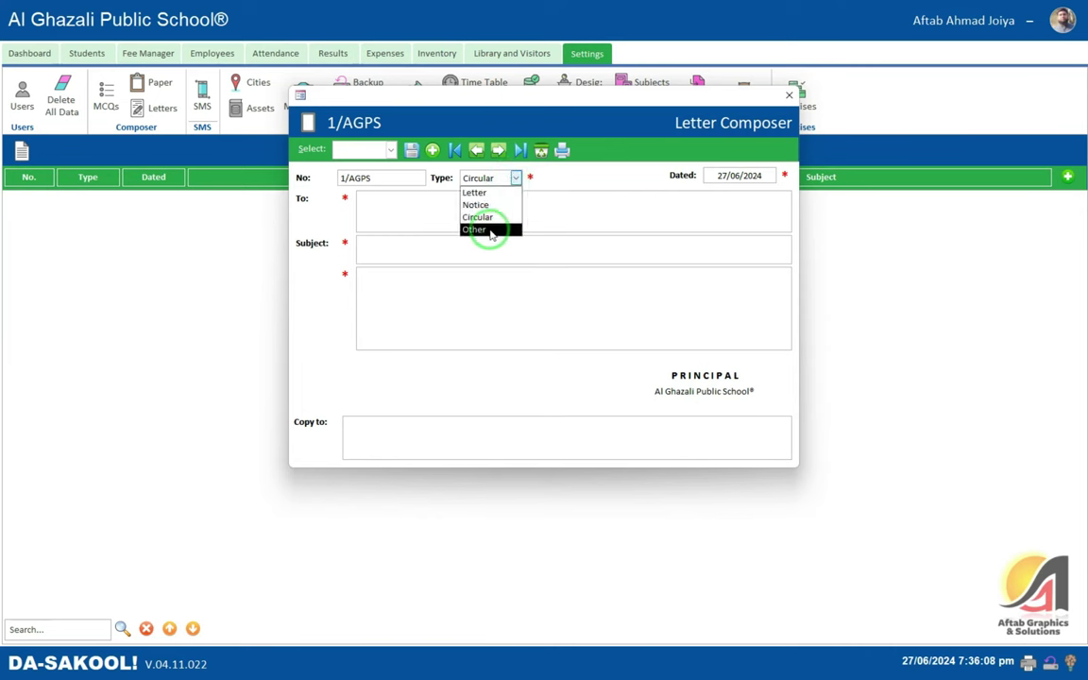
{"action": "left_click", "coordinate": [491, 199]}
- Address it to 'The Chairman, BISE D.I.Khan', subject 'Renewal of School', write the body and preview it
{"action": "left_click", "coordinate": [458, 202]}
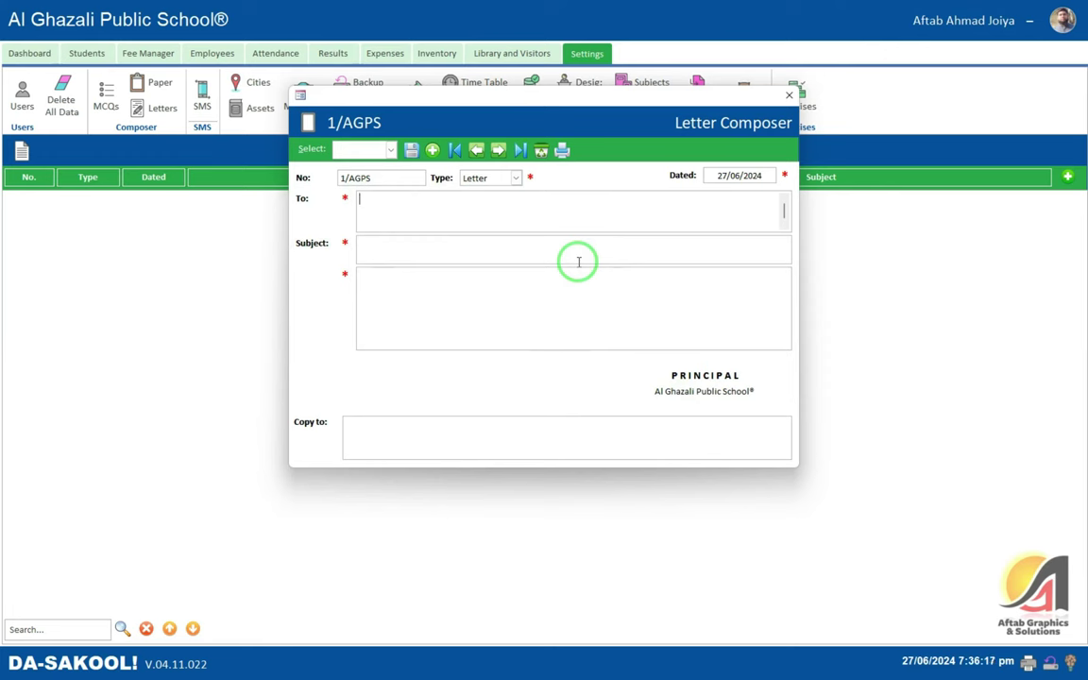
{"action": "type", "text": "The Chairman, BISE D.I.K"}
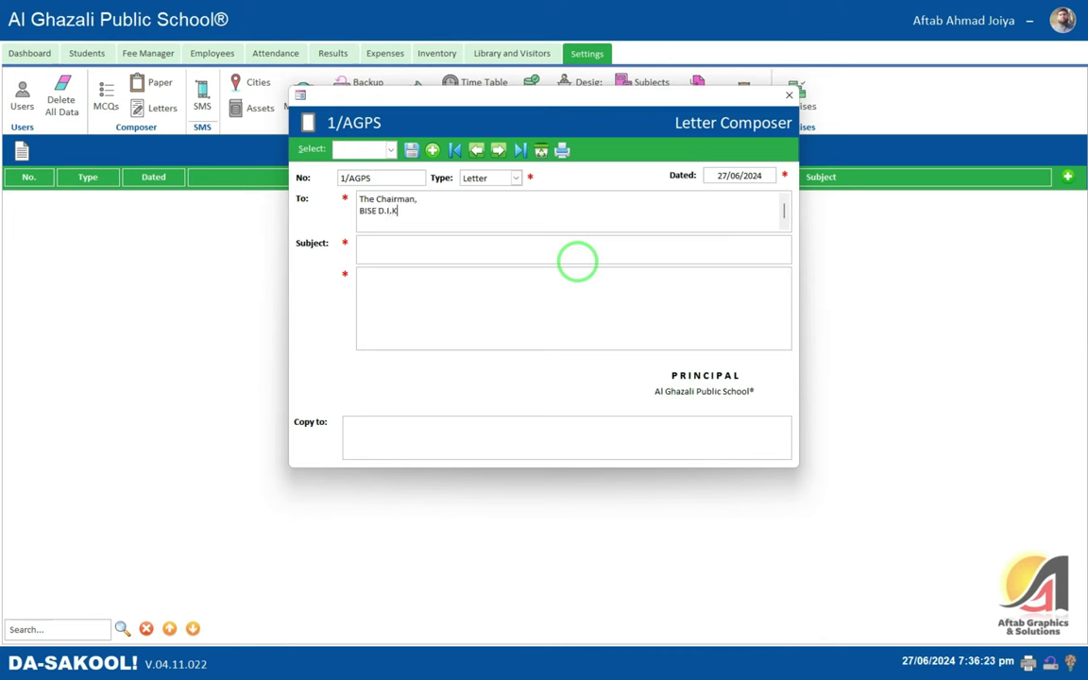
{"action": "type", "text": "han"}
{"action": "left_click", "coordinate": [578, 261]}
{"action": "type", "text": "Renewal o"}
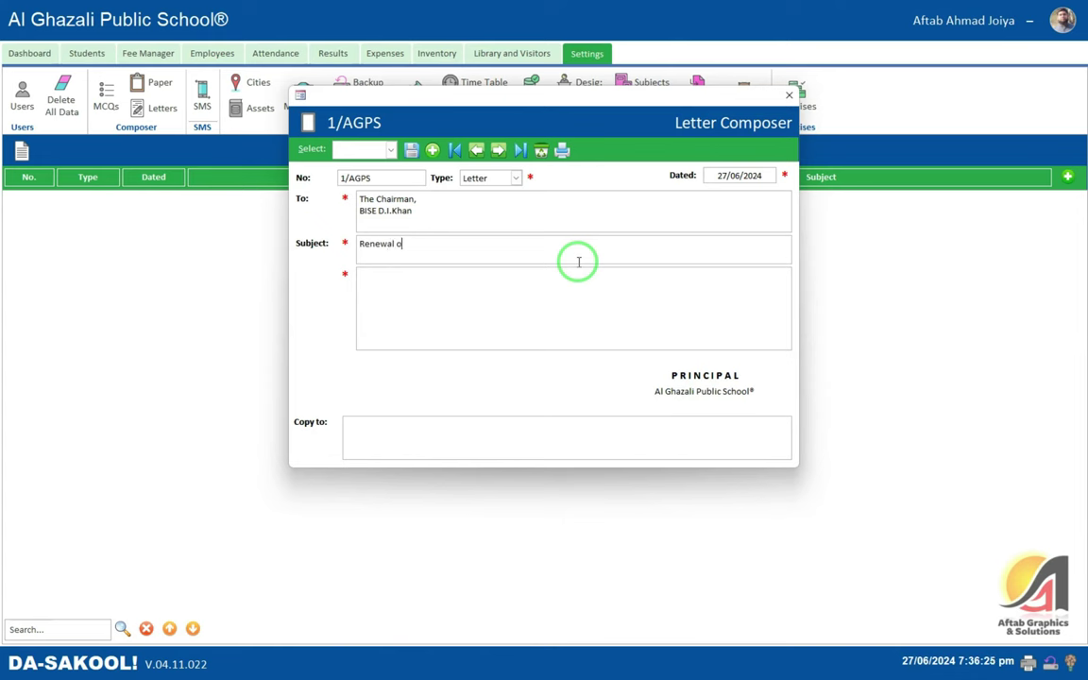
{"action": "type", "text": "f School"}
{"action": "key", "text": "Tab"}
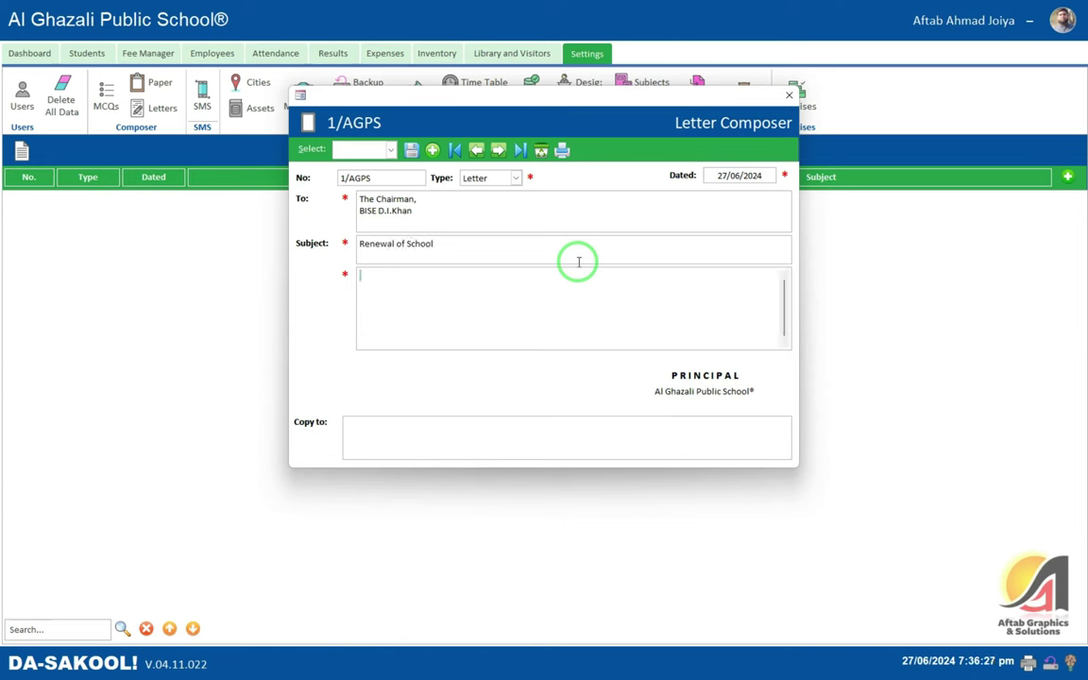
{"action": "type", "text": "De"}
{"action": "type", "text": "ar Sir, It is s"}
{"action": "type", "text": "umbly submi"}
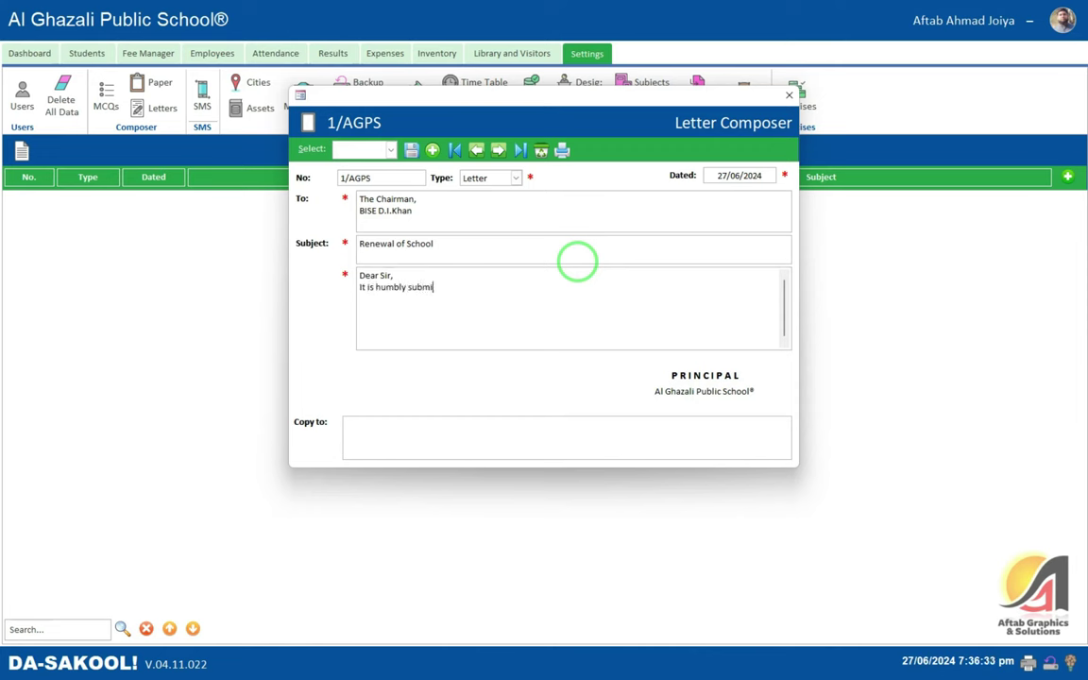
{"action": "type", "text": "............"}
{"action": "key", "text": "ctrl+a"}
{"action": "key", "text": "Right"}
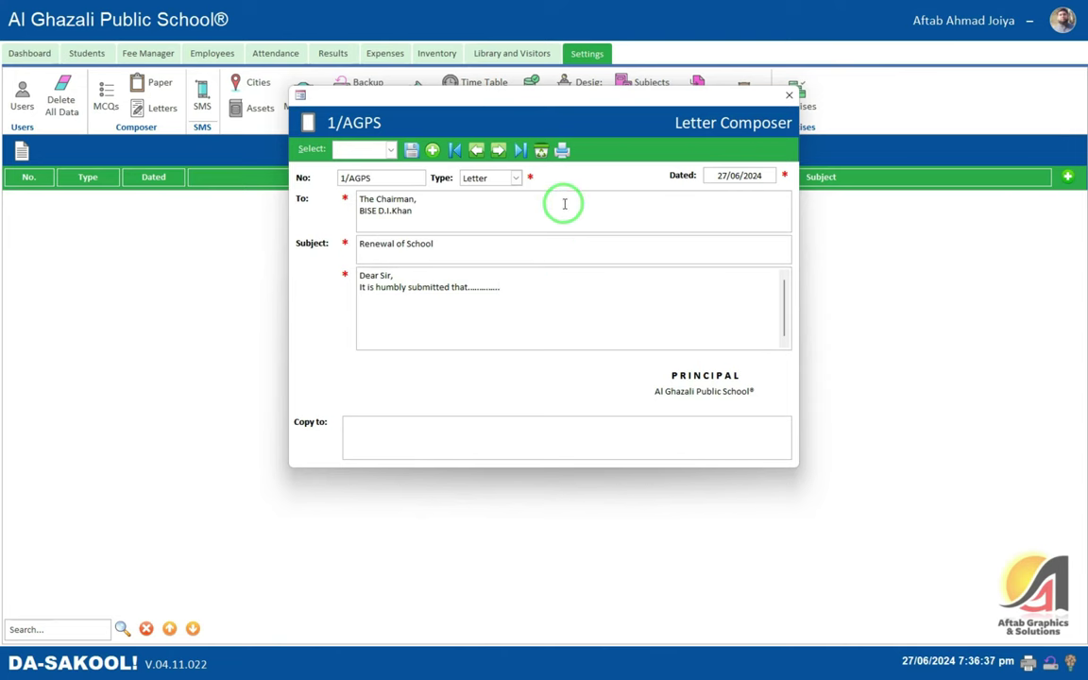
{"action": "left_click", "coordinate": [562, 148]}
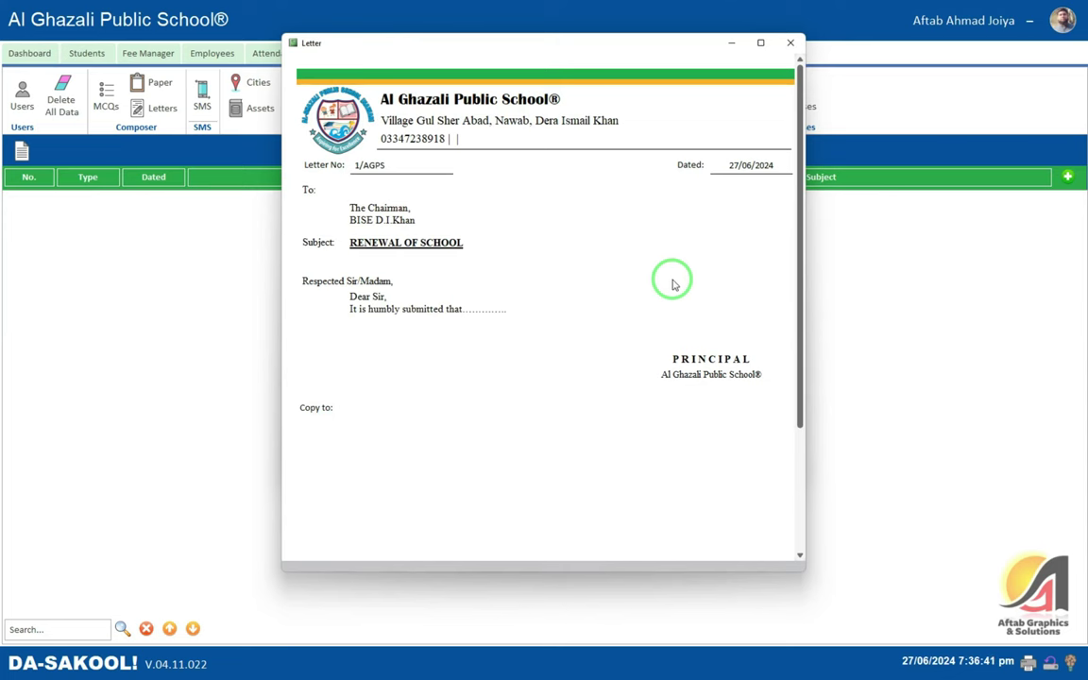
- Scroll through the Renewal of School letter preview, then close it
{"action": "scroll", "coordinate": [671, 283], "scroll_direction": "down", "scroll_amount": 2}
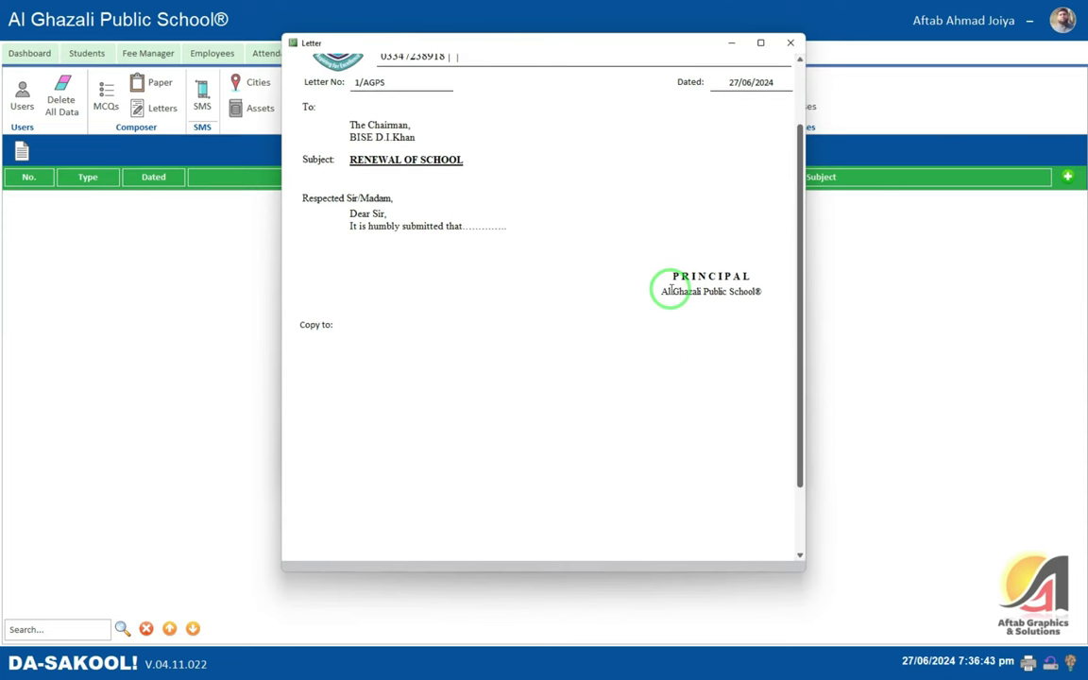
{"action": "scroll", "coordinate": [672, 289], "scroll_direction": "up", "scroll_amount": 1}
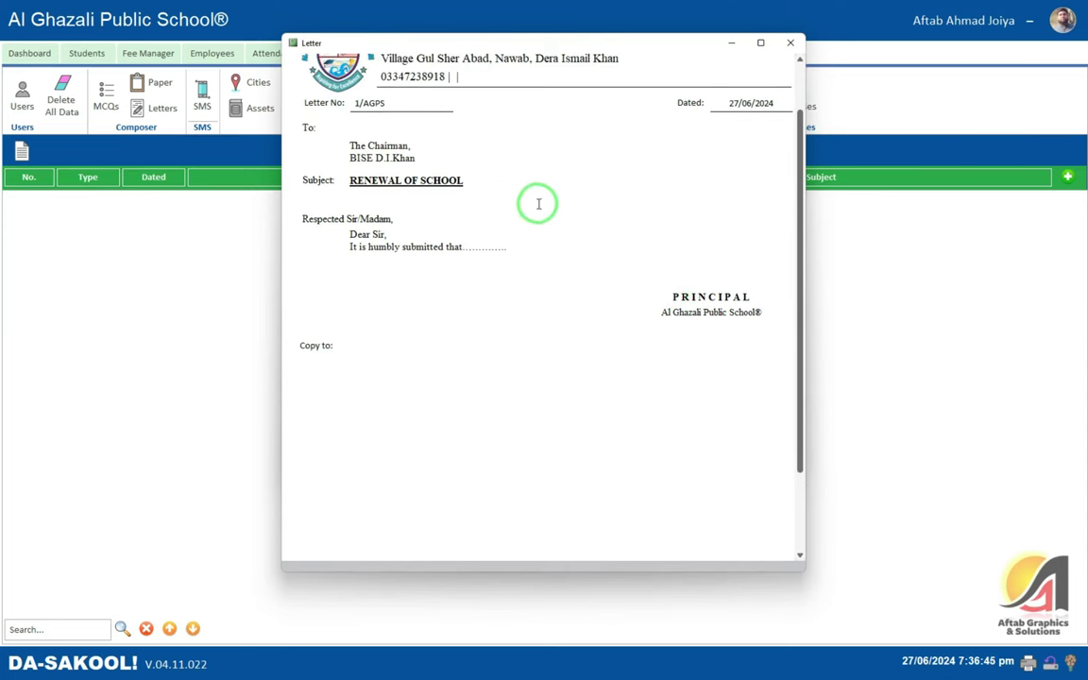
{"action": "scroll", "coordinate": [597, 237], "scroll_direction": "up", "scroll_amount": 2}
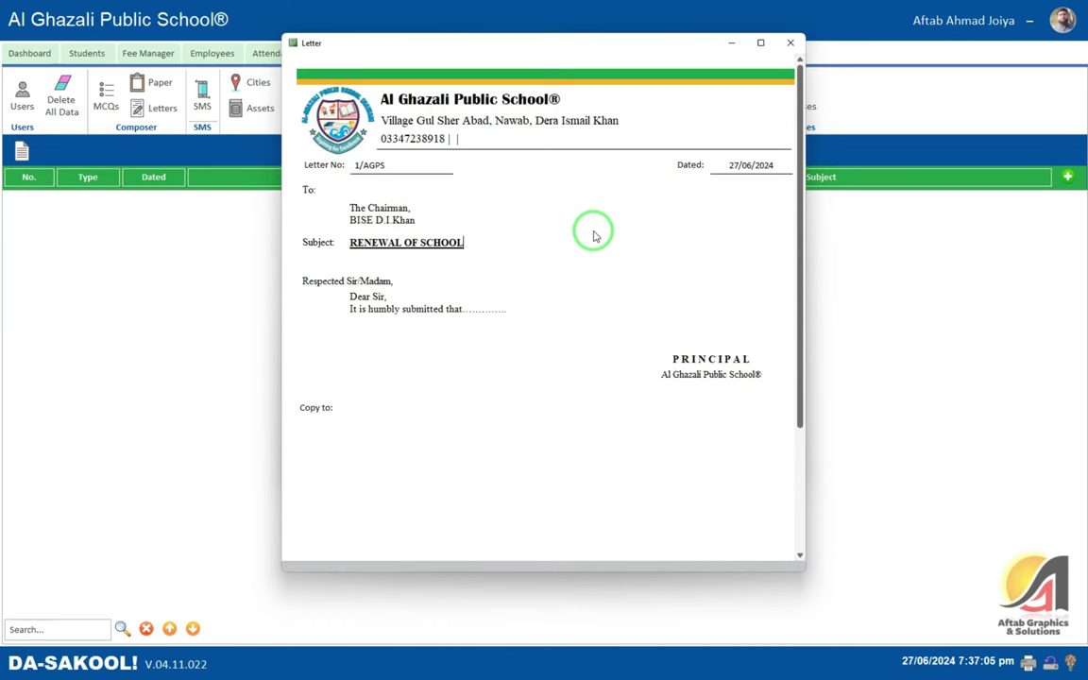
{"action": "left_click", "coordinate": [789, 45]}
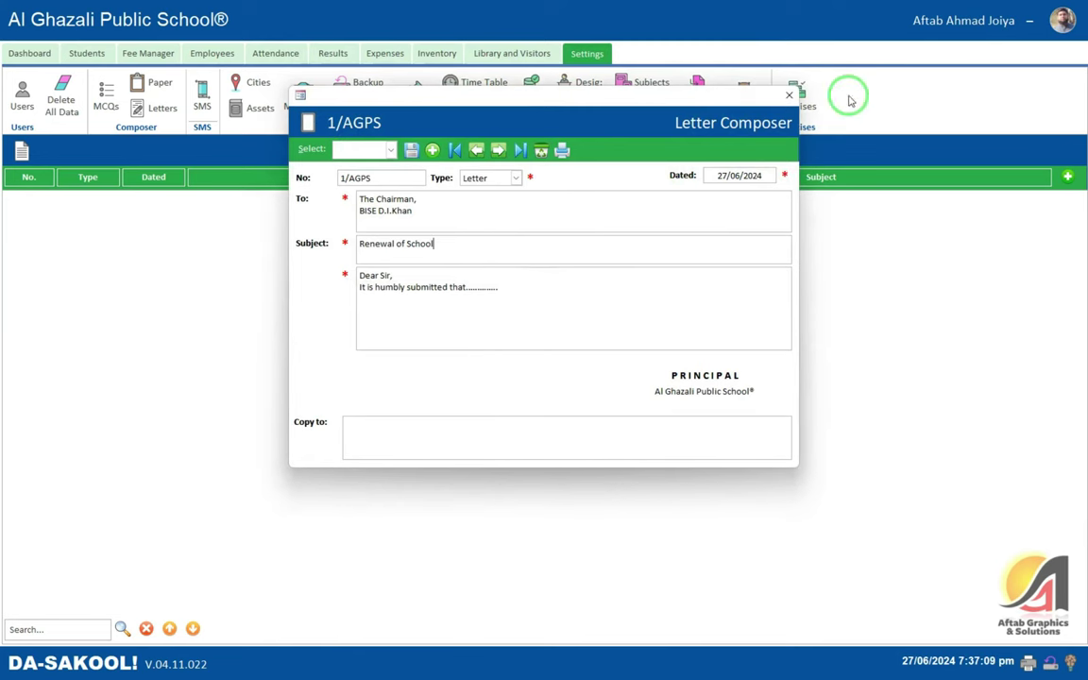
- Close the Letter Composer and inspect the saved letter's recipient and subject
{"action": "left_click", "coordinate": [789, 95]}
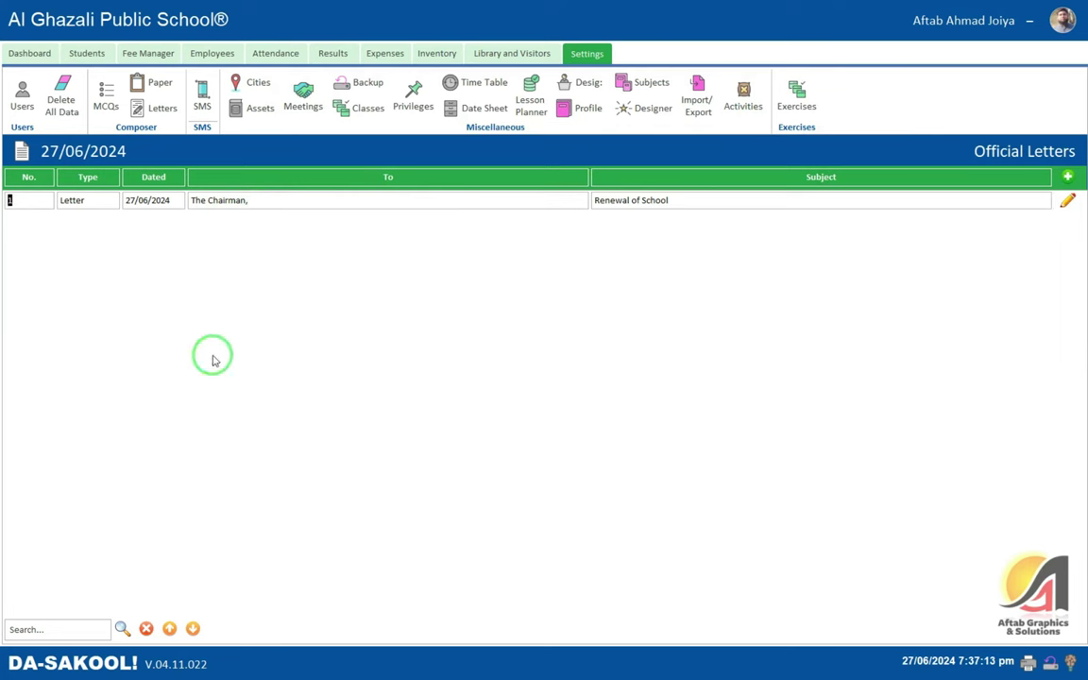
{"action": "left_click", "coordinate": [269, 201]}
{"action": "type", "text": "BISE D.I.Khan"}
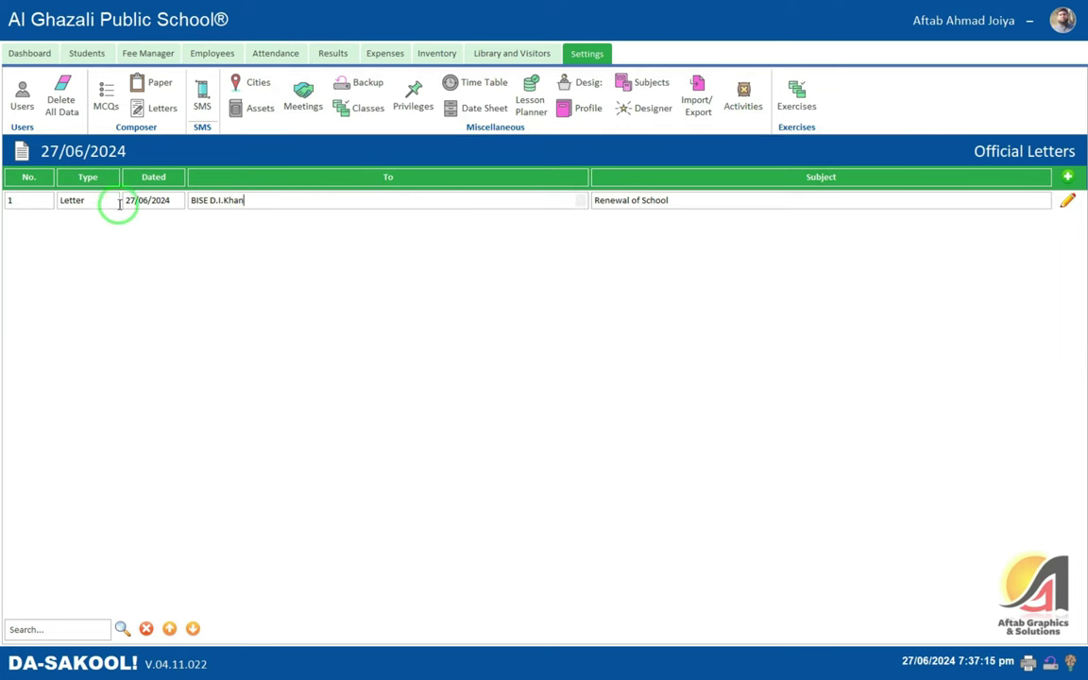
{"action": "key", "text": "ctrl+z"}
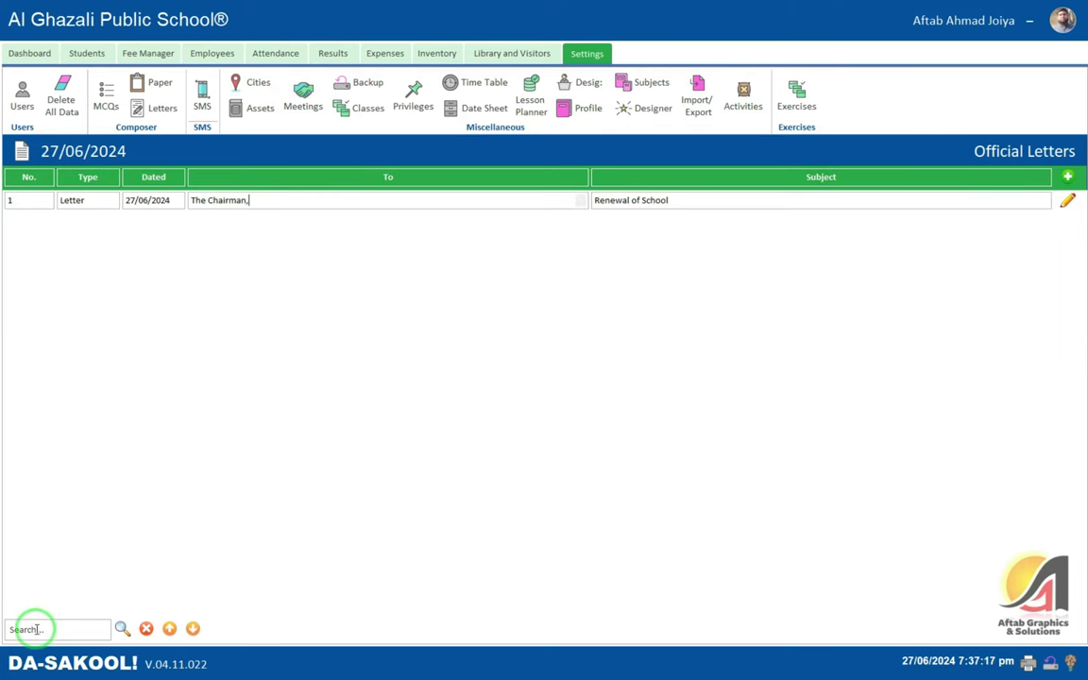
{"action": "left_click", "coordinate": [36, 629]}
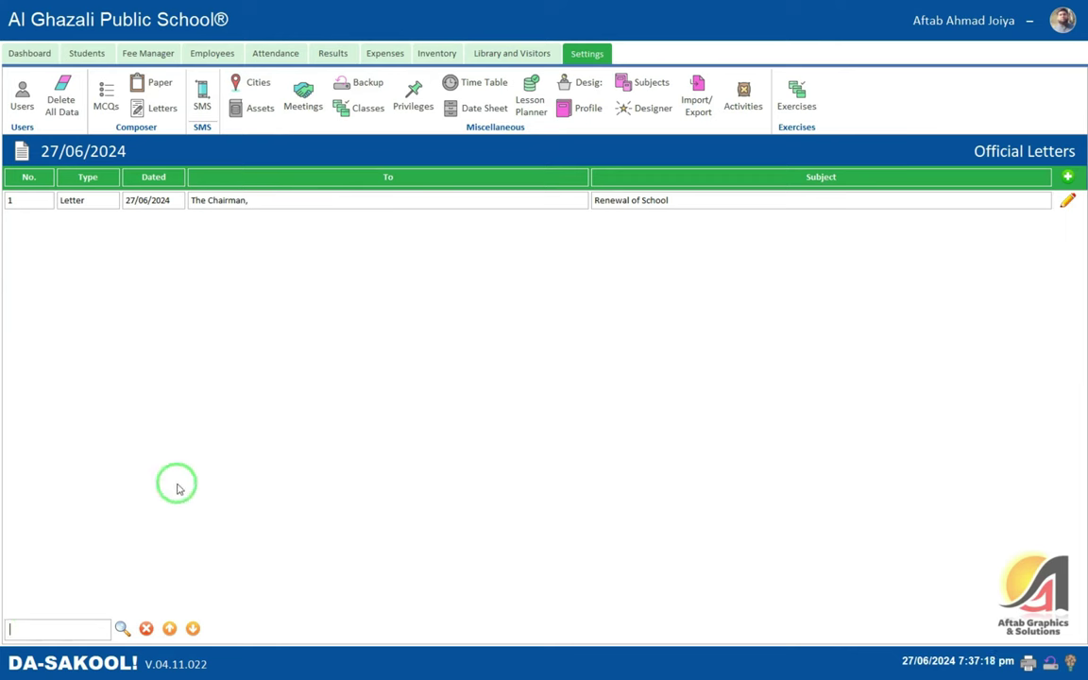
{"action": "left_click", "coordinate": [704, 204]}
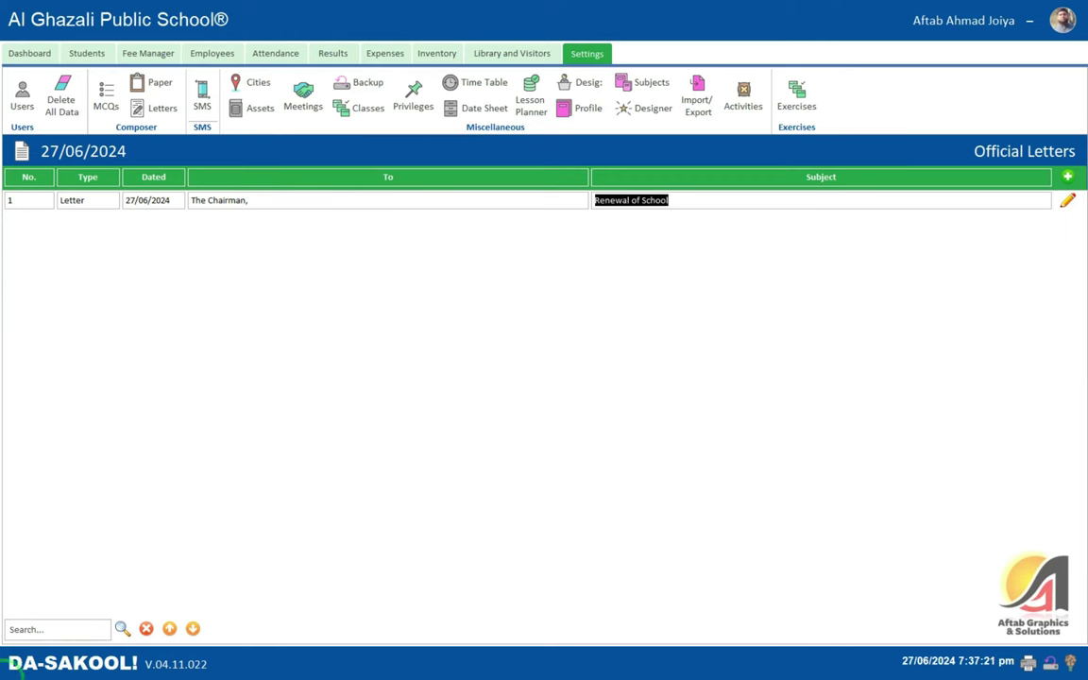
{"action": "left_click", "coordinate": [44, 627]}
- Click through the letter's To and Dated cells unchanged, and open the SMS options
{"action": "left_click", "coordinate": [255, 201]}
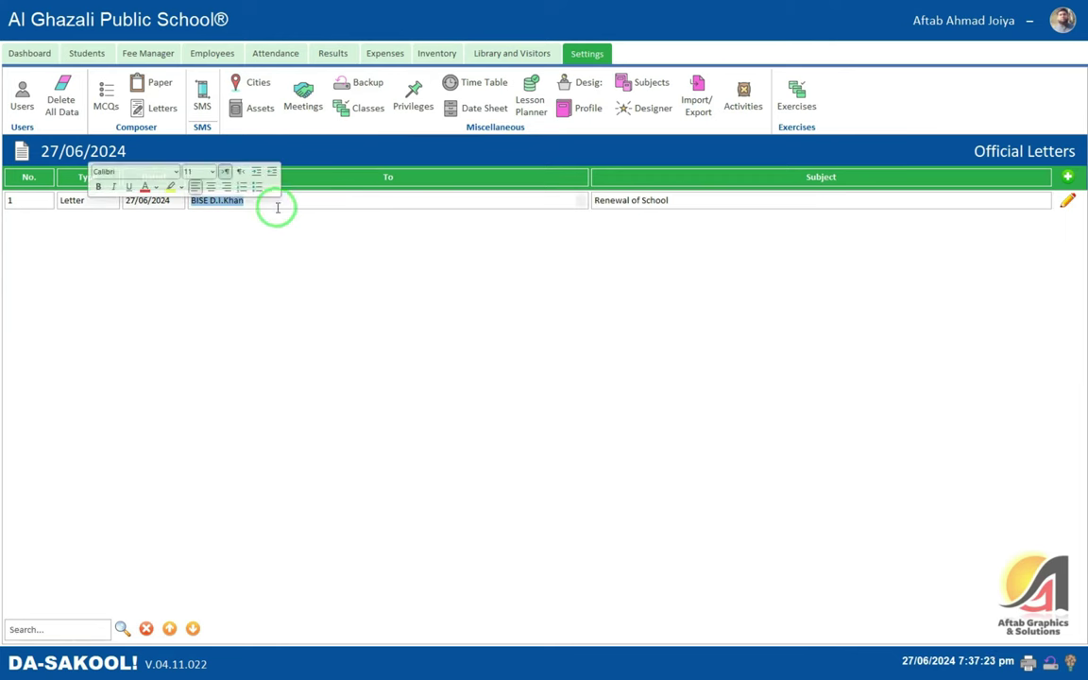
{"action": "left_click", "coordinate": [128, 199]}
{"action": "left_click", "coordinate": [267, 199]}
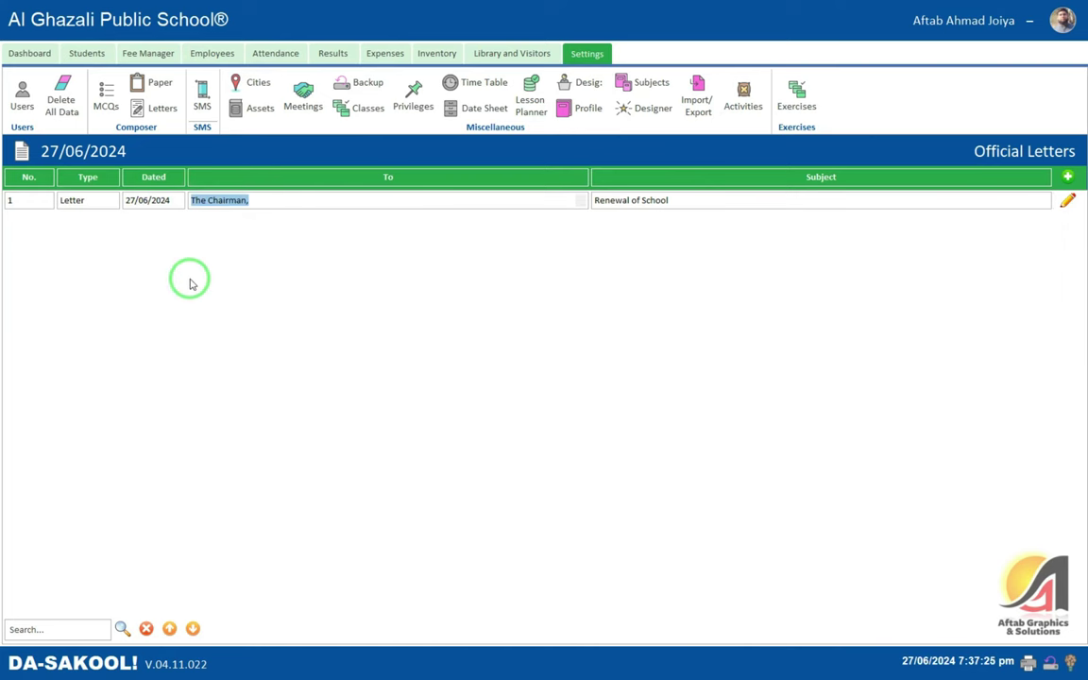
{"action": "left_click", "coordinate": [161, 200]}
{"action": "left_click", "coordinate": [253, 200]}
{"action": "left_click", "coordinate": [221, 201]}
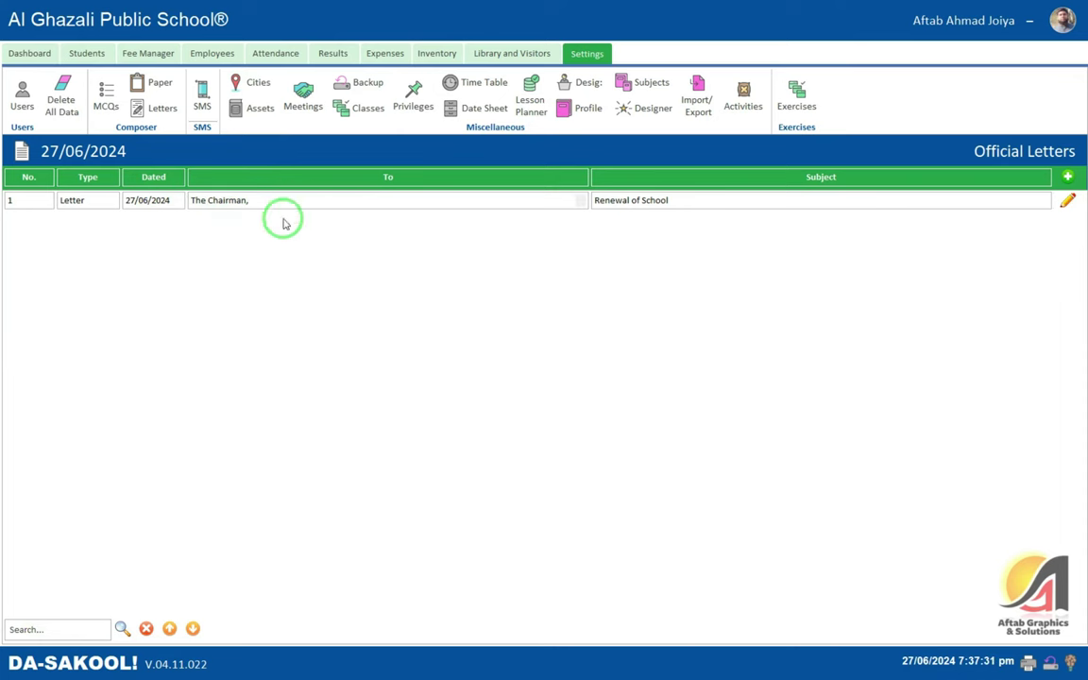
{"action": "left_click", "coordinate": [204, 115]}
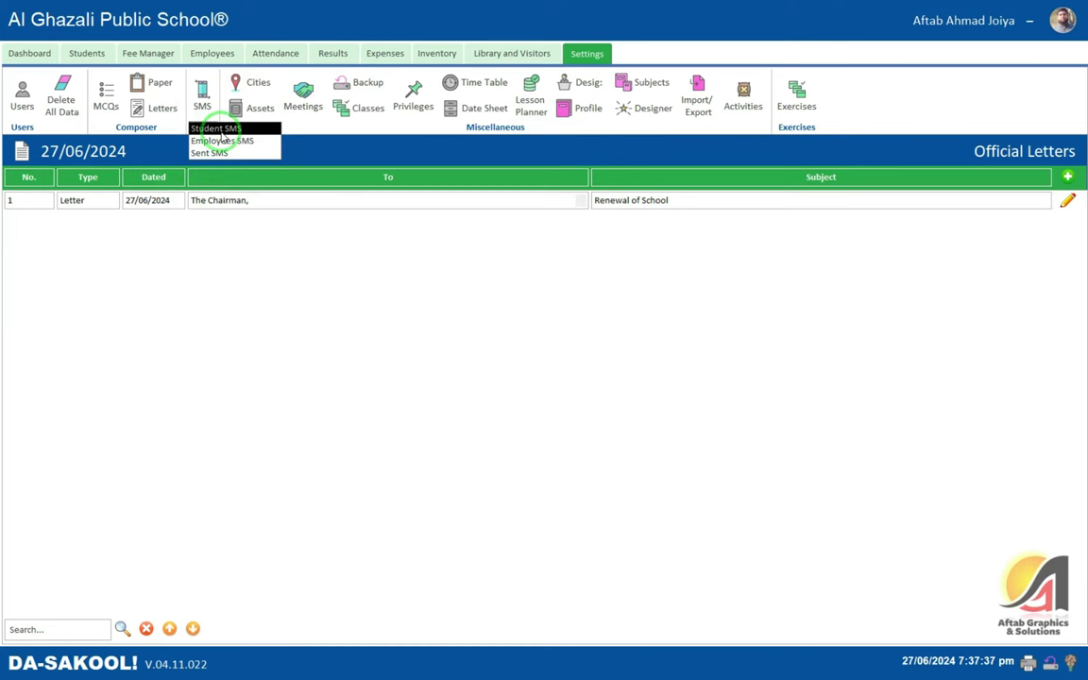
- Open the Student SMS messaging screen
{"action": "left_click", "coordinate": [222, 152]}
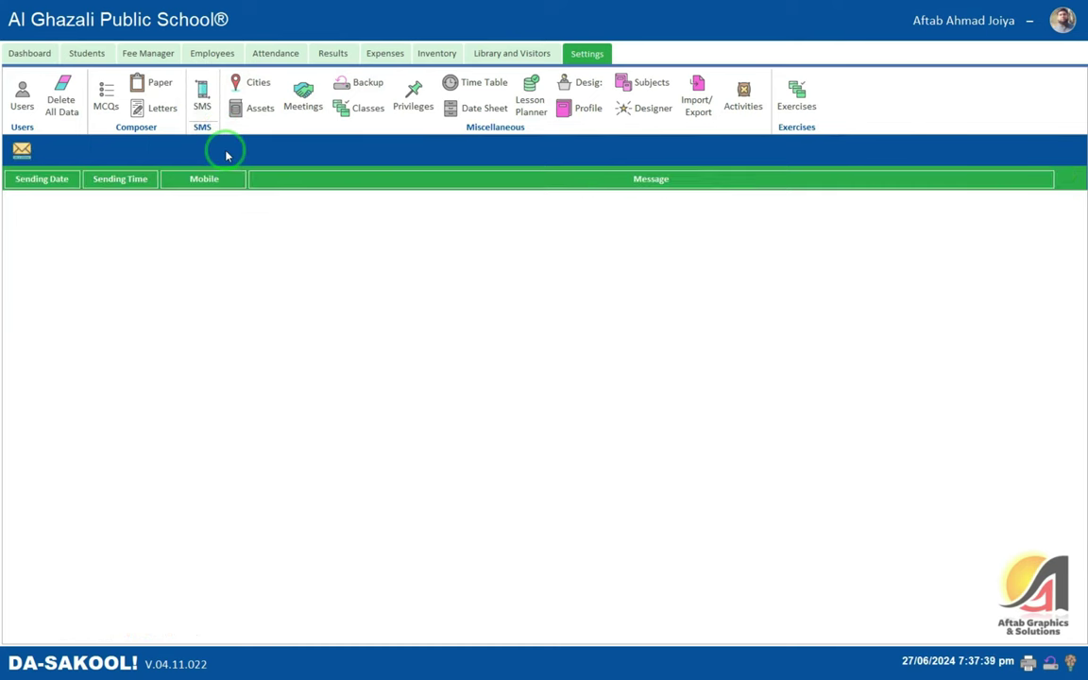
{"action": "left_click", "coordinate": [203, 94]}
{"action": "left_click", "coordinate": [214, 126]}
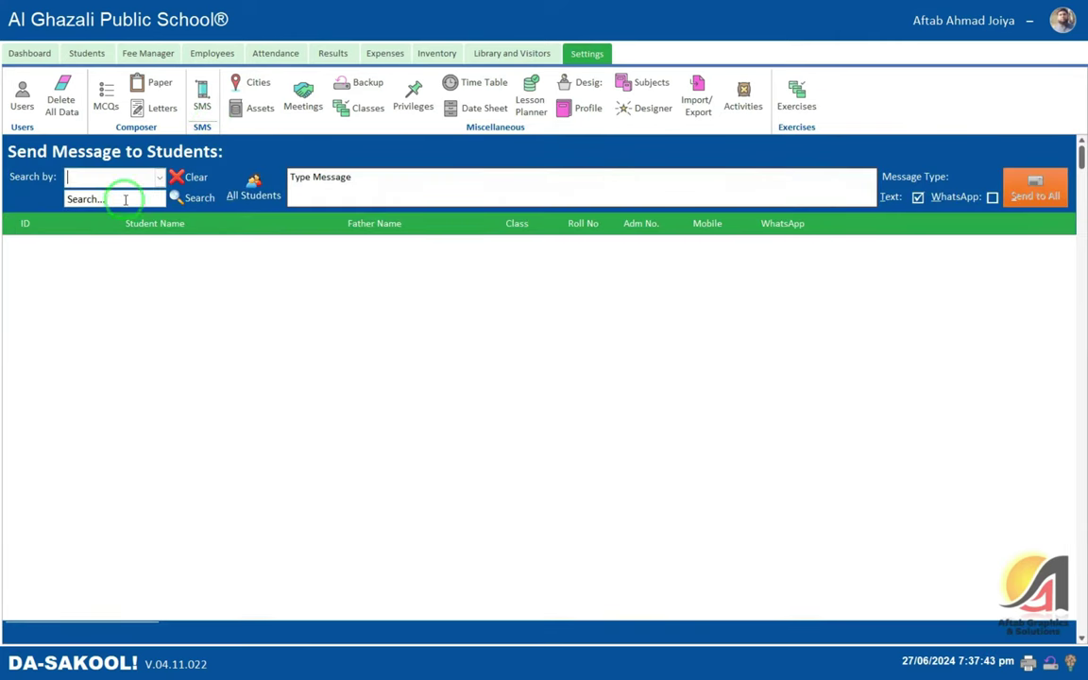
- Search students by Student Name for 'ais' and select the found Nursery student's message cell
{"action": "left_click", "coordinate": [158, 179]}
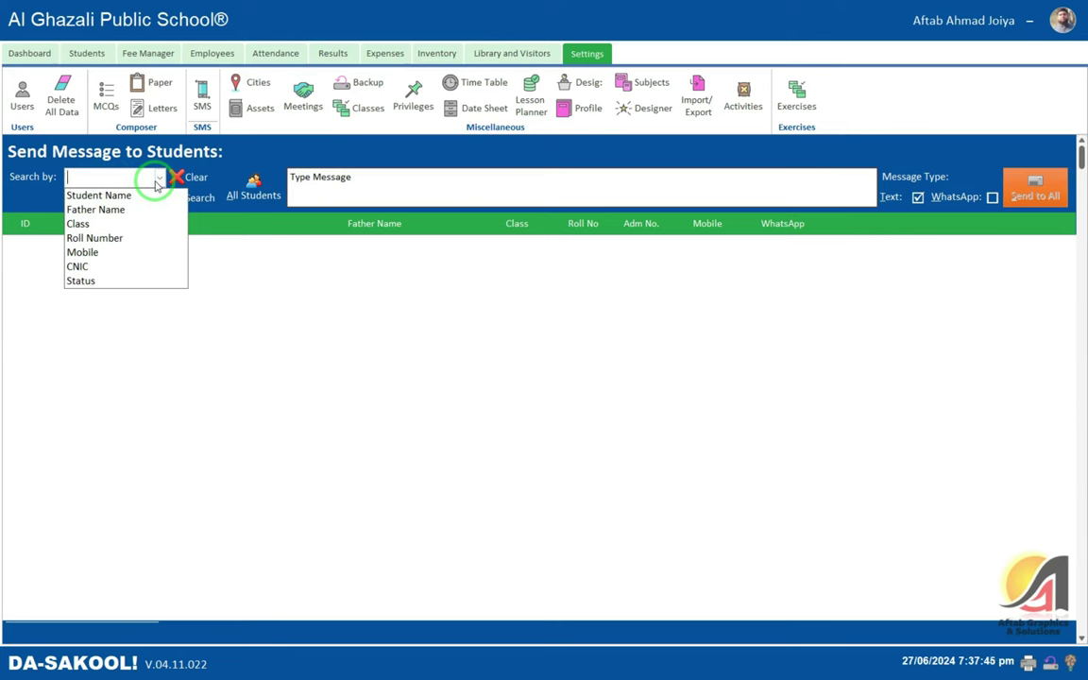
{"action": "left_click", "coordinate": [139, 195]}
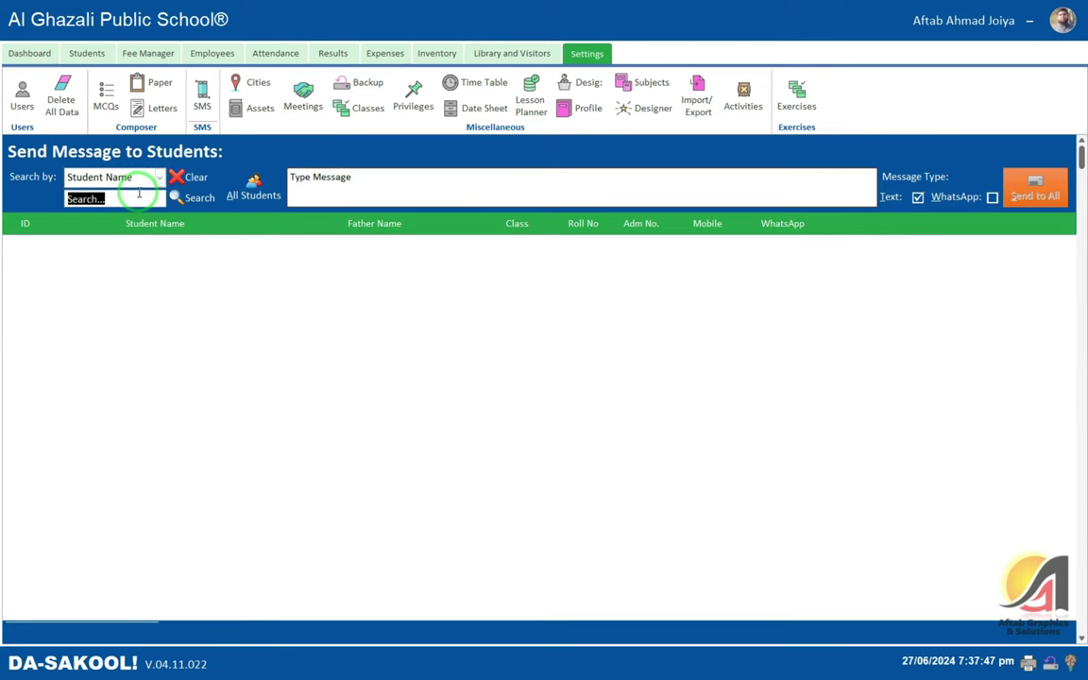
{"action": "type", "text": "af"}
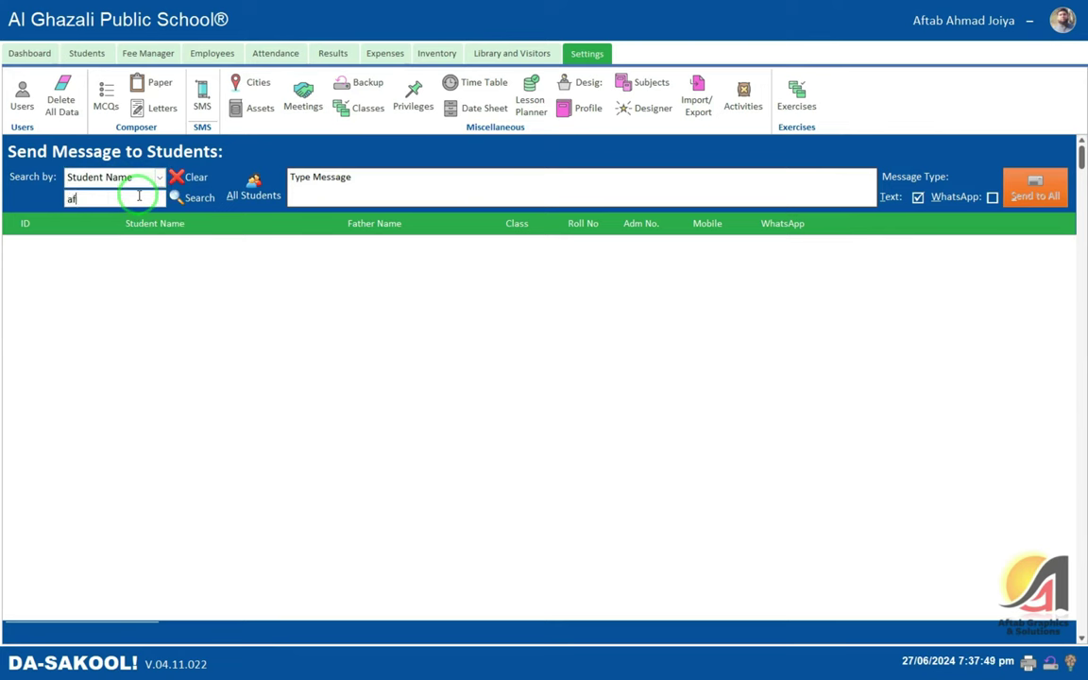
{"action": "key", "text": "BackSpace"}
{"action": "type", "text": "ishfaq ah"}
{"action": "key", "text": "Return"}
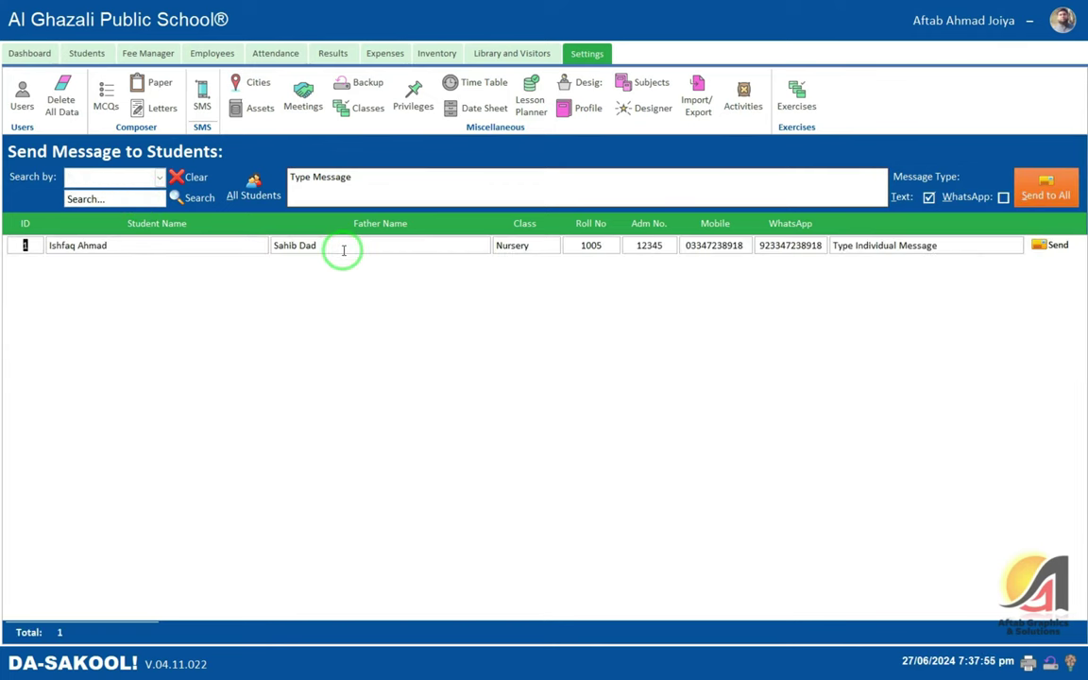
{"action": "left_click", "coordinate": [870, 246]}
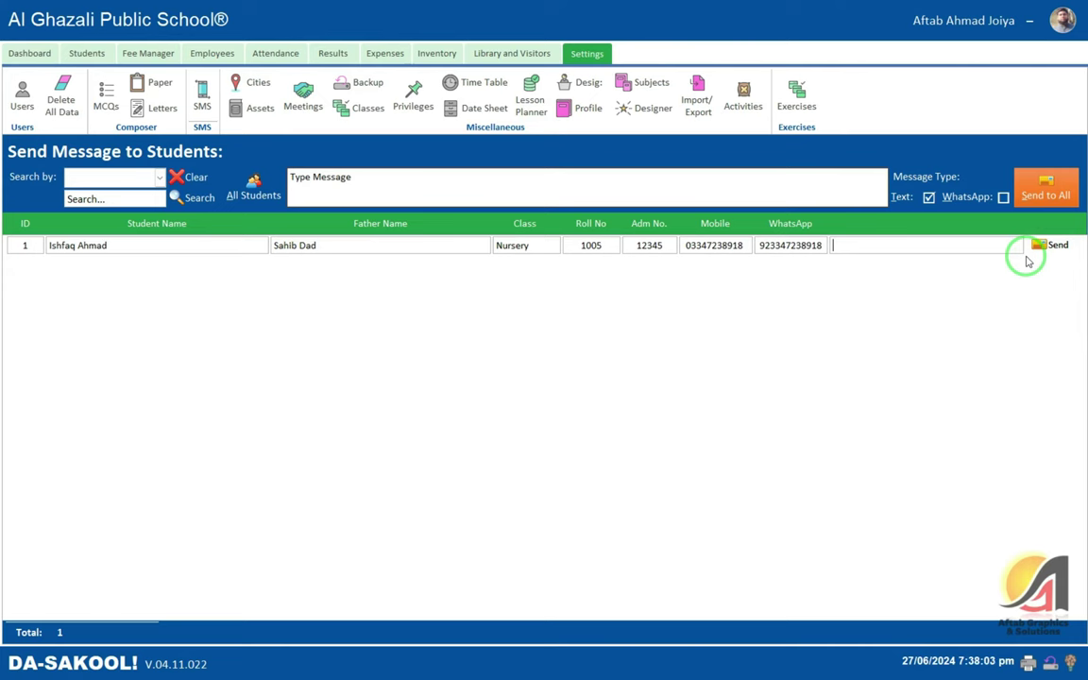
{"action": "left_click", "coordinate": [93, 178]}
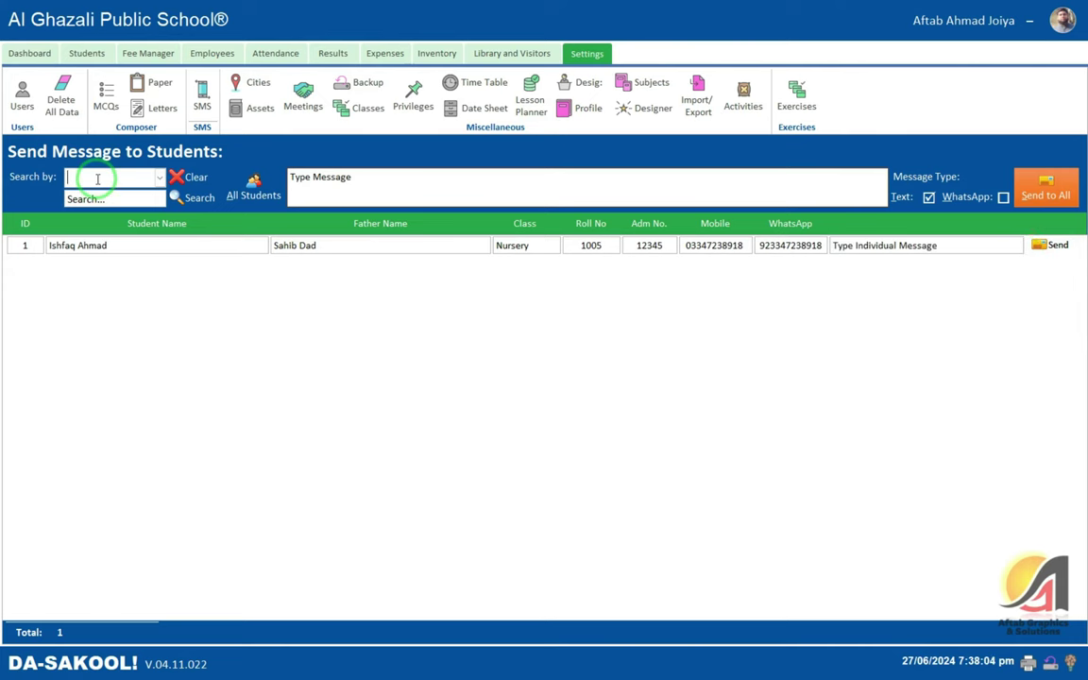
- Search students by Class for 'nur' to list both Nursery students
{"action": "left_click", "coordinate": [159, 177]}
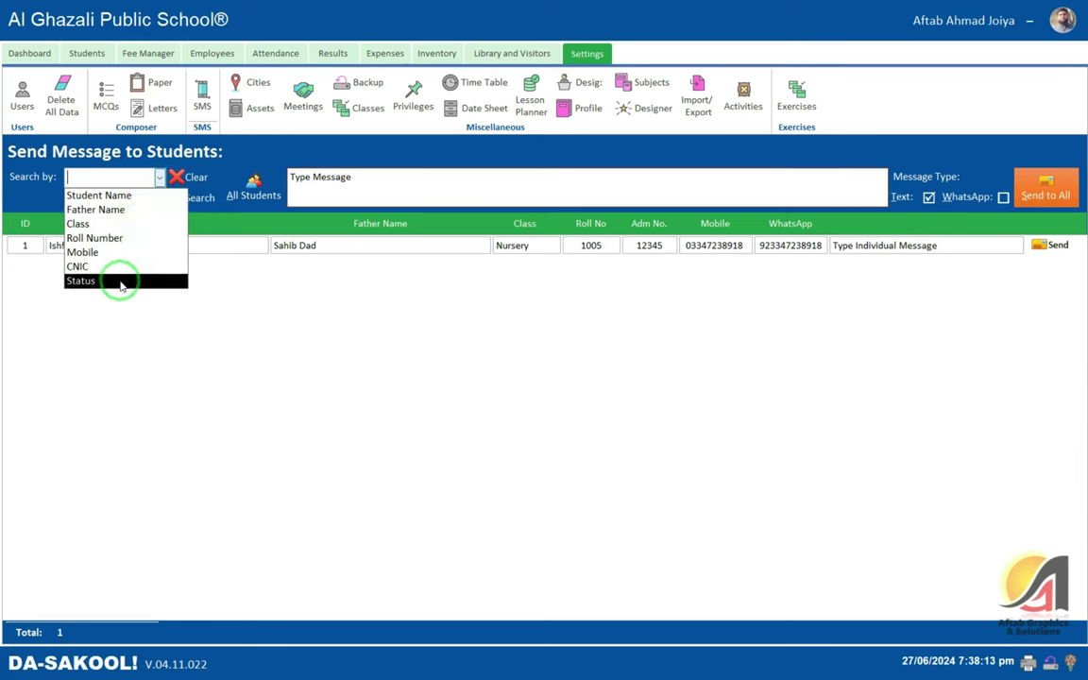
{"action": "left_click", "coordinate": [121, 227]}
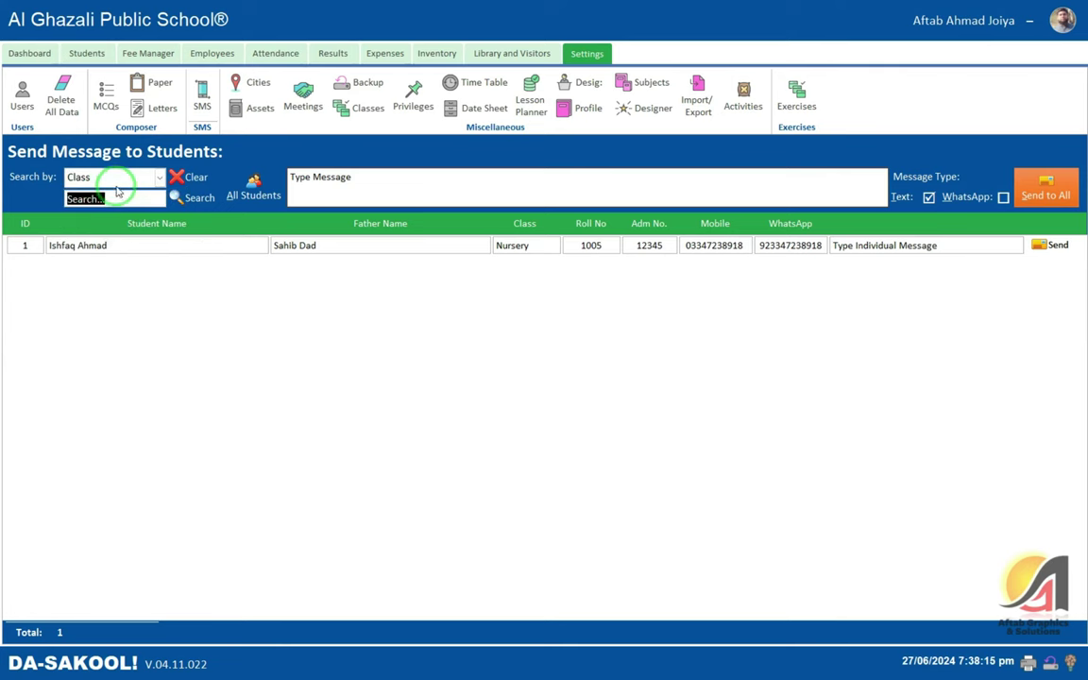
{"action": "type", "text": "nurser"}
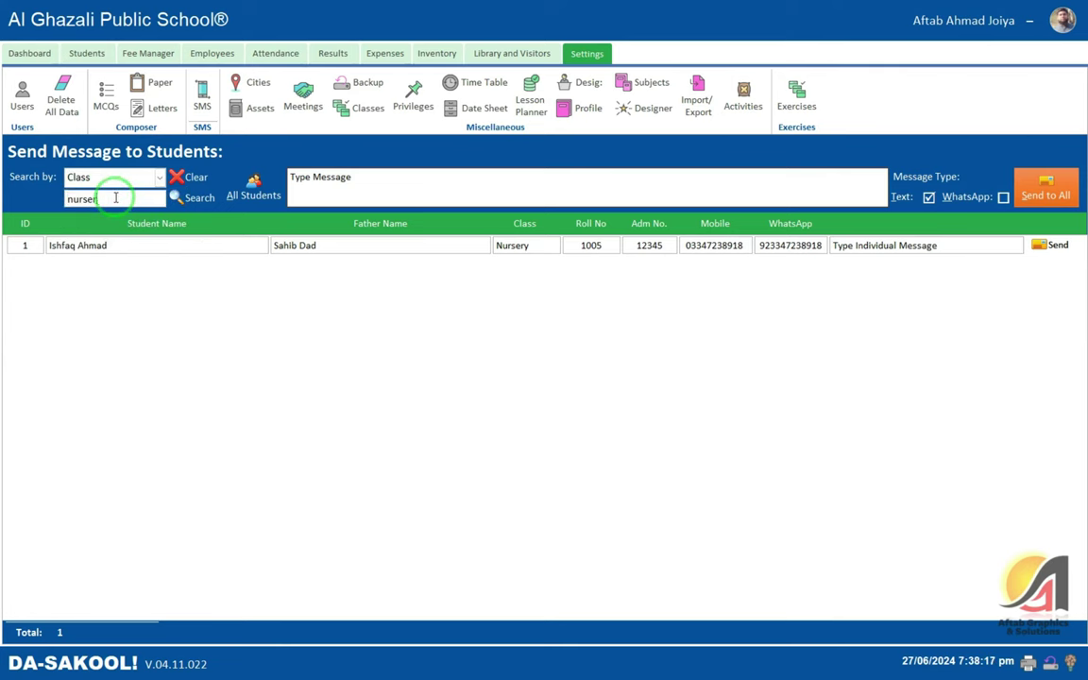
{"action": "key", "text": "Return"}
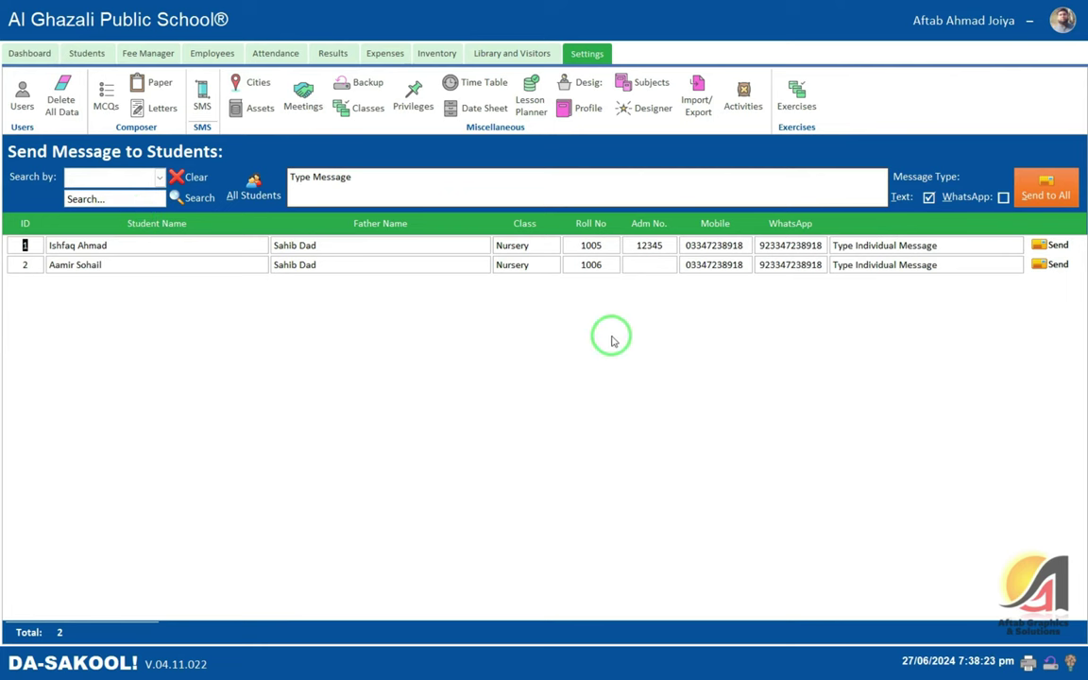
- Try the shared and individual message boxes and Send, leaving no message written
{"action": "left_click", "coordinate": [304, 185]}
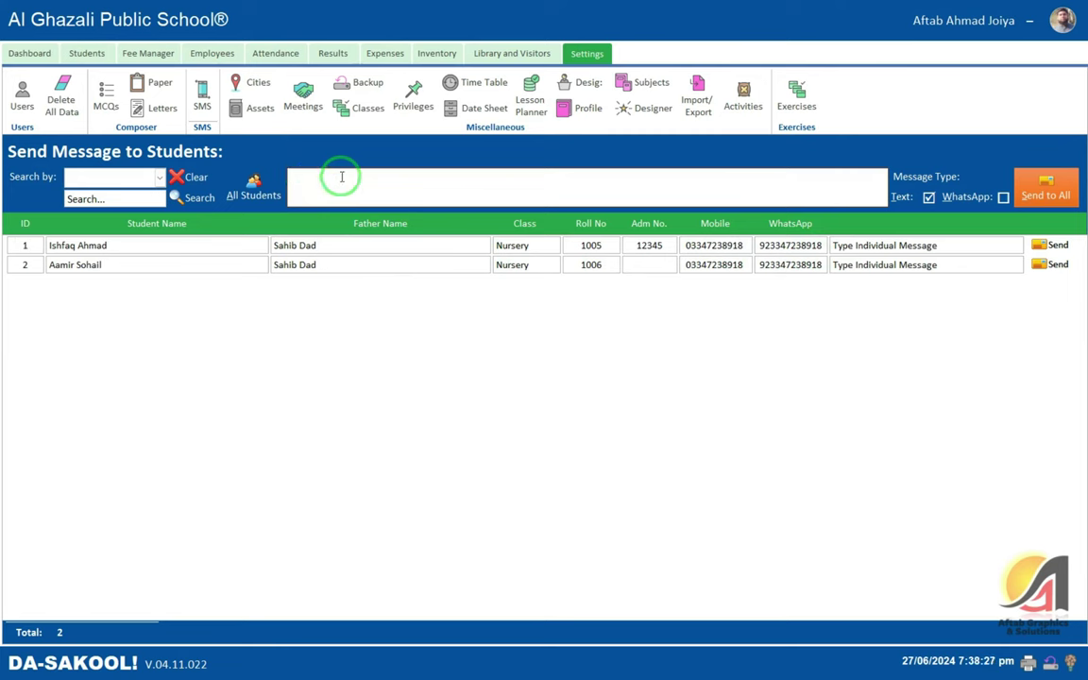
{"action": "left_click", "coordinate": [888, 248]}
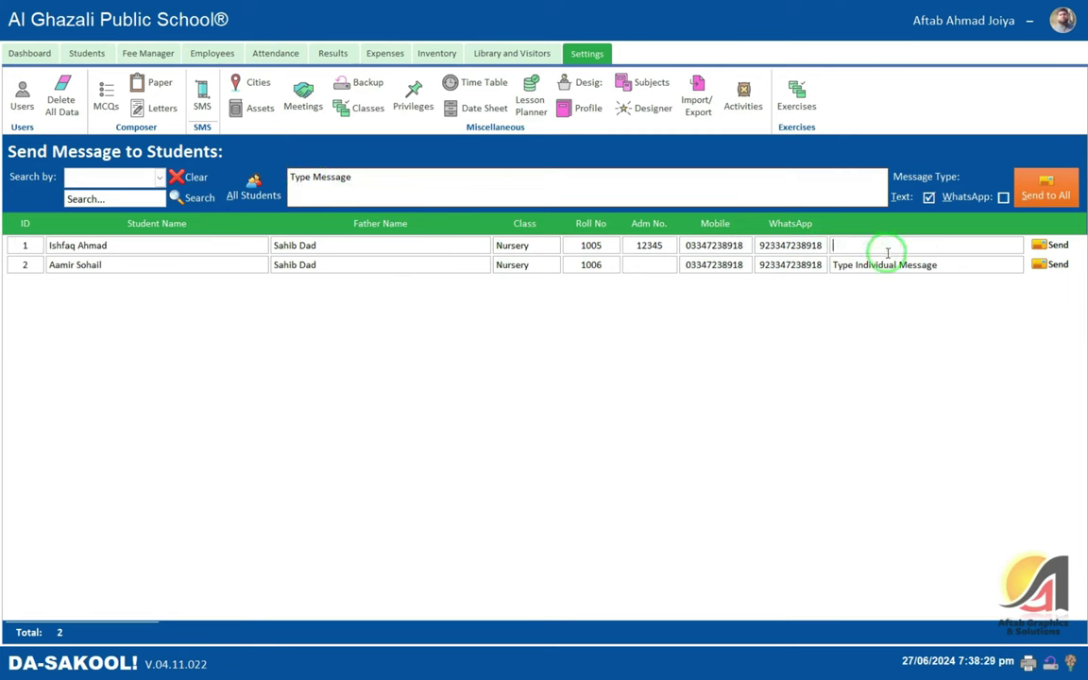
{"action": "left_click", "coordinate": [863, 266]}
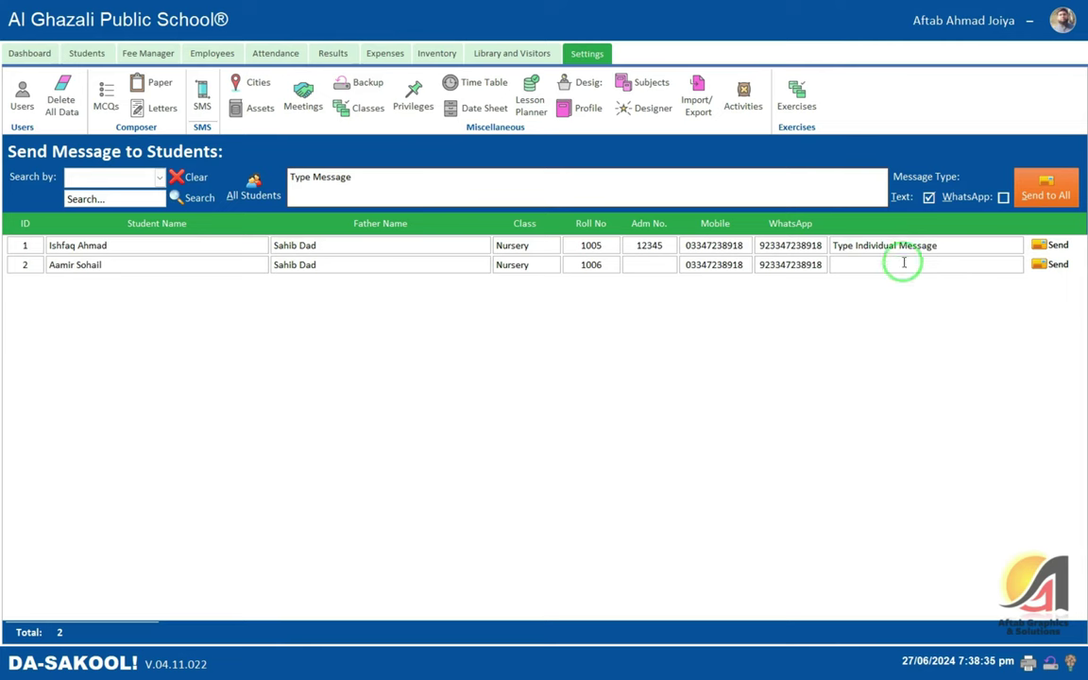
{"action": "left_click", "coordinate": [850, 246]}
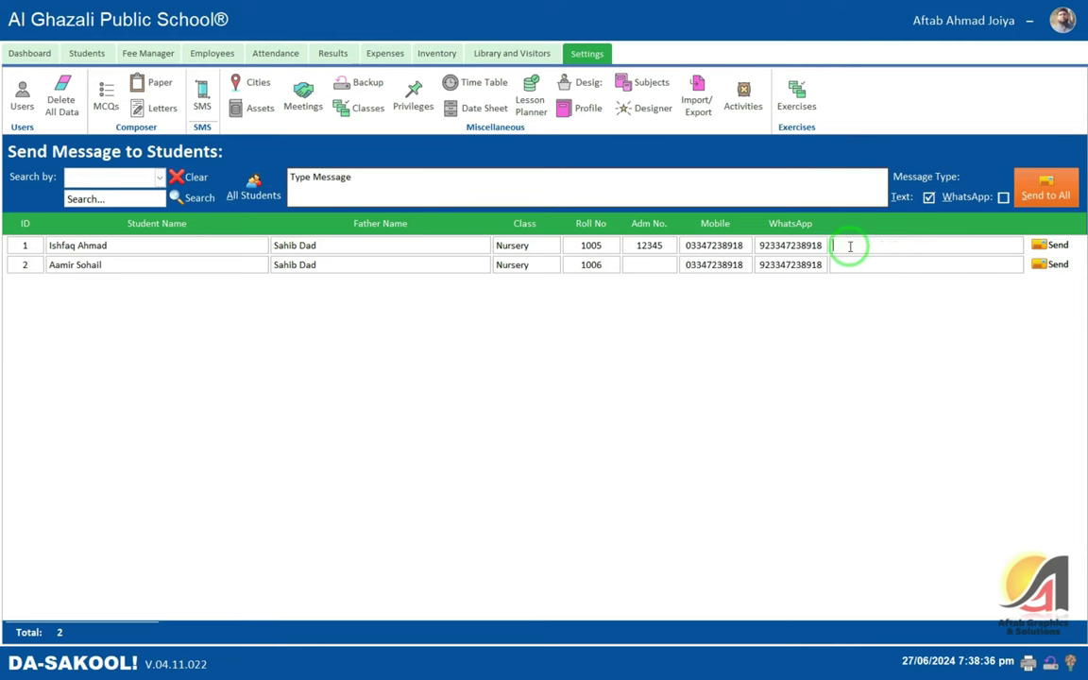
{"action": "left_click", "coordinate": [315, 181]}
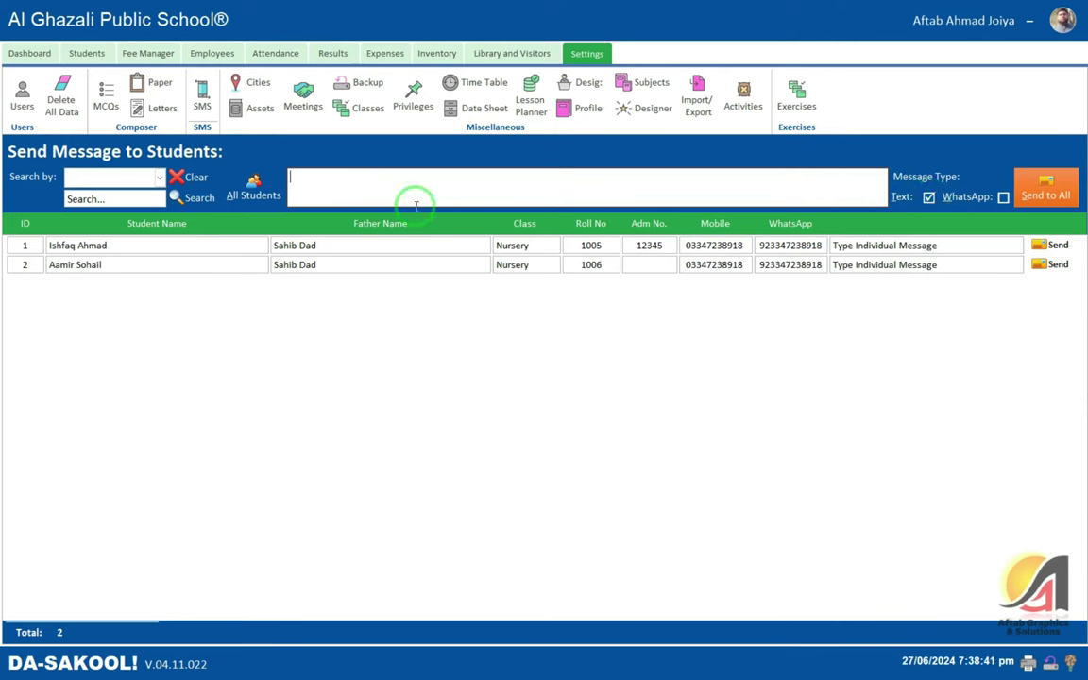
{"action": "left_click", "coordinate": [1039, 201]}
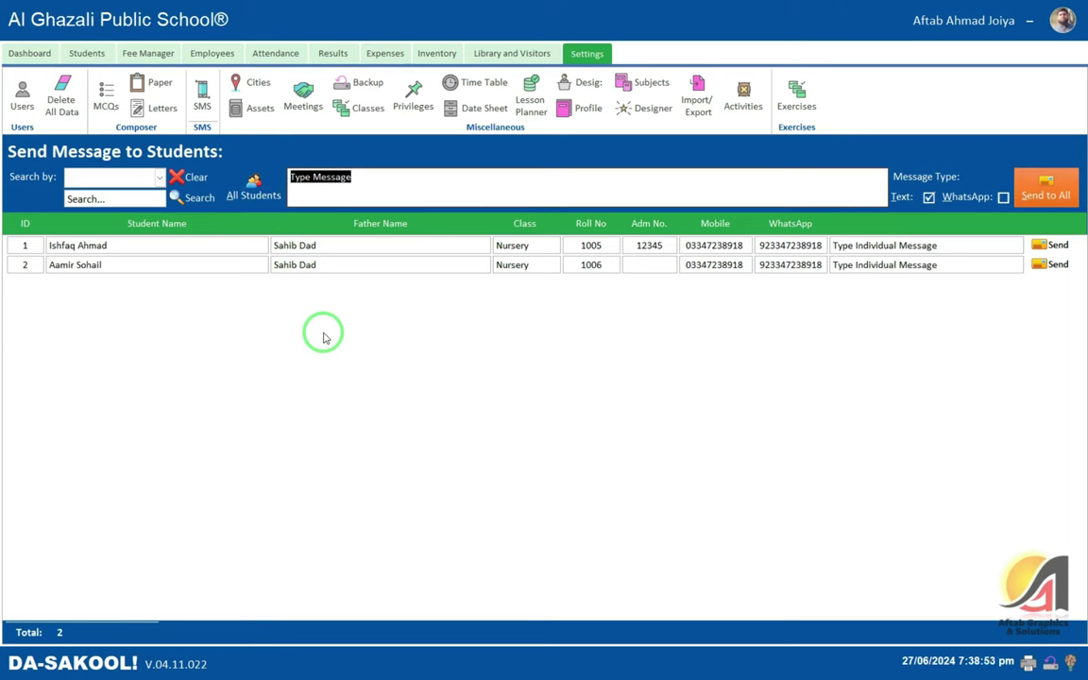
{"action": "left_click", "coordinate": [354, 176]}
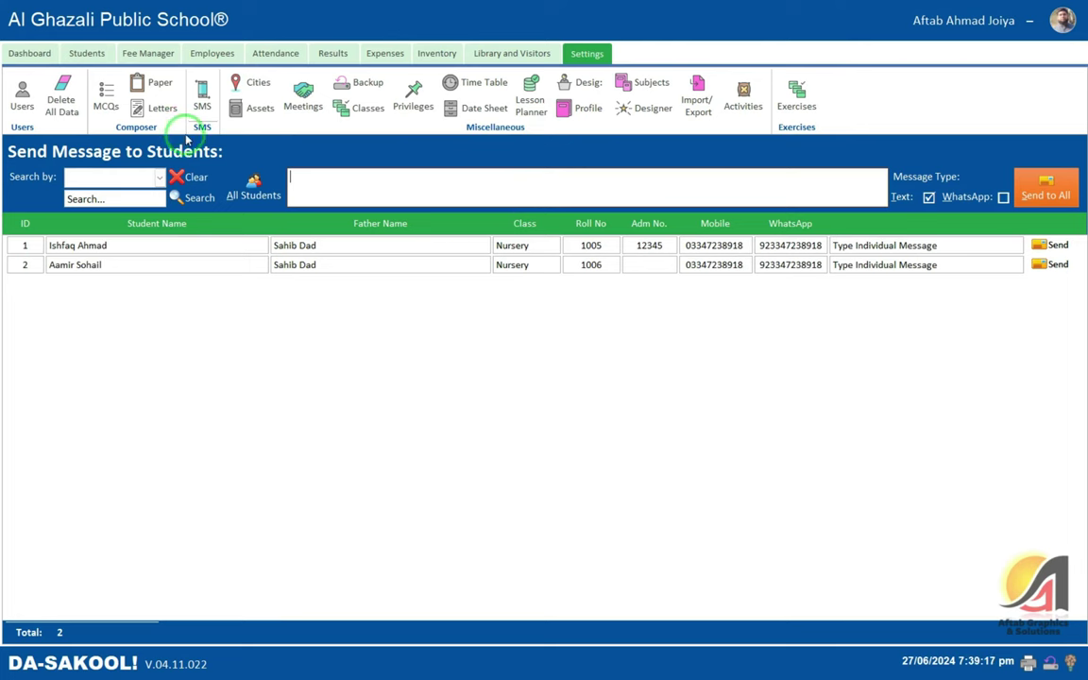
- List All Employees on the Employees SMS screen, then switch to the Sent SMS history
{"action": "left_click", "coordinate": [202, 102]}
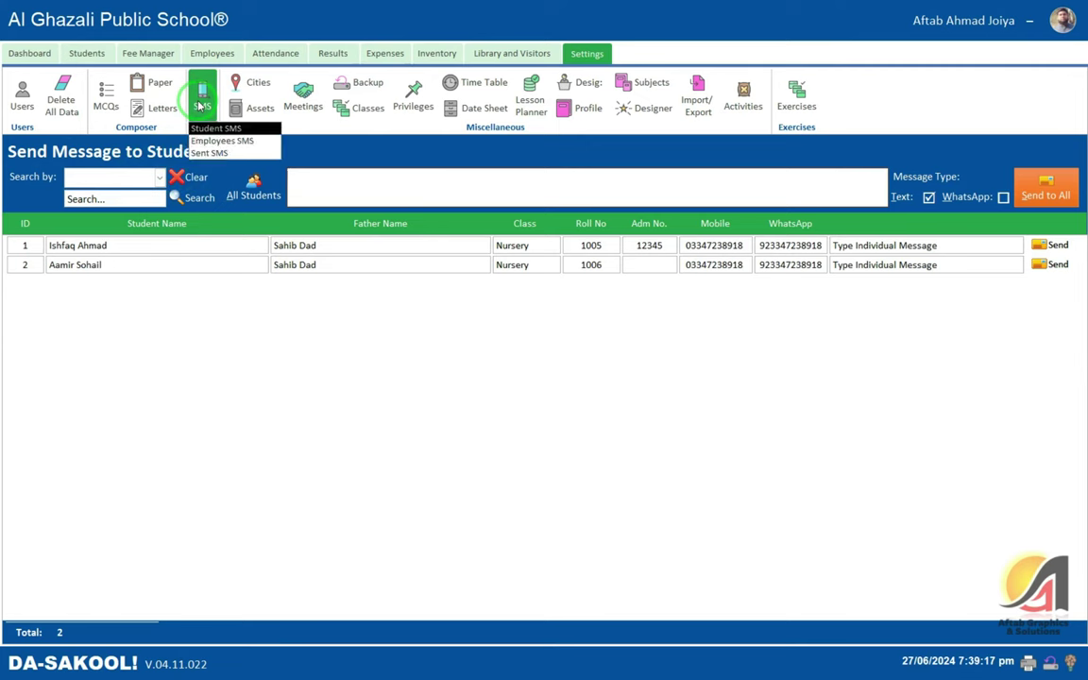
{"action": "left_click", "coordinate": [242, 148]}
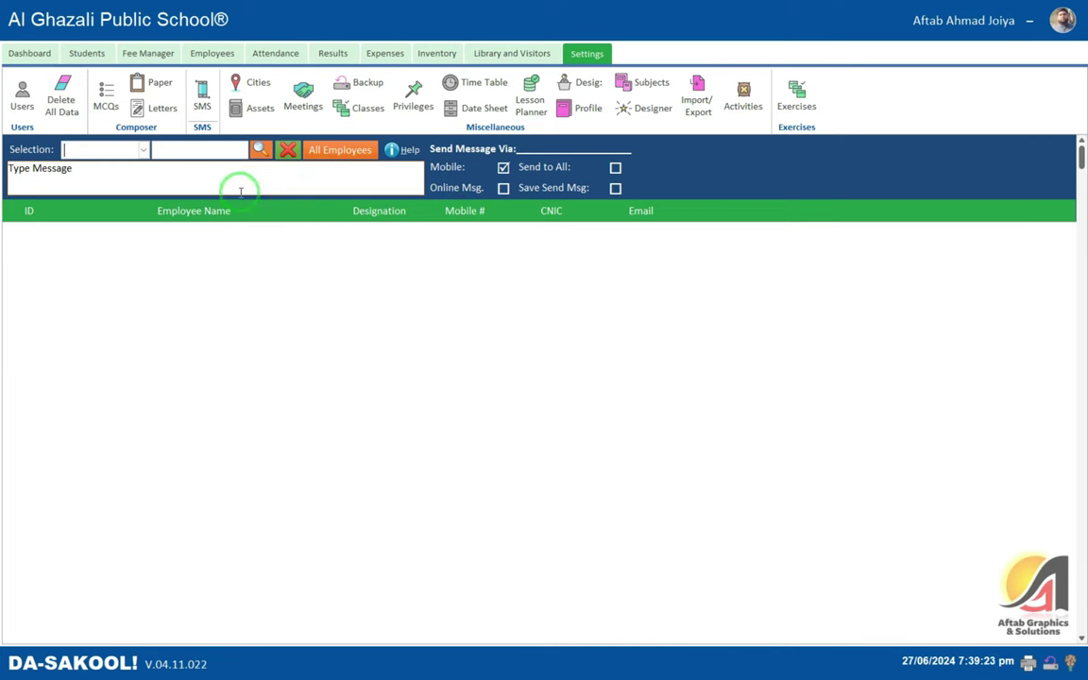
{"action": "left_click", "coordinate": [333, 149]}
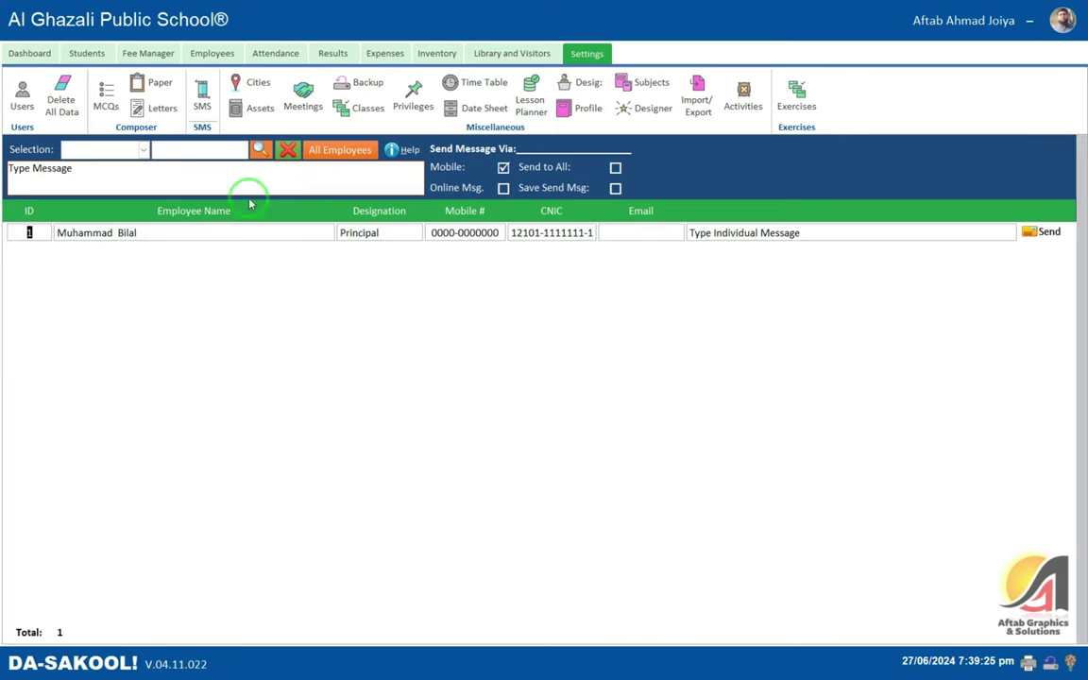
{"action": "left_click", "coordinate": [78, 167]}
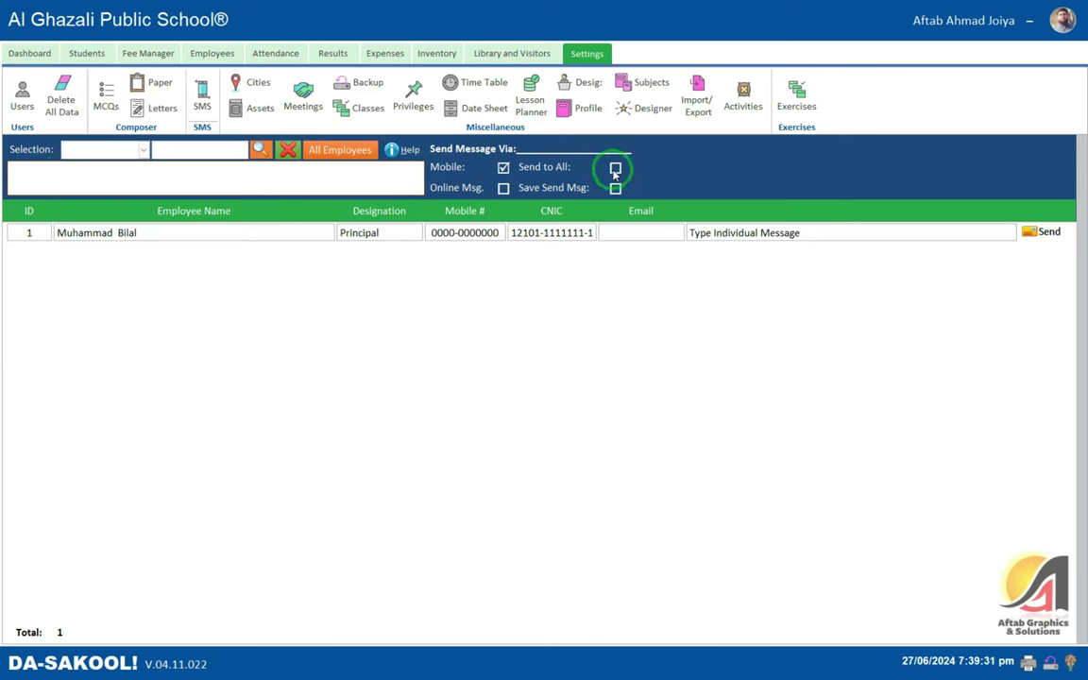
{"action": "left_click", "coordinate": [202, 95]}
{"action": "left_click", "coordinate": [213, 161]}
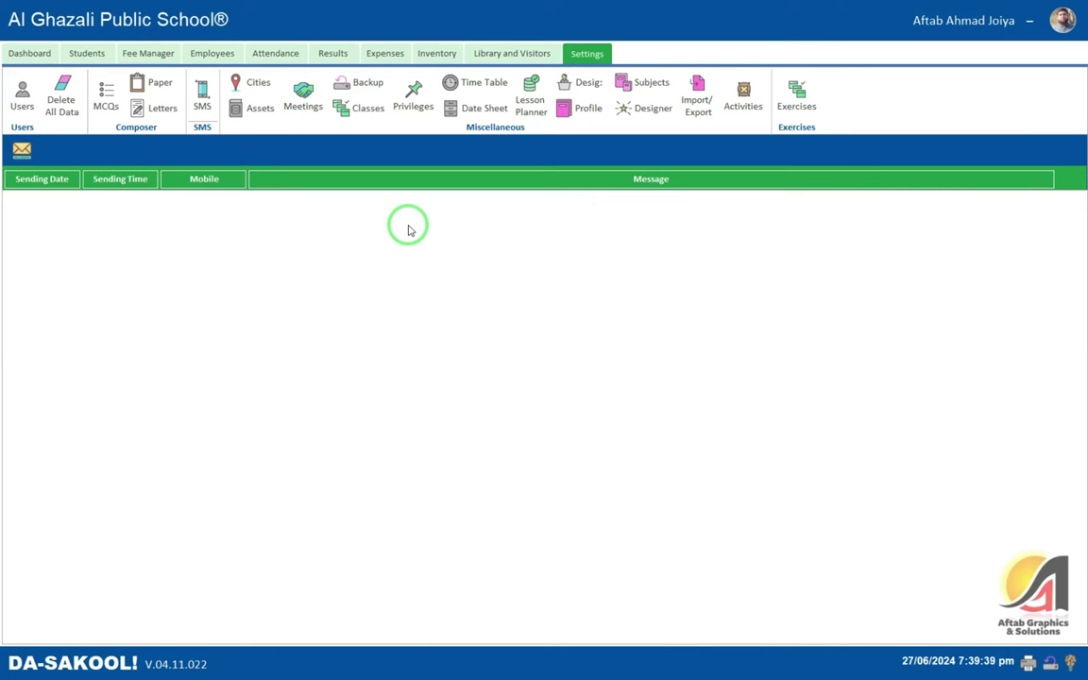
{"action": "left_click", "coordinate": [266, 114]}
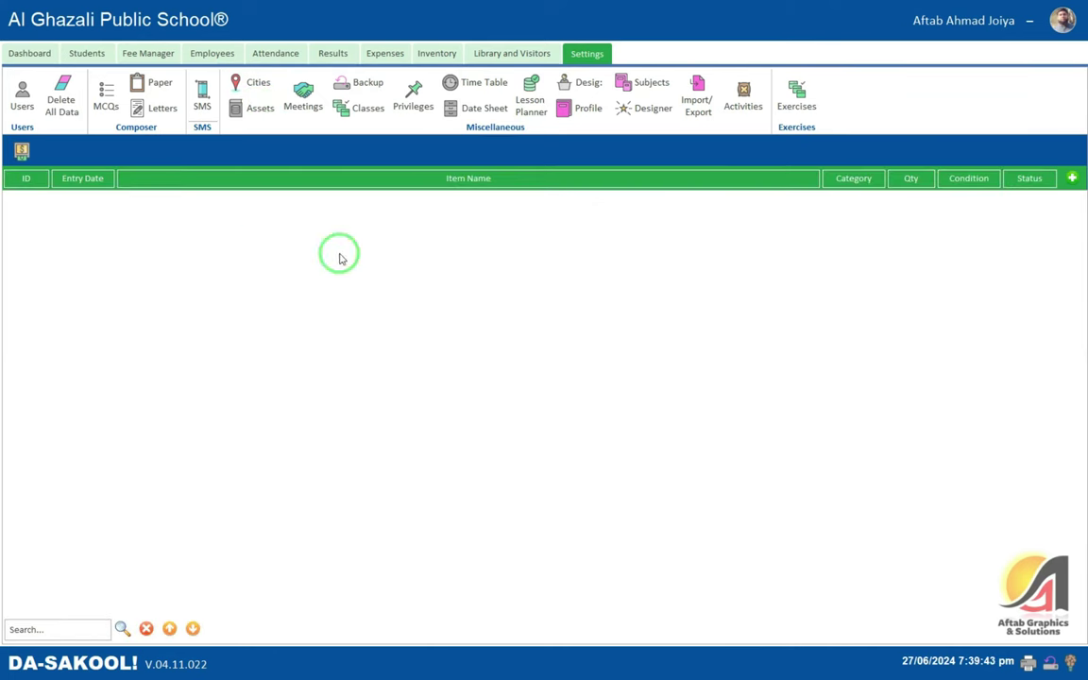
{"action": "left_click", "coordinate": [1071, 179]}
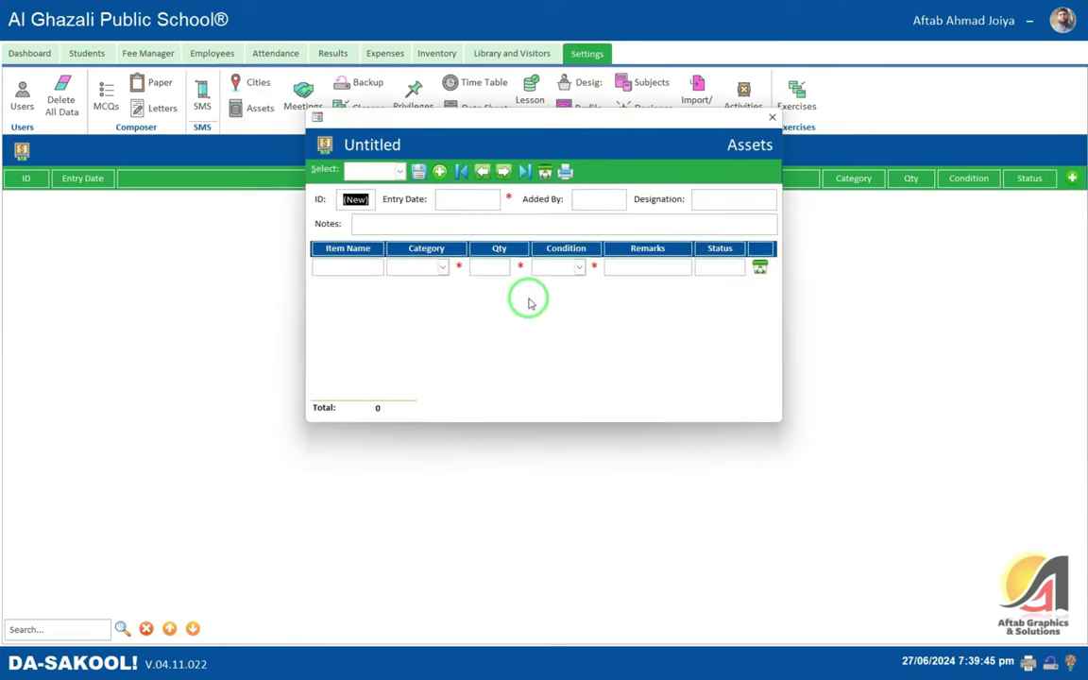
{"action": "left_click", "coordinate": [468, 199]}
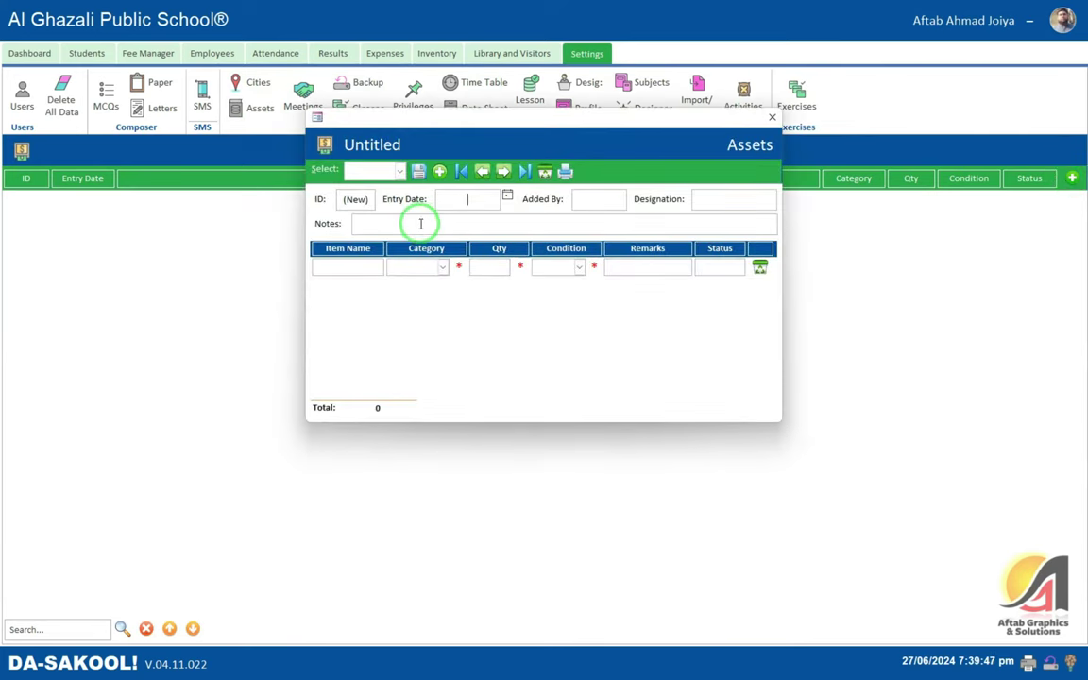
{"action": "left_click", "coordinate": [420, 268]}
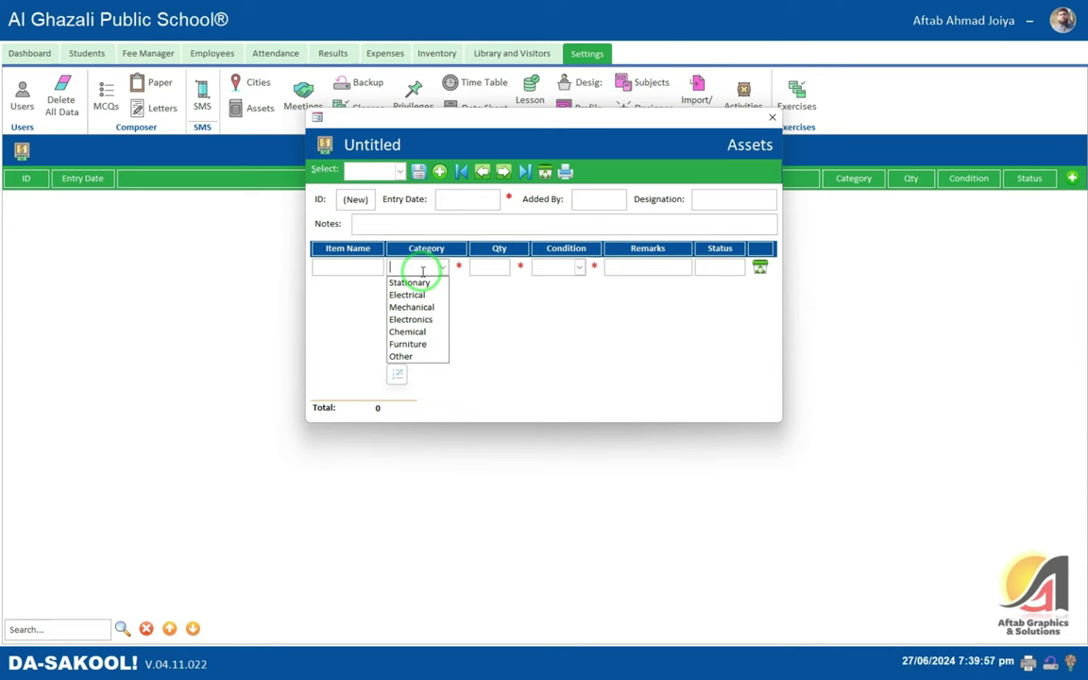
{"action": "left_click", "coordinate": [602, 340]}
{"action": "left_click", "coordinate": [566, 263]}
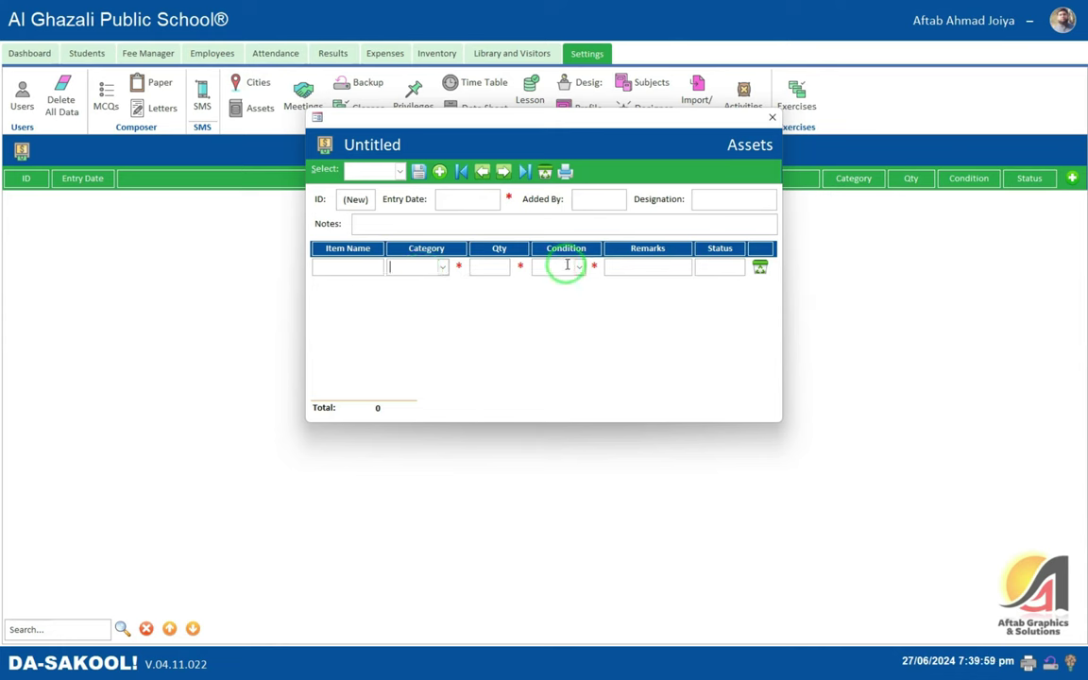
{"action": "left_click", "coordinate": [624, 265]}
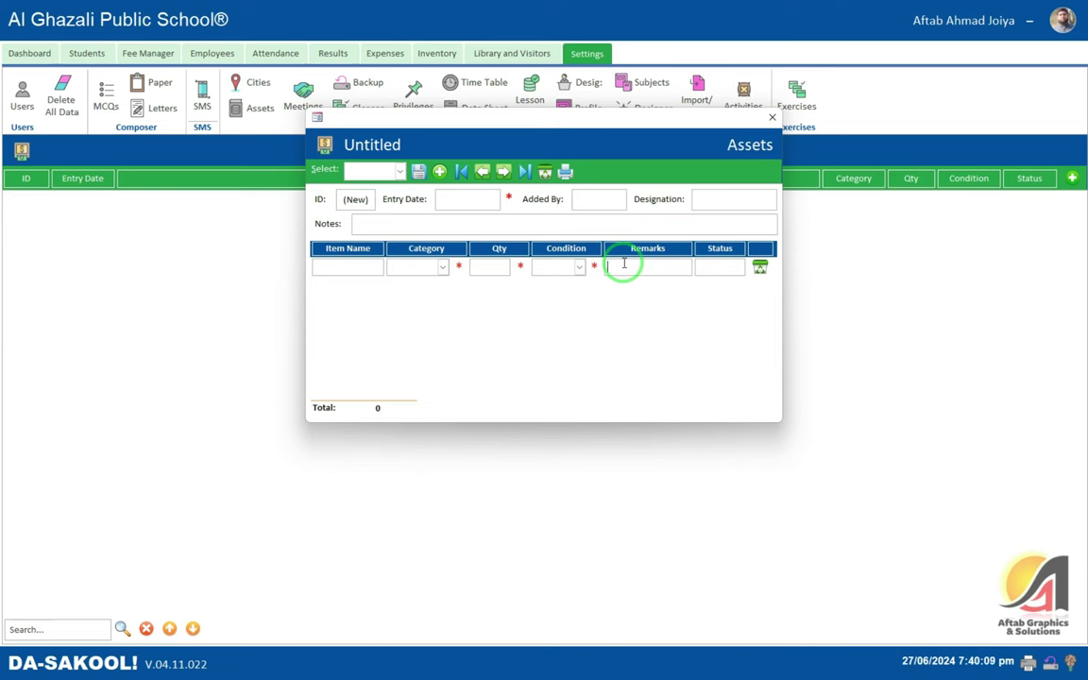
{"action": "left_click", "coordinate": [772, 117]}
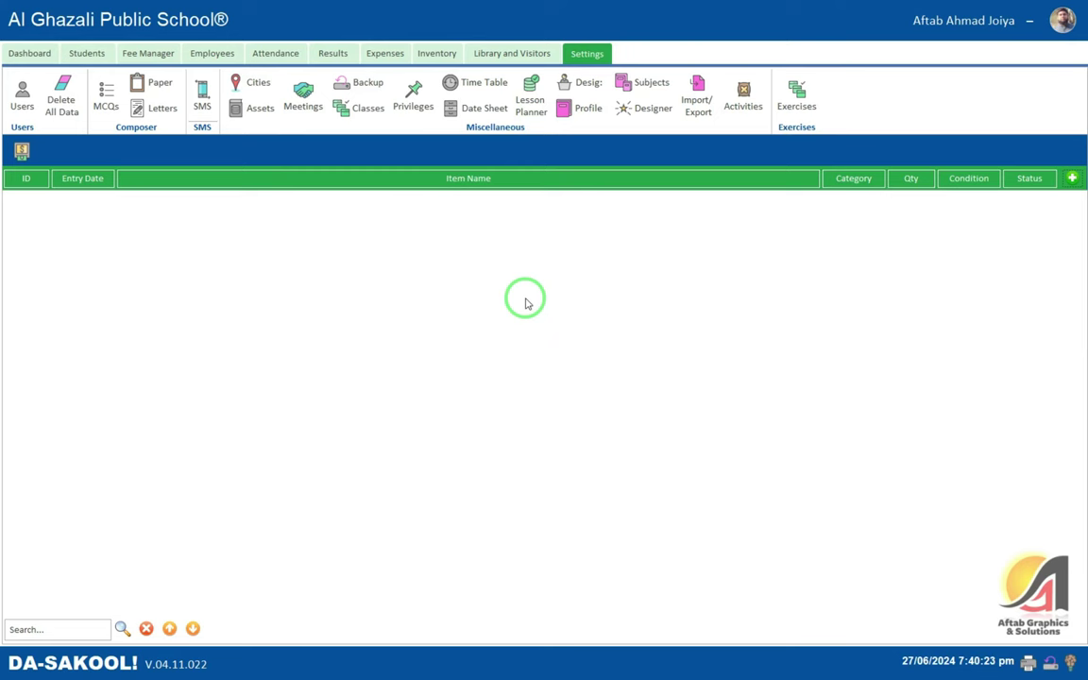
- Switch to Meetings and open a new Add Meeting form, closing it unsaved
{"action": "left_click", "coordinate": [311, 112]}
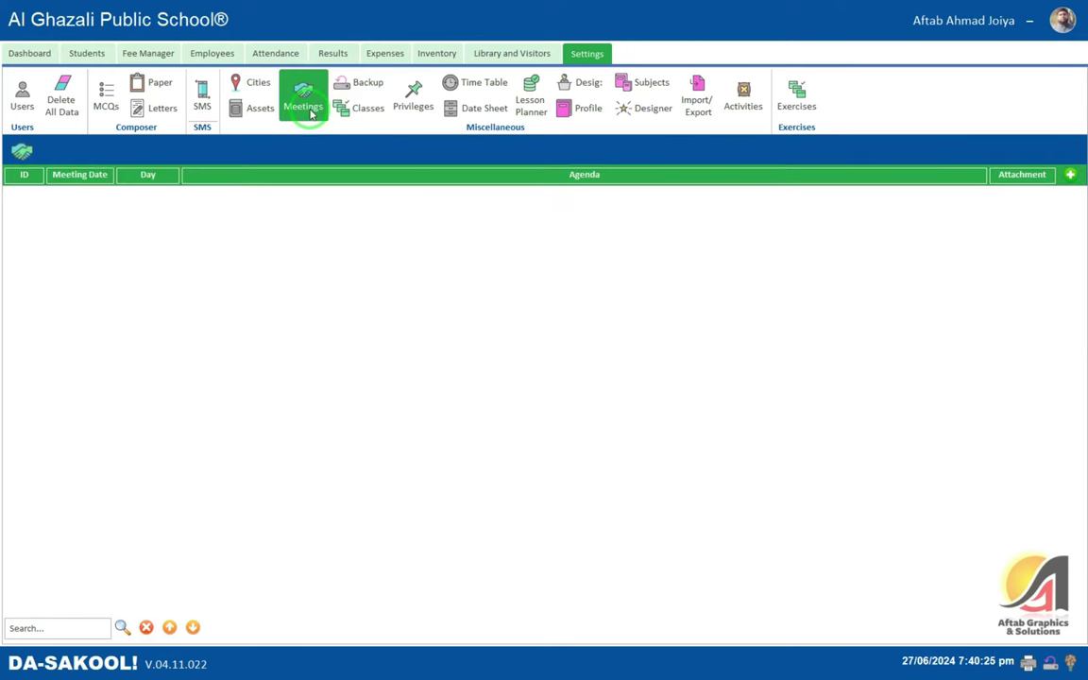
{"action": "left_click", "coordinate": [1070, 174]}
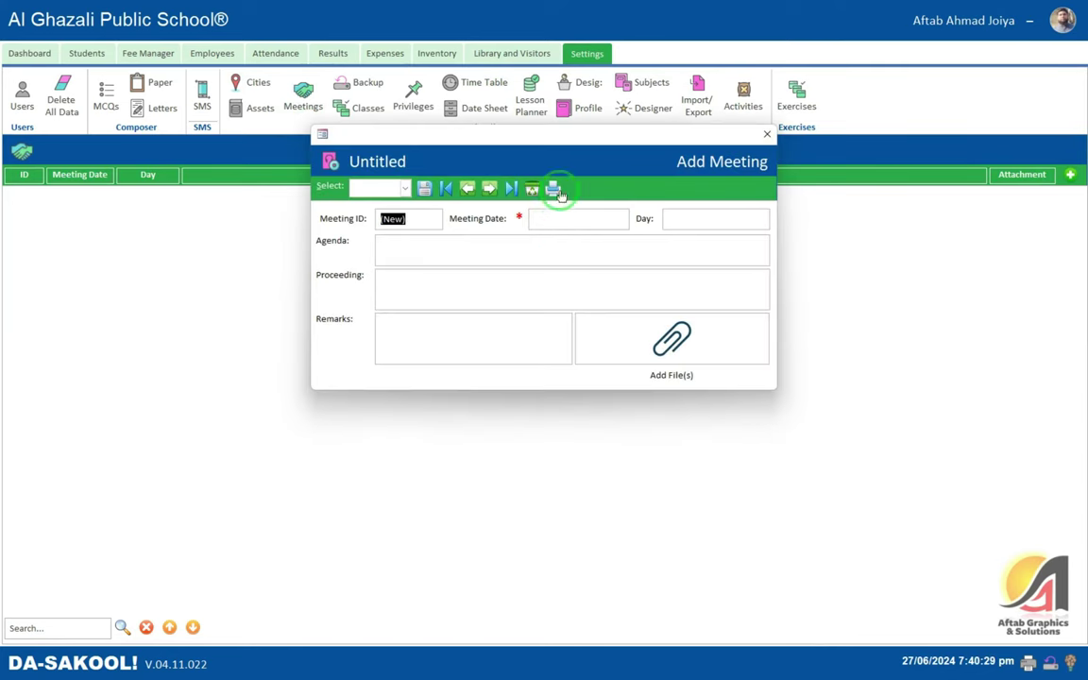
{"action": "left_click", "coordinate": [563, 226]}
{"action": "left_click", "coordinate": [457, 253]}
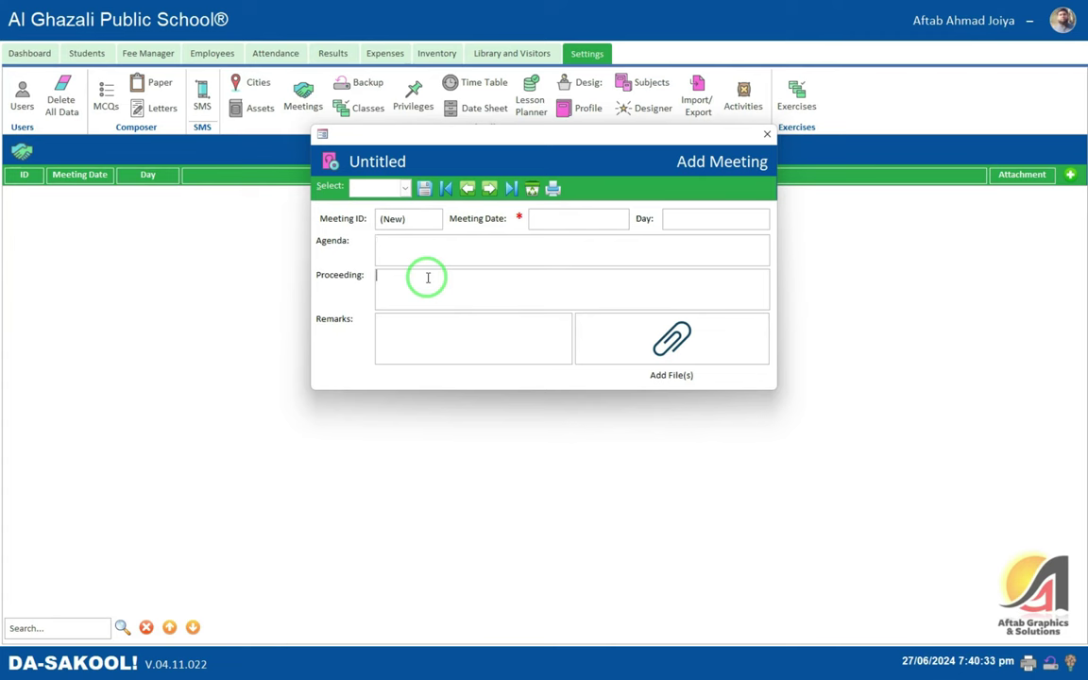
{"action": "left_click", "coordinate": [767, 136]}
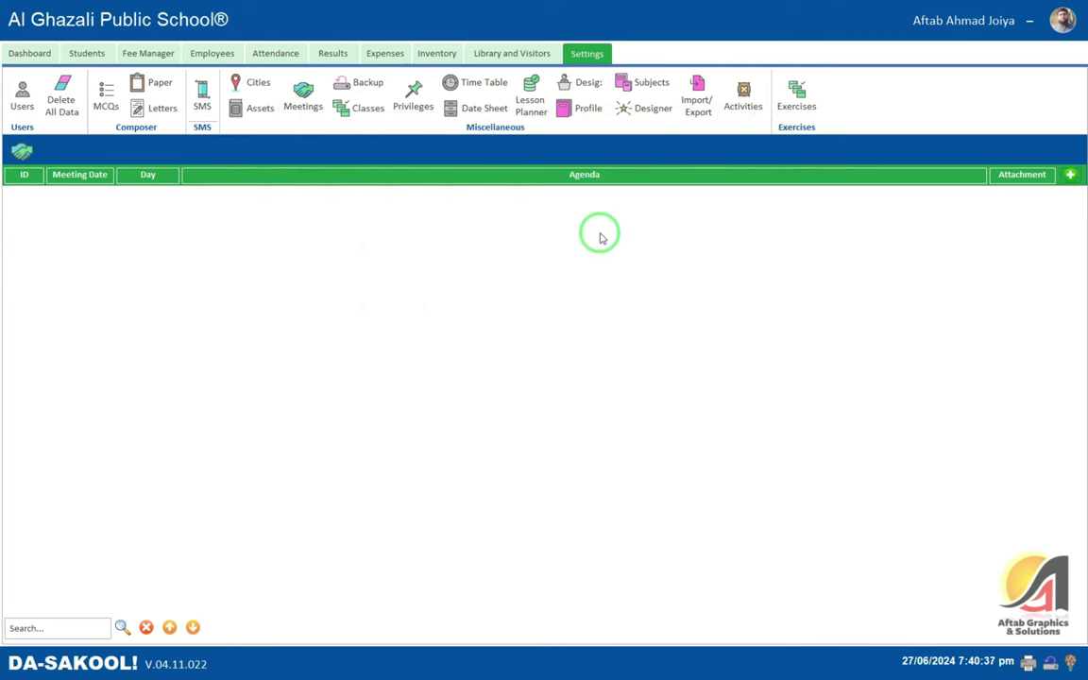
- Run a database backup from the Backup page, exporting all 100 tables
{"action": "left_click", "coordinate": [361, 87]}
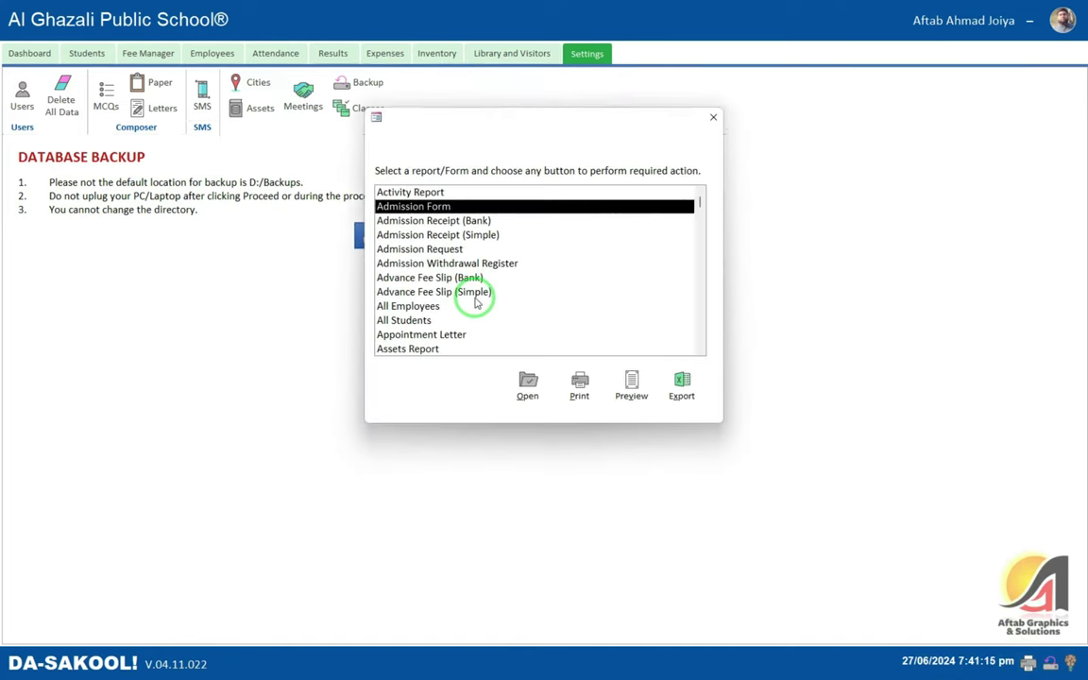
{"action": "left_click", "coordinate": [711, 111]}
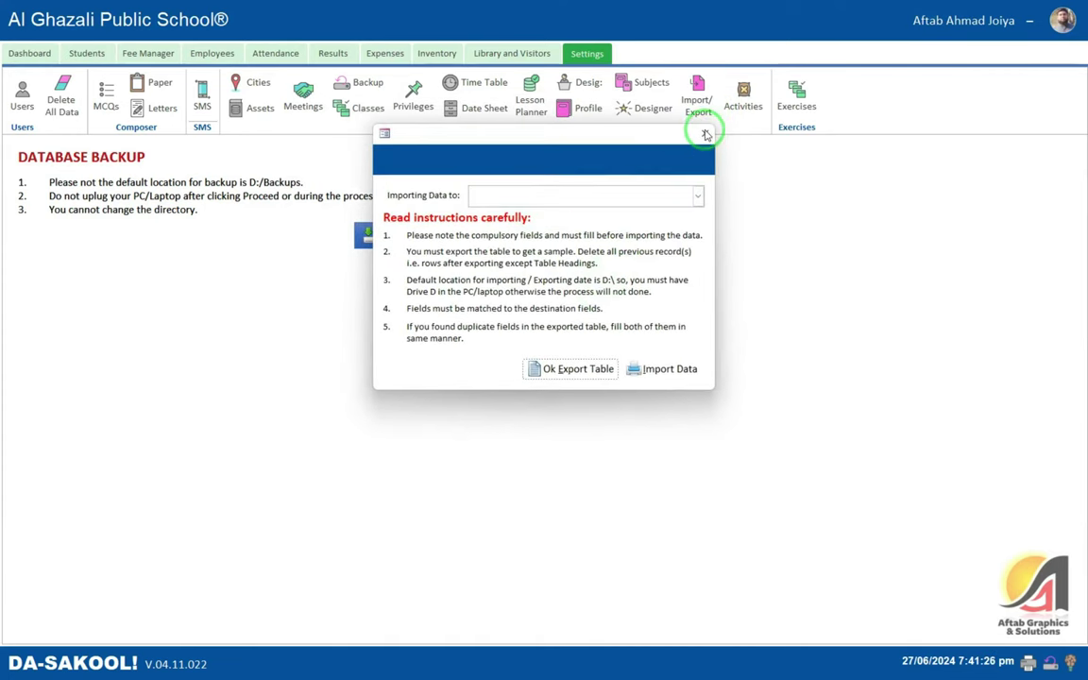
{"action": "left_click", "coordinate": [709, 144]}
{"action": "left_click", "coordinate": [380, 236]}
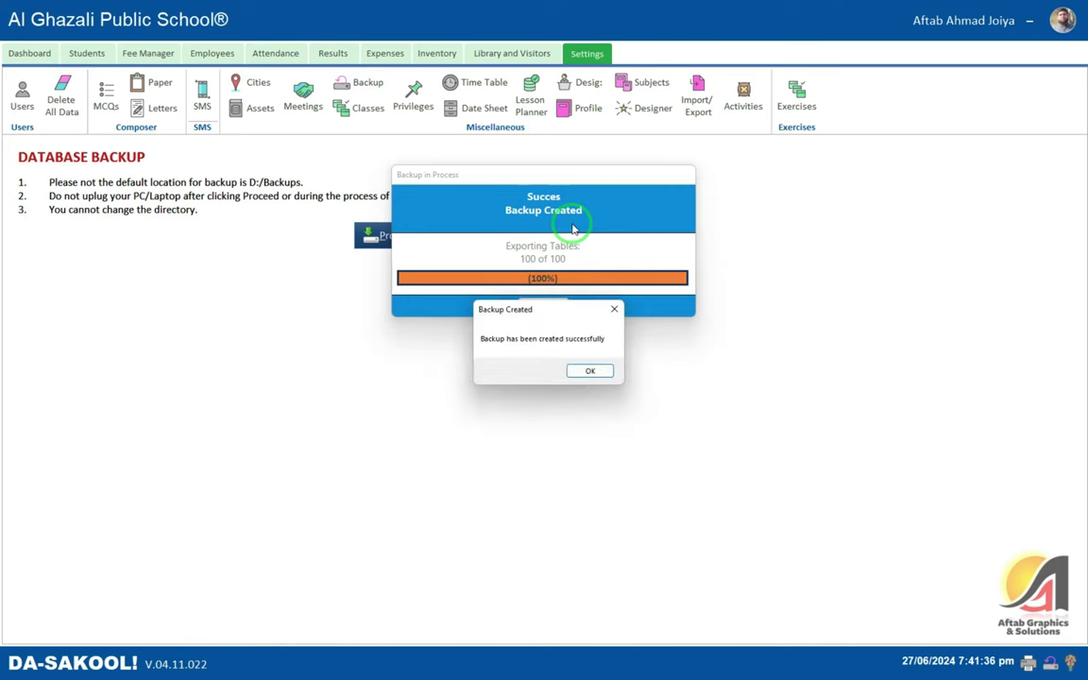
{"action": "key", "text": "Return"}
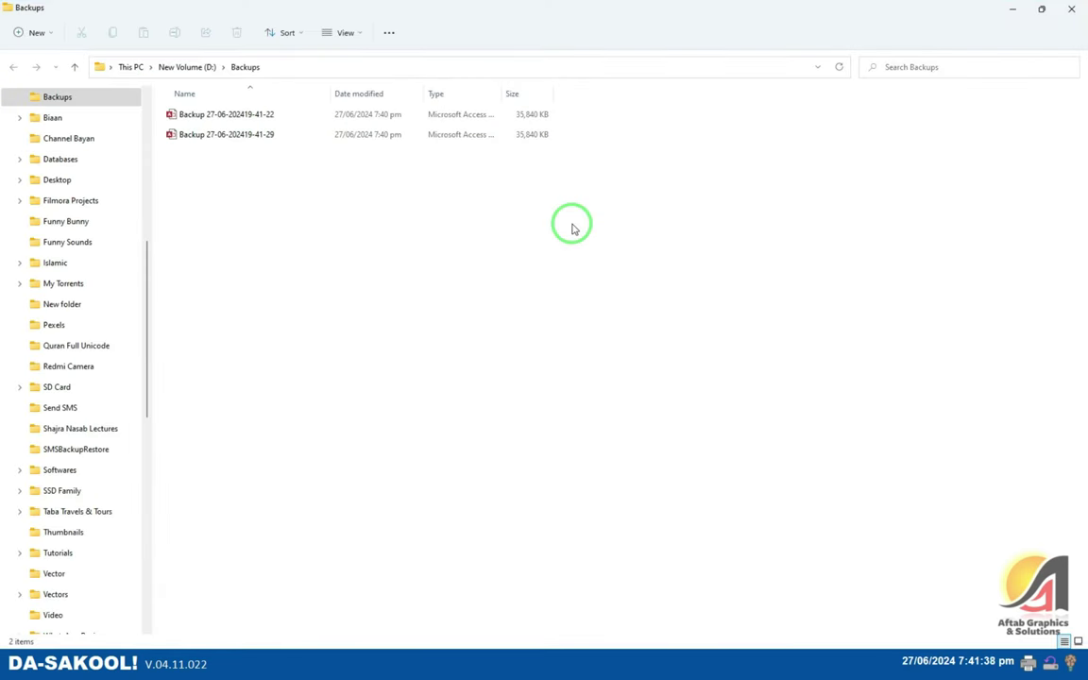
- Permanently delete the D:\Backups folder holding the two backup files
{"action": "left_click", "coordinate": [234, 139]}
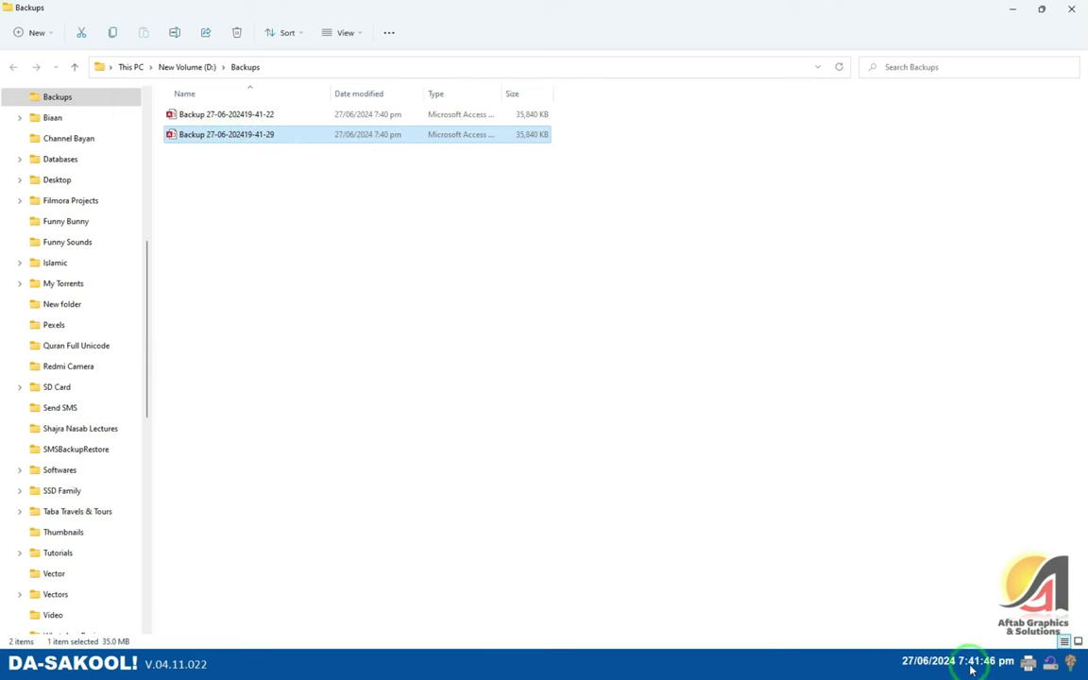
{"action": "left_click", "coordinate": [288, 222]}
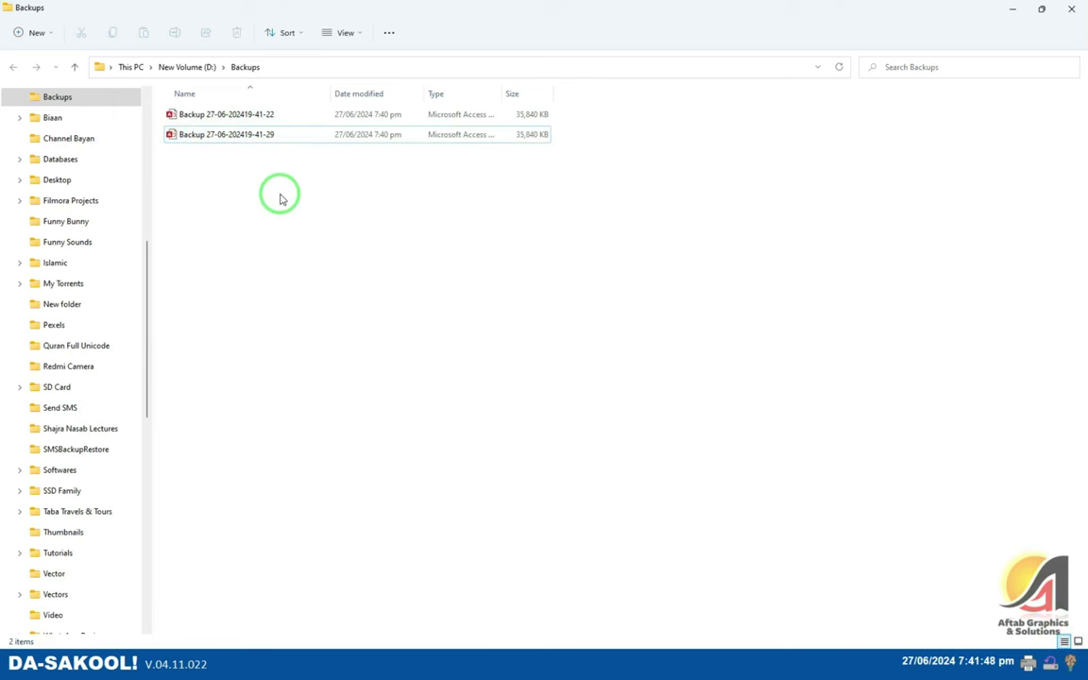
{"action": "left_click", "coordinate": [87, 63]}
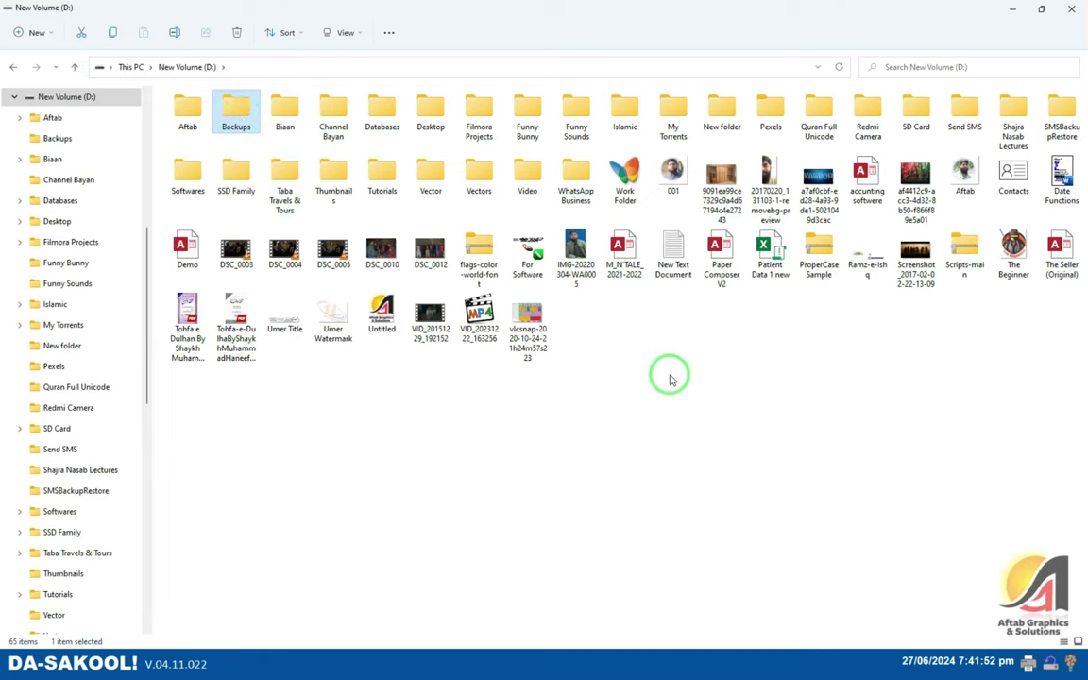
{"action": "key", "text": "shift+Delete"}
{"action": "key", "text": "Return"}
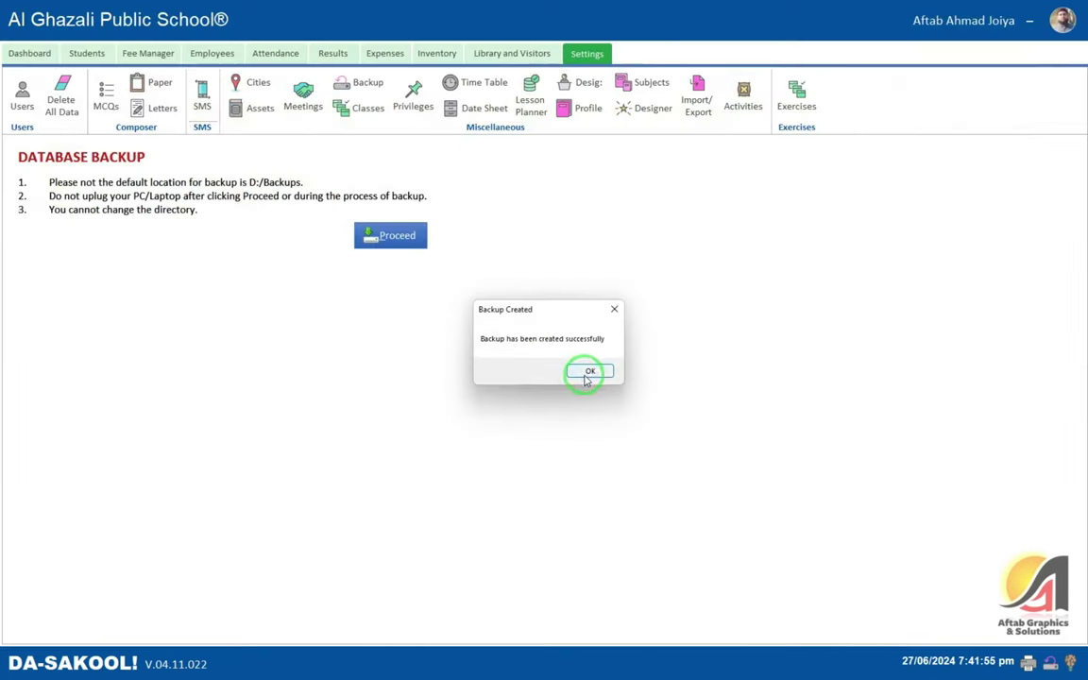
{"action": "left_click", "coordinate": [589, 371]}
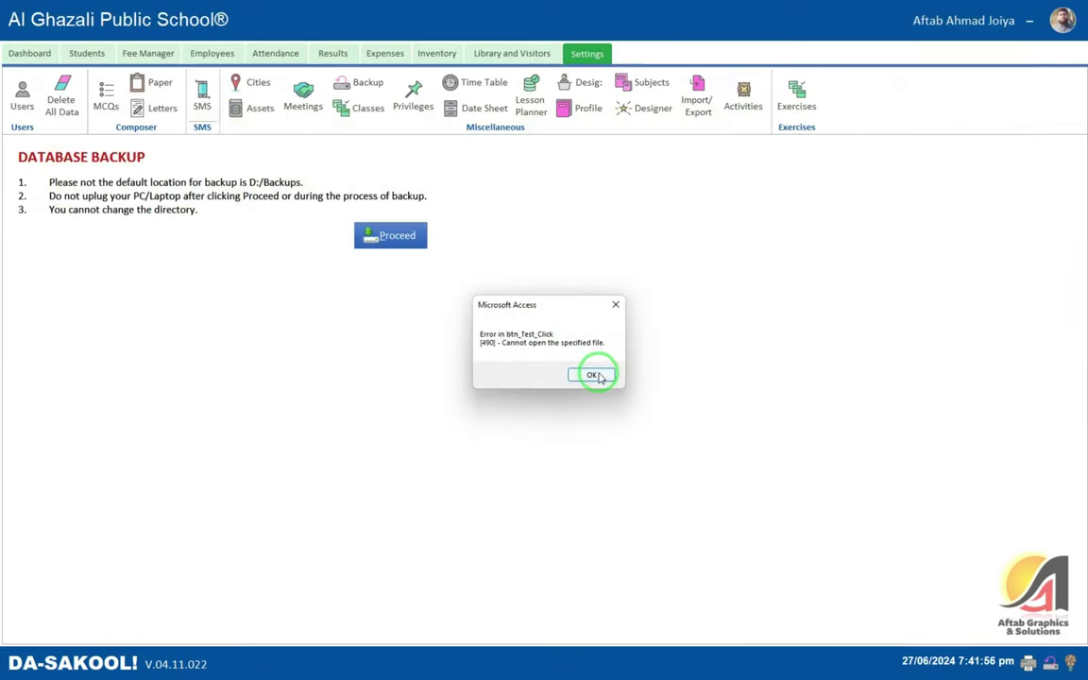
- Dismiss the Access error and open the timetable records list
{"action": "left_click", "coordinate": [616, 304]}
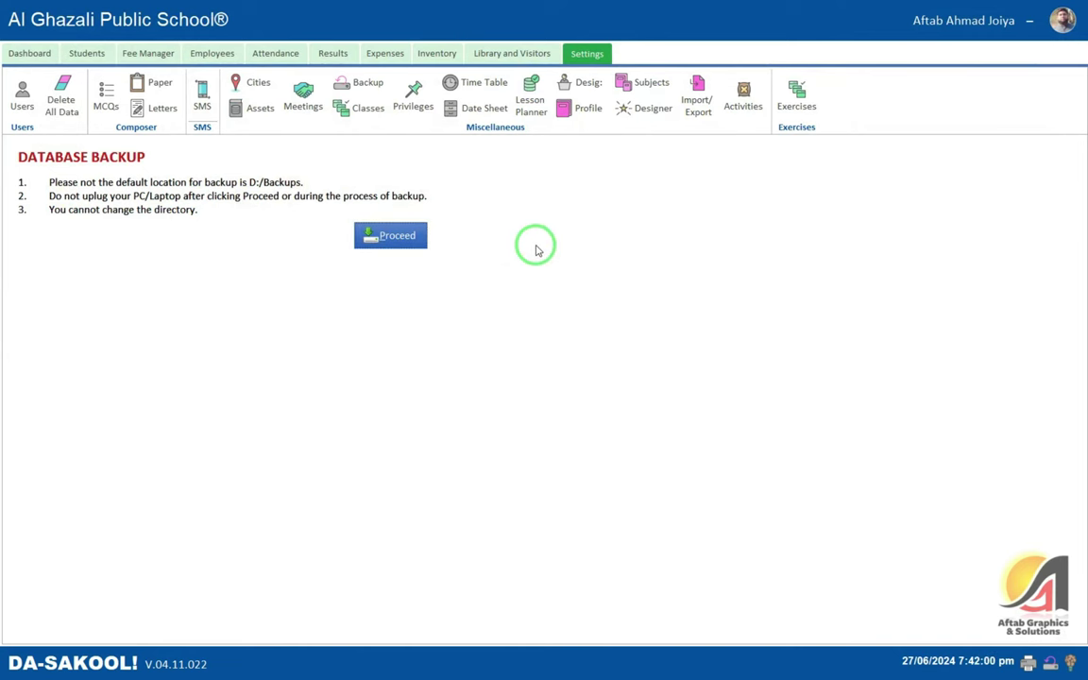
{"action": "left_click", "coordinate": [368, 110]}
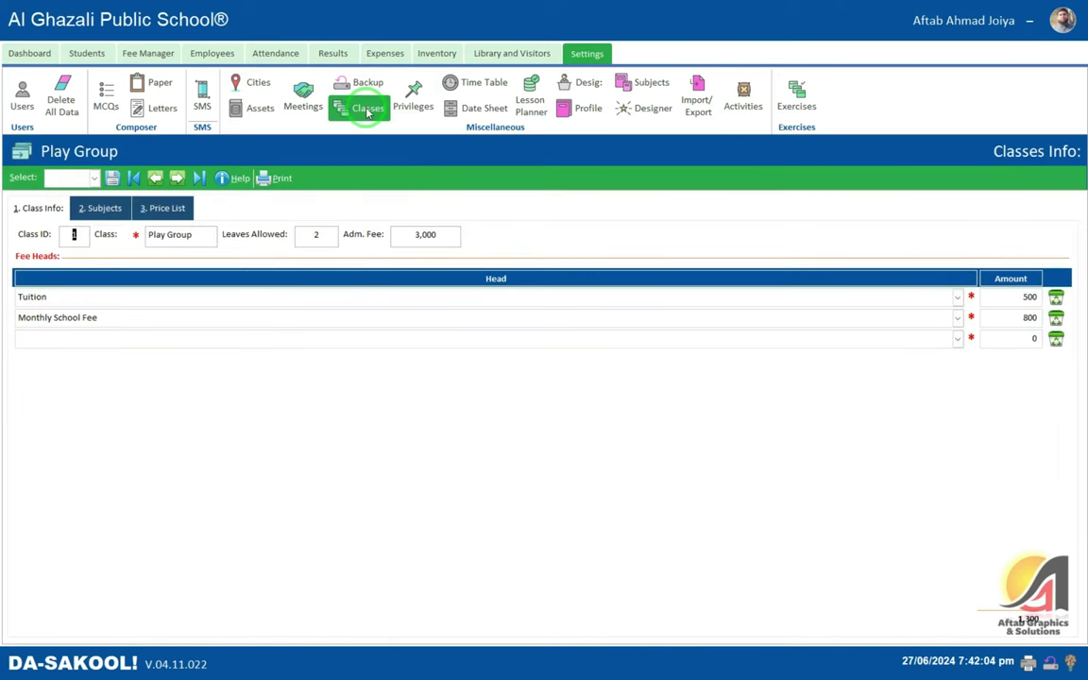
{"action": "left_click", "coordinate": [413, 96]}
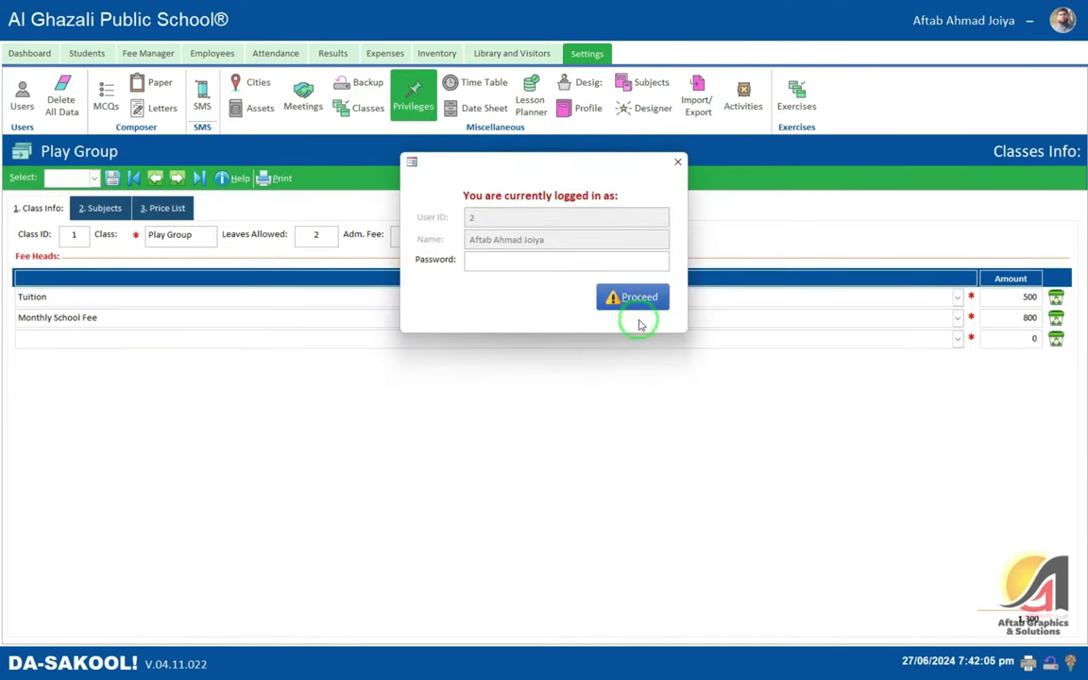
{"action": "left_click", "coordinate": [677, 161]}
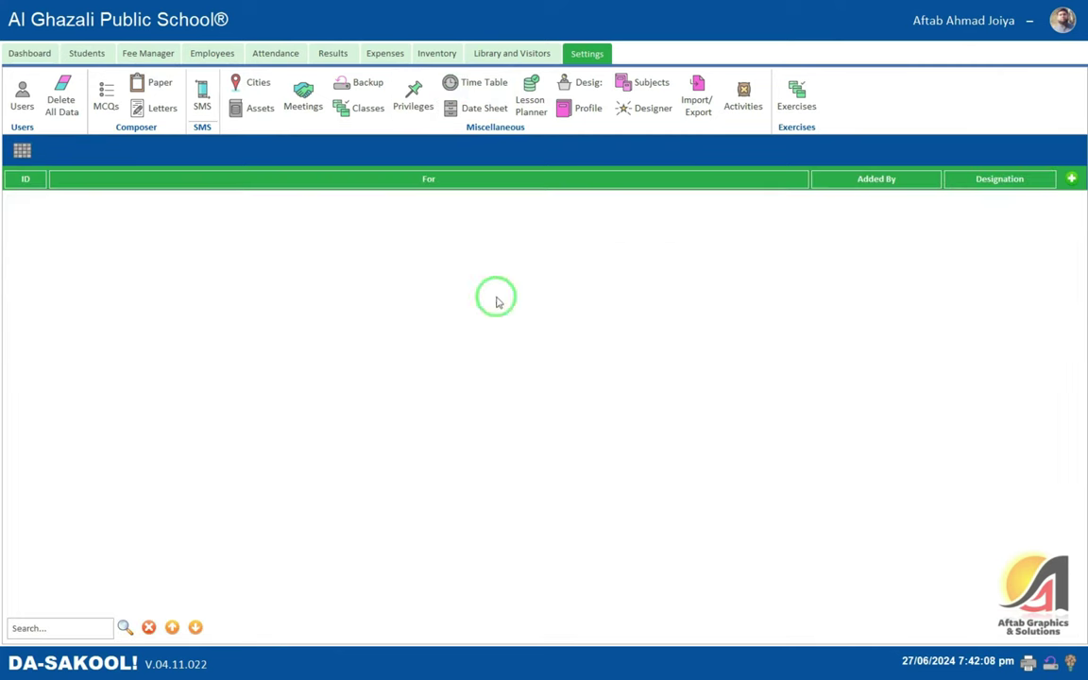
- Start a new timetable for Play Group with Monday in the first row
{"action": "left_click", "coordinate": [1072, 178]}
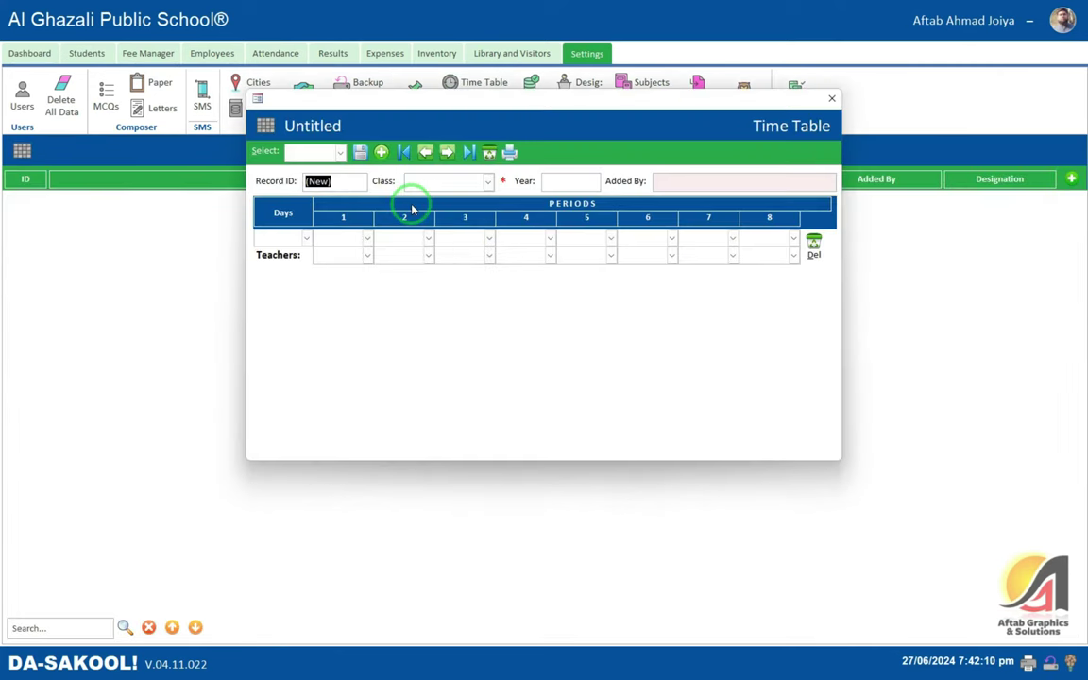
{"action": "left_click", "coordinate": [446, 181]}
{"action": "left_click", "coordinate": [427, 198]}
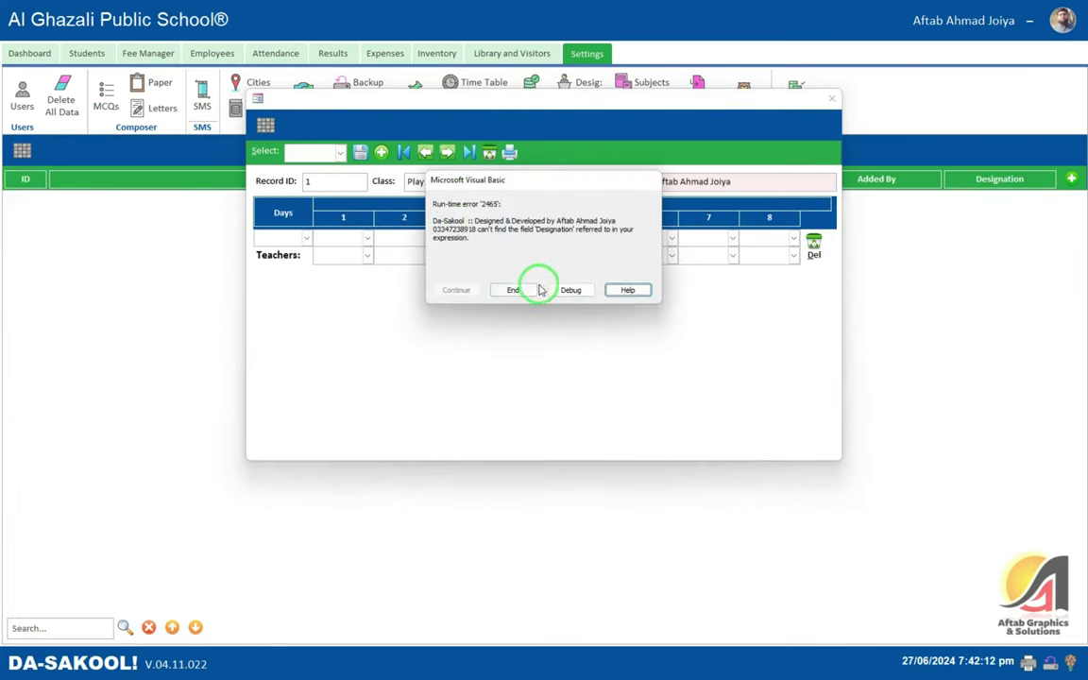
{"action": "left_click", "coordinate": [514, 291]}
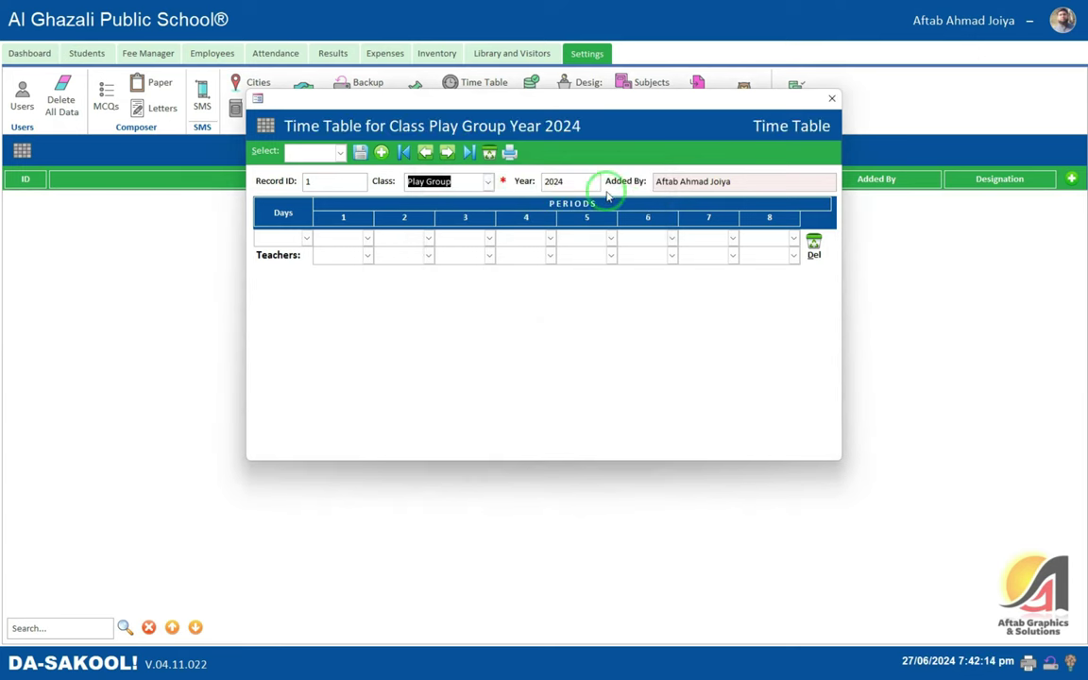
{"action": "left_click", "coordinate": [270, 236]}
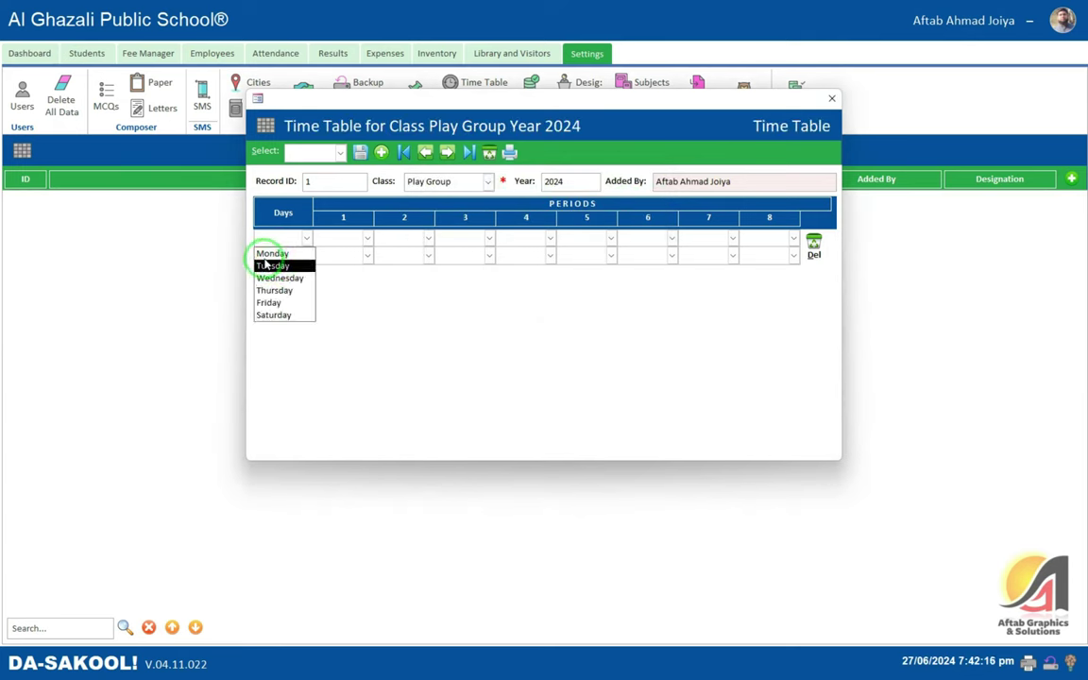
{"action": "left_click", "coordinate": [272, 253]}
- Set Monday's periods 1 and 2 to English and Urdu, leaving the teacher unset
{"action": "left_click", "coordinate": [368, 239]}
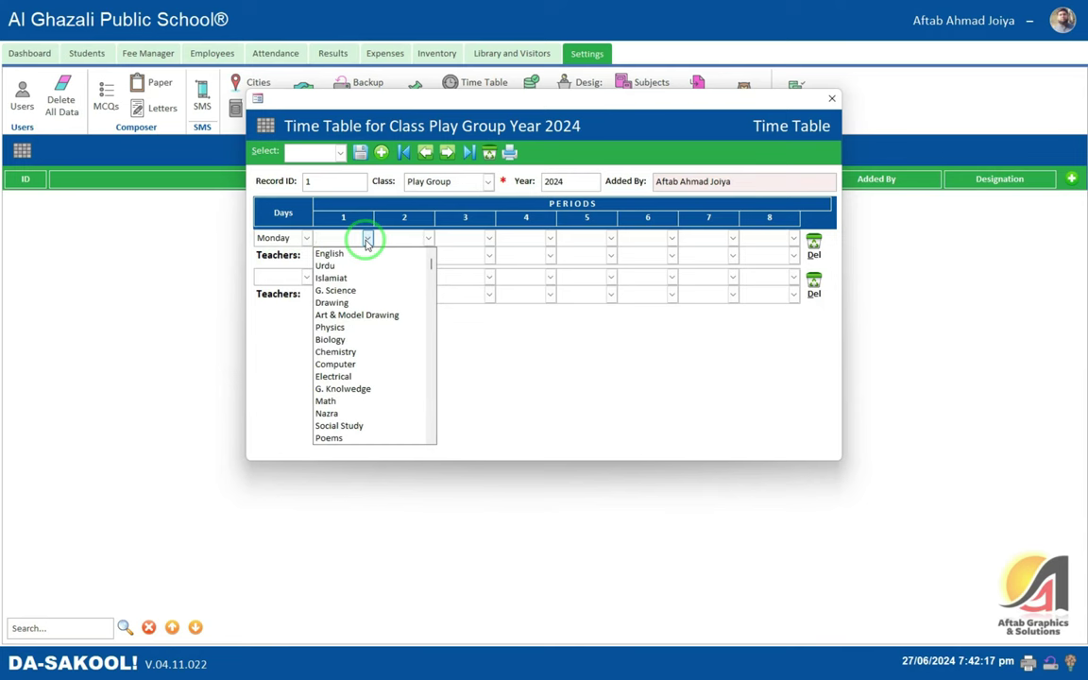
{"action": "key", "text": "Down"}
{"action": "key", "text": "Tab"}
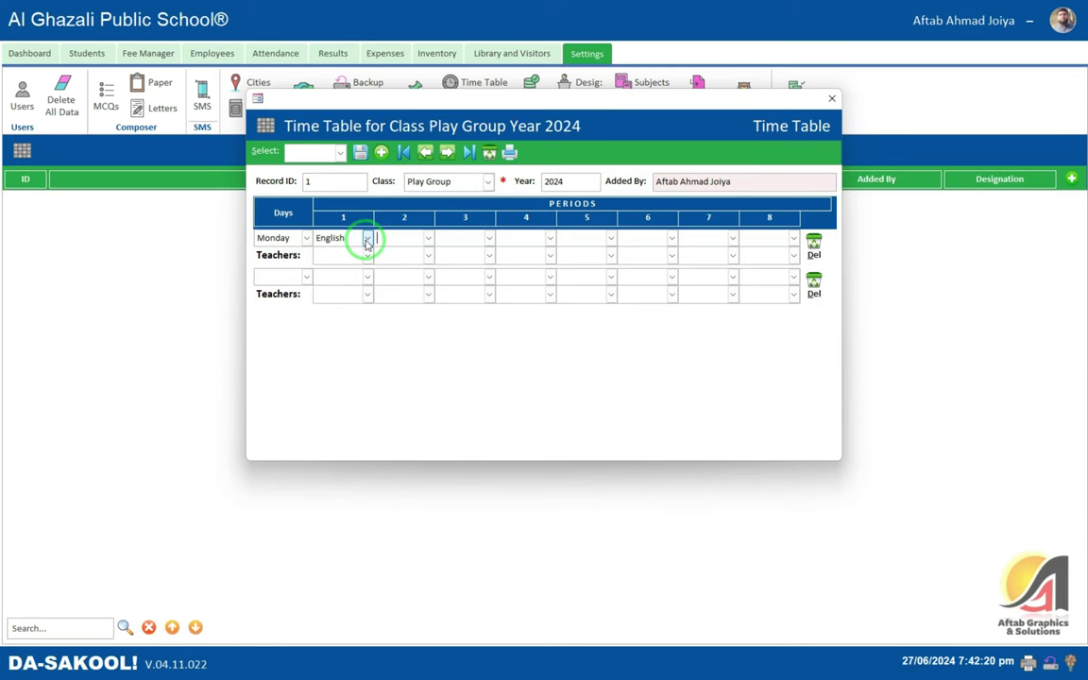
{"action": "left_click", "coordinate": [429, 238]}
{"action": "key", "text": "Down"}
{"action": "key", "text": "Down"}
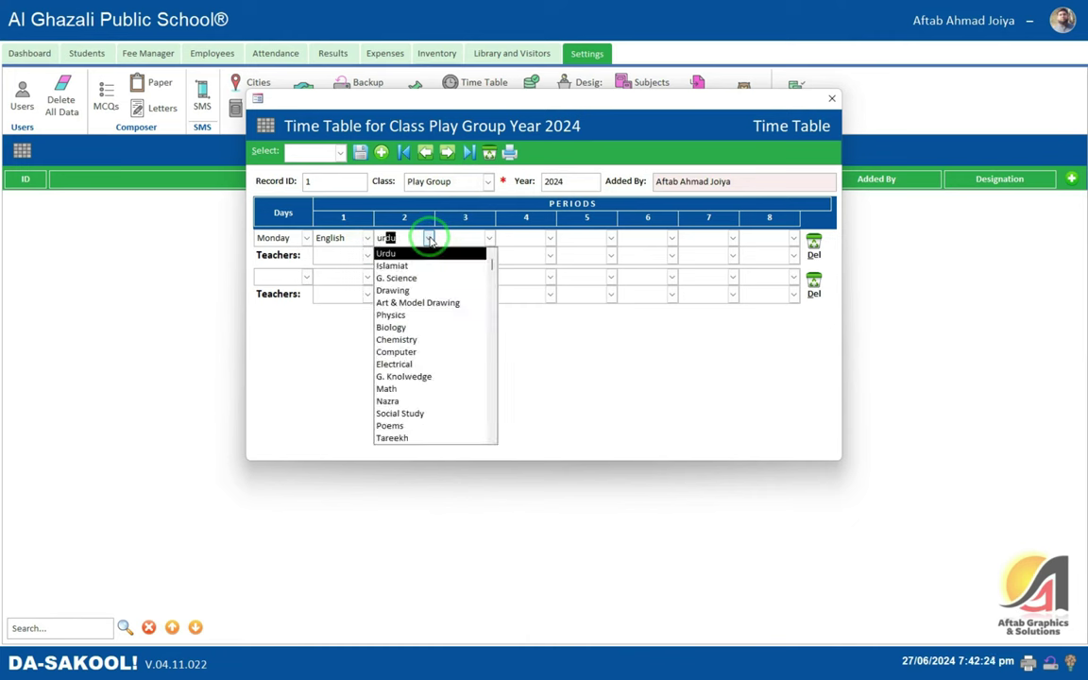
{"action": "key", "text": "Tab"}
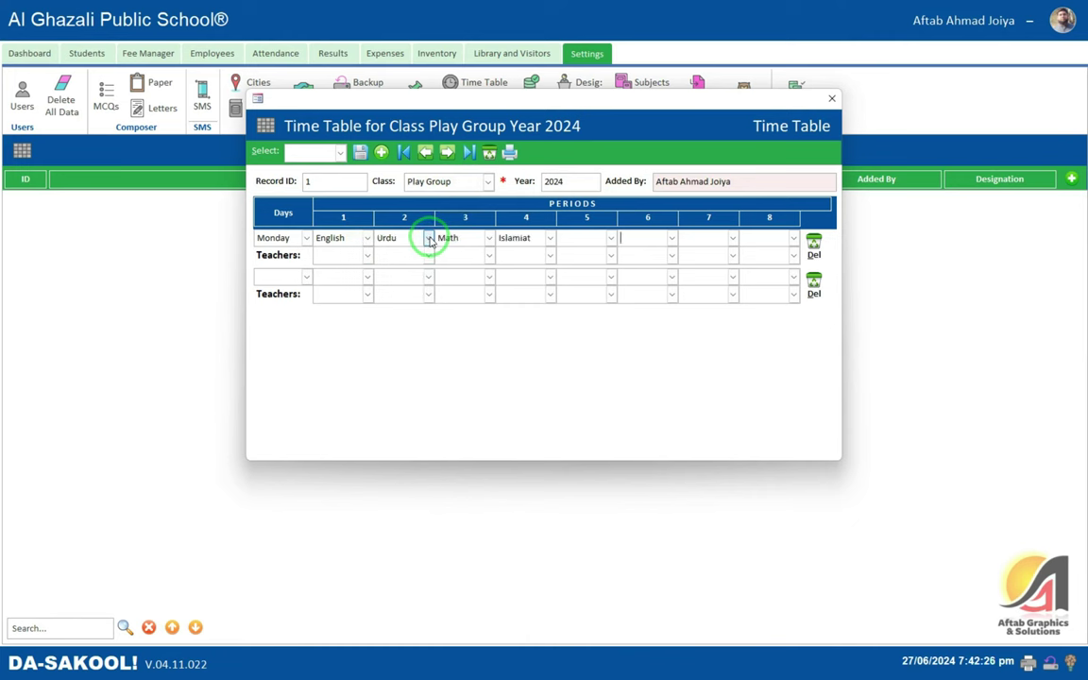
{"action": "left_click", "coordinate": [357, 256]}
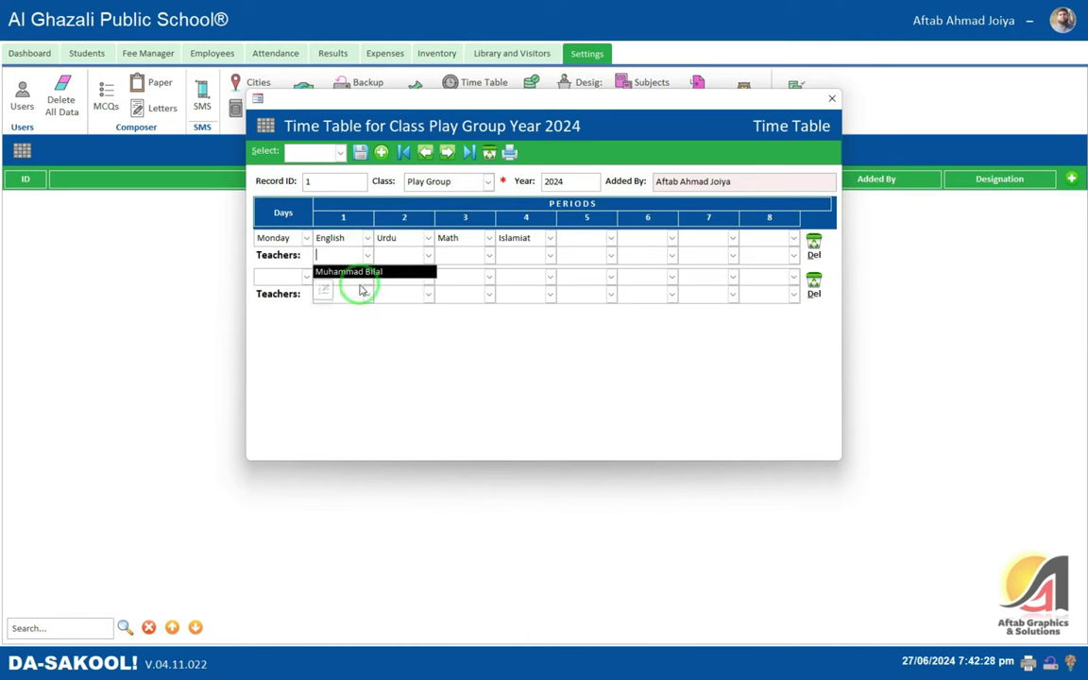
{"action": "left_click", "coordinate": [322, 286]}
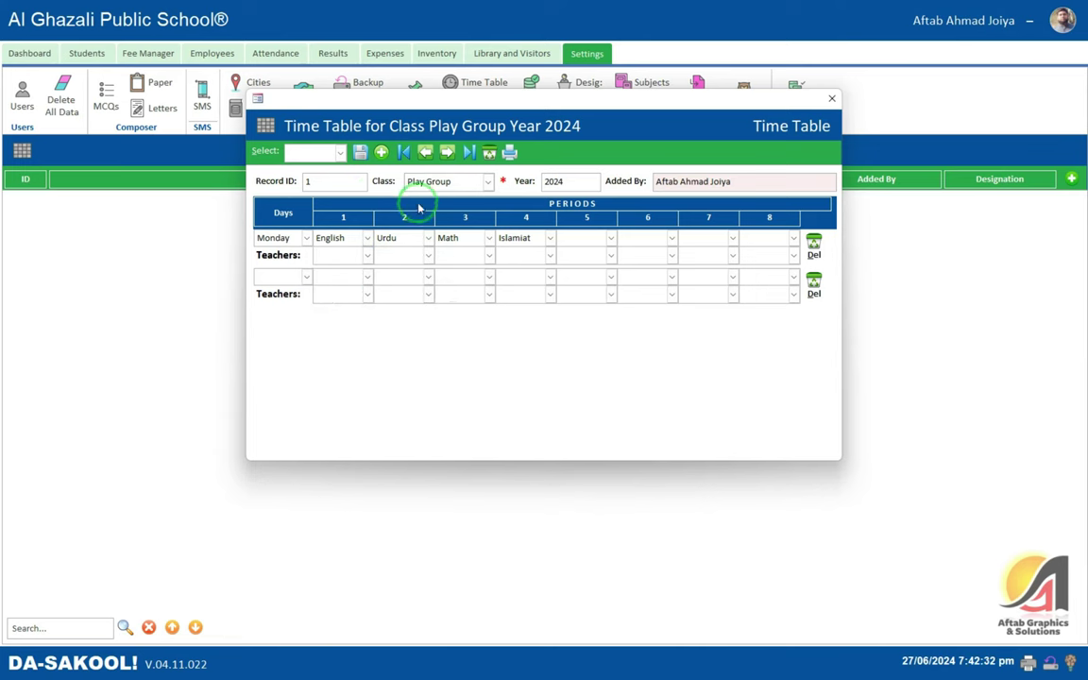
- Preview the printable Play Group timetable and close the preview
{"action": "left_click", "coordinate": [509, 152]}
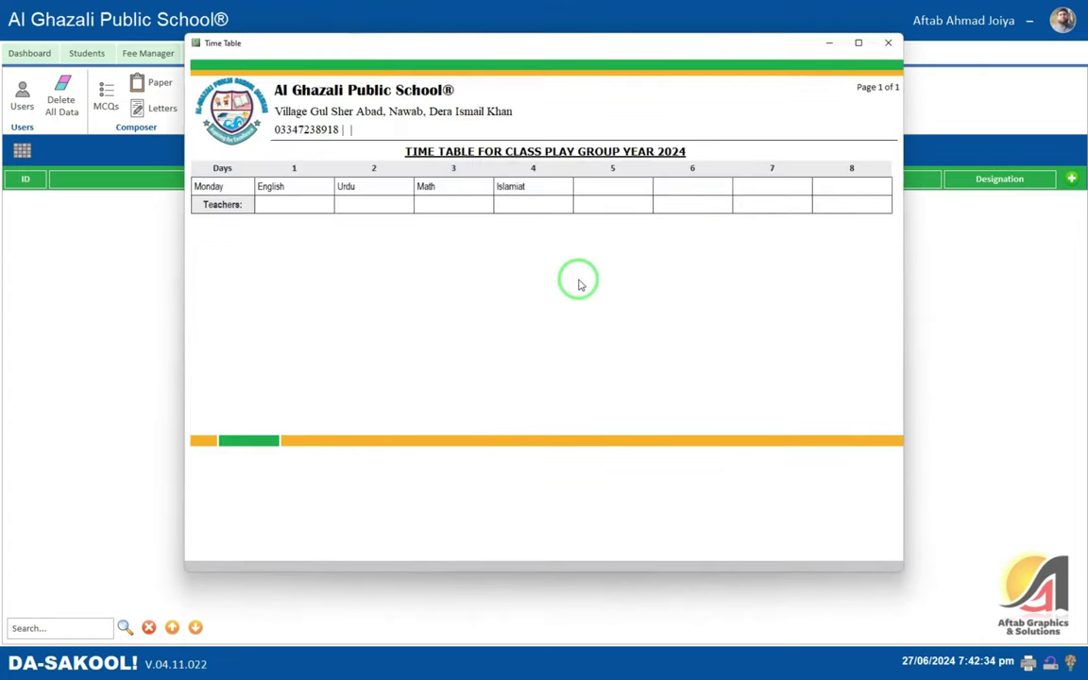
{"action": "left_click", "coordinate": [283, 190]}
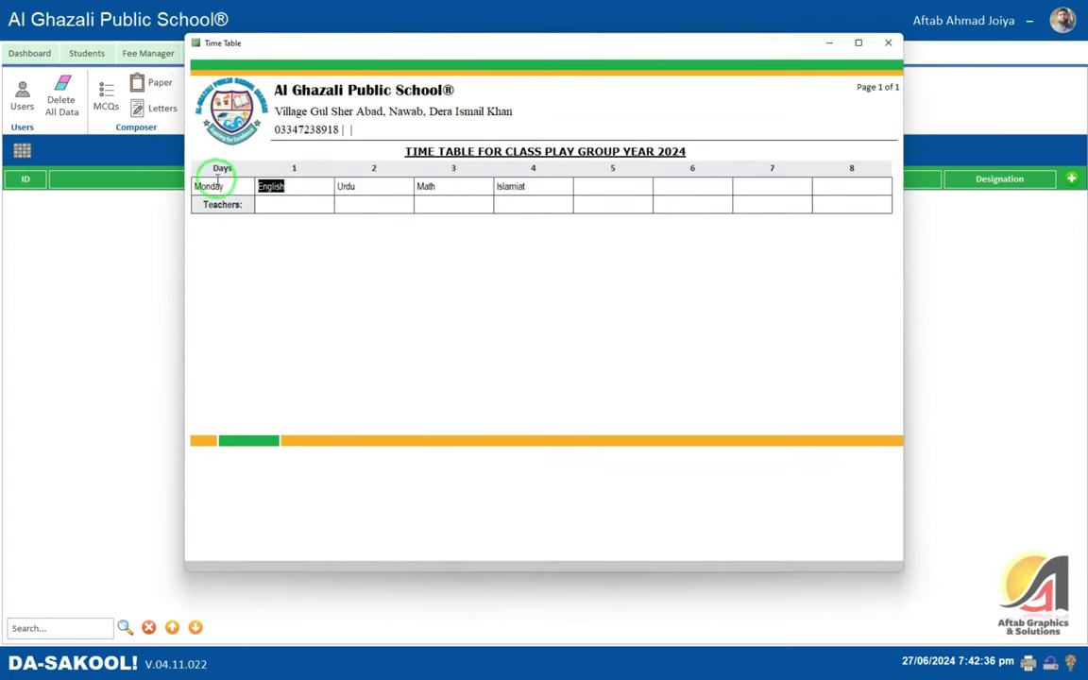
{"action": "left_click", "coordinate": [284, 188]}
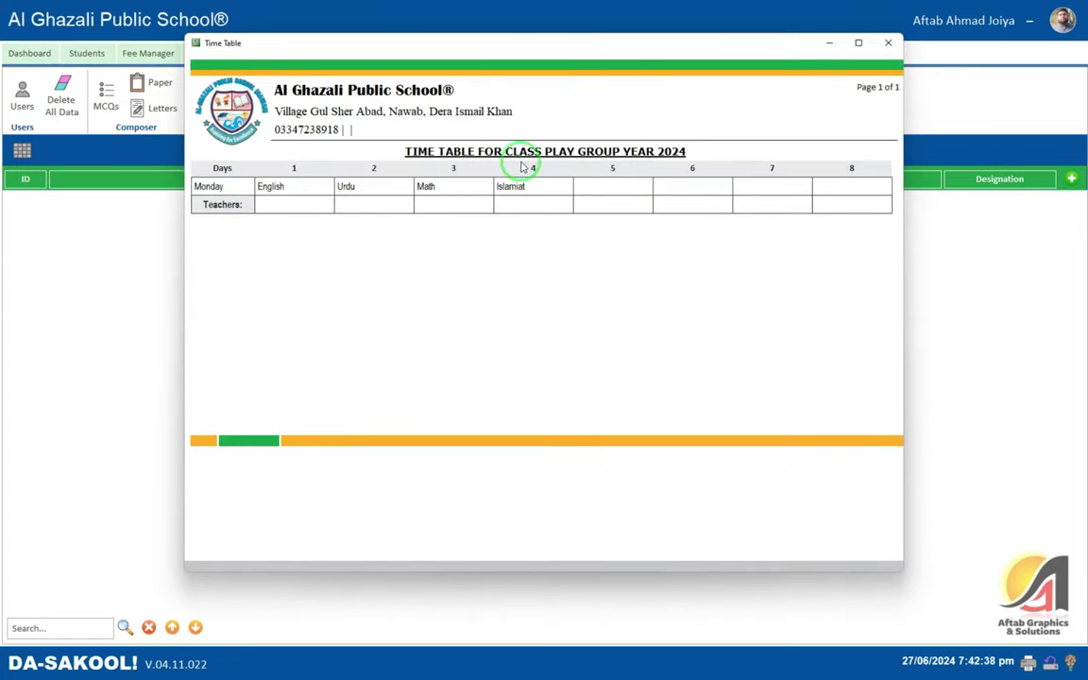
{"action": "left_click", "coordinate": [887, 42]}
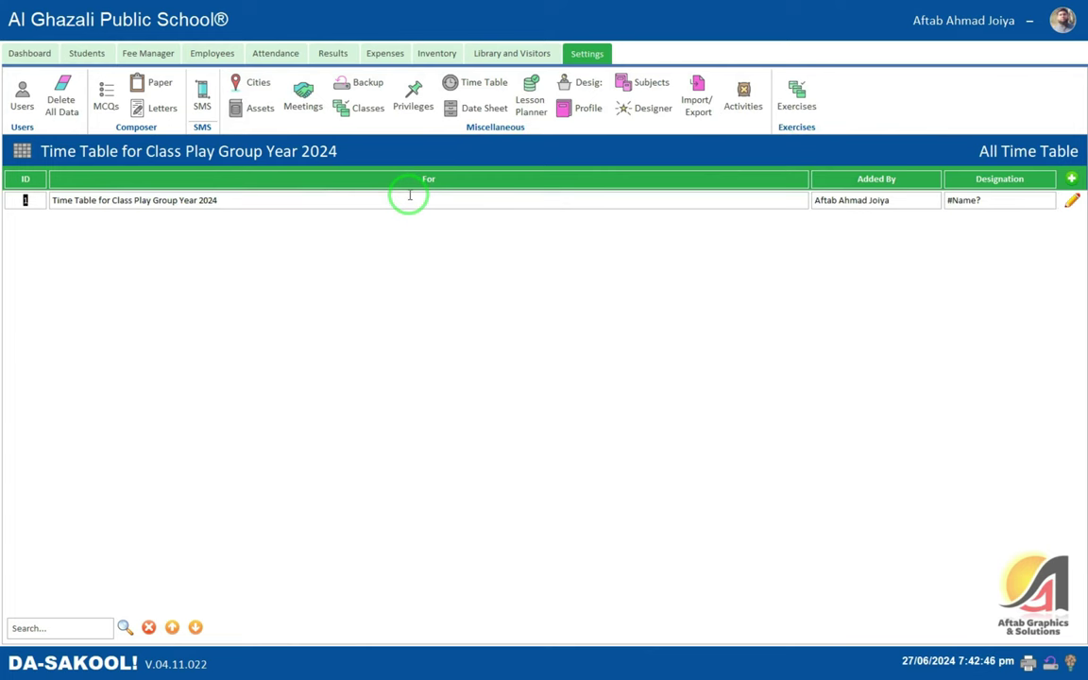
- View the date sheets and the six staff designations, ending on the Principal row
{"action": "left_click", "coordinate": [484, 109]}
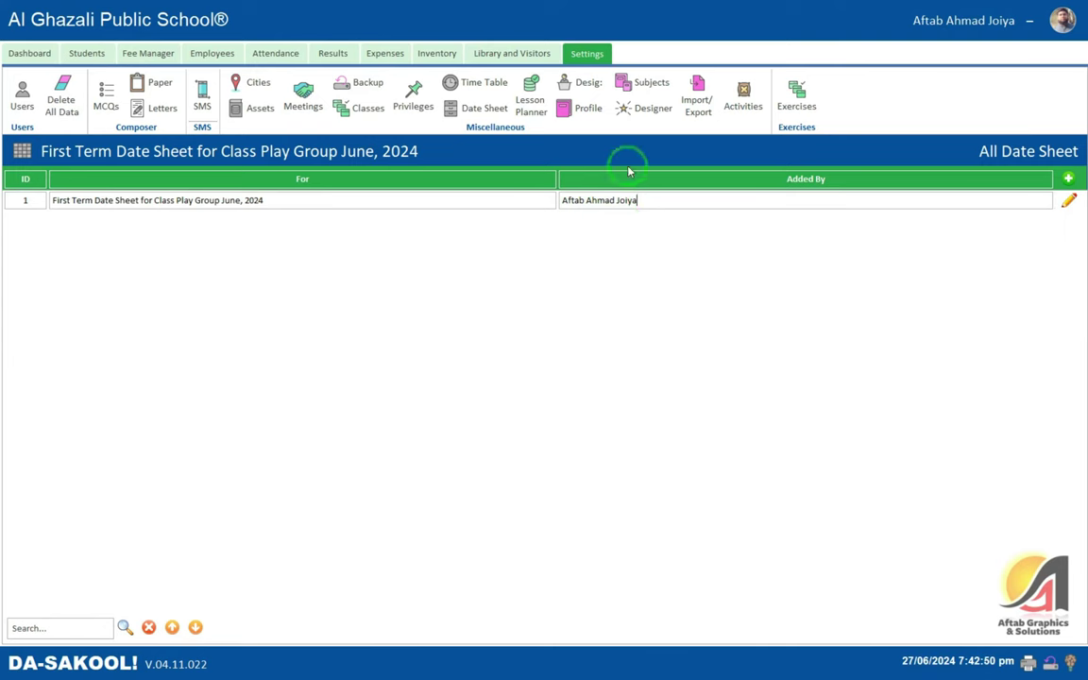
{"action": "left_click", "coordinate": [578, 82]}
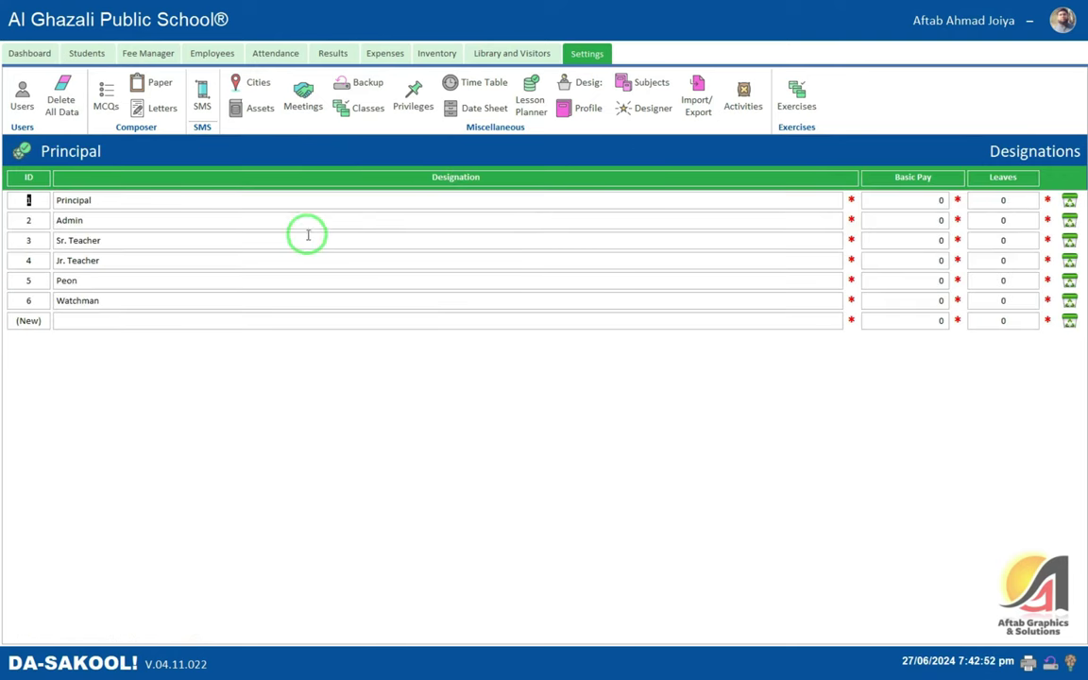
{"action": "left_click", "coordinate": [133, 200]}
{"action": "left_click", "coordinate": [132, 320]}
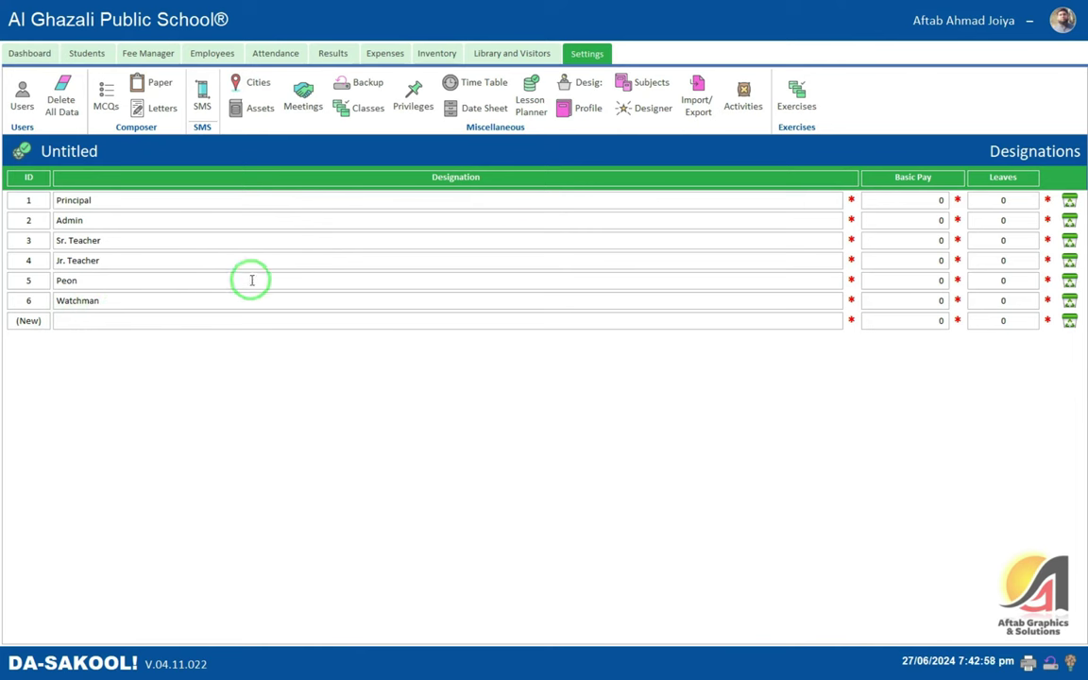
{"action": "left_click", "coordinate": [949, 201]}
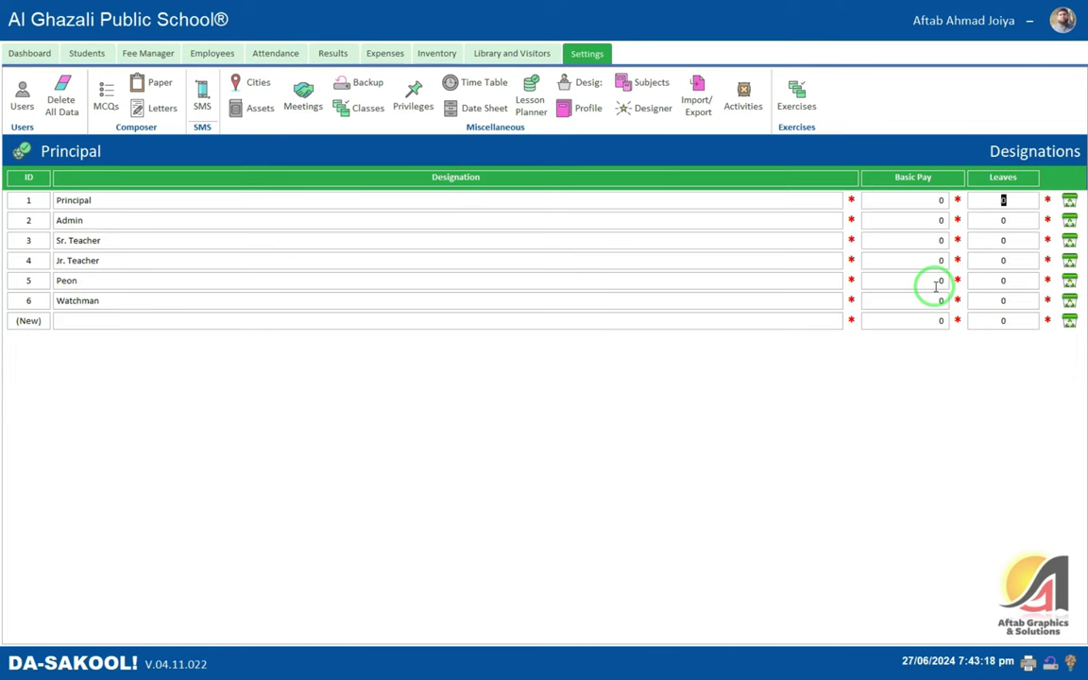
- Save and close the institute profile, then show the 19-subject list
{"action": "left_click", "coordinate": [584, 108]}
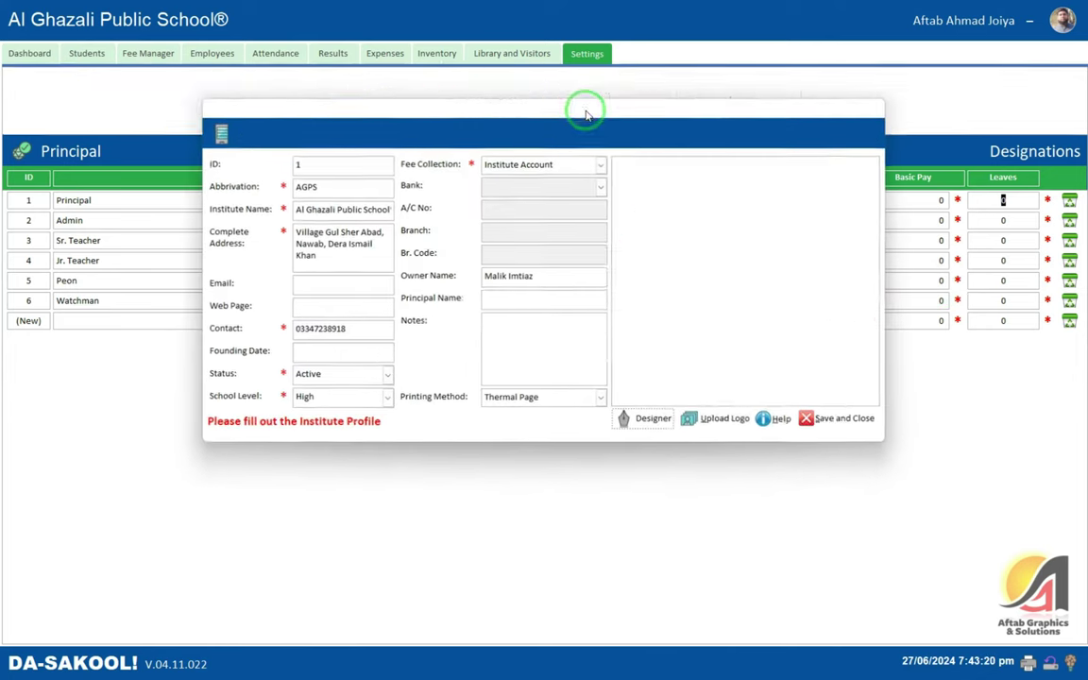
{"action": "left_click", "coordinate": [831, 422]}
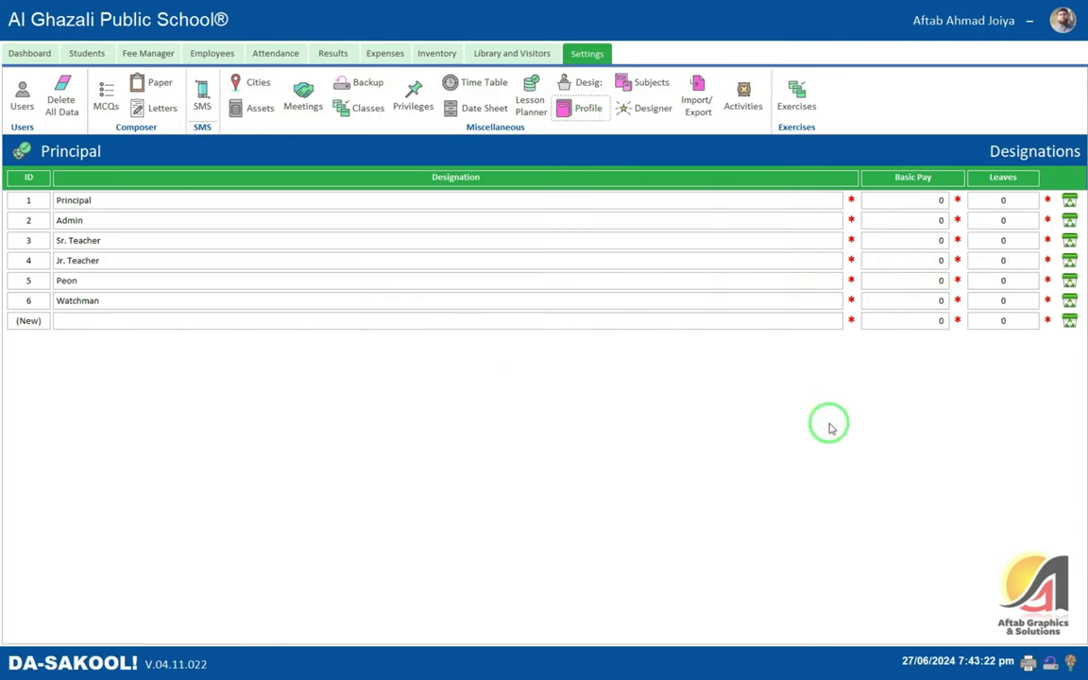
{"action": "left_click", "coordinate": [661, 86]}
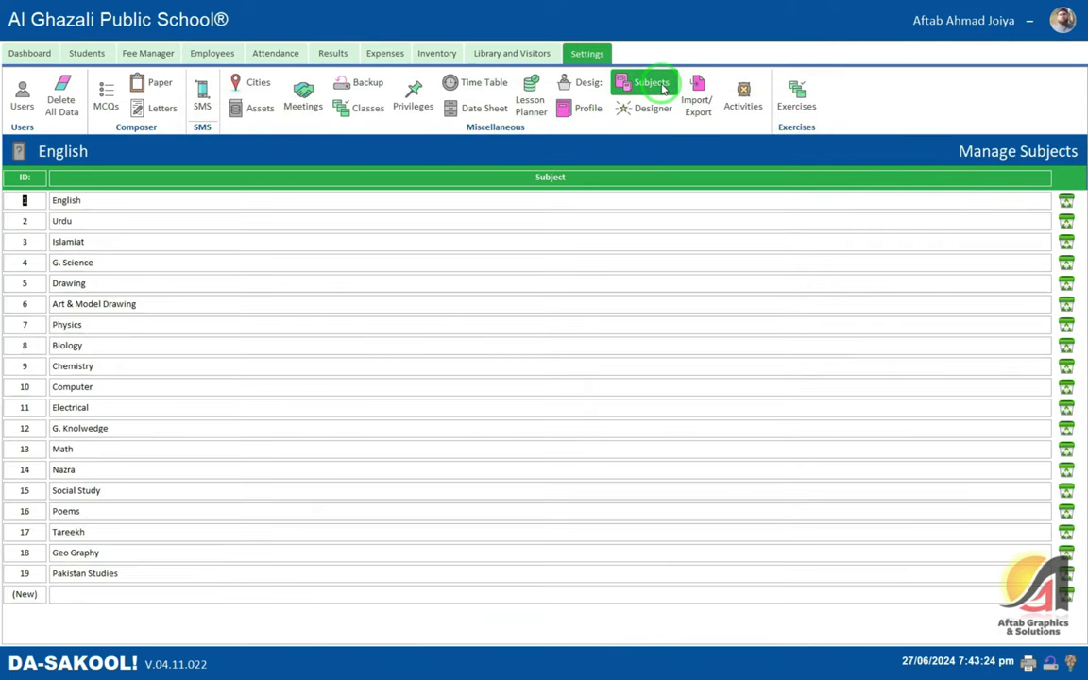
- Launch the ID card Designer from the Settings ribbon
{"action": "left_click", "coordinate": [648, 108]}
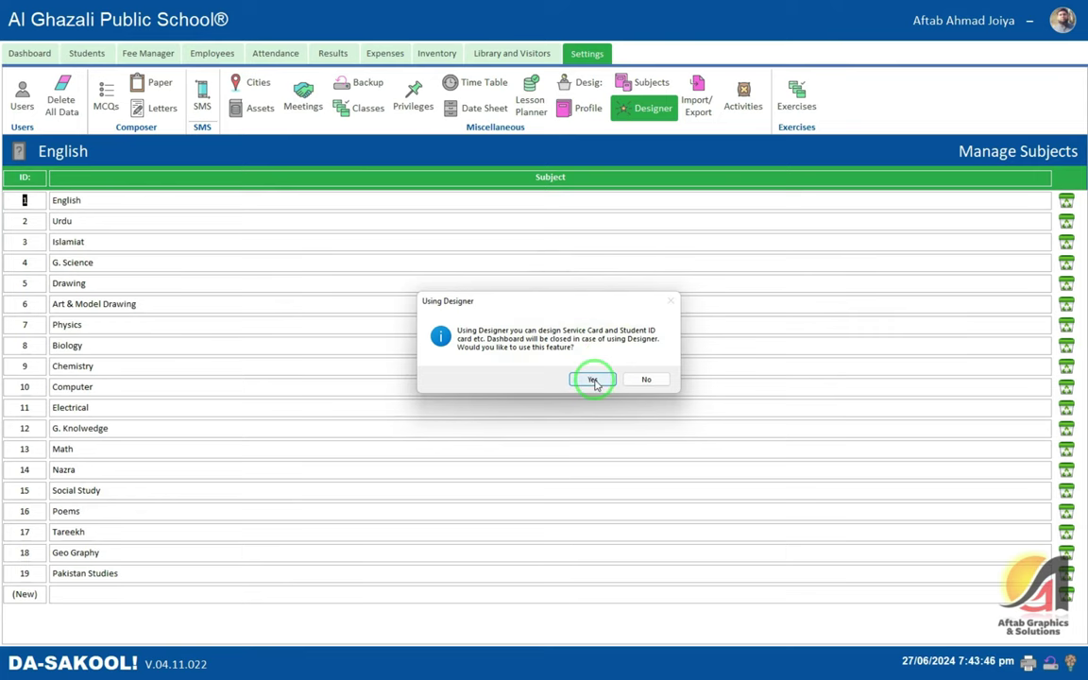
- Open the Designer with Student ID Card chosen, then close it and restore the Dashboard
{"action": "left_click", "coordinate": [592, 378]}
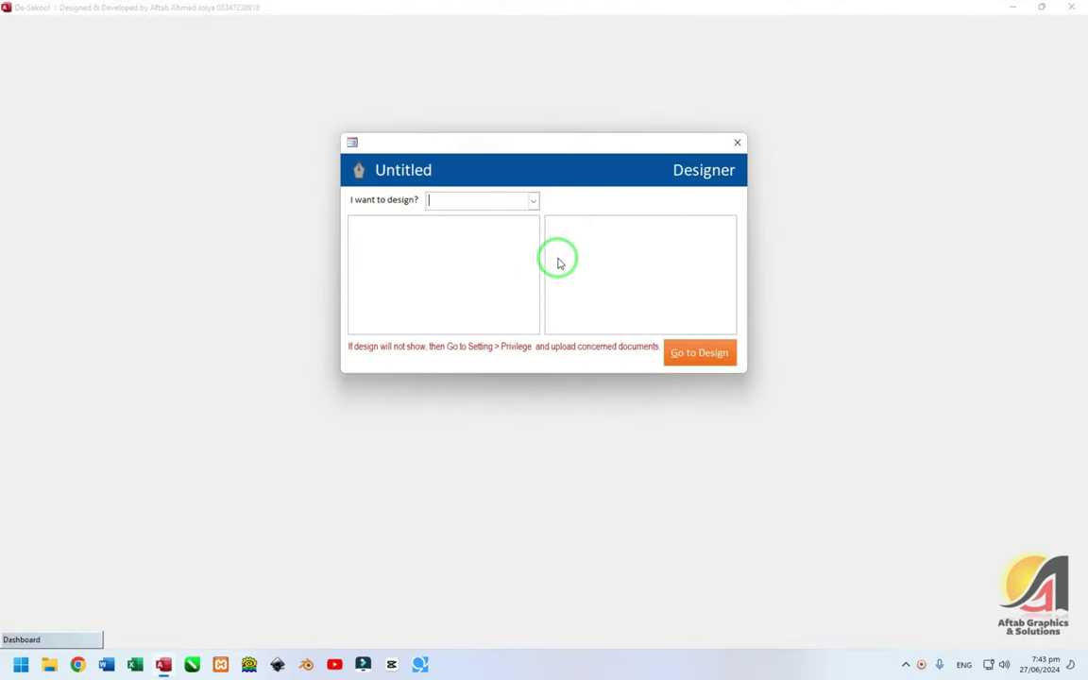
{"action": "left_click", "coordinate": [532, 200]}
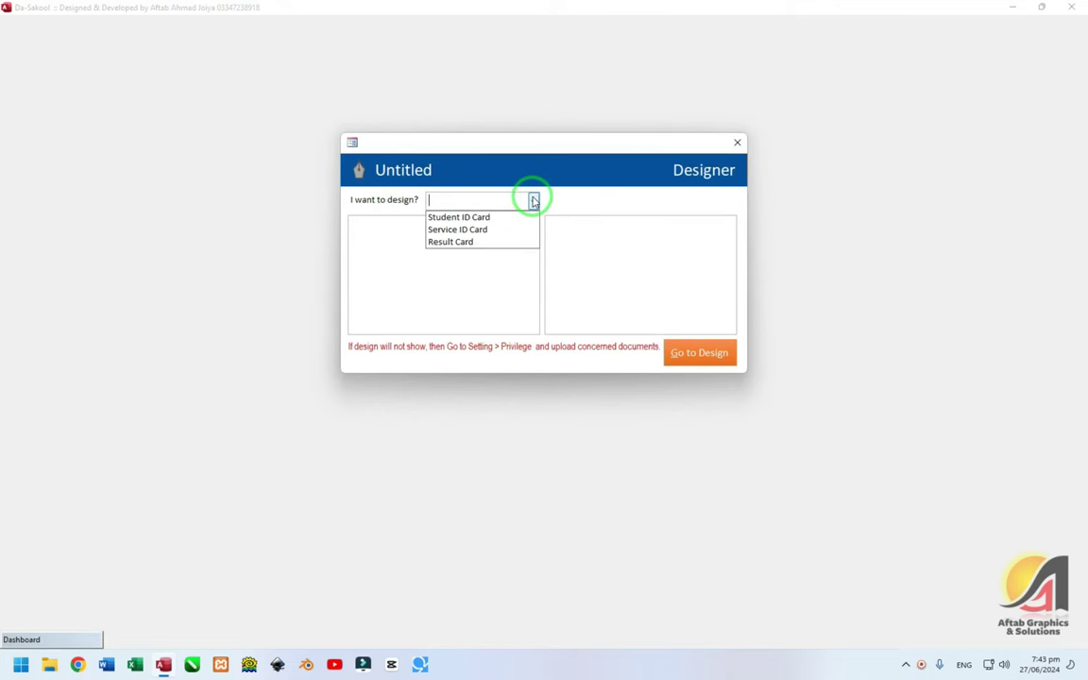
{"action": "left_click", "coordinate": [507, 218]}
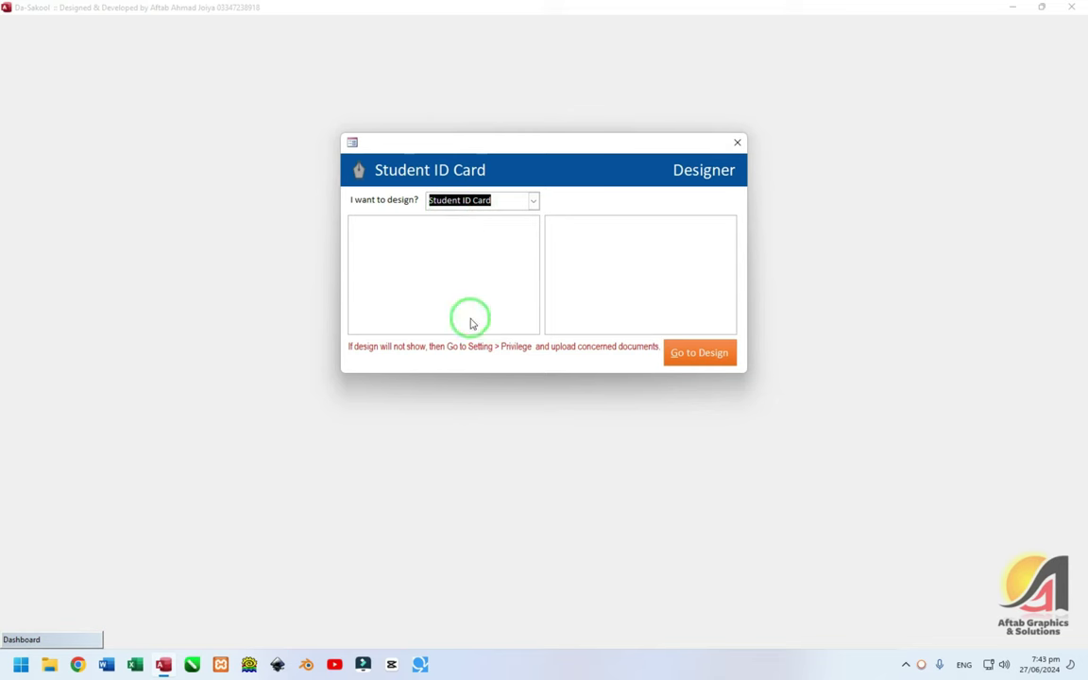
{"action": "key", "text": "Tab"}
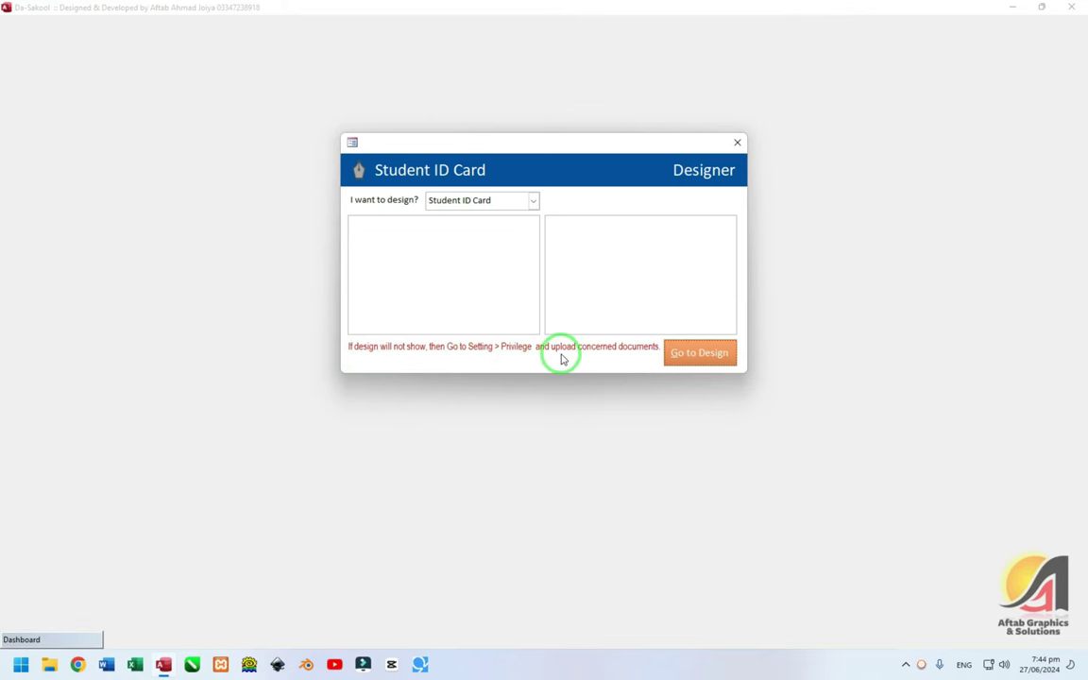
{"action": "left_click", "coordinate": [736, 143]}
{"action": "left_click", "coordinate": [71, 639]}
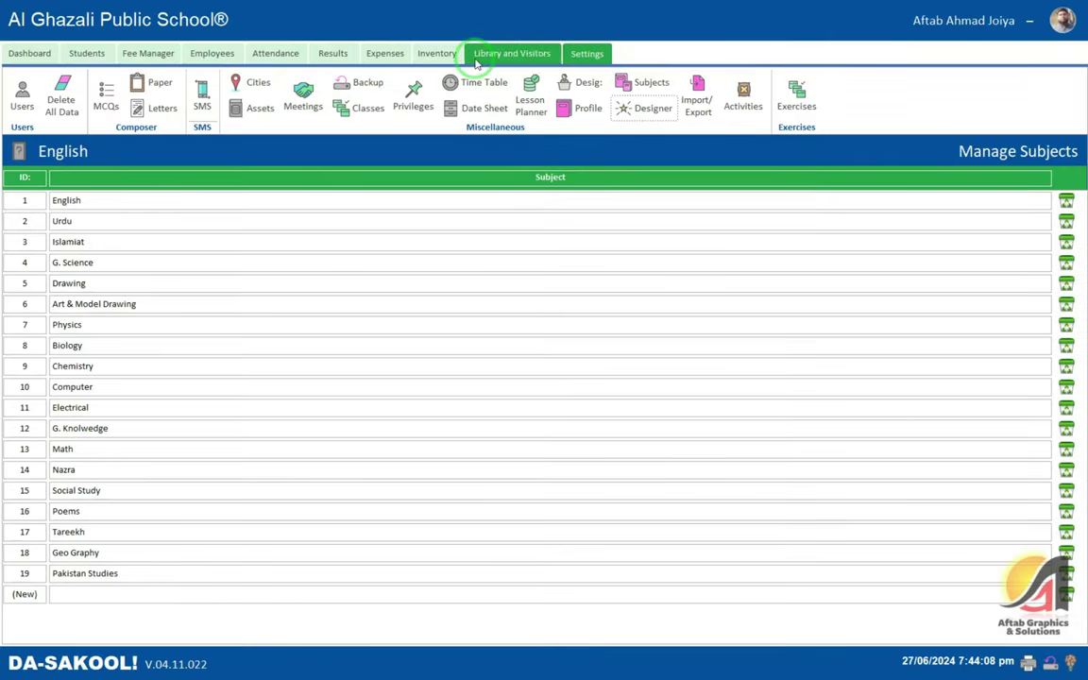
- Check the institute profile, then open Privileges and review the Uploads page's monogram and card fields
{"action": "left_click", "coordinate": [590, 112]}
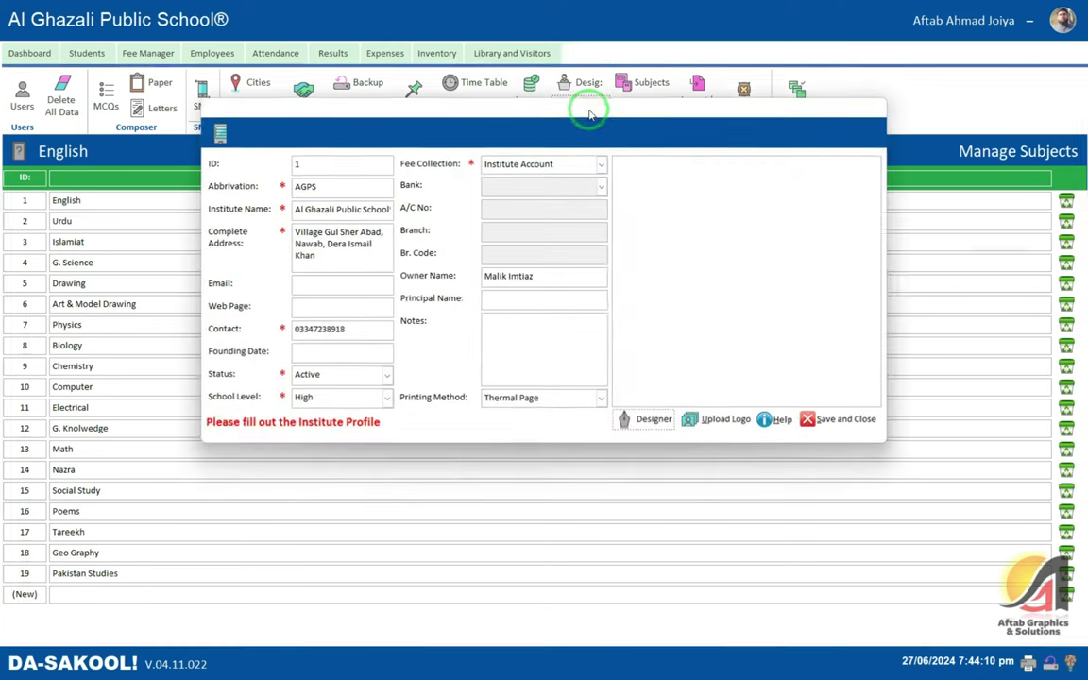
{"action": "left_click", "coordinate": [845, 435]}
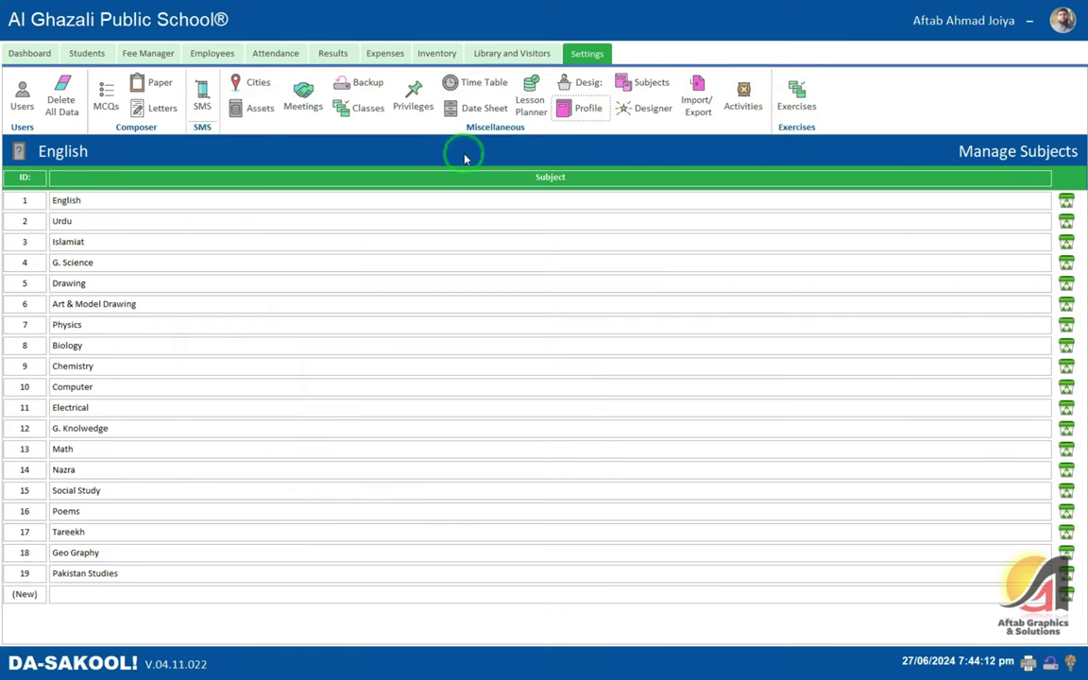
{"action": "left_click", "coordinate": [414, 96]}
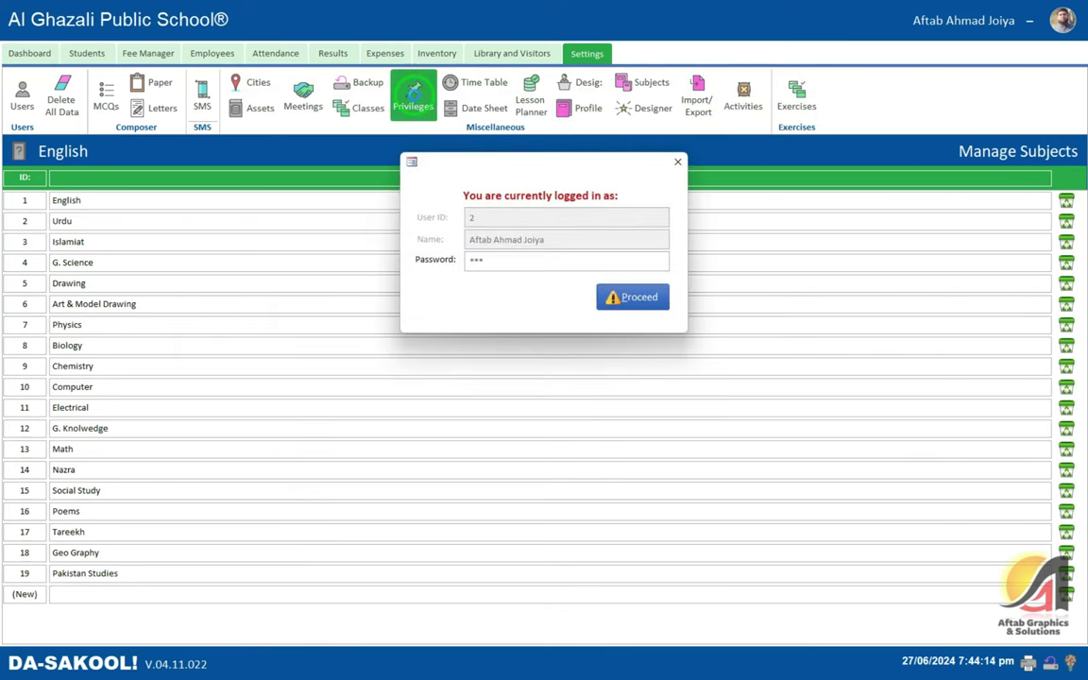
{"action": "key", "text": "Return"}
{"action": "left_click", "coordinate": [321, 213]}
{"action": "left_click", "coordinate": [690, 209]}
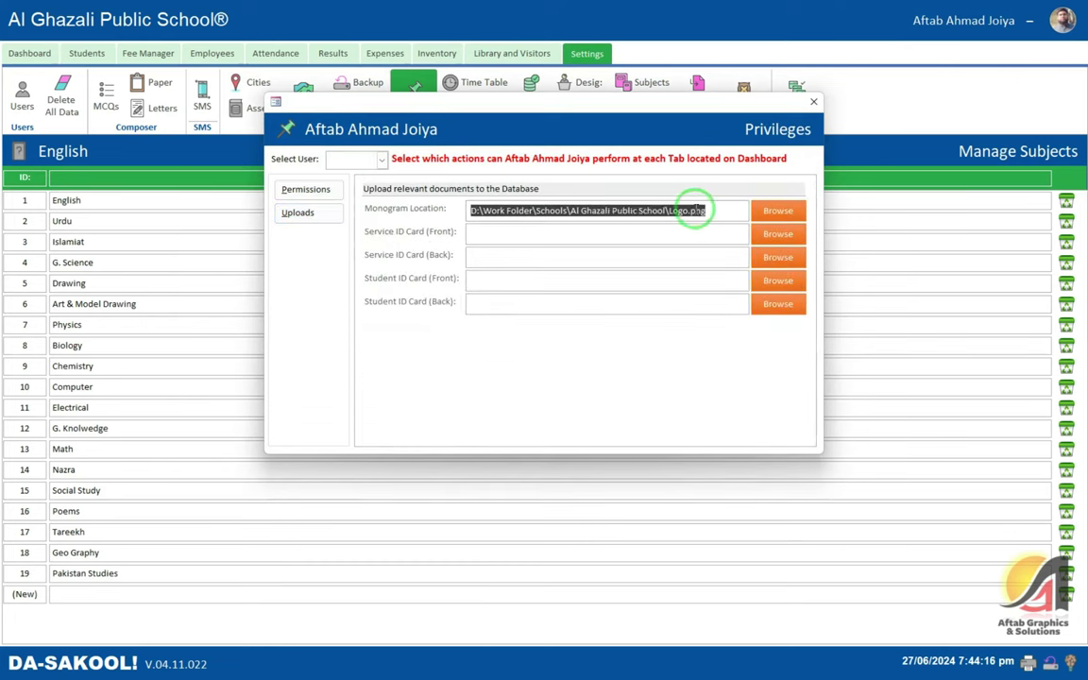
{"action": "left_click", "coordinate": [512, 233]}
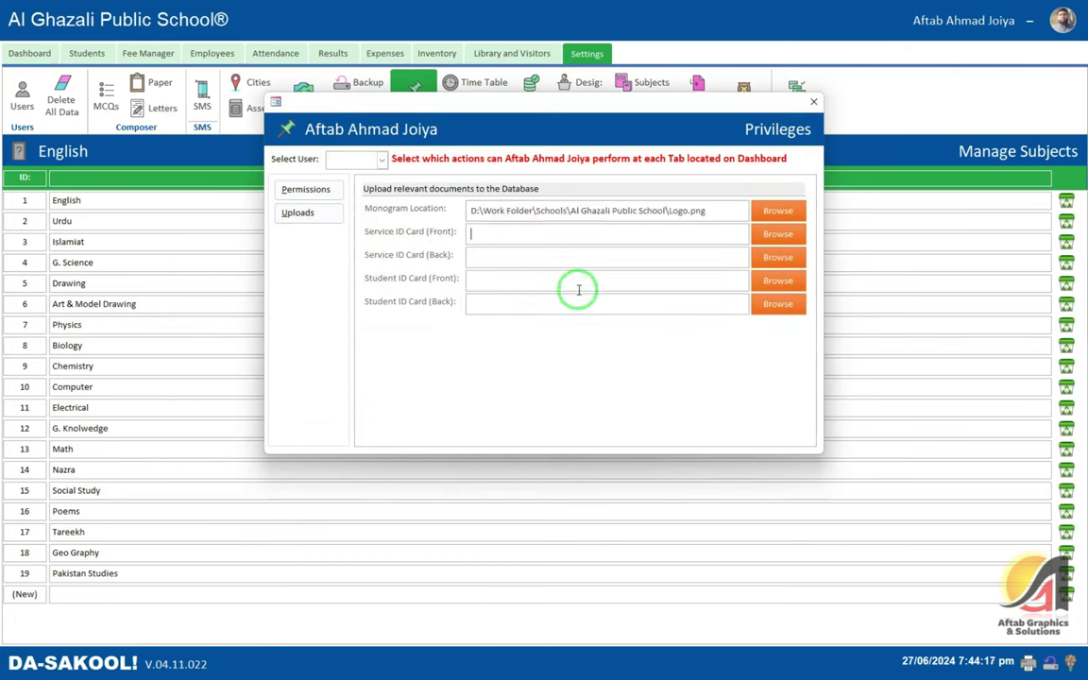
- Browse for the Student ID Card front image in Work Folder > Schools > Al Ghazali Public School
{"action": "left_click", "coordinate": [774, 281]}
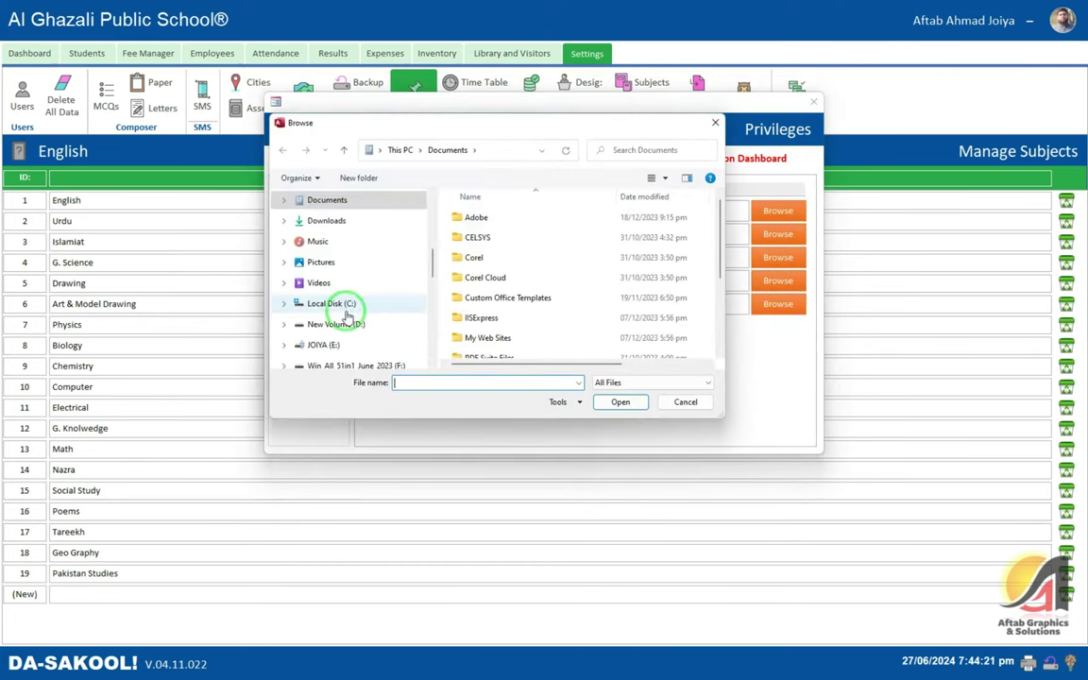
{"action": "scroll", "coordinate": [354, 312], "scroll_direction": "down", "scroll_amount": 3}
{"action": "left_click", "coordinate": [331, 242]}
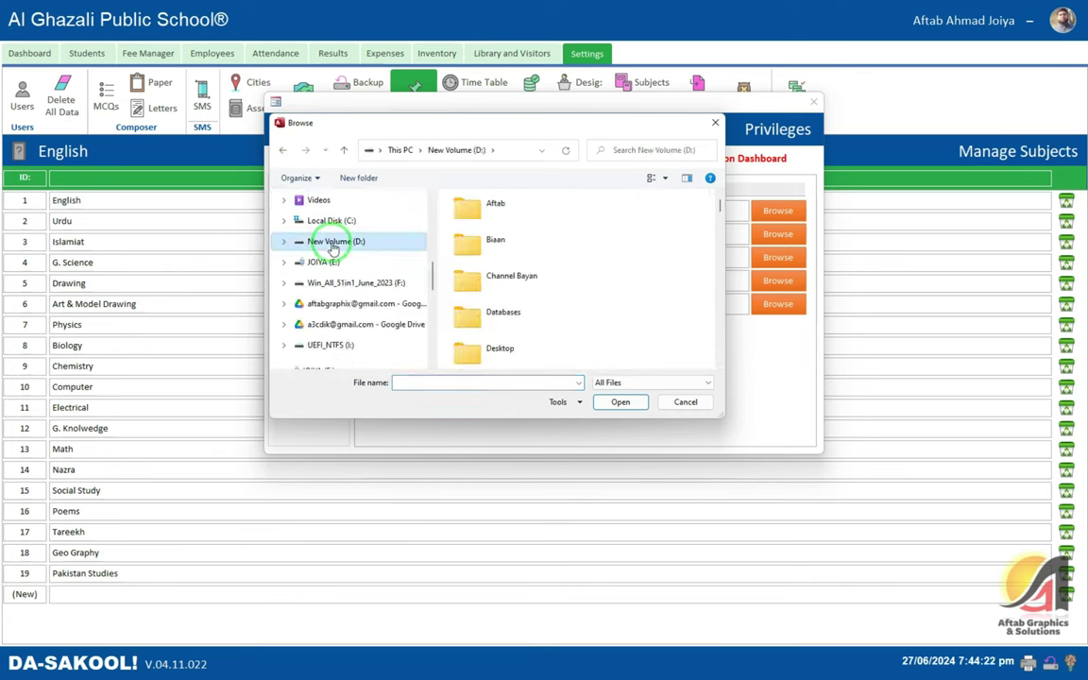
{"action": "scroll", "coordinate": [345, 207], "scroll_direction": "up", "scroll_amount": 6}
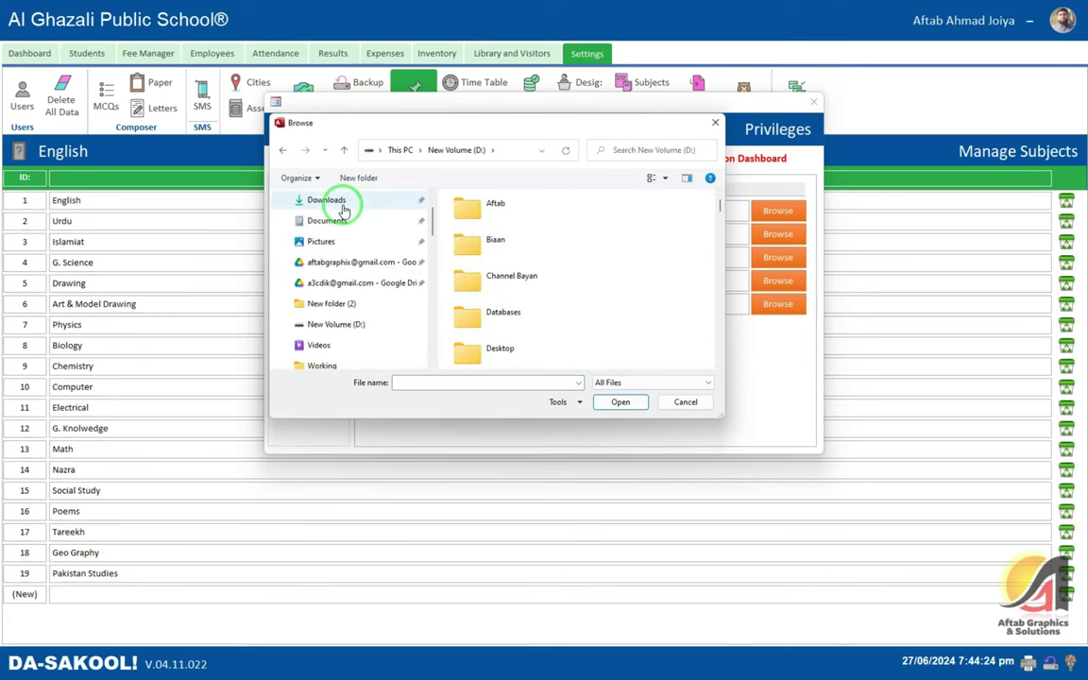
{"action": "scroll", "coordinate": [343, 211], "scroll_direction": "up", "scroll_amount": 2}
{"action": "left_click", "coordinate": [321, 226]}
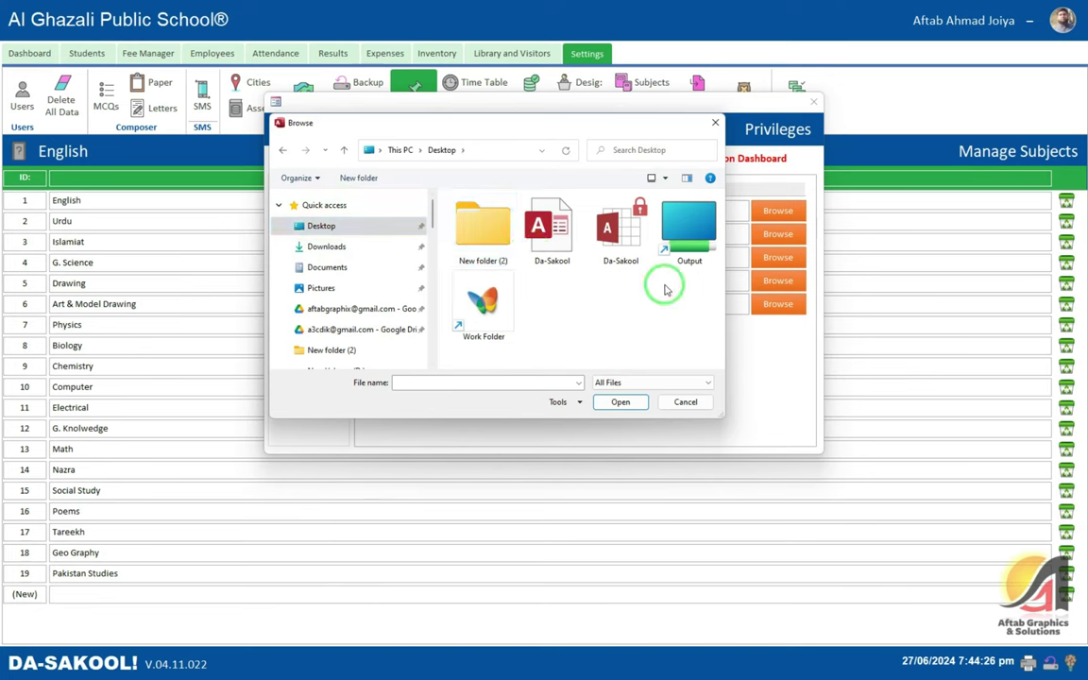
{"action": "double_click", "coordinate": [482, 304]}
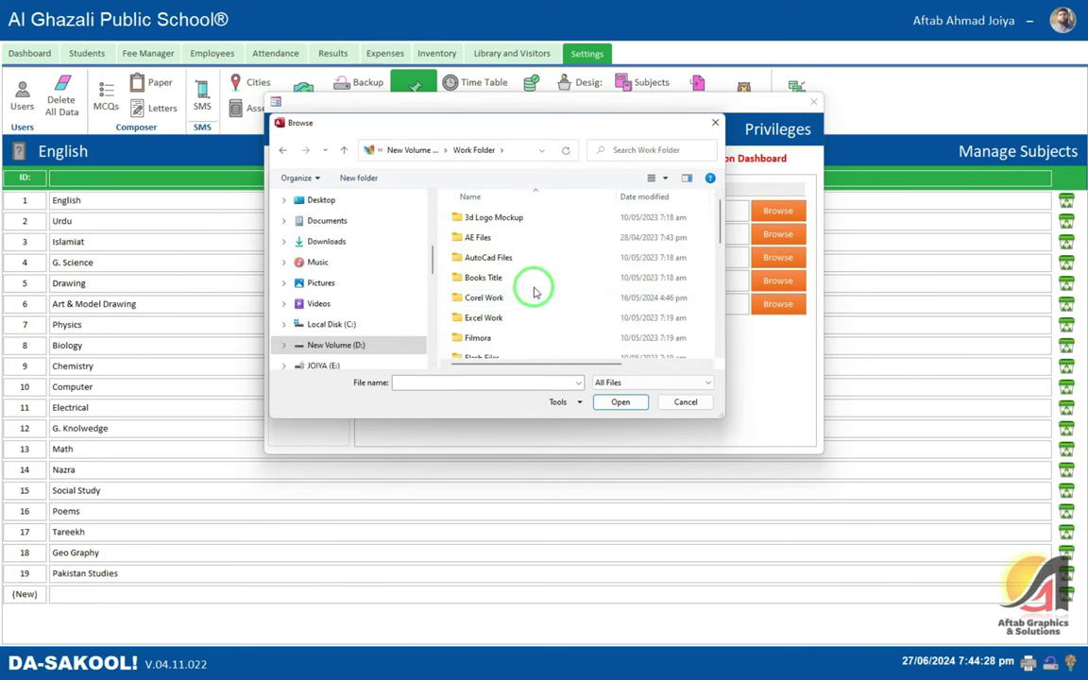
{"action": "type", "text": "sch"}
{"action": "key", "text": "Return"}
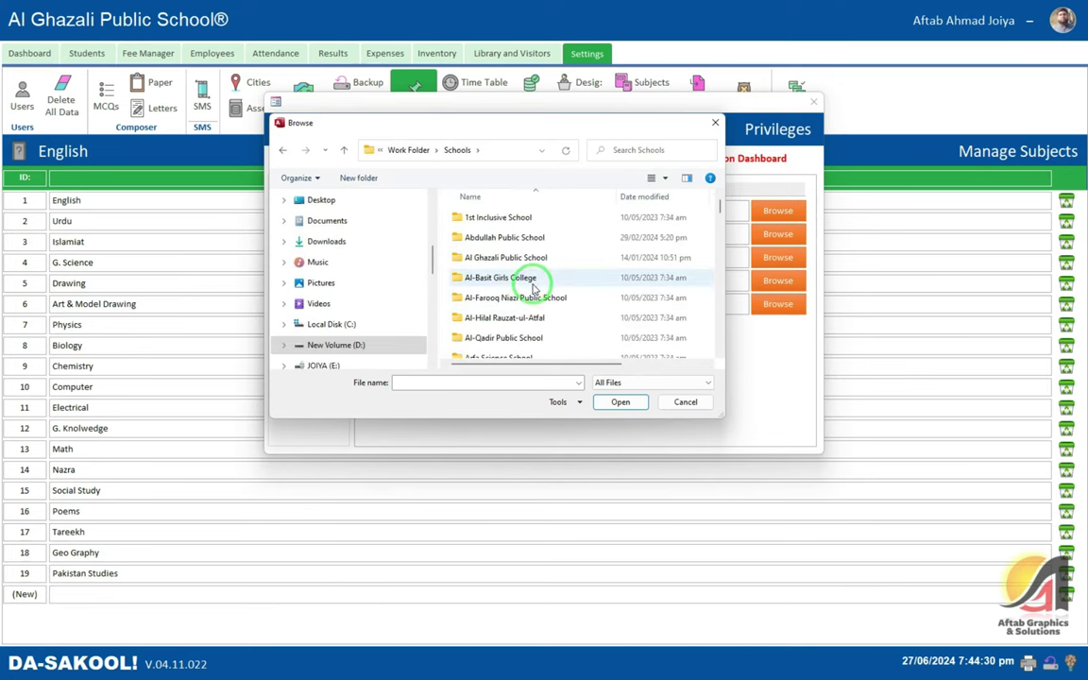
{"action": "double_click", "coordinate": [501, 257]}
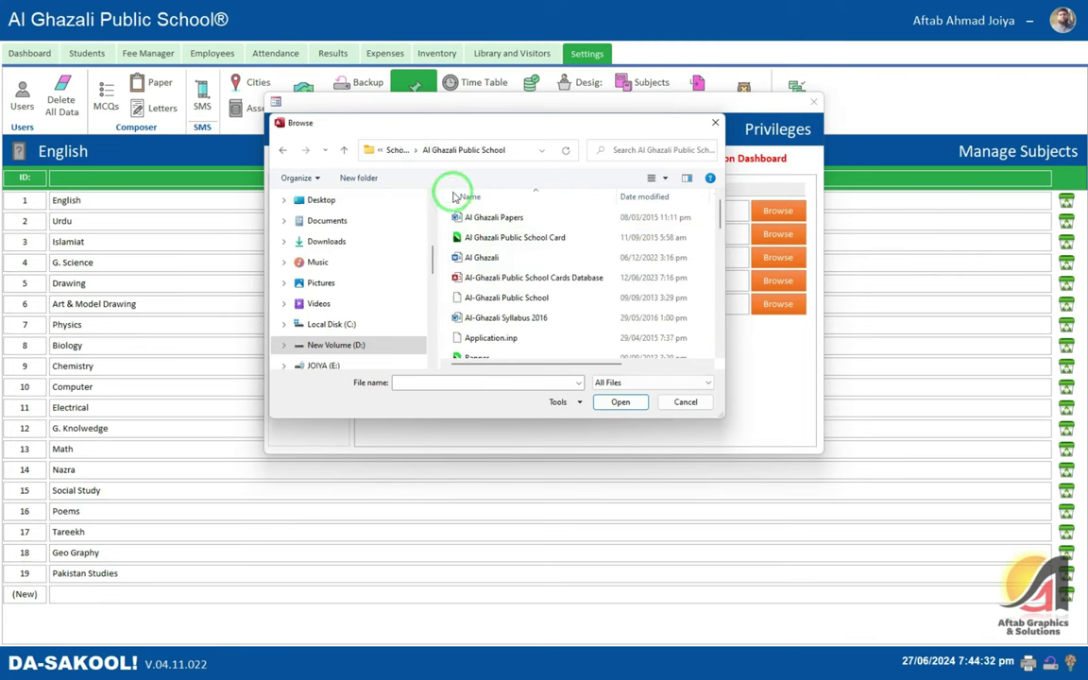
- Enlarge the file browser and show large-icon previews of the school's files
{"action": "left_click_drag", "start_coordinate": [446, 123], "coordinate": [260, 43]}
{"action": "left_click_drag", "start_coordinate": [535, 327], "coordinate": [1058, 616]}
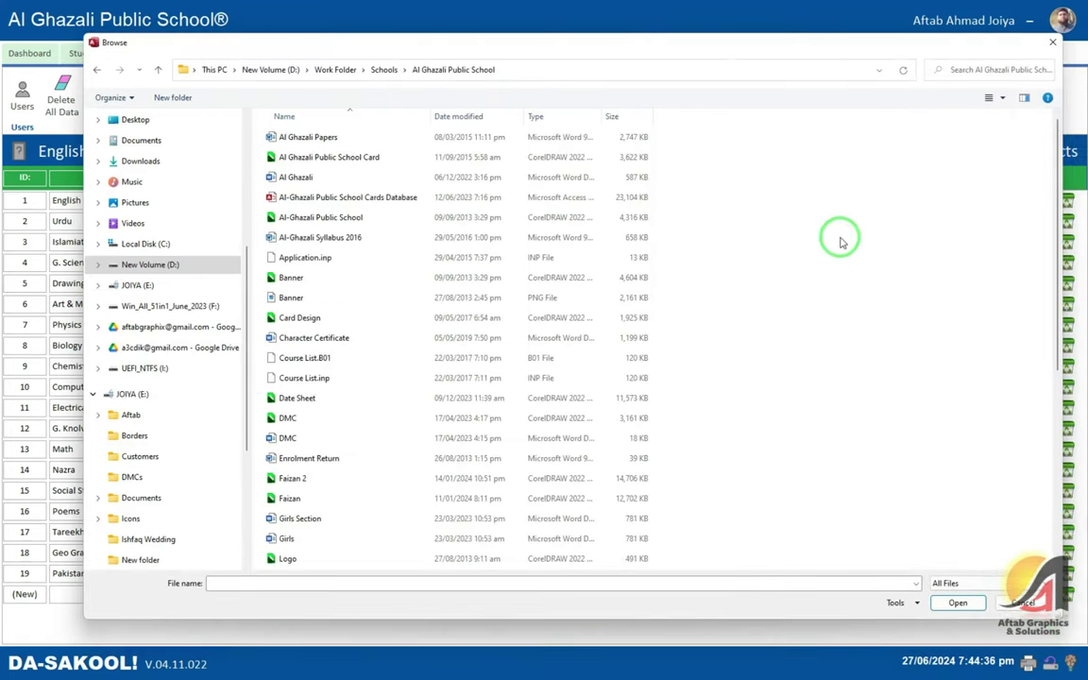
{"action": "left_click", "coordinate": [989, 100]}
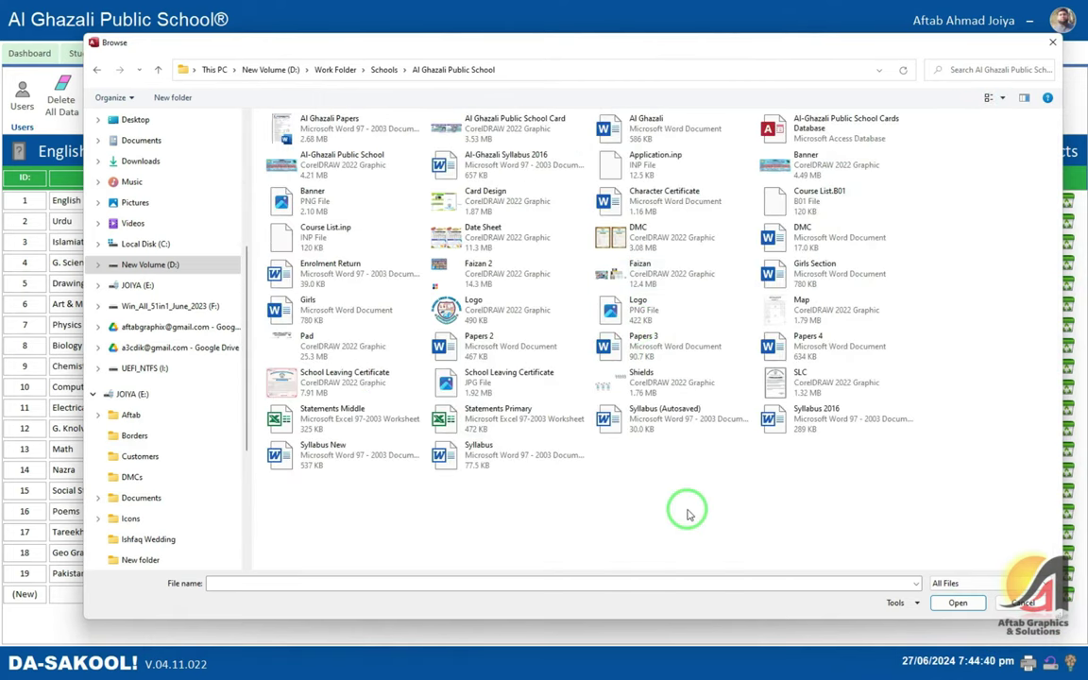
{"action": "key", "text": "f"}
{"action": "key", "text": "f"}
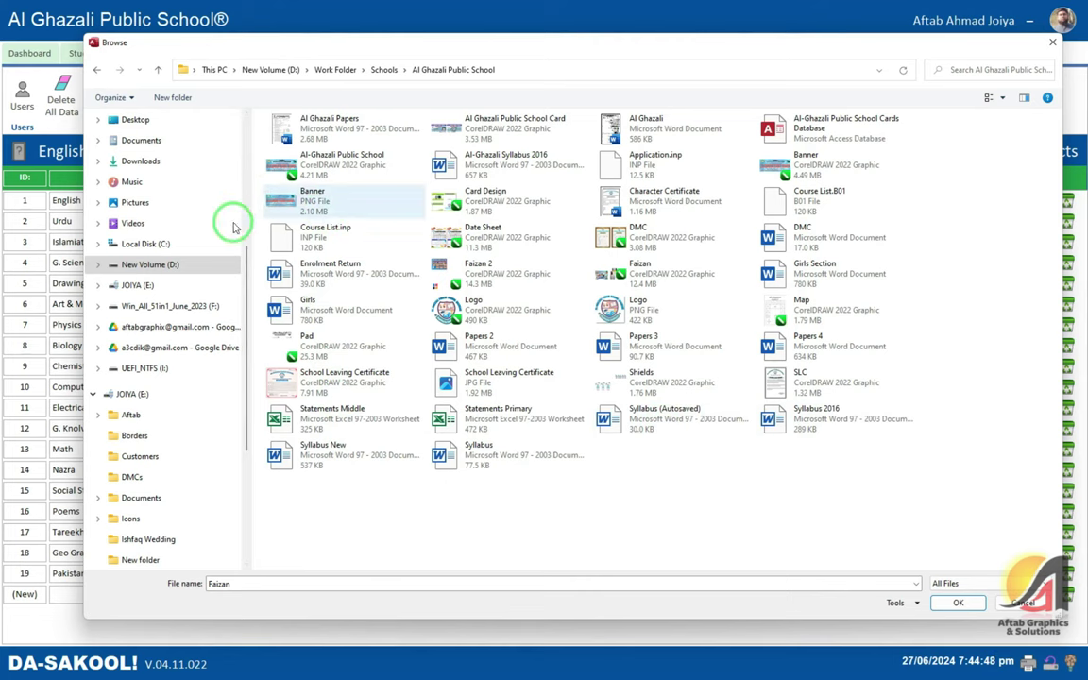
{"action": "scroll", "coordinate": [179, 245], "scroll_direction": "up", "scroll_amount": 2}
{"action": "scroll", "coordinate": [179, 244], "scroll_direction": "up", "scroll_amount": 4}
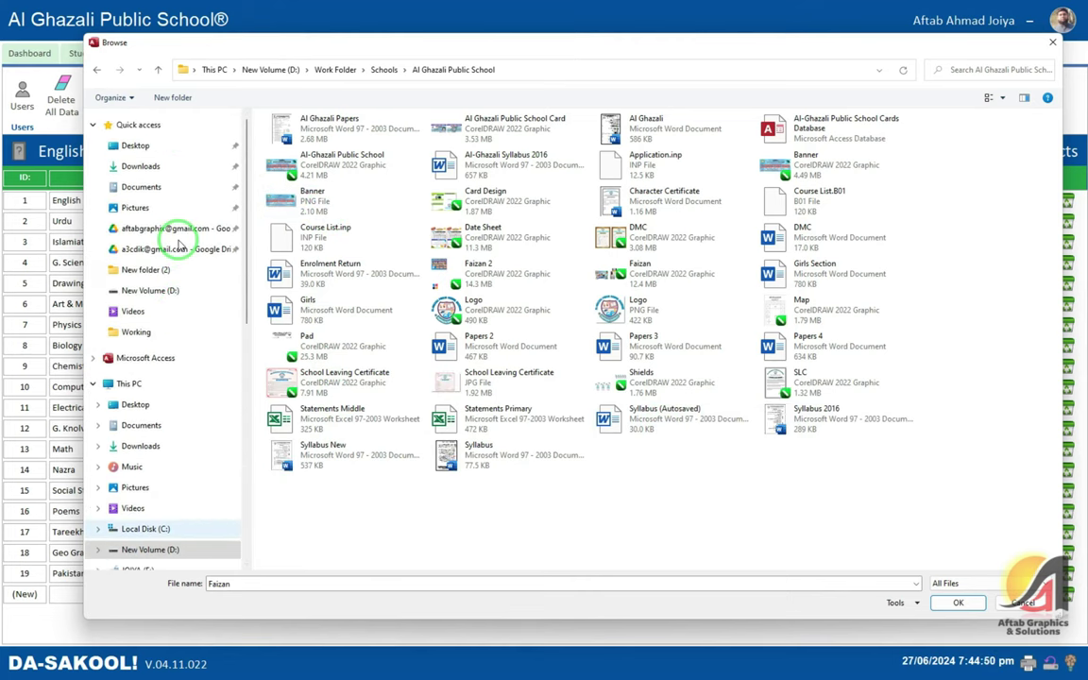
- Check New folder (2) on the Desktop, then cancel browsing and close Privileges
{"action": "left_click", "coordinate": [136, 146]}
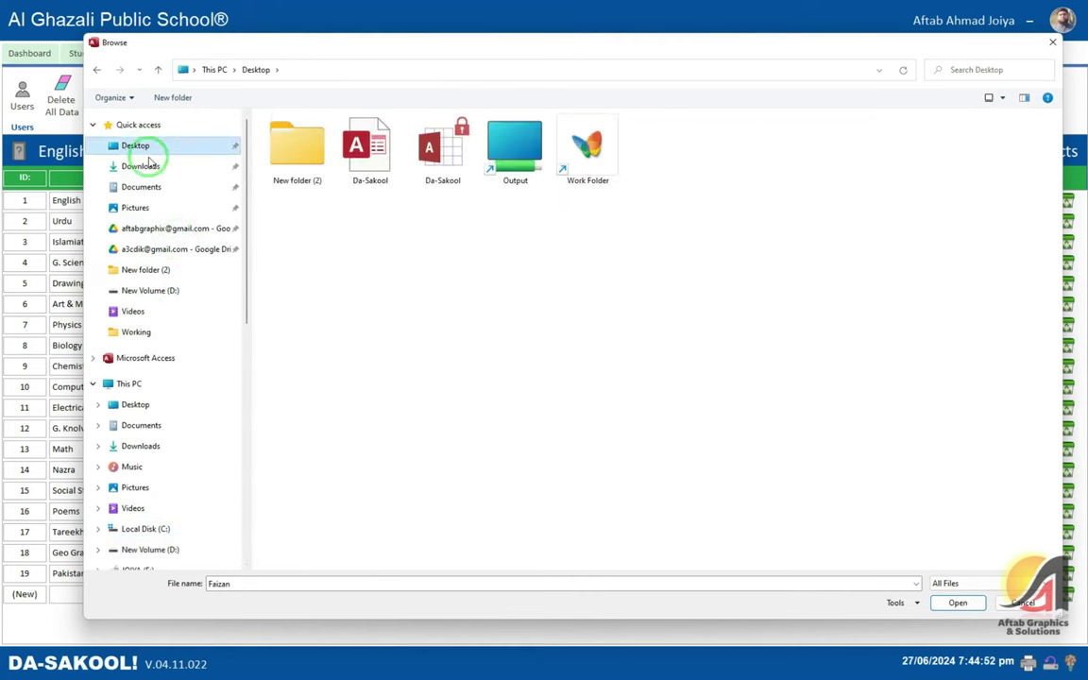
{"action": "double_click", "coordinate": [296, 150]}
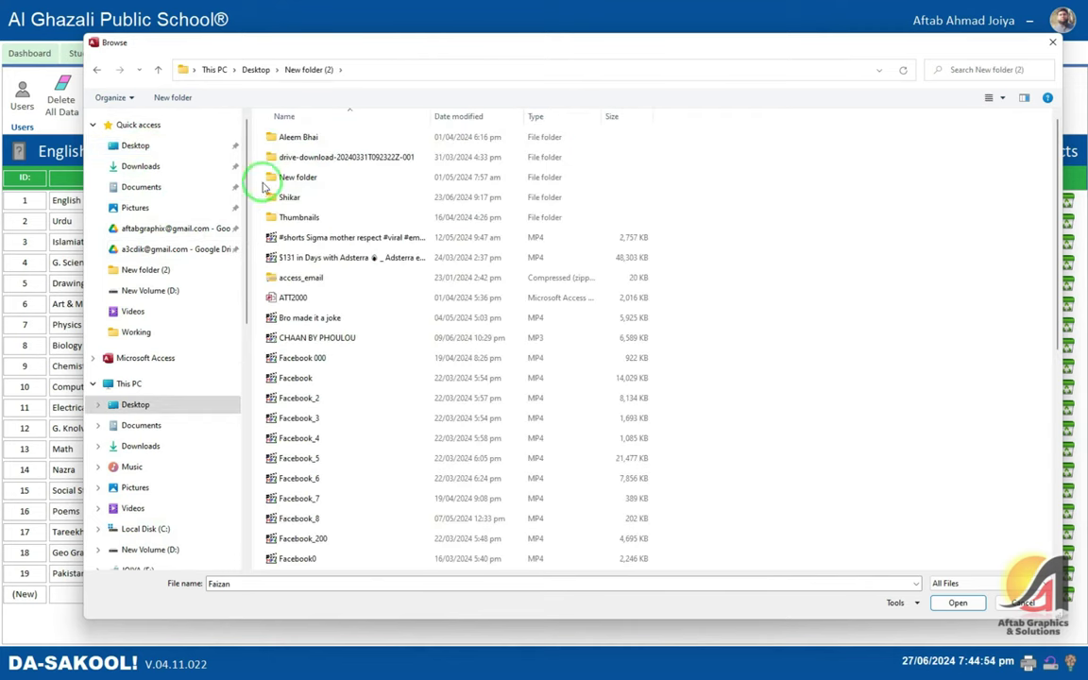
{"action": "scroll", "coordinate": [831, 284], "scroll_direction": "down", "scroll_amount": 7}
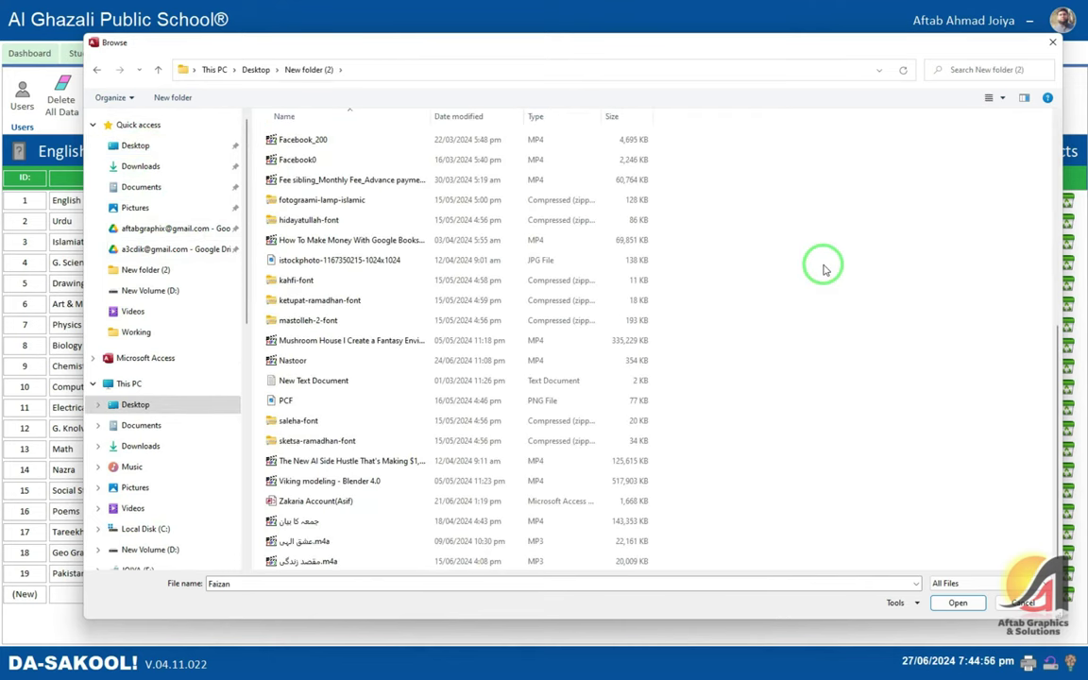
{"action": "scroll", "coordinate": [823, 269], "scroll_direction": "up", "scroll_amount": 7}
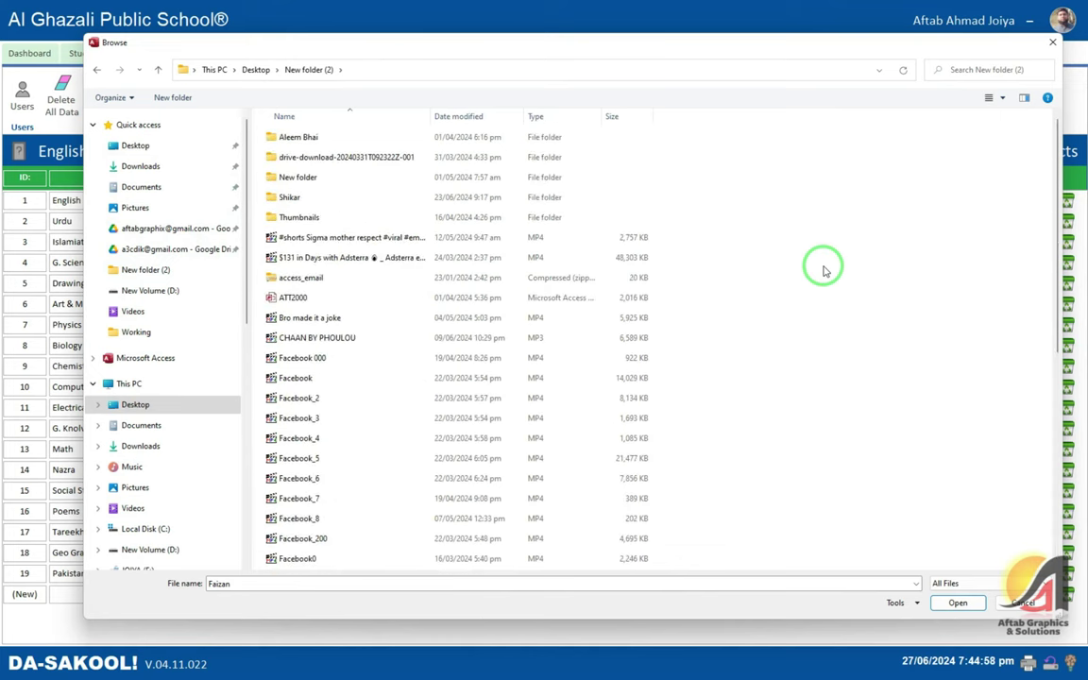
{"action": "left_click", "coordinate": [958, 603]}
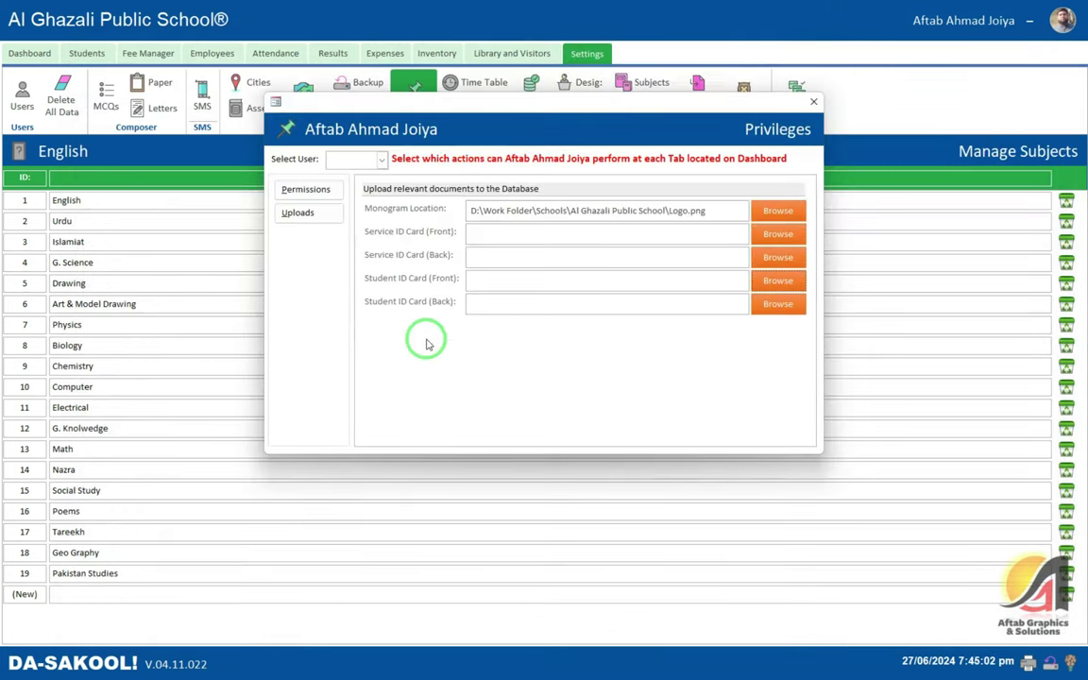
{"action": "left_click", "coordinate": [813, 105]}
{"action": "left_click", "coordinate": [680, 363]}
- Close the DA-SAKOOL window and launch Card Design.cdr from the Al Ghazali Public School folder
{"action": "left_click", "coordinate": [1028, 21]}
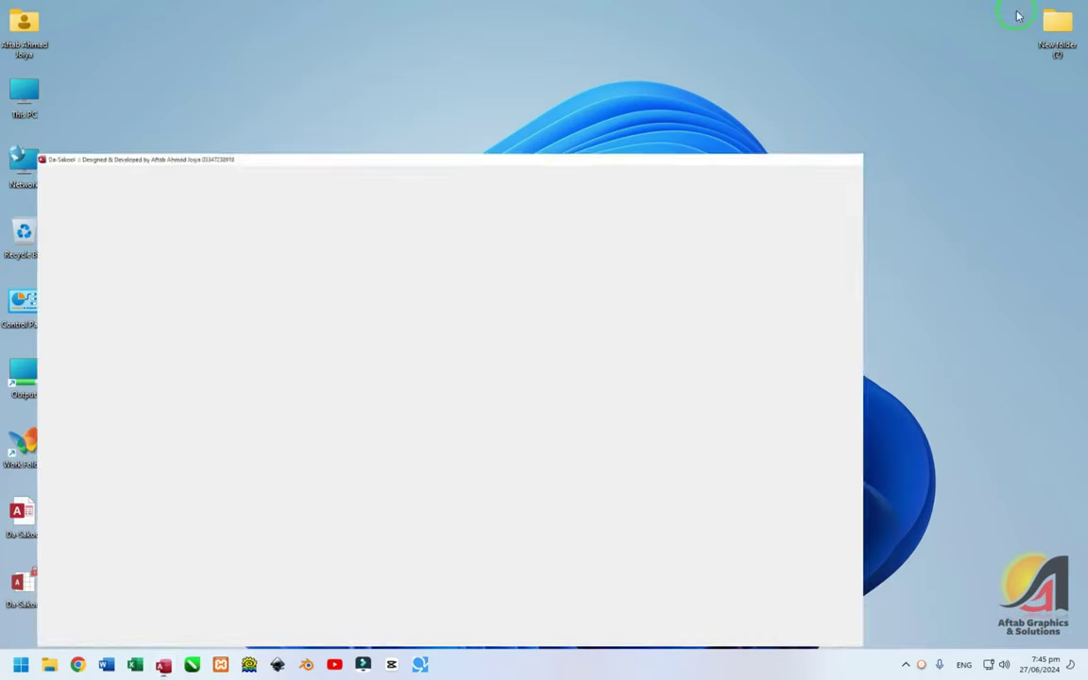
{"action": "key", "text": "F5"}
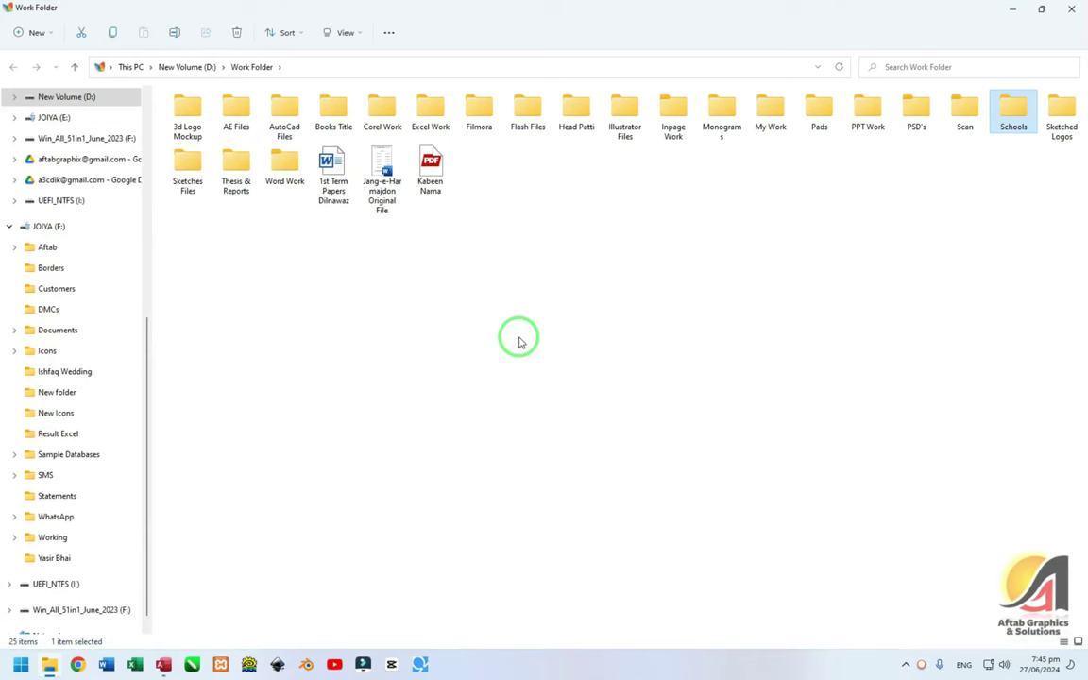
{"action": "key", "text": "Return"}
{"action": "key", "text": "Return"}
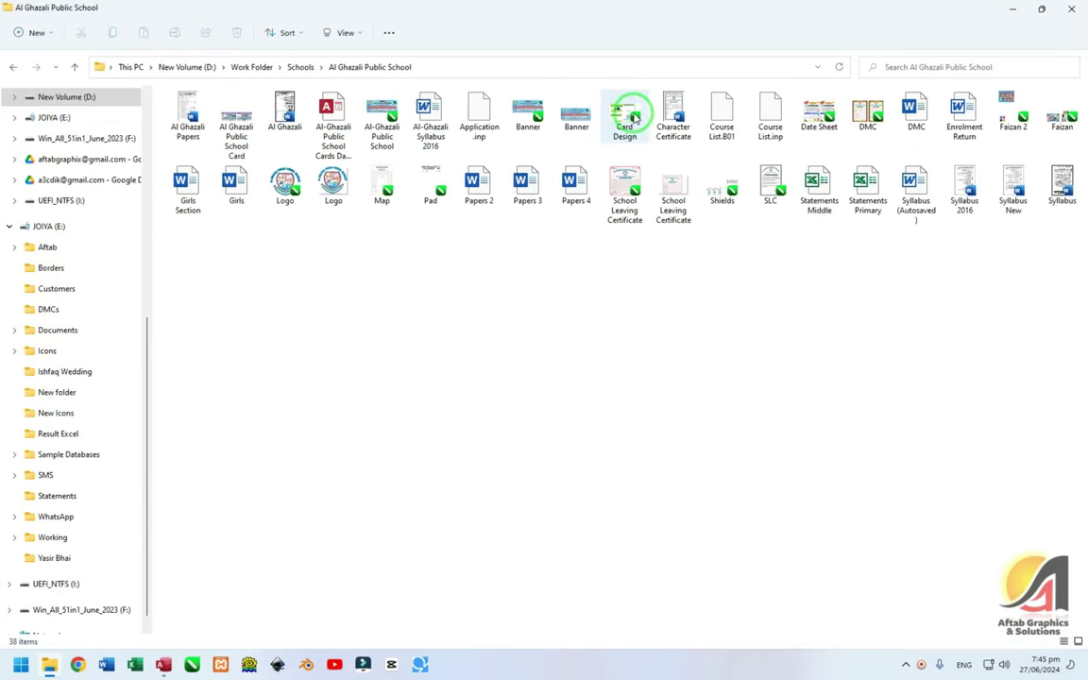
{"action": "key", "text": "Right"}
{"action": "key", "text": "Right"}
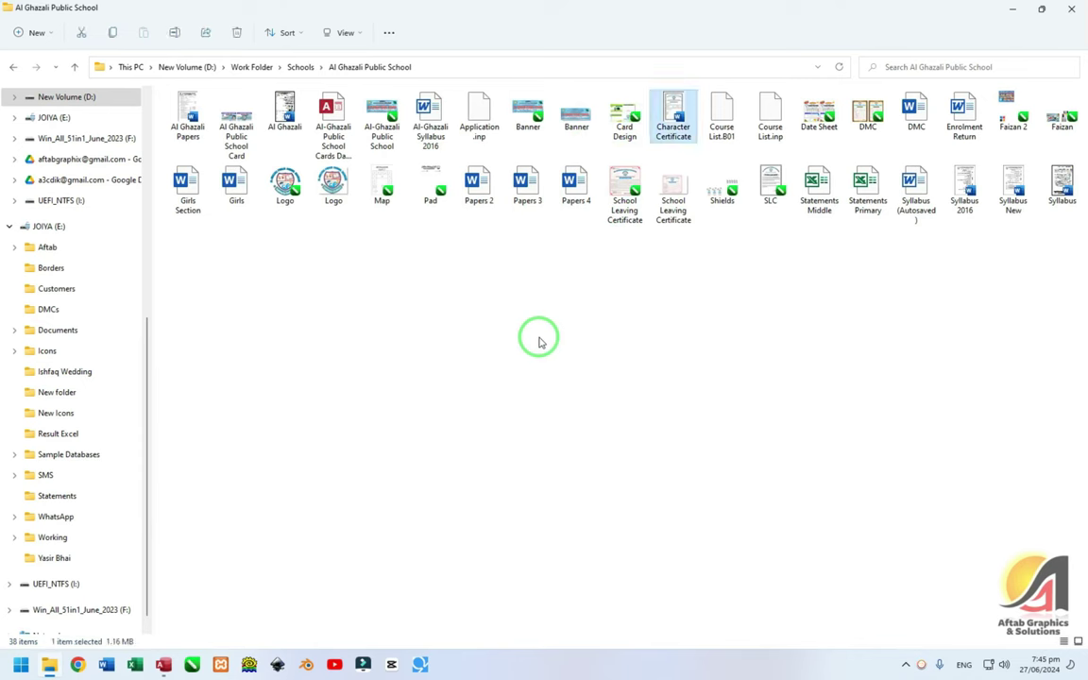
{"action": "key", "text": "Left"}
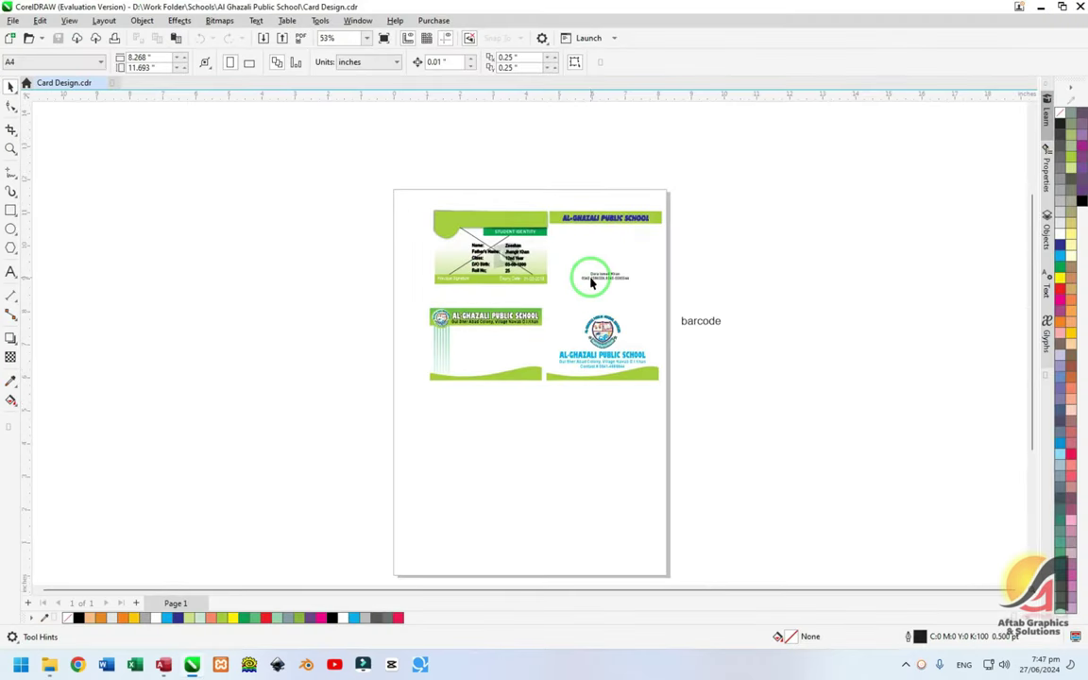
- Zoom in on the two lower Al-Ghazali Public School card designs
{"action": "left_click_drag", "start_coordinate": [464, 298], "coordinate": [398, 293]}
{"action": "left_click_drag", "start_coordinate": [343, 253], "coordinate": [631, 370]}
{"action": "left_click", "coordinate": [362, 315]}
{"action": "left_click", "coordinate": [388, 298]}
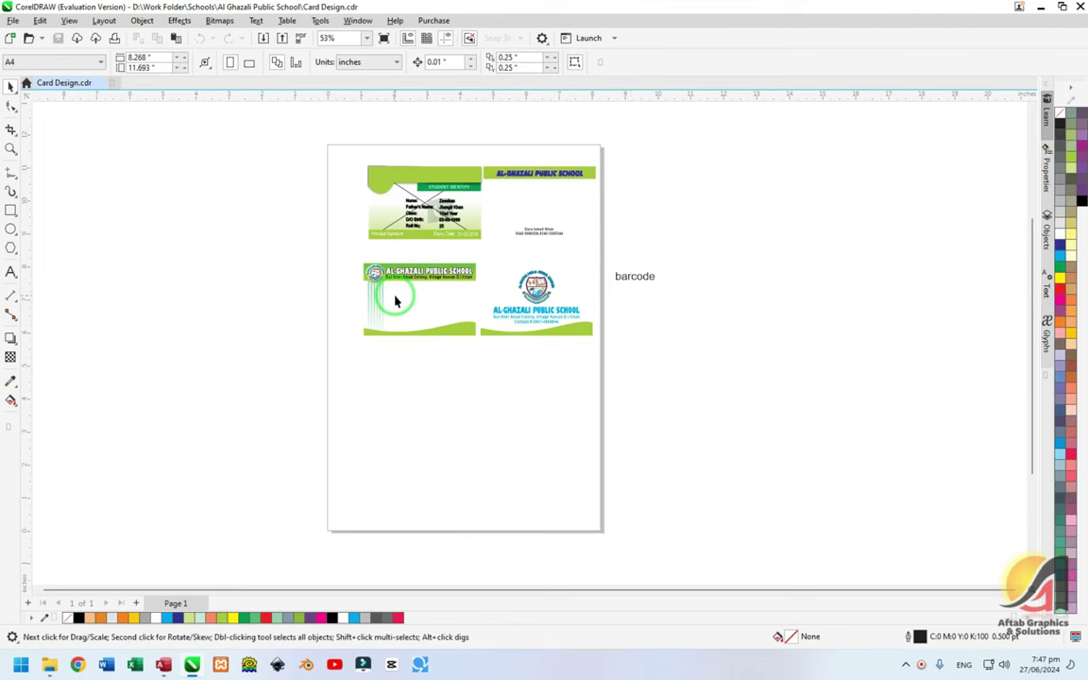
{"action": "left_click", "coordinate": [353, 266]}
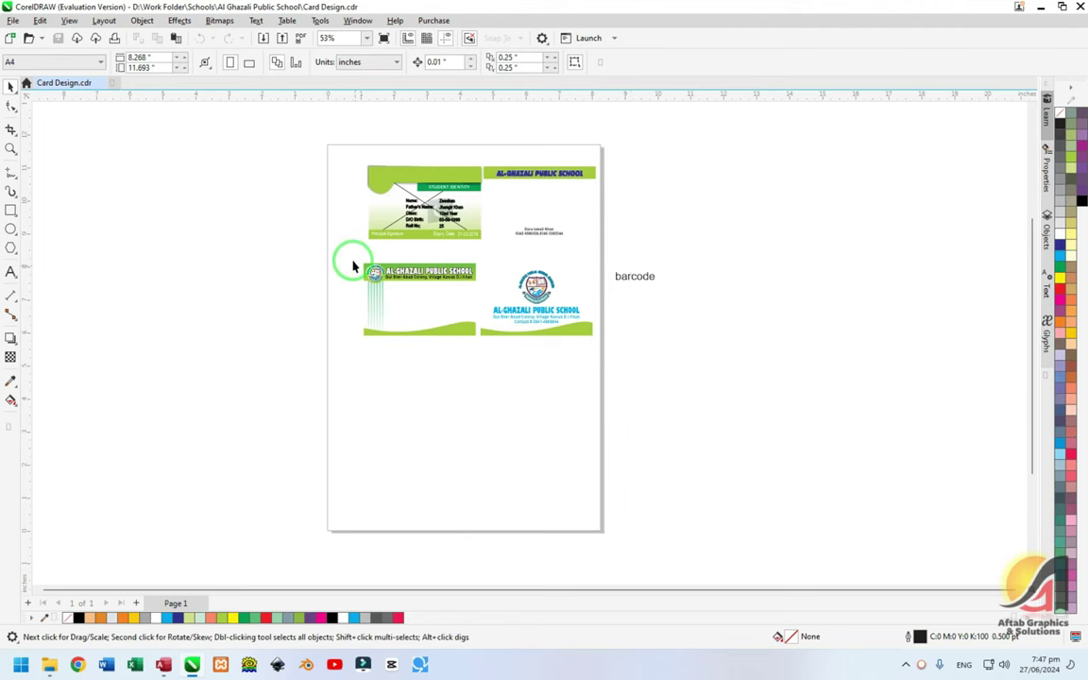
{"action": "left_click", "coordinate": [11, 149]}
{"action": "left_click_drag", "start_coordinate": [347, 268], "coordinate": [600, 340]}
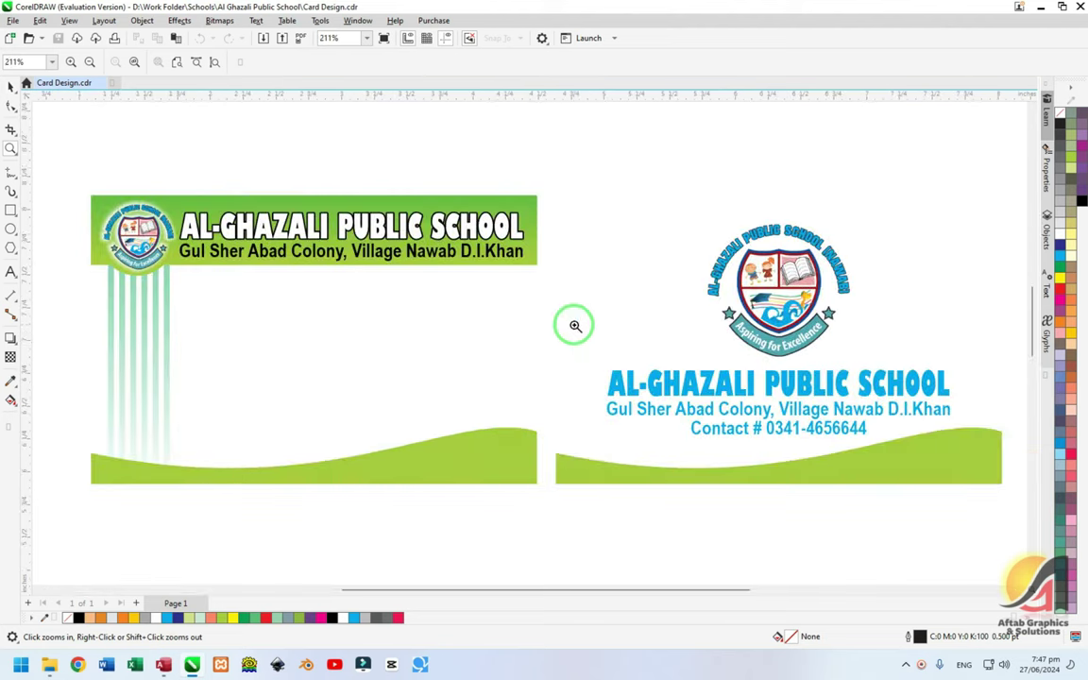
{"action": "left_click", "coordinate": [11, 87]}
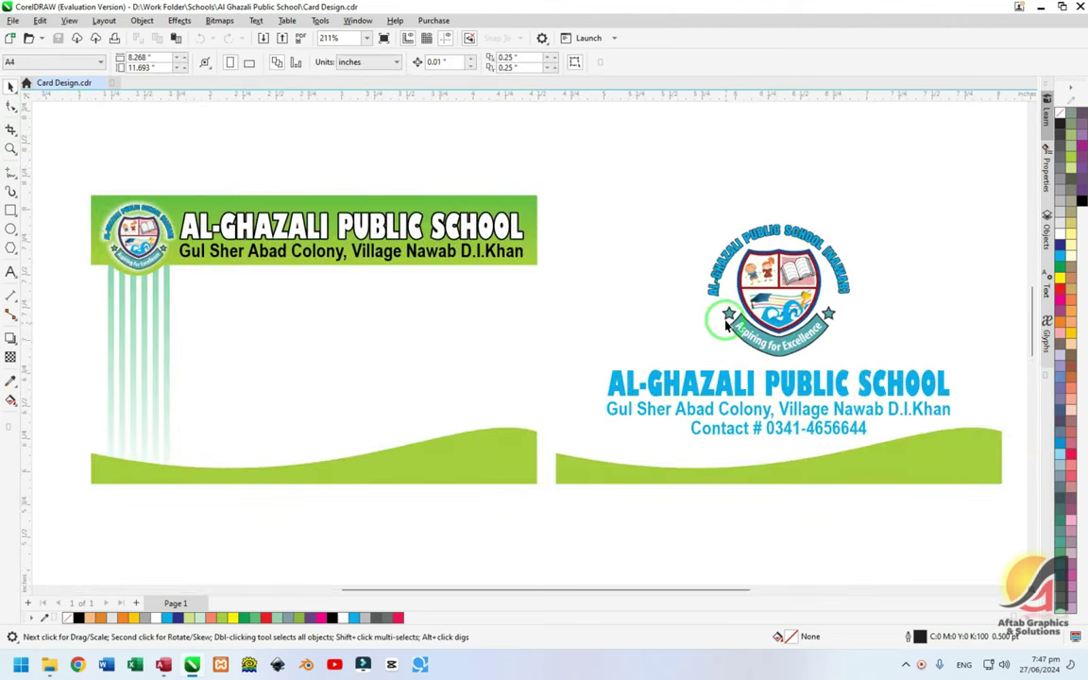
- Marquee-select the left front card's five-object group
{"action": "scroll", "coordinate": [444, 189], "scroll_direction": "down", "scroll_amount": 1}
{"action": "key", "text": "h"}
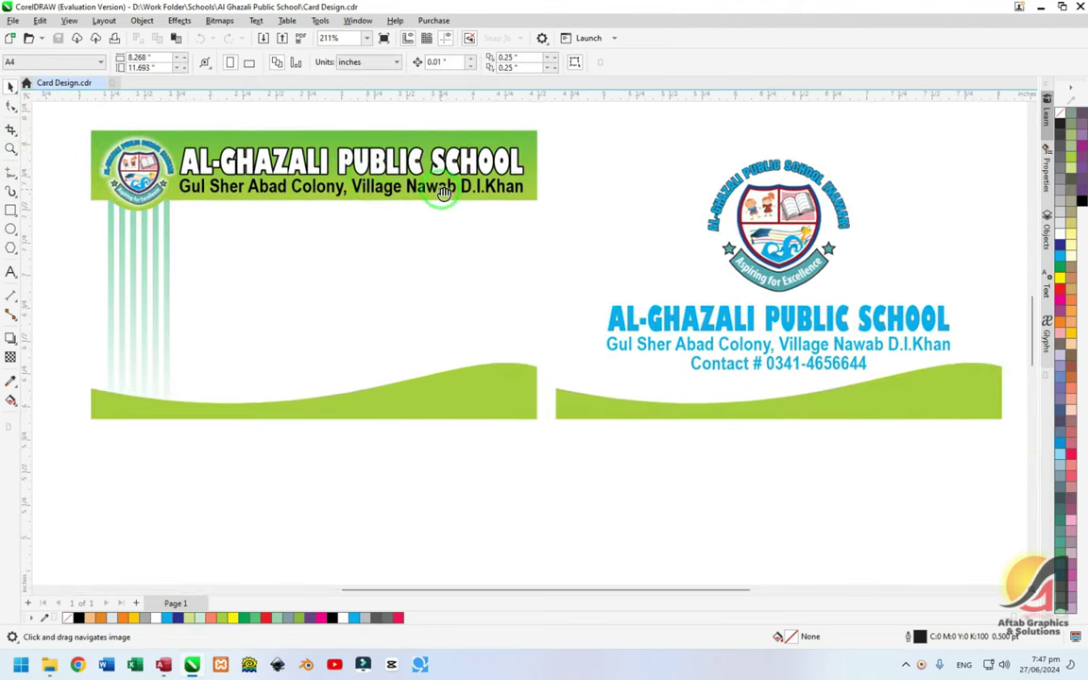
{"action": "scroll", "coordinate": [452, 209], "scroll_direction": "up", "scroll_amount": 4}
{"action": "scroll", "coordinate": [452, 210], "scroll_direction": "up", "scroll_amount": 4}
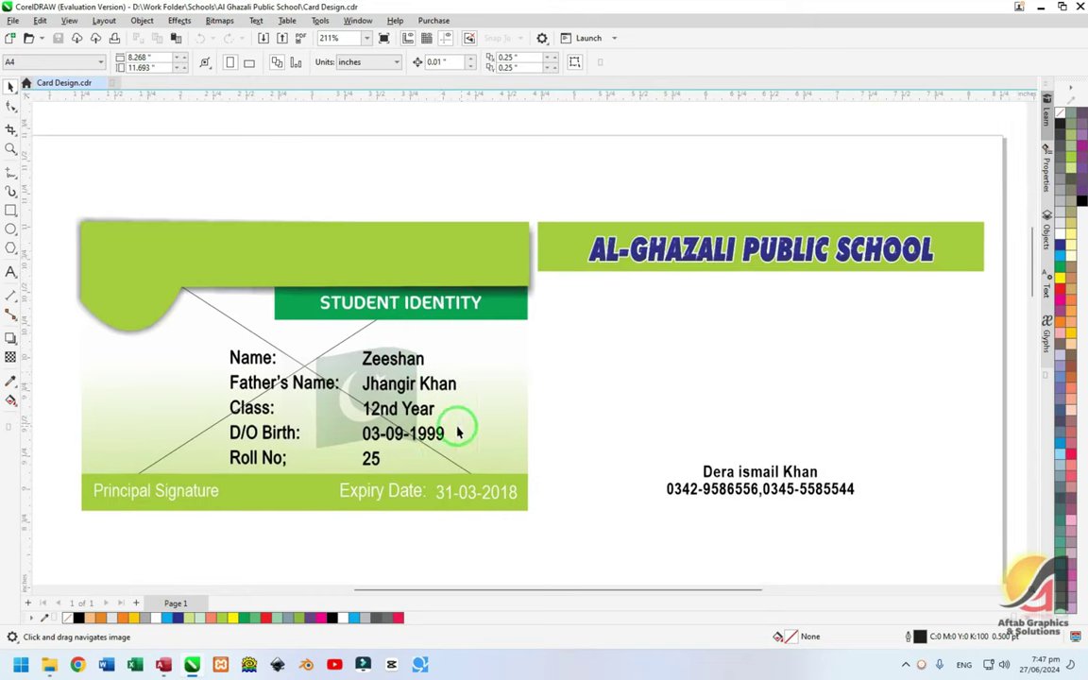
{"action": "scroll", "coordinate": [529, 378], "scroll_direction": "down", "scroll_amount": 1}
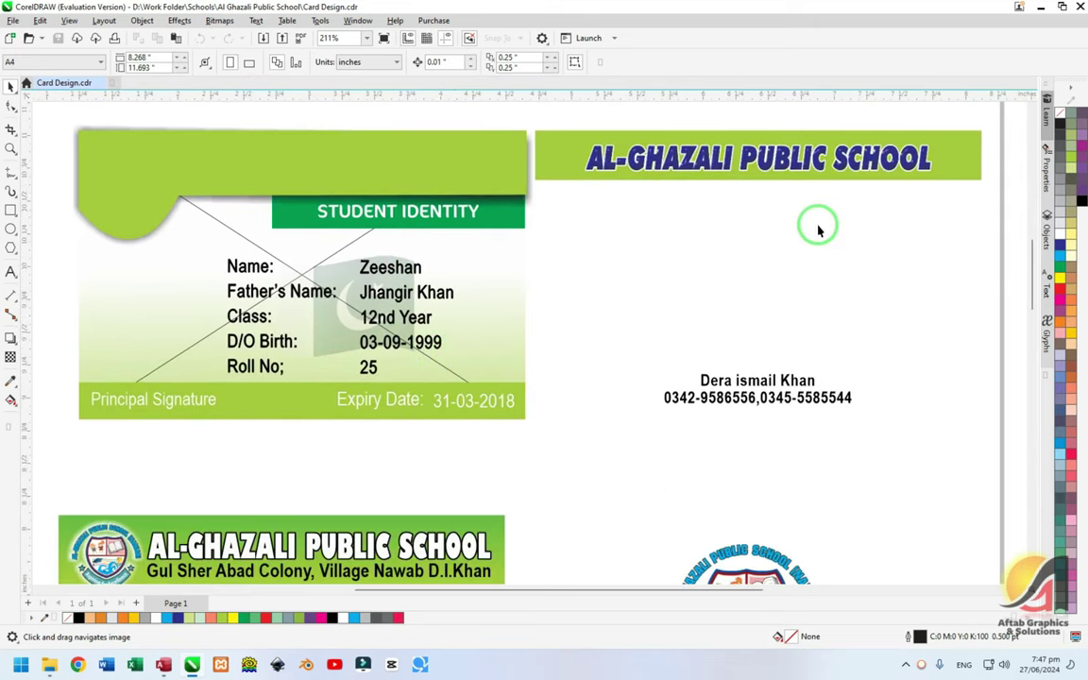
{"action": "scroll", "coordinate": [579, 246], "scroll_direction": "down", "scroll_amount": 4}
{"action": "scroll", "coordinate": [579, 245], "scroll_direction": "down", "scroll_amount": 2}
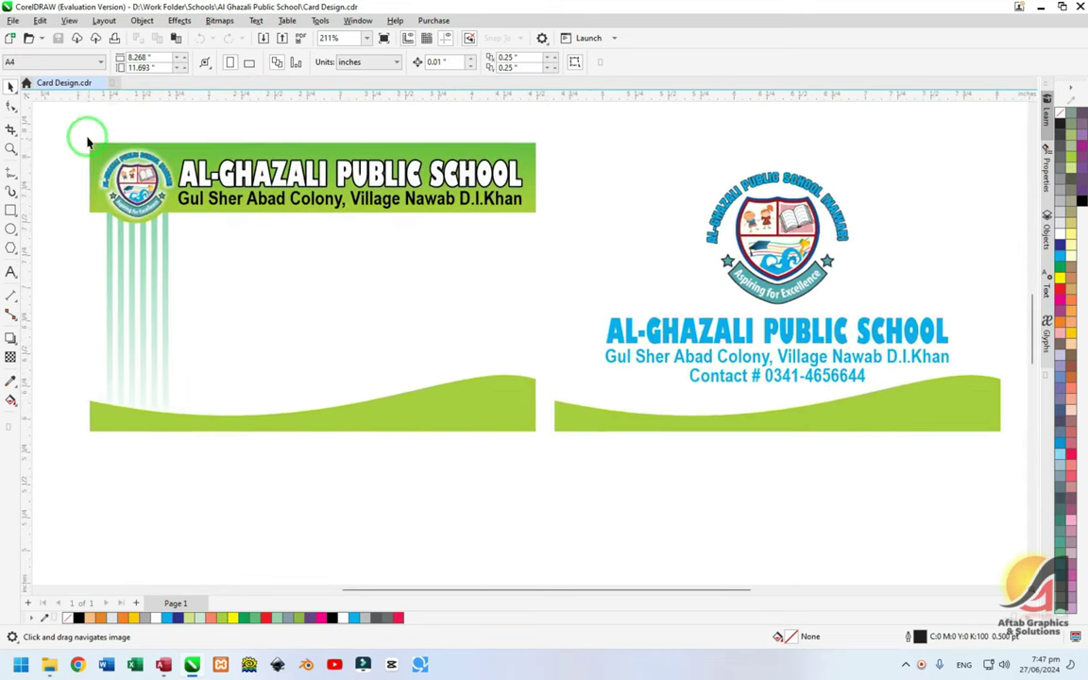
{"action": "left_click_drag", "start_coordinate": [87, 142], "coordinate": [534, 450]}
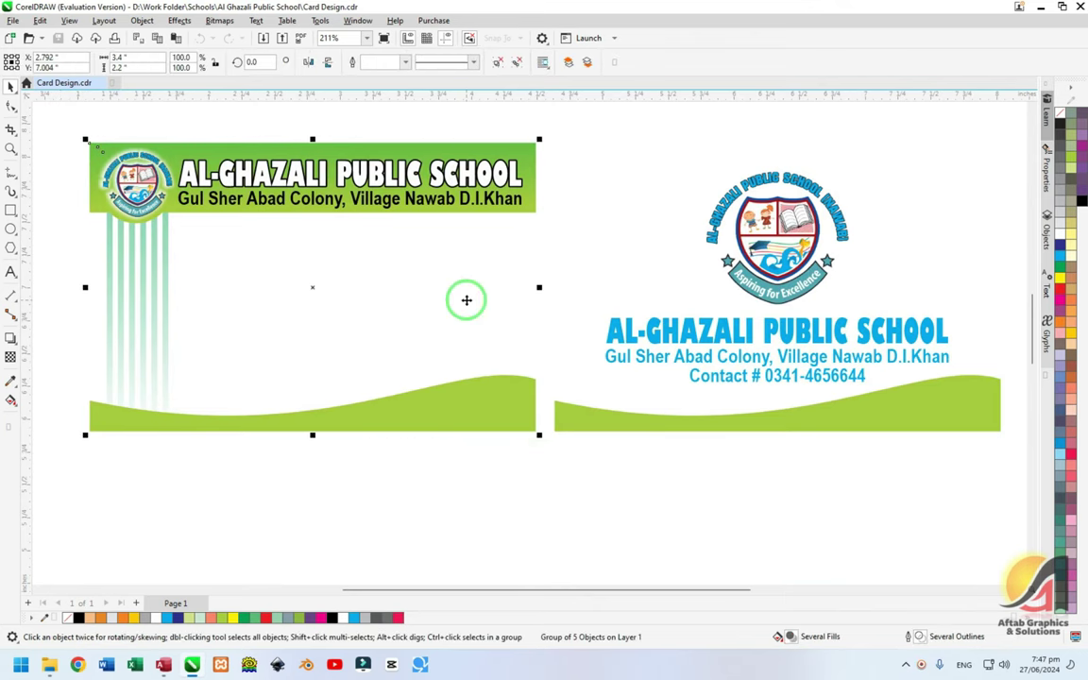
- Export the selected front card to the Desktop as Front, a JPEG in RGB colour
{"action": "left_click", "coordinate": [15, 20]}
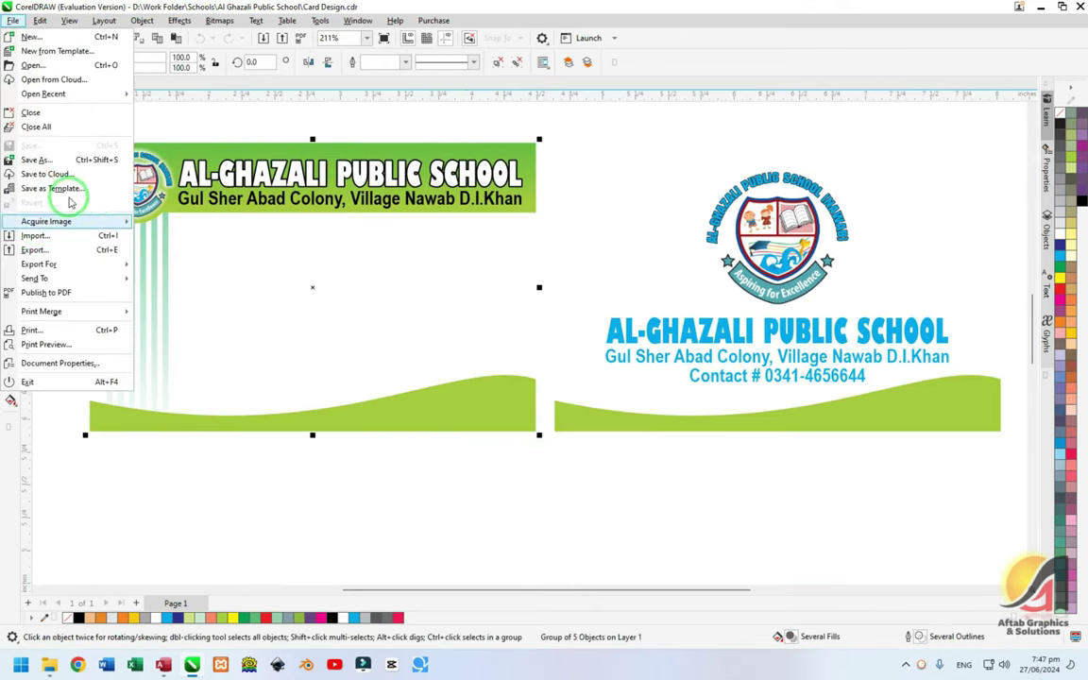
{"action": "left_click", "coordinate": [47, 253]}
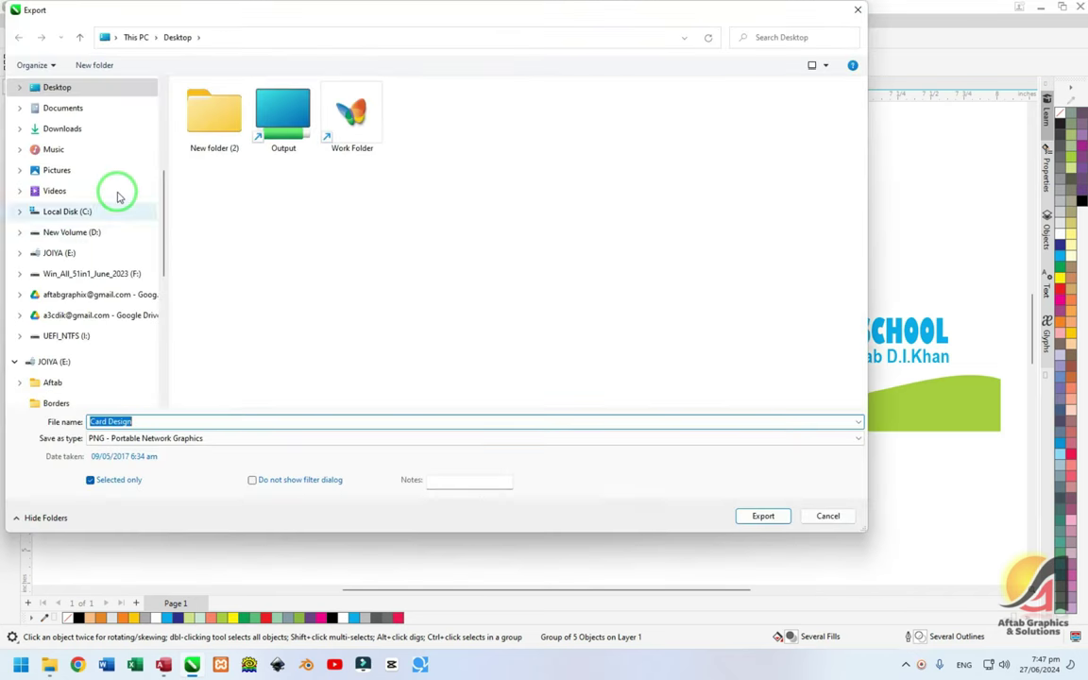
{"action": "left_click", "coordinate": [63, 113]}
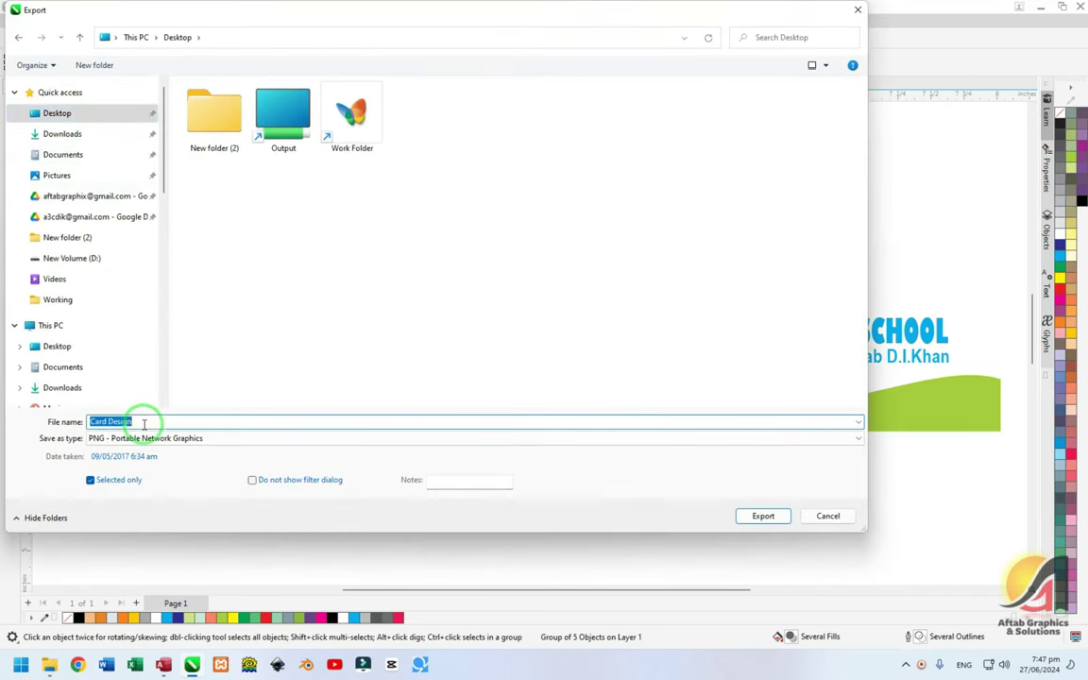
{"action": "key", "text": "Tab"}
{"action": "key", "text": "j"}
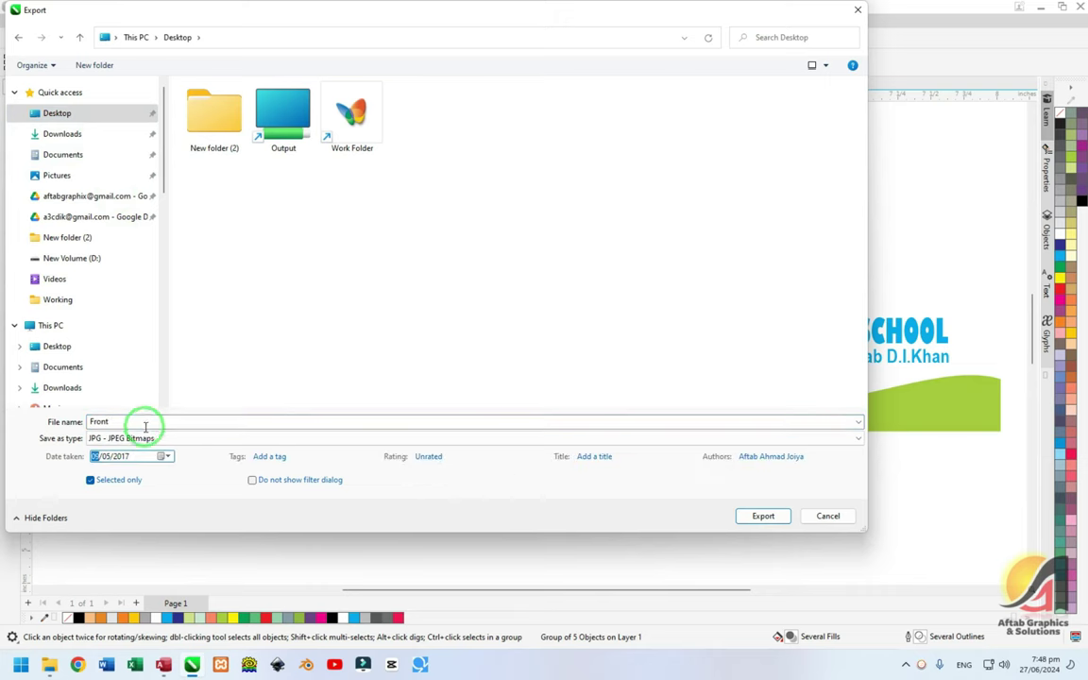
{"action": "left_click", "coordinate": [761, 517]}
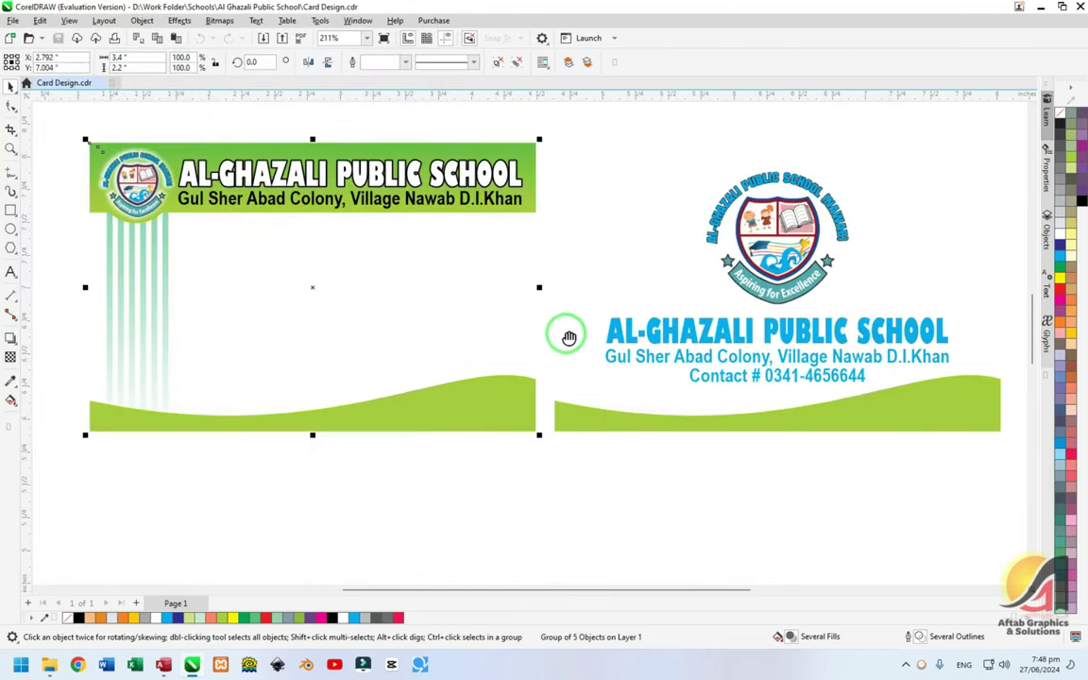
{"action": "left_click", "coordinate": [772, 242]}
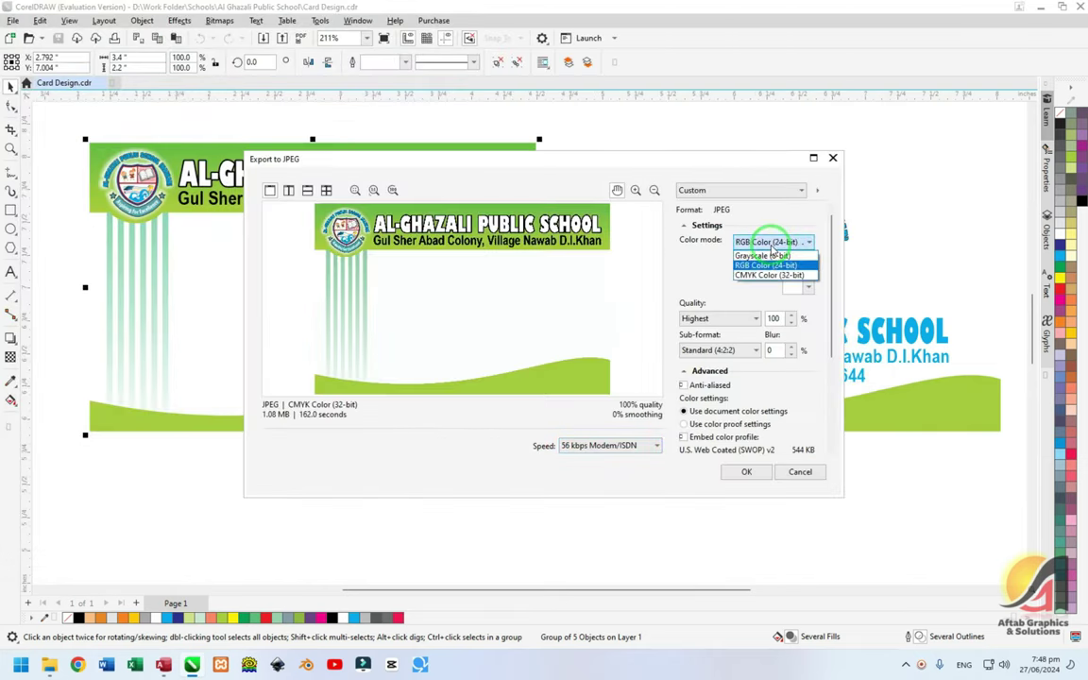
{"action": "left_click", "coordinate": [767, 266]}
{"action": "left_click", "coordinate": [748, 471]}
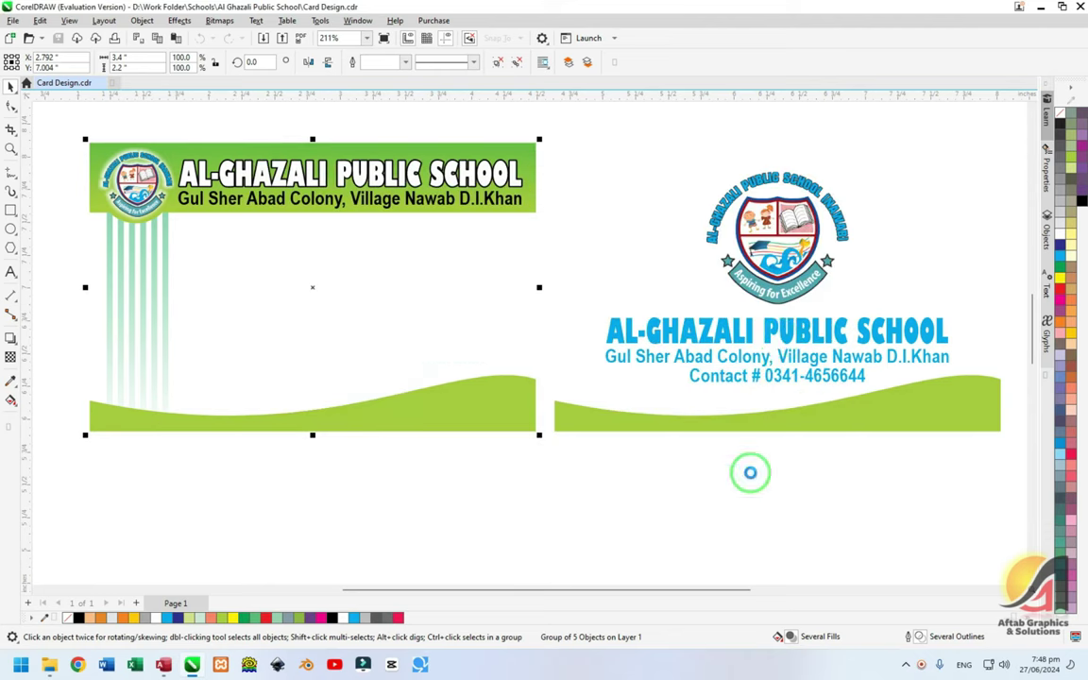
- Select all back card objects and export them to the Desktop as Back JPEG
{"action": "left_click", "coordinate": [618, 438]}
{"action": "scroll", "coordinate": [578, 354], "scroll_direction": "right", "scroll_amount": 5}
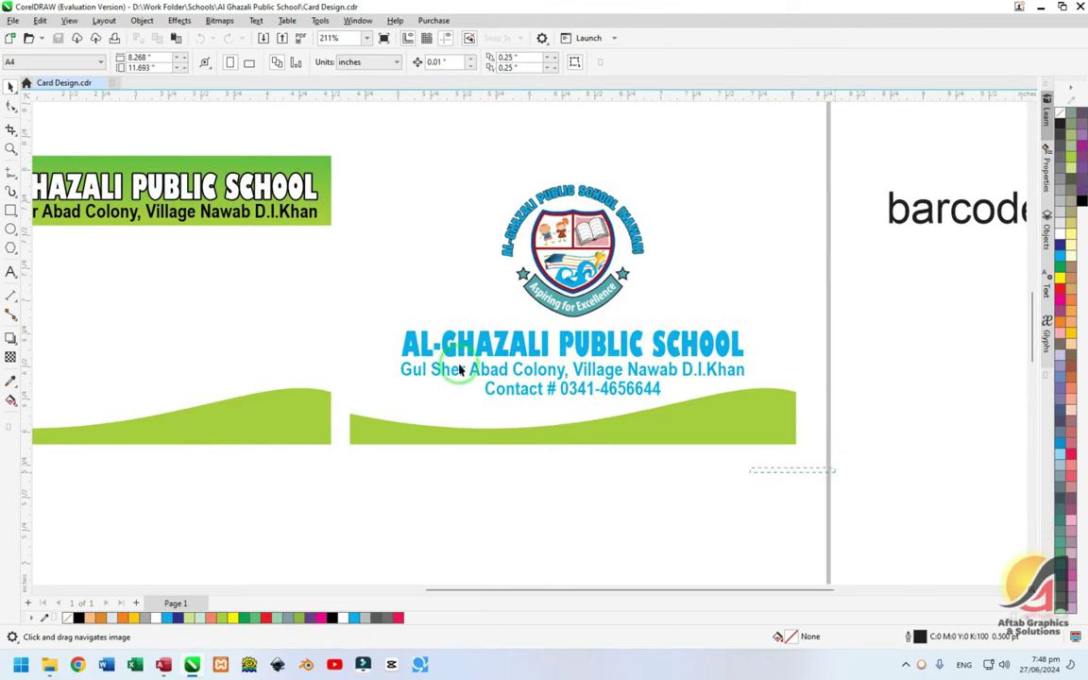
{"action": "left_click_drag", "start_coordinate": [835, 473], "coordinate": [340, 139]}
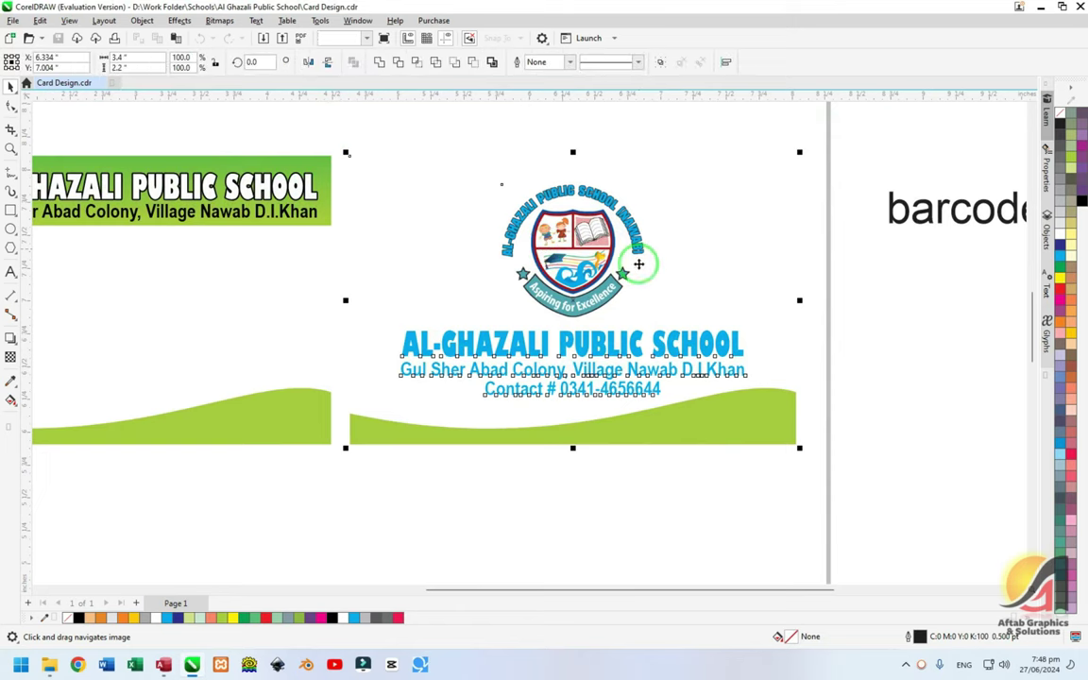
{"action": "key", "text": "ctrl+e"}
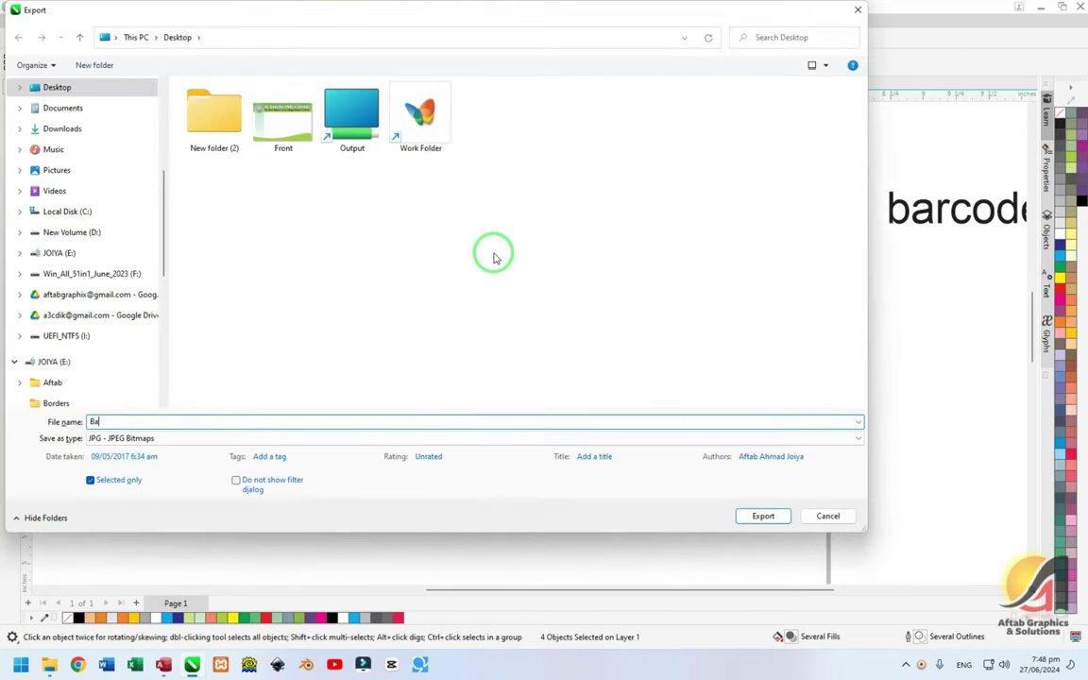
{"action": "type", "text": "Back"}
{"action": "key", "text": "Return"}
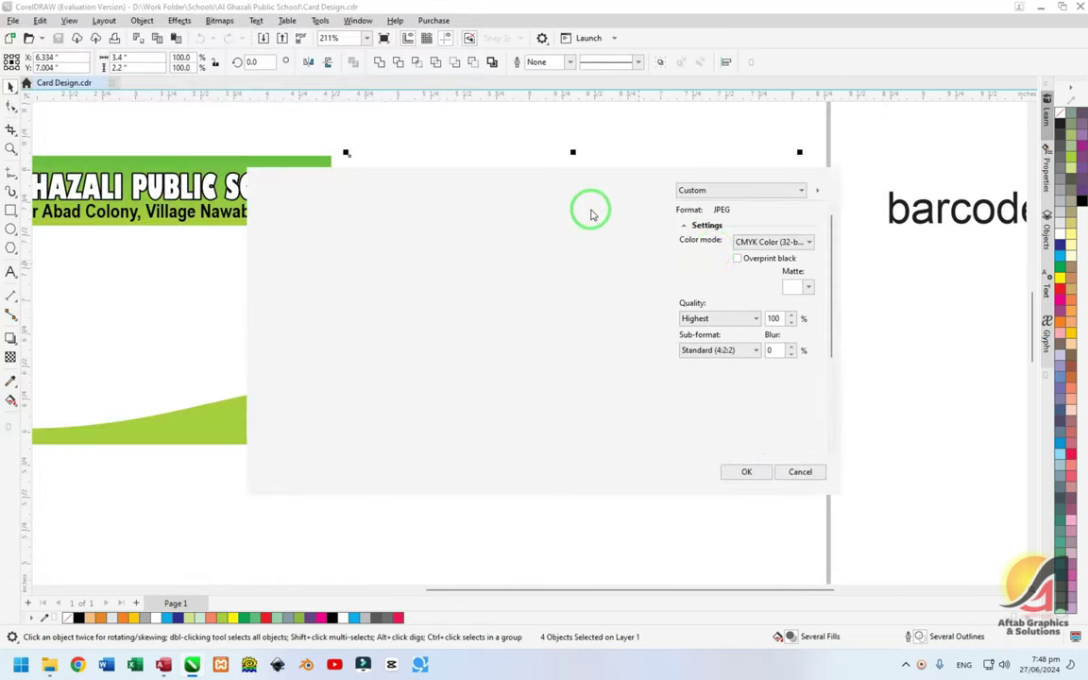
{"action": "scroll", "coordinate": [767, 242], "scroll_direction": "up", "scroll_amount": 1}
{"action": "key", "text": "Return"}
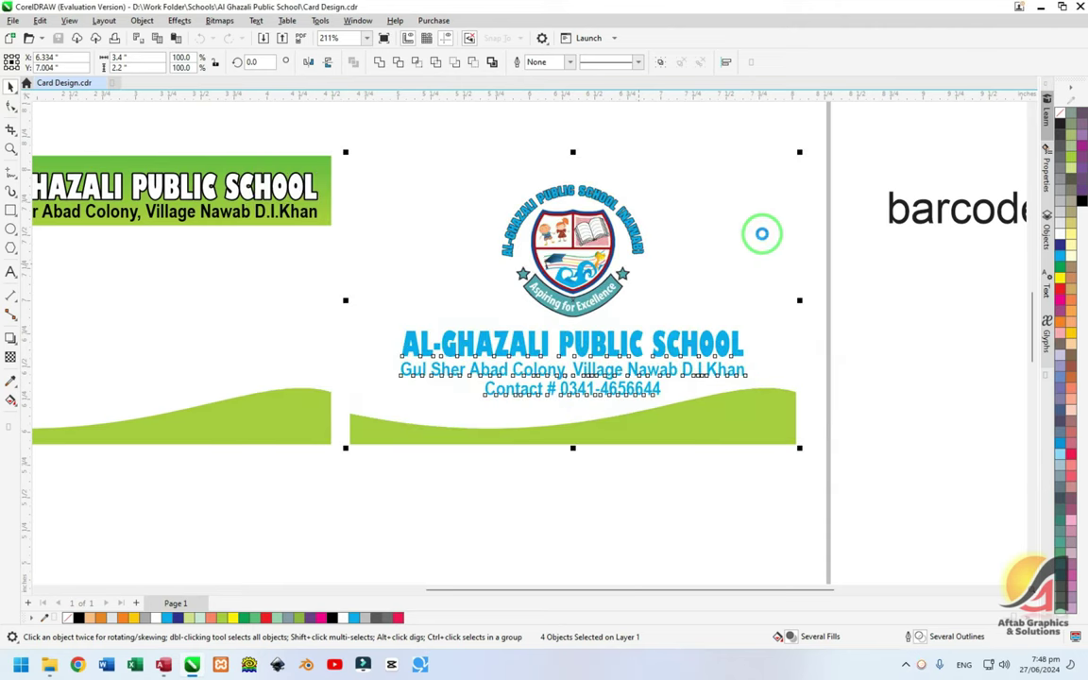
- Pan the view so both card designs are centred on screen
{"action": "left_click", "coordinate": [428, 506]}
{"action": "left_click_drag", "start_coordinate": [318, 246], "coordinate": [567, 277]}
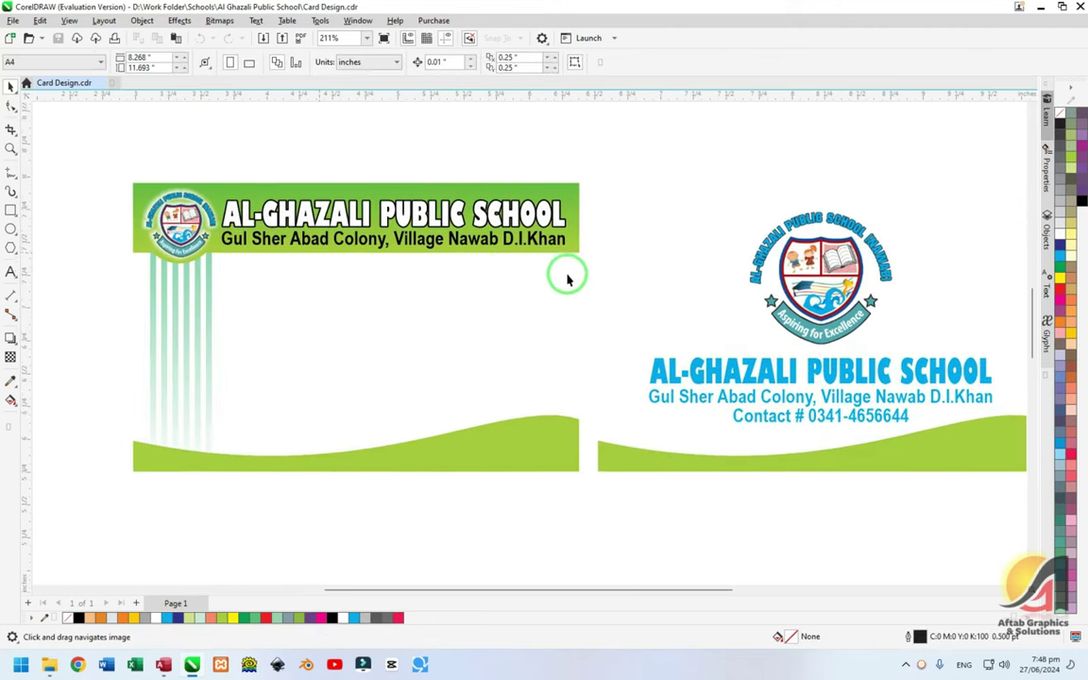
{"action": "left_click_drag", "start_coordinate": [470, 298], "coordinate": [449, 323]}
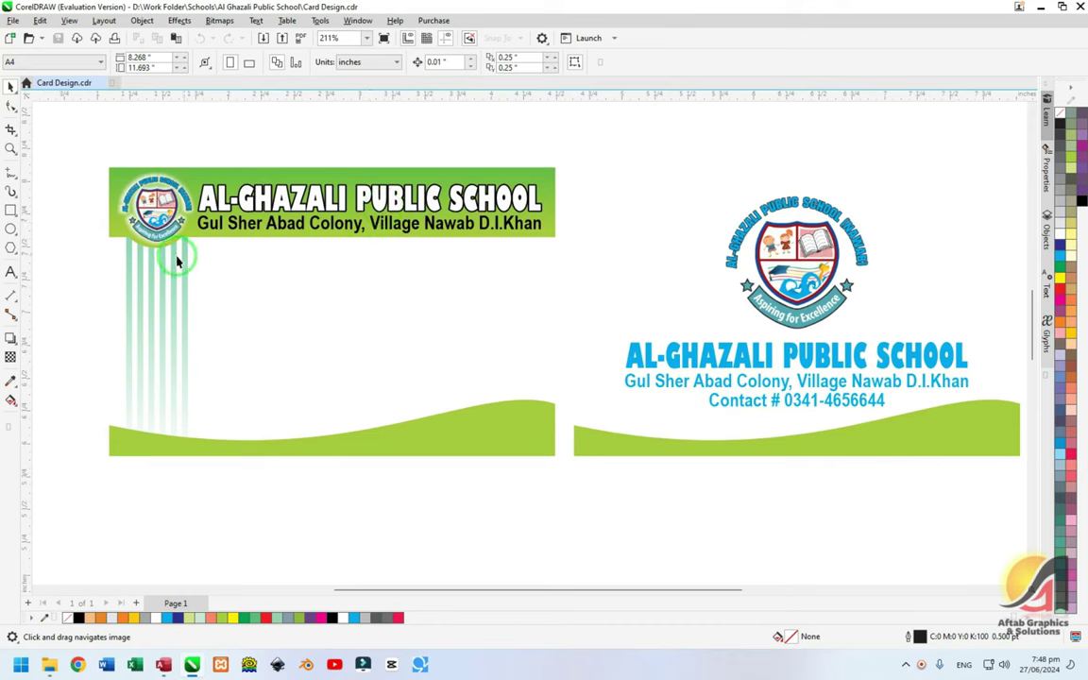
{"action": "left_click_drag", "start_coordinate": [89, 240], "coordinate": [435, 387]}
{"action": "left_click_drag", "start_coordinate": [543, 433], "coordinate": [554, 451]}
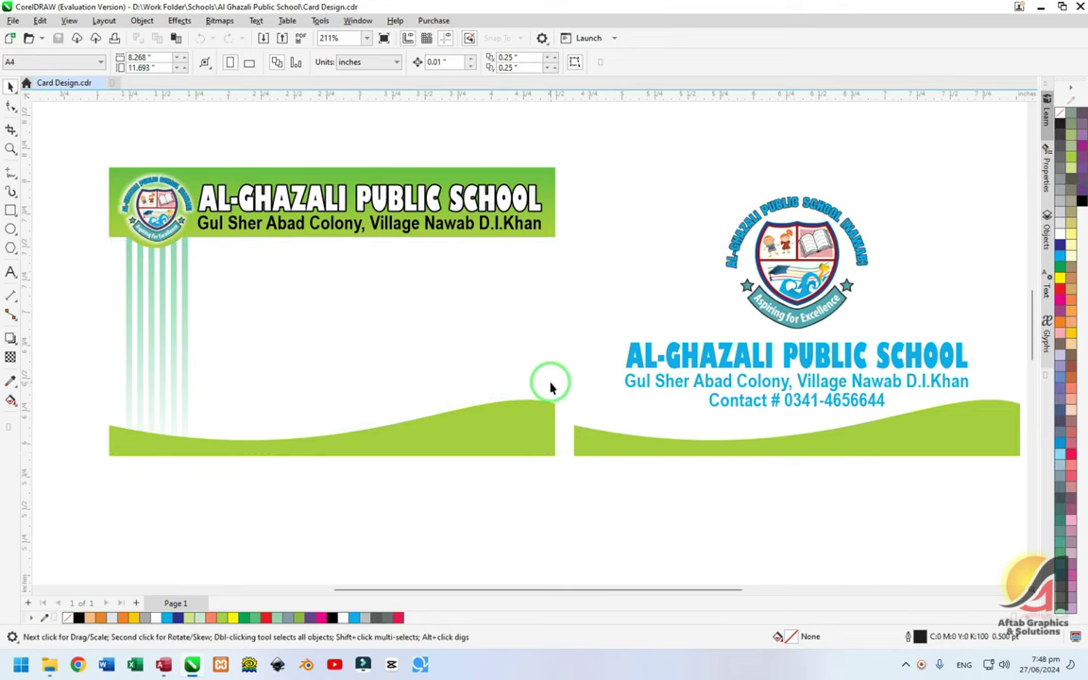
- Compare the front and back card designs in CorelDRAW before returning to DA-SAKOOL
{"action": "left_click", "coordinate": [163, 665]}
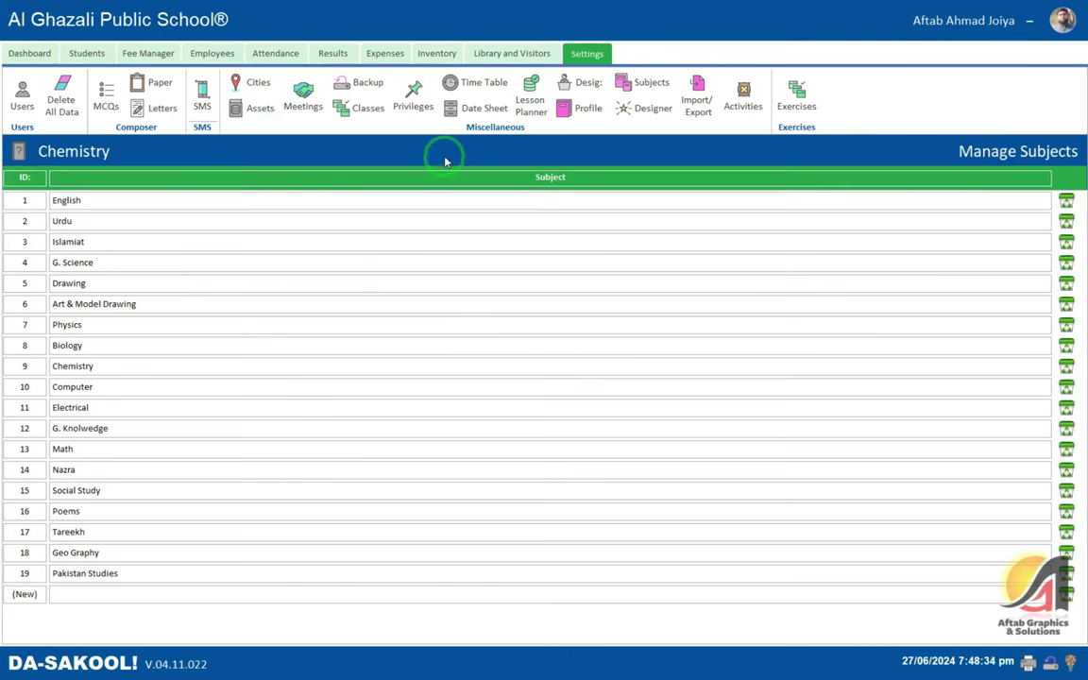
{"action": "key", "text": "alt+Tab"}
{"action": "left_click", "coordinate": [300, 223]}
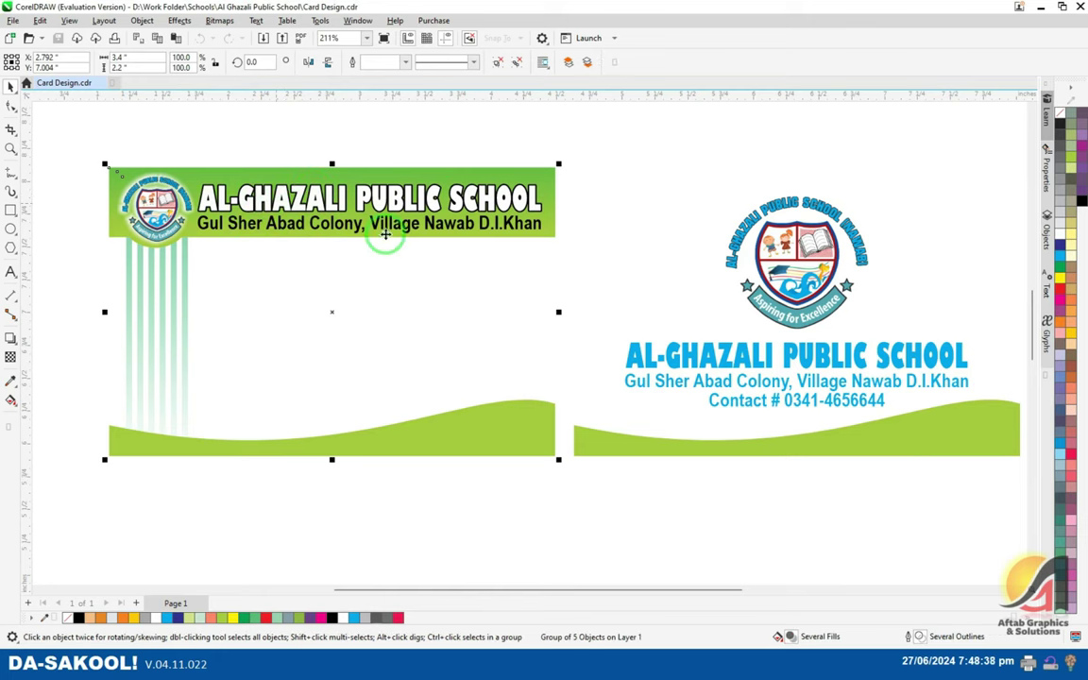
{"action": "key", "text": "Tab"}
{"action": "key", "text": "alt+Tab"}
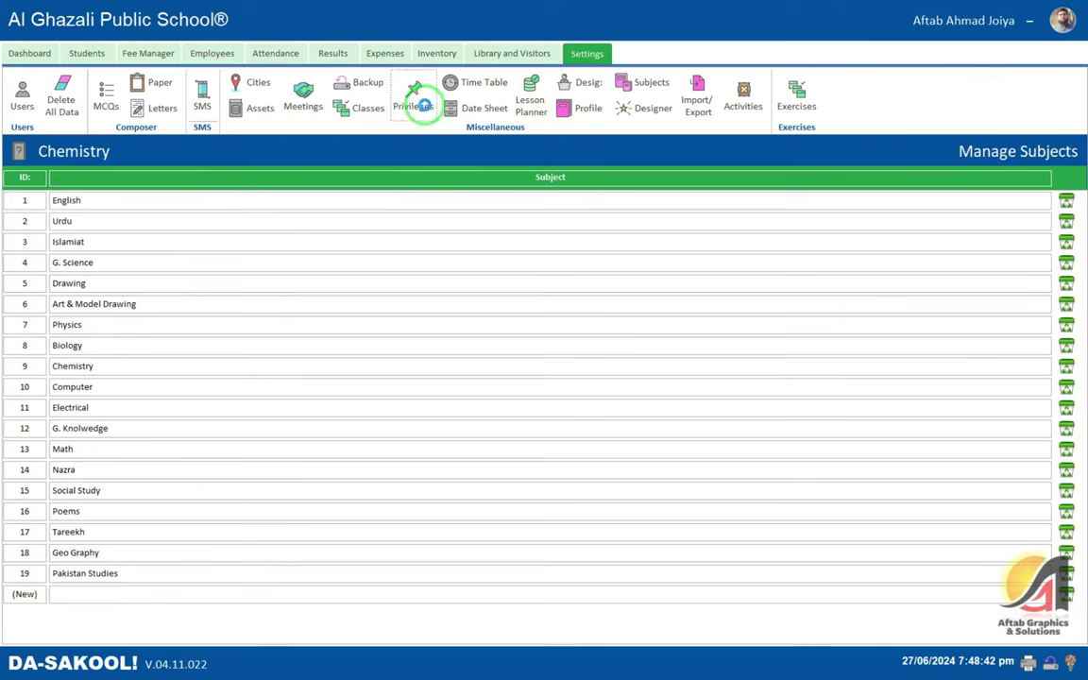
- In Privileges > Uploads, set Student ID Card front to Front.jpg and back to Back.jpg
{"action": "left_click", "coordinate": [415, 104]}
{"action": "key", "text": "Return"}
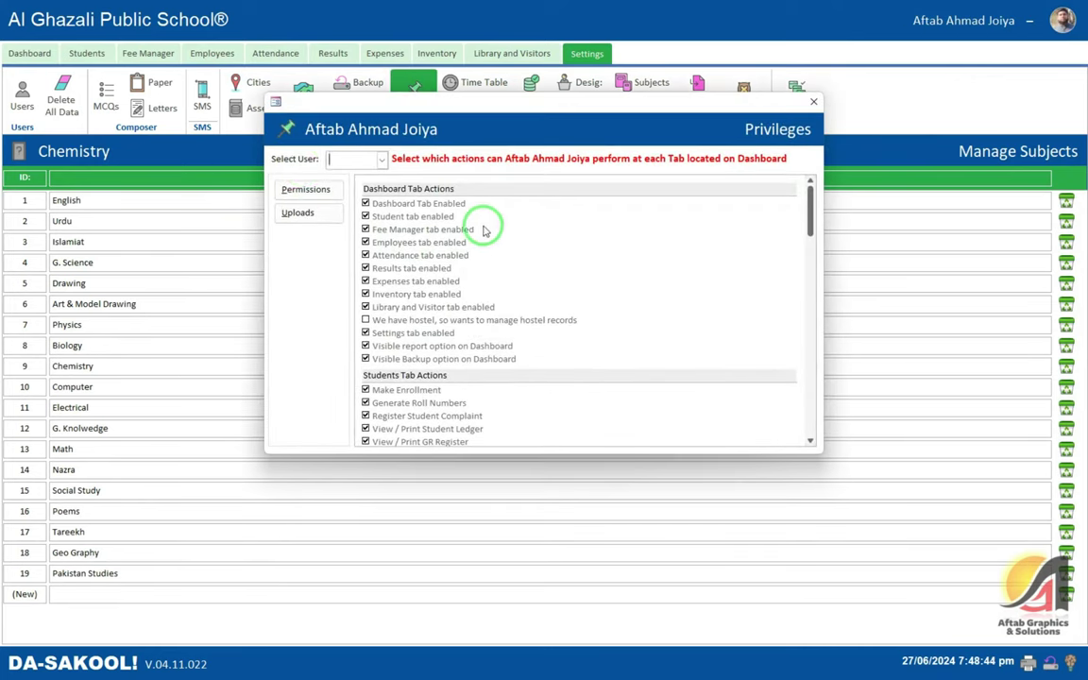
{"action": "left_click", "coordinate": [301, 214]}
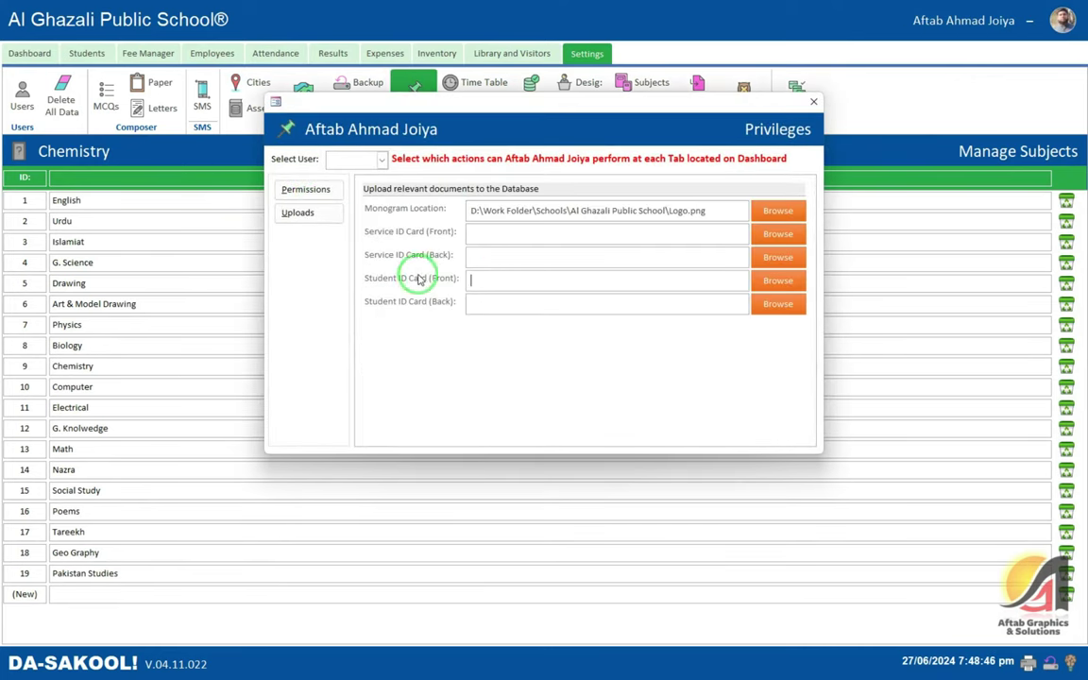
{"action": "left_click", "coordinate": [778, 280]}
{"action": "scroll", "coordinate": [175, 199], "scroll_direction": "up", "scroll_amount": 10}
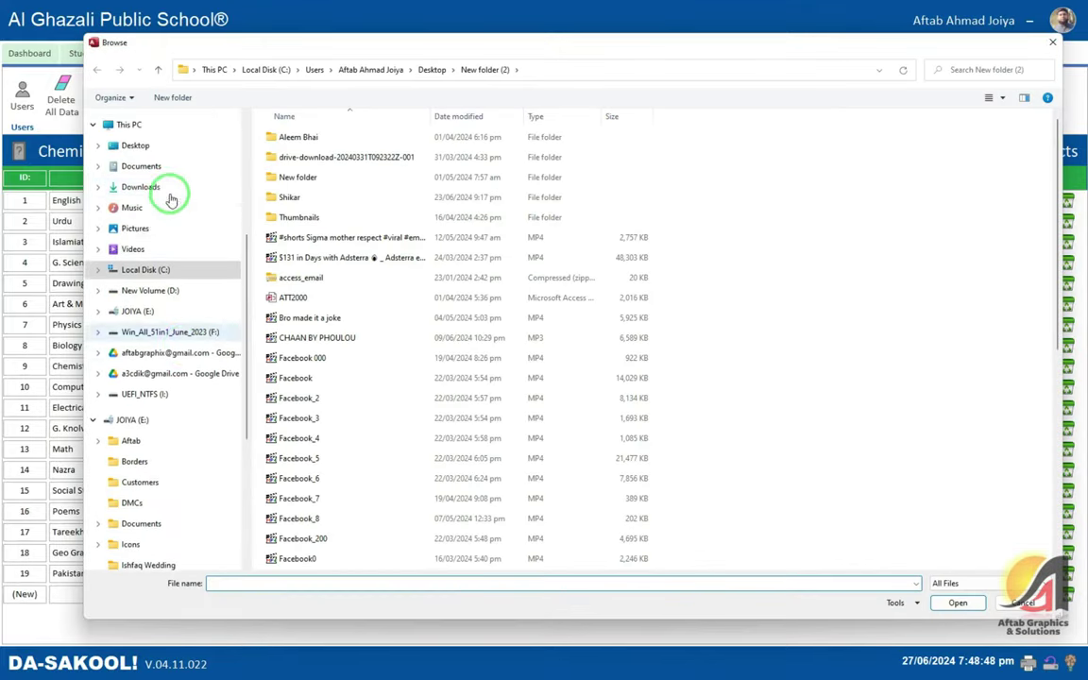
{"action": "left_click", "coordinate": [135, 146]}
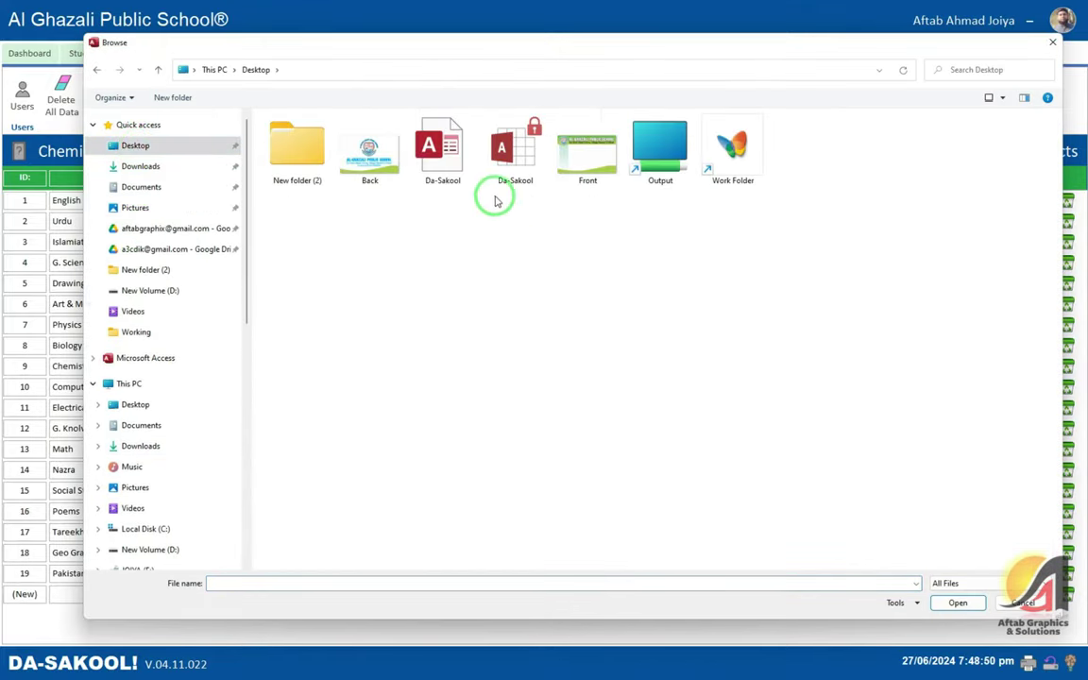
{"action": "double_click", "coordinate": [590, 165]}
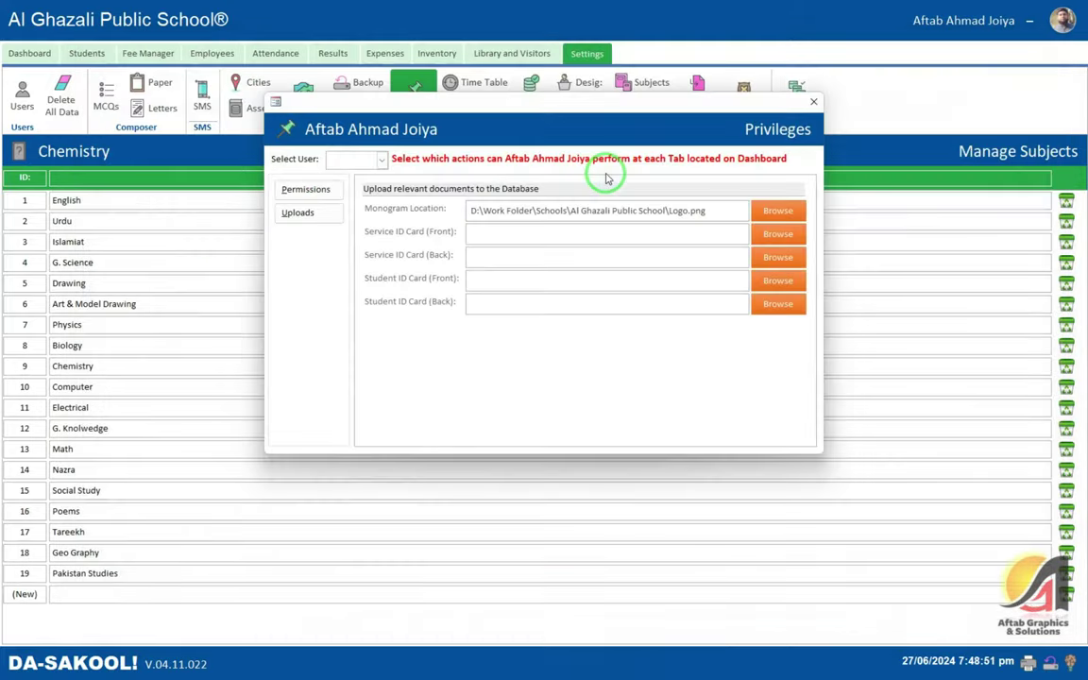
{"action": "left_click", "coordinate": [789, 304]}
{"action": "double_click", "coordinate": [307, 158]}
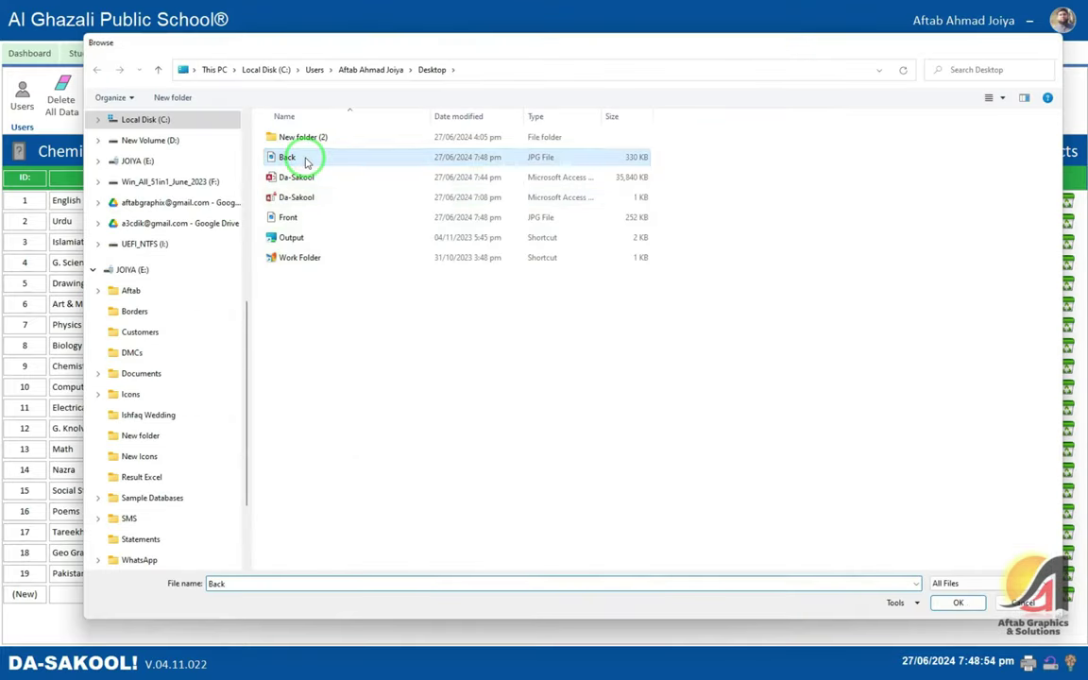
{"action": "left_click", "coordinate": [730, 97]}
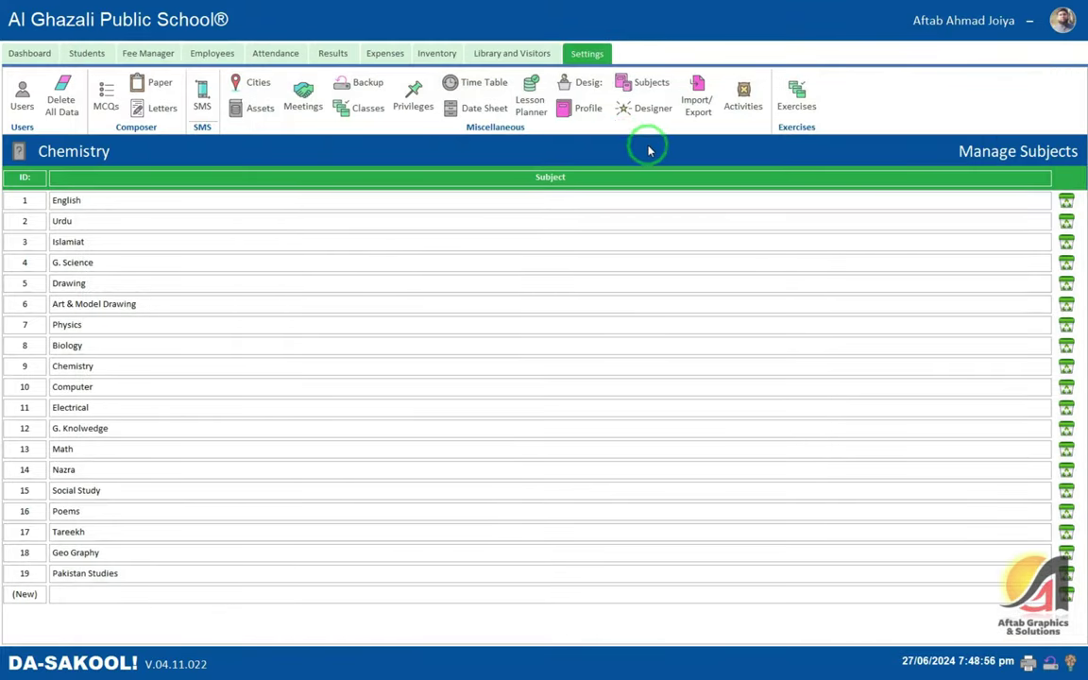
- Open the Designer and go to design the Student ID Card layout
{"action": "left_click", "coordinate": [648, 106]}
{"action": "left_click", "coordinate": [588, 378]}
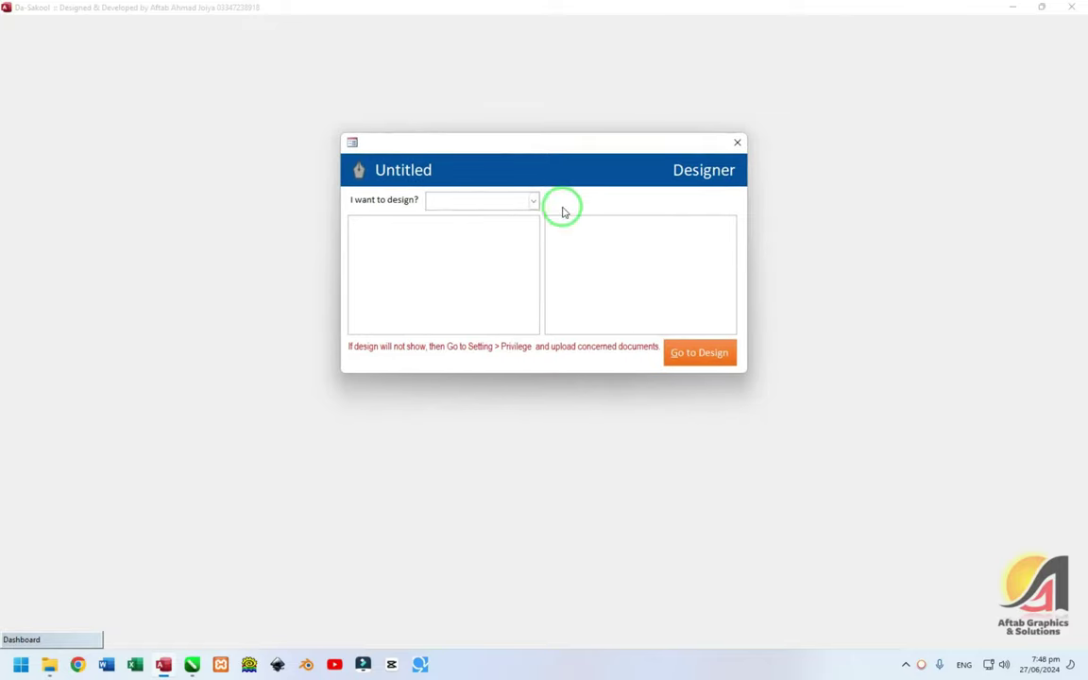
{"action": "left_click", "coordinate": [533, 200]}
{"action": "left_click", "coordinate": [503, 221]}
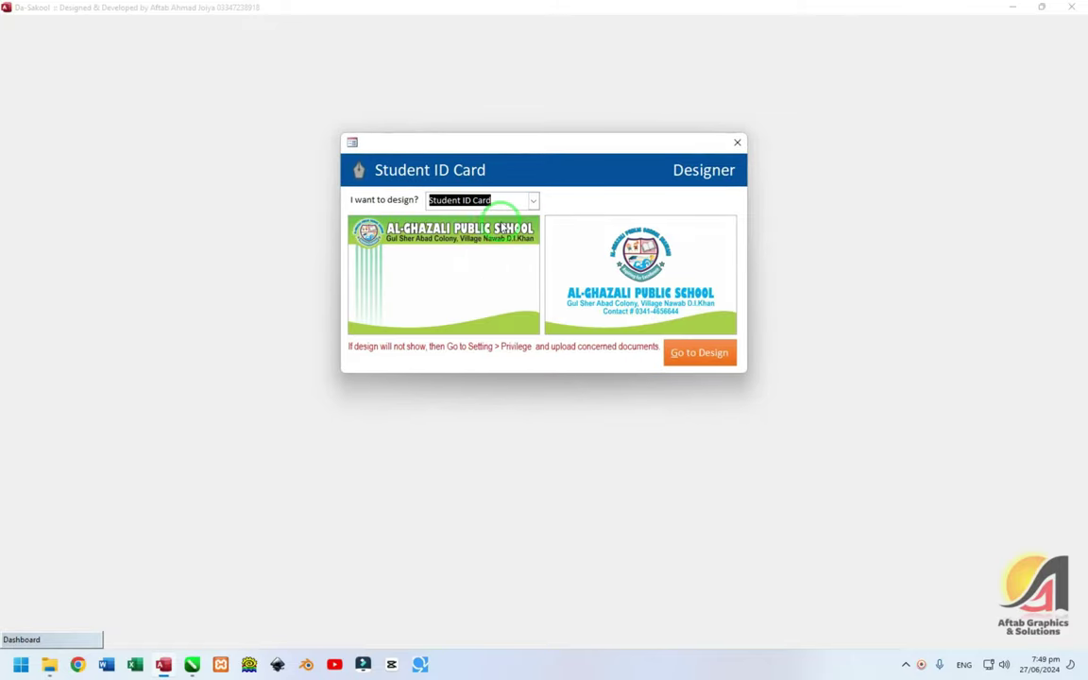
{"action": "left_click", "coordinate": [711, 359]}
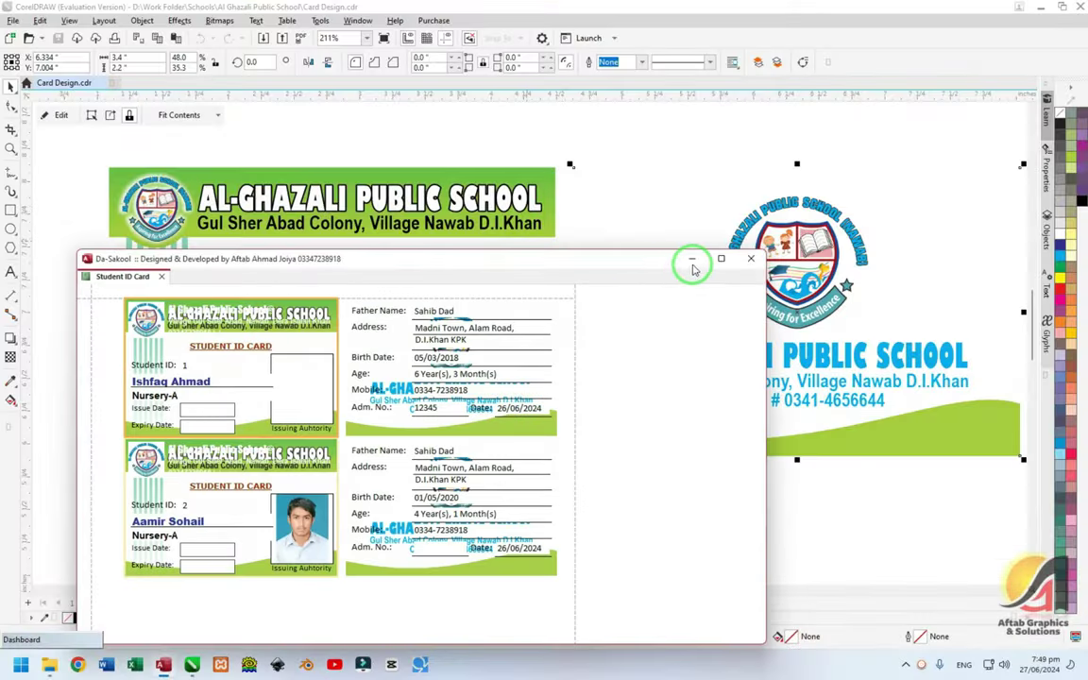
- Maximize the layout, try moving address, school name and logo controls, then close without saving
{"action": "left_click_drag", "start_coordinate": [575, 259], "coordinate": [625, 175]}
{"action": "left_click", "coordinate": [764, 170]}
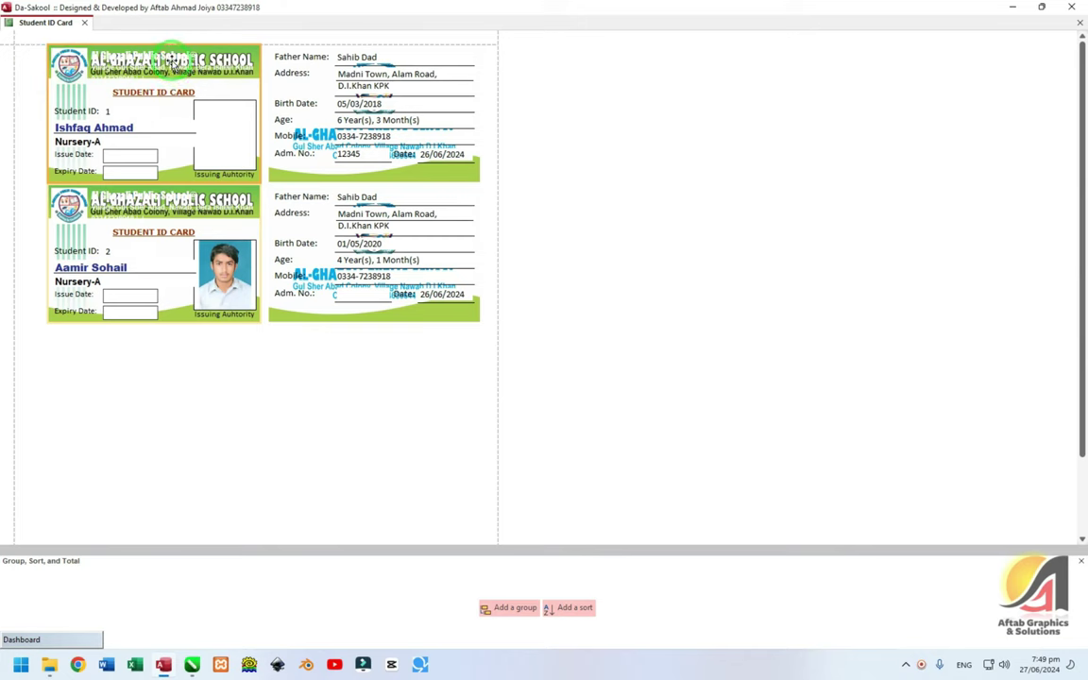
{"action": "left_click", "coordinate": [189, 85]}
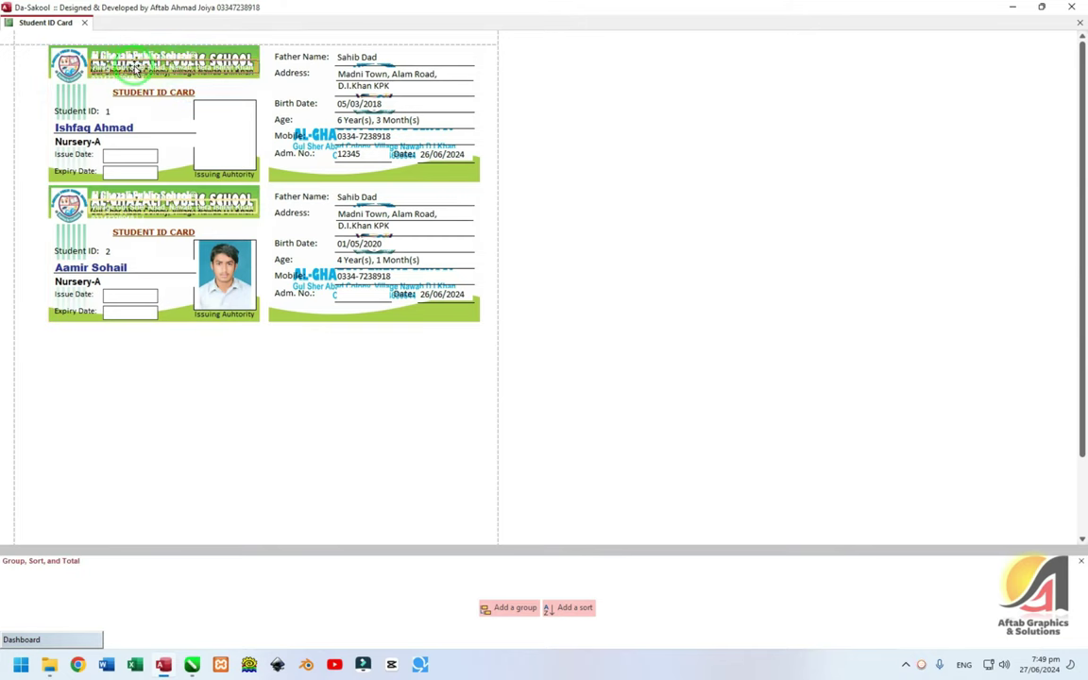
{"action": "left_click", "coordinate": [151, 92]}
{"action": "left_click", "coordinate": [331, 173]}
{"action": "left_click_drag", "start_coordinate": [331, 173], "coordinate": [374, 175]}
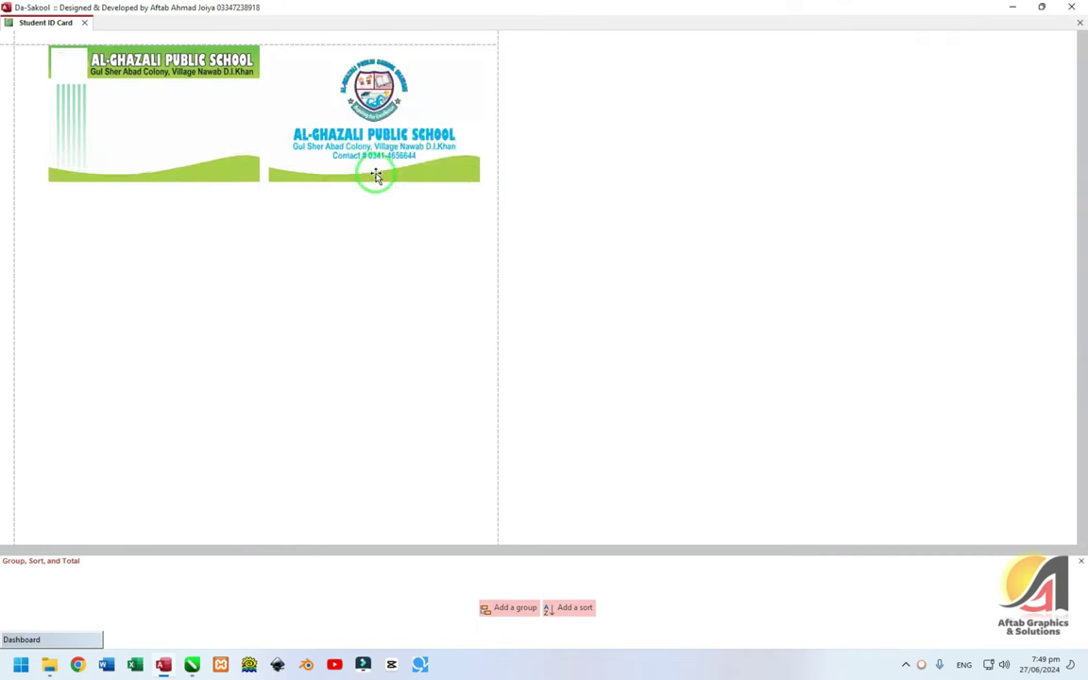
{"action": "left_click", "coordinate": [378, 174]}
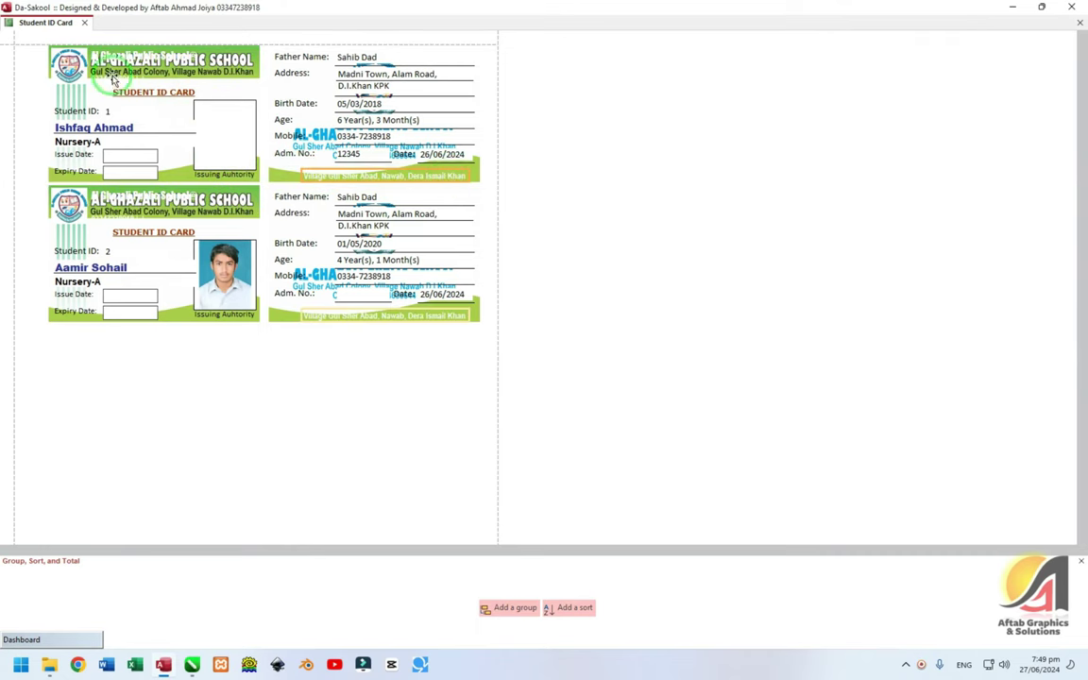
{"action": "left_click_drag", "start_coordinate": [121, 54], "coordinate": [445, 175]}
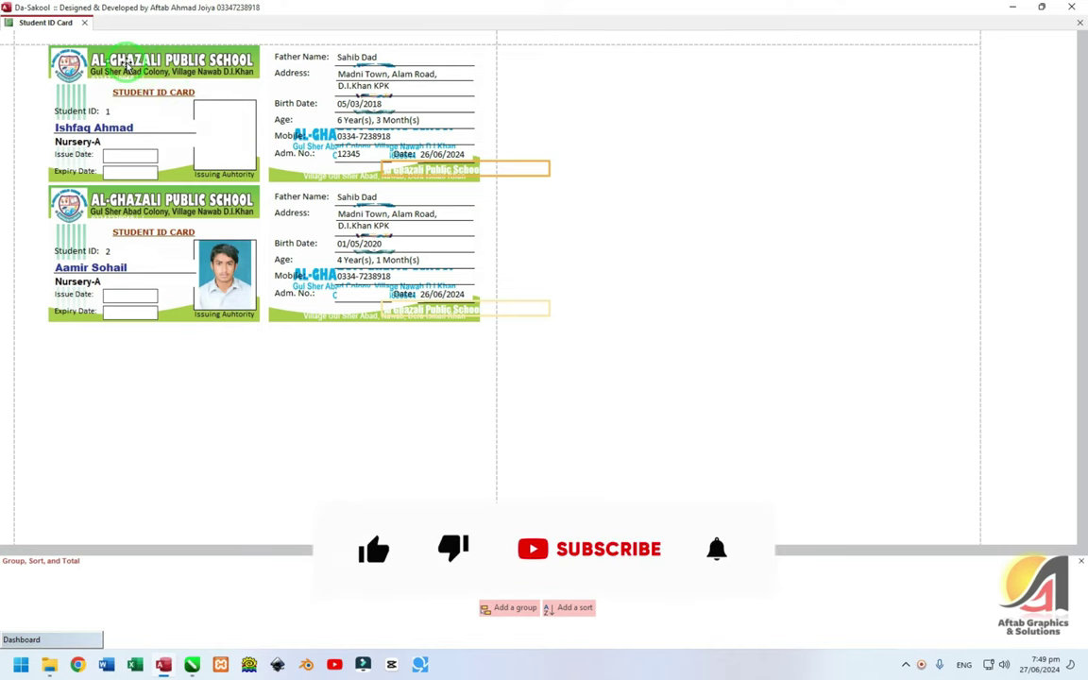
{"action": "left_click_drag", "start_coordinate": [85, 68], "coordinate": [302, 94]}
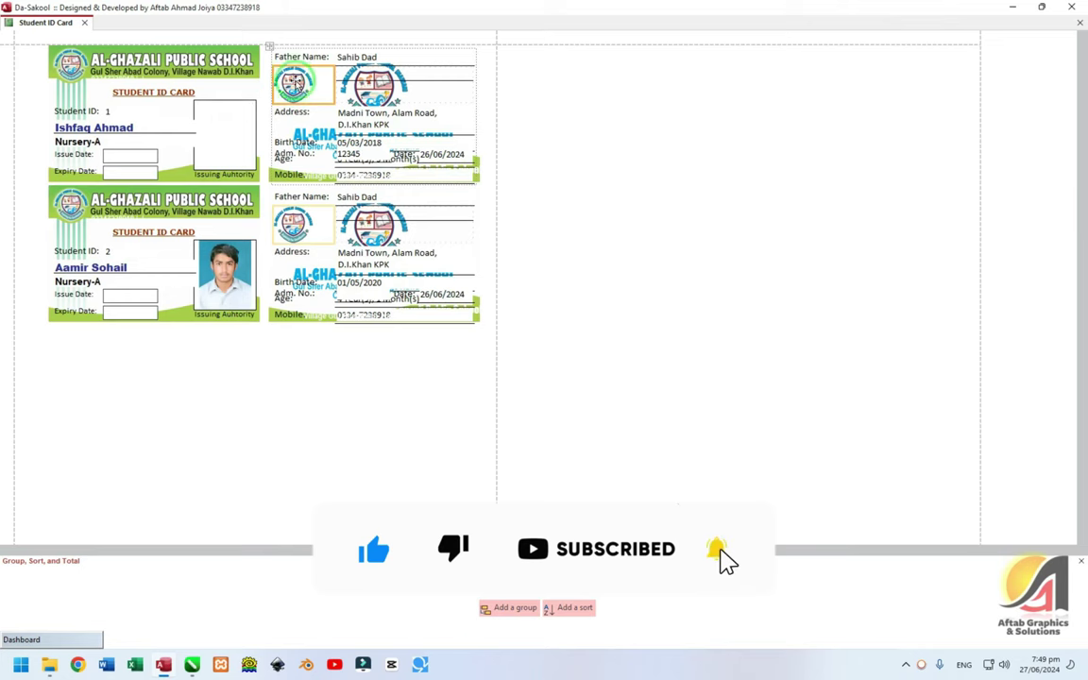
{"action": "key", "text": "ctrl+z"}
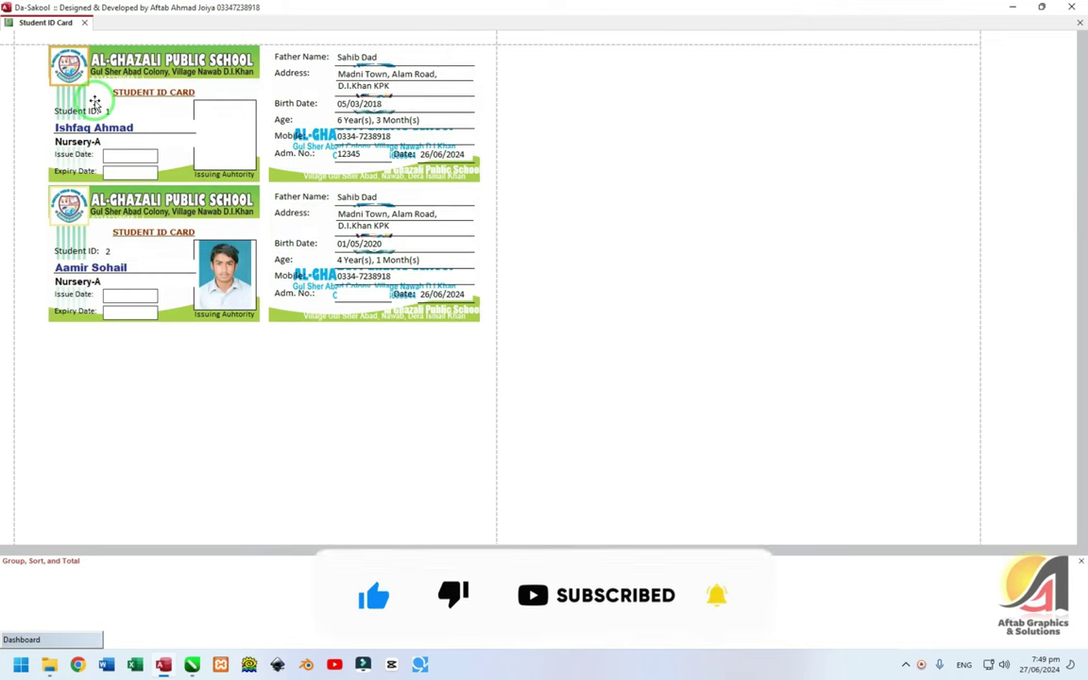
{"action": "left_click", "coordinate": [84, 23]}
{"action": "left_click", "coordinate": [549, 368]}
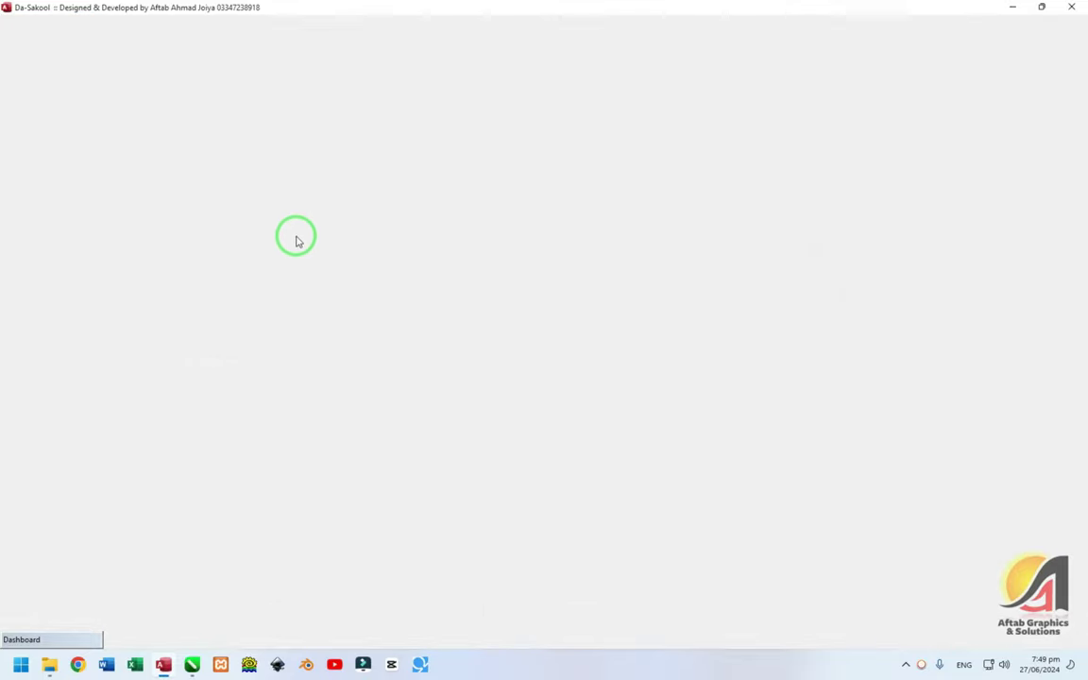
- Delete the AL-GHAZALI PUBLIC SCHOOL title from the CorelDRAW front card
{"action": "left_click", "coordinate": [31, 638]}
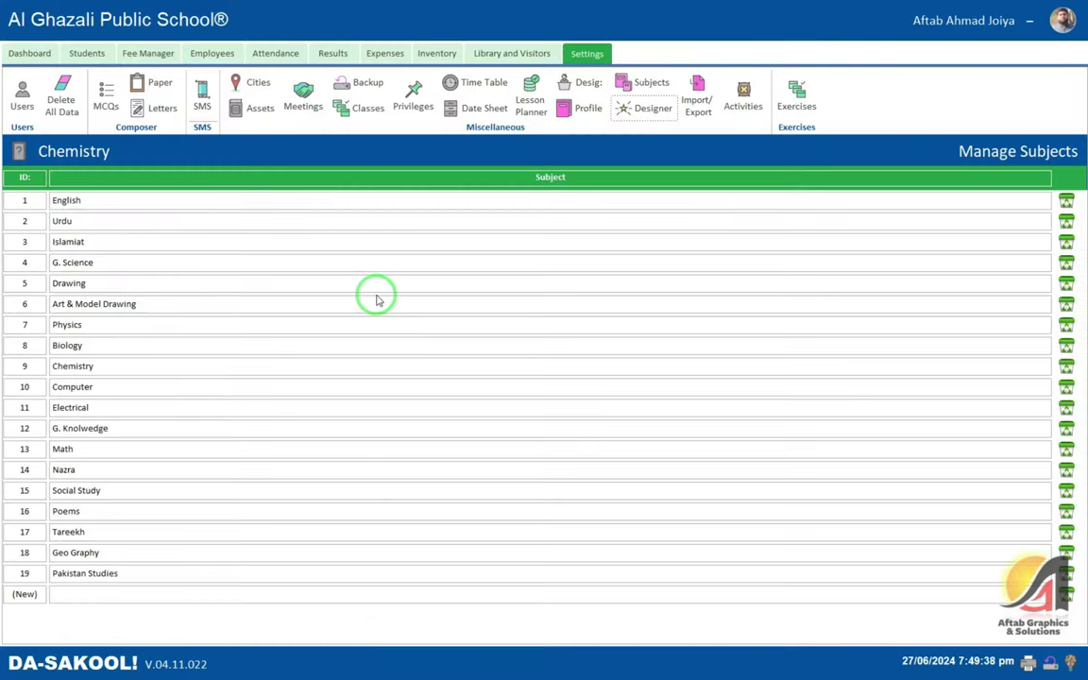
{"action": "key", "text": "alt+Tab"}
{"action": "left_click", "coordinate": [434, 208]}
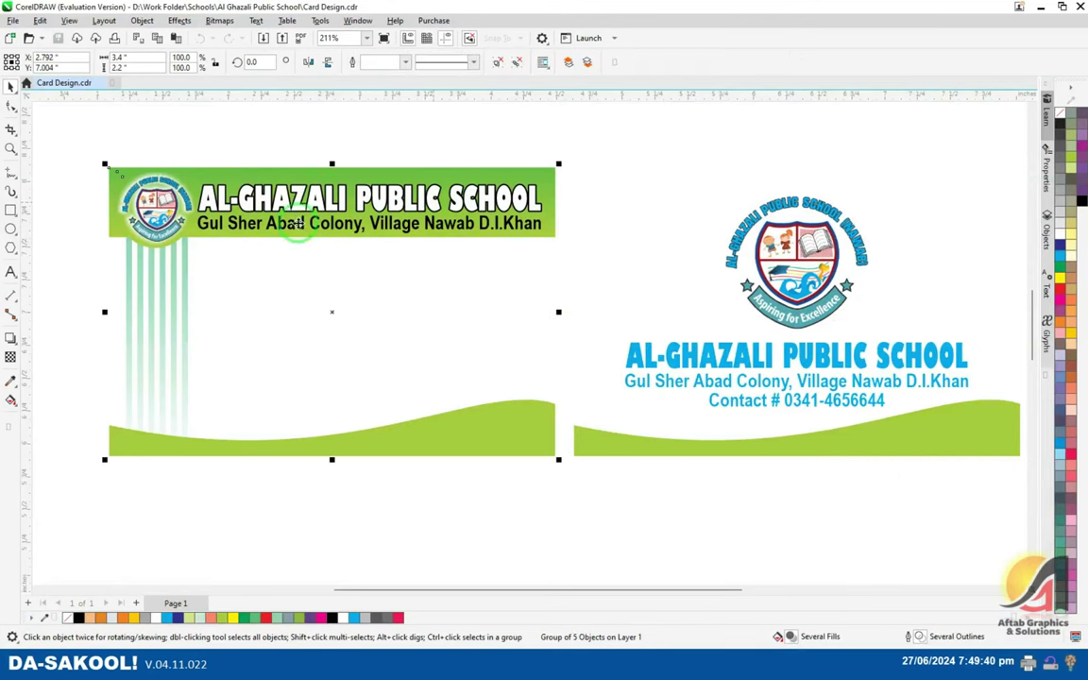
{"action": "left_click", "coordinate": [293, 179]}
{"action": "left_click", "coordinate": [289, 184]}
{"action": "left_click", "coordinate": [345, 219]}
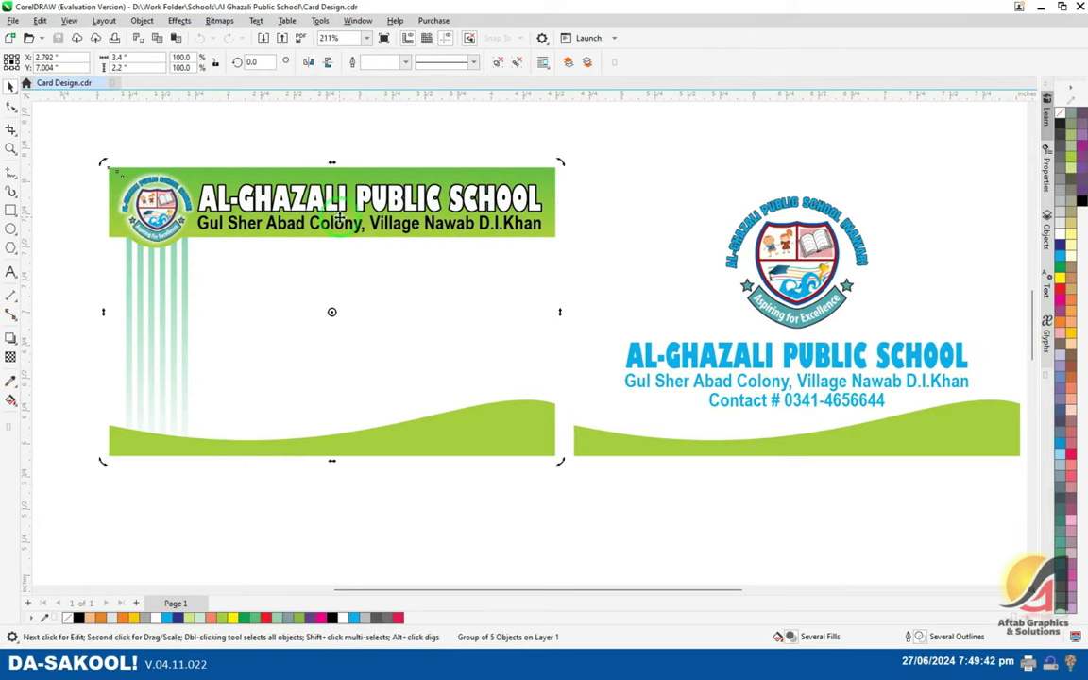
{"action": "left_click", "coordinate": [344, 156]}
{"action": "left_click", "coordinate": [312, 203], "text": "ctrl"}
{"action": "key", "text": "Delete"}
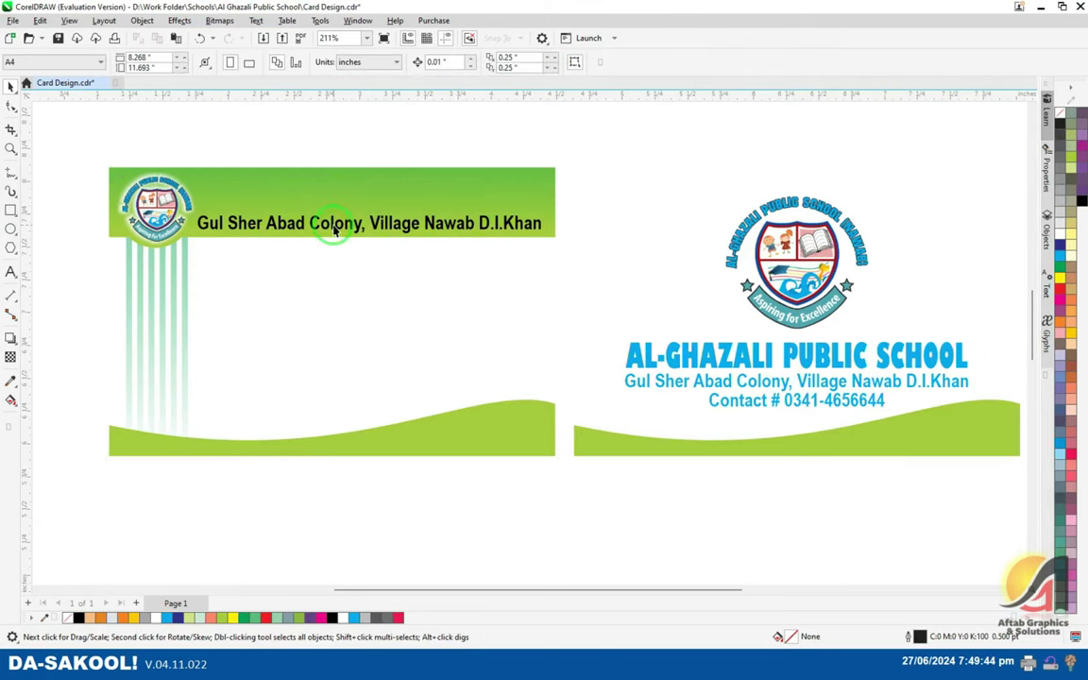
- Delete the address text and the small logo from the front card
{"action": "left_click", "coordinate": [335, 227], "text": "ctrl"}
{"action": "key", "text": "Delete"}
{"action": "left_click", "coordinate": [162, 201], "text": "ctrl"}
{"action": "key", "text": "Delete"}
- Pan the page view so the whole front card is in view
{"action": "key", "text": "h"}
{"action": "left_click_drag", "start_coordinate": [457, 252], "coordinate": [545, 277]}
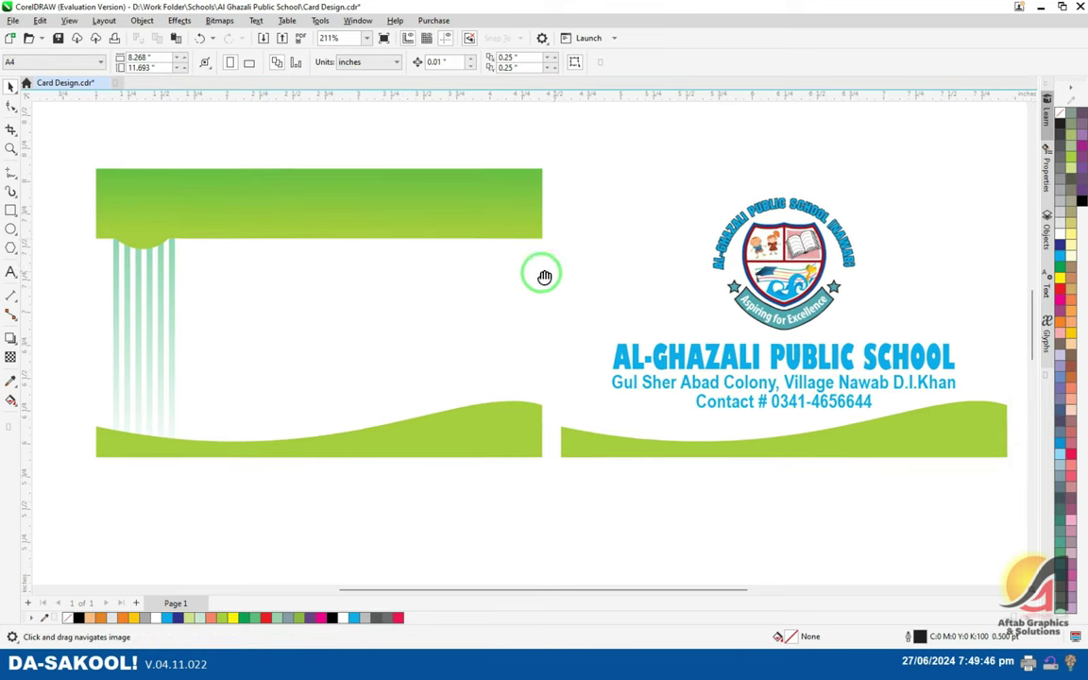
{"action": "key", "text": "space"}
{"action": "left_click", "coordinate": [163, 235]}
{"action": "left_click", "coordinate": [61, 150]}
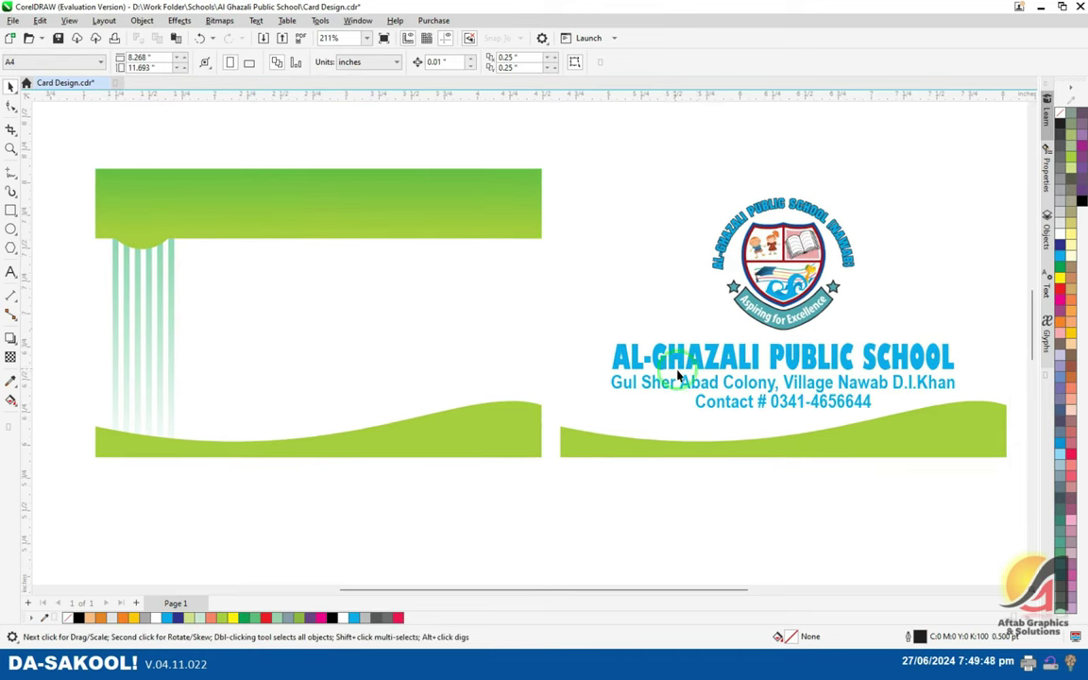
{"action": "key", "text": "alt+Tab"}
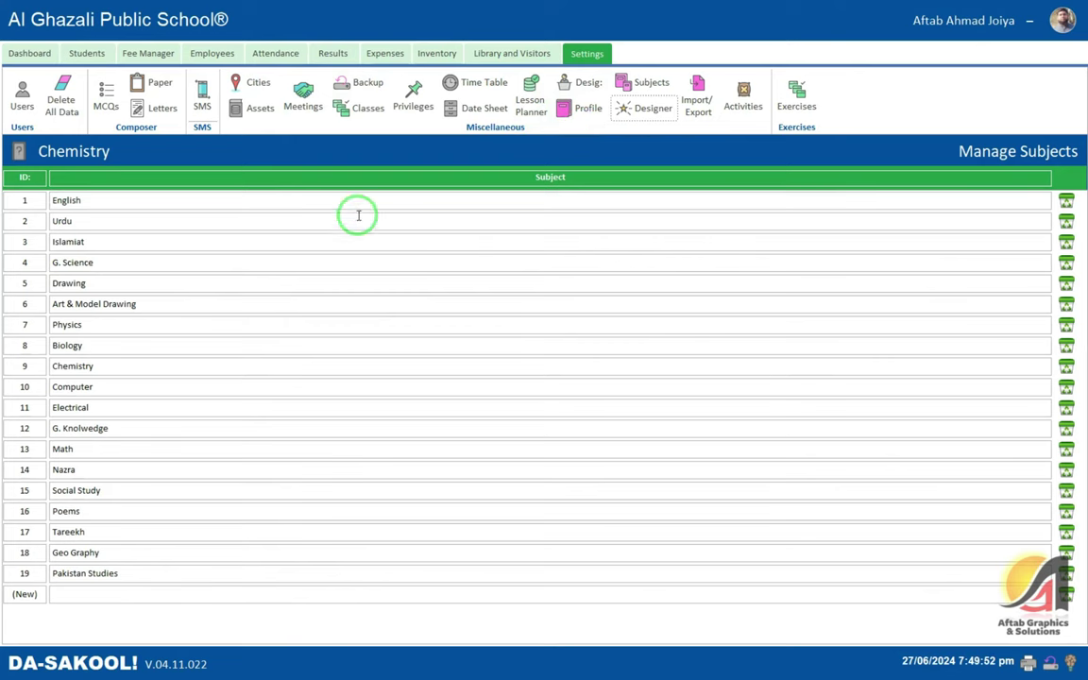
{"action": "key", "text": "alt+Tab"}
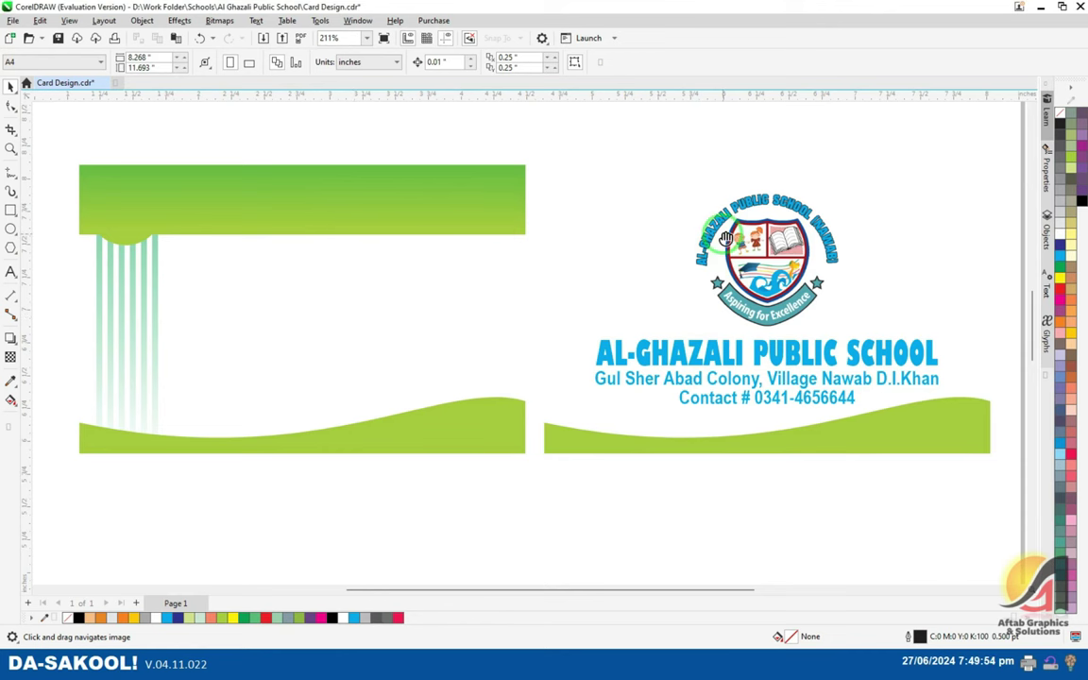
{"action": "left_click_drag", "start_coordinate": [726, 238], "coordinate": [713, 237]}
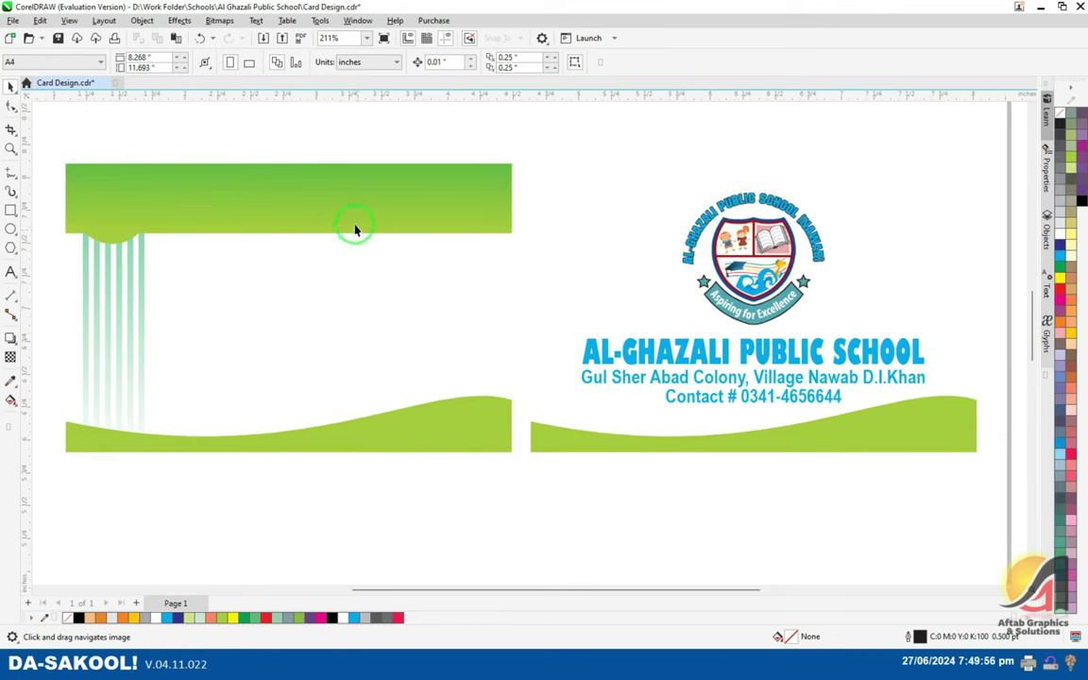
{"action": "scroll", "coordinate": [355, 230], "scroll_direction": "left", "scroll_amount": 2}
- Export the whole front card over Front.jpg as an RGB JPEG
{"action": "mouse_move", "coordinate": [76, 144]}
{"action": "left_mouse_down"}
{"action": "mouse_move", "coordinate": [353, 369]}
{"action": "mouse_move", "coordinate": [581, 467]}
{"action": "left_mouse_up"}
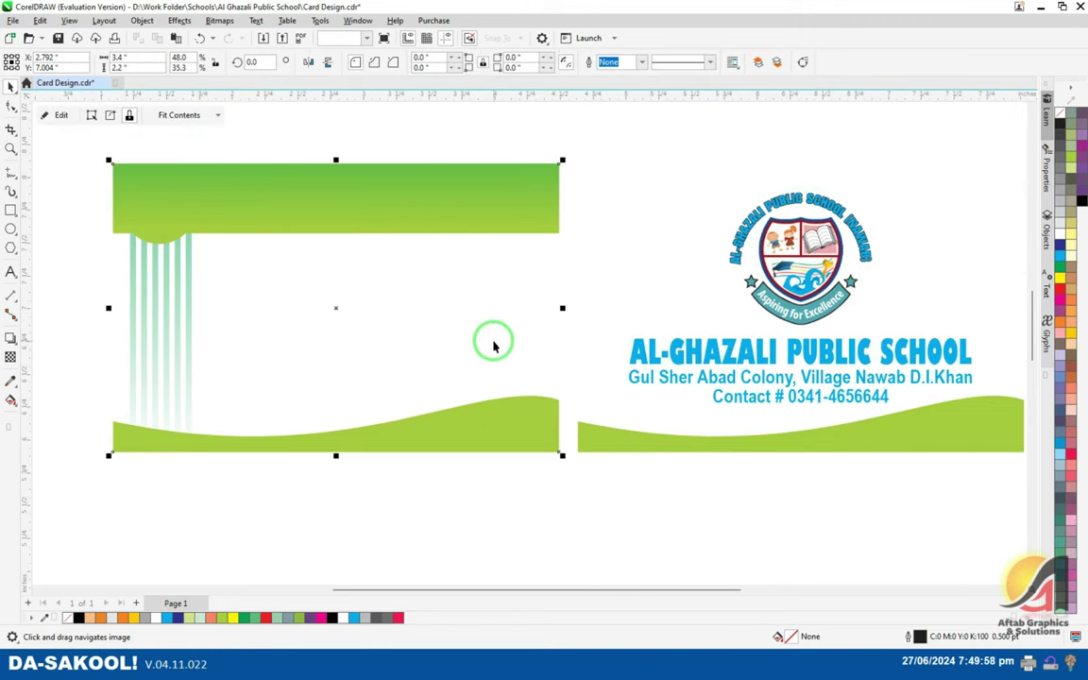
{"action": "key", "text": "ctrl+e"}
{"action": "double_click", "coordinate": [351, 166]}
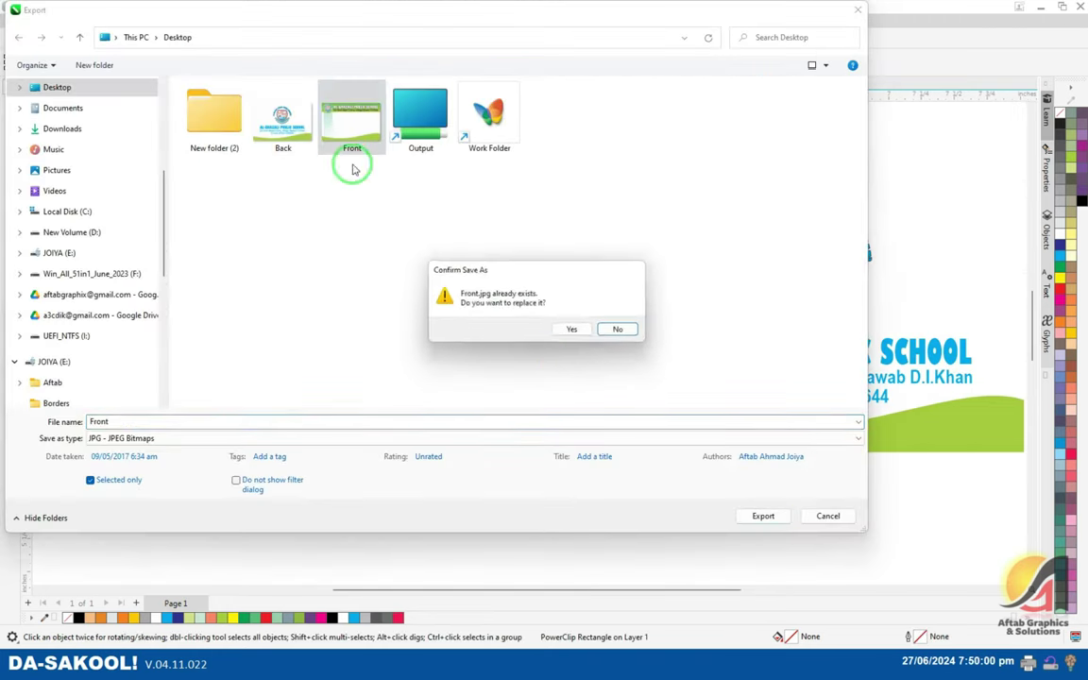
{"action": "left_click", "coordinate": [575, 330]}
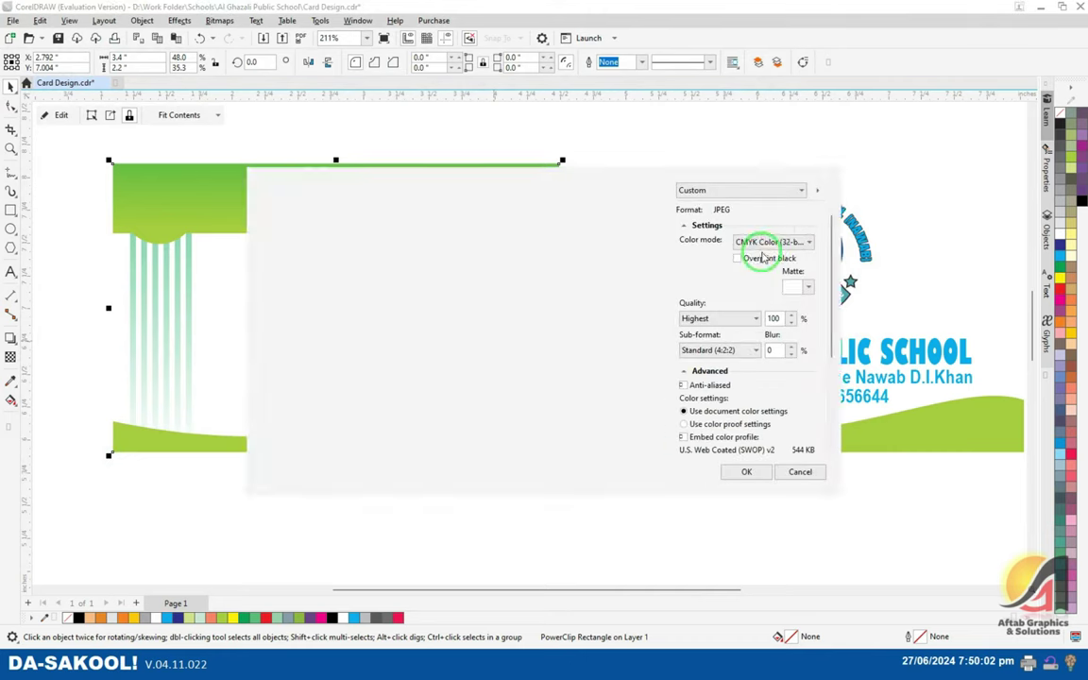
{"action": "left_click", "coordinate": [768, 242]}
{"action": "left_click", "coordinate": [768, 244]}
{"action": "left_click", "coordinate": [746, 472]}
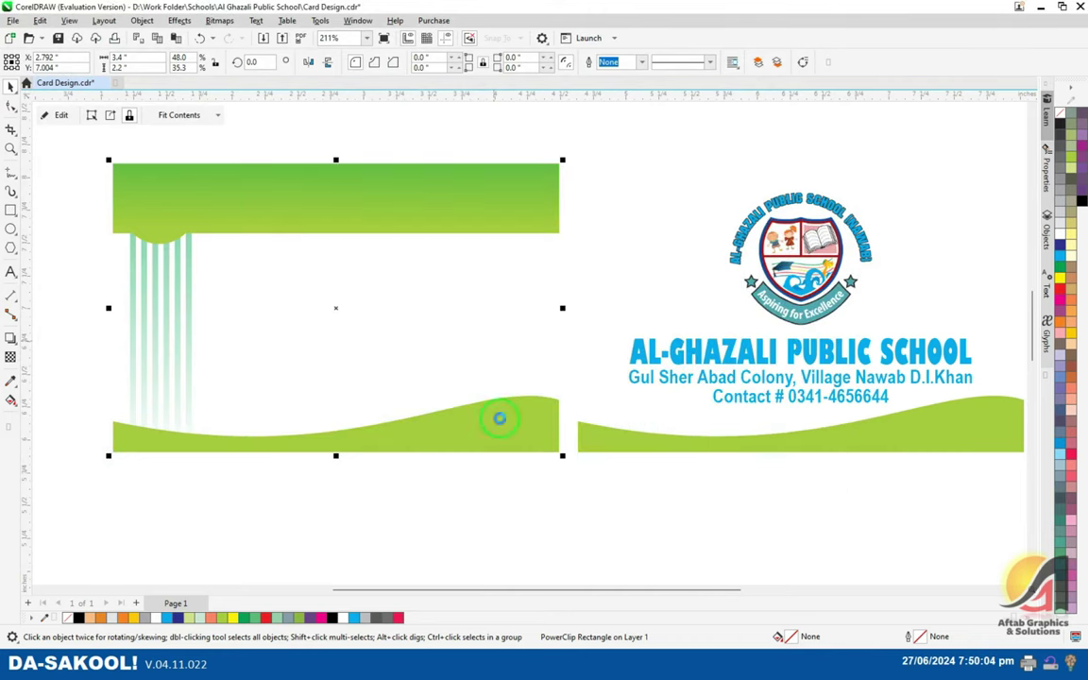
{"action": "left_click", "coordinate": [474, 460]}
{"action": "key", "text": "alt+Tab"}
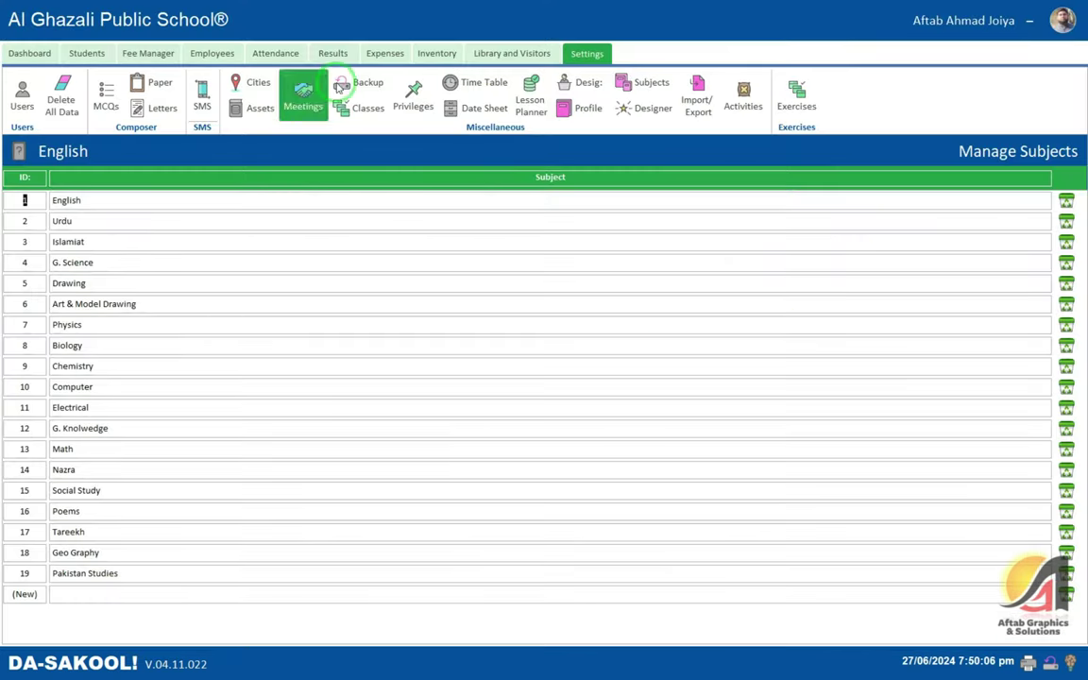
- Set the Student ID Card (Front) upload to Desktop Front.jpg in Privileges, then accept using the Designer
{"action": "left_click", "coordinate": [413, 96]}
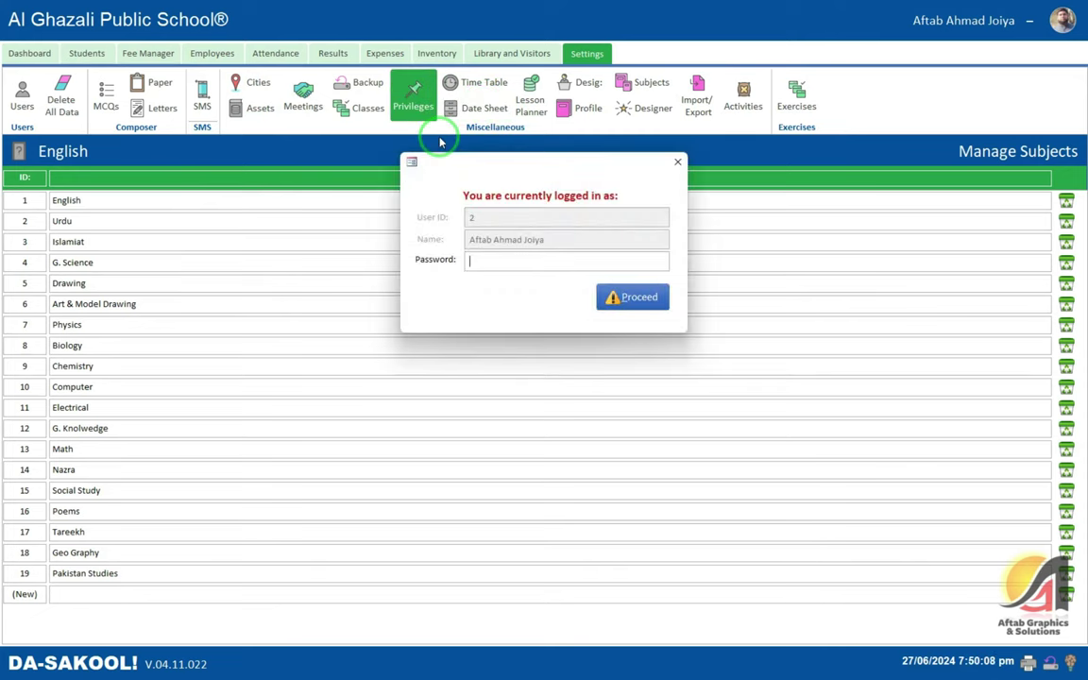
{"action": "key", "text": "Return"}
{"action": "left_click", "coordinate": [297, 212]}
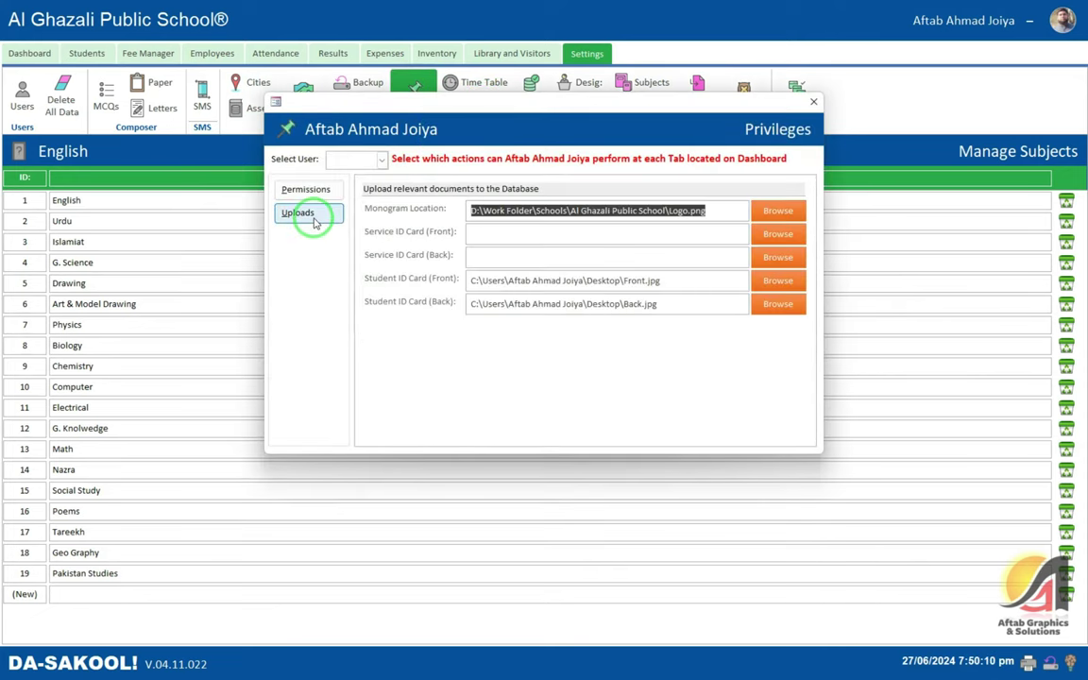
{"action": "left_click", "coordinate": [777, 280]}
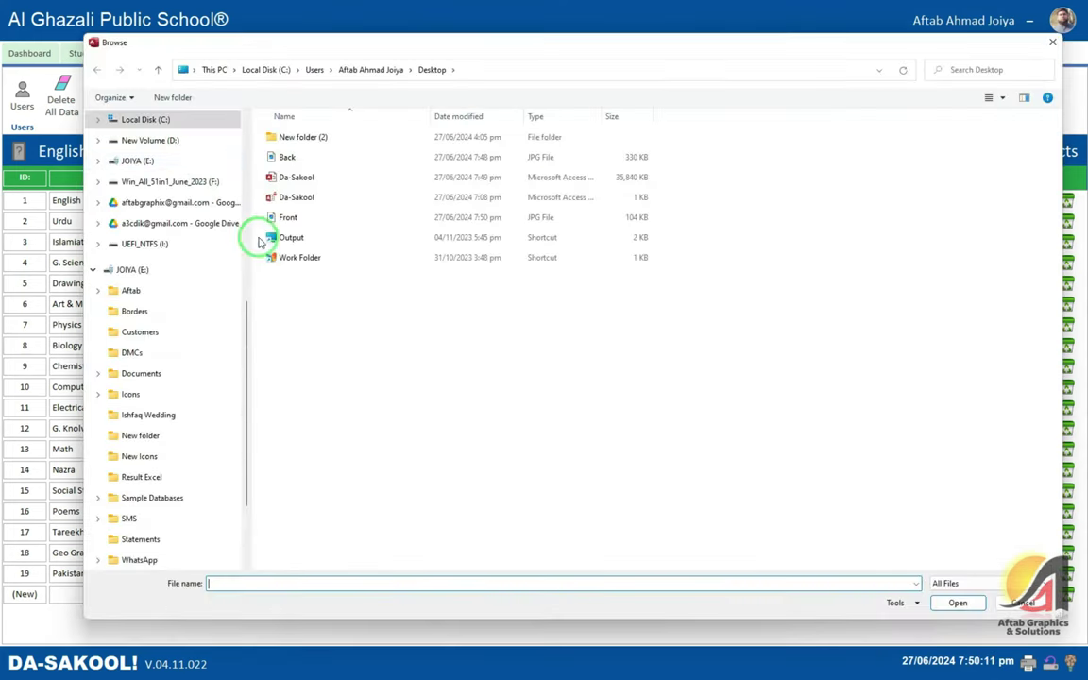
{"action": "double_click", "coordinate": [288, 218]}
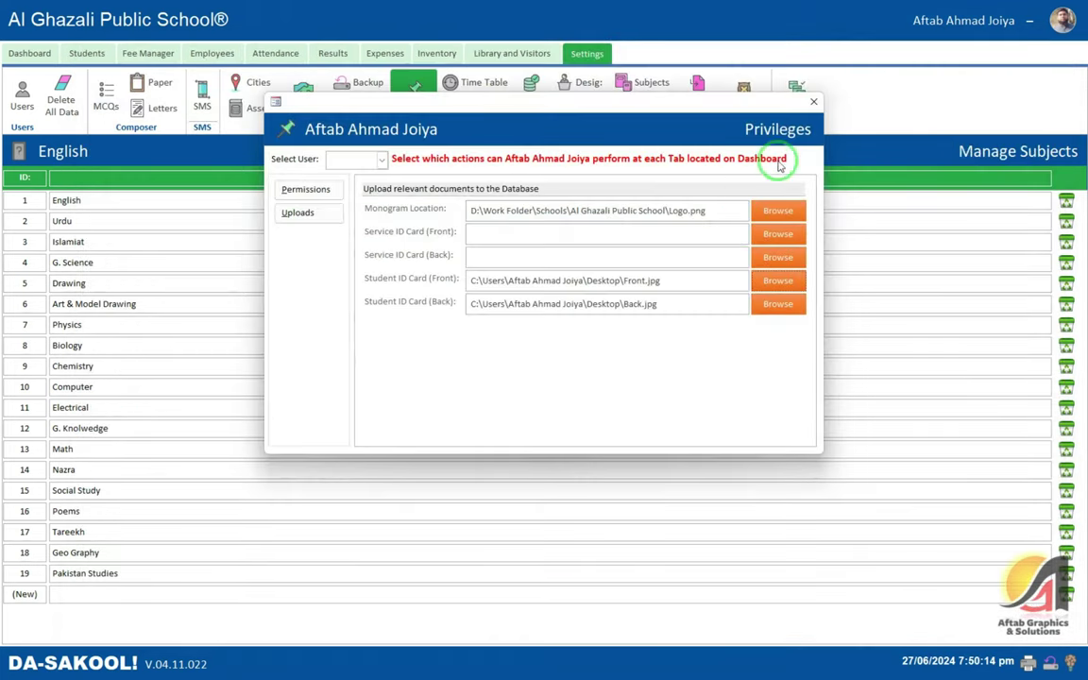
{"action": "left_click", "coordinate": [815, 104]}
{"action": "left_click", "coordinate": [651, 110]}
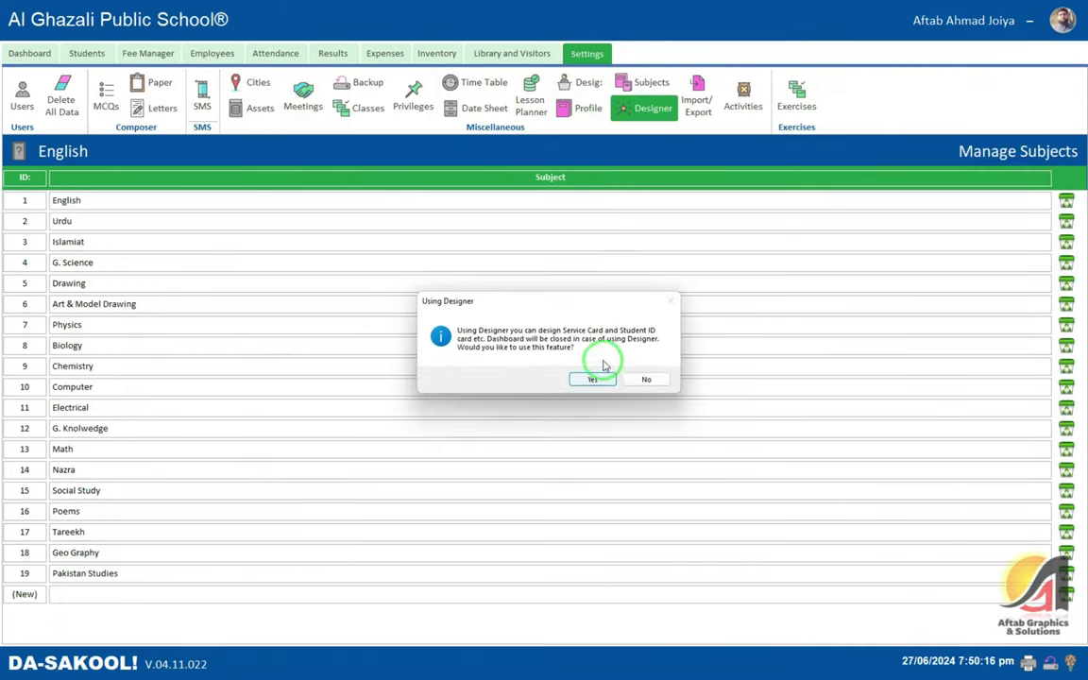
{"action": "left_click", "coordinate": [603, 371]}
- Open the Student ID Card design layout and maximize it
{"action": "left_click", "coordinate": [532, 201]}
{"action": "left_click", "coordinate": [462, 214]}
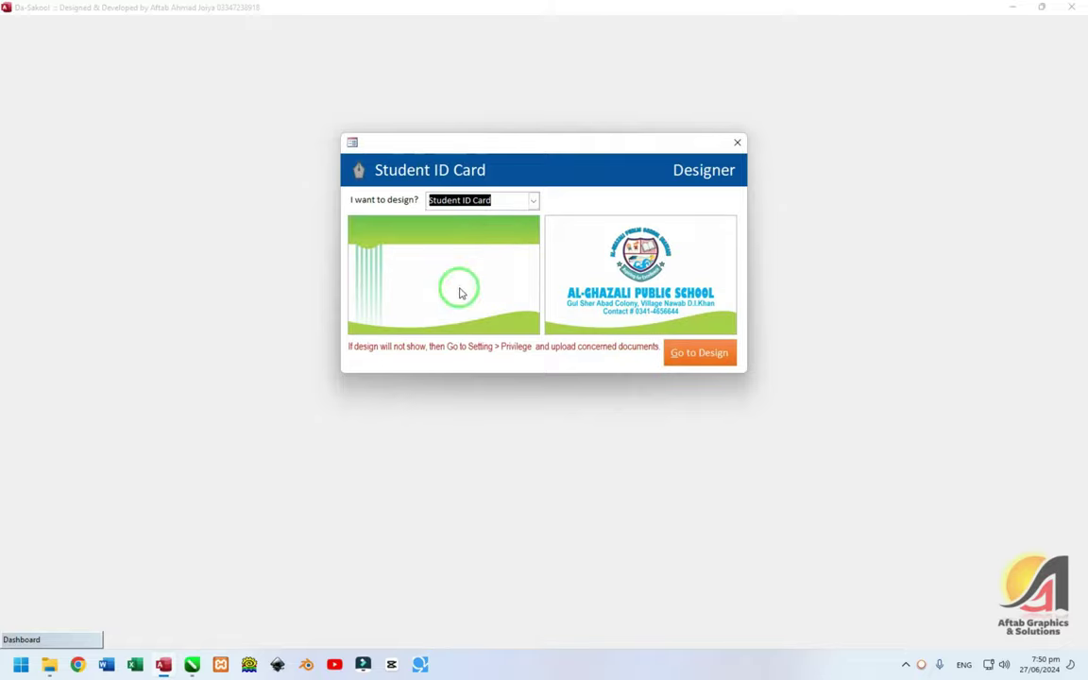
{"action": "left_click", "coordinate": [672, 355]}
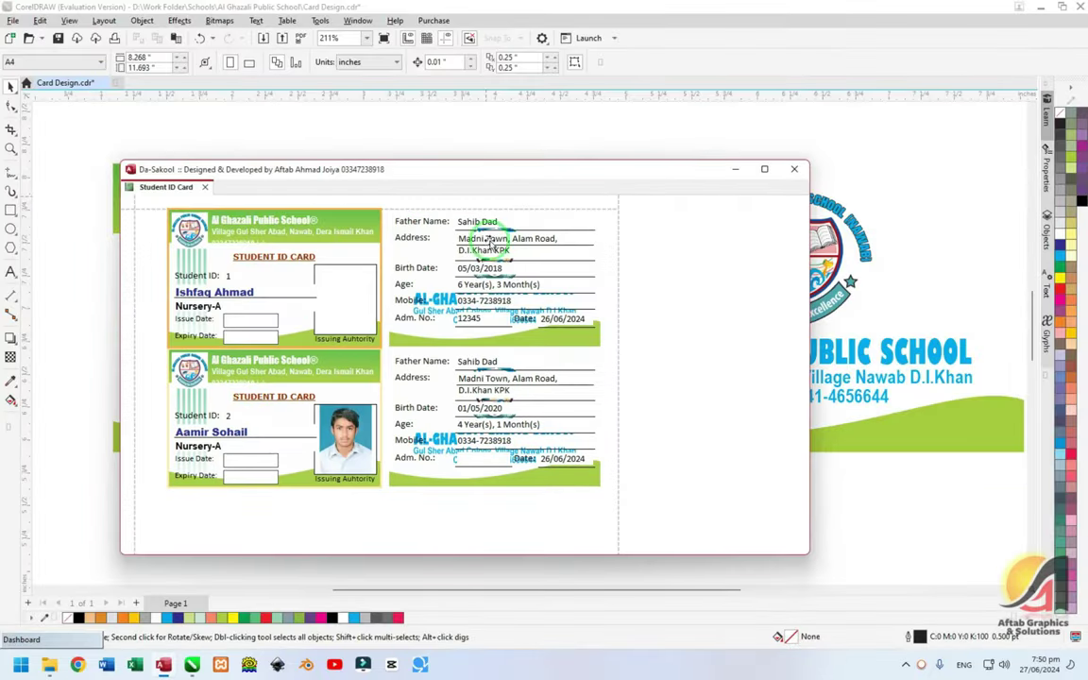
{"action": "left_click", "coordinate": [766, 170]}
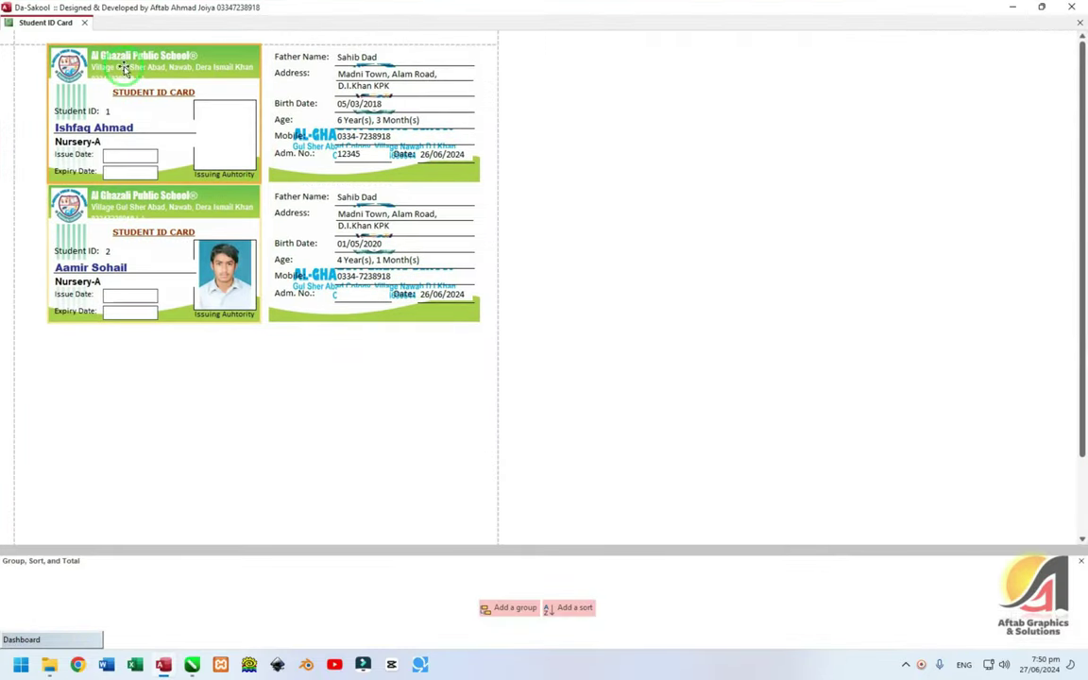
- Extend the header label's bottom edge down so the phone-number line shows
{"action": "left_click", "coordinate": [161, 59]}
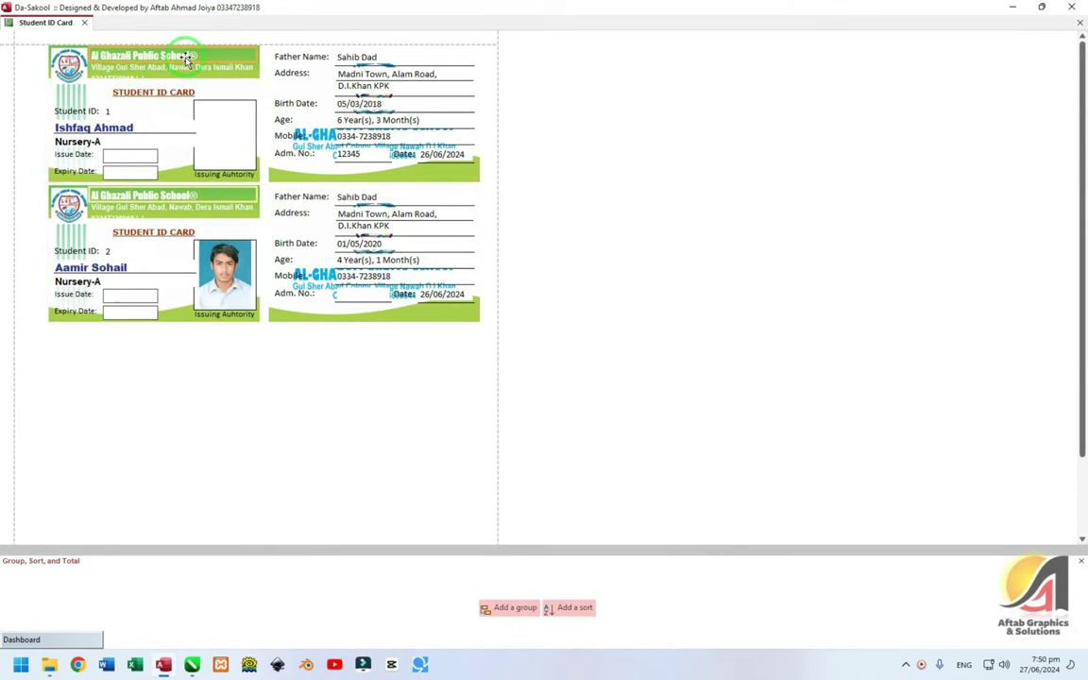
{"action": "left_click", "coordinate": [150, 74]}
{"action": "left_click", "coordinate": [195, 71]}
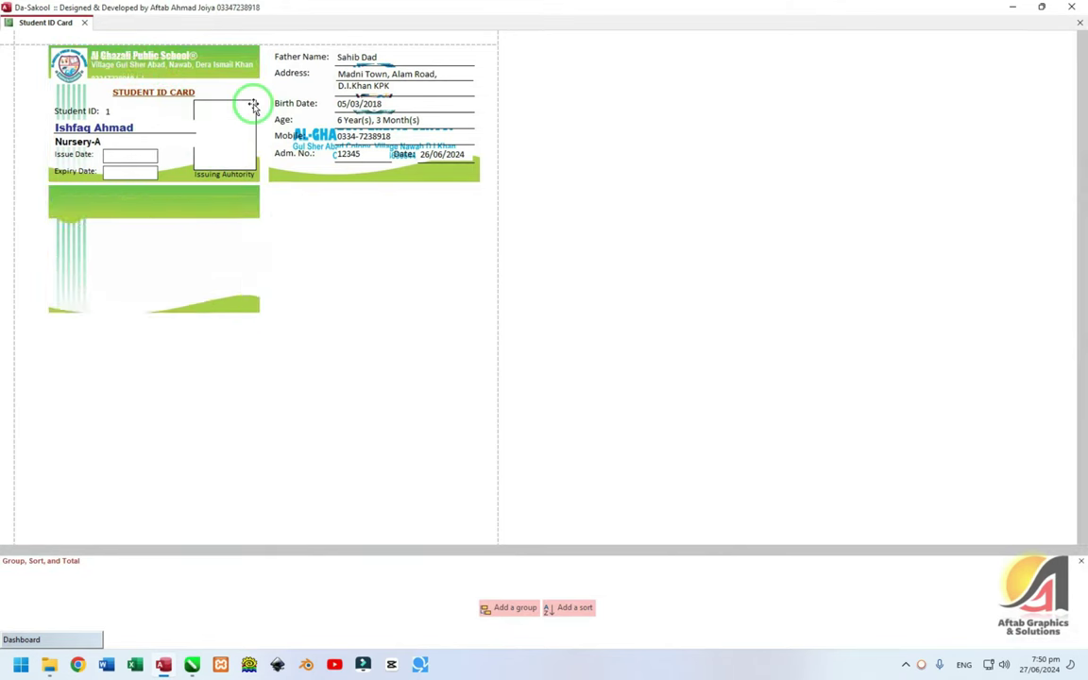
{"action": "left_click", "coordinate": [129, 82]}
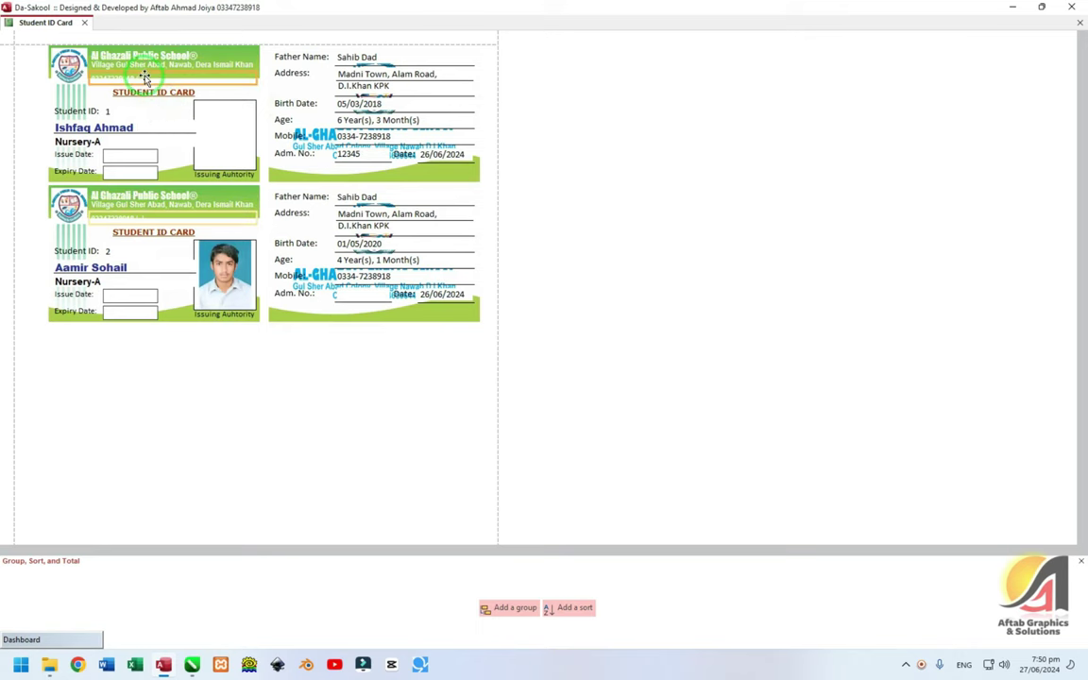
{"action": "left_click_drag", "start_coordinate": [166, 75], "coordinate": [168, 82]}
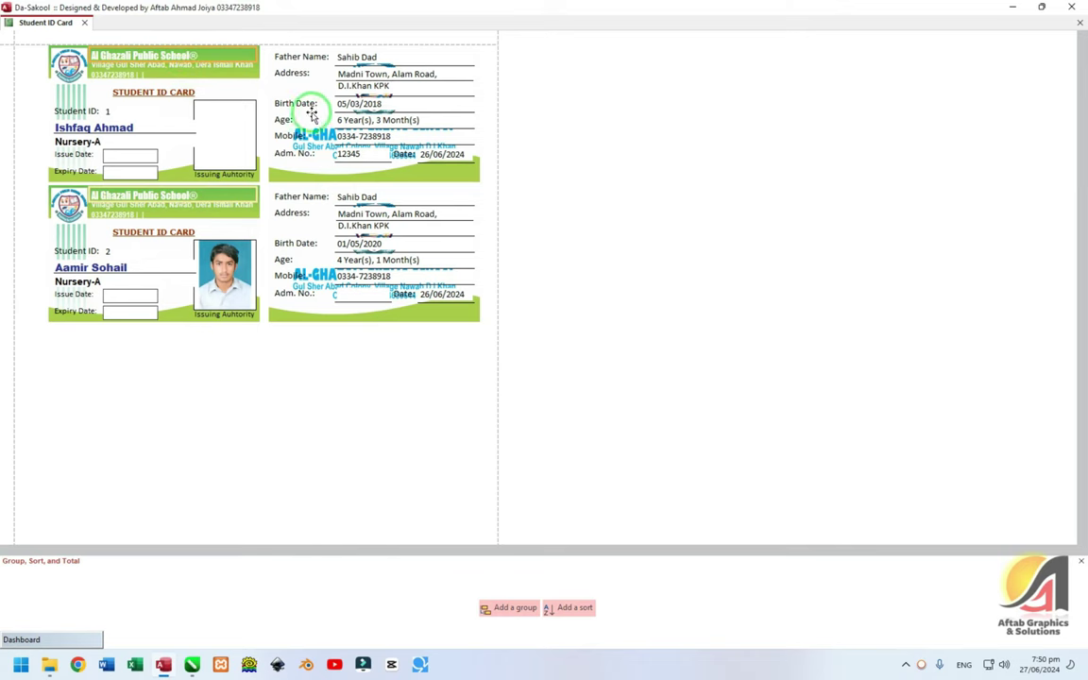
- Select the first card's header text, then its school logo
{"action": "left_click", "coordinate": [201, 88]}
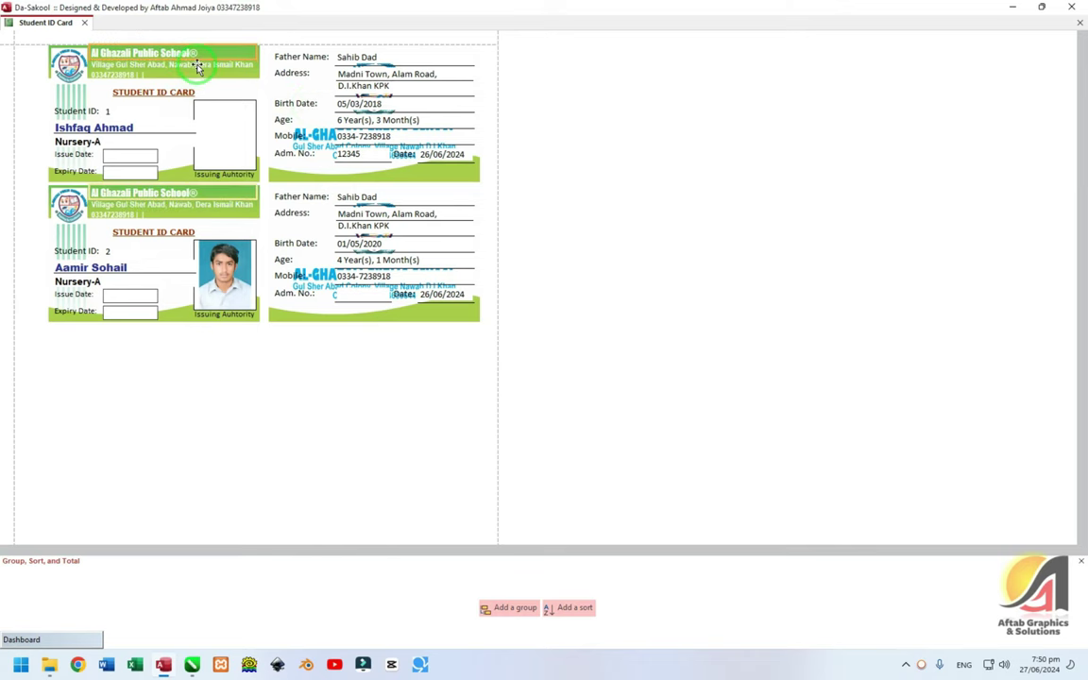
{"action": "left_click", "coordinate": [176, 83]}
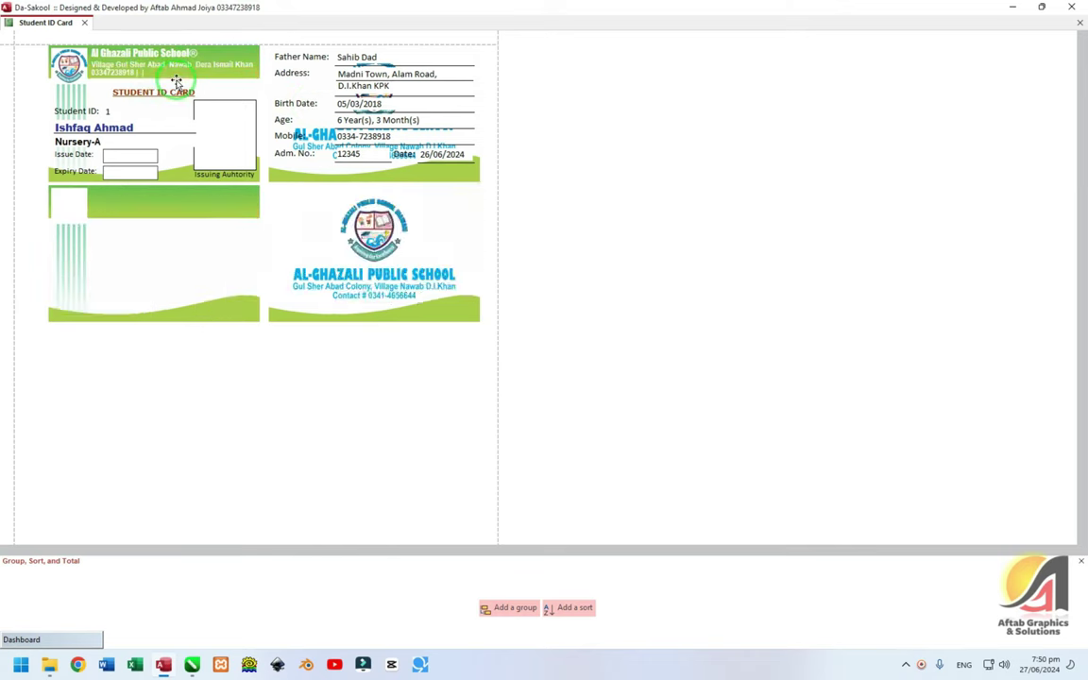
{"action": "left_click", "coordinate": [192, 51]}
{"action": "left_click", "coordinate": [223, 66]}
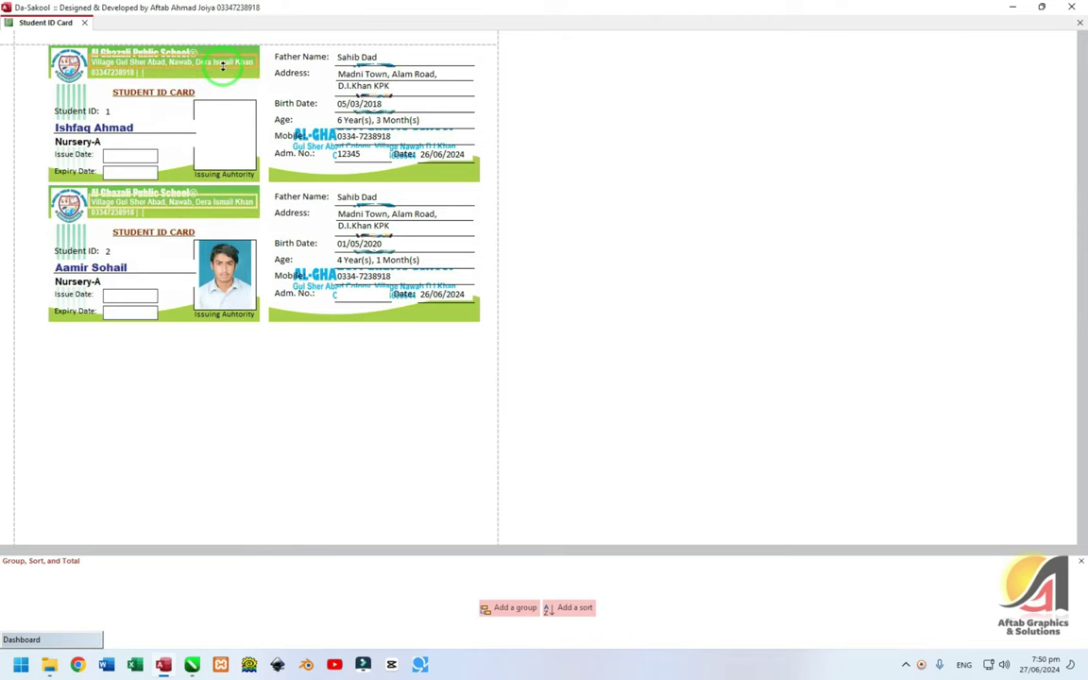
{"action": "left_click", "coordinate": [85, 79]}
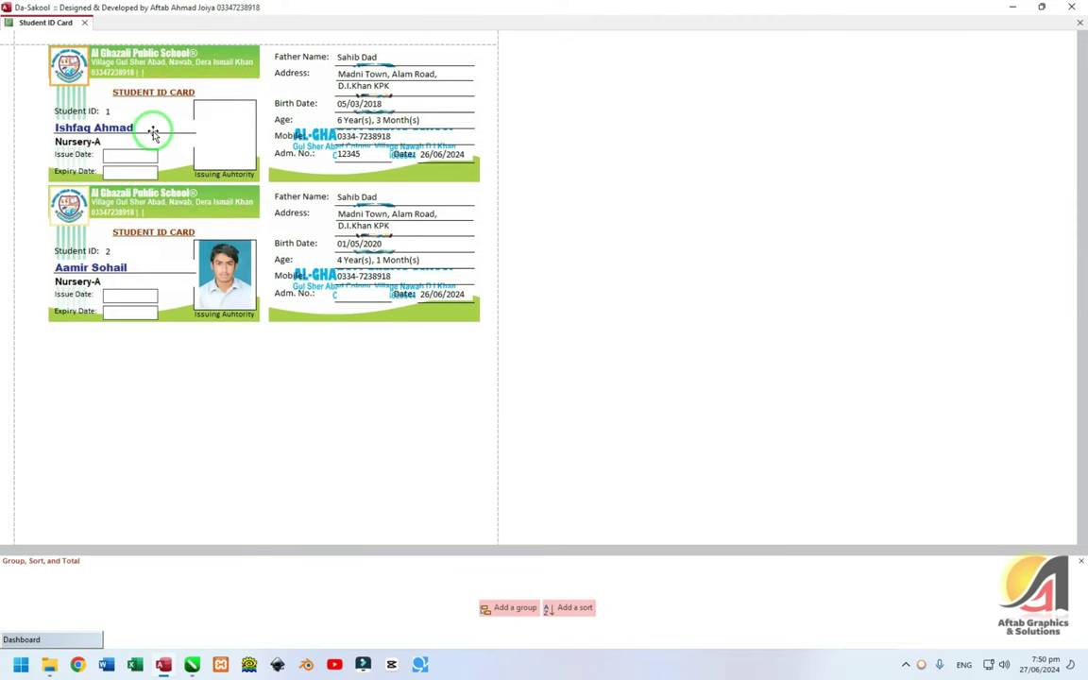
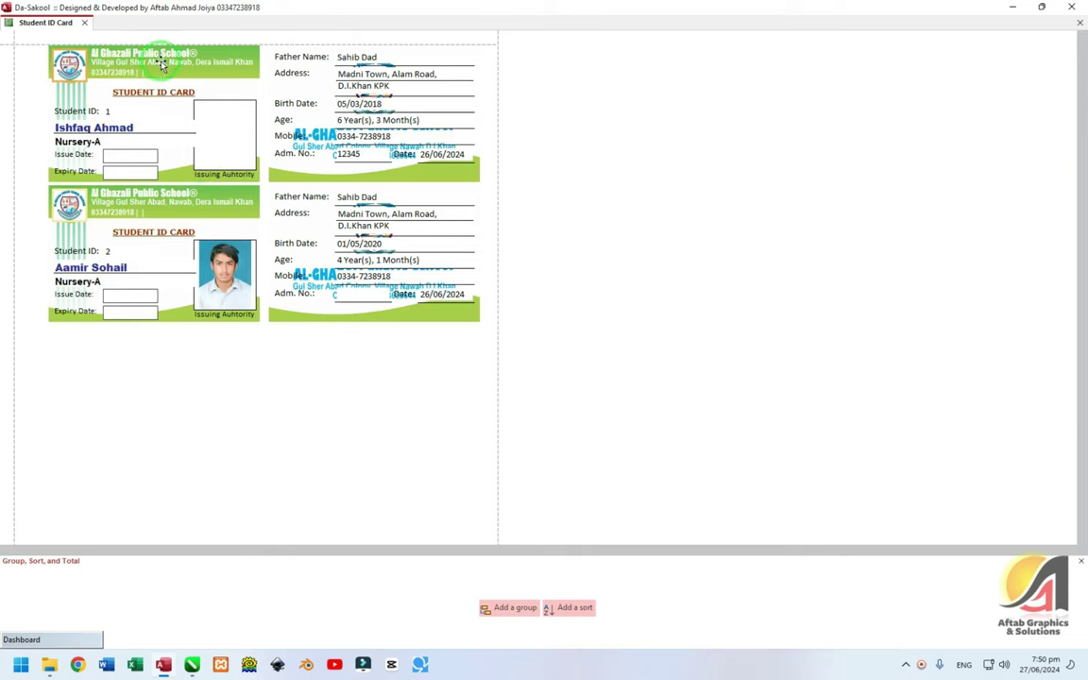
- Delete the Father Name–Mobile block, logo line, Adm. No. and Date fields from the ID card backs
{"action": "left_click", "coordinate": [294, 57]}
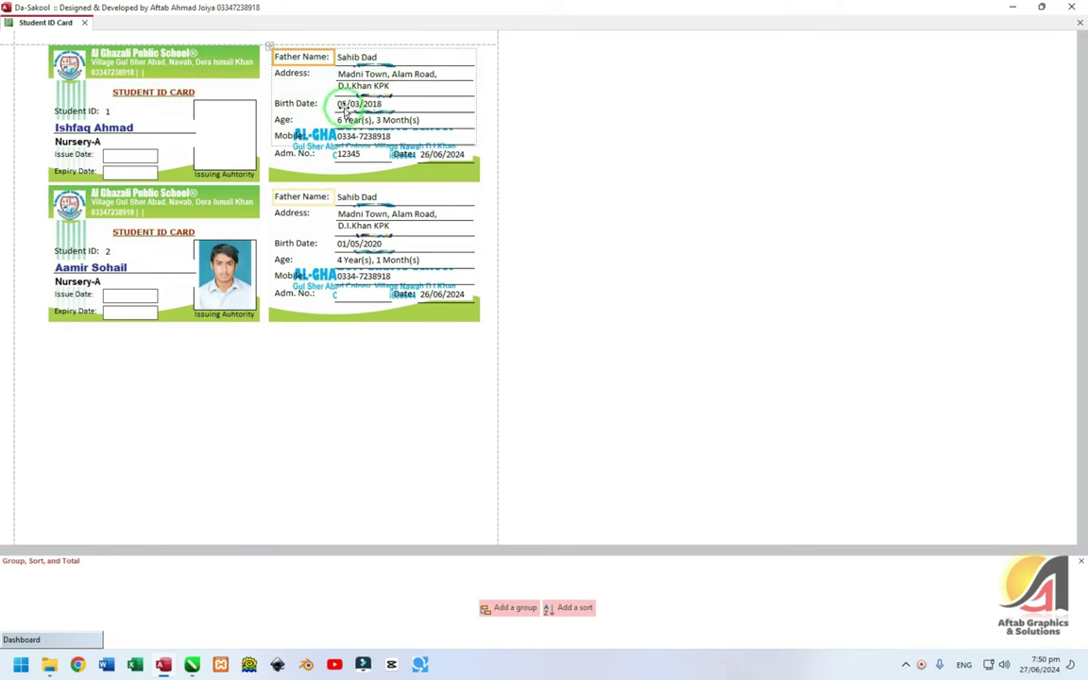
{"action": "left_click", "coordinate": [269, 47]}
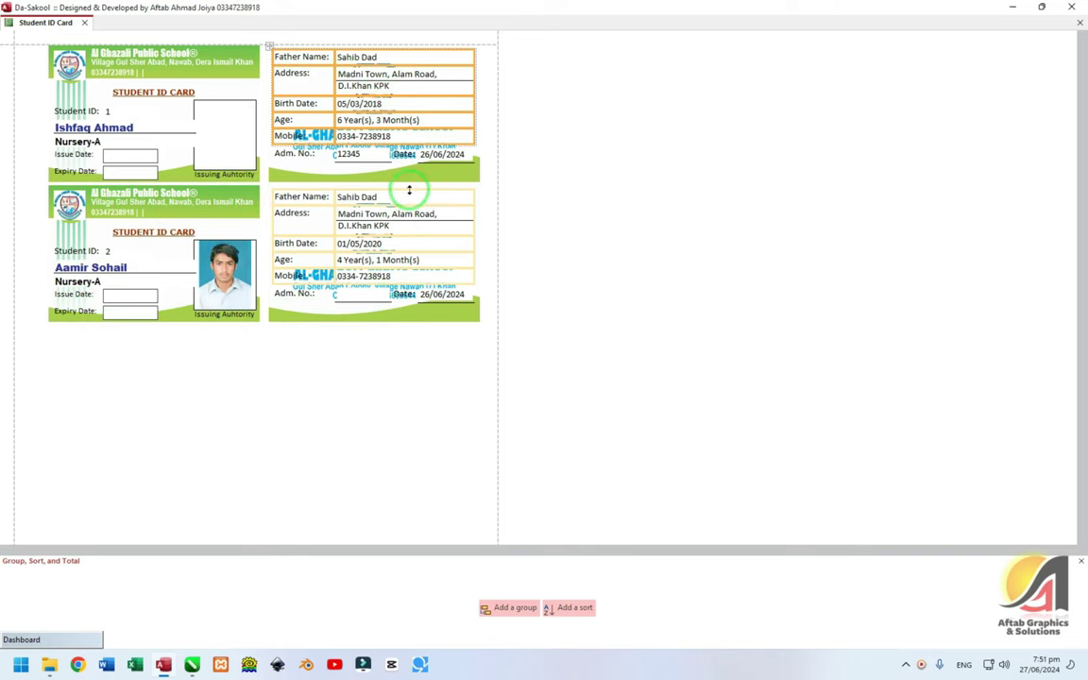
{"action": "key", "text": "Delete"}
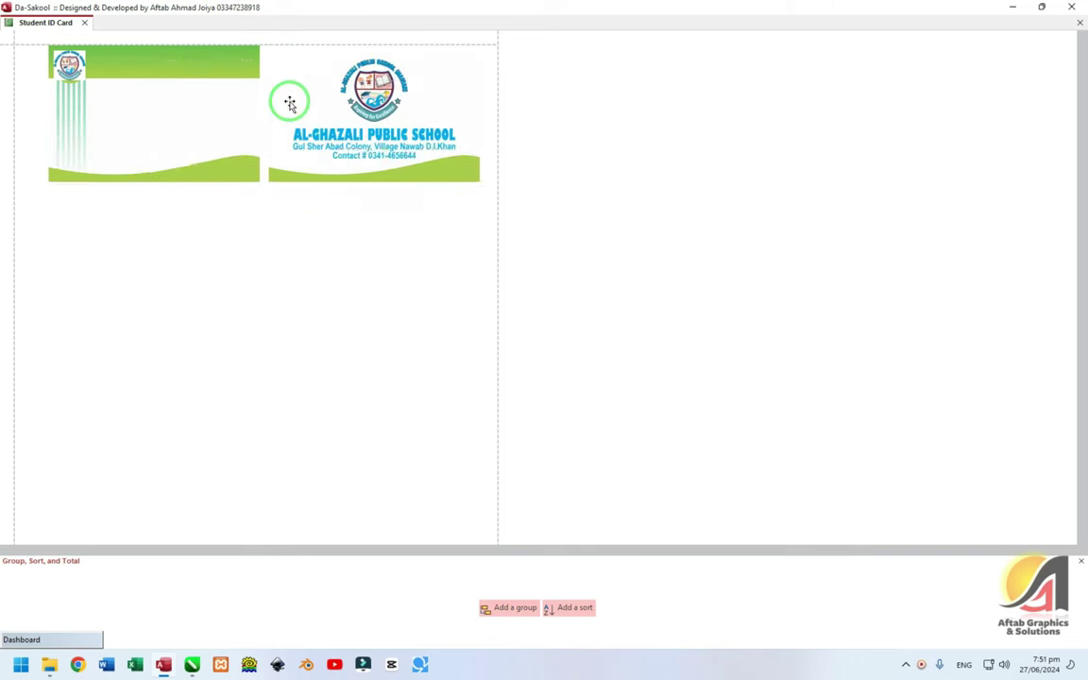
{"action": "left_click", "coordinate": [427, 81]}
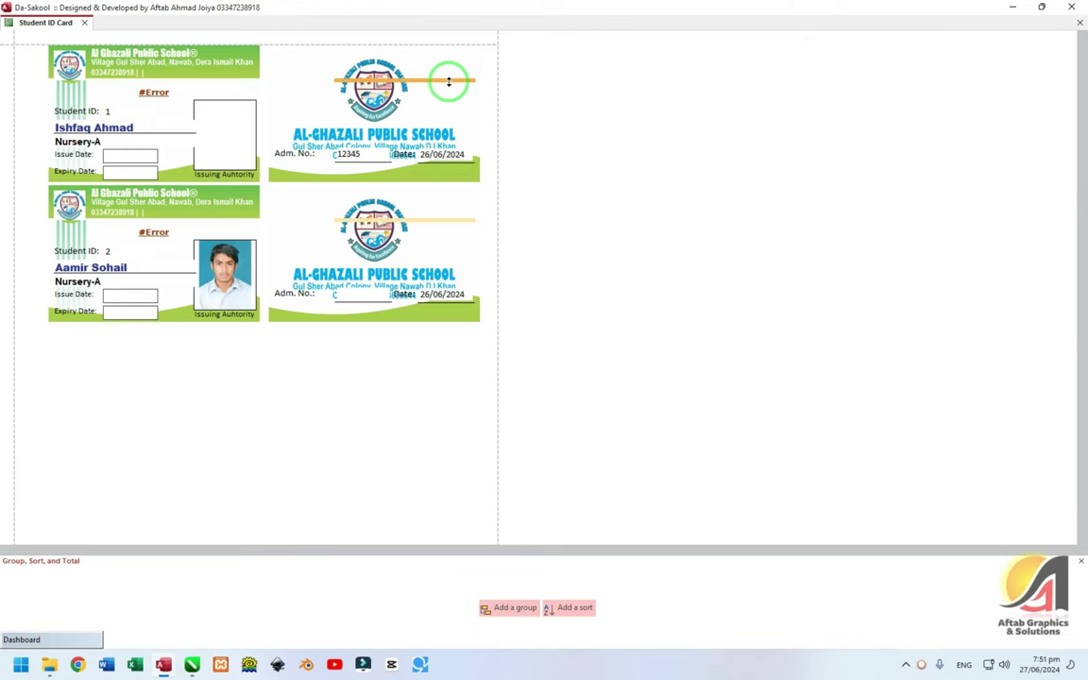
{"action": "left_click", "coordinate": [355, 155], "text": "shift"}
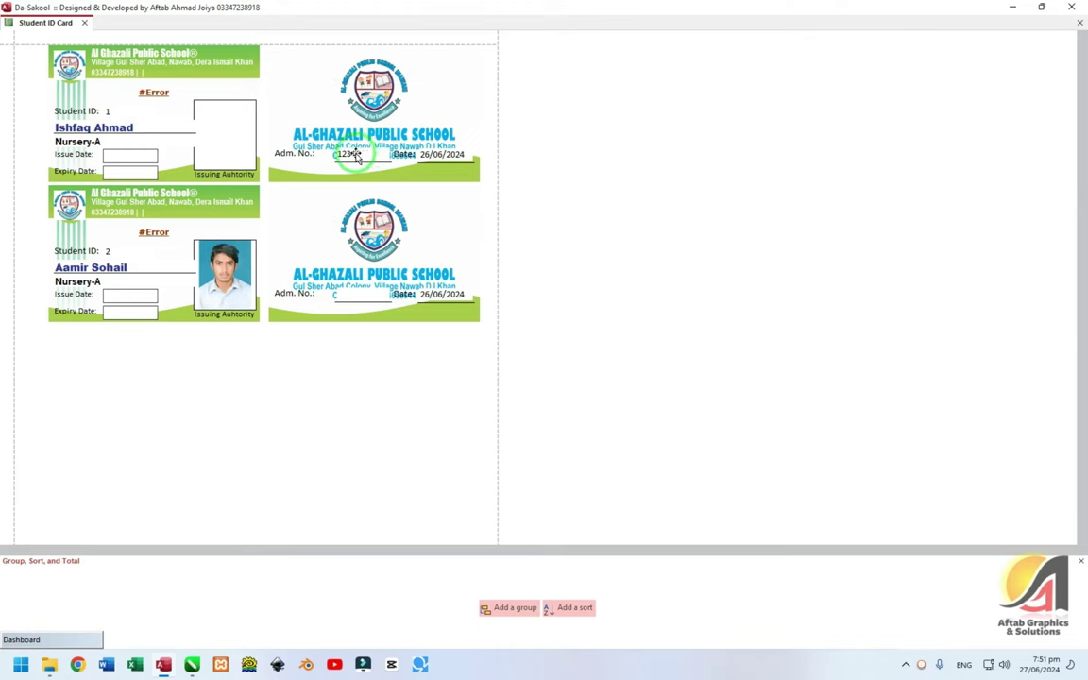
{"action": "key", "text": "Delete"}
{"action": "left_click", "coordinate": [427, 159]}
{"action": "key", "text": "Delete"}
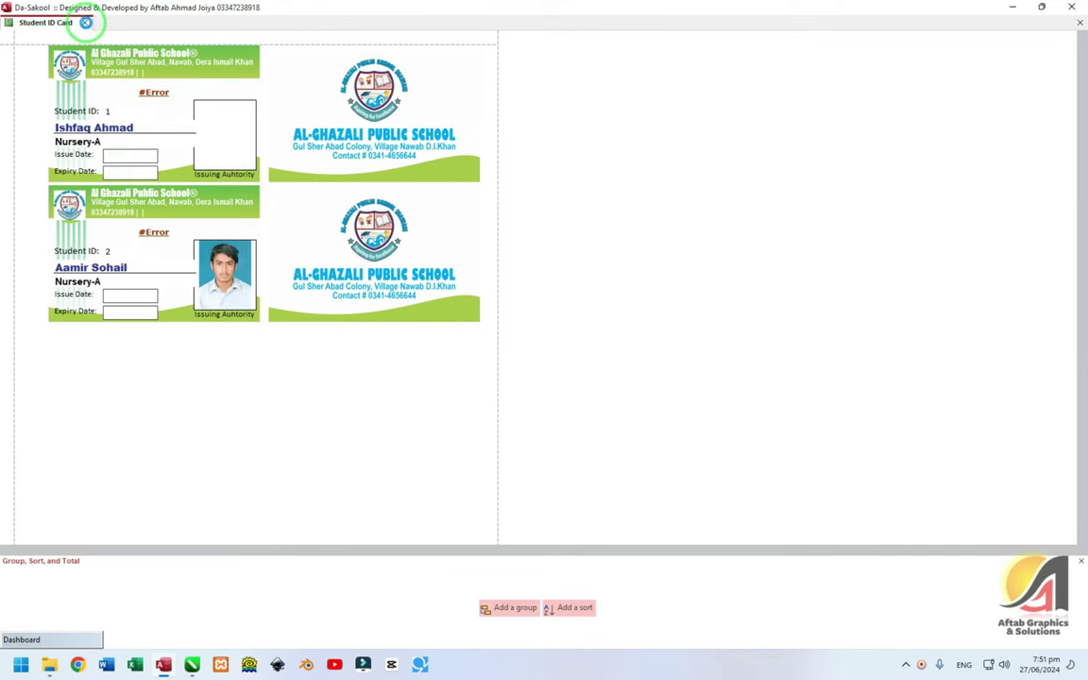
- Close the Student ID Card layout and show the Students section's All Students list
{"action": "left_click", "coordinate": [85, 24]}
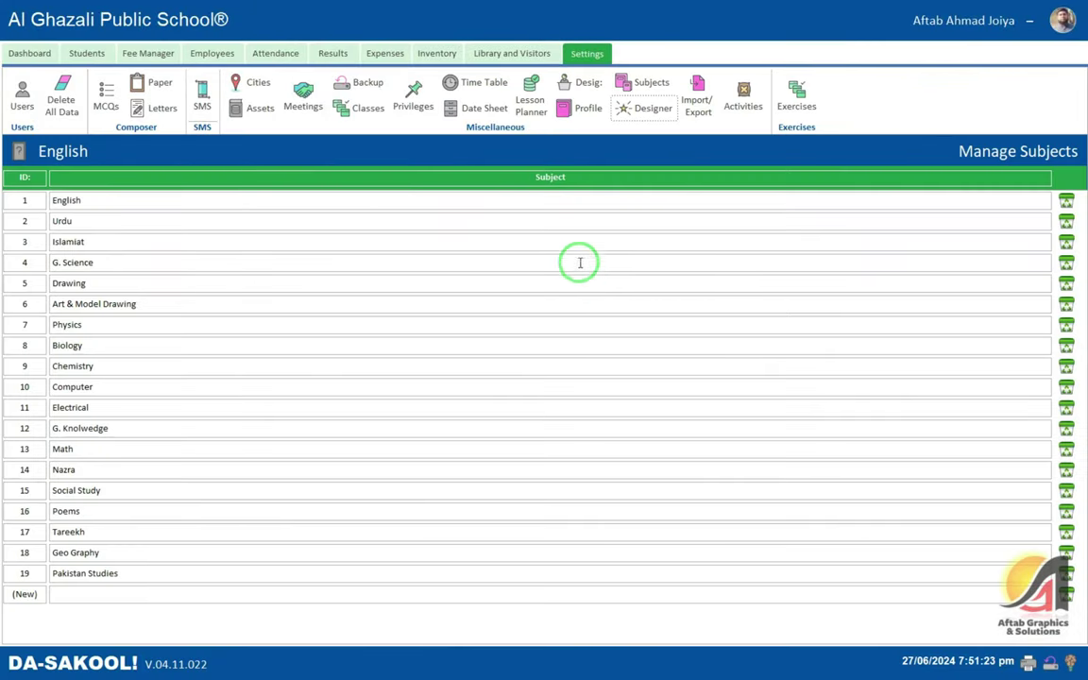
{"action": "left_click", "coordinate": [586, 242]}
{"action": "left_click", "coordinate": [616, 221]}
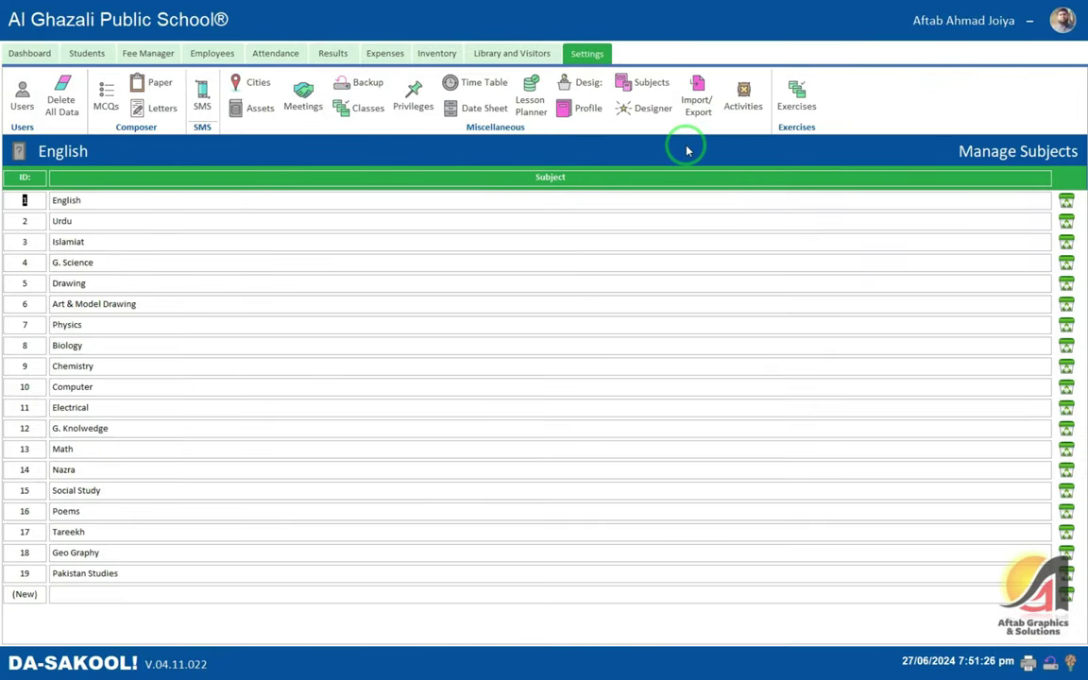
{"action": "left_click", "coordinate": [85, 54]}
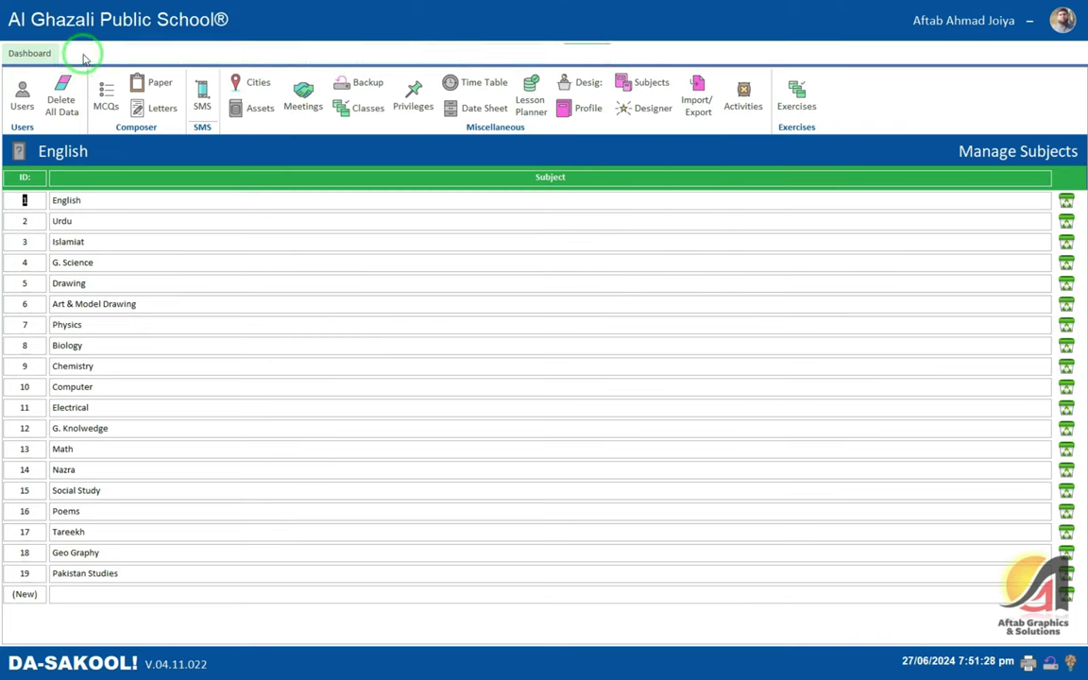
{"action": "left_click", "coordinate": [29, 92]}
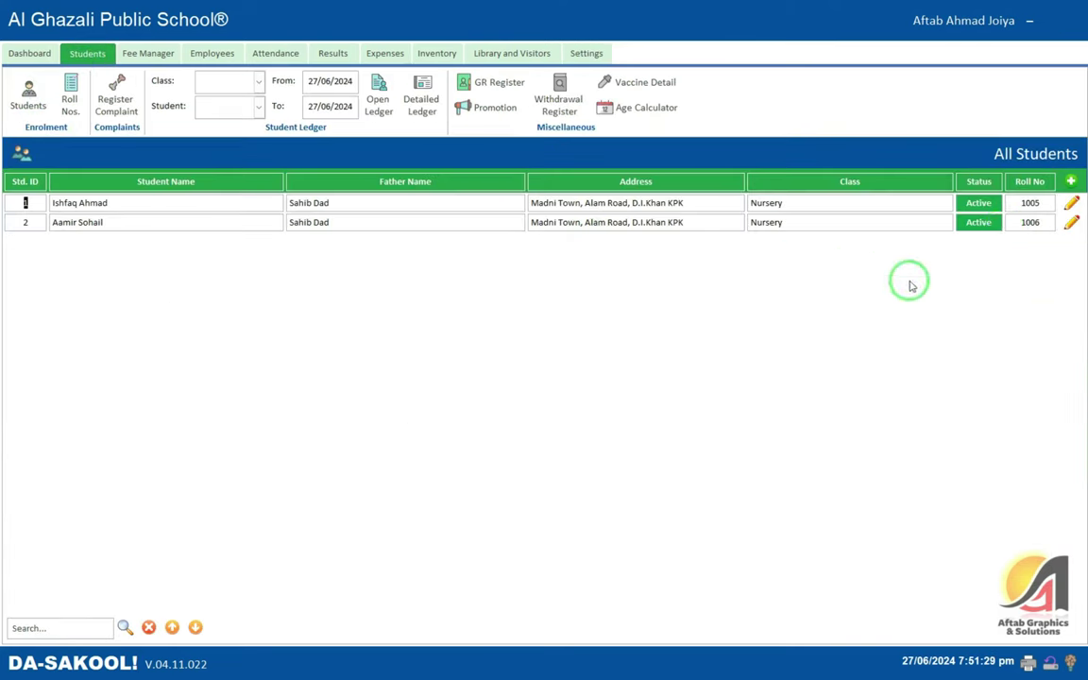
{"action": "left_click", "coordinate": [1071, 204]}
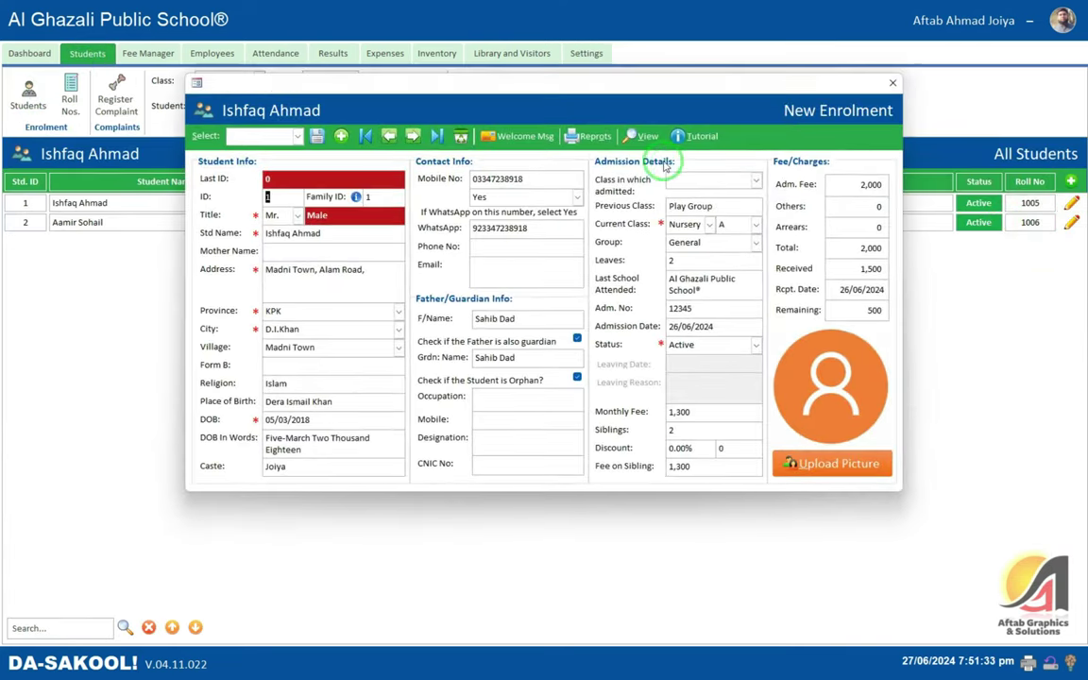
{"action": "left_click", "coordinate": [595, 140]}
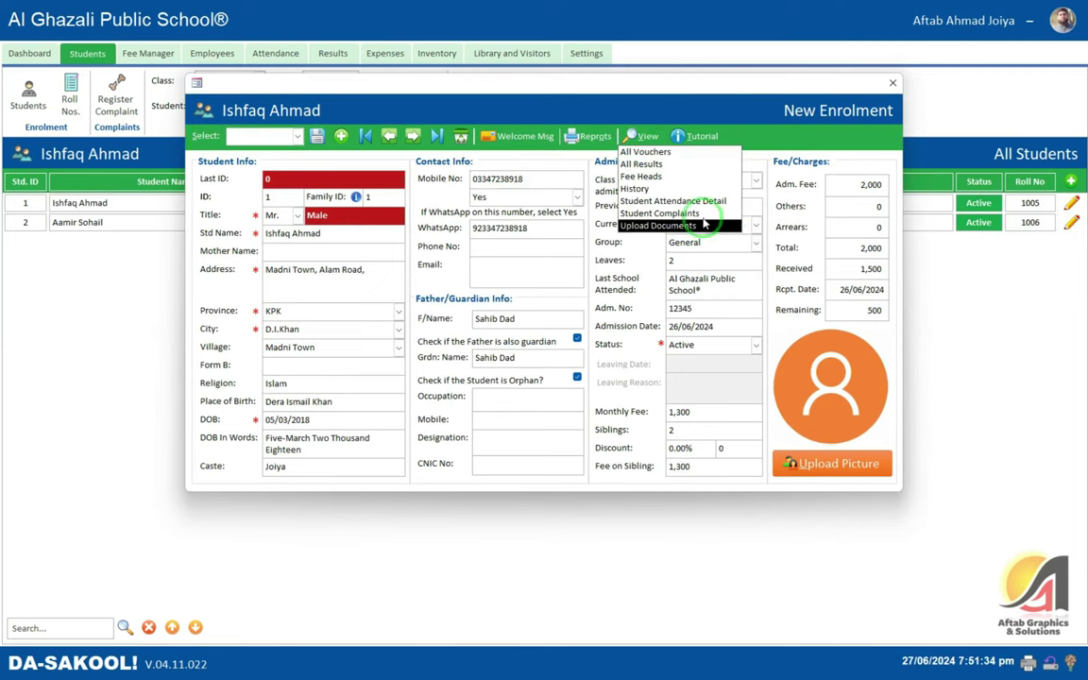
{"action": "left_click", "coordinate": [586, 138]}
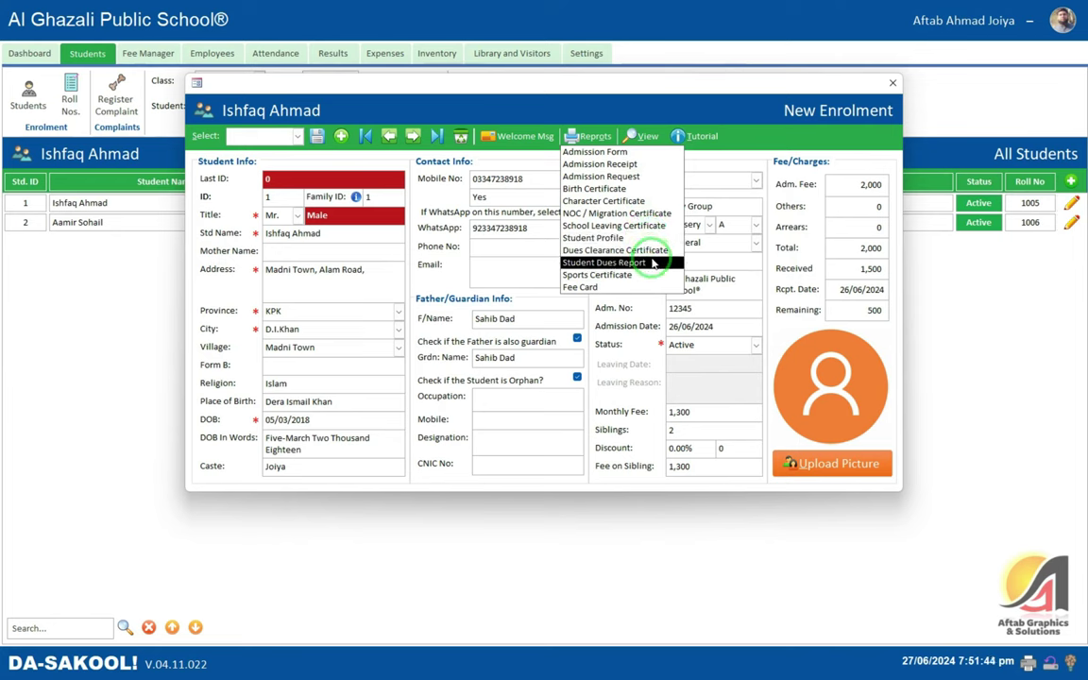
{"action": "left_click", "coordinate": [655, 190]}
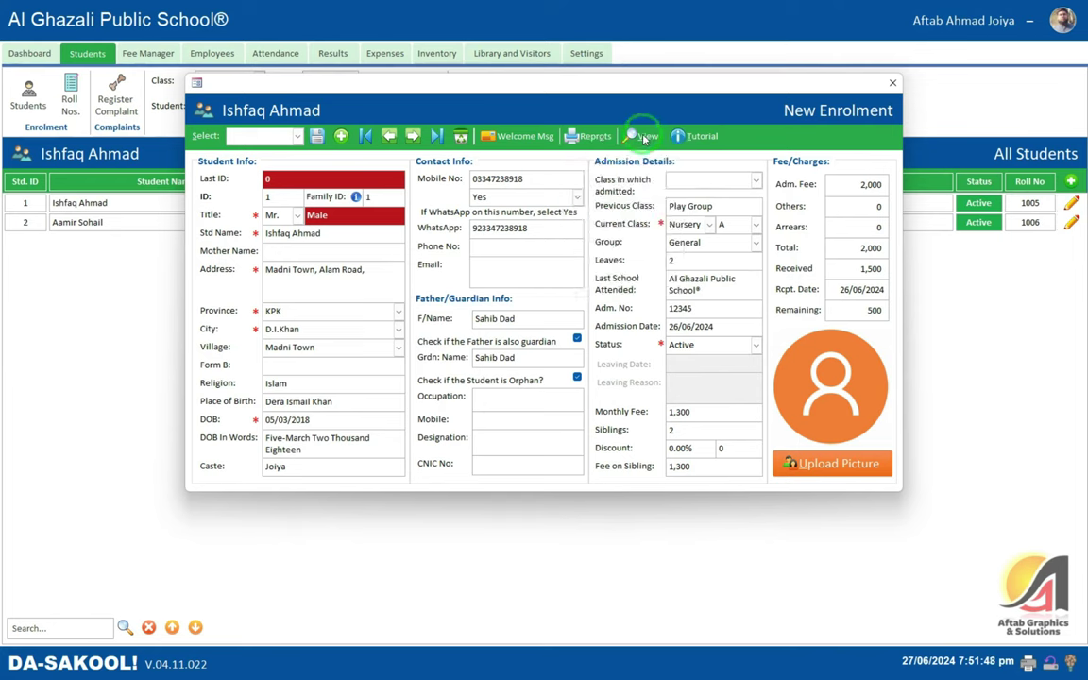
{"action": "left_click", "coordinate": [644, 138]}
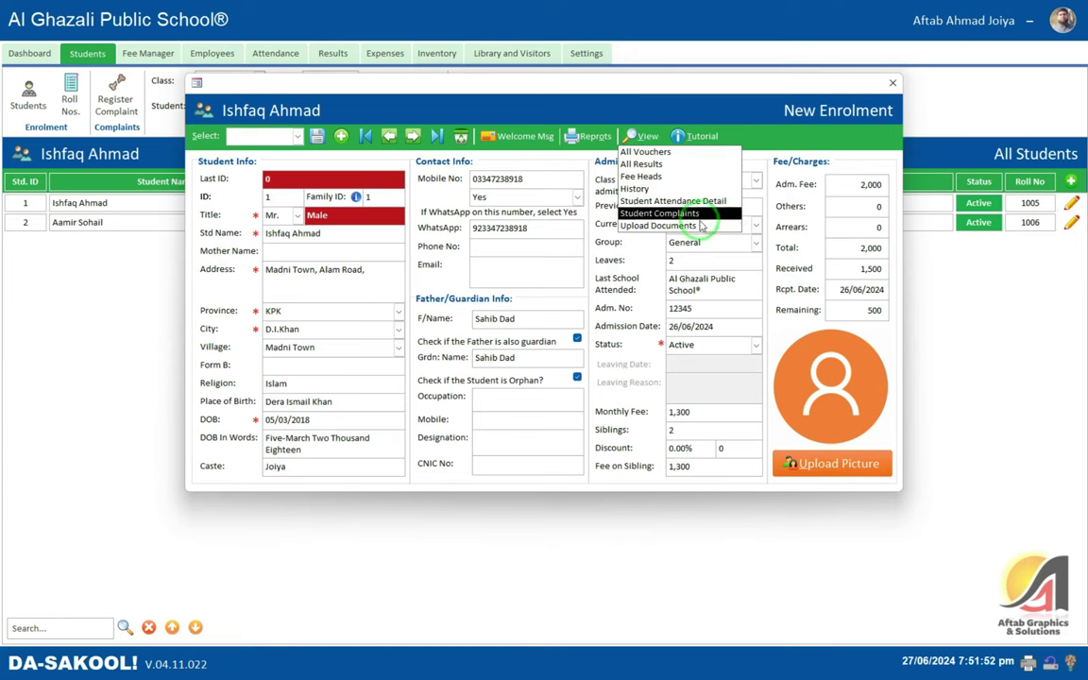
{"action": "left_click", "coordinate": [644, 136]}
{"action": "left_click", "coordinate": [892, 83]}
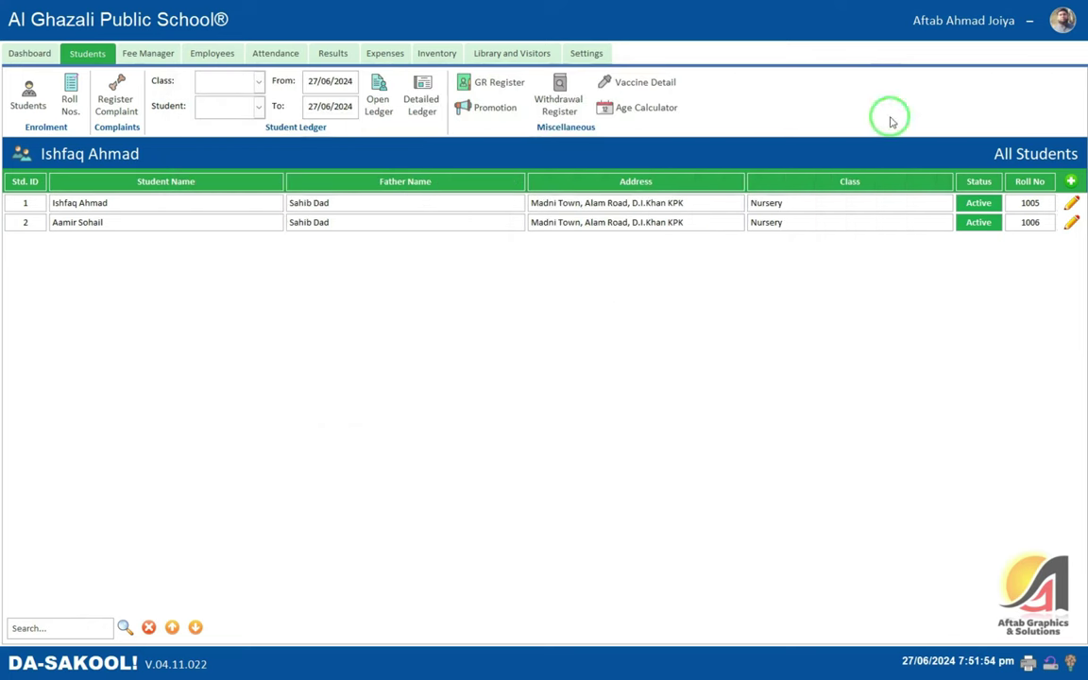
- In Settings, open the reports list and dismiss the accidentally opened Salaries Detail prompt
{"action": "left_click", "coordinate": [595, 47]}
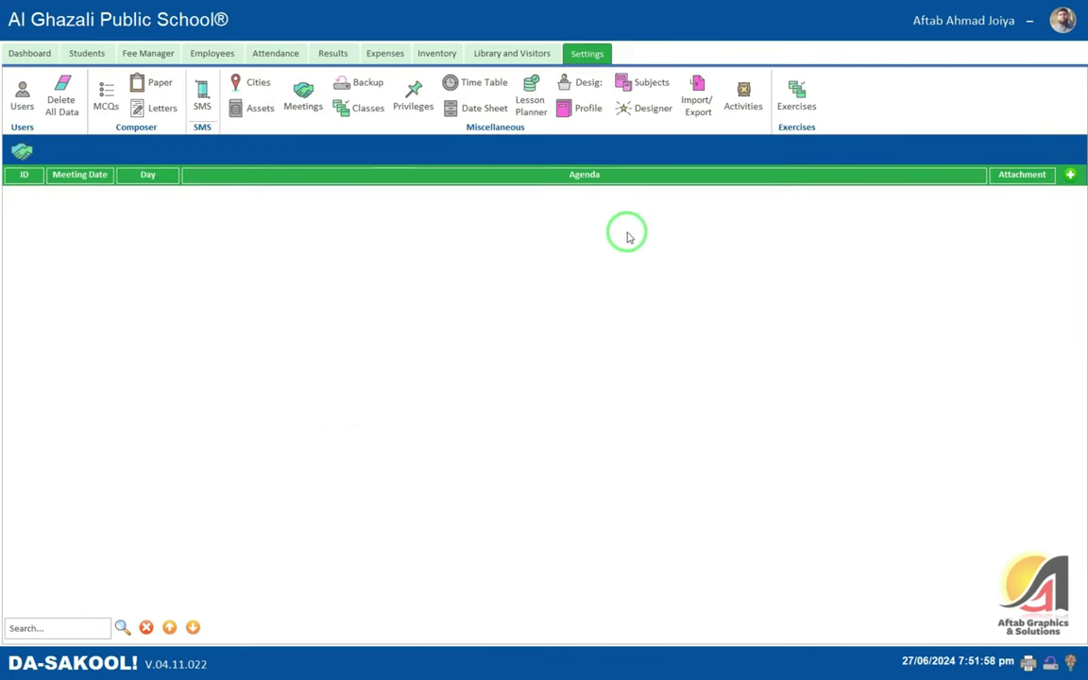
{"action": "left_click", "coordinate": [1027, 664]}
{"action": "key", "text": "Down"}
{"action": "key", "text": "Down"}
{"action": "key", "text": "Down"}
{"action": "key", "text": "s"}
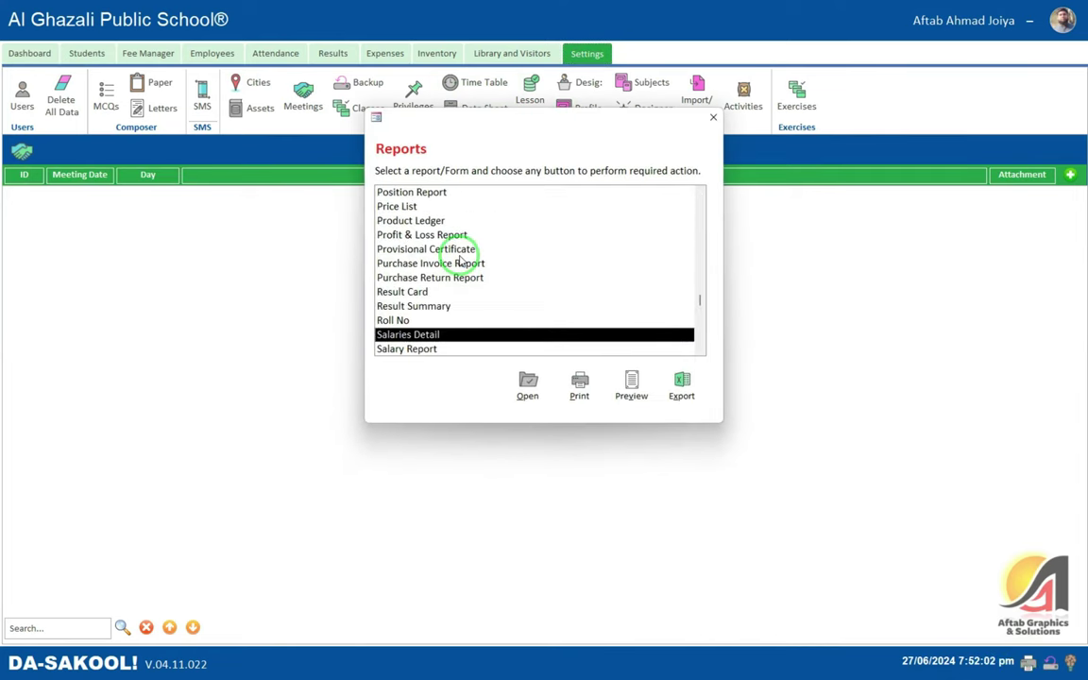
{"action": "key", "text": "Return"}
{"action": "left_click", "coordinate": [685, 156]}
- Find the Student ID Card report in the list and open it
{"action": "key", "text": "Down"}
{"action": "scroll", "coordinate": [475, 272], "scroll_direction": "down", "scroll_amount": 2}
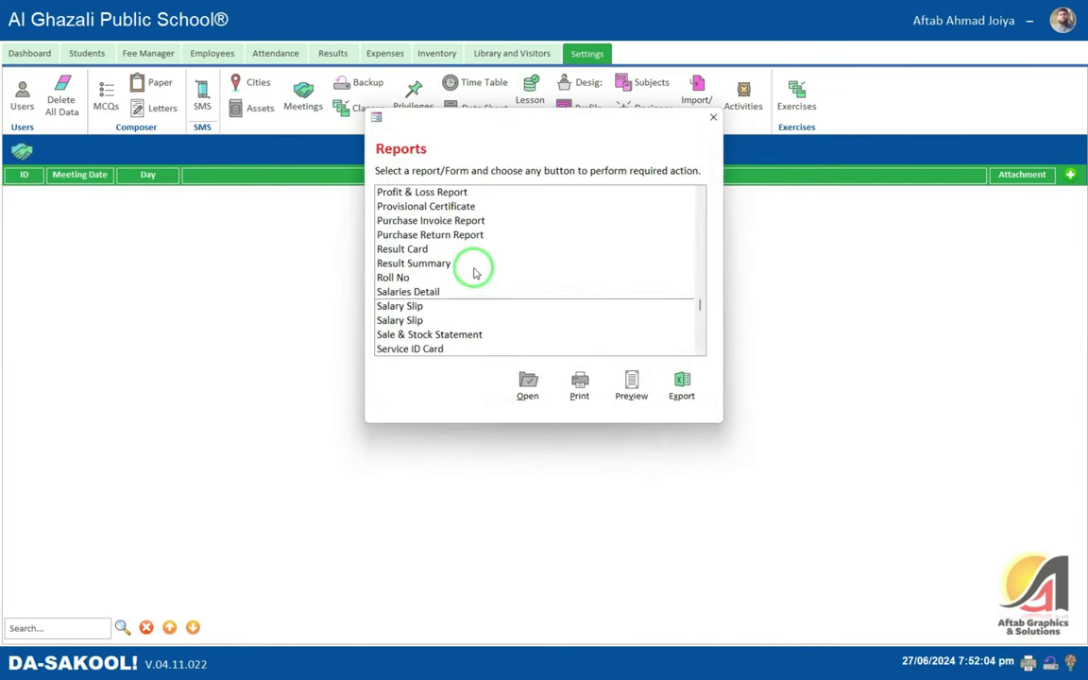
{"action": "scroll", "coordinate": [475, 277], "scroll_direction": "down", "scroll_amount": 2}
{"action": "left_click", "coordinate": [411, 250]}
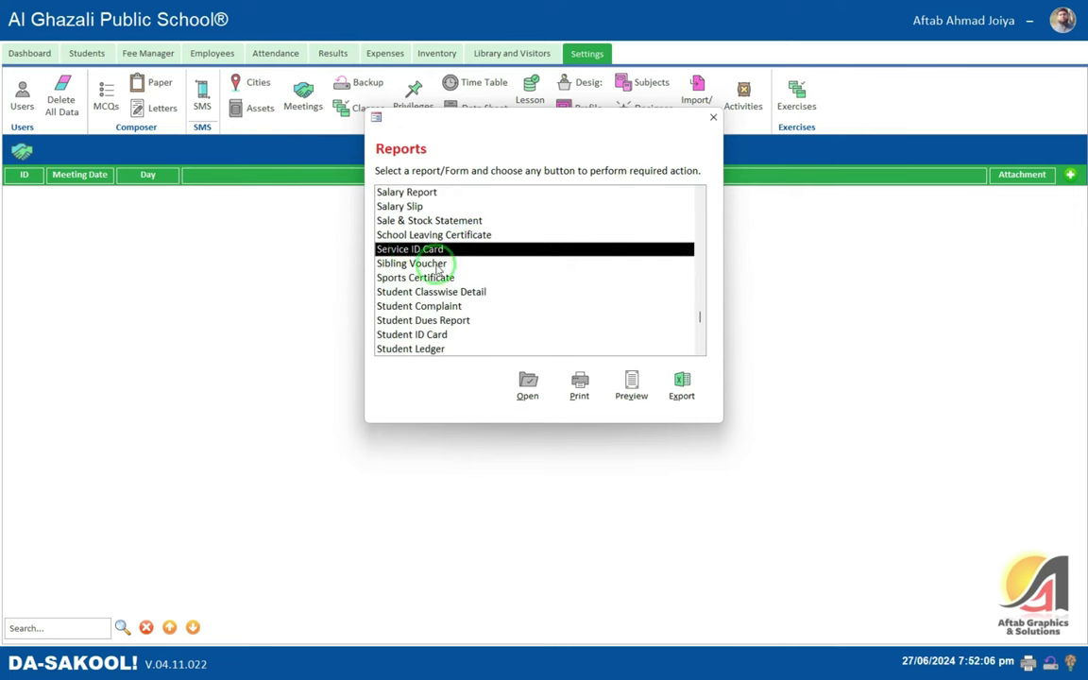
{"action": "left_click", "coordinate": [439, 264]}
{"action": "left_click", "coordinate": [472, 278]}
{"action": "left_click", "coordinate": [498, 292]}
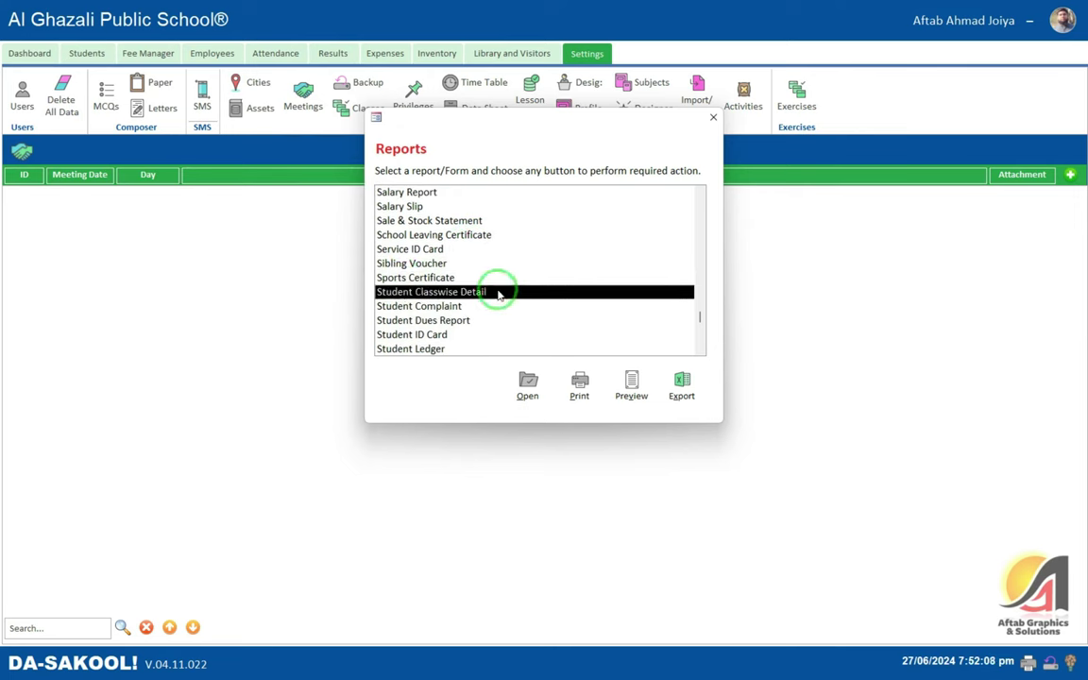
{"action": "left_click", "coordinate": [477, 335]}
{"action": "left_click", "coordinate": [527, 385]}
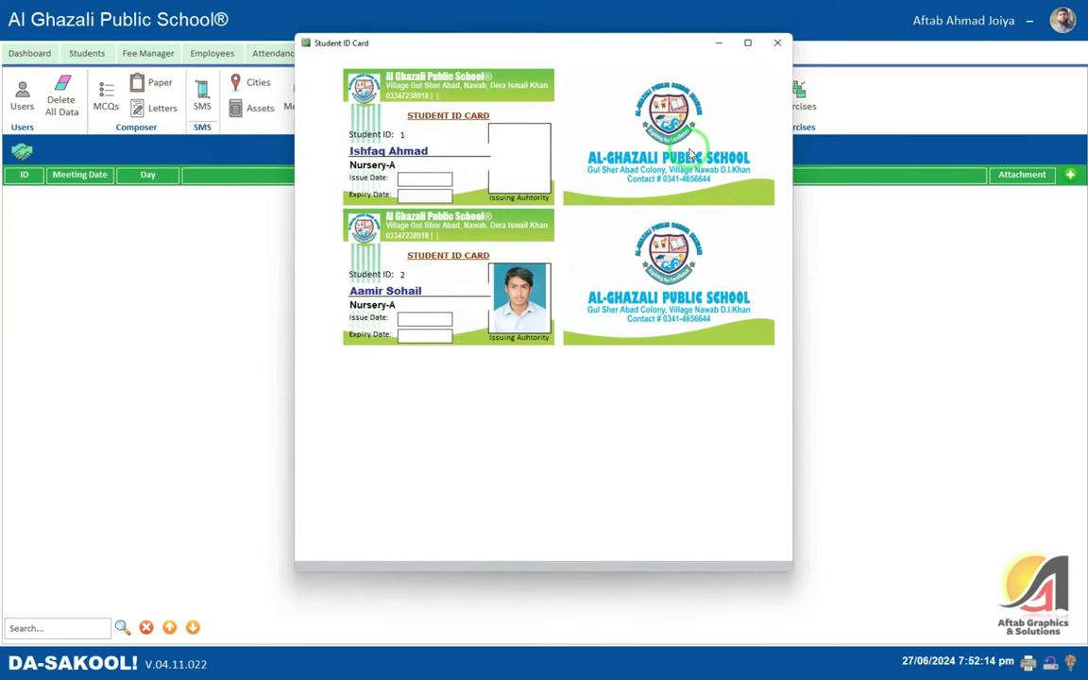
- Enlarge the Student ID Card preview to fill the screen
{"action": "left_click", "coordinate": [474, 157]}
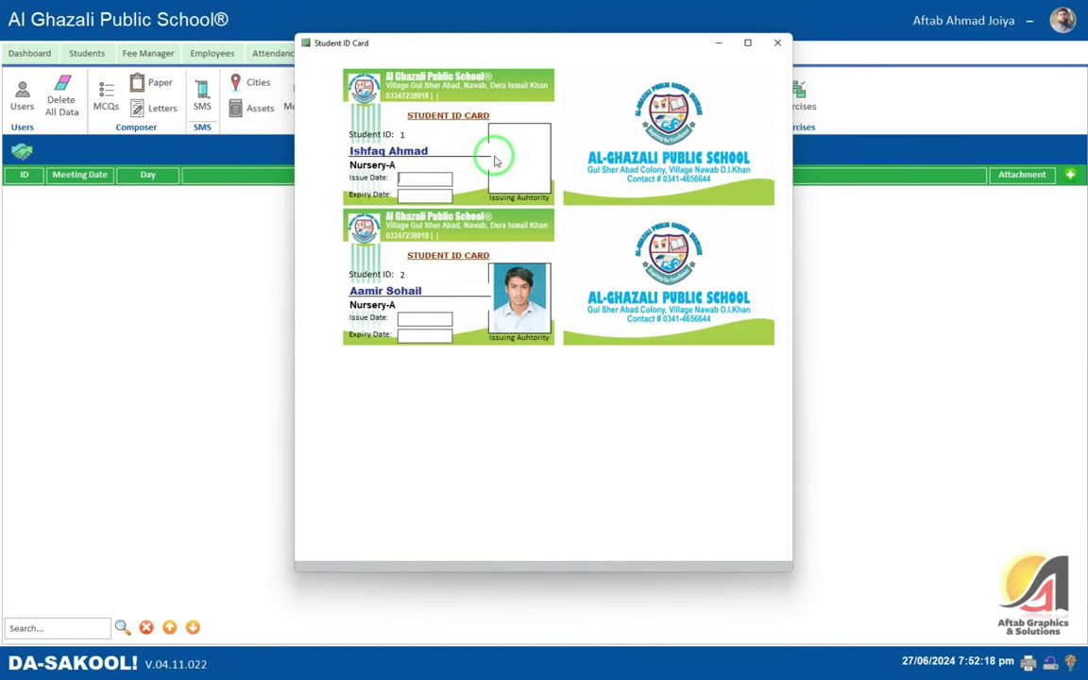
{"action": "right_click", "coordinate": [582, 60]}
{"action": "left_click", "coordinate": [623, 115]}
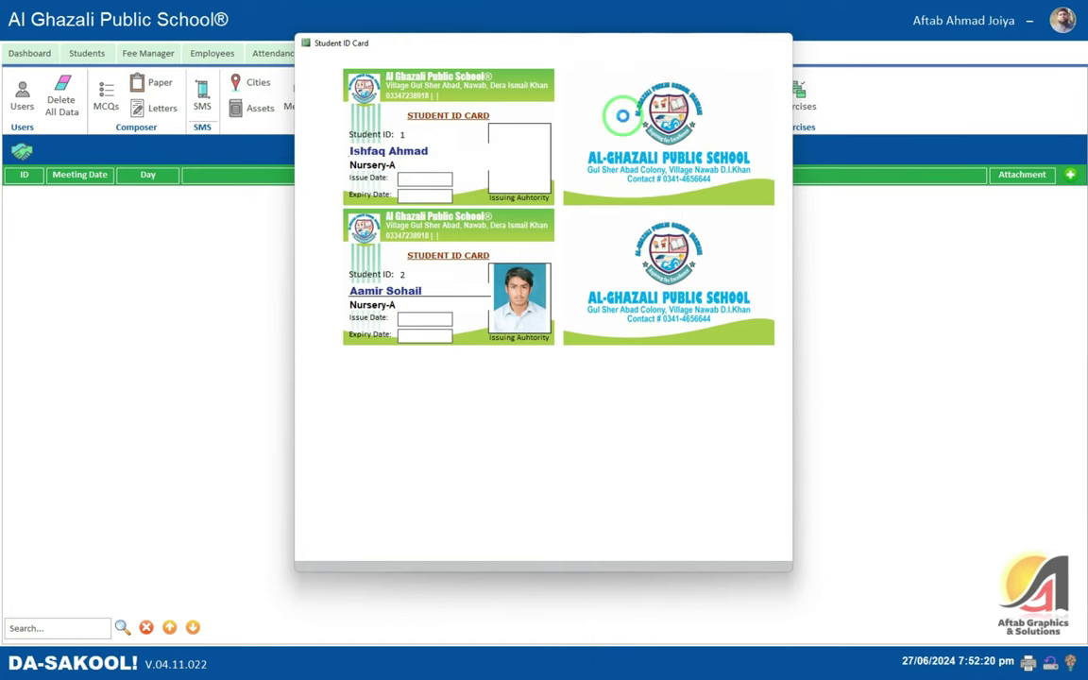
{"action": "left_click", "coordinate": [621, 49]}
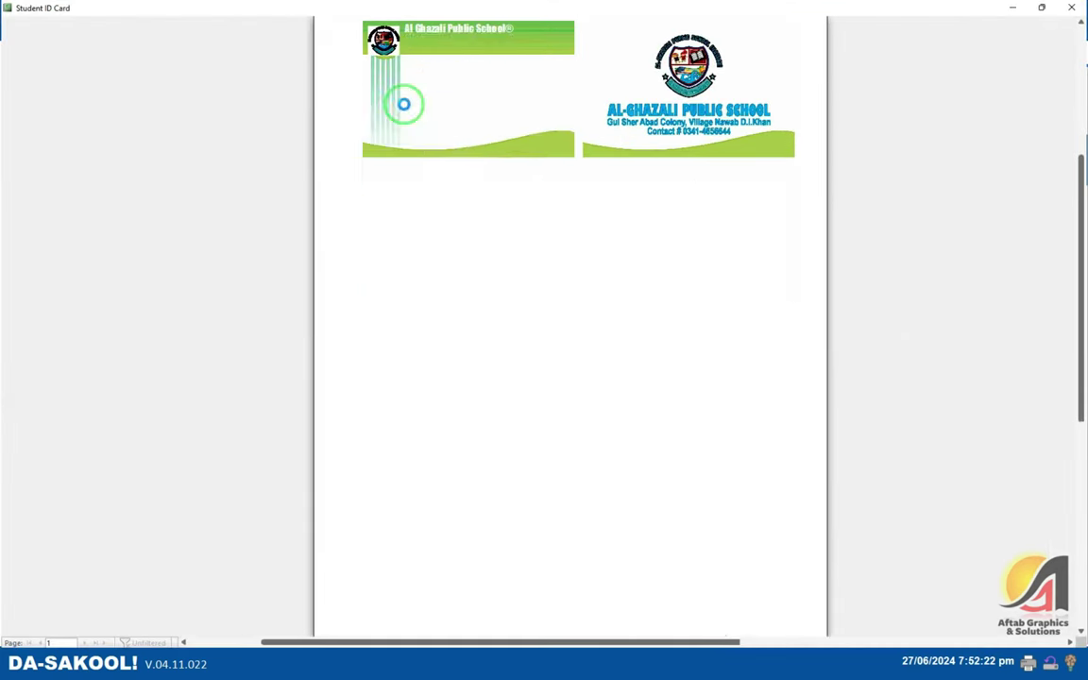
{"action": "scroll", "coordinate": [527, 178], "scroll_direction": "up", "scroll_amount": 2}
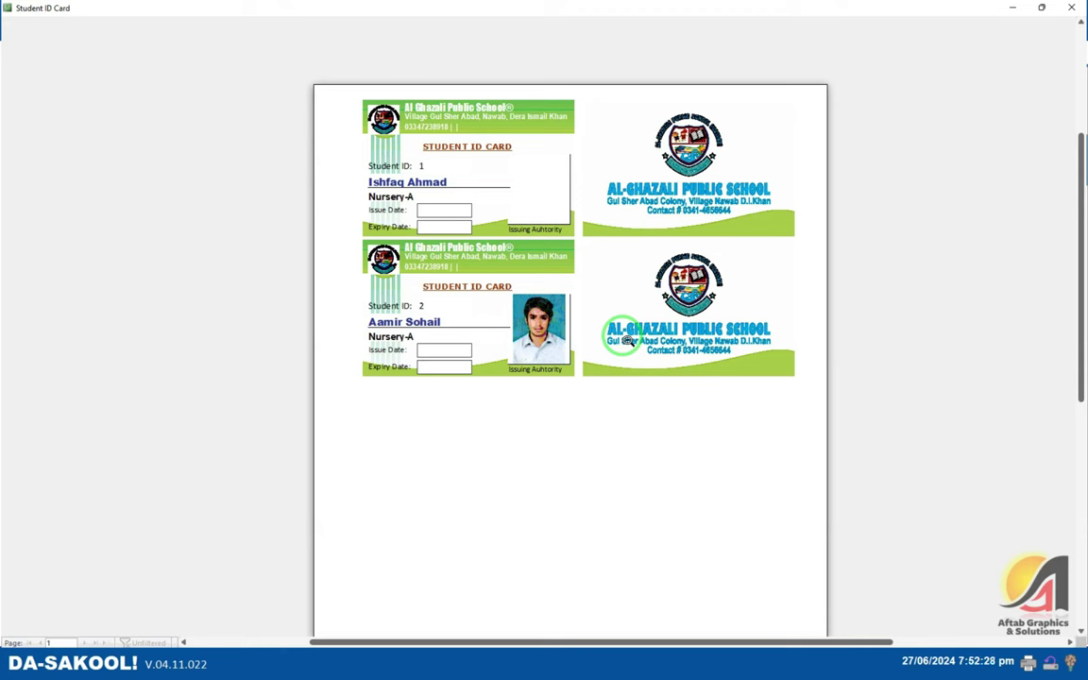
- Export the ID cards as a PDF saved to the Desktop
{"action": "right_click", "coordinate": [625, 340]}
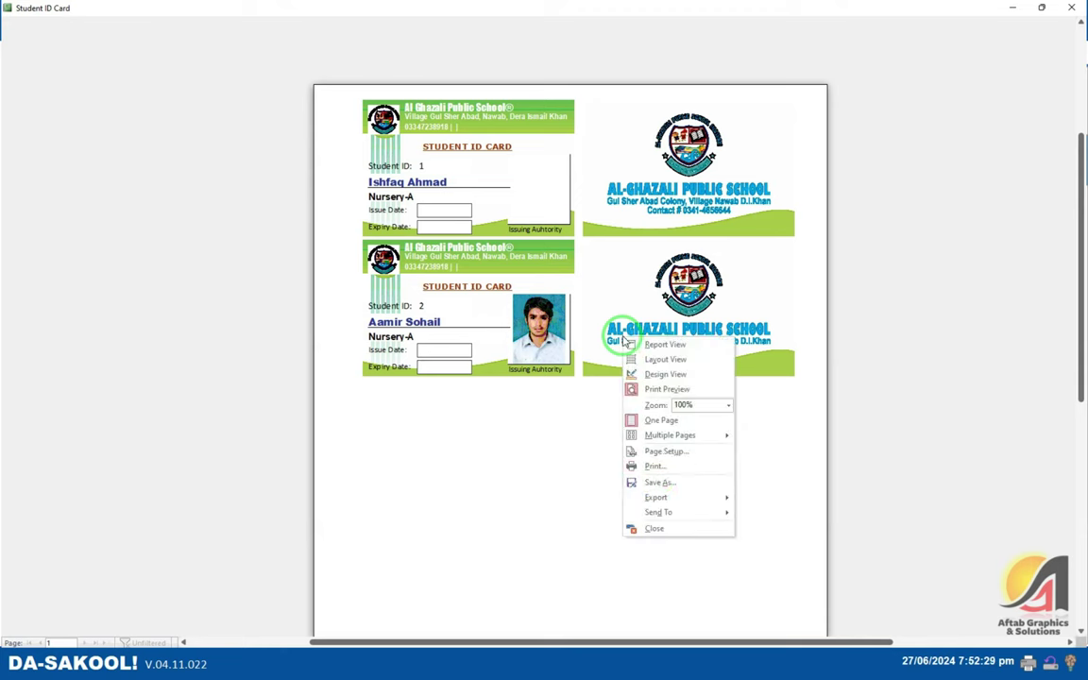
{"action": "left_click", "coordinate": [665, 503]}
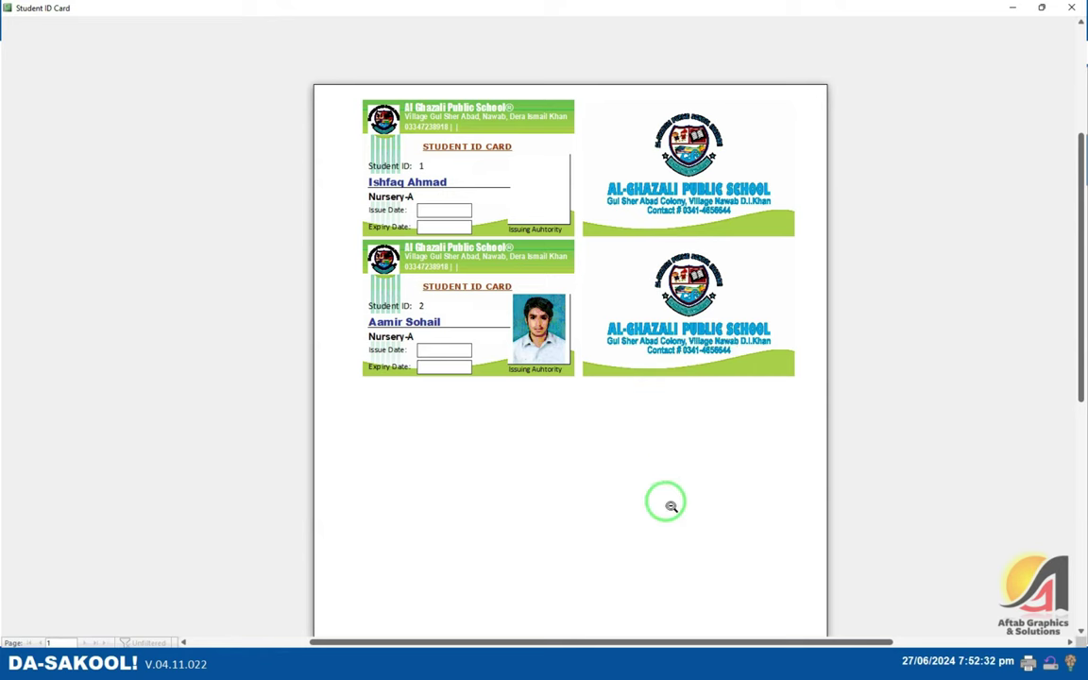
{"action": "right_click", "coordinate": [649, 402]}
{"action": "mouse_move", "coordinate": [684, 561]}
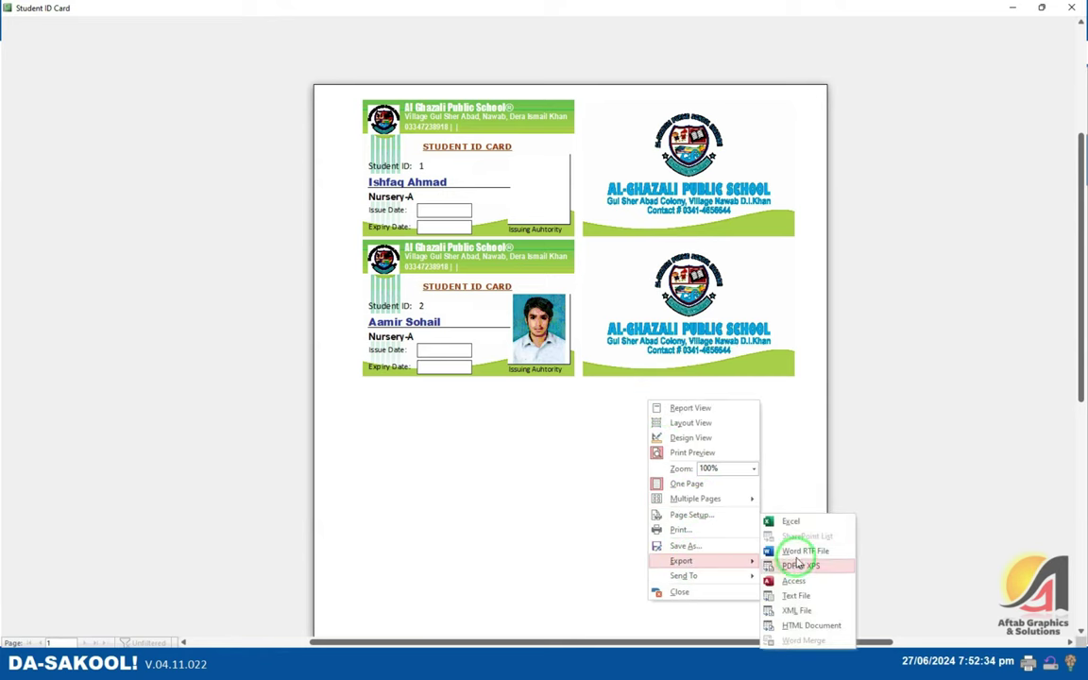
{"action": "left_click", "coordinate": [798, 566]}
{"action": "scroll", "coordinate": [137, 184], "scroll_direction": "up", "scroll_amount": 5}
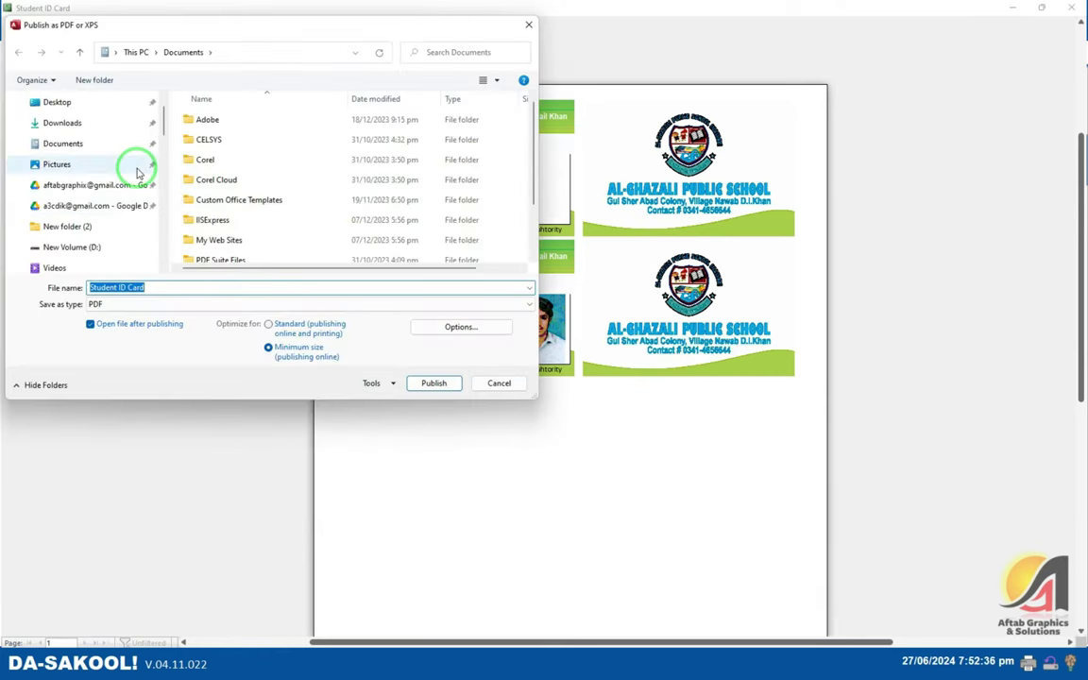
{"action": "left_click", "coordinate": [55, 129]}
{"action": "left_click", "coordinate": [434, 382]}
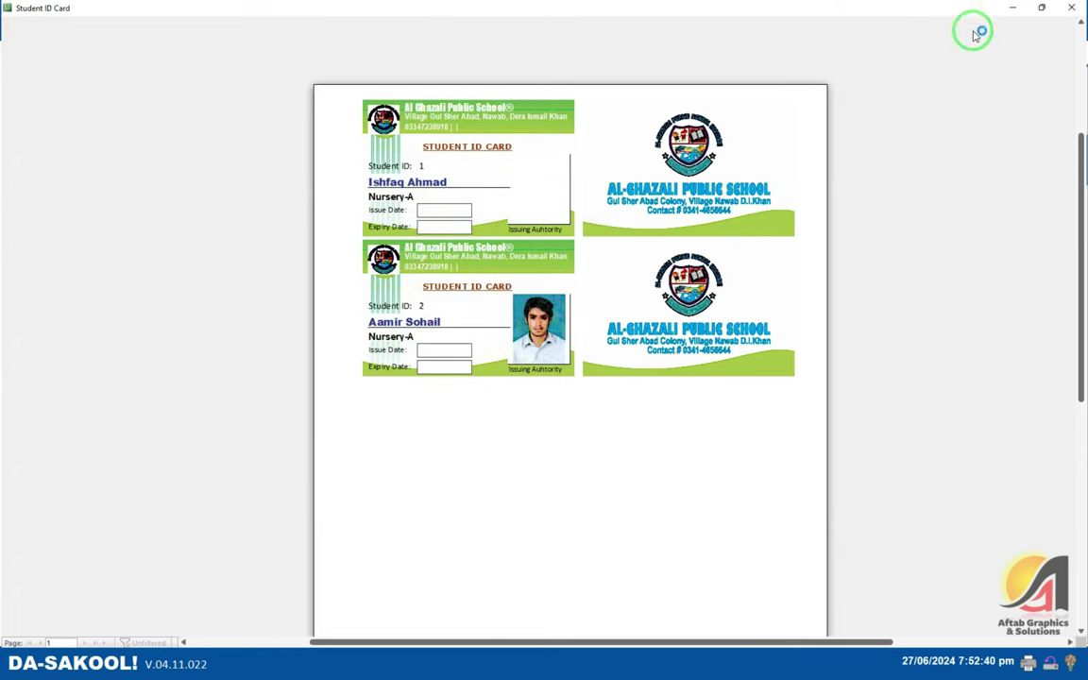
- Dismiss the Save Export Steps prompt and close the card preview and Reports dialog
{"action": "left_click", "coordinate": [748, 483]}
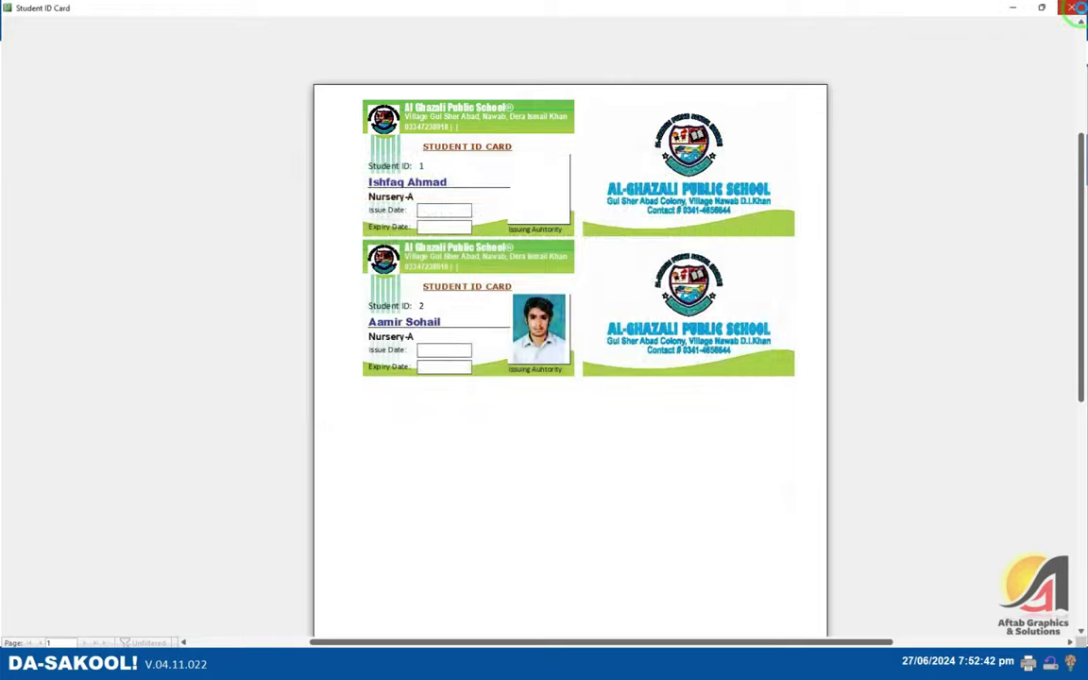
{"action": "left_click", "coordinate": [1074, 8]}
{"action": "left_click", "coordinate": [708, 114]}
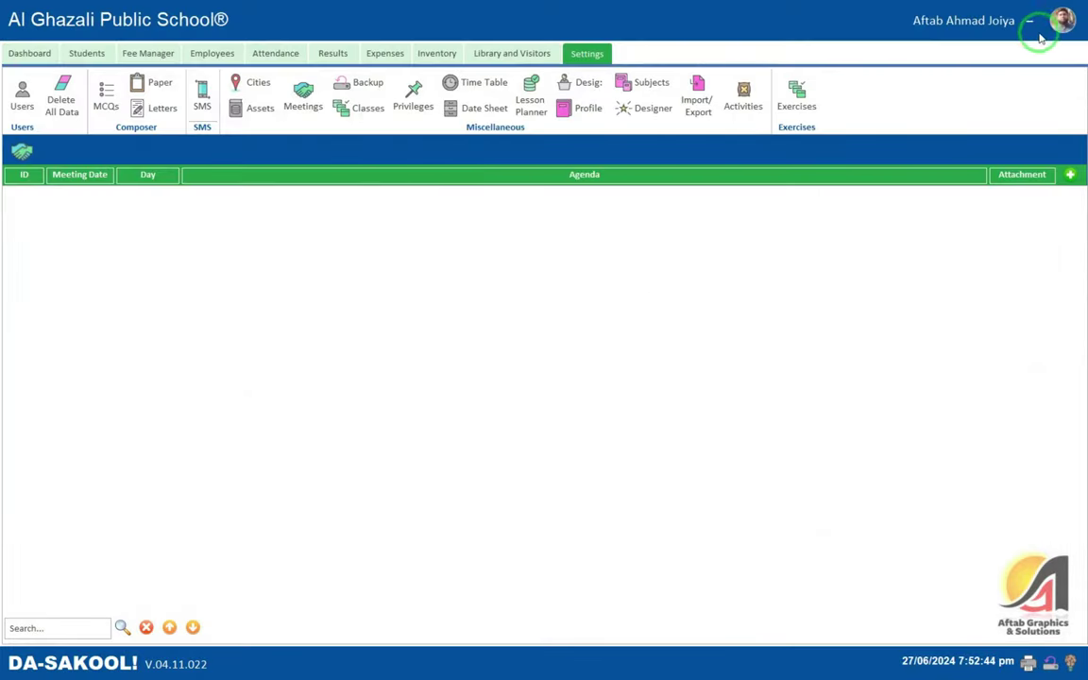
- Minimize Da-Sakool and close the Card Design document without saving
{"action": "left_click", "coordinate": [1038, 34]}
{"action": "left_click", "coordinate": [1004, 23]}
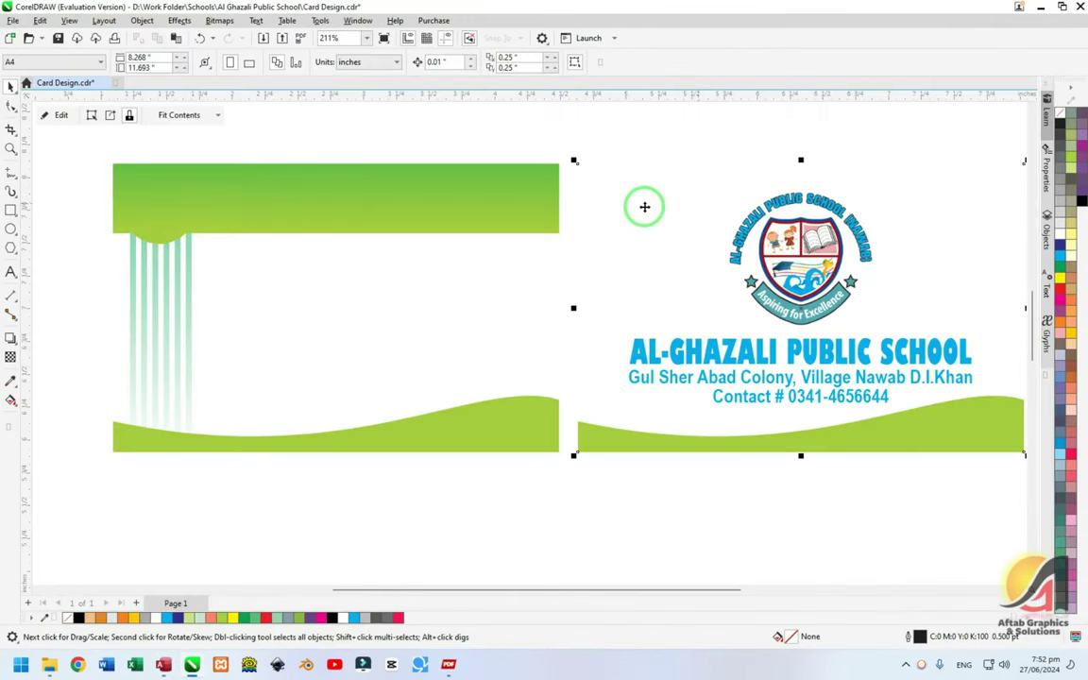
{"action": "key", "text": "alt+f"}
{"action": "key", "text": "c"}
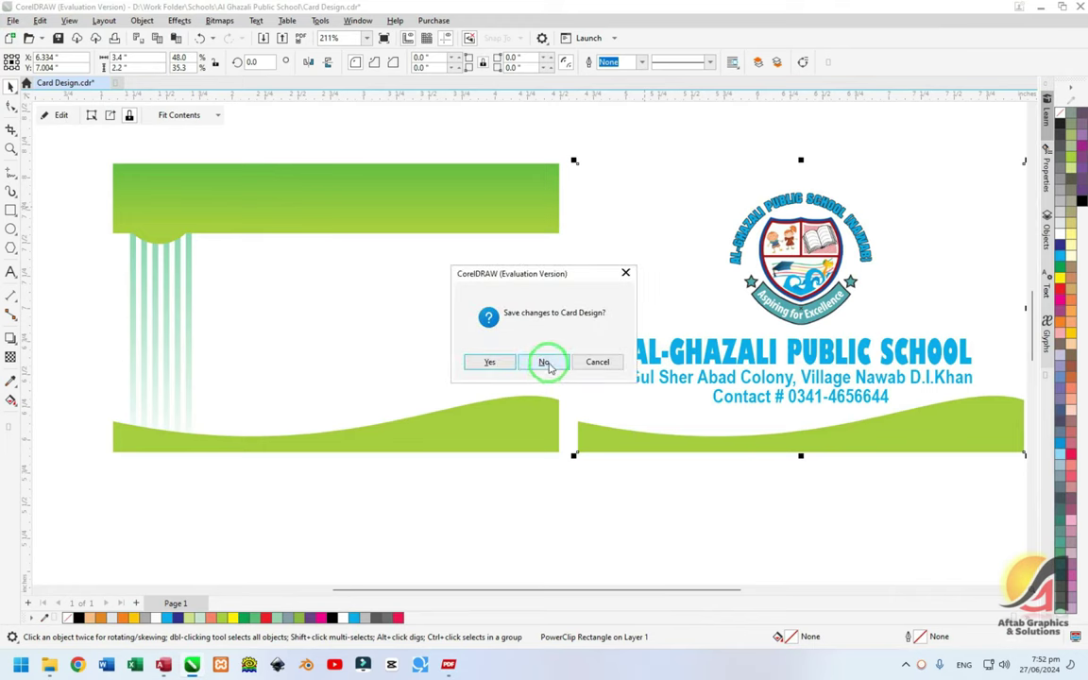
{"action": "left_click", "coordinate": [545, 363]}
{"action": "left_click", "coordinate": [449, 664]}
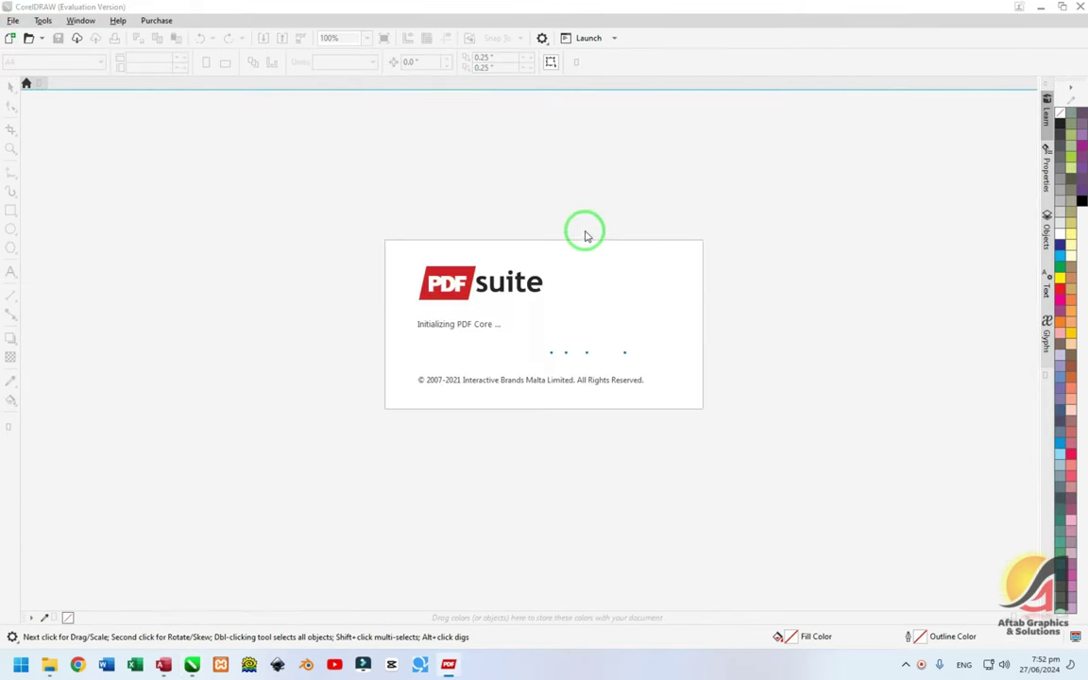
- Create a blank A4 document and import the Desktop Student ID Card PDF with text as curves
{"action": "left_click", "coordinate": [9, 38]}
{"action": "left_click", "coordinate": [582, 459]}
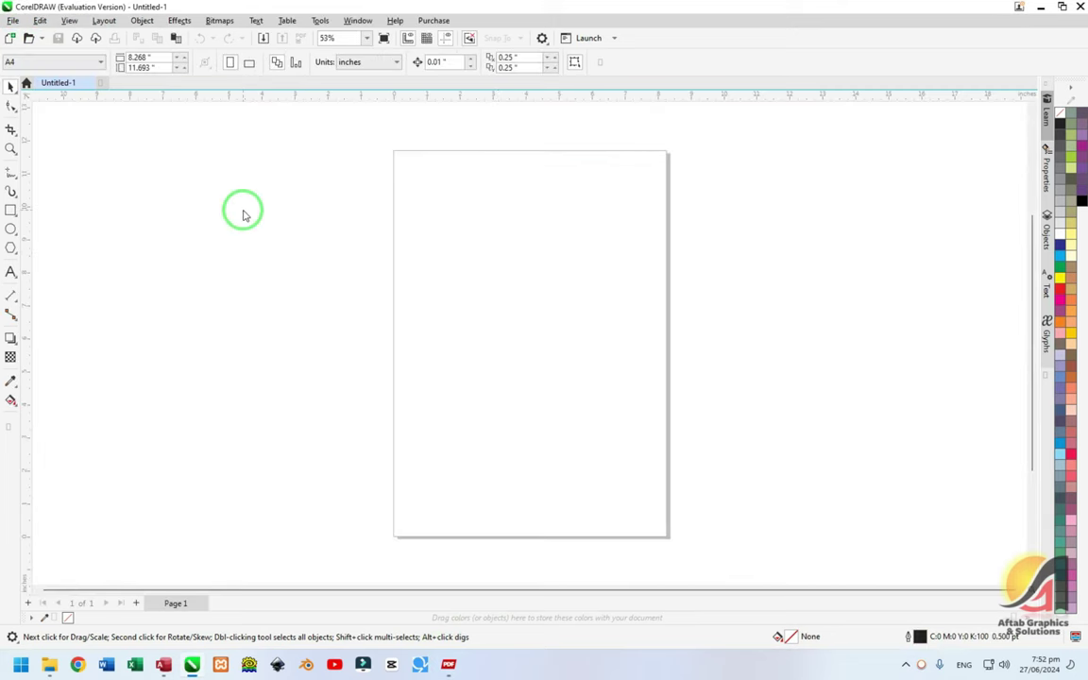
{"action": "key", "text": "ctrl+i"}
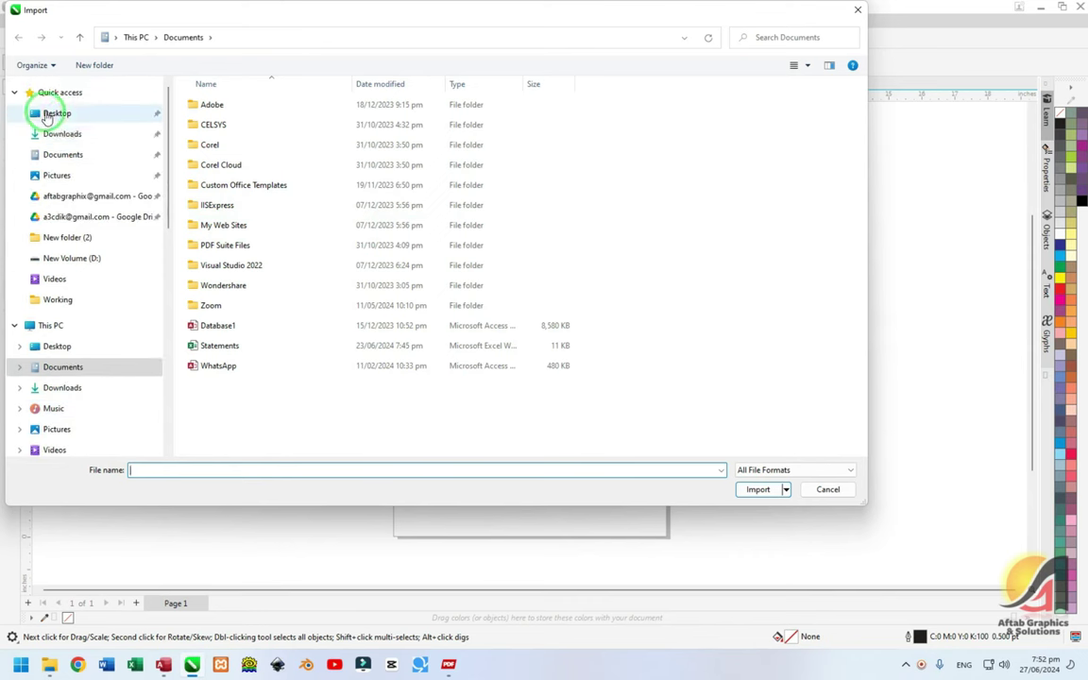
{"action": "left_click", "coordinate": [49, 115]}
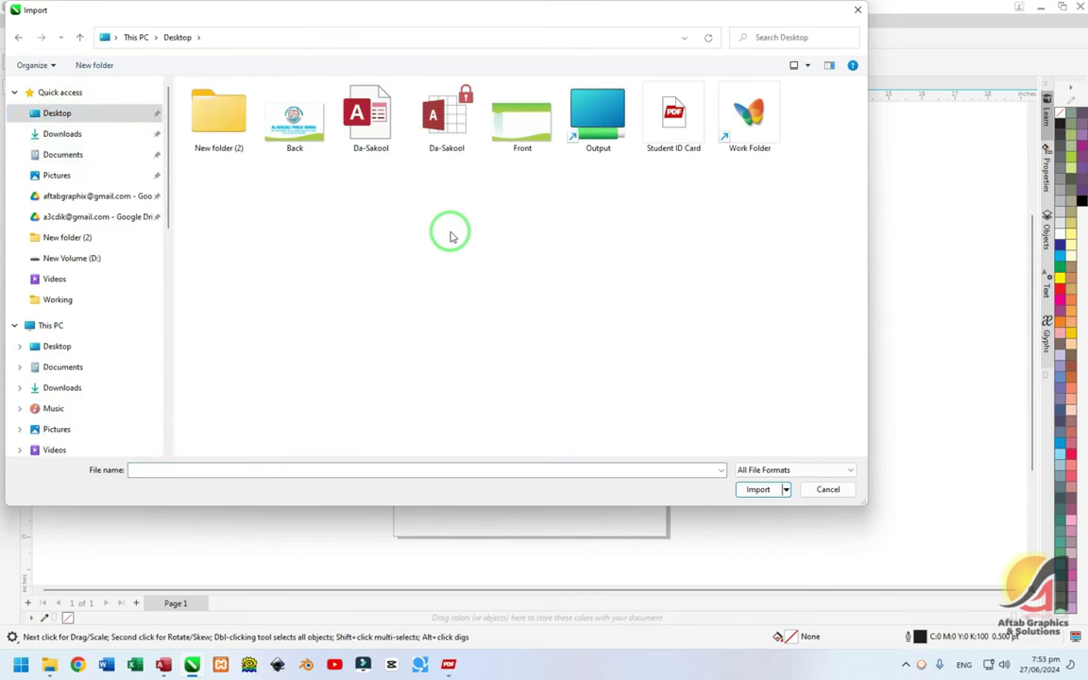
{"action": "left_click", "coordinate": [774, 469]}
{"action": "left_click", "coordinate": [783, 185]}
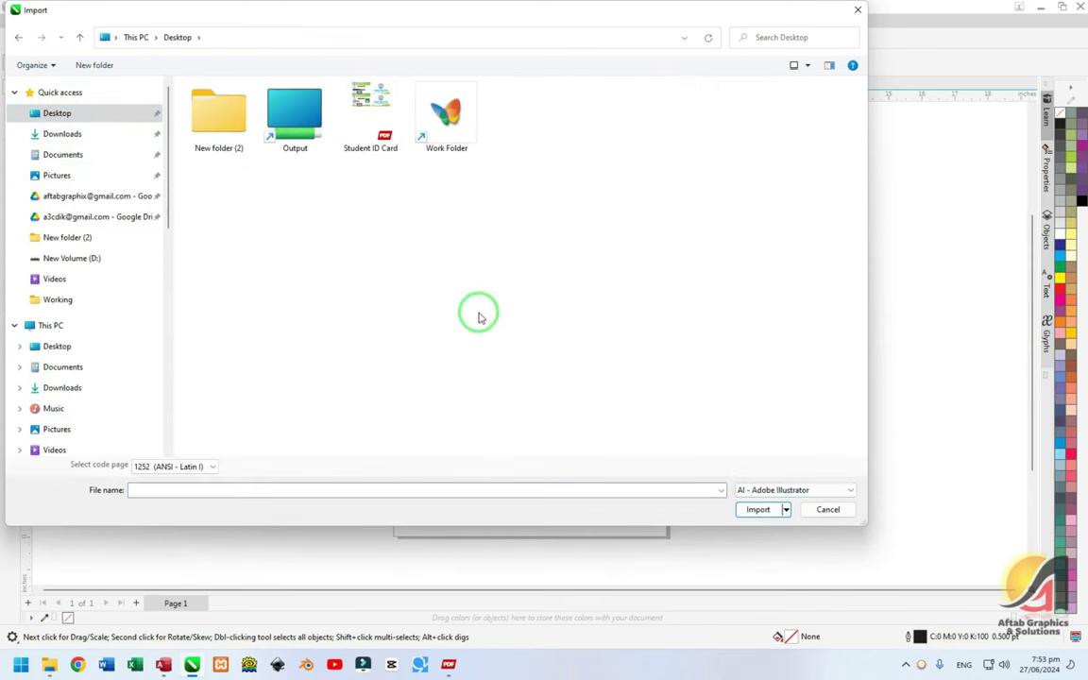
{"action": "double_click", "coordinate": [376, 121]}
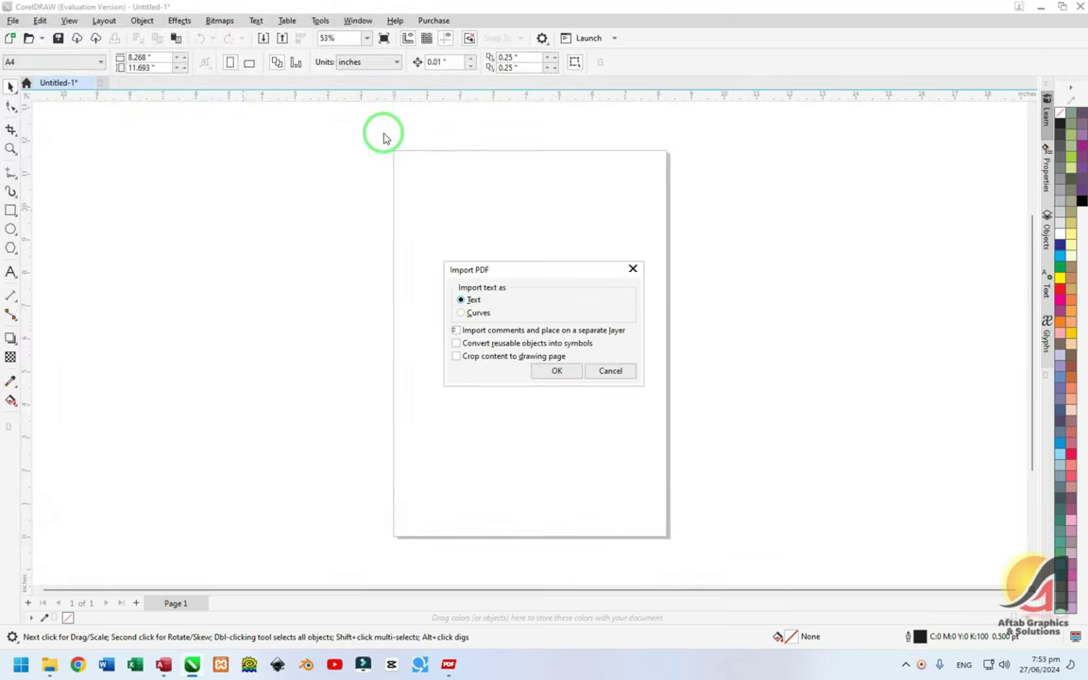
{"action": "left_click", "coordinate": [475, 319]}
{"action": "left_click", "coordinate": [557, 371]}
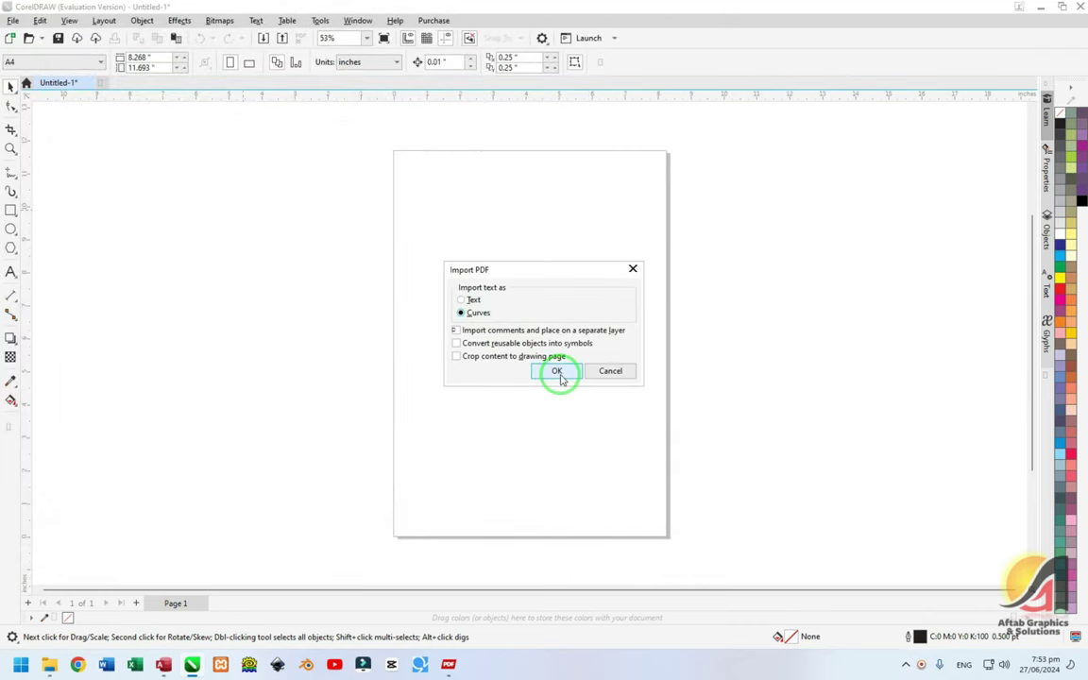
{"action": "left_click", "coordinate": [561, 378]}
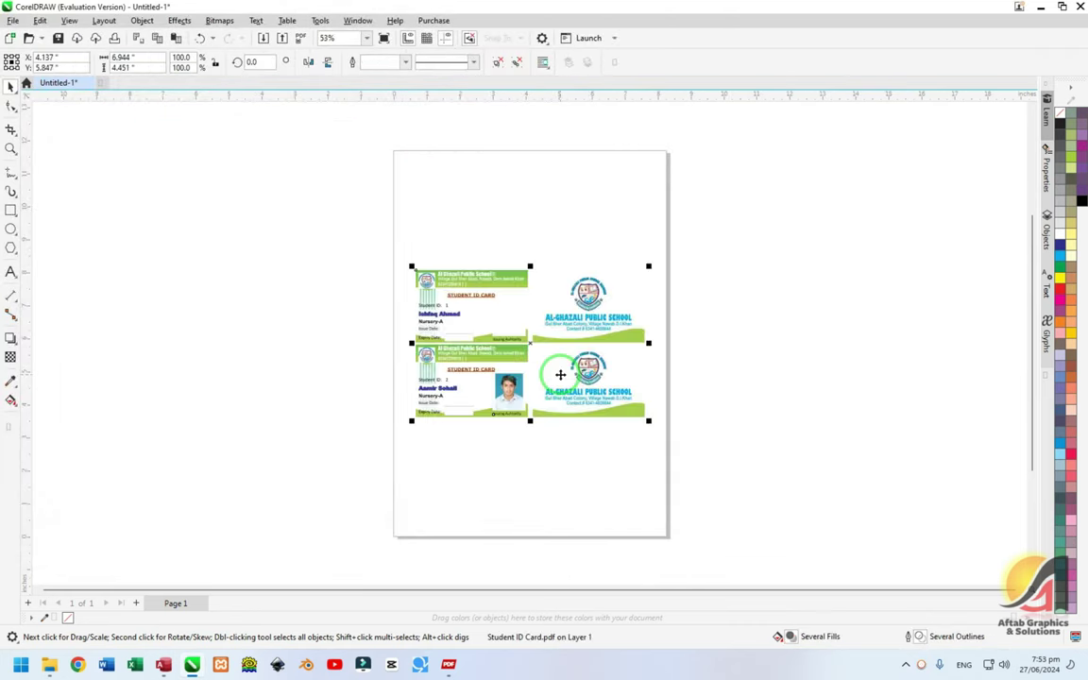
- Move the imported ID cards to the top of the page and deselect them
{"action": "left_click_drag", "start_coordinate": [515, 302], "coordinate": [514, 193]}
{"action": "left_click", "coordinate": [533, 347]}
{"action": "scroll", "coordinate": [513, 224], "scroll_direction": "up", "scroll_amount": 5}
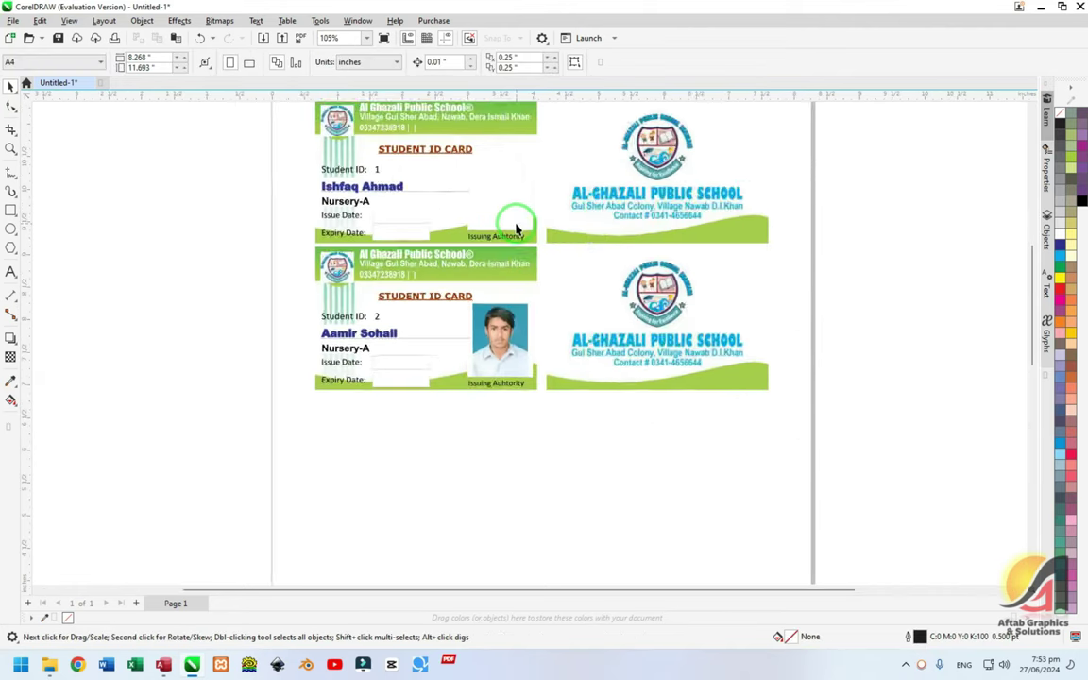
{"action": "left_click", "coordinate": [372, 195]}
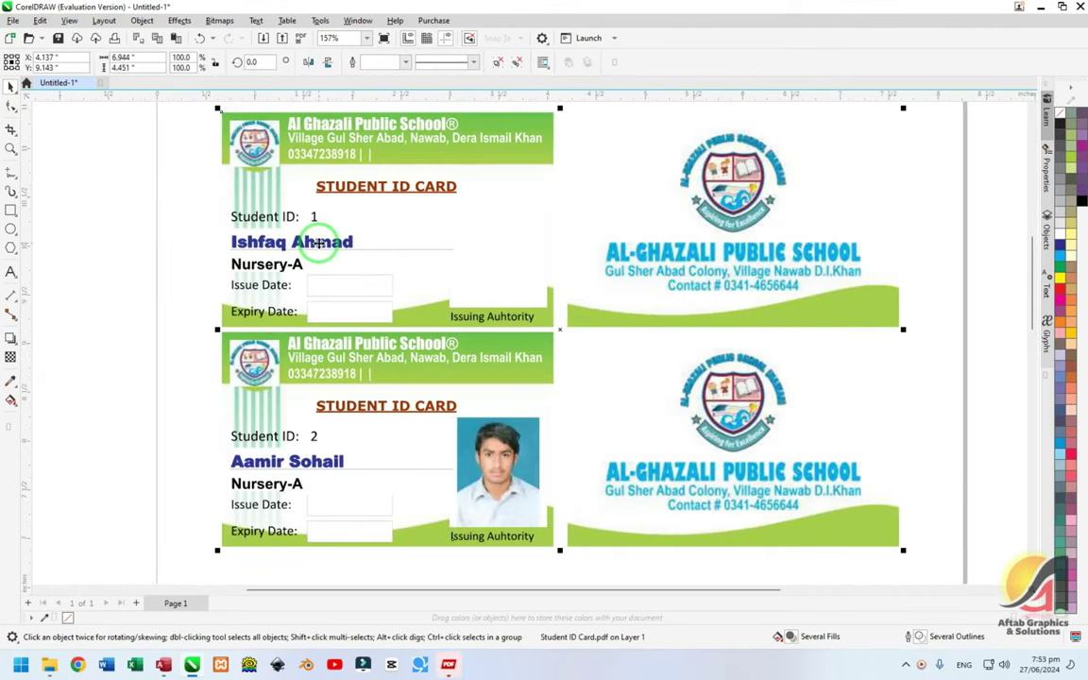
{"action": "left_click", "coordinate": [170, 263]}
{"action": "scroll", "coordinate": [450, 279], "scroll_direction": "down", "scroll_amount": 3}
{"action": "scroll", "coordinate": [337, 266], "scroll_direction": "up", "scroll_amount": 4}
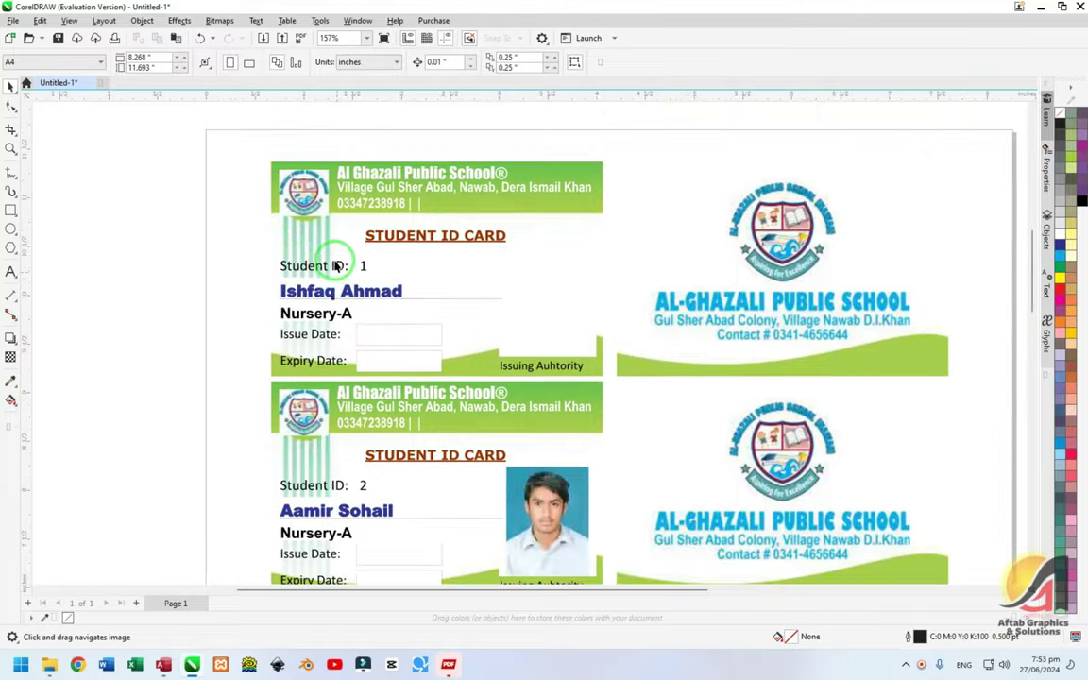
{"action": "scroll", "coordinate": [336, 266], "scroll_direction": "up", "scroll_amount": 2}
- Zoom in on the first ID card and select its artwork
{"action": "left_click_drag", "start_coordinate": [369, 389], "coordinate": [366, 179]}
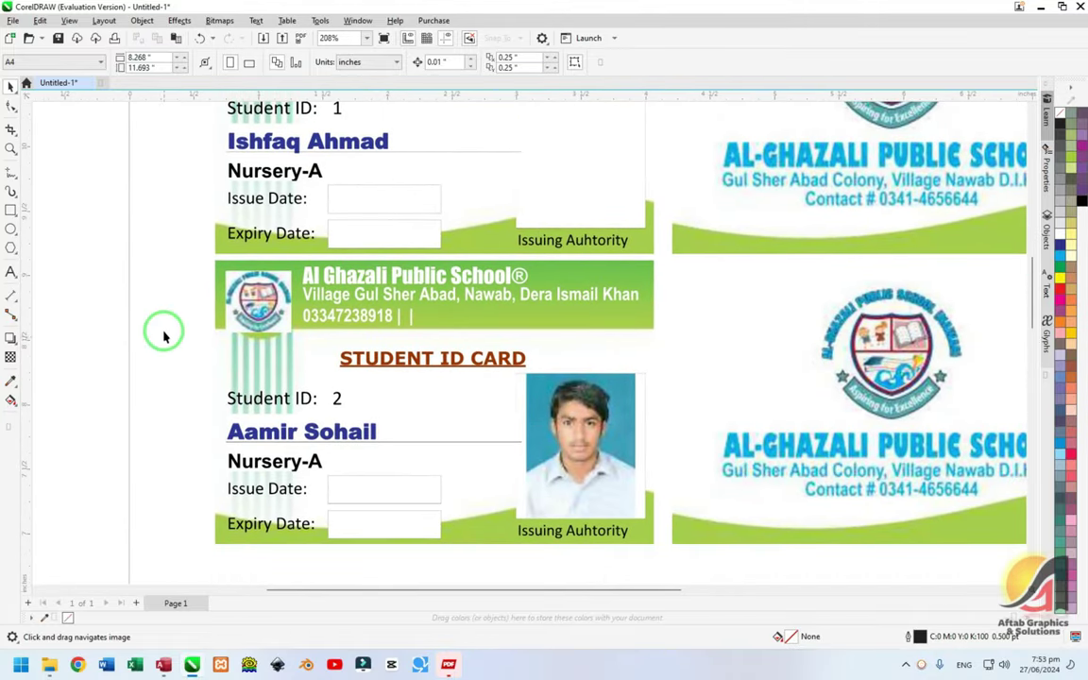
{"action": "left_click_drag", "start_coordinate": [266, 198], "coordinate": [288, 480]}
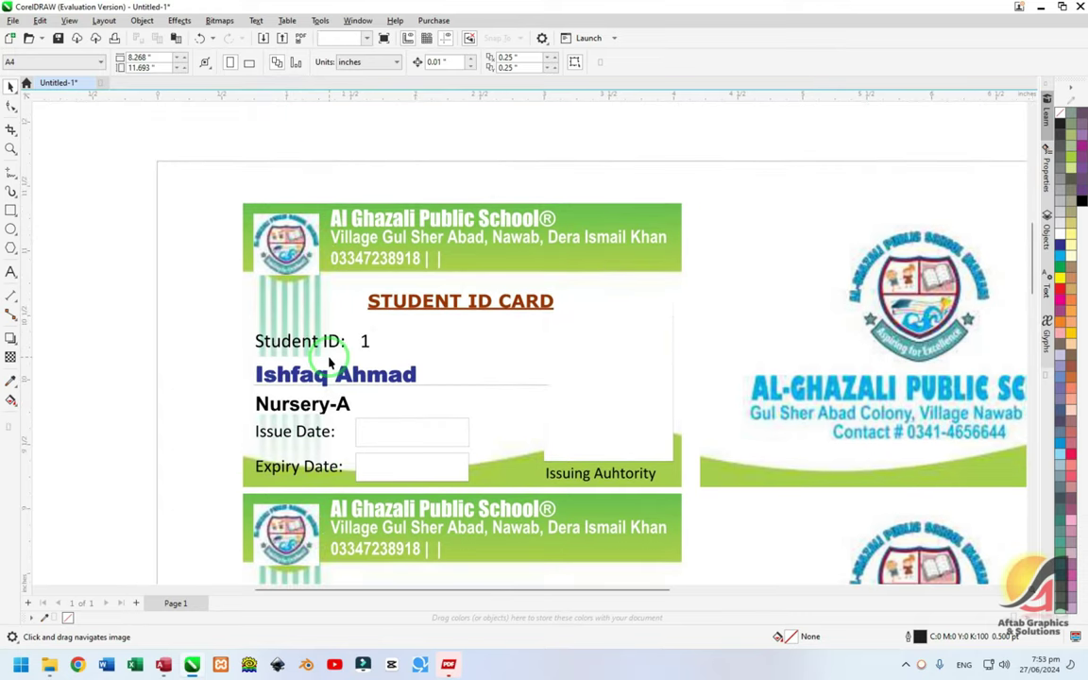
{"action": "left_click", "coordinate": [320, 363]}
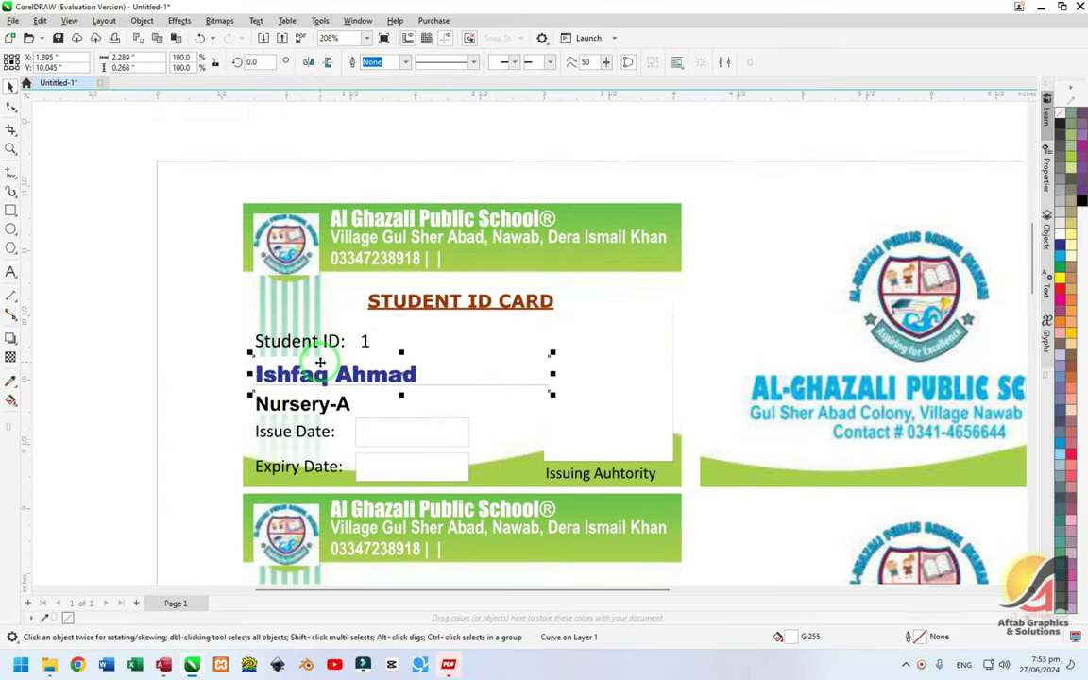
{"action": "left_click", "coordinate": [464, 363]}
{"action": "scroll", "coordinate": [468, 357], "scroll_direction": "down", "scroll_amount": 5}
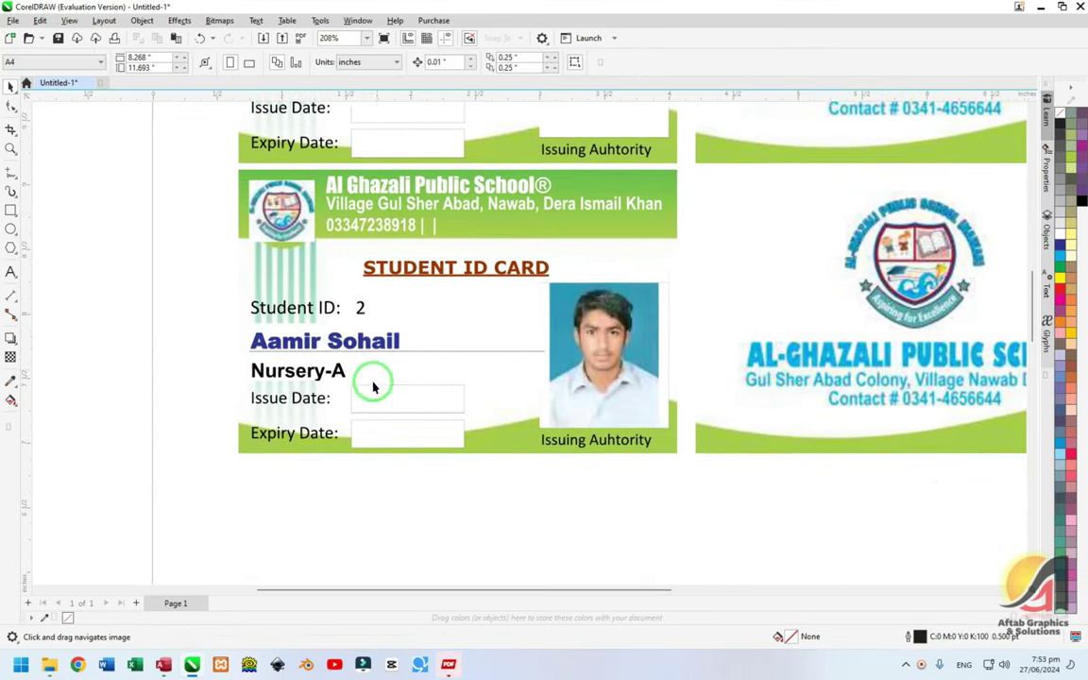
{"action": "scroll", "coordinate": [283, 237], "scroll_direction": "up", "scroll_amount": 5}
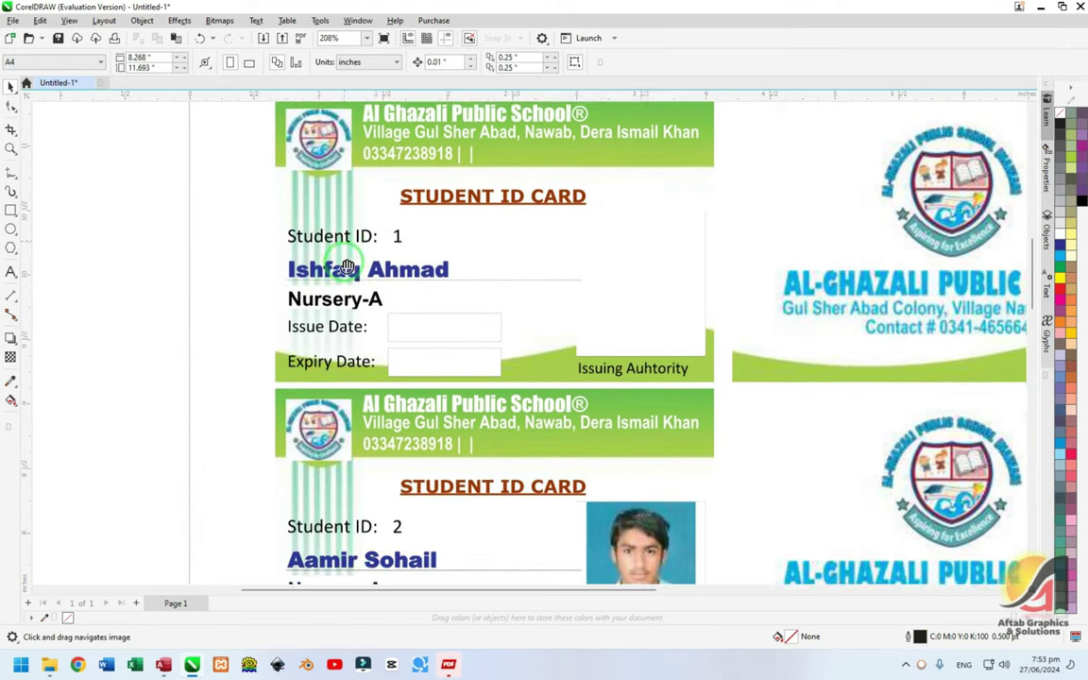
{"action": "scroll", "coordinate": [284, 236], "scroll_direction": "left", "scroll_amount": 1}
{"action": "left_click", "coordinate": [295, 239]}
- Set the first card's school logo transparency blend mode to Multiply
{"action": "left_click", "coordinate": [295, 239]}
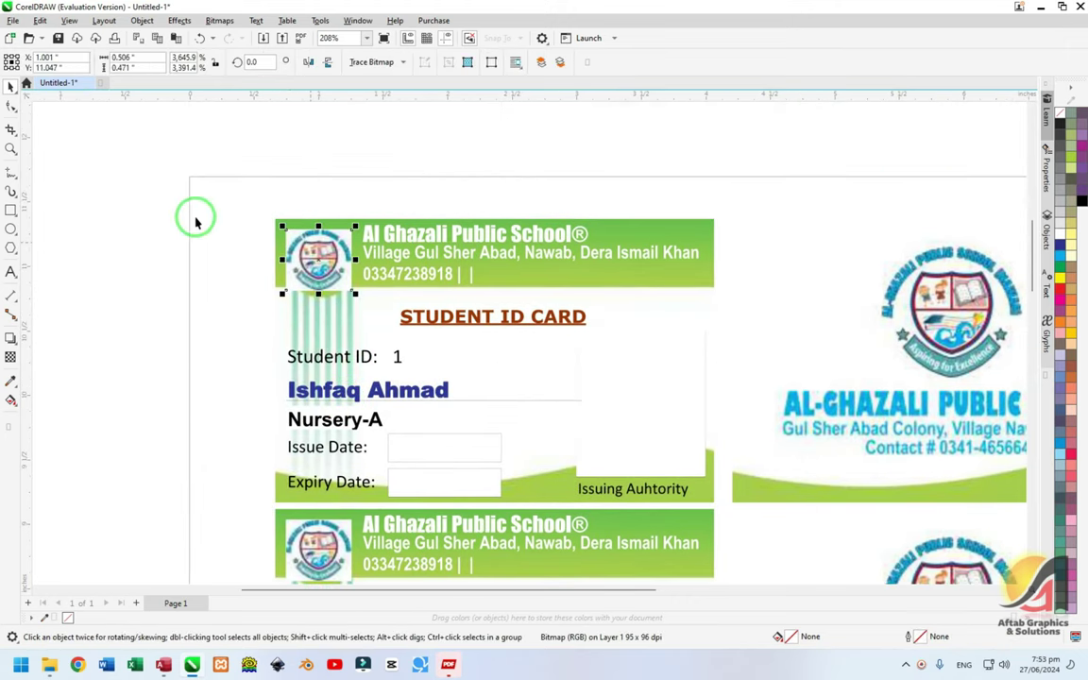
{"action": "left_click", "coordinate": [12, 354]}
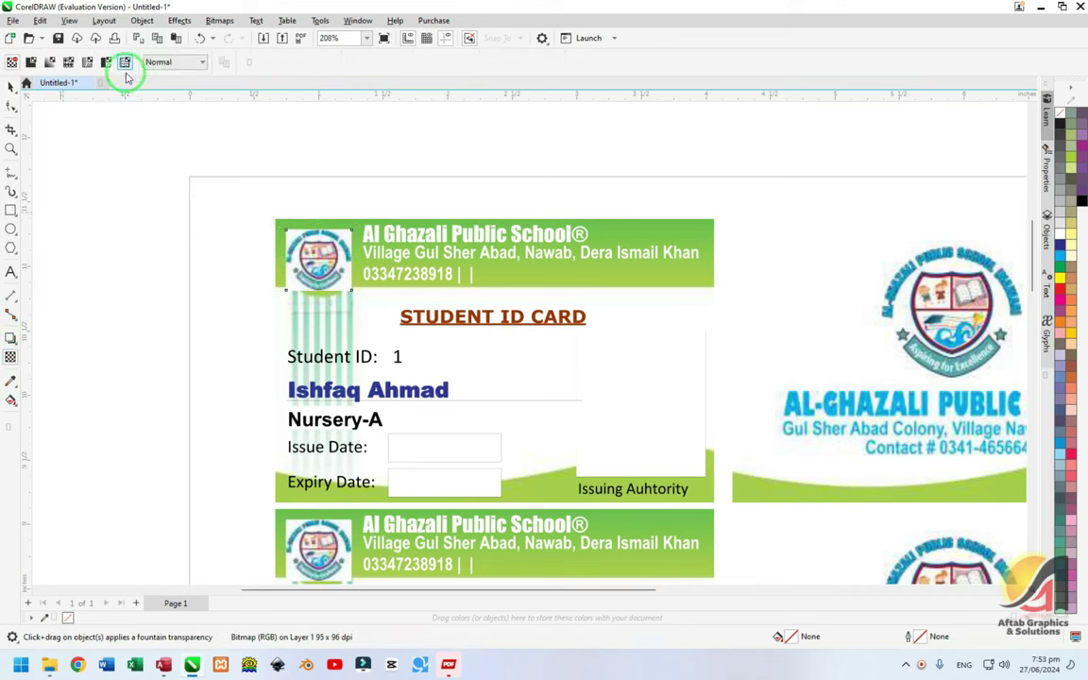
{"action": "left_click", "coordinate": [159, 62]}
{"action": "left_click", "coordinate": [160, 128]}
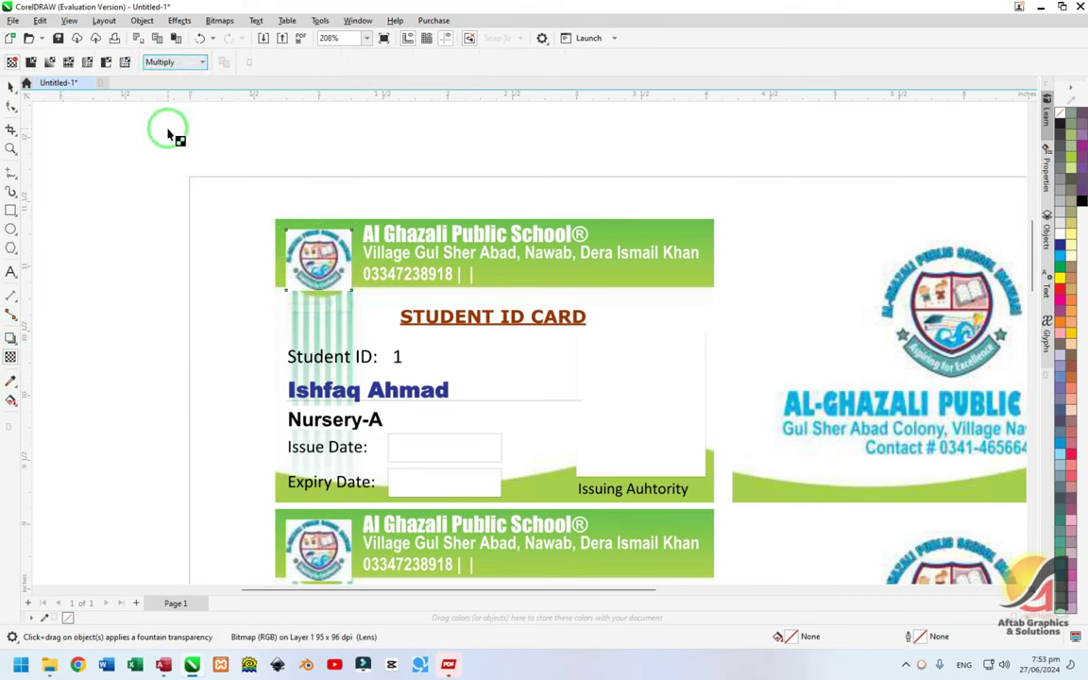
- Remove the white patch behind the logo and place the logo back at the card's top-left
{"action": "left_click", "coordinate": [11, 85]}
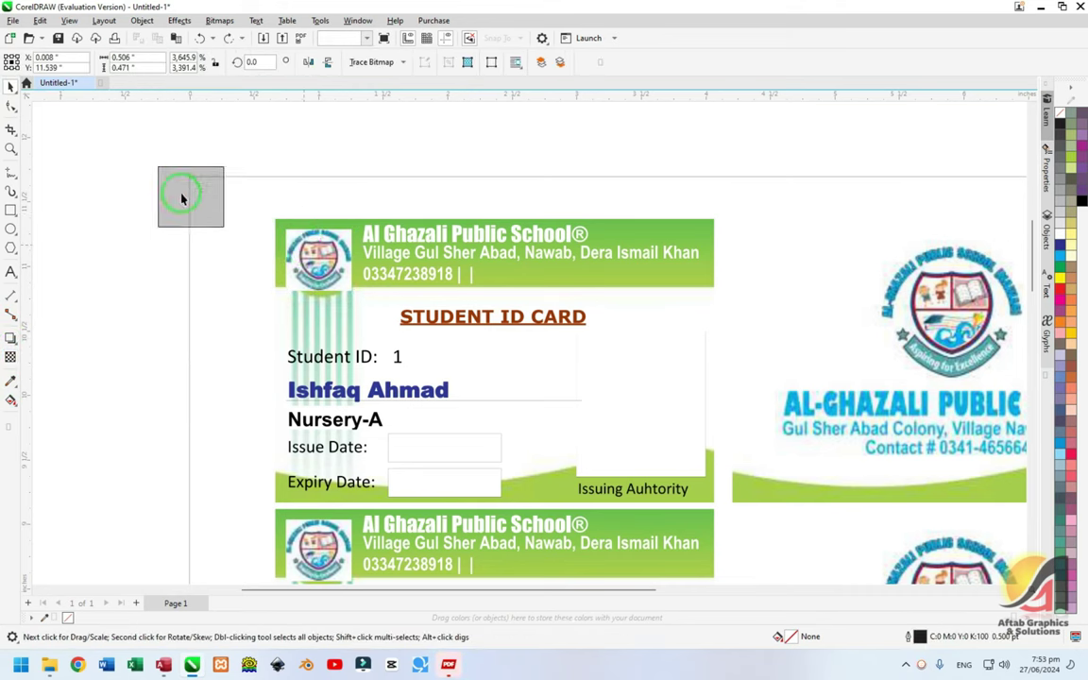
{"action": "left_click", "coordinate": [283, 230]}
{"action": "left_click_drag", "start_coordinate": [288, 236], "coordinate": [195, 189]}
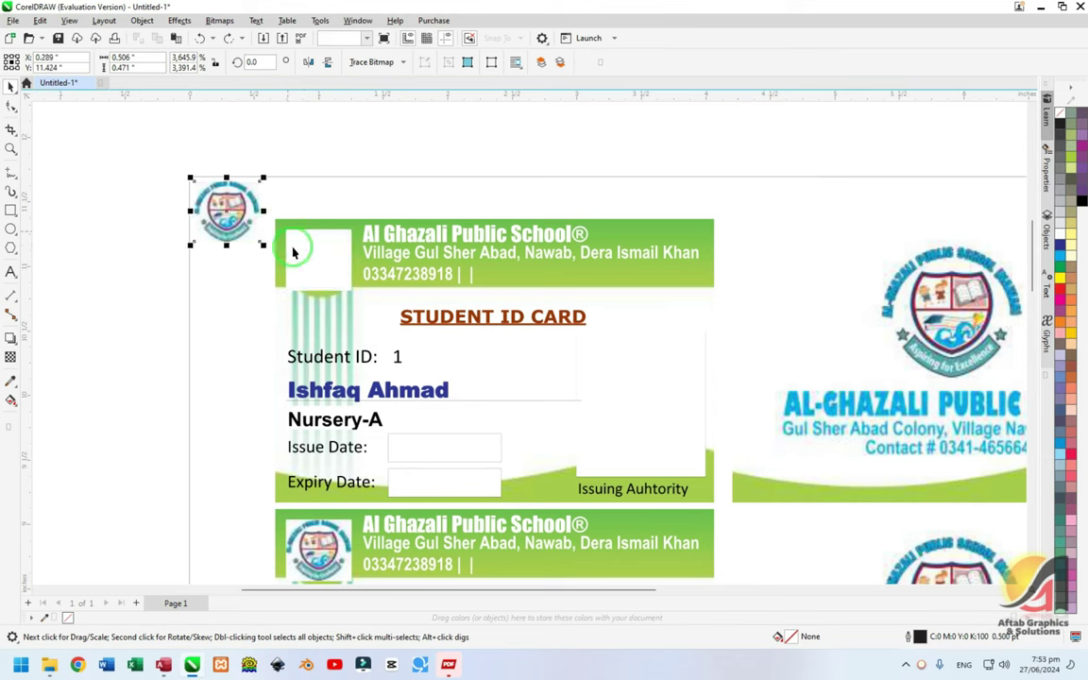
{"action": "left_click", "coordinate": [294, 214]}
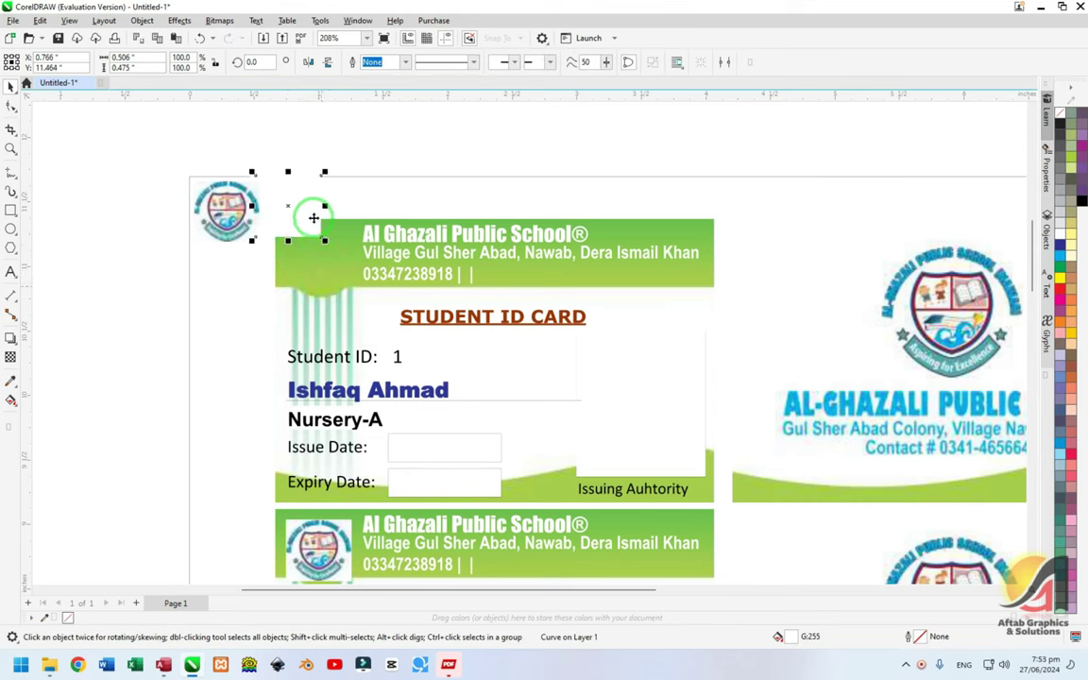
{"action": "left_click_drag", "start_coordinate": [311, 218], "coordinate": [281, 158]}
{"action": "left_click_drag", "start_coordinate": [225, 212], "coordinate": [311, 251]}
{"action": "left_click", "coordinate": [217, 260]}
- Review the logos on the page, then close the drawing without saving
{"action": "scroll", "coordinate": [376, 277], "scroll_direction": "down", "scroll_amount": 1}
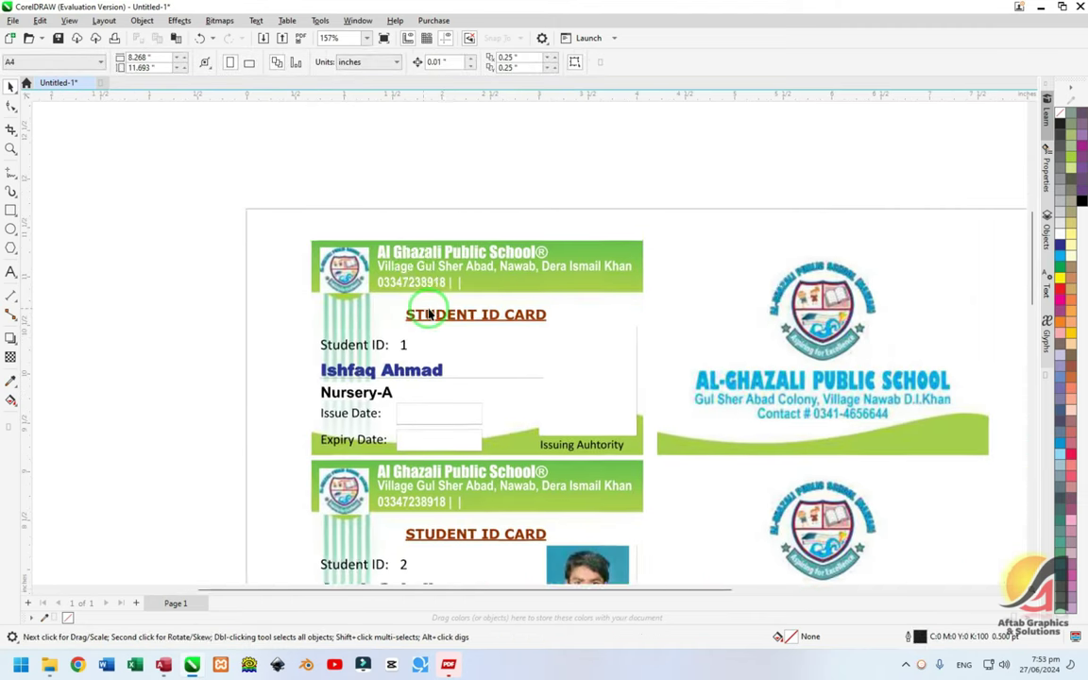
{"action": "left_click", "coordinate": [244, 137]}
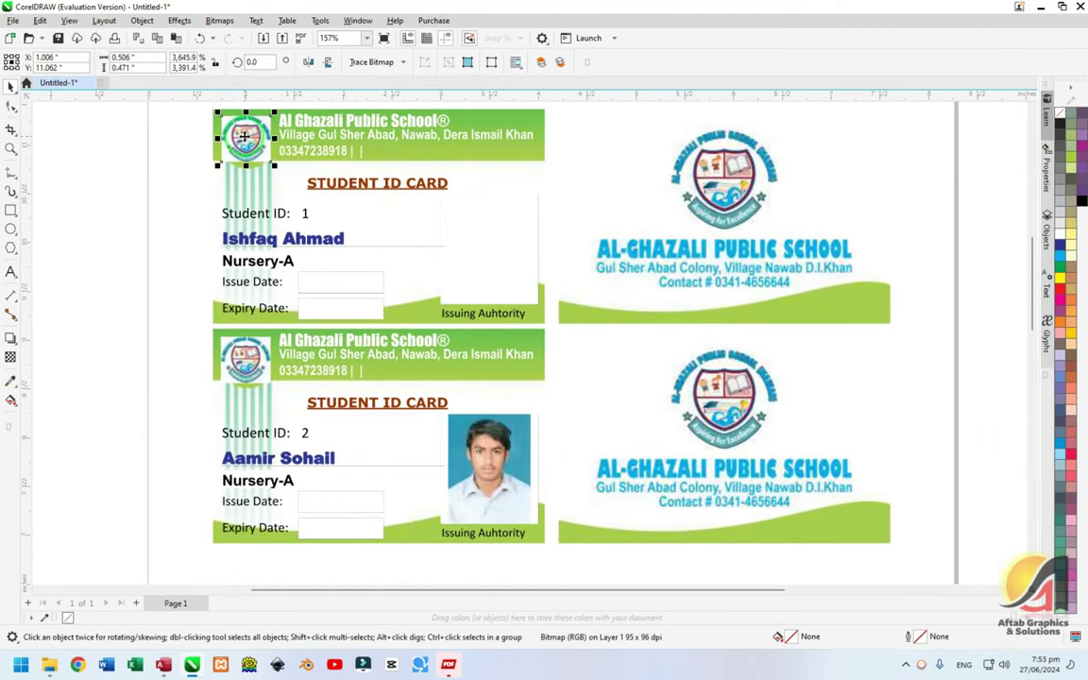
{"action": "scroll", "coordinate": [347, 271], "scroll_direction": "up", "scroll_amount": 1}
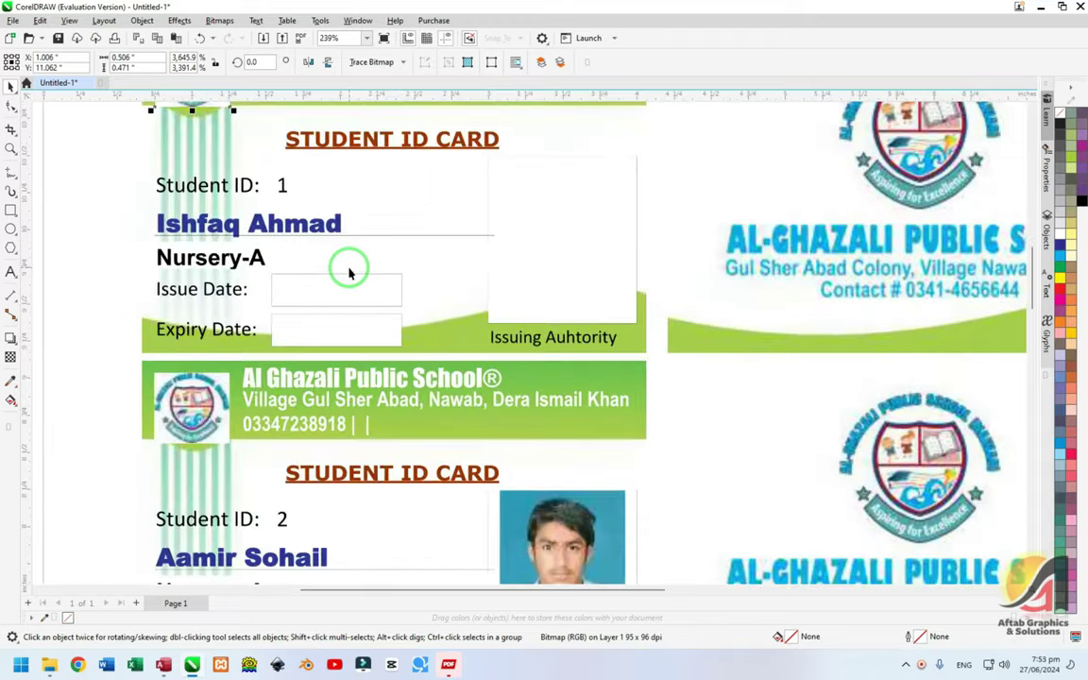
{"action": "scroll", "coordinate": [347, 271], "scroll_direction": "down", "scroll_amount": 1}
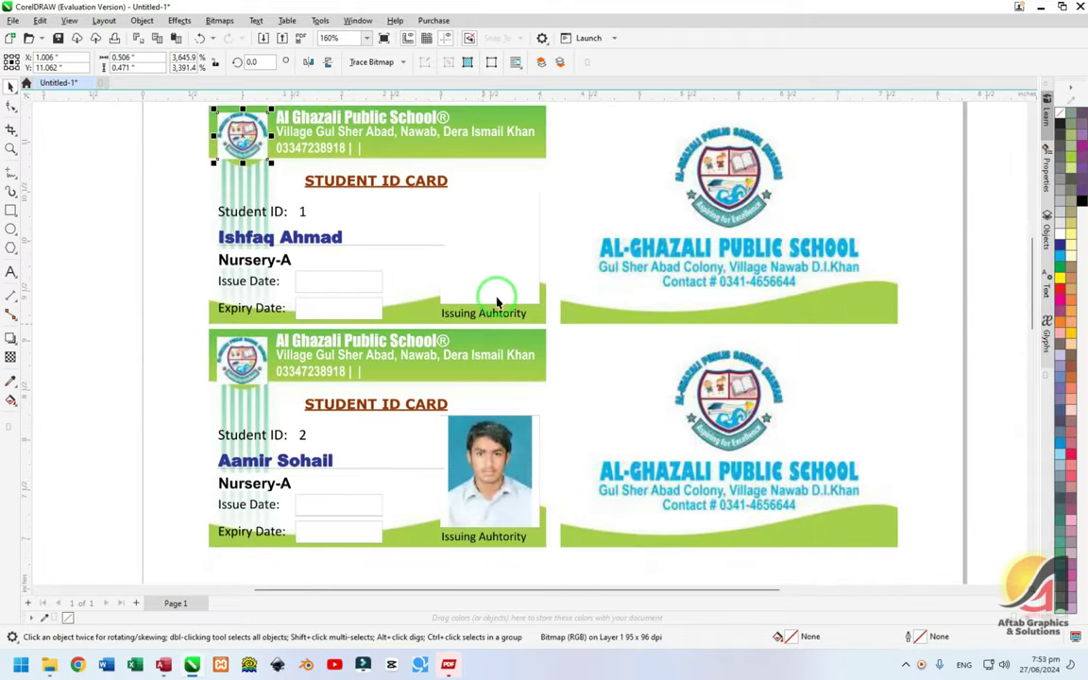
{"action": "scroll", "coordinate": [510, 269], "scroll_direction": "down", "scroll_amount": 4}
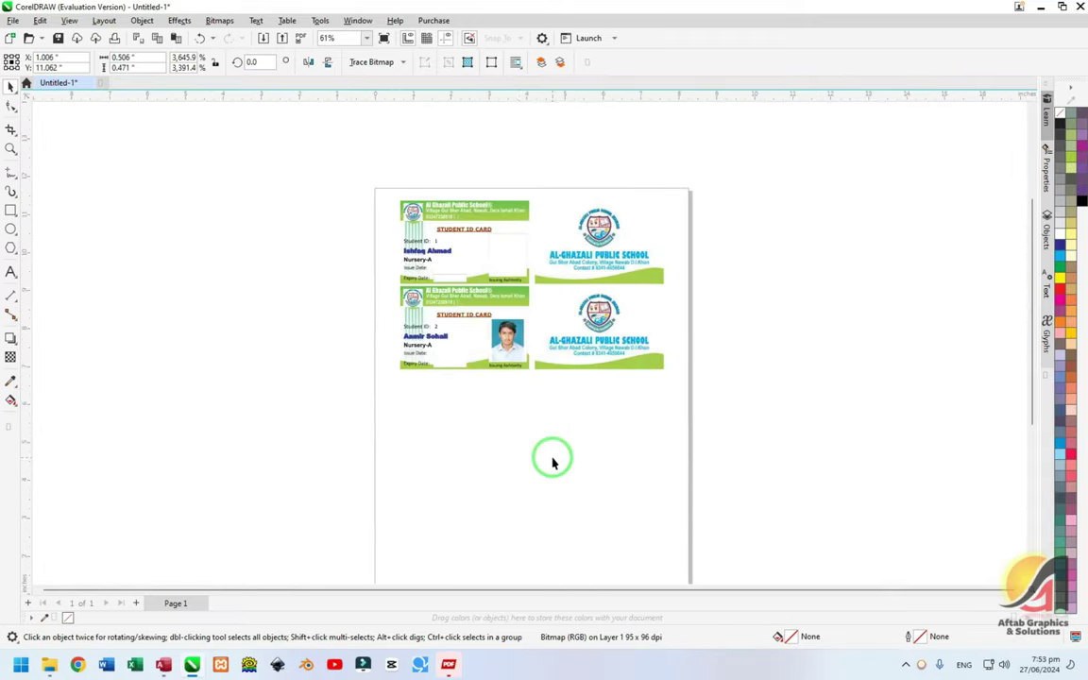
{"action": "left_click", "coordinate": [551, 457]}
{"action": "scroll", "coordinate": [491, 295], "scroll_direction": "up", "scroll_amount": 1}
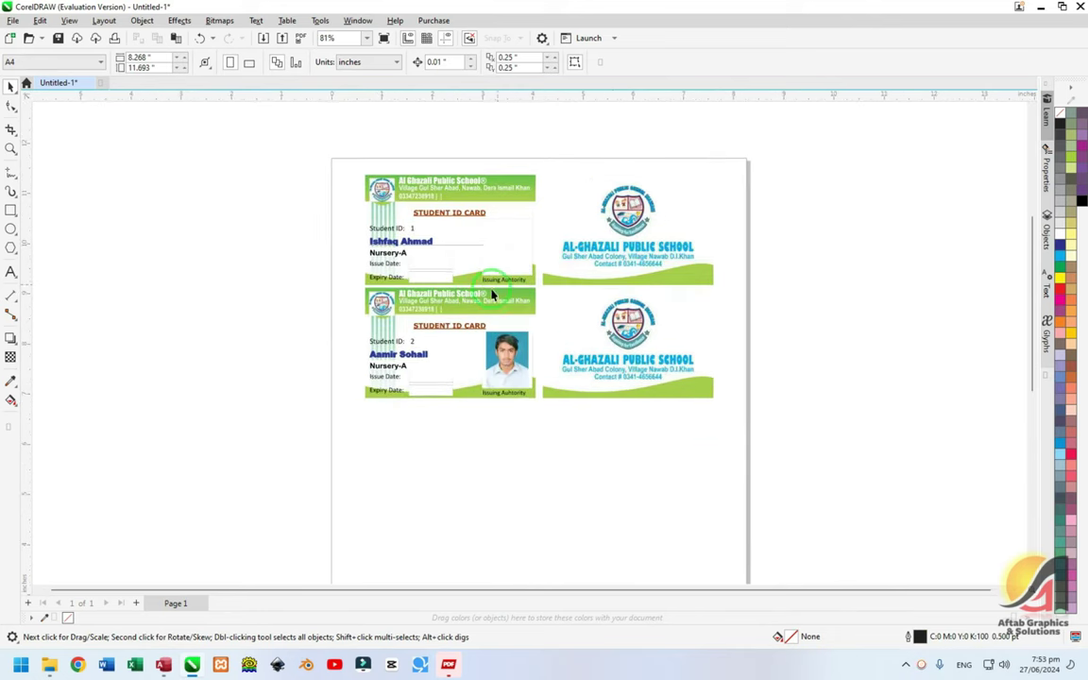
{"action": "left_click", "coordinate": [1030, 93]}
{"action": "left_click", "coordinate": [538, 364]}
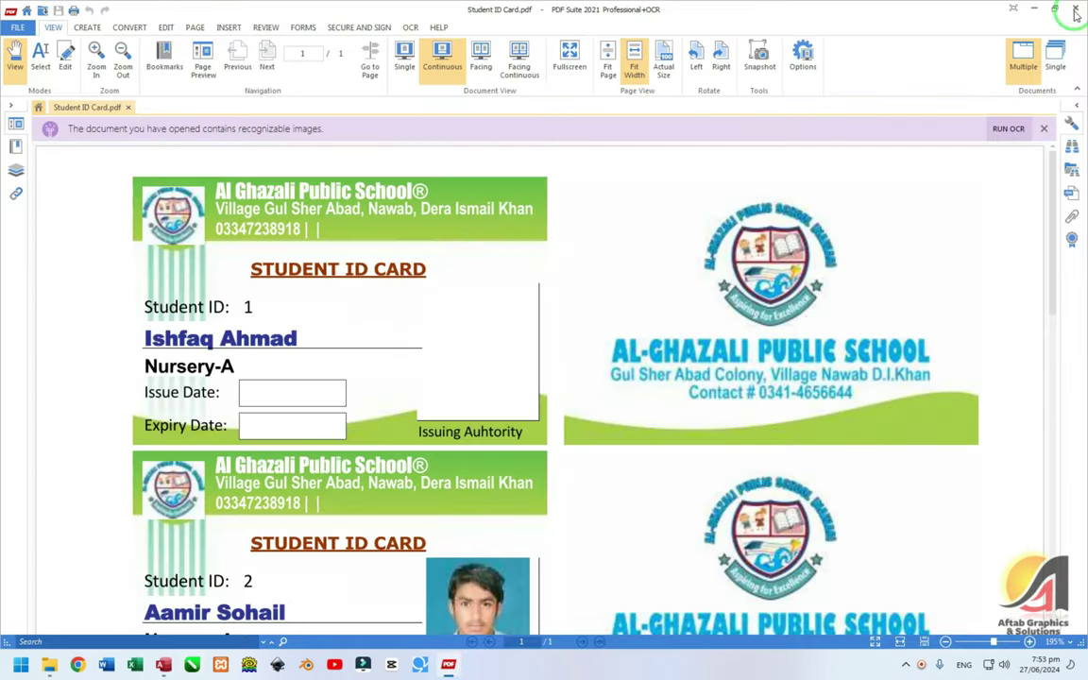
- Close the Student ID Card PDF, dismiss the file-in-use warning, and bring Da-Sakool back
{"action": "left_click", "coordinate": [1076, 10]}
{"action": "key", "text": "alt+F4"}
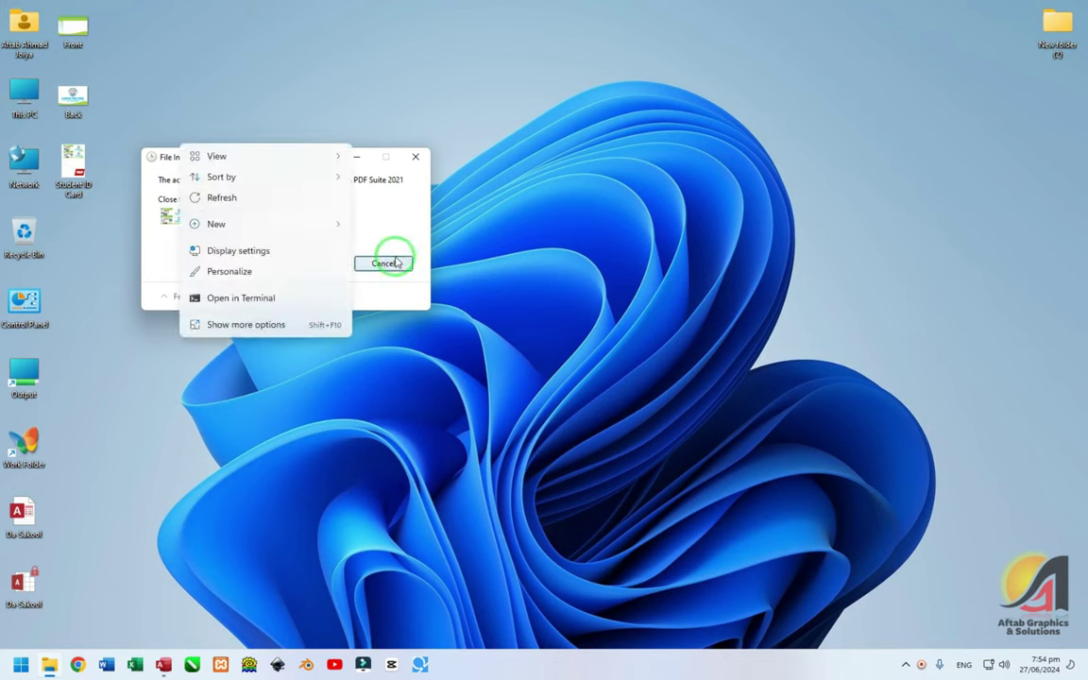
{"action": "left_click", "coordinate": [387, 263]}
{"action": "left_click", "coordinate": [235, 635]}
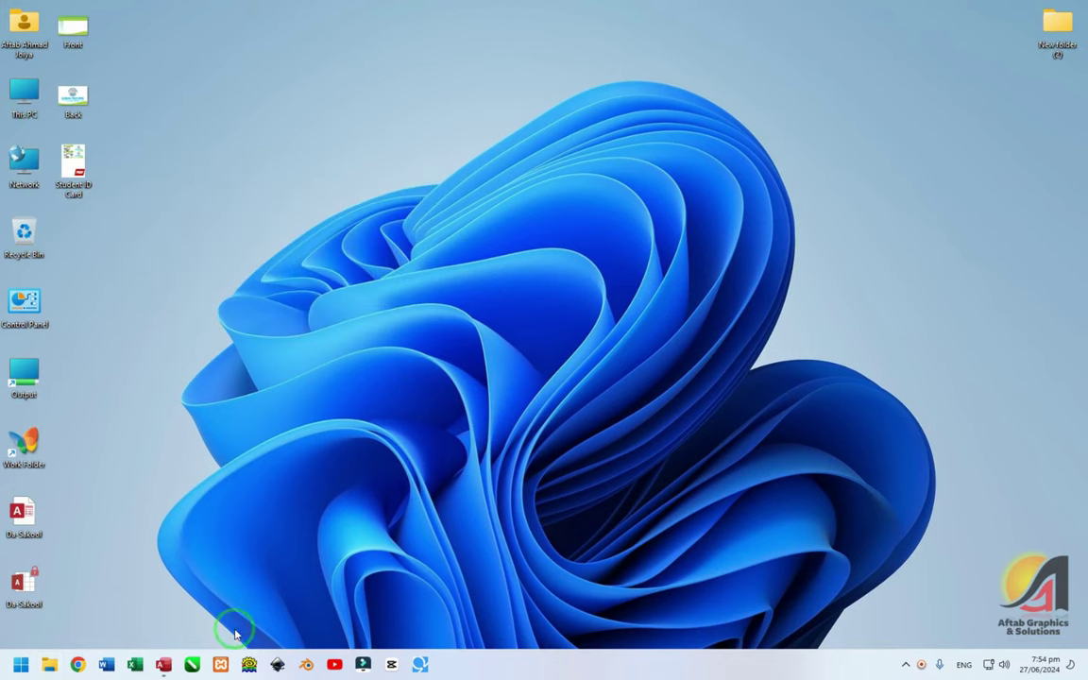
{"action": "left_click", "coordinate": [162, 667]}
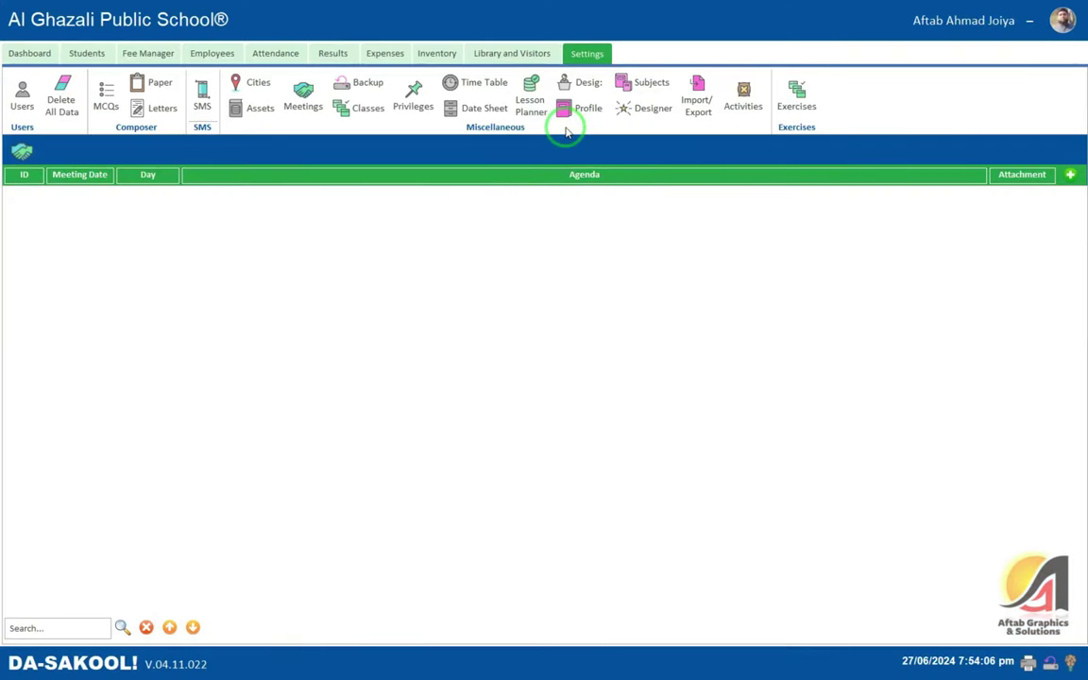
- Open Import/Export and scroll through destination tables like Activities, DateSheet and LessonPlanner
{"action": "left_click", "coordinate": [713, 107]}
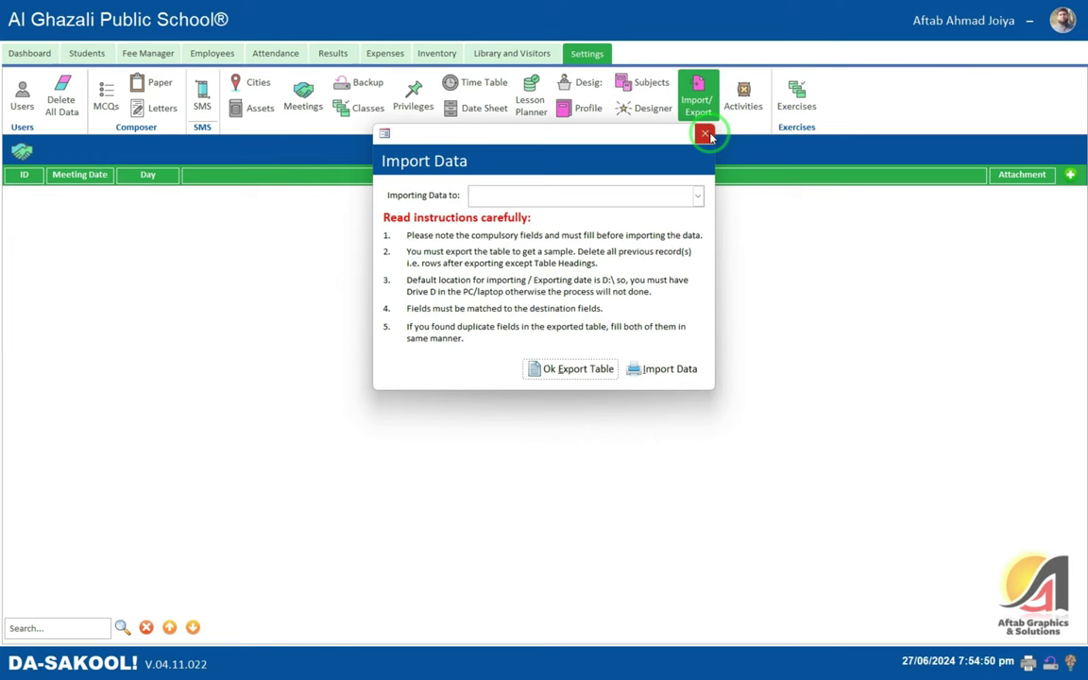
{"action": "left_click", "coordinate": [697, 196]}
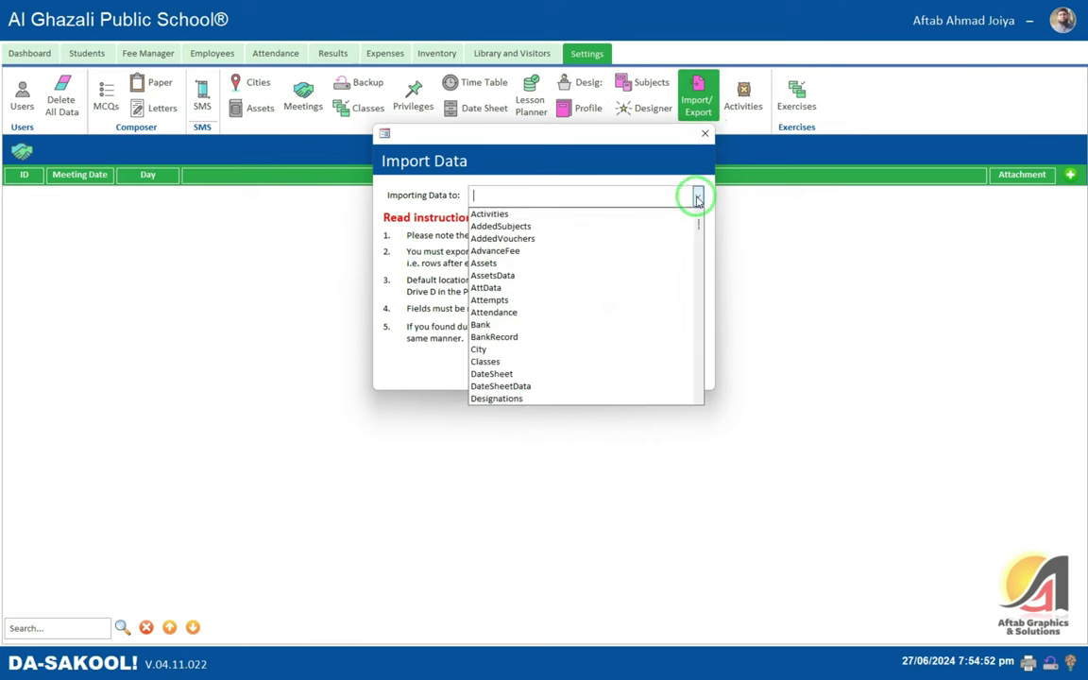
{"action": "scroll", "coordinate": [693, 212], "scroll_direction": "down", "scroll_amount": 2}
{"action": "scroll", "coordinate": [693, 214], "scroll_direction": "up", "scroll_amount": 2}
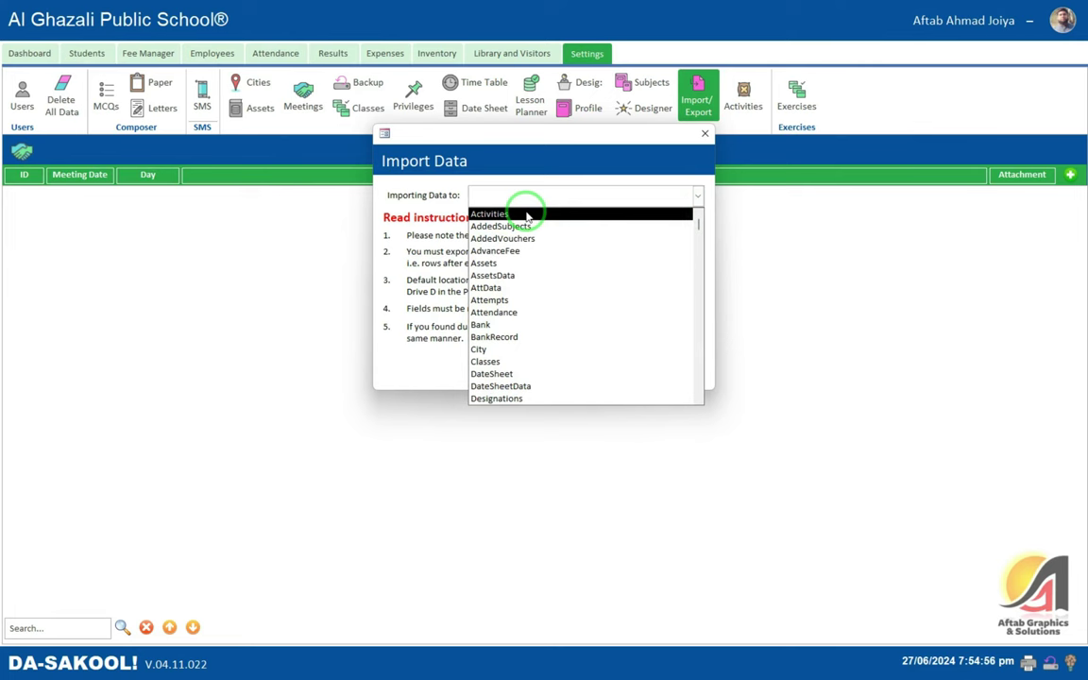
{"action": "scroll", "coordinate": [625, 243], "scroll_direction": "down", "scroll_amount": 2}
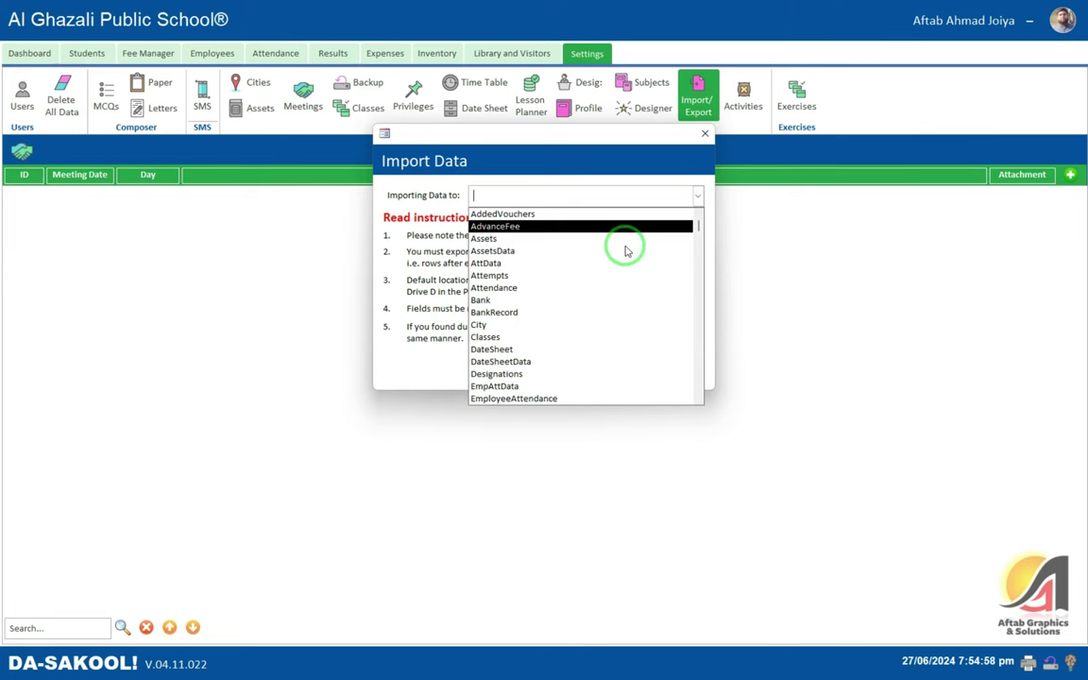
{"action": "scroll", "coordinate": [624, 251], "scroll_direction": "down", "scroll_amount": 2}
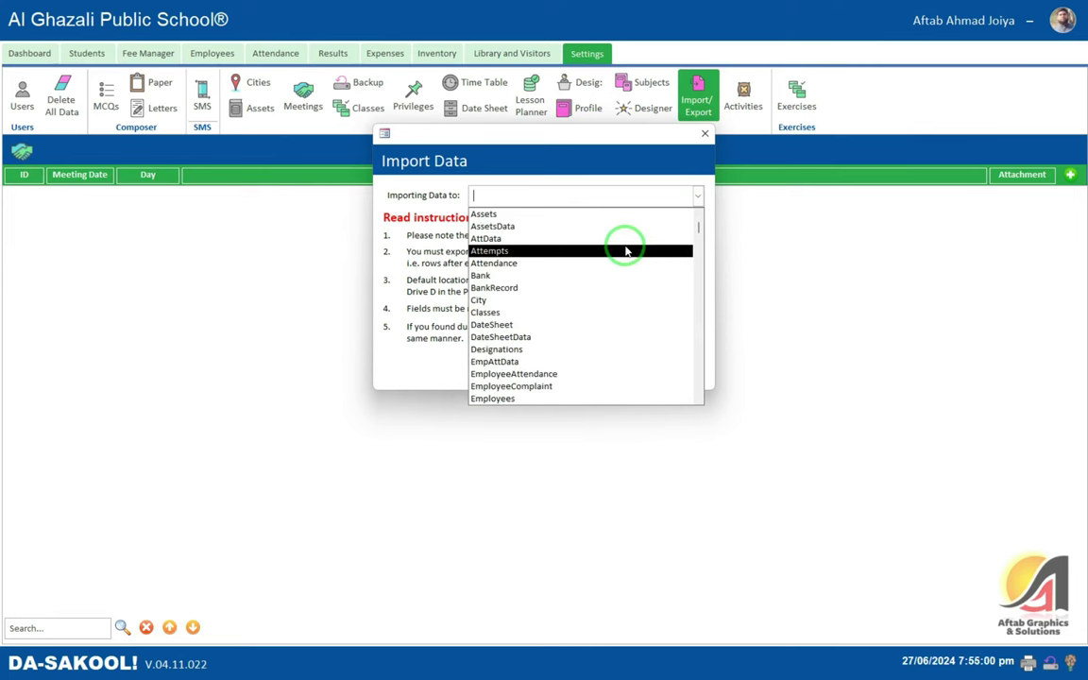
{"action": "scroll", "coordinate": [624, 250], "scroll_direction": "down", "scroll_amount": 4}
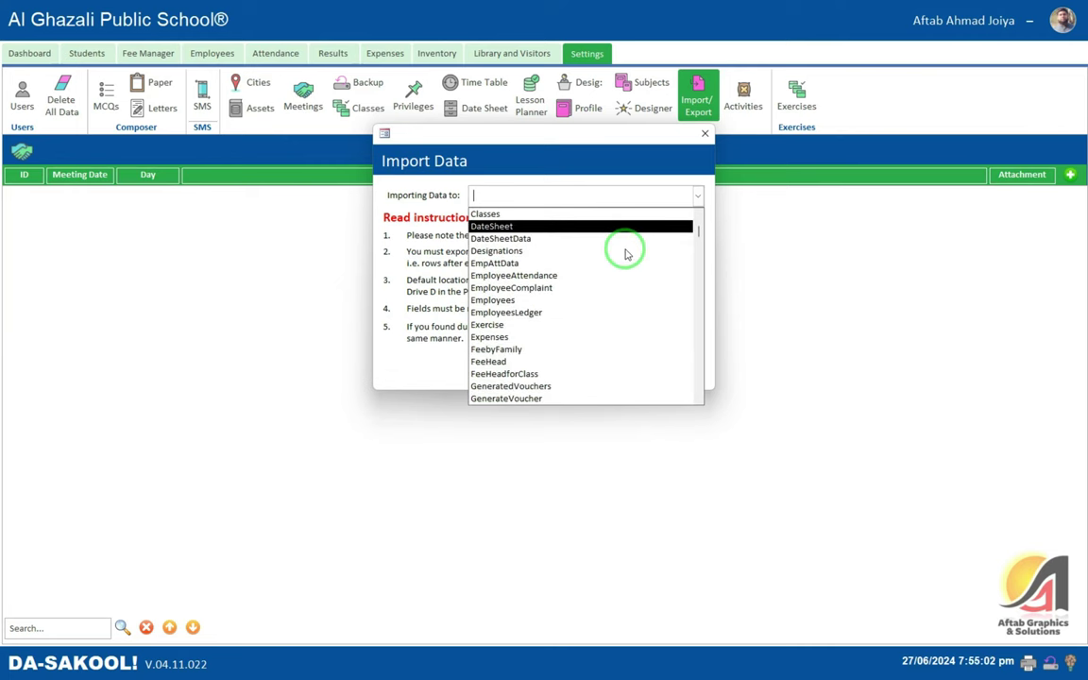
{"action": "scroll", "coordinate": [625, 250], "scroll_direction": "down", "scroll_amount": 3}
{"action": "scroll", "coordinate": [624, 251], "scroll_direction": "up", "scroll_amount": 2}
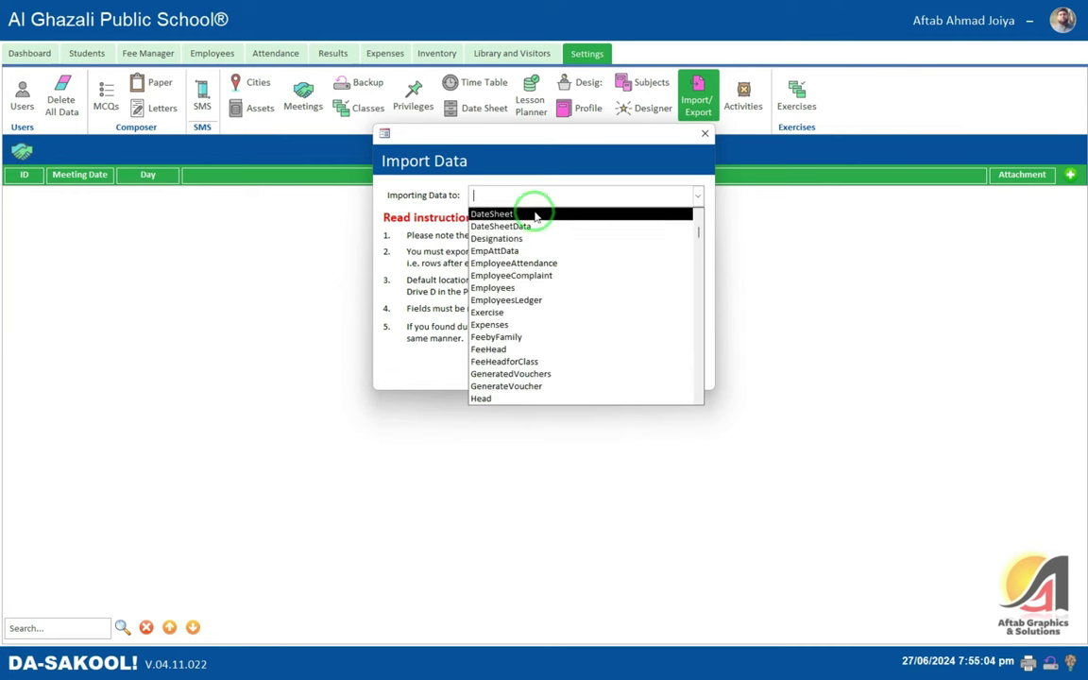
{"action": "scroll", "coordinate": [603, 236], "scroll_direction": "down", "scroll_amount": 4}
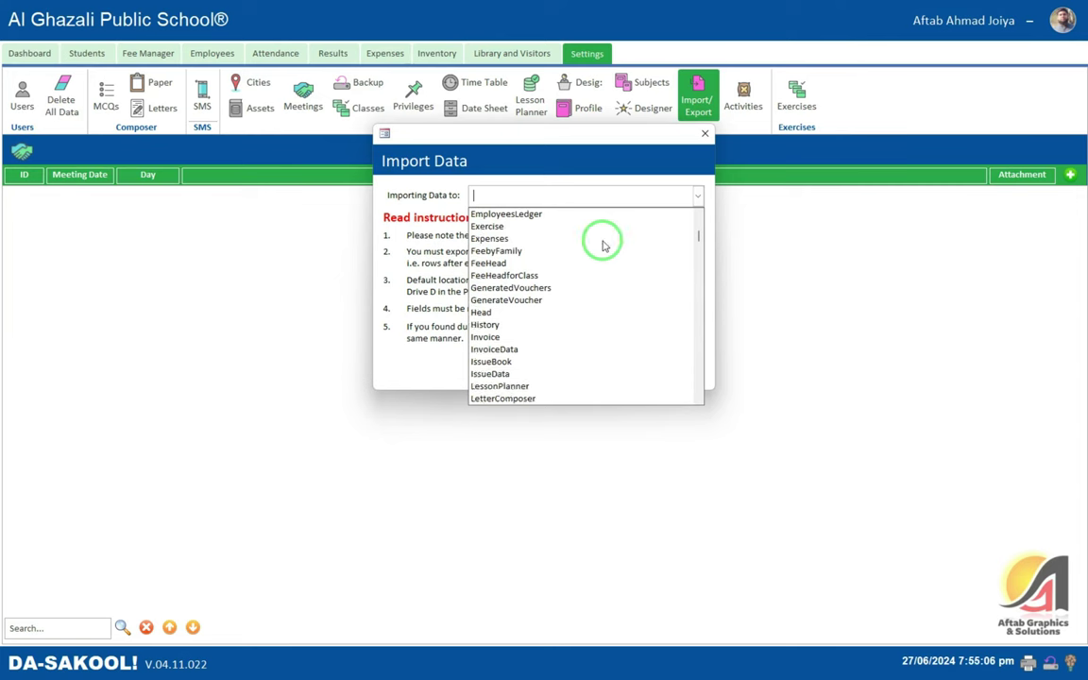
{"action": "scroll", "coordinate": [605, 245], "scroll_direction": "down", "scroll_amount": 2}
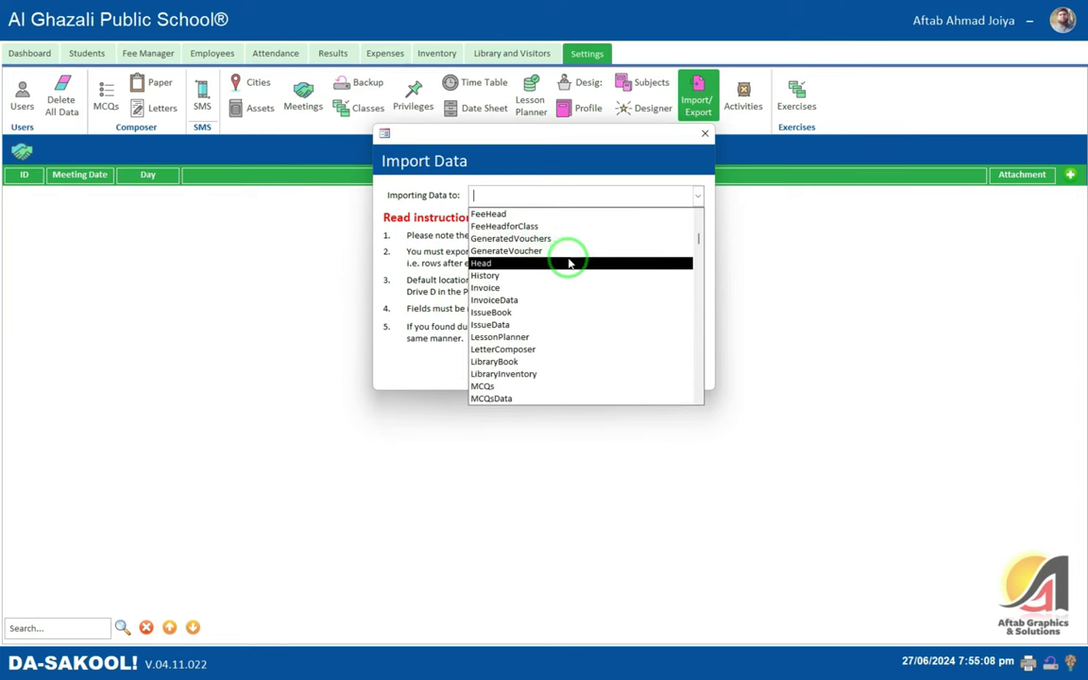
{"action": "scroll", "coordinate": [595, 250], "scroll_direction": "down", "scroll_amount": 3}
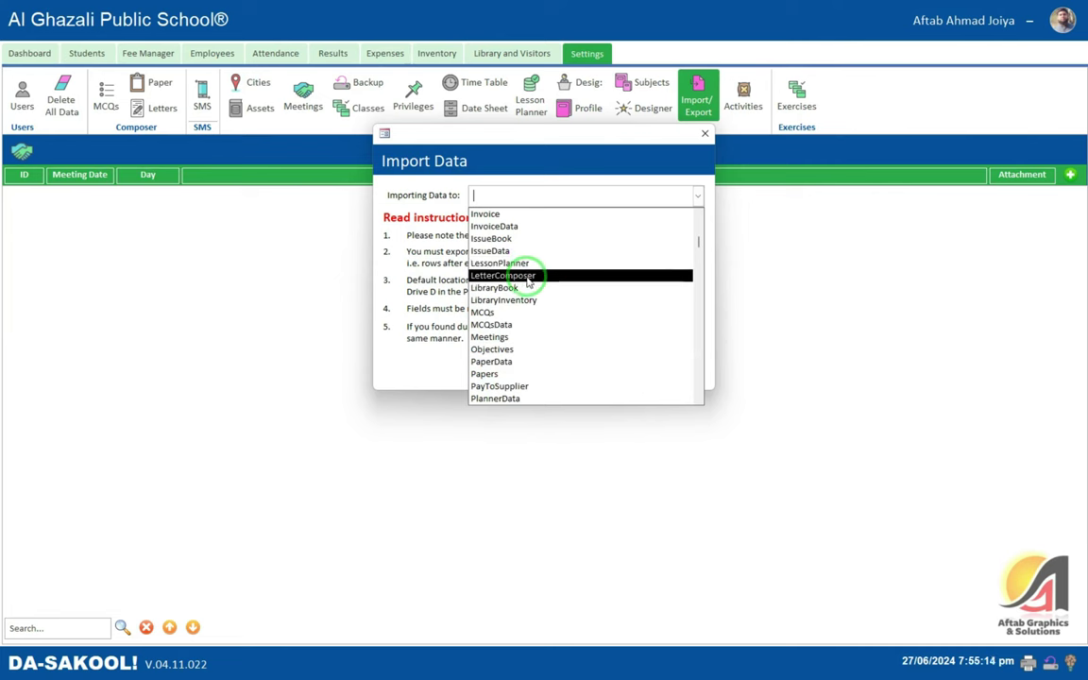
- Enter Students as the Importing Data to table, then close the Import Data window
{"action": "left_click", "coordinate": [482, 198]}
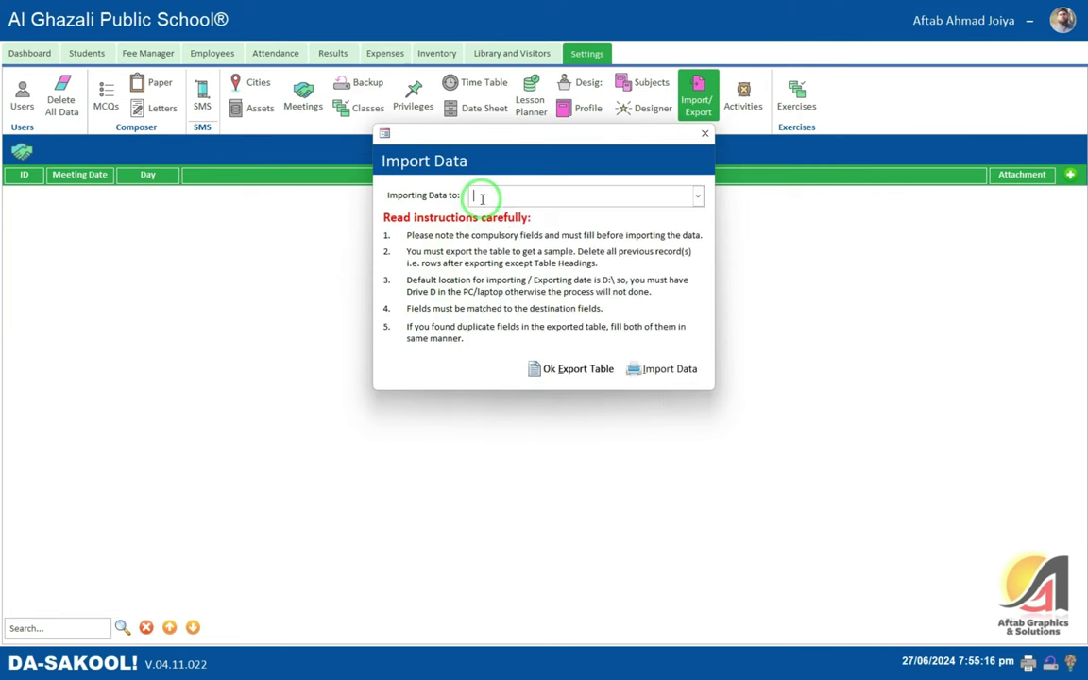
{"action": "type", "text": "Students"}
{"action": "key", "text": "Tab"}
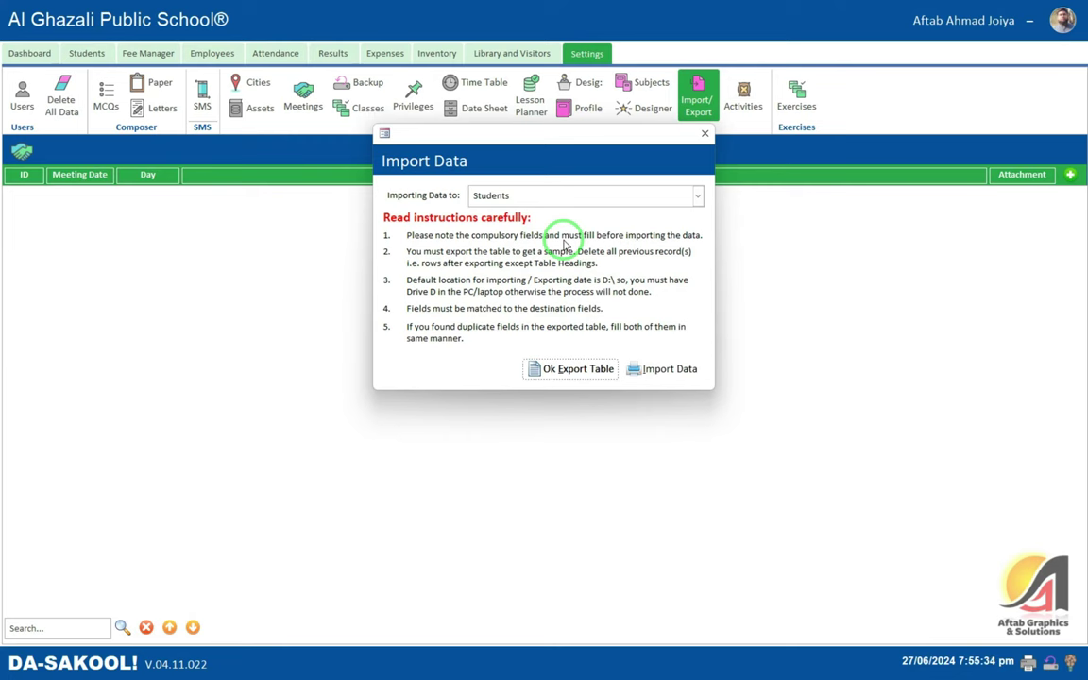
{"action": "left_click", "coordinate": [704, 133]}
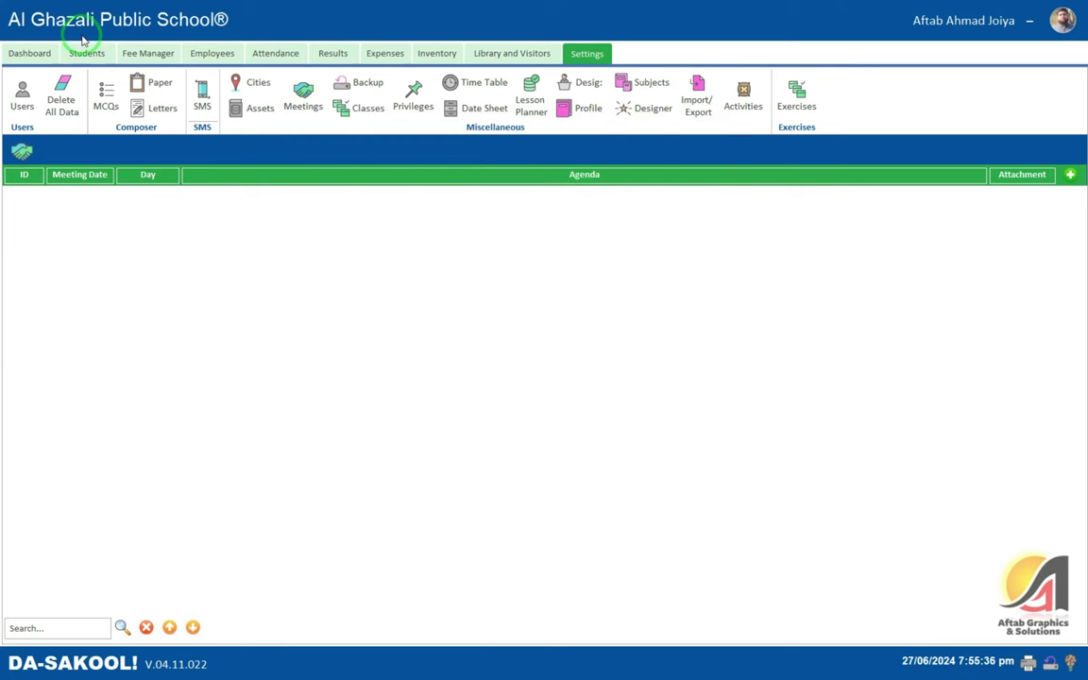
- Open a student's enrolment form and browse its Place of Birth, class and General group fields
{"action": "left_click", "coordinate": [85, 52]}
{"action": "left_click", "coordinate": [28, 95]}
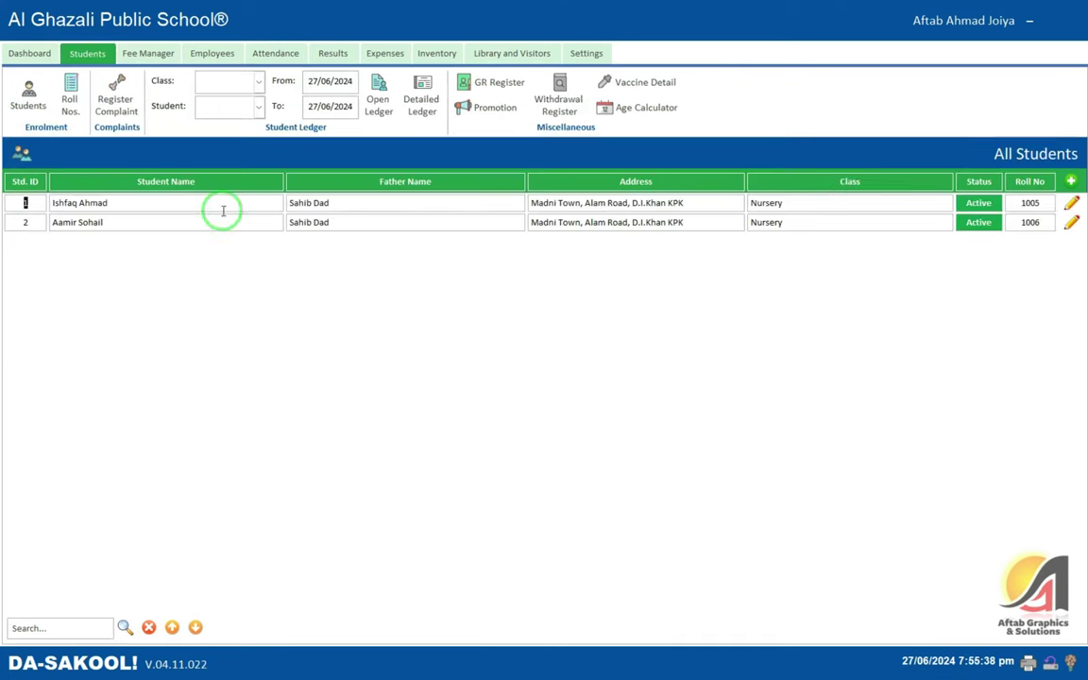
{"action": "left_click", "coordinate": [1071, 180]}
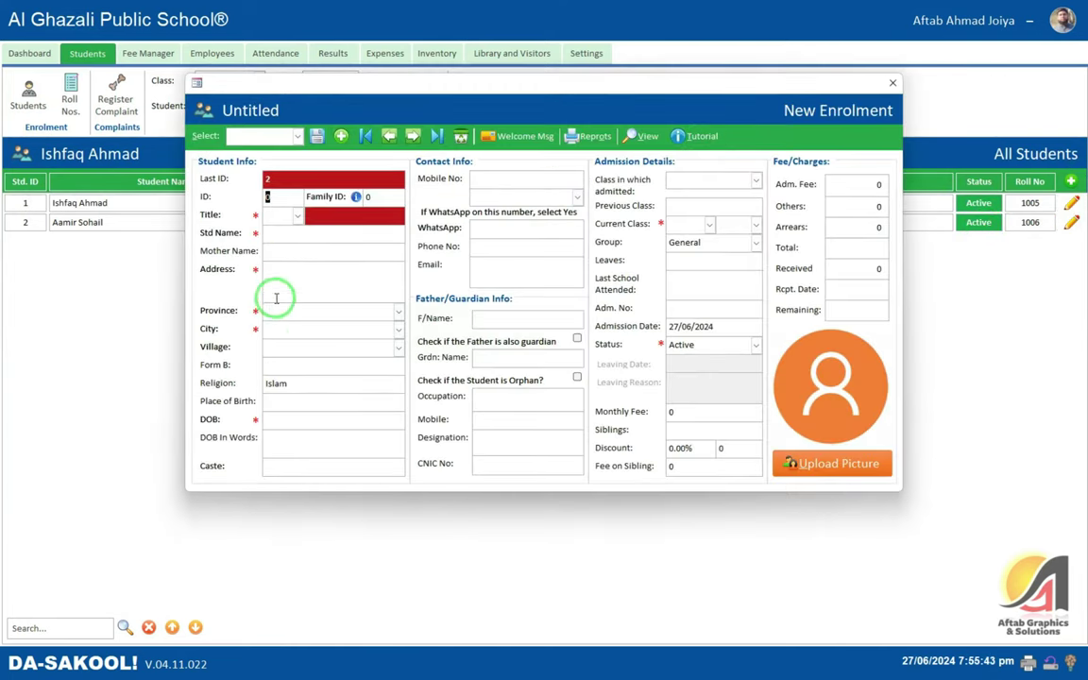
{"action": "left_click", "coordinate": [276, 403]}
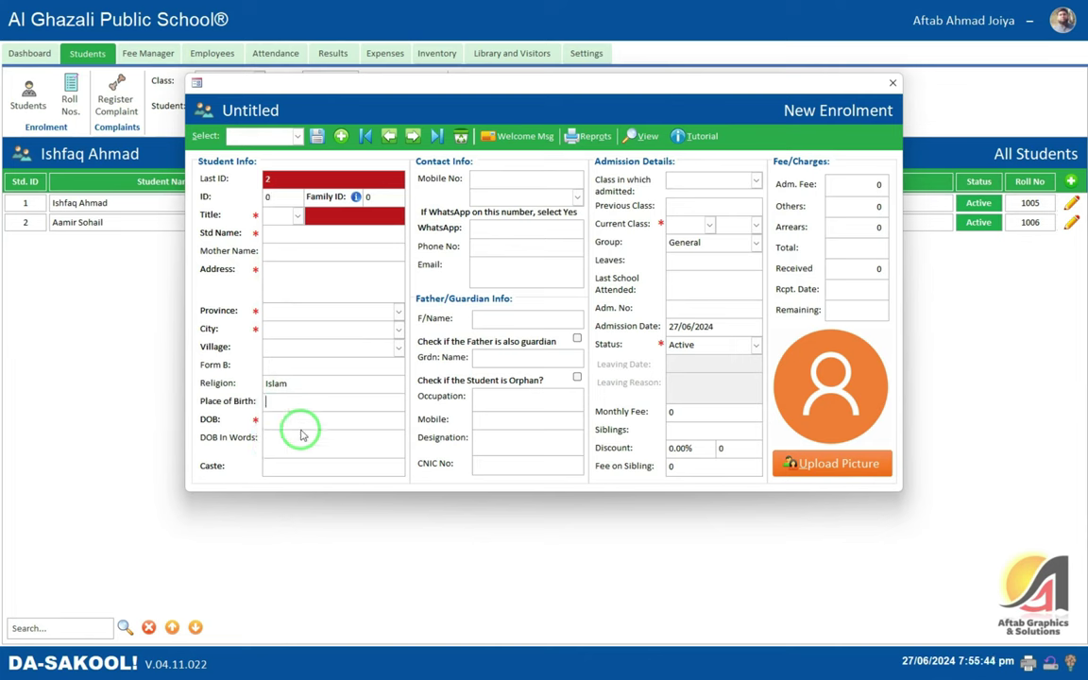
{"action": "left_click", "coordinate": [666, 224]}
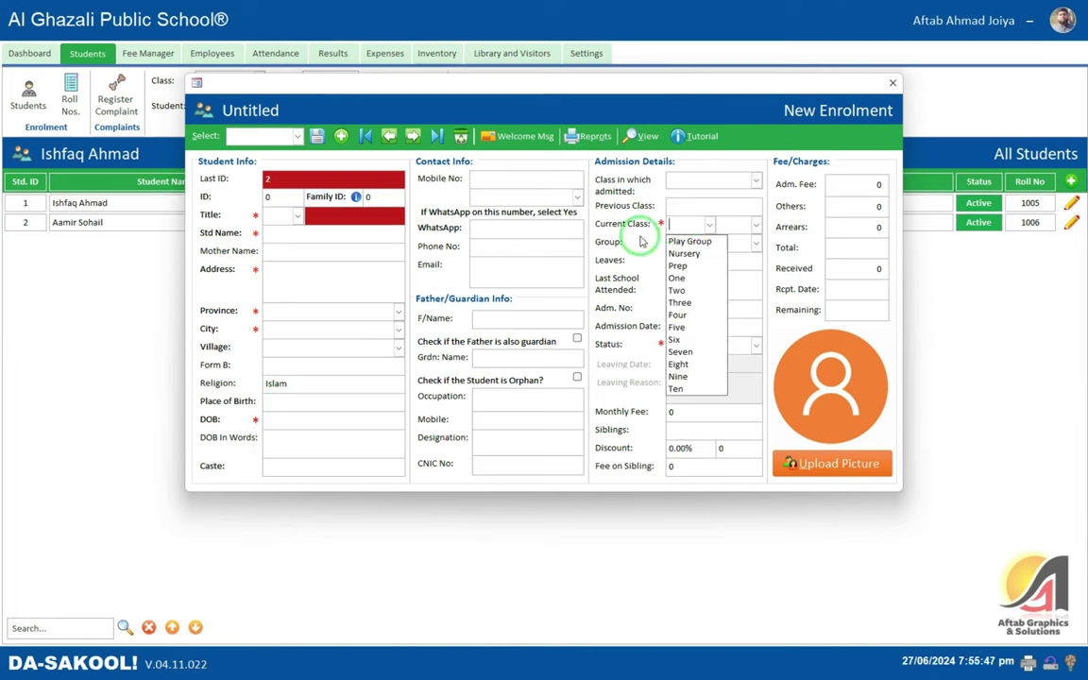
{"action": "left_click", "coordinate": [640, 241]}
{"action": "left_click", "coordinate": [553, 241]}
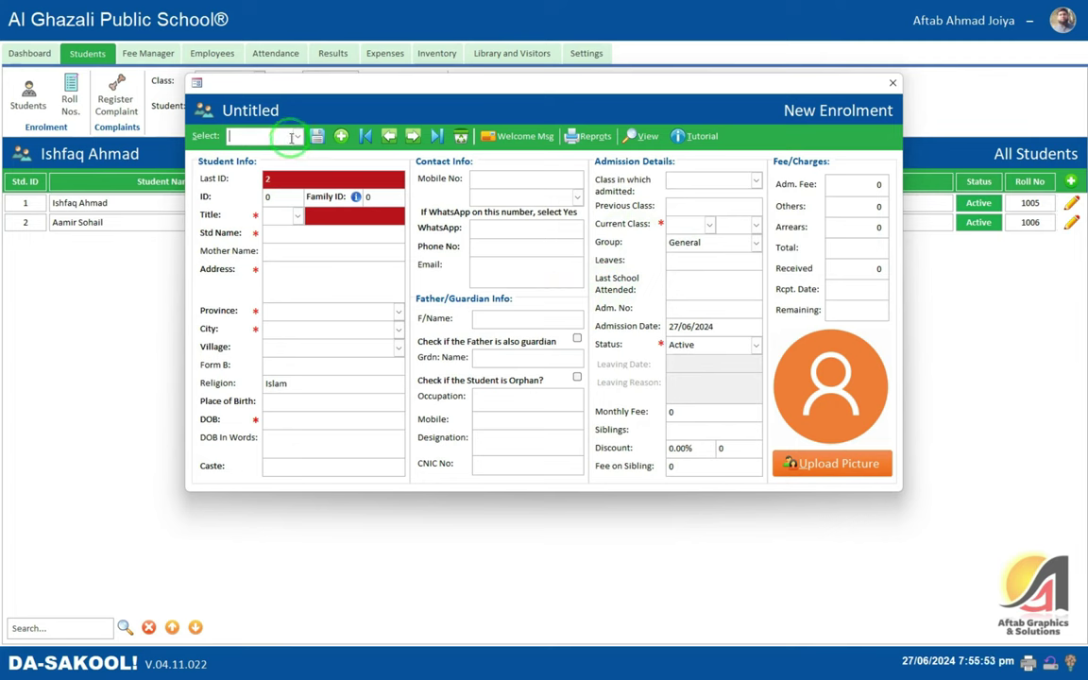
- Load a saved student's record, close the form and return to Settings
{"action": "left_click", "coordinate": [296, 136]}
{"action": "left_click", "coordinate": [299, 166]}
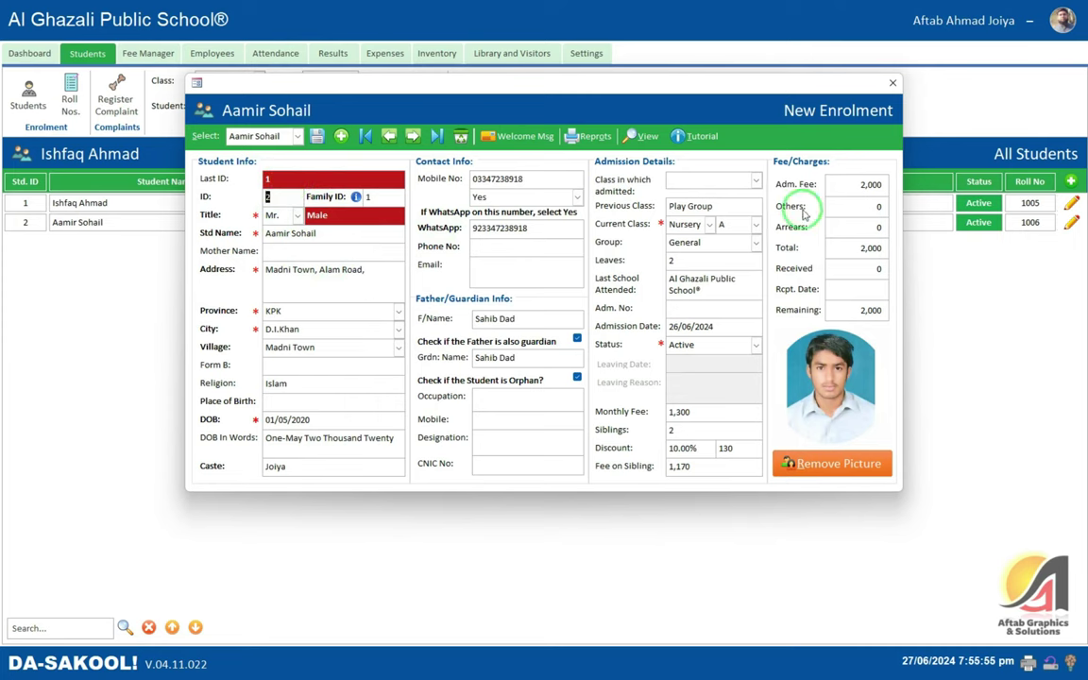
{"action": "left_click", "coordinate": [892, 83]}
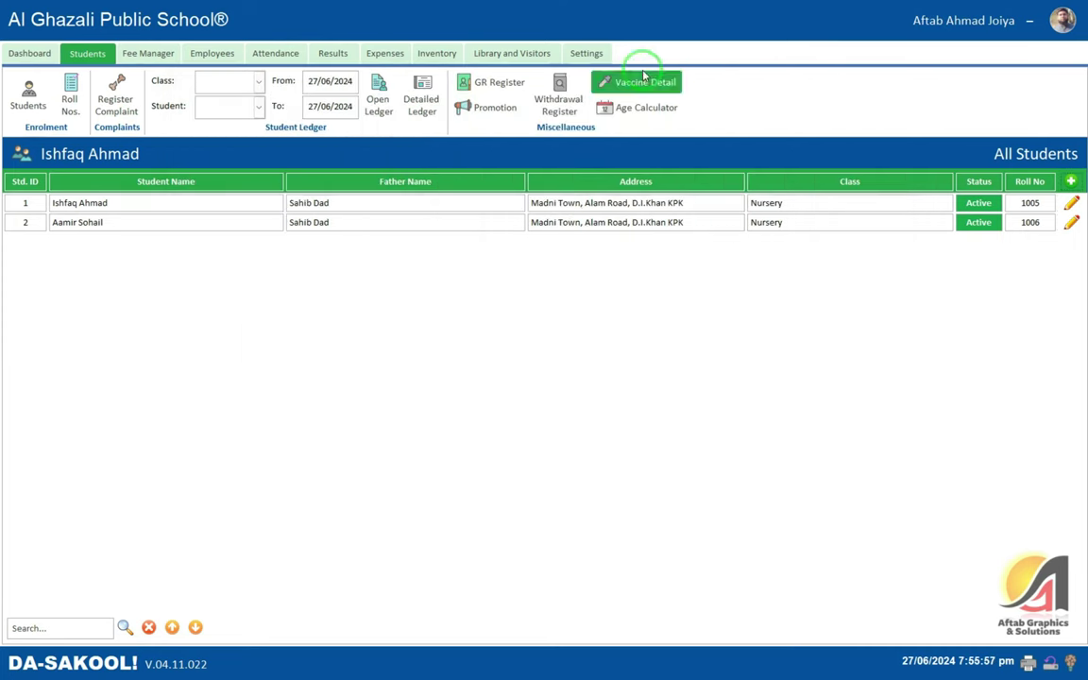
{"action": "left_click", "coordinate": [586, 53]}
- Export the Students table to an Excel spreadsheet through Import/Export
{"action": "left_click", "coordinate": [697, 102]}
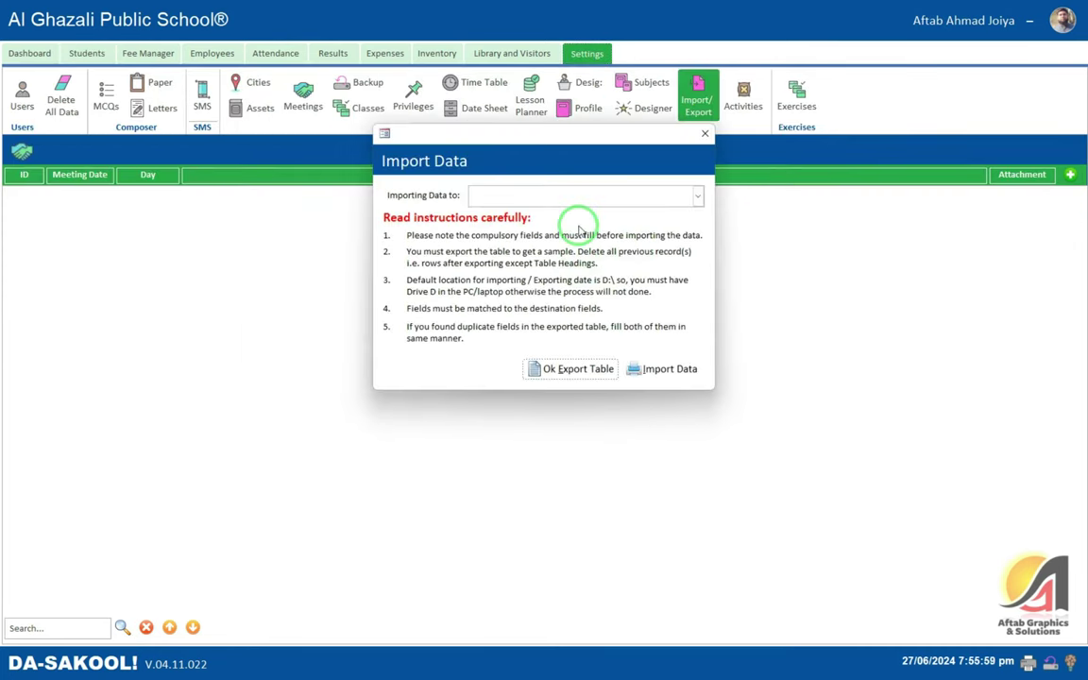
{"action": "left_click", "coordinate": [698, 196]}
{"action": "type", "text": "Students"}
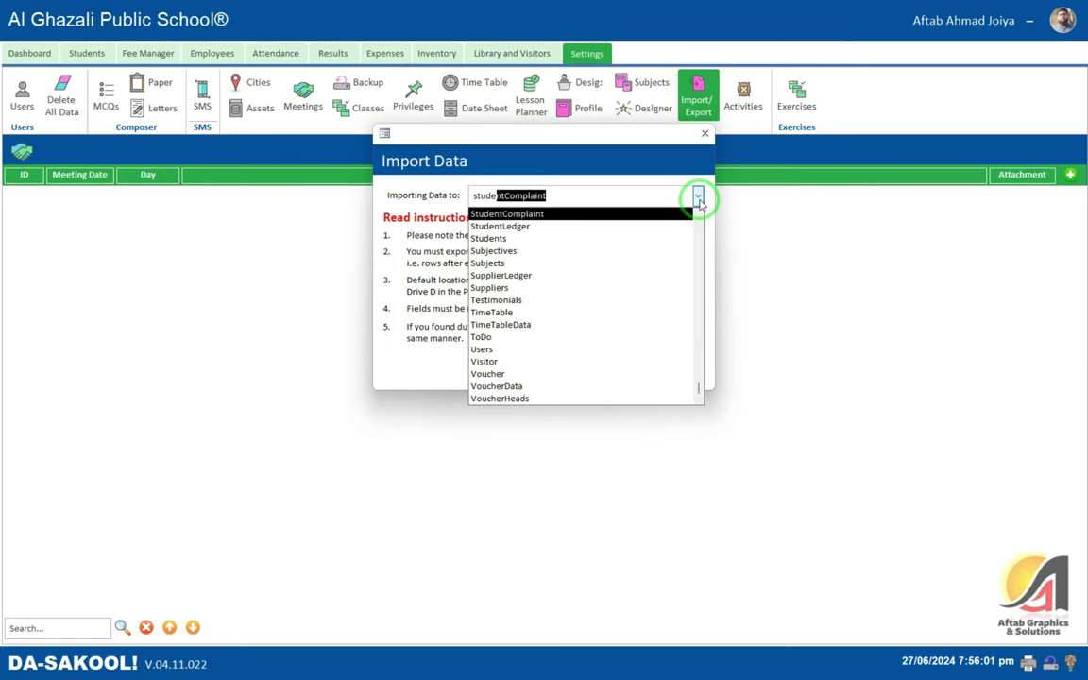
{"action": "key", "text": "Return"}
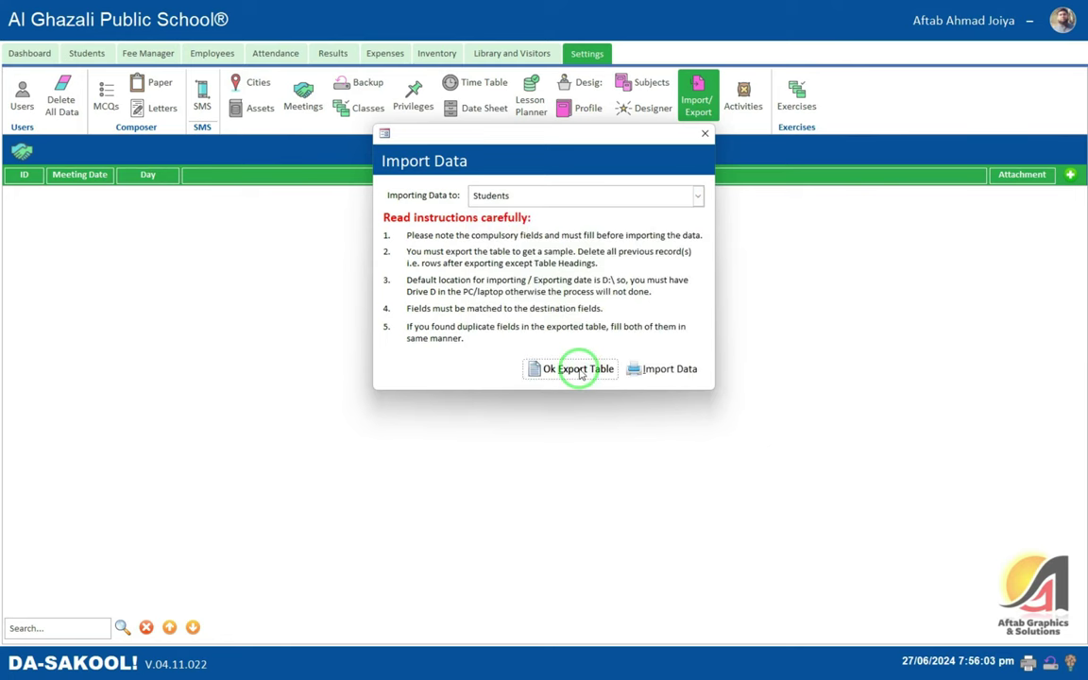
{"action": "left_click", "coordinate": [580, 371]}
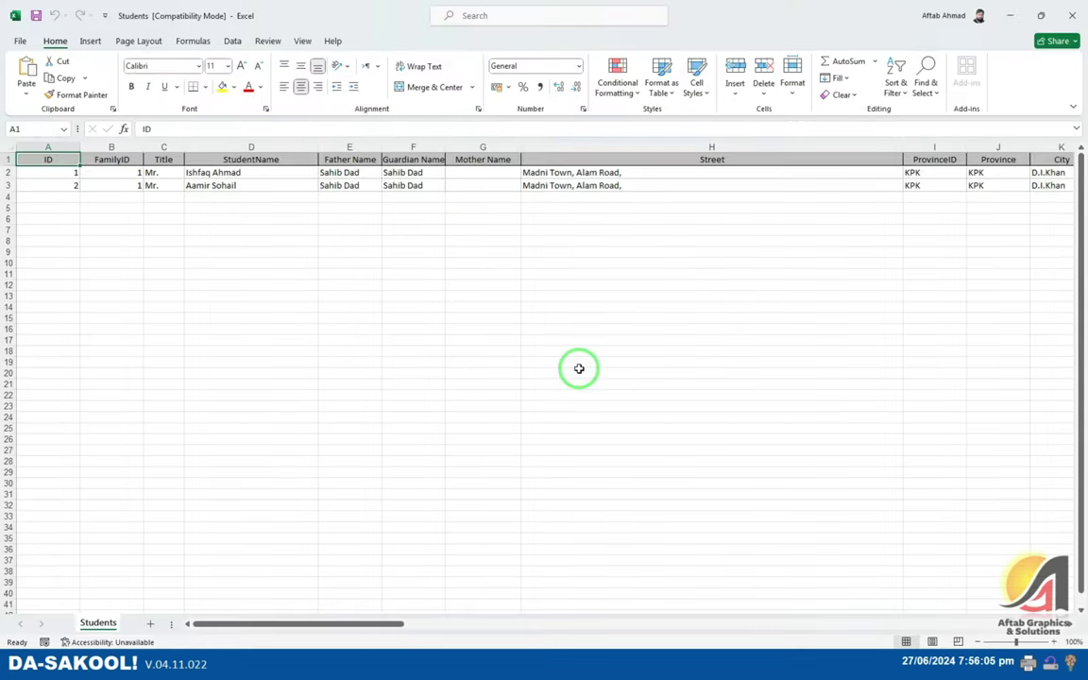
{"action": "left_click", "coordinate": [578, 188]}
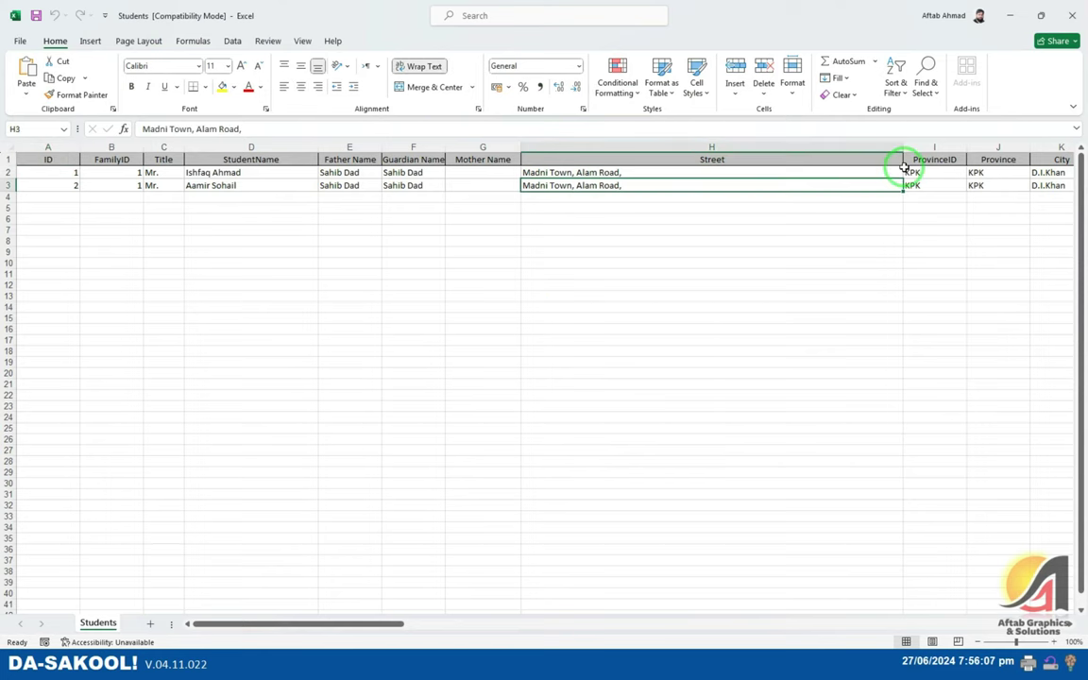
{"action": "key", "text": "ctrl+a"}
{"action": "double_click", "coordinate": [901, 148]}
{"action": "left_click", "coordinate": [587, 187]}
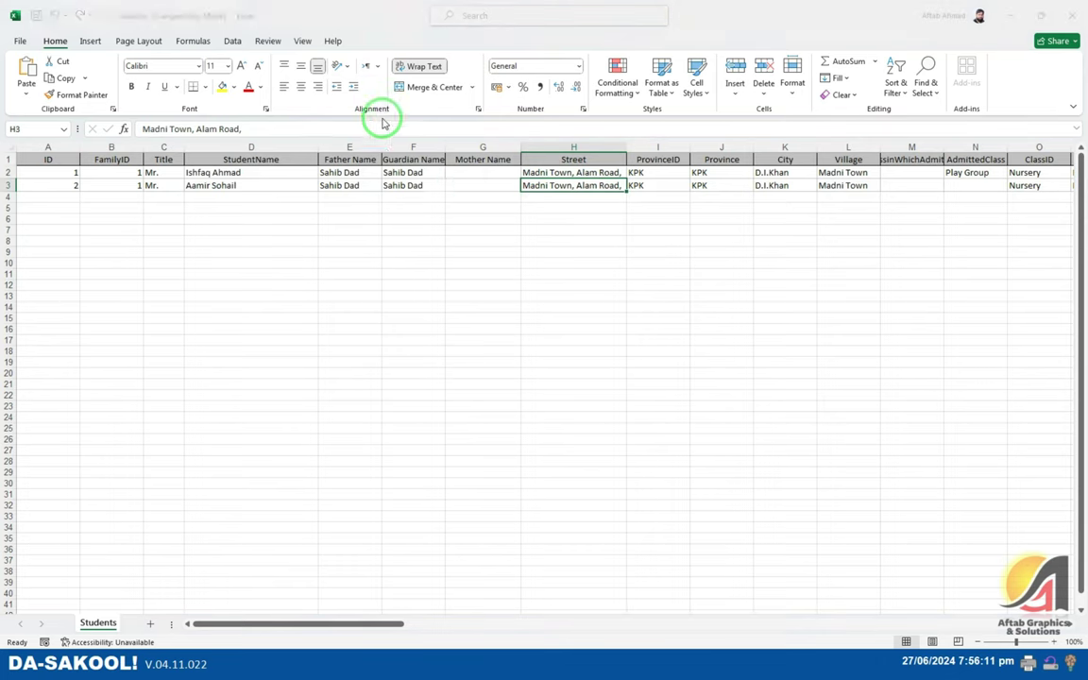
{"action": "key", "text": "F12"}
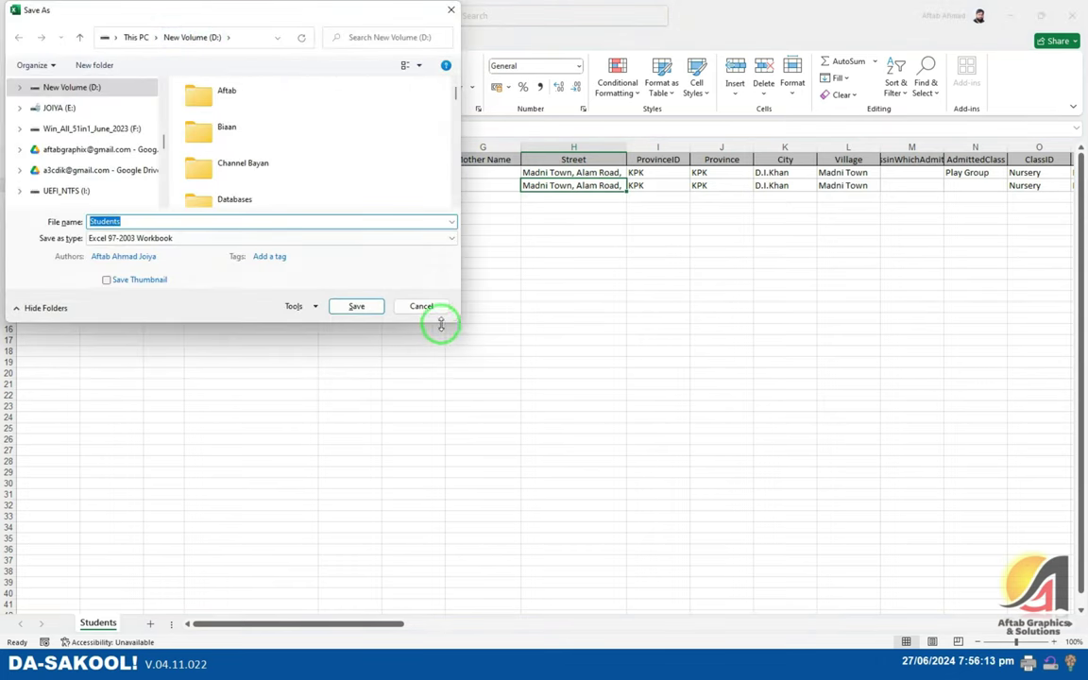
{"action": "left_click_drag", "start_coordinate": [460, 322], "coordinate": [1047, 607]}
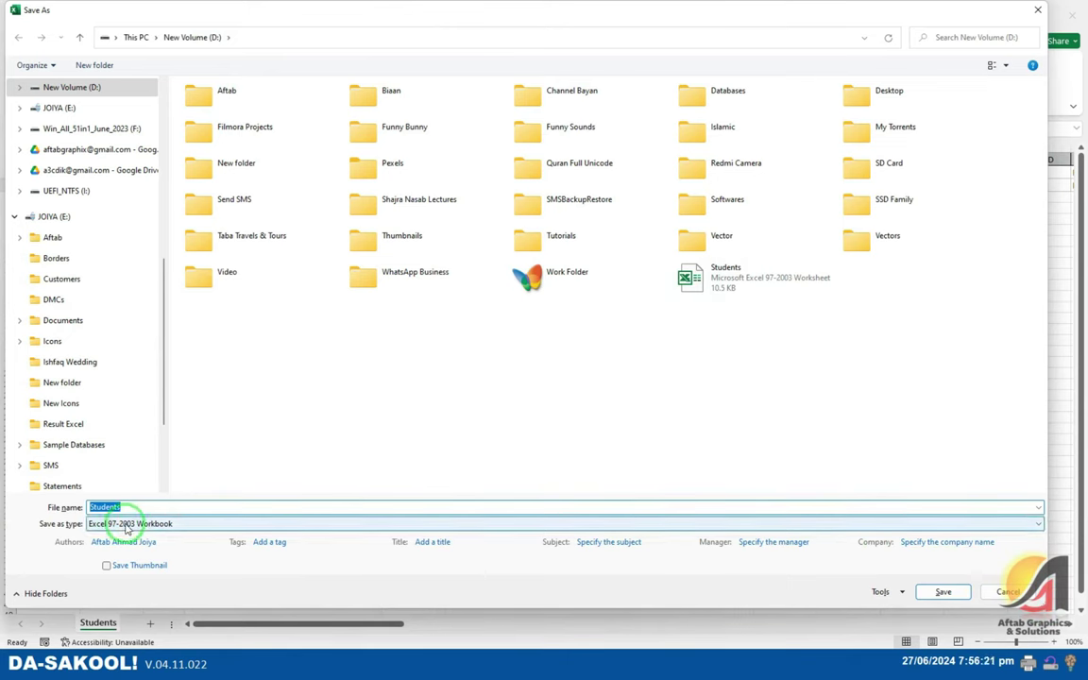
{"action": "left_click", "coordinate": [168, 523]}
{"action": "key", "text": "Escape"}
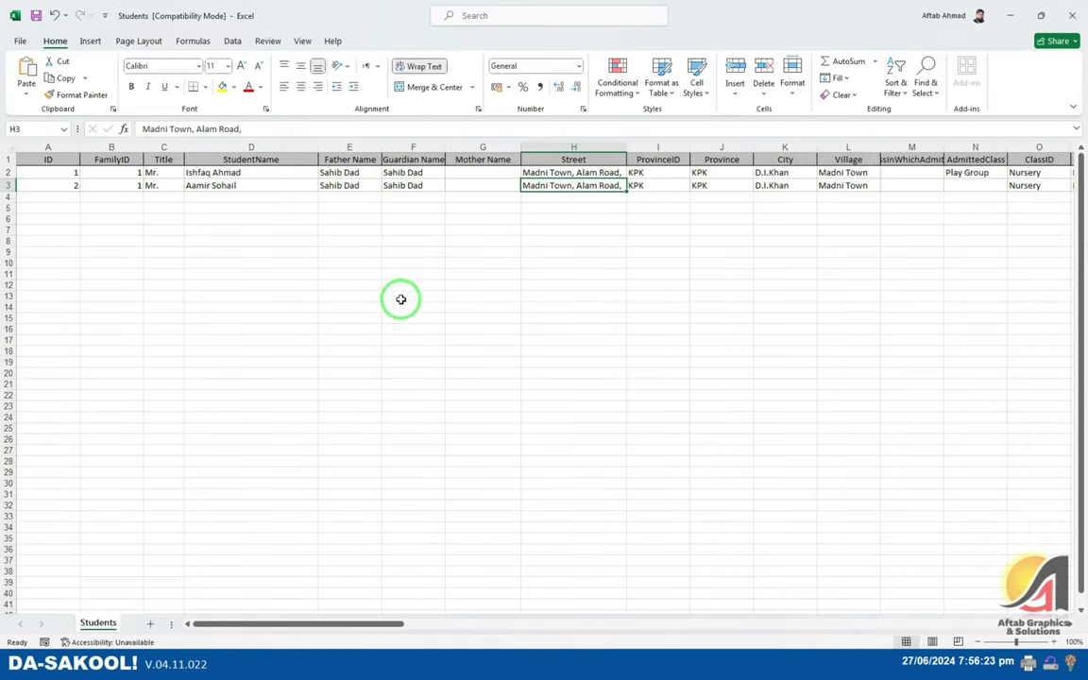
- Enter ID 3, FamilyID 2, title Mr., and the student's and father's names in row 4
{"action": "left_click", "coordinate": [385, 186]}
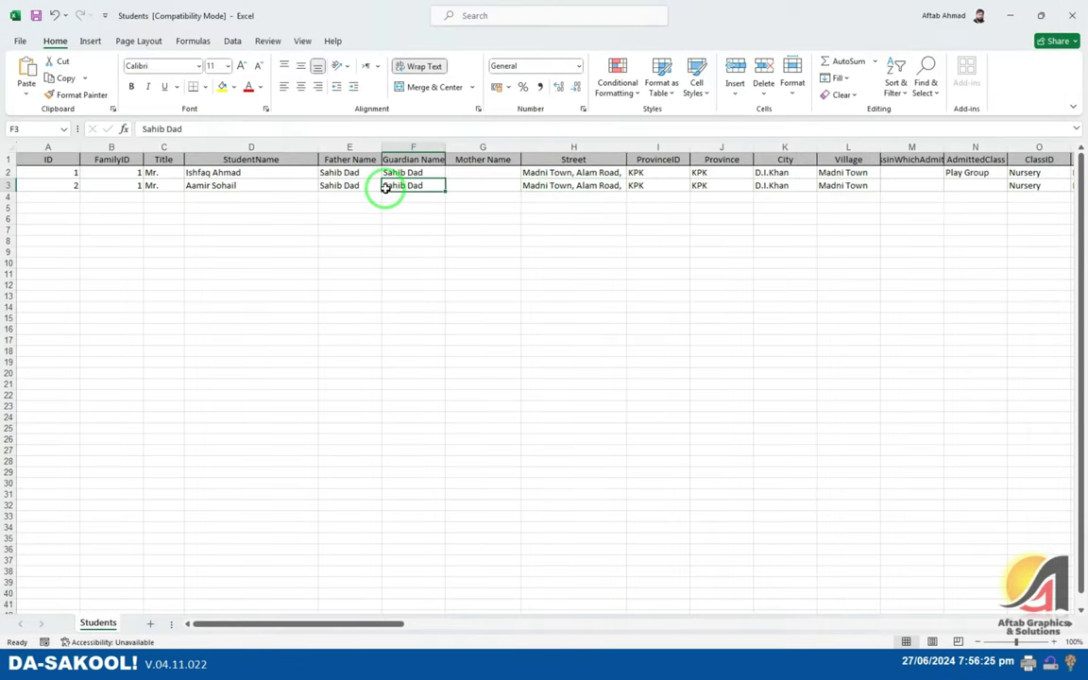
{"action": "left_click", "coordinate": [33, 194]}
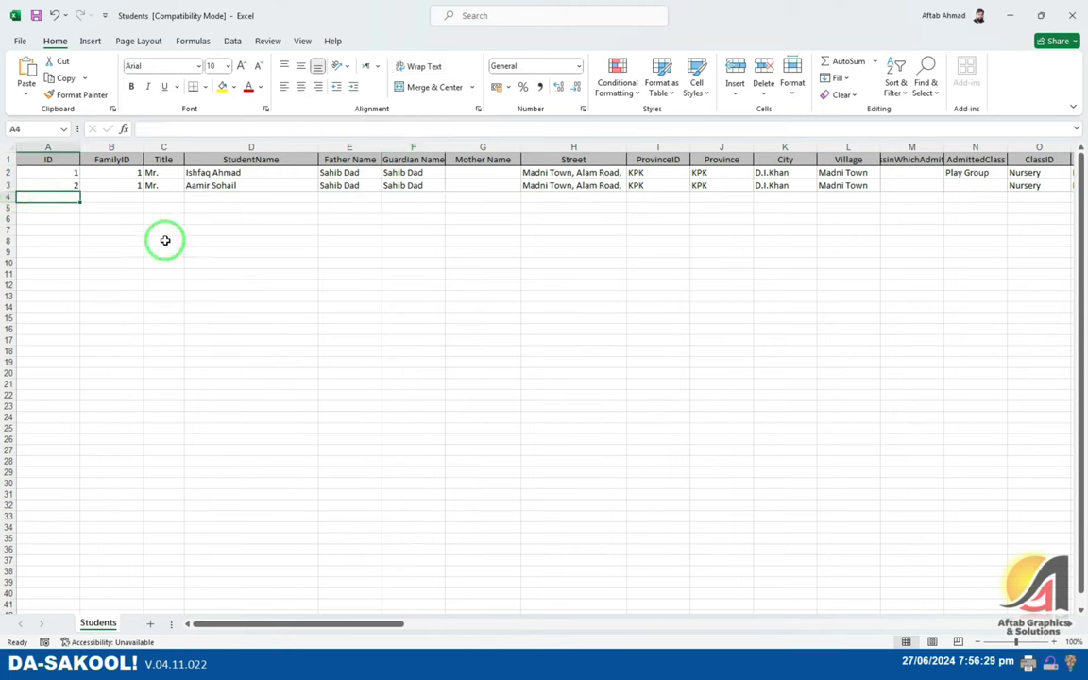
{"action": "type", "text": "3"}
{"action": "key", "text": "Tab"}
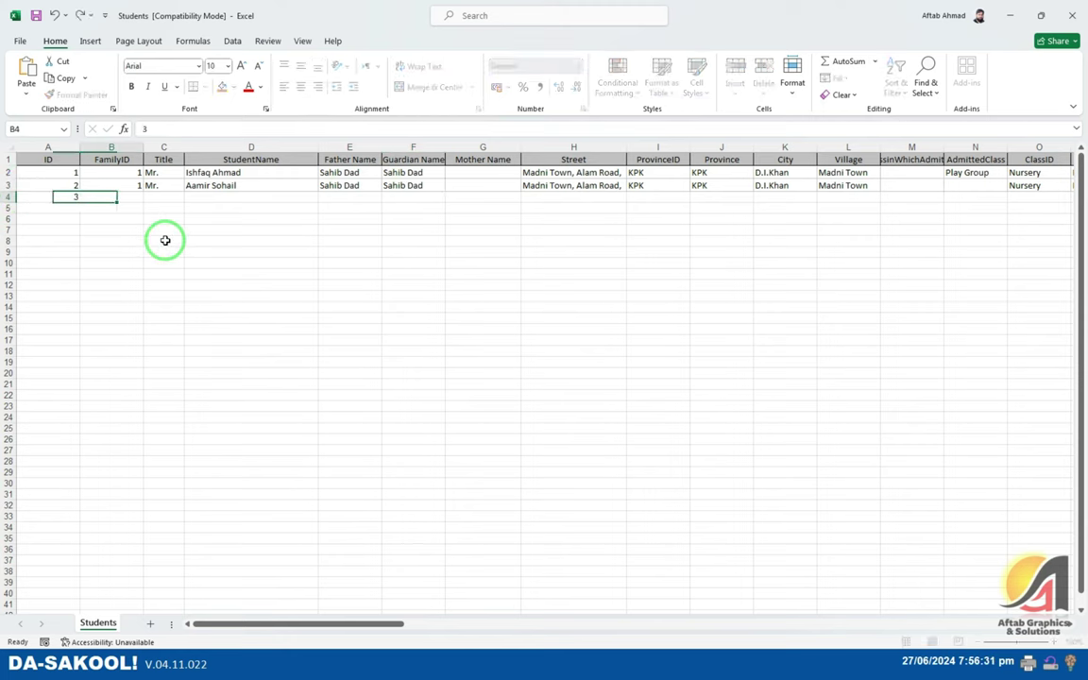
{"action": "type", "text": "2"}
{"action": "key", "text": "Tab"}
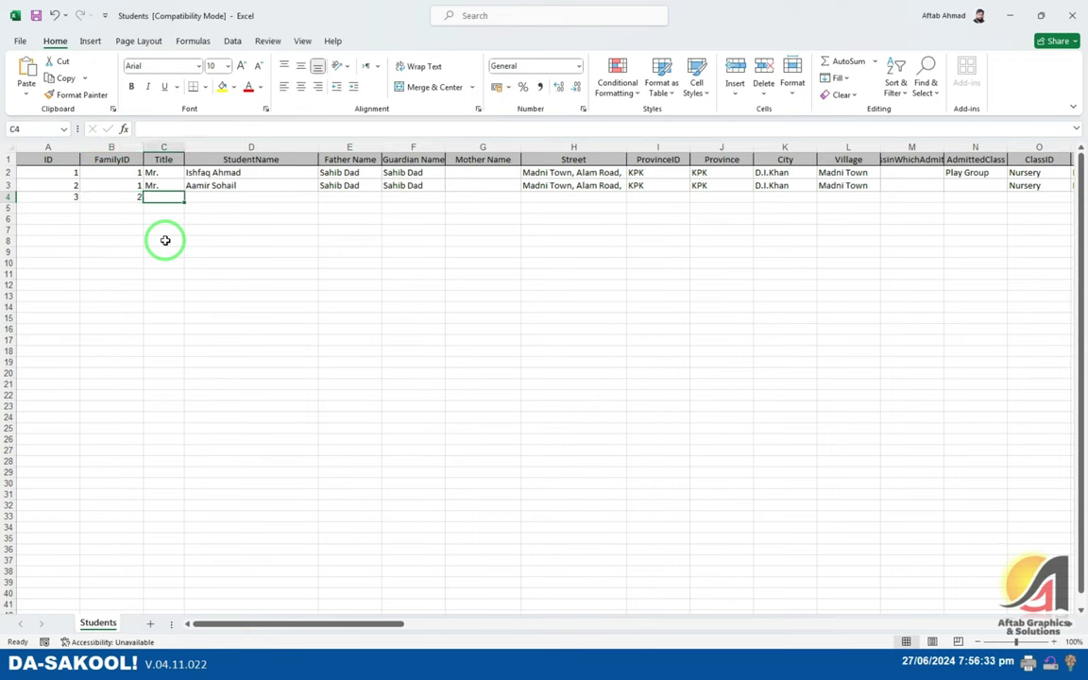
{"action": "type", "text": "Mr."}
{"action": "key", "text": "Tab"}
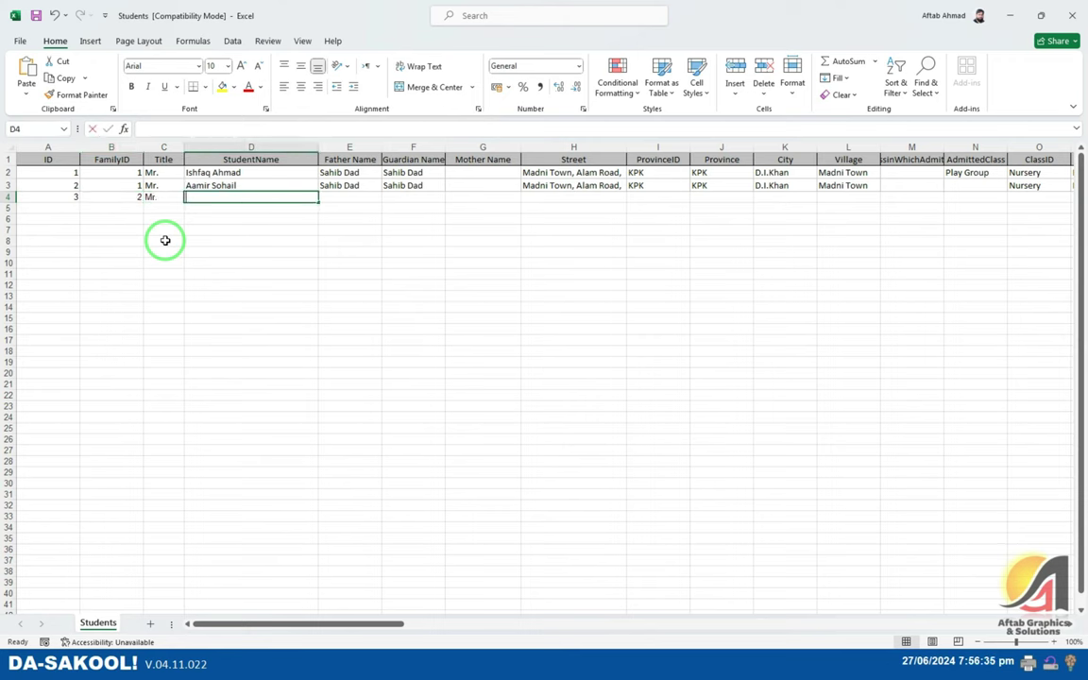
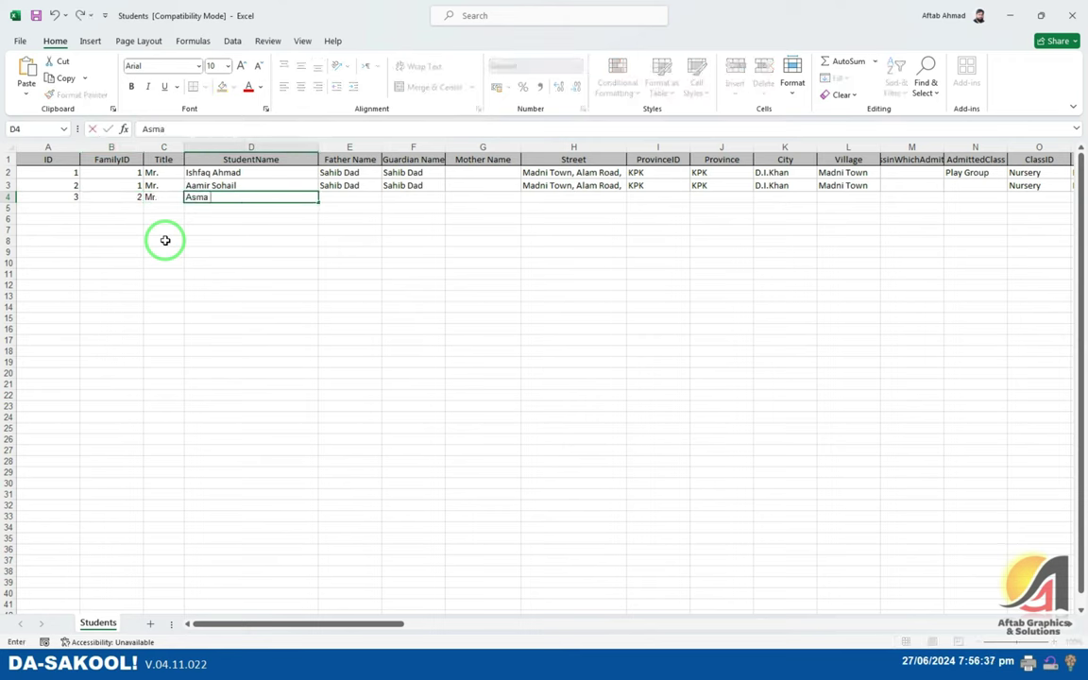
{"action": "key", "text": "Tab"}
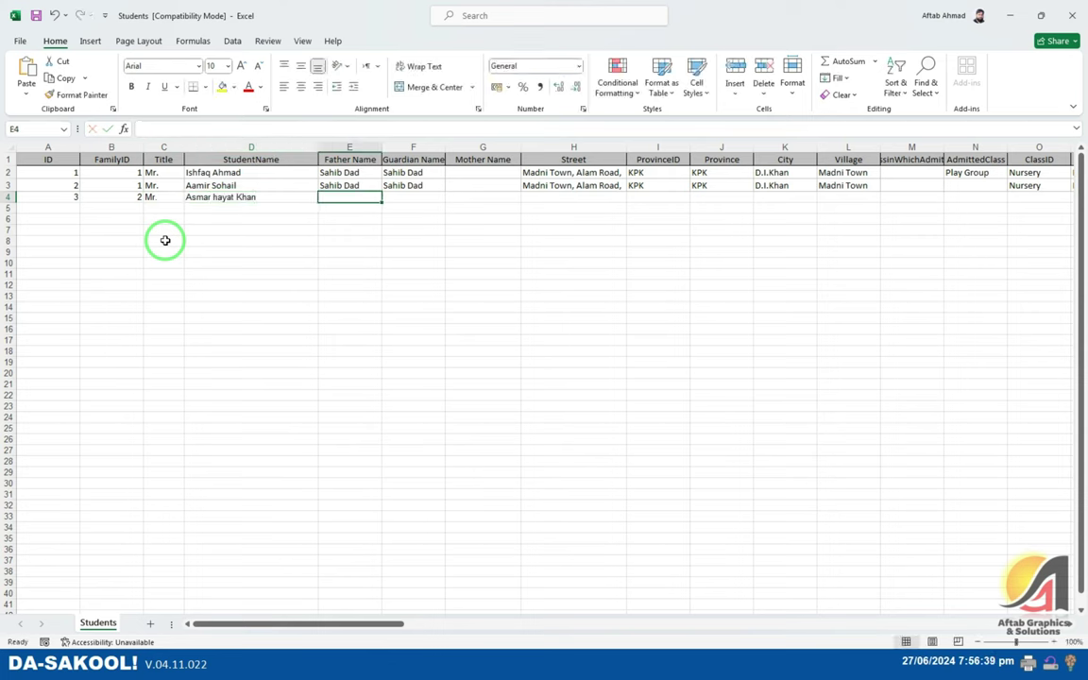
{"action": "key", "text": "Tab"}
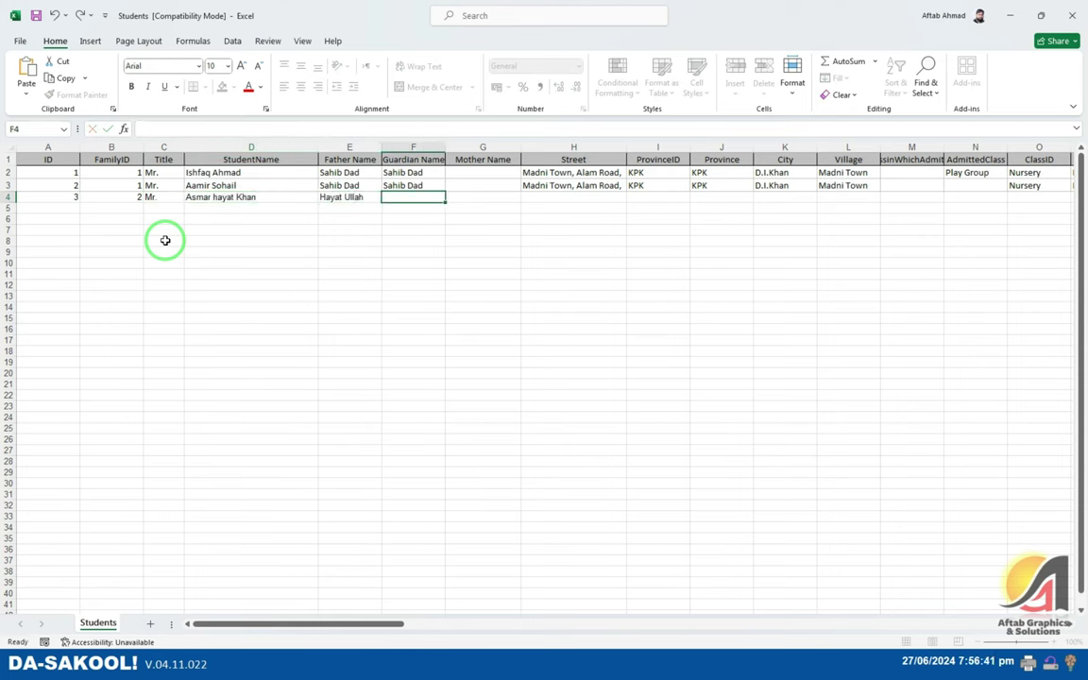
- Copy the father's name into the guardian column and fill street and ProvinceID down from row 3
{"action": "key", "text": "Left"}
{"action": "key", "text": "ctrl+c"}
{"action": "key", "text": "Right"}
{"action": "key", "text": "ctrl+v"}
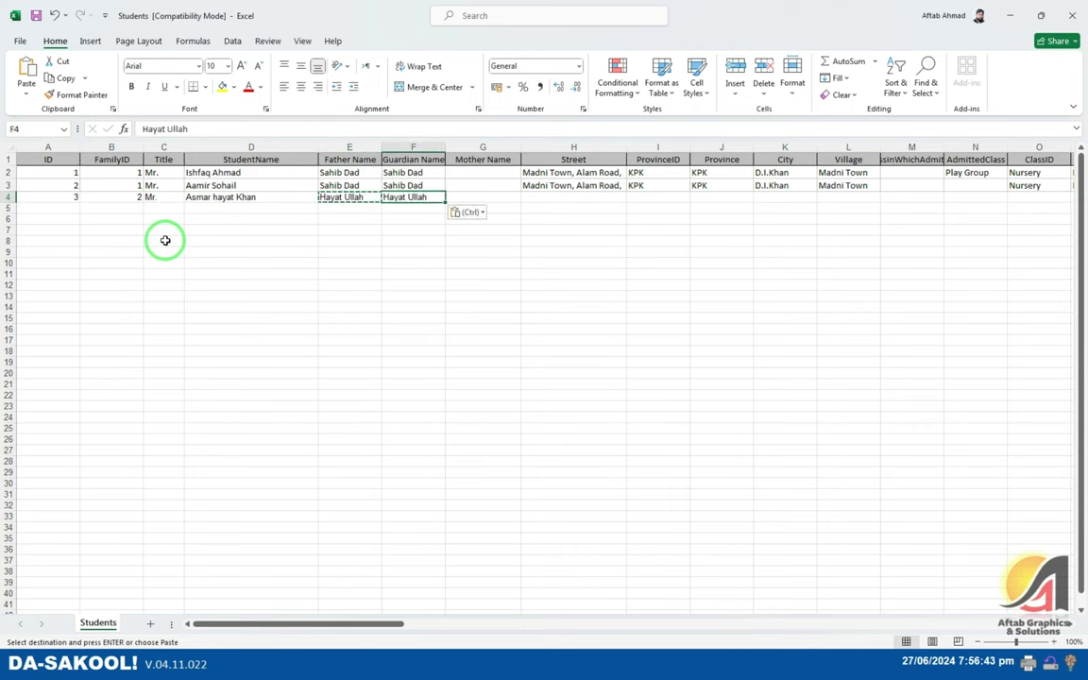
{"action": "key", "text": "Tab"}
{"action": "key", "text": "Tab"}
{"action": "key", "text": "ctrl+d"}
{"action": "key", "text": "Tab"}
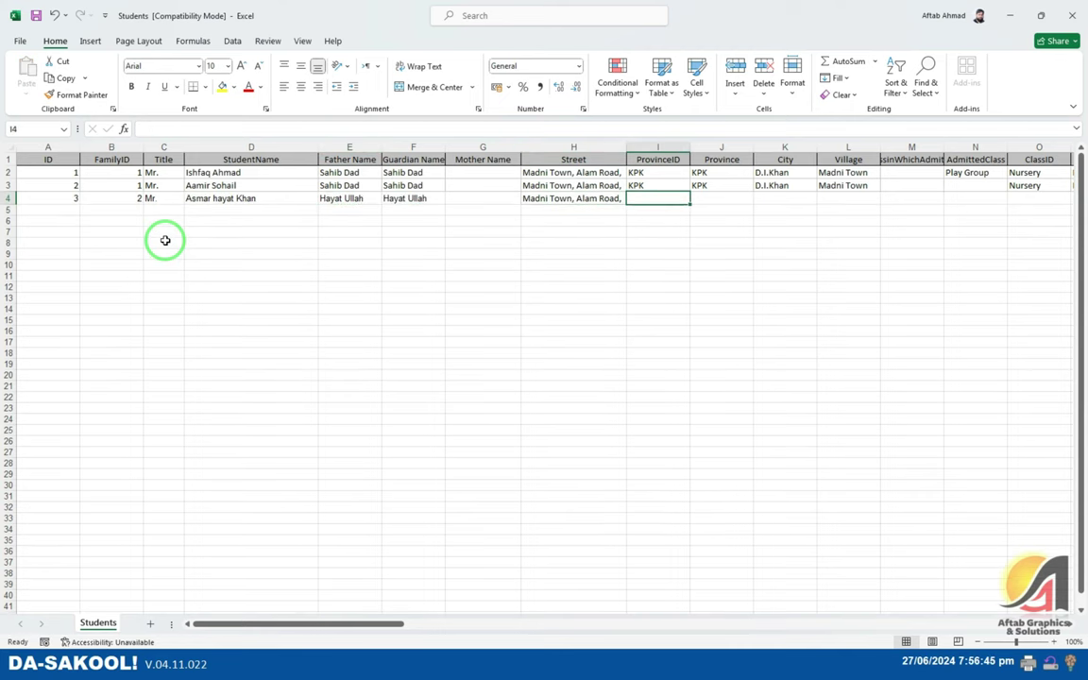
{"action": "key", "text": "ctrl+d"}
{"action": "key", "text": "Tab"}
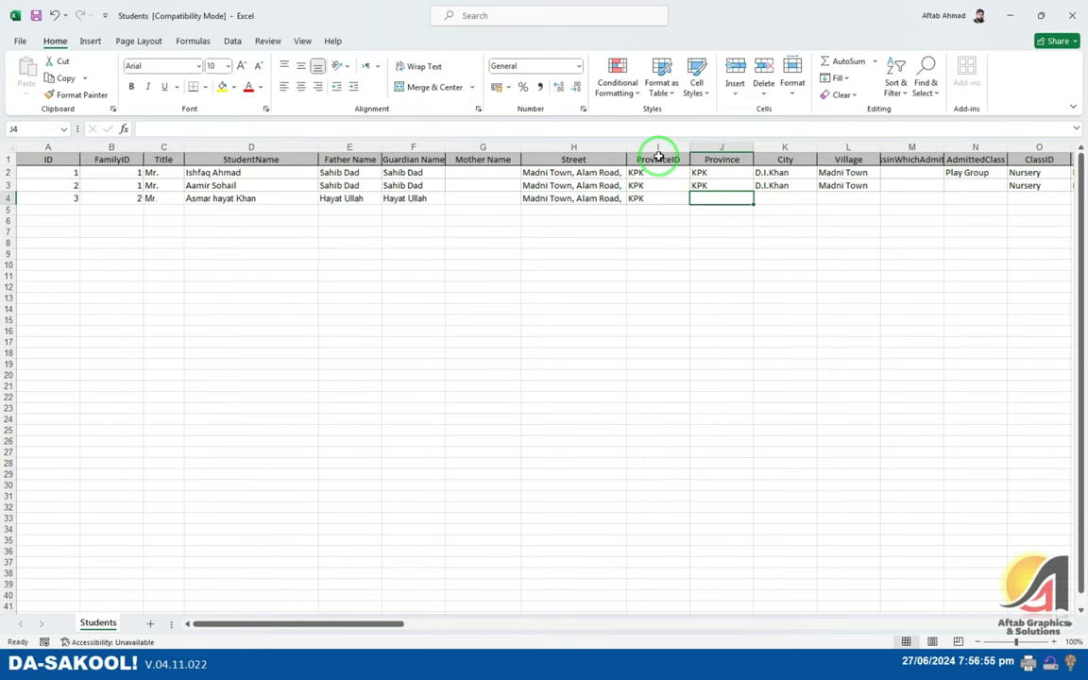
- Enter Sindh as the ProvinceID and province, and Karachi as the city
{"action": "left_click_drag", "start_coordinate": [368, 625], "coordinate": [451, 625]}
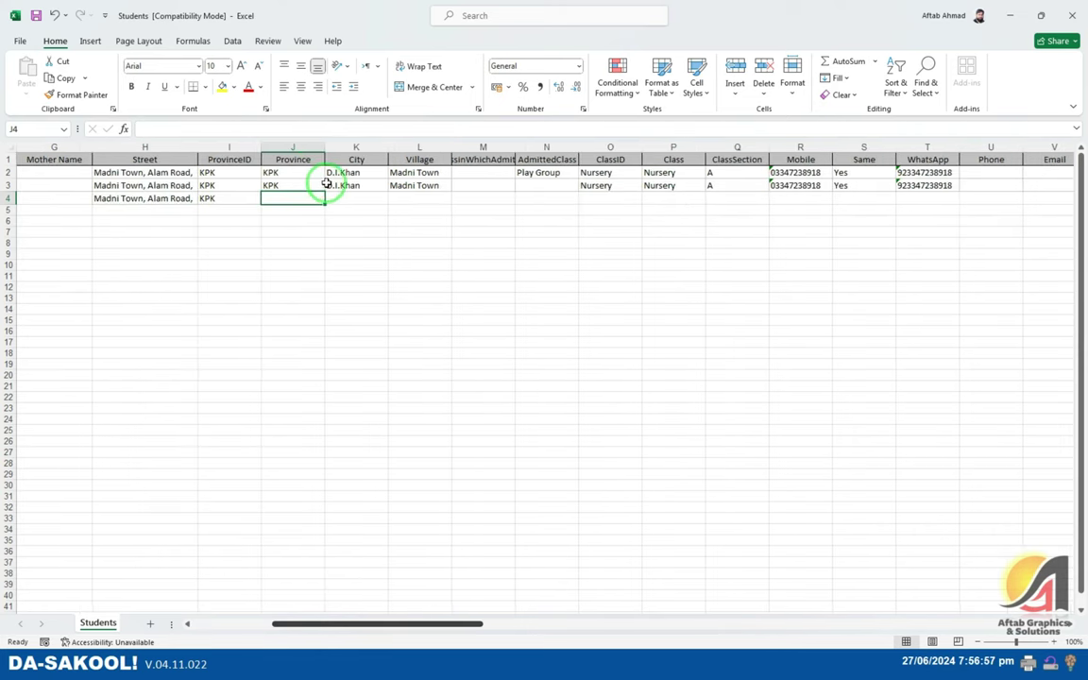
{"action": "left_click", "coordinate": [223, 148]}
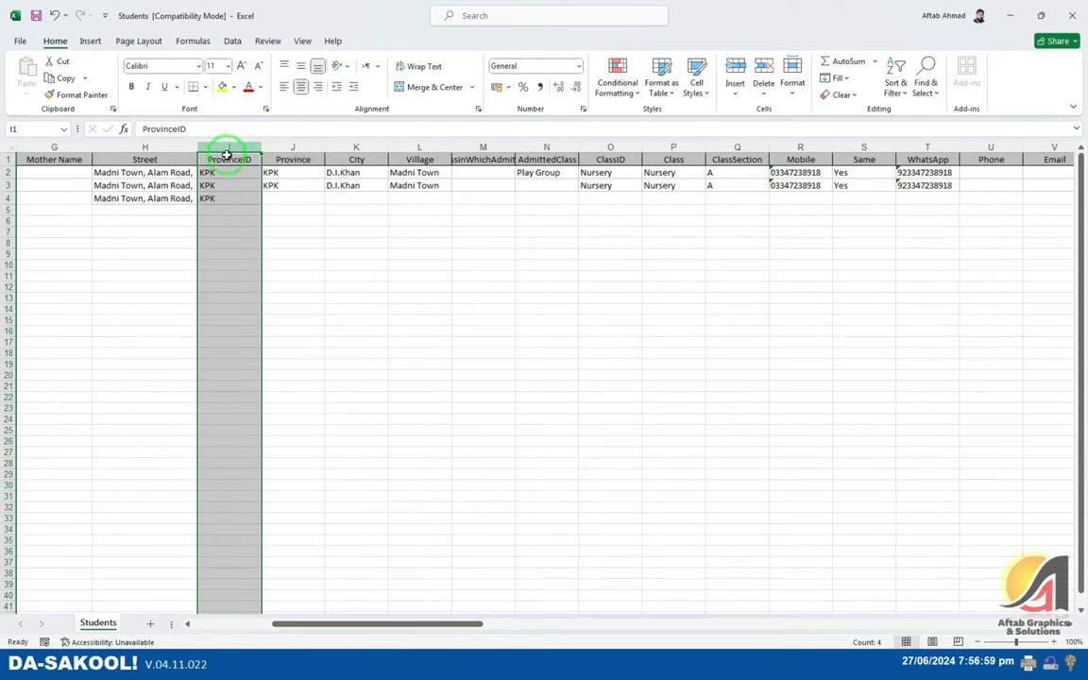
{"action": "left_click", "coordinate": [226, 196]}
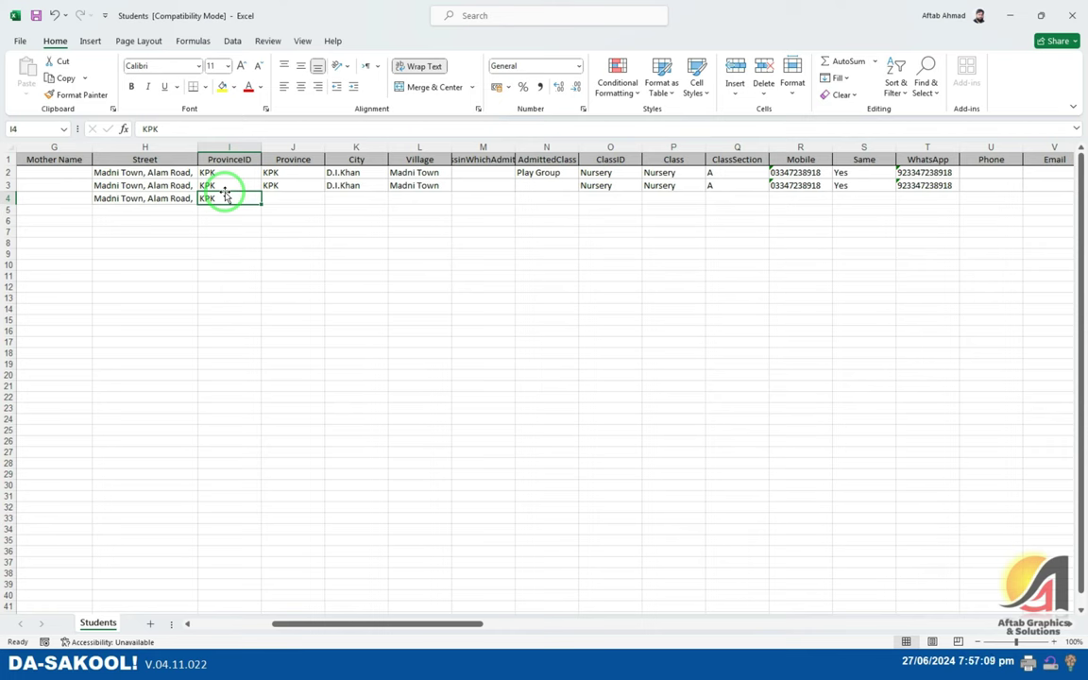
{"action": "type", "text": "Sindh"}
{"action": "key", "text": "Tab"}
{"action": "type", "text": "Sindh"}
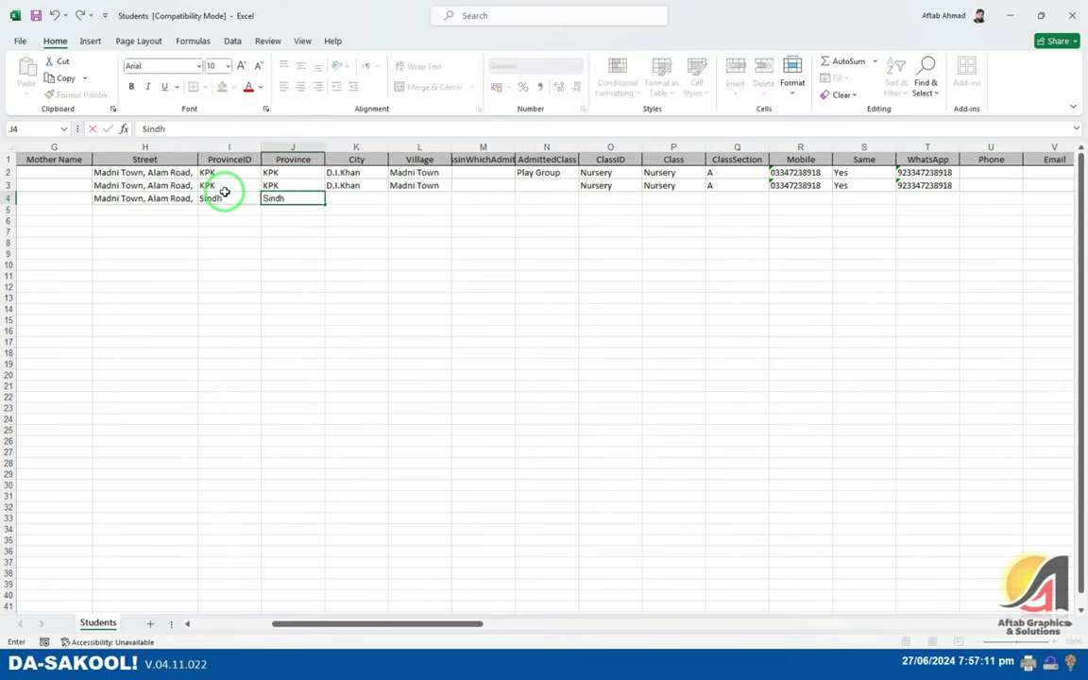
{"action": "key", "text": "Tab"}
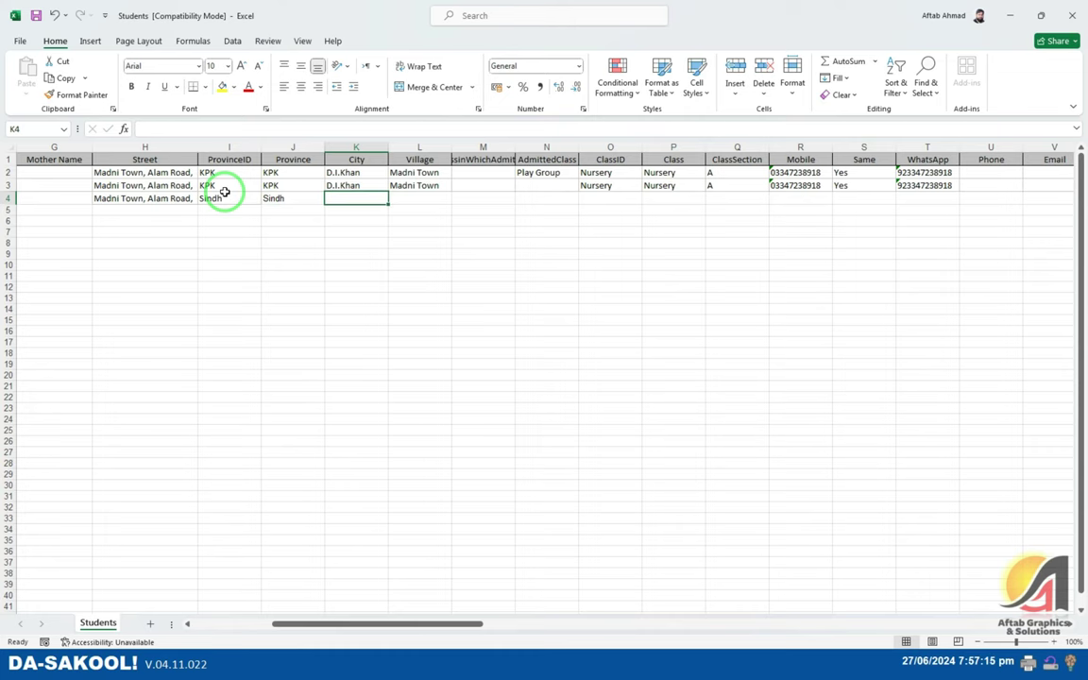
{"action": "type", "text": "Karachi"}
{"action": "key", "text": "Tab"}
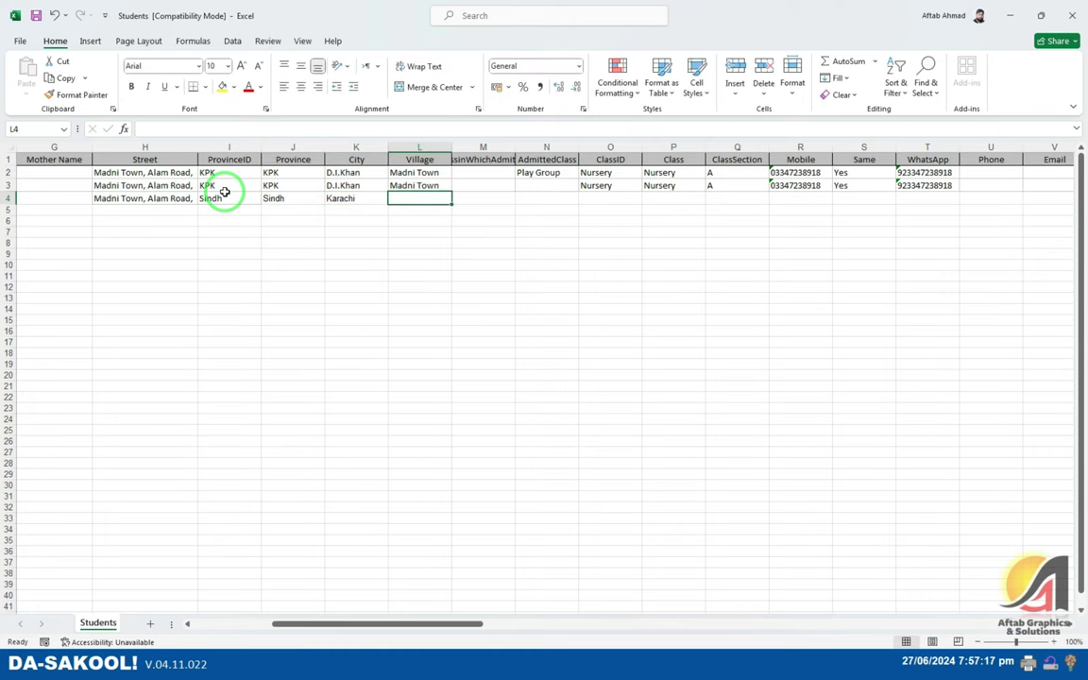
{"action": "key", "text": "alt+Tab"}
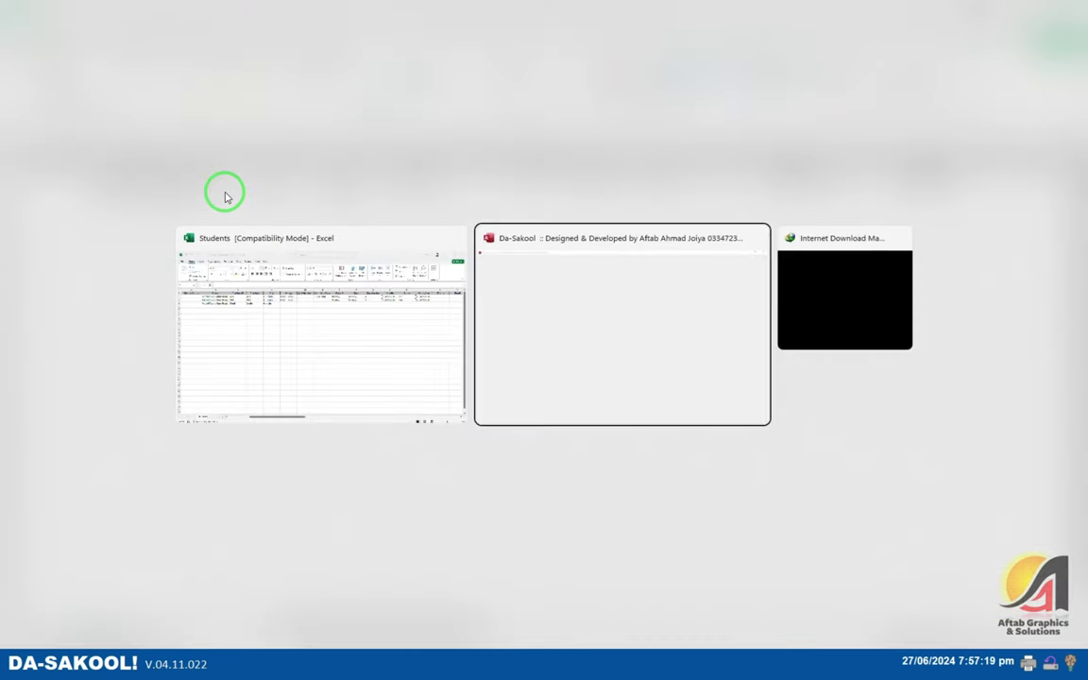
- Close the import dialog and view Sindh's cities, Karachi and Haiderabad, in the Cities list
{"action": "left_click", "coordinate": [704, 133]}
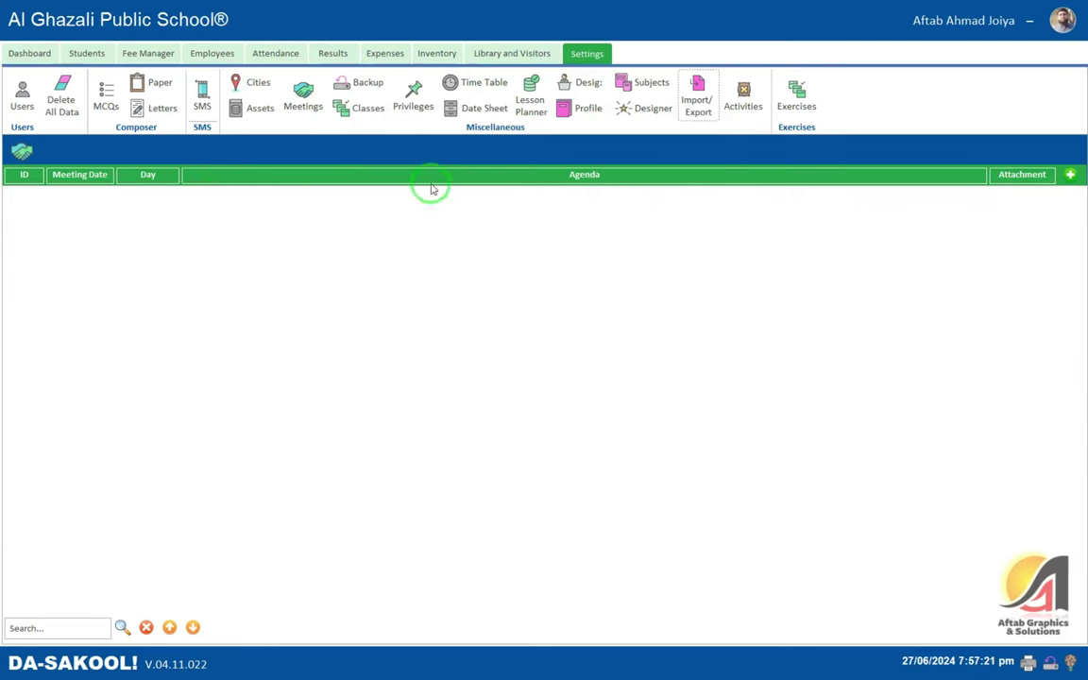
{"action": "left_click", "coordinate": [253, 83]}
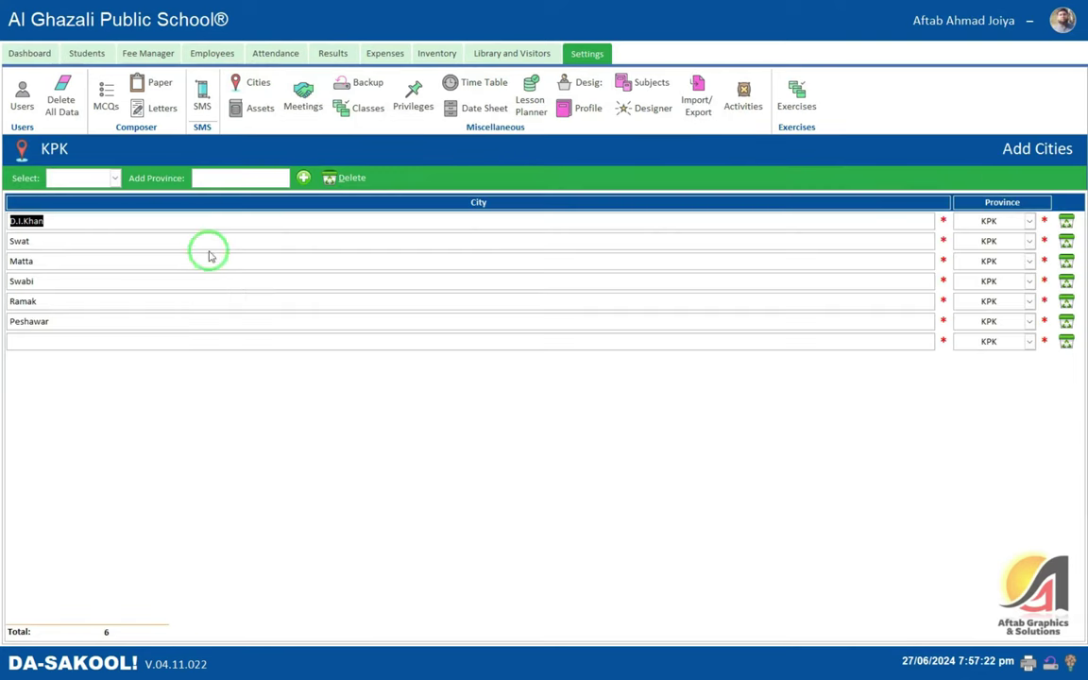
{"action": "left_click", "coordinate": [115, 178]}
{"action": "left_click", "coordinate": [99, 220]}
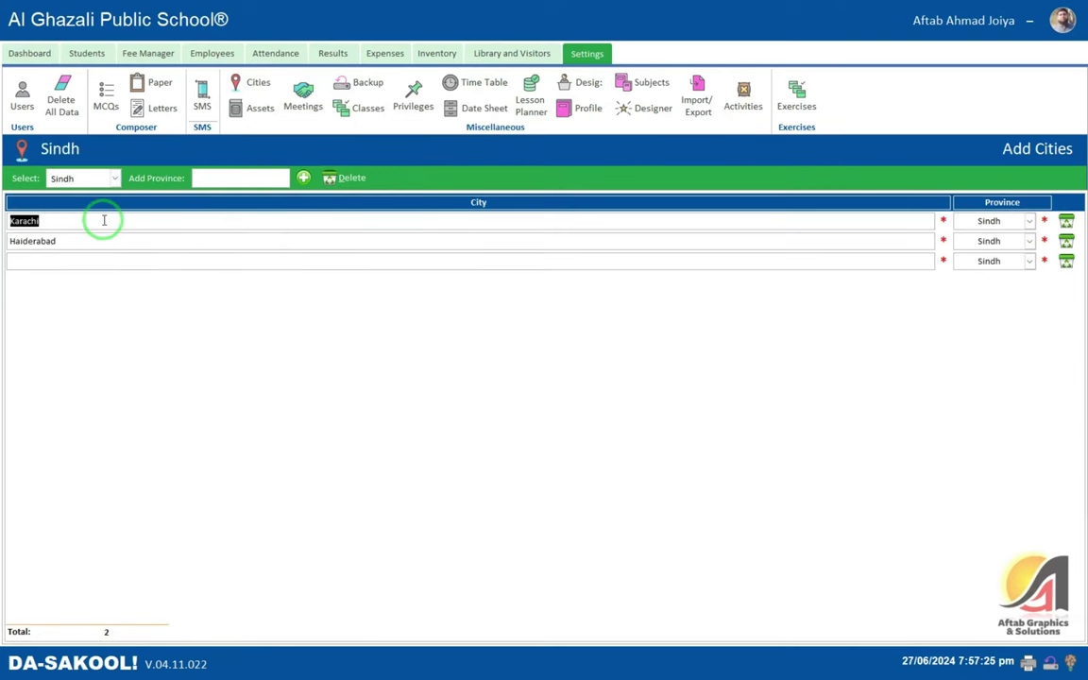
{"action": "left_click", "coordinate": [76, 238]}
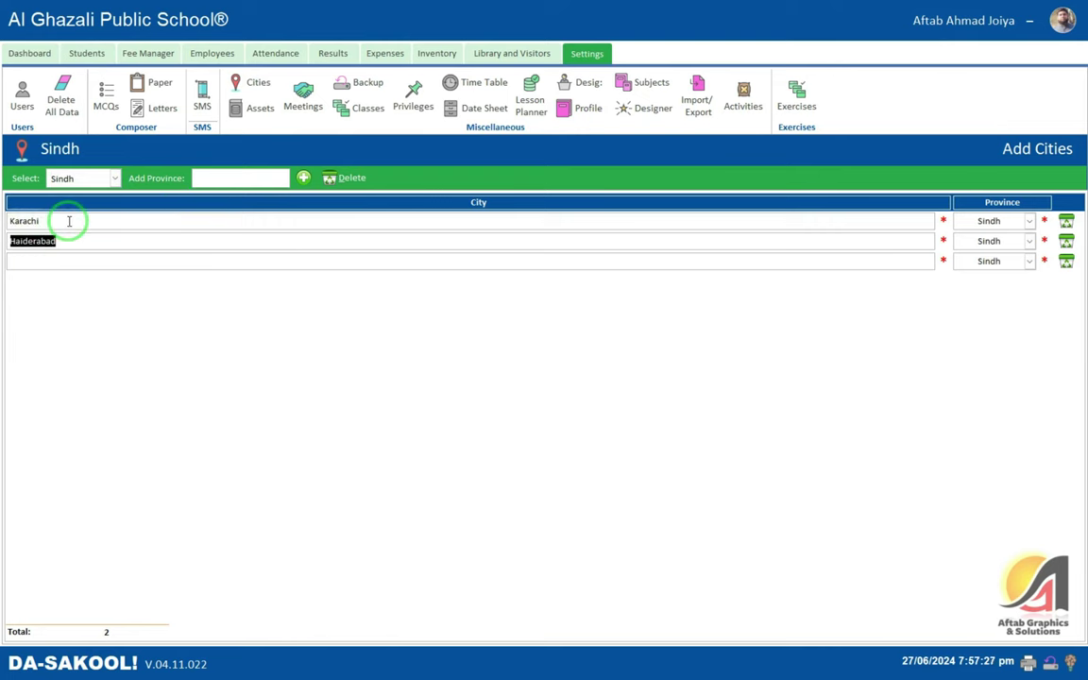
{"action": "left_click", "coordinate": [68, 220]}
{"action": "key", "text": "alt+Tab"}
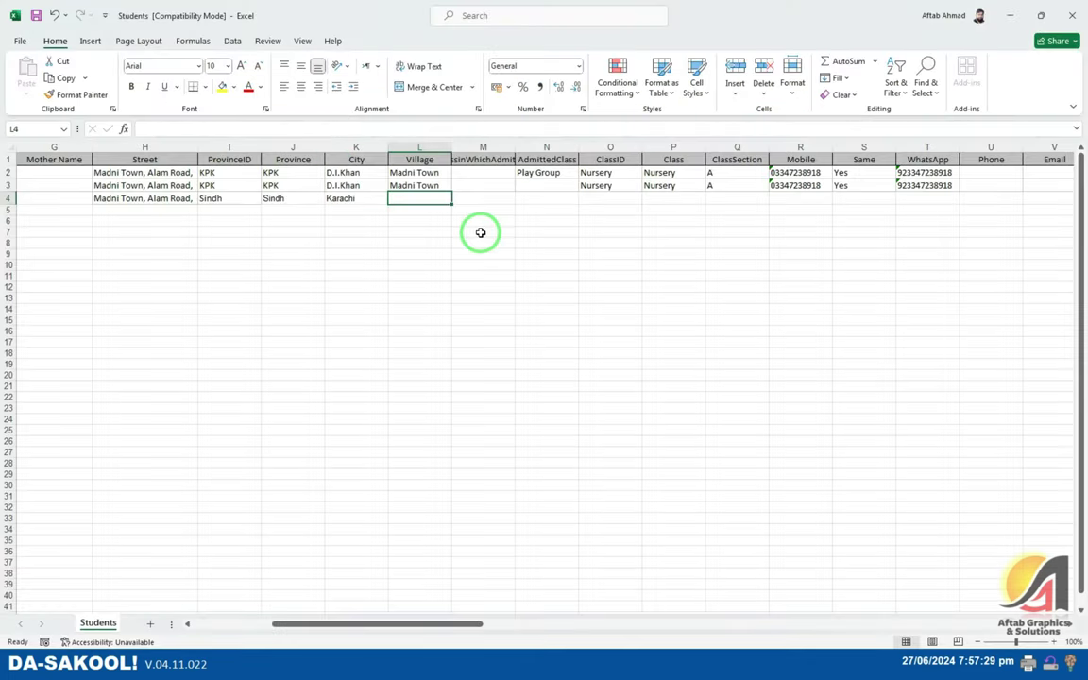
- Enter village Somewhere, then remove Play Group from row 4's admitted class
{"action": "type", "text": "Somewhere"}
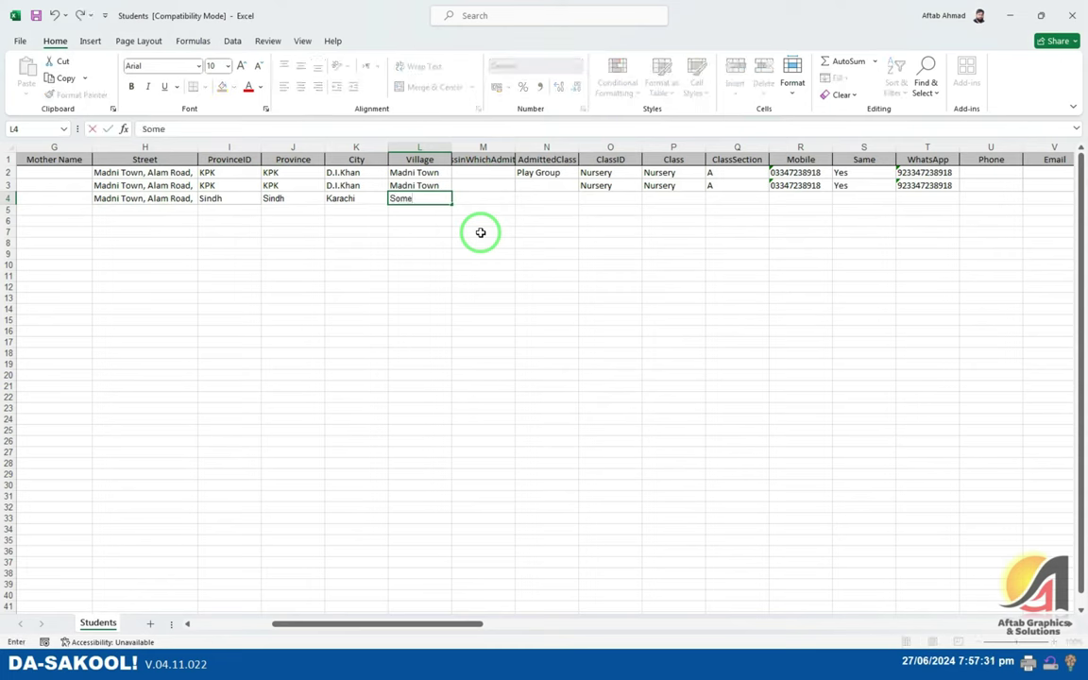
{"action": "key", "text": "Tab"}
{"action": "key", "text": "Tab"}
{"action": "type", "text": "Play Group"}
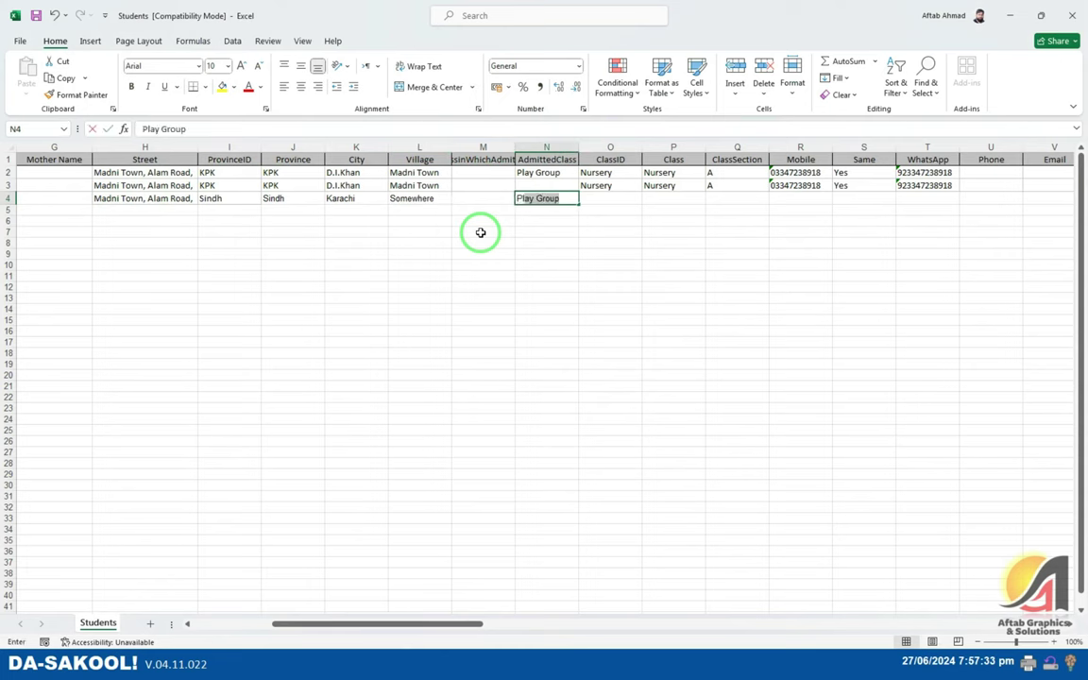
{"action": "key", "text": "Tab"}
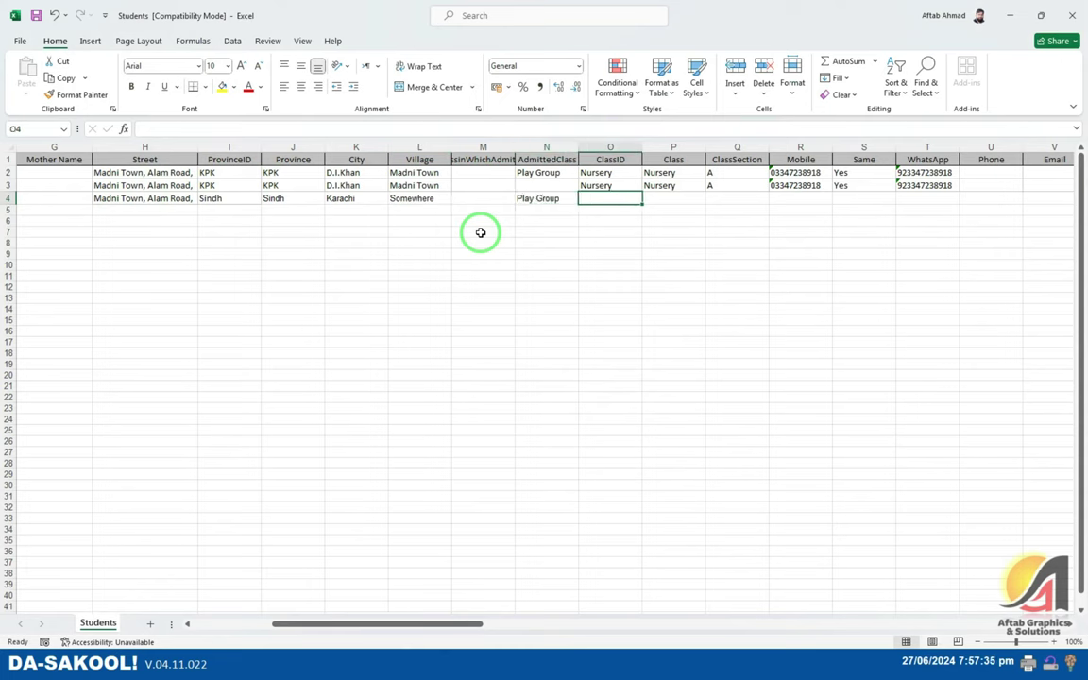
{"action": "key", "text": "Up"}
{"action": "left_click", "coordinate": [610, 146]}
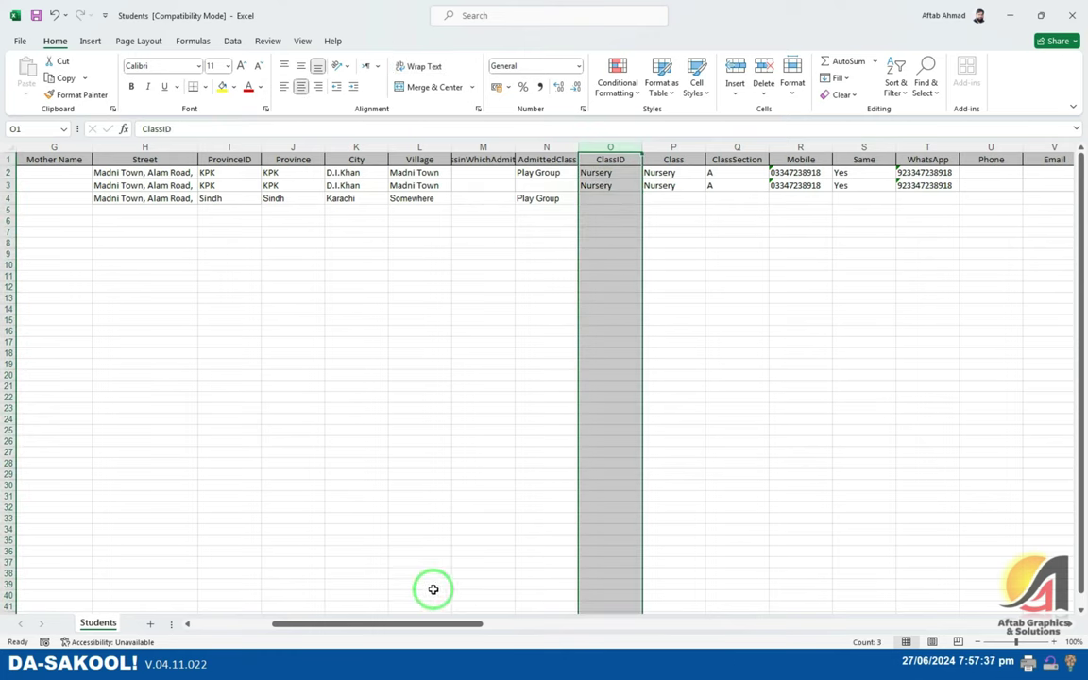
{"action": "mouse_move", "coordinate": [474, 622]}
{"action": "left_mouse_down"}
{"action": "mouse_move", "coordinate": [515, 624]}
{"action": "mouse_move", "coordinate": [490, 624]}
{"action": "left_mouse_up"}
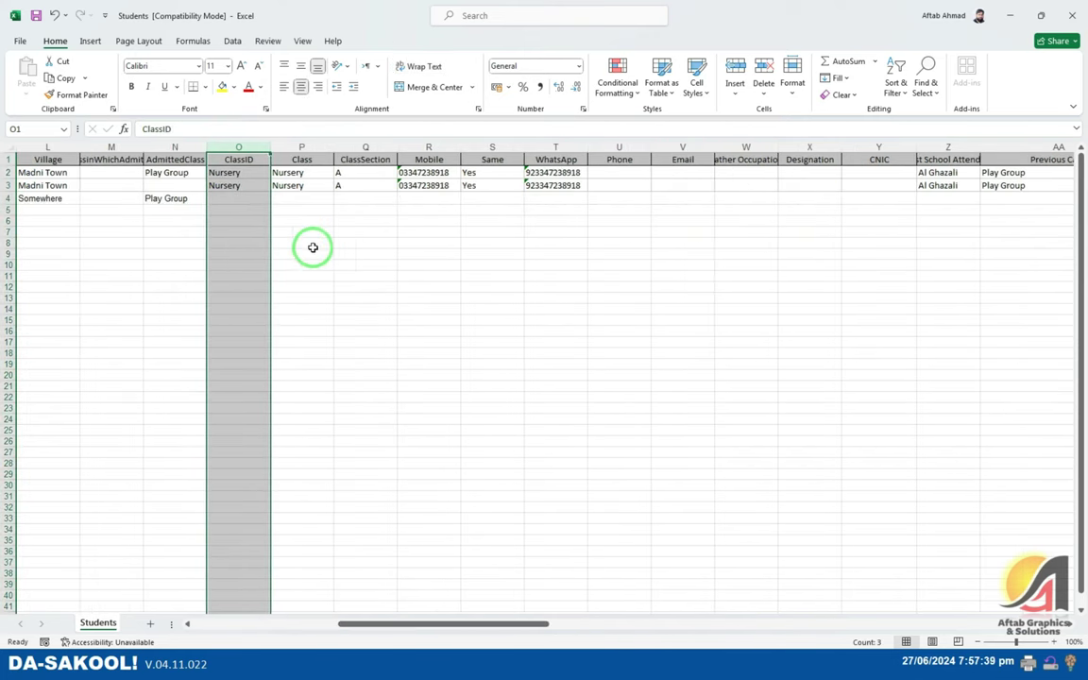
{"action": "left_click", "coordinate": [233, 186]}
{"action": "left_click", "coordinate": [179, 197]}
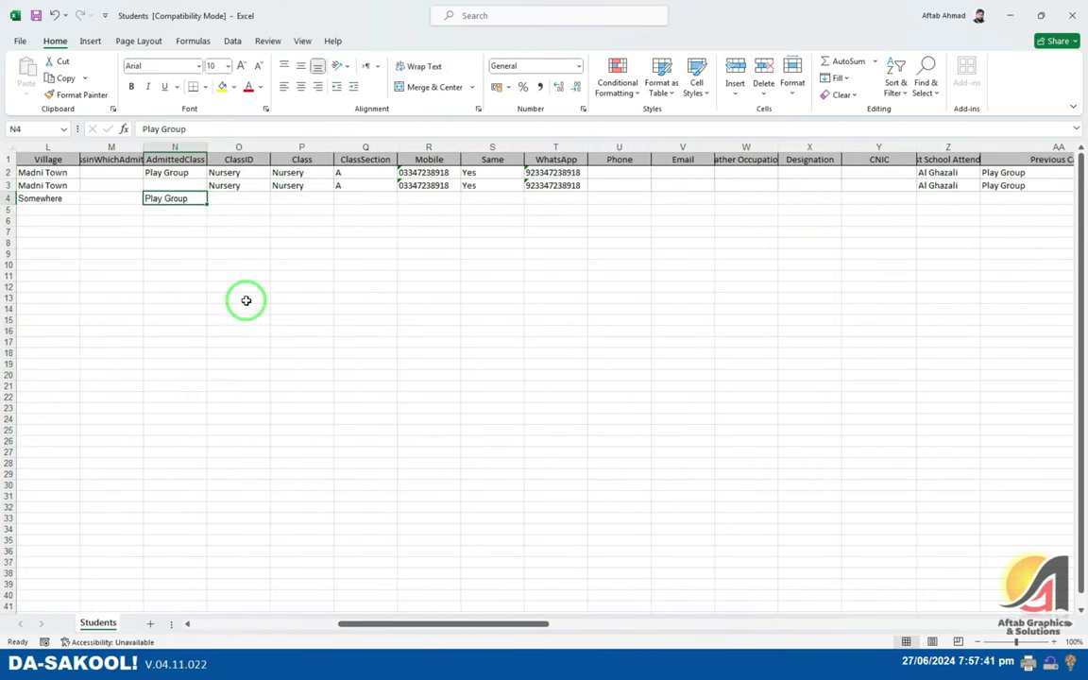
{"action": "key", "text": "Delete"}
{"action": "key", "text": "Right"}
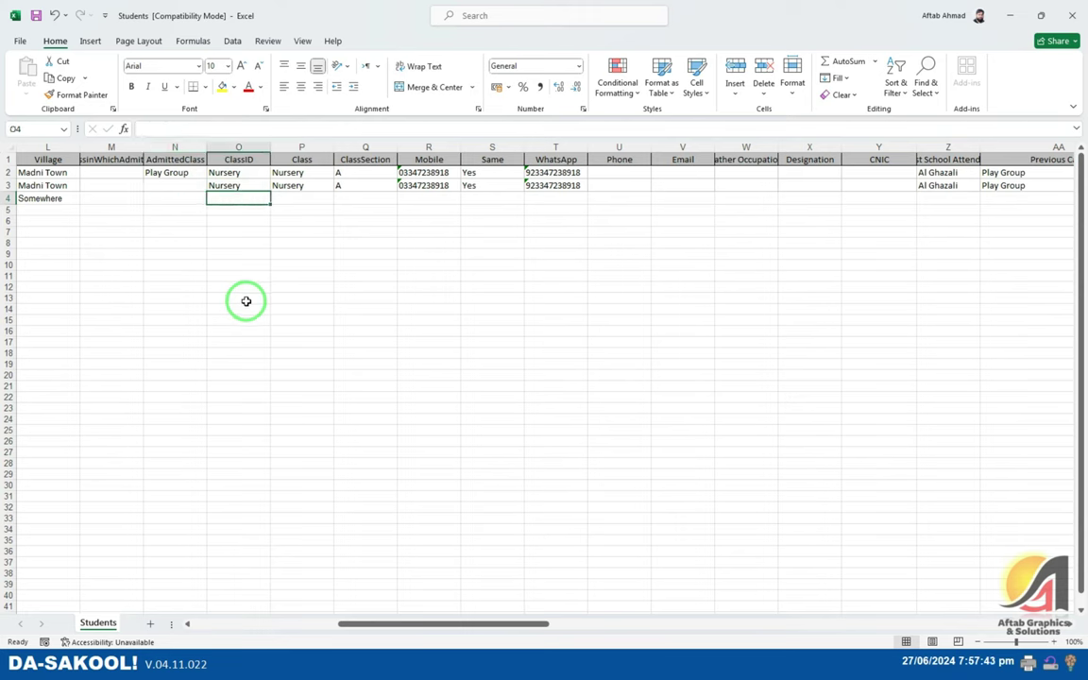
- Set ClassID and Class to Prep, section B, Same to Yes, and enter the mobile and WhatsApp numbers
{"action": "type", "text": "Prep"}
{"action": "key", "text": "Tab"}
{"action": "type", "text": "Prep"}
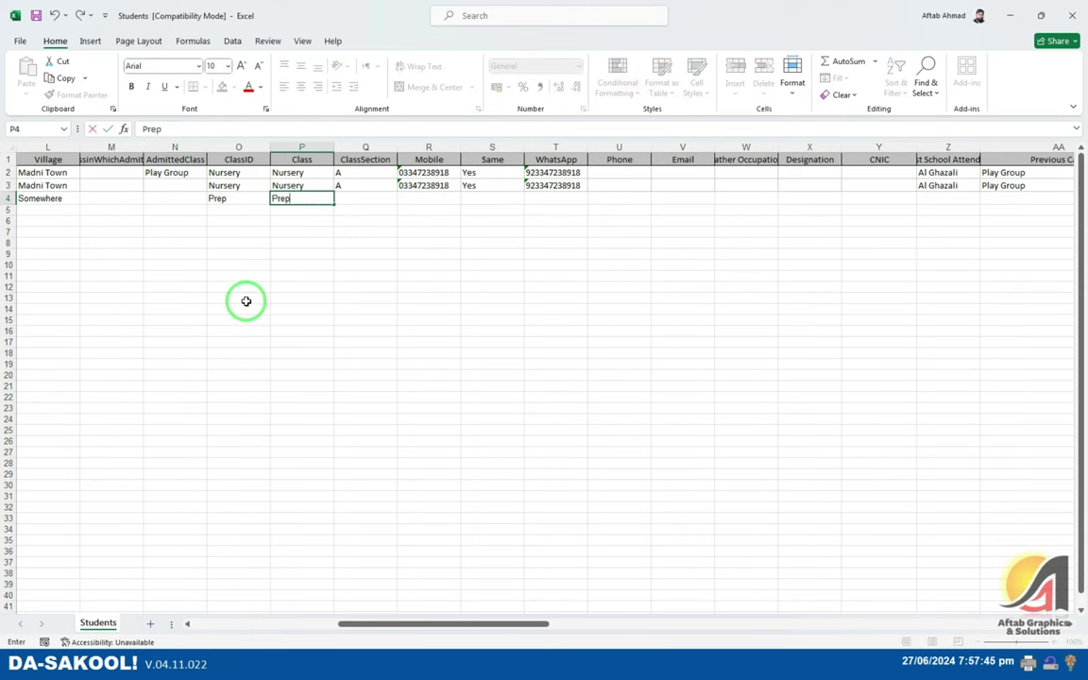
{"action": "key", "text": "Tab"}
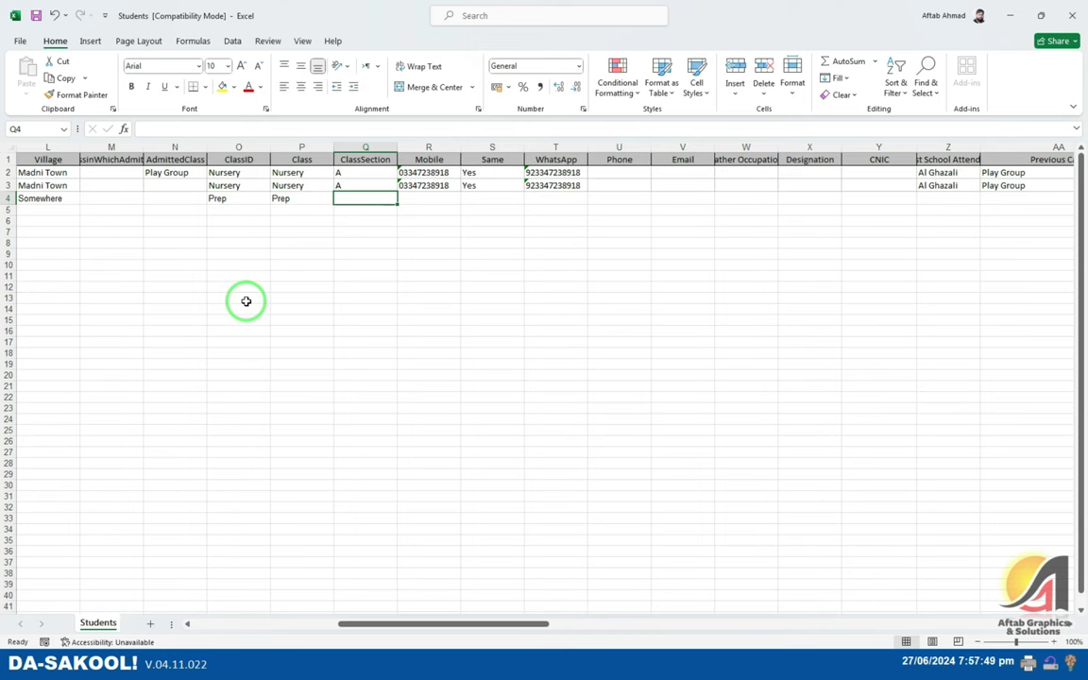
{"action": "type", "text": "B"}
{"action": "key", "text": "Tab"}
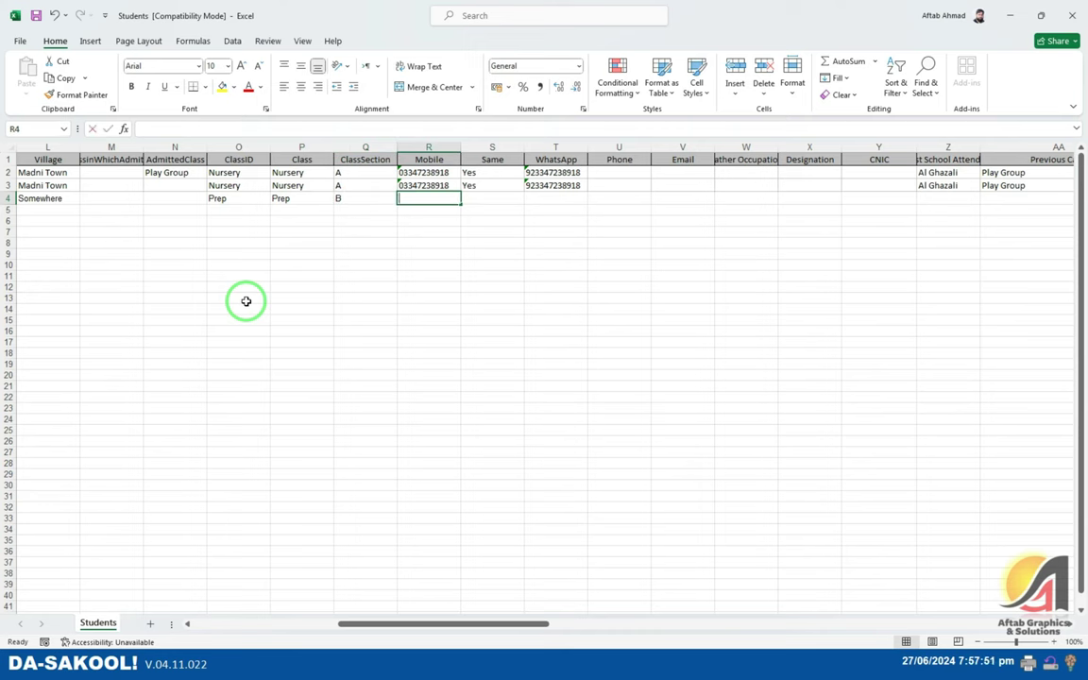
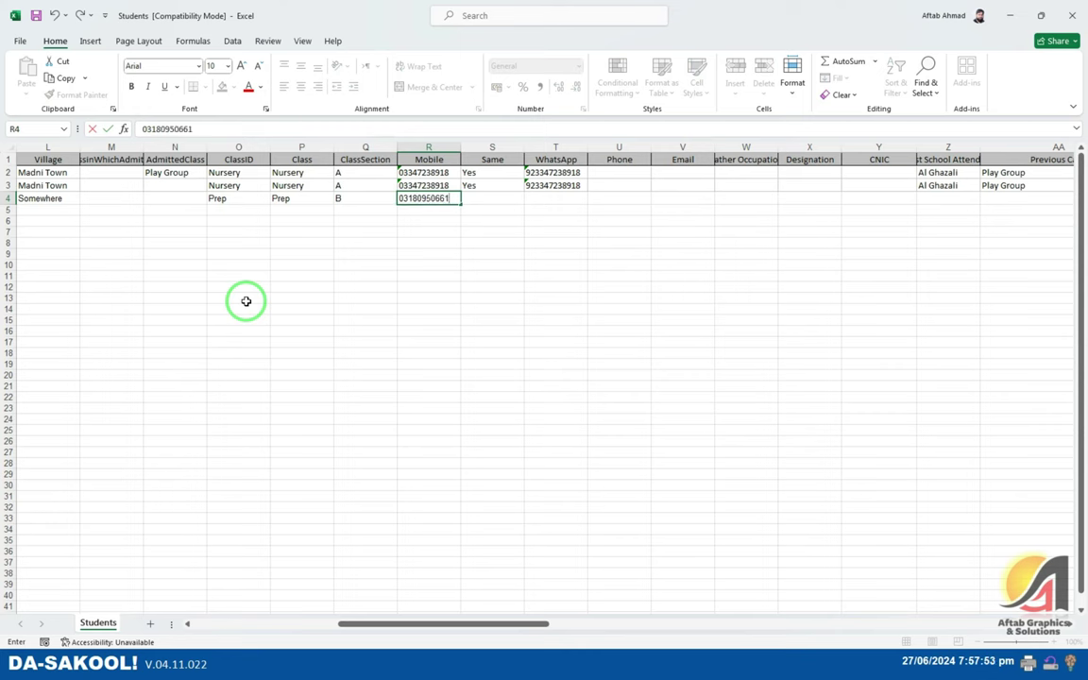
{"action": "key", "text": "Tab"}
{"action": "type", "text": "Yes"}
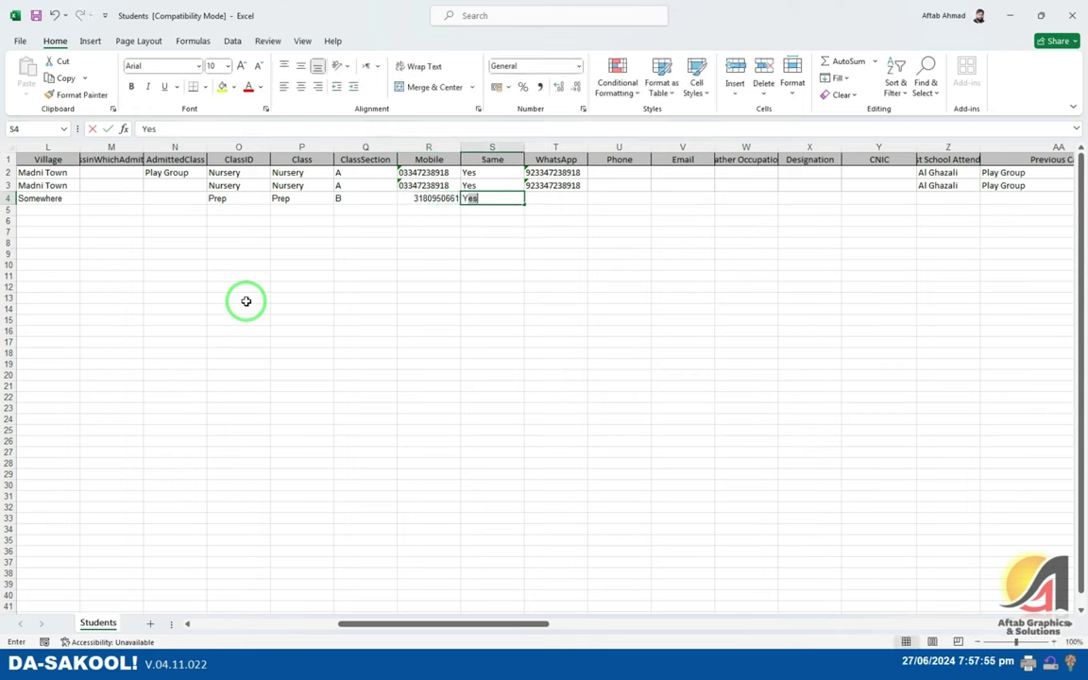
{"action": "key", "text": "Tab"}
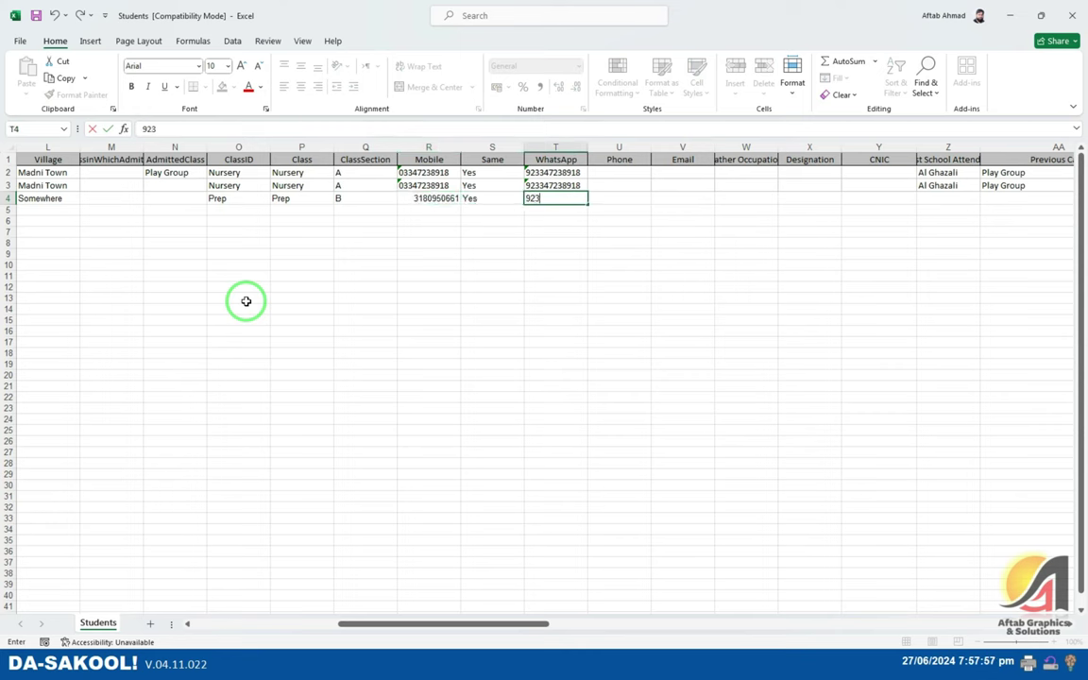
{"action": "key", "text": "Return"}
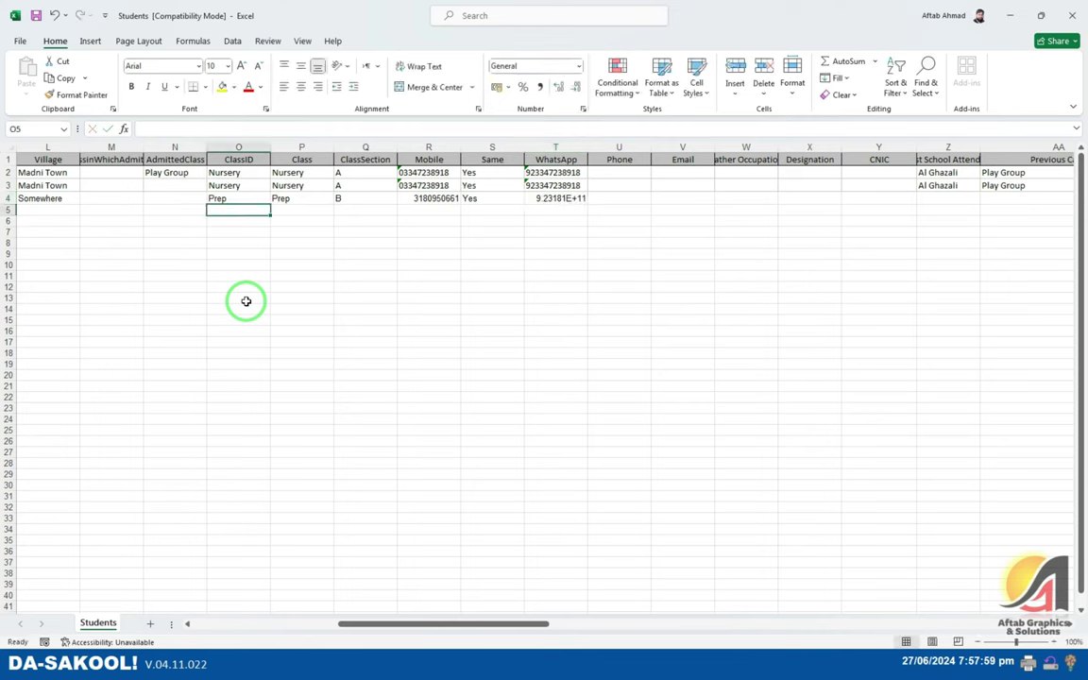
- Check that the full WhatsApp number is stored in row 4
{"action": "key", "text": "Up"}
{"action": "key", "text": "Right"}
{"action": "key", "text": "Right"}
{"action": "key", "text": "Right"}
{"action": "key", "text": "Right"}
{"action": "key", "text": "Right"}
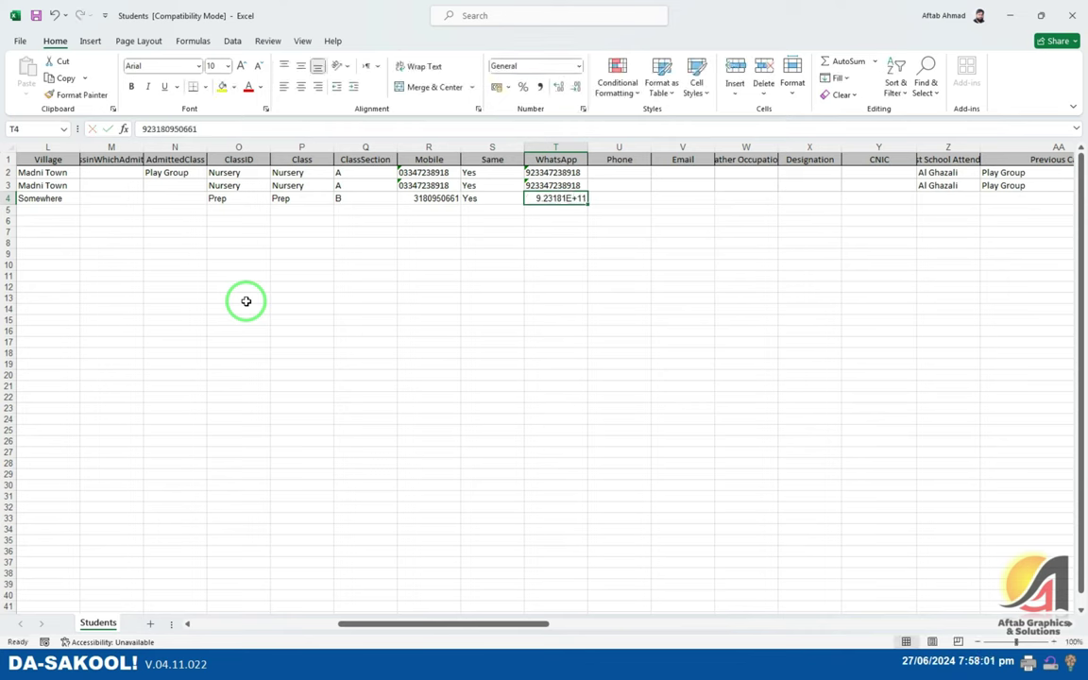
{"action": "key", "text": "F2"}
{"action": "key", "text": "Tab"}
{"action": "key", "text": "Tab"}
{"action": "key", "text": "Tab"}
{"action": "key", "text": "Tab"}
{"action": "key", "text": "Tab"}
{"action": "key", "text": "Tab"}
- Open Da-Sakool's New Enrolment form under Students for comparison
{"action": "key", "text": "alt+Tab"}
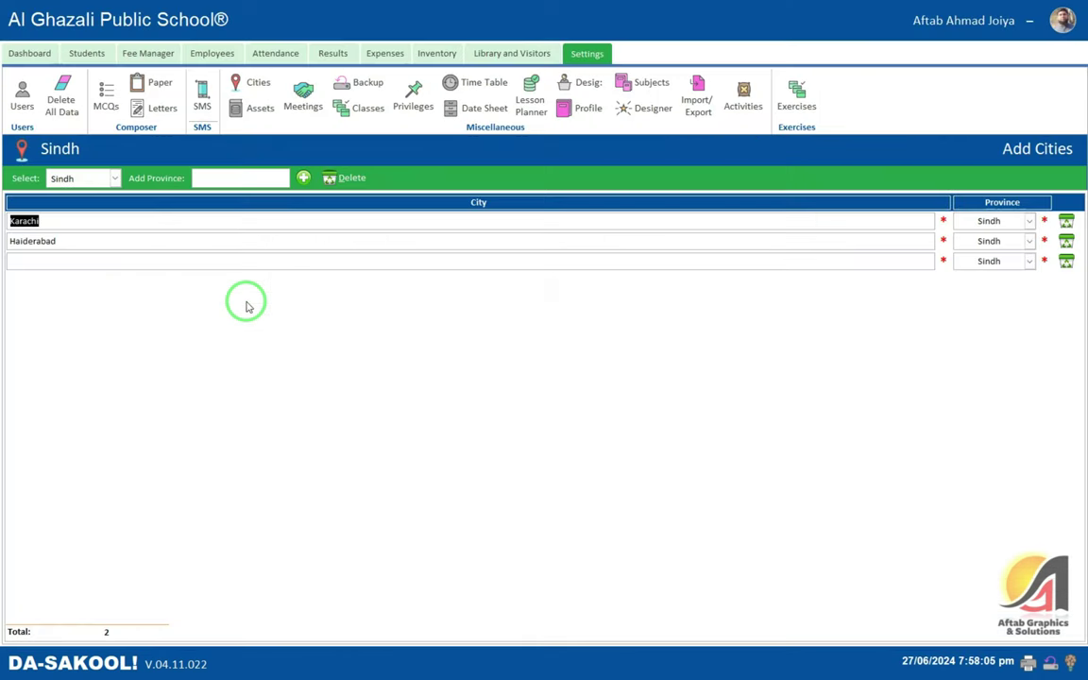
{"action": "left_click", "coordinate": [87, 53]}
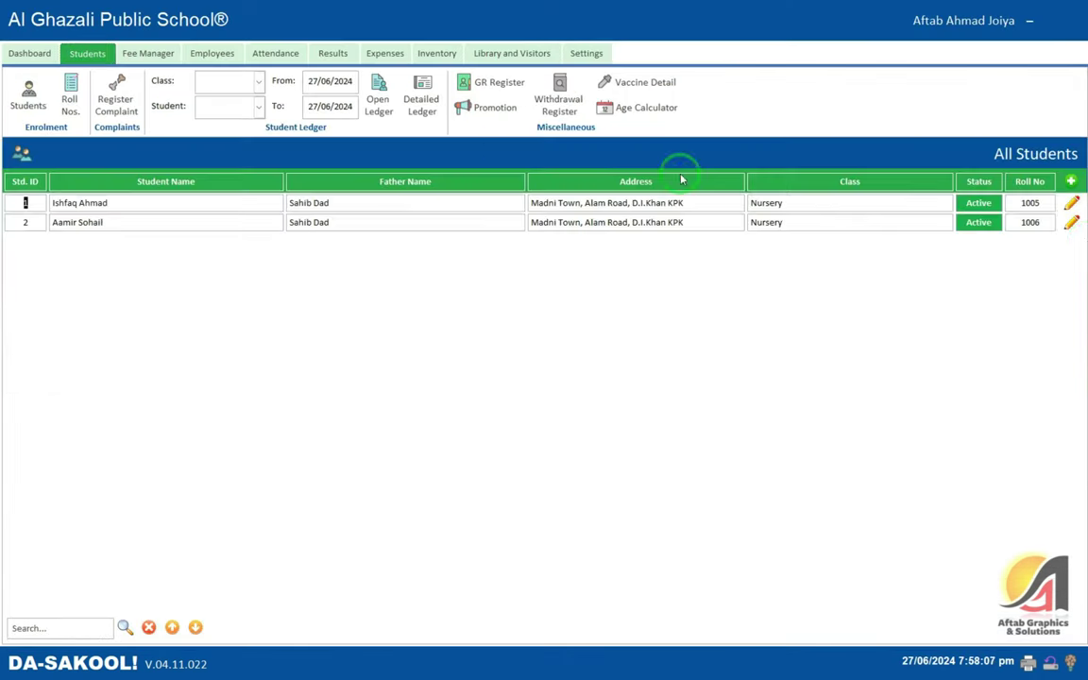
{"action": "left_click", "coordinate": [1072, 183]}
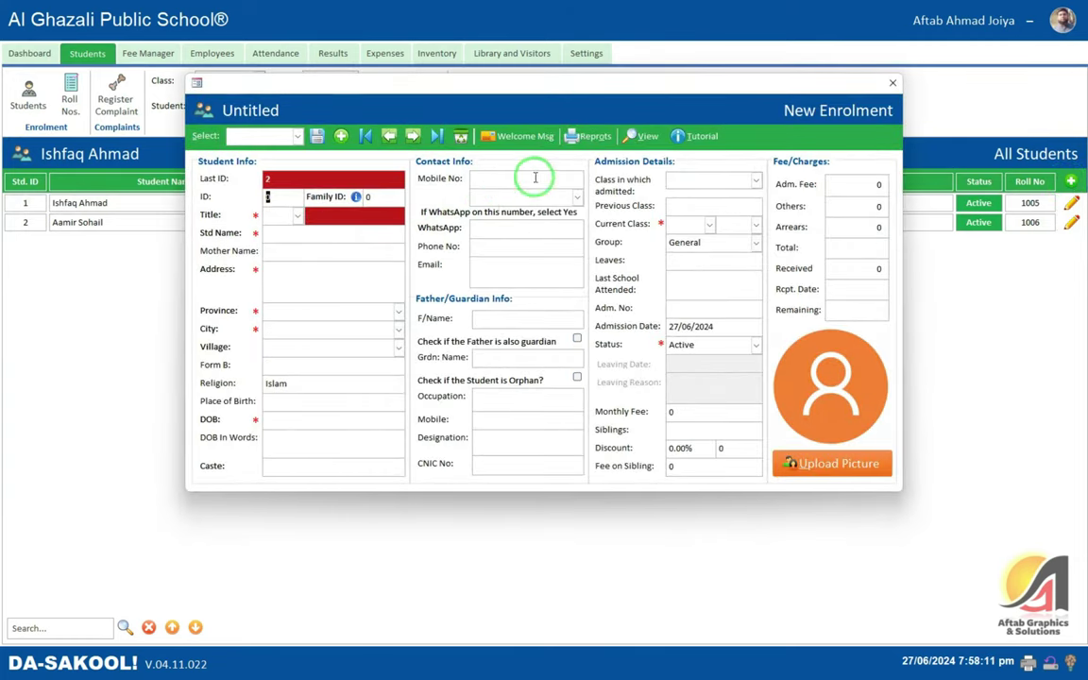
{"action": "key", "text": "alt+Tab"}
- Clear row 4's Mobile, Same and WhatsApp entries and set its Status to Active
{"action": "key", "text": "Left"}
{"action": "key", "text": "Left"}
{"action": "key", "text": "Left"}
{"action": "key", "text": "Left"}
{"action": "key", "text": "Left"}
{"action": "key", "text": "Left"}
{"action": "key", "text": "Left"}
{"action": "key", "text": "Left"}
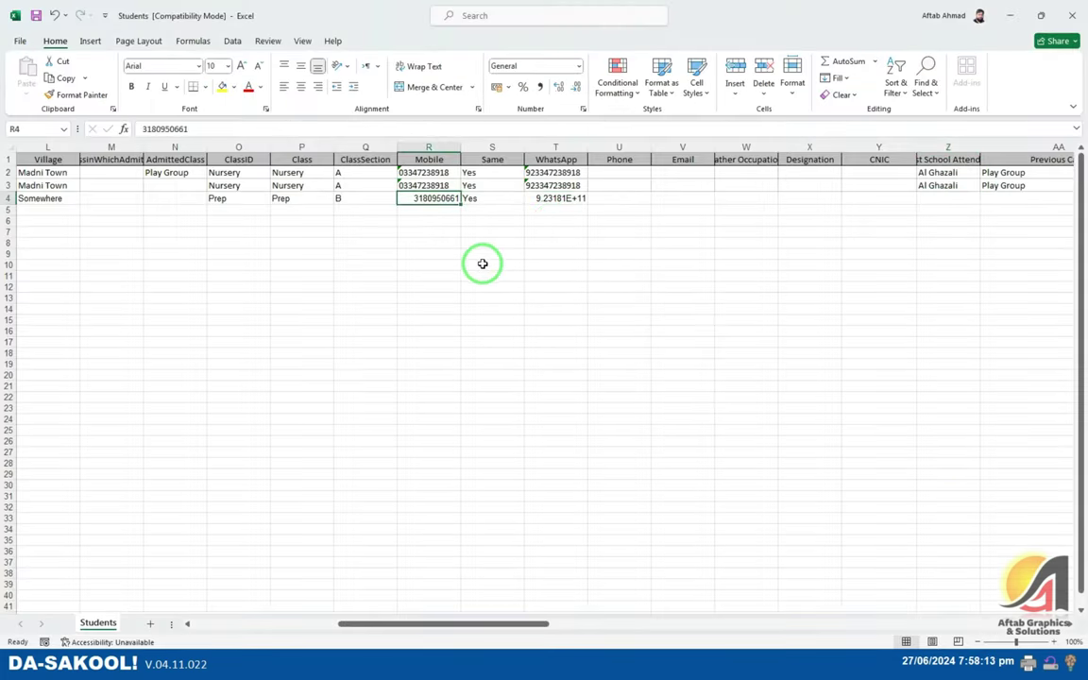
{"action": "key", "text": "ctrl+z"}
{"action": "key", "text": "ctrl+z"}
{"action": "key", "text": "ctrl+z"}
{"action": "key", "text": "ctrl+z"}
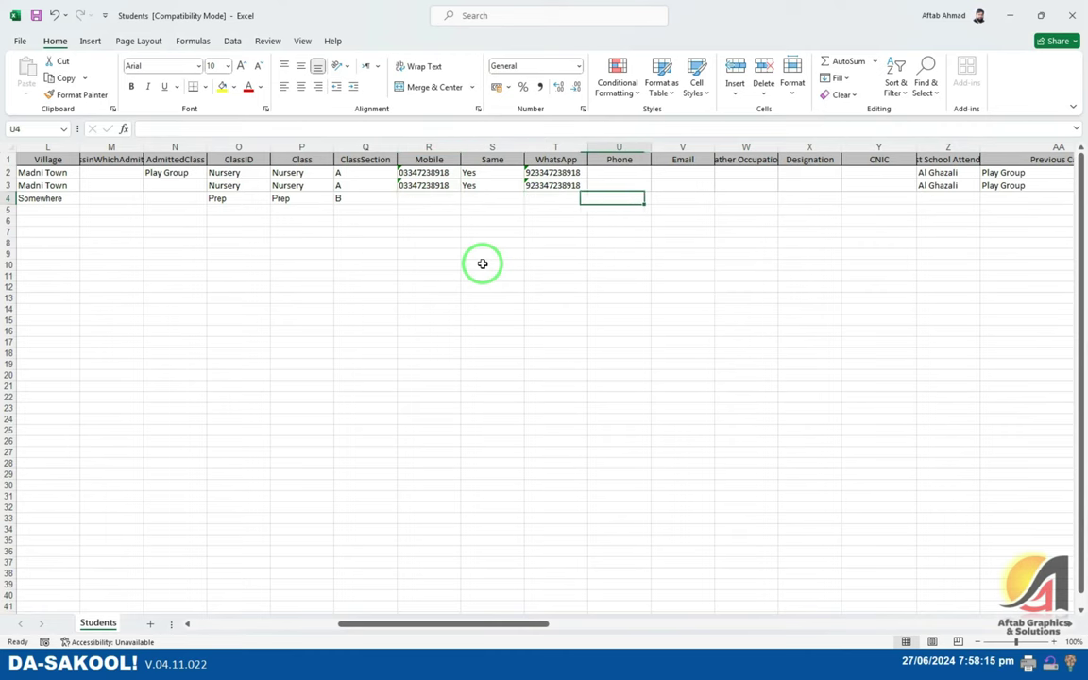
{"action": "key", "text": "Right"}
{"action": "key", "text": "Right"}
{"action": "key", "text": "Right"}
{"action": "key", "text": "Right"}
{"action": "key", "text": "Right"}
{"action": "key", "text": "Right"}
{"action": "key", "text": "Right"}
{"action": "key", "text": "Right"}
{"action": "key", "text": "Right"}
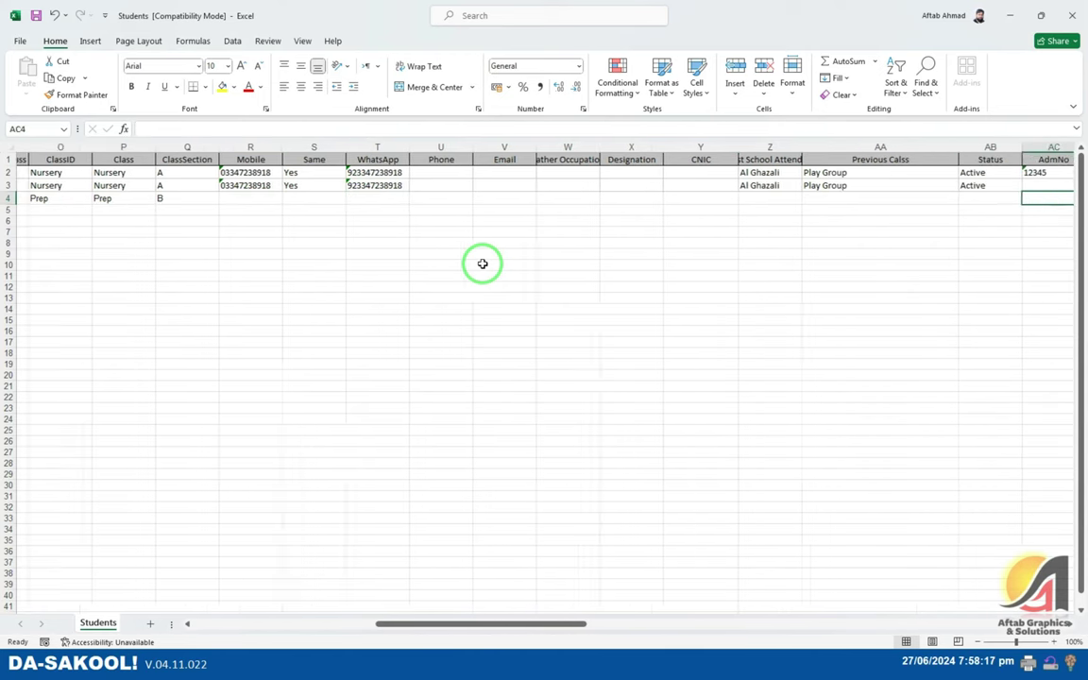
{"action": "key", "text": "Left"}
{"action": "key", "text": "Left"}
{"action": "key", "text": "Left"}
{"action": "key", "text": "Left"}
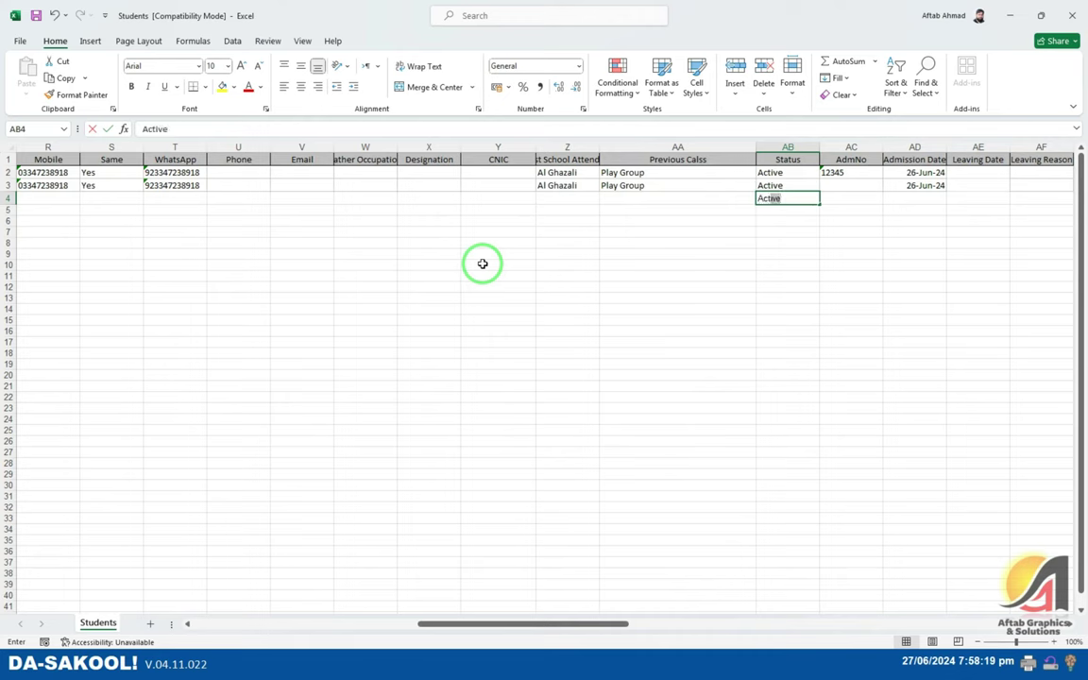
{"action": "key", "text": "Tab"}
{"action": "key", "text": "Right"}
{"action": "key", "text": "Right"}
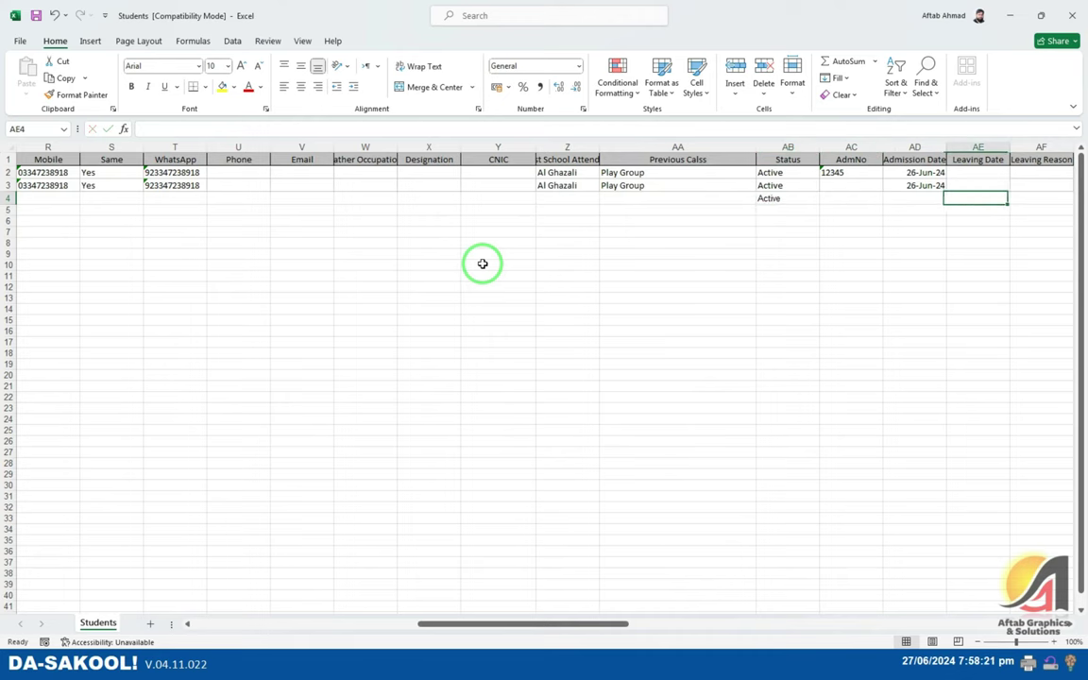
- Compare with the enrolment form and review row 4's remaining columns, returning to the first column
{"action": "key", "text": "alt+Tab"}
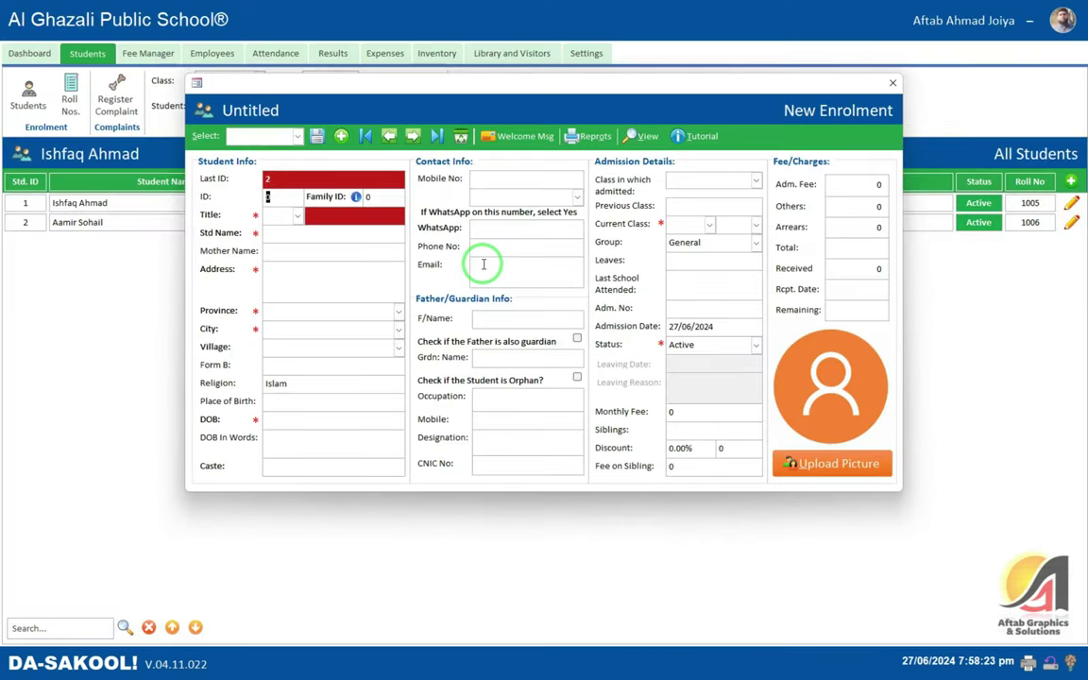
{"action": "key", "text": "alt+Tab"}
{"action": "key", "text": "Right"}
{"action": "key", "text": "Right"}
{"action": "key", "text": "Right"}
{"action": "key", "text": "Right"}
{"action": "key", "text": "Right"}
{"action": "key", "text": "Right"}
{"action": "key", "text": "Right"}
{"action": "key", "text": "Right"}
{"action": "key", "text": "Right"}
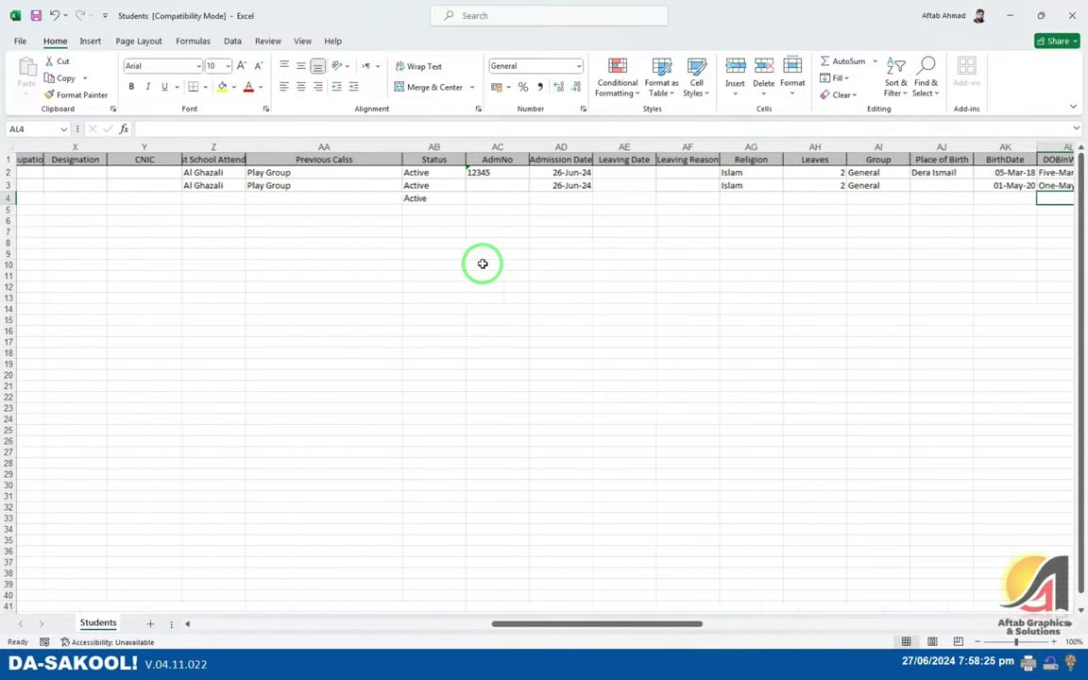
{"action": "key", "text": "Right"}
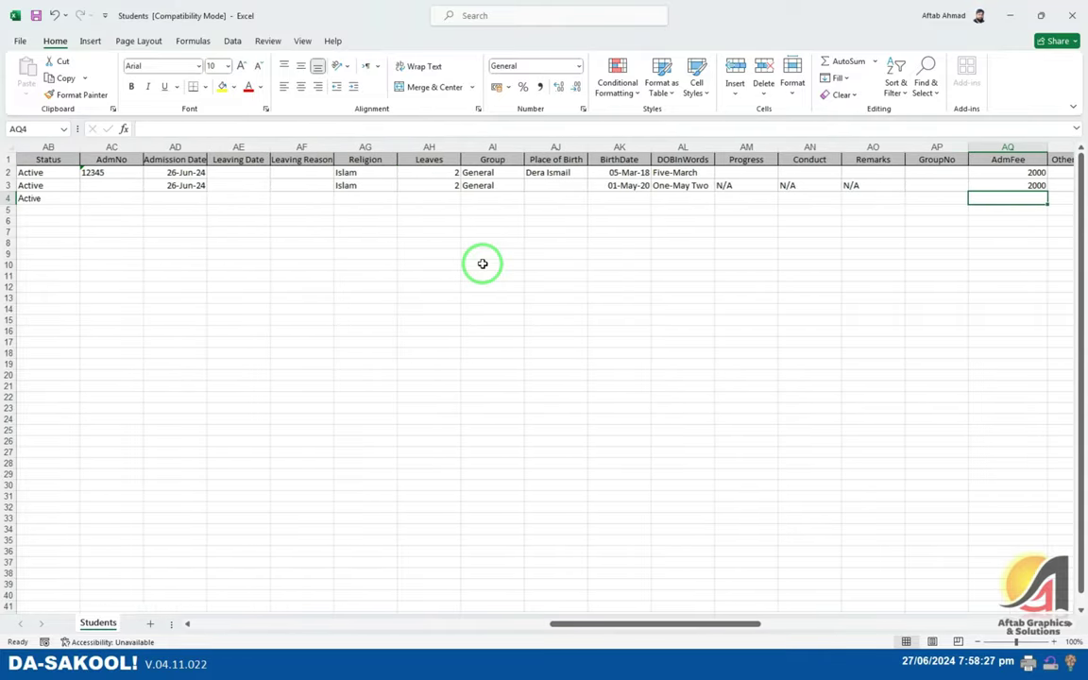
{"action": "key", "text": "Right"}
{"action": "key", "text": "Right"}
{"action": "key", "text": "Right"}
{"action": "key", "text": "Right"}
{"action": "key", "text": "Right"}
{"action": "key", "text": "Right"}
{"action": "key", "text": "Right"}
{"action": "key", "text": "Right"}
{"action": "key", "text": "Right"}
{"action": "key", "text": "Right"}
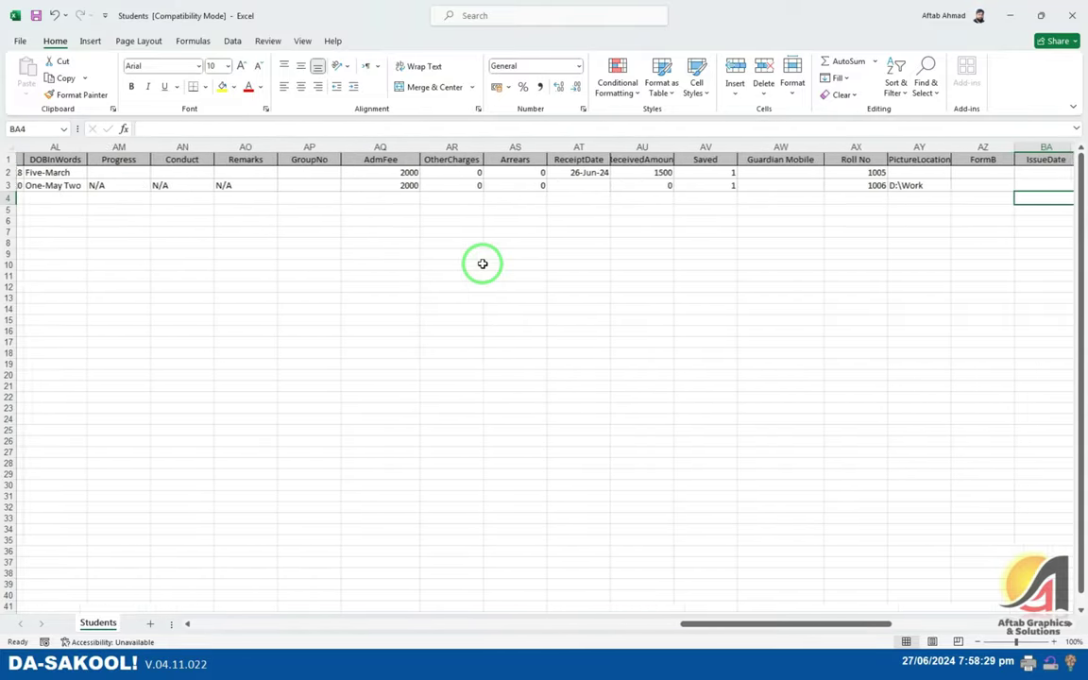
{"action": "key", "text": "Right"}
{"action": "key", "text": "Right"}
{"action": "key", "text": "Right"}
{"action": "key", "text": "Right"}
{"action": "key", "text": "Right"}
{"action": "key", "text": "Right"}
{"action": "key", "text": "Right"}
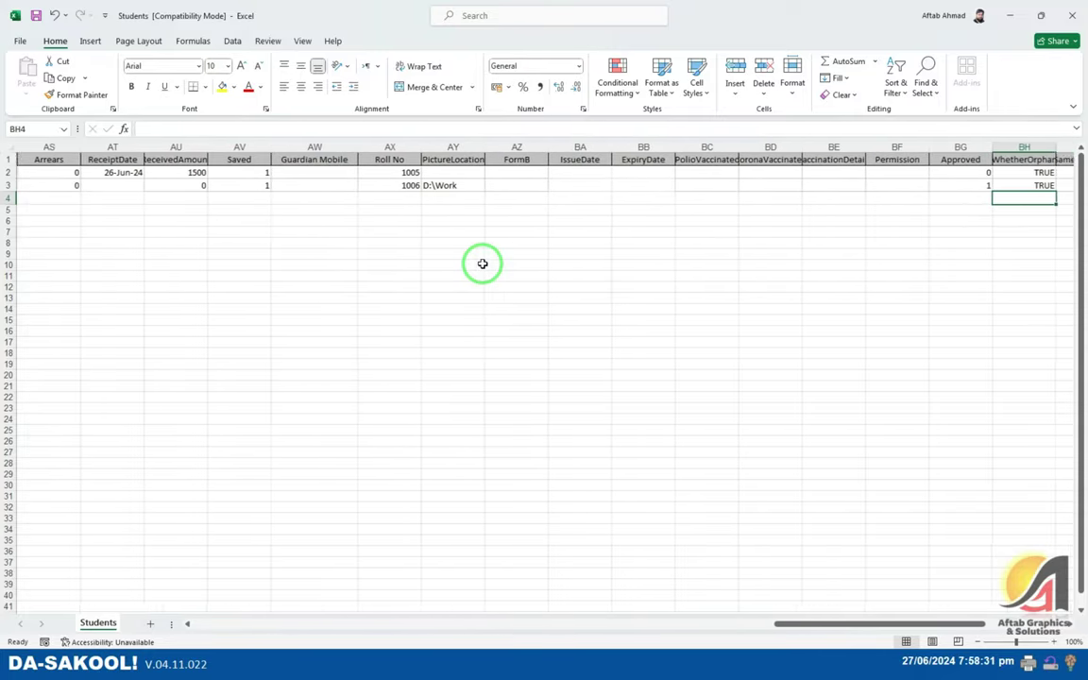
{"action": "key", "text": "Right"}
{"action": "key", "text": "Right"}
{"action": "key", "text": "Right"}
{"action": "key", "text": "Right"}
{"action": "key", "text": "Right"}
{"action": "key", "text": "Right"}
{"action": "key", "text": "Right"}
{"action": "key", "text": "Right"}
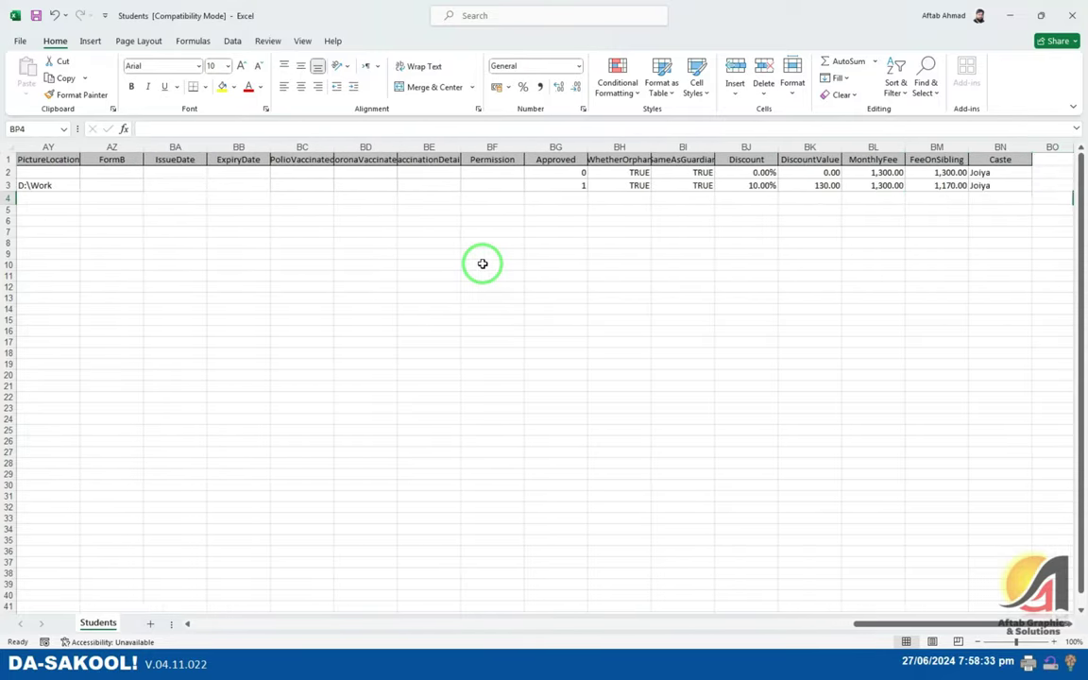
{"action": "key", "text": "Left"}
{"action": "key", "text": "Left"}
{"action": "key", "text": "Left"}
{"action": "key", "text": "Left"}
{"action": "key", "text": "Left"}
{"action": "key", "text": "Left"}
{"action": "key", "text": "Left"}
{"action": "key", "text": "Left"}
{"action": "key", "text": "Left"}
{"action": "key", "text": "Left"}
{"action": "key", "text": "Left"}
{"action": "key", "text": "Left"}
{"action": "key", "text": "Left"}
{"action": "key", "text": "Left"}
{"action": "key", "text": "Left"}
{"action": "key", "text": "Left"}
{"action": "key", "text": "Left"}
{"action": "key", "text": "Left"}
{"action": "key", "text": "Left"}
{"action": "key", "text": "Left"}
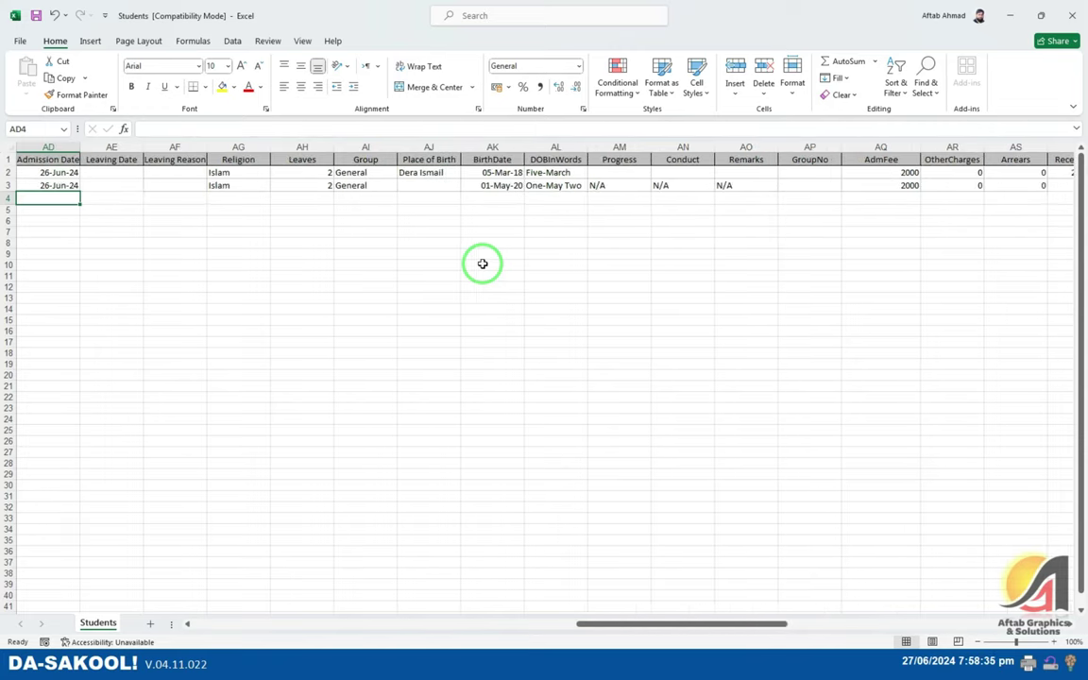
{"action": "key", "text": "Left"}
{"action": "key", "text": "Left"}
{"action": "key", "text": "Left"}
{"action": "key", "text": "Left"}
{"action": "key", "text": "Left"}
{"action": "key", "text": "Left"}
{"action": "key", "text": "Left"}
{"action": "key", "text": "Left"}
{"action": "key", "text": "Left"}
{"action": "key", "text": "Left"}
{"action": "key", "text": "Left"}
{"action": "key", "text": "Left"}
{"action": "key", "text": "Left"}
{"action": "key", "text": "Left"}
{"action": "key", "text": "Left"}
{"action": "key", "text": "Left"}
{"action": "key", "text": "Left"}
{"action": "key", "text": "Left"}
{"action": "key", "text": "Left"}
{"action": "key", "text": "Left"}
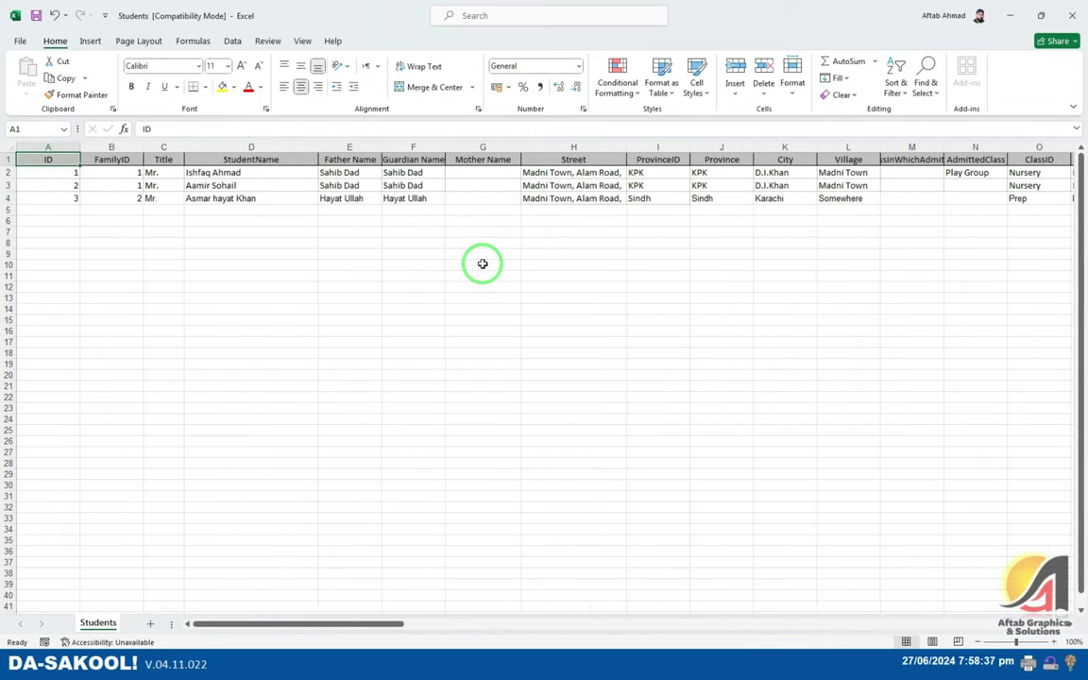
- Start a new row with ID 4, FamilyID 3, title Mr. and the student's name
{"action": "key", "text": "Up"}
{"action": "key", "text": "Down"}
{"action": "type", "text": "4"}
{"action": "key", "text": "Tab"}
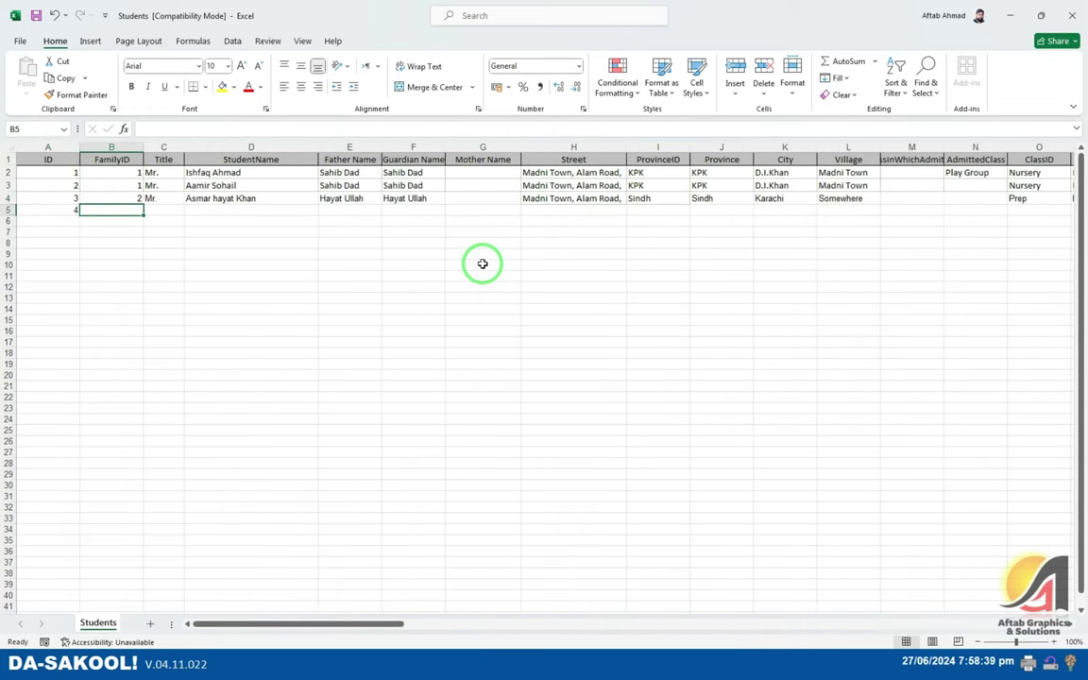
{"action": "type", "text": "3"}
{"action": "key", "text": "Tab"}
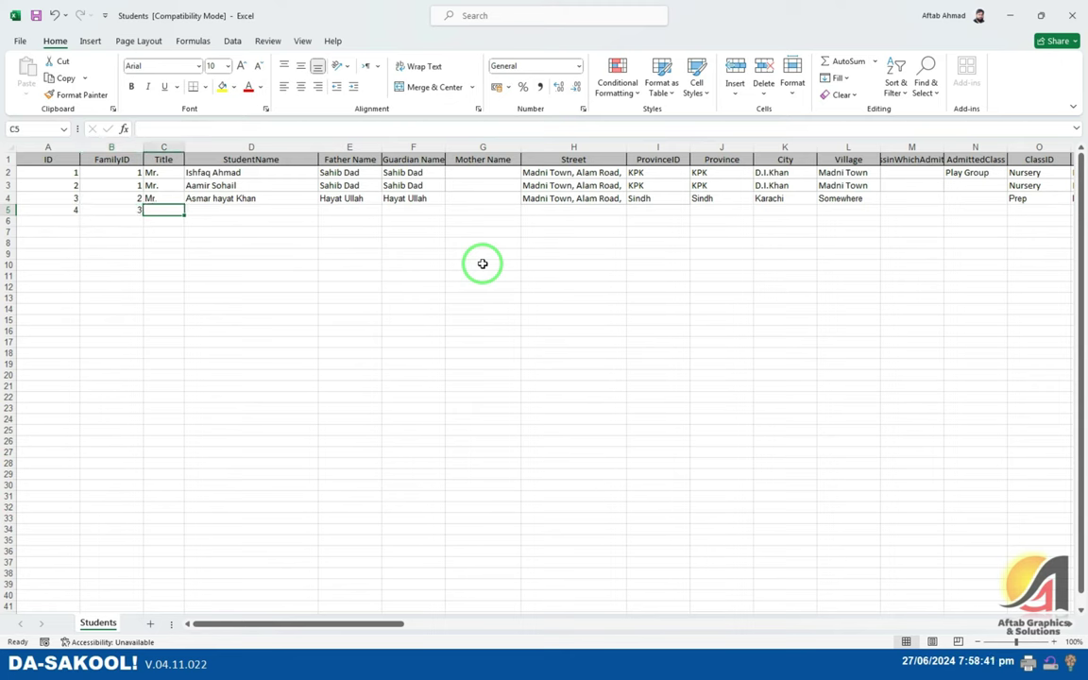
{"action": "type", "text": "Mr."}
{"action": "key", "text": "Tab"}
{"action": "type", "text": "D"}
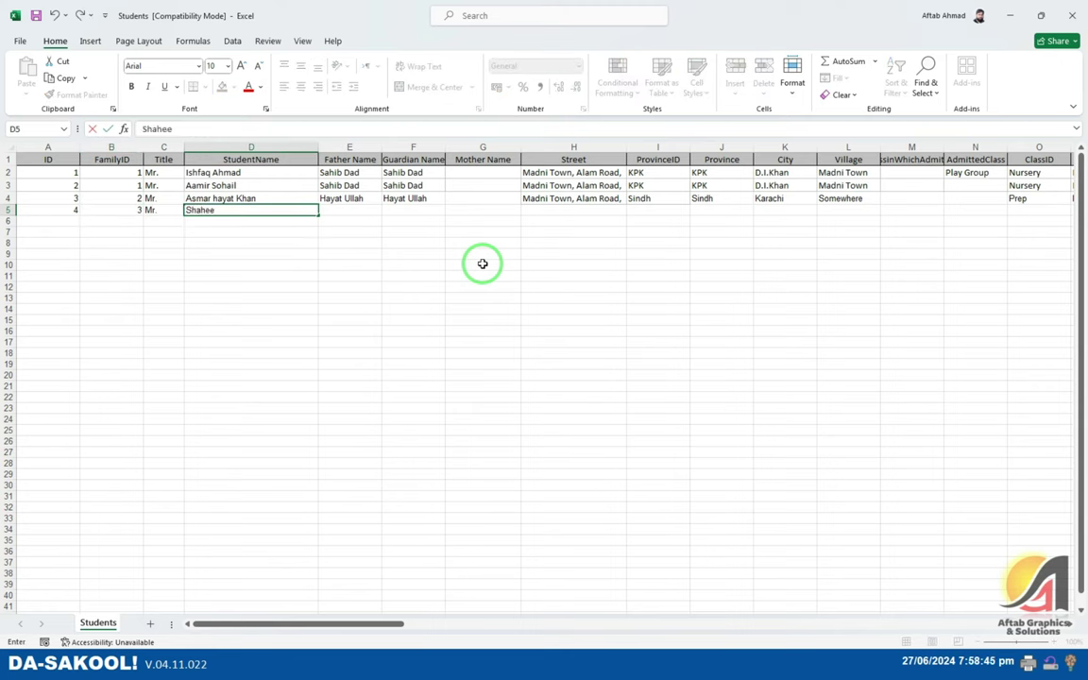
{"action": "key", "text": "Tab"}
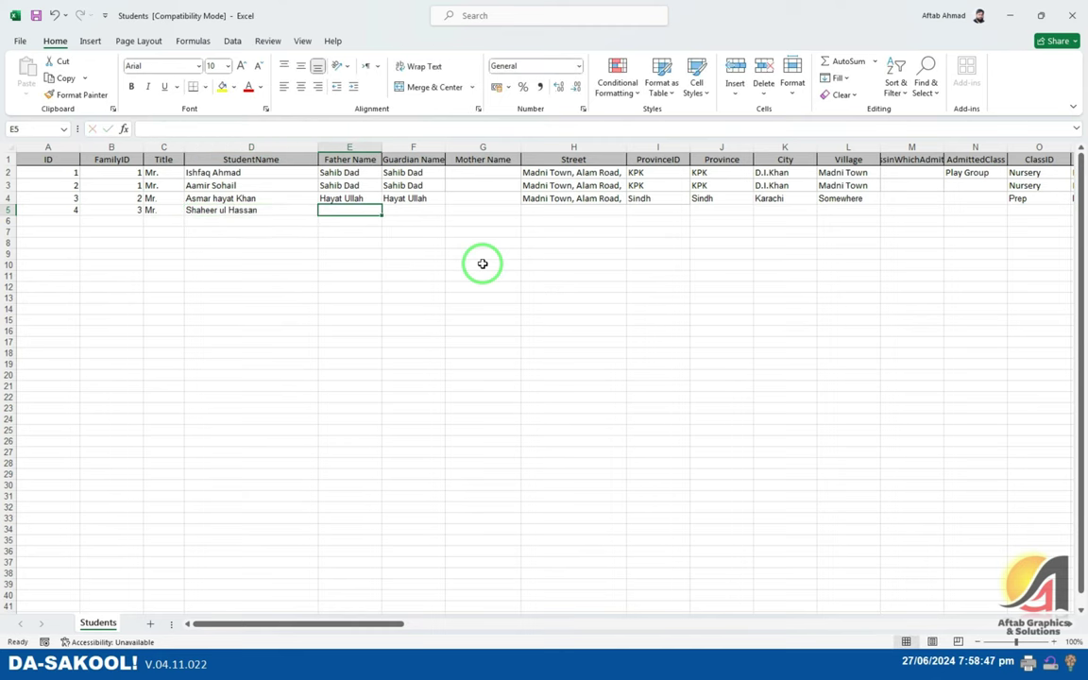
- Delete the two old student rows 2 and 3
{"action": "left_click_drag", "start_coordinate": [7, 171], "coordinate": [7, 183]}
{"action": "right_click", "coordinate": [8, 179]}
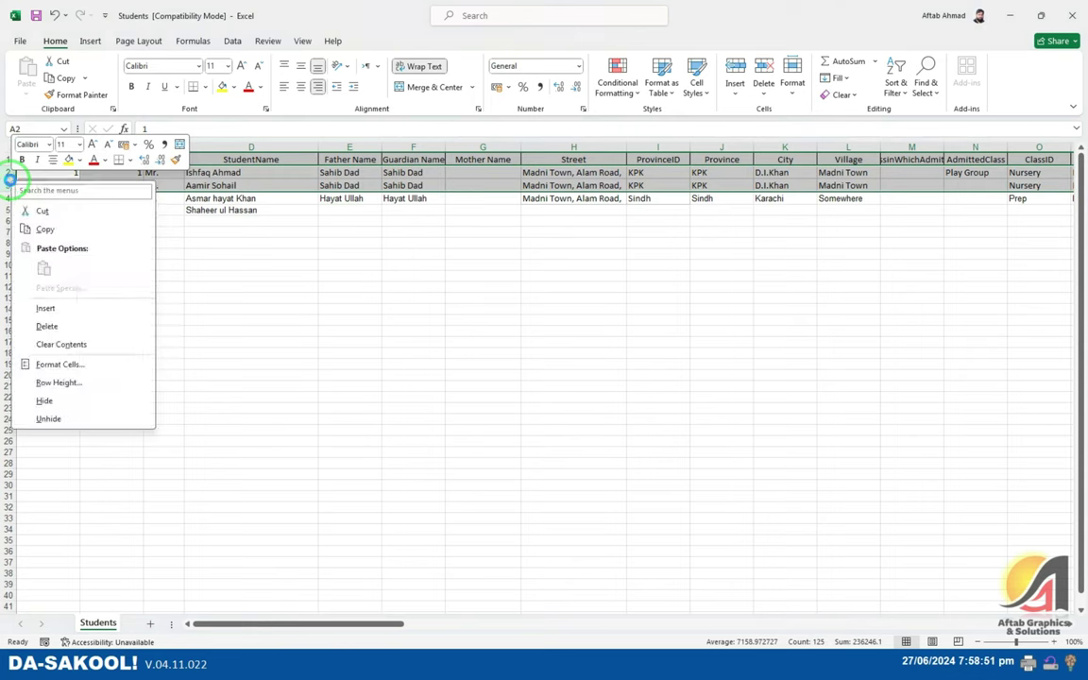
{"action": "left_click", "coordinate": [46, 325]}
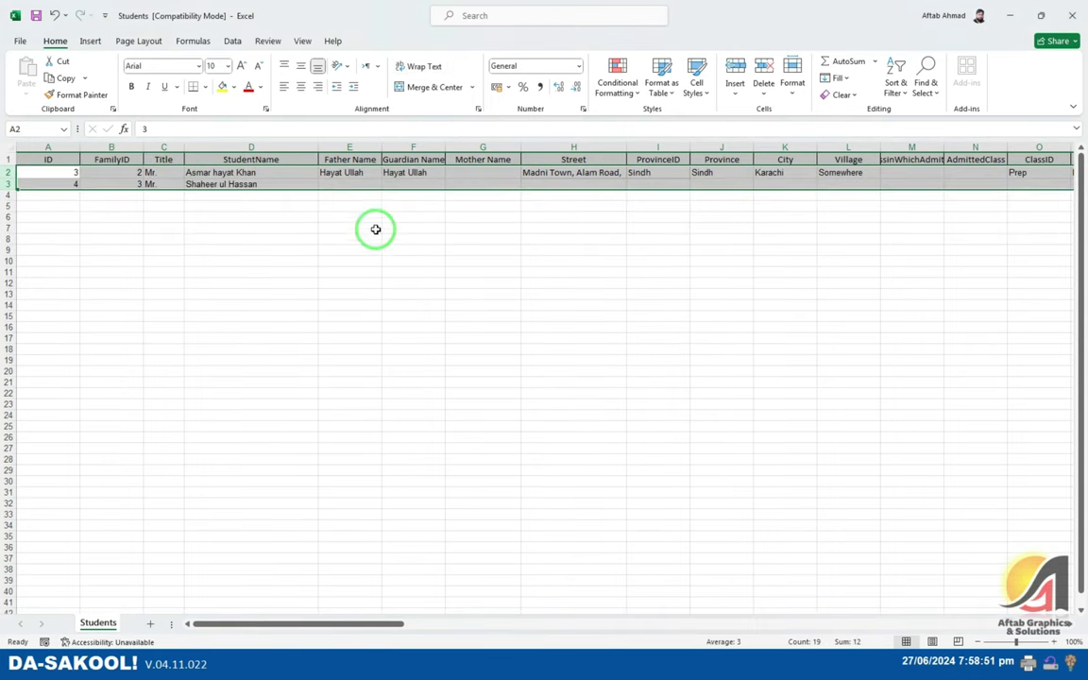
- Enter the father's name in row 3, copy it as guardian, and fill the street down from row 2
{"action": "left_click", "coordinate": [335, 185]}
{"action": "type", "text": "Yousuf"}
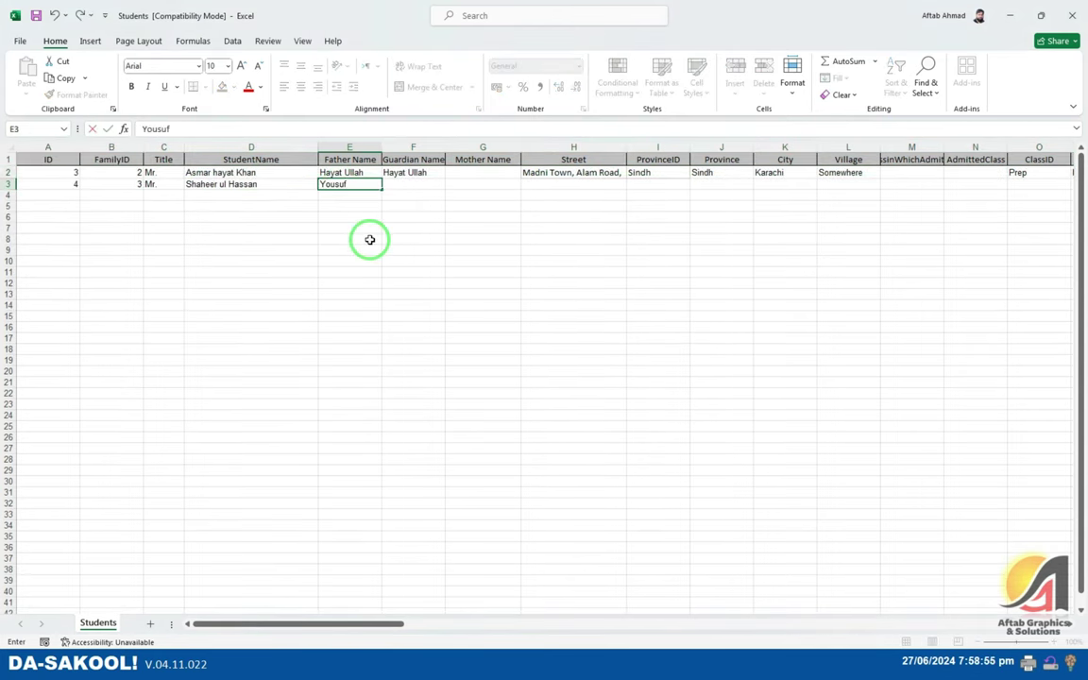
{"action": "key", "text": "Tab"}
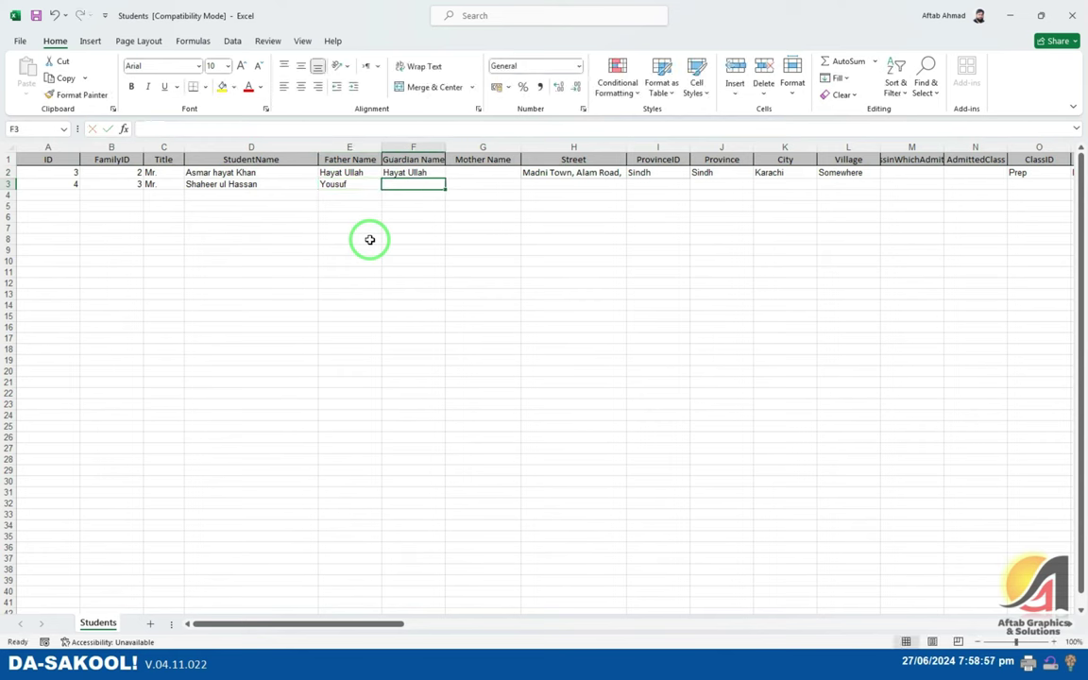
{"action": "key", "text": "Left"}
{"action": "key", "text": "ctrl+c"}
{"action": "key", "text": "Right"}
{"action": "key", "text": "ctrl+v"}
{"action": "key", "text": "Escape"}
{"action": "key", "text": "Tab"}
{"action": "key", "text": "Tab"}
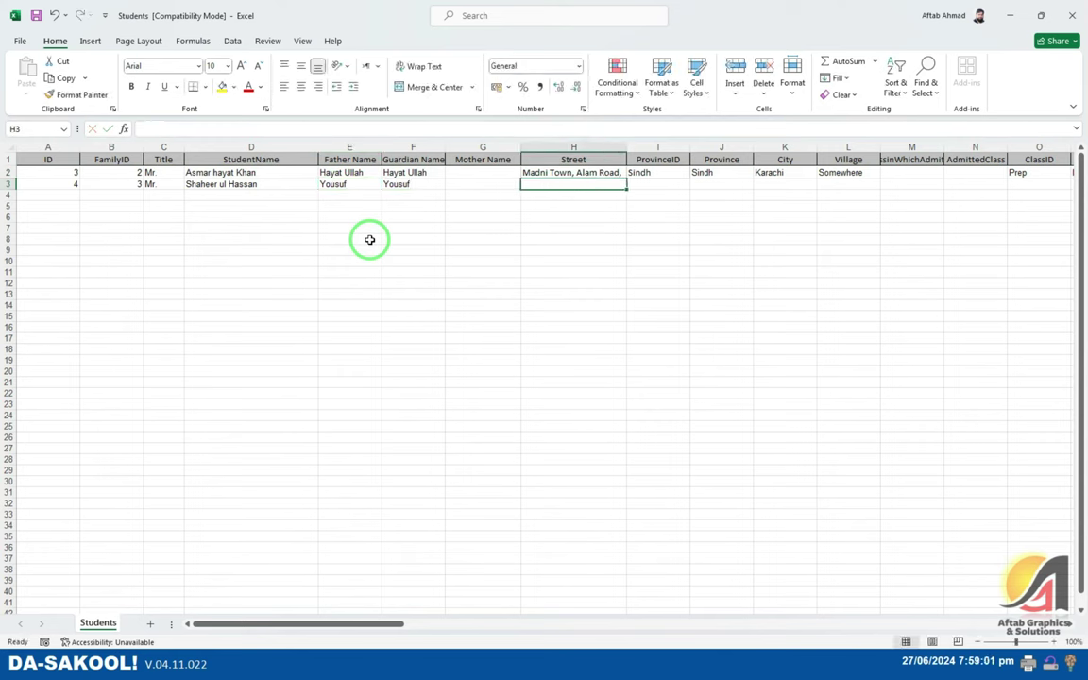
{"action": "key", "text": "ctrl+d"}
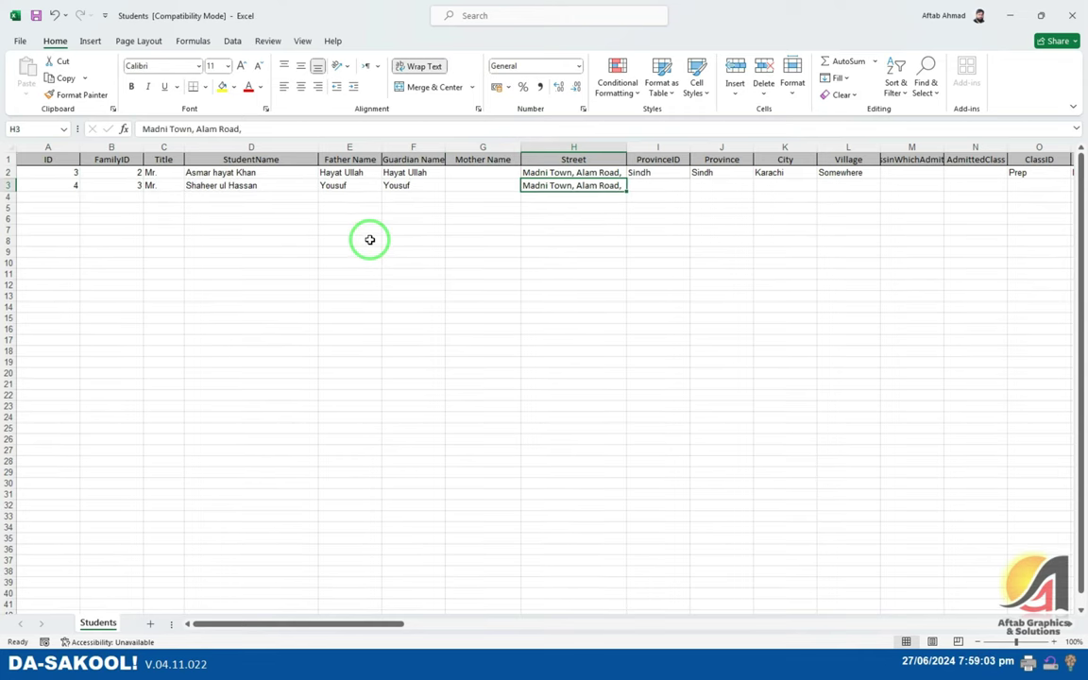
{"action": "key", "text": "Tab"}
{"action": "key", "text": "alt+Tab"}
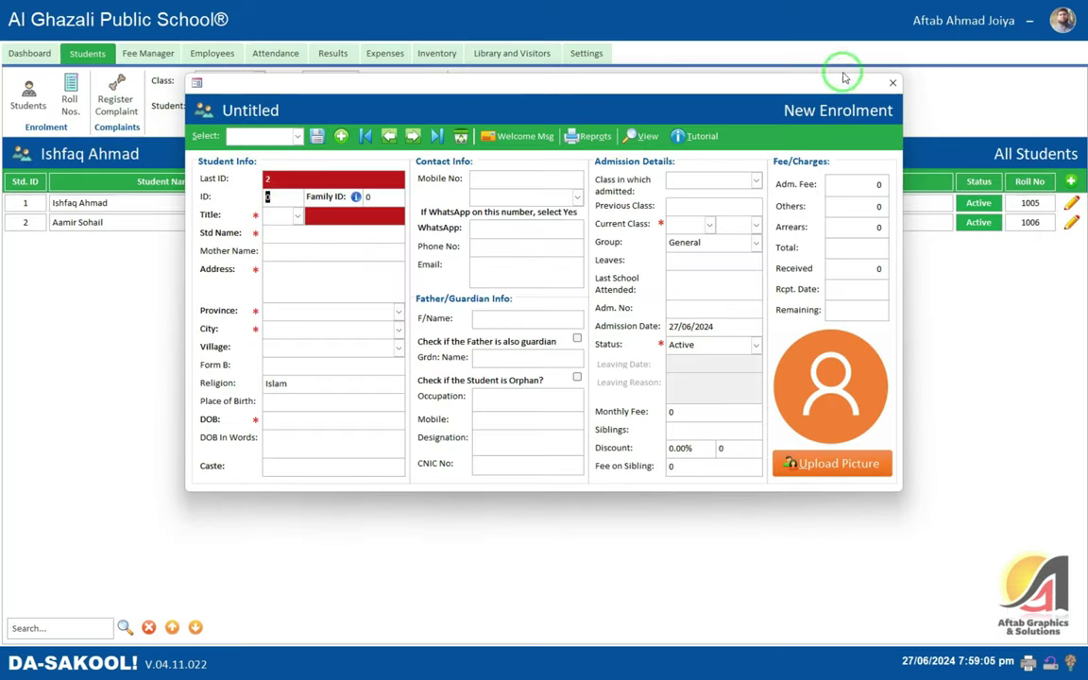
- Copy Haiderabad from Da-Sakool's Sindh cities list and paste it into Excel cell I3
{"action": "left_click", "coordinate": [893, 83]}
{"action": "left_click", "coordinate": [587, 53]}
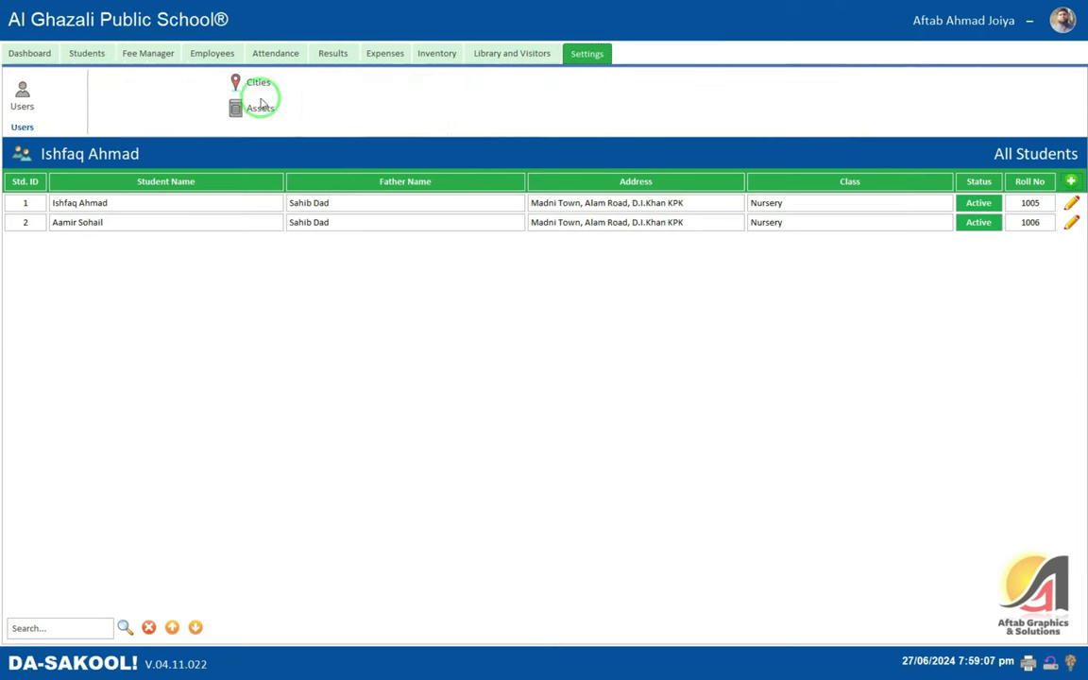
{"action": "left_click", "coordinate": [255, 83]}
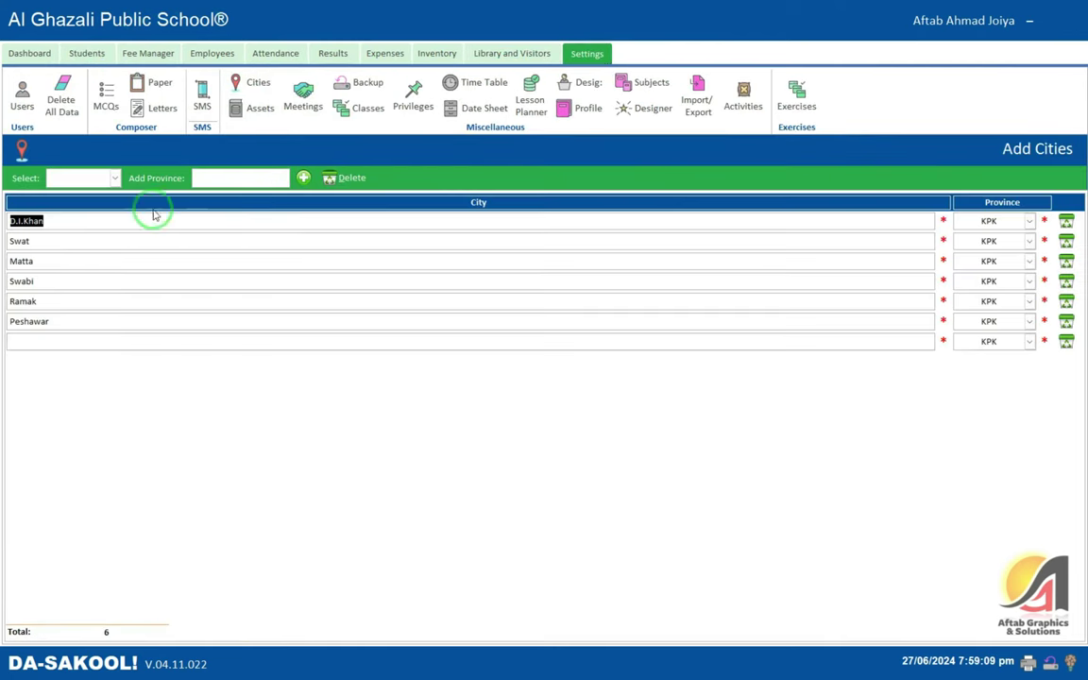
{"action": "left_click", "coordinate": [109, 177]}
{"action": "left_click", "coordinate": [72, 215]}
{"action": "left_click", "coordinate": [45, 236]}
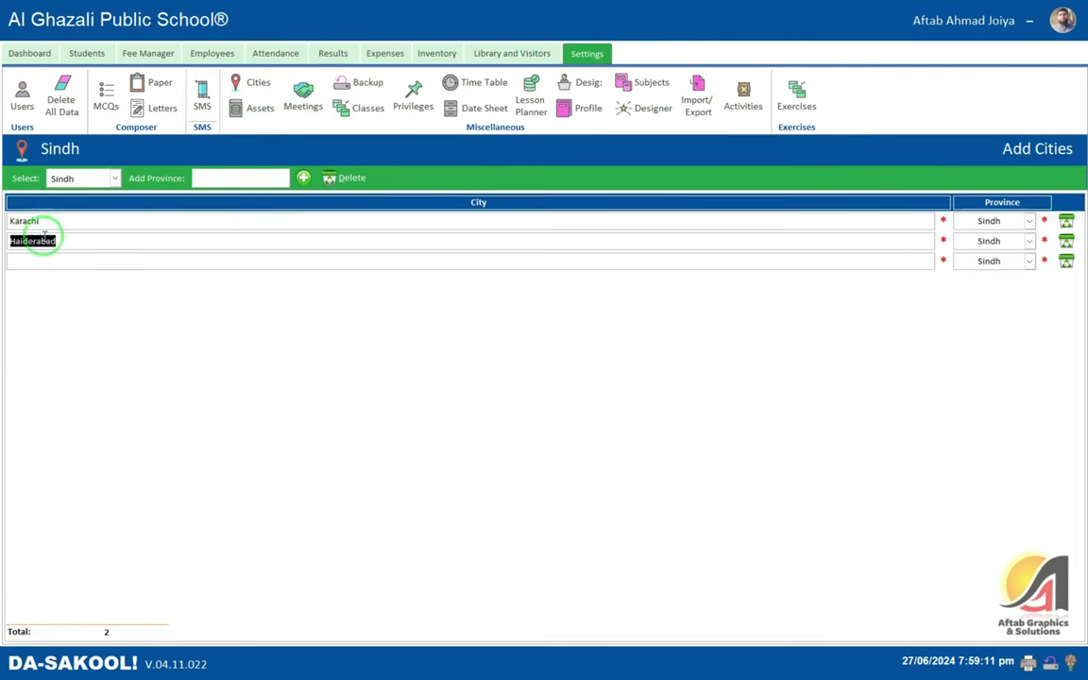
{"action": "key", "text": "ctrl+c"}
{"action": "key", "text": "alt+Tab"}
{"action": "key", "text": "ctrl+v"}
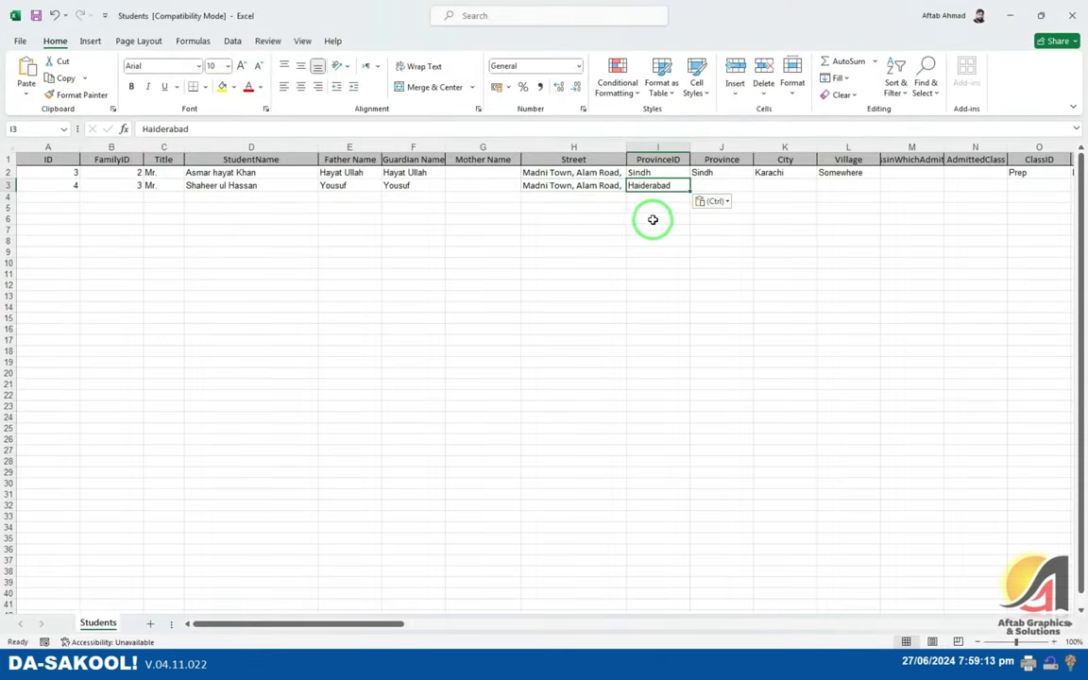
- Set the ProvinceID cell I3 of the second student's row to Sindh
{"action": "key", "text": "Tab"}
{"action": "key", "text": "Escape"}
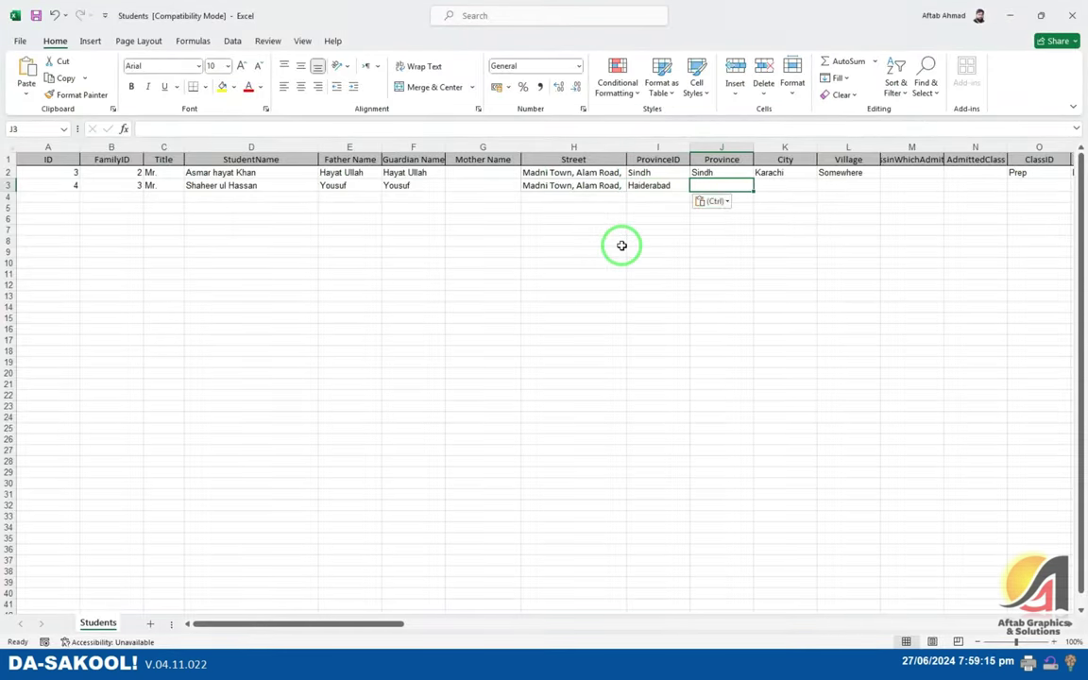
{"action": "key", "text": "Left"}
{"action": "key", "text": "ctrl+c"}
{"action": "key", "text": "shift+Right"}
{"action": "key", "text": "ctrl+v"}
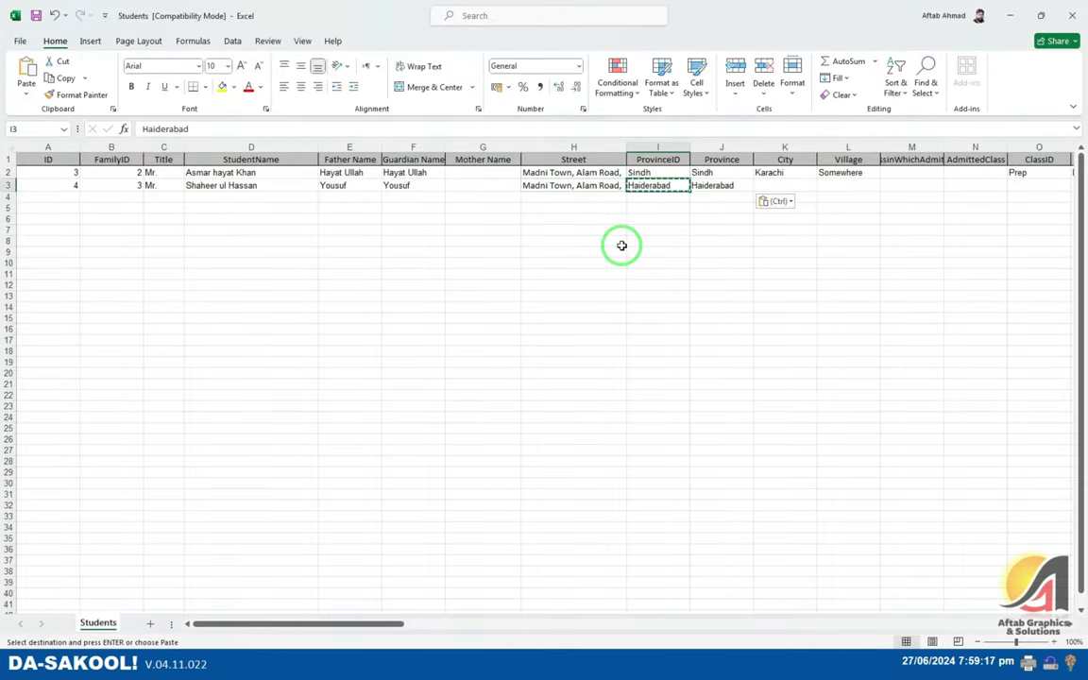
{"action": "type", "text": "Sindh"}
{"action": "key", "text": "Tab"}
{"action": "key", "text": "Tab"}
- Put Haiderabad in city cell K3 and set province cell J3 to Sindh
{"action": "key", "text": "shift+Tab"}
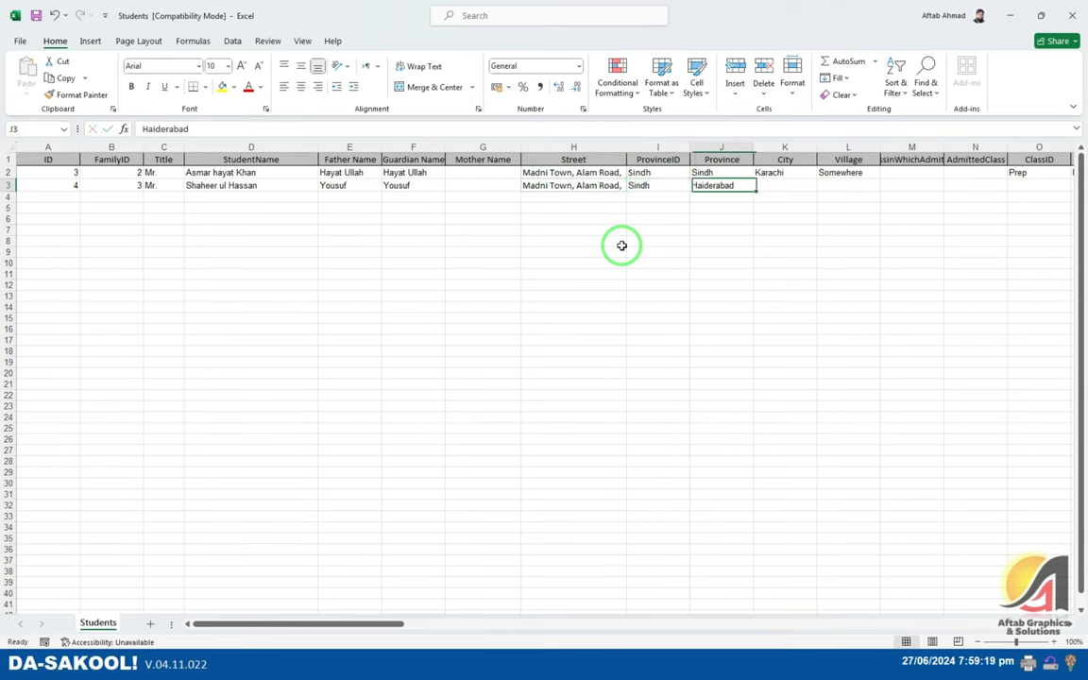
{"action": "key", "text": "Left"}
{"action": "key", "text": "Right"}
{"action": "key", "text": "ctrl+c"}
{"action": "key", "text": "Right"}
{"action": "key", "text": "ctrl+v"}
{"action": "key", "text": "Left"}
{"action": "type", "text": "Sindh"}
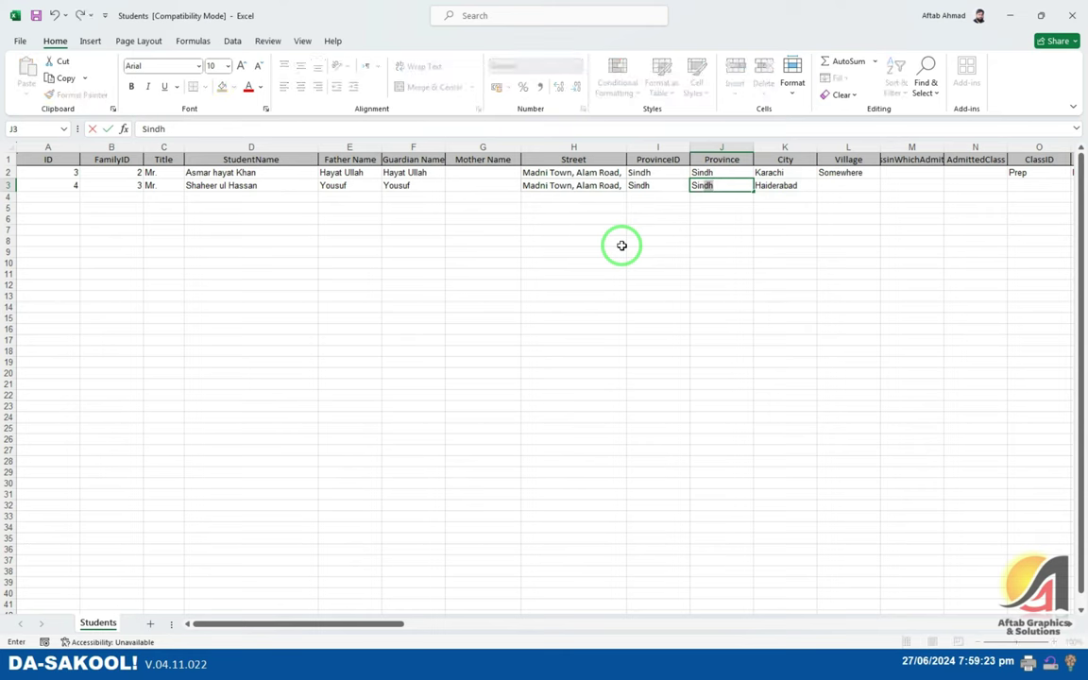
{"action": "key", "text": "Tab"}
{"action": "key", "text": "Tab"}
- Set ClassID and Class (O3, P3) to Play Group and section Q3 to A
{"action": "key", "text": "Right"}
{"action": "key", "text": "Right"}
{"action": "key", "text": "Right"}
{"action": "key", "text": "Right"}
{"action": "key", "text": "Right"}
{"action": "key", "text": "Right"}
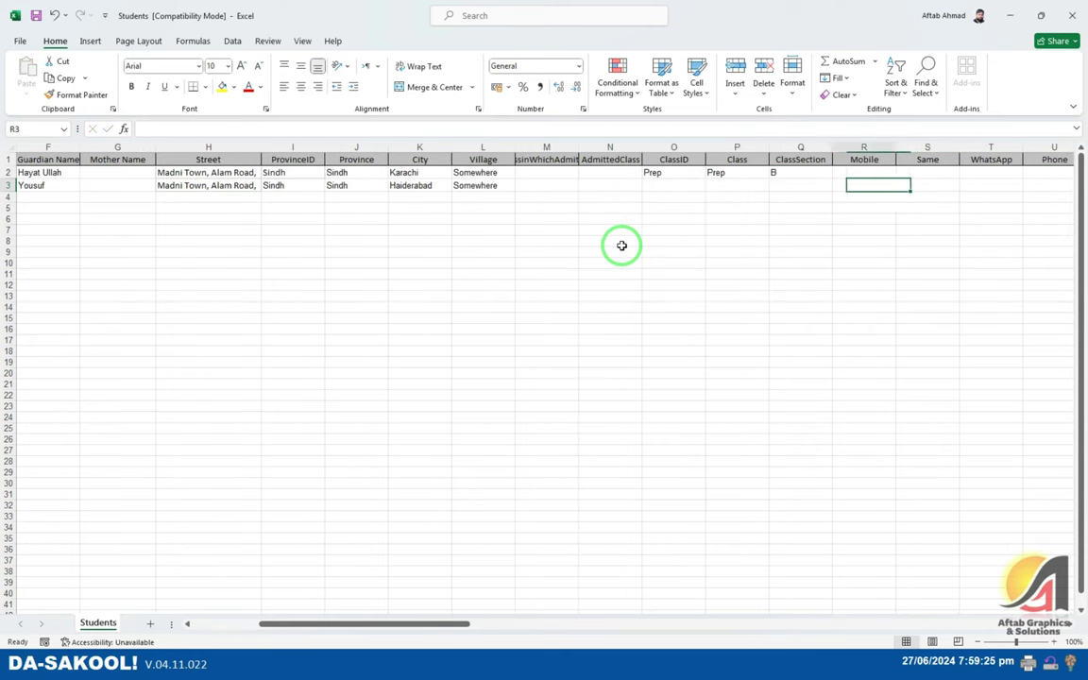
{"action": "key", "text": "Left"}
{"action": "key", "text": "Left"}
{"action": "key", "text": "Left"}
{"action": "key", "text": "Left"}
{"action": "key", "text": "Right"}
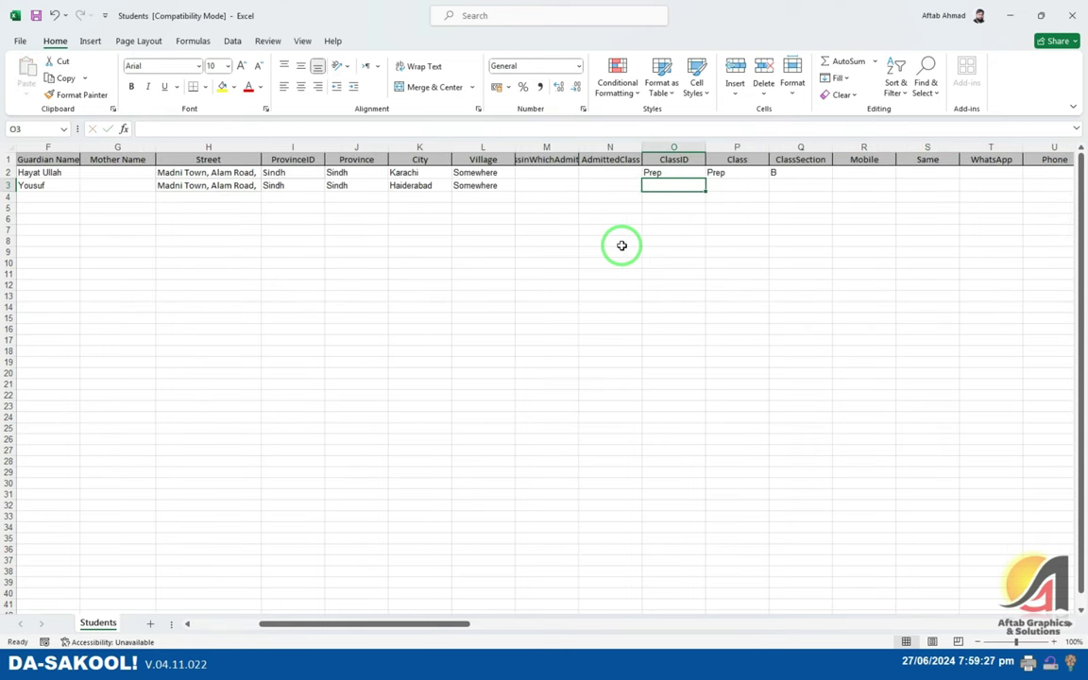
{"action": "type", "text": "Play"}
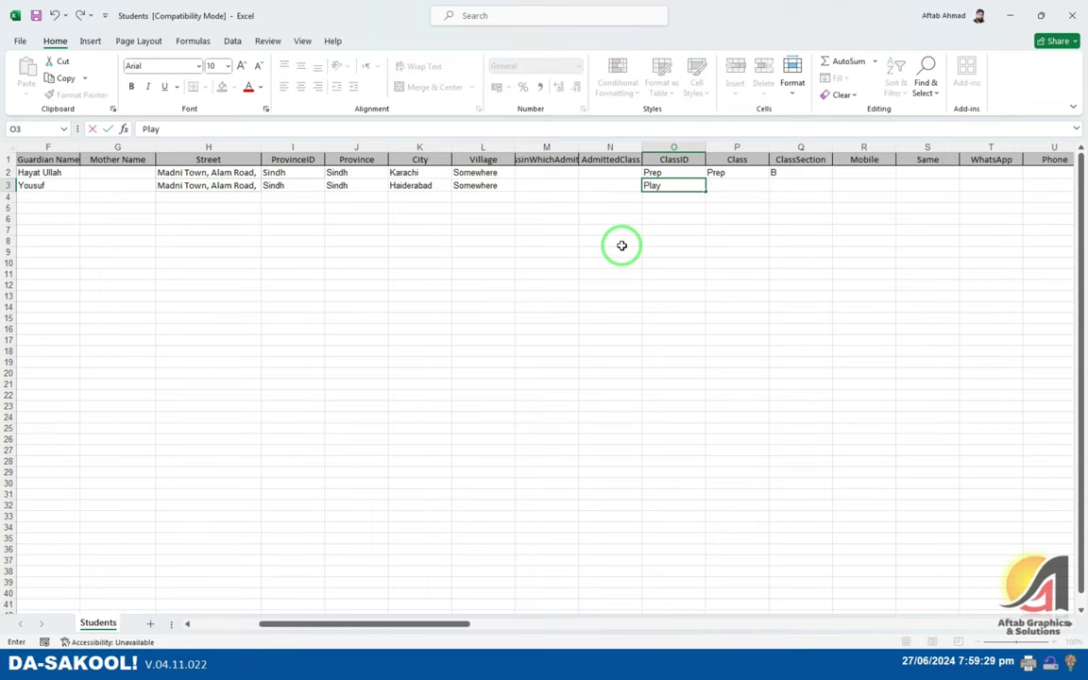
{"action": "type", "text": " Group"}
{"action": "key", "text": "Tab"}
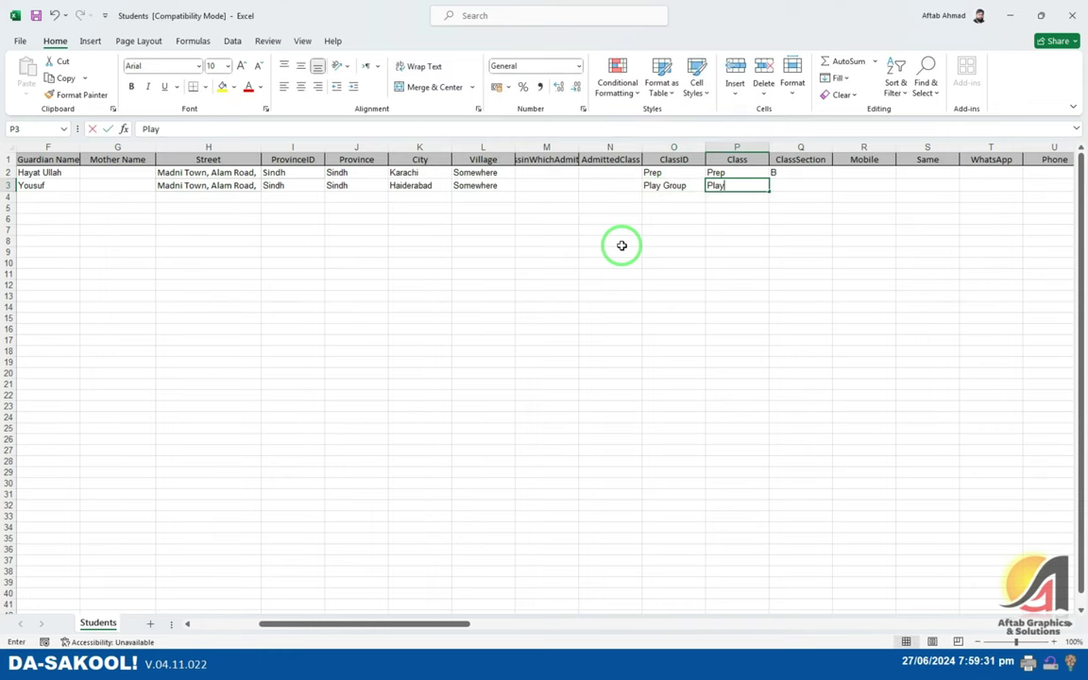
{"action": "type", "text": "Play Group"}
{"action": "key", "text": "Tab"}
{"action": "type", "text": "A"}
{"action": "key", "text": "Tab"}
{"action": "key", "text": "Right"}
{"action": "key", "text": "Right"}
{"action": "key", "text": "Right"}
{"action": "key", "text": "Right"}
{"action": "key", "text": "Right"}
{"action": "key", "text": "Right"}
{"action": "key", "text": "Right"}
{"action": "key", "text": "Right"}
{"action": "key", "text": "Right"}
{"action": "key", "text": "Right"}
{"action": "key", "text": "Right"}
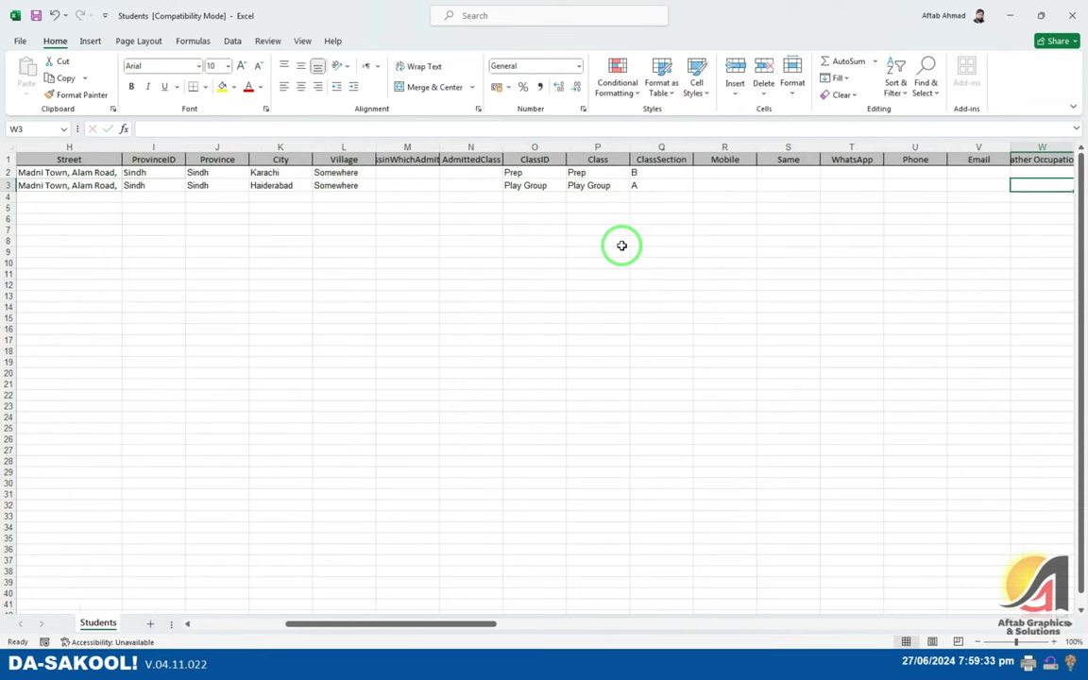
- Set status cell AB3 to Active, then close Excel
{"action": "key", "text": "Right"}
{"action": "key", "text": "Left"}
{"action": "key", "text": "Left"}
{"action": "key", "text": "Left"}
{"action": "type", "text": "w"}
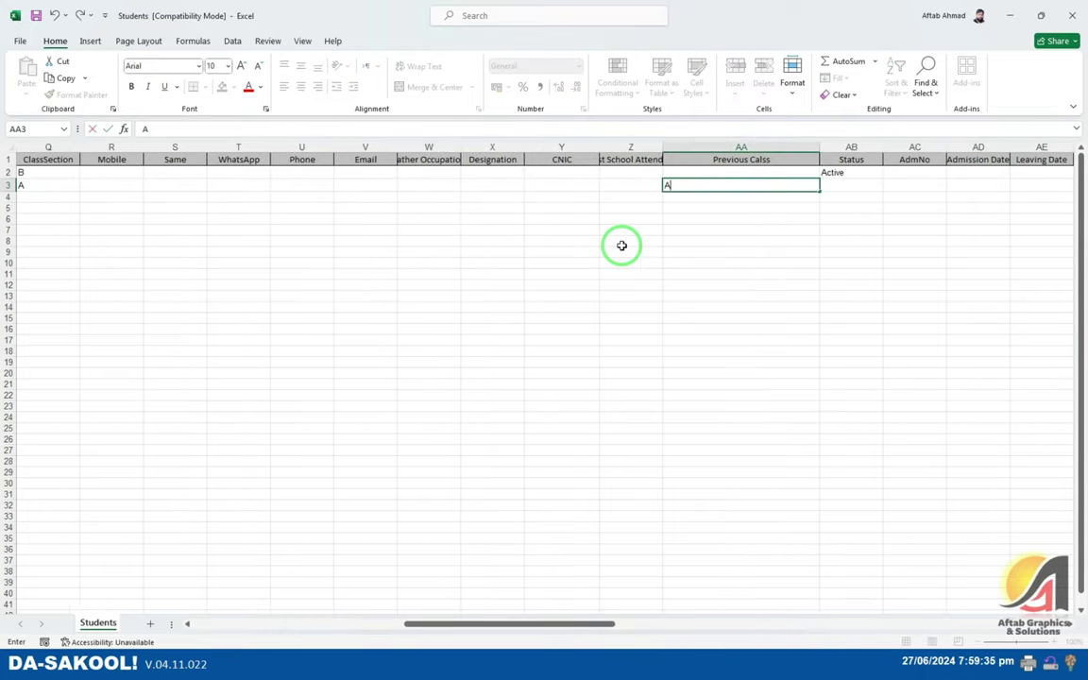
{"action": "key", "text": "Escape"}
{"action": "key", "text": "Right"}
{"action": "type", "text": "Active"}
{"action": "key", "text": "Right"}
{"action": "key", "text": "Right"}
{"action": "key", "text": "Right"}
{"action": "key", "text": "Right"}
{"action": "key", "text": "Right"}
{"action": "key", "text": "Right"}
{"action": "key", "text": "Right"}
{"action": "key", "text": "Right"}
{"action": "key", "text": "Right"}
{"action": "key", "text": "Right"}
{"action": "key", "text": "Right"}
{"action": "key", "text": "Right"}
{"action": "key", "text": "Right"}
{"action": "key", "text": "Right"}
{"action": "key", "text": "Right"}
{"action": "key", "text": "Right"}
{"action": "key", "text": "Right"}
{"action": "key", "text": "Right"}
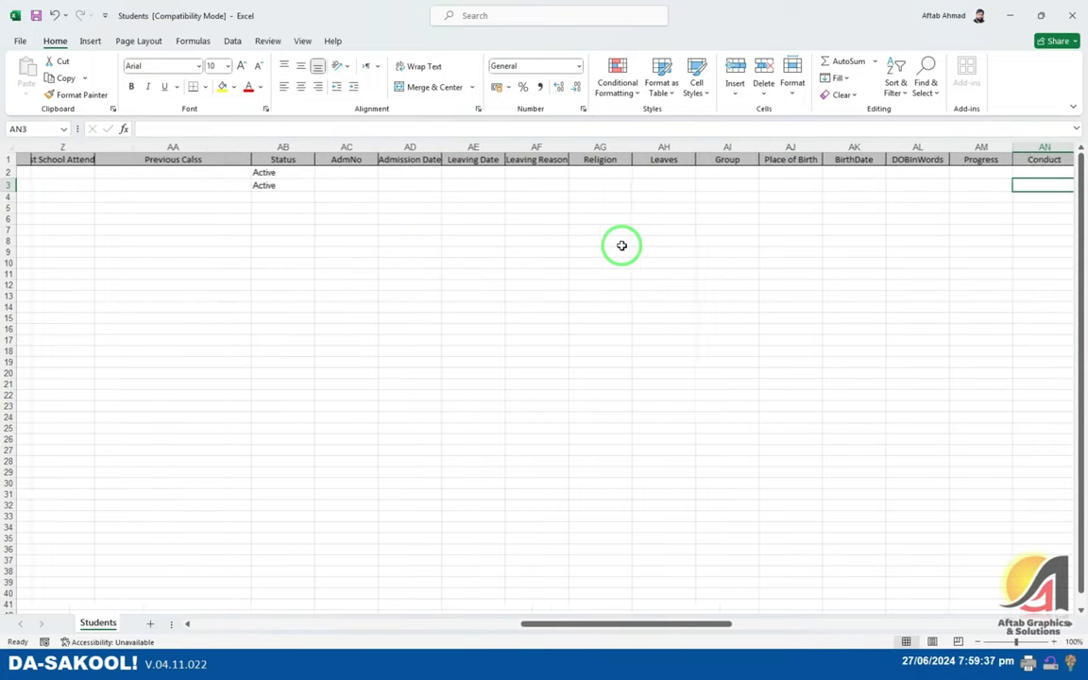
{"action": "key", "text": "Right"}
{"action": "key", "text": "Right"}
{"action": "key", "text": "Right"}
{"action": "key", "text": "Right"}
{"action": "key", "text": "Right"}
{"action": "key", "text": "Right"}
{"action": "key", "text": "Right"}
{"action": "key", "text": "Right"}
{"action": "key", "text": "Right"}
{"action": "key", "text": "Right"}
{"action": "key", "text": "Right"}
{"action": "key", "text": "Right"}
{"action": "key", "text": "Right"}
{"action": "key", "text": "Right"}
{"action": "key", "text": "Right"}
{"action": "key", "text": "Right"}
{"action": "key", "text": "Right"}
{"action": "key", "text": "Right"}
{"action": "key", "text": "Right"}
{"action": "key", "text": "Right"}
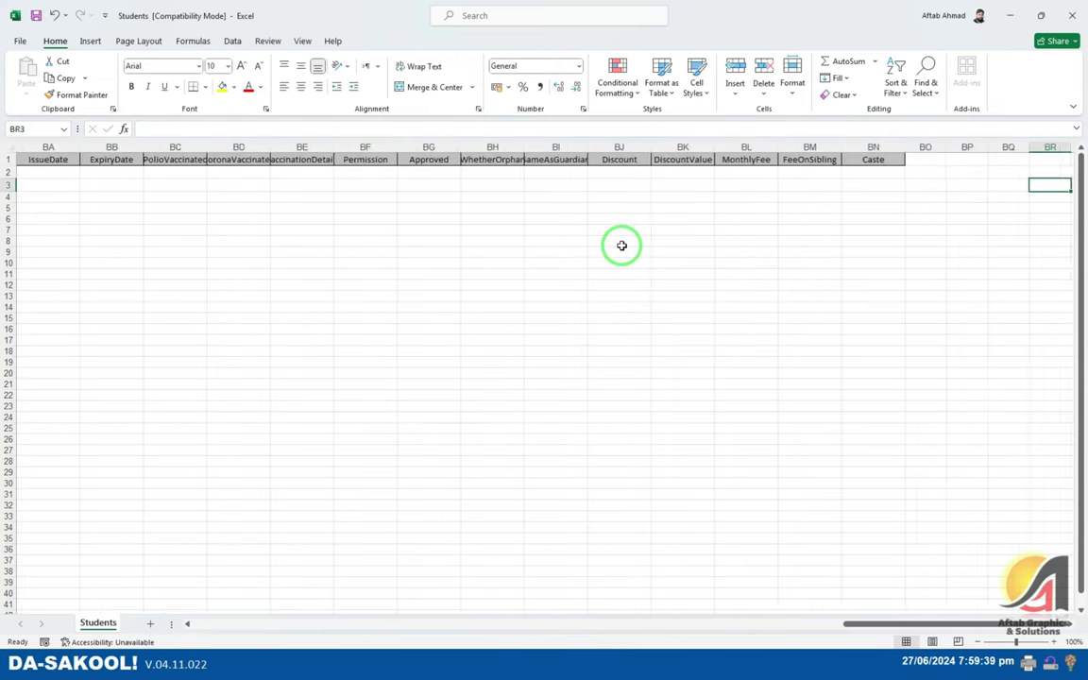
{"action": "left_click", "coordinate": [461, 197]}
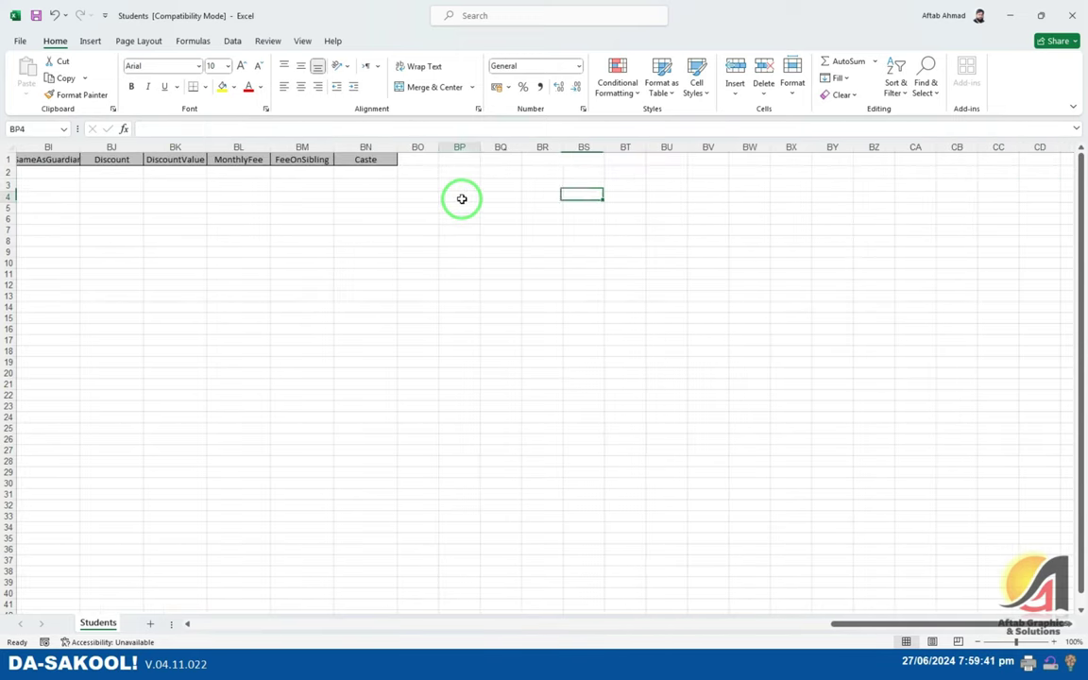
{"action": "left_click", "coordinate": [1073, 14]}
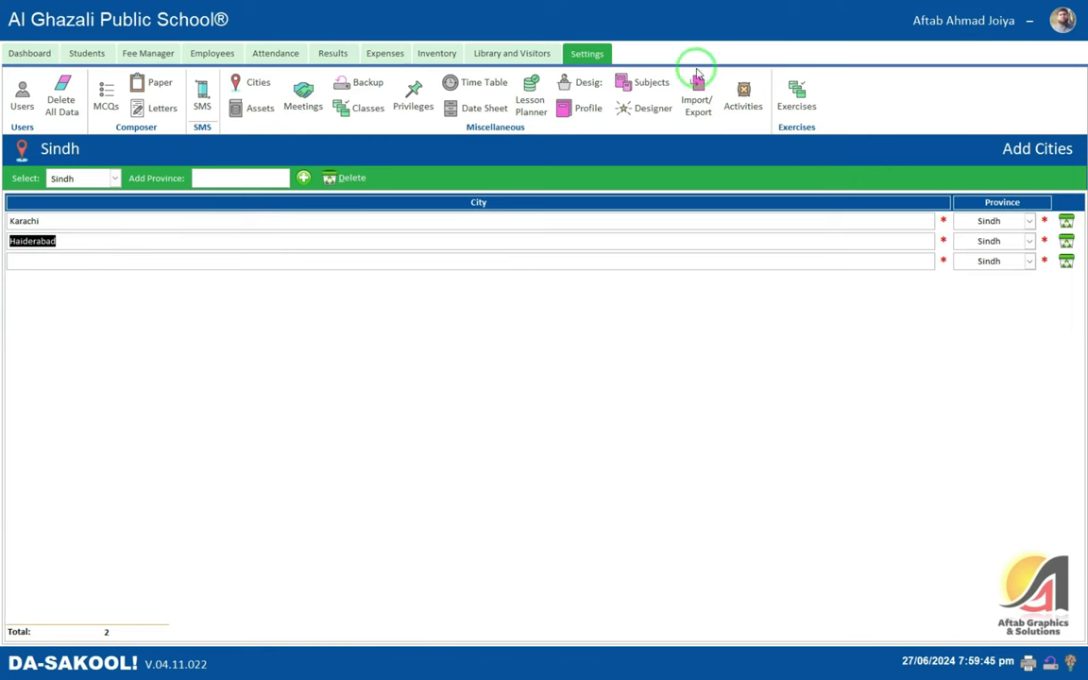
- Import the spreadsheet records into the Students table and confirm the success message
{"action": "left_click", "coordinate": [697, 99]}
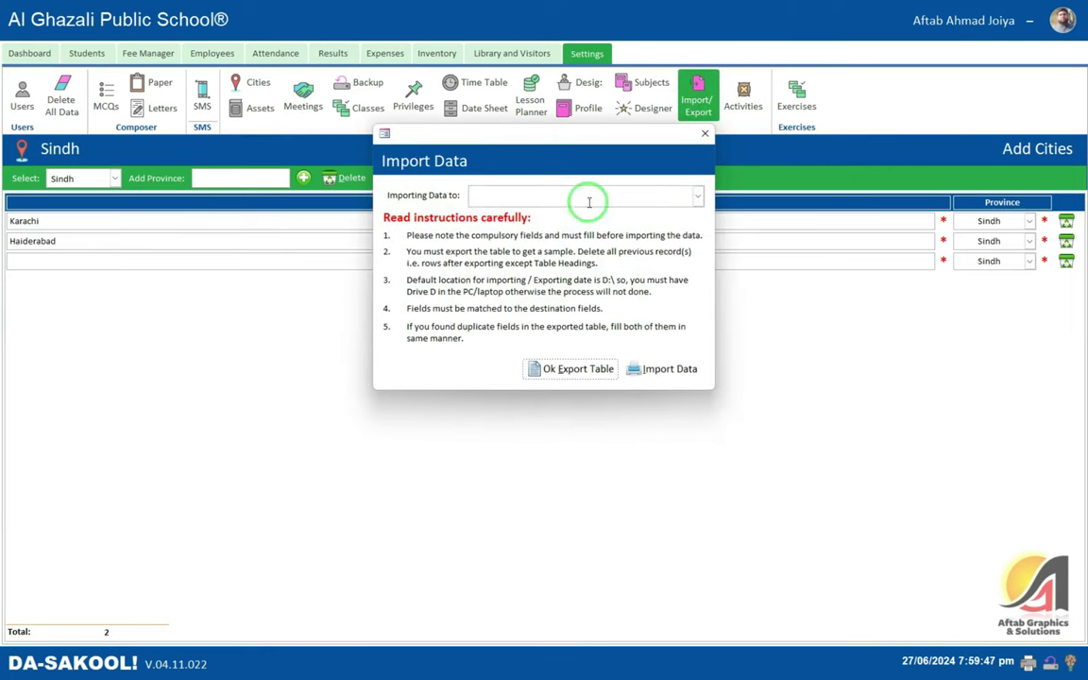
{"action": "left_click", "coordinate": [697, 195]}
{"action": "type", "text": "stud"}
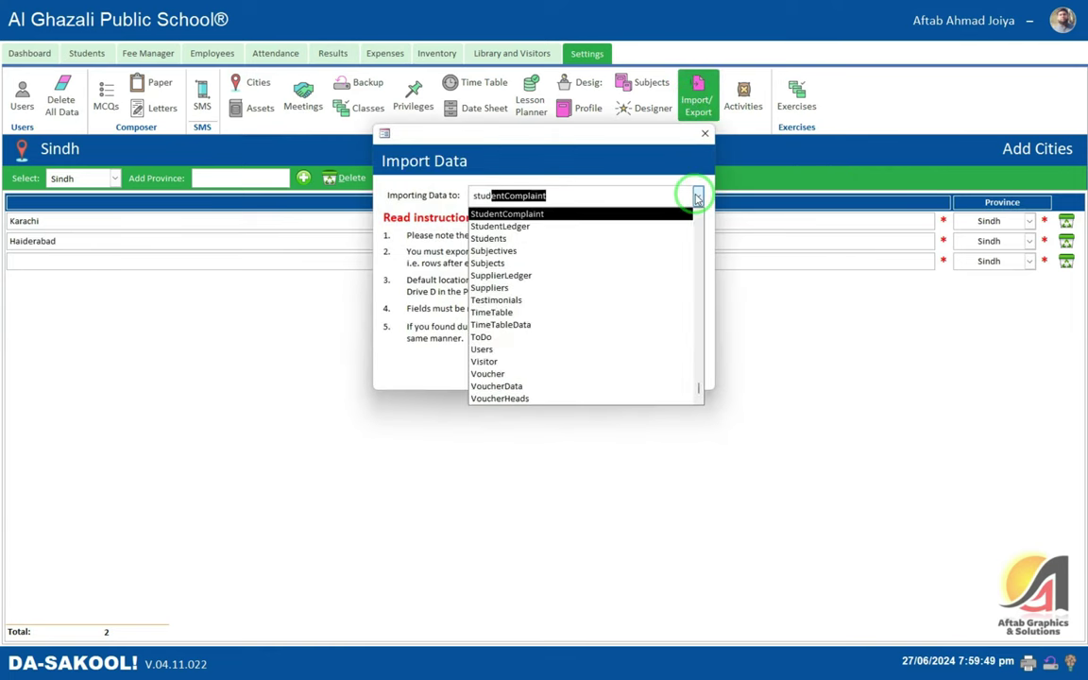
{"action": "type", "text": "ent"}
{"action": "left_click", "coordinate": [697, 195]}
{"action": "left_click", "coordinate": [698, 196]}
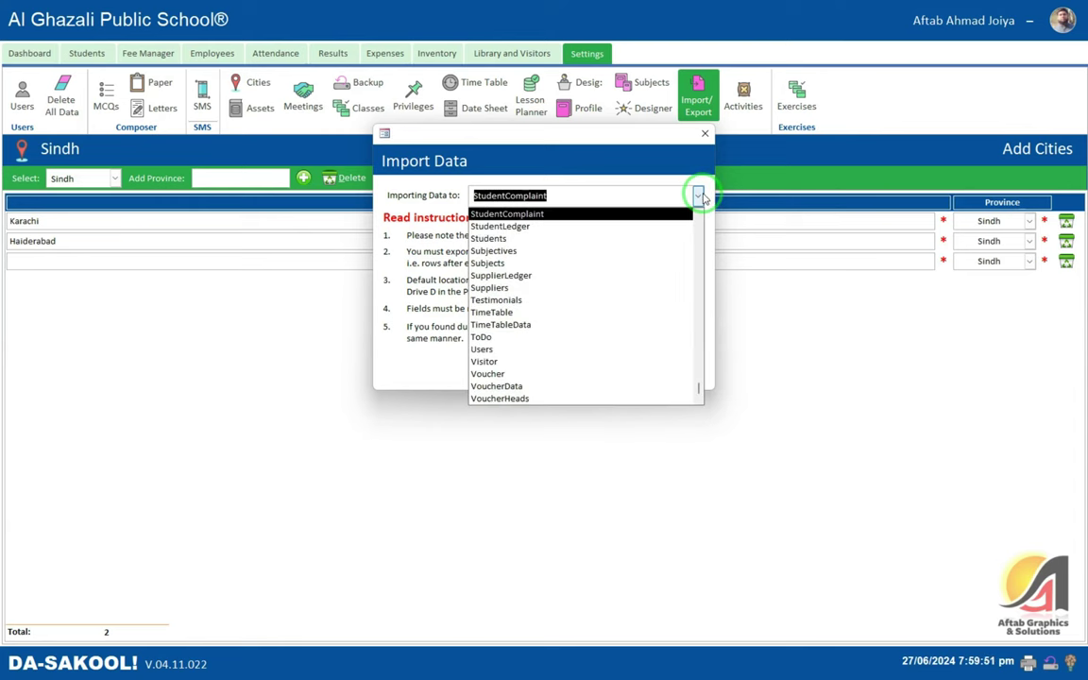
{"action": "key", "text": "Down"}
{"action": "key", "text": "Down"}
{"action": "key", "text": "Return"}
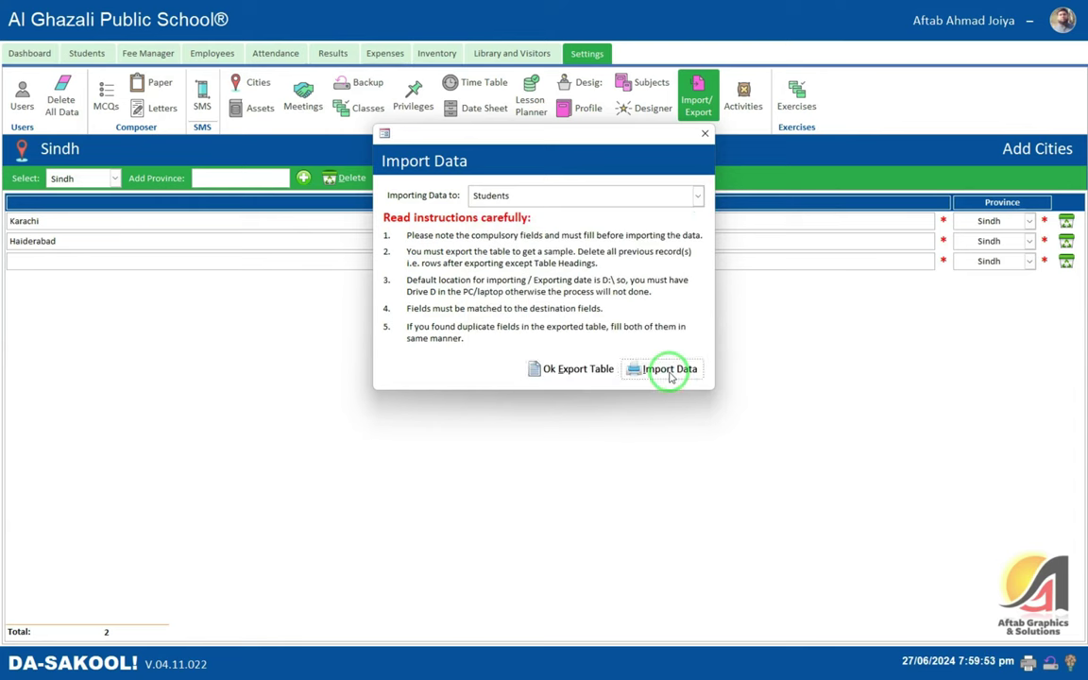
{"action": "left_click", "coordinate": [669, 370]}
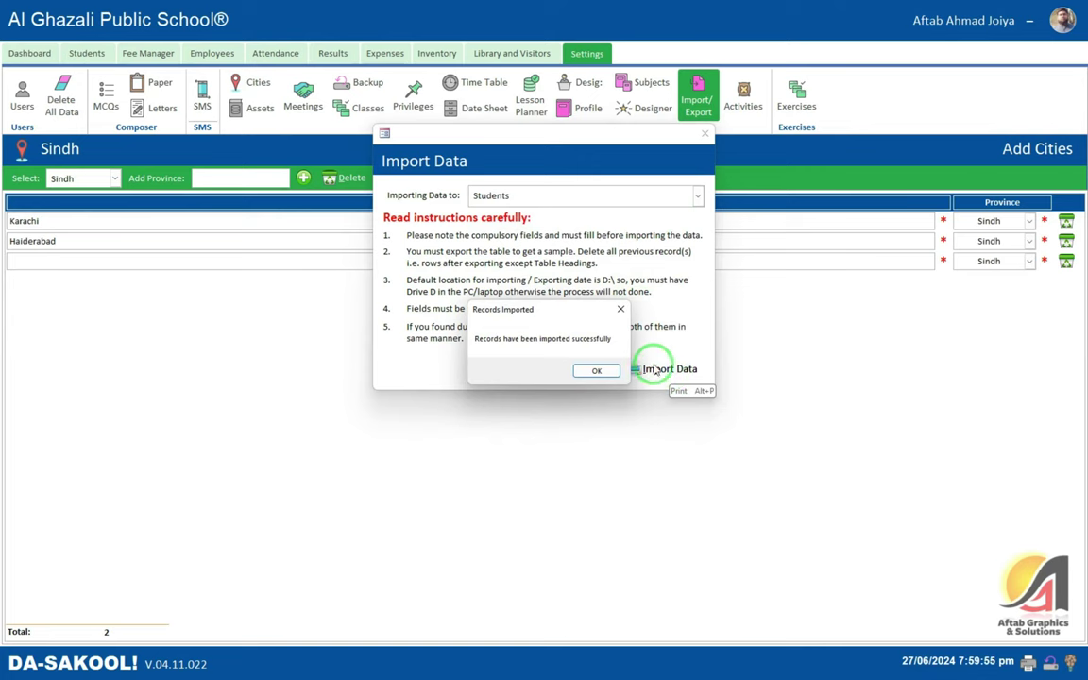
{"action": "left_click", "coordinate": [598, 369]}
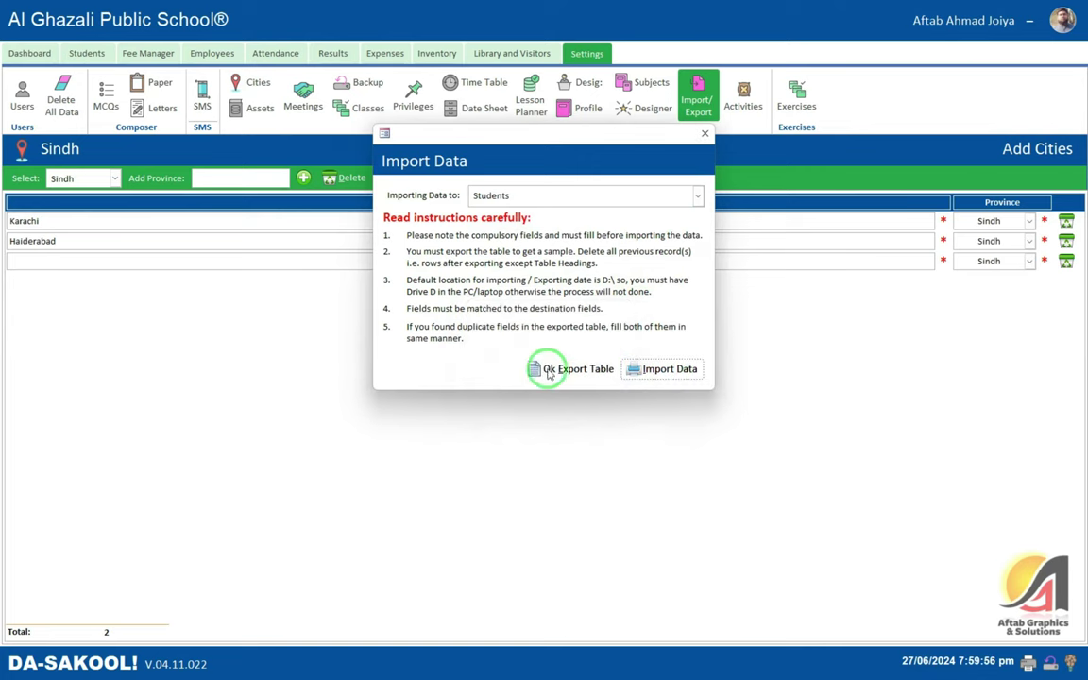
{"action": "left_click", "coordinate": [704, 134]}
- Browse the two students in All Students, then return to Settings
{"action": "left_click", "coordinate": [86, 53]}
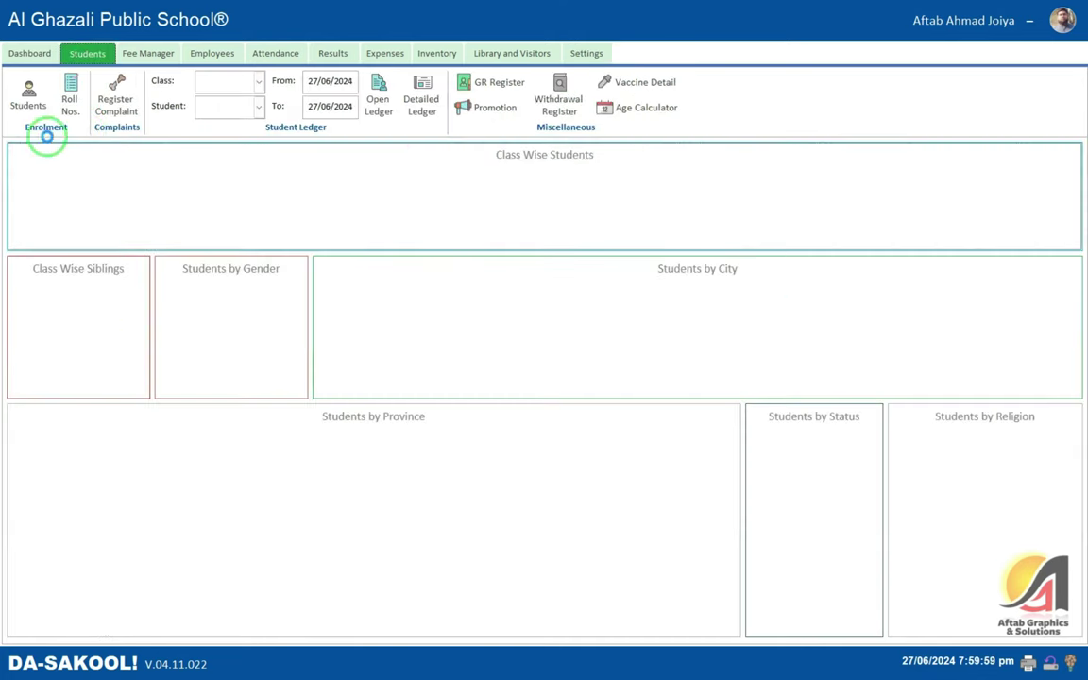
{"action": "left_click", "coordinate": [28, 94]}
{"action": "left_click", "coordinate": [135, 222]}
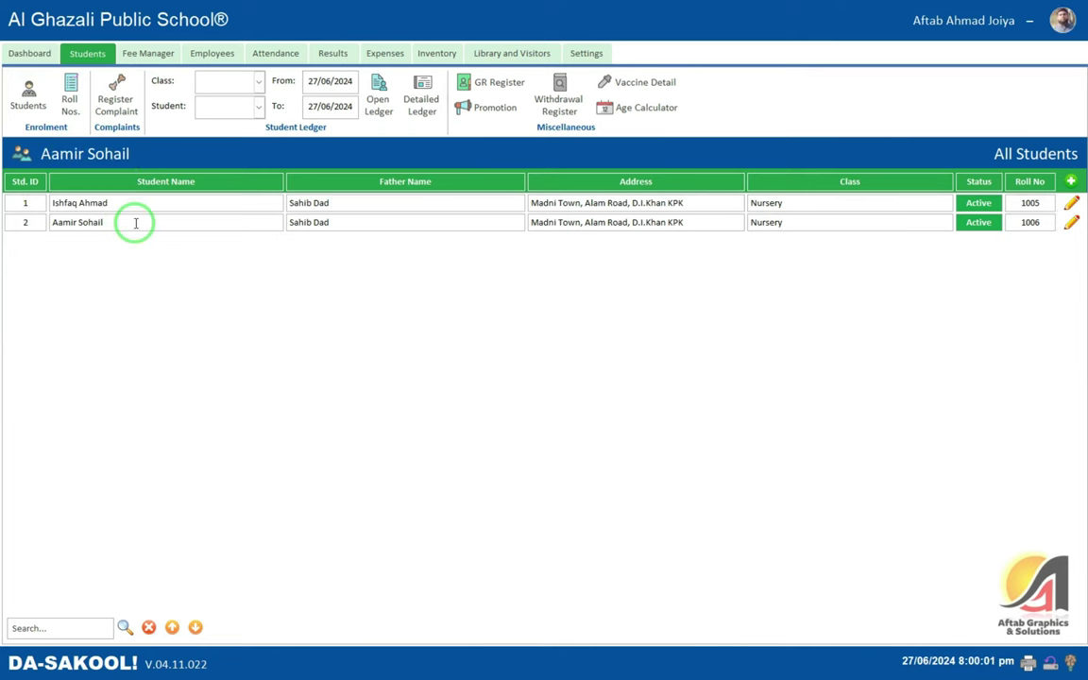
{"action": "left_click", "coordinate": [126, 203]}
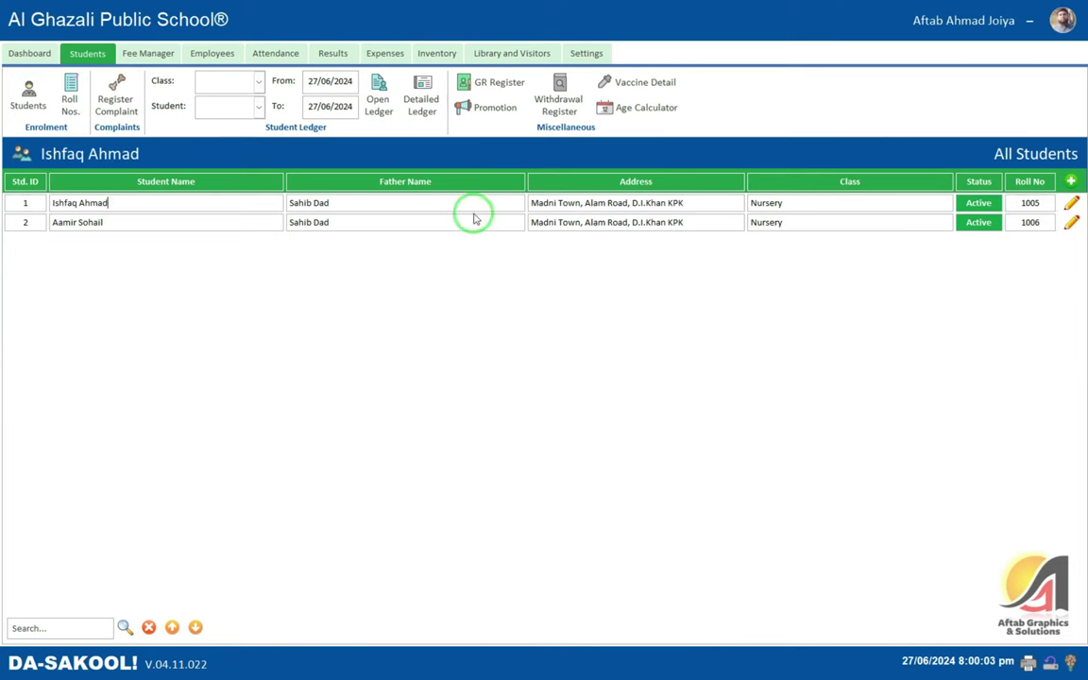
{"action": "left_click", "coordinate": [578, 49]}
{"action": "left_click", "coordinate": [678, 119]}
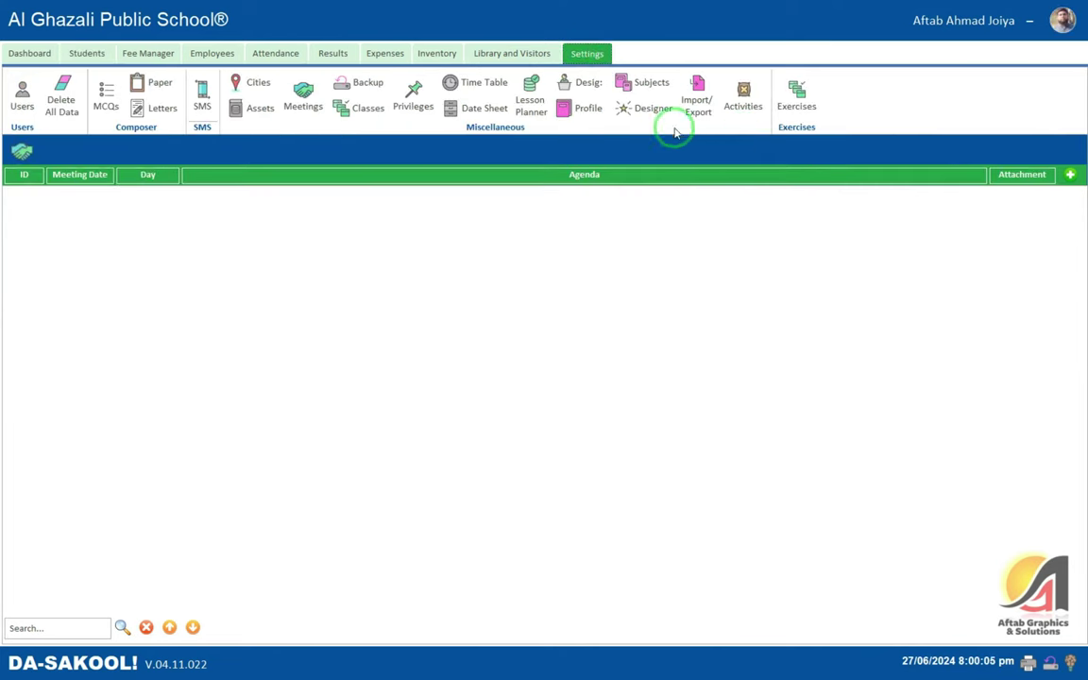
- Import the records into the Students table again and dismiss the confirmation
{"action": "left_click", "coordinate": [698, 195]}
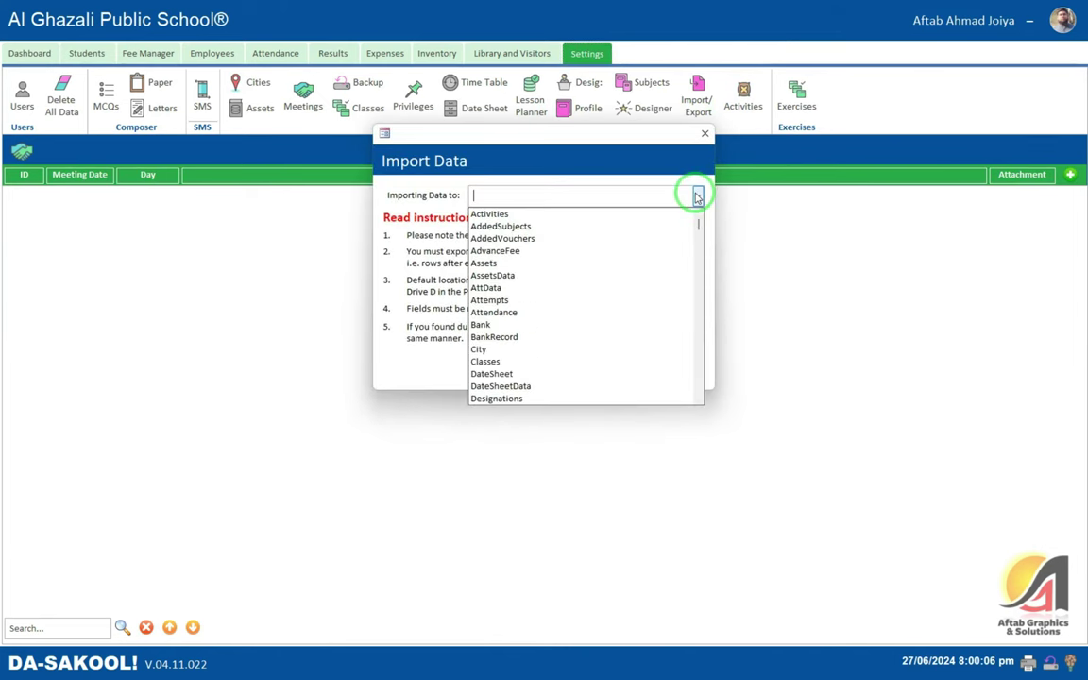
{"action": "type", "text": "Students"}
{"action": "key", "text": "Return"}
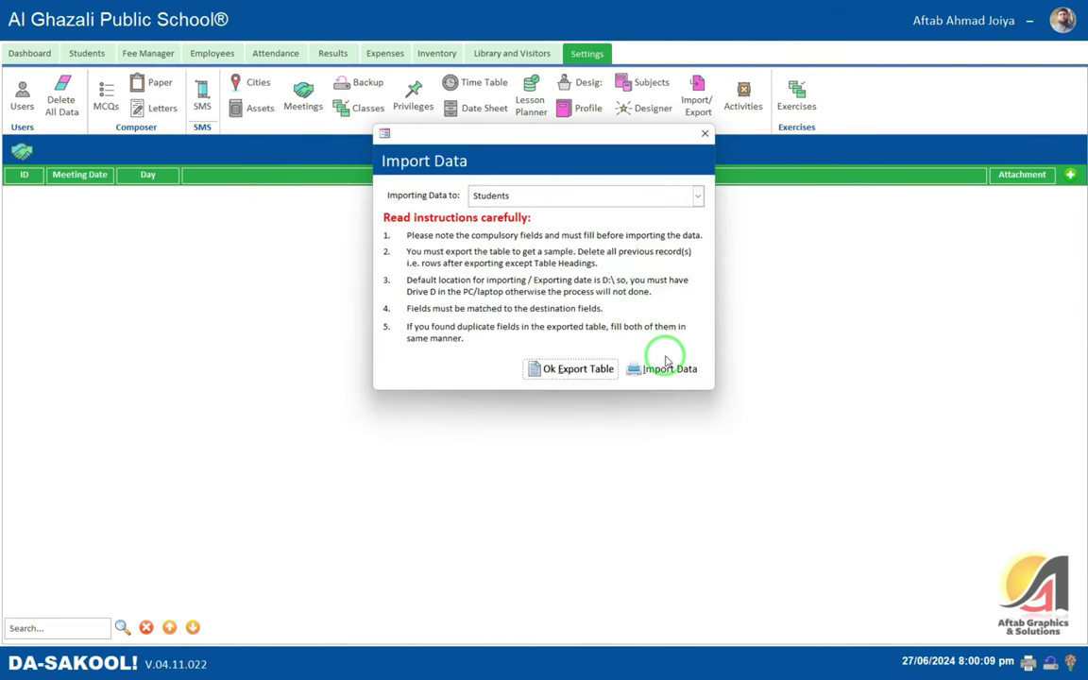
{"action": "left_click", "coordinate": [664, 369]}
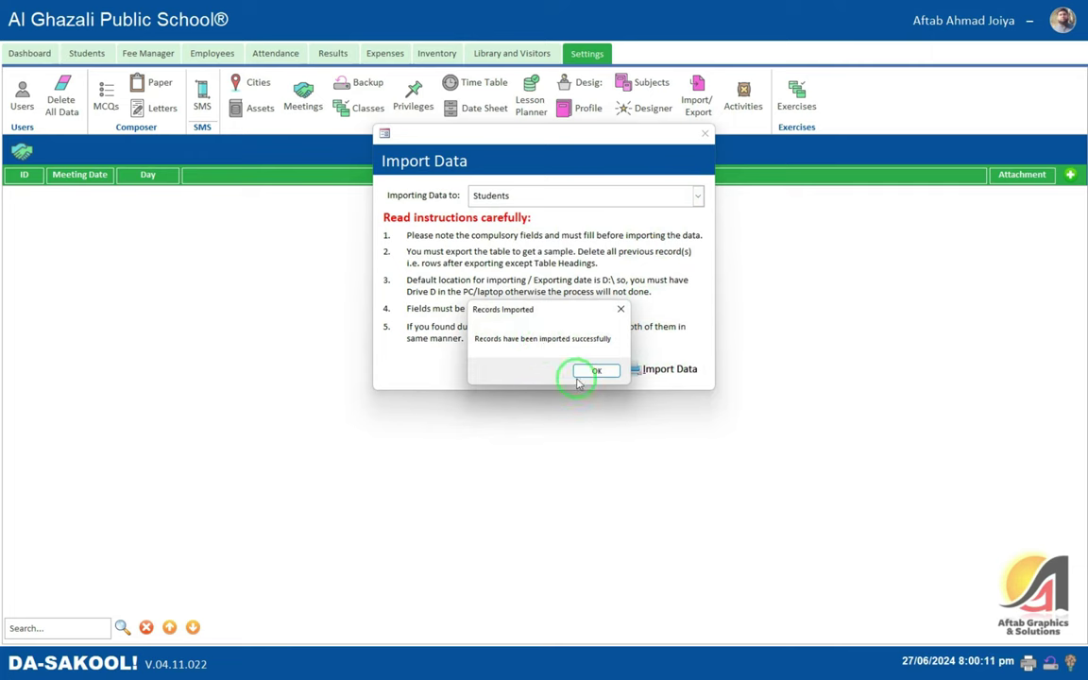
{"action": "left_click", "coordinate": [595, 368]}
- Launch Excel from the Start menu search
{"action": "key", "text": "alt+Tab"}
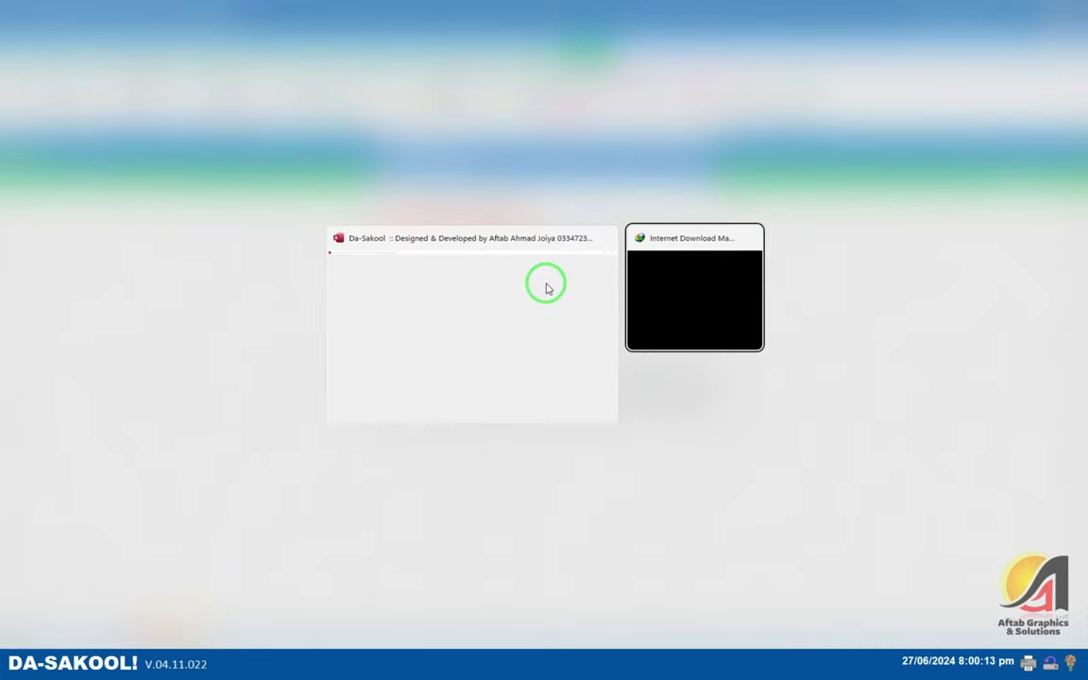
{"action": "key", "text": "super"}
{"action": "type", "text": "excel"}
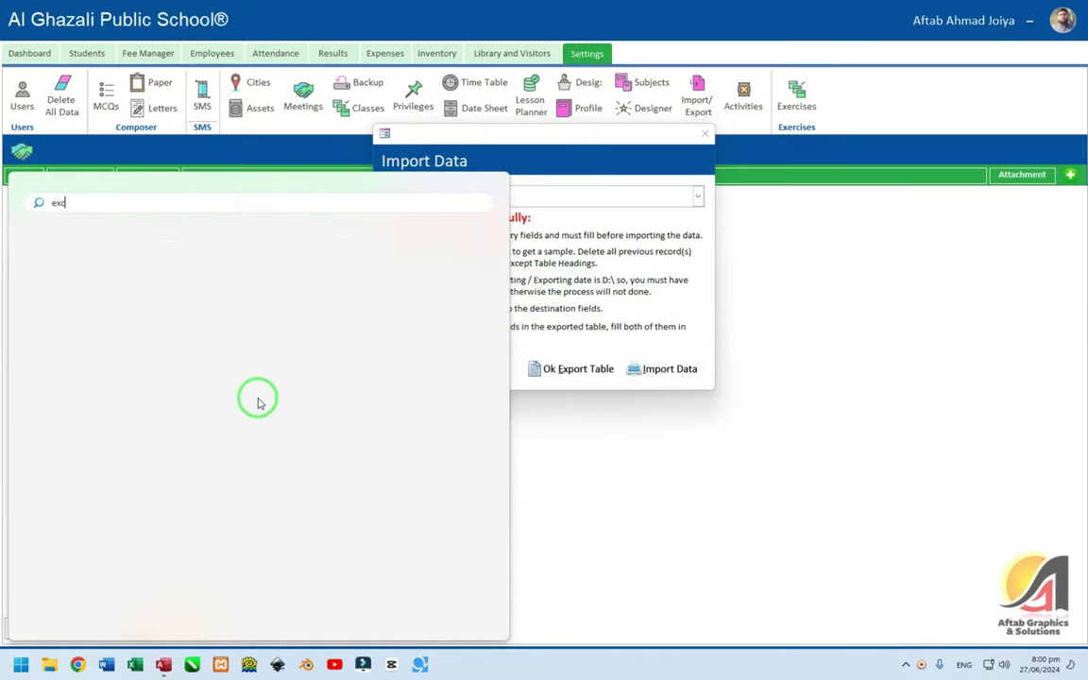
{"action": "left_click", "coordinate": [264, 397]}
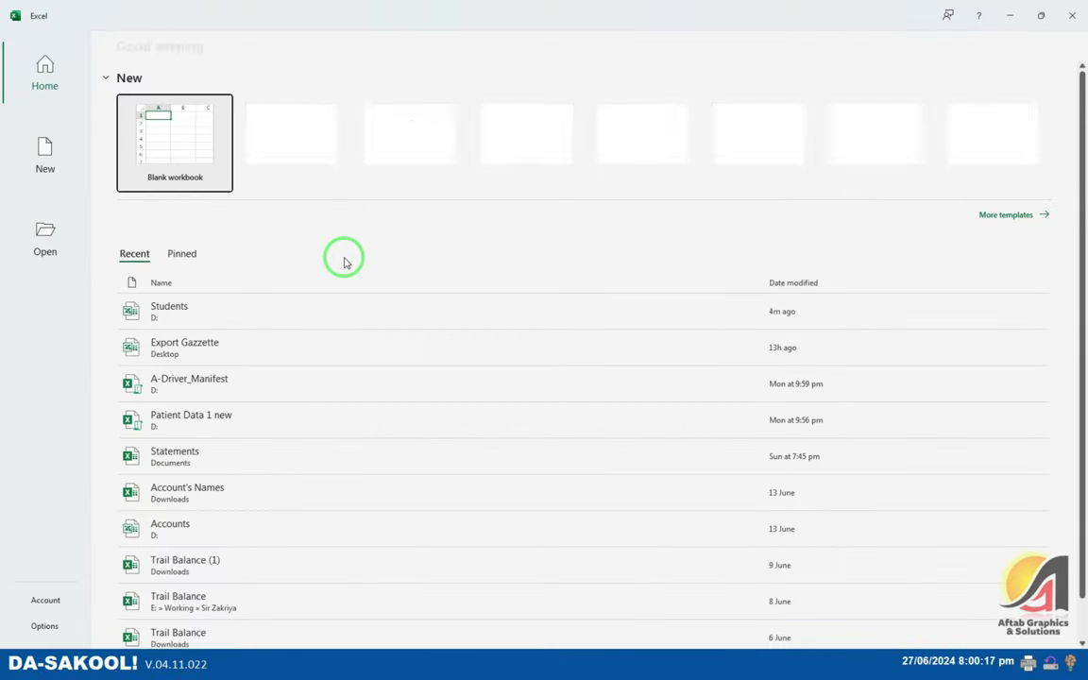
- Open the recent Students workbook, review row 3 across its columns, then return to Da-Sakool
{"action": "left_click", "coordinate": [194, 309]}
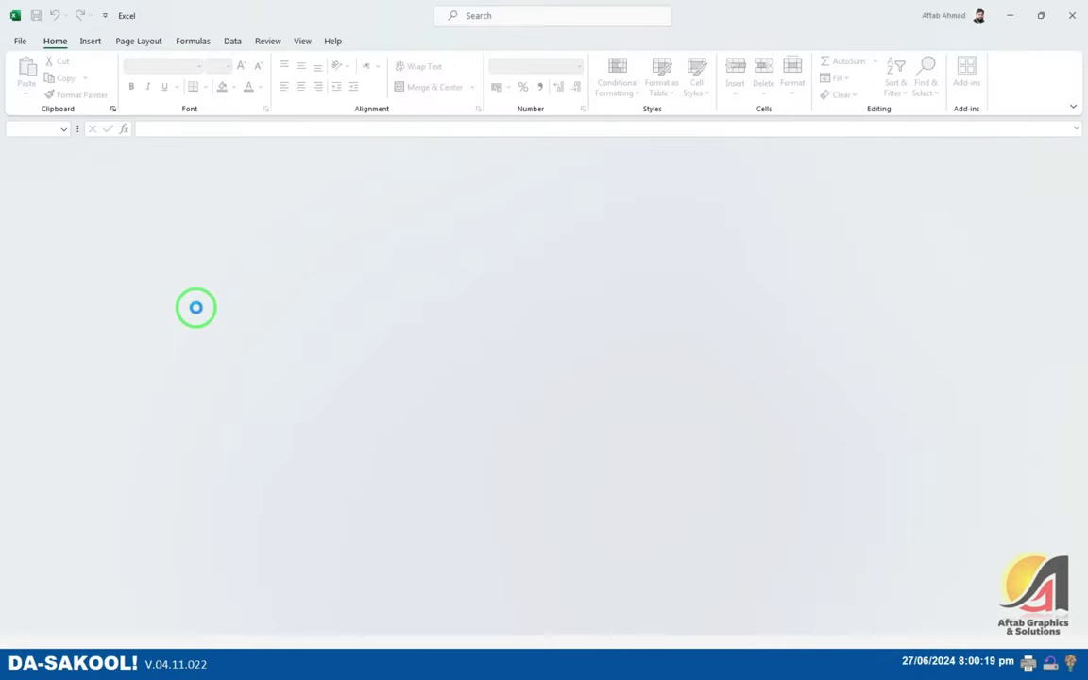
{"action": "left_click", "coordinate": [368, 219]}
{"action": "key", "text": "ctrl+Home"}
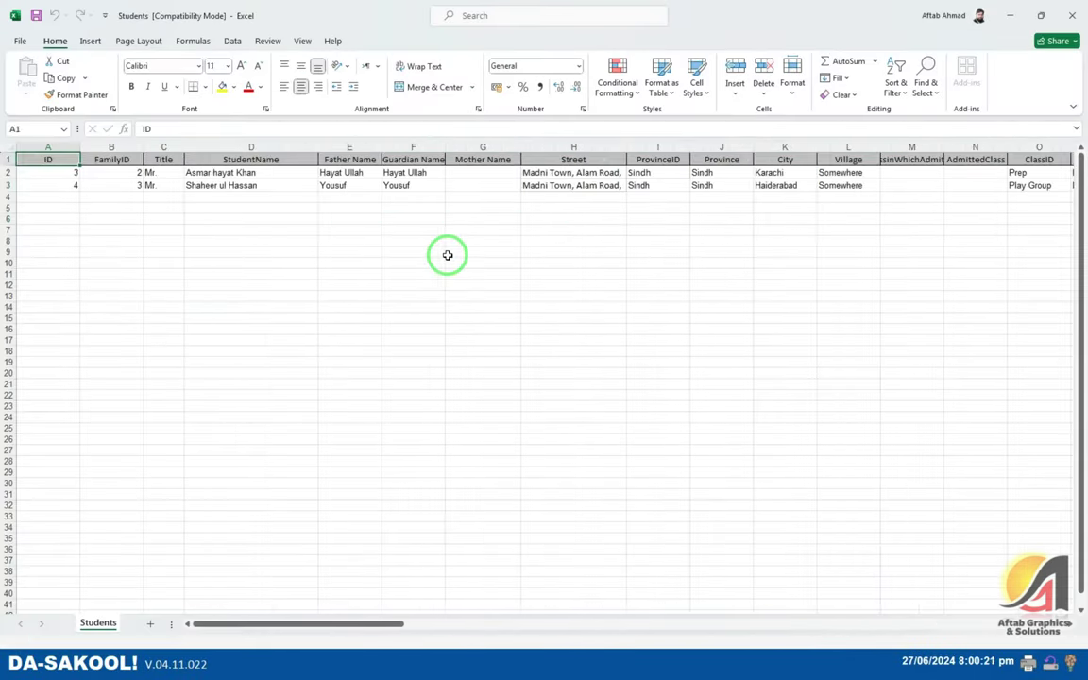
{"action": "key", "text": "Down"}
{"action": "key", "text": "Right"}
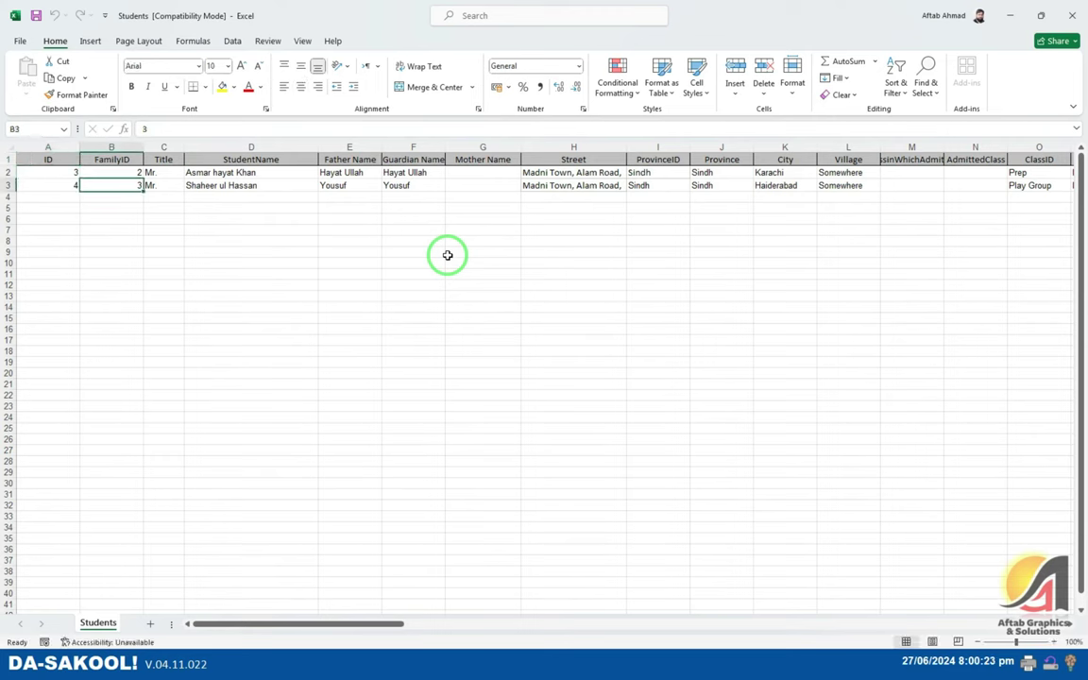
{"action": "key", "text": "Right"}
{"action": "key", "text": "Right"}
{"action": "key", "text": "Right"}
{"action": "key", "text": "Right"}
{"action": "key", "text": "Right"}
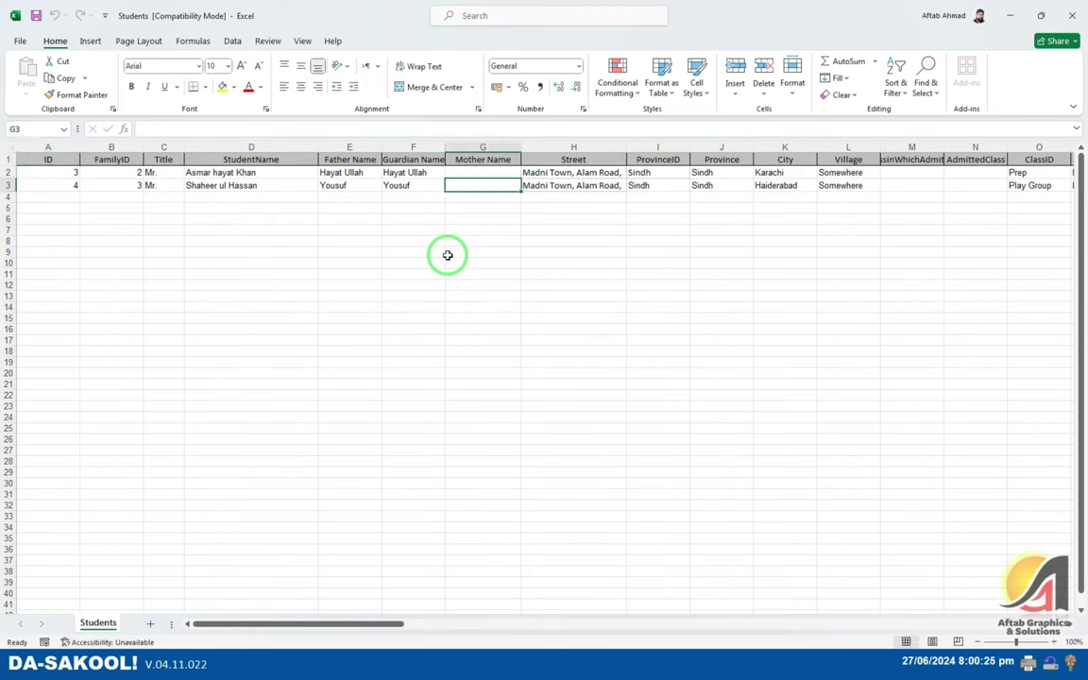
{"action": "key", "text": "Right"}
{"action": "key", "text": "Right"}
{"action": "key", "text": "Right"}
{"action": "key", "text": "Right"}
{"action": "key", "text": "Right"}
{"action": "key", "text": "Right"}
{"action": "key", "text": "Right"}
{"action": "key", "text": "Right"}
{"action": "key", "text": "Right"}
{"action": "key", "text": "Right"}
{"action": "key", "text": "Right"}
{"action": "key", "text": "Right"}
{"action": "key", "text": "Right"}
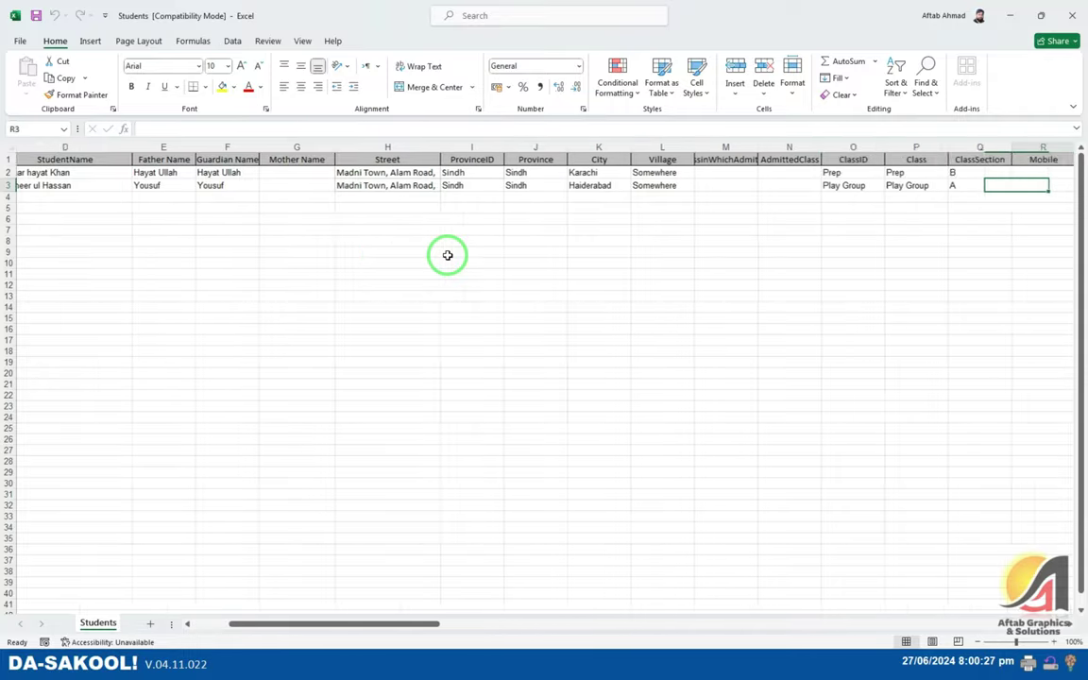
{"action": "key", "text": "Right"}
{"action": "key", "text": "Right"}
{"action": "key", "text": "Right"}
{"action": "key", "text": "Right"}
{"action": "key", "text": "Right"}
{"action": "key", "text": "Right"}
{"action": "key", "text": "Right"}
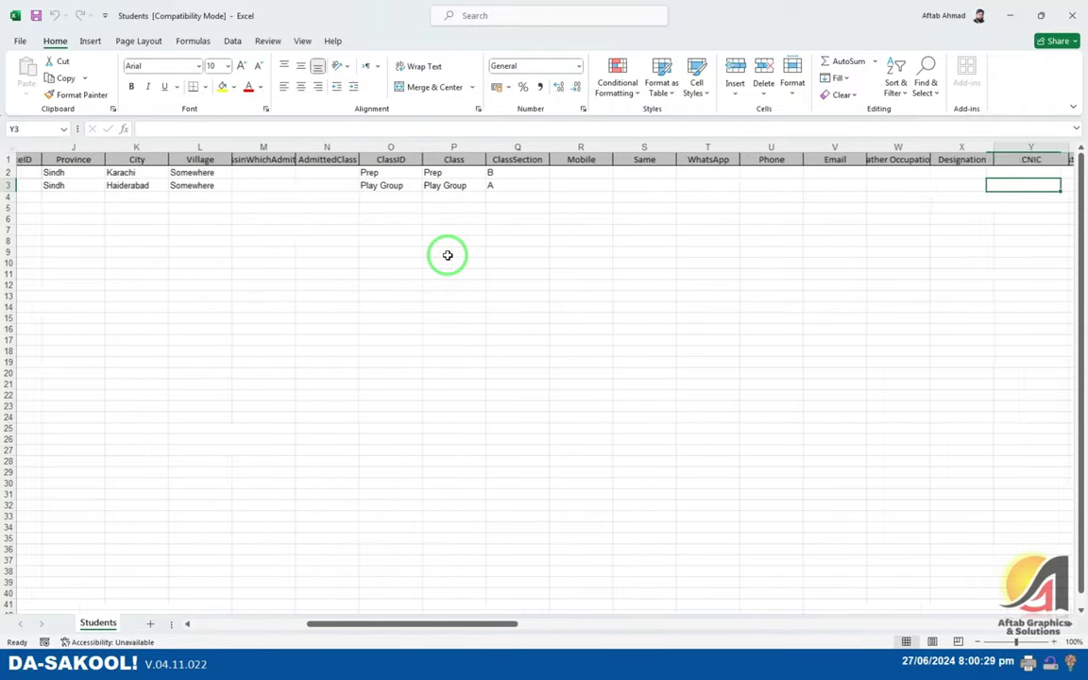
{"action": "key", "text": "Right"}
{"action": "key", "text": "Right"}
{"action": "key", "text": "Right"}
{"action": "key", "text": "Right"}
{"action": "key", "text": "Right"}
{"action": "key", "text": "Right"}
{"action": "key", "text": "Right"}
{"action": "key", "text": "Right"}
{"action": "key", "text": "Right"}
{"action": "key", "text": "Right"}
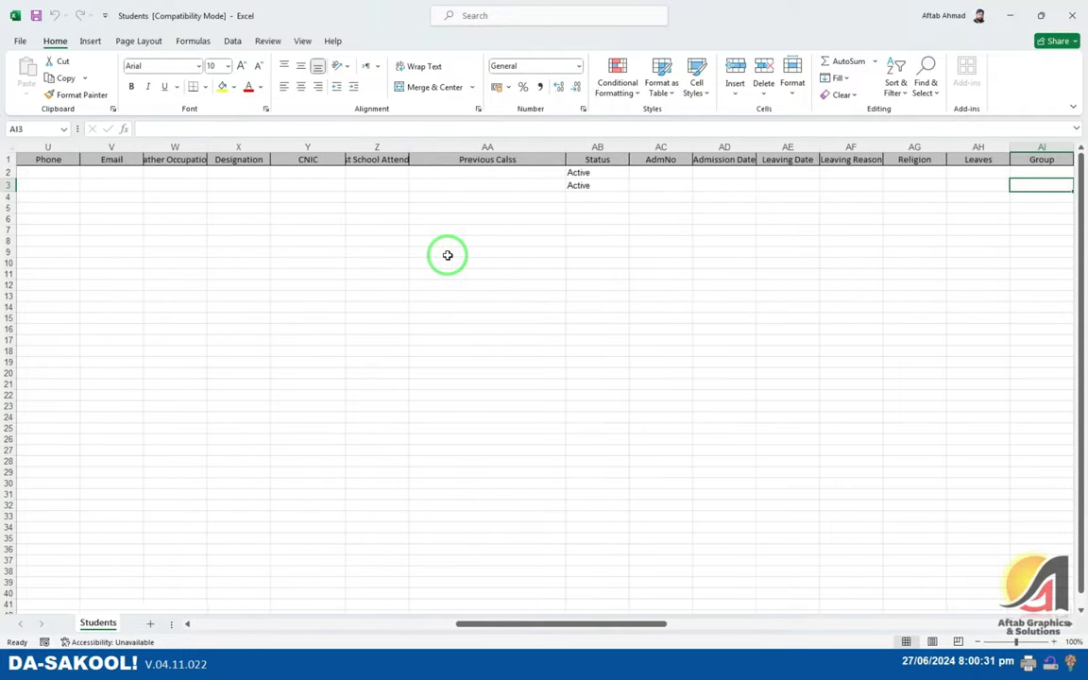
{"action": "key", "text": "Left"}
{"action": "key", "text": "Left"}
{"action": "key", "text": "Left"}
{"action": "key", "text": "Left"}
{"action": "key", "text": "Left"}
{"action": "key", "text": "Left"}
{"action": "key", "text": "Left"}
{"action": "key", "text": "Left"}
{"action": "key", "text": "Left"}
{"action": "key", "text": "Left"}
{"action": "key", "text": "Left"}
{"action": "key", "text": "Left"}
{"action": "key", "text": "Left"}
{"action": "key", "text": "Left"}
{"action": "key", "text": "Left"}
{"action": "key", "text": "Left"}
{"action": "key", "text": "Left"}
{"action": "key", "text": "Left"}
{"action": "key", "text": "Left"}
{"action": "key", "text": "Left"}
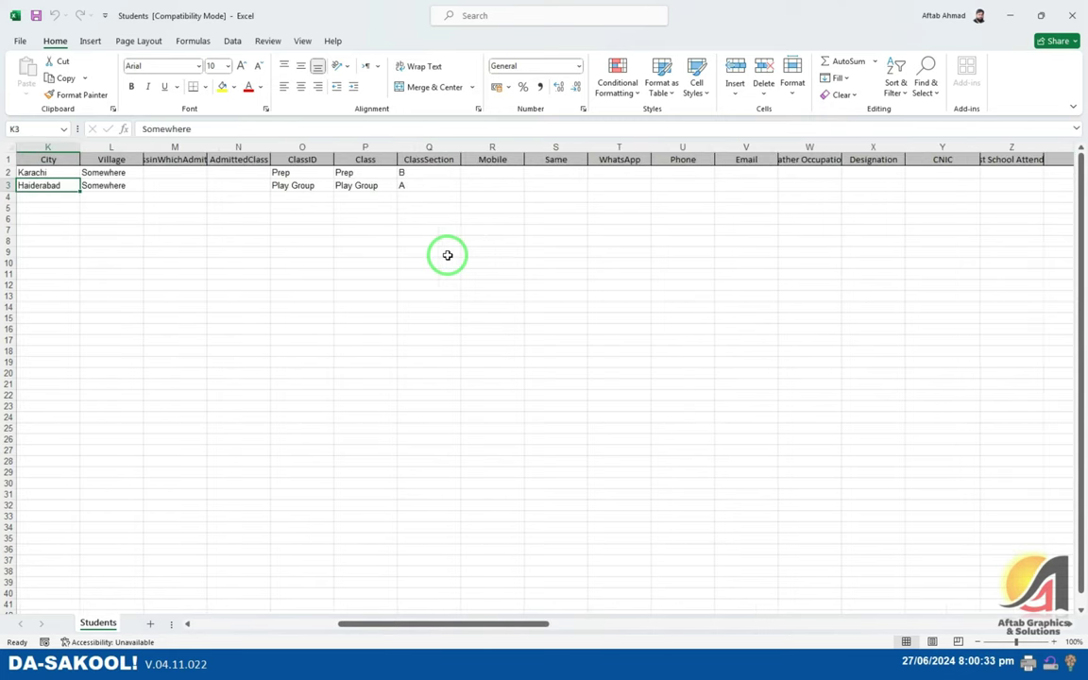
{"action": "key", "text": "alt+Tab"}
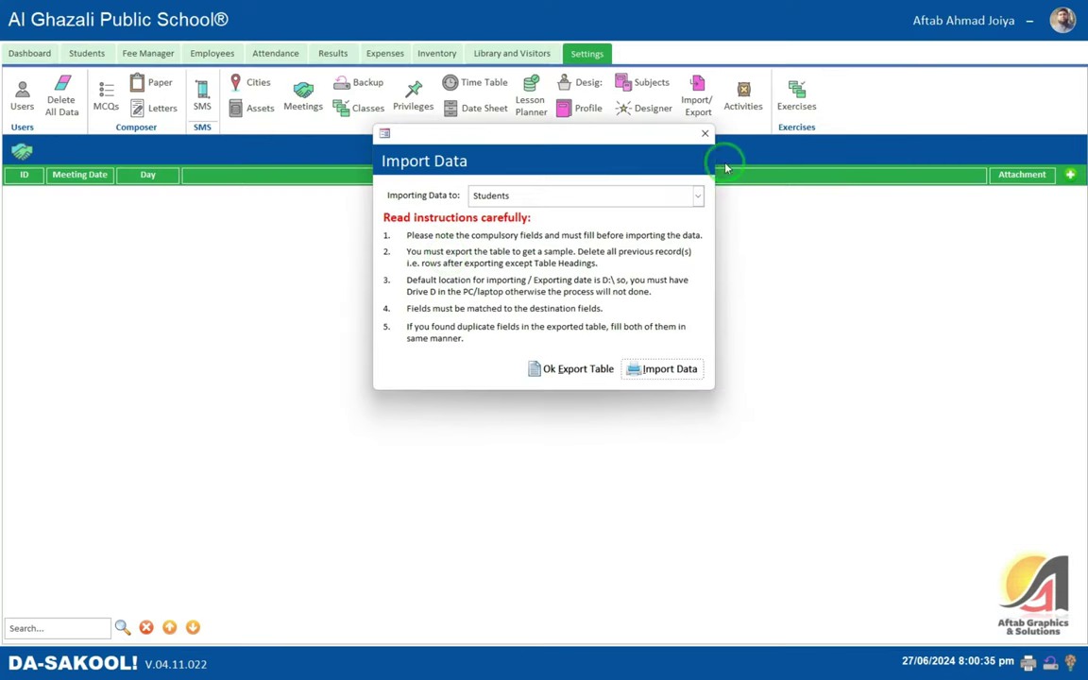
- Close Import Data and open a blank New Enrolment form from the All Students list
{"action": "left_click", "coordinate": [705, 133]}
{"action": "left_click", "coordinate": [87, 52]}
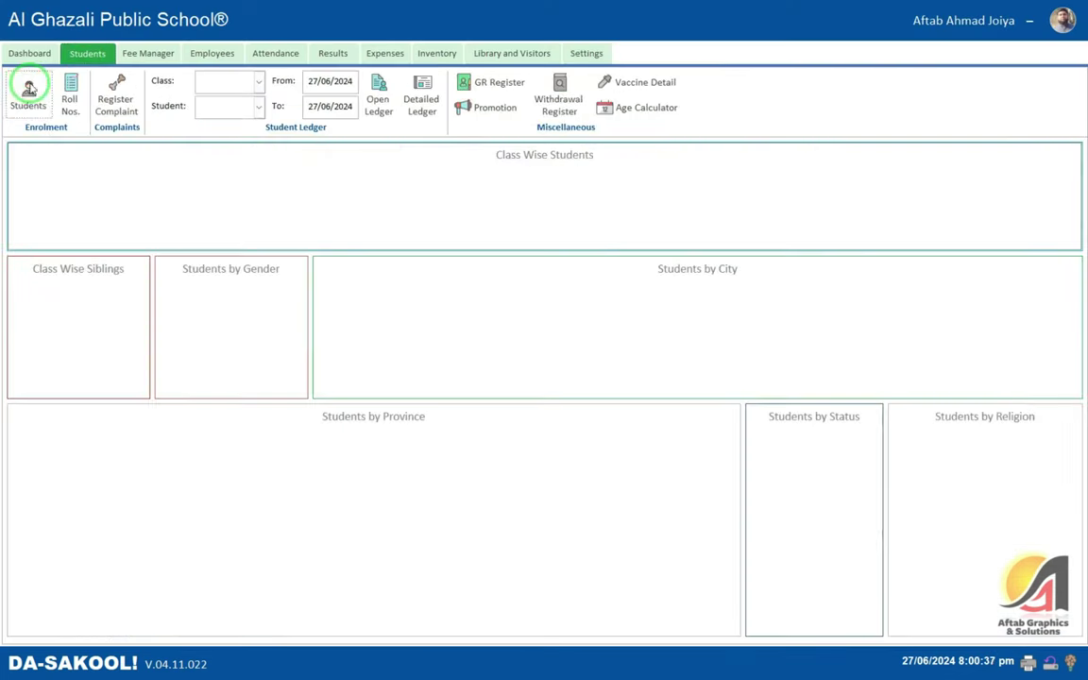
{"action": "left_click", "coordinate": [28, 88]}
{"action": "double_click", "coordinate": [555, 213]}
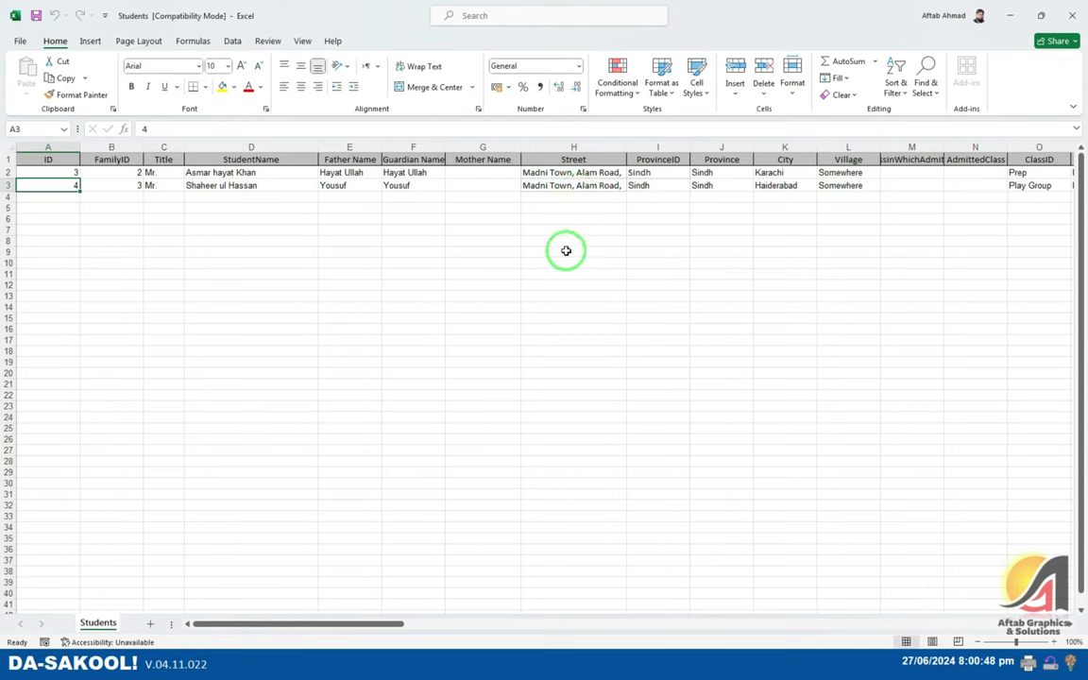
- Fill BirthDate cells AK2 and AK3 with 27/06/2024, then close Da-Sakool's enrolment form
{"action": "left_click", "coordinate": [685, 173]}
{"action": "left_click", "coordinate": [975, 185]}
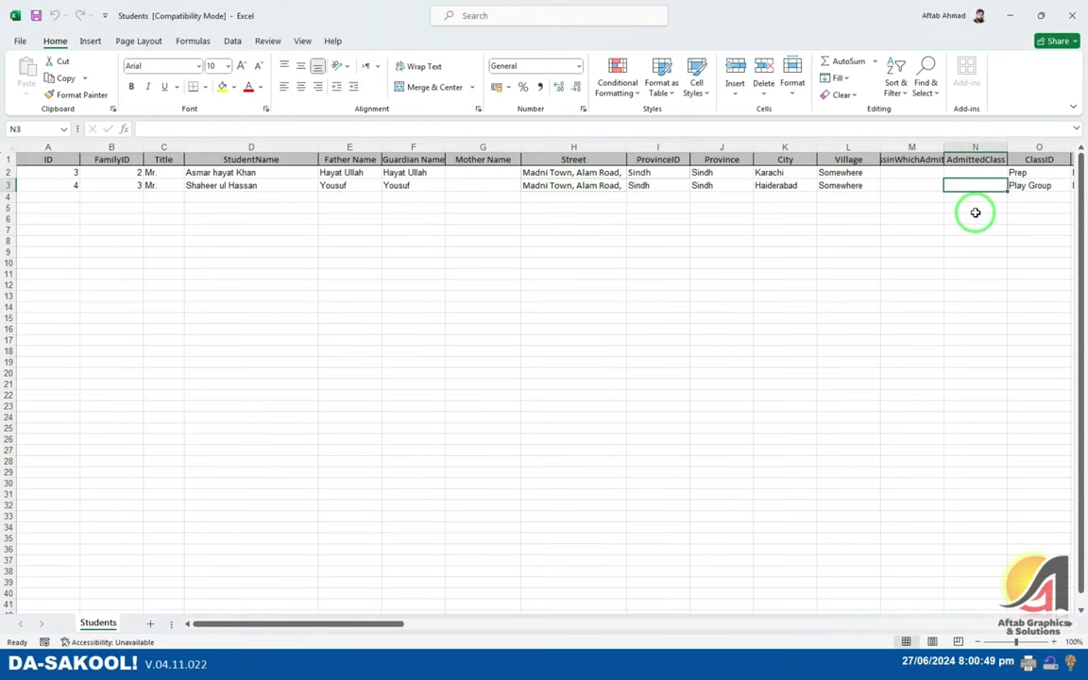
{"action": "key", "text": "Right"}
{"action": "key", "text": "Right"}
{"action": "key", "text": "Right"}
{"action": "key", "text": "Right"}
{"action": "key", "text": "Right"}
{"action": "key", "text": "Right"}
{"action": "key", "text": "Right"}
{"action": "key", "text": "Right"}
{"action": "key", "text": "Right"}
{"action": "key", "text": "Right"}
{"action": "key", "text": "Right"}
{"action": "key", "text": "Right"}
{"action": "key", "text": "Right"}
{"action": "key", "text": "Right"}
{"action": "key", "text": "Right"}
{"action": "key", "text": "Right"}
{"action": "key", "text": "Right"}
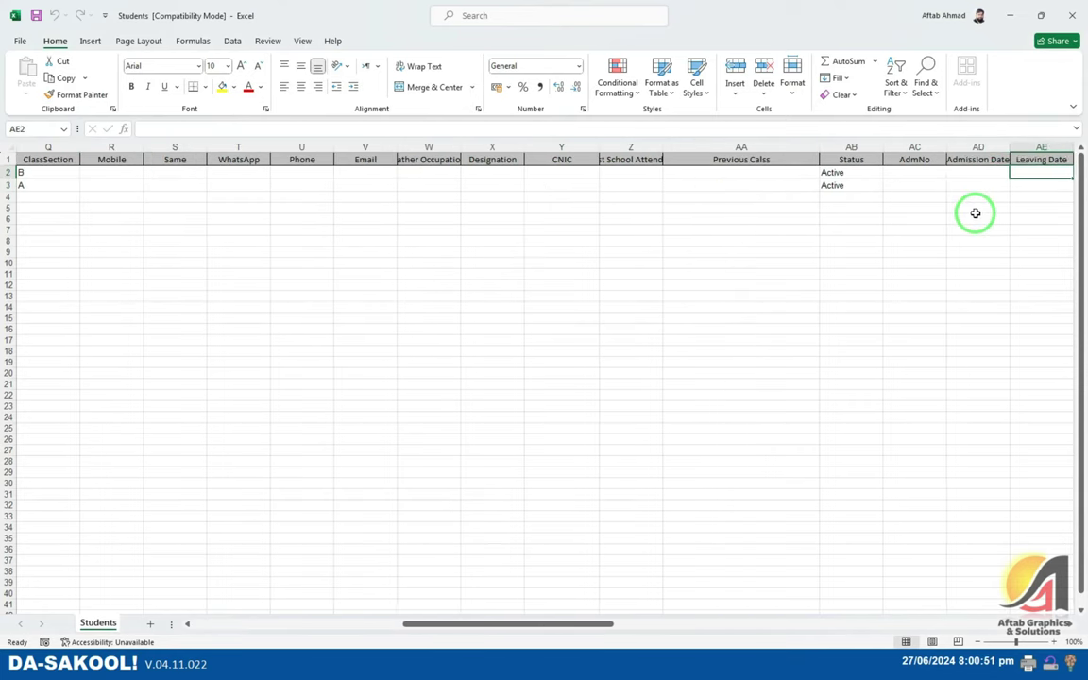
{"action": "key", "text": "Left"}
{"action": "key", "text": "Left"}
{"action": "key", "text": "Left"}
{"action": "key", "text": "Left"}
{"action": "key", "text": "Left"}
{"action": "key", "text": "Left"}
{"action": "key", "text": "Left"}
{"action": "key", "text": "Left"}
{"action": "key", "text": "Left"}
{"action": "key", "text": "Left"}
{"action": "key", "text": "Left"}
{"action": "key", "text": "Left"}
{"action": "key", "text": "Left"}
{"action": "key", "text": "Left"}
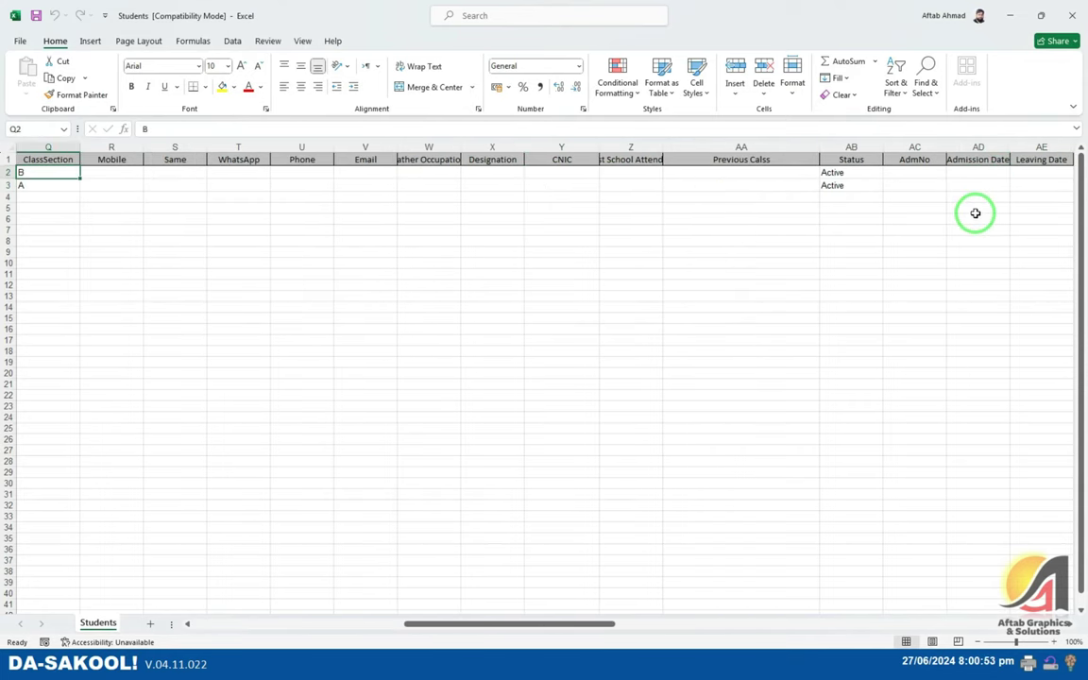
{"action": "key", "text": "Right"}
{"action": "key", "text": "Right"}
{"action": "key", "text": "Right"}
{"action": "key", "text": "Right"}
{"action": "key", "text": "Right"}
{"action": "key", "text": "Right"}
{"action": "key", "text": "Right"}
{"action": "key", "text": "Right"}
{"action": "key", "text": "Right"}
{"action": "key", "text": "Right"}
{"action": "key", "text": "Right"}
{"action": "key", "text": "Right"}
{"action": "key", "text": "Right"}
{"action": "key", "text": "Right"}
{"action": "key", "text": "Right"}
{"action": "key", "text": "Right"}
{"action": "key", "text": "Right"}
{"action": "key", "text": "Right"}
{"action": "key", "text": "Right"}
{"action": "key", "text": "Right"}
{"action": "key", "text": "Right"}
{"action": "key", "text": "Right"}
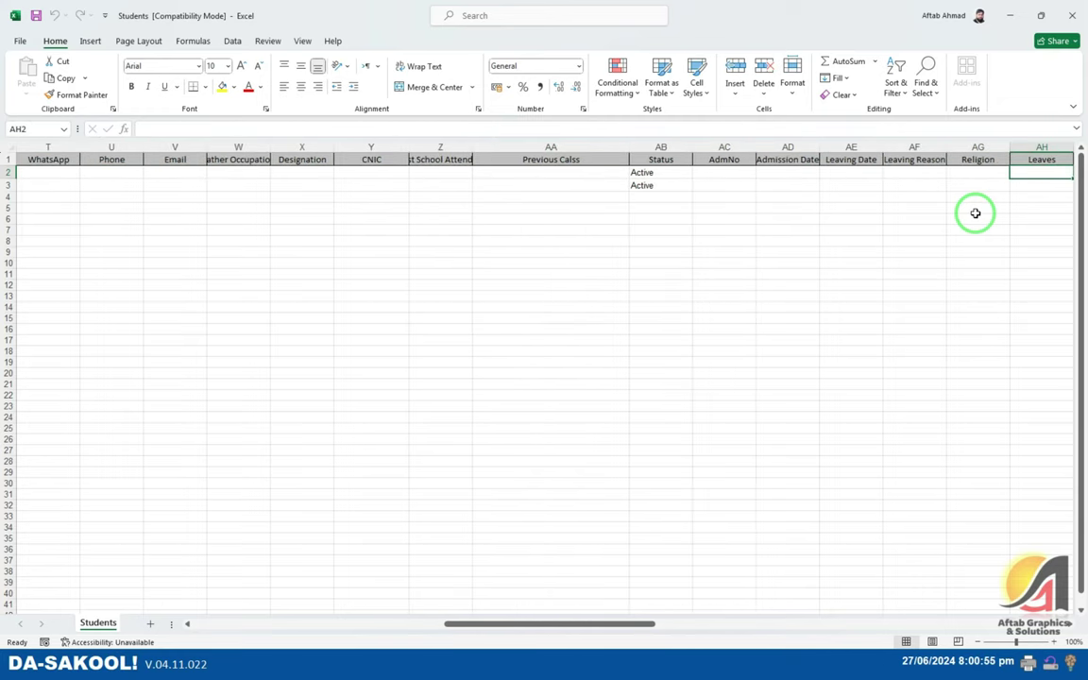
{"action": "key", "text": "Left"}
{"action": "key", "text": "Left"}
{"action": "key", "text": "Left"}
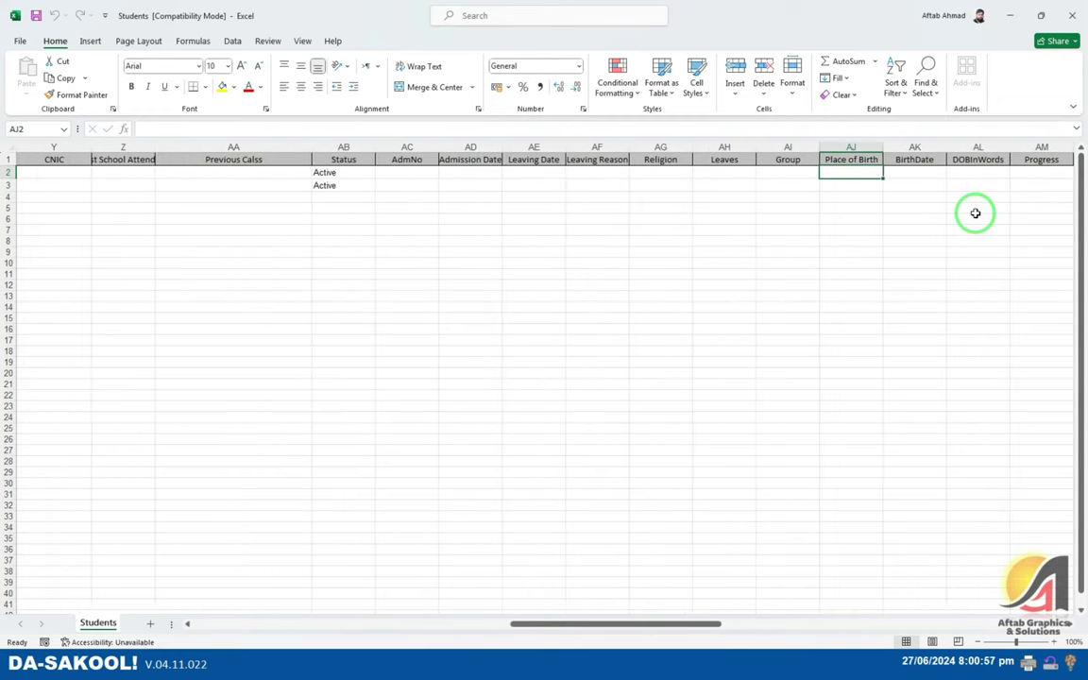
{"action": "key", "text": "Right"}
{"action": "key", "text": "ctrl+semicolon"}
{"action": "key", "text": "Return"}
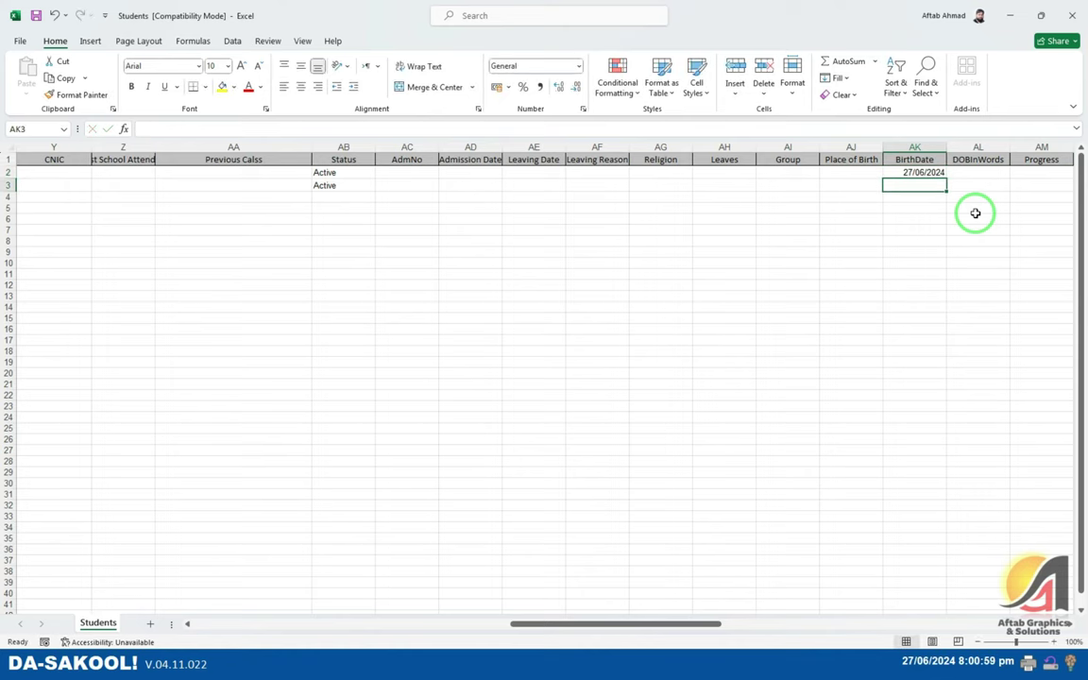
{"action": "key", "text": "ctrl+semicolon"}
{"action": "key", "text": "Tab"}
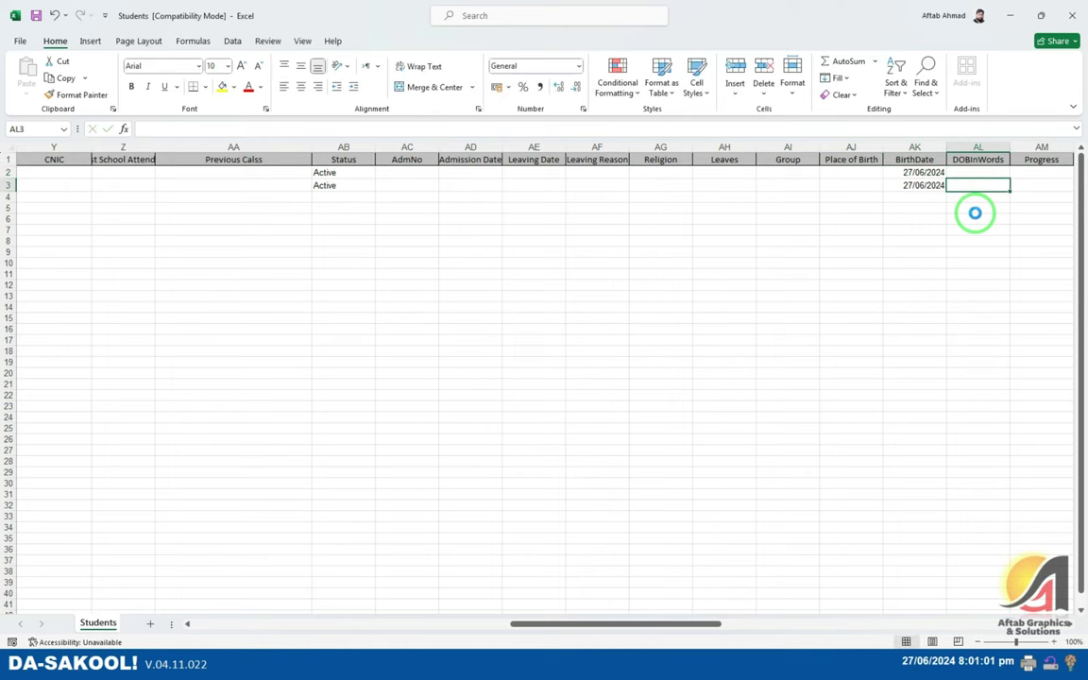
{"action": "left_click", "coordinate": [1010, 15]}
{"action": "key", "text": "Escape"}
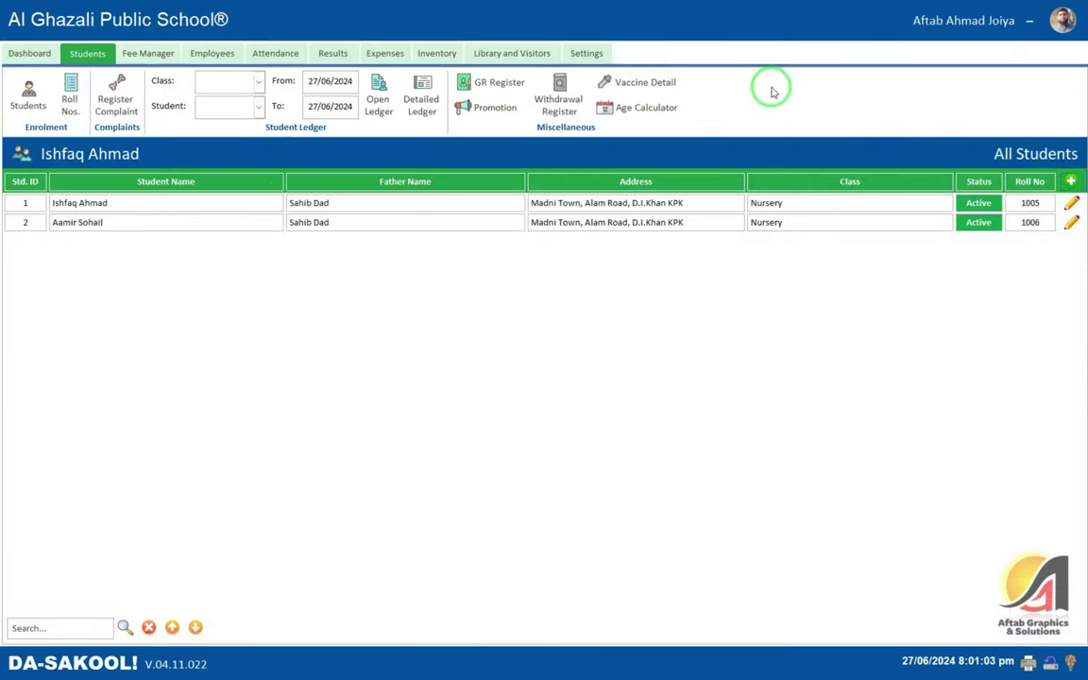
- From Settings, import the student data into the Students table and close the dialog
{"action": "left_click", "coordinate": [587, 53]}
{"action": "left_click", "coordinate": [705, 100]}
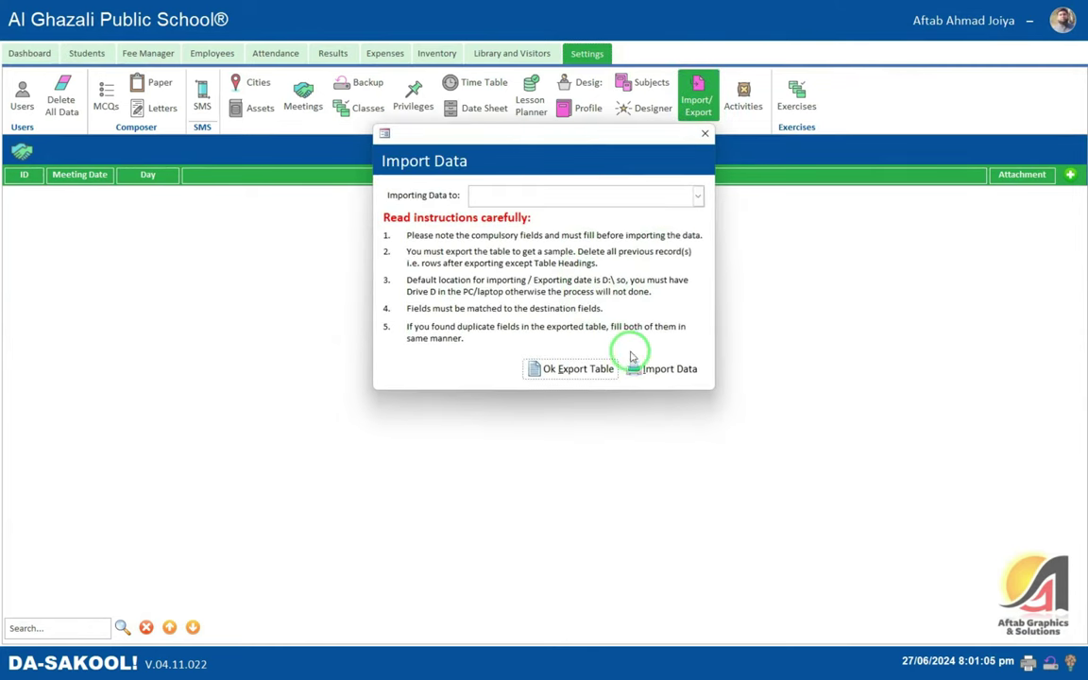
{"action": "left_click", "coordinate": [698, 195]}
{"action": "type", "text": "st"}
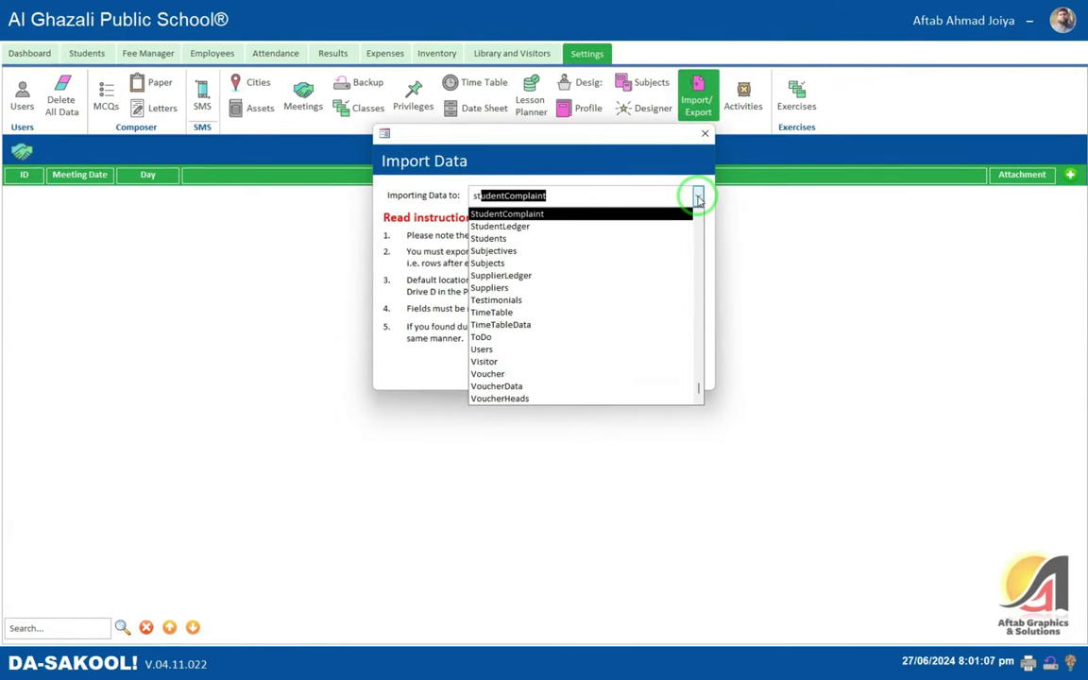
{"action": "type", "text": "udents"}
{"action": "key", "text": "Return"}
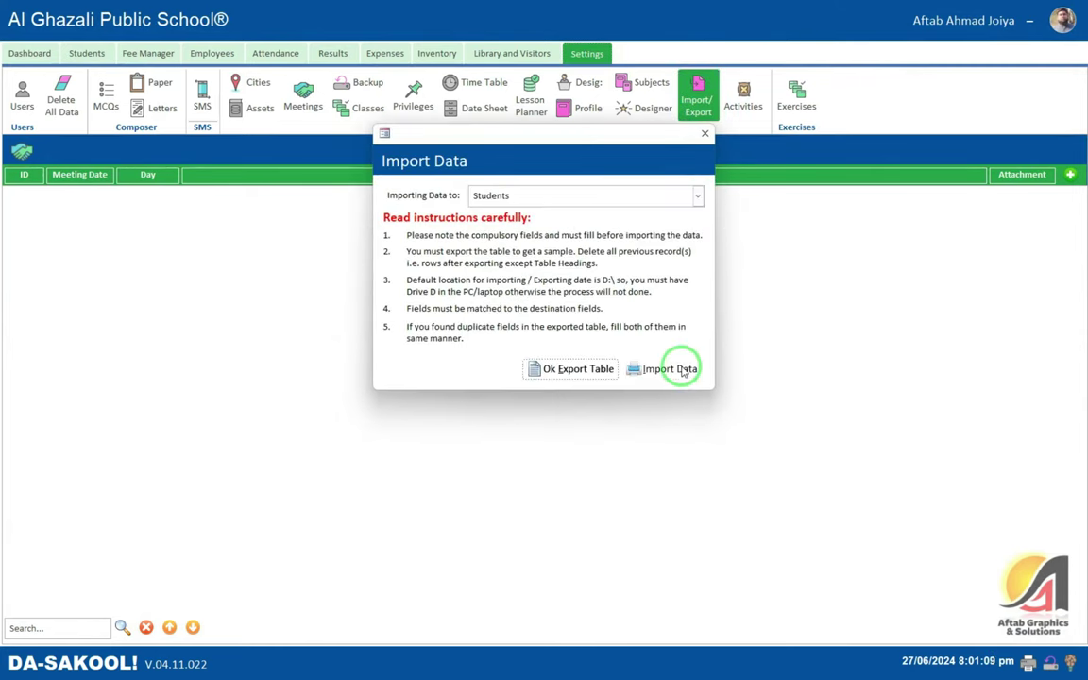
{"action": "left_click", "coordinate": [682, 371]}
{"action": "left_click", "coordinate": [593, 369]}
{"action": "left_click", "coordinate": [705, 133]}
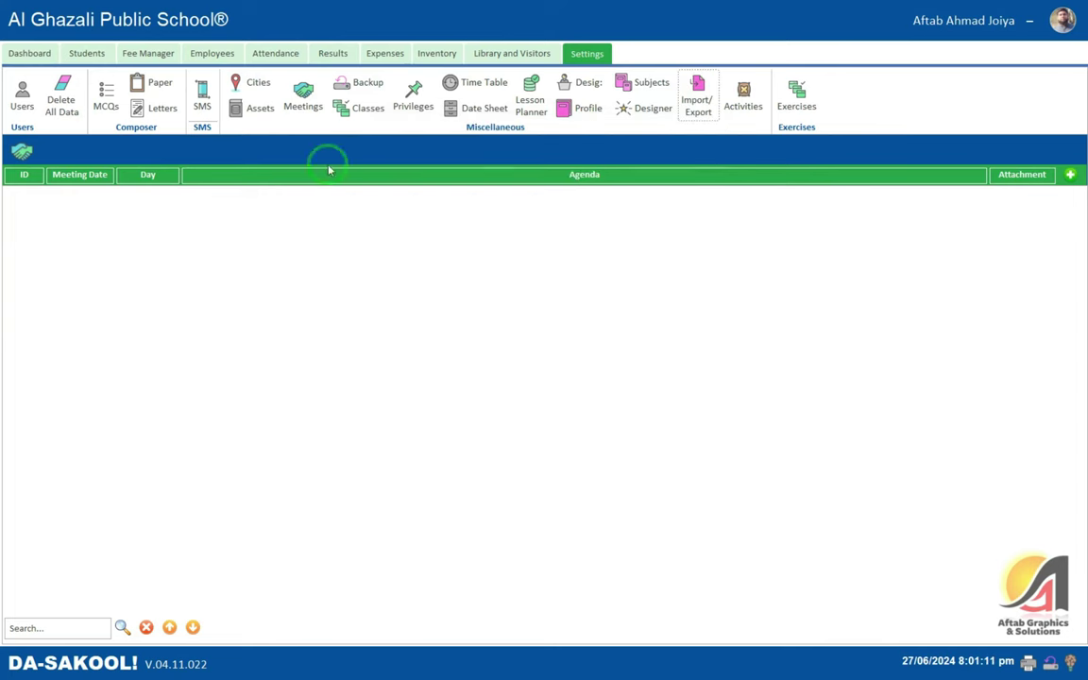
- Check the two Nursery students in All Students, then return to Settings
{"action": "left_click", "coordinate": [87, 53]}
{"action": "left_click", "coordinate": [30, 95]}
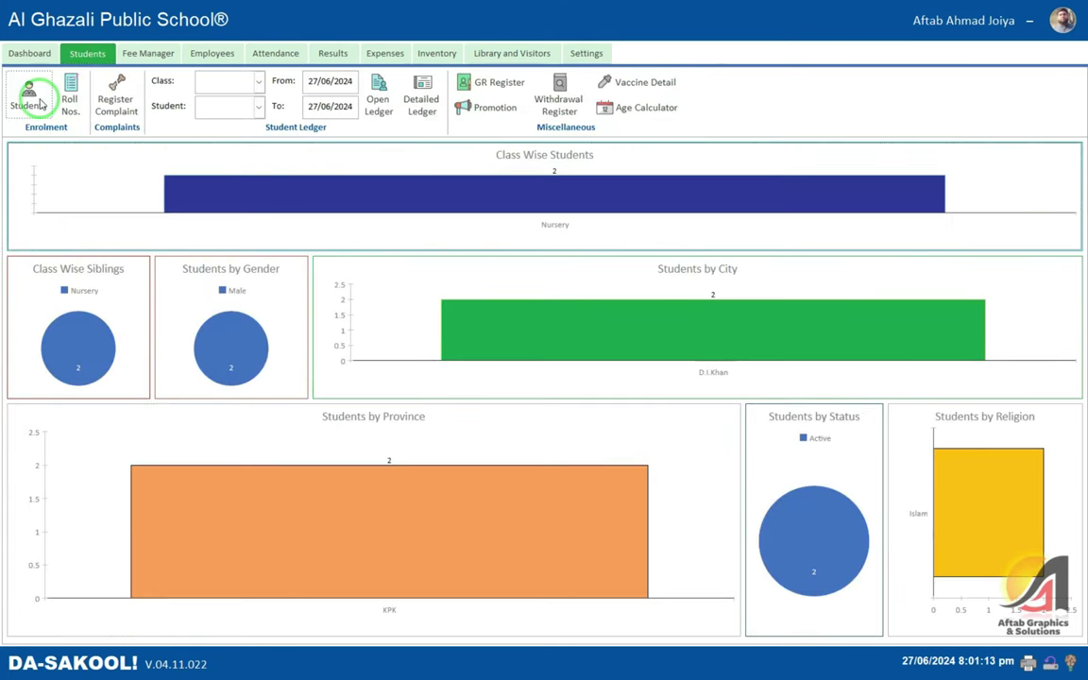
{"action": "left_click", "coordinate": [136, 224]}
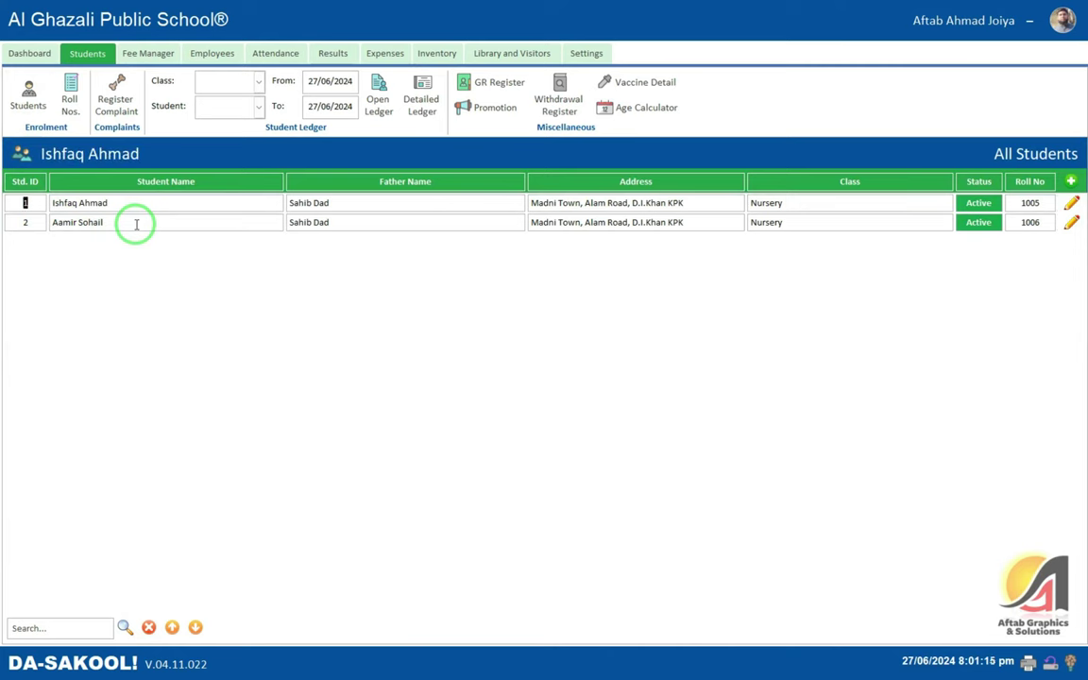
{"action": "key", "text": "super"}
{"action": "left_click", "coordinate": [112, 102]}
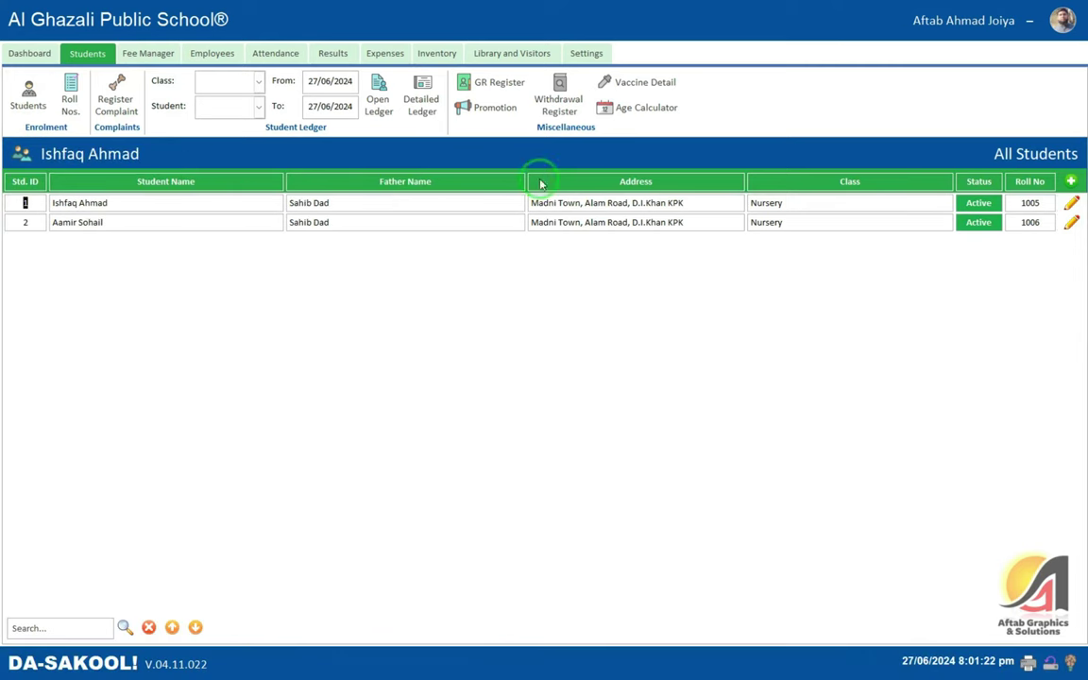
{"action": "left_click", "coordinate": [567, 59]}
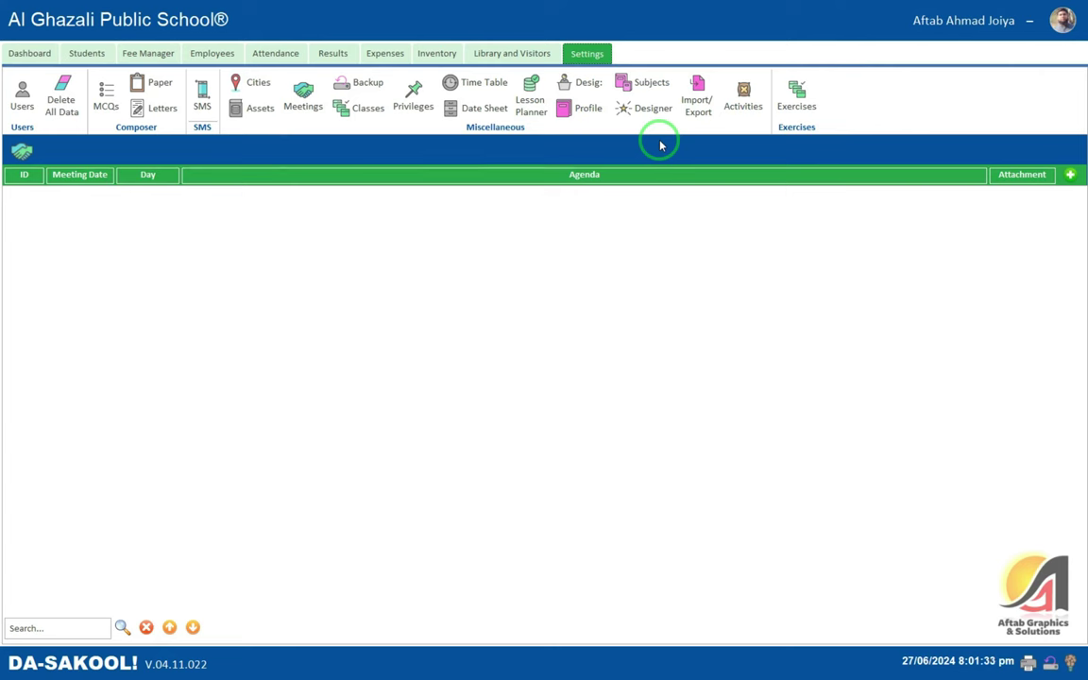
- Open the Lesson Planner, browse a new plan's class, subject and month cells, then close it
{"action": "left_click", "coordinate": [530, 102]}
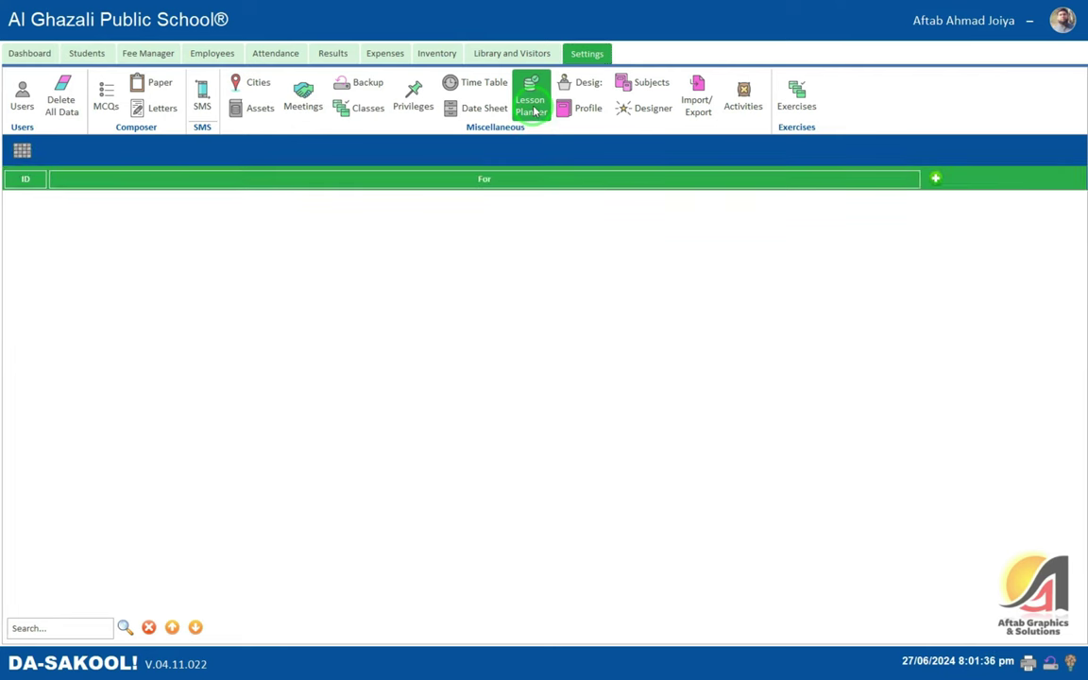
{"action": "left_click", "coordinate": [933, 178]}
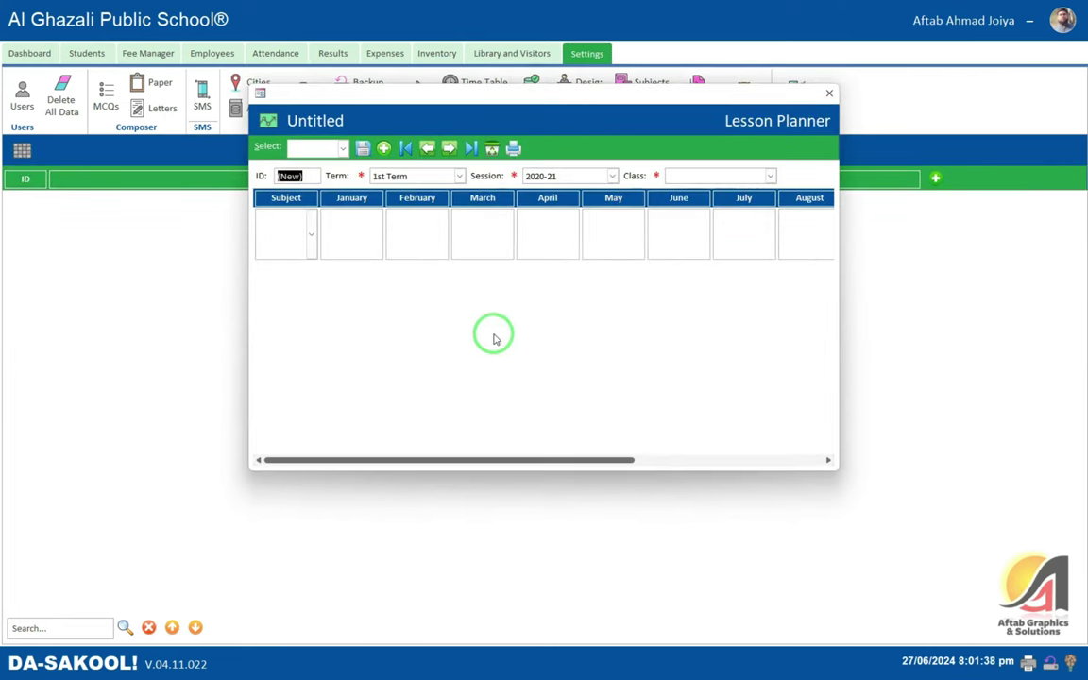
{"action": "left_click", "coordinate": [702, 174]}
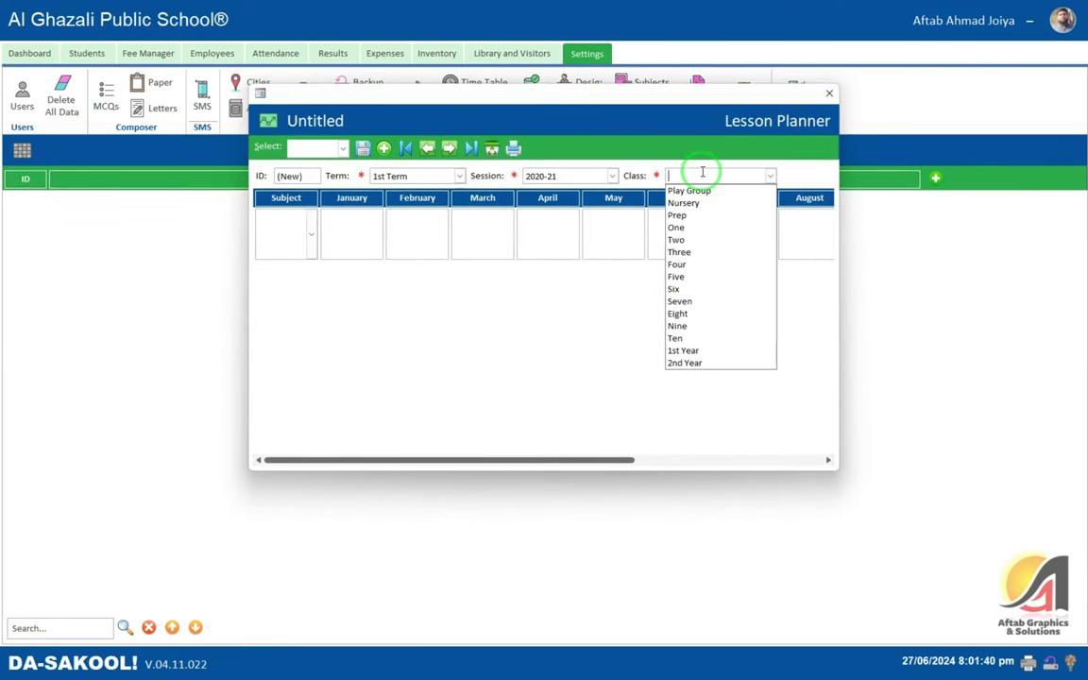
{"action": "left_click", "coordinate": [312, 228]}
{"action": "left_click", "coordinate": [355, 228]}
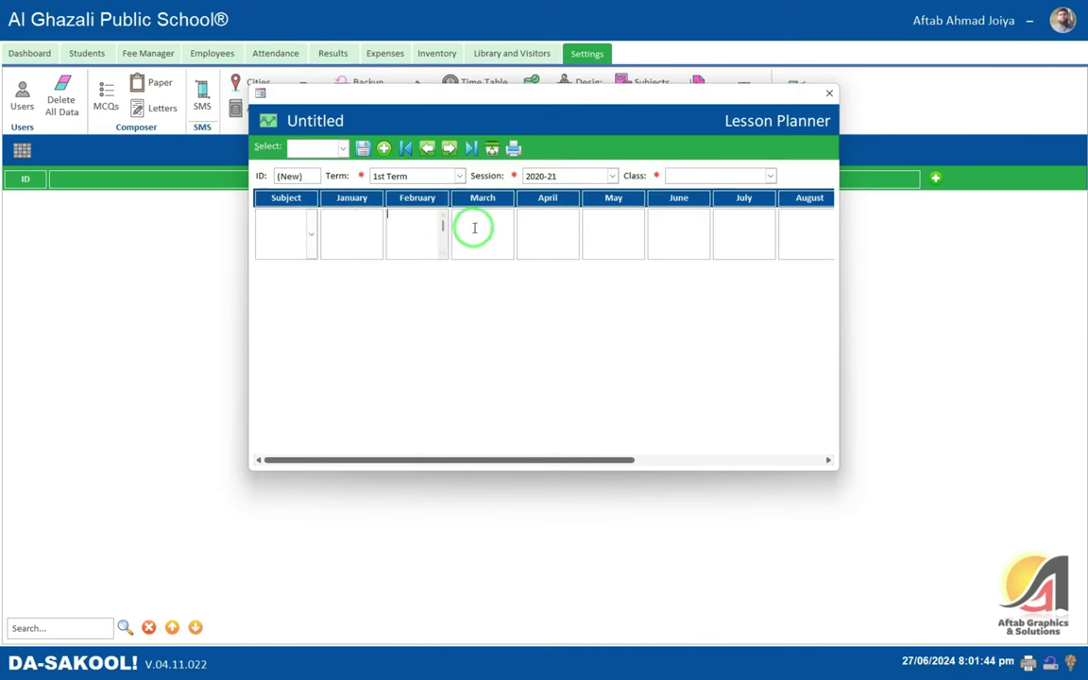
{"action": "left_click", "coordinate": [534, 226]}
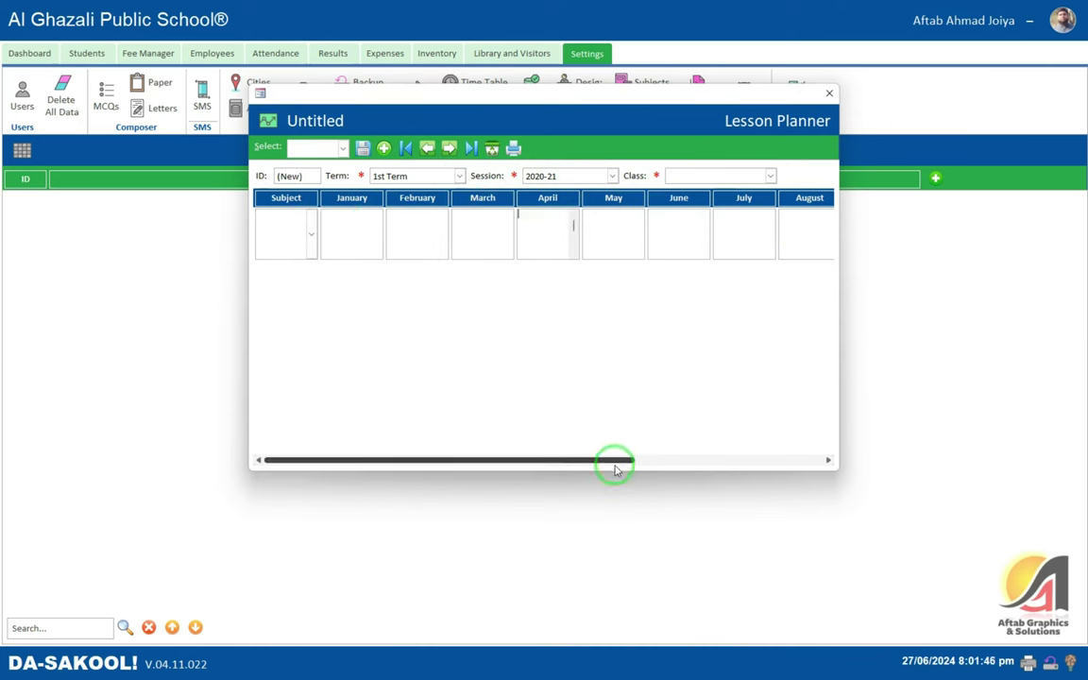
{"action": "left_click_drag", "start_coordinate": [614, 460], "coordinate": [823, 460]}
{"action": "left_click", "coordinate": [650, 238]}
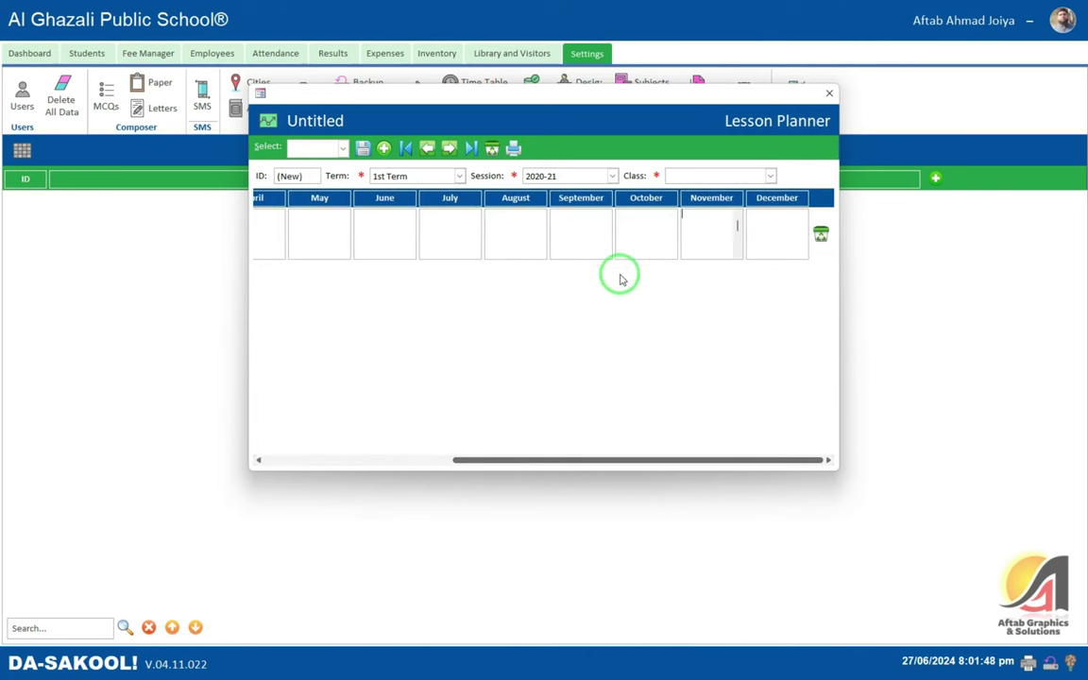
{"action": "left_click", "coordinate": [493, 217]}
{"action": "left_click", "coordinate": [830, 92]}
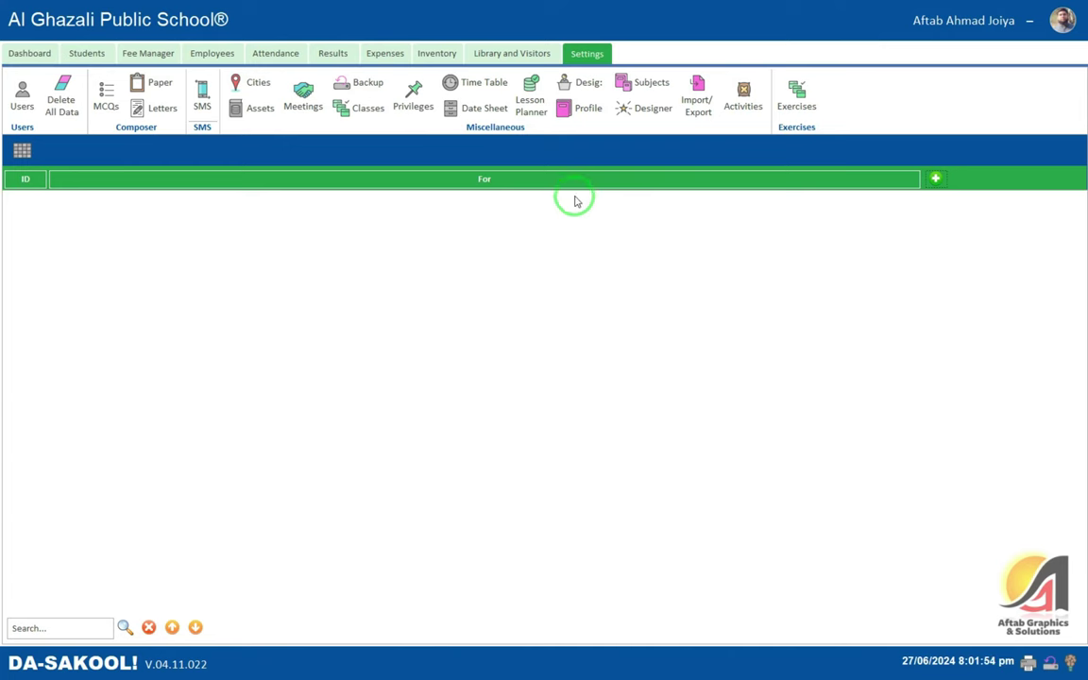
{"action": "left_click", "coordinate": [742, 99]}
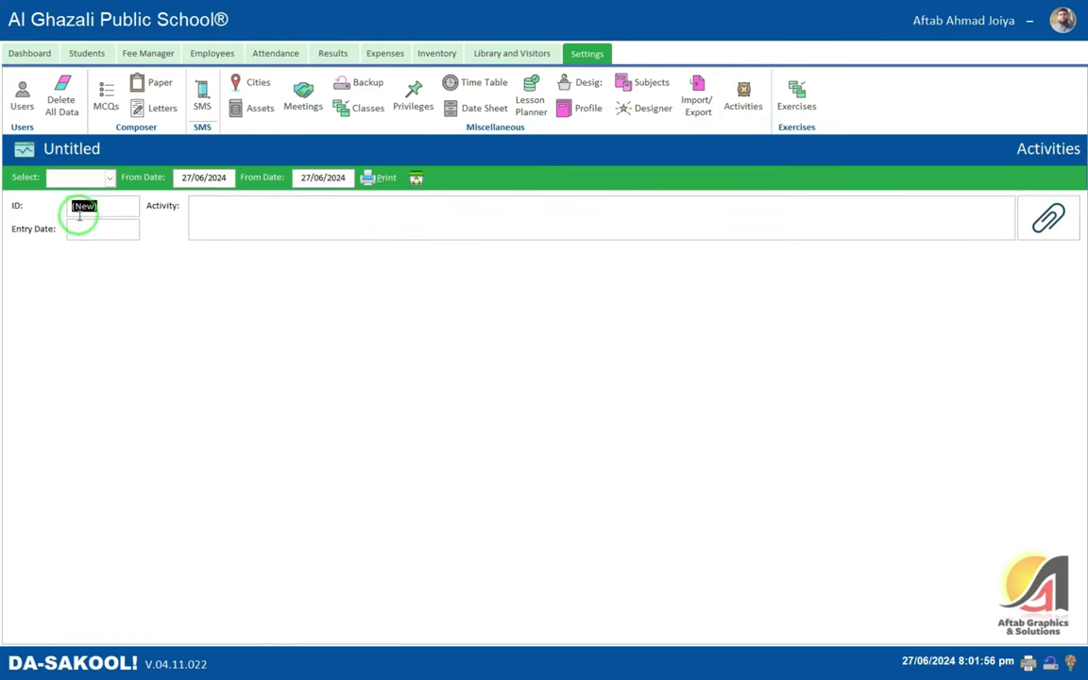
- Click into the Activities entry date and description fields, then show the All Exercises list
{"action": "left_click", "coordinate": [81, 223]}
{"action": "left_click", "coordinate": [246, 208]}
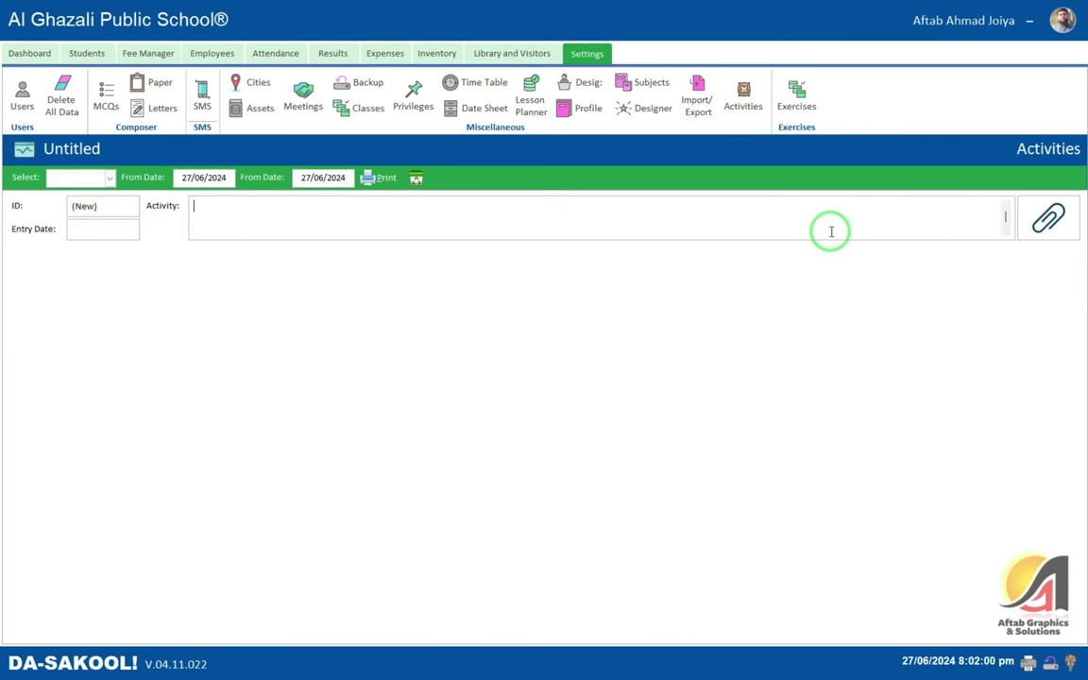
{"action": "left_click", "coordinate": [793, 90]}
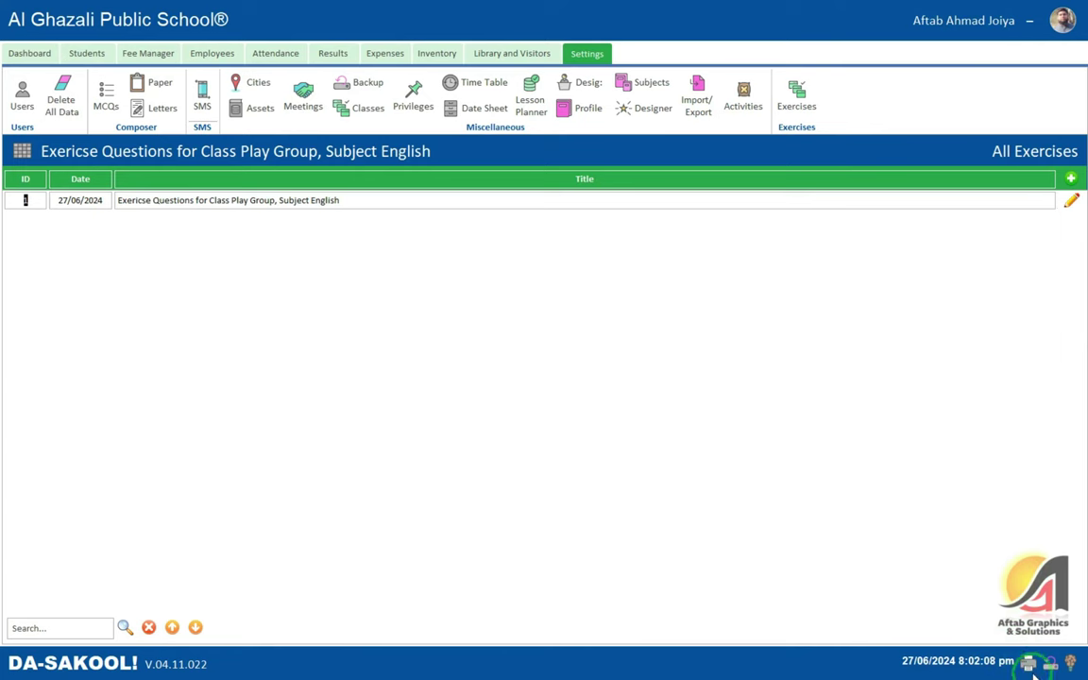
- Open the Reports list and scroll past Activity Report and Books by Year
{"action": "left_click", "coordinate": [1027, 666]}
{"action": "left_click", "coordinate": [433, 189]}
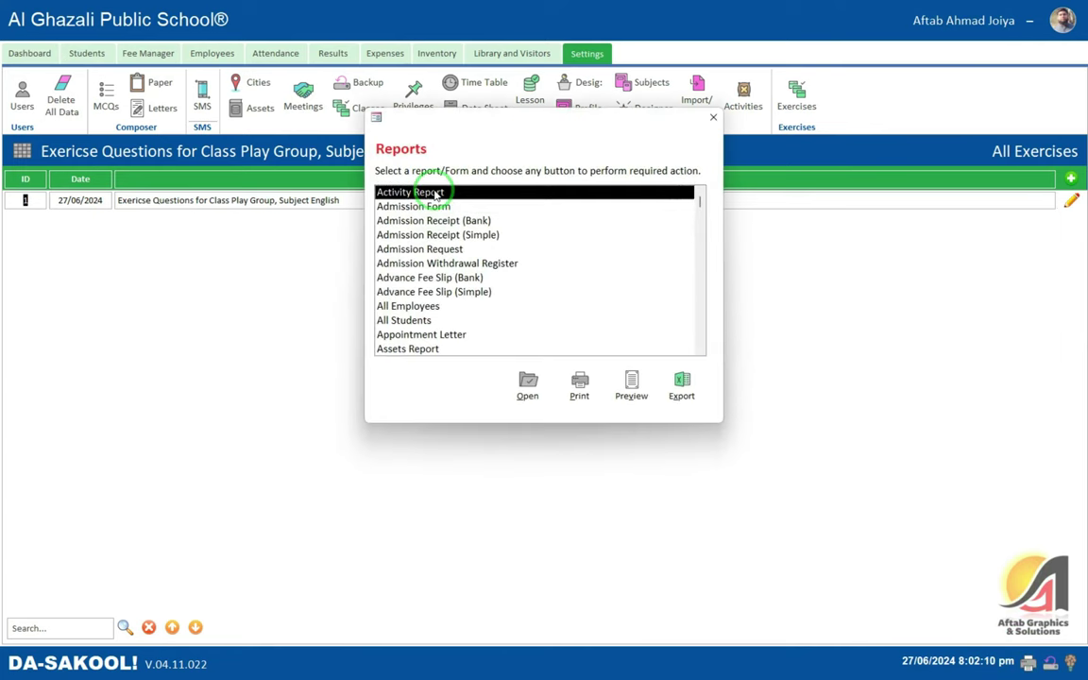
{"action": "scroll", "coordinate": [434, 193], "scroll_direction": "down", "scroll_amount": 2}
{"action": "scroll", "coordinate": [435, 198], "scroll_direction": "down", "scroll_amount": 4}
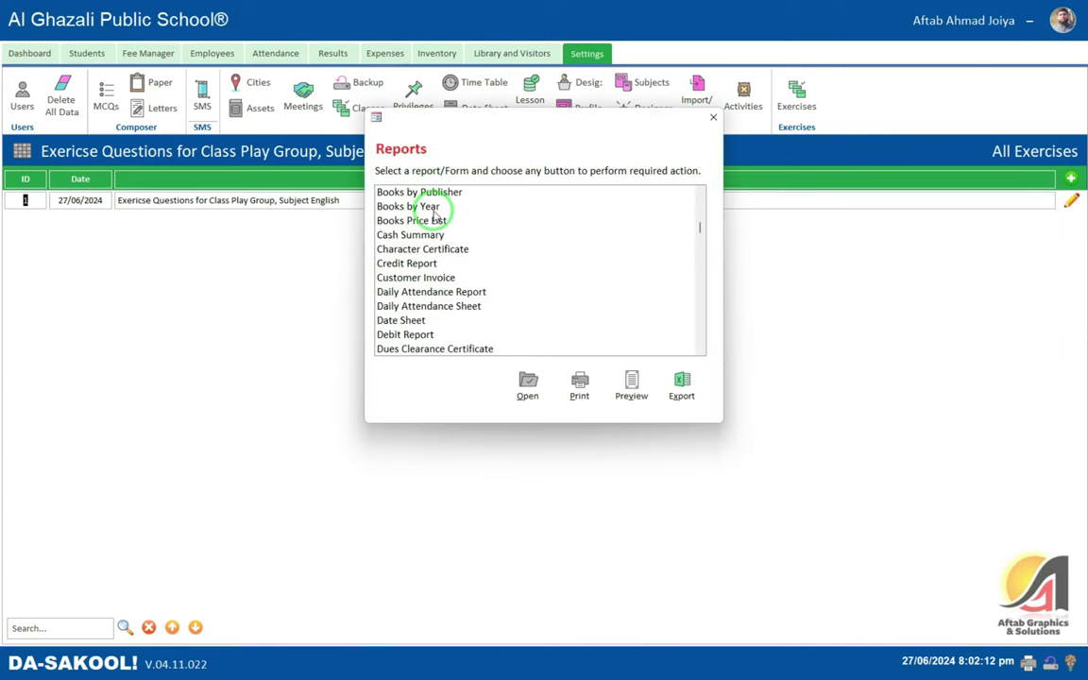
{"action": "left_click", "coordinate": [434, 209]}
{"action": "scroll", "coordinate": [434, 227], "scroll_direction": "down", "scroll_amount": 7}
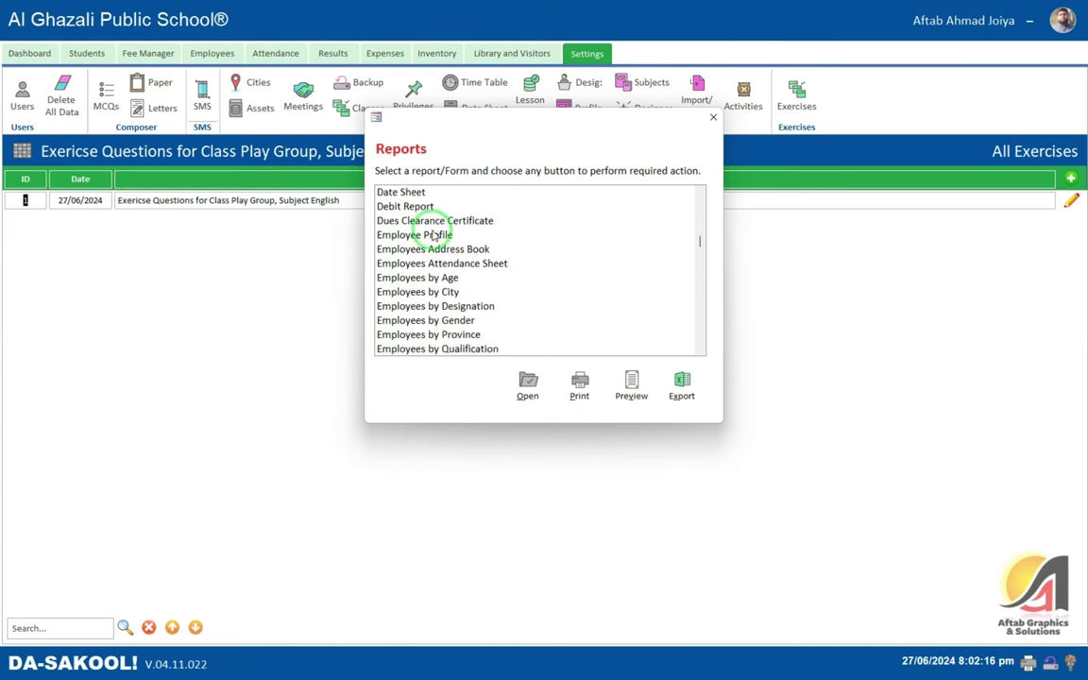
{"action": "scroll", "coordinate": [432, 250], "scroll_direction": "down", "scroll_amount": 3}
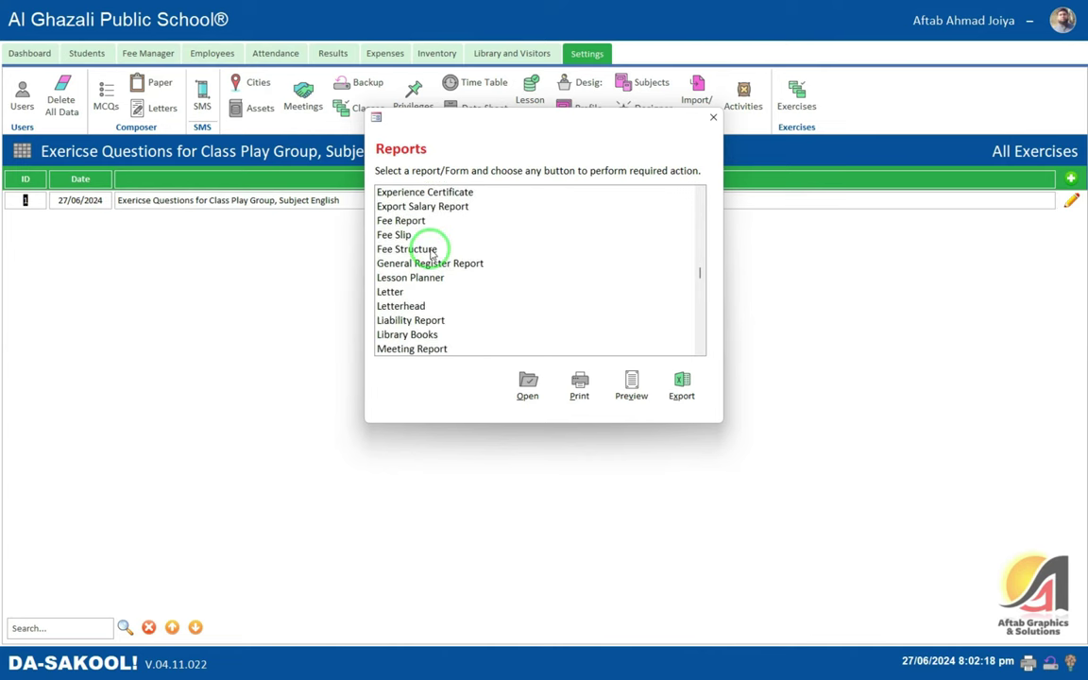
{"action": "scroll", "coordinate": [432, 252], "scroll_direction": "down", "scroll_amount": 4}
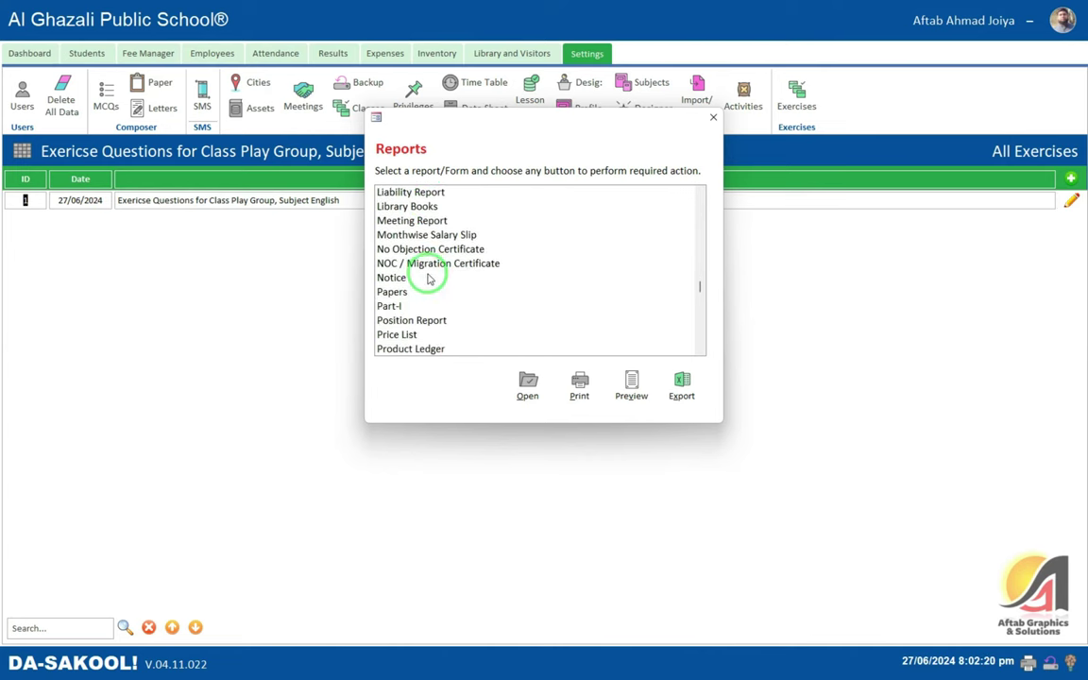
{"action": "scroll", "coordinate": [430, 276], "scroll_direction": "down", "scroll_amount": 1}
- Preview the Part-I exam paper, highlight its Part-1 : Marks 15 heading, and close it
{"action": "left_click", "coordinate": [382, 245]}
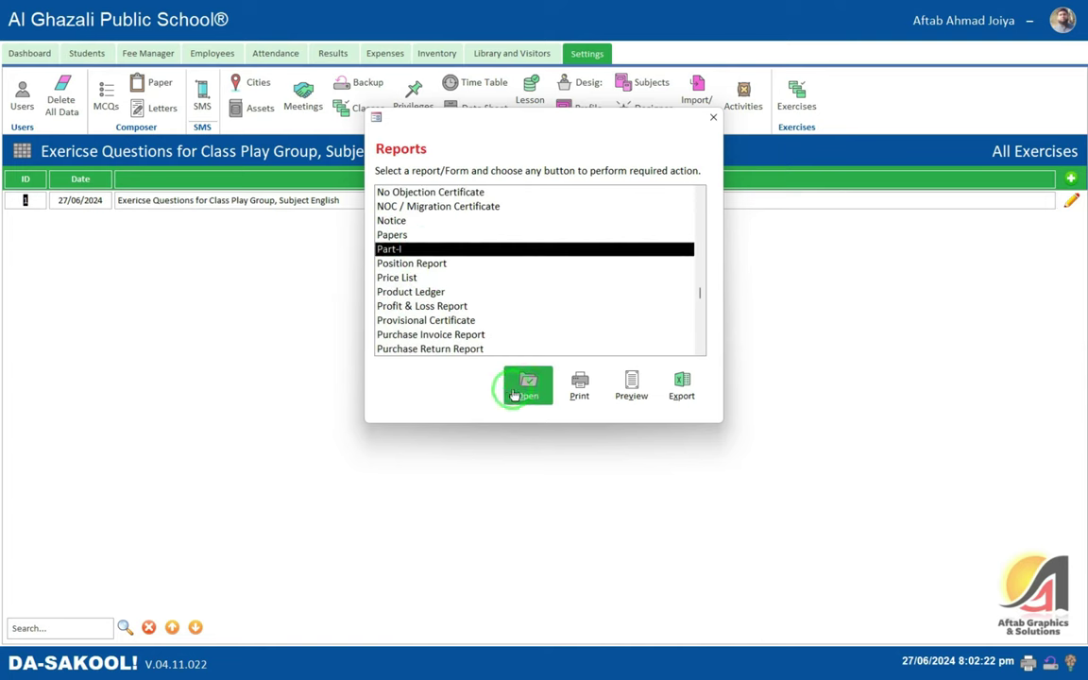
{"action": "left_click", "coordinate": [525, 381]}
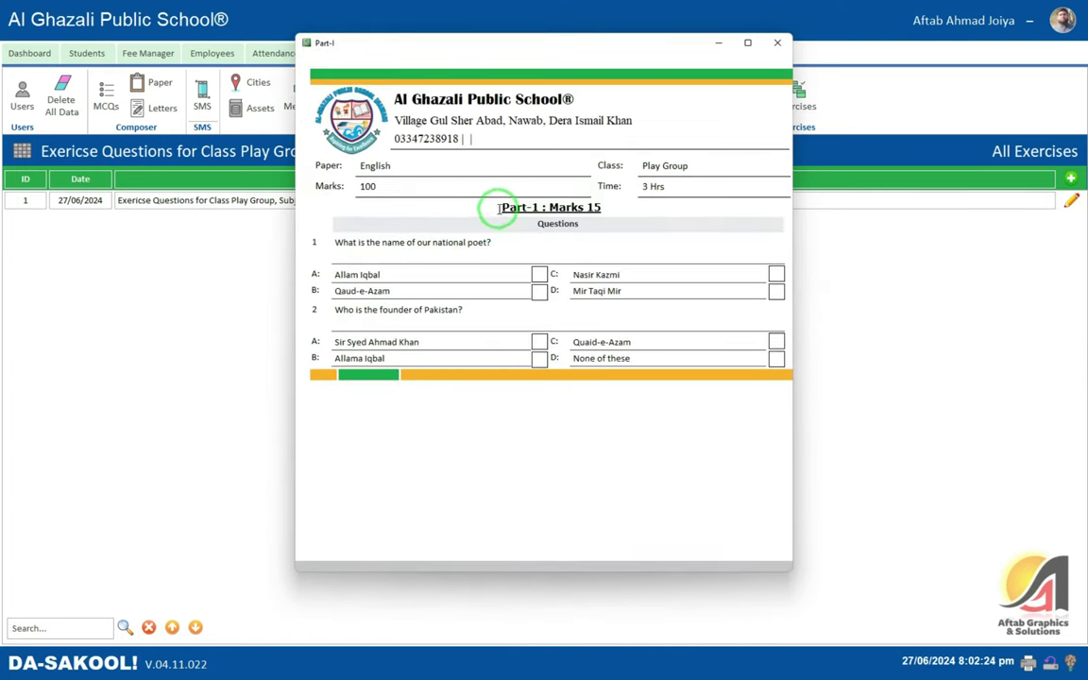
{"action": "left_click_drag", "start_coordinate": [498, 209], "coordinate": [609, 221]}
{"action": "left_click", "coordinate": [777, 43]}
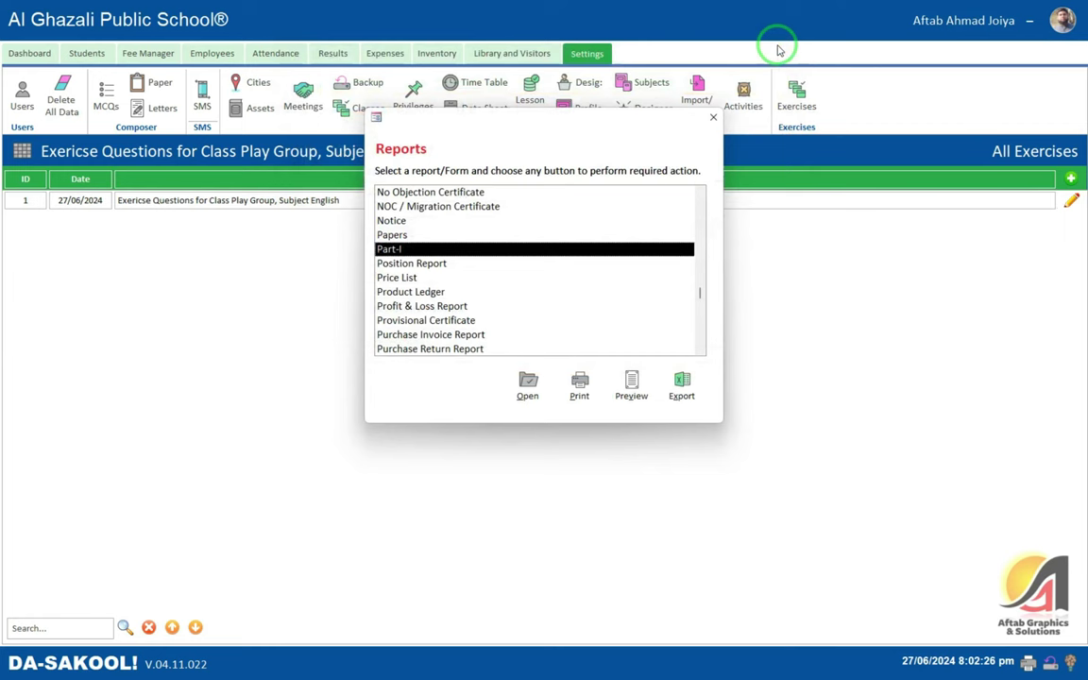
- Scroll further down the Reports list and select Result Card
{"action": "left_click", "coordinate": [374, 235]}
{"action": "scroll", "coordinate": [484, 269], "scroll_direction": "down", "scroll_amount": 1}
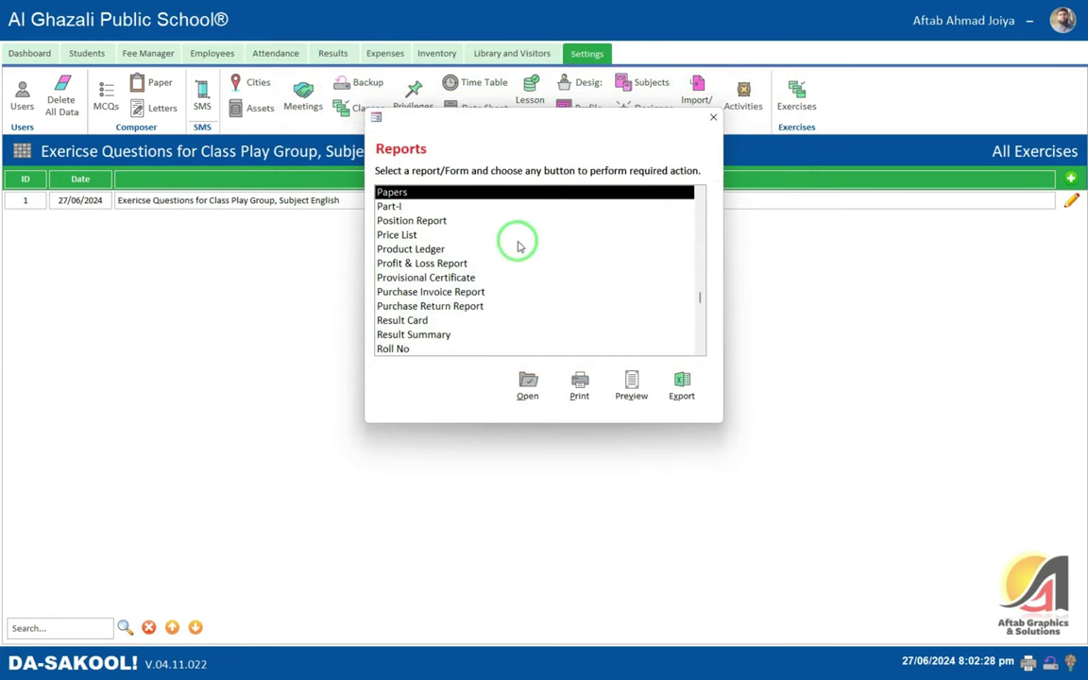
{"action": "scroll", "coordinate": [510, 245], "scroll_direction": "down", "scroll_amount": 1}
{"action": "scroll", "coordinate": [504, 249], "scroll_direction": "down", "scroll_amount": 1}
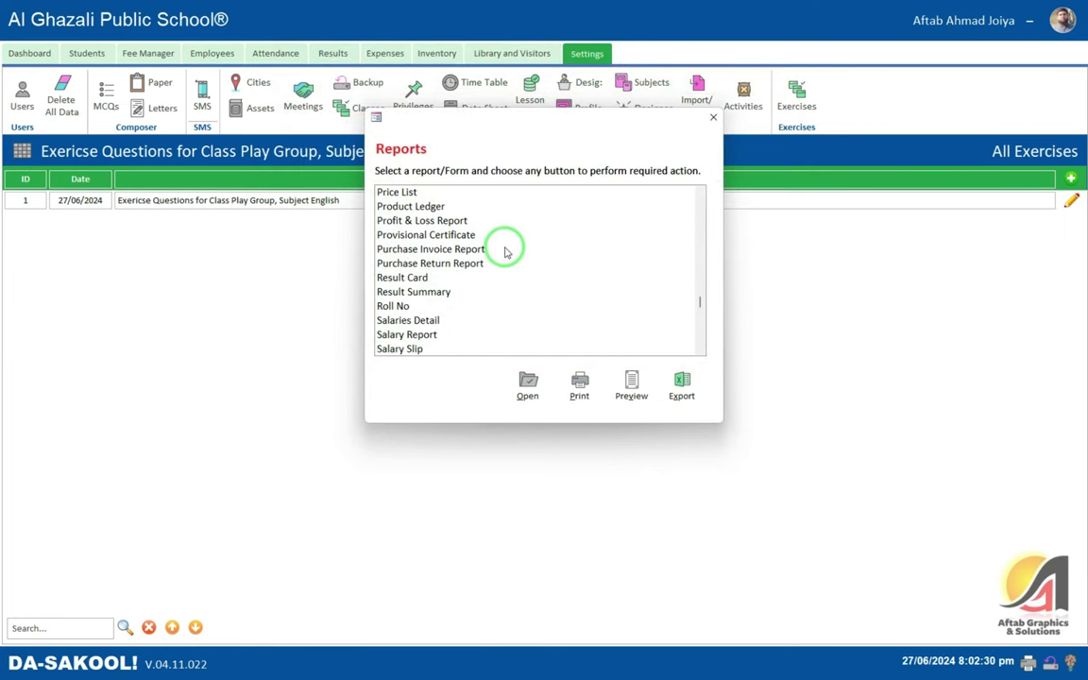
{"action": "left_click", "coordinate": [407, 278]}
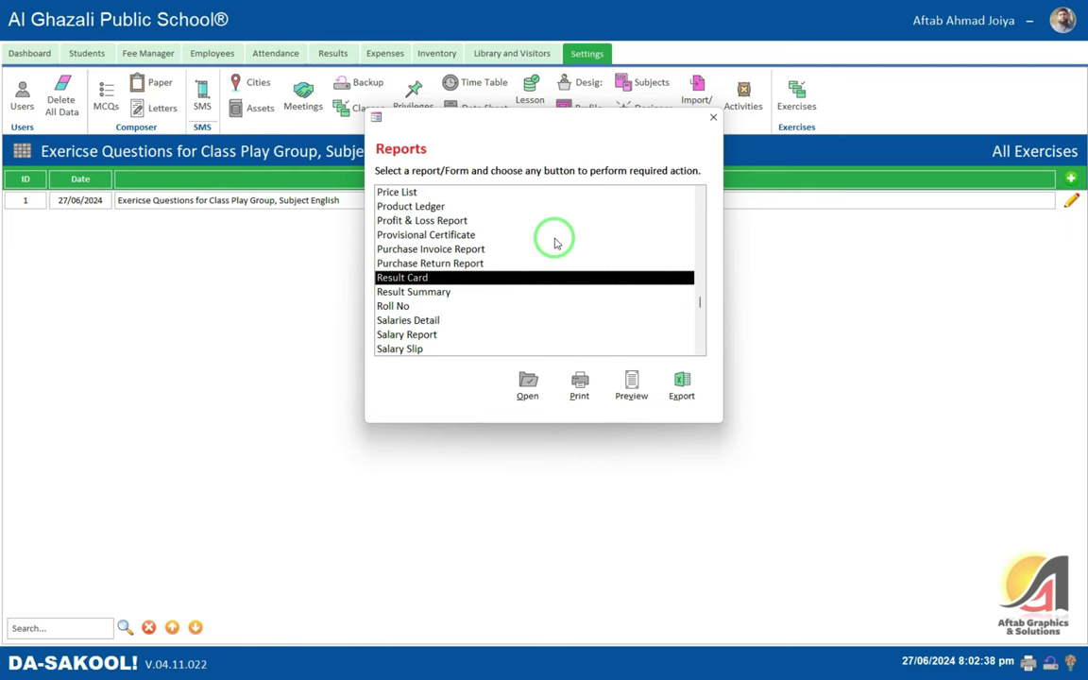
- Filter the student Result Card preview to an exact class, starting from the Play Group value
{"action": "left_click", "coordinate": [525, 383]}
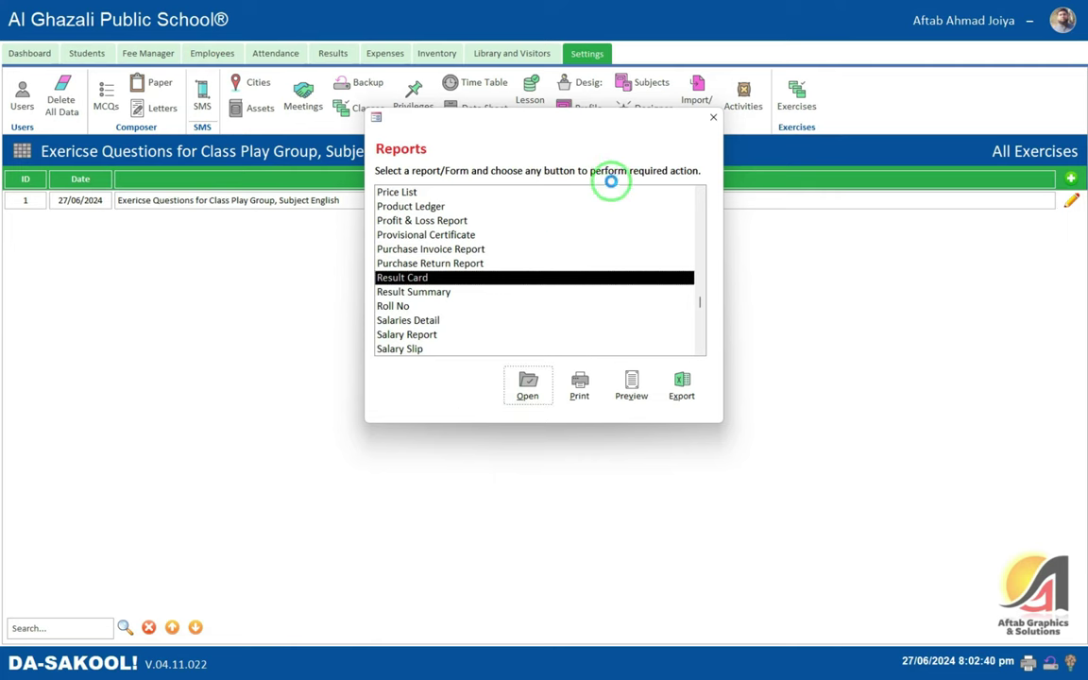
{"action": "left_click", "coordinate": [416, 319]}
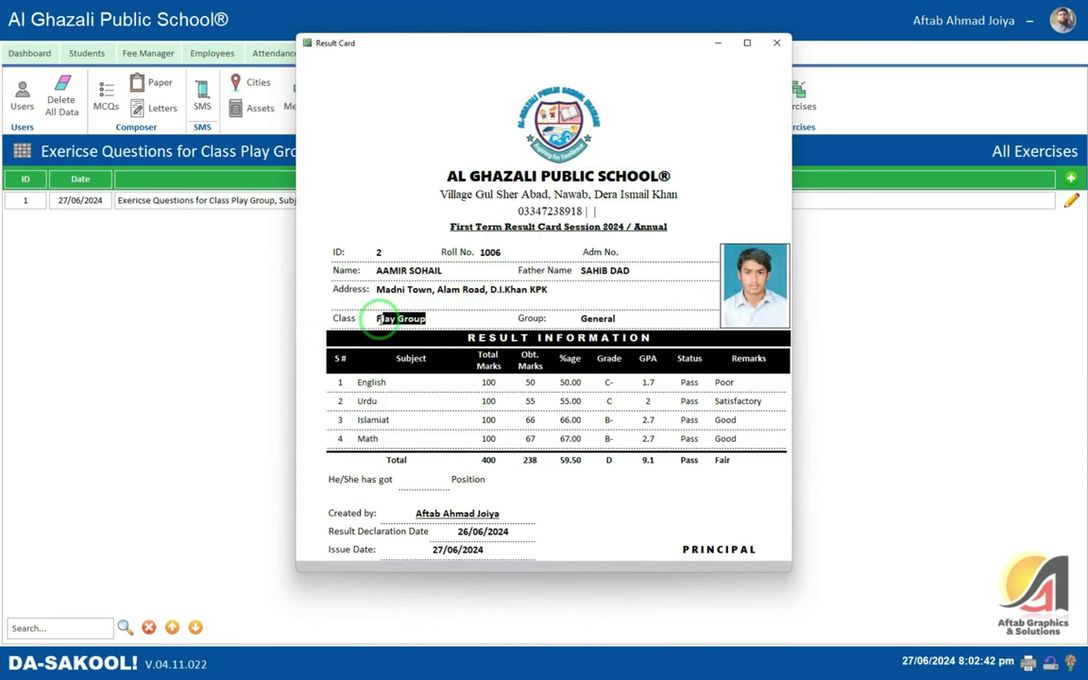
{"action": "right_click", "coordinate": [404, 322]}
{"action": "mouse_move", "coordinate": [510, 448]}
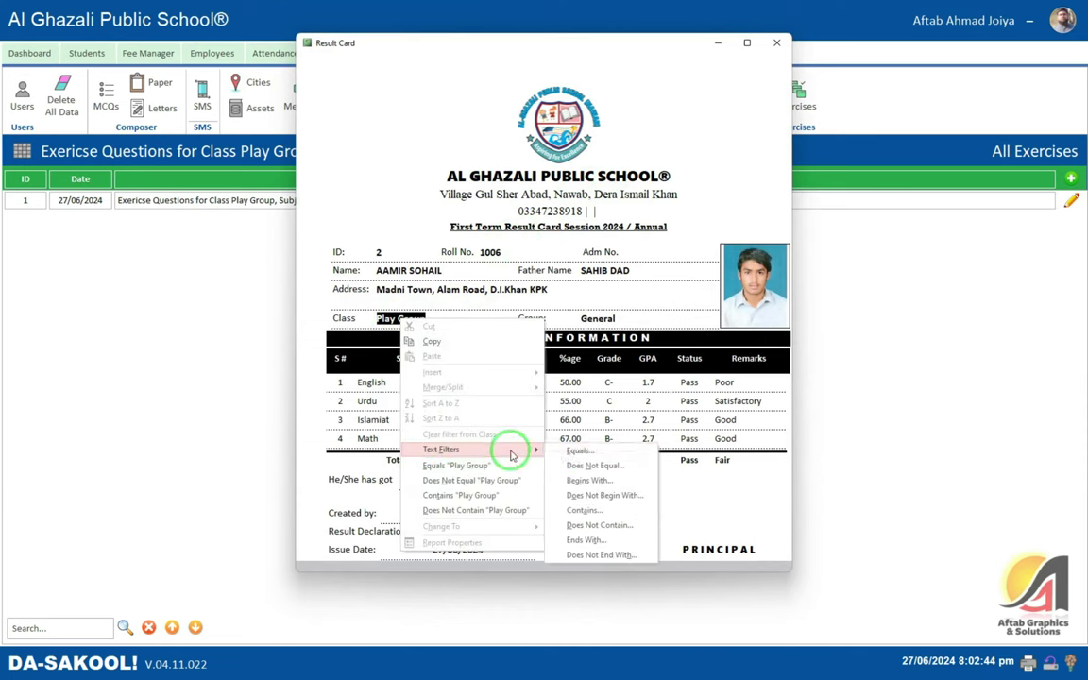
{"action": "left_click", "coordinate": [572, 449]}
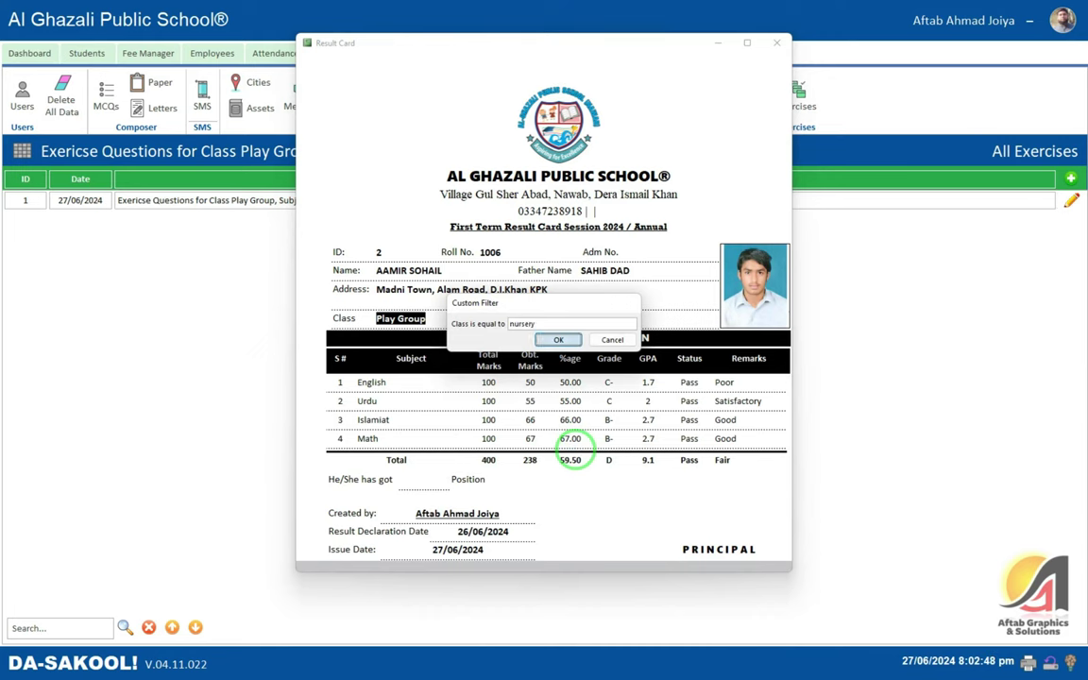
{"action": "key", "text": "Return"}
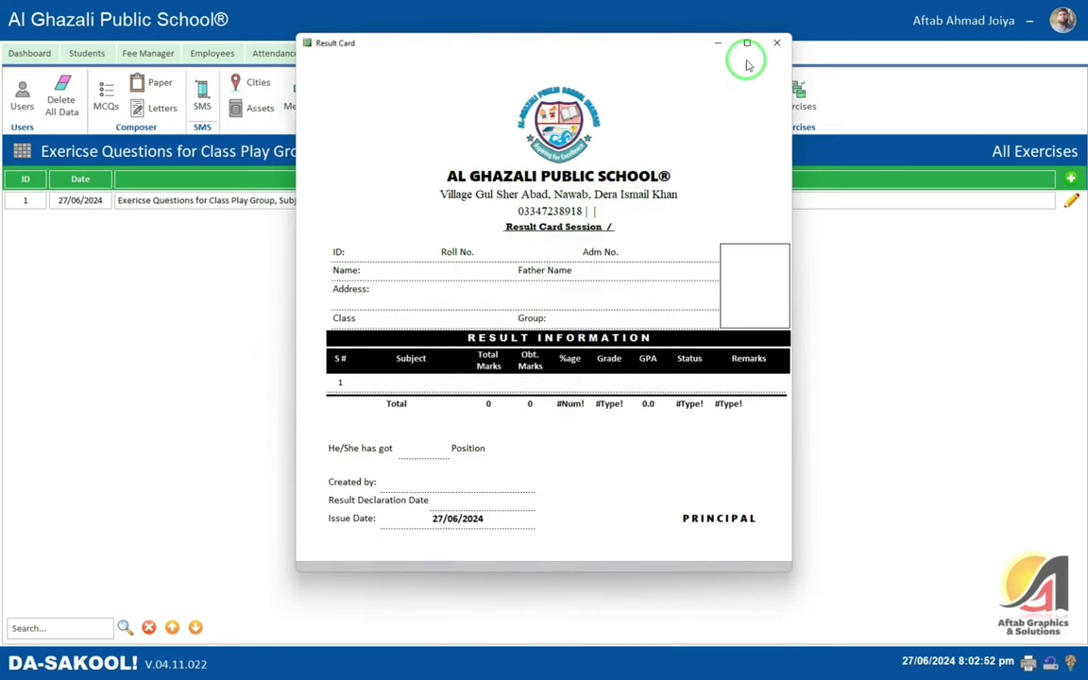
- Close the preview, look over the Result Summary and Result Card reports, then close the list
{"action": "left_click", "coordinate": [780, 42]}
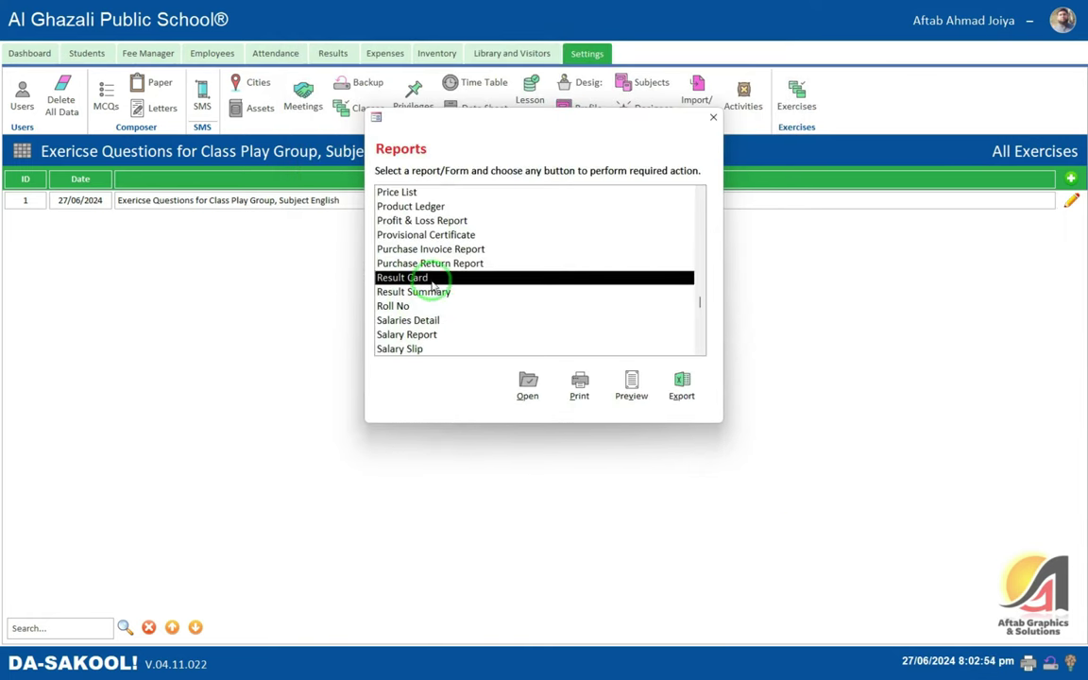
{"action": "left_click", "coordinate": [420, 263]}
{"action": "left_click", "coordinate": [413, 292]}
{"action": "left_click", "coordinate": [419, 279]}
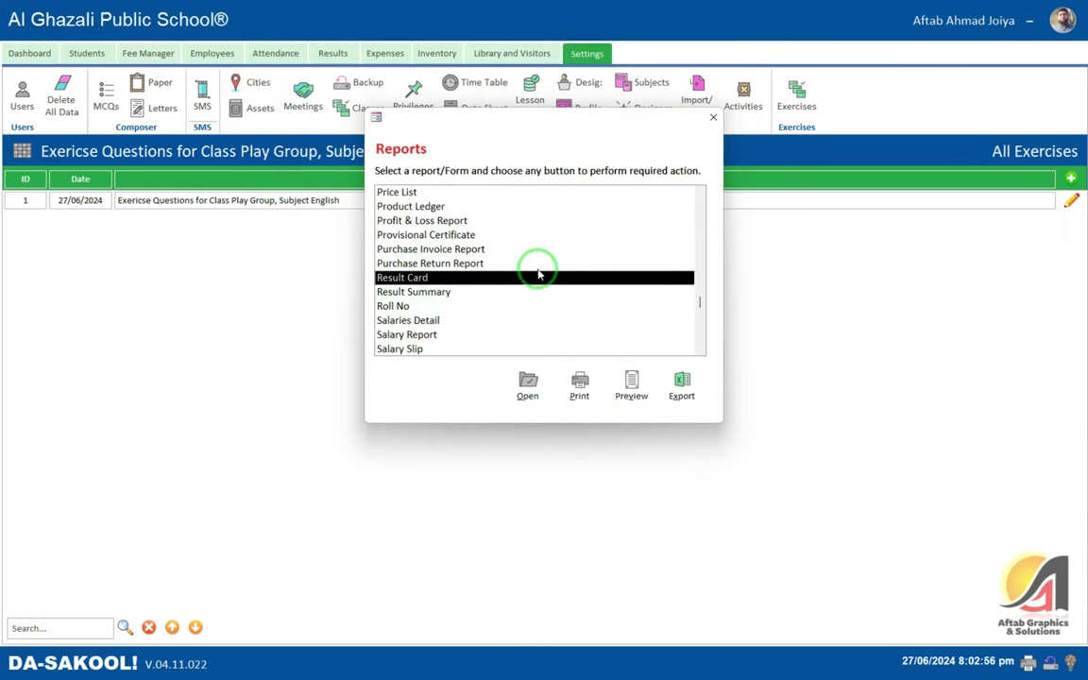
{"action": "scroll", "coordinate": [443, 293], "scroll_direction": "down", "scroll_amount": 4}
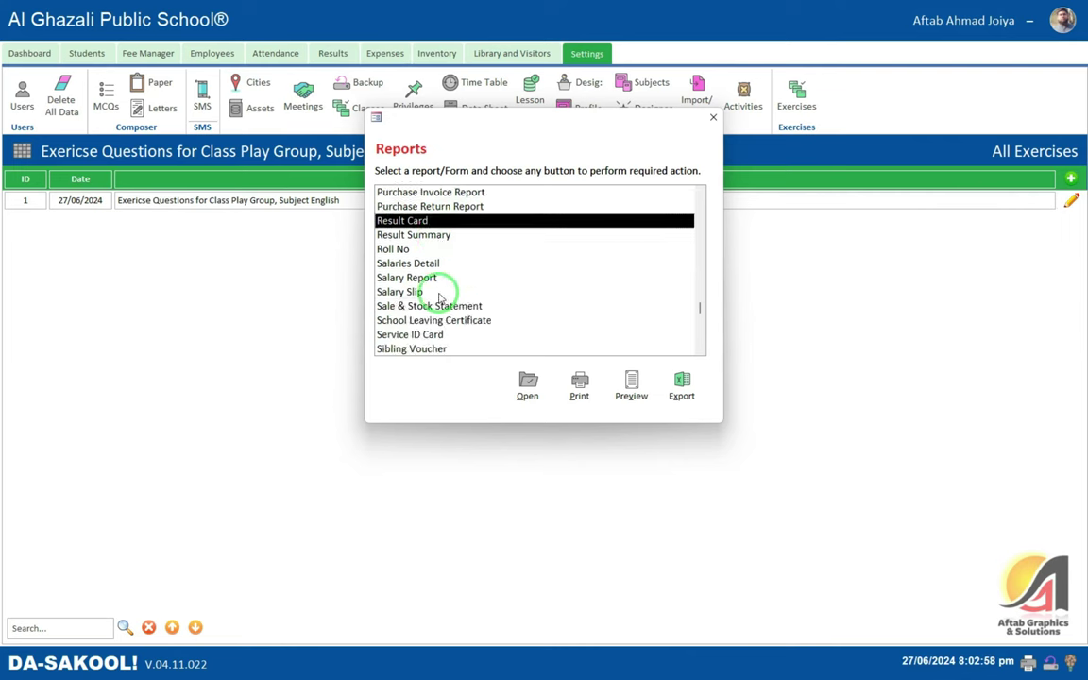
{"action": "scroll", "coordinate": [473, 310], "scroll_direction": "down", "scroll_amount": 5}
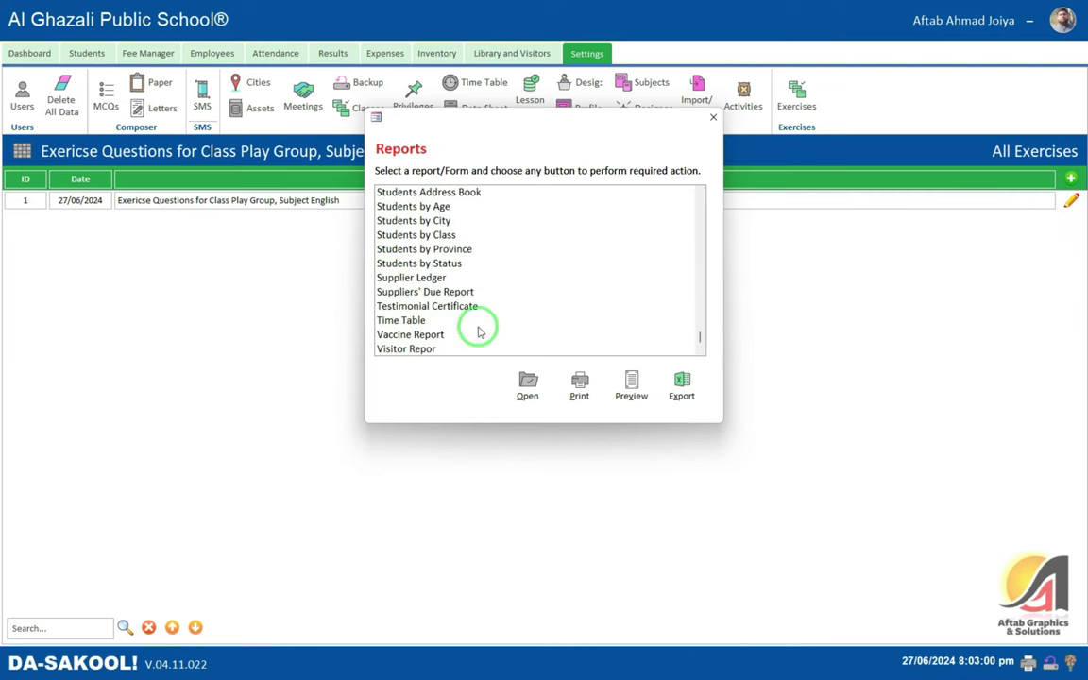
{"action": "left_click", "coordinate": [713, 118]}
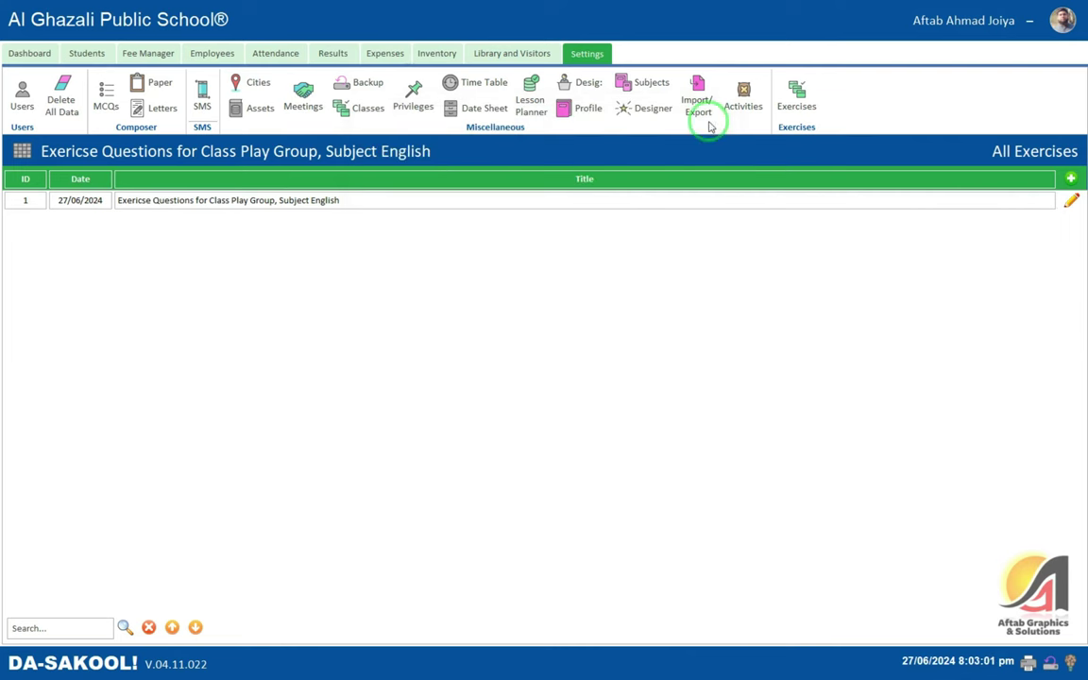
- Pick Result Card in the Designer, close it, and bring the Dashboard back
{"action": "left_click", "coordinate": [642, 119]}
{"action": "left_click", "coordinate": [591, 379]}
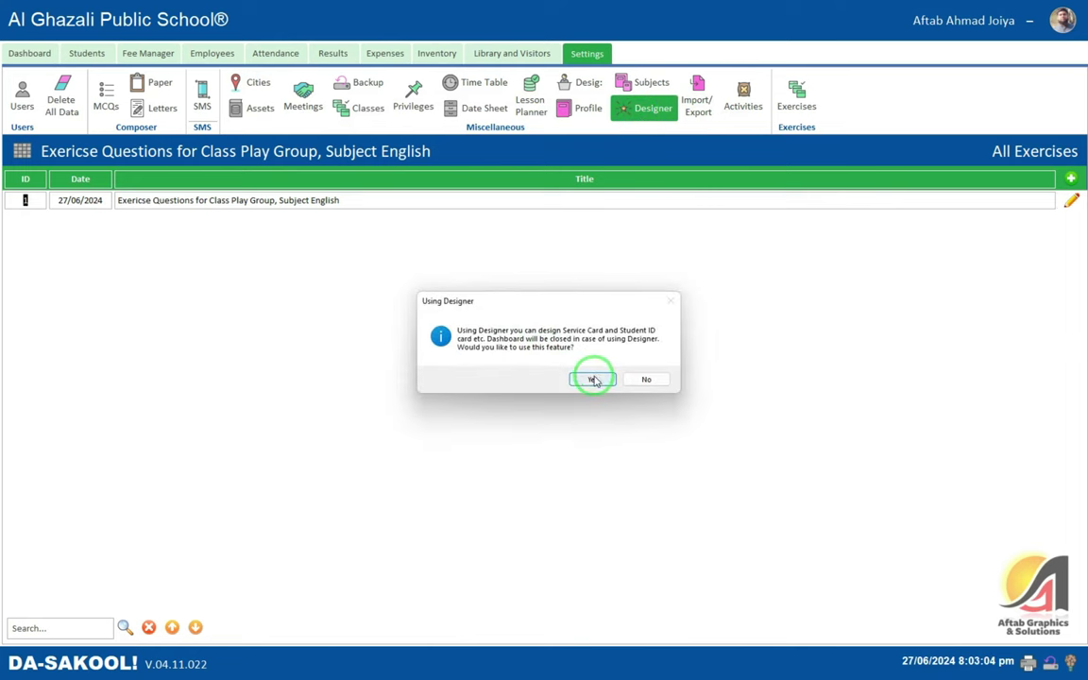
{"action": "left_click", "coordinate": [534, 201]}
{"action": "left_click", "coordinate": [479, 240]}
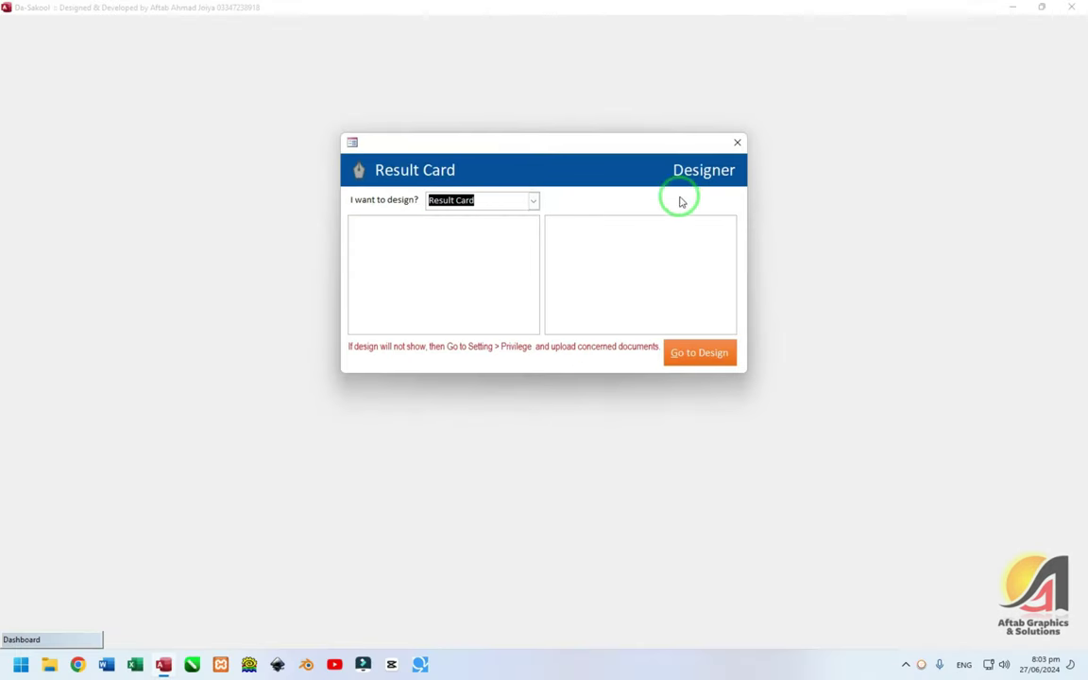
{"action": "left_click", "coordinate": [736, 143]}
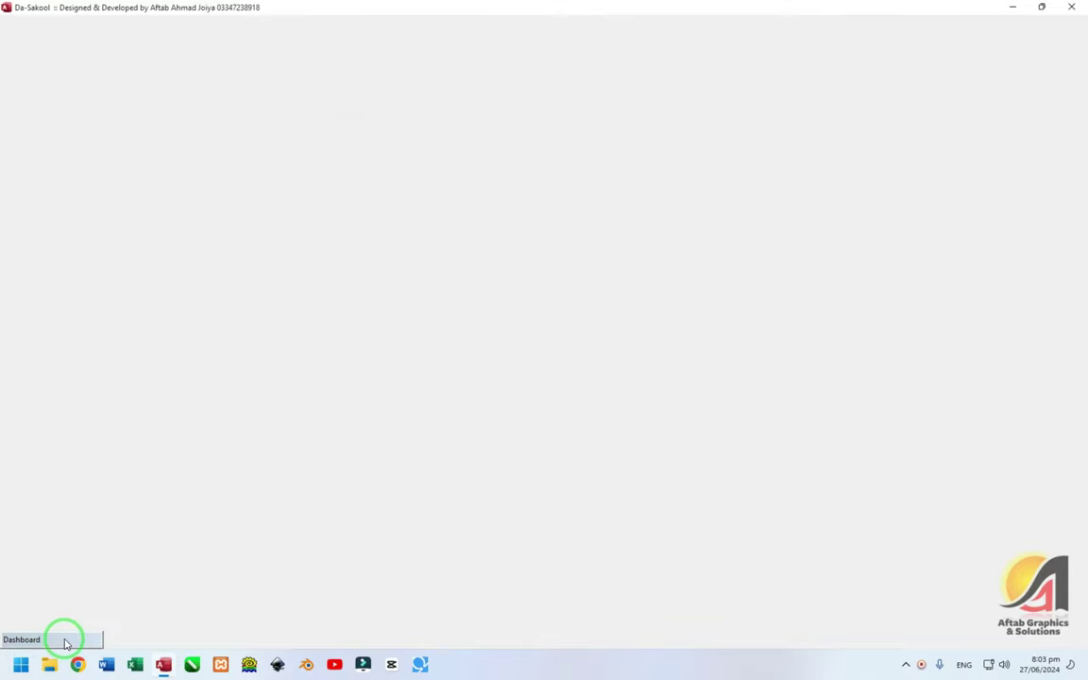
{"action": "left_click", "coordinate": [63, 638]}
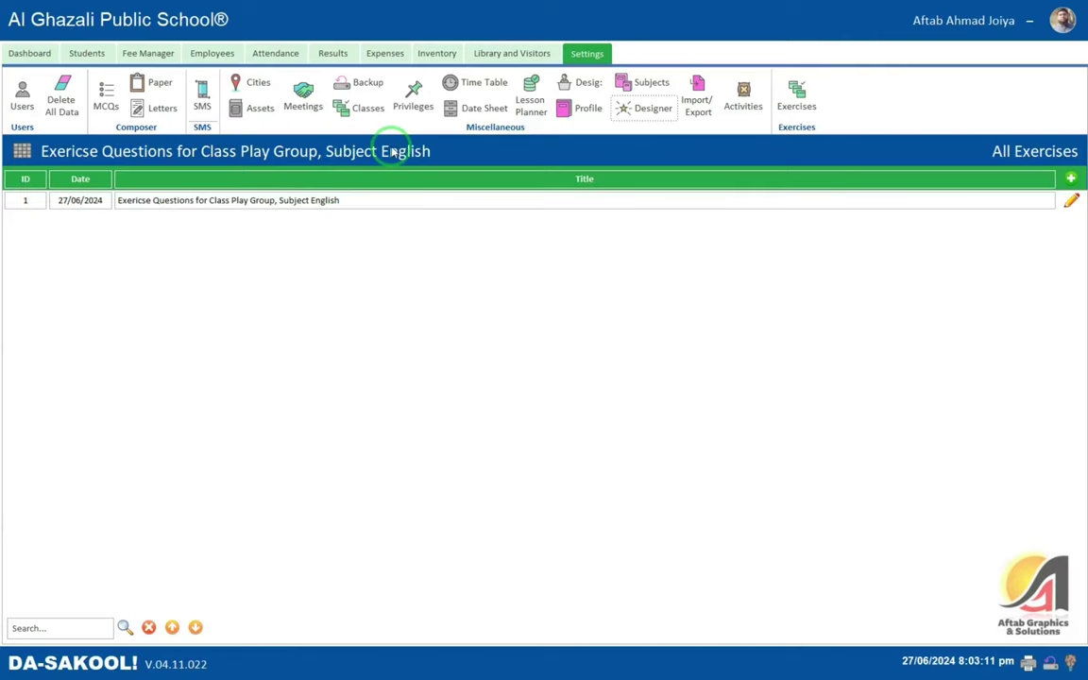
- Review the Service ID Card upload paths in Privileges > Uploads, then close the privileges settings
{"action": "left_click", "coordinate": [410, 102]}
{"action": "key", "text": "Return"}
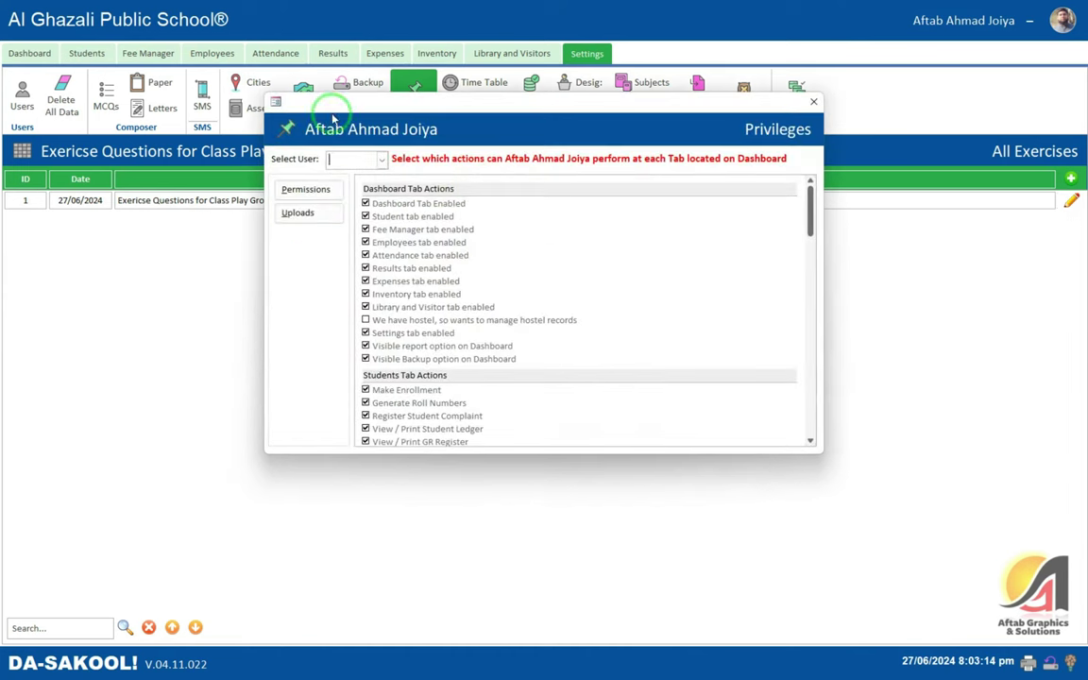
{"action": "left_click", "coordinate": [300, 213]}
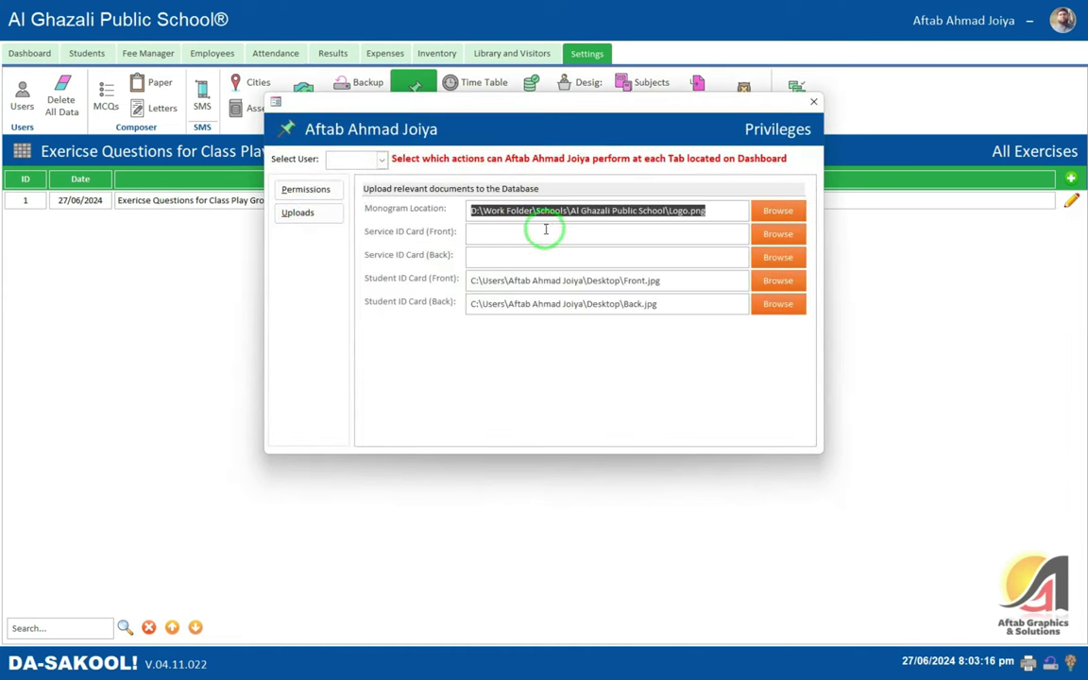
{"action": "left_click", "coordinate": [477, 233]}
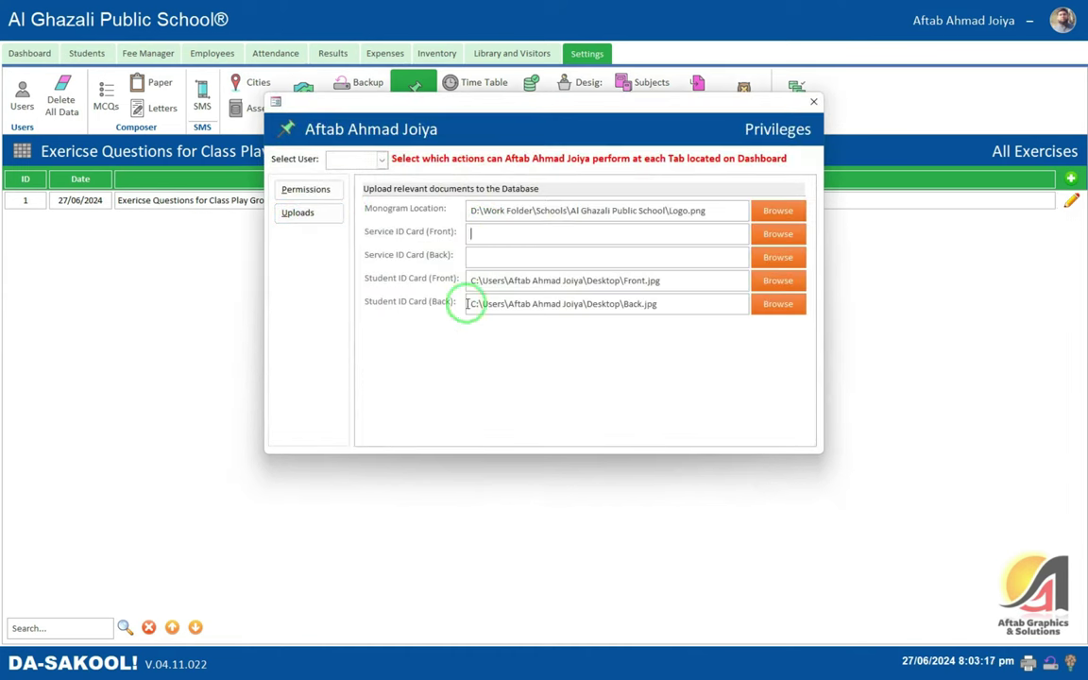
{"action": "left_click", "coordinate": [812, 102]}
{"action": "left_click", "coordinate": [654, 121]}
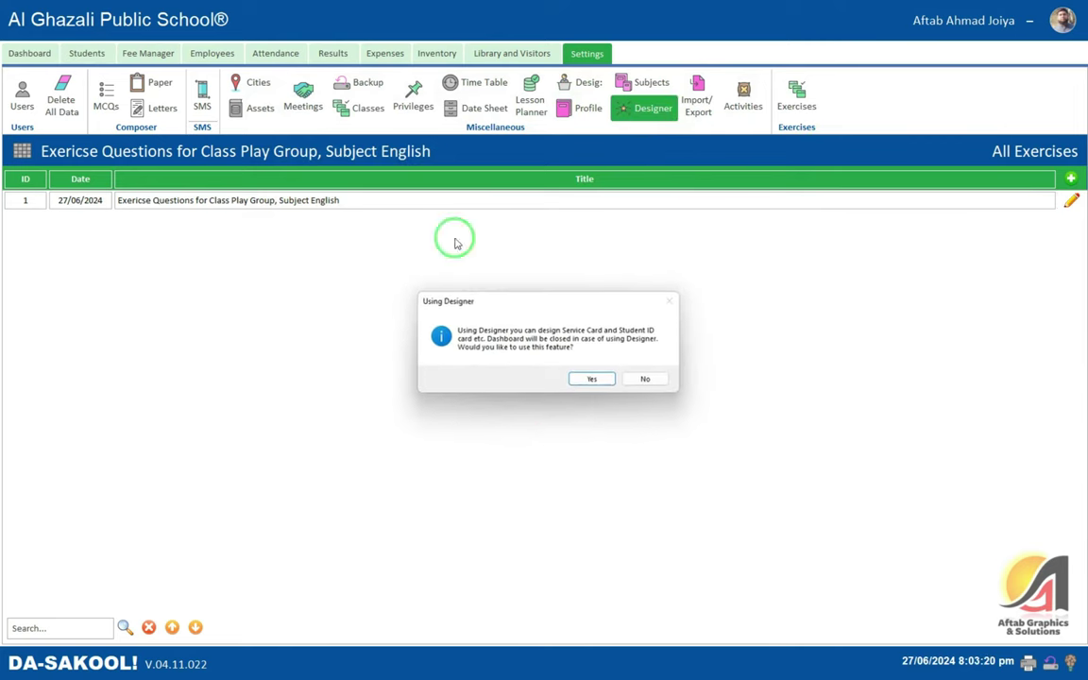
- Try twice to open the Result Card design, dismissing the No Design Found message each time
{"action": "left_click", "coordinate": [609, 378]}
{"action": "left_click", "coordinate": [533, 201]}
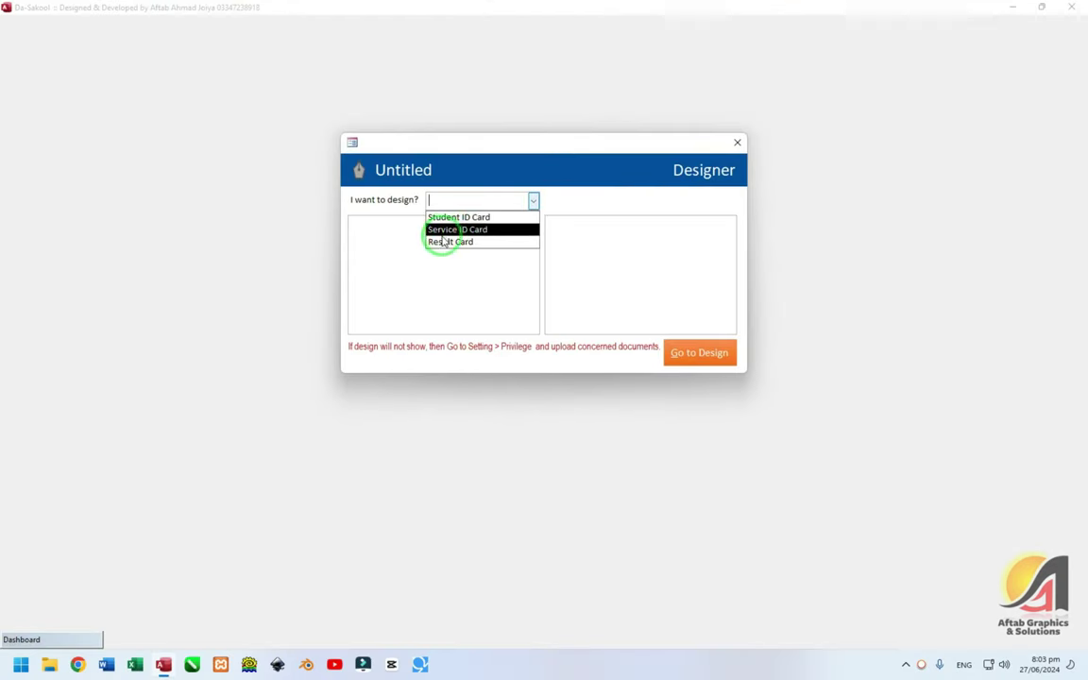
{"action": "left_click", "coordinate": [444, 242]}
{"action": "left_click", "coordinate": [697, 355]}
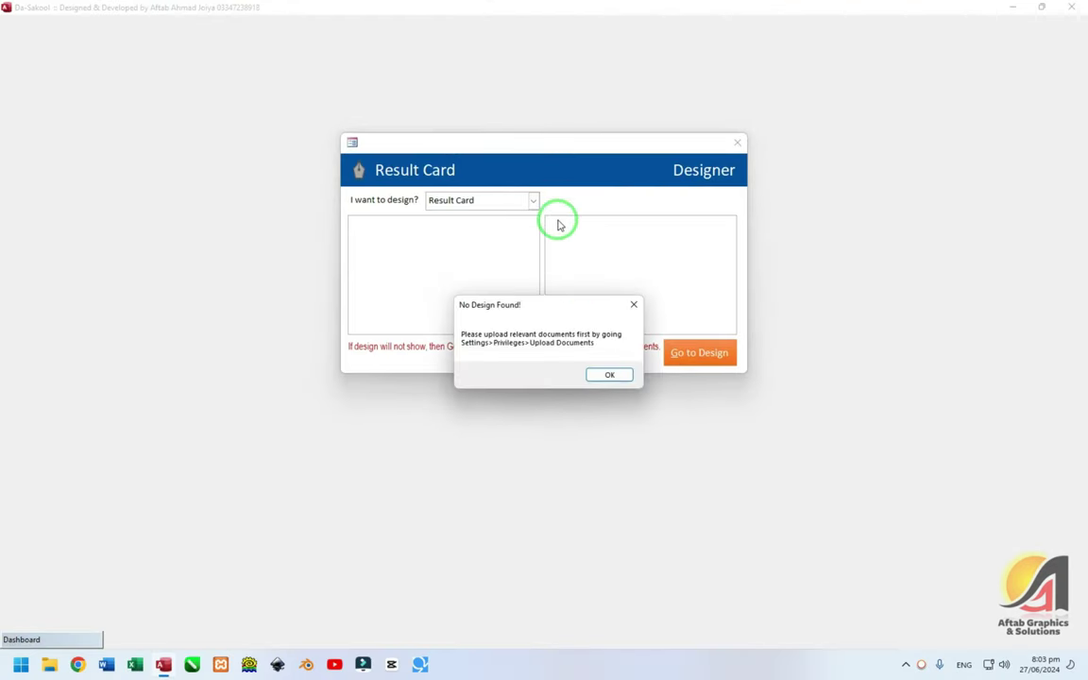
{"action": "left_click", "coordinate": [597, 374]}
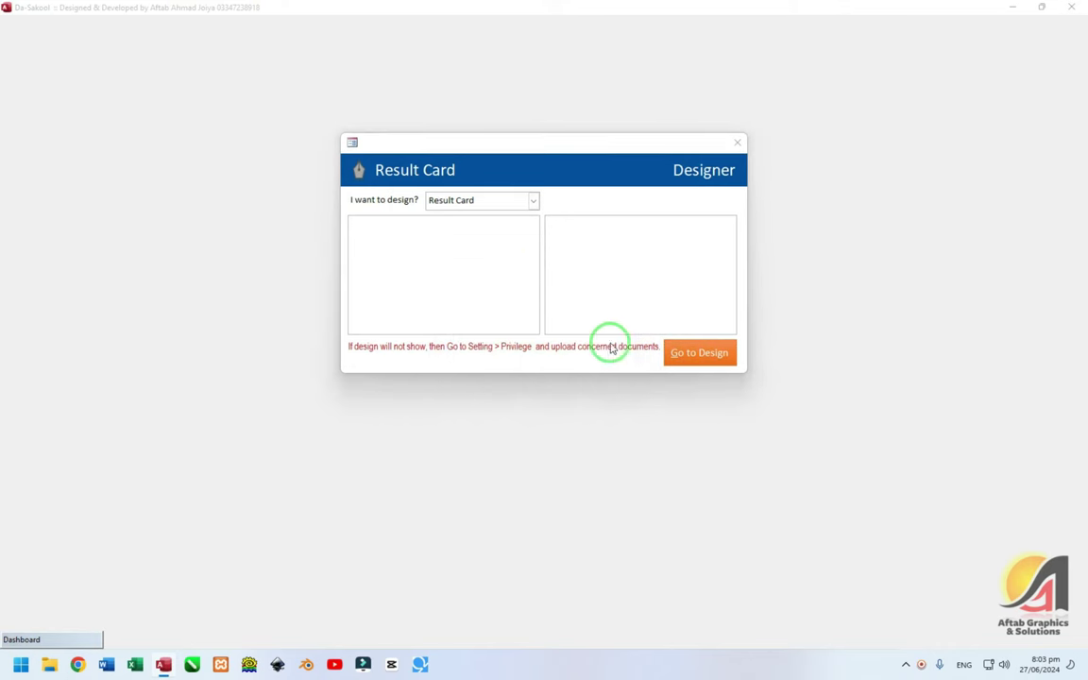
{"action": "left_click", "coordinate": [694, 353]}
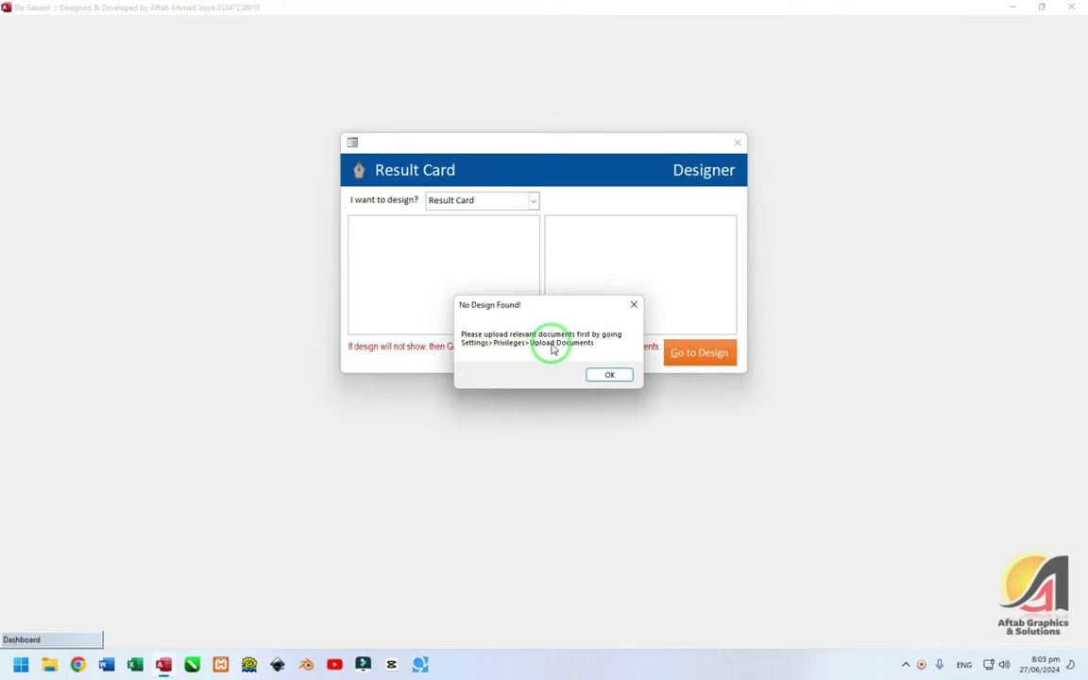
{"action": "left_click", "coordinate": [609, 375]}
- Close the Designer with Result Card still selected and return to the Dashboard
{"action": "left_click", "coordinate": [533, 200]}
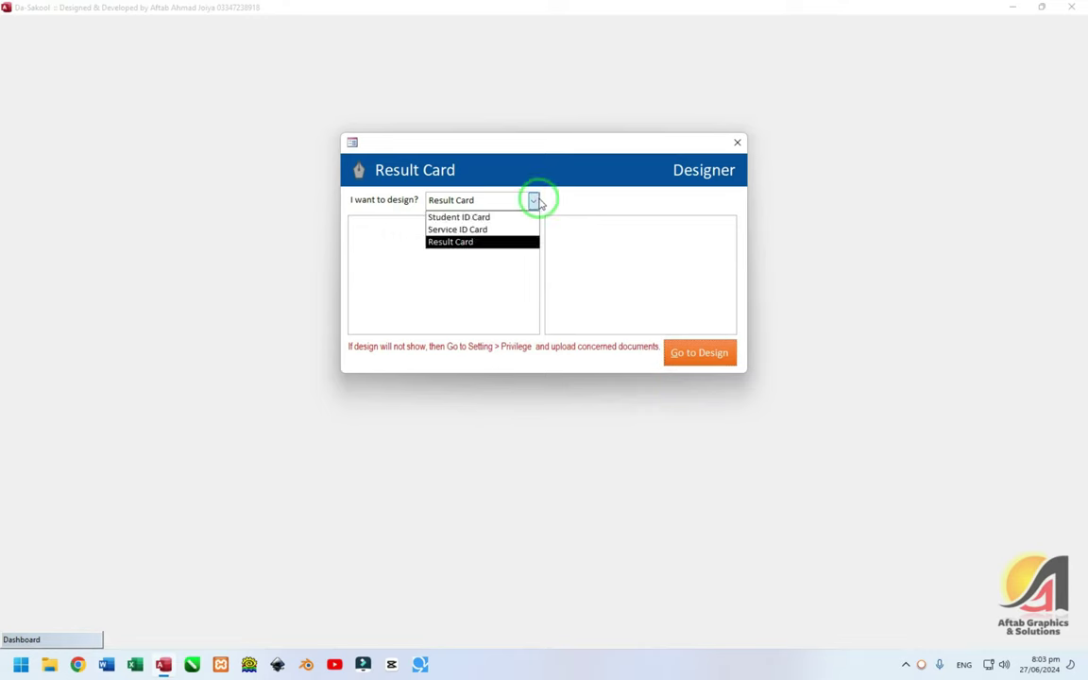
{"action": "left_click", "coordinate": [535, 200]}
{"action": "left_click", "coordinate": [736, 142]}
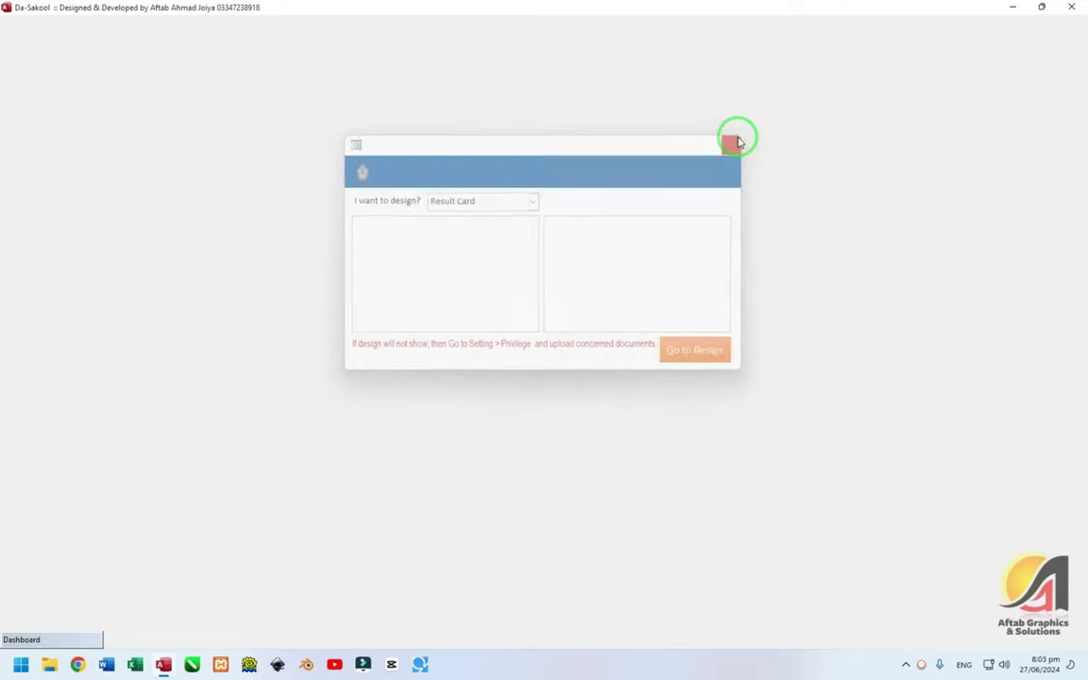
{"action": "left_click", "coordinate": [75, 640]}
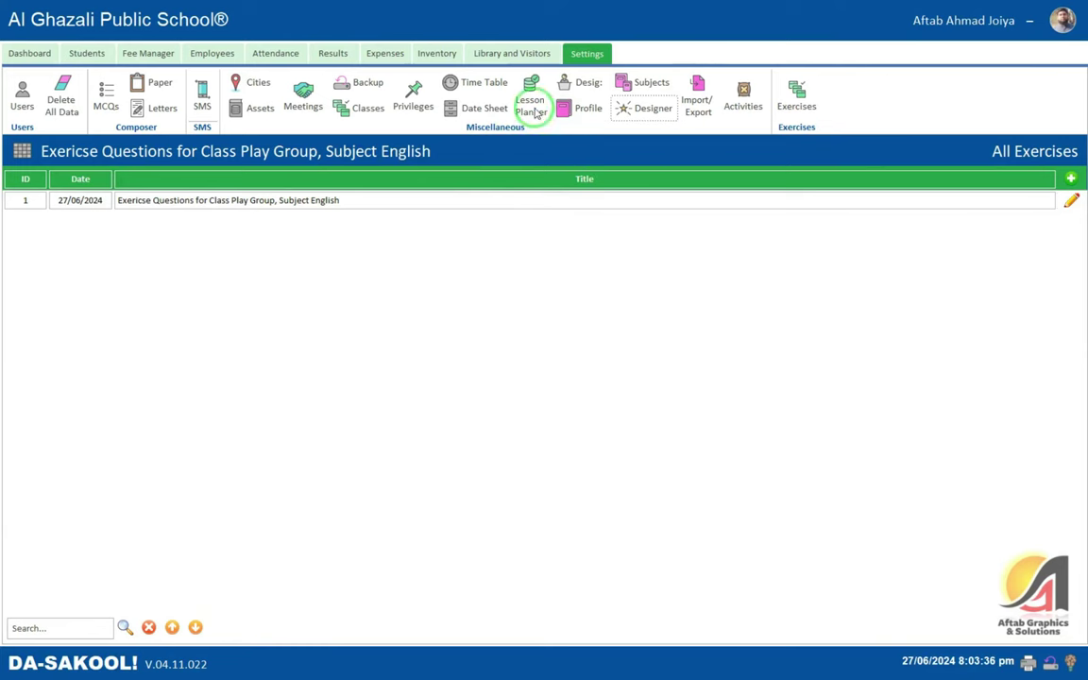
{"action": "left_click", "coordinate": [413, 97]}
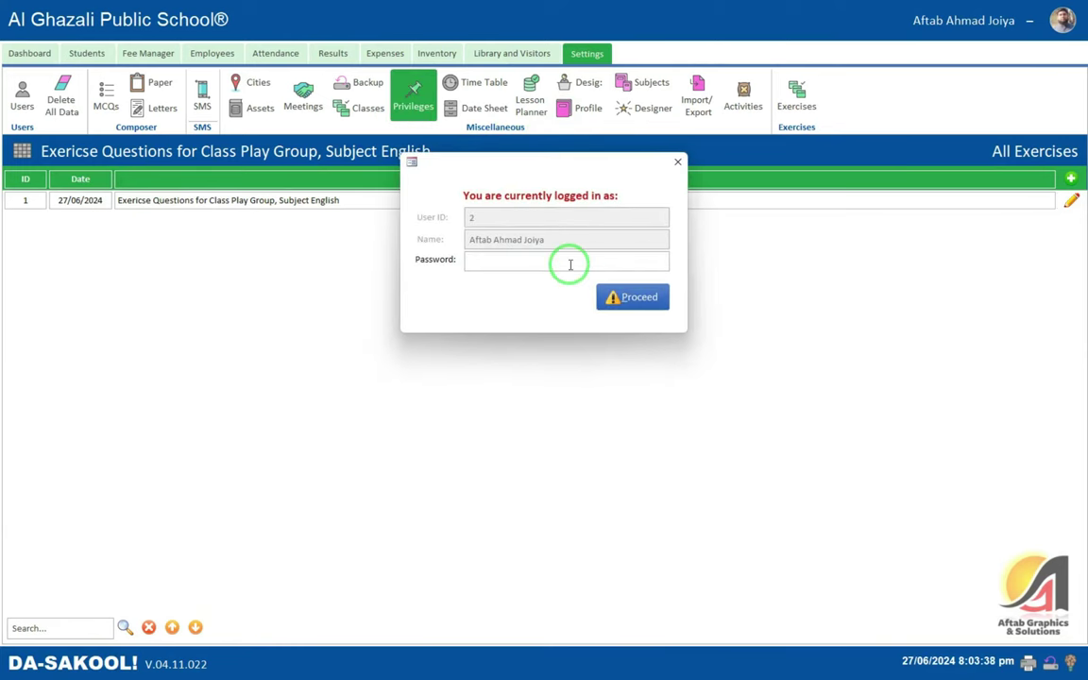
{"action": "key", "text": "Return"}
{"action": "left_click", "coordinate": [301, 215]}
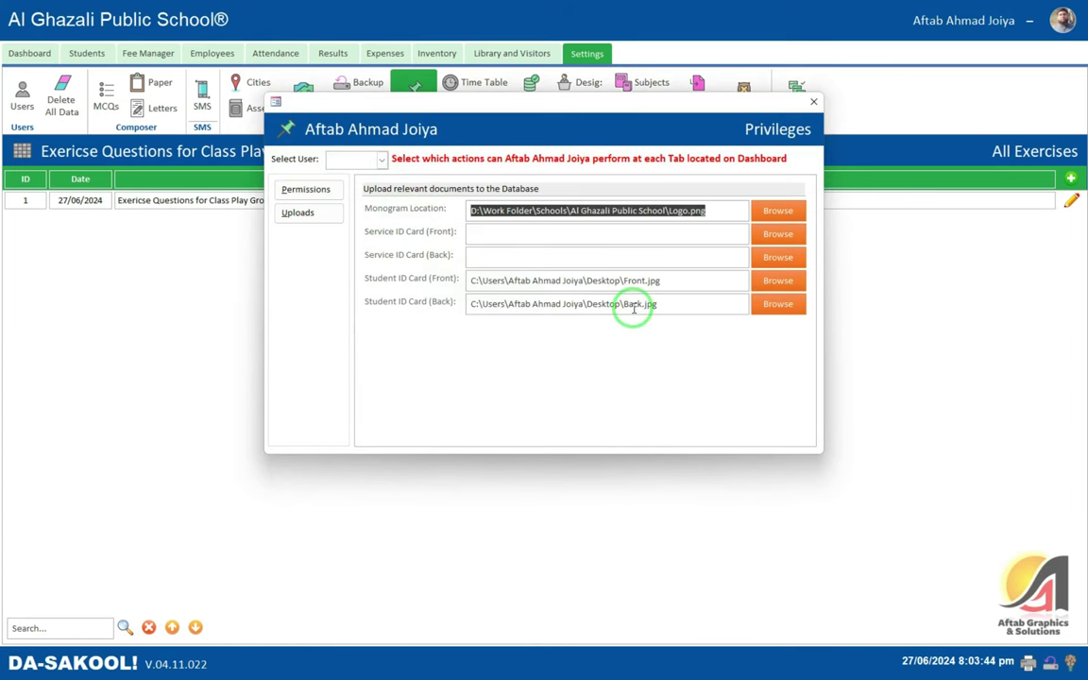
{"action": "left_click", "coordinate": [813, 101]}
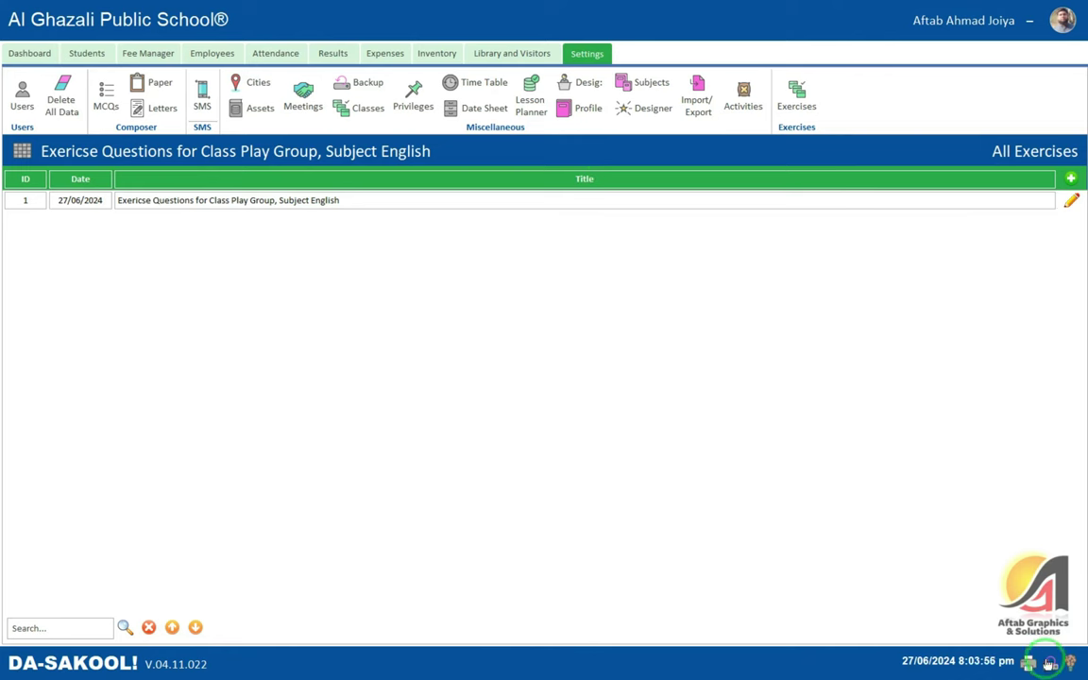
- Decline the database backup and show the developers' About Us information
{"action": "left_click", "coordinate": [1049, 664]}
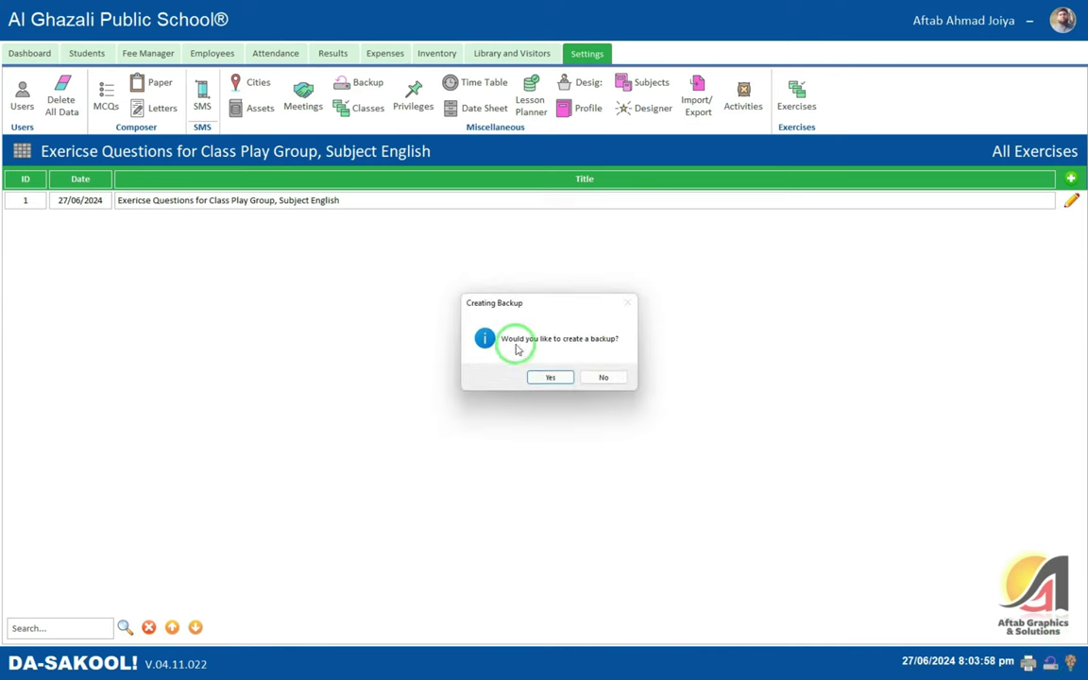
{"action": "left_click", "coordinate": [602, 376]}
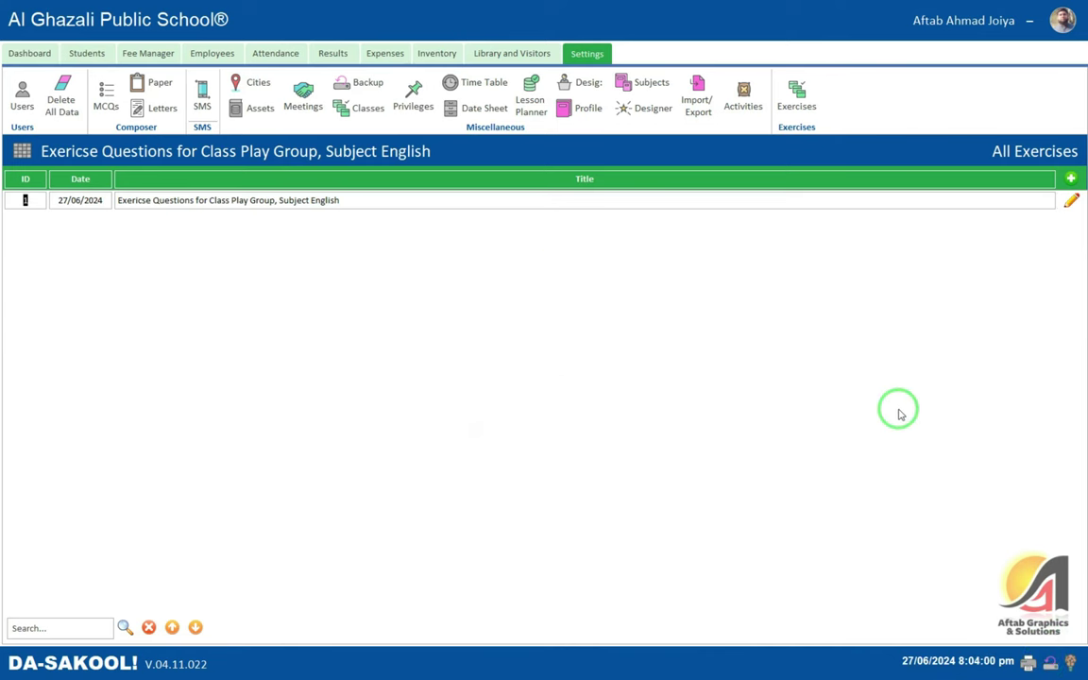
{"action": "left_click", "coordinate": [1072, 664]}
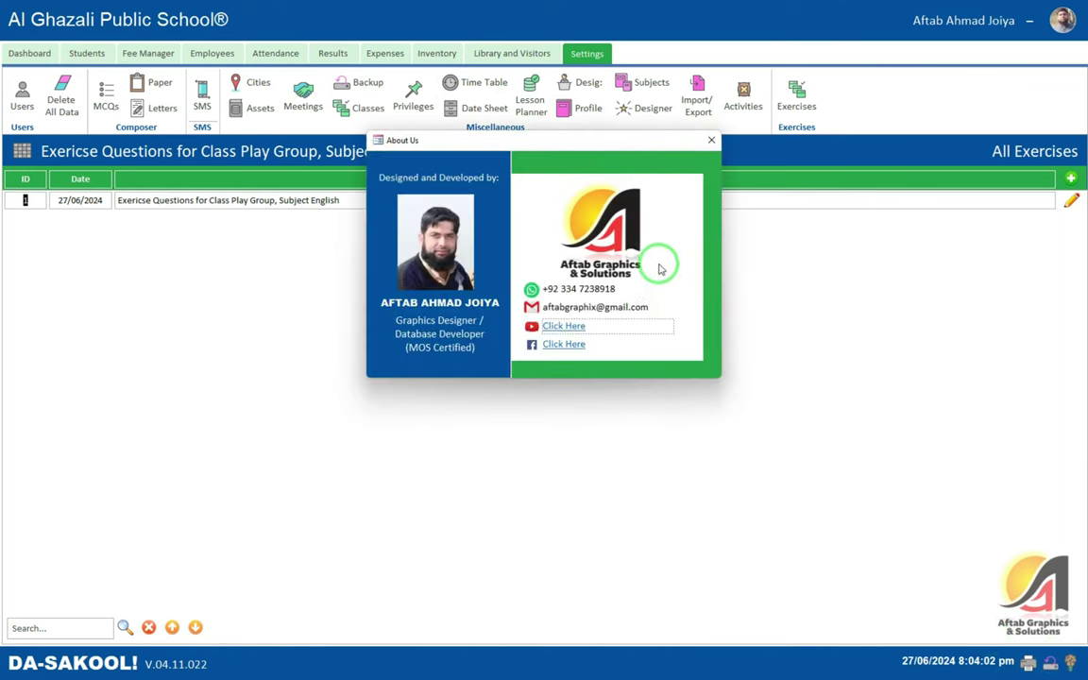
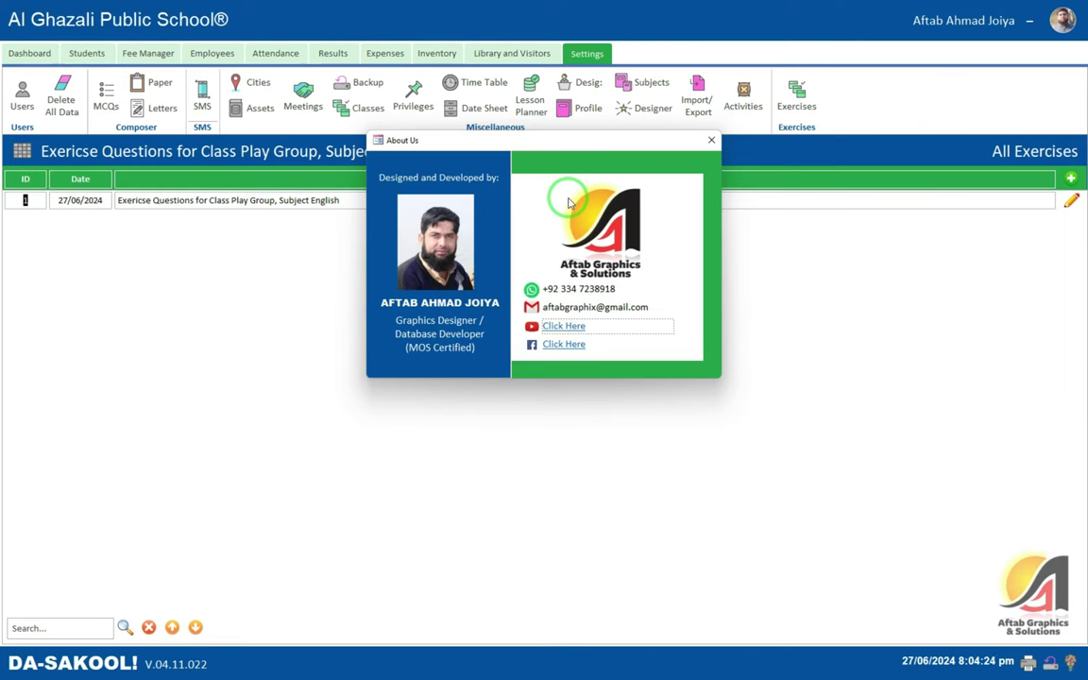
- Try the developer's Facebook and YouTube links, dismissing both cannot-open-file errors, then return to the app
{"action": "left_click", "coordinate": [564, 344]}
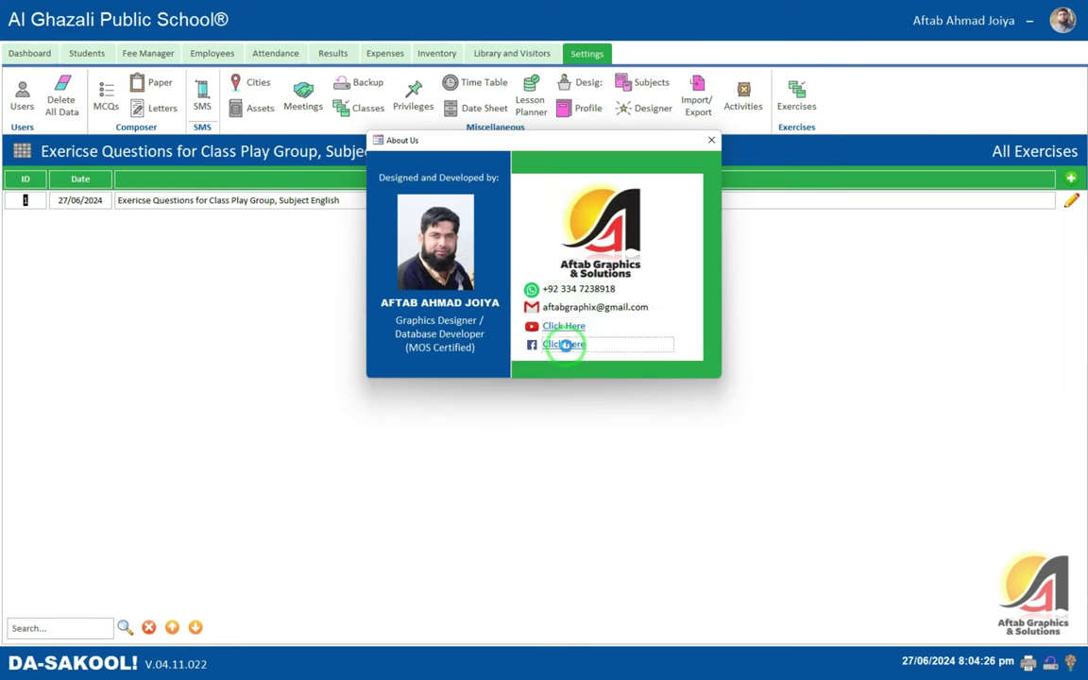
{"action": "left_click", "coordinate": [543, 371]}
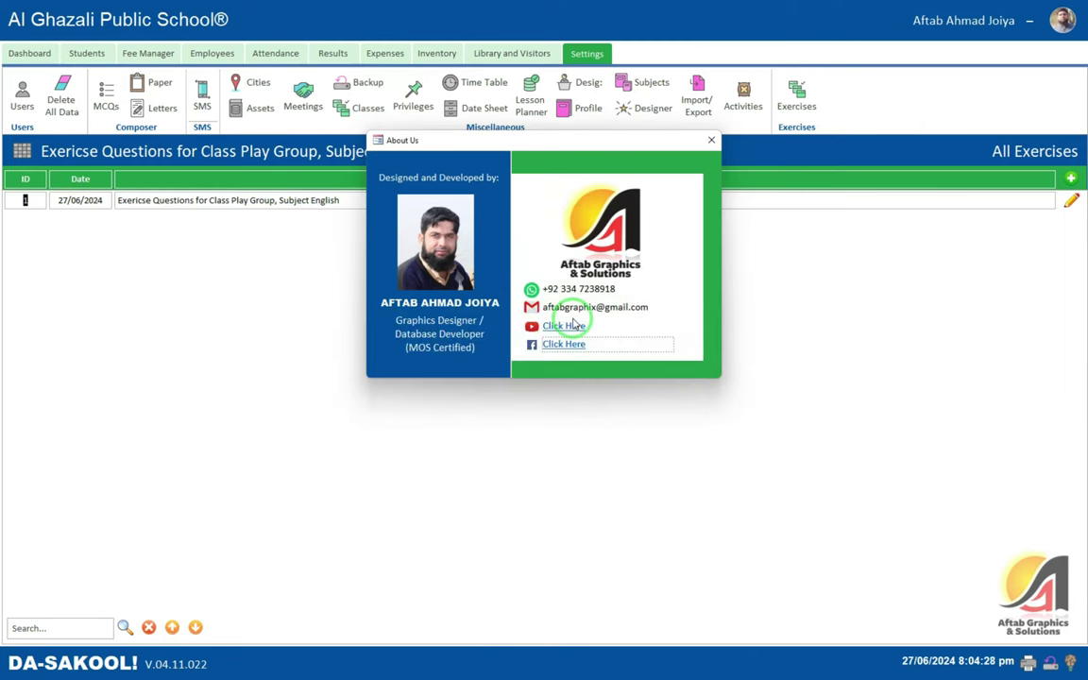
{"action": "left_click", "coordinate": [566, 327]}
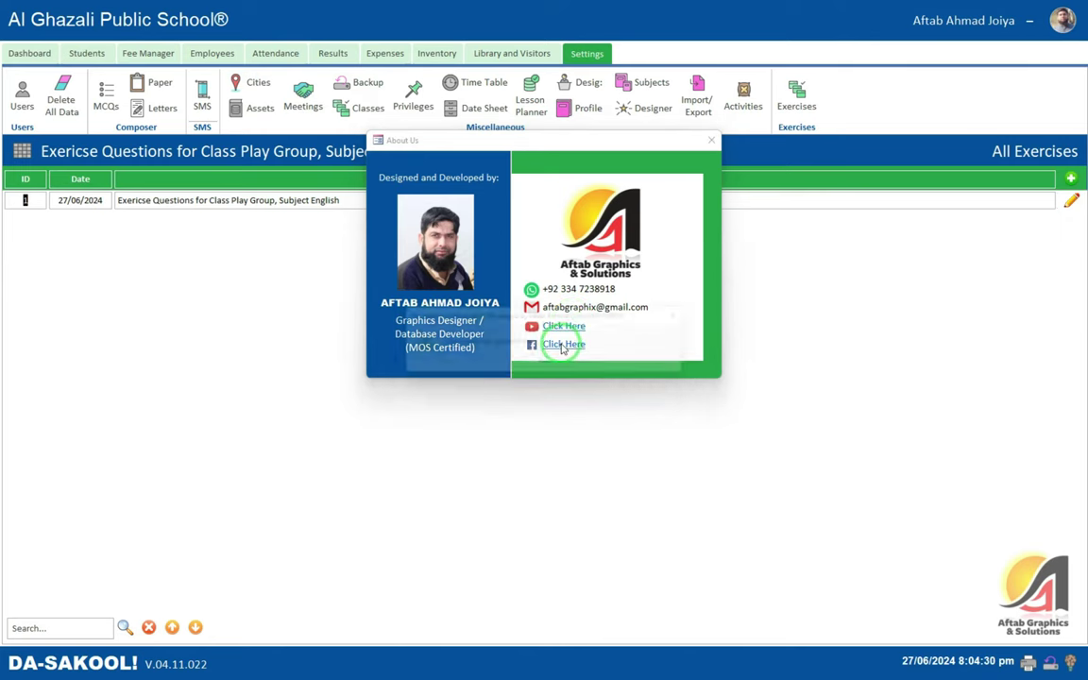
{"action": "left_click", "coordinate": [548, 367]}
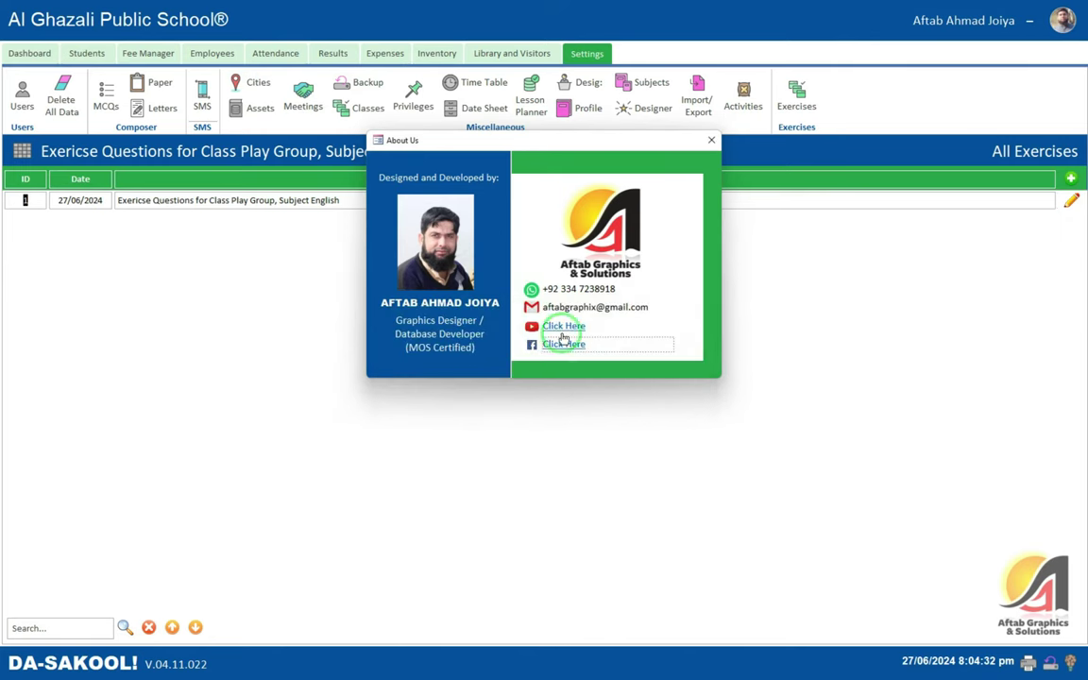
{"action": "key", "text": "alt+Tab"}
{"action": "left_click", "coordinate": [574, 319]}
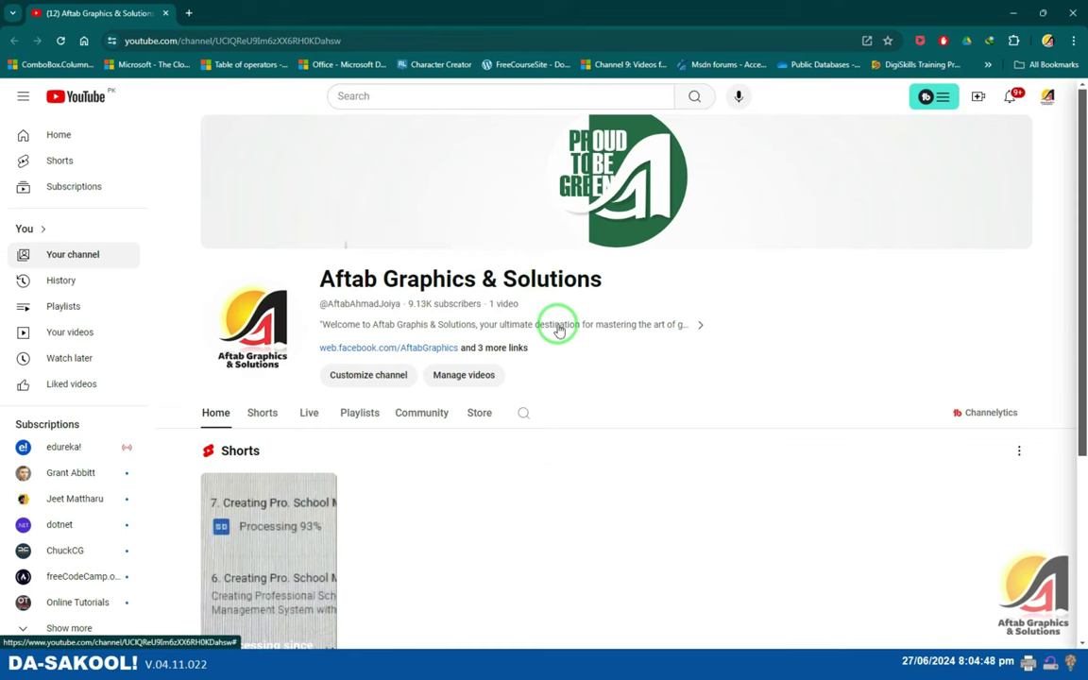
- Close About Us and bring up the Delete All Data confirmation form from the Settings ribbon
{"action": "scroll", "coordinate": [559, 330], "scroll_direction": "down", "scroll_amount": 1}
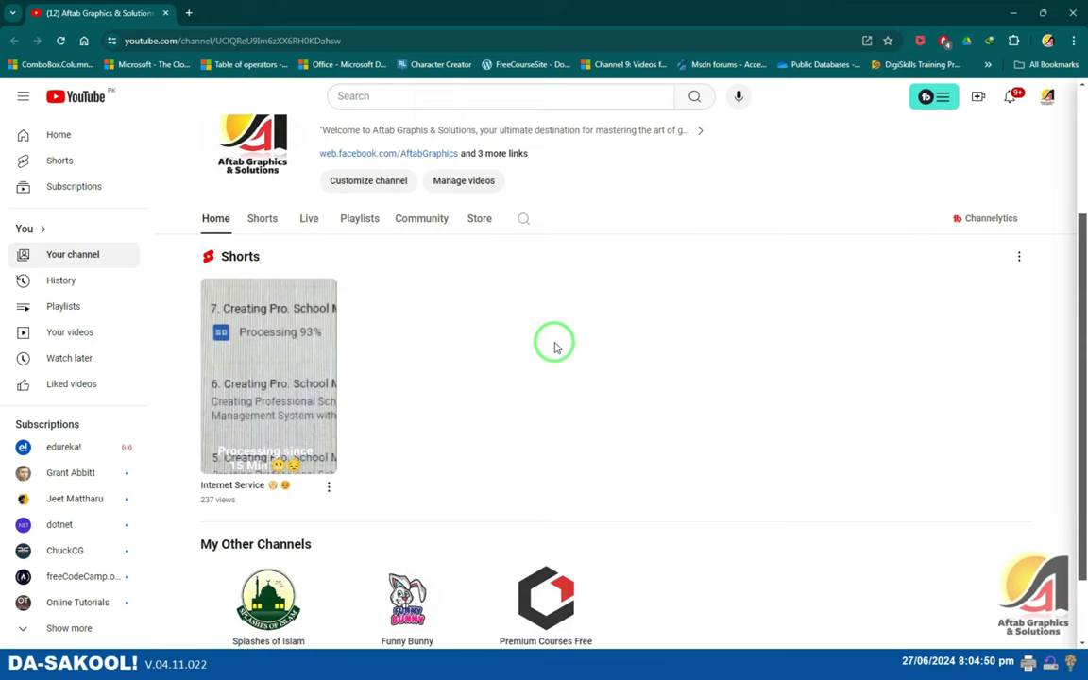
{"action": "scroll", "coordinate": [553, 345], "scroll_direction": "up", "scroll_amount": 2}
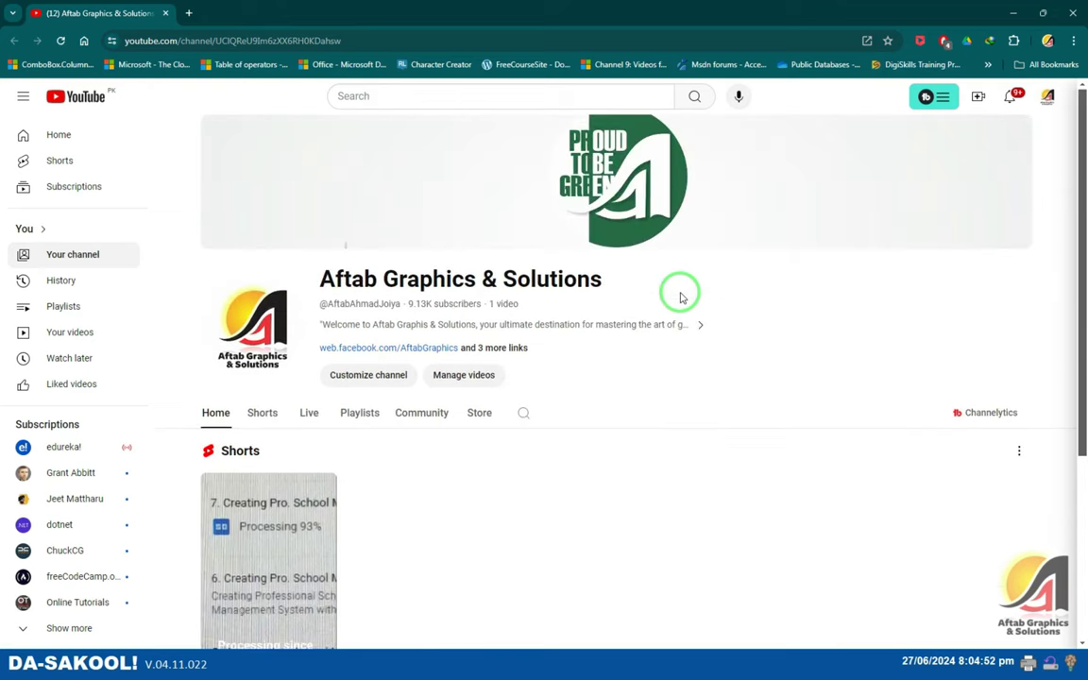
{"action": "key", "text": "alt+Tab"}
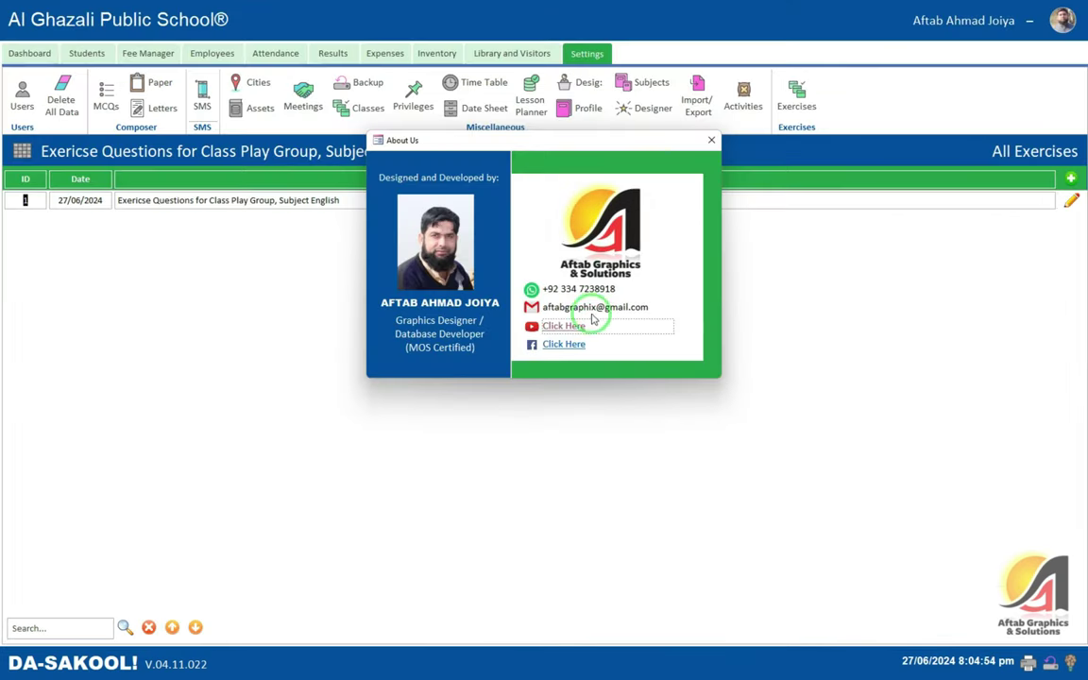
{"action": "left_click", "coordinate": [711, 141]}
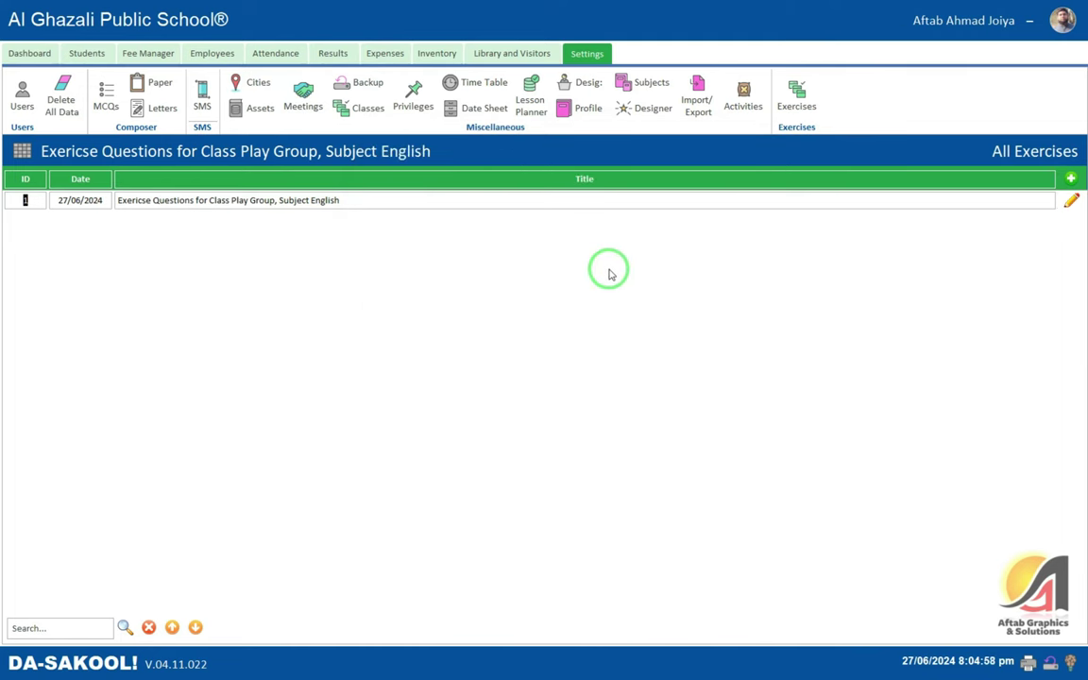
{"action": "left_click", "coordinate": [59, 95]}
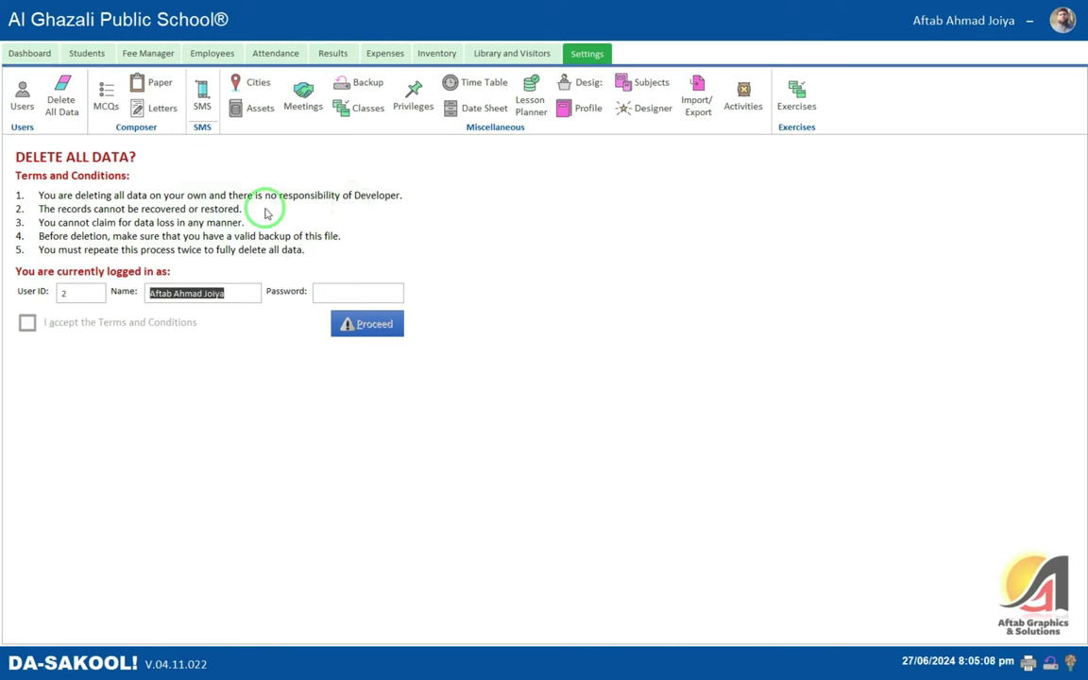
- Select the Password box on the login-confirmation page, which brings up the Closing App prompt
{"action": "left_click", "coordinate": [325, 289]}
{"action": "left_click", "coordinate": [180, 293]}
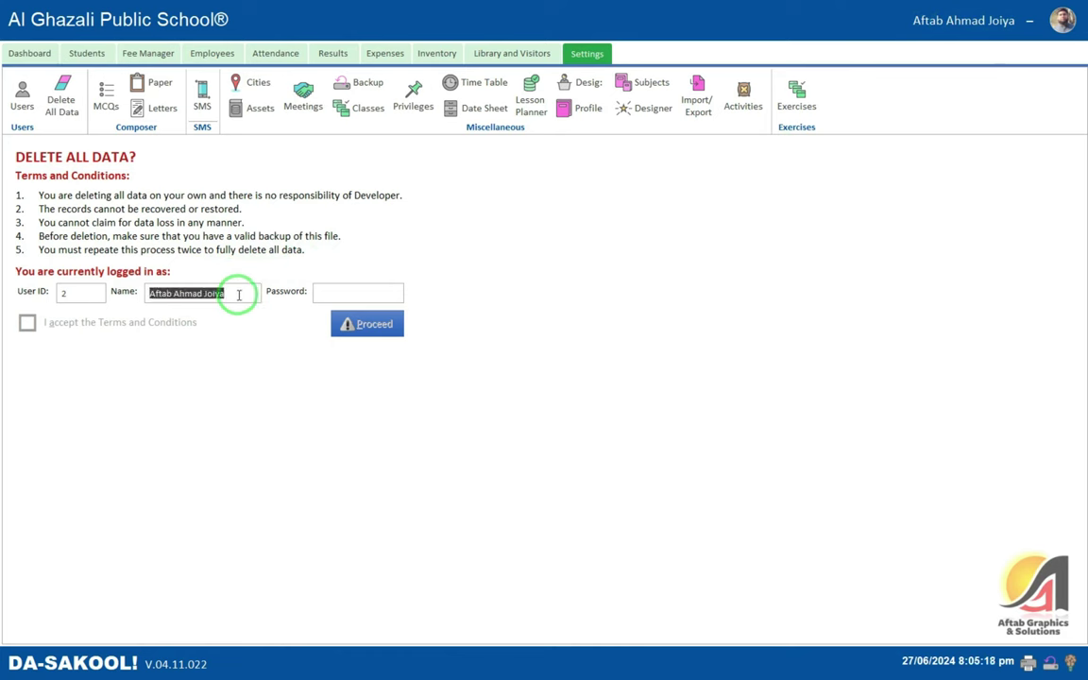
{"action": "left_click", "coordinate": [250, 294]}
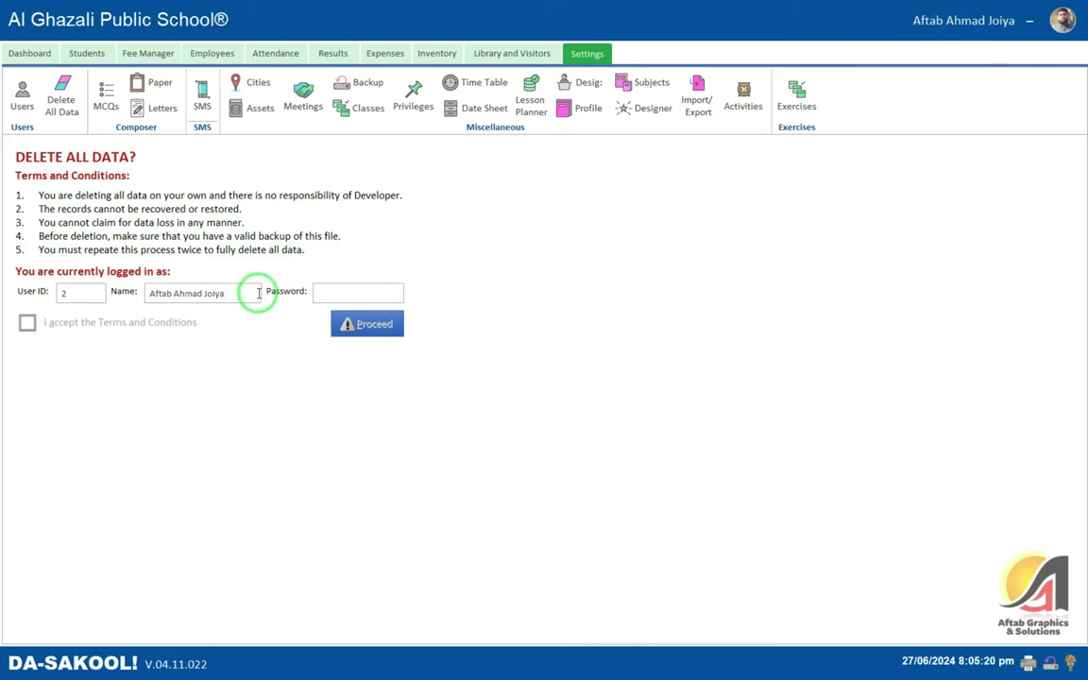
{"action": "left_click", "coordinate": [363, 293]}
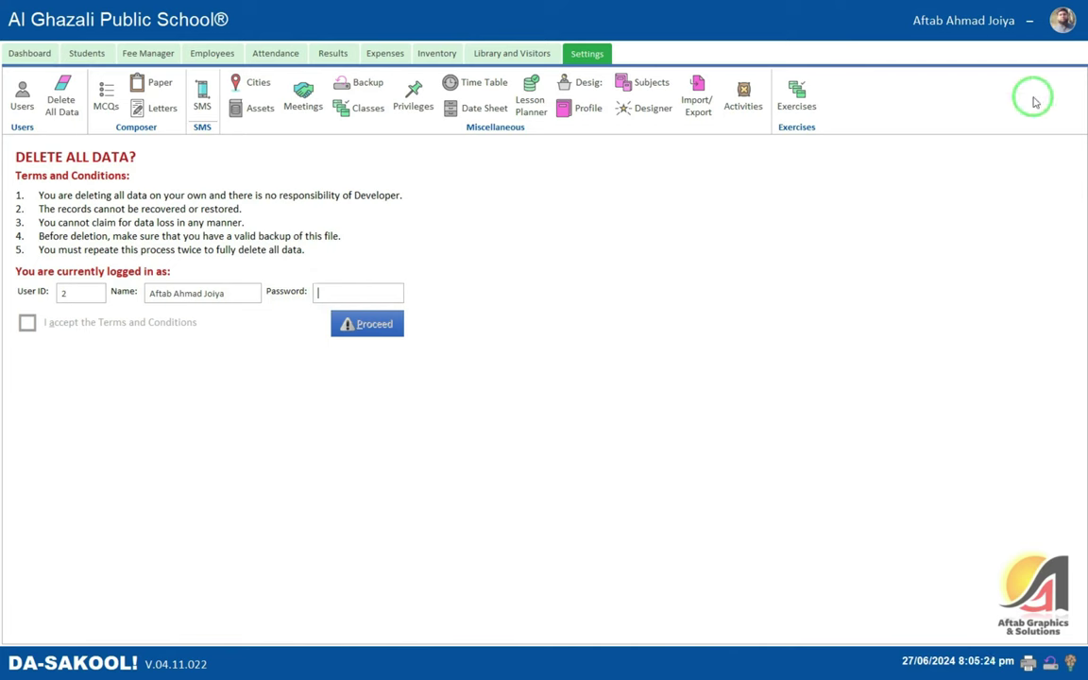
{"action": "left_click", "coordinate": [1062, 19]}
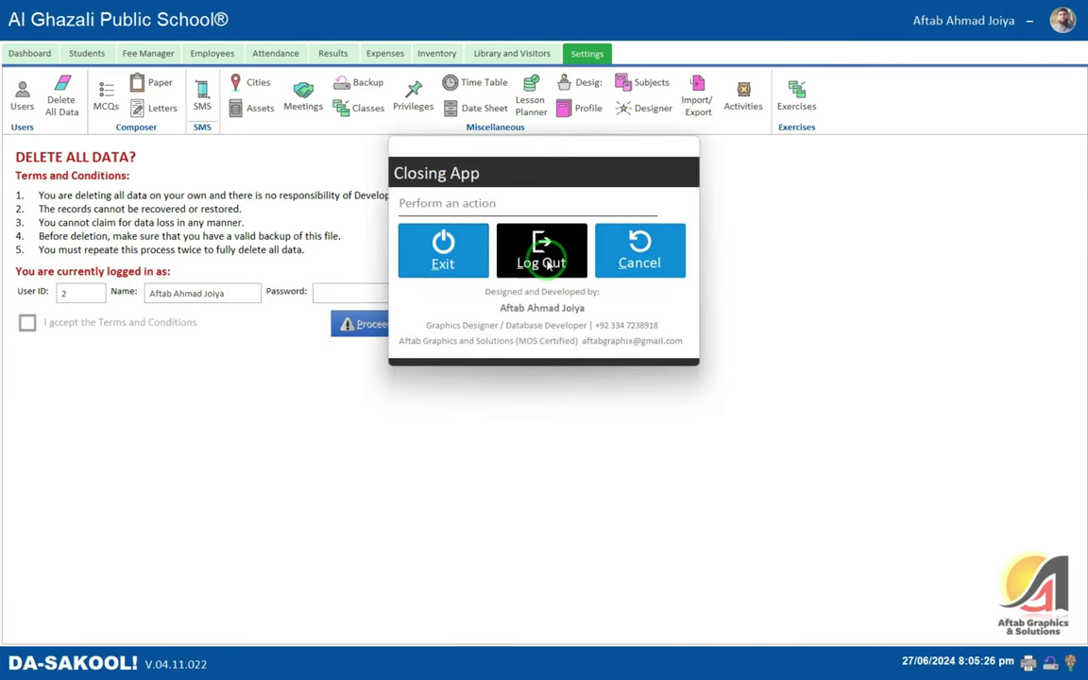
- Cancel the Closing App prompt and enter the account password in the Password field
{"action": "left_click", "coordinate": [639, 265]}
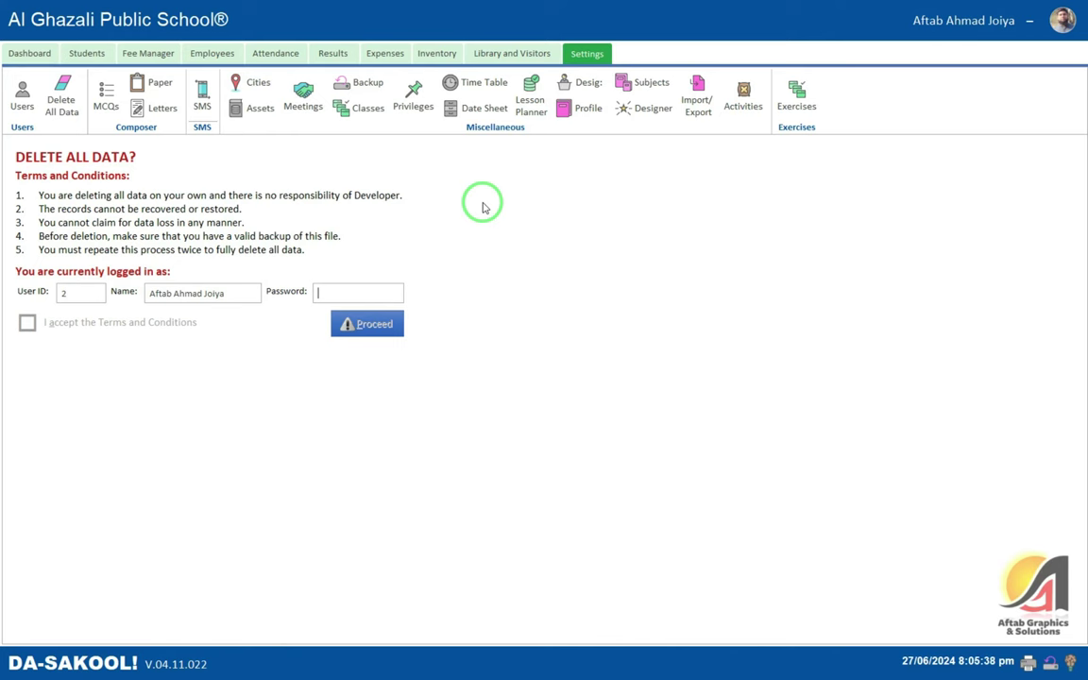
{"action": "type", "text": "123"}
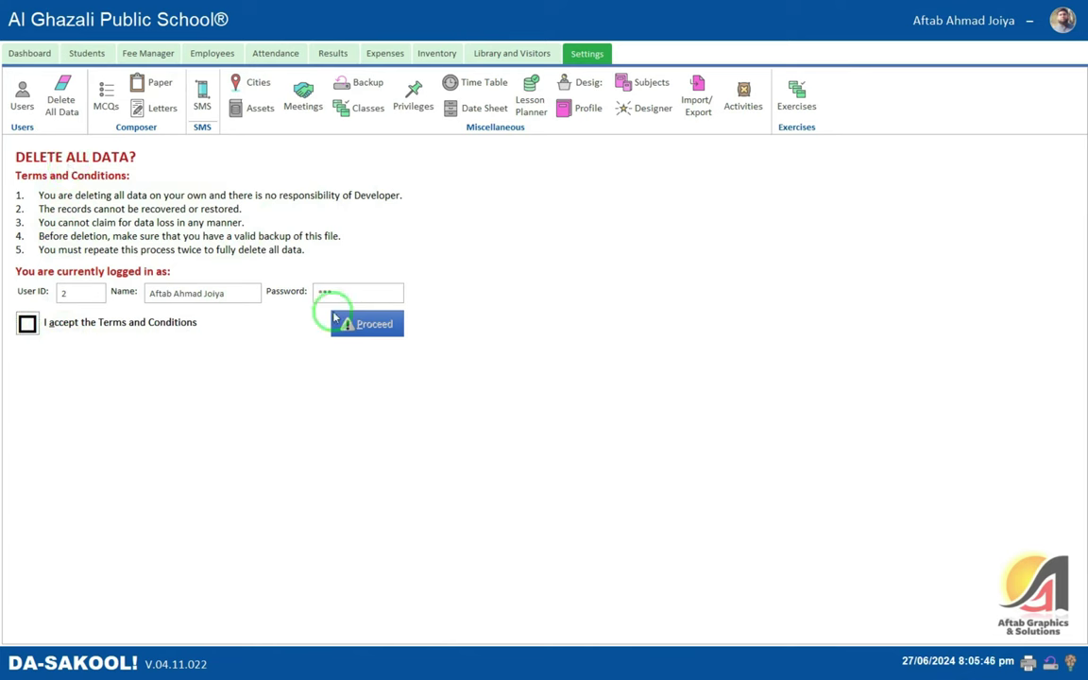
- Accept the Terms and Conditions, proceed with deleting all records, and acknowledge both notices
{"action": "left_click", "coordinate": [27, 324]}
{"action": "left_click", "coordinate": [370, 326]}
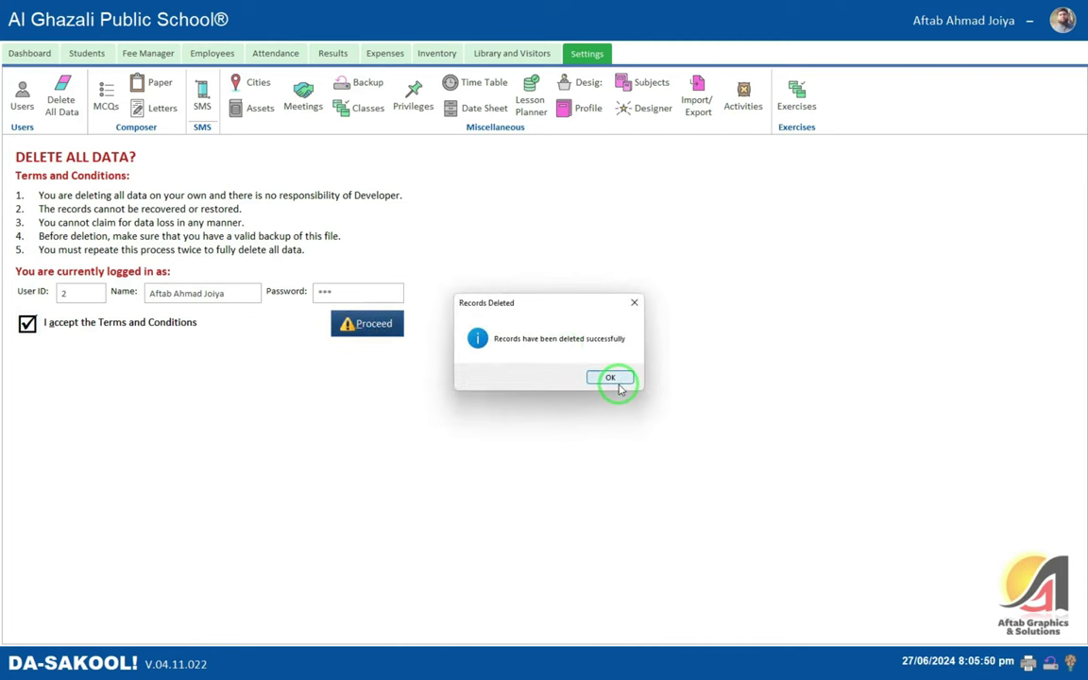
{"action": "left_click", "coordinate": [614, 379]}
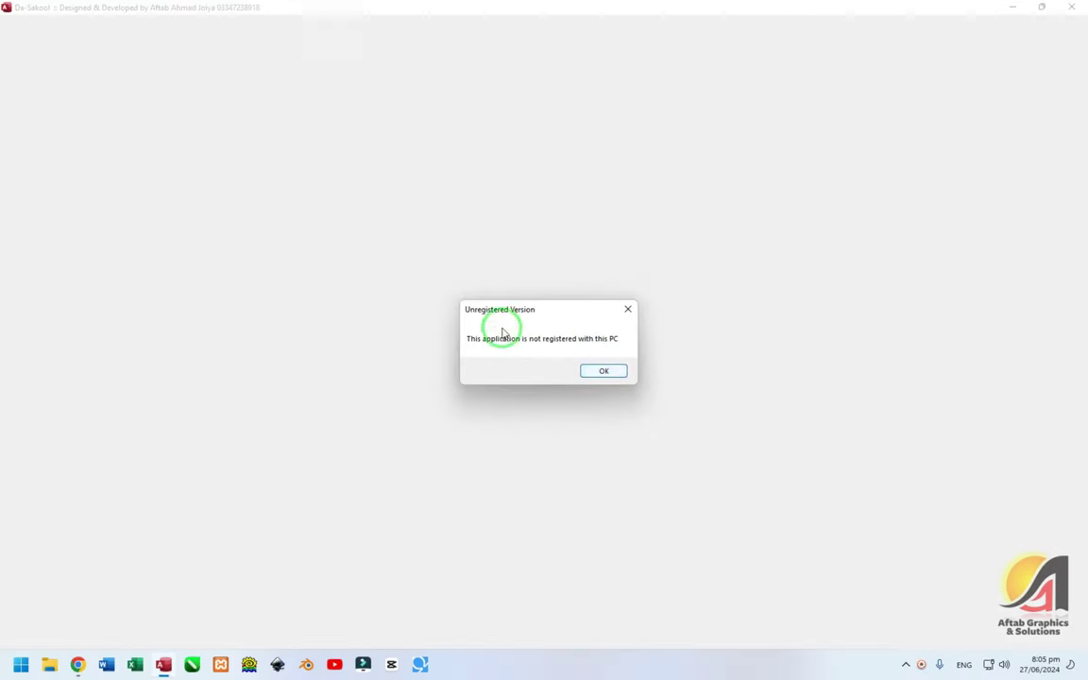
{"action": "left_click", "coordinate": [612, 369]}
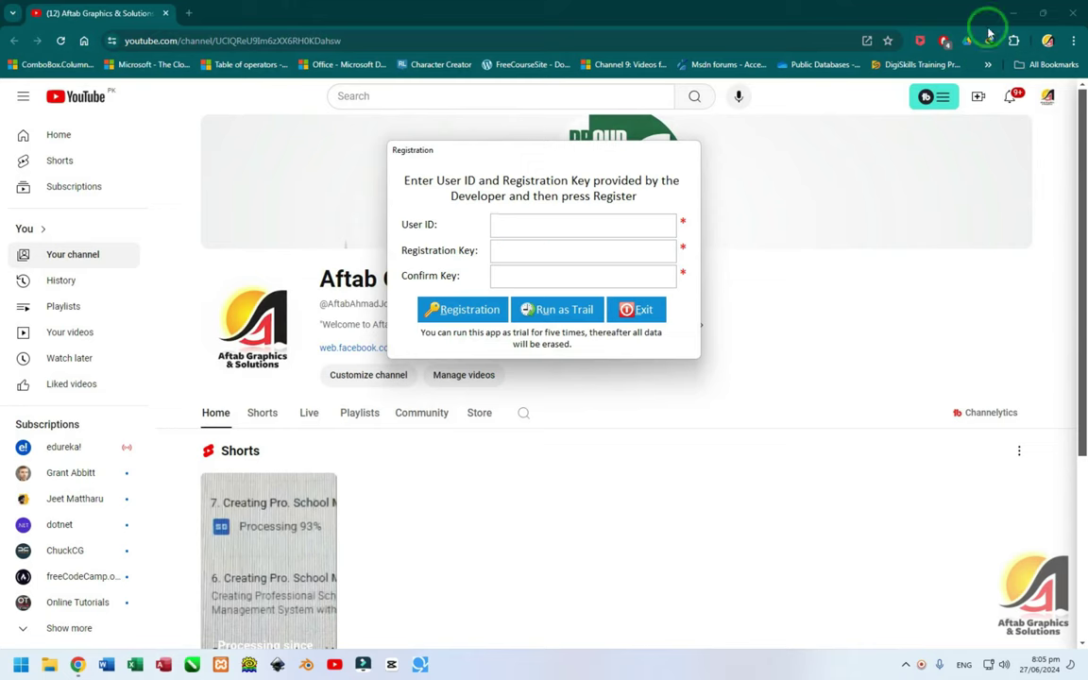
- Minimize Chrome, run the restarted app as a trial, and accept the trial warning
{"action": "left_click", "coordinate": [1012, 12]}
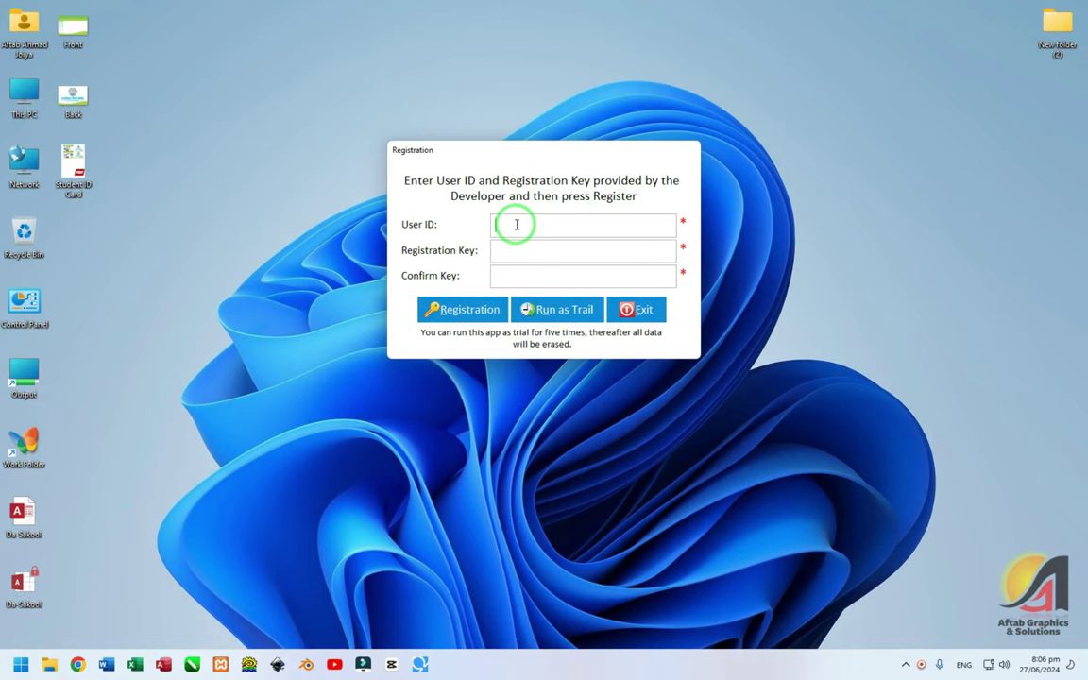
{"action": "left_click", "coordinate": [551, 311]}
{"action": "left_click", "coordinate": [651, 372]}
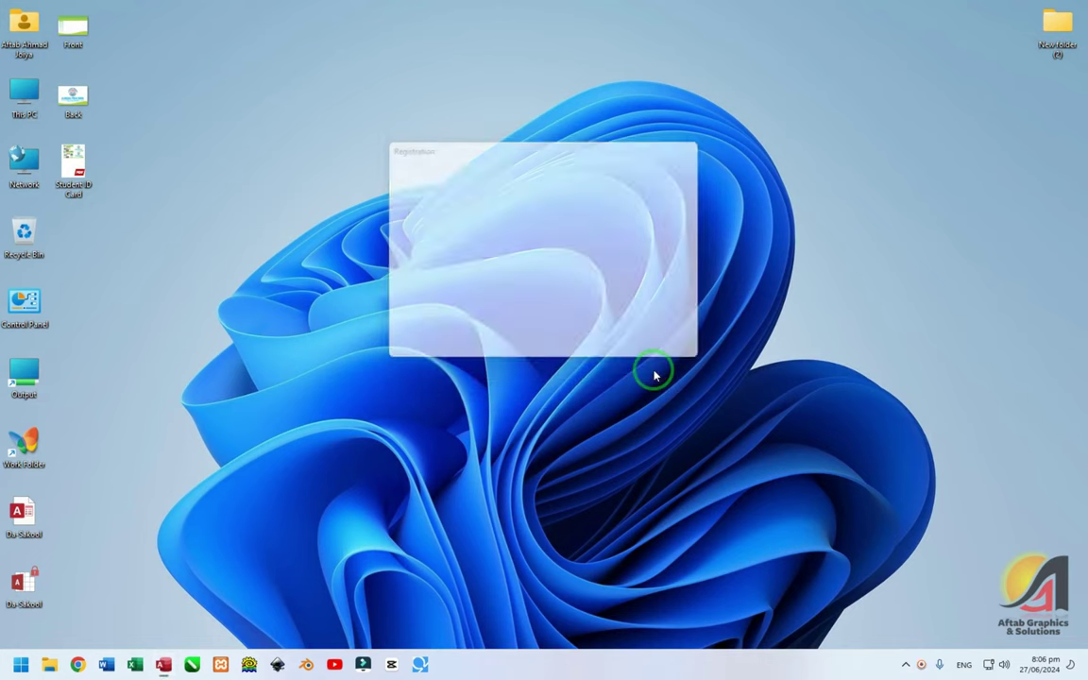
- Decline the Setup Institute Profile prompt and select the dashboard's bottom copyright line
{"action": "left_click", "coordinate": [628, 376]}
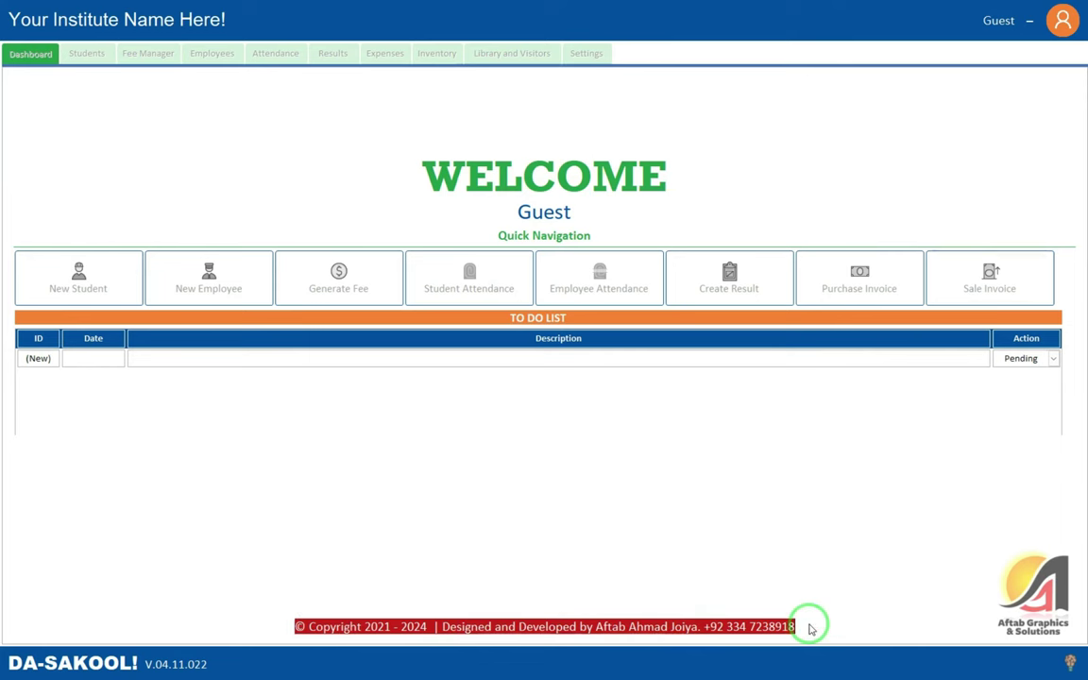
{"action": "left_click", "coordinate": [738, 628]}
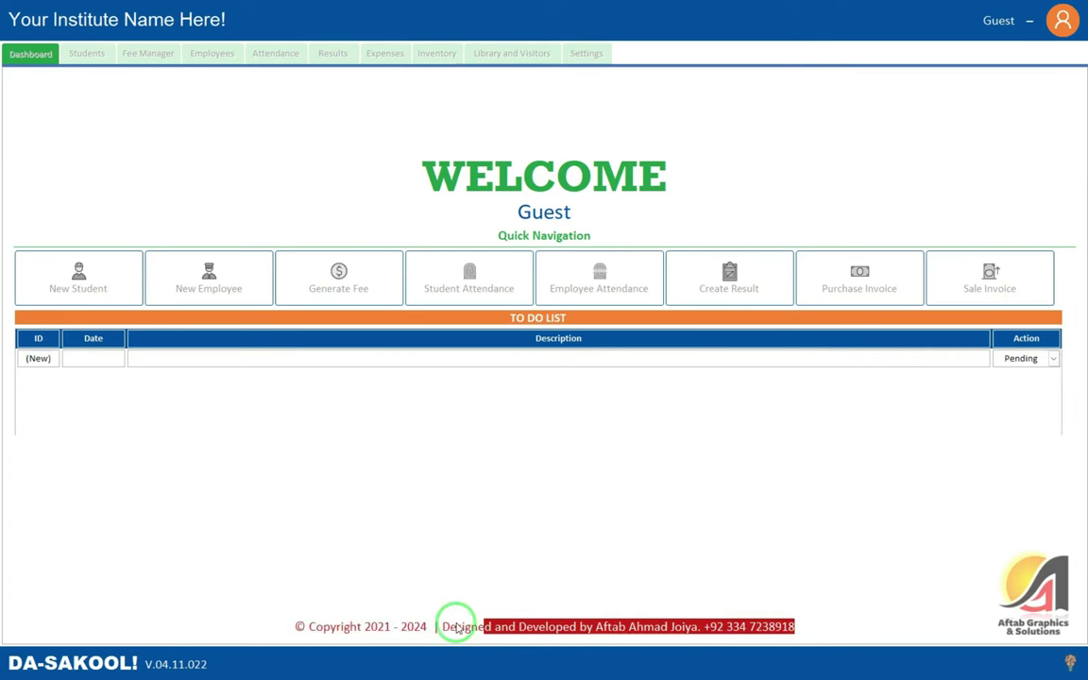